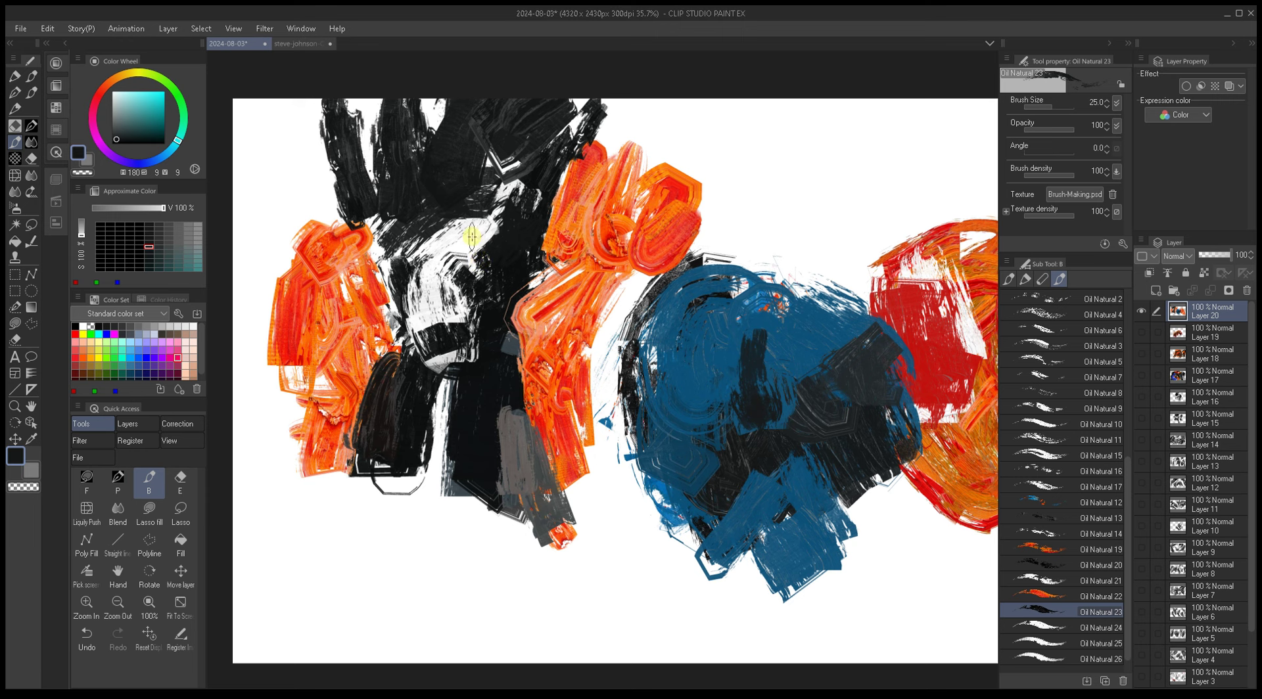
# Step: Paint white texture strokes over the abstract shapes with the Oil Natural 23 brush at size 17
pyautogui.press('[')
pyautogui.press('[')
pyautogui.moveTo(683, 401)
pyautogui.mouseDown()
pyautogui.moveTo(547, 407)
pyautogui.moveTo(560, 412)
pyautogui.mouseUp()
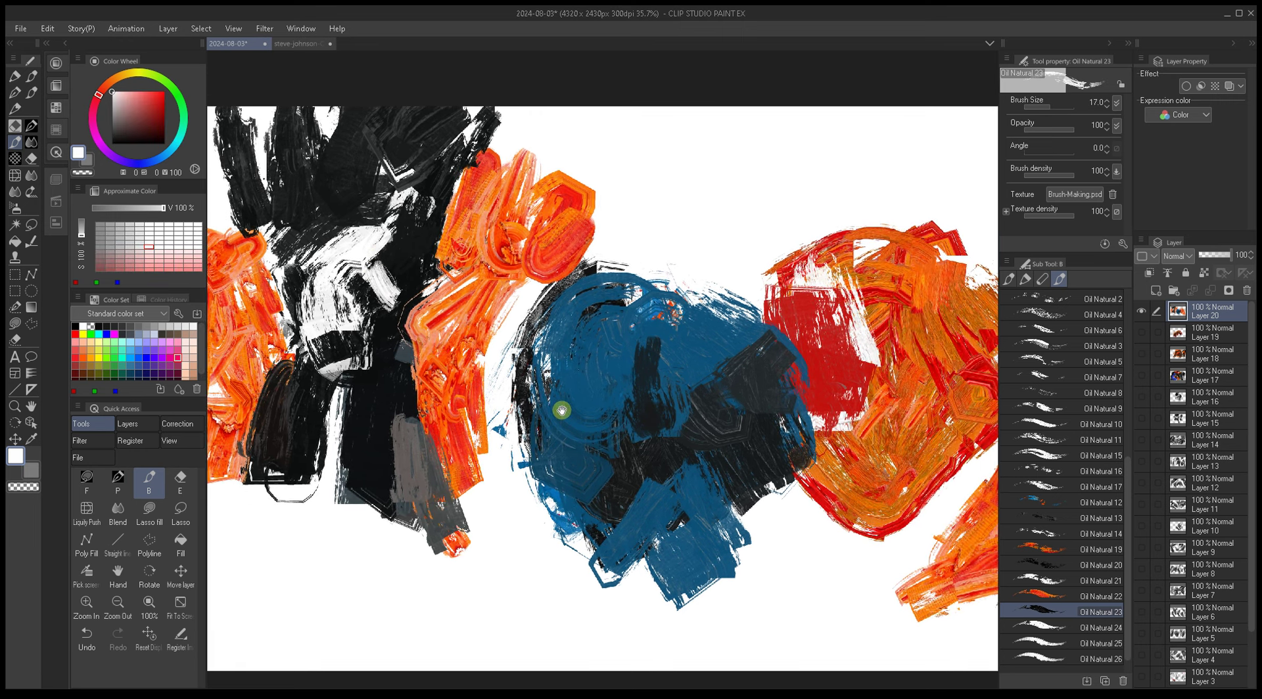
pyautogui.moveTo(718, 458); pyautogui.dragTo(655, 446)
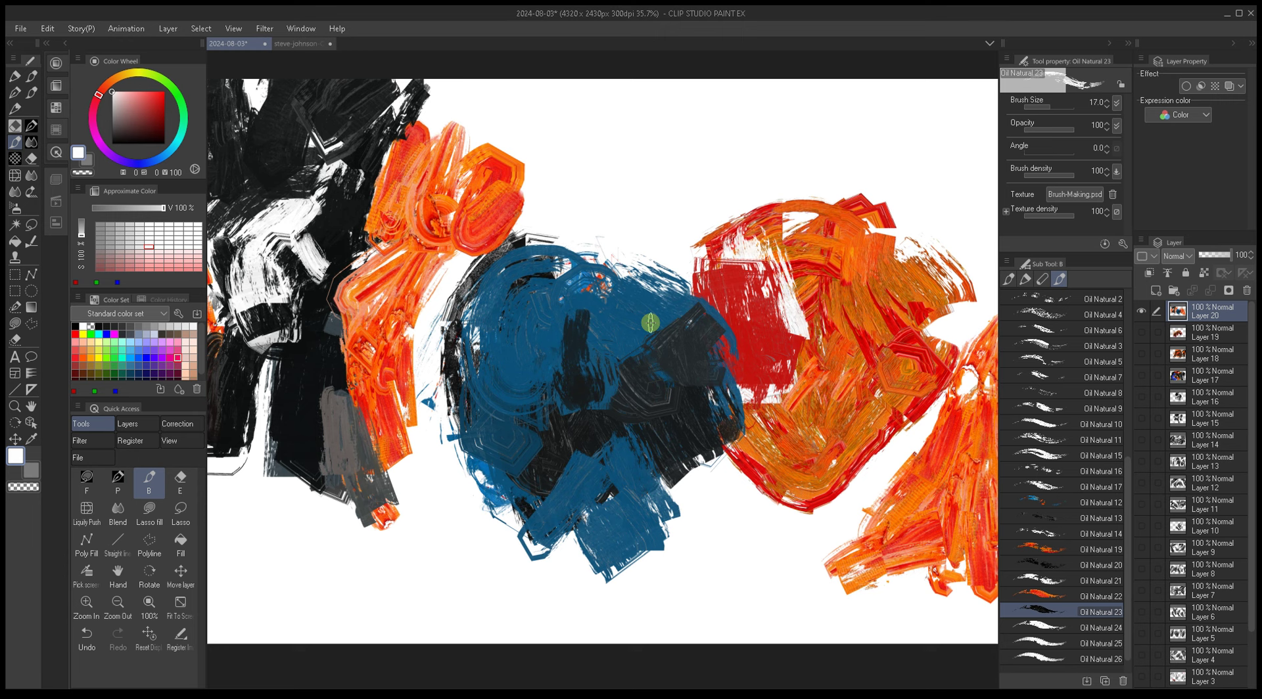
pyautogui.moveTo(650, 323); pyautogui.dragTo(641, 442)
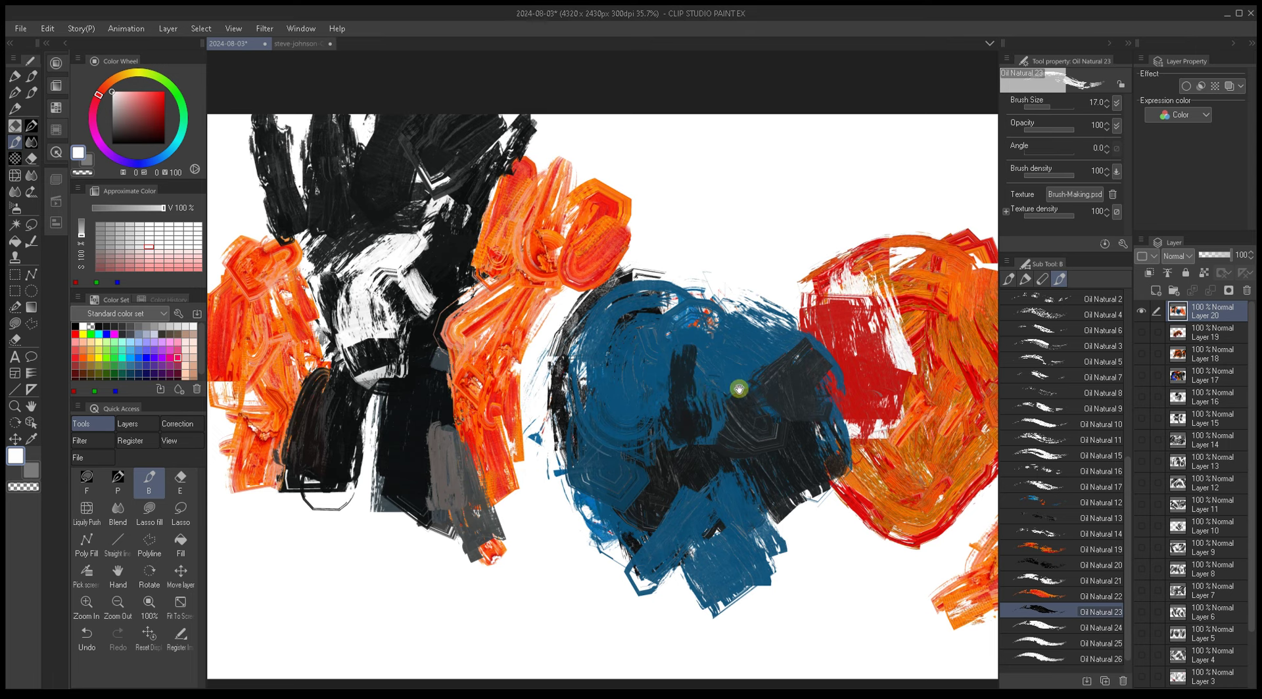
pyautogui.moveTo(738, 389); pyautogui.dragTo(693, 392)
# Step: Sample the blue from the central shape and brush over its lower part with Oil Natural 23 at size 30
pyautogui.keyDown('alt'); pyautogui.click(668, 358); pyautogui.keyUp('alt')
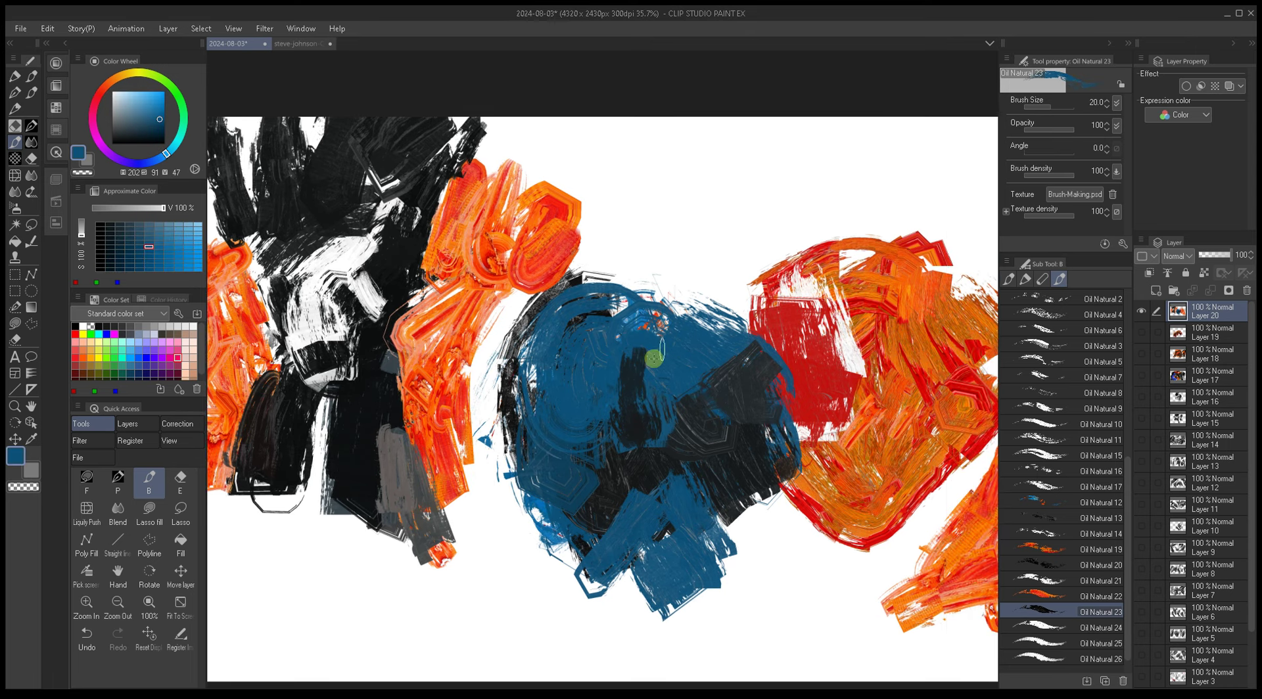
pyautogui.press(']')
pyautogui.press(']')
pyautogui.moveTo(693, 393); pyautogui.dragTo(642, 397)
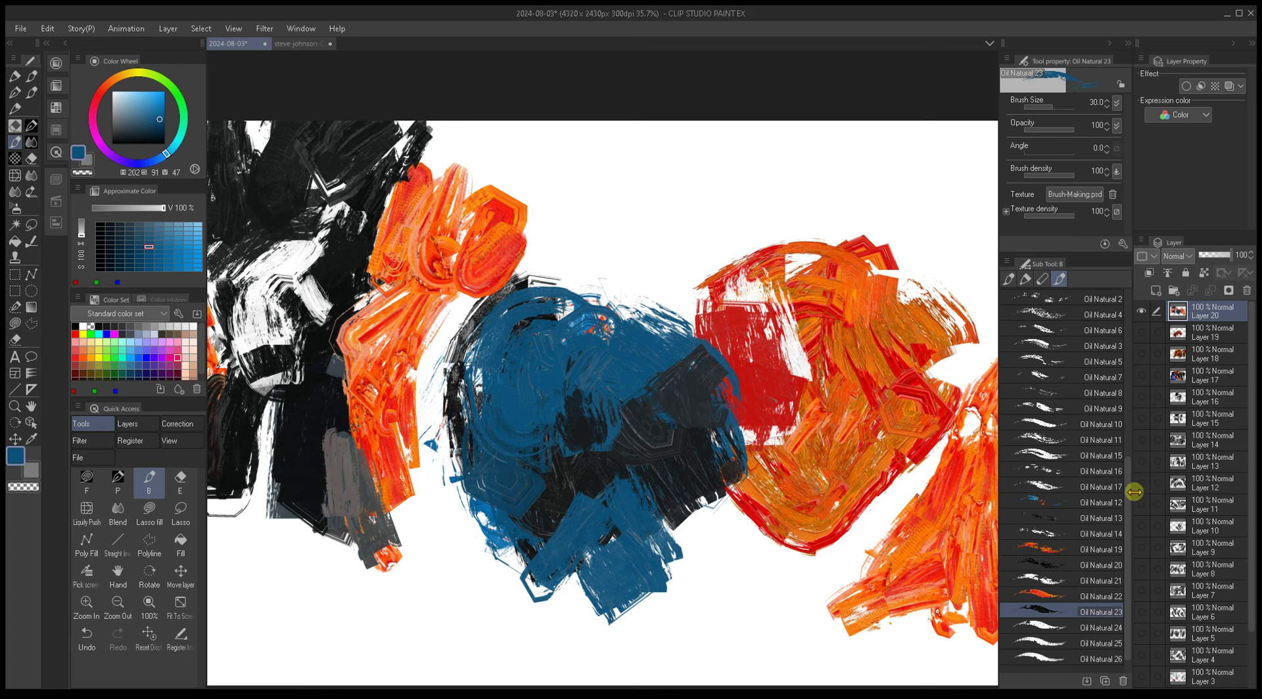
# Step: Switch to the Oil Natural 2 brush and paint a small blue test swatch on the white area above the shapes
pyautogui.moveTo(1127, 485); pyautogui.dragTo(1124, 445)
pyautogui.click(1052, 382)
pyautogui.moveTo(704, 205)
pyautogui.mouseDown()
pyautogui.moveTo(679, 229)
pyautogui.moveTo(634, 327)
pyautogui.moveTo(669, 192)
pyautogui.mouseUp()
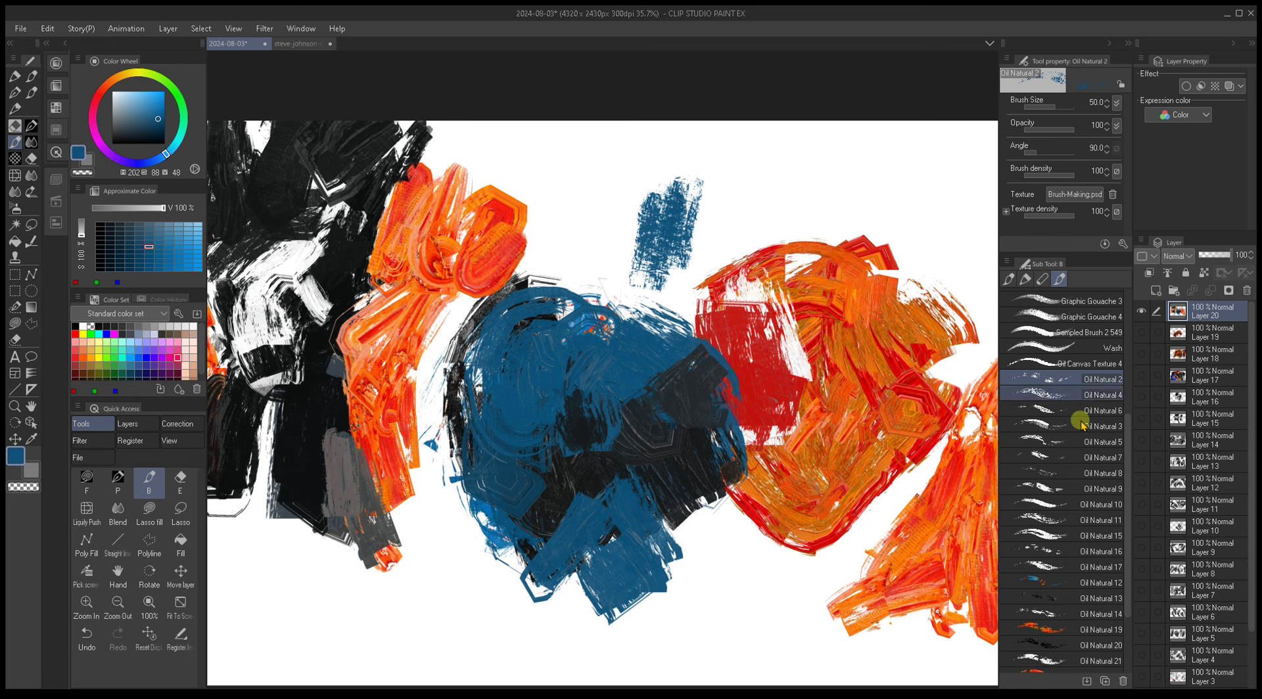
# Step: Move the Oil Natural 2 brush into the last brush group and check that group's contents
pyautogui.scroll(-1, 1122, 434)
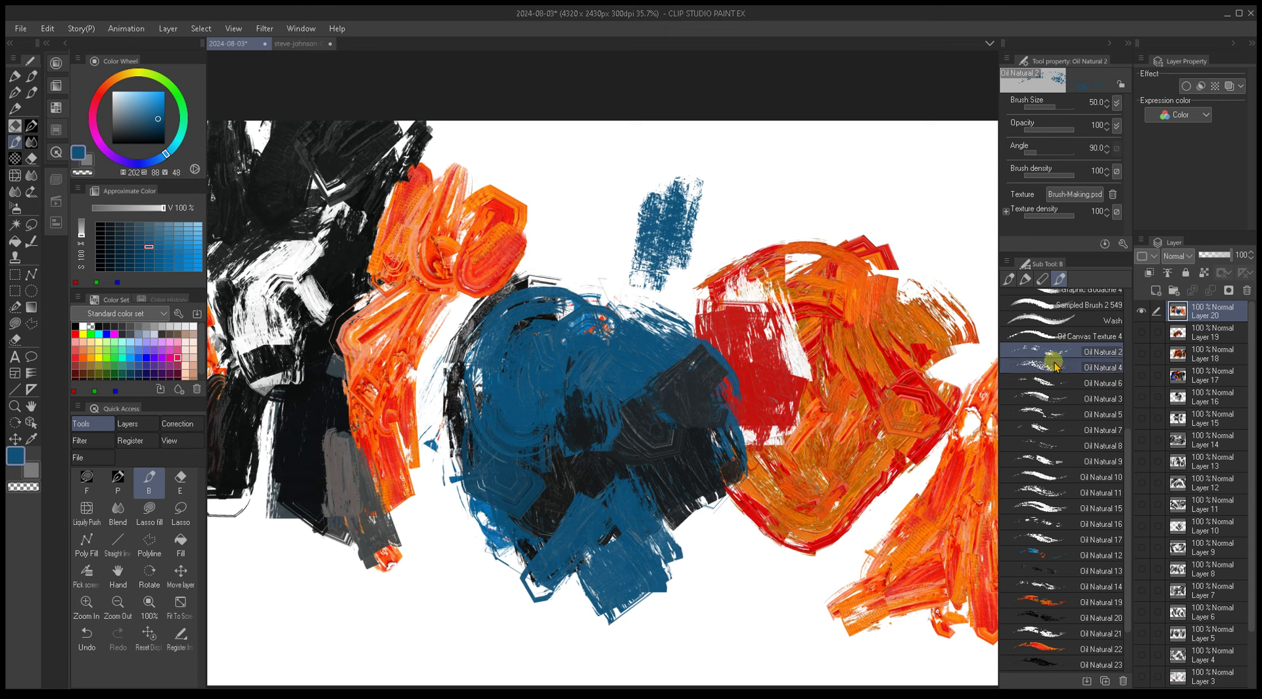
pyautogui.moveTo(1052, 352); pyautogui.dragTo(1090, 282)
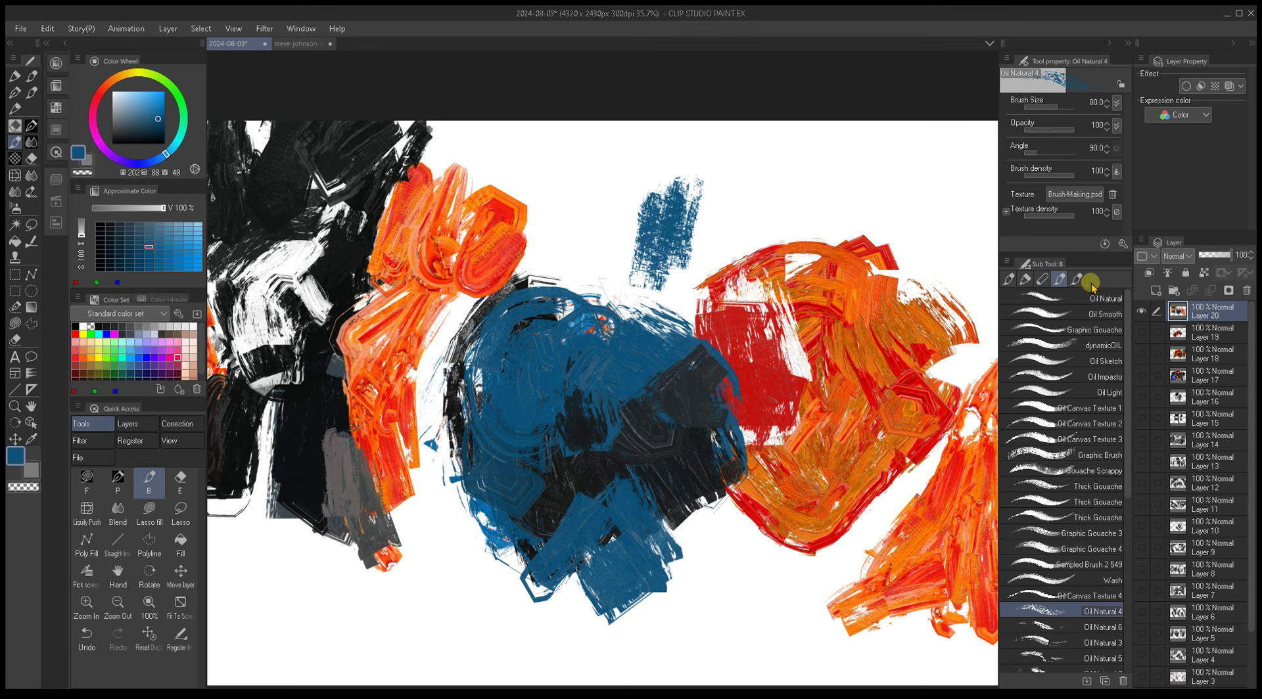
pyautogui.click(1078, 279)
pyautogui.click(1061, 279)
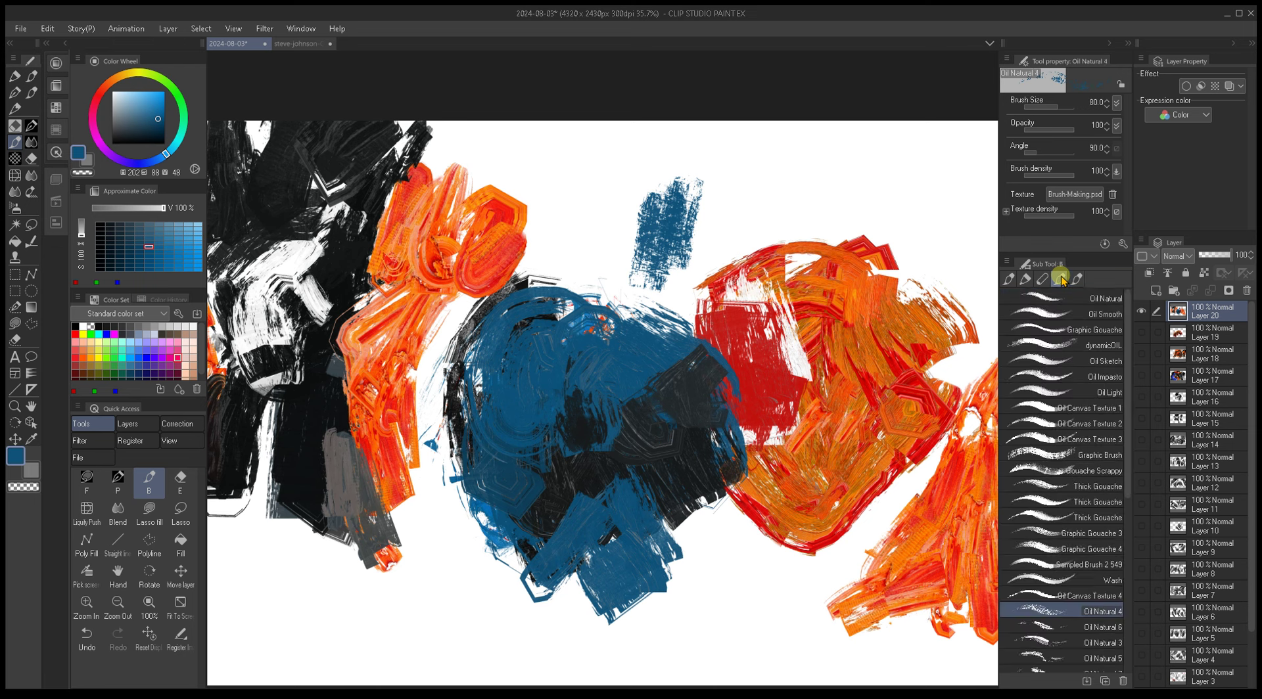
# Step: Move the Oil Natural 4 brush into the last brush group, check it there, and return to the main oil brush group
pyautogui.scroll(-4, 1019, 494)
pyautogui.moveTo(1019, 494)
pyautogui.mouseDown()
pyautogui.moveTo(1040, 463)
pyautogui.moveTo(1052, 335)
pyautogui.moveTo(1078, 283)
pyautogui.mouseUp()
pyautogui.click(1078, 283)
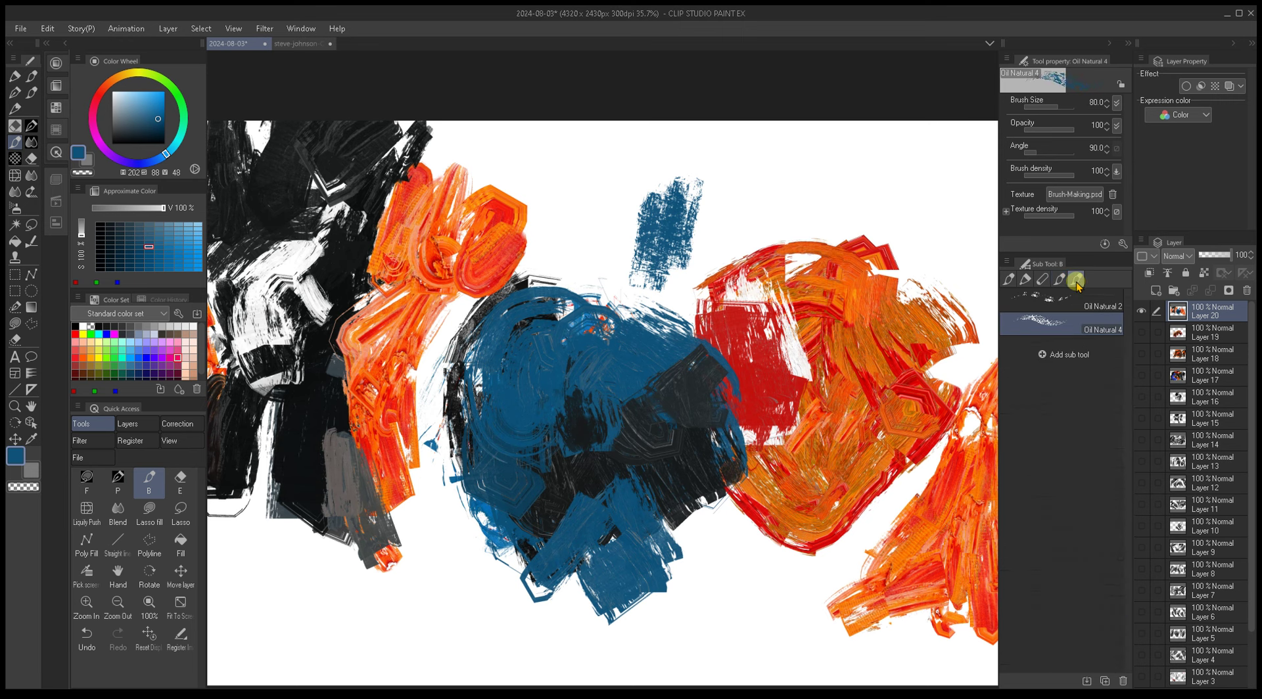
pyautogui.click(1059, 279)
pyautogui.click(1079, 281)
pyautogui.click(1060, 279)
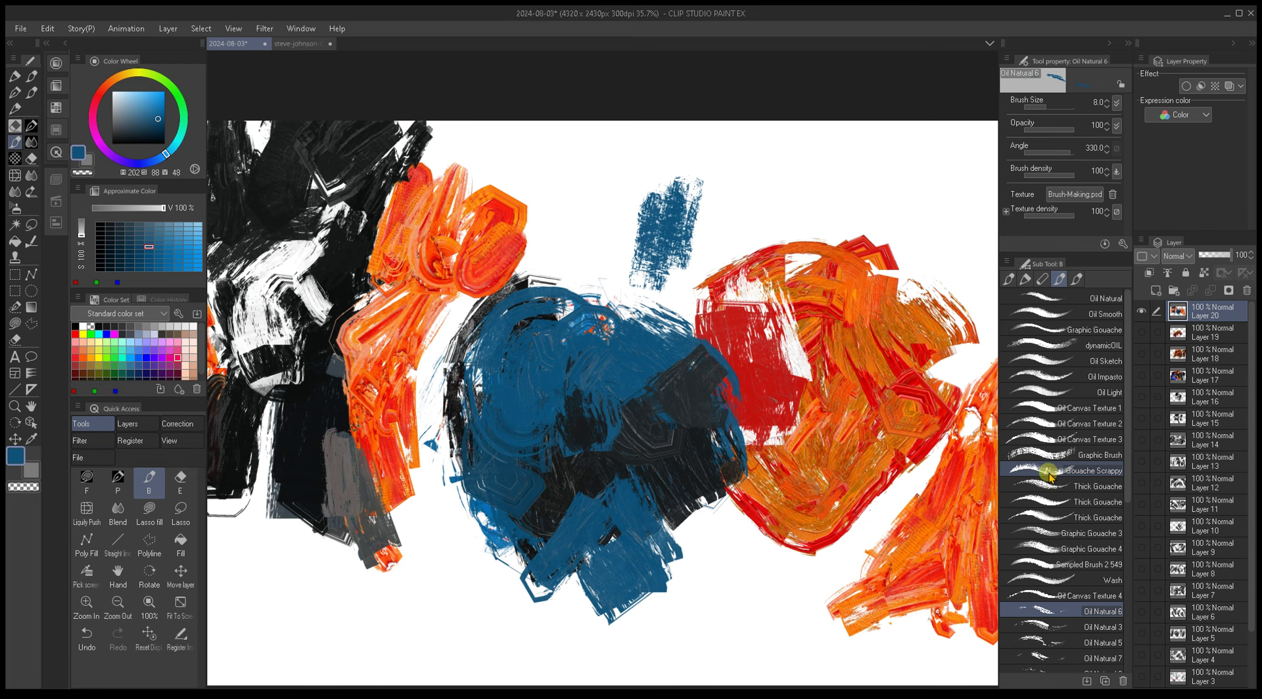
# Step: Move the Oil Natural 6, Oil Natural 3 and Oil Natural 5 brushes into the last brush group
pyautogui.scroll(-2, 1048, 474)
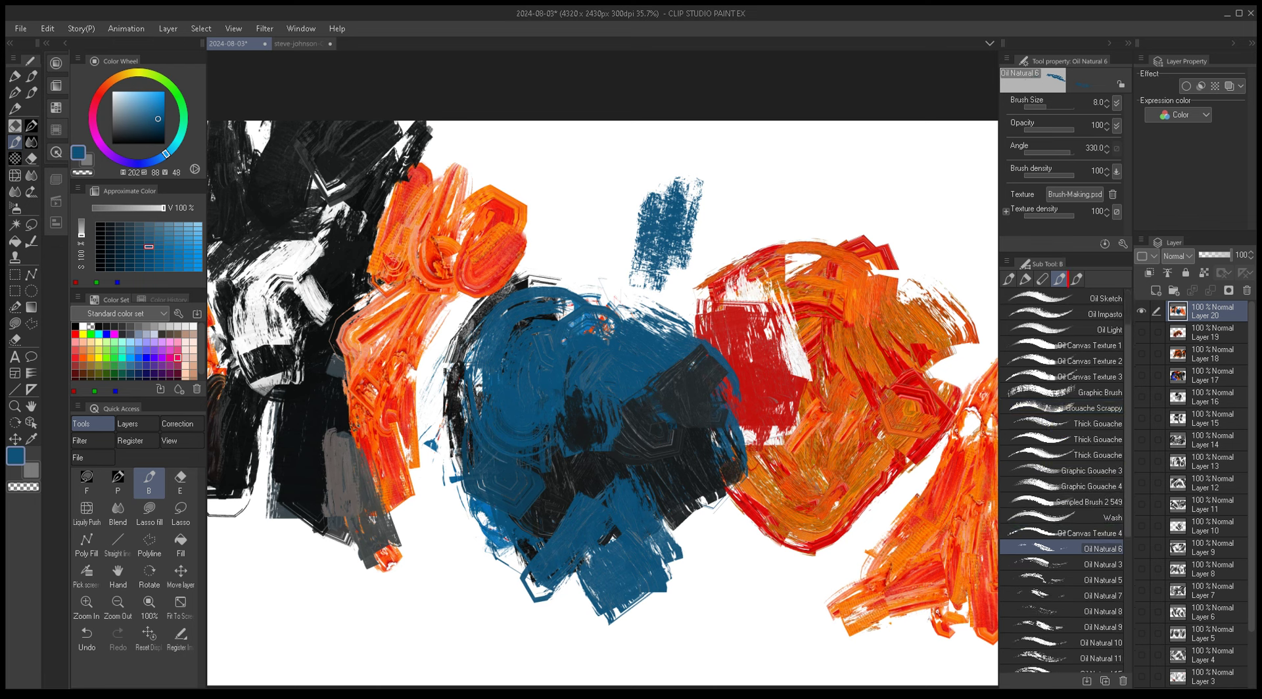
pyautogui.scroll(-2, 1090, 446)
pyautogui.click(1065, 487)
pyautogui.moveTo(1065, 488)
pyautogui.mouseDown()
pyautogui.moveTo(1052, 320)
pyautogui.moveTo(1078, 282)
pyautogui.mouseUp()
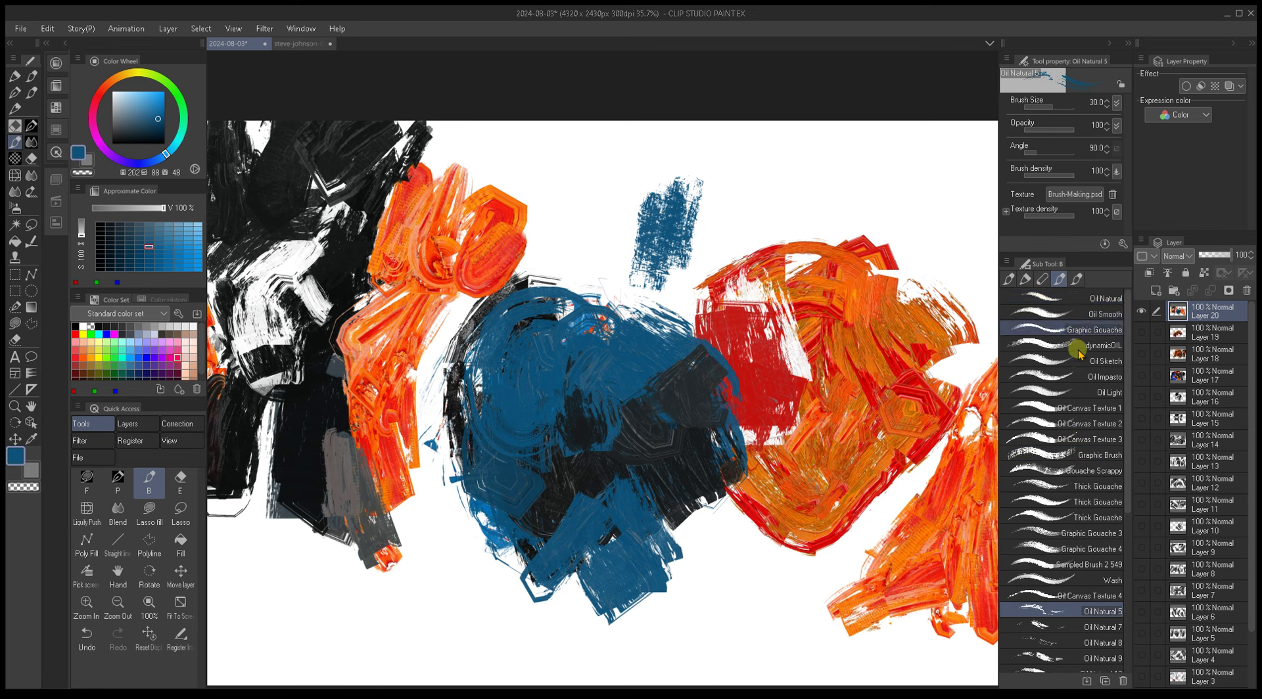
pyautogui.click(1045, 549)
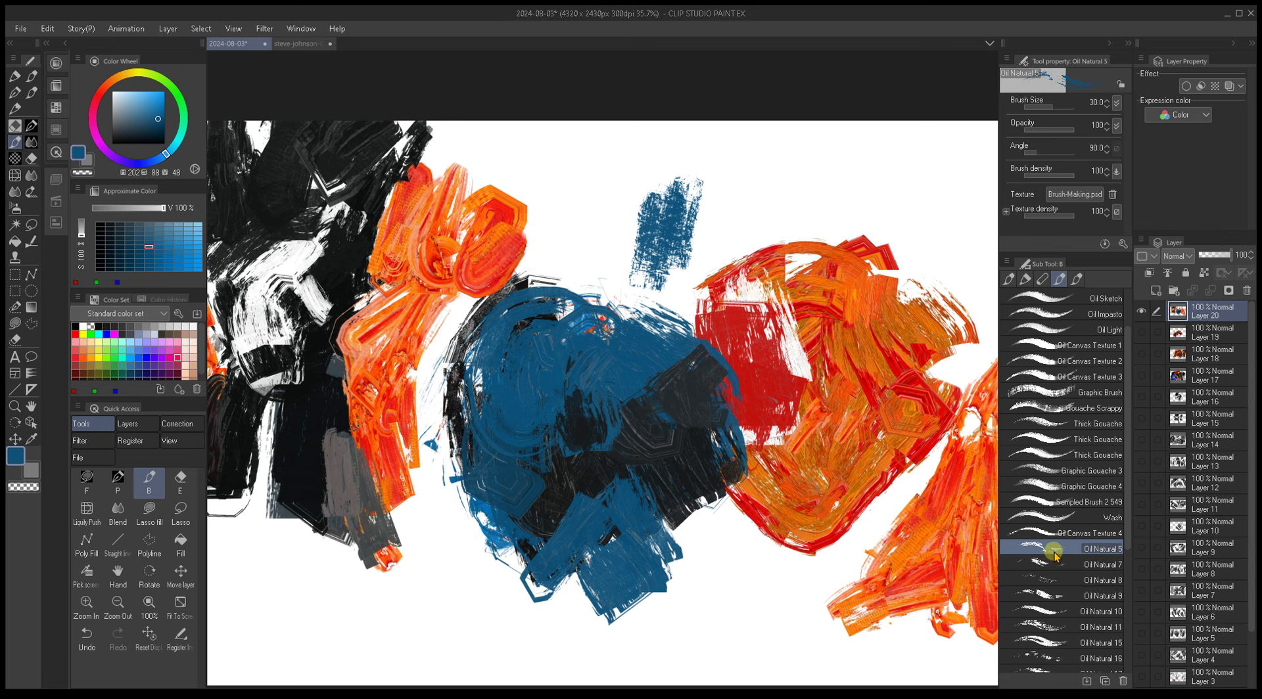
pyautogui.moveTo(1052, 550)
pyautogui.mouseDown()
pyautogui.moveTo(1052, 290)
pyautogui.moveTo(1076, 280)
pyautogui.moveTo(1076, 293)
pyautogui.mouseUp()
# Step: Move the Oil Natural 7, Oil Natural 8 and Oil Natural 9 brushes into the last brush group
pyautogui.scroll(-3, 1086, 454)
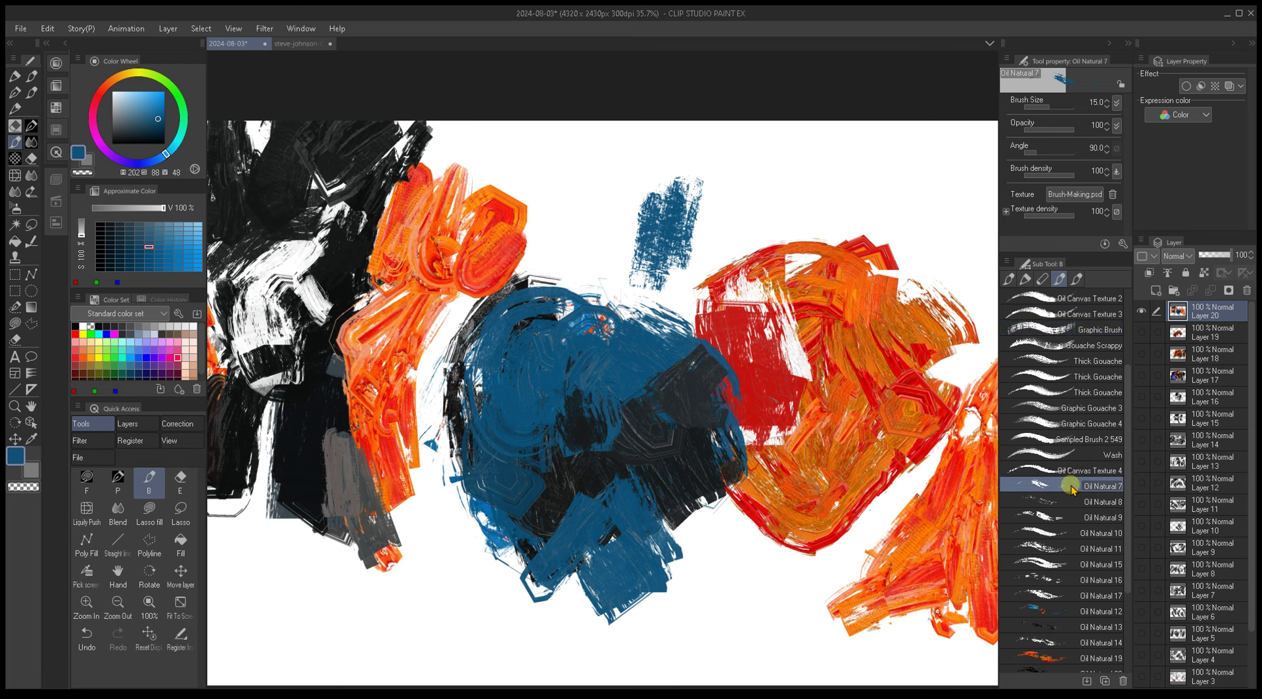
pyautogui.moveTo(1061, 380); pyautogui.dragTo(1077, 279)
pyautogui.scroll(-3, 1084, 434)
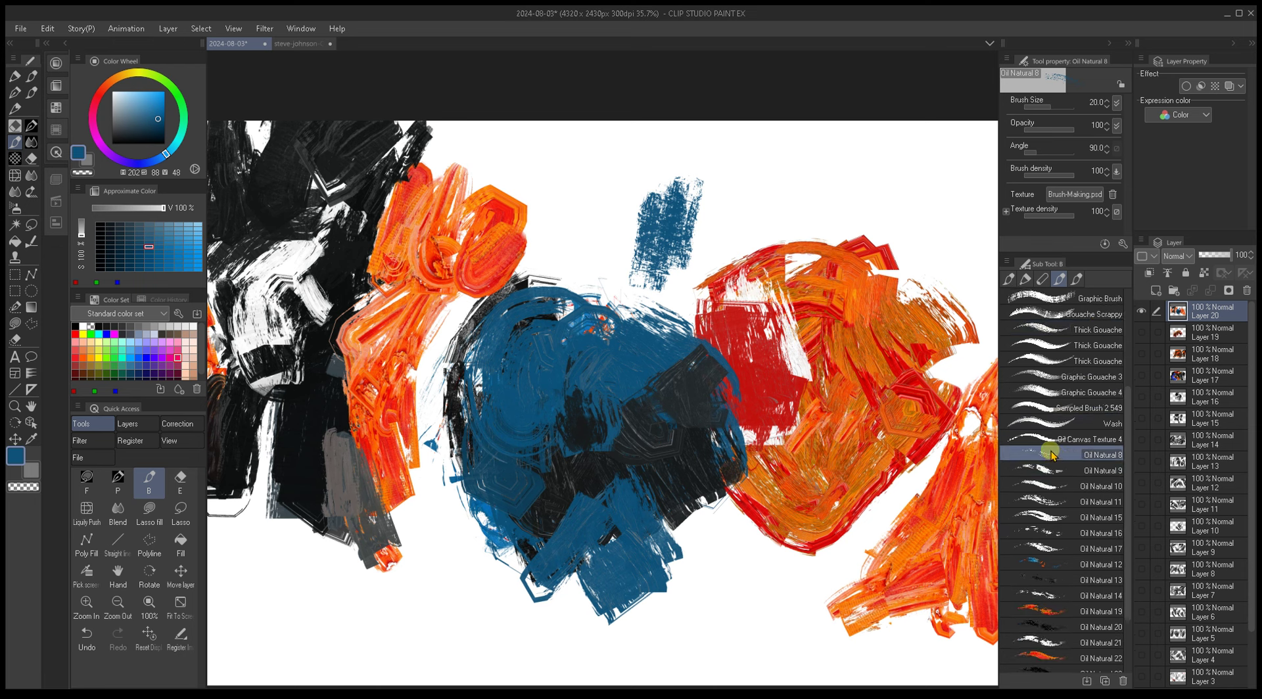
pyautogui.moveTo(1046, 456)
pyautogui.mouseDown()
pyautogui.moveTo(1052, 306)
pyautogui.moveTo(1084, 280)
pyautogui.moveTo(1076, 308)
pyautogui.mouseUp()
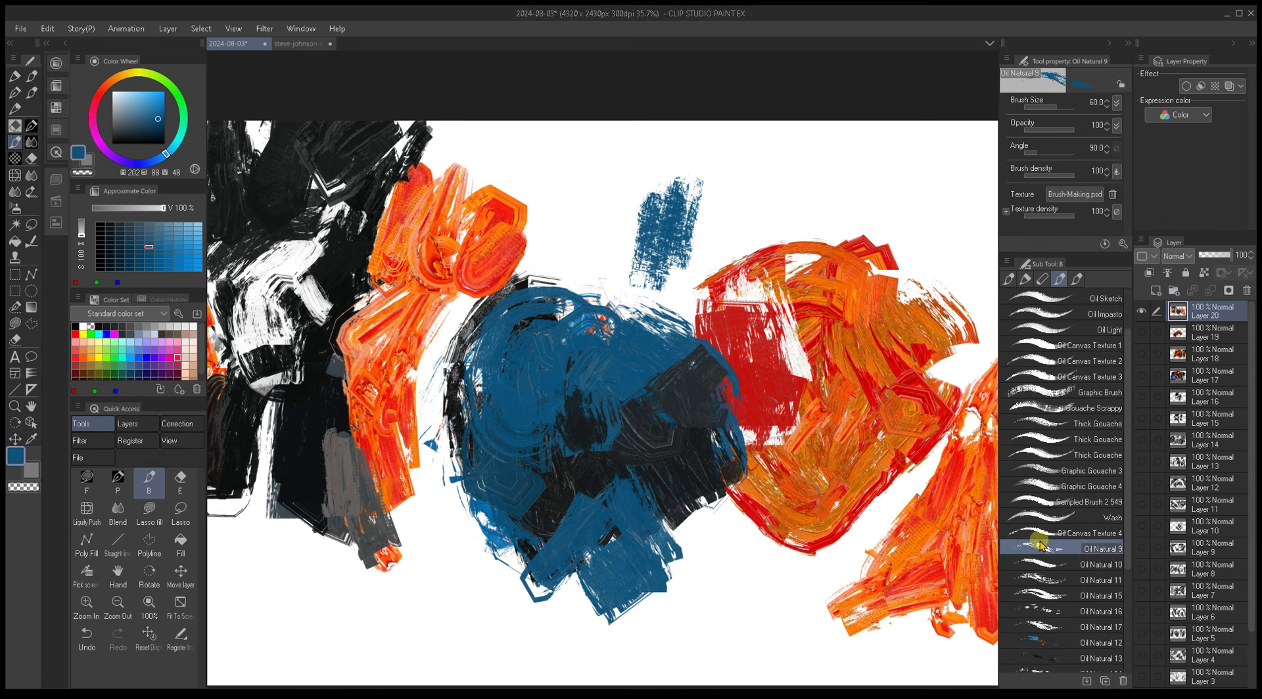
pyautogui.moveTo(1039, 547)
pyautogui.mouseDown()
pyautogui.moveTo(1052, 322)
pyautogui.moveTo(1077, 279)
pyautogui.mouseUp()
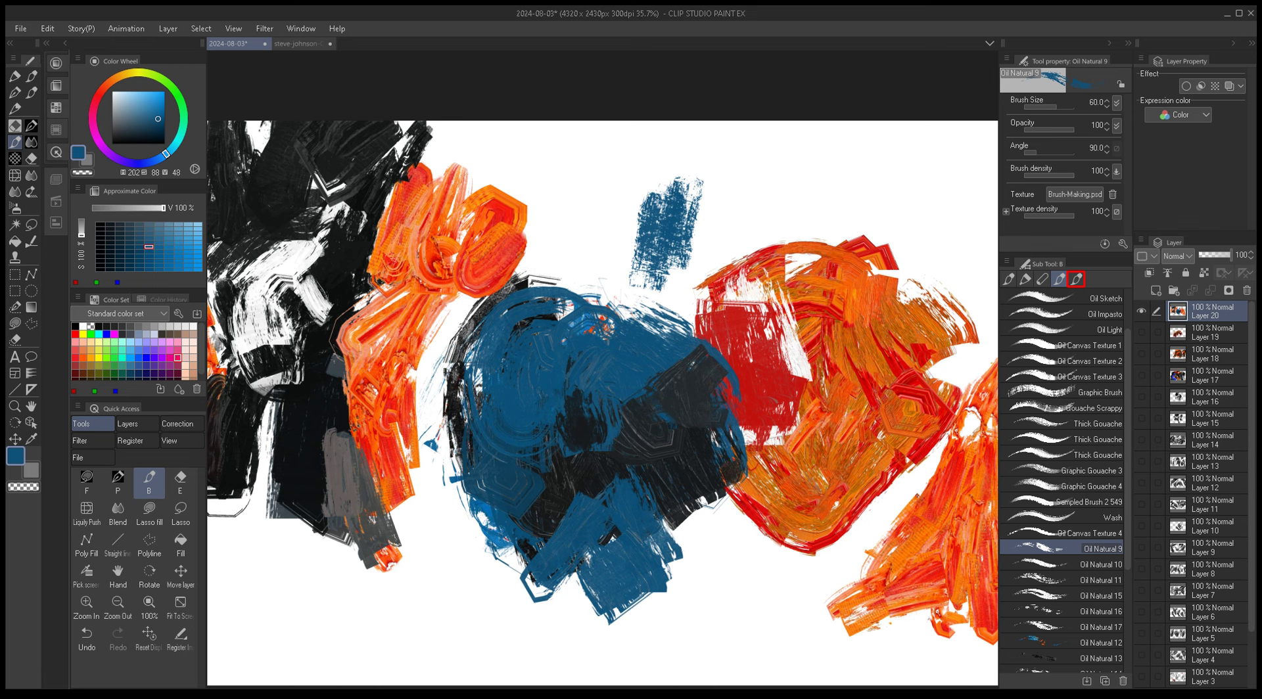
pyautogui.moveTo(1076, 279); pyautogui.dragTo(1076, 279)
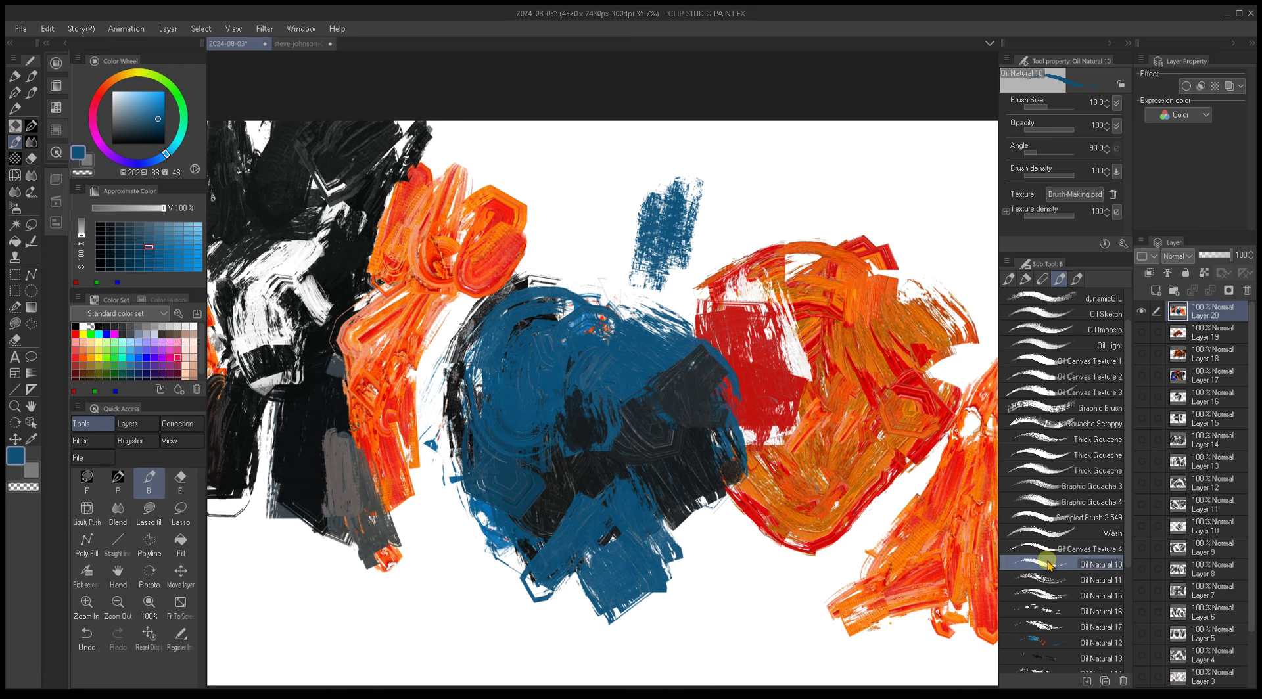
# Step: Move the Oil Natural 10, Oil Natural 11 and Oil Natural 15 brushes into the last brush group
pyautogui.moveTo(1052, 564)
pyautogui.mouseDown()
pyautogui.moveTo(1065, 305)
pyautogui.moveTo(1080, 279)
pyautogui.mouseUp()
pyautogui.scroll(-3, 1086, 366)
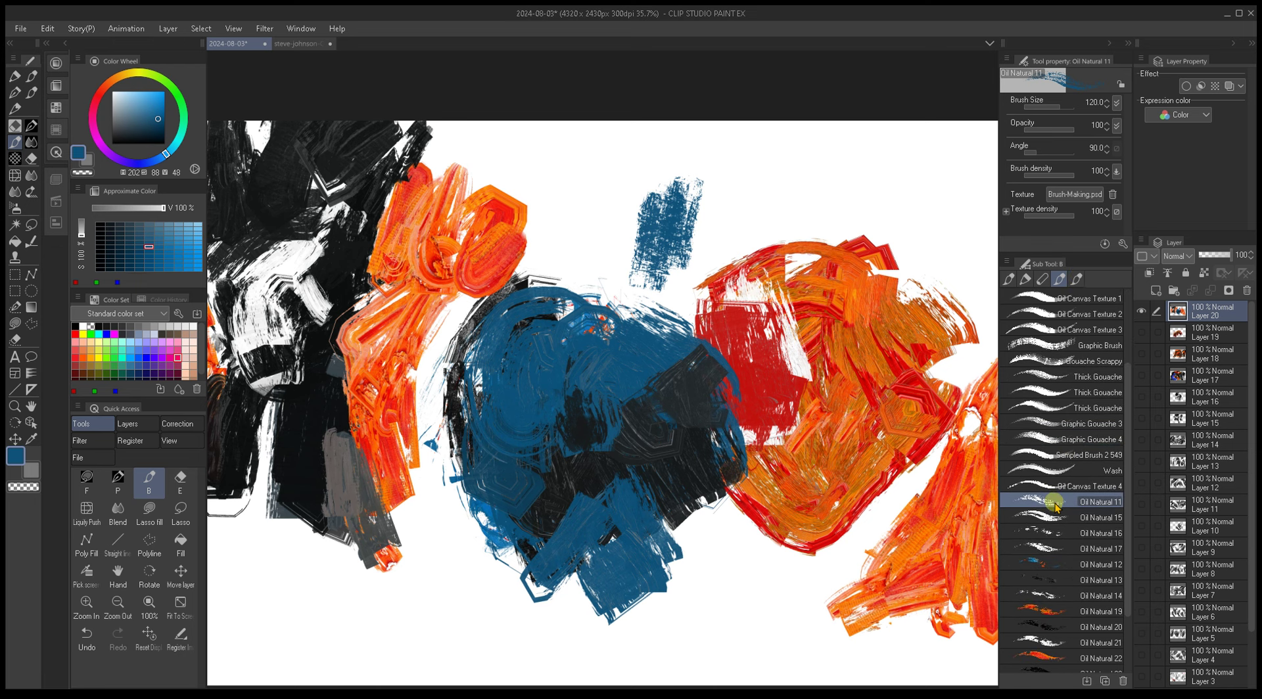
pyautogui.moveTo(1091, 502); pyautogui.dragTo(1080, 283)
pyautogui.click(1034, 546)
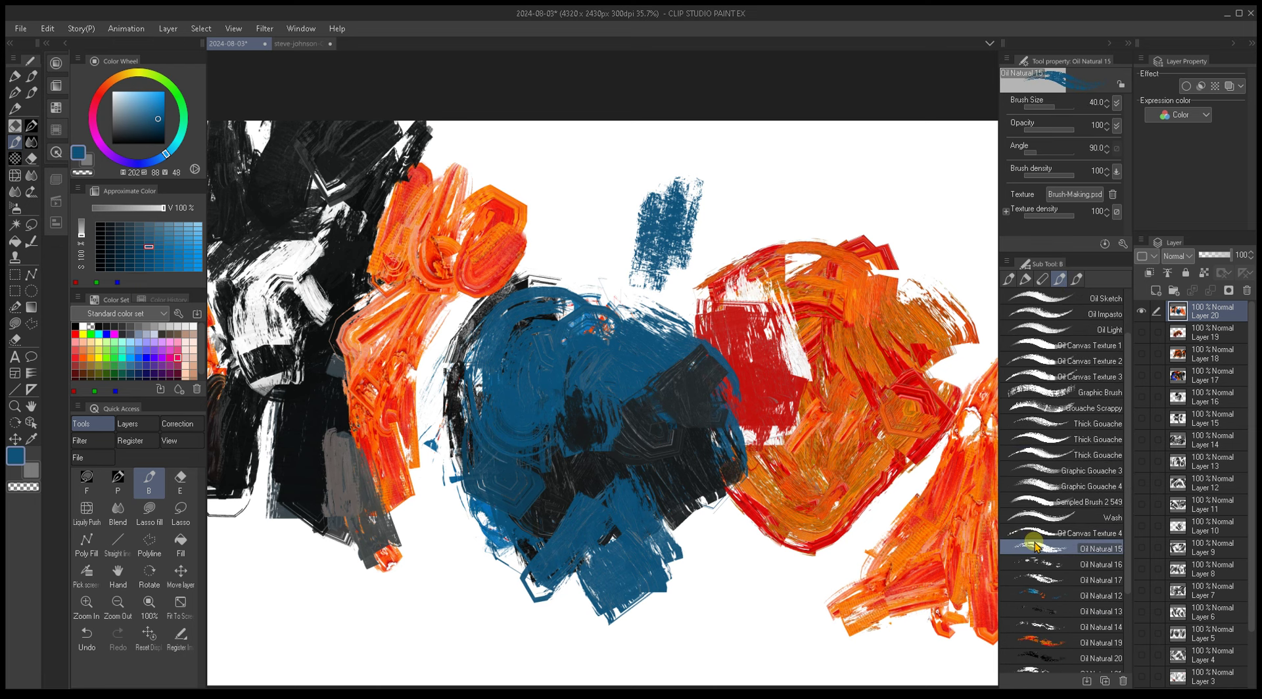
pyautogui.moveTo(1034, 548)
pyautogui.mouseDown()
pyautogui.moveTo(1058, 290)
pyautogui.moveTo(1079, 274)
pyautogui.mouseUp()
# Step: Move the Oil Natural 16 and Oil Natural 17 brushes into the last brush group
pyautogui.scroll(-3, 1071, 428)
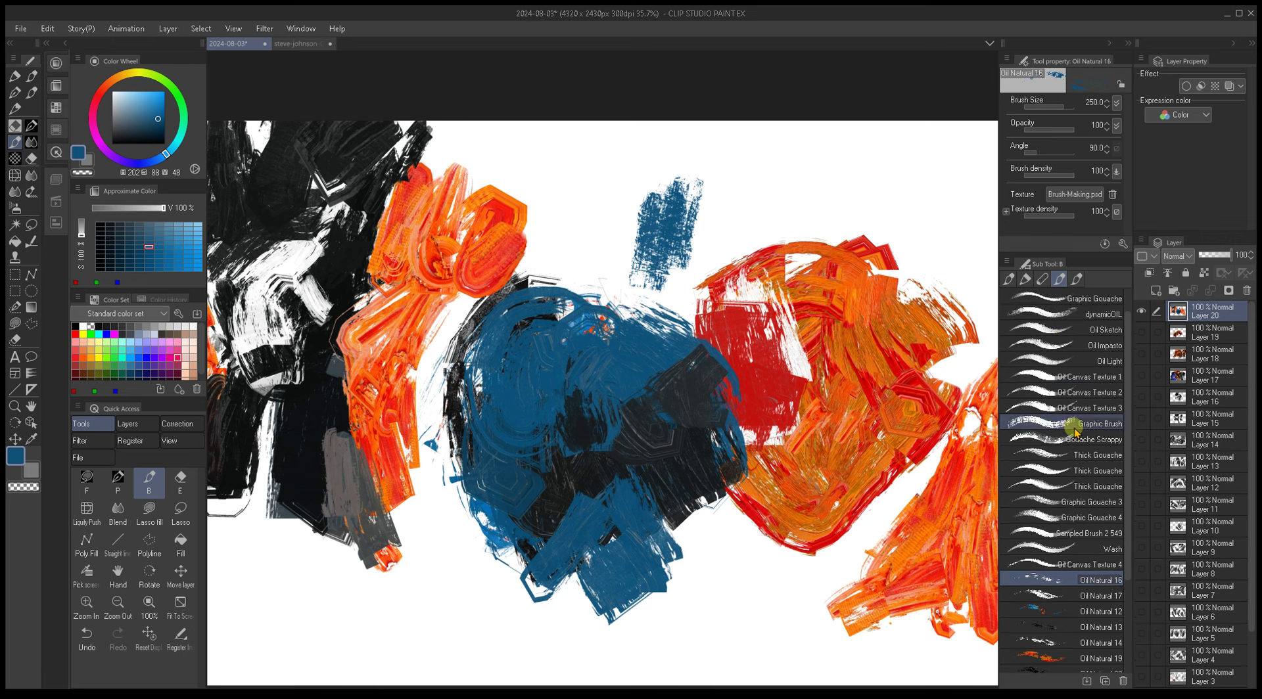
pyautogui.moveTo(1052, 471)
pyautogui.mouseDown()
pyautogui.moveTo(1058, 290)
pyautogui.moveTo(1076, 281)
pyautogui.mouseUp()
pyautogui.scroll(-2, 1079, 375)
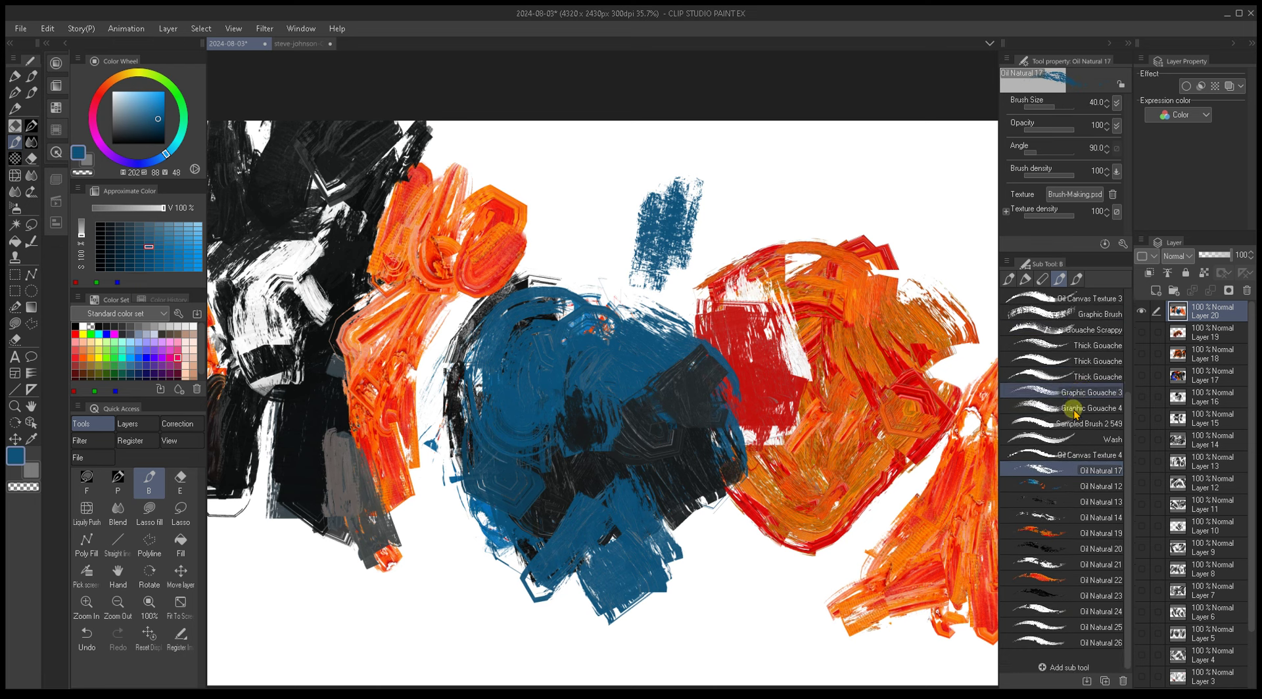
pyautogui.moveTo(1038, 468); pyautogui.dragTo(1066, 279)
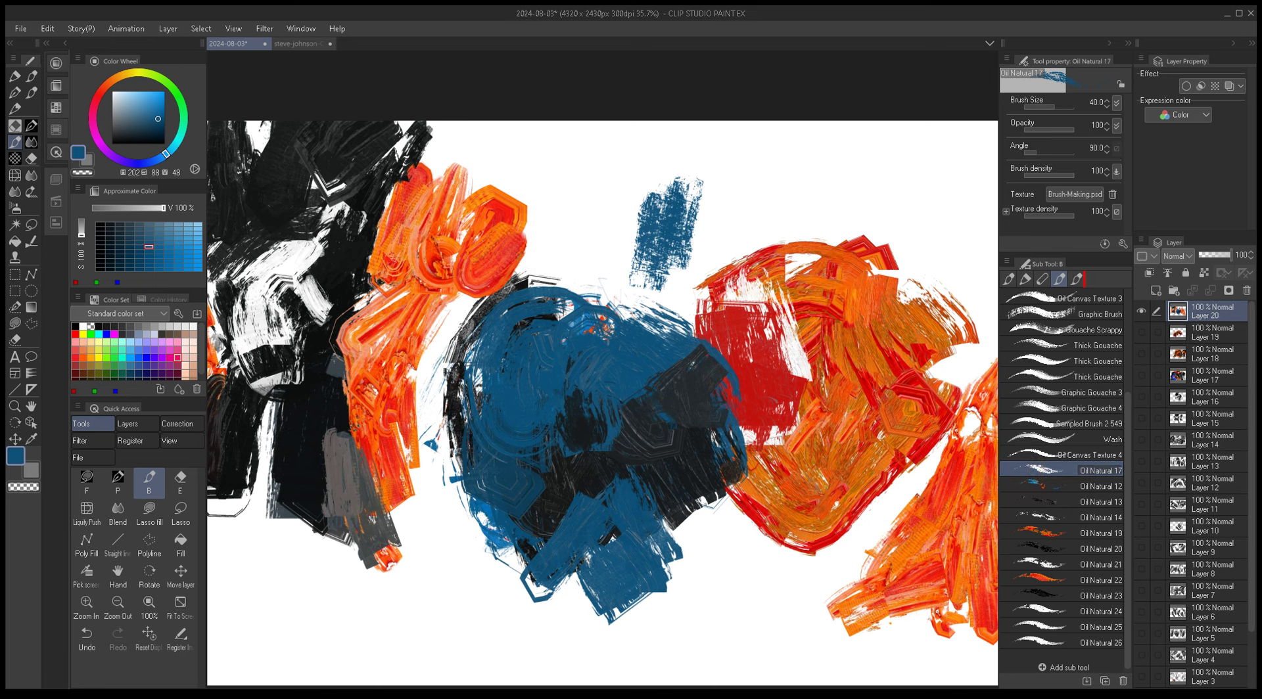
pyautogui.moveTo(1080, 282); pyautogui.dragTo(1080, 283)
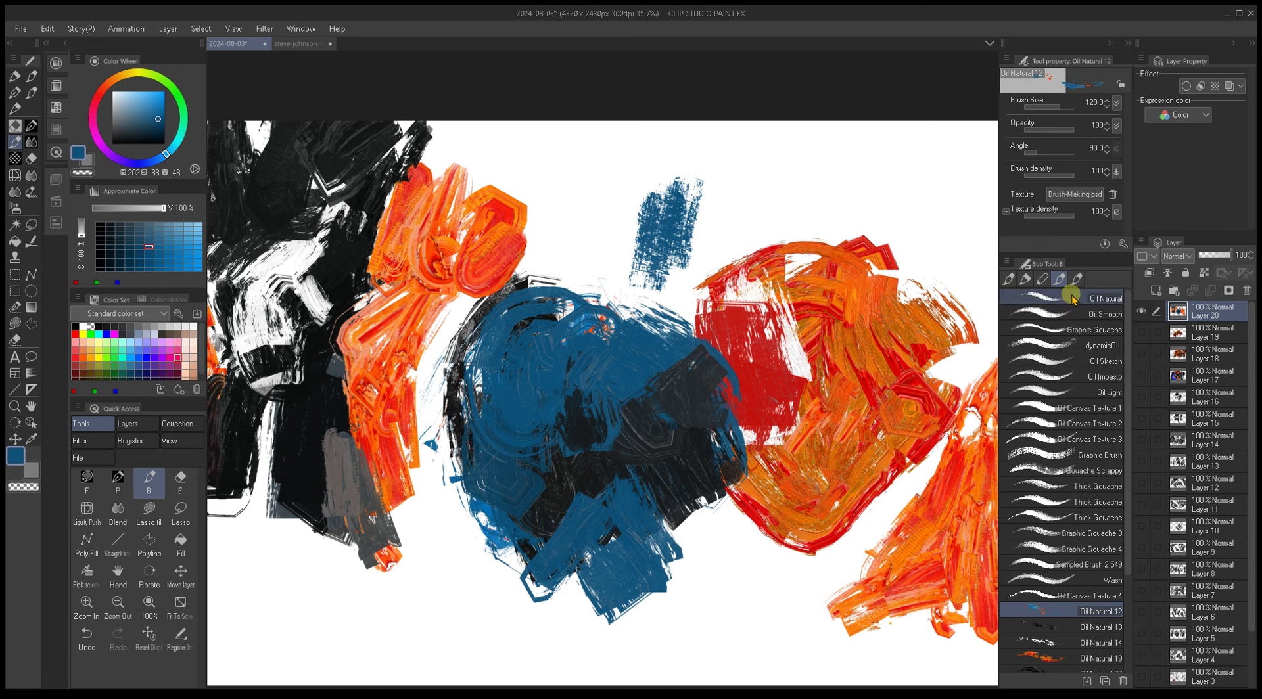
# Step: Move the Oil Natural 12, Oil Natural 13 and Oil Natural 14 brushes into the last brush group
pyautogui.scroll(-2, 1059, 460)
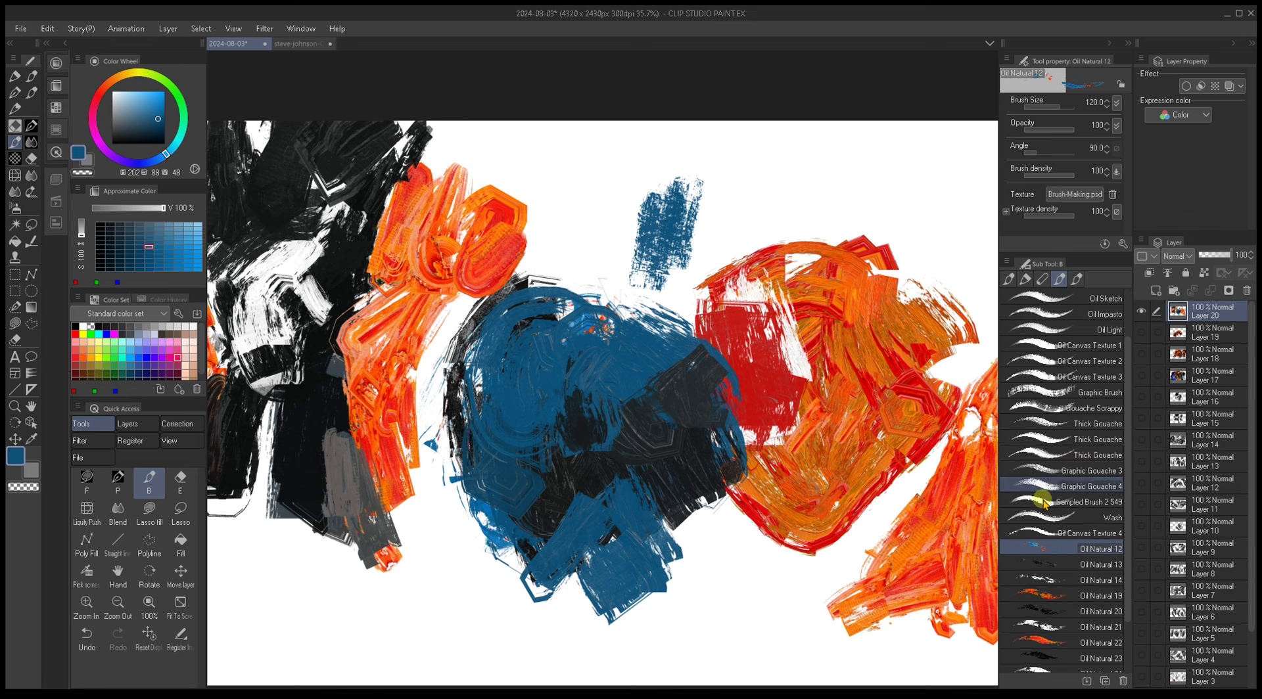
pyautogui.moveTo(1078, 549); pyautogui.dragTo(1077, 280)
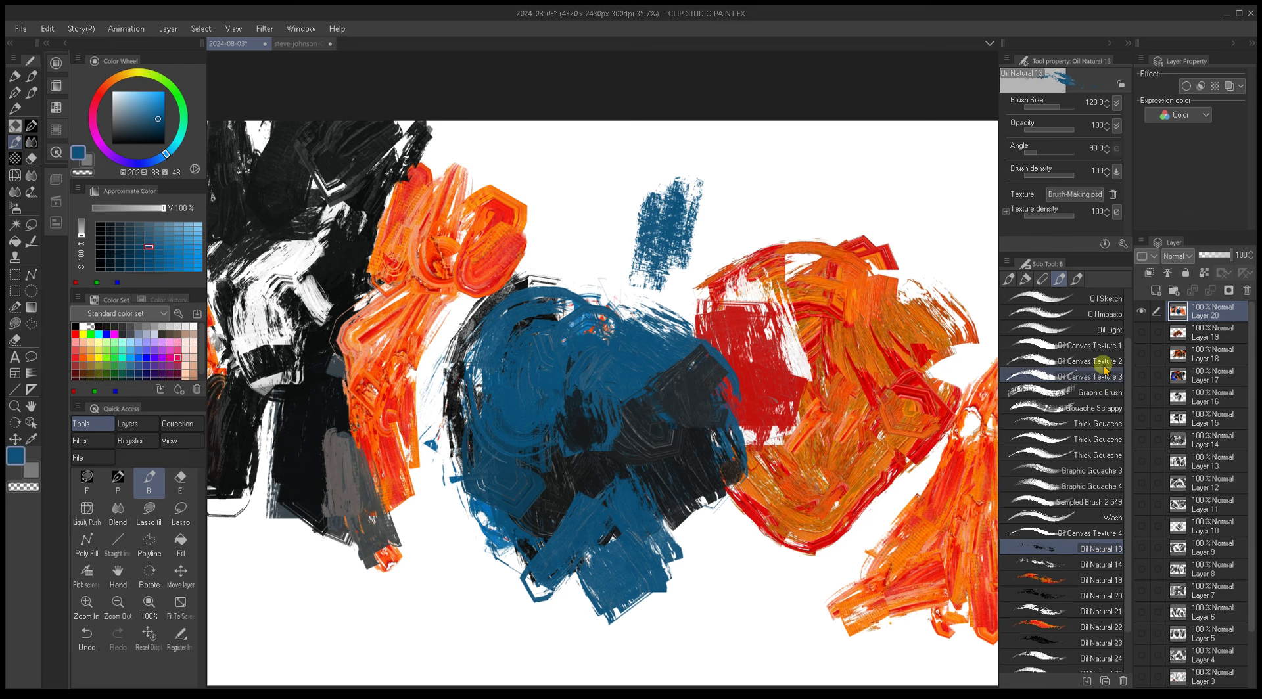
pyautogui.moveTo(1043, 557)
pyautogui.mouseDown()
pyautogui.moveTo(1052, 369)
pyautogui.moveTo(1066, 280)
pyautogui.moveTo(1077, 279)
pyautogui.mouseUp()
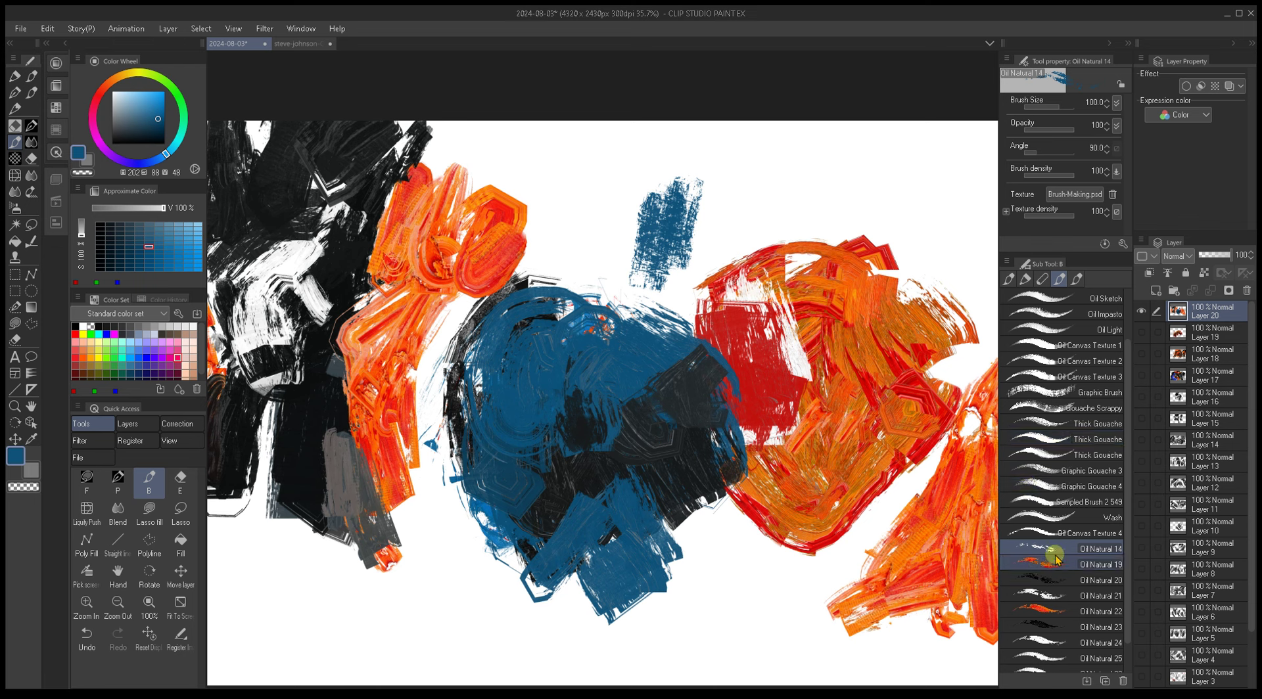
pyautogui.moveTo(1047, 551); pyautogui.dragTo(1058, 290)
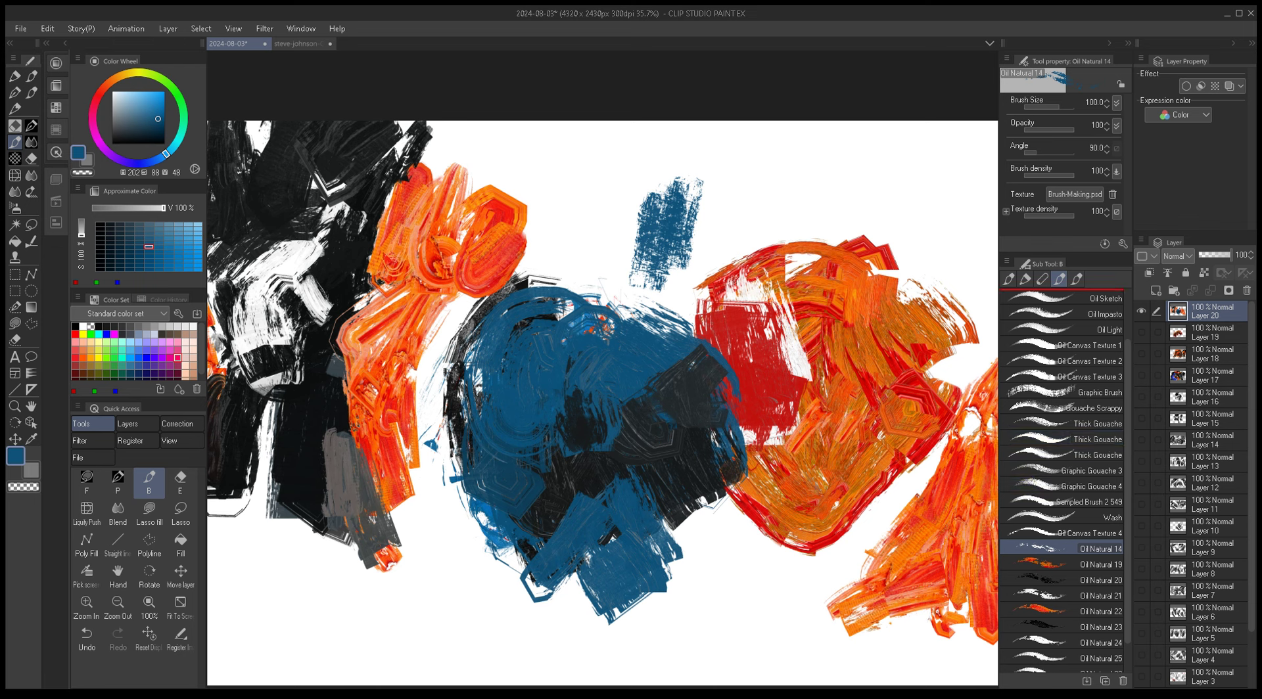
pyautogui.moveTo(1035, 467); pyautogui.dragTo(1037, 471)
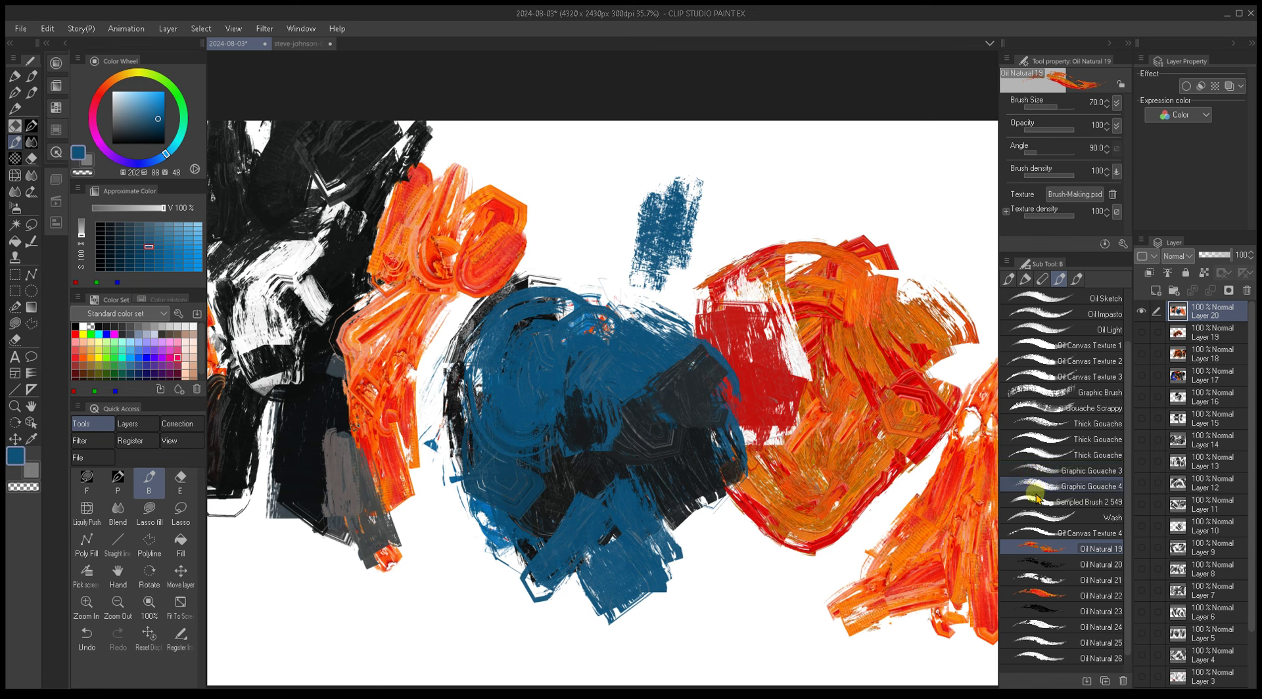
# Step: Move the Oil Natural 19, Oil Natural 20, Oil Natural 21 and Oil Natural 22 brushes into the last brush group
pyautogui.moveTo(1023, 550); pyautogui.dragTo(1077, 279)
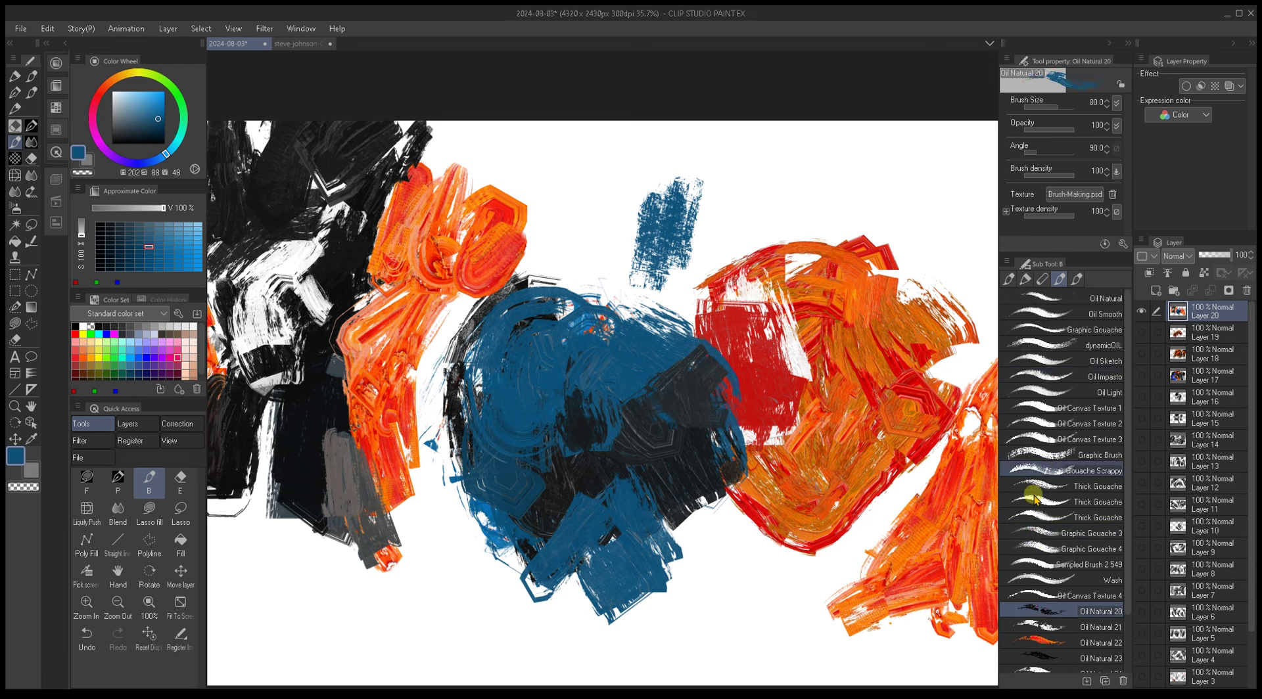
pyautogui.click(1037, 561)
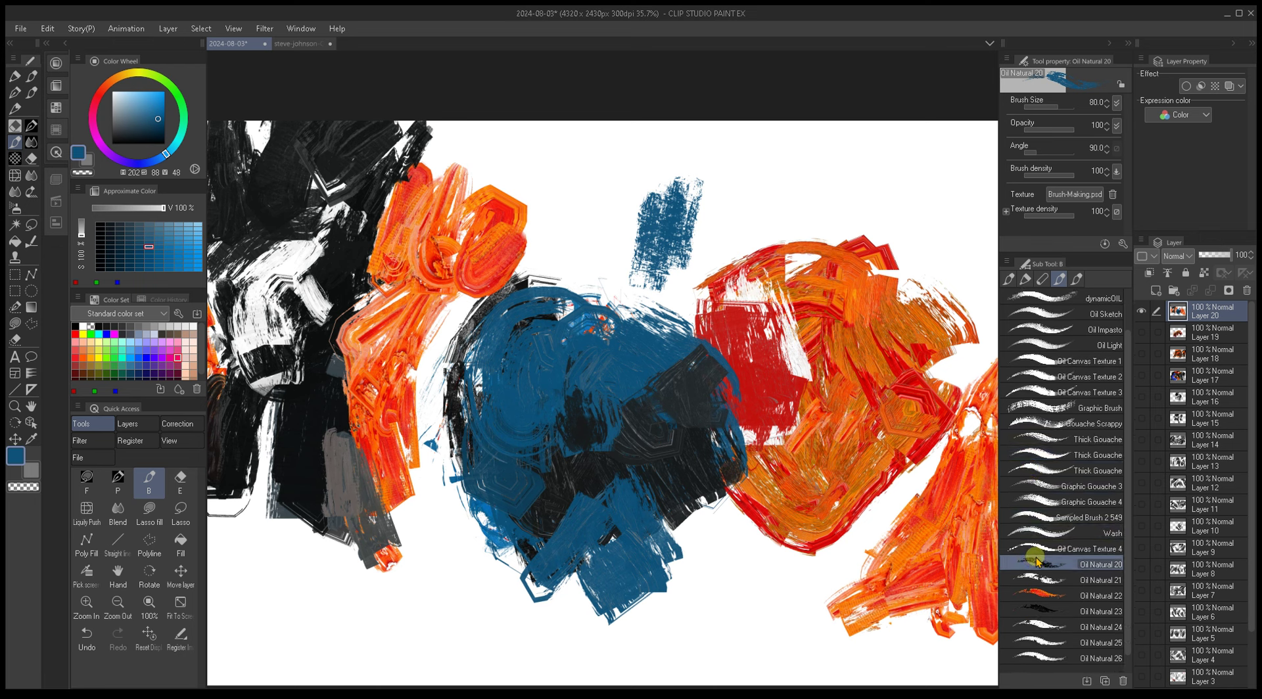
pyautogui.moveTo(1037, 561)
pyautogui.mouseDown()
pyautogui.moveTo(1045, 289)
pyautogui.moveTo(1082, 271)
pyautogui.moveTo(1037, 503)
pyautogui.moveTo(1043, 563)
pyautogui.moveTo(1076, 282)
pyautogui.mouseUp()
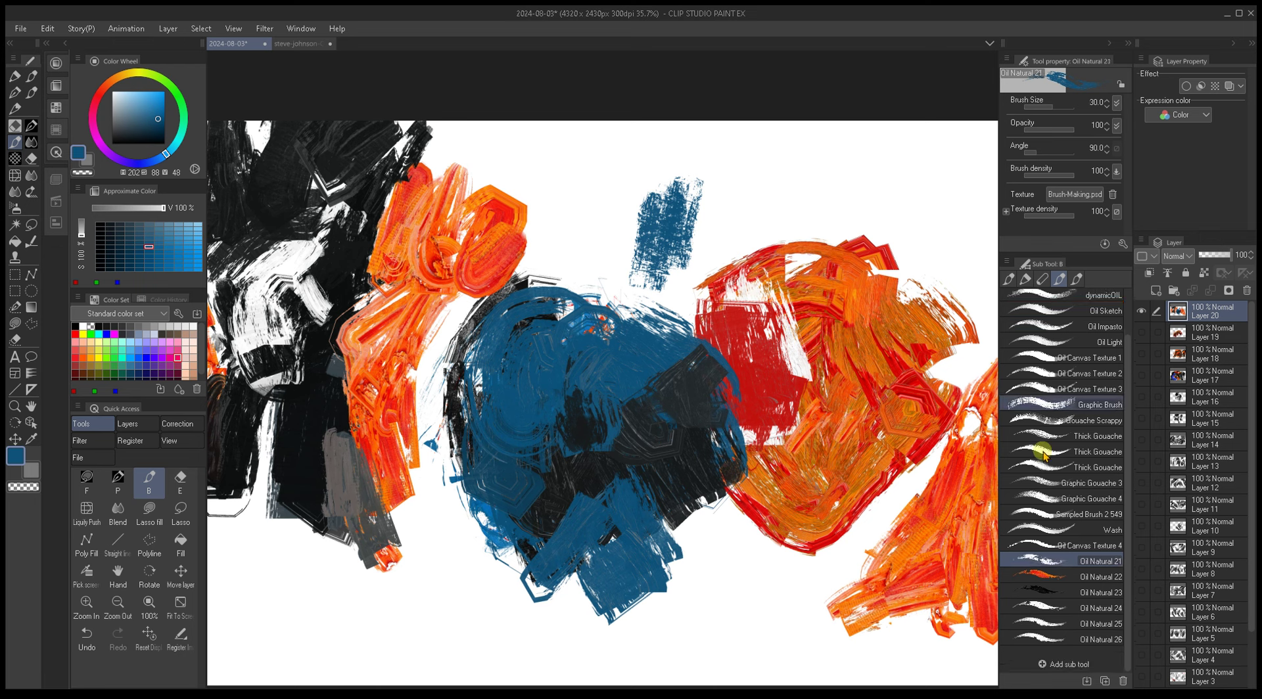
pyautogui.click(1042, 562)
pyautogui.moveTo(1038, 564)
pyautogui.mouseDown()
pyautogui.moveTo(1052, 366)
pyautogui.moveTo(1076, 279)
pyautogui.mouseUp()
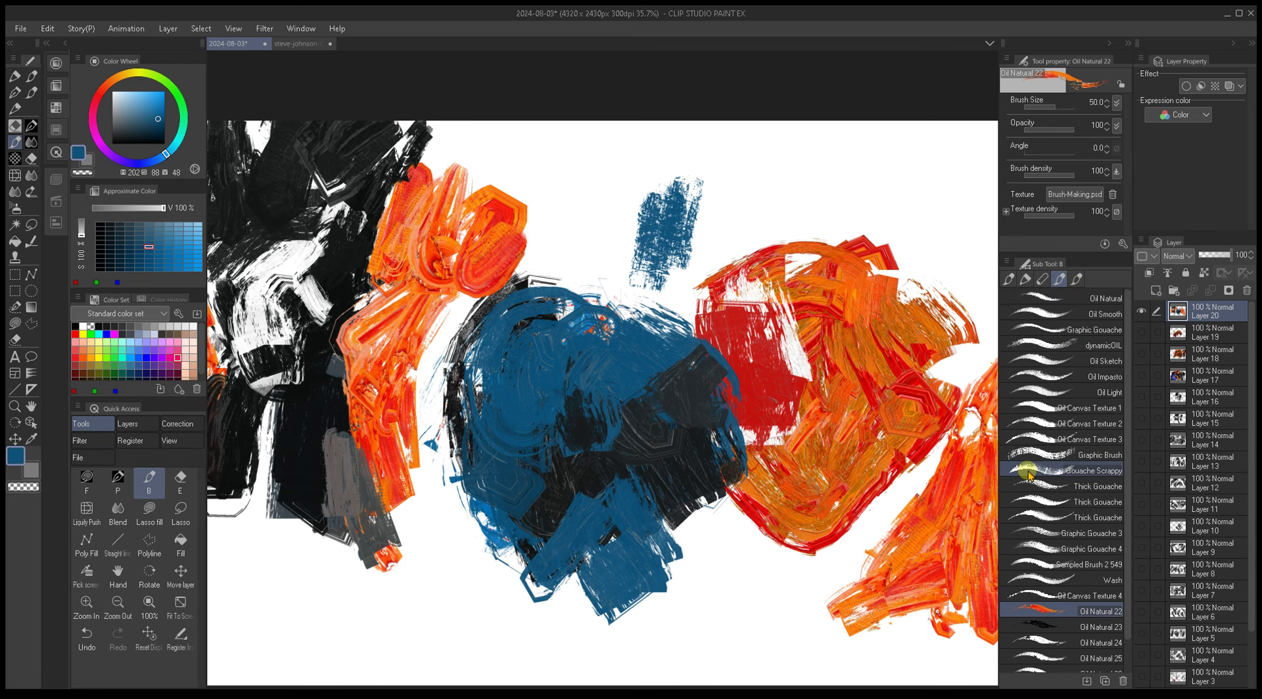
pyautogui.scroll(-1, 1029, 474)
pyautogui.moveTo(1038, 578)
pyautogui.mouseDown()
pyautogui.moveTo(1052, 355)
pyautogui.moveTo(1080, 284)
pyautogui.mouseUp()
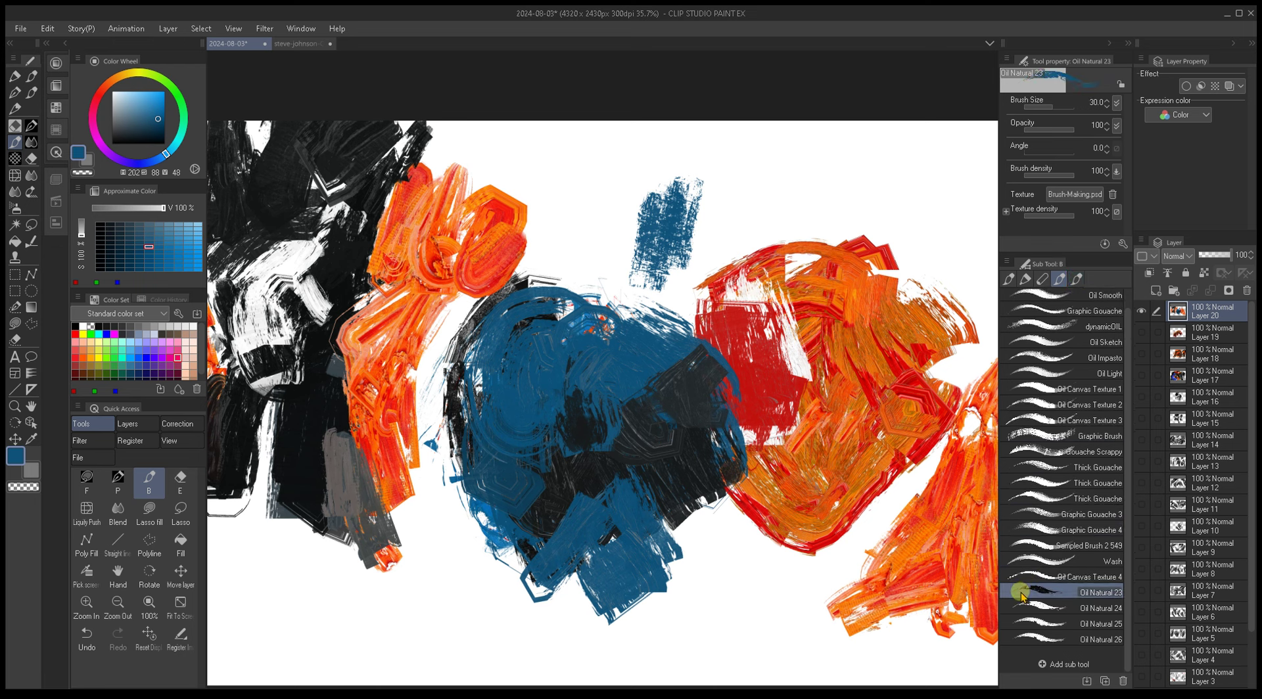
# Step: Move the Oil Natural 23, Oil Natural 24, Oil Natural 25 and Oil Natural 26 brushes into the last brush group
pyautogui.moveTo(1021, 593); pyautogui.dragTo(1076, 279)
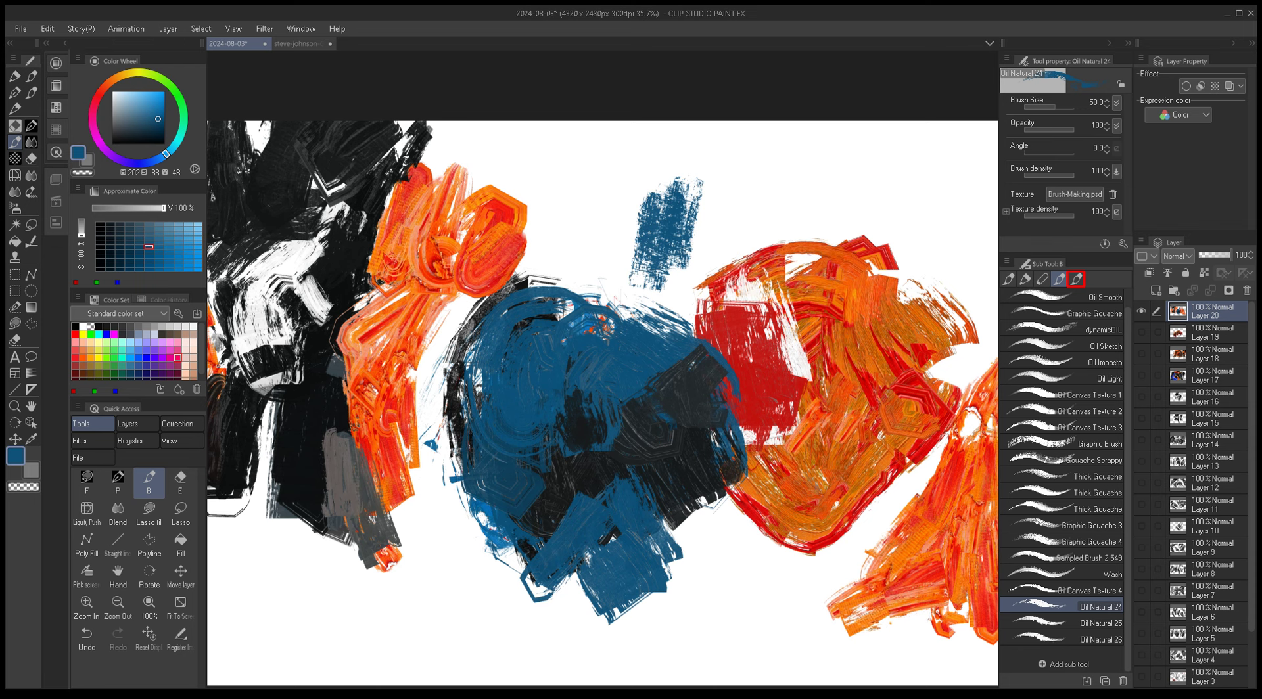
pyautogui.moveTo(1076, 278); pyautogui.dragTo(1078, 275)
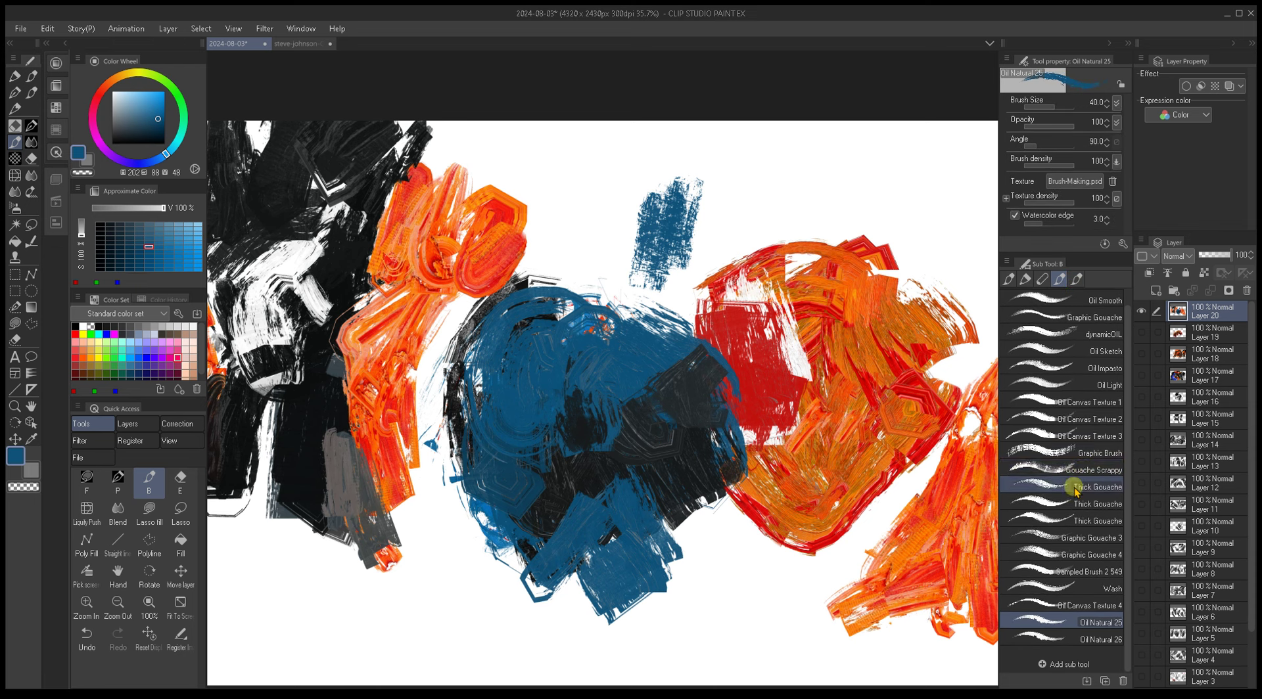
pyautogui.moveTo(1058, 623); pyautogui.dragTo(1079, 277)
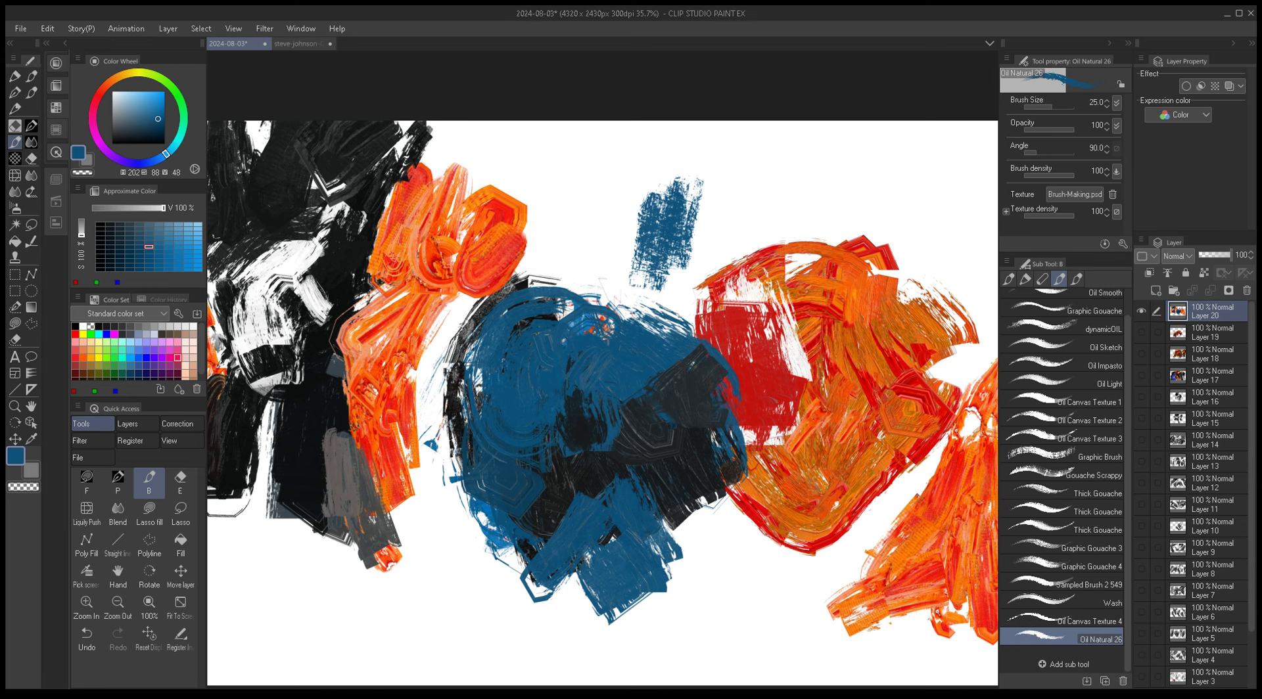
pyautogui.moveTo(1062, 637); pyautogui.dragTo(1076, 280)
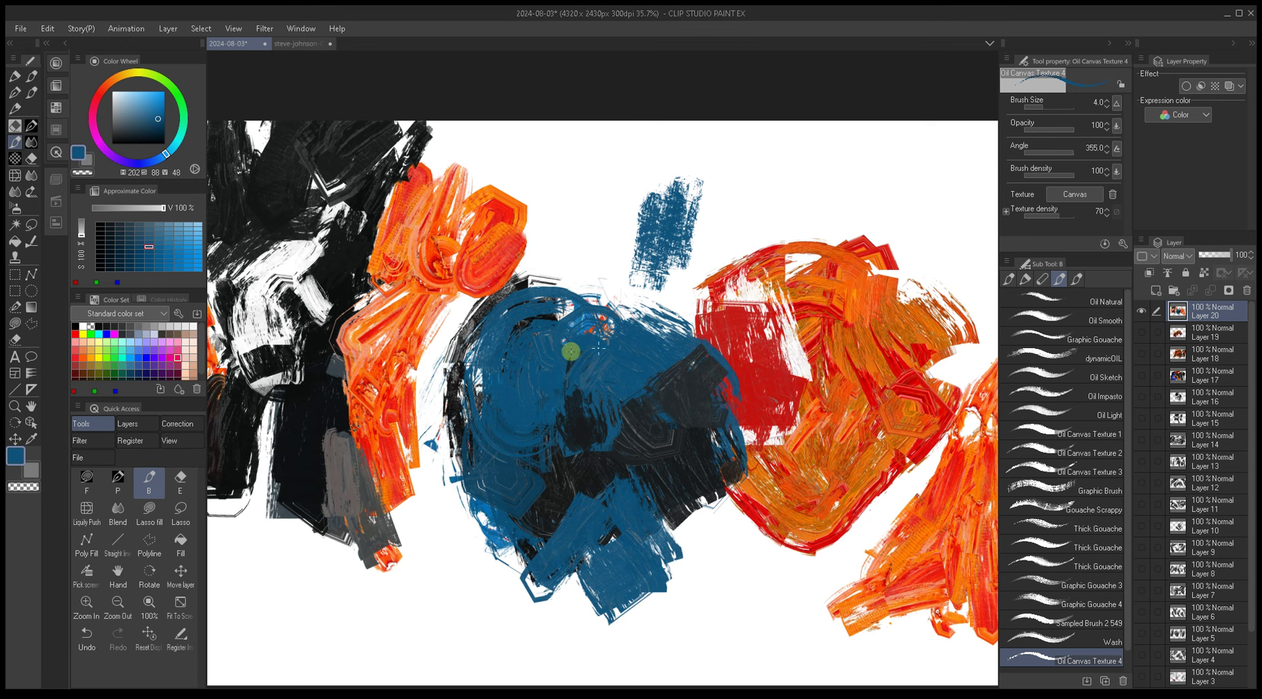
pyautogui.moveTo(534, 337); pyautogui.dragTo(696, 351)
pyautogui.moveTo(880, 401); pyautogui.dragTo(832, 405)
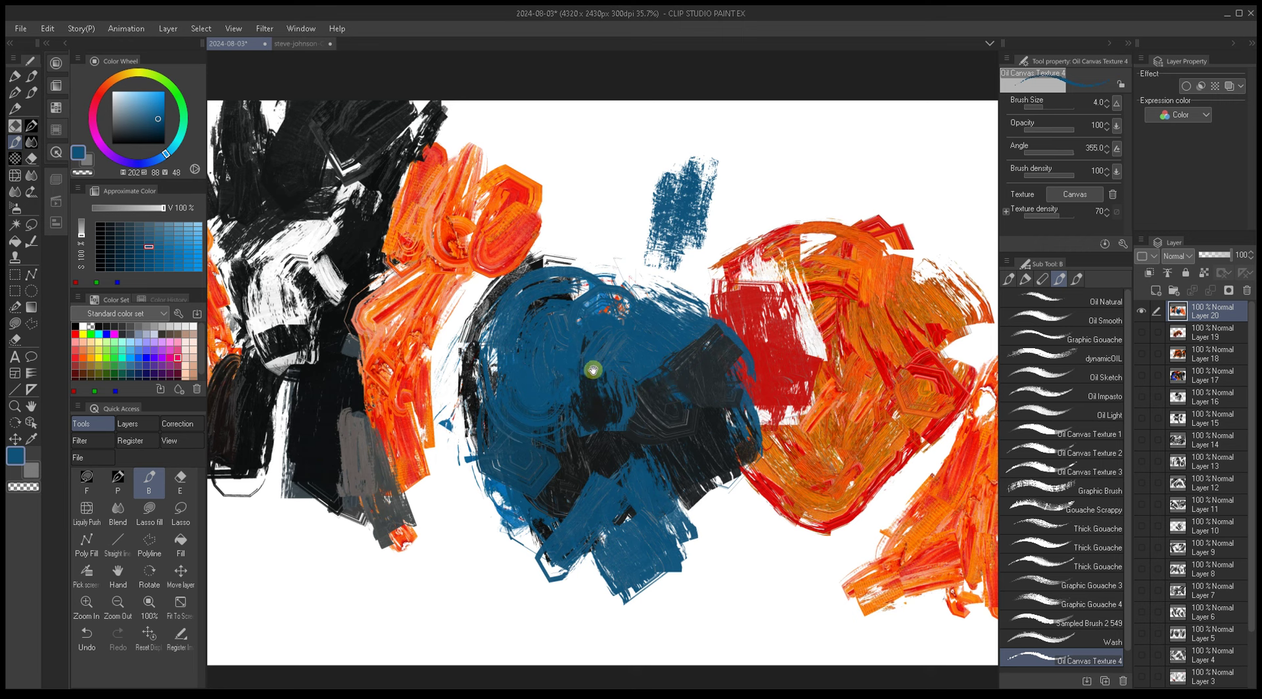
pyautogui.moveTo(593, 371); pyautogui.dragTo(607, 368)
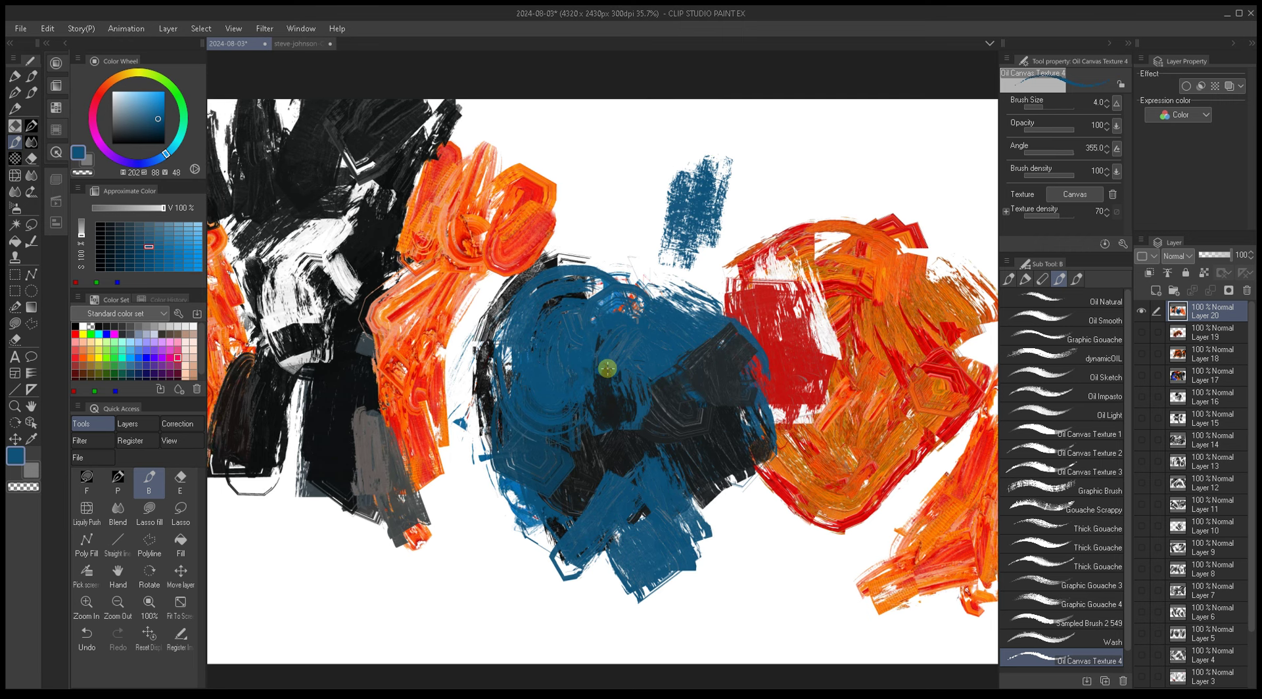
pyautogui.moveTo(562, 388); pyautogui.dragTo(625, 361)
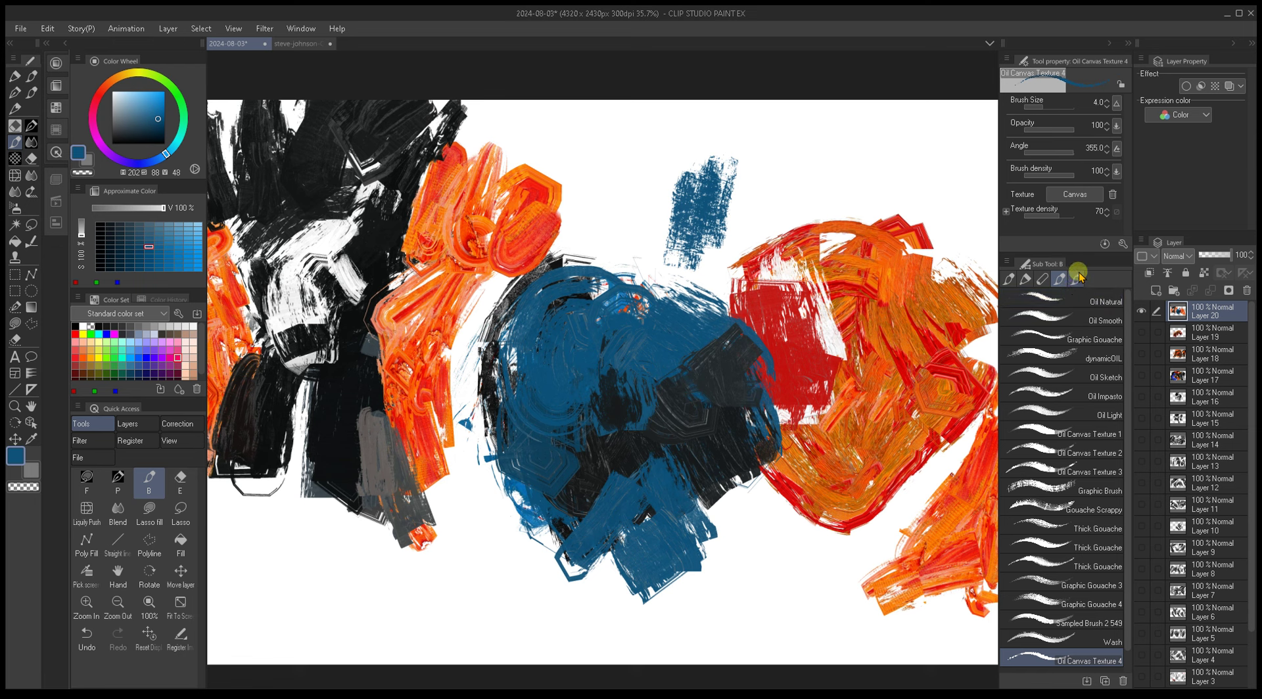
# Step: Open the last brush group and select the Oil Natural 25 brush
pyautogui.click(1078, 278)
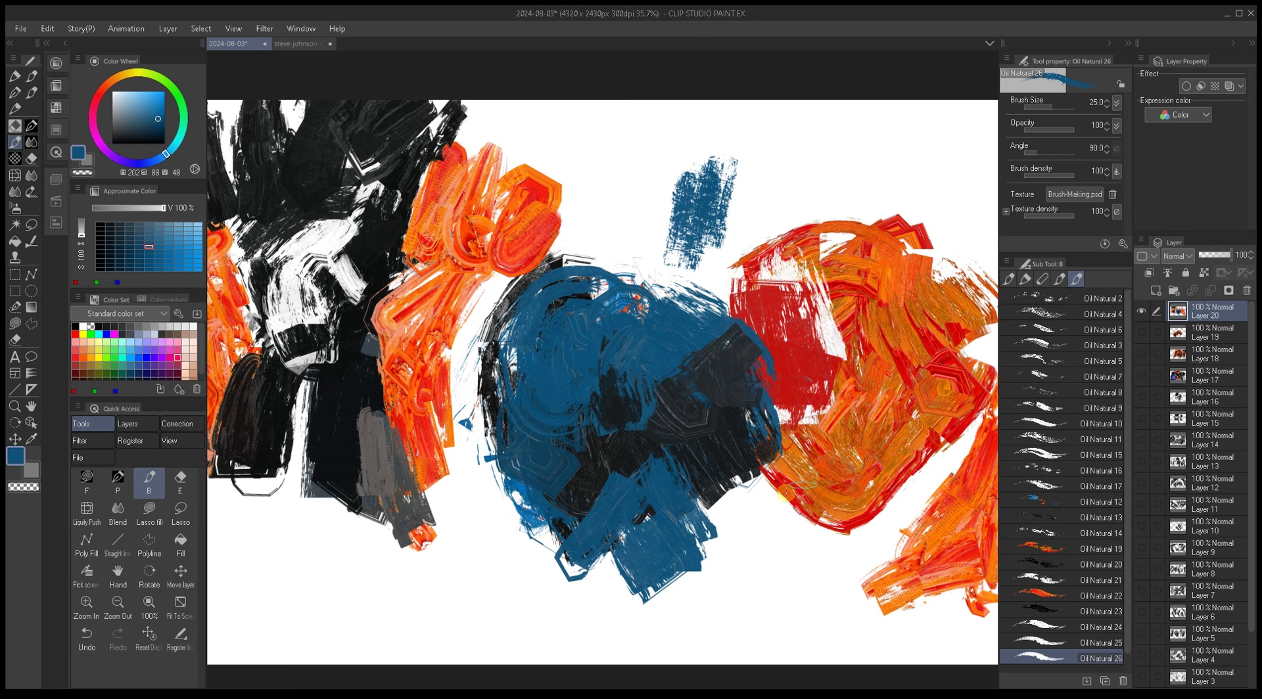
pyautogui.moveTo(631, 387); pyautogui.dragTo(657, 390)
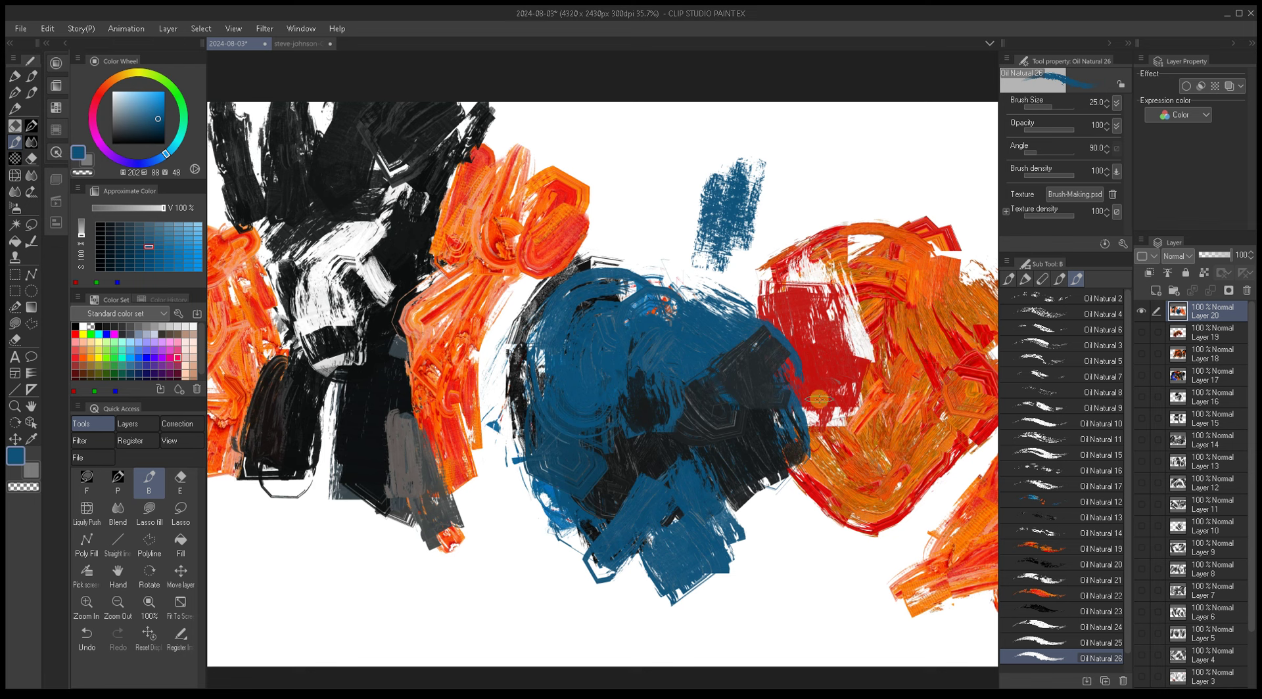
pyautogui.scroll(-1, 1019, 460)
pyautogui.click(1029, 624)
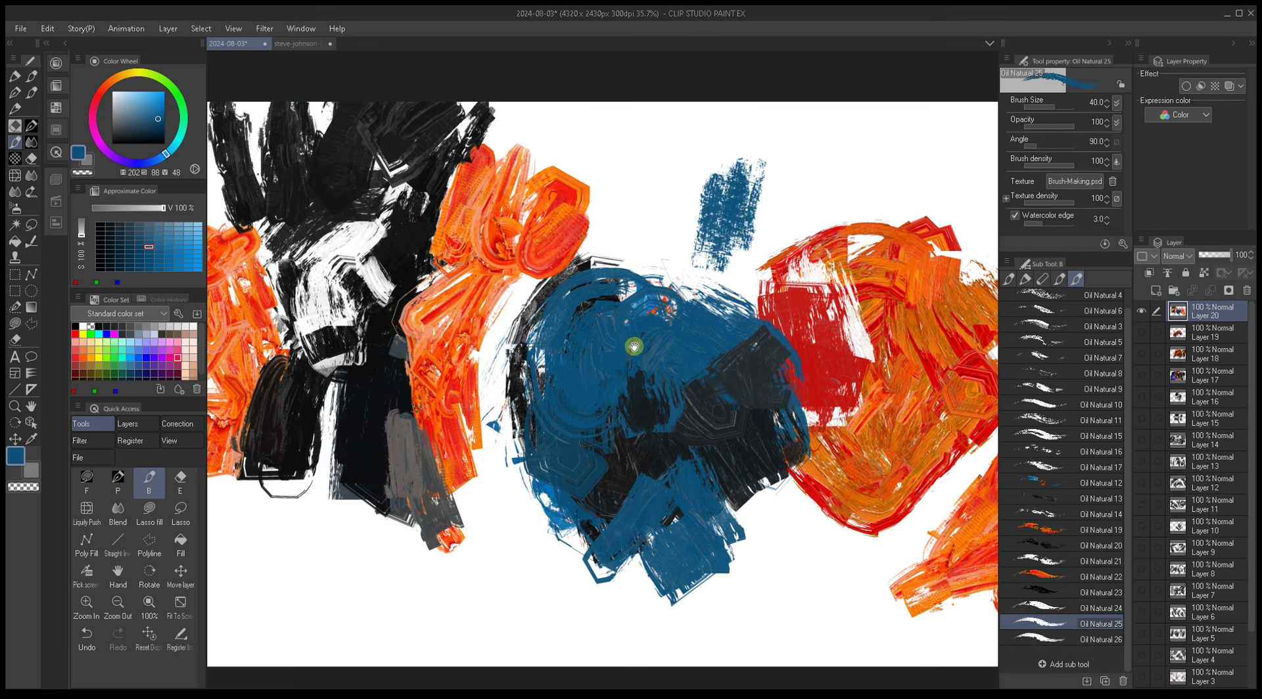
pyautogui.moveTo(634, 325); pyautogui.dragTo(583, 358)
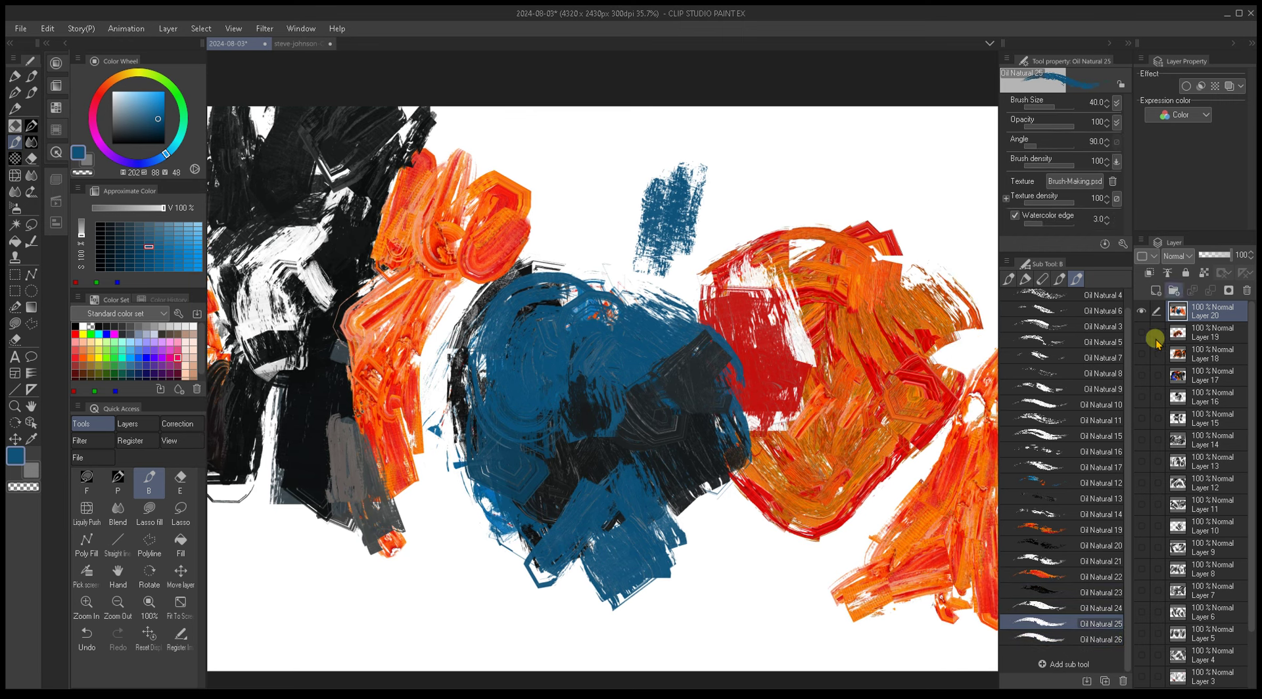
# Step: Look through the brushes in the marker, charcoal and oil groups, ending back at the Oil Natural group
pyautogui.scroll(1, 1079, 436)
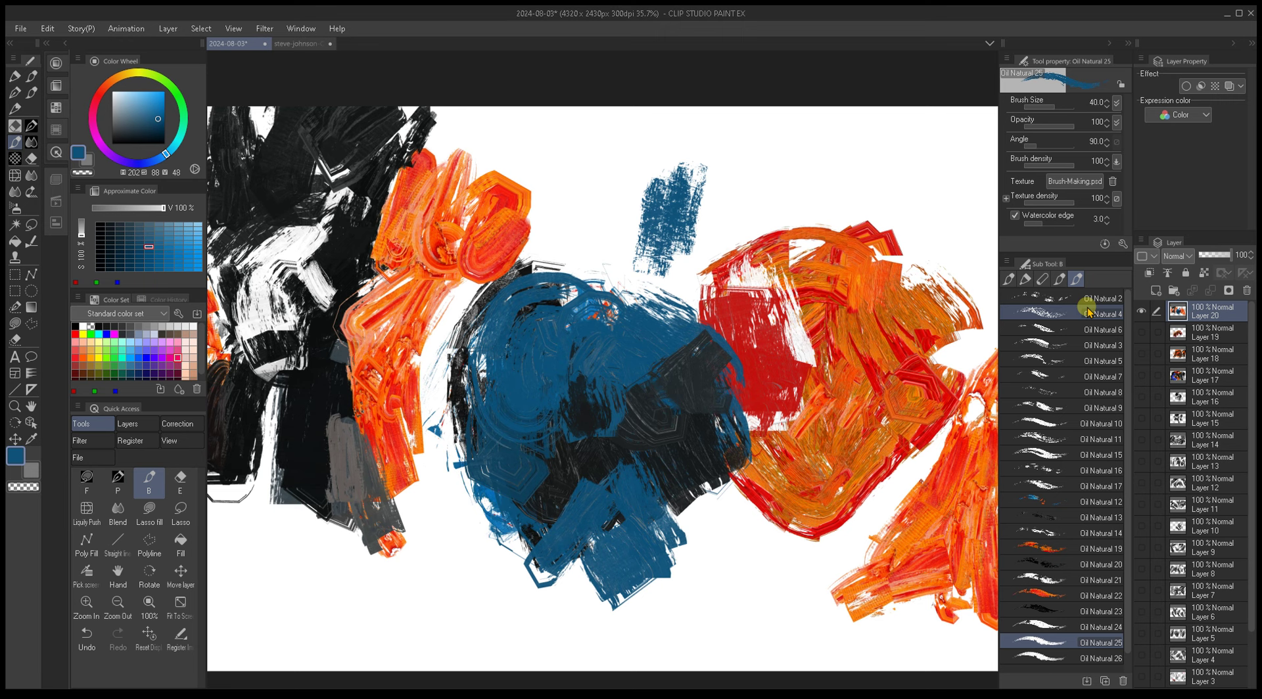
pyautogui.click(1061, 280)
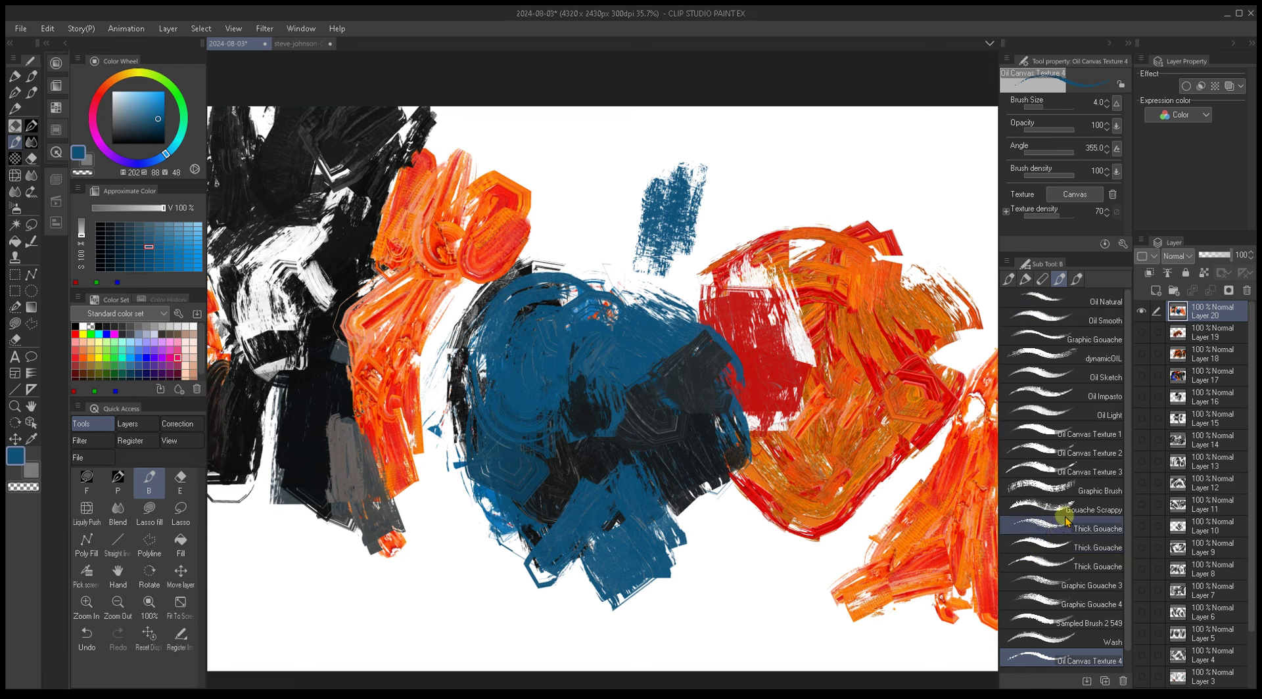
pyautogui.click(1075, 281)
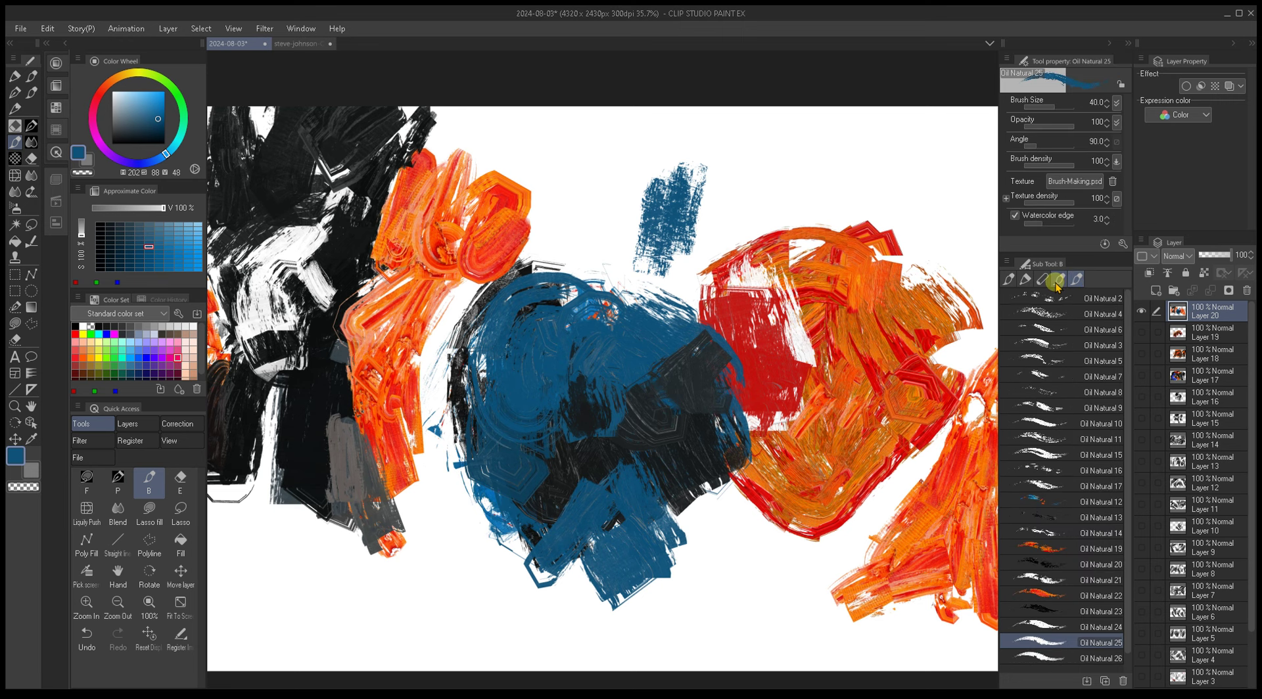
pyautogui.click(1057, 281)
pyautogui.click(1046, 280)
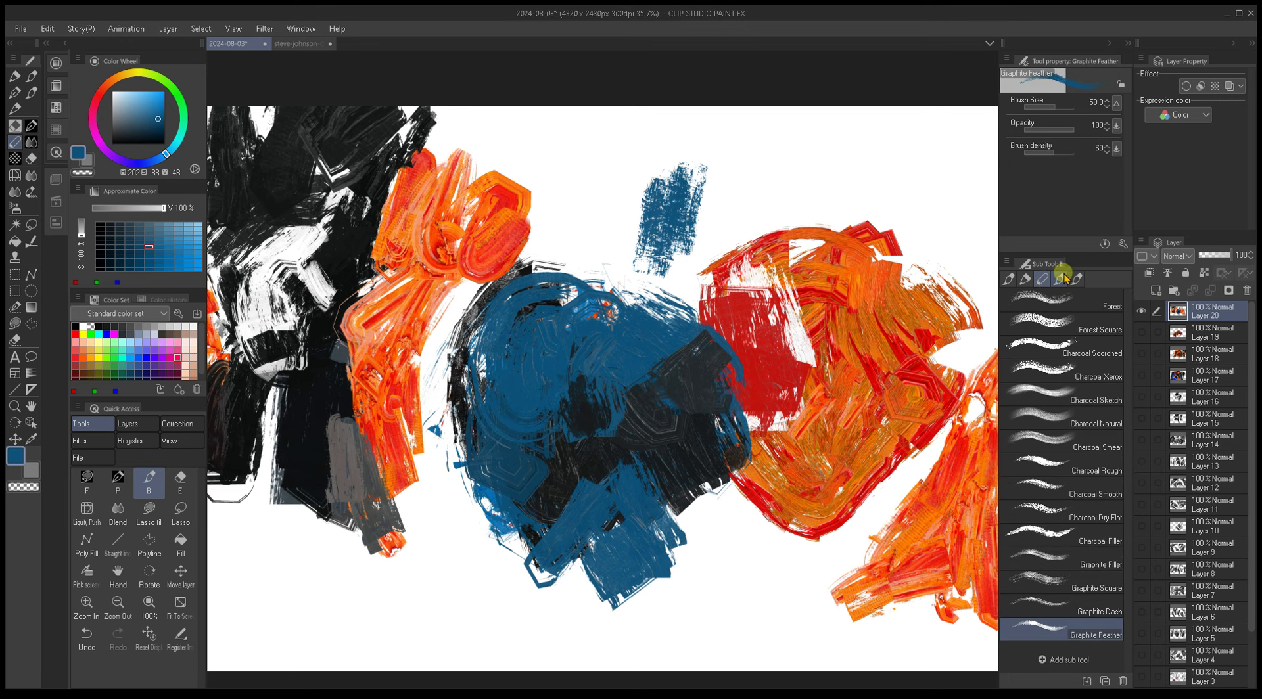
pyautogui.click(1022, 280)
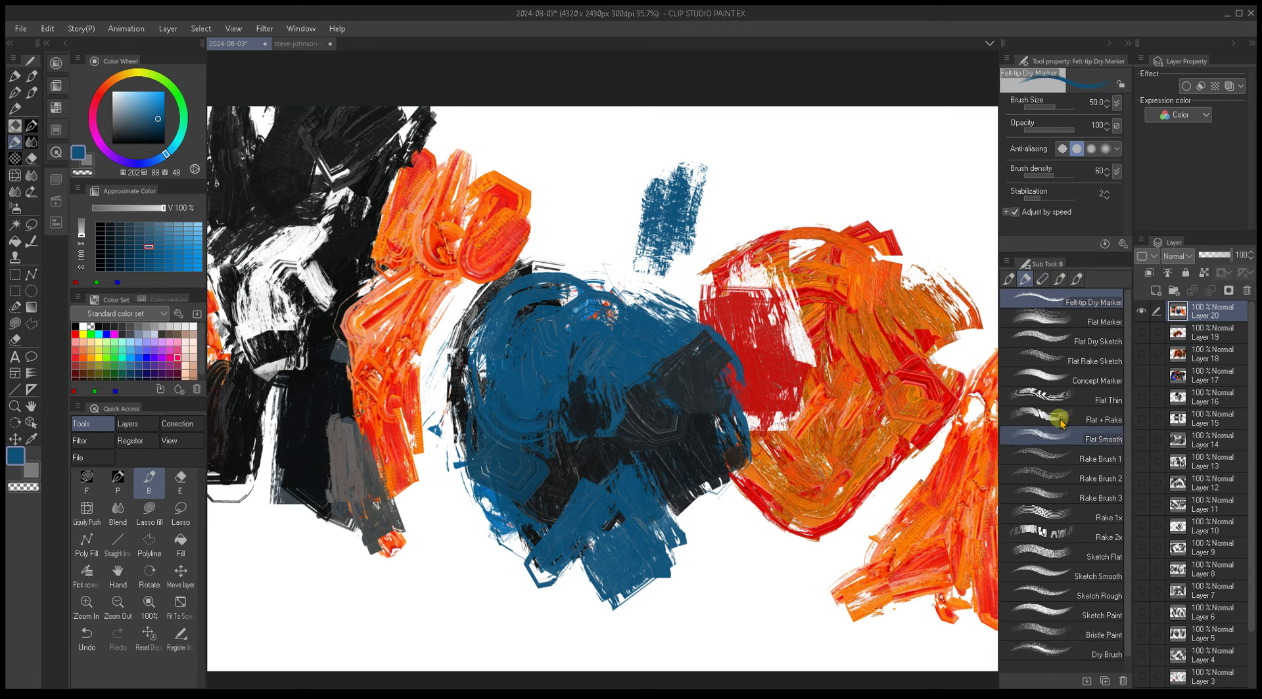
pyautogui.click(1042, 280)
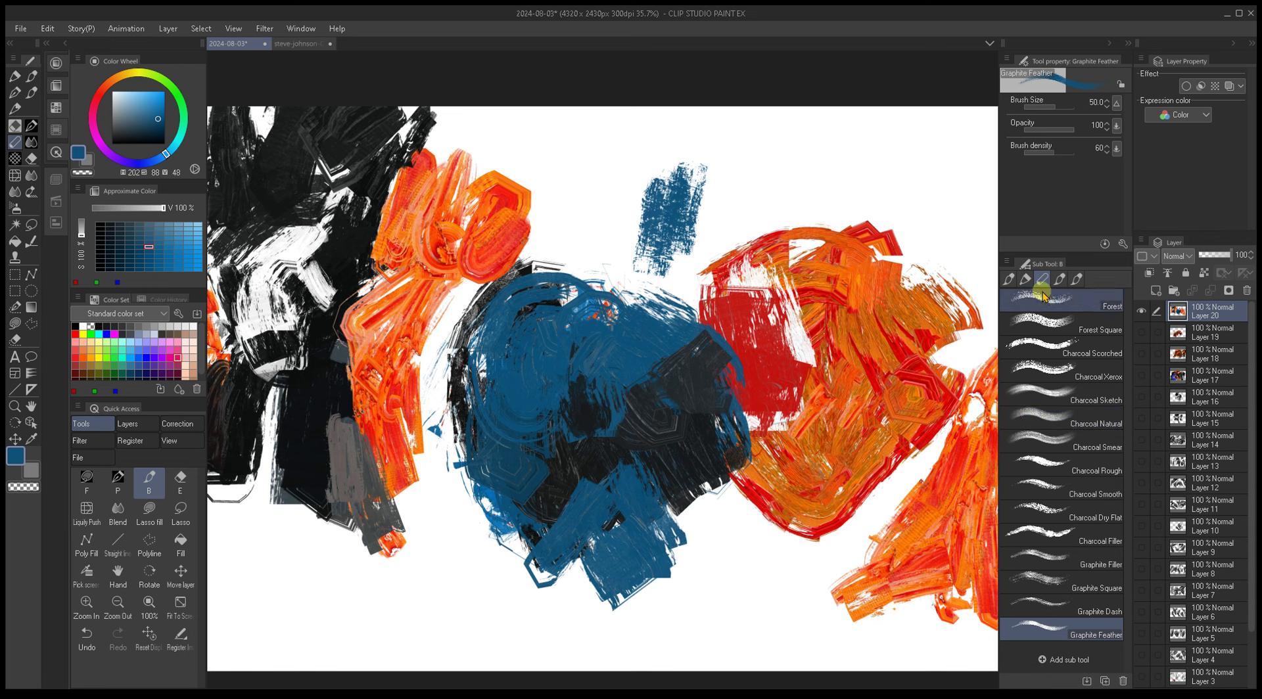
pyautogui.click(1060, 279)
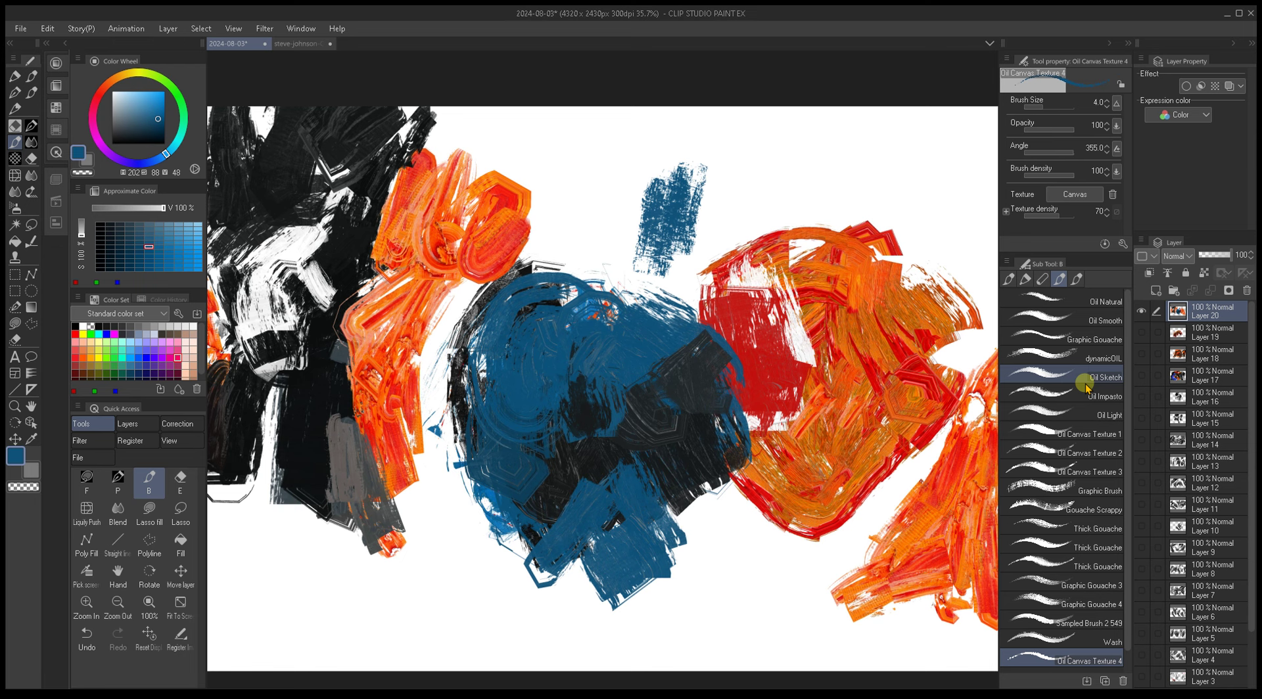
pyautogui.scroll(-3, 1071, 474)
pyautogui.click(1077, 279)
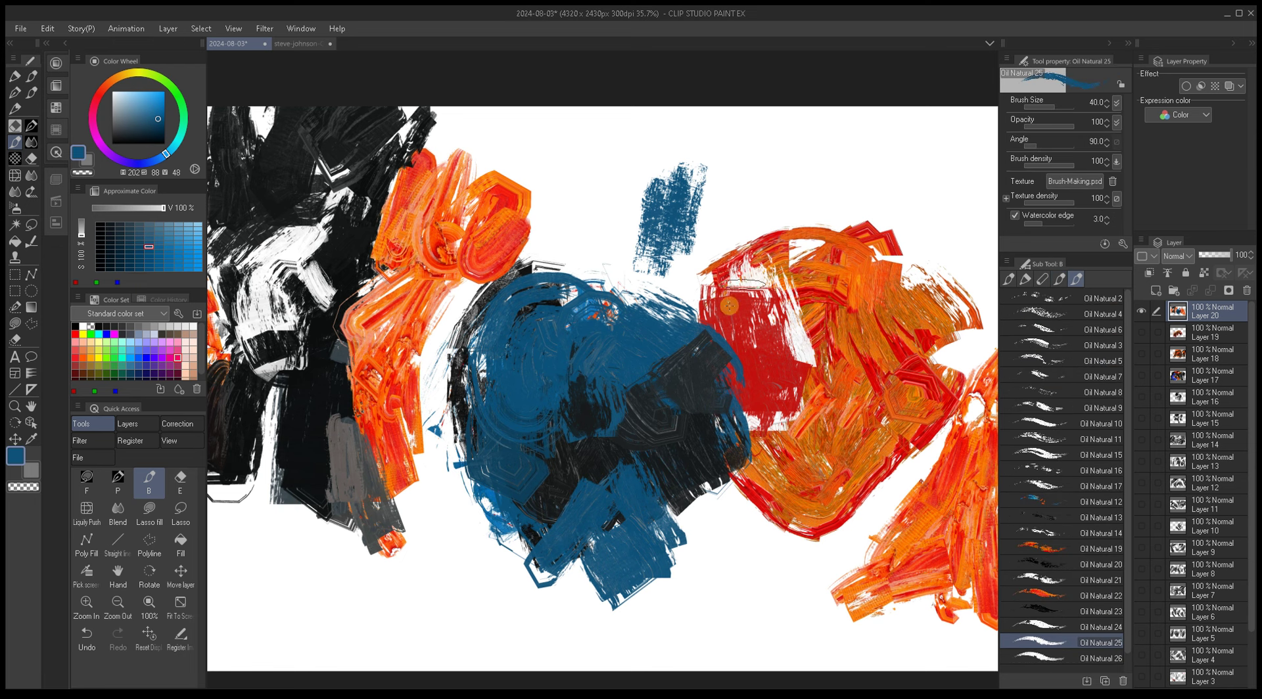
# Step: Sample blue from the canvas and paint a broad diagonal limb at the lower left of the blue shape with Oil Natural 25
pyautogui.hscroll(-3, 627, 427)
pyautogui.keyDown('alt'); pyautogui.click(693, 556); pyautogui.keyUp('alt')
pyautogui.keyDown('alt'); pyautogui.click(624, 487); pyautogui.keyUp('alt')
pyautogui.moveTo(594, 468)
pyautogui.mouseDown()
pyautogui.moveTo(516, 595)
pyautogui.moveTo(512, 583)
pyautogui.moveTo(490, 592)
pyautogui.mouseUp()
pyautogui.moveTo(579, 447); pyautogui.dragTo(526, 486)
pyautogui.keyDown('alt'); pyautogui.click(526, 485); pyautogui.keyUp('alt')
pyautogui.moveTo(579, 424)
pyautogui.mouseDown()
pyautogui.moveTo(501, 578)
pyautogui.moveTo(480, 585)
pyautogui.mouseUp()
# Step: Paint narrower dark strokes along the lower edge of the new blue limb
pyautogui.moveTo(552, 539); pyautogui.dragTo(596, 472)
pyautogui.press('[')
pyautogui.press('[')
pyautogui.moveTo(536, 571)
pyautogui.mouseDown()
pyautogui.moveTo(611, 472)
pyautogui.moveTo(640, 532)
pyautogui.moveTo(611, 459)
pyautogui.moveTo(643, 480)
pyautogui.moveTo(650, 441)
pyautogui.moveTo(666, 600)
pyautogui.moveTo(632, 545)
pyautogui.moveTo(676, 539)
pyautogui.moveTo(675, 503)
pyautogui.moveTo(616, 573)
pyautogui.moveTo(648, 504)
pyautogui.moveTo(552, 573)
pyautogui.moveTo(608, 511)
pyautogui.moveTo(604, 535)
pyautogui.moveTo(610, 486)
pyautogui.mouseUp()
# Step: Sample tones from the painting and add dark accents below the middle of the blue shape, reducing the brush size to 15
pyautogui.press(']')
pyautogui.press(']')
pyautogui.press(']')
pyautogui.press(']')
pyautogui.keyDown('alt'); pyautogui.click(645, 436); pyautogui.keyUp('alt')
pyautogui.keyDown('alt'); pyautogui.click(670, 526); pyautogui.keyUp('alt')
pyautogui.keyDown('alt'); pyautogui.click(592, 555); pyautogui.keyUp('alt')
pyautogui.press('[')
pyautogui.press('[')
pyautogui.press('[')
pyautogui.press('[')
pyautogui.keyDown('alt'); pyautogui.click(600, 526); pyautogui.keyUp('alt')
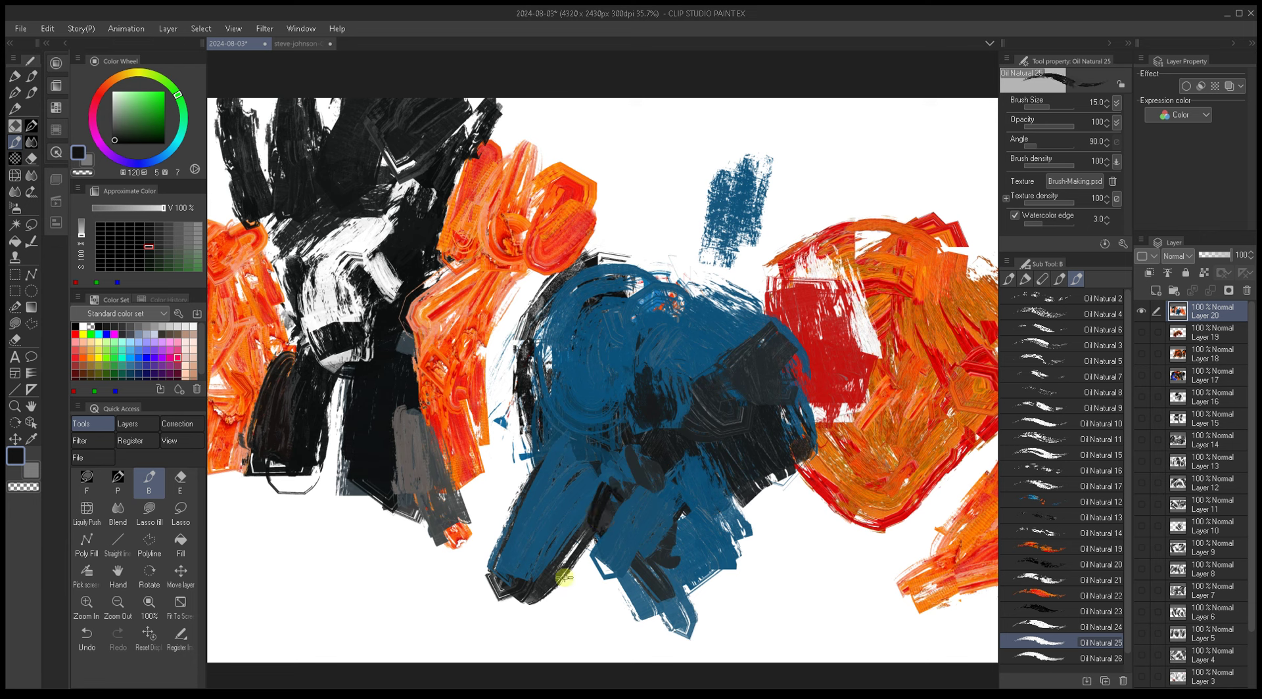
# Step: Enlarge the brush and paint diagonal strokes extending the blue shape toward its lower right
pyautogui.press(']')
pyautogui.press(']')
pyautogui.press(']')
pyautogui.press(']')
pyautogui.press(']')
pyautogui.press(']')
pyautogui.moveTo(682, 515)
pyautogui.mouseDown()
pyautogui.moveTo(681, 557)
pyautogui.moveTo(710, 547)
pyautogui.moveTo(699, 559)
pyautogui.moveTo(758, 572)
pyautogui.mouseUp()
pyautogui.moveTo(729, 519); pyautogui.dragTo(754, 554)
pyautogui.keyDown('alt'); pyautogui.click(719, 501); pyautogui.keyUp('alt')
pyautogui.moveTo(719, 502)
pyautogui.mouseDown()
pyautogui.moveTo(763, 549)
pyautogui.moveTo(723, 544)
pyautogui.moveTo(739, 561)
pyautogui.moveTo(718, 561)
pyautogui.moveTo(741, 552)
pyautogui.moveTo(783, 568)
pyautogui.mouseUp()
# Step: Sample nearby tones and paint a smaller stroke on the lower-right limb with a reduced brush
pyautogui.keyDown('alt'); pyautogui.click(746, 542); pyautogui.keyUp('alt')
pyautogui.keyDown('alt'); pyautogui.click(718, 561); pyautogui.keyUp('alt')
pyautogui.keyDown('alt'); pyautogui.click(739, 544); pyautogui.keyUp('alt')
pyautogui.keyDown('alt'); pyautogui.click(755, 552); pyautogui.keyUp('alt')
pyautogui.keyDown('alt'); pyautogui.click(748, 557); pyautogui.keyUp('alt')
pyautogui.press('[')
pyautogui.press('[')
pyautogui.press('[')
pyautogui.press('[')
pyautogui.moveTo(726, 542)
pyautogui.mouseDown()
pyautogui.moveTo(684, 540)
pyautogui.moveTo(683, 527)
pyautogui.moveTo(738, 580)
pyautogui.mouseUp()
# Step: Blend the lower-right limb with sampled dark and blue tones, using brush sizes 70 and 60
pyautogui.press(']')
pyautogui.press(']')
pyautogui.press(']')
pyautogui.keyDown('alt'); pyautogui.click(684, 540); pyautogui.keyUp('alt')
pyautogui.keyDown('alt'); pyautogui.click(681, 526); pyautogui.keyUp('alt')
pyautogui.keyDown('alt'); pyautogui.click(684, 535); pyautogui.keyUp('alt')
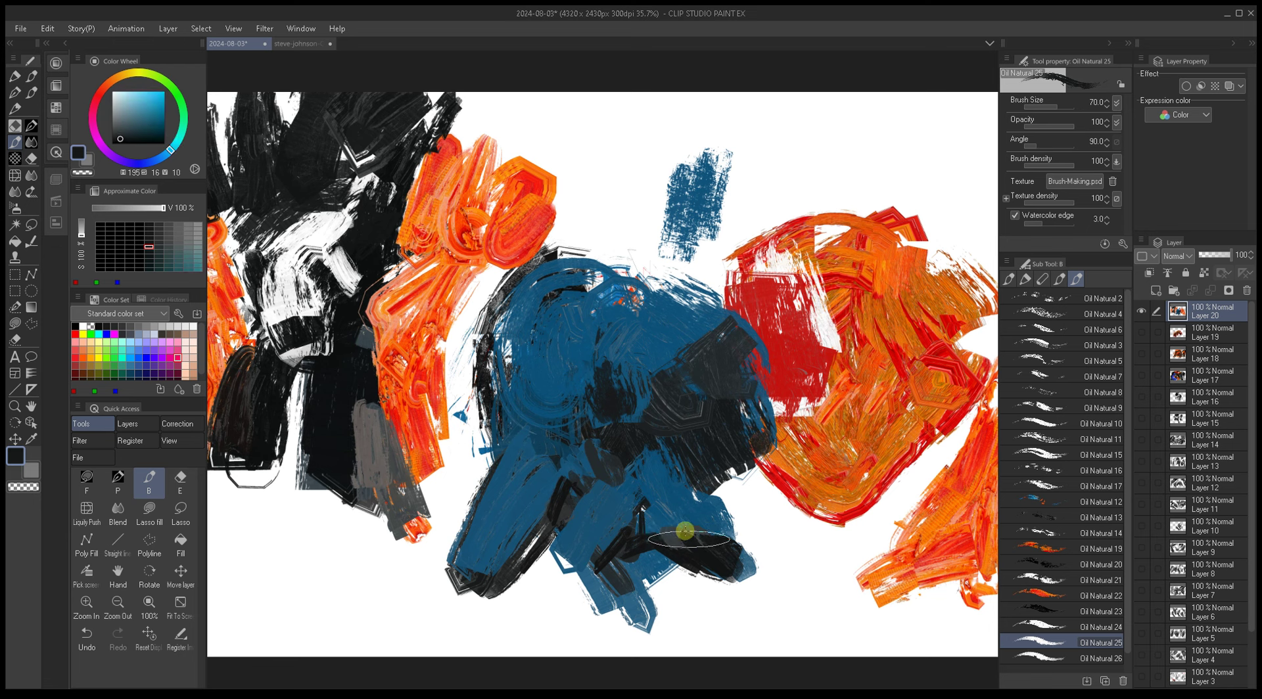
pyautogui.keyDown('alt'); pyautogui.click(679, 524); pyautogui.keyUp('alt')
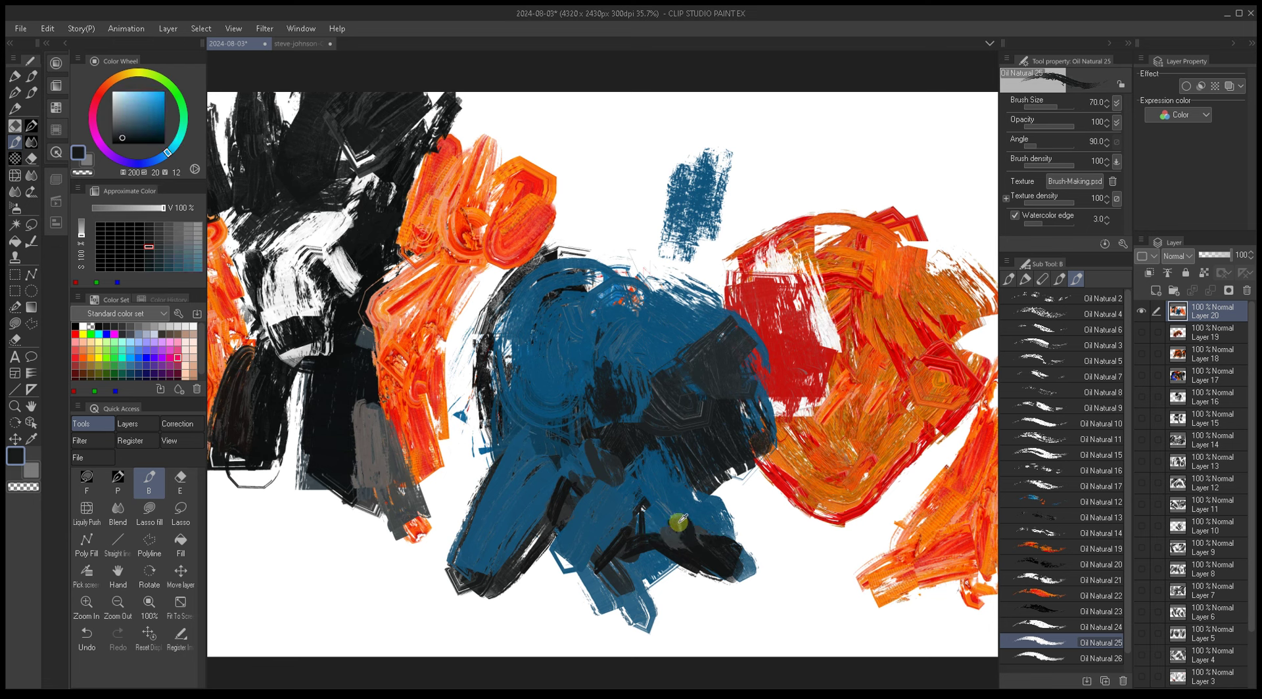
pyautogui.keyDown('alt'); pyautogui.click(665, 524); pyautogui.keyUp('alt')
pyautogui.keyDown('alt'); pyautogui.click(682, 518); pyautogui.keyUp('alt')
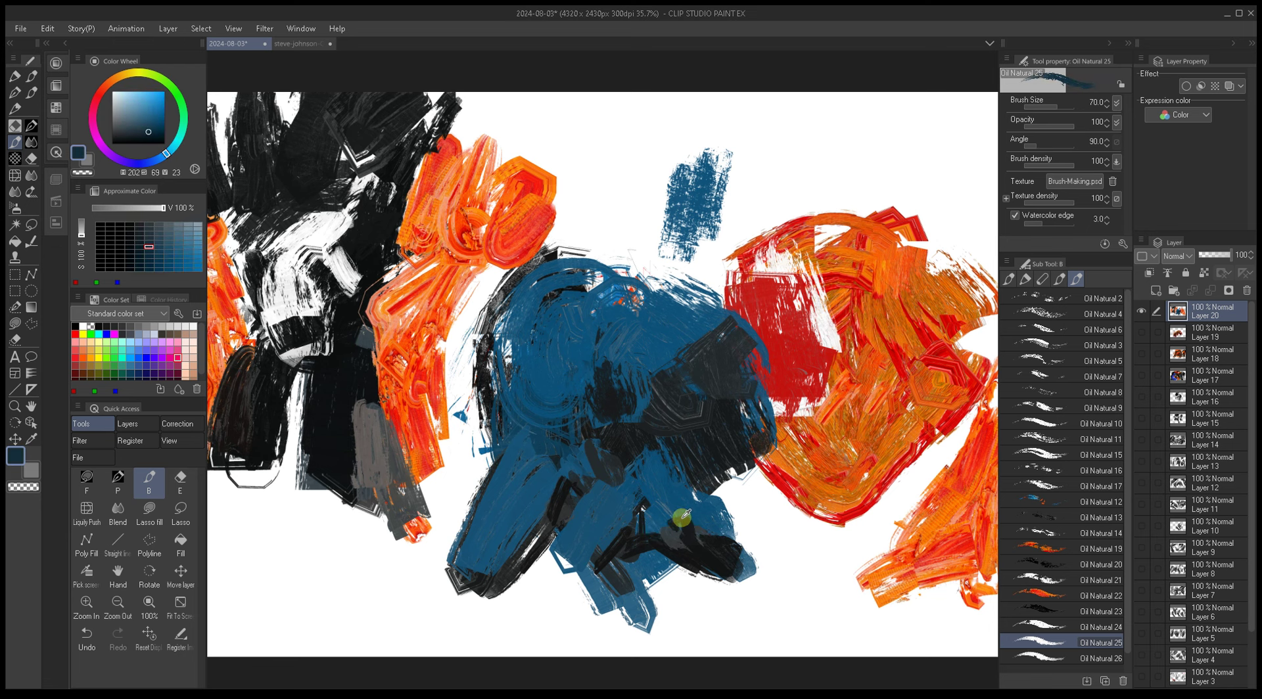
pyautogui.press('[')
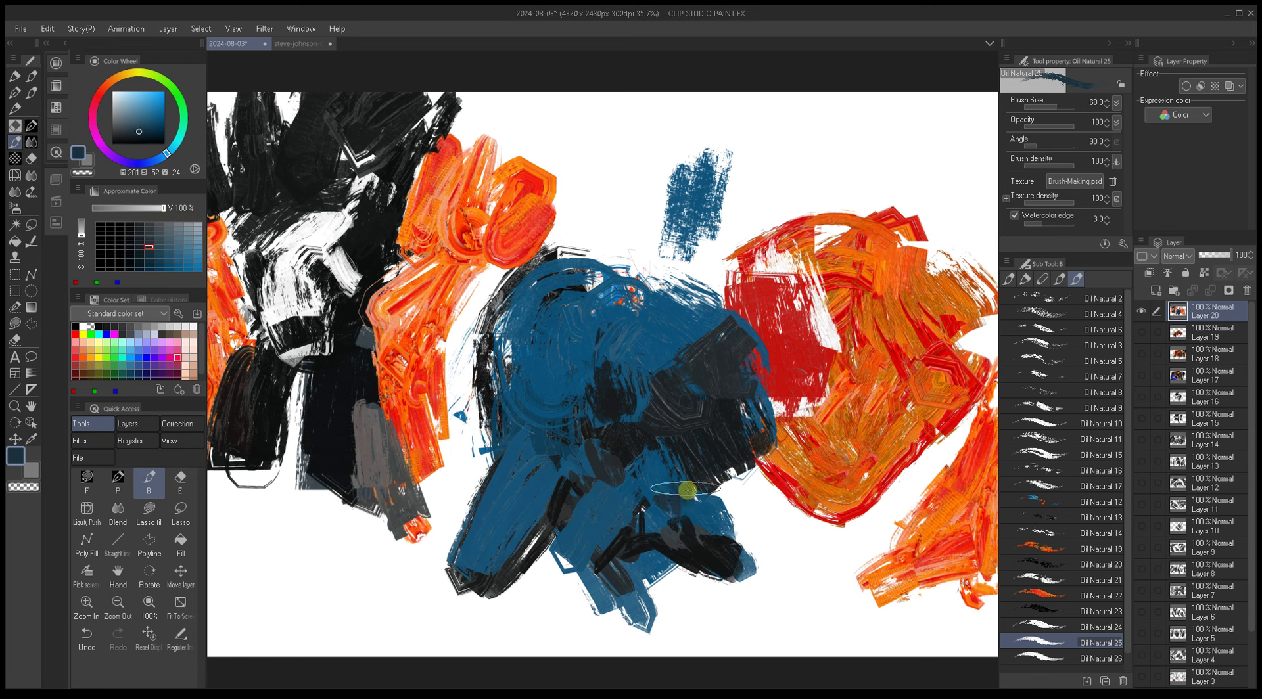
pyautogui.keyDown('alt'); pyautogui.click(687, 491); pyautogui.keyUp('alt')
pyautogui.keyDown('alt'); pyautogui.click(679, 524); pyautogui.keyUp('alt')
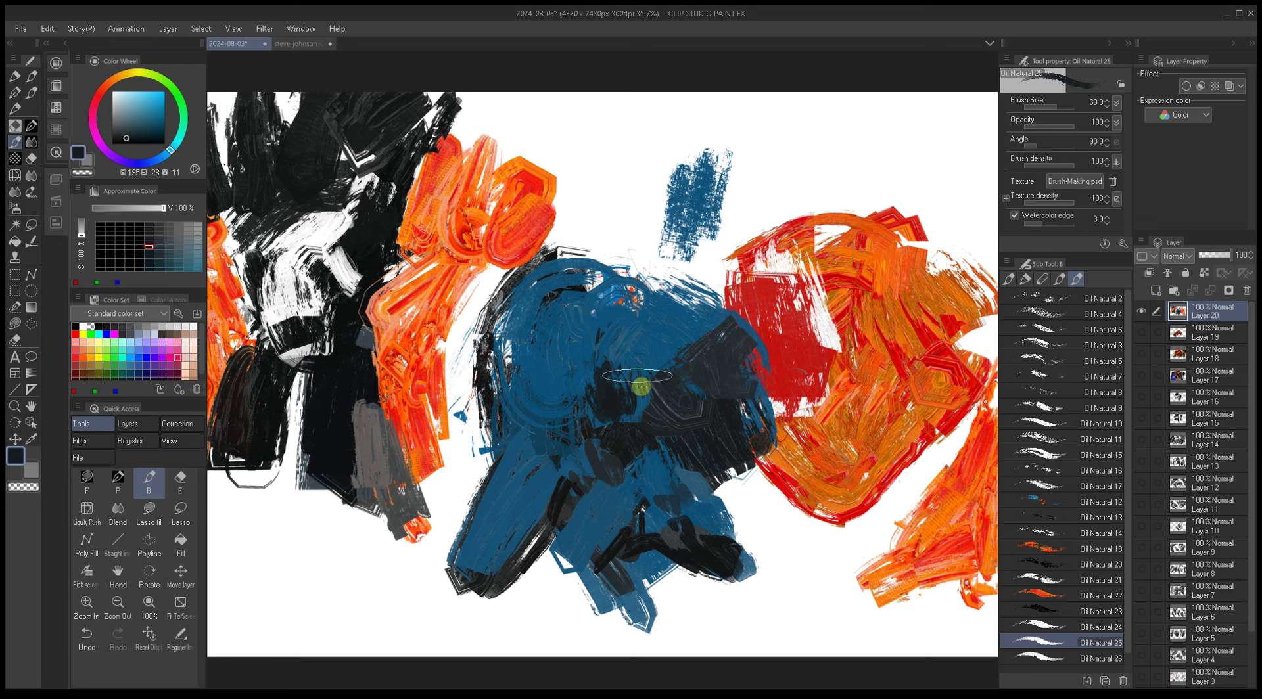
# Step: Sample near-black and paint dark strokes up through the centre of the blue shape, enlarging the brush to 50
pyautogui.keyDown('alt'); pyautogui.click(564, 490); pyautogui.keyUp('alt')
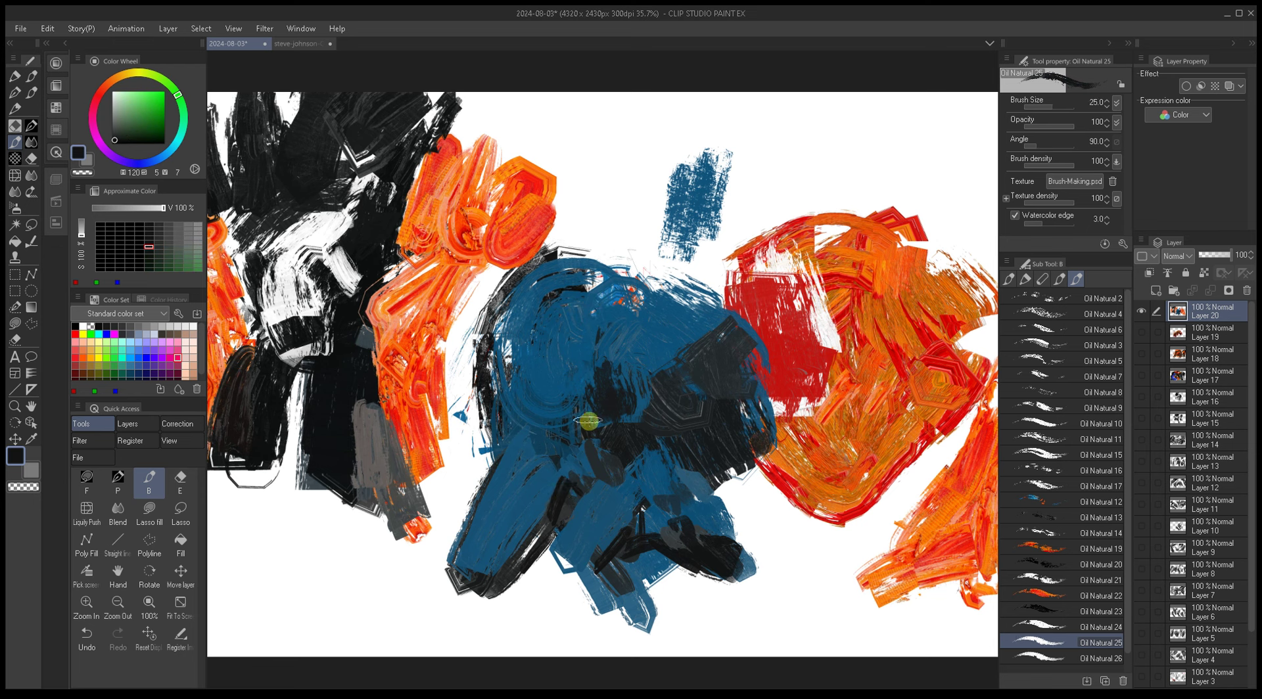
pyautogui.keyDown('alt'); pyautogui.click(560, 500); pyautogui.keyUp('alt')
pyautogui.keyDown('alt'); pyautogui.click(565, 486); pyautogui.keyUp('alt')
pyautogui.keyDown('alt'); pyautogui.click(562, 497); pyautogui.keyUp('alt')
pyautogui.moveTo(573, 430)
pyautogui.mouseDown()
pyautogui.moveTo(603, 399)
pyautogui.moveTo(596, 411)
pyautogui.mouseUp()
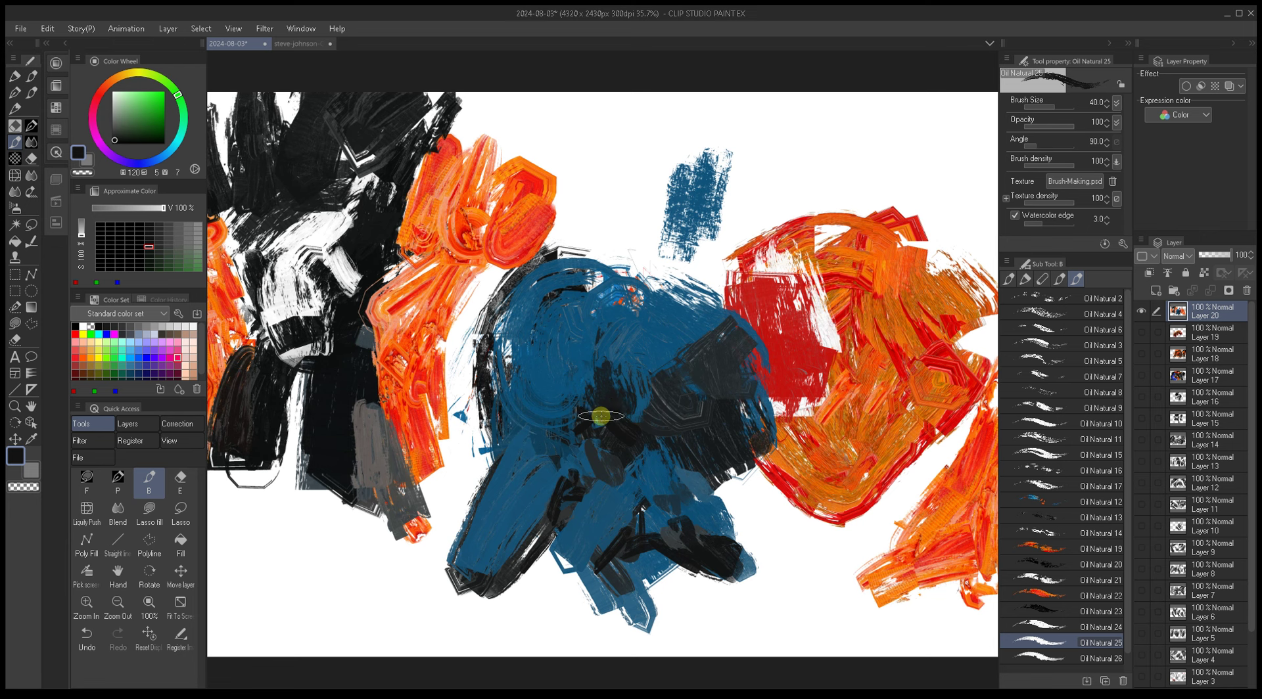
pyautogui.moveTo(614, 406); pyautogui.dragTo(641, 371)
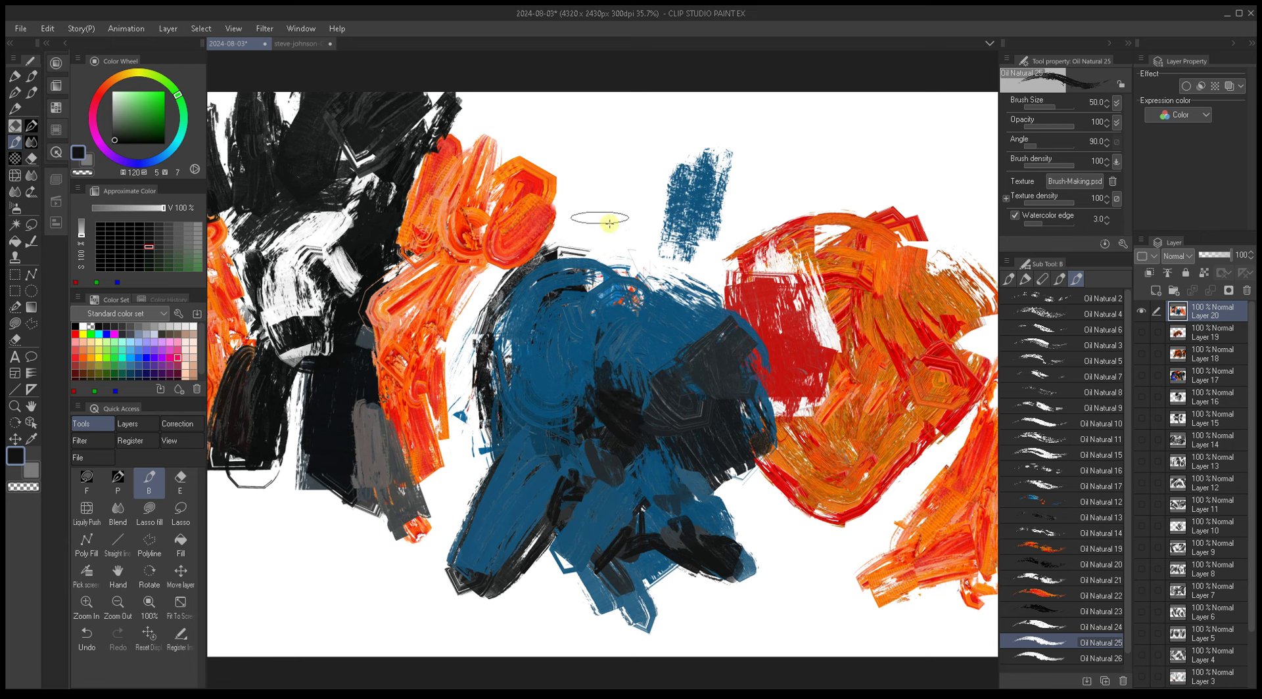
# Step: Switch to the Oil Natural 26 brush and paint blue strokes over the dark right side of the shape
pyautogui.click(1038, 657)
pyautogui.press(']')
pyautogui.press(']')
pyautogui.press(']')
pyautogui.press(']')
pyautogui.press(']')
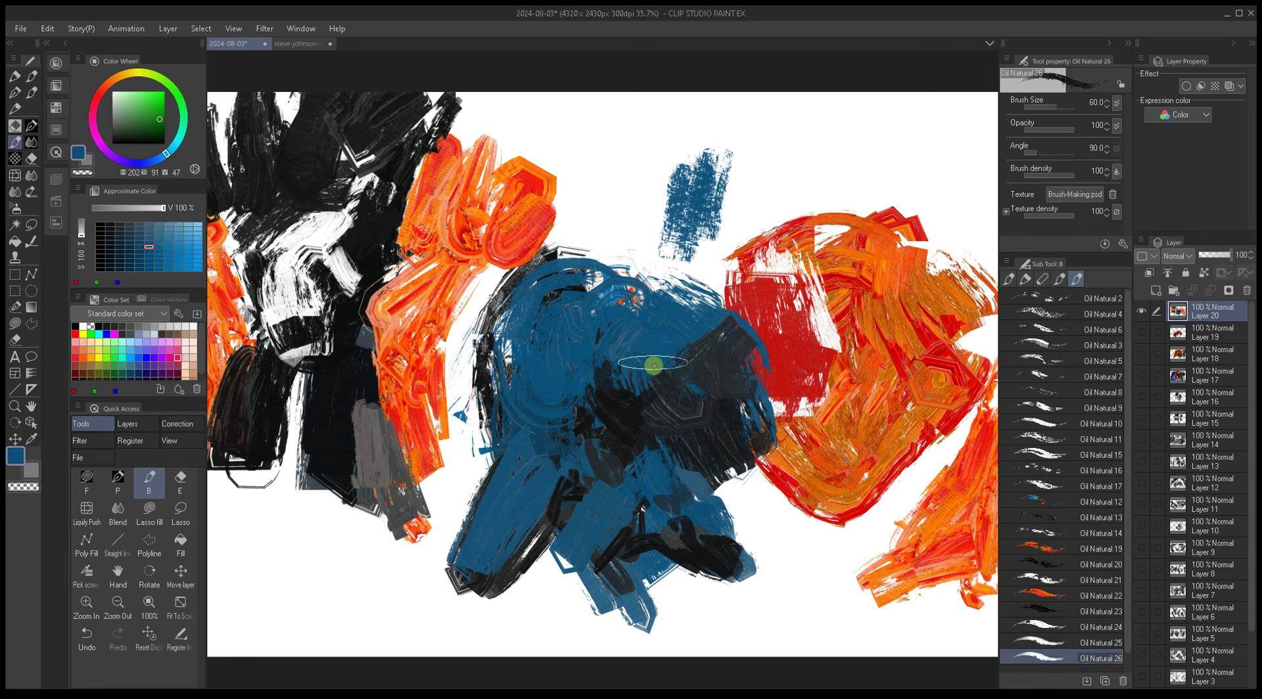
pyautogui.press('[')
pyautogui.press('[')
pyautogui.press('[')
pyautogui.press('[')
pyautogui.press('[')
pyautogui.moveTo(635, 409)
pyautogui.mouseDown()
pyautogui.moveTo(666, 362)
pyautogui.moveTo(667, 405)
pyautogui.moveTo(702, 353)
pyautogui.moveTo(682, 393)
pyautogui.moveTo(694, 348)
pyautogui.moveTo(669, 420)
pyautogui.moveTo(728, 446)
pyautogui.moveTo(691, 421)
pyautogui.moveTo(750, 434)
pyautogui.mouseUp()
# Step: Sample dark blue-black and paint dark strokes along the lower-right edge of the blue shape, enlarging the brush to 80
pyautogui.keyDown('alt'); pyautogui.click(671, 417); pyautogui.keyUp('alt')
pyautogui.press(']')
pyautogui.press(']')
pyautogui.keyDown('alt'); pyautogui.click(727, 452); pyautogui.keyUp('alt')
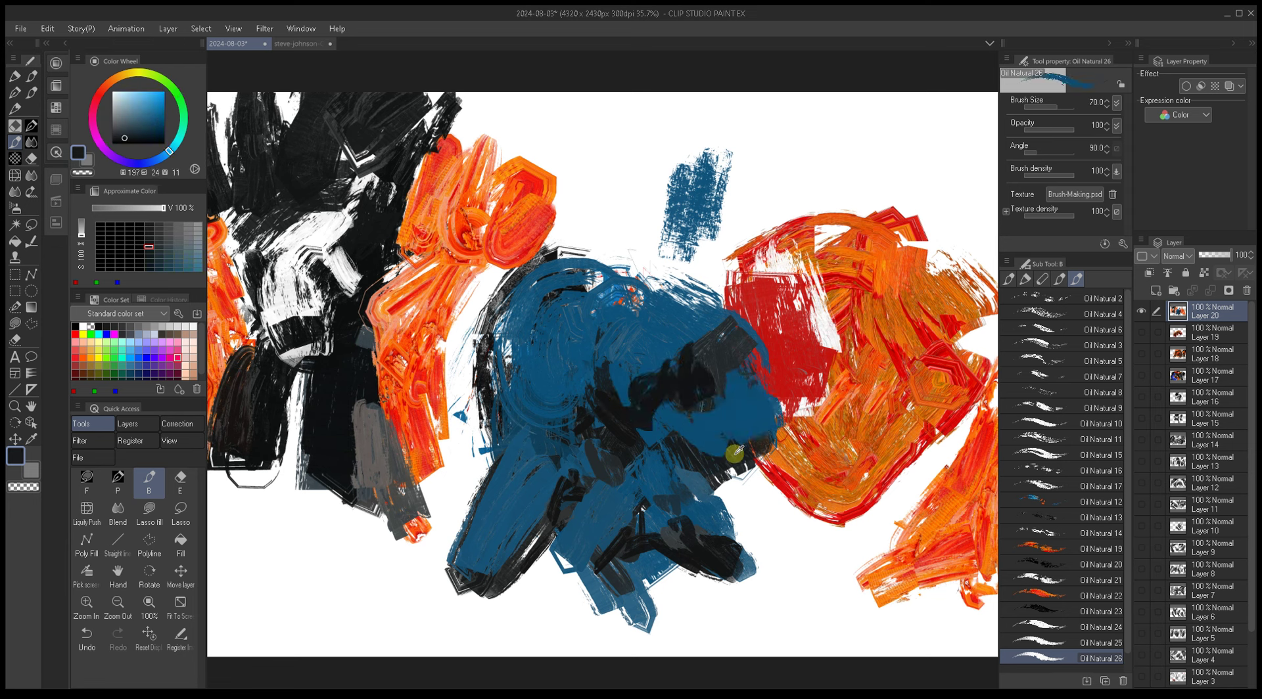
pyautogui.keyDown('alt'); pyautogui.click(730, 425); pyautogui.keyUp('alt')
pyautogui.keyDown('alt'); pyautogui.click(733, 445); pyautogui.keyUp('alt')
pyautogui.keyDown('alt'); pyautogui.click(733, 446); pyautogui.keyUp('alt')
pyautogui.press(']')
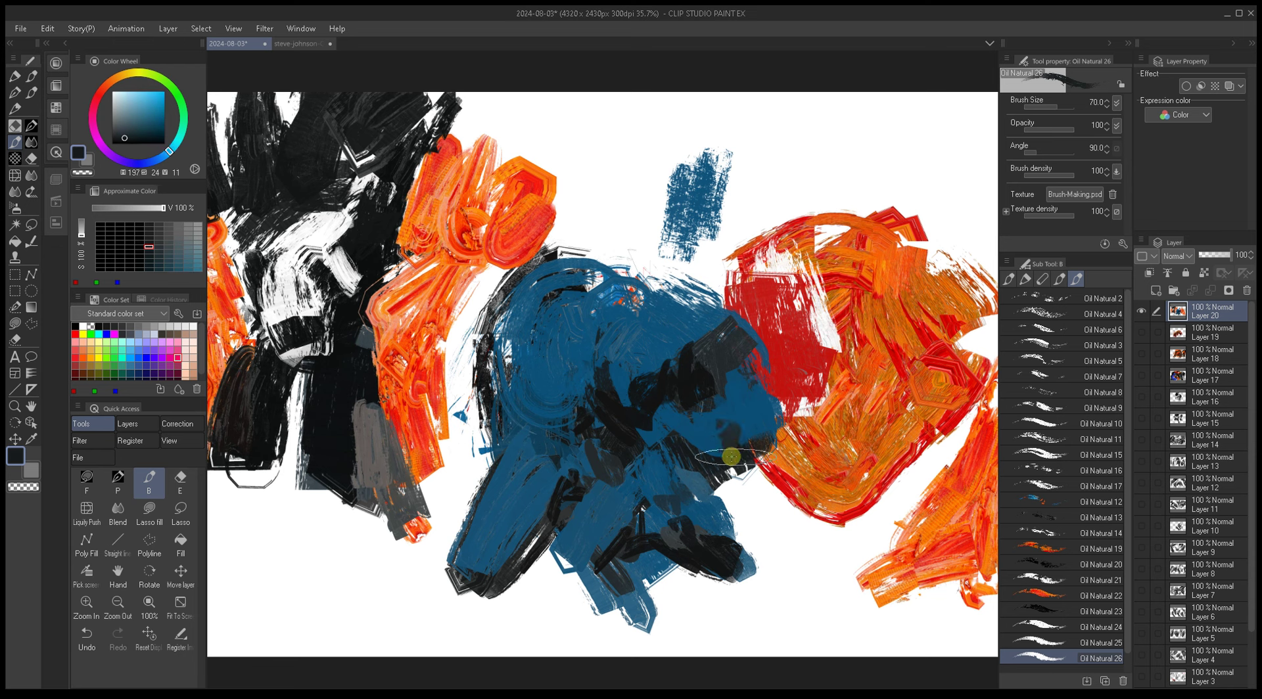
pyautogui.moveTo(747, 440)
pyautogui.mouseDown()
pyautogui.moveTo(755, 408)
pyautogui.moveTo(758, 428)
pyautogui.mouseUp()
# Step: Sample blue and cover the upper-right part of the shape with broad strokes at brush size 80
pyautogui.keyDown('alt'); pyautogui.click(724, 358); pyautogui.keyUp('alt')
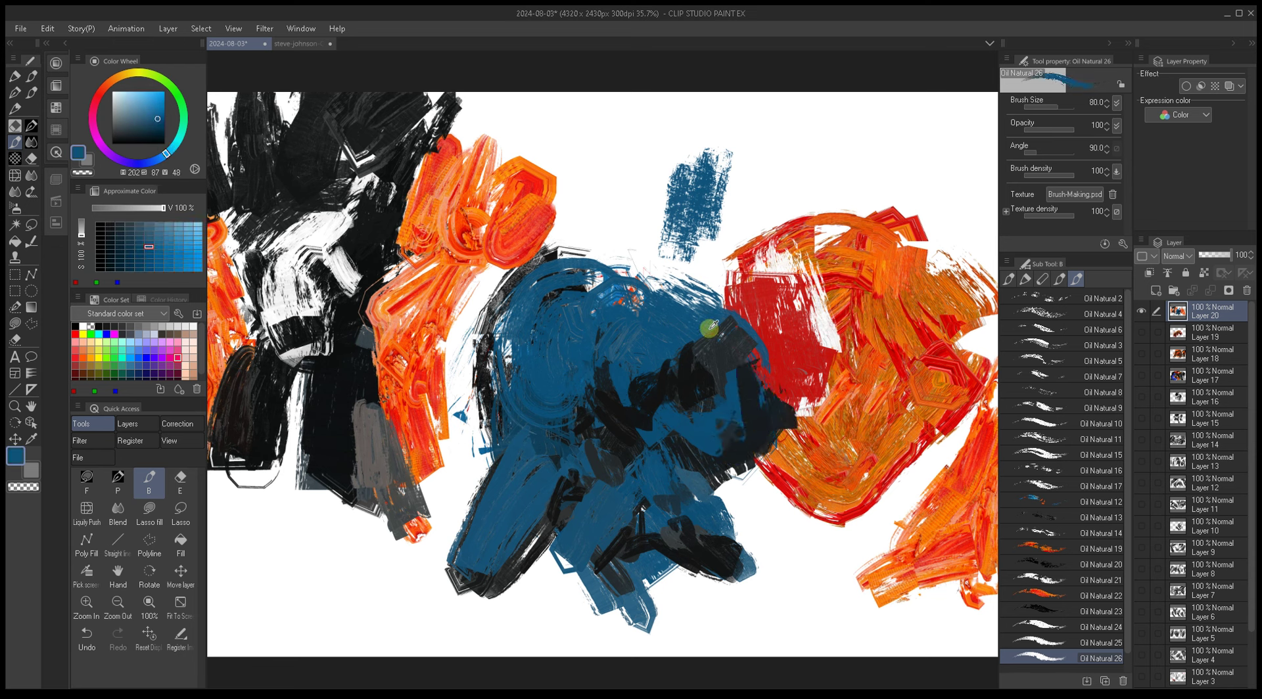
pyautogui.keyDown('alt'); pyautogui.click(700, 328); pyautogui.keyUp('alt')
pyautogui.keyDown('alt'); pyautogui.click(704, 309); pyautogui.keyUp('alt')
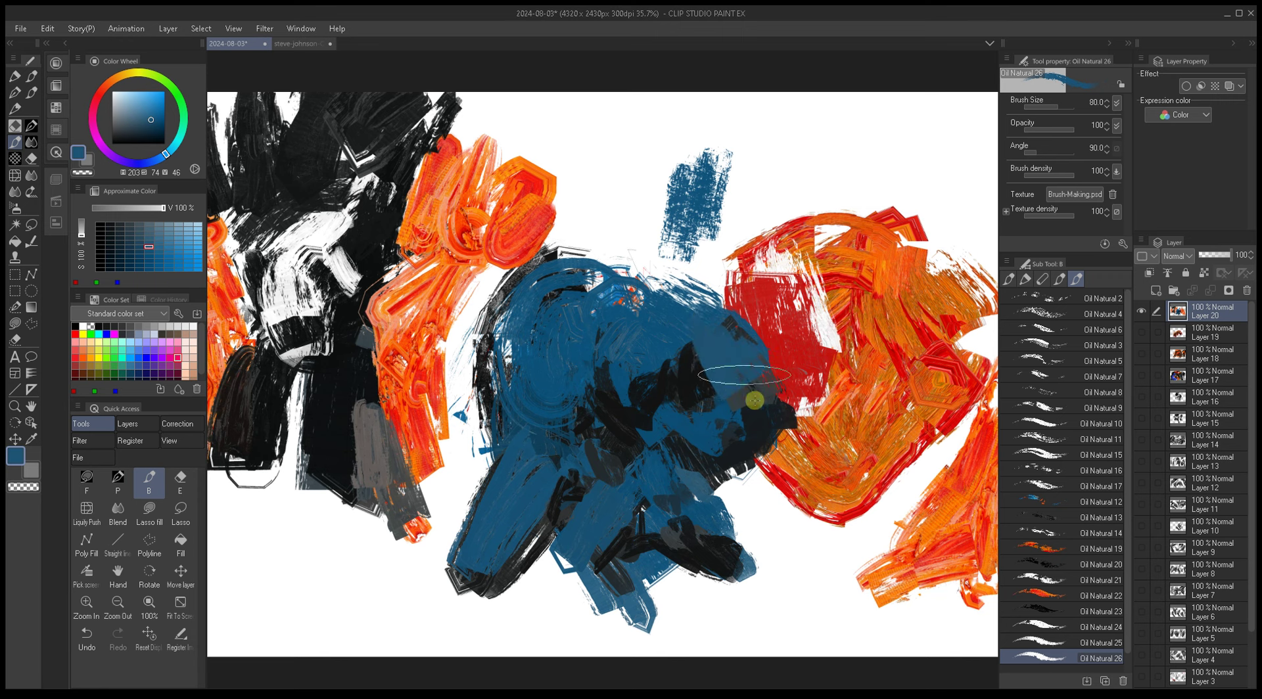
pyautogui.moveTo(704, 362); pyautogui.dragTo(825, 371)
# Step: Paint a broad black arc around the upper-left edge of the blue shape
pyautogui.keyDown('alt'); pyautogui.click(600, 368); pyautogui.keyUp('alt')
pyautogui.keyDown('alt'); pyautogui.click(604, 356); pyautogui.keyUp('alt')
pyautogui.keyDown('alt'); pyautogui.click(603, 357); pyautogui.keyUp('alt')
pyautogui.moveTo(603, 356)
pyautogui.mouseDown()
pyautogui.moveTo(559, 369)
pyautogui.moveTo(618, 269)
pyautogui.moveTo(651, 276)
pyautogui.mouseUp()
pyautogui.keyDown('alt'); pyautogui.click(603, 380); pyautogui.keyUp('alt')
pyautogui.moveTo(603, 380)
pyautogui.mouseDown()
pyautogui.moveTo(612, 322)
pyautogui.moveTo(637, 288)
pyautogui.moveTo(707, 262)
pyautogui.moveTo(750, 276)
pyautogui.mouseUp()
# Step: Reduce the brush size to 17, sample blue and paint a thin stroke inside the black arc
pyautogui.press('[')
pyautogui.press('[')
pyautogui.press('[')
pyautogui.press('[')
pyautogui.press('[')
pyautogui.press('[')
pyautogui.keyDown('alt'); pyautogui.click(637, 334); pyautogui.keyUp('alt')
pyautogui.press('[')
pyautogui.press('[')
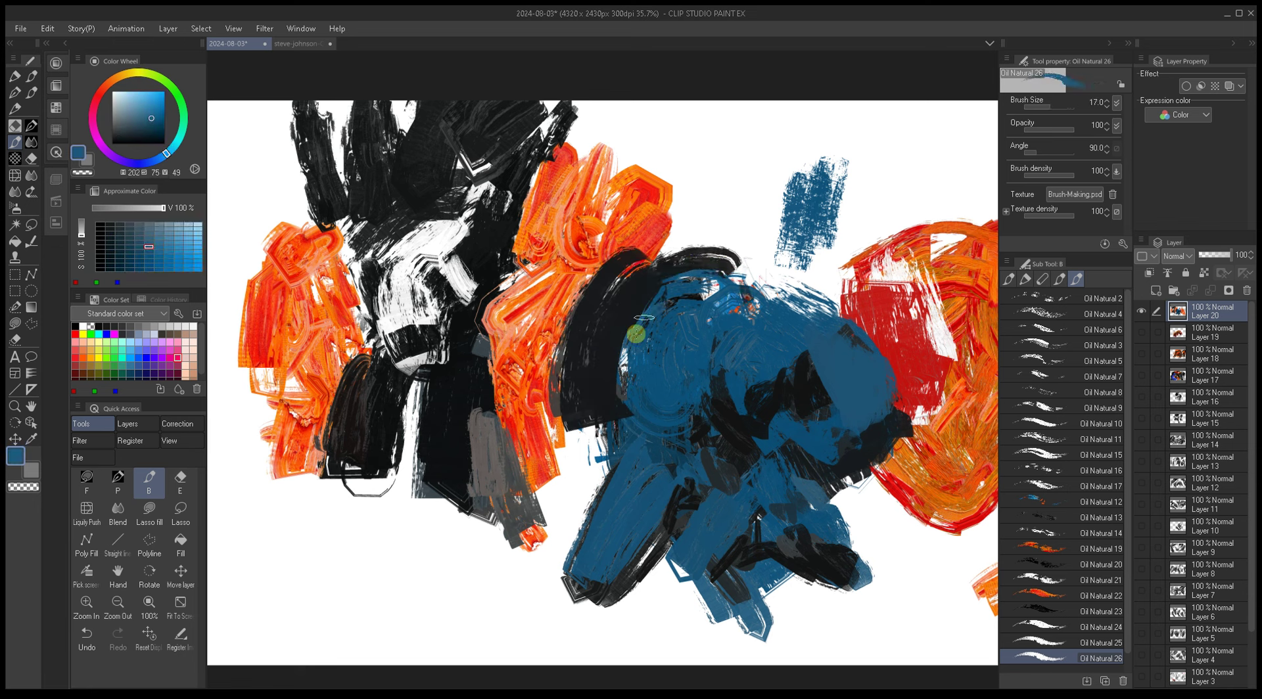
pyautogui.moveTo(629, 344)
pyautogui.mouseDown()
pyautogui.moveTo(625, 366)
pyautogui.moveTo(650, 284)
pyautogui.mouseUp()
# Step: Enlarge the brush and paint strokes in sampled colours across the upper left of the blue shape
pyautogui.press(']')
pyautogui.press(']')
pyautogui.press(']')
pyautogui.press(']')
pyautogui.moveTo(691, 320)
pyautogui.mouseDown()
pyautogui.moveTo(645, 319)
pyautogui.moveTo(629, 350)
pyautogui.moveTo(616, 339)
pyautogui.moveTo(619, 310)
pyautogui.moveTo(595, 368)
pyautogui.mouseUp()
pyautogui.keyDown('alt'); pyautogui.click(669, 298); pyautogui.keyUp('alt')
pyautogui.keyDown('alt'); pyautogui.click(631, 308); pyautogui.keyUp('alt')
pyautogui.moveTo(631, 306)
pyautogui.mouseDown()
pyautogui.moveTo(618, 329)
pyautogui.moveTo(657, 295)
pyautogui.moveTo(606, 338)
pyautogui.moveTo(612, 359)
pyautogui.moveTo(591, 394)
pyautogui.moveTo(600, 332)
pyautogui.moveTo(639, 304)
pyautogui.moveTo(539, 295)
pyautogui.mouseUp()
# Step: Layer pale and grey-blue dabs in sampled colours over the upper left of the blue shape, setting the brush size to 40
pyautogui.keyDown('alt'); pyautogui.click(641, 322); pyautogui.keyUp('alt')
pyautogui.press(']')
pyautogui.keyDown('alt'); pyautogui.click(615, 358); pyautogui.keyUp('alt')
pyautogui.press(']')
pyautogui.keyDown('alt'); pyautogui.click(601, 332); pyautogui.keyUp('alt')
pyautogui.press(']')
pyautogui.keyDown('alt'); pyautogui.click(640, 304); pyautogui.keyUp('alt')
pyautogui.press('[')
pyautogui.press('[')
pyautogui.press('[')
pyautogui.press('[')
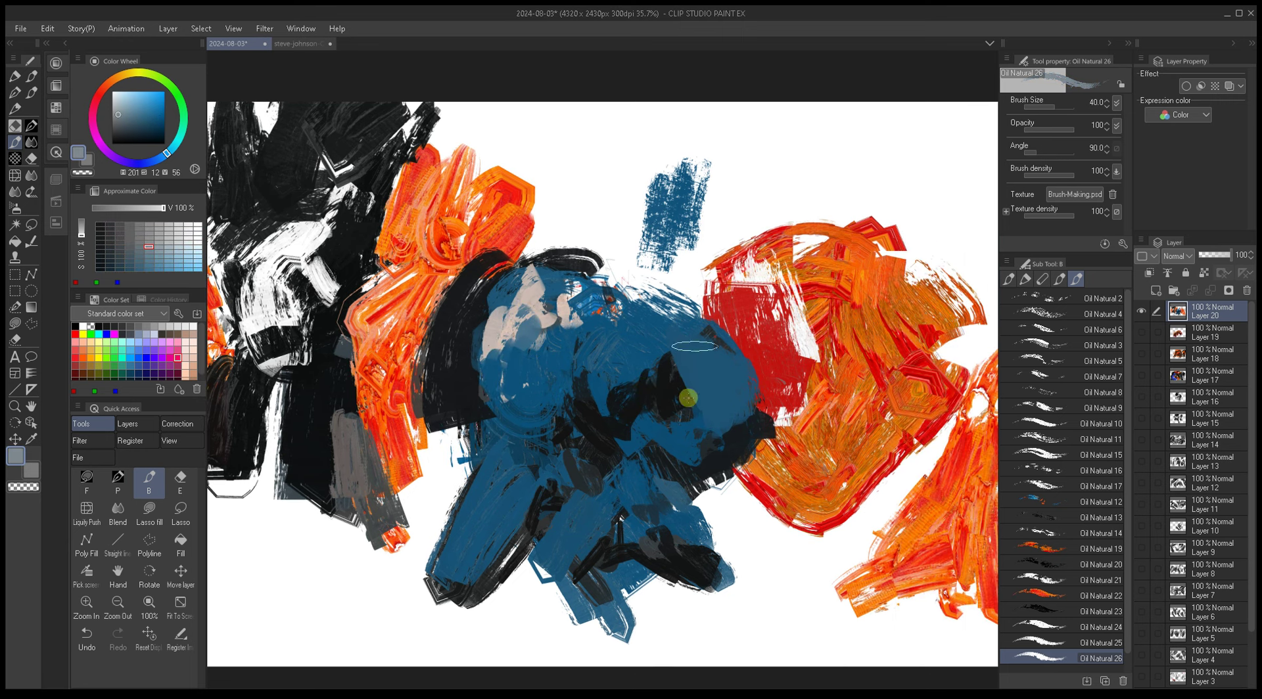
# Step: Sample dark and blue tones and paint small strokes at the right end of the blue shape with brush size 10
pyautogui.keyDown('alt'); pyautogui.click(687, 393); pyautogui.keyUp('alt')
pyautogui.moveTo(721, 352); pyautogui.dragTo(744, 408)
pyautogui.press('[')
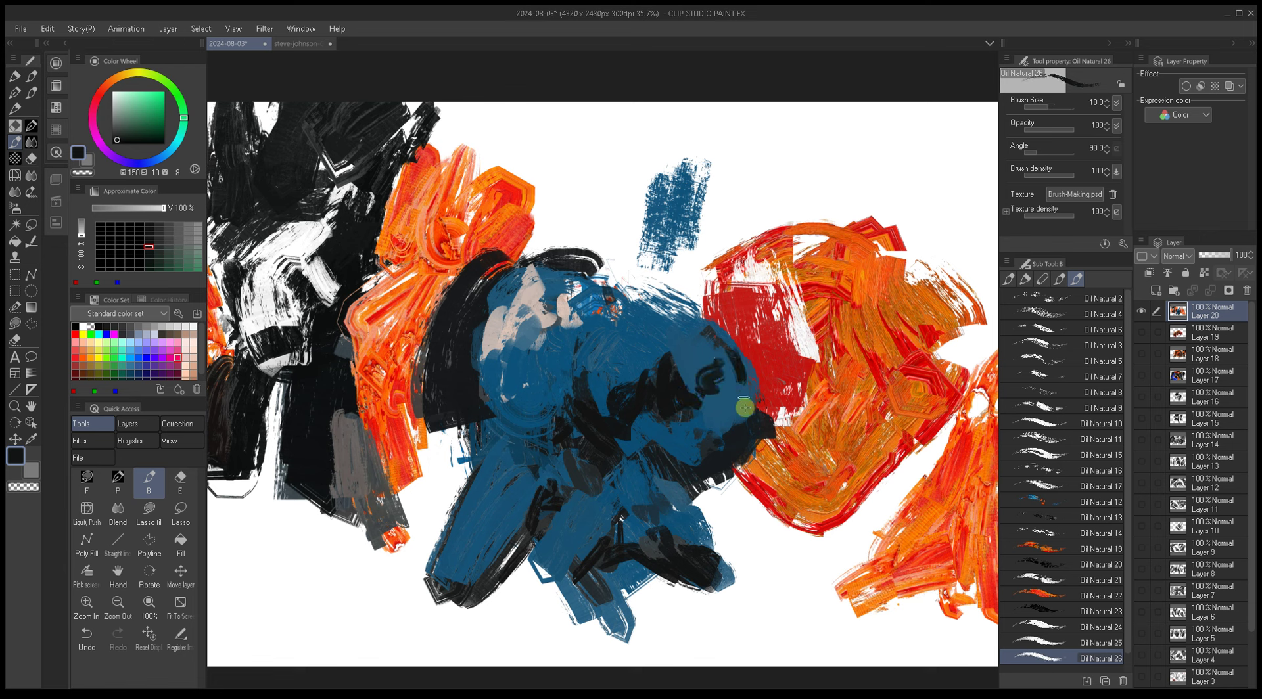
pyautogui.press('[')
pyautogui.keyDown('alt'); pyautogui.click(745, 395); pyautogui.keyUp('alt')
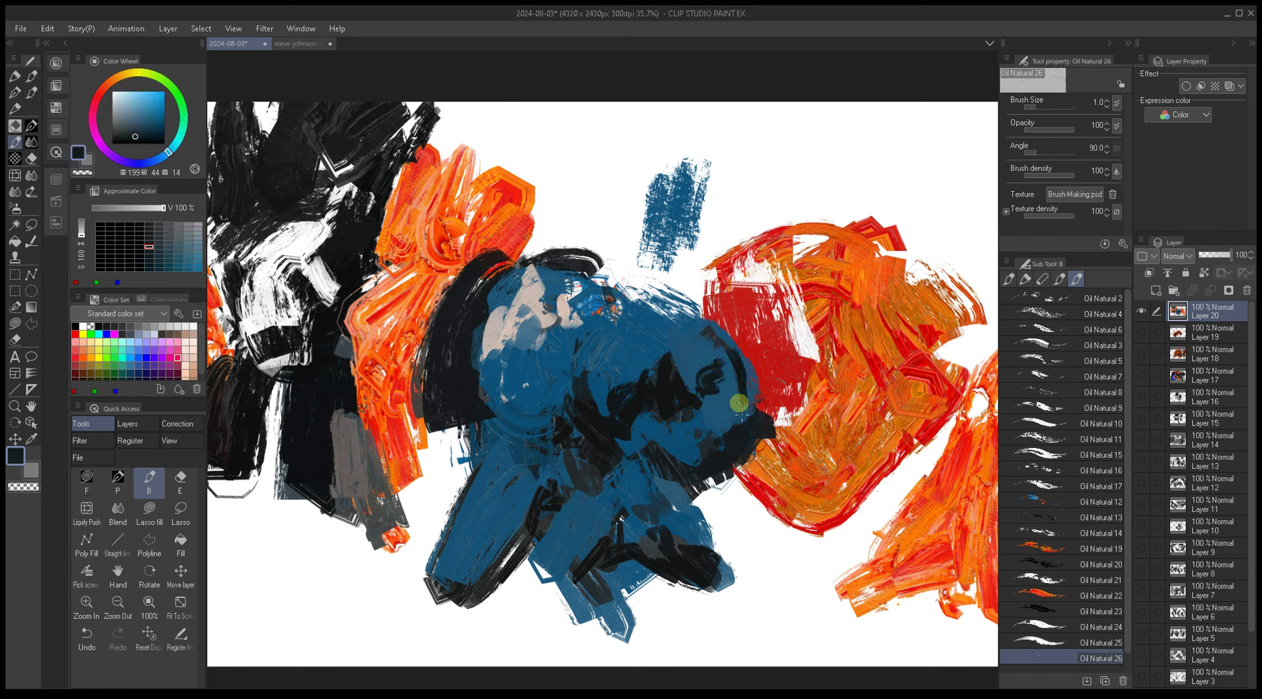
pyautogui.press(']')
pyautogui.press(']')
pyautogui.press(']')
pyautogui.keyDown('alt'); pyautogui.click(748, 422); pyautogui.keyUp('alt')
pyautogui.keyDown('alt'); pyautogui.click(743, 363); pyautogui.keyUp('alt')
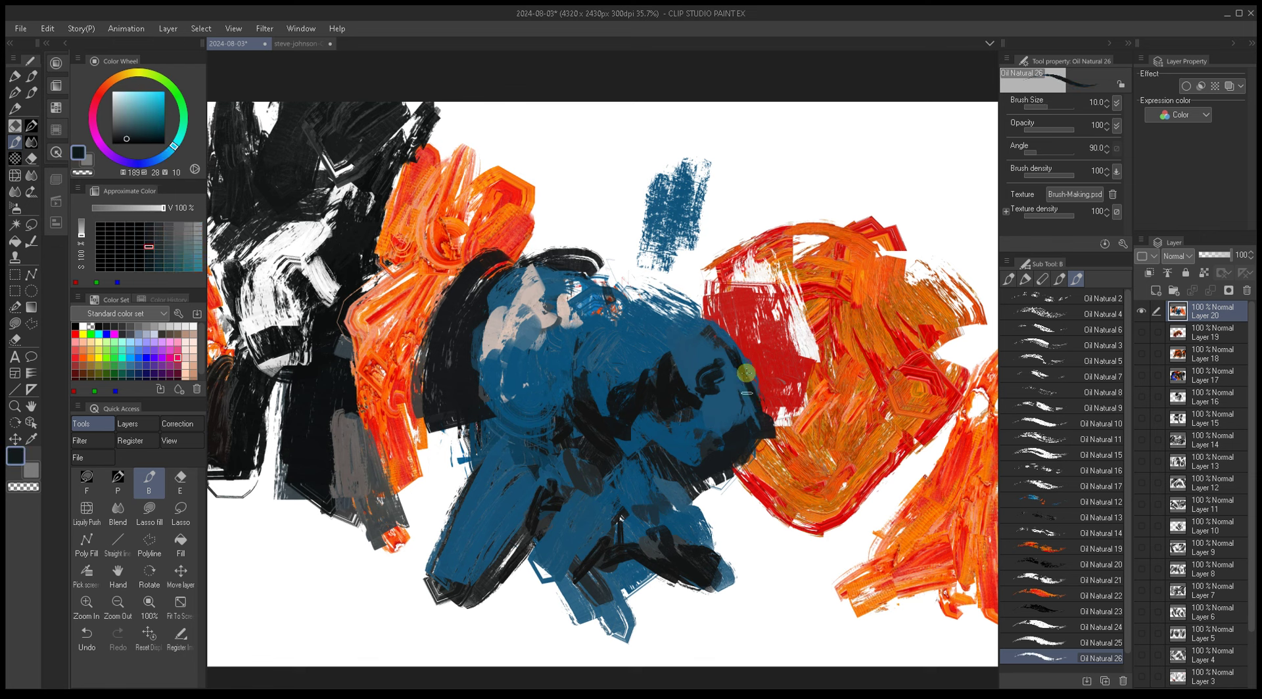
# Step: Enlarge the brush to 50 and paint sampled blue over the dark patches at the blue shape's right end
pyautogui.press(']')
pyautogui.press(']')
pyautogui.press(']')
pyautogui.press(']')
pyautogui.press(']')
pyautogui.press(']')
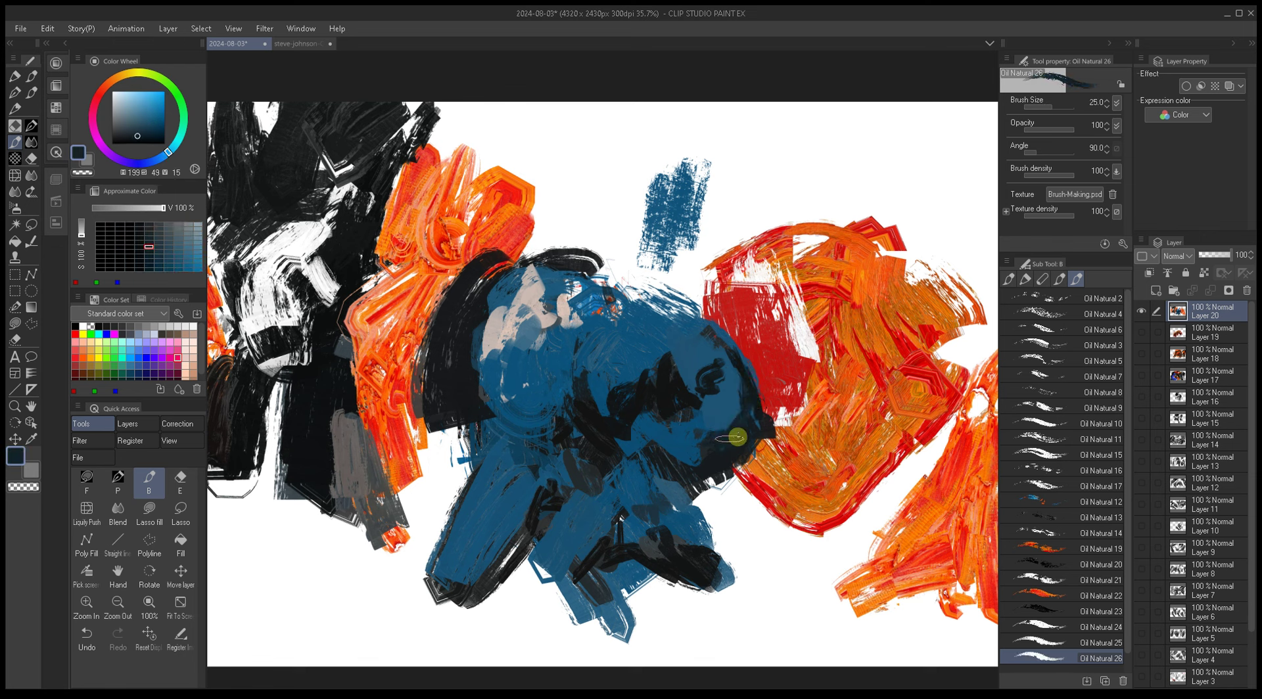
pyautogui.keyDown('alt'); pyautogui.click(717, 428); pyautogui.keyUp('alt')
pyautogui.press(']')
pyautogui.press(']')
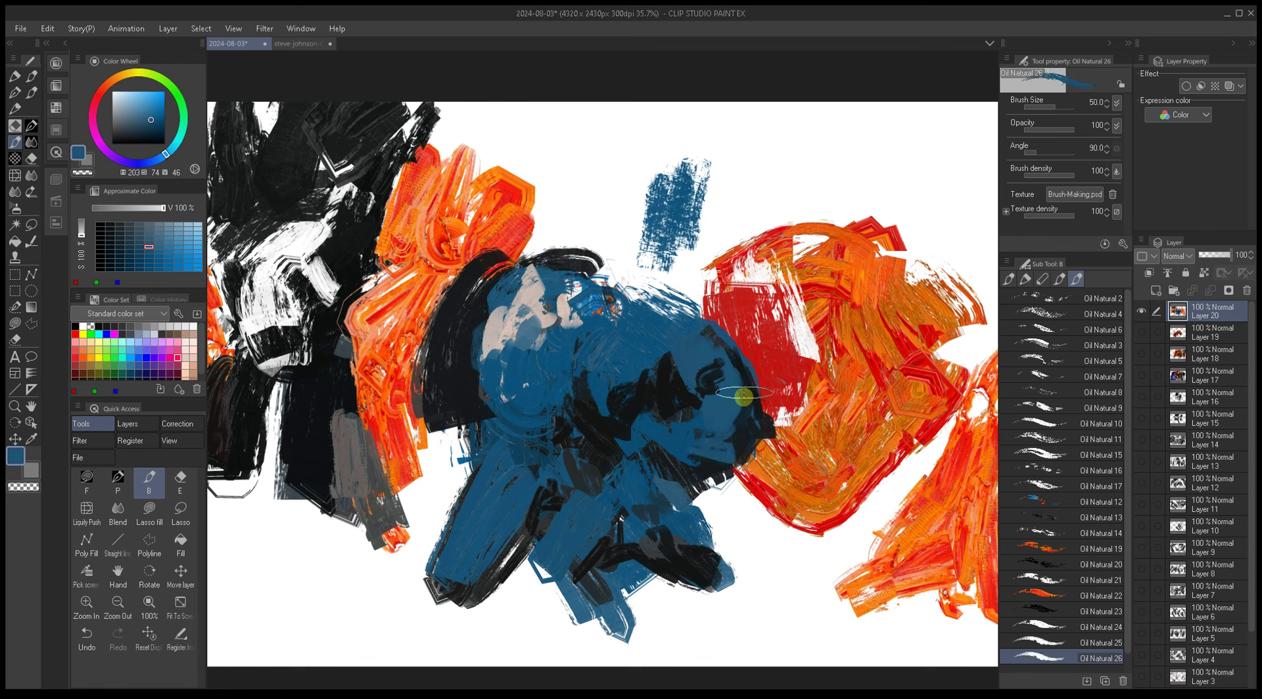
pyautogui.moveTo(679, 405); pyautogui.dragTo(713, 415)
# Step: Paint broad strokes in sampled blue over the lower right of the blue shape with brush size 60
pyautogui.keyDown('alt'); pyautogui.click(700, 471); pyautogui.keyUp('alt')
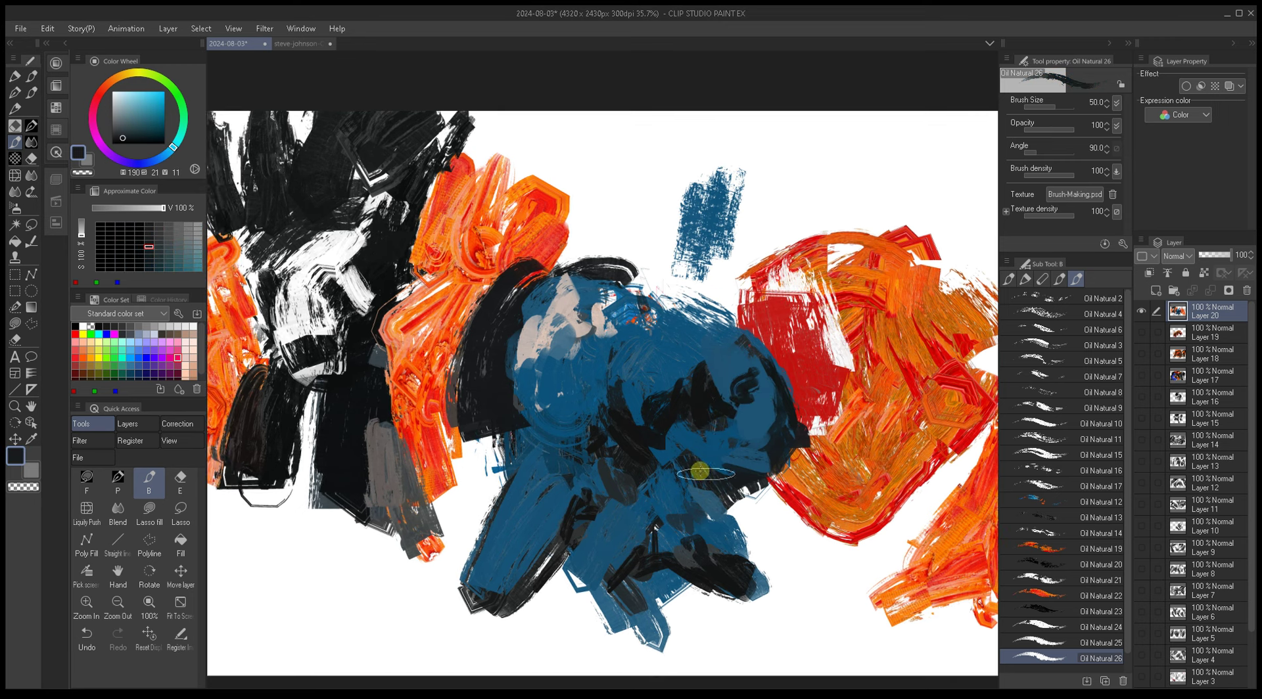
pyautogui.keyDown('alt'); pyautogui.click(712, 469); pyautogui.keyUp('alt')
pyautogui.press(']')
pyautogui.press(']')
pyautogui.press(']')
pyautogui.press(']')
pyautogui.press(']')
pyautogui.moveTo(716, 451)
pyautogui.mouseDown()
pyautogui.moveTo(762, 530)
pyautogui.moveTo(750, 453)
pyautogui.moveTo(787, 508)
pyautogui.mouseUp()
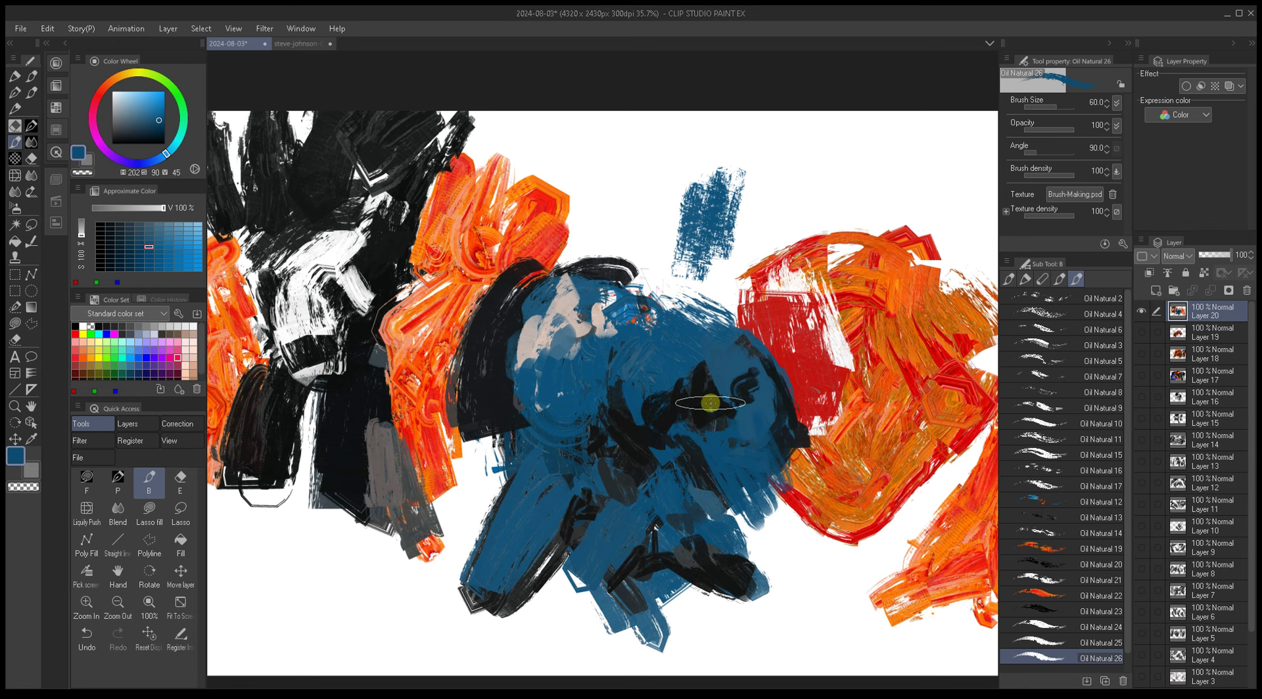
pyautogui.moveTo(761, 443); pyautogui.dragTo(752, 442)
# Step: Sample dark navy and paint long diagonal strokes downward from the blue shape's lower right, starting at brush size 20
pyautogui.keyDown('alt'); pyautogui.click(777, 438); pyautogui.keyUp('alt')
pyautogui.keyDown('alt'); pyautogui.click(777, 438); pyautogui.keyUp('alt')
pyautogui.moveTo(731, 498); pyautogui.dragTo(765, 563)
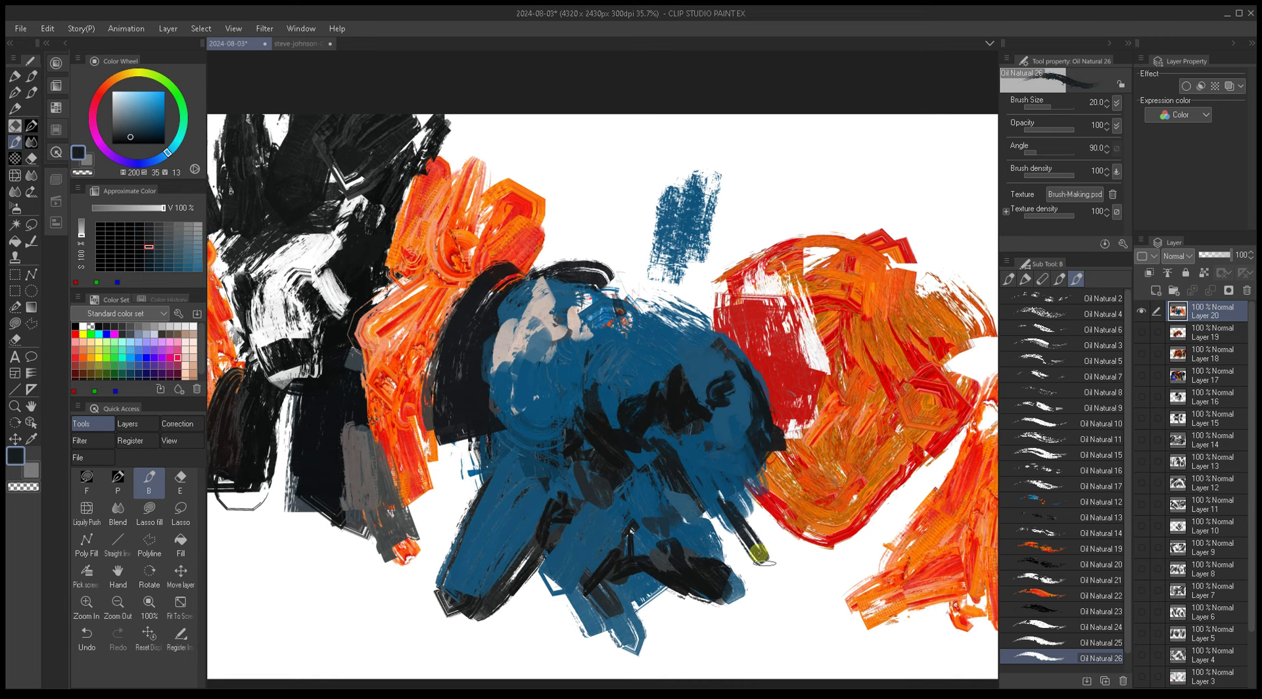
pyautogui.moveTo(708, 485); pyautogui.dragTo(748, 521)
pyautogui.press(']')
pyautogui.press(']')
pyautogui.moveTo(716, 479)
pyautogui.mouseDown()
pyautogui.moveTo(746, 465)
pyautogui.moveTo(769, 582)
pyautogui.mouseUp()
# Step: Rework the right side of the blue shape with small dabs in sampled blue and dark tones, using brush sizes from 3 to 17
pyautogui.press('[')
pyautogui.press('[')
pyautogui.press('[')
pyautogui.press('[')
pyautogui.press('[')
pyautogui.press('[')
pyautogui.press('[')
pyautogui.press('[')
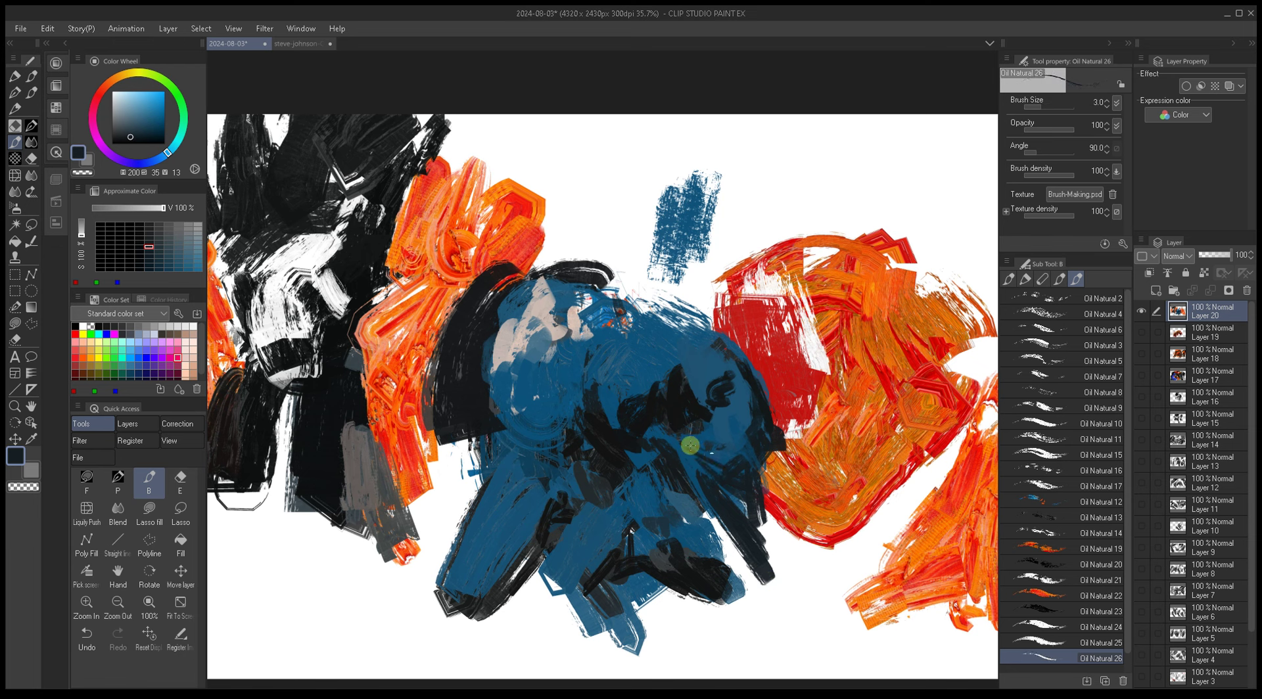
pyautogui.keyDown('alt'); pyautogui.click(712, 455); pyautogui.keyUp('alt')
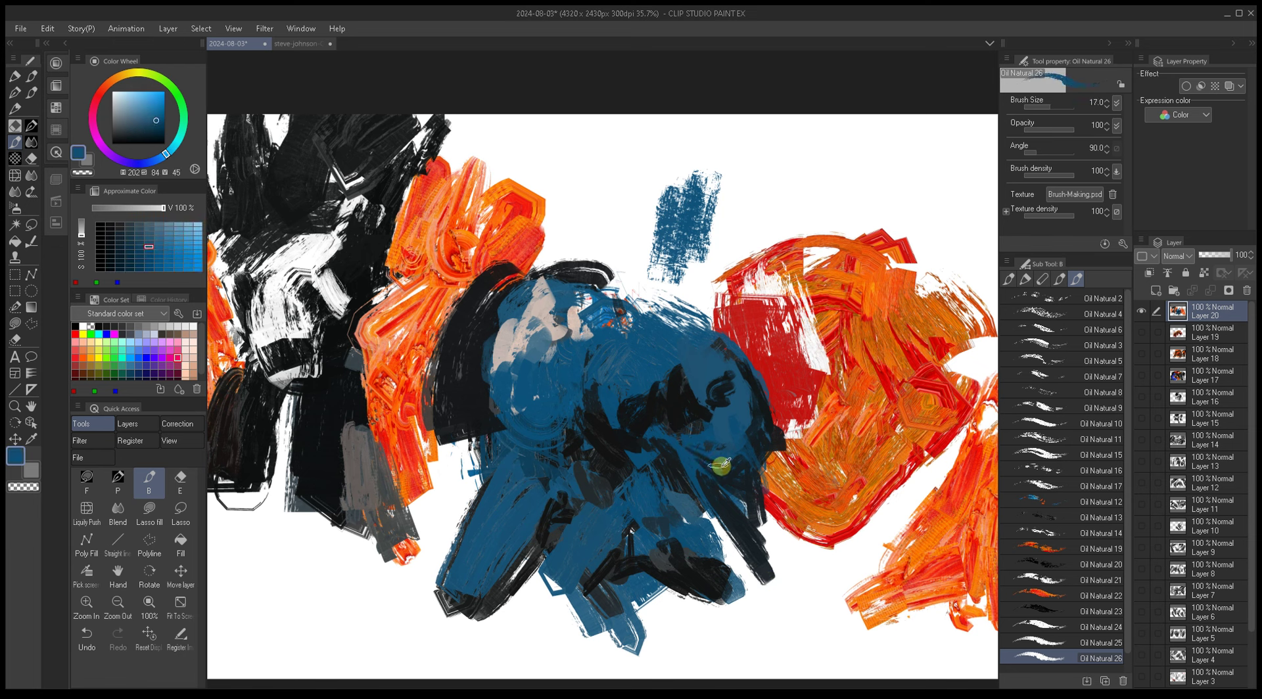
pyautogui.keyDown('alt'); pyautogui.click(744, 458); pyautogui.keyUp('alt')
pyautogui.keyDown('alt'); pyautogui.click(739, 426); pyautogui.keyUp('alt')
pyautogui.press('[')
pyautogui.press('[')
pyautogui.press('[')
pyautogui.press('[')
pyautogui.keyDown('alt'); pyautogui.click(716, 500); pyautogui.keyUp('alt')
pyautogui.keyDown('alt'); pyautogui.click(710, 490); pyautogui.keyUp('alt')
# Step: Sample a dark purple and paint long strokes down the blue shape's right edge with brush size 10
pyautogui.press('[')
pyautogui.press('[')
pyautogui.press('[')
pyautogui.press('[')
pyautogui.press('[')
pyautogui.press('[')
pyautogui.press('[')
pyautogui.press(']')
pyautogui.press(']')
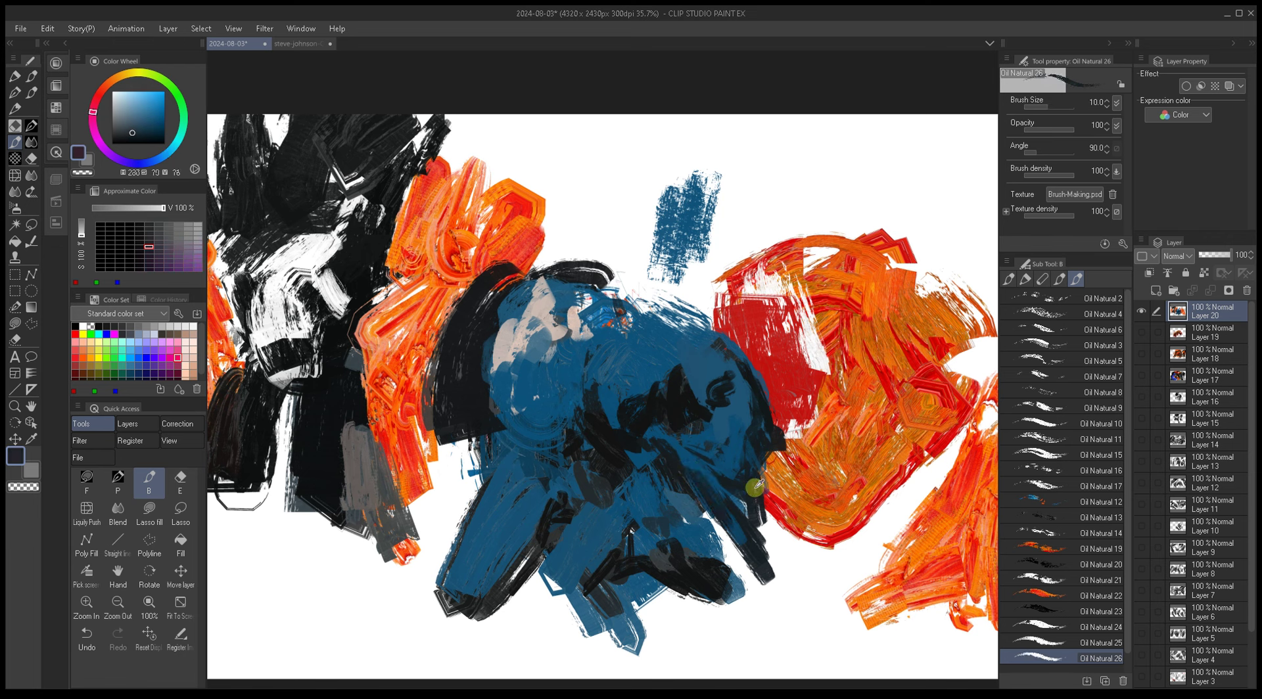
pyautogui.keyDown('alt'); pyautogui.click(769, 530); pyautogui.keyUp('alt')
pyautogui.moveTo(764, 435); pyautogui.dragTo(766, 500)
pyautogui.moveTo(781, 580); pyautogui.dragTo(792, 628)
# Step: Sample navy and blue tones and paint over the dark patches on the shape's right side, enlarging the brush to 50
pyautogui.keyDown('alt'); pyautogui.click(746, 484); pyautogui.keyUp('alt')
pyautogui.press('[')
pyautogui.press('[')
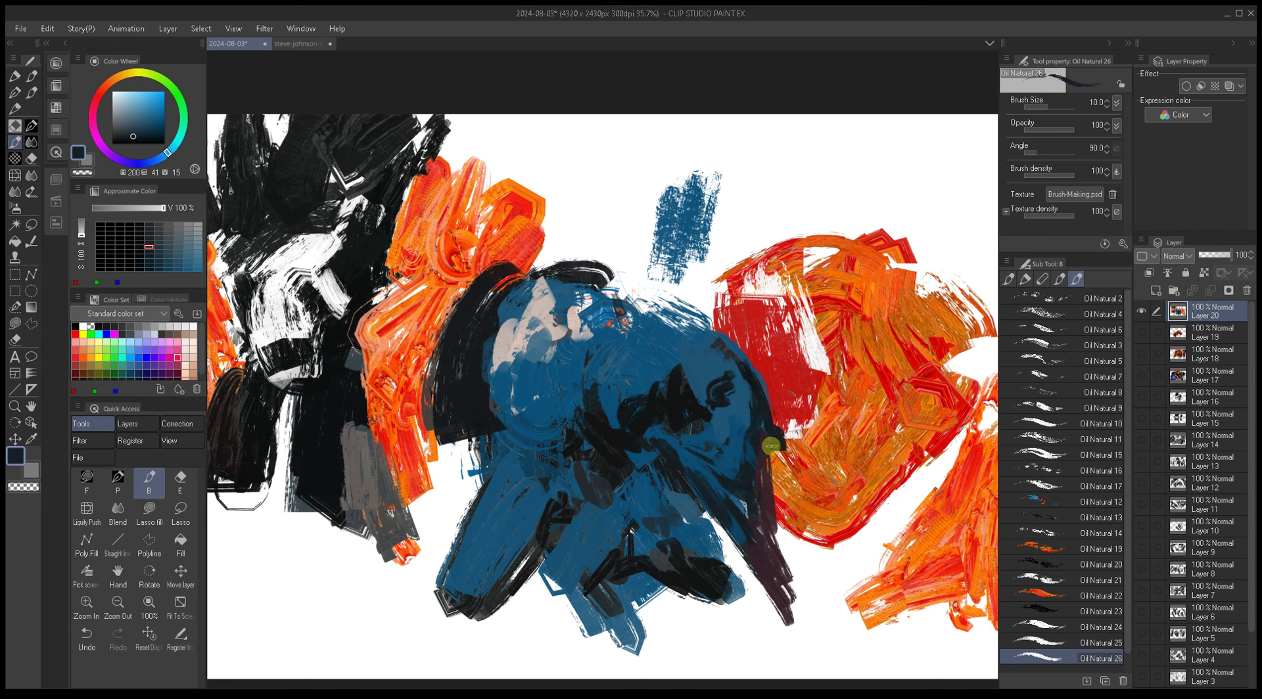
pyautogui.keyDown('alt'); pyautogui.click(747, 409); pyautogui.keyUp('alt')
pyautogui.press(']')
pyautogui.press(']')
pyautogui.press(']')
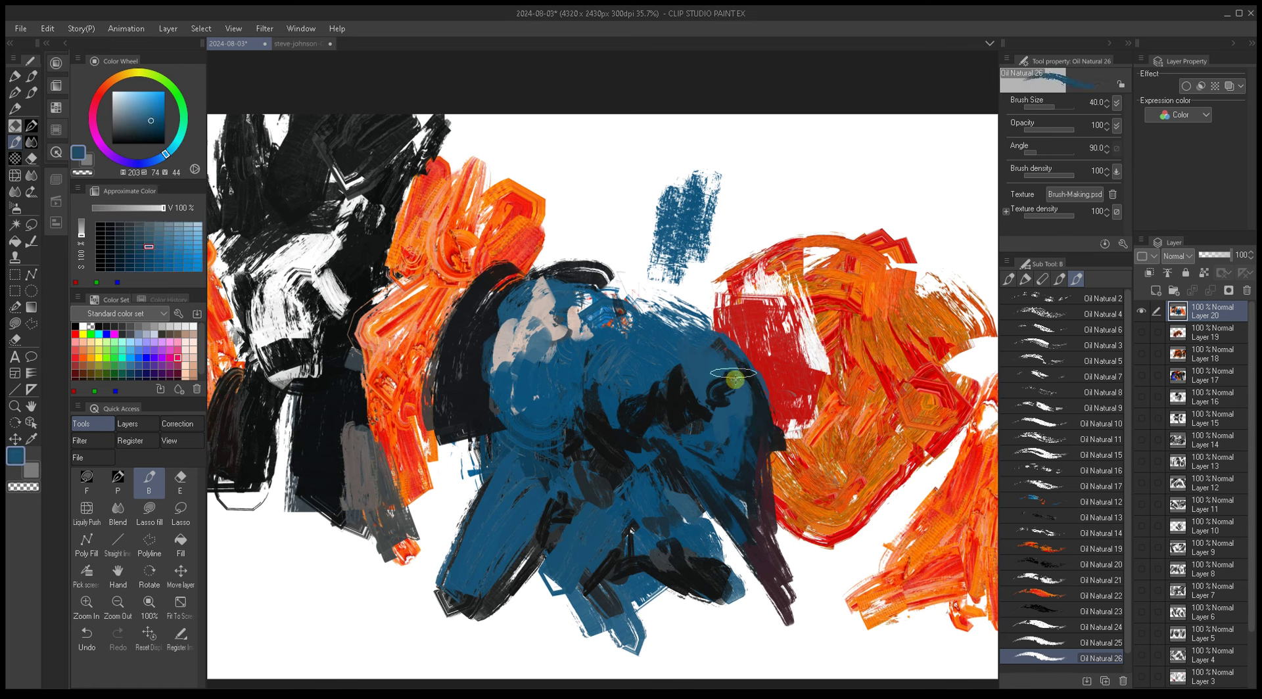
pyautogui.keyDown('alt'); pyautogui.click(722, 414); pyautogui.keyUp('alt')
pyautogui.press(']')
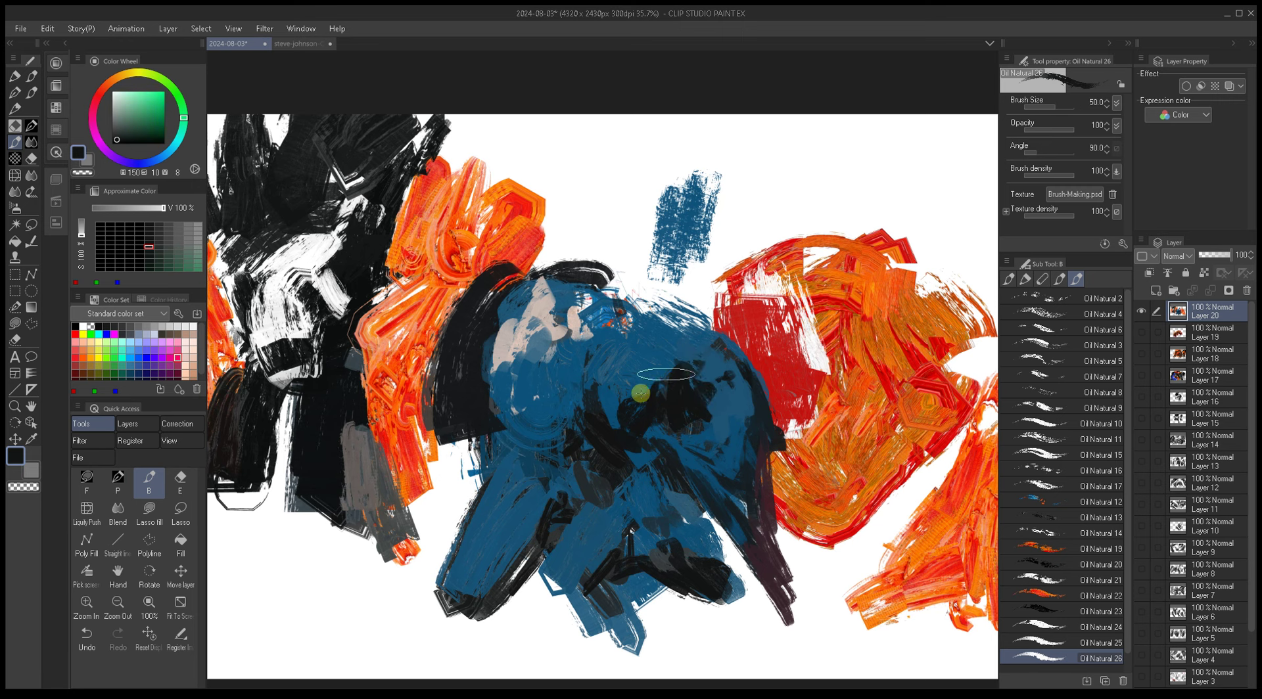
# Step: Reduce the brush size to 17 and paint strokes in sampled tones across the middle of the blue shape
pyautogui.keyDown('alt'); pyautogui.click(641, 393); pyautogui.keyUp('alt')
pyautogui.press('[')
pyautogui.press('[')
pyautogui.press('[')
pyautogui.press('[')
pyautogui.press('[')
pyautogui.moveTo(606, 395)
pyautogui.mouseDown()
pyautogui.moveTo(615, 418)
pyautogui.moveTo(715, 462)
pyautogui.moveTo(583, 442)
pyautogui.mouseUp()
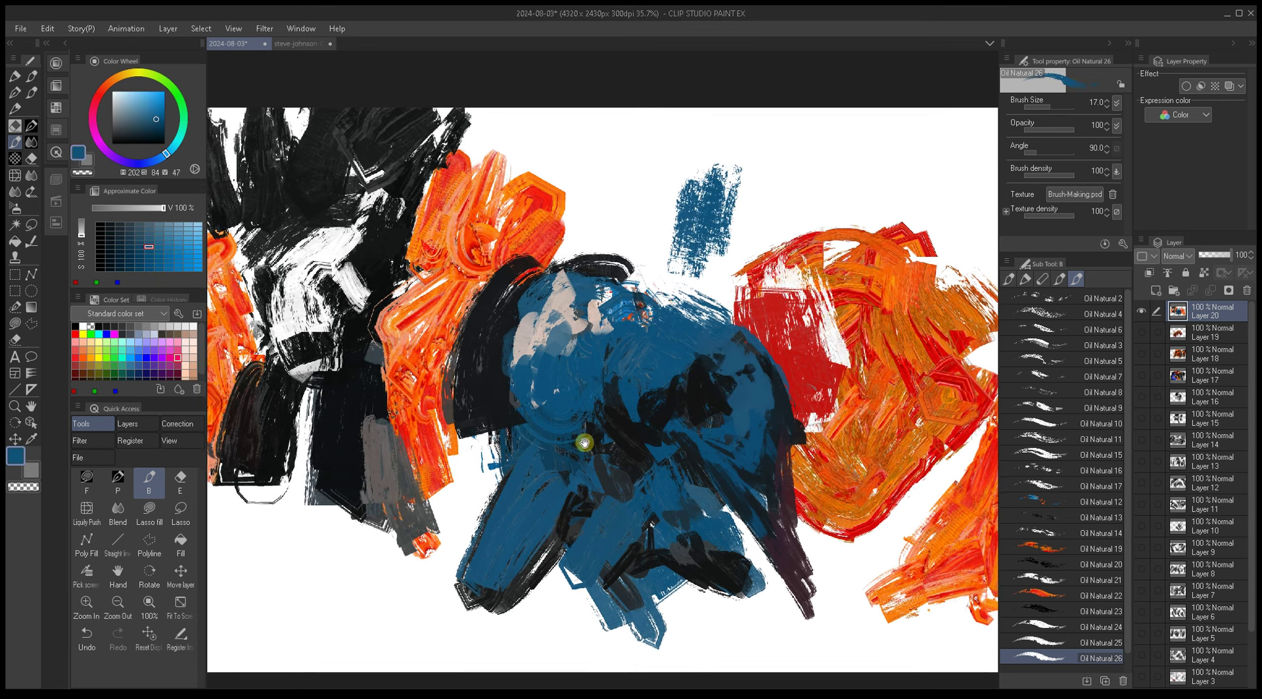
# Step: Set up a blank new layer with Layer 20 hidden, using the Oil Natural 2 brush in black
pyautogui.click(1143, 313)
pyautogui.click(1156, 291)
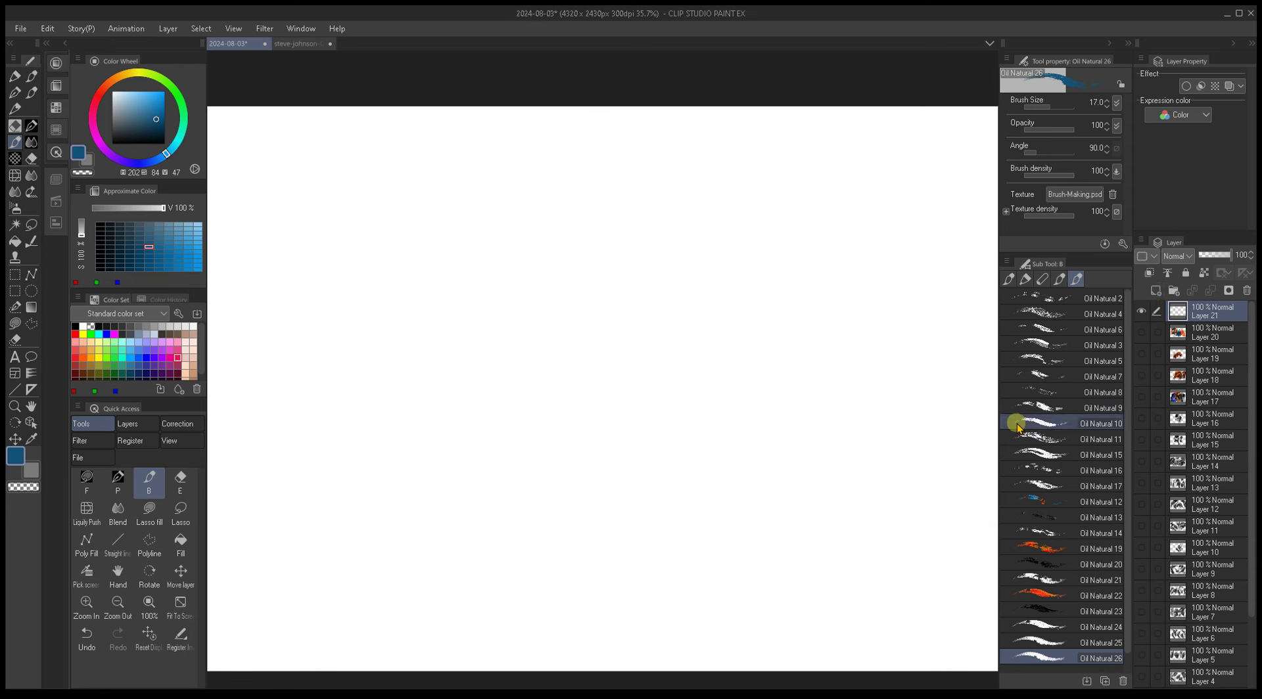
pyautogui.click(1079, 298)
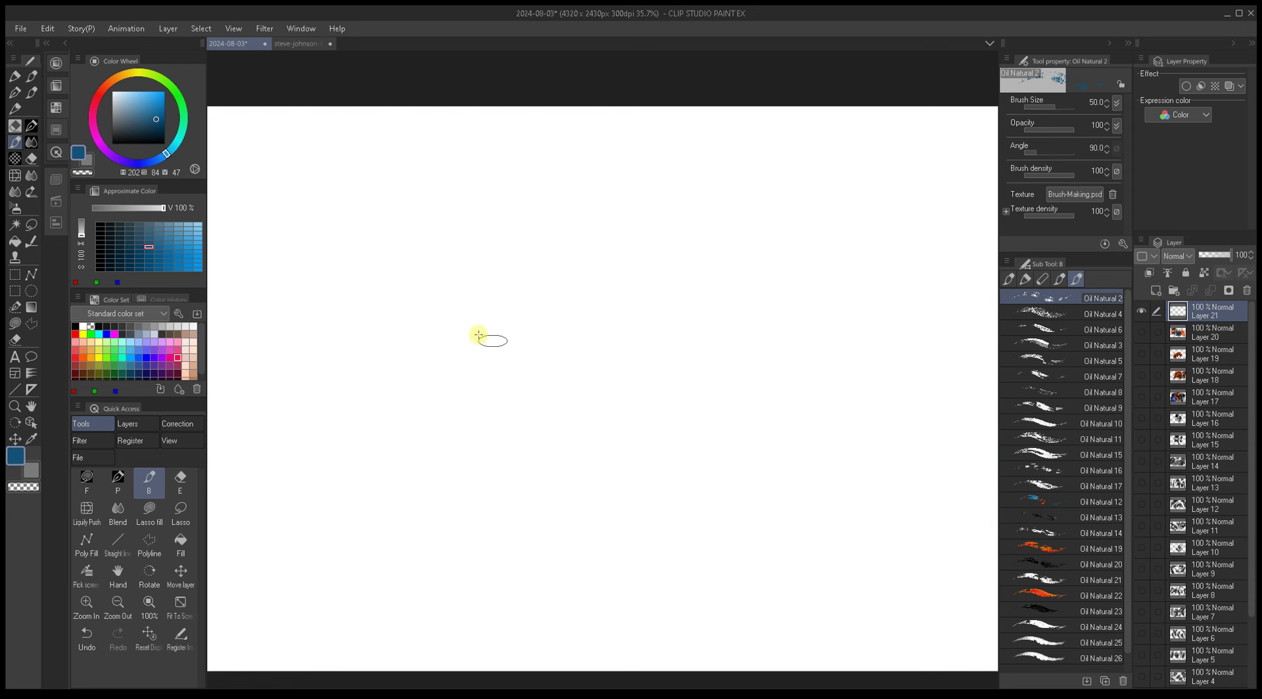
pyautogui.moveTo(686, 374); pyautogui.dragTo(432, 337)
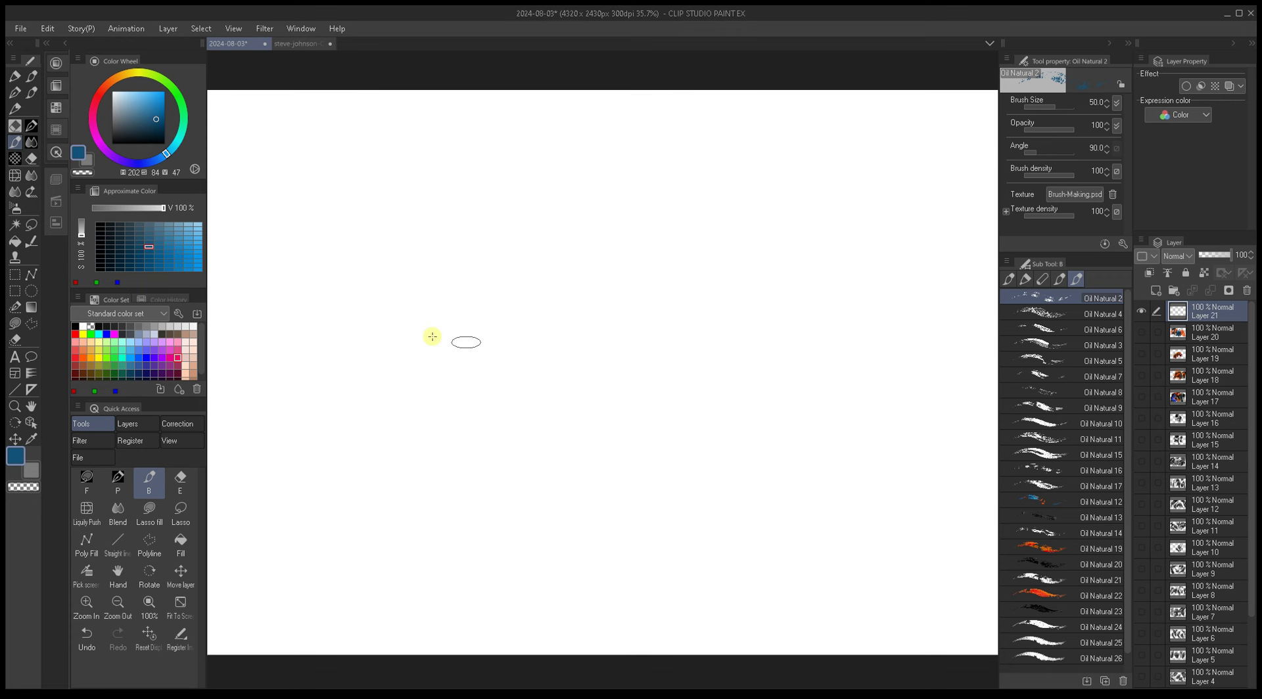
pyautogui.moveTo(124, 136); pyautogui.dragTo(90, 175)
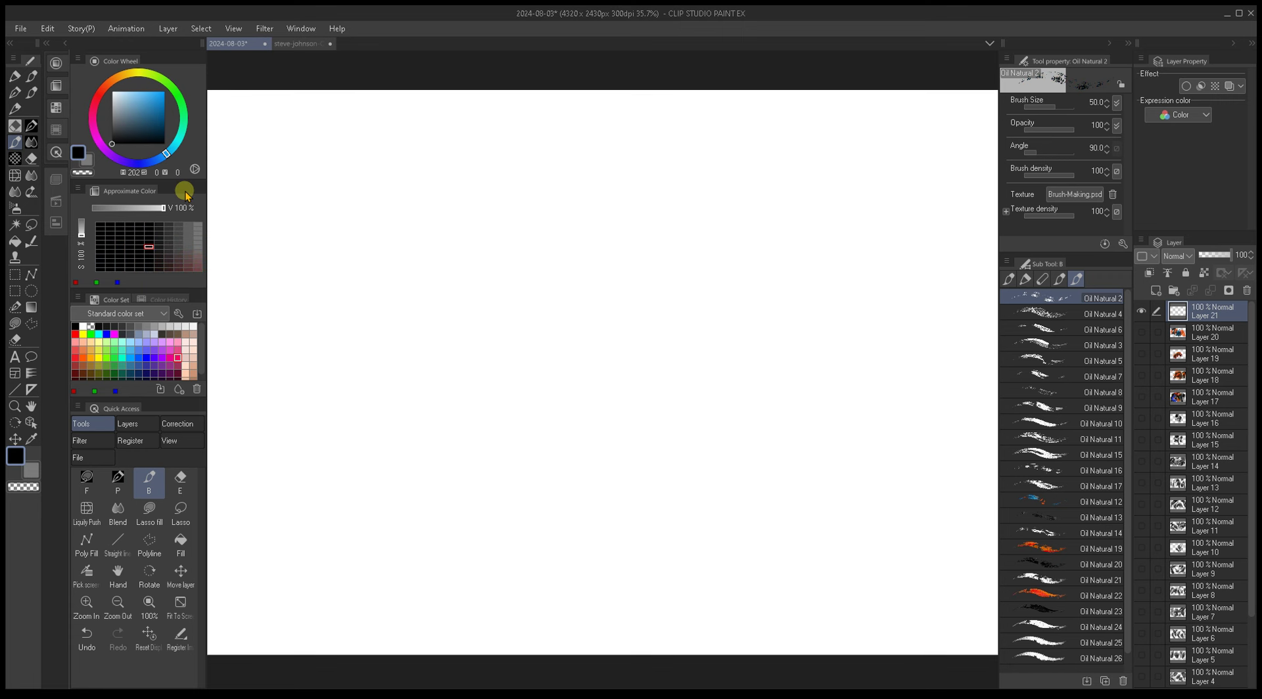
# Step: Paint black test strokes with the Oil Natural 2 and Oil Natural 4 brushes across the middle of the blank canvas
pyautogui.moveTo(681, 364)
pyautogui.mouseDown()
pyautogui.moveTo(679, 398)
pyautogui.moveTo(758, 310)
pyautogui.moveTo(775, 486)
pyautogui.moveTo(745, 516)
pyautogui.moveTo(721, 330)
pyautogui.moveTo(828, 403)
pyautogui.moveTo(854, 501)
pyautogui.moveTo(851, 554)
pyautogui.moveTo(693, 383)
pyautogui.moveTo(713, 273)
pyautogui.moveTo(609, 405)
pyautogui.moveTo(676, 547)
pyautogui.moveTo(583, 358)
pyautogui.moveTo(558, 501)
pyautogui.moveTo(597, 260)
pyautogui.moveTo(600, 341)
pyautogui.moveTo(658, 237)
pyautogui.moveTo(738, 183)
pyautogui.moveTo(825, 197)
pyautogui.moveTo(837, 266)
pyautogui.mouseUp()
pyautogui.click(1059, 314)
pyautogui.click(1052, 343)
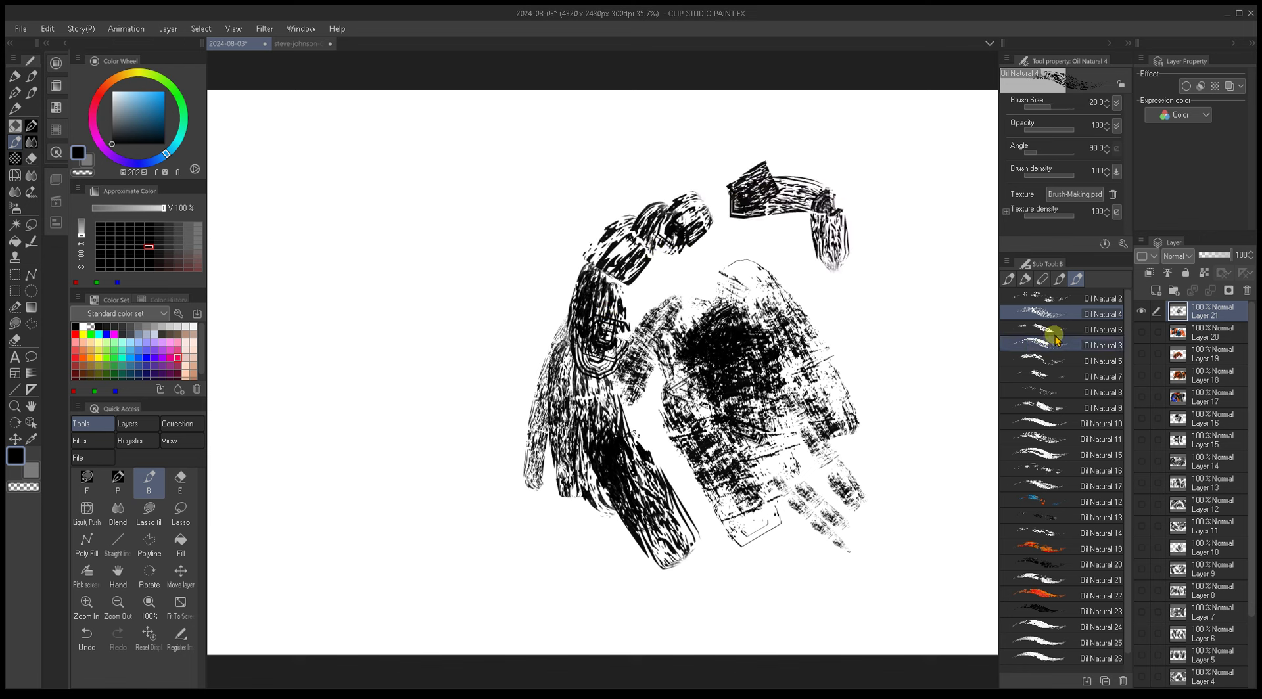
# Step: Paint black test strokes with the Oil Natural 6 brush on both sides of the existing marks
pyautogui.click(1050, 329)
pyautogui.moveTo(856, 307); pyautogui.dragTo(902, 424)
pyautogui.moveTo(854, 281); pyautogui.dragTo(906, 185)
pyautogui.moveTo(545, 307)
pyautogui.mouseDown()
pyautogui.moveTo(437, 483)
pyautogui.moveTo(420, 564)
pyautogui.mouseUp()
pyautogui.moveTo(421, 564)
pyautogui.mouseDown()
pyautogui.moveTo(507, 338)
pyautogui.moveTo(515, 261)
pyautogui.mouseUp()
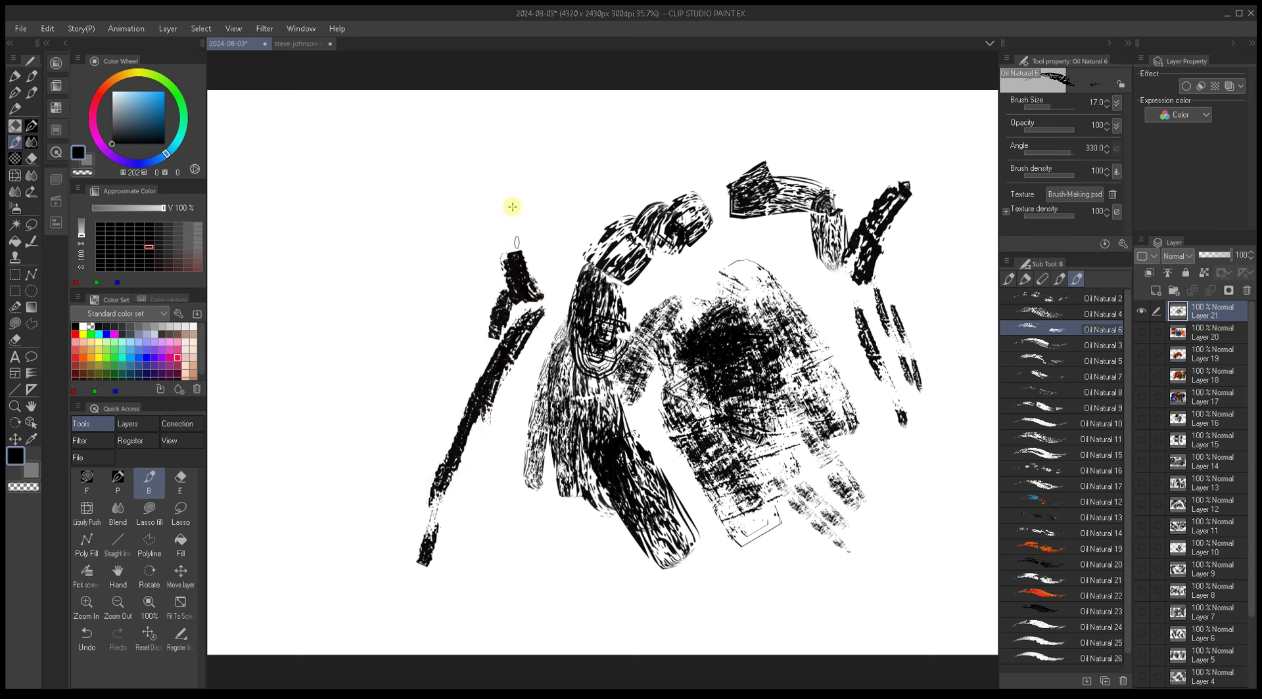
# Step: Paint wide black patches on the left half of the canvas with the Oil Natural 2 brush at varied sizes
pyautogui.click(1052, 299)
pyautogui.moveTo(526, 394); pyautogui.dragTo(558, 486)
pyautogui.keyDown('alt'); pyautogui.click(570, 560); pyautogui.keyUp('alt')
pyautogui.press(']')
pyautogui.moveTo(493, 436)
pyautogui.mouseDown()
pyautogui.moveTo(448, 481)
pyautogui.moveTo(520, 296)
pyautogui.moveTo(536, 323)
pyautogui.moveTo(522, 286)
pyautogui.moveTo(483, 325)
pyautogui.moveTo(421, 450)
pyautogui.moveTo(481, 221)
pyautogui.moveTo(501, 201)
pyautogui.moveTo(598, 361)
pyautogui.mouseUp()
pyautogui.keyDown('alt'); pyautogui.click(521, 290); pyautogui.keyUp('alt')
pyautogui.press(']')
pyautogui.press(']')
pyautogui.press('[')
pyautogui.press('[')
pyautogui.press('[')
pyautogui.press('[')
pyautogui.press('[')
pyautogui.press('[')
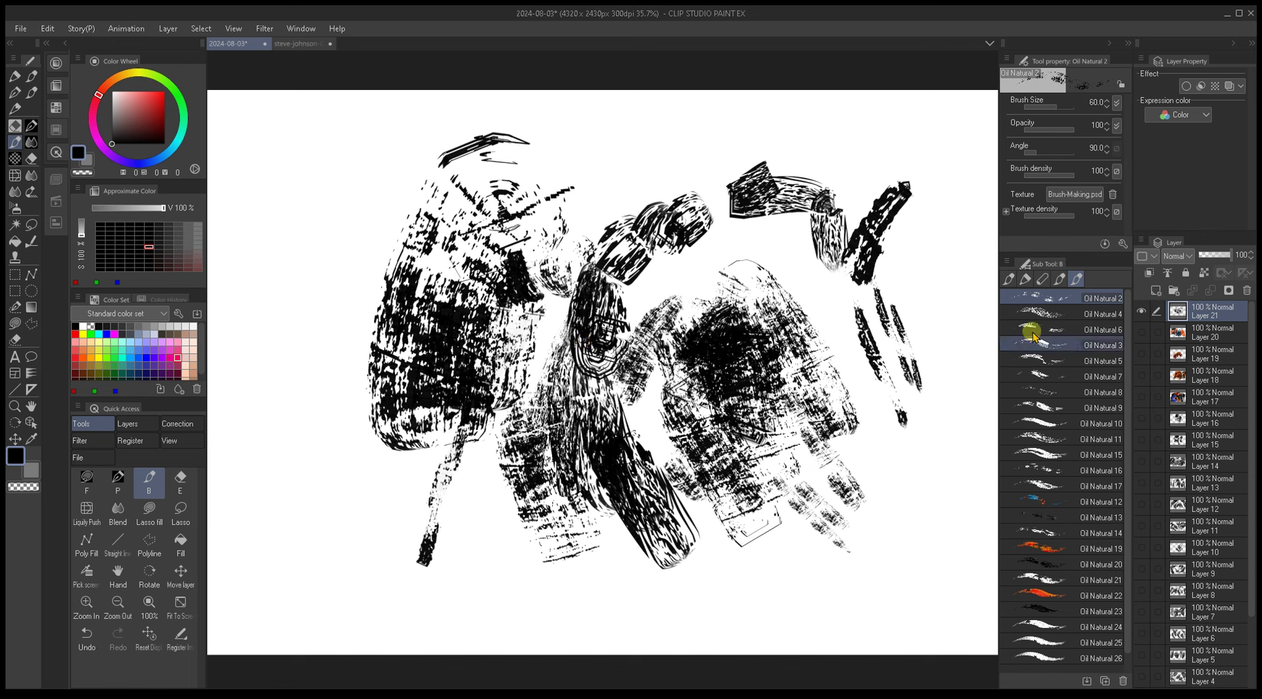
# Step: Delete the Oil Natural 4 brush from the brush group and clear the test strokes from the layer
pyautogui.click(1048, 313)
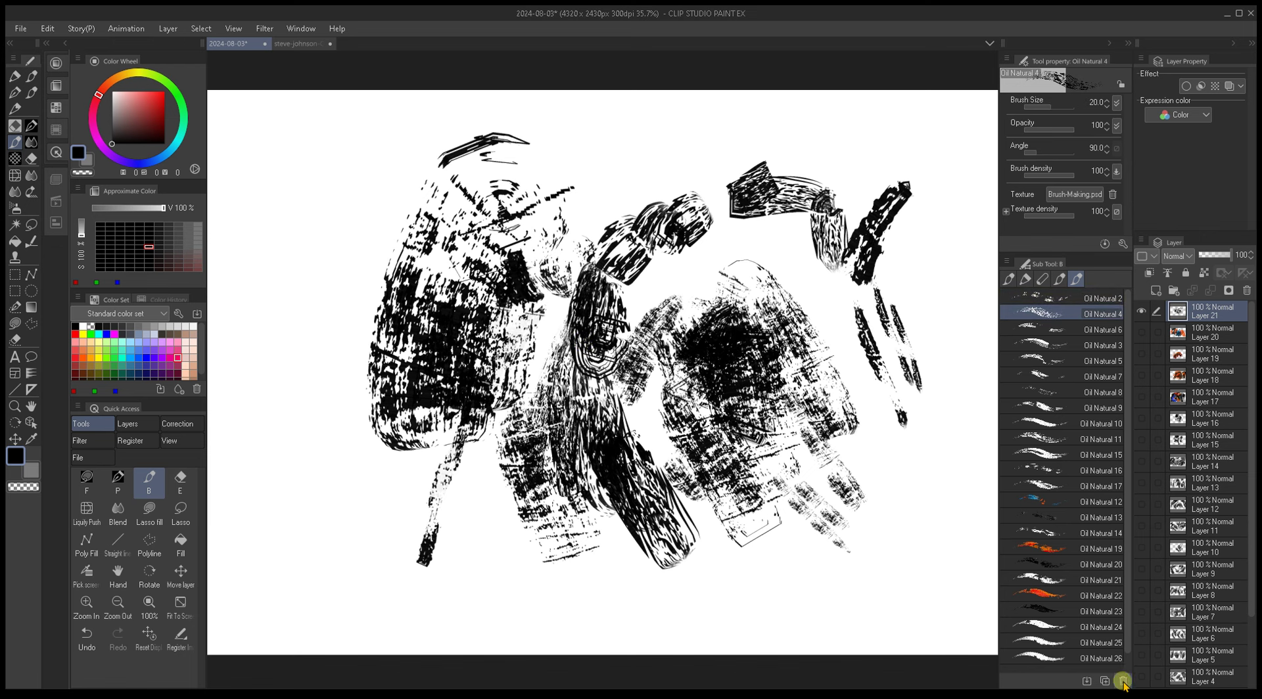
pyautogui.press('Delete')
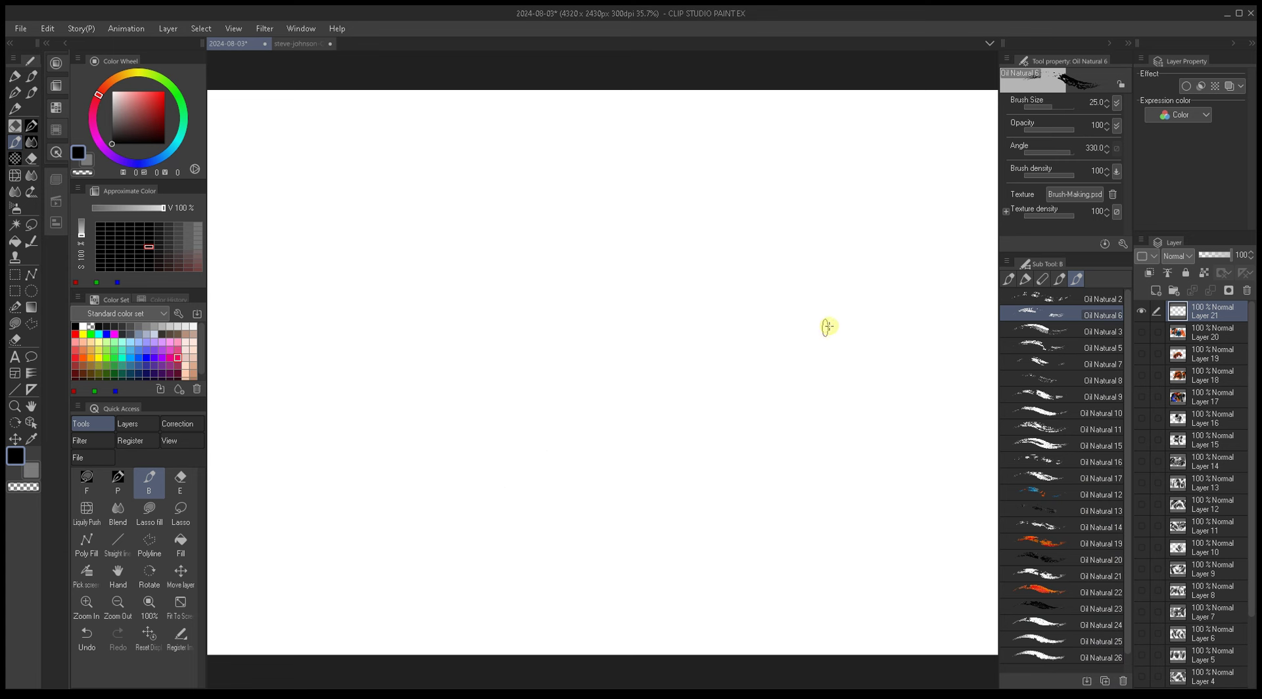
# Step: Go through the Oil Natural 3 and Oil Natural 5 brushes and select the Oil Natural 7 brush
pyautogui.click(1045, 330)
pyautogui.click(1044, 347)
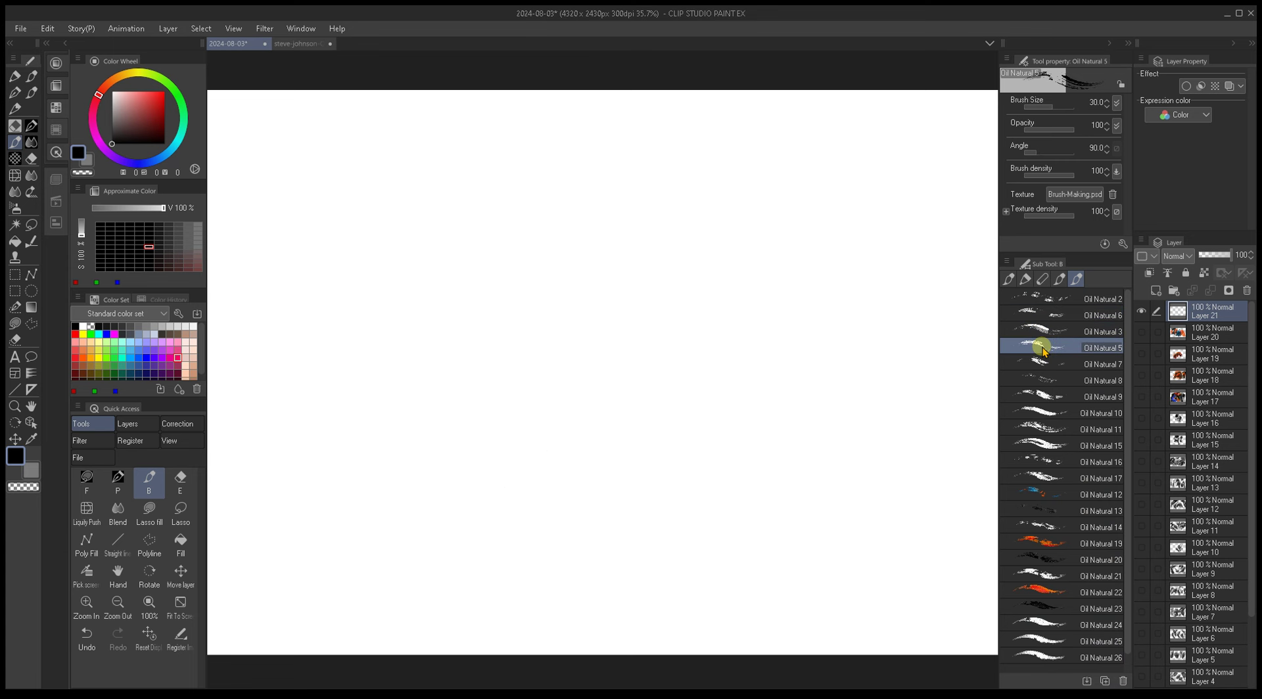
pyautogui.keyDown('ctrl'); pyautogui.click(1030, 361); pyautogui.keyUp('ctrl')
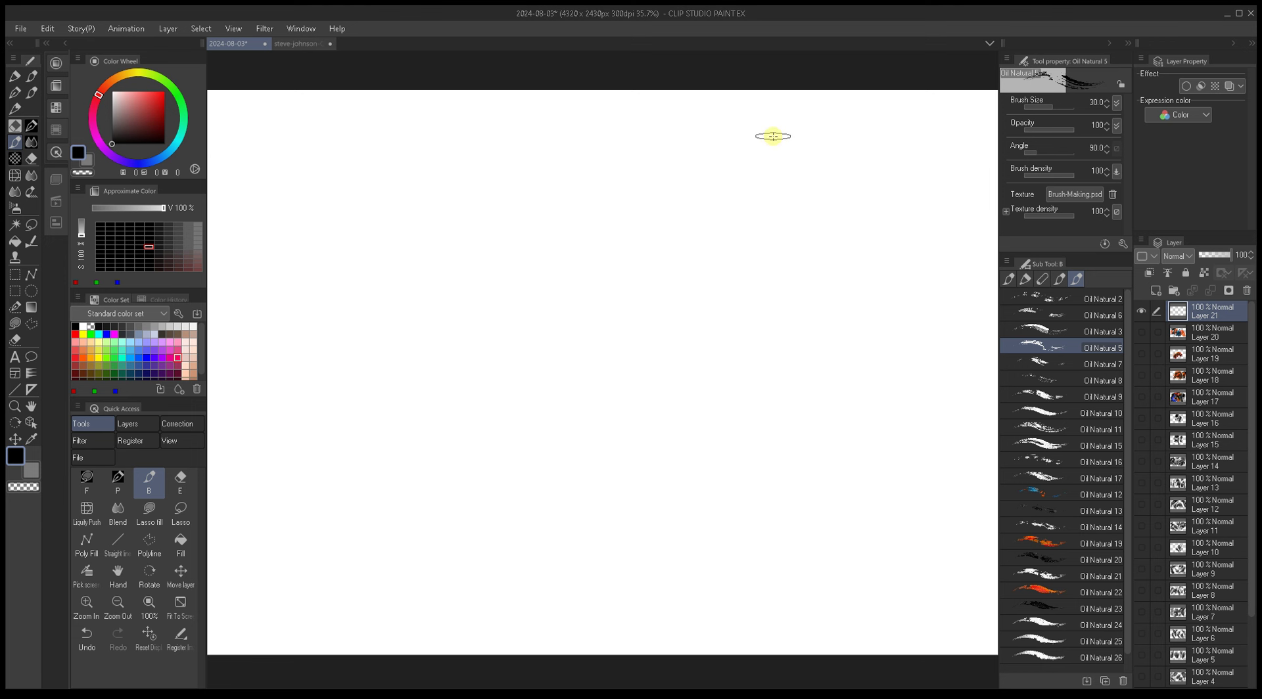
pyautogui.click(1031, 362)
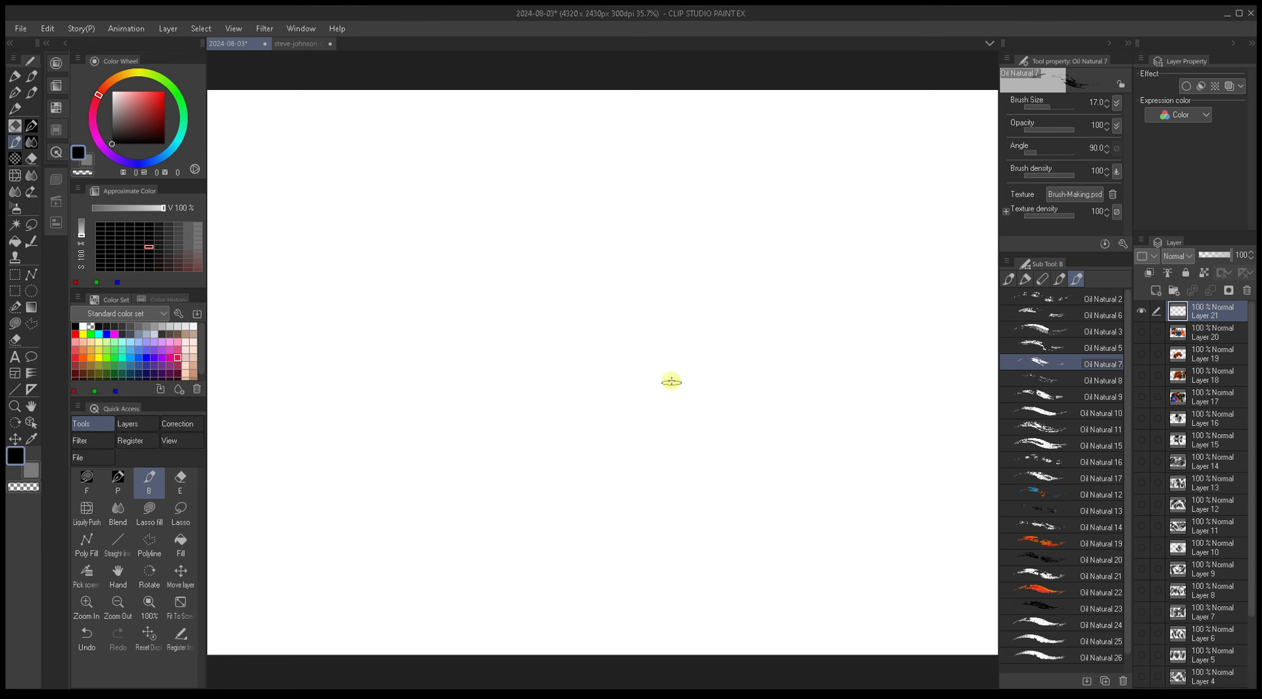
# Step: Paint black test strokes with Oil Natural 7 at varied sizes, including a long diagonal band across the canvas
pyautogui.moveTo(654, 392)
pyautogui.mouseDown()
pyautogui.moveTo(664, 375)
pyautogui.moveTo(693, 510)
pyautogui.moveTo(645, 381)
pyautogui.mouseUp()
pyautogui.moveTo(643, 335)
pyautogui.mouseDown()
pyautogui.moveTo(707, 353)
pyautogui.moveTo(669, 361)
pyautogui.moveTo(716, 291)
pyautogui.moveTo(700, 390)
pyautogui.moveTo(657, 380)
pyautogui.moveTo(604, 327)
pyautogui.moveTo(569, 329)
pyautogui.moveTo(606, 285)
pyautogui.moveTo(726, 246)
pyautogui.moveTo(747, 281)
pyautogui.moveTo(747, 372)
pyautogui.moveTo(759, 344)
pyautogui.moveTo(690, 423)
pyautogui.moveTo(754, 372)
pyautogui.moveTo(708, 378)
pyautogui.mouseUp()
pyautogui.press('[')
pyautogui.press('[')
pyautogui.press('[')
pyautogui.press('[')
pyautogui.press('[')
pyautogui.press(']')
pyautogui.press(']')
pyautogui.press(']')
pyautogui.press(']')
pyautogui.moveTo(621, 383)
pyautogui.mouseDown()
pyautogui.moveTo(549, 477)
pyautogui.moveTo(592, 335)
pyautogui.moveTo(577, 364)
pyautogui.moveTo(580, 314)
pyautogui.moveTo(576, 380)
pyautogui.moveTo(593, 317)
pyautogui.mouseUp()
pyautogui.moveTo(415, 521)
pyautogui.mouseDown()
pyautogui.moveTo(496, 290)
pyautogui.moveTo(612, 203)
pyautogui.moveTo(712, 335)
pyautogui.mouseUp()
# Step: Reduce the brush size and clear the Oil Natural 7 test strokes from the layer
pyautogui.press('[')
pyautogui.press('[')
pyautogui.press('[')
pyautogui.press('[')
pyautogui.press('[')
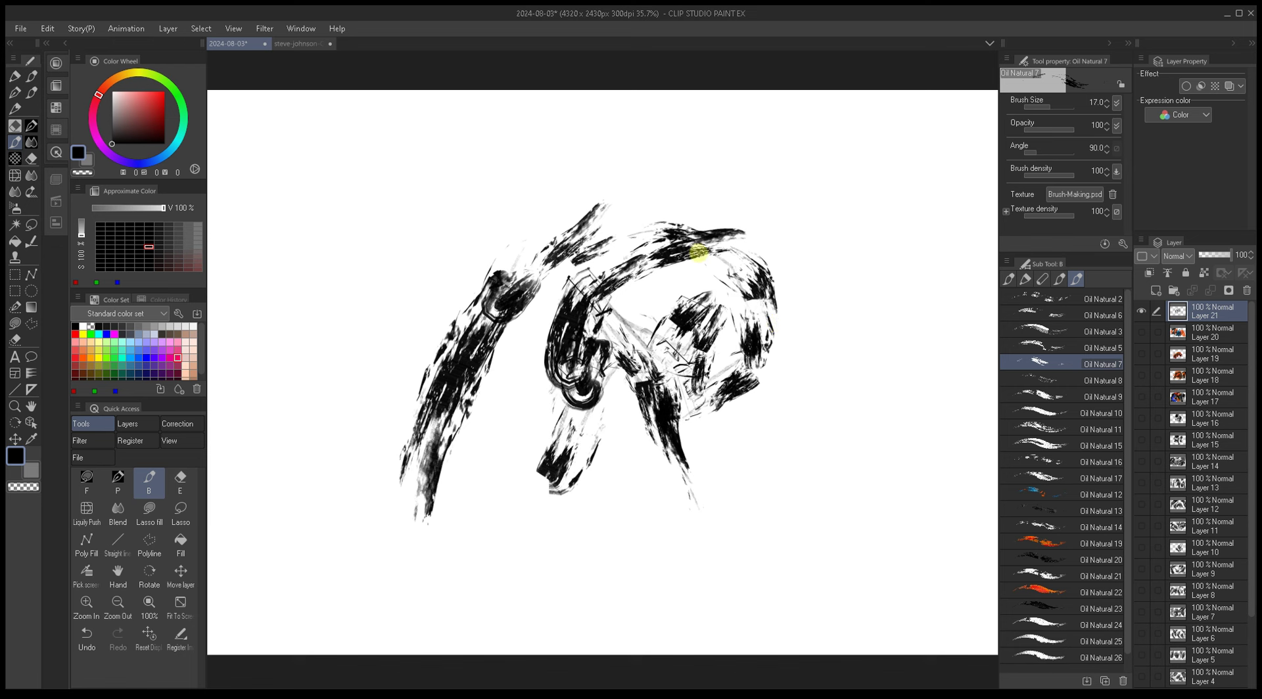
pyautogui.press('Delete')
# Step: Paint a new set of black Oil Natural 7 strokes around the canvas centre, varying the brush size
pyautogui.press(']')
pyautogui.press(']')
pyautogui.press(']')
pyautogui.press(']')
pyautogui.press(']')
pyautogui.moveTo(617, 363)
pyautogui.mouseDown()
pyautogui.moveTo(665, 411)
pyautogui.moveTo(622, 344)
pyautogui.moveTo(689, 389)
pyautogui.moveTo(667, 369)
pyautogui.moveTo(683, 404)
pyautogui.moveTo(657, 375)
pyautogui.moveTo(718, 373)
pyautogui.moveTo(706, 415)
pyautogui.moveTo(582, 358)
pyautogui.moveTo(543, 324)
pyautogui.moveTo(613, 274)
pyautogui.moveTo(582, 302)
pyautogui.moveTo(711, 259)
pyautogui.moveTo(728, 269)
pyautogui.moveTo(693, 332)
pyautogui.moveTo(723, 305)
pyautogui.moveTo(739, 335)
pyautogui.moveTo(698, 260)
pyautogui.mouseUp()
pyautogui.press('[')
pyautogui.press('[')
pyautogui.press('[')
pyautogui.press('[')
pyautogui.press(']')
pyautogui.press(']')
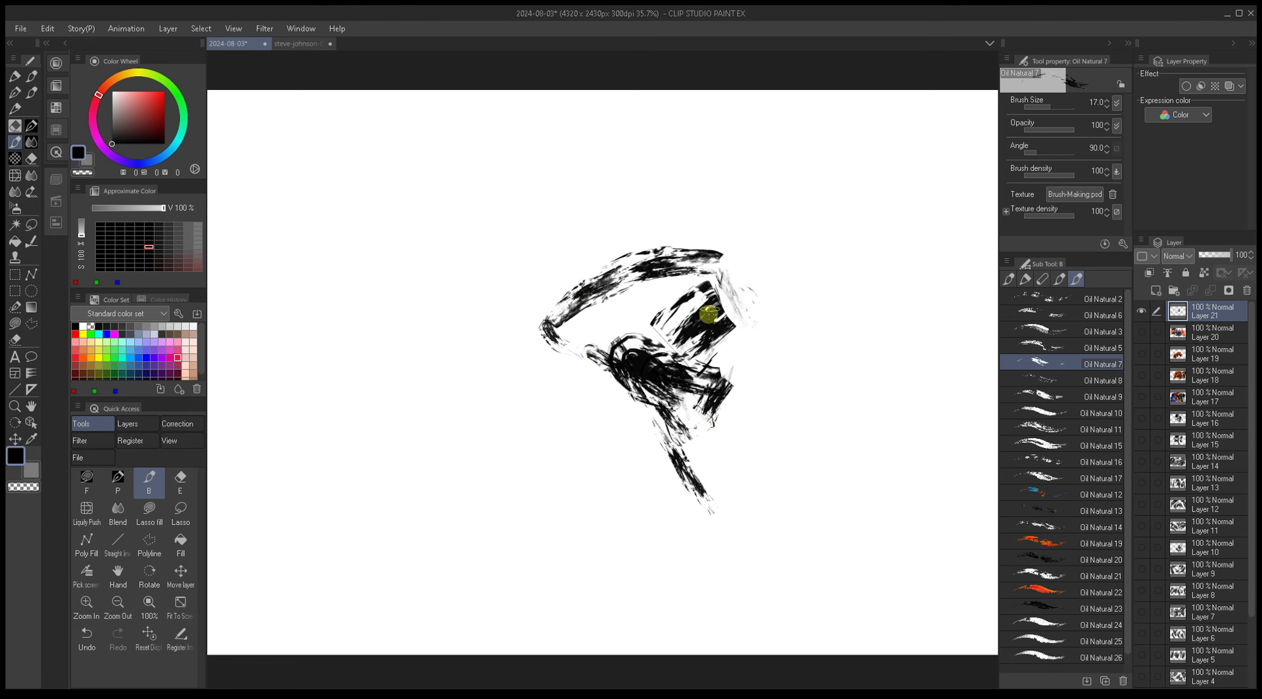
# Step: Extend the black strokes toward the lower right with Oil Natural 7, using brush sizes from 8 to 60
pyautogui.moveTo(699, 451)
pyautogui.mouseDown()
pyautogui.moveTo(684, 425)
pyautogui.moveTo(761, 502)
pyautogui.moveTo(713, 436)
pyautogui.moveTo(782, 503)
pyautogui.mouseUp()
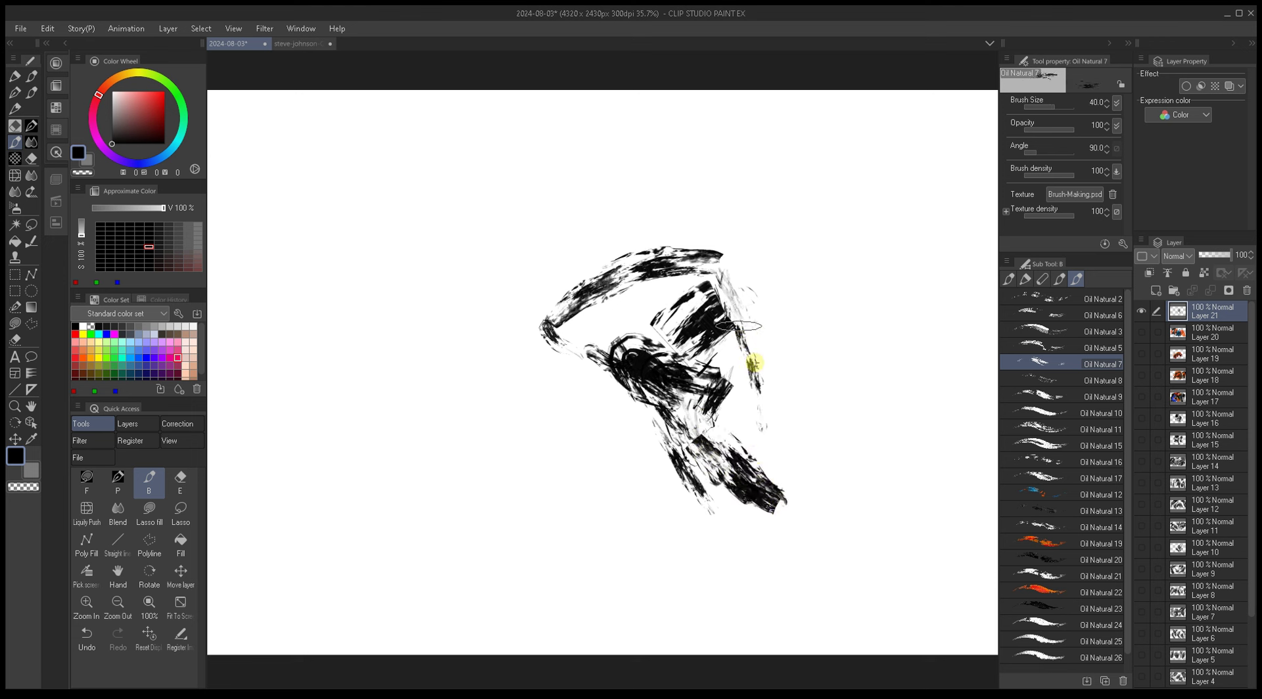
pyautogui.moveTo(755, 363); pyautogui.dragTo(741, 337)
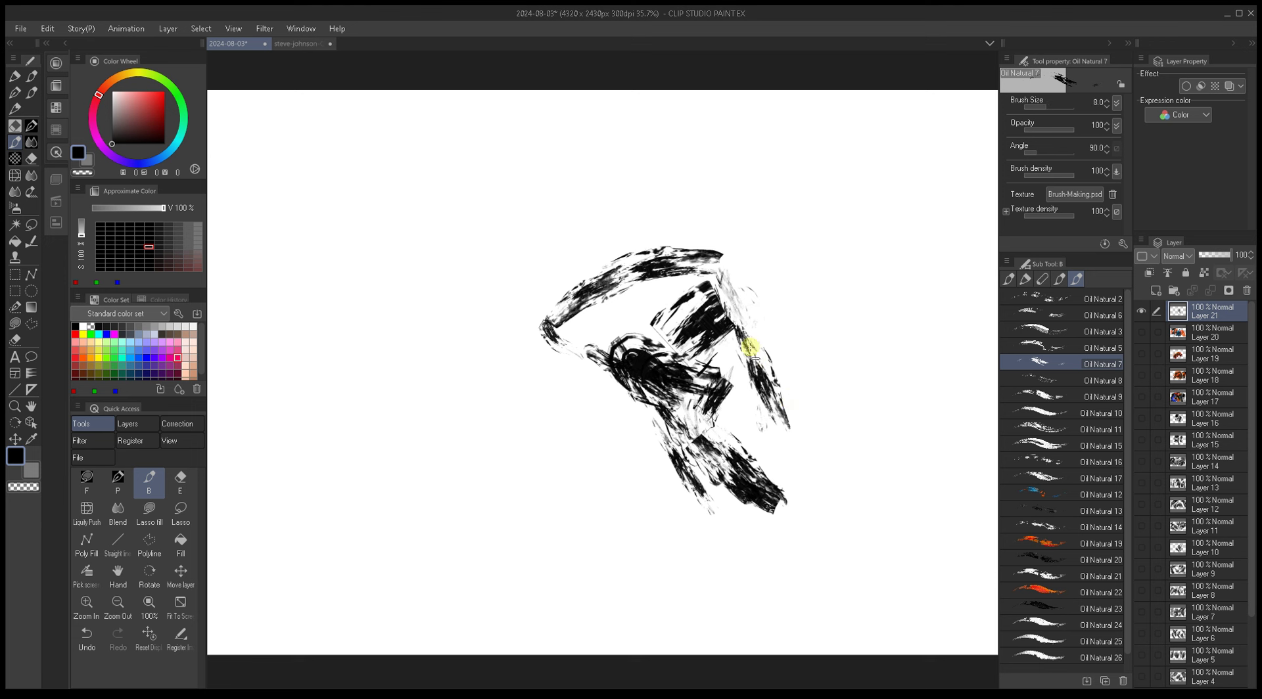
pyautogui.moveTo(805, 488)
pyautogui.mouseDown()
pyautogui.moveTo(801, 455)
pyautogui.moveTo(803, 500)
pyautogui.moveTo(746, 472)
pyautogui.moveTo(824, 524)
pyautogui.moveTo(757, 471)
pyautogui.moveTo(795, 486)
pyautogui.moveTo(760, 431)
pyautogui.moveTo(750, 441)
pyautogui.moveTo(780, 451)
pyautogui.mouseUp()
pyautogui.press(']')
pyautogui.press(']')
pyautogui.press(']')
pyautogui.press(']')
pyautogui.press(']')
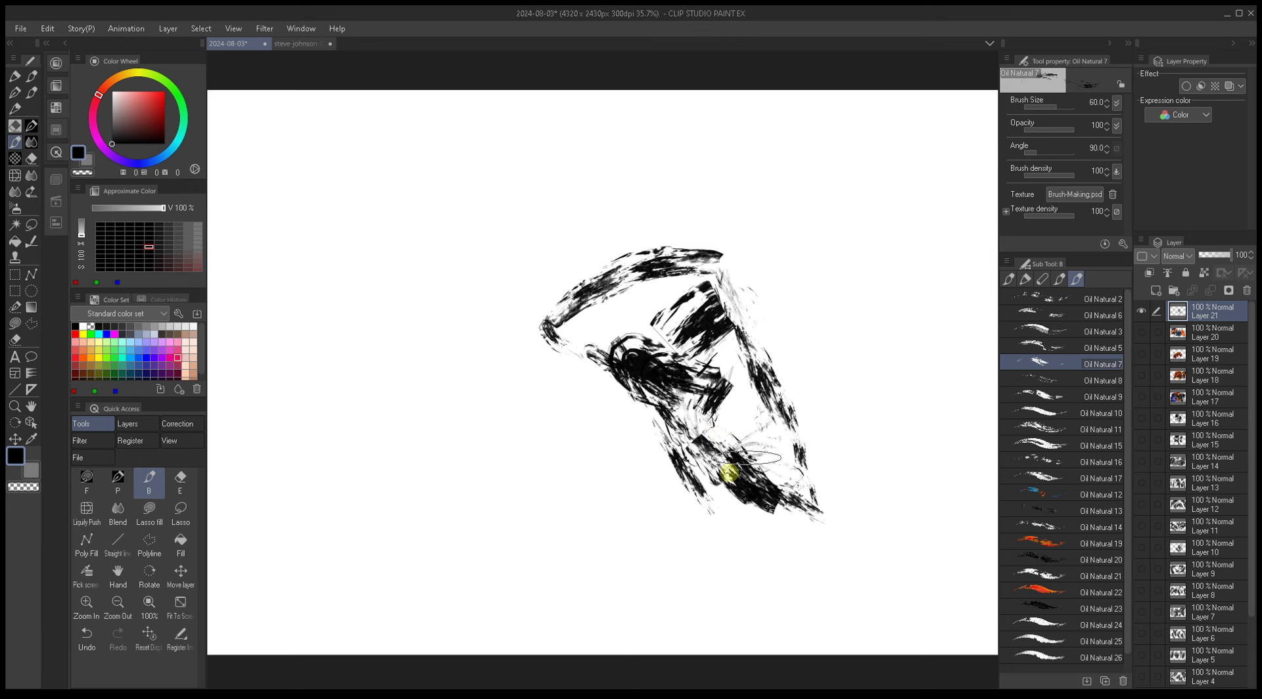
# Step: Reduce the brush size and paint a short black Oil Natural 7 streak to the lower left of the existing strokes
pyautogui.press('[')
pyautogui.press('[')
pyautogui.press('[')
pyautogui.press('[')
pyautogui.moveTo(552, 405); pyautogui.dragTo(592, 498)
pyautogui.moveTo(584, 416); pyautogui.dragTo(595, 424)
# Step: Switch to Oil Natural 8 and paint crossing black test strokes left of the existing marks, varying the brush size from 20 to 60
pyautogui.click(1036, 380)
pyautogui.moveTo(681, 417); pyautogui.dragTo(756, 420)
pyautogui.press(']')
pyautogui.scroll(-2, 549, 414)
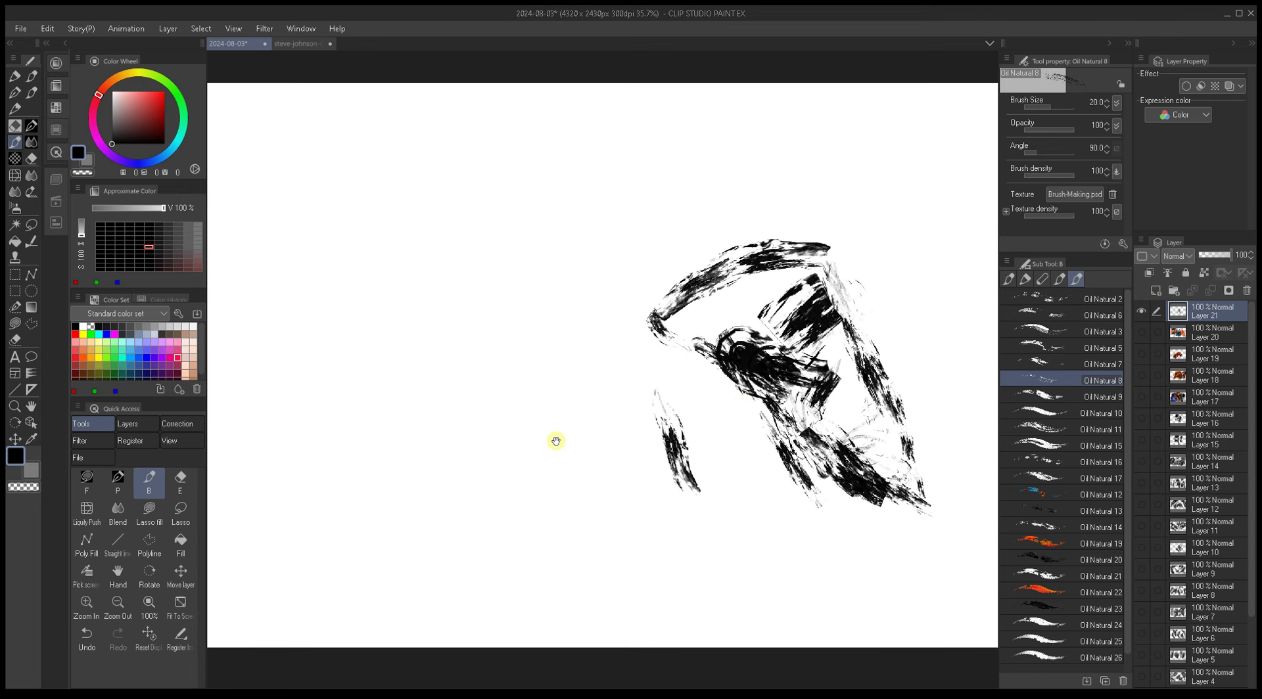
pyautogui.moveTo(524, 407)
pyautogui.mouseDown()
pyautogui.moveTo(560, 486)
pyautogui.moveTo(537, 434)
pyautogui.moveTo(542, 343)
pyautogui.moveTo(542, 411)
pyautogui.moveTo(547, 399)
pyautogui.moveTo(578, 476)
pyautogui.moveTo(531, 434)
pyautogui.moveTo(532, 330)
pyautogui.moveTo(491, 410)
pyautogui.moveTo(520, 343)
pyautogui.moveTo(550, 358)
pyautogui.moveTo(573, 431)
pyautogui.moveTo(529, 491)
pyautogui.moveTo(570, 463)
pyautogui.moveTo(553, 449)
pyautogui.moveTo(586, 480)
pyautogui.mouseUp()
pyautogui.press('[')
pyautogui.press(']')
pyautogui.press(']')
pyautogui.press(']')
pyautogui.scroll(1, 612, 431)
pyautogui.press(']')
pyautogui.press(']')
pyautogui.moveTo(611, 431)
pyautogui.mouseDown()
pyautogui.moveTo(497, 374)
pyautogui.moveTo(552, 304)
pyautogui.moveTo(586, 286)
pyautogui.moveTo(590, 244)
pyautogui.moveTo(649, 359)
pyautogui.moveTo(611, 326)
pyautogui.moveTo(668, 436)
pyautogui.mouseUp()
pyautogui.press('[')
pyautogui.moveTo(595, 329); pyautogui.dragTo(671, 462)
pyautogui.press('[')
pyautogui.moveTo(658, 509); pyautogui.dragTo(668, 483)
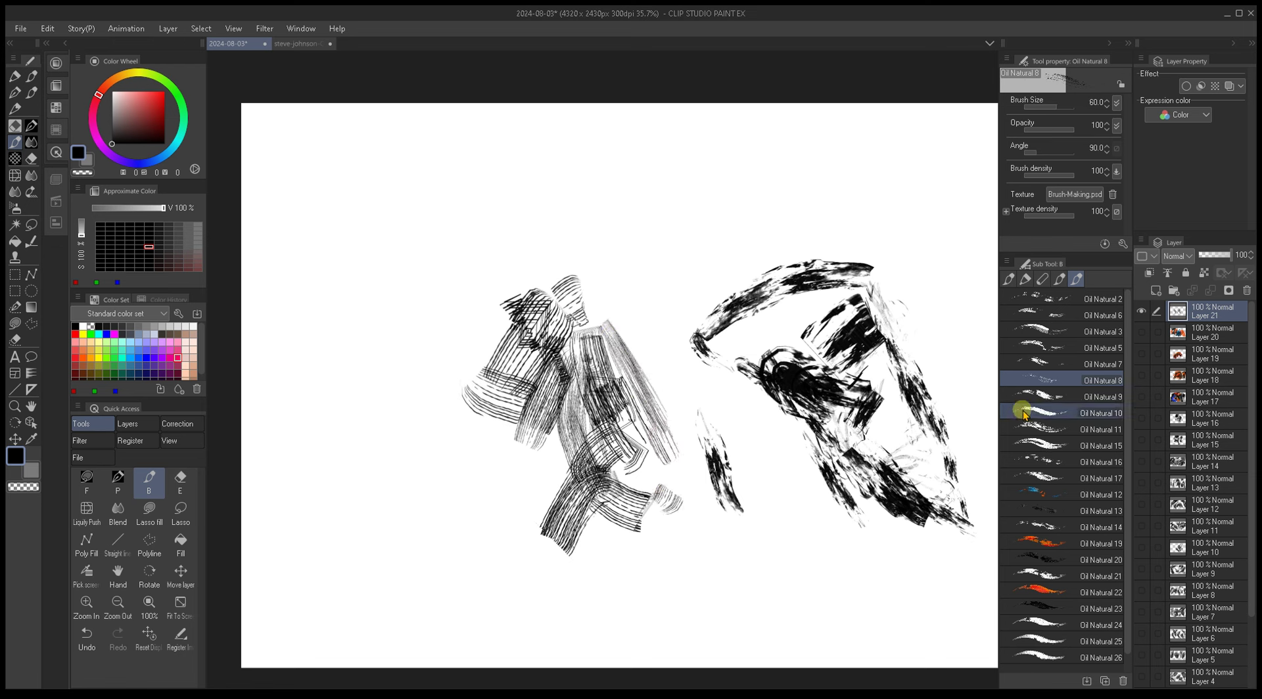
# Step: Switch to Oil Natural 9 and paint a dense black vertical block above the existing strokes, reducing the brush size to 30
pyautogui.click(1037, 396)
pyautogui.moveTo(662, 274)
pyautogui.mouseDown()
pyautogui.moveTo(664, 226)
pyautogui.moveTo(664, 295)
pyautogui.moveTo(677, 199)
pyautogui.moveTo(685, 383)
pyautogui.moveTo(680, 204)
pyautogui.mouseUp()
pyautogui.press('[')
pyautogui.press('[')
pyautogui.press('[')
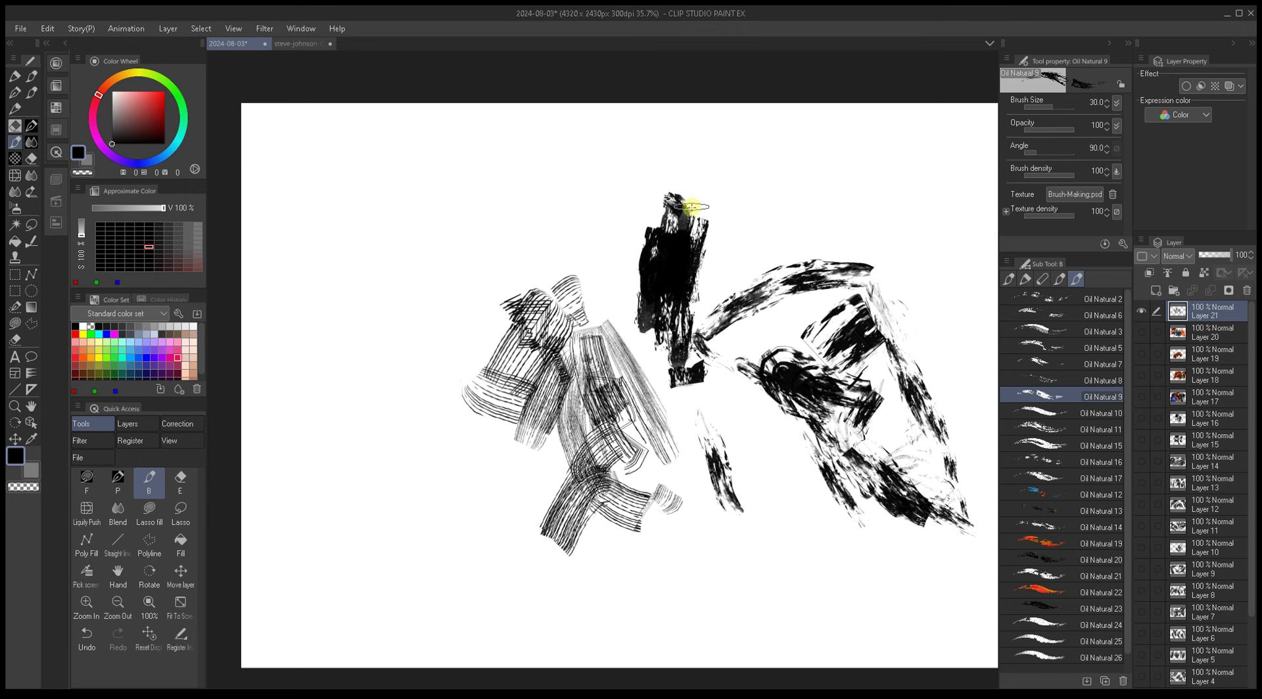
# Step: Clear the layer and paint a cluster of black Oil Natural 9 strokes right of the canvas centre, varying the brush size
pyautogui.press('Delete')
pyautogui.press(']')
pyautogui.press(']')
pyautogui.press(']')
pyautogui.press(']')
pyautogui.moveTo(768, 401)
pyautogui.mouseDown()
pyautogui.moveTo(813, 470)
pyautogui.moveTo(765, 366)
pyautogui.moveTo(803, 397)
pyautogui.moveTo(766, 360)
pyautogui.moveTo(827, 352)
pyautogui.moveTo(815, 426)
pyautogui.moveTo(838, 389)
pyautogui.moveTo(822, 384)
pyautogui.moveTo(773, 418)
pyautogui.moveTo(688, 324)
pyautogui.moveTo(690, 334)
pyautogui.moveTo(779, 275)
pyautogui.moveTo(724, 317)
pyautogui.moveTo(788, 302)
pyautogui.moveTo(759, 329)
pyautogui.moveTo(761, 345)
pyautogui.moveTo(804, 353)
pyautogui.moveTo(770, 291)
pyautogui.moveTo(817, 363)
pyautogui.mouseUp()
pyautogui.press(']')
pyautogui.press(']')
pyautogui.press('[')
pyautogui.press('[')
pyautogui.press('[')
pyautogui.press('[')
pyautogui.press('[')
pyautogui.press('[')
pyautogui.press(']')
pyautogui.press(']')
pyautogui.press(']')
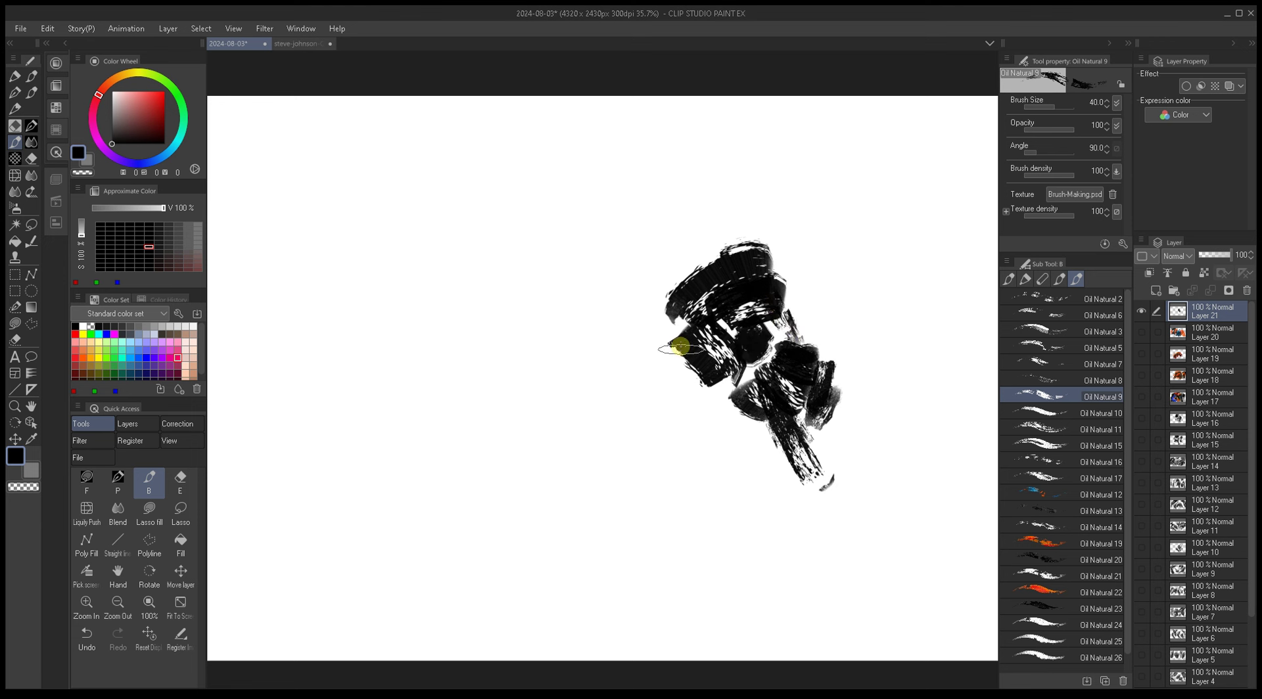
# Step: Fill the cluster's lower left with black at size 60, and cut into its upper-left edge with a curved sampled-white stroke
pyautogui.moveTo(683, 322)
pyautogui.mouseDown()
pyautogui.moveTo(697, 432)
pyautogui.moveTo(728, 392)
pyautogui.moveTo(710, 305)
pyautogui.mouseUp()
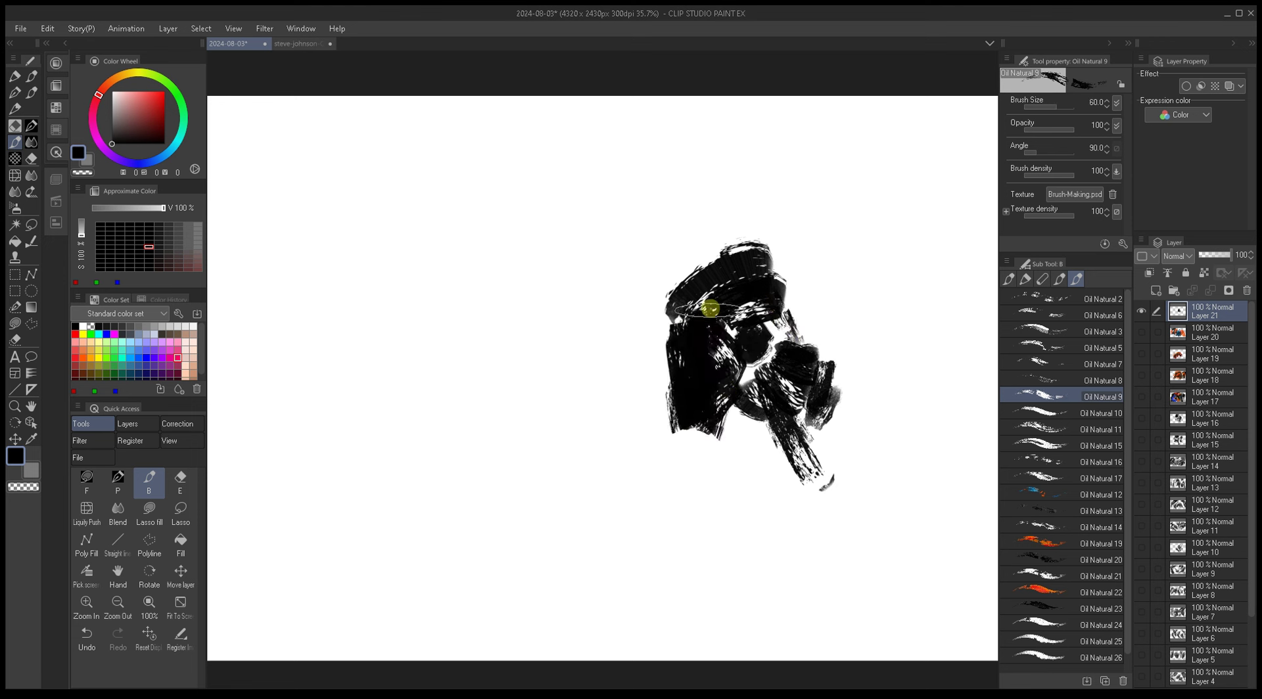
pyautogui.press(']')
pyautogui.keyDown('alt'); pyautogui.click(651, 334); pyautogui.keyUp('alt')
pyautogui.moveTo(651, 334)
pyautogui.mouseDown()
pyautogui.moveTo(691, 297)
pyautogui.moveTo(692, 269)
pyautogui.moveTo(667, 334)
pyautogui.moveTo(704, 270)
pyautogui.mouseUp()
pyautogui.press('[')
pyautogui.press('[')
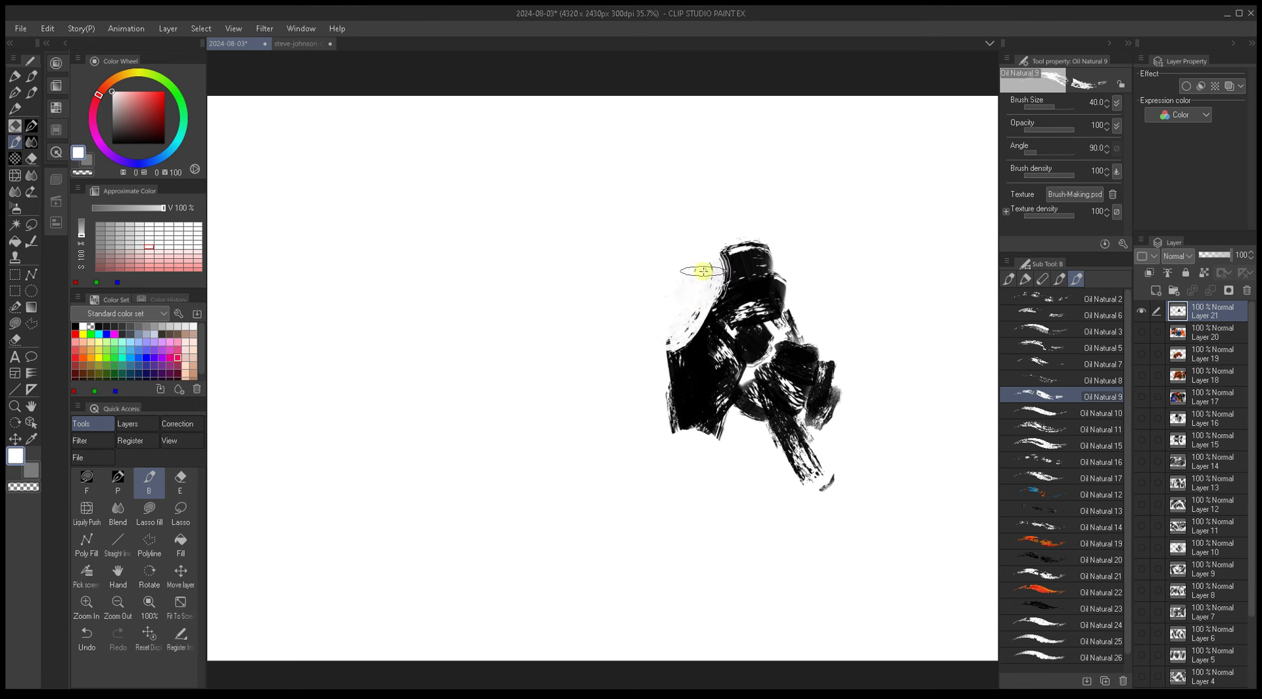
# Step: Sample black and rebuild the cluster's upper-left and upper-right edges with Oil Natural 9, reducing the brush size to 12
pyautogui.keyDown('alt'); pyautogui.click(695, 330); pyautogui.keyUp('alt')
pyautogui.press(']')
pyautogui.press(']')
pyautogui.press(']')
pyautogui.moveTo(694, 331)
pyautogui.mouseDown()
pyautogui.moveTo(667, 327)
pyautogui.moveTo(713, 286)
pyautogui.moveTo(712, 272)
pyautogui.moveTo(698, 304)
pyautogui.moveTo(749, 290)
pyautogui.mouseUp()
pyautogui.press('[')
pyautogui.press('[')
pyautogui.press('[')
pyautogui.press('[')
pyautogui.press('[')
pyautogui.press('[')
pyautogui.press('[')
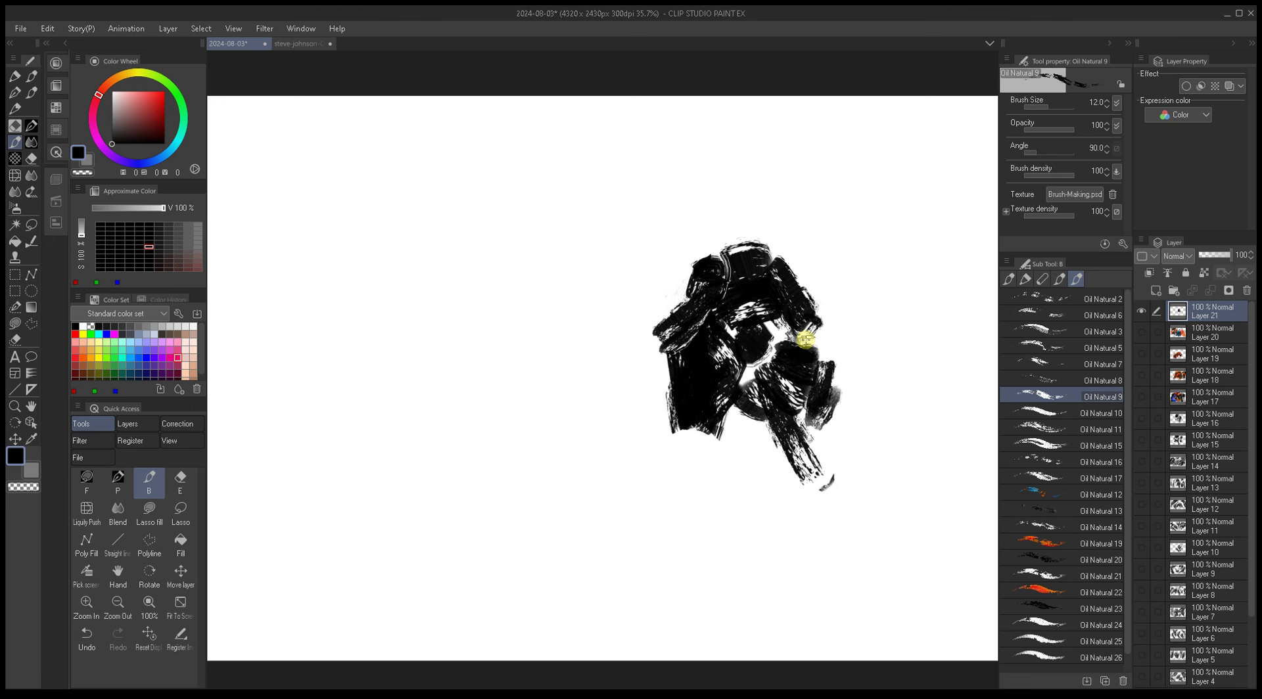
# Step: Sample white and paint light strokes through the cluster's middle and lower left, increasing the brush size from 8 to 30
pyautogui.keyDown('alt'); pyautogui.click(747, 355); pyautogui.keyUp('alt')
pyautogui.press(']')
pyautogui.press(']')
pyautogui.press(']')
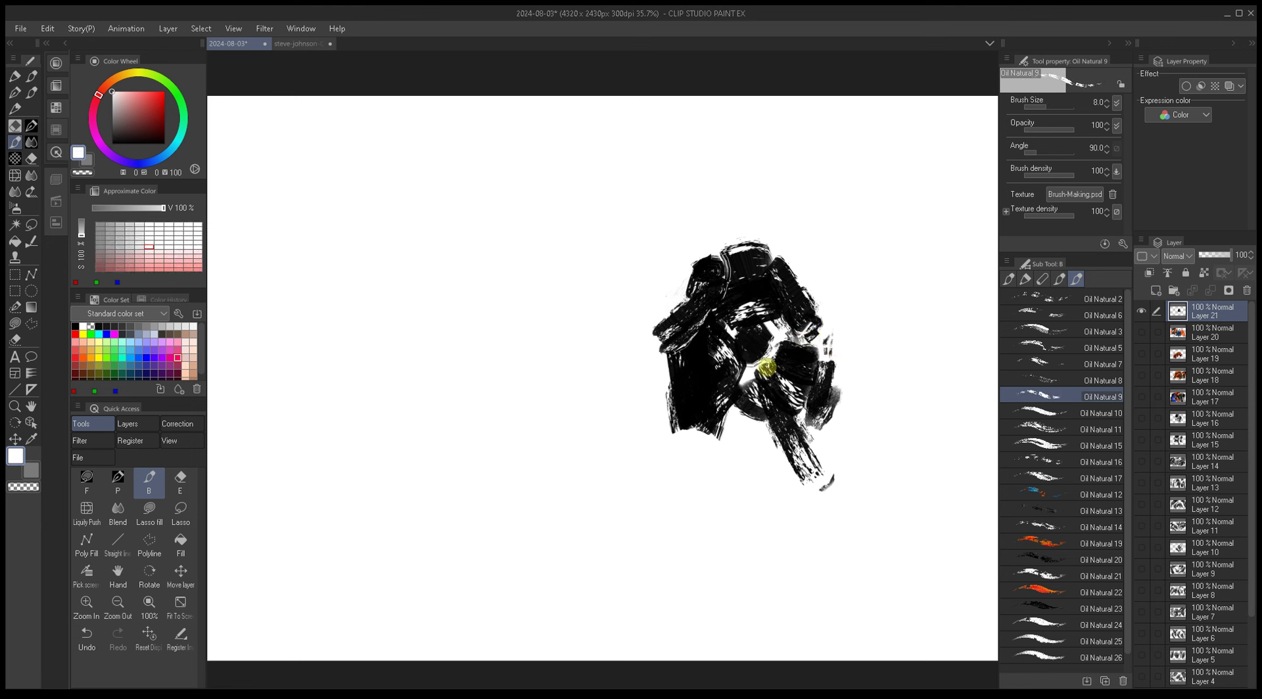
pyautogui.press(']')
pyautogui.press(']')
pyautogui.press(']')
pyautogui.press(']')
pyautogui.press(']')
pyautogui.moveTo(715, 359)
pyautogui.mouseDown()
pyautogui.moveTo(735, 405)
pyautogui.moveTo(689, 362)
pyautogui.moveTo(698, 401)
pyautogui.moveTo(690, 396)
pyautogui.moveTo(695, 344)
pyautogui.moveTo(686, 406)
pyautogui.mouseUp()
# Step: Sample black and extend the cluster's right side with Oil Natural 9 strokes at larger brush sizes
pyautogui.keyDown('alt'); pyautogui.click(684, 344); pyautogui.keyUp('alt')
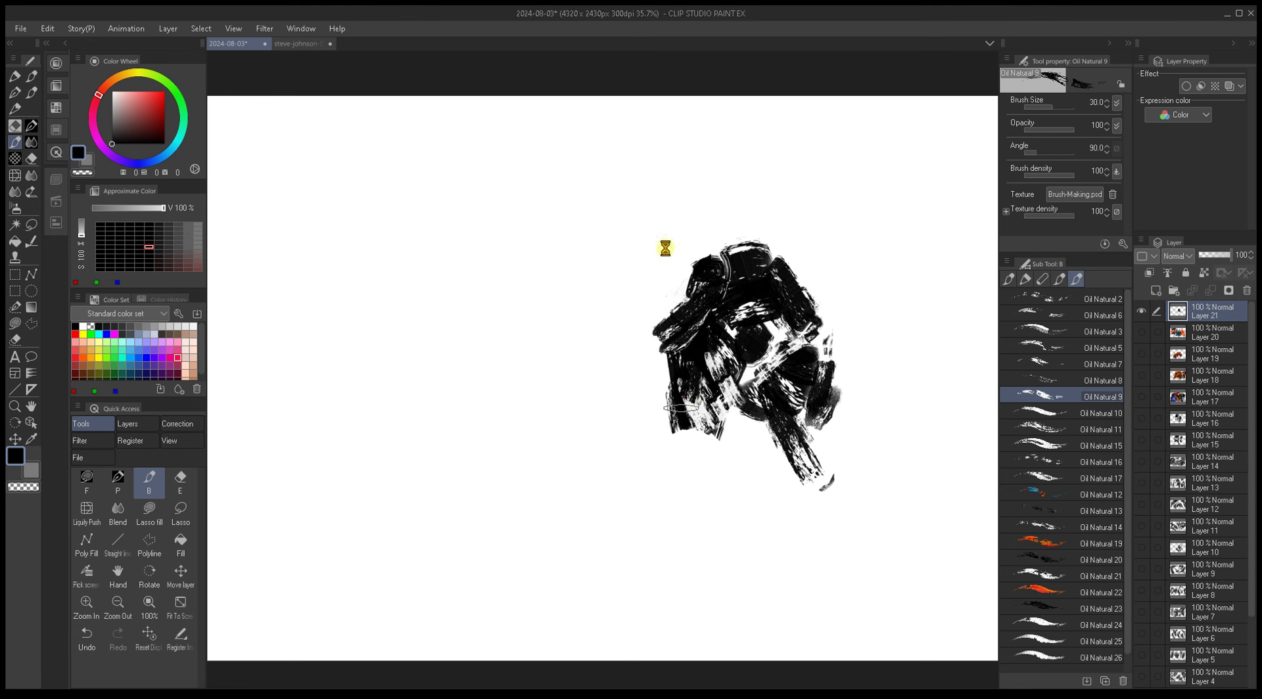
pyautogui.moveTo(797, 368)
pyautogui.mouseDown()
pyautogui.moveTo(821, 344)
pyautogui.moveTo(803, 361)
pyautogui.moveTo(841, 317)
pyautogui.moveTo(820, 361)
pyautogui.mouseUp()
pyautogui.keyDown('alt'); pyautogui.click(805, 357); pyautogui.keyUp('alt')
pyautogui.press(']')
pyautogui.press(']')
pyautogui.press(']')
pyautogui.press(']')
pyautogui.press(']')
pyautogui.moveTo(857, 318)
pyautogui.mouseDown()
pyautogui.moveTo(845, 361)
pyautogui.moveTo(718, 416)
pyautogui.moveTo(696, 413)
pyautogui.moveTo(714, 424)
pyautogui.moveTo(679, 426)
pyautogui.moveTo(720, 422)
pyautogui.moveTo(727, 395)
pyautogui.moveTo(778, 392)
pyautogui.moveTo(848, 309)
pyautogui.mouseUp()
# Step: Sample tones from the painting and blend grey into the cluster's lower left and black and white strokes into its right side
pyautogui.keyDown('alt'); pyautogui.click(685, 405); pyautogui.keyUp('alt')
pyautogui.press(']')
pyautogui.press('[')
pyautogui.press('[')
pyautogui.keyDown('alt'); pyautogui.click(760, 358); pyautogui.keyUp('alt')
pyautogui.keyDown('alt'); pyautogui.click(797, 341); pyautogui.keyUp('alt')
pyautogui.keyDown('alt'); pyautogui.click(789, 348); pyautogui.keyUp('alt')
pyautogui.keyDown('alt'); pyautogui.click(826, 366); pyautogui.keyUp('alt')
pyautogui.moveTo(826, 366)
pyautogui.mouseDown()
pyautogui.moveTo(795, 375)
pyautogui.moveTo(819, 361)
pyautogui.moveTo(829, 383)
pyautogui.moveTo(837, 319)
pyautogui.moveTo(859, 316)
pyautogui.mouseUp()
pyautogui.keyDown('alt'); pyautogui.click(820, 360); pyautogui.keyUp('alt')
pyautogui.keyDown('alt'); pyautogui.click(825, 366); pyautogui.keyUp('alt')
pyautogui.keyDown('alt'); pyautogui.click(848, 317); pyautogui.keyUp('alt')
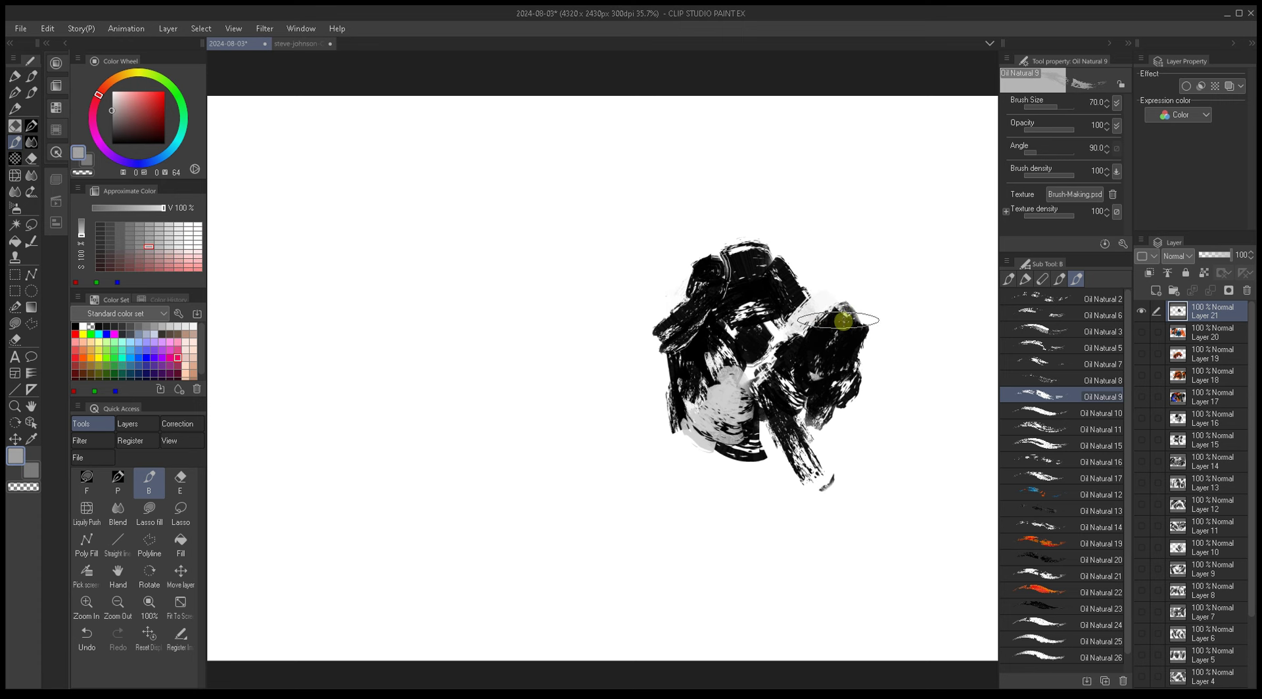
# Step: Switch to Oil Natural 10, sample black from the cluster and paint long downward strokes in the empty area on its left
pyautogui.click(1027, 413)
pyautogui.moveTo(653, 395)
pyautogui.mouseDown()
pyautogui.moveTo(693, 405)
pyautogui.moveTo(729, 545)
pyautogui.moveTo(676, 445)
pyautogui.moveTo(653, 446)
pyautogui.moveTo(664, 449)
pyautogui.mouseUp()
pyautogui.keyDown('alt'); pyautogui.click(716, 365); pyautogui.keyUp('alt')
pyautogui.moveTo(633, 322)
pyautogui.mouseDown()
pyautogui.moveTo(598, 329)
pyautogui.moveTo(614, 530)
pyautogui.moveTo(564, 352)
pyautogui.moveTo(572, 522)
pyautogui.moveTo(614, 485)
pyautogui.mouseUp()
pyautogui.press(']')
# Step: Paint broad black strokes on the canvas's left side with Oil Natural 9, and scribble a patch below the cluster with Oil Natural 8
pyautogui.click(1032, 397)
pyautogui.moveTo(476, 424)
pyautogui.mouseDown()
pyautogui.moveTo(493, 409)
pyautogui.moveTo(511, 526)
pyautogui.moveTo(522, 316)
pyautogui.moveTo(552, 256)
pyautogui.moveTo(598, 219)
pyautogui.moveTo(649, 279)
pyautogui.mouseUp()
pyautogui.press('[')
pyautogui.click(1043, 381)
pyautogui.moveTo(827, 500)
pyautogui.mouseDown()
pyautogui.moveTo(861, 525)
pyautogui.moveTo(805, 530)
pyautogui.moveTo(835, 578)
pyautogui.mouseUp()
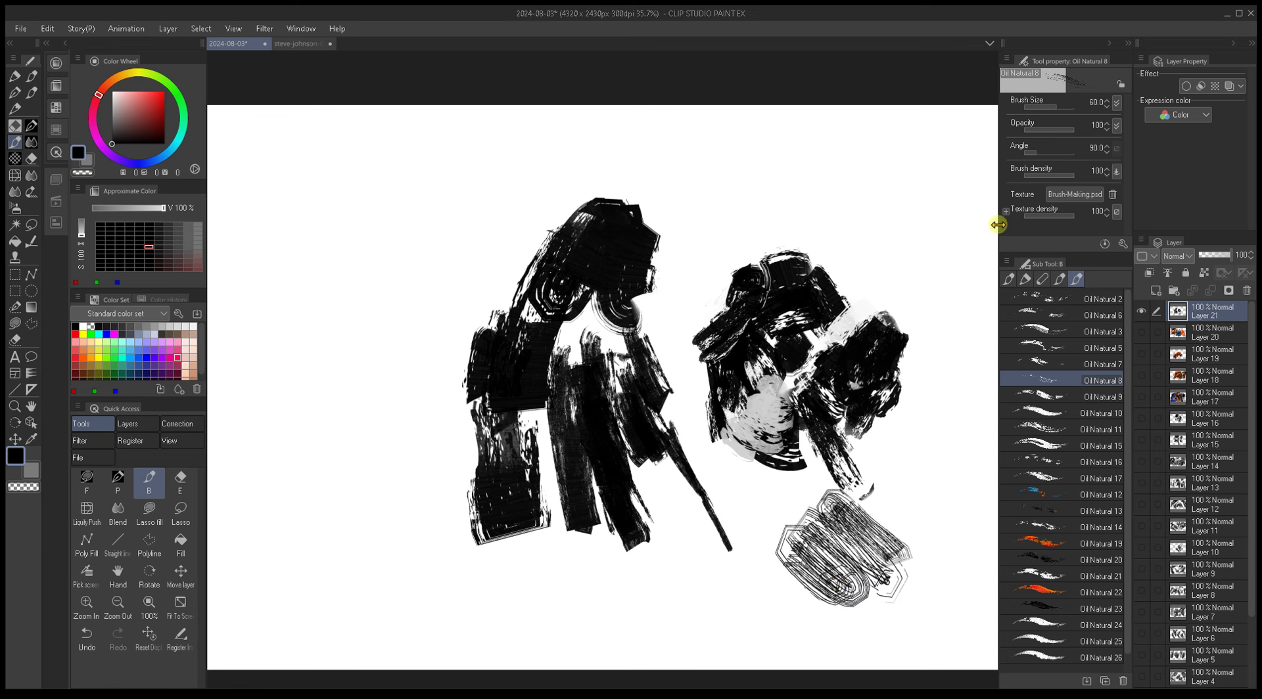
# Step: Rename the Oil Natural 8 brush as Oil Rake
pyautogui.click(1079, 364)
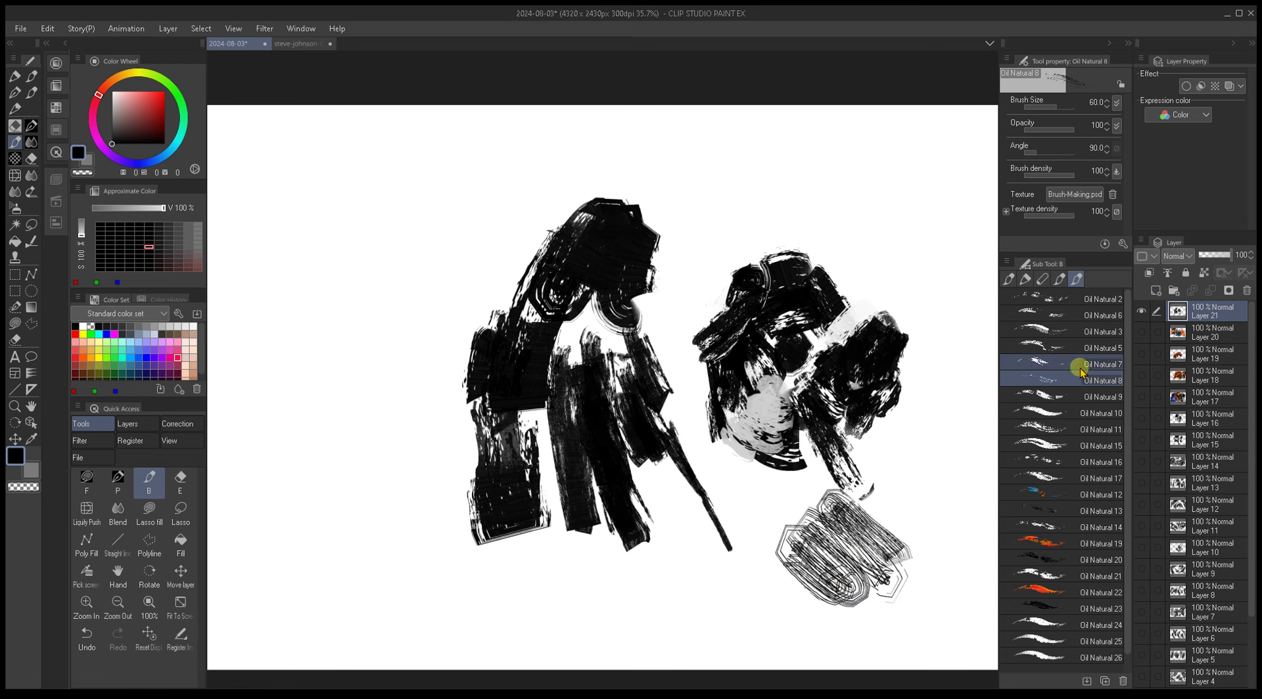
pyautogui.click(1050, 381)
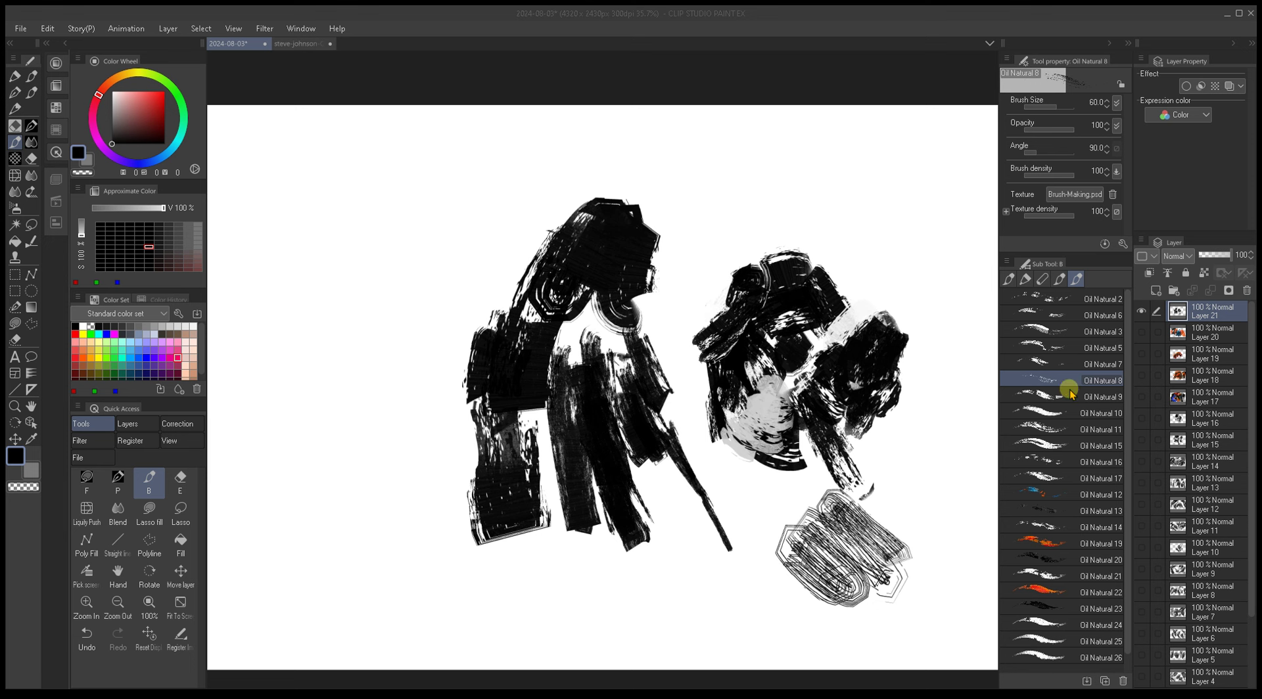
pyautogui.press('Return')
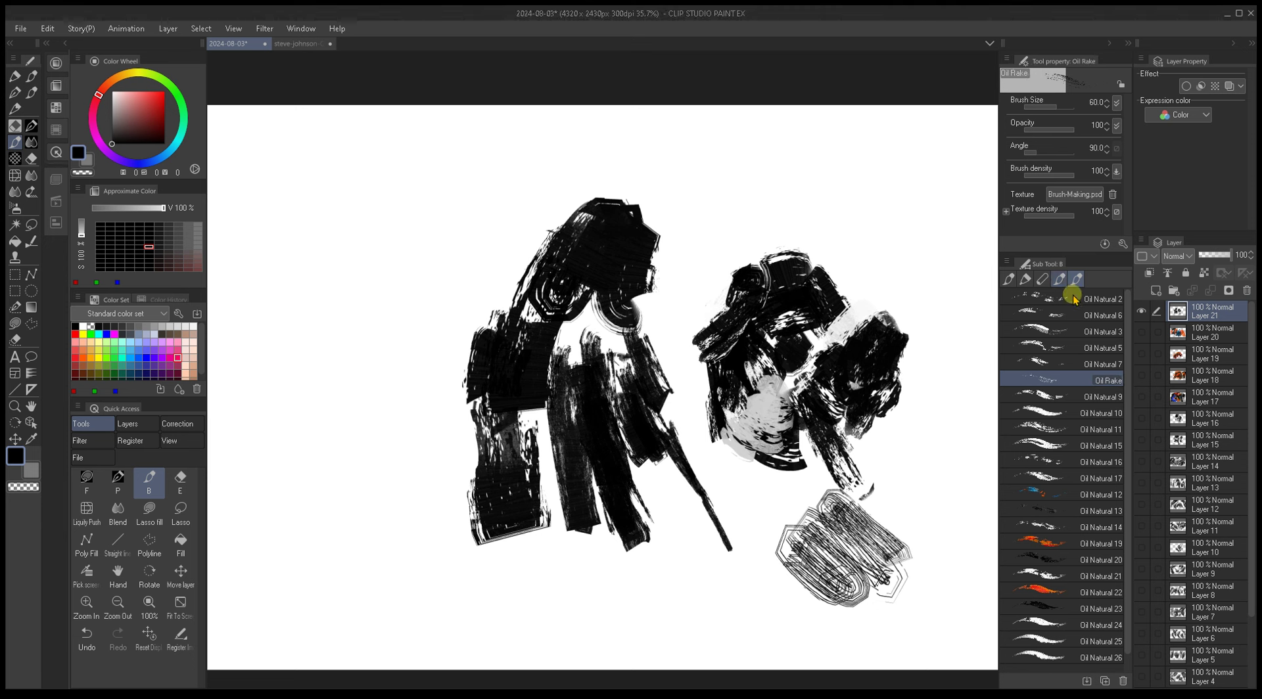
# Step: Switch to Oil Natural 7 and paint a black curved mark in the empty area right of the cluster, varying the brush size
pyautogui.click(1093, 363)
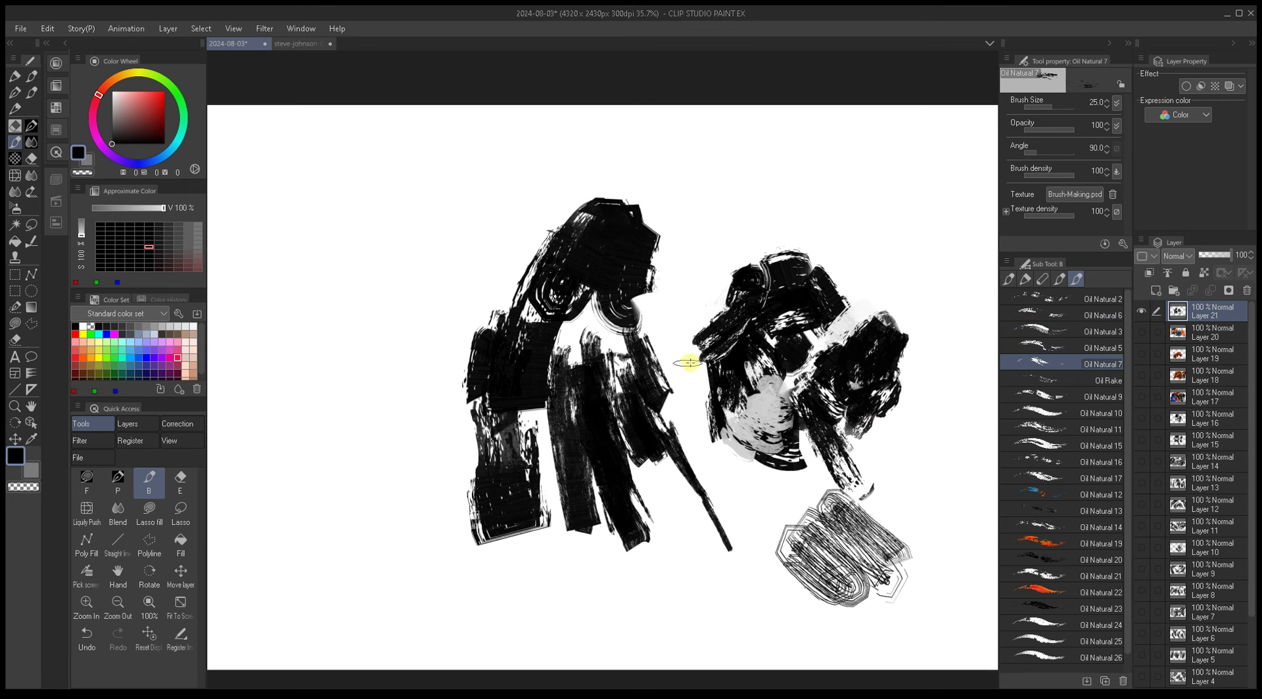
pyautogui.moveTo(751, 441)
pyautogui.mouseDown()
pyautogui.moveTo(696, 443)
pyautogui.moveTo(742, 460)
pyautogui.moveTo(726, 434)
pyautogui.mouseUp()
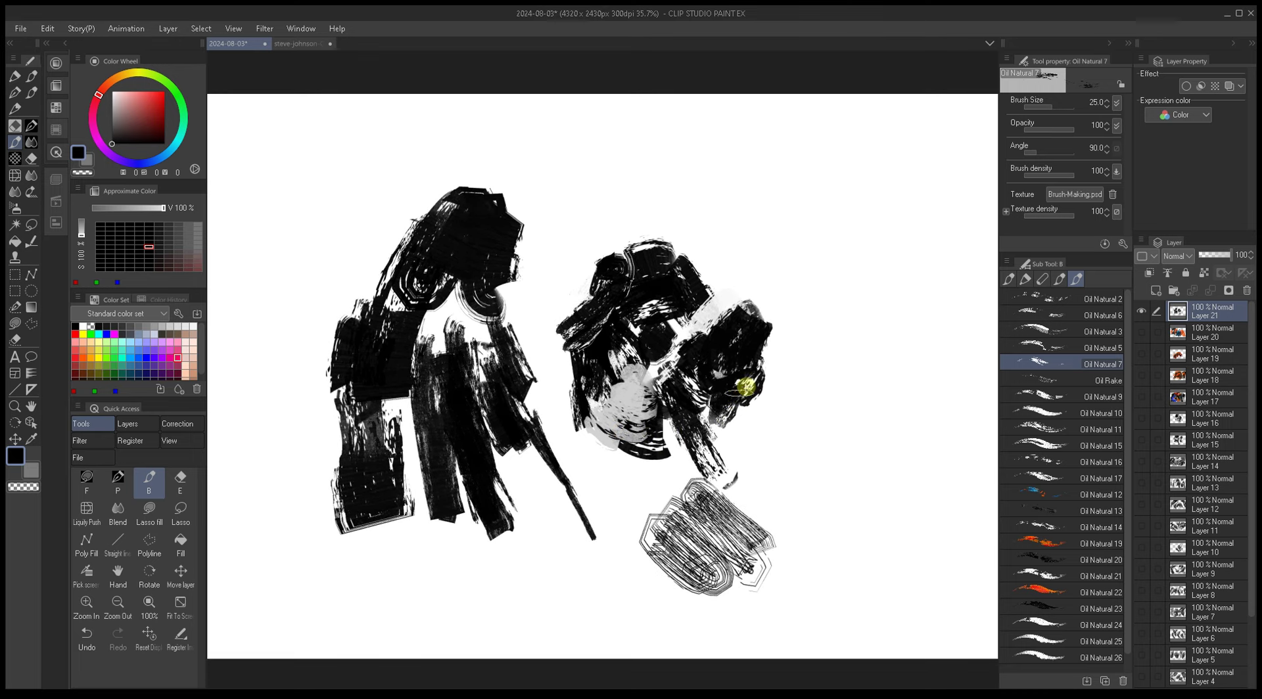
pyautogui.moveTo(836, 442)
pyautogui.mouseDown()
pyautogui.moveTo(840, 507)
pyautogui.moveTo(818, 414)
pyautogui.moveTo(848, 483)
pyautogui.moveTo(822, 386)
pyautogui.moveTo(837, 390)
pyautogui.moveTo(830, 423)
pyautogui.moveTo(869, 336)
pyautogui.mouseUp()
pyautogui.press(']')
pyautogui.press(']')
pyautogui.press('[')
pyautogui.press('[')
pyautogui.press('[')
pyautogui.moveTo(860, 399); pyautogui.dragTo(730, 326)
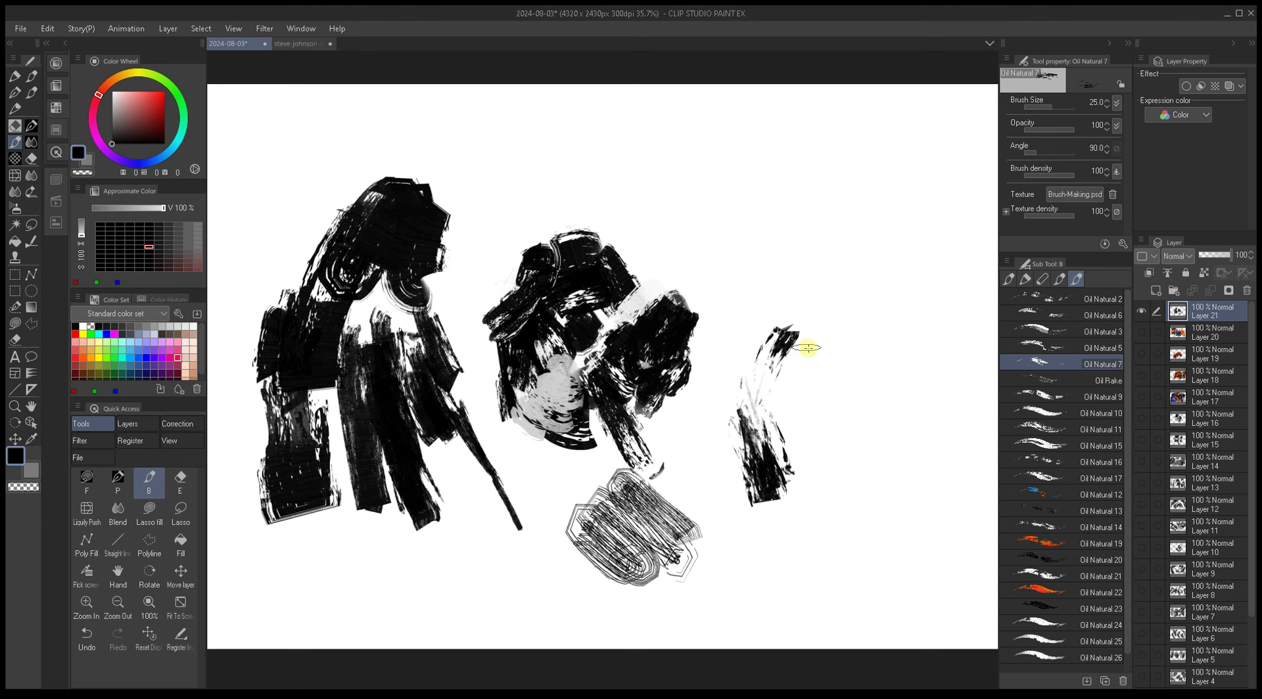
# Step: Add black Oil Natural 7 strokes fanning down from the top of the new mark, varying the brush size up to 40
pyautogui.press(']')
pyautogui.press(']')
pyautogui.moveTo(792, 358); pyautogui.dragTo(818, 415)
pyautogui.moveTo(795, 344)
pyautogui.mouseDown()
pyautogui.moveTo(807, 429)
pyautogui.moveTo(802, 403)
pyautogui.mouseUp()
pyautogui.press('[')
pyautogui.press('[')
pyautogui.moveTo(803, 343); pyautogui.dragTo(840, 363)
pyautogui.press(']')
pyautogui.press(']')
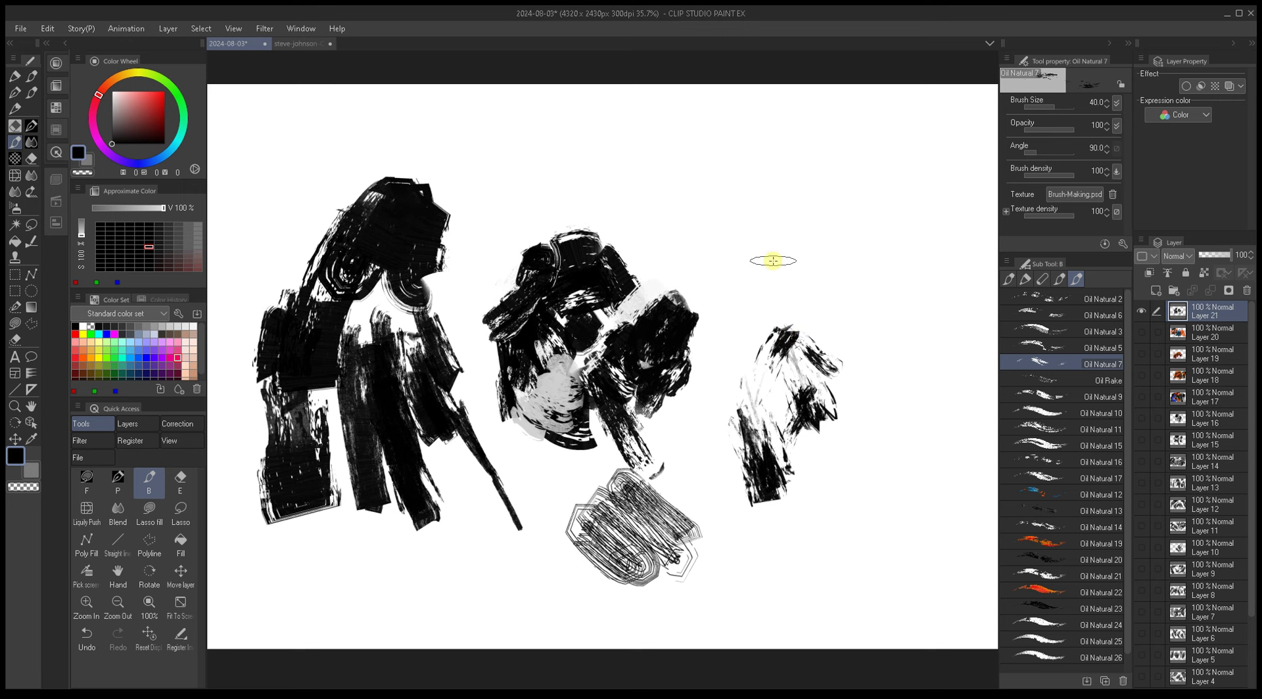
# Step: Extend the Oil Natural 7 mark to the lower right and add faint strokes above it, using sizes 50 and 60
pyautogui.moveTo(695, 338)
pyautogui.mouseDown()
pyautogui.moveTo(798, 375)
pyautogui.moveTo(671, 409)
pyautogui.moveTo(744, 429)
pyautogui.moveTo(712, 499)
pyautogui.moveTo(767, 436)
pyautogui.moveTo(704, 332)
pyautogui.moveTo(801, 291)
pyautogui.mouseUp()
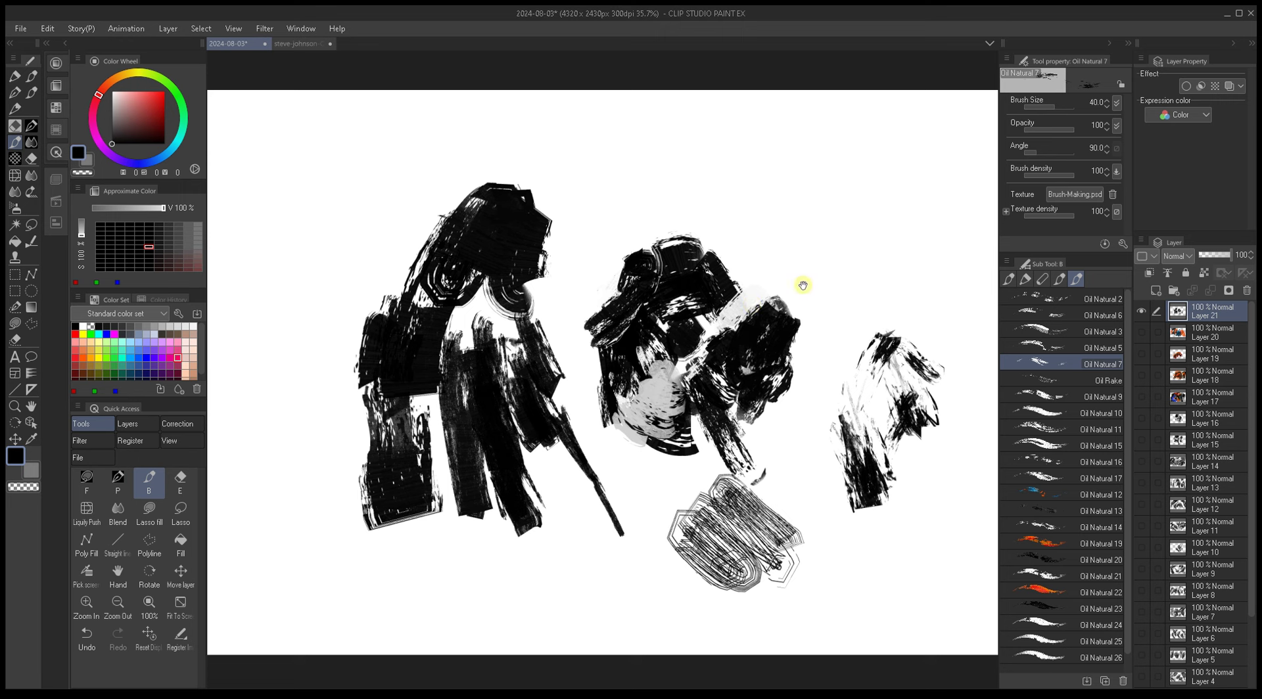
pyautogui.hscroll(5, 807, 261)
pyautogui.press(']')
pyautogui.moveTo(792, 483); pyautogui.dragTo(843, 393)
pyautogui.press(']')
pyautogui.moveTo(735, 318); pyautogui.dragTo(773, 272)
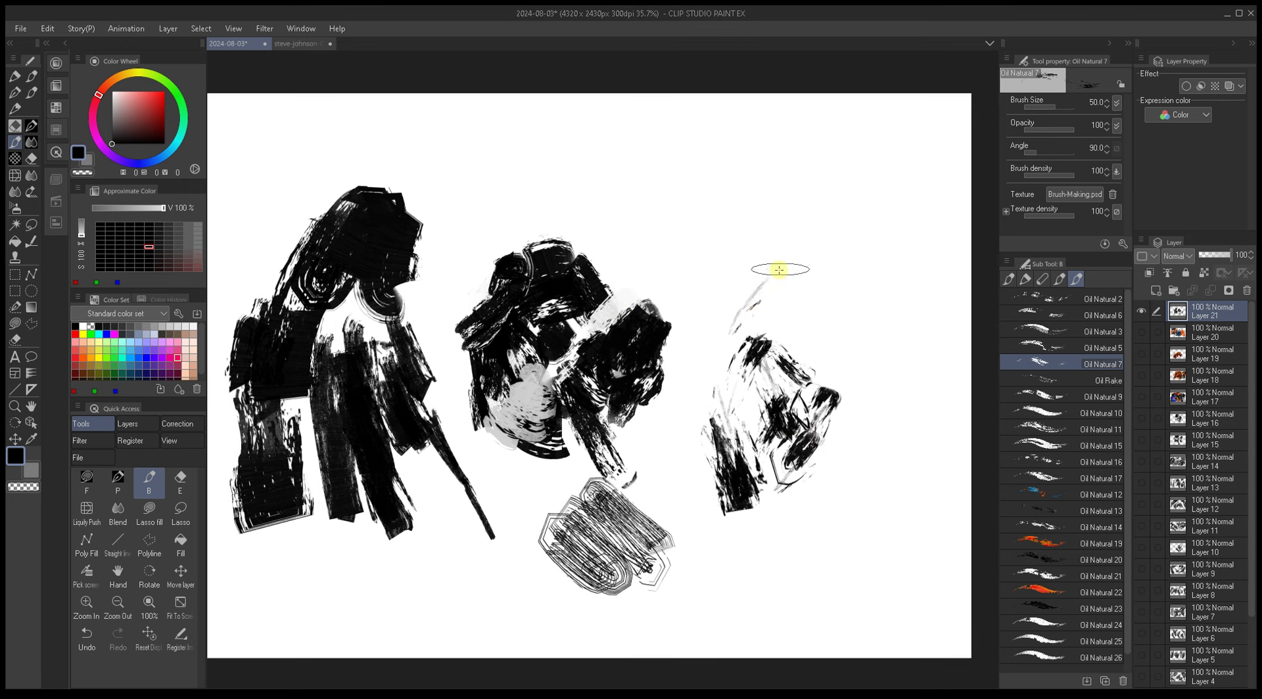
pyautogui.moveTo(765, 339)
pyautogui.mouseDown()
pyautogui.moveTo(742, 317)
pyautogui.moveTo(784, 274)
pyautogui.moveTo(778, 307)
pyautogui.mouseUp()
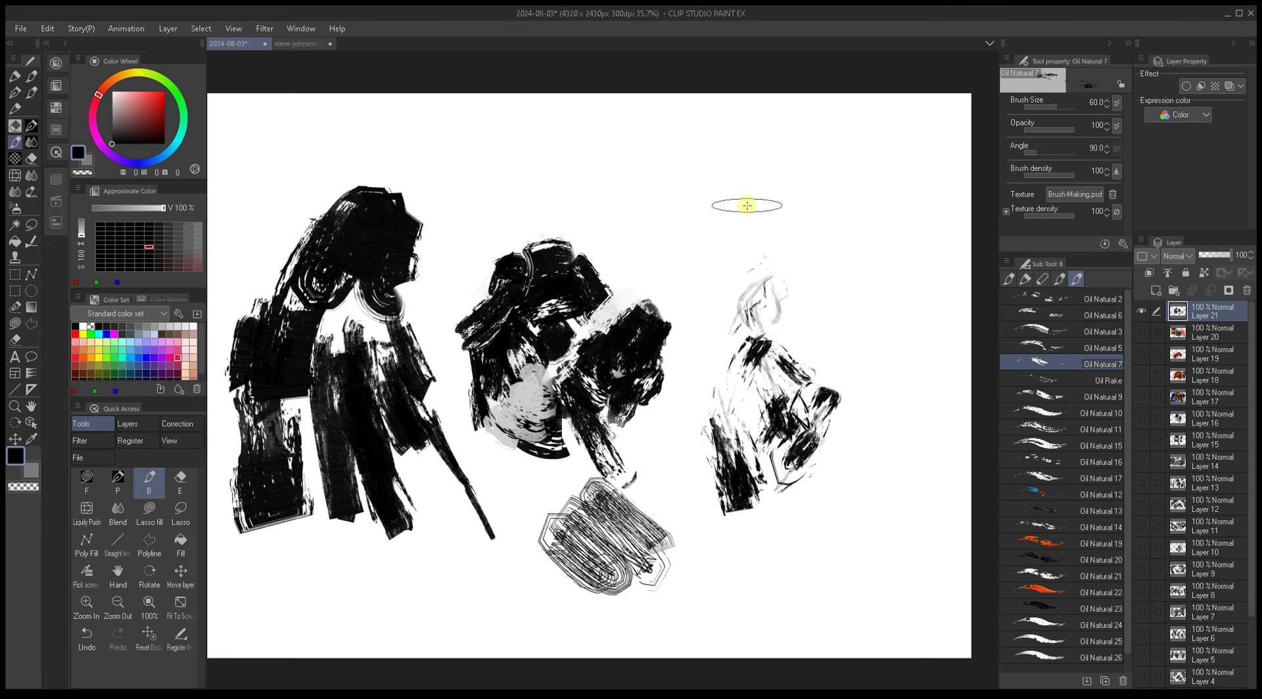
pyautogui.press('[')
pyautogui.moveTo(761, 351)
pyautogui.mouseDown()
pyautogui.moveTo(759, 304)
pyautogui.moveTo(786, 304)
pyautogui.mouseUp()
# Step: Switch to Oil Natural 5 and paint long black near-vertical streaks at the canvas's far right with size 30
pyautogui.click(1052, 347)
pyautogui.moveTo(884, 361); pyautogui.dragTo(854, 375)
pyautogui.moveTo(850, 324)
pyautogui.mouseDown()
pyautogui.moveTo(887, 437)
pyautogui.moveTo(906, 453)
pyautogui.mouseUp()
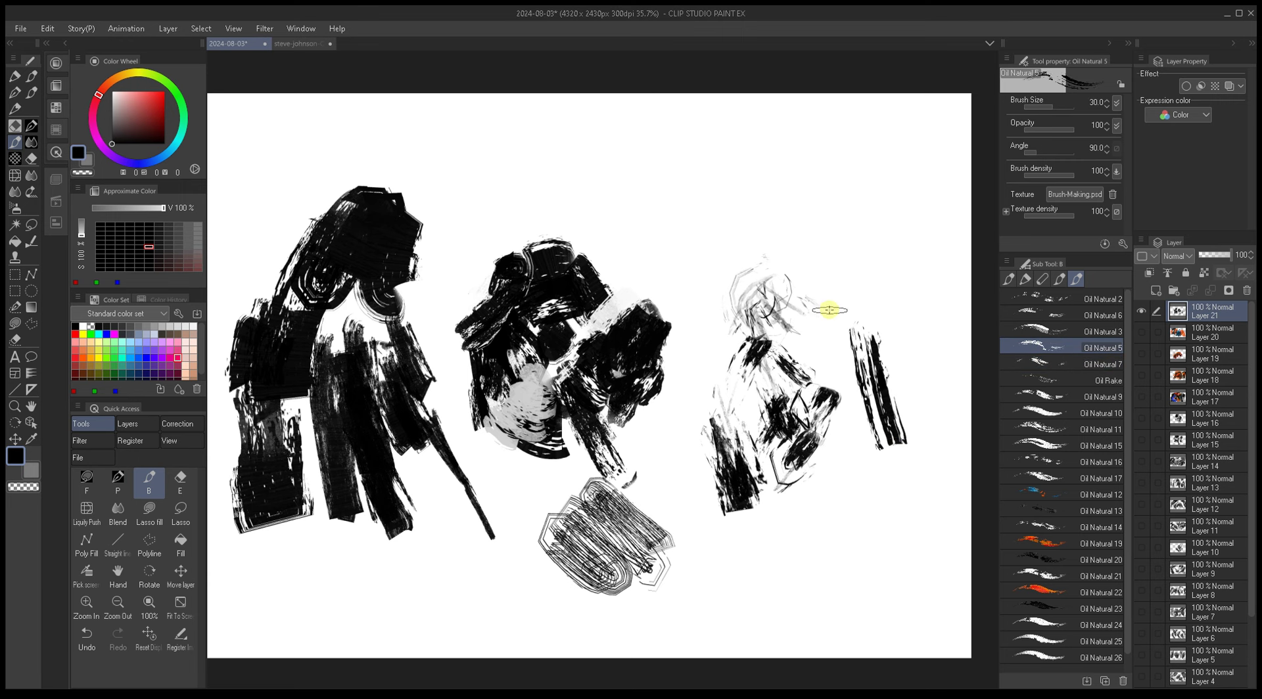
# Step: Paint black Oil Natural 5 test strokes in the empty area at the canvas's far left, varying the brush size
pyautogui.moveTo(602, 420); pyautogui.dragTo(758, 459)
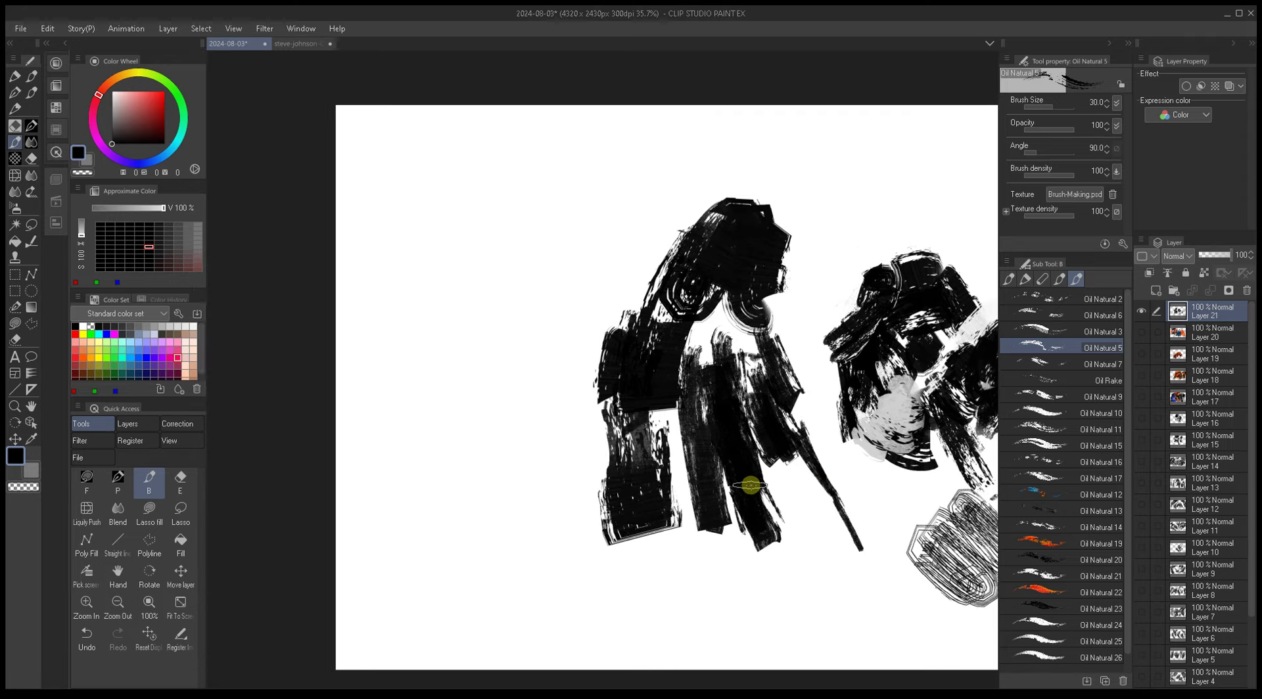
pyautogui.press('[')
pyautogui.moveTo(565, 421); pyautogui.dragTo(588, 405)
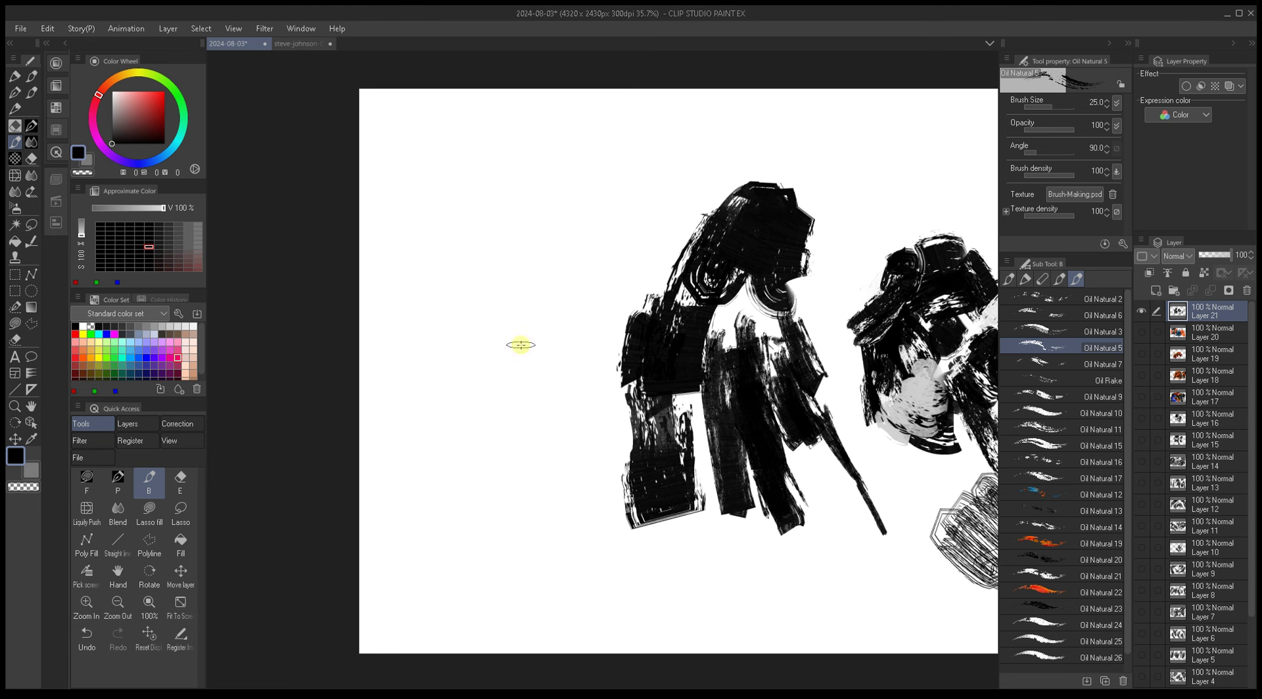
pyautogui.moveTo(524, 499)
pyautogui.mouseDown()
pyautogui.moveTo(547, 402)
pyautogui.moveTo(538, 467)
pyautogui.moveTo(501, 417)
pyautogui.moveTo(511, 392)
pyautogui.moveTo(498, 364)
pyautogui.moveTo(535, 354)
pyautogui.moveTo(511, 378)
pyautogui.moveTo(561, 355)
pyautogui.mouseUp()
pyautogui.press(']')
pyautogui.press(']')
pyautogui.press(']')
pyautogui.press('[')
pyautogui.press('[')
pyautogui.press('[')
pyautogui.press('[')
pyautogui.press('[')
pyautogui.press('[')
pyautogui.moveTo(529, 394)
pyautogui.mouseDown()
pyautogui.moveTo(582, 352)
pyautogui.moveTo(515, 394)
pyautogui.mouseUp()
pyautogui.moveTo(613, 303); pyautogui.dragTo(557, 372)
pyautogui.press(']')
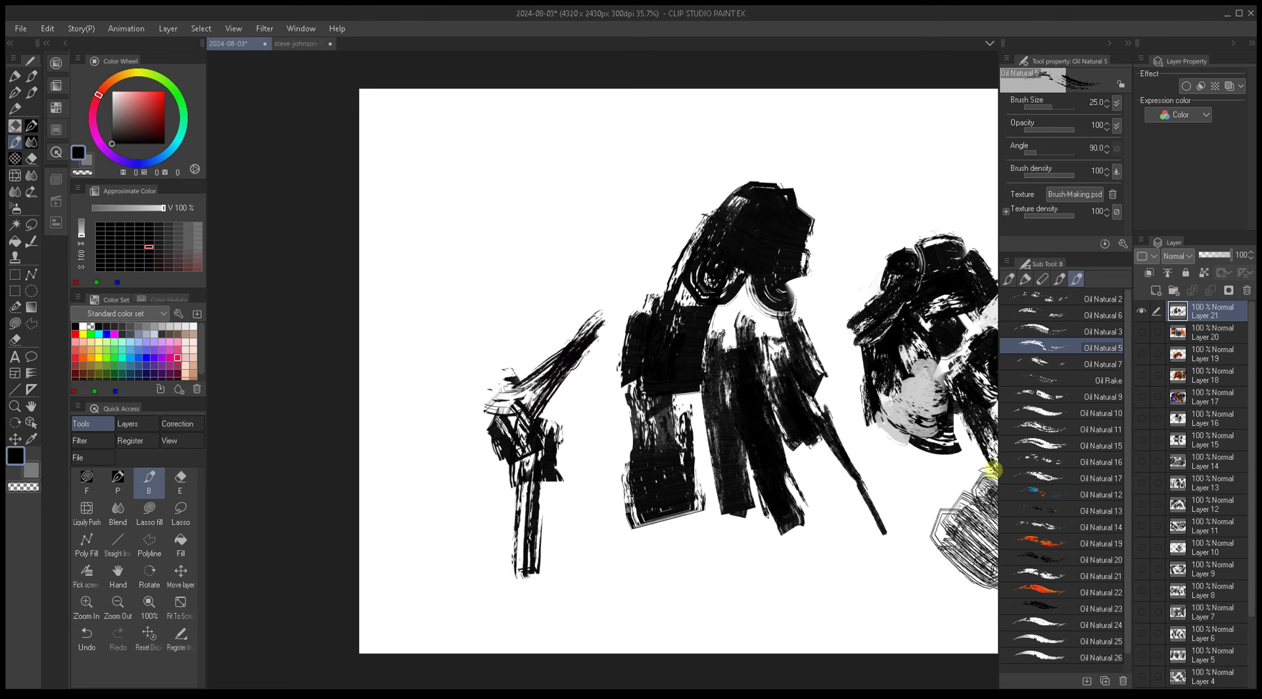
# Step: Paint black Oil Natural 7 test strokes in the canvas's upper left with varied brush sizes, and clear the layer
pyautogui.click(1051, 364)
pyautogui.moveTo(543, 202); pyautogui.dragTo(453, 242)
pyautogui.moveTo(460, 249); pyautogui.dragTo(475, 289)
pyautogui.moveTo(510, 249); pyautogui.dragTo(487, 341)
pyautogui.moveTo(529, 251); pyautogui.dragTo(519, 273)
pyautogui.press(']')
pyautogui.moveTo(535, 231)
pyautogui.mouseDown()
pyautogui.moveTo(493, 266)
pyautogui.moveTo(460, 397)
pyautogui.moveTo(456, 345)
pyautogui.moveTo(459, 502)
pyautogui.moveTo(436, 443)
pyautogui.moveTo(532, 200)
pyautogui.mouseUp()
pyautogui.press(']')
pyautogui.press('[')
pyautogui.press('[')
pyautogui.moveTo(591, 165)
pyautogui.mouseDown()
pyautogui.moveTo(644, 170)
pyautogui.moveTo(555, 255)
pyautogui.moveTo(772, 152)
pyautogui.moveTo(576, 254)
pyautogui.moveTo(684, 141)
pyautogui.moveTo(579, 221)
pyautogui.mouseUp()
pyautogui.press('Delete')
# Step: Paint black Oil Natural 7 strokes mid-canvas, raising the brush size to 60, and rename the brush Oil Flaky
pyautogui.press('[')
pyautogui.moveTo(625, 355)
pyautogui.mouseDown()
pyautogui.moveTo(677, 460)
pyautogui.moveTo(688, 375)
pyautogui.moveTo(724, 355)
pyautogui.moveTo(685, 329)
pyautogui.moveTo(645, 333)
pyautogui.moveTo(737, 283)
pyautogui.mouseUp()
pyautogui.press(']')
pyautogui.press(']')
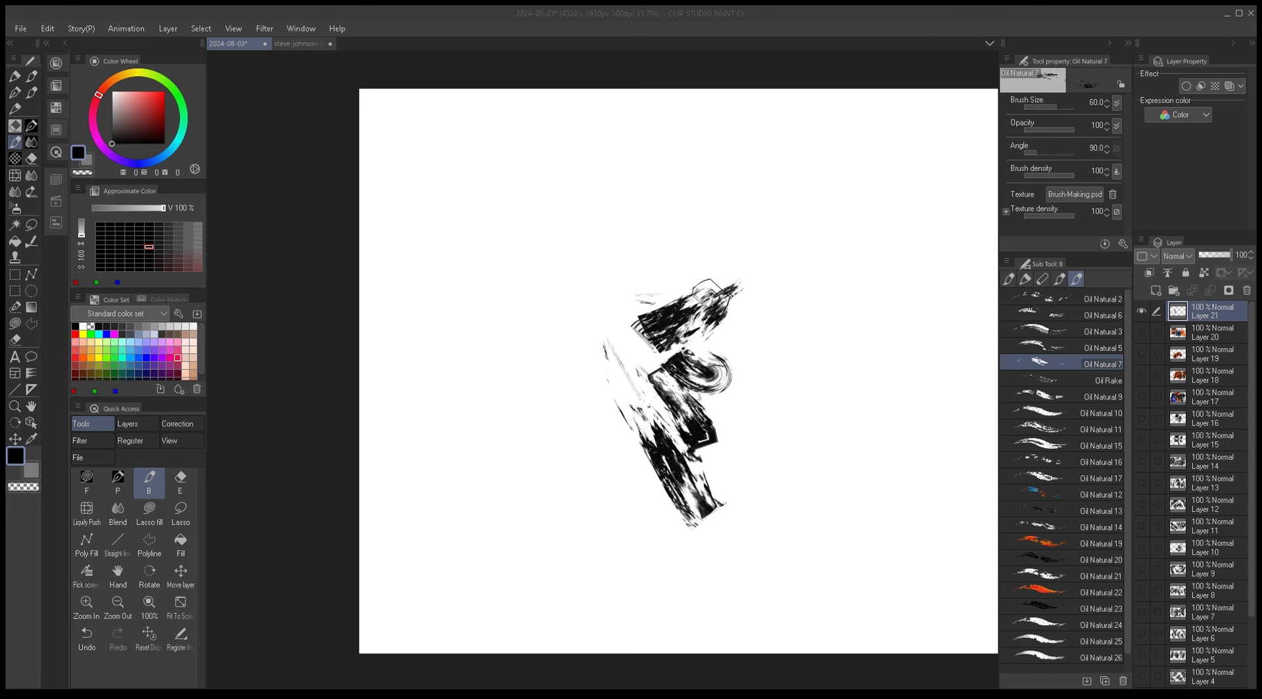
pyautogui.press('Return')
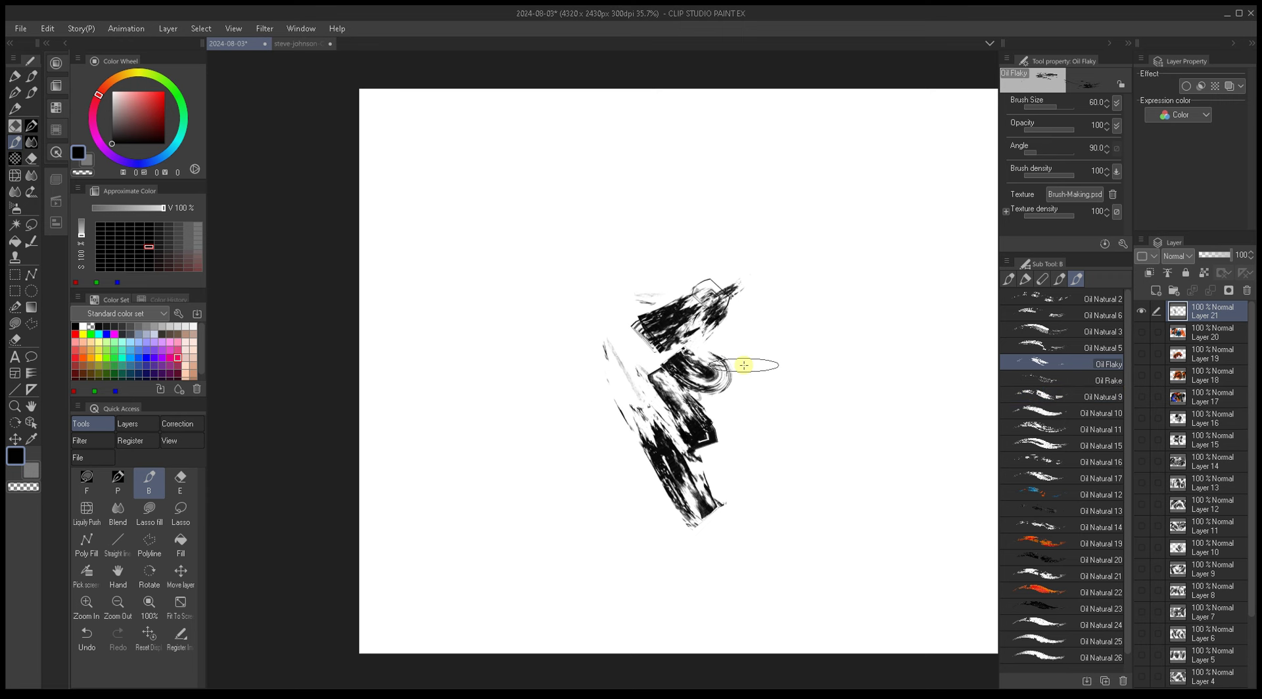
# Step: Switch to Oil Natural 5, sample the near-black of the existing marks and paint dark strokes to their left and above
pyautogui.moveTo(831, 428)
pyautogui.mouseDown()
pyautogui.moveTo(664, 387)
pyautogui.moveTo(775, 432)
pyautogui.moveTo(793, 418)
pyautogui.mouseUp()
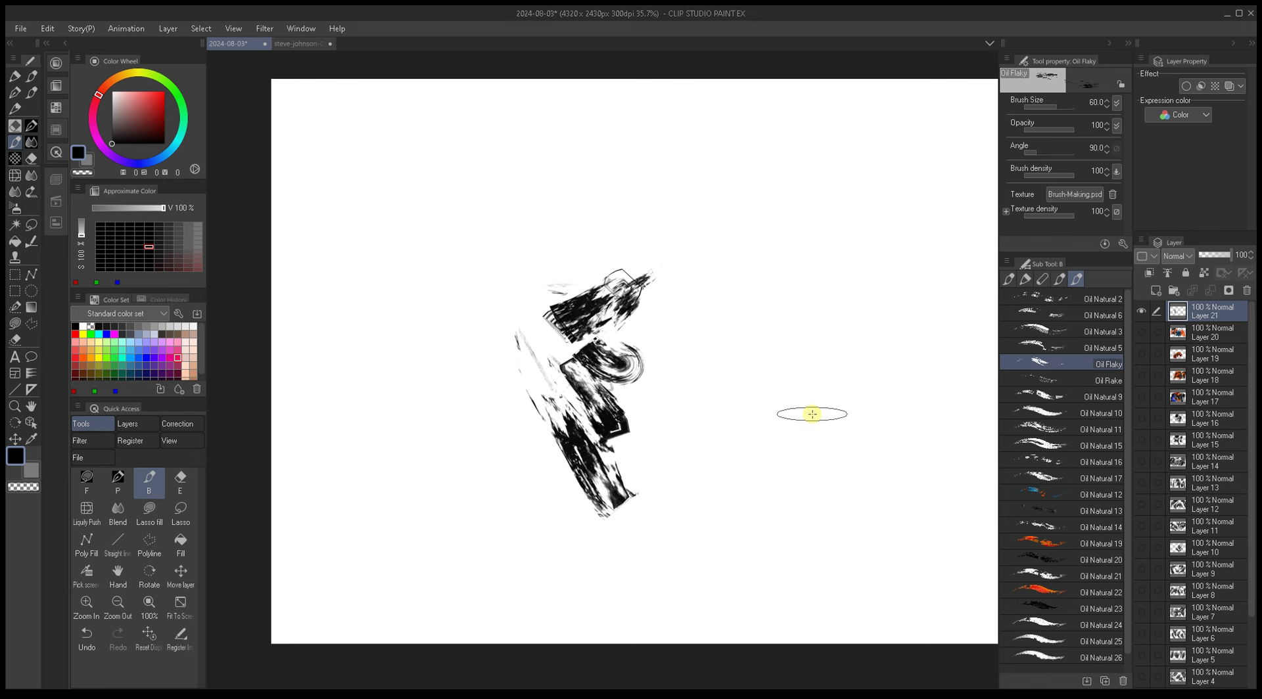
pyautogui.moveTo(690, 403); pyautogui.dragTo(708, 412)
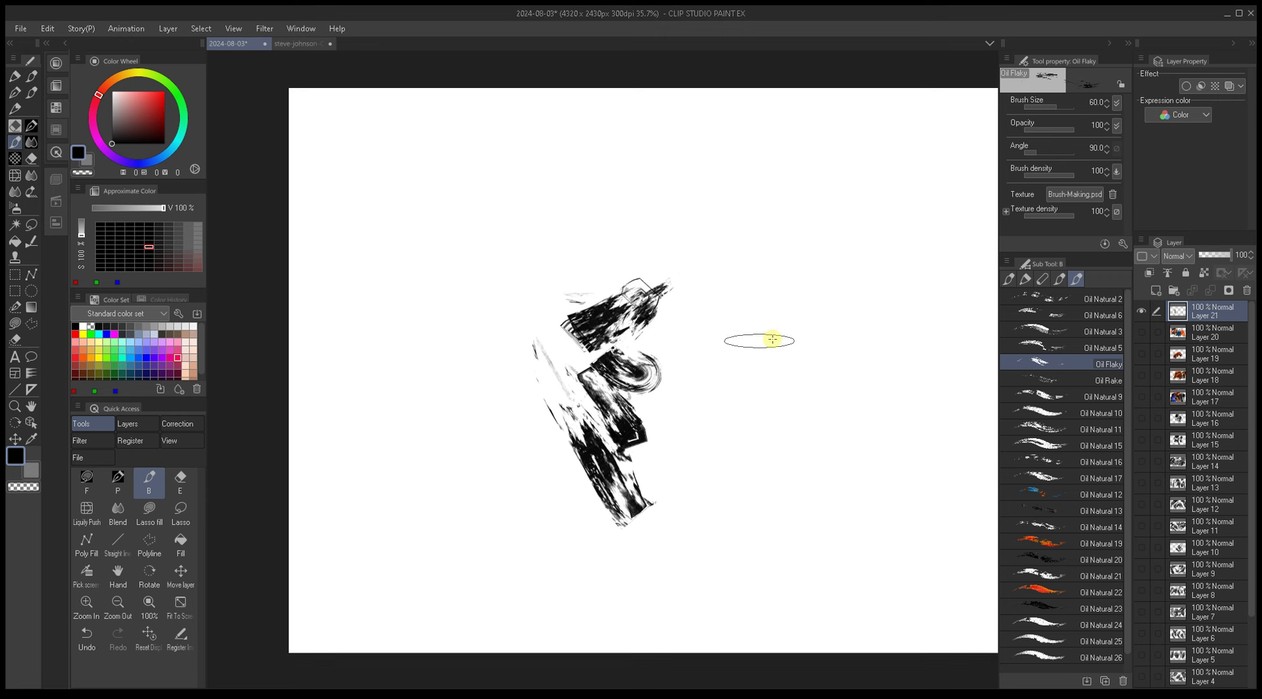
pyautogui.click(1049, 349)
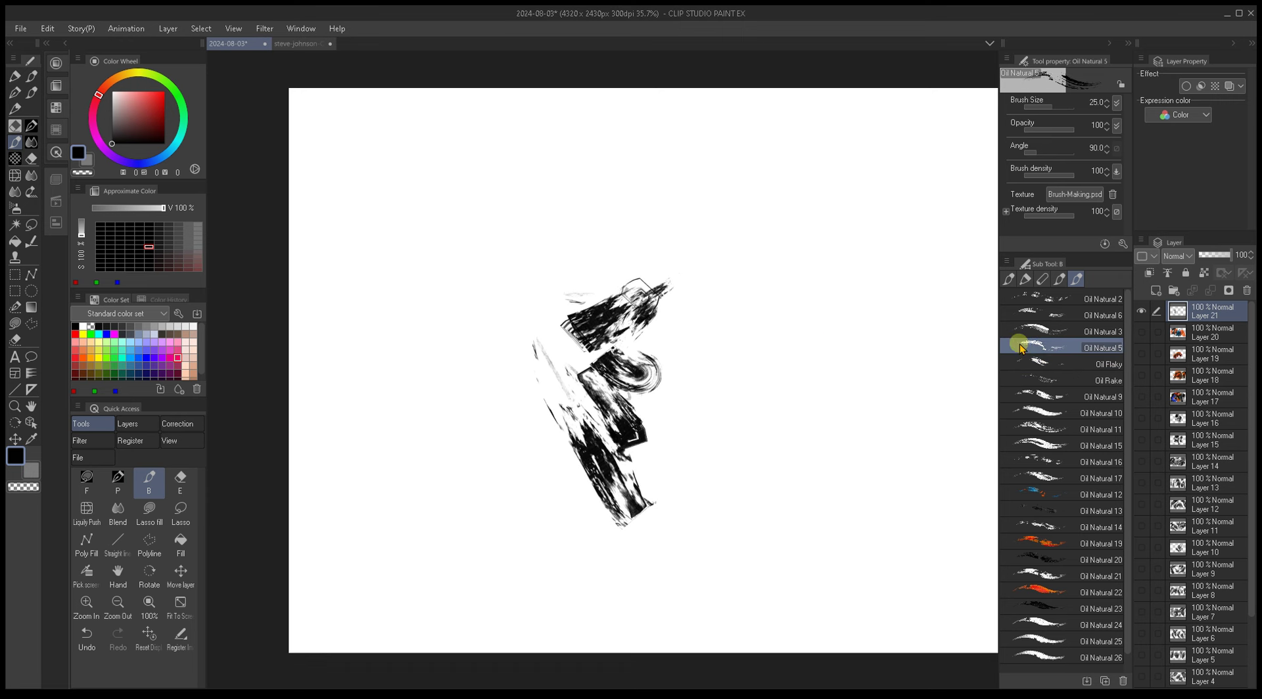
pyautogui.moveTo(720, 392); pyautogui.dragTo(747, 395)
pyautogui.keyDown('alt'); pyautogui.click(619, 331); pyautogui.keyUp('alt')
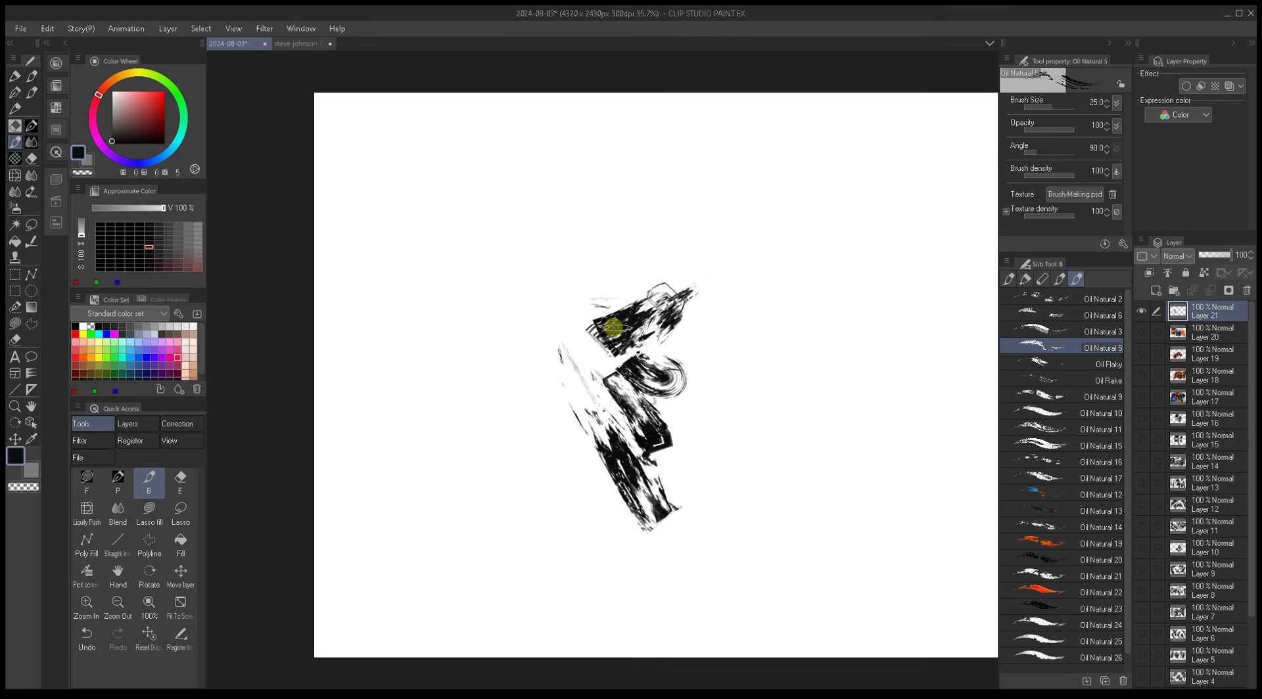
pyautogui.keyDown('alt'); pyautogui.click(602, 326); pyautogui.keyUp('alt')
pyautogui.press('[')
pyautogui.moveTo(562, 395)
pyautogui.mouseDown()
pyautogui.moveTo(567, 506)
pyautogui.moveTo(552, 356)
pyautogui.moveTo(566, 445)
pyautogui.mouseUp()
pyautogui.press(']')
pyautogui.moveTo(543, 339)
pyautogui.mouseDown()
pyautogui.moveTo(520, 466)
pyautogui.moveTo(535, 329)
pyautogui.moveTo(526, 268)
pyautogui.moveTo(575, 282)
pyautogui.moveTo(623, 239)
pyautogui.mouseUp()
# Step: Add dark Oil Natural 5 strokes across the upper and lower right around the marks, varying the size and ending at 20
pyautogui.press('[')
pyautogui.press('[')
pyautogui.press('[')
pyautogui.press(']')
pyautogui.press(']')
pyautogui.press(']')
pyautogui.moveTo(558, 286)
pyautogui.mouseDown()
pyautogui.moveTo(748, 174)
pyautogui.moveTo(676, 249)
pyautogui.moveTo(749, 230)
pyautogui.moveTo(769, 245)
pyautogui.moveTo(796, 309)
pyautogui.moveTo(755, 369)
pyautogui.moveTo(663, 225)
pyautogui.moveTo(740, 401)
pyautogui.moveTo(770, 558)
pyautogui.moveTo(781, 549)
pyautogui.moveTo(760, 444)
pyautogui.moveTo(825, 502)
pyautogui.moveTo(847, 497)
pyautogui.moveTo(796, 406)
pyautogui.moveTo(839, 453)
pyautogui.mouseUp()
pyautogui.press('[')
pyautogui.press('[')
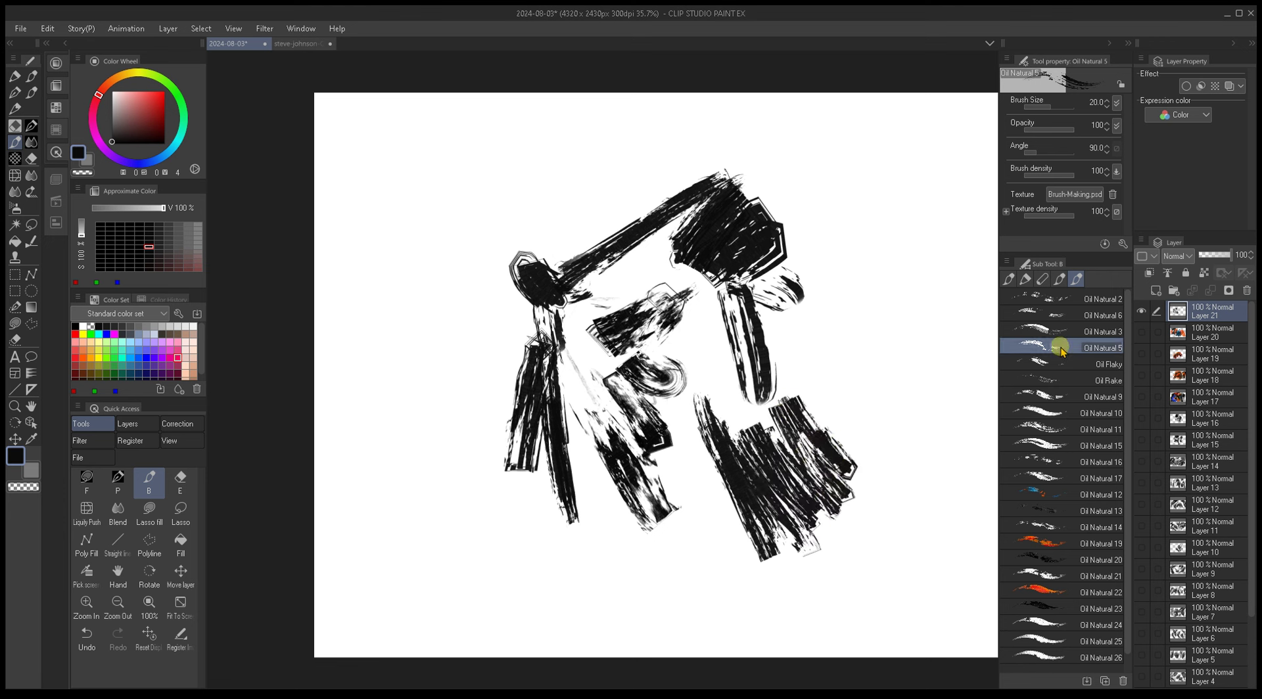
# Step: Move Oil Natural 5 below Oil Rake in the brush list and paint a dark patch to the right at size 30
pyautogui.moveTo(1063, 365); pyautogui.dragTo(1064, 381)
pyautogui.moveTo(716, 313); pyautogui.dragTo(685, 304)
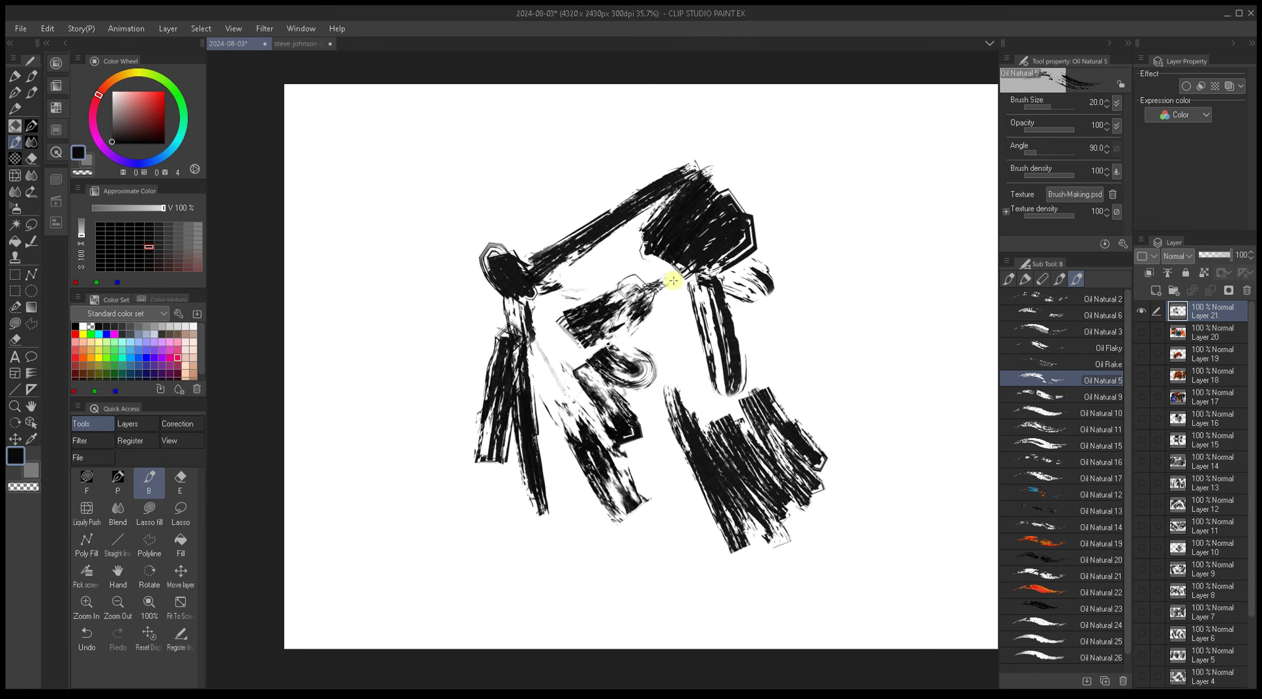
pyautogui.moveTo(813, 338)
pyautogui.mouseDown()
pyautogui.moveTo(854, 302)
pyautogui.moveTo(818, 361)
pyautogui.moveTo(876, 366)
pyautogui.moveTo(849, 406)
pyautogui.moveTo(780, 417)
pyautogui.mouseUp()
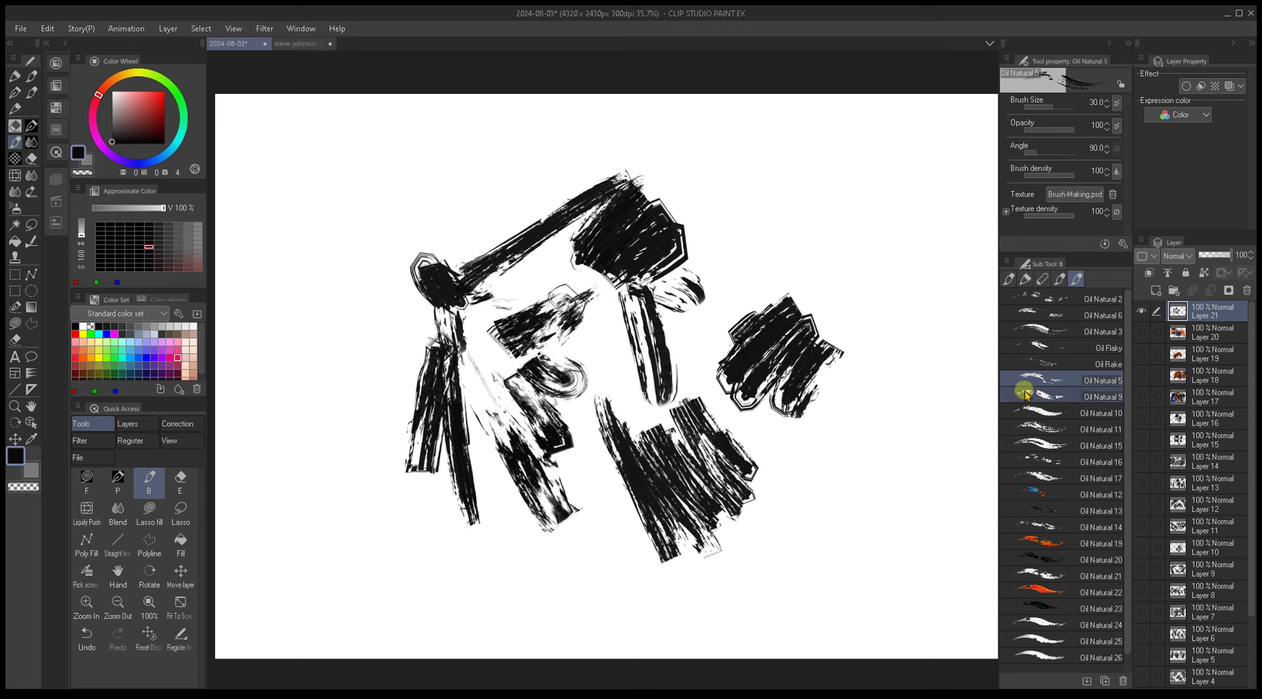
# Step: Switch to Oil Rake at size 60 and rake lines over the right-hand patch and white lines over the upper black patch
pyautogui.click(1073, 361)
pyautogui.click(881, 333)
pyautogui.moveTo(845, 326)
pyautogui.mouseDown()
pyautogui.moveTo(817, 319)
pyautogui.moveTo(797, 403)
pyautogui.moveTo(757, 344)
pyautogui.moveTo(797, 394)
pyautogui.moveTo(828, 350)
pyautogui.mouseUp()
pyautogui.keyDown('alt'); pyautogui.click(694, 263); pyautogui.keyUp('alt')
pyautogui.moveTo(656, 281); pyautogui.dragTo(667, 234)
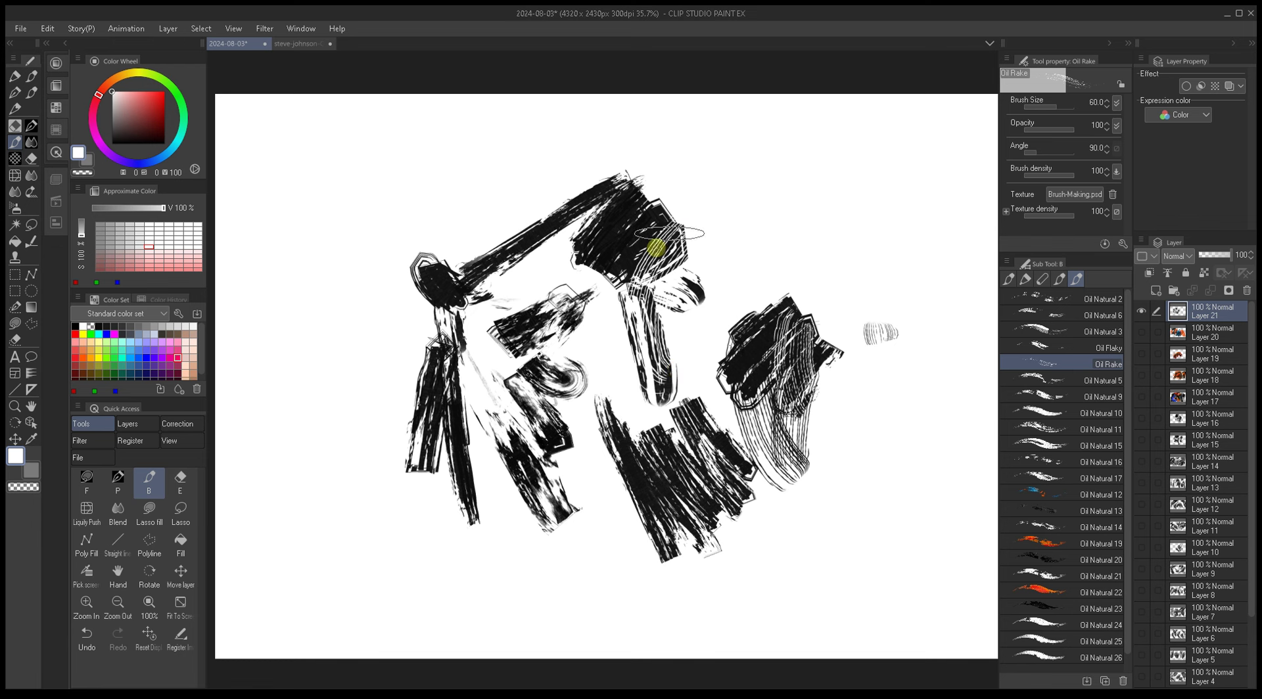
# Step: Switch to Oil Flaky and paint sampled grey and dark diagonal strokes in the canvas's upper right, reducing the size from 50
pyautogui.click(1039, 347)
pyautogui.keyDown('alt'); pyautogui.click(743, 346); pyautogui.keyUp('alt')
pyautogui.moveTo(743, 346)
pyautogui.mouseDown()
pyautogui.moveTo(676, 374)
pyautogui.moveTo(749, 260)
pyautogui.mouseUp()
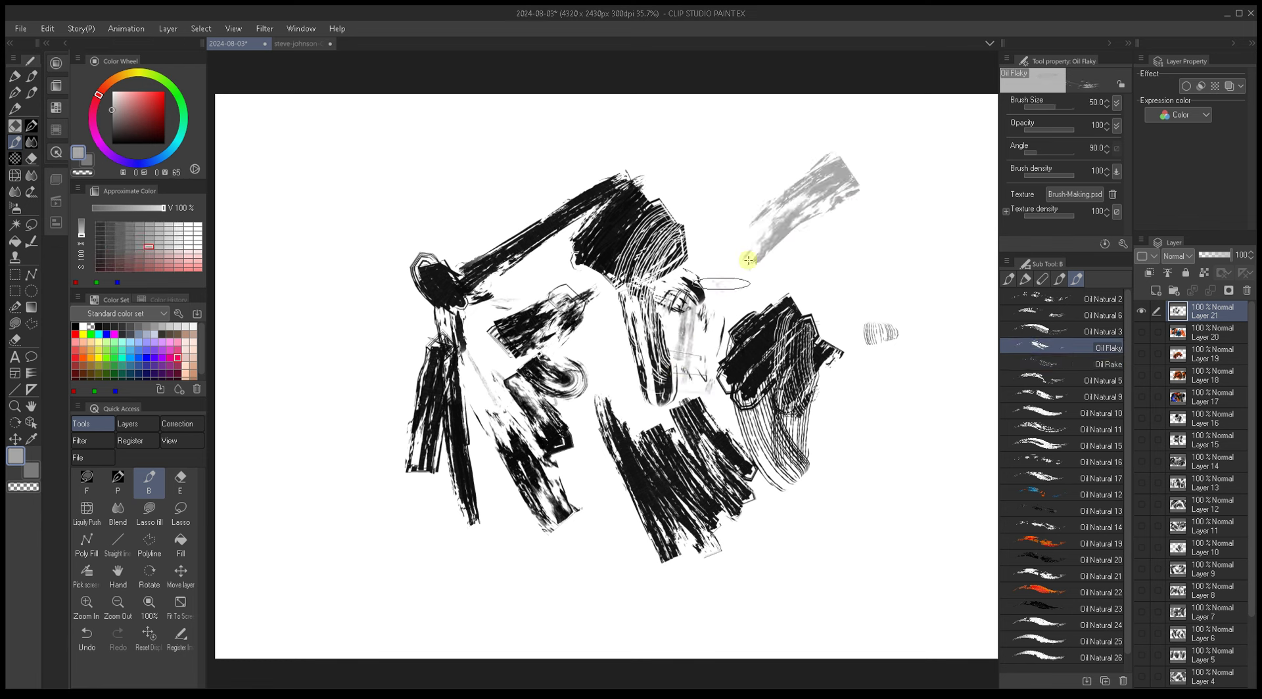
pyautogui.press('[')
pyautogui.keyDown('alt'); pyautogui.click(765, 328); pyautogui.keyUp('alt')
pyautogui.moveTo(841, 200)
pyautogui.mouseDown()
pyautogui.moveTo(756, 259)
pyautogui.moveTo(967, 146)
pyautogui.moveTo(910, 211)
pyautogui.moveTo(897, 292)
pyautogui.mouseUp()
pyautogui.press('[')
pyautogui.press('[')
pyautogui.press('[')
pyautogui.press('[')
pyautogui.press('[')
pyautogui.moveTo(875, 187); pyautogui.dragTo(854, 244)
pyautogui.moveTo(848, 289)
pyautogui.mouseDown()
pyautogui.moveTo(868, 489)
pyautogui.moveTo(844, 322)
pyautogui.mouseUp()
# Step: Enlarge the Oil Flaky brush, sample a colour from the painting and add dark strokes around the upper-right marks
pyautogui.press(']')
pyautogui.press(']')
pyautogui.press(']')
pyautogui.press(']')
pyautogui.press(']')
pyautogui.press(']')
pyautogui.moveTo(775, 294)
pyautogui.mouseDown()
pyautogui.moveTo(772, 244)
pyautogui.moveTo(790, 268)
pyautogui.moveTo(766, 259)
pyautogui.mouseUp()
pyautogui.keyDown('alt'); pyautogui.click(766, 259); pyautogui.keyUp('alt')
pyautogui.press(']')
pyautogui.moveTo(696, 206); pyautogui.dragTo(736, 135)
# Step: Paint dark Oil Natural 3 strokes at the canvas's lower right, reducing the size to 20, and rename the brush Oil Thick Rake
pyautogui.click(1065, 332)
pyautogui.moveTo(900, 378)
pyautogui.mouseDown()
pyautogui.moveTo(939, 497)
pyautogui.moveTo(908, 356)
pyautogui.moveTo(940, 509)
pyautogui.mouseUp()
pyautogui.press('[')
pyautogui.press('[')
pyautogui.moveTo(839, 535)
pyautogui.mouseDown()
pyautogui.moveTo(797, 516)
pyautogui.moveTo(769, 546)
pyautogui.mouseUp()
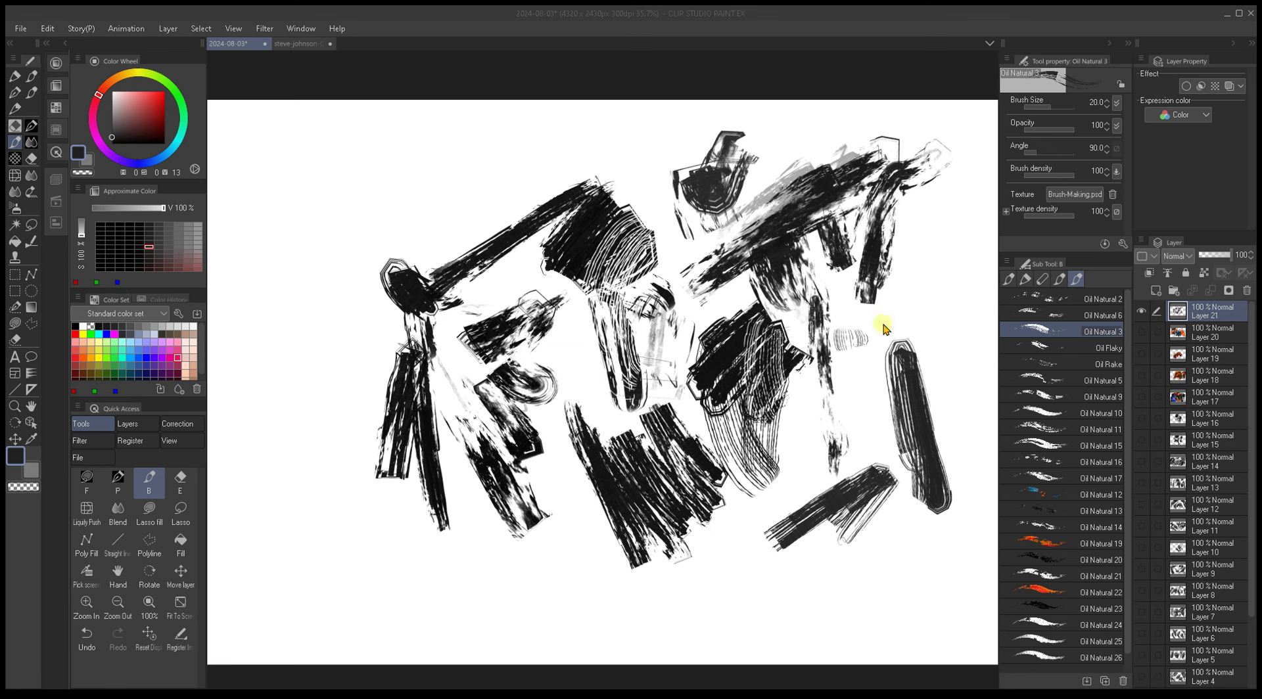
pyautogui.press('Return')
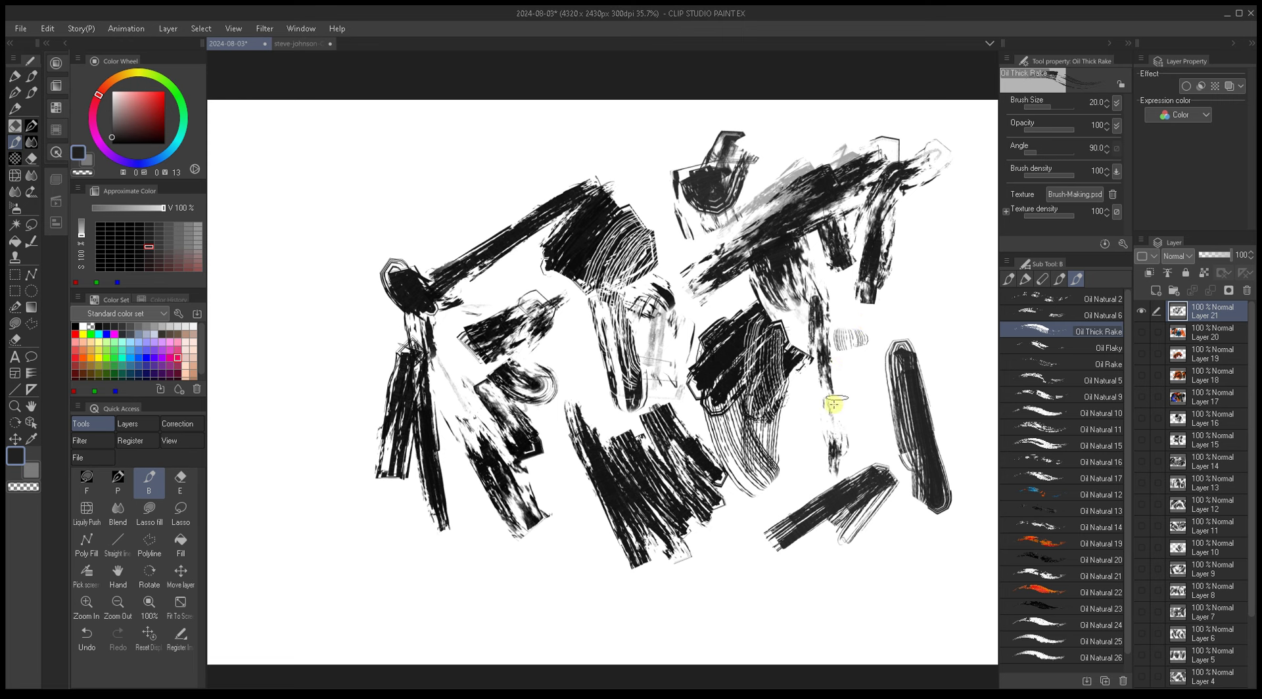
# Step: Clear all the test strokes from Layer 21
pyautogui.moveTo(787, 387); pyautogui.dragTo(850, 384)
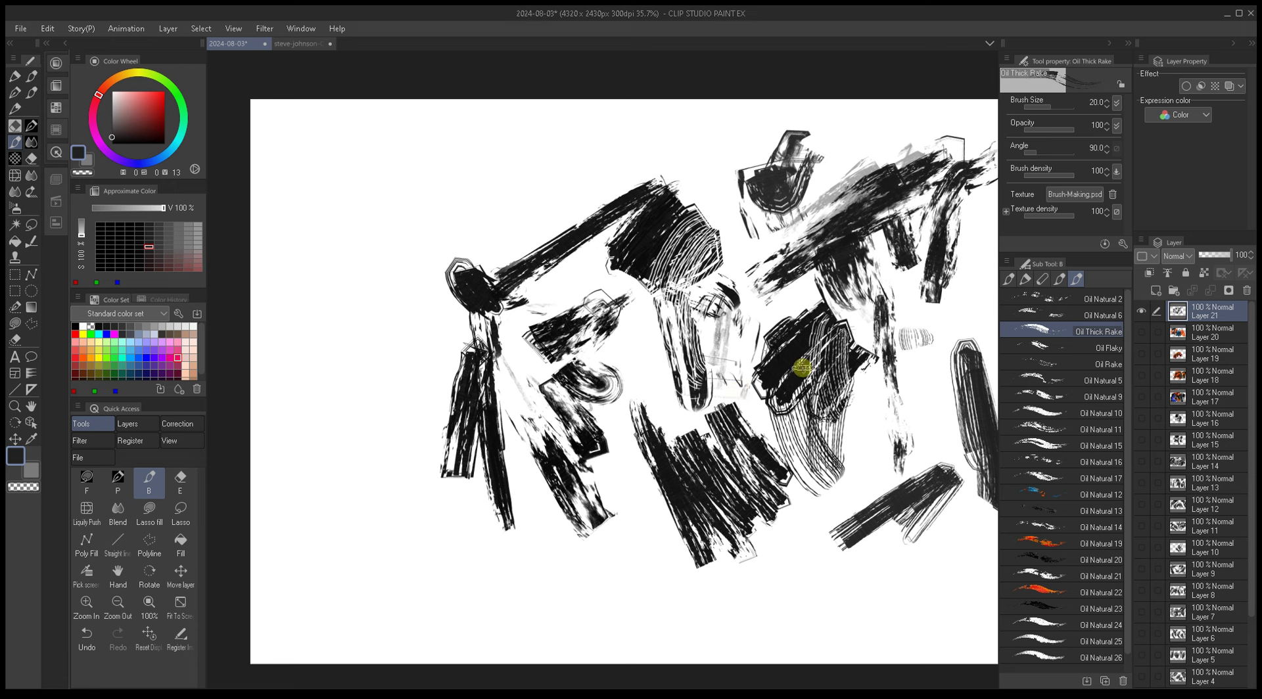
pyautogui.press('Delete')
pyautogui.moveTo(804, 407); pyautogui.dragTo(778, 404)
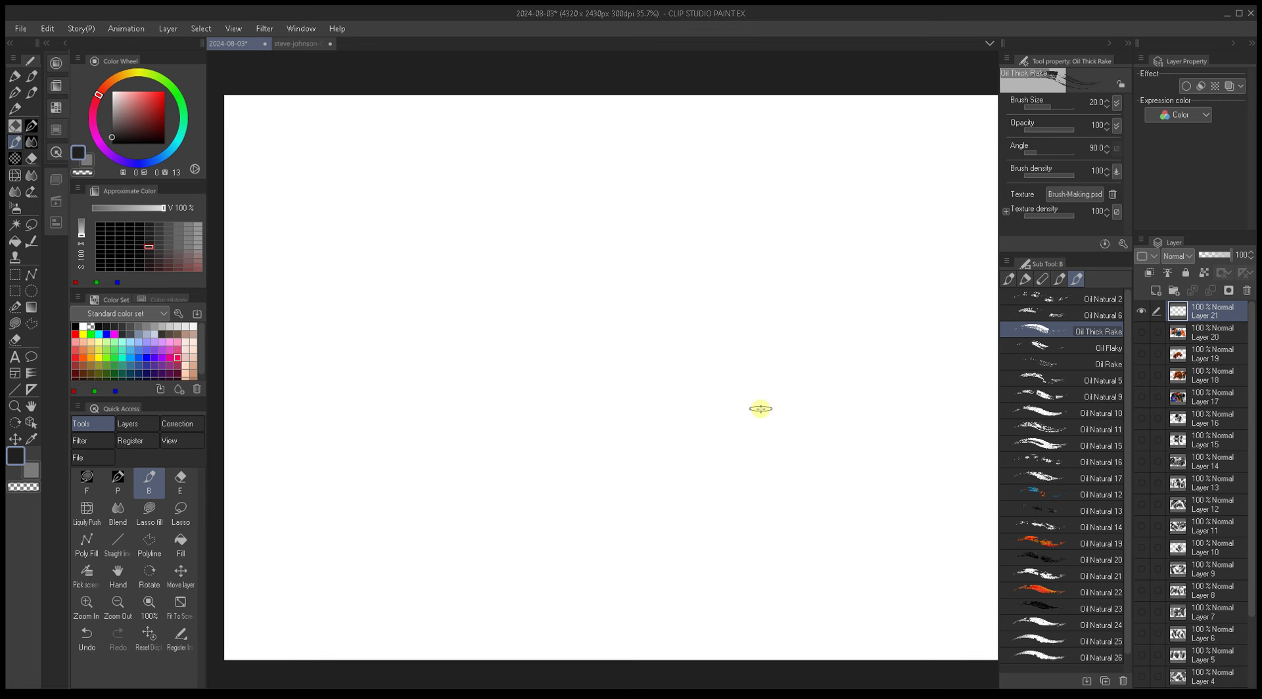
pyautogui.moveTo(797, 340); pyautogui.dragTo(760, 374)
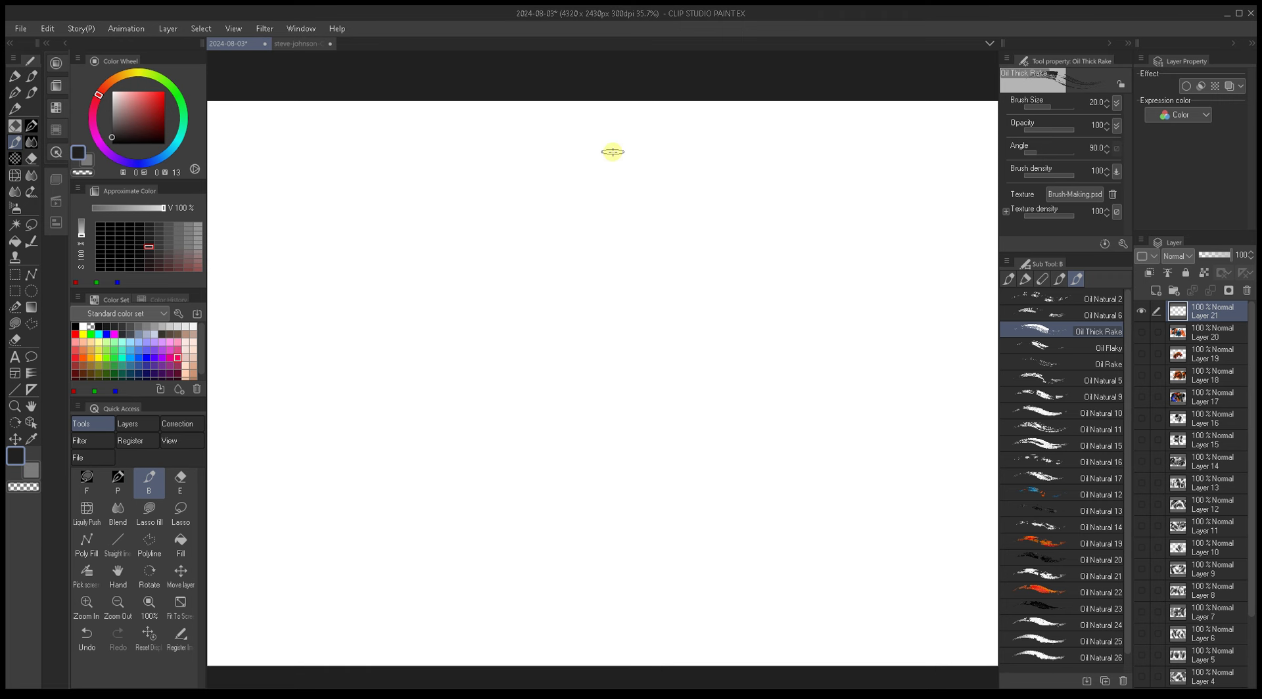
# Step: Paint a dark vertical Oil Thick Rake stroke at size 20 and move that brush below Oil Rake in the list
pyautogui.click(1033, 314)
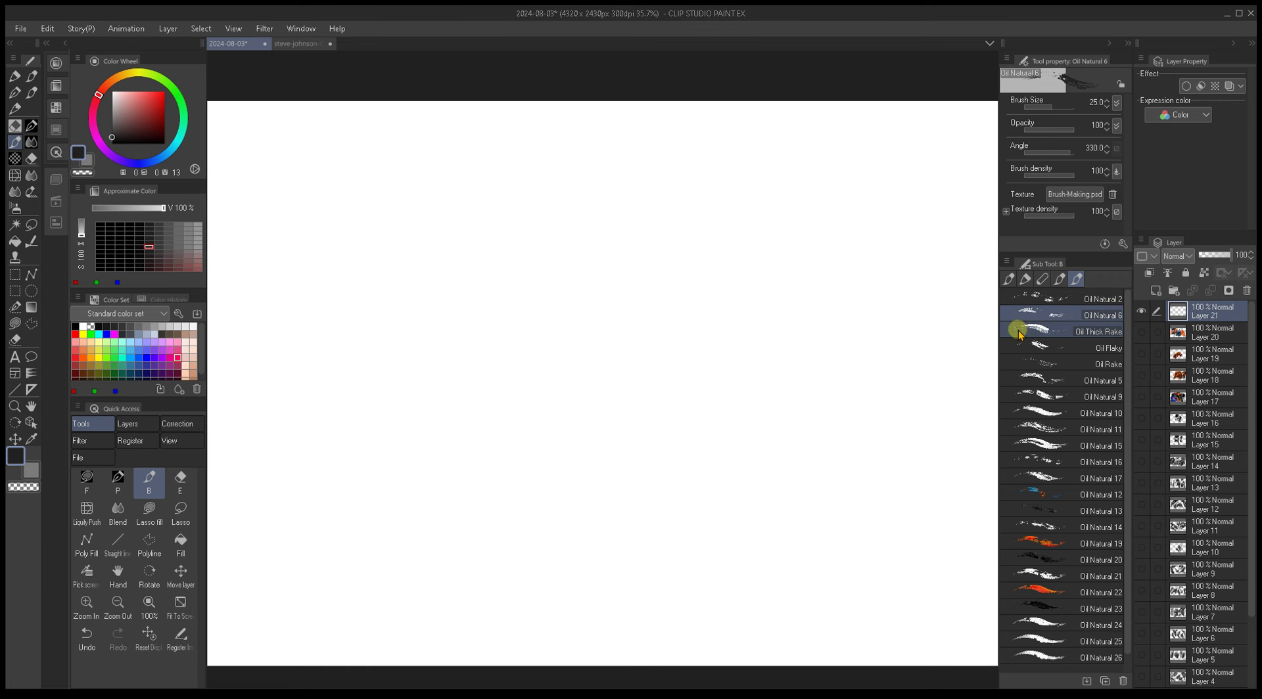
pyautogui.click(1021, 335)
pyautogui.moveTo(698, 441)
pyautogui.mouseDown()
pyautogui.moveTo(690, 428)
pyautogui.moveTo(720, 464)
pyautogui.mouseUp()
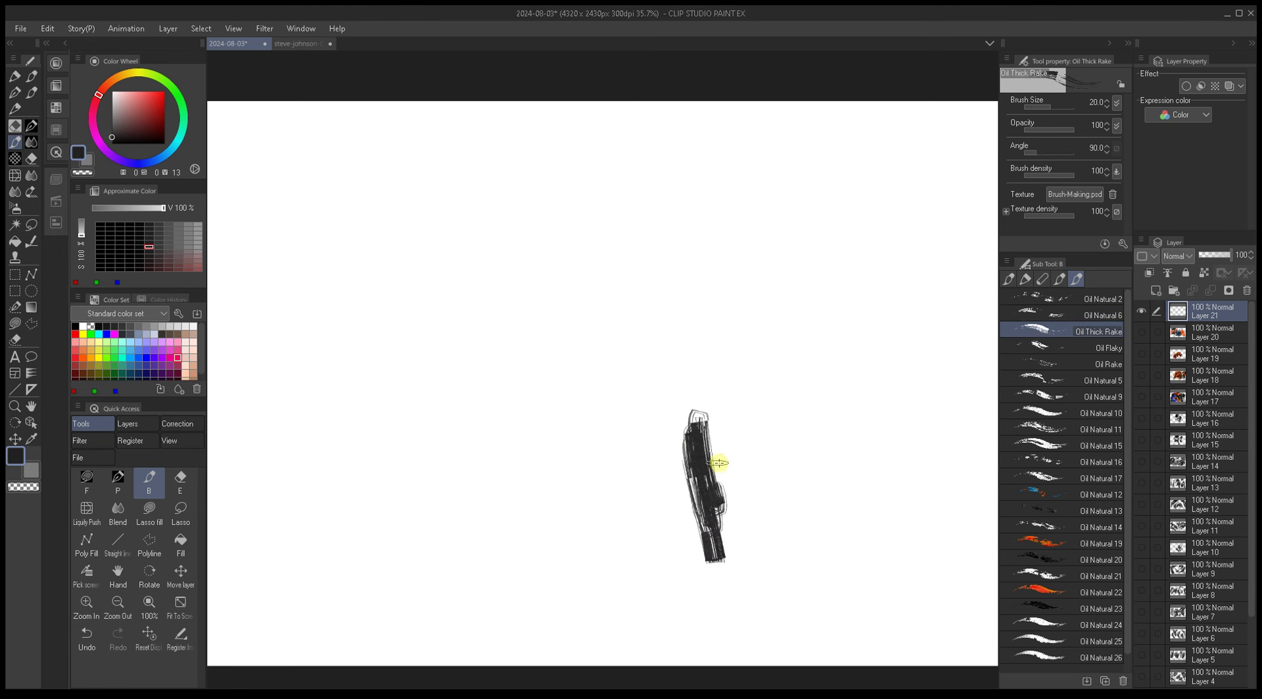
pyautogui.moveTo(1032, 329); pyautogui.dragTo(1043, 365)
# Step: Switch to Oil Natural 6 and paint dark strokes fanning out beside and above the vertical mark, reducing the brush size
pyautogui.click(1043, 319)
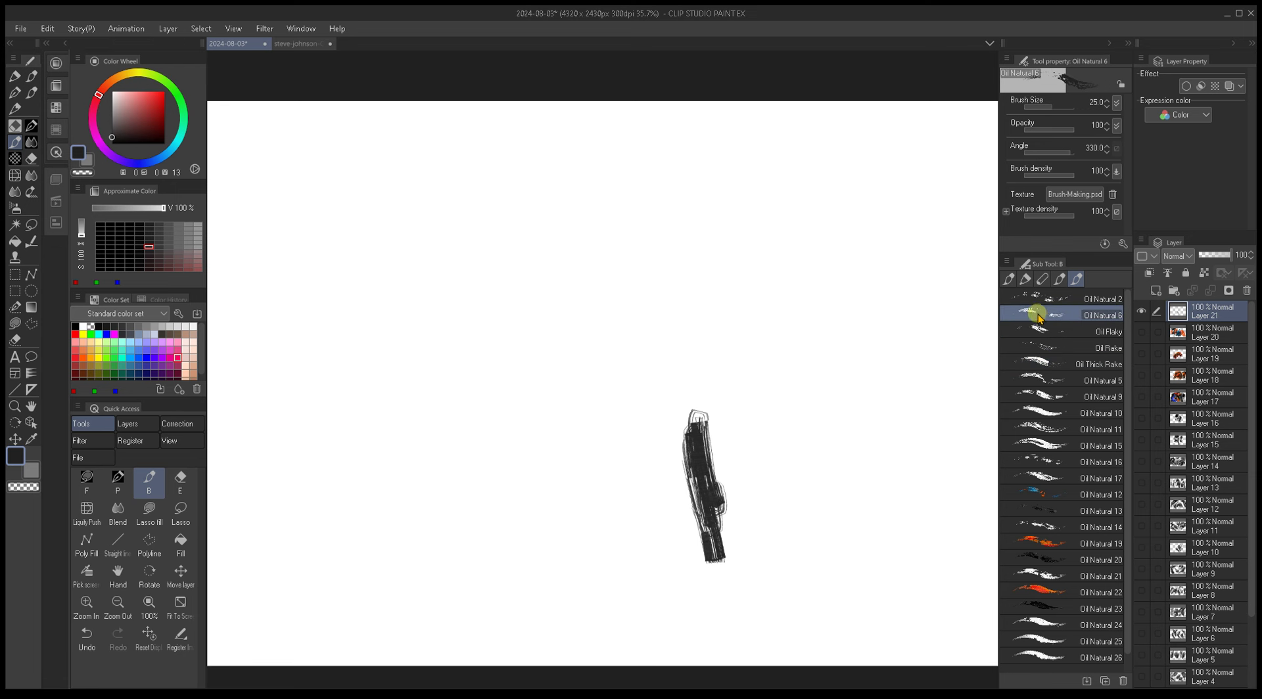
pyautogui.moveTo(690, 447)
pyautogui.mouseDown()
pyautogui.moveTo(712, 456)
pyautogui.moveTo(668, 507)
pyautogui.moveTo(648, 375)
pyautogui.moveTo(657, 416)
pyautogui.moveTo(680, 332)
pyautogui.moveTo(600, 423)
pyautogui.moveTo(655, 342)
pyautogui.mouseUp()
pyautogui.press('[')
pyautogui.press('[')
pyautogui.press('[')
pyautogui.press('[')
pyautogui.moveTo(655, 344)
pyautogui.mouseDown()
pyautogui.moveTo(654, 401)
pyautogui.moveTo(749, 433)
pyautogui.mouseUp()
pyautogui.moveTo(690, 355); pyautogui.dragTo(769, 437)
pyautogui.moveTo(629, 360); pyautogui.dragTo(581, 430)
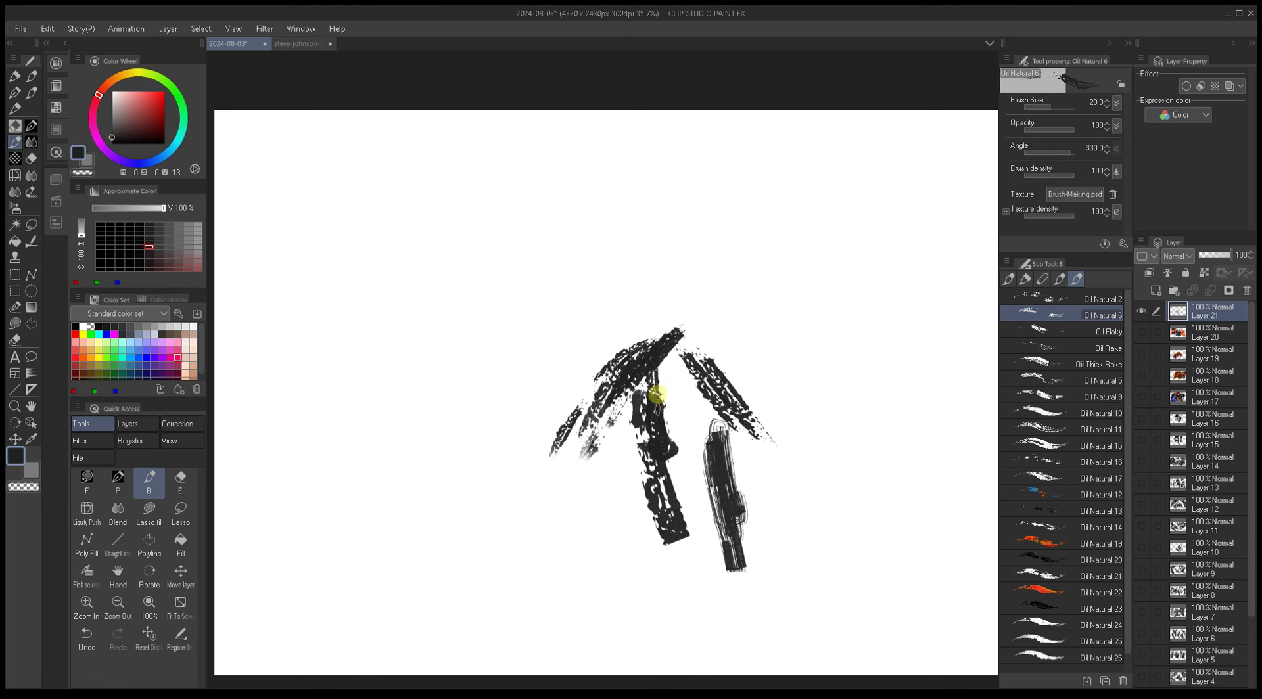
# Step: Extend the Oil Natural 6 fan with more dark strokes above and to the right, varying the size down to 10
pyautogui.press('x')
pyautogui.moveTo(657, 394)
pyautogui.mouseDown()
pyautogui.moveTo(664, 501)
pyautogui.moveTo(672, 341)
pyautogui.moveTo(624, 390)
pyautogui.moveTo(535, 403)
pyautogui.moveTo(703, 277)
pyautogui.moveTo(783, 339)
pyautogui.moveTo(864, 565)
pyautogui.mouseUp()
pyautogui.press('[')
pyautogui.press('[')
pyautogui.keyDown('alt'); pyautogui.click(642, 353); pyautogui.keyUp('alt')
pyautogui.press(']')
pyautogui.press(']')
pyautogui.press(']')
pyautogui.press(']')
pyautogui.press(']')
pyautogui.press('[')
pyautogui.moveTo(727, 322); pyautogui.dragTo(766, 426)
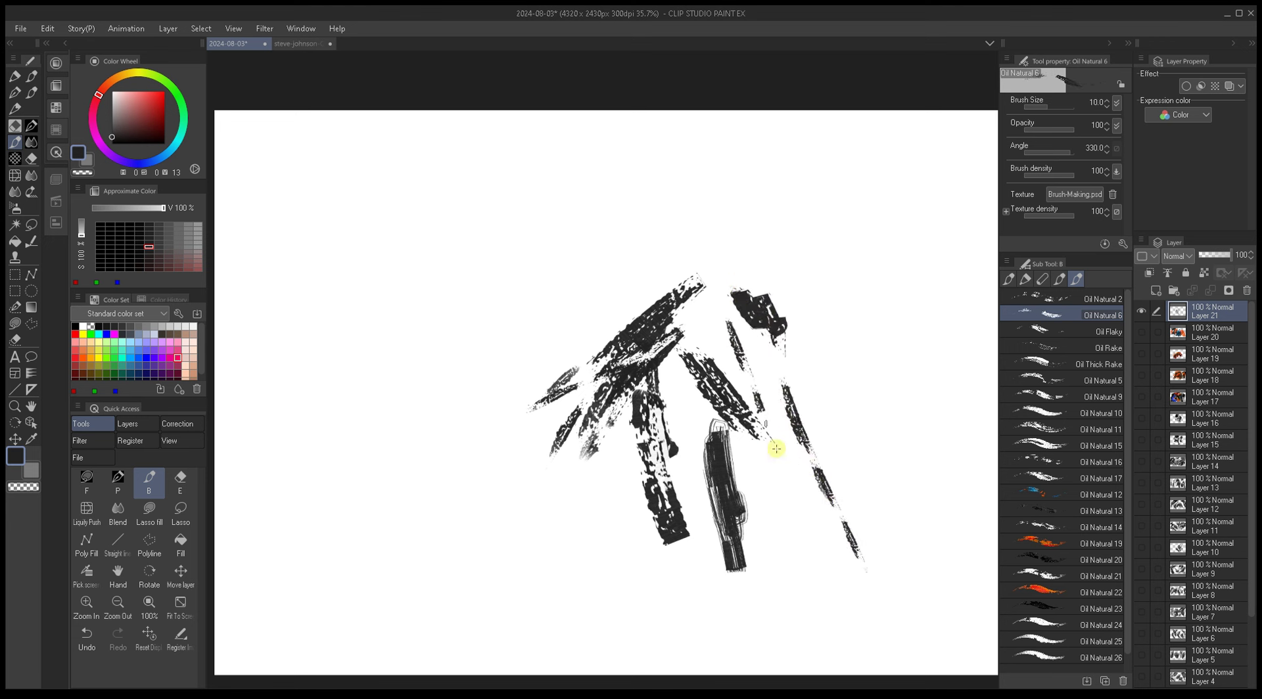
pyautogui.moveTo(728, 323); pyautogui.dragTo(760, 442)
# Step: Paint pure red Oil Natural 6 strokes over the dark ones, reducing the size to 6, and rename the brush Oil End
pyautogui.press(']')
pyautogui.press(']')
pyautogui.click(140, 93)
pyautogui.moveTo(154, 79); pyautogui.dragTo(168, 86)
pyautogui.press('[')
pyautogui.moveTo(621, 404)
pyautogui.mouseDown()
pyautogui.moveTo(671, 296)
pyautogui.moveTo(580, 525)
pyautogui.moveTo(651, 444)
pyautogui.mouseUp()
pyautogui.moveTo(656, 498); pyautogui.dragTo(648, 430)
pyautogui.press('[')
pyautogui.press('[')
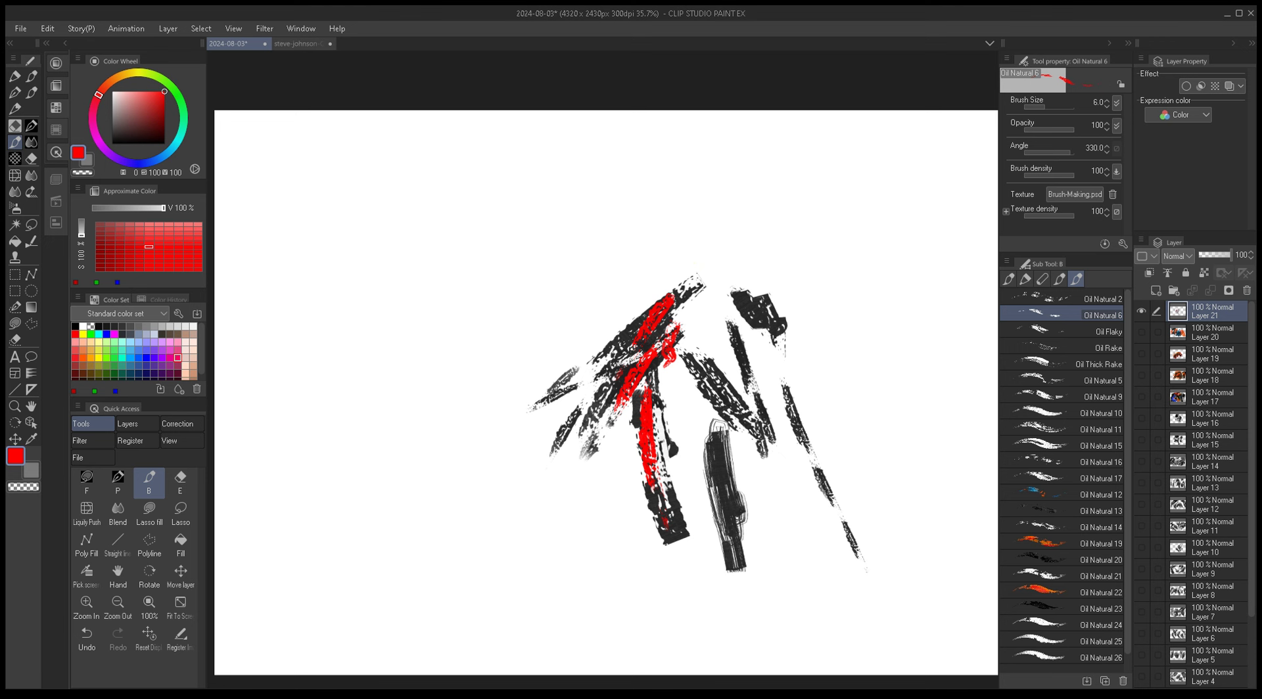
pyautogui.click(1093, 333)
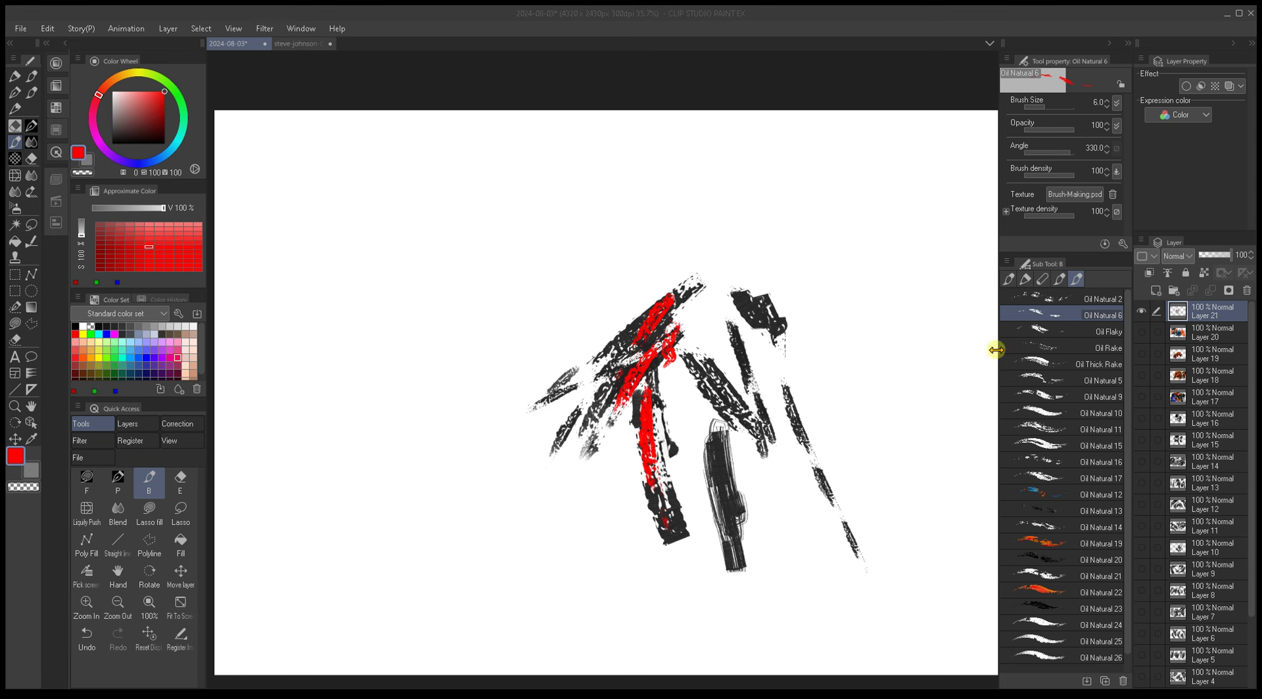
# Step: Paint dark textured patches at the upper right with Oil Natural 2 at size 70 and rename the brush Oil Texture
pyautogui.click(1055, 299)
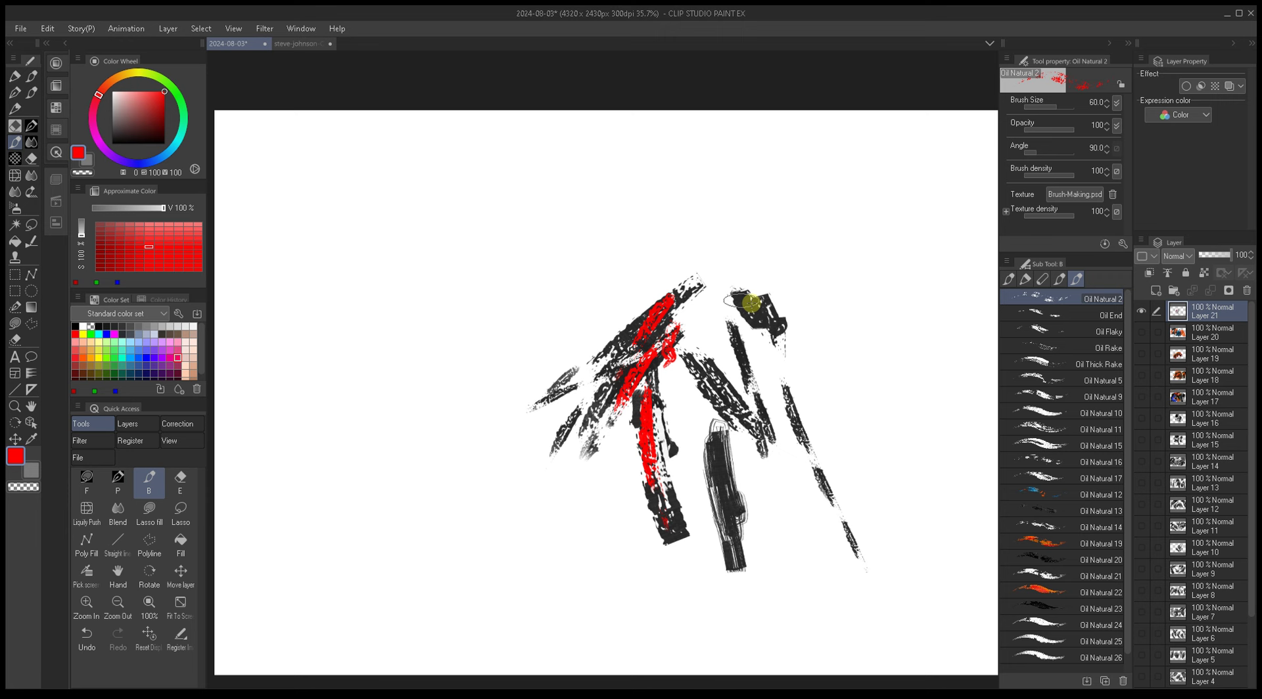
pyautogui.moveTo(812, 377)
pyautogui.mouseDown()
pyautogui.moveTo(783, 386)
pyautogui.moveTo(832, 452)
pyautogui.moveTo(806, 247)
pyautogui.moveTo(787, 334)
pyautogui.moveTo(811, 203)
pyautogui.moveTo(776, 320)
pyautogui.moveTo(749, 228)
pyautogui.moveTo(706, 364)
pyautogui.moveTo(710, 255)
pyautogui.mouseUp()
pyautogui.keyDown('alt'); pyautogui.click(694, 457); pyautogui.keyUp('alt')
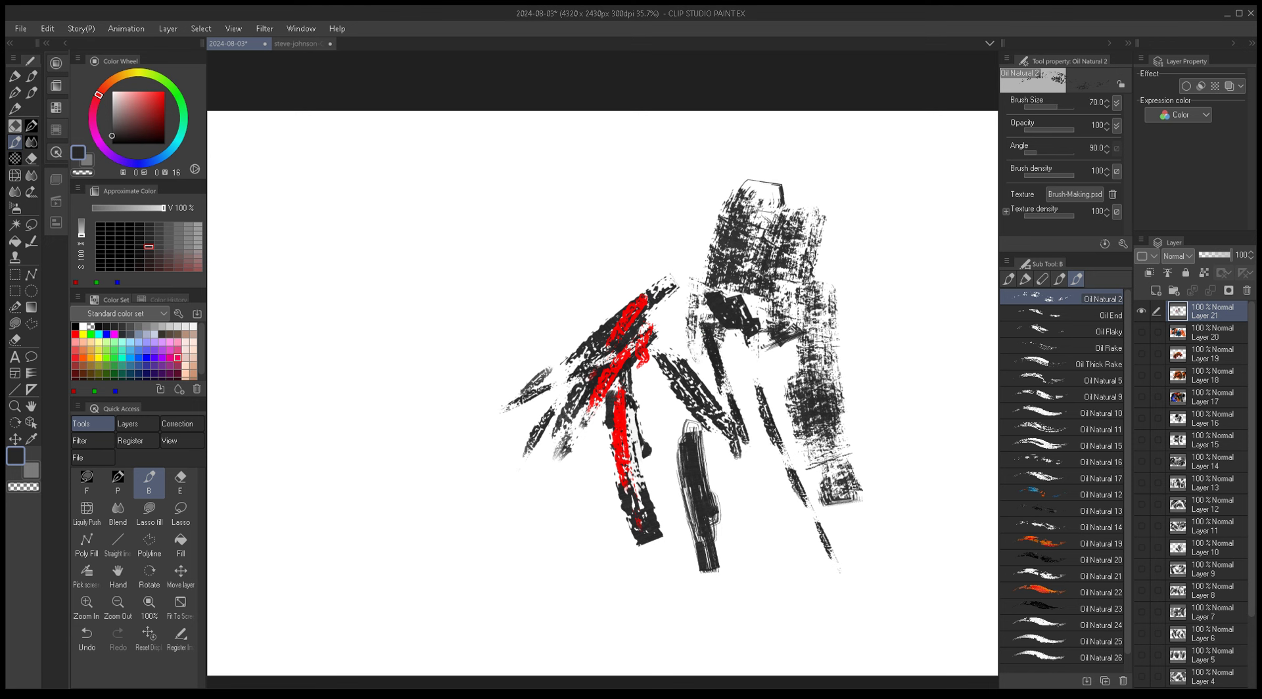
pyautogui.click(1090, 325)
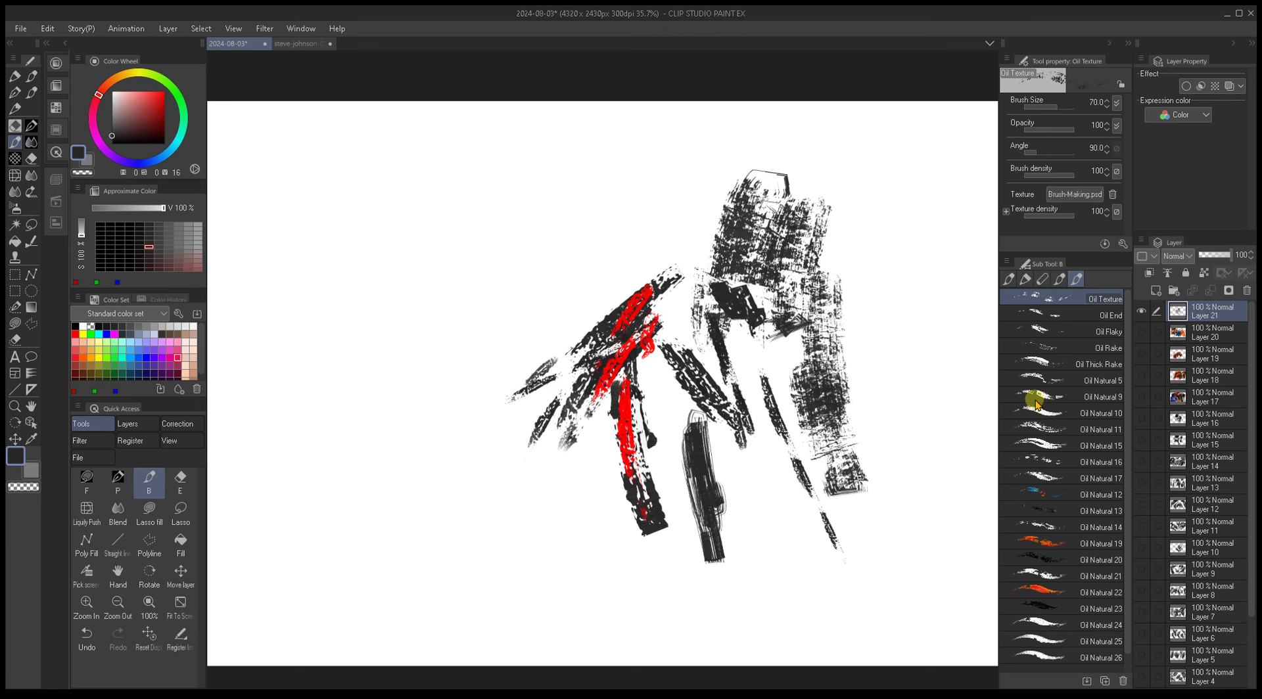
# Step: Switch to Oil Natural 5 and paint dark strokes left of the fan, using sizes 50 and 30
pyautogui.click(1095, 382)
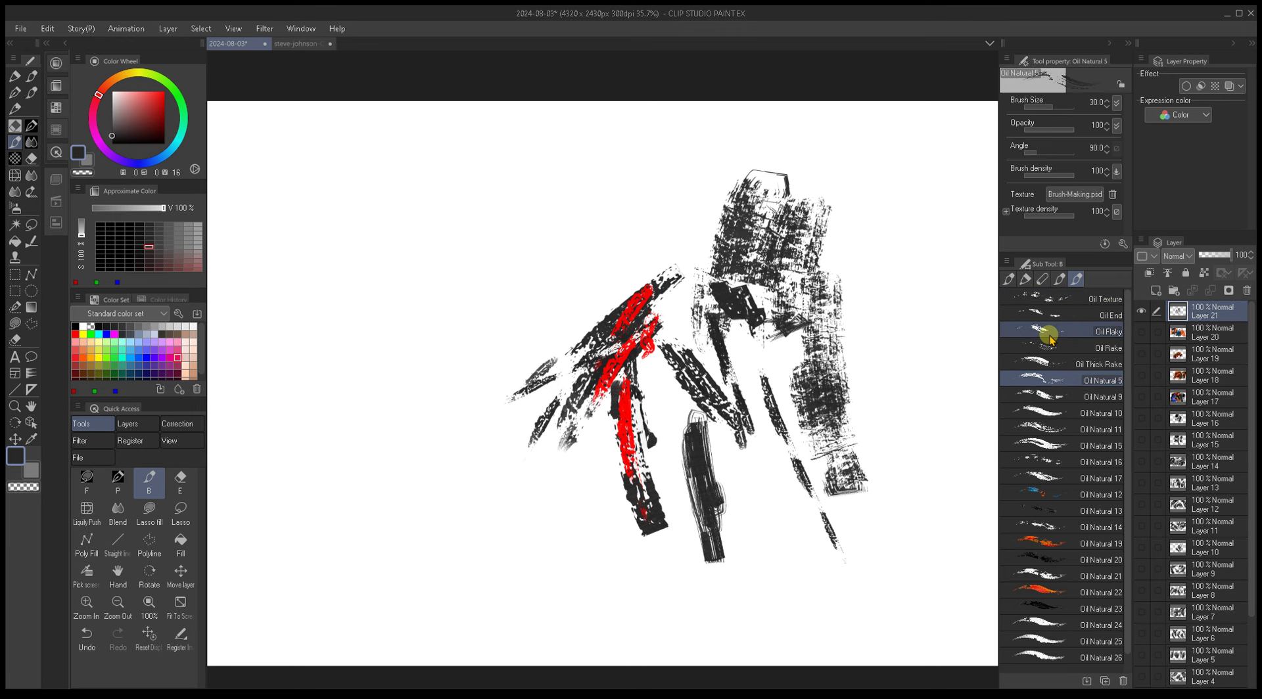
pyautogui.moveTo(698, 424); pyautogui.dragTo(770, 437)
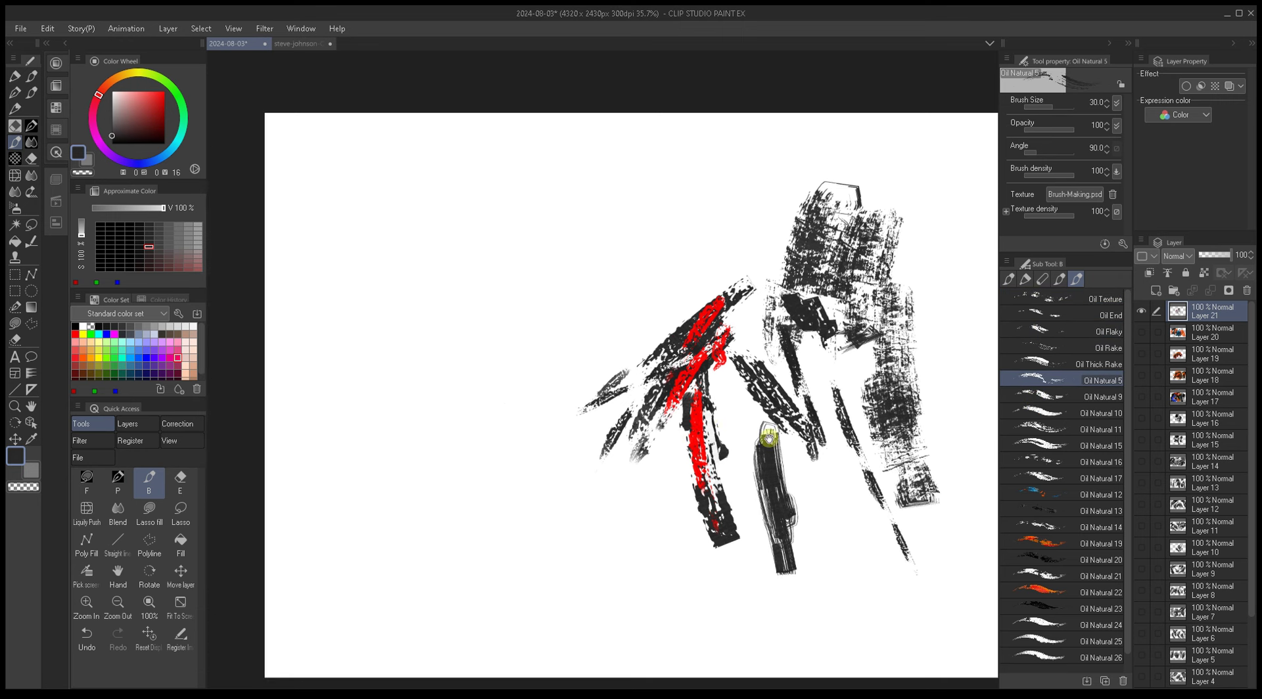
pyautogui.moveTo(564, 420); pyautogui.dragTo(579, 501)
pyautogui.press('[')
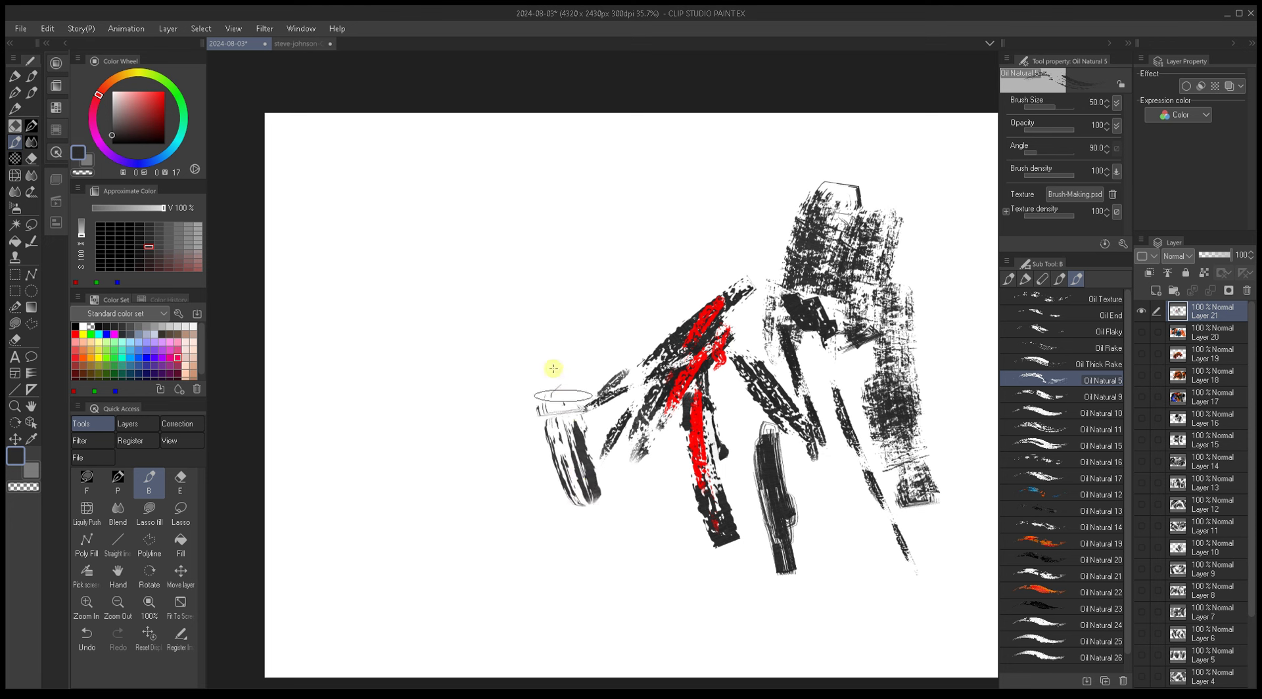
pyautogui.moveTo(589, 325)
pyautogui.mouseDown()
pyautogui.moveTo(576, 290)
pyautogui.moveTo(579, 315)
pyautogui.moveTo(571, 297)
pyautogui.moveTo(554, 360)
pyautogui.moveTo(516, 391)
pyautogui.moveTo(557, 287)
pyautogui.mouseUp()
pyautogui.press(']')
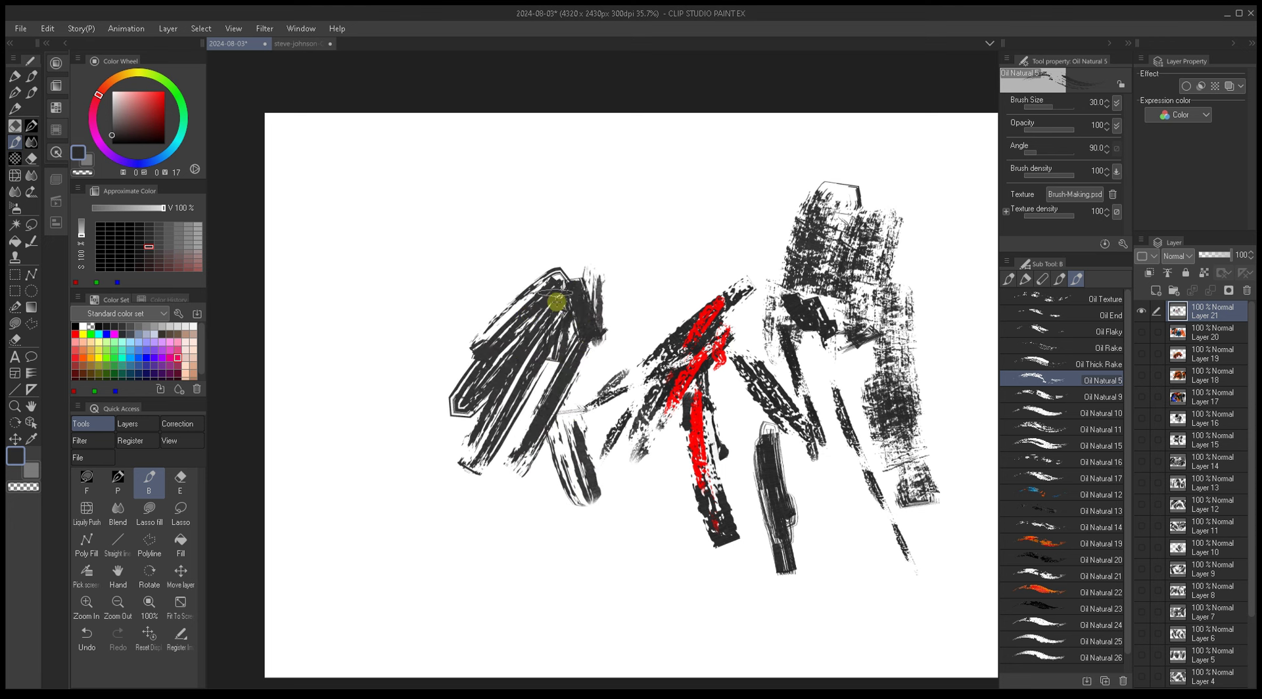
# Step: Clear the layer and build a dense mid-canvas mark of pure black Oil Natural 5 strokes, varying the size and ending at 40
pyautogui.press('Delete')
pyautogui.moveTo(136, 132); pyautogui.dragTo(174, 268)
pyautogui.press(']')
pyautogui.press(']')
pyautogui.moveTo(670, 455)
pyautogui.mouseDown()
pyautogui.moveTo(694, 464)
pyautogui.moveTo(666, 421)
pyautogui.moveTo(713, 436)
pyautogui.moveTo(704, 415)
pyautogui.moveTo(736, 400)
pyautogui.moveTo(723, 451)
pyautogui.moveTo(647, 424)
pyautogui.moveTo(634, 362)
pyautogui.moveTo(693, 324)
pyautogui.moveTo(748, 325)
pyautogui.moveTo(717, 371)
pyautogui.moveTo(744, 339)
pyautogui.moveTo(765, 397)
pyautogui.moveTo(730, 366)
pyautogui.moveTo(742, 360)
pyautogui.moveTo(698, 382)
pyautogui.moveTo(604, 369)
pyautogui.moveTo(576, 346)
pyautogui.moveTo(680, 296)
pyautogui.moveTo(711, 321)
pyautogui.moveTo(706, 308)
pyautogui.moveTo(704, 349)
pyautogui.moveTo(697, 332)
pyautogui.moveTo(647, 432)
pyautogui.moveTo(619, 433)
pyautogui.moveTo(640, 560)
pyautogui.moveTo(614, 459)
pyautogui.moveTo(627, 512)
pyautogui.moveTo(593, 433)
pyautogui.moveTo(592, 298)
pyautogui.moveTo(585, 438)
pyautogui.moveTo(632, 481)
pyautogui.moveTo(670, 452)
pyautogui.mouseUp()
pyautogui.press('[')
pyautogui.press(']')
pyautogui.press(']')
pyautogui.press(']')
pyautogui.press('[')
pyautogui.press('[')
pyautogui.press('[')
pyautogui.press('[')
pyautogui.press('[')
pyautogui.press(']')
pyautogui.press(']')
pyautogui.press(']')
pyautogui.press(']')
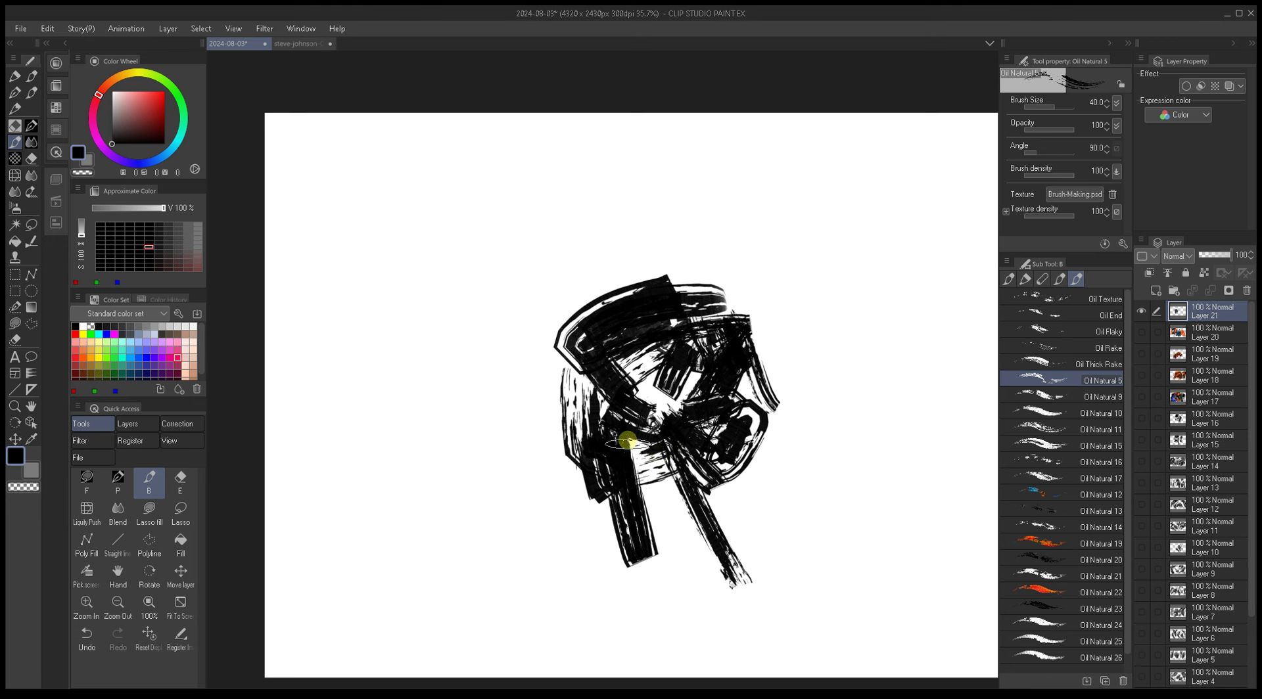
# Step: Extend the lower and right sides of the mark with black and grey Oil Natural 5 strokes, raising the size to 60
pyautogui.moveTo(620, 452)
pyautogui.mouseDown()
pyautogui.moveTo(661, 464)
pyautogui.moveTo(630, 505)
pyautogui.moveTo(651, 506)
pyautogui.moveTo(661, 527)
pyautogui.moveTo(645, 541)
pyautogui.moveTo(681, 499)
pyautogui.mouseUp()
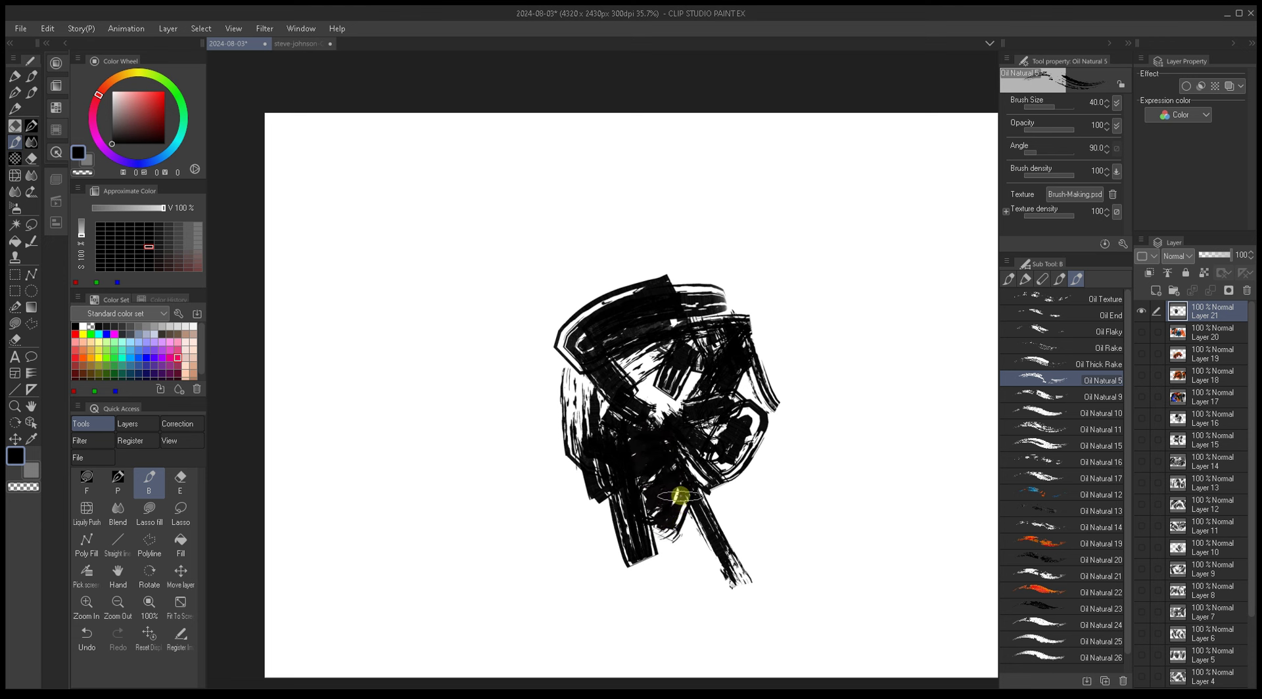
pyautogui.moveTo(684, 439); pyautogui.dragTo(753, 516)
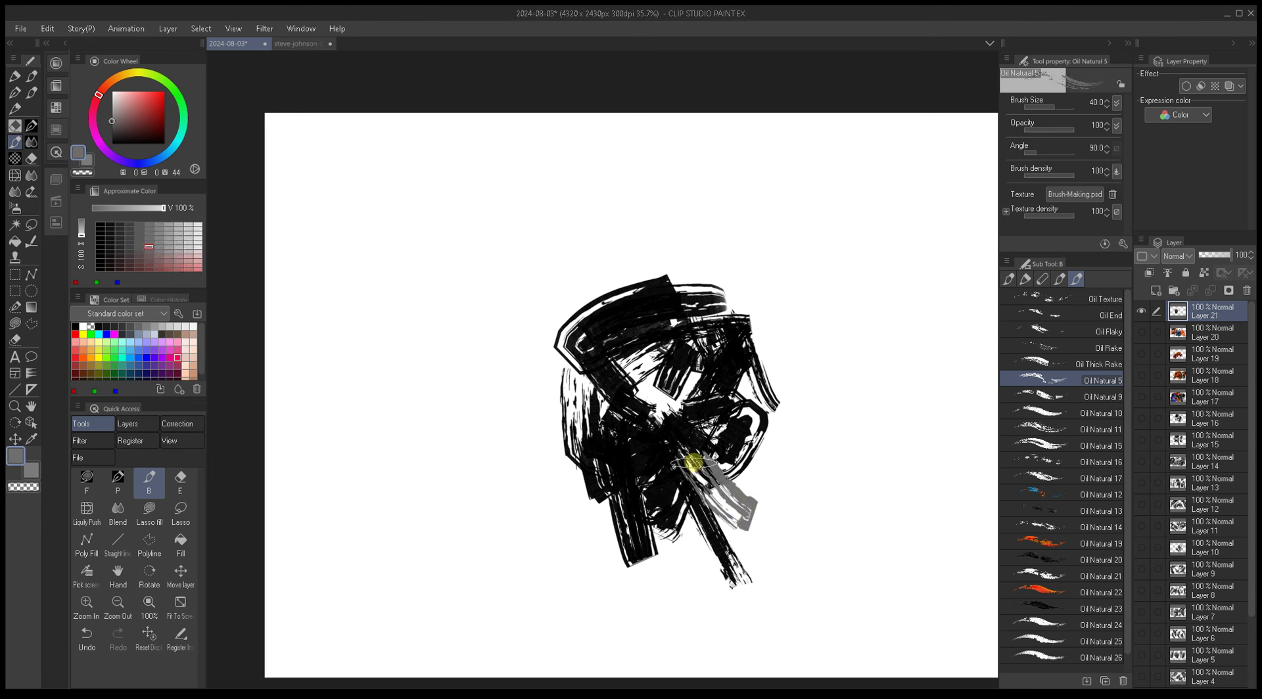
pyautogui.moveTo(682, 440)
pyautogui.mouseDown()
pyautogui.moveTo(741, 508)
pyautogui.moveTo(799, 394)
pyautogui.moveTo(809, 436)
pyautogui.moveTo(757, 349)
pyautogui.moveTo(809, 439)
pyautogui.mouseUp()
pyautogui.press(']')
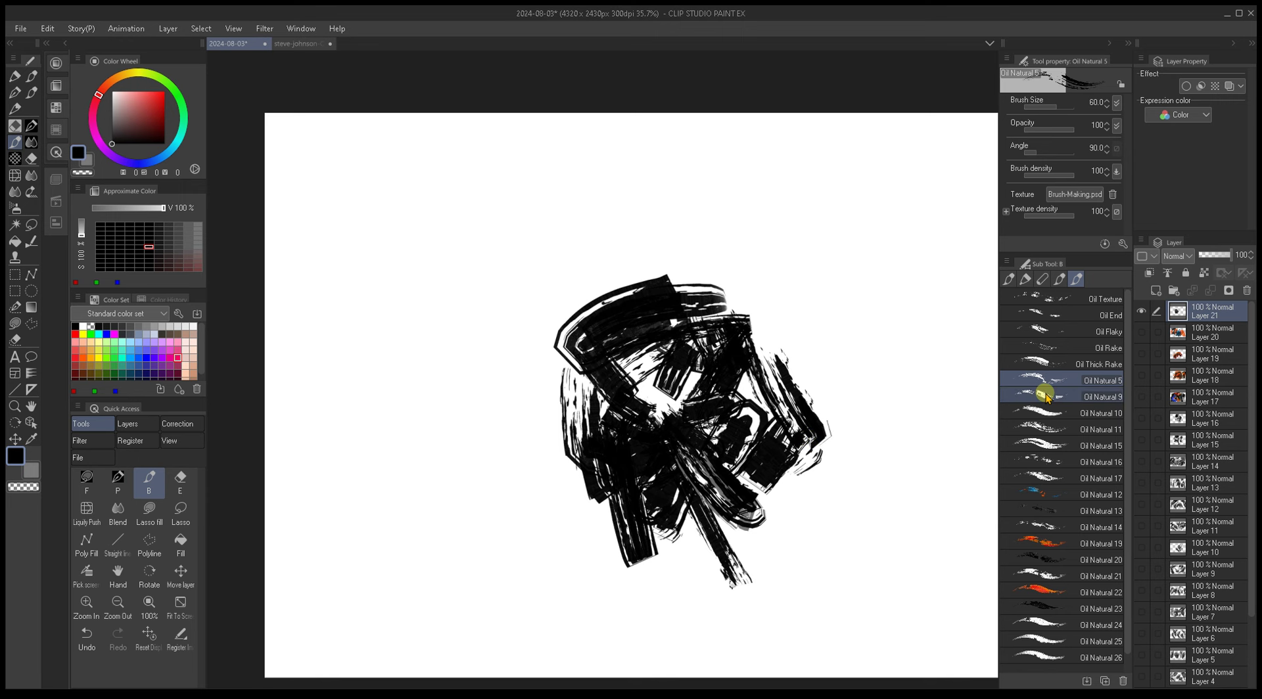
# Step: Paint two neighbouring blocks of black vertical strokes right of the mark, one with Oil Natural 9 and one with Oil Natural 10
pyautogui.click(1052, 397)
pyautogui.moveTo(928, 417); pyautogui.dragTo(854, 418)
pyautogui.press('[')
pyautogui.moveTo(778, 397)
pyautogui.mouseDown()
pyautogui.moveTo(818, 482)
pyautogui.moveTo(790, 374)
pyautogui.moveTo(824, 471)
pyautogui.moveTo(745, 292)
pyautogui.moveTo(748, 247)
pyautogui.moveTo(777, 482)
pyautogui.moveTo(804, 466)
pyautogui.moveTo(787, 314)
pyautogui.moveTo(884, 440)
pyautogui.mouseUp()
pyautogui.click(1052, 413)
pyautogui.moveTo(881, 348)
pyautogui.mouseDown()
pyautogui.moveTo(900, 418)
pyautogui.moveTo(861, 278)
pyautogui.moveTo(928, 449)
pyautogui.moveTo(942, 392)
pyautogui.moveTo(932, 307)
pyautogui.moveTo(863, 328)
pyautogui.moveTo(910, 437)
pyautogui.moveTo(877, 272)
pyautogui.moveTo(910, 264)
pyautogui.moveTo(950, 393)
pyautogui.mouseUp()
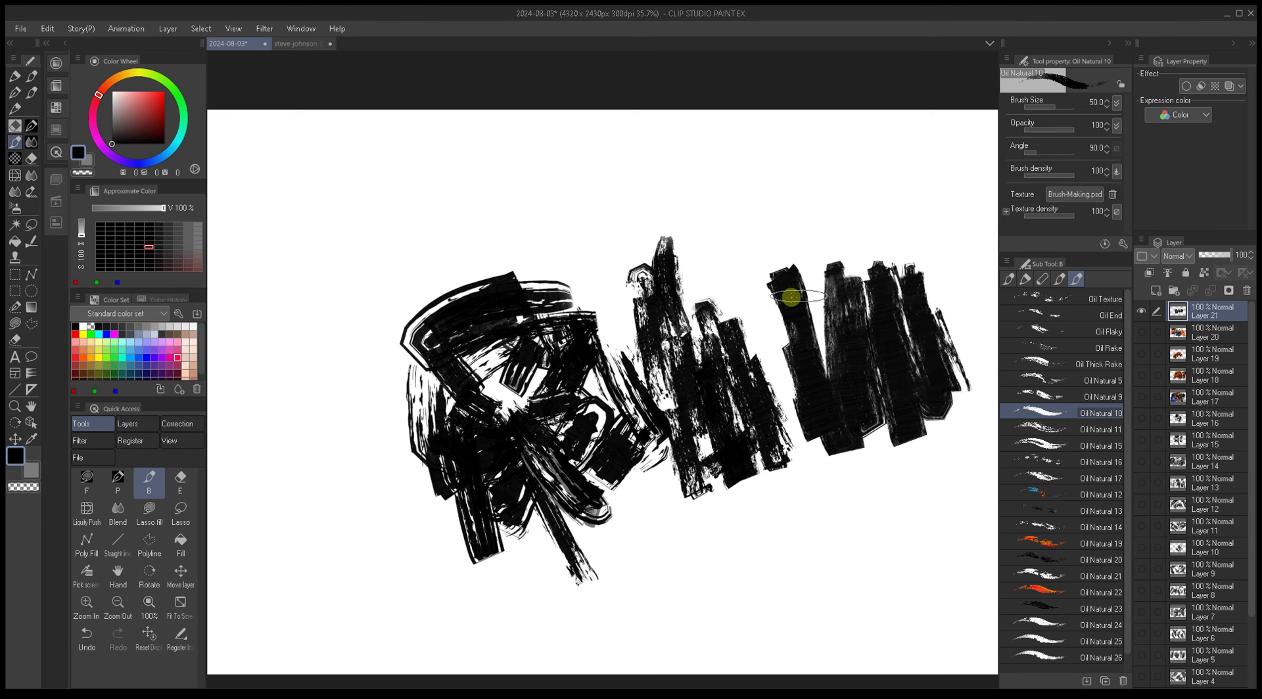
# Step: Reduce Oil Natural 10 to size 30 and extend the left edge of the solid block with black vertical strokes
pyautogui.press('[')
pyautogui.press('[')
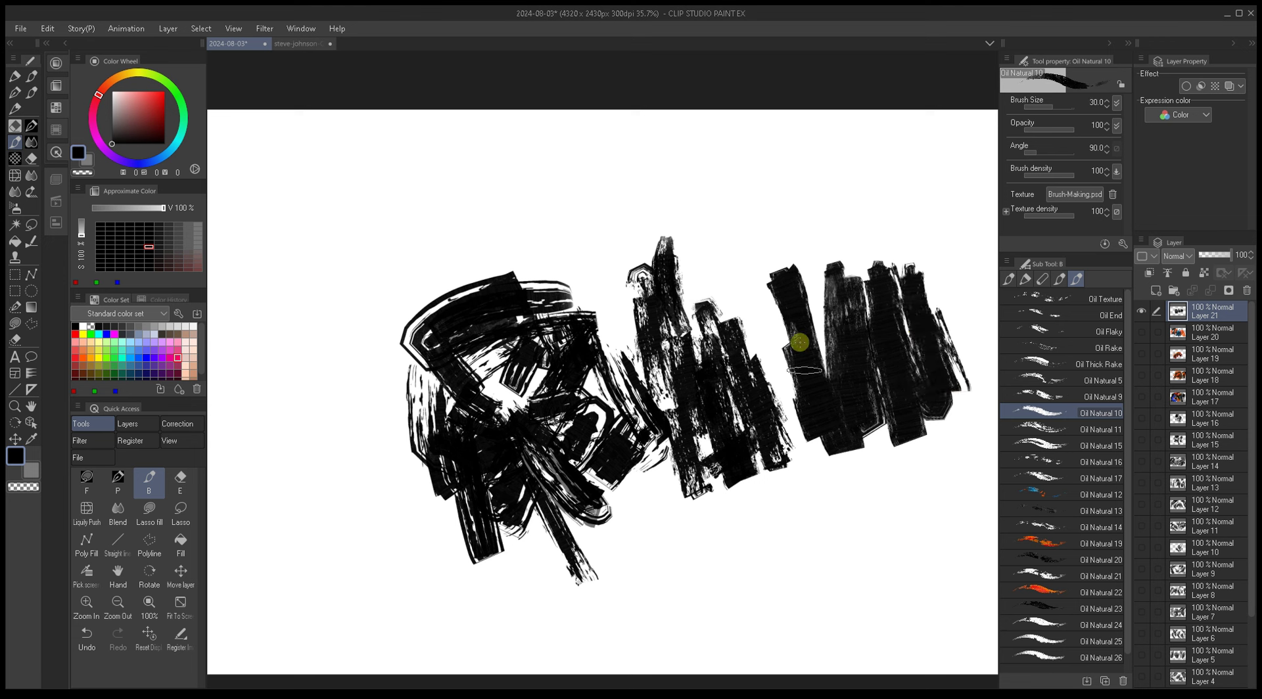
pyautogui.moveTo(782, 289)
pyautogui.mouseDown()
pyautogui.moveTo(767, 283)
pyautogui.moveTo(808, 446)
pyautogui.mouseUp()
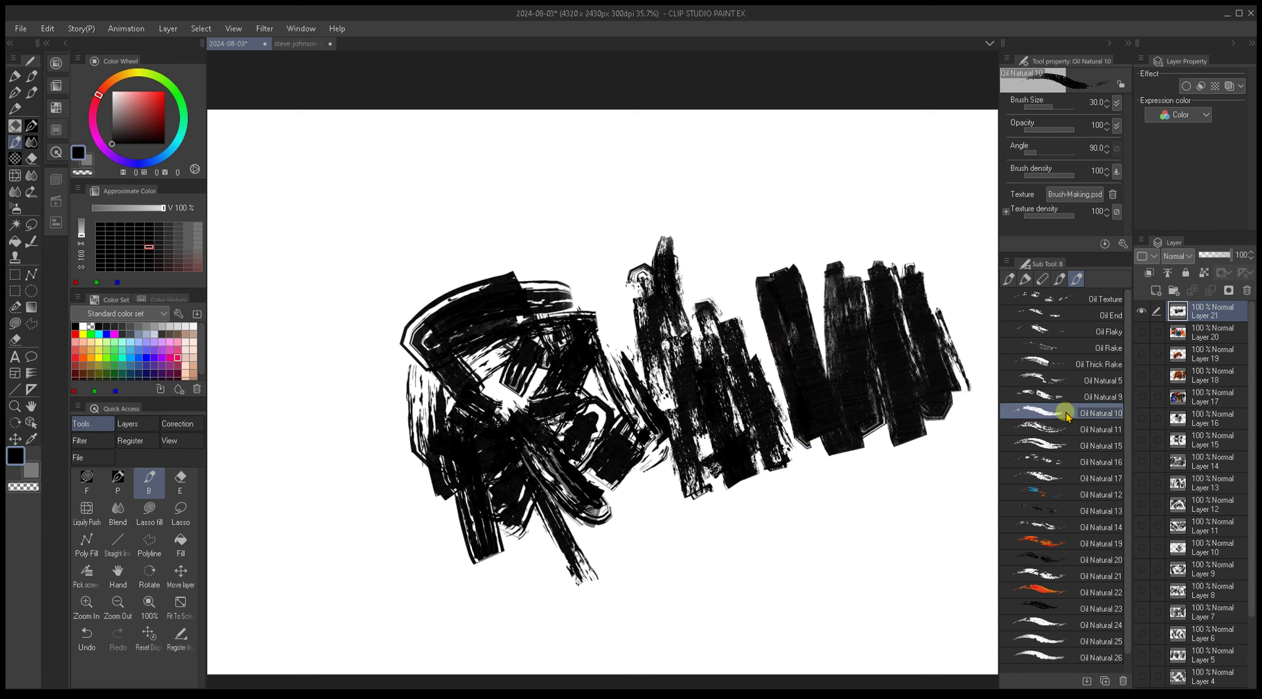
# Step: Reorder the brushes as Oil Natural 10, 9 and 5, and paint small black comparison patches with them at size 30
pyautogui.moveTo(1064, 372)
pyautogui.mouseDown()
pyautogui.moveTo(1065, 409)
pyautogui.moveTo(1066, 392)
pyautogui.mouseUp()
pyautogui.click(1062, 381)
pyautogui.moveTo(749, 516); pyautogui.dragTo(795, 577)
pyautogui.click(1062, 397)
pyautogui.moveTo(822, 508)
pyautogui.mouseDown()
pyautogui.moveTo(834, 523)
pyautogui.moveTo(811, 508)
pyautogui.moveTo(878, 540)
pyautogui.moveTo(895, 516)
pyautogui.moveTo(954, 524)
pyautogui.moveTo(953, 502)
pyautogui.moveTo(825, 454)
pyautogui.moveTo(839, 443)
pyautogui.moveTo(879, 503)
pyautogui.mouseUp()
pyautogui.click(1048, 414)
pyautogui.moveTo(858, 435)
pyautogui.mouseDown()
pyautogui.moveTo(926, 485)
pyautogui.moveTo(917, 424)
pyautogui.moveTo(940, 450)
pyautogui.moveTo(932, 422)
pyautogui.moveTo(943, 429)
pyautogui.moveTo(956, 460)
pyautogui.mouseUp()
pyautogui.moveTo(881, 479)
pyautogui.mouseDown()
pyautogui.moveTo(888, 394)
pyautogui.moveTo(910, 423)
pyautogui.moveTo(953, 435)
pyautogui.mouseUp()
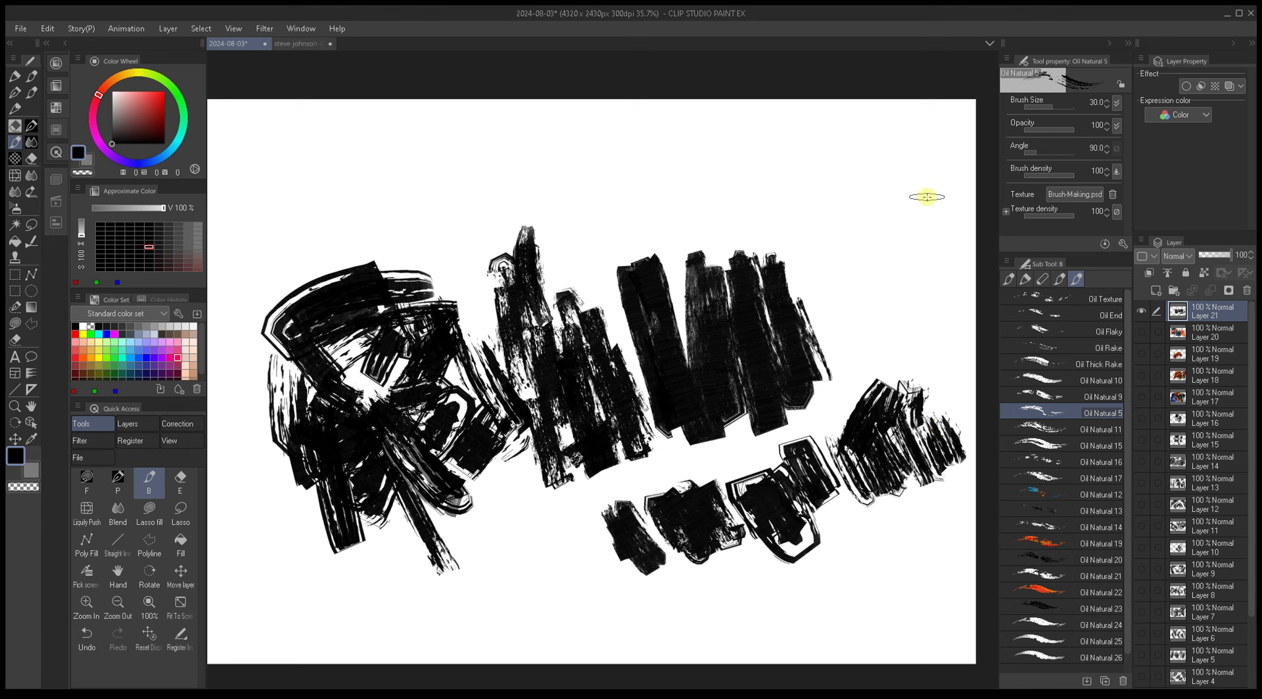
# Step: Rename the Oil Natural 10 brush as Oil Solid and the Oil Natural 9 brush as Oil Dry
pyautogui.click(1064, 380)
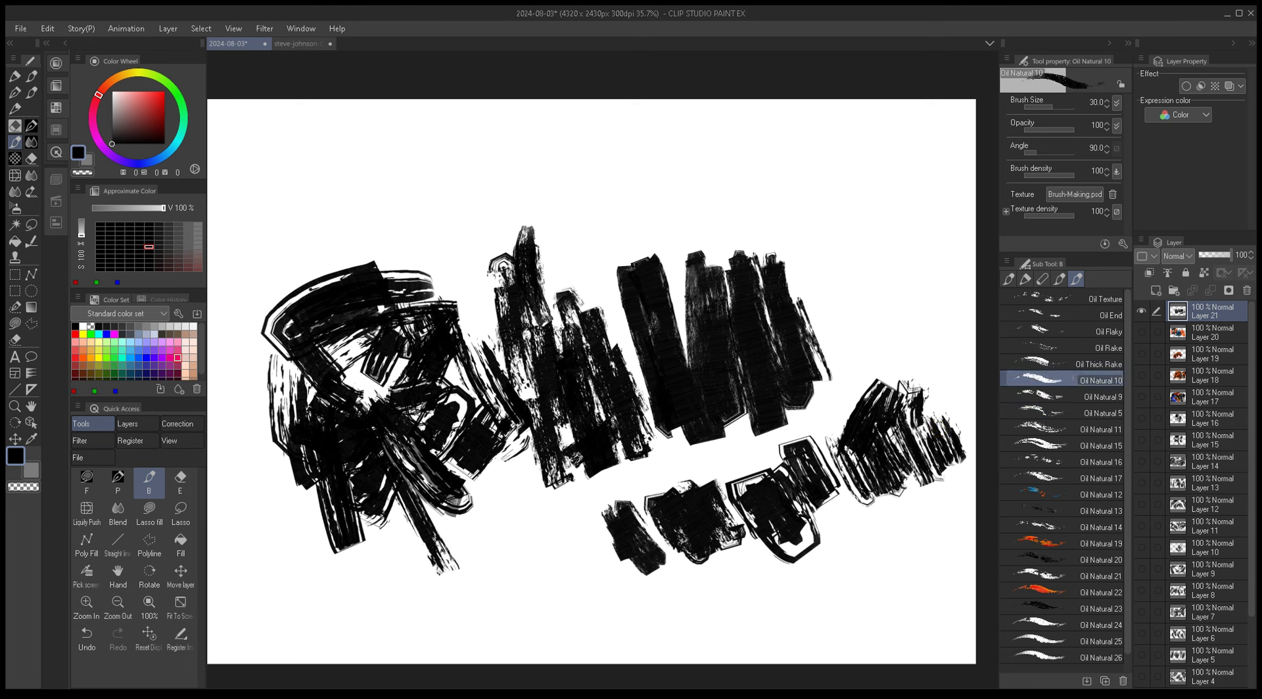
pyautogui.click(1088, 412)
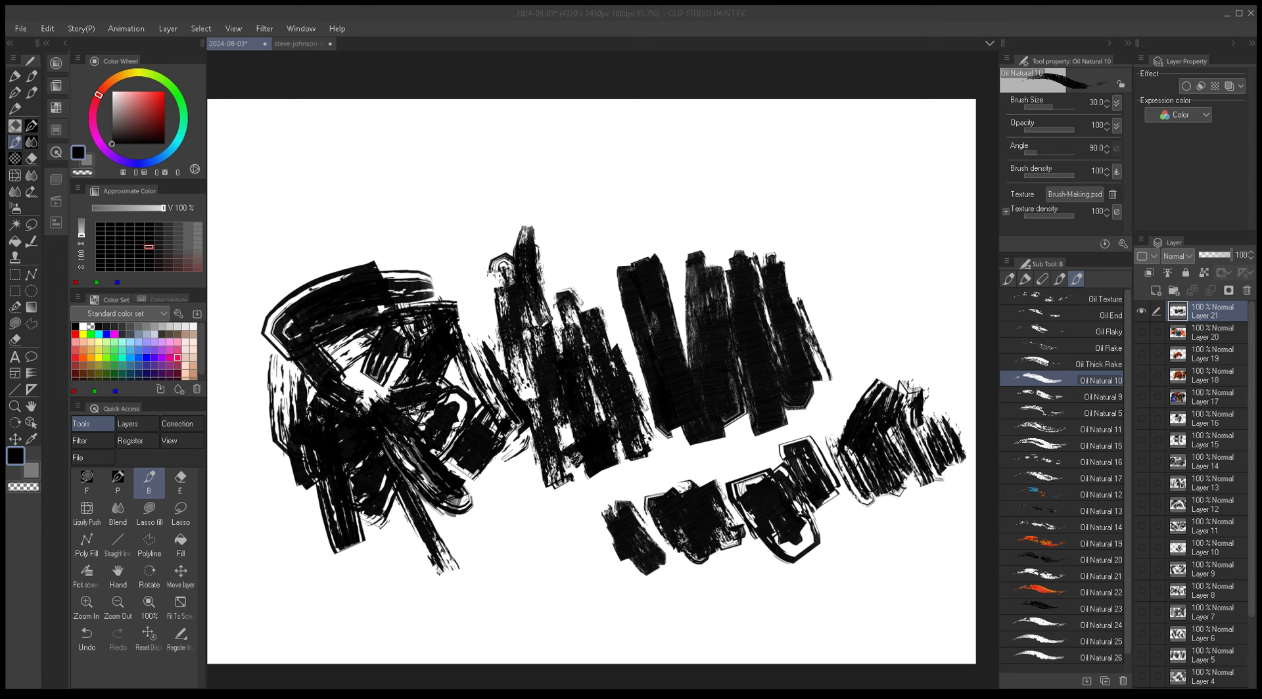
pyautogui.click(1070, 395)
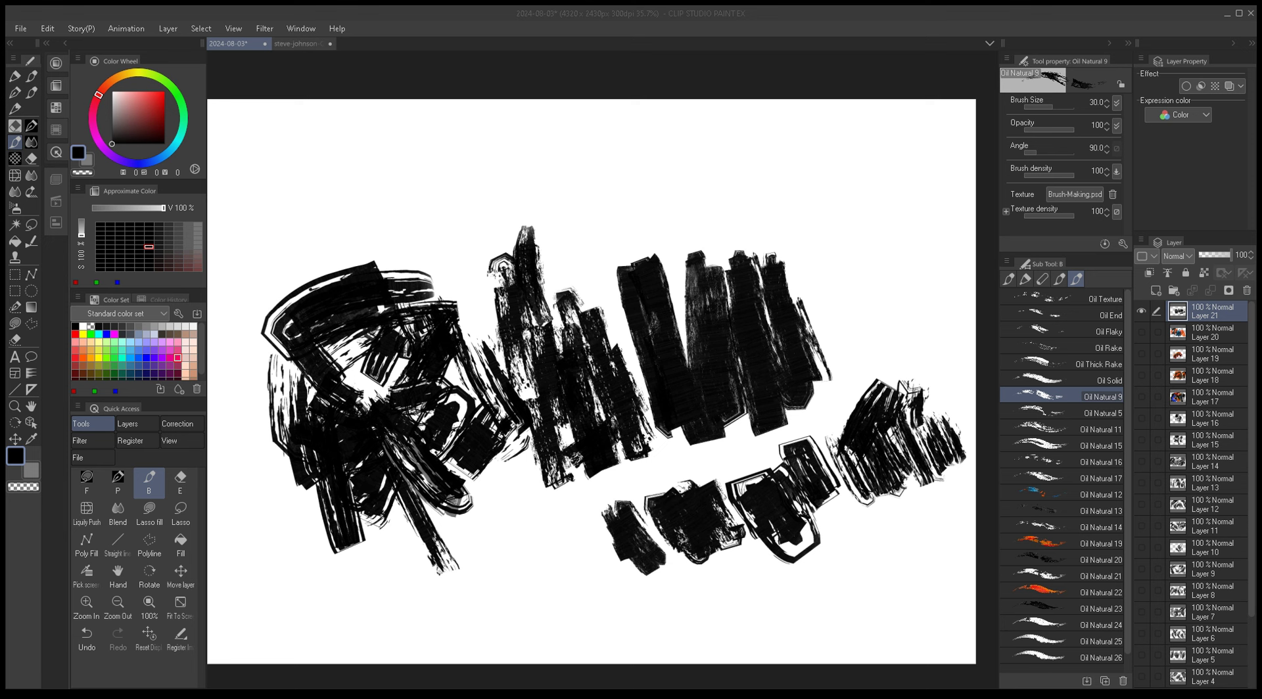
pyautogui.press('Return')
# Step: Paint more black strokes along the canvas's right side with Oil Natural 5 and rename that brush as Oil Scrape
pyautogui.click(1050, 414)
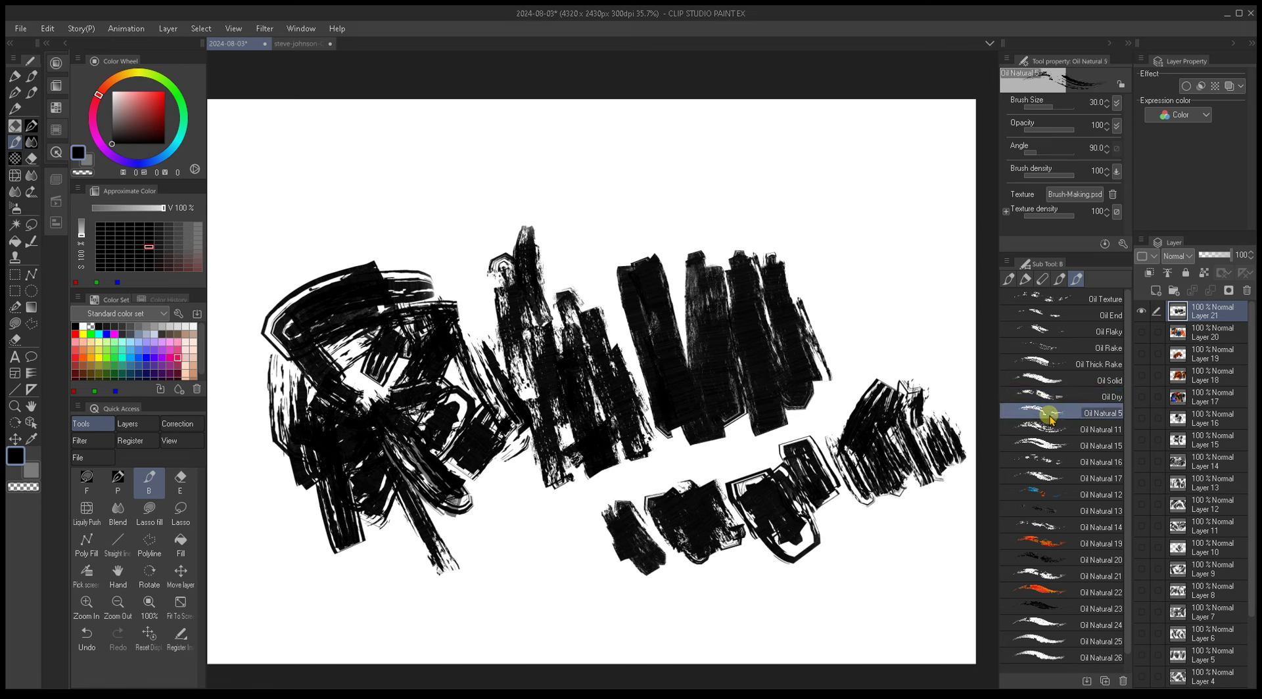
pyautogui.moveTo(831, 492)
pyautogui.mouseDown()
pyautogui.moveTo(860, 564)
pyautogui.moveTo(901, 582)
pyautogui.moveTo(923, 634)
pyautogui.mouseUp()
pyautogui.moveTo(886, 316)
pyautogui.mouseDown()
pyautogui.moveTo(883, 364)
pyautogui.moveTo(905, 284)
pyautogui.moveTo(924, 350)
pyautogui.mouseUp()
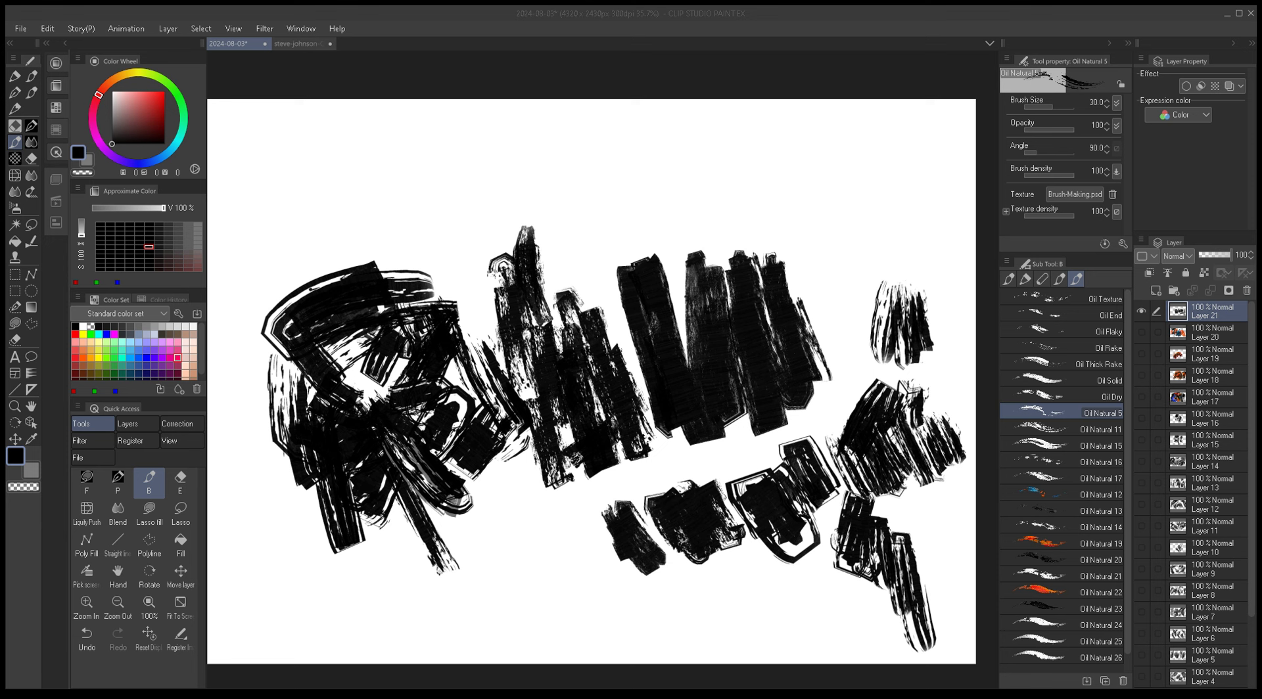
pyautogui.press('Return')
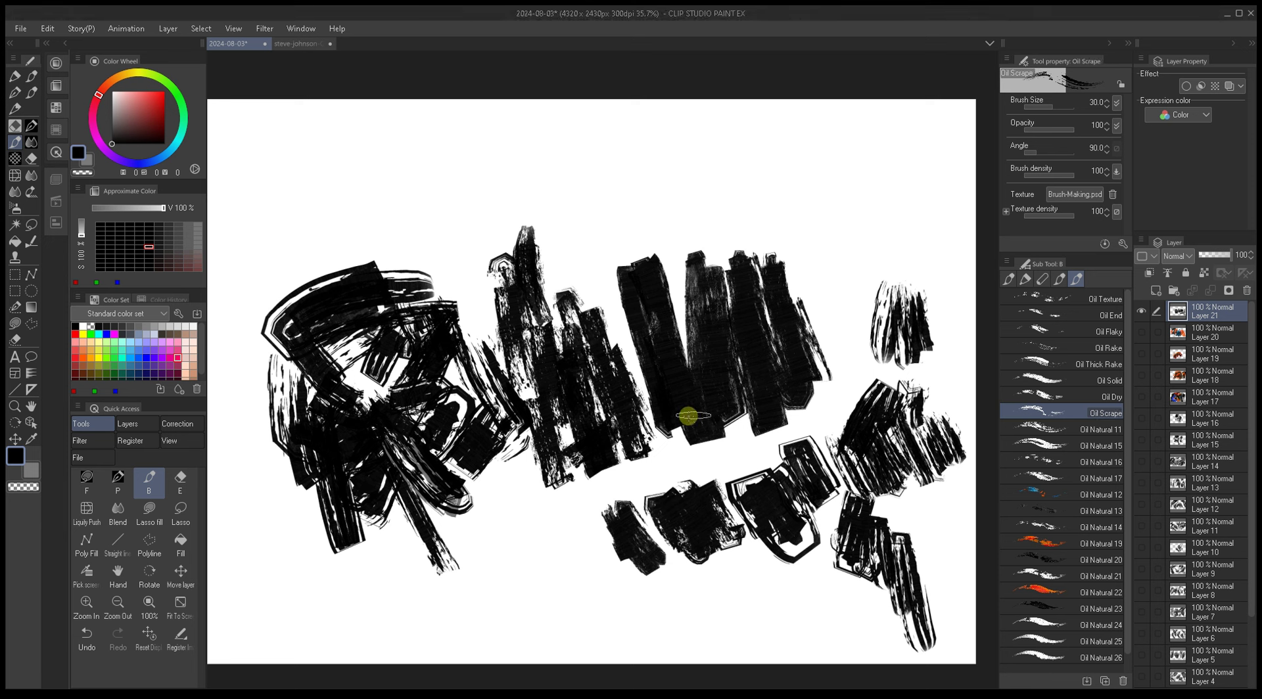
# Step: Switch to Oil Natural 11 and paint a black vertical mark at size 80 in the empty area left of the dense mark
pyautogui.scroll(4, 637, 441)
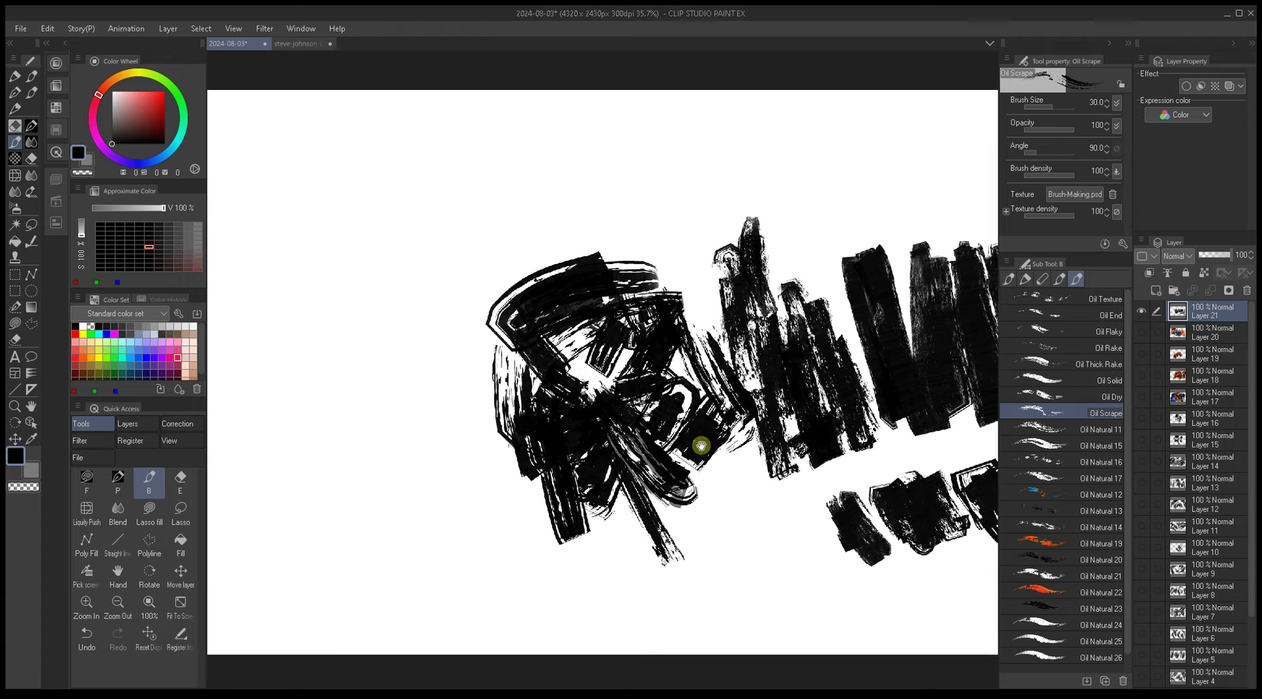
pyautogui.moveTo(662, 455); pyautogui.dragTo(659, 445)
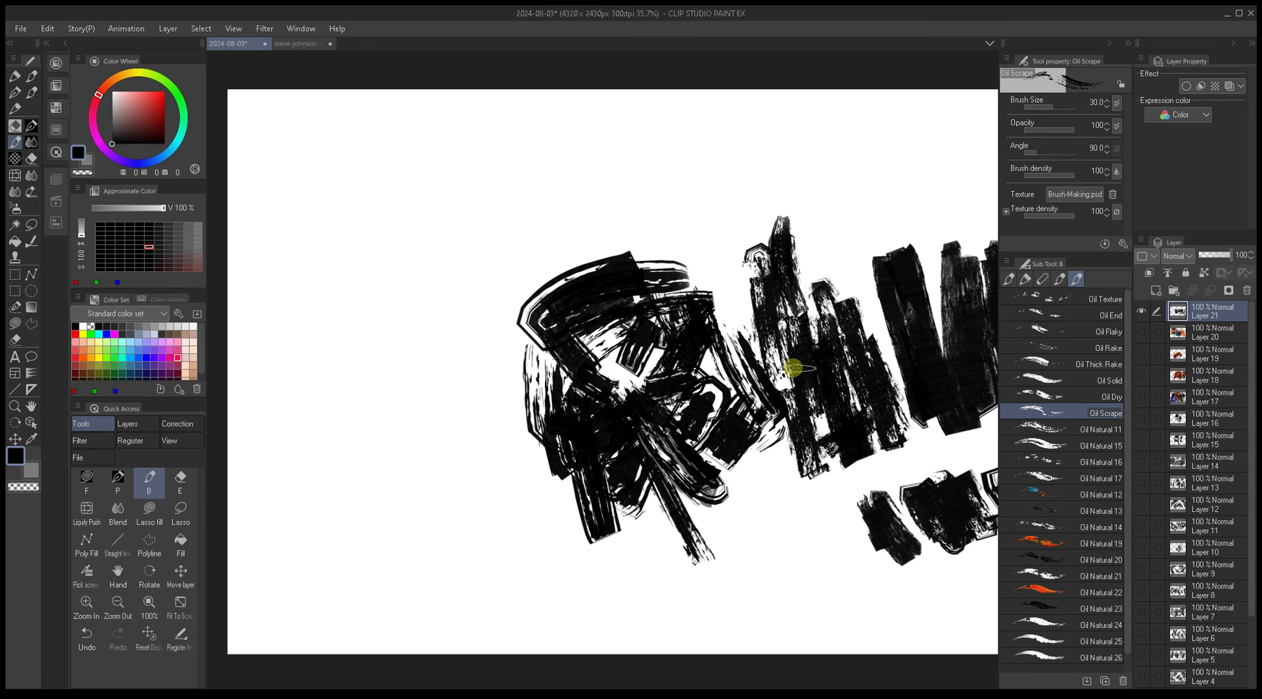
pyautogui.hscroll(-2, 747, 273)
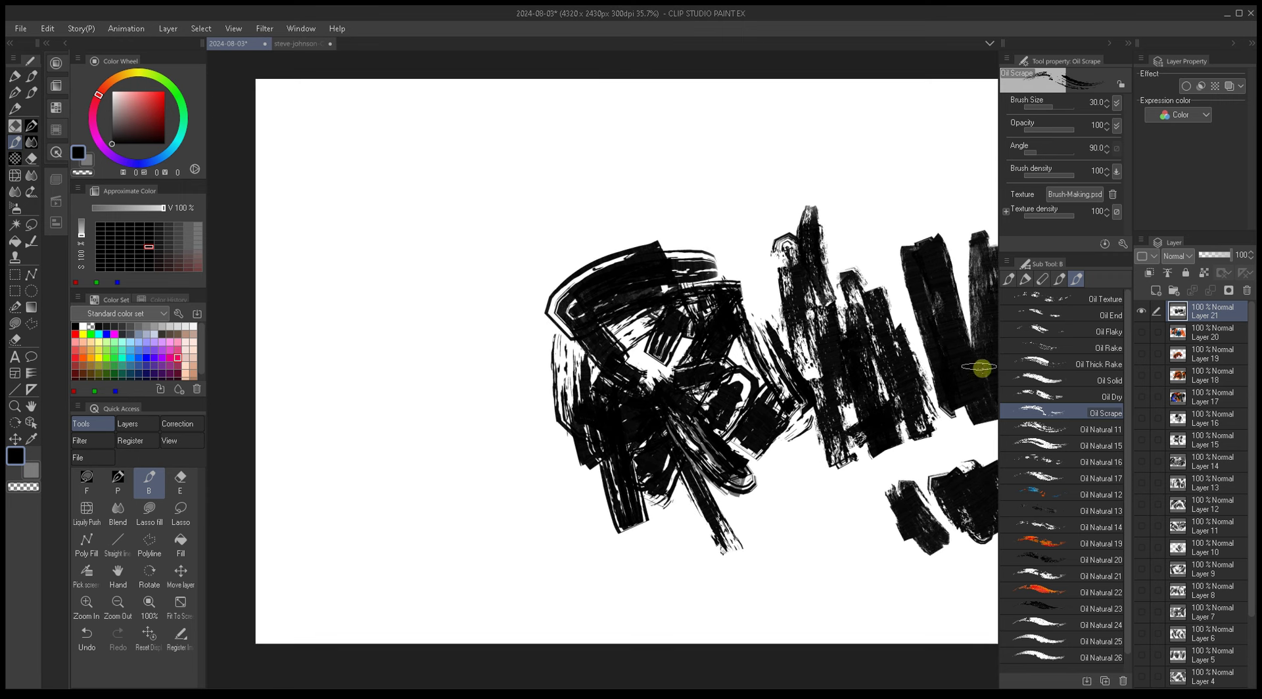
pyautogui.click(1038, 431)
pyautogui.moveTo(760, 401)
pyautogui.mouseDown()
pyautogui.moveTo(816, 393)
pyautogui.moveTo(784, 410)
pyautogui.mouseUp()
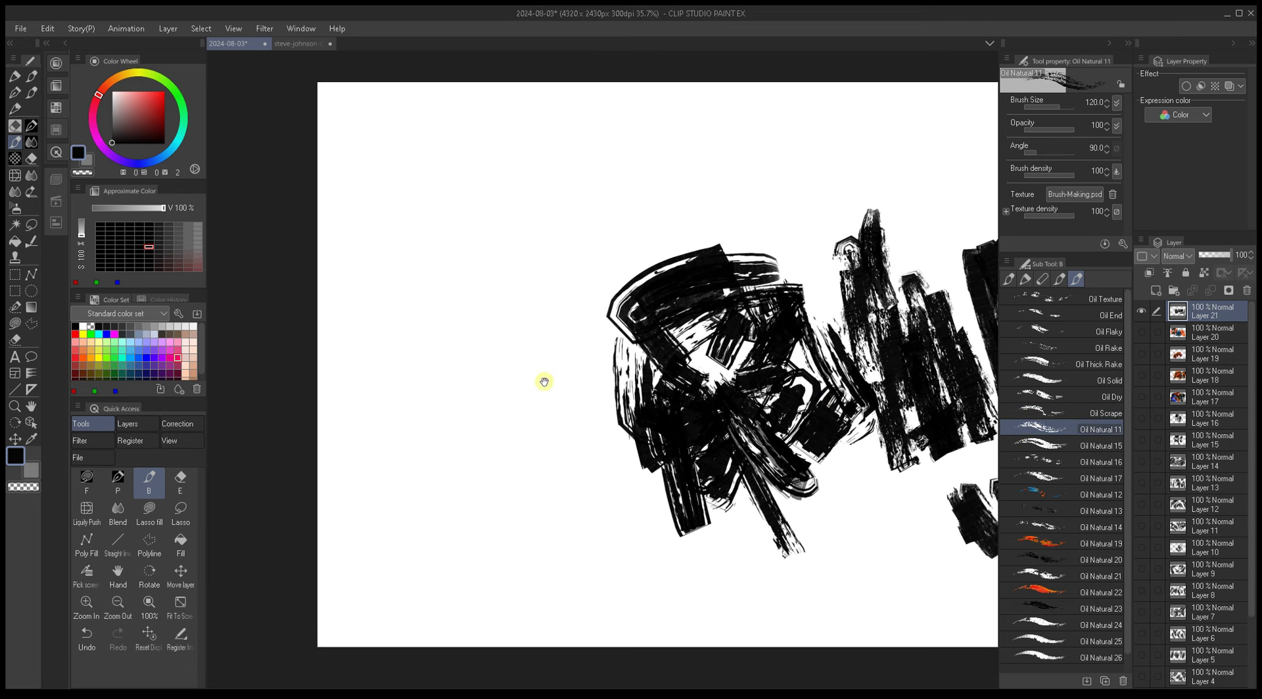
pyautogui.moveTo(563, 389); pyautogui.dragTo(572, 391)
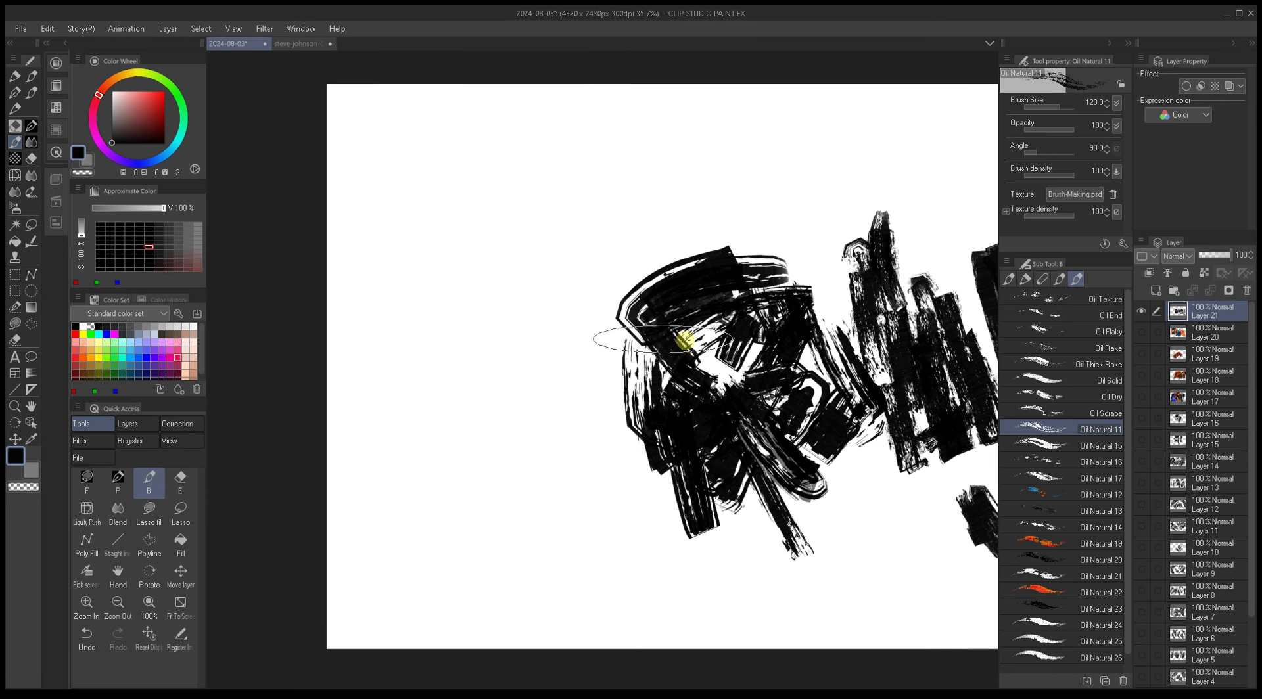
pyautogui.press('[')
pyautogui.press('[')
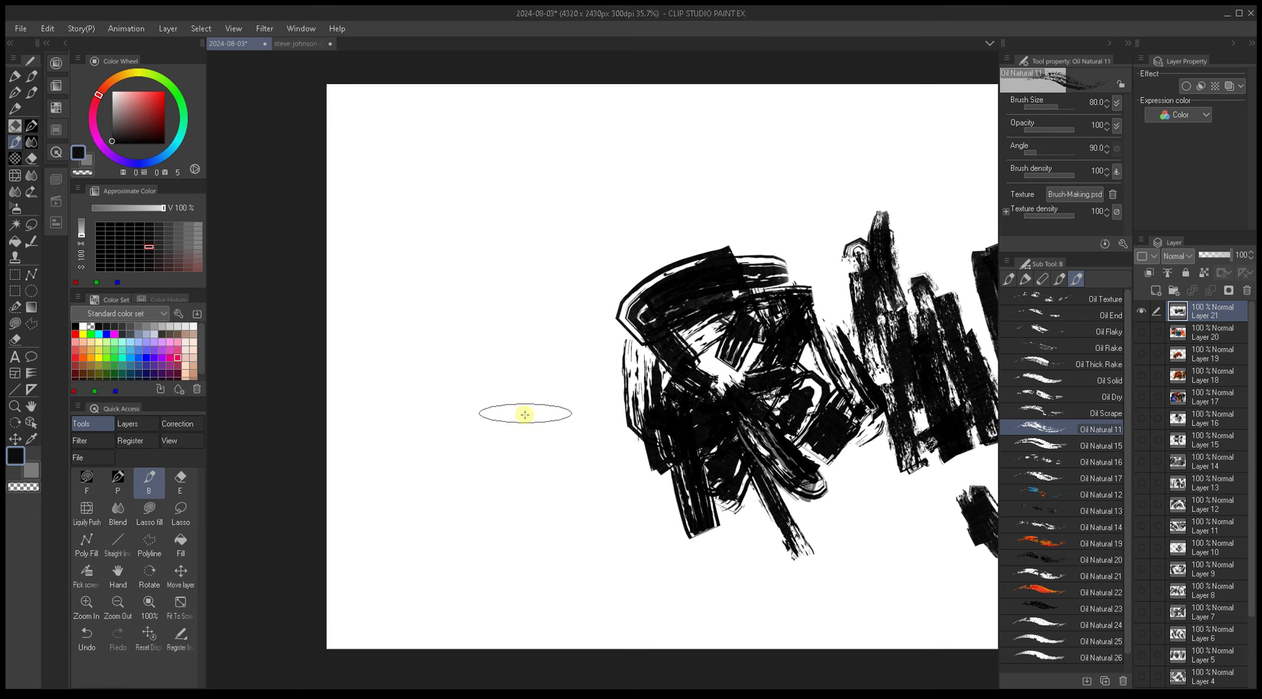
pyautogui.moveTo(538, 411)
pyautogui.mouseDown()
pyautogui.moveTo(536, 466)
pyautogui.moveTo(526, 406)
pyautogui.moveTo(538, 491)
pyautogui.moveTo(523, 357)
pyautogui.moveTo(500, 455)
pyautogui.moveTo(495, 377)
pyautogui.moveTo(549, 266)
pyautogui.moveTo(591, 517)
pyautogui.moveTo(578, 468)
pyautogui.moveTo(577, 508)
pyautogui.moveTo(515, 508)
pyautogui.mouseUp()
# Step: Extend the new left-hand mark with Oil Natural 11 strokes, varying the brush size repeatedly
pyautogui.press(']')
pyautogui.press('[')
pyautogui.press('[')
pyautogui.press('[')
pyautogui.press('[')
pyautogui.press('[')
pyautogui.press('[')
pyautogui.press('[')
pyautogui.press('[')
pyautogui.press('[')
pyautogui.press('[')
pyautogui.moveTo(490, 460)
pyautogui.mouseDown()
pyautogui.moveTo(493, 539)
pyautogui.moveTo(524, 532)
pyautogui.moveTo(482, 460)
pyautogui.moveTo(478, 550)
pyautogui.moveTo(467, 519)
pyautogui.moveTo(619, 585)
pyautogui.moveTo(574, 532)
pyautogui.moveTo(653, 593)
pyautogui.moveTo(499, 520)
pyautogui.moveTo(537, 346)
pyautogui.moveTo(511, 345)
pyautogui.moveTo(550, 281)
pyautogui.moveTo(593, 332)
pyautogui.moveTo(551, 432)
pyautogui.moveTo(513, 411)
pyautogui.mouseUp()
pyautogui.press(']')
pyautogui.press(']')
pyautogui.press(']')
pyautogui.press(']')
pyautogui.press(']')
pyautogui.press(']')
pyautogui.press(']')
pyautogui.press('[')
pyautogui.press('[')
pyautogui.press('[')
pyautogui.press('[')
pyautogui.press('[')
pyautogui.press('[')
# Step: Sample colours from the canvas and paint long overlapping Oil Natural 11 strokes down the upper part of the left-hand shape
pyautogui.keyDown('alt'); pyautogui.click(598, 268); pyautogui.keyUp('alt')
pyautogui.press(']')
pyautogui.press(']')
pyautogui.press(']')
pyautogui.press(']')
pyautogui.moveTo(598, 268)
pyautogui.mouseDown()
pyautogui.moveTo(521, 304)
pyautogui.moveTo(487, 395)
pyautogui.moveTo(518, 413)
pyautogui.moveTo(524, 443)
pyautogui.moveTo(530, 372)
pyautogui.moveTo(512, 363)
pyautogui.moveTo(487, 407)
pyautogui.mouseUp()
pyautogui.keyDown('alt'); pyautogui.click(515, 429); pyautogui.keyUp('alt')
pyautogui.press('[')
pyautogui.moveTo(561, 290)
pyautogui.mouseDown()
pyautogui.moveTo(572, 330)
pyautogui.moveTo(552, 442)
pyautogui.mouseUp()
# Step: Layer more strokes over the middle of the left-hand shape using sampled tones, ending on a dark grey at size 40
pyautogui.keyDown('alt'); pyautogui.click(549, 358); pyautogui.keyUp('alt')
pyautogui.moveTo(549, 358)
pyautogui.mouseDown()
pyautogui.moveTo(539, 386)
pyautogui.moveTo(515, 361)
pyautogui.moveTo(524, 342)
pyautogui.mouseUp()
pyautogui.keyDown('alt'); pyautogui.click(524, 342); pyautogui.keyUp('alt')
pyautogui.press(']')
pyautogui.moveTo(506, 403)
pyautogui.mouseDown()
pyautogui.moveTo(516, 431)
pyautogui.moveTo(543, 336)
pyautogui.moveTo(535, 460)
pyautogui.mouseUp()
pyautogui.moveTo(543, 342); pyautogui.dragTo(543, 446)
pyautogui.keyDown('alt'); pyautogui.click(565, 252); pyautogui.keyUp('alt')
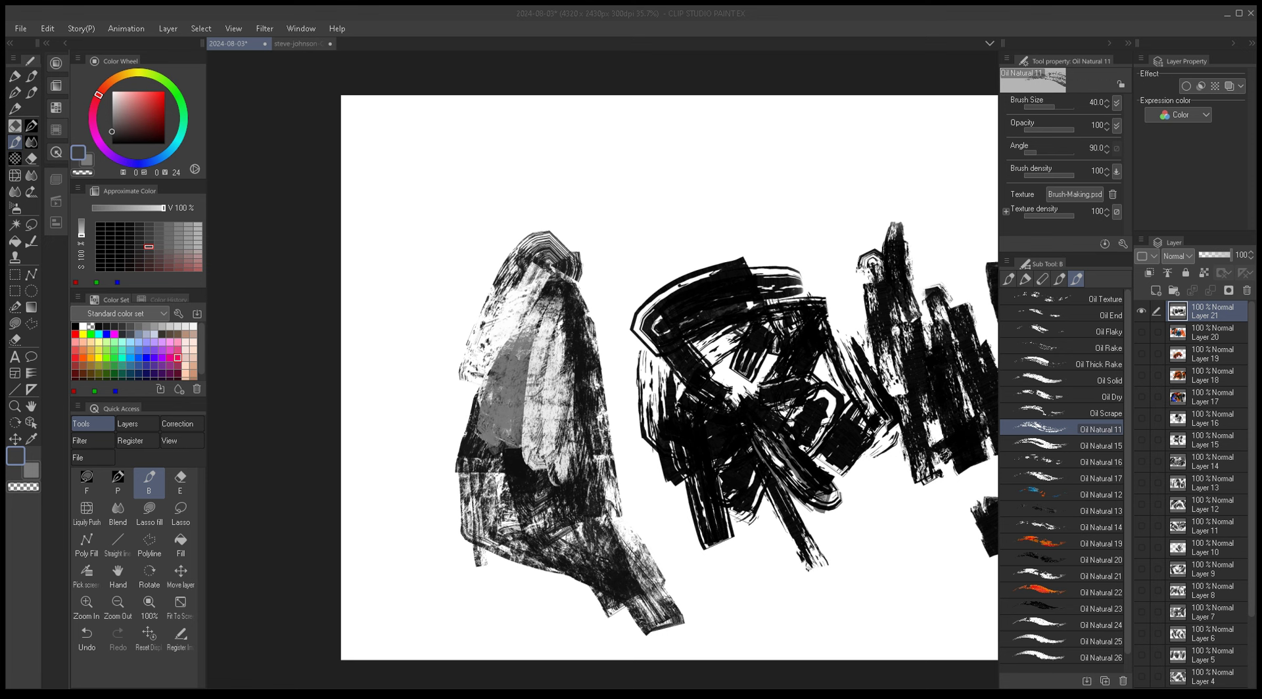
# Step: Rename the Oil Natural 11 brush as Oil Texture 2 and move it directly below Oil Texture
pyautogui.press('Return')
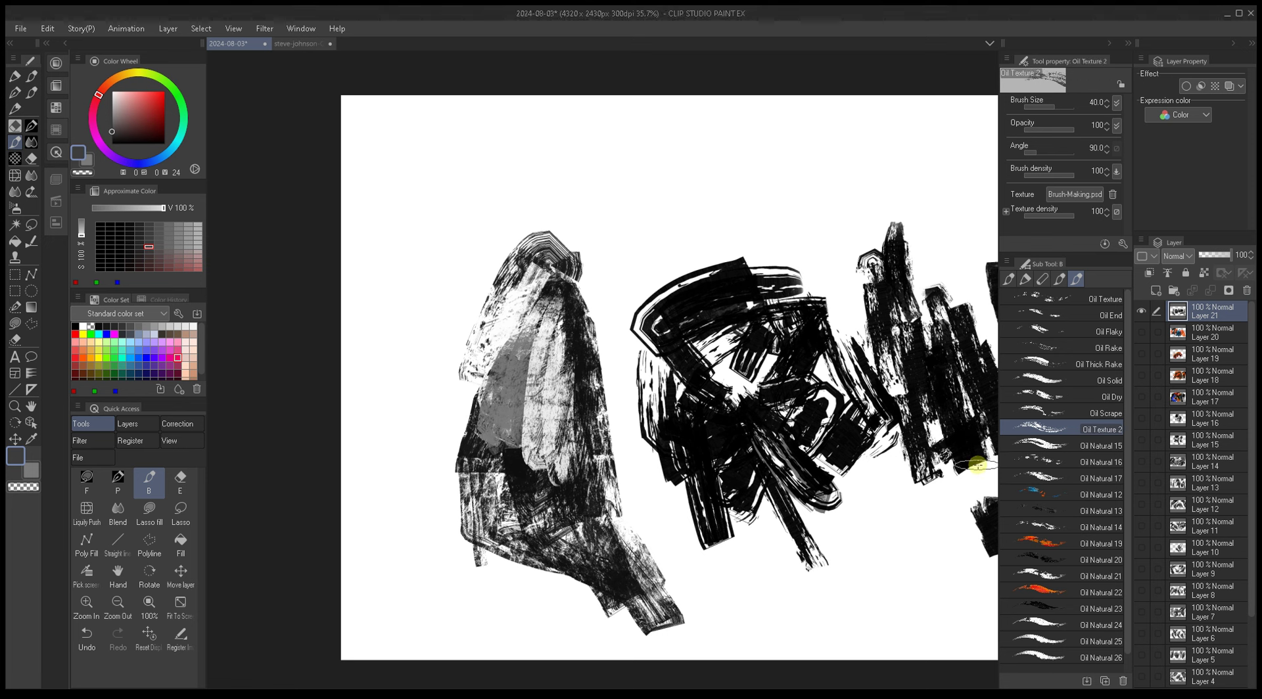
pyautogui.moveTo(1058, 428); pyautogui.dragTo(1058, 308)
# Step: Switch to Oil Natural 15 and paint dark vertical strokes left of the grey shape, starting at size 40
pyautogui.click(1057, 447)
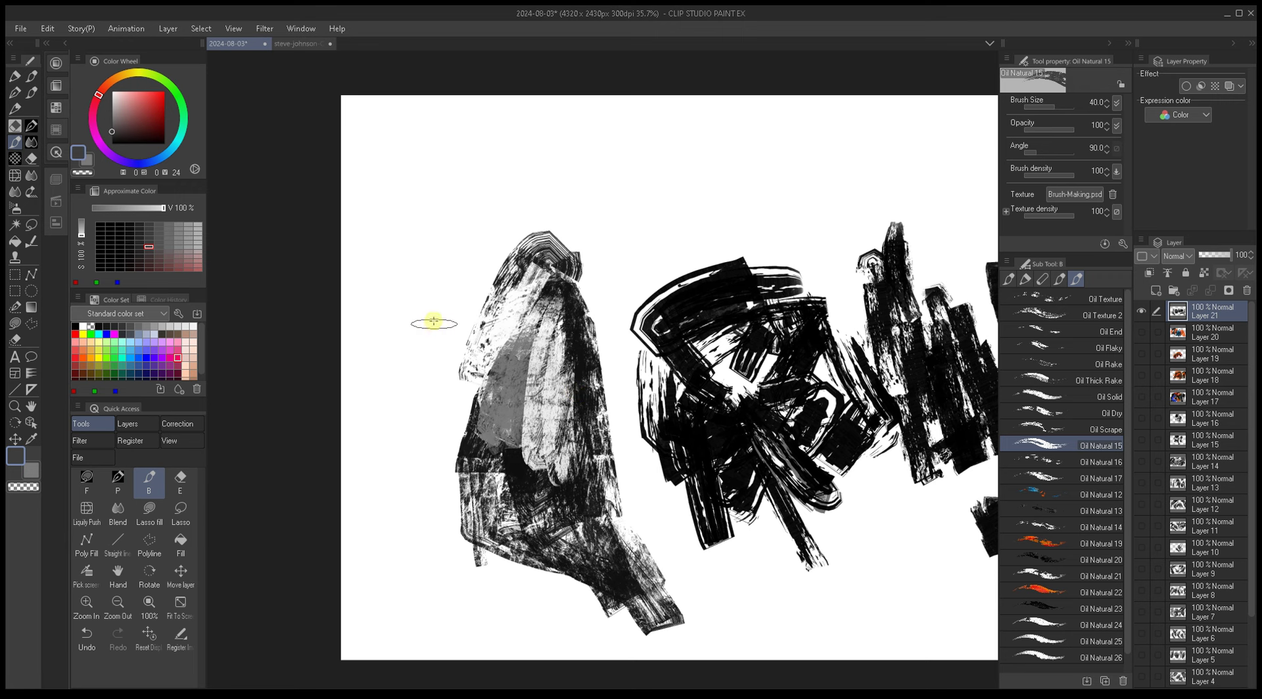
pyautogui.moveTo(434, 309); pyautogui.dragTo(420, 447)
pyautogui.moveTo(418, 387); pyautogui.dragTo(415, 423)
pyautogui.moveTo(453, 200); pyautogui.dragTo(431, 333)
pyautogui.moveTo(506, 172)
pyautogui.mouseDown()
pyautogui.moveTo(485, 211)
pyautogui.moveTo(490, 230)
pyautogui.mouseUp()
pyautogui.press('[')
pyautogui.press('[')
pyautogui.press('[')
pyautogui.press('[')
# Step: Sample black and paint crossing Oil Natural 15 strokes above the dense mark, varying the brush size
pyautogui.moveTo(655, 287); pyautogui.dragTo(586, 225)
pyautogui.moveTo(506, 445)
pyautogui.mouseDown()
pyautogui.moveTo(642, 428)
pyautogui.moveTo(659, 461)
pyautogui.mouseUp()
pyautogui.keyDown('alt'); pyautogui.click(499, 453); pyautogui.keyUp('alt')
pyautogui.moveTo(643, 191)
pyautogui.mouseDown()
pyautogui.moveTo(727, 120)
pyautogui.moveTo(661, 184)
pyautogui.moveTo(678, 192)
pyautogui.moveTo(672, 209)
pyautogui.moveTo(781, 149)
pyautogui.moveTo(719, 186)
pyautogui.moveTo(783, 165)
pyautogui.mouseUp()
pyautogui.press(']')
pyautogui.press(']')
pyautogui.press(']')
pyautogui.press(']')
pyautogui.press(']')
pyautogui.press(']')
pyautogui.moveTo(631, 132)
pyautogui.mouseDown()
pyautogui.moveTo(643, 195)
pyautogui.moveTo(610, 113)
pyautogui.moveTo(715, 152)
pyautogui.moveTo(834, 155)
pyautogui.mouseUp()
# Step: Paint two black diagonal strokes above the vertical blocks with Oil Natural 15, using sizes up to 40
pyautogui.press('[')
pyautogui.press('[')
pyautogui.press('[')
pyautogui.moveTo(789, 360); pyautogui.dragTo(765, 311)
pyautogui.moveTo(615, 248); pyautogui.dragTo(562, 361)
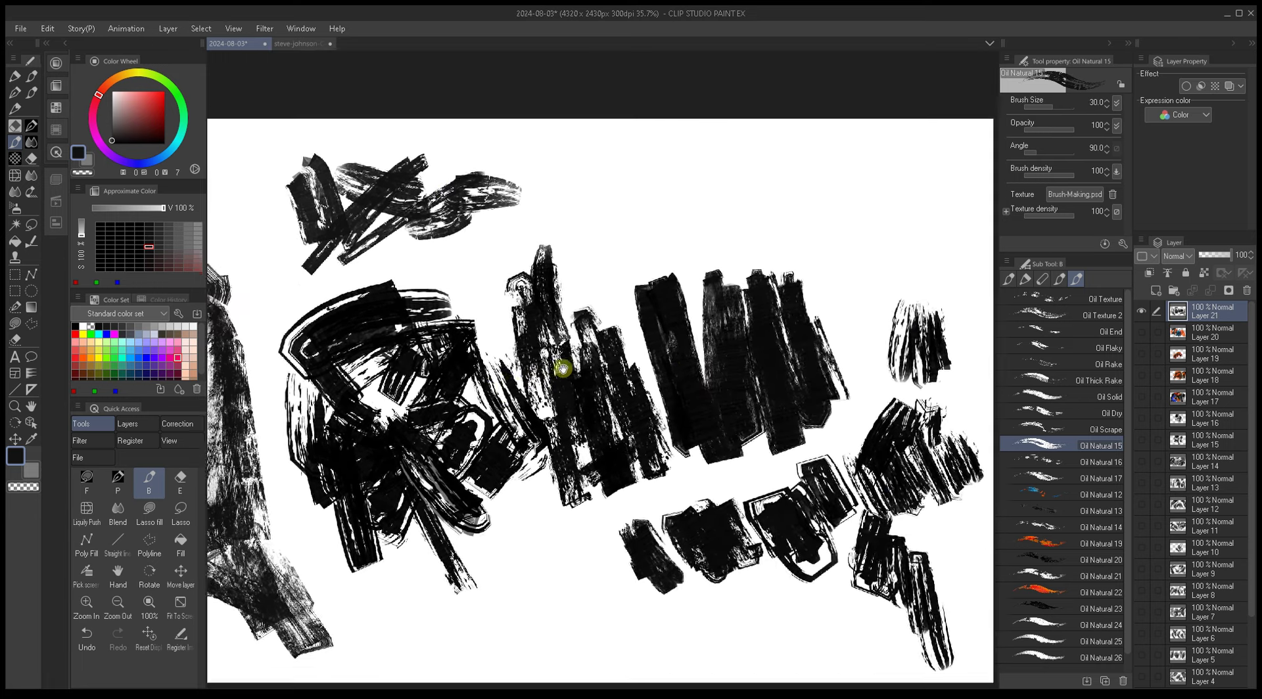
pyautogui.press('[')
pyautogui.moveTo(654, 242)
pyautogui.mouseDown()
pyautogui.moveTo(803, 165)
pyautogui.moveTo(620, 236)
pyautogui.mouseUp()
pyautogui.press(']')
pyautogui.press(']')
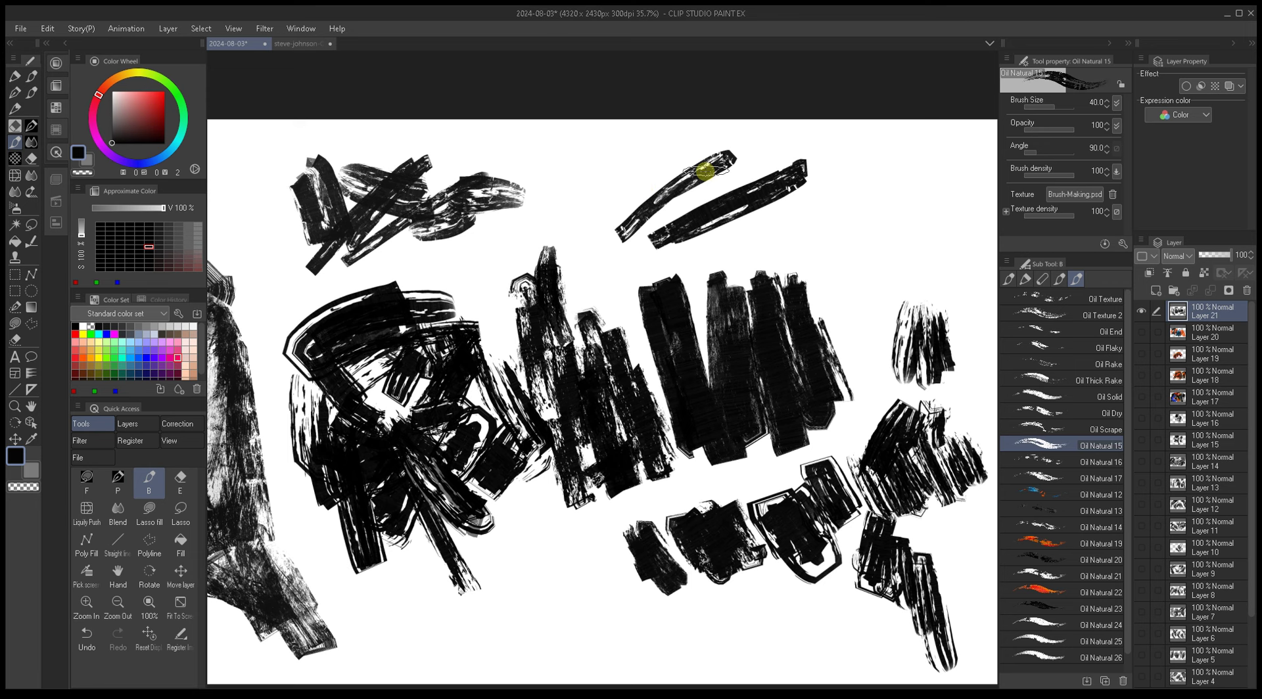
# Step: Build a dense block of black strokes in the canvas's upper-right corner, varying the size and ending at 17
pyautogui.moveTo(822, 193)
pyautogui.mouseDown()
pyautogui.moveTo(730, 210)
pyautogui.moveTo(817, 310)
pyautogui.moveTo(809, 197)
pyautogui.moveTo(876, 276)
pyautogui.mouseUp()
pyautogui.press(']')
pyautogui.moveTo(840, 147)
pyautogui.mouseDown()
pyautogui.moveTo(893, 255)
pyautogui.moveTo(861, 276)
pyautogui.mouseUp()
pyautogui.press('[')
pyautogui.press('[')
pyautogui.press('[')
pyautogui.press('[')
pyautogui.press('[')
# Step: Raise the size to 70 and paint a large angled black mark along the bottom of the canvas
pyautogui.scroll(-1, 859, 356)
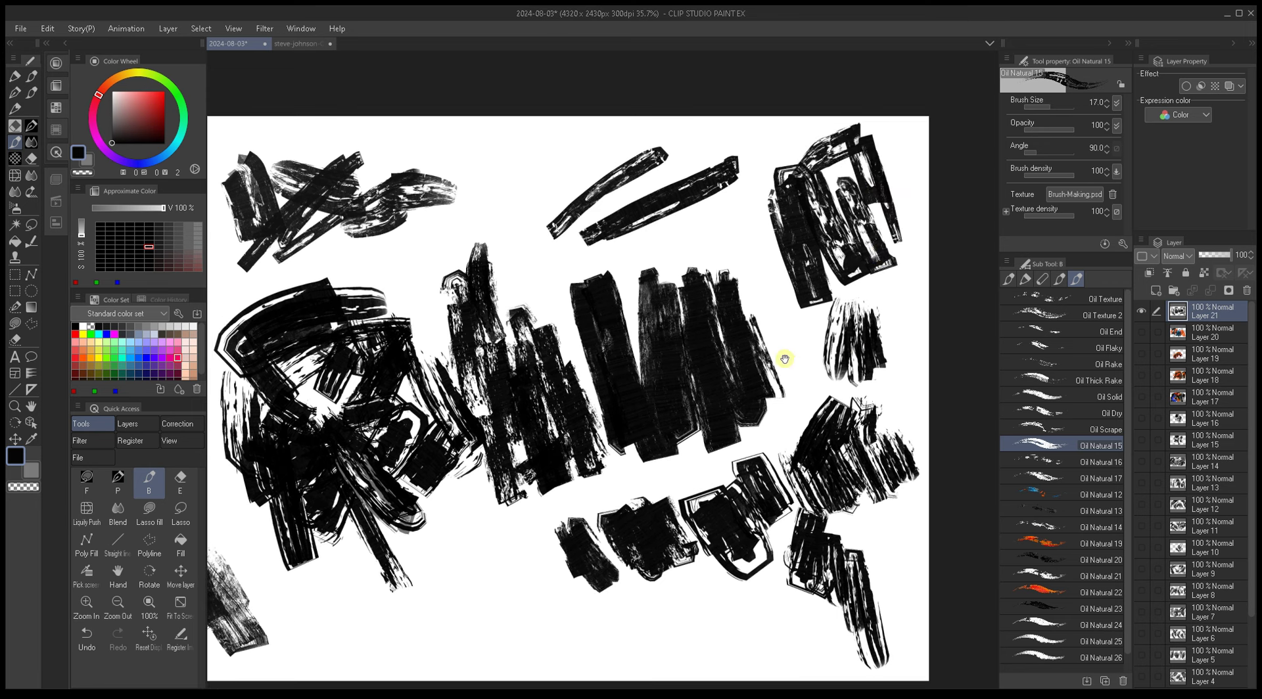
pyautogui.moveTo(784, 359); pyautogui.dragTo(810, 347)
pyautogui.press(']')
pyautogui.moveTo(546, 585); pyautogui.dragTo(606, 538)
pyautogui.press(']')
pyautogui.press(']')
pyautogui.press(']')
pyautogui.moveTo(482, 579)
pyautogui.mouseDown()
pyautogui.moveTo(517, 558)
pyautogui.moveTo(487, 564)
pyautogui.moveTo(515, 591)
pyautogui.moveTo(622, 617)
pyautogui.moveTo(714, 612)
pyautogui.mouseUp()
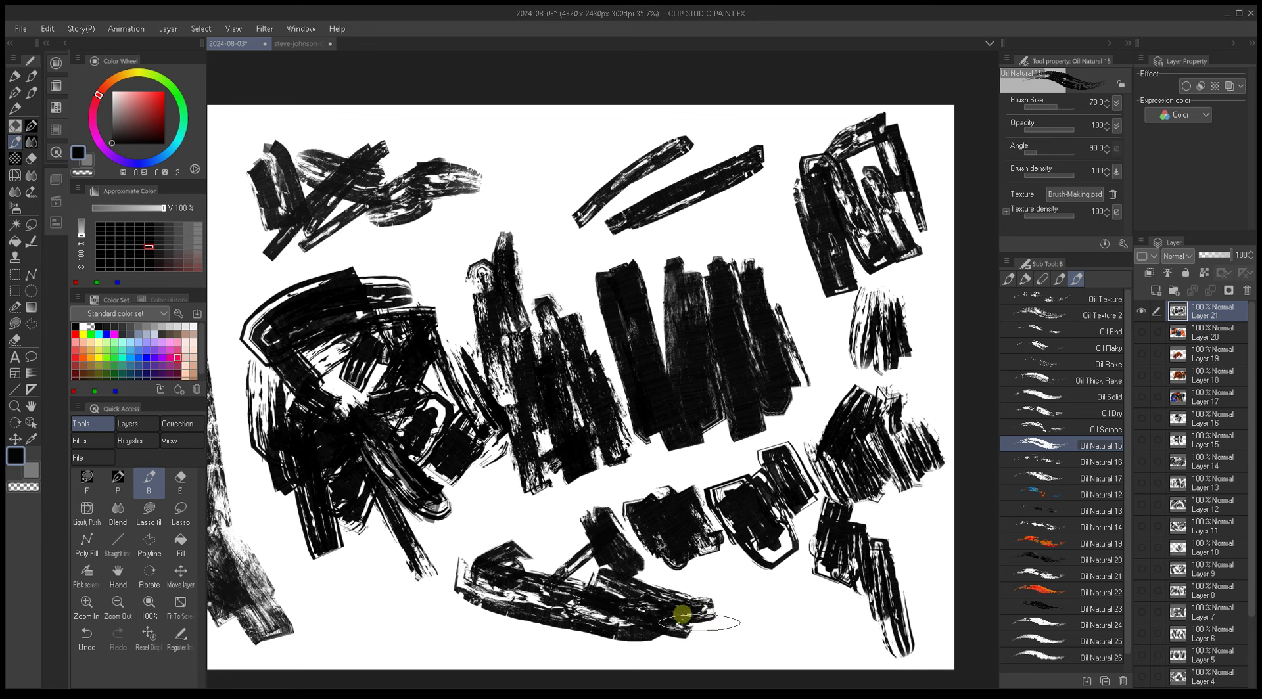
pyautogui.moveTo(465, 578)
pyautogui.mouseDown()
pyautogui.moveTo(559, 493)
pyautogui.moveTo(499, 584)
pyautogui.moveTo(499, 556)
pyautogui.mouseUp()
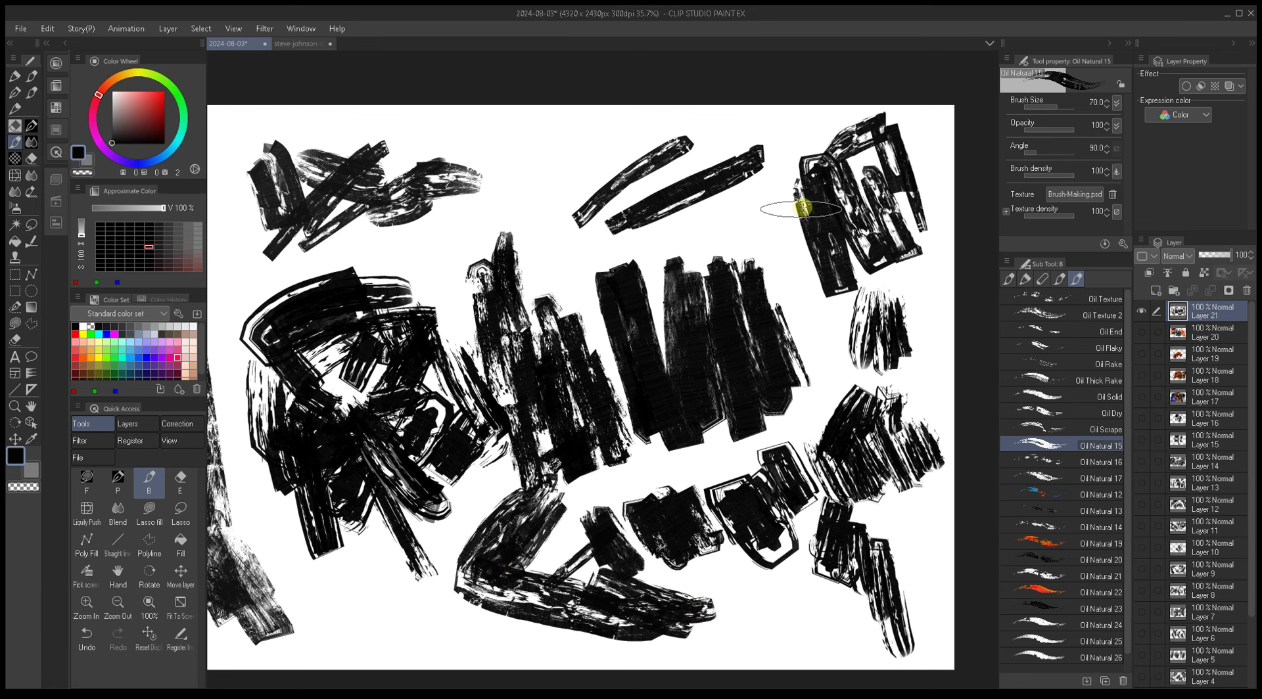
# Step: Reduce the size to 17 while adding thinner black strokes around the two diagonal marks
pyautogui.press('[')
pyautogui.press('[')
pyautogui.press('[')
pyautogui.press('[')
pyautogui.press('[')
pyautogui.press('[')
pyautogui.moveTo(651, 136)
pyautogui.mouseDown()
pyautogui.moveTo(555, 223)
pyautogui.moveTo(747, 115)
pyautogui.moveTo(754, 183)
pyautogui.mouseUp()
pyautogui.press('[')
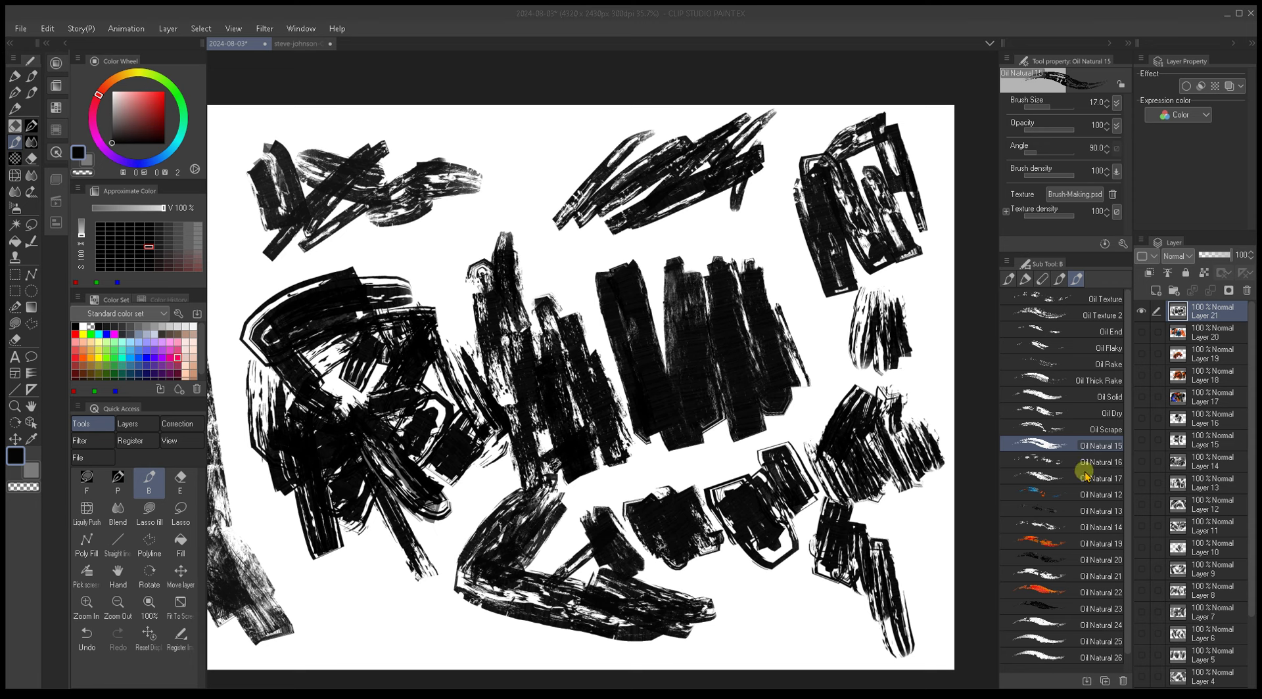
# Step: Rename the Oil Natural 15 brush as Oil Mid
pyautogui.press('Return')
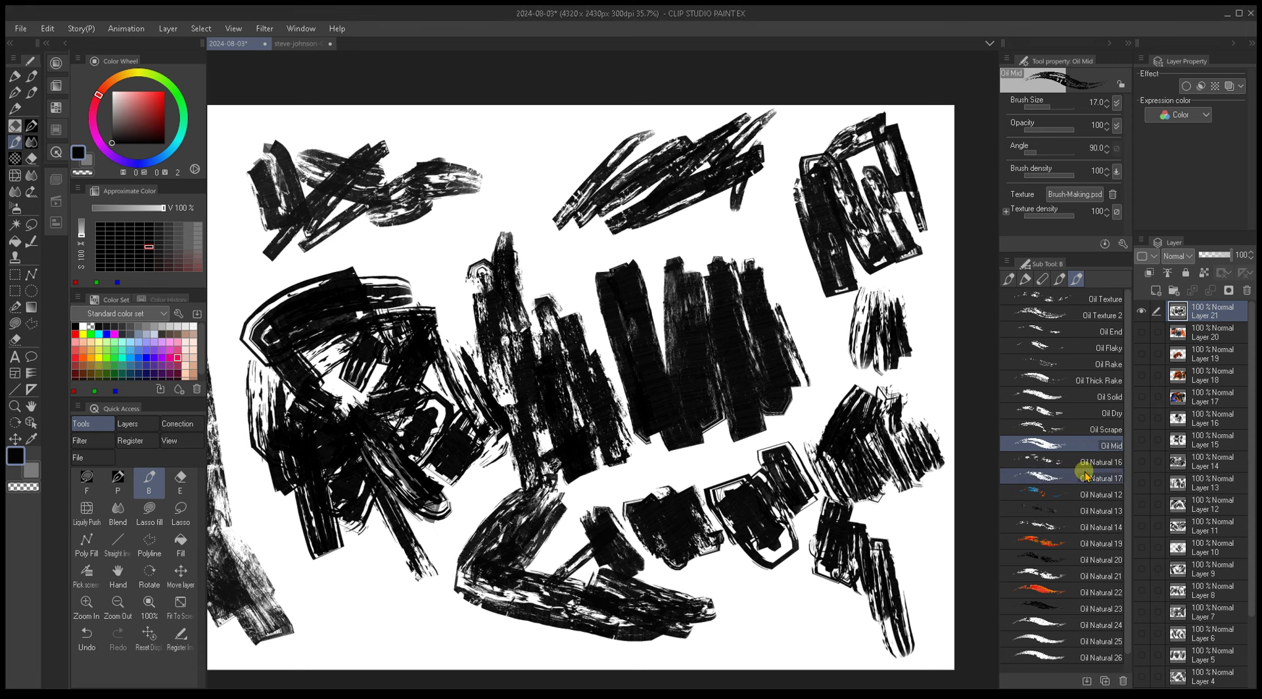
pyautogui.moveTo(673, 372); pyautogui.dragTo(818, 358)
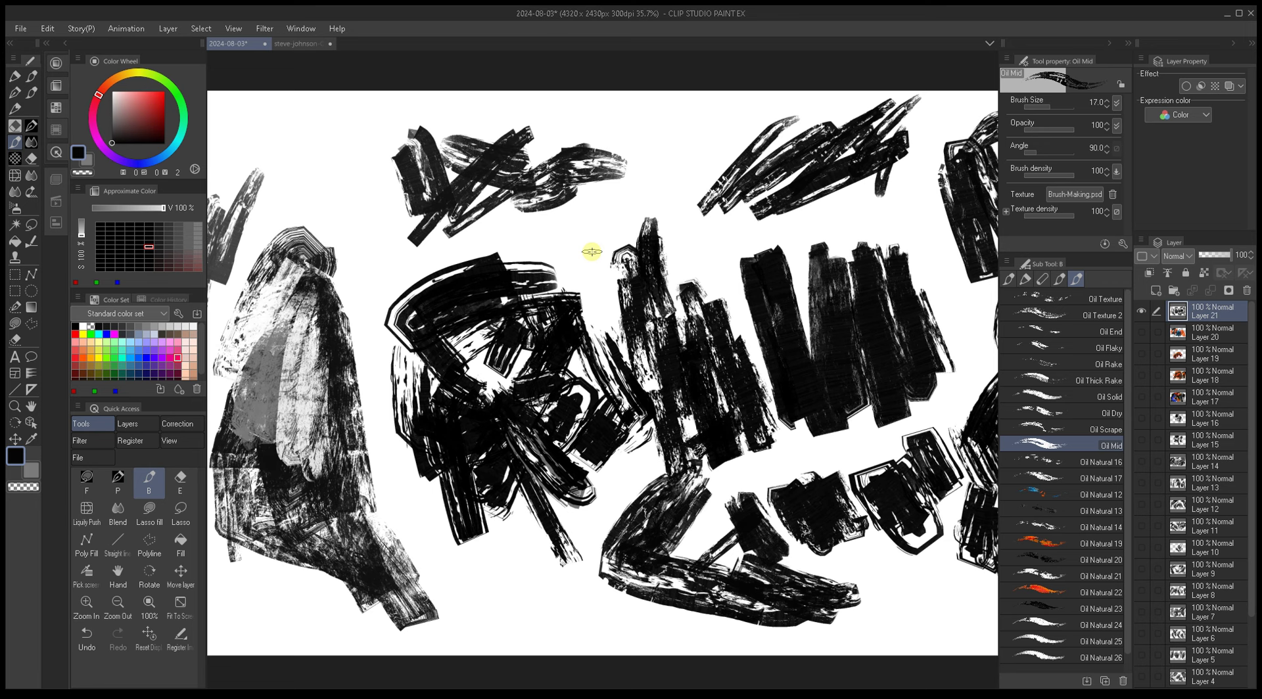
pyautogui.moveTo(612, 348); pyautogui.dragTo(560, 388)
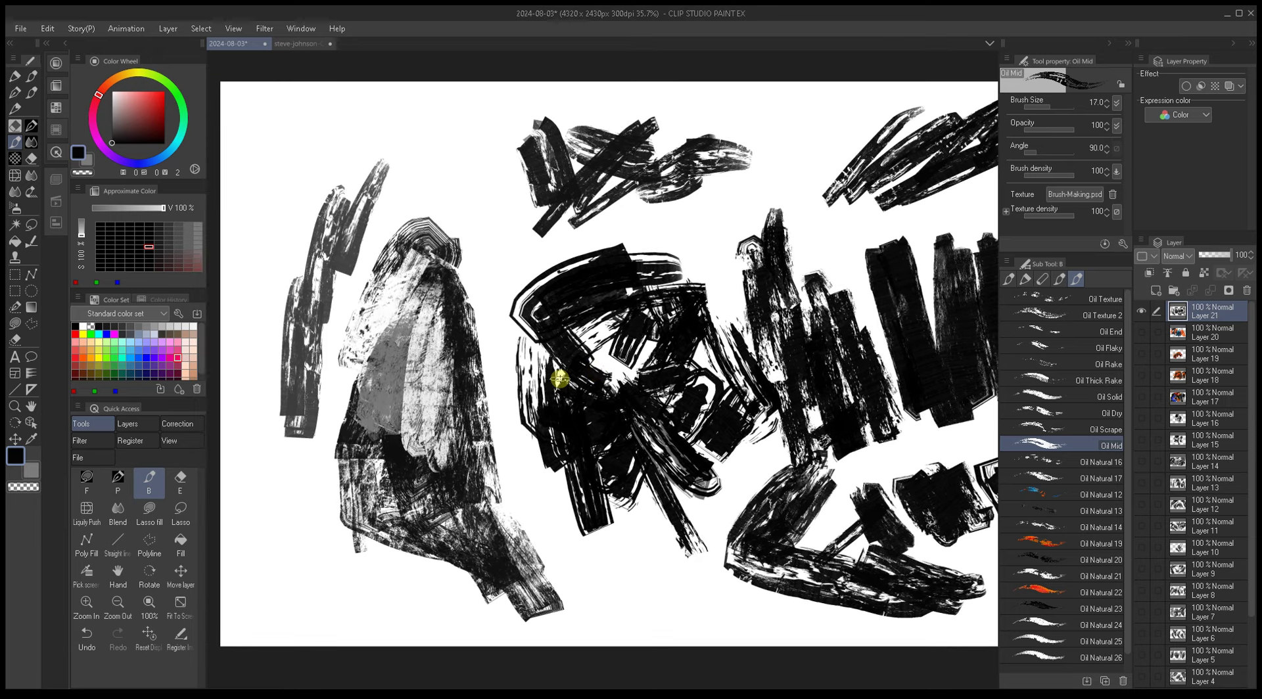
pyautogui.moveTo(612, 390); pyautogui.dragTo(600, 376)
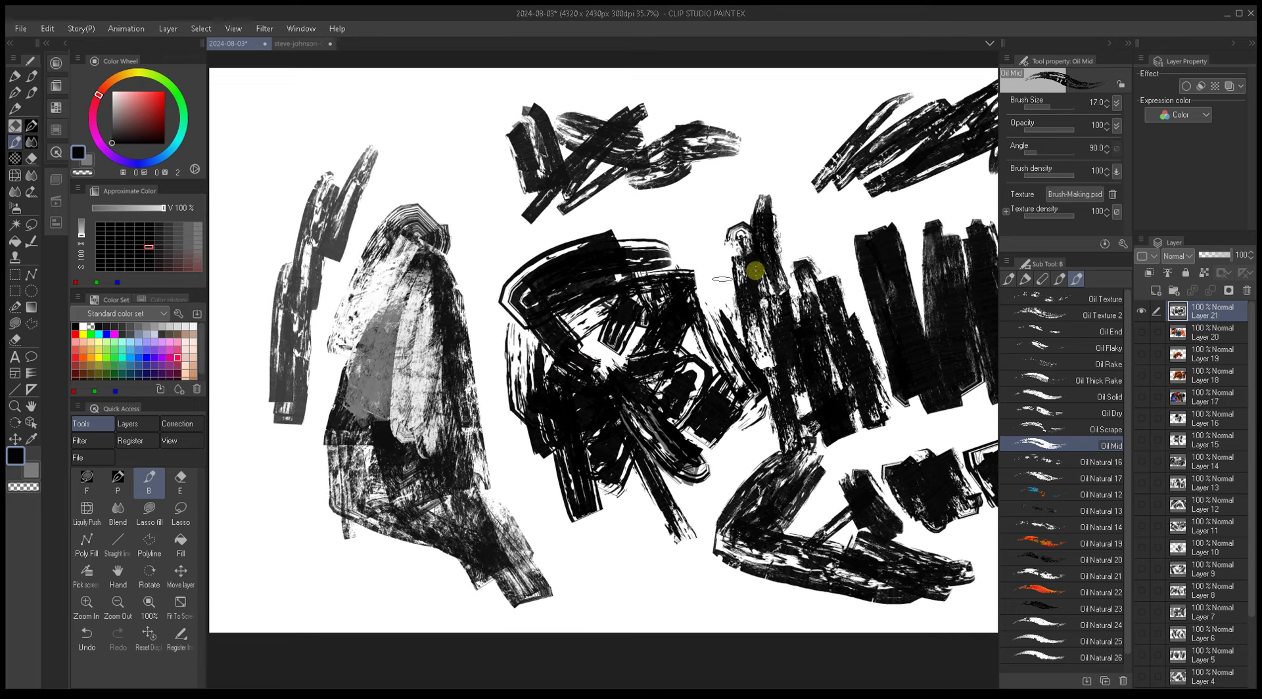
# Step: Switch to Oil Natural 16 and paint broken black texture over the dense mark, using sizes 50 and 70
pyautogui.click(1016, 461)
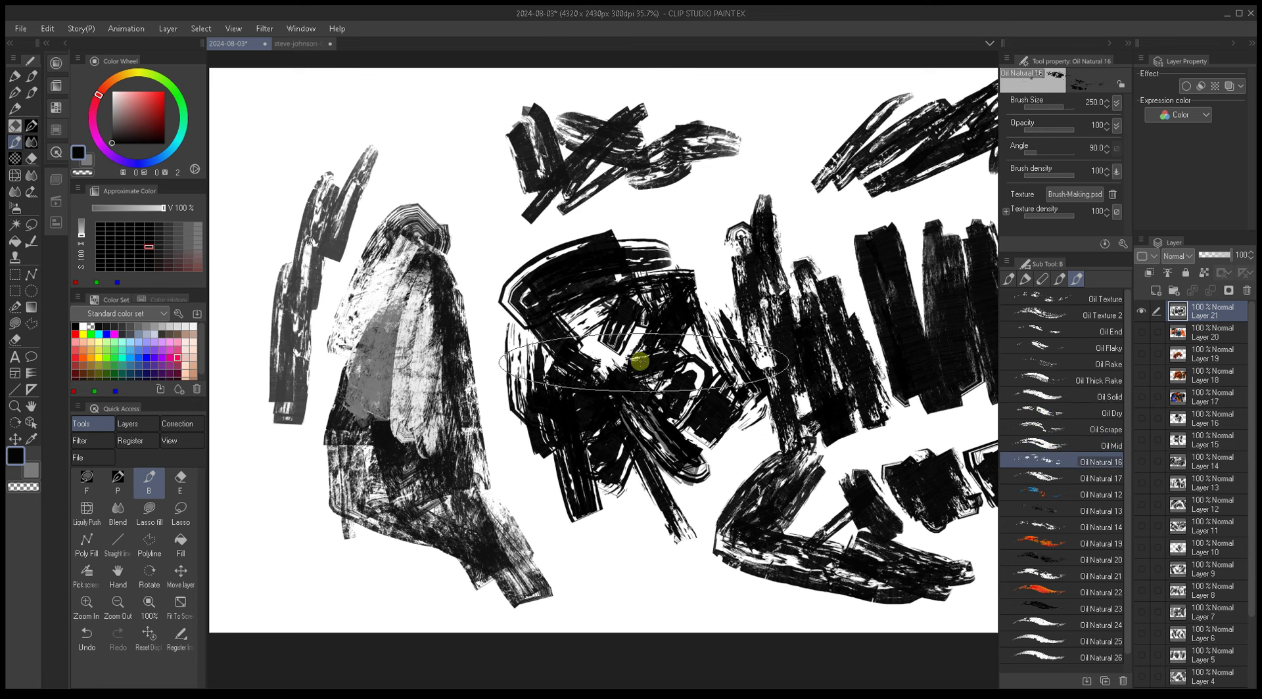
pyautogui.moveTo(559, 332)
pyautogui.mouseDown()
pyautogui.moveTo(602, 347)
pyautogui.moveTo(567, 387)
pyautogui.moveTo(556, 372)
pyautogui.moveTo(575, 362)
pyautogui.mouseUp()
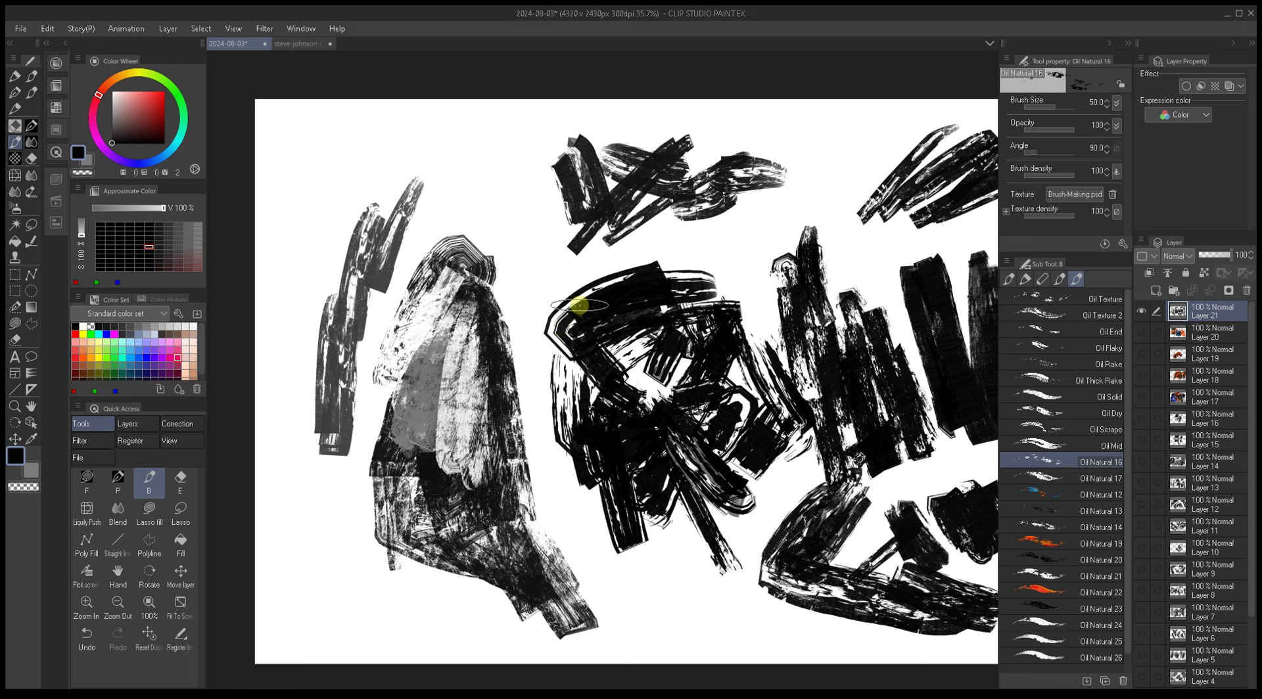
pyautogui.press(']')
pyautogui.press(']')
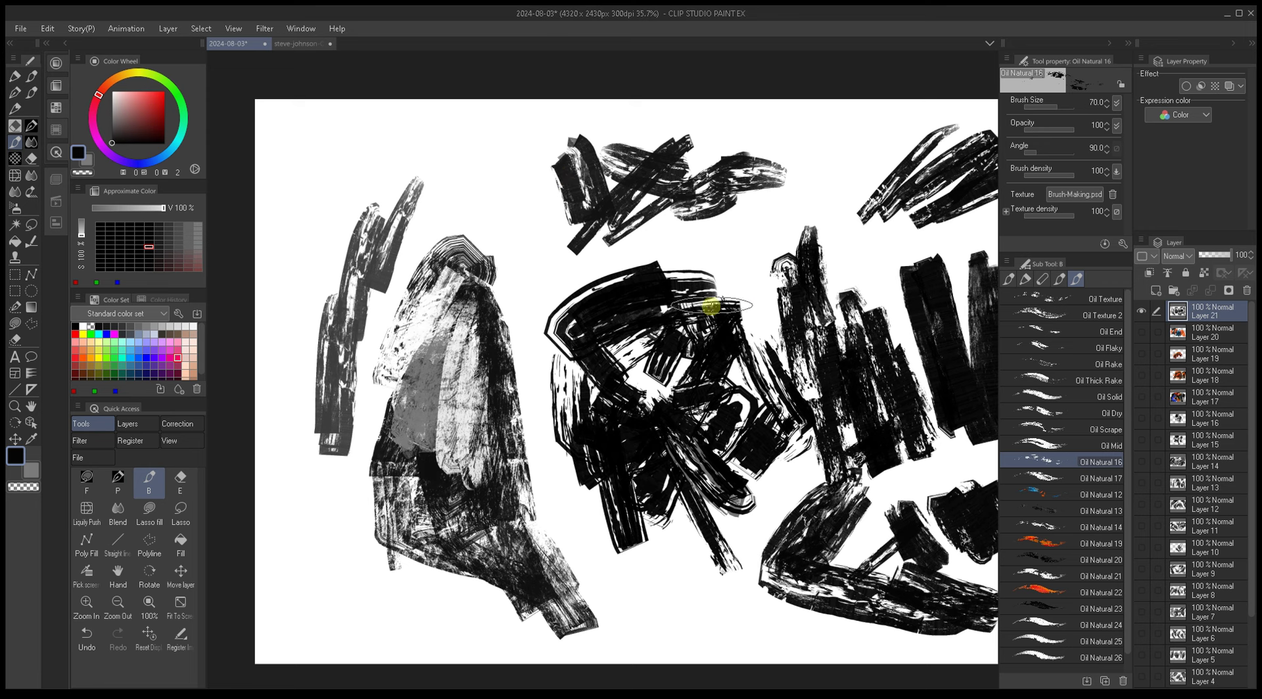
pyautogui.moveTo(664, 274); pyautogui.dragTo(604, 279)
pyautogui.moveTo(655, 344); pyautogui.dragTo(625, 338)
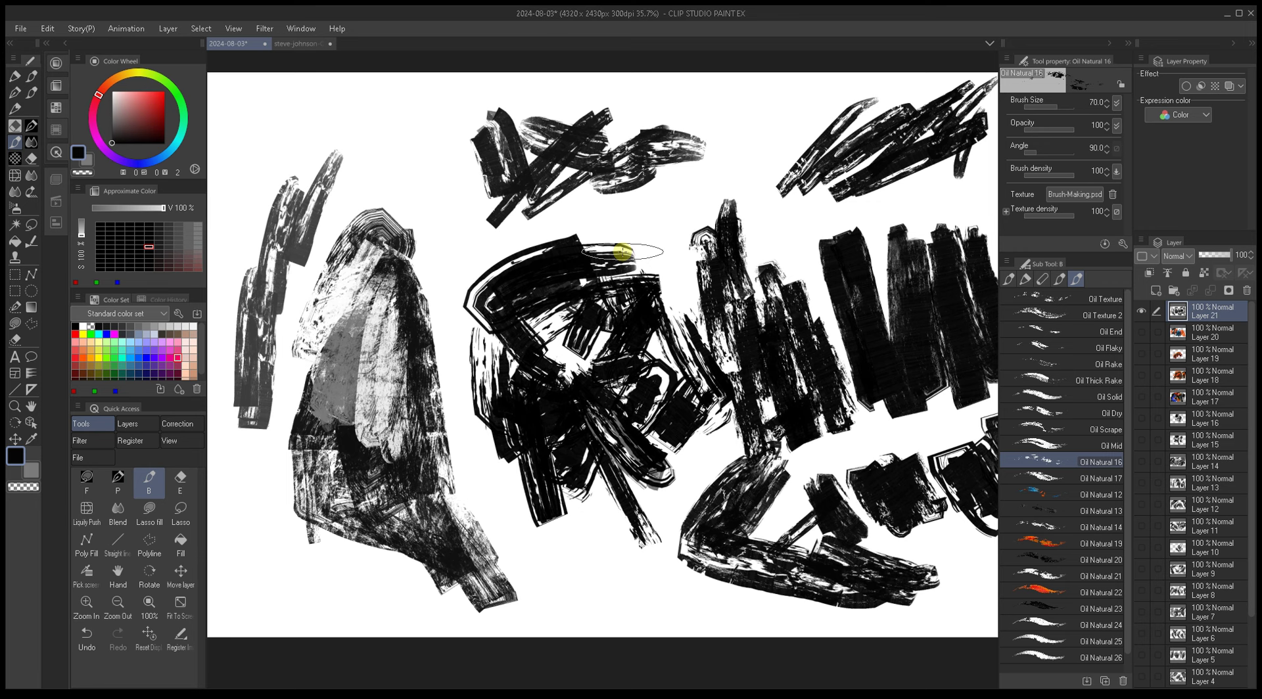
pyautogui.moveTo(622, 252); pyautogui.dragTo(698, 289)
# Step: Add broken black strokes at size 70 beside the upper crossing marks and the dense mark's left side
pyautogui.press('[')
pyautogui.press('[')
pyautogui.press(']')
pyautogui.press(']')
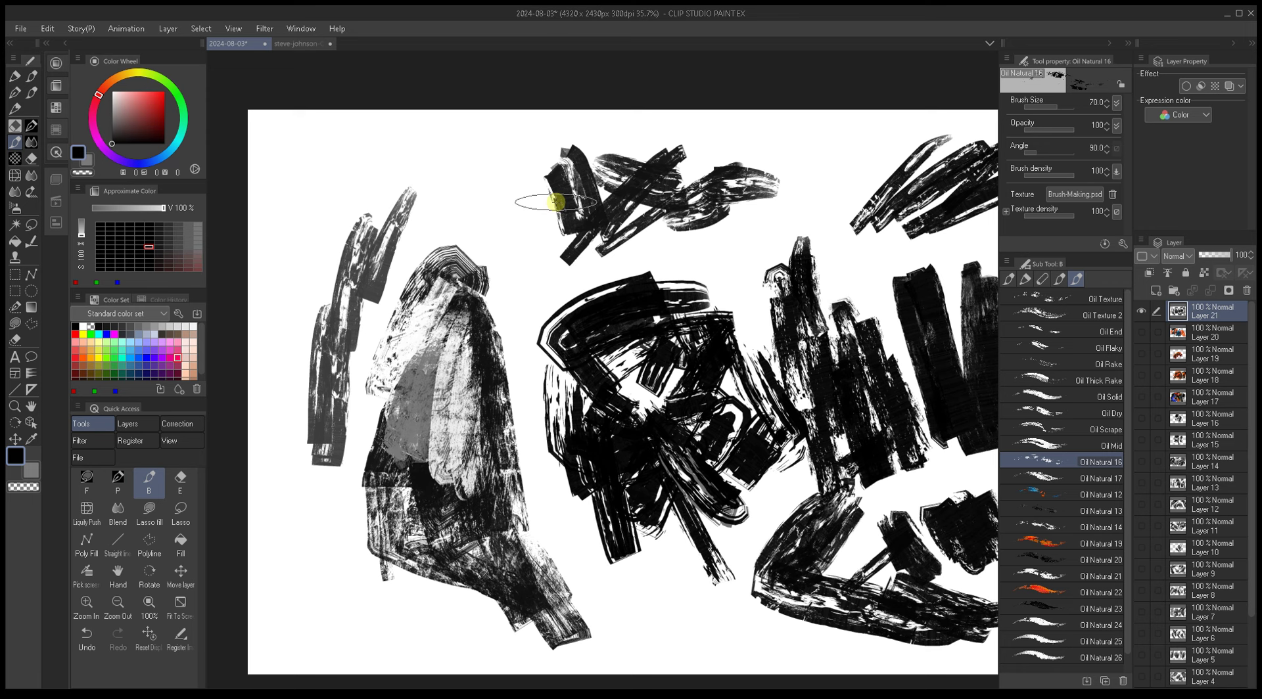
pyautogui.moveTo(556, 202)
pyautogui.mouseDown()
pyautogui.moveTo(600, 324)
pyautogui.moveTo(601, 344)
pyautogui.moveTo(574, 322)
pyautogui.moveTo(614, 431)
pyautogui.moveTo(600, 417)
pyautogui.moveTo(578, 368)
pyautogui.moveTo(600, 397)
pyautogui.moveTo(609, 361)
pyautogui.moveTo(676, 423)
pyautogui.moveTo(583, 361)
pyautogui.moveTo(598, 361)
pyautogui.moveTo(583, 361)
pyautogui.moveTo(572, 420)
pyautogui.moveTo(566, 357)
pyautogui.moveTo(558, 369)
pyautogui.mouseUp()
# Step: Sample white and paint broken Oil Natural 16 texture across the middle of the dense mark, raising the size to 100
pyautogui.keyDown('alt'); pyautogui.click(577, 357); pyautogui.keyUp('alt')
pyautogui.press(']')
pyautogui.press(']')
pyautogui.press(']')
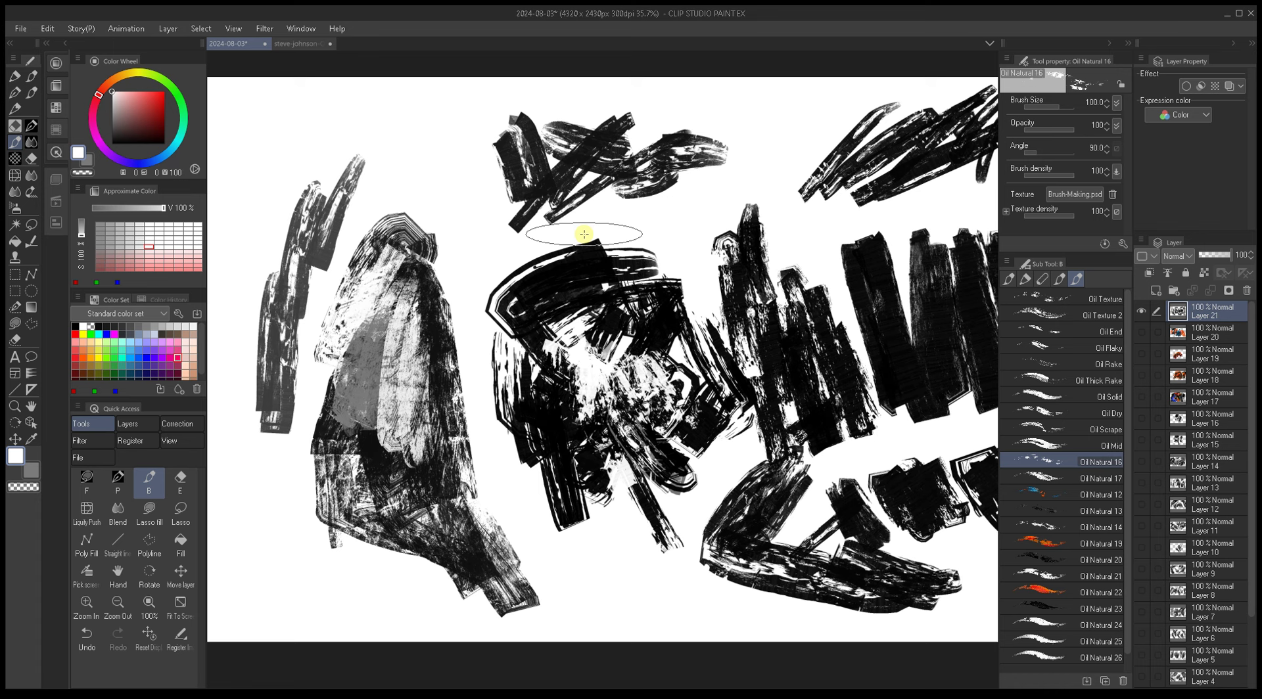
# Step: Sample black and paint broken texture over the dense mark's upper right edge at size 120
pyautogui.press(']')
pyautogui.keyDown('alt'); pyautogui.click(583, 267); pyautogui.keyUp('alt')
pyautogui.moveTo(583, 268)
pyautogui.mouseDown()
pyautogui.moveTo(630, 242)
pyautogui.moveTo(661, 310)
pyautogui.moveTo(687, 323)
pyautogui.mouseUp()
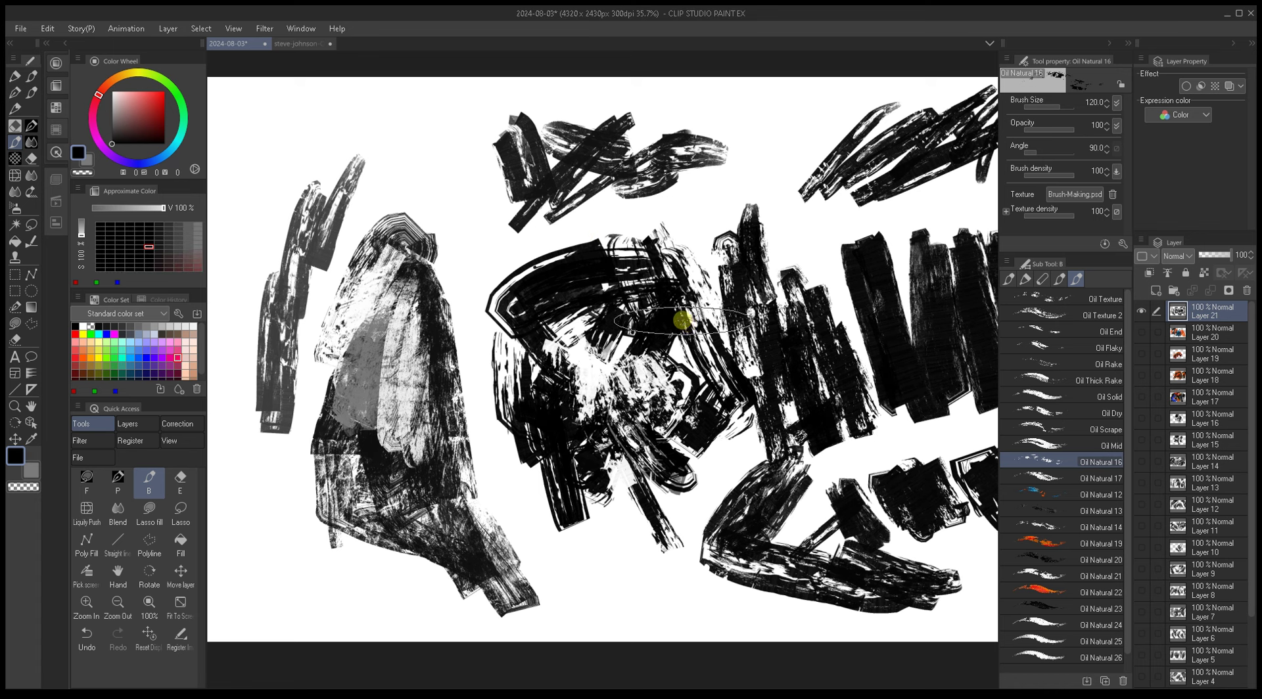
# Step: Reduce the Oil Natural 16 brush size and paint broken black texture below the dense mark's lower edge
pyautogui.press('[')
pyautogui.press('[')
pyautogui.press('[')
pyautogui.press('[')
pyautogui.press('[')
pyautogui.press('[')
pyautogui.moveTo(620, 476)
pyautogui.mouseDown()
pyautogui.moveTo(699, 524)
pyautogui.moveTo(671, 496)
pyautogui.mouseUp()
# Step: Raise the brush to size 150 and paint broken texture over the tall mark on the canvas's left in sampled greys and white
pyautogui.press(']')
pyautogui.press(']')
pyautogui.press(']')
pyautogui.press(']')
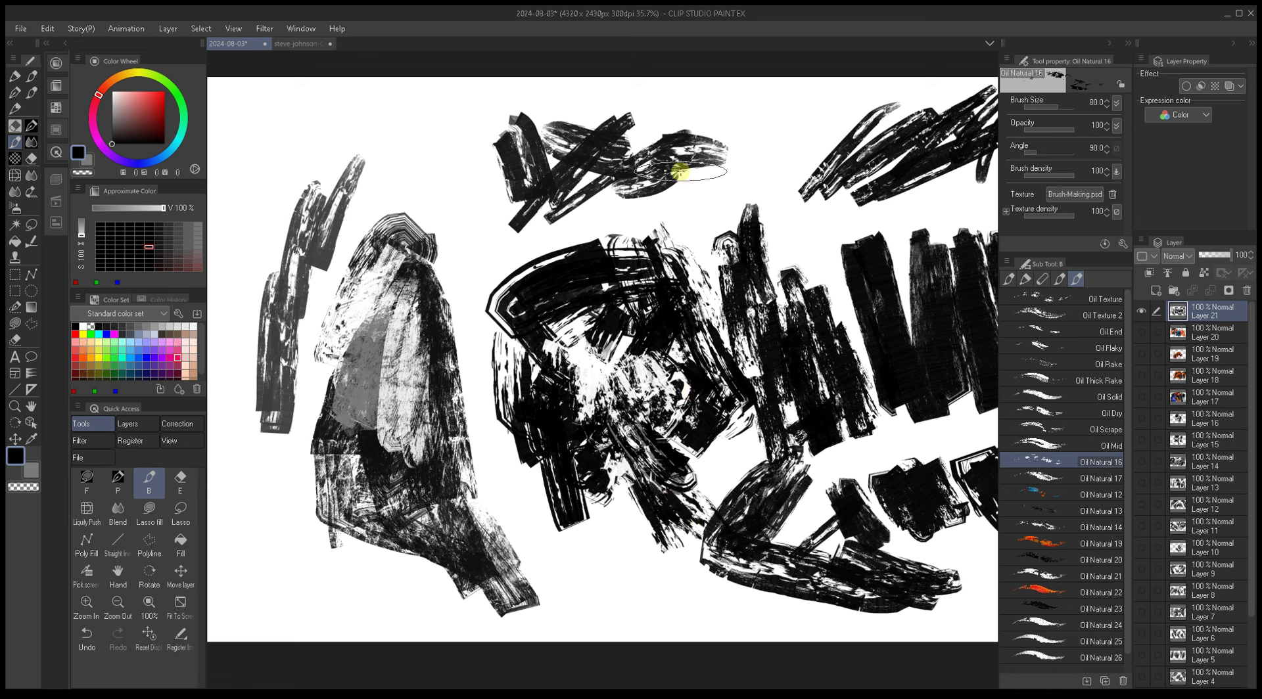
pyautogui.press(']')
pyautogui.press(']')
pyautogui.press(']')
pyautogui.keyDown('alt'); pyautogui.click(451, 283); pyautogui.keyUp('alt')
pyautogui.moveTo(451, 283)
pyautogui.mouseDown()
pyautogui.moveTo(408, 365)
pyautogui.moveTo(416, 514)
pyautogui.moveTo(466, 561)
pyautogui.moveTo(408, 403)
pyautogui.moveTo(425, 420)
pyautogui.moveTo(425, 355)
pyautogui.moveTo(441, 519)
pyautogui.moveTo(466, 505)
pyautogui.moveTo(525, 581)
pyautogui.moveTo(472, 466)
pyautogui.moveTo(538, 523)
pyautogui.moveTo(535, 480)
pyautogui.moveTo(443, 408)
pyautogui.moveTo(475, 367)
pyautogui.moveTo(433, 307)
pyautogui.moveTo(387, 399)
pyautogui.moveTo(442, 310)
pyautogui.moveTo(417, 360)
pyautogui.mouseUp()
pyautogui.press('[')
pyautogui.keyDown('alt'); pyautogui.click(460, 558); pyautogui.keyUp('alt')
pyautogui.press(']')
pyautogui.keyDown('alt'); pyautogui.click(423, 355); pyautogui.keyUp('alt')
pyautogui.keyDown('alt'); pyautogui.click(442, 273); pyautogui.keyUp('alt')
pyautogui.keyDown('alt'); pyautogui.click(395, 378); pyautogui.keyUp('alt')
pyautogui.keyDown('alt'); pyautogui.click(439, 315); pyautogui.keyUp('alt')
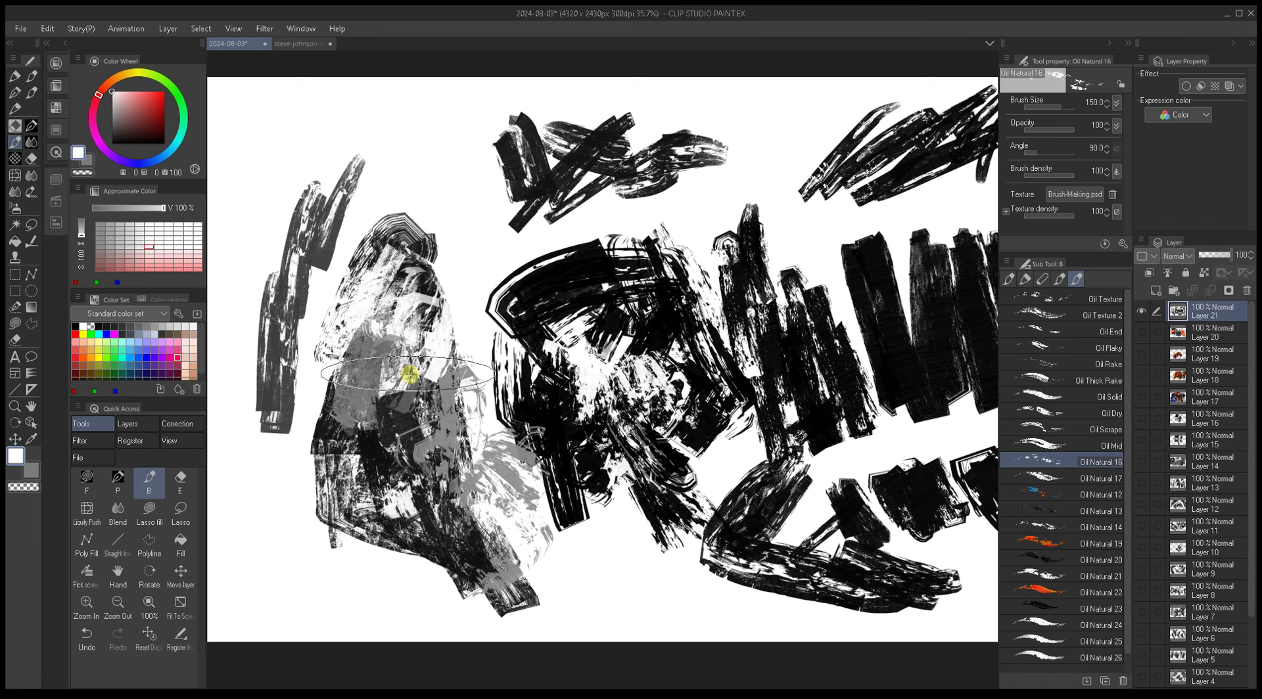
# Step: Sample black and paint broken texture in an arc across the canvas's upper left with a smaller brush
pyautogui.press('[')
pyautogui.keyDown('alt'); pyautogui.click(533, 255); pyautogui.keyUp('alt')
pyautogui.press('[')
pyautogui.press('[')
pyautogui.press('[')
pyautogui.press('[')
pyautogui.moveTo(329, 169)
pyautogui.mouseDown()
pyautogui.moveTo(254, 260)
pyautogui.moveTo(380, 126)
pyautogui.moveTo(496, 96)
pyautogui.moveTo(464, 141)
pyautogui.moveTo(451, 234)
pyautogui.moveTo(451, 192)
pyautogui.moveTo(538, 187)
pyautogui.moveTo(502, 192)
pyautogui.mouseUp()
# Step: Paint broken texture around the dense mark's upper edge, centre and base with sampled whites at size 150
pyautogui.press(']')
pyautogui.press(']')
pyautogui.press(']')
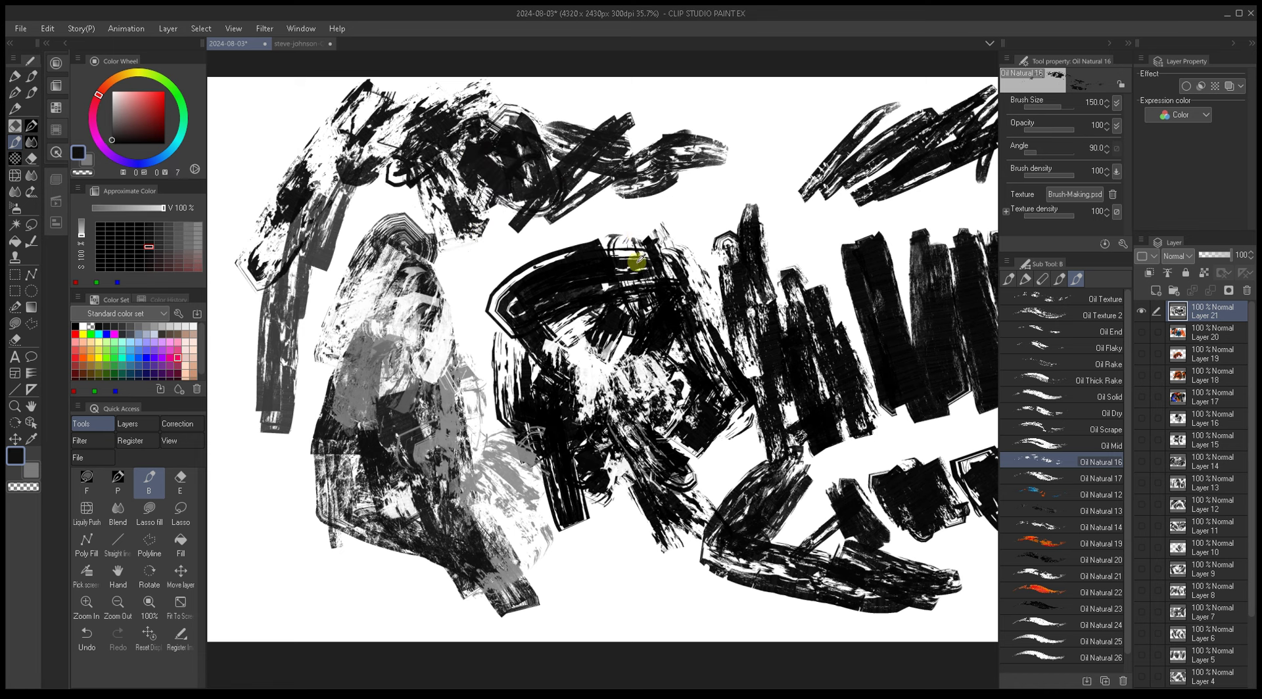
pyautogui.press(']')
pyautogui.press(']')
pyautogui.keyDown('alt'); pyautogui.click(655, 343); pyautogui.keyUp('alt')
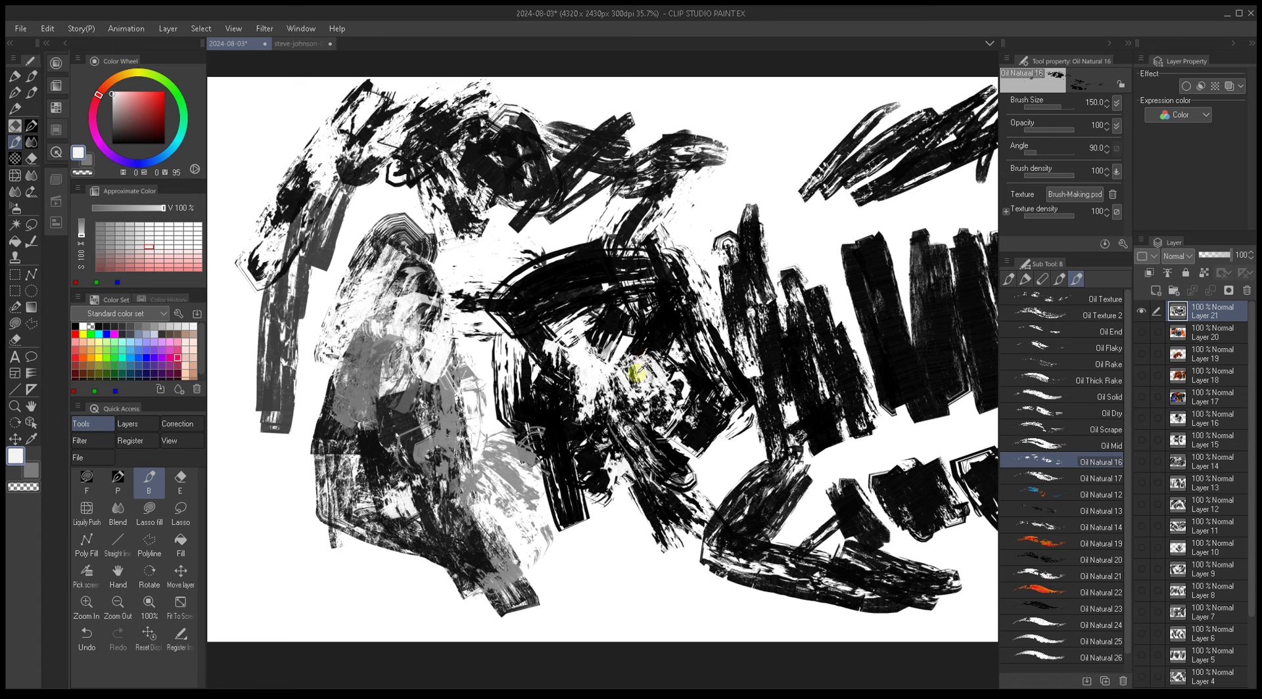
pyautogui.moveTo(643, 366); pyautogui.dragTo(652, 494)
pyautogui.keyDown('alt'); pyautogui.click(613, 571); pyautogui.keyUp('alt')
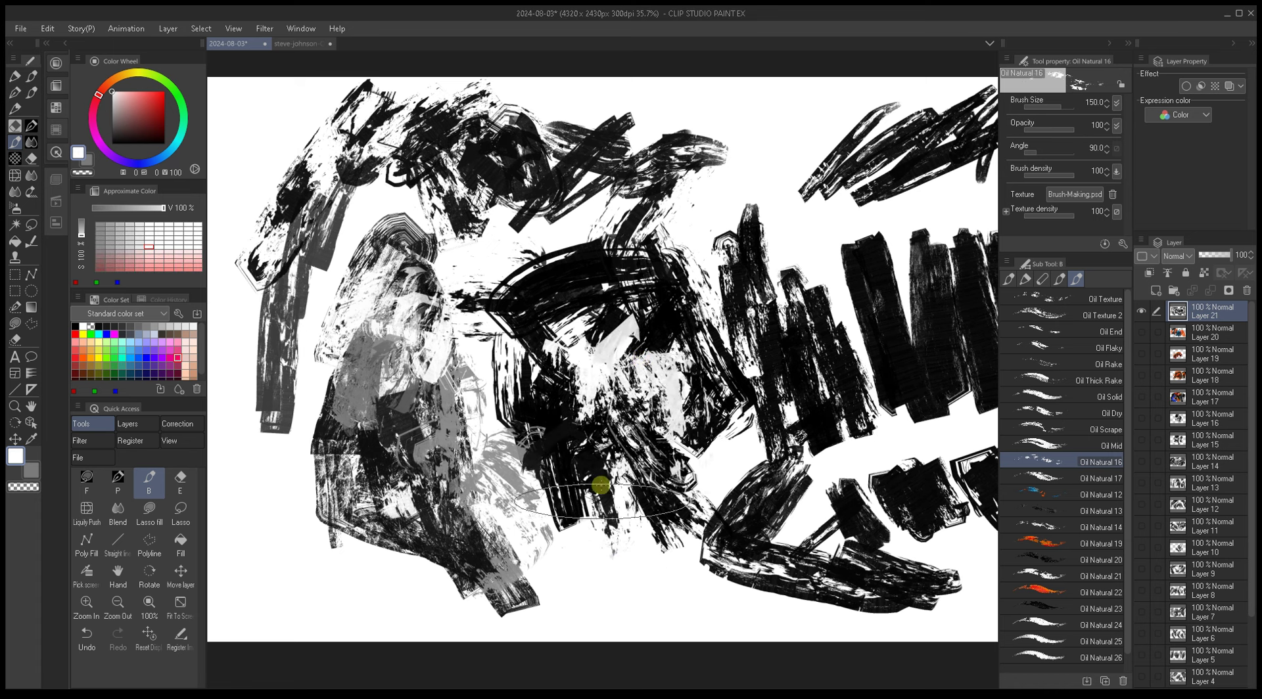
# Step: Pick pure red and paint broken Oil Natural 16 texture over the dense mark's centre and both of its sides
pyautogui.click(165, 92)
pyautogui.moveTo(521, 301); pyautogui.dragTo(632, 369)
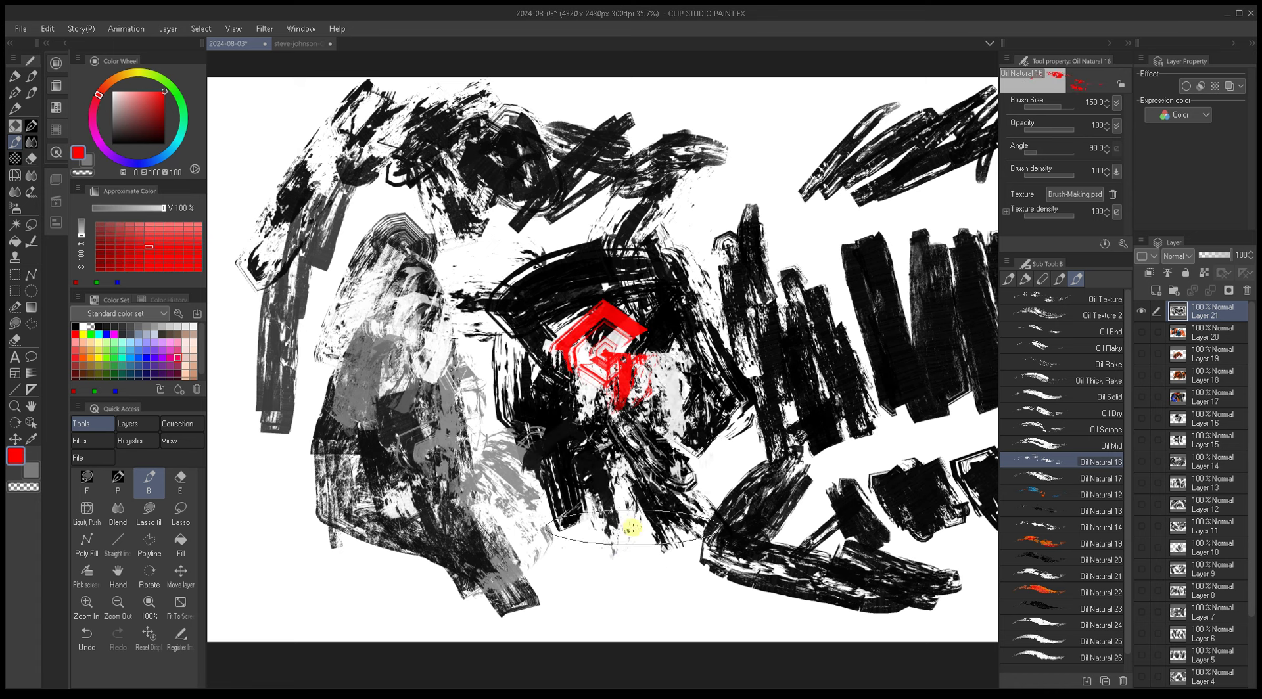
pyautogui.moveTo(664, 414); pyautogui.dragTo(730, 388)
pyautogui.moveTo(618, 384)
pyautogui.mouseDown()
pyautogui.moveTo(536, 414)
pyautogui.moveTo(463, 477)
pyautogui.mouseUp()
pyautogui.moveTo(542, 394); pyautogui.dragTo(447, 424)
pyautogui.moveTo(598, 325); pyautogui.dragTo(506, 335)
# Step: Sample black and pale pink from the dense mark and paint over its red centre and toward its upper right, using sizes 70 and 80
pyautogui.keyDown('alt'); pyautogui.click(611, 308); pyautogui.keyUp('alt')
pyautogui.moveTo(625, 289)
pyautogui.mouseDown()
pyautogui.moveTo(552, 329)
pyautogui.moveTo(578, 374)
pyautogui.mouseUp()
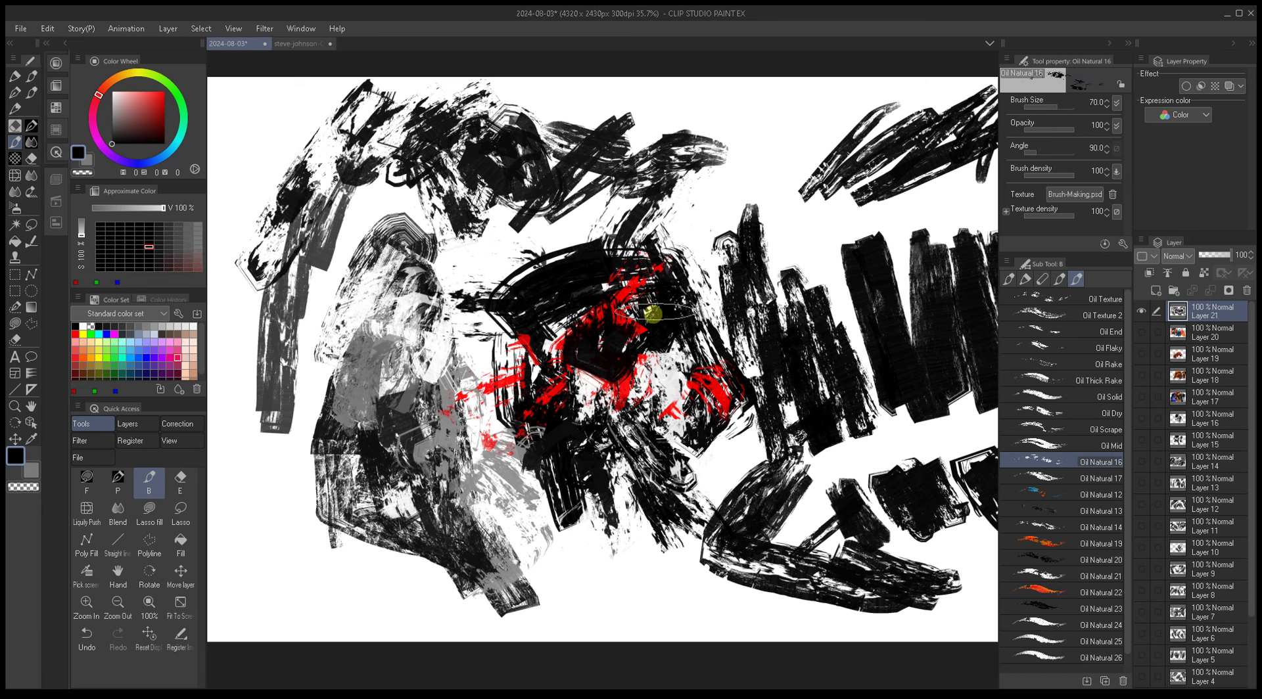
pyautogui.keyDown('alt'); pyautogui.click(662, 327); pyautogui.keyUp('alt')
pyautogui.moveTo(663, 327); pyautogui.dragTo(733, 253)
pyautogui.press(']')
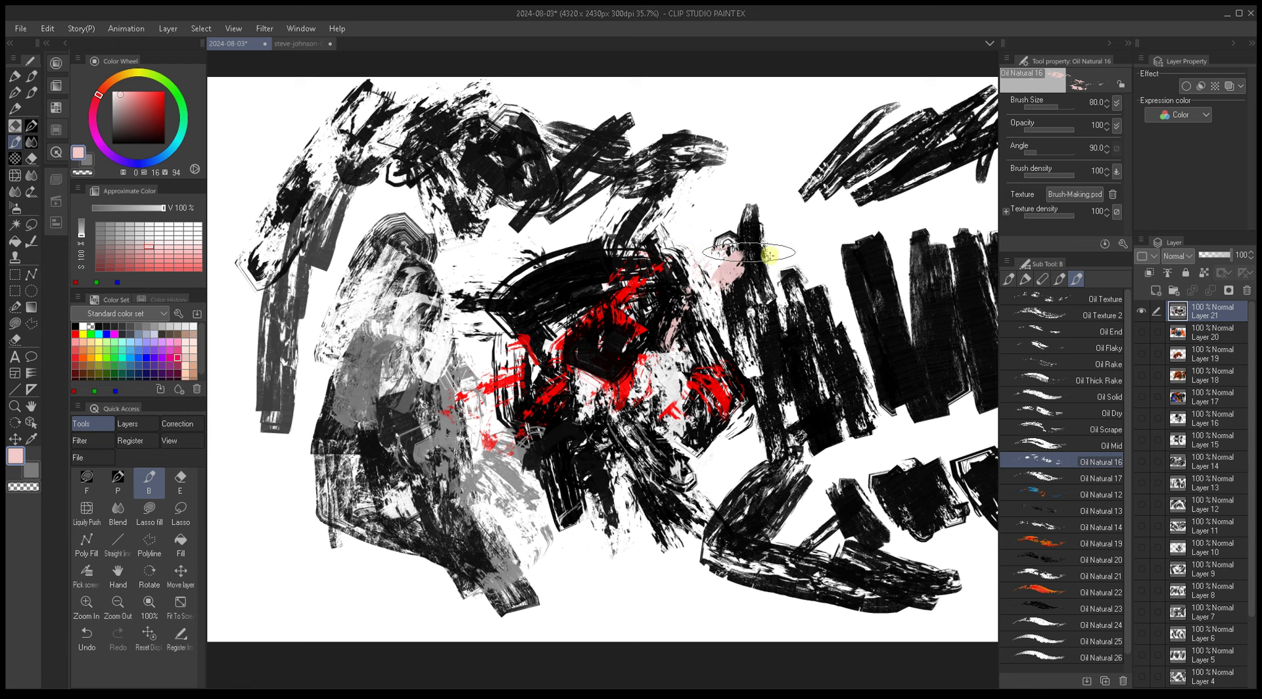
# Step: Clear the test painting from Layer 21 and rename the Oil Natural 16 brush as Oil Splatter
pyautogui.press('Delete')
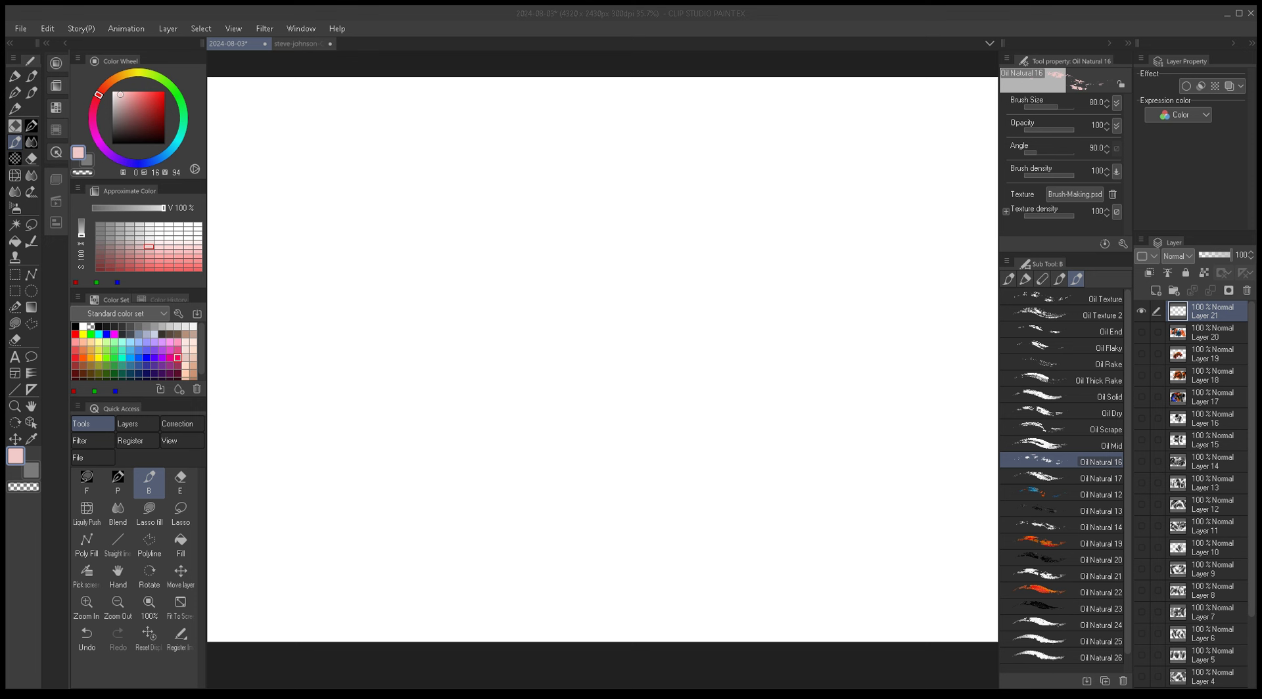
pyautogui.press('Return')
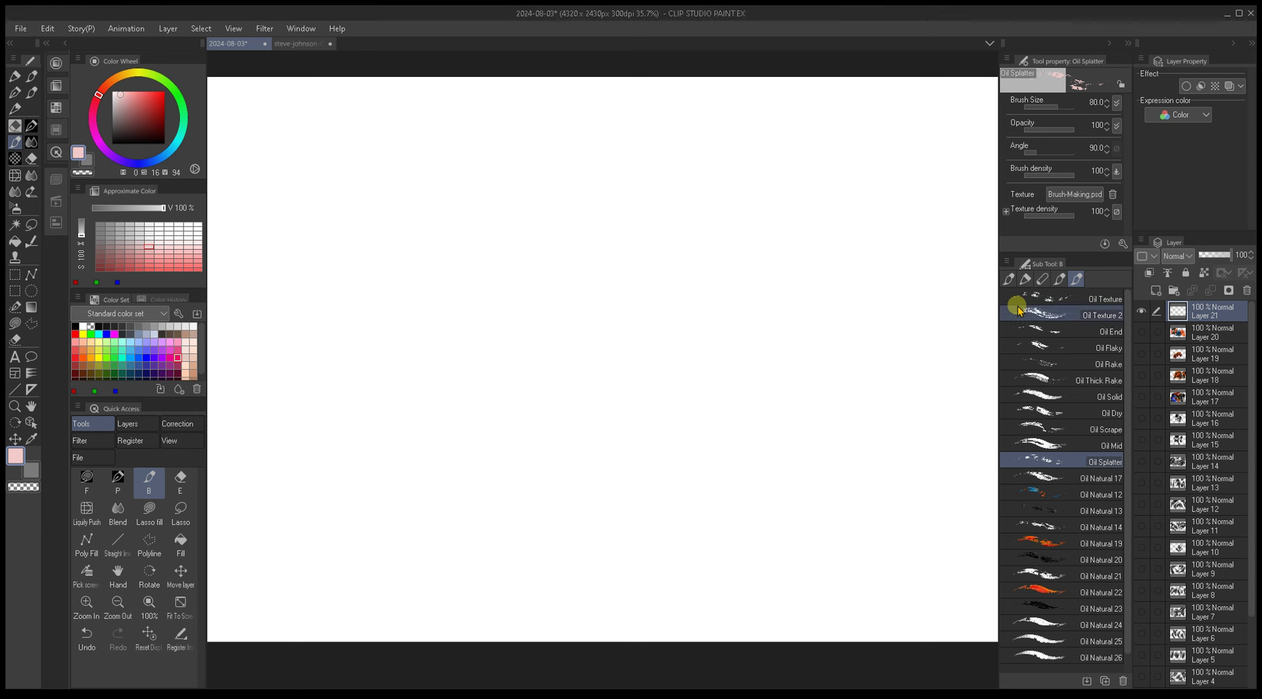
# Step: Switch to Oil Natural 17 with black and paint diagonal test strokes across the canvas's centre in different sizes
pyautogui.click(1105, 479)
pyautogui.click(115, 142)
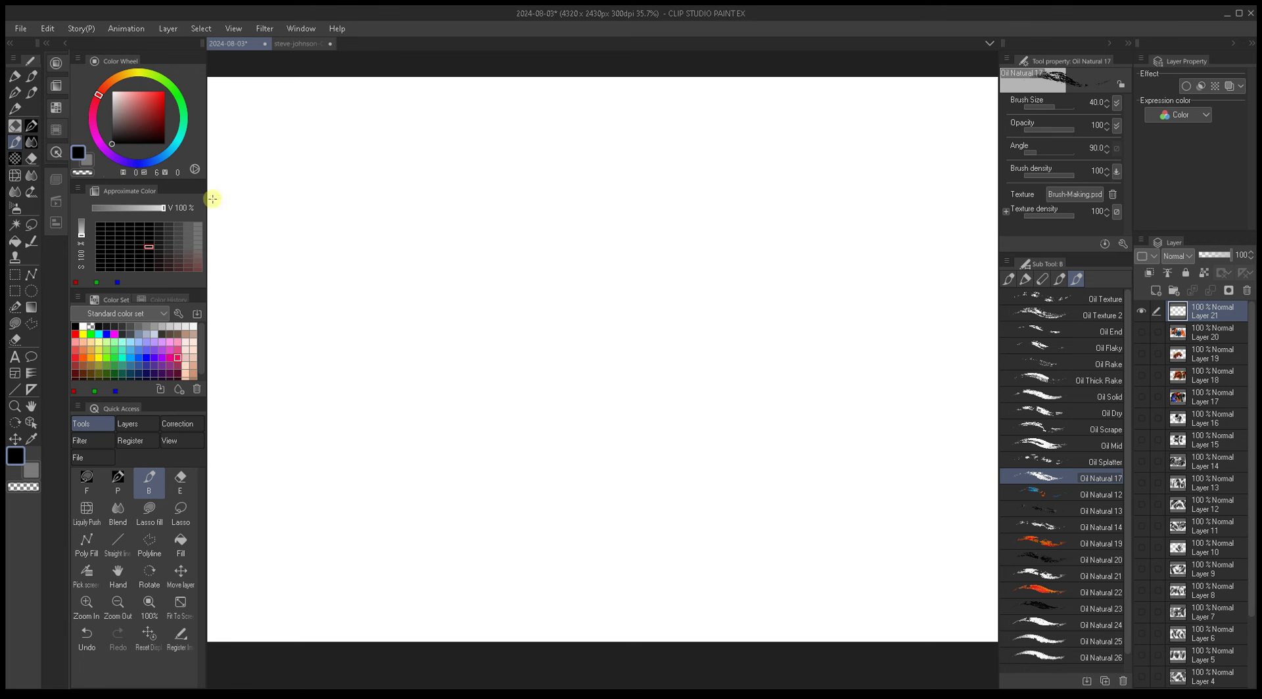
pyautogui.press('[')
pyautogui.press(']')
pyautogui.moveTo(664, 352)
pyautogui.mouseDown()
pyautogui.moveTo(664, 434)
pyautogui.moveTo(640, 412)
pyautogui.moveTo(653, 335)
pyautogui.moveTo(577, 421)
pyautogui.moveTo(641, 352)
pyautogui.moveTo(635, 364)
pyautogui.moveTo(749, 284)
pyautogui.mouseUp()
pyautogui.press('[')
pyautogui.press('[')
pyautogui.press('[')
pyautogui.moveTo(468, 452); pyautogui.dragTo(651, 314)
pyautogui.moveTo(476, 446)
pyautogui.mouseDown()
pyautogui.moveTo(460, 445)
pyautogui.moveTo(791, 225)
pyautogui.moveTo(501, 400)
pyautogui.moveTo(614, 265)
pyautogui.moveTo(633, 231)
pyautogui.moveTo(603, 215)
pyautogui.moveTo(642, 204)
pyautogui.moveTo(713, 302)
pyautogui.mouseUp()
# Step: Enlarge the Oil Natural 17 brush and paint a broad black stroke rising to the right of the centre
pyautogui.press(']')
pyautogui.press(']')
pyautogui.press(']')
pyautogui.press(']')
pyautogui.press(']')
pyautogui.press(']')
pyautogui.moveTo(698, 422)
pyautogui.mouseDown()
pyautogui.moveTo(690, 396)
pyautogui.moveTo(693, 468)
pyautogui.moveTo(661, 461)
pyautogui.moveTo(668, 503)
pyautogui.moveTo(665, 489)
pyautogui.moveTo(912, 497)
pyautogui.moveTo(820, 430)
pyautogui.moveTo(766, 340)
pyautogui.moveTo(796, 285)
pyautogui.moveTo(776, 260)
pyautogui.mouseUp()
# Step: Paint Oil Natural 17 strokes across the black mark with a smaller brush, adding sampled white over its middle at size 40
pyautogui.press('[')
pyautogui.press('[')
pyautogui.press('[')
pyautogui.press('[')
pyautogui.moveTo(418, 281)
pyautogui.mouseDown()
pyautogui.moveTo(478, 355)
pyautogui.moveTo(637, 219)
pyautogui.moveTo(822, 336)
pyautogui.moveTo(625, 305)
pyautogui.moveTo(605, 332)
pyautogui.moveTo(676, 311)
pyautogui.moveTo(723, 318)
pyautogui.mouseUp()
pyautogui.press(']')
pyautogui.press(']')
pyautogui.keyDown('alt'); pyautogui.click(625, 305); pyautogui.keyUp('alt')
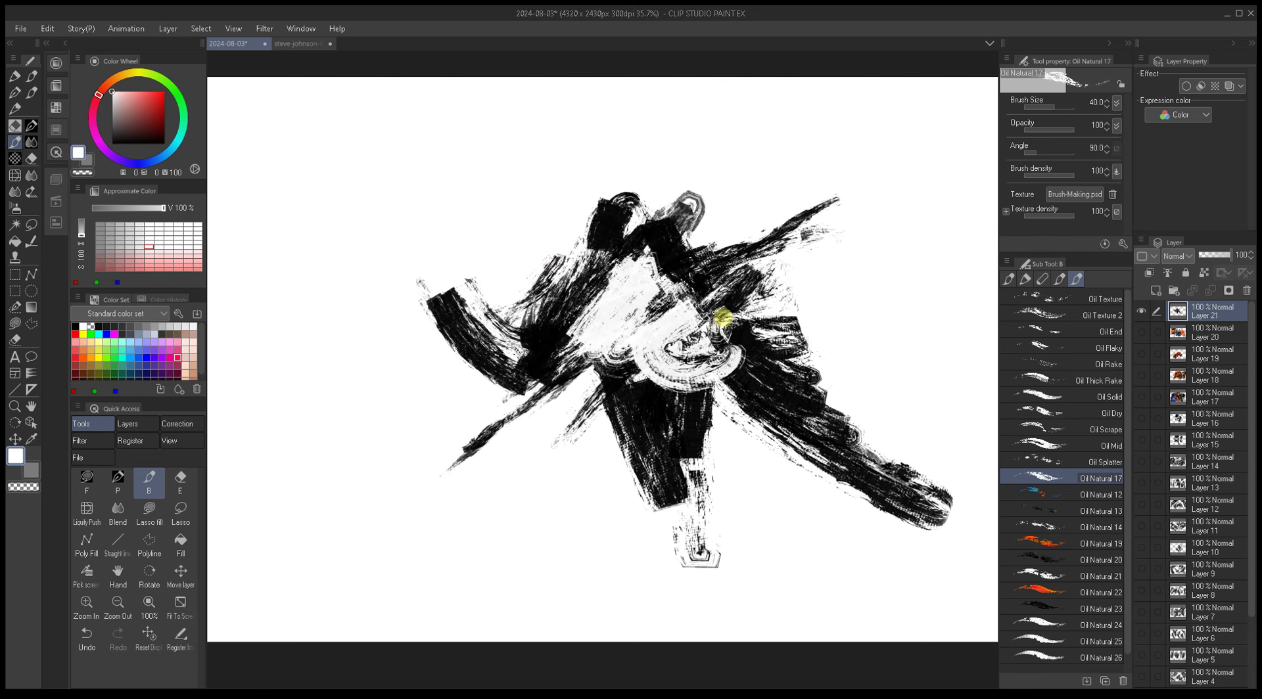
# Step: Switch to Oil Dry, sample black and paint comparison strokes below, above and to the right of the central mark
pyautogui.click(1106, 414)
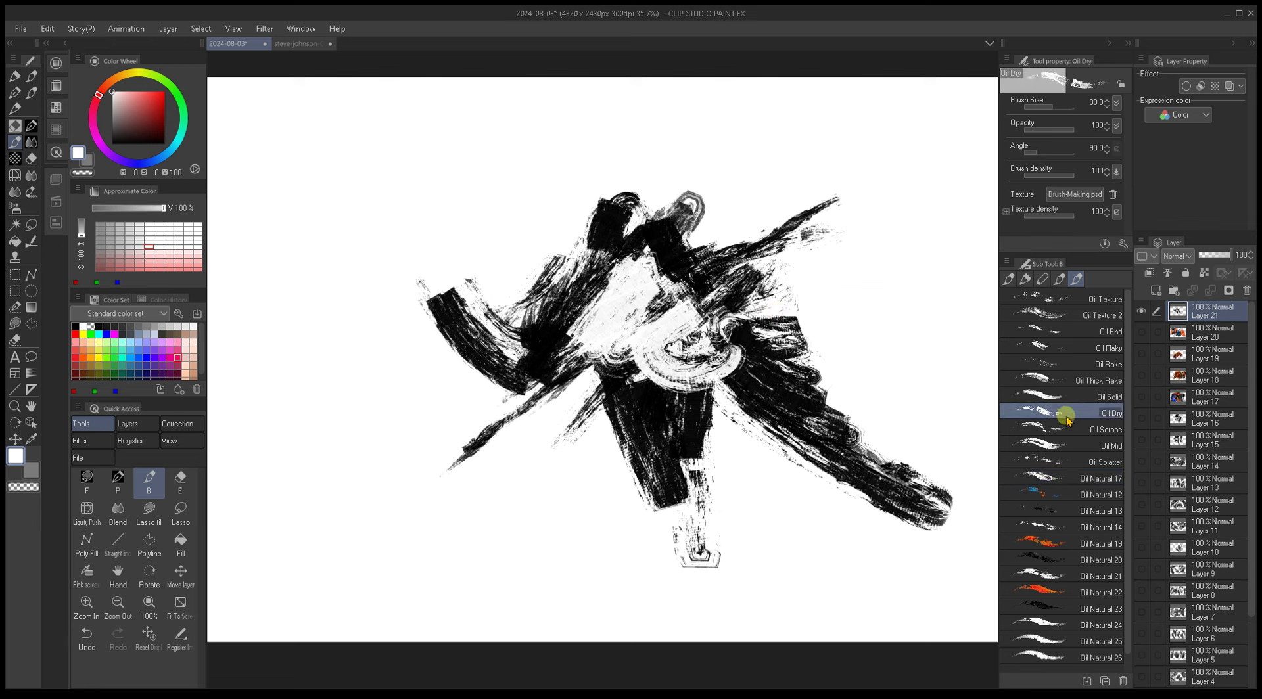
pyautogui.keyDown('alt'); pyautogui.click(616, 402); pyautogui.keyUp('alt')
pyautogui.moveTo(616, 402)
pyautogui.mouseDown()
pyautogui.moveTo(589, 391)
pyautogui.moveTo(529, 508)
pyautogui.moveTo(615, 401)
pyautogui.mouseUp()
pyautogui.press(']')
pyautogui.moveTo(818, 244)
pyautogui.mouseDown()
pyautogui.moveTo(778, 344)
pyautogui.moveTo(863, 304)
pyautogui.mouseUp()
pyautogui.moveTo(855, 259)
pyautogui.mouseDown()
pyautogui.moveTo(911, 334)
pyautogui.moveTo(966, 516)
pyautogui.mouseUp()
pyautogui.press(']')
pyautogui.moveTo(733, 230)
pyautogui.mouseDown()
pyautogui.moveTo(716, 274)
pyautogui.moveTo(700, 228)
pyautogui.mouseUp()
pyautogui.press('[')
pyautogui.press('[')
pyautogui.press('[')
pyautogui.click(725, 322)
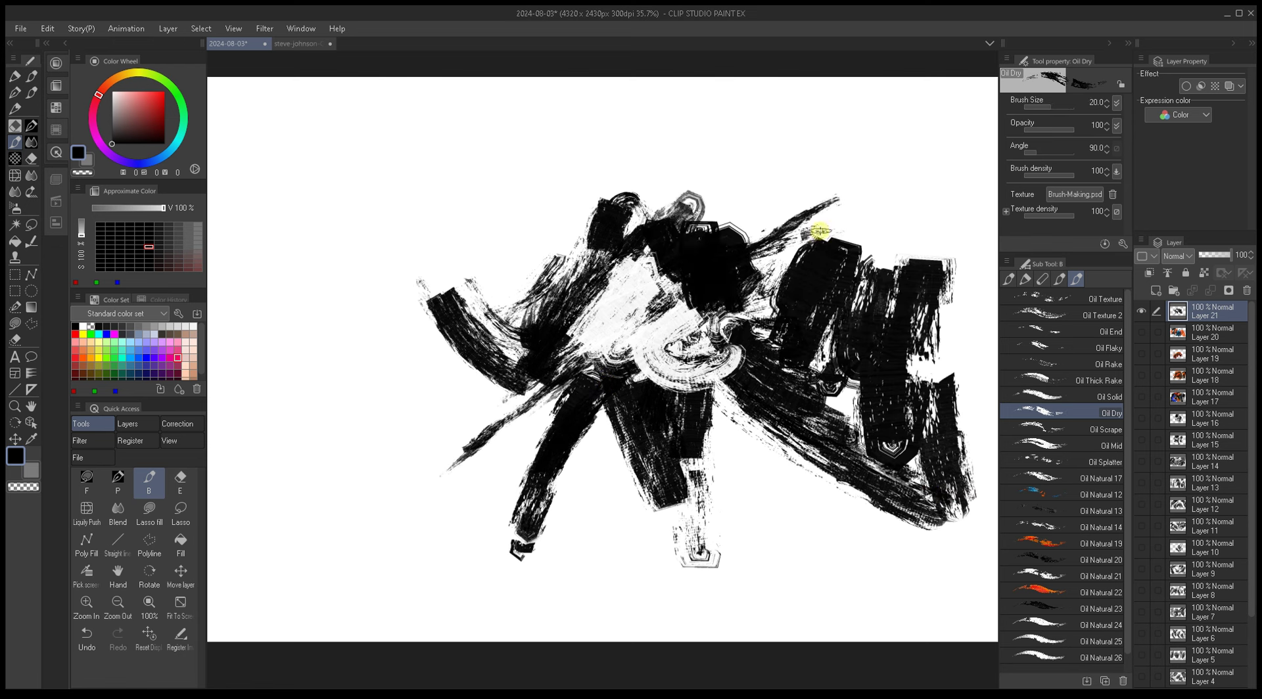
# Step: Rename the Oil Natural 17 brush as Oil Dry 2 and move it directly below Oil Dry in the brush list
pyautogui.click(1085, 479)
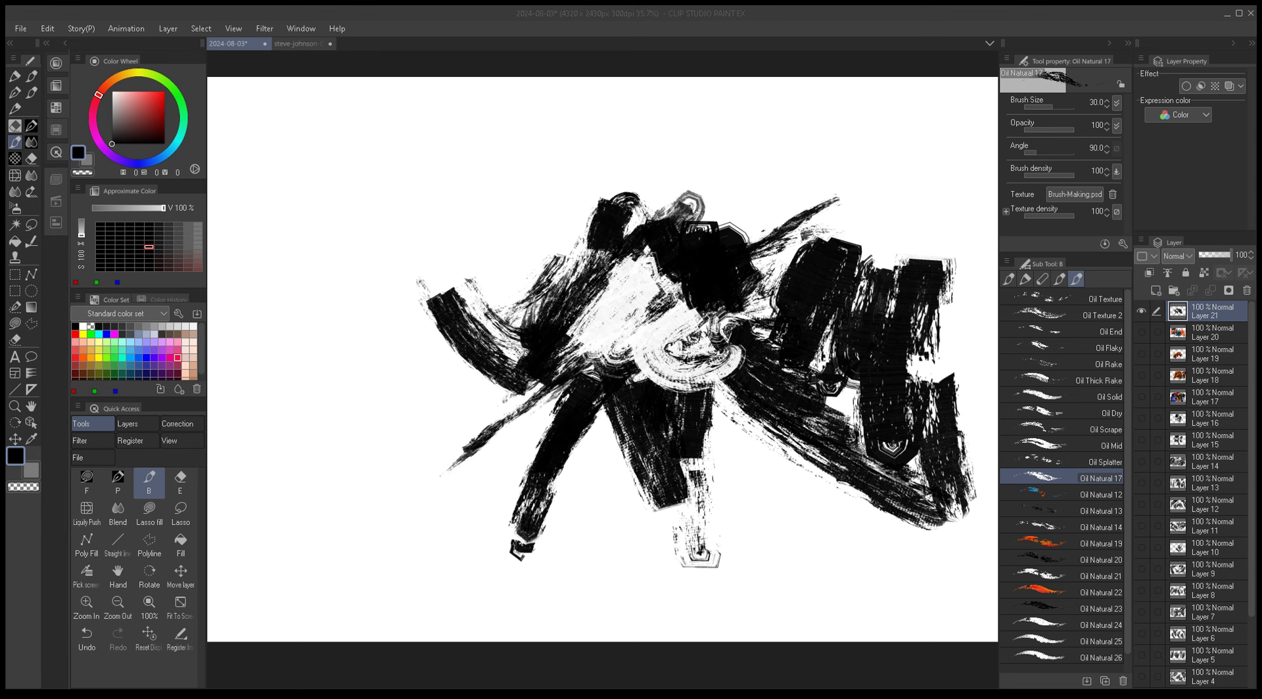
pyautogui.click(1080, 480)
pyautogui.moveTo(1085, 436); pyautogui.dragTo(1085, 422)
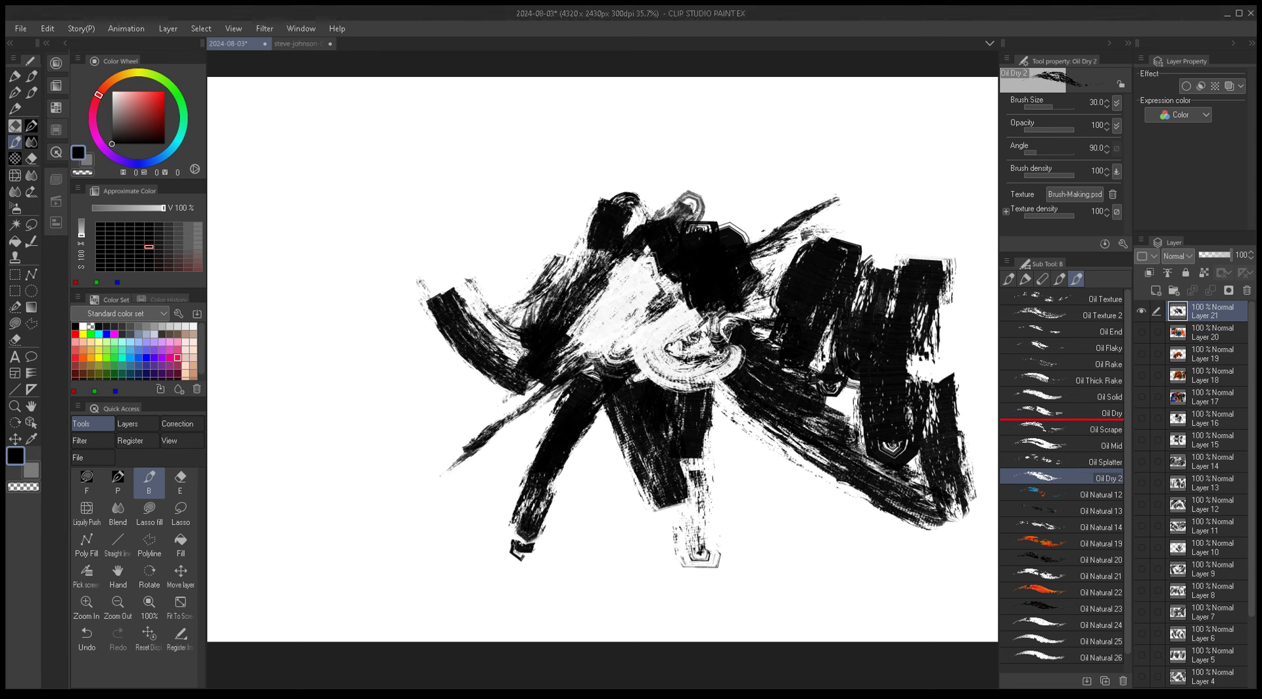
# Step: Switch to Oil Natural 12 and paint blue-orange test patches left of the black mark, mainly at size 120
pyautogui.click(1088, 498)
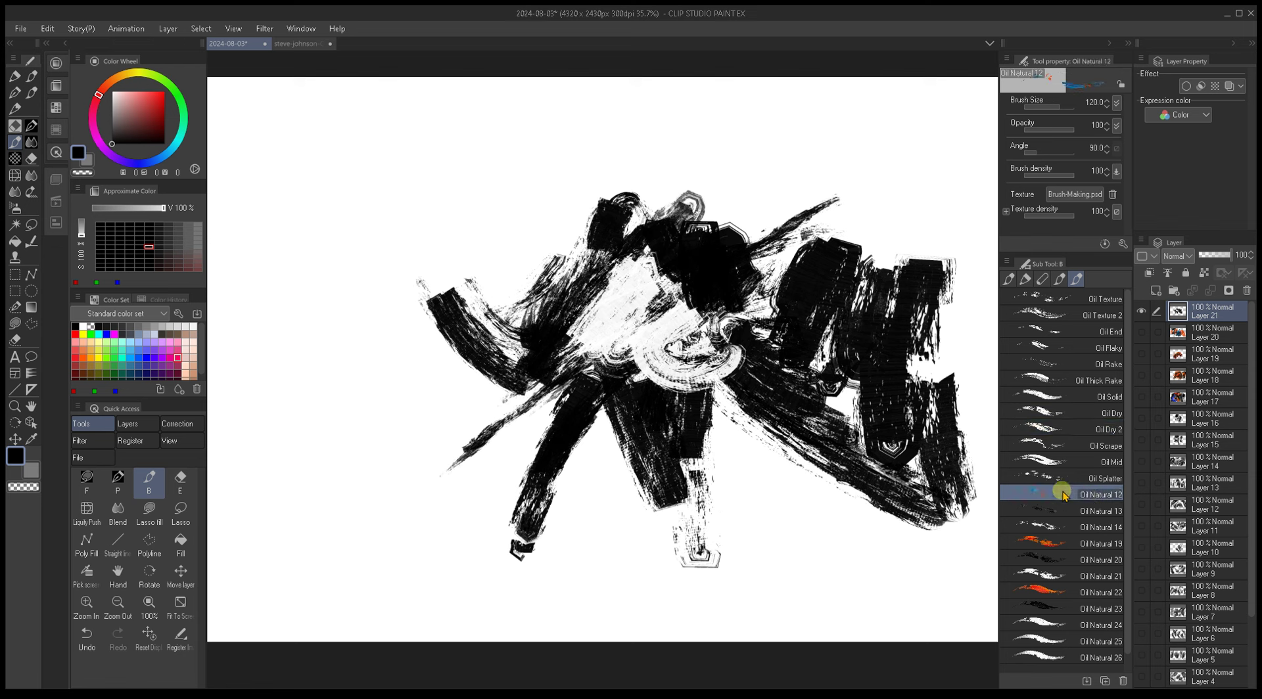
pyautogui.moveTo(375, 412); pyautogui.dragTo(453, 427)
pyautogui.moveTo(469, 391)
pyautogui.mouseDown()
pyautogui.moveTo(617, 417)
pyautogui.moveTo(460, 342)
pyautogui.moveTo(516, 304)
pyautogui.moveTo(485, 260)
pyautogui.moveTo(546, 250)
pyautogui.moveTo(424, 421)
pyautogui.moveTo(505, 384)
pyautogui.mouseUp()
pyautogui.press(']')
pyautogui.moveTo(592, 349)
pyautogui.mouseDown()
pyautogui.moveTo(497, 379)
pyautogui.moveTo(532, 316)
pyautogui.mouseUp()
pyautogui.press('[')
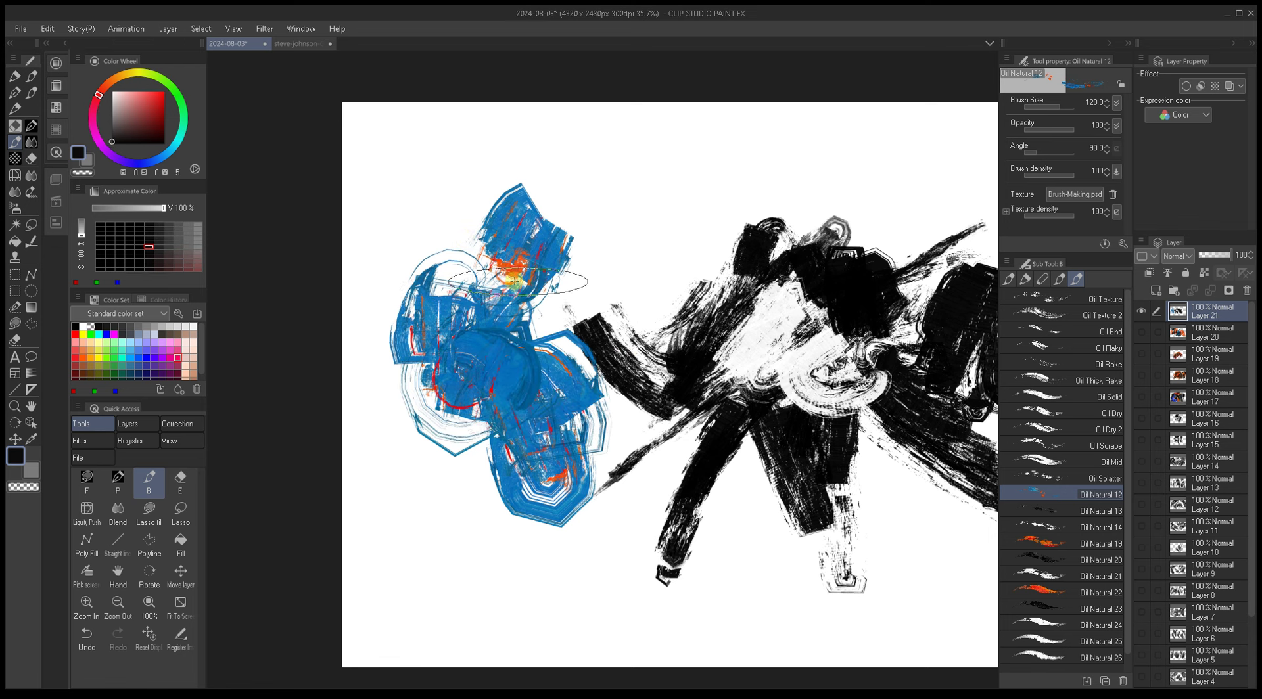
# Step: Raise Oil Natural 12 to size 200 and paint larger blue-orange patches above and over the existing ones
pyautogui.keyDown('alt'); pyautogui.click(583, 336); pyautogui.keyUp('alt')
pyautogui.press(']')
pyautogui.moveTo(542, 414); pyautogui.dragTo(523, 388)
pyautogui.press(']')
pyautogui.moveTo(543, 164)
pyautogui.mouseDown()
pyautogui.moveTo(575, 141)
pyautogui.moveTo(664, 172)
pyautogui.moveTo(632, 217)
pyautogui.mouseUp()
pyautogui.moveTo(640, 315)
pyautogui.mouseDown()
pyautogui.moveTo(558, 280)
pyautogui.moveTo(522, 304)
pyautogui.moveTo(529, 284)
pyautogui.moveTo(501, 417)
pyautogui.moveTo(480, 451)
pyautogui.moveTo(532, 386)
pyautogui.mouseUp()
pyautogui.scroll(1, 568, 252)
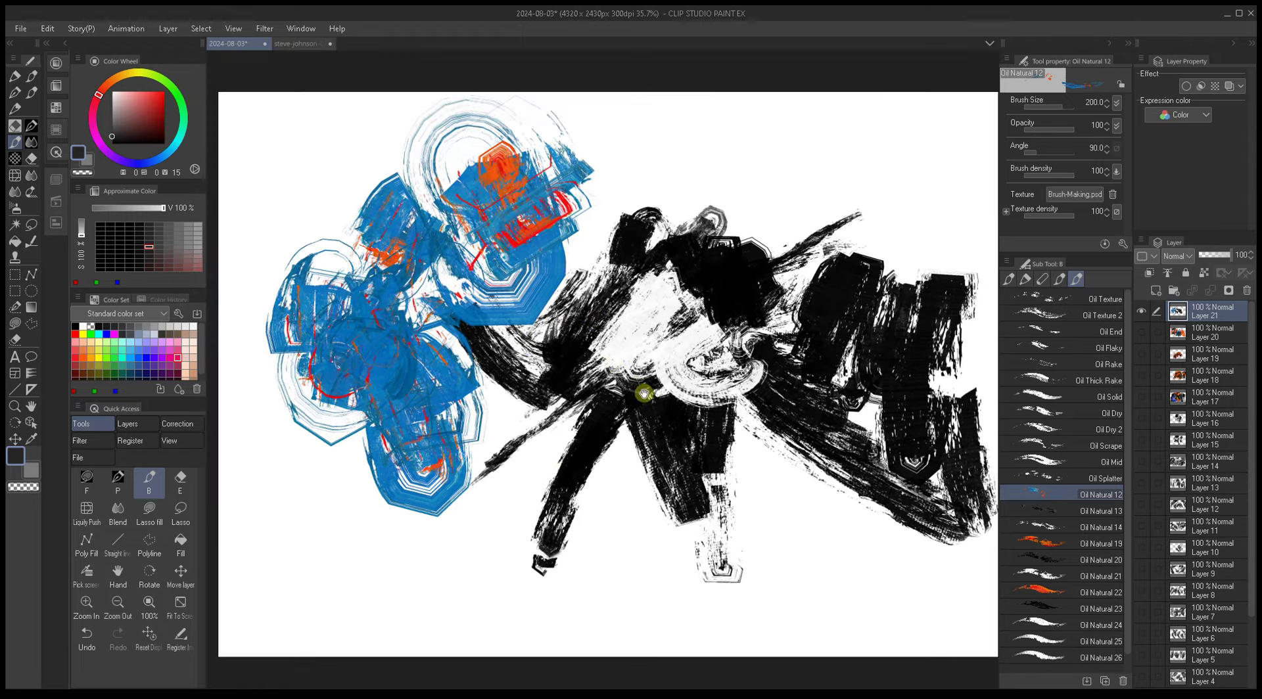
# Step: Paint blue-orange texture at the lower left and over the black mark, and rename the brush as Oil Color Blue-Orange
pyautogui.moveTo(506, 482)
pyautogui.mouseDown()
pyautogui.moveTo(423, 563)
pyautogui.moveTo(465, 530)
pyautogui.moveTo(451, 493)
pyautogui.moveTo(363, 535)
pyautogui.moveTo(341, 496)
pyautogui.moveTo(380, 423)
pyautogui.mouseUp()
pyautogui.press('[')
pyautogui.press(']')
pyautogui.press('[')
pyautogui.press('[')
pyautogui.press('[')
pyautogui.moveTo(650, 451)
pyautogui.mouseDown()
pyautogui.moveTo(665, 436)
pyautogui.moveTo(694, 483)
pyautogui.moveTo(784, 441)
pyautogui.moveTo(835, 386)
pyautogui.moveTo(795, 352)
pyautogui.moveTo(762, 289)
pyautogui.moveTo(692, 277)
pyautogui.mouseUp()
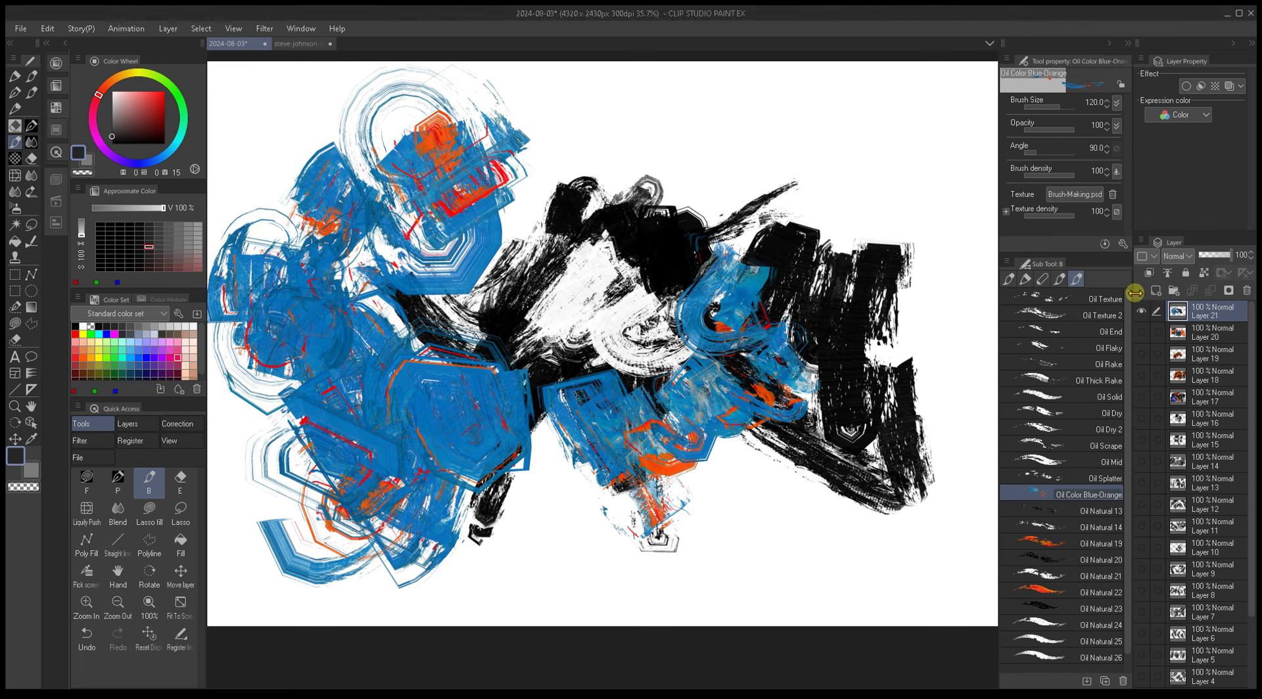
# Step: Switch to Oil Natural 13 and paint dark grey patches below the blue-orange strokes on the black mark
pyautogui.click(1095, 511)
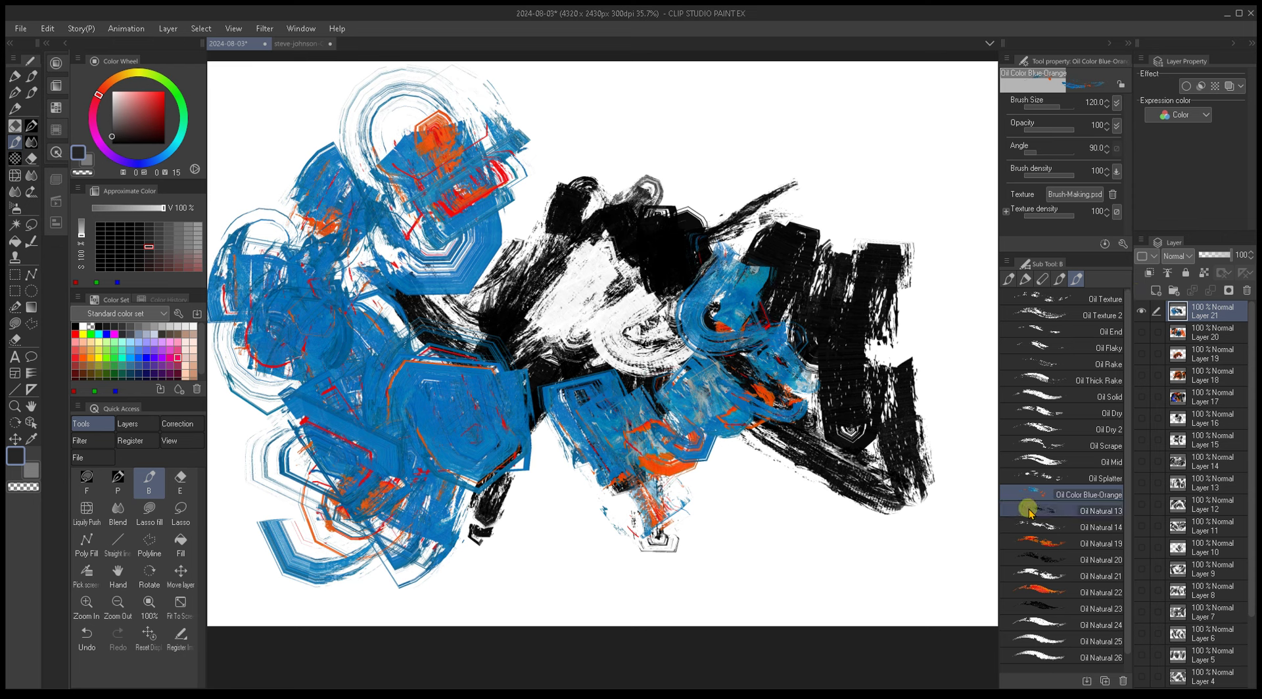
pyautogui.moveTo(746, 507); pyautogui.dragTo(745, 519)
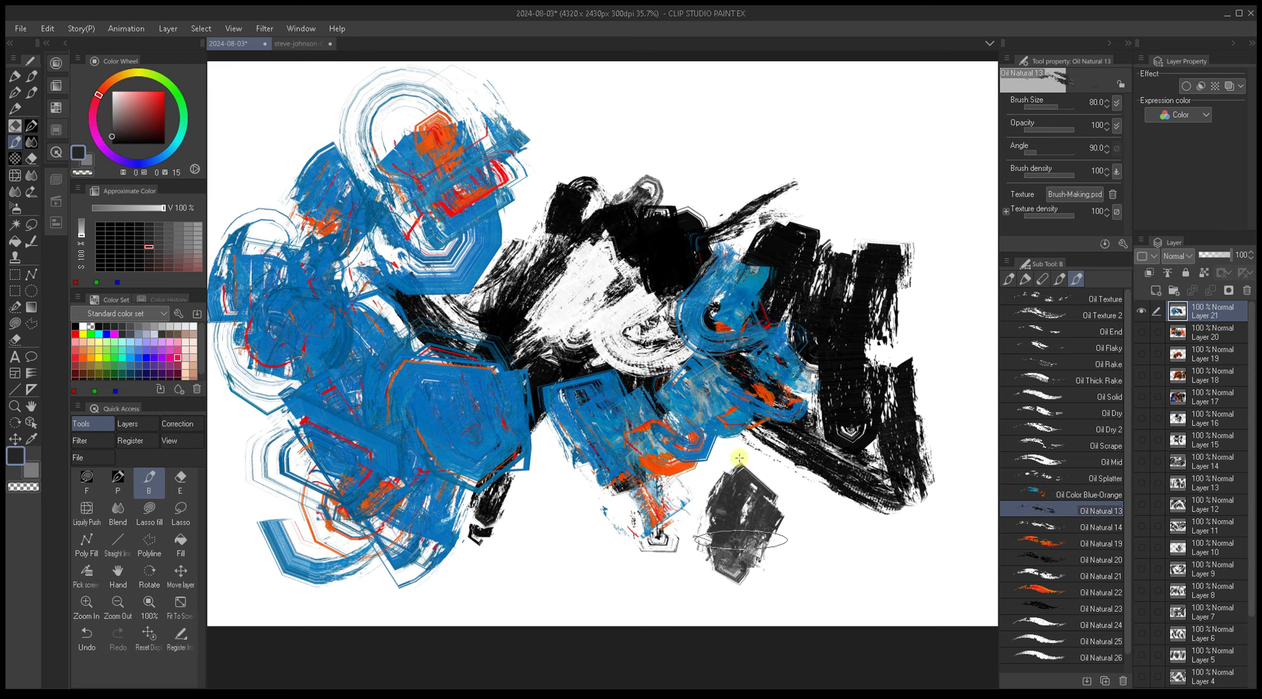
pyautogui.press('[')
pyautogui.press('[')
pyautogui.moveTo(700, 420)
pyautogui.mouseDown()
pyautogui.moveTo(658, 460)
pyautogui.moveTo(665, 452)
pyautogui.mouseUp()
# Step: Sample orange and paint Oil Natural 13 texture over the blue patch right of centre, raising the size to 100
pyautogui.keyDown('alt'); pyautogui.click(658, 460); pyautogui.keyUp('alt')
pyautogui.moveTo(756, 394)
pyautogui.mouseDown()
pyautogui.moveTo(704, 368)
pyautogui.moveTo(717, 349)
pyautogui.moveTo(664, 368)
pyautogui.moveTo(760, 366)
pyautogui.moveTo(789, 460)
pyautogui.mouseUp()
pyautogui.press(']')
pyautogui.press(']')
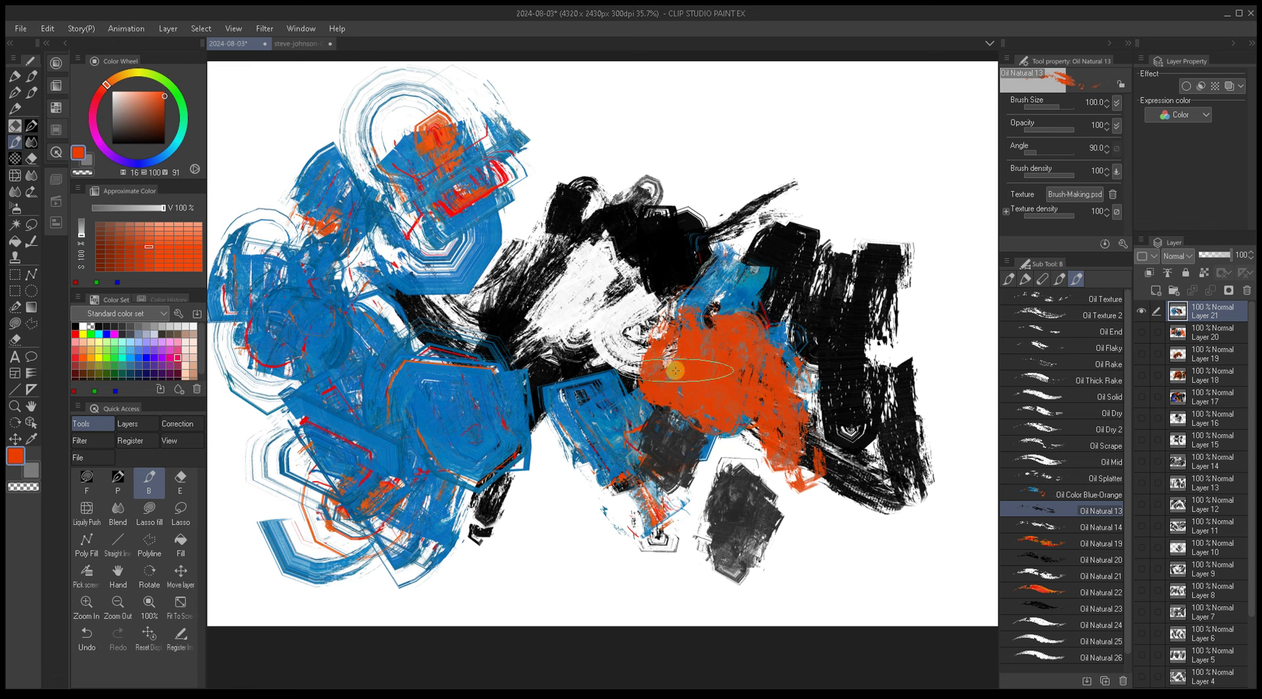
# Step: Sample blue and dark grey tones and paint translucent Oil Natural 13 texture over the orange patch, ending at size 60
pyautogui.keyDown('alt'); pyautogui.click(554, 356); pyautogui.keyUp('alt')
pyautogui.moveTo(657, 355)
pyautogui.mouseDown()
pyautogui.moveTo(684, 309)
pyautogui.moveTo(651, 395)
pyautogui.moveTo(718, 331)
pyautogui.moveTo(716, 368)
pyautogui.moveTo(756, 453)
pyautogui.moveTo(761, 499)
pyautogui.moveTo(764, 418)
pyautogui.moveTo(738, 358)
pyautogui.moveTo(757, 300)
pyautogui.moveTo(729, 342)
pyautogui.mouseUp()
pyautogui.keyDown('alt'); pyautogui.click(774, 497); pyautogui.keyUp('alt')
pyautogui.press(']')
pyautogui.press('[')
pyautogui.press('[')
pyautogui.press('[')
pyautogui.press('[')
# Step: Sample orange, enlarge the brush and paint over the grey and blue patch down to its lower tip
pyautogui.keyDown('alt'); pyautogui.click(708, 397); pyautogui.keyUp('alt')
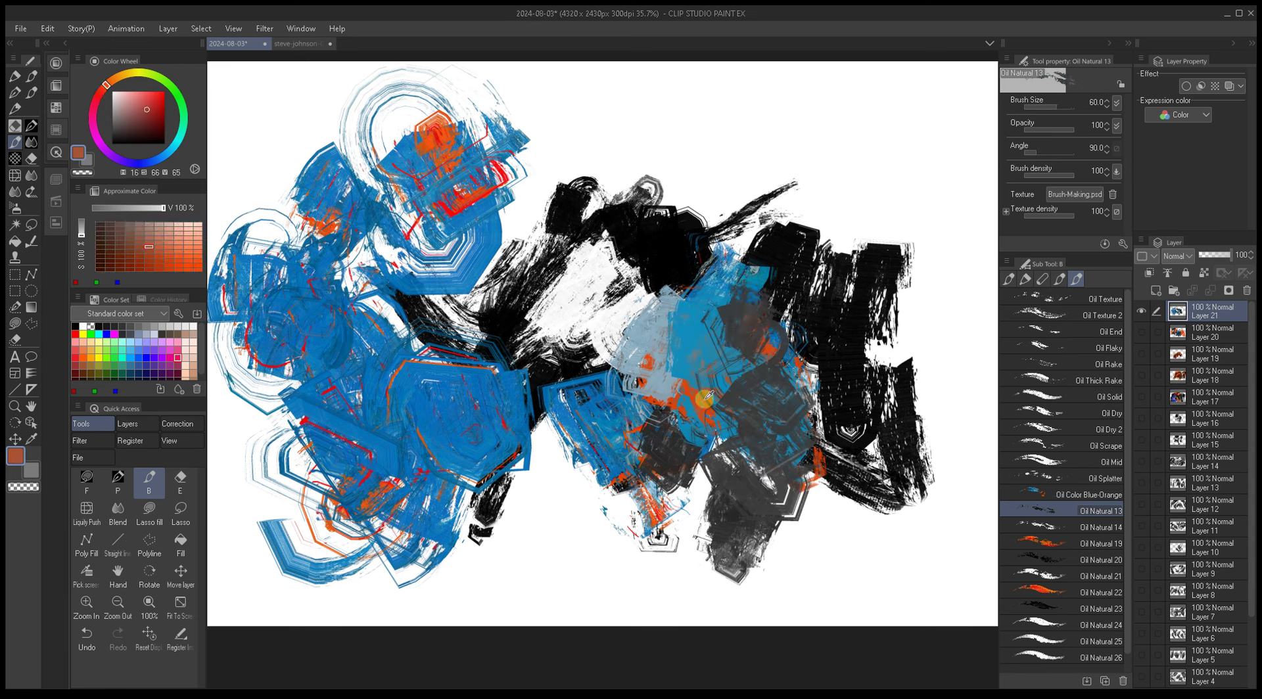
pyautogui.keyDown('alt'); pyautogui.click(704, 400); pyautogui.keyUp('alt')
pyautogui.press(']')
pyautogui.press(']')
pyautogui.moveTo(710, 401)
pyautogui.mouseDown()
pyautogui.moveTo(727, 378)
pyautogui.moveTo(725, 411)
pyautogui.moveTo(743, 426)
pyautogui.moveTo(758, 372)
pyautogui.moveTo(784, 394)
pyautogui.moveTo(793, 457)
pyautogui.moveTo(763, 471)
pyautogui.moveTo(762, 518)
pyautogui.moveTo(723, 459)
pyautogui.moveTo(752, 542)
pyautogui.moveTo(737, 547)
pyautogui.moveTo(766, 413)
pyautogui.moveTo(716, 594)
pyautogui.moveTo(779, 516)
pyautogui.mouseUp()
# Step: Reduce Oil Natural 13 to size 25 and add thin marks at the orange patch's lower right, sampling dark grey
pyautogui.press(']')
pyautogui.press('[')
pyautogui.press('[')
pyautogui.press('[')
pyautogui.press('[')
pyautogui.press('[')
pyautogui.press('[')
pyautogui.press('[')
pyautogui.keyDown('alt'); pyautogui.click(848, 439); pyautogui.keyUp('alt')
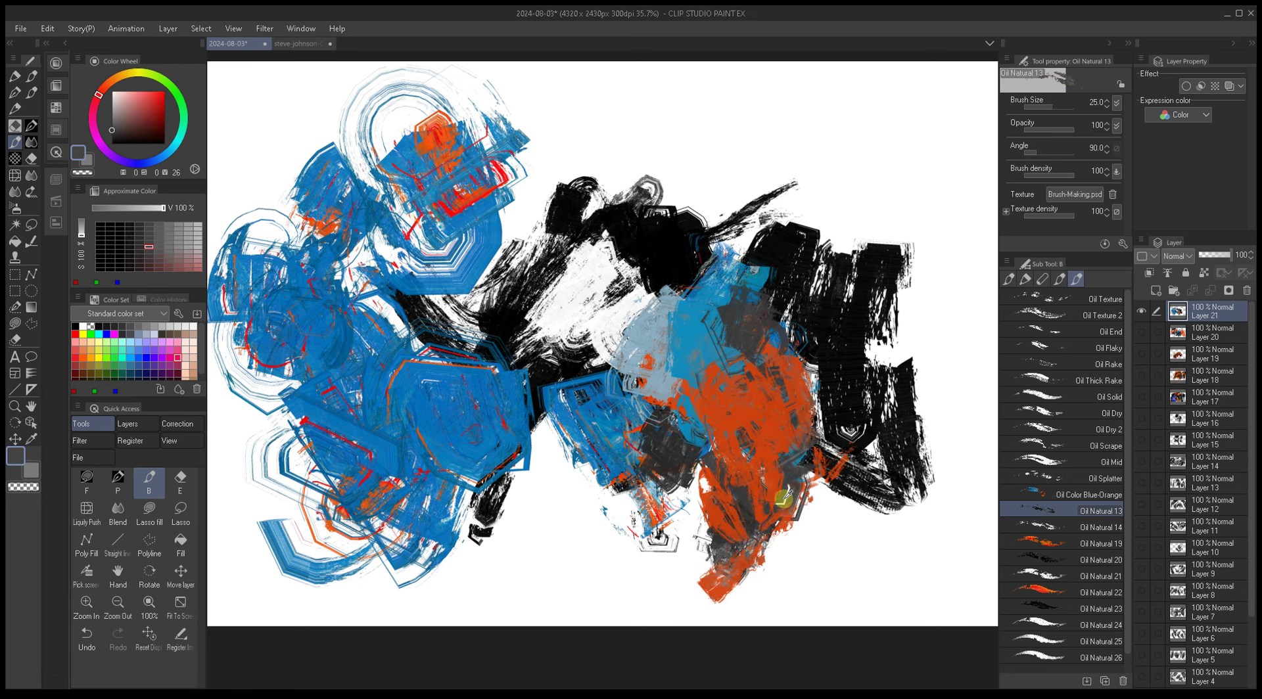
# Step: Sample dark grey and paint texture around the orange patch's edges, raising the size to 80
pyautogui.keyDown('alt'); pyautogui.click(723, 358); pyautogui.keyUp('alt')
pyautogui.press(']')
pyautogui.press(']')
pyautogui.press(']')
pyautogui.press(']')
pyautogui.press(']')
pyautogui.press(']')
pyautogui.press(']')
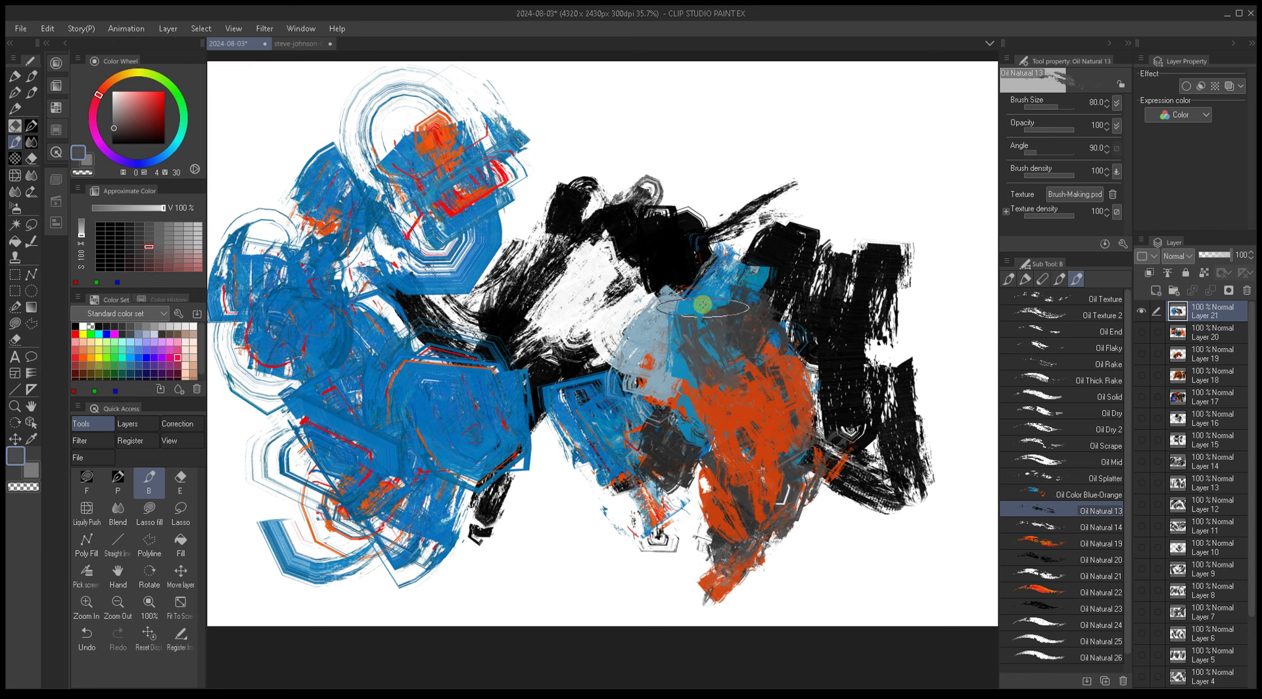
# Step: Sample orange and paint Oil Natural 13 strokes over the patch and diagonally toward the canvas's upper right at size 60
pyautogui.keyDown('alt'); pyautogui.click(728, 335); pyautogui.keyUp('alt')
pyautogui.press('[')
pyautogui.moveTo(727, 332)
pyautogui.mouseDown()
pyautogui.moveTo(718, 282)
pyautogui.moveTo(691, 273)
pyautogui.mouseUp()
pyautogui.moveTo(818, 162)
pyautogui.mouseDown()
pyautogui.moveTo(769, 175)
pyautogui.moveTo(858, 123)
pyautogui.moveTo(766, 190)
pyautogui.moveTo(898, 140)
pyautogui.mouseUp()
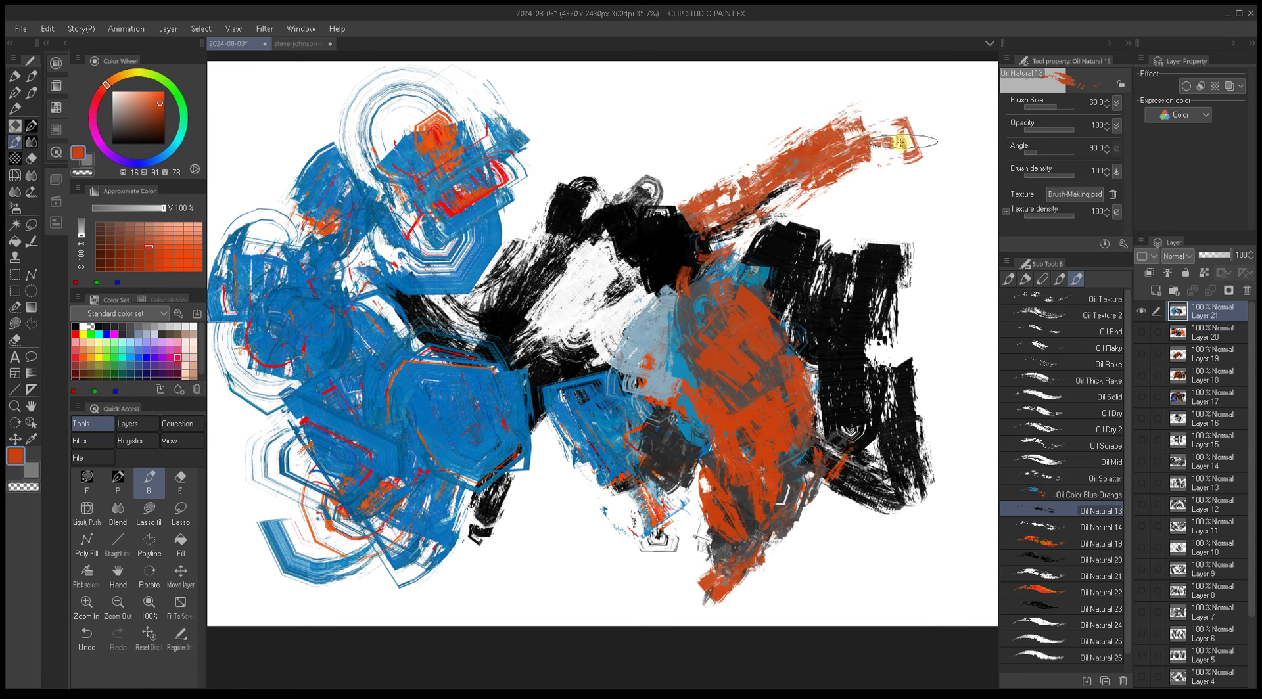
# Step: Reduce Oil Natural 13 to size 40 and paint hooked orange strokes at the upper-right end of the diagonal orange band
pyautogui.press('[')
pyautogui.press('[')
pyautogui.press('[')
pyautogui.moveTo(902, 190); pyautogui.dragTo(907, 200)
pyautogui.press('[')
pyautogui.press('[')
pyautogui.moveTo(900, 157); pyautogui.dragTo(923, 216)
pyautogui.press(']')
pyautogui.moveTo(852, 152); pyautogui.dragTo(859, 169)
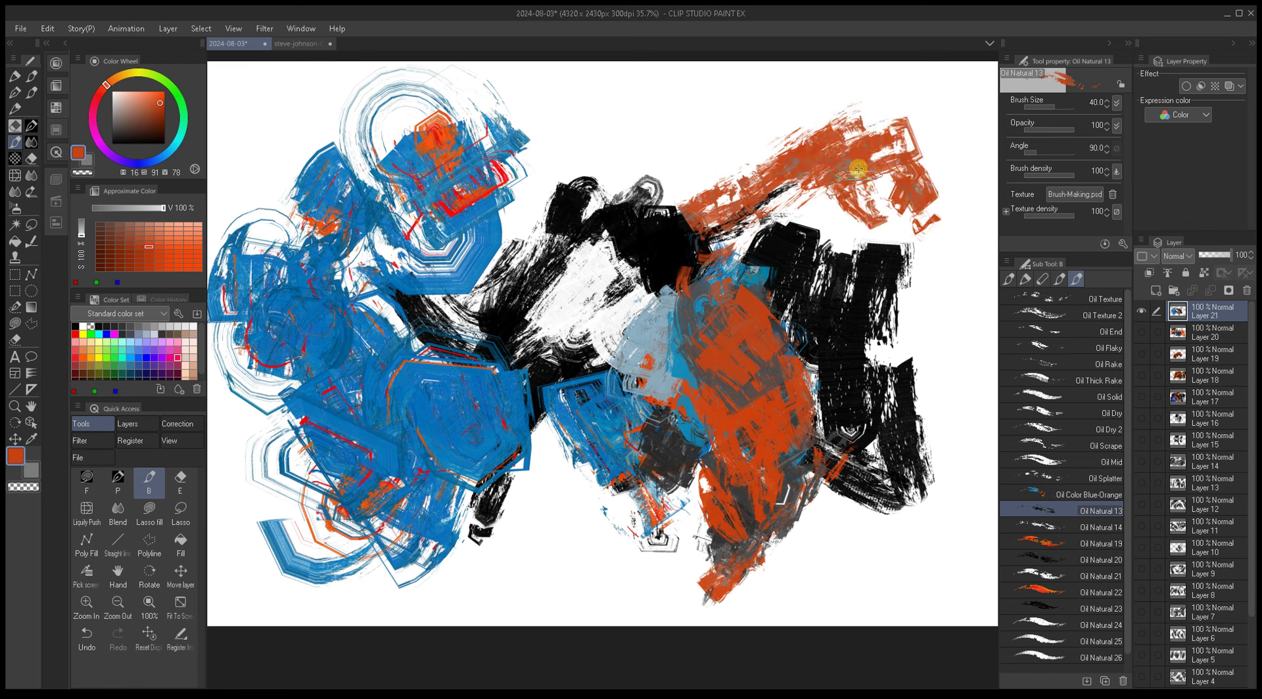
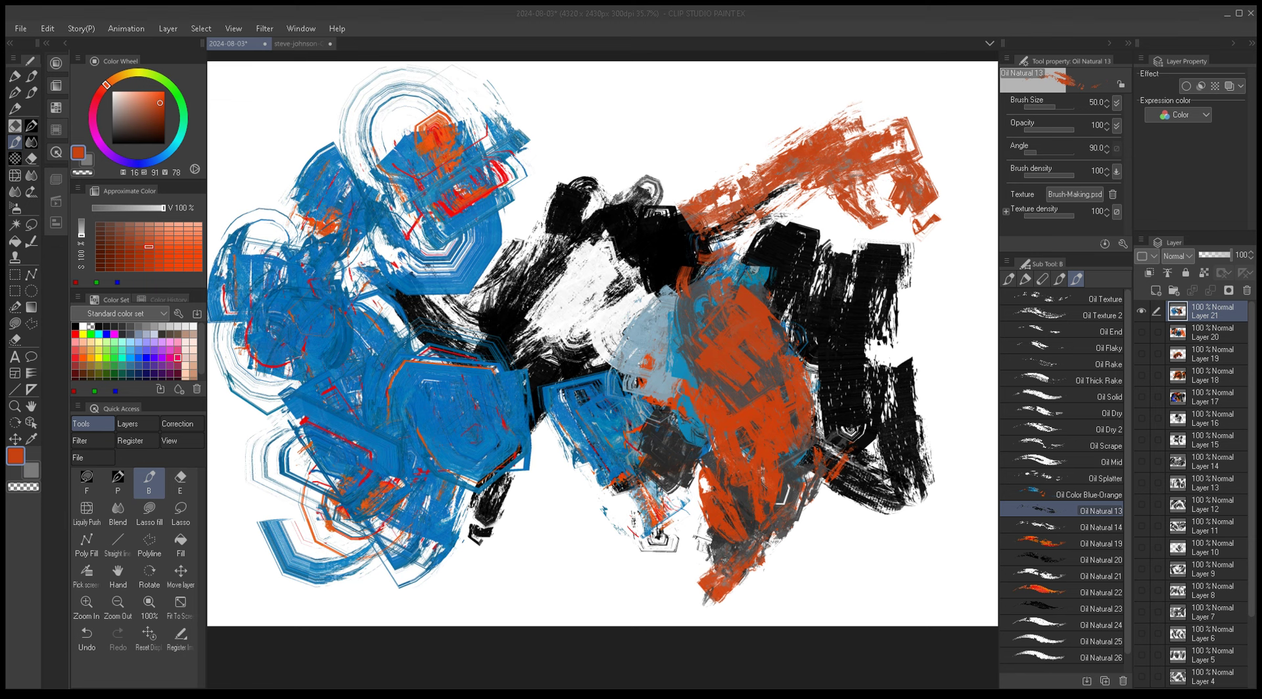
# Step: Rename Oil Natural 13 as Oil 2x, paint orange strokes down the blank area on the canvas's right side, and switch to Oil Natural 14 at size 40
pyautogui.press('Return')
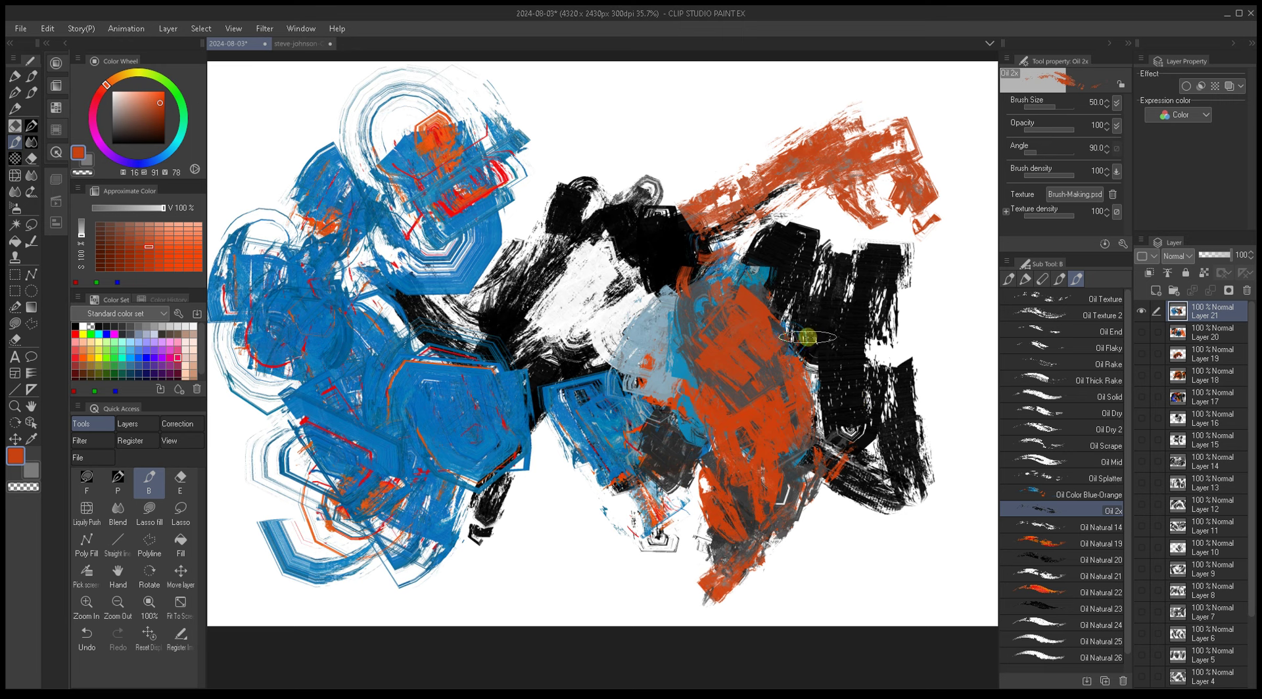
pyautogui.moveTo(920, 542)
pyautogui.mouseDown()
pyautogui.moveTo(885, 528)
pyautogui.moveTo(841, 481)
pyautogui.moveTo(883, 472)
pyautogui.moveTo(891, 522)
pyautogui.moveTo(876, 415)
pyautogui.moveTo(905, 517)
pyautogui.moveTo(866, 412)
pyautogui.moveTo(878, 396)
pyautogui.moveTo(880, 416)
pyautogui.moveTo(880, 373)
pyautogui.moveTo(889, 475)
pyautogui.moveTo(897, 261)
pyautogui.moveTo(872, 353)
pyautogui.mouseUp()
pyautogui.click(1042, 526)
pyautogui.press('[')
pyautogui.press('[')
pyautogui.press('[')
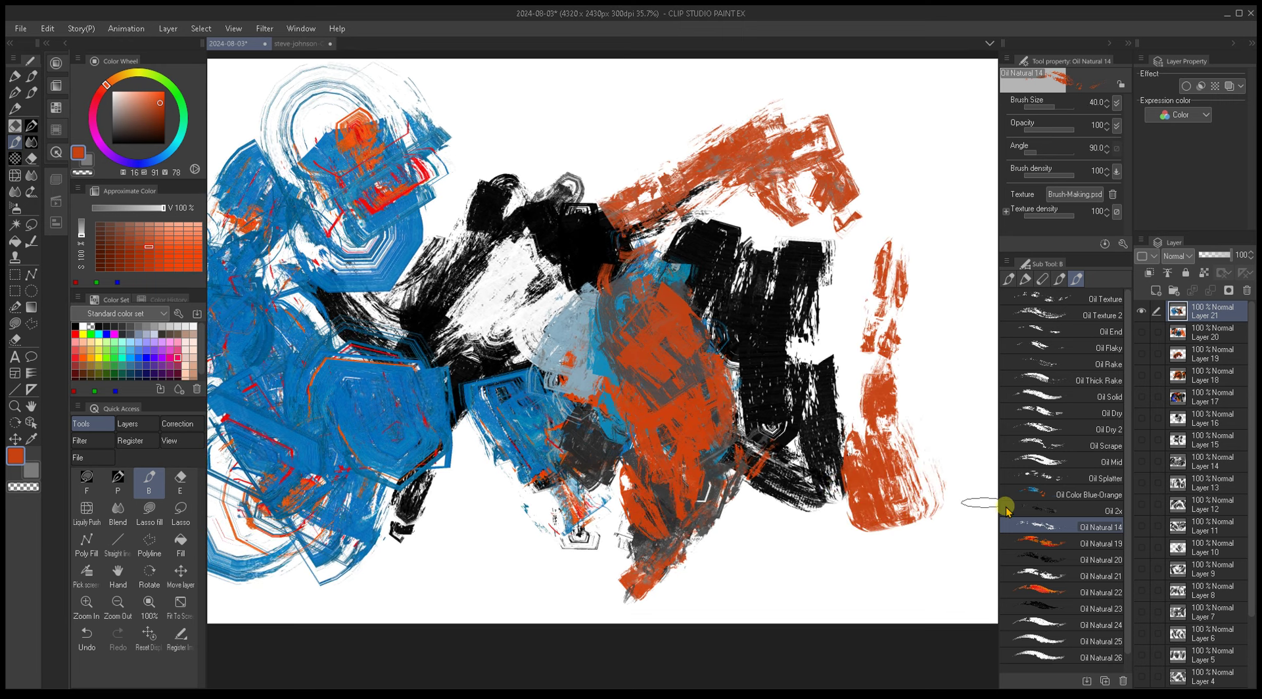
# Step: Sample black and paint broad Oil Natural 14 strokes over the orange marks at the canvas's right side
pyautogui.press(']')
pyautogui.keyDown('alt'); pyautogui.click(815, 422); pyautogui.keyUp('alt')
pyautogui.moveTo(815, 427)
pyautogui.mouseDown()
pyautogui.moveTo(845, 525)
pyautogui.moveTo(917, 476)
pyautogui.moveTo(827, 415)
pyautogui.mouseUp()
pyautogui.keyDown('alt'); pyautogui.click(708, 404); pyautogui.keyUp('alt')
pyautogui.press(']')
pyautogui.press(']')
pyautogui.moveTo(830, 367)
pyautogui.mouseDown()
pyautogui.moveTo(825, 427)
pyautogui.moveTo(777, 347)
pyautogui.moveTo(792, 326)
pyautogui.moveTo(834, 346)
pyautogui.moveTo(858, 324)
pyautogui.moveTo(862, 270)
pyautogui.moveTo(922, 516)
pyautogui.mouseUp()
# Step: Sample orange and paint Oil Natural 14 strokes at size 40 down over the new black strokes
pyautogui.keyDown('alt'); pyautogui.click(775, 350); pyautogui.keyUp('alt')
pyautogui.keyDown('alt'); pyautogui.click(917, 519); pyautogui.keyUp('alt')
pyautogui.press('[')
pyautogui.press('[')
pyautogui.press('[')
pyautogui.moveTo(842, 276); pyautogui.dragTo(874, 427)
pyautogui.moveTo(848, 315); pyautogui.dragTo(912, 503)
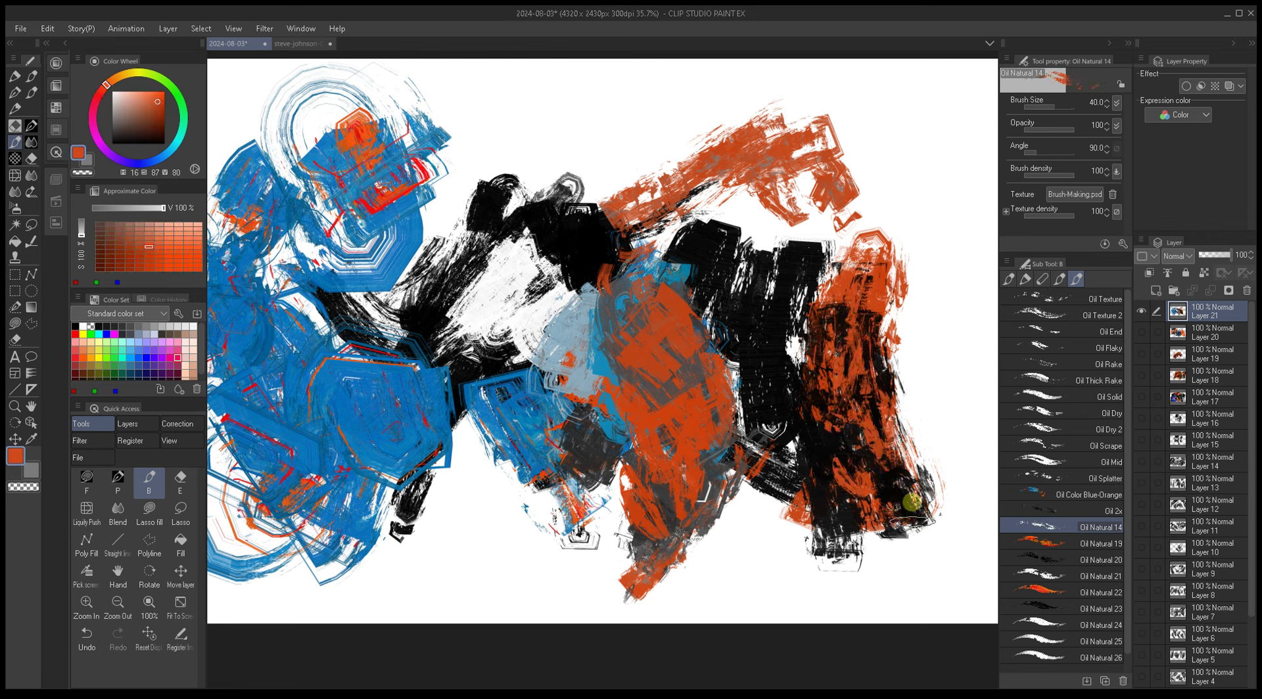
pyautogui.moveTo(851, 352); pyautogui.dragTo(957, 516)
pyautogui.keyDown('alt'); pyautogui.click(856, 449); pyautogui.keyUp('alt')
pyautogui.moveTo(856, 450)
pyautogui.mouseDown()
pyautogui.moveTo(883, 418)
pyautogui.moveTo(864, 393)
pyautogui.moveTo(905, 355)
pyautogui.moveTo(890, 333)
pyautogui.moveTo(953, 473)
pyautogui.mouseUp()
# Step: Sample orange and extend a textured column up toward the canvas's upper-right corner, varying the brush size
pyautogui.keyDown('alt'); pyautogui.click(852, 282); pyautogui.keyUp('alt')
pyautogui.press('[')
pyautogui.press('[')
pyautogui.moveTo(853, 281); pyautogui.dragTo(888, 142)
pyautogui.press(']')
pyautogui.press(']')
pyautogui.press(']')
pyautogui.press(']')
pyautogui.press(']')
pyautogui.moveTo(854, 282)
pyautogui.mouseDown()
pyautogui.moveTo(896, 304)
pyautogui.moveTo(902, 178)
pyautogui.moveTo(919, 350)
pyautogui.moveTo(852, 327)
pyautogui.moveTo(902, 322)
pyautogui.moveTo(873, 307)
pyautogui.moveTo(912, 438)
pyautogui.moveTo(894, 317)
pyautogui.mouseUp()
# Step: Enlarge Oil Natural 14, paint a large orange patch in the canvas's lower-right area and return the brush to size 40
pyautogui.press('[')
pyautogui.press(']')
pyautogui.press(']')
pyautogui.press(']')
pyautogui.press(']')
pyautogui.press(']')
pyautogui.moveTo(891, 520)
pyautogui.mouseDown()
pyautogui.moveTo(863, 540)
pyautogui.moveTo(799, 502)
pyautogui.mouseUp()
pyautogui.press('[')
pyautogui.press('[')
pyautogui.press('[')
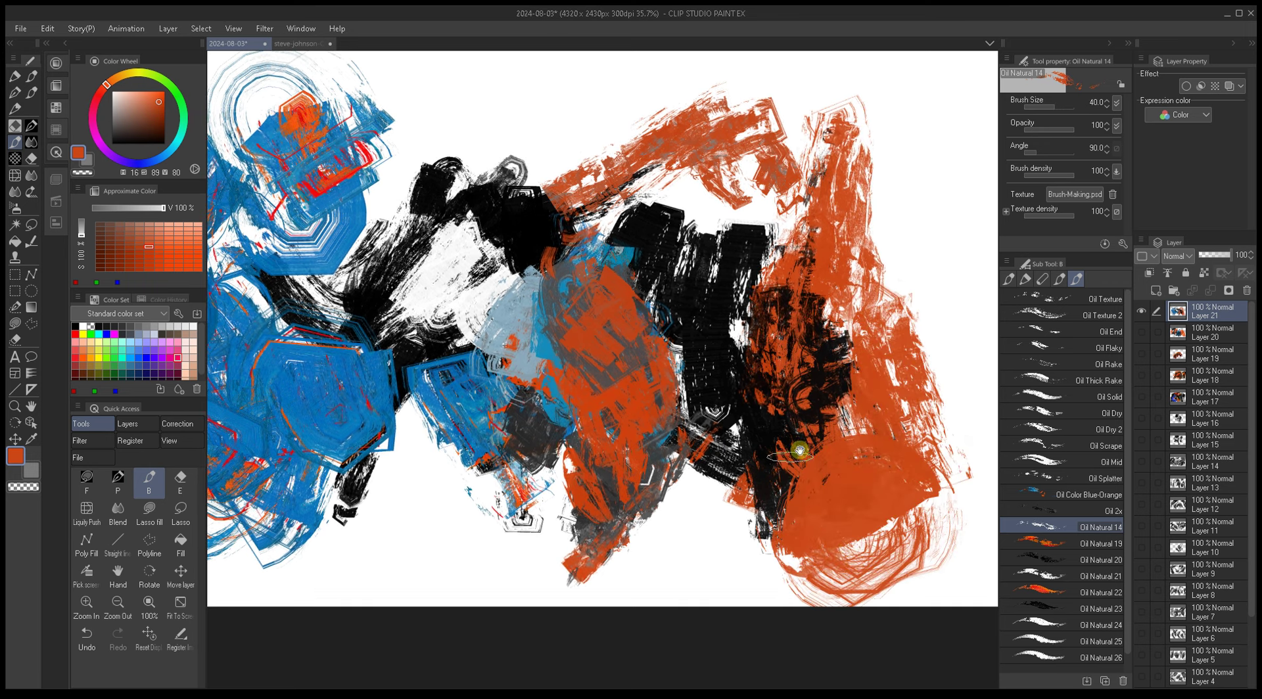
pyautogui.moveTo(800, 451); pyautogui.dragTo(760, 362)
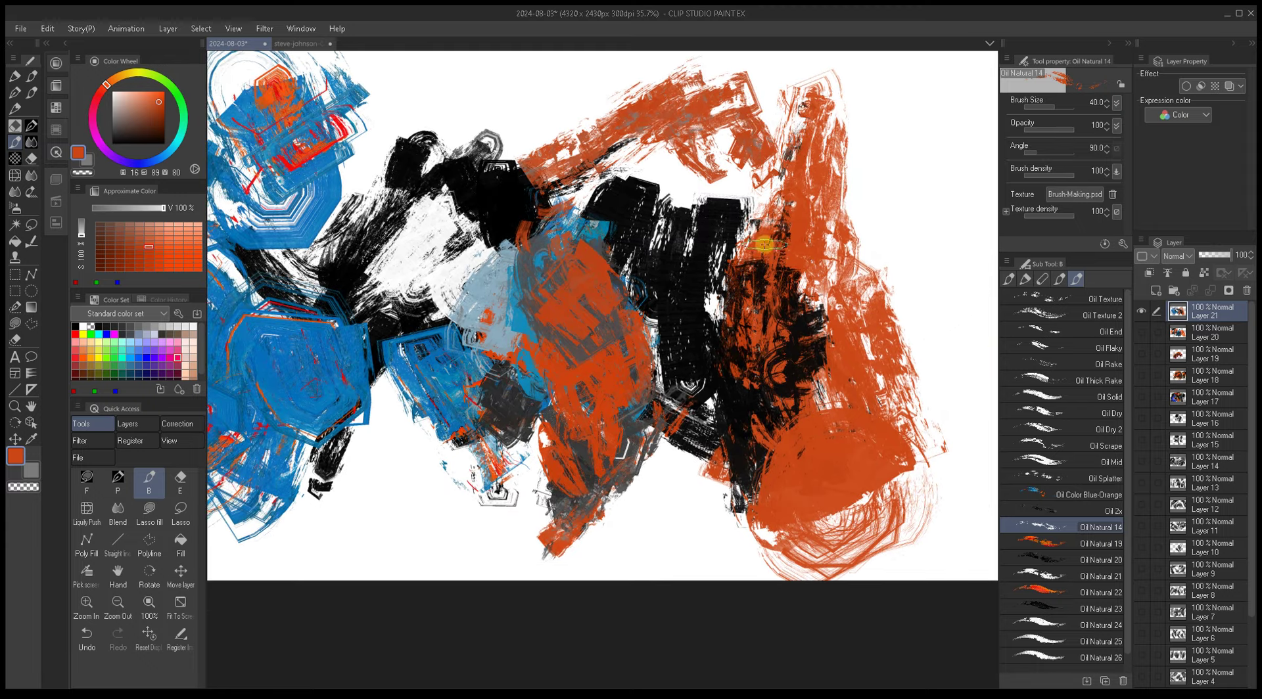
# Step: Switch to Oil Natural 19, sample black and paint small strokes beside the light grey patch, reducing the size to 5
pyautogui.click(1052, 544)
pyautogui.moveTo(666, 415); pyautogui.dragTo(867, 454)
pyautogui.keyDown('alt'); pyautogui.click(699, 261); pyautogui.keyUp('alt')
pyautogui.press('[')
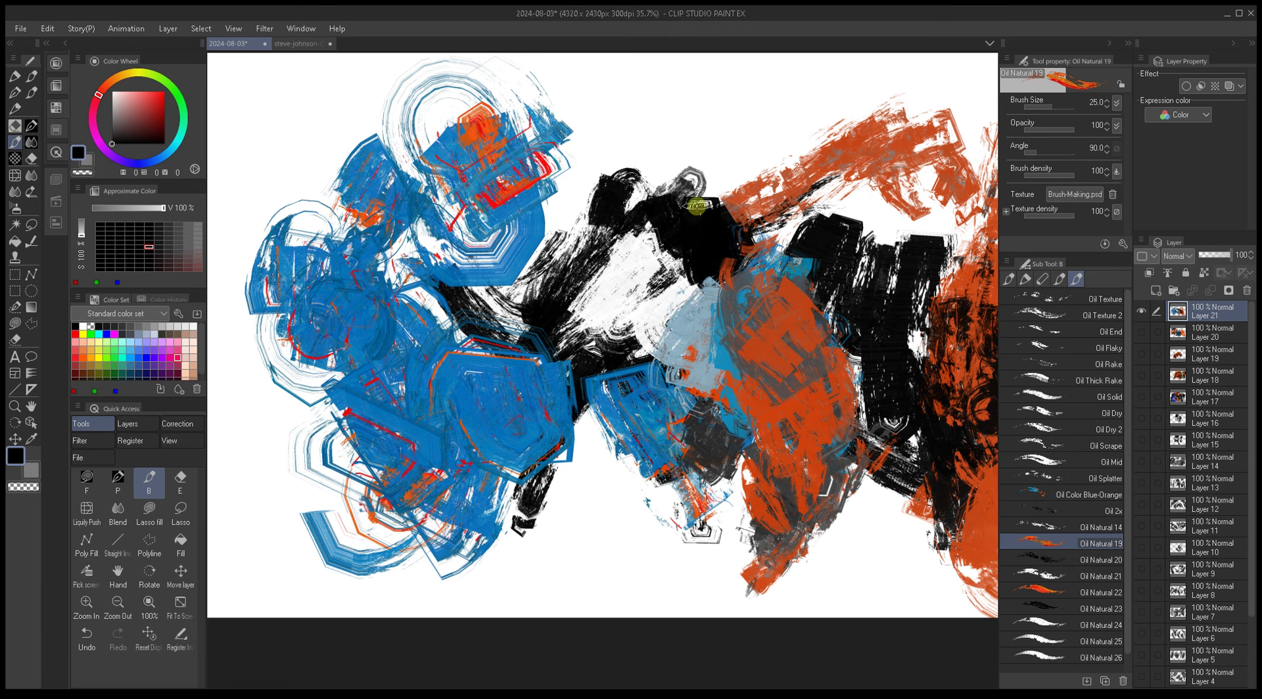
pyautogui.moveTo(652, 321); pyautogui.dragTo(681, 336)
pyautogui.press('[')
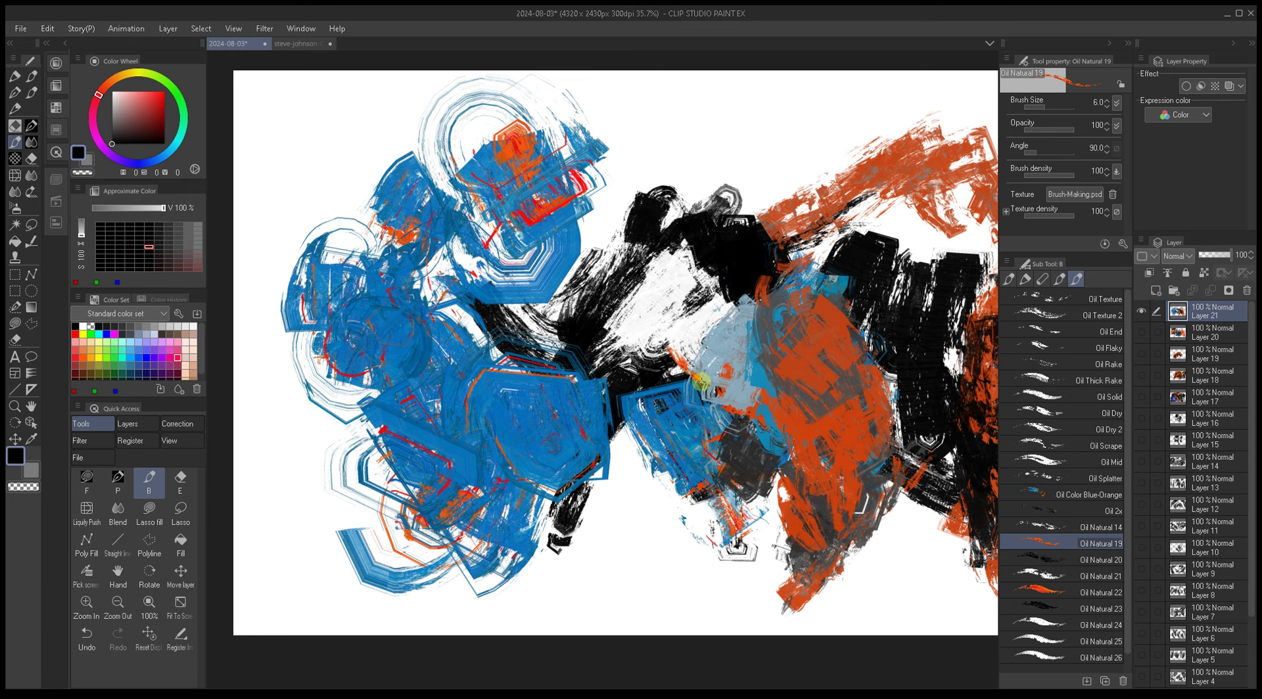
pyautogui.moveTo(653, 301); pyautogui.dragTo(768, 334)
# Step: Sample blue and paint orange-red Oil Natural 19 strokes over the large blue shape nearest the black strokes
pyautogui.keyDown('alt'); pyautogui.click(684, 382); pyautogui.keyUp('alt')
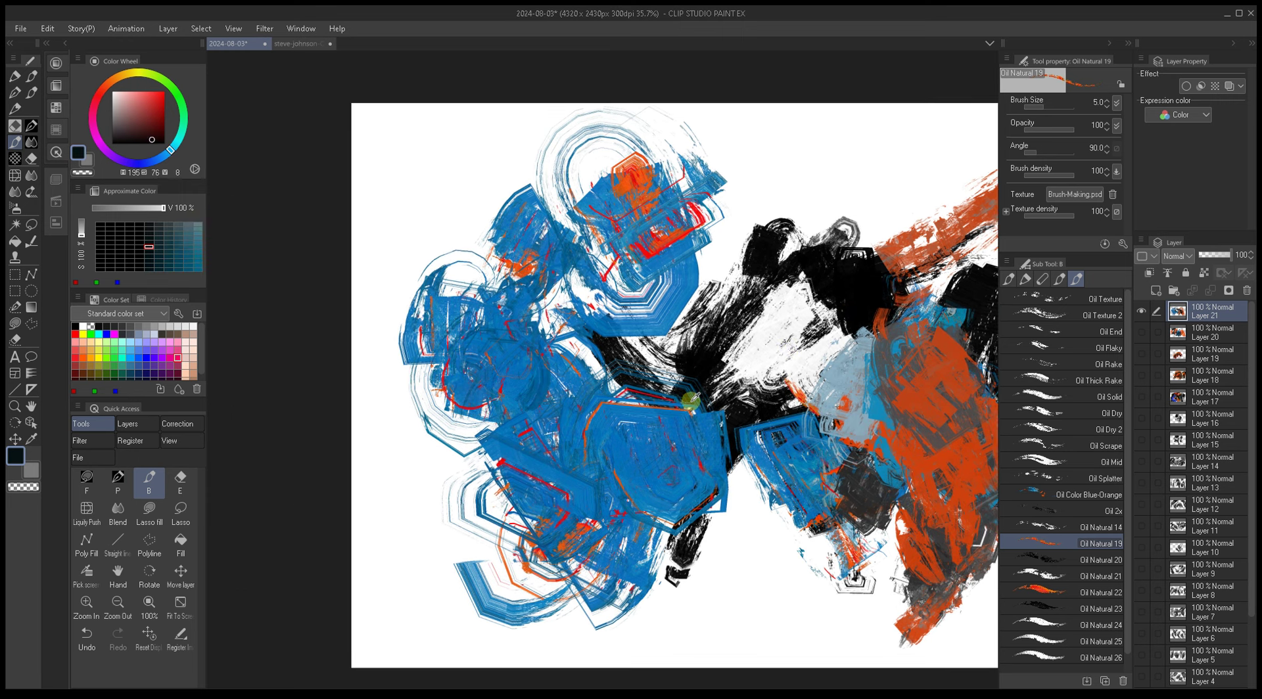
pyautogui.moveTo(669, 341); pyautogui.dragTo(652, 190)
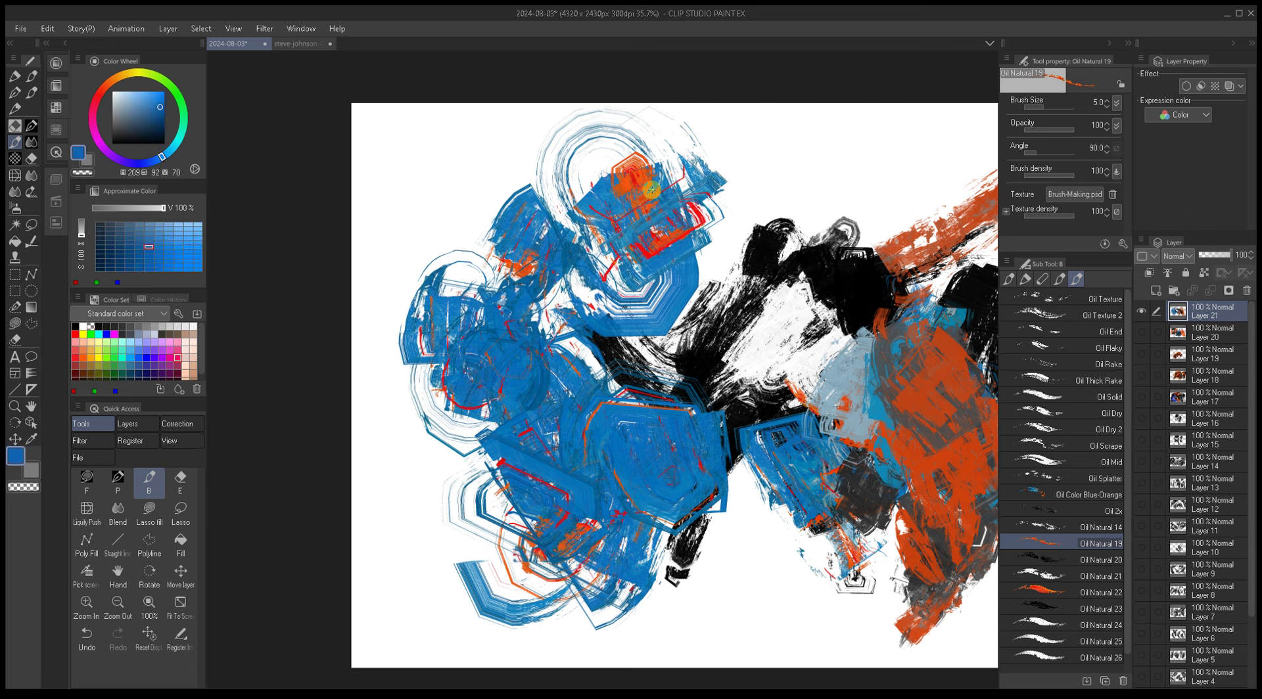
pyautogui.moveTo(631, 425)
pyautogui.mouseDown()
pyautogui.moveTo(611, 474)
pyautogui.moveTo(597, 457)
pyautogui.moveTo(645, 520)
pyautogui.moveTo(632, 502)
pyautogui.moveTo(650, 503)
pyautogui.moveTo(653, 437)
pyautogui.moveTo(652, 466)
pyautogui.moveTo(681, 488)
pyautogui.moveTo(686, 471)
pyautogui.moveTo(704, 477)
pyautogui.moveTo(677, 490)
pyautogui.moveTo(673, 514)
pyautogui.moveTo(717, 480)
pyautogui.mouseUp()
pyautogui.press(']')
pyautogui.press(']')
pyautogui.press(']')
pyautogui.press('[')
pyautogui.press('[')
pyautogui.press('[')
# Step: Paint Oil Natural 19 strokes over the leftmost blue shapes, varying the brush size up to 25
pyautogui.moveTo(532, 404)
pyautogui.mouseDown()
pyautogui.moveTo(503, 434)
pyautogui.moveTo(469, 411)
pyautogui.moveTo(513, 375)
pyautogui.moveTo(514, 399)
pyautogui.moveTo(519, 305)
pyautogui.moveTo(470, 397)
pyautogui.moveTo(478, 436)
pyautogui.moveTo(485, 403)
pyautogui.moveTo(519, 372)
pyautogui.moveTo(522, 421)
pyautogui.mouseUp()
pyautogui.press(']')
pyautogui.press(']')
pyautogui.press('[')
pyautogui.press('[')
pyautogui.press('[')
pyautogui.press('[')
pyautogui.moveTo(454, 403)
pyautogui.mouseDown()
pyautogui.moveTo(420, 335)
pyautogui.moveTo(444, 378)
pyautogui.mouseUp()
pyautogui.press(']')
pyautogui.press(']')
pyautogui.press(']')
pyautogui.press(']')
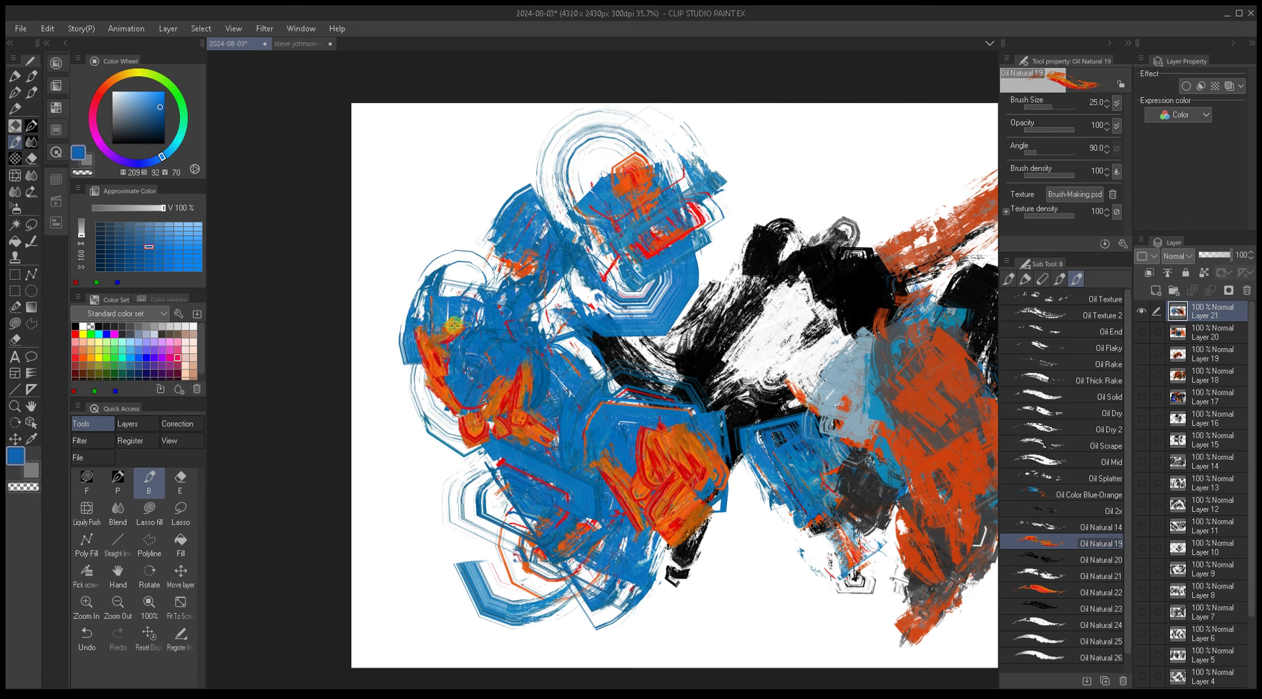
# Step: Paint Oil Natural 19 strokes around the underside and edge of the upper blue circle, using size 20
pyautogui.moveTo(578, 284)
pyautogui.mouseDown()
pyautogui.moveTo(596, 324)
pyautogui.moveTo(618, 327)
pyautogui.moveTo(635, 274)
pyautogui.moveTo(618, 327)
pyautogui.moveTo(650, 345)
pyautogui.mouseUp()
pyautogui.press('[')
pyautogui.press('[')
pyautogui.press('[')
pyautogui.press('[')
pyautogui.press(']')
pyautogui.press(']')
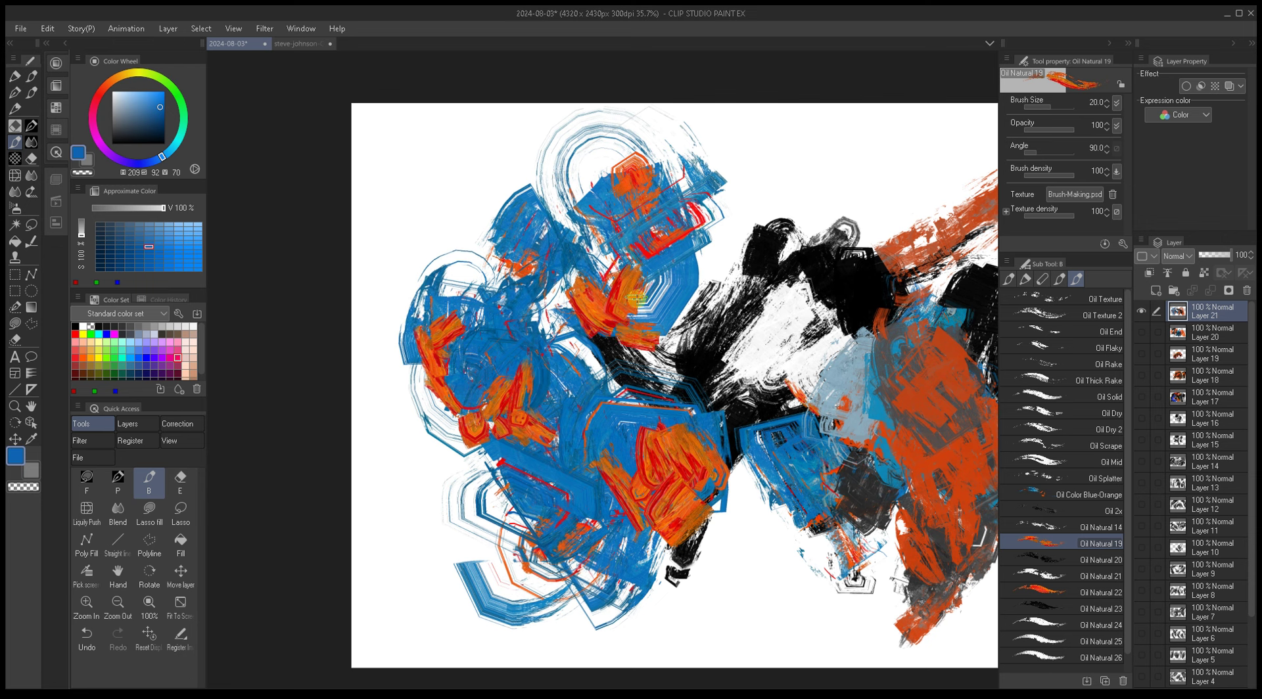
pyautogui.moveTo(641, 305)
pyautogui.mouseDown()
pyautogui.moveTo(702, 222)
pyautogui.moveTo(665, 324)
pyautogui.moveTo(720, 245)
pyautogui.mouseUp()
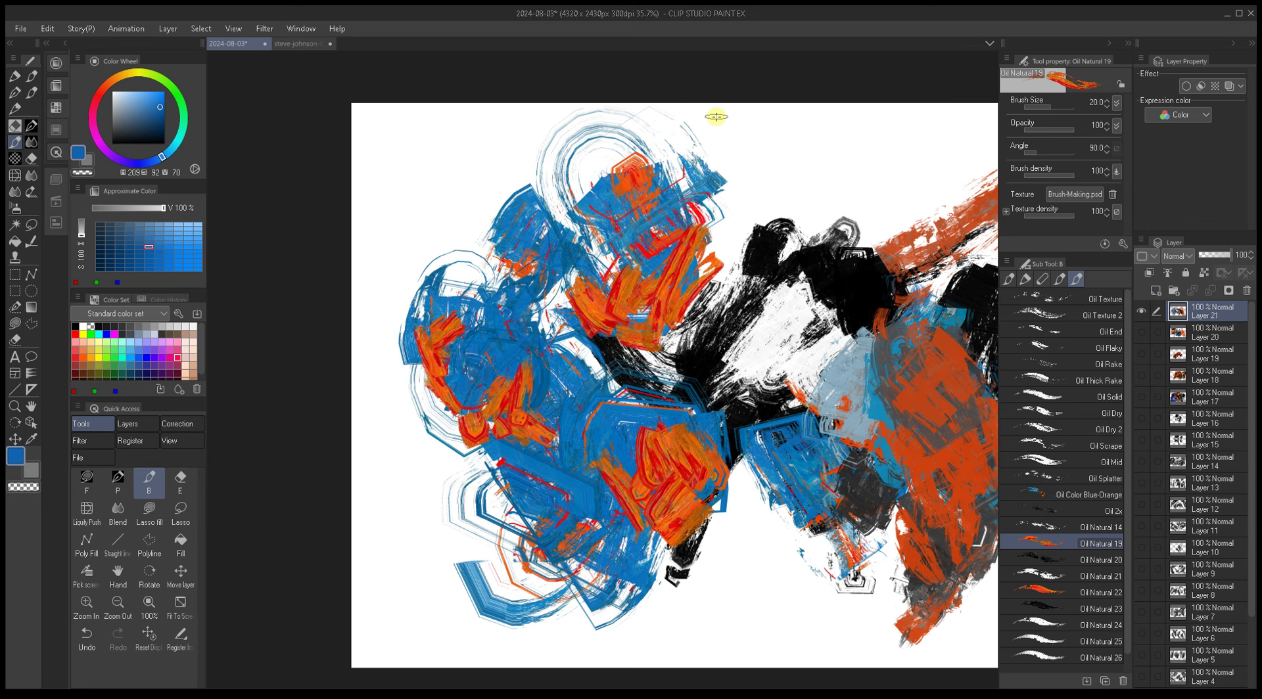
pyautogui.moveTo(665, 261); pyautogui.dragTo(682, 291)
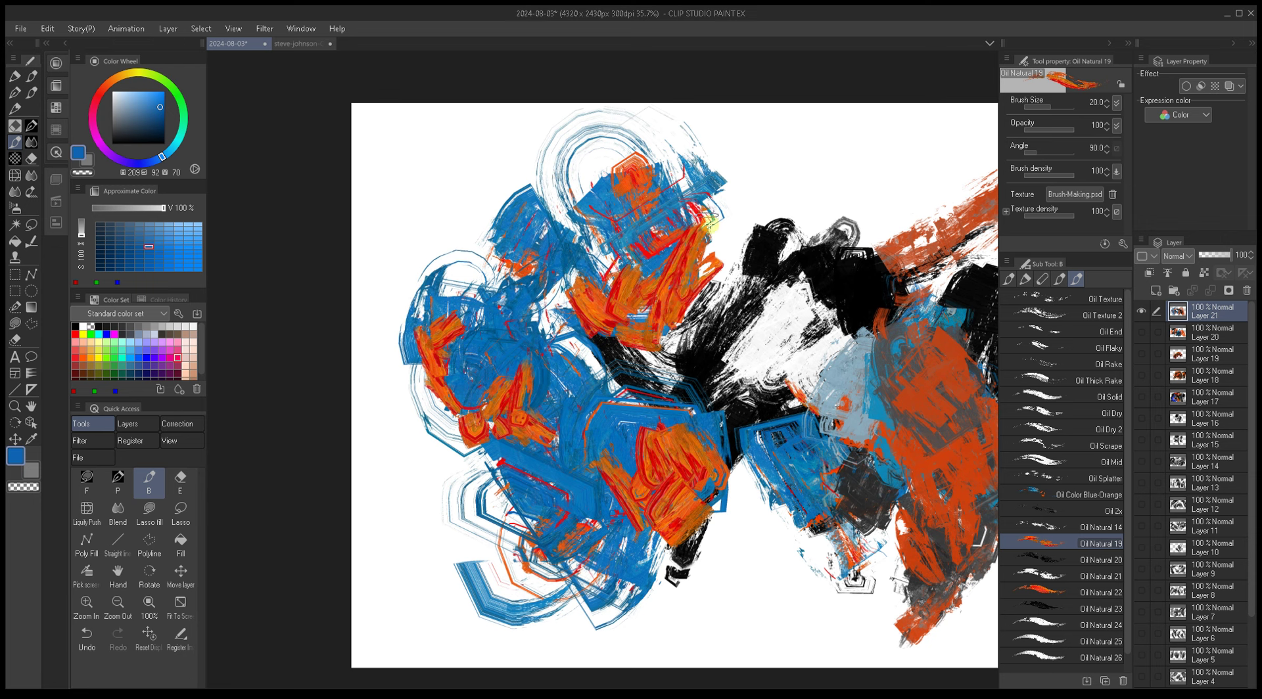
# Step: Sample dark grey from the upper blue shape and rename Oil Natural 19 as Oil Color Orange
pyautogui.keyDown('alt'); pyautogui.click(639, 266); pyautogui.keyUp('alt')
pyautogui.keyDown('alt'); pyautogui.click(628, 250); pyautogui.keyUp('alt')
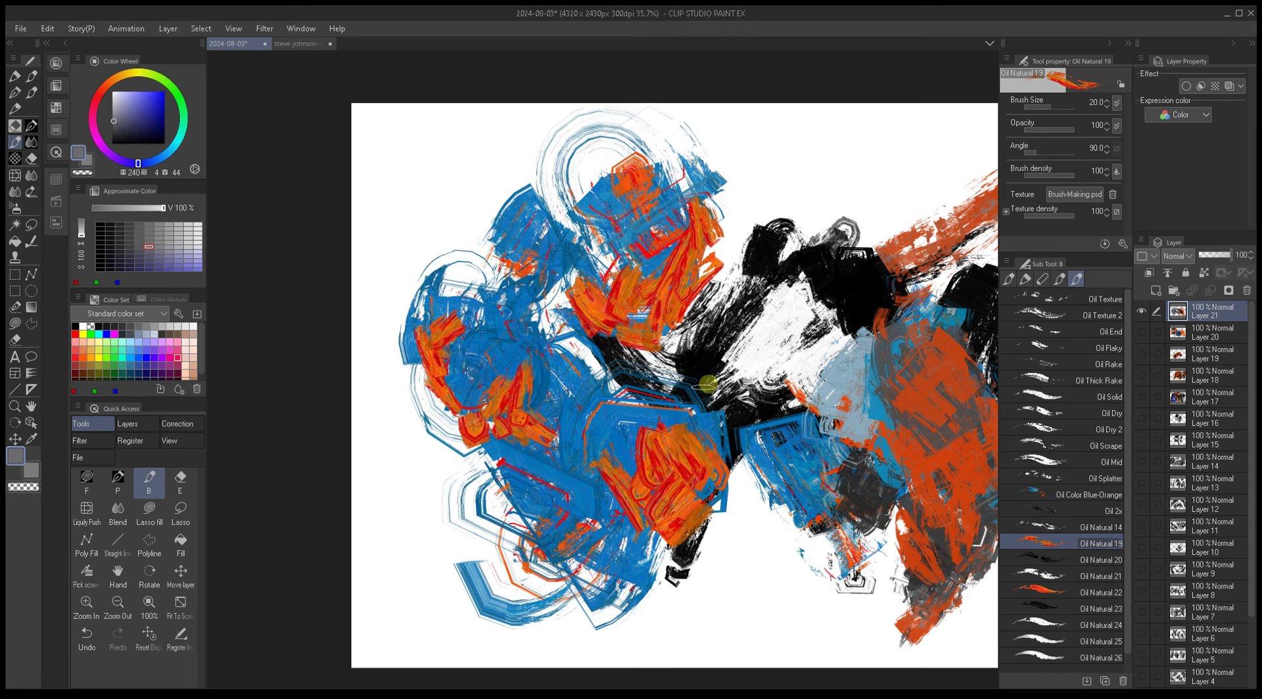
pyautogui.moveTo(700, 389); pyautogui.dragTo(610, 378)
pyautogui.moveTo(798, 358); pyautogui.dragTo(756, 367)
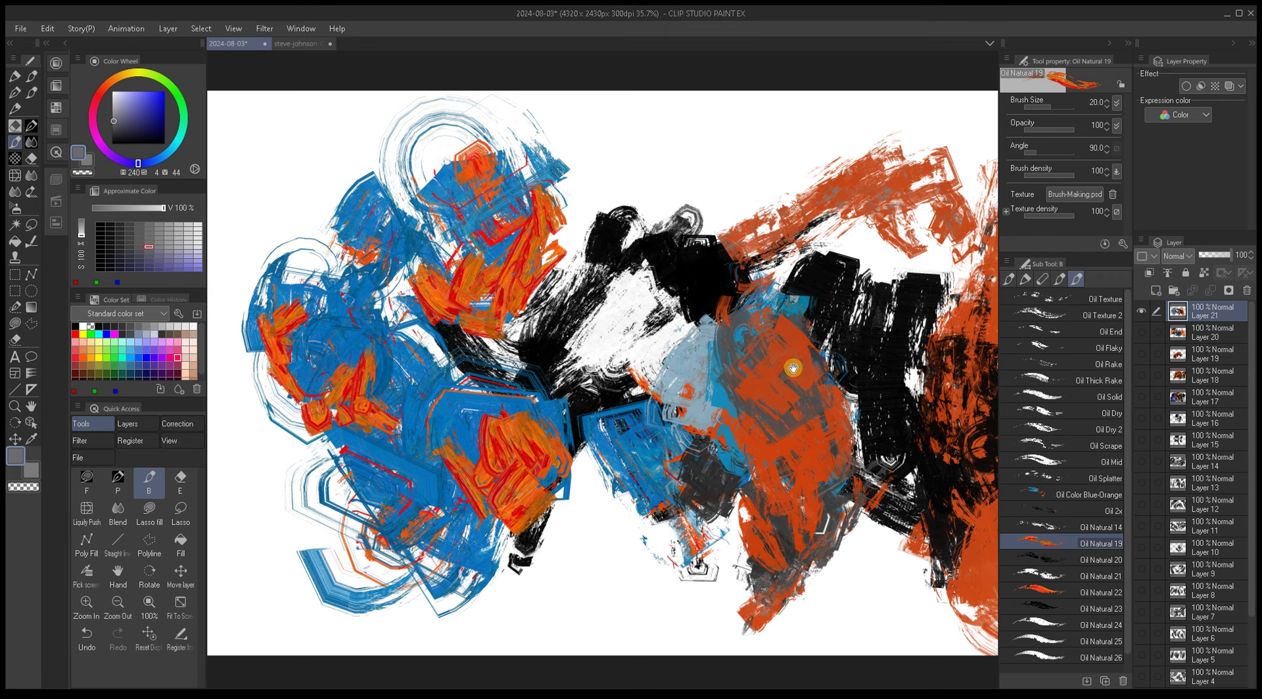
pyautogui.moveTo(843, 370); pyautogui.dragTo(752, 429)
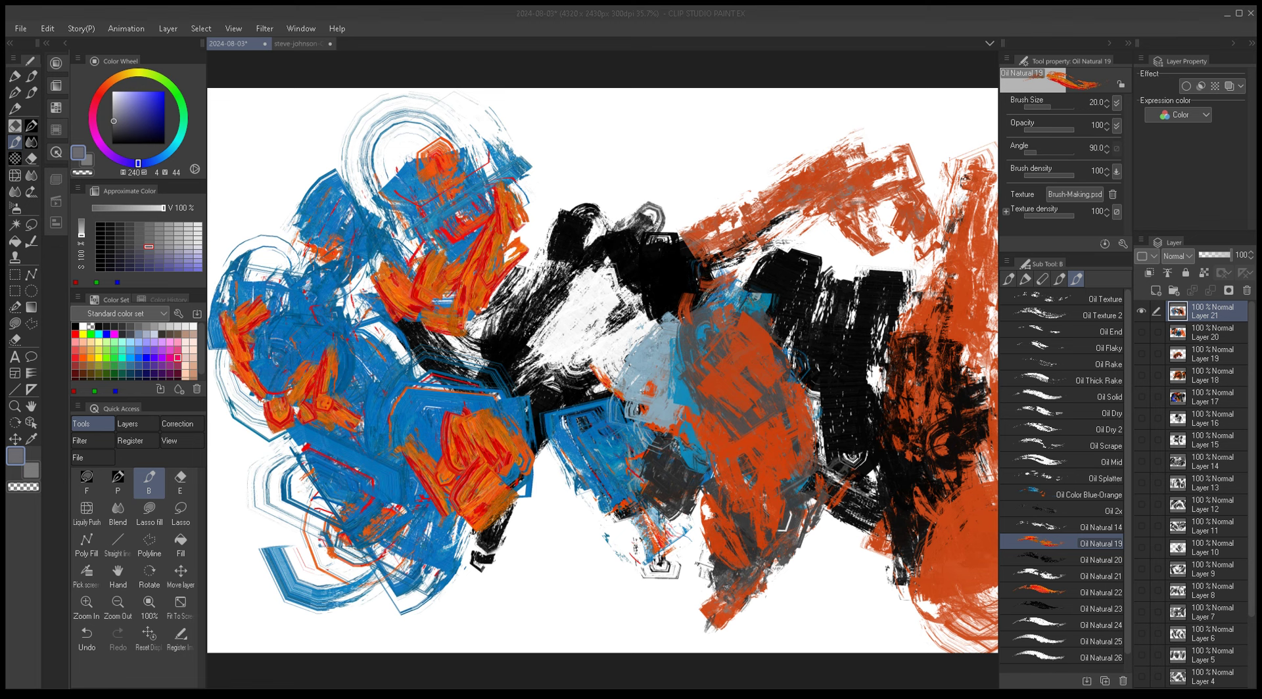
pyautogui.press('Return')
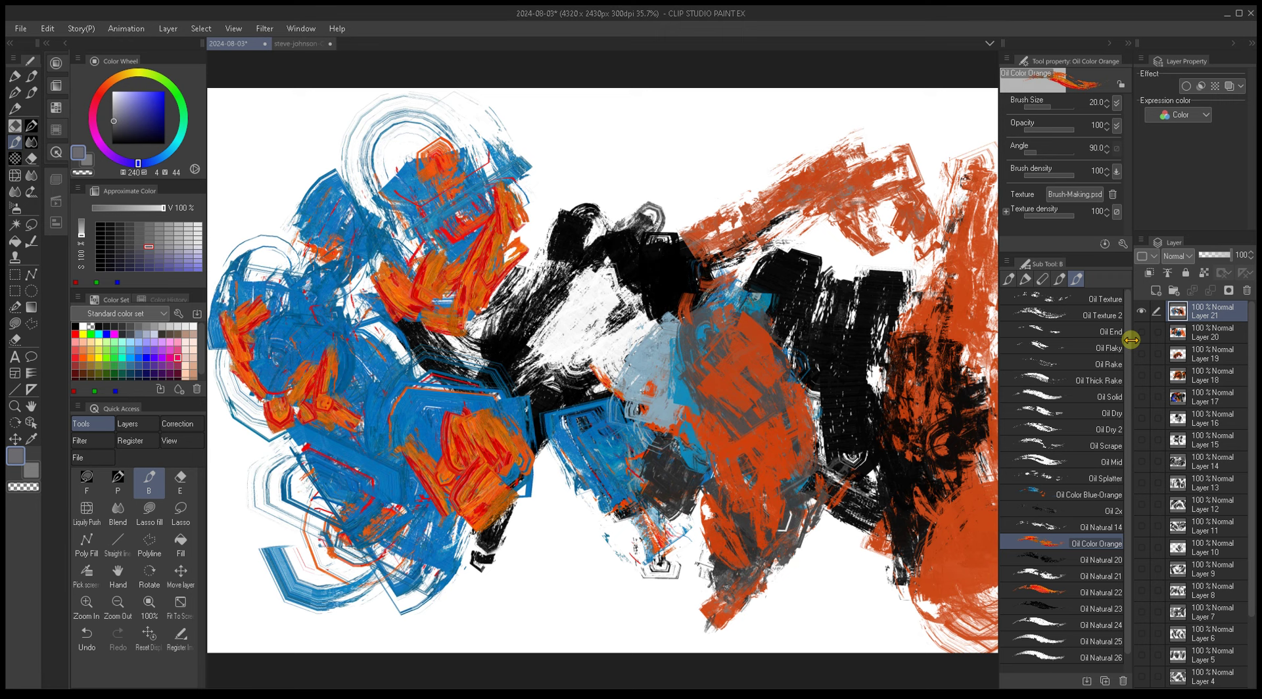
# Step: Switch to Oil Natural 20, sample black, paint short vertical strokes beside the right-hand orange column and reduce the size to 7
pyautogui.moveTo(805, 512); pyautogui.dragTo(770, 499)
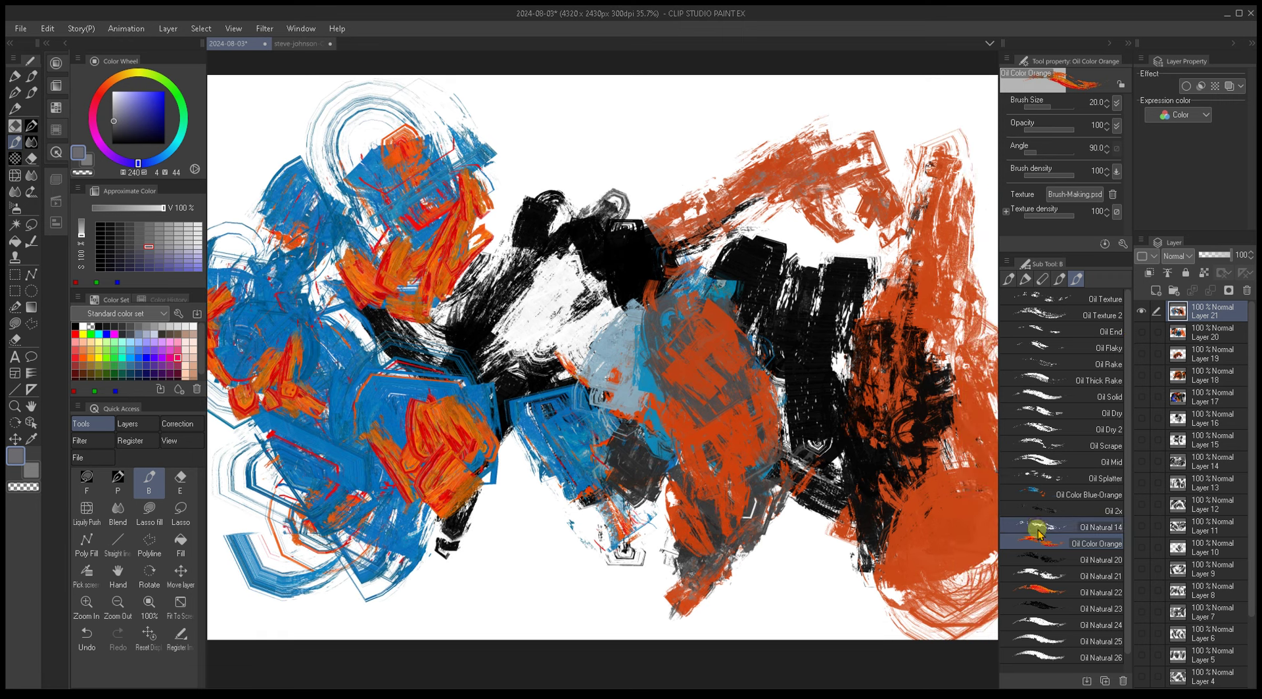
pyautogui.click(1048, 560)
pyautogui.moveTo(754, 445)
pyautogui.mouseDown()
pyautogui.moveTo(672, 472)
pyautogui.moveTo(574, 476)
pyautogui.mouseUp()
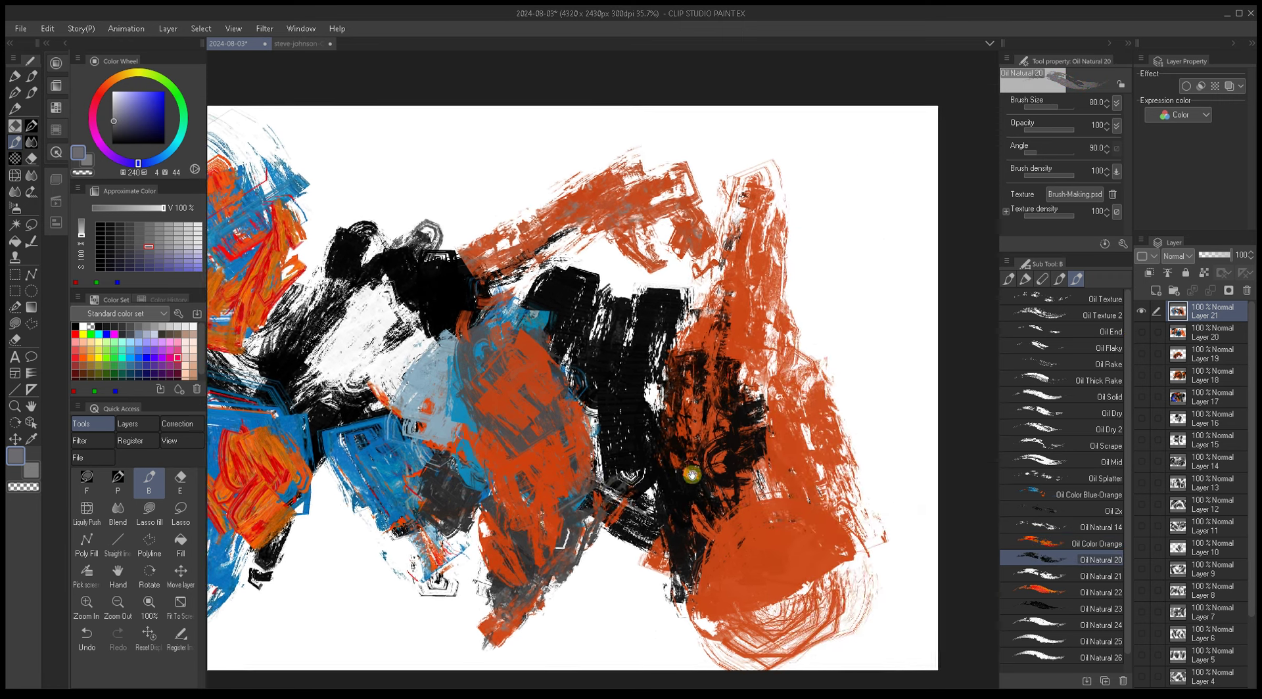
pyautogui.keyDown('alt'); pyautogui.click(614, 406); pyautogui.keyUp('alt')
pyautogui.press('[')
pyautogui.press('[')
pyautogui.press('[')
pyautogui.moveTo(789, 355); pyautogui.dragTo(787, 391)
pyautogui.moveTo(789, 295); pyautogui.dragTo(790, 352)
pyautogui.moveTo(795, 359); pyautogui.dragTo(802, 372)
pyautogui.press('[')
pyautogui.press('[')
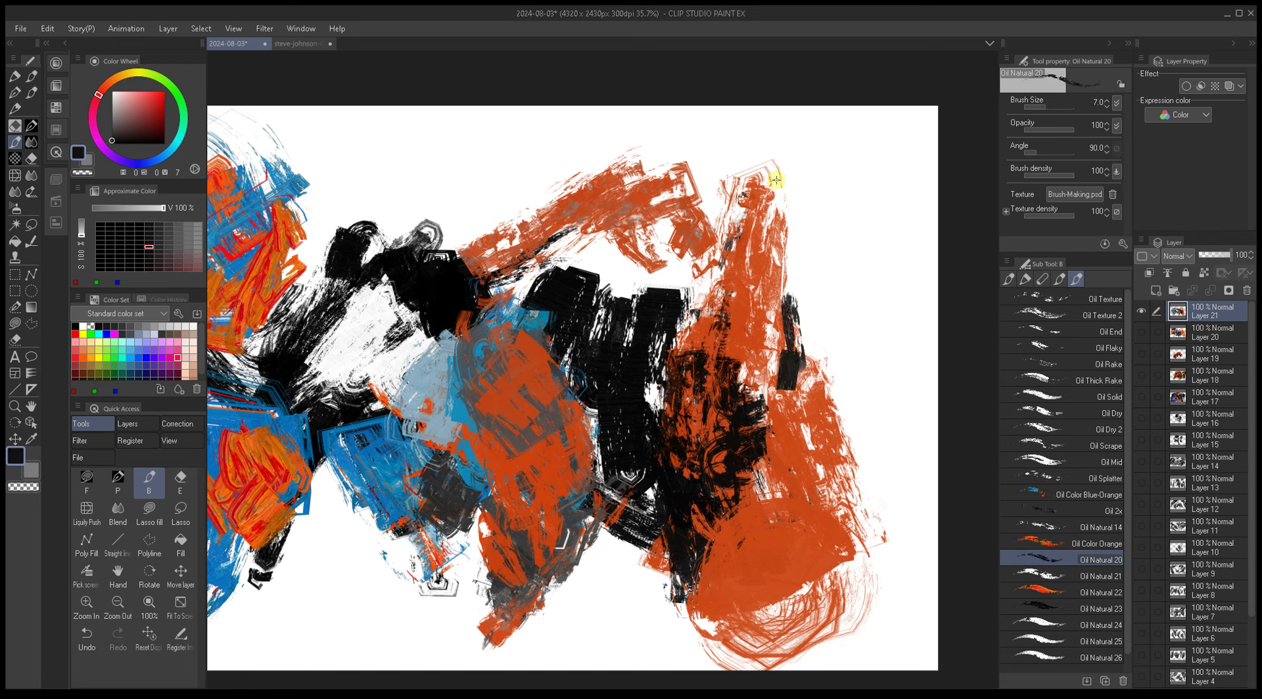
# Step: Paint black Oil Natural 20 marks on the orange column, the blue-and-orange shapes and the black block's upper edge, raising the size to 17
pyautogui.moveTo(776, 180)
pyautogui.mouseDown()
pyautogui.moveTo(436, 583)
pyautogui.moveTo(675, 403)
pyautogui.moveTo(552, 586)
pyautogui.moveTo(694, 388)
pyautogui.moveTo(755, 369)
pyautogui.moveTo(752, 423)
pyautogui.mouseUp()
pyautogui.press(']')
pyautogui.moveTo(586, 460)
pyautogui.mouseDown()
pyautogui.moveTo(594, 426)
pyautogui.moveTo(595, 483)
pyautogui.mouseUp()
pyautogui.press(']')
pyautogui.press(']')
pyautogui.press(']')
pyautogui.moveTo(578, 408)
pyautogui.mouseDown()
pyautogui.moveTo(565, 435)
pyautogui.moveTo(587, 472)
pyautogui.mouseUp()
pyautogui.moveTo(769, 415); pyautogui.dragTo(608, 418)
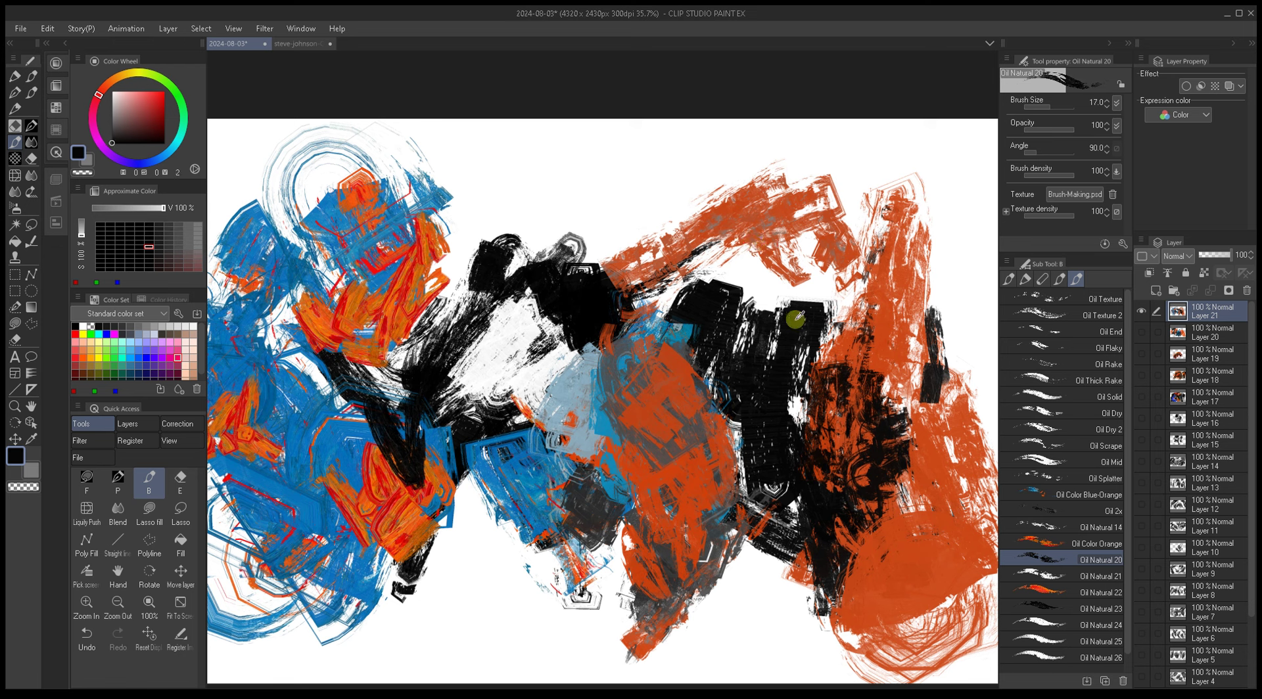
pyautogui.moveTo(802, 309)
pyautogui.mouseDown()
pyautogui.moveTo(855, 272)
pyautogui.moveTo(845, 312)
pyautogui.moveTo(857, 306)
pyautogui.moveTo(821, 292)
pyautogui.mouseUp()
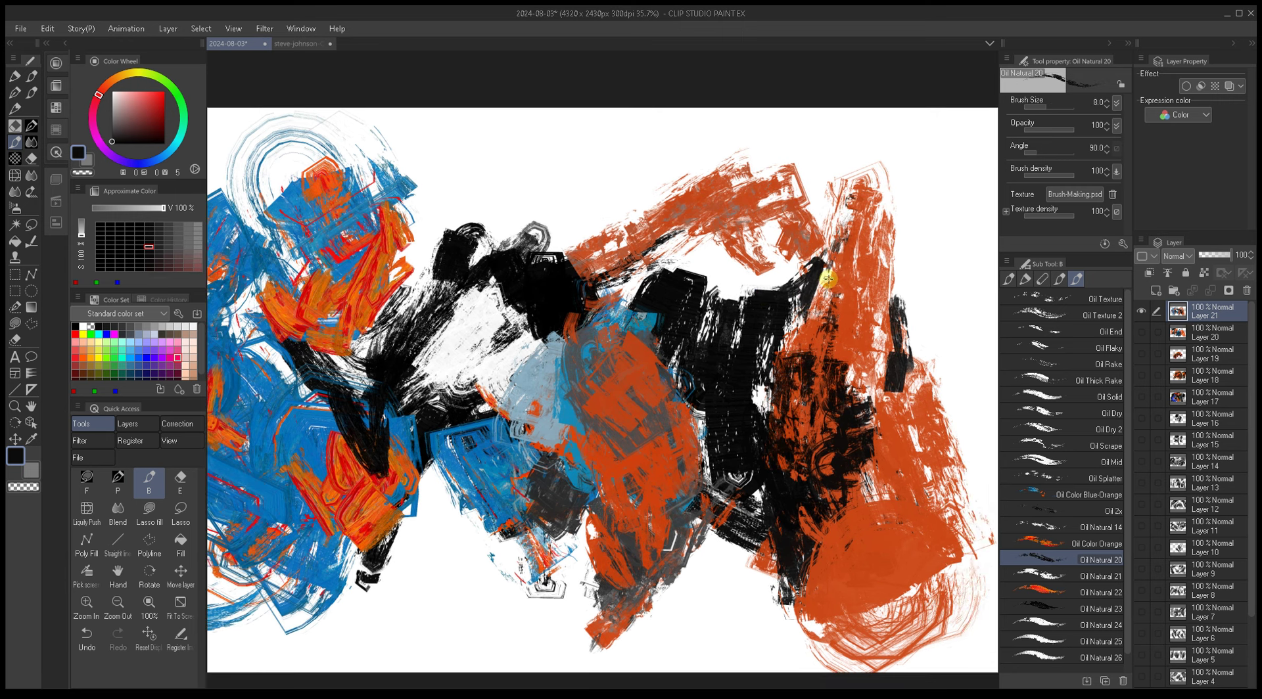
# Step: Sample white and paint Oil Natural 20 strokes on the lower orange column and the dark patch beneath it, up to size 17
pyautogui.keyDown('alt'); pyautogui.click(828, 272); pyautogui.keyUp('alt')
pyautogui.moveTo(835, 268); pyautogui.dragTo(820, 325)
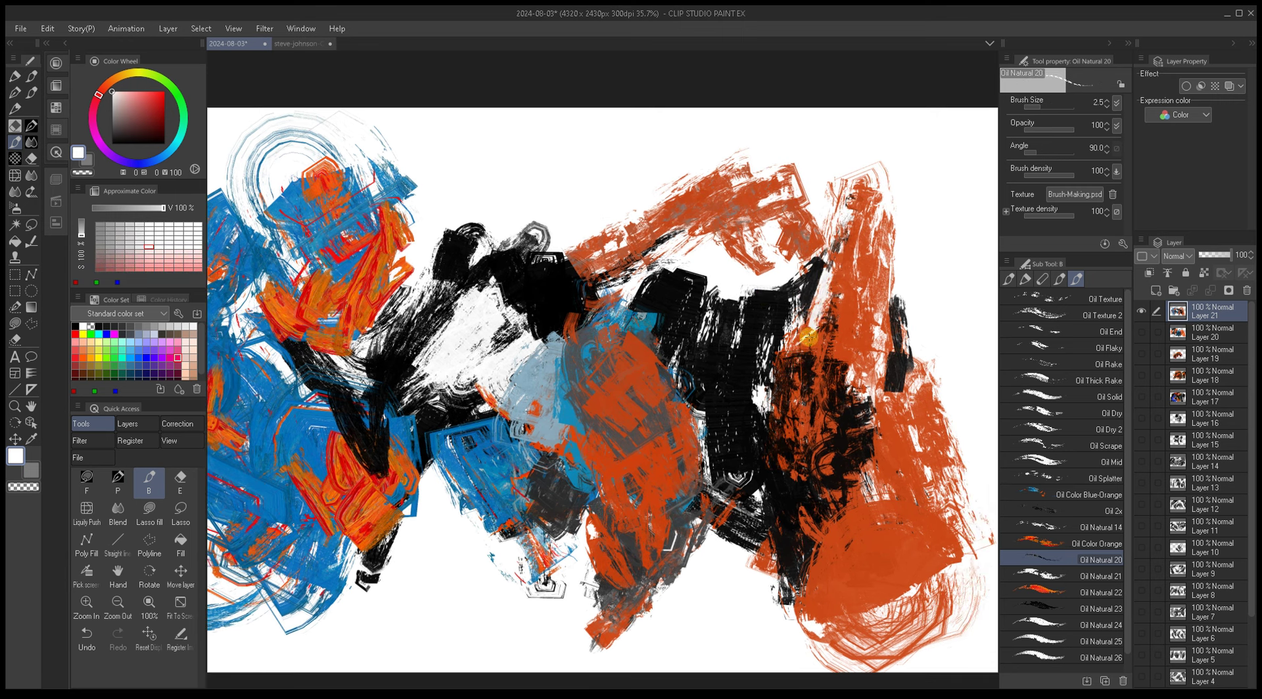
pyautogui.moveTo(834, 268); pyautogui.dragTo(816, 365)
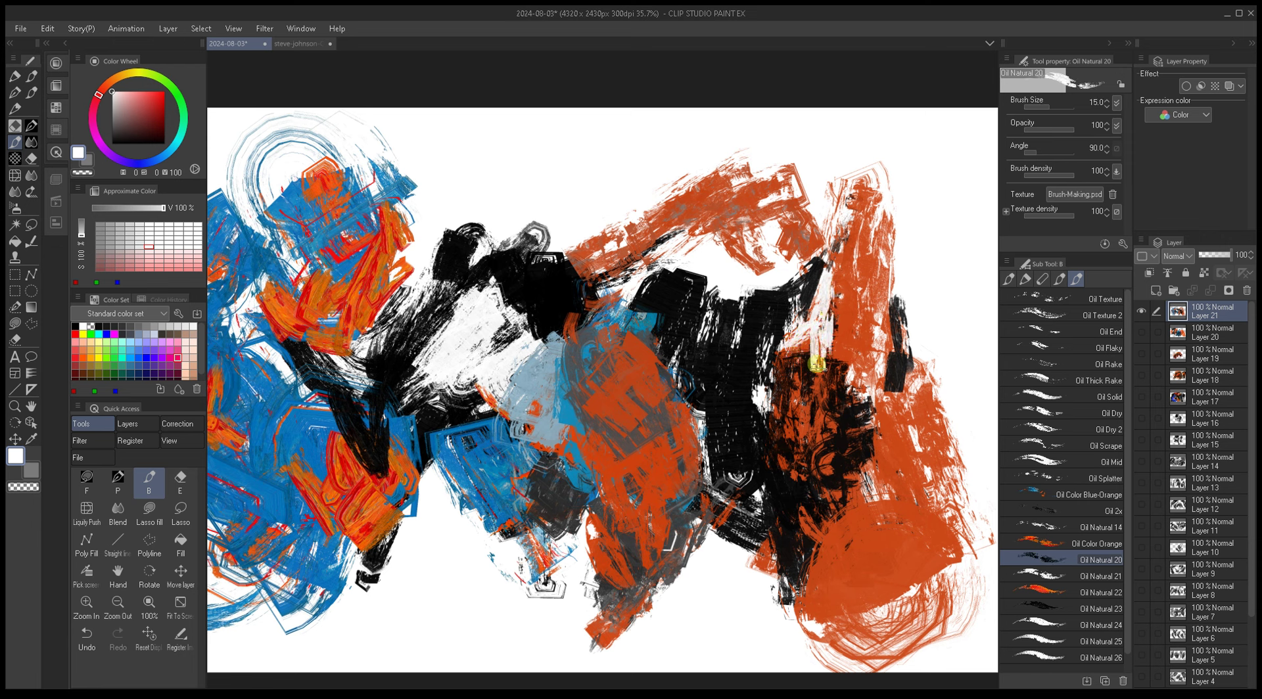
pyautogui.moveTo(795, 409)
pyautogui.mouseDown()
pyautogui.moveTo(790, 451)
pyautogui.moveTo(791, 399)
pyautogui.moveTo(813, 426)
pyautogui.mouseUp()
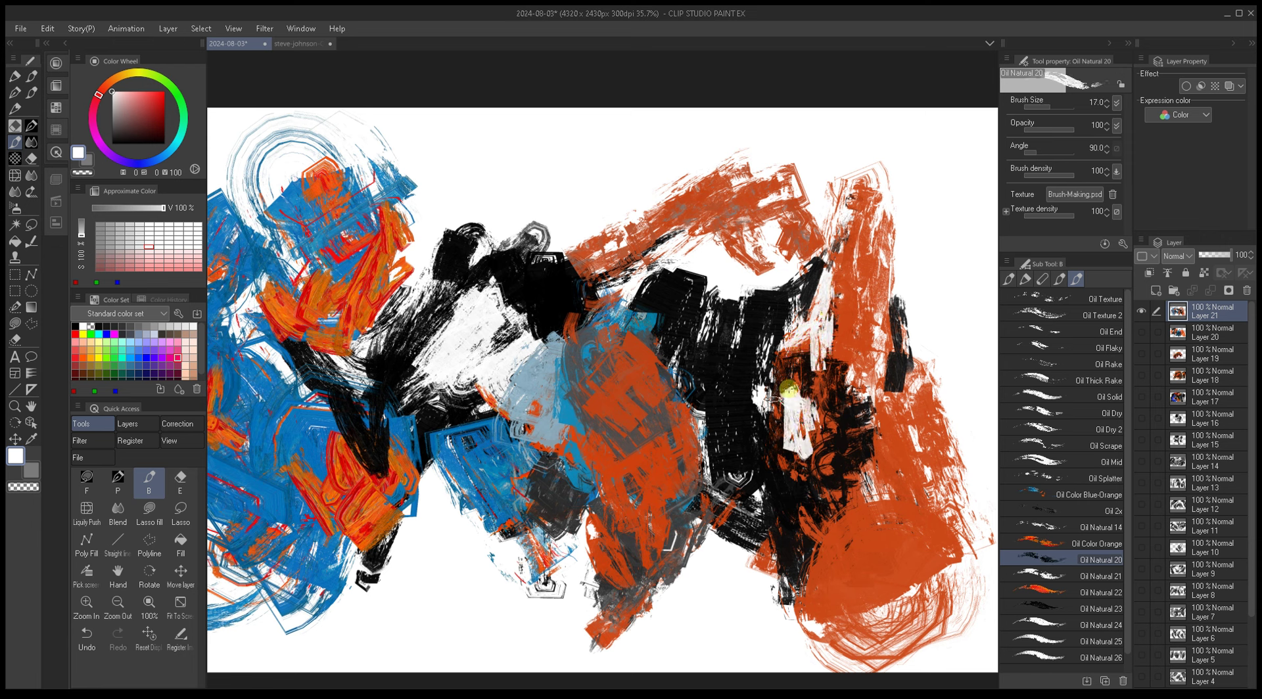
# Step: Sample dark brown from the dark patch and touch up the area above its white mark
pyautogui.keyDown('alt'); pyautogui.click(797, 393); pyautogui.keyUp('alt')
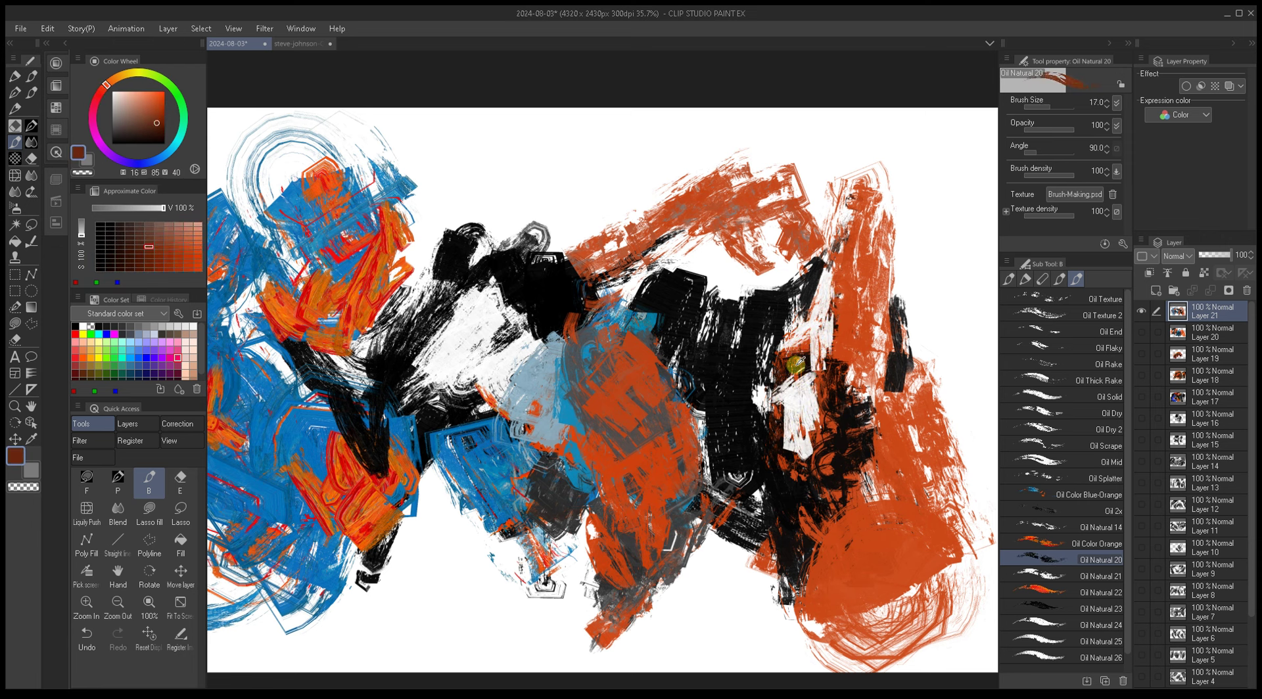
pyautogui.keyDown('alt'); pyautogui.click(796, 393); pyautogui.keyUp('alt')
pyautogui.moveTo(797, 394)
pyautogui.mouseDown()
pyautogui.moveTo(812, 389)
pyautogui.moveTo(799, 371)
pyautogui.mouseUp()
pyautogui.keyDown('alt'); pyautogui.click(793, 353); pyautogui.keyUp('alt')
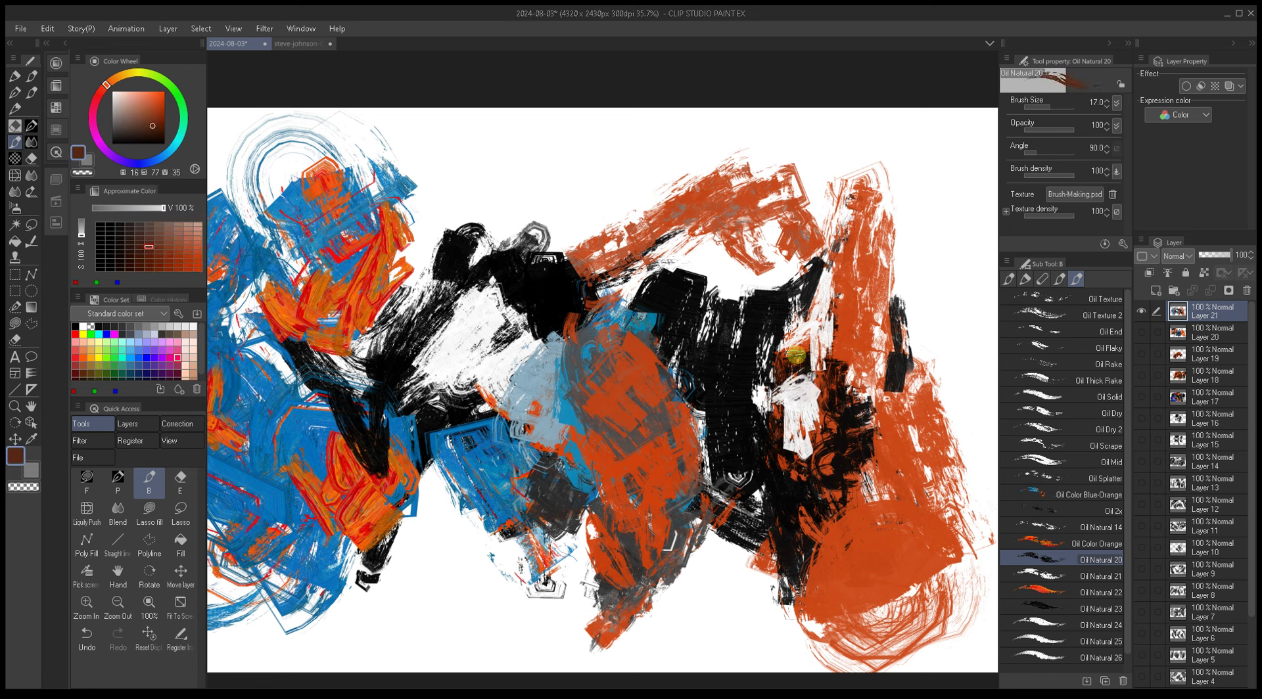
pyautogui.keyDown('alt'); pyautogui.click(796, 352); pyautogui.keyUp('alt')
# Step: Paint pale strokes up the orange column, resampling off-white from its edge
pyautogui.moveTo(834, 263)
pyautogui.mouseDown()
pyautogui.moveTo(846, 230)
pyautogui.moveTo(837, 295)
pyautogui.moveTo(843, 210)
pyautogui.mouseUp()
pyautogui.keyDown('alt'); pyautogui.click(829, 276); pyautogui.keyUp('alt')
pyautogui.moveTo(825, 329)
pyautogui.mouseDown()
pyautogui.moveTo(854, 207)
pyautogui.moveTo(840, 282)
pyautogui.mouseUp()
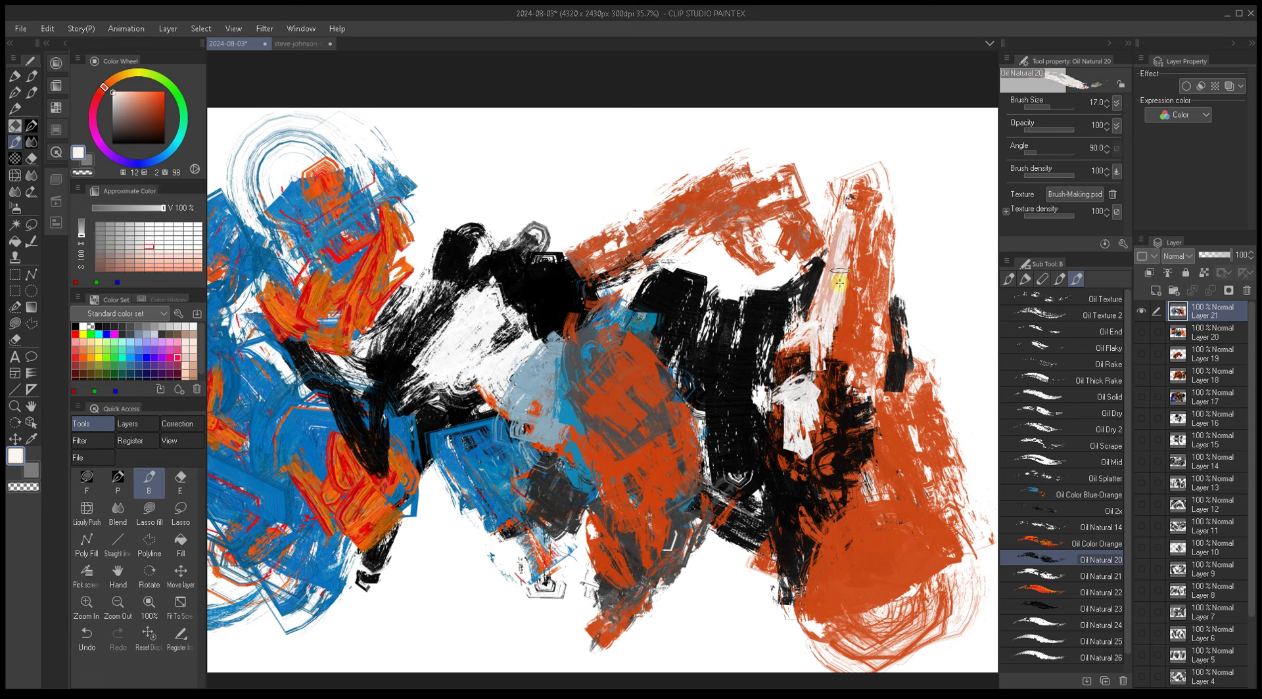
# Step: Sample black and thicken the dark spike beside the orange column with Oil Natural 20 at size 25
pyautogui.keyDown('alt'); pyautogui.click(813, 304); pyautogui.keyUp('alt')
pyautogui.keyDown('alt'); pyautogui.click(814, 269); pyautogui.keyUp('alt')
pyautogui.press(']')
pyautogui.moveTo(802, 209); pyautogui.dragTo(787, 246)
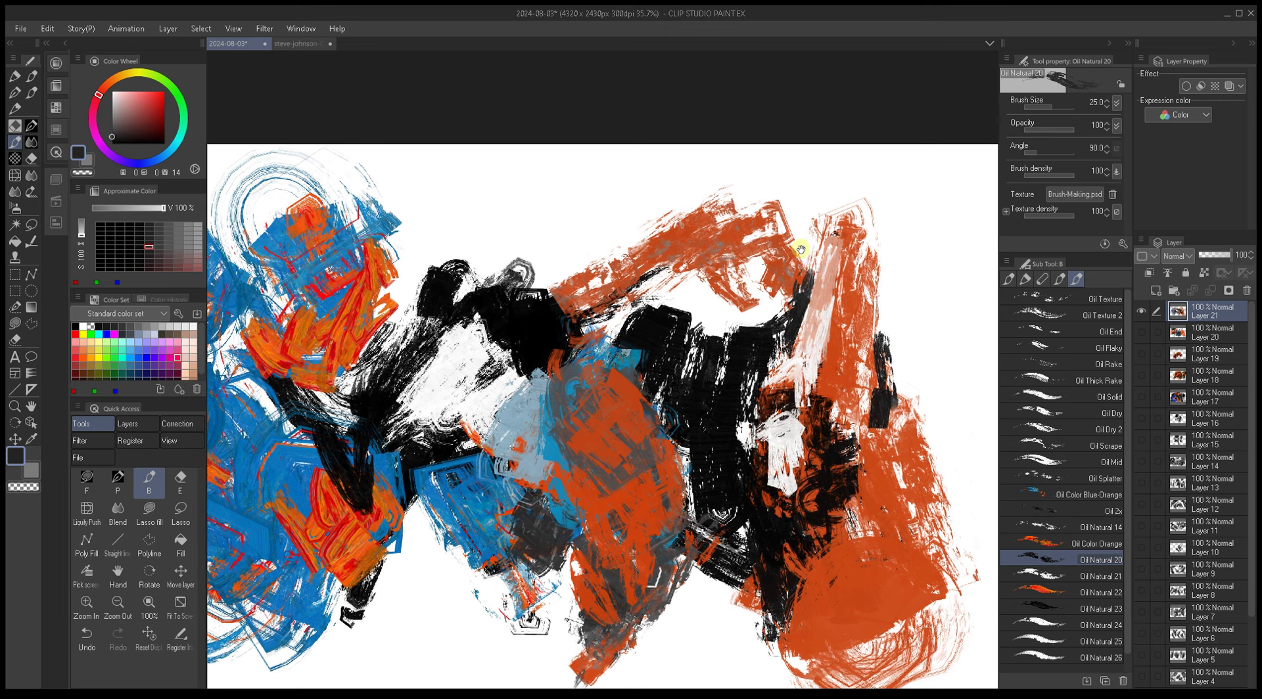
pyautogui.moveTo(775, 322); pyautogui.dragTo(756, 335)
# Step: Reshape the black block's upper edge and spike with sampled white and black, reducing Oil Natural 20 to size 6
pyautogui.keyDown('alt'); pyautogui.click(748, 317); pyautogui.keyUp('alt')
pyautogui.keyDown('alt'); pyautogui.click(748, 317); pyautogui.keyUp('alt')
pyautogui.press('[')
pyautogui.press('[')
pyautogui.press('[')
pyautogui.press('[')
pyautogui.press('[')
pyautogui.press('[')
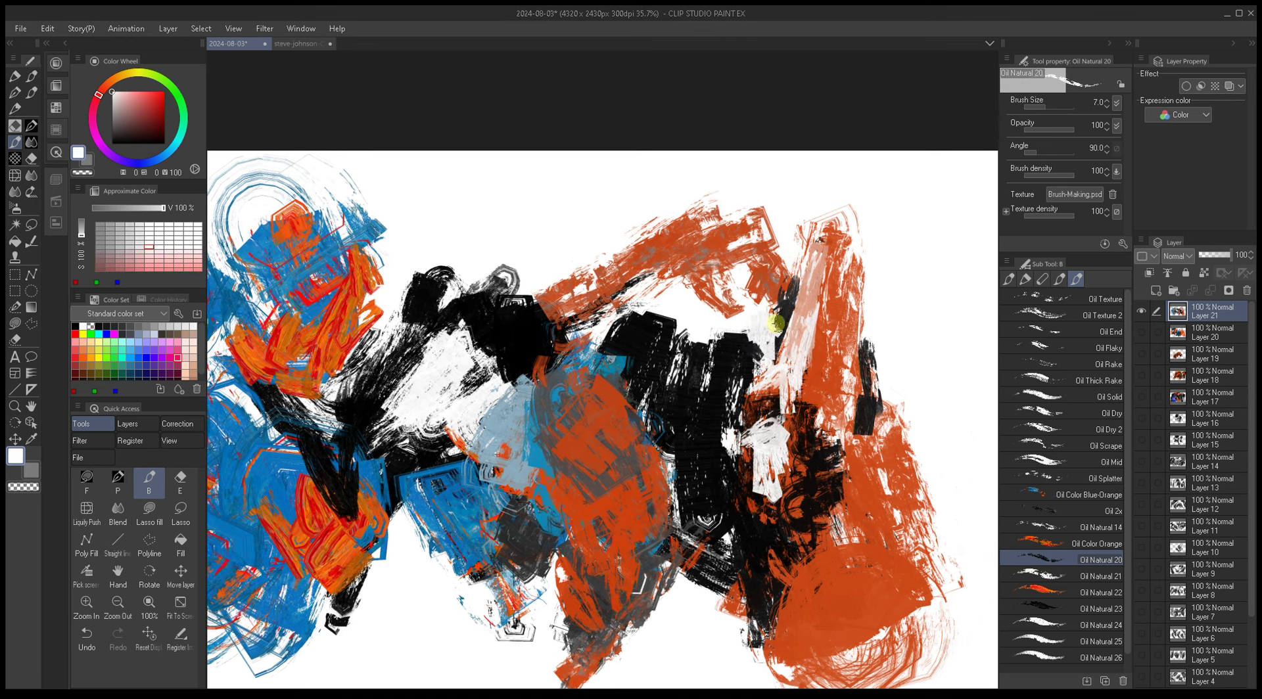
pyautogui.keyDown('alt'); pyautogui.click(779, 322); pyautogui.keyUp('alt')
pyautogui.keyDown('alt'); pyautogui.click(648, 318); pyautogui.keyUp('alt')
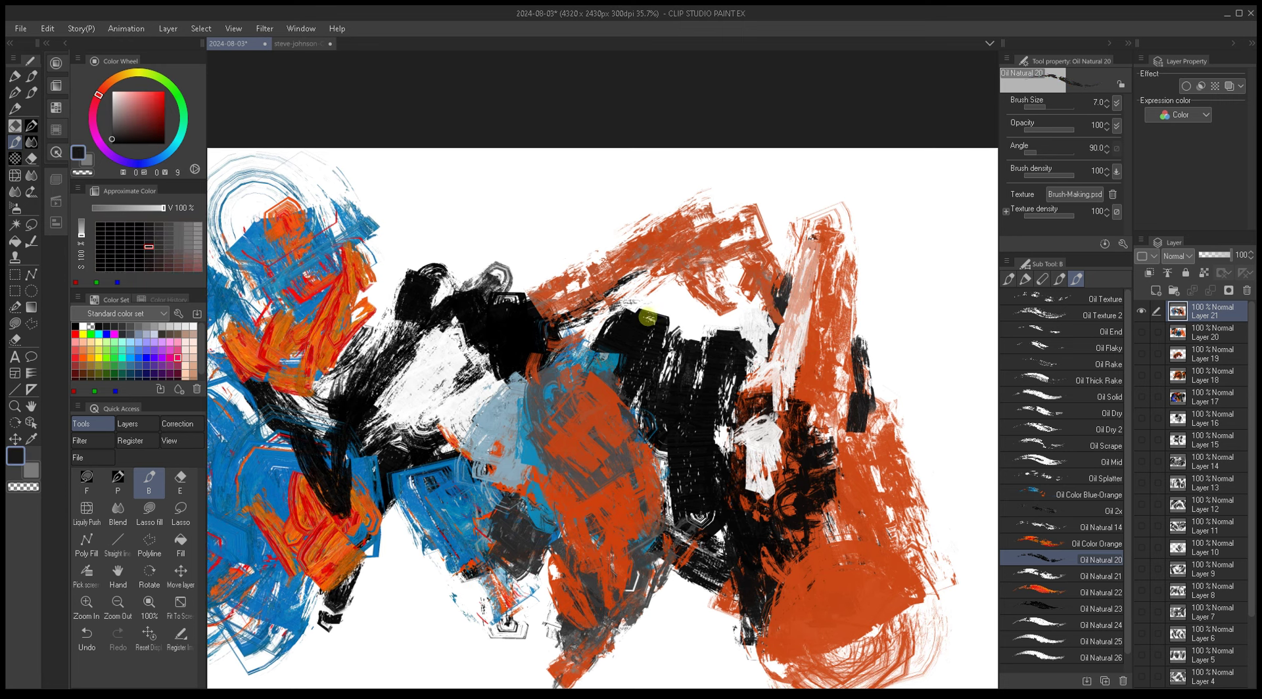
pyautogui.keyDown('alt'); pyautogui.click(702, 328); pyautogui.keyUp('alt')
pyautogui.keyDown('alt'); pyautogui.click(683, 326); pyautogui.keyUp('alt')
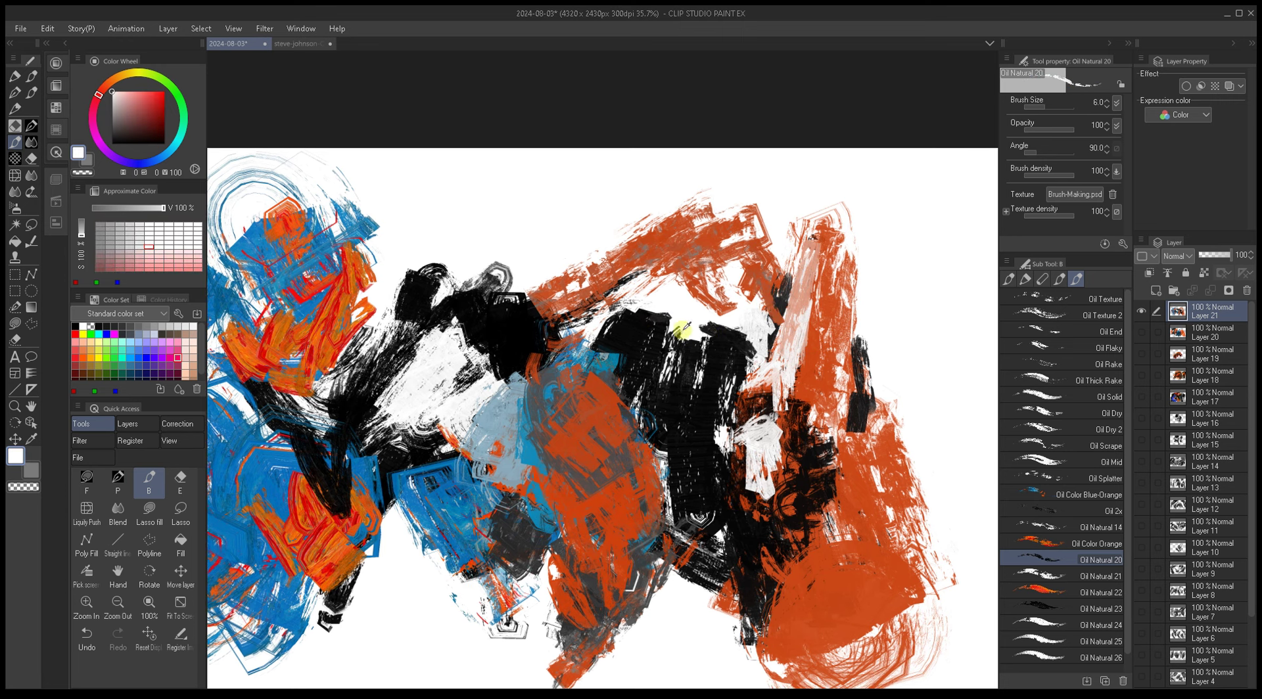
pyautogui.scroll(-2, 677, 317)
pyautogui.hscroll(-3, 672, 290)
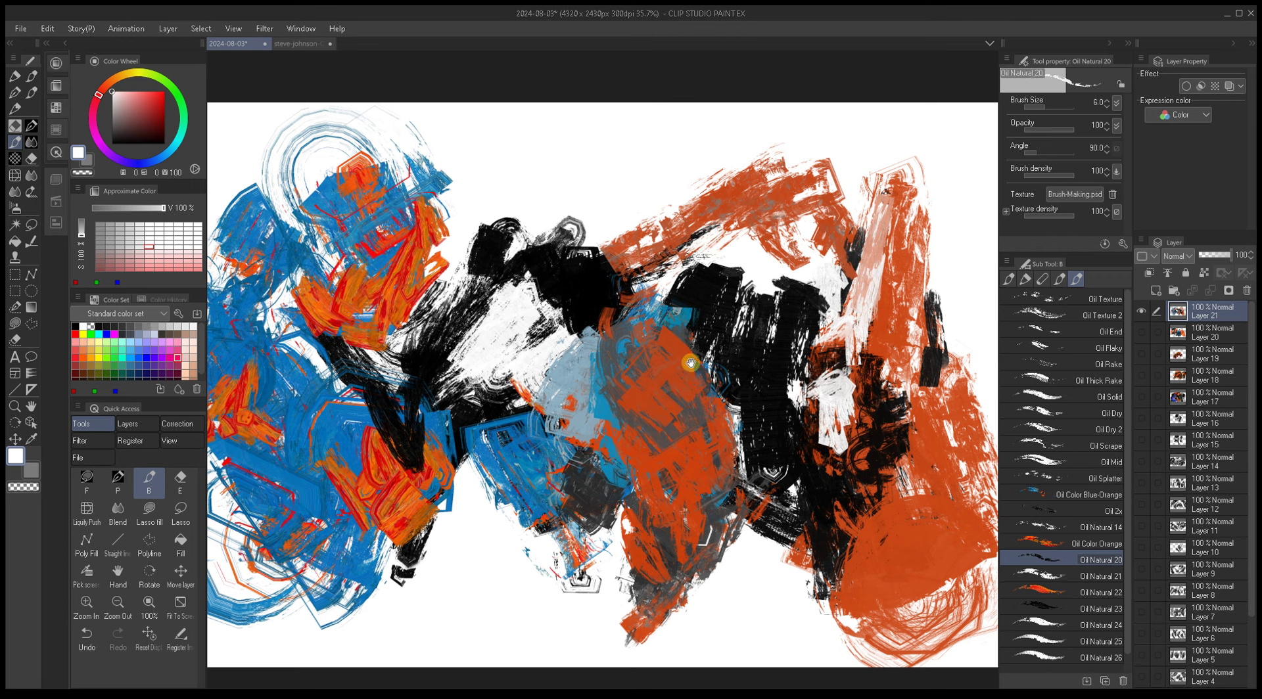
# Step: Sample black, enlarge Oil Natural 20, and paint long black strokes in the blank area beside the orange column
pyautogui.hscroll(-5, 701, 352)
pyautogui.scroll(-1, 677, 328)
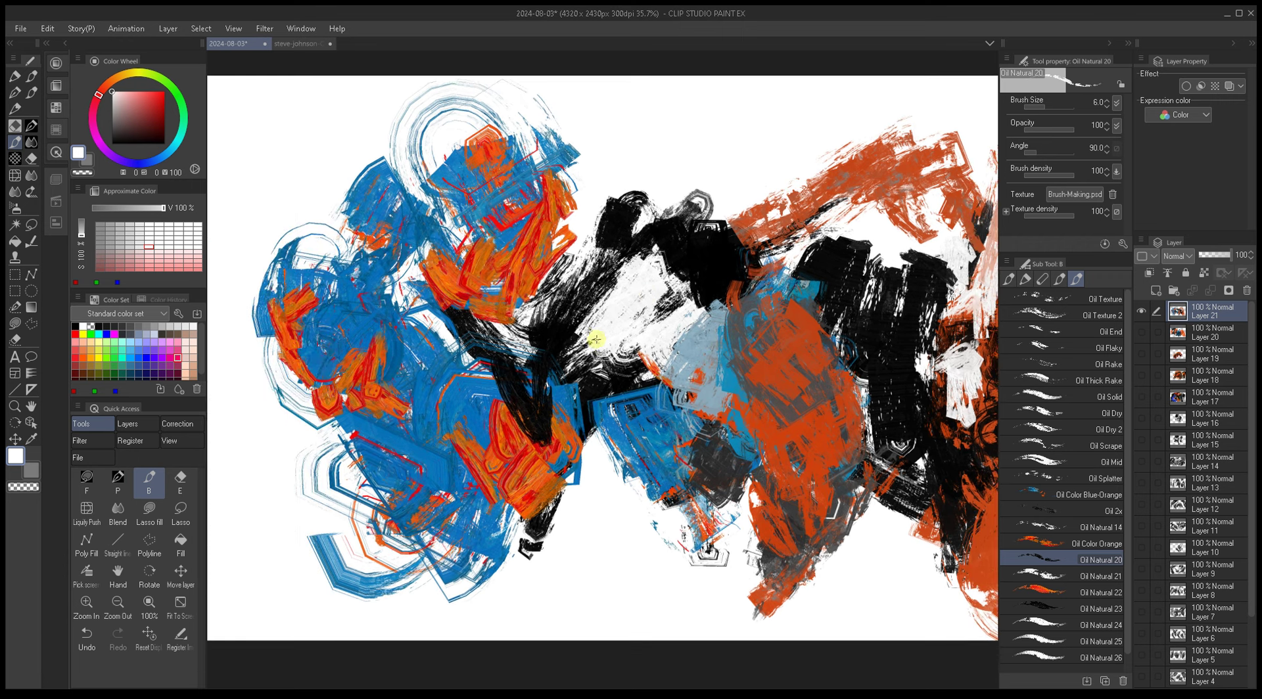
pyautogui.hscroll(5, 682, 403)
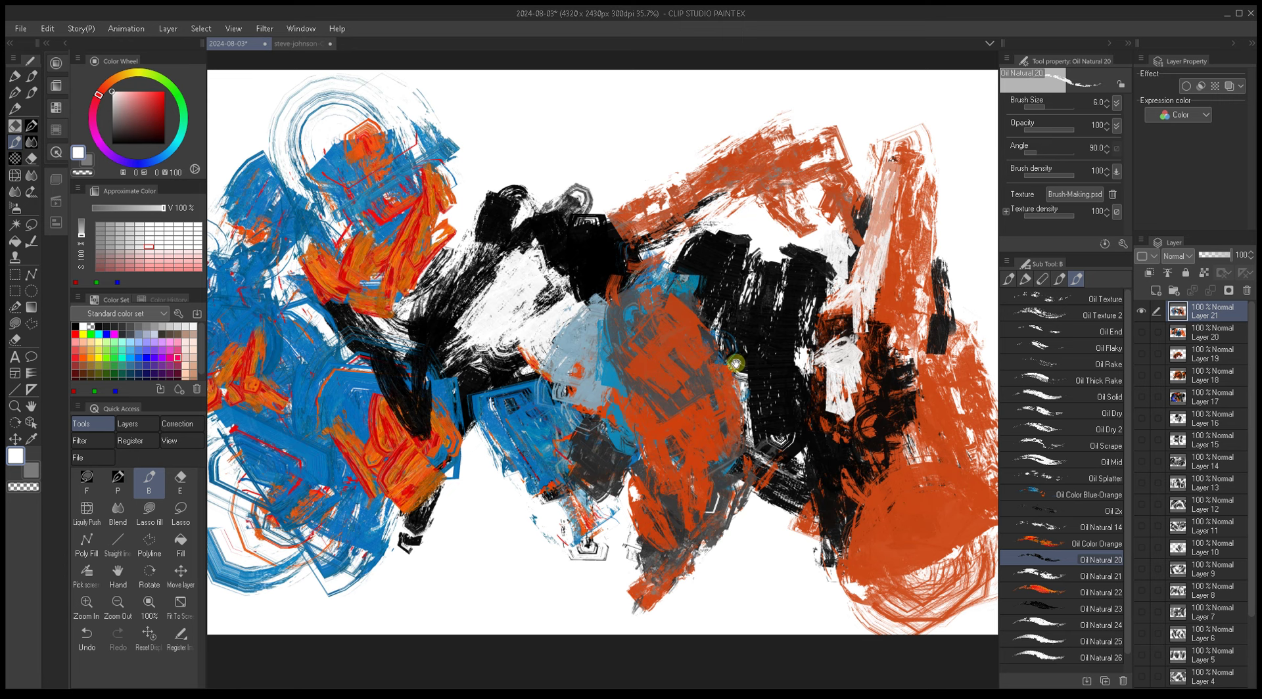
pyautogui.hscroll(2, 724, 342)
pyautogui.hscroll(4, 625, 329)
pyautogui.scroll(1, 624, 329)
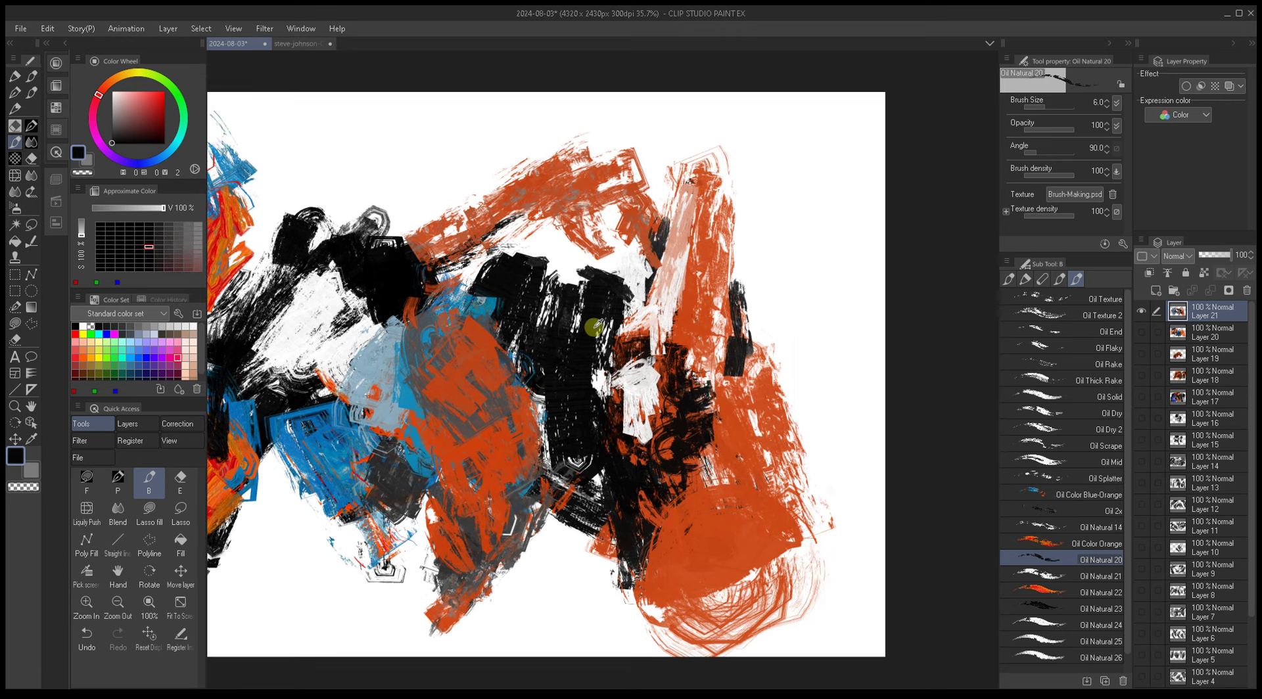
pyautogui.press(']')
pyautogui.press(']')
pyautogui.press(']')
pyautogui.press(']')
pyautogui.keyDown('alt'); pyautogui.click(578, 325); pyautogui.keyUp('alt')
pyautogui.moveTo(766, 231)
pyautogui.mouseDown()
pyautogui.moveTo(783, 380)
pyautogui.moveTo(788, 223)
pyautogui.moveTo(868, 529)
pyautogui.moveTo(800, 220)
pyautogui.moveTo(868, 178)
pyautogui.mouseUp()
# Step: Paint a dark grey arch with a pale oval inside it above the new black strokes, using brush size 50
pyautogui.press(']')
pyautogui.press(']')
pyautogui.press(']')
pyautogui.press(']')
pyautogui.press(']')
pyautogui.press(']')
pyautogui.keyDown('alt'); pyautogui.click(775, 166); pyautogui.keyUp('alt')
pyautogui.moveTo(775, 171)
pyautogui.mouseDown()
pyautogui.moveTo(789, 266)
pyautogui.moveTo(834, 203)
pyautogui.moveTo(828, 191)
pyautogui.moveTo(749, 148)
pyautogui.moveTo(723, 212)
pyautogui.mouseUp()
pyautogui.keyDown('alt'); pyautogui.click(829, 191); pyautogui.keyUp('alt')
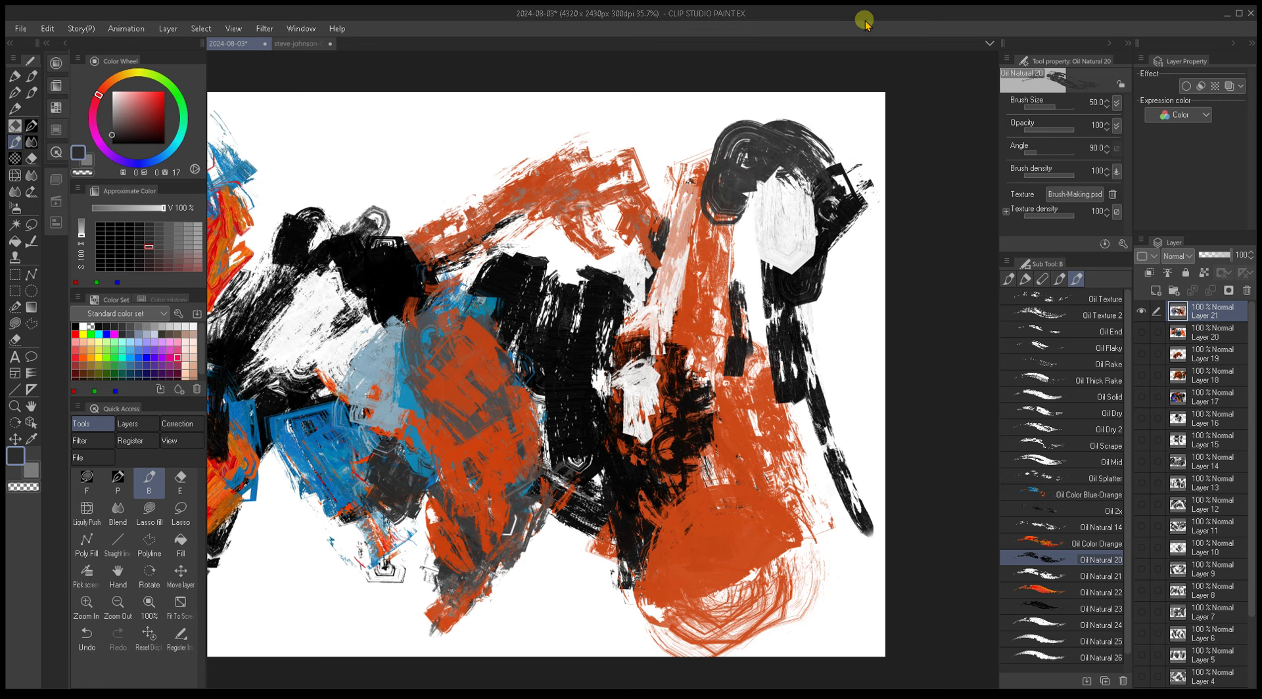
# Step: Sample black and dark grey and paint rounded strokes along the top of the central black mass
pyautogui.moveTo(731, 284)
pyautogui.mouseDown()
pyautogui.moveTo(827, 303)
pyautogui.moveTo(858, 332)
pyautogui.mouseUp()
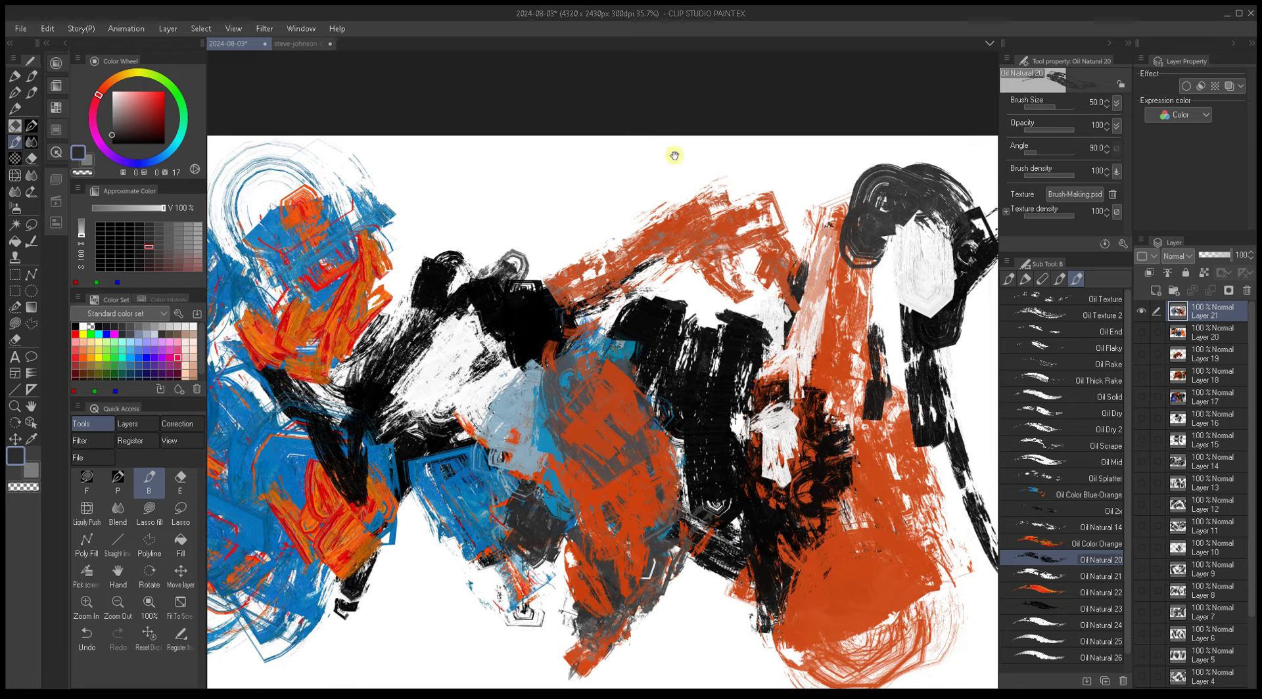
pyautogui.moveTo(589, 167); pyautogui.dragTo(668, 159)
pyautogui.moveTo(701, 289); pyautogui.dragTo(756, 292)
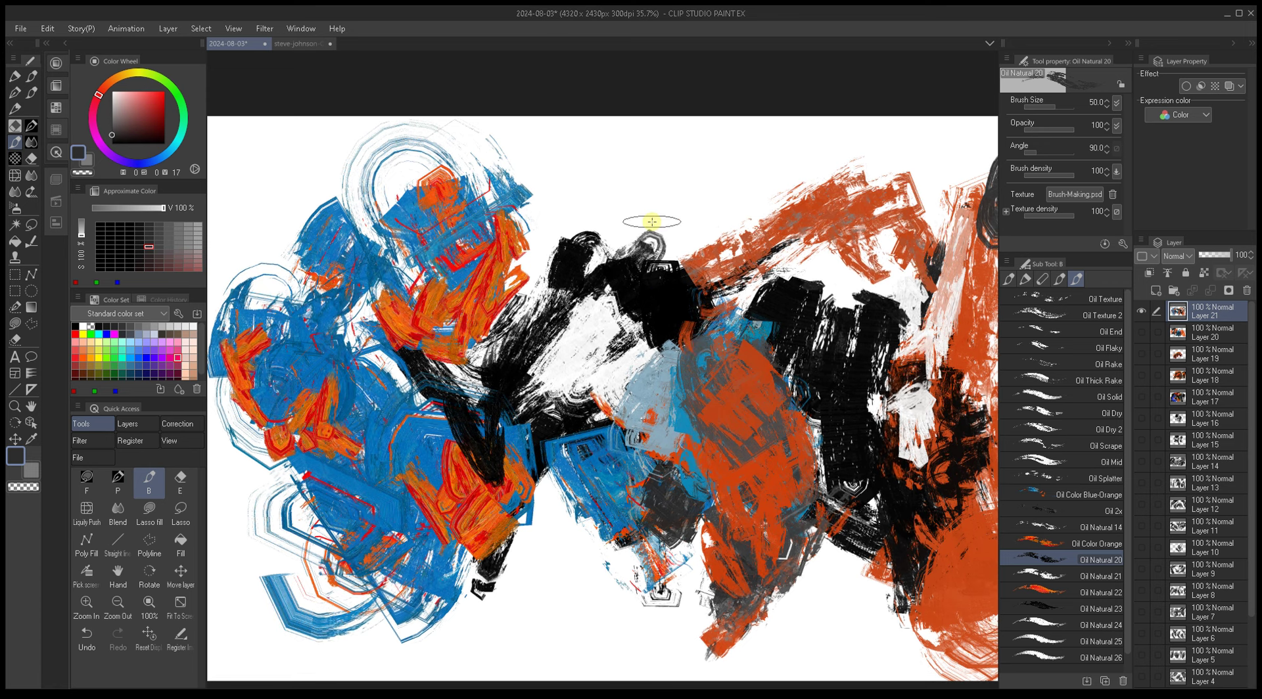
pyautogui.moveTo(614, 301); pyautogui.dragTo(717, 224)
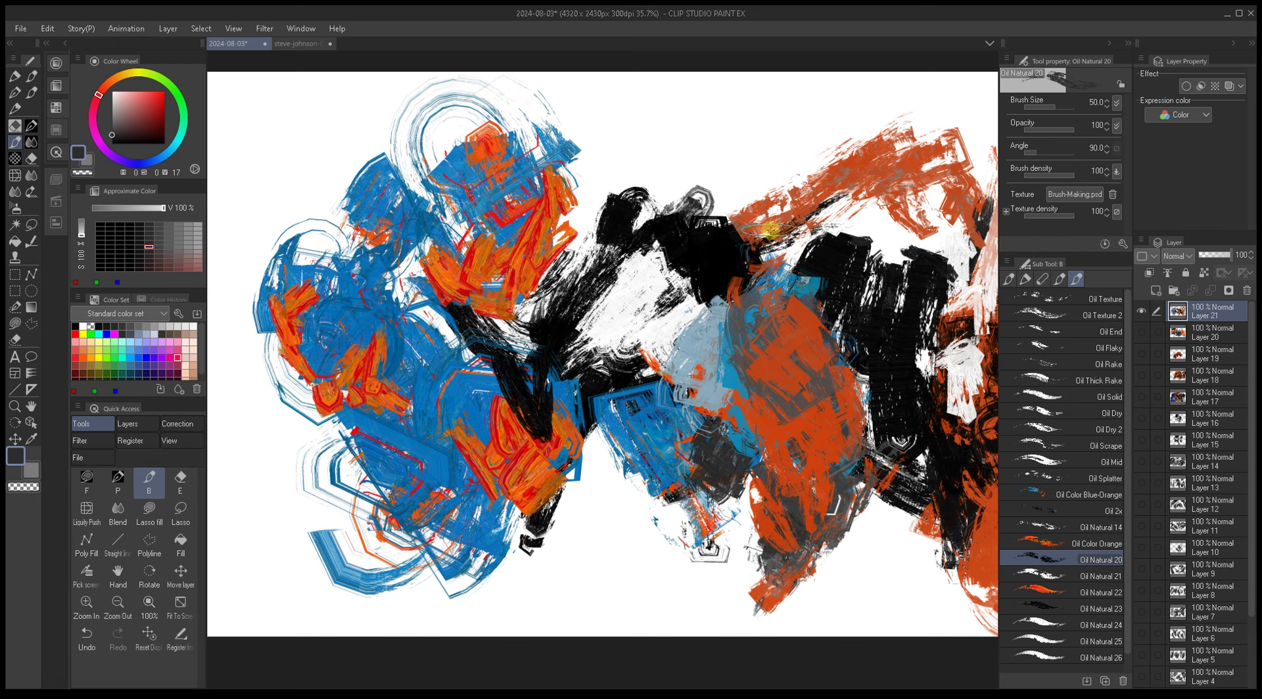
pyautogui.press('[')
pyautogui.keyDown('alt'); pyautogui.click(713, 255); pyautogui.keyUp('alt')
pyautogui.moveTo(713, 225)
pyautogui.mouseDown()
pyautogui.moveTo(757, 221)
pyautogui.moveTo(755, 198)
pyautogui.moveTo(739, 191)
pyautogui.moveTo(715, 227)
pyautogui.moveTo(702, 196)
pyautogui.moveTo(769, 233)
pyautogui.moveTo(776, 209)
pyautogui.moveTo(773, 250)
pyautogui.moveTo(805, 234)
pyautogui.moveTo(792, 207)
pyautogui.moveTo(835, 235)
pyautogui.moveTo(849, 202)
pyautogui.moveTo(841, 194)
pyautogui.moveTo(840, 214)
pyautogui.moveTo(803, 210)
pyautogui.moveTo(765, 173)
pyautogui.moveTo(774, 191)
pyautogui.moveTo(756, 203)
pyautogui.moveTo(742, 190)
pyautogui.moveTo(735, 215)
pyautogui.moveTo(693, 230)
pyautogui.moveTo(715, 219)
pyautogui.moveTo(629, 196)
pyautogui.moveTo(634, 212)
pyautogui.moveTo(682, 216)
pyautogui.moveTo(636, 210)
pyautogui.moveTo(637, 198)
pyautogui.moveTo(698, 171)
pyautogui.moveTo(723, 246)
pyautogui.moveTo(752, 261)
pyautogui.moveTo(698, 315)
pyautogui.moveTo(639, 157)
pyautogui.moveTo(597, 253)
pyautogui.moveTo(632, 134)
pyautogui.moveTo(690, 117)
pyautogui.moveTo(647, 261)
pyautogui.moveTo(702, 230)
pyautogui.moveTo(647, 293)
pyautogui.moveTo(546, 228)
pyautogui.moveTo(526, 266)
pyautogui.moveTo(653, 211)
pyautogui.moveTo(622, 288)
pyautogui.moveTo(690, 277)
pyautogui.moveTo(552, 316)
pyautogui.moveTo(540, 342)
pyautogui.mouseUp()
pyautogui.press(']')
pyautogui.press('[')
pyautogui.press('[')
pyautogui.keyDown('alt'); pyautogui.click(843, 212); pyautogui.keyUp('alt')
pyautogui.keyDown('alt'); pyautogui.click(842, 210); pyautogui.keyUp('alt')
pyautogui.press(']')
pyautogui.press(']')
# Step: Paint broad blue-grey strokes fanning upward over the upper blue and orange cluster
pyautogui.keyDown('alt'); pyautogui.click(763, 189); pyautogui.keyUp('alt')
pyautogui.keyDown('alt'); pyautogui.click(696, 224); pyautogui.keyUp('alt')
pyautogui.keyDown('alt'); pyautogui.click(637, 155); pyautogui.keyUp('alt')
pyautogui.press(']')
pyautogui.keyDown('alt'); pyautogui.click(614, 303); pyautogui.keyUp('alt')
pyautogui.press(']')
# Step: Paint narrow red streaks along the blue-grey fan with a smaller brush, joining them at the red-orange center
pyautogui.keyDown('alt'); pyautogui.click(616, 198); pyautogui.keyUp('alt')
pyautogui.press('[')
pyautogui.press('[')
pyautogui.press('[')
pyautogui.moveTo(616, 198)
pyautogui.mouseDown()
pyautogui.moveTo(572, 280)
pyautogui.moveTo(571, 315)
pyautogui.moveTo(644, 316)
pyautogui.moveTo(844, 157)
pyautogui.mouseUp()
pyautogui.keyDown('alt'); pyautogui.click(586, 191); pyautogui.keyUp('alt')
pyautogui.keyDown('alt'); pyautogui.click(622, 296); pyautogui.keyUp('alt')
pyautogui.press('[')
pyautogui.press('[')
pyautogui.press('[')
pyautogui.press(']')
pyautogui.press(']')
pyautogui.moveTo(667, 197)
pyautogui.mouseDown()
pyautogui.moveTo(646, 231)
pyautogui.moveTo(633, 221)
pyautogui.moveTo(641, 252)
pyautogui.moveTo(631, 224)
pyautogui.moveTo(630, 248)
pyautogui.moveTo(598, 247)
pyautogui.moveTo(621, 295)
pyautogui.mouseUp()
# Step: Blend sampled blue-grey at size 40 below the fan and sweep sampled orange down over the blue area
pyautogui.press(']')
pyautogui.press(']')
pyautogui.press(']')
pyautogui.keyDown('alt'); pyautogui.click(579, 263); pyautogui.keyUp('alt')
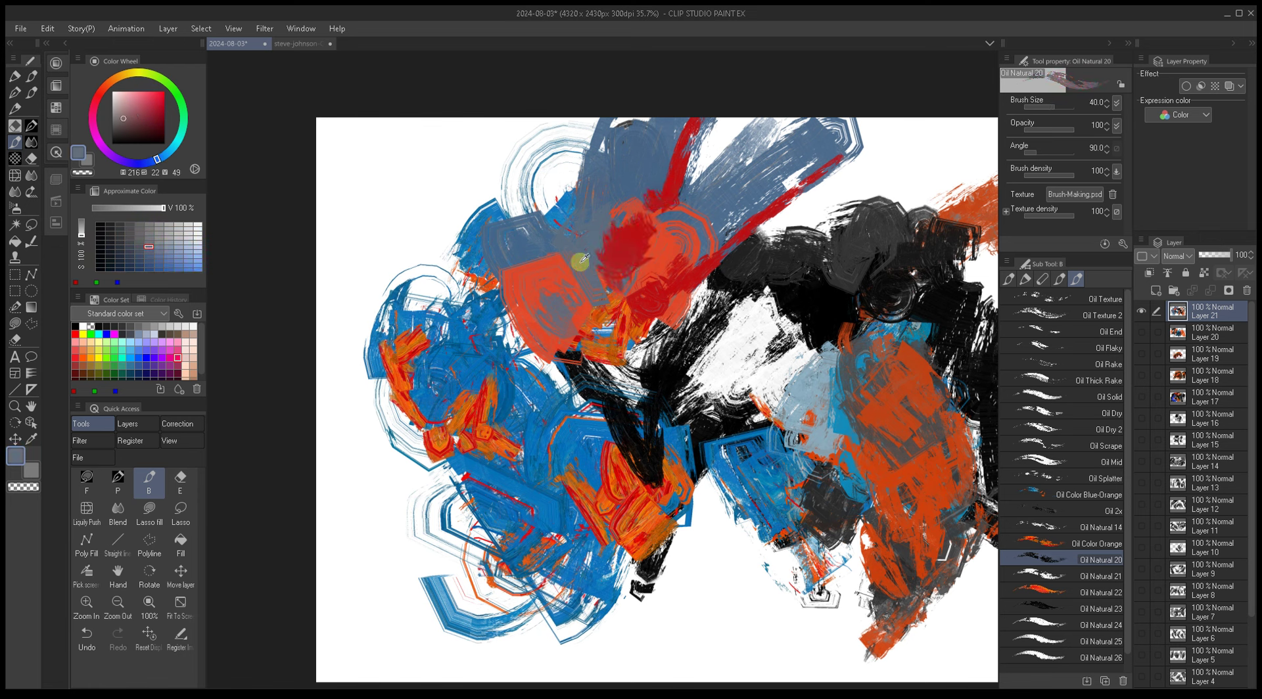
pyautogui.moveTo(555, 273)
pyautogui.mouseDown()
pyautogui.moveTo(545, 420)
pyautogui.moveTo(516, 308)
pyautogui.moveTo(490, 421)
pyautogui.moveTo(526, 369)
pyautogui.moveTo(608, 349)
pyautogui.moveTo(586, 309)
pyautogui.mouseUp()
pyautogui.keyDown('alt'); pyautogui.click(516, 308); pyautogui.keyUp('alt')
# Step: Sample dark blue and paint a dark blue patch beside the orange strokes with brush size 30
pyautogui.keyDown('alt'); pyautogui.click(594, 377); pyautogui.keyUp('alt')
pyautogui.press('[')
pyautogui.press('[')
pyautogui.press('[')
pyautogui.press('[')
pyautogui.press('[')
pyautogui.moveTo(526, 410)
pyautogui.mouseDown()
pyautogui.moveTo(534, 380)
pyautogui.moveTo(517, 437)
pyautogui.mouseUp()
pyautogui.press(']')
pyautogui.press(']')
pyautogui.press(']')
pyautogui.press(']')
pyautogui.moveTo(712, 236); pyautogui.dragTo(650, 263)
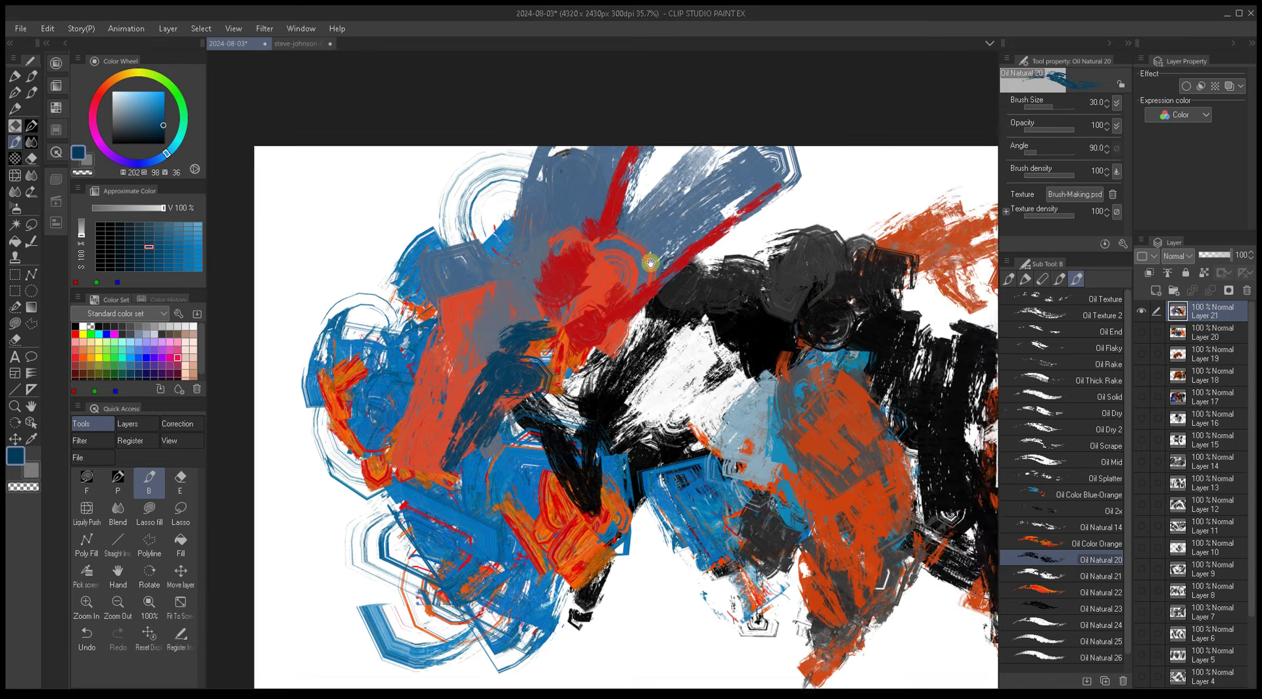
pyautogui.keyDown('alt'); pyautogui.click(547, 349); pyautogui.keyUp('alt')
pyautogui.moveTo(602, 261); pyautogui.dragTo(565, 317)
pyautogui.keyDown('alt'); pyautogui.click(566, 317); pyautogui.keyUp('alt')
# Step: Sample white and broaden the central white patch with brush size 60
pyautogui.press(']')
pyautogui.keyDown('alt'); pyautogui.click(646, 264); pyautogui.keyUp('alt')
pyautogui.press(']')
pyautogui.press(']')
pyautogui.moveTo(646, 264)
pyautogui.mouseDown()
pyautogui.moveTo(604, 295)
pyautogui.moveTo(631, 276)
pyautogui.moveTo(657, 347)
pyautogui.moveTo(525, 279)
pyautogui.mouseUp()
# Step: Paint a black ring in the lower orange mass at size 10 and touch up its inside with sampled orange
pyautogui.moveTo(796, 254); pyautogui.dragTo(631, 278)
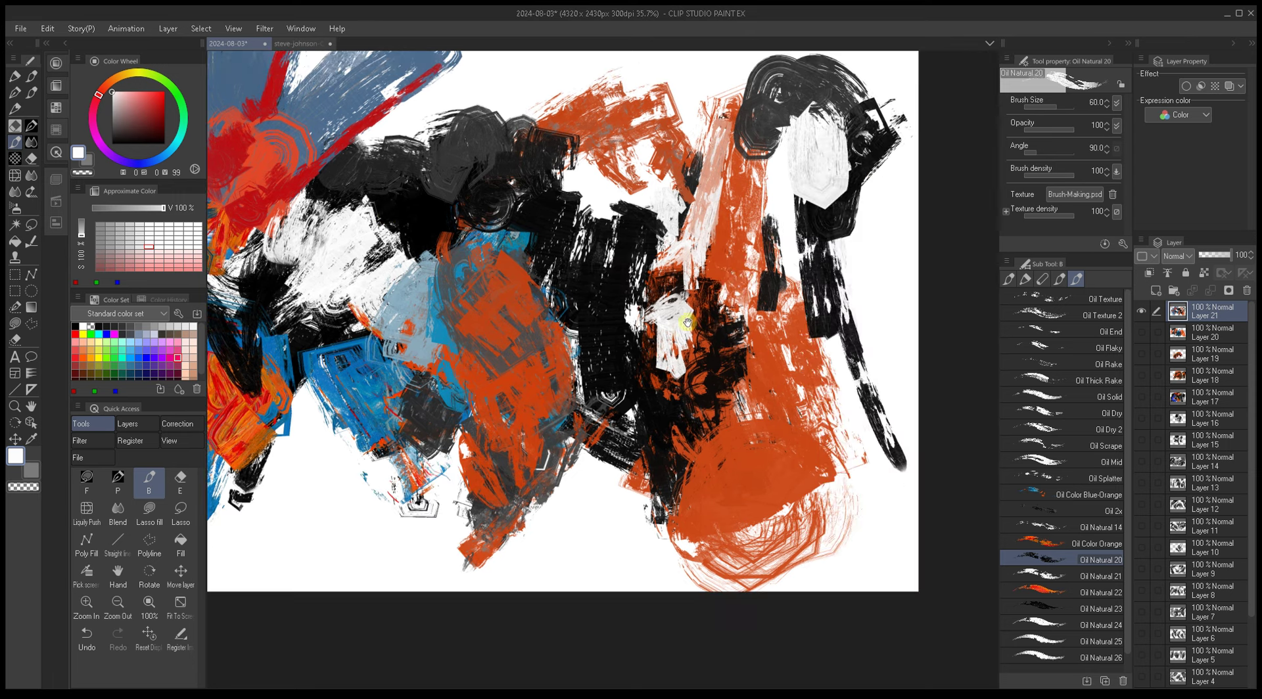
pyautogui.keyDown('alt'); pyautogui.click(689, 462); pyautogui.keyUp('alt')
pyautogui.press('[')
pyautogui.press('[')
pyautogui.press('[')
pyautogui.moveTo(685, 478)
pyautogui.mouseDown()
pyautogui.moveTo(745, 516)
pyautogui.moveTo(792, 522)
pyautogui.mouseUp()
pyautogui.press('[')
pyautogui.moveTo(792, 523); pyautogui.dragTo(727, 502)
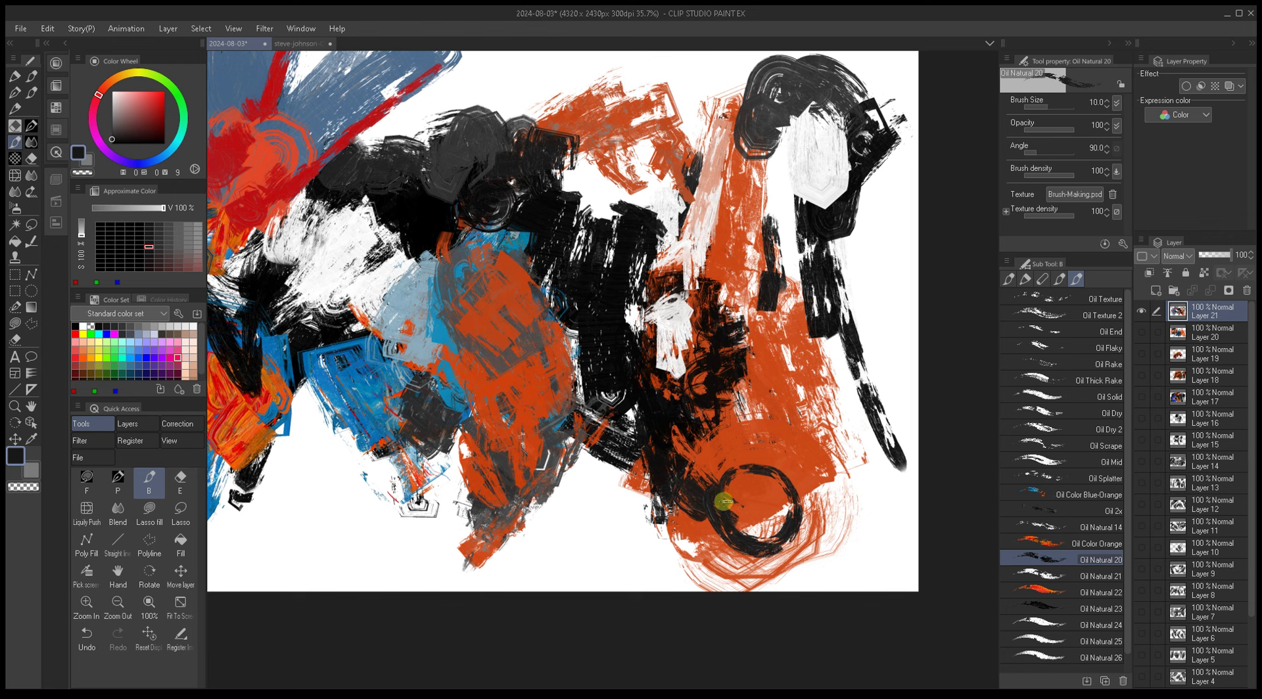
pyautogui.keyDown('alt'); pyautogui.click(739, 501); pyautogui.keyUp('alt')
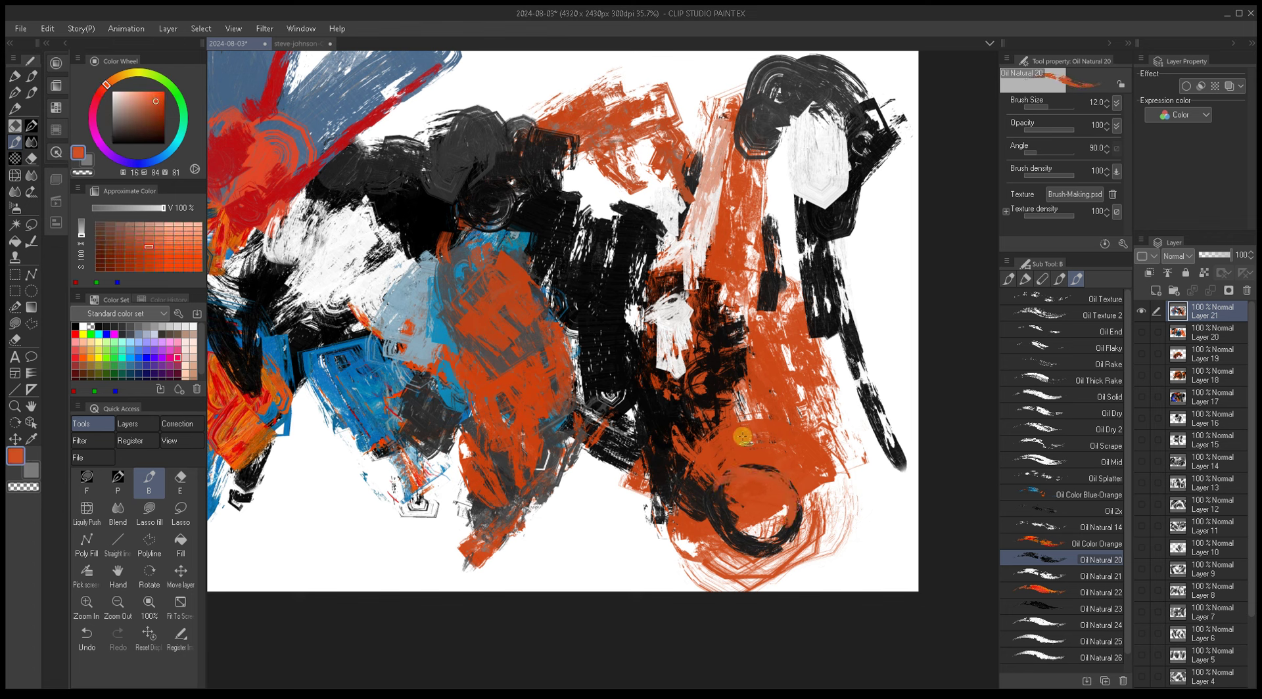
pyautogui.press(']')
# Step: Sample dark brown and paint a broad patch on the orange column above the black ring at brush size 50
pyautogui.keyDown('alt'); pyautogui.click(737, 394); pyautogui.keyUp('alt')
pyautogui.press(']')
pyautogui.press(']')
pyautogui.press(']')
pyautogui.press(']')
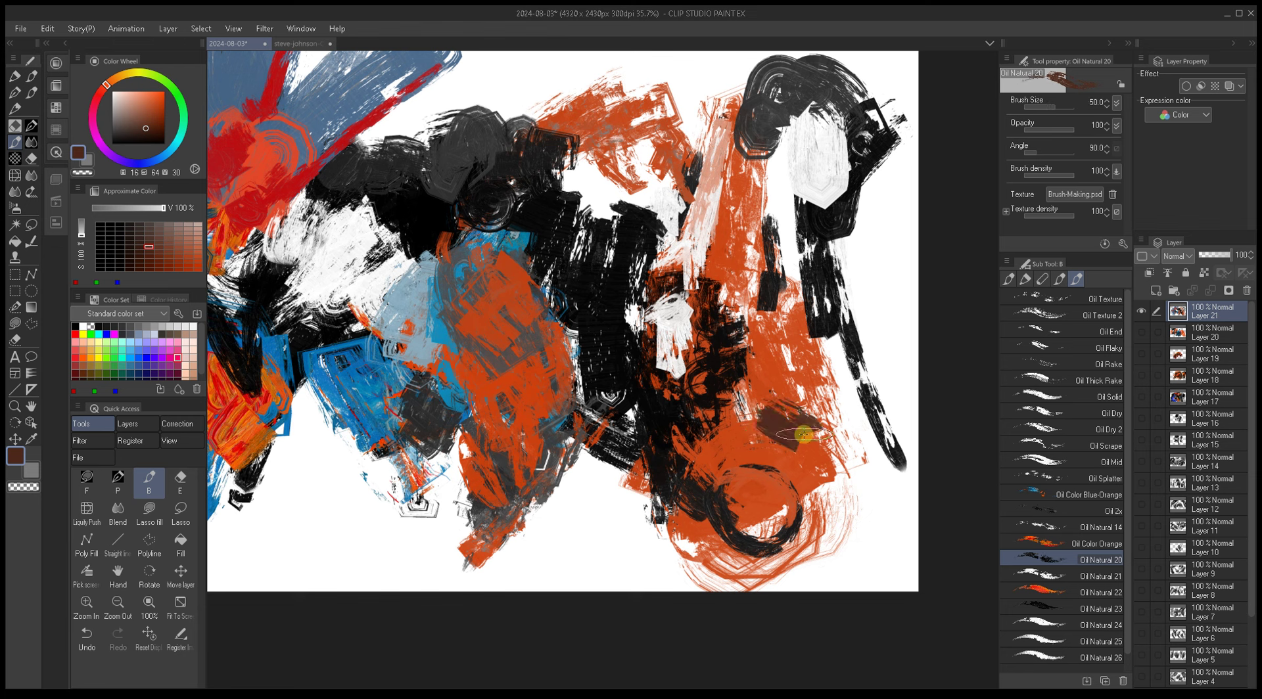
pyautogui.keyDown('alt'); pyautogui.click(782, 421); pyautogui.keyUp('alt')
pyautogui.moveTo(783, 423)
pyautogui.mouseDown()
pyautogui.moveTo(779, 343)
pyautogui.moveTo(839, 451)
pyautogui.moveTo(828, 416)
pyautogui.mouseUp()
# Step: Sample brown and draw a thin broken line down the outer edge of the orange mass, reducing the brush to size 3
pyautogui.press('[')
pyautogui.press('[')
pyautogui.press('[')
pyautogui.press('[')
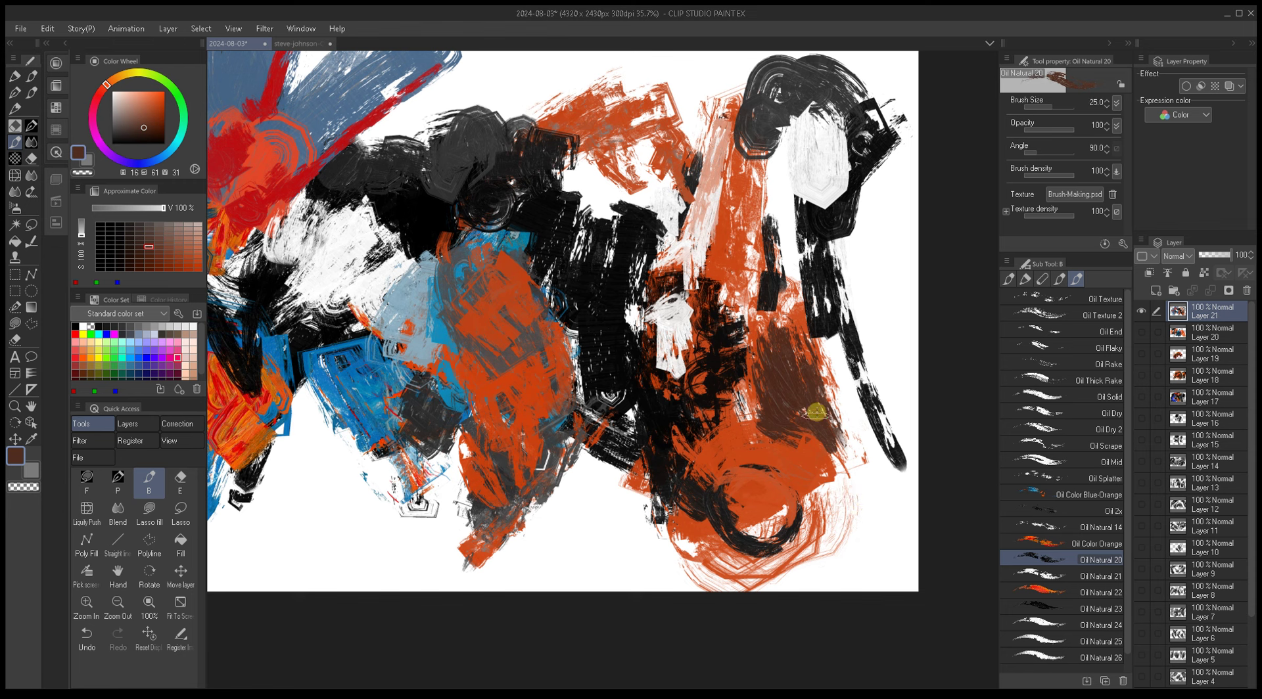
pyautogui.keyDown('alt'); pyautogui.click(849, 478); pyautogui.keyUp('alt')
pyautogui.moveTo(854, 494); pyautogui.dragTo(855, 502)
pyautogui.press('[')
pyautogui.press('[')
pyautogui.press('[')
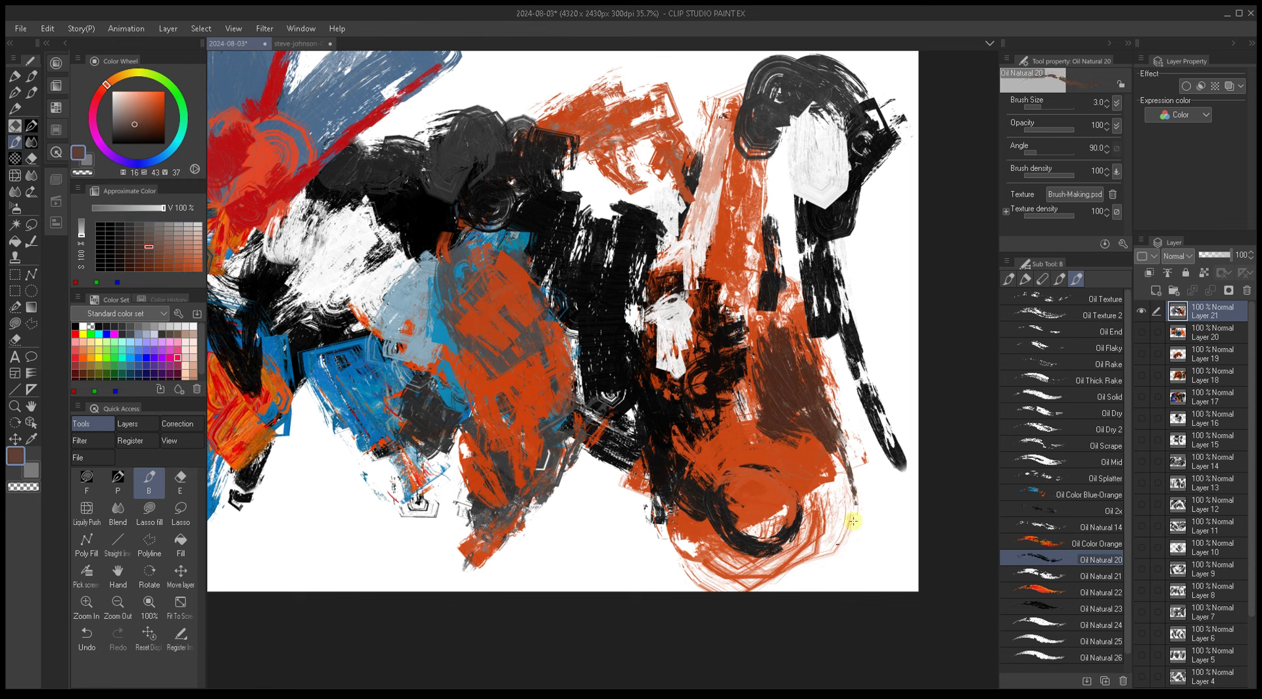
# Step: Rework the scribbled lower edge of the orange mass with sampled white and orange at brush size 25
pyautogui.press(']')
pyautogui.press(']')
pyautogui.press(']')
pyautogui.press(']')
pyautogui.press(']')
pyautogui.press(']')
pyautogui.keyDown('alt'); pyautogui.click(684, 545); pyautogui.keyUp('alt')
pyautogui.moveTo(678, 541)
pyautogui.mouseDown()
pyautogui.moveTo(764, 590)
pyautogui.moveTo(697, 545)
pyautogui.moveTo(722, 559)
pyautogui.moveTo(691, 524)
pyautogui.moveTo(762, 580)
pyautogui.mouseUp()
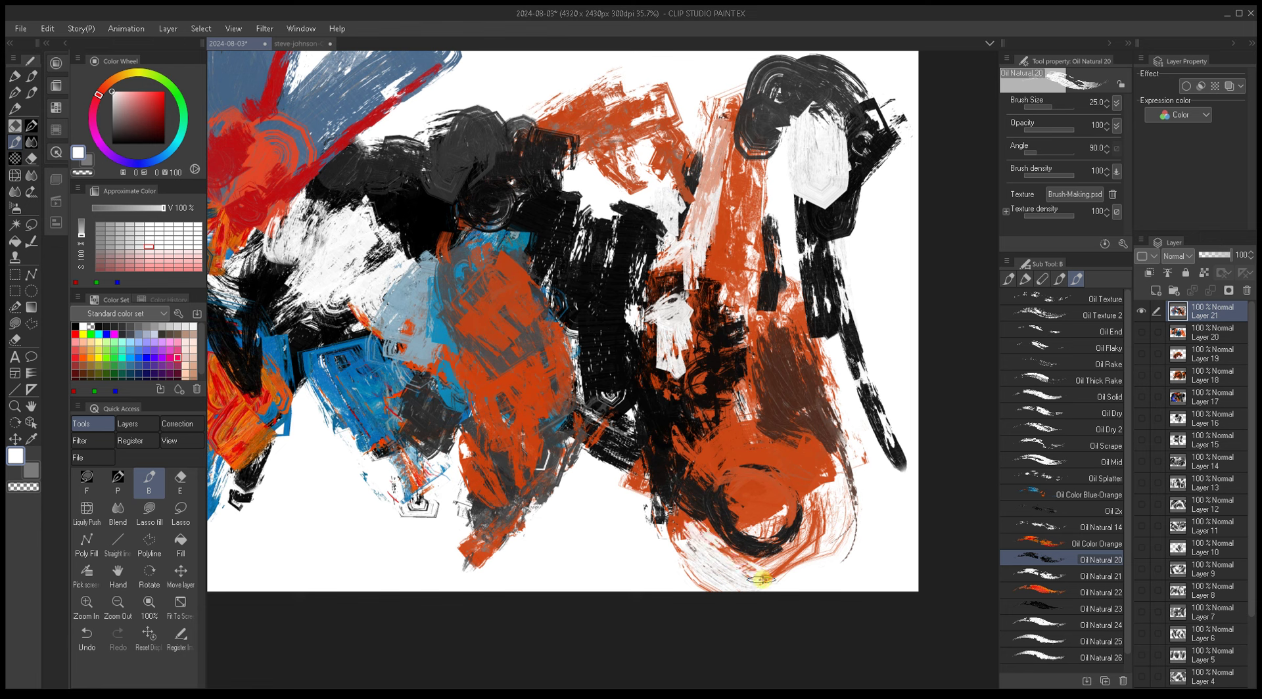
pyautogui.keyDown('alt'); pyautogui.click(798, 514); pyautogui.keyUp('alt')
pyautogui.moveTo(822, 507)
pyautogui.mouseDown()
pyautogui.moveTo(845, 533)
pyautogui.moveTo(822, 554)
pyautogui.mouseUp()
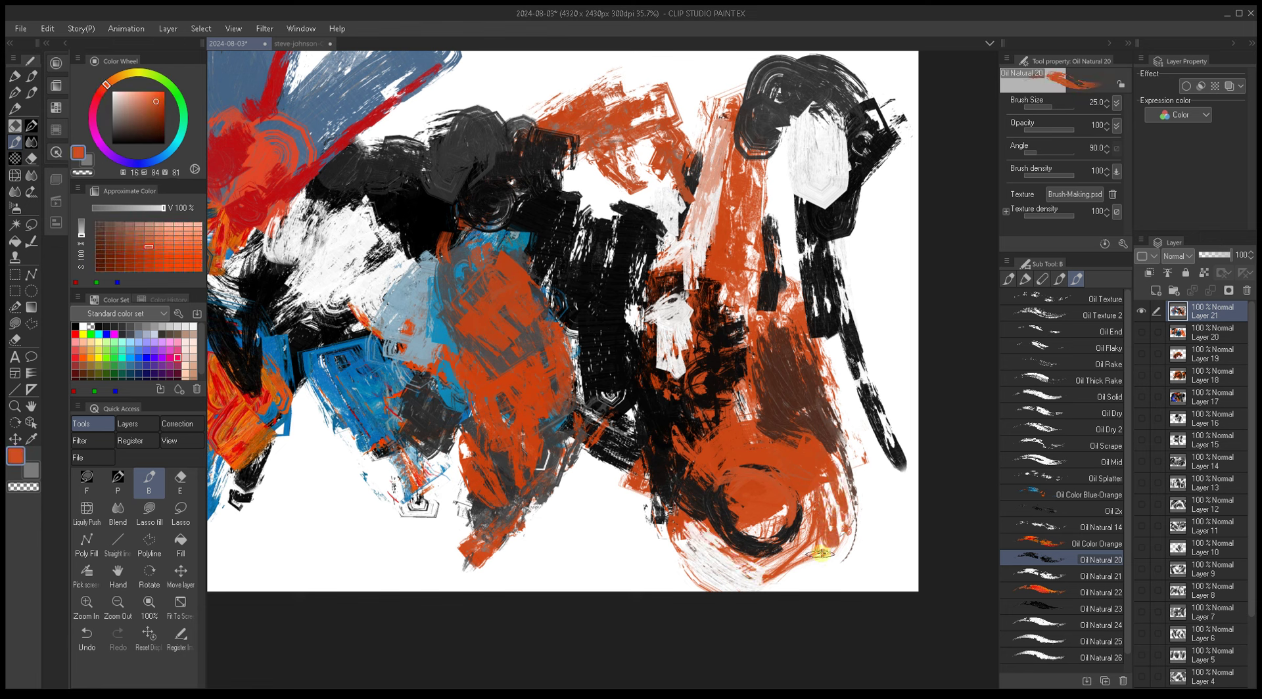
# Step: Sample off-white and add short highlight strokes above the black ring with brush size 12
pyautogui.press('[')
pyautogui.press('[')
pyautogui.press('[')
pyautogui.press('[')
pyautogui.keyDown('alt'); pyautogui.click(705, 544); pyautogui.keyUp('alt')
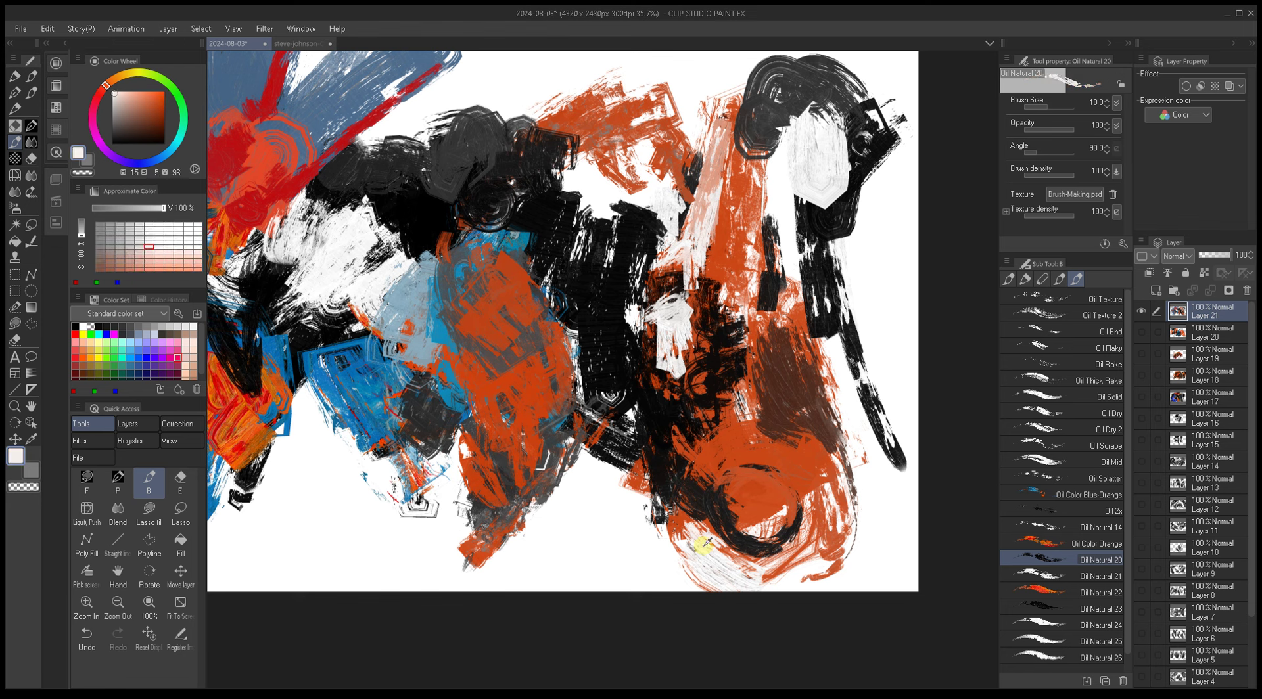
pyautogui.press('[')
pyautogui.press('[')
pyautogui.press('[')
pyautogui.press('[')
pyautogui.press('[')
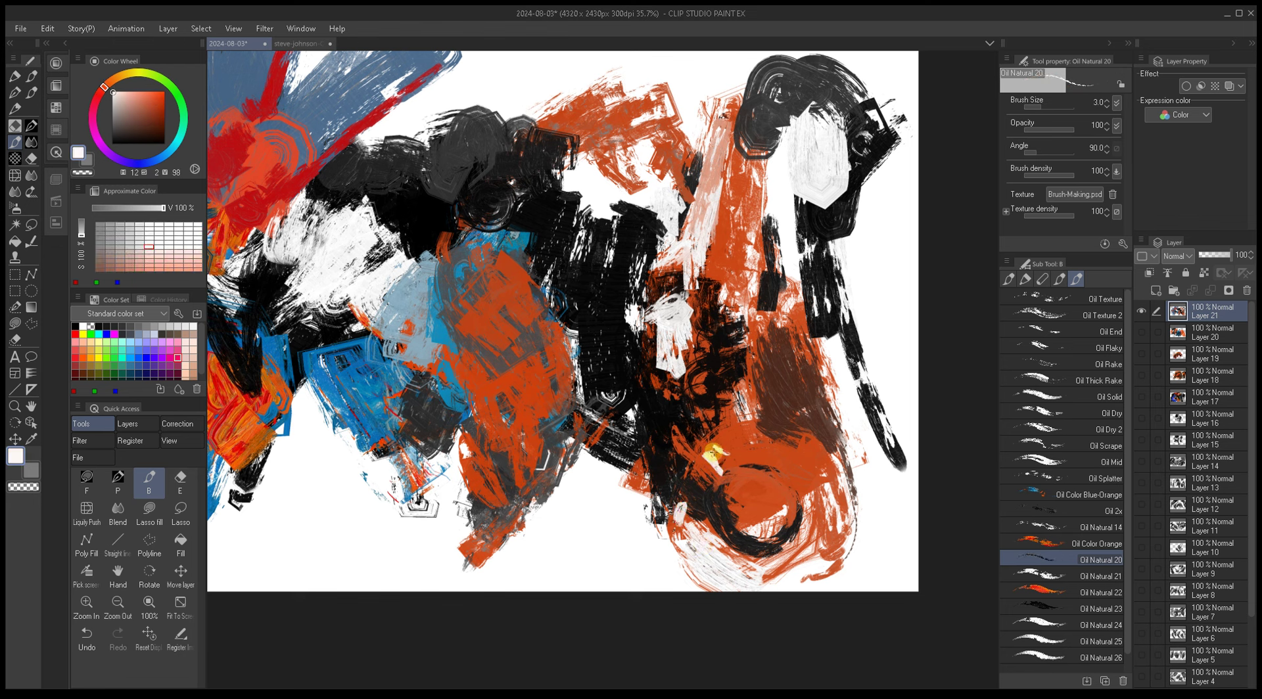
pyautogui.press(']')
pyautogui.press(']')
pyautogui.press(']')
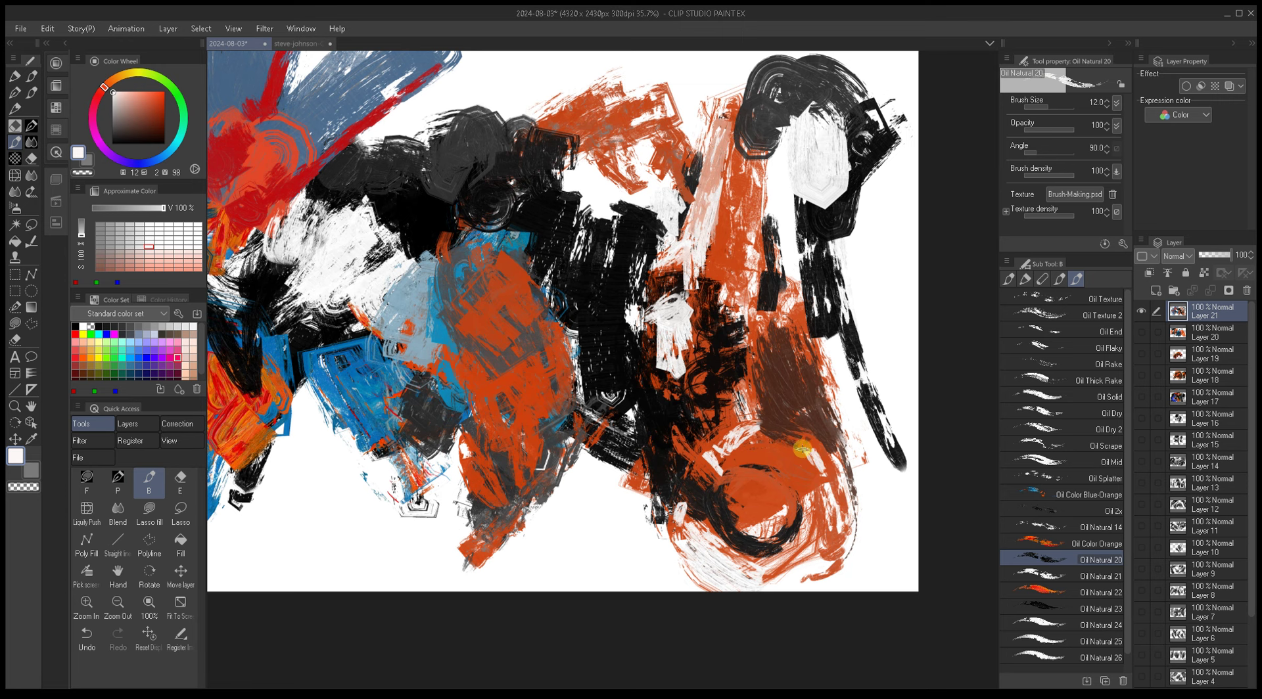
# Step: Enlarge the brush and sweep broad red strokes across the lower part of the blue cluster
pyautogui.moveTo(772, 404)
pyautogui.mouseDown()
pyautogui.moveTo(713, 366)
pyautogui.moveTo(698, 411)
pyautogui.moveTo(809, 342)
pyautogui.mouseUp()
pyautogui.keyDown('alt'); pyautogui.click(623, 431); pyautogui.keyUp('alt')
pyautogui.press(']')
pyautogui.keyDown('alt'); pyautogui.click(623, 437); pyautogui.keyUp('alt')
pyautogui.press(']')
pyautogui.moveTo(623, 436)
pyautogui.mouseDown()
pyautogui.moveTo(533, 486)
pyautogui.moveTo(553, 446)
pyautogui.moveTo(507, 437)
pyautogui.moveTo(491, 398)
pyautogui.moveTo(486, 413)
pyautogui.moveTo(470, 404)
pyautogui.moveTo(563, 559)
pyautogui.moveTo(545, 514)
pyautogui.moveTo(555, 475)
pyautogui.moveTo(599, 486)
pyautogui.moveTo(638, 472)
pyautogui.moveTo(590, 471)
pyautogui.moveTo(590, 488)
pyautogui.moveTo(569, 471)
pyautogui.moveTo(566, 439)
pyautogui.moveTo(539, 470)
pyautogui.moveTo(547, 486)
pyautogui.moveTo(521, 453)
pyautogui.moveTo(511, 495)
pyautogui.moveTo(555, 558)
pyautogui.mouseUp()
# Step: Sample black and paint looping dark strokes beside the red shape, adjusting the brush size
pyautogui.keyDown('alt'); pyautogui.click(637, 470); pyautogui.keyUp('alt')
pyautogui.press(']')
pyautogui.press(']')
pyautogui.press(']')
pyautogui.press('[')
pyautogui.press('[')
pyautogui.press('[')
pyautogui.press('[')
pyautogui.press('[')
# Step: Sample dark reds from the red wedge and paint layered strokes down toward its lower tip
pyautogui.keyDown('alt'); pyautogui.click(486, 444); pyautogui.keyUp('alt')
pyautogui.press(']')
pyautogui.press(']')
pyautogui.press(']')
pyautogui.moveTo(486, 444)
pyautogui.mouseDown()
pyautogui.moveTo(480, 427)
pyautogui.moveTo(535, 509)
pyautogui.moveTo(516, 458)
pyautogui.moveTo(560, 421)
pyautogui.mouseUp()
pyautogui.keyDown('alt'); pyautogui.click(516, 458); pyautogui.keyUp('alt')
pyautogui.moveTo(492, 461); pyautogui.dragTo(558, 536)
# Step: Sample dark red and near-black from the red wedge and paint short strokes around its lower tip and right edge
pyautogui.press('[')
pyautogui.press('[')
pyautogui.keyDown('alt'); pyautogui.click(571, 540); pyautogui.keyUp('alt')
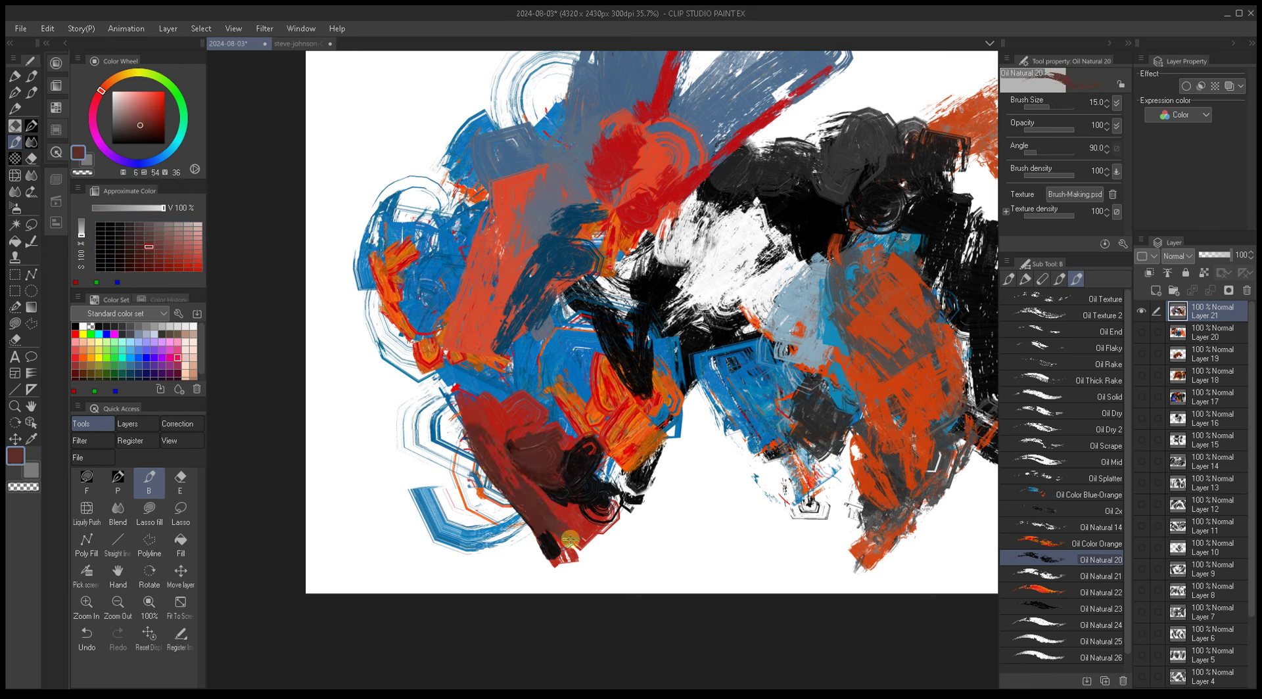
pyautogui.keyDown('alt'); pyautogui.click(555, 526); pyautogui.keyUp('alt')
pyautogui.press(']')
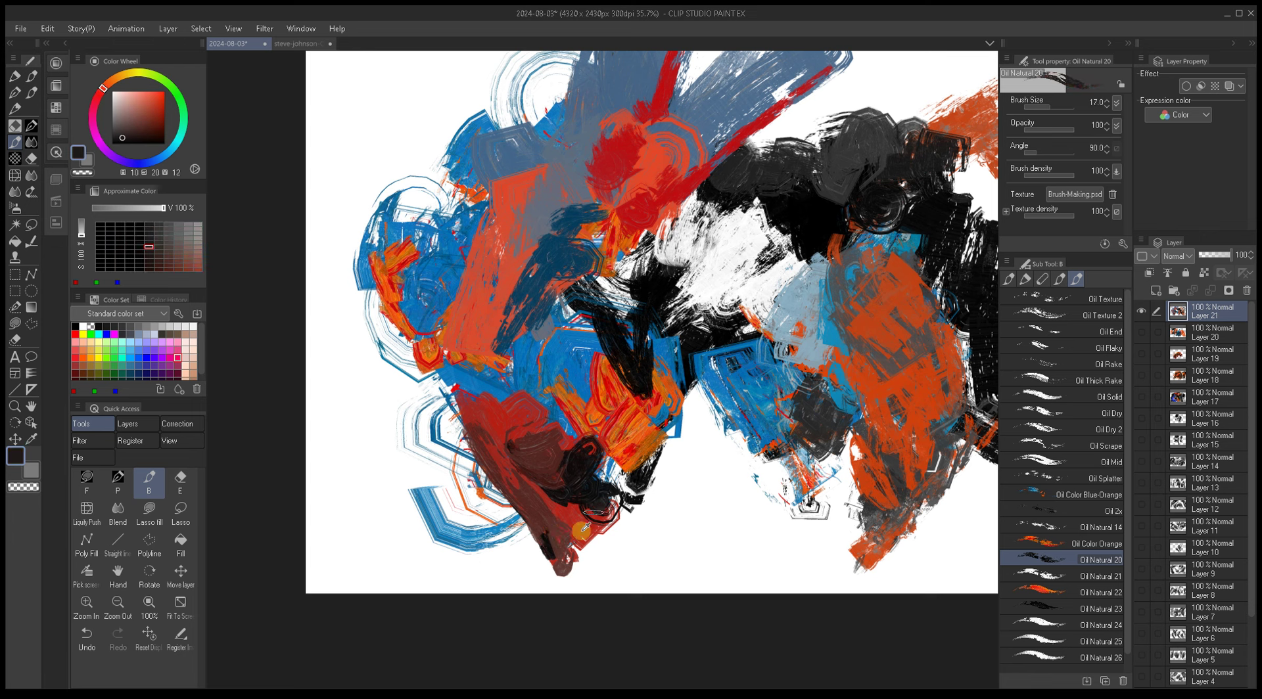
pyautogui.keyDown('alt'); pyautogui.click(587, 516); pyautogui.keyUp('alt')
pyautogui.moveTo(587, 516); pyautogui.dragTo(579, 556)
pyautogui.keyDown('alt'); pyautogui.click(595, 512); pyautogui.keyUp('alt')
pyautogui.moveTo(594, 513); pyautogui.dragTo(582, 564)
# Step: Shrink the brush and sample bright and dark reds to layer thin strokes along the wedge's lower left side
pyautogui.press('[')
pyautogui.press('[')
pyautogui.press('[')
pyautogui.press('[')
pyautogui.keyDown('alt'); pyautogui.click(563, 510); pyautogui.keyUp('alt')
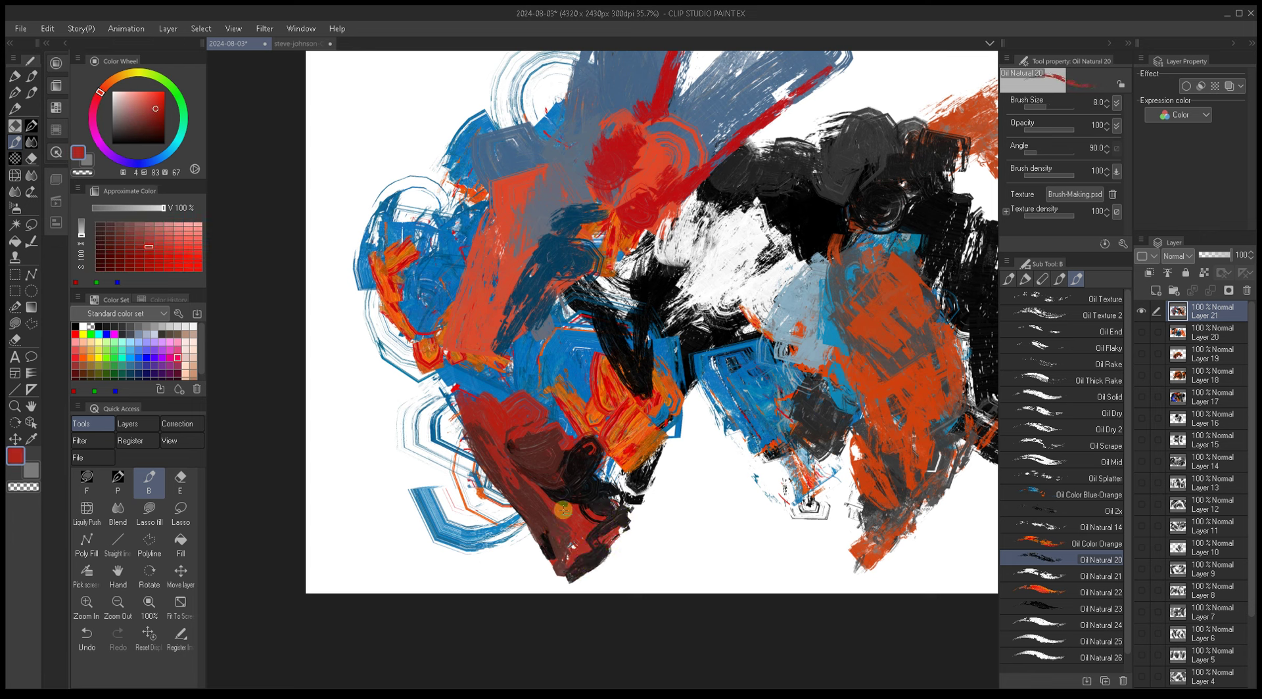
pyautogui.keyDown('alt'); pyautogui.click(518, 476); pyautogui.keyUp('alt')
pyautogui.keyDown('alt'); pyautogui.click(522, 494); pyautogui.keyUp('alt')
pyautogui.press(']')
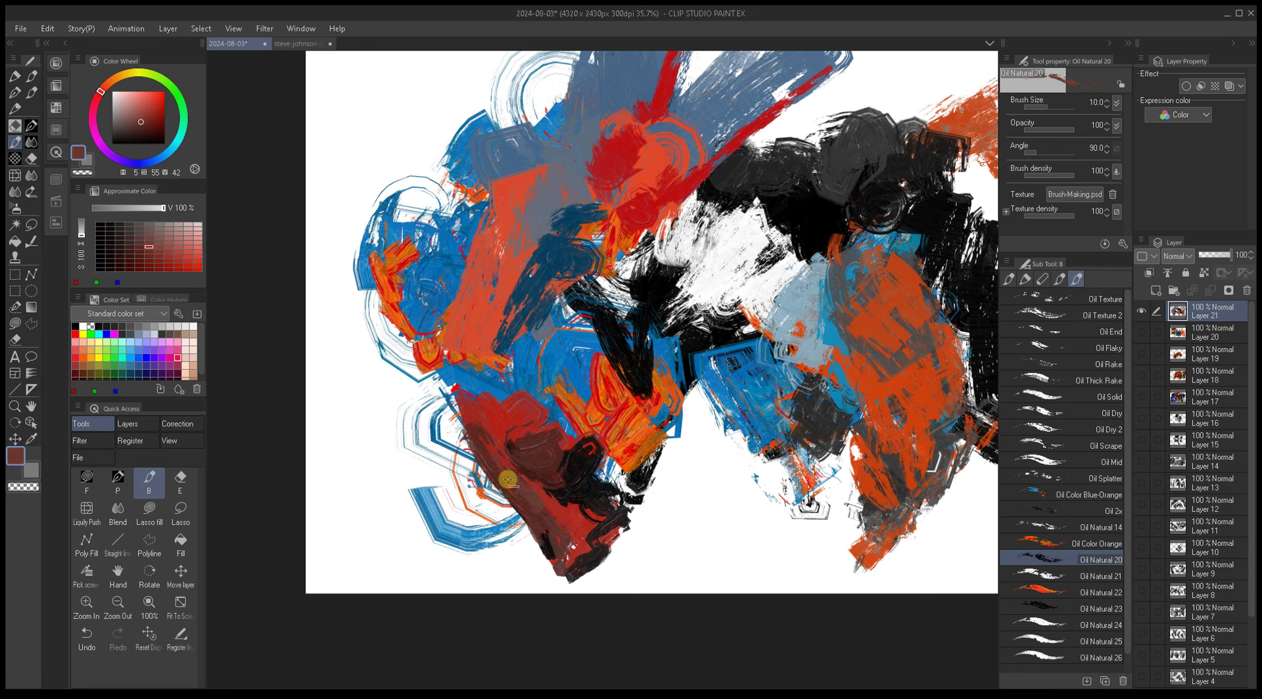
# Step: Sample red from the wedge's upper end and paint strokes over its top corner, adjusting the brush size
pyautogui.keyDown('alt'); pyautogui.click(474, 408); pyautogui.keyUp('alt')
pyautogui.press(']')
pyautogui.press(']')
pyautogui.press(']')
pyautogui.press(']')
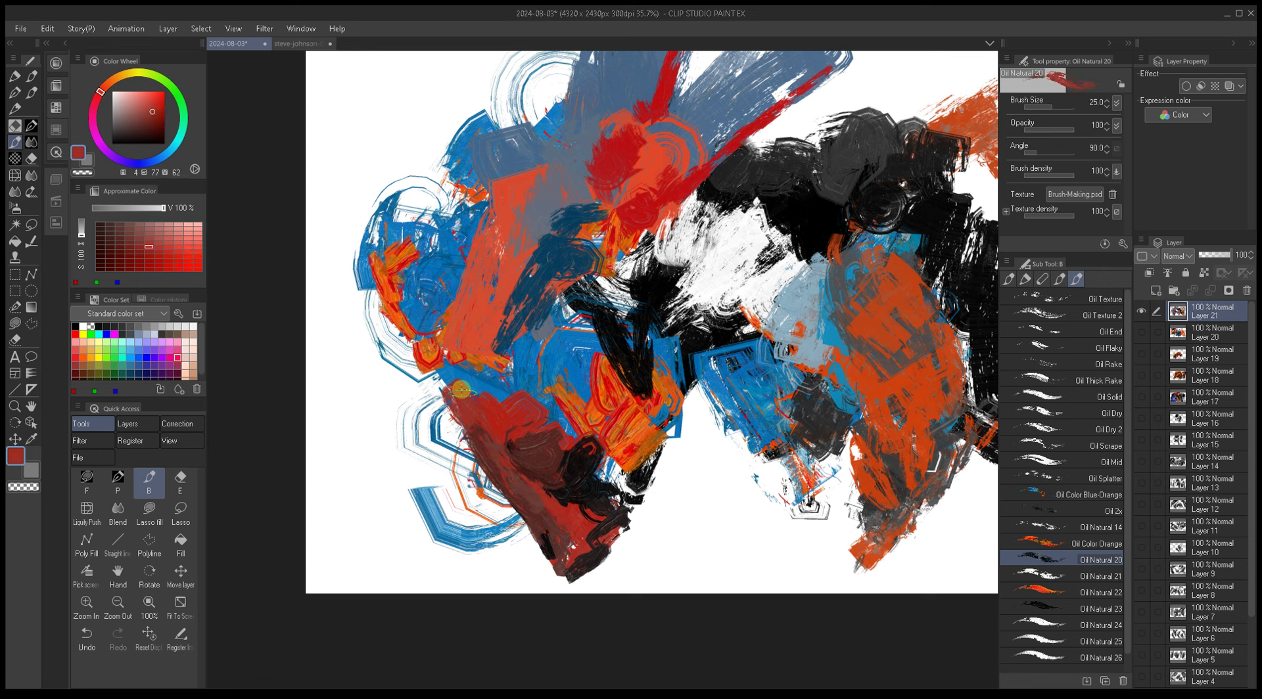
pyautogui.press('[')
pyautogui.press('[')
pyautogui.press('[')
pyautogui.keyDown('alt'); pyautogui.click(462, 388); pyautogui.keyUp('alt')
pyautogui.moveTo(474, 403); pyautogui.dragTo(511, 420)
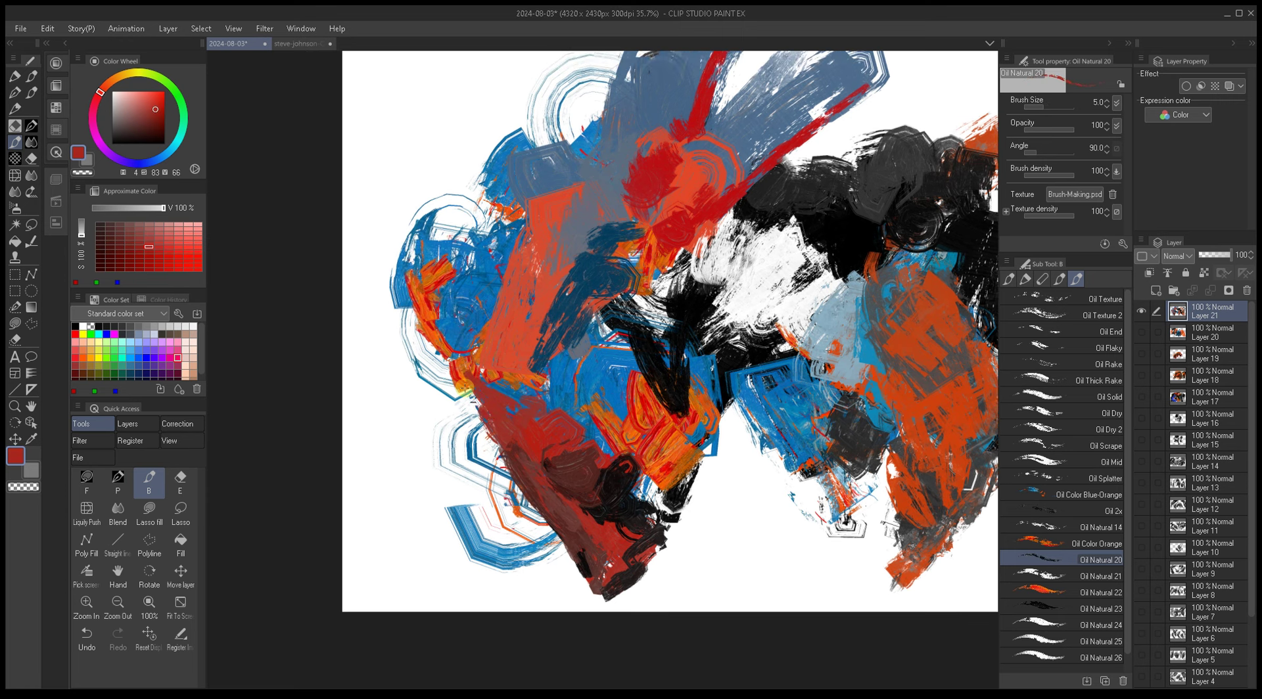
# Step: Sample orange and red in turn and paint a thin, looping red line down the outer left side of the wedge
pyautogui.keyDown('alt'); pyautogui.click(462, 379); pyautogui.keyUp('alt')
pyautogui.press(']')
pyautogui.moveTo(593, 331); pyautogui.dragTo(527, 336)
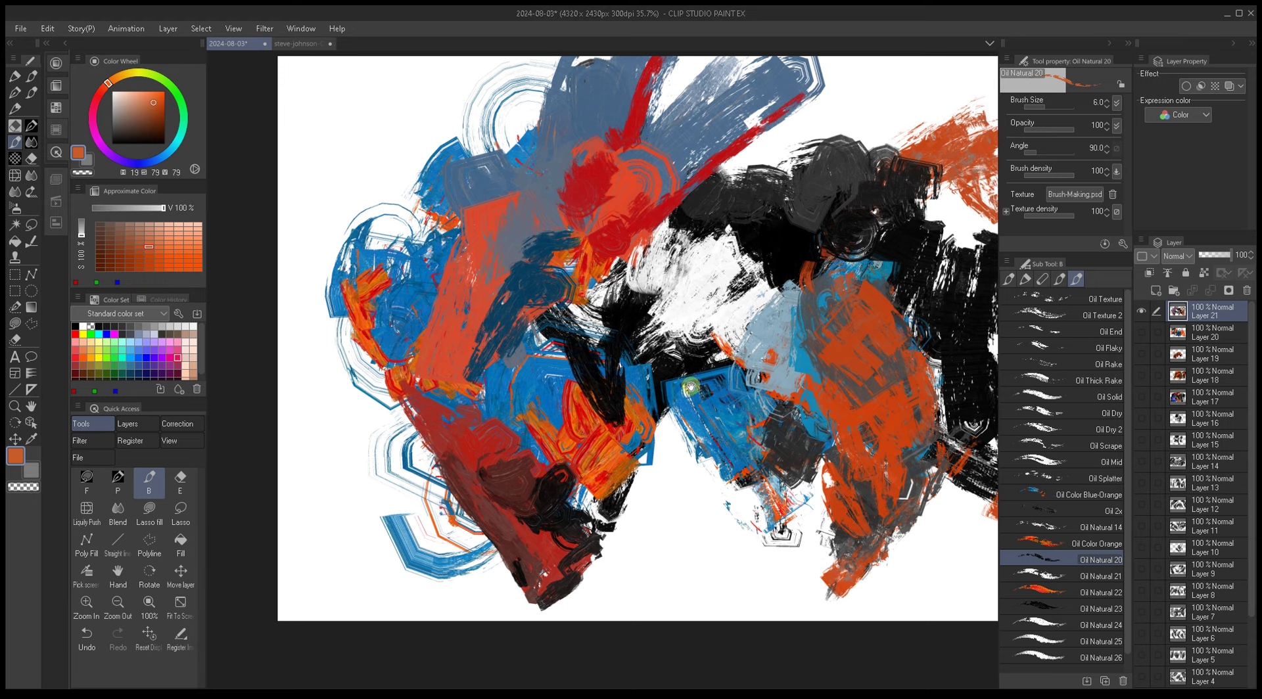
pyautogui.moveTo(691, 388); pyautogui.dragTo(679, 380)
pyautogui.keyDown('alt'); pyautogui.click(536, 493); pyautogui.keyUp('alt')
pyautogui.moveTo(374, 430)
pyautogui.mouseDown()
pyautogui.moveTo(389, 507)
pyautogui.moveTo(514, 571)
pyautogui.mouseUp()
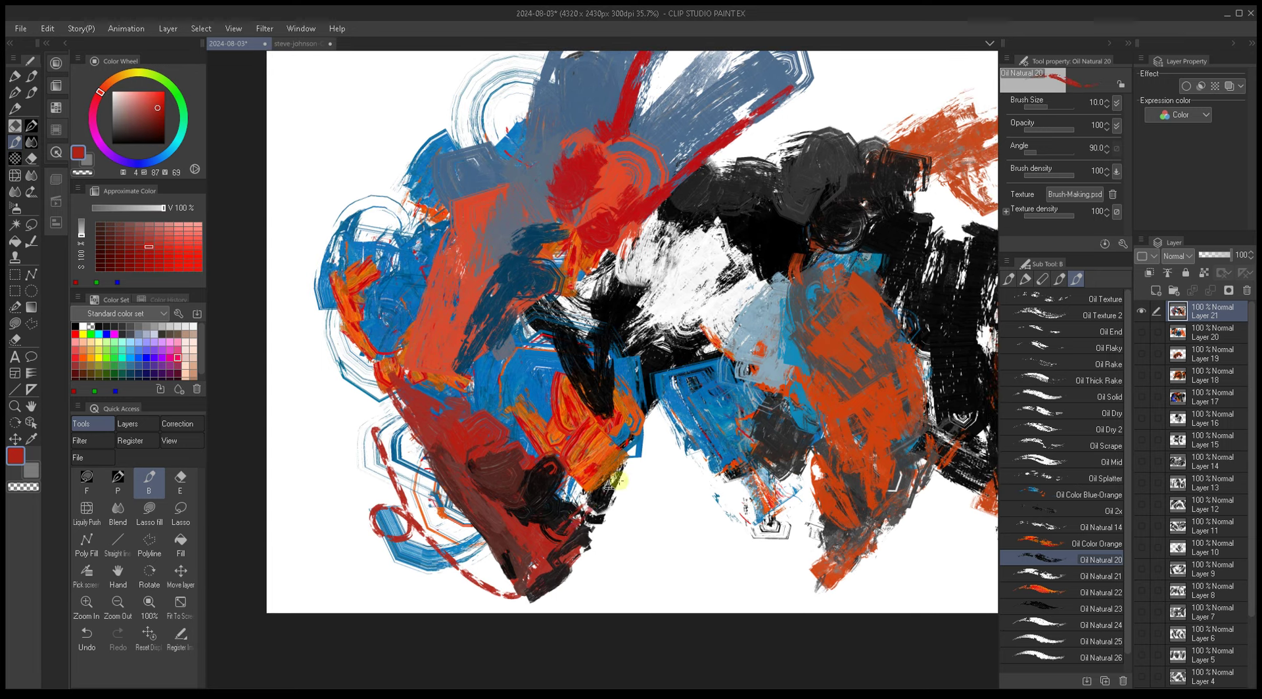
# Step: Enlarge the brush to 25 and sample reds to paint broad strokes over the wedge's dark center and right edge
pyautogui.press(']')
pyautogui.press(']')
pyautogui.press(']')
pyautogui.press(']')
pyautogui.press(']')
pyautogui.press(']')
pyautogui.press(']')
pyautogui.press(']')
pyautogui.keyDown('alt'); pyautogui.click(544, 486); pyautogui.keyUp('alt')
pyautogui.keyDown('alt'); pyautogui.click(468, 439); pyautogui.keyUp('alt')
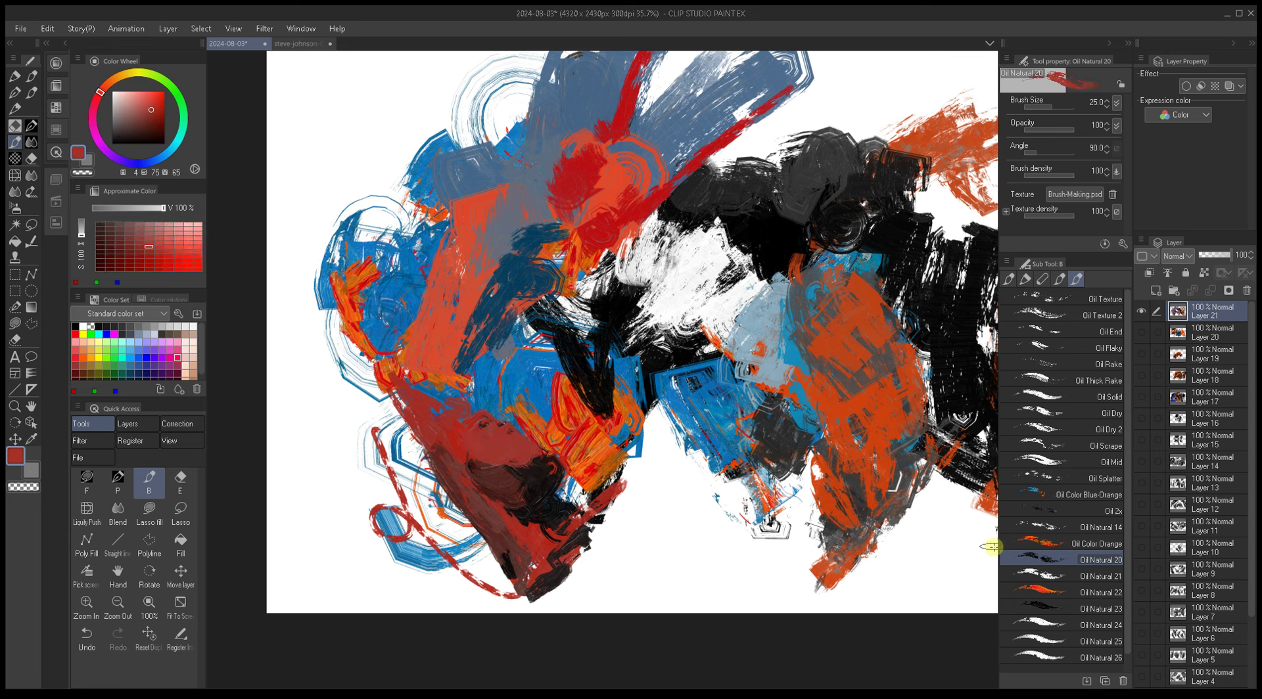
# Step: Compare Oil Natural 22 and Oil Color Orange by painting orange strokes along the lower canvas
pyautogui.click(1049, 595)
pyautogui.press('[')
pyautogui.moveTo(653, 516)
pyautogui.mouseDown()
pyautogui.moveTo(677, 566)
pyautogui.moveTo(716, 500)
pyautogui.moveTo(749, 539)
pyautogui.mouseUp()
pyautogui.click(1047, 542)
pyautogui.moveTo(658, 480)
pyautogui.mouseDown()
pyautogui.moveTo(617, 563)
pyautogui.moveTo(631, 473)
pyautogui.moveTo(710, 460)
pyautogui.moveTo(780, 556)
pyautogui.mouseUp()
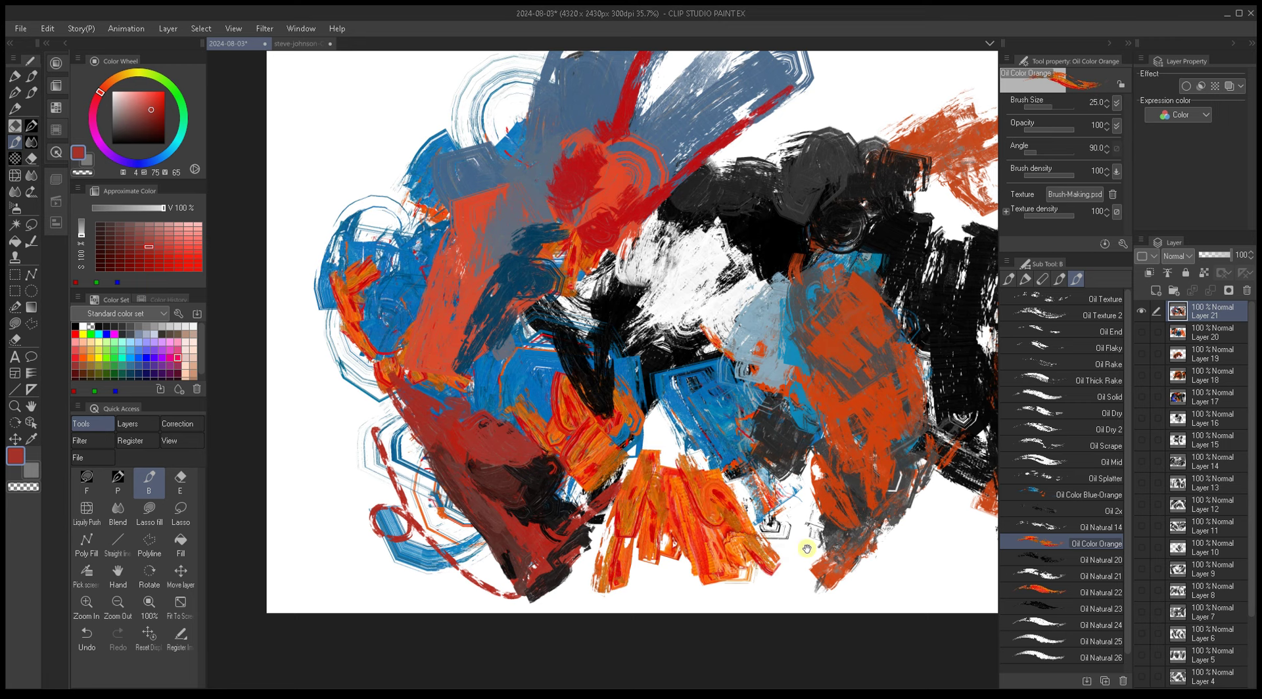
pyautogui.hscroll(5, 780, 555)
pyautogui.moveTo(710, 519)
pyautogui.mouseDown()
pyautogui.moveTo(756, 579)
pyautogui.moveTo(805, 526)
pyautogui.moveTo(779, 529)
pyautogui.mouseUp()
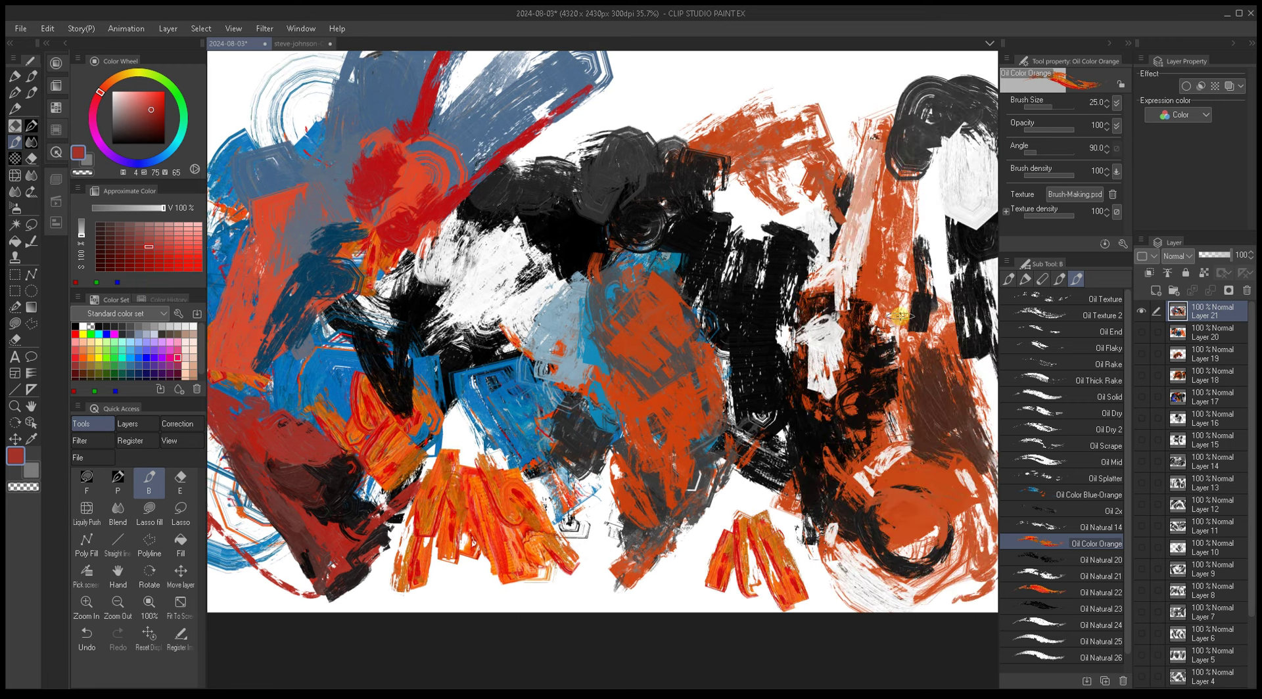
# Step: Rename the Oil Natural 22 brush as Oil Color Orange 2
pyautogui.click(1064, 592)
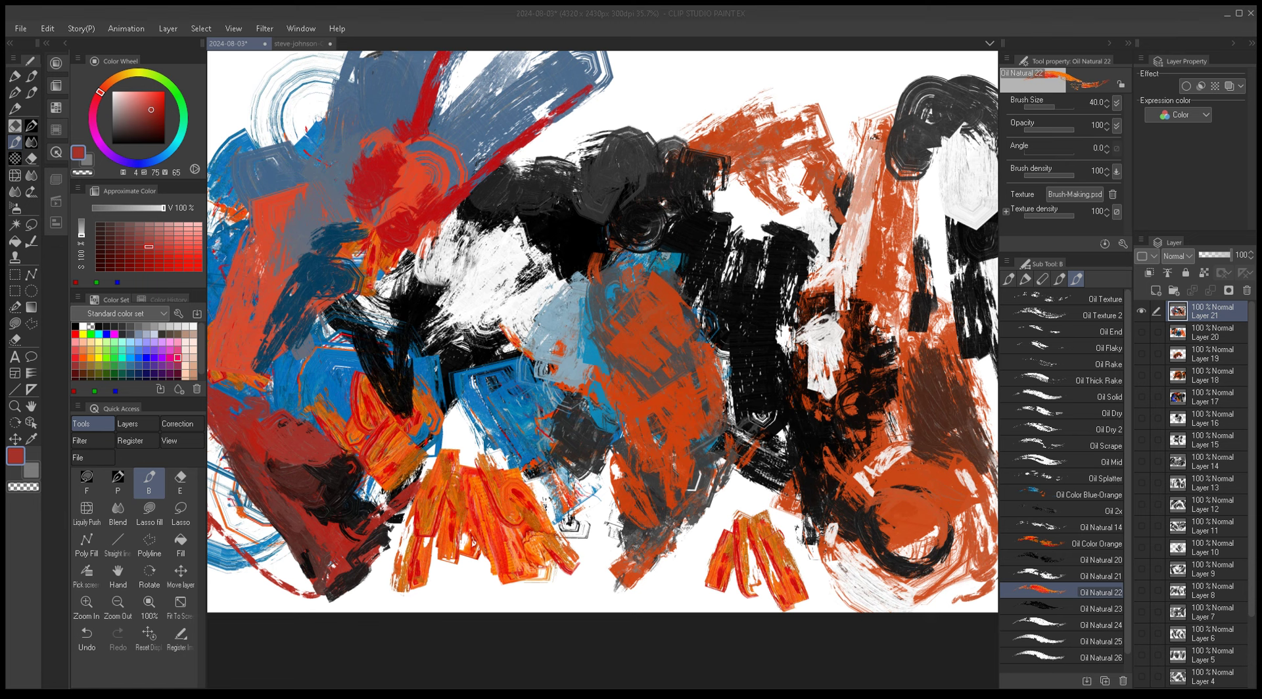
pyautogui.press('Return')
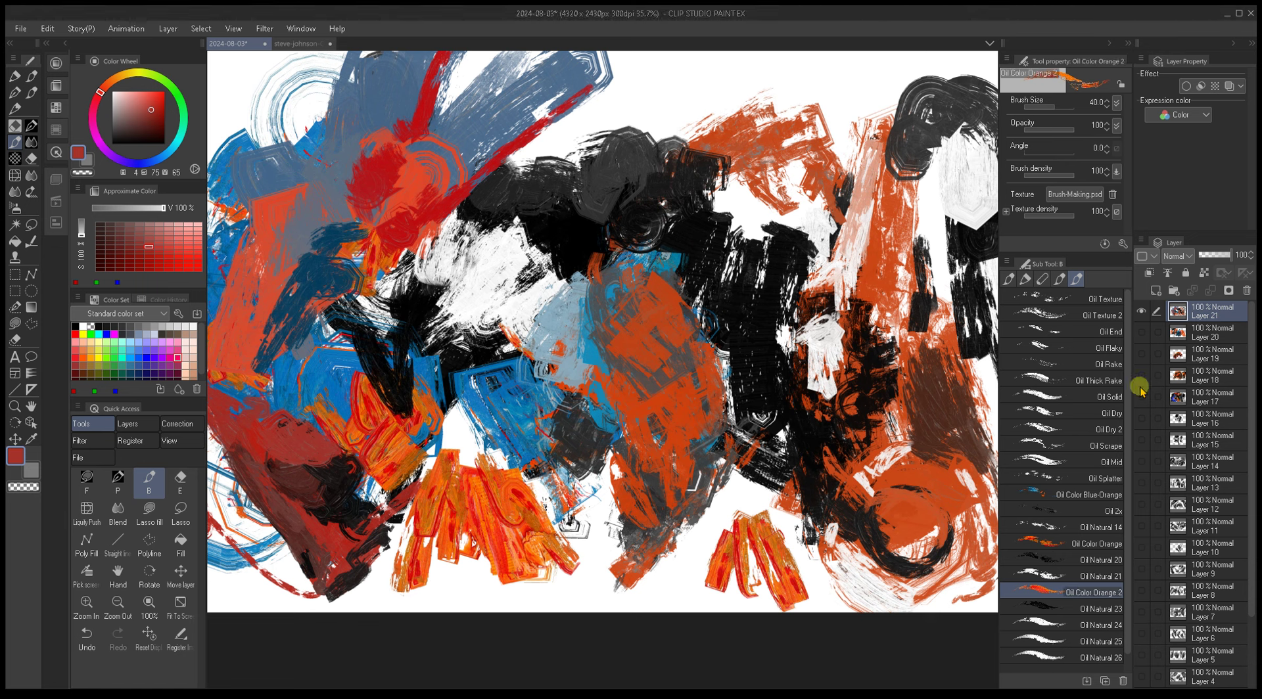
# Step: Select the Oil Natural 23 brush, then hide Layer 21 and add a new blank layer above it
pyautogui.click(1025, 608)
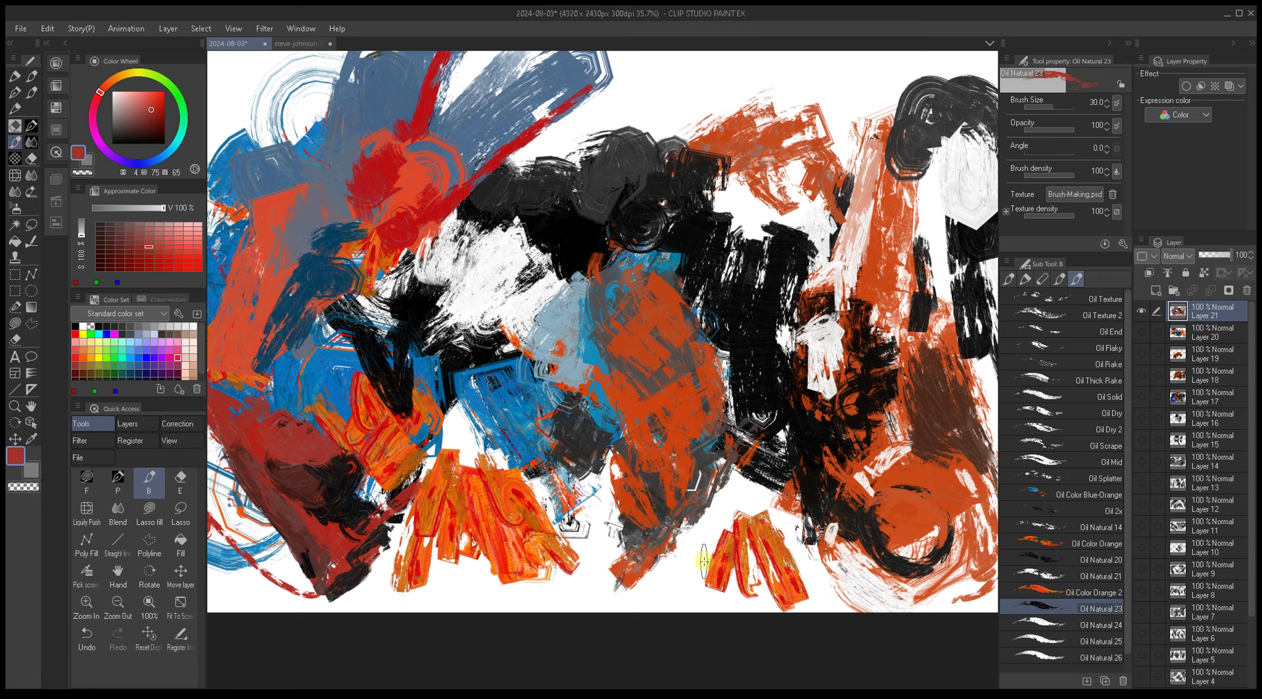
pyautogui.moveTo(705, 449); pyautogui.dragTo(587, 433)
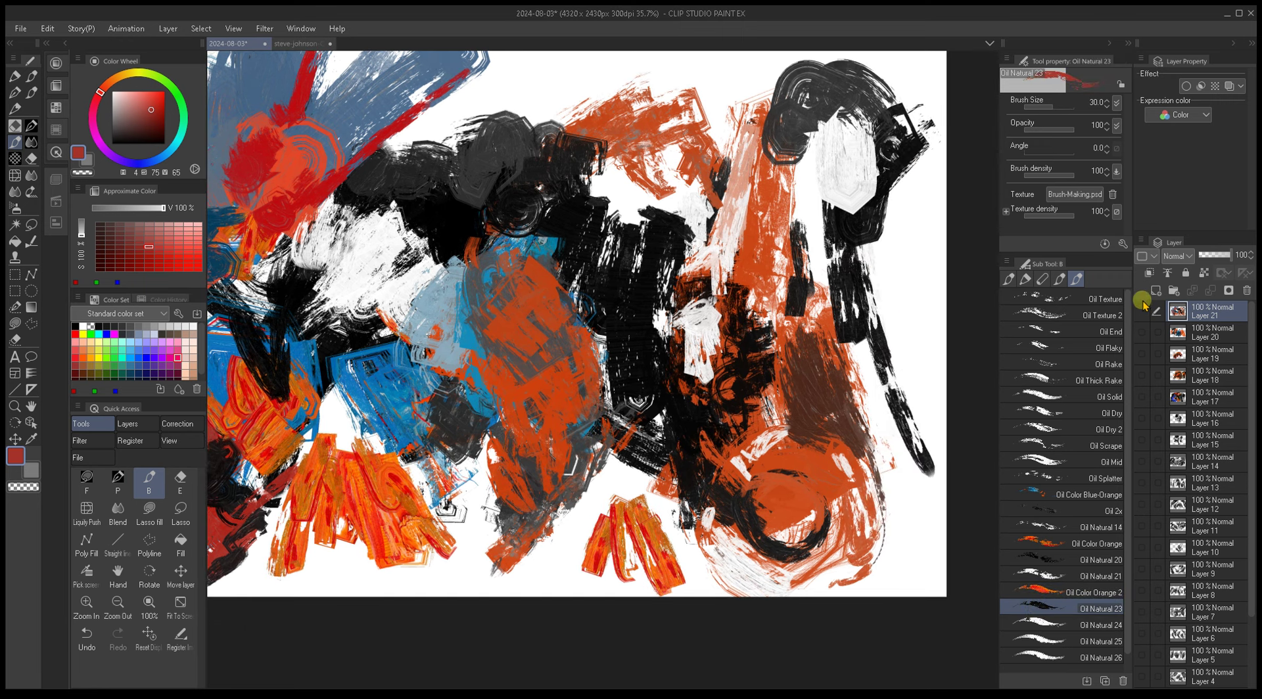
pyautogui.click(1142, 306)
pyautogui.click(1156, 290)
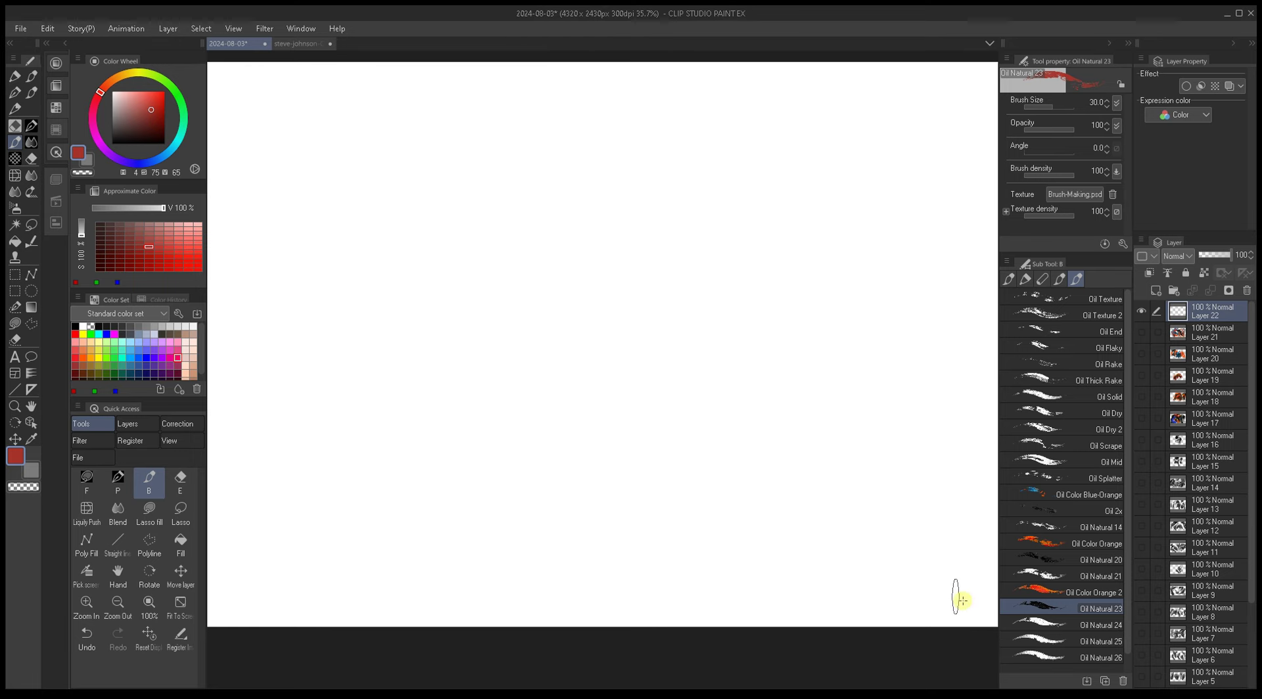
# Step: Choose the Oil Natural 20 brush and paint red test strokes on the blank layer at size 40
pyautogui.click(1026, 622)
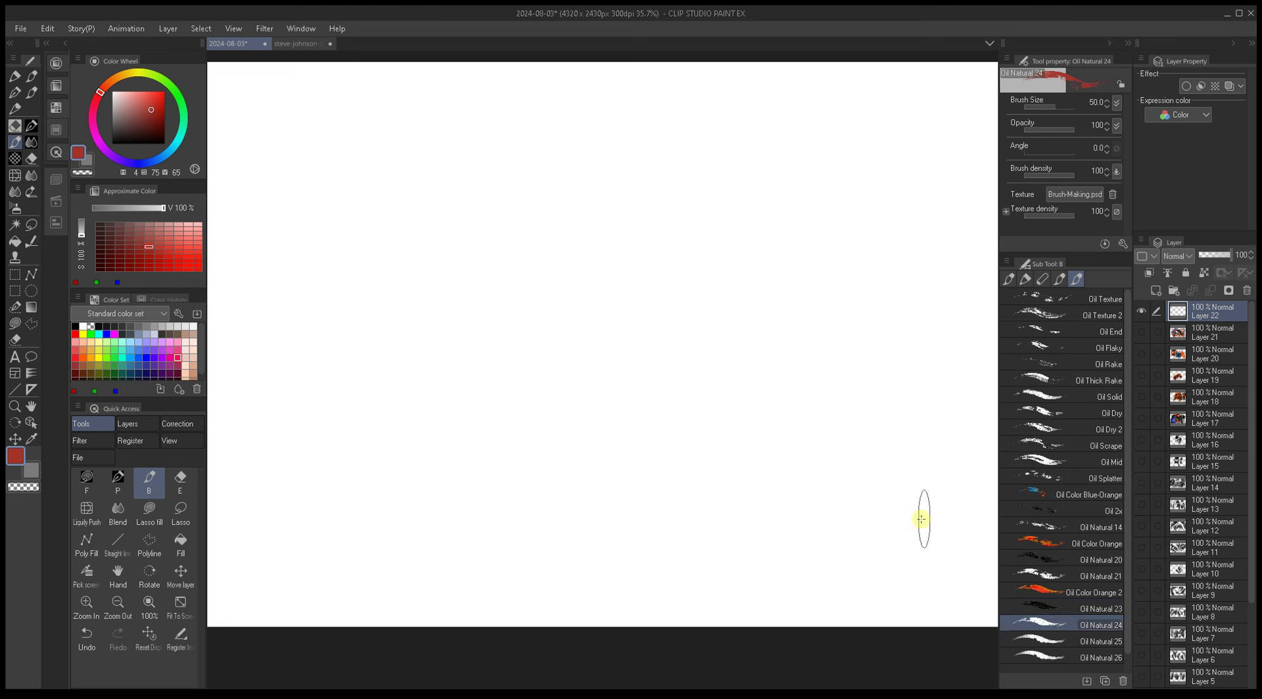
pyautogui.click(1031, 560)
pyautogui.moveTo(829, 389); pyautogui.dragTo(802, 467)
pyautogui.moveTo(805, 335)
pyautogui.mouseDown()
pyautogui.moveTo(741, 394)
pyautogui.moveTo(835, 269)
pyautogui.moveTo(743, 434)
pyautogui.mouseUp()
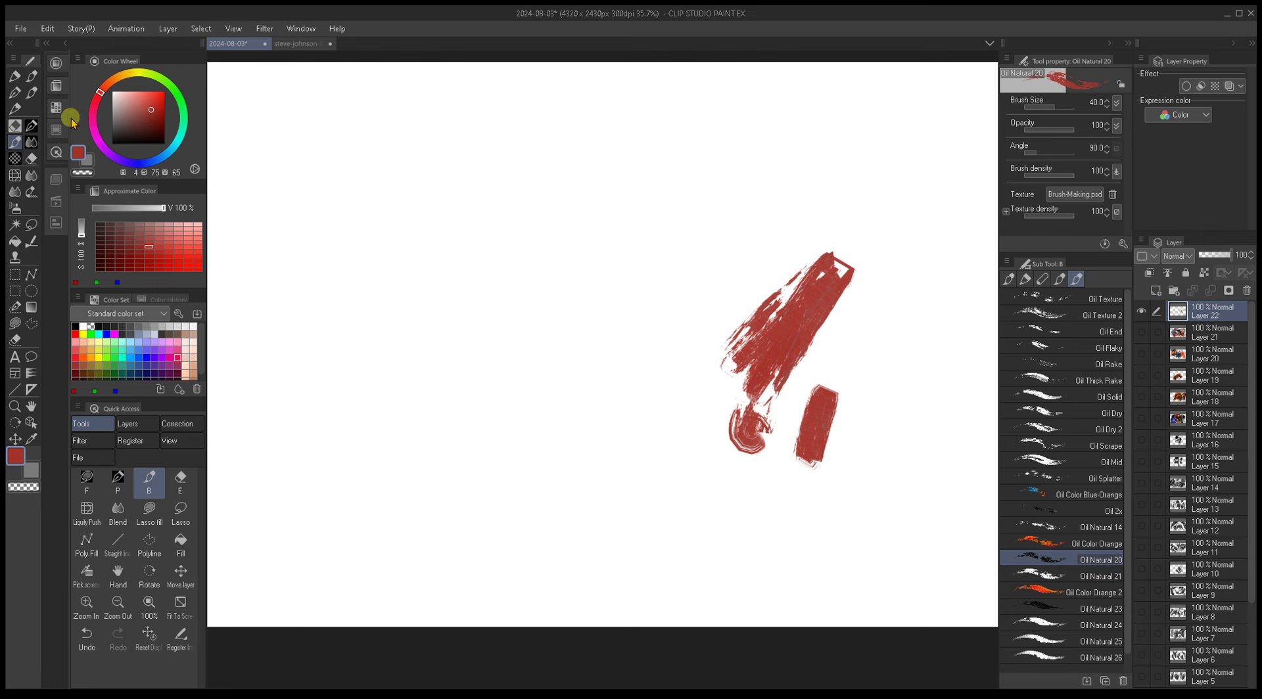
# Step: Set the drawing color to black, reduce the brush size and clear the red test strokes from the layer
pyautogui.click(129, 134)
pyautogui.moveTo(129, 134); pyautogui.dragTo(112, 143)
pyautogui.press('[')
pyautogui.press('[')
pyautogui.press('[')
pyautogui.press('Delete')
# Step: Paint a dense black mass with vertical legs using Oil Natural 20 at varying brush sizes
pyautogui.moveTo(830, 355); pyautogui.dragTo(822, 518)
pyautogui.moveTo(834, 473)
pyautogui.mouseDown()
pyautogui.moveTo(845, 350)
pyautogui.moveTo(769, 478)
pyautogui.mouseUp()
pyautogui.press(']')
pyautogui.press(']')
pyautogui.press(']')
pyautogui.moveTo(802, 346)
pyautogui.mouseDown()
pyautogui.moveTo(781, 449)
pyautogui.moveTo(780, 289)
pyautogui.moveTo(766, 508)
pyautogui.moveTo(770, 277)
pyautogui.moveTo(827, 311)
pyautogui.moveTo(898, 307)
pyautogui.moveTo(873, 330)
pyautogui.moveTo(887, 343)
pyautogui.moveTo(867, 388)
pyautogui.mouseUp()
pyautogui.press('[')
pyautogui.press('[')
pyautogui.press('[')
pyautogui.moveTo(738, 316)
pyautogui.mouseDown()
pyautogui.moveTo(755, 392)
pyautogui.moveTo(766, 296)
pyautogui.moveTo(726, 292)
pyautogui.moveTo(845, 259)
pyautogui.moveTo(834, 284)
pyautogui.moveTo(928, 269)
pyautogui.moveTo(846, 434)
pyautogui.mouseUp()
# Step: Enlarge the brush and add broad black strokes extending from the mass's lower left side
pyautogui.press(']')
pyautogui.press(']')
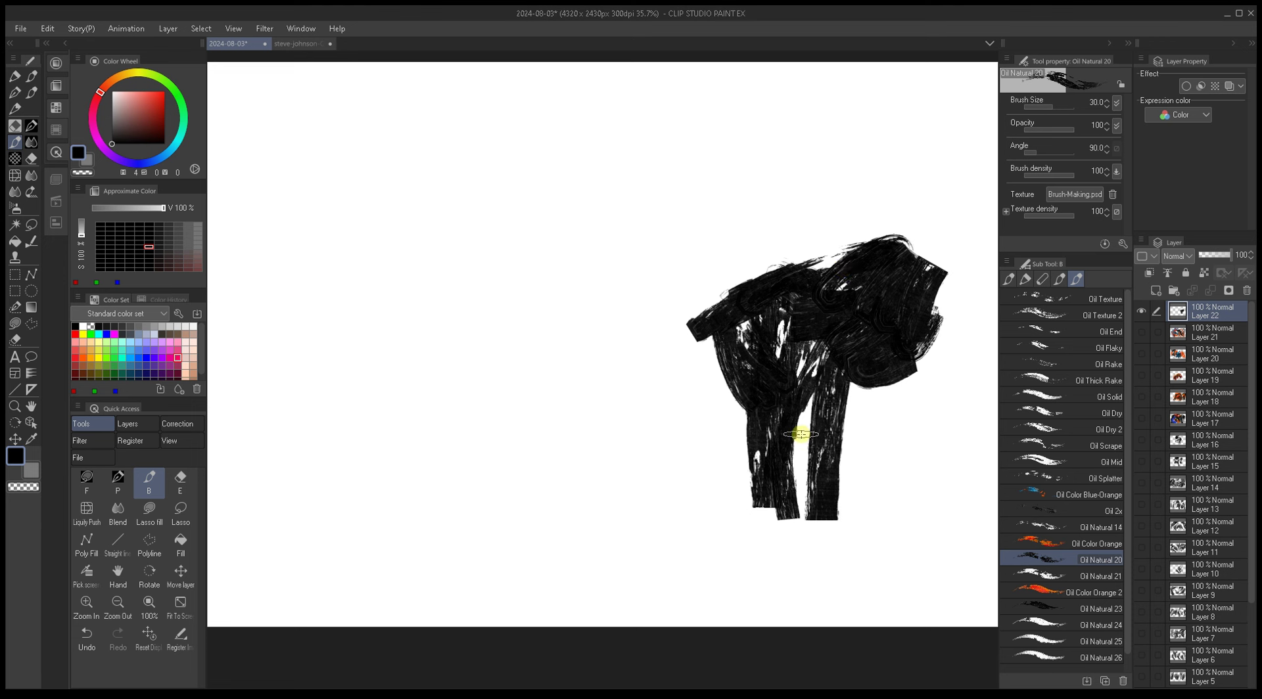
pyautogui.press(']')
pyautogui.moveTo(787, 438)
pyautogui.mouseDown()
pyautogui.moveTo(741, 407)
pyautogui.moveTo(725, 478)
pyautogui.moveTo(714, 378)
pyautogui.moveTo(734, 487)
pyautogui.moveTo(712, 438)
pyautogui.moveTo(712, 454)
pyautogui.moveTo(687, 448)
pyautogui.moveTo(721, 489)
pyautogui.moveTo(684, 395)
pyautogui.mouseUp()
pyautogui.press(']')
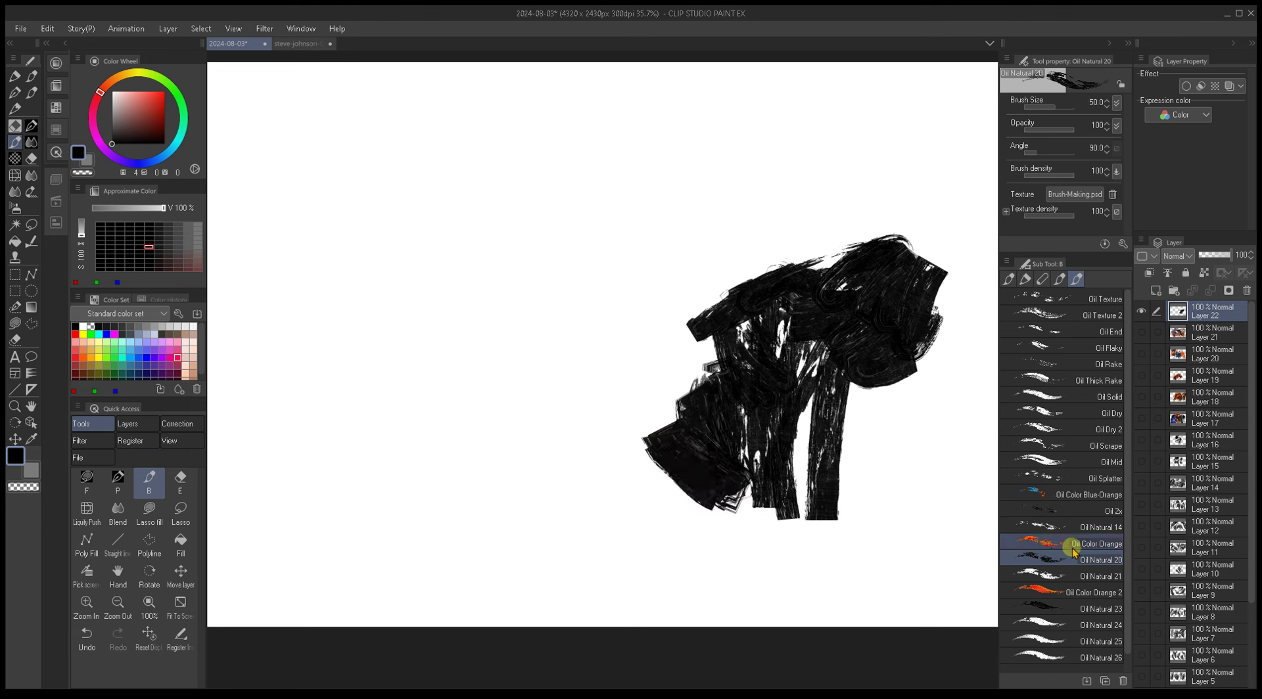
# Step: Test Oil Natural 23 by painting a second black mass left of the first, varying the brush size
pyautogui.click(1055, 608)
pyautogui.moveTo(584, 358)
pyautogui.mouseDown()
pyautogui.moveTo(540, 406)
pyautogui.moveTo(582, 526)
pyautogui.moveTo(589, 495)
pyautogui.moveTo(564, 392)
pyautogui.moveTo(618, 495)
pyautogui.moveTo(630, 474)
pyautogui.moveTo(559, 408)
pyautogui.moveTo(579, 337)
pyautogui.moveTo(552, 309)
pyautogui.moveTo(584, 296)
pyautogui.moveTo(574, 289)
pyautogui.moveTo(635, 356)
pyautogui.moveTo(642, 328)
pyautogui.moveTo(579, 298)
pyautogui.moveTo(553, 384)
pyautogui.moveTo(514, 364)
pyautogui.moveTo(535, 406)
pyautogui.moveTo(473, 380)
pyautogui.moveTo(569, 507)
pyautogui.moveTo(473, 380)
pyautogui.moveTo(507, 318)
pyautogui.moveTo(549, 283)
pyautogui.moveTo(515, 291)
pyautogui.moveTo(478, 329)
pyautogui.moveTo(563, 266)
pyautogui.moveTo(472, 326)
pyautogui.moveTo(495, 286)
pyautogui.moveTo(553, 248)
pyautogui.moveTo(595, 260)
pyautogui.mouseUp()
pyautogui.press(']')
pyautogui.press('[')
pyautogui.press('[')
pyautogui.press('[')
pyautogui.press(']')
pyautogui.press(']')
pyautogui.press(']')
pyautogui.press(']')
pyautogui.press('[')
pyautogui.press('[')
pyautogui.press(']')
pyautogui.press(']')
pyautogui.moveTo(432, 341)
pyautogui.mouseDown()
pyautogui.moveTo(529, 243)
pyautogui.moveTo(563, 243)
pyautogui.moveTo(553, 237)
pyautogui.moveTo(608, 319)
pyautogui.mouseUp()
pyautogui.press('[')
pyautogui.press('[')
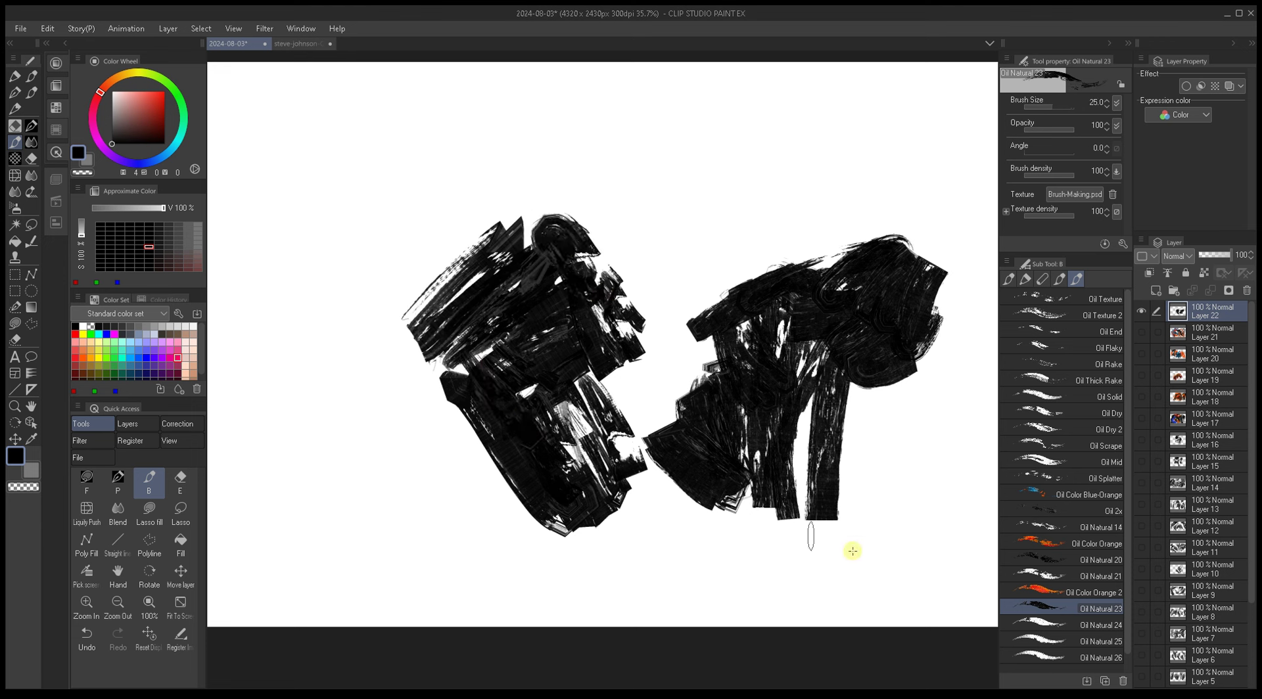
# Step: Paint a black stroke above the first mass with Oil Natural 20 and rename that brush Oil 2x Flat
pyautogui.click(1076, 559)
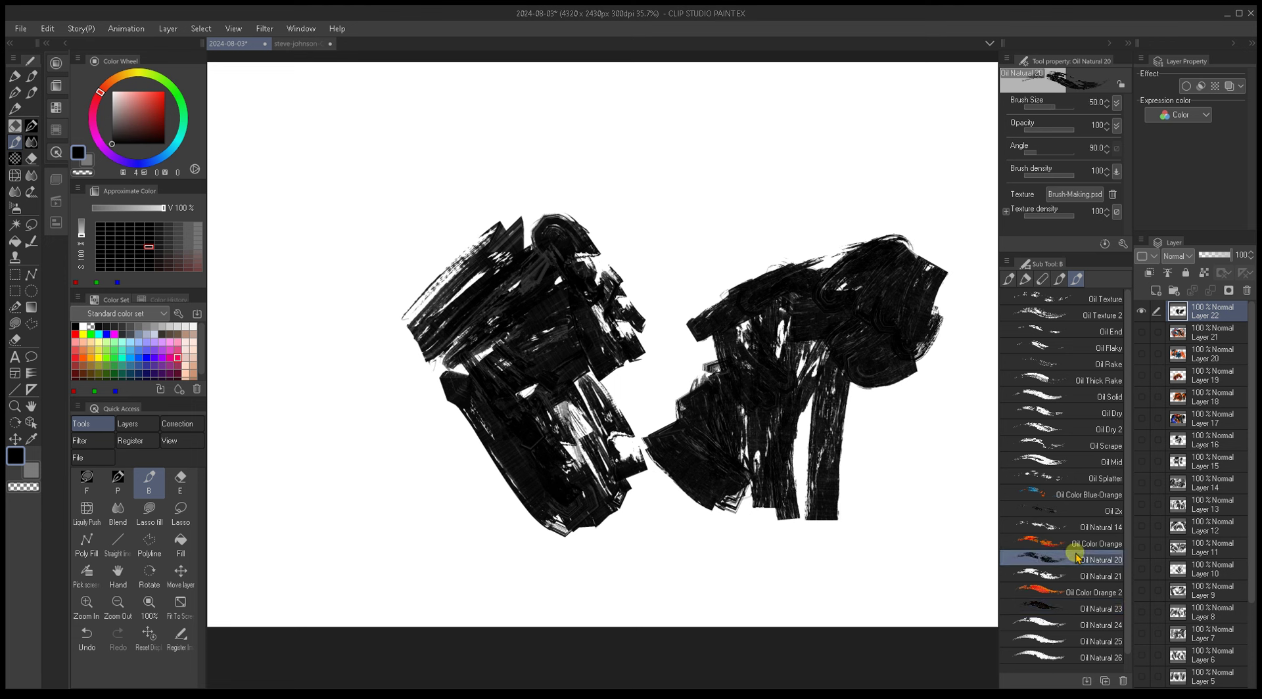
pyautogui.moveTo(697, 259); pyautogui.dragTo(831, 191)
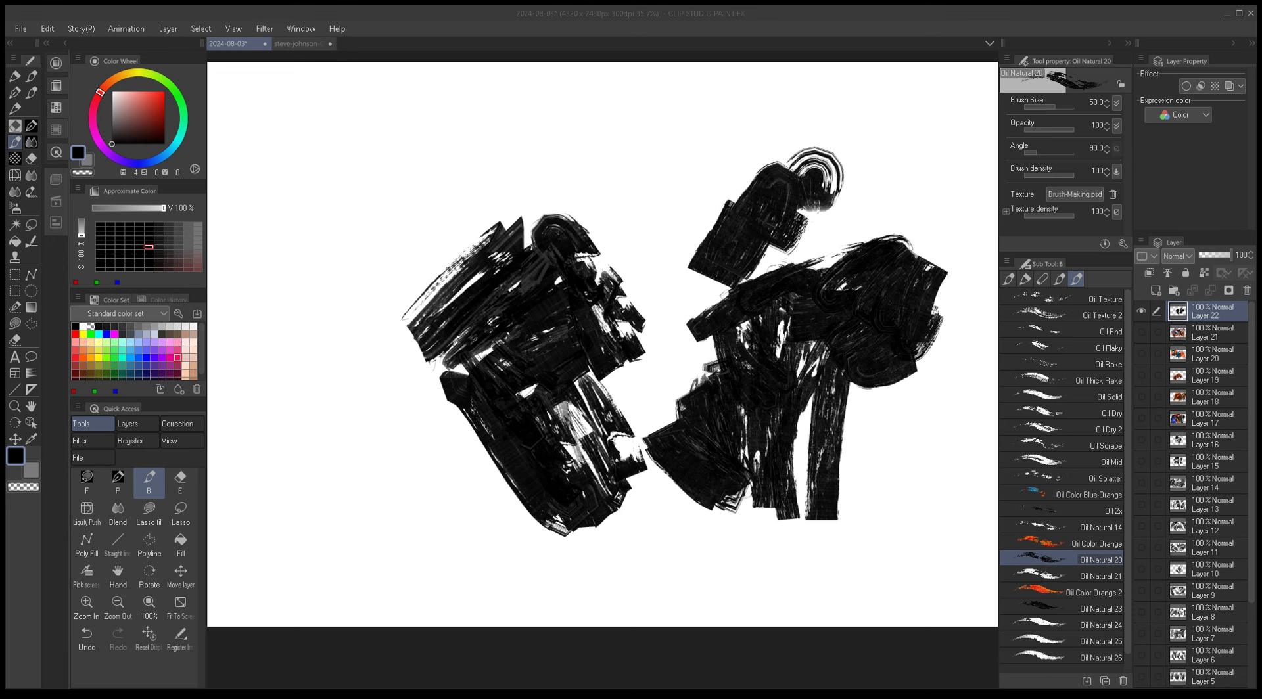
pyautogui.press('Return')
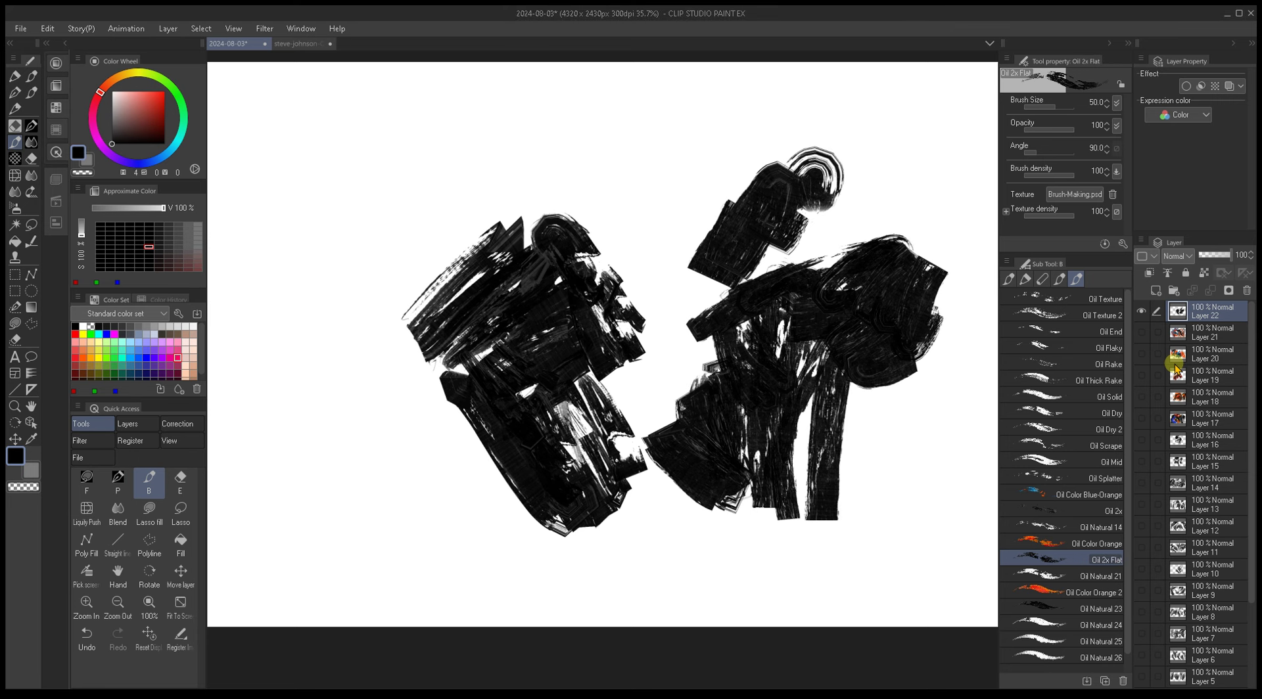
# Step: Shrink the Oil 2x Flat brush, sample white and paint a small patch at the gap in the left black mass
pyautogui.moveTo(704, 428)
pyautogui.mouseDown()
pyautogui.moveTo(739, 445)
pyautogui.moveTo(707, 413)
pyautogui.moveTo(696, 423)
pyautogui.moveTo(654, 403)
pyautogui.moveTo(559, 339)
pyautogui.mouseUp()
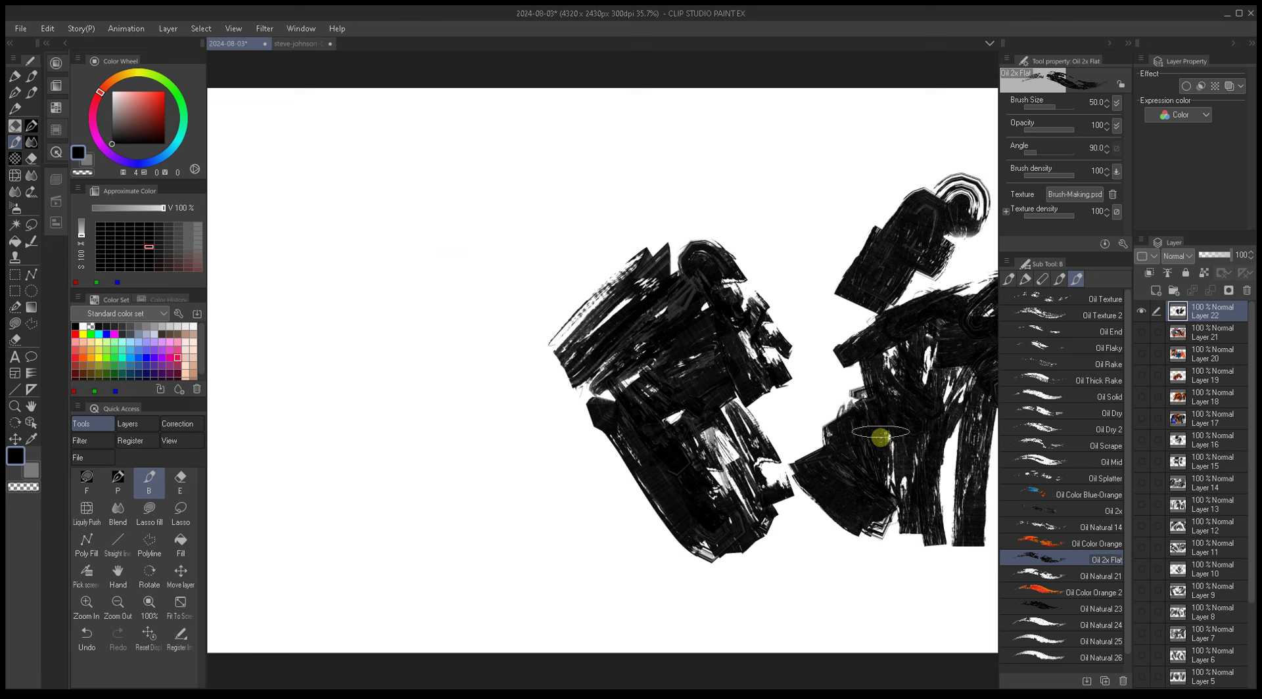
pyautogui.press('[')
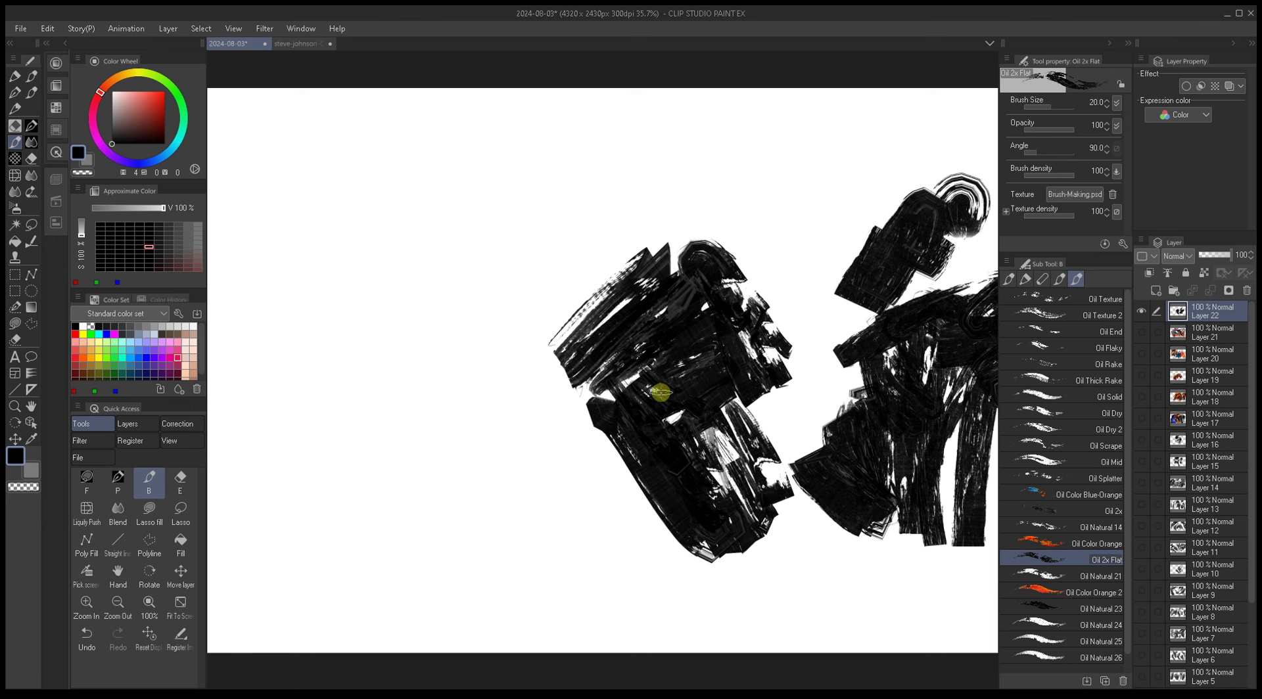
pyautogui.press('[')
pyautogui.keyDown('alt'); pyautogui.click(599, 391); pyautogui.keyUp('alt')
pyautogui.moveTo(608, 395); pyautogui.dragTo(634, 415)
# Step: Enlarge the brush to 40 and brush white over the left edge of the left black mass
pyautogui.press(']')
pyautogui.press(']')
pyautogui.press(']')
pyautogui.press(']')
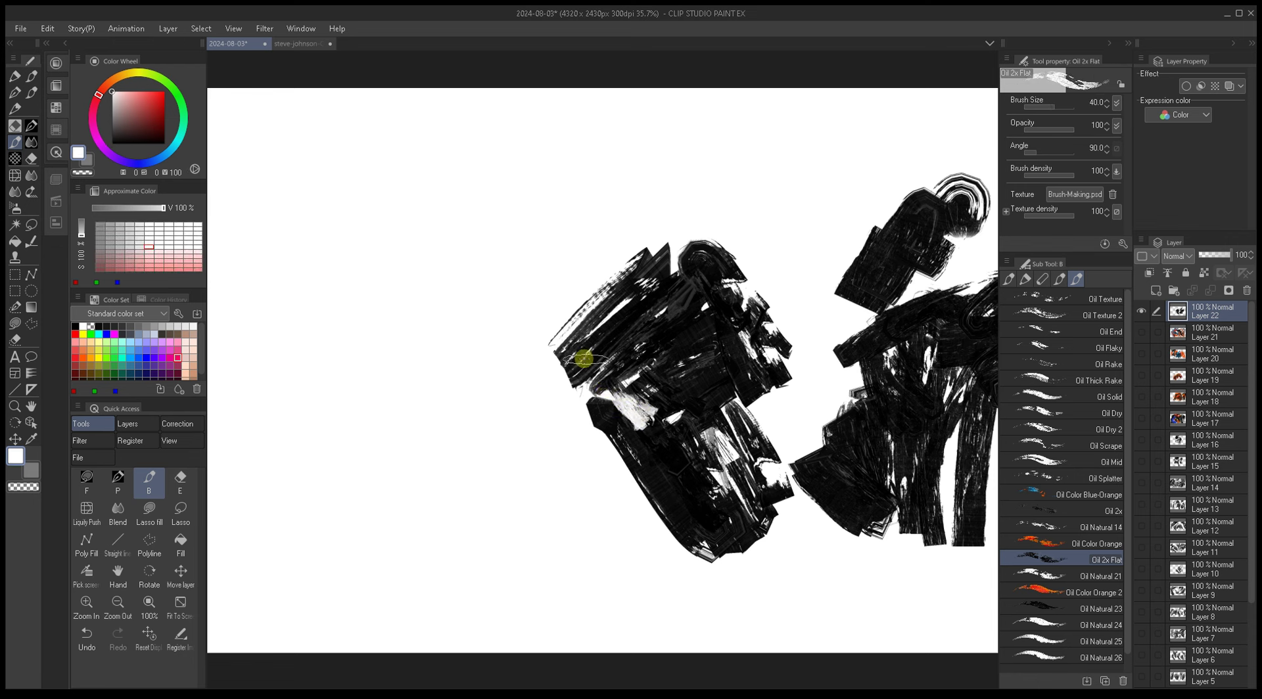
pyautogui.moveTo(587, 360); pyautogui.dragTo(603, 352)
# Step: Vary the brush size and paint diagonal white strokes across the middle of the left black mass
pyautogui.press('[')
pyautogui.press('[')
pyautogui.press('[')
pyautogui.press('[')
pyautogui.press('[')
pyautogui.press('[')
pyautogui.press(']')
pyautogui.press(']')
pyautogui.press(']')
pyautogui.press(']')
pyautogui.press(']')
pyautogui.press(']')
pyautogui.moveTo(659, 428)
pyautogui.mouseDown()
pyautogui.moveTo(700, 475)
pyautogui.moveTo(617, 369)
pyautogui.moveTo(656, 364)
pyautogui.moveTo(670, 332)
pyautogui.moveTo(665, 357)
pyautogui.moveTo(691, 348)
pyautogui.moveTo(658, 345)
pyautogui.moveTo(715, 392)
pyautogui.moveTo(685, 350)
pyautogui.moveTo(682, 366)
pyautogui.moveTo(695, 371)
pyautogui.moveTo(692, 359)
pyautogui.moveTo(727, 415)
pyautogui.mouseUp()
pyautogui.press('[')
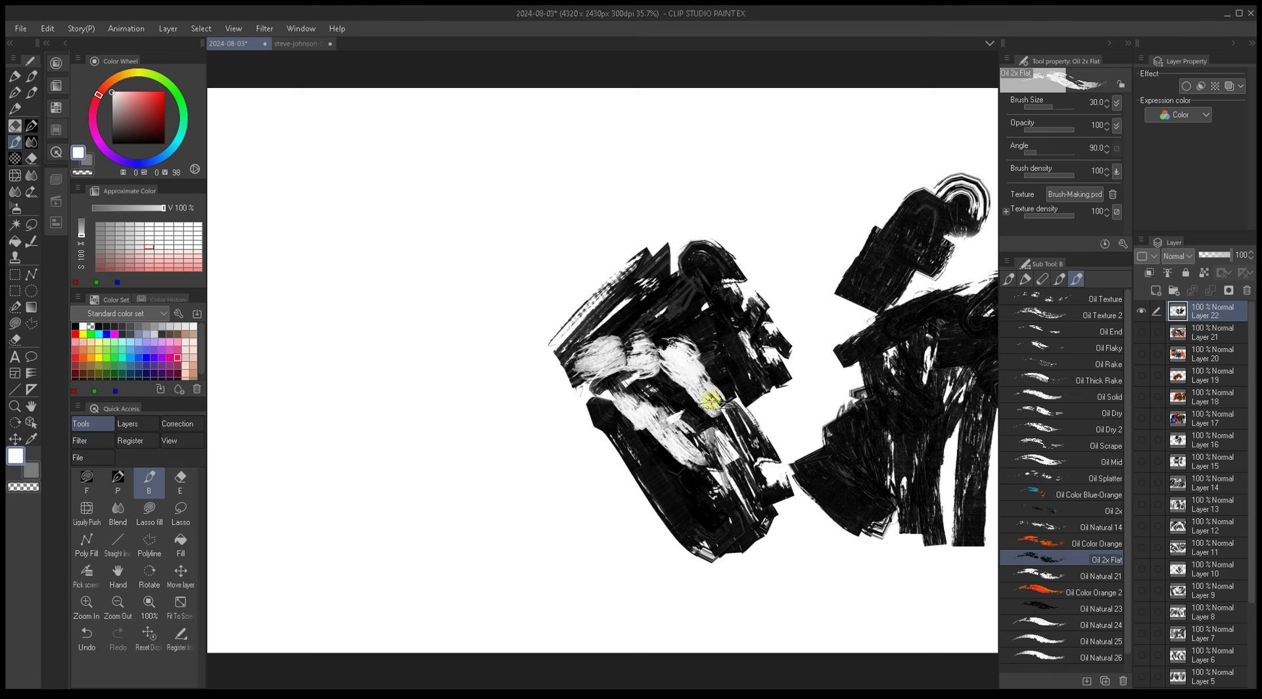
# Step: Switch to black, enlarge the brush to 50 and paint curved strokes over the upper part of the left mass
pyautogui.press('x')
pyautogui.press(']')
pyautogui.press(']')
pyautogui.moveTo(684, 375)
pyautogui.mouseDown()
pyautogui.moveTo(600, 324)
pyautogui.moveTo(629, 295)
pyautogui.moveTo(599, 327)
pyautogui.moveTo(664, 284)
pyautogui.moveTo(669, 324)
pyautogui.moveTo(658, 292)
pyautogui.moveTo(693, 316)
pyautogui.moveTo(672, 247)
pyautogui.moveTo(704, 316)
pyautogui.moveTo(677, 336)
pyautogui.moveTo(669, 301)
pyautogui.moveTo(645, 309)
pyautogui.moveTo(651, 363)
pyautogui.moveTo(641, 263)
pyautogui.mouseUp()
pyautogui.press('x')
pyautogui.press('x')
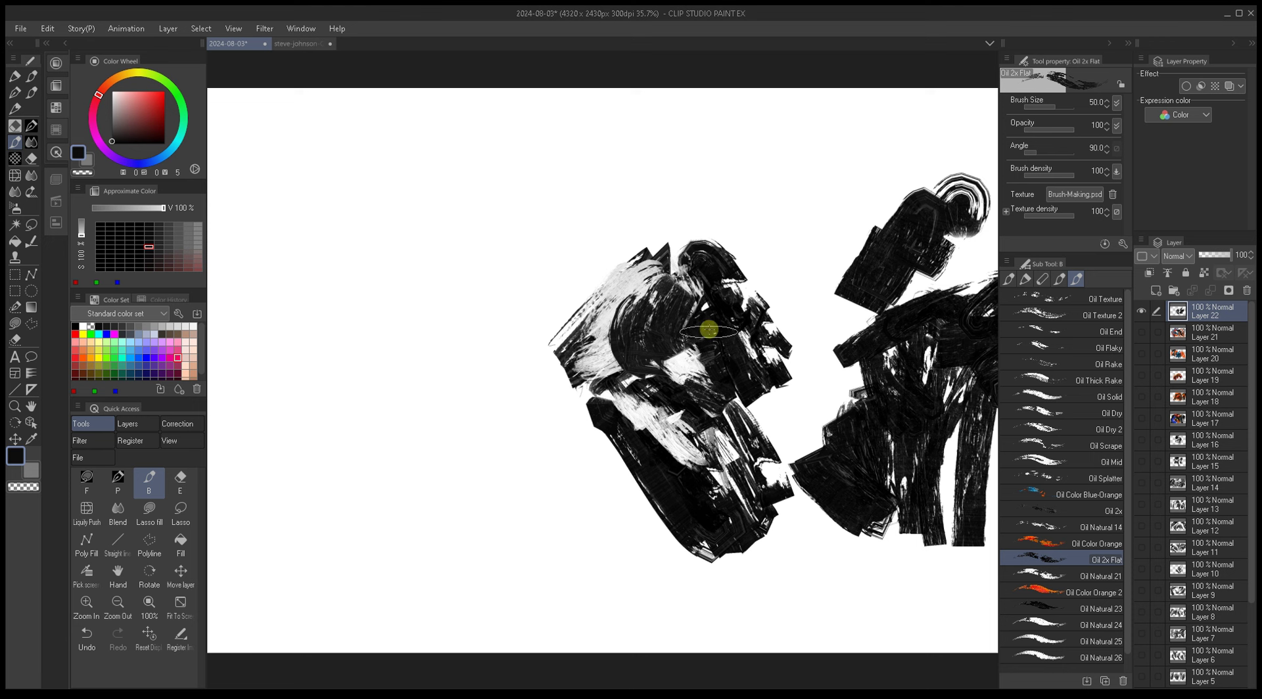
# Step: Sample light gray and black in turn and rework the curved strokes, finishing in black at brush size 40
pyautogui.keyDown('alt'); pyautogui.click(631, 289); pyautogui.keyUp('alt')
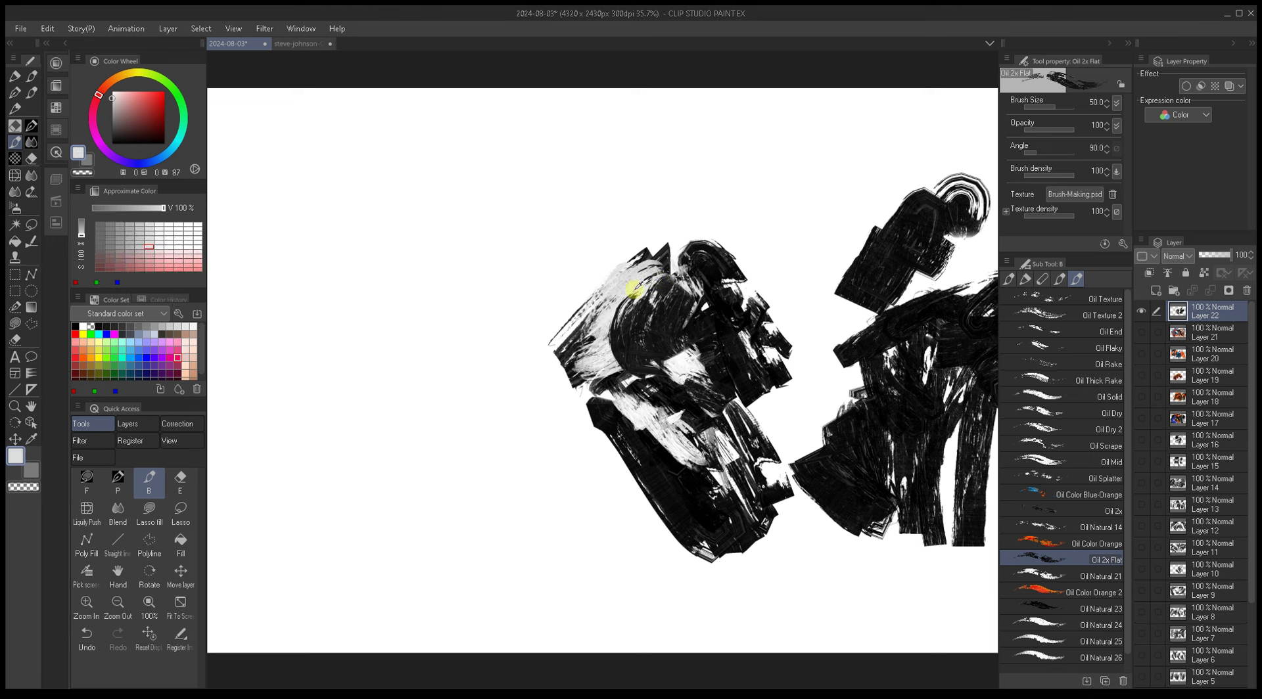
pyautogui.moveTo(636, 284)
pyautogui.mouseDown()
pyautogui.moveTo(633, 360)
pyautogui.moveTo(664, 277)
pyautogui.moveTo(674, 317)
pyautogui.moveTo(639, 349)
pyautogui.mouseUp()
pyautogui.keyDown('alt'); pyautogui.click(661, 280); pyautogui.keyUp('alt')
pyautogui.keyDown('alt'); pyautogui.click(639, 348); pyautogui.keyUp('alt')
pyautogui.press('[')
pyautogui.moveTo(668, 389)
pyautogui.mouseDown()
pyautogui.moveTo(651, 316)
pyautogui.moveTo(634, 335)
pyautogui.moveTo(679, 282)
pyautogui.mouseUp()
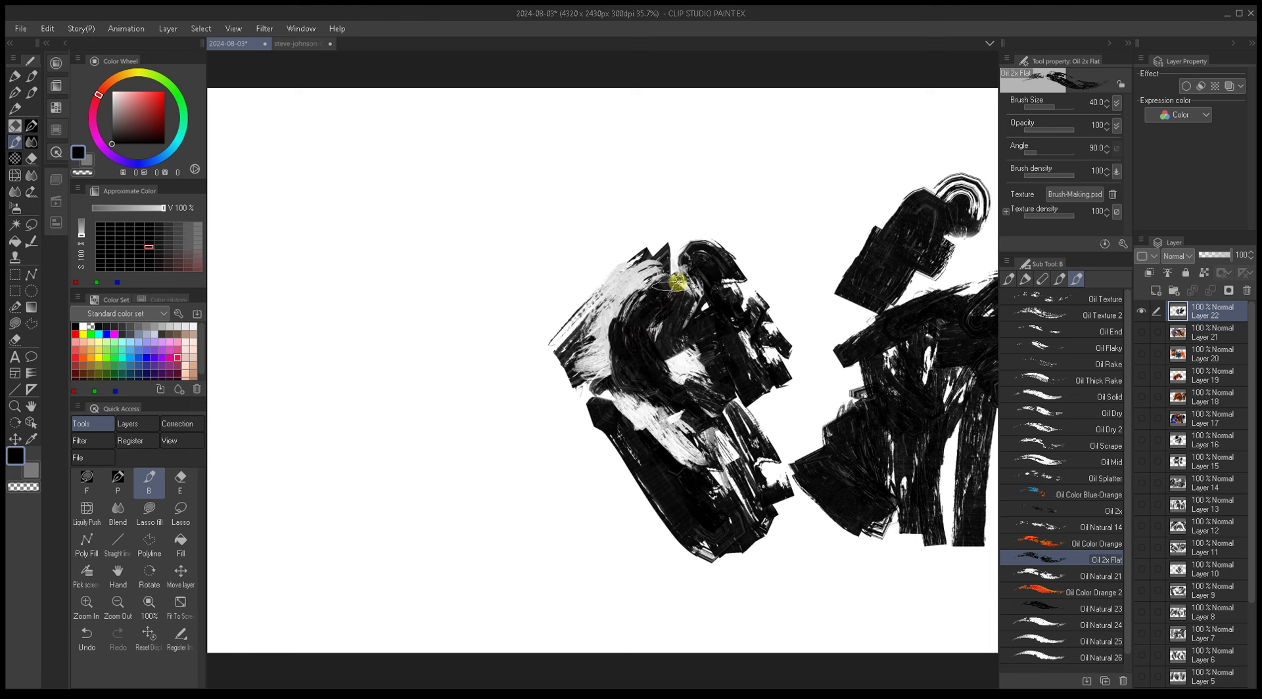
# Step: Sample light gray, white and a tone inside the left mass, adjust the brush size and paint across to its left edge
pyautogui.keyDown('alt'); pyautogui.click(681, 282); pyautogui.keyUp('alt')
pyautogui.press('[')
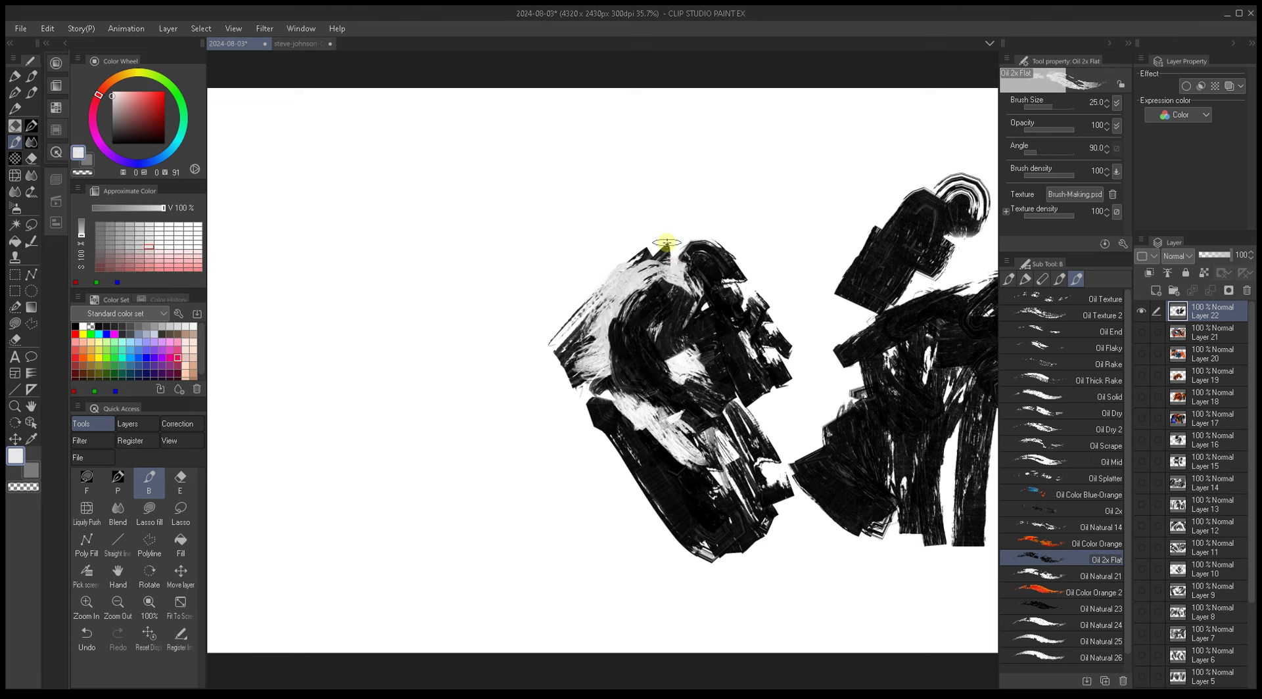
pyautogui.keyDown('alt'); pyautogui.click(707, 100); pyautogui.keyUp('alt')
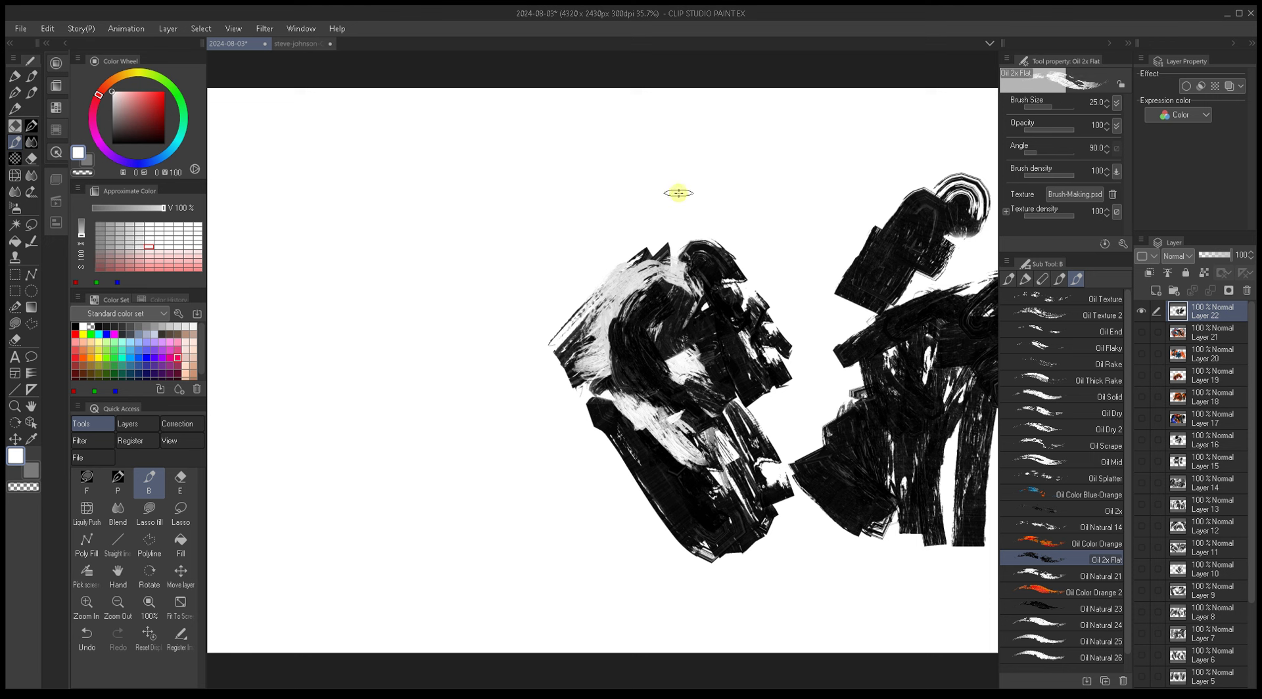
pyautogui.keyDown('alt'); pyautogui.click(642, 358); pyautogui.keyUp('alt')
pyautogui.press(']')
pyautogui.moveTo(643, 358)
pyautogui.mouseDown()
pyautogui.moveTo(609, 369)
pyautogui.moveTo(620, 298)
pyautogui.moveTo(602, 346)
pyautogui.moveTo(596, 306)
pyautogui.moveTo(600, 372)
pyautogui.moveTo(582, 323)
pyautogui.moveTo(579, 348)
pyautogui.mouseUp()
# Step: Enlarge the brush, repeatedly sample tones along the left mass and paint a curved light gray band down its left edge
pyautogui.keyDown('alt'); pyautogui.click(601, 357); pyautogui.keyUp('alt')
pyautogui.keyDown('alt'); pyautogui.click(600, 289); pyautogui.keyUp('alt')
pyautogui.press(']')
pyautogui.keyDown('alt'); pyautogui.click(608, 296); pyautogui.keyUp('alt')
pyautogui.moveTo(608, 297)
pyautogui.mouseDown()
pyautogui.moveTo(577, 332)
pyautogui.moveTo(580, 316)
pyautogui.moveTo(600, 375)
pyautogui.moveTo(611, 370)
pyautogui.moveTo(601, 367)
pyautogui.moveTo(632, 415)
pyautogui.moveTo(600, 365)
pyautogui.moveTo(662, 447)
pyautogui.moveTo(684, 507)
pyautogui.moveTo(614, 434)
pyautogui.mouseUp()
pyautogui.keyDown('alt'); pyautogui.click(618, 333); pyautogui.keyUp('alt')
pyautogui.keyDown('alt'); pyautogui.click(592, 349); pyautogui.keyUp('alt')
pyautogui.keyDown('alt'); pyautogui.click(614, 370); pyautogui.keyUp('alt')
pyautogui.keyDown('alt'); pyautogui.click(600, 367); pyautogui.keyUp('alt')
pyautogui.keyDown('alt'); pyautogui.click(640, 435); pyautogui.keyUp('alt')
# Step: Sample black and paint a short stroke at brush size 40 in the middle of the left mass
pyautogui.keyDown('alt'); pyautogui.click(685, 506); pyautogui.keyUp('alt')
pyautogui.moveTo(649, 366); pyautogui.dragTo(656, 358)
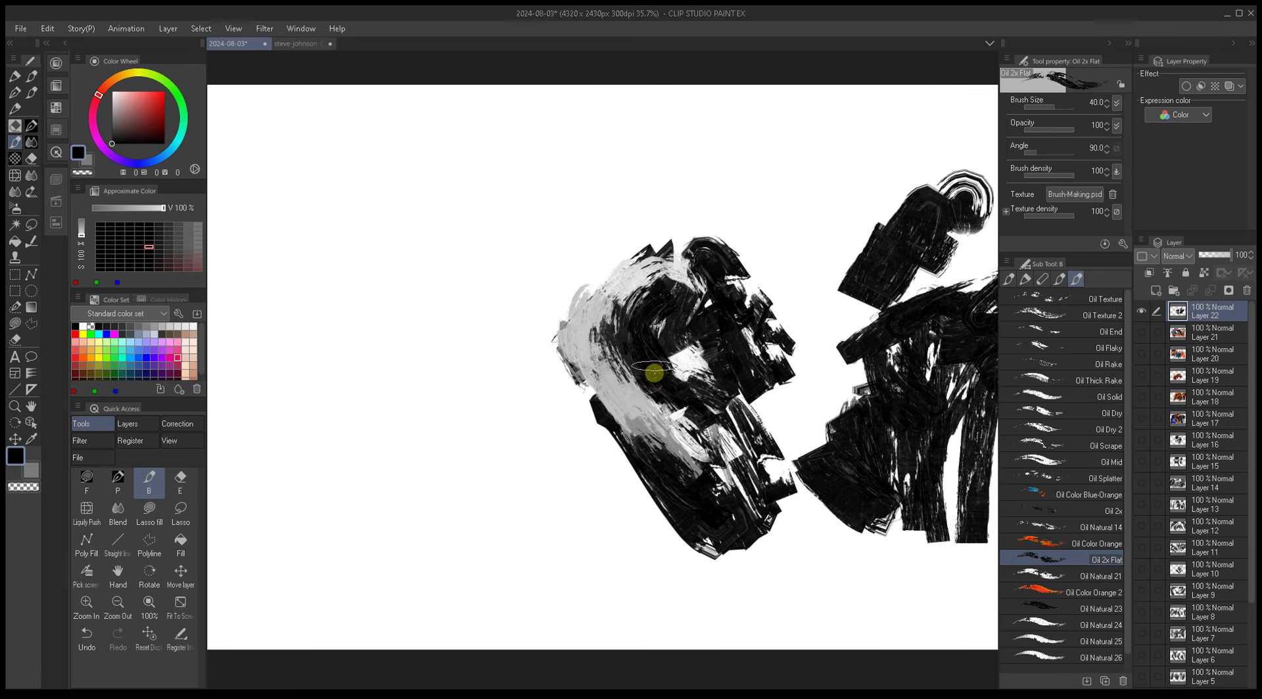
pyautogui.moveTo(633, 307)
pyautogui.mouseDown()
pyautogui.moveTo(685, 352)
pyautogui.moveTo(741, 330)
pyautogui.mouseUp()
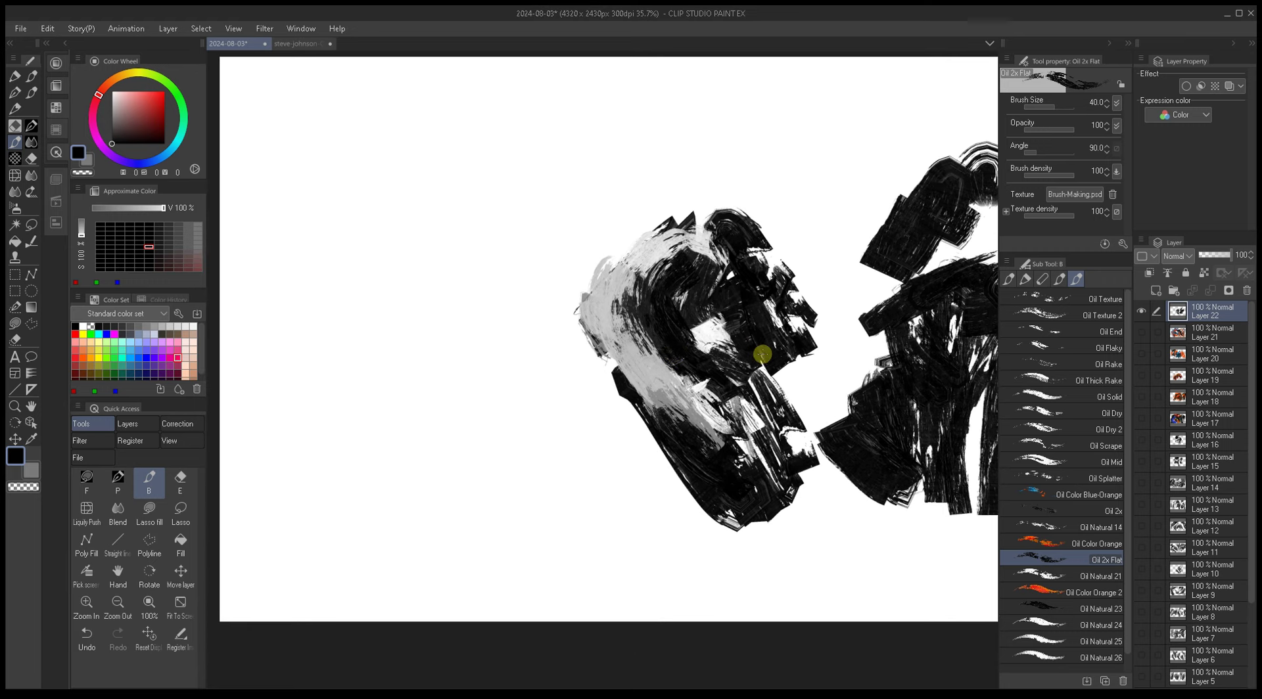
# Step: Paint broad black strokes around the outer edge of the grey crescent, raising the brush size to 60
pyautogui.press('[')
pyautogui.moveTo(614, 369)
pyautogui.mouseDown()
pyautogui.moveTo(573, 332)
pyautogui.moveTo(566, 282)
pyautogui.moveTo(580, 242)
pyautogui.moveTo(655, 199)
pyautogui.moveTo(640, 234)
pyautogui.moveTo(572, 248)
pyautogui.moveTo(582, 232)
pyautogui.moveTo(657, 238)
pyautogui.mouseUp()
pyautogui.press(']')
pyautogui.press(']')
pyautogui.press(']')
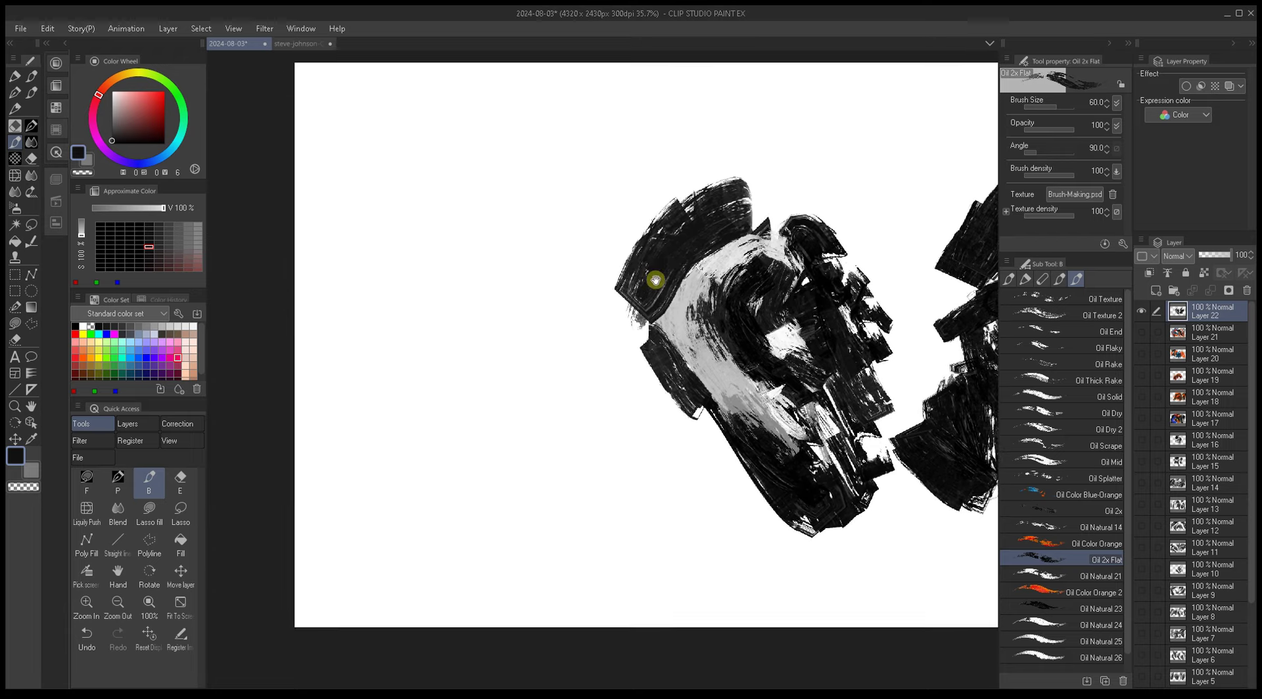
pyautogui.press('[')
pyautogui.moveTo(621, 284); pyautogui.dragTo(612, 359)
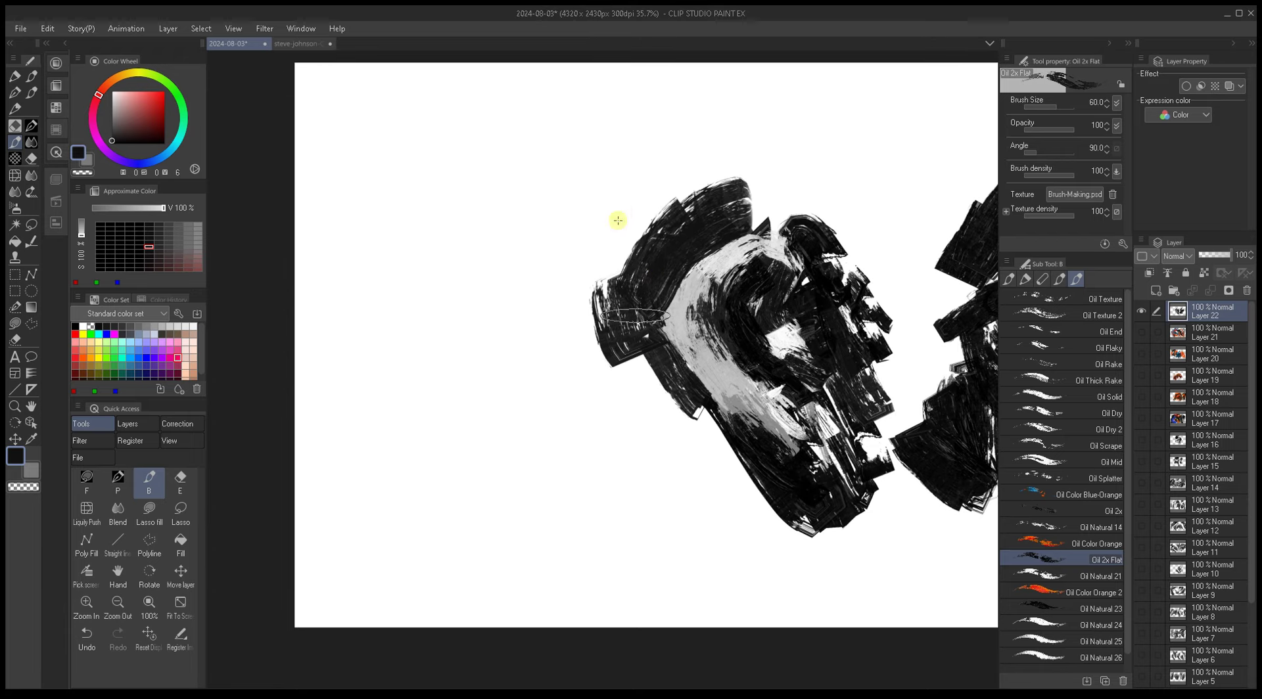
# Step: Sample tones from the shape and paint wide grey and dark grey strokes around its upper and outer edges with a larger brush
pyautogui.keyDown('alt'); pyautogui.click(668, 291); pyautogui.keyUp('alt')
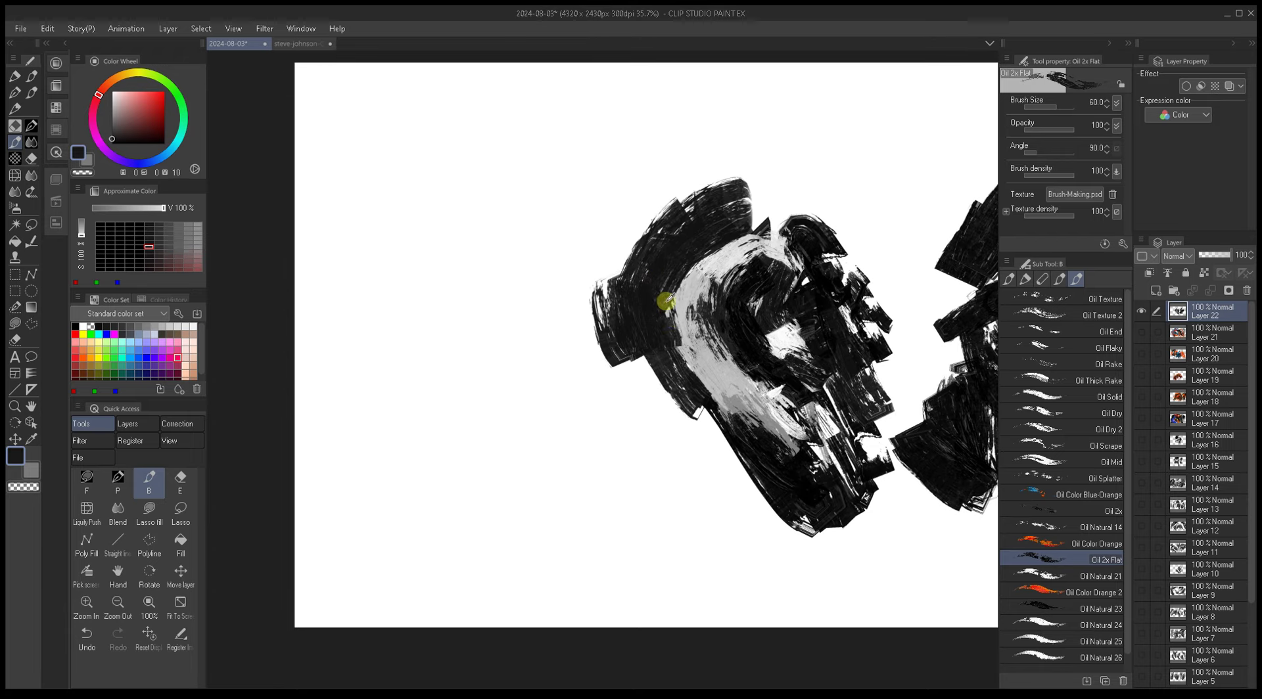
pyautogui.press(']')
pyautogui.press(']')
pyautogui.moveTo(668, 310)
pyautogui.mouseDown()
pyautogui.moveTo(667, 359)
pyautogui.moveTo(657, 340)
pyautogui.moveTo(669, 390)
pyautogui.moveTo(697, 392)
pyautogui.moveTo(672, 371)
pyautogui.moveTo(692, 349)
pyautogui.moveTo(715, 402)
pyautogui.moveTo(720, 388)
pyautogui.moveTo(709, 398)
pyautogui.moveTo(717, 372)
pyautogui.moveTo(685, 373)
pyautogui.moveTo(688, 357)
pyautogui.moveTo(663, 329)
pyautogui.moveTo(704, 413)
pyautogui.moveTo(730, 417)
pyautogui.moveTo(724, 369)
pyautogui.moveTo(659, 280)
pyautogui.moveTo(680, 265)
pyautogui.moveTo(689, 218)
pyautogui.moveTo(717, 247)
pyautogui.moveTo(751, 213)
pyautogui.moveTo(785, 231)
pyautogui.moveTo(766, 208)
pyautogui.mouseUp()
pyautogui.keyDown('alt'); pyautogui.click(684, 373); pyautogui.keyUp('alt')
pyautogui.keyDown('alt'); pyautogui.click(696, 237); pyautogui.keyUp('alt')
pyautogui.keyDown('alt'); pyautogui.click(688, 199); pyautogui.keyUp('alt')
pyautogui.moveTo(643, 268)
pyautogui.mouseDown()
pyautogui.moveTo(632, 208)
pyautogui.moveTo(621, 251)
pyautogui.moveTo(627, 201)
pyautogui.moveTo(757, 190)
pyautogui.mouseUp()
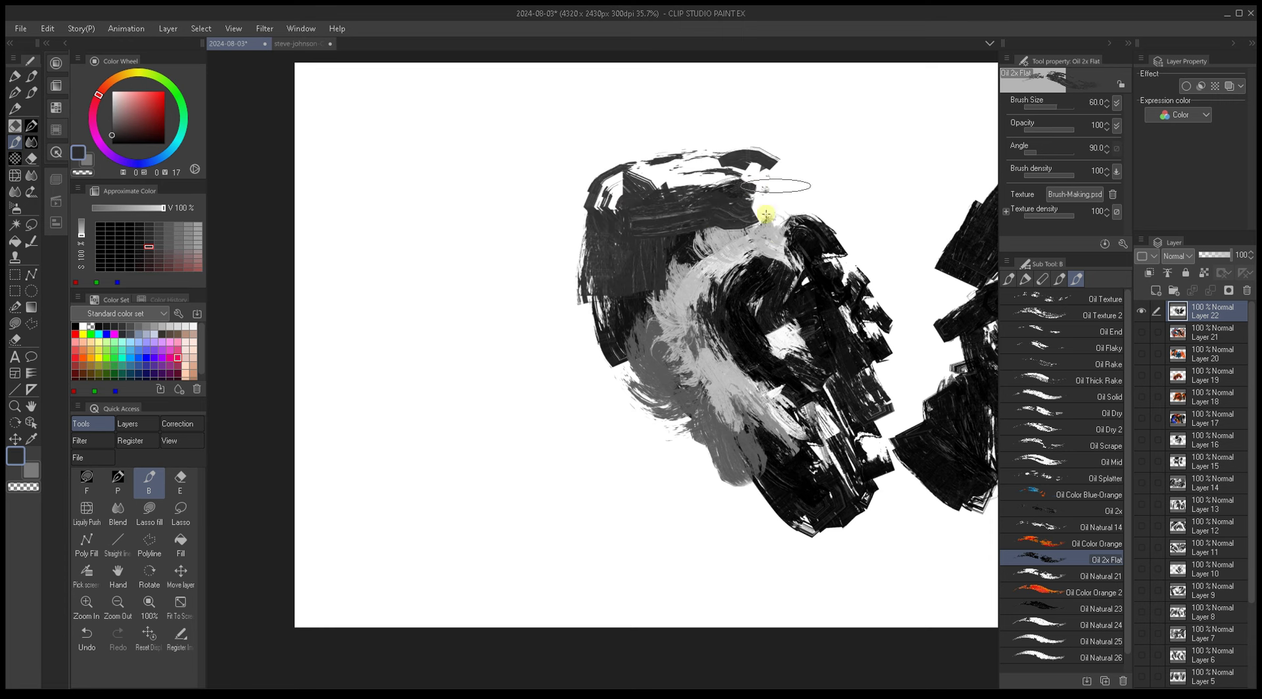
# Step: Sample black and extend the dark band across the top of the shape toward its far side, reducing the brush size to 30
pyautogui.press('[')
pyautogui.press('[')
pyautogui.press('[')
pyautogui.press('[')
pyautogui.keyDown('alt'); pyautogui.click(756, 269); pyautogui.keyUp('alt')
pyautogui.moveTo(686, 238)
pyautogui.mouseDown()
pyautogui.moveTo(709, 261)
pyautogui.moveTo(700, 268)
pyautogui.moveTo(649, 228)
pyautogui.moveTo(659, 312)
pyautogui.moveTo(644, 217)
pyautogui.moveTo(728, 210)
pyautogui.moveTo(747, 223)
pyautogui.moveTo(823, 200)
pyautogui.moveTo(837, 230)
pyautogui.moveTo(842, 209)
pyautogui.moveTo(873, 247)
pyautogui.moveTo(839, 197)
pyautogui.moveTo(878, 197)
pyautogui.moveTo(882, 248)
pyautogui.moveTo(865, 238)
pyautogui.moveTo(880, 266)
pyautogui.mouseUp()
pyautogui.press(']')
pyautogui.press('[')
pyautogui.press('[')
pyautogui.press('[')
pyautogui.press('[')
pyautogui.press(']')
pyautogui.press(']')
pyautogui.moveTo(840, 206); pyautogui.dragTo(826, 198)
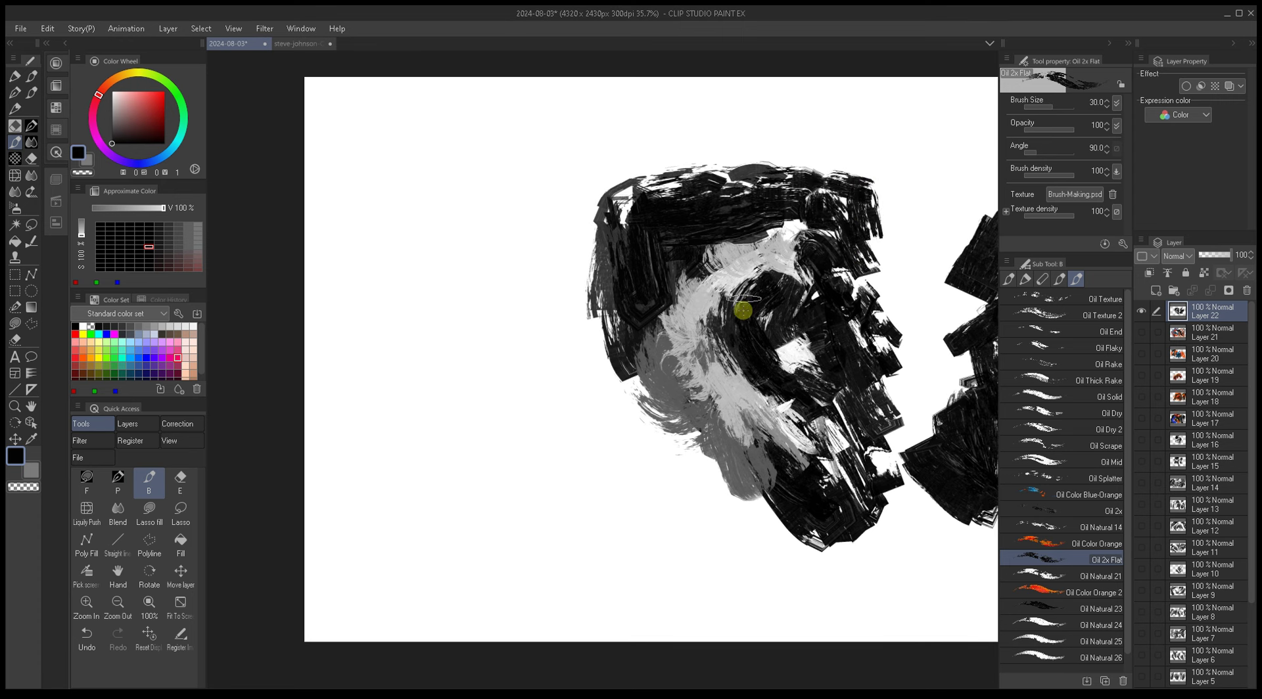
# Step: Sample the shape's dark tones and block in black strokes beneath the grey area and down its outer side, adjusting the brush size to 40
pyautogui.keyDown('alt'); pyautogui.click(752, 298); pyautogui.keyUp('alt')
pyautogui.keyDown('alt'); pyautogui.click(754, 283); pyautogui.keyUp('alt')
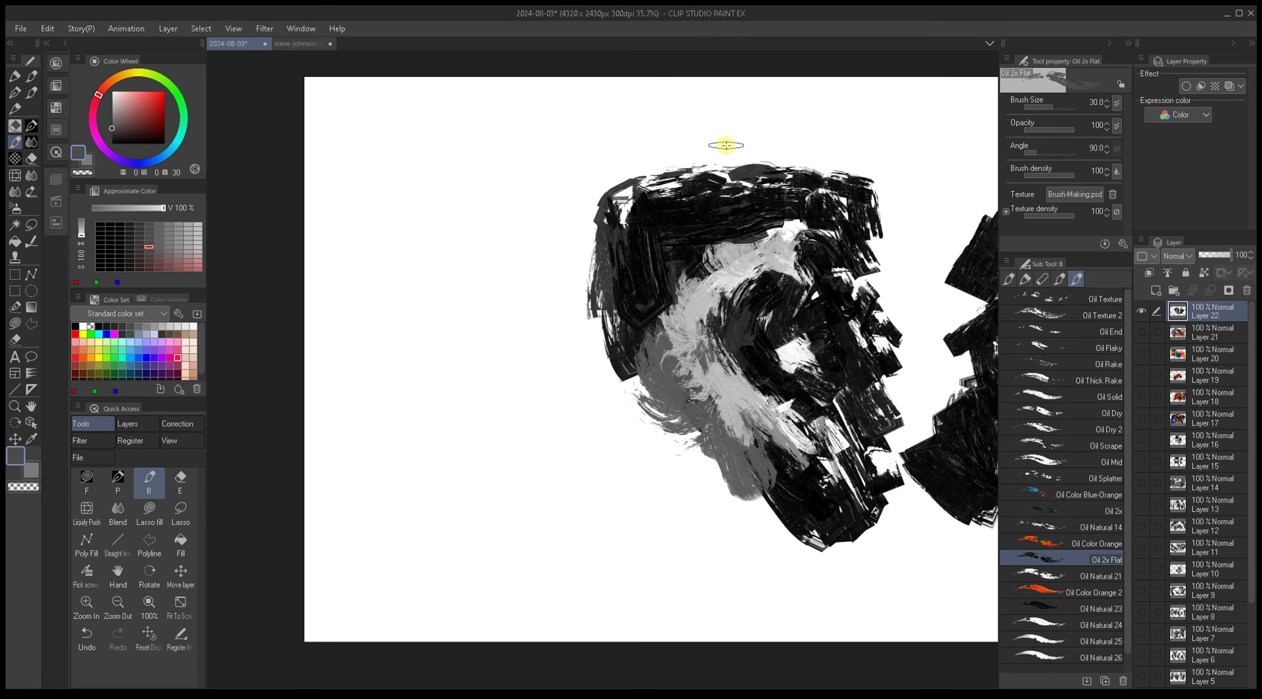
pyautogui.moveTo(738, 306); pyautogui.dragTo(720, 307)
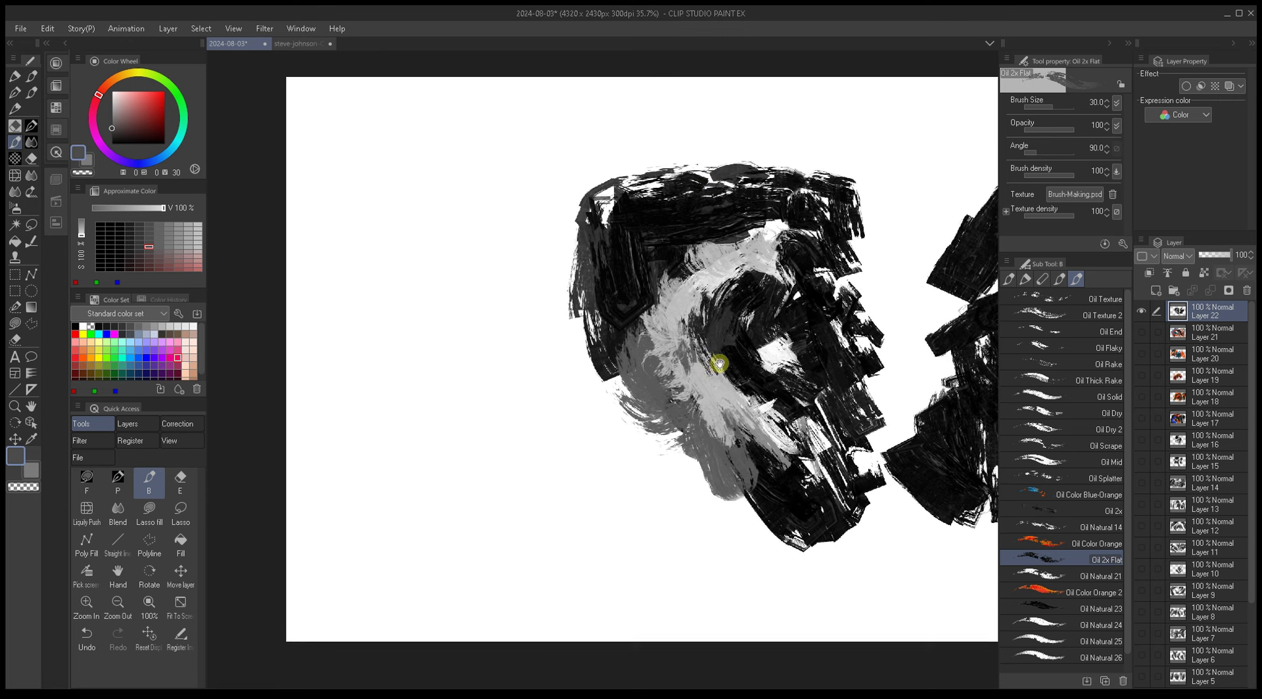
pyautogui.keyDown('alt'); pyautogui.click(718, 423); pyautogui.keyUp('alt')
pyautogui.press(']')
pyautogui.moveTo(726, 487)
pyautogui.mouseDown()
pyautogui.moveTo(682, 484)
pyautogui.moveTo(682, 471)
pyautogui.moveTo(762, 520)
pyautogui.mouseUp()
pyautogui.press('[')
pyautogui.press('[')
pyautogui.moveTo(605, 361); pyautogui.dragTo(629, 490)
pyautogui.press(']')
pyautogui.press(']')
pyautogui.moveTo(616, 402)
pyautogui.mouseDown()
pyautogui.moveTo(659, 466)
pyautogui.moveTo(641, 514)
pyautogui.mouseUp()
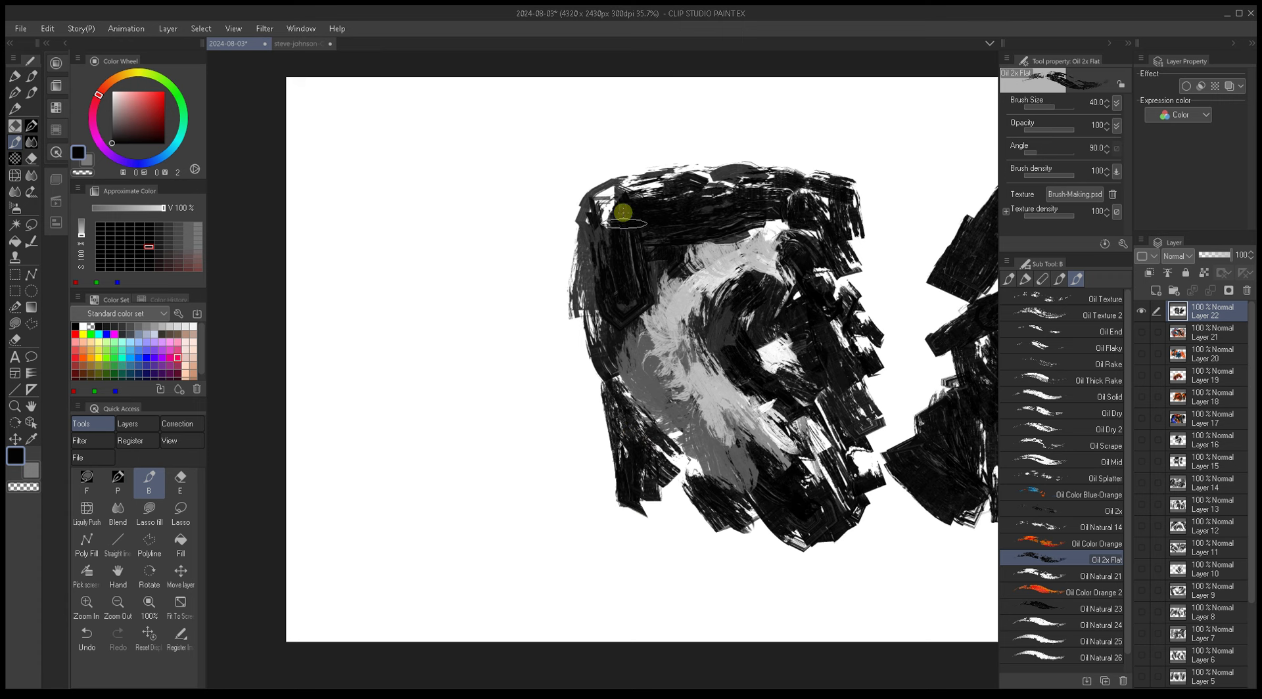
# Step: Darken the upper outer corner and fill the white gaps below the grey area with black, reducing the brush size to 25
pyautogui.moveTo(618, 214); pyautogui.dragTo(614, 169)
pyautogui.moveTo(653, 458); pyautogui.dragTo(697, 482)
pyautogui.press('[')
pyautogui.press('[')
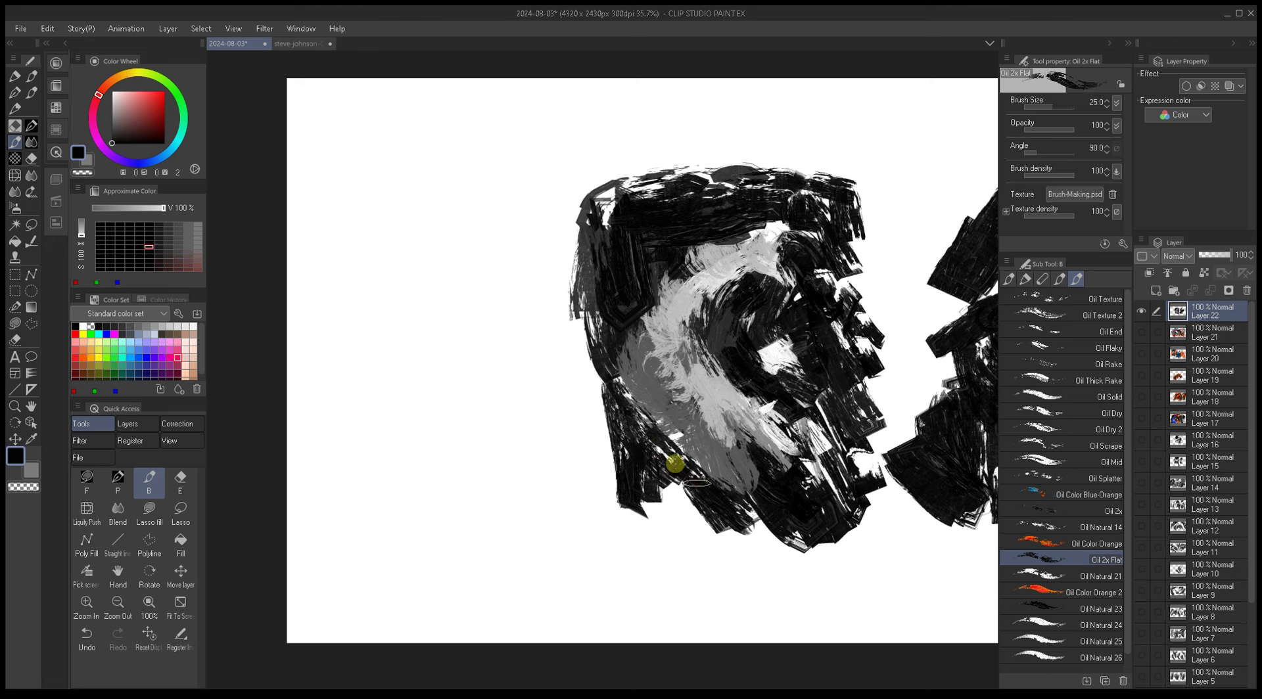
pyautogui.moveTo(669, 432)
pyautogui.mouseDown()
pyautogui.moveTo(687, 492)
pyautogui.moveTo(661, 446)
pyautogui.moveTo(654, 502)
pyautogui.mouseUp()
# Step: Sample the mid grey and pull a grey stroke down to the lower edge of the shape at brush size 50
pyautogui.press(']')
pyautogui.press(']')
pyautogui.press(']')
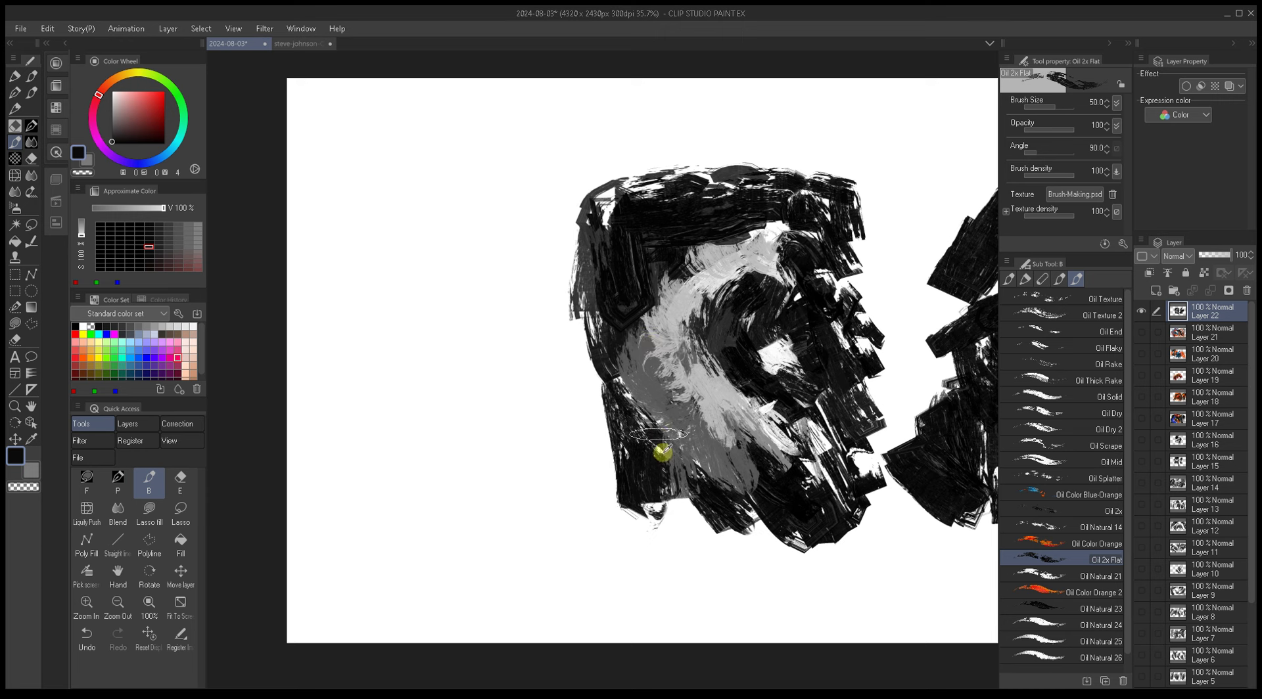
pyautogui.keyDown('alt'); pyautogui.click(657, 431); pyautogui.keyUp('alt')
pyautogui.moveTo(679, 465); pyautogui.dragTo(687, 503)
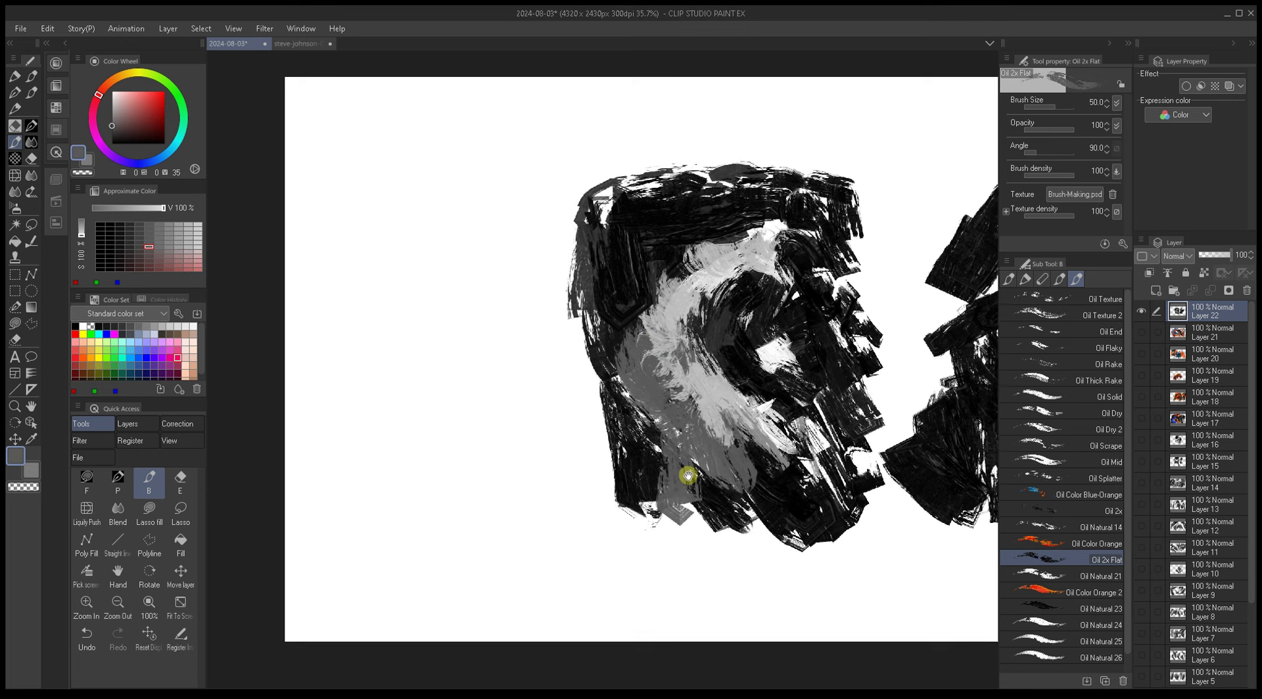
# Step: Sample black and build up the block's outer side and lower edge with a smaller brush
pyautogui.keyDown('alt'); pyautogui.click(601, 403); pyautogui.keyUp('alt')
pyautogui.press('[')
pyautogui.press('[')
pyautogui.press('[')
pyautogui.moveTo(625, 423)
pyautogui.mouseDown()
pyautogui.moveTo(595, 376)
pyautogui.moveTo(600, 465)
pyautogui.moveTo(591, 358)
pyautogui.moveTo(595, 442)
pyautogui.mouseUp()
pyautogui.keyDown('alt'); pyautogui.click(584, 323); pyautogui.keyUp('alt')
pyautogui.moveTo(584, 323)
pyautogui.mouseDown()
pyautogui.moveTo(594, 507)
pyautogui.moveTo(620, 459)
pyautogui.moveTo(634, 461)
pyautogui.moveTo(606, 521)
pyautogui.moveTo(656, 530)
pyautogui.moveTo(583, 517)
pyautogui.moveTo(623, 523)
pyautogui.moveTo(579, 402)
pyautogui.moveTo(587, 535)
pyautogui.moveTo(659, 520)
pyautogui.moveTo(703, 541)
pyautogui.moveTo(716, 541)
pyautogui.moveTo(688, 537)
pyautogui.moveTo(721, 543)
pyautogui.moveTo(722, 522)
pyautogui.moveTo(805, 540)
pyautogui.moveTo(734, 492)
pyautogui.mouseUp()
# Step: Sample dark tones and repaint the block's upper band and outer side at brush size 40 to square off its outline
pyautogui.keyDown('alt'); pyautogui.click(634, 460); pyautogui.keyUp('alt')
pyautogui.press(']')
pyautogui.press(']')
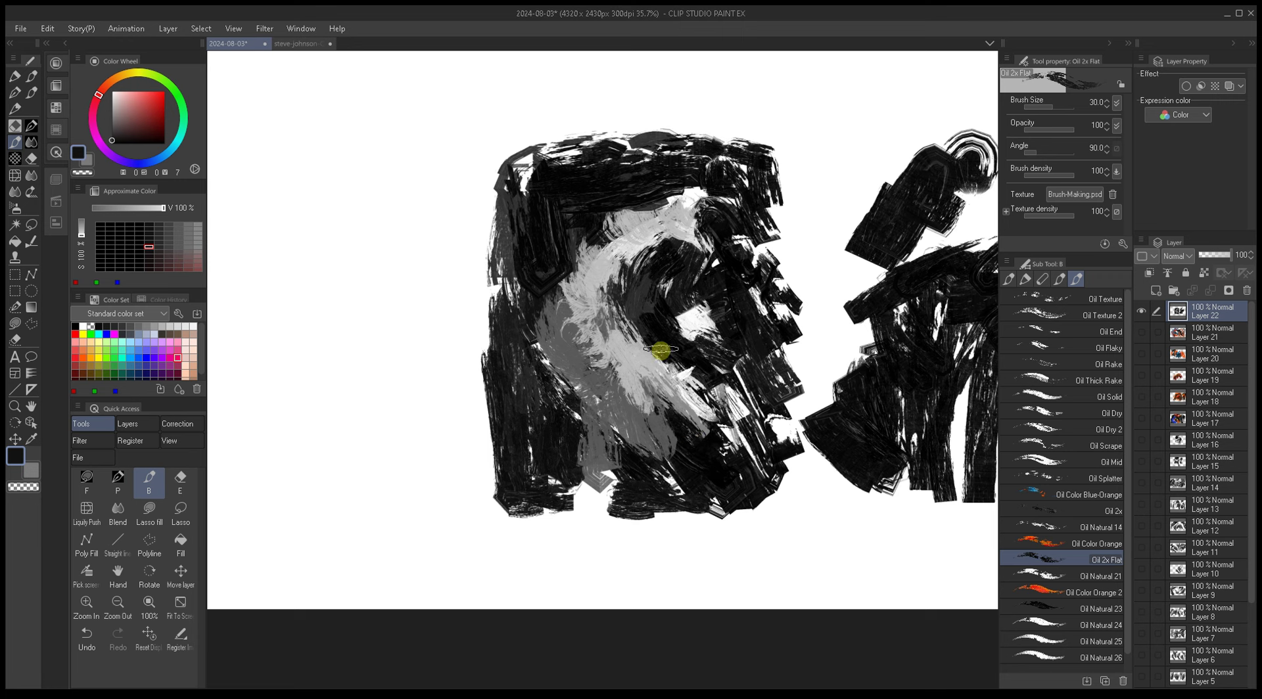
pyautogui.moveTo(551, 347); pyautogui.dragTo(604, 383)
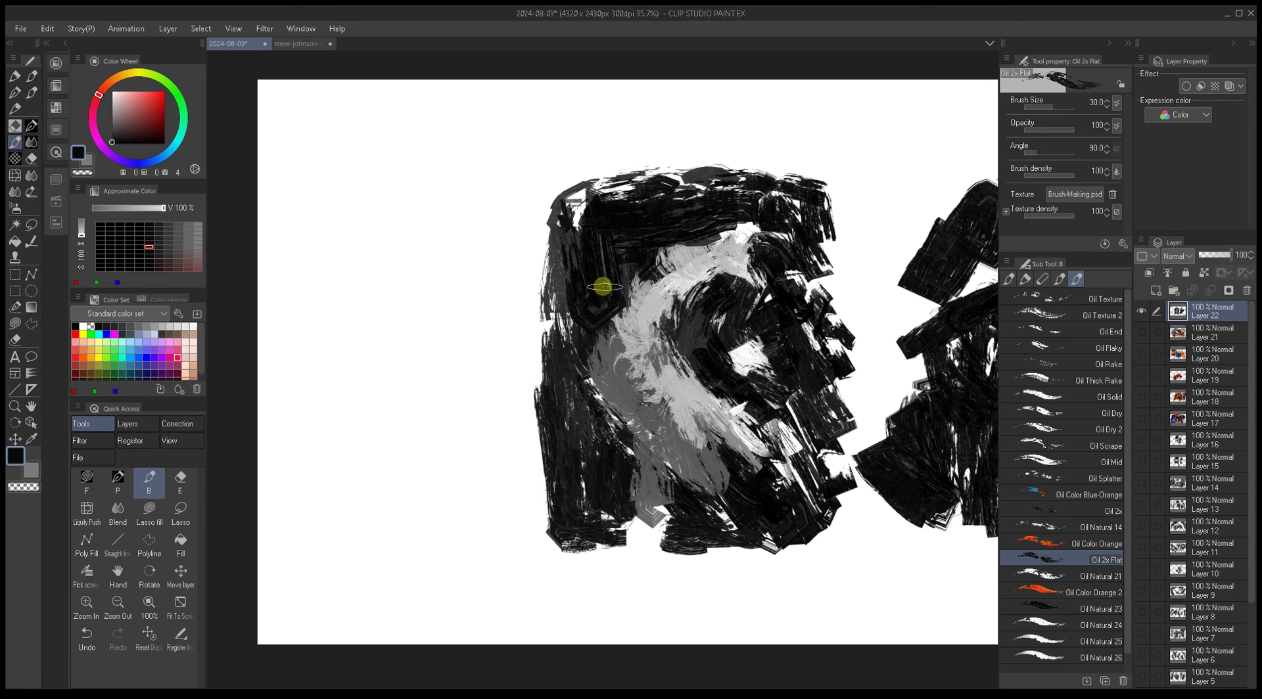
pyautogui.moveTo(591, 282); pyautogui.dragTo(621, 294)
pyautogui.press(']')
pyautogui.moveTo(583, 248)
pyautogui.mouseDown()
pyautogui.moveTo(578, 216)
pyautogui.moveTo(570, 325)
pyautogui.moveTo(574, 238)
pyautogui.moveTo(620, 206)
pyautogui.moveTo(687, 191)
pyautogui.mouseUp()
pyautogui.moveTo(578, 318)
pyautogui.mouseDown()
pyautogui.moveTo(576, 346)
pyautogui.moveTo(565, 341)
pyautogui.moveTo(570, 467)
pyautogui.mouseUp()
pyautogui.keyDown('alt'); pyautogui.click(565, 342); pyautogui.keyUp('alt')
pyautogui.moveTo(565, 343)
pyautogui.mouseDown()
pyautogui.moveTo(569, 317)
pyautogui.moveTo(576, 559)
pyautogui.mouseUp()
pyautogui.moveTo(594, 246)
pyautogui.mouseDown()
pyautogui.moveTo(571, 178)
pyautogui.moveTo(583, 211)
pyautogui.moveTo(643, 203)
pyautogui.moveTo(574, 187)
pyautogui.moveTo(738, 203)
pyautogui.mouseUp()
# Step: Sample near-black tones and paint along the block's top and down the side nearest the neighbouring shape to straighten them
pyautogui.keyDown('alt'); pyautogui.click(706, 220); pyautogui.keyUp('alt')
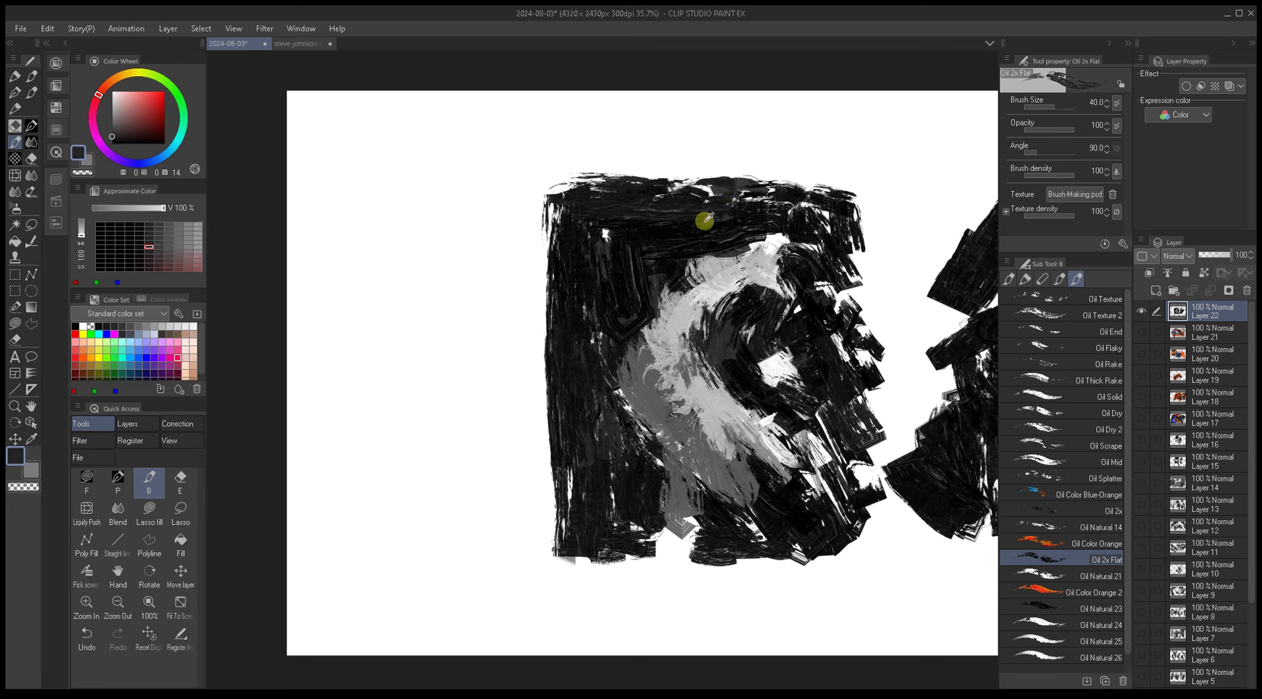
pyautogui.keyDown('alt'); pyautogui.click(641, 233); pyautogui.keyUp('alt')
pyautogui.moveTo(611, 194)
pyautogui.mouseDown()
pyautogui.moveTo(871, 208)
pyautogui.moveTo(876, 248)
pyautogui.moveTo(859, 192)
pyautogui.moveTo(845, 214)
pyautogui.moveTo(871, 272)
pyautogui.moveTo(845, 225)
pyautogui.moveTo(831, 273)
pyautogui.moveTo(848, 380)
pyautogui.moveTo(822, 463)
pyautogui.moveTo(833, 501)
pyautogui.moveTo(786, 474)
pyautogui.moveTo(839, 451)
pyautogui.moveTo(851, 516)
pyautogui.moveTo(854, 431)
pyautogui.moveTo(863, 526)
pyautogui.mouseUp()
pyautogui.scroll(-1, 835, 271)
pyautogui.hscroll(1, 835, 271)
pyautogui.keyDown('alt'); pyautogui.click(845, 268); pyautogui.keyUp('alt')
pyautogui.keyDown('alt'); pyautogui.click(781, 476); pyautogui.keyUp('alt')
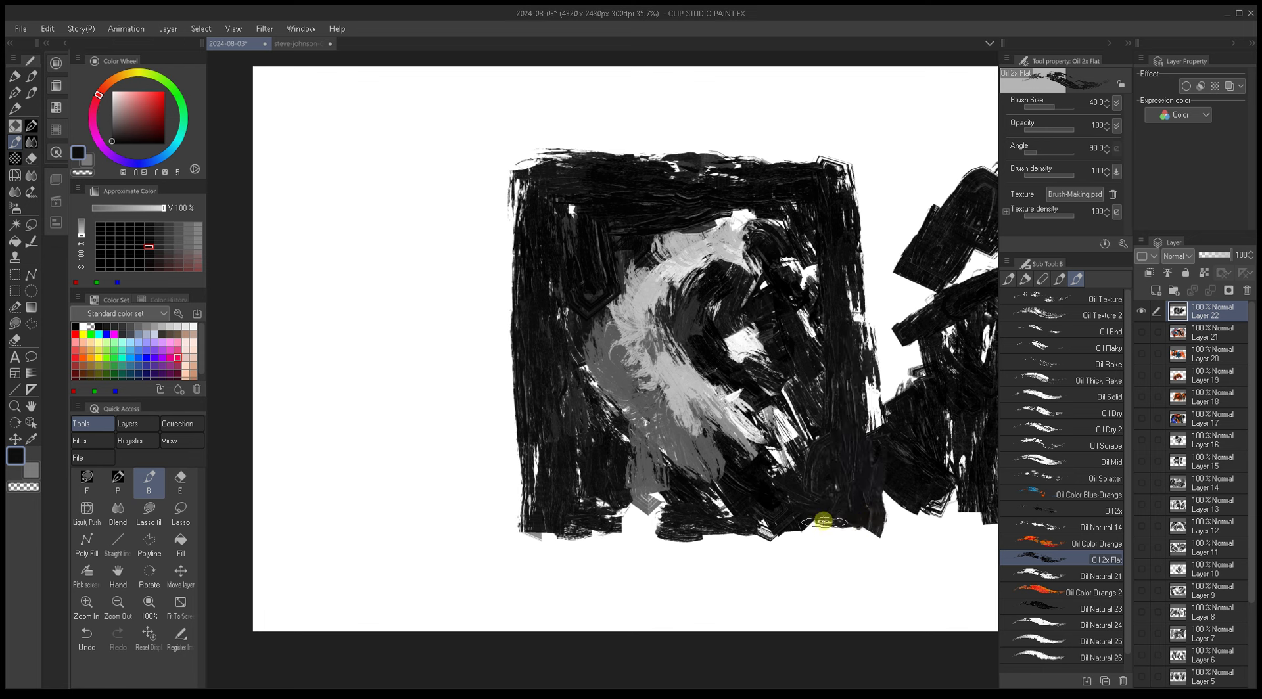
# Step: Sample black and close the gap under the grey area along the block's lower edge, reducing the brush size to 17
pyautogui.keyDown('alt'); pyautogui.click(685, 513); pyautogui.keyUp('alt')
pyautogui.keyDown('alt'); pyautogui.click(674, 522); pyautogui.keyUp('alt')
pyautogui.moveTo(674, 523)
pyautogui.mouseDown()
pyautogui.moveTo(604, 517)
pyautogui.moveTo(667, 518)
pyautogui.mouseUp()
pyautogui.press('[')
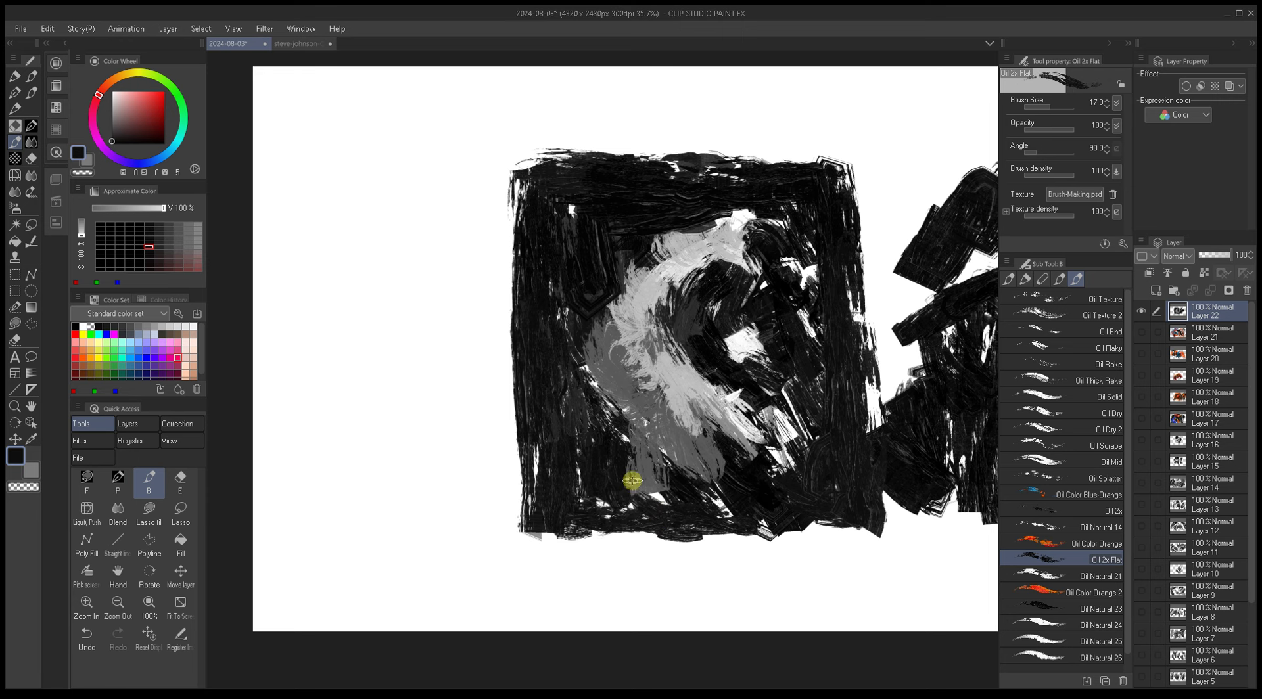
pyautogui.keyDown('alt'); pyautogui.click(603, 449); pyautogui.keyUp('alt')
pyautogui.hscroll(-3, 588, 416)
pyautogui.scroll(1, 622, 417)
pyautogui.moveTo(627, 384); pyautogui.dragTo(648, 449)
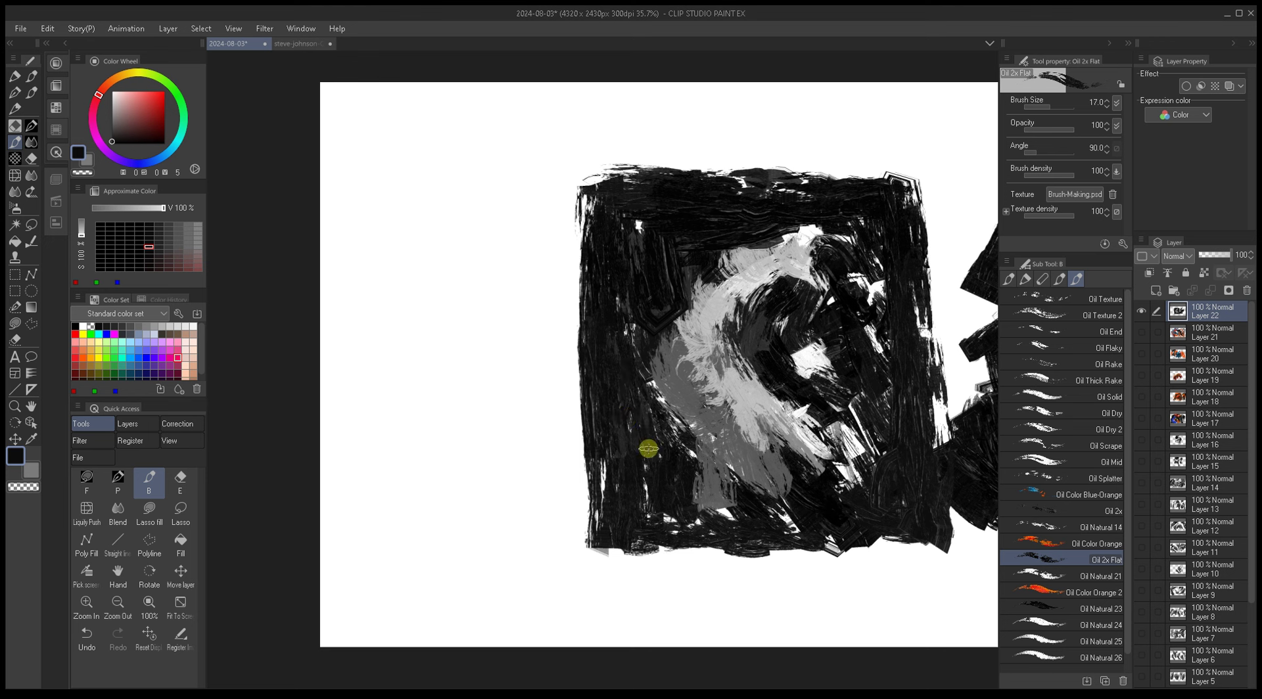
# Step: Sample black and widen the block's outer side down to its lower corner at brush size 30
pyautogui.press(']')
pyautogui.keyDown('alt'); pyautogui.click(658, 309); pyautogui.keyUp('alt')
pyautogui.keyDown('alt'); pyautogui.click(658, 307); pyautogui.keyUp('alt')
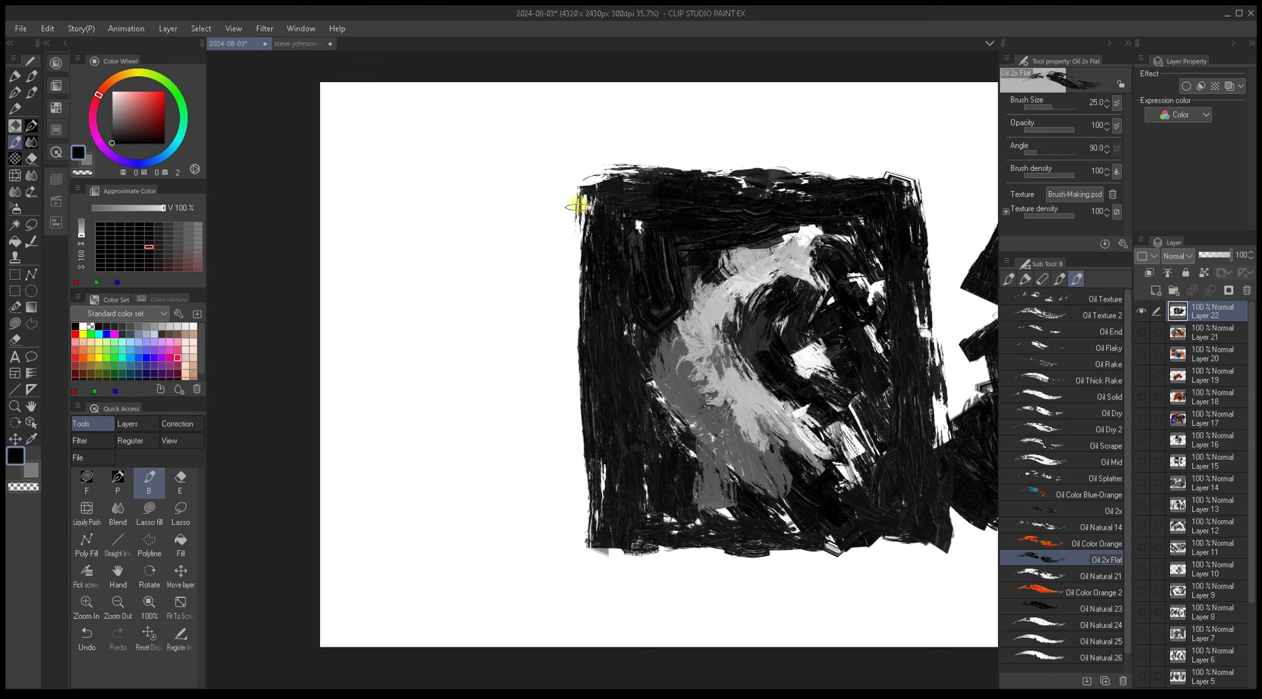
pyautogui.press(']')
pyautogui.moveTo(577, 197); pyautogui.dragTo(595, 525)
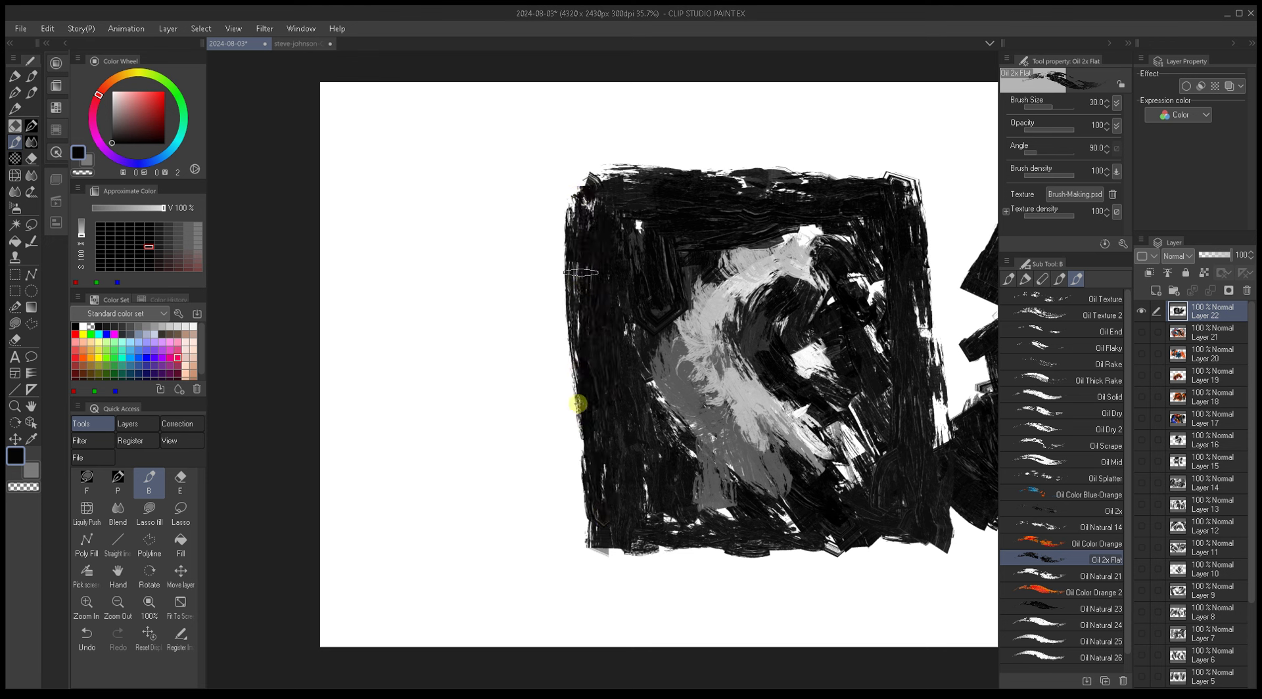
pyautogui.moveTo(580, 263); pyautogui.dragTo(584, 516)
pyautogui.moveTo(589, 458)
pyautogui.mouseDown()
pyautogui.moveTo(566, 519)
pyautogui.moveTo(551, 524)
pyautogui.mouseUp()
pyautogui.moveTo(658, 463); pyautogui.dragTo(561, 448)
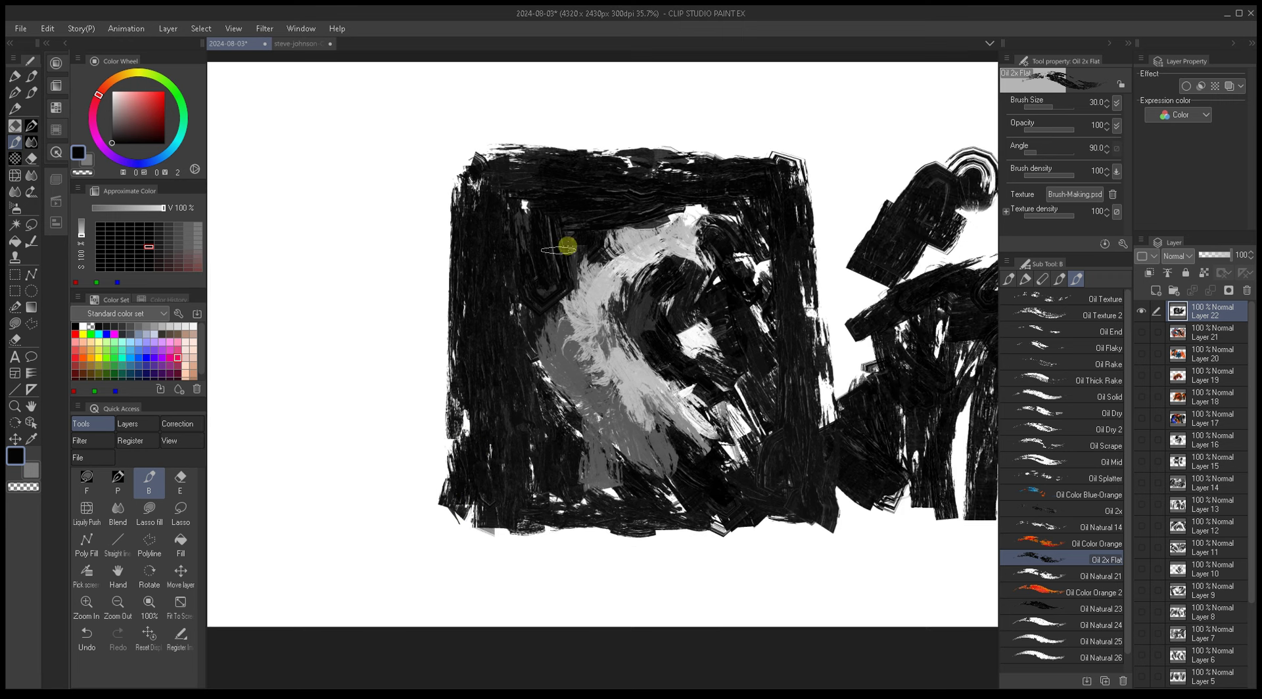
# Step: Clear the artwork from the layer and paint a short, thick black test stroke near the canvas centre
pyautogui.press('Delete')
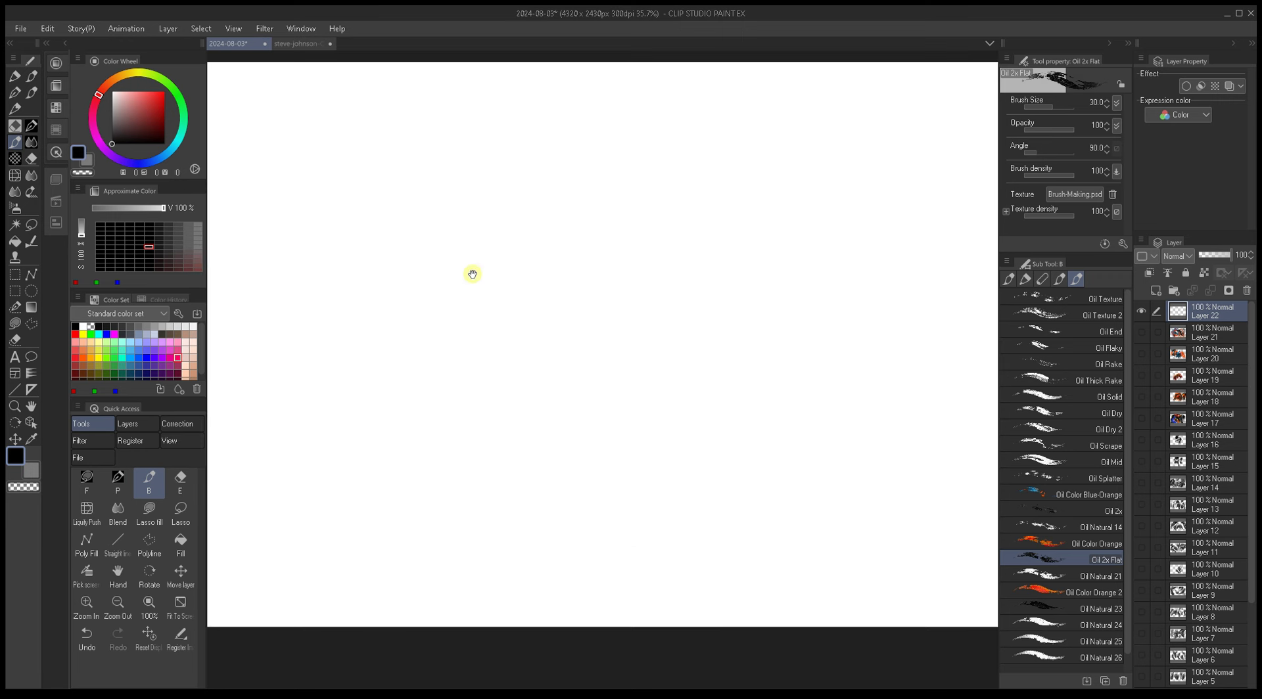
pyautogui.moveTo(426, 265); pyautogui.dragTo(426, 274)
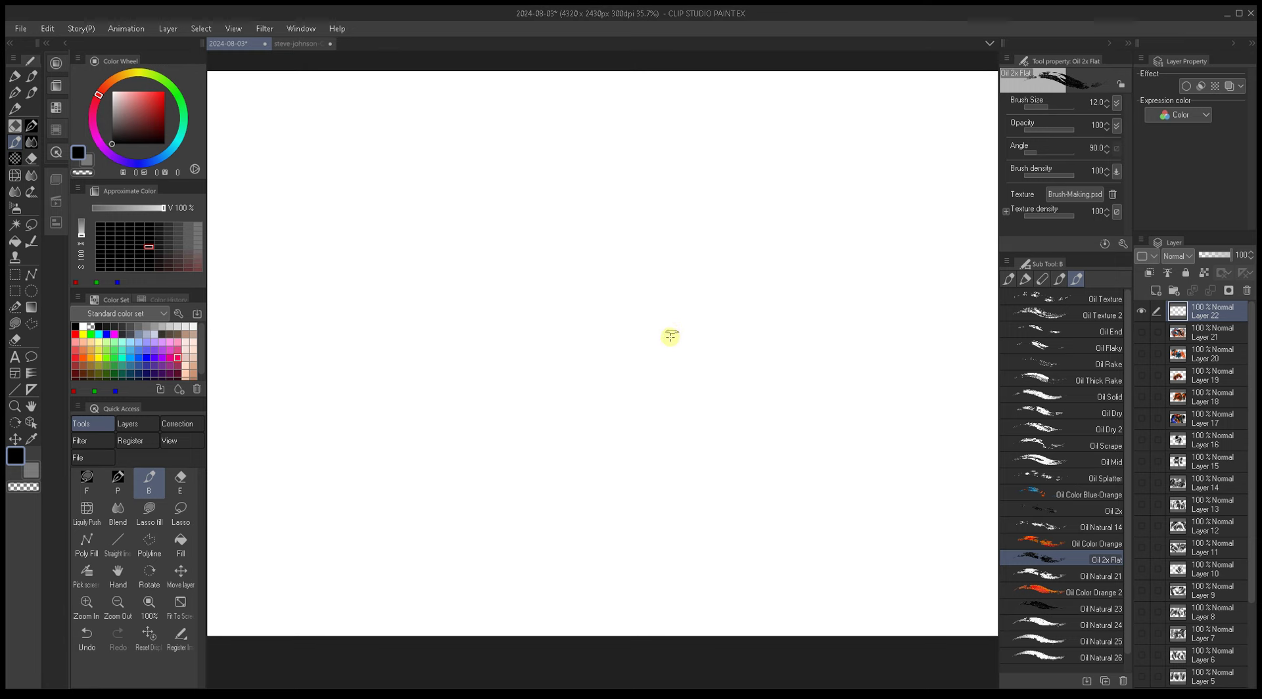
pyautogui.moveTo(659, 347)
pyautogui.mouseDown()
pyautogui.moveTo(691, 342)
pyautogui.moveTo(708, 439)
pyautogui.mouseUp()
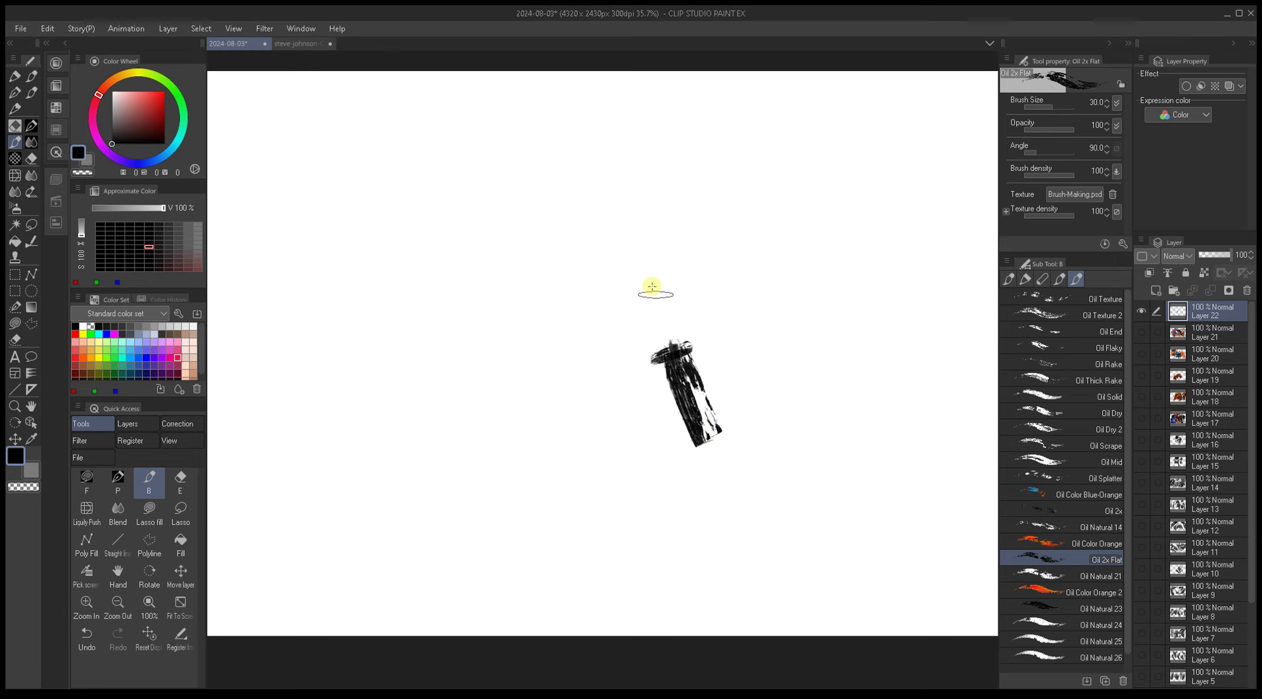
# Step: Reduce the brush size to 7 and handwrite "Regulation" in the upper part of the canvas
pyautogui.press('[')
pyautogui.press('[')
pyautogui.press('[')
pyautogui.press('[')
pyautogui.press('[')
pyautogui.press('[')
pyautogui.press('[')
pyautogui.press('[')
pyautogui.press('[')
pyautogui.press('[')
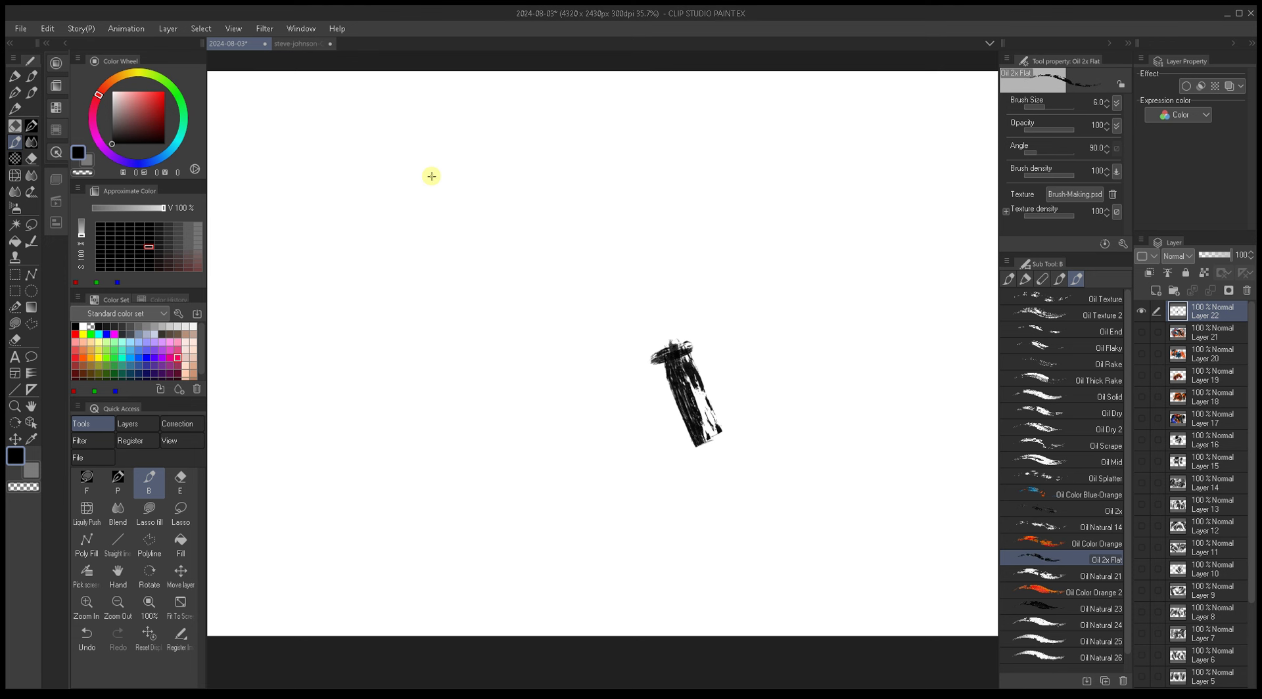
pyautogui.moveTo(442, 163)
pyautogui.mouseDown()
pyautogui.moveTo(422, 208)
pyautogui.moveTo(457, 215)
pyautogui.moveTo(517, 176)
pyautogui.mouseUp()
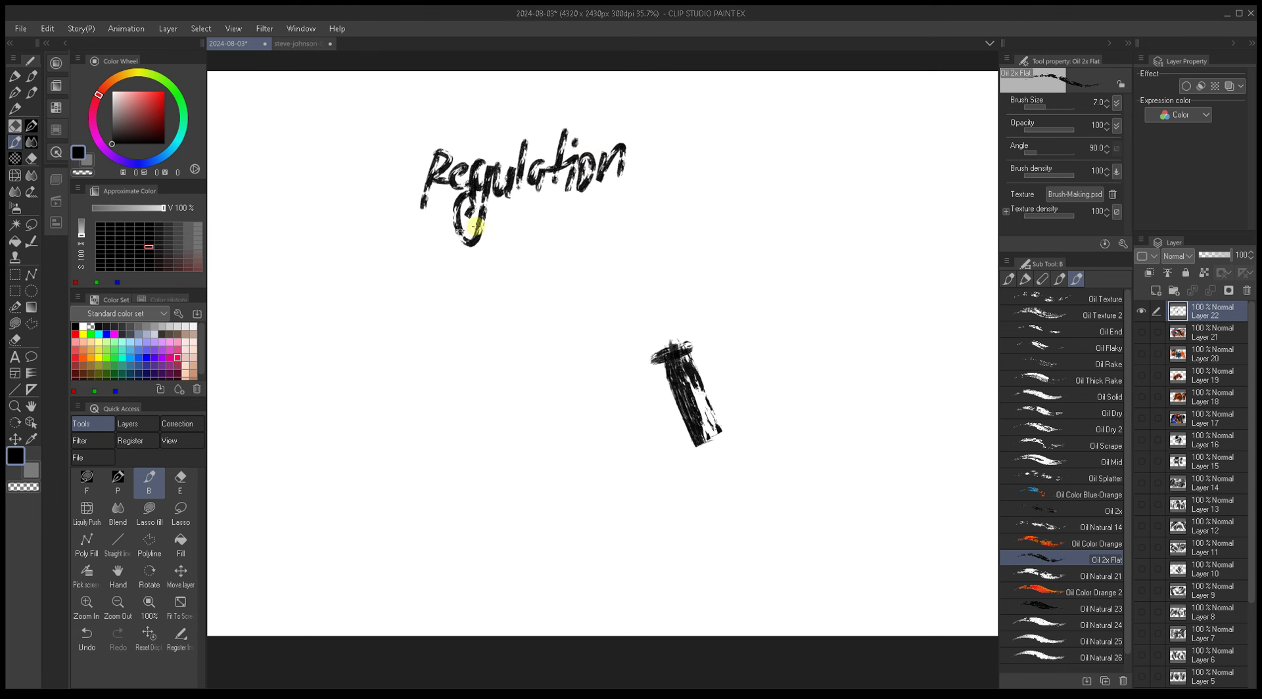
# Step: Underline the word "Regulation" and draw a large check mark beneath it
pyautogui.moveTo(359, 232); pyautogui.dragTo(684, 196)
pyautogui.moveTo(494, 240)
pyautogui.mouseDown()
pyautogui.moveTo(546, 259)
pyautogui.moveTo(574, 235)
pyautogui.mouseUp()
pyautogui.moveTo(512, 280); pyautogui.dragTo(693, 171)
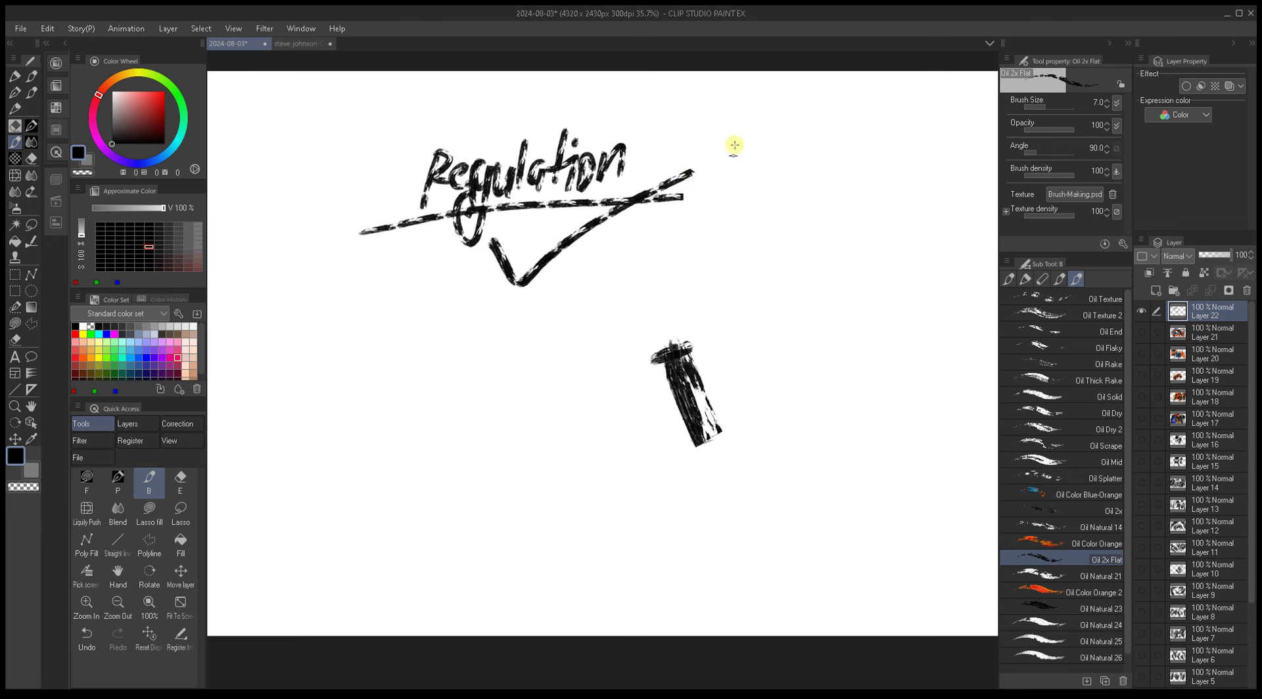
# Step: Draw a long vertical divider beside the word, with an upward arrow below the check mark and a cross on the opposite side
pyautogui.moveTo(731, 107); pyautogui.dragTo(717, 493)
pyautogui.moveTo(551, 484)
pyautogui.mouseDown()
pyautogui.moveTo(550, 304)
pyautogui.moveTo(569, 348)
pyautogui.mouseUp()
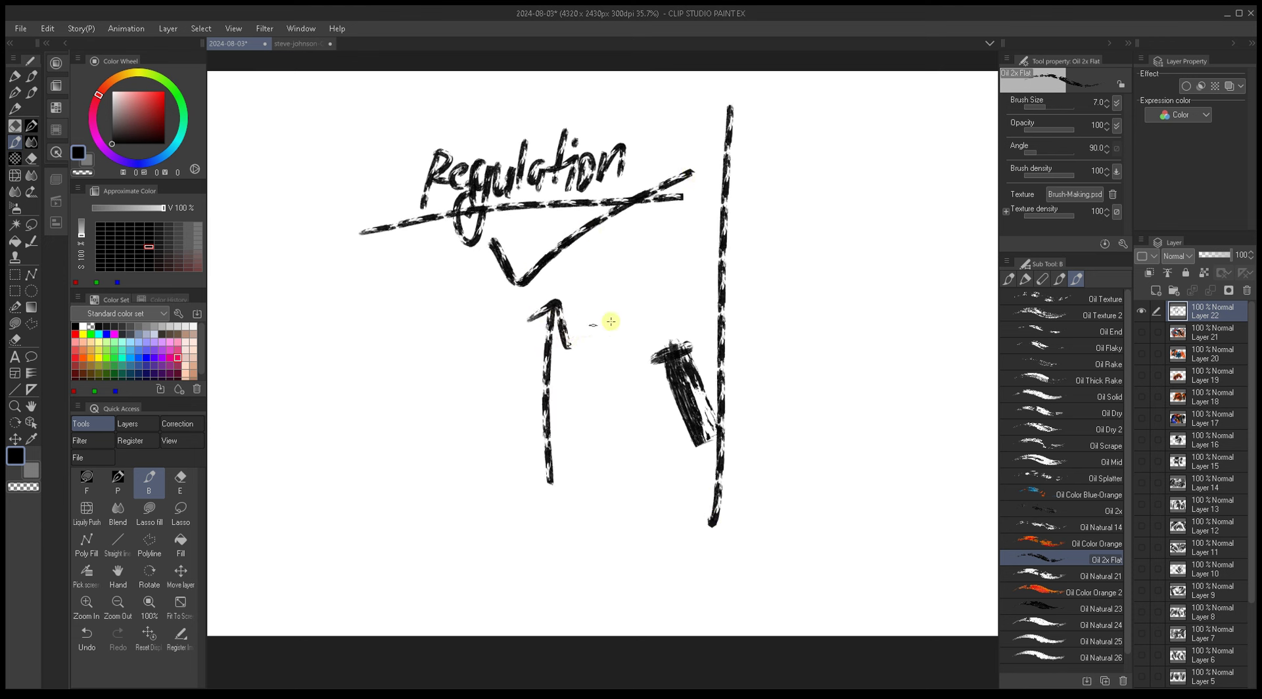
pyautogui.moveTo(752, 284); pyautogui.dragTo(657, 274)
pyautogui.moveTo(739, 200); pyautogui.dragTo(807, 252)
pyautogui.moveTo(781, 188); pyautogui.dragTo(726, 277)
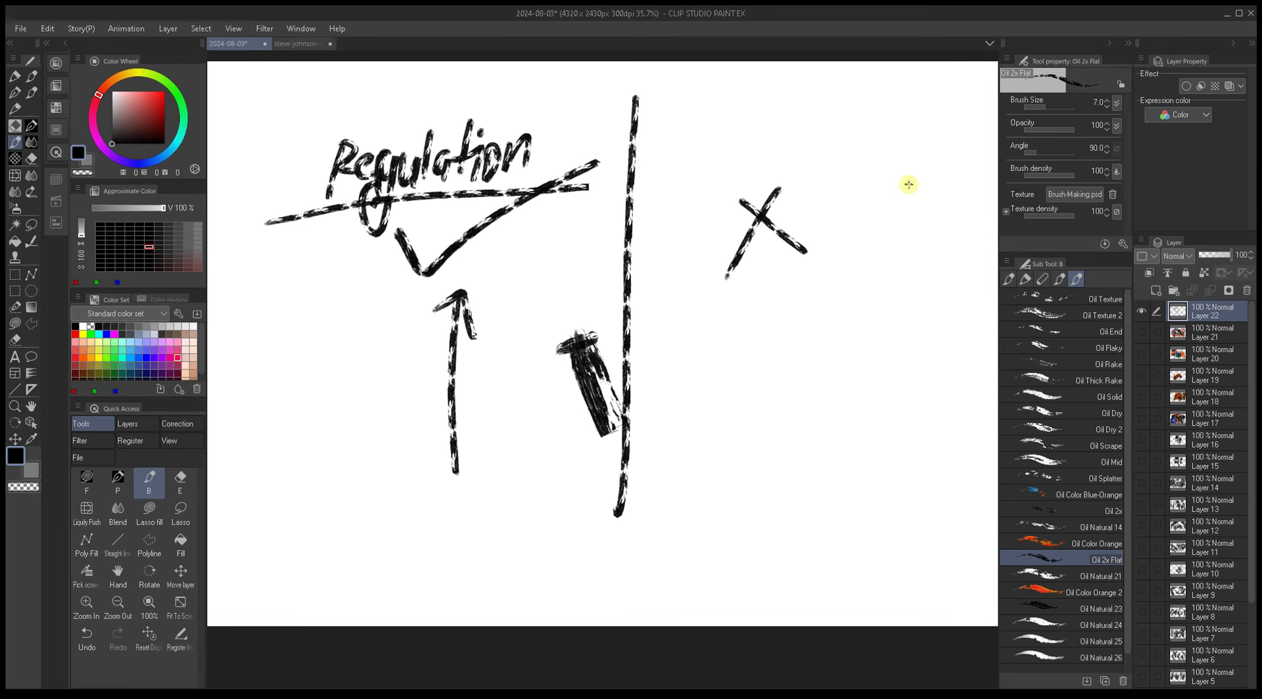
pyautogui.moveTo(876, 218); pyautogui.dragTo(786, 241)
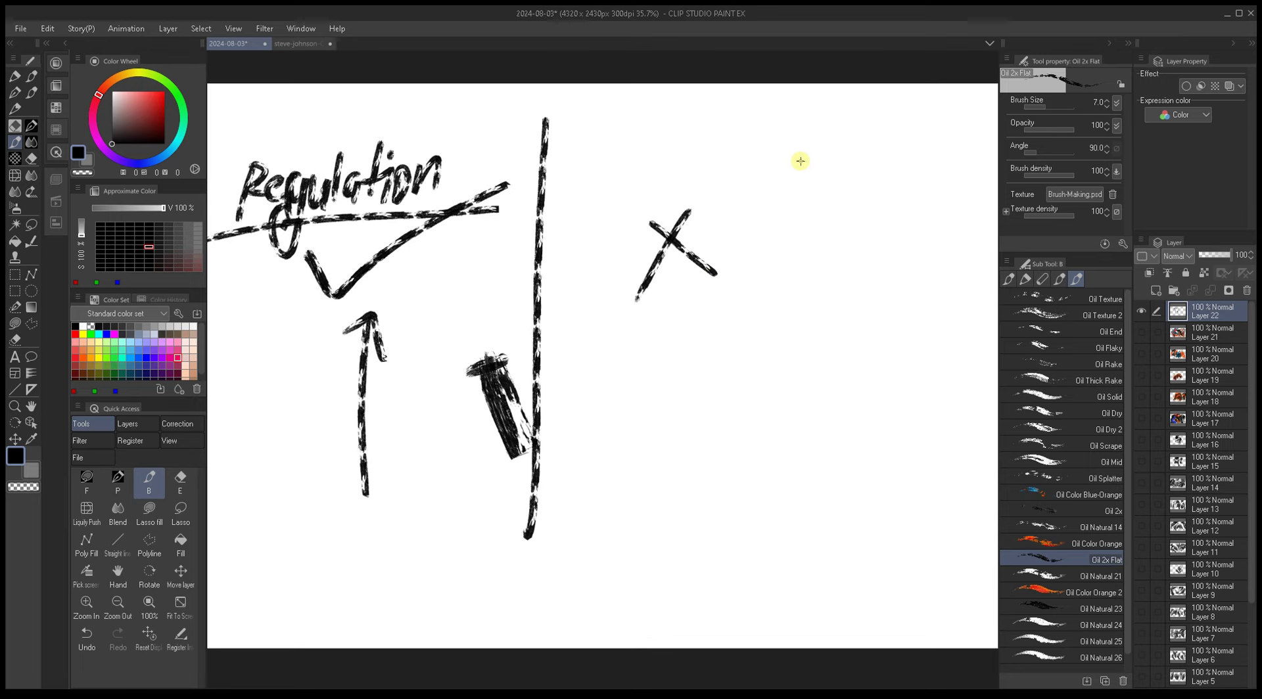
# Step: Handwrite "FUCK A.I" below the cross
pyautogui.moveTo(593, 359); pyautogui.dragTo(590, 437)
pyautogui.moveTo(590, 362); pyautogui.dragTo(635, 353)
pyautogui.moveTo(598, 395)
pyautogui.mouseDown()
pyautogui.moveTo(625, 385)
pyautogui.moveTo(654, 411)
pyautogui.mouseUp()
pyautogui.moveTo(680, 363); pyautogui.dragTo(690, 401)
pyautogui.moveTo(716, 349); pyautogui.dragTo(723, 384)
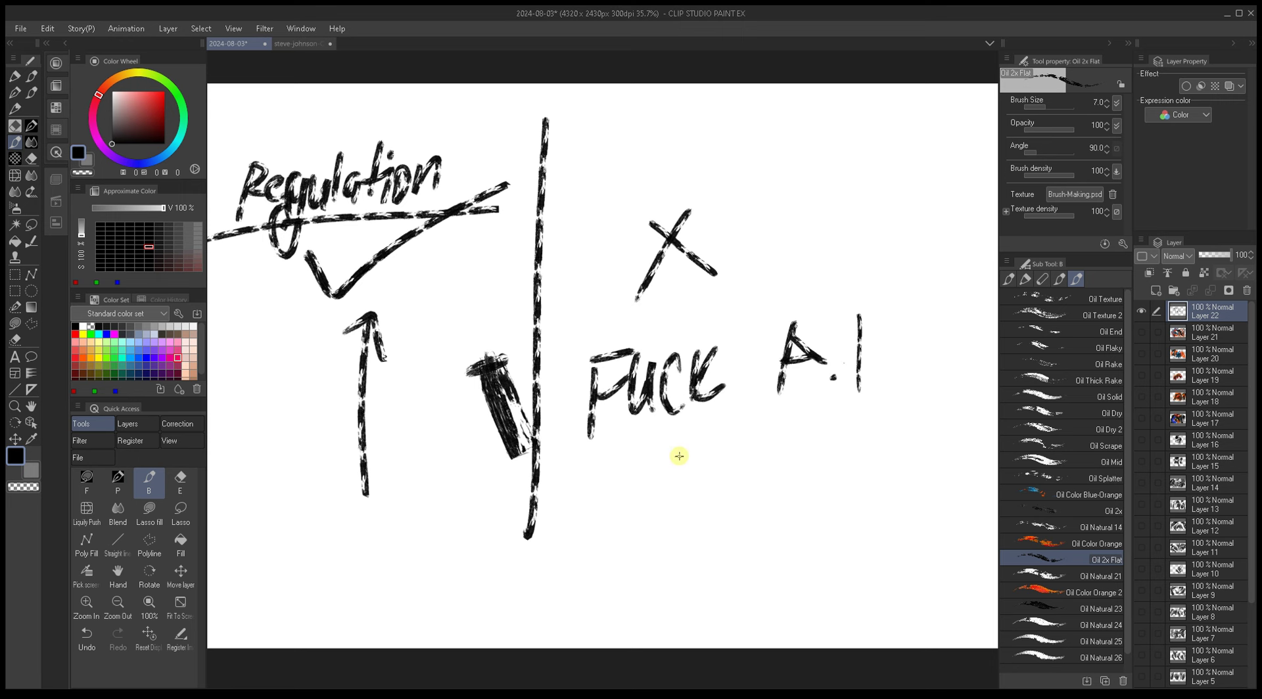
# Step: Enlarge the brush and paint over the vertical divider to turn it into a thick black bar with rough ends
pyautogui.moveTo(708, 480); pyautogui.dragTo(734, 447)
pyautogui.press(']')
pyautogui.press(']')
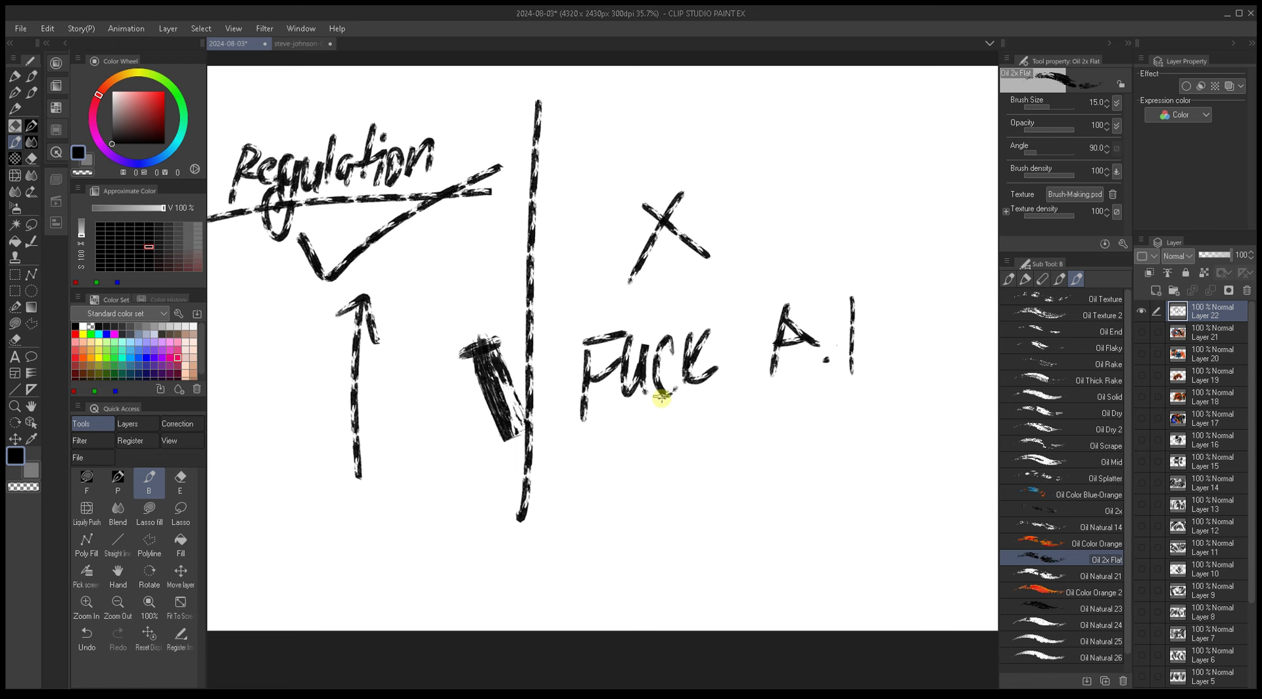
pyautogui.press(']')
pyautogui.press(']')
pyautogui.moveTo(550, 409); pyautogui.dragTo(654, 419)
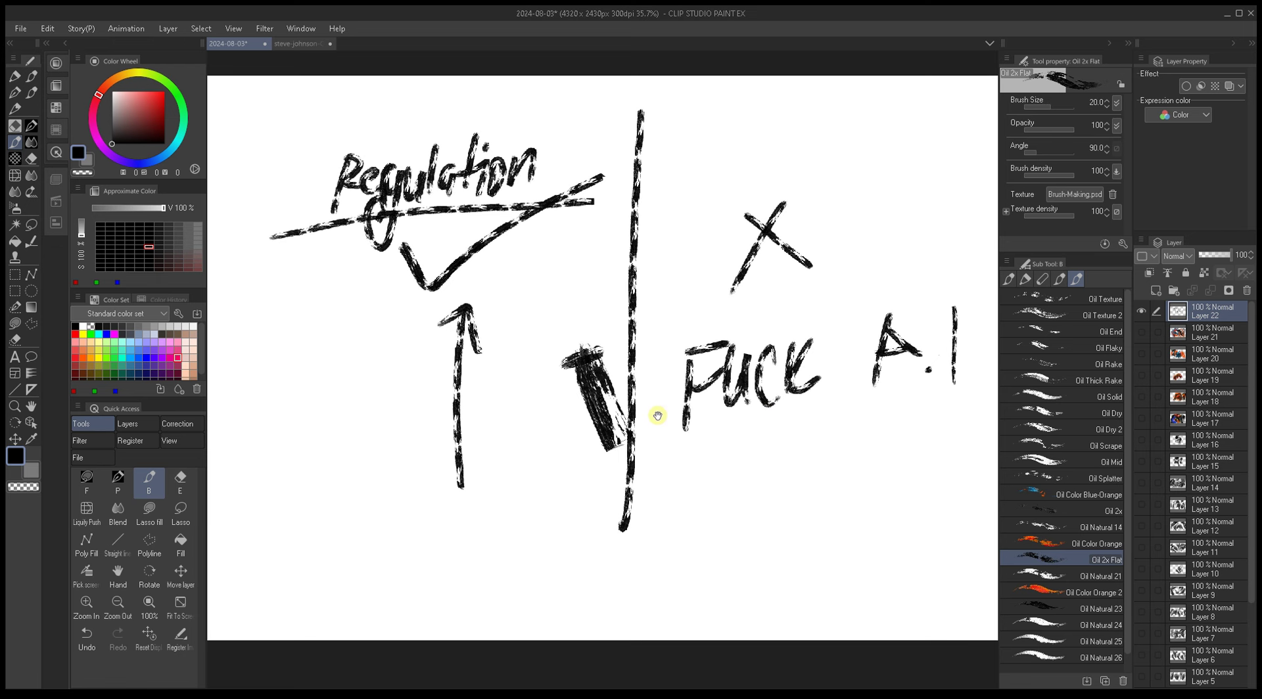
pyautogui.press('[')
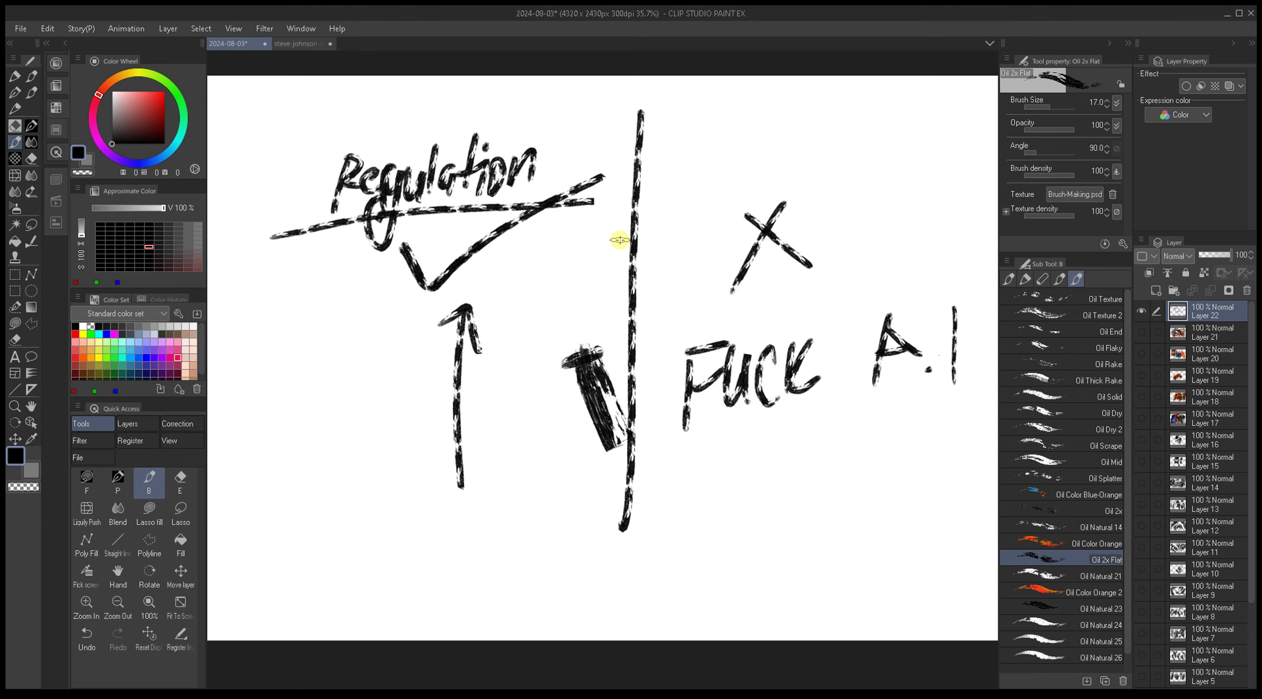
pyautogui.press(']')
pyautogui.moveTo(620, 241)
pyautogui.mouseDown()
pyautogui.moveTo(622, 347)
pyautogui.moveTo(540, 387)
pyautogui.moveTo(536, 372)
pyautogui.moveTo(550, 446)
pyautogui.moveTo(539, 426)
pyautogui.moveTo(545, 244)
pyautogui.moveTo(549, 539)
pyautogui.moveTo(541, 140)
pyautogui.moveTo(560, 138)
pyautogui.moveTo(557, 552)
pyautogui.mouseUp()
pyautogui.press(']')
pyautogui.press(']')
pyautogui.press(']')
pyautogui.press('[')
pyautogui.moveTo(504, 399); pyautogui.dragTo(511, 413)
pyautogui.moveTo(556, 544)
pyautogui.mouseDown()
pyautogui.moveTo(537, 571)
pyautogui.moveTo(570, 575)
pyautogui.moveTo(576, 544)
pyautogui.mouseUp()
# Step: Shrink the brush and draw a short thin line alongside the upper part of the black bar
pyautogui.press('[')
pyautogui.press('[')
pyautogui.press('[')
pyautogui.press('[')
pyautogui.press('[')
pyautogui.press('[')
pyautogui.press('[')
pyautogui.press('[')
pyautogui.press('[')
pyautogui.press('[')
pyautogui.press('[')
pyautogui.press('[')
pyautogui.moveTo(578, 121); pyautogui.dragTo(571, 226)
# Step: Set the brush size to 8 and scribble rough strokes around the top end of the black bar
pyautogui.press(']')
pyautogui.press(']')
pyautogui.press(']')
pyautogui.moveTo(526, 131)
pyautogui.mouseDown()
pyautogui.moveTo(541, 118)
pyautogui.moveTo(560, 164)
pyautogui.mouseUp()
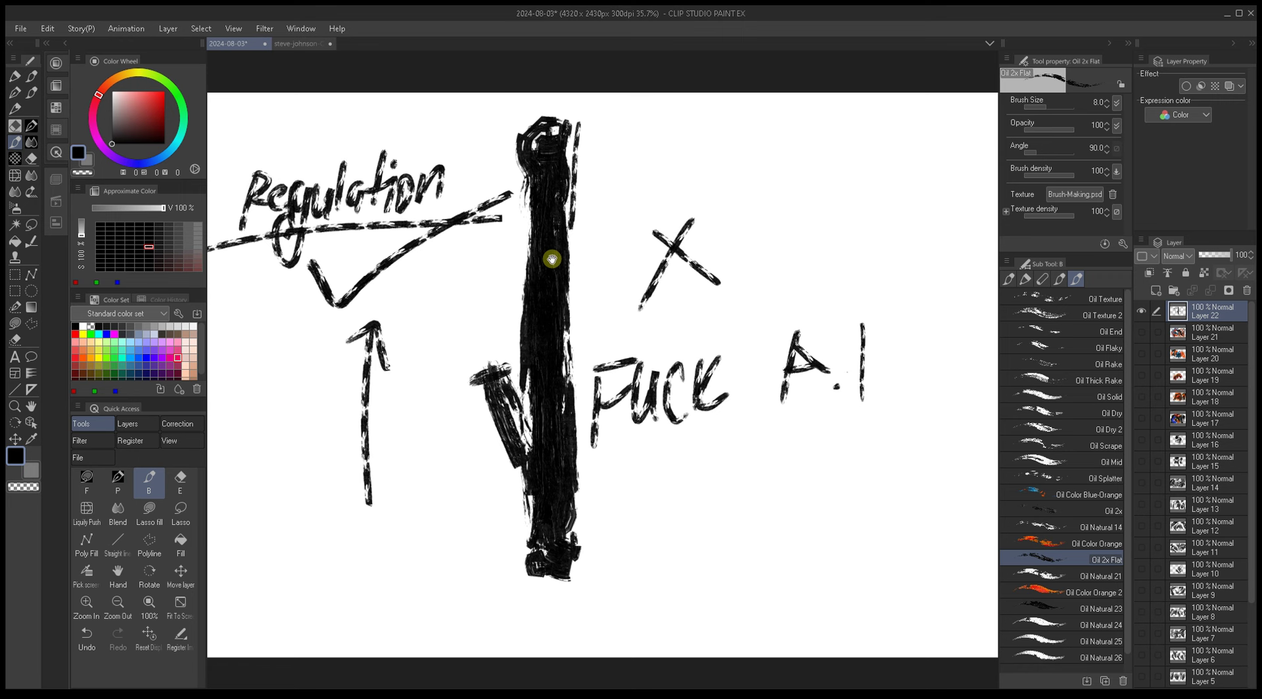
# Step: Set the brush size to 15
pyautogui.moveTo(552, 259); pyautogui.dragTo(595, 255)
pyautogui.press(']')
pyautogui.press(']')
pyautogui.press(']')
pyautogui.moveTo(604, 345); pyautogui.dragTo(506, 341)
pyautogui.moveTo(591, 431); pyautogui.dragTo(637, 429)
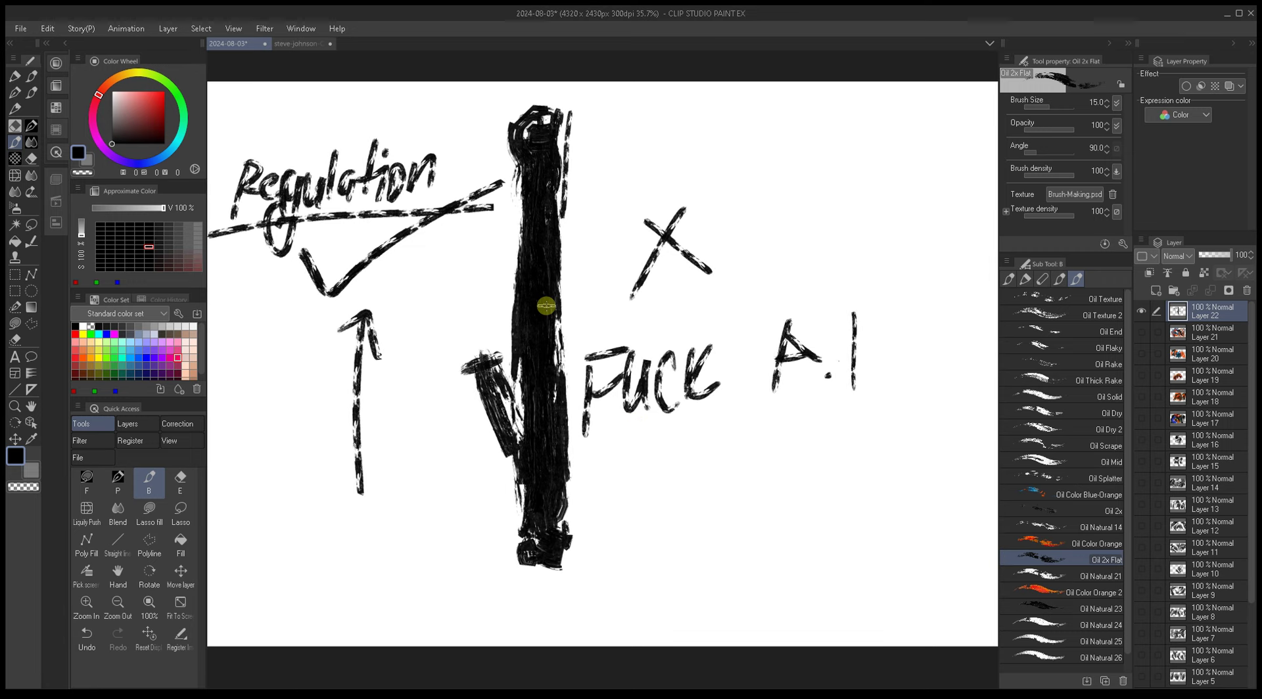
# Step: Set the brush size to 8 and underline the handwritten A.I. note with thin rough strokes
pyautogui.moveTo(546, 307); pyautogui.dragTo(559, 306)
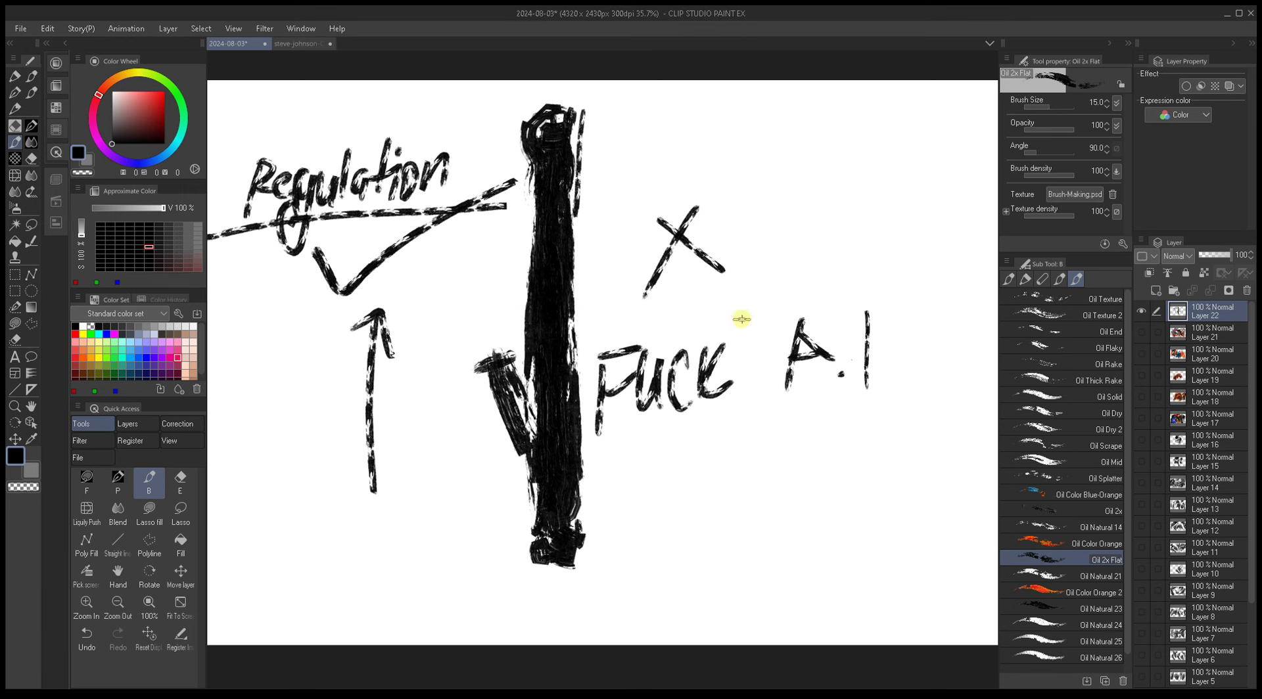
pyautogui.moveTo(746, 394)
pyautogui.mouseDown()
pyautogui.moveTo(783, 442)
pyautogui.moveTo(710, 429)
pyautogui.moveTo(713, 278)
pyautogui.mouseUp()
pyautogui.moveTo(717, 458); pyautogui.dragTo(772, 443)
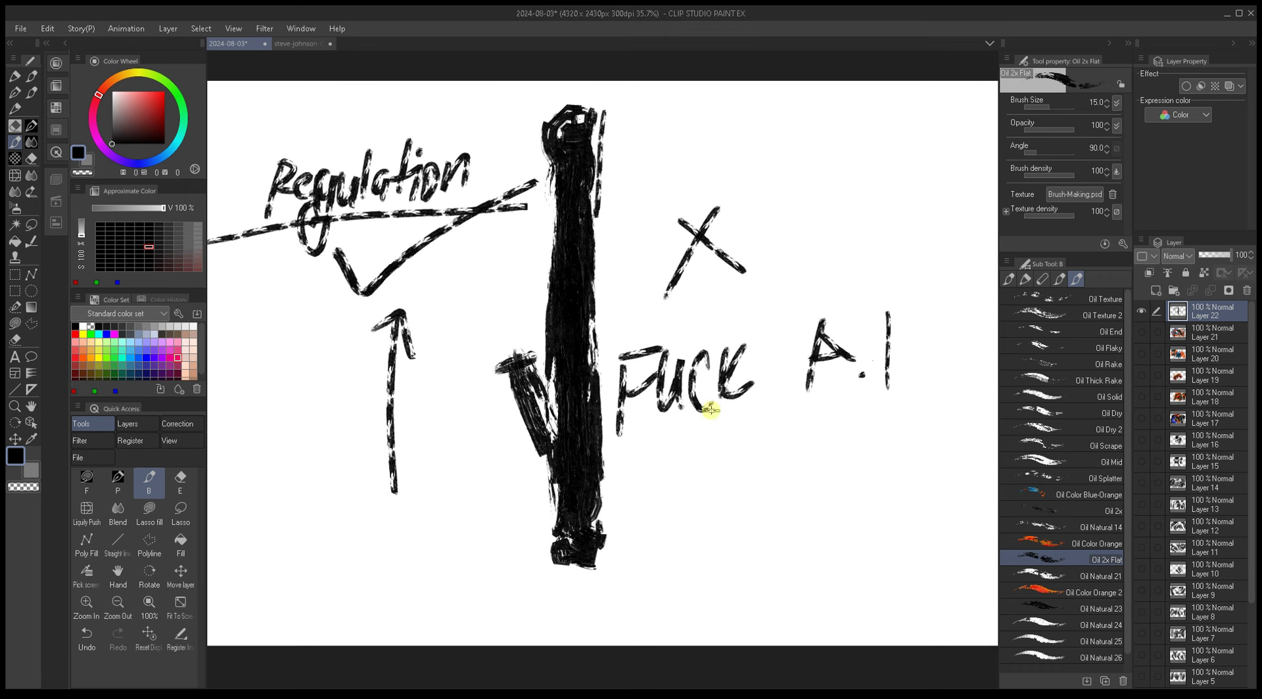
pyautogui.moveTo(703, 425)
pyautogui.mouseDown()
pyautogui.moveTo(693, 451)
pyautogui.moveTo(677, 429)
pyautogui.mouseUp()
pyautogui.press('[')
pyautogui.press('[')
pyautogui.press('[')
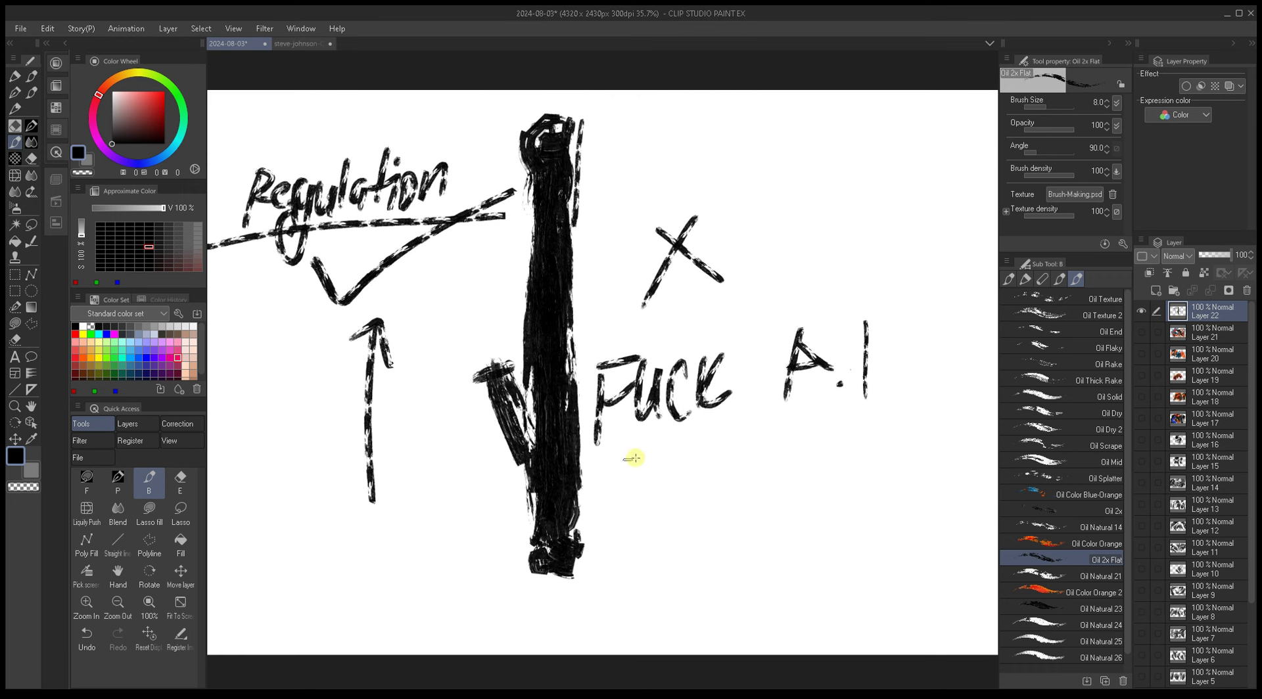
pyautogui.moveTo(606, 458); pyautogui.dragTo(744, 431)
# Step: Enlarge the brush and paint a thick black block at the end of the underline, below the A.I. lettering
pyautogui.press(']')
pyautogui.press(']')
pyautogui.press(']')
pyautogui.press(']')
pyautogui.press(']')
pyautogui.press(']')
pyautogui.press(']')
pyautogui.moveTo(608, 463)
pyautogui.mouseDown()
pyautogui.moveTo(829, 446)
pyautogui.moveTo(669, 455)
pyautogui.moveTo(868, 420)
pyautogui.moveTo(848, 474)
pyautogui.moveTo(820, 489)
pyautogui.moveTo(875, 456)
pyautogui.moveTo(850, 442)
pyautogui.moveTo(863, 414)
pyautogui.moveTo(821, 439)
pyautogui.mouseUp()
pyautogui.press('[')
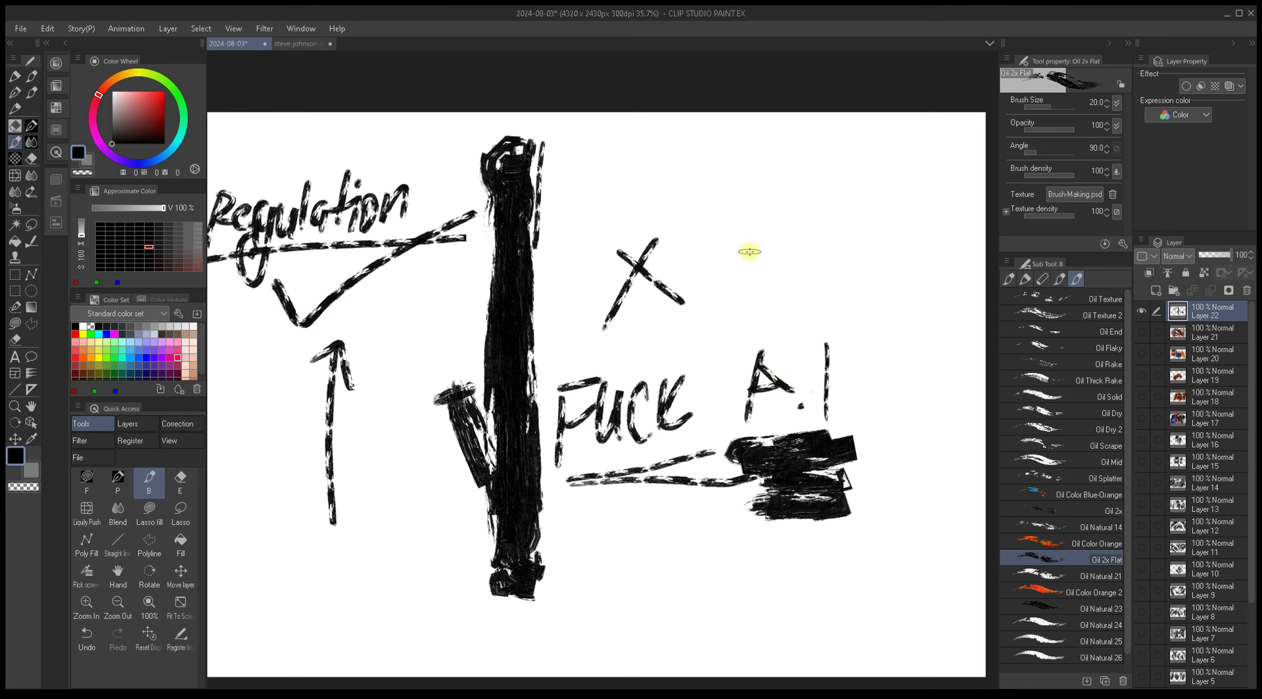
# Step: Extend the black block downward with more rough strokes, varying the brush size between 15 and 20
pyautogui.press('[')
pyautogui.press('[')
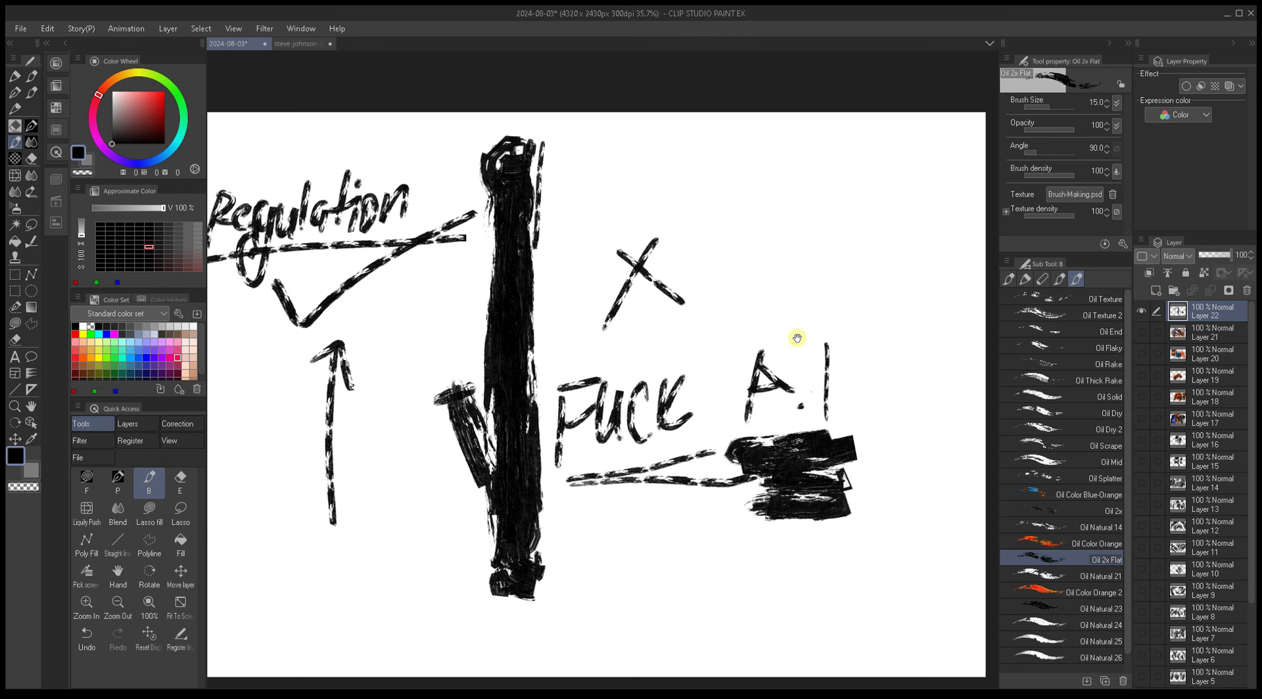
pyautogui.moveTo(796, 338); pyautogui.dragTo(768, 263)
pyautogui.moveTo(778, 379); pyautogui.dragTo(763, 411)
pyautogui.moveTo(763, 332)
pyautogui.mouseDown()
pyautogui.moveTo(733, 338)
pyautogui.moveTo(767, 453)
pyautogui.moveTo(833, 454)
pyautogui.moveTo(837, 504)
pyautogui.moveTo(738, 479)
pyautogui.moveTo(737, 514)
pyautogui.moveTo(722, 468)
pyautogui.moveTo(724, 513)
pyautogui.moveTo(825, 525)
pyautogui.mouseUp()
pyautogui.press(']')
pyautogui.press(']')
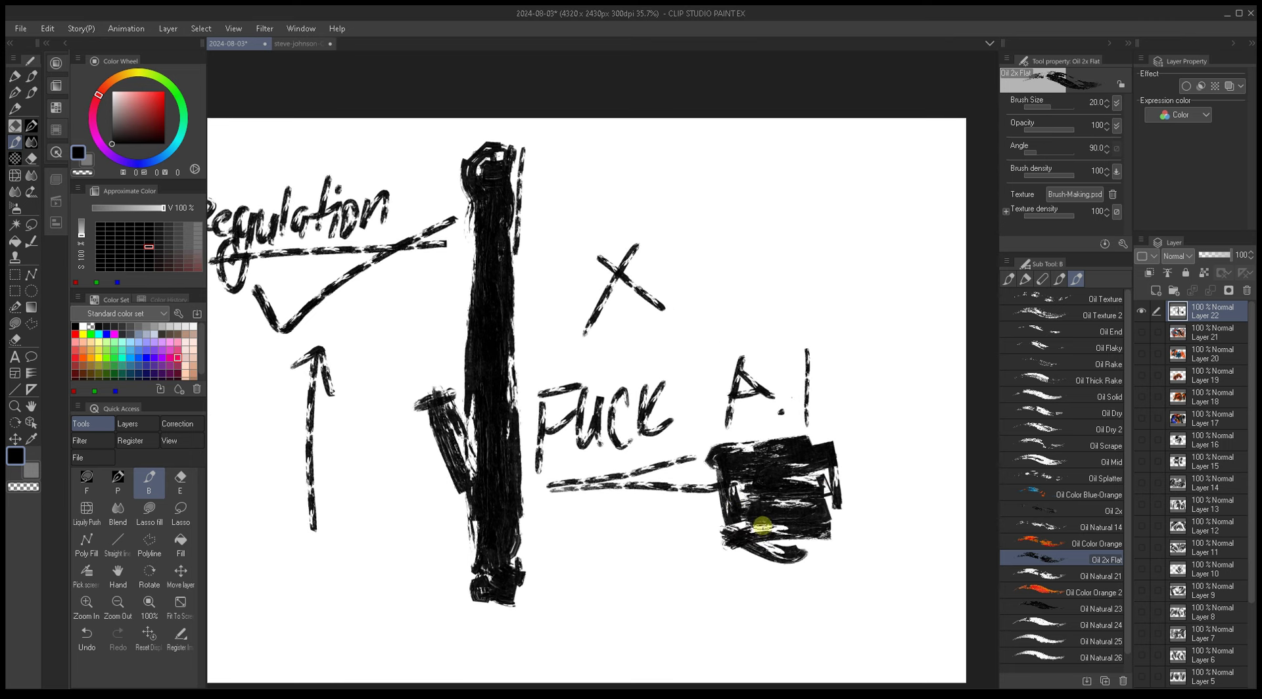
pyautogui.moveTo(726, 495); pyautogui.dragTo(789, 492)
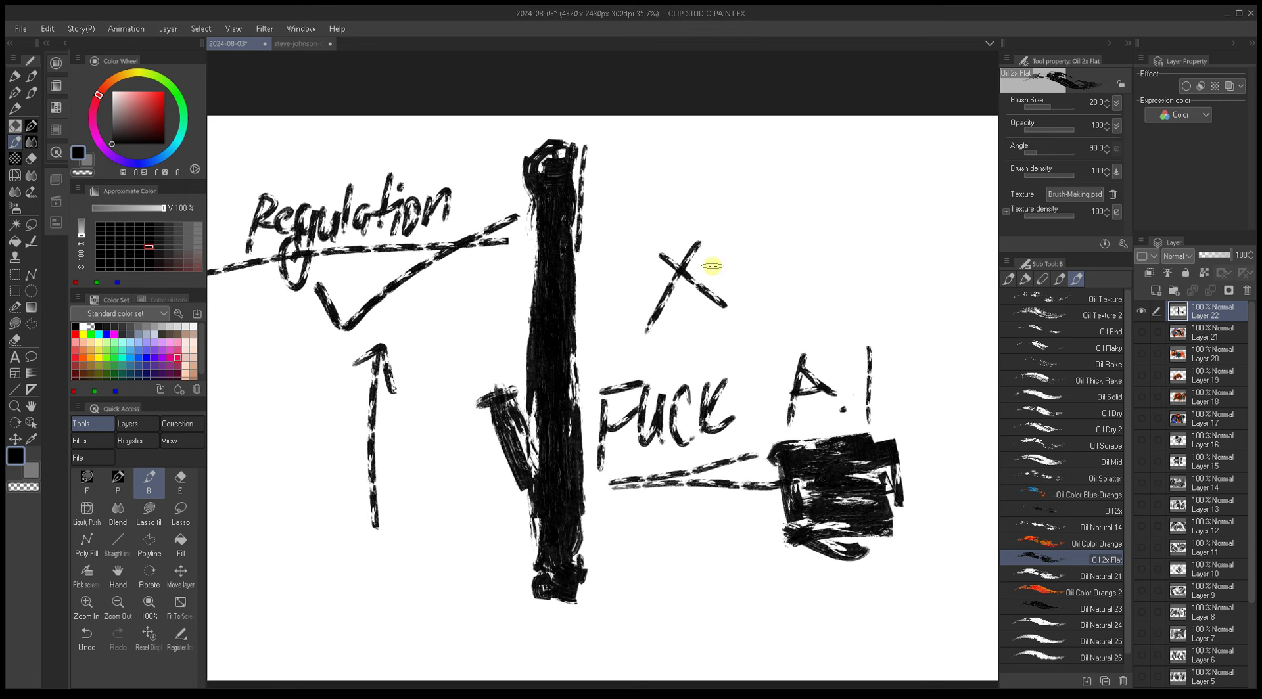
pyautogui.moveTo(712, 266); pyautogui.dragTo(735, 393)
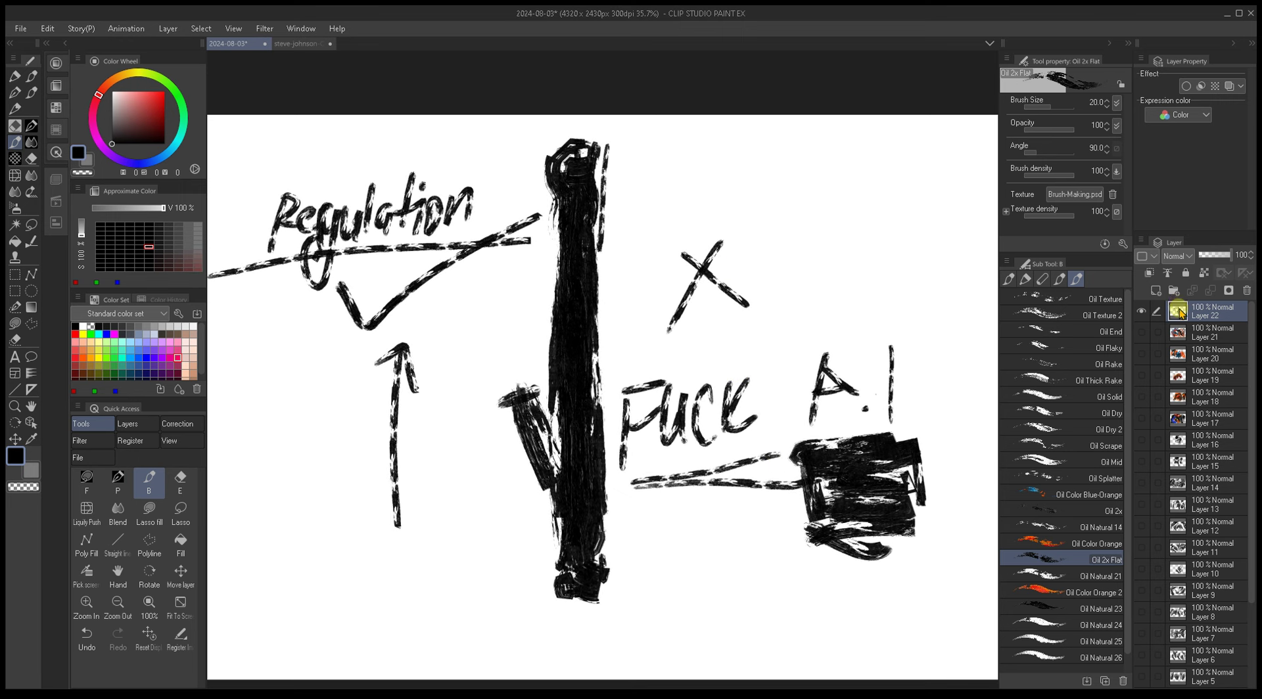
# Step: Hide the layer with the handwritten notes and add a new empty layer above it
pyautogui.click(1142, 312)
pyautogui.click(1155, 291)
pyautogui.scroll(-1, 1121, 464)
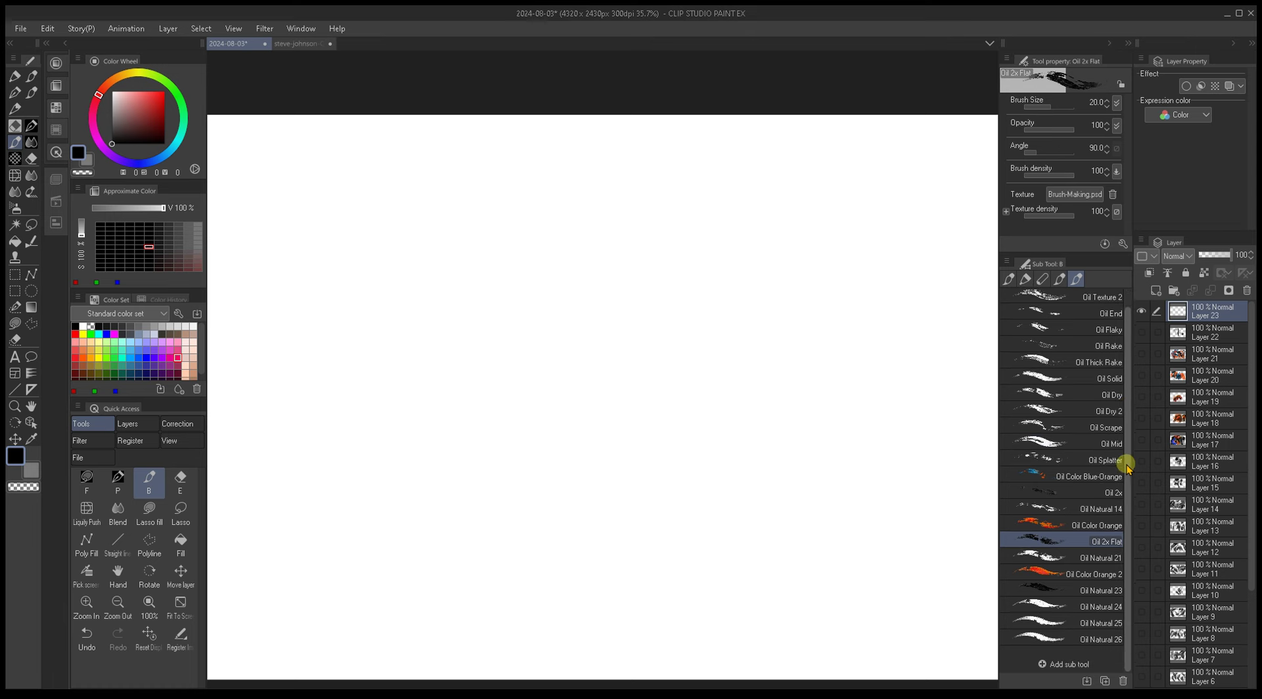
pyautogui.moveTo(789, 460); pyautogui.dragTo(789, 405)
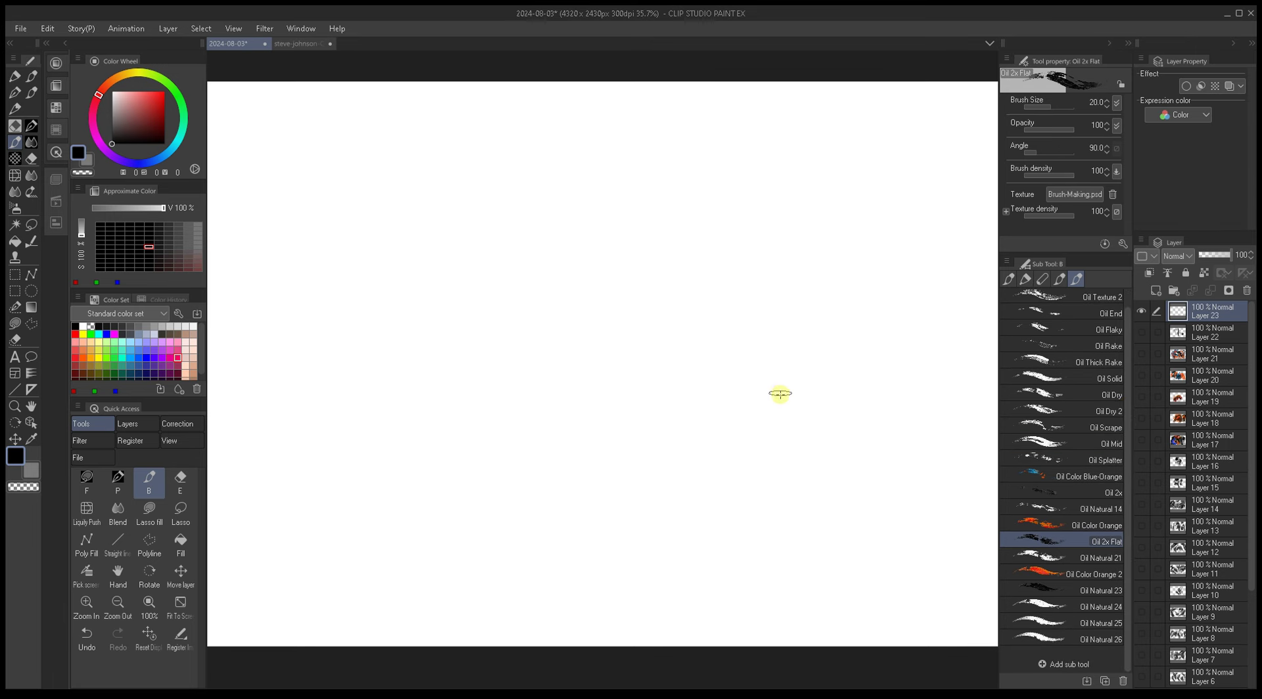
# Step: Choose the Oil Color Orange 2 brush and paint a fan-shaped patch of orange strokes near the canvas centre at varied sizes
pyautogui.click(1026, 559)
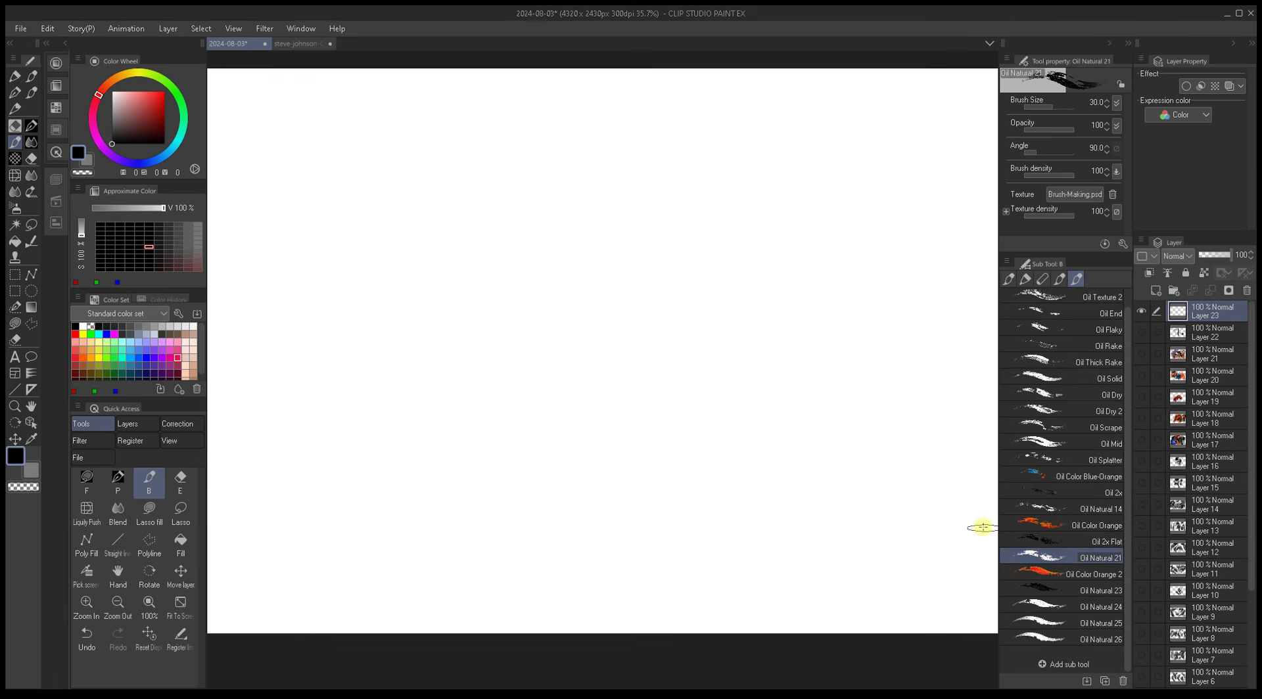
pyautogui.click(1025, 574)
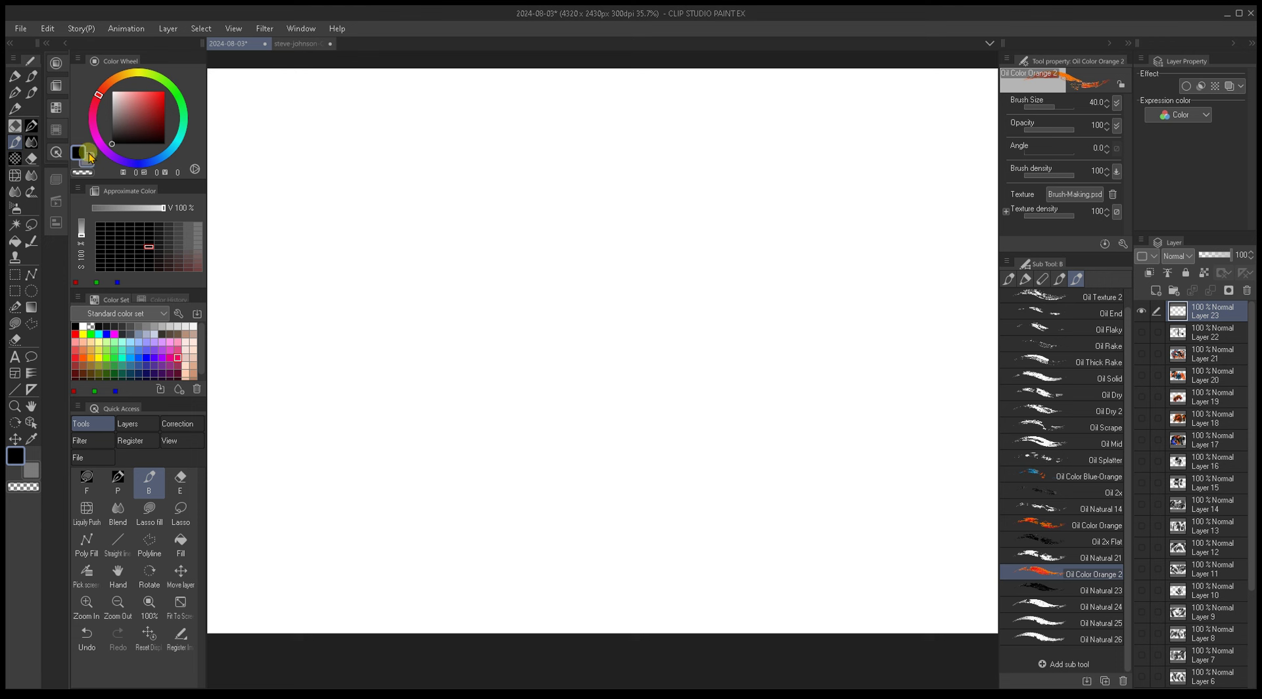
pyautogui.press('[')
pyautogui.moveTo(643, 368)
pyautogui.mouseDown()
pyautogui.moveTo(709, 497)
pyautogui.moveTo(661, 384)
pyautogui.moveTo(707, 451)
pyautogui.moveTo(726, 410)
pyautogui.moveTo(717, 344)
pyautogui.moveTo(664, 340)
pyautogui.moveTo(666, 319)
pyautogui.moveTo(666, 362)
pyautogui.moveTo(612, 330)
pyautogui.moveTo(630, 372)
pyautogui.moveTo(570, 355)
pyautogui.moveTo(559, 324)
pyautogui.moveTo(590, 289)
pyautogui.mouseUp()
pyautogui.press(']')
pyautogui.press(']')
pyautogui.press(']')
pyautogui.press('[')
pyautogui.press('[')
pyautogui.press('[')
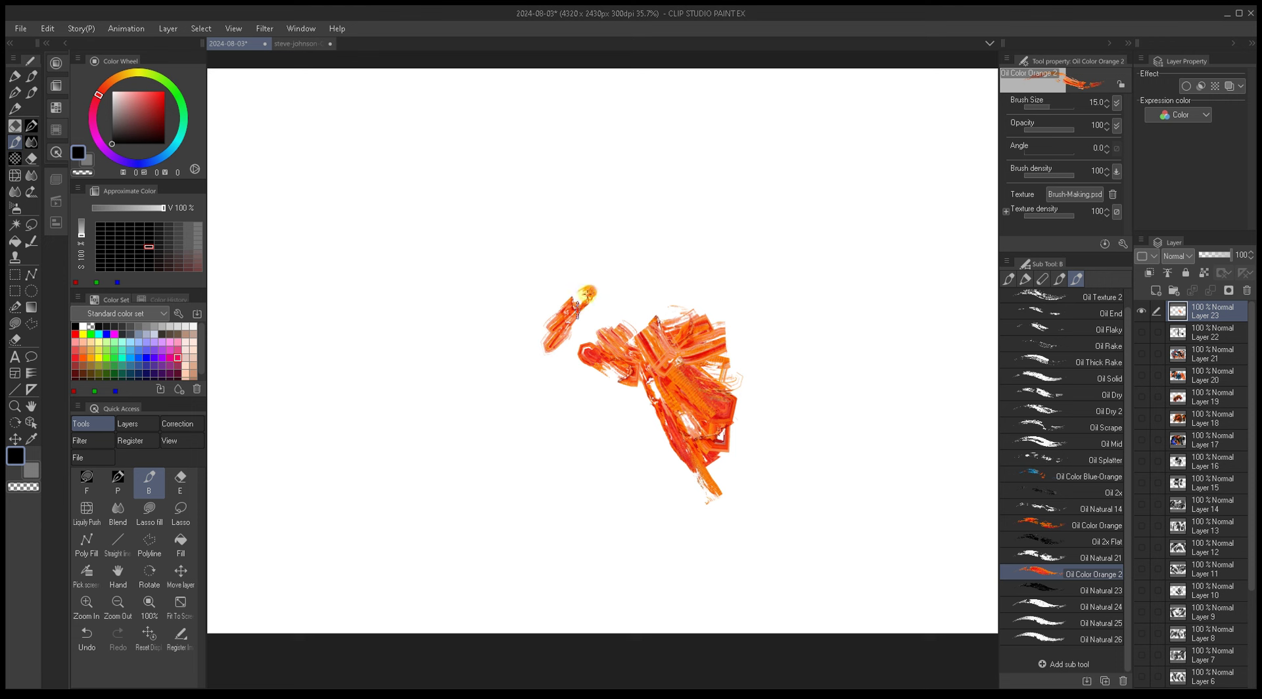
# Step: Paint curved orange strokes above the patch to build a rounded head-like shape, then reduce the brush size to 10
pyautogui.press(']')
pyautogui.press(']')
pyautogui.press(']')
pyautogui.moveTo(624, 337)
pyautogui.mouseDown()
pyautogui.moveTo(650, 269)
pyautogui.moveTo(596, 276)
pyautogui.moveTo(581, 256)
pyautogui.moveTo(564, 264)
pyautogui.moveTo(622, 255)
pyautogui.moveTo(647, 229)
pyautogui.moveTo(648, 282)
pyautogui.moveTo(644, 247)
pyautogui.moveTo(667, 281)
pyautogui.moveTo(649, 303)
pyautogui.moveTo(618, 271)
pyautogui.mouseUp()
pyautogui.press('[')
pyautogui.press('[')
pyautogui.press('[')
pyautogui.moveTo(655, 389); pyautogui.dragTo(687, 438)
pyautogui.press('[')
pyautogui.press('[')
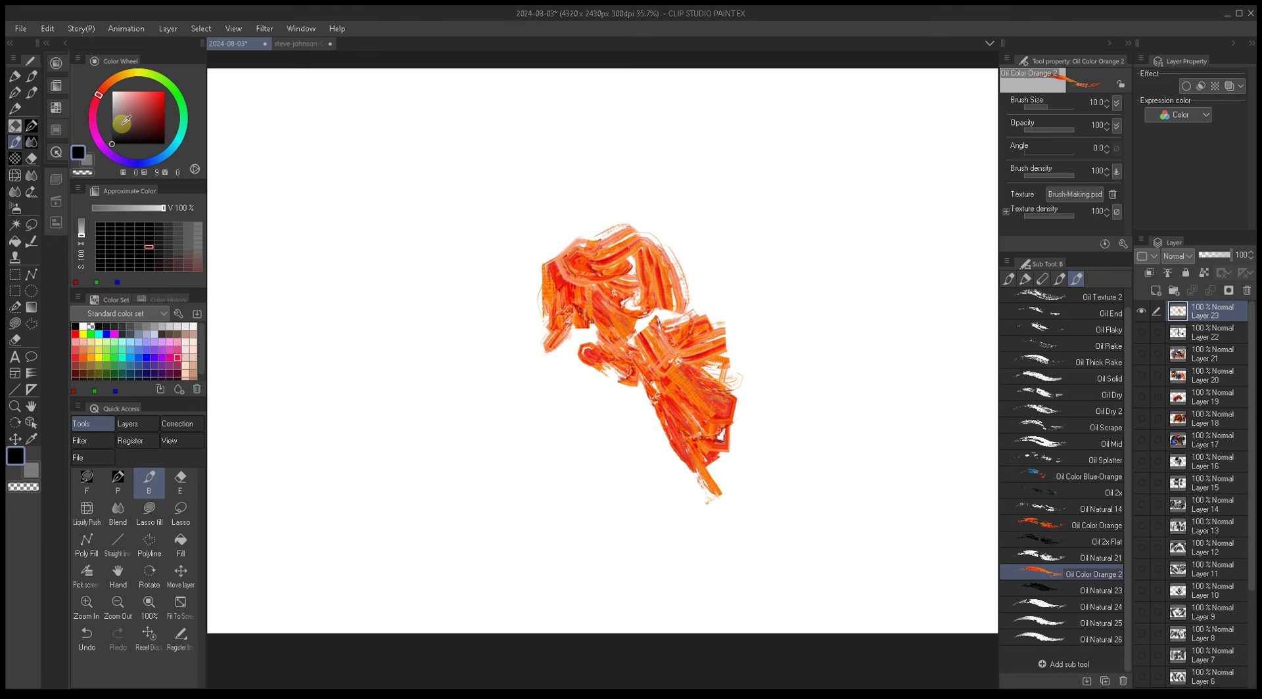
# Step: Choose the Oil Natural 23 brush and paint bold black strokes over the middle and lower right of the orange shape
pyautogui.click(1052, 589)
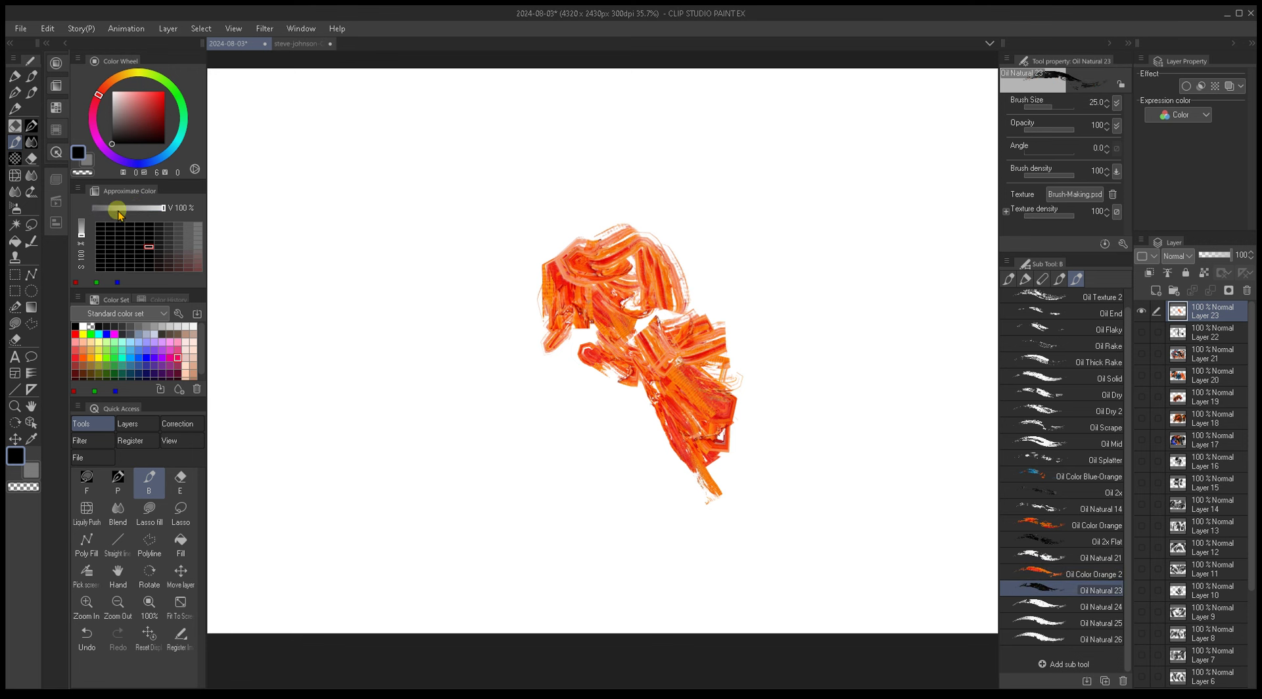
pyautogui.moveTo(657, 378); pyautogui.dragTo(741, 504)
pyautogui.press(']')
pyautogui.press(']')
pyautogui.press(']')
pyautogui.press(']')
pyautogui.press(']')
pyautogui.moveTo(653, 363)
pyautogui.mouseDown()
pyautogui.moveTo(730, 377)
pyautogui.moveTo(649, 359)
pyautogui.moveTo(664, 457)
pyautogui.mouseUp()
# Step: Shrink the brush and add narrower black strokes down through the lower orange patch, then set the brush size to 30
pyautogui.press('[')
pyautogui.press('[')
pyautogui.press('[')
pyautogui.press('[')
pyautogui.press('[')
pyautogui.press('[')
pyautogui.press('[')
pyautogui.press(']')
pyautogui.press(']')
pyautogui.moveTo(648, 405); pyautogui.dragTo(697, 483)
pyautogui.moveTo(720, 421)
pyautogui.mouseDown()
pyautogui.moveTo(749, 408)
pyautogui.moveTo(751, 502)
pyautogui.moveTo(779, 437)
pyautogui.moveTo(677, 463)
pyautogui.mouseUp()
pyautogui.press(']')
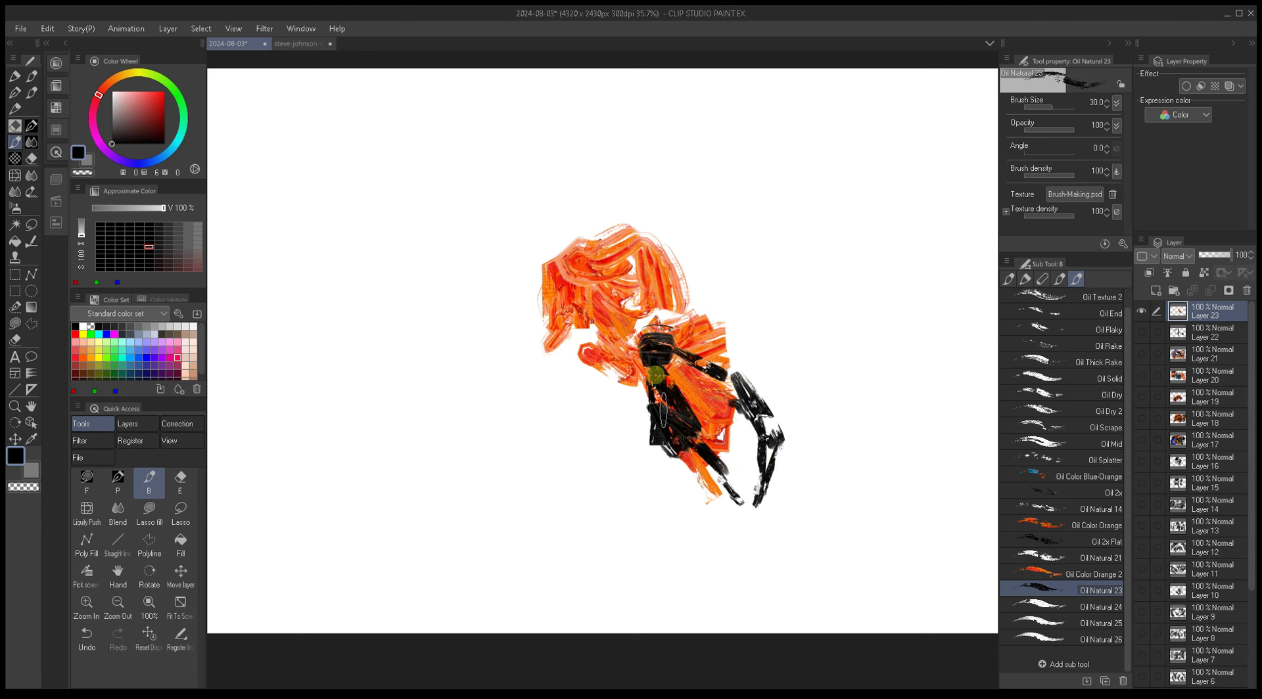
# Step: Outline the upper orange shape with black strokes around its front, top and right side
pyautogui.press(']')
pyautogui.moveTo(654, 346)
pyautogui.mouseDown()
pyautogui.moveTo(601, 359)
pyautogui.moveTo(611, 334)
pyautogui.moveTo(585, 334)
pyautogui.moveTo(567, 256)
pyautogui.moveTo(645, 202)
pyautogui.mouseUp()
pyautogui.press('[')
pyautogui.moveTo(572, 276)
pyautogui.mouseDown()
pyautogui.moveTo(620, 236)
pyautogui.moveTo(683, 232)
pyautogui.moveTo(662, 220)
pyautogui.moveTo(728, 281)
pyautogui.moveTo(766, 339)
pyautogui.mouseUp()
pyautogui.moveTo(720, 290); pyautogui.dragTo(762, 394)
pyautogui.moveTo(723, 329); pyautogui.dragTo(743, 401)
# Step: Sample orange tones from the painting and fill the upper shape's right side and the right edge of the lower stem
pyautogui.keyDown('alt'); pyautogui.click(713, 368); pyautogui.keyUp('alt')
pyautogui.press('[')
pyautogui.moveTo(697, 253)
pyautogui.mouseDown()
pyautogui.moveTo(687, 355)
pyautogui.moveTo(654, 316)
pyautogui.moveTo(684, 299)
pyautogui.moveTo(631, 283)
pyautogui.moveTo(664, 263)
pyautogui.moveTo(614, 273)
pyautogui.moveTo(690, 246)
pyautogui.moveTo(730, 358)
pyautogui.moveTo(710, 339)
pyautogui.mouseUp()
pyautogui.keyDown('alt'); pyautogui.click(671, 302); pyautogui.keyUp('alt')
pyautogui.press('[')
pyautogui.press(']')
pyautogui.keyDown('alt'); pyautogui.click(715, 394); pyautogui.keyUp('alt')
pyautogui.moveTo(720, 391); pyautogui.dragTo(741, 467)
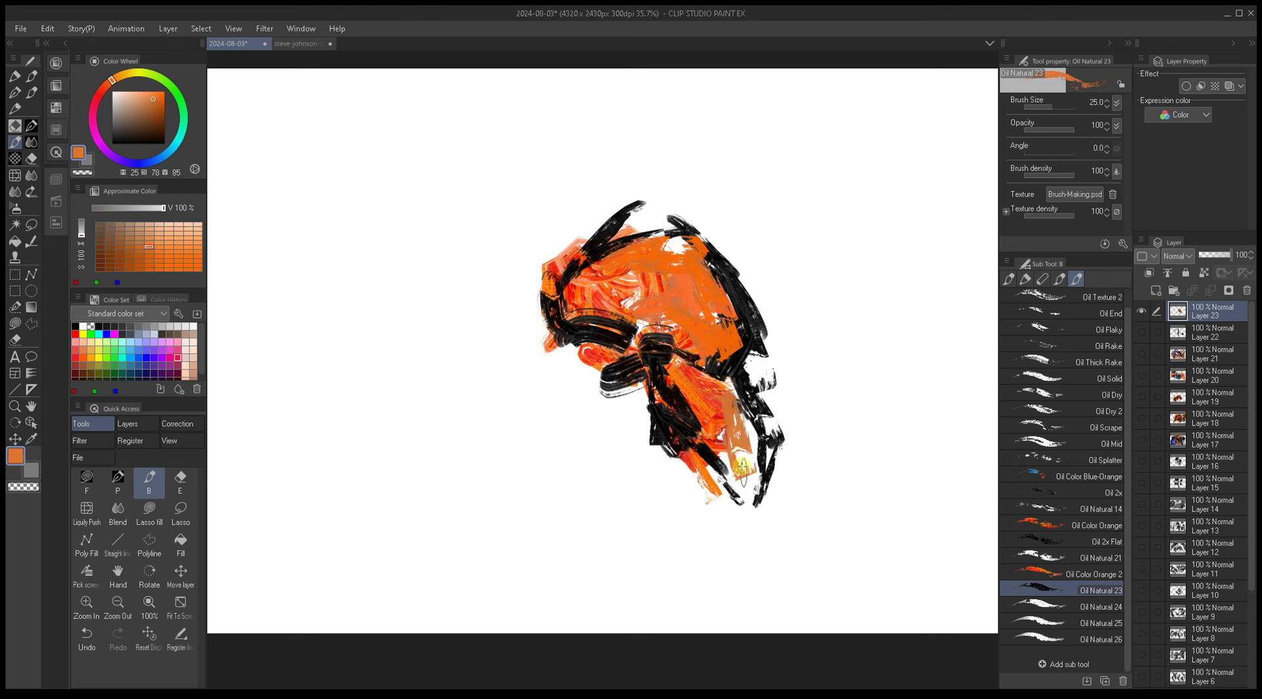
# Step: Sample a vivid orange from the lower stem and paint long strokes down through it, past the black outline
pyautogui.moveTo(697, 349); pyautogui.dragTo(709, 381)
pyautogui.keyDown('alt'); pyautogui.click(734, 363); pyautogui.keyUp('alt')
pyautogui.press('[')
pyautogui.press('[')
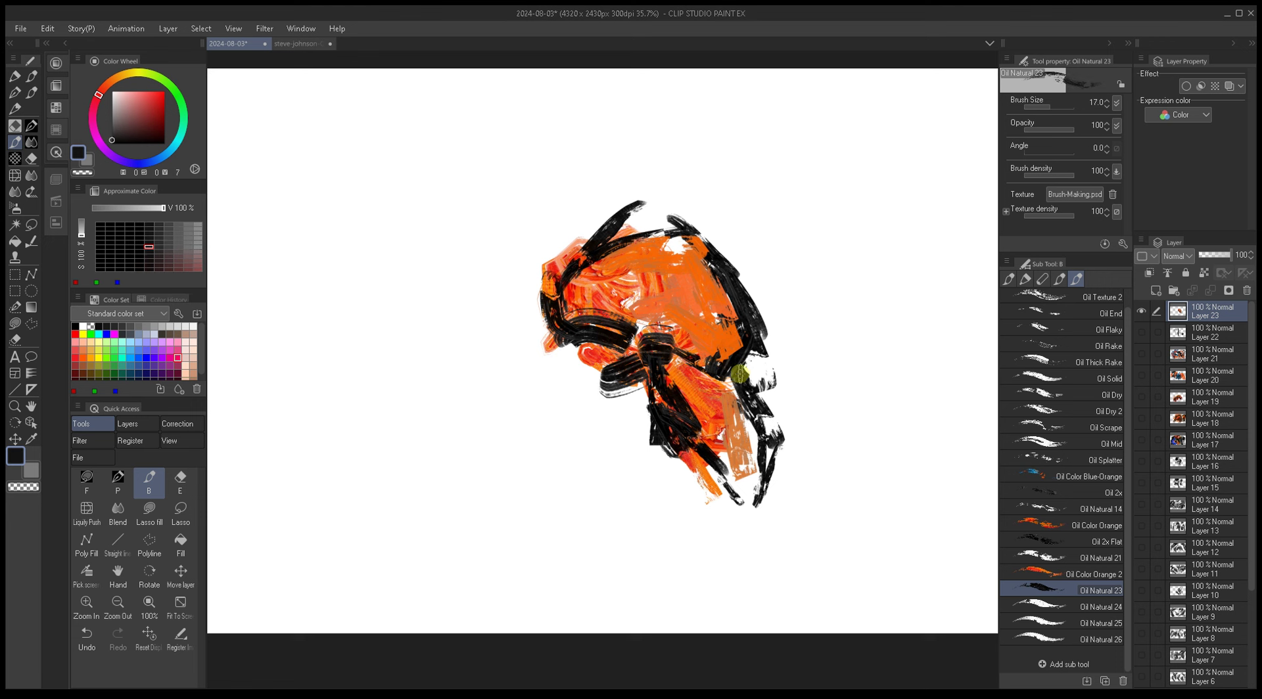
pyautogui.press('[')
pyautogui.press('[')
pyautogui.press('[')
pyautogui.keyDown('alt'); pyautogui.click(712, 426); pyautogui.keyUp('alt')
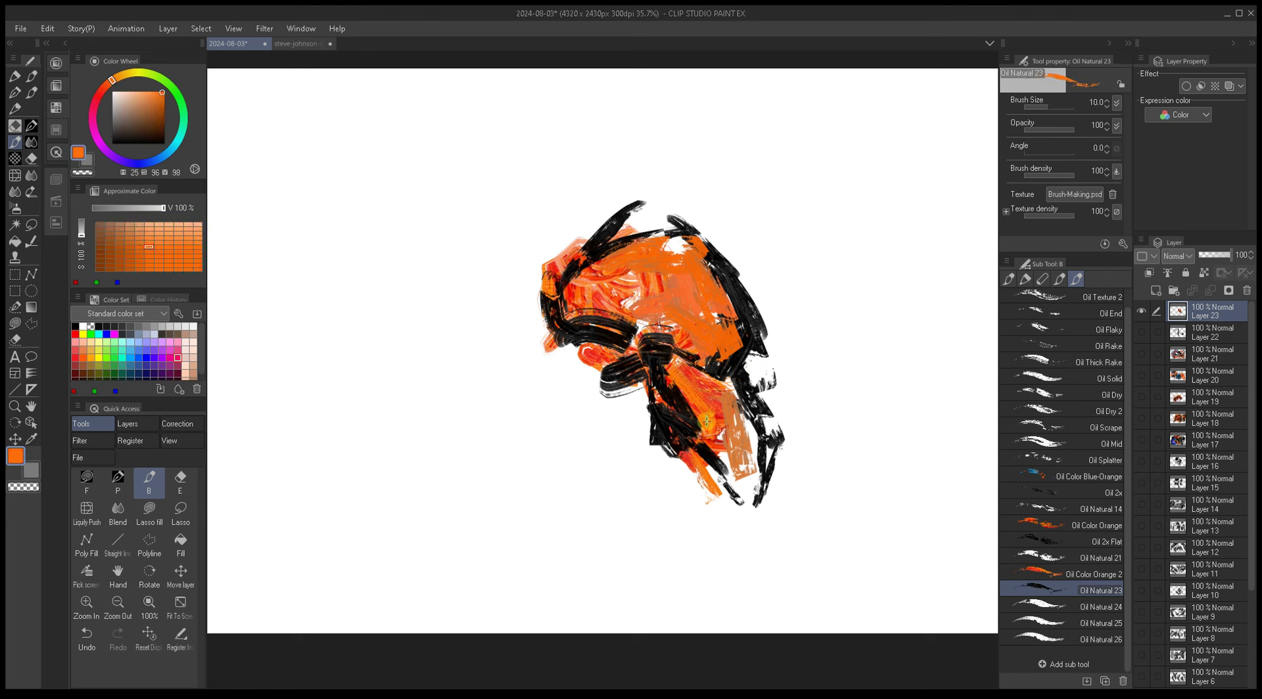
pyautogui.press(']')
pyautogui.press(']')
pyautogui.press(']')
pyautogui.press(']')
pyautogui.moveTo(716, 452)
pyautogui.mouseDown()
pyautogui.moveTo(727, 510)
pyautogui.moveTo(741, 515)
pyautogui.moveTo(749, 460)
pyautogui.moveTo(734, 551)
pyautogui.mouseUp()
# Step: Sample black and paint dark strokes along the lower right edge of the stem, starting at brush size 15 and enlarging it
pyautogui.keyDown('alt'); pyautogui.click(730, 460); pyautogui.keyUp('alt')
pyautogui.press('[')
pyautogui.press('[')
pyautogui.press('[')
pyautogui.press('[')
pyautogui.press('[')
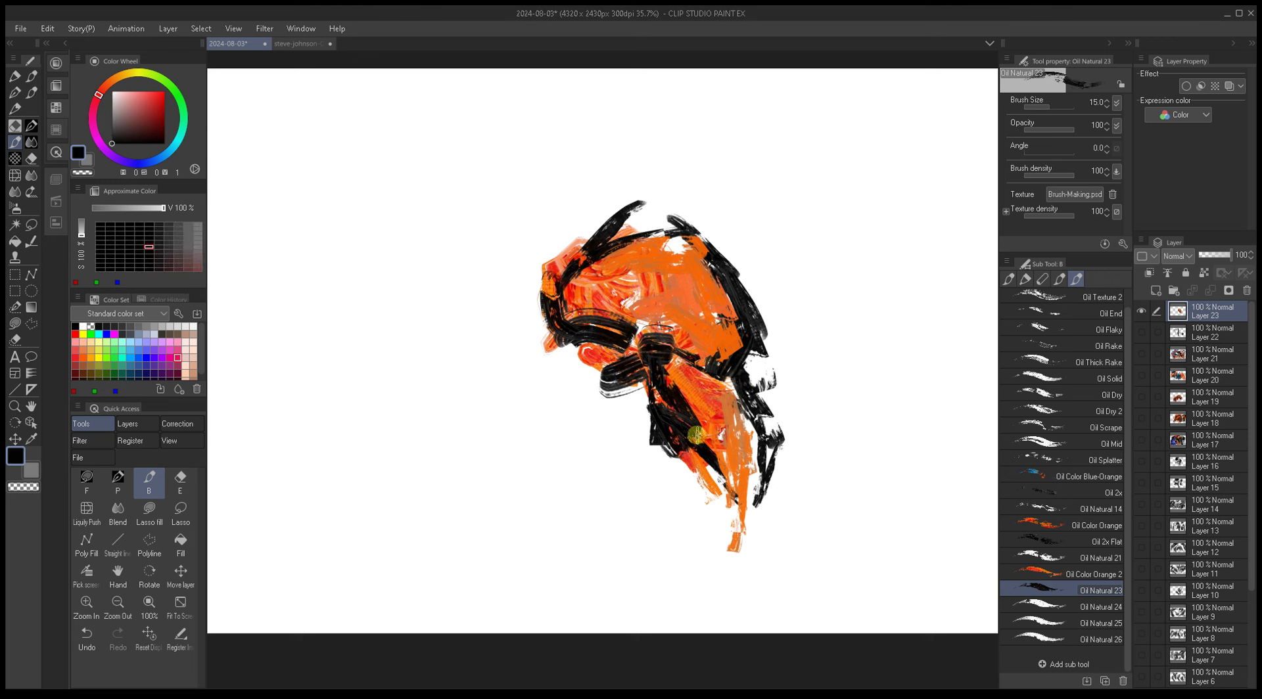
pyautogui.moveTo(711, 460)
pyautogui.mouseDown()
pyautogui.moveTo(719, 529)
pyautogui.moveTo(755, 574)
pyautogui.moveTo(797, 547)
pyautogui.moveTo(798, 499)
pyautogui.mouseUp()
pyautogui.press(']')
pyautogui.press(']')
pyautogui.press(']')
pyautogui.moveTo(766, 453); pyautogui.dragTo(829, 519)
# Step: Sample the tan-orange tone and paint a rounded mass at the base of the stem
pyautogui.keyDown('alt'); pyautogui.click(740, 474); pyautogui.keyUp('alt')
pyautogui.moveTo(739, 474)
pyautogui.mouseDown()
pyautogui.moveTo(745, 549)
pyautogui.moveTo(798, 559)
pyautogui.moveTo(727, 540)
pyautogui.mouseUp()
pyautogui.moveTo(707, 500)
pyautogui.mouseDown()
pyautogui.moveTo(711, 547)
pyautogui.moveTo(756, 571)
pyautogui.mouseUp()
pyautogui.press('[')
pyautogui.moveTo(710, 523)
pyautogui.mouseDown()
pyautogui.moveTo(793, 559)
pyautogui.moveTo(799, 522)
pyautogui.moveTo(789, 500)
pyautogui.moveTo(779, 505)
pyautogui.mouseUp()
# Step: Sample reddish-orange tones, repaint the front of the upper shape and add a thick black block above it
pyautogui.keyDown('alt'); pyautogui.click(710, 408); pyautogui.keyUp('alt')
pyautogui.keyDown('alt'); pyautogui.click(712, 398); pyautogui.keyUp('alt')
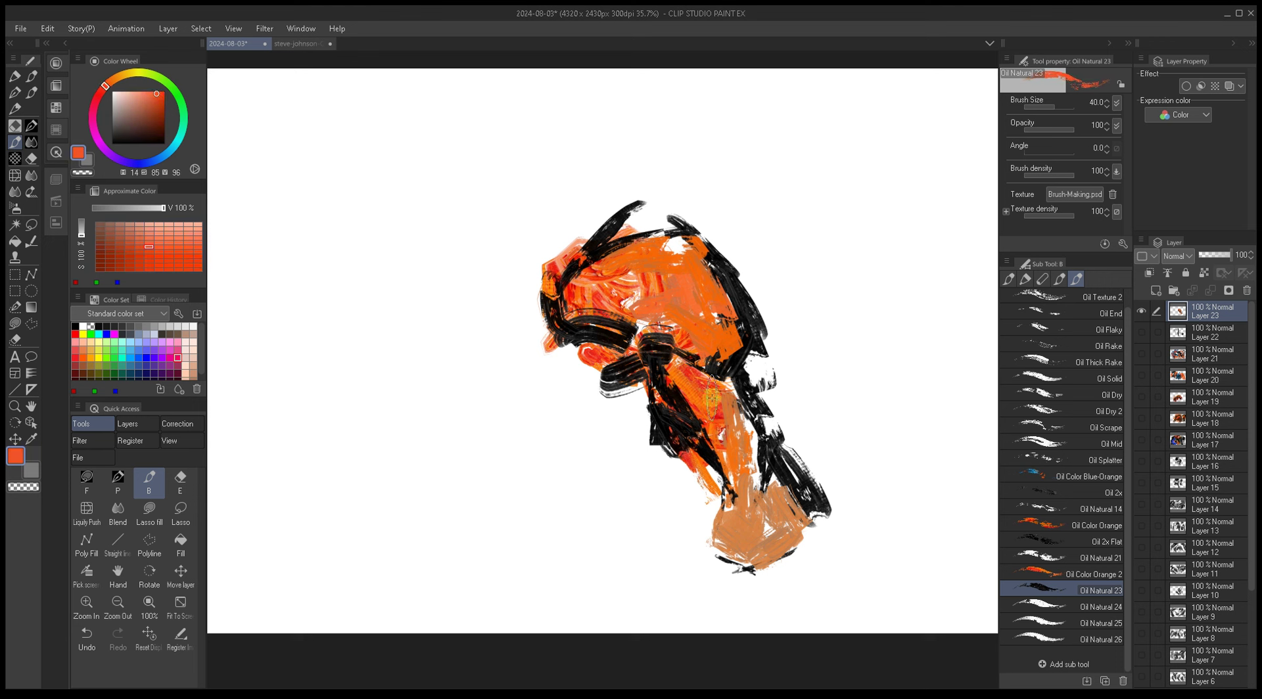
pyautogui.press('[')
pyautogui.press('[')
pyautogui.keyDown('alt'); pyautogui.click(654, 278); pyautogui.keyUp('alt')
pyautogui.keyDown('alt'); pyautogui.click(657, 286); pyautogui.keyUp('alt')
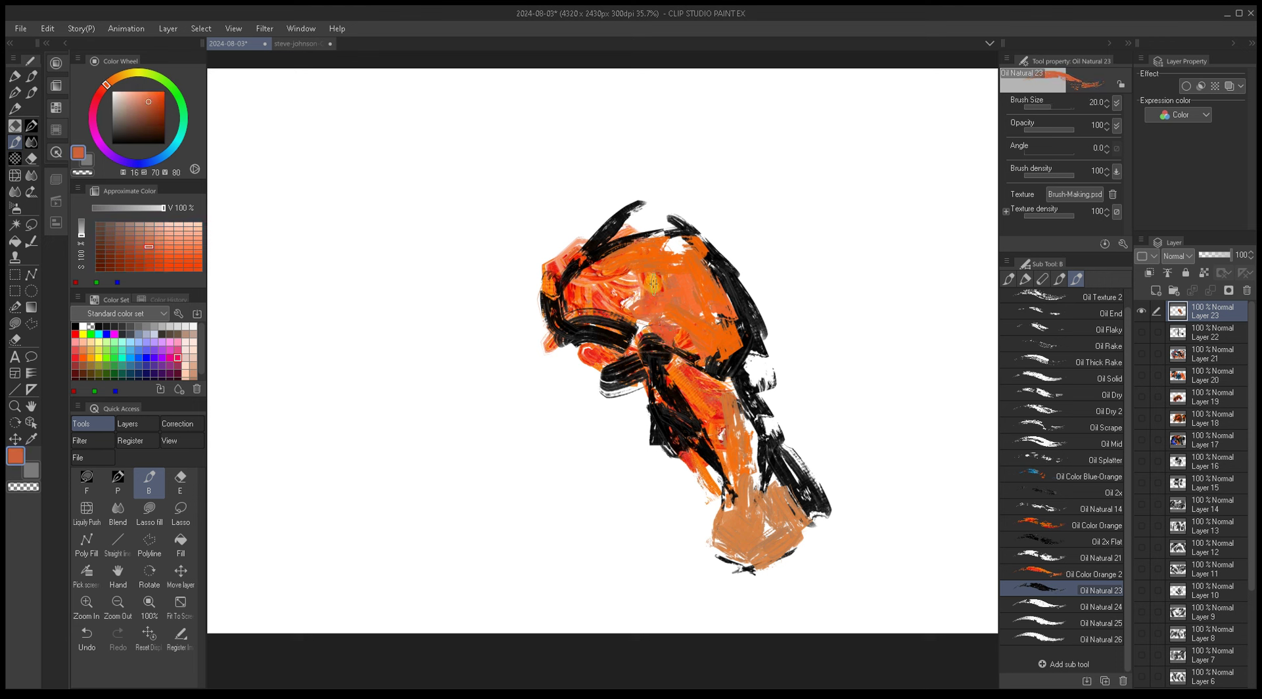
pyautogui.keyDown('alt'); pyautogui.click(664, 276); pyautogui.keyUp('alt')
pyautogui.keyDown('alt'); pyautogui.click(658, 279); pyautogui.keyUp('alt')
pyautogui.keyDown('alt'); pyautogui.click(654, 281); pyautogui.keyUp('alt')
pyautogui.press(']')
pyautogui.moveTo(599, 258)
pyautogui.mouseDown()
pyautogui.moveTo(633, 265)
pyautogui.moveTo(629, 199)
pyautogui.moveTo(650, 250)
pyautogui.moveTo(608, 253)
pyautogui.moveTo(578, 282)
pyautogui.moveTo(657, 250)
pyautogui.moveTo(628, 302)
pyautogui.mouseUp()
# Step: Sample deeper reds and paint them over the pale front area below the black block at brush size 25
pyautogui.keyDown('alt'); pyautogui.click(633, 265); pyautogui.keyUp('alt')
pyautogui.keyDown('alt'); pyautogui.click(605, 289); pyautogui.keyUp('alt')
pyautogui.press('[')
pyautogui.press('[')
pyautogui.keyDown('alt'); pyautogui.click(615, 283); pyautogui.keyUp('alt')
pyautogui.press(']')
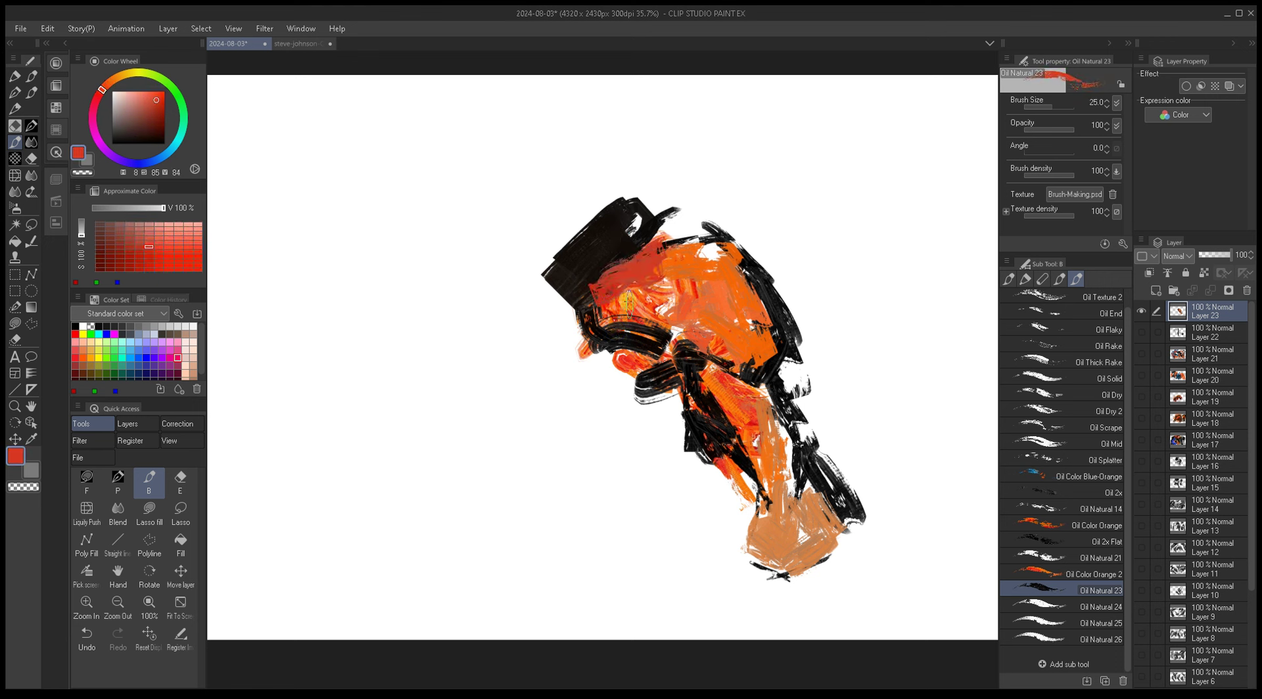
pyautogui.press('[')
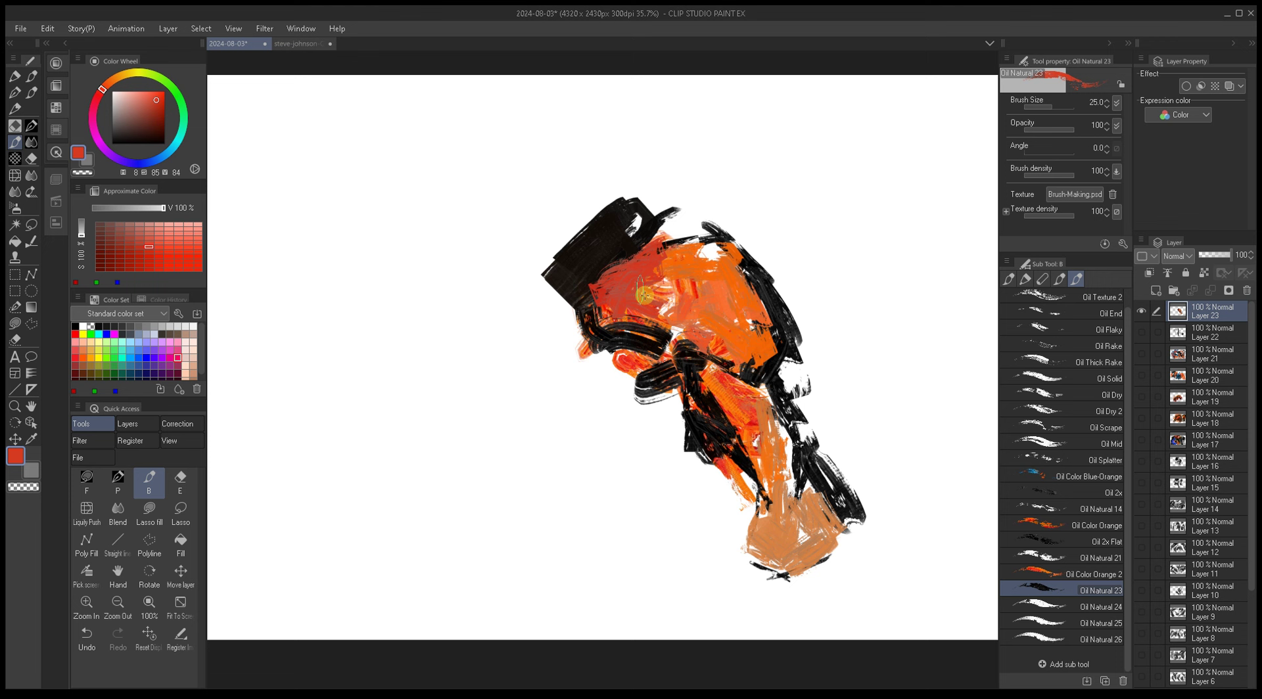
# Step: Shrink the brush, sample white and add thin highlight strokes across the middle of the upper shape
pyautogui.keyDown('alt'); pyautogui.click(661, 314); pyautogui.keyUp('alt')
pyautogui.press('[')
pyautogui.press('[')
pyautogui.press('[')
pyautogui.keyDown('alt'); pyautogui.click(684, 282); pyautogui.keyUp('alt')
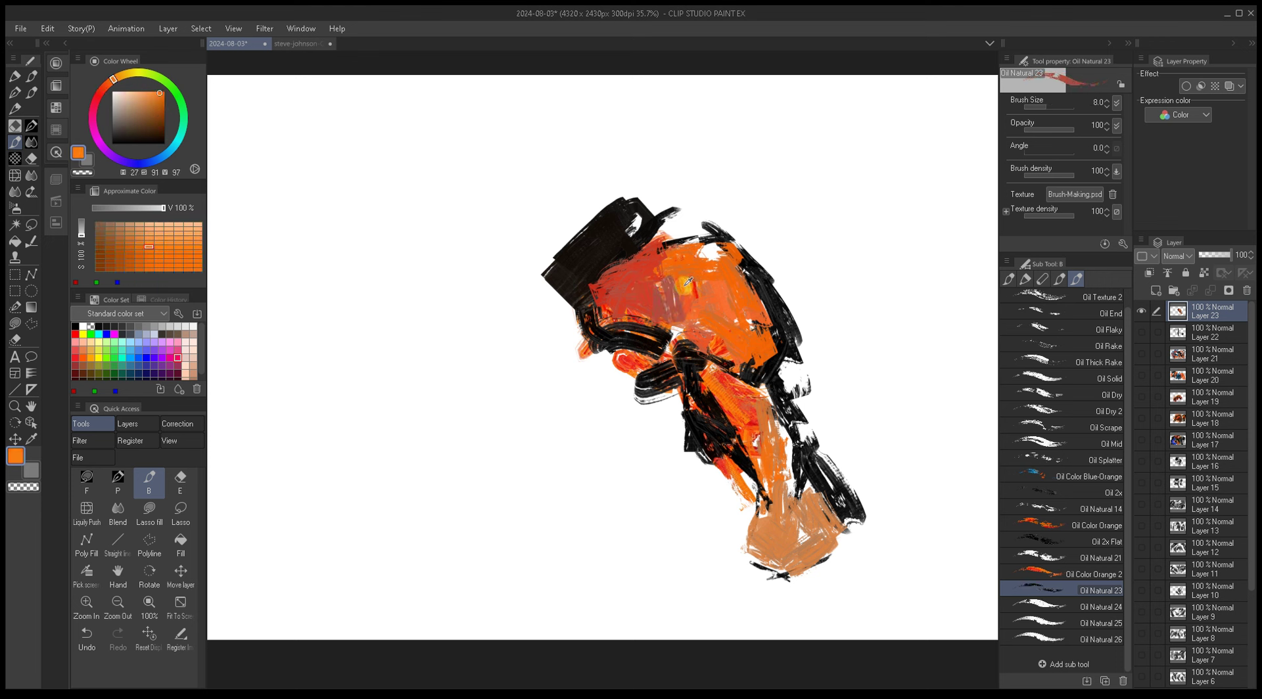
pyautogui.keyDown('alt'); pyautogui.click(713, 253); pyautogui.keyUp('alt')
pyautogui.press('[')
pyautogui.moveTo(681, 277)
pyautogui.mouseDown()
pyautogui.moveTo(677, 300)
pyautogui.moveTo(660, 274)
pyautogui.mouseUp()
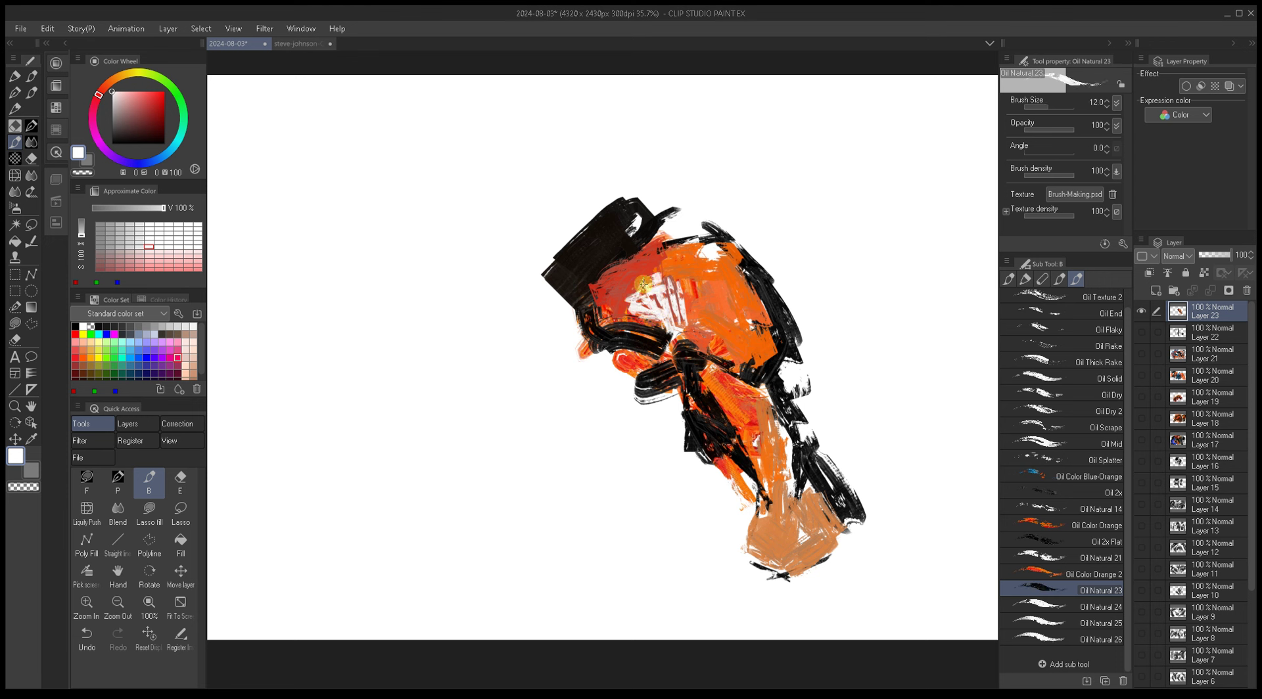
# Step: Sample neighbouring pink and red tones and blend the left side of the white highlights, raising the brush size to 25
pyautogui.keyDown('alt'); pyautogui.click(638, 269); pyautogui.keyUp('alt')
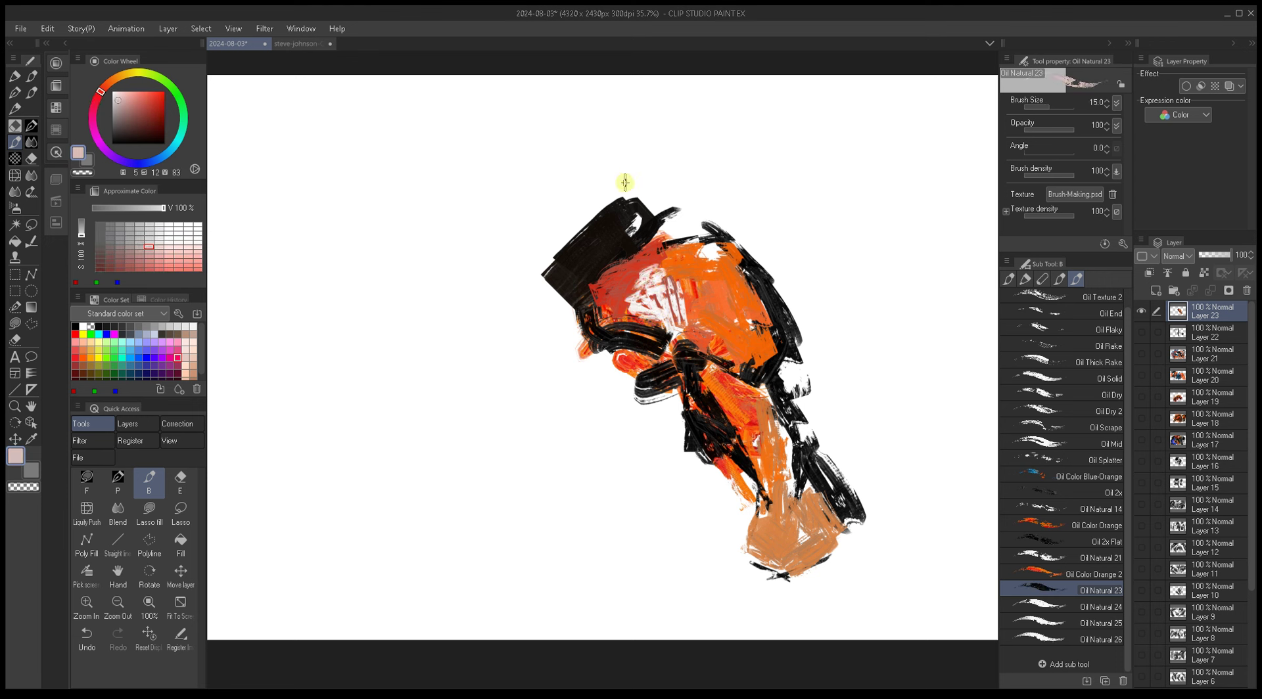
pyautogui.keyDown('alt'); pyautogui.click(615, 284); pyautogui.keyUp('alt')
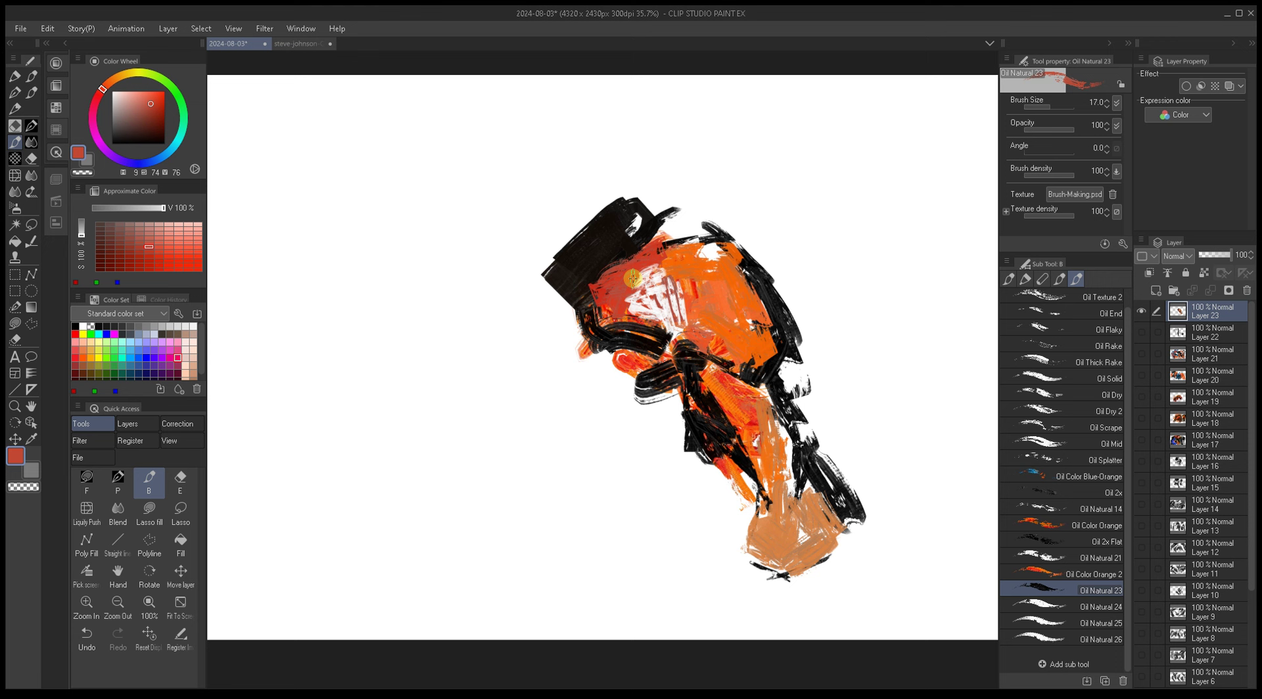
pyautogui.press(']')
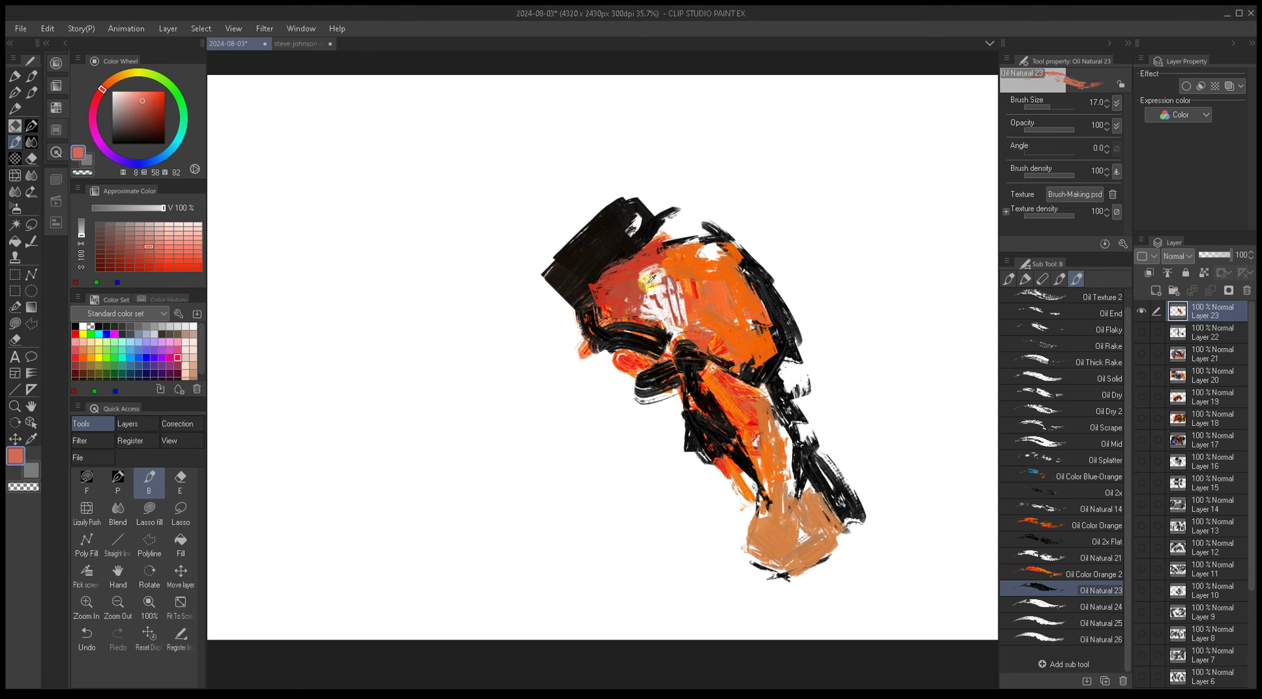
pyautogui.keyDown('alt'); pyautogui.click(646, 277); pyautogui.keyUp('alt')
pyautogui.press(']')
pyautogui.press(']')
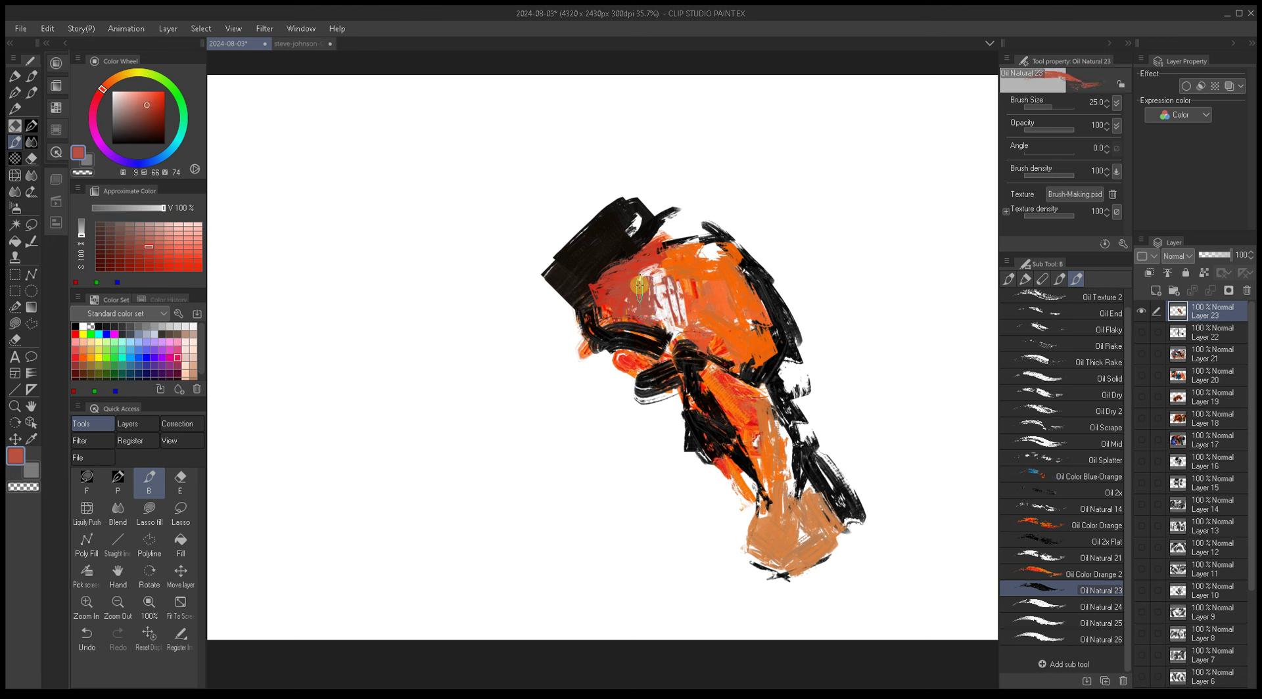
pyautogui.keyDown('alt'); pyautogui.click(639, 279); pyautogui.keyUp('alt')
pyautogui.keyDown('alt'); pyautogui.click(668, 256); pyautogui.keyUp('alt')
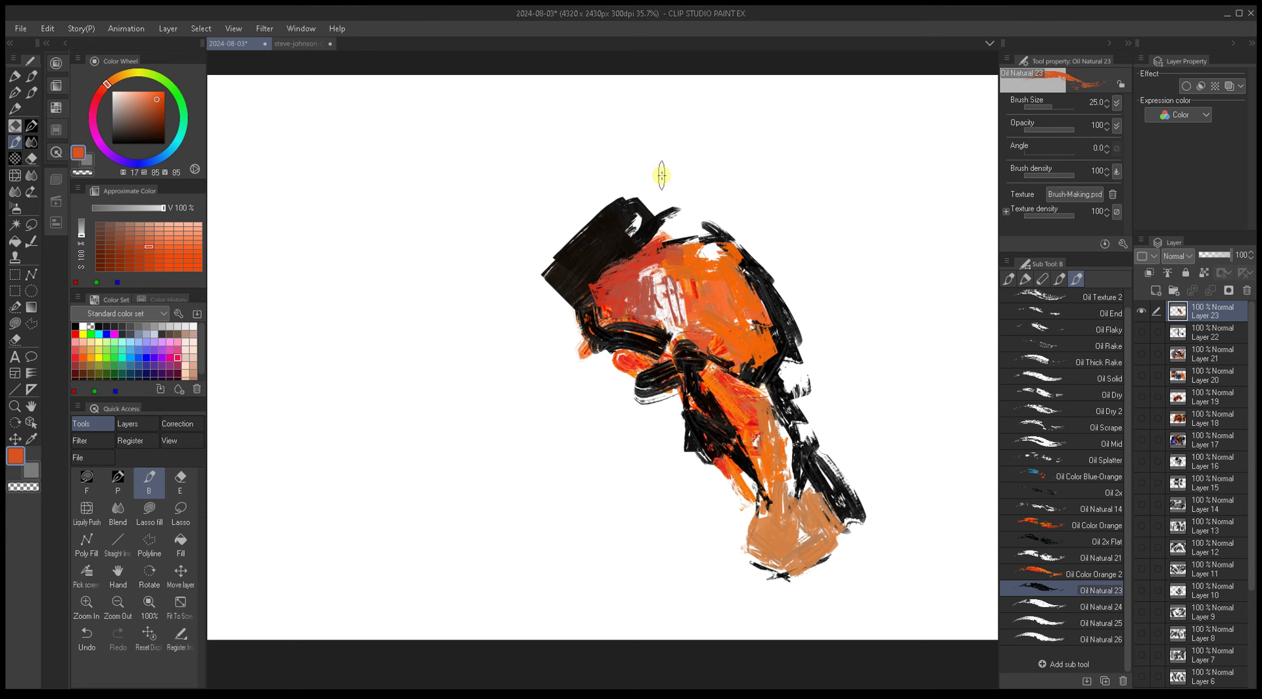
# Step: Sample black, enlarge the brush and paint a thick dark band over the top and right side of the upper shape
pyautogui.keyDown('alt'); pyautogui.click(606, 240); pyautogui.keyUp('alt')
pyautogui.press(']')
pyautogui.press(']')
pyautogui.moveTo(653, 211)
pyautogui.mouseDown()
pyautogui.moveTo(743, 214)
pyautogui.moveTo(729, 225)
pyautogui.moveTo(764, 255)
pyautogui.moveTo(798, 326)
pyautogui.moveTo(761, 239)
pyautogui.moveTo(794, 341)
pyautogui.mouseUp()
# Step: Sample orange from the upper shape and paint broad strokes over its black right side at brush size 50
pyautogui.keyDown('alt'); pyautogui.click(785, 355); pyautogui.keyUp('alt')
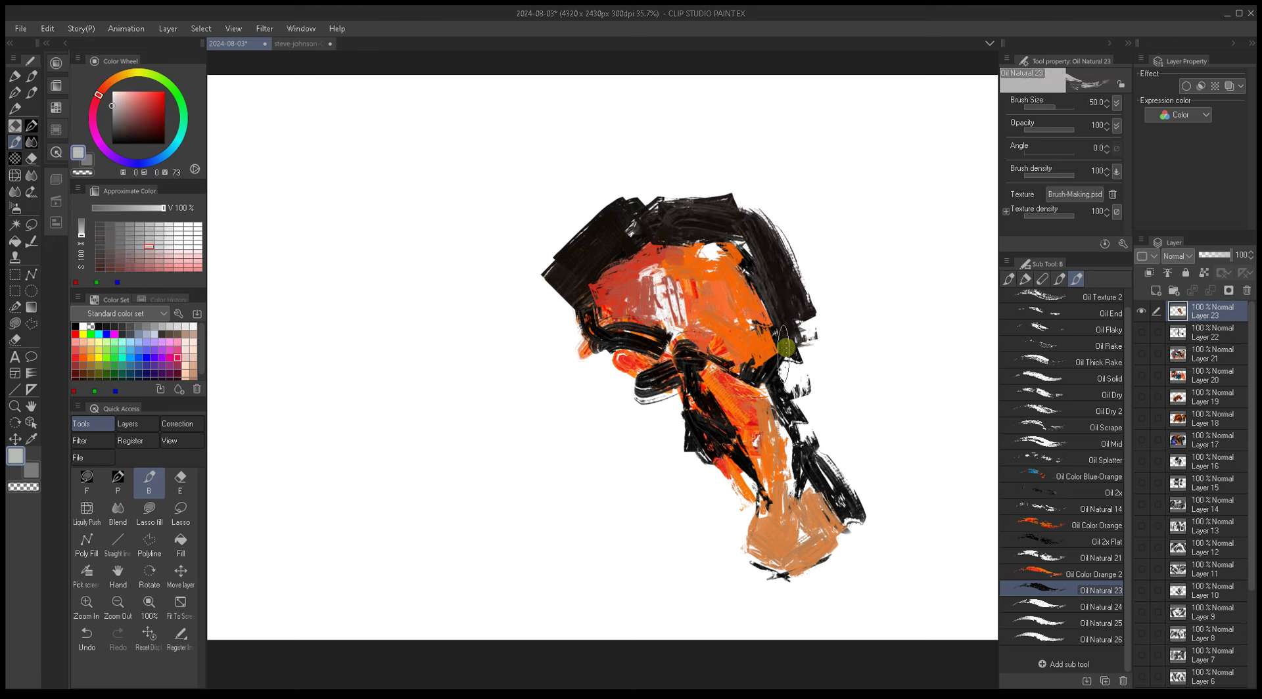
pyautogui.keyDown('alt'); pyautogui.click(781, 328); pyautogui.keyUp('alt')
pyautogui.press(']')
pyautogui.moveTo(797, 259)
pyautogui.mouseDown()
pyautogui.moveTo(754, 222)
pyautogui.moveTo(801, 321)
pyautogui.mouseUp()
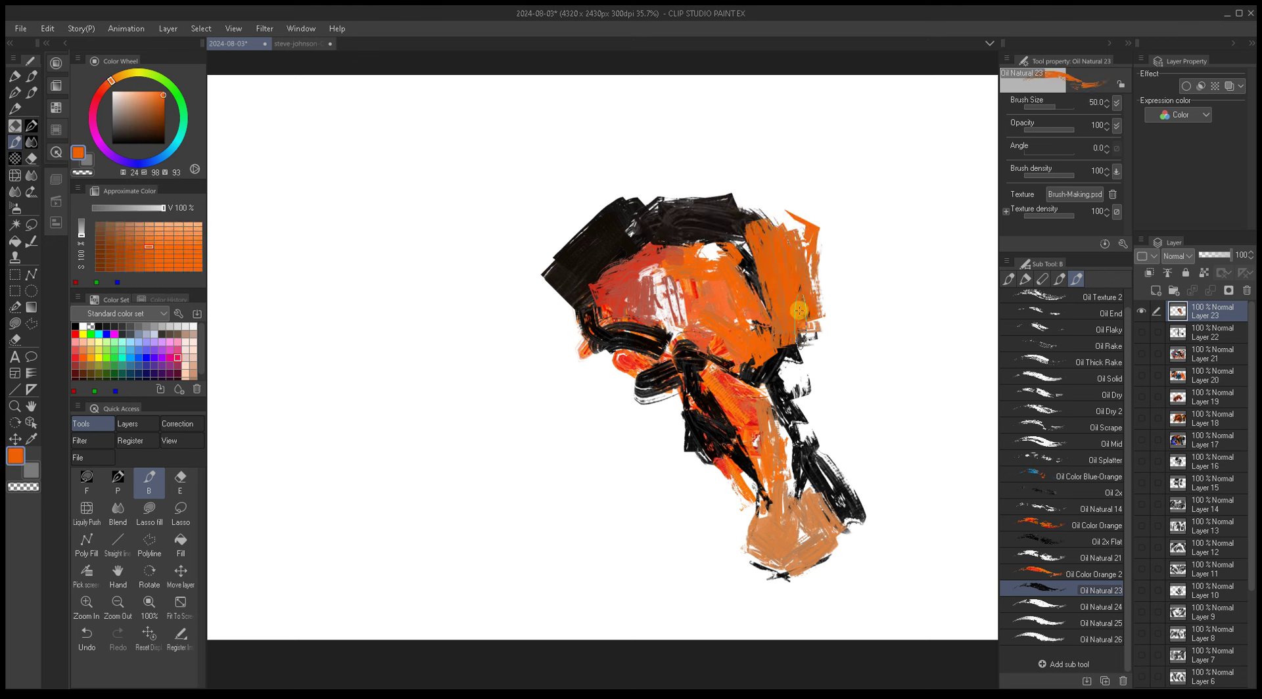
# Step: Sample black and paint over the orange right side of the upper shape, extending dark strokes below it and setting the brush size to 50
pyautogui.keyDown('alt'); pyautogui.click(739, 203); pyautogui.keyUp('alt')
pyautogui.press(']')
pyautogui.moveTo(739, 198)
pyautogui.mouseDown()
pyautogui.moveTo(791, 219)
pyautogui.moveTo(807, 238)
pyautogui.moveTo(765, 225)
pyautogui.moveTo(810, 354)
pyautogui.moveTo(791, 221)
pyautogui.moveTo(804, 352)
pyautogui.moveTo(773, 377)
pyautogui.moveTo(810, 329)
pyautogui.moveTo(802, 265)
pyautogui.moveTo(787, 350)
pyautogui.mouseUp()
pyautogui.keyDown('alt'); pyautogui.click(789, 366); pyautogui.keyUp('alt')
pyautogui.press('[')
pyautogui.press('[')
pyautogui.press('[')
pyautogui.press('[')
pyautogui.keyDown('alt'); pyautogui.click(779, 361); pyautogui.keyUp('alt')
pyautogui.moveTo(783, 380)
pyautogui.mouseDown()
pyautogui.moveTo(817, 366)
pyautogui.moveTo(834, 429)
pyautogui.moveTo(825, 352)
pyautogui.mouseUp()
pyautogui.press(']')
pyautogui.press(']')
pyautogui.press(']')
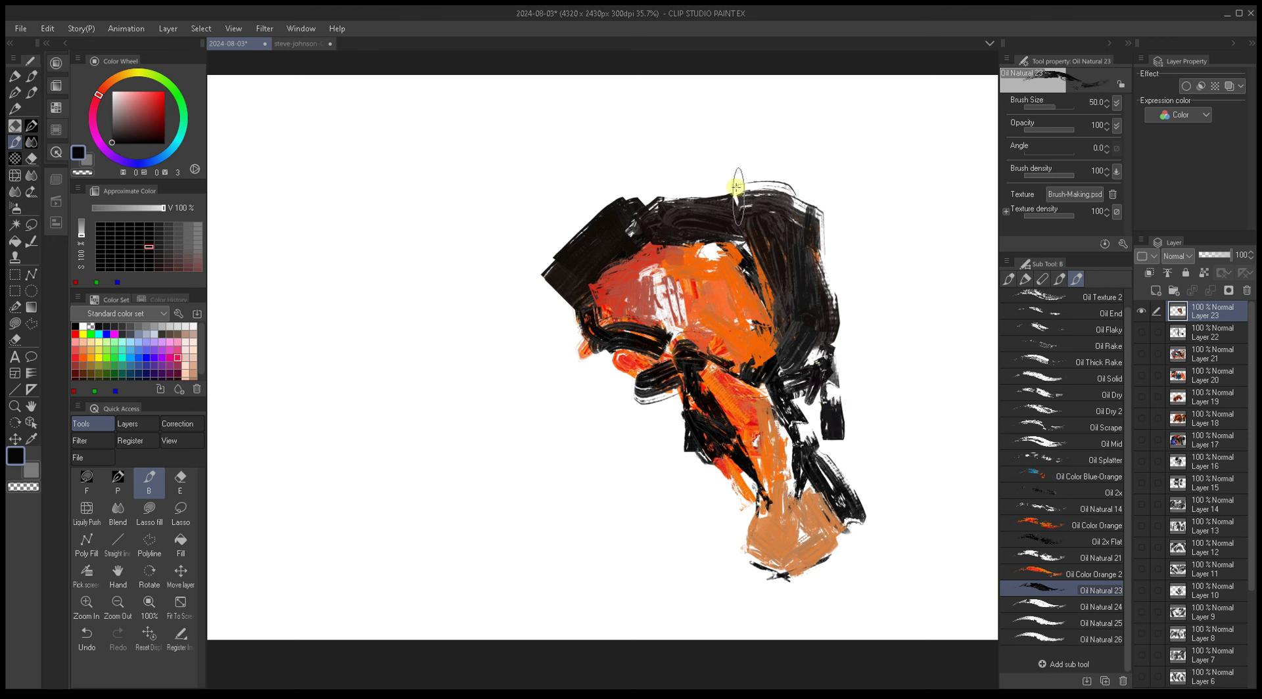
# Step: Sample dark tones and paint broad vertical strokes beside the lower shape at brush size 60
pyautogui.keyDown('alt'); pyautogui.click(803, 426); pyautogui.keyUp('alt')
pyautogui.moveTo(803, 426); pyautogui.dragTo(822, 460)
pyautogui.press(']')
pyautogui.keyDown('alt'); pyautogui.click(827, 421); pyautogui.keyUp('alt')
pyautogui.moveTo(830, 401); pyautogui.dragTo(844, 460)
pyautogui.moveTo(833, 348); pyautogui.dragTo(848, 460)
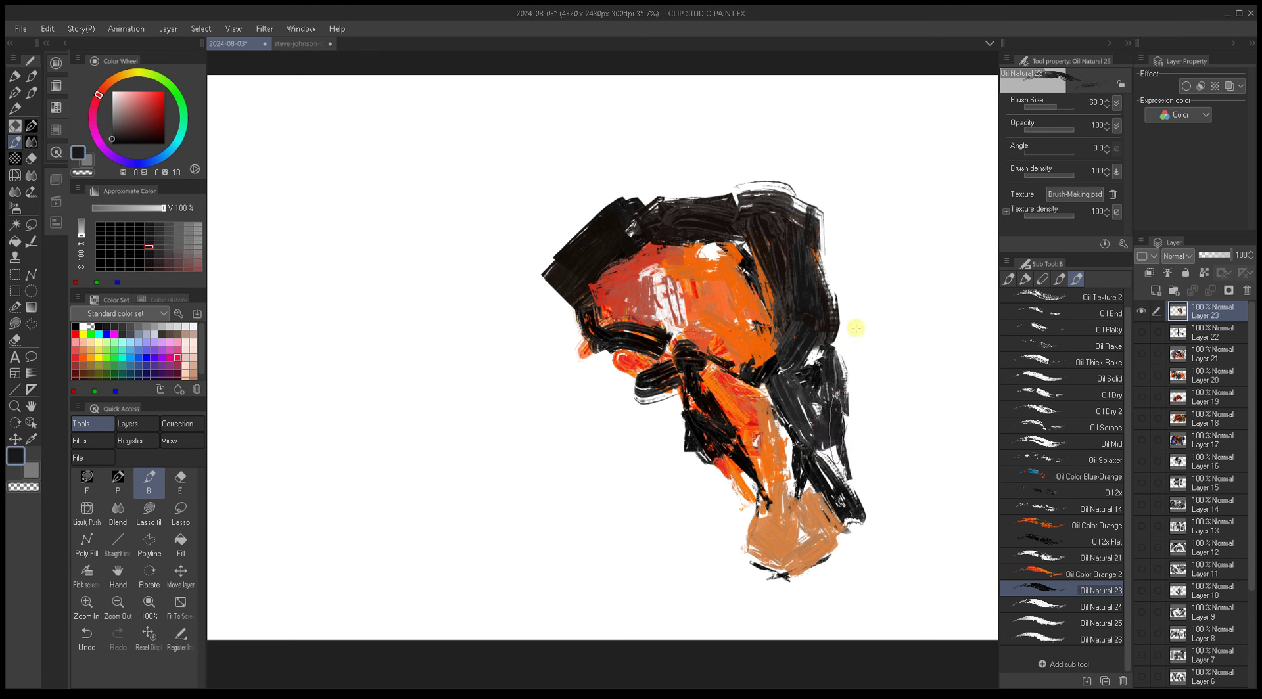
pyautogui.moveTo(856, 328); pyautogui.dragTo(868, 499)
pyautogui.moveTo(858, 428)
pyautogui.mouseDown()
pyautogui.moveTo(861, 536)
pyautogui.moveTo(844, 553)
pyautogui.mouseUp()
# Step: Shrink the brush to size 4, sample black and outline the edges of the tan shape with thin strokes
pyautogui.press('[')
pyautogui.press('[')
pyautogui.press('[')
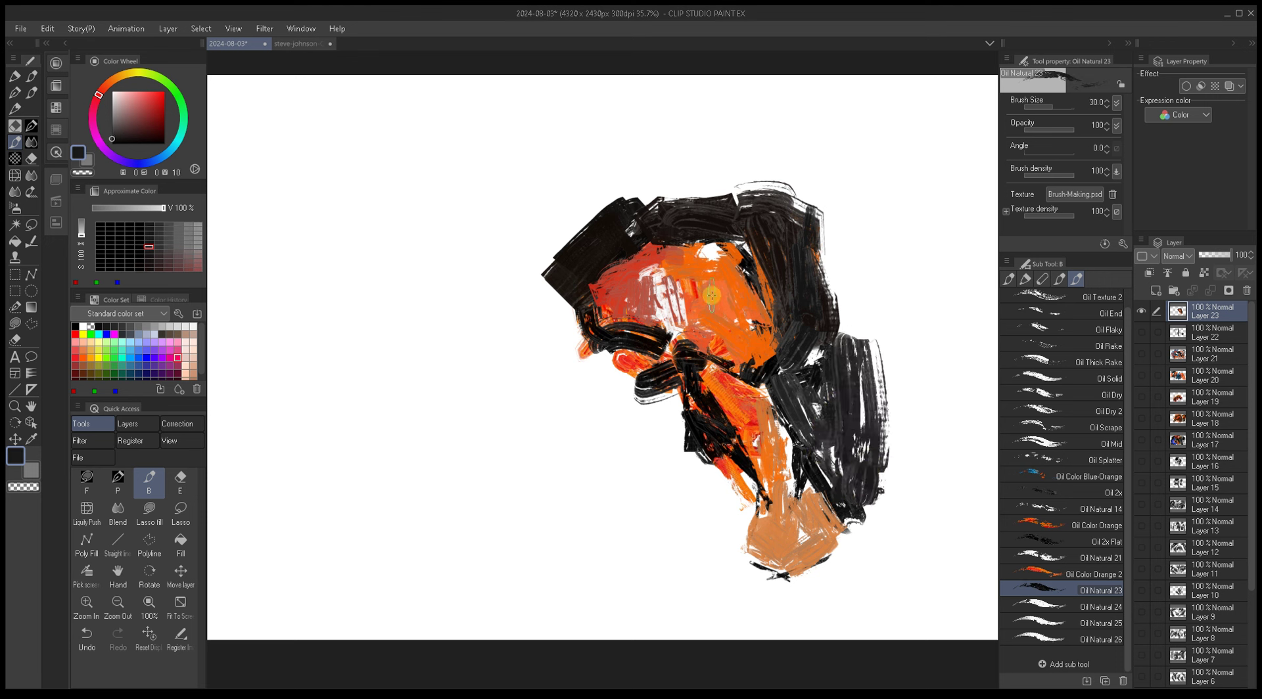
pyautogui.press('[')
pyautogui.press('[')
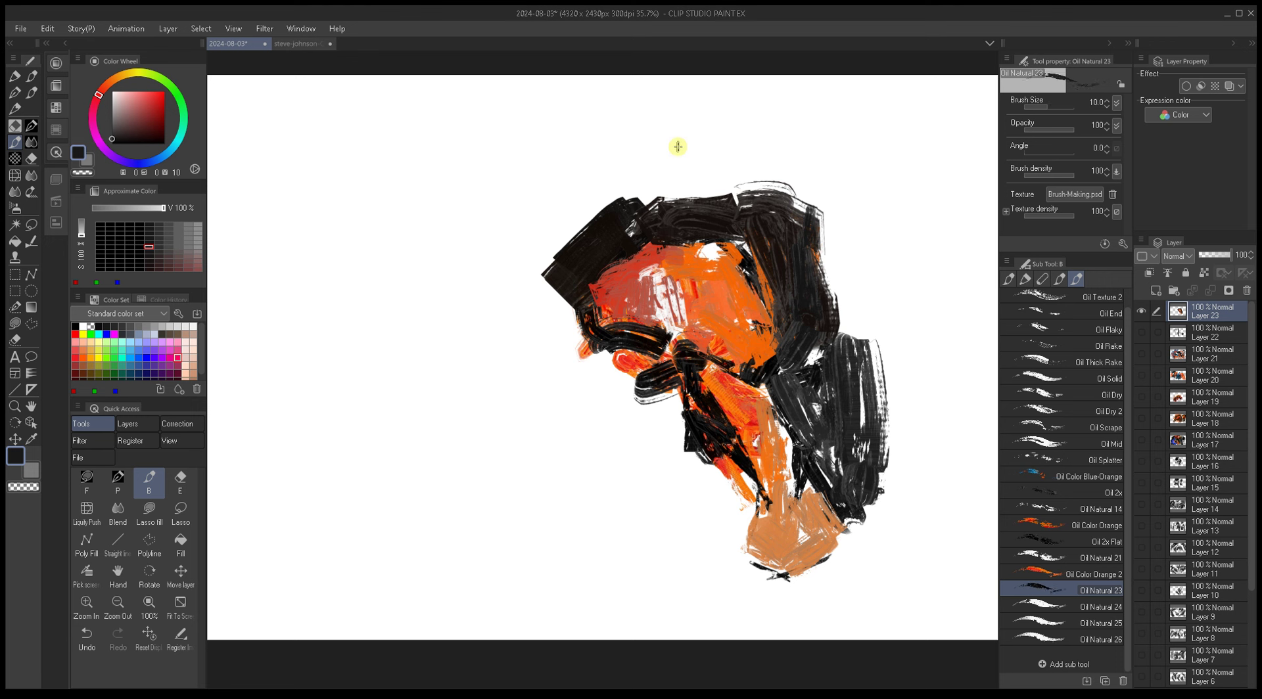
pyautogui.keyDown('alt'); pyautogui.click(795, 412); pyautogui.keyUp('alt')
pyautogui.press('[')
pyautogui.press('[')
pyautogui.moveTo(810, 494); pyautogui.dragTo(832, 511)
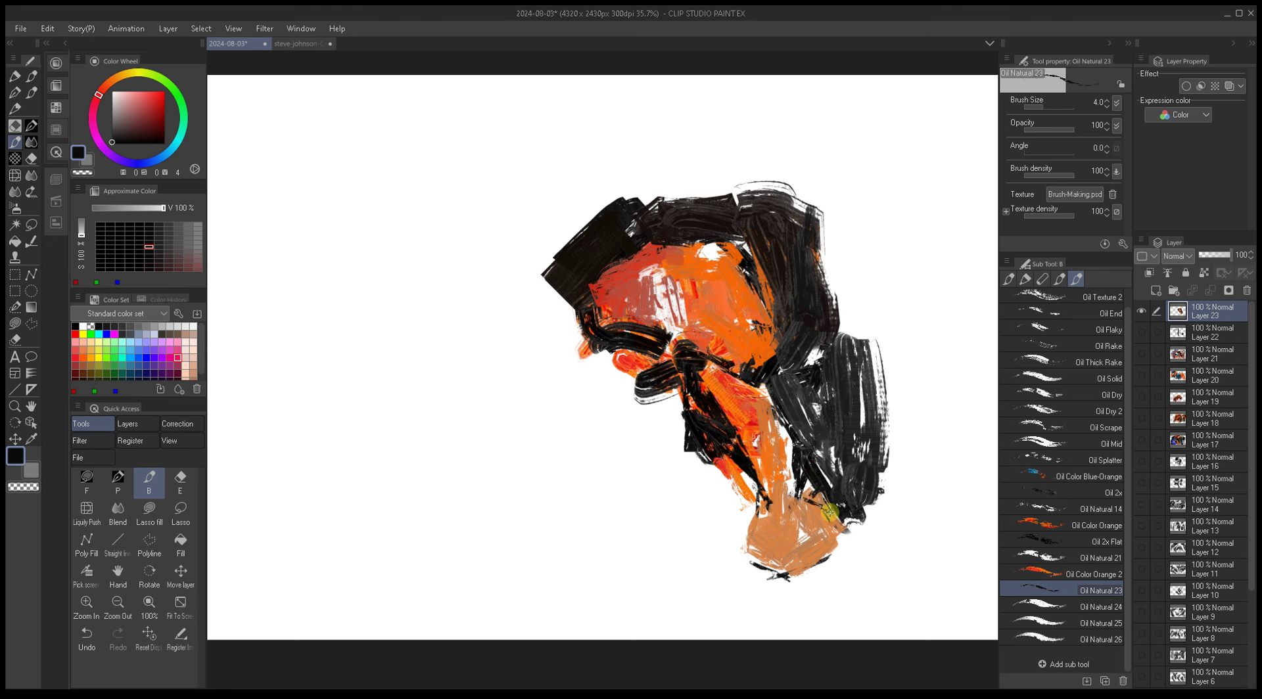
pyautogui.moveTo(756, 527)
pyautogui.mouseDown()
pyautogui.moveTo(740, 557)
pyautogui.moveTo(739, 544)
pyautogui.moveTo(810, 586)
pyautogui.mouseUp()
# Step: Enlarge the brush to about 17 and paint a black accent along the right edge of the tan shape
pyautogui.press(']')
pyautogui.press(']')
pyautogui.press(']')
pyautogui.press(']')
pyautogui.press(']')
pyautogui.press(']')
pyautogui.moveTo(835, 543)
pyautogui.mouseDown()
pyautogui.moveTo(831, 567)
pyautogui.moveTo(815, 559)
pyautogui.mouseUp()
# Step: Sample tan and dark tones and blend the tan shape's lower right edge with fine strokes at brush size 7
pyautogui.keyDown('alt'); pyautogui.click(832, 544); pyautogui.keyUp('alt')
pyautogui.keyDown('alt'); pyautogui.click(827, 534); pyautogui.keyUp('alt')
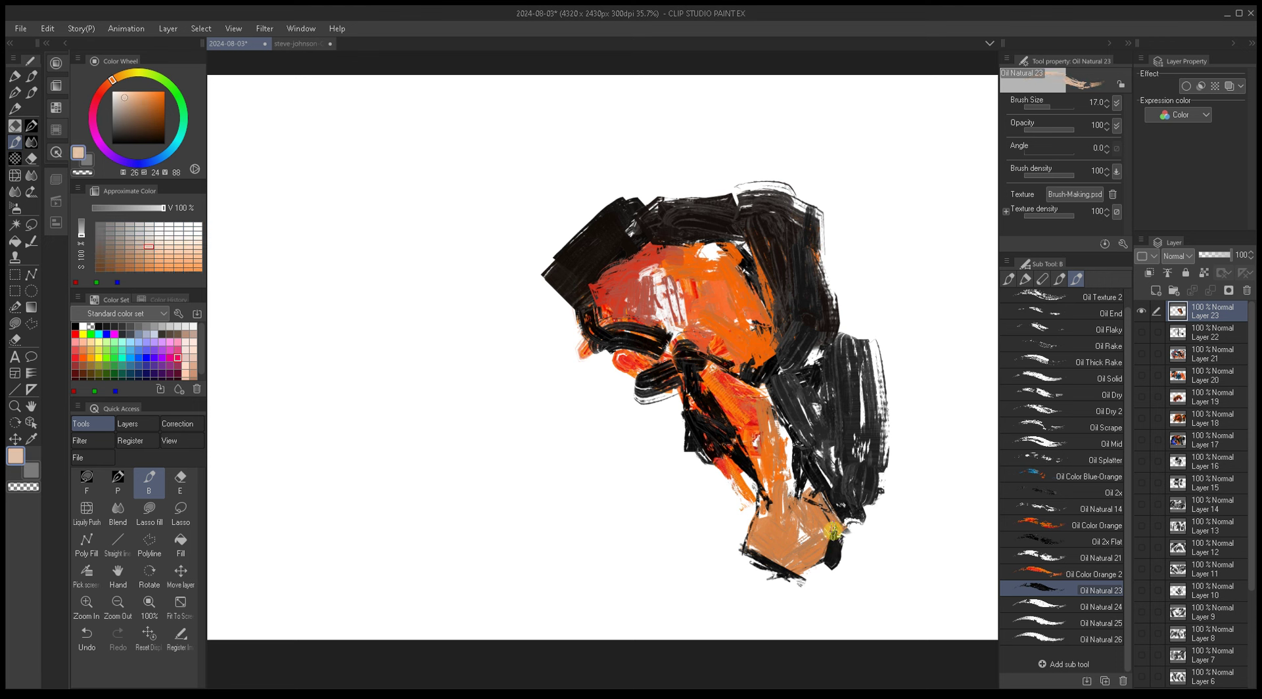
pyautogui.keyDown('alt'); pyautogui.click(834, 551); pyautogui.keyUp('alt')
pyautogui.press('[')
pyautogui.press('[')
pyautogui.press('[')
pyautogui.press('[')
pyautogui.press('[')
pyautogui.moveTo(834, 552)
pyautogui.mouseDown()
pyautogui.moveTo(805, 577)
pyautogui.moveTo(792, 559)
pyautogui.mouseUp()
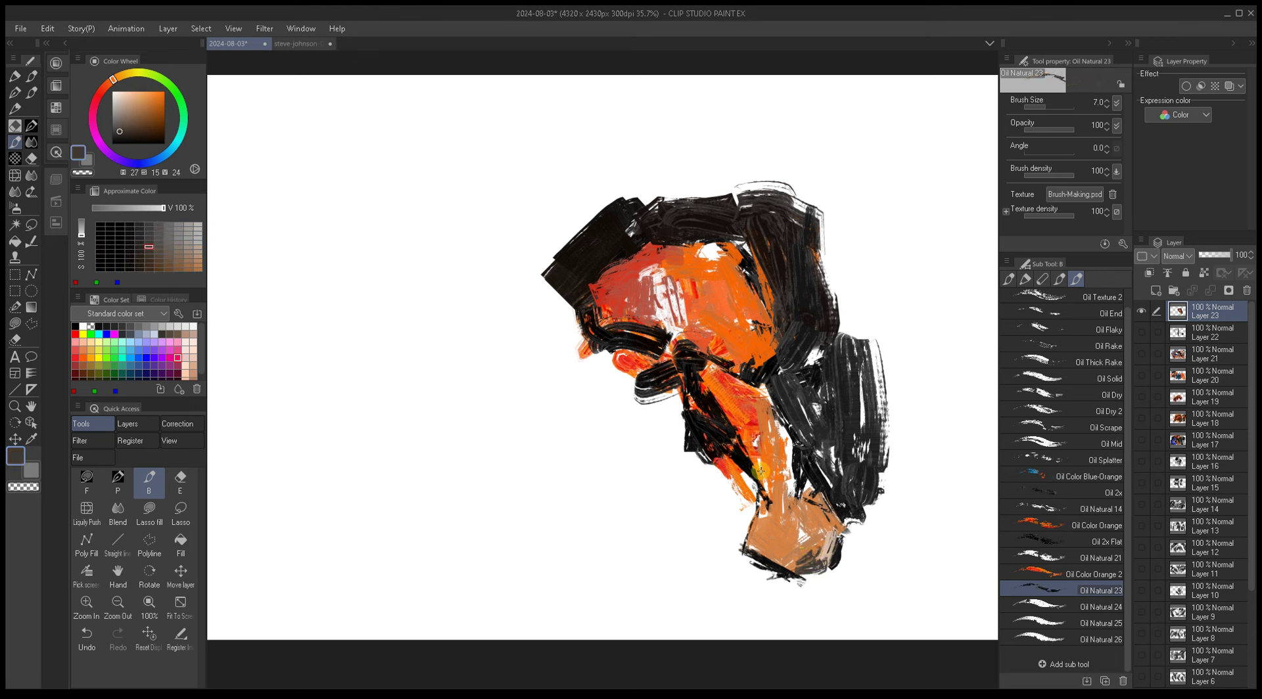
# Step: Sample black, orange and brown and paint a dark brown patch in the orange part of the upper shape, raising the brush size to 17
pyautogui.keyDown('alt'); pyautogui.click(729, 341); pyautogui.keyUp('alt')
pyautogui.keyDown('alt'); pyautogui.click(768, 360); pyautogui.keyUp('alt')
pyautogui.keyDown('alt'); pyautogui.click(759, 365); pyautogui.keyUp('alt')
pyautogui.keyDown('alt'); pyautogui.click(762, 365); pyautogui.keyUp('alt')
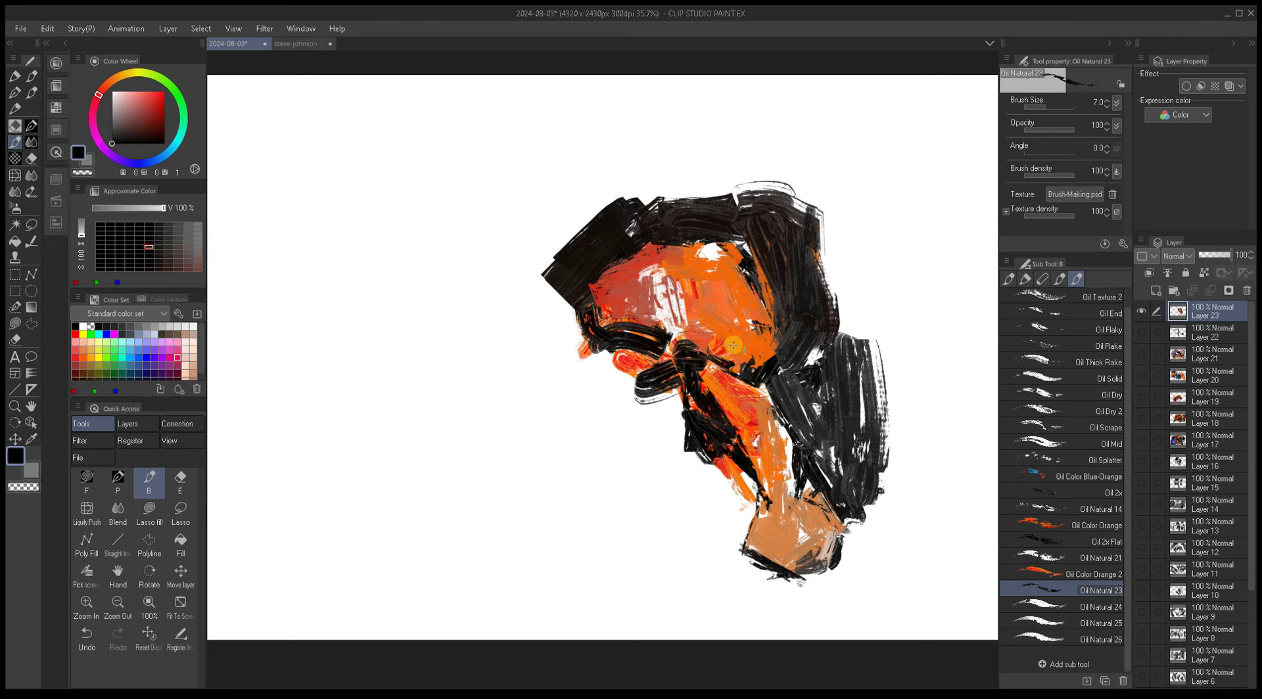
pyautogui.keyDown('alt'); pyautogui.click(713, 321); pyautogui.keyUp('alt')
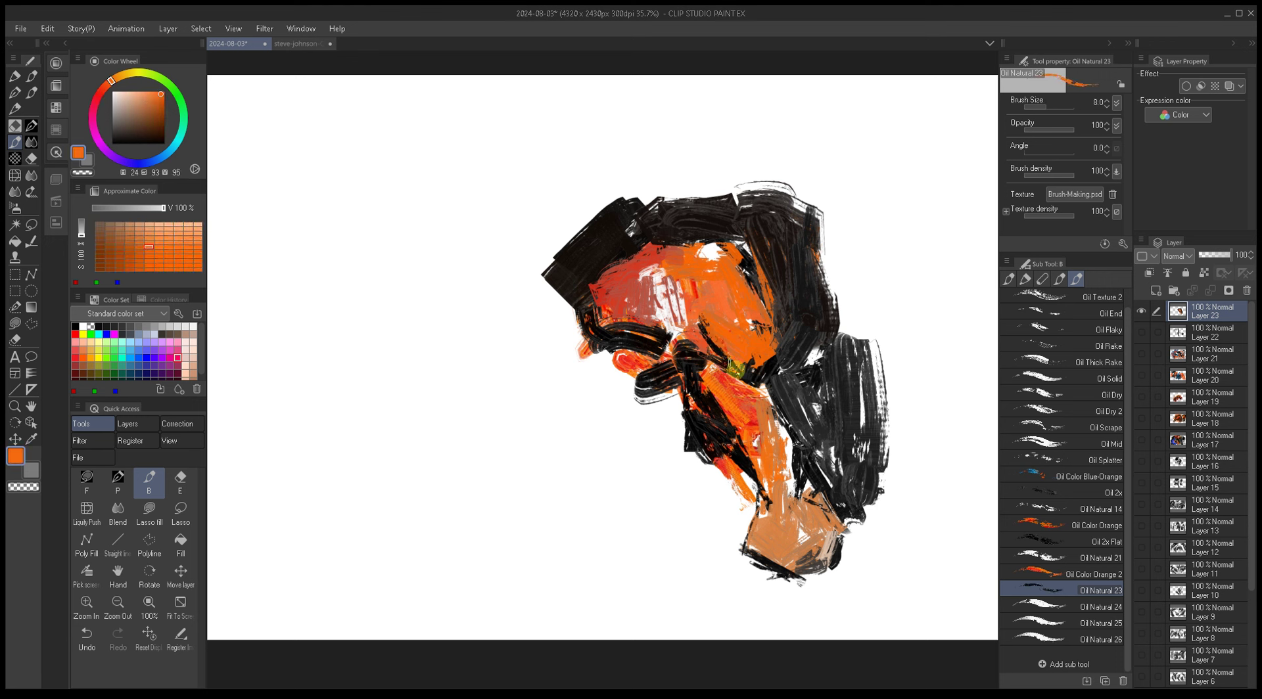
pyautogui.keyDown('alt'); pyautogui.click(730, 365); pyautogui.keyUp('alt')
pyautogui.press(']')
pyautogui.press(']')
pyautogui.press(']')
pyautogui.press(']')
pyautogui.moveTo(709, 319)
pyautogui.mouseDown()
pyautogui.moveTo(729, 351)
pyautogui.moveTo(714, 299)
pyautogui.mouseUp()
pyautogui.press(']')
pyautogui.keyDown('alt'); pyautogui.click(717, 284); pyautogui.keyUp('alt')
pyautogui.keyDown('alt'); pyautogui.click(706, 306); pyautogui.keyUp('alt')
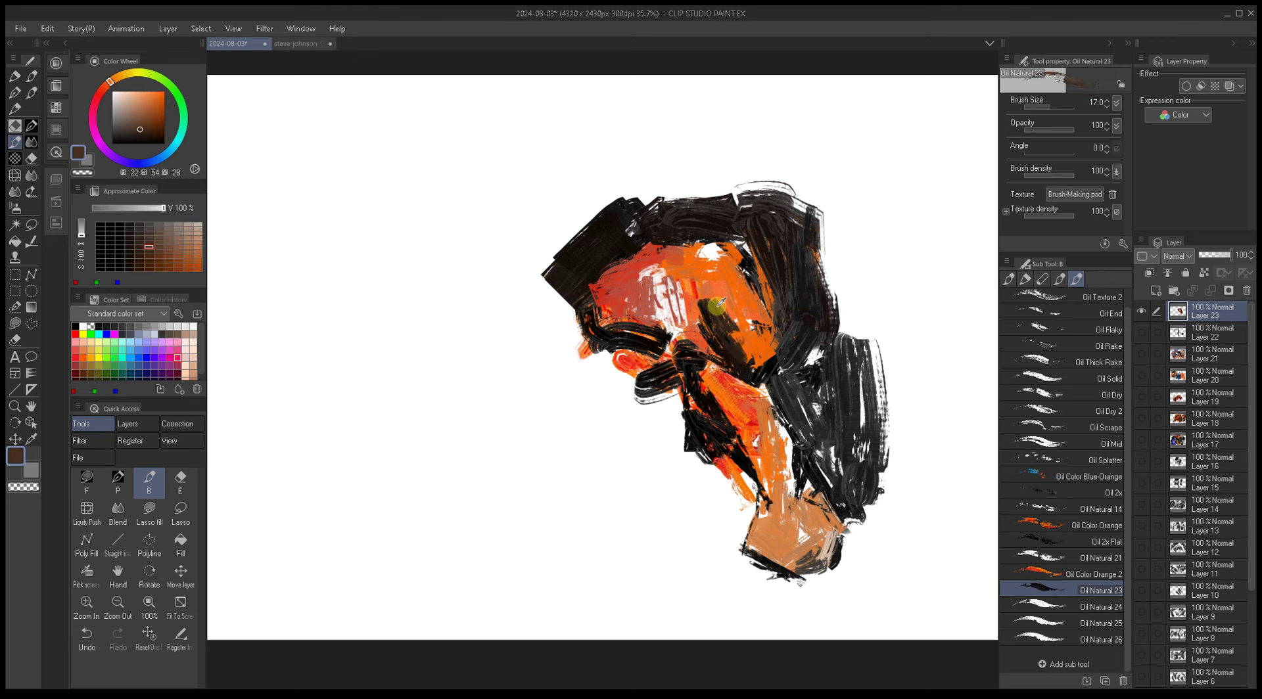
# Step: Refine the dark brown patch with a smaller brush, then sample orange and paint along its upper right side
pyautogui.keyDown('alt'); pyautogui.click(720, 276); pyautogui.keyUp('alt')
pyautogui.press(']')
pyautogui.keyDown('alt'); pyautogui.click(706, 306); pyautogui.keyUp('alt')
pyautogui.press('[')
pyautogui.press('[')
pyautogui.press('[')
pyautogui.press('[')
pyautogui.moveTo(712, 309)
pyautogui.mouseDown()
pyautogui.moveTo(737, 329)
pyautogui.moveTo(704, 315)
pyautogui.mouseUp()
pyautogui.keyDown('alt'); pyautogui.click(732, 271); pyautogui.keyUp('alt')
pyautogui.moveTo(732, 271)
pyautogui.mouseDown()
pyautogui.moveTo(776, 322)
pyautogui.moveTo(782, 351)
pyautogui.moveTo(775, 329)
pyautogui.mouseUp()
# Step: Raise the brush size to 40 and rename the Oil Natural 23 brush as Oil 2x
pyautogui.press(']')
pyautogui.press(']')
pyautogui.press(']')
pyautogui.press(']')
pyautogui.press(']')
pyautogui.press(']')
pyautogui.press(']')
pyautogui.moveTo(659, 290)
pyautogui.mouseDown()
pyautogui.moveTo(723, 284)
pyautogui.moveTo(710, 288)
pyautogui.mouseUp()
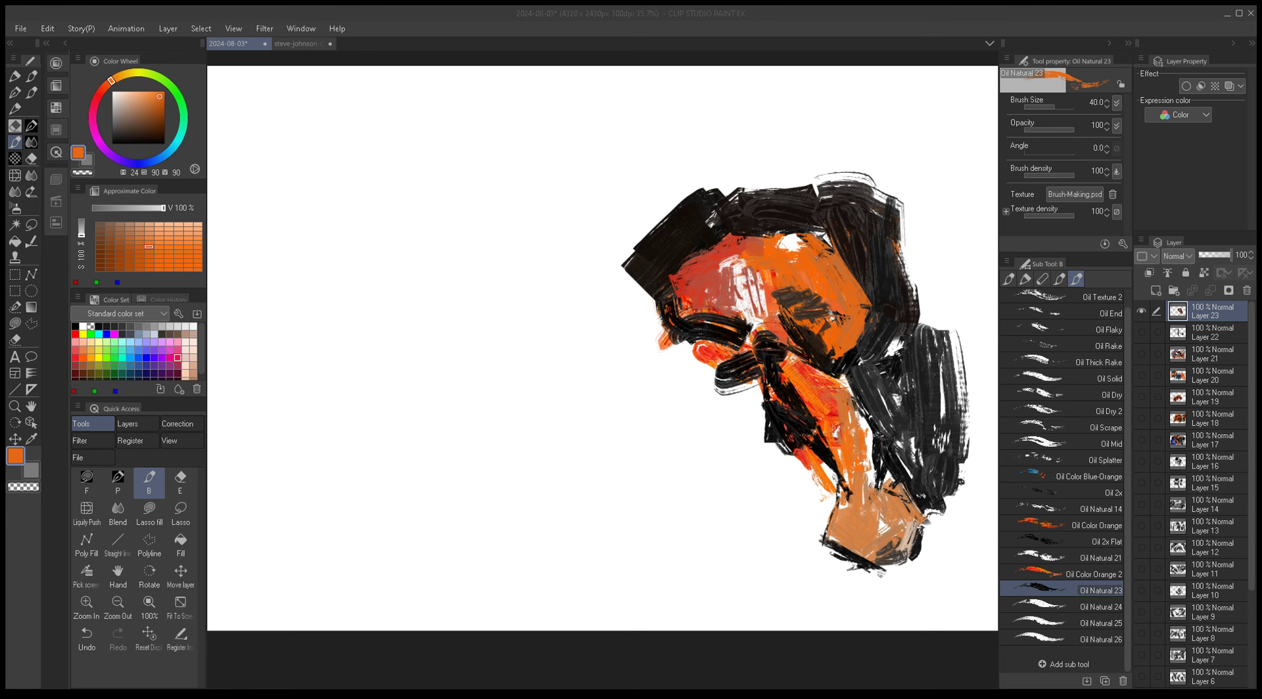
pyautogui.click(1096, 380)
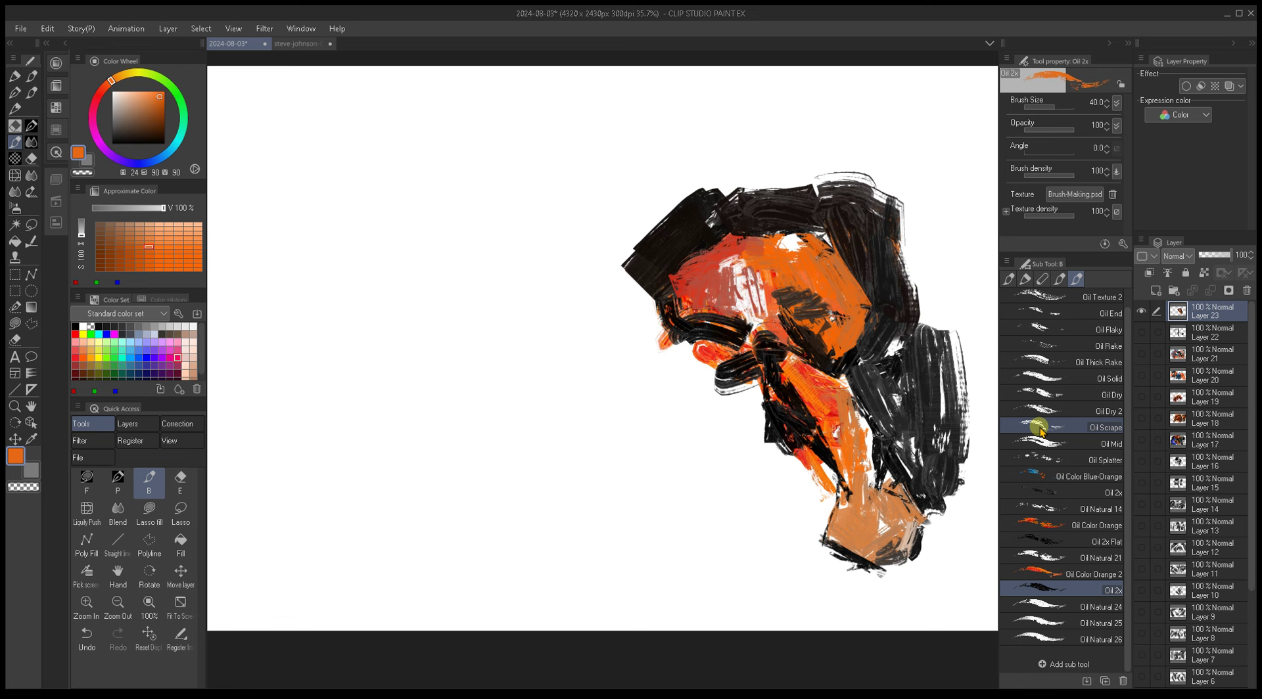
pyautogui.moveTo(747, 443)
pyautogui.mouseDown()
pyautogui.moveTo(723, 434)
pyautogui.moveTo(727, 420)
pyautogui.moveTo(754, 444)
pyautogui.mouseUp()
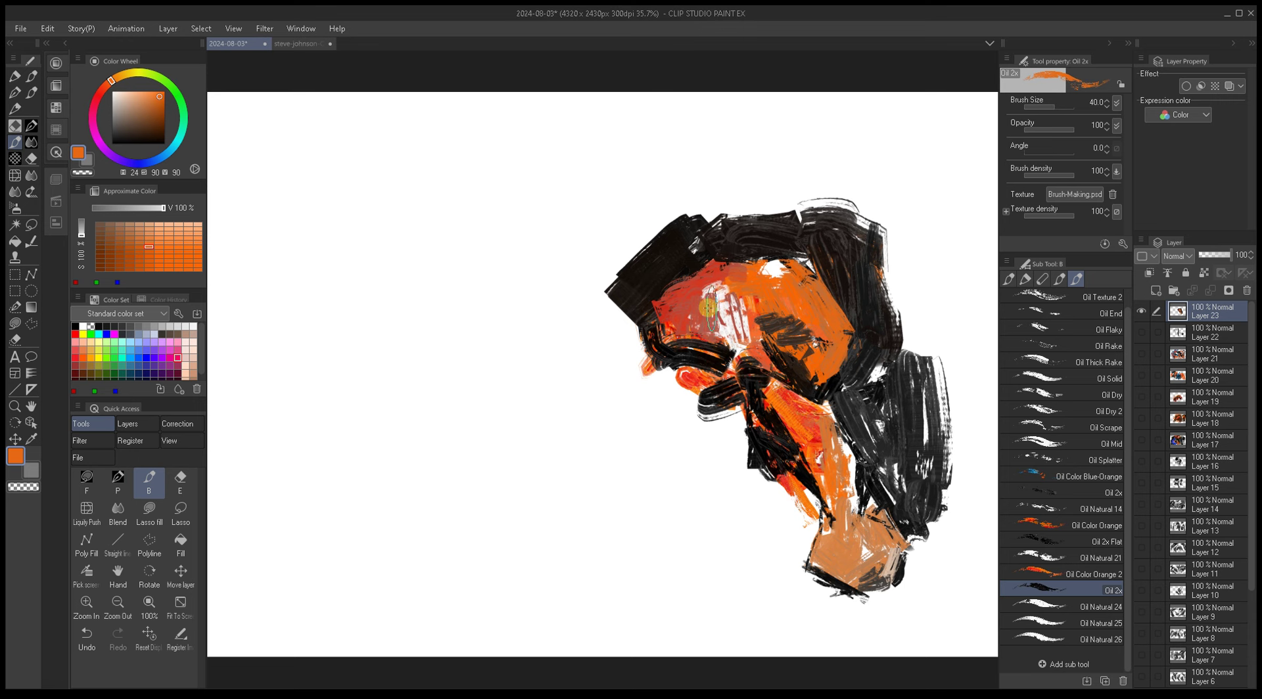
# Step: Sample near-black and paint a large dark block extending the upper shape to the left, raising the brush size to 50
pyautogui.keyDown('alt'); pyautogui.click(649, 268); pyautogui.keyUp('alt')
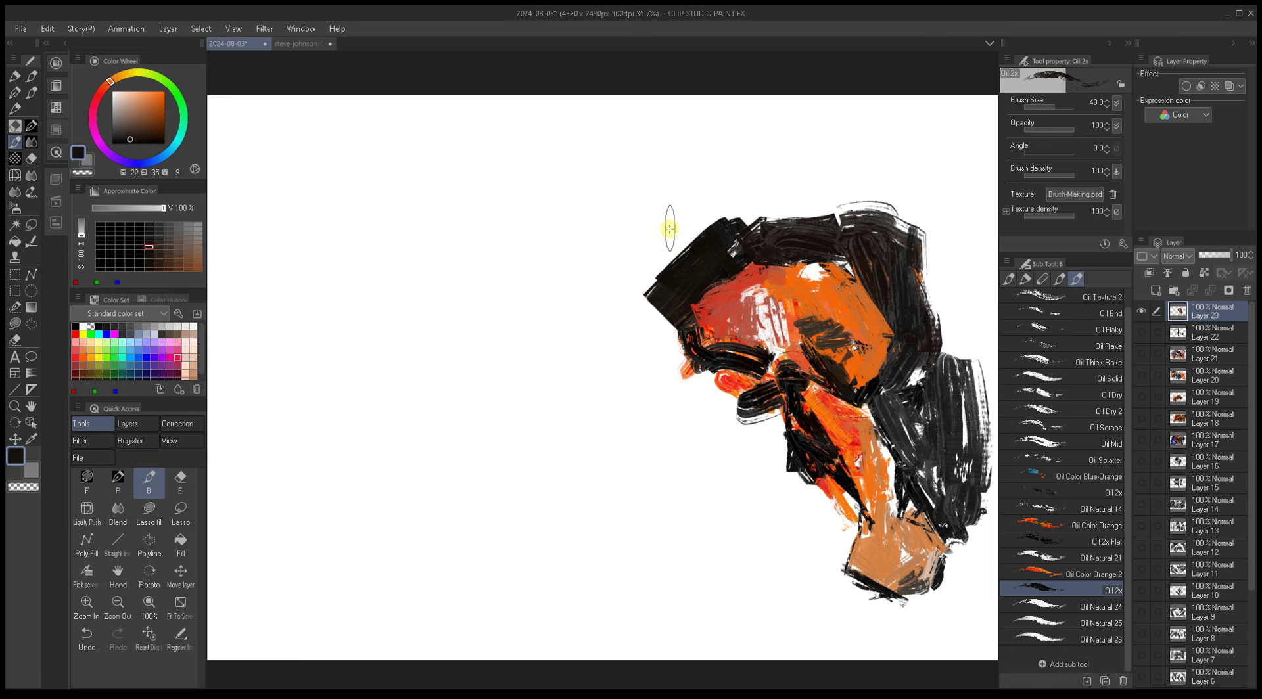
pyautogui.moveTo(657, 286)
pyautogui.mouseDown()
pyautogui.moveTo(699, 247)
pyautogui.moveTo(648, 240)
pyautogui.moveTo(635, 276)
pyautogui.moveTo(641, 332)
pyautogui.moveTo(667, 359)
pyautogui.moveTo(620, 267)
pyautogui.moveTo(621, 343)
pyautogui.mouseUp()
pyautogui.press('[')
pyautogui.press(']')
pyautogui.press(']')
pyautogui.moveTo(640, 239)
pyautogui.mouseDown()
pyautogui.moveTo(607, 237)
pyautogui.moveTo(646, 242)
pyautogui.mouseUp()
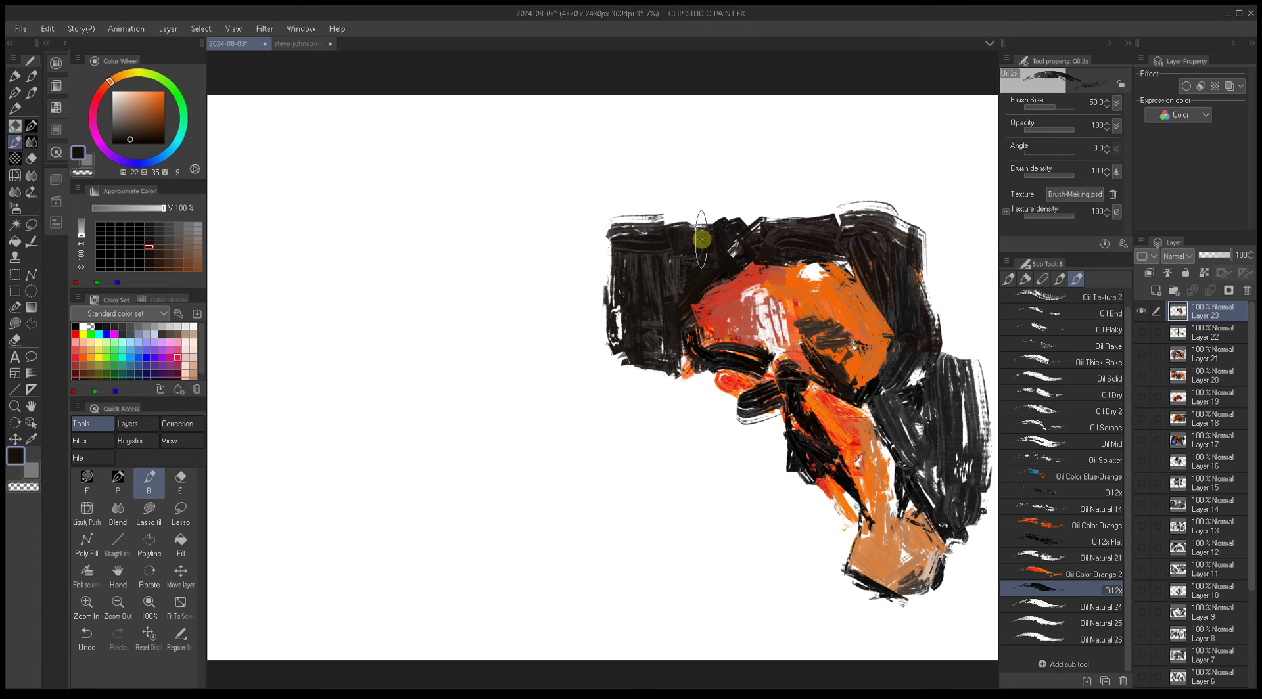
pyautogui.scroll(-1, 691, 224)
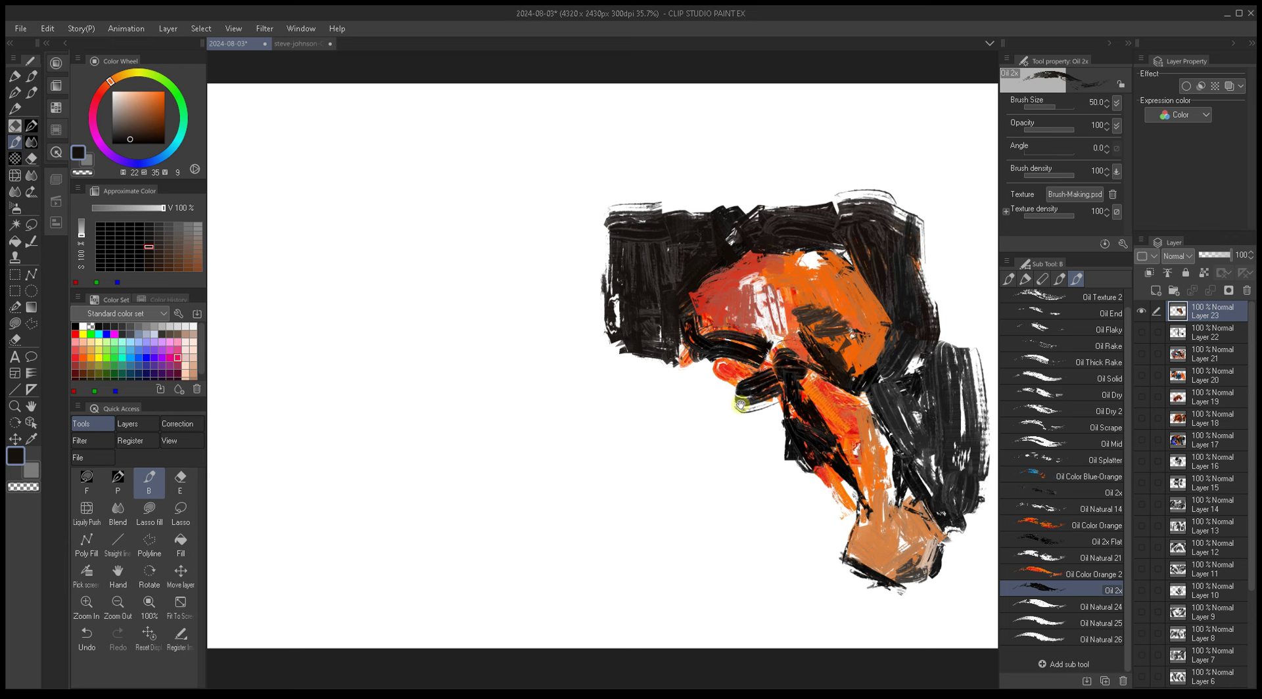
pyautogui.hscroll(2, 743, 404)
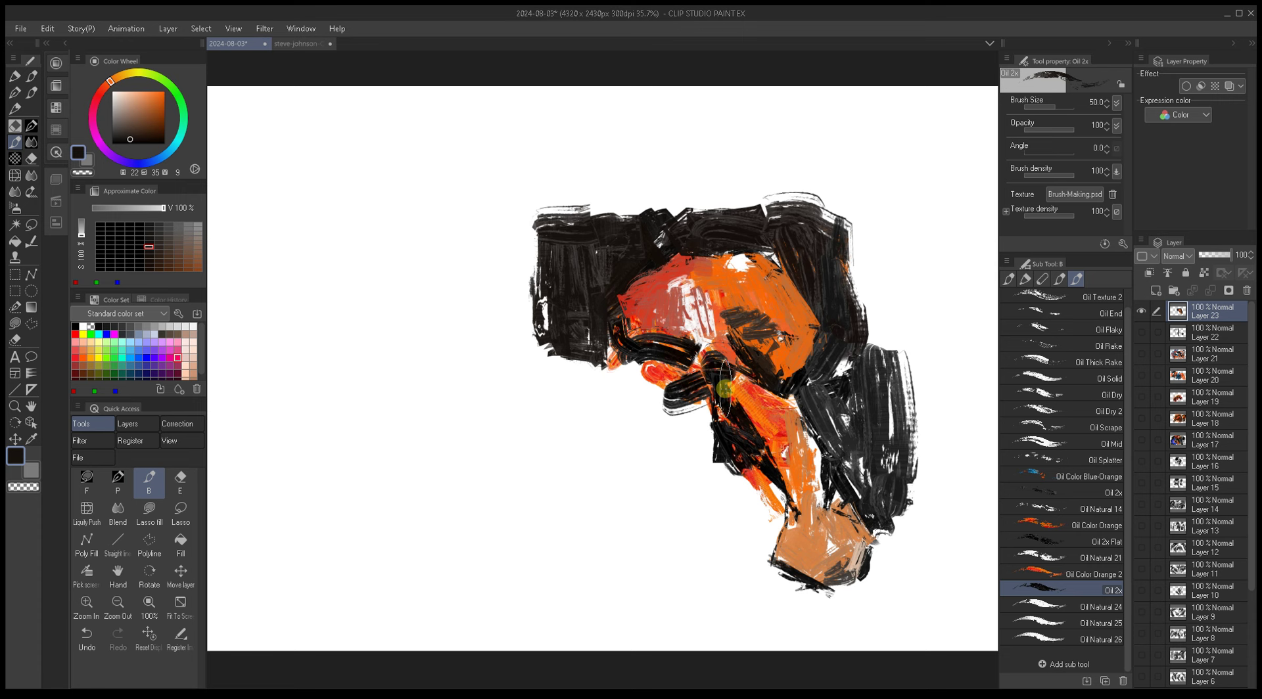
# Step: Sample a dark colour, shrink the brush to size 7 and handwrite PRODUCT with a short word beneath it in the blank area
pyautogui.moveTo(726, 389); pyautogui.dragTo(851, 380)
pyautogui.keyDown('alt'); pyautogui.click(786, 329); pyautogui.keyUp('alt')
pyautogui.press('[')
pyautogui.press('[')
pyautogui.press('[')
pyautogui.press('[')
pyautogui.press('[')
pyautogui.moveTo(279, 228)
pyautogui.mouseDown()
pyautogui.moveTo(273, 274)
pyautogui.moveTo(293, 245)
pyautogui.mouseUp()
pyautogui.moveTo(309, 230)
pyautogui.mouseDown()
pyautogui.moveTo(313, 251)
pyautogui.moveTo(357, 238)
pyautogui.moveTo(408, 277)
pyautogui.mouseUp()
pyautogui.press('[')
pyautogui.moveTo(310, 299)
pyautogui.mouseDown()
pyautogui.moveTo(303, 337)
pyautogui.moveTo(355, 337)
pyautogui.mouseUp()
pyautogui.moveTo(345, 306); pyautogui.dragTo(381, 304)
pyautogui.moveTo(380, 304); pyautogui.dragTo(372, 341)
# Step: Draw two nested rectangles below the words, with an arrow pointing up to them and a dollar sign beside them
pyautogui.moveTo(374, 409)
pyautogui.mouseDown()
pyautogui.moveTo(386, 361)
pyautogui.moveTo(329, 500)
pyautogui.mouseUp()
pyautogui.moveTo(321, 404); pyautogui.dragTo(415, 394)
pyautogui.moveTo(414, 394); pyautogui.dragTo(414, 510)
pyautogui.moveTo(414, 510); pyautogui.dragTo(338, 505)
pyautogui.moveTo(347, 426)
pyautogui.mouseDown()
pyautogui.moveTo(400, 488)
pyautogui.moveTo(393, 424)
pyautogui.moveTo(345, 424)
pyautogui.mouseUp()
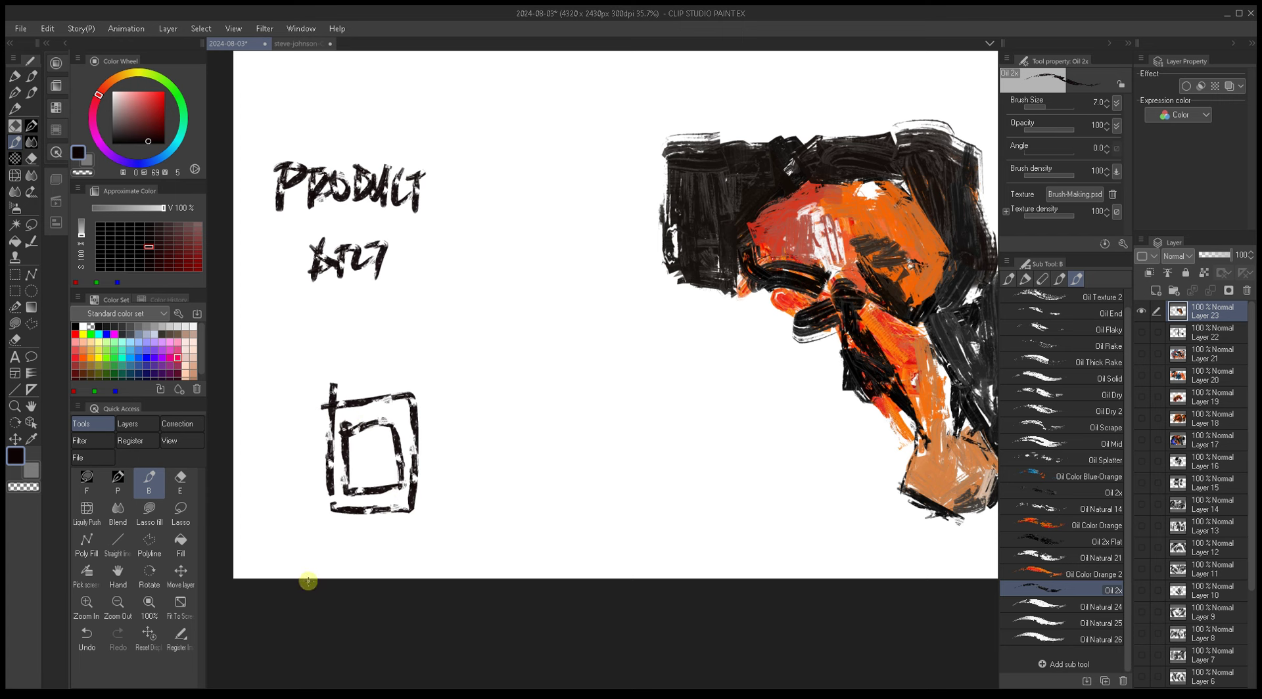
pyautogui.moveTo(308, 543); pyautogui.dragTo(333, 574)
pyautogui.moveTo(314, 564); pyautogui.dragTo(328, 543)
pyautogui.moveTo(470, 328); pyautogui.dragTo(469, 363)
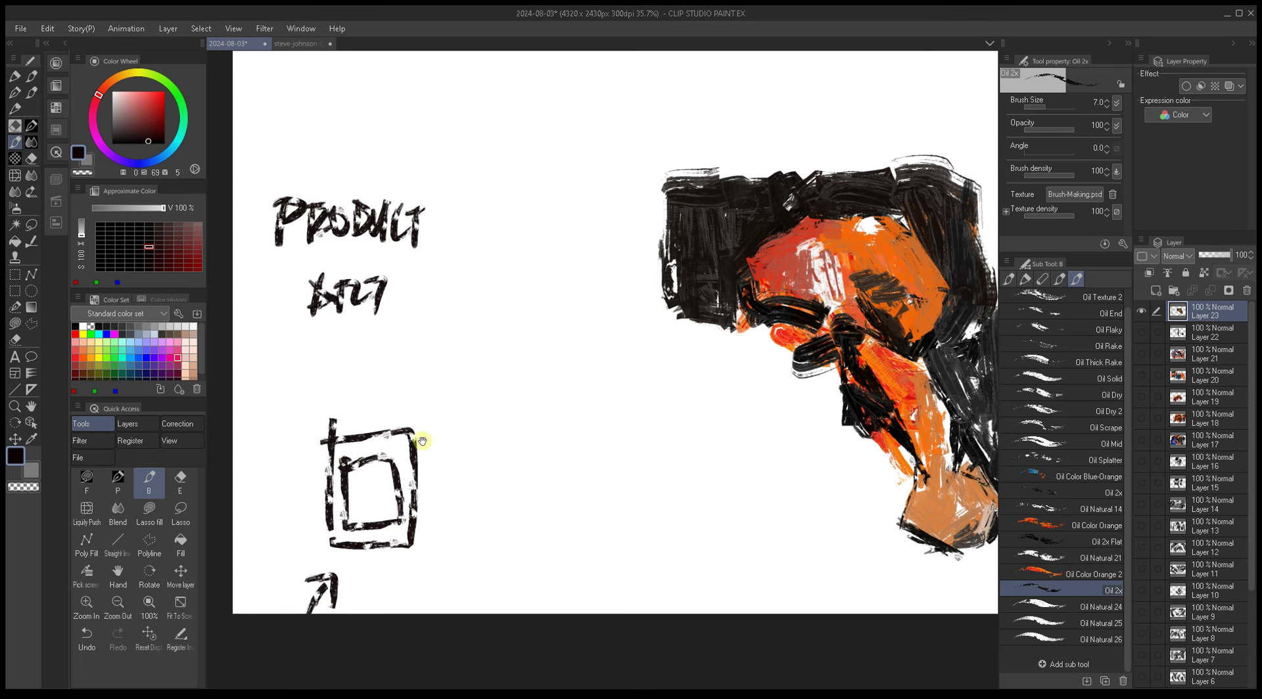
pyautogui.moveTo(457, 468)
pyautogui.mouseDown()
pyautogui.moveTo(424, 514)
pyautogui.moveTo(454, 531)
pyautogui.mouseUp()
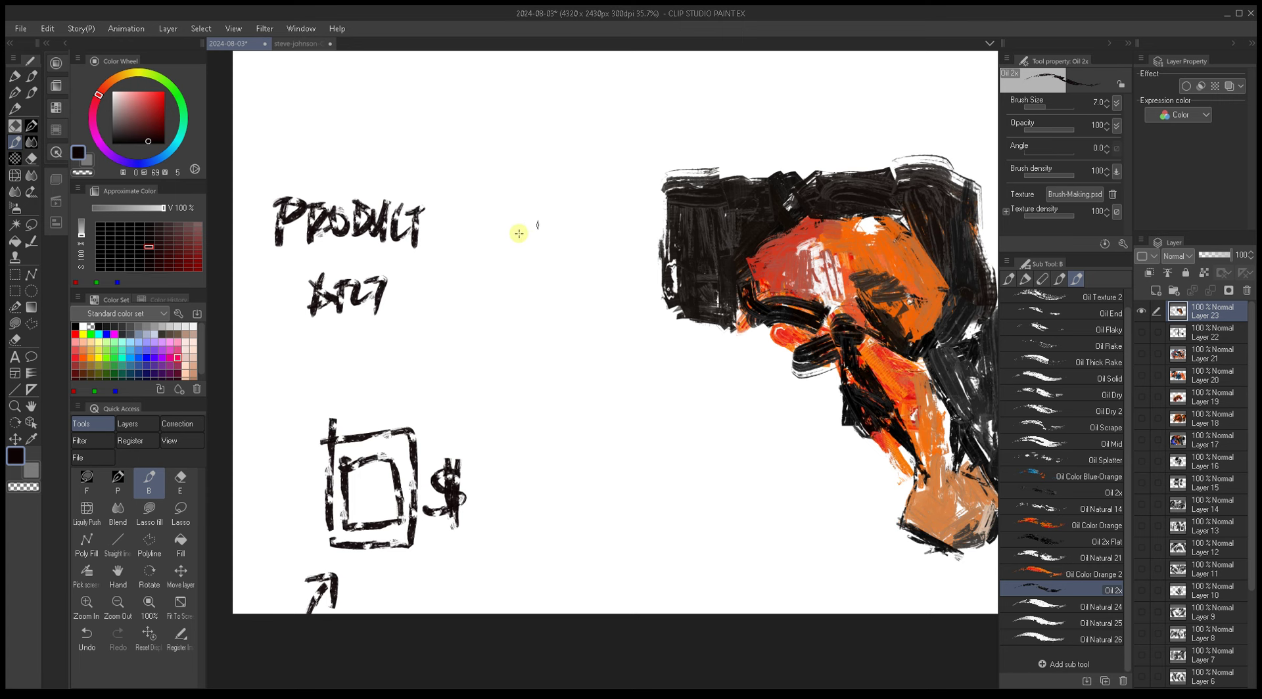
# Step: Draw an arrow to the right of PRODUCT, write short lettering after it and strike it through
pyautogui.moveTo(491, 258)
pyautogui.mouseDown()
pyautogui.moveTo(490, 274)
pyautogui.moveTo(420, 245)
pyautogui.moveTo(460, 245)
pyautogui.mouseUp()
pyautogui.moveTo(431, 227); pyautogui.dragTo(447, 262)
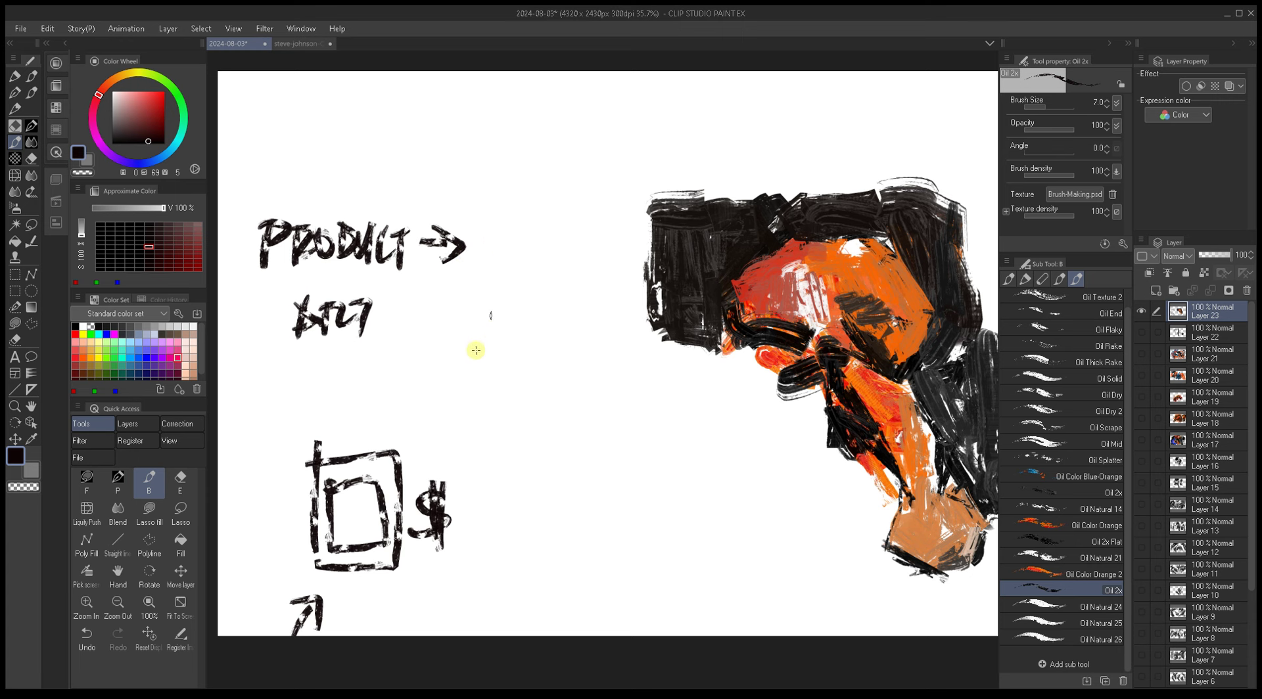
pyautogui.moveTo(514, 241); pyautogui.dragTo(471, 285)
pyautogui.moveTo(474, 243); pyautogui.dragTo(502, 284)
pyautogui.moveTo(508, 244); pyautogui.dragTo(544, 275)
pyautogui.moveTo(472, 233); pyautogui.dragTo(556, 255)
# Step: Handwrite PACKAGING / PRESENTATION on two lines below the struck-out lettering
pyautogui.moveTo(424, 343); pyautogui.dragTo(416, 397)
pyautogui.moveTo(425, 346)
pyautogui.mouseDown()
pyautogui.moveTo(418, 387)
pyautogui.moveTo(427, 368)
pyautogui.moveTo(442, 386)
pyautogui.moveTo(444, 374)
pyautogui.moveTo(499, 393)
pyautogui.mouseUp()
pyautogui.moveTo(503, 352)
pyautogui.mouseDown()
pyautogui.moveTo(541, 349)
pyautogui.moveTo(563, 368)
pyautogui.moveTo(594, 361)
pyautogui.moveTo(599, 415)
pyautogui.mouseUp()
pyautogui.moveTo(424, 416)
pyautogui.mouseDown()
pyautogui.moveTo(419, 460)
pyautogui.moveTo(433, 438)
pyautogui.mouseUp()
pyautogui.moveTo(444, 411)
pyautogui.mouseDown()
pyautogui.moveTo(441, 464)
pyautogui.moveTo(460, 454)
pyautogui.mouseUp()
pyautogui.moveTo(480, 428)
pyautogui.mouseDown()
pyautogui.moveTo(506, 417)
pyautogui.moveTo(502, 457)
pyautogui.moveTo(533, 419)
pyautogui.moveTo(549, 438)
pyautogui.moveTo(568, 424)
pyautogui.moveTo(555, 460)
pyautogui.mouseUp()
pyautogui.moveTo(577, 410)
pyautogui.mouseDown()
pyautogui.moveTo(600, 443)
pyautogui.moveTo(634, 417)
pyautogui.moveTo(648, 437)
pyautogui.mouseUp()
# Step: Draw a rounded frame around the painted head and add a dollar sign outside its upper right corner
pyautogui.moveTo(743, 394); pyautogui.dragTo(646, 376)
pyautogui.moveTo(590, 199)
pyautogui.mouseDown()
pyautogui.moveTo(588, 519)
pyautogui.moveTo(728, 572)
pyautogui.moveTo(955, 562)
pyautogui.moveTo(953, 266)
pyautogui.moveTo(614, 195)
pyautogui.mouseUp()
pyautogui.moveTo(841, 266); pyautogui.dragTo(724, 257)
pyautogui.moveTo(879, 158); pyautogui.dragTo(854, 191)
pyautogui.moveTo(879, 136); pyautogui.dragTo(870, 209)
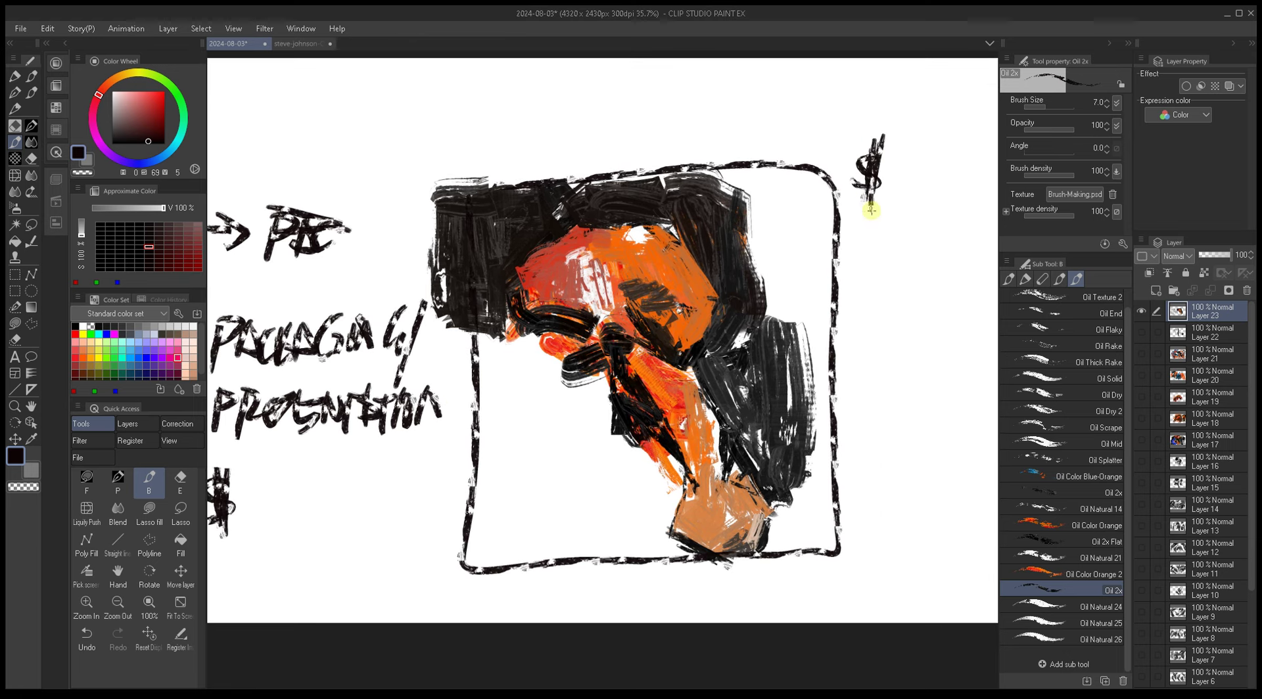
# Step: Draw a box with a filled play triangle above the notes and an arrow from it towards the framed painting
pyautogui.moveTo(255, 155); pyautogui.dragTo(535, 197)
pyautogui.moveTo(569, 157)
pyautogui.mouseDown()
pyautogui.moveTo(568, 179)
pyautogui.moveTo(544, 169)
pyautogui.moveTo(572, 172)
pyautogui.moveTo(568, 192)
pyautogui.moveTo(594, 175)
pyautogui.mouseUp()
pyautogui.moveTo(542, 141)
pyautogui.mouseDown()
pyautogui.moveTo(547, 223)
pyautogui.moveTo(632, 206)
pyautogui.moveTo(626, 143)
pyautogui.moveTo(542, 145)
pyautogui.mouseUp()
pyautogui.scroll(-2, 649, 188)
pyautogui.hscroll(2, 648, 189)
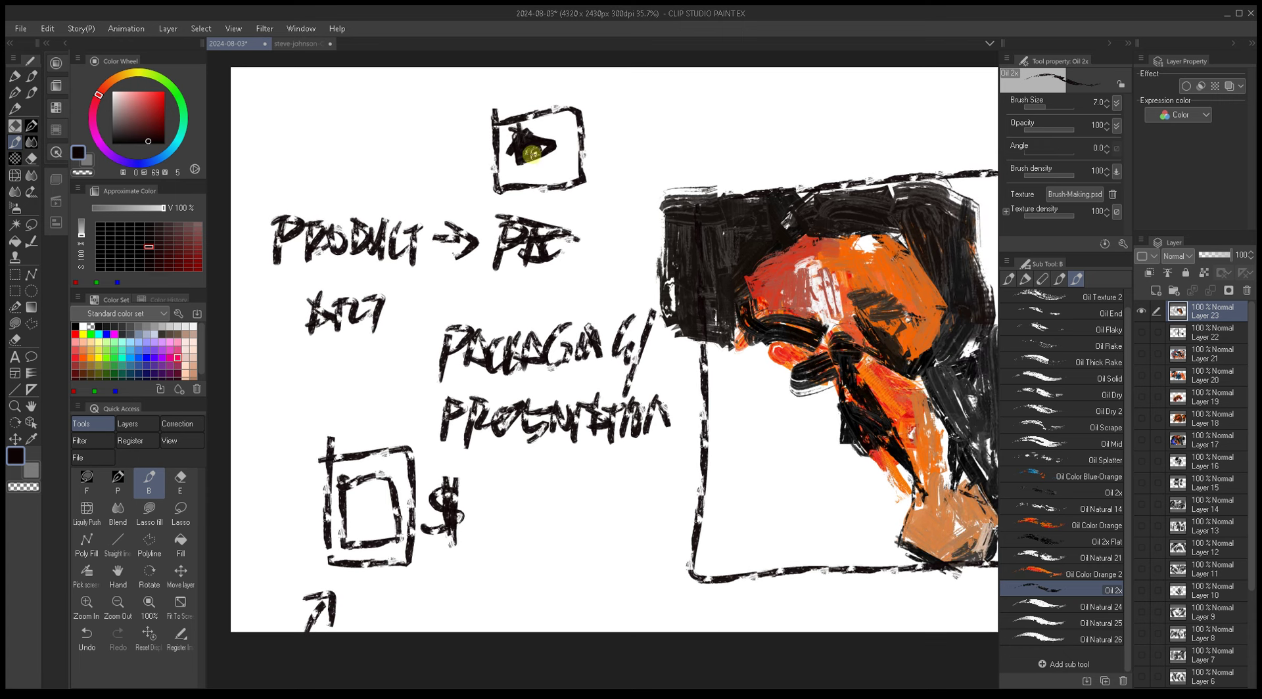
pyautogui.hscroll(2, 679, 166)
pyautogui.moveTo(565, 139)
pyautogui.mouseDown()
pyautogui.moveTo(642, 155)
pyautogui.moveTo(621, 167)
pyautogui.mouseUp()
pyautogui.hscroll(1, 763, 263)
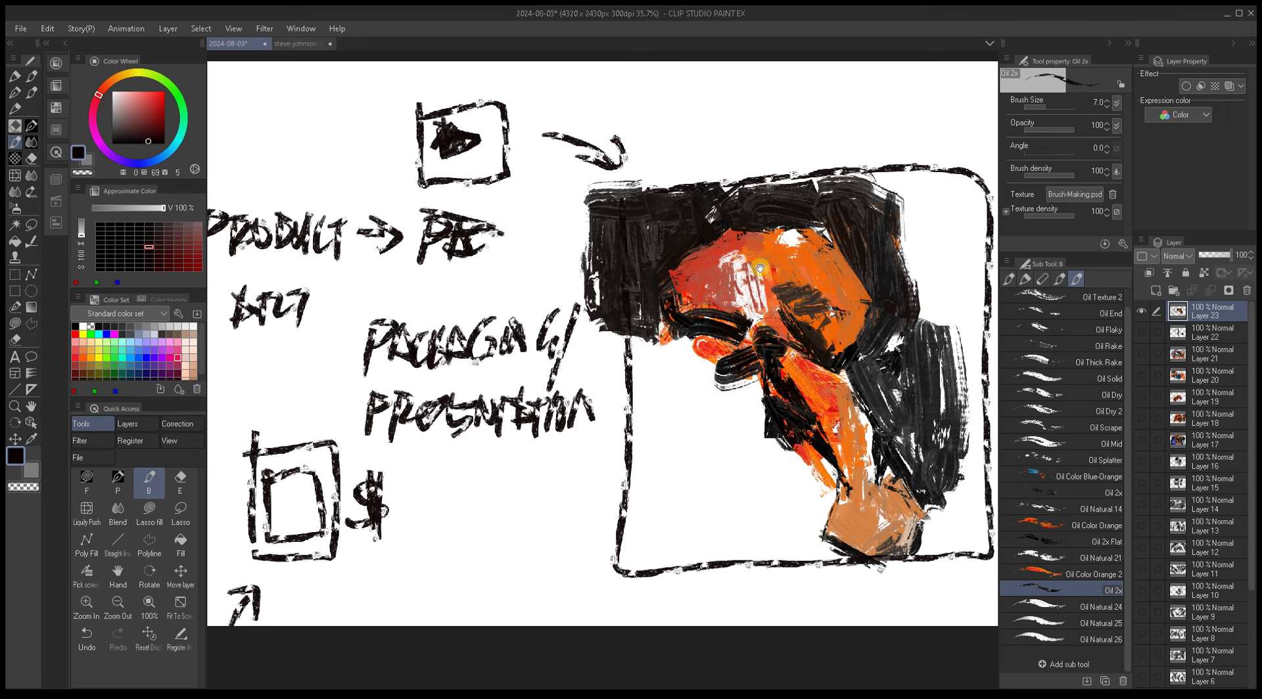
# Step: Handwrite DEMO / TUTORIAL with a leading dash and a dollar sign above the frame, and add an arrow towards the frame's dollar sign
pyautogui.scroll(2, 536, 155)
pyautogui.hscroll(3, 535, 155)
pyautogui.moveTo(503, 151); pyautogui.dragTo(591, 148)
pyautogui.moveTo(593, 130)
pyautogui.mouseDown()
pyautogui.moveTo(582, 168)
pyautogui.moveTo(678, 149)
pyautogui.moveTo(704, 176)
pyautogui.moveTo(732, 145)
pyautogui.moveTo(740, 176)
pyautogui.moveTo(750, 146)
pyautogui.moveTo(782, 144)
pyautogui.moveTo(768, 161)
pyautogui.moveTo(794, 163)
pyautogui.moveTo(838, 136)
pyautogui.moveTo(842, 157)
pyautogui.moveTo(876, 126)
pyautogui.mouseUp()
pyautogui.moveTo(720, 334); pyautogui.dragTo(542, 334)
pyautogui.moveTo(737, 129); pyautogui.dragTo(715, 179)
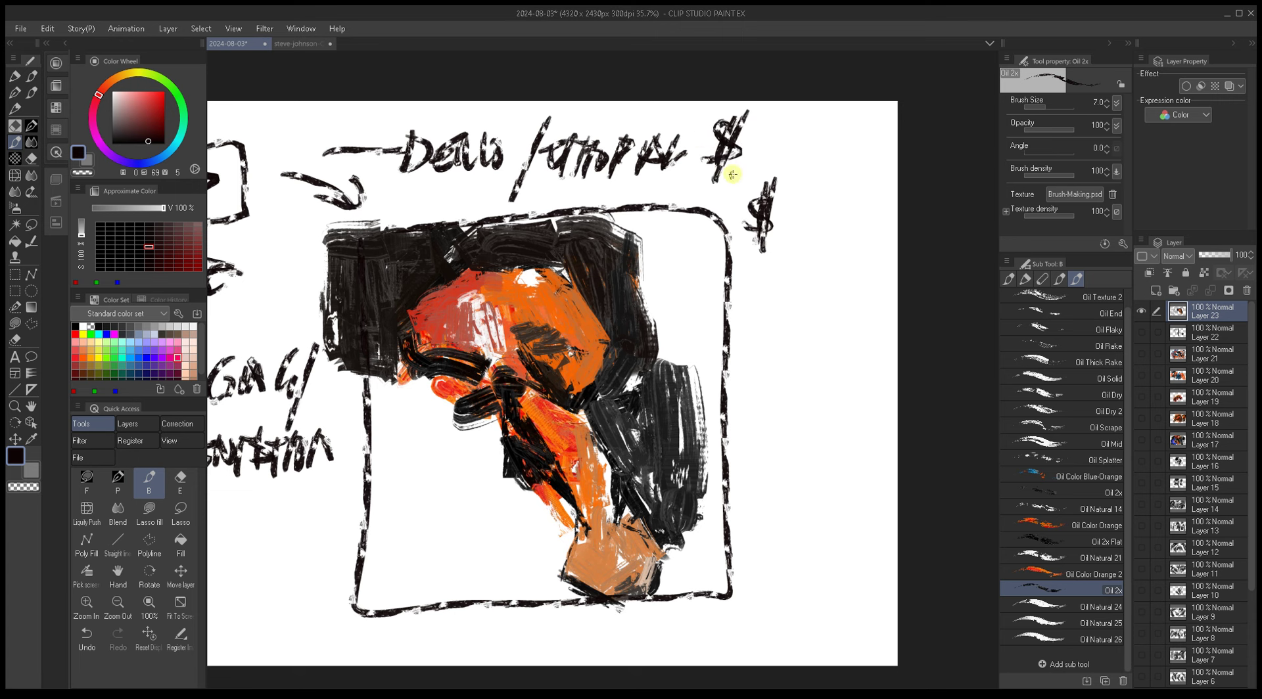
pyautogui.moveTo(830, 172); pyautogui.dragTo(819, 221)
pyautogui.moveTo(859, 190); pyautogui.dragTo(844, 225)
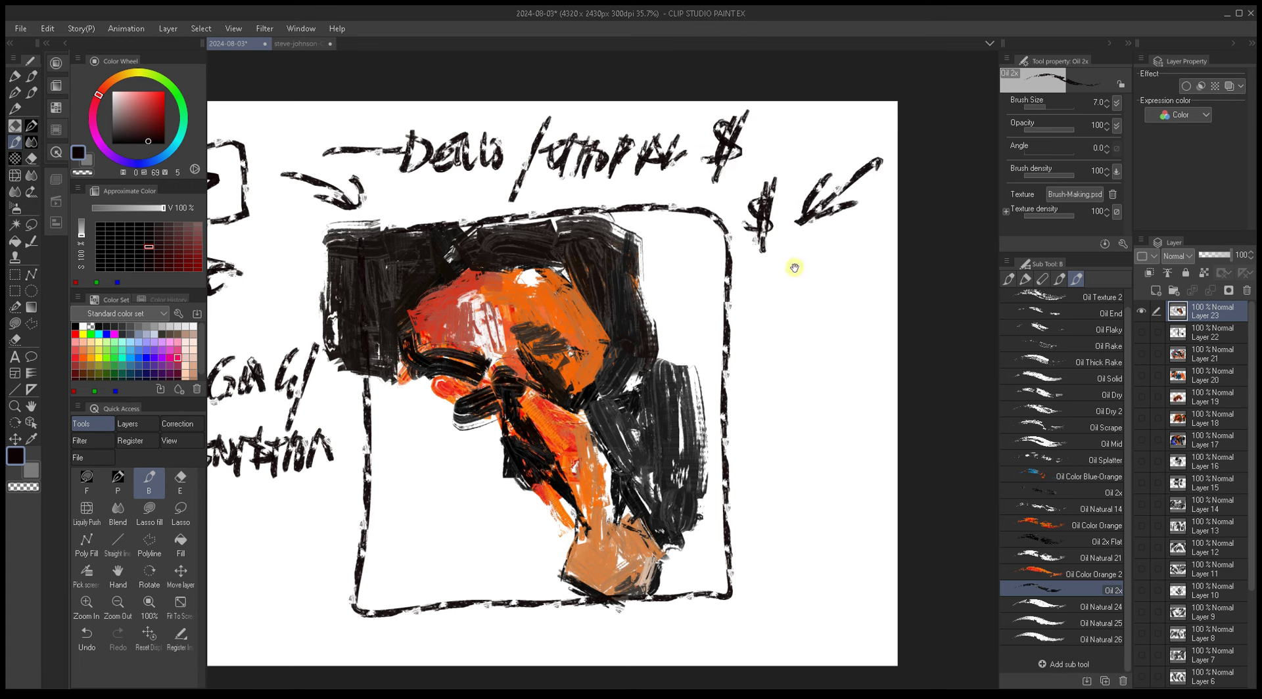
# Step: Draw a long wavy line with a loop beneath the framed painting
pyautogui.moveTo(464, 359); pyautogui.dragTo(806, 309)
pyautogui.moveTo(737, 261)
pyautogui.mouseDown()
pyautogui.moveTo(626, 236)
pyautogui.moveTo(646, 237)
pyautogui.mouseUp()
pyautogui.moveTo(538, 528)
pyautogui.mouseDown()
pyautogui.moveTo(675, 529)
pyautogui.moveTo(758, 553)
pyautogui.moveTo(979, 526)
pyautogui.mouseUp()
# Step: Review the handwritten product, packaging and demo notes around the framed painting
pyautogui.scroll(-2, 925, 510)
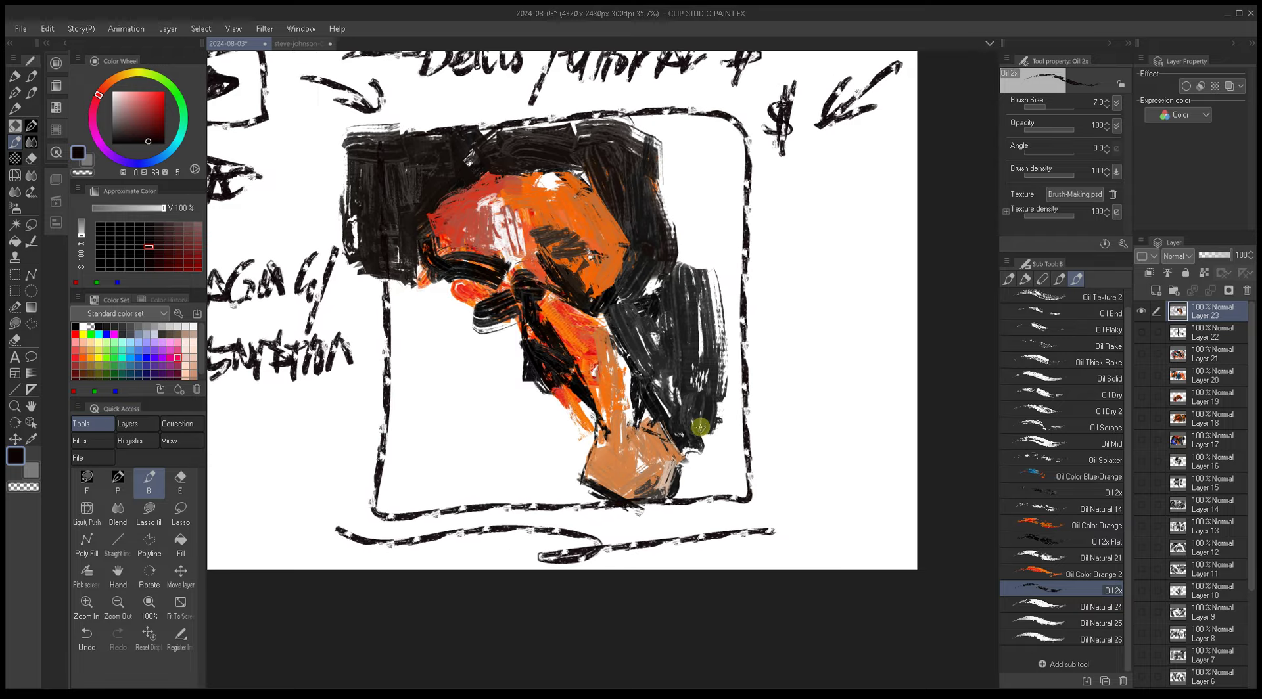
pyautogui.scroll(2, 685, 428)
pyautogui.moveTo(564, 312); pyautogui.dragTo(612, 332)
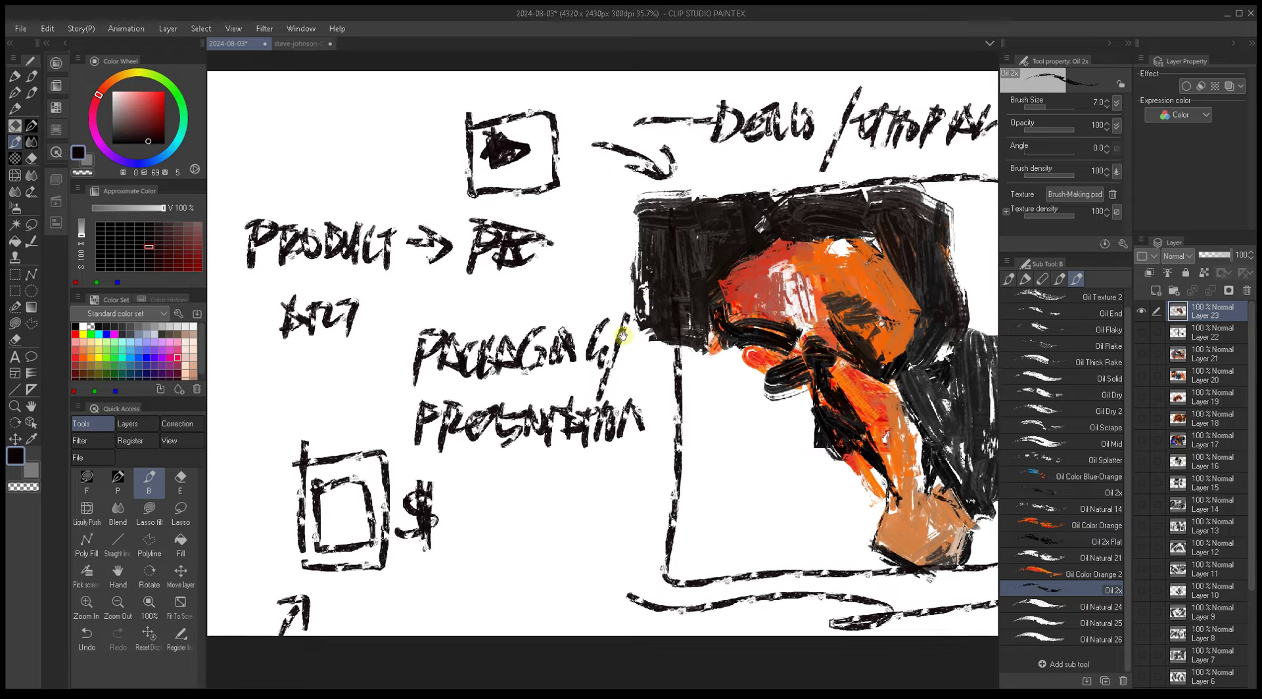
pyautogui.scroll(1, 600, 337)
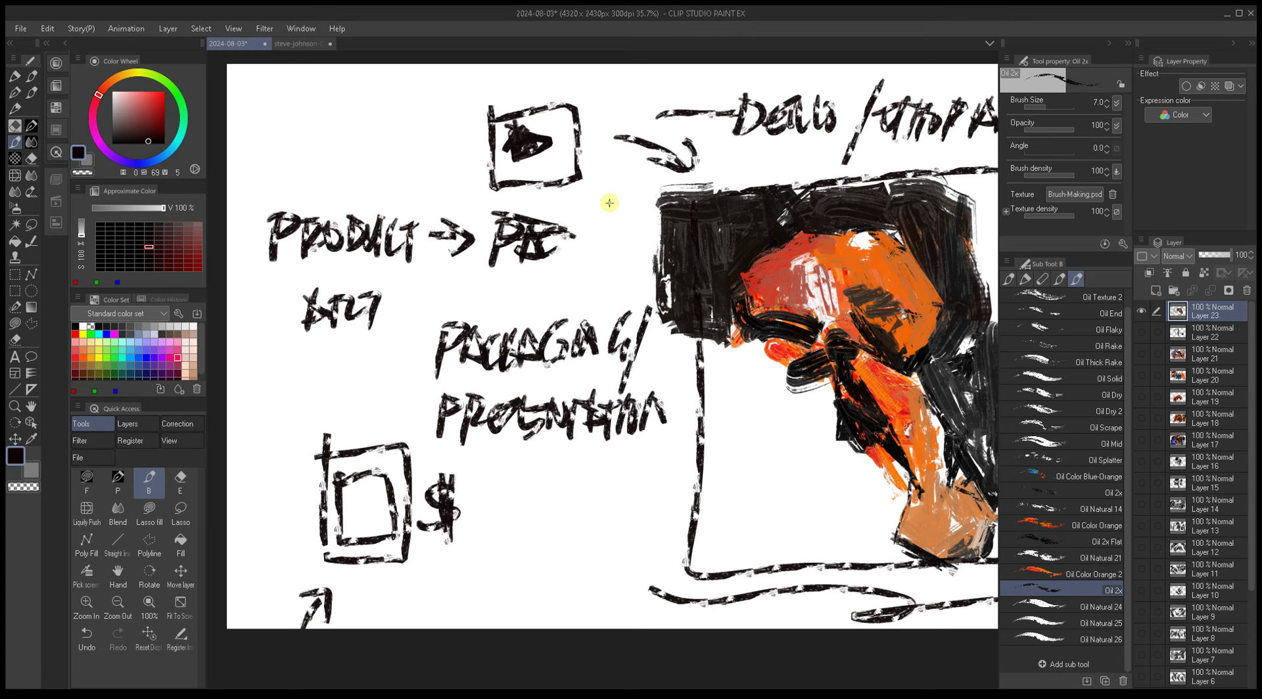
pyautogui.moveTo(609, 203)
pyautogui.mouseDown()
pyautogui.moveTo(631, 328)
pyautogui.moveTo(703, 317)
pyautogui.moveTo(703, 330)
pyautogui.mouseUp()
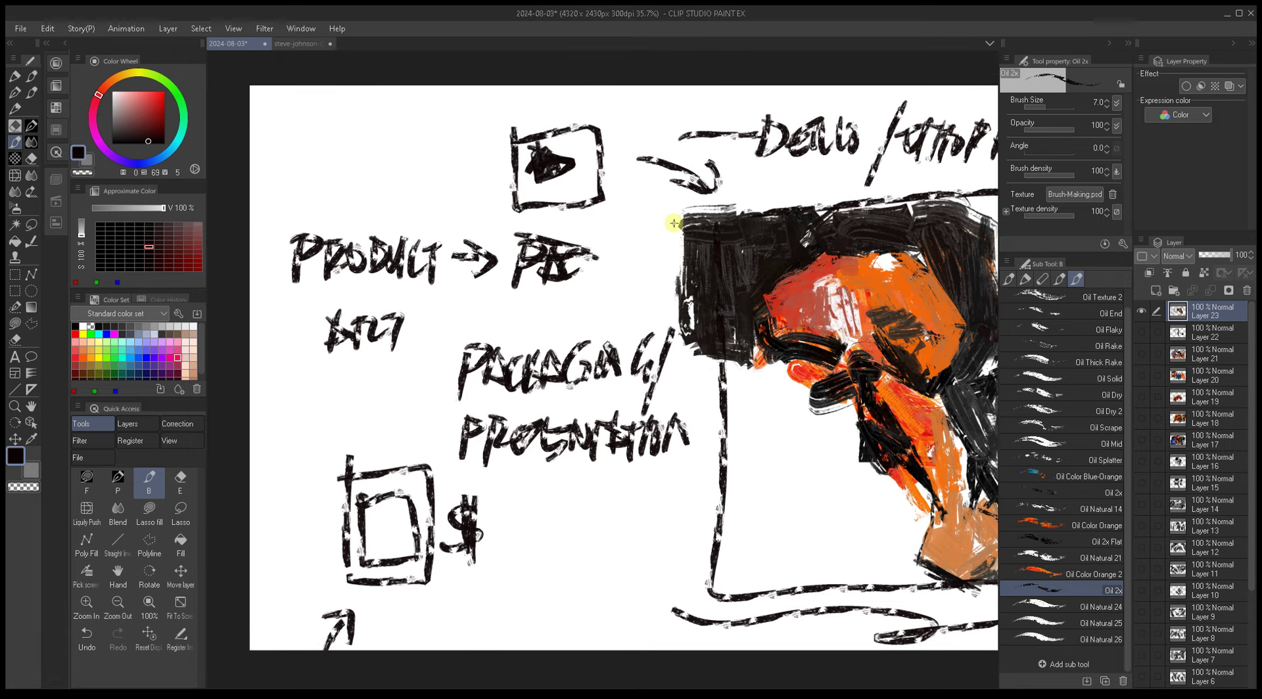
pyautogui.moveTo(673, 224); pyautogui.dragTo(446, 240)
pyautogui.moveTo(583, 265); pyautogui.dragTo(592, 279)
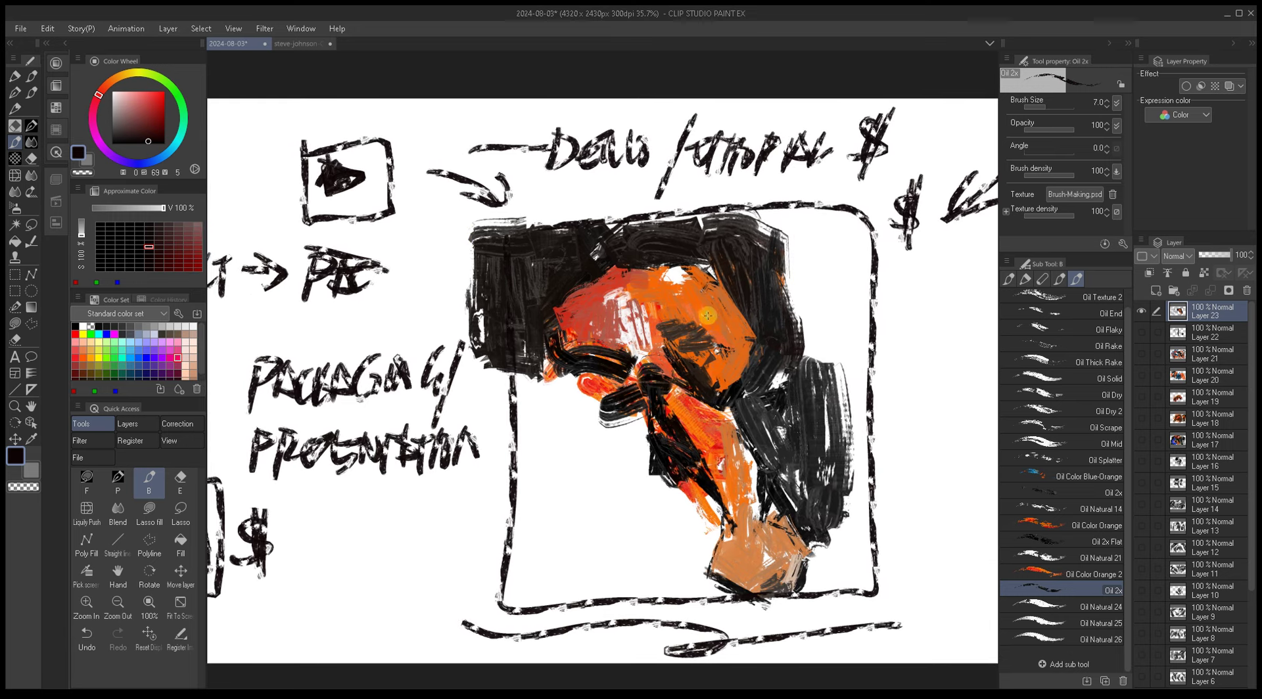
pyautogui.moveTo(833, 323); pyautogui.dragTo(740, 291)
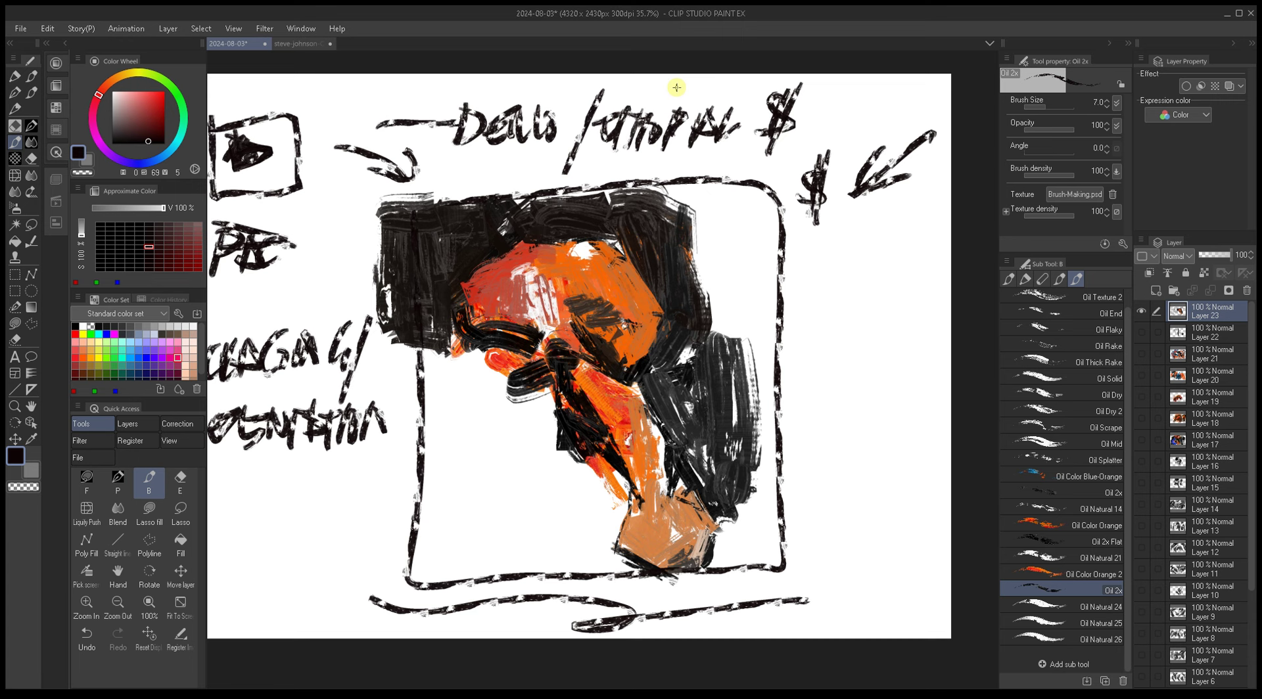
pyautogui.moveTo(717, 258); pyautogui.dragTo(859, 239)
pyautogui.moveTo(677, 256)
pyautogui.mouseDown()
pyautogui.moveTo(734, 267)
pyautogui.moveTo(789, 309)
pyautogui.moveTo(723, 323)
pyautogui.moveTo(637, 239)
pyautogui.mouseUp()
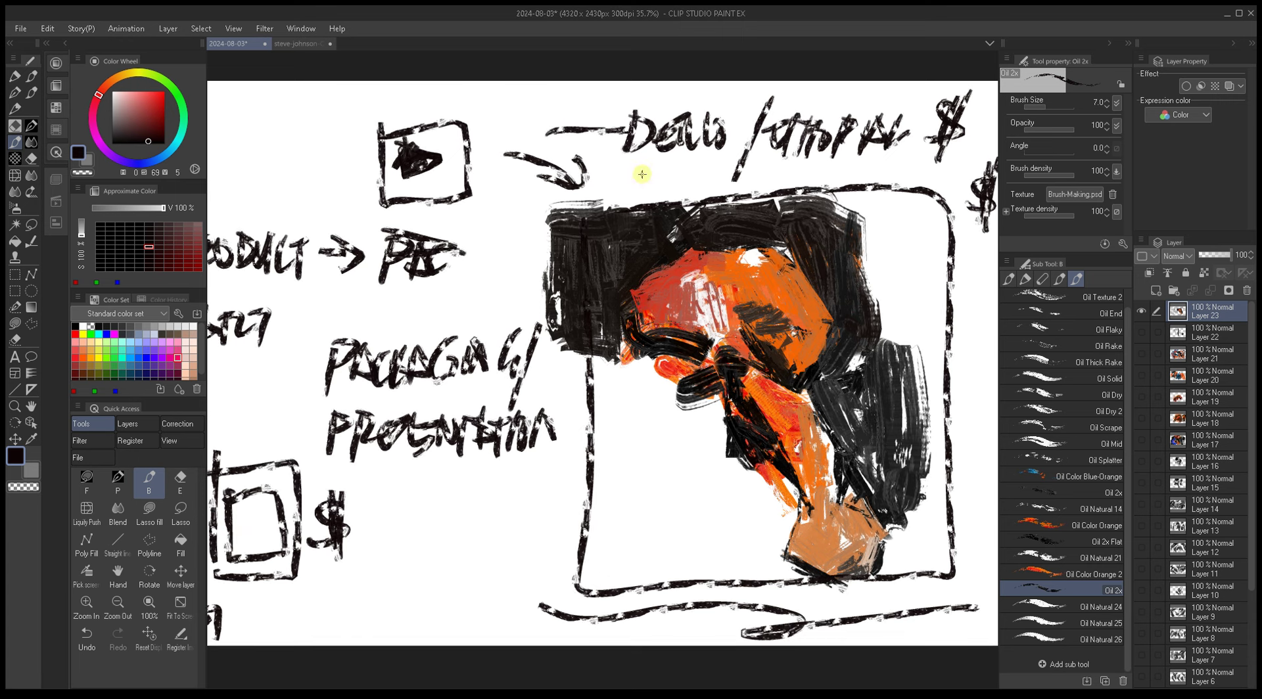
# Step: Draw arrows outside the frame pointing towards its dollar sign, and a long arrow reaching into the painted head
pyautogui.moveTo(733, 240); pyautogui.dragTo(572, 223)
pyautogui.moveTo(933, 196); pyautogui.dragTo(841, 266)
pyautogui.moveTo(880, 227)
pyautogui.mouseDown()
pyautogui.moveTo(854, 266)
pyautogui.moveTo(899, 272)
pyautogui.mouseUp()
pyautogui.moveTo(874, 344); pyautogui.dragTo(882, 351)
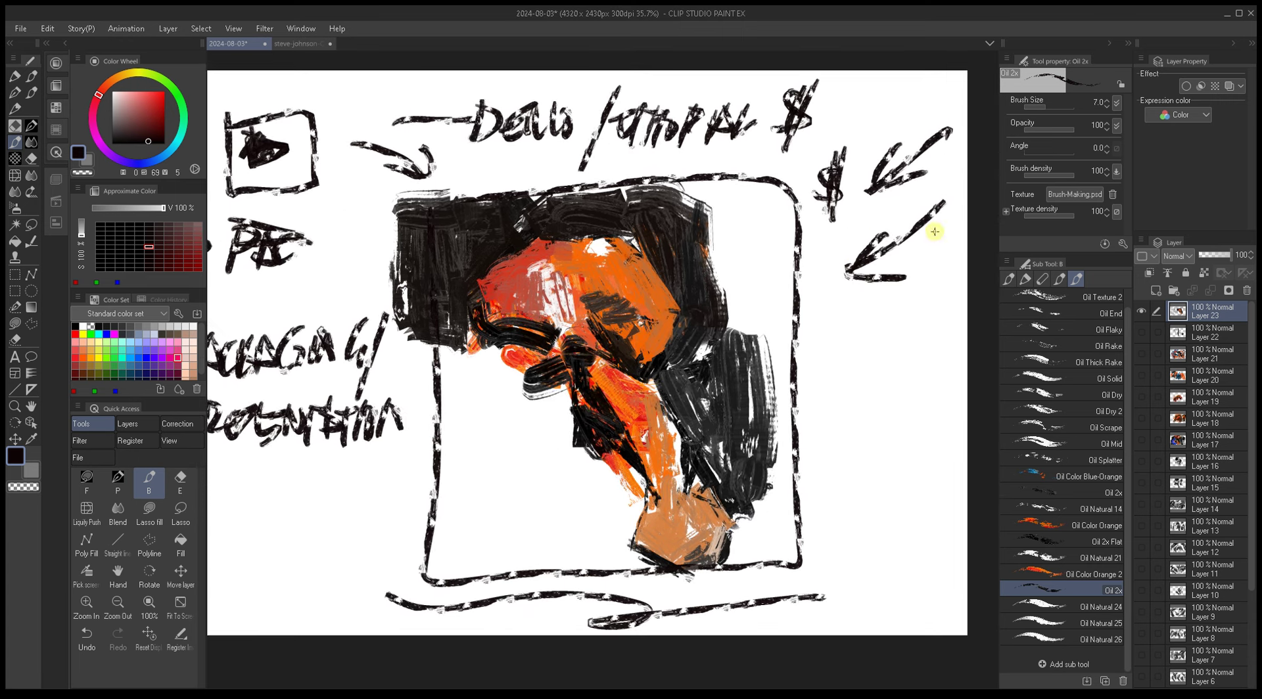
pyautogui.moveTo(934, 232); pyautogui.dragTo(626, 347)
pyautogui.moveTo(628, 240)
pyautogui.mouseDown()
pyautogui.moveTo(762, 266)
pyautogui.moveTo(792, 247)
pyautogui.moveTo(919, 237)
pyautogui.mouseUp()
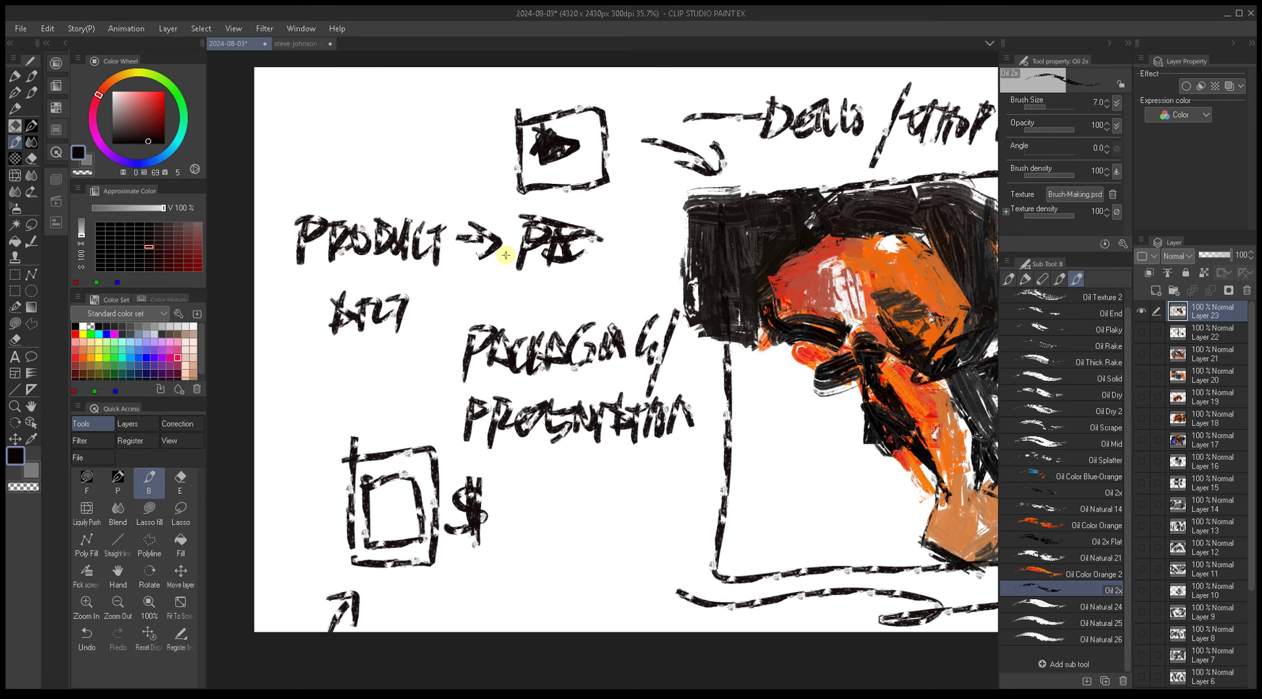
pyautogui.moveTo(767, 321); pyautogui.dragTo(649, 307)
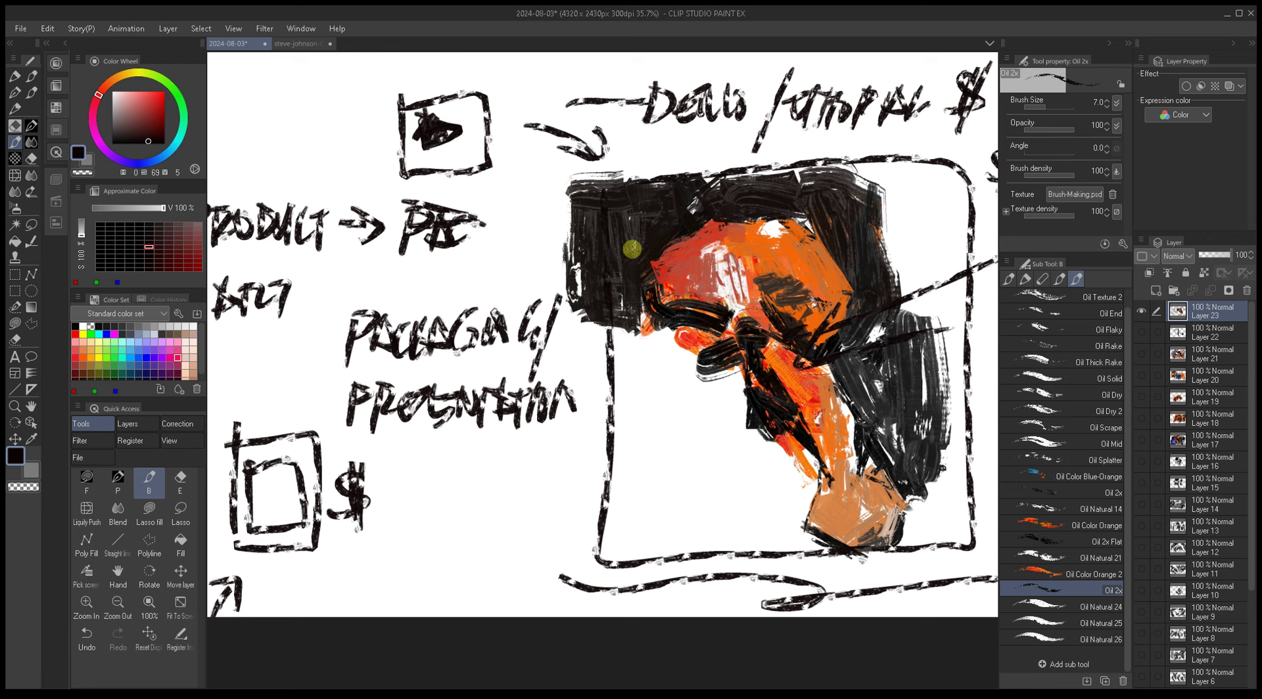
# Step: Enlarge the Oil 2x brush to 30 and paint a sampled dark grey stroke down from the black block along the frame's edge
pyautogui.press(']')
pyautogui.press(']')
pyautogui.press(']')
pyautogui.press(']')
pyautogui.press(']')
pyautogui.press(']')
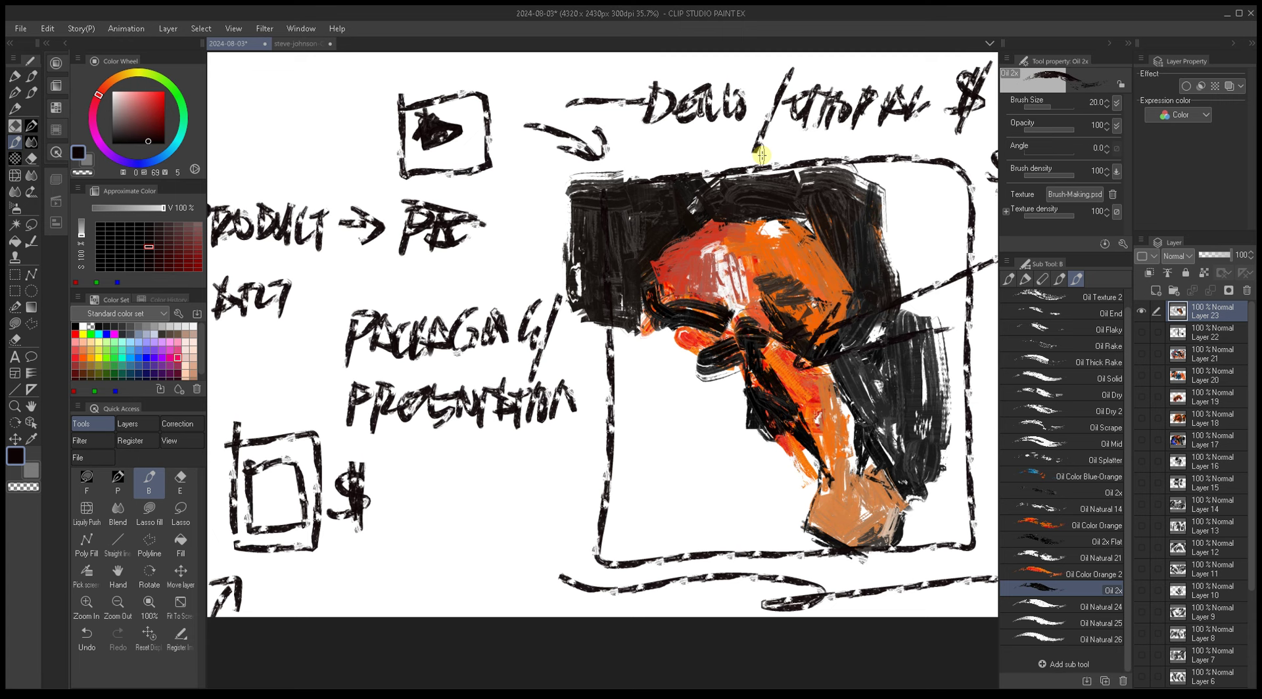
pyautogui.moveTo(762, 155); pyautogui.dragTo(749, 171)
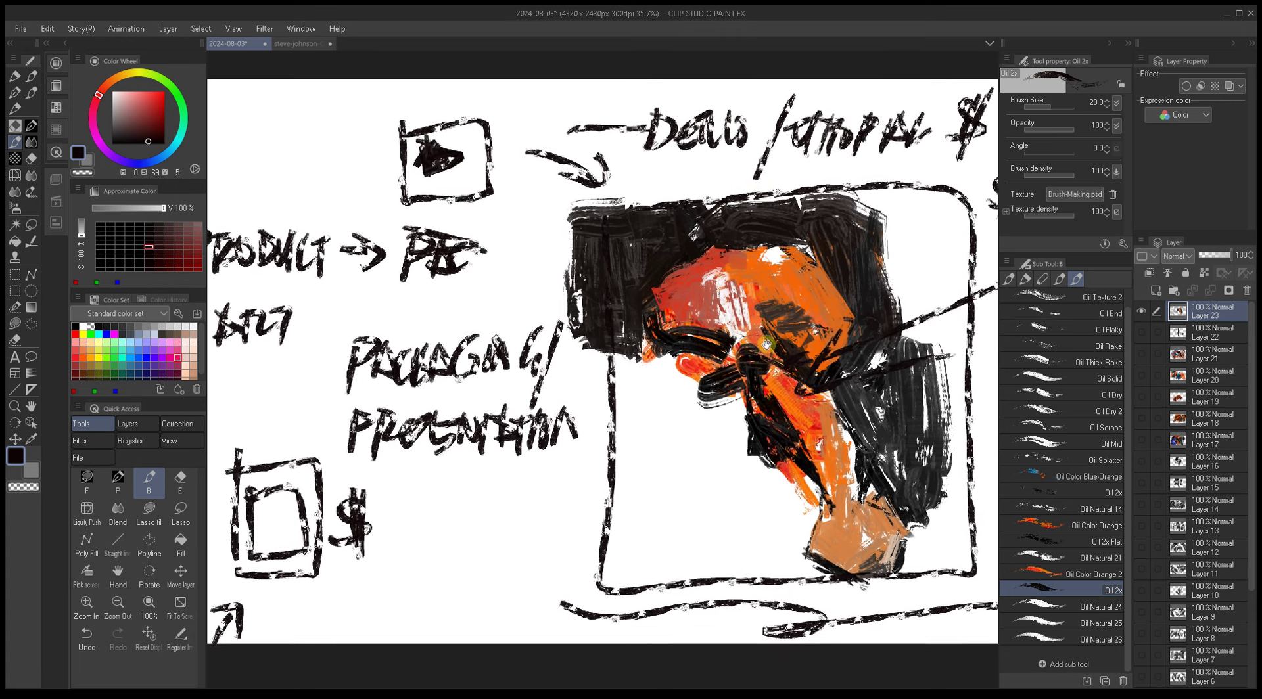
pyautogui.keyDown('alt'); pyautogui.click(598, 442); pyautogui.keyUp('alt')
pyautogui.moveTo(599, 441); pyautogui.dragTo(598, 303)
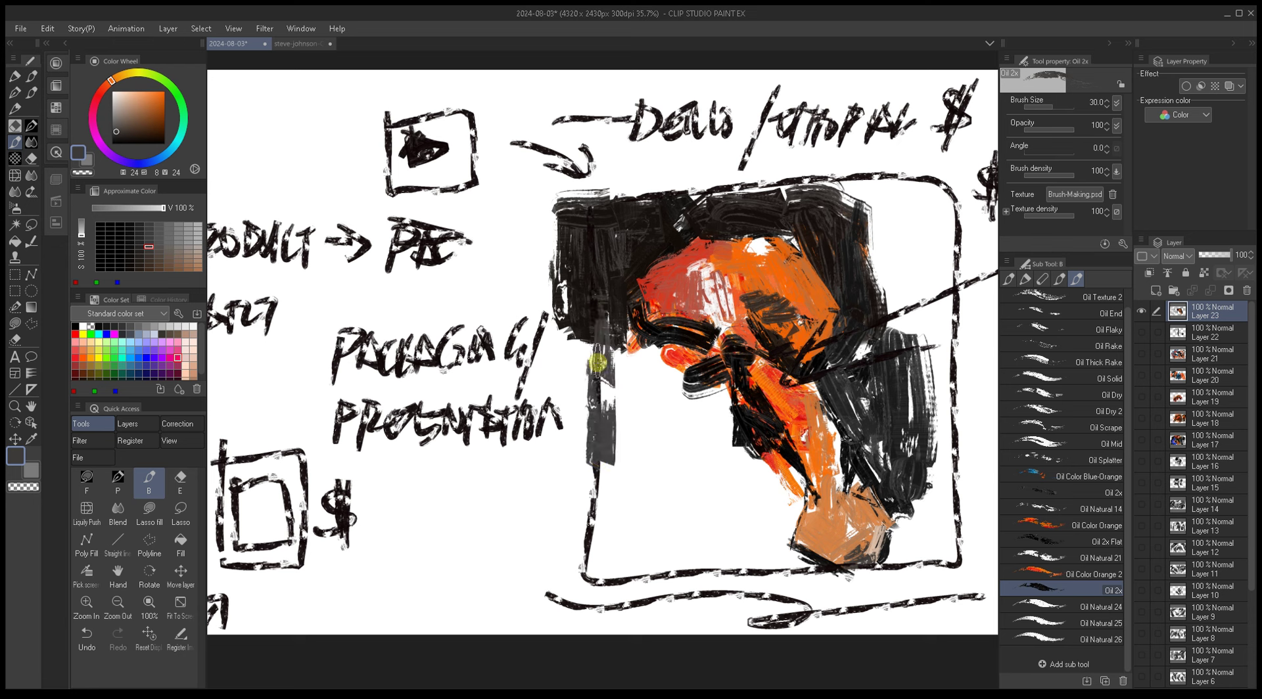
# Step: Extend the dark column down the frame's left side with overlapping strokes in sampled black and dark grey
pyautogui.keyDown('alt'); pyautogui.click(598, 336); pyautogui.keyUp('alt')
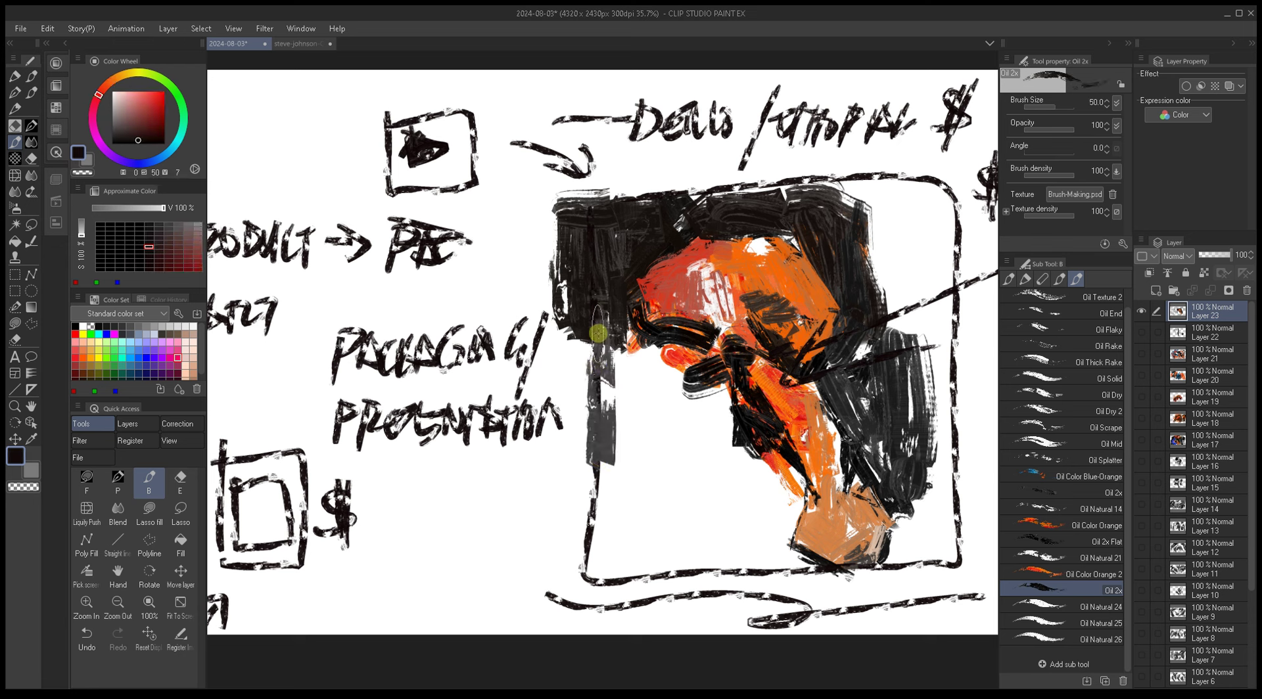
pyautogui.keyDown('alt'); pyautogui.click(597, 334); pyautogui.keyUp('alt')
pyautogui.moveTo(598, 314); pyautogui.dragTo(614, 555)
pyautogui.moveTo(595, 381)
pyautogui.mouseDown()
pyautogui.moveTo(612, 523)
pyautogui.moveTo(615, 379)
pyautogui.moveTo(626, 424)
pyautogui.moveTo(630, 382)
pyautogui.moveTo(596, 343)
pyautogui.moveTo(601, 550)
pyautogui.mouseUp()
pyautogui.moveTo(616, 451); pyautogui.dragTo(592, 394)
pyautogui.keyDown('alt'); pyautogui.click(594, 289); pyautogui.keyUp('alt')
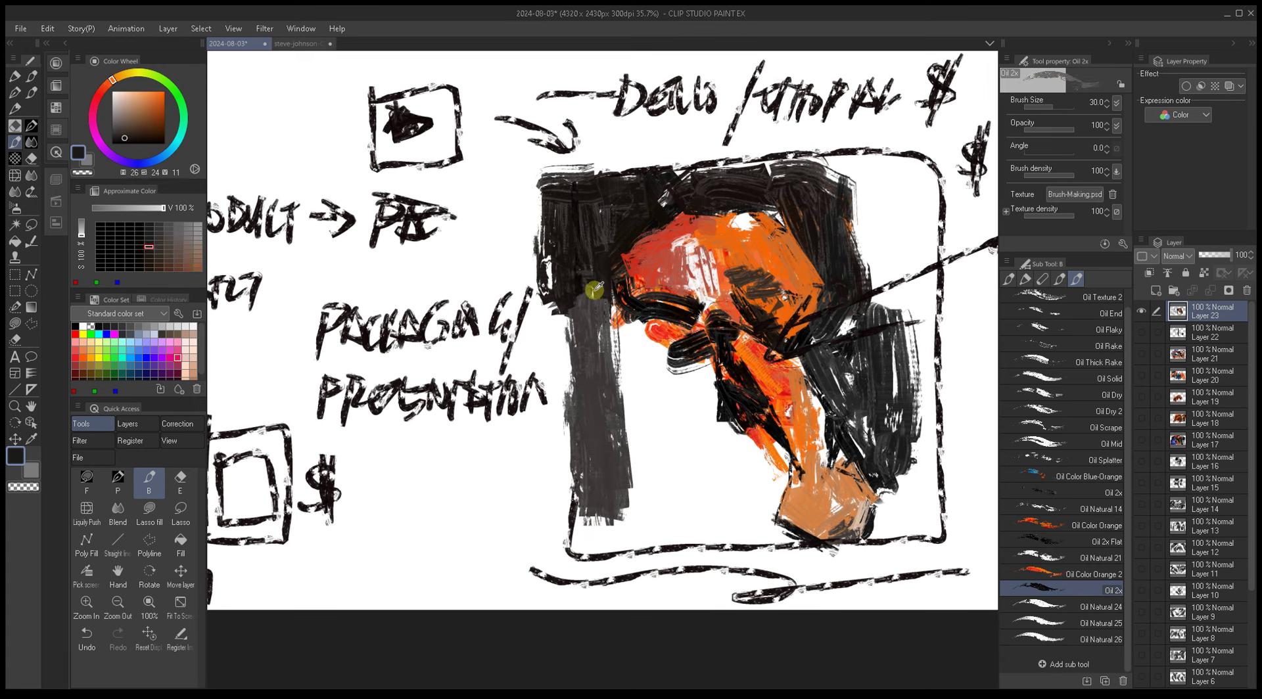
pyautogui.press(']')
pyautogui.keyDown('alt'); pyautogui.click(584, 284); pyautogui.keyUp('alt')
pyautogui.moveTo(584, 284)
pyautogui.mouseDown()
pyautogui.moveTo(607, 501)
pyautogui.moveTo(601, 431)
pyautogui.moveTo(622, 503)
pyautogui.moveTo(635, 462)
pyautogui.moveTo(635, 347)
pyautogui.moveTo(654, 522)
pyautogui.moveTo(605, 532)
pyautogui.moveTo(642, 524)
pyautogui.mouseUp()
# Step: Fill the white area beneath the face, down to the lower frame line, with dark strokes
pyautogui.press('[')
pyautogui.press('[')
pyautogui.moveTo(620, 348)
pyautogui.mouseDown()
pyautogui.moveTo(659, 391)
pyautogui.moveTo(709, 314)
pyautogui.mouseUp()
pyautogui.press(']')
pyautogui.press(']')
pyautogui.press(']')
pyautogui.moveTo(642, 495)
pyautogui.mouseDown()
pyautogui.moveTo(653, 381)
pyautogui.moveTo(687, 527)
pyautogui.moveTo(698, 375)
pyautogui.moveTo(714, 507)
pyautogui.moveTo(699, 486)
pyautogui.moveTo(728, 494)
pyautogui.moveTo(736, 517)
pyautogui.moveTo(724, 478)
pyautogui.mouseUp()
# Step: Reduce the brush size to 12 and fill the gap along the left edge of the dark background
pyautogui.press('[')
pyautogui.press('[')
pyautogui.press('[')
pyautogui.press('[')
pyautogui.press('[')
pyautogui.press('[')
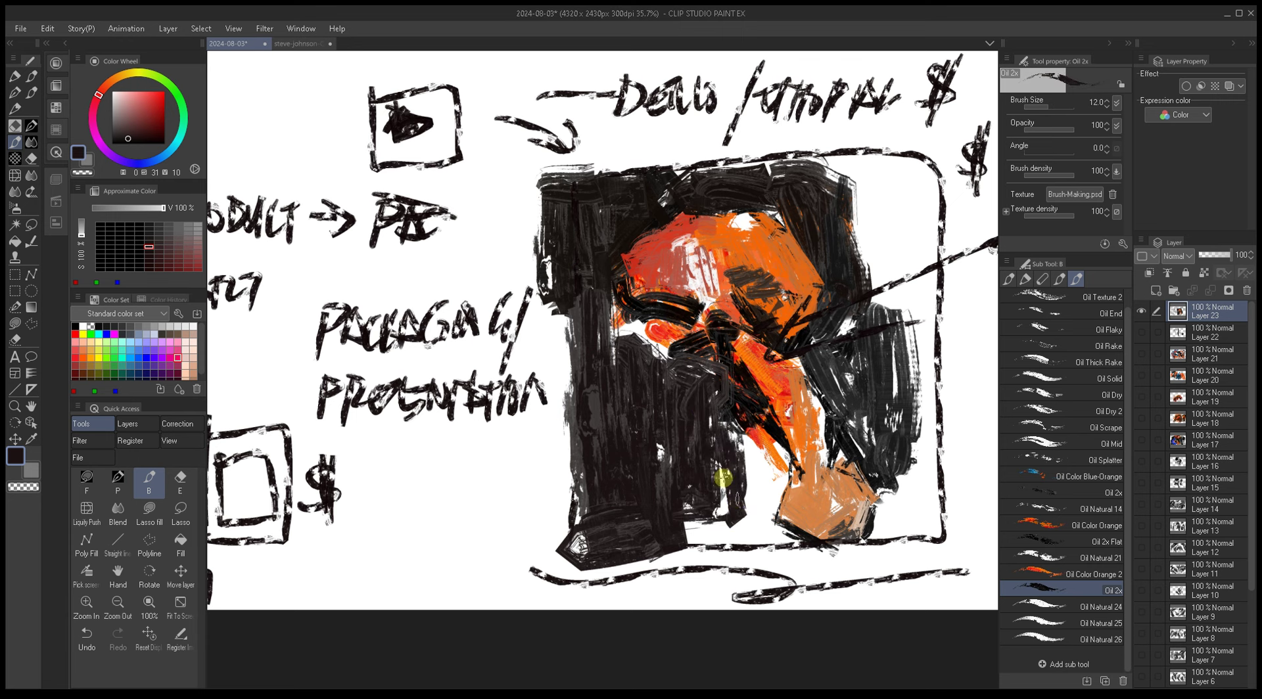
pyautogui.moveTo(563, 291)
pyautogui.mouseDown()
pyautogui.moveTo(582, 542)
pyautogui.moveTo(575, 317)
pyautogui.moveTo(578, 526)
pyautogui.moveTo(562, 306)
pyautogui.moveTo(570, 510)
pyautogui.mouseUp()
# Step: Enlarge the brush to 30 and thicken the dark background between the lower-left corner and the neck
pyautogui.press(']')
pyautogui.press(']')
pyautogui.press(']')
pyautogui.press(']')
pyautogui.press(']')
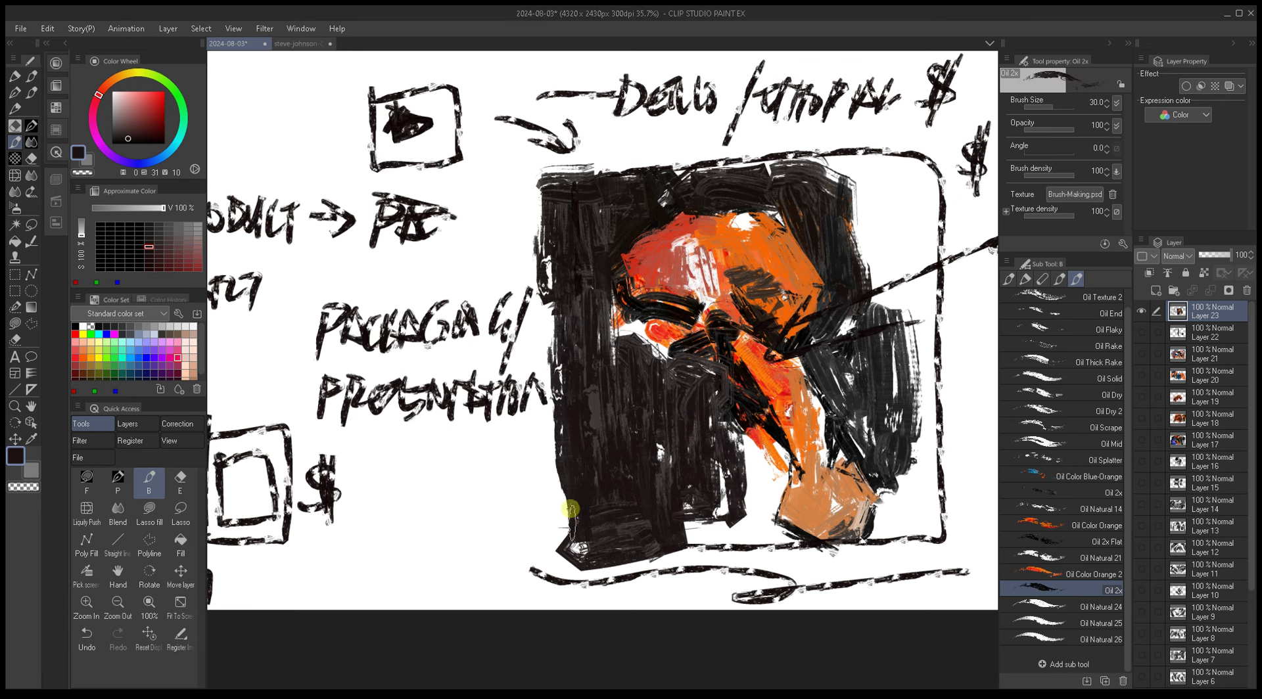
pyautogui.moveTo(710, 426); pyautogui.dragTo(698, 402)
pyautogui.keyDown('alt'); pyautogui.click(614, 510); pyautogui.keyUp('alt')
pyautogui.moveTo(657, 513)
pyautogui.mouseDown()
pyautogui.moveTo(684, 511)
pyautogui.moveTo(710, 483)
pyautogui.moveTo(727, 485)
pyautogui.moveTo(741, 516)
pyautogui.moveTo(749, 507)
pyautogui.mouseUp()
pyautogui.moveTo(723, 425)
pyautogui.mouseDown()
pyautogui.moveTo(731, 437)
pyautogui.moveTo(692, 410)
pyautogui.mouseUp()
# Step: Use a smaller brush and a sampled dark grey to fill the white space behind the neck on the frame's right side
pyautogui.press('[')
pyautogui.press('[')
pyautogui.press('[')
pyautogui.press('[')
pyautogui.press('[')
pyautogui.keyDown('alt'); pyautogui.click(725, 460); pyautogui.keyUp('alt')
pyautogui.moveTo(850, 489)
pyautogui.mouseDown()
pyautogui.moveTo(850, 473)
pyautogui.moveTo(861, 480)
pyautogui.moveTo(855, 506)
pyautogui.moveTo(888, 349)
pyautogui.moveTo(894, 460)
pyautogui.moveTo(884, 342)
pyautogui.moveTo(886, 509)
pyautogui.moveTo(875, 290)
pyautogui.moveTo(854, 256)
pyautogui.moveTo(881, 311)
pyautogui.moveTo(875, 380)
pyautogui.mouseUp()
# Step: Enlarge the brush to 30 and paint dark grey strokes into the background above and behind the head
pyautogui.press(']')
pyautogui.press(']')
pyautogui.press(']')
pyautogui.press(']')
pyautogui.press(']')
pyautogui.keyDown('alt'); pyautogui.click(786, 207); pyautogui.keyUp('alt')
pyautogui.moveTo(786, 207)
pyautogui.mouseDown()
pyautogui.moveTo(803, 266)
pyautogui.moveTo(848, 300)
pyautogui.moveTo(812, 238)
pyautogui.mouseUp()
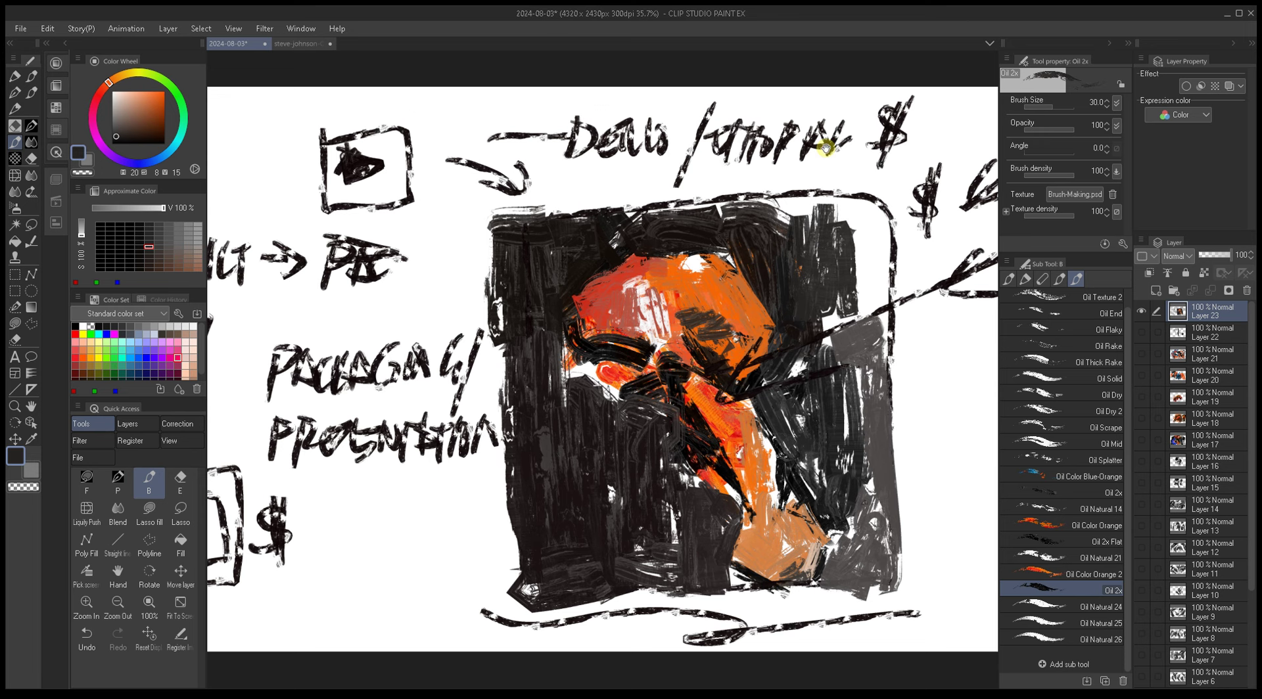
# Step: Fill the upper-right corner and top edge of the painting's background with dark strokes
pyautogui.moveTo(826, 149); pyautogui.dragTo(876, 141)
pyautogui.press('[')
pyautogui.moveTo(523, 252)
pyautogui.mouseDown()
pyautogui.moveTo(566, 266)
pyautogui.moveTo(582, 332)
pyautogui.moveTo(577, 207)
pyautogui.moveTo(651, 220)
pyautogui.mouseUp()
pyautogui.keyDown('alt'); pyautogui.click(575, 261); pyautogui.keyUp('alt')
pyautogui.keyDown('alt'); pyautogui.click(598, 219); pyautogui.keyUp('alt')
pyautogui.moveTo(736, 211)
pyautogui.mouseDown()
pyautogui.moveTo(680, 195)
pyautogui.moveTo(755, 200)
pyautogui.moveTo(776, 177)
pyautogui.mouseUp()
pyautogui.press(']')
# Step: Cover the drawn frame line around the painting's top and side edges with broad off-white strokes
pyautogui.keyDown('alt'); pyautogui.click(776, 170); pyautogui.keyUp('alt')
pyautogui.press('[')
pyautogui.moveTo(624, 189)
pyautogui.mouseDown()
pyautogui.moveTo(886, 180)
pyautogui.moveTo(779, 177)
pyautogui.moveTo(890, 149)
pyautogui.moveTo(806, 189)
pyautogui.moveTo(816, 146)
pyautogui.moveTo(873, 158)
pyautogui.moveTo(882, 174)
pyautogui.moveTo(824, 166)
pyautogui.moveTo(891, 192)
pyautogui.moveTo(811, 183)
pyautogui.moveTo(846, 160)
pyautogui.moveTo(784, 174)
pyautogui.moveTo(804, 173)
pyautogui.moveTo(788, 195)
pyautogui.moveTo(838, 196)
pyautogui.moveTo(814, 284)
pyautogui.moveTo(812, 250)
pyautogui.moveTo(820, 289)
pyautogui.moveTo(783, 285)
pyautogui.moveTo(819, 279)
pyautogui.moveTo(800, 284)
pyautogui.moveTo(806, 314)
pyautogui.moveTo(798, 272)
pyautogui.moveTo(802, 349)
pyautogui.moveTo(816, 215)
pyautogui.moveTo(831, 336)
pyautogui.moveTo(795, 337)
pyautogui.moveTo(797, 457)
pyautogui.moveTo(786, 326)
pyautogui.moveTo(781, 412)
pyautogui.moveTo(766, 350)
pyautogui.moveTo(785, 457)
pyautogui.moveTo(744, 348)
pyautogui.moveTo(754, 264)
pyautogui.moveTo(752, 335)
pyautogui.moveTo(762, 320)
pyautogui.moveTo(764, 342)
pyautogui.moveTo(782, 305)
pyautogui.moveTo(804, 509)
pyautogui.moveTo(786, 503)
pyautogui.moveTo(788, 532)
pyautogui.moveTo(775, 543)
pyautogui.moveTo(794, 547)
pyautogui.moveTo(804, 533)
pyautogui.moveTo(773, 543)
pyautogui.moveTo(821, 556)
pyautogui.moveTo(810, 546)
pyautogui.moveTo(827, 525)
pyautogui.mouseUp()
pyautogui.keyDown('alt'); pyautogui.click(789, 195); pyautogui.keyUp('alt')
pyautogui.keyDown('alt'); pyautogui.click(788, 195); pyautogui.keyUp('alt')
pyautogui.press(']')
pyautogui.press(']')
pyautogui.press(']')
pyautogui.press(']')
pyautogui.press(']')
pyautogui.press(']')
pyautogui.press('[')
pyautogui.press('[')
# Step: Paint over the arrow inside the painting in sampled dark tones and clean up the lower edge with a smaller brush
pyautogui.keyDown('alt'); pyautogui.click(755, 309); pyautogui.keyUp('alt')
pyautogui.press(']')
pyautogui.press(']')
pyautogui.scroll(-1, 785, 536)
pyautogui.press('[')
pyautogui.press('[')
pyautogui.press('[')
pyautogui.press('[')
pyautogui.press('[')
pyautogui.press('[')
pyautogui.press('[')
pyautogui.press('[')
pyautogui.press('[')
pyautogui.moveTo(888, 369)
pyautogui.mouseDown()
pyautogui.moveTo(687, 381)
pyautogui.moveTo(890, 366)
pyautogui.mouseUp()
pyautogui.moveTo(605, 530)
pyautogui.mouseDown()
pyautogui.moveTo(710, 446)
pyautogui.moveTo(691, 452)
pyautogui.moveTo(756, 512)
pyautogui.moveTo(660, 494)
pyautogui.moveTo(558, 500)
pyautogui.moveTo(735, 510)
pyautogui.moveTo(625, 514)
pyautogui.moveTo(707, 497)
pyautogui.moveTo(547, 510)
pyautogui.moveTo(704, 498)
pyautogui.moveTo(615, 502)
pyautogui.mouseUp()
# Step: Sample a near-black at brush size 10 and redefine the lower left edge of the background
pyautogui.press('x')
pyautogui.press(']')
pyautogui.keyDown('alt'); pyautogui.click(602, 487); pyautogui.keyUp('alt')
pyautogui.moveTo(574, 418)
pyautogui.mouseDown()
pyautogui.moveTo(565, 462)
pyautogui.moveTo(564, 424)
pyautogui.mouseUp()
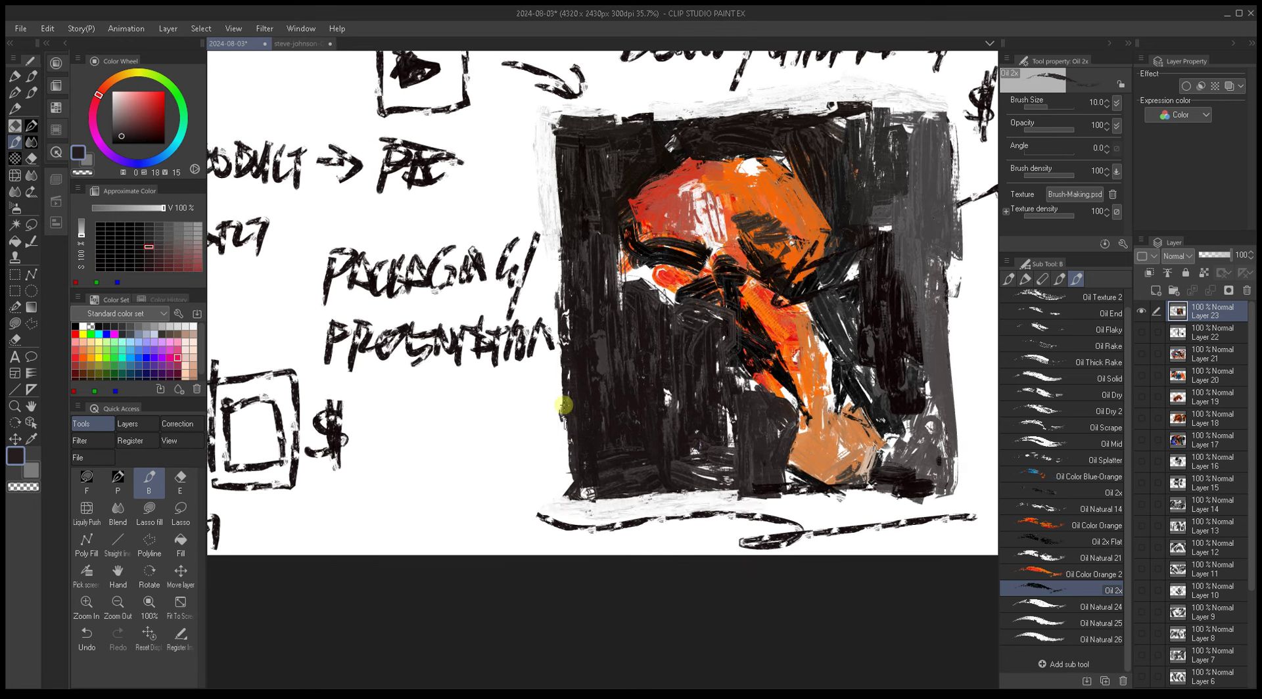
pyautogui.moveTo(564, 369); pyautogui.dragTo(573, 503)
# Step: Enlarge the brush and straighten the upper left edge of the background with dark vertical strokes
pyautogui.press(']')
pyautogui.press(']')
pyautogui.scroll(3, 581, 263)
pyautogui.moveTo(565, 220); pyautogui.dragTo(568, 374)
pyautogui.keyDown('alt'); pyautogui.click(587, 259); pyautogui.keyUp('alt')
pyautogui.press(']')
pyautogui.moveTo(578, 225); pyautogui.dragTo(574, 368)
# Step: Sharpen the painting's top edge with sampled dark tones and run a thin black line down its right edge
pyautogui.keyDown('alt'); pyautogui.click(630, 179); pyautogui.keyUp('alt')
pyautogui.moveTo(598, 197)
pyautogui.mouseDown()
pyautogui.moveTo(681, 196)
pyautogui.moveTo(680, 218)
pyautogui.moveTo(672, 210)
pyautogui.moveTo(893, 216)
pyautogui.moveTo(795, 206)
pyautogui.moveTo(876, 188)
pyautogui.moveTo(849, 207)
pyautogui.moveTo(837, 349)
pyautogui.mouseUp()
pyautogui.keyDown('alt'); pyautogui.click(649, 206); pyautogui.keyUp('alt')
pyautogui.press('[')
pyautogui.press('[')
pyautogui.press('[')
pyautogui.press('[')
pyautogui.press('[')
pyautogui.moveTo(852, 197)
pyautogui.mouseDown()
pyautogui.moveTo(839, 367)
pyautogui.moveTo(857, 445)
pyautogui.mouseUp()
# Step: Sample a grey from the right edge and rework the background beside it with a larger brush
pyautogui.keyDown('alt'); pyautogui.click(848, 366); pyautogui.keyUp('alt')
pyautogui.press(']')
pyautogui.press(']')
pyautogui.press(']')
pyautogui.press(']')
pyautogui.moveTo(848, 366)
pyautogui.mouseDown()
pyautogui.moveTo(854, 214)
pyautogui.moveTo(837, 378)
pyautogui.mouseUp()
# Step: Lay broad strokes of sampled dark tone over the background behind the head, setting the brush size to 40
pyautogui.press(']')
pyautogui.press(']')
pyautogui.press(']')
pyautogui.press(']')
pyautogui.press(']')
pyautogui.keyDown('alt'); pyautogui.click(821, 328); pyautogui.keyUp('alt')
pyautogui.moveTo(821, 329)
pyautogui.mouseDown()
pyautogui.moveTo(811, 293)
pyautogui.moveTo(760, 257)
pyautogui.moveTo(797, 330)
pyautogui.moveTo(770, 202)
pyautogui.mouseUp()
pyautogui.keyDown('alt'); pyautogui.click(789, 332); pyautogui.keyUp('alt')
pyautogui.press('[')
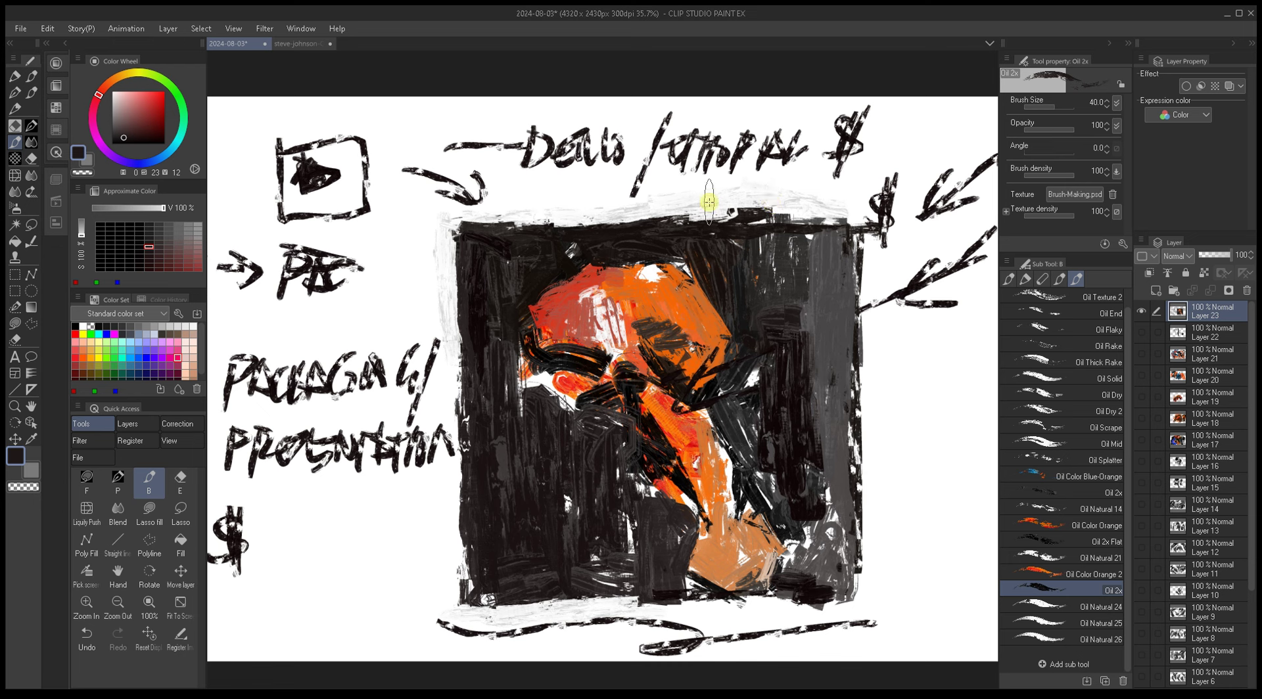
# Step: Vary the upper-right background with short strokes in sampled blacks and greys, enlarging the brush to 50
pyautogui.keyDown('alt'); pyautogui.click(779, 293); pyautogui.keyUp('alt')
pyautogui.keyDown('alt'); pyautogui.click(810, 281); pyautogui.keyUp('alt')
pyautogui.moveTo(811, 309)
pyautogui.mouseDown()
pyautogui.moveTo(805, 234)
pyautogui.moveTo(791, 322)
pyautogui.mouseUp()
pyautogui.keyDown('alt'); pyautogui.click(766, 253); pyautogui.keyUp('alt')
pyautogui.moveTo(773, 237)
pyautogui.mouseDown()
pyautogui.moveTo(788, 332)
pyautogui.moveTo(793, 232)
pyautogui.moveTo(788, 352)
pyautogui.moveTo(779, 247)
pyautogui.moveTo(791, 346)
pyautogui.moveTo(805, 332)
pyautogui.moveTo(806, 253)
pyautogui.moveTo(785, 243)
pyautogui.moveTo(833, 230)
pyautogui.moveTo(813, 286)
pyautogui.moveTo(754, 267)
pyautogui.moveTo(759, 308)
pyautogui.moveTo(764, 222)
pyautogui.mouseUp()
pyautogui.keyDown('alt'); pyautogui.click(786, 305); pyautogui.keyUp('alt')
pyautogui.press(']')
pyautogui.keyDown('alt'); pyautogui.click(811, 281); pyautogui.keyUp('alt')
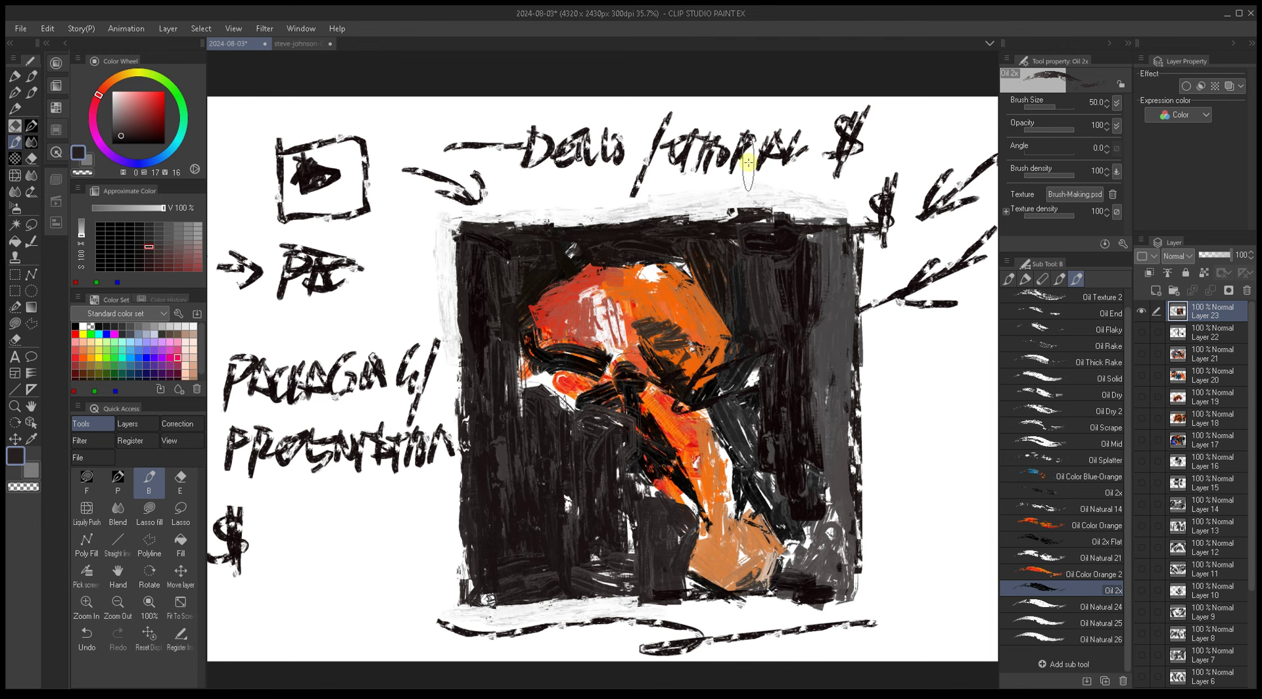
# Step: Darken the grey background strip right of the head with sampled tones, enlarging the brush to 70
pyautogui.keyDown('alt'); pyautogui.click(797, 338); pyautogui.keyUp('alt')
pyautogui.keyDown('alt'); pyautogui.click(809, 338); pyautogui.keyUp('alt')
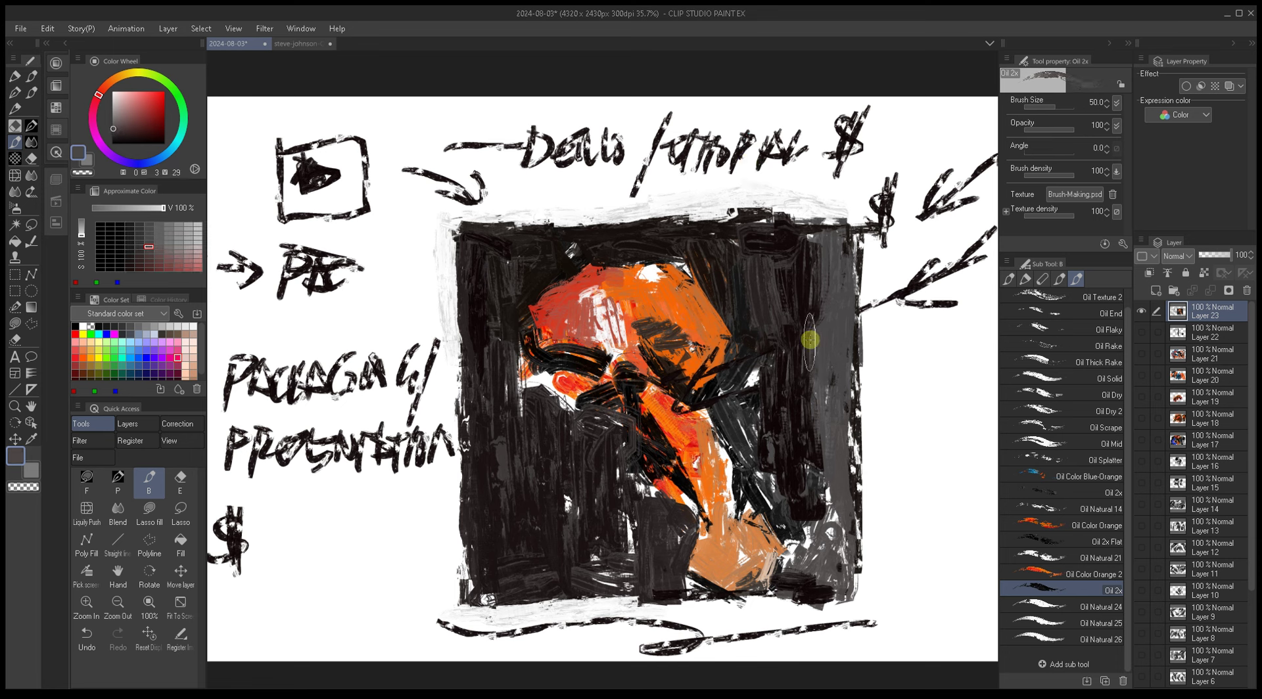
pyautogui.keyDown('alt'); pyautogui.click(797, 358); pyautogui.keyUp('alt')
pyautogui.press(']')
pyautogui.press(']')
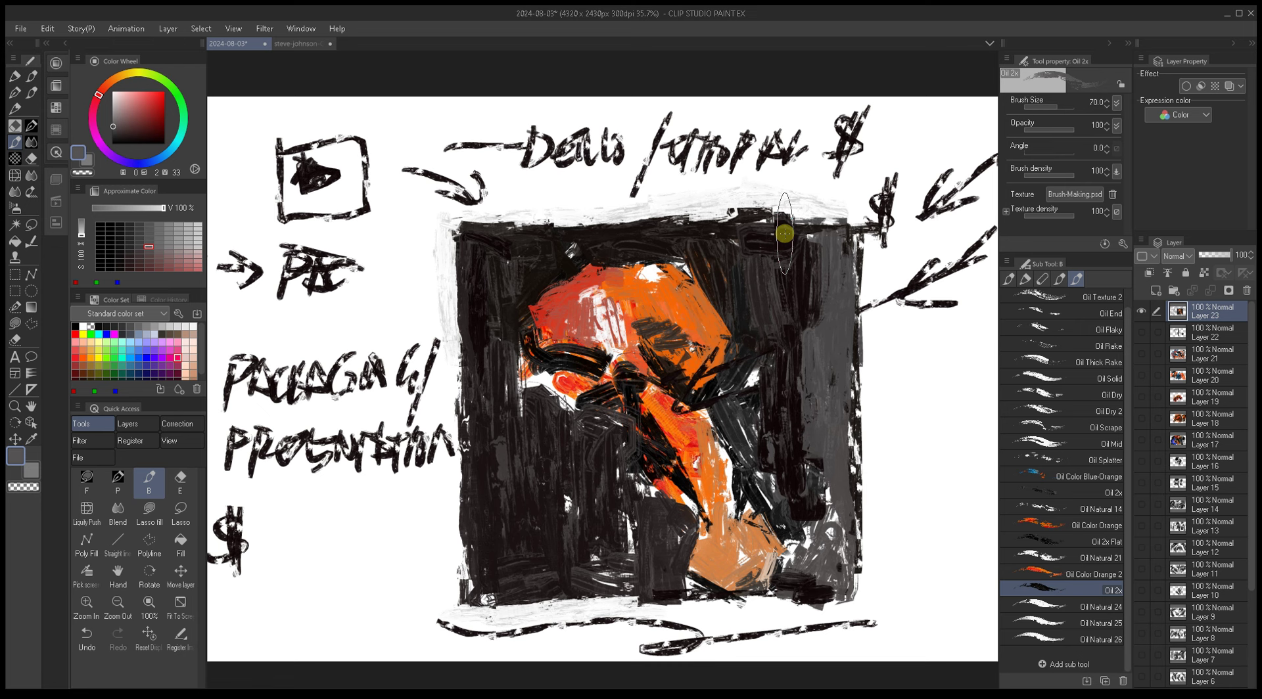
# Step: Extend sampled dark strokes down into the lower-right background, reducing the brush to 40 and smaller
pyautogui.keyDown('alt'); pyautogui.click(797, 358); pyautogui.keyUp('alt')
pyautogui.press('[')
pyautogui.keyDown('alt'); pyautogui.click(810, 360); pyautogui.keyUp('alt')
pyautogui.keyDown('alt'); pyautogui.click(810, 360); pyautogui.keyUp('alt')
pyautogui.press('[')
pyautogui.press('[')
pyautogui.keyDown('alt'); pyautogui.click(826, 460); pyautogui.keyUp('alt')
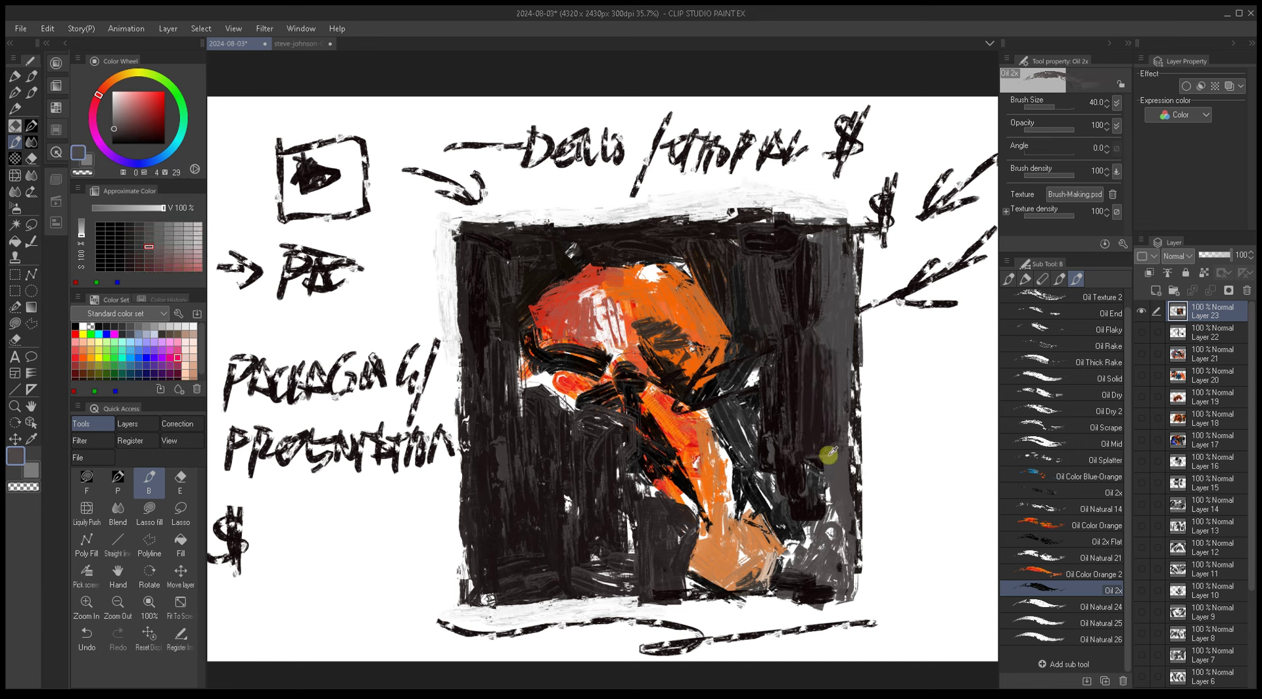
pyautogui.keyDown('alt'); pyautogui.click(827, 474); pyautogui.keyUp('alt')
pyautogui.keyDown('alt'); pyautogui.click(800, 502); pyautogui.keyUp('alt')
pyautogui.press('[')
pyautogui.moveTo(797, 543); pyautogui.dragTo(798, 573)
# Step: Refine the edges of the tan shape at the neck's base with sampled orange, reducing the brush size to 12
pyautogui.keyDown('alt'); pyautogui.click(761, 530); pyautogui.keyUp('alt')
pyautogui.press('[')
pyautogui.press('[')
pyautogui.press('[')
pyautogui.press('[')
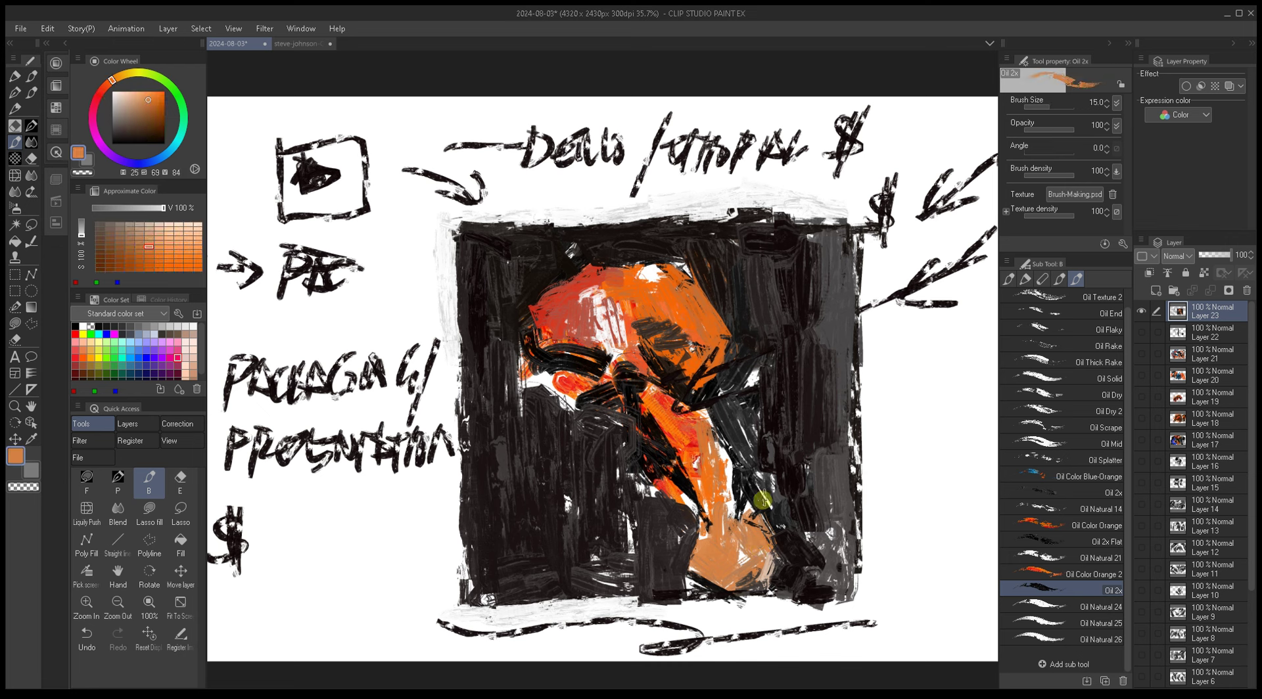
pyautogui.keyDown('alt'); pyautogui.click(760, 526); pyautogui.keyUp('alt')
pyautogui.keyDown('alt'); pyautogui.click(704, 547); pyautogui.keyUp('alt')
pyautogui.press('[')
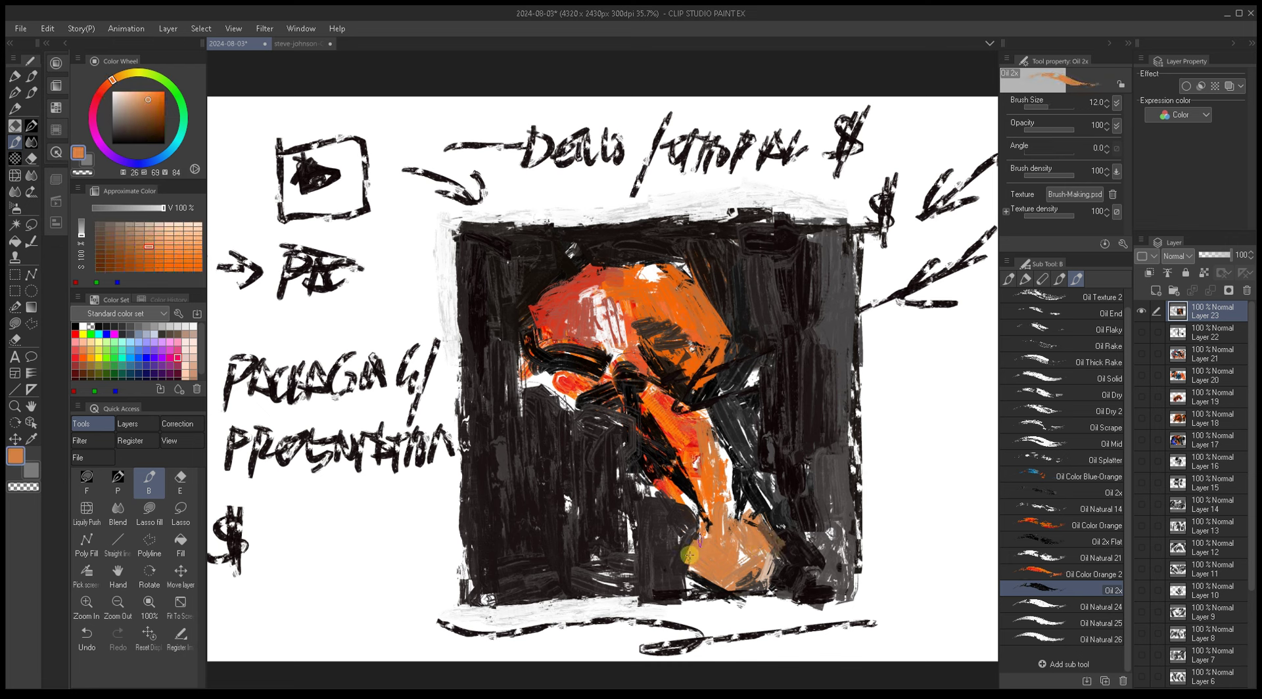
# Step: Blend bright sampled orange down the neck into the base shape, reducing the brush size from 15 to 7
pyautogui.keyDown('alt'); pyautogui.click(704, 485); pyautogui.keyUp('alt')
pyautogui.press(']')
pyautogui.moveTo(705, 486)
pyautogui.mouseDown()
pyautogui.moveTo(737, 552)
pyautogui.moveTo(730, 520)
pyautogui.mouseUp()
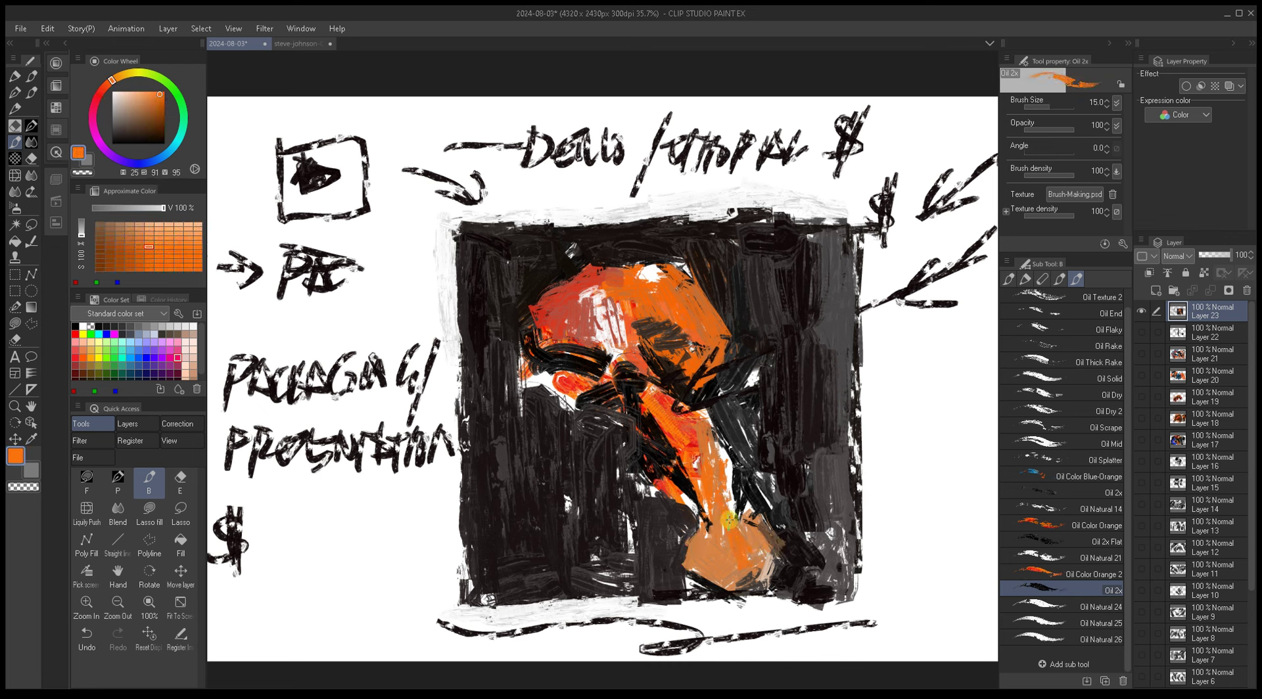
pyautogui.moveTo(716, 271); pyautogui.dragTo(789, 276)
pyautogui.keyDown('alt'); pyautogui.click(744, 503); pyautogui.keyUp('alt')
pyautogui.press('[')
pyautogui.press('[')
pyautogui.press('[')
pyautogui.press('[')
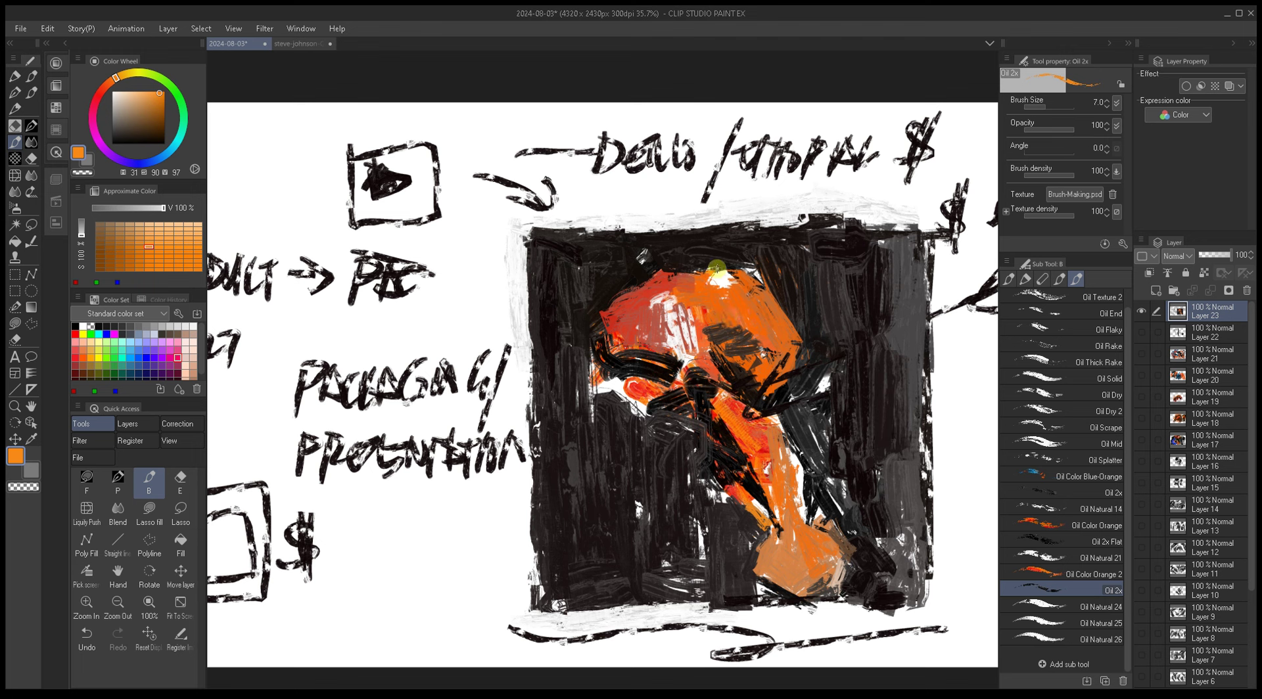
# Step: Paint sampled white over the upper part of the play-button sketch at brush size 15
pyautogui.moveTo(708, 253); pyautogui.dragTo(631, 240)
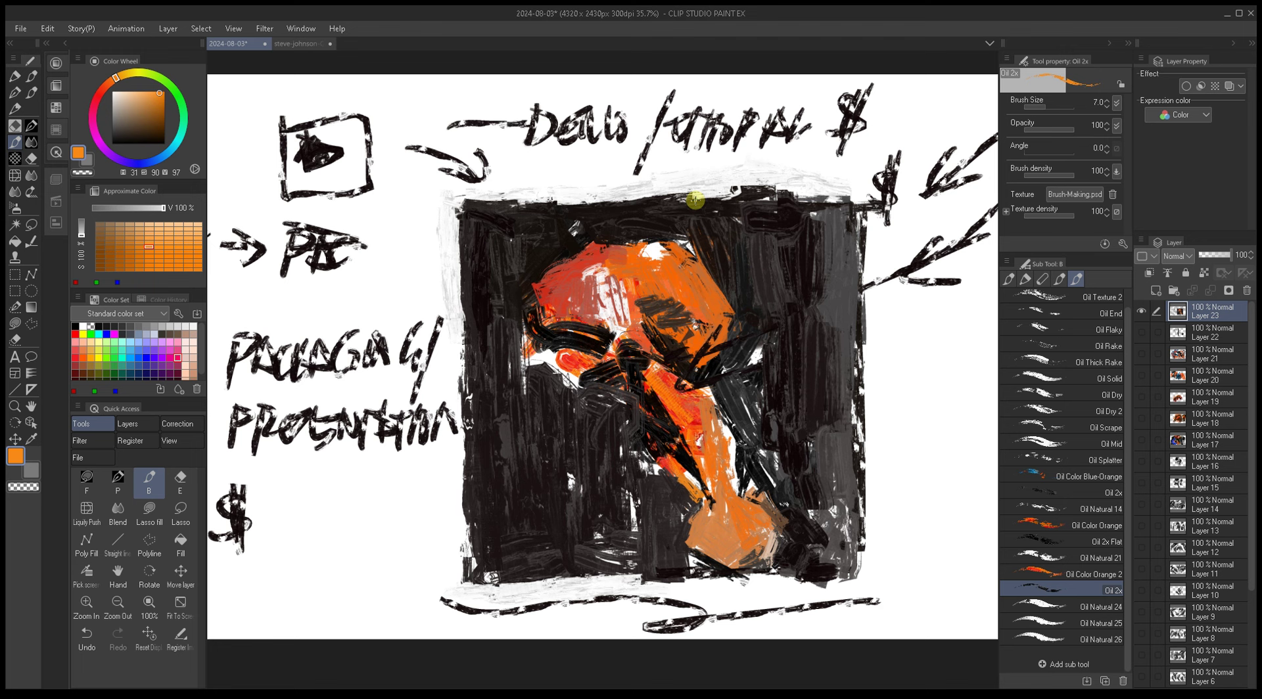
pyautogui.moveTo(448, 269); pyautogui.dragTo(619, 292)
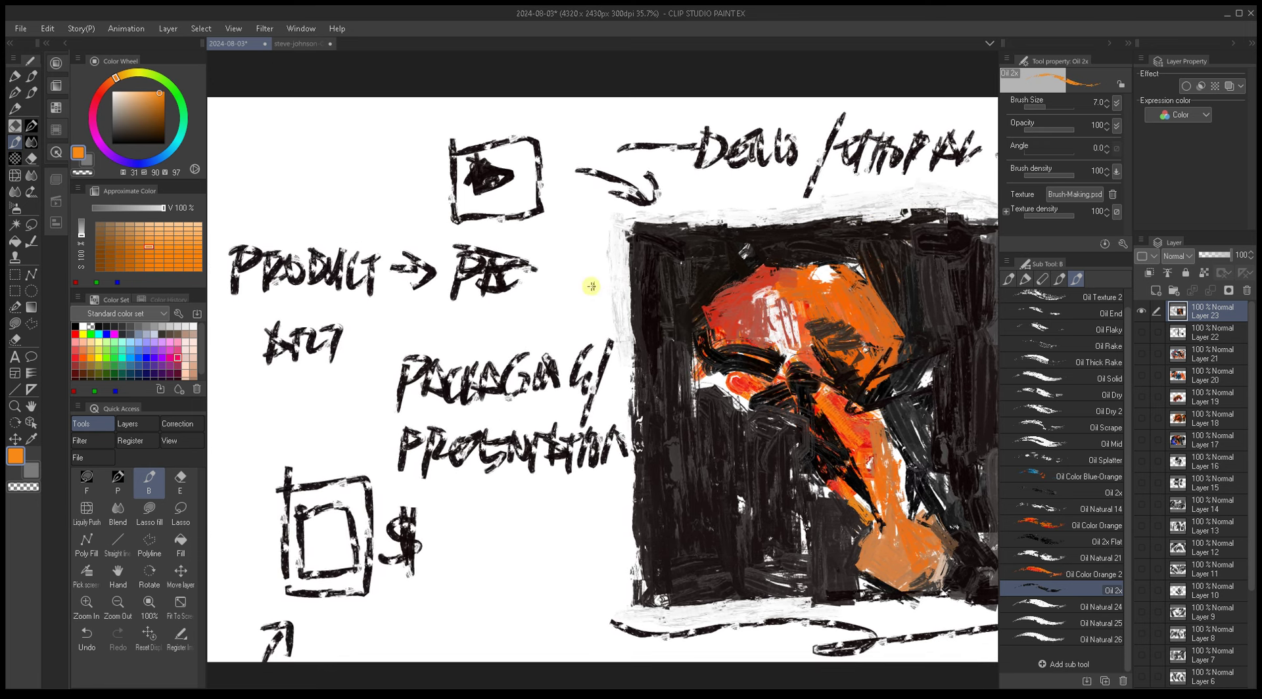
pyautogui.press(']')
pyautogui.scroll(-2, 686, 341)
pyautogui.moveTo(685, 342)
pyautogui.mouseDown()
pyautogui.moveTo(649, 355)
pyautogui.moveTo(663, 355)
pyautogui.moveTo(641, 330)
pyautogui.mouseUp()
pyautogui.scroll(2, 642, 332)
pyautogui.keyDown('alt'); pyautogui.click(592, 217); pyautogui.keyUp('alt')
pyautogui.moveTo(595, 196); pyautogui.dragTo(551, 197)
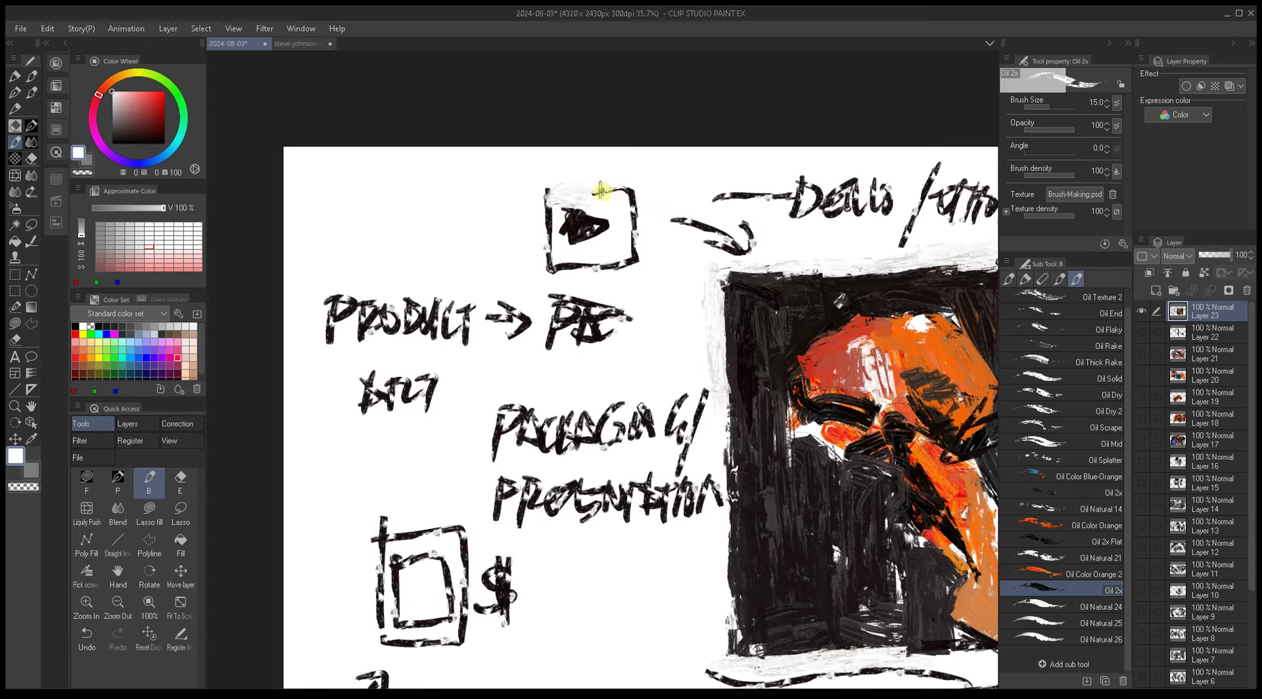
# Step: Fill the play-button box with red sampled from the head, working around the black triangle
pyautogui.keyDown('alt'); pyautogui.click(821, 365); pyautogui.keyUp('alt')
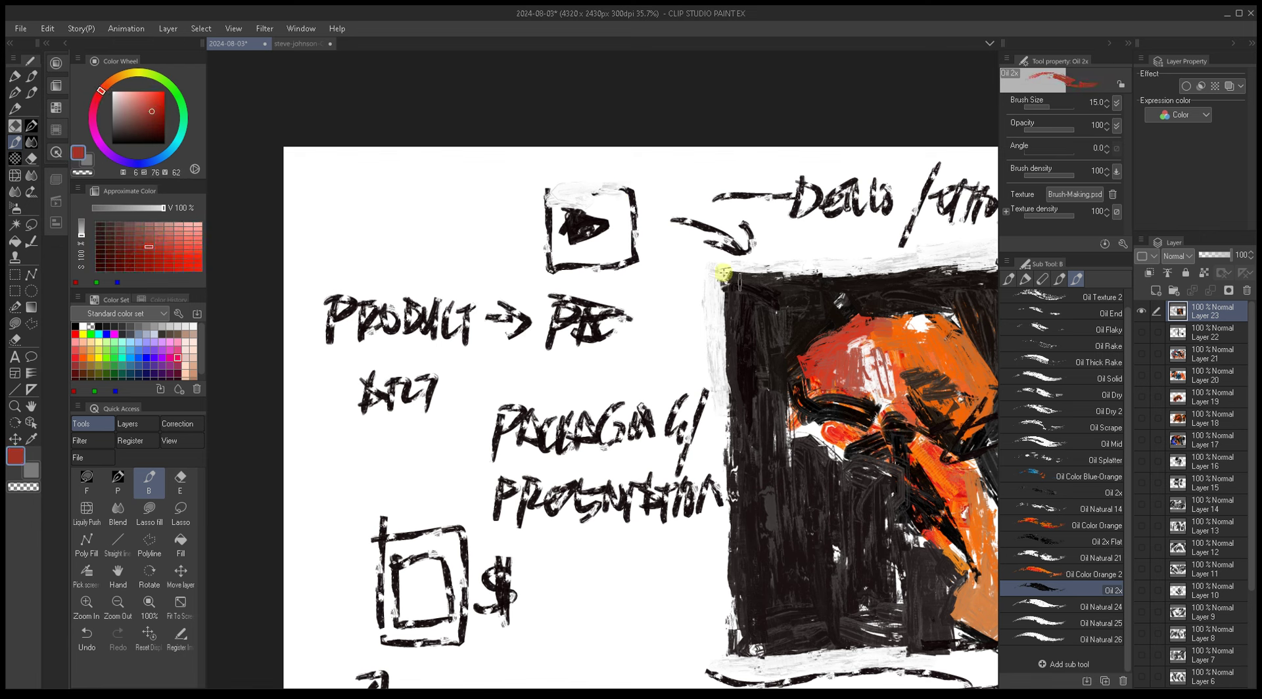
pyautogui.press('[')
pyautogui.moveTo(553, 201)
pyautogui.mouseDown()
pyautogui.moveTo(562, 252)
pyautogui.moveTo(602, 254)
pyautogui.moveTo(588, 248)
pyautogui.moveTo(612, 230)
pyautogui.moveTo(620, 250)
pyautogui.moveTo(603, 255)
pyautogui.moveTo(627, 261)
pyautogui.moveTo(618, 204)
pyautogui.moveTo(622, 220)
pyautogui.moveTo(588, 203)
pyautogui.moveTo(635, 199)
pyautogui.moveTo(628, 237)
pyautogui.mouseUp()
pyautogui.press(']')
pyautogui.keyDown('alt'); pyautogui.click(615, 223); pyautogui.keyUp('alt')
pyautogui.press('[')
pyautogui.moveTo(565, 190)
pyautogui.mouseDown()
pyautogui.moveTo(622, 192)
pyautogui.moveTo(578, 185)
pyautogui.moveTo(637, 263)
pyautogui.mouseUp()
pyautogui.press('[')
pyautogui.keyDown('alt'); pyautogui.click(584, 259); pyautogui.keyUp('alt')
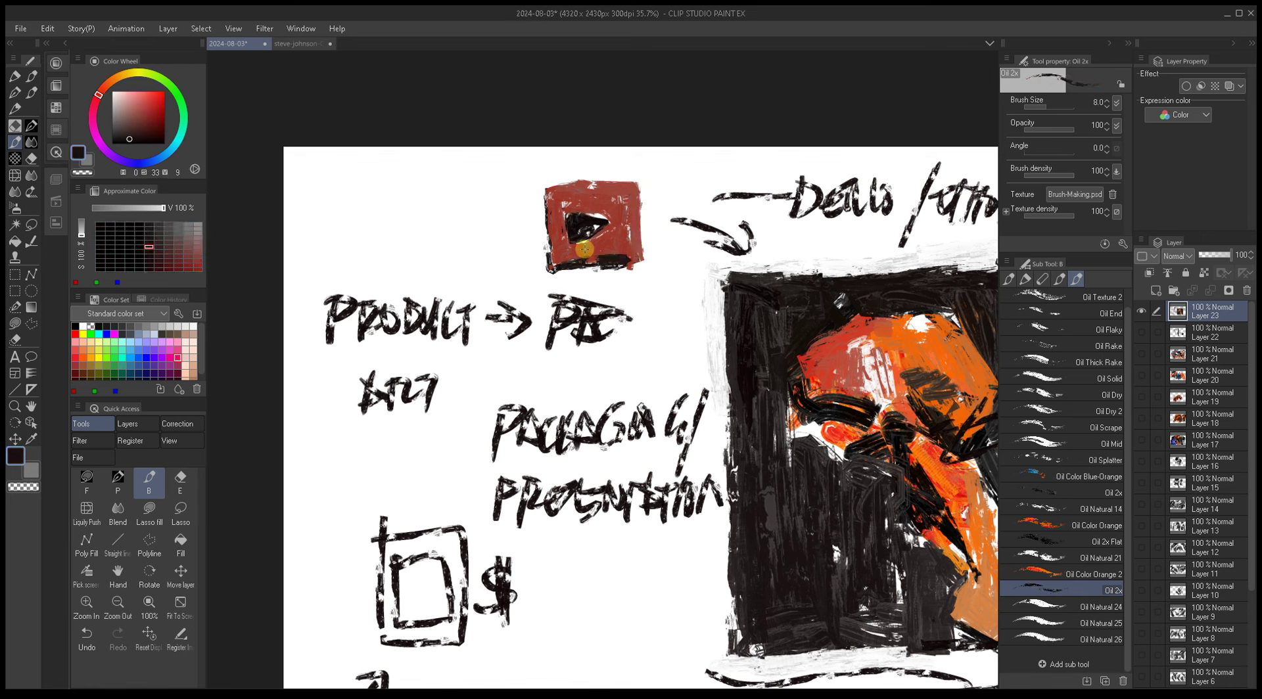
# Step: Clean up the play-button box's lower part with sampled red and a thin dark bottom edge at brush size 5
pyautogui.keyDown('alt'); pyautogui.click(591, 248); pyautogui.keyUp('alt')
pyautogui.press('[')
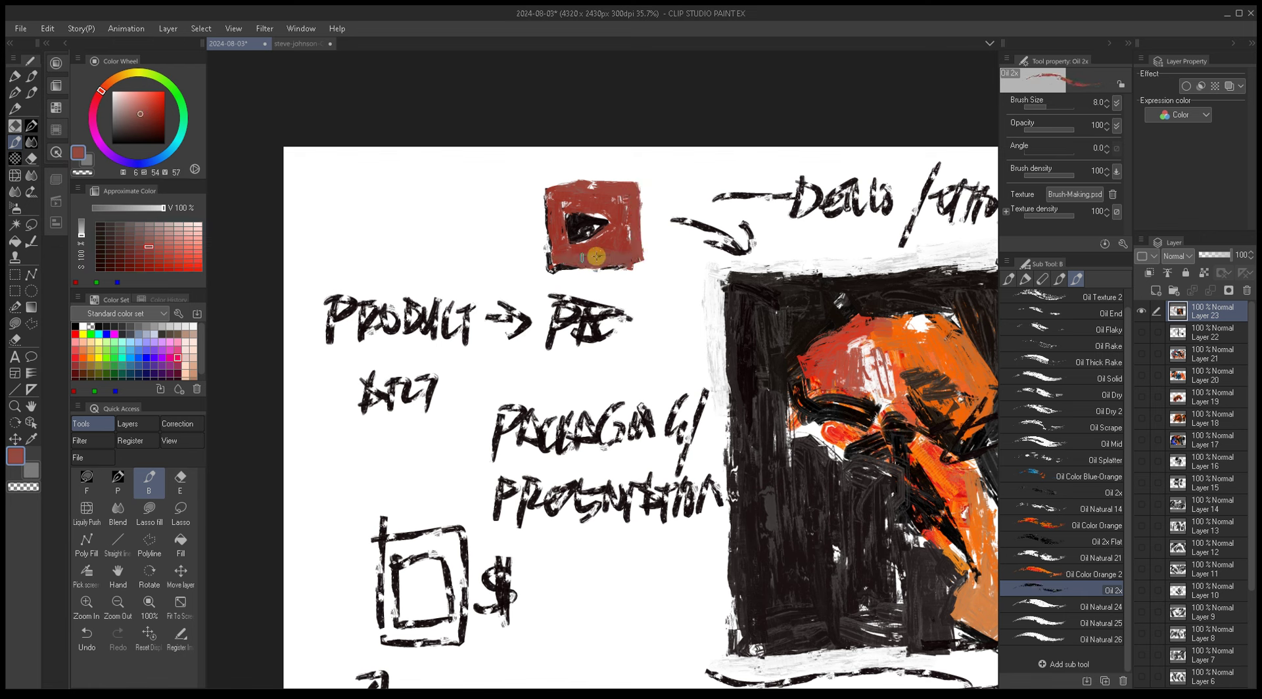
pyautogui.keyDown('alt'); pyautogui.click(598, 263); pyautogui.keyUp('alt')
pyautogui.press('[')
pyautogui.press('[')
pyautogui.press('[')
pyautogui.moveTo(595, 267); pyautogui.dragTo(643, 266)
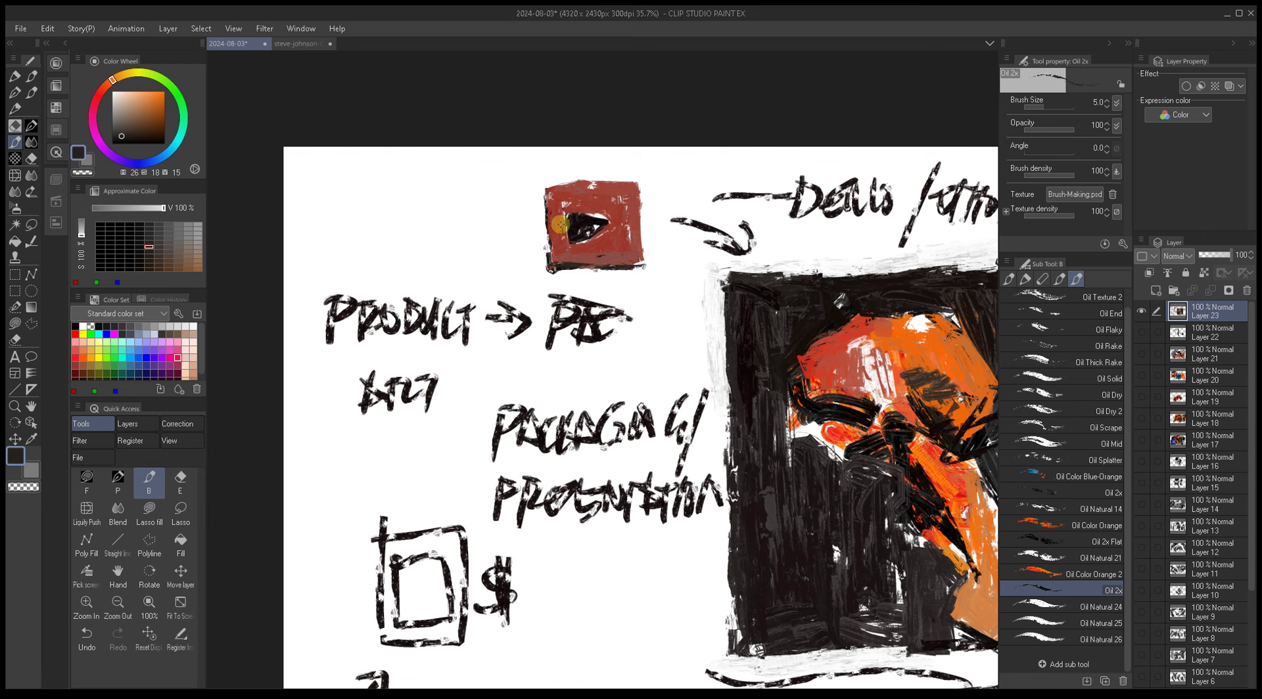
# Step: Cover the area around the play triangle with sampled red, enlarging the brush
pyautogui.keyDown('alt'); pyautogui.click(564, 220); pyautogui.keyUp('alt')
pyautogui.press(']')
pyautogui.press(']')
pyautogui.moveTo(564, 191)
pyautogui.mouseDown()
pyautogui.moveTo(557, 218)
pyautogui.moveTo(566, 242)
pyautogui.moveTo(573, 206)
pyautogui.moveTo(588, 224)
pyautogui.moveTo(576, 205)
pyautogui.moveTo(574, 227)
pyautogui.moveTo(574, 209)
pyautogui.moveTo(627, 225)
pyautogui.moveTo(573, 241)
pyautogui.moveTo(606, 242)
pyautogui.moveTo(575, 249)
pyautogui.moveTo(627, 202)
pyautogui.moveTo(629, 236)
pyautogui.moveTo(645, 195)
pyautogui.moveTo(633, 194)
pyautogui.moveTo(636, 245)
pyautogui.mouseUp()
pyautogui.keyDown('alt'); pyautogui.click(560, 215); pyautogui.keyUp('alt')
pyautogui.press(']')
pyautogui.press(']')
pyautogui.press(']')
pyautogui.press(']')
pyautogui.press(']')
# Step: Reshape the play triangle with sampled black and trim its edges with sampled red, using smaller brush sizes
pyautogui.keyDown('alt'); pyautogui.click(575, 224); pyautogui.keyUp('alt')
pyautogui.press('[')
pyautogui.press('[')
pyautogui.press('[')
pyautogui.press('[')
pyautogui.keyDown('alt'); pyautogui.click(614, 246); pyautogui.keyUp('alt')
pyautogui.press('[')
pyautogui.press('[')
pyautogui.press('[')
pyautogui.keyDown('alt'); pyautogui.click(629, 235); pyautogui.keyUp('alt')
pyautogui.press(']')
pyautogui.press(']')
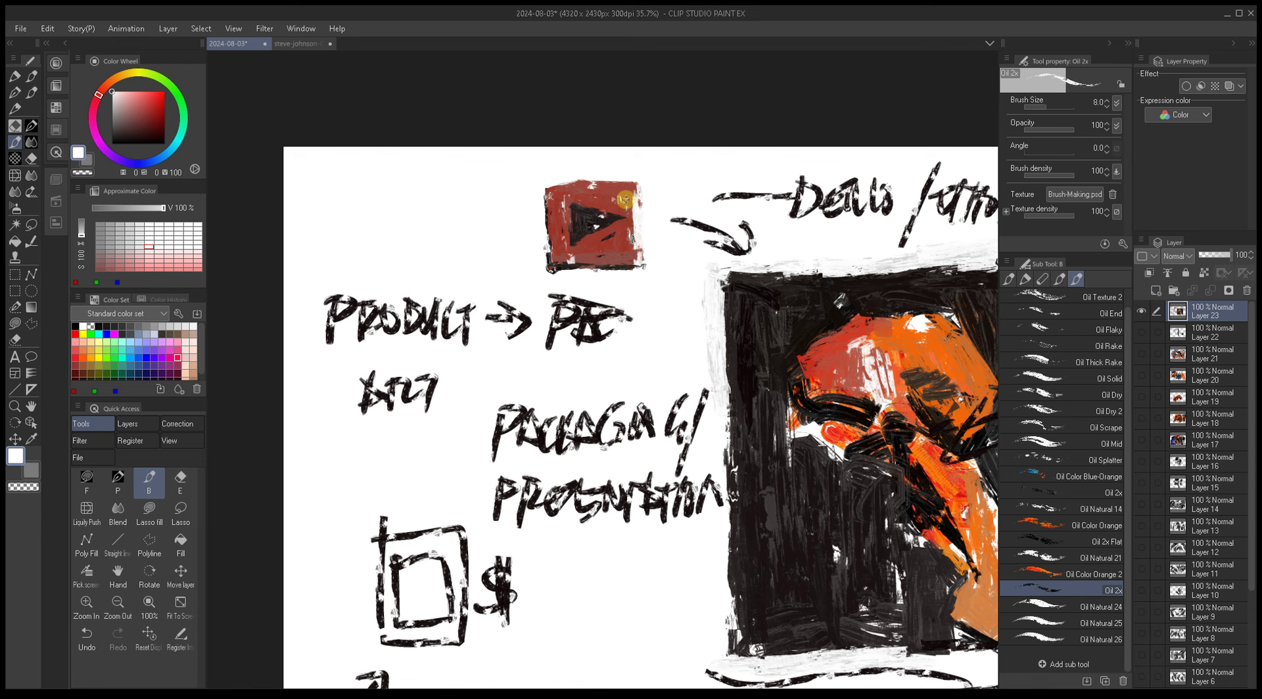
# Step: Repaint the right and left sides of the play-button box with vertical strokes in sampled reds and greyish pink
pyautogui.keyDown('alt'); pyautogui.click(625, 222); pyautogui.keyUp('alt')
pyautogui.moveTo(635, 188); pyautogui.dragTo(639, 257)
pyautogui.keyDown('alt'); pyautogui.click(572, 261); pyautogui.keyUp('alt')
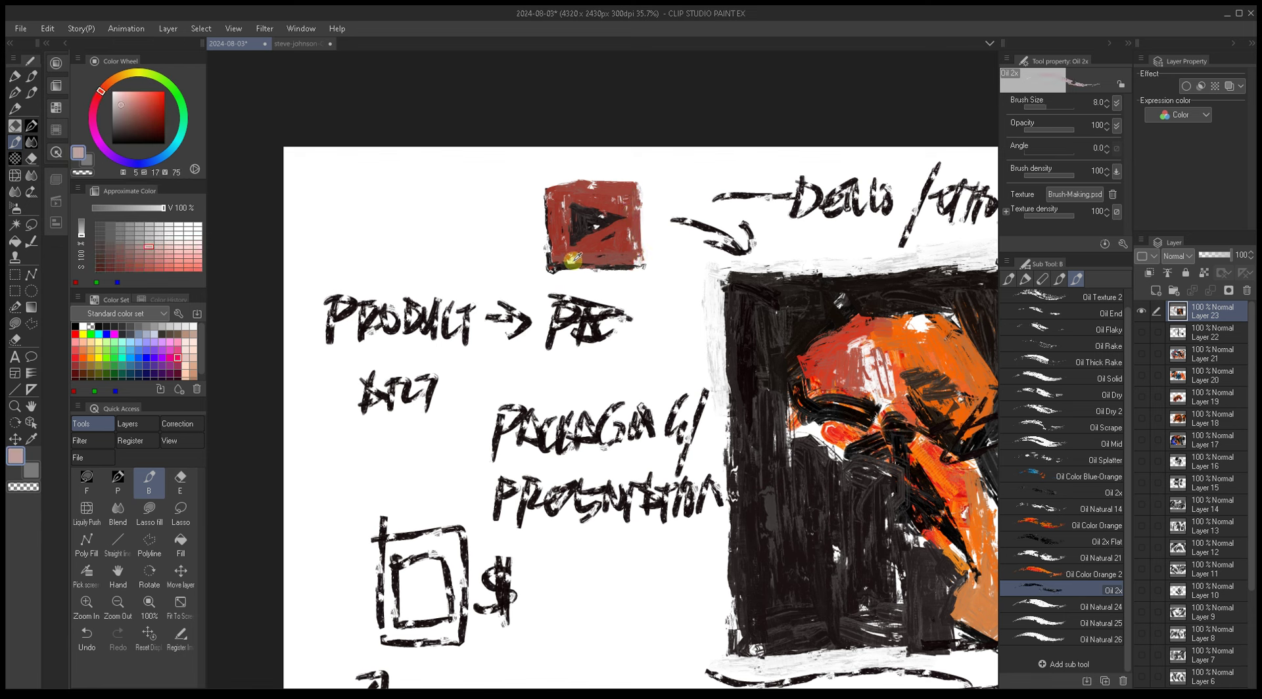
pyautogui.press(']')
pyautogui.moveTo(556, 192); pyautogui.dragTo(556, 250)
pyautogui.keyDown('alt'); pyautogui.click(559, 190); pyautogui.keyUp('alt')
pyautogui.keyDown('alt'); pyautogui.click(559, 192); pyautogui.keyUp('alt')
pyautogui.moveTo(560, 191); pyautogui.dragTo(560, 256)
# Step: Lay broader sampled red strokes over the left side and across the play-button box, enlarging the brush
pyautogui.keyDown('alt'); pyautogui.click(558, 194); pyautogui.keyUp('alt')
pyautogui.press(']')
pyautogui.moveTo(564, 187)
pyautogui.mouseDown()
pyautogui.moveTo(566, 258)
pyautogui.moveTo(559, 249)
pyautogui.mouseUp()
pyautogui.keyDown('alt'); pyautogui.click(558, 217); pyautogui.keyUp('alt')
pyautogui.press(']')
pyautogui.keyDown('alt'); pyautogui.click(557, 191); pyautogui.keyUp('alt')
pyautogui.moveTo(557, 190)
pyautogui.mouseDown()
pyautogui.moveTo(559, 260)
pyautogui.moveTo(584, 245)
pyautogui.moveTo(579, 263)
pyautogui.moveTo(637, 263)
pyautogui.mouseUp()
# Step: Outline the play-button box's right and top edges with sampled near-black using a thin brush
pyautogui.keyDown('alt'); pyautogui.click(580, 261); pyautogui.keyUp('alt')
pyautogui.press('[')
pyautogui.press('[')
pyautogui.press('[')
pyautogui.press('[')
pyautogui.press('[')
pyautogui.press('[')
pyautogui.moveTo(631, 197); pyautogui.dragTo(644, 260)
pyautogui.keyDown('alt'); pyautogui.click(570, 268); pyautogui.keyUp('alt')
pyautogui.keyDown('alt'); pyautogui.click(569, 267); pyautogui.keyUp('alt')
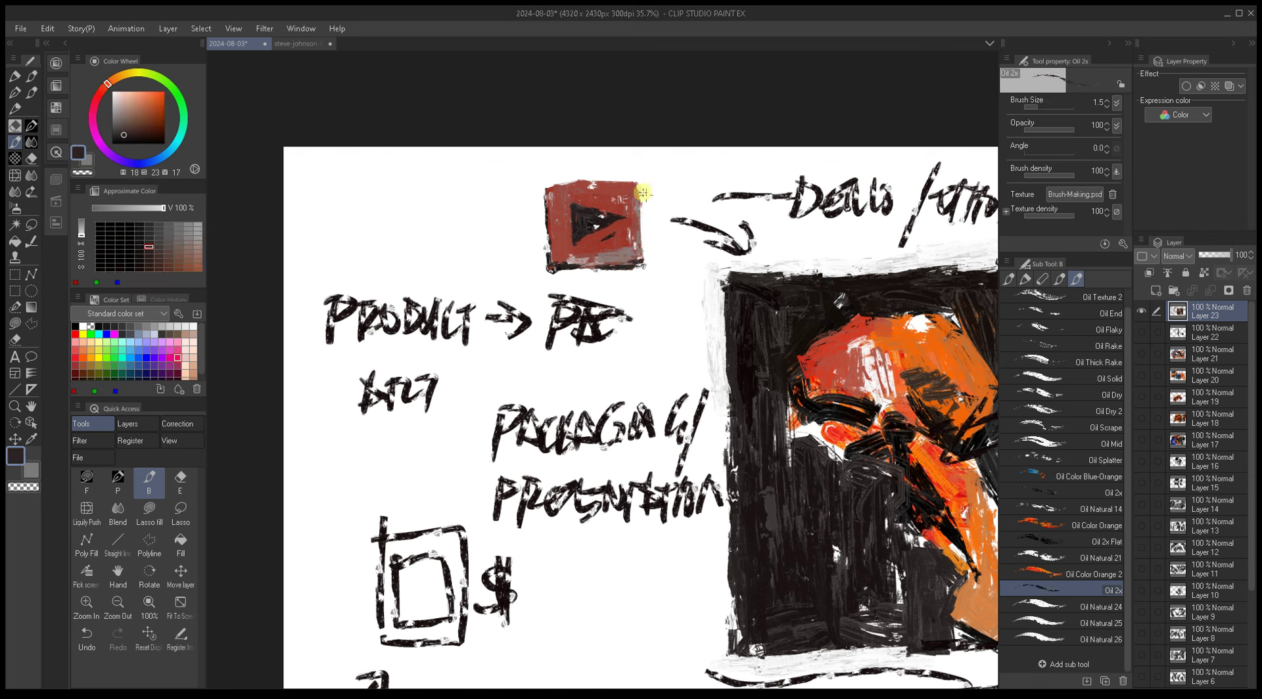
pyautogui.moveTo(640, 174); pyautogui.dragTo(641, 267)
pyautogui.moveTo(550, 190); pyautogui.dragTo(640, 177)
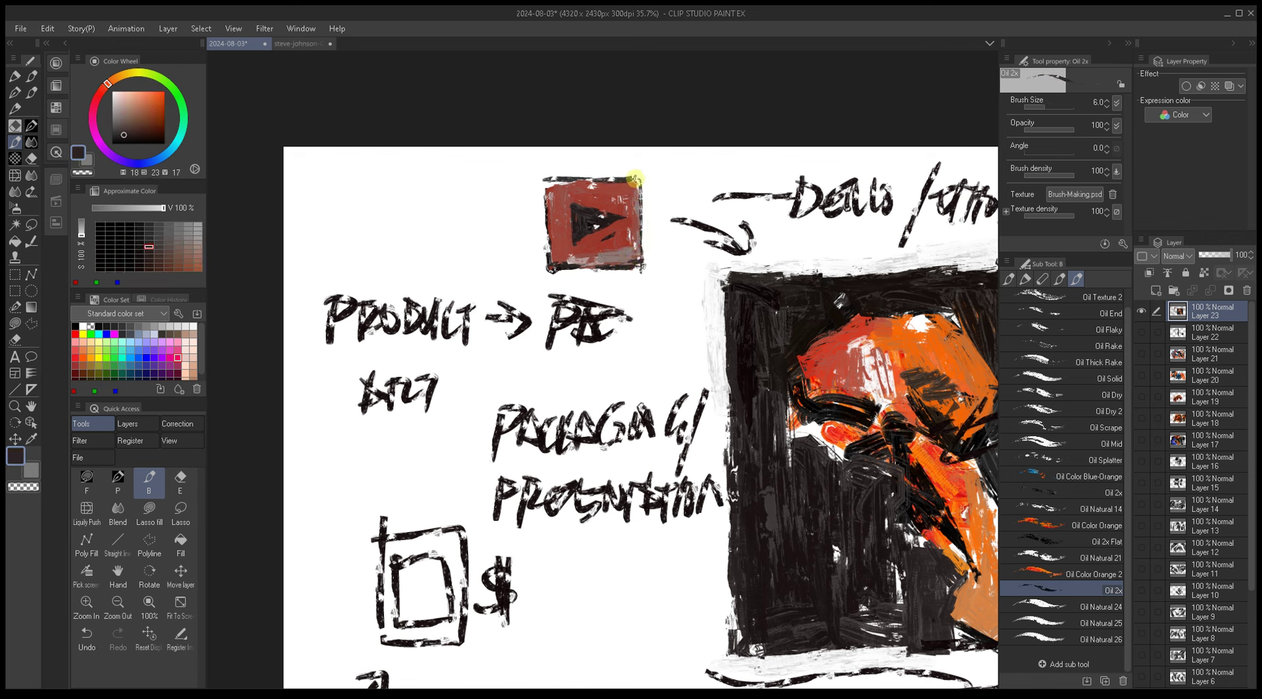
# Step: Touch up the play-button box's top edge with sampled reds at brush size 6
pyautogui.press(']')
pyautogui.press(']')
pyautogui.press(']')
pyautogui.keyDown('alt'); pyautogui.click(607, 190); pyautogui.keyUp('alt')
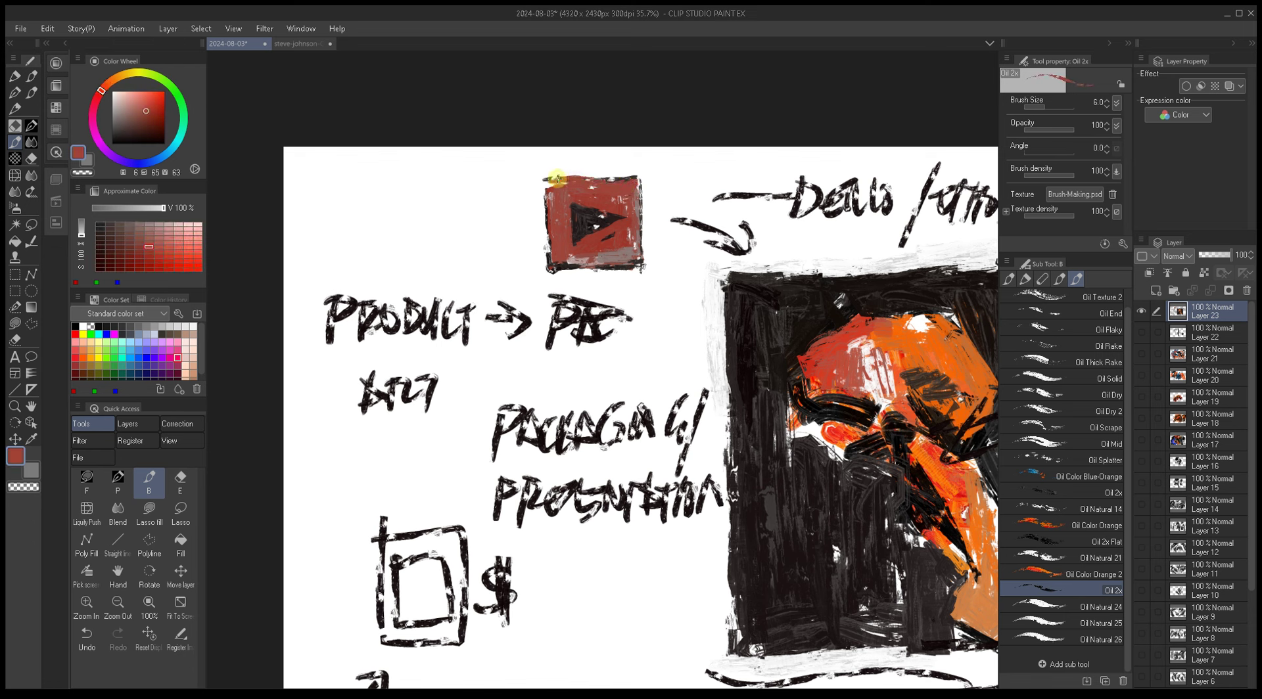
pyautogui.keyDown('alt'); pyautogui.click(554, 192); pyautogui.keyUp('alt')
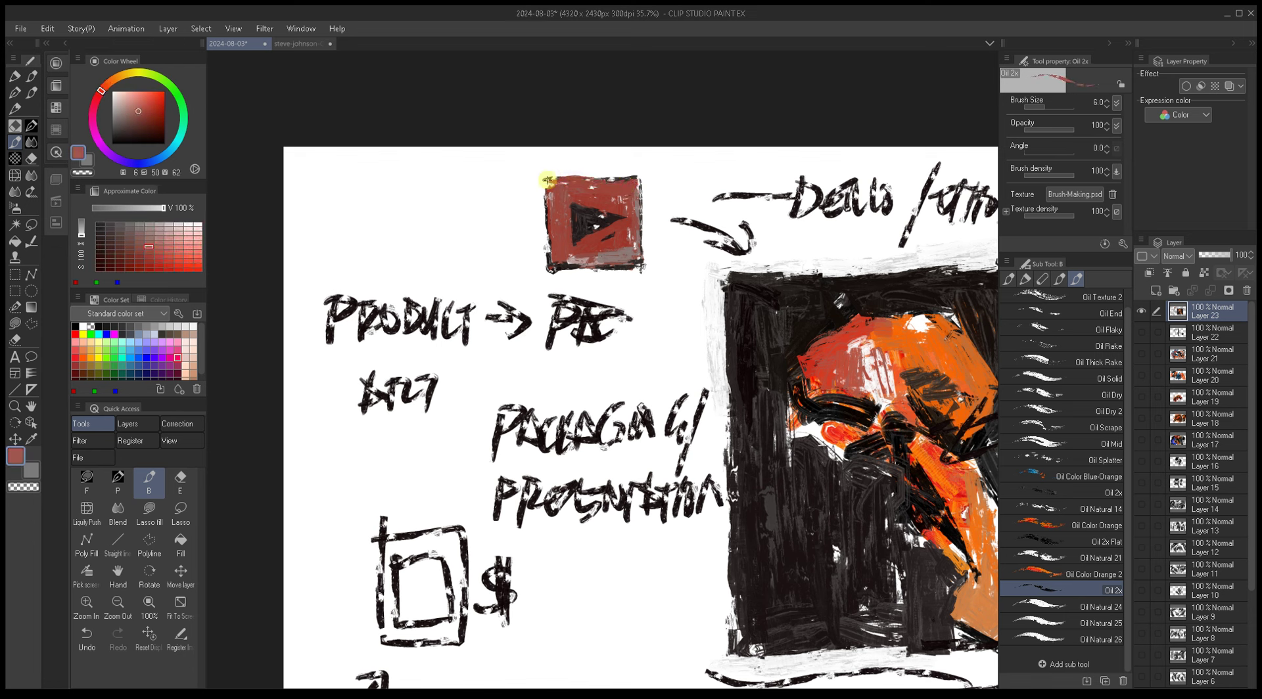
# Step: Darken the play-button box's outline with sampled near-black at size 4 and retouch its top-right corner in red at size 6
pyautogui.keyDown('alt'); pyautogui.click(551, 265); pyautogui.keyUp('alt')
pyautogui.press('[')
pyautogui.moveTo(551, 265); pyautogui.dragTo(548, 250)
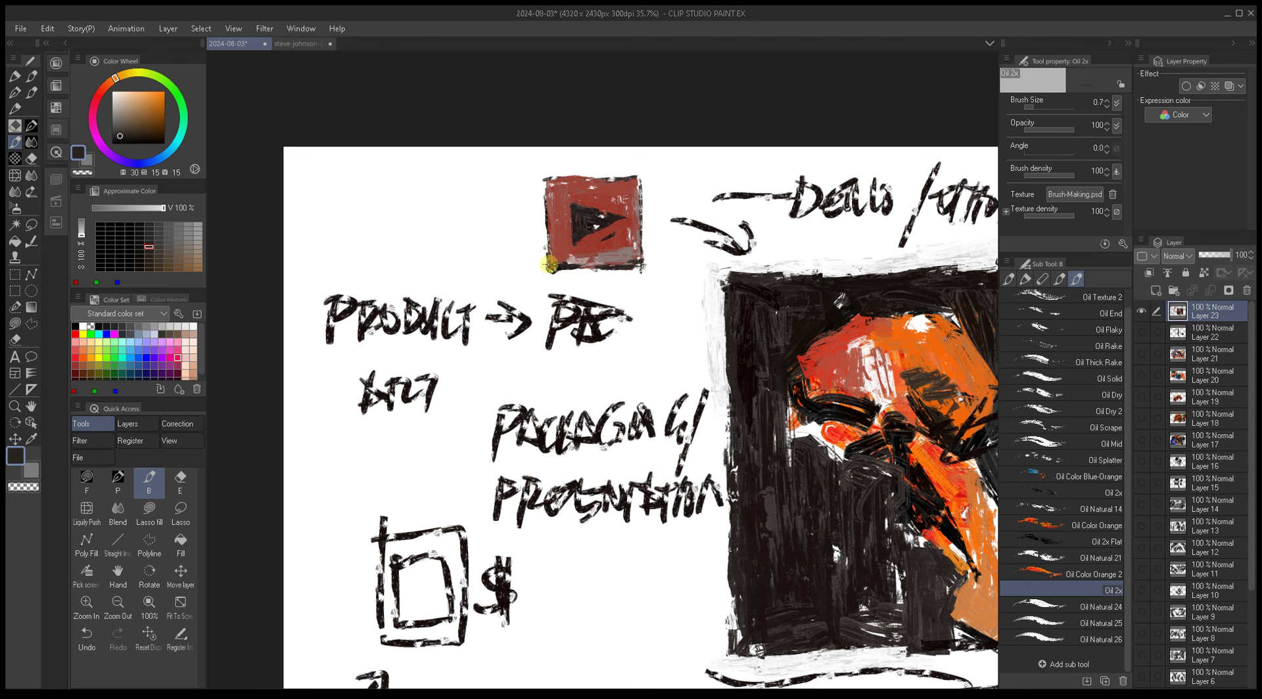
pyautogui.press(']')
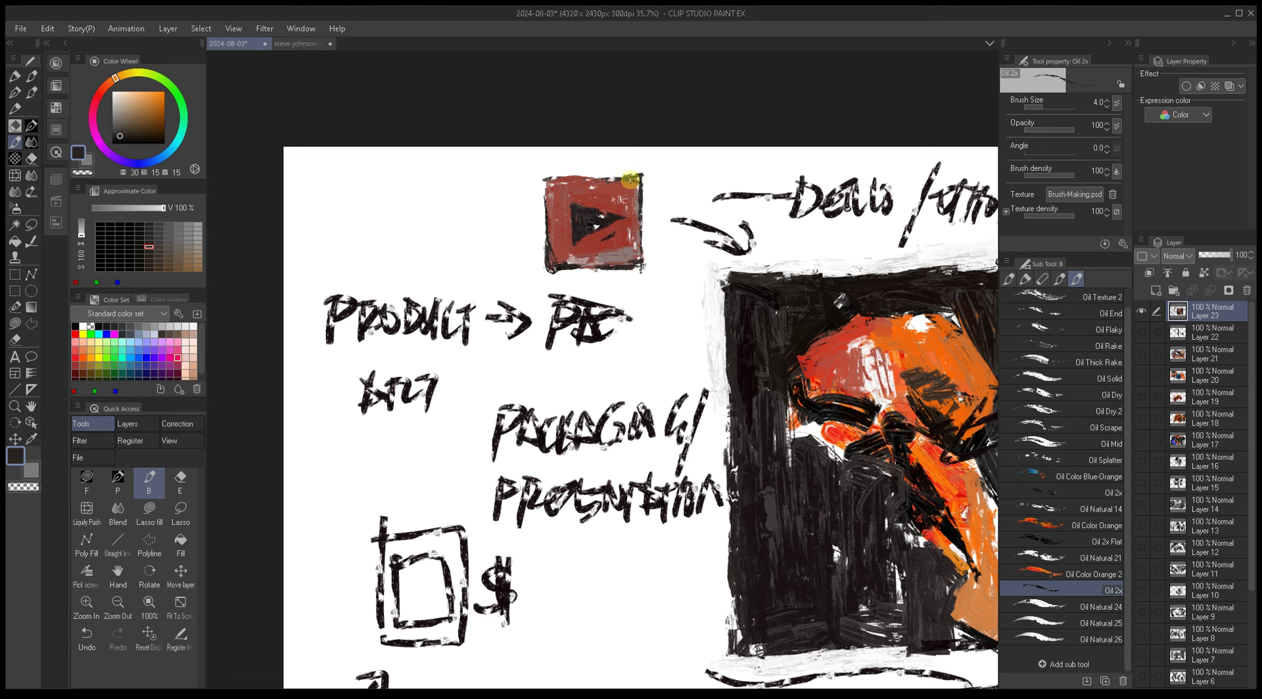
pyautogui.keyDown('alt'); pyautogui.click(625, 188); pyautogui.keyUp('alt')
pyautogui.press(']')
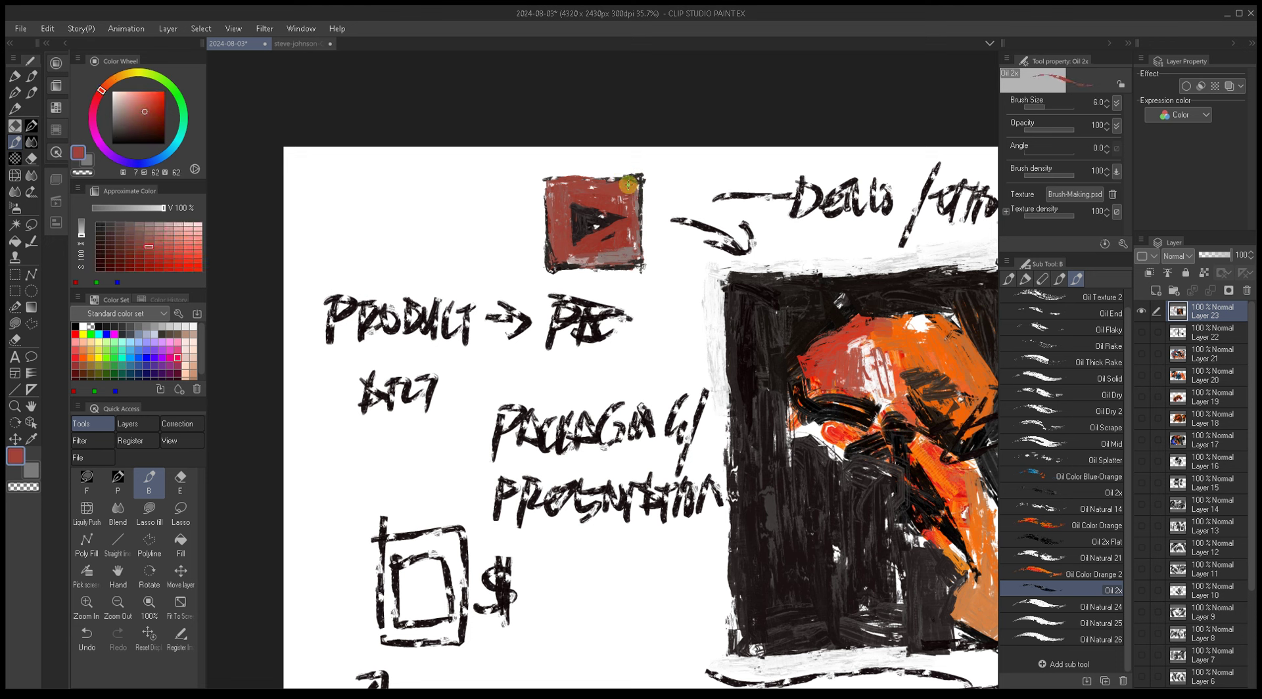
# Step: Touch up the red forehead area of the head with sampled tones, enlarging the brush
pyautogui.moveTo(635, 272); pyautogui.dragTo(543, 240)
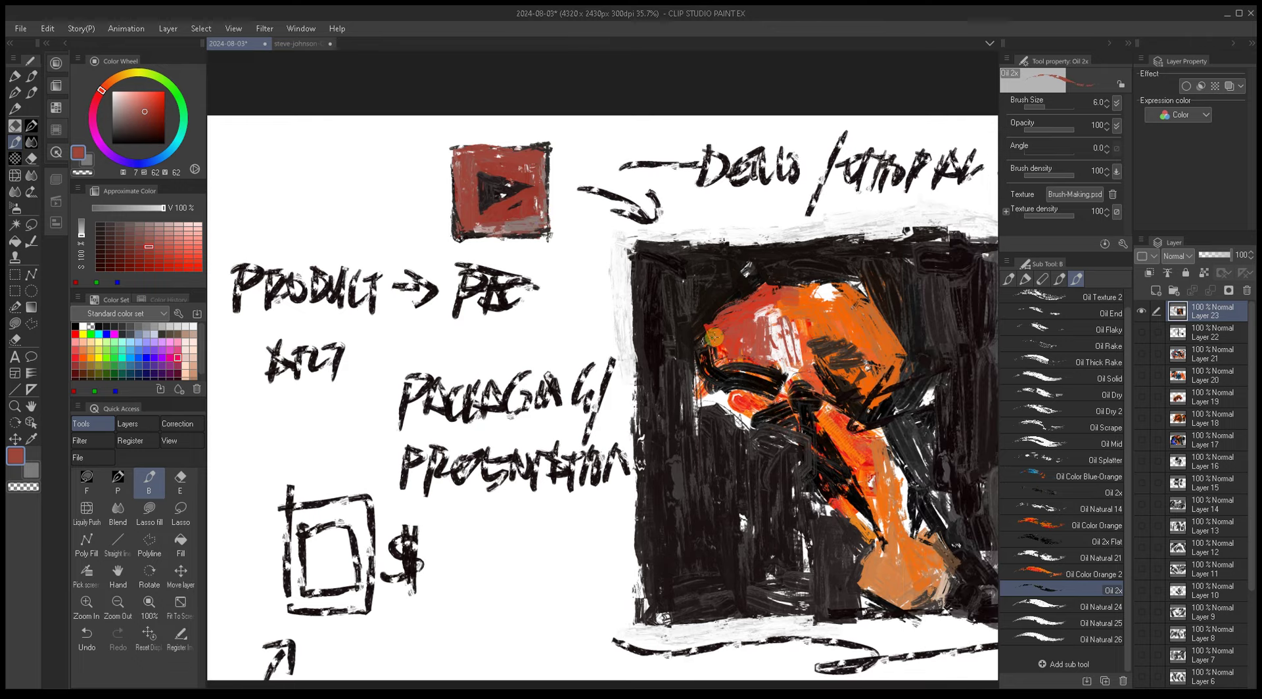
pyautogui.keyDown('alt'); pyautogui.click(720, 323); pyautogui.keyUp('alt')
pyautogui.press('[')
pyautogui.keyDown('alt'); pyautogui.click(708, 327); pyautogui.keyUp('alt')
pyautogui.press(']')
pyautogui.press(']')
pyautogui.press(']')
pyautogui.press(']')
pyautogui.press(']')
pyautogui.moveTo(647, 325); pyautogui.dragTo(700, 347)
# Step: Broaden the play-button box with sampled red strokes, pushing its right side outward, and reduce the brush to size 6
pyautogui.keyDown('alt'); pyautogui.click(570, 234); pyautogui.keyUp('alt')
pyautogui.press(']')
pyautogui.press(']')
pyautogui.press(']')
pyautogui.press(']')
pyautogui.keyDown('alt'); pyautogui.click(577, 215); pyautogui.keyUp('alt')
pyautogui.moveTo(577, 215); pyautogui.dragTo(595, 241)
pyautogui.press('[')
pyautogui.press('[')
pyautogui.press('[')
pyautogui.moveTo(606, 155)
pyautogui.mouseDown()
pyautogui.moveTo(582, 232)
pyautogui.moveTo(571, 208)
pyautogui.moveTo(607, 208)
pyautogui.moveTo(593, 209)
pyautogui.moveTo(593, 255)
pyautogui.moveTo(575, 256)
pyautogui.moveTo(622, 253)
pyautogui.mouseUp()
pyautogui.press('[')
pyautogui.press('[')
pyautogui.press('[')
pyautogui.keyDown('alt'); pyautogui.click(594, 257); pyautogui.keyUp('alt')
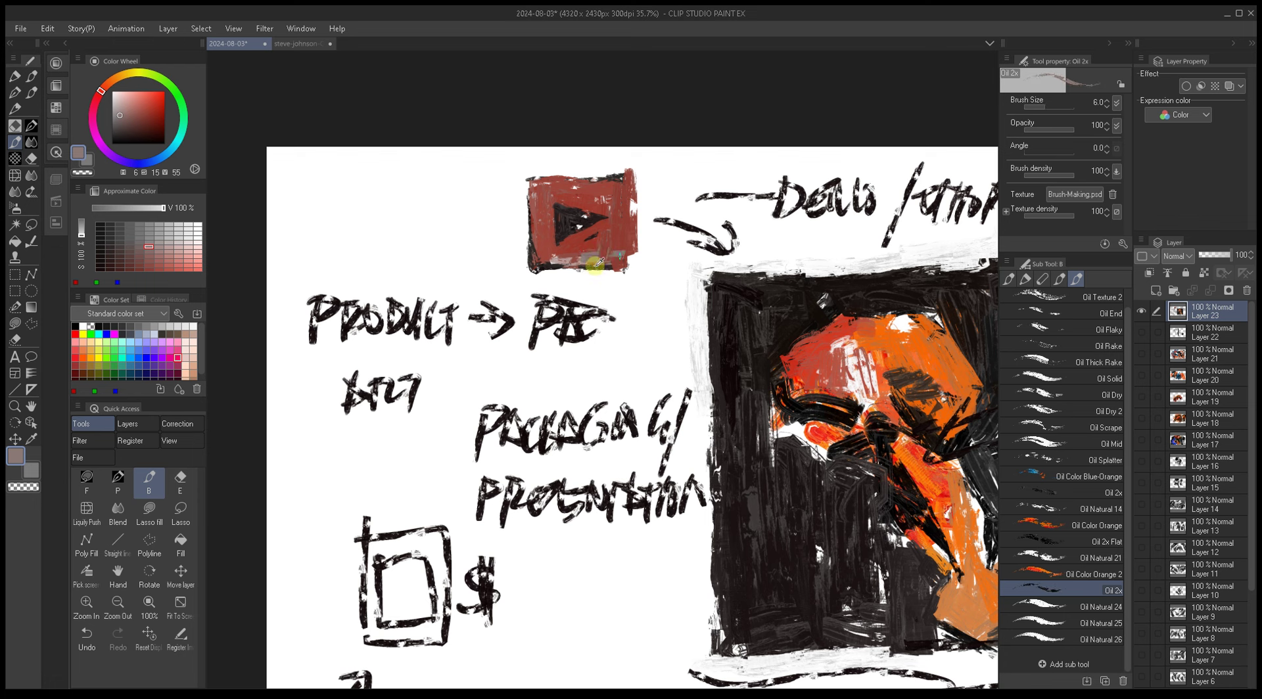
# Step: Redraw the play-button box's bottom edge in sampled near-black at brush size 4
pyautogui.press('[')
pyautogui.press('[')
pyautogui.keyDown('alt'); pyautogui.click(539, 270); pyautogui.keyUp('alt')
pyautogui.press('[')
pyautogui.moveTo(538, 269); pyautogui.dragTo(592, 268)
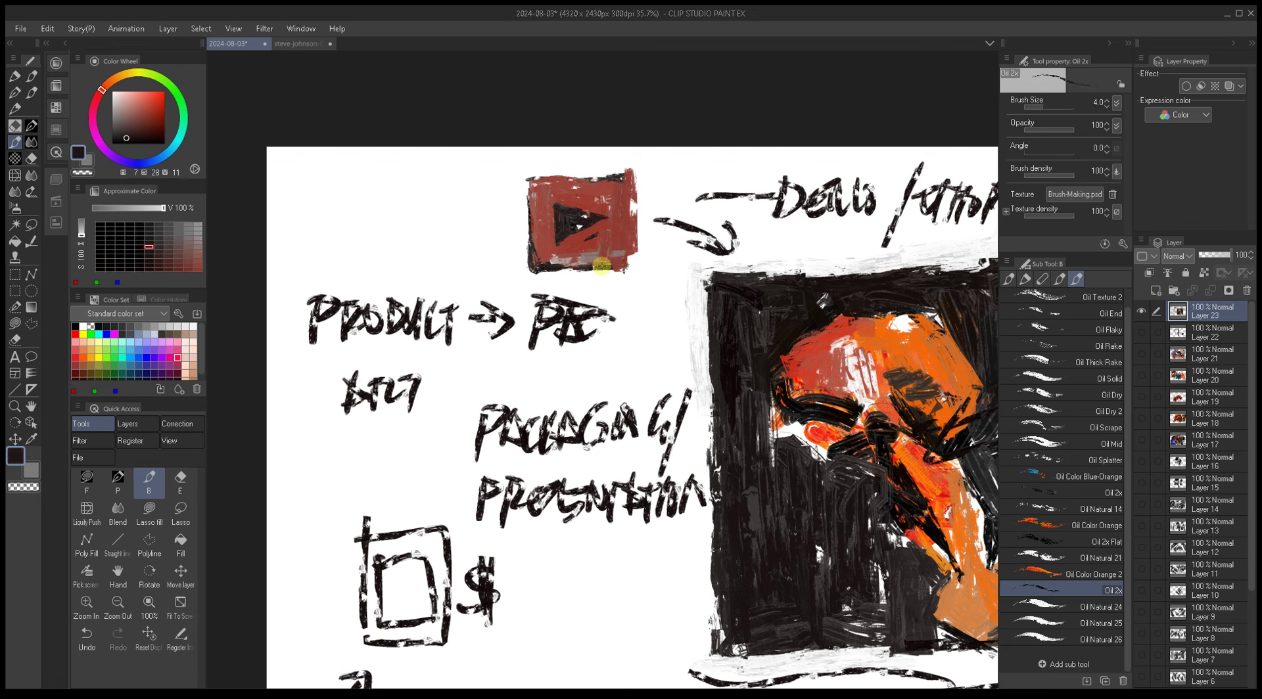
# Step: Shade the play-button box's right side with vertical strokes of sampled dark reds, enlarging the brush to 15
pyautogui.moveTo(629, 196)
pyautogui.mouseDown()
pyautogui.moveTo(627, 267)
pyautogui.moveTo(617, 208)
pyautogui.moveTo(625, 262)
pyautogui.moveTo(627, 196)
pyautogui.moveTo(623, 260)
pyautogui.mouseUp()
pyautogui.press(']')
pyautogui.press(']')
pyautogui.press(']')
pyautogui.press(']')
pyautogui.keyDown('alt'); pyautogui.click(623, 259); pyautogui.keyUp('alt')
pyautogui.keyDown('alt'); pyautogui.click(629, 199); pyautogui.keyUp('alt')
pyautogui.press(']')
pyautogui.keyDown('alt'); pyautogui.click(635, 209); pyautogui.keyUp('alt')
pyautogui.keyDown('alt'); pyautogui.click(635, 209); pyautogui.keyUp('alt')
pyautogui.press(']')
pyautogui.press(']')
pyautogui.moveTo(623, 184); pyautogui.dragTo(623, 260)
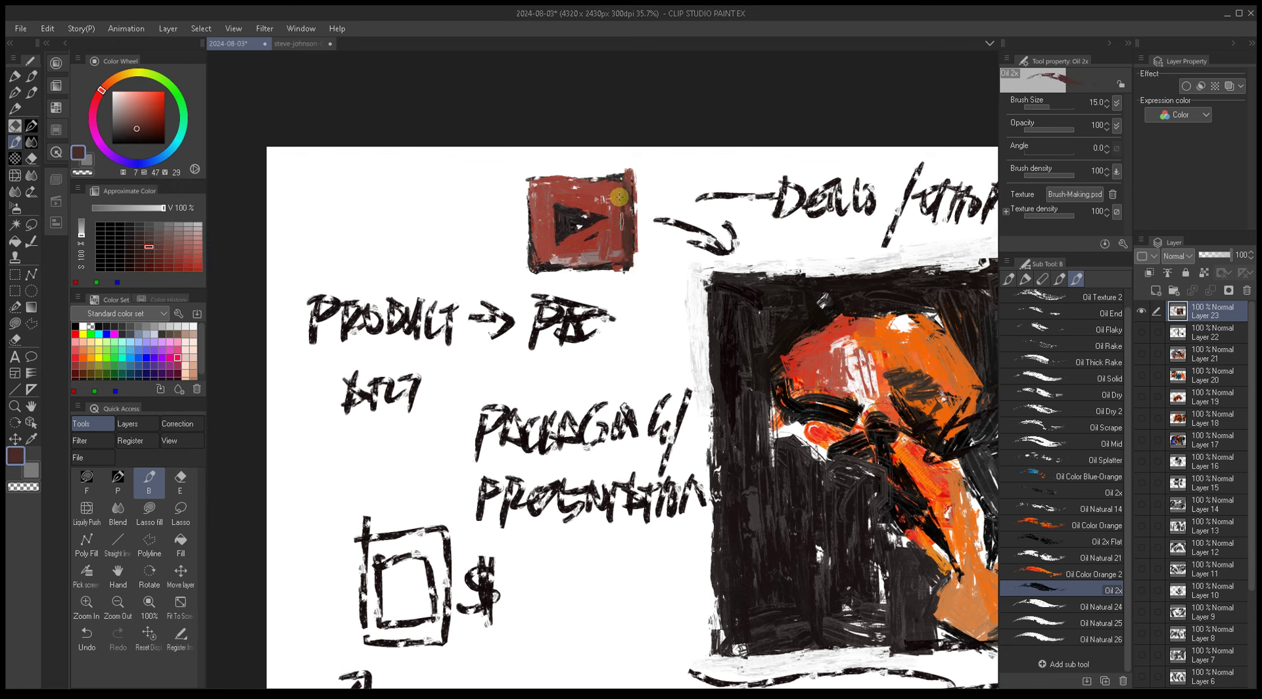
# Step: Repaint the play-button box's right side with sampled dark red, then sample brighter red from its lower area at brush size 6
pyautogui.keyDown('alt'); pyautogui.click(621, 222); pyautogui.keyUp('alt')
pyautogui.moveTo(585, 198); pyautogui.dragTo(625, 229)
pyautogui.press('[')
pyautogui.keyDown('alt'); pyautogui.click(616, 272); pyautogui.keyUp('alt')
pyautogui.press('[')
pyautogui.press('[')
pyautogui.press('[')
pyautogui.press('[')
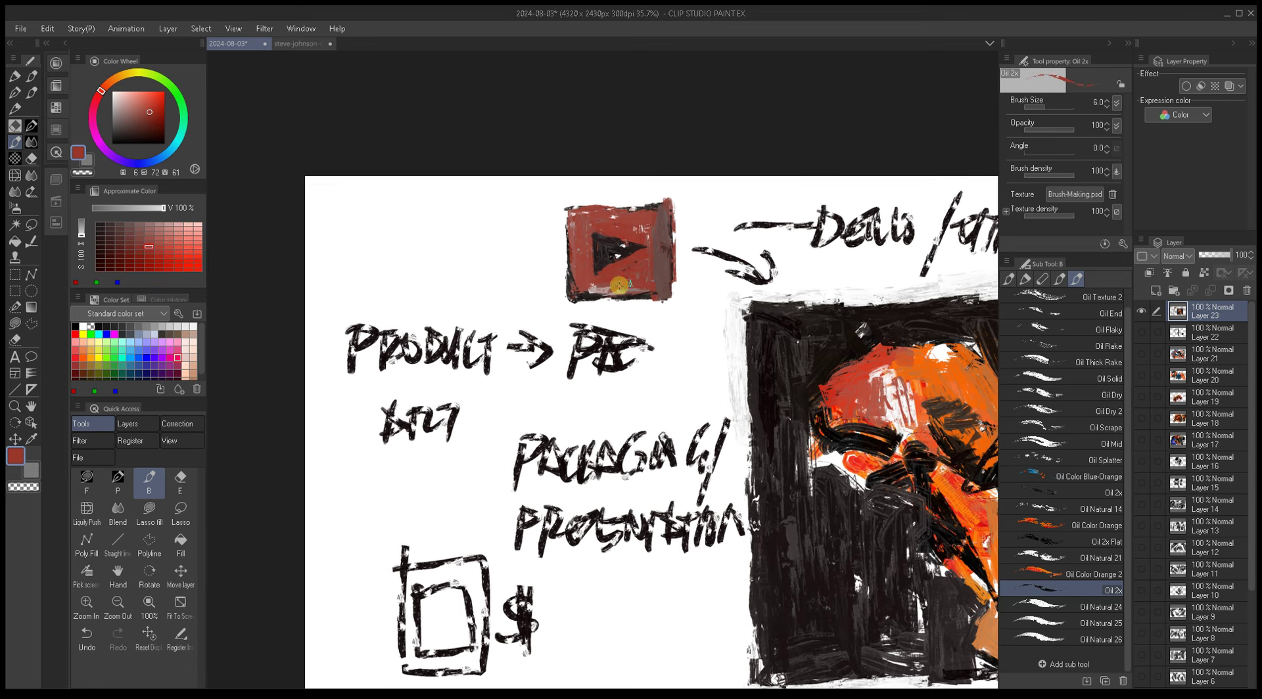
# Step: Paint thin pale grey-pink highlights along the play-button box's lower and right inner edges using sampled tones
pyautogui.keyDown('alt'); pyautogui.click(600, 288); pyautogui.keyUp('alt')
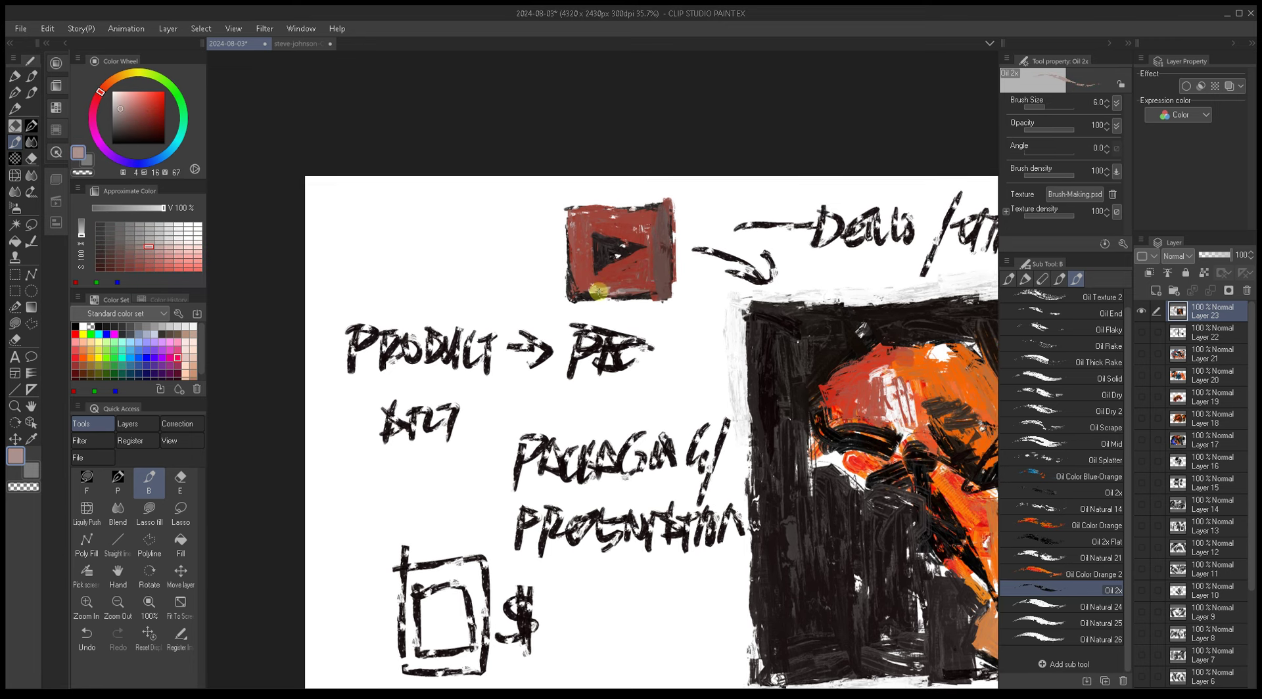
pyautogui.keyDown('alt'); pyautogui.click(573, 253); pyautogui.keyUp('alt')
pyautogui.keyDown('alt'); pyautogui.click(589, 285); pyautogui.keyUp('alt')
pyautogui.keyDown('alt'); pyautogui.click(629, 281); pyautogui.keyUp('alt')
pyautogui.press('[')
pyautogui.press('[')
pyautogui.moveTo(658, 292); pyautogui.dragTo(654, 209)
pyautogui.keyDown('alt'); pyautogui.click(649, 233); pyautogui.keyUp('alt')
pyautogui.keyDown('alt'); pyautogui.click(649, 233); pyautogui.keyUp('alt')
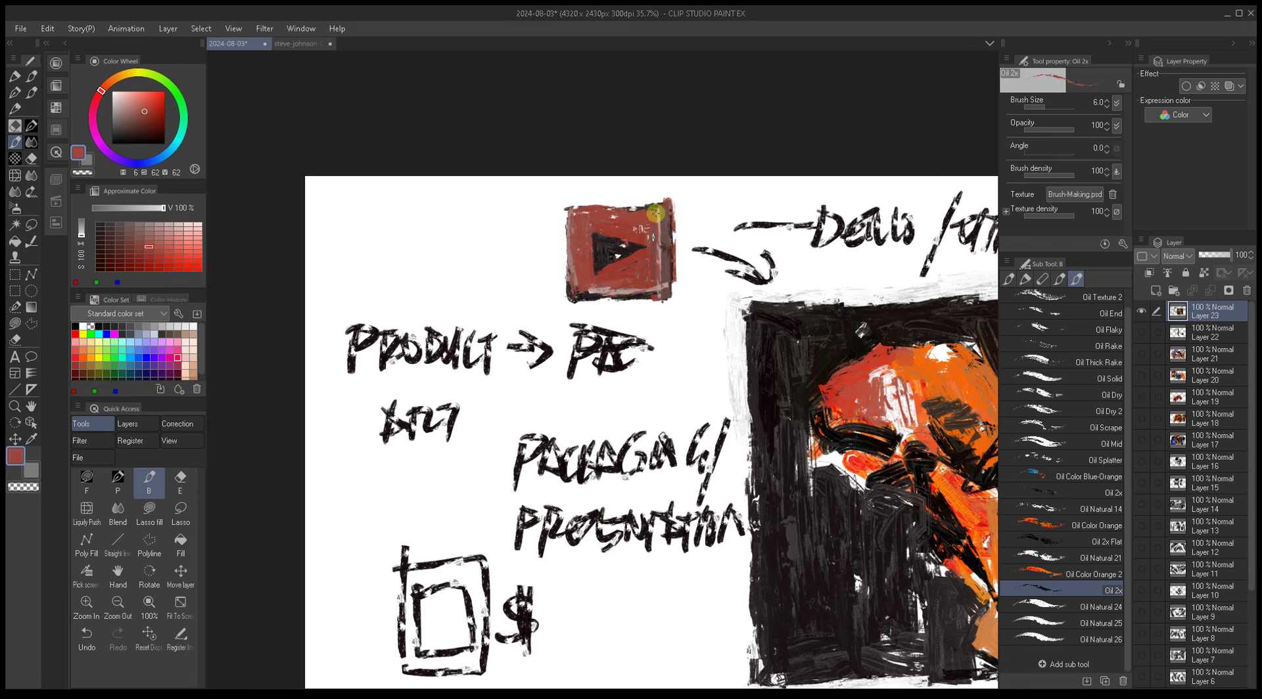
# Step: Darken the play-button box's right side and bottom edge with sampled tones and a larger brush
pyautogui.press(']')
pyautogui.press(']')
pyautogui.press(']')
pyautogui.moveTo(658, 293); pyautogui.dragTo(656, 207)
pyautogui.keyDown('alt'); pyautogui.click(598, 294); pyautogui.keyUp('alt')
pyautogui.moveTo(582, 296); pyautogui.dragTo(662, 297)
pyautogui.moveTo(658, 216); pyautogui.dragTo(657, 276)
# Step: Draw a thin grey line along the play-button box's top edge at brush size 3
pyautogui.keyDown('alt'); pyautogui.click(614, 254); pyautogui.keyUp('alt')
pyautogui.press('[')
pyautogui.press('[')
pyautogui.press('[')
pyautogui.press('[')
pyautogui.moveTo(566, 205); pyautogui.dragTo(680, 202)
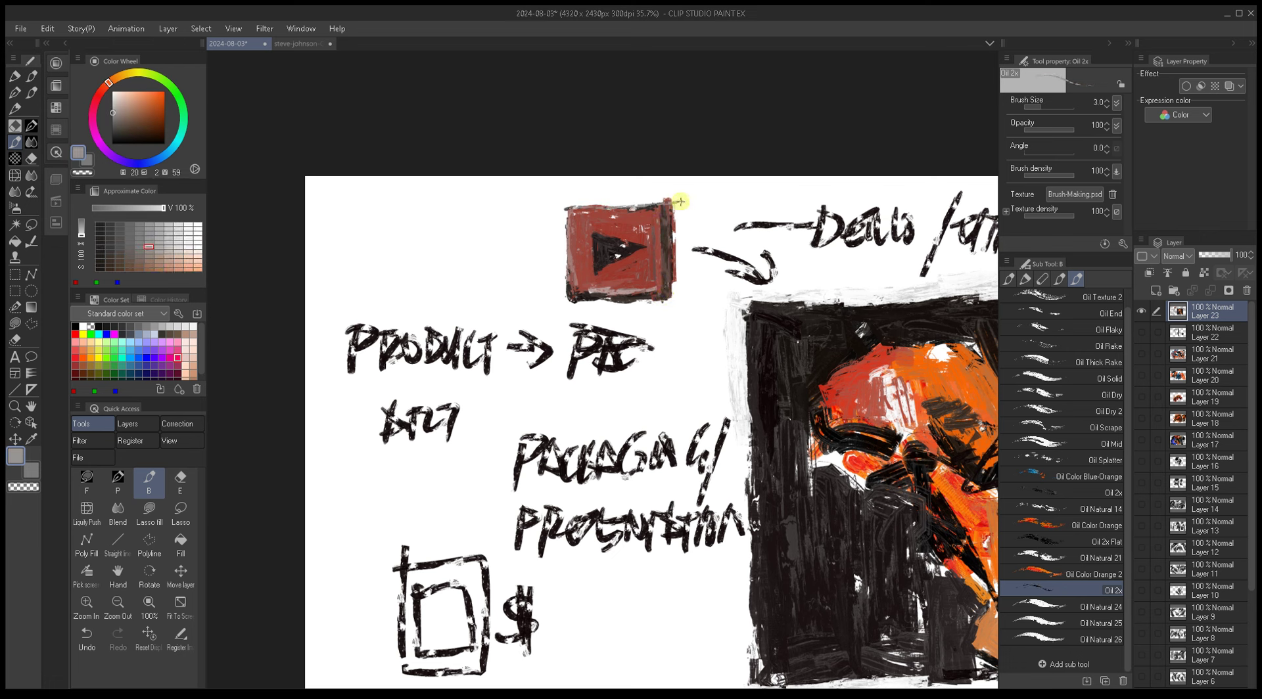
# Step: Strengthen the play-button box's left edge near the lower corner in sampled near-black at brush size 4
pyautogui.keyDown('alt'); pyautogui.click(641, 208); pyautogui.keyUp('alt')
pyautogui.press('[')
pyautogui.keyDown('alt'); pyautogui.click(592, 243); pyautogui.keyUp('alt')
pyautogui.press(']')
pyautogui.keyDown('alt'); pyautogui.click(570, 253); pyautogui.keyUp('alt')
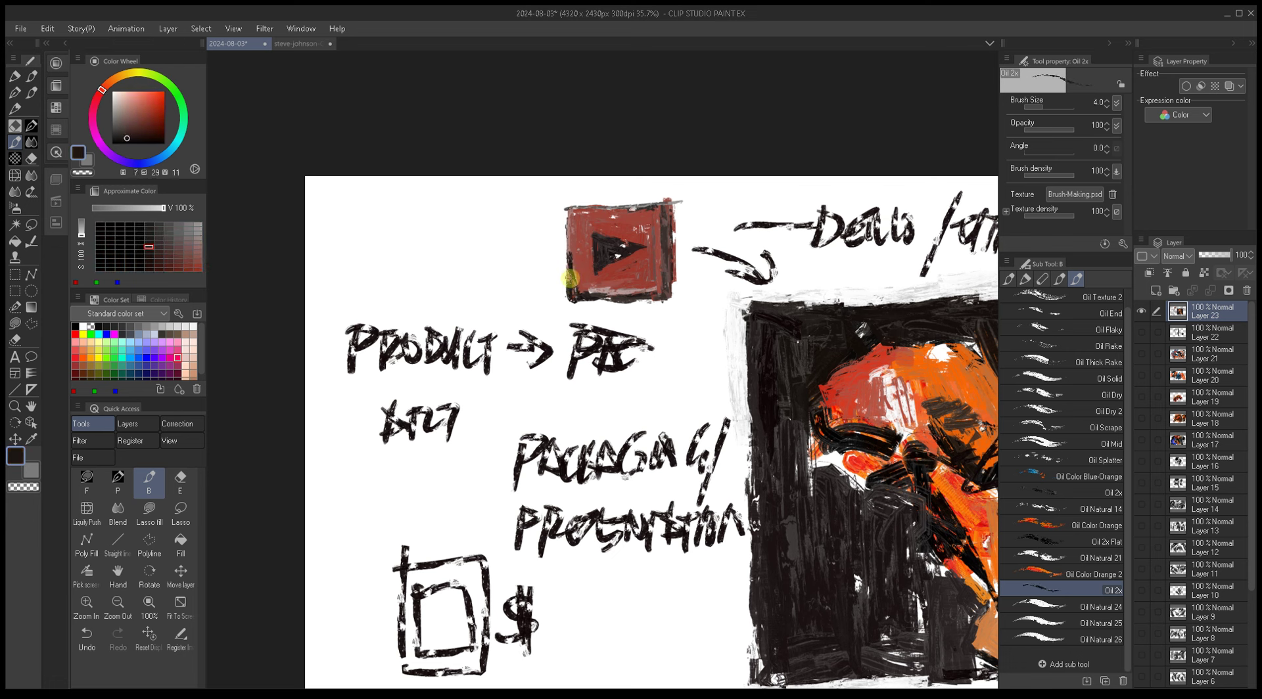
pyautogui.keyDown('alt'); pyautogui.click(584, 277); pyautogui.keyUp('alt')
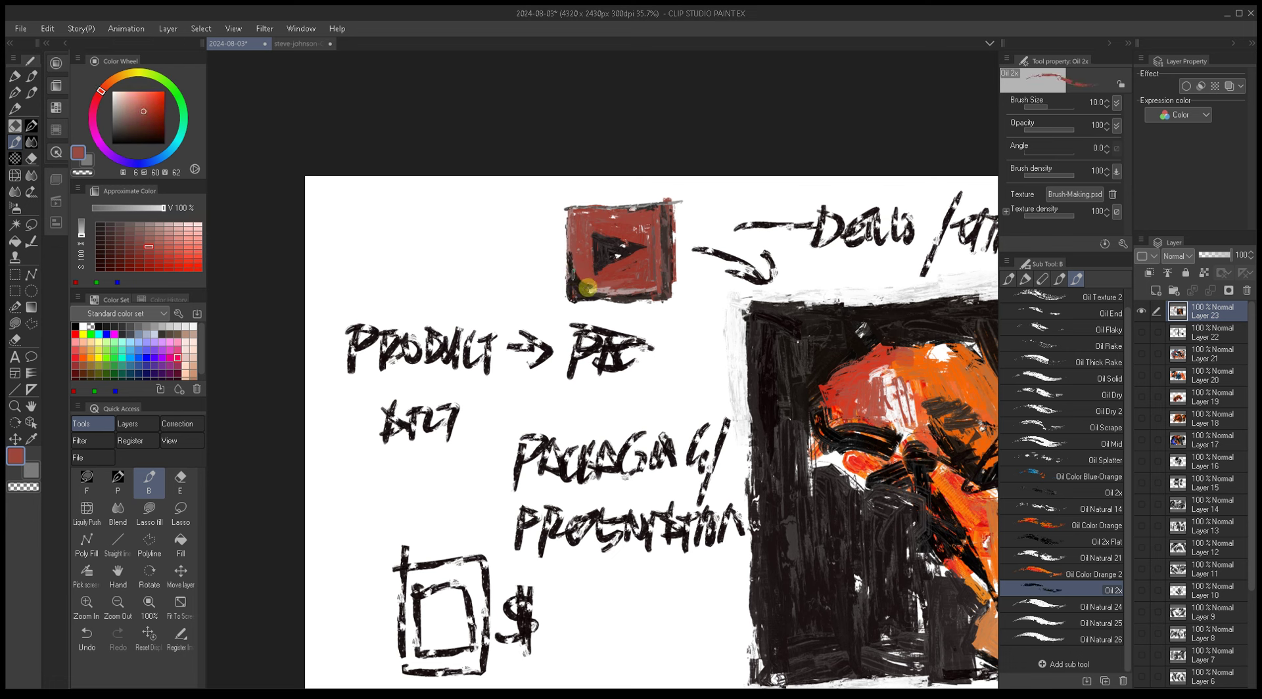
# Step: Blend the play-button box's lower-left corner with sampled reds and dark tones, enlarging the brush to 17
pyautogui.press(']')
pyautogui.press(']')
pyautogui.press(']')
pyautogui.keyDown('alt'); pyautogui.click(573, 290); pyautogui.keyUp('alt')
pyautogui.keyDown('alt'); pyautogui.click(584, 287); pyautogui.keyUp('alt')
pyautogui.keyDown('alt'); pyautogui.click(581, 283); pyautogui.keyUp('alt')
pyautogui.keyDown('alt'); pyautogui.click(581, 279); pyautogui.keyUp('alt')
pyautogui.keyDown('alt'); pyautogui.click(595, 291); pyautogui.keyUp('alt')
pyautogui.keyDown('alt'); pyautogui.click(578, 282); pyautogui.keyUp('alt')
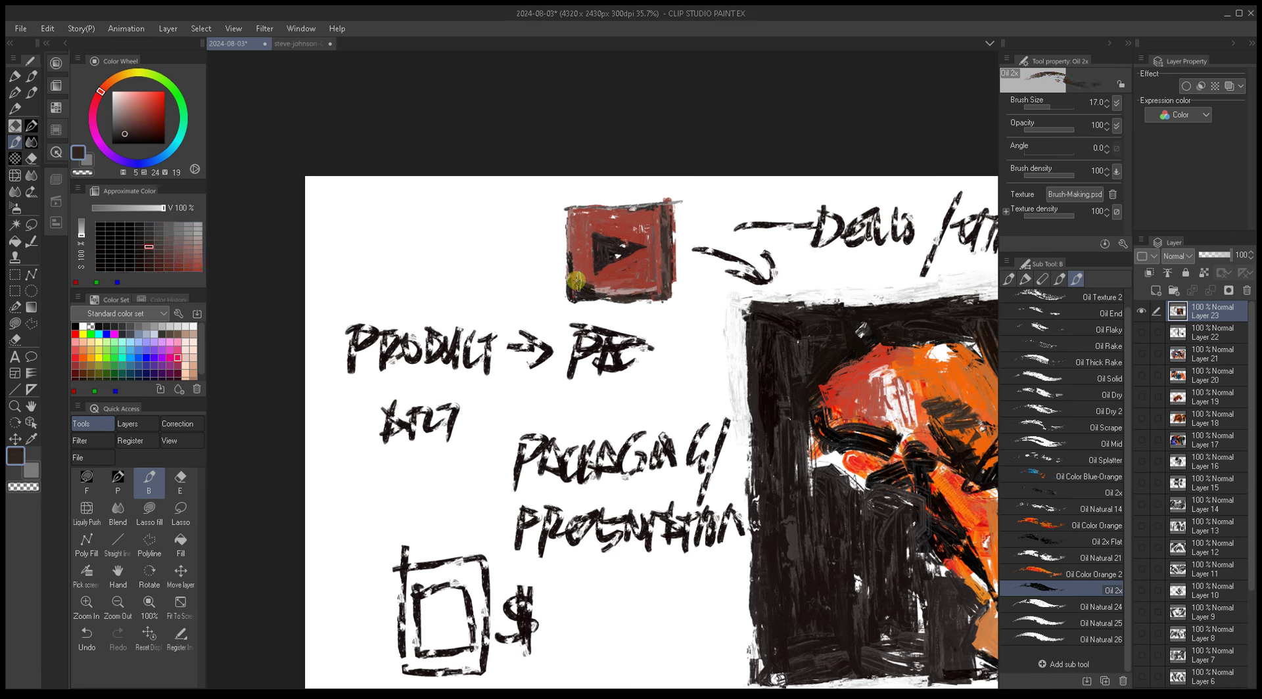
# Step: Cover the play-button box's left side with sampled muted reds at brush size 17, carrying the tones into the bottom edge
pyautogui.keyDown('alt'); pyautogui.click(574, 259); pyautogui.keyUp('alt')
pyautogui.keyDown('alt'); pyautogui.click(576, 230); pyautogui.keyUp('alt')
pyautogui.keyDown('alt'); pyautogui.click(573, 219); pyautogui.keyUp('alt')
pyautogui.moveTo(574, 217); pyautogui.dragTo(581, 266)
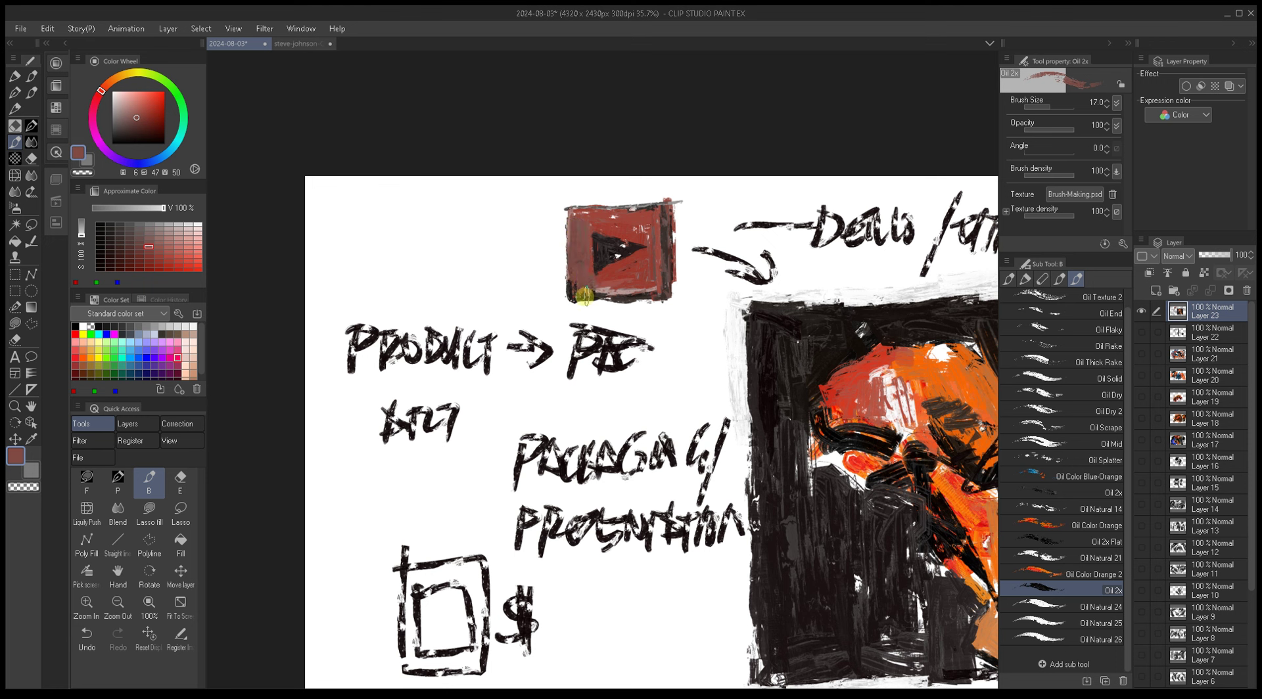
pyautogui.keyDown('alt'); pyautogui.click(579, 288); pyautogui.keyUp('alt')
pyautogui.keyDown('alt'); pyautogui.click(582, 287); pyautogui.keyUp('alt')
pyautogui.keyDown('alt'); pyautogui.click(587, 286); pyautogui.keyUp('alt')
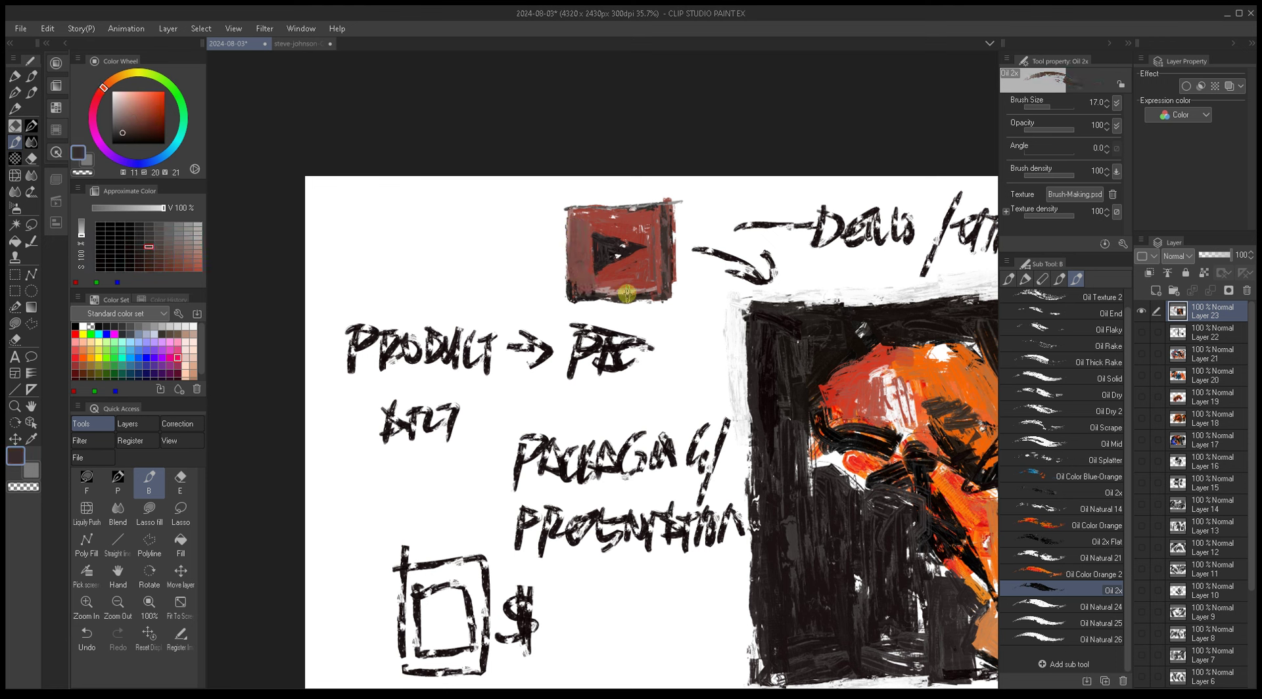
# Step: Touch up the play-button box's bottom and right edges with sampled dark and red tones, reducing the brush to size 6
pyautogui.moveTo(627, 294)
pyautogui.mouseDown()
pyautogui.moveTo(664, 290)
pyautogui.moveTo(654, 259)
pyautogui.mouseUp()
pyautogui.keyDown('alt'); pyautogui.click(652, 218); pyautogui.keyUp('alt')
pyautogui.moveTo(664, 212)
pyautogui.mouseDown()
pyautogui.moveTo(639, 261)
pyautogui.moveTo(698, 269)
pyautogui.mouseUp()
pyautogui.press(']')
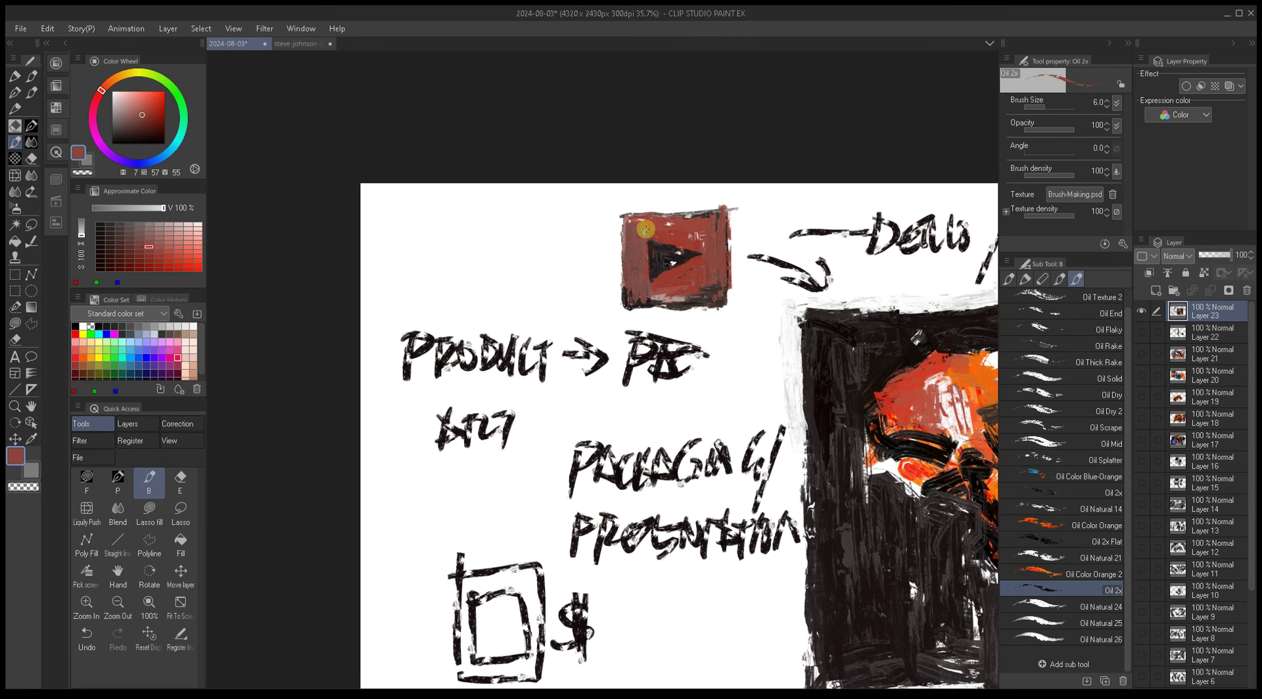
pyautogui.keyDown('alt'); pyautogui.click(653, 274); pyautogui.keyUp('alt')
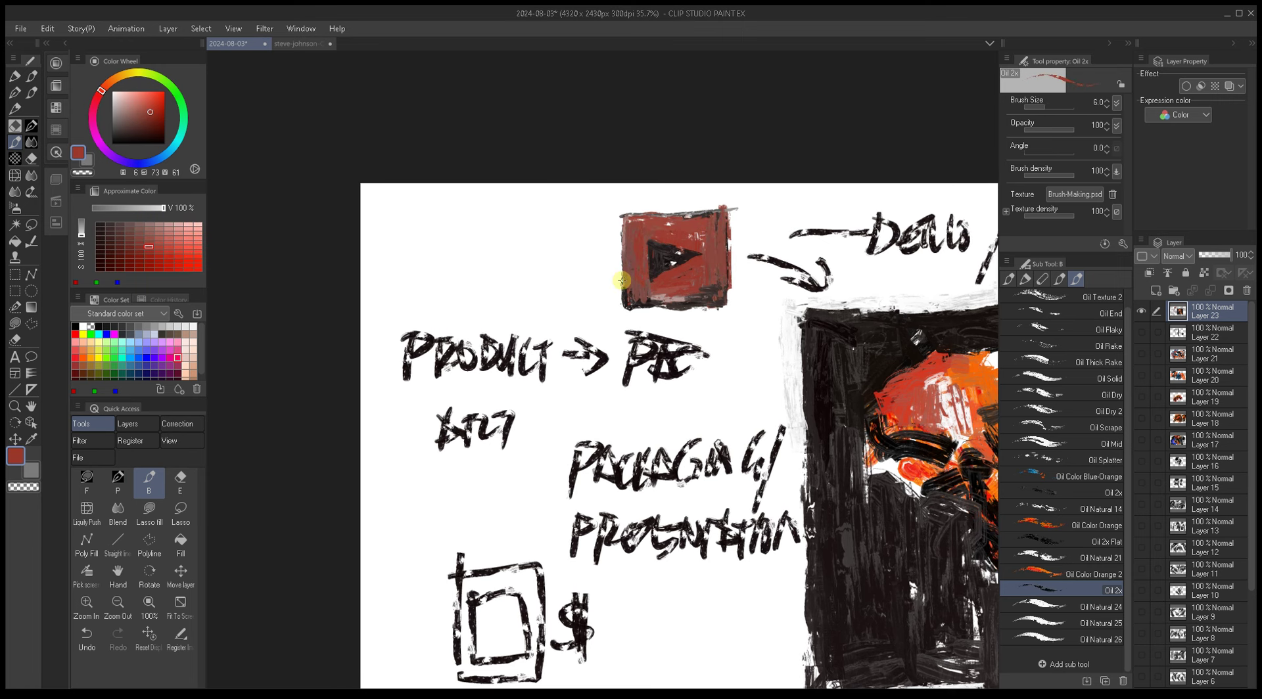
pyautogui.moveTo(622, 280); pyautogui.dragTo(557, 242)
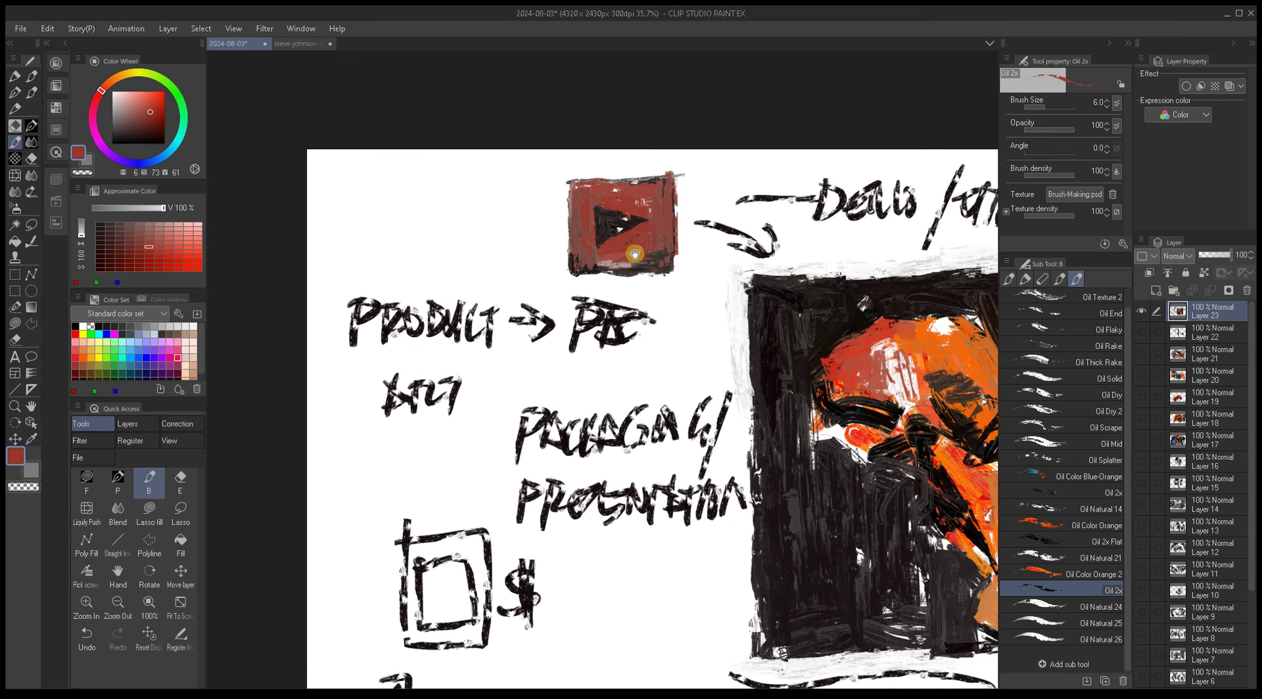
pyautogui.keyDown('alt'); pyautogui.click(623, 274); pyautogui.keyUp('alt')
pyautogui.moveTo(624, 274); pyautogui.dragTo(595, 257)
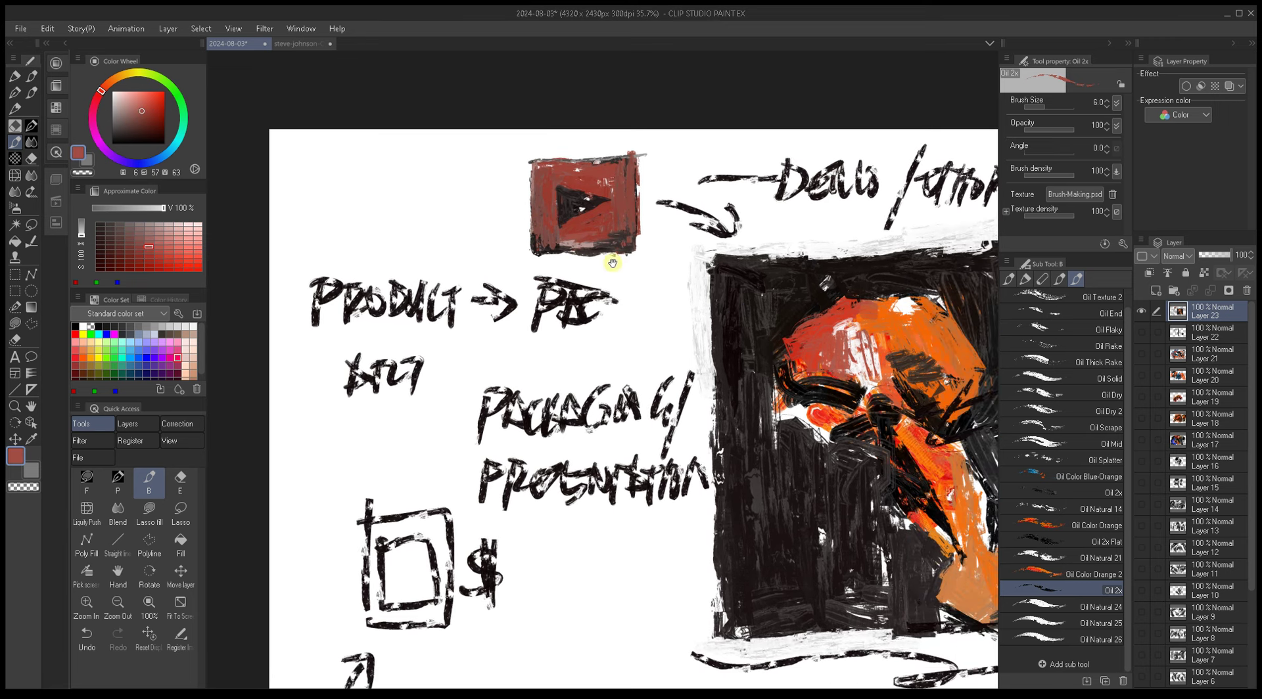
# Step: Draw a small arrow in sampled muted reddish-brown pointing at the play-button box from its left
pyautogui.keyDown('alt'); pyautogui.click(576, 242); pyautogui.keyUp('alt')
pyautogui.moveTo(456, 226); pyautogui.dragTo(506, 214)
pyautogui.moveTo(556, 294); pyautogui.dragTo(480, 263)
pyautogui.moveTo(611, 329); pyautogui.dragTo(559, 308)
# Step: Rework the dark square's upper-left edge with sampled near-black strokes, enlarging the brush to 12
pyautogui.keyDown('alt'); pyautogui.click(595, 307); pyautogui.keyUp('alt')
pyautogui.keyDown('alt'); pyautogui.click(578, 289); pyautogui.keyUp('alt')
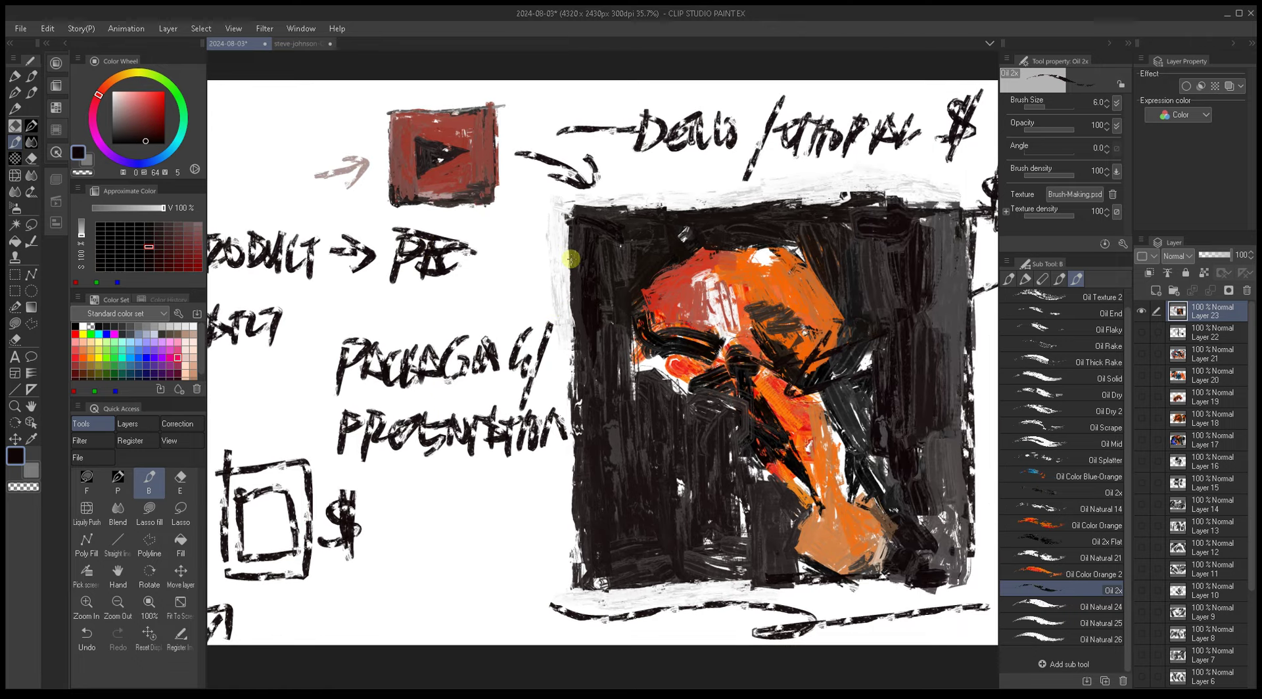
pyautogui.press(']')
pyautogui.press(']')
pyautogui.press(']')
pyautogui.press(']')
pyautogui.keyDown('alt'); pyautogui.click(595, 205); pyautogui.keyUp('alt')
pyautogui.moveTo(549, 217); pyautogui.dragTo(627, 214)
pyautogui.keyDown('alt'); pyautogui.click(608, 216); pyautogui.keyUp('alt')
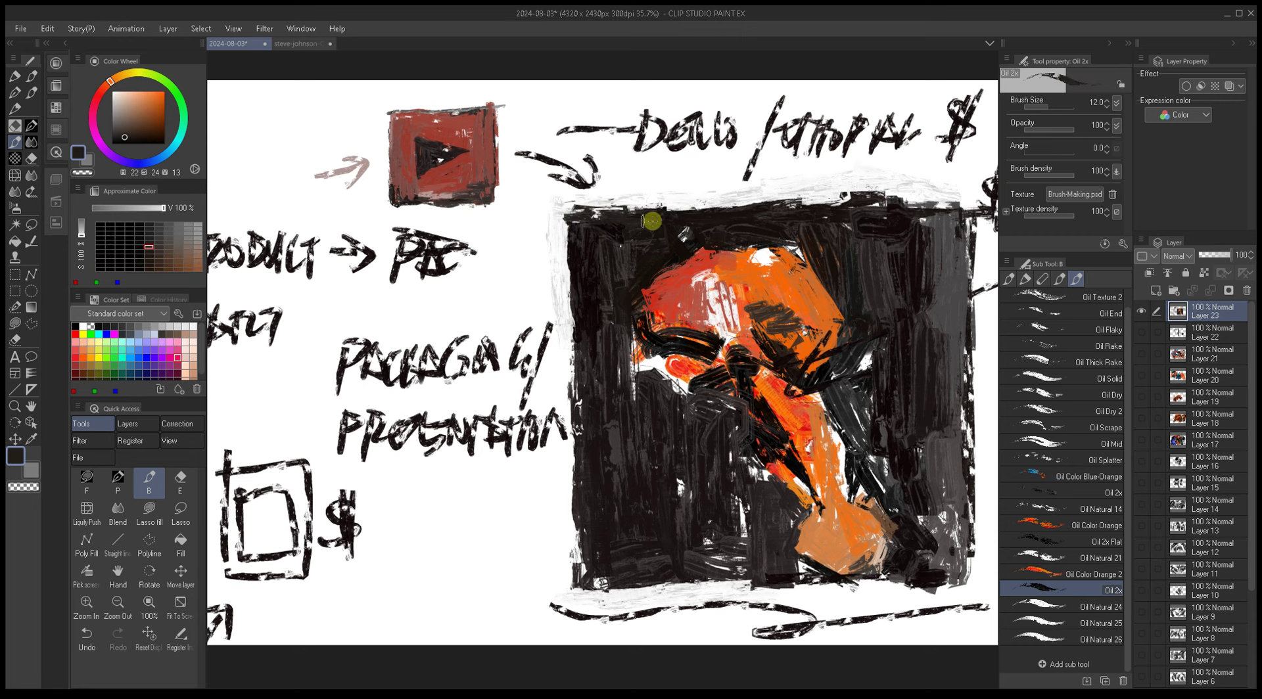
# Step: Reinforce the dark square's upper-right corner and side in sampled near-black at brush size 10
pyautogui.moveTo(848, 227); pyautogui.dragTo(731, 221)
pyautogui.keyDown('alt'); pyautogui.click(783, 209); pyautogui.keyUp('alt')
pyautogui.press('[')
pyautogui.press('[')
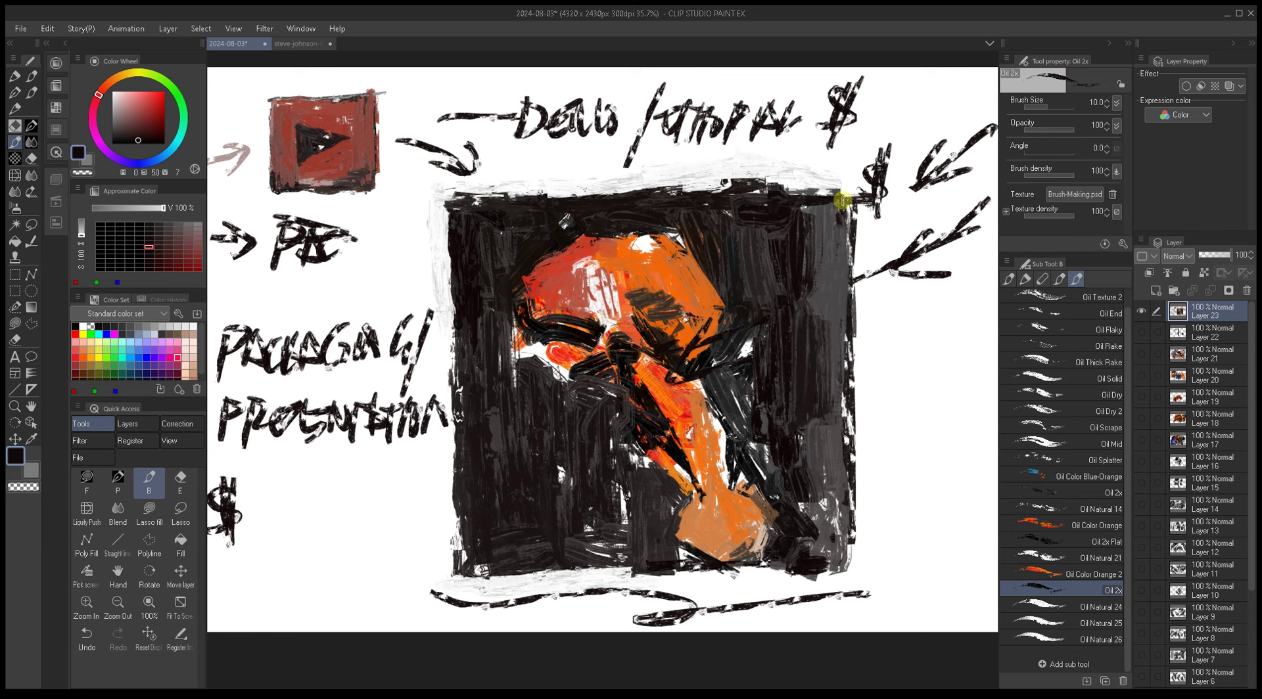
pyautogui.moveTo(814, 197)
pyautogui.mouseDown()
pyautogui.moveTo(804, 316)
pyautogui.moveTo(810, 215)
pyautogui.moveTo(819, 316)
pyautogui.moveTo(819, 224)
pyautogui.moveTo(821, 346)
pyautogui.moveTo(837, 200)
pyautogui.moveTo(829, 352)
pyautogui.mouseUp()
# Step: Cover the upper part of the dark square's grey right strip with vertical sampled dark strokes, enlarging the brush to 30
pyautogui.press(']')
pyautogui.press(']')
pyautogui.press(']')
pyautogui.press(']')
pyautogui.press(']')
pyautogui.press(']')
pyautogui.moveTo(842, 203); pyautogui.dragTo(832, 312)
pyautogui.keyDown('alt'); pyautogui.click(835, 361); pyautogui.keyUp('alt')
pyautogui.moveTo(835, 361)
pyautogui.mouseDown()
pyautogui.moveTo(835, 308)
pyautogui.moveTo(822, 451)
pyautogui.moveTo(814, 324)
pyautogui.moveTo(832, 283)
pyautogui.moveTo(839, 409)
pyautogui.moveTo(808, 315)
pyautogui.mouseUp()
pyautogui.keyDown('alt'); pyautogui.click(811, 324); pyautogui.keyUp('alt')
pyautogui.press(']')
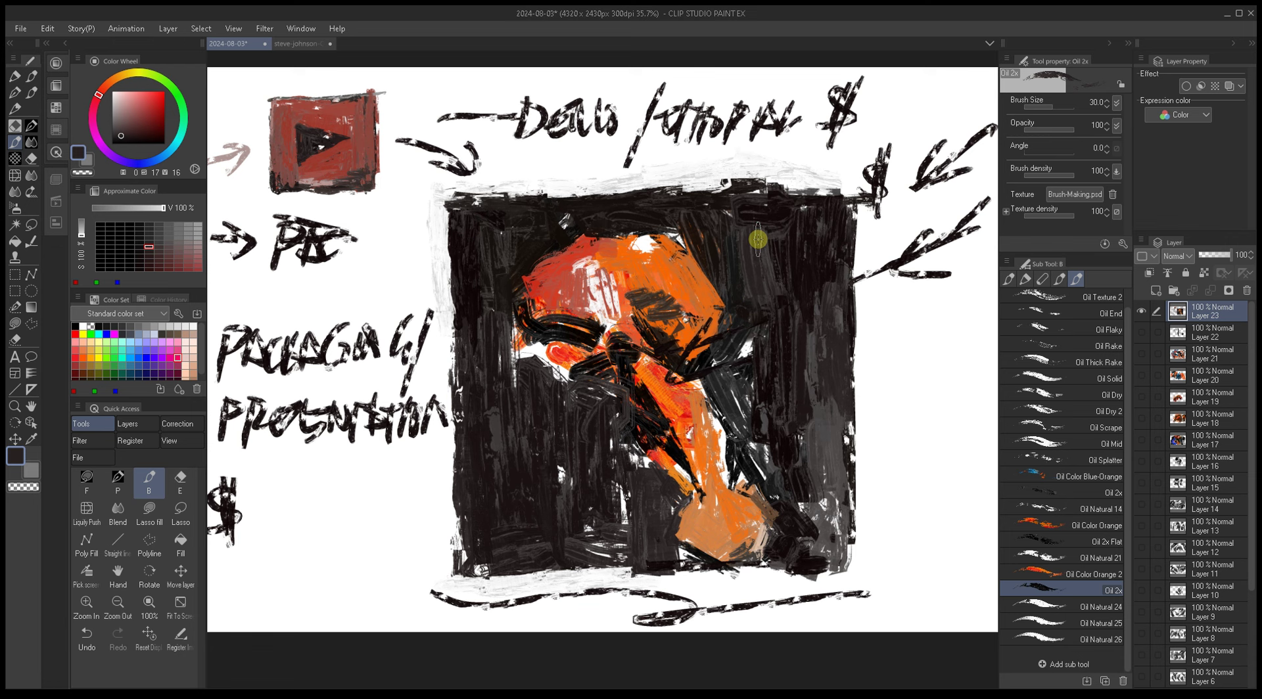
# Step: Touch up the dark shading along the head's nose and eye socket with sampled near-blacks, reducing the brush to 15
pyautogui.keyDown('alt'); pyautogui.click(691, 369); pyautogui.keyUp('alt')
pyautogui.press('[')
pyautogui.press('[')
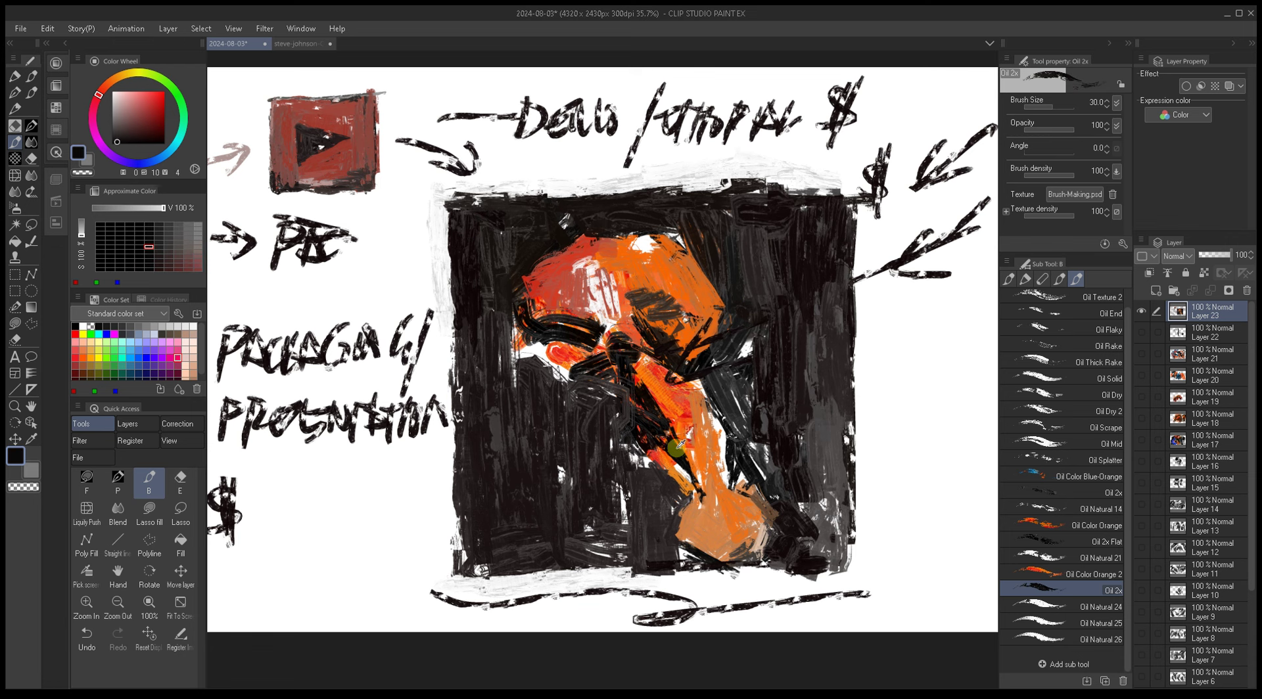
pyautogui.keyDown('alt'); pyautogui.click(687, 396); pyautogui.keyUp('alt')
pyautogui.press('[')
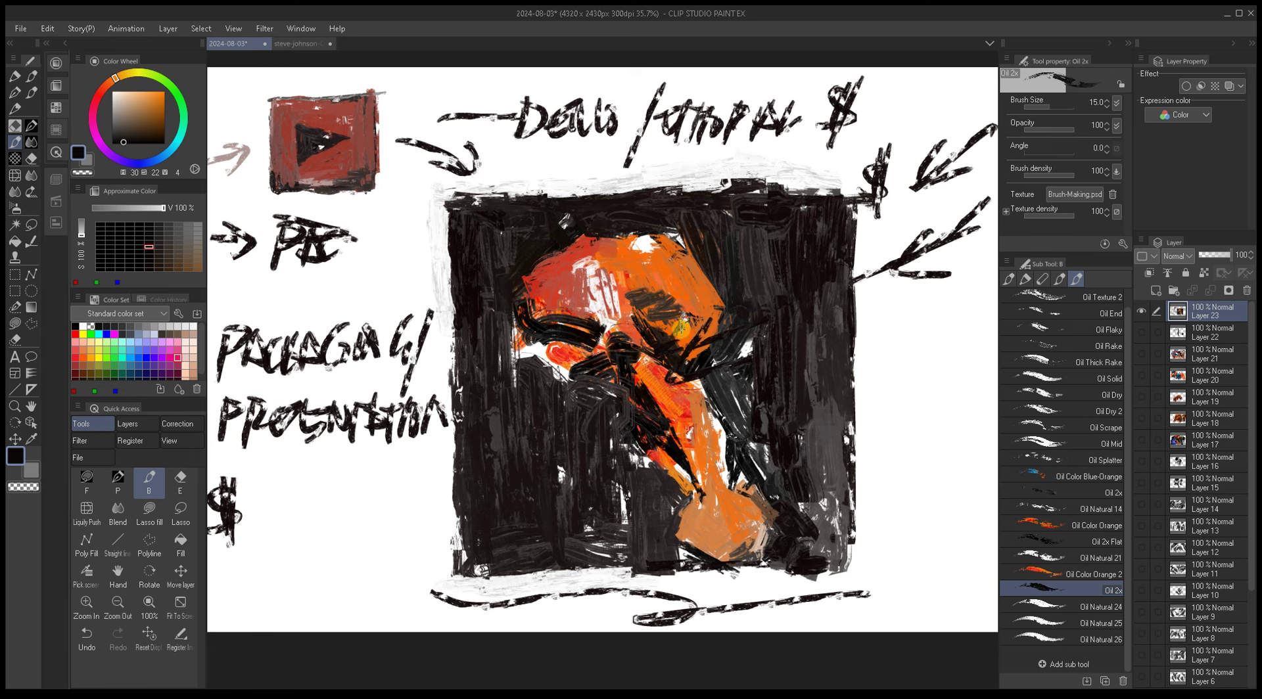
pyautogui.keyDown('alt'); pyautogui.click(680, 327); pyautogui.keyUp('alt')
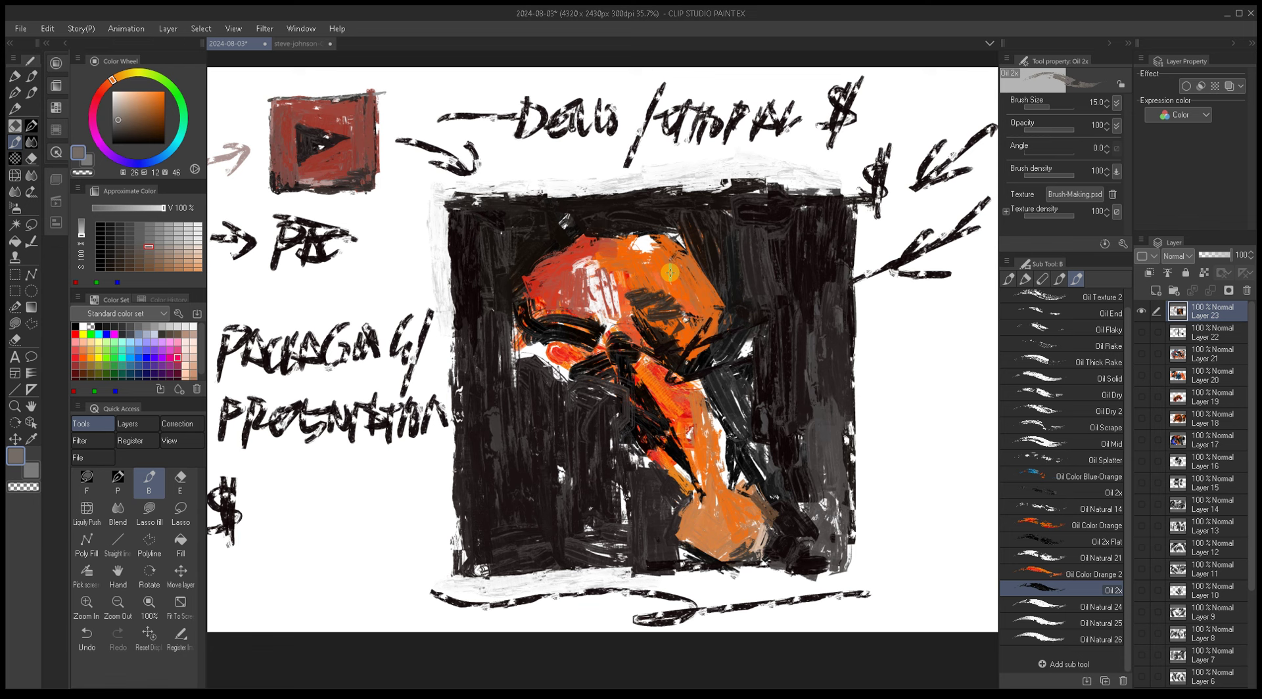
# Step: Rework the orange area above the head's eye socket with sampled orange and dark brown, using a smaller brush
pyautogui.keyDown('alt'); pyautogui.click(618, 284); pyautogui.keyUp('alt')
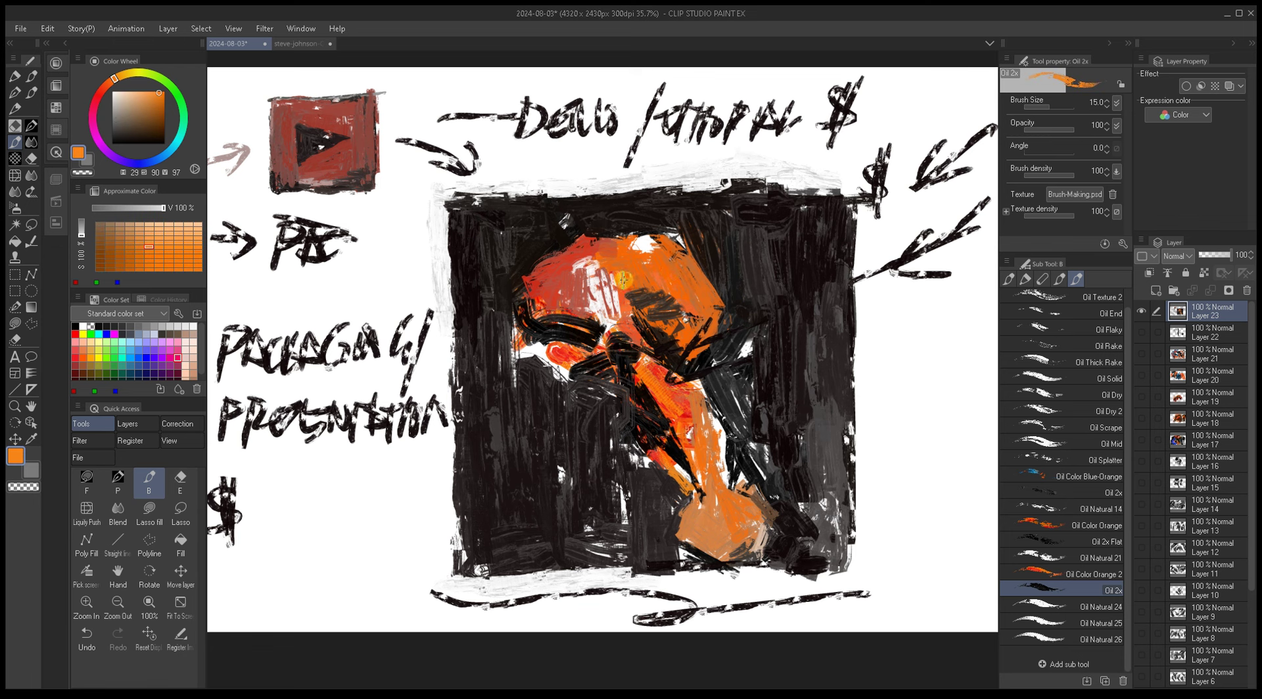
pyautogui.press('[')
pyautogui.press('[')
pyautogui.press('[')
pyautogui.press('[')
pyautogui.keyDown('alt'); pyautogui.click(628, 297); pyautogui.keyUp('alt')
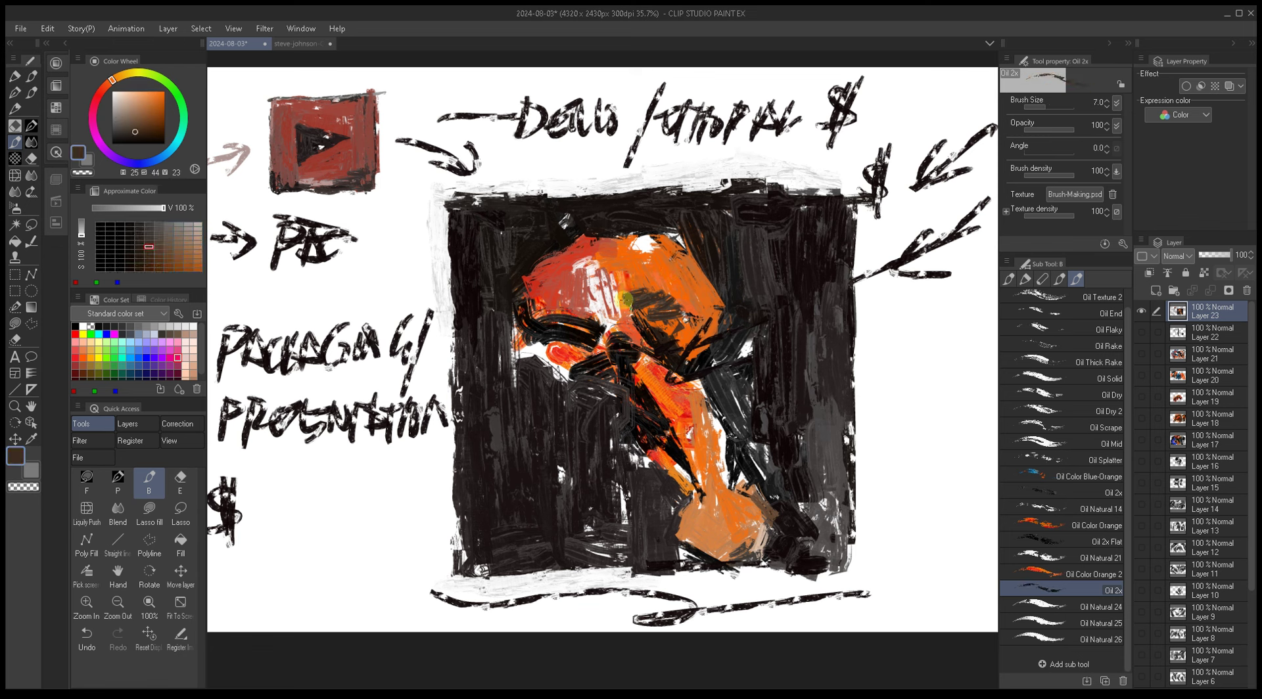
pyautogui.keyDown('alt'); pyautogui.click(621, 297); pyautogui.keyUp('alt')
pyautogui.press(']')
pyautogui.press(']')
pyautogui.press(']')
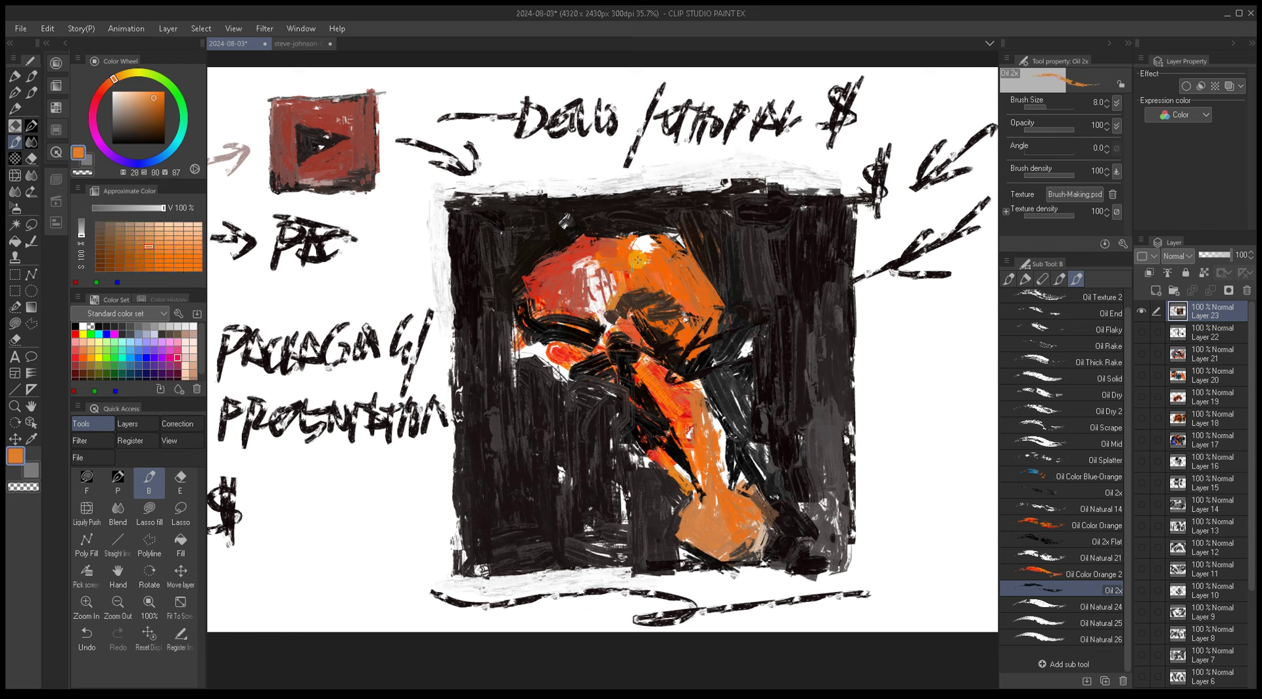
# Step: Sharpen the forehead's left contour with sampled red and near-black at brush size 5
pyautogui.keyDown('alt'); pyautogui.click(578, 284); pyautogui.keyUp('alt')
pyautogui.keyDown('alt'); pyautogui.click(549, 289); pyautogui.keyUp('alt')
pyautogui.press('[')
pyautogui.press('[')
pyautogui.press('[')
pyautogui.press('[')
pyautogui.press('[')
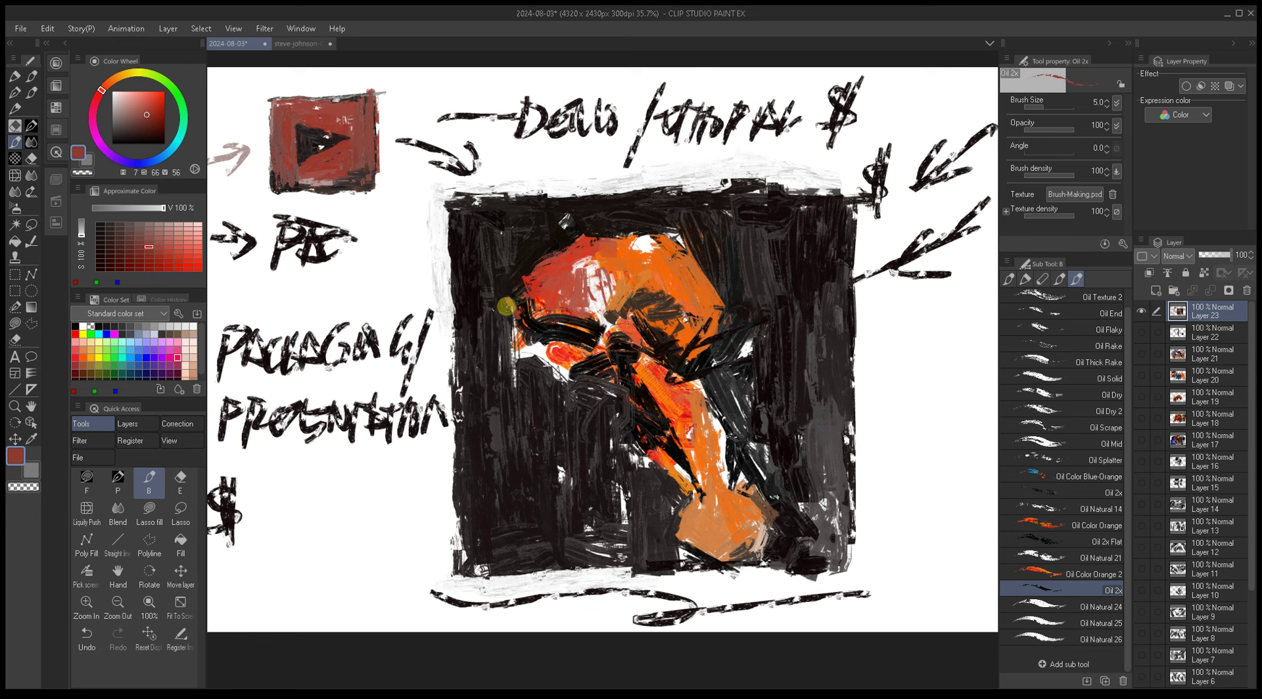
pyautogui.keyDown('alt'); pyautogui.click(530, 311); pyautogui.keyUp('alt')
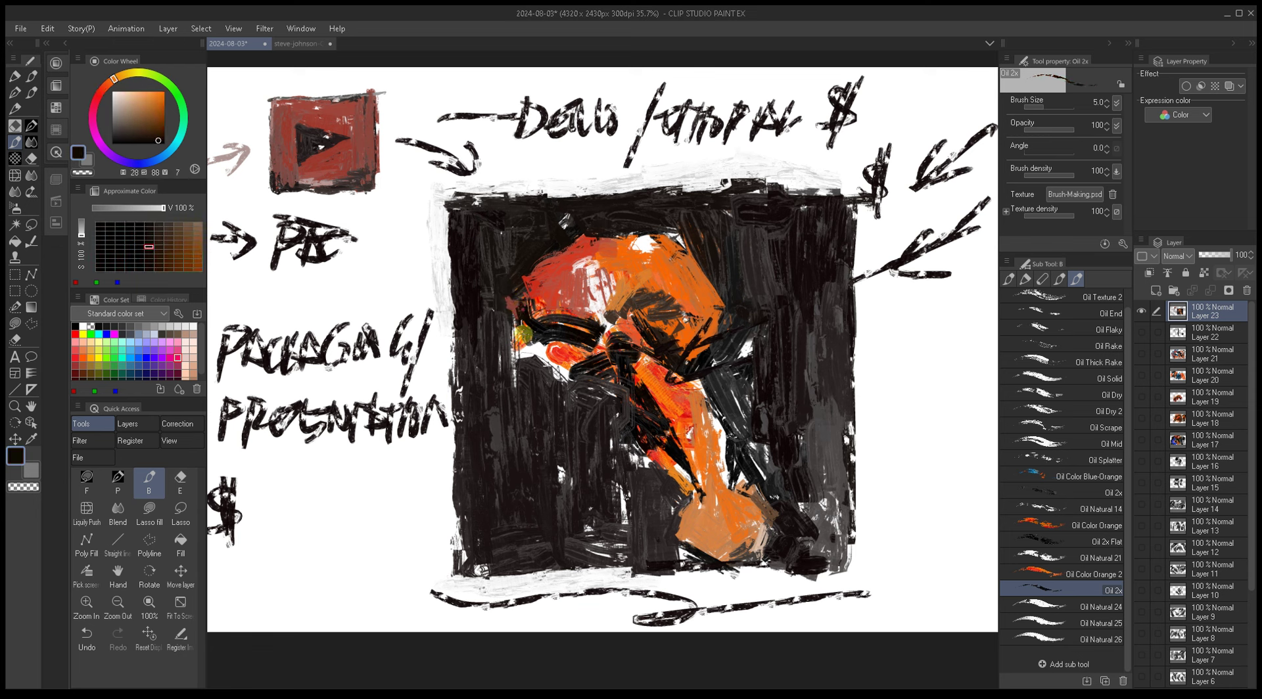
# Step: Refine the head's upper-left outline with fine strokes of sampled reds and neighbouring tones, starting at brush size 4
pyautogui.keyDown('alt'); pyautogui.click(542, 276); pyautogui.keyUp('alt')
pyautogui.press('[')
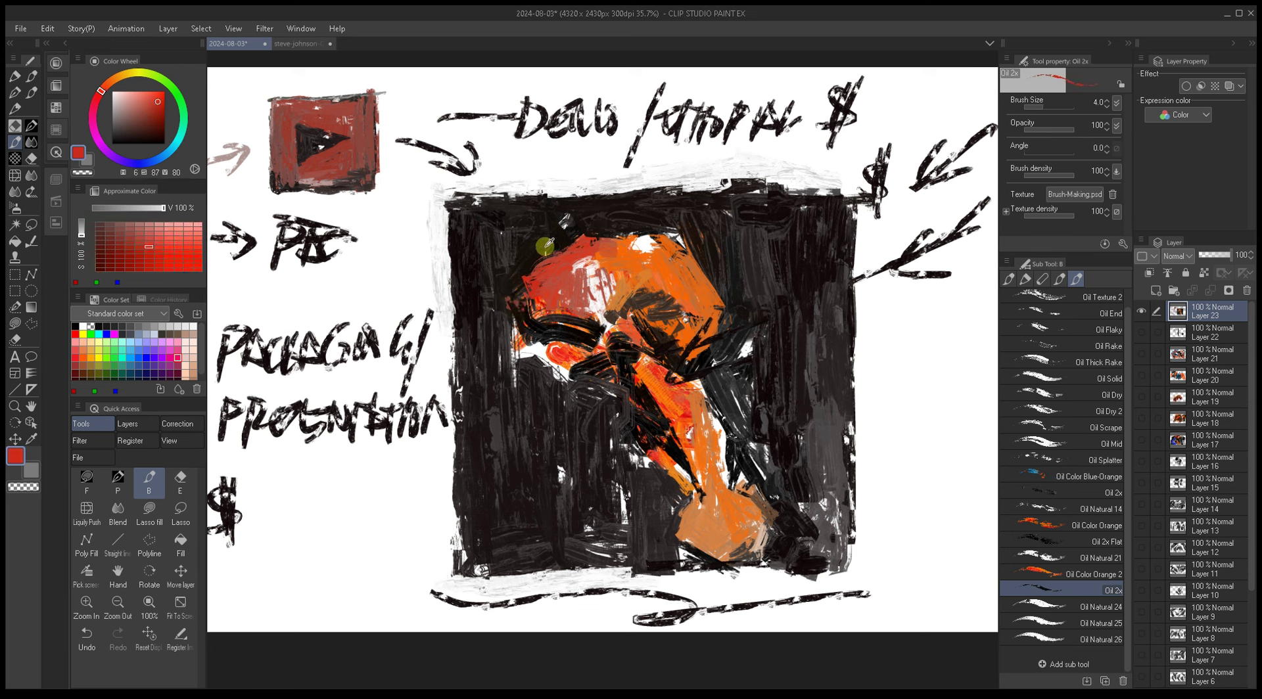
pyautogui.keyDown('alt'); pyautogui.click(546, 251); pyautogui.keyUp('alt')
pyautogui.keyDown('alt'); pyautogui.click(562, 258); pyautogui.keyUp('alt')
pyautogui.keyDown('alt'); pyautogui.click(592, 240); pyautogui.keyUp('alt')
pyautogui.keyDown('alt'); pyautogui.click(618, 240); pyautogui.keyUp('alt')
pyautogui.keyDown('alt'); pyautogui.click(603, 236); pyautogui.keyUp('alt')
pyautogui.keyDown('alt'); pyautogui.click(592, 238); pyautogui.keyUp('alt')
pyautogui.keyDown('alt'); pyautogui.click(511, 300); pyautogui.keyUp('alt')
pyautogui.keyDown('alt'); pyautogui.click(536, 275); pyautogui.keyUp('alt')
pyautogui.keyDown('alt'); pyautogui.click(529, 275); pyautogui.keyUp('alt')
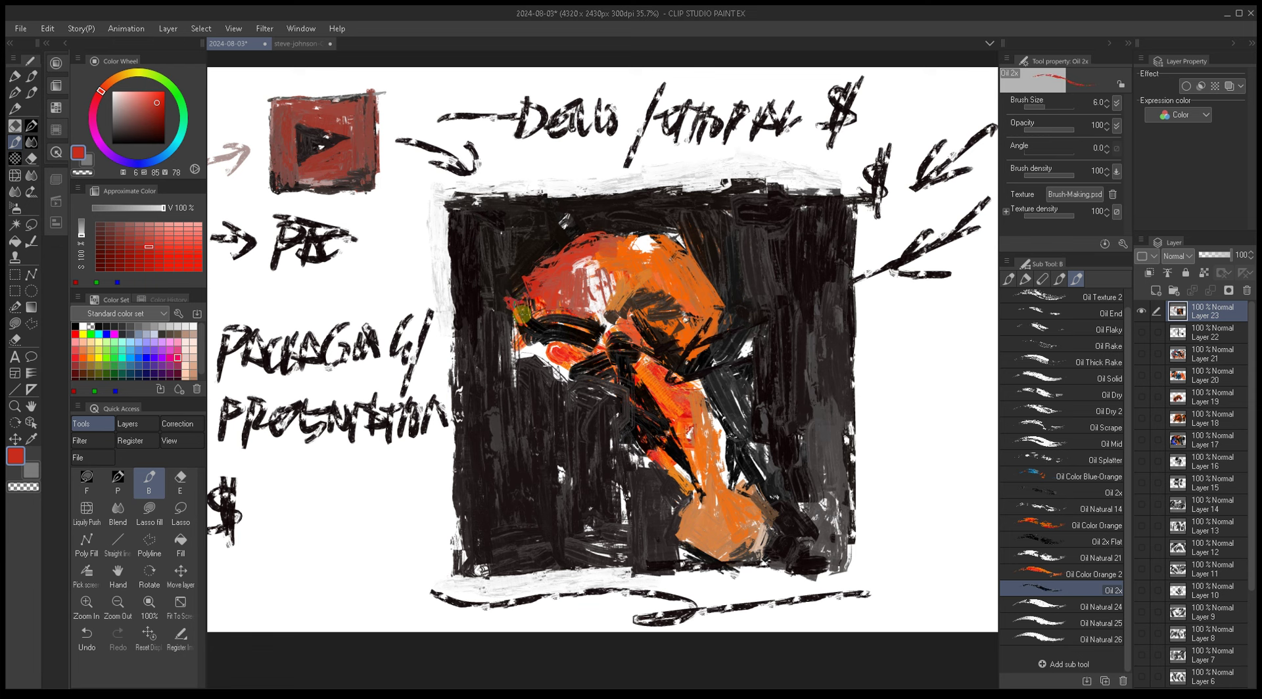
# Step: Shape the left tip of the brow with sampled dark tones and bright red, reducing the brush to size 4
pyautogui.keyDown('alt'); pyautogui.click(521, 316); pyautogui.keyUp('alt')
pyautogui.press(']')
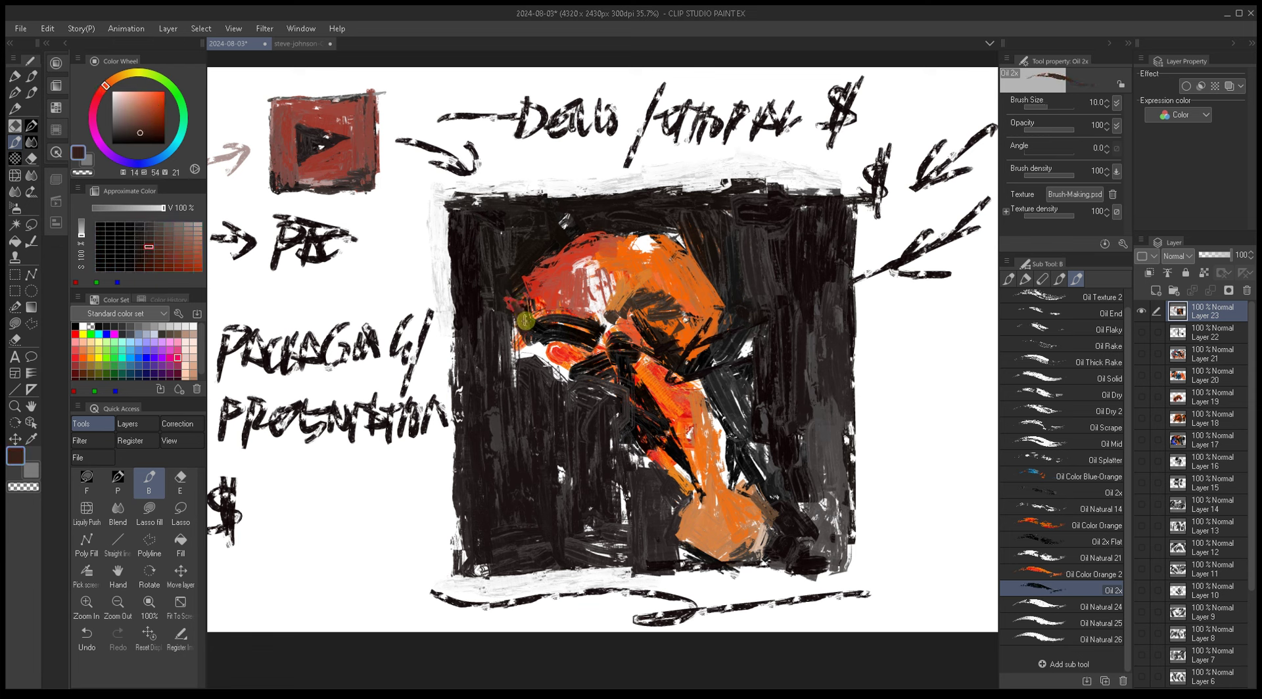
pyautogui.keyDown('alt'); pyautogui.click(524, 314); pyautogui.keyUp('alt')
pyautogui.press('[')
pyautogui.press('[')
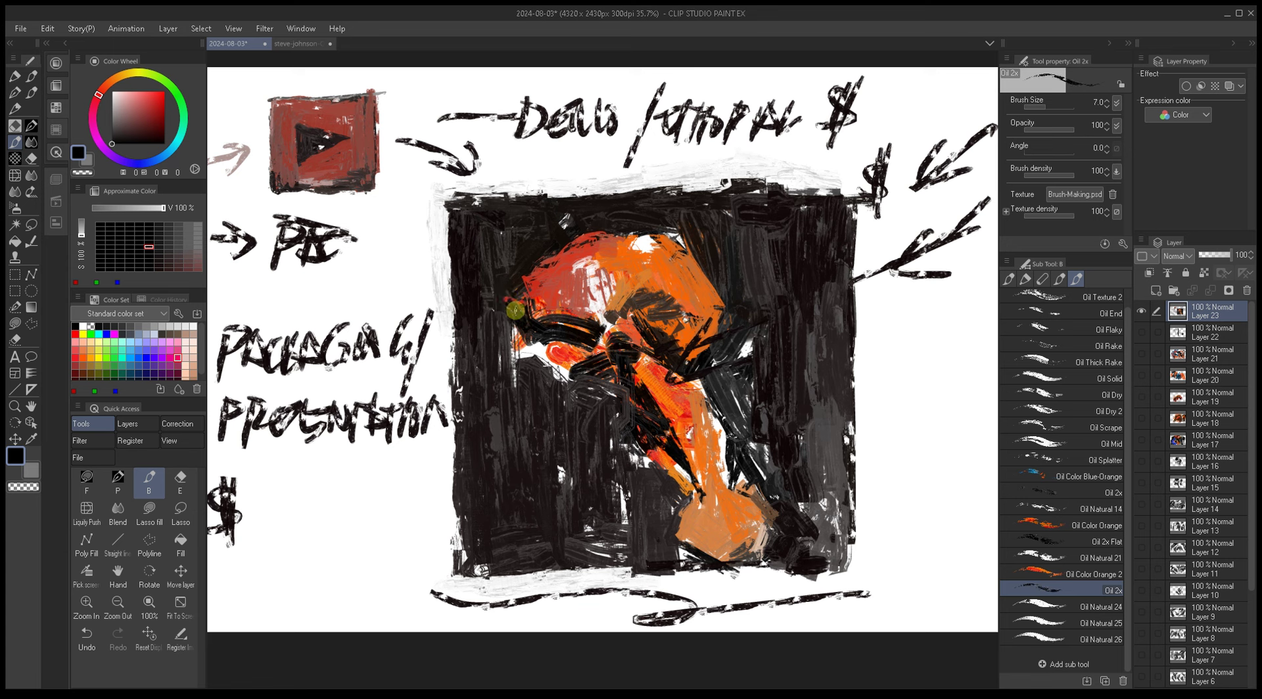
pyautogui.keyDown('alt'); pyautogui.click(527, 301); pyautogui.keyUp('alt')
pyautogui.press('[')
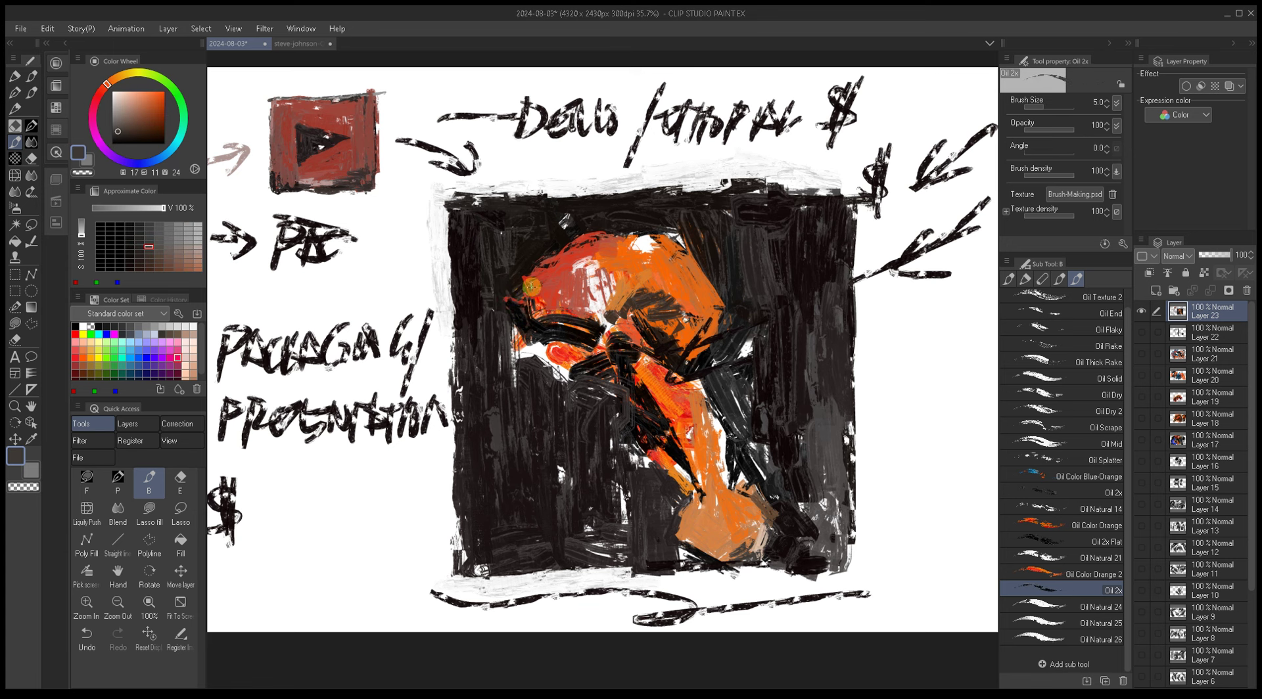
pyautogui.keyDown('alt'); pyautogui.click(526, 294); pyautogui.keyUp('alt')
pyautogui.press('[')
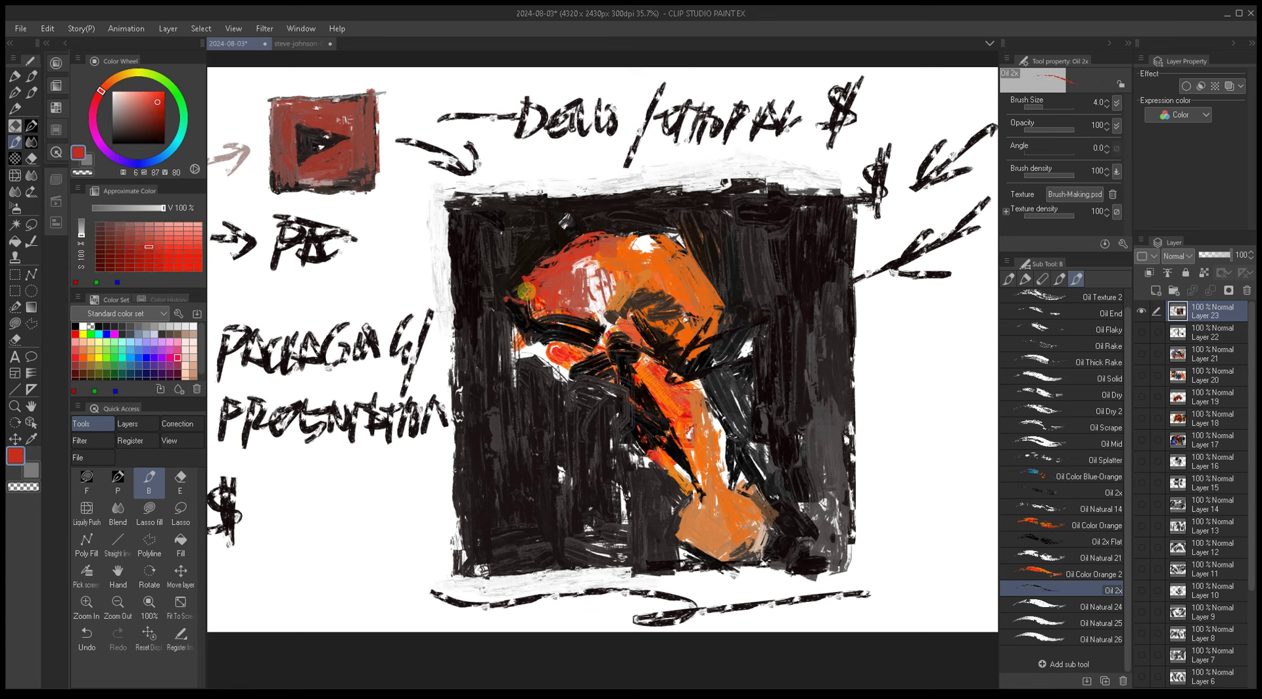
# Step: Soften the forehead highlight with sampled reds and pale pinks, enlarging the brush to 17
pyautogui.keyDown('alt'); pyautogui.click(591, 266); pyautogui.keyUp('alt')
pyautogui.press(']')
pyautogui.press(']')
pyautogui.press(']')
pyautogui.keyDown('alt'); pyautogui.click(599, 284); pyautogui.keyUp('alt')
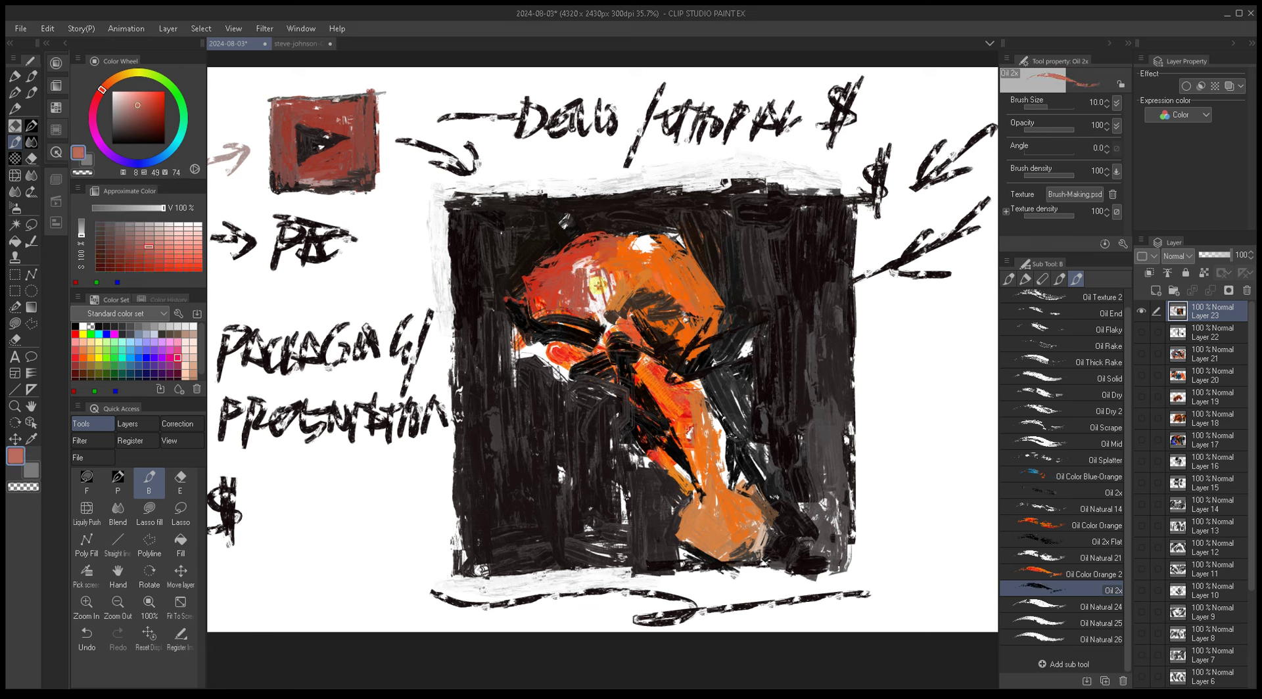
pyautogui.keyDown('alt'); pyautogui.click(600, 282); pyautogui.keyUp('alt')
pyautogui.keyDown('alt'); pyautogui.click(584, 288); pyautogui.keyUp('alt')
pyautogui.keyDown('alt'); pyautogui.click(592, 281); pyautogui.keyUp('alt')
pyautogui.press(']')
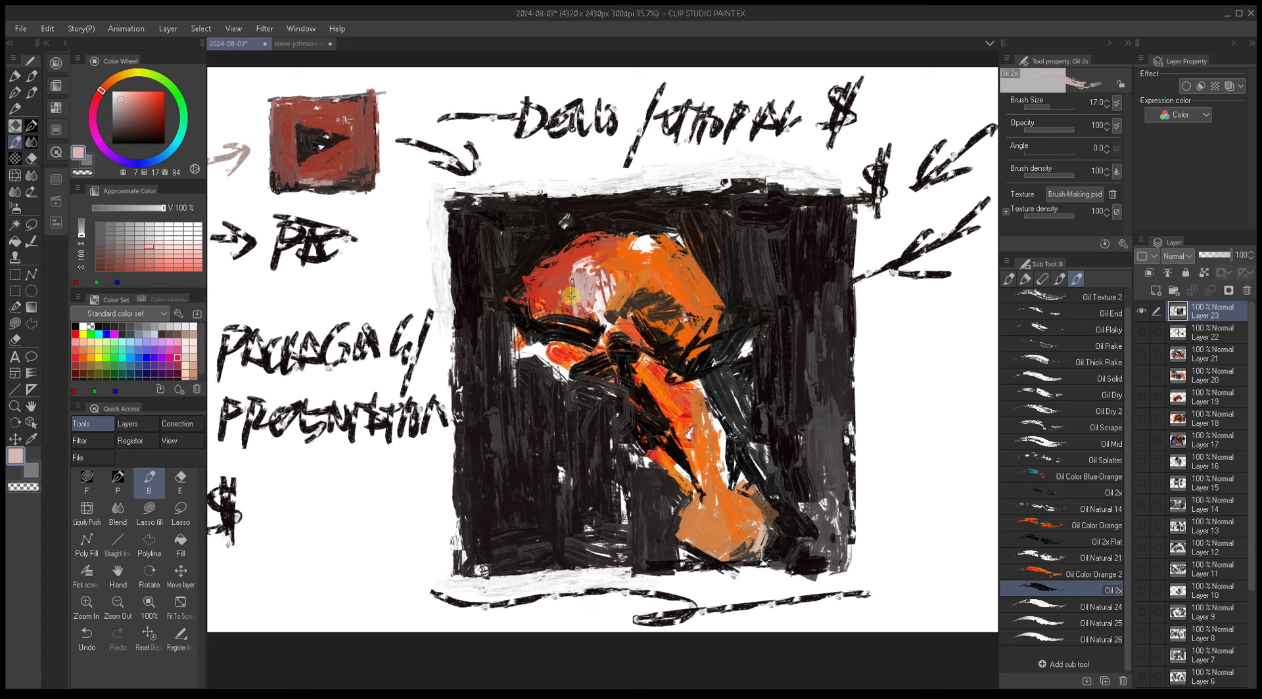
# Step: Define the right part of the forehead highlight with sampled pale tones, reducing the brush to size 5
pyautogui.keyDown('alt'); pyautogui.click(586, 283); pyautogui.keyUp('alt')
pyautogui.keyDown('alt'); pyautogui.click(603, 261); pyautogui.keyUp('alt')
pyautogui.press('[')
pyautogui.press('[')
pyautogui.keyDown('alt'); pyautogui.click(606, 275); pyautogui.keyUp('alt')
pyautogui.keyDown('alt'); pyautogui.click(609, 279); pyautogui.keyUp('alt')
pyautogui.keyDown('alt'); pyautogui.click(610, 283); pyautogui.keyUp('alt')
pyautogui.press('[')
pyautogui.press('[')
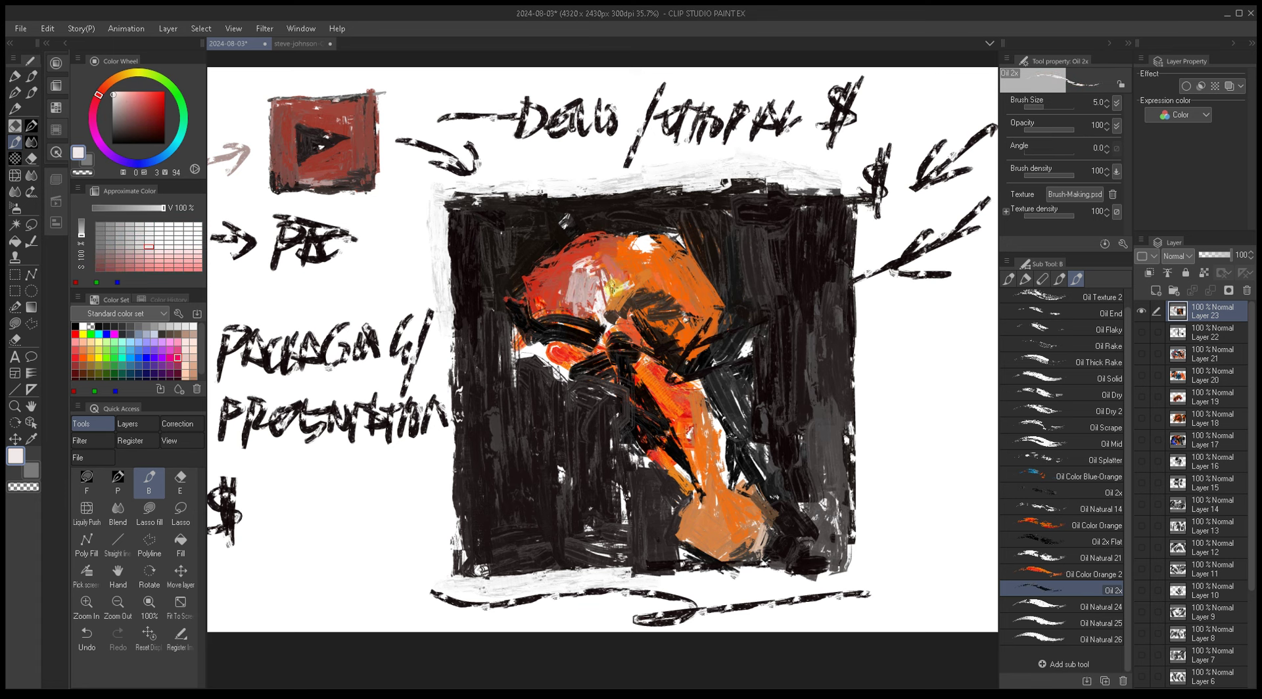
# Step: Rework the right edge of the head with sampled orange, setting the brush size to 12
pyautogui.press(']')
pyautogui.moveTo(625, 284); pyautogui.dragTo(674, 287)
pyautogui.keyDown('alt'); pyautogui.click(740, 342); pyautogui.keyUp('alt')
pyautogui.press(']')
pyautogui.press(']')
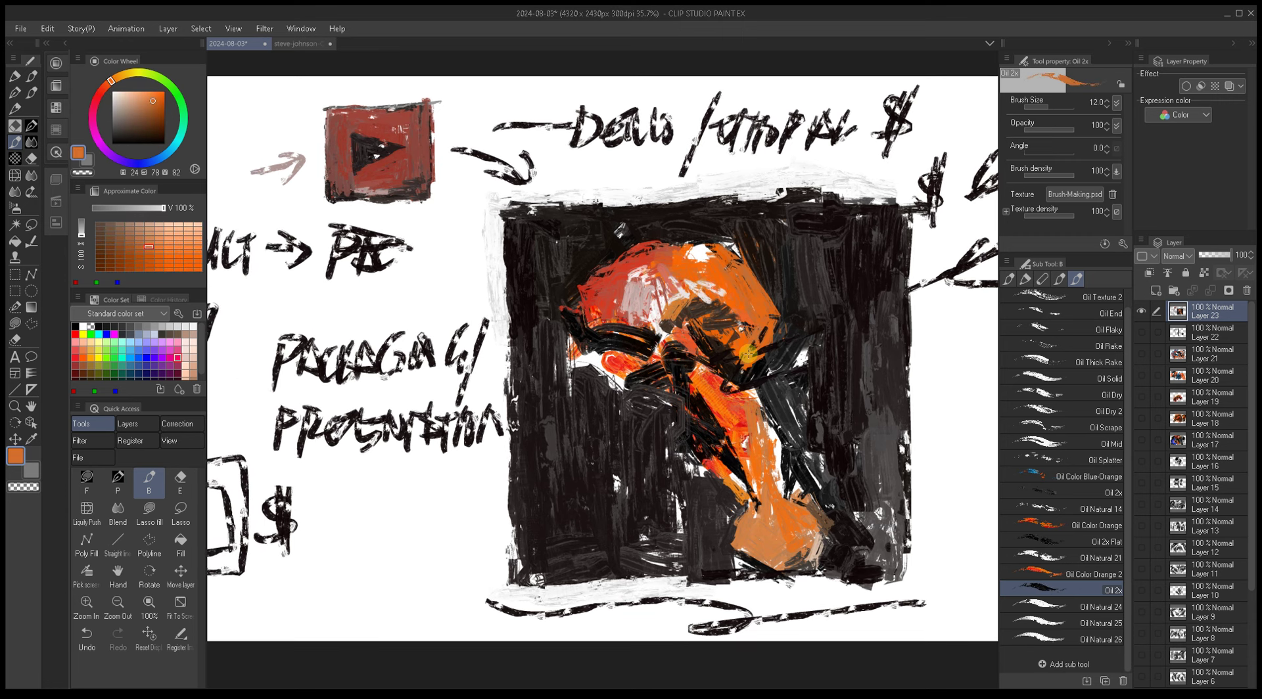
pyautogui.moveTo(735, 353); pyautogui.dragTo(767, 322)
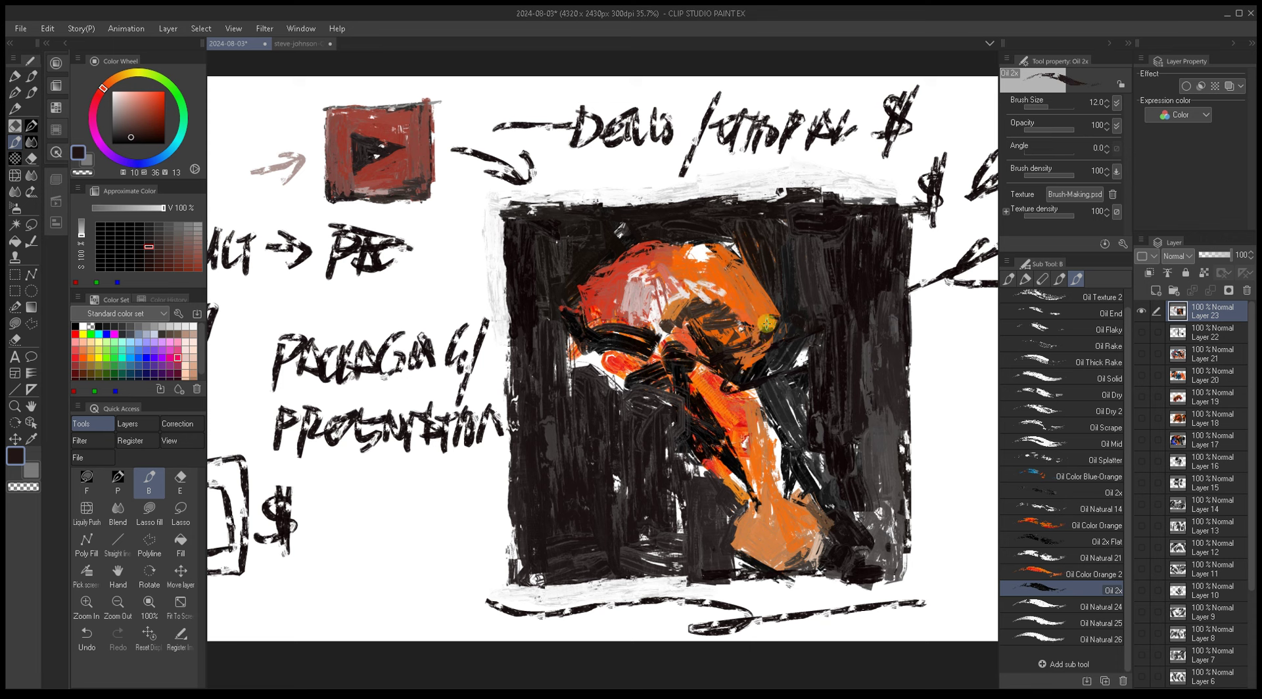
# Step: Refine the lower right side of the head around the eye socket with sampled dark tones at brush sizes 5 and 7
pyautogui.keyDown('alt'); pyautogui.click(749, 365); pyautogui.keyUp('alt')
pyautogui.press('[')
pyautogui.press('[')
pyautogui.press('[')
pyautogui.press('[')
pyautogui.press('[')
pyautogui.keyDown('alt'); pyautogui.click(761, 393); pyautogui.keyUp('alt')
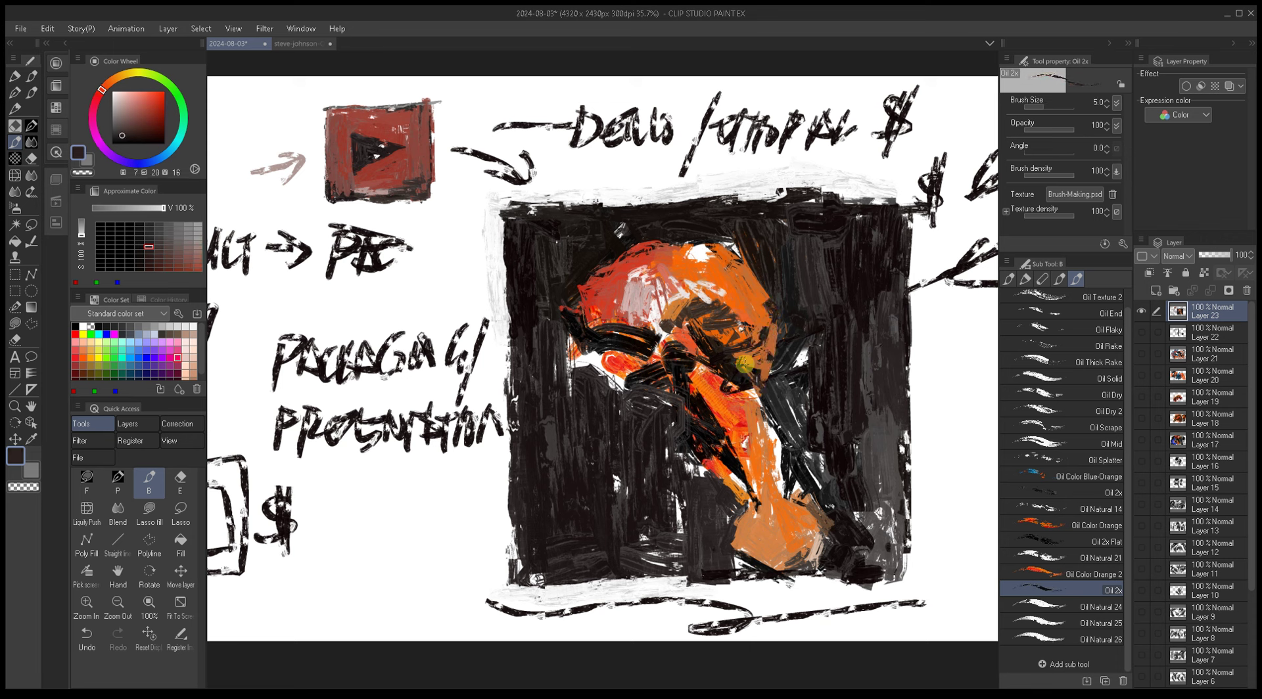
pyautogui.keyDown('alt'); pyautogui.click(732, 365); pyautogui.keyUp('alt')
pyautogui.press(']')
pyautogui.press(']')
pyautogui.press(']')
pyautogui.press(']')
pyautogui.press('[')
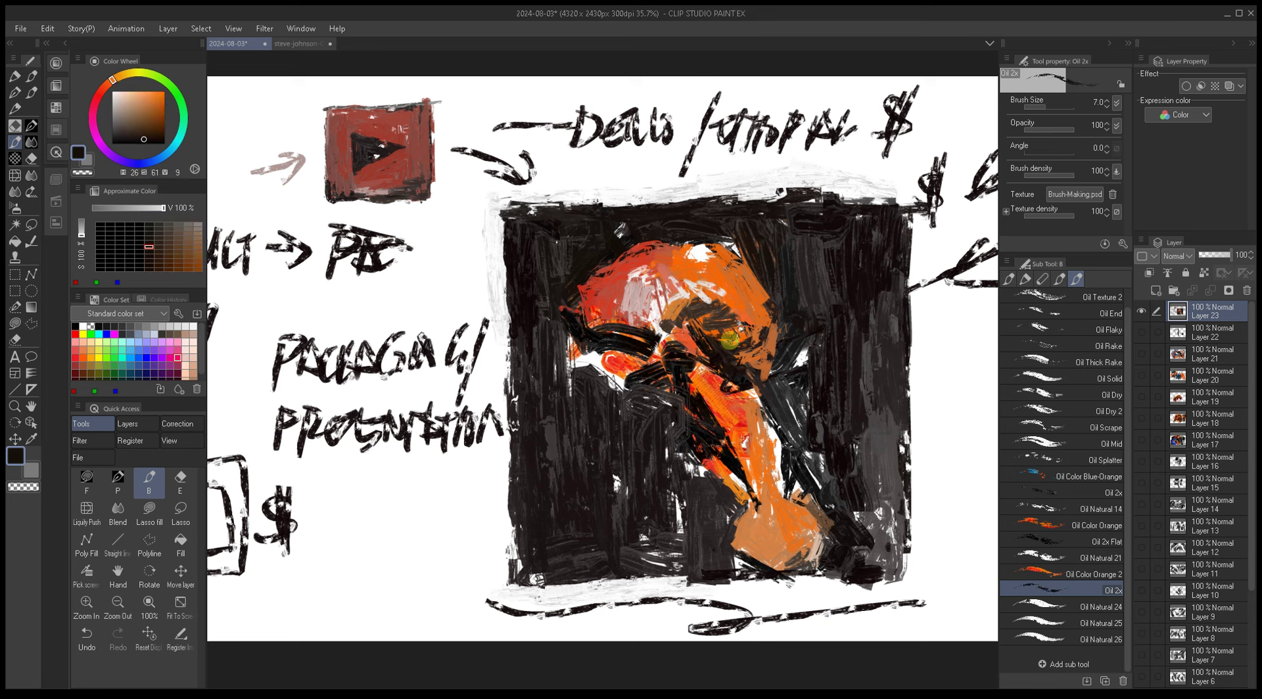
# Step: Paint sampled orange between the eye socket and the forehead highlight, enlarging the brush to 15
pyautogui.keyDown('alt'); pyautogui.click(733, 325); pyautogui.keyUp('alt')
pyautogui.press(']')
pyautogui.press(']')
pyautogui.press(']')
pyautogui.press(']')
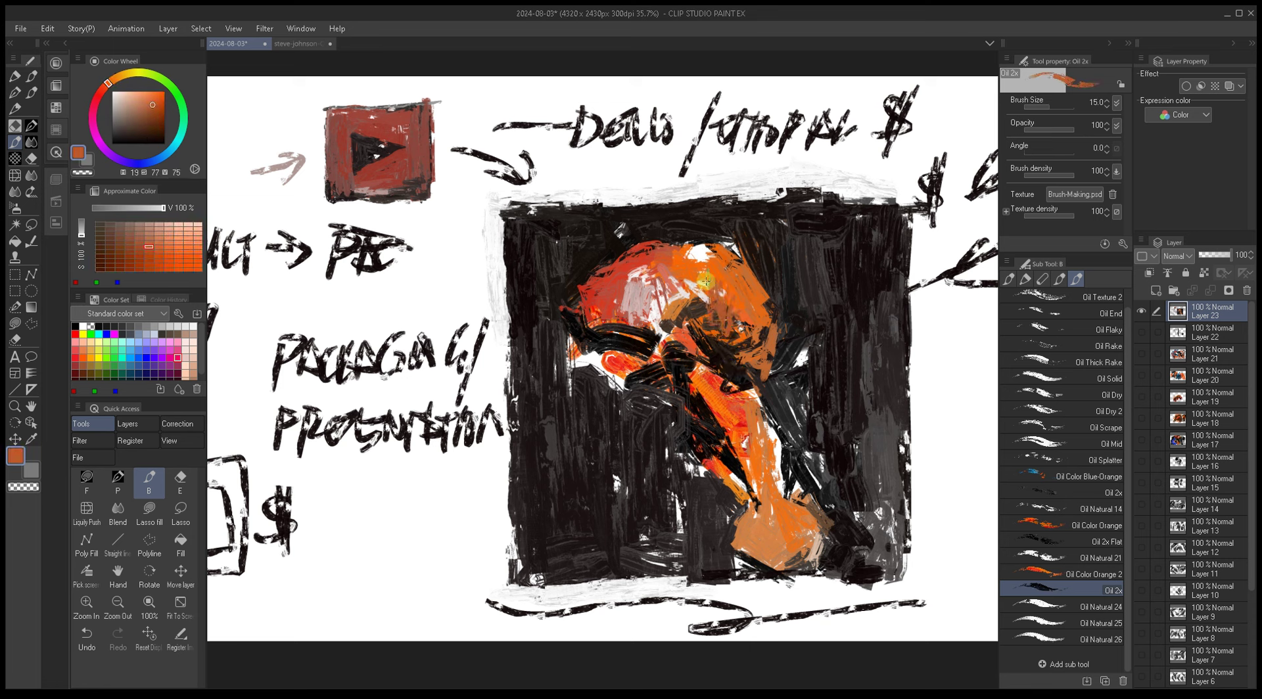
pyautogui.keyDown('alt'); pyautogui.click(698, 291); pyautogui.keyUp('alt')
# Step: Break up the forehead highlight's right edge with fine strokes of sampled oranges, reducing the brush to about size 6
pyautogui.keyDown('alt'); pyautogui.click(710, 240); pyautogui.keyUp('alt')
pyautogui.press('[')
pyautogui.press('[')
pyautogui.press('[')
pyautogui.press('[')
pyautogui.press('[')
pyautogui.moveTo(702, 270)
pyautogui.mouseDown()
pyautogui.moveTo(741, 275)
pyautogui.moveTo(727, 307)
pyautogui.moveTo(743, 318)
pyautogui.moveTo(729, 282)
pyautogui.mouseUp()
pyautogui.press('[')
pyautogui.keyDown('alt'); pyautogui.click(737, 288); pyautogui.keyUp('alt')
pyautogui.press(']')
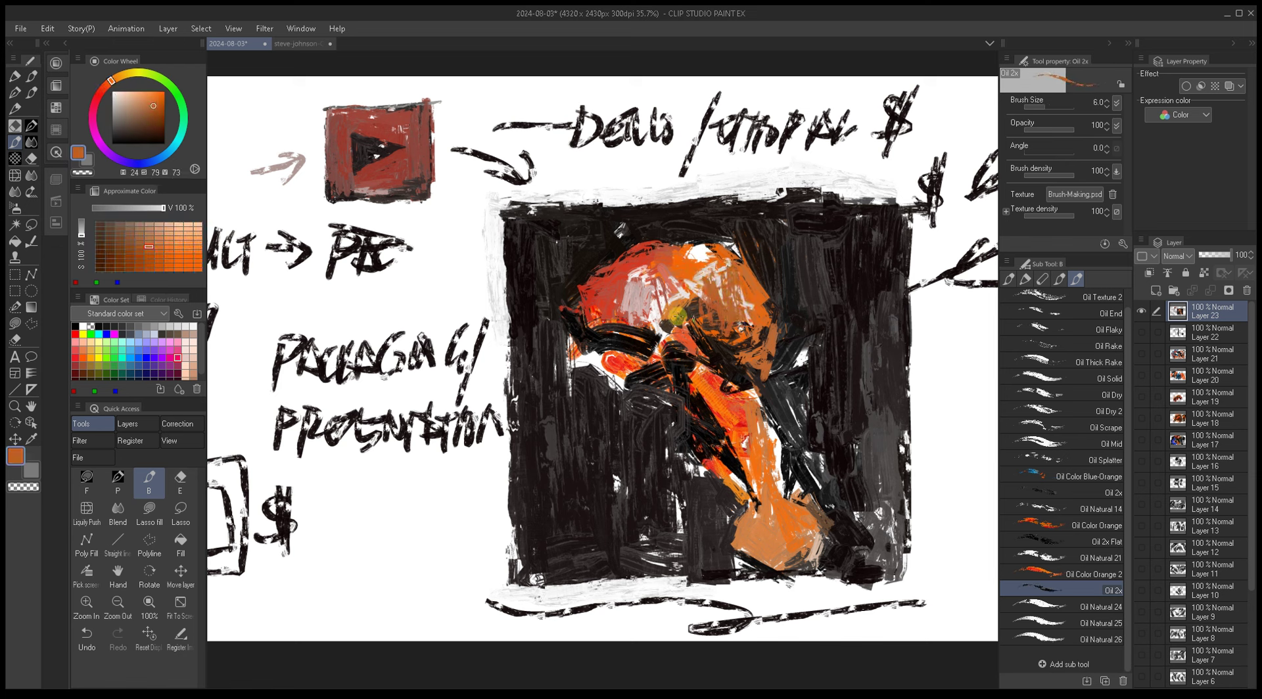
# Step: Touch up the forehead highlight and the head's left side with sampled pale and neighbouring tones, starting at brush size 6
pyautogui.keyDown('alt'); pyautogui.click(673, 261); pyautogui.keyUp('alt')
pyautogui.press(']')
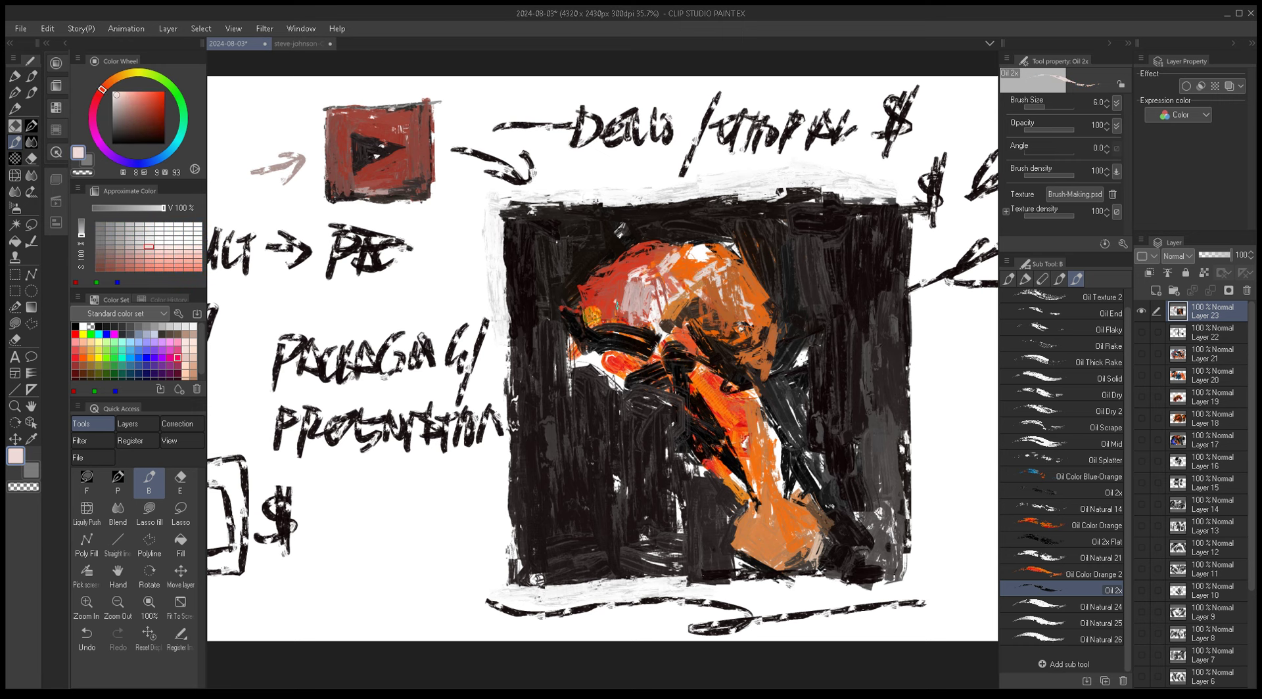
pyautogui.keyDown('alt'); pyautogui.click(621, 308); pyautogui.keyUp('alt')
pyautogui.press(']')
pyautogui.moveTo(633, 299); pyautogui.dragTo(645, 307)
# Step: Cover the white patch under the left brow with a sampled tone, using a much larger brush
pyautogui.keyDown('alt'); pyautogui.click(624, 372); pyautogui.keyUp('alt')
pyautogui.press(']')
pyautogui.press(']')
pyautogui.press(']')
pyautogui.press(']')
pyautogui.press(']')
pyautogui.press(']')
pyautogui.press(']')
pyautogui.press(']')
pyautogui.press(']')
pyautogui.moveTo(620, 367)
pyautogui.mouseDown()
pyautogui.moveTo(644, 376)
pyautogui.moveTo(628, 401)
pyautogui.moveTo(607, 377)
pyautogui.moveTo(589, 374)
pyautogui.moveTo(616, 395)
pyautogui.moveTo(585, 373)
pyautogui.moveTo(574, 390)
pyautogui.moveTo(587, 332)
pyautogui.moveTo(637, 371)
pyautogui.mouseUp()
# Step: Darken the square's background and its lower-right corner with broad strokes of sampled dark tones
pyautogui.keyDown('alt'); pyautogui.click(538, 424); pyautogui.keyUp('alt')
pyautogui.press(']')
pyautogui.keyDown('alt'); pyautogui.click(805, 463); pyautogui.keyUp('alt')
pyautogui.press(']')
pyautogui.press(']')
pyautogui.moveTo(852, 445)
pyautogui.mouseDown()
pyautogui.moveTo(764, 421)
pyautogui.moveTo(780, 427)
pyautogui.moveTo(794, 521)
pyautogui.moveTo(809, 351)
pyautogui.moveTo(797, 513)
pyautogui.mouseUp()
# Step: Paint over the white streaks to the right of the neck with sampled black, reducing the brush from size 50 to 15
pyautogui.keyDown('alt'); pyautogui.click(723, 391); pyautogui.keyUp('alt')
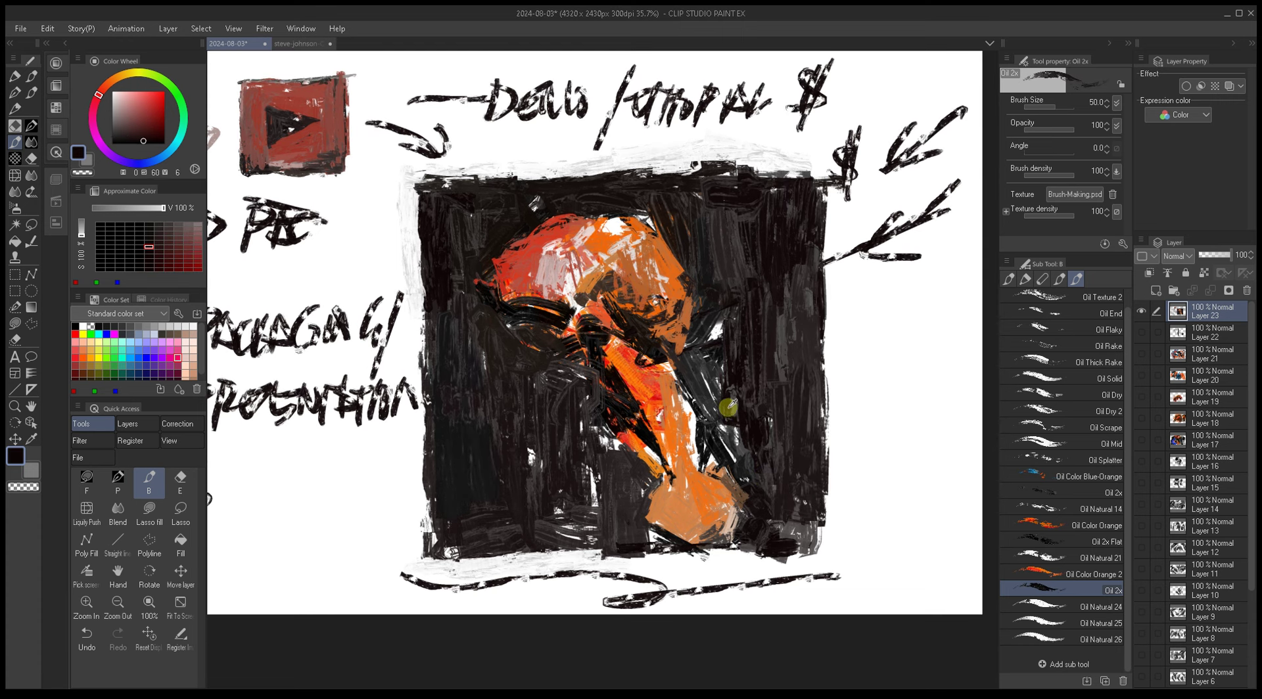
pyautogui.moveTo(720, 391)
pyautogui.mouseDown()
pyautogui.moveTo(730, 464)
pyautogui.moveTo(736, 399)
pyautogui.moveTo(755, 440)
pyautogui.mouseUp()
pyautogui.press('[')
pyautogui.press('[')
pyautogui.press('[')
pyautogui.press('[')
pyautogui.press('[')
pyautogui.keyDown('alt'); pyautogui.click(756, 428); pyautogui.keyUp('alt')
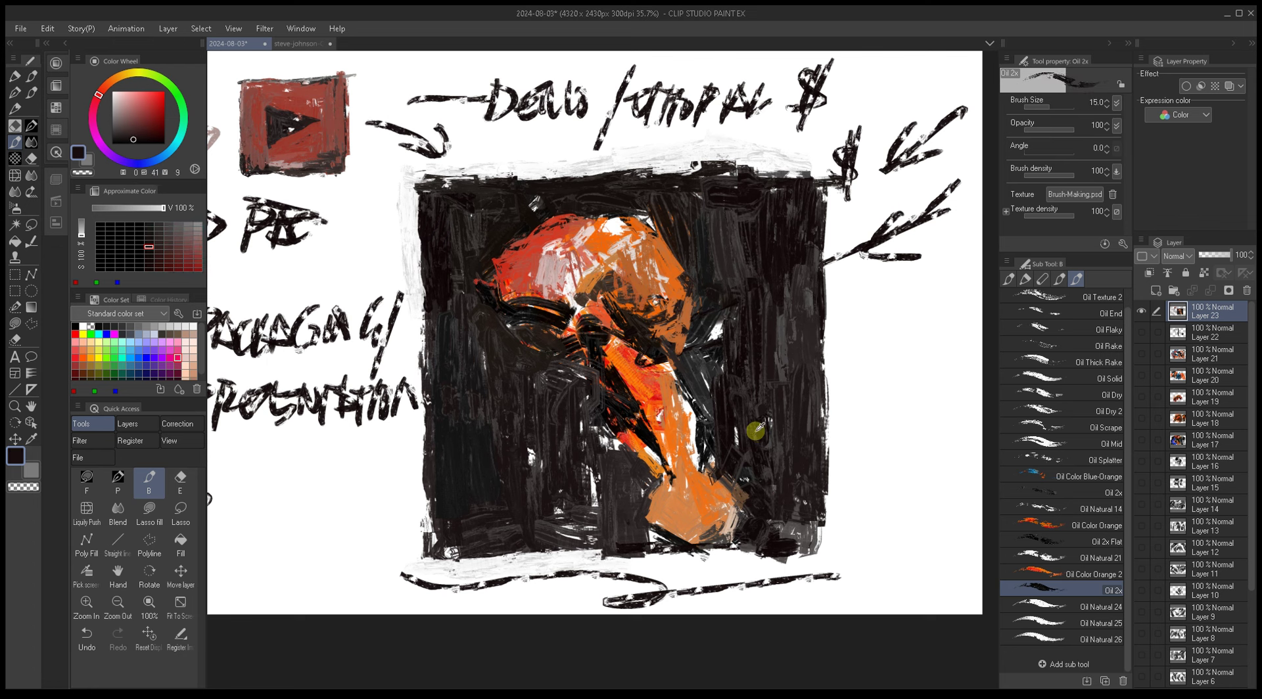
# Step: Even out the dark background to the right of the head and neck with sampled dark tones, enlarging the brush to 40
pyautogui.press(']')
pyautogui.press(']')
pyautogui.press(']')
pyautogui.keyDown('alt'); pyautogui.click(772, 281); pyautogui.keyUp('alt')
pyautogui.moveTo(792, 337)
pyautogui.mouseDown()
pyautogui.moveTo(793, 390)
pyautogui.moveTo(800, 233)
pyautogui.moveTo(782, 531)
pyautogui.moveTo(805, 514)
pyautogui.moveTo(786, 366)
pyautogui.mouseUp()
pyautogui.keyDown('alt'); pyautogui.click(778, 536); pyautogui.keyUp('alt')
pyautogui.press(']')
pyautogui.keyDown('alt'); pyautogui.click(786, 406); pyautogui.keyUp('alt')
pyautogui.keyDown('alt'); pyautogui.click(786, 406); pyautogui.keyUp('alt')
pyautogui.moveTo(786, 327)
pyautogui.mouseDown()
pyautogui.moveTo(787, 369)
pyautogui.moveTo(794, 335)
pyautogui.mouseUp()
pyautogui.moveTo(730, 442); pyautogui.dragTo(774, 456)
pyautogui.keyDown('alt'); pyautogui.click(608, 404); pyautogui.keyUp('alt')
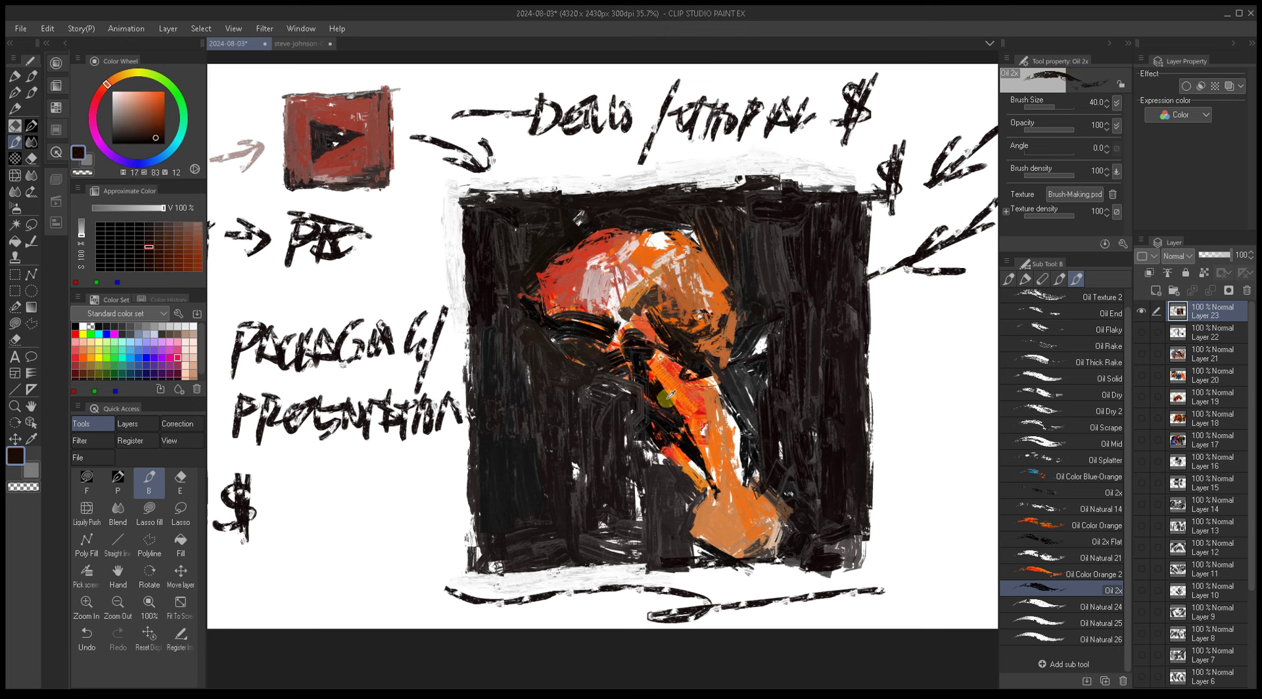
# Step: Try a broad stroke of sampled white along the dark square's upper-left edge, then undo it
pyautogui.moveTo(490, 381); pyautogui.dragTo(595, 426)
pyautogui.keyDown('alt'); pyautogui.click(573, 291); pyautogui.keyUp('alt')
pyautogui.keyDown('alt'); pyautogui.click(544, 304); pyautogui.keyUp('alt')
pyautogui.moveTo(595, 368); pyautogui.dragTo(586, 268)
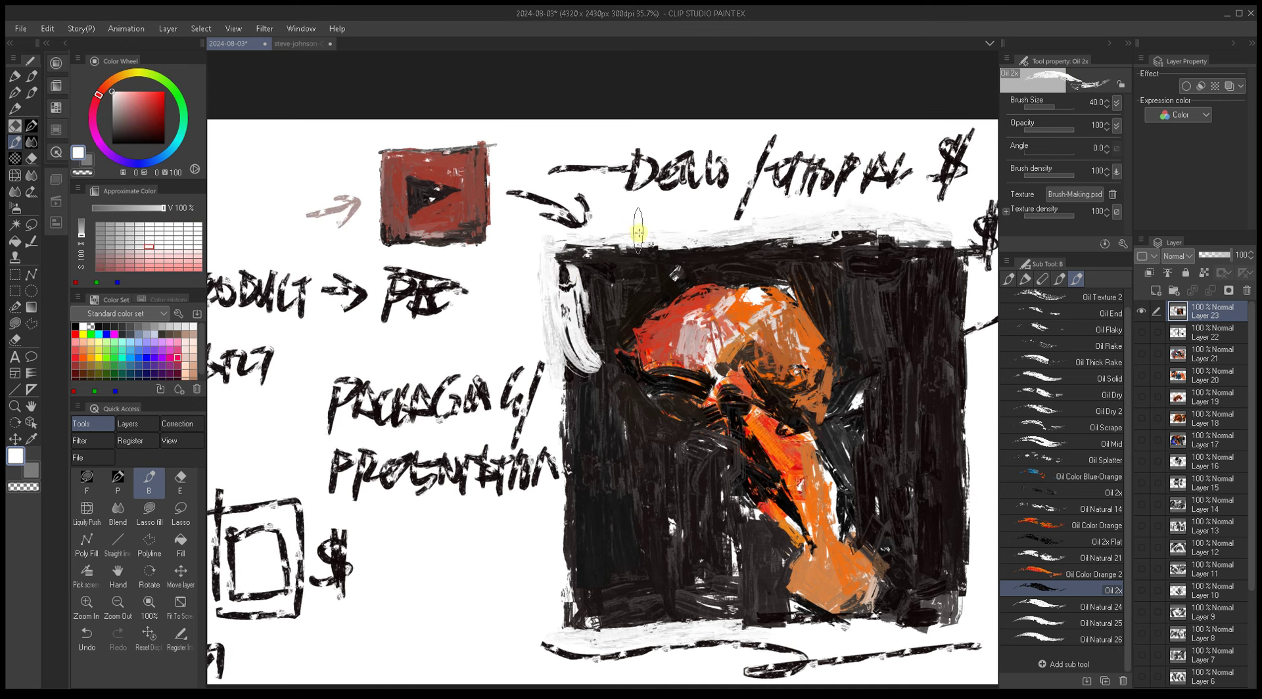
pyautogui.hotkey('ctrl', 'z')
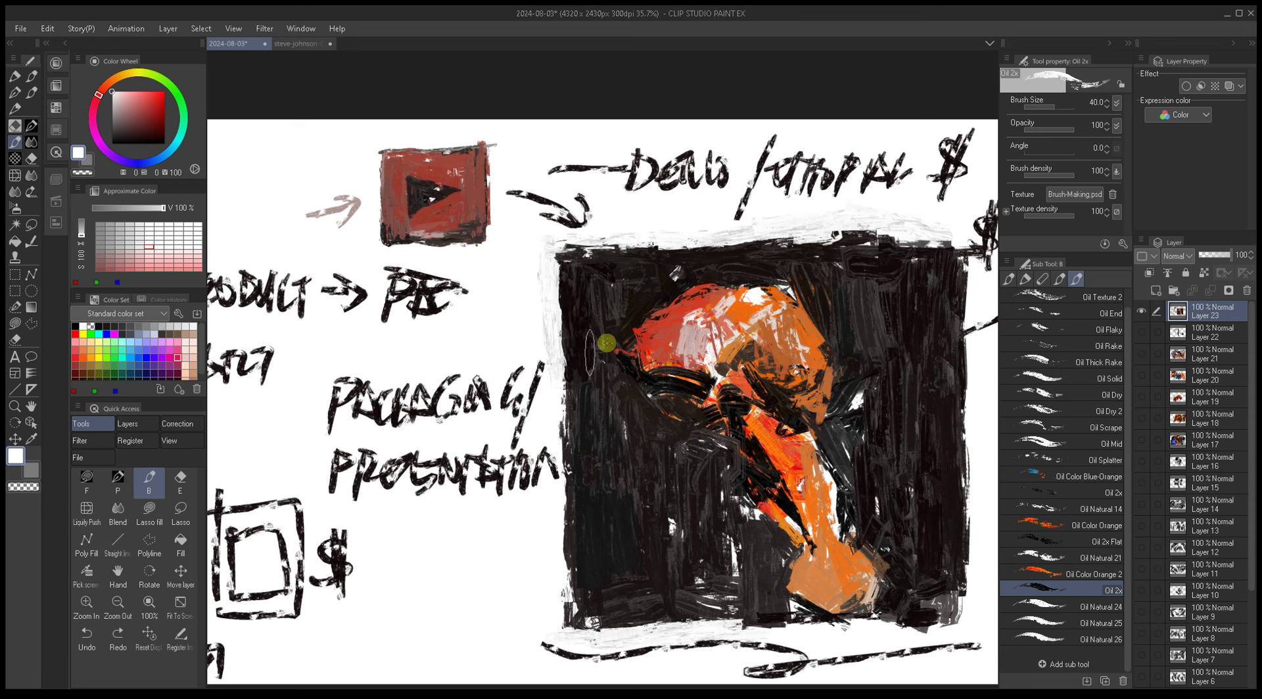
# Step: Review the whole canvas with the finished head and the surrounding notes at a reduced zoom
pyautogui.scroll(-3, 612, 349)
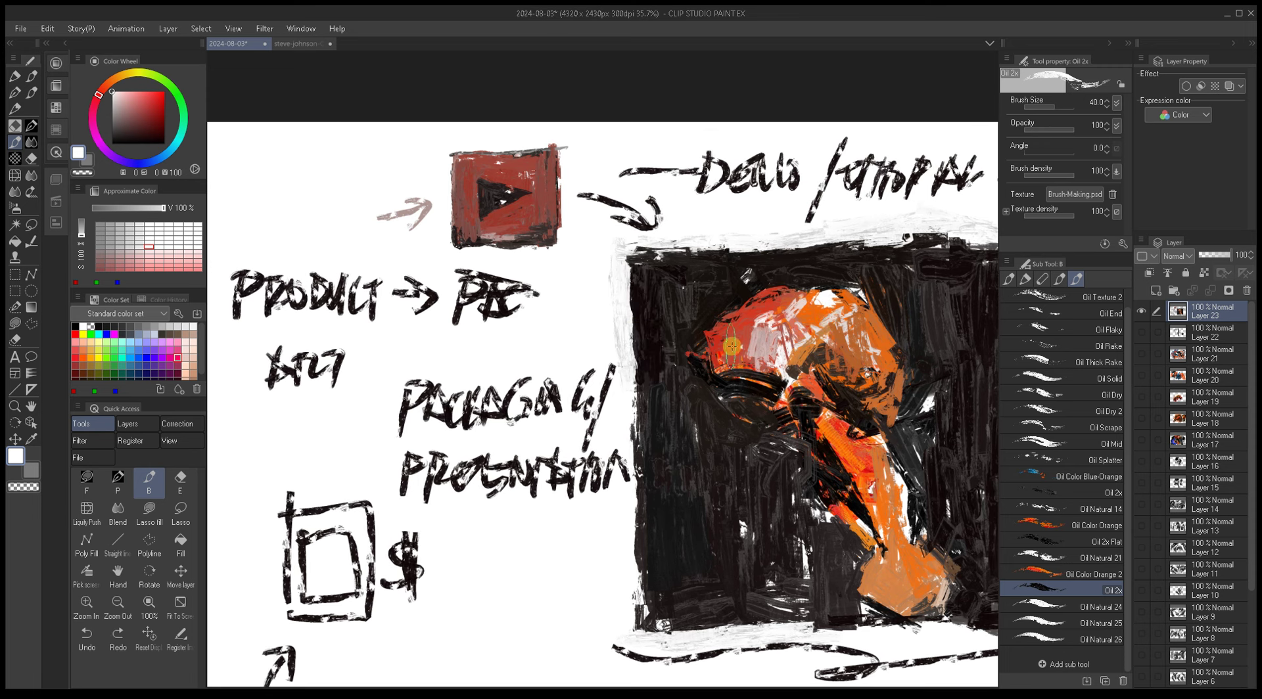
pyautogui.press('/')
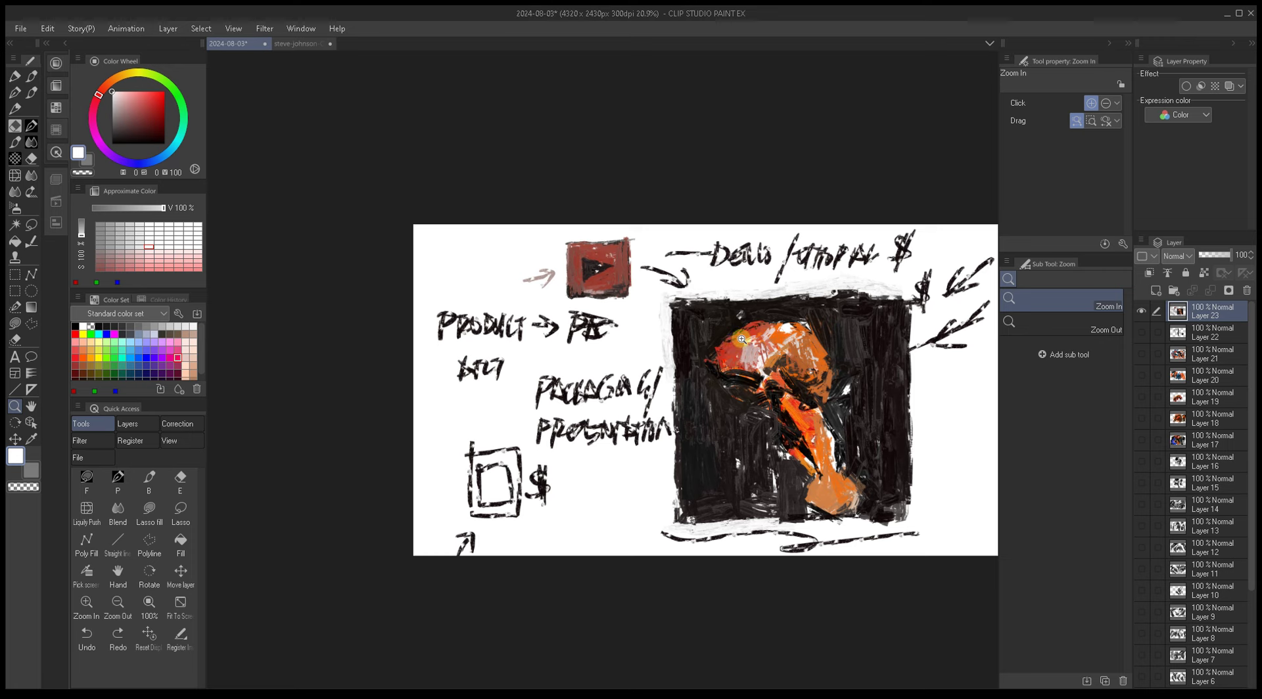
pyautogui.scroll(3, 771, 337)
pyautogui.moveTo(845, 401); pyautogui.dragTo(743, 383)
pyautogui.scroll(-2, 726, 383)
pyautogui.scroll(2, 755, 366)
pyautogui.moveTo(736, 286); pyautogui.dragTo(674, 288)
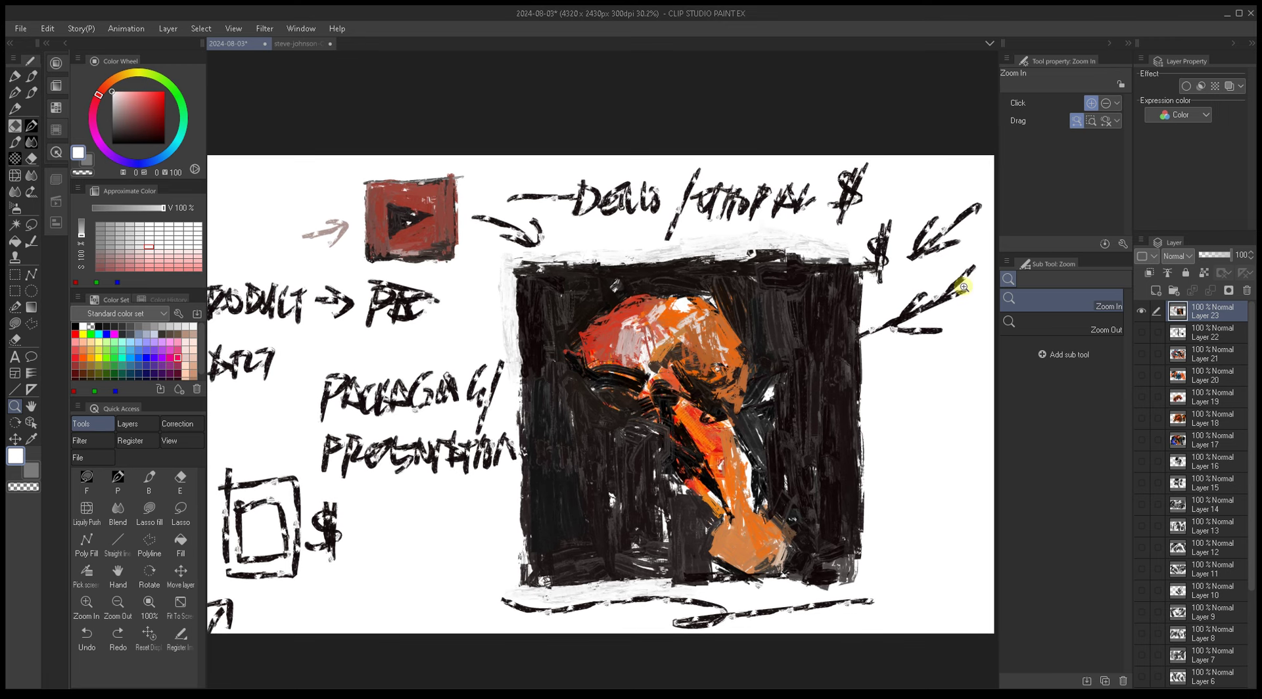
# Step: Choose the Oil Natural 24 brush and add a new layer above the painting, showing only that layer
pyautogui.press('b')
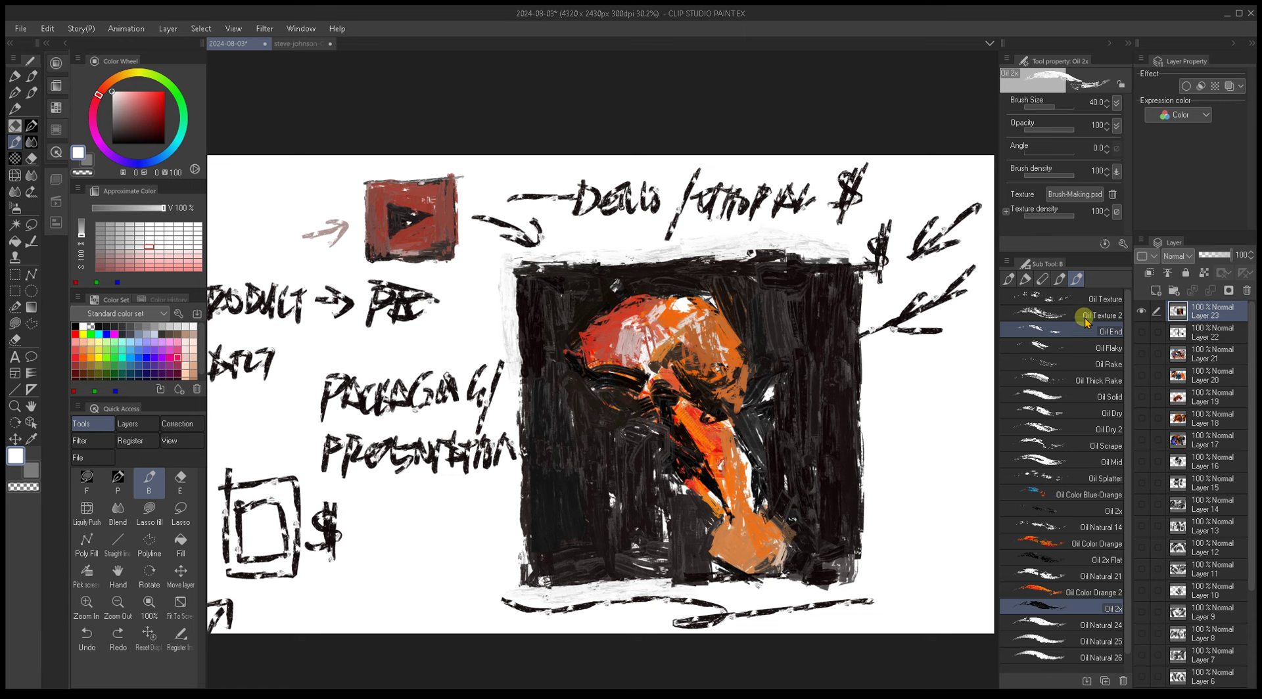
pyautogui.click(1096, 626)
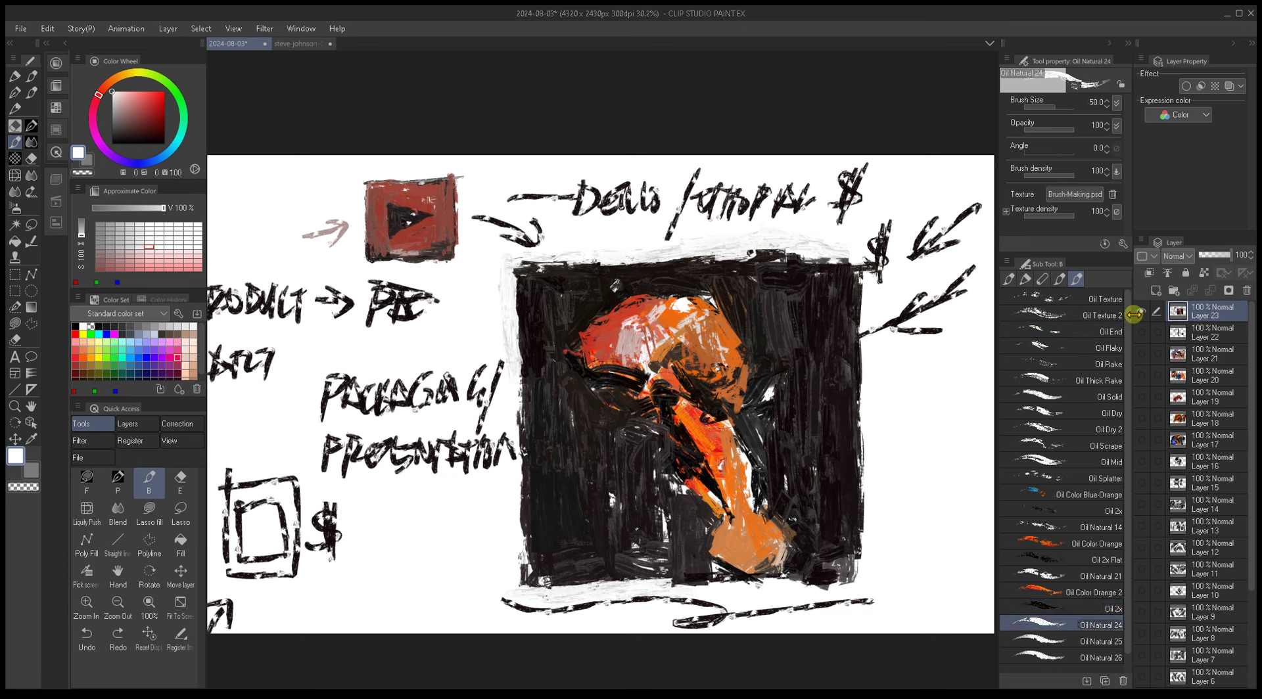
pyautogui.click(1157, 291)
pyautogui.keyDown('alt'); pyautogui.click(1141, 311); pyautogui.keyUp('alt')
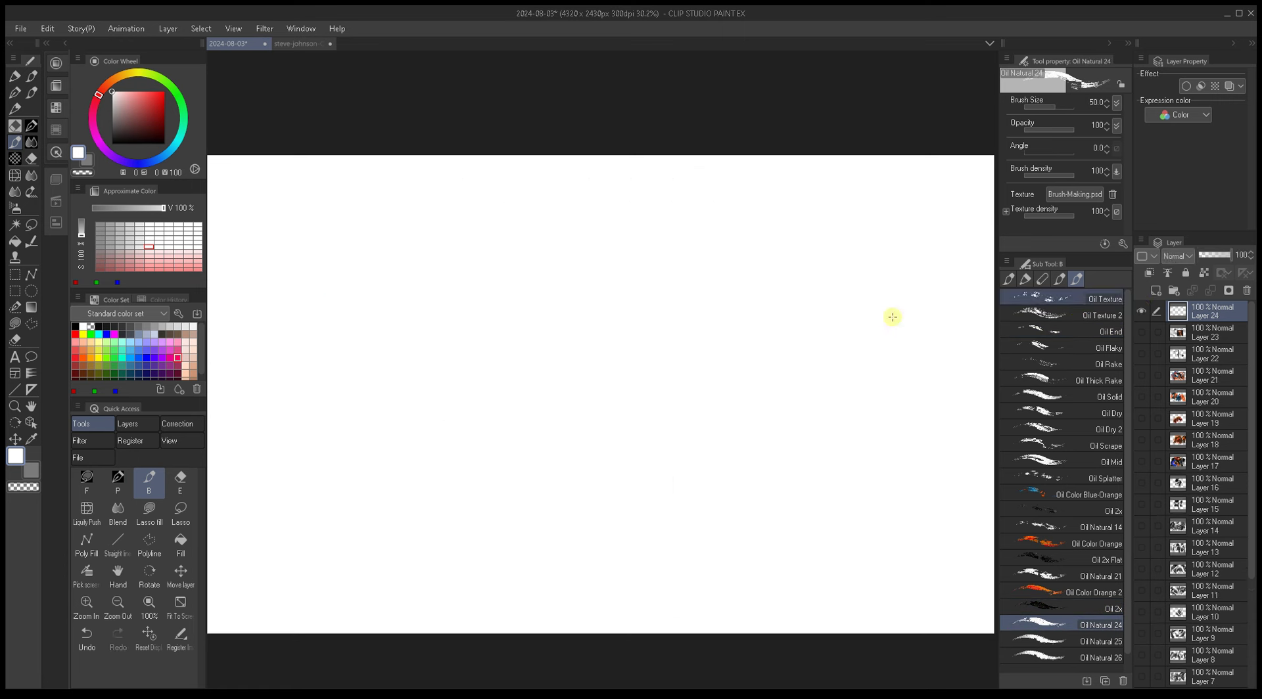
pyautogui.click(148, 143)
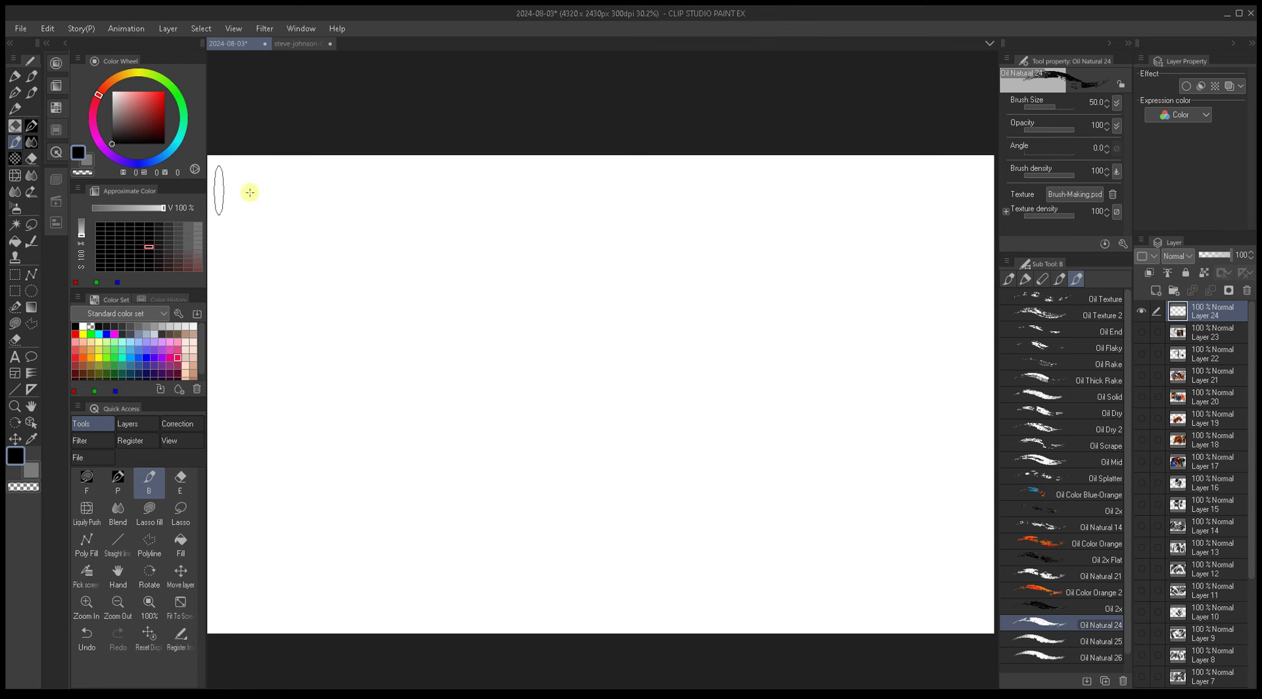
pyautogui.click(151, 120)
pyautogui.scroll(-1, 651, 409)
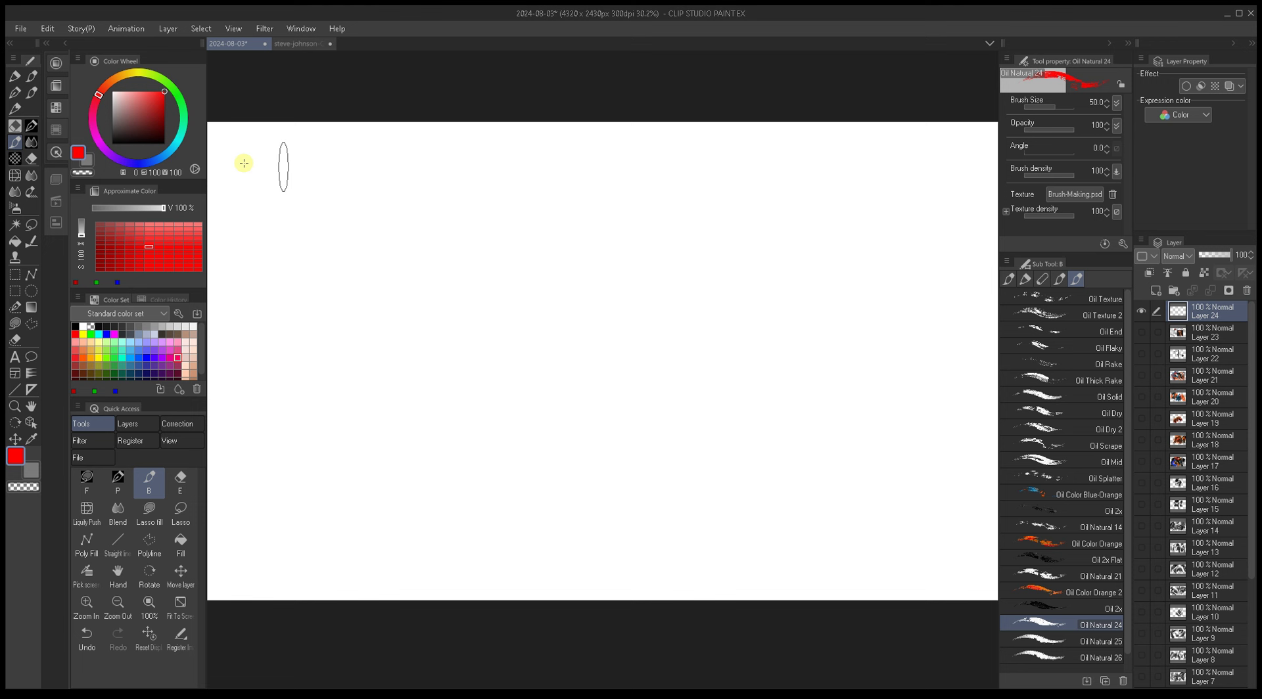
pyautogui.moveTo(113, 141); pyautogui.dragTo(100, 153)
pyautogui.press('[')
pyautogui.press('[')
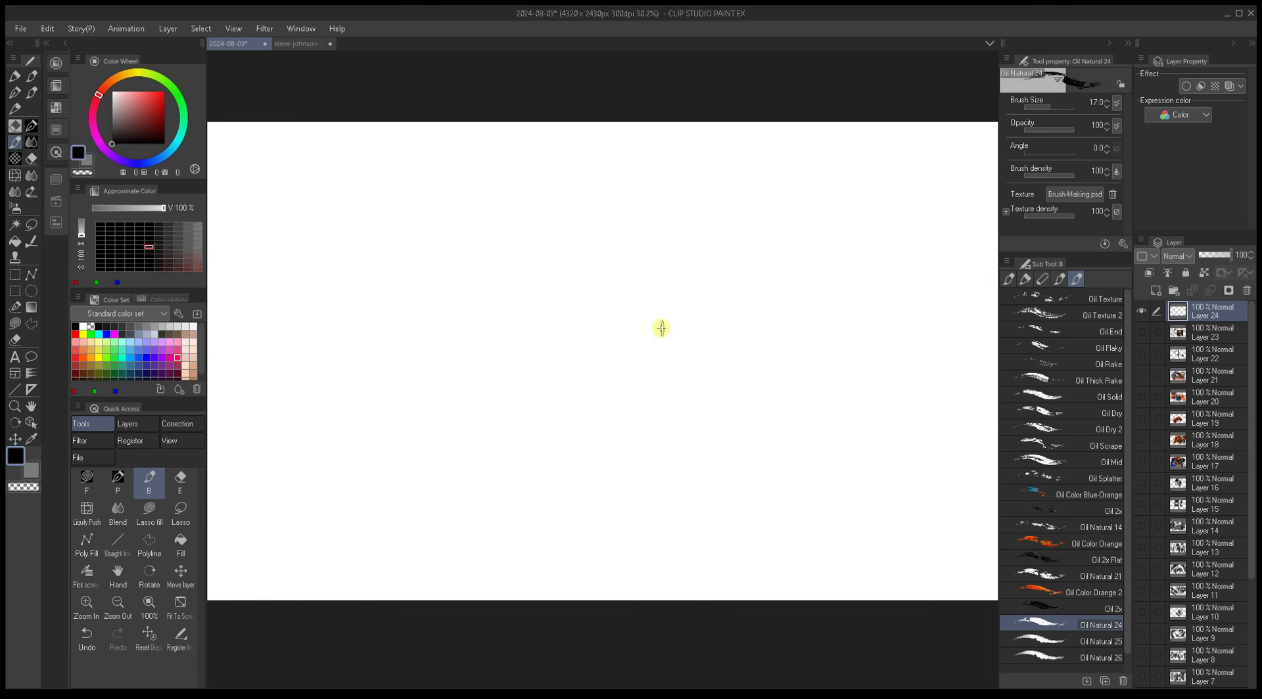
pyautogui.press(']')
pyautogui.press(']')
pyautogui.press(']')
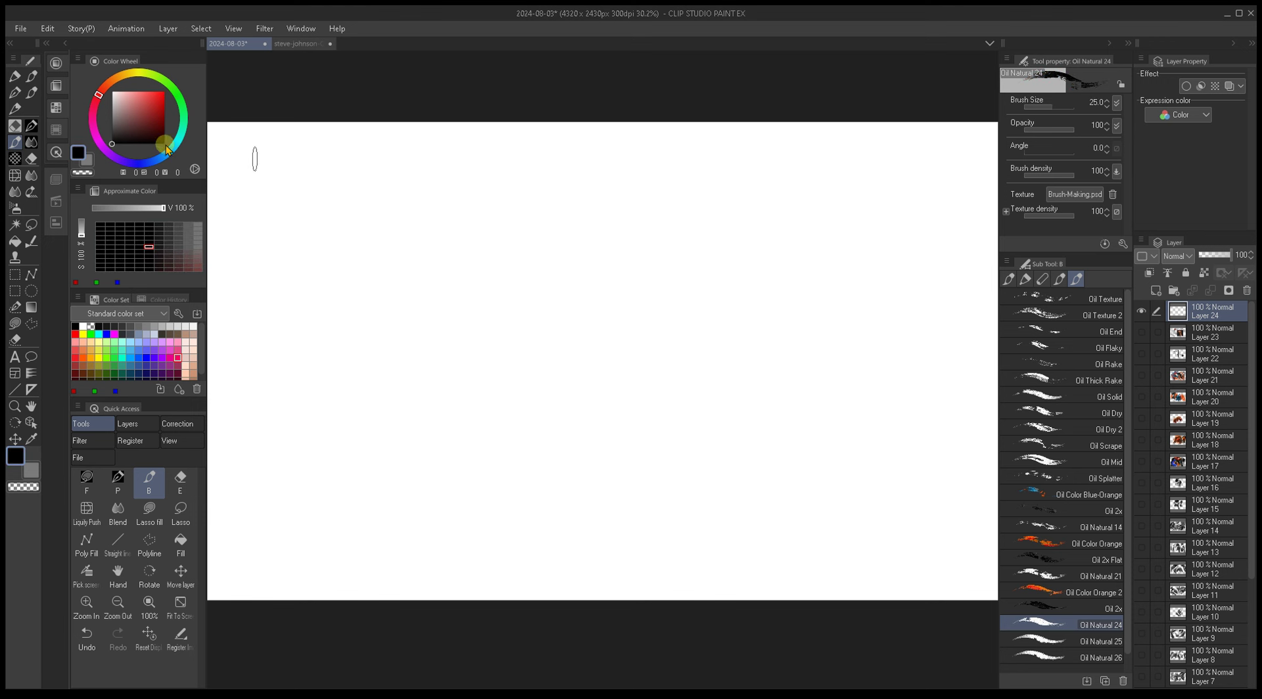
pyautogui.press(']')
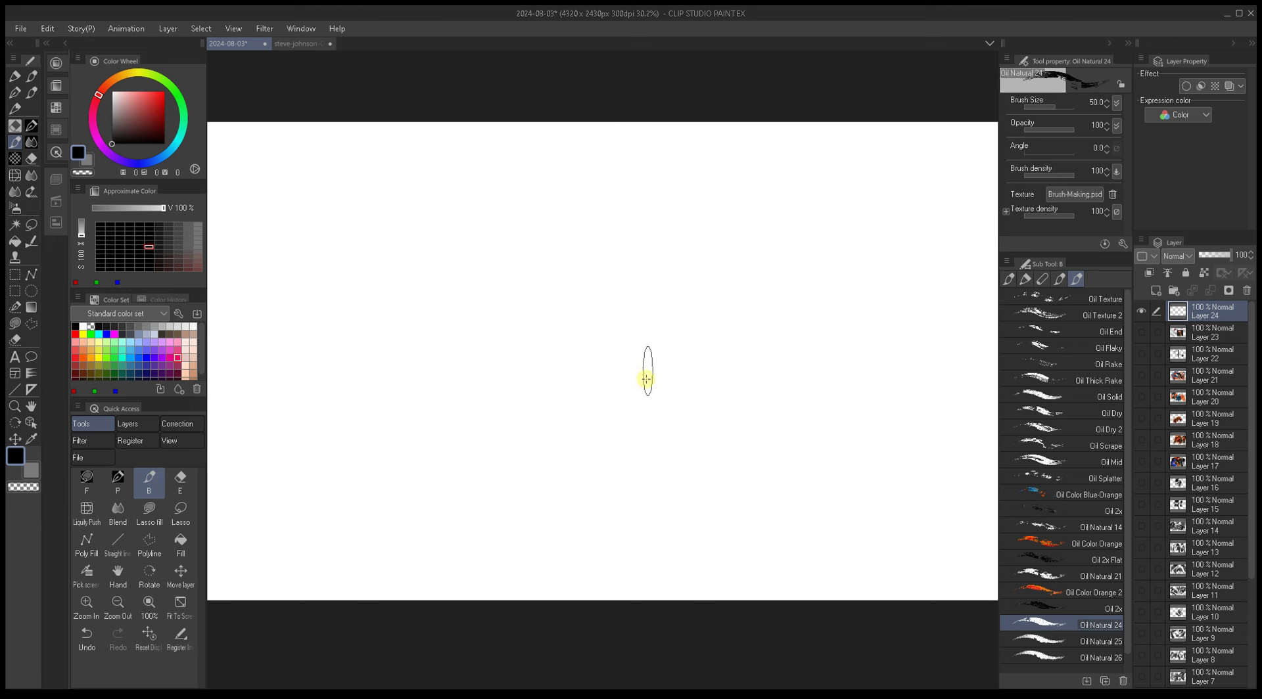
pyautogui.press('[')
pyautogui.scroll(2, 696, 240)
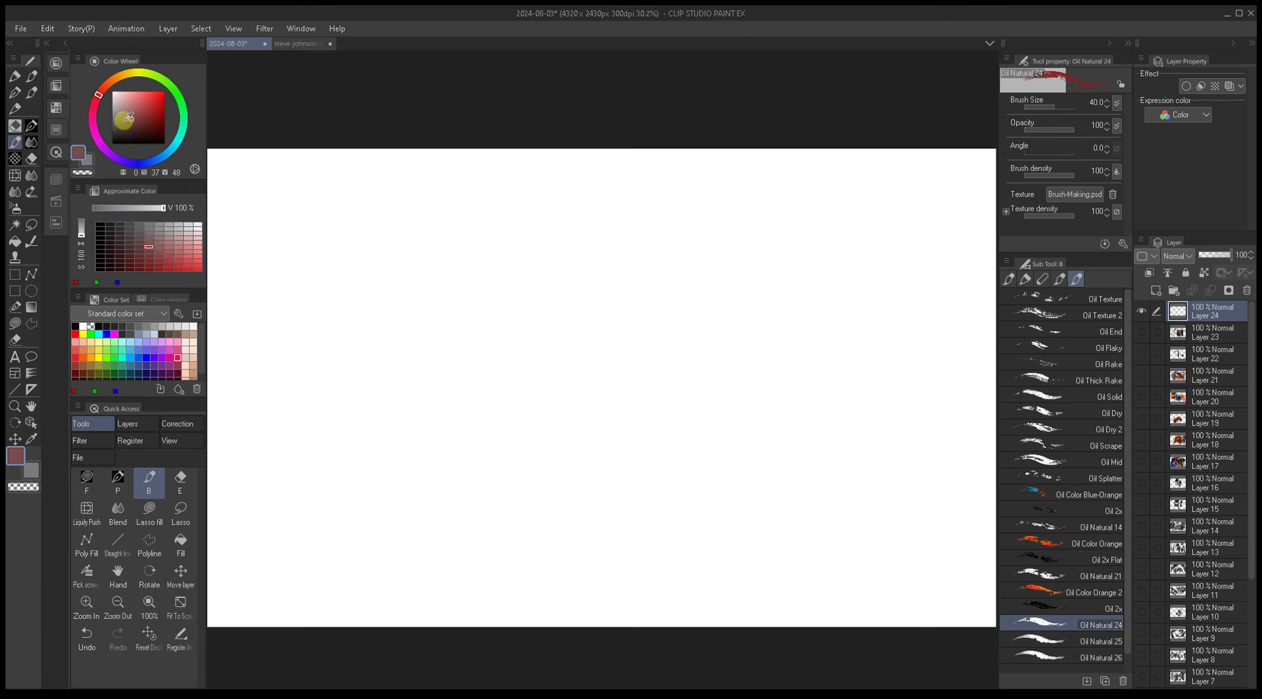
pyautogui.moveTo(386, 237); pyautogui.dragTo(362, 211)
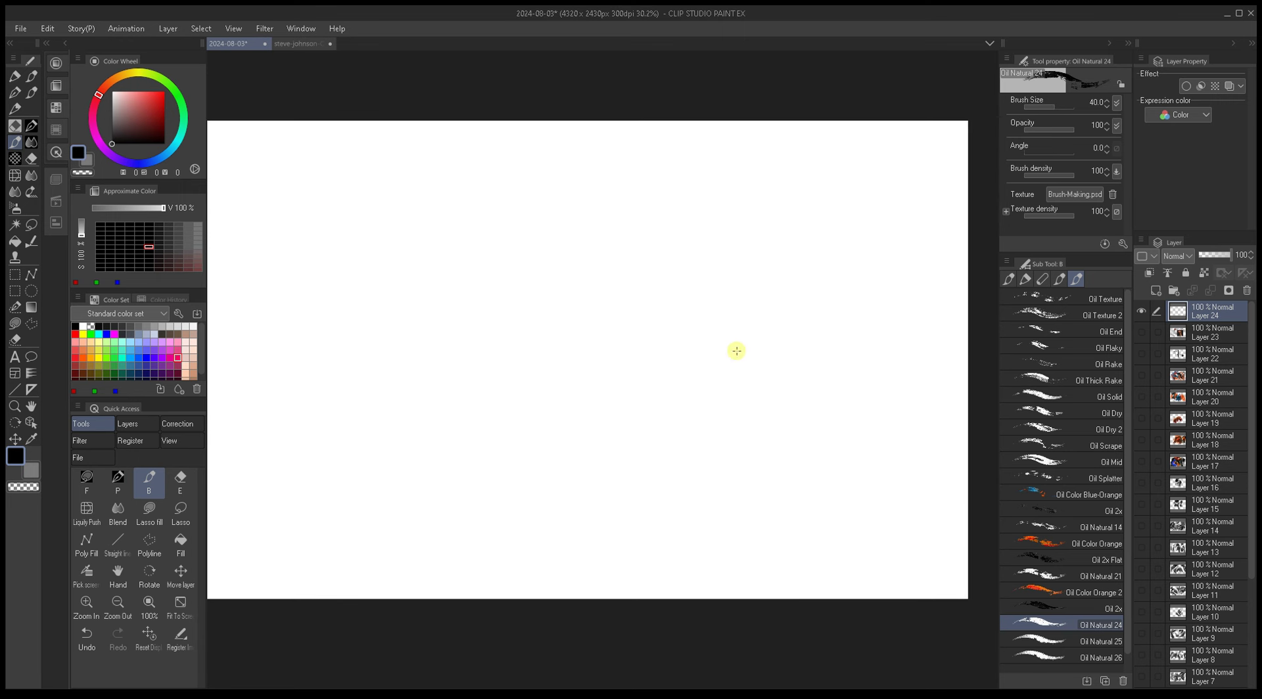
# Step: Paint the first thick black strokes of a new abstract shape near the centre of the canvas
pyautogui.press('[')
pyautogui.press('[')
pyautogui.press('[')
pyautogui.press('[')
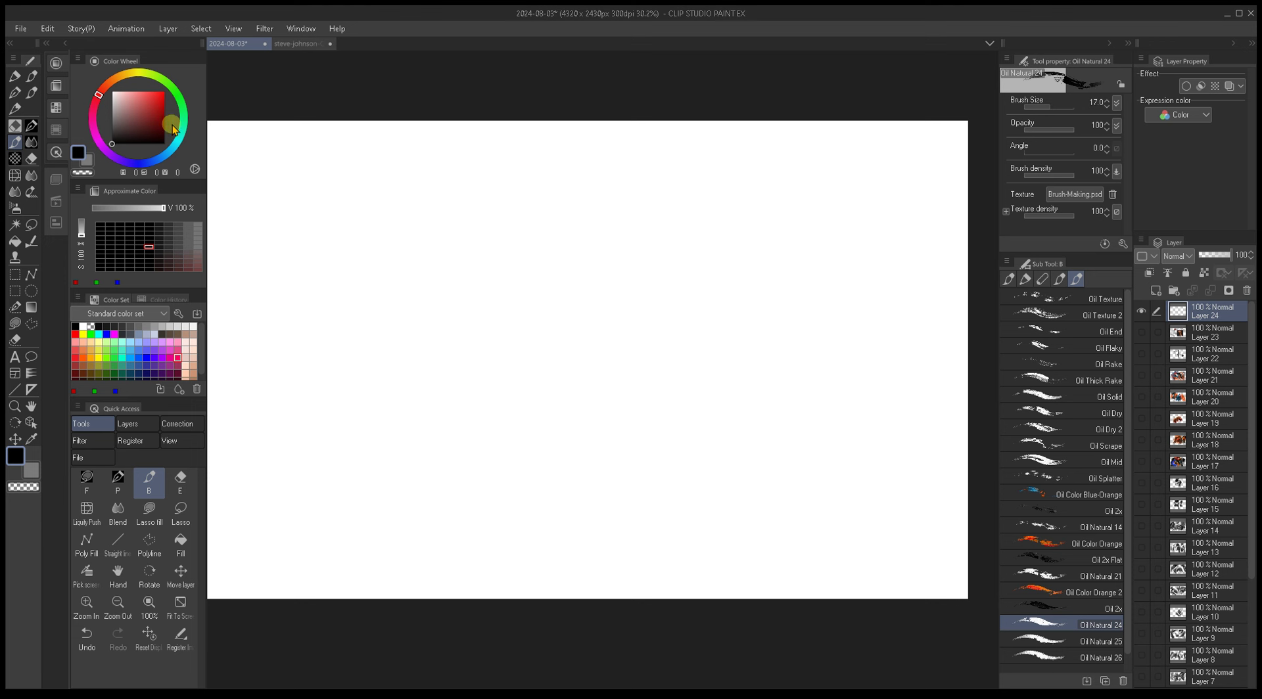
pyautogui.press(']')
pyautogui.moveTo(624, 358)
pyautogui.mouseDown()
pyautogui.moveTo(633, 431)
pyautogui.moveTo(598, 325)
pyautogui.moveTo(579, 382)
pyautogui.mouseUp()
# Step: Extend the abstract shape's upper left with a broad sweeping stroke, using a larger brush
pyautogui.press(']')
pyautogui.press(']')
pyautogui.press(']')
pyautogui.press(']')
pyautogui.press(']')
pyautogui.press(']')
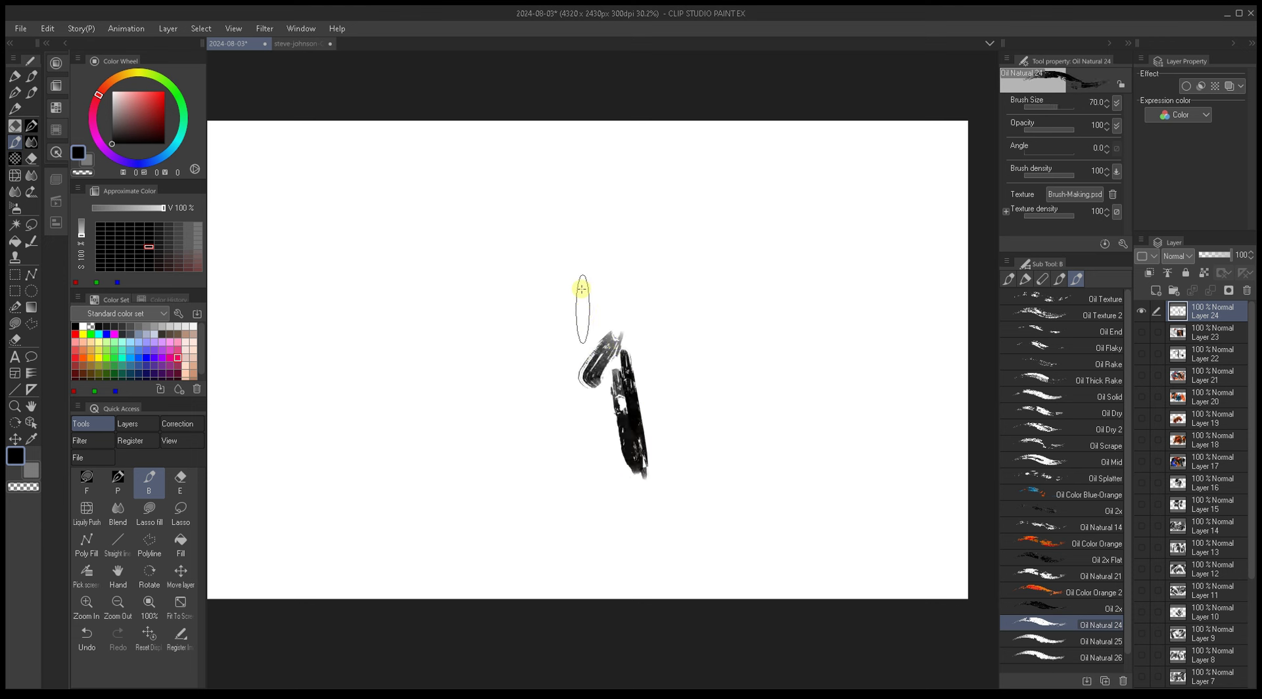
pyautogui.press('[')
pyautogui.press('[')
pyautogui.press('[')
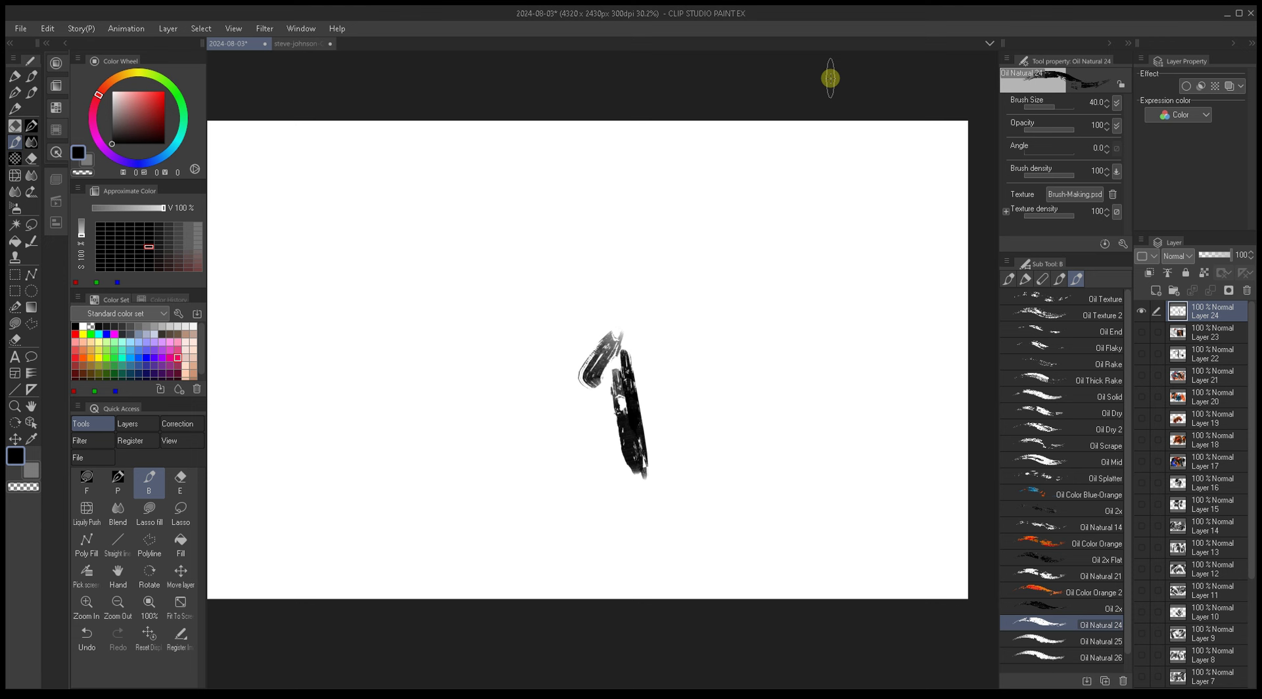
pyautogui.press(']')
pyautogui.moveTo(555, 352)
pyautogui.mouseDown()
pyautogui.moveTo(629, 310)
pyautogui.moveTo(653, 411)
pyautogui.moveTo(716, 344)
pyautogui.moveTo(709, 309)
pyautogui.moveTo(660, 316)
pyautogui.mouseUp()
# Step: Draw the shape's long pointed right edge from the upper-right tip down to its base with a smaller brush
pyautogui.press('[')
pyautogui.press('[')
pyautogui.press('[')
pyautogui.press('[')
pyautogui.press('[')
pyautogui.press('[')
pyautogui.press('[')
pyautogui.moveTo(802, 236); pyautogui.dragTo(710, 451)
# Step: Block in the shape's lower body and short bottom stem with thick strokes, enlarging the brush
pyautogui.press(']')
pyautogui.press(']')
pyautogui.press(']')
pyautogui.press(']')
pyautogui.press(']')
pyautogui.moveTo(645, 403); pyautogui.dragTo(697, 504)
pyautogui.moveTo(657, 451)
pyautogui.mouseDown()
pyautogui.moveTo(717, 457)
pyautogui.moveTo(702, 439)
pyautogui.moveTo(738, 324)
pyautogui.moveTo(739, 358)
pyautogui.moveTo(727, 352)
pyautogui.moveTo(740, 312)
pyautogui.moveTo(719, 262)
pyautogui.moveTo(755, 349)
pyautogui.mouseUp()
# Step: Add thinner strokes of a sampled tone toward the upper-right tip and across the shape's middle with a reduced brush
pyautogui.press('[')
pyautogui.press('[')
pyautogui.press('[')
pyautogui.press('[')
pyautogui.press('[')
pyautogui.keyDown('alt'); pyautogui.click(698, 411); pyautogui.keyUp('alt')
pyautogui.press('[')
pyautogui.press('[')
pyautogui.press('[')
pyautogui.press('[')
pyautogui.press('[')
pyautogui.moveTo(698, 411)
pyautogui.mouseDown()
pyautogui.moveTo(710, 361)
pyautogui.moveTo(792, 247)
pyautogui.mouseUp()
pyautogui.moveTo(661, 314)
pyautogui.mouseDown()
pyautogui.moveTo(640, 322)
pyautogui.moveTo(699, 301)
pyautogui.moveTo(791, 236)
pyautogui.moveTo(819, 199)
pyautogui.moveTo(735, 437)
pyautogui.mouseUp()
# Step: Fill the shape's upper-right interior with dark grey strokes, varying the brush size and sampling the existing tone
pyautogui.press('[')
pyautogui.press('[')
pyautogui.press(']')
pyautogui.press(']')
pyautogui.press(']')
pyautogui.press(']')
pyautogui.press(']')
pyautogui.press(']')
pyautogui.keyDown('alt'); pyautogui.click(744, 341); pyautogui.keyUp('alt')
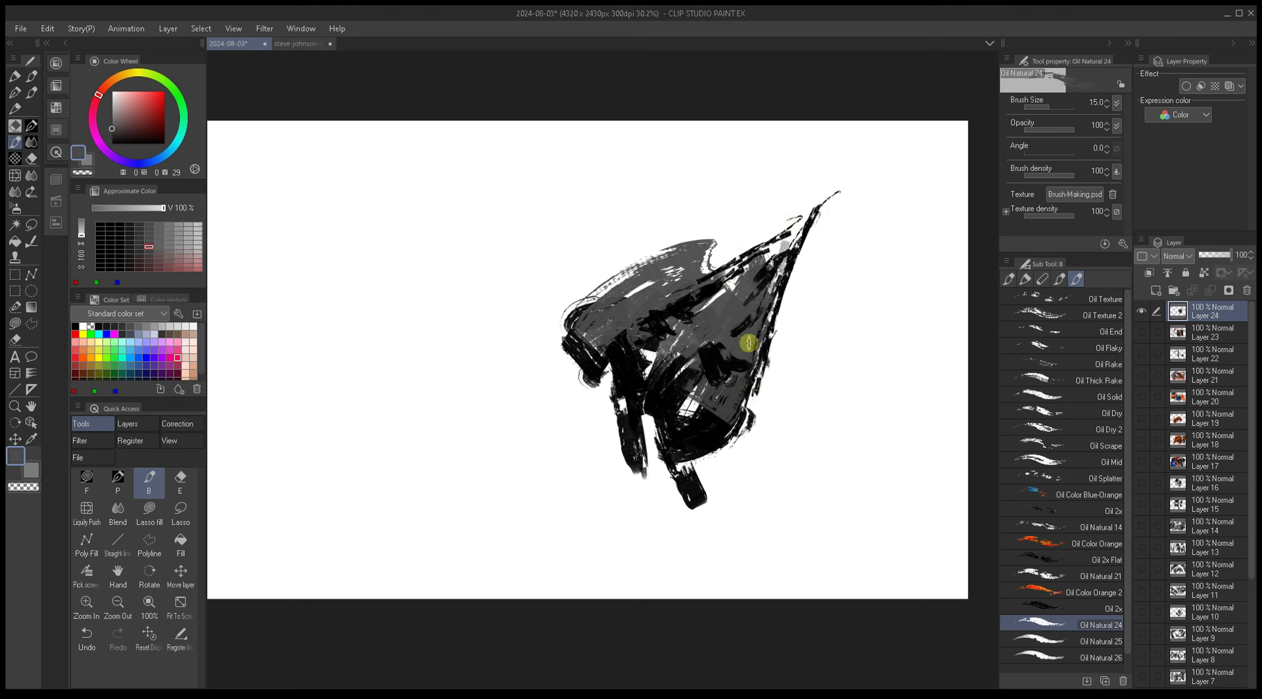
pyautogui.press(']')
pyautogui.press(']')
# Step: Brush a grey sampled from the upper surface down toward the shape's left tip
pyautogui.keyDown('alt'); pyautogui.click(685, 259); pyautogui.keyUp('alt')
pyautogui.moveTo(685, 259)
pyautogui.mouseDown()
pyautogui.moveTo(776, 227)
pyautogui.moveTo(724, 306)
pyautogui.moveTo(721, 287)
pyautogui.moveTo(732, 285)
pyautogui.moveTo(721, 319)
pyautogui.moveTo(739, 280)
pyautogui.moveTo(733, 319)
pyautogui.moveTo(697, 315)
pyautogui.moveTo(682, 343)
pyautogui.moveTo(683, 328)
pyautogui.moveTo(693, 352)
pyautogui.moveTo(708, 333)
pyautogui.moveTo(661, 343)
pyautogui.moveTo(625, 289)
pyautogui.moveTo(579, 340)
pyautogui.moveTo(639, 288)
pyautogui.moveTo(598, 361)
pyautogui.mouseUp()
pyautogui.keyDown('alt'); pyautogui.click(721, 296); pyautogui.keyUp('alt')
pyautogui.press('[')
pyautogui.press('[')
pyautogui.press('[')
pyautogui.keyDown('alt'); pyautogui.click(715, 300); pyautogui.keyUp('alt')
pyautogui.keyDown('alt'); pyautogui.click(634, 289); pyautogui.keyUp('alt')
# Step: Add a short stroke beneath the upper-left ridge with a reduced brush in a tone sampled near the left tip
pyautogui.press(']')
pyautogui.press(']')
pyautogui.press(']')
pyautogui.press(']')
pyautogui.press(']')
pyautogui.press(']')
pyautogui.keyDown('alt'); pyautogui.click(598, 361); pyautogui.keyUp('alt')
pyautogui.press('[')
pyautogui.press('[')
pyautogui.press('[')
pyautogui.press('[')
pyautogui.press('[')
pyautogui.press('[')
pyautogui.press('[')
pyautogui.moveTo(633, 320)
pyautogui.mouseDown()
pyautogui.moveTo(580, 338)
pyautogui.moveTo(642, 294)
pyautogui.mouseUp()
# Step: Work sampled dark and light grey tones into the shape's middle below the ridge with an enlarged brush
pyautogui.press(']')
pyautogui.press(']')
pyautogui.press(']')
pyautogui.press(']')
pyautogui.press(']')
pyautogui.keyDown('alt'); pyautogui.click(614, 304); pyautogui.keyUp('alt')
pyautogui.keyDown('alt'); pyautogui.click(636, 307); pyautogui.keyUp('alt')
pyautogui.keyDown('alt'); pyautogui.click(679, 304); pyautogui.keyUp('alt')
pyautogui.press('[')
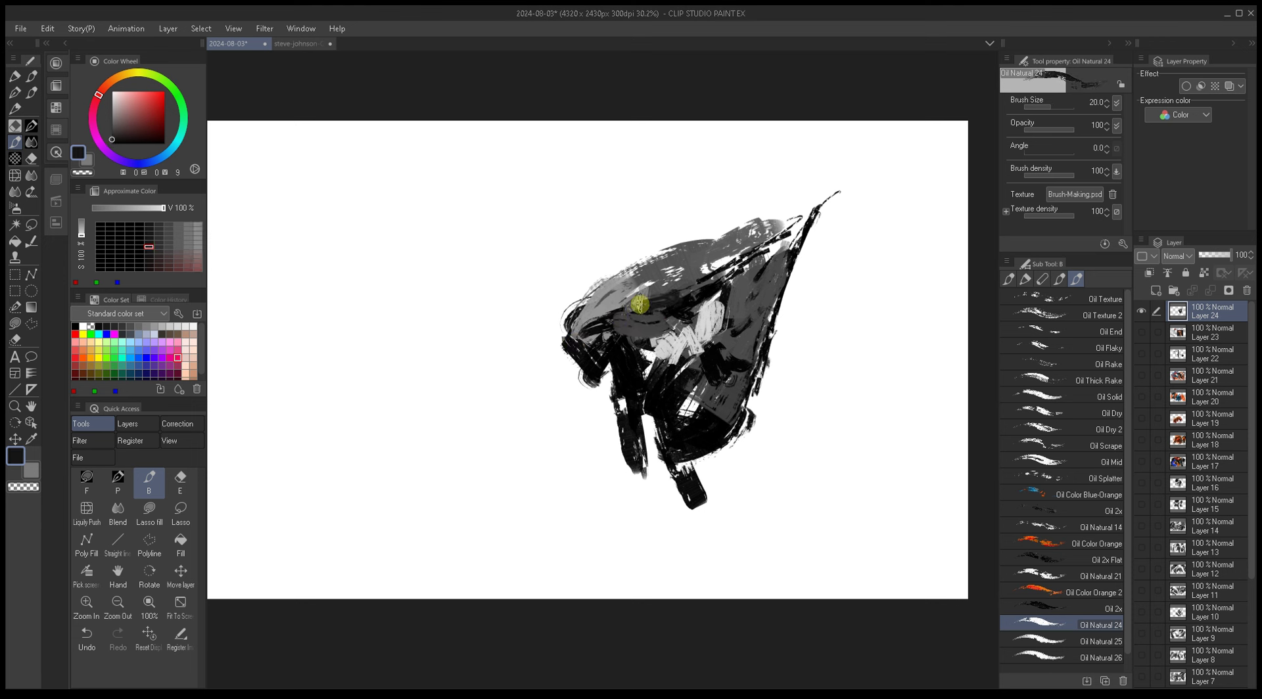
# Step: Outline the shape's upper-left edge with sampled black using a smaller brush
pyautogui.keyDown('alt'); pyautogui.click(601, 348); pyautogui.keyUp('alt')
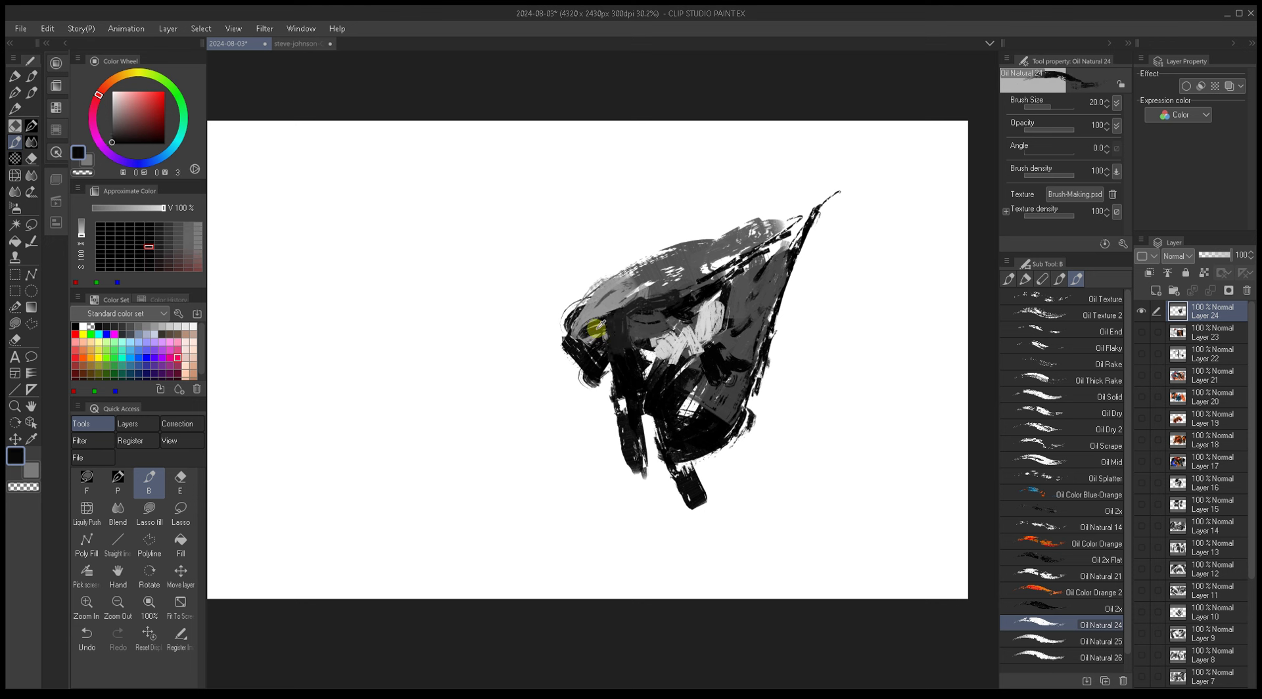
pyautogui.press('[')
pyautogui.press('[')
pyautogui.press('[')
pyautogui.press('[')
pyautogui.moveTo(561, 315); pyautogui.dragTo(664, 265)
pyautogui.keyDown('alt'); pyautogui.click(684, 250); pyautogui.keyUp('alt')
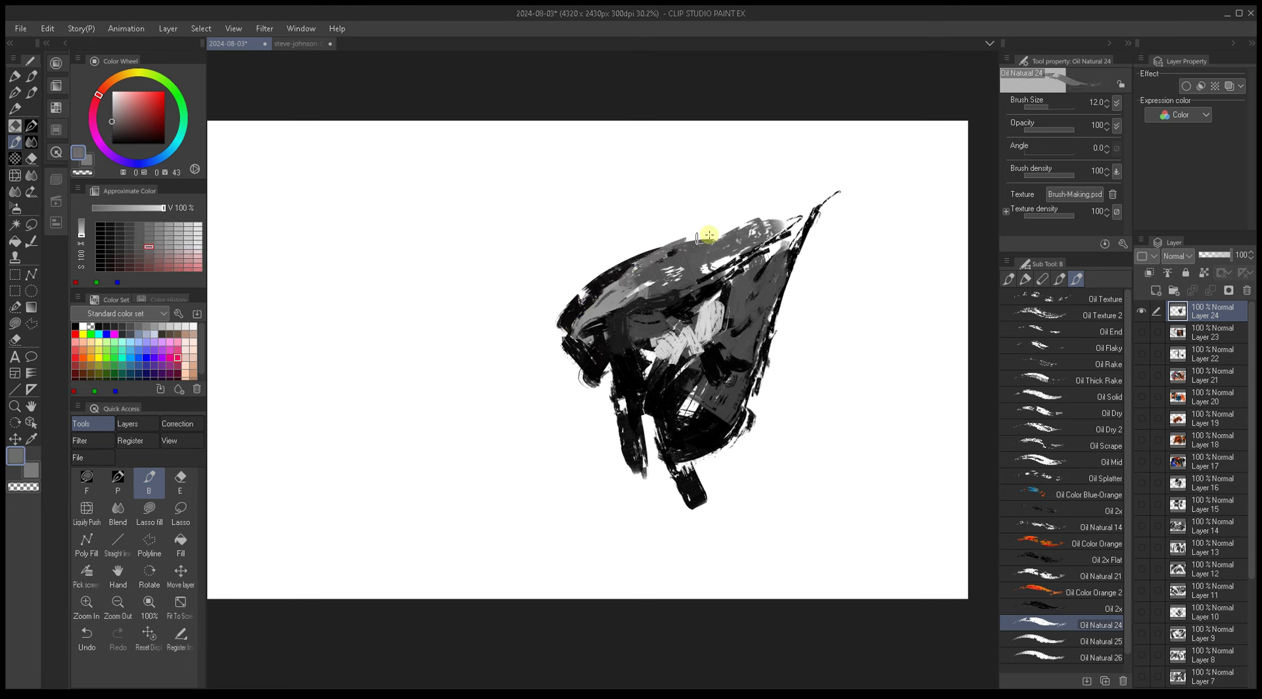
# Step: Draw a thin stroke of a sampled tone along the upper ridge toward the upper-right tip
pyautogui.press('[')
pyautogui.press('[')
pyautogui.press('[')
pyautogui.press('[')
pyautogui.keyDown('alt'); pyautogui.click(670, 269); pyautogui.keyUp('alt')
pyautogui.moveTo(670, 270)
pyautogui.mouseDown()
pyautogui.moveTo(766, 203)
pyautogui.moveTo(792, 197)
pyautogui.moveTo(798, 211)
pyautogui.mouseUp()
# Step: Thicken the black strokes along the shape's long right edge with a larger brush
pyautogui.press(']')
pyautogui.press(']')
pyautogui.press(']')
pyautogui.press(']')
pyautogui.press(']')
pyautogui.press(']')
pyautogui.press(']')
pyautogui.press(']')
pyautogui.press('[')
pyautogui.press('[')
pyautogui.press('[')
pyautogui.moveTo(767, 273)
pyautogui.mouseDown()
pyautogui.moveTo(766, 386)
pyautogui.moveTo(725, 449)
pyautogui.moveTo(761, 443)
pyautogui.moveTo(894, 468)
pyautogui.mouseUp()
# Step: Handwrite a compartmentalizing heading in black on the blank canvas beside the shape at brush size 6
pyautogui.press('[')
pyautogui.press('[')
pyautogui.press('[')
pyautogui.press('[')
pyautogui.moveTo(418, 231)
pyautogui.mouseDown()
pyautogui.moveTo(442, 245)
pyautogui.moveTo(468, 225)
pyautogui.moveTo(486, 280)
pyautogui.mouseUp()
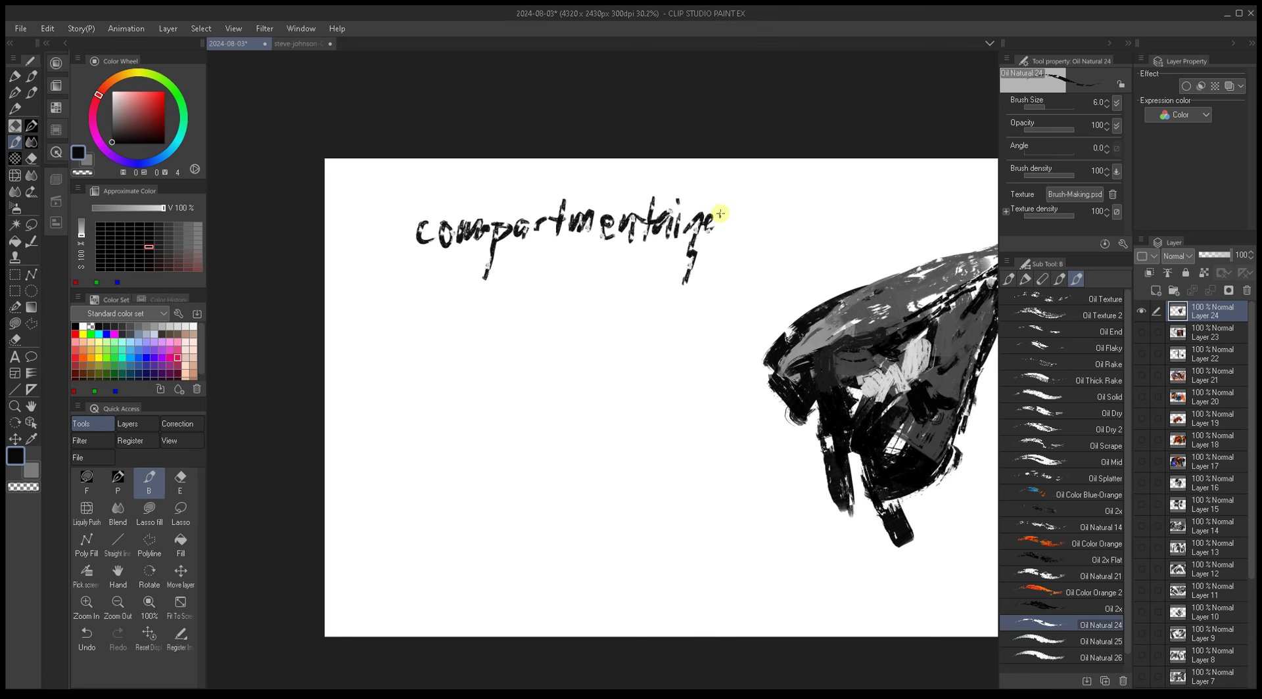
pyautogui.moveTo(697, 215); pyautogui.dragTo(707, 239)
pyautogui.moveTo(755, 311); pyautogui.dragTo(710, 291)
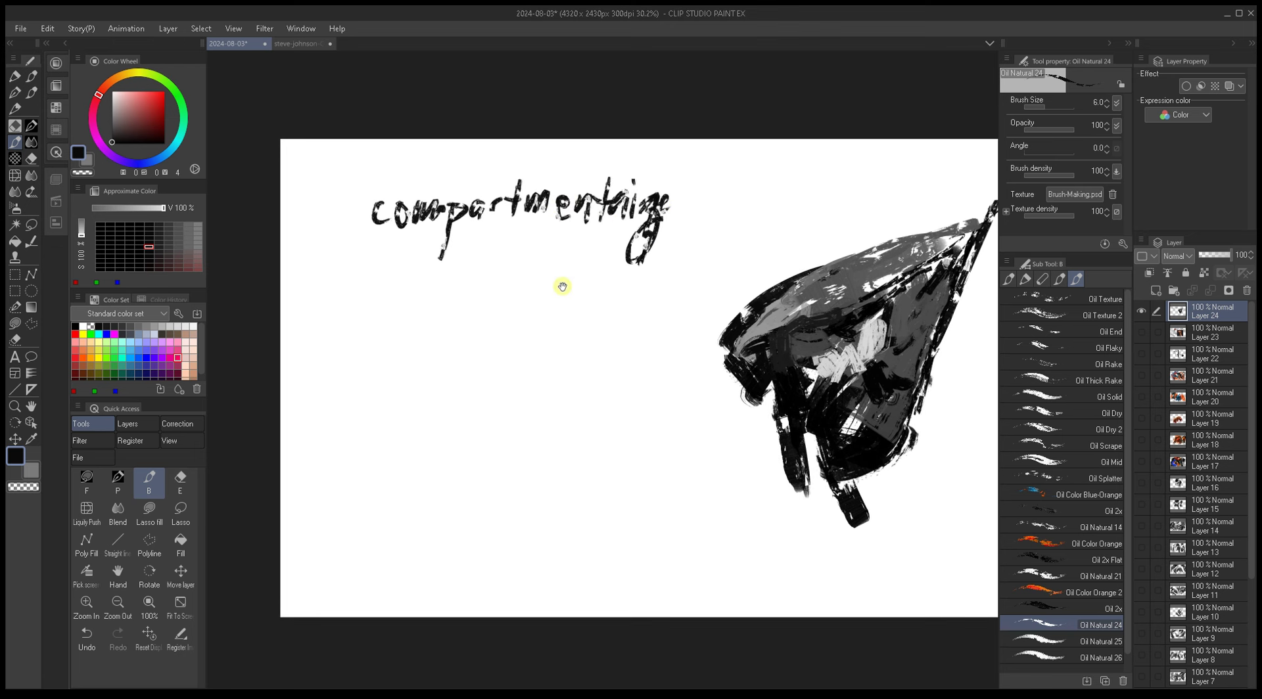
pyautogui.moveTo(645, 248)
pyautogui.mouseDown()
pyautogui.moveTo(663, 207)
pyautogui.moveTo(618, 245)
pyautogui.mouseUp()
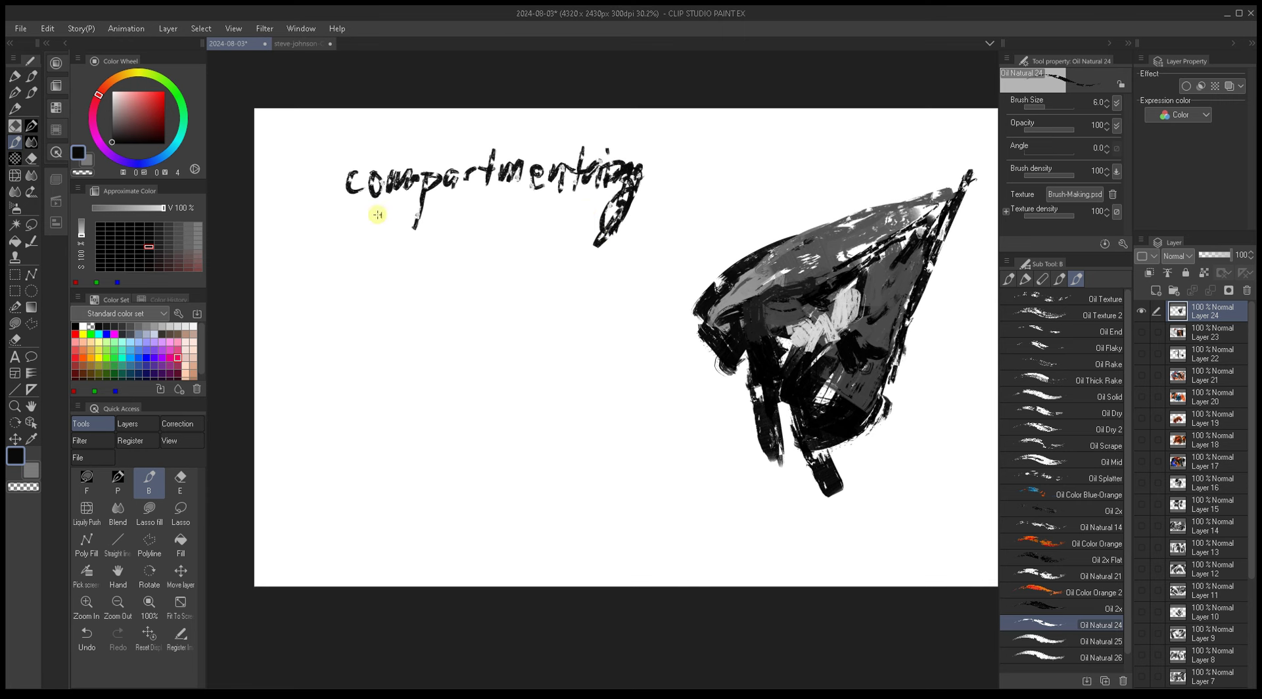
# Step: Underline the heading and draw three vertical divider lines below it at brush size 7
pyautogui.moveTo(337, 213); pyautogui.dragTo(564, 206)
pyautogui.press(']')
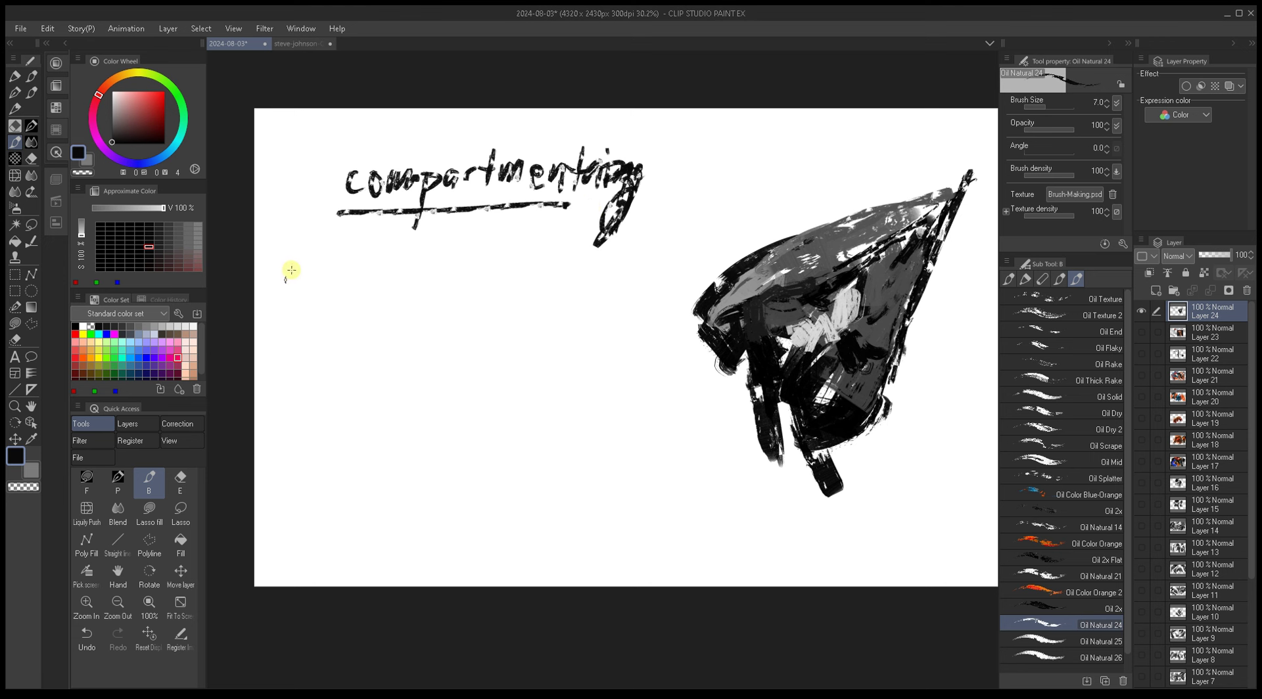
pyautogui.moveTo(292, 259); pyautogui.dragTo(304, 379)
pyautogui.moveTo(449, 257); pyautogui.dragTo(453, 368)
pyautogui.moveTo(625, 249); pyautogui.dragTo(620, 386)
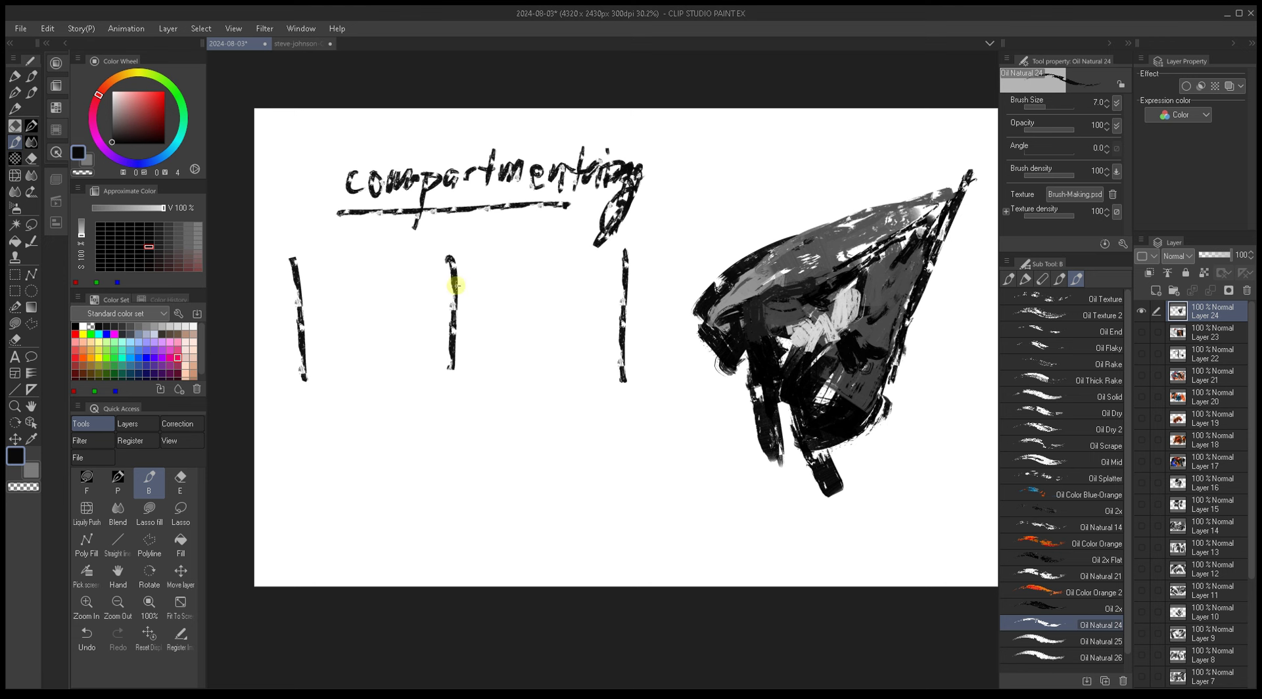
# Step: Handwrite a short abbreviated label ending in a period inside the first compartment
pyautogui.moveTo(321, 261); pyautogui.dragTo(327, 284)
pyautogui.moveTo(335, 283)
pyautogui.mouseDown()
pyautogui.moveTo(346, 273)
pyautogui.moveTo(373, 298)
pyautogui.mouseUp()
pyautogui.click(369, 307)
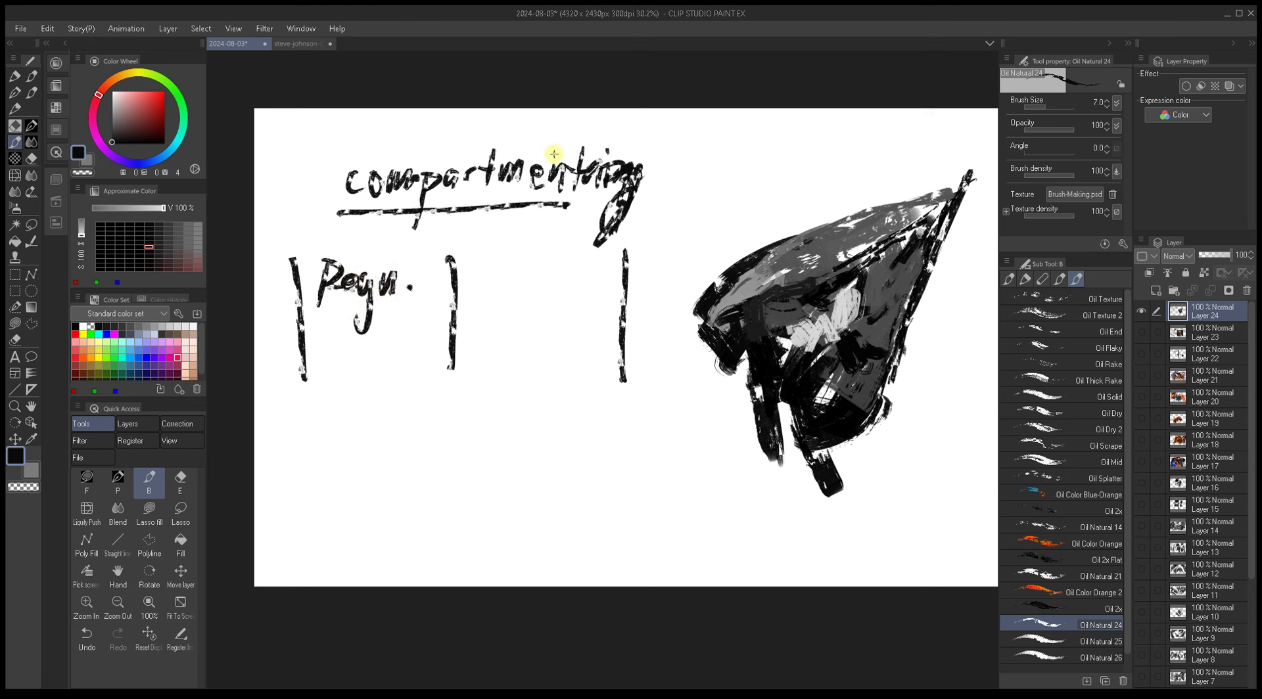
pyautogui.moveTo(527, 332); pyautogui.dragTo(511, 343)
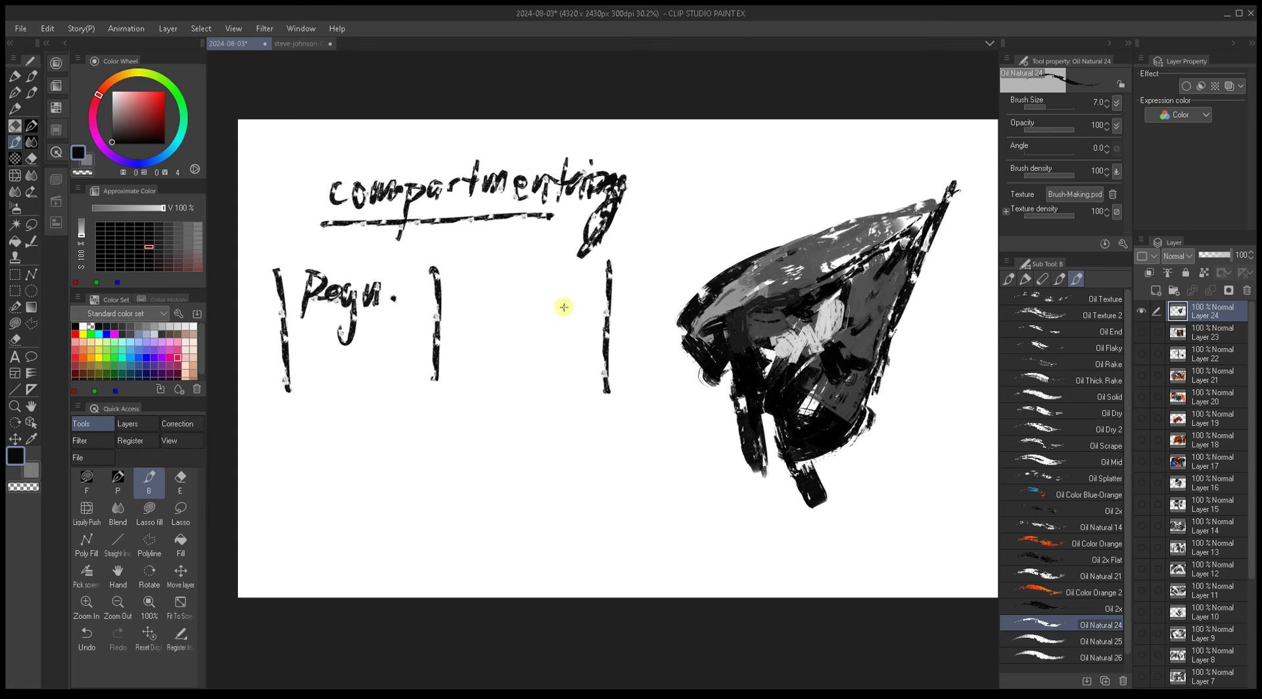
# Step: Thicken the black outline along the shape's upper edge with a sampled black and a larger brush
pyautogui.press(']')
pyautogui.keyDown('alt'); pyautogui.click(733, 277); pyautogui.keyUp('alt')
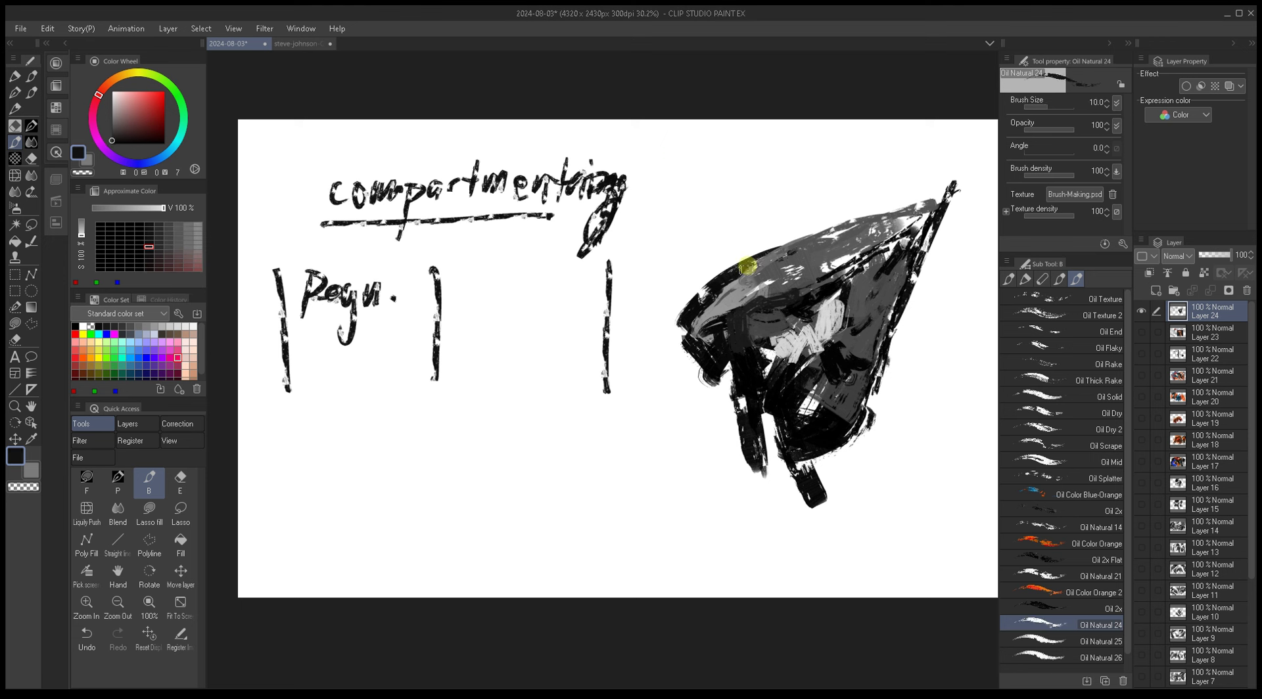
pyautogui.press(']')
pyautogui.press(']')
pyautogui.moveTo(756, 247); pyautogui.dragTo(827, 222)
# Step: Block in a black mass above the shape's upper-left edge, enlarging the brush to 30
pyautogui.press(']')
pyautogui.press(']')
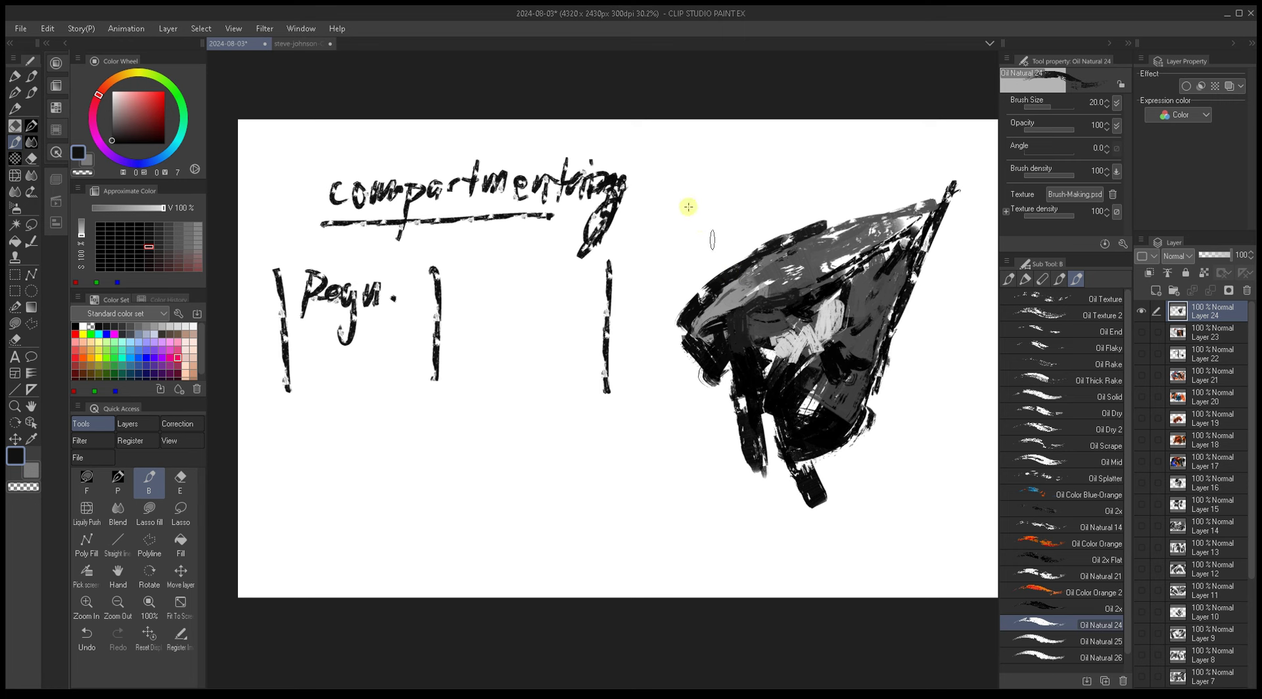
pyautogui.moveTo(676, 225); pyautogui.dragTo(684, 229)
pyautogui.keyDown('alt'); pyautogui.click(731, 281); pyautogui.keyUp('alt')
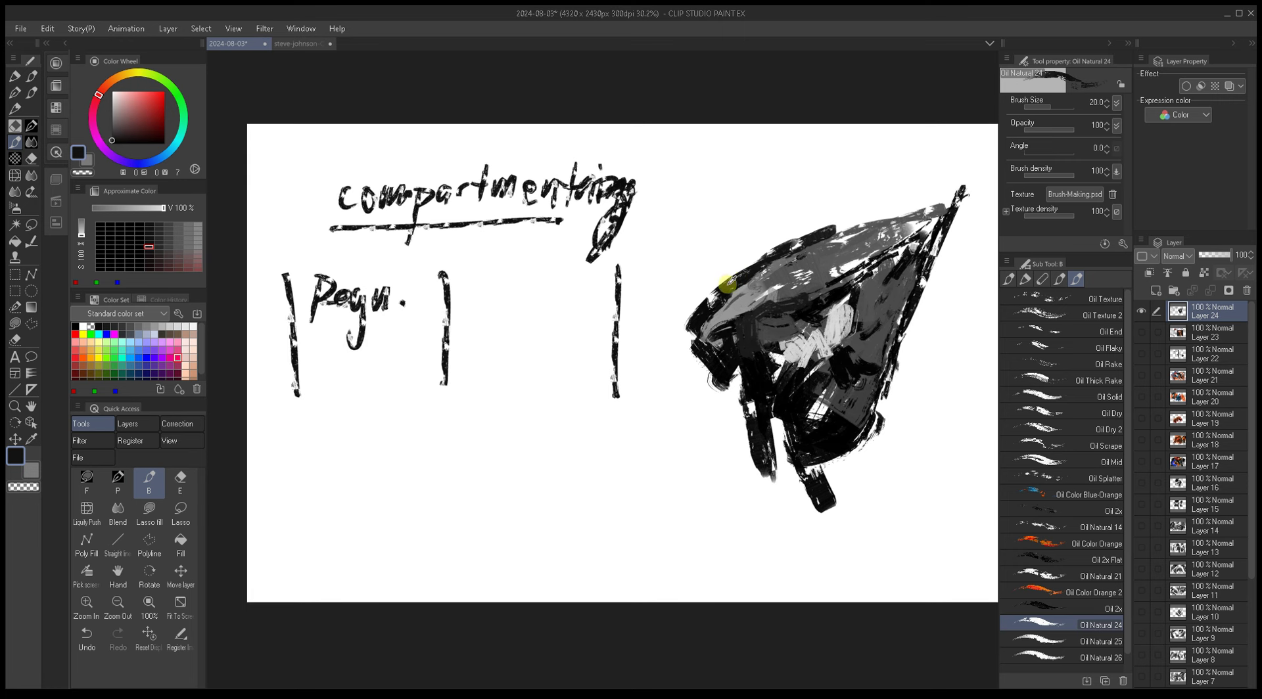
pyautogui.press(']')
pyautogui.moveTo(703, 301)
pyautogui.mouseDown()
pyautogui.moveTo(697, 247)
pyautogui.moveTo(712, 276)
pyautogui.moveTo(737, 252)
pyautogui.moveTo(699, 268)
pyautogui.moveTo(782, 231)
pyautogui.mouseUp()
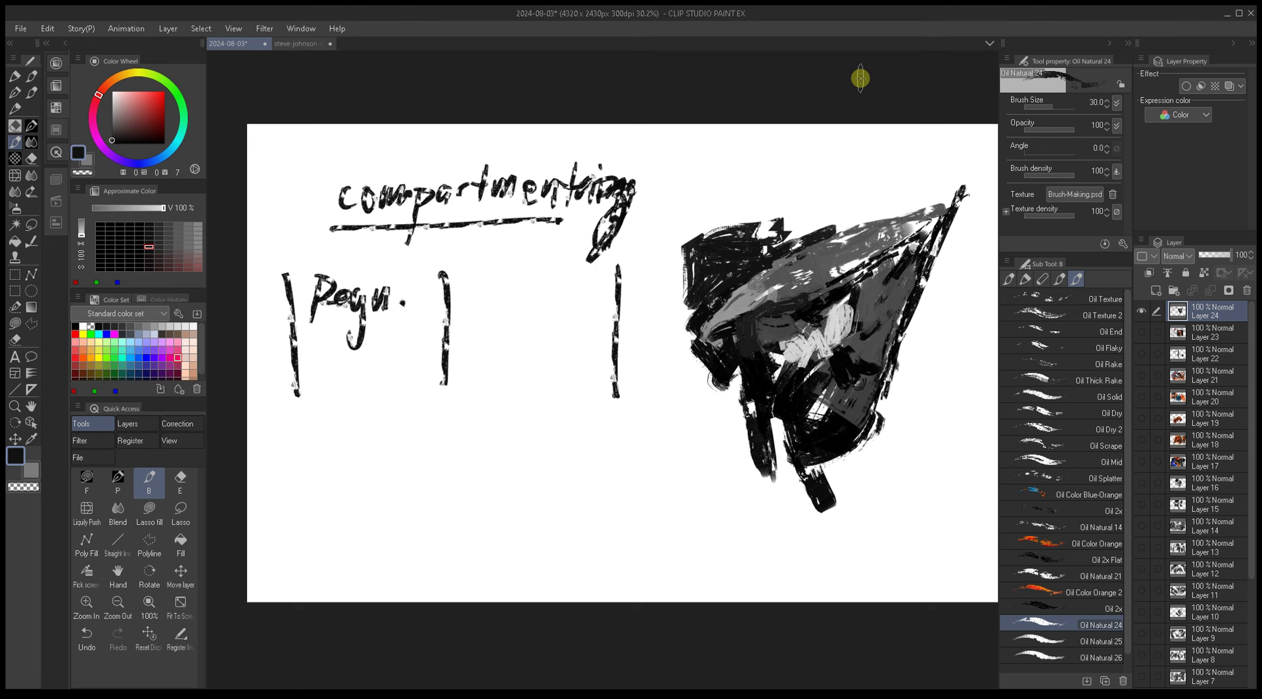
# Step: Underline the label in the first compartment and draw an upward arrow beneath it with a smaller brush
pyautogui.press('[')
pyautogui.press('[')
pyautogui.press('[')
pyautogui.moveTo(309, 329); pyautogui.dragTo(407, 329)
pyautogui.press('[')
pyautogui.press('[')
pyautogui.press('[')
pyautogui.moveTo(353, 424); pyautogui.dragTo(366, 375)
# Step: Double the three vertical dividers with parallel strokes and reinforce the first one at brush size 8
pyautogui.scroll(-1, 375, 394)
pyautogui.moveTo(270, 280); pyautogui.dragTo(278, 390)
pyautogui.moveTo(444, 263); pyautogui.dragTo(446, 377)
pyautogui.press(']')
pyautogui.press(']')
pyautogui.press(']')
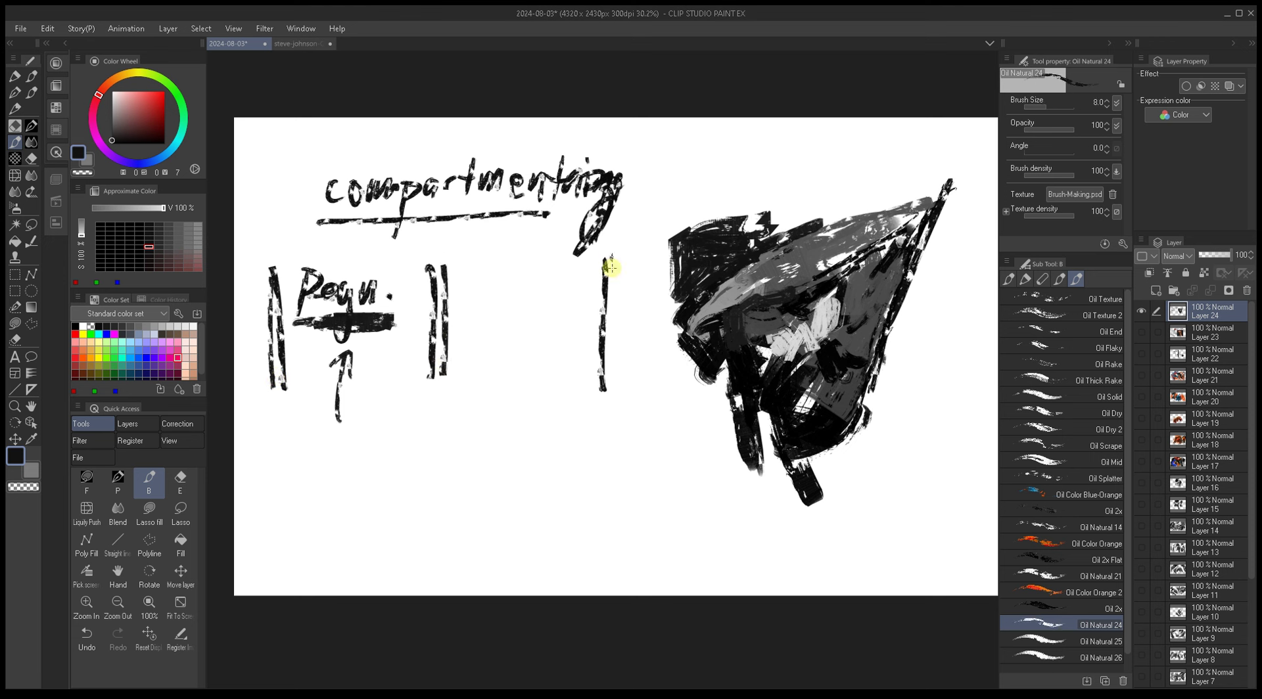
pyautogui.moveTo(611, 258); pyautogui.dragTo(613, 395)
pyautogui.moveTo(275, 281); pyautogui.dragTo(276, 365)
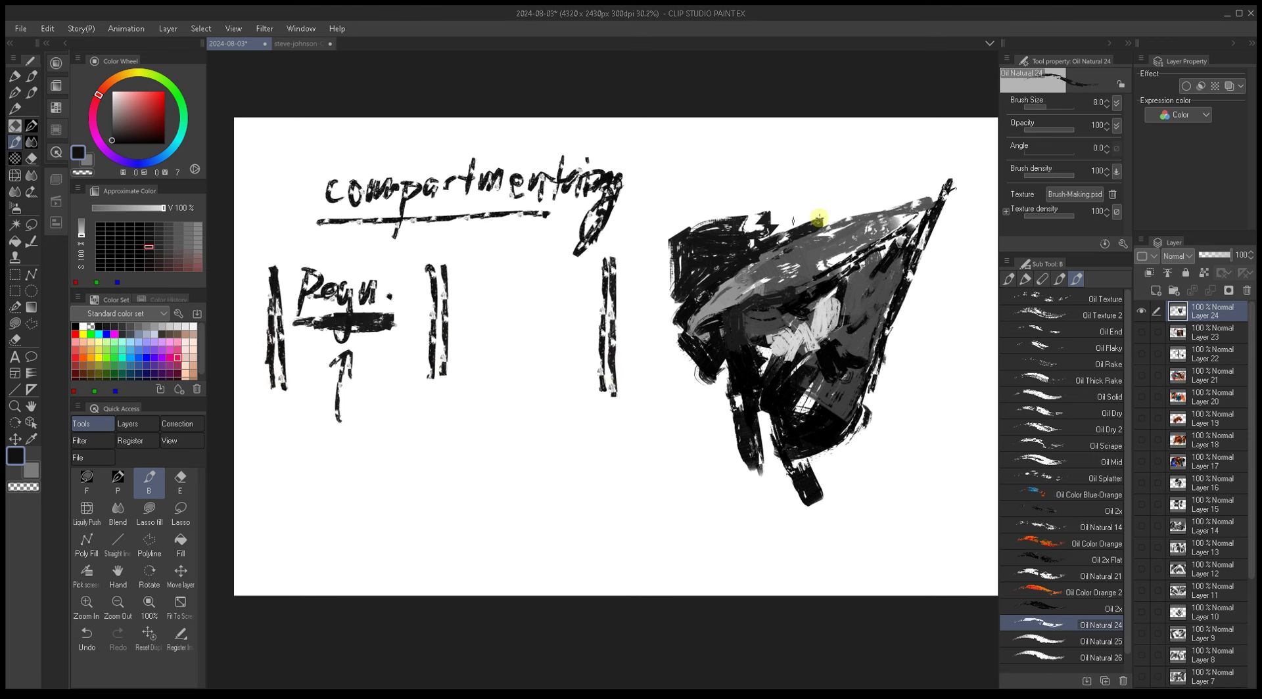
# Step: Darken the underline beneath the first compartment's label with a sampled tone
pyautogui.keyDown('alt'); pyautogui.click(837, 240); pyautogui.keyUp('alt')
pyautogui.keyDown('alt'); pyautogui.click(372, 327); pyautogui.keyUp('alt')
pyautogui.moveTo(294, 322); pyautogui.dragTo(391, 322)
# Step: Fill out the black block above the shape's upper left with a sampled dark tone at brush size 40
pyautogui.press(']')
pyautogui.keyDown('alt'); pyautogui.click(677, 262); pyautogui.keyUp('alt')
pyautogui.press(']')
pyautogui.press(']')
pyautogui.press(']')
pyautogui.press(']')
pyautogui.press(']')
pyautogui.press(']')
pyautogui.press(']')
pyautogui.moveTo(673, 217)
pyautogui.mouseDown()
pyautogui.moveTo(674, 274)
pyautogui.moveTo(669, 219)
pyautogui.moveTo(779, 218)
pyautogui.moveTo(754, 225)
pyautogui.moveTo(799, 204)
pyautogui.moveTo(683, 217)
pyautogui.mouseUp()
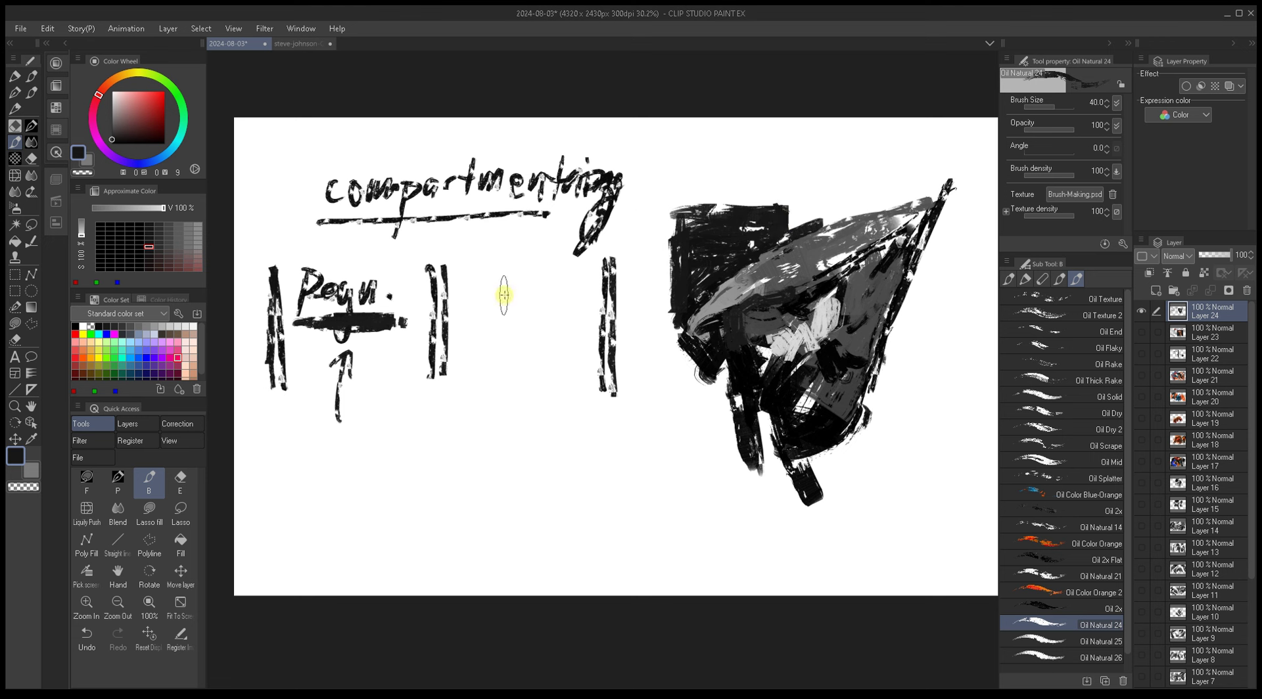
# Step: Handwrite "You" in the second compartment and double-underline it at brush size 10
pyautogui.press('[')
pyautogui.press('[')
pyautogui.press('[')
pyautogui.press('[')
pyautogui.press('[')
pyautogui.press('[')
pyautogui.press('[')
pyautogui.moveTo(479, 277)
pyautogui.mouseDown()
pyautogui.moveTo(511, 279)
pyautogui.moveTo(473, 324)
pyautogui.moveTo(559, 310)
pyautogui.mouseUp()
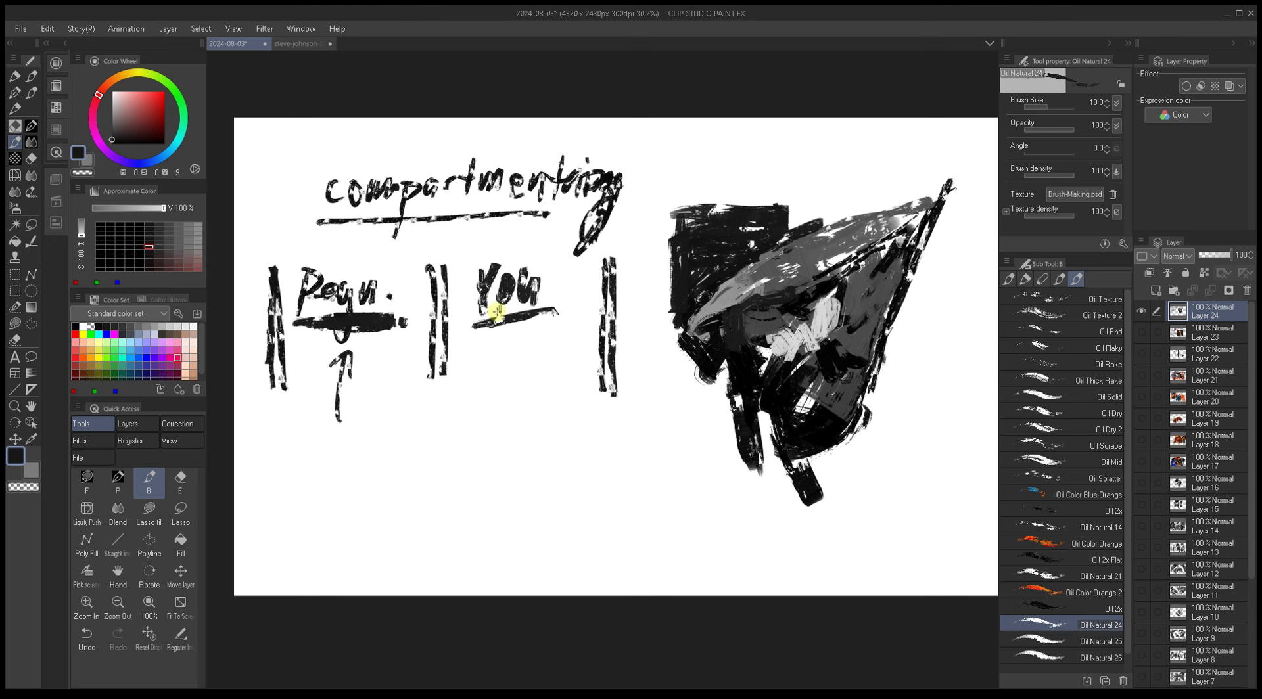
pyautogui.moveTo(485, 337); pyautogui.dragTo(555, 330)
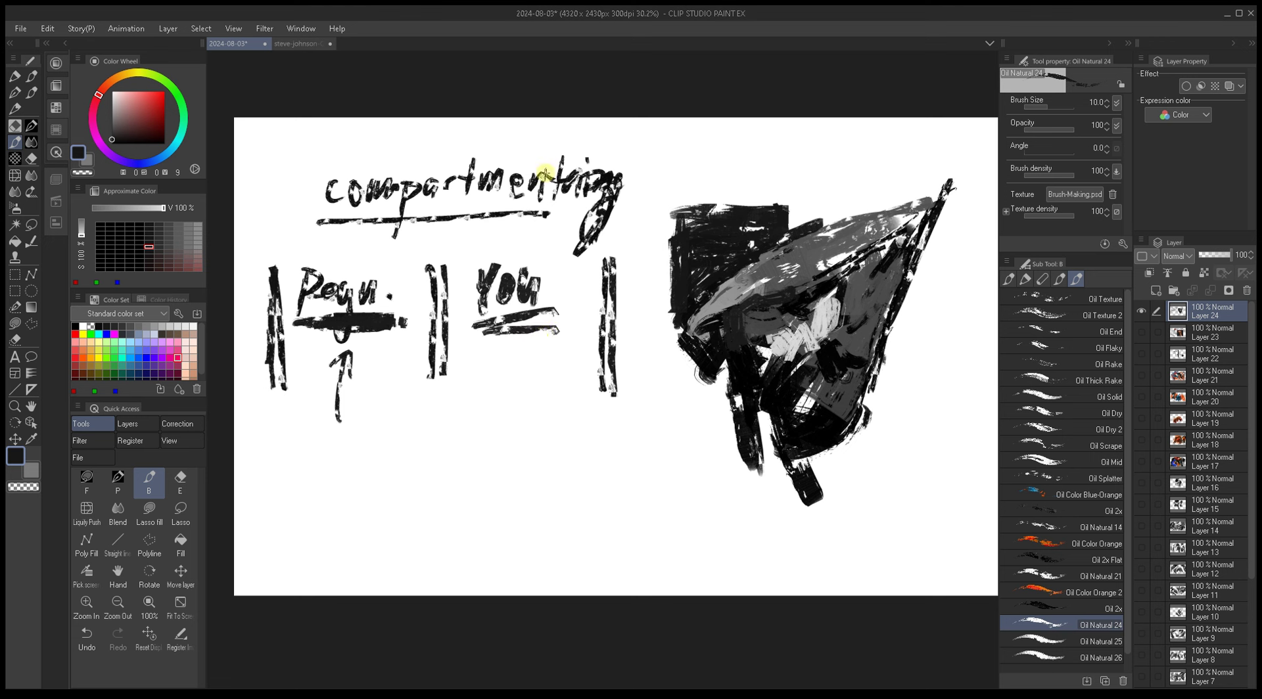
pyautogui.press('[')
pyautogui.press(']')
pyautogui.press(']')
pyautogui.press(']')
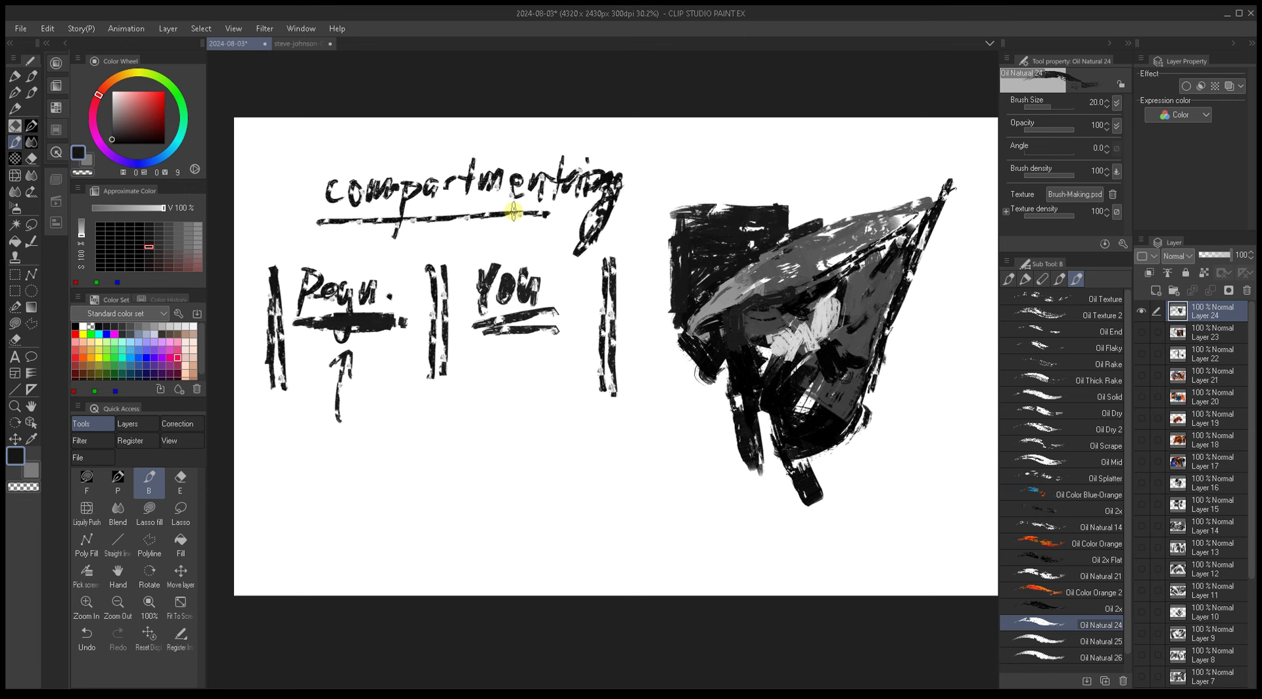
pyautogui.press(']')
pyautogui.moveTo(701, 183); pyautogui.dragTo(677, 206)
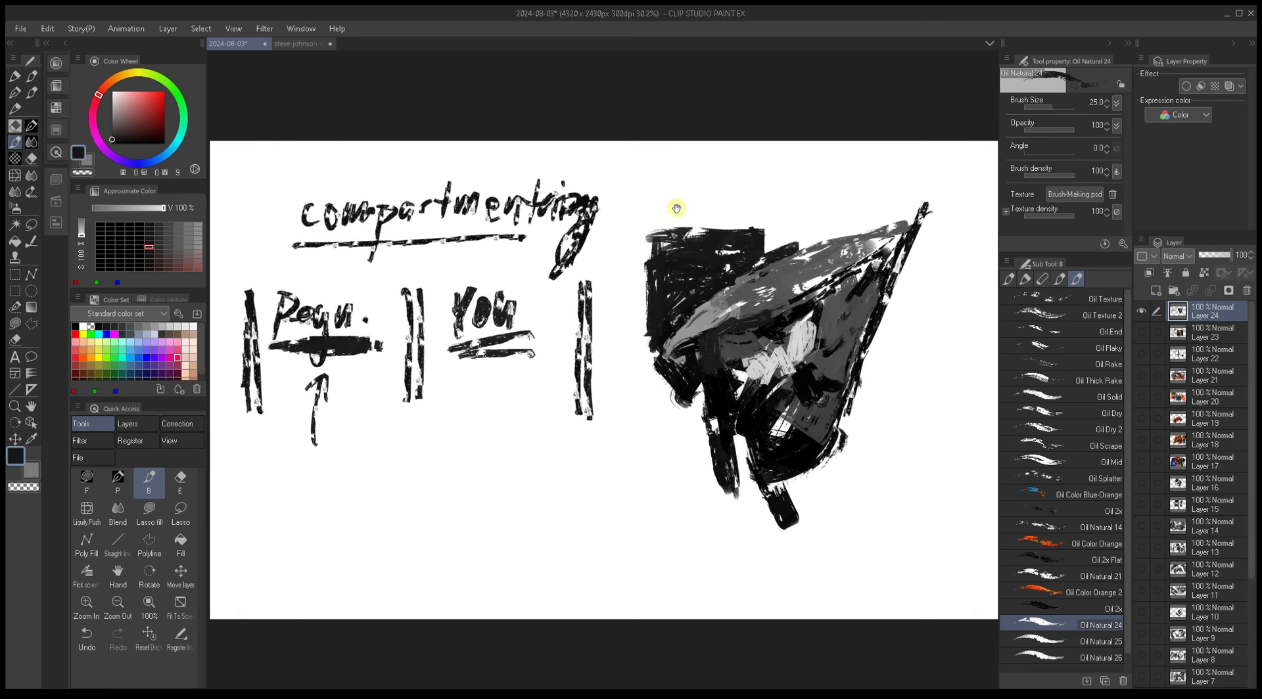
pyautogui.press(']')
pyautogui.press(']')
pyautogui.press(']')
pyautogui.press('[')
pyautogui.press('[')
pyautogui.press('[')
pyautogui.press('[')
pyautogui.press('[')
pyautogui.press('[')
pyautogui.press('[')
pyautogui.press('[')
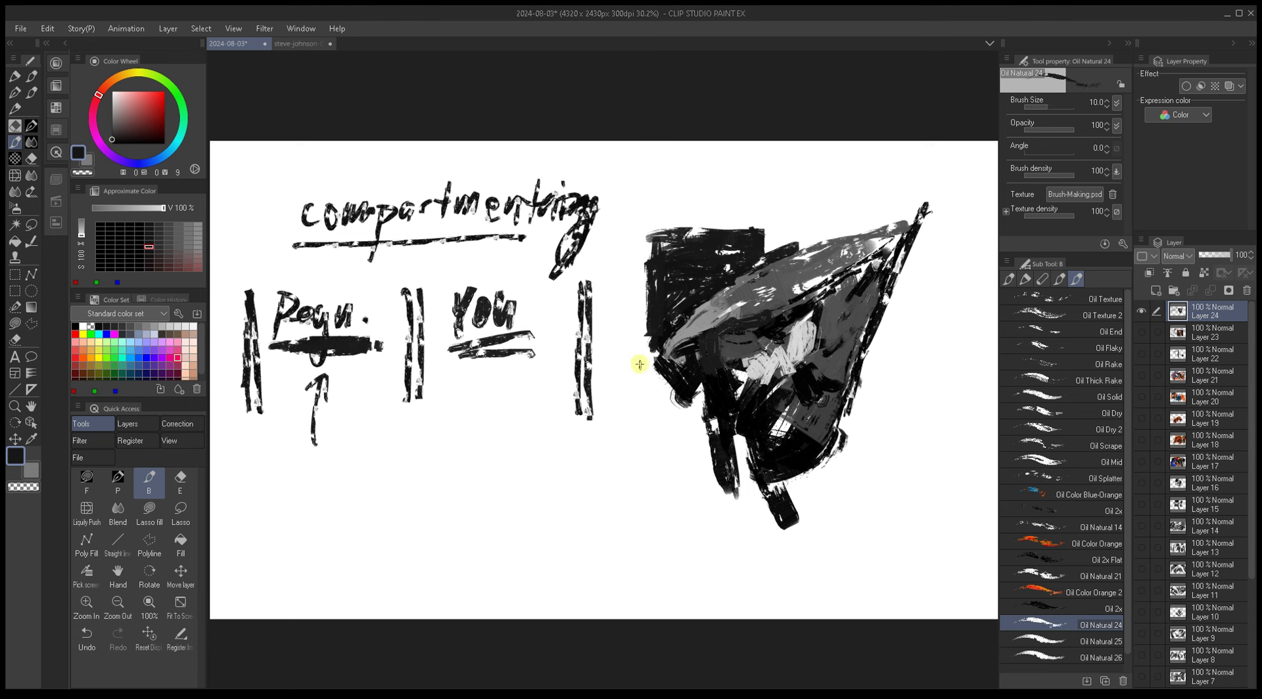
pyautogui.press(']')
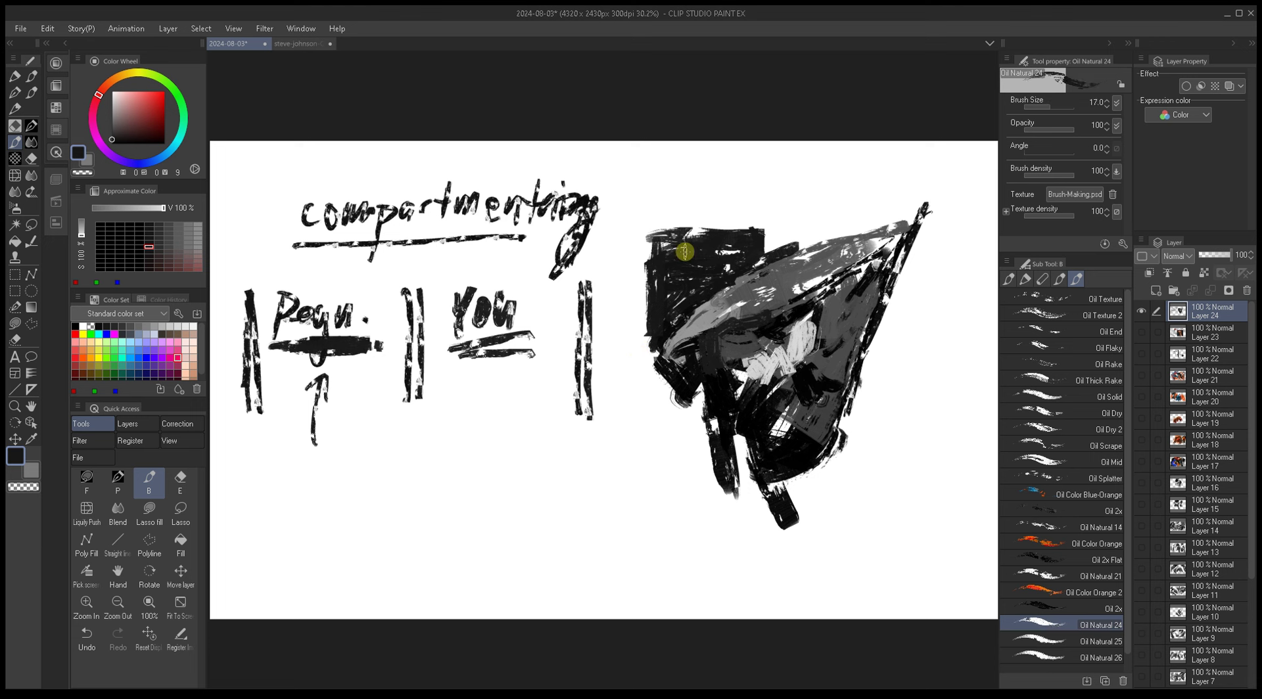
# Step: Draw an upward arrow beneath the second compartment's underlined label with a smaller brush
pyautogui.press('[')
pyautogui.press('[')
pyautogui.moveTo(492, 347); pyautogui.dragTo(492, 322)
pyautogui.press('[')
pyautogui.press('[')
pyautogui.press('[')
pyautogui.press('[')
pyautogui.press('[')
pyautogui.press('[')
pyautogui.press('[')
pyautogui.moveTo(484, 435); pyautogui.dragTo(492, 377)
# Step: Handwrite a short phrase ending in "A.I." beneath the second arrow, reducing the brush size from 10 to 8 for the closing dot
pyautogui.press(']')
pyautogui.press(']')
pyautogui.press(']')
pyautogui.press(']')
pyautogui.press(']')
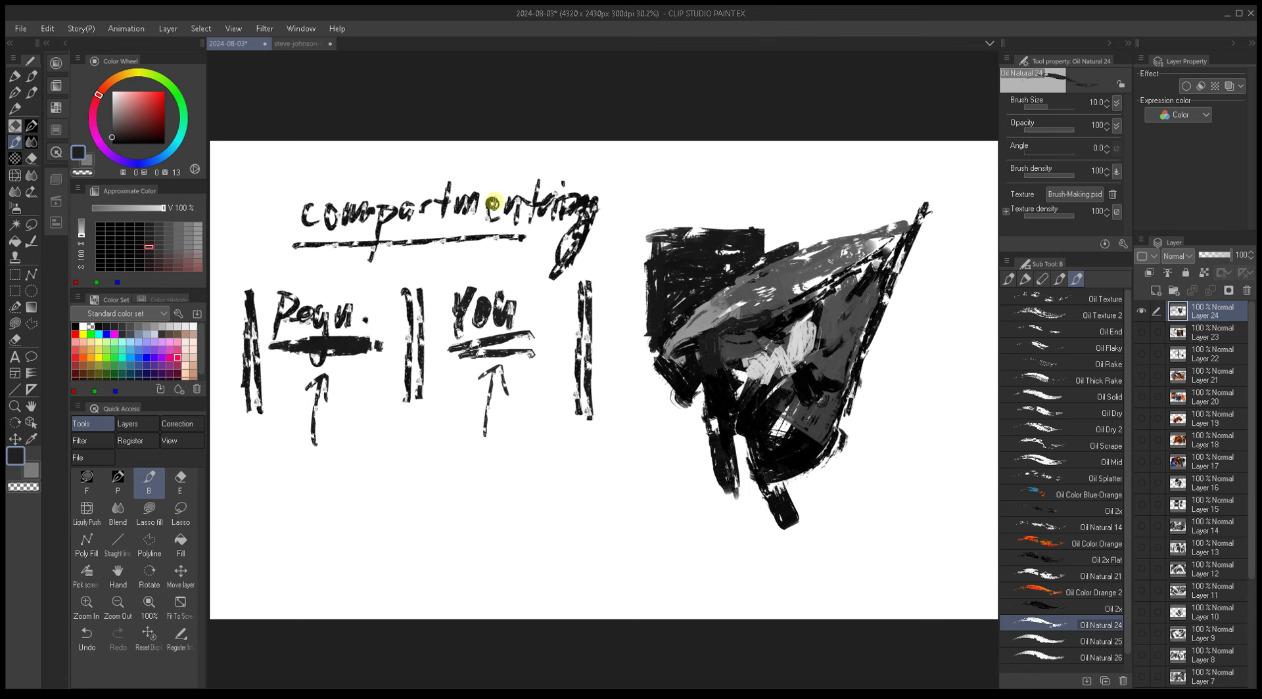
pyautogui.moveTo(452, 447)
pyautogui.mouseDown()
pyautogui.moveTo(507, 465)
pyautogui.moveTo(584, 436)
pyautogui.moveTo(544, 431)
pyautogui.moveTo(579, 472)
pyautogui.moveTo(543, 456)
pyautogui.mouseUp()
pyautogui.press('[')
pyautogui.press('[')
pyautogui.click(594, 453)
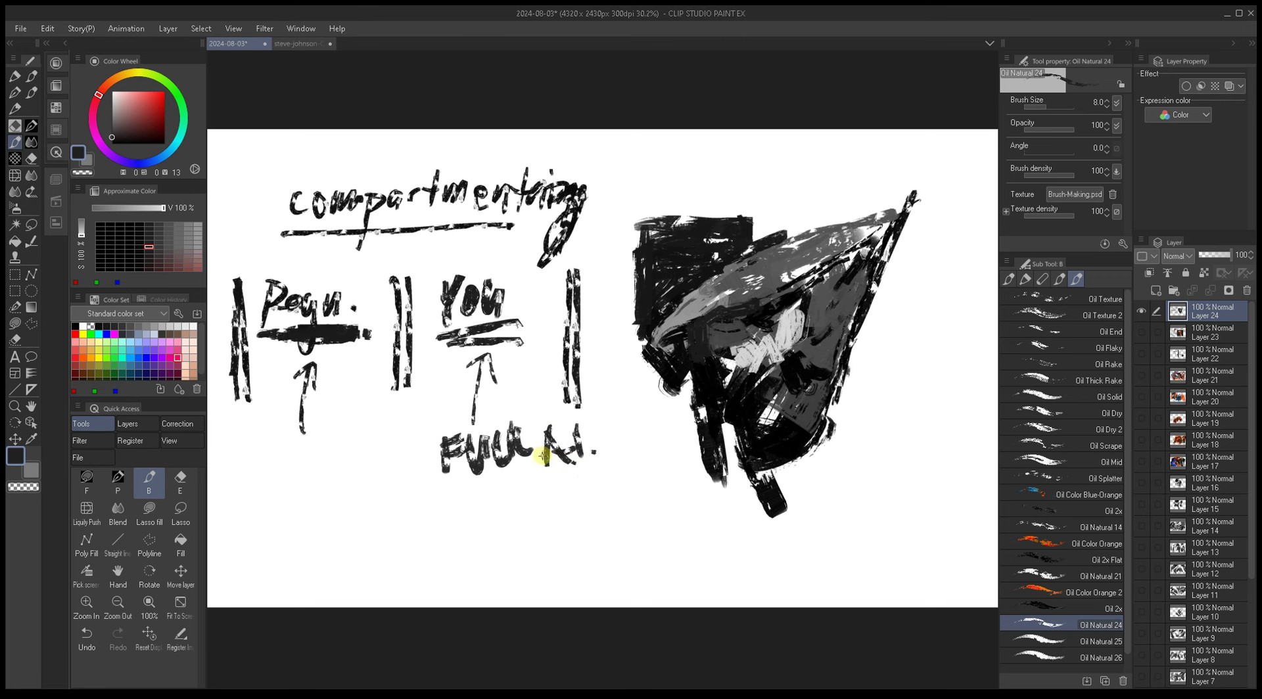
# Step: Extend the black block across the whole area above the shape with a sampled dark tone at brush size 30
pyautogui.moveTo(602, 410); pyautogui.dragTo(639, 415)
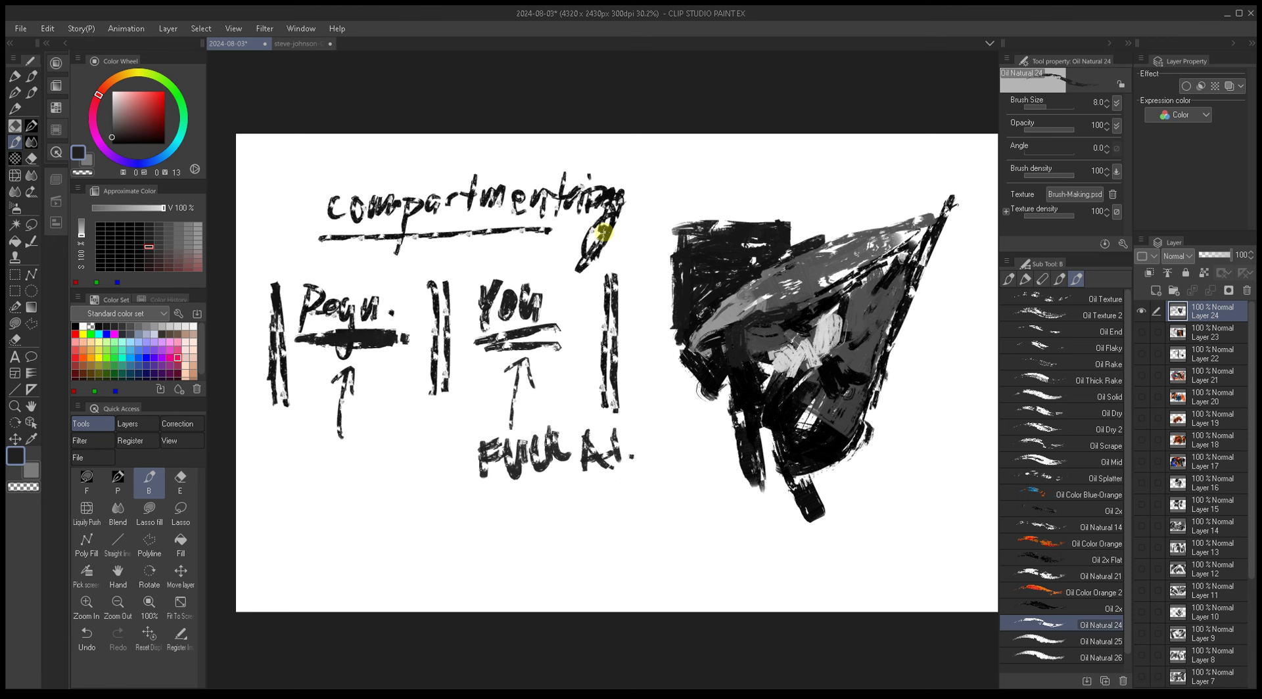
pyautogui.moveTo(774, 317); pyautogui.dragTo(745, 330)
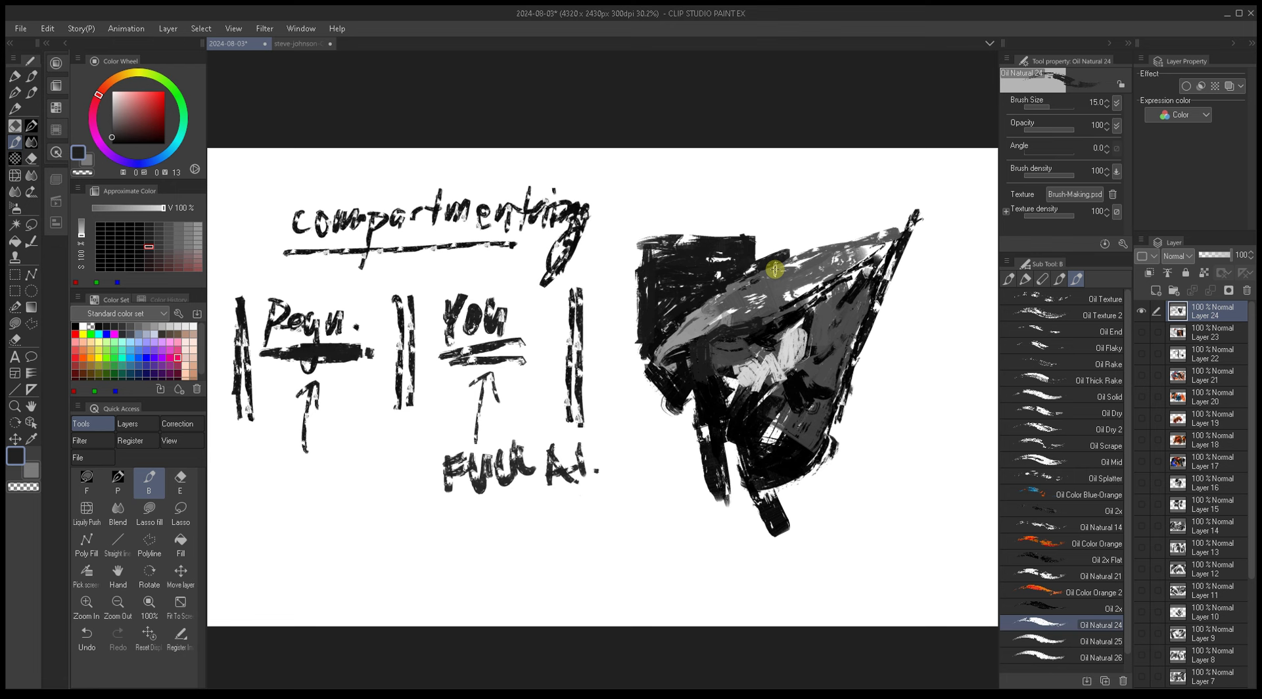
pyautogui.moveTo(775, 270)
pyautogui.mouseDown()
pyautogui.moveTo(755, 188)
pyautogui.moveTo(738, 249)
pyautogui.moveTo(751, 324)
pyautogui.mouseUp()
pyautogui.press(']')
pyautogui.press(']')
pyautogui.press(']')
pyautogui.press(']')
pyautogui.press(']')
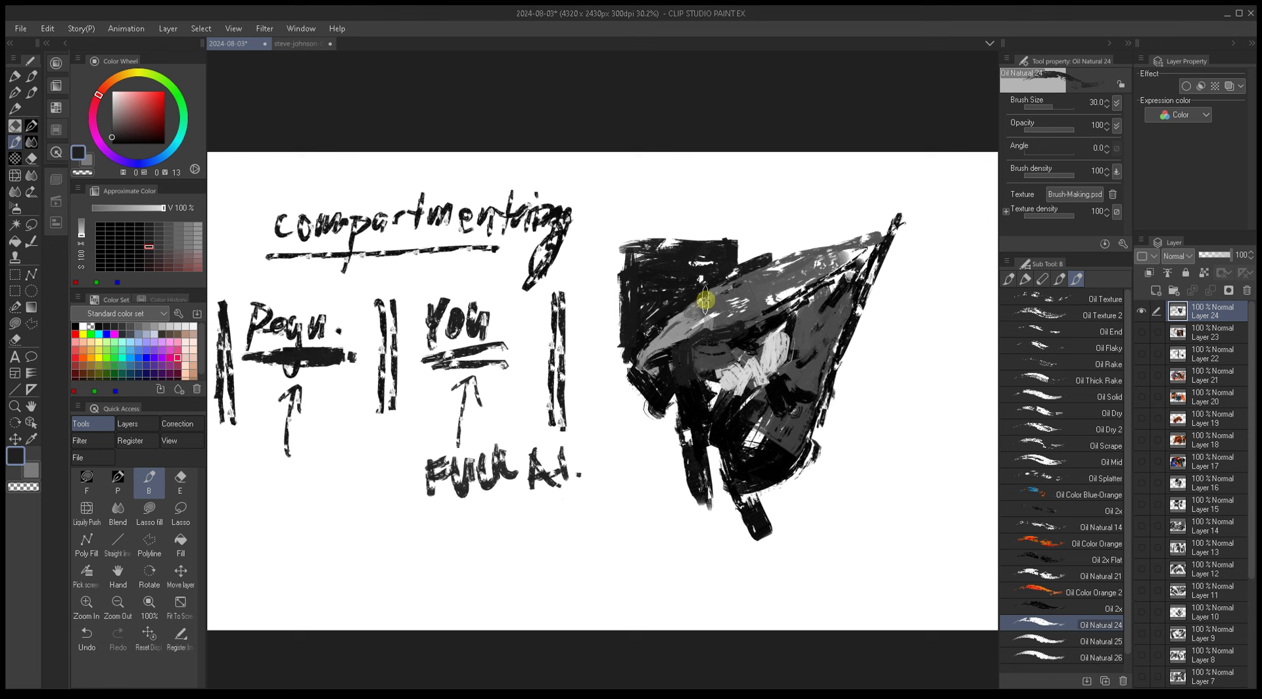
pyautogui.keyDown('alt'); pyautogui.click(727, 289); pyautogui.keyUp('alt')
pyautogui.keyDown('alt'); pyautogui.click(666, 258); pyautogui.keyUp('alt')
pyautogui.moveTo(660, 280)
pyautogui.mouseDown()
pyautogui.moveTo(638, 242)
pyautogui.moveTo(649, 225)
pyautogui.moveTo(740, 210)
pyautogui.mouseUp()
pyautogui.moveTo(668, 228)
pyautogui.mouseDown()
pyautogui.moveTo(740, 229)
pyautogui.moveTo(647, 238)
pyautogui.moveTo(623, 223)
pyautogui.moveTo(627, 341)
pyautogui.moveTo(614, 260)
pyautogui.moveTo(612, 345)
pyautogui.moveTo(610, 211)
pyautogui.moveTo(762, 200)
pyautogui.moveTo(759, 238)
pyautogui.moveTo(767, 209)
pyautogui.moveTo(776, 229)
pyautogui.moveTo(751, 264)
pyautogui.moveTo(821, 240)
pyautogui.moveTo(733, 243)
pyautogui.moveTo(794, 227)
pyautogui.moveTo(727, 205)
pyautogui.moveTo(823, 204)
pyautogui.moveTo(759, 219)
pyautogui.moveTo(814, 218)
pyautogui.moveTo(752, 250)
pyautogui.moveTo(787, 230)
pyautogui.moveTo(829, 235)
pyautogui.moveTo(760, 254)
pyautogui.moveTo(865, 226)
pyautogui.moveTo(816, 205)
pyautogui.moveTo(860, 205)
pyautogui.moveTo(810, 222)
pyautogui.moveTo(882, 200)
pyautogui.moveTo(881, 227)
pyautogui.mouseUp()
# Step: Paint the black background down along the shape's left side
pyautogui.press('[')
pyautogui.press(']')
pyautogui.press(']')
pyautogui.press('[')
pyautogui.moveTo(744, 251); pyautogui.dragTo(762, 262)
pyautogui.moveTo(633, 248)
pyautogui.mouseDown()
pyautogui.moveTo(634, 360)
pyautogui.moveTo(655, 187)
pyautogui.moveTo(628, 366)
pyautogui.moveTo(635, 462)
pyautogui.moveTo(637, 418)
pyautogui.moveTo(647, 453)
pyautogui.moveTo(647, 437)
pyautogui.moveTo(684, 461)
pyautogui.moveTo(637, 446)
pyautogui.moveTo(654, 440)
pyautogui.moveTo(631, 404)
pyautogui.mouseUp()
pyautogui.press('[')
pyautogui.press(']')
pyautogui.press(']')
pyautogui.press(']')
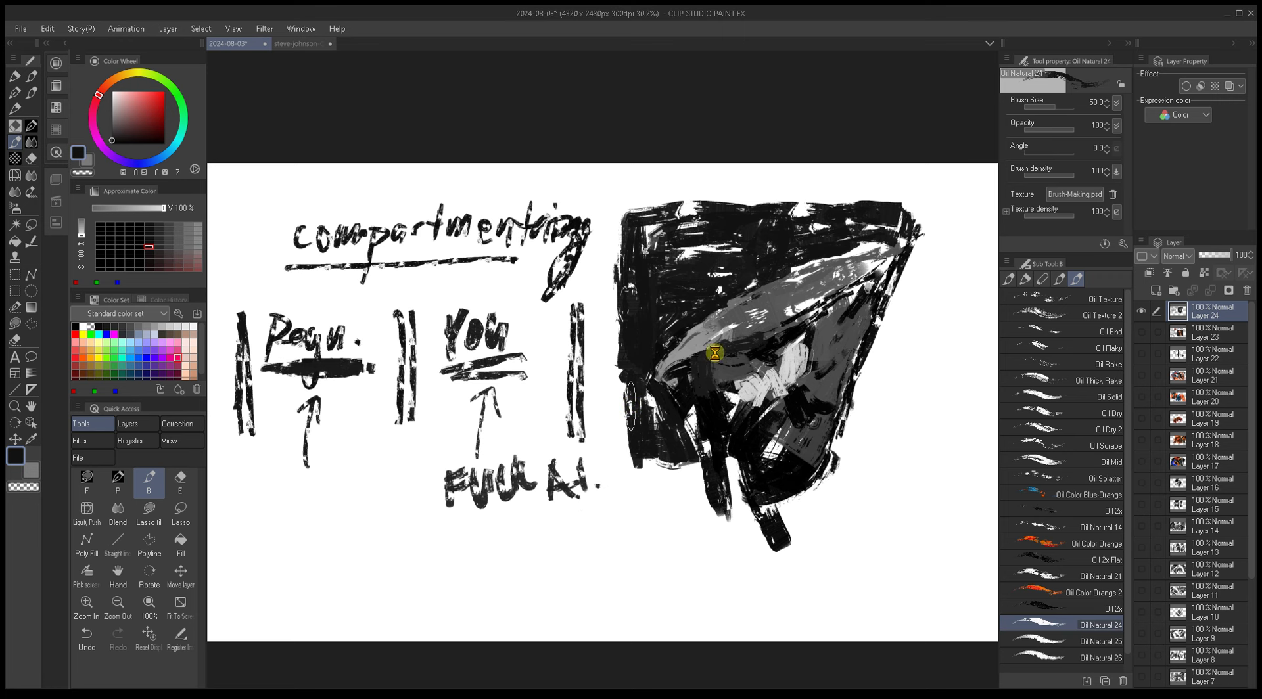
pyautogui.press('[')
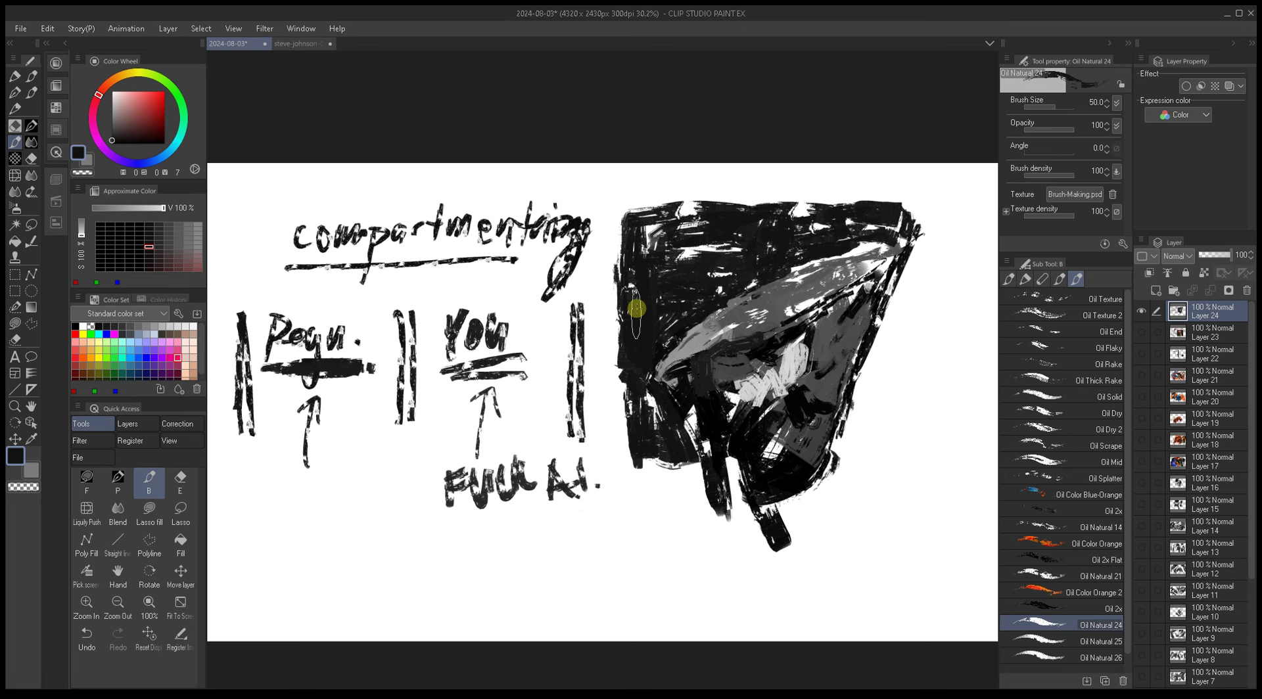
# Step: Block in the black background along the shape's right side with a larger brush
pyautogui.moveTo(648, 410); pyautogui.dragTo(625, 353)
pyautogui.press(']')
pyautogui.moveTo(839, 254)
pyautogui.mouseDown()
pyautogui.moveTo(842, 336)
pyautogui.moveTo(883, 207)
pyautogui.moveTo(837, 364)
pyautogui.moveTo(878, 225)
pyautogui.moveTo(848, 371)
pyautogui.moveTo(881, 254)
pyautogui.moveTo(875, 390)
pyautogui.moveTo(835, 403)
pyautogui.mouseUp()
pyautogui.press('[')
pyautogui.press('[')
pyautogui.press('[')
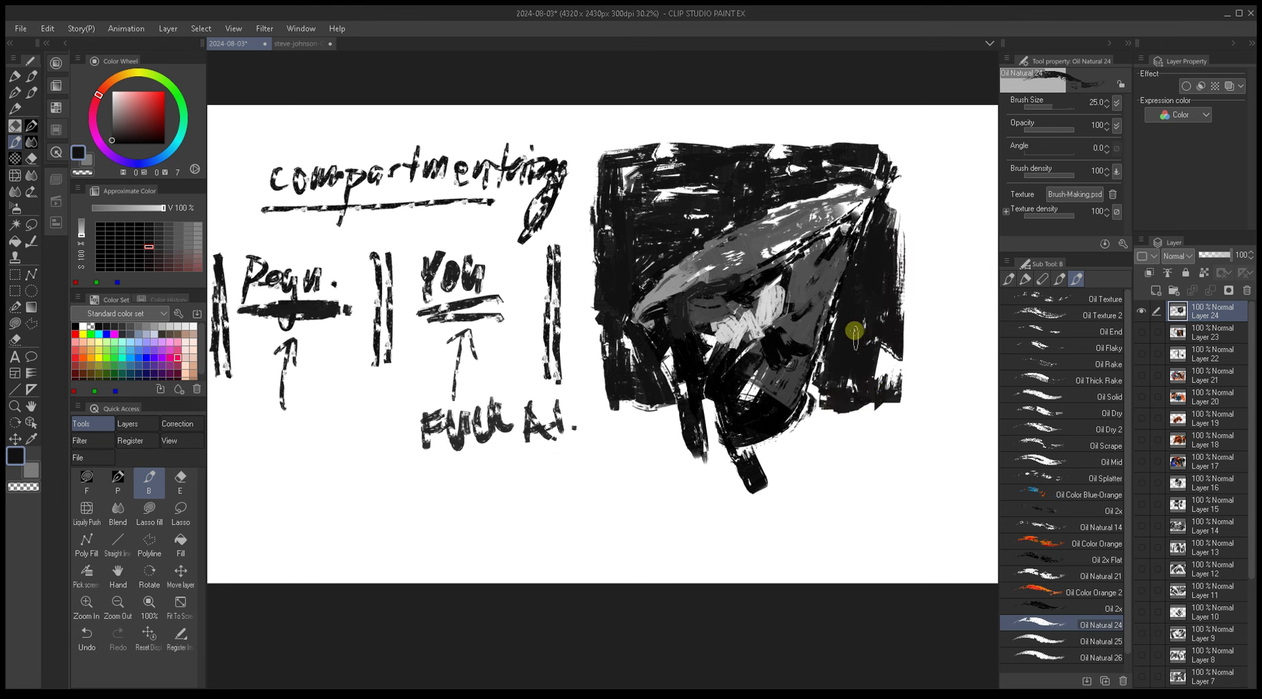
# Step: Paint black around the shape's lower left and lower right with a sampled dark tone, raising the brush size to 40
pyautogui.moveTo(629, 343)
pyautogui.mouseDown()
pyautogui.moveTo(601, 383)
pyautogui.moveTo(600, 412)
pyautogui.moveTo(683, 426)
pyautogui.mouseUp()
pyautogui.press('[')
pyautogui.keyDown('alt'); pyautogui.click(585, 363); pyautogui.keyUp('alt')
pyautogui.keyDown('alt'); pyautogui.click(602, 343); pyautogui.keyUp('alt')
pyautogui.press(']')
pyautogui.press(']')
pyautogui.press(']')
pyautogui.press(']')
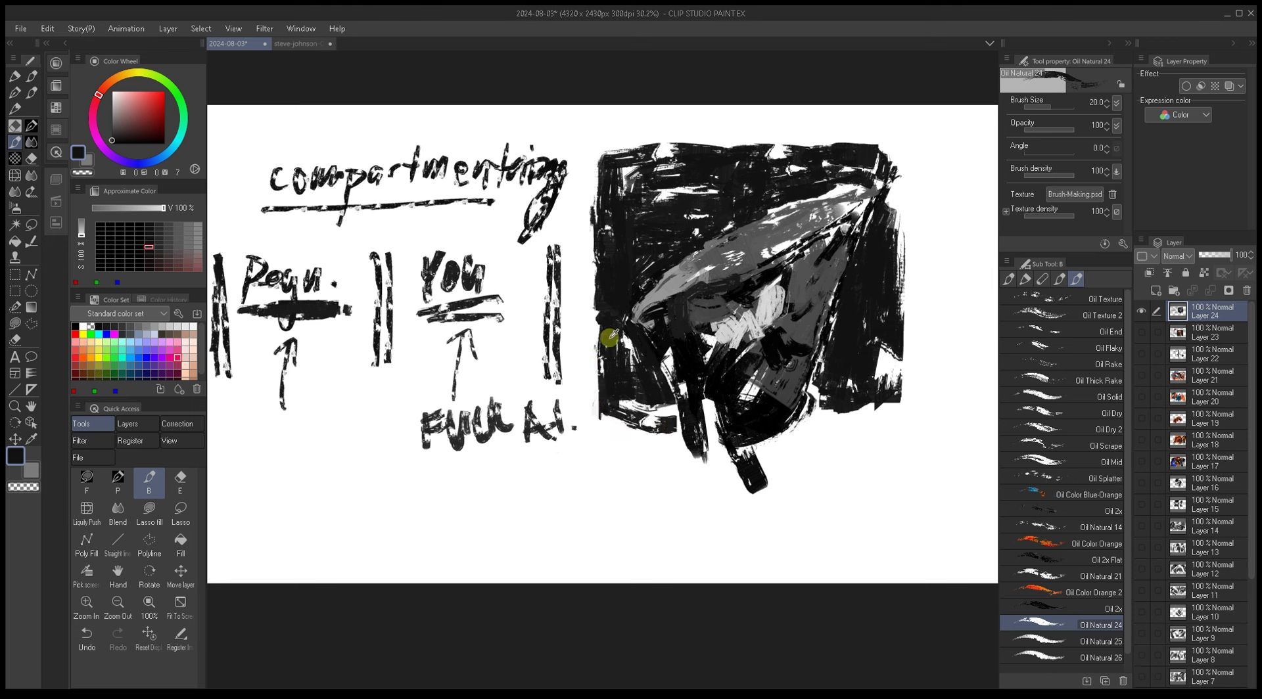
pyautogui.moveTo(604, 416)
pyautogui.mouseDown()
pyautogui.moveTo(613, 439)
pyautogui.moveTo(607, 427)
pyautogui.moveTo(687, 454)
pyautogui.mouseUp()
pyautogui.press('[')
pyautogui.moveTo(835, 397)
pyautogui.mouseDown()
pyautogui.moveTo(820, 430)
pyautogui.moveTo(887, 427)
pyautogui.mouseUp()
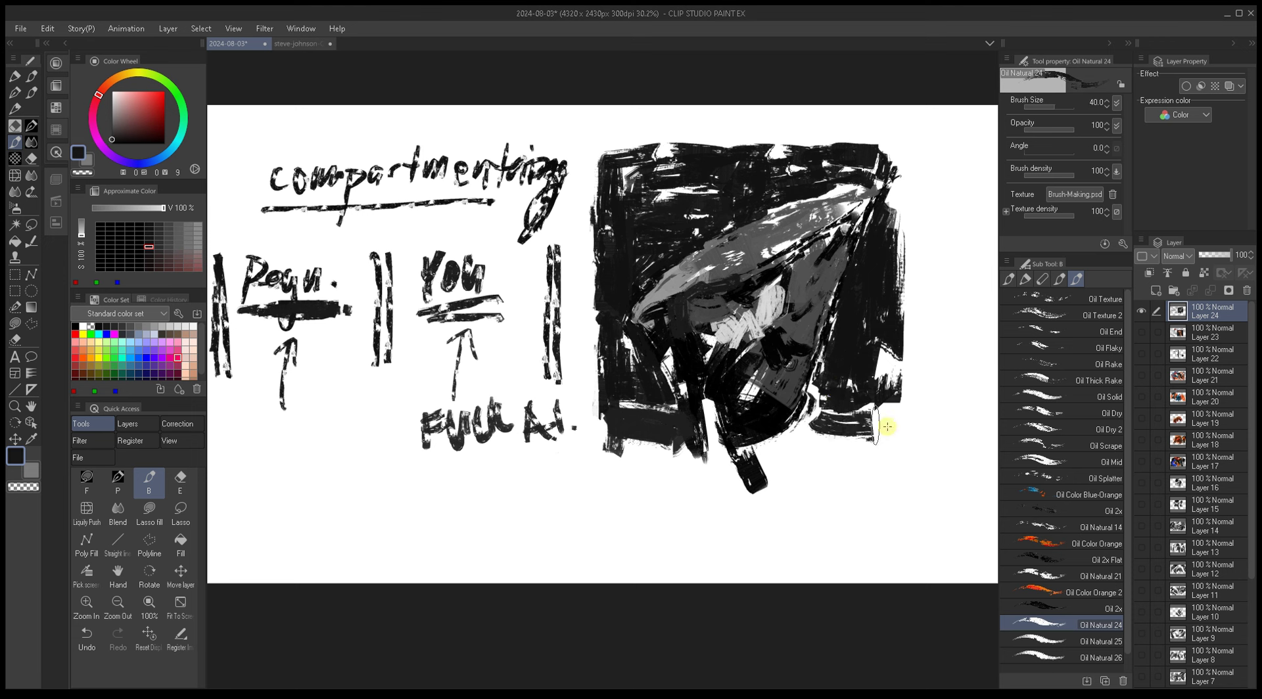
# Step: Touch up the shape's lower right edge with a sampled tone and a smaller brush
pyautogui.keyDown('alt'); pyautogui.click(862, 358); pyautogui.keyUp('alt')
pyautogui.press('[')
pyautogui.press('[')
pyautogui.moveTo(766, 414); pyautogui.dragTo(788, 388)
pyautogui.press('[')
pyautogui.press('[')
pyautogui.press('[')
pyautogui.press('[')
pyautogui.press('[')
# Step: Break up the shape's right edge with alternating sampled greys and blacks at brush size 17
pyautogui.keyDown('alt'); pyautogui.click(805, 345); pyautogui.keyUp('alt')
pyautogui.keyDown('alt'); pyautogui.click(811, 282); pyautogui.keyUp('alt')
pyautogui.press(']')
pyautogui.press(']')
pyautogui.press(']')
pyautogui.press(']')
pyautogui.keyDown('alt'); pyautogui.click(804, 332); pyautogui.keyUp('alt')
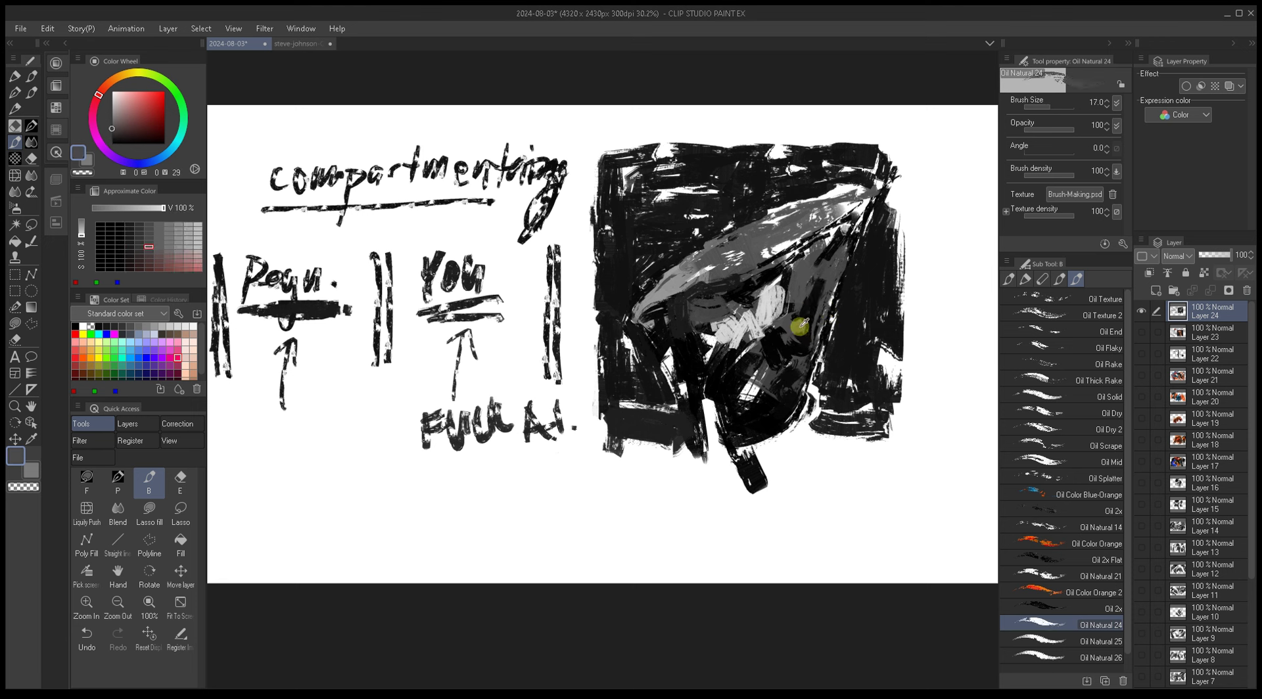
pyautogui.keyDown('alt'); pyautogui.click(794, 365); pyautogui.keyUp('alt')
pyautogui.keyDown('alt'); pyautogui.click(792, 365); pyautogui.keyUp('alt')
pyautogui.keyDown('alt'); pyautogui.click(803, 360); pyautogui.keyUp('alt')
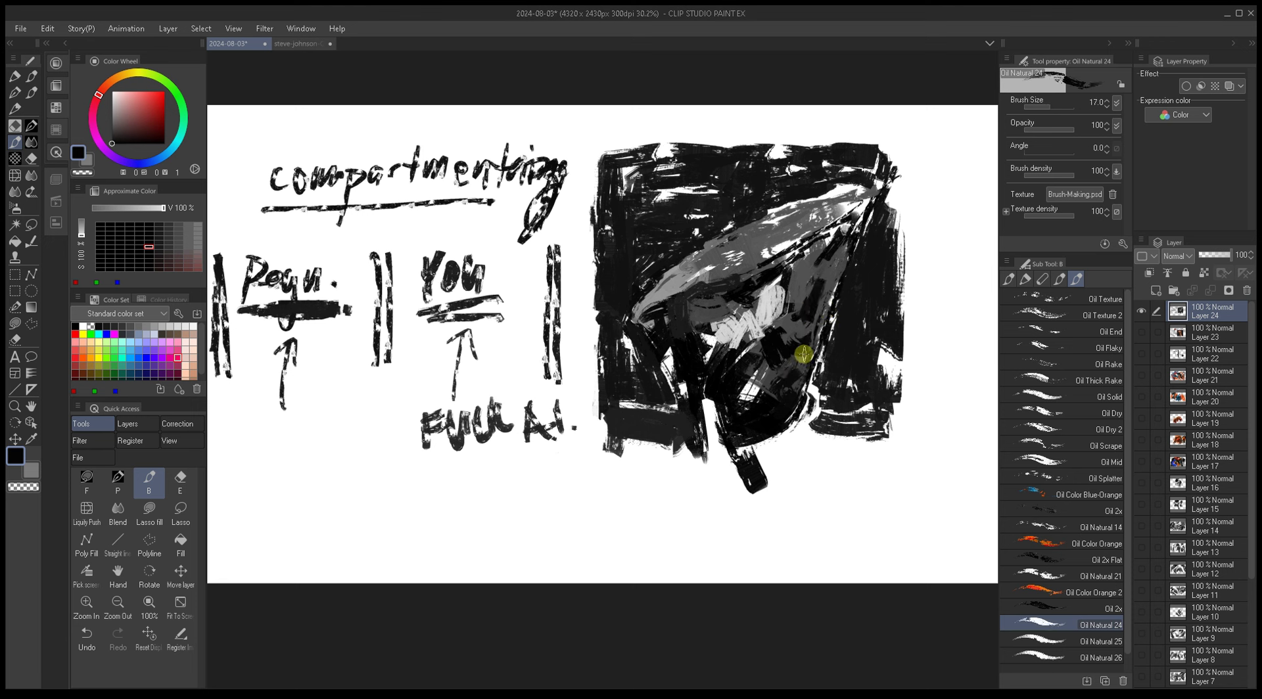
pyautogui.keyDown('alt'); pyautogui.click(825, 292); pyautogui.keyUp('alt')
pyautogui.keyDown('alt'); pyautogui.click(811, 354); pyautogui.keyUp('alt')
pyautogui.keyDown('alt'); pyautogui.click(811, 355); pyautogui.keyUp('alt')
pyautogui.keyDown('alt'); pyautogui.click(792, 398); pyautogui.keyUp('alt')
pyautogui.keyDown('alt'); pyautogui.click(836, 279); pyautogui.keyUp('alt')
pyautogui.moveTo(839, 276)
pyautogui.mouseDown()
pyautogui.moveTo(806, 374)
pyautogui.moveTo(845, 203)
pyautogui.mouseUp()
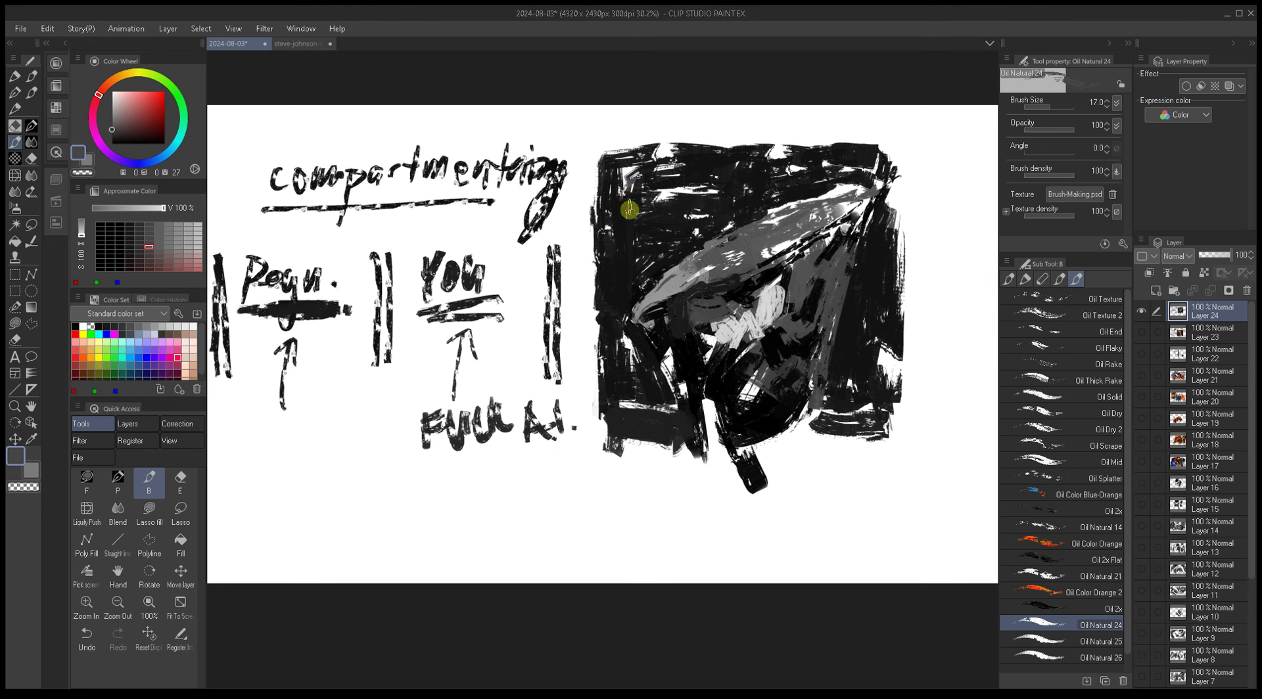
# Step: Fill the lower left of the background and extend it downward with a sampled dark tone
pyautogui.keyDown('alt'); pyautogui.click(628, 408); pyautogui.keyUp('alt')
pyautogui.press(']')
pyautogui.press(']')
pyautogui.press(']')
pyautogui.moveTo(623, 456)
pyautogui.mouseDown()
pyautogui.moveTo(676, 469)
pyautogui.moveTo(682, 437)
pyautogui.moveTo(721, 479)
pyautogui.moveTo(705, 403)
pyautogui.mouseUp()
pyautogui.press('[')
pyautogui.moveTo(611, 424)
pyautogui.mouseDown()
pyautogui.moveTo(617, 479)
pyautogui.moveTo(614, 431)
pyautogui.moveTo(654, 465)
pyautogui.moveTo(720, 463)
pyautogui.mouseUp()
# Step: Extend the black background down at the shape's lower right and even out its right border
pyautogui.moveTo(813, 443); pyautogui.dragTo(800, 442)
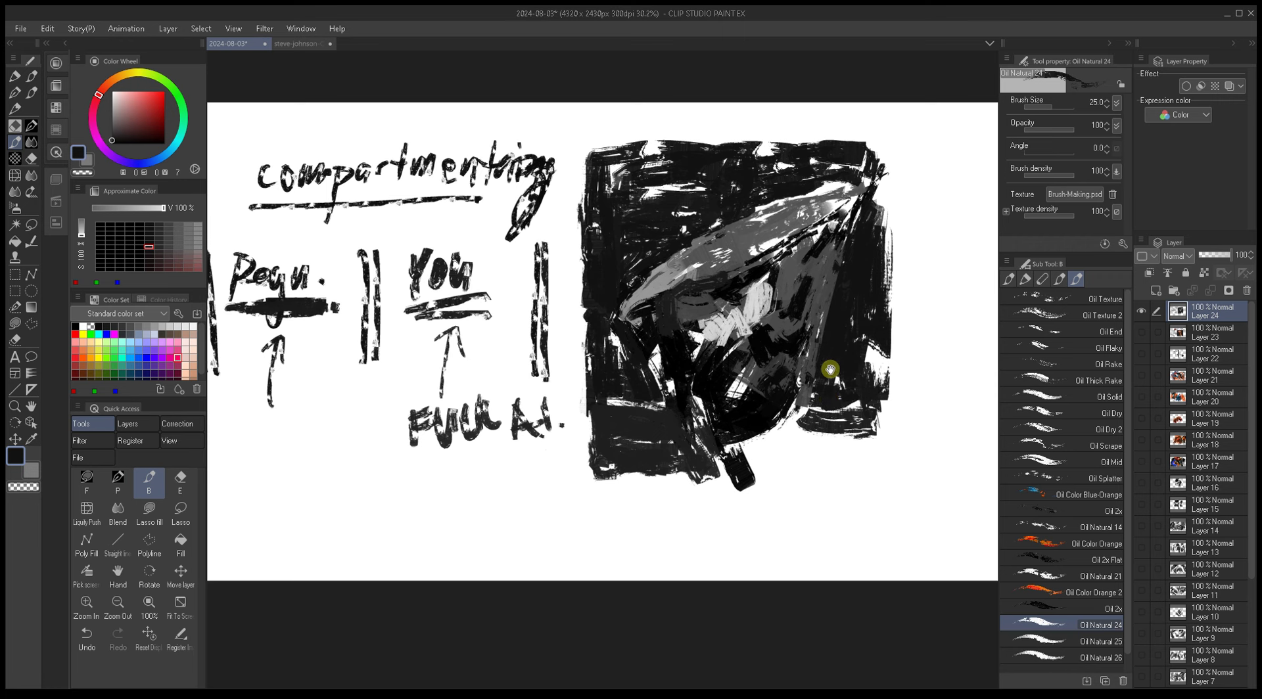
pyautogui.moveTo(826, 364); pyautogui.dragTo(817, 366)
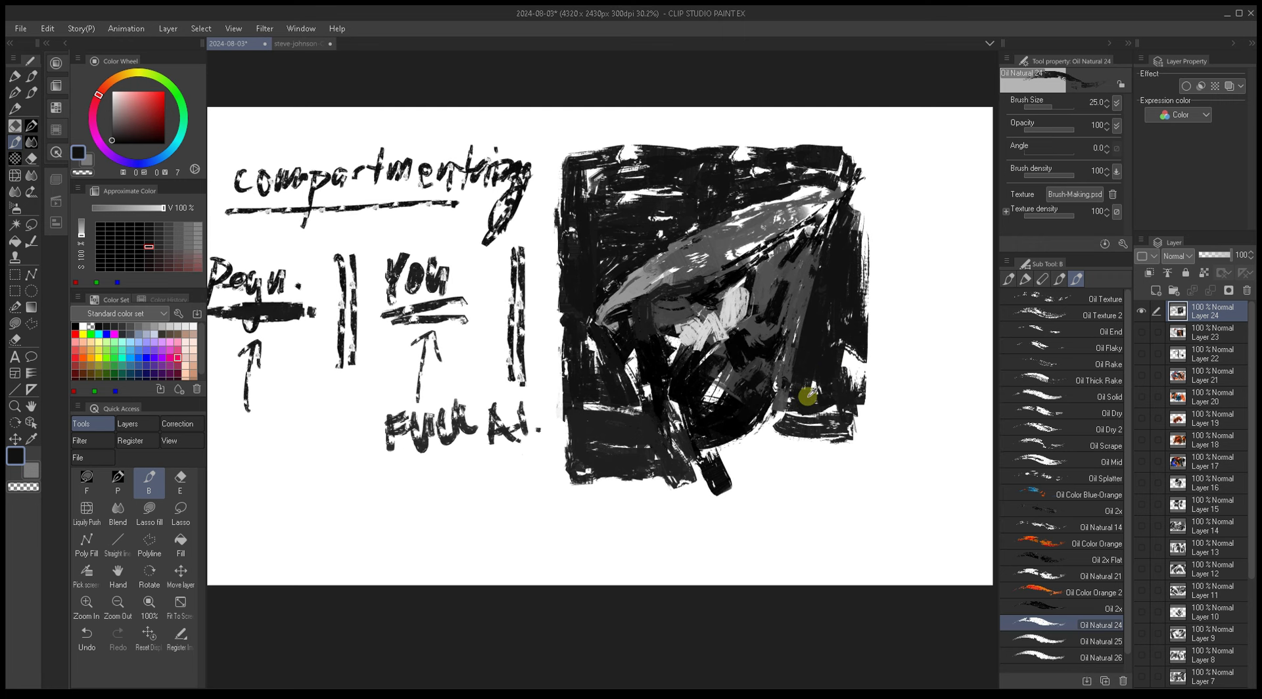
pyautogui.press(']')
pyautogui.moveTo(800, 417)
pyautogui.mouseDown()
pyautogui.moveTo(802, 464)
pyautogui.moveTo(835, 376)
pyautogui.moveTo(851, 471)
pyautogui.moveTo(847, 439)
pyautogui.moveTo(816, 463)
pyautogui.mouseUp()
pyautogui.press('[')
pyautogui.press('[')
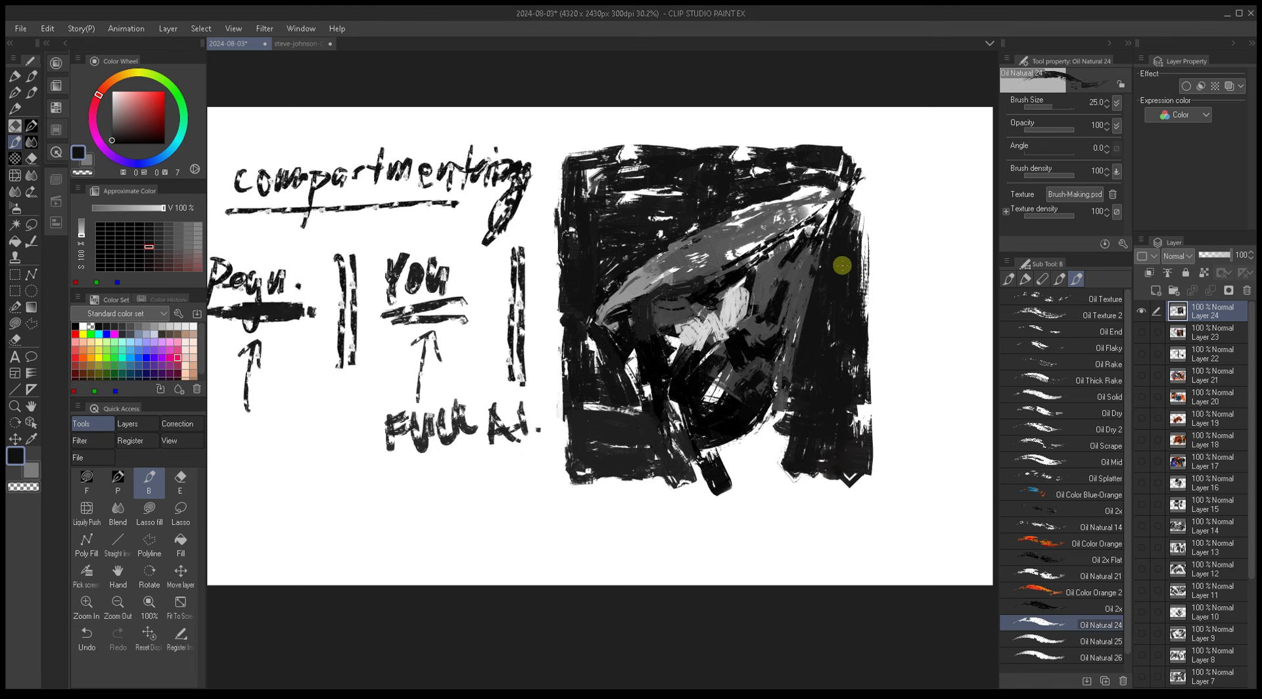
pyautogui.moveTo(862, 191); pyautogui.dragTo(864, 498)
pyautogui.moveTo(801, 489)
pyautogui.mouseDown()
pyautogui.moveTo(857, 485)
pyautogui.moveTo(848, 378)
pyautogui.mouseUp()
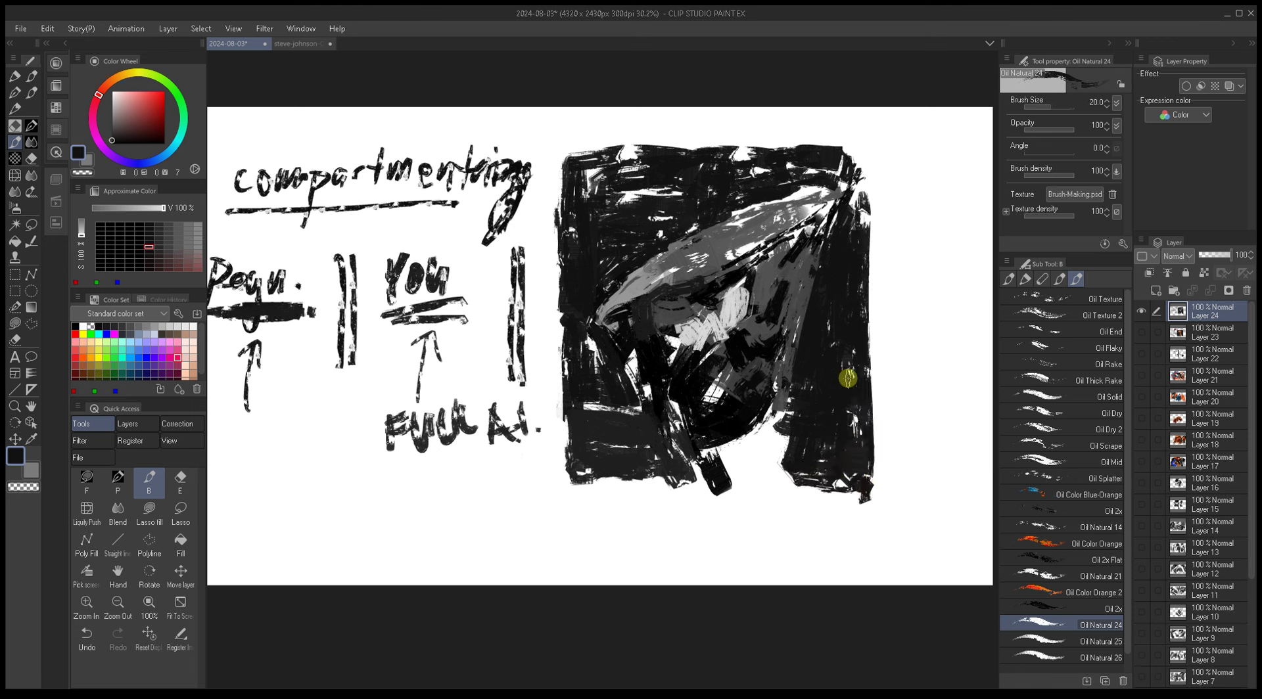
# Step: Extend the lower left background downward at brush size 50 and paint white into the gap beneath the shape
pyautogui.press(']')
pyautogui.press(']')
pyautogui.press(']')
pyautogui.press(']')
pyautogui.moveTo(600, 454)
pyautogui.mouseDown()
pyautogui.moveTo(712, 478)
pyautogui.moveTo(589, 492)
pyautogui.moveTo(678, 496)
pyautogui.moveTo(649, 470)
pyautogui.moveTo(617, 489)
pyautogui.moveTo(704, 490)
pyautogui.mouseUp()
pyautogui.moveTo(812, 459)
pyautogui.mouseDown()
pyautogui.moveTo(757, 477)
pyautogui.moveTo(779, 467)
pyautogui.moveTo(763, 460)
pyautogui.moveTo(797, 484)
pyautogui.mouseUp()
pyautogui.press('x')
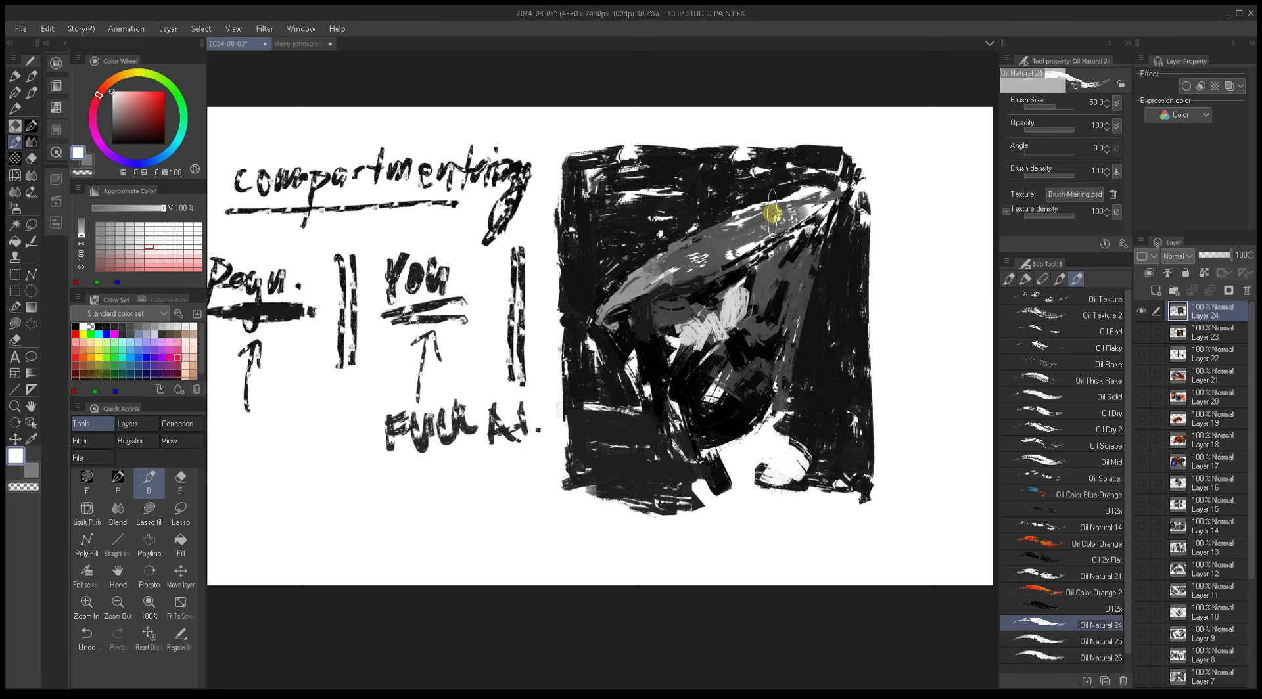
# Step: Refine the shape's lower right edge with sampled grey and black tones at brush sizes 12 and 15
pyautogui.press('[')
pyautogui.press('[')
pyautogui.press('[')
pyautogui.keyDown('alt'); pyautogui.click(759, 385); pyautogui.keyUp('alt')
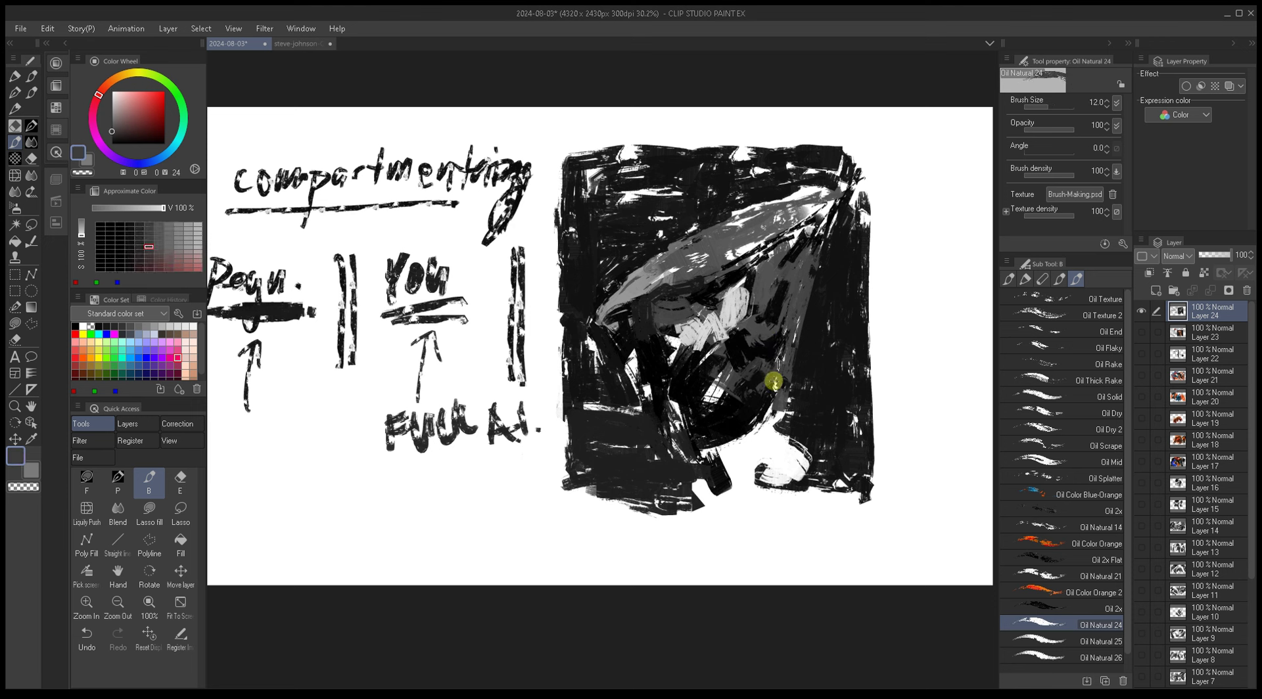
pyautogui.keyDown('alt'); pyautogui.click(776, 379); pyautogui.keyUp('alt')
pyautogui.press(']')
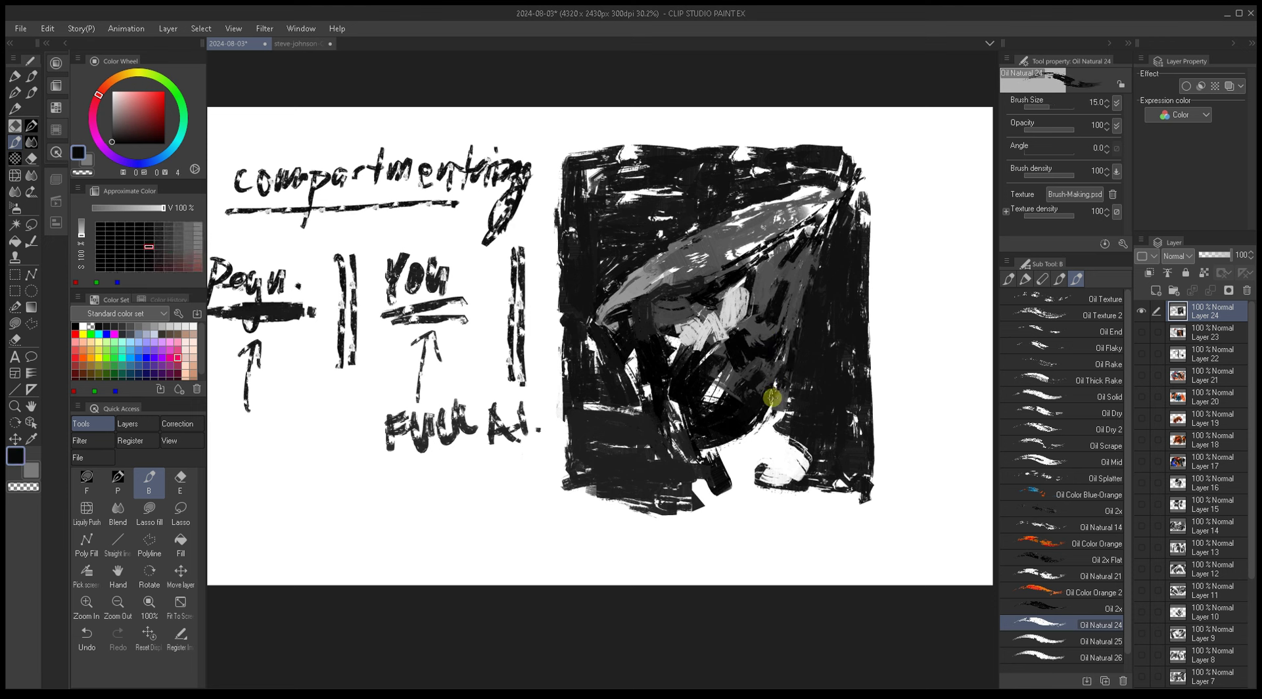
# Step: Rework the shape's right contour with alternating sampled greys and blacks, increasing the brush size from 15 to 40
pyautogui.keyDown('alt'); pyautogui.click(804, 269); pyautogui.keyUp('alt')
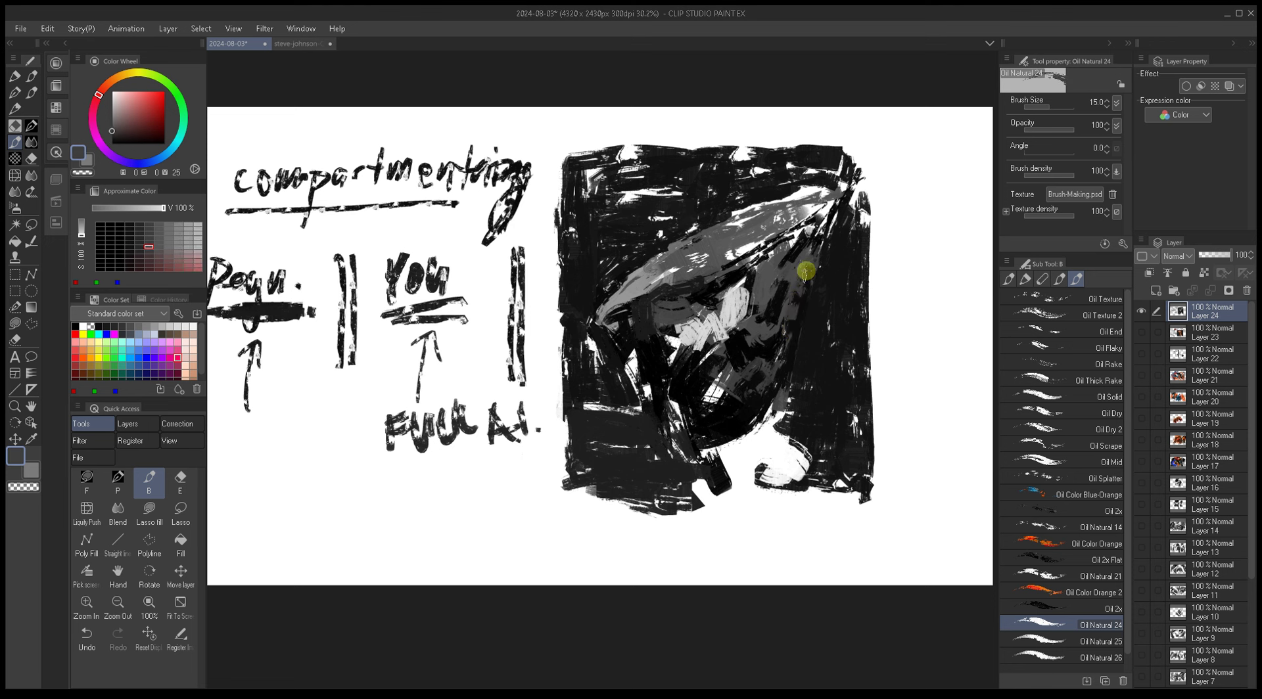
pyautogui.press(']')
pyautogui.keyDown('alt'); pyautogui.click(797, 314); pyautogui.keyUp('alt')
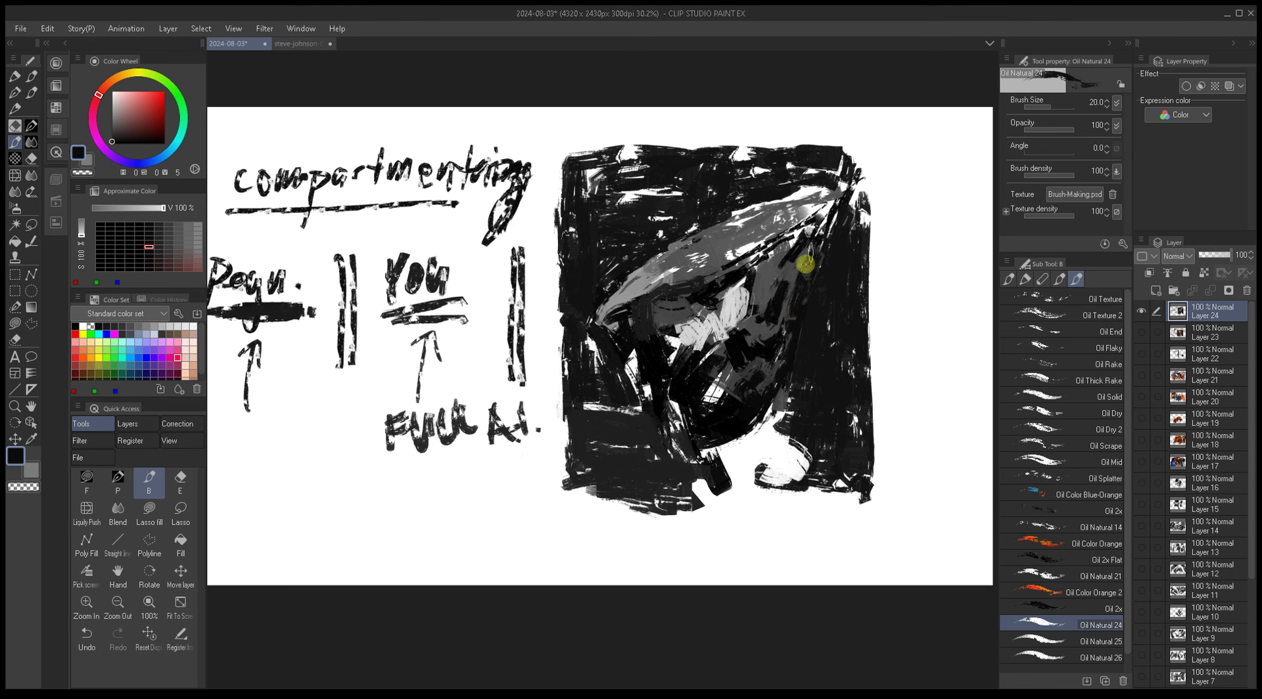
pyautogui.keyDown('alt'); pyautogui.click(791, 288); pyautogui.keyUp('alt')
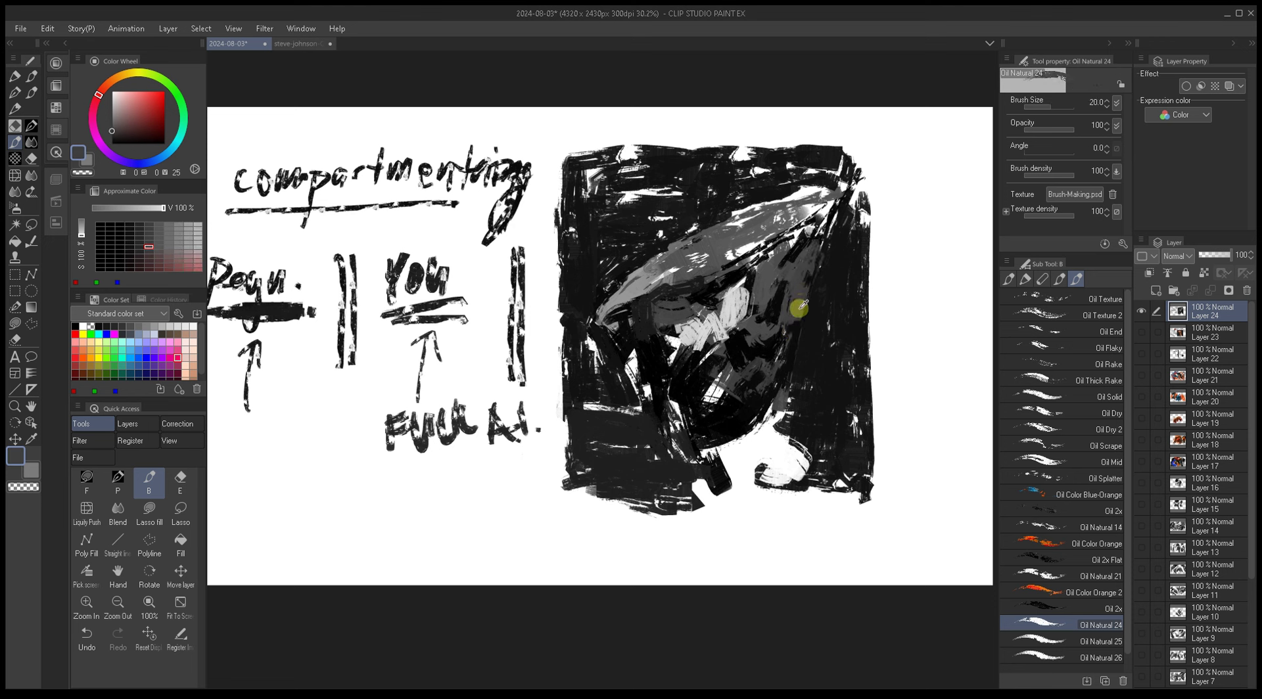
pyautogui.keyDown('alt'); pyautogui.click(792, 329); pyautogui.keyUp('alt')
pyautogui.press(']')
pyautogui.press(']')
pyautogui.press(']')
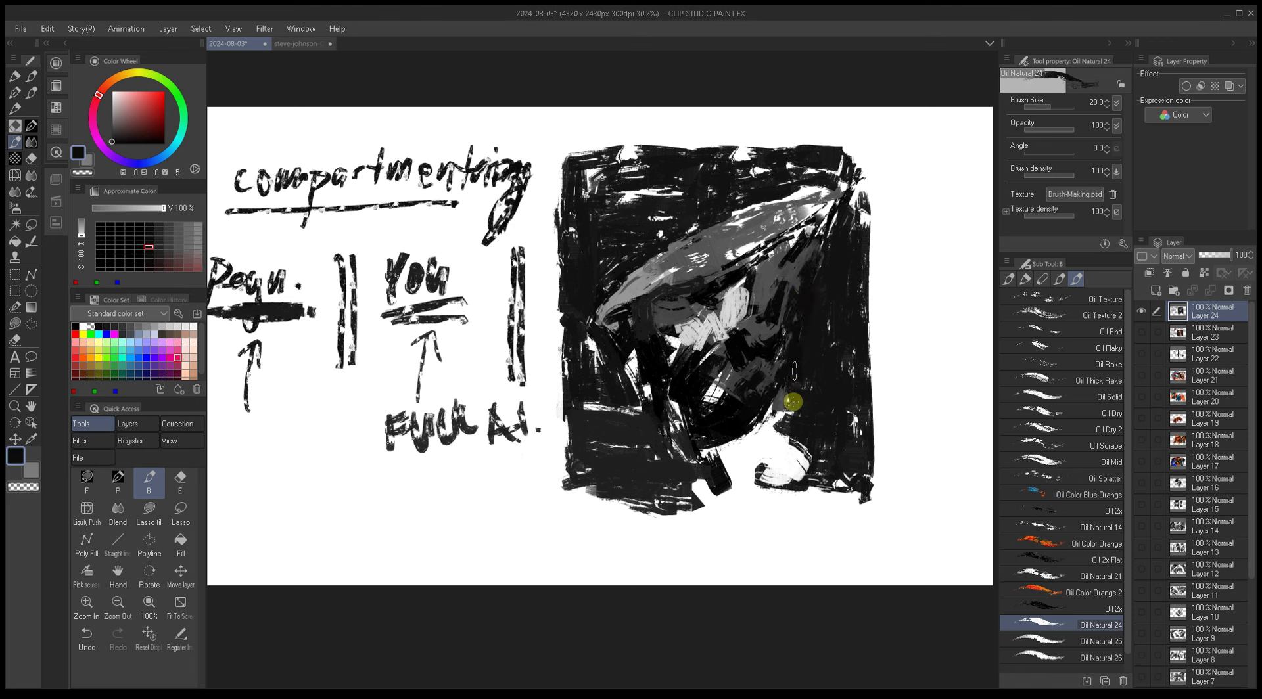
pyautogui.keyDown('alt'); pyautogui.click(792, 414); pyautogui.keyUp('alt')
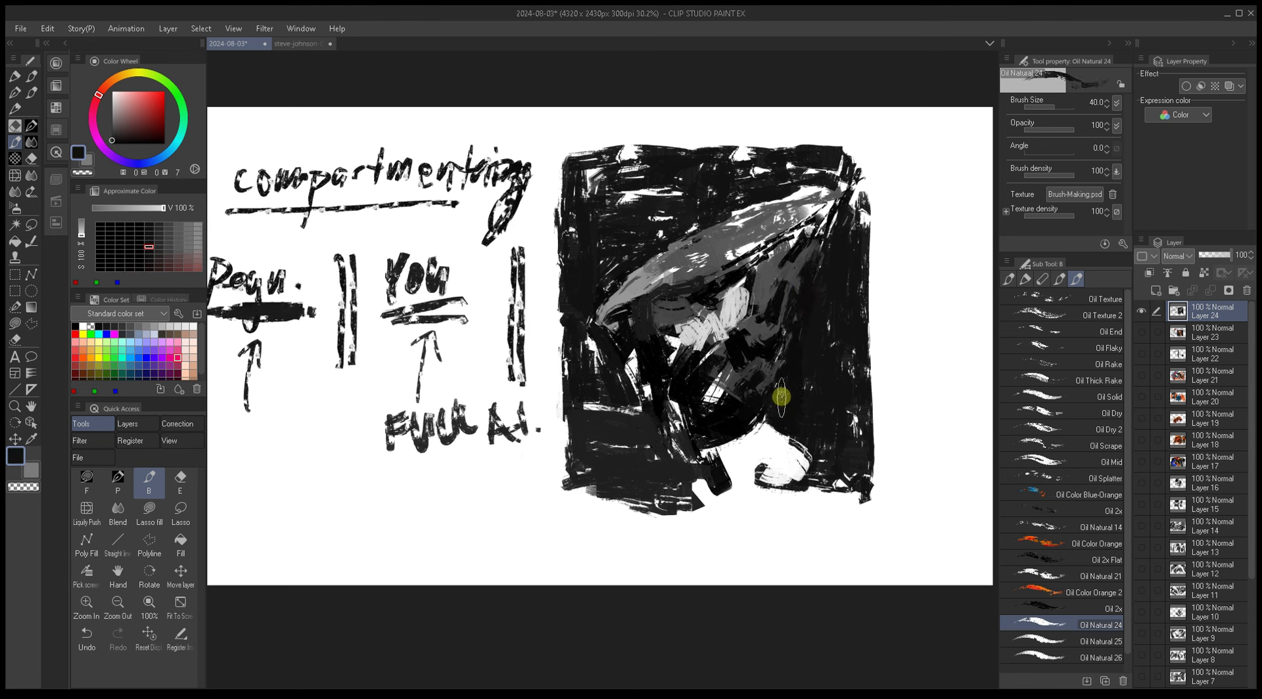
# Step: Add sampled grey strokes over the shape's lower right and right edge, reducing the brush size to 8
pyautogui.keyDown('alt'); pyautogui.click(775, 387); pyautogui.keyUp('alt')
pyautogui.press('[')
pyautogui.press('[')
pyautogui.press('[')
pyautogui.press('[')
pyautogui.press('[')
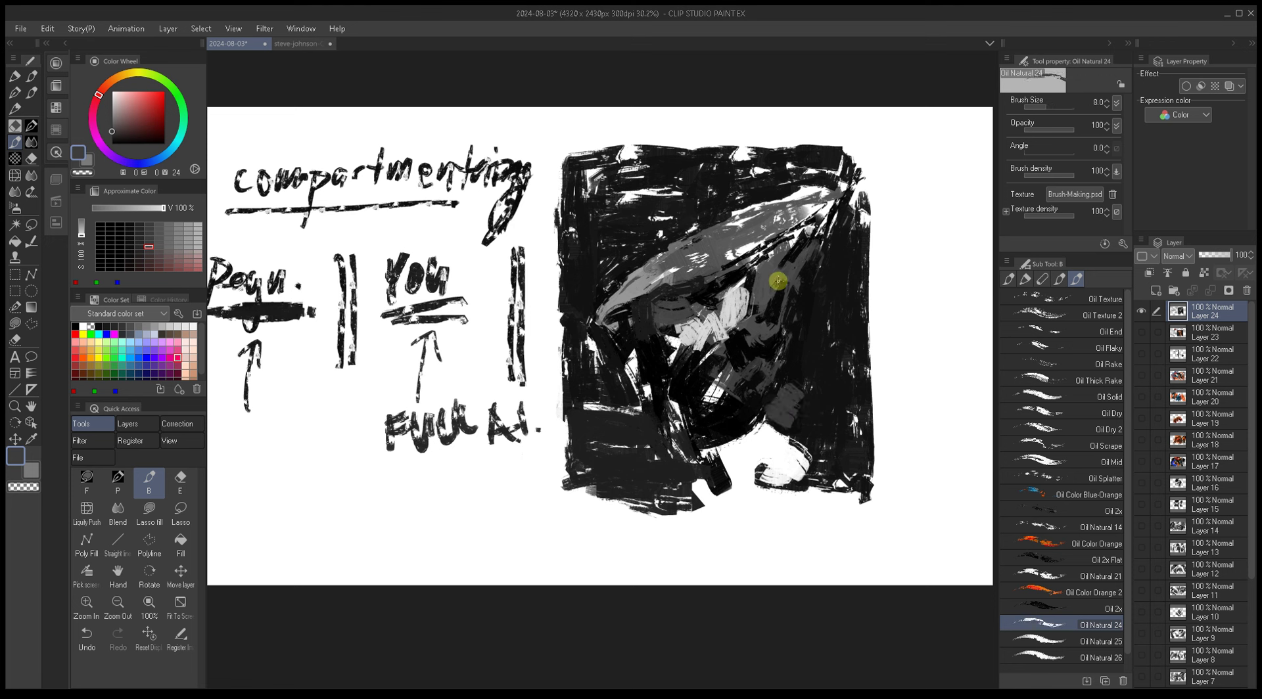
pyautogui.press('[')
pyautogui.press('[')
pyautogui.press('[')
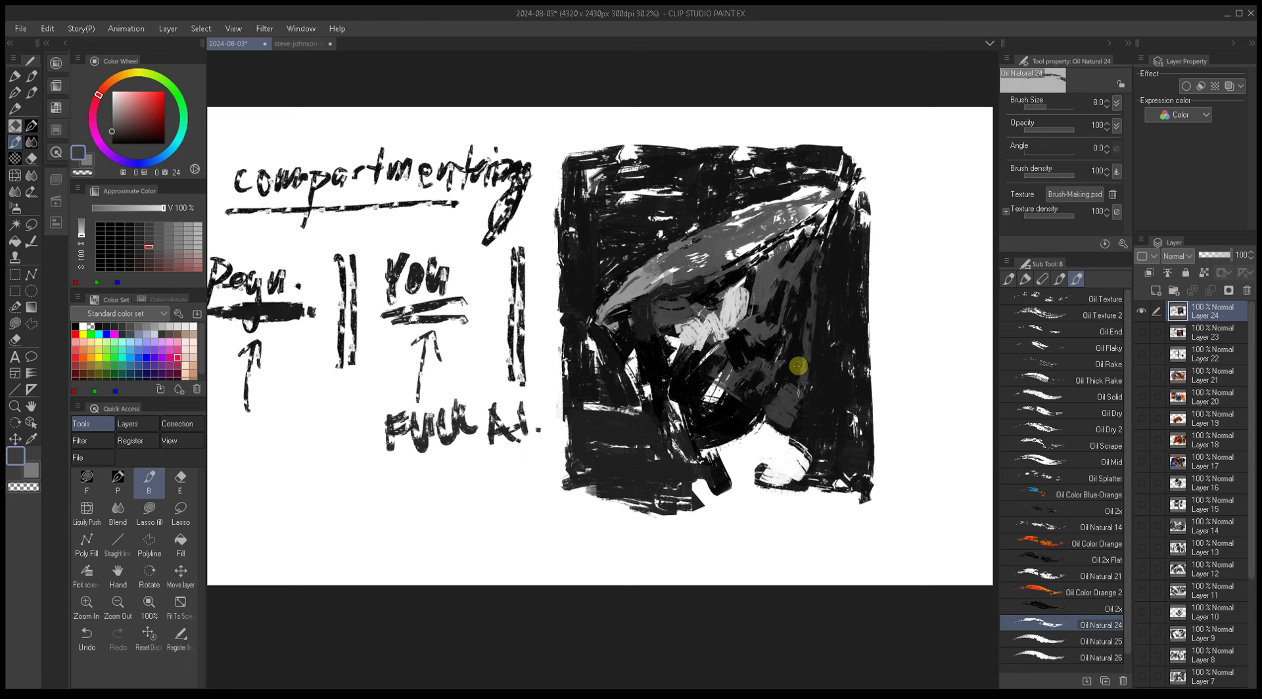
# Step: Paint dark grey over the white area at the shape's lower right at brush size 70
pyautogui.press(']')
pyautogui.press(']')
pyautogui.press(']')
pyautogui.press(']')
pyautogui.press(']')
pyautogui.moveTo(794, 416); pyautogui.dragTo(837, 430)
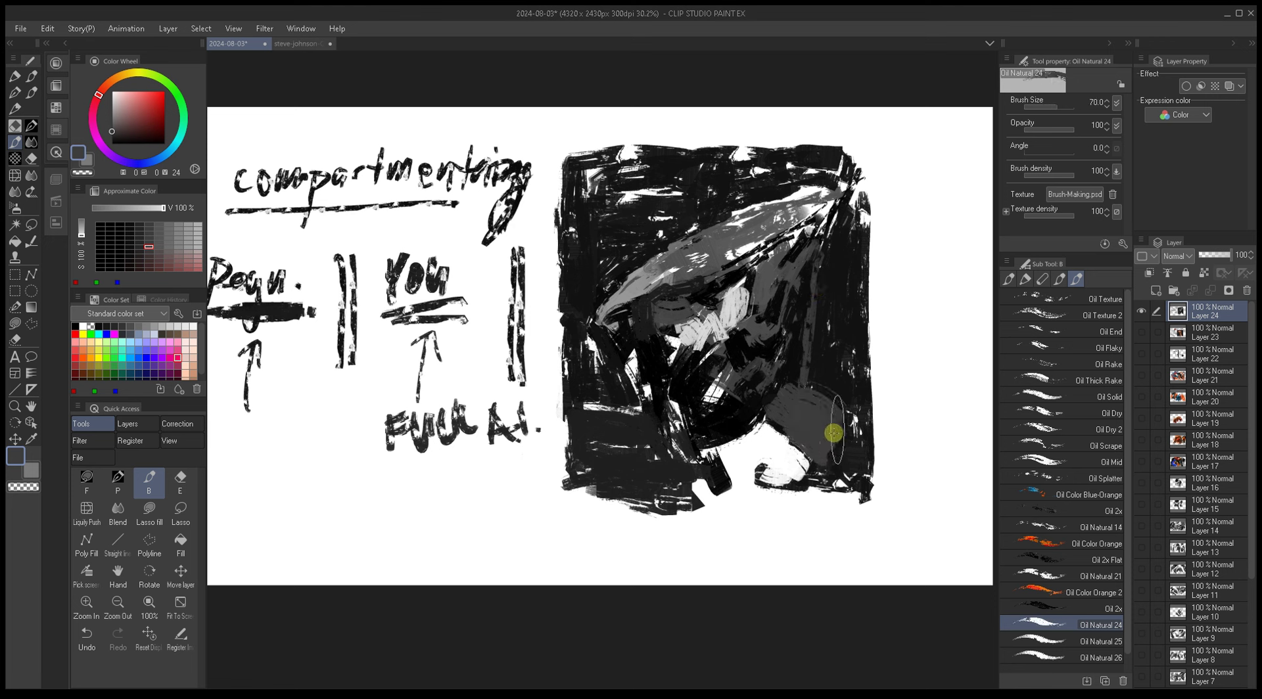
# Step: Paint sampled black beneath the lower right grey form at brush size 50, then sample its grey at size 8
pyautogui.keyDown('alt'); pyautogui.click(756, 437); pyautogui.keyUp('alt')
pyautogui.press('[')
pyautogui.press('[')
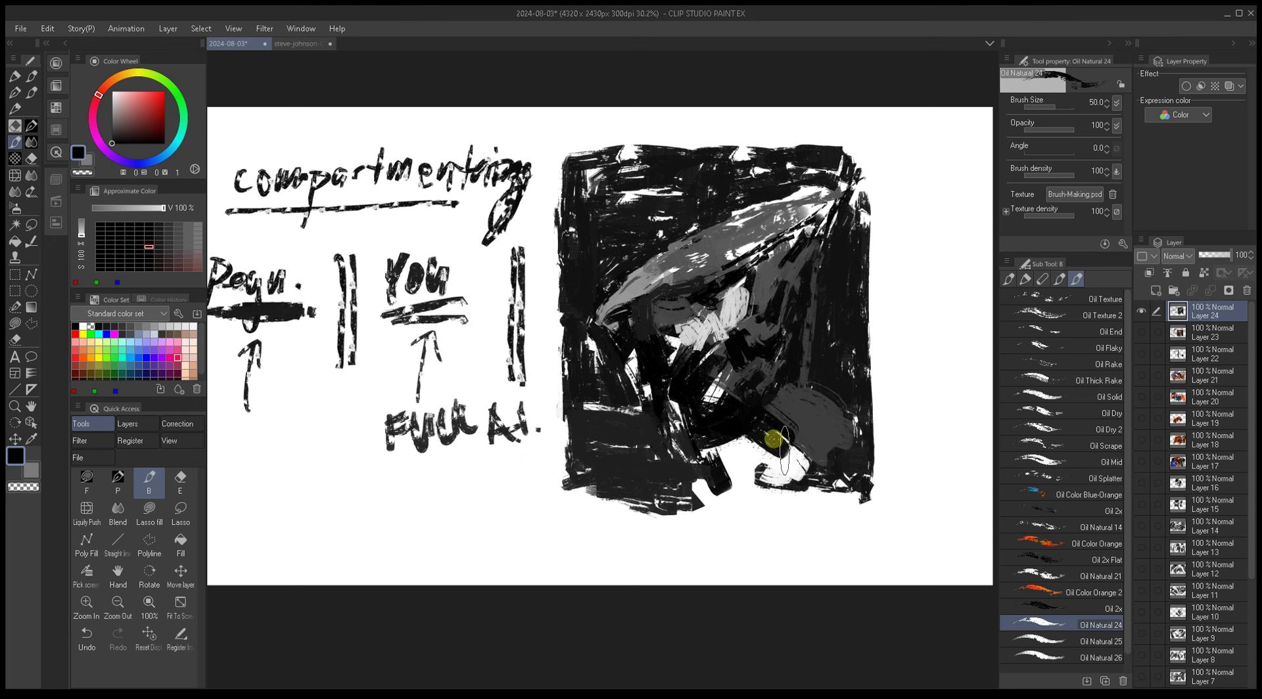
pyautogui.press('[')
pyautogui.press('[')
pyautogui.press('[')
pyautogui.press('[')
pyautogui.press('[')
pyautogui.press('[')
pyautogui.press('[')
pyautogui.press('[')
pyautogui.press('[')
pyautogui.keyDown('alt'); pyautogui.click(831, 460); pyautogui.keyUp('alt')
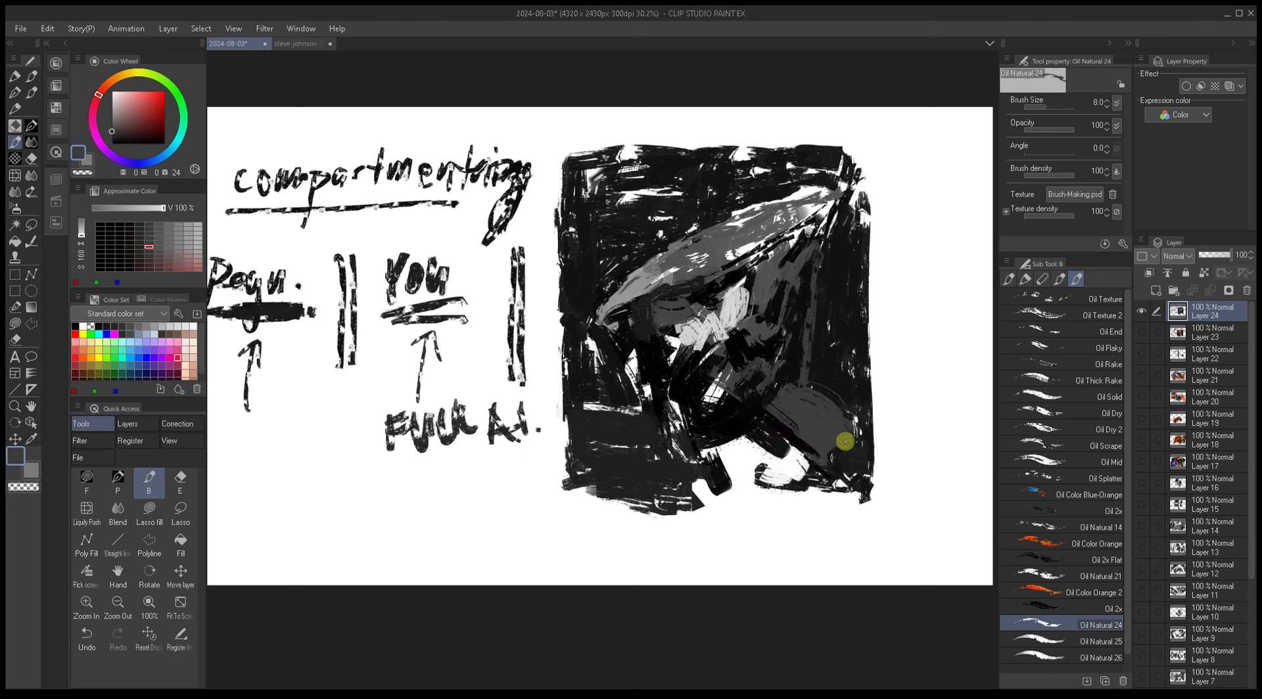
# Step: Rework the lower right form with sampled black and grey at brush sizes 25 and 40, extending it past the background's right edge
pyautogui.press(']')
pyautogui.press(']')
pyautogui.press(']')
pyautogui.press(']')
pyautogui.press(']')
pyautogui.press(']')
pyautogui.keyDown('alt'); pyautogui.click(855, 434); pyautogui.keyUp('alt')
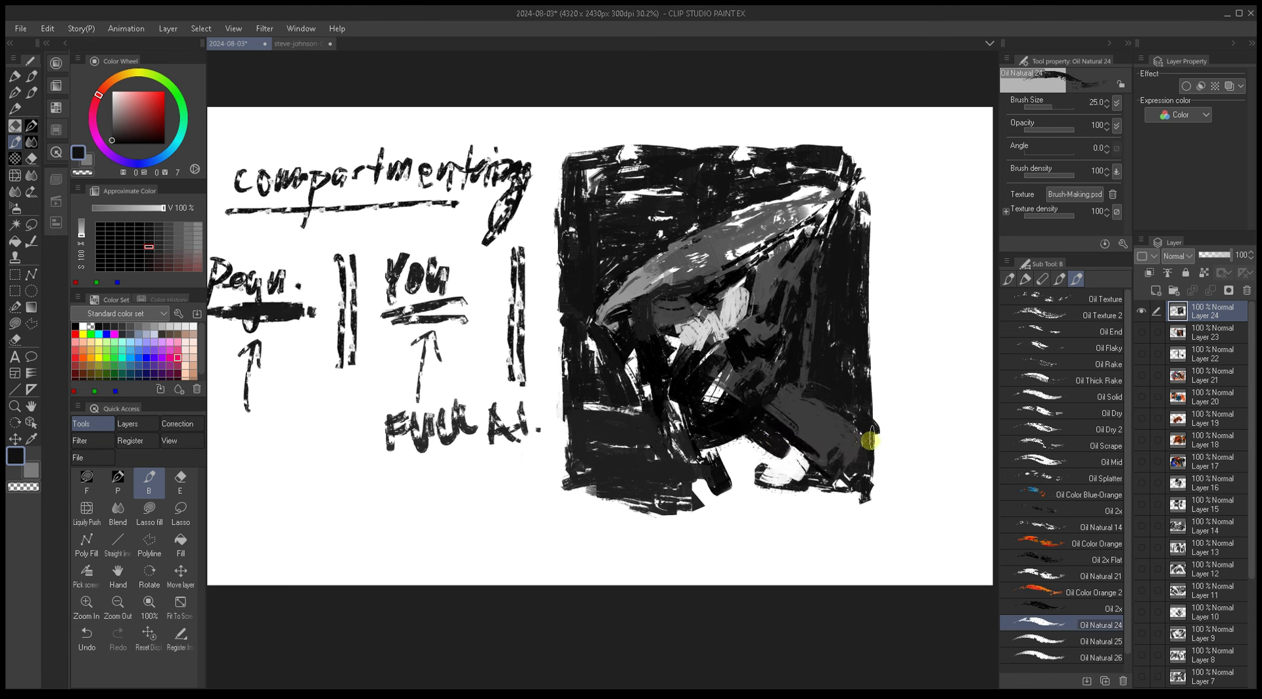
pyautogui.keyDown('alt'); pyautogui.click(819, 423); pyautogui.keyUp('alt')
pyautogui.moveTo(819, 422)
pyautogui.mouseDown()
pyautogui.moveTo(867, 432)
pyautogui.moveTo(816, 385)
pyautogui.moveTo(883, 432)
pyautogui.moveTo(859, 460)
pyautogui.mouseUp()
pyautogui.press(']')
pyautogui.press(']')
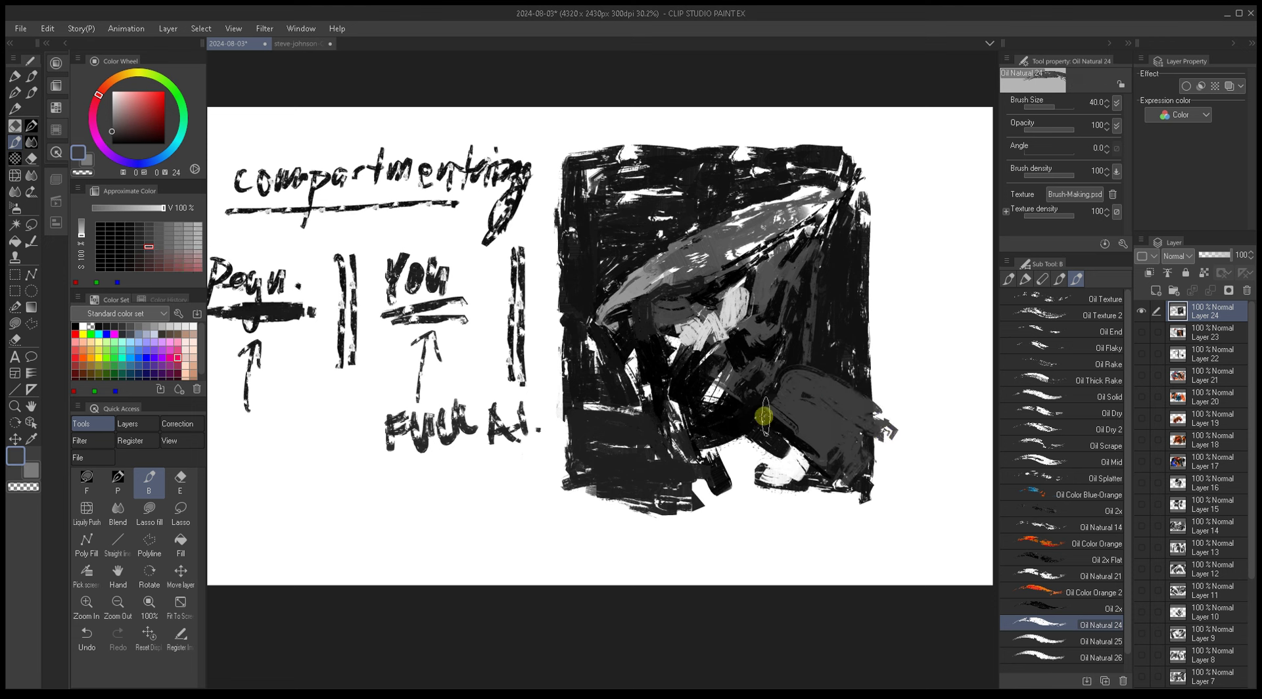
# Step: Extend the limb-like form diagonally beyond the background's lower right corner with sampled dark strokes
pyautogui.keyDown('alt'); pyautogui.click(757, 426); pyautogui.keyUp('alt')
pyautogui.press('[')
pyautogui.press('[')
pyautogui.press('[')
pyautogui.press('[')
pyautogui.press('[')
pyautogui.press('[')
pyautogui.moveTo(870, 451)
pyautogui.mouseDown()
pyautogui.moveTo(856, 462)
pyautogui.moveTo(888, 546)
pyautogui.mouseUp()
pyautogui.press(']')
pyautogui.press(']')
pyautogui.press(']')
pyautogui.press(']')
pyautogui.press(']')
pyautogui.moveTo(881, 451)
pyautogui.mouseDown()
pyautogui.moveTo(811, 435)
pyautogui.moveTo(910, 484)
pyautogui.mouseUp()
# Step: Block in light and mid-grey patches along the diagonal limb with sampled tones
pyautogui.keyDown('alt'); pyautogui.click(783, 440); pyautogui.keyUp('alt')
pyautogui.keyDown('alt'); pyautogui.click(783, 412); pyautogui.keyUp('alt')
pyautogui.moveTo(782, 411)
pyautogui.mouseDown()
pyautogui.moveTo(843, 450)
pyautogui.moveTo(803, 424)
pyautogui.moveTo(839, 463)
pyautogui.moveTo(803, 463)
pyautogui.moveTo(820, 482)
pyautogui.moveTo(763, 428)
pyautogui.moveTo(833, 497)
pyautogui.moveTo(827, 509)
pyautogui.moveTo(781, 457)
pyautogui.moveTo(804, 463)
pyautogui.moveTo(761, 428)
pyautogui.moveTo(753, 384)
pyautogui.moveTo(725, 396)
pyautogui.moveTo(721, 379)
pyautogui.moveTo(734, 361)
pyautogui.moveTo(791, 409)
pyautogui.moveTo(765, 400)
pyautogui.moveTo(770, 383)
pyautogui.moveTo(782, 413)
pyautogui.moveTo(758, 377)
pyautogui.moveTo(734, 395)
pyautogui.moveTo(781, 438)
pyautogui.moveTo(764, 416)
pyautogui.moveTo(811, 420)
pyautogui.moveTo(717, 395)
pyautogui.moveTo(771, 439)
pyautogui.moveTo(747, 408)
pyautogui.moveTo(813, 420)
pyautogui.moveTo(782, 449)
pyautogui.moveTo(871, 423)
pyautogui.moveTo(876, 438)
pyautogui.moveTo(709, 400)
pyautogui.moveTo(779, 464)
pyautogui.moveTo(742, 434)
pyautogui.moveTo(812, 523)
pyautogui.moveTo(715, 407)
pyautogui.moveTo(808, 517)
pyautogui.moveTo(747, 470)
pyautogui.mouseUp()
pyautogui.keyDown('alt'); pyautogui.click(831, 508); pyautogui.keyUp('alt')
pyautogui.press('[')
pyautogui.keyDown('alt'); pyautogui.click(785, 415); pyautogui.keyUp('alt')
pyautogui.keyDown('alt'); pyautogui.click(763, 387); pyautogui.keyUp('alt')
pyautogui.press(']')
pyautogui.press(']')
# Step: Refine the limb's patches and dark outer edges with sampled tones, finishing with dark grey at brush size 40
pyautogui.keyDown('alt'); pyautogui.click(787, 431); pyautogui.keyUp('alt')
pyautogui.press('[')
pyautogui.press('[')
pyautogui.press('[')
pyautogui.press('[')
pyautogui.press('[')
pyautogui.keyDown('alt'); pyautogui.click(877, 428); pyautogui.keyUp('alt')
pyautogui.press('[')
pyautogui.press(']')
pyautogui.press(']')
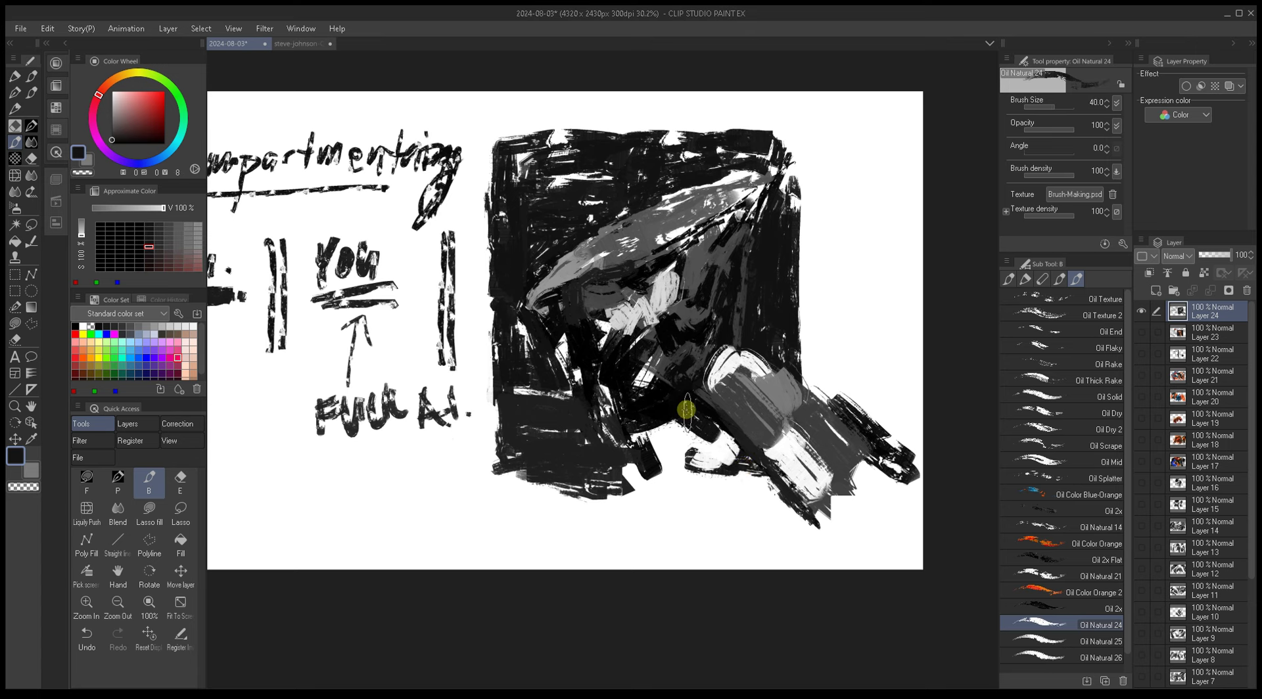
# Step: Darken the area beneath the brim's left end with sampled black at brush sizes 17 and 20
pyautogui.moveTo(676, 412); pyautogui.dragTo(772, 426)
pyautogui.keyDown('alt'); pyautogui.click(727, 411); pyautogui.keyUp('alt')
pyautogui.press(']')
pyautogui.press(']')
pyautogui.press('[')
pyautogui.moveTo(680, 237); pyautogui.dragTo(685, 296)
pyautogui.press(']')
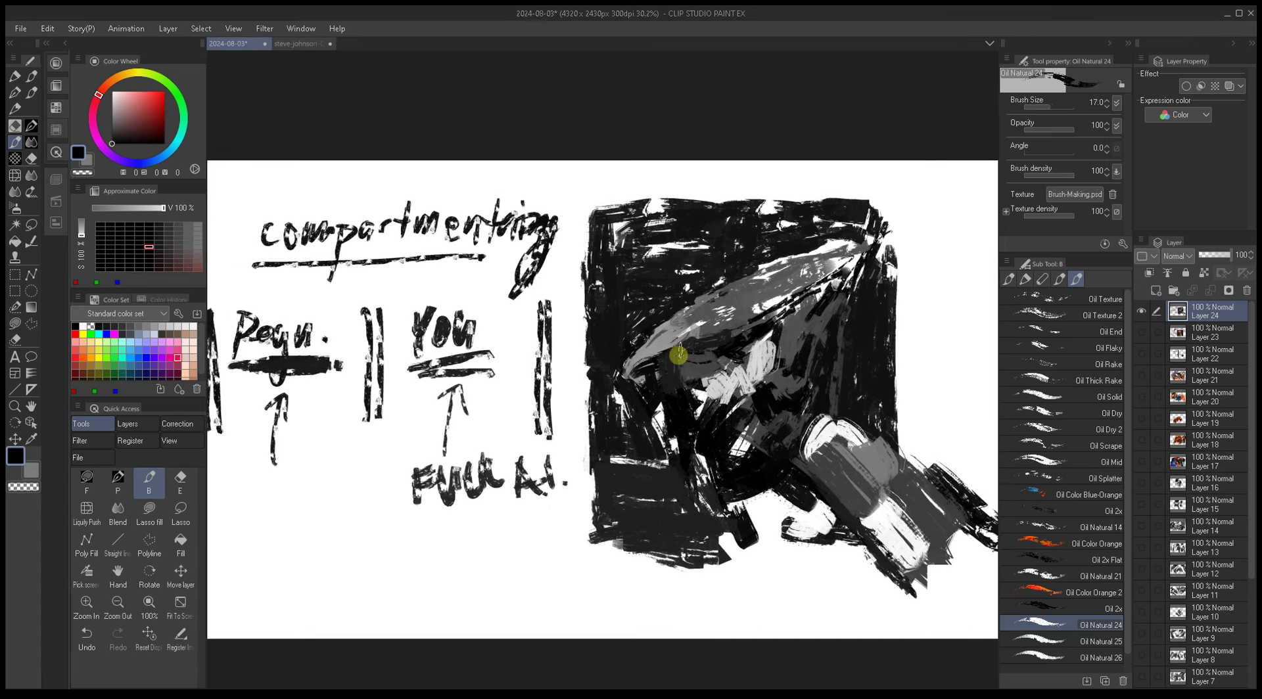
pyautogui.press('[')
pyautogui.press('[')
pyautogui.press('[')
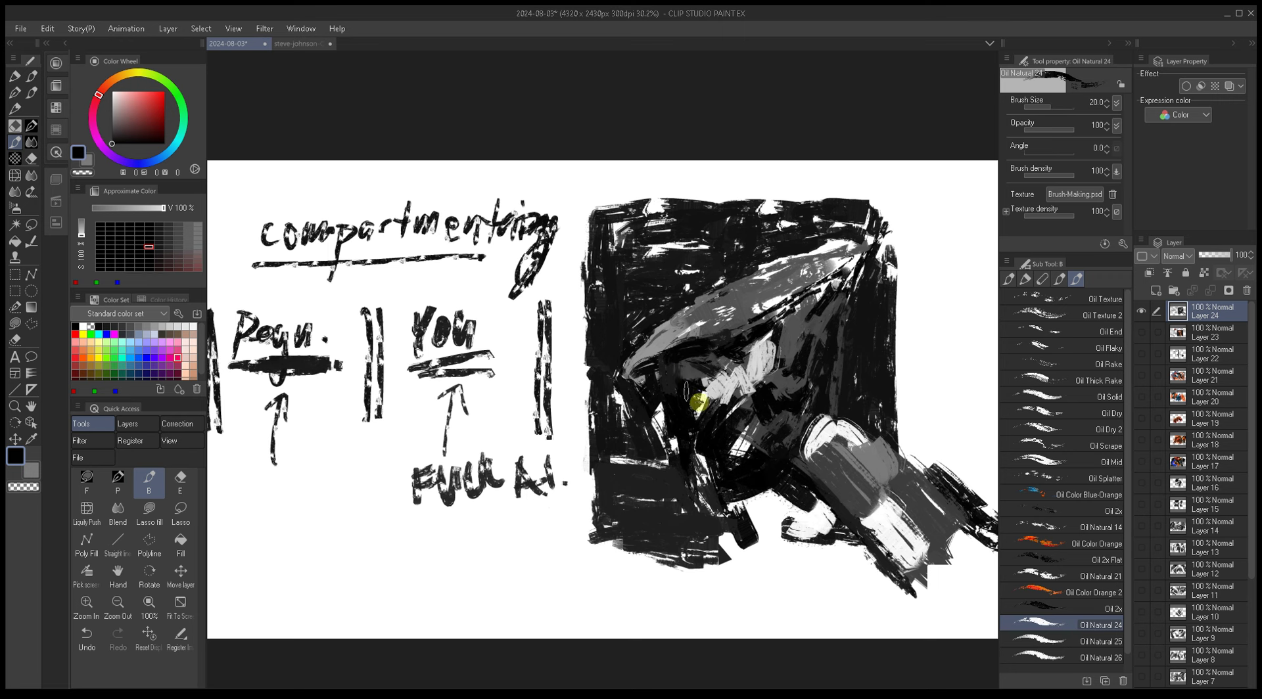
# Step: Add dark grey sampled strokes below the brim's left tip at brush size 40
pyautogui.keyDown('alt'); pyautogui.click(688, 364); pyautogui.keyUp('alt')
pyautogui.press(']')
pyautogui.press(']')
pyautogui.press(']')
pyautogui.press(']')
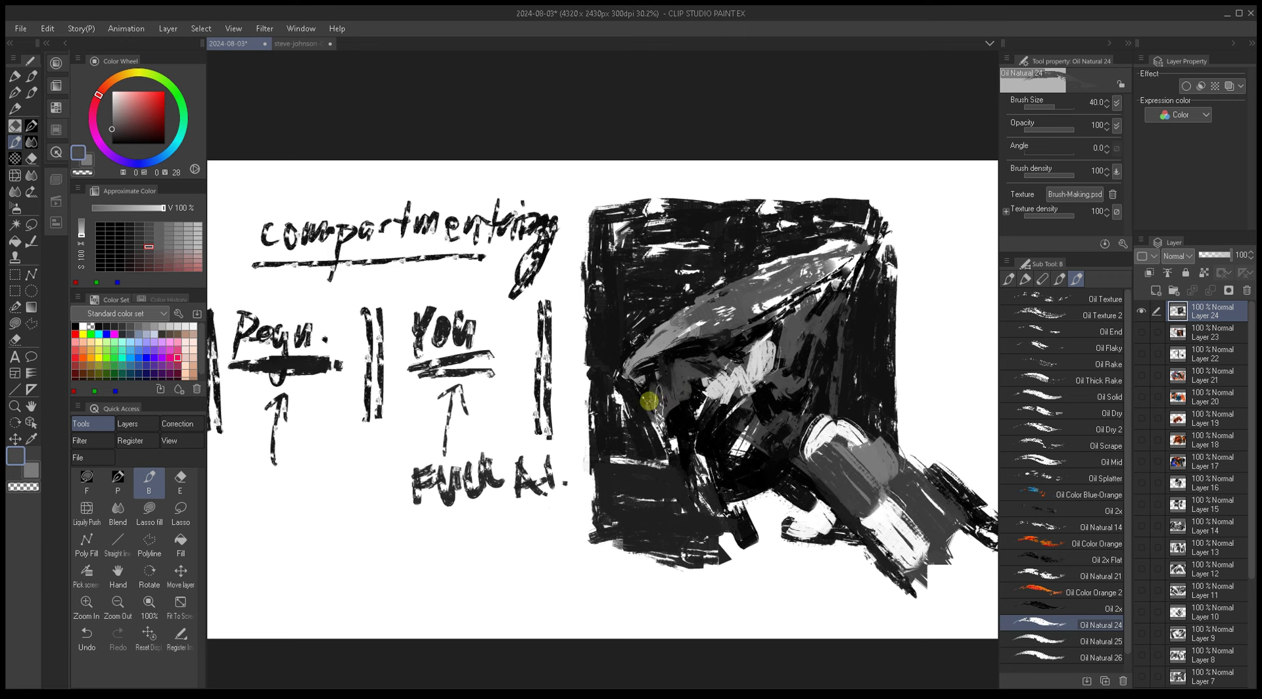
# Step: Paint a large red arrow pointing up at the diagram's struck-through word at brush size 30, then set the size to 15
pyautogui.moveTo(622, 383); pyautogui.dragTo(743, 361)
pyautogui.keyDown('alt'); pyautogui.click(427, 345); pyautogui.keyUp('alt')
pyautogui.keyDown('alt'); pyautogui.click(426, 418); pyautogui.keyUp('alt')
pyautogui.press('[')
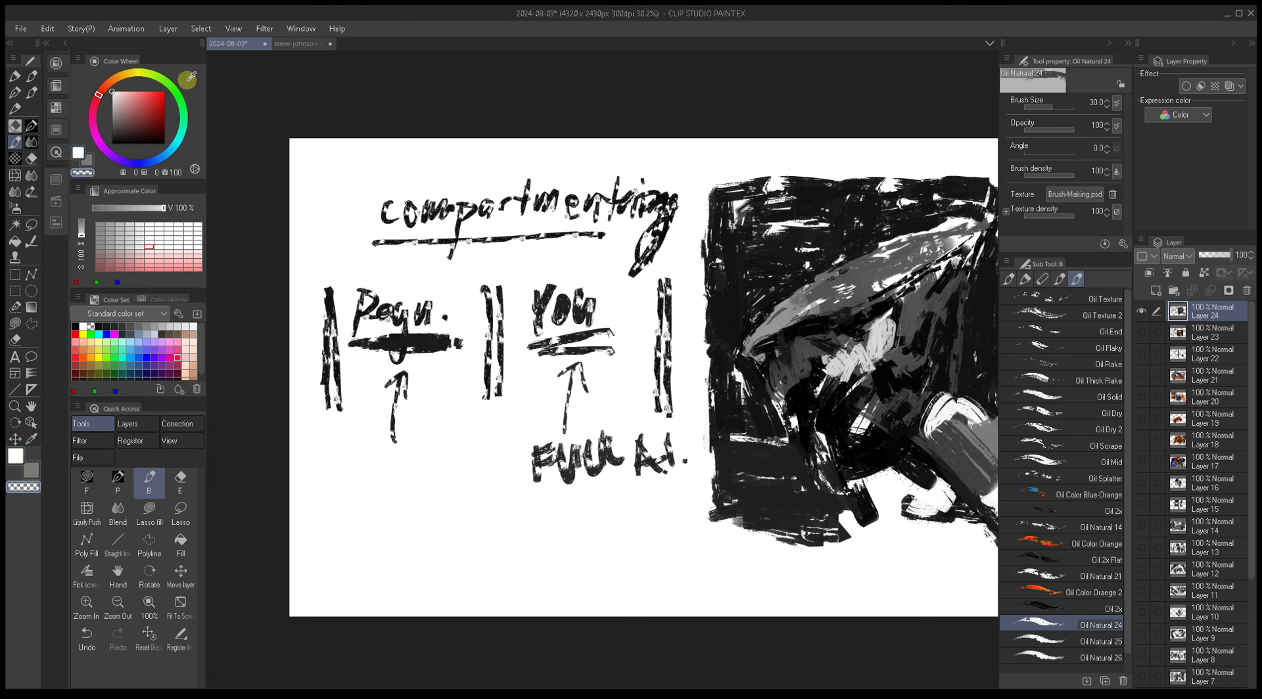
pyautogui.click(157, 106)
pyautogui.moveTo(167, 97); pyautogui.dragTo(193, 58)
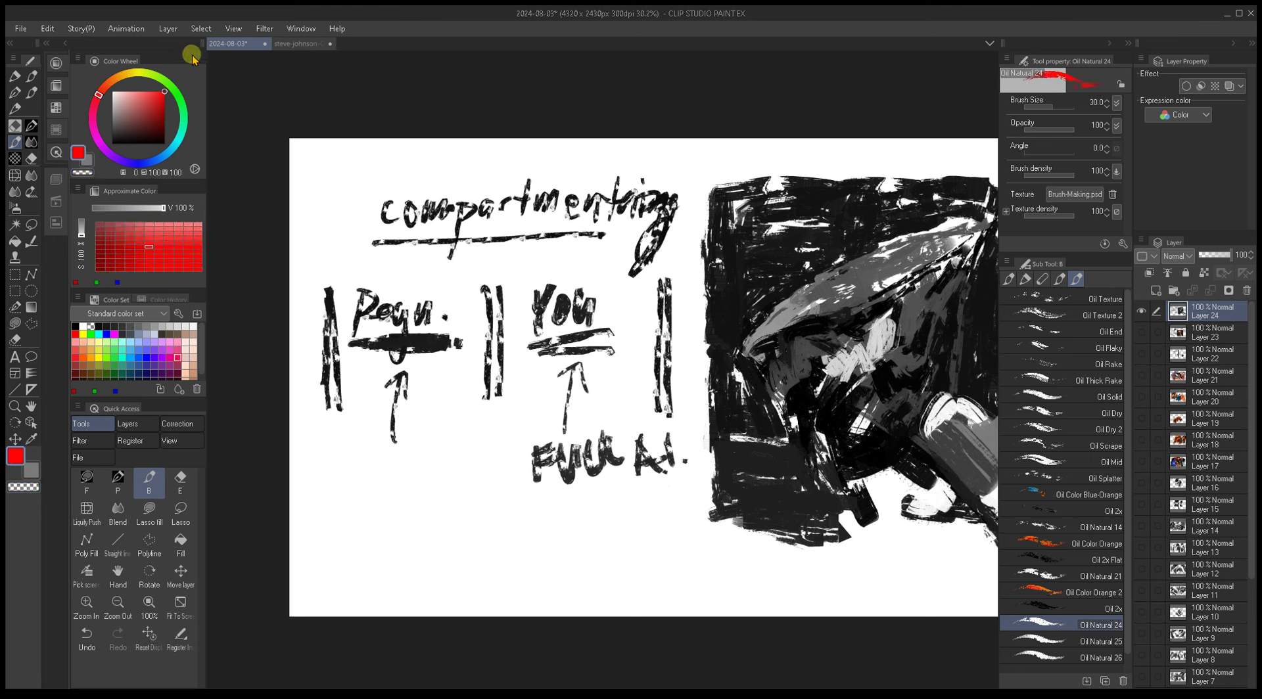
pyautogui.moveTo(460, 578)
pyautogui.mouseDown()
pyautogui.moveTo(431, 379)
pyautogui.moveTo(413, 423)
pyautogui.moveTo(420, 394)
pyautogui.moveTo(450, 422)
pyautogui.moveTo(424, 431)
pyautogui.moveTo(415, 415)
pyautogui.moveTo(449, 415)
pyautogui.moveTo(469, 440)
pyautogui.moveTo(454, 381)
pyautogui.moveTo(477, 463)
pyautogui.mouseUp()
pyautogui.press('[')
pyautogui.press('[')
pyautogui.press('[')
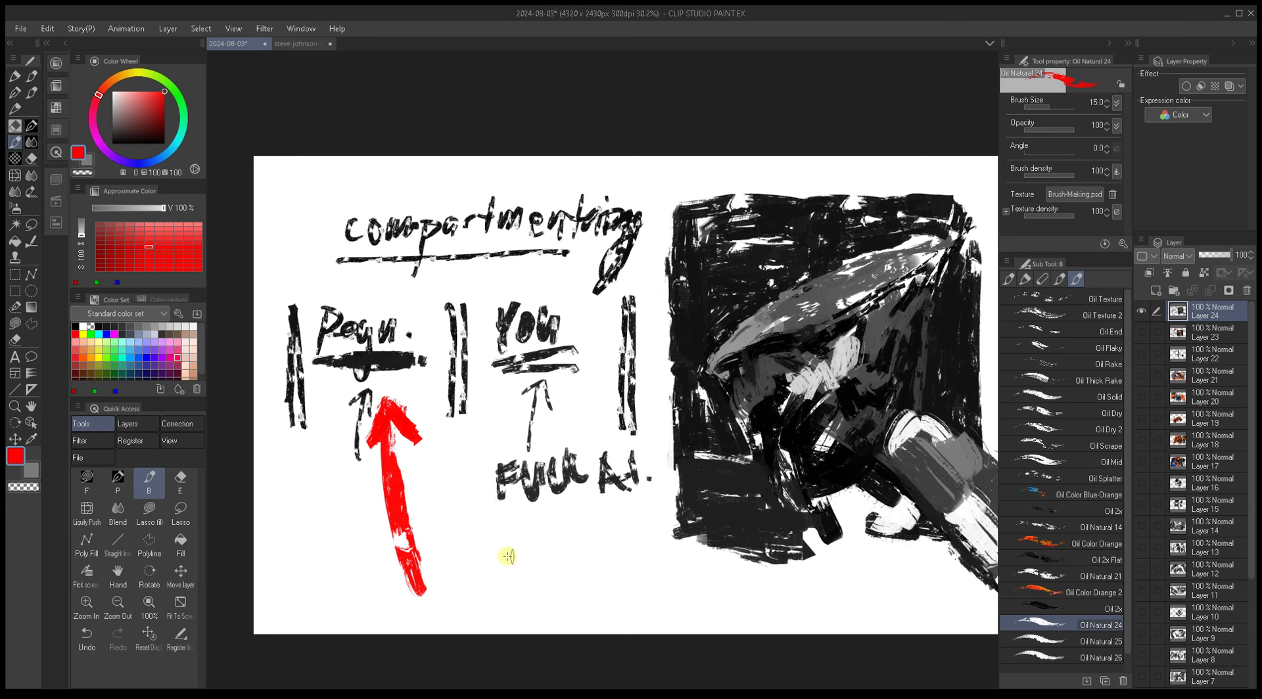
# Step: Fill the ragged lower left edge of the background with sampled black at brush size 40
pyautogui.moveTo(523, 537); pyautogui.dragTo(444, 524)
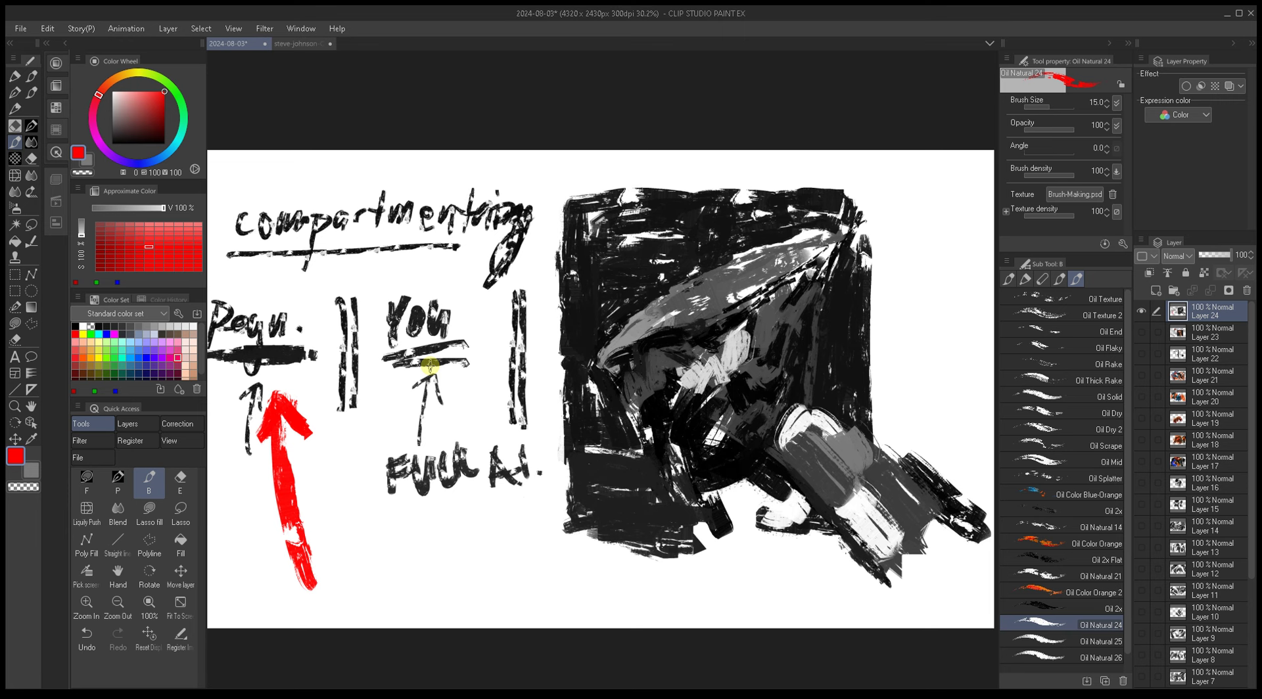
pyautogui.moveTo(430, 366); pyautogui.dragTo(597, 447)
pyautogui.press(']')
pyautogui.press(']')
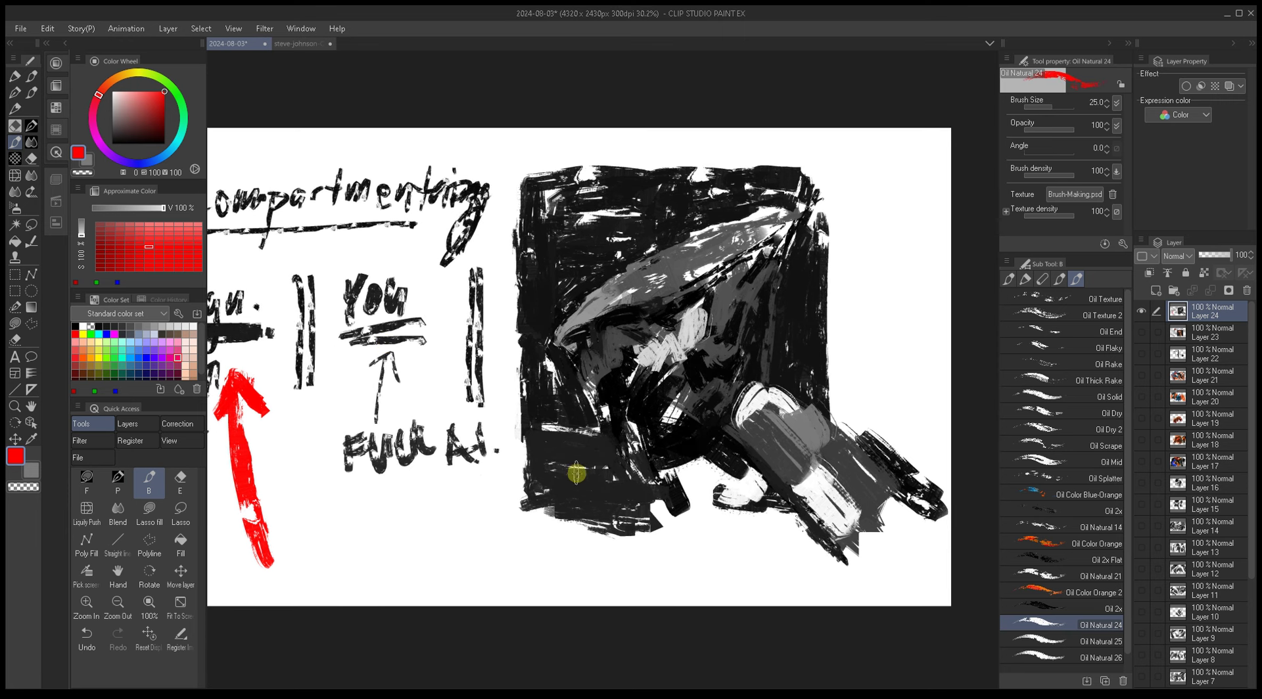
pyautogui.keyDown('alt'); pyautogui.click(564, 483); pyautogui.keyUp('alt')
pyautogui.press(']')
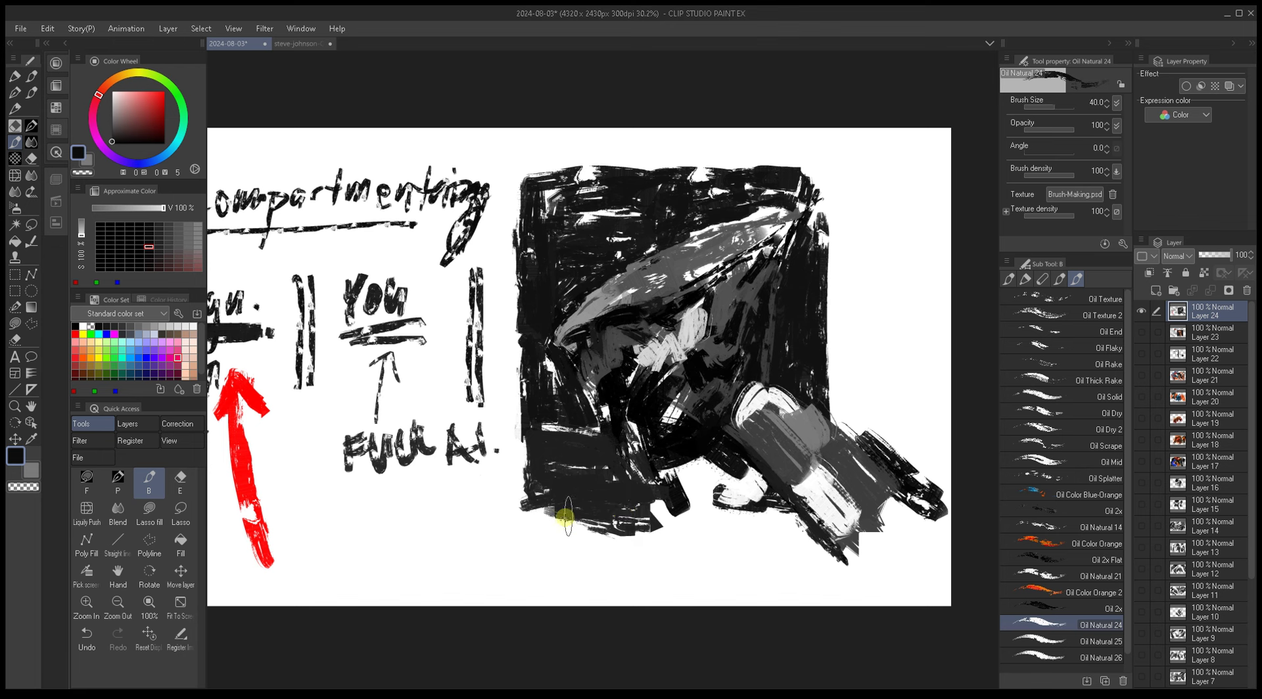
pyautogui.moveTo(532, 524); pyautogui.dragTo(677, 526)
# Step: Reinforce the background's upper left corner and left edge with sampled dark grey at brush size 25
pyautogui.press('[')
pyautogui.press('[')
pyautogui.keyDown('alt'); pyautogui.click(537, 256); pyautogui.keyUp('alt')
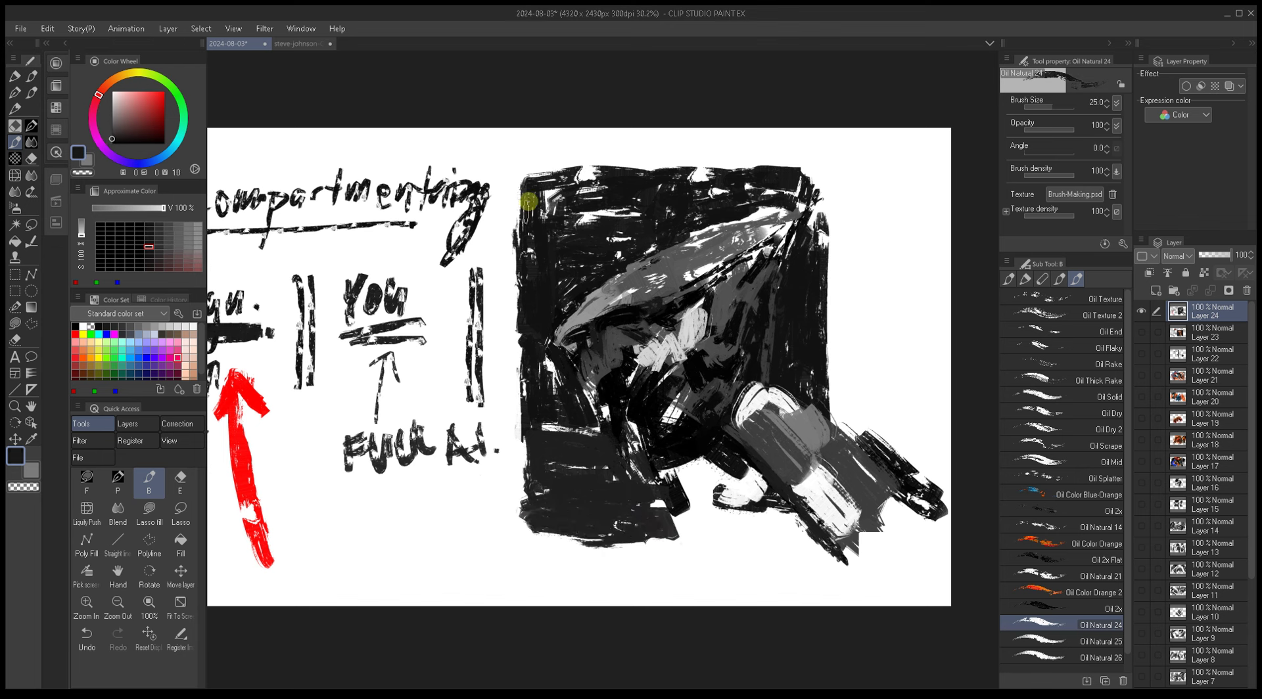
pyautogui.moveTo(529, 202); pyautogui.dragTo(601, 174)
pyautogui.moveTo(518, 420)
pyautogui.mouseDown()
pyautogui.moveTo(543, 555)
pyautogui.moveTo(565, 493)
pyautogui.moveTo(556, 479)
pyautogui.moveTo(559, 549)
pyautogui.moveTo(685, 534)
pyautogui.moveTo(679, 519)
pyautogui.moveTo(698, 530)
pyautogui.moveTo(670, 518)
pyautogui.moveTo(714, 538)
pyautogui.moveTo(647, 554)
pyautogui.moveTo(702, 556)
pyautogui.moveTo(649, 521)
pyautogui.moveTo(695, 538)
pyautogui.moveTo(595, 539)
pyautogui.moveTo(805, 533)
pyautogui.mouseUp()
# Step: Extend the dark background beneath the shape and reshape the lower white patch with sampled tones
pyautogui.press(']')
pyautogui.press(']')
pyautogui.press(']')
pyautogui.keyDown('alt'); pyautogui.click(674, 495); pyautogui.keyUp('alt')
pyautogui.press('[')
pyautogui.press('[')
pyautogui.press('[')
pyautogui.keyDown('alt'); pyautogui.click(697, 488); pyautogui.keyUp('alt')
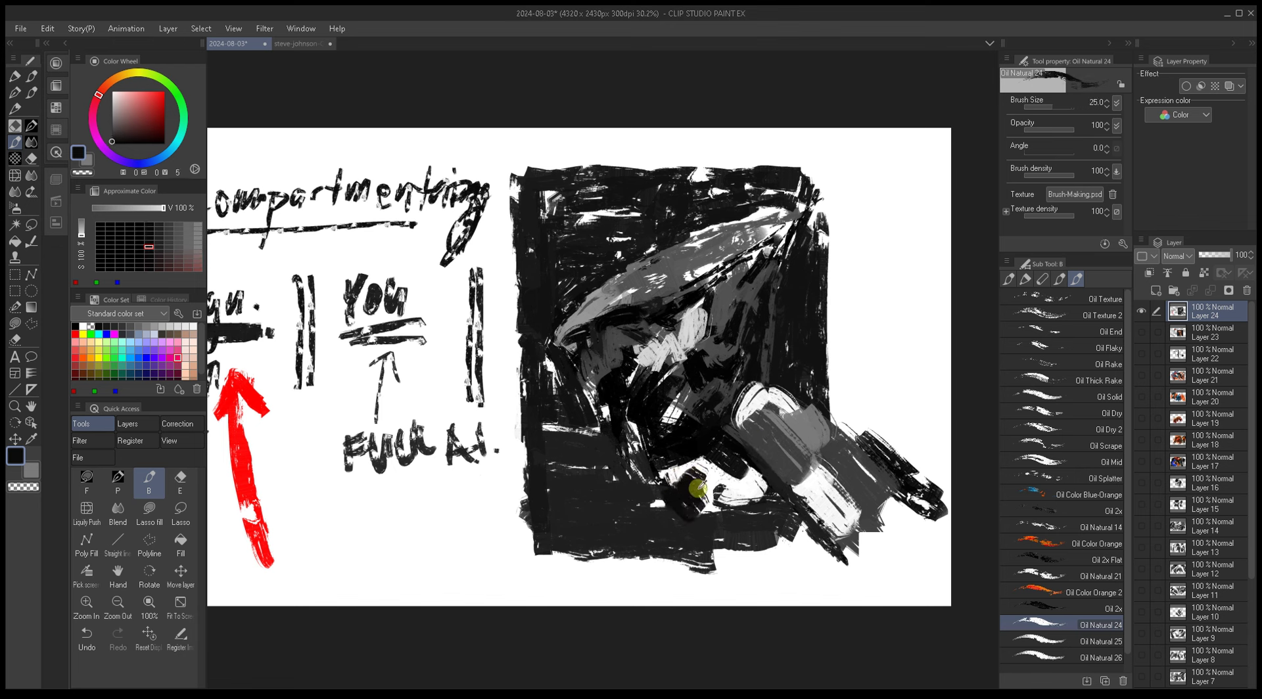
# Step: Add sampled light grey strokes to the white form beneath the shape at brush size 30
pyautogui.press('[')
pyautogui.keyDown('alt'); pyautogui.click(720, 483); pyautogui.keyUp('alt')
pyautogui.press(']')
pyautogui.press(']')
pyautogui.press(']')
pyautogui.moveTo(701, 503); pyautogui.dragTo(697, 510)
pyautogui.keyDown('alt'); pyautogui.click(712, 485); pyautogui.keyUp('alt')
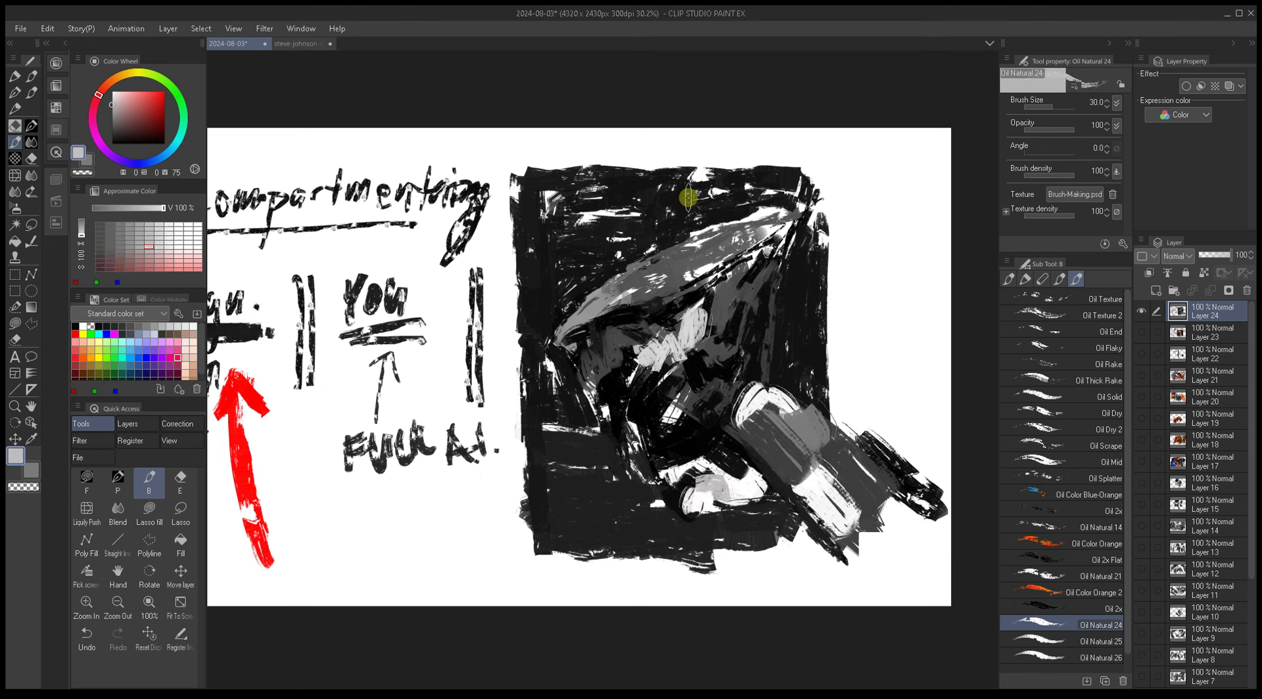
# Step: Sample greys from the shape and paint a vertical grey block to the right of the painting
pyautogui.moveTo(721, 323); pyautogui.dragTo(736, 323)
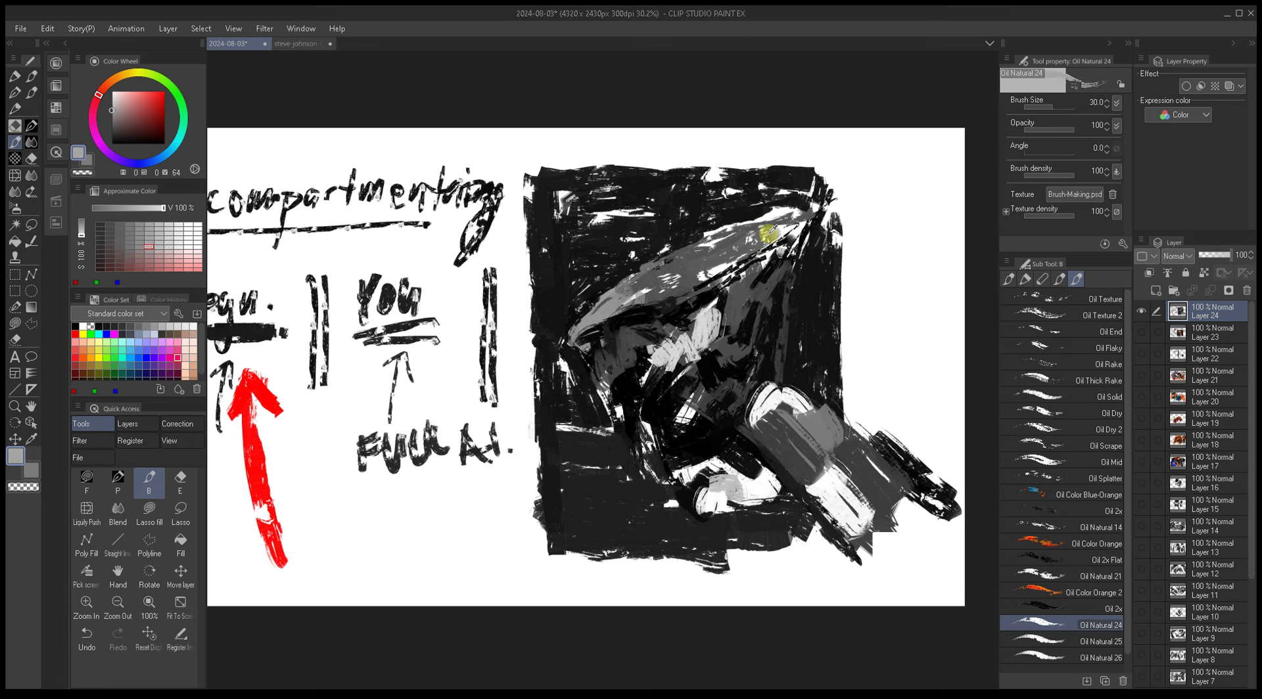
pyautogui.press('[')
pyautogui.keyDown('alt'); pyautogui.click(740, 263); pyautogui.keyUp('alt')
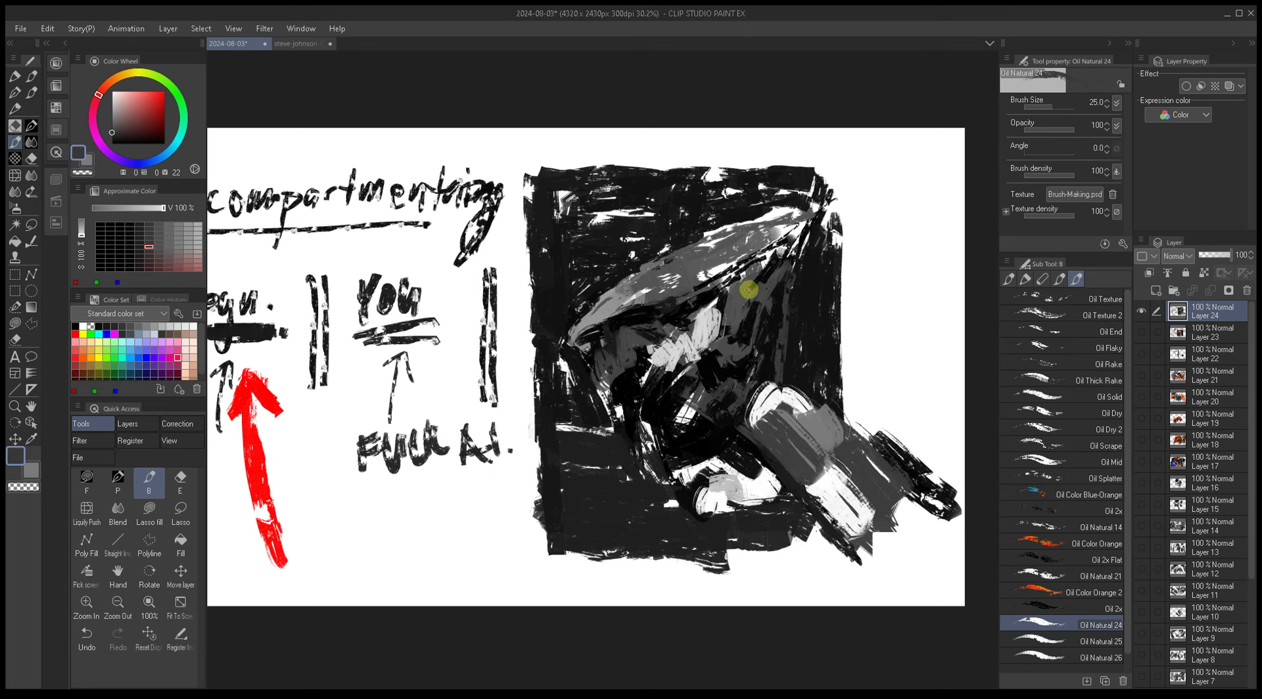
pyautogui.keyDown('alt'); pyautogui.click(743, 298); pyautogui.keyUp('alt')
pyautogui.press(']')
pyautogui.press(']')
pyautogui.press(']')
pyautogui.moveTo(884, 253)
pyautogui.mouseDown()
pyautogui.moveTo(888, 211)
pyautogui.moveTo(925, 353)
pyautogui.moveTo(879, 171)
pyautogui.mouseUp()
# Step: Cut into the grey block's left side with sampled white at brush sizes 60 and 50
pyautogui.keyDown('alt'); pyautogui.click(872, 369); pyautogui.keyUp('alt')
pyautogui.press(']')
pyautogui.moveTo(866, 223)
pyautogui.mouseDown()
pyautogui.moveTo(868, 155)
pyautogui.moveTo(853, 220)
pyautogui.mouseUp()
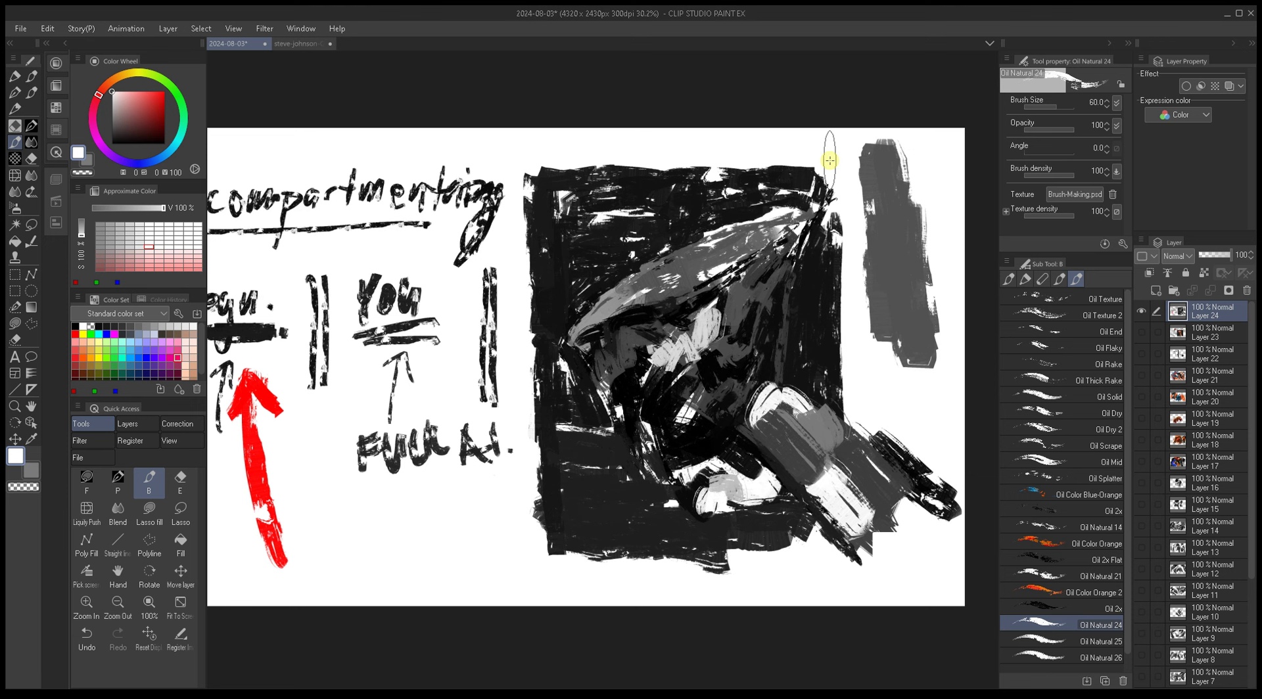
pyautogui.moveTo(804, 245); pyautogui.dragTo(802, 251)
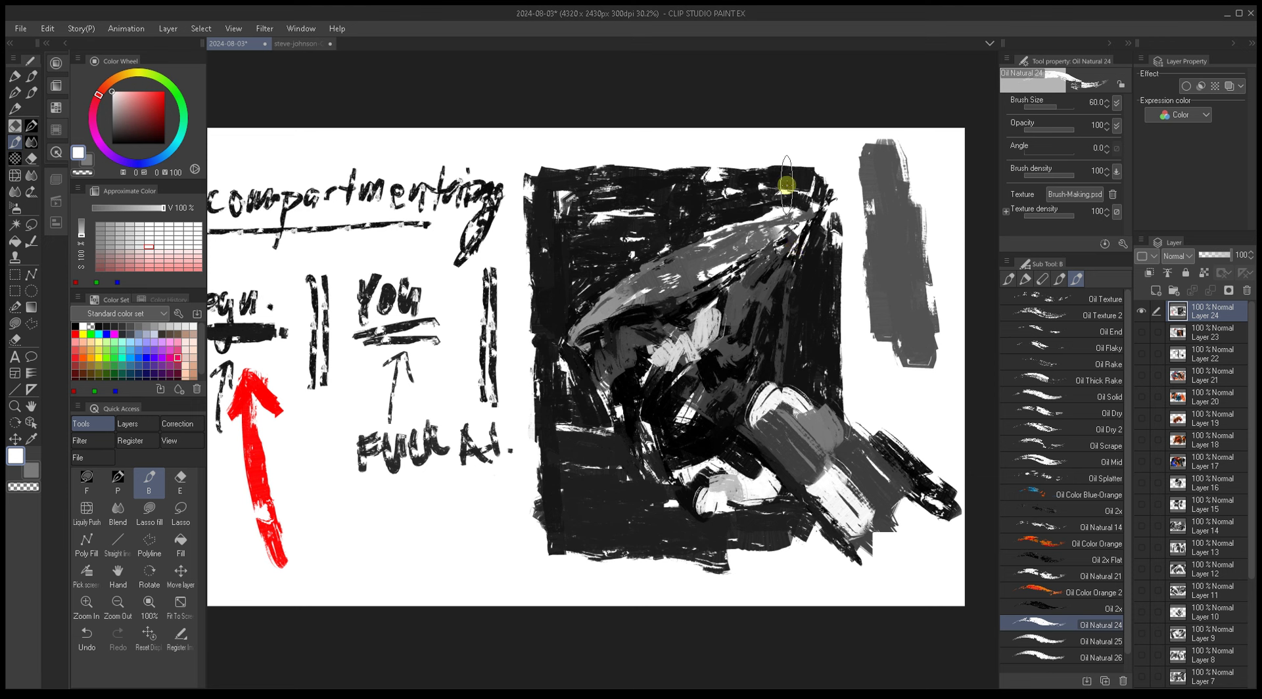
pyautogui.moveTo(787, 184)
pyautogui.mouseDown()
pyautogui.moveTo(760, 341)
pyautogui.moveTo(792, 191)
pyautogui.mouseUp()
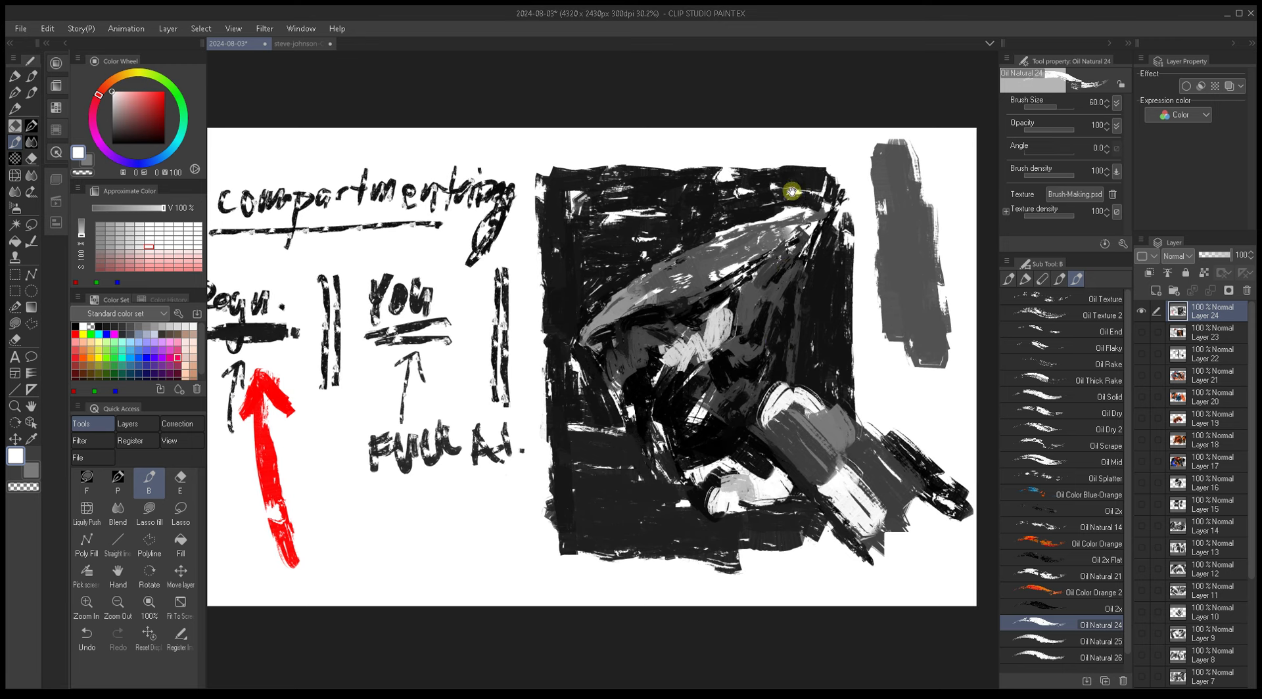
pyautogui.moveTo(829, 304); pyautogui.dragTo(806, 328)
pyautogui.press('[')
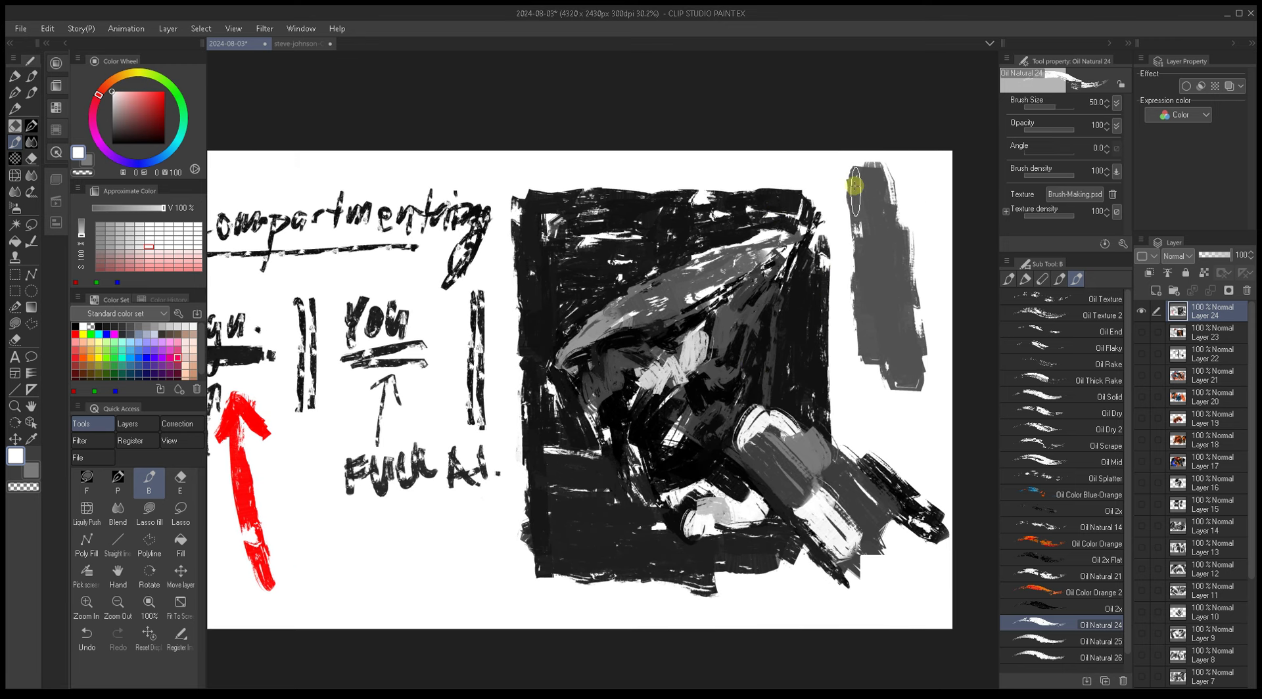
pyautogui.moveTo(854, 224)
pyautogui.mouseDown()
pyautogui.moveTo(855, 330)
pyautogui.moveTo(854, 212)
pyautogui.moveTo(857, 348)
pyautogui.moveTo(891, 268)
pyautogui.moveTo(889, 228)
pyautogui.moveTo(907, 328)
pyautogui.moveTo(896, 193)
pyautogui.moveTo(938, 186)
pyautogui.moveTo(919, 333)
pyautogui.moveTo(903, 181)
pyautogui.moveTo(942, 164)
pyautogui.moveTo(932, 340)
pyautogui.moveTo(916, 355)
pyautogui.moveTo(896, 277)
pyautogui.moveTo(891, 367)
pyautogui.moveTo(889, 279)
pyautogui.moveTo(909, 378)
pyautogui.moveTo(881, 232)
pyautogui.moveTo(862, 301)
pyautogui.moveTo(864, 360)
pyautogui.moveTo(862, 174)
pyautogui.moveTo(867, 369)
pyautogui.mouseUp()
# Step: Extend the grey block to the canvas's upper right corner with sampled grey at a larger brush size
pyautogui.keyDown('alt'); pyautogui.click(885, 268); pyautogui.keyUp('alt')
pyautogui.press(']')
pyautogui.press(']')
pyautogui.press(']')
pyautogui.keyDown('alt'); pyautogui.click(857, 290); pyautogui.keyUp('alt')
pyautogui.keyDown('alt'); pyautogui.click(884, 266); pyautogui.keyUp('alt')
# Step: Cover the white strip in the grey block with sampled grey at brush size 30, then increase the size to 50
pyautogui.press('[')
pyautogui.press('[')
pyautogui.press('[')
pyautogui.press('[')
pyautogui.press('[')
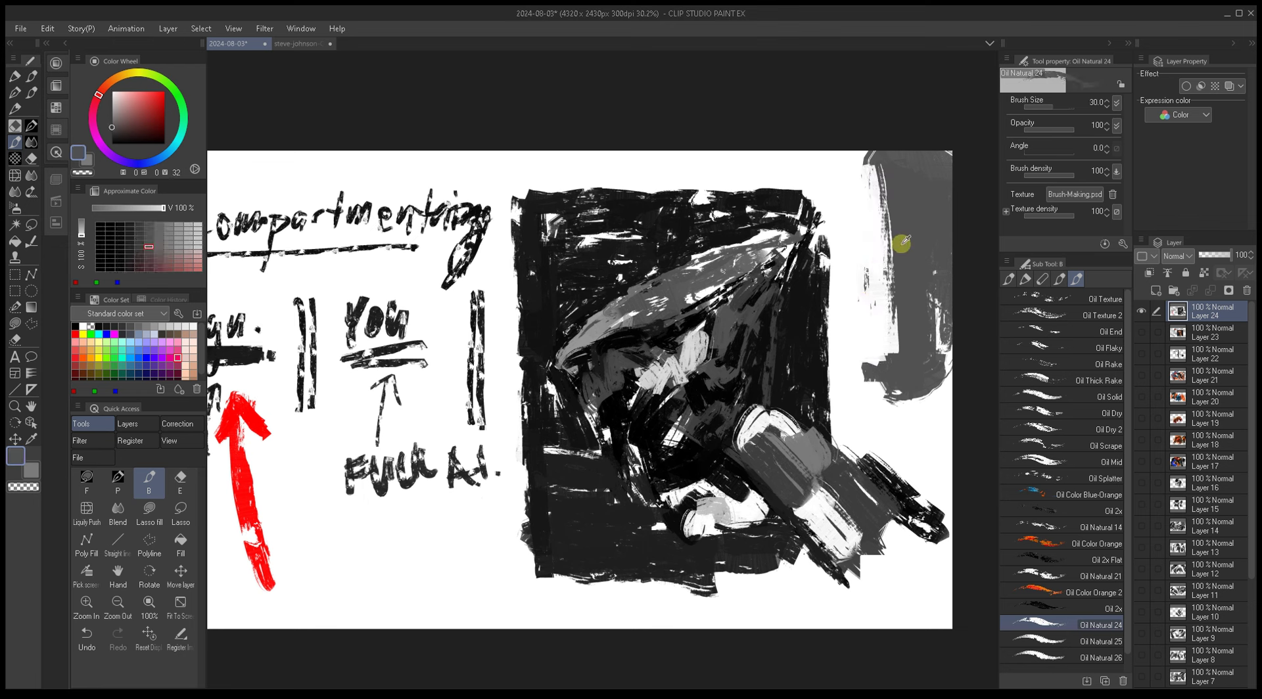
pyautogui.moveTo(884, 266); pyautogui.dragTo(874, 172)
pyautogui.moveTo(873, 295)
pyautogui.mouseDown()
pyautogui.moveTo(876, 342)
pyautogui.moveTo(874, 175)
pyautogui.moveTo(890, 384)
pyautogui.moveTo(928, 392)
pyautogui.moveTo(941, 315)
pyautogui.moveTo(884, 268)
pyautogui.moveTo(883, 139)
pyautogui.mouseUp()
pyautogui.press(']')
pyautogui.press(']')
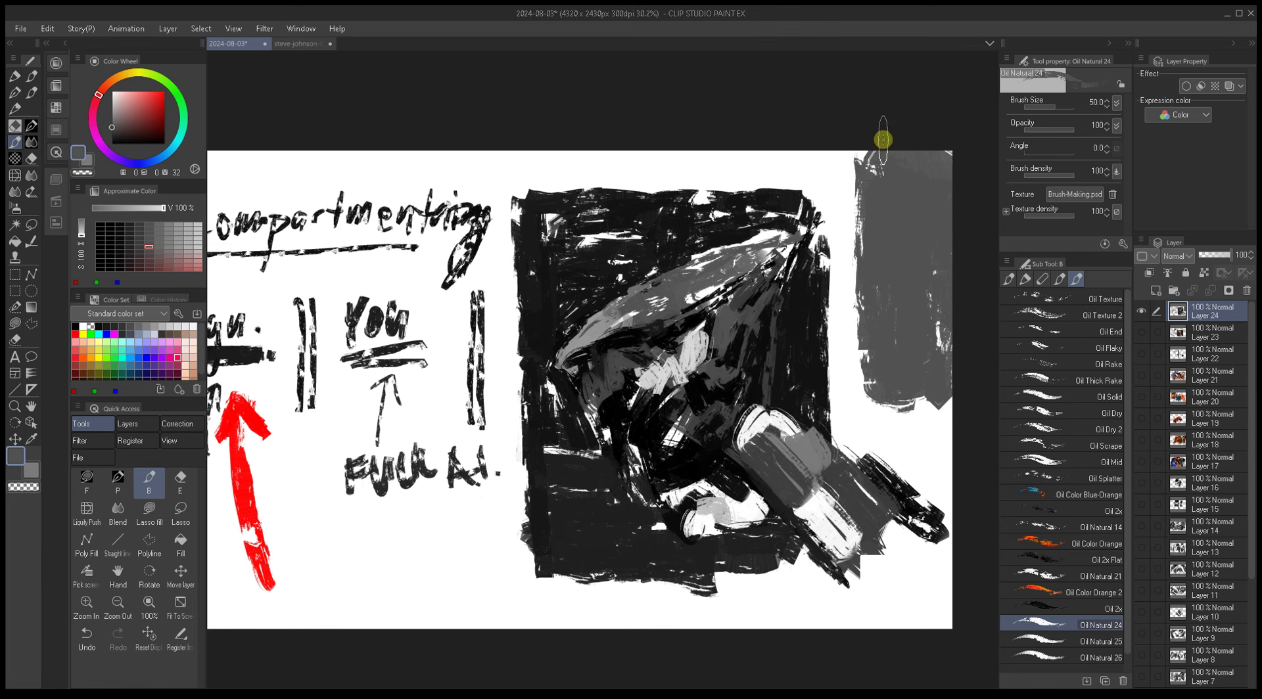
# Step: Sample the painting's dark tone and cover most of the grey block with it using a larger brush
pyautogui.keyDown('alt'); pyautogui.click(820, 293); pyautogui.keyUp('alt')
pyautogui.press(']')
pyautogui.press(']')
pyautogui.press(']')
pyautogui.press(']')
pyautogui.moveTo(888, 245)
pyautogui.mouseDown()
pyautogui.moveTo(893, 321)
pyautogui.moveTo(889, 208)
pyautogui.moveTo(915, 289)
pyautogui.moveTo(928, 239)
pyautogui.moveTo(932, 311)
pyautogui.moveTo(886, 211)
pyautogui.moveTo(894, 366)
pyautogui.moveTo(921, 336)
pyautogui.moveTo(931, 341)
pyautogui.moveTo(846, 384)
pyautogui.moveTo(881, 398)
pyautogui.moveTo(870, 374)
pyautogui.moveTo(892, 395)
pyautogui.moveTo(862, 361)
pyautogui.moveTo(841, 384)
pyautogui.moveTo(861, 363)
pyautogui.moveTo(829, 278)
pyautogui.moveTo(845, 303)
pyautogui.moveTo(834, 227)
pyautogui.moveTo(858, 319)
pyautogui.moveTo(831, 226)
pyautogui.moveTo(855, 245)
pyautogui.moveTo(847, 234)
pyautogui.moveTo(865, 319)
pyautogui.moveTo(846, 315)
pyautogui.moveTo(870, 377)
pyautogui.moveTo(840, 330)
pyautogui.mouseUp()
pyautogui.press(']')
pyautogui.press(']')
pyautogui.press(']')
# Step: Reduce the brush size and work tones sampled from the block into the dark area's left and lower borders
pyautogui.press('[')
pyautogui.press('[')
pyautogui.press('[')
pyautogui.press('[')
pyautogui.press('[')
pyautogui.press('[')
pyautogui.press('[')
pyautogui.press('[')
pyautogui.press('[')
pyautogui.press('[')
pyautogui.press('[')
pyautogui.keyDown('alt'); pyautogui.click(836, 374); pyautogui.keyUp('alt')
pyautogui.keyDown('alt'); pyautogui.click(840, 267); pyautogui.keyUp('alt')
# Step: Enlarge the brush and rework the block's dark area with tones sampled along its left side
pyautogui.press(']')
pyautogui.press(']')
pyautogui.press(']')
pyautogui.keyDown('alt'); pyautogui.click(845, 246); pyautogui.keyUp('alt')
pyautogui.press(']')
pyautogui.press(']')
pyautogui.press(']')
pyautogui.press(']')
pyautogui.keyDown('alt'); pyautogui.click(856, 322); pyautogui.keyUp('alt')
# Step: Reduce the brush to size 10 and stroke sampled grey along the block's left edge
pyautogui.press('[')
pyautogui.press('[')
pyautogui.press('[')
pyautogui.press('[')
pyautogui.press('[')
pyautogui.press('[')
pyautogui.press('[')
pyautogui.press('[')
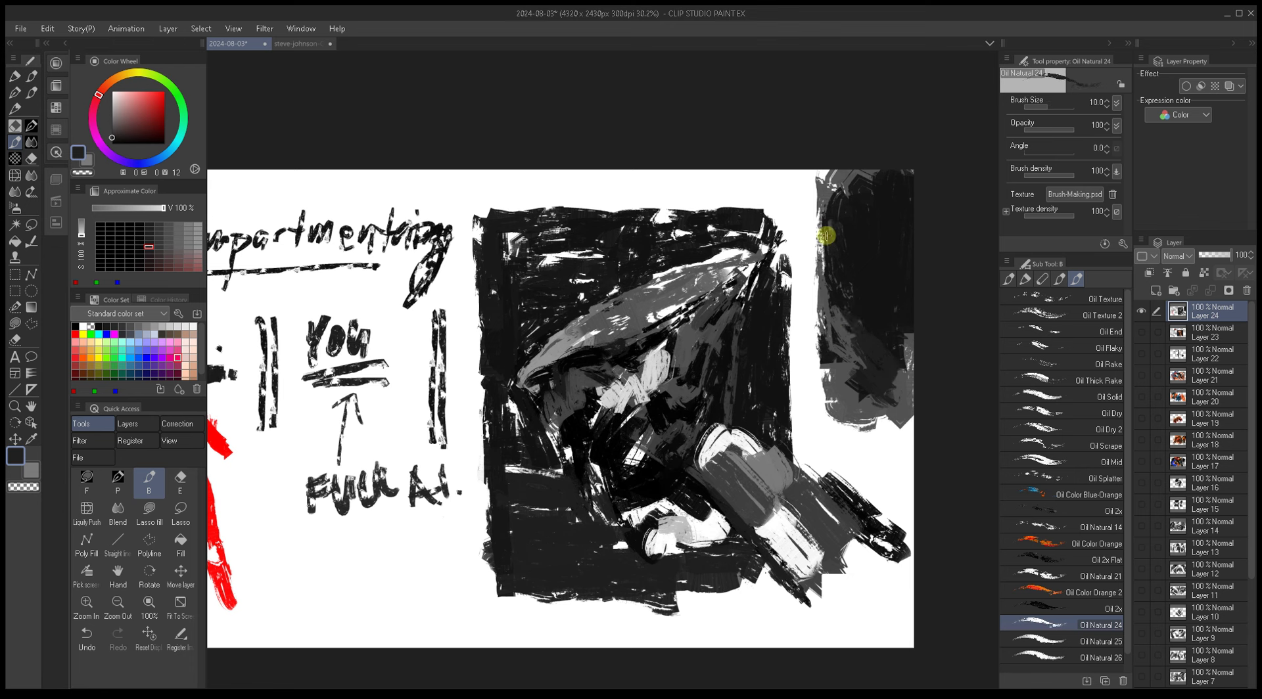
pyautogui.keyDown('alt'); pyautogui.click(823, 264); pyautogui.keyUp('alt')
pyautogui.moveTo(822, 265)
pyautogui.mouseDown()
pyautogui.moveTo(839, 305)
pyautogui.moveTo(838, 279)
pyautogui.moveTo(860, 315)
pyautogui.moveTo(839, 256)
pyautogui.moveTo(865, 318)
pyautogui.moveTo(830, 279)
pyautogui.mouseUp()
pyautogui.press('[')
pyautogui.keyDown('alt'); pyautogui.click(834, 246); pyautogui.keyUp('alt')
# Step: Sample near-black from the block and stroke it down into the lower grey band at brush size 12
pyautogui.press('[')
pyautogui.press(']')
pyautogui.press(']')
pyautogui.keyDown('alt'); pyautogui.click(871, 329); pyautogui.keyUp('alt')
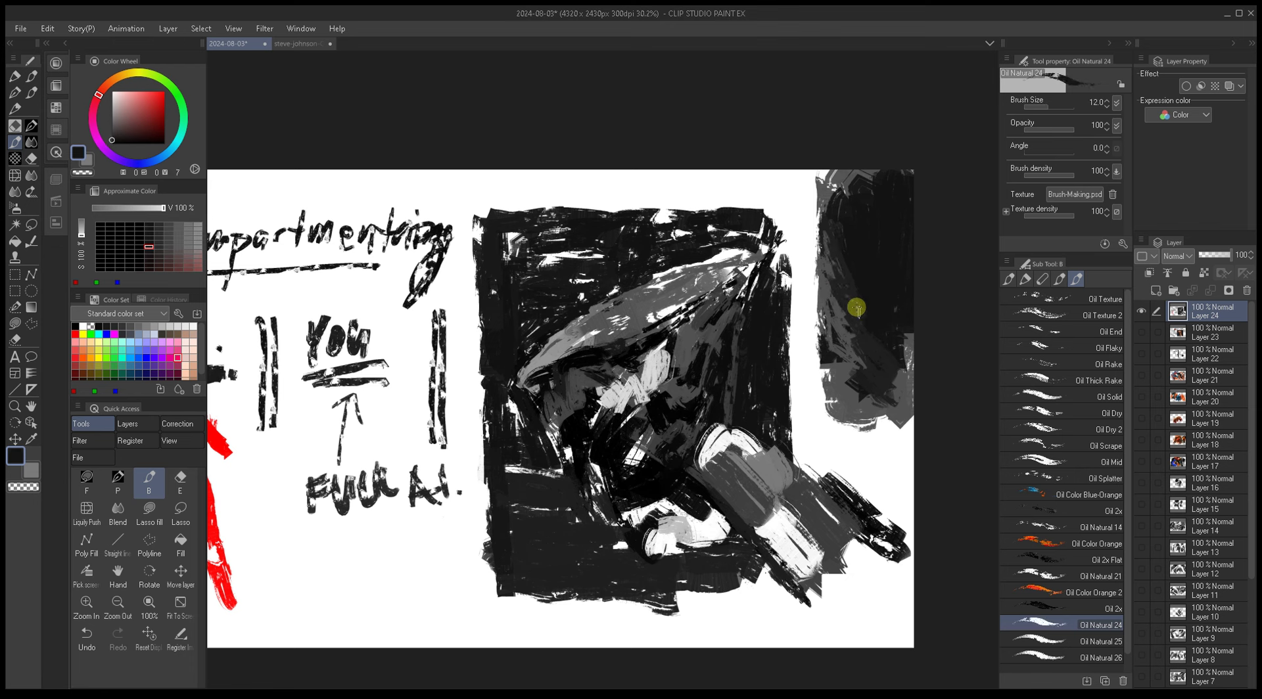
pyautogui.moveTo(849, 364)
pyautogui.mouseDown()
pyautogui.moveTo(881, 369)
pyautogui.moveTo(848, 403)
pyautogui.mouseUp()
# Step: Extend the block's lower end into a tapered, streaky diagonal tail, then sample grey from its lower left
pyautogui.keyDown('alt'); pyautogui.click(862, 425); pyautogui.keyUp('alt')
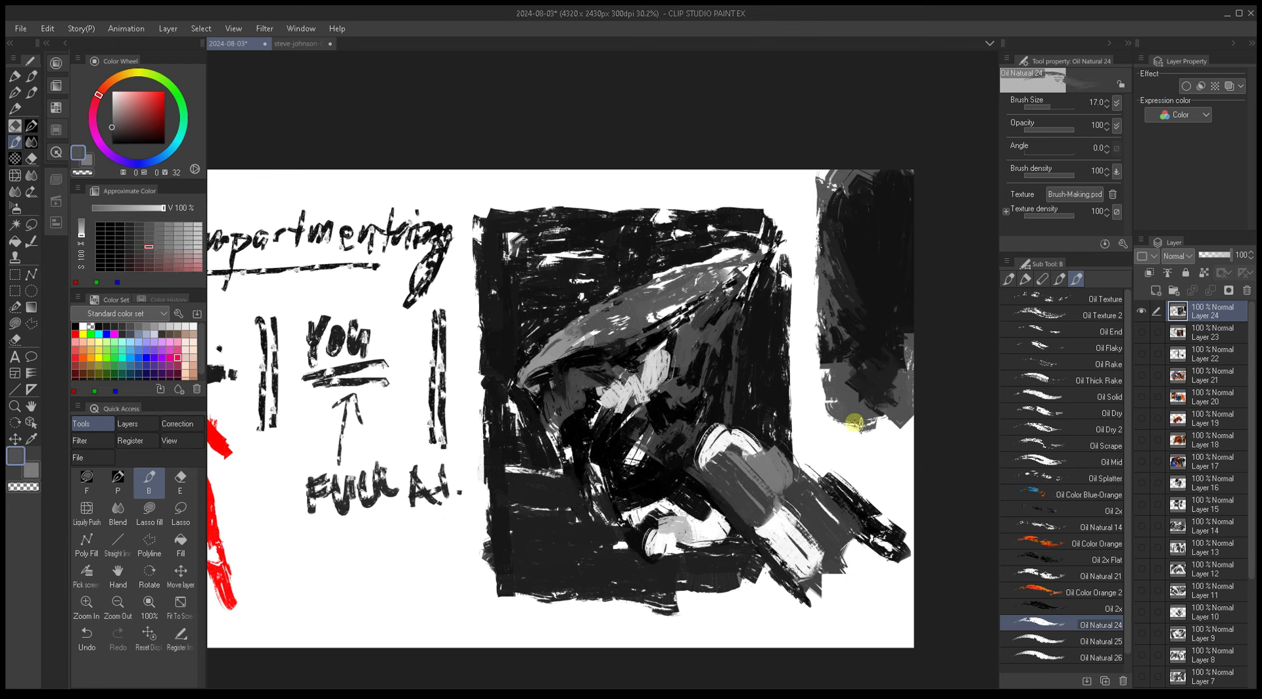
pyautogui.moveTo(885, 442); pyautogui.dragTo(864, 416)
pyautogui.keyDown('alt'); pyautogui.click(831, 368); pyautogui.keyUp('alt')
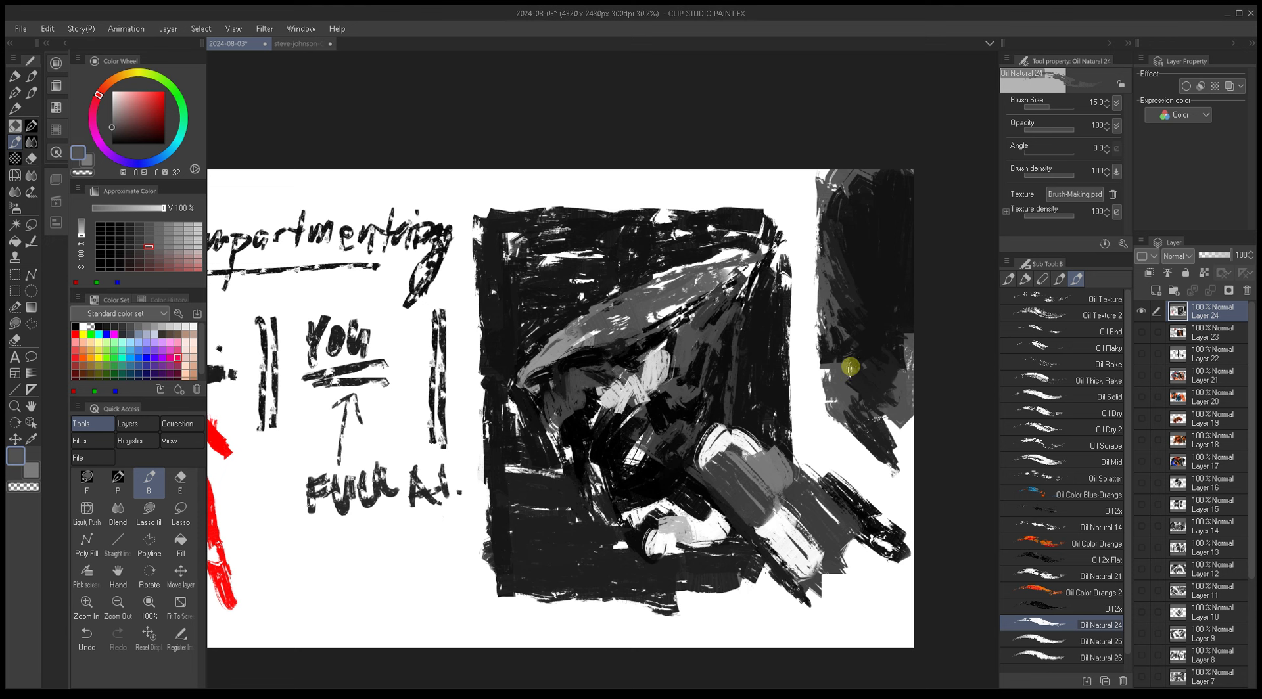
# Step: Rework the block's lower band with sampled tones at small brush sizes, then sample the left edge's grey at size 10
pyautogui.press('[')
pyautogui.press('[')
pyautogui.press('[')
pyautogui.press('[')
pyautogui.press('[')
pyautogui.keyDown('alt'); pyautogui.click(871, 386); pyautogui.keyUp('alt')
pyautogui.press(']')
pyautogui.press(']')
pyautogui.press(']')
pyautogui.keyDown('alt'); pyautogui.click(827, 281); pyautogui.keyUp('alt')
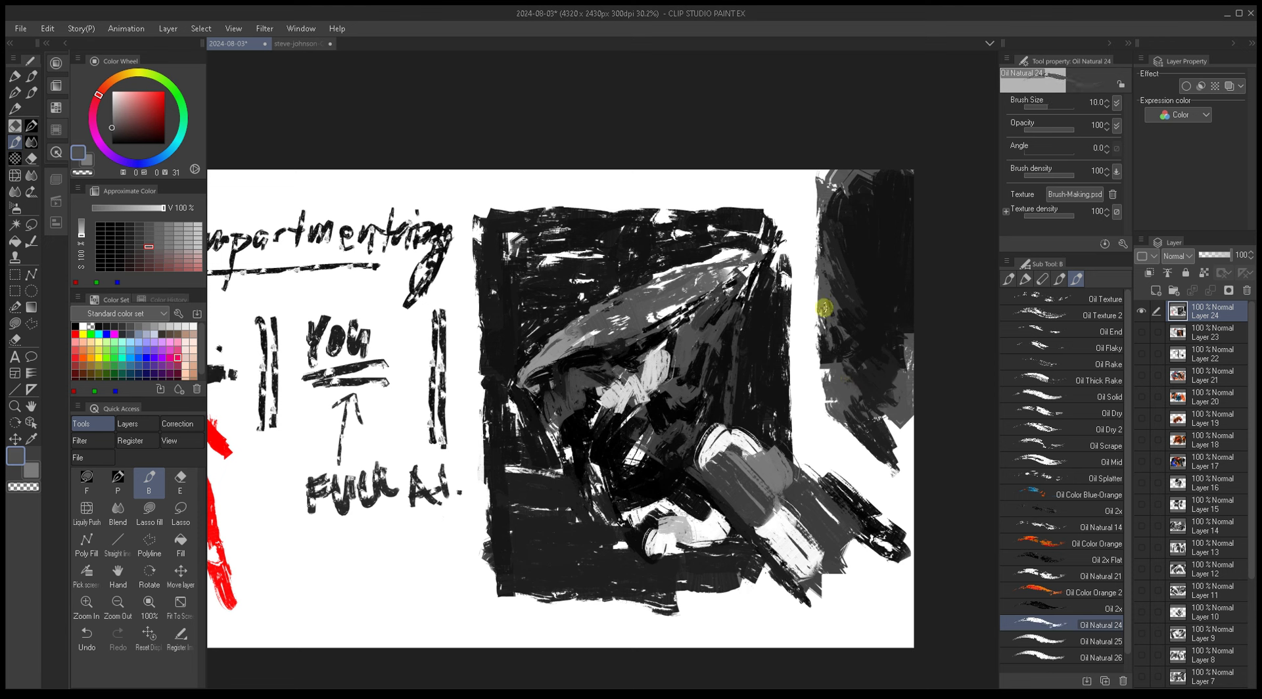
# Step: Refine the block's lower left edge with sampled grey at brush sizes 6 and 10
pyautogui.keyDown('alt'); pyautogui.click(826, 360); pyautogui.keyUp('alt')
pyautogui.press('[')
pyautogui.press('[')
pyautogui.press('[')
pyautogui.press('[')
pyautogui.keyDown('alt'); pyautogui.click(831, 376); pyautogui.keyUp('alt')
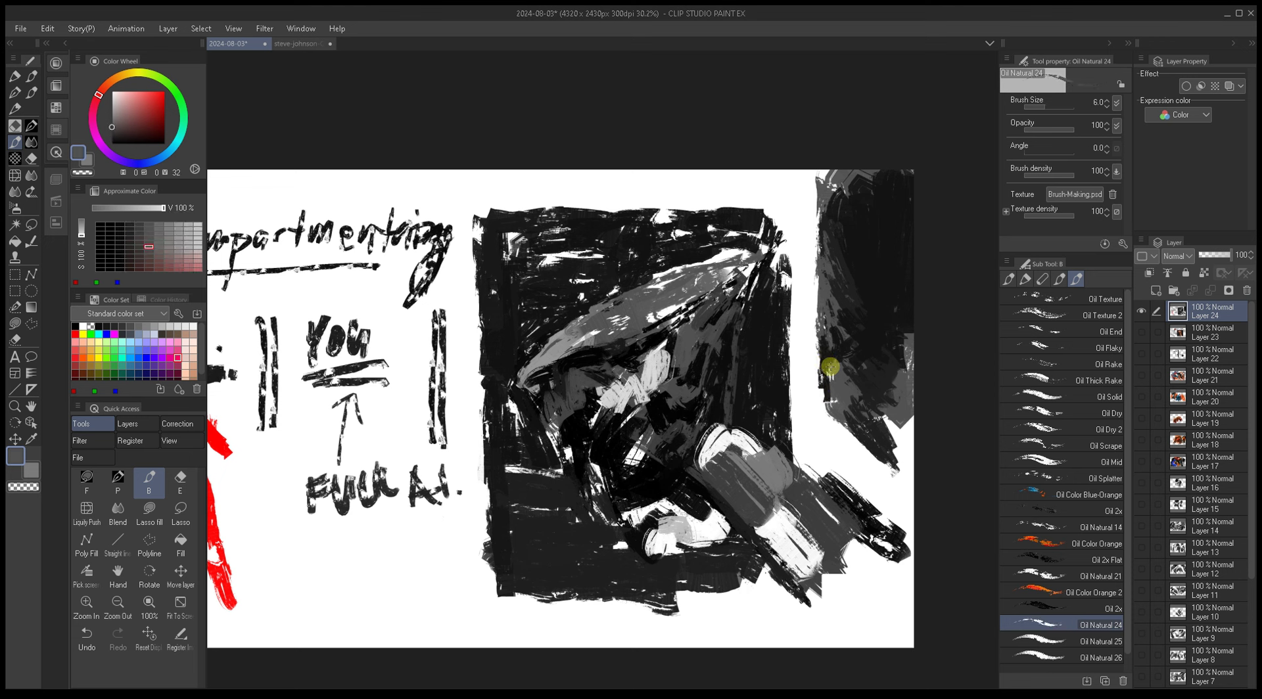
pyautogui.press(']')
pyautogui.press(']')
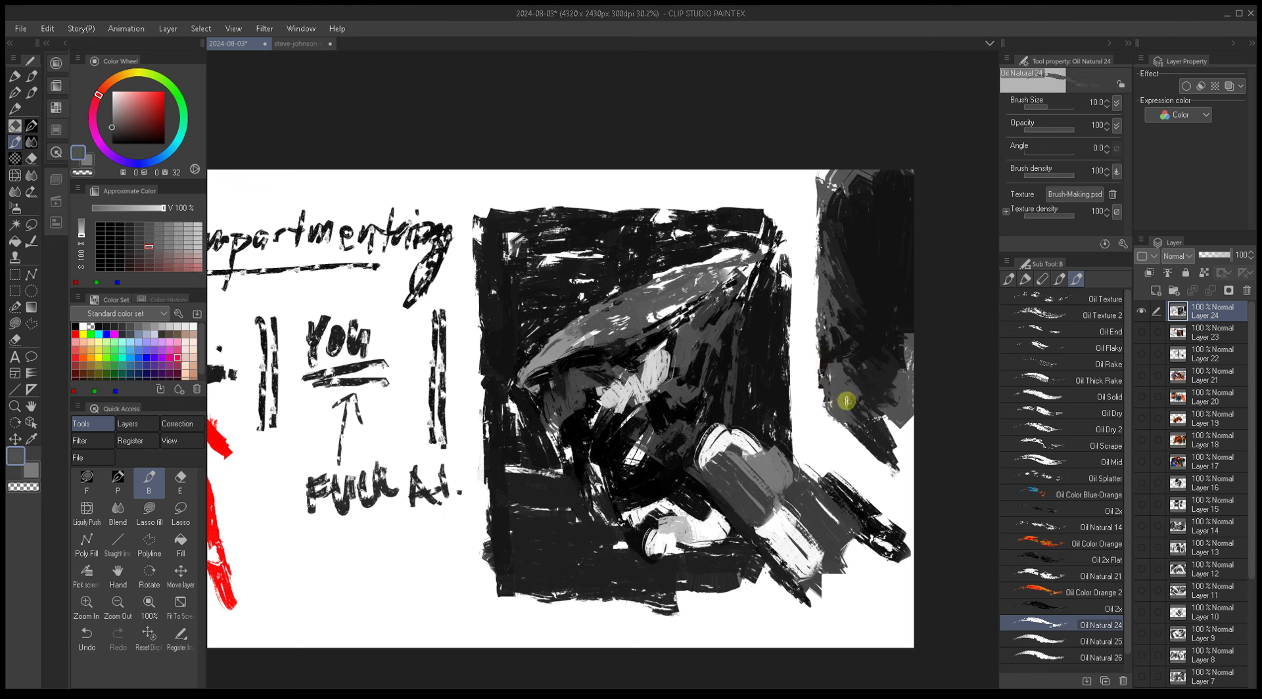
# Step: Touch up the block's lower tip with sampled dark and grey tones, raising the brush size to 30
pyautogui.keyDown('alt'); pyautogui.click(856, 412); pyautogui.keyUp('alt')
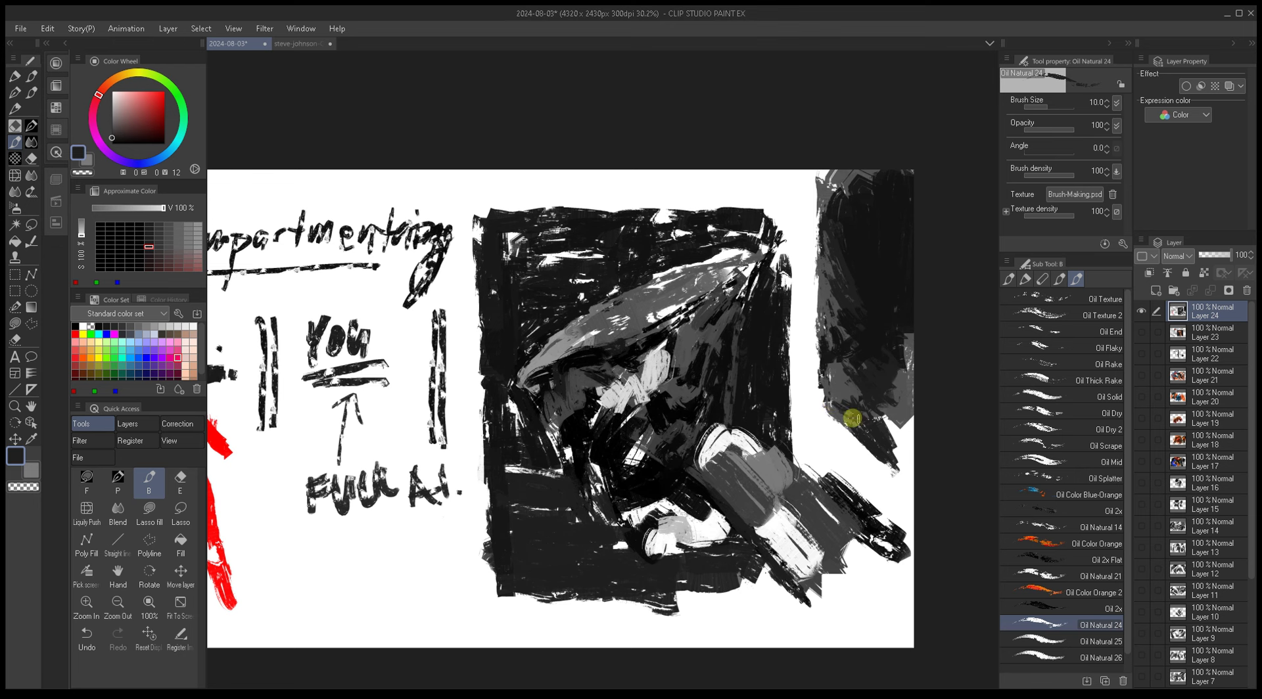
pyautogui.keyDown('alt'); pyautogui.click(882, 426); pyautogui.keyUp('alt')
pyautogui.press(']')
pyautogui.press(']')
pyautogui.press(']')
pyautogui.press(']')
pyautogui.press(']')
pyautogui.keyDown('alt'); pyautogui.click(893, 446); pyautogui.keyUp('alt')
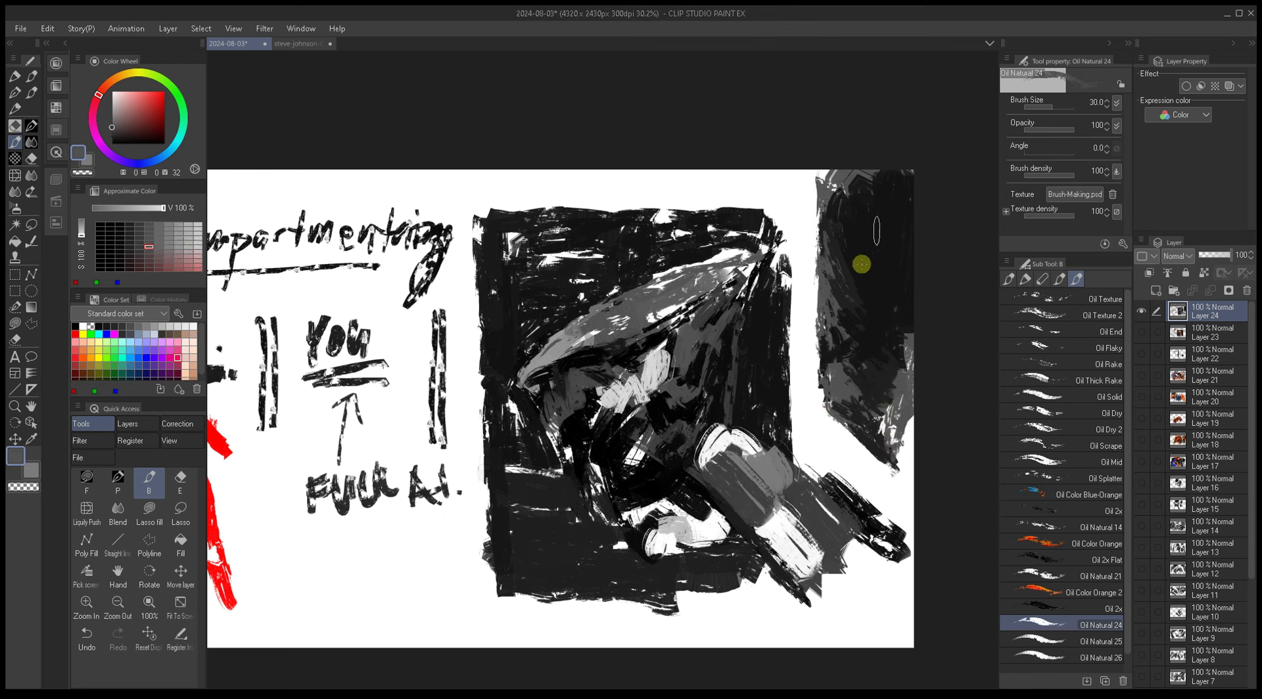
# Step: Darken the upper right part of the block with sampled darks at brush sizes 40 and 50
pyautogui.keyDown('alt'); pyautogui.click(847, 271); pyautogui.keyUp('alt')
pyautogui.press(']')
pyautogui.press(']')
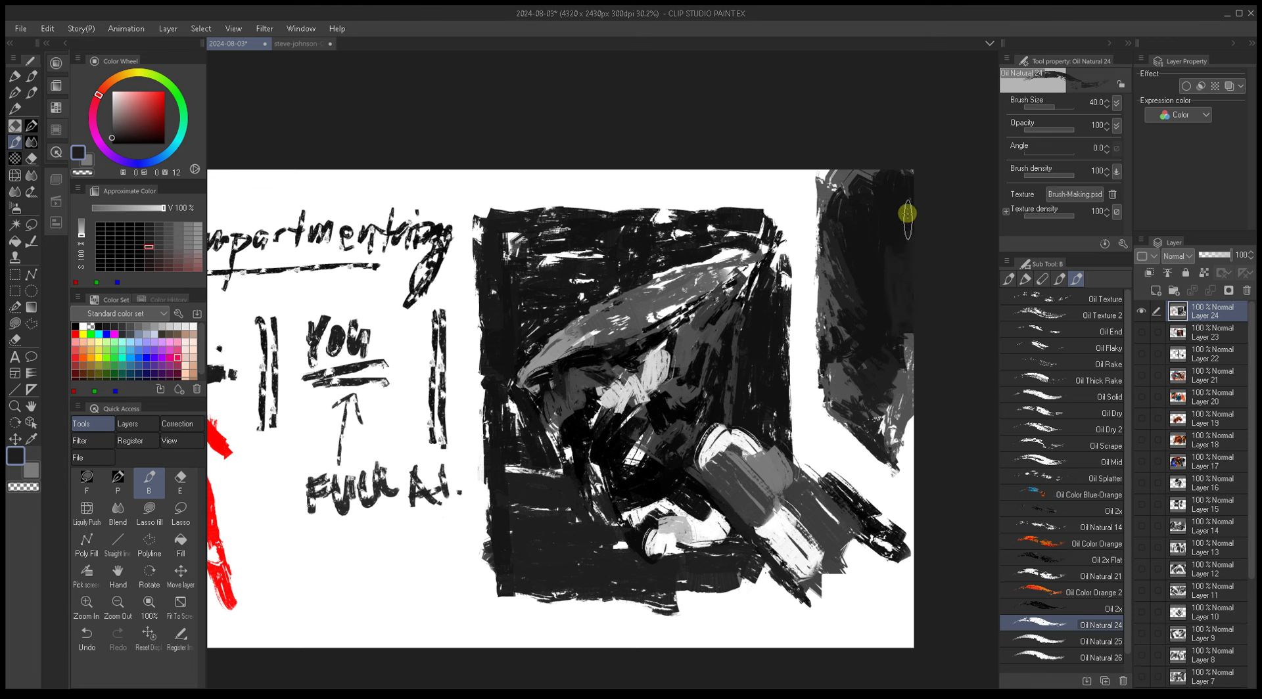
pyautogui.keyDown('alt'); pyautogui.click(899, 192); pyautogui.keyUp('alt')
pyautogui.press(']')
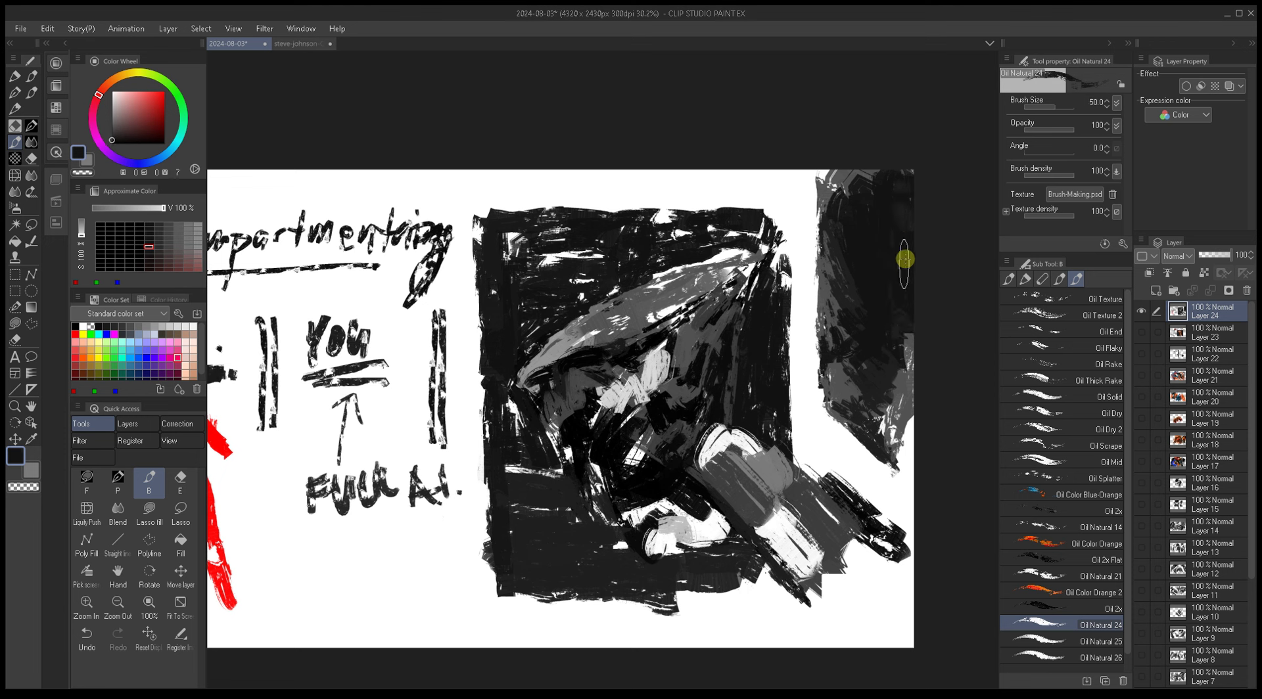
# Step: Rework the block's upper left corner with sampled greys at brush sizes 60 and 70, spilling past its left edge
pyautogui.keyDown('alt'); pyautogui.click(865, 175); pyautogui.keyUp('alt')
pyautogui.press(']')
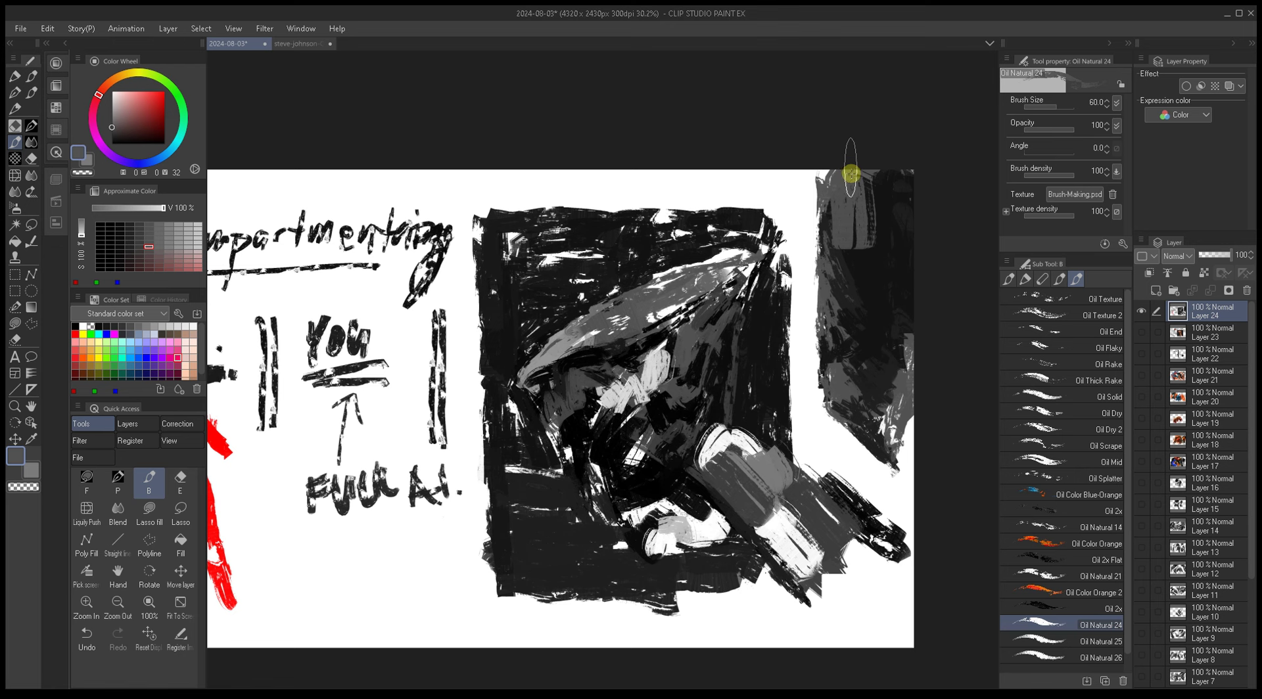
pyautogui.keyDown('alt'); pyautogui.click(848, 293); pyautogui.keyUp('alt')
pyautogui.press(']')
pyautogui.moveTo(867, 205)
pyautogui.mouseDown()
pyautogui.moveTo(874, 192)
pyautogui.moveTo(854, 276)
pyautogui.moveTo(837, 192)
pyautogui.moveTo(837, 262)
pyautogui.moveTo(837, 189)
pyautogui.mouseUp()
pyautogui.keyDown('alt'); pyautogui.click(830, 289); pyautogui.keyUp('alt')
pyautogui.keyDown('alt'); pyautogui.click(841, 179); pyautogui.keyUp('alt')
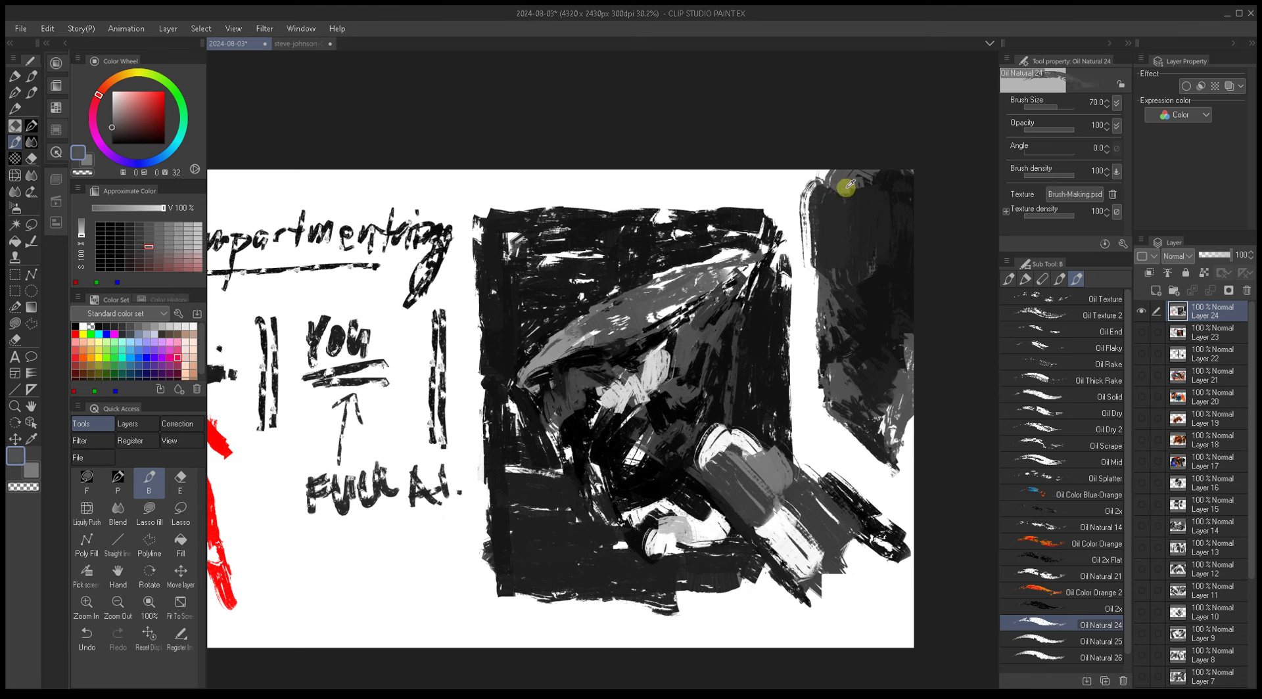
# Step: Repaint the block's upper part as a grey strip on the left beside a near-black area, ending at brush size 50
pyautogui.moveTo(844, 185)
pyautogui.mouseDown()
pyautogui.moveTo(827, 325)
pyautogui.moveTo(848, 262)
pyautogui.moveTo(857, 277)
pyautogui.moveTo(881, 241)
pyautogui.moveTo(864, 276)
pyautogui.mouseUp()
pyautogui.keyDown('alt'); pyautogui.click(866, 275); pyautogui.keyUp('alt')
pyautogui.keyDown('alt'); pyautogui.click(867, 275); pyautogui.keyUp('alt')
pyautogui.keyDown('alt'); pyautogui.click(866, 275); pyautogui.keyUp('alt')
pyautogui.press('[')
pyautogui.press('[')
pyautogui.press(']')
pyautogui.press(']')
pyautogui.press(']')
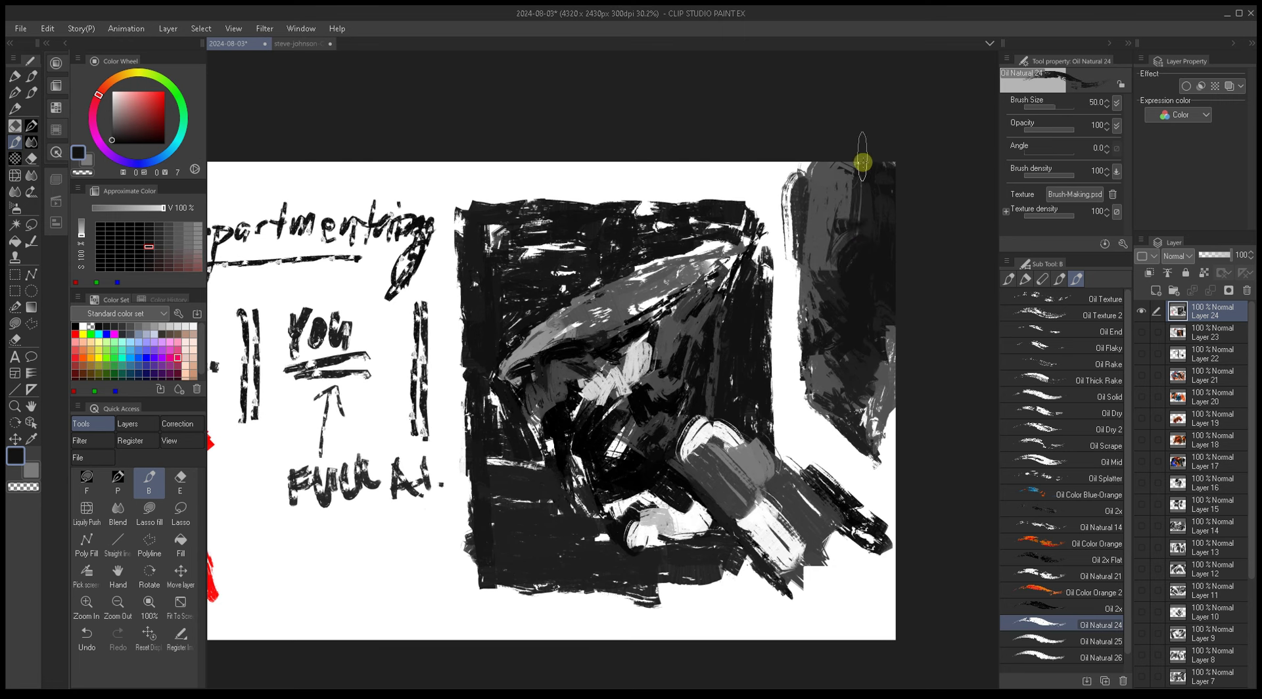
# Step: Sample the strip's grey and add fine strokes where it meets the dark area at brush sizes 8 and 5
pyautogui.press('[')
pyautogui.press('[')
pyautogui.press('[')
pyautogui.press('[')
pyautogui.press('[')
pyautogui.press('[')
pyautogui.press('[')
pyautogui.press('[')
pyautogui.press('[')
pyautogui.press('[')
pyautogui.press('[')
pyautogui.keyDown('alt'); pyautogui.click(831, 228); pyautogui.keyUp('alt')
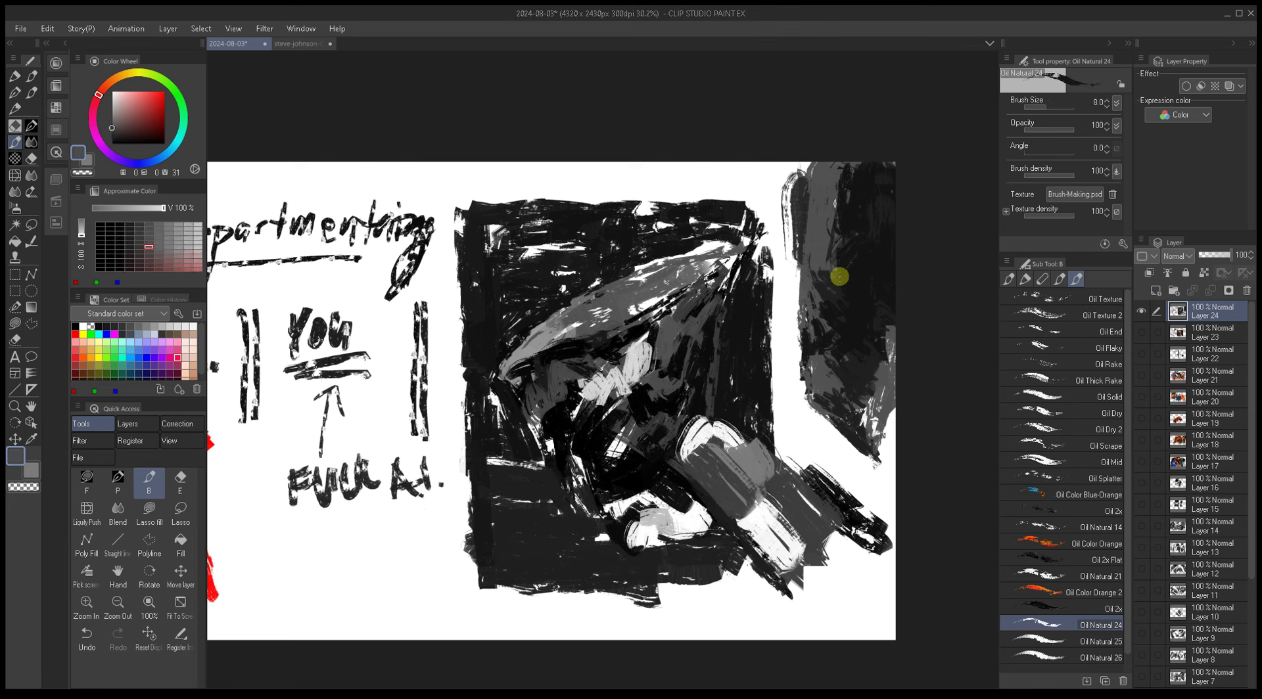
pyautogui.press(']')
pyautogui.press('[')
pyautogui.press('[')
pyautogui.press('[')
pyautogui.press('[')
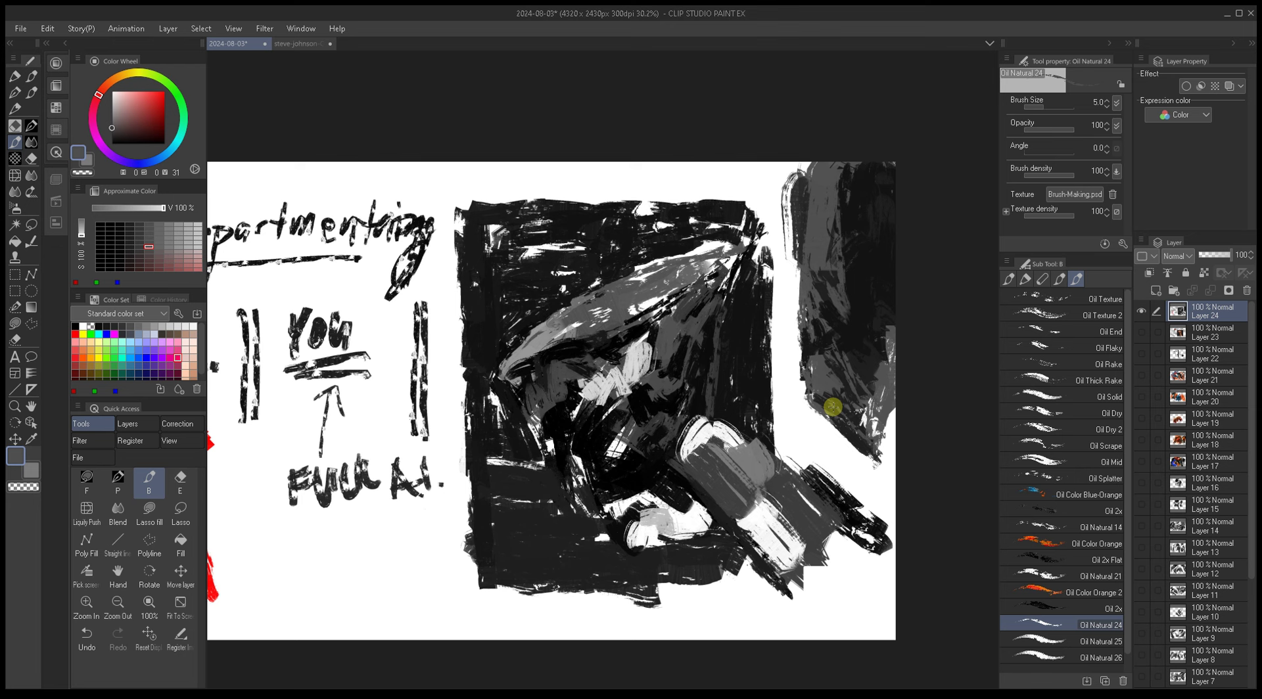
# Step: Sample a tone near the block's lower tip and strengthen the tip with a larger brush
pyautogui.keyDown('alt'); pyautogui.click(858, 426); pyautogui.keyUp('alt')
pyautogui.press(']')
pyautogui.press(']')
pyautogui.press(']')
pyautogui.press(']')
pyautogui.press(']')
pyautogui.press(']')
pyautogui.press(']')
pyautogui.press(']')
pyautogui.press(']')
# Step: Paint sampled dark grey over the block's upper dark area at brush sizes 40 and 50
pyautogui.keyDown('alt'); pyautogui.click(833, 243); pyautogui.keyUp('alt')
pyautogui.keyDown('alt'); pyautogui.click(834, 244); pyautogui.keyUp('alt')
pyautogui.press(']')
pyautogui.press(']')
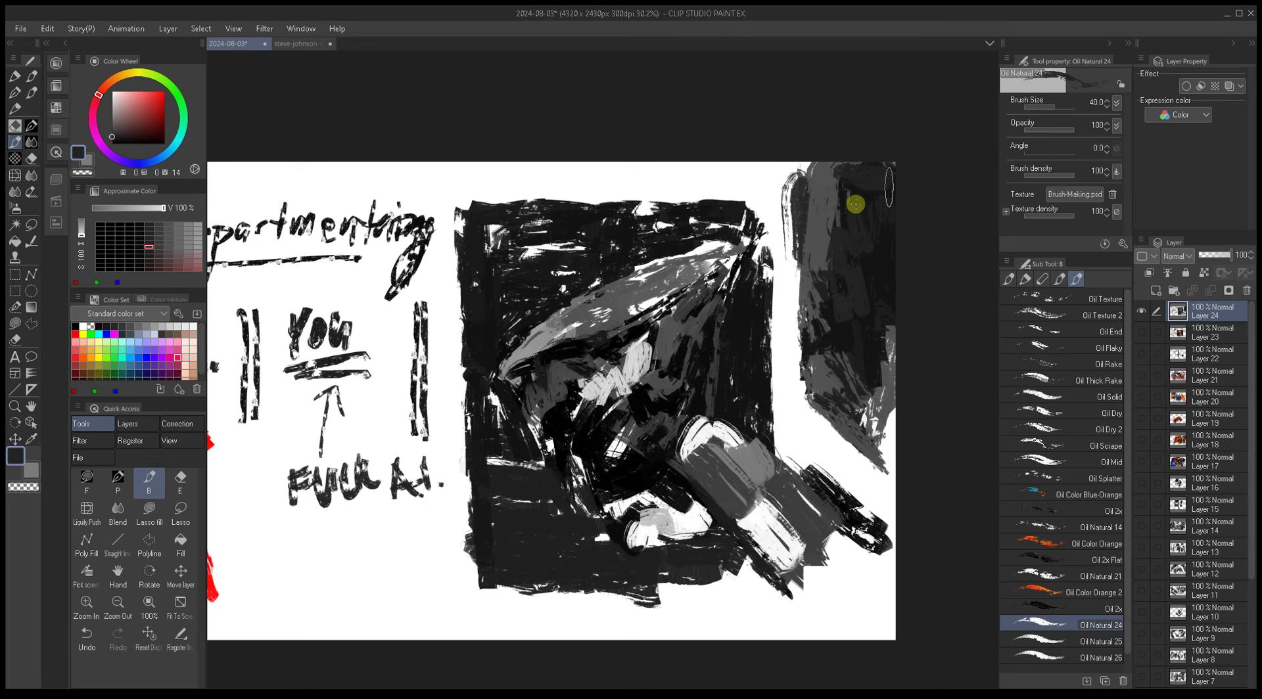
pyautogui.keyDown('alt'); pyautogui.click(859, 253); pyautogui.keyUp('alt')
pyautogui.press(']')
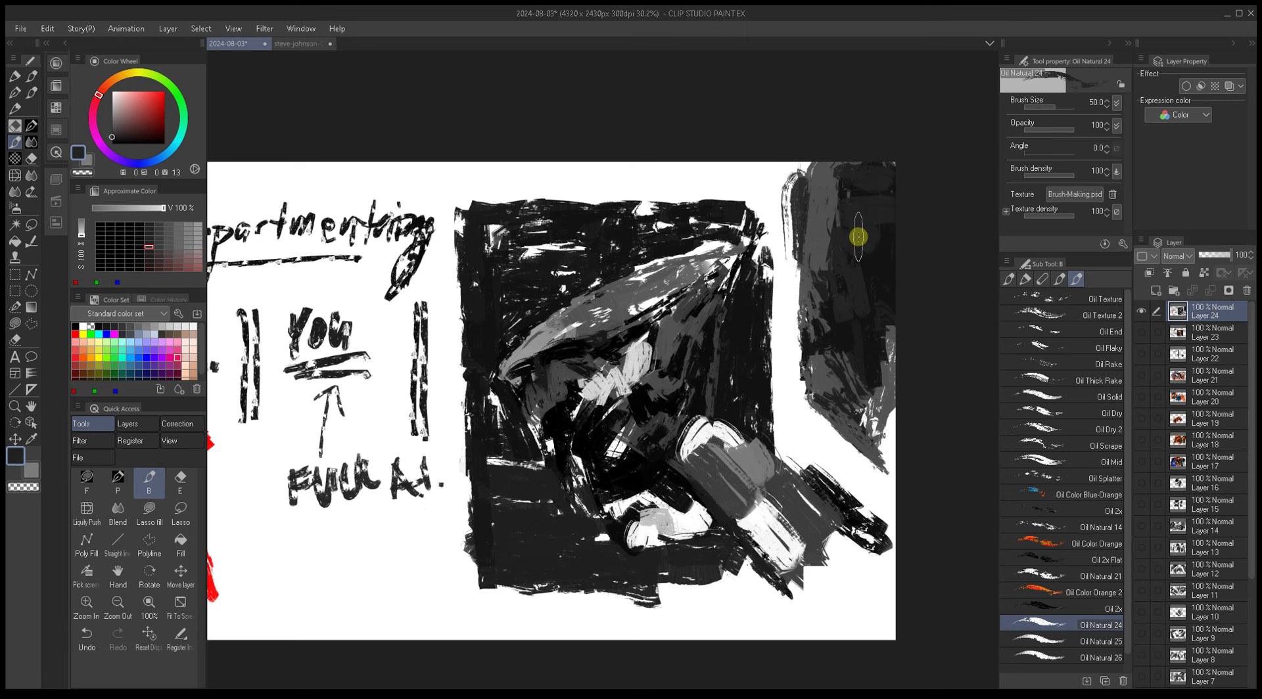
# Step: Add sampled darks to the left middle of the block, reducing the brush to size 25
pyautogui.moveTo(793, 280); pyautogui.dragTo(876, 294)
pyautogui.keyDown('alt'); pyautogui.click(754, 395); pyautogui.keyUp('alt')
pyautogui.press('[')
pyautogui.keyDown('alt'); pyautogui.click(753, 403); pyautogui.keyUp('alt')
pyautogui.press('[')
pyautogui.keyDown('alt'); pyautogui.click(912, 359); pyautogui.keyUp('alt')
pyautogui.press('[')
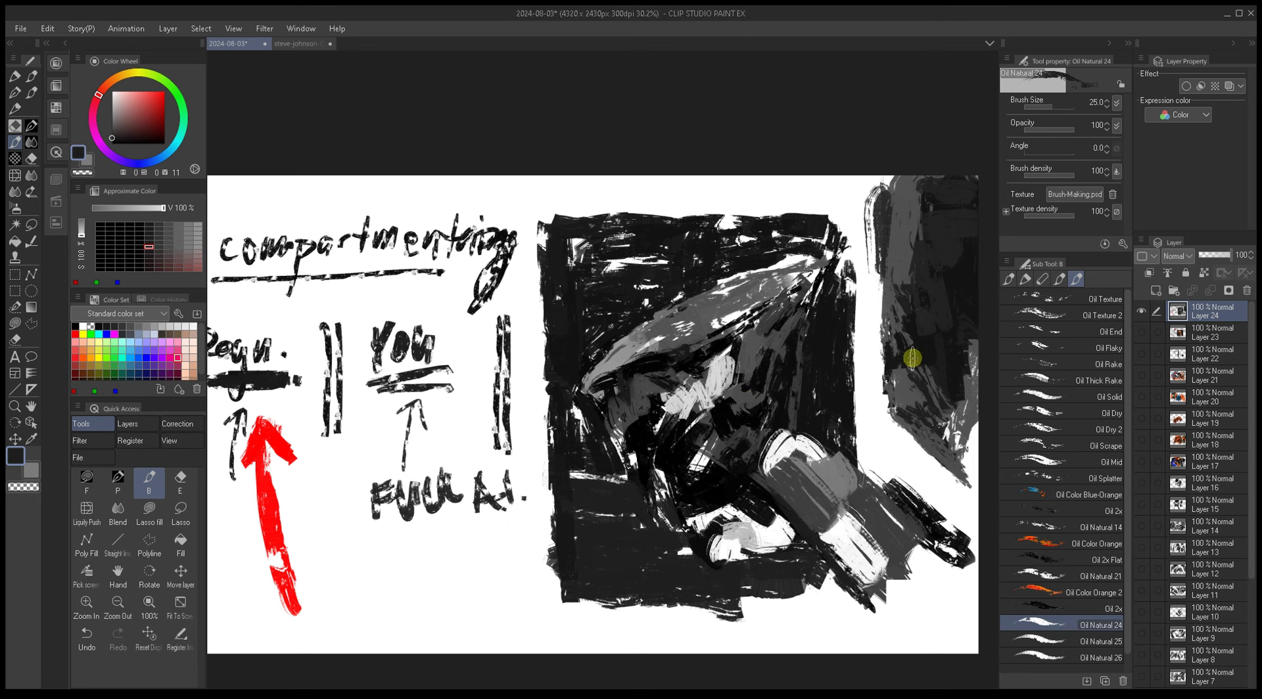
# Step: Deepen the block's middle and lower left with sampled dark grey at brush size 17 and black at size 15
pyautogui.press('[')
pyautogui.press('[')
pyautogui.press('[')
pyautogui.press('[')
pyautogui.keyDown('alt'); pyautogui.click(844, 361); pyautogui.keyUp('alt')
pyautogui.moveTo(886, 337); pyautogui.dragTo(815, 330)
pyautogui.press(']')
pyautogui.press(']')
pyautogui.keyDown('alt'); pyautogui.click(865, 322); pyautogui.keyUp('alt')
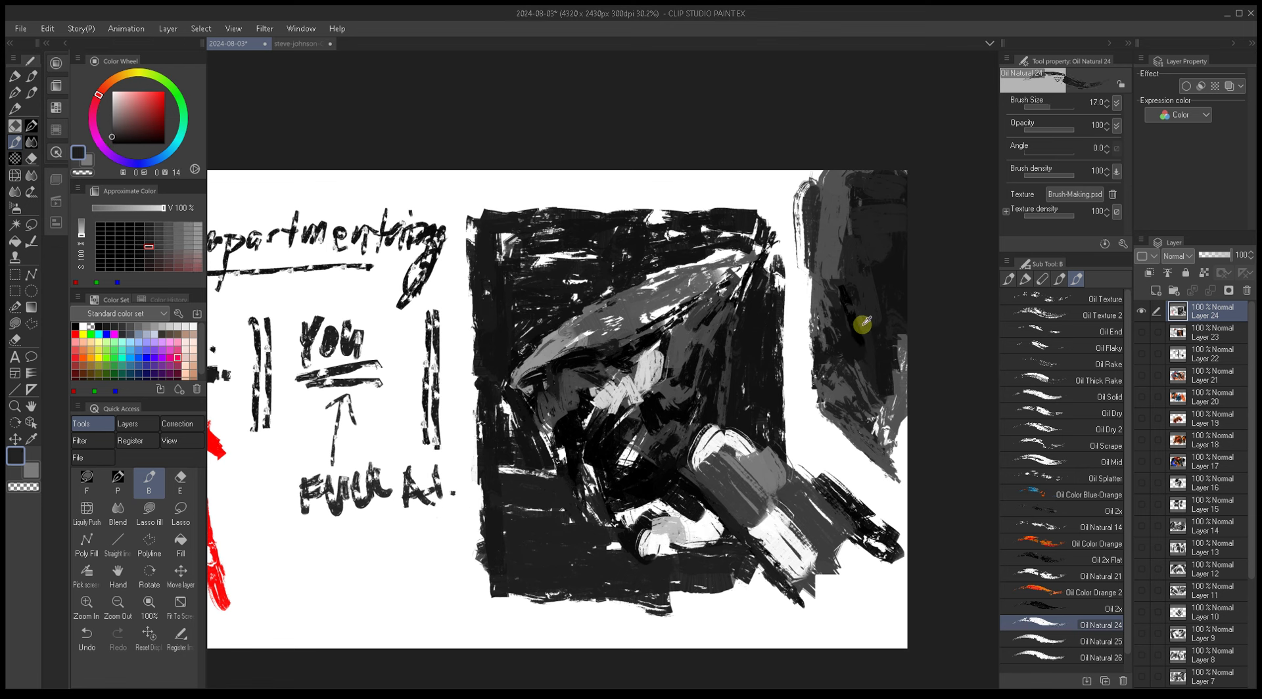
pyautogui.press('[')
pyautogui.keyDown('alt'); pyautogui.click(851, 318); pyautogui.keyUp('alt')
pyautogui.keyDown('alt'); pyautogui.click(842, 363); pyautogui.keyUp('alt')
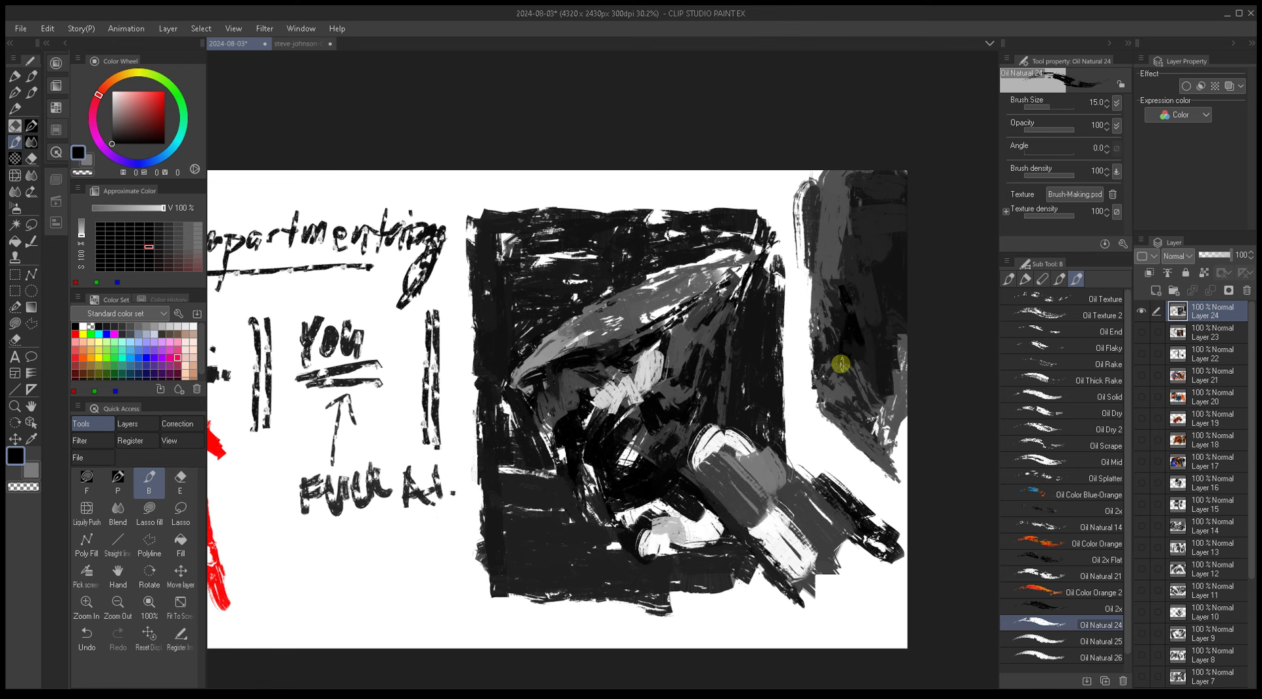
# Step: Cut into the block's left side with sampled white at brush size 17, then sample grey from the block
pyautogui.keyDown('alt'); pyautogui.click(815, 263); pyautogui.keyUp('alt')
pyautogui.press(']')
pyautogui.moveTo(806, 280)
pyautogui.mouseDown()
pyautogui.moveTo(808, 181)
pyautogui.moveTo(794, 209)
pyautogui.moveTo(794, 279)
pyautogui.moveTo(808, 181)
pyautogui.moveTo(827, 148)
pyautogui.moveTo(808, 273)
pyautogui.moveTo(811, 208)
pyautogui.moveTo(819, 306)
pyautogui.moveTo(803, 347)
pyautogui.moveTo(809, 314)
pyautogui.moveTo(836, 351)
pyautogui.mouseUp()
pyautogui.press(']')
pyautogui.press('[')
pyautogui.keyDown('alt'); pyautogui.click(849, 345); pyautogui.keyUp('alt')
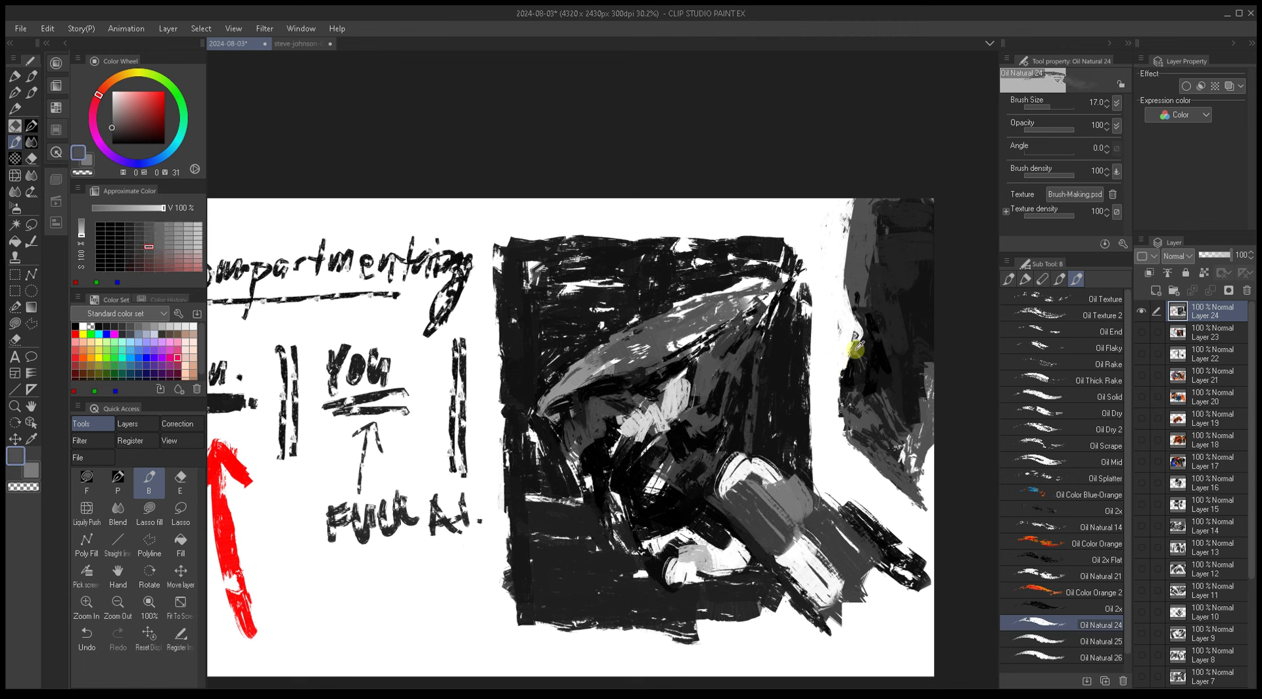
# Step: Touch up the notch on the block's left side with the sampled grey at brush size 10
pyautogui.press('[')
pyautogui.press('[')
pyautogui.press('[')
pyautogui.press('[')
pyautogui.press('[')
pyautogui.press('[')
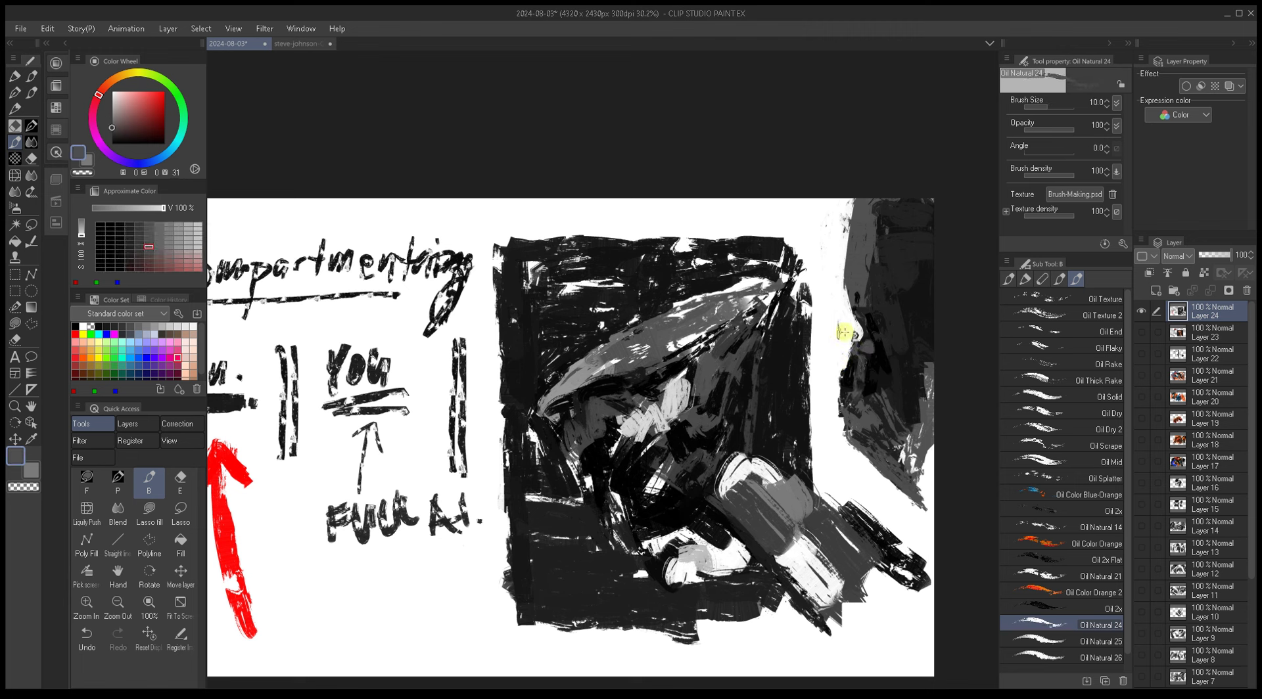
pyautogui.moveTo(882, 349)
pyautogui.mouseDown()
pyautogui.moveTo(907, 379)
pyautogui.moveTo(890, 324)
pyautogui.mouseUp()
# Step: Paint sampled dark greys along the block's upper dark area at brush size 40
pyautogui.press(']')
pyautogui.press(']')
pyautogui.press(']')
pyautogui.press(']')
pyautogui.press(']')
pyautogui.press(']')
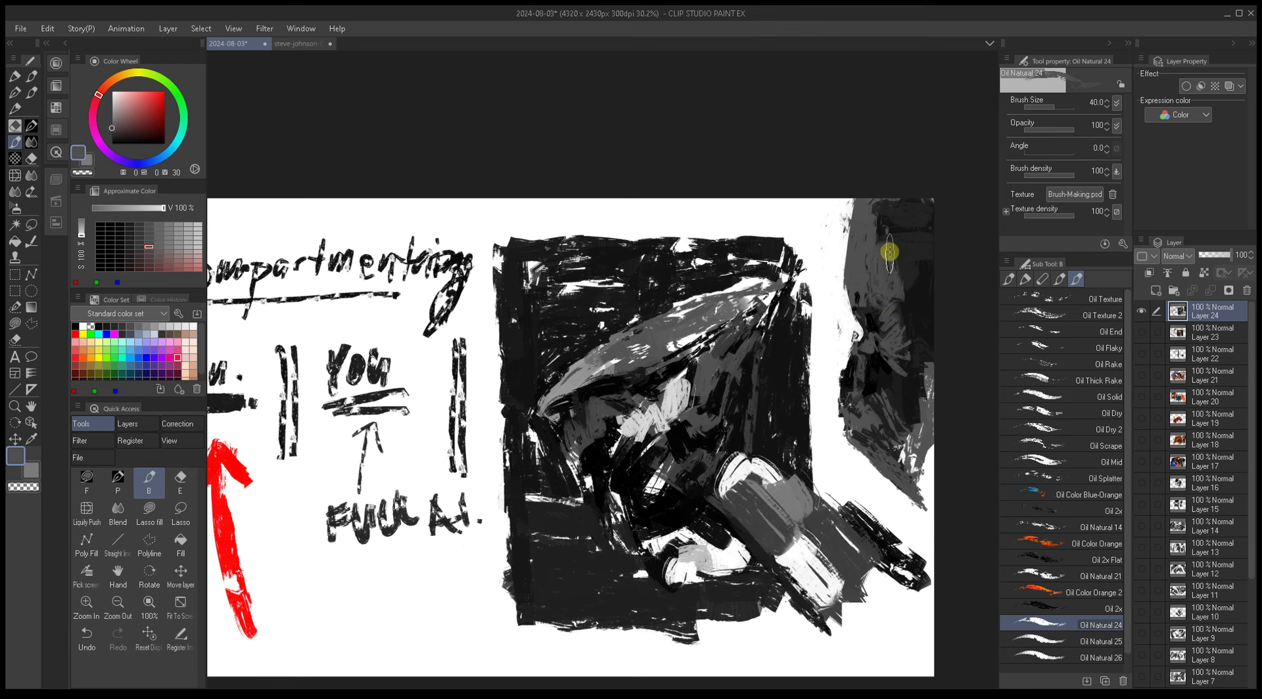
pyautogui.keyDown('alt'); pyautogui.click(883, 279); pyautogui.keyUp('alt')
pyautogui.press(']')
pyautogui.press(']')
pyautogui.press(']')
pyautogui.keyDown('alt'); pyautogui.click(866, 241); pyautogui.keyUp('alt')
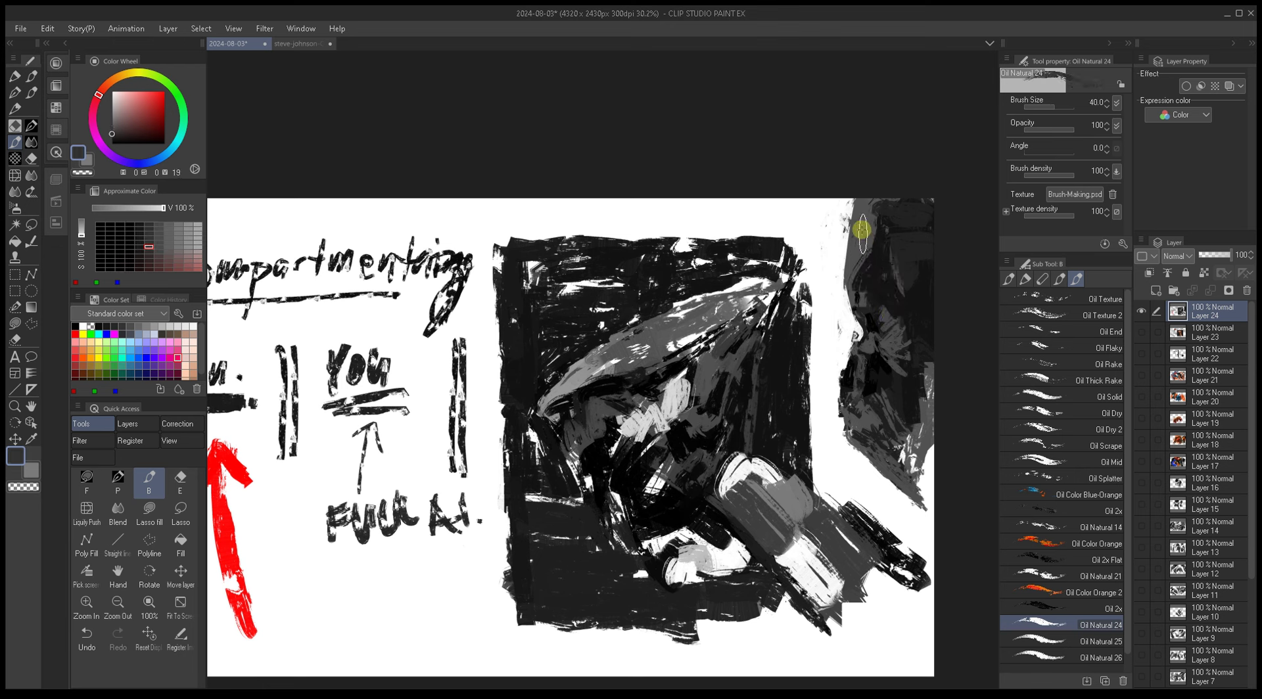
# Step: Deepen the block's upper and middle dark area with sampled black at brush size 40
pyautogui.keyDown('alt'); pyautogui.click(869, 311); pyautogui.keyUp('alt')
pyautogui.press('[')
pyautogui.press('[')
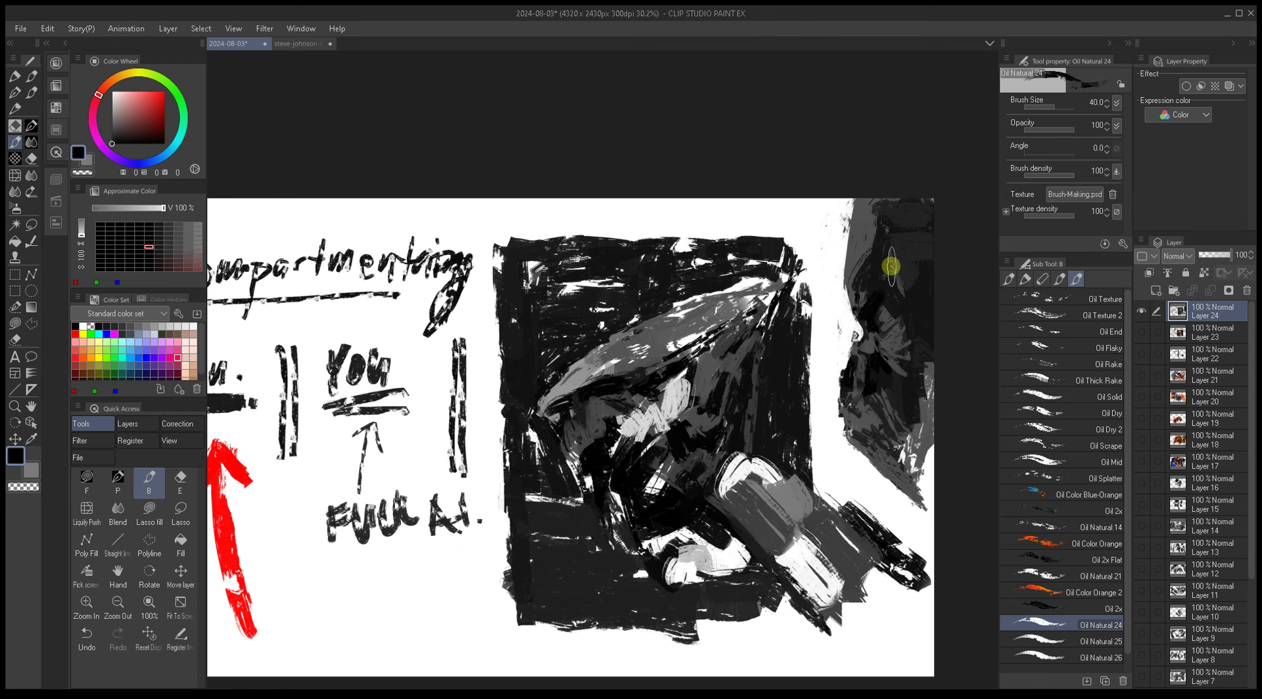
pyautogui.moveTo(880, 281); pyautogui.dragTo(873, 279)
pyautogui.press('[')
pyautogui.press('[')
pyautogui.press(']')
pyautogui.press(']')
pyautogui.press(']')
pyautogui.press(']')
pyautogui.moveTo(860, 226)
pyautogui.mouseDown()
pyautogui.moveTo(862, 253)
pyautogui.moveTo(843, 248)
pyautogui.moveTo(835, 420)
pyautogui.moveTo(820, 322)
pyautogui.moveTo(908, 392)
pyautogui.moveTo(896, 403)
pyautogui.moveTo(894, 381)
pyautogui.mouseUp()
# Step: Sample dark grey for the block's lower dark area and reduce the brush through size 30 to 17
pyautogui.keyDown('alt'); pyautogui.click(864, 262); pyautogui.keyUp('alt')
pyautogui.keyDown('alt'); pyautogui.click(822, 323); pyautogui.keyUp('alt')
pyautogui.press(']')
pyautogui.press('[')
pyautogui.press('[')
pyautogui.press('[')
pyautogui.press('[')
pyautogui.press('[')
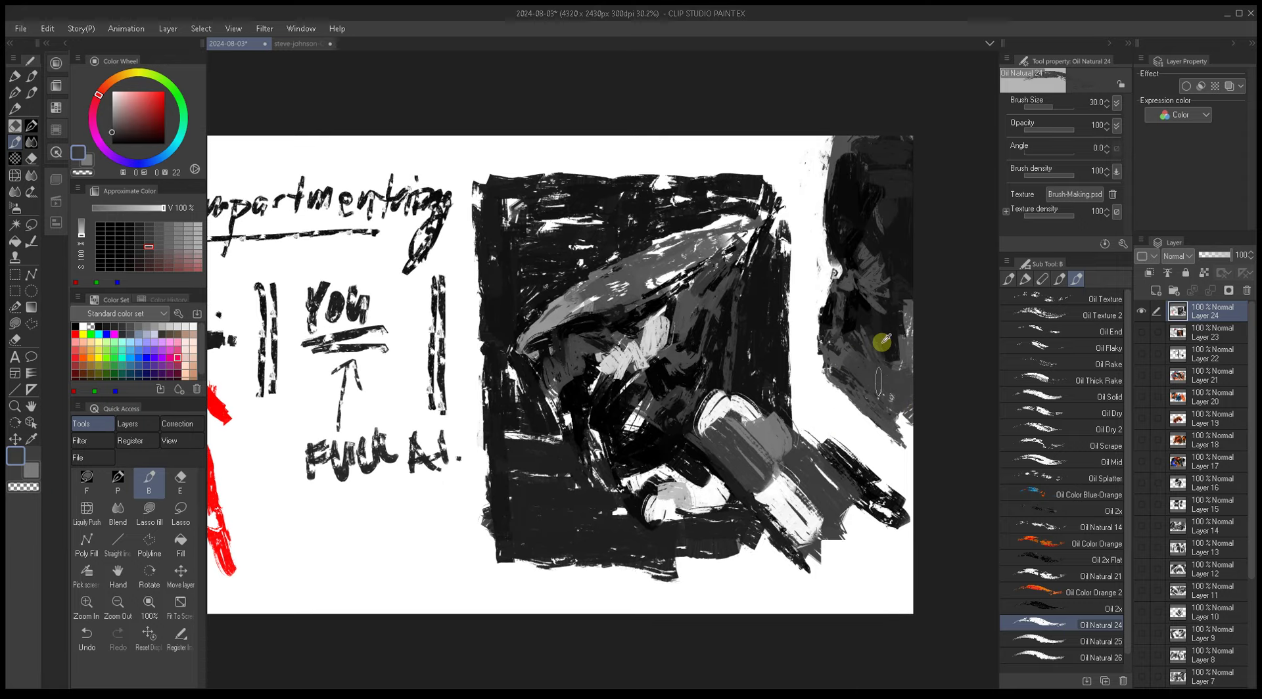
# Step: Darken the block's lower part with sampled near-black at brush sizes 17 and 15
pyautogui.keyDown('alt'); pyautogui.click(885, 379); pyautogui.keyUp('alt')
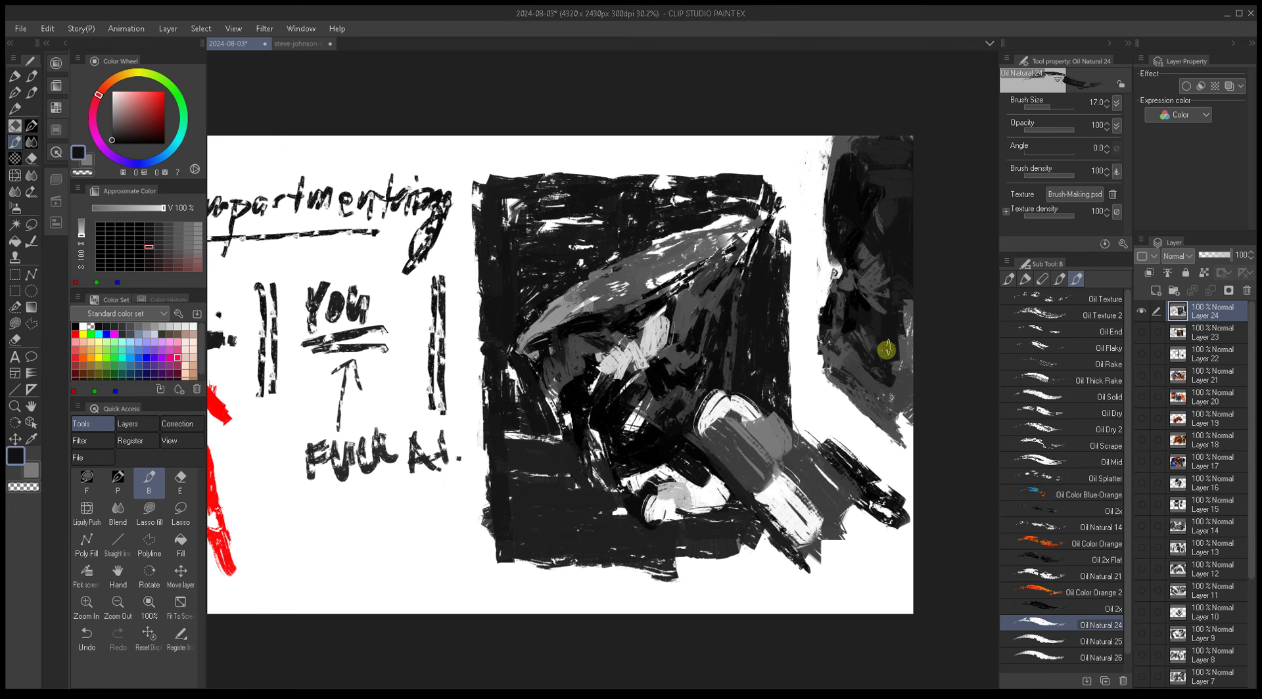
pyautogui.press(']')
pyautogui.press(']')
pyautogui.press(']')
pyautogui.moveTo(907, 372)
pyautogui.mouseDown()
pyautogui.moveTo(896, 306)
pyautogui.moveTo(911, 348)
pyautogui.moveTo(857, 303)
pyautogui.moveTo(854, 321)
pyautogui.moveTo(883, 336)
pyautogui.moveTo(846, 325)
pyautogui.moveTo(895, 378)
pyautogui.mouseUp()
pyautogui.keyDown('alt'); pyautogui.click(858, 303); pyautogui.keyUp('alt')
pyautogui.press('[')
pyautogui.keyDown('alt'); pyautogui.click(846, 322); pyautogui.keyUp('alt')
pyautogui.press('[')
pyautogui.press('[')
pyautogui.keyDown('alt'); pyautogui.click(886, 338); pyautogui.keyUp('alt')
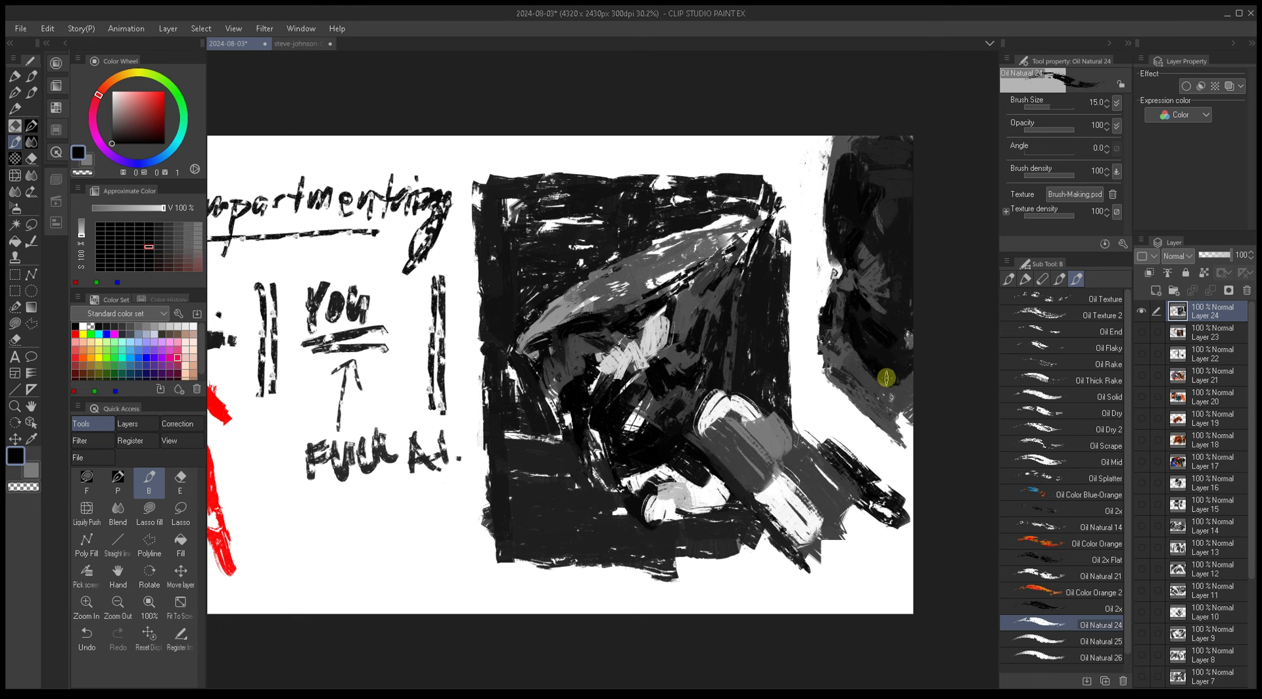
# Step: Edge the block's lower left diagonal with sampled black, reducing the brush to size 8
pyautogui.keyDown('alt'); pyautogui.click(895, 377); pyautogui.keyUp('alt')
pyautogui.keyDown('alt'); pyautogui.click(887, 379); pyautogui.keyUp('alt')
pyautogui.press('[')
pyautogui.moveTo(850, 392)
pyautogui.mouseDown()
pyautogui.moveTo(881, 434)
pyautogui.moveTo(900, 431)
pyautogui.mouseUp()
pyautogui.press('[')
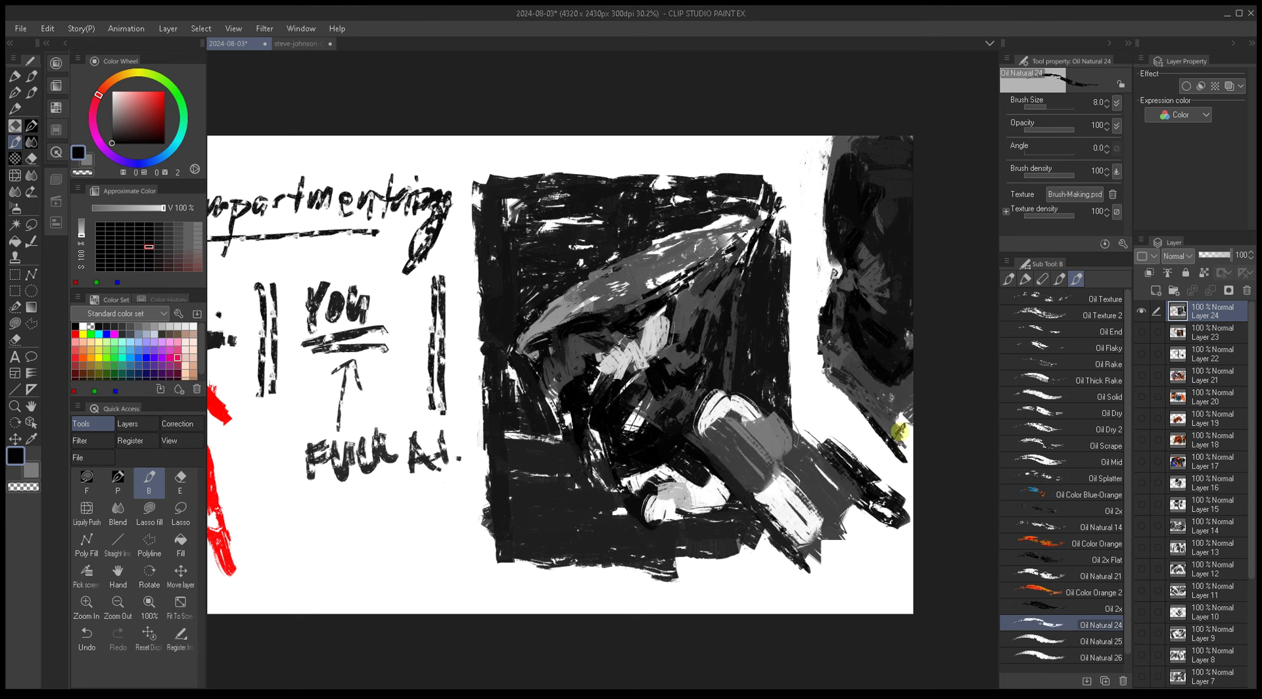
# Step: Paint sampled mid-grey inside the block's lower diagonal edge at brush size 15
pyautogui.keyDown('alt'); pyautogui.click(904, 420); pyautogui.keyUp('alt')
pyautogui.press(']')
pyautogui.press(']')
pyautogui.press(']')
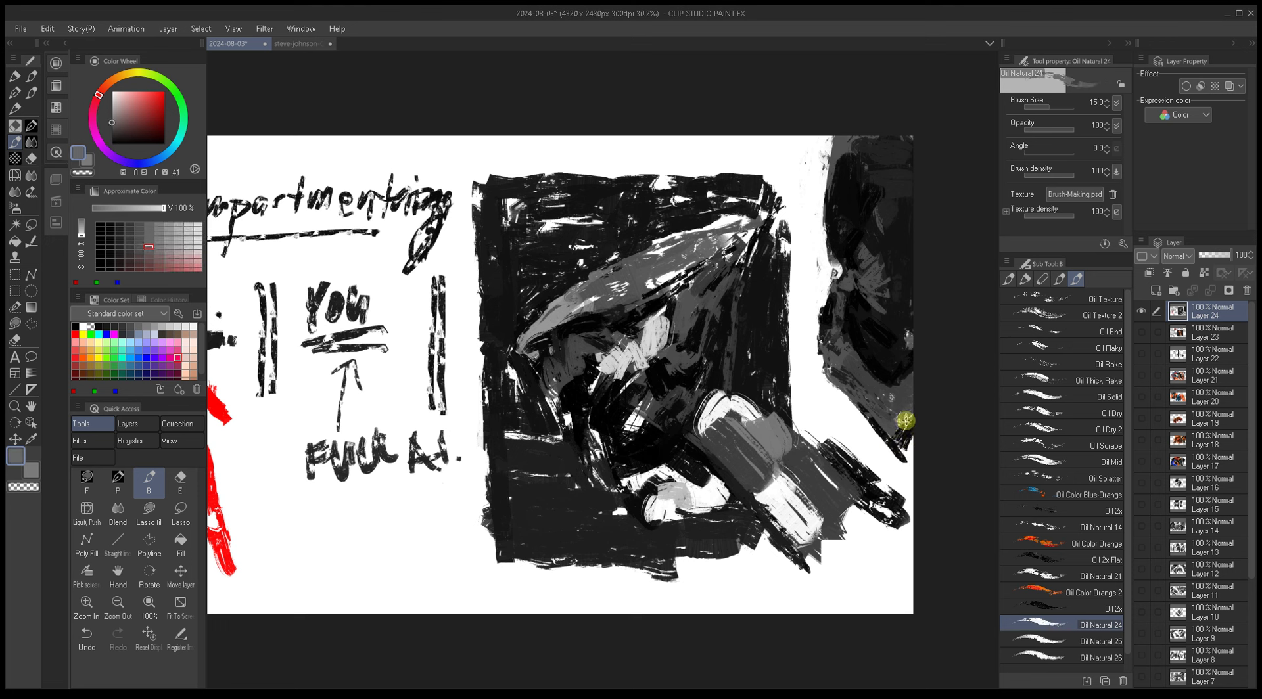
pyautogui.keyDown('alt'); pyautogui.click(908, 423); pyautogui.keyUp('alt')
pyautogui.keyDown('alt'); pyautogui.click(906, 420); pyautogui.keyUp('alt')
pyautogui.keyDown('alt'); pyautogui.click(902, 418); pyautogui.keyUp('alt')
pyautogui.keyDown('alt'); pyautogui.click(900, 419); pyautogui.keyUp('alt')
pyautogui.keyDown('alt'); pyautogui.click(895, 412); pyautogui.keyUp('alt')
pyautogui.moveTo(859, 387); pyautogui.dragTo(893, 411)
# Step: Add fine sampled grey marks near the block's bottom corner at brush size 6
pyautogui.press('[')
pyautogui.press('[')
pyautogui.press('[')
pyautogui.press('[')
pyautogui.press('[')
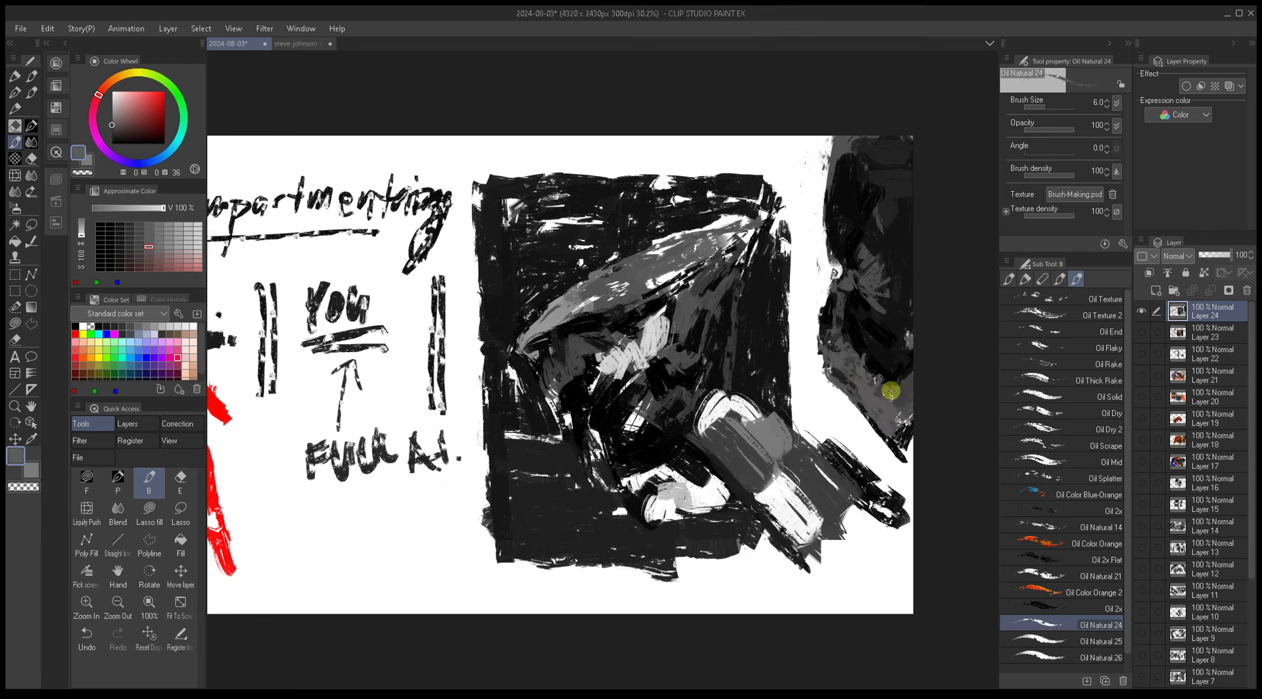
pyautogui.keyDown('alt'); pyautogui.click(900, 416); pyautogui.keyUp('alt')
pyautogui.keyDown('alt'); pyautogui.click(902, 419); pyautogui.keyUp('alt')
pyautogui.keyDown('alt'); pyautogui.click(901, 423); pyautogui.keyUp('alt')
pyautogui.keyDown('alt'); pyautogui.click(894, 420); pyautogui.keyUp('alt')
# Step: Rework the block's bottom corner with sampled lighter grey, finishing at brush size 5
pyautogui.press(']')
pyautogui.press(']')
pyautogui.press(']')
pyautogui.press(']')
pyautogui.press(']')
pyautogui.moveTo(890, 417)
pyautogui.mouseDown()
pyautogui.moveTo(852, 388)
pyautogui.moveTo(837, 367)
pyautogui.moveTo(883, 408)
pyautogui.moveTo(831, 342)
pyautogui.moveTo(881, 401)
pyautogui.mouseUp()
pyautogui.press('[')
pyautogui.press('[')
pyautogui.moveTo(811, 352)
pyautogui.mouseDown()
pyautogui.moveTo(876, 352)
pyautogui.moveTo(831, 360)
pyautogui.mouseUp()
pyautogui.moveTo(756, 389); pyautogui.dragTo(806, 380)
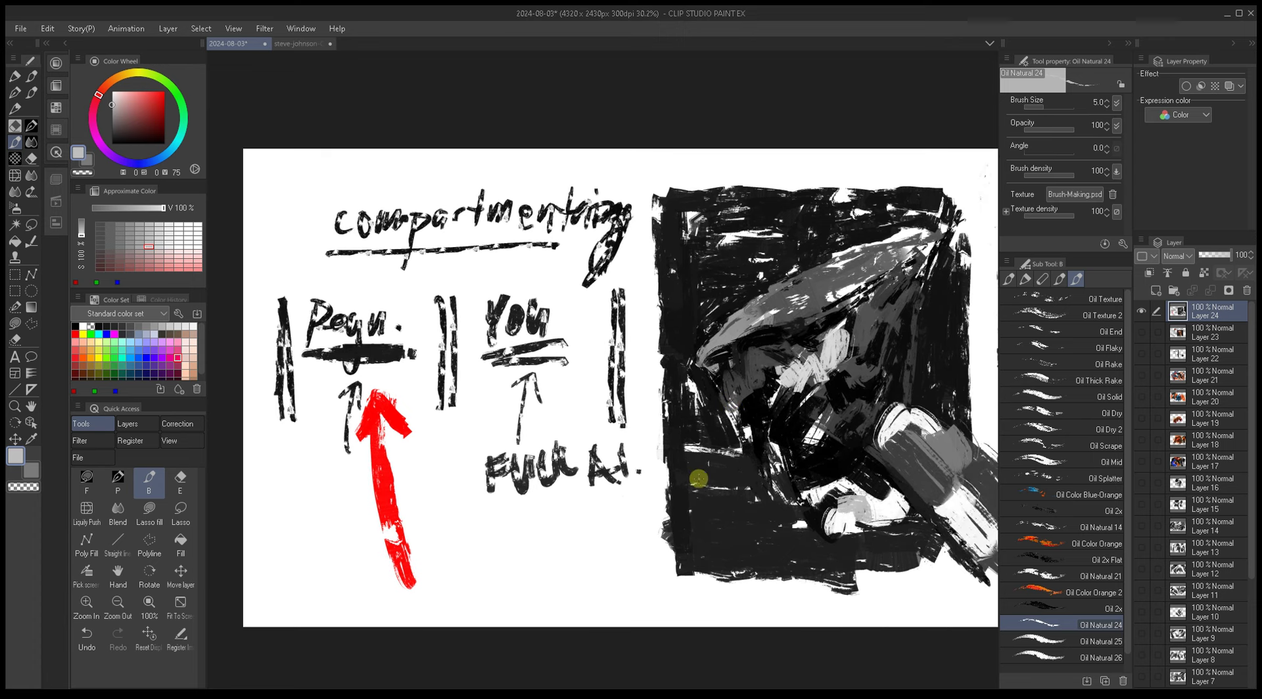
# Step: Sample near-black from the portrait's background, set the brush to size 20, and paint over the gaps beside the figure
pyautogui.keyDown('alt'); pyautogui.click(699, 479); pyautogui.keyUp('alt')
pyautogui.press(']')
pyautogui.press(']')
pyautogui.press(']')
pyautogui.press(']')
pyautogui.press(']')
pyautogui.press(']')
pyautogui.press(']')
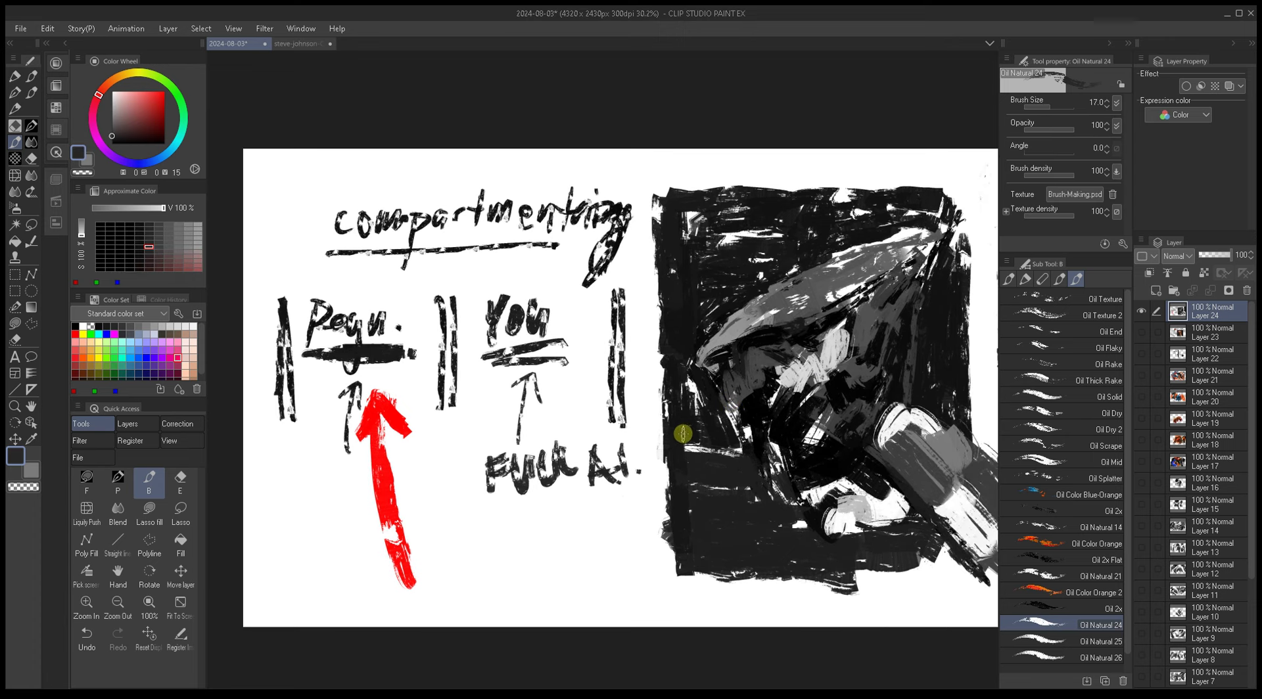
pyautogui.keyDown('alt'); pyautogui.click(683, 434); pyautogui.keyUp('alt')
pyautogui.press(']')
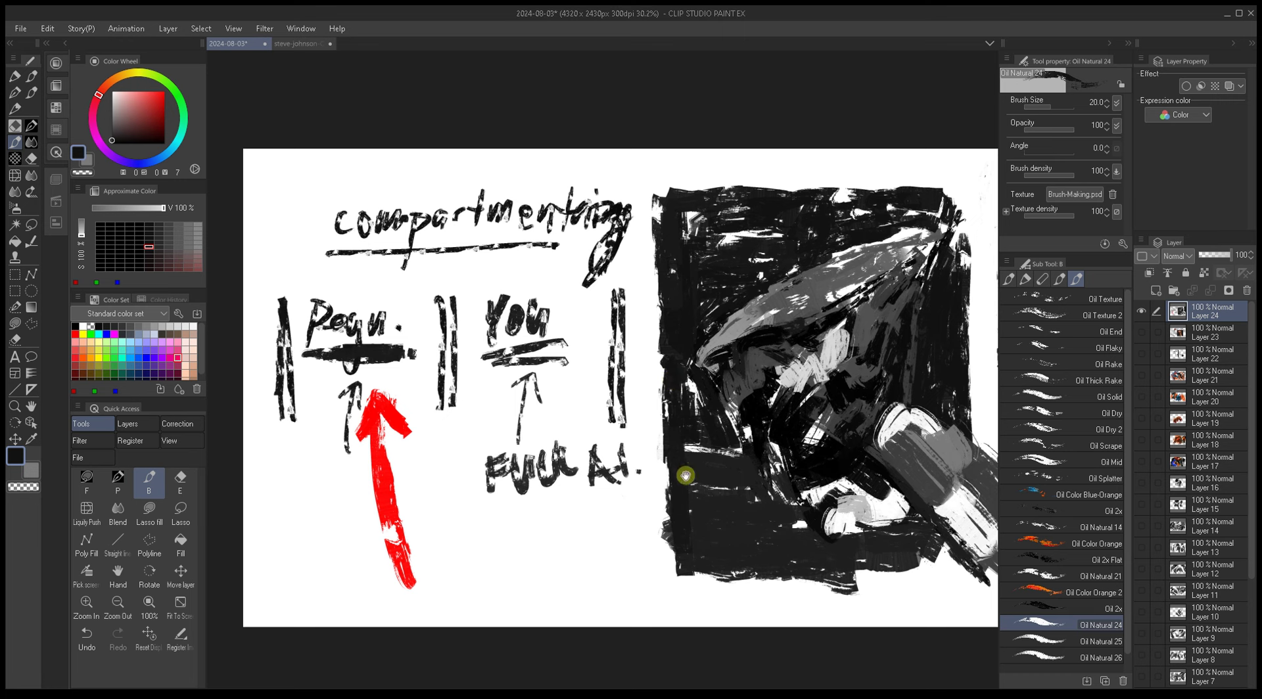
pyautogui.moveTo(686, 475); pyautogui.dragTo(679, 467)
# Step: Resample the dark background grey and paint size 40 strokes to fill out the right side of the portrait's background
pyautogui.keyDown('alt'); pyautogui.click(671, 451); pyautogui.keyUp('alt')
pyautogui.press(']')
pyautogui.moveTo(656, 361)
pyautogui.mouseDown()
pyautogui.moveTo(656, 559)
pyautogui.moveTo(913, 564)
pyautogui.moveTo(806, 561)
pyautogui.moveTo(861, 563)
pyautogui.mouseUp()
pyautogui.press(']')
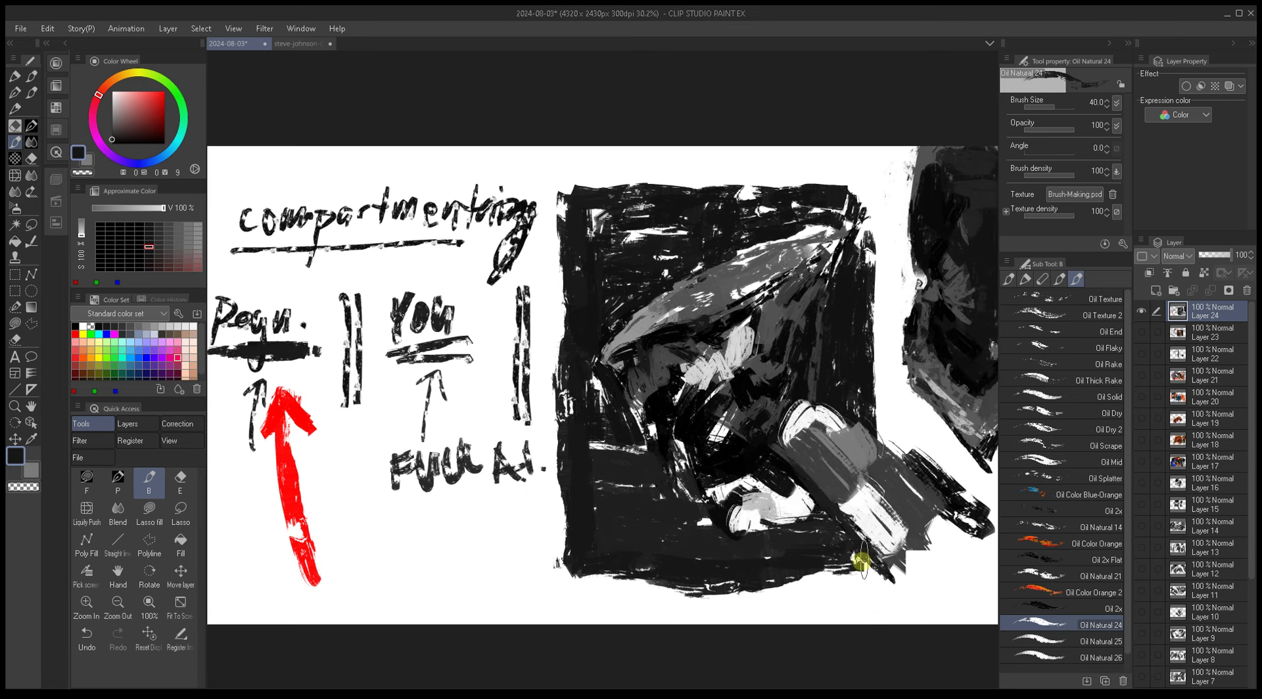
pyautogui.press(']')
pyautogui.moveTo(855, 280)
pyautogui.mouseDown()
pyautogui.moveTo(868, 372)
pyautogui.moveTo(853, 201)
pyautogui.moveTo(877, 195)
pyautogui.moveTo(867, 303)
pyautogui.moveTo(873, 422)
pyautogui.moveTo(875, 333)
pyautogui.moveTo(881, 422)
pyautogui.mouseUp()
# Step: Cover the white gaps in the background above the hat with near-black strokes, increasing the brush to size 50
pyautogui.press('[')
pyautogui.press('[')
pyautogui.press('[')
pyautogui.press('[')
pyautogui.press('[')
pyautogui.moveTo(649, 326); pyautogui.dragTo(692, 358)
pyautogui.press(']')
pyautogui.press(']')
pyautogui.press(']')
pyautogui.press(']')
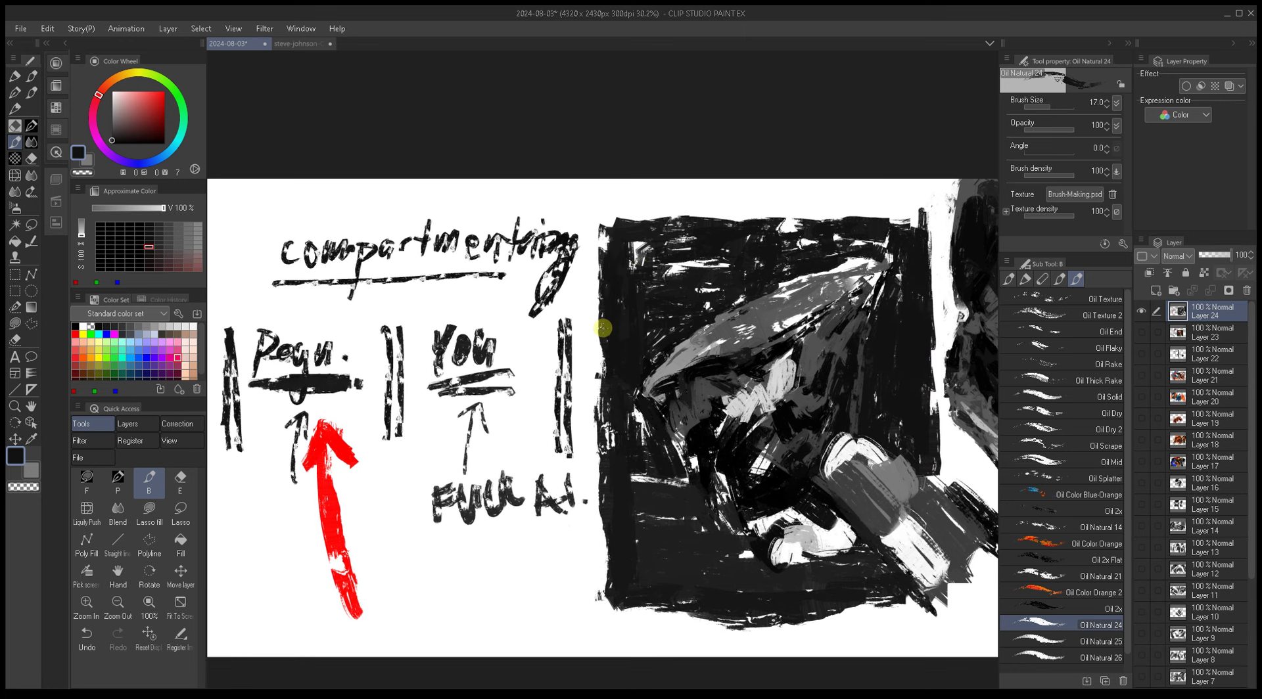
pyautogui.moveTo(614, 265)
pyautogui.mouseDown()
pyautogui.moveTo(630, 295)
pyautogui.moveTo(648, 260)
pyautogui.moveTo(820, 256)
pyautogui.moveTo(852, 270)
pyautogui.mouseUp()
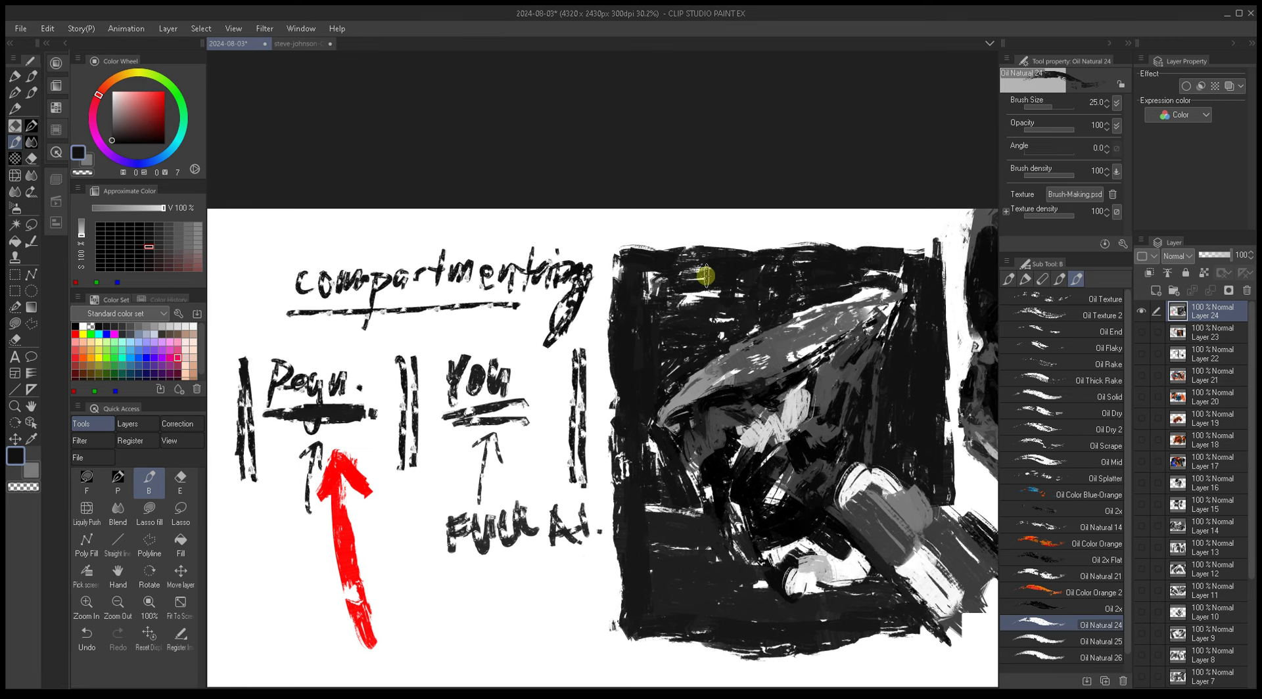
pyautogui.press(']')
pyautogui.moveTo(677, 355); pyautogui.dragTo(714, 335)
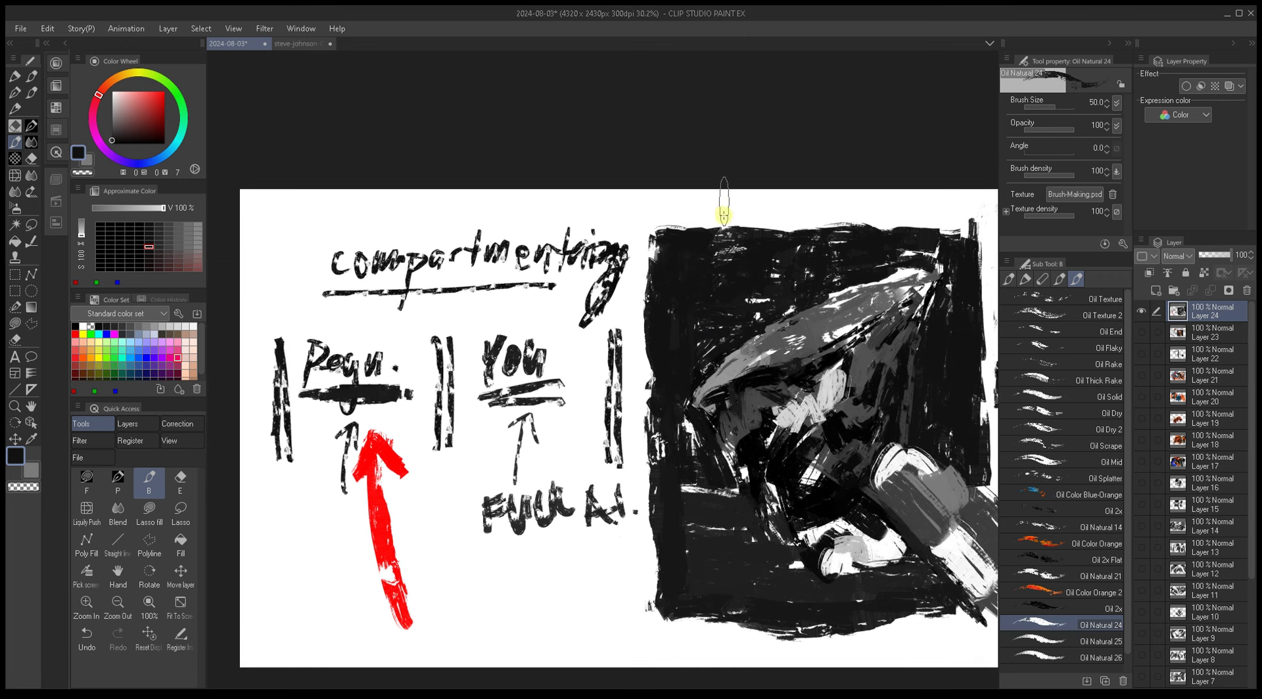
# Step: Straighten the upper edge of the dark background with near-black strokes, using brush sizes 15 and 12
pyautogui.press('[')
pyautogui.press('[')
pyautogui.press('[')
pyautogui.press('[')
pyautogui.press('[')
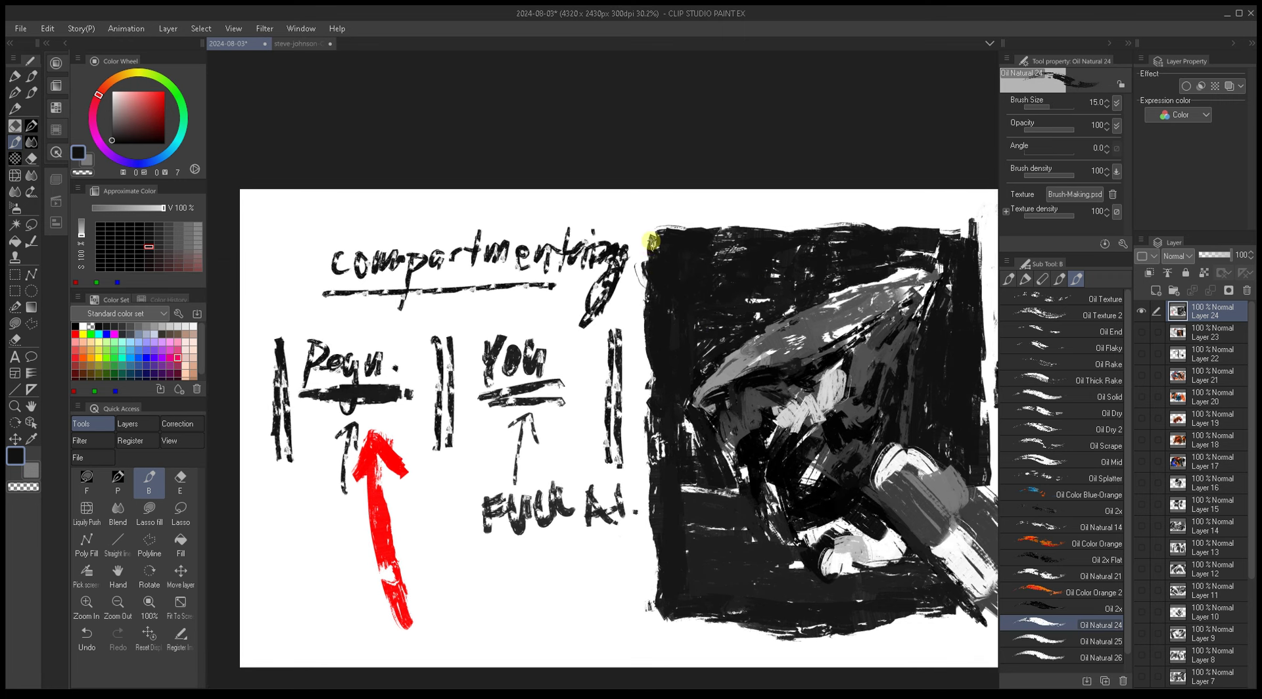
pyautogui.moveTo(666, 234); pyautogui.dragTo(821, 230)
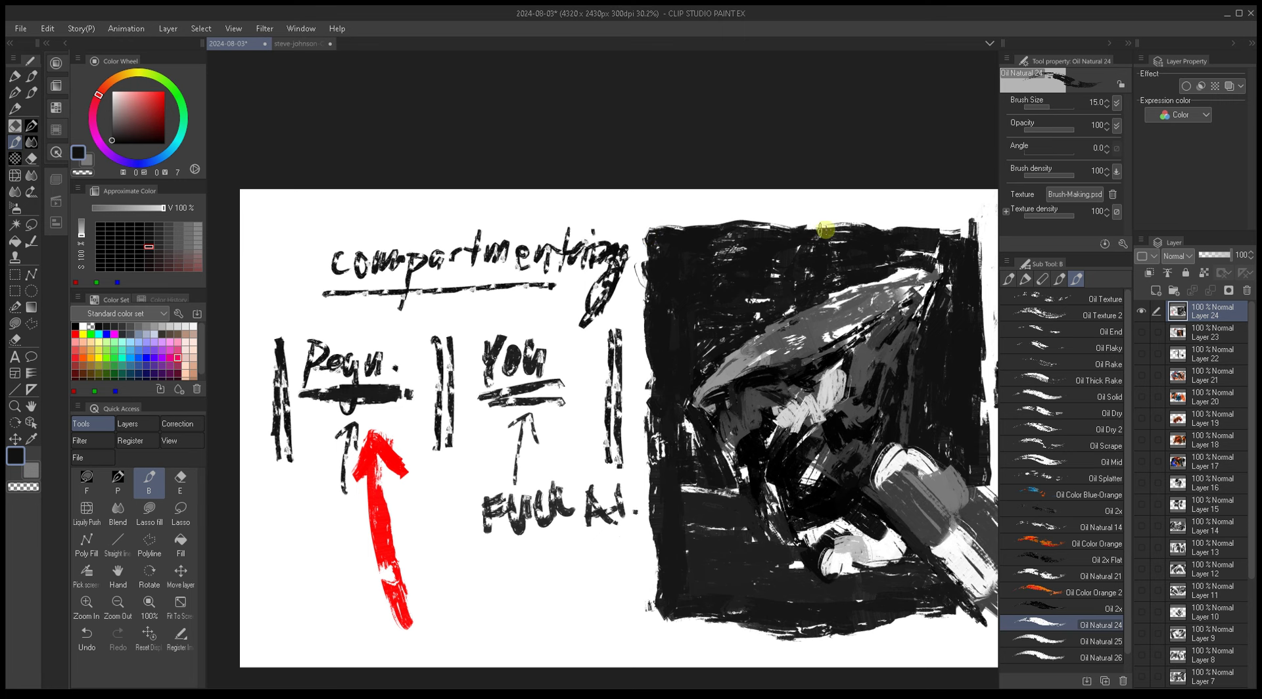
pyautogui.press('[')
pyautogui.moveTo(905, 226); pyautogui.dragTo(966, 219)
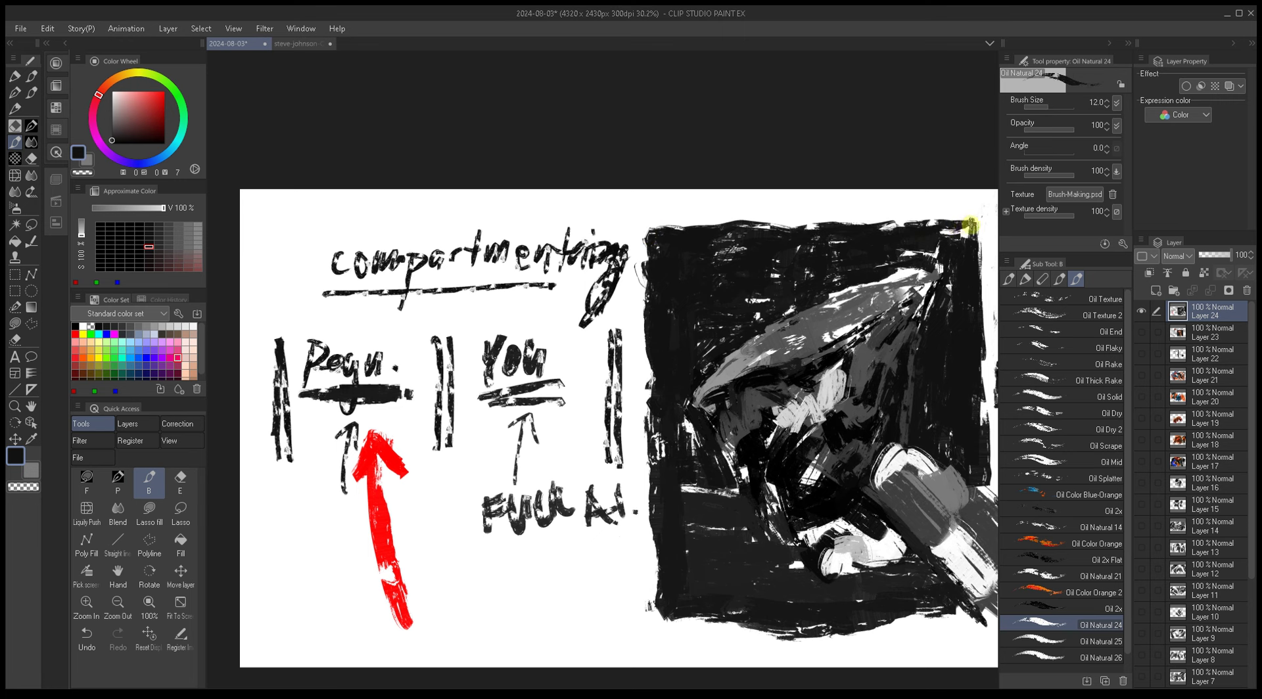
# Step: Clean up the left and lower edges of the dark background with near-black strokes, using brush sizes 6 to 12
pyautogui.moveTo(917, 290); pyautogui.dragTo(881, 262)
pyautogui.press('[')
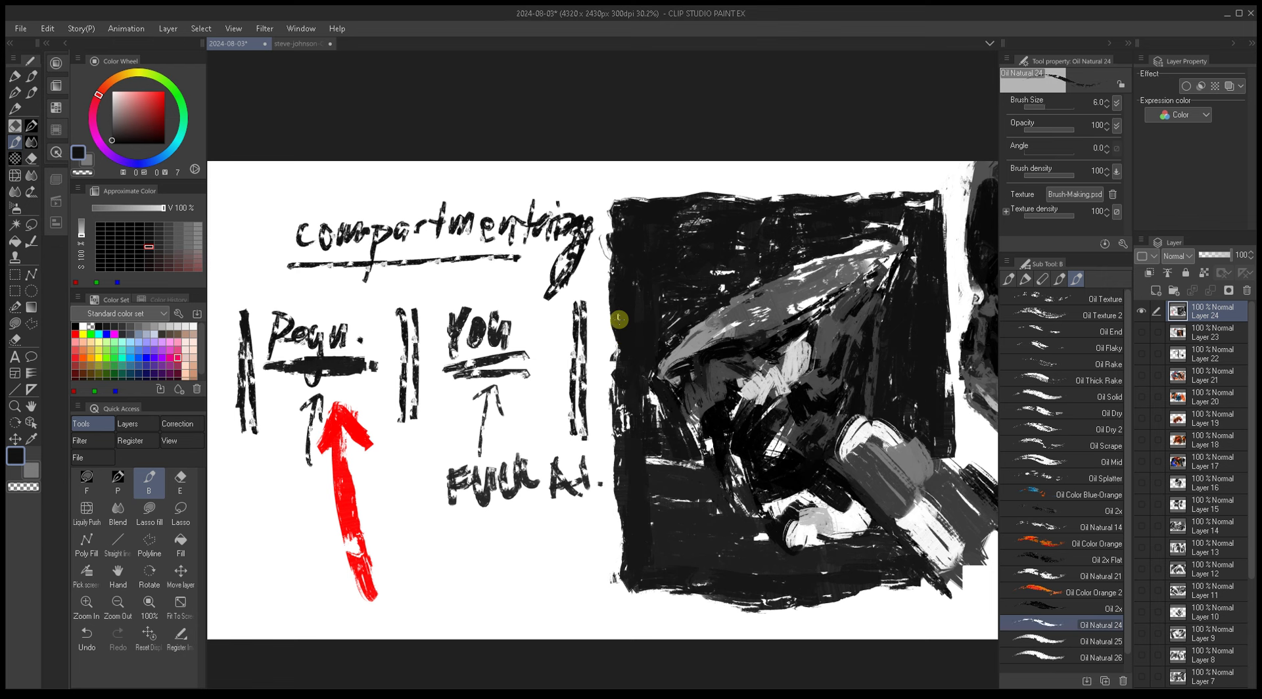
pyautogui.moveTo(614, 293)
pyautogui.mouseDown()
pyautogui.moveTo(626, 599)
pyautogui.moveTo(721, 602)
pyautogui.mouseUp()
pyautogui.press(']')
pyautogui.press(']')
pyautogui.moveTo(624, 605)
pyautogui.mouseDown()
pyautogui.moveTo(760, 600)
pyautogui.moveTo(896, 562)
pyautogui.mouseUp()
pyautogui.moveTo(806, 562)
pyautogui.mouseDown()
pyautogui.moveTo(717, 540)
pyautogui.moveTo(733, 584)
pyautogui.moveTo(837, 566)
pyautogui.moveTo(817, 584)
pyautogui.moveTo(819, 554)
pyautogui.mouseUp()
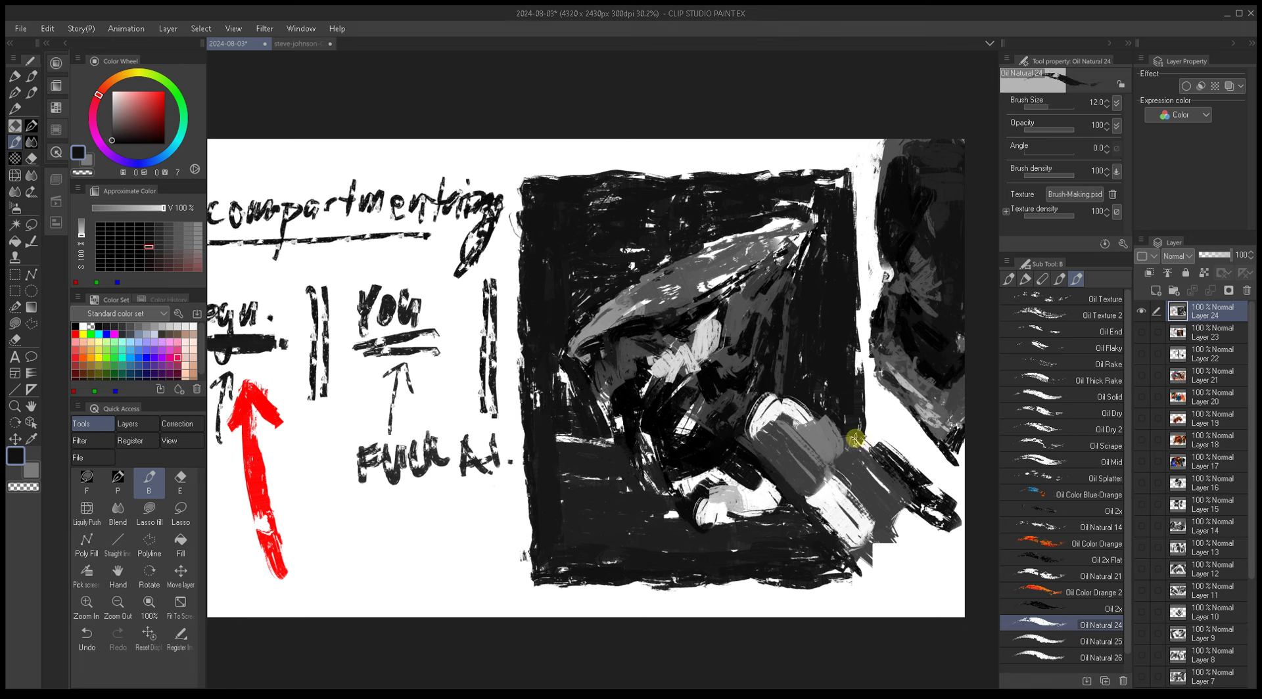
# Step: Extend the right edge of the dark background down to the sleeve with a size 17 brush
pyautogui.press(']')
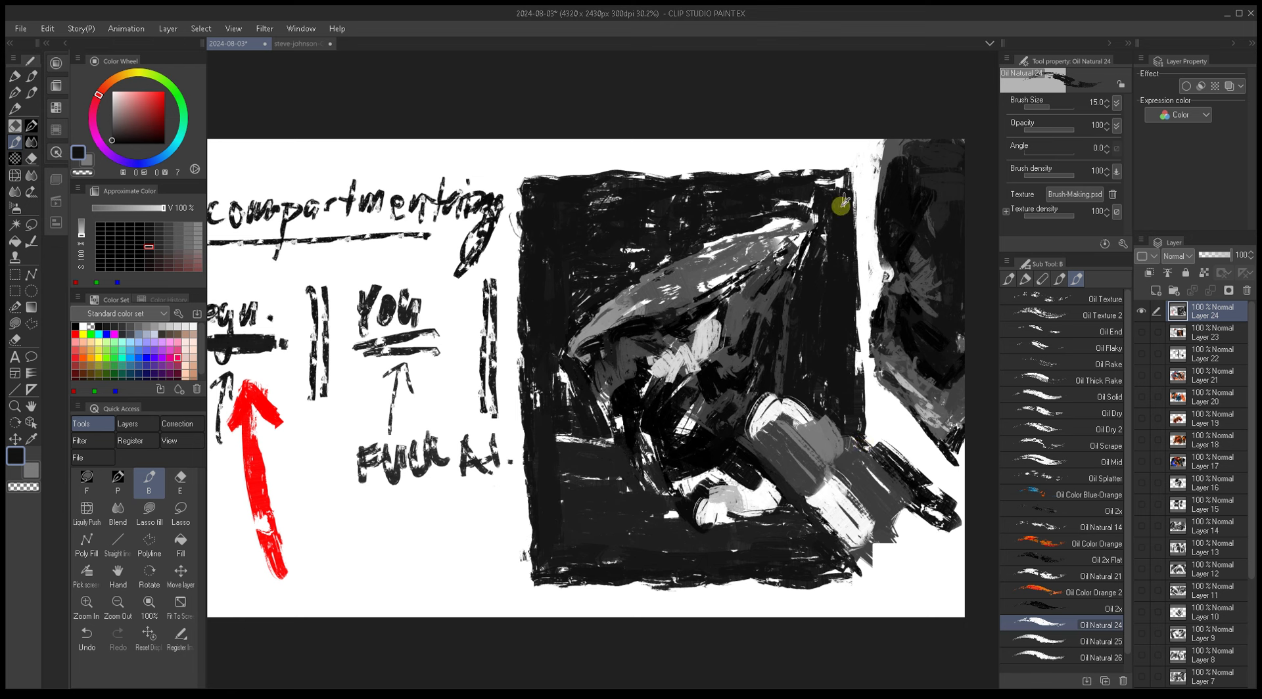
pyautogui.press(']')
pyautogui.moveTo(859, 180); pyautogui.dragTo(852, 436)
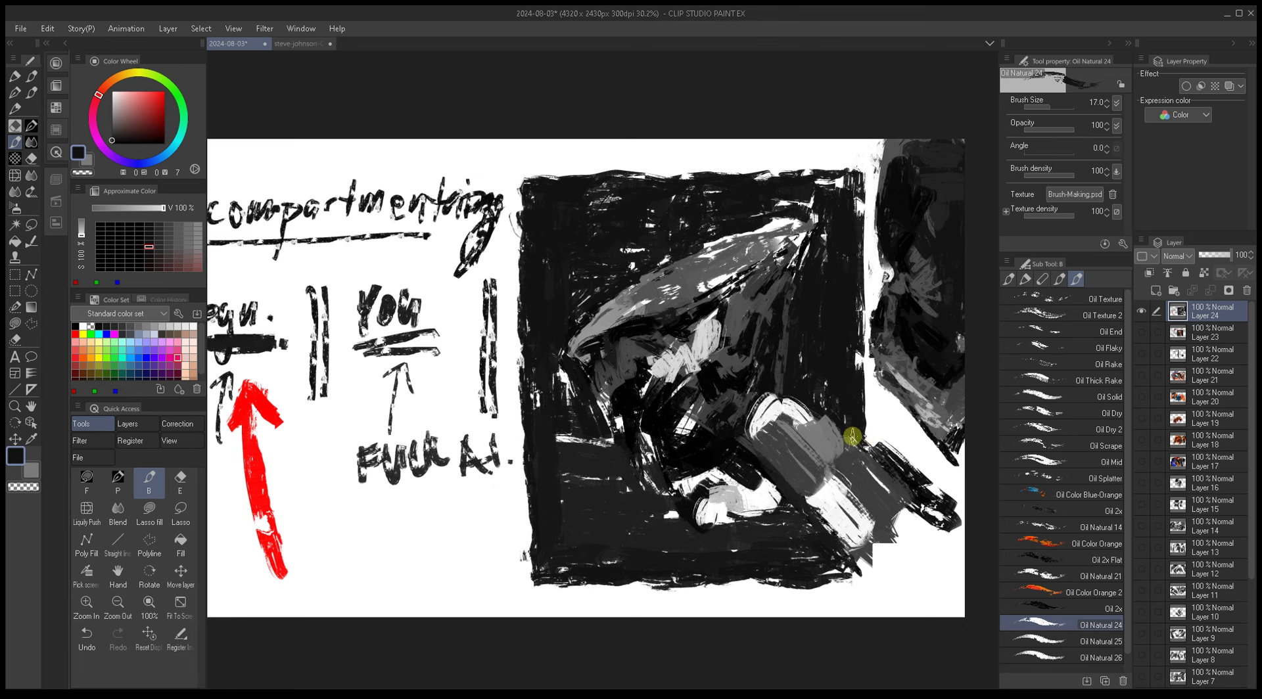
# Step: Fill the background's left edge and lower left area with near-black strokes at brush size 40
pyautogui.moveTo(672, 413); pyautogui.dragTo(787, 417)
pyautogui.press(']')
pyautogui.press(']')
pyautogui.moveTo(648, 456); pyautogui.dragTo(643, 582)
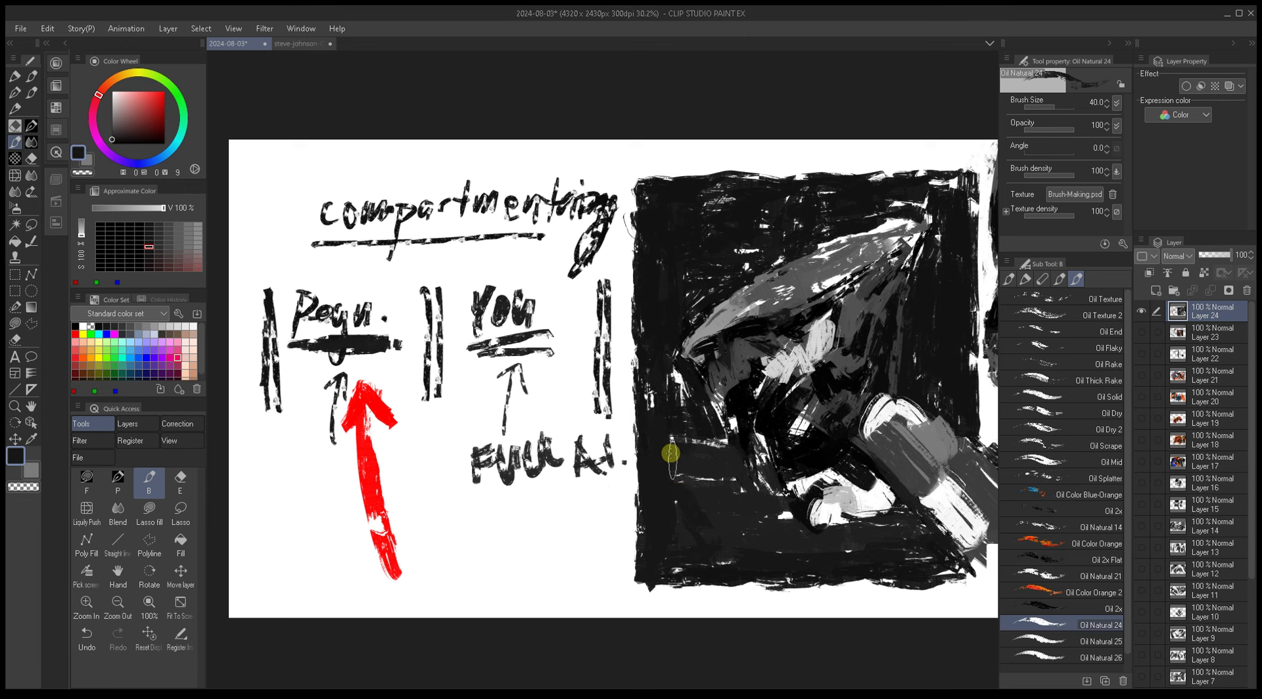
pyautogui.press(']')
pyautogui.hscroll(2, 730, 433)
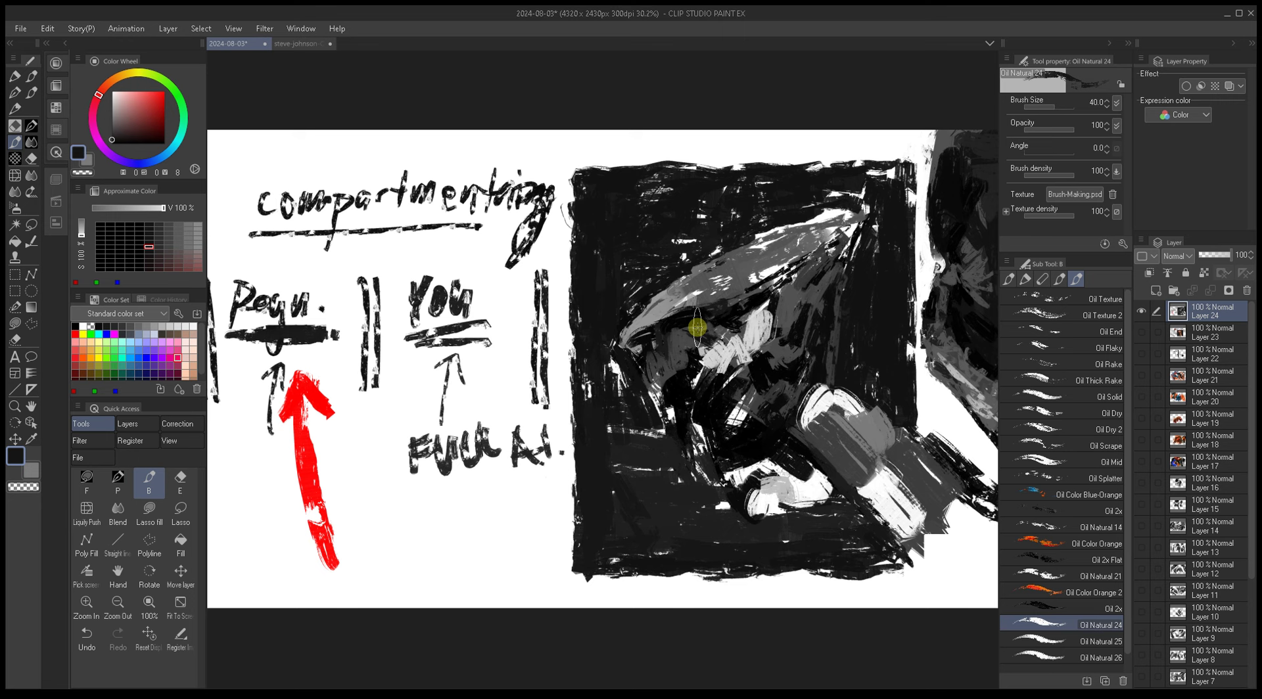
pyautogui.moveTo(723, 290); pyautogui.dragTo(681, 299)
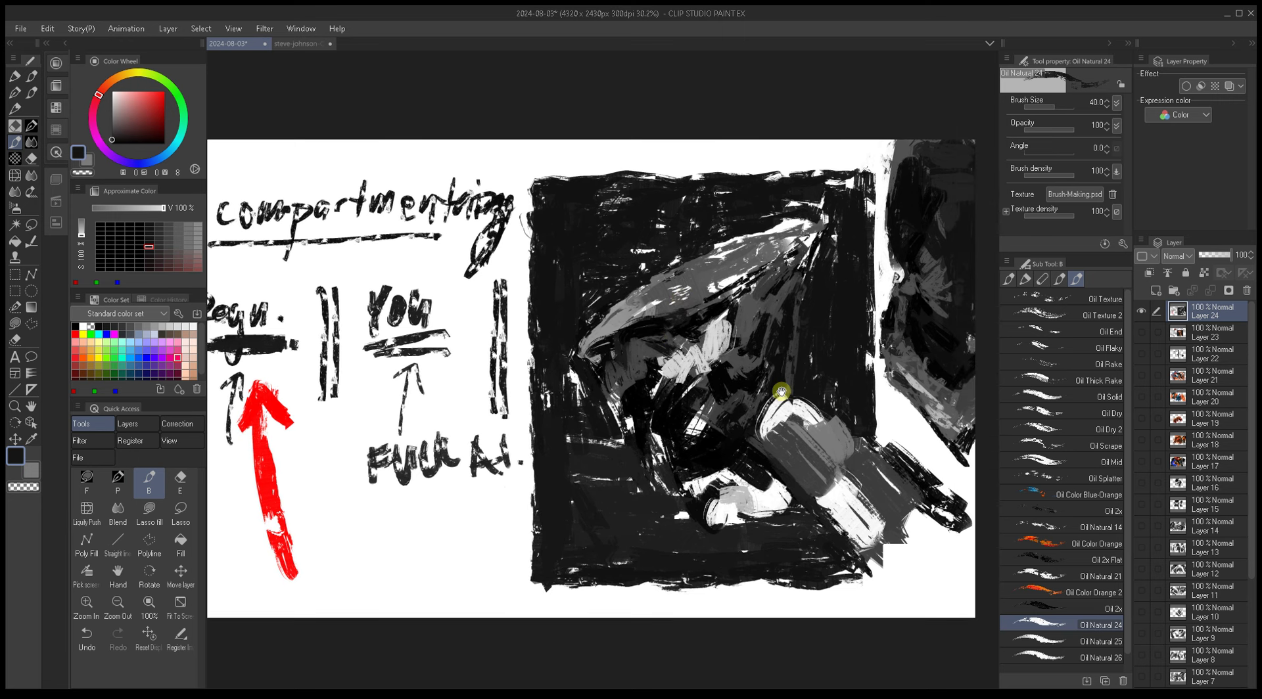
pyautogui.moveTo(779, 393); pyautogui.dragTo(741, 329)
pyautogui.moveTo(715, 369)
pyautogui.mouseDown()
pyautogui.moveTo(695, 398)
pyautogui.moveTo(746, 376)
pyautogui.mouseUp()
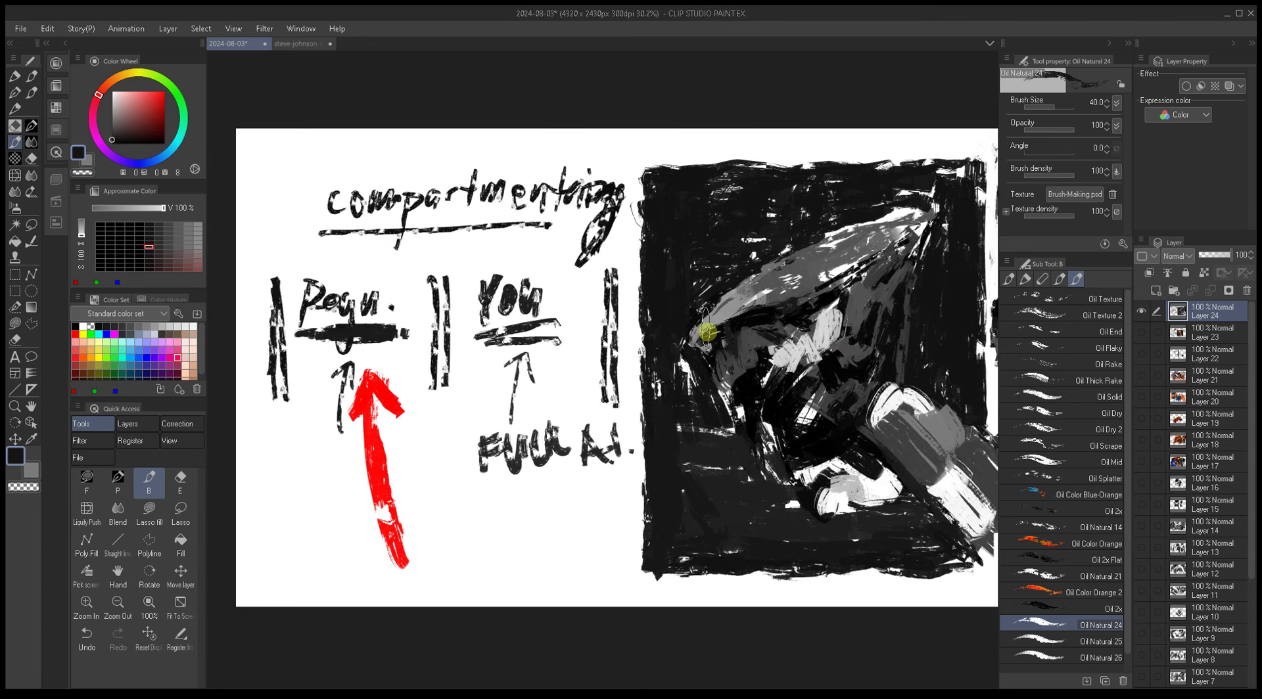
# Step: Sample the hat's mid-grey, reduce the brush to size 12, and touch up the underside of the hat
pyautogui.keyDown('alt'); pyautogui.click(733, 320); pyautogui.keyUp('alt')
pyautogui.press('[')
pyautogui.press('[')
pyautogui.press('[')
pyautogui.press('[')
pyautogui.press('[')
pyautogui.press('[')
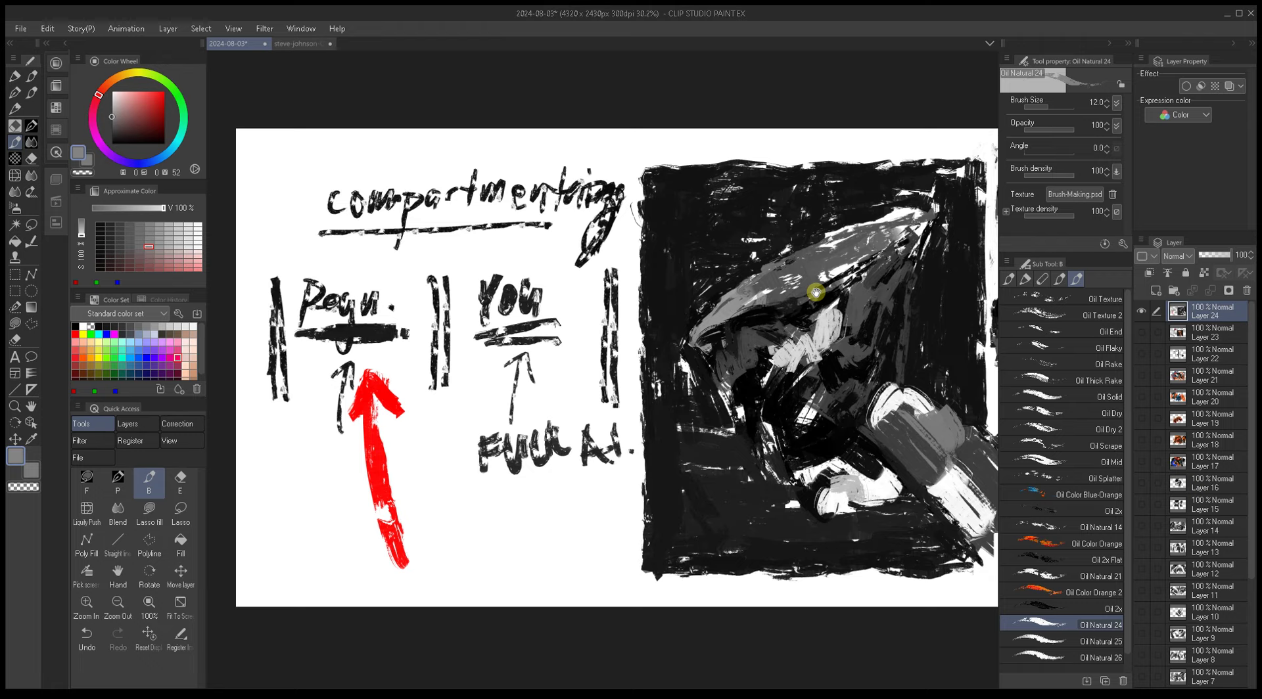
pyautogui.moveTo(814, 273); pyautogui.dragTo(735, 265)
# Step: Sample dark tones from the shadowed face and repaint the area beneath the hat's pointed tip with size 12 to 15 strokes
pyautogui.keyDown('alt'); pyautogui.click(654, 363); pyautogui.keyUp('alt')
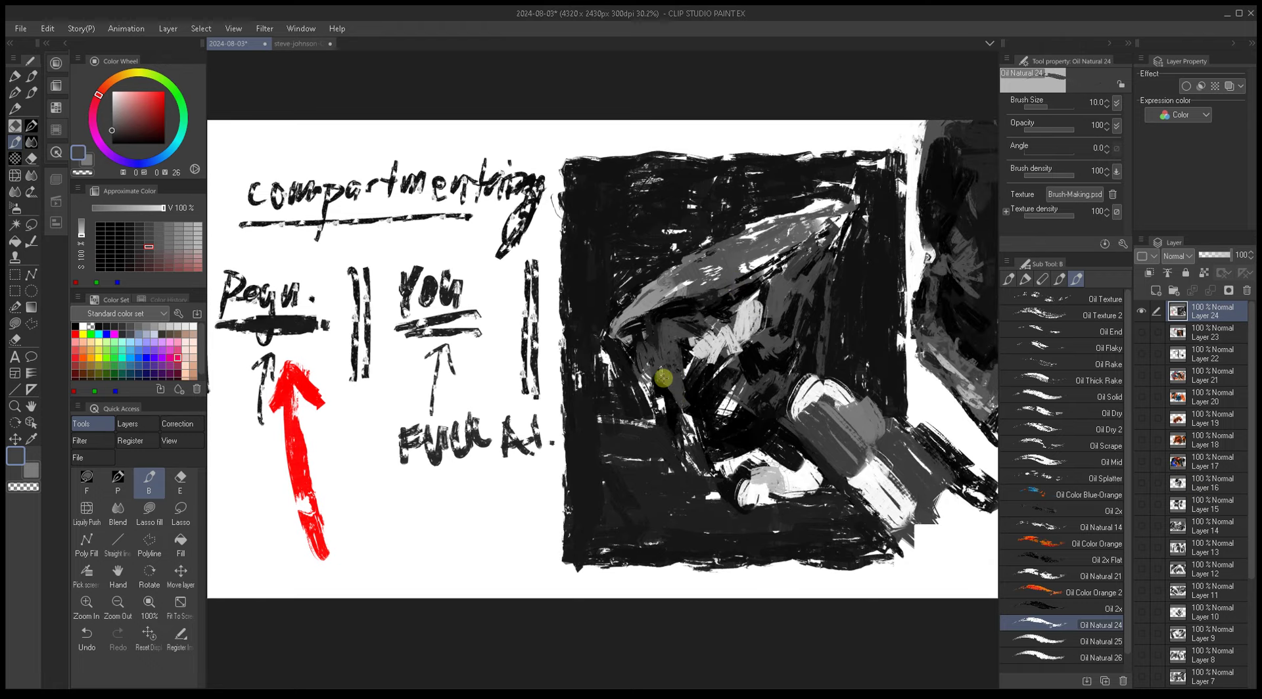
pyautogui.keyDown('alt'); pyautogui.click(692, 398); pyautogui.keyUp('alt')
pyautogui.press(']')
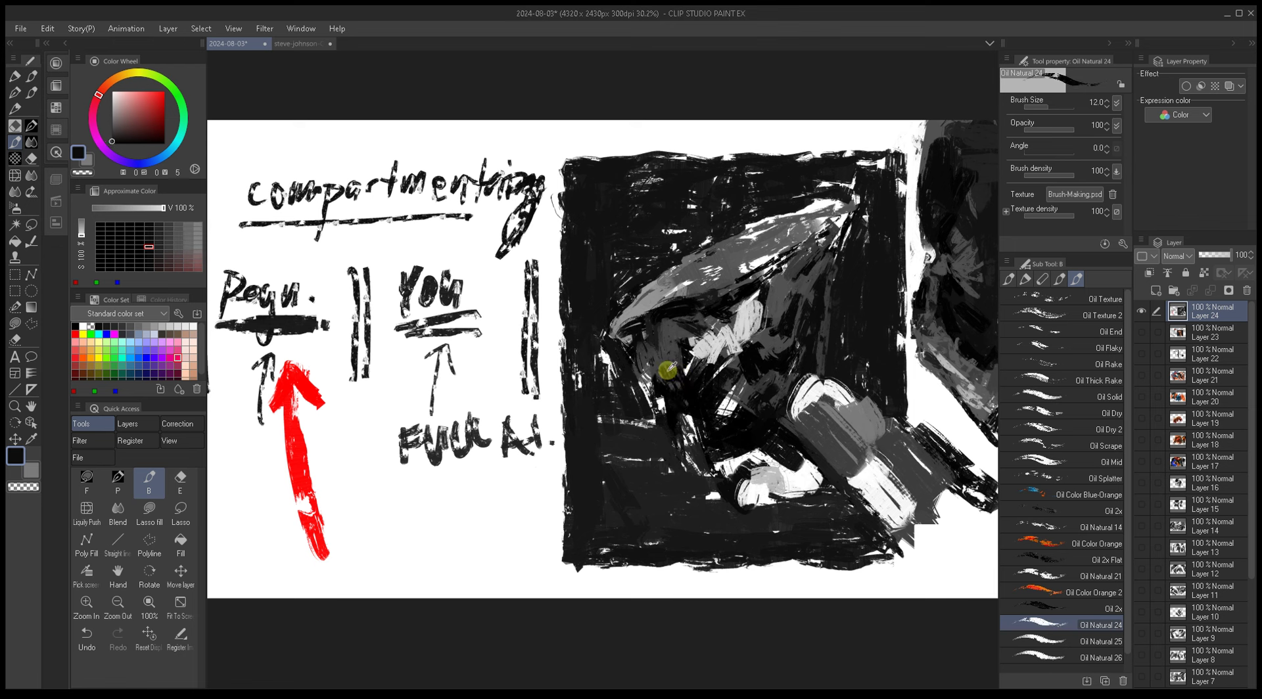
pyautogui.keyDown('alt'); pyautogui.click(681, 341); pyautogui.keyUp('alt')
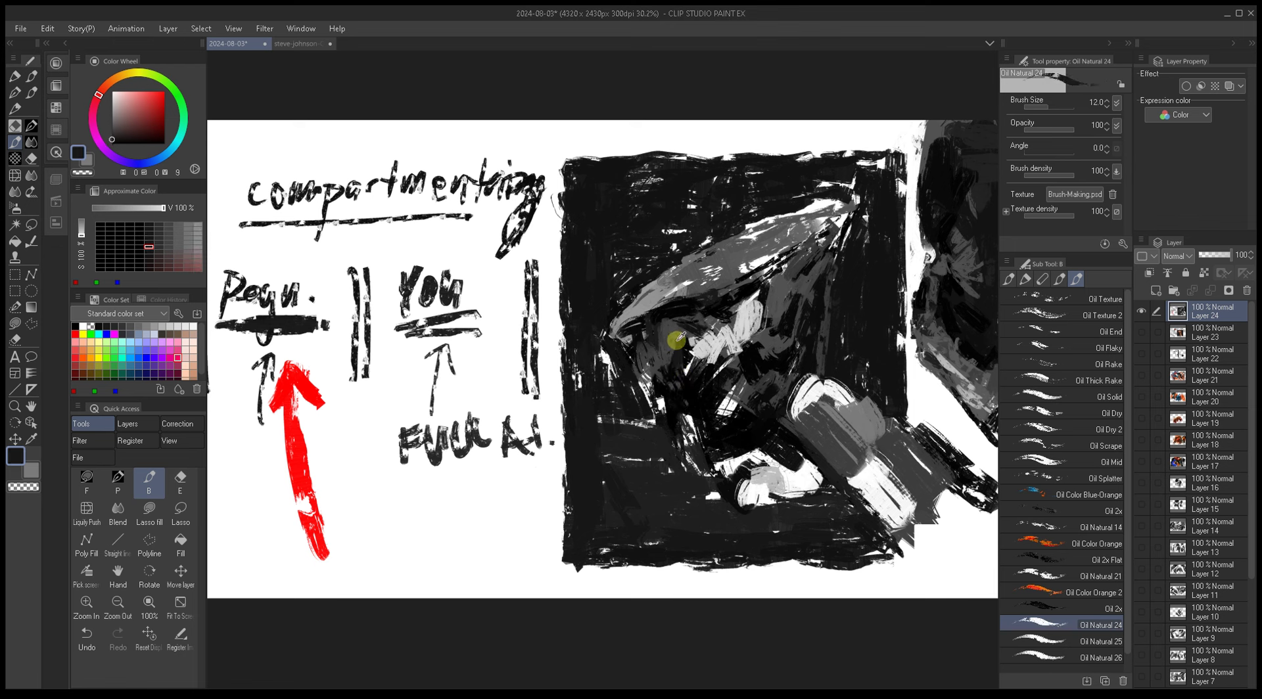
pyautogui.keyDown('alt'); pyautogui.click(673, 353); pyautogui.keyUp('alt')
pyautogui.keyDown('alt'); pyautogui.click(648, 337); pyautogui.keyUp('alt')
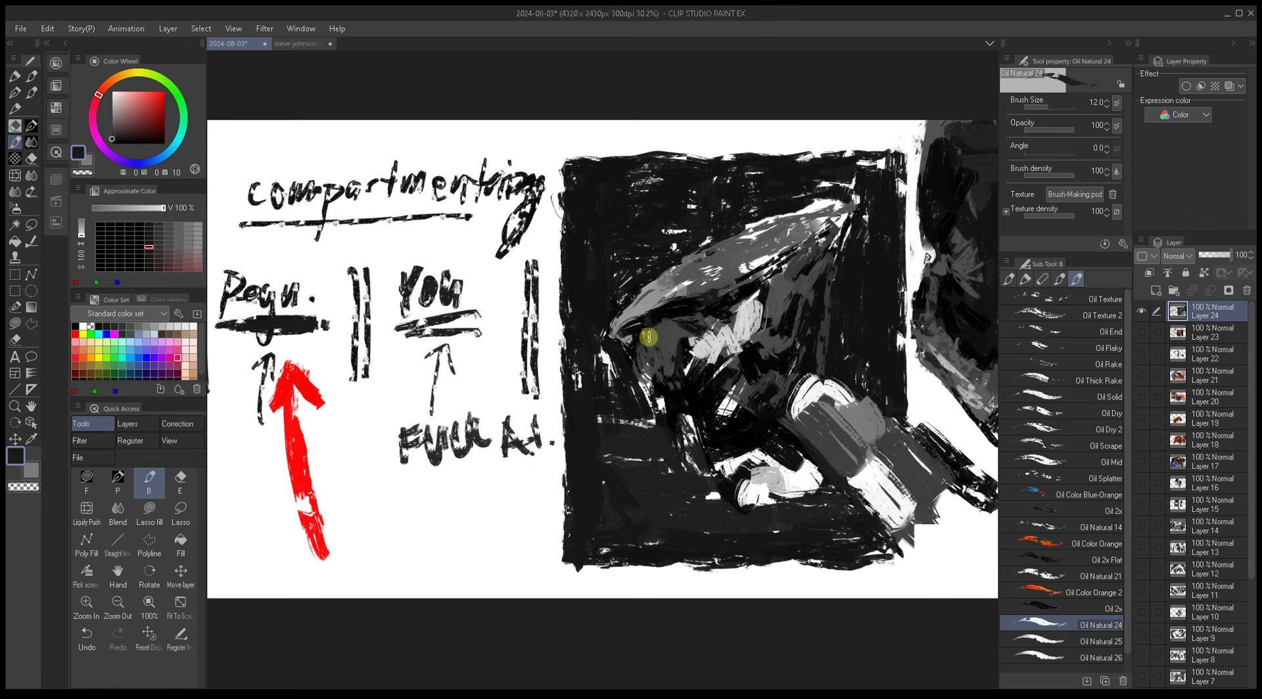
pyautogui.keyDown('alt'); pyautogui.click(672, 361); pyautogui.keyUp('alt')
pyautogui.press(']')
pyautogui.press(']')
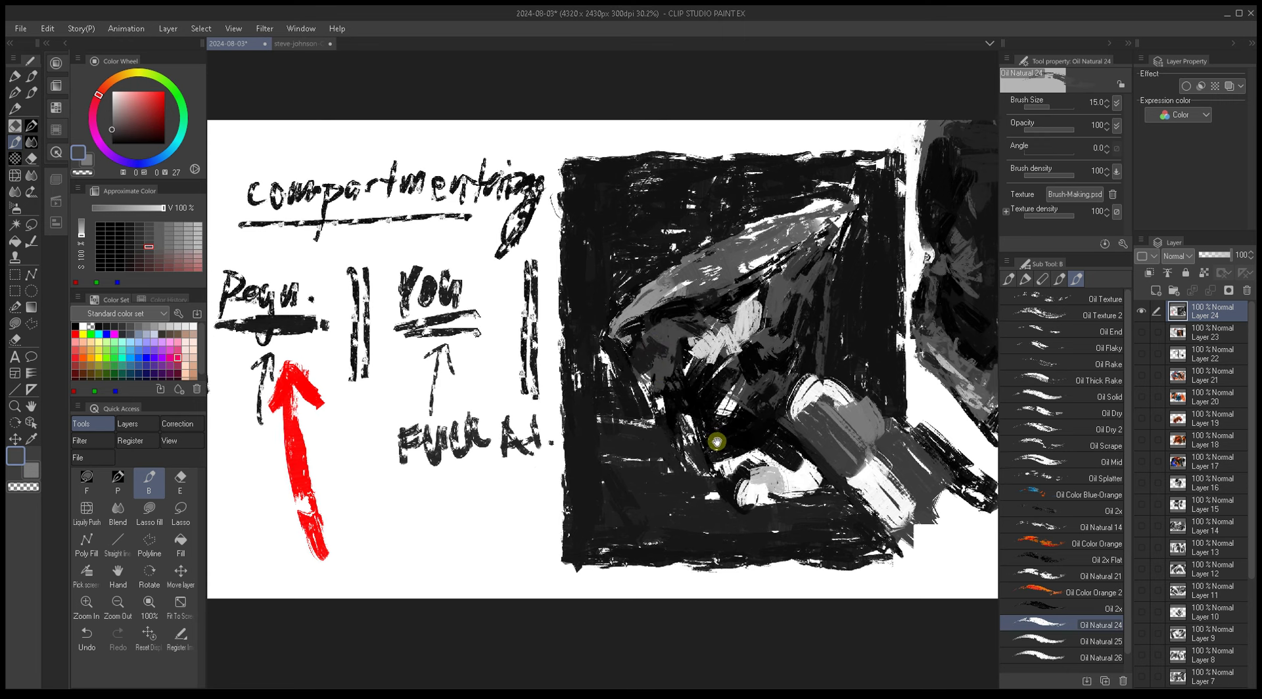
# Step: Sample black and paint a size 25 stroke along the white shape below the face, then pick white at brush size 50
pyautogui.keyDown('alt'); pyautogui.click(737, 491); pyautogui.keyUp('alt')
pyautogui.press(']')
pyautogui.press(']')
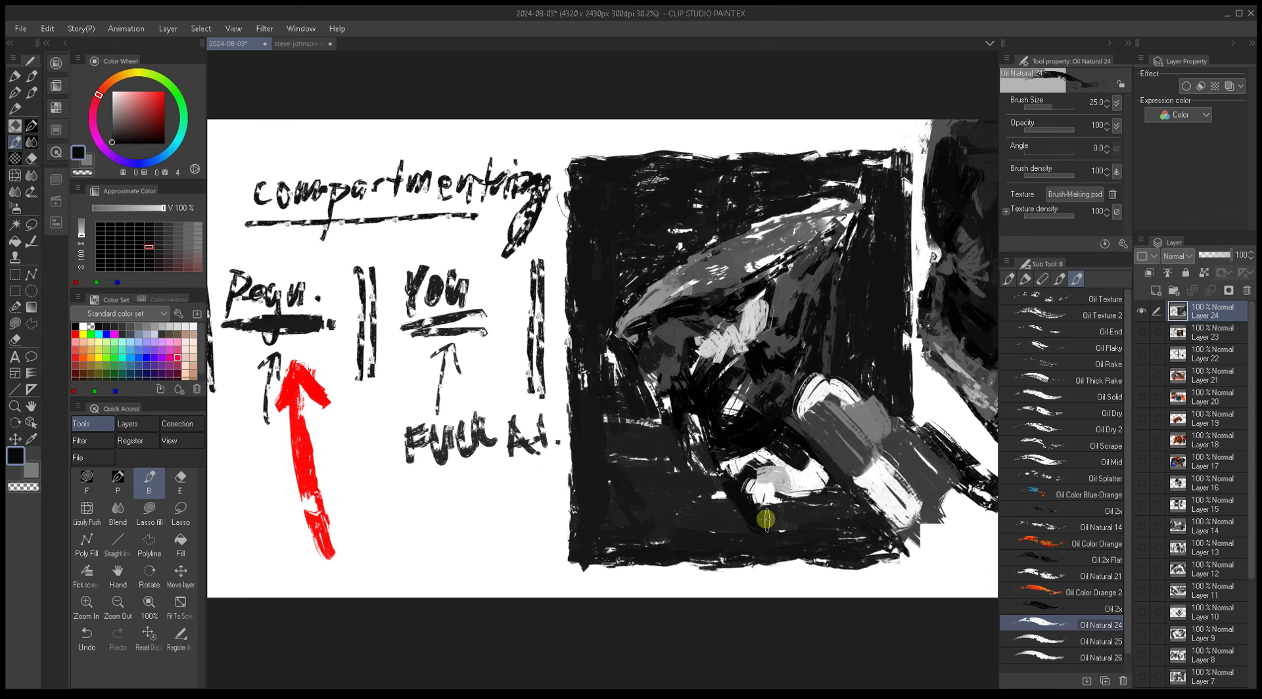
pyautogui.keyDown('alt'); pyautogui.click(759, 497); pyautogui.keyUp('alt')
pyautogui.press(']')
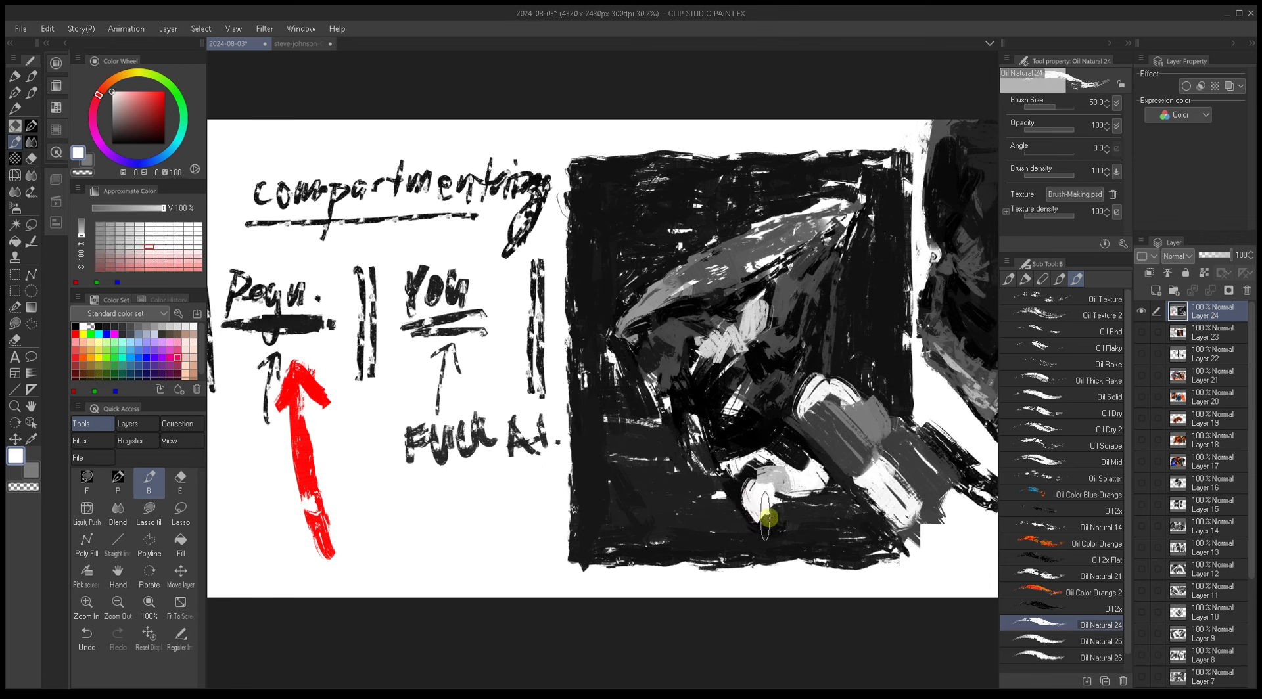
# Step: Sample tones around the white shape below the face and enlarge it downward into a rounded form with size 50 strokes
pyautogui.keyDown('alt'); pyautogui.click(736, 490); pyautogui.keyUp('alt')
pyautogui.moveTo(739, 479)
pyautogui.mouseDown()
pyautogui.moveTo(760, 522)
pyautogui.moveTo(770, 506)
pyautogui.moveTo(756, 516)
pyautogui.moveTo(793, 515)
pyautogui.mouseUp()
pyautogui.keyDown('alt'); pyautogui.click(763, 516); pyautogui.keyUp('alt')
pyautogui.keyDown('alt'); pyautogui.click(759, 516); pyautogui.keyUp('alt')
pyautogui.keyDown('alt'); pyautogui.click(748, 510); pyautogui.keyUp('alt')
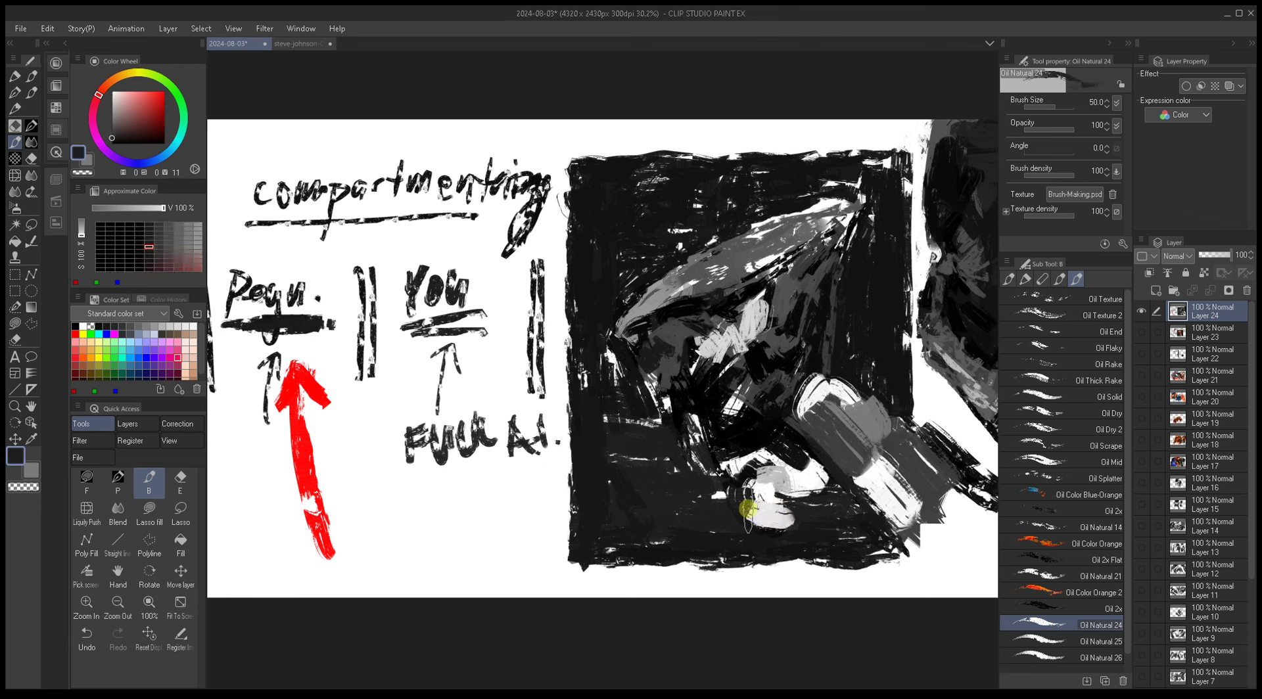
pyautogui.keyDown('alt'); pyautogui.click(786, 490); pyautogui.keyUp('alt')
pyautogui.moveTo(761, 474); pyautogui.dragTo(803, 529)
# Step: Sample black, reduce the brush size, and paint a dark contour around the rounded white shape
pyautogui.keyDown('alt'); pyautogui.click(743, 480); pyautogui.keyUp('alt')
pyautogui.press('[')
pyautogui.press('[')
pyautogui.press('[')
pyautogui.moveTo(819, 521)
pyautogui.mouseDown()
pyautogui.moveTo(747, 499)
pyautogui.moveTo(751, 478)
pyautogui.mouseUp()
# Step: Darken the shadowed face beneath the hat with black strokes at brush size 10
pyautogui.moveTo(846, 124); pyautogui.dragTo(834, 192)
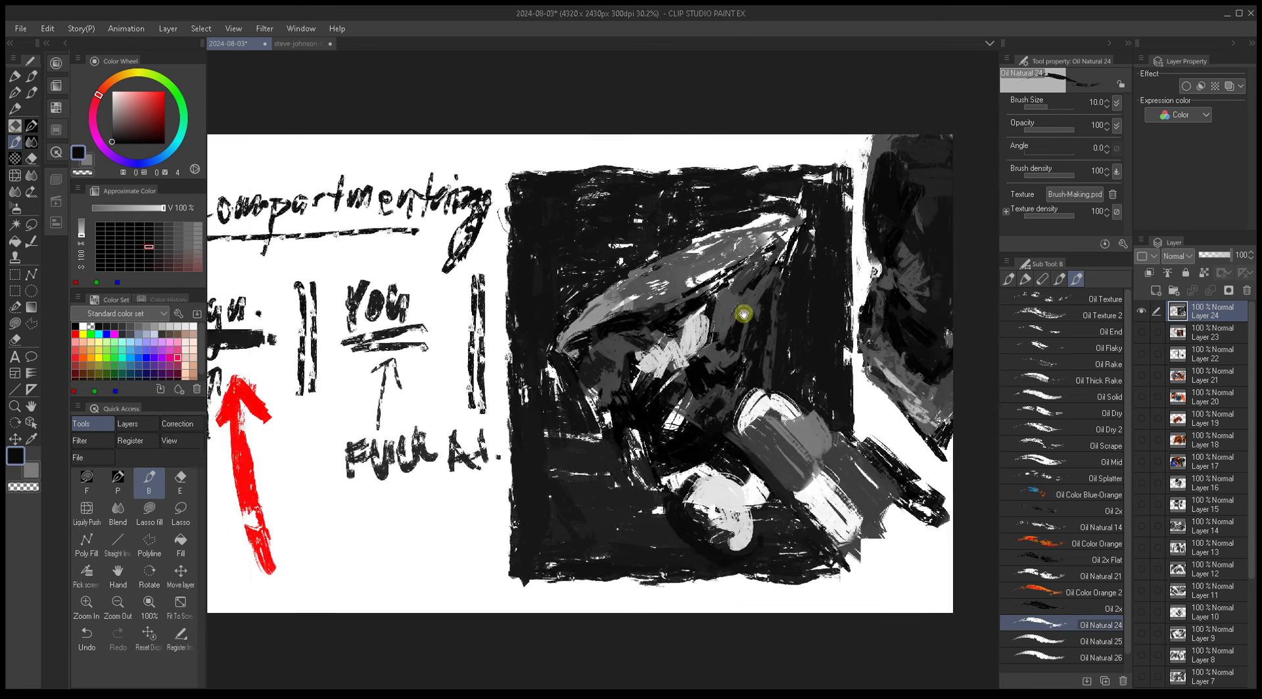
pyautogui.moveTo(558, 428)
pyautogui.mouseDown()
pyautogui.moveTo(823, 400)
pyautogui.moveTo(688, 368)
pyautogui.mouseUp()
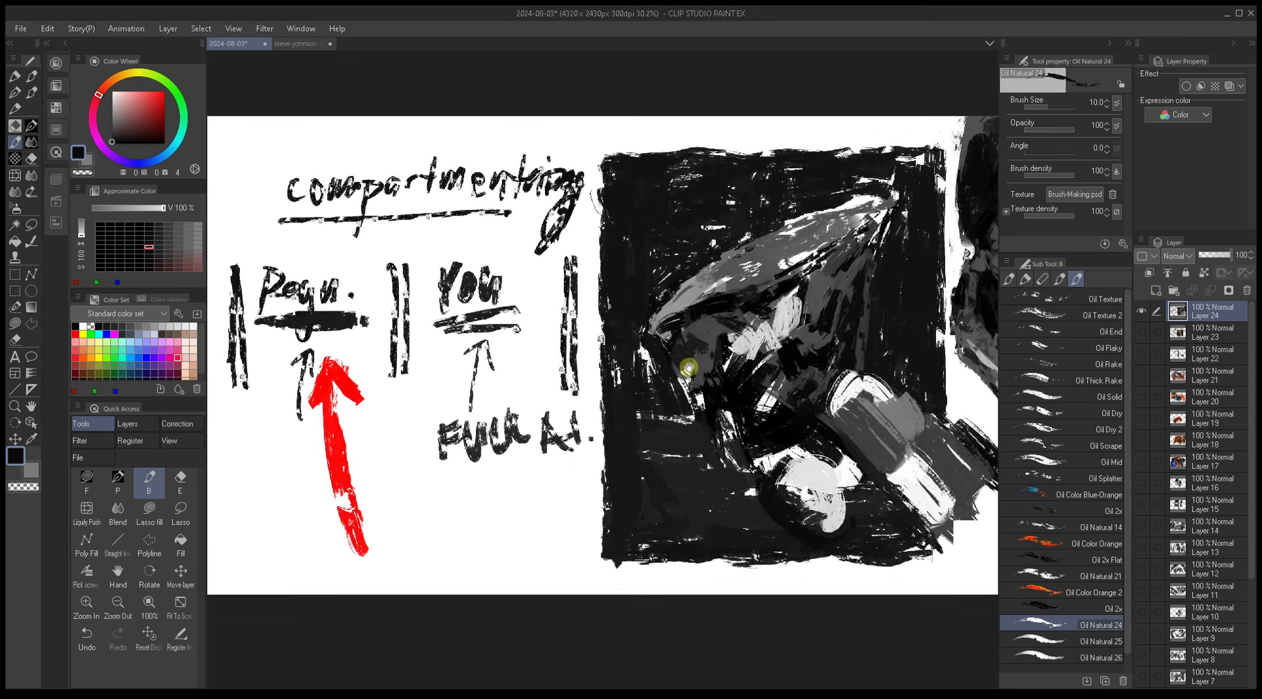
pyautogui.moveTo(838, 369)
pyautogui.mouseDown()
pyautogui.moveTo(686, 323)
pyautogui.moveTo(792, 347)
pyautogui.mouseUp()
pyautogui.moveTo(664, 358)
pyautogui.mouseDown()
pyautogui.moveTo(676, 395)
pyautogui.moveTo(719, 395)
pyautogui.mouseUp()
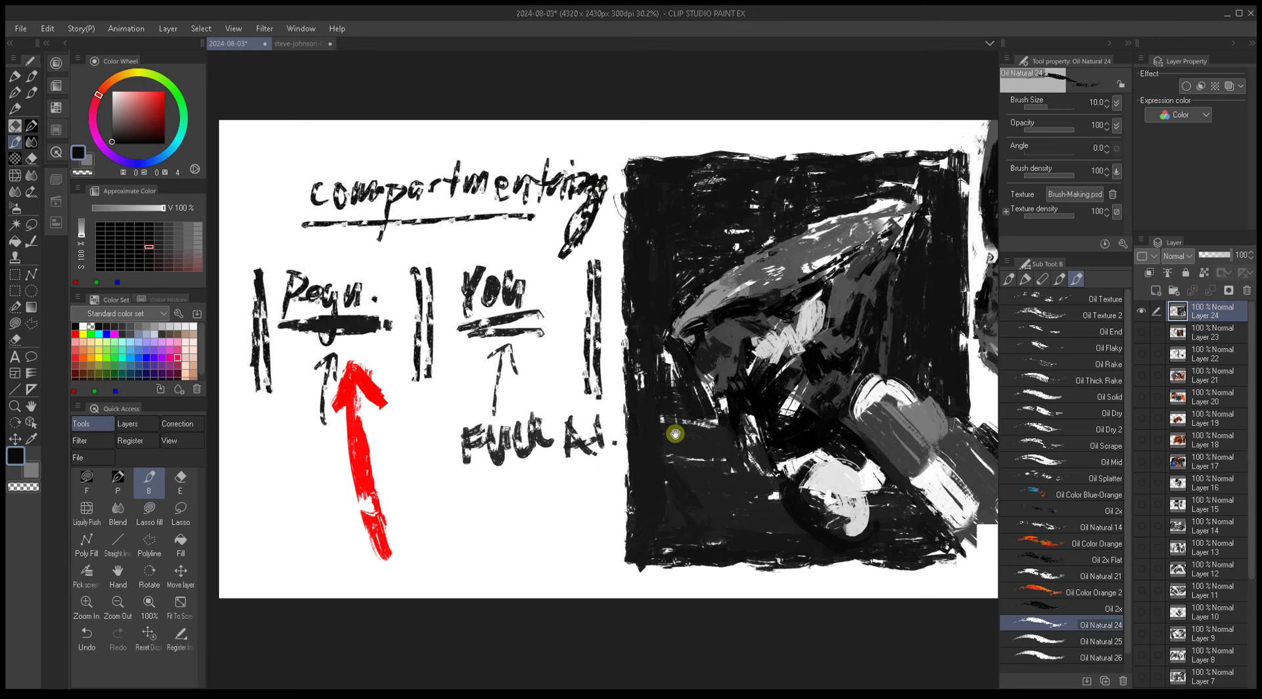
# Step: Sample near-black beside the rounded white shape and shade its lower part, enlarging the brush to size 40
pyautogui.hscroll(3, 699, 429)
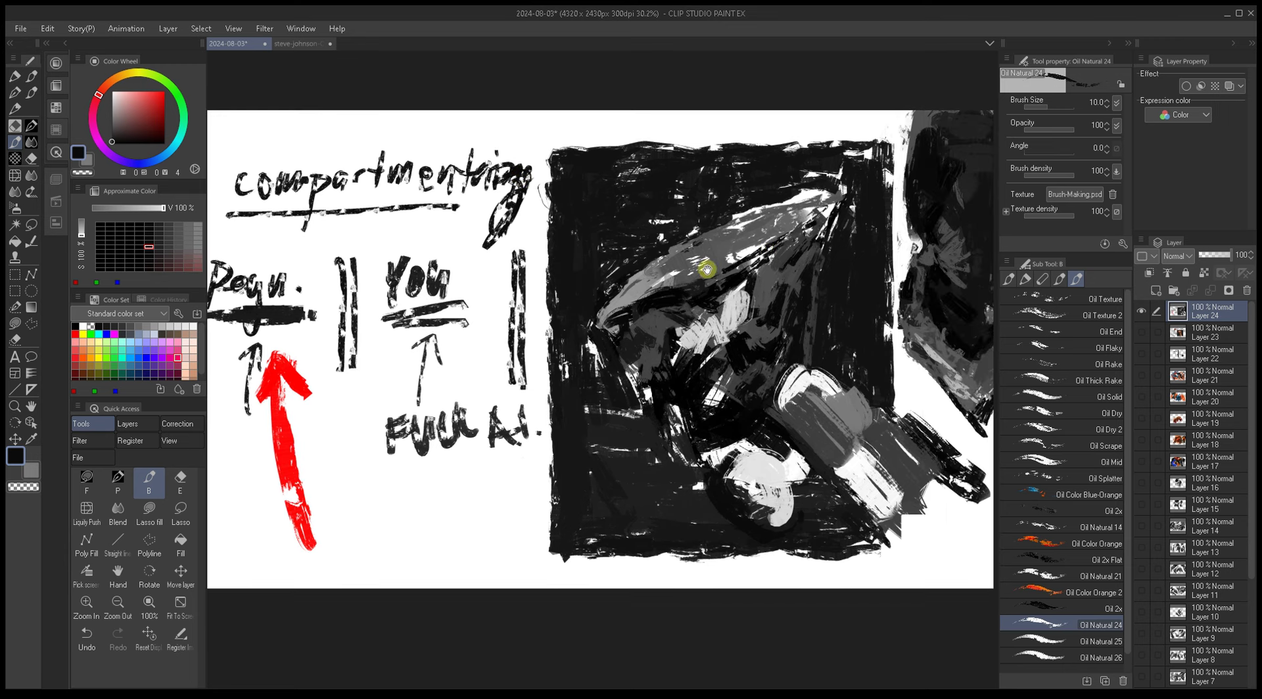
pyautogui.hscroll(3, 698, 332)
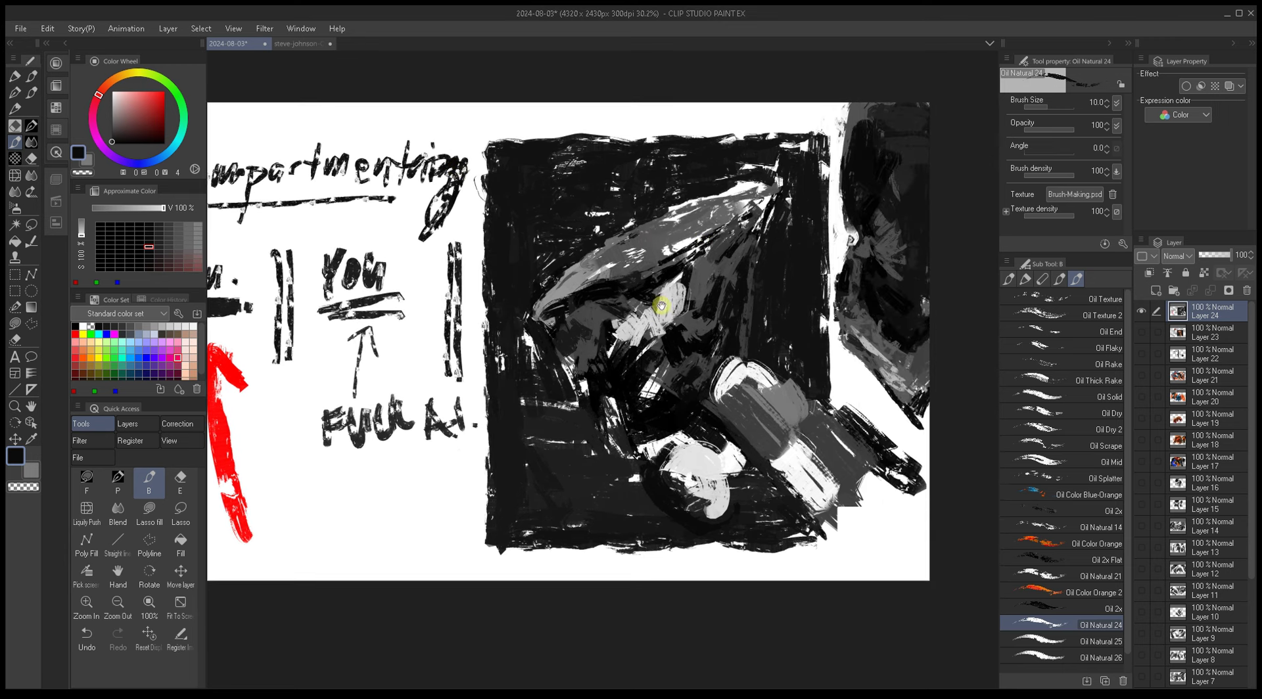
pyautogui.press(']')
pyautogui.press(']')
pyautogui.press(']')
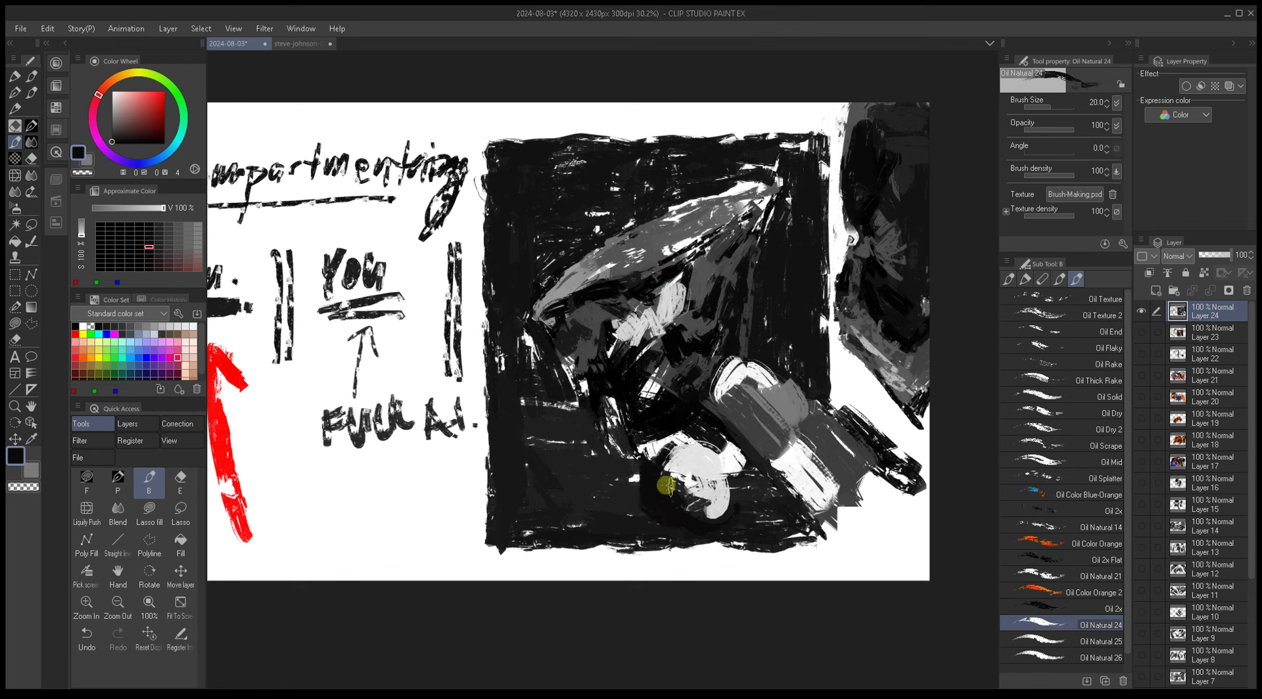
pyautogui.keyDown('alt'); pyautogui.click(672, 464); pyautogui.keyUp('alt')
pyautogui.press(']')
pyautogui.keyDown('alt'); pyautogui.click(654, 480); pyautogui.keyUp('alt')
pyautogui.press(']')
pyautogui.press(']')
pyautogui.press(']')
pyautogui.moveTo(662, 451)
pyautogui.mouseDown()
pyautogui.moveTo(713, 509)
pyautogui.moveTo(685, 508)
pyautogui.moveTo(704, 519)
pyautogui.moveTo(687, 520)
pyautogui.moveTo(709, 493)
pyautogui.moveTo(676, 499)
pyautogui.moveTo(714, 518)
pyautogui.moveTo(700, 499)
pyautogui.moveTo(697, 512)
pyautogui.moveTo(723, 503)
pyautogui.moveTo(714, 474)
pyautogui.mouseUp()
pyautogui.keyDown('alt'); pyautogui.click(677, 503); pyautogui.keyUp('alt')
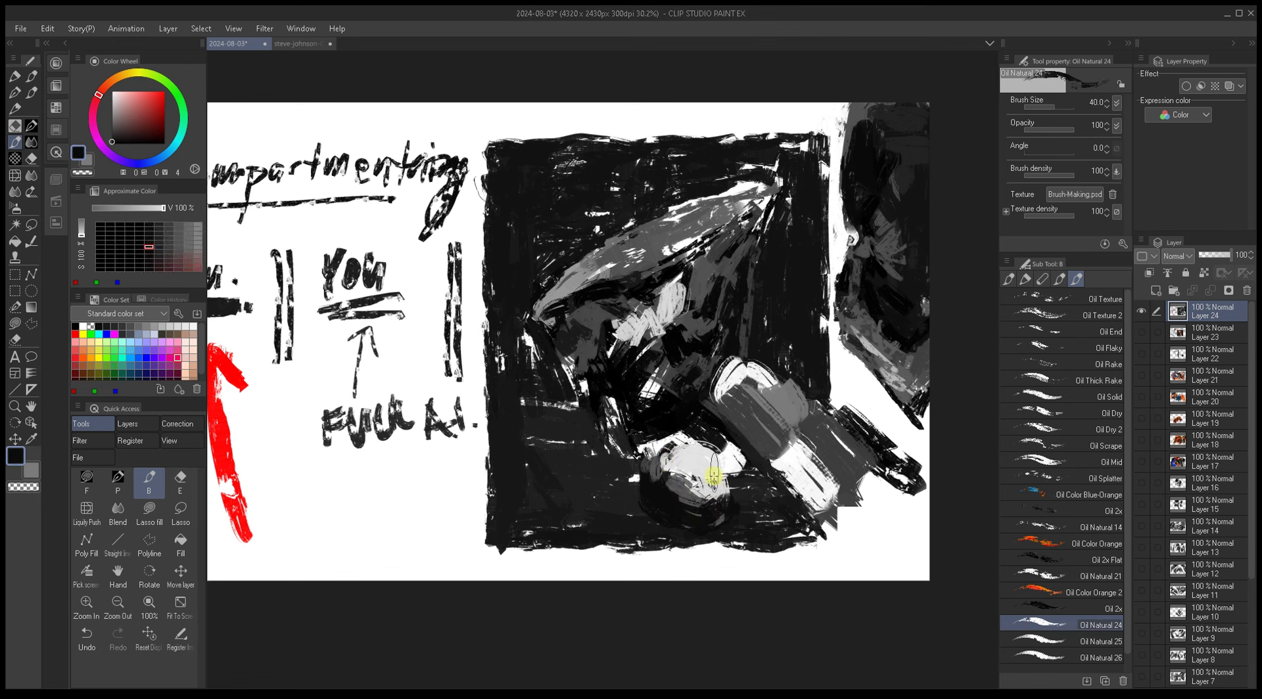
# Step: Sample the light tone of the rounded shape and touch up its upper-left edge with fine strokes, reducing the brush to size 2.5
pyautogui.keyDown('alt'); pyautogui.click(714, 475); pyautogui.keyUp('alt')
pyautogui.press('[')
pyautogui.press('[')
pyautogui.press('[')
pyautogui.press('[')
pyautogui.press('[')
pyautogui.press('[')
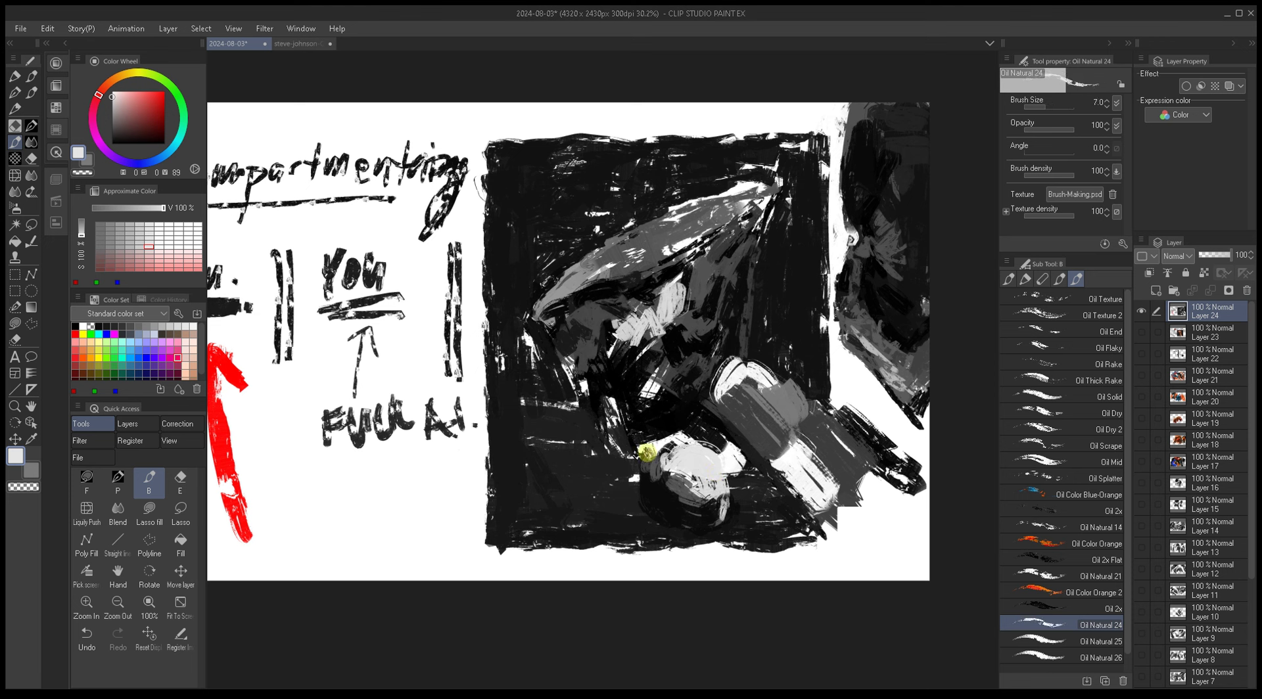
pyautogui.press('[')
pyautogui.press('[')
pyautogui.press('[')
pyautogui.press('[')
pyautogui.press('[')
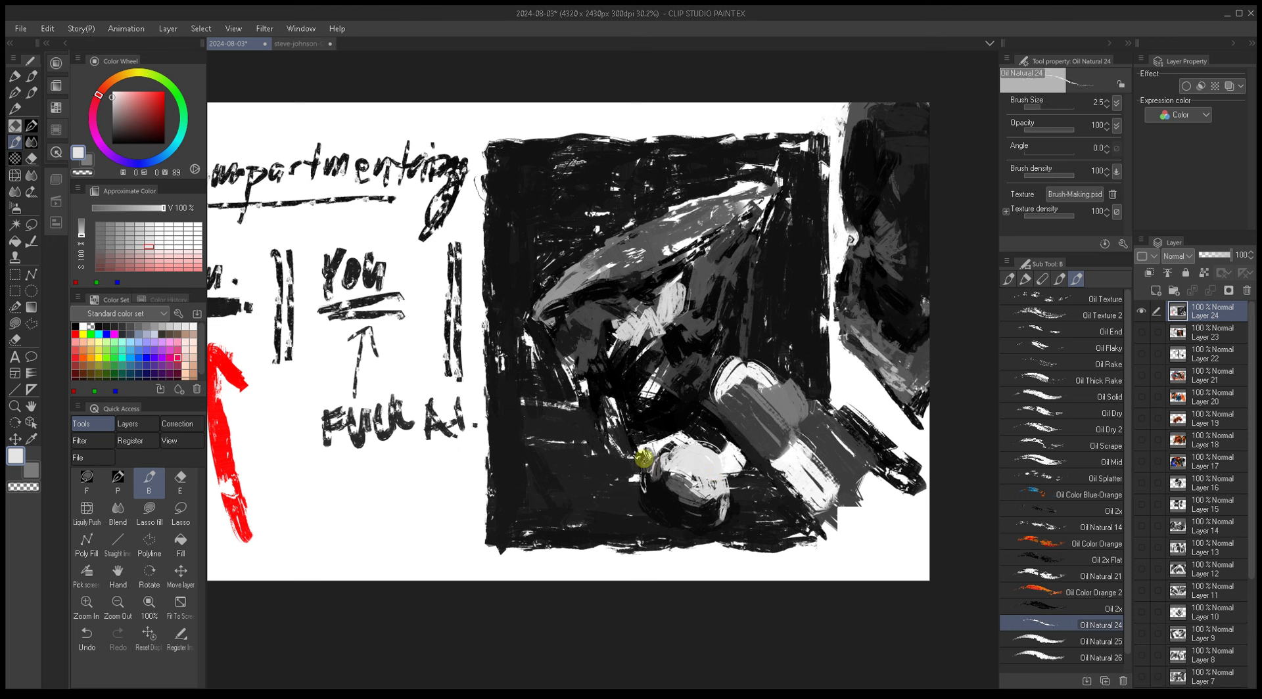
# Step: Sample the dark tone on the rounded shape's left side and deepen its shadow, enlarging the brush to size 12
pyautogui.keyDown('alt'); pyautogui.click(655, 477); pyautogui.keyUp('alt')
pyautogui.press(']')
pyautogui.press(']')
pyautogui.press(']')
pyautogui.press(']')
pyautogui.press(']')
pyautogui.press(']')
pyautogui.press(']')
pyautogui.press(']')
# Step: Sample the dark background below the rounded shape and paint around the shape, enlarging the brush to size 40
pyautogui.keyDown('alt'); pyautogui.click(640, 526); pyautogui.keyUp('alt')
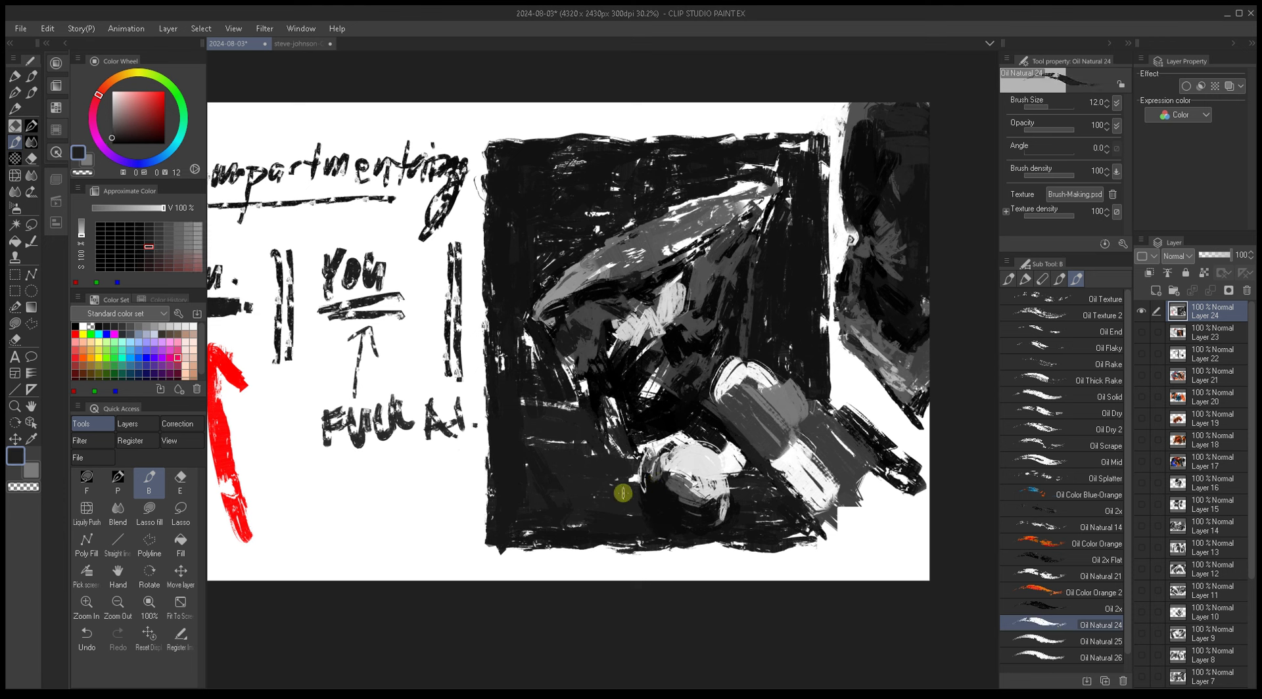
pyautogui.press(']')
pyautogui.press(']')
pyautogui.press(']')
pyautogui.moveTo(668, 502); pyautogui.dragTo(699, 499)
pyautogui.press(']')
pyautogui.press(']')
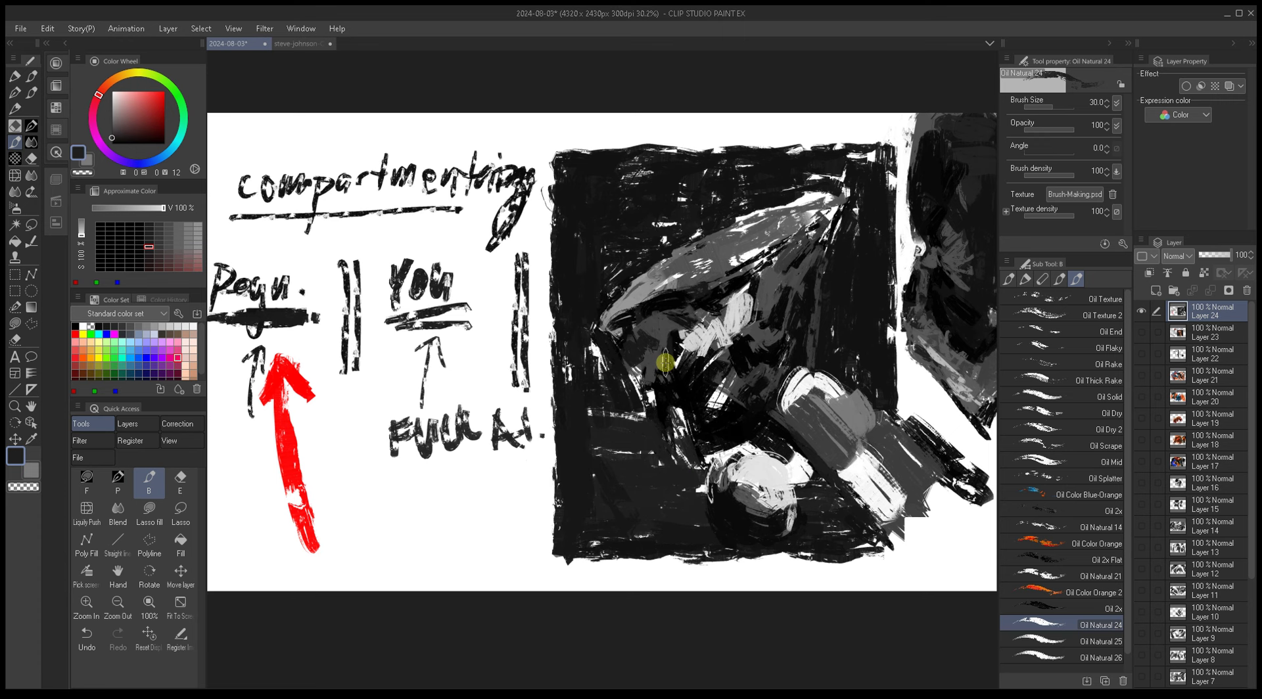
pyautogui.moveTo(702, 507); pyautogui.dragTo(709, 497)
pyautogui.press(']')
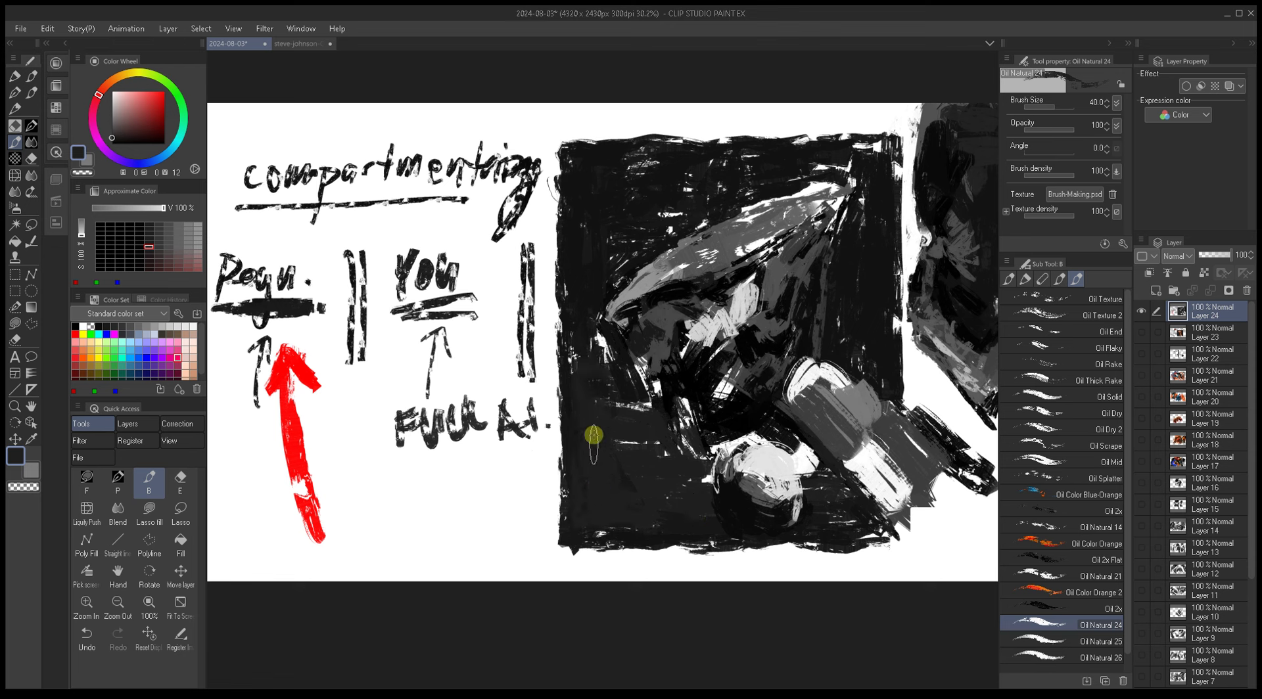
# Step: Sample tones from the dark background and extend its bottom edge downward across the picture with size 40 strokes
pyautogui.moveTo(662, 456); pyautogui.dragTo(635, 451)
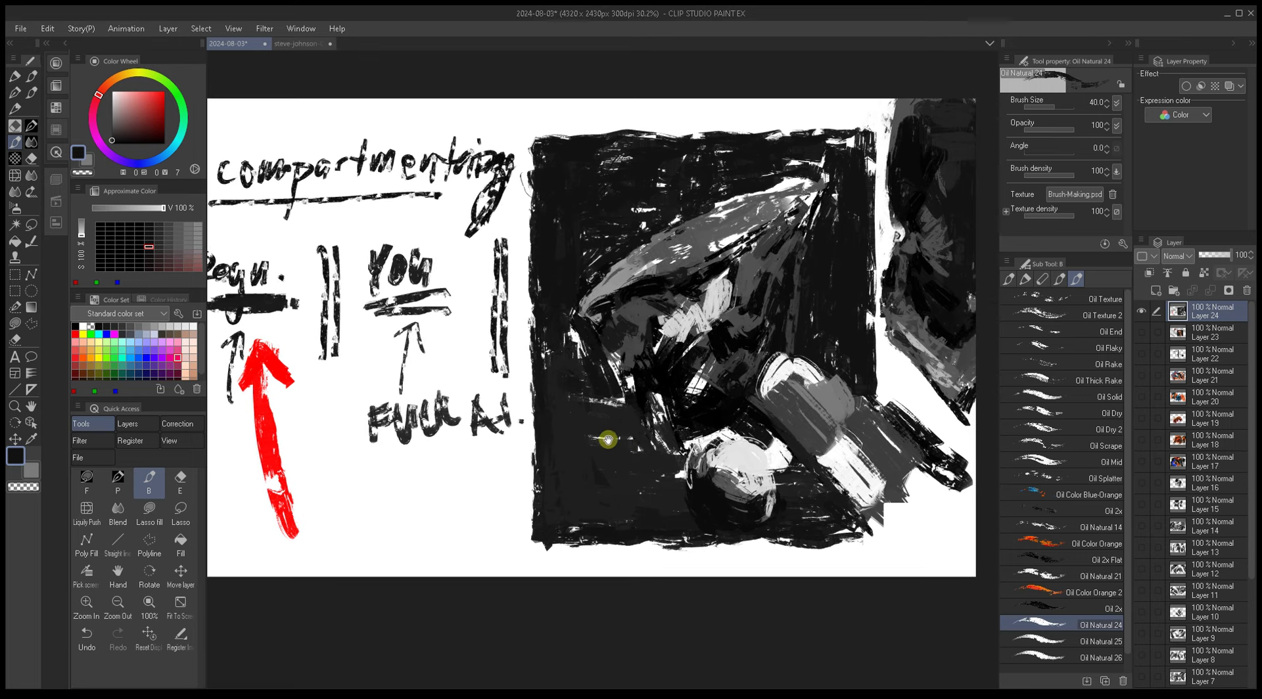
pyautogui.keyDown('alt'); pyautogui.click(605, 435); pyautogui.keyUp('alt')
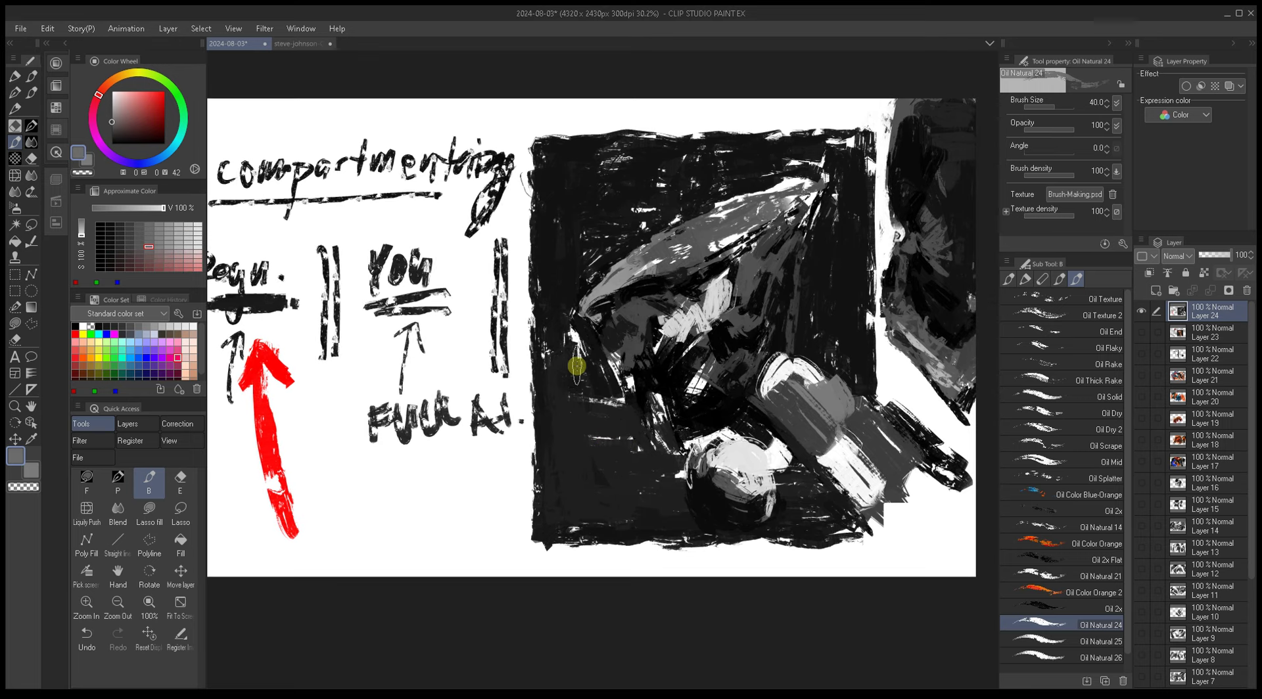
pyautogui.keyDown('alt'); pyautogui.click(586, 494); pyautogui.keyUp('alt')
pyautogui.moveTo(538, 553)
pyautogui.mouseDown()
pyautogui.moveTo(733, 552)
pyautogui.moveTo(537, 545)
pyautogui.moveTo(670, 549)
pyautogui.mouseUp()
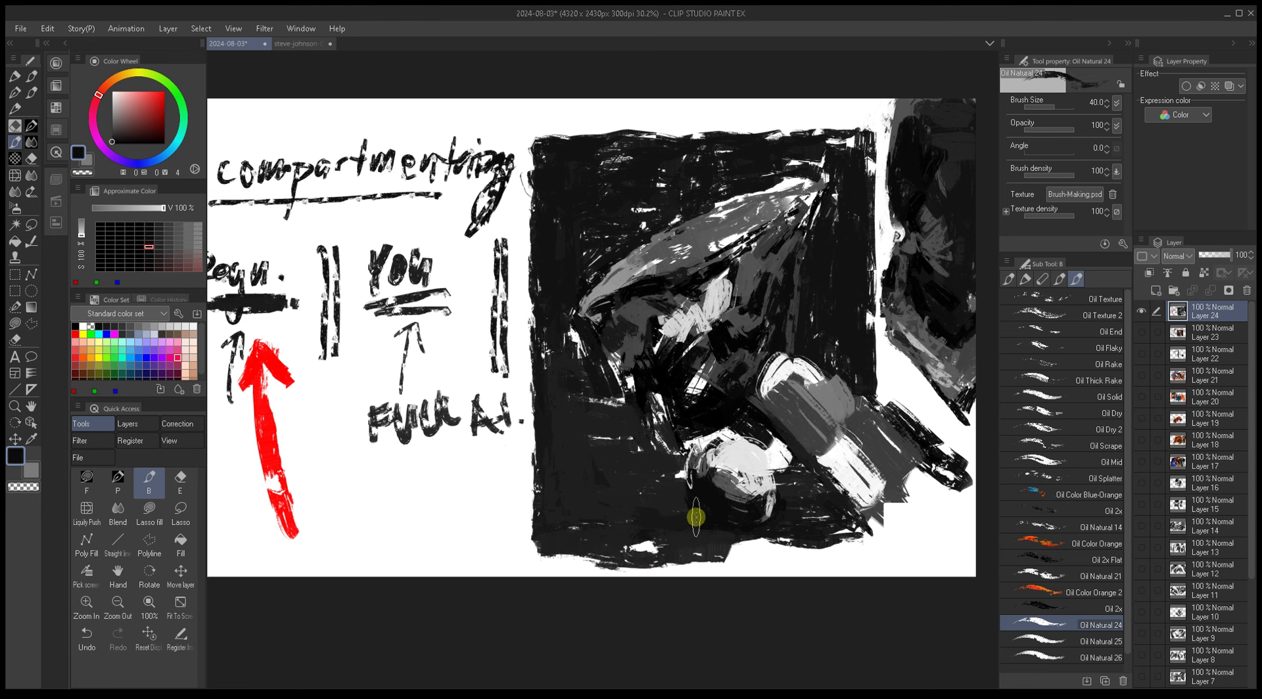
pyautogui.keyDown('alt'); pyautogui.click(695, 538); pyautogui.keyUp('alt')
pyautogui.moveTo(714, 551)
pyautogui.mouseDown()
pyautogui.moveTo(841, 549)
pyautogui.moveTo(794, 560)
pyautogui.moveTo(862, 554)
pyautogui.moveTo(823, 539)
pyautogui.moveTo(876, 529)
pyautogui.mouseUp()
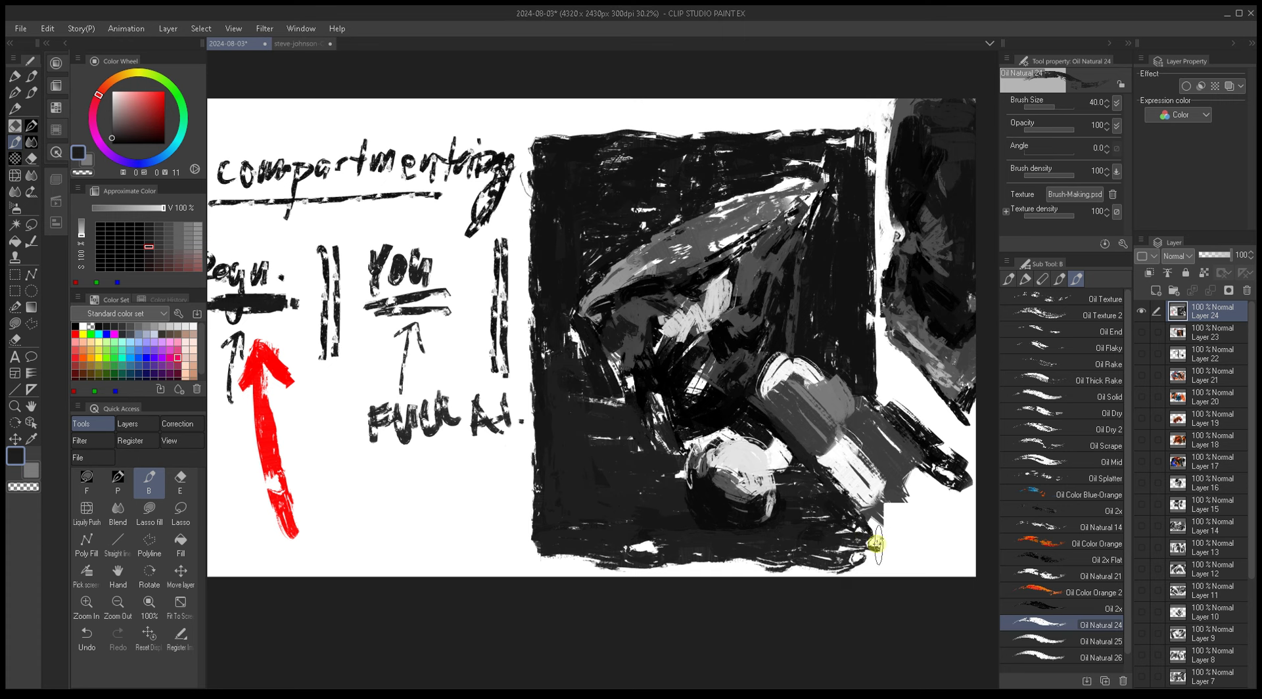
# Step: Fill the white gaps in the background beside and below the rounded shape with near-black strokes at brush size 40
pyautogui.moveTo(797, 429); pyautogui.dragTo(760, 432)
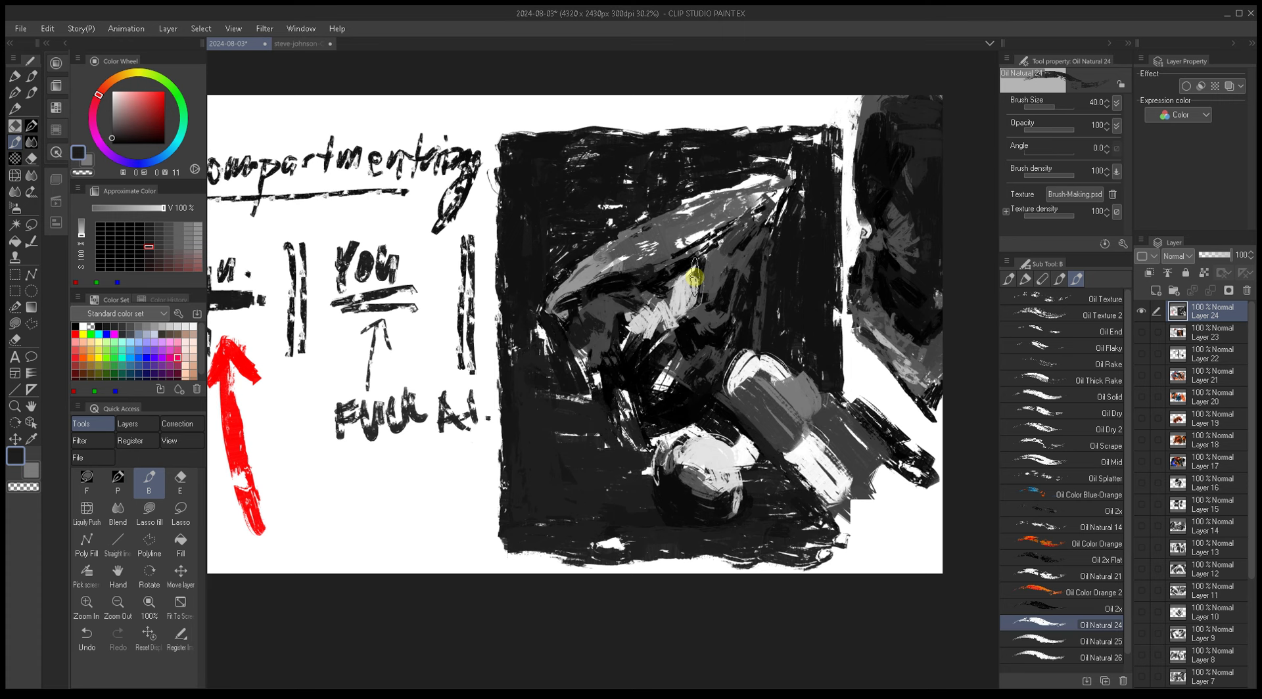
pyautogui.moveTo(651, 431); pyautogui.dragTo(669, 425)
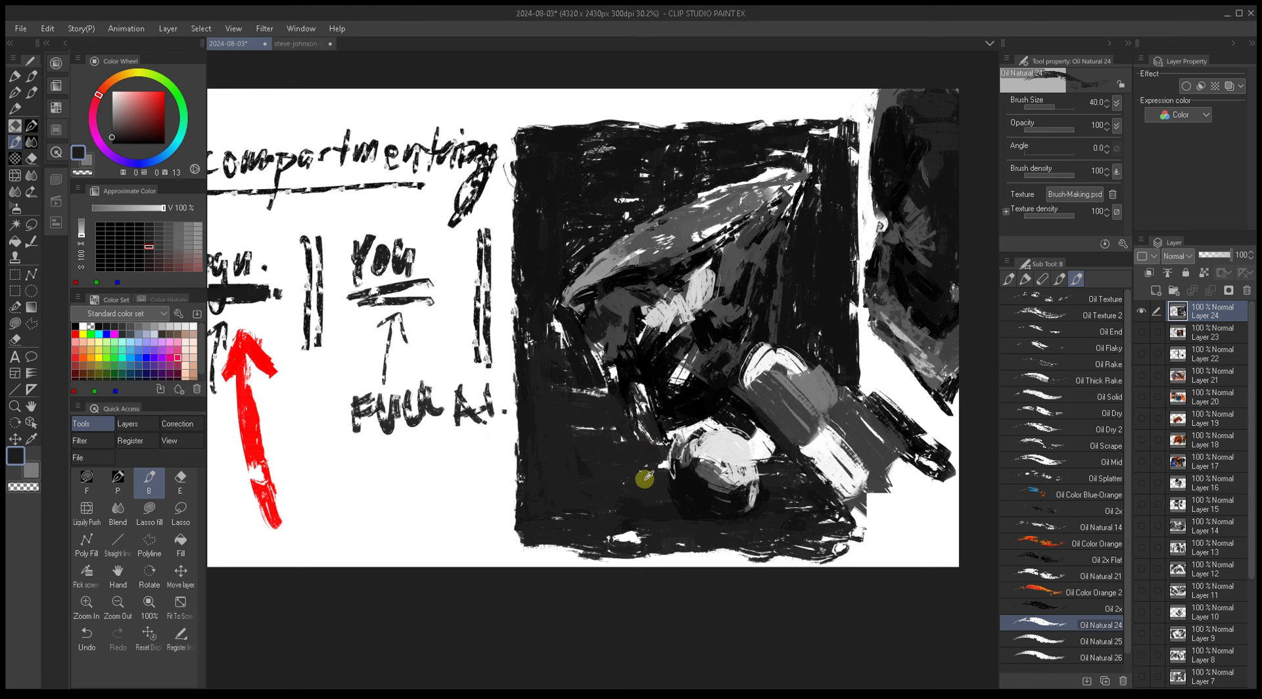
pyautogui.press('[')
pyautogui.press('[')
pyautogui.press('[')
pyautogui.press('[')
pyautogui.press(']')
pyautogui.press(']')
pyautogui.press(']')
pyautogui.moveTo(620, 541)
pyautogui.mouseDown()
pyautogui.moveTo(636, 497)
pyautogui.moveTo(665, 534)
pyautogui.mouseUp()
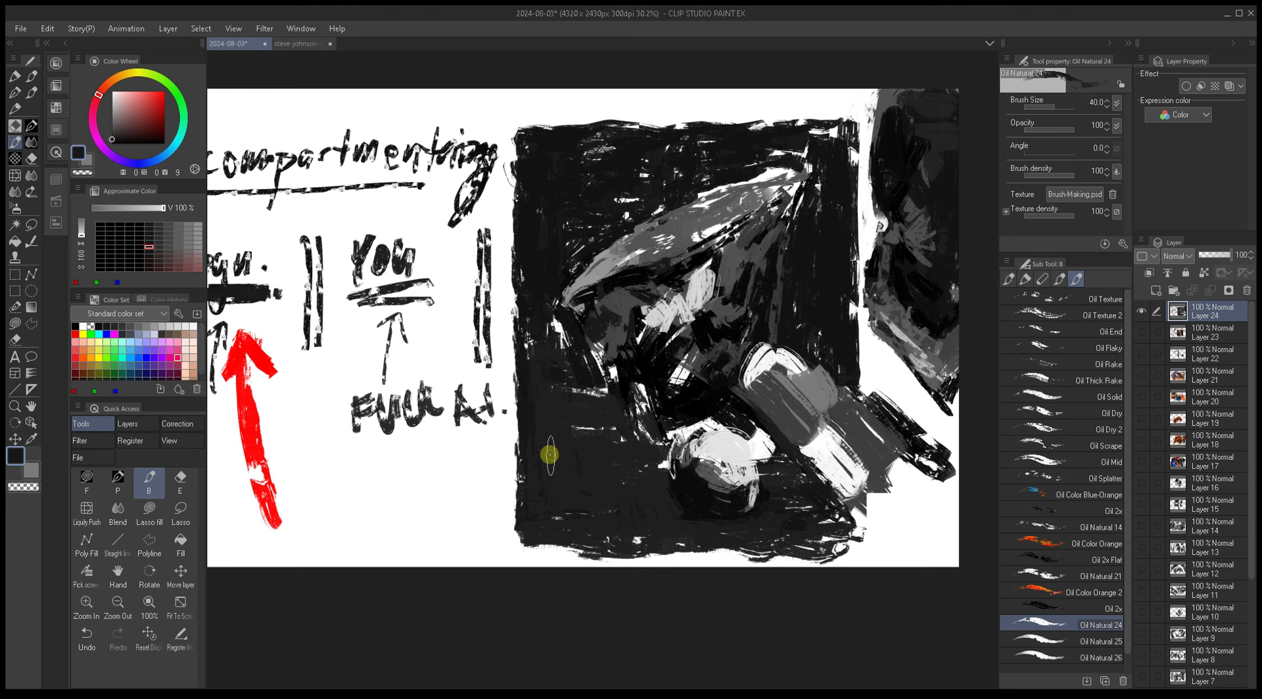
# Step: Paint broad dark strokes up to brush size 80 over the lower-left background and roughen the picture's left edge
pyautogui.press(']')
pyautogui.press(']')
pyautogui.moveTo(564, 444)
pyautogui.mouseDown()
pyautogui.moveTo(546, 501)
pyautogui.moveTo(540, 463)
pyautogui.moveTo(575, 518)
pyautogui.mouseUp()
pyautogui.press(']')
pyautogui.press('[')
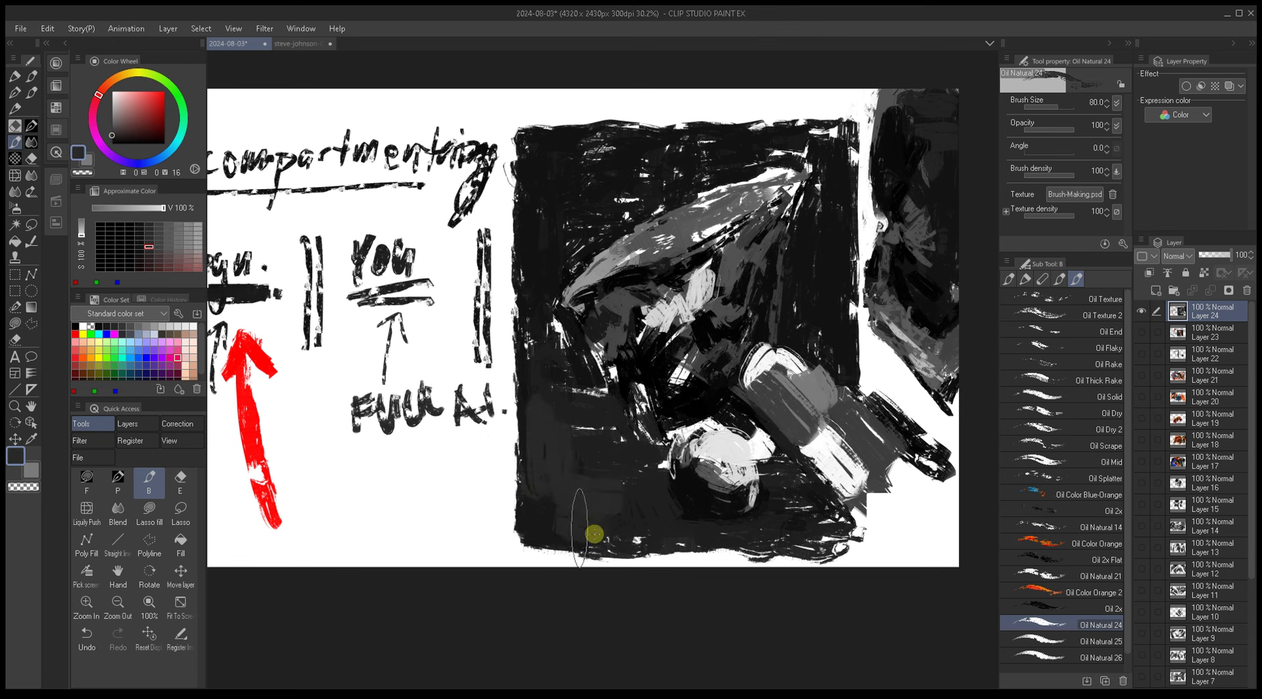
pyautogui.keyDown('alt'); pyautogui.click(597, 527); pyautogui.keyUp('alt')
pyautogui.moveTo(535, 428)
pyautogui.mouseDown()
pyautogui.moveTo(537, 536)
pyautogui.moveTo(531, 437)
pyautogui.moveTo(529, 468)
pyautogui.mouseUp()
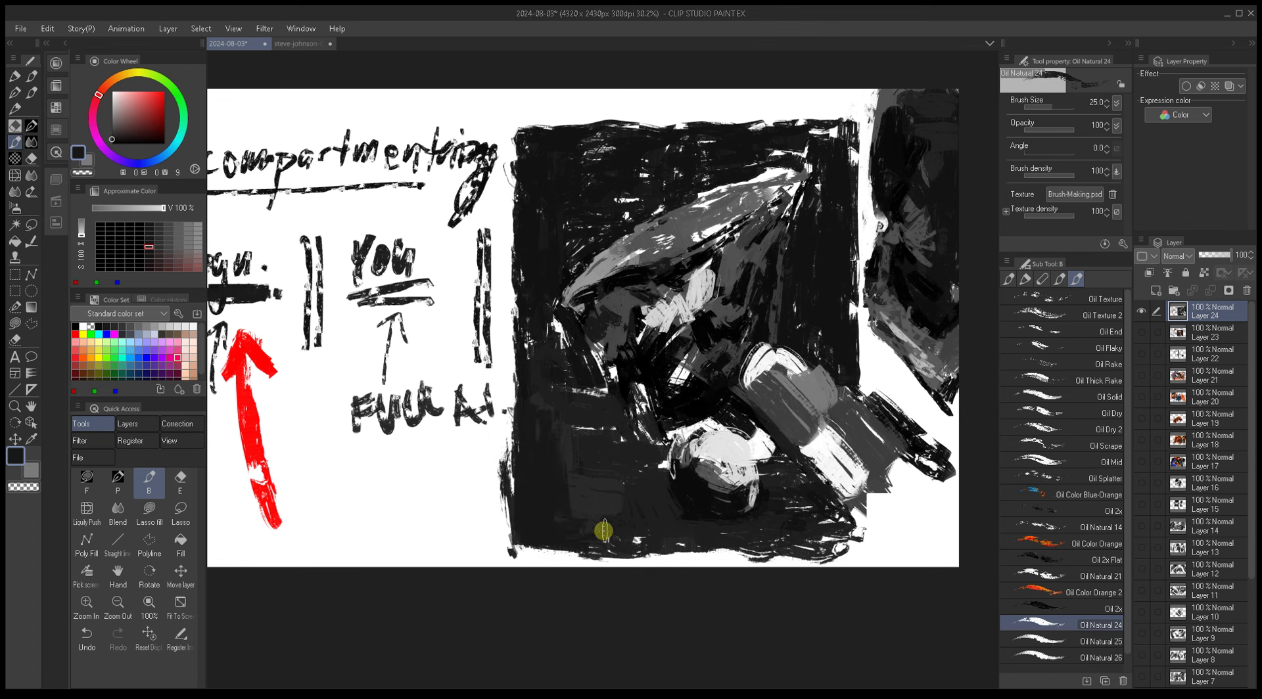
# Step: Sample several dark tones in the lower-left background and even out the area with strokes up to brush size 60
pyautogui.keyDown('alt'); pyautogui.click(600, 526); pyautogui.keyUp('alt')
pyautogui.moveTo(563, 533)
pyautogui.mouseDown()
pyautogui.moveTo(536, 431)
pyautogui.moveTo(532, 473)
pyautogui.moveTo(554, 490)
pyautogui.moveTo(521, 434)
pyautogui.moveTo(531, 420)
pyautogui.moveTo(546, 512)
pyautogui.moveTo(563, 415)
pyautogui.moveTo(572, 514)
pyautogui.moveTo(552, 409)
pyautogui.moveTo(539, 486)
pyautogui.moveTo(552, 511)
pyautogui.moveTo(550, 440)
pyautogui.moveTo(541, 513)
pyautogui.mouseUp()
pyautogui.press(']')
pyautogui.keyDown('alt'); pyautogui.click(519, 428); pyautogui.keyUp('alt')
pyautogui.keyDown('alt'); pyautogui.click(556, 464); pyautogui.keyUp('alt')
pyautogui.keyDown('alt'); pyautogui.click(540, 512); pyautogui.keyUp('alt')
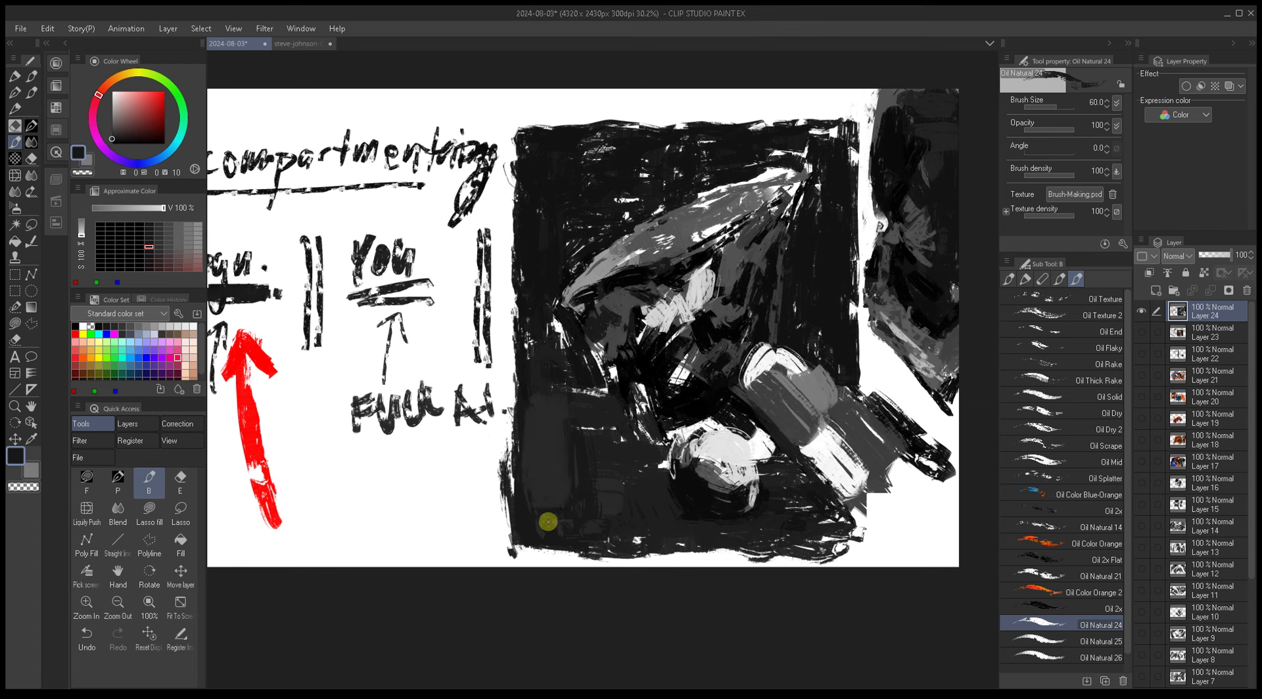
pyautogui.press(']')
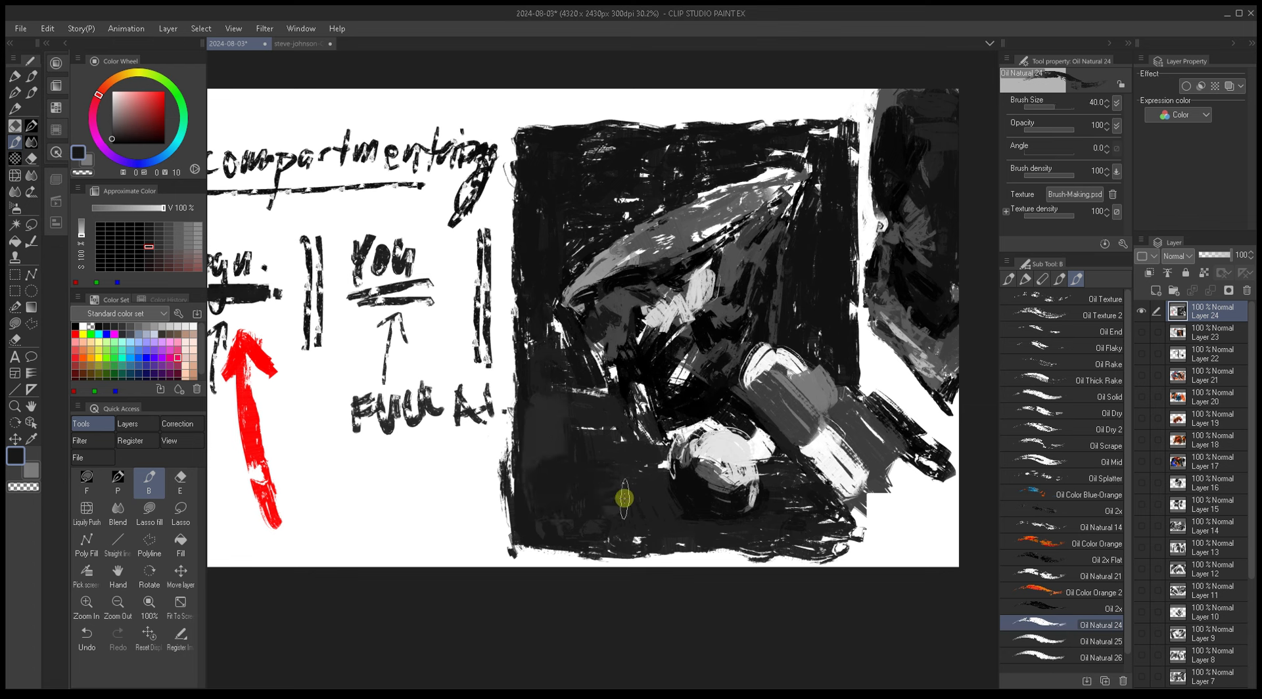
# Step: Reduce the brush to size 10 and darken the rounded shape's shadow side with near-black strokes, enlarging to size 20
pyautogui.press('[')
pyautogui.press('[')
pyautogui.press('[')
pyautogui.press('[')
pyautogui.press('[')
pyautogui.press('[')
pyautogui.moveTo(588, 263); pyautogui.dragTo(583, 259)
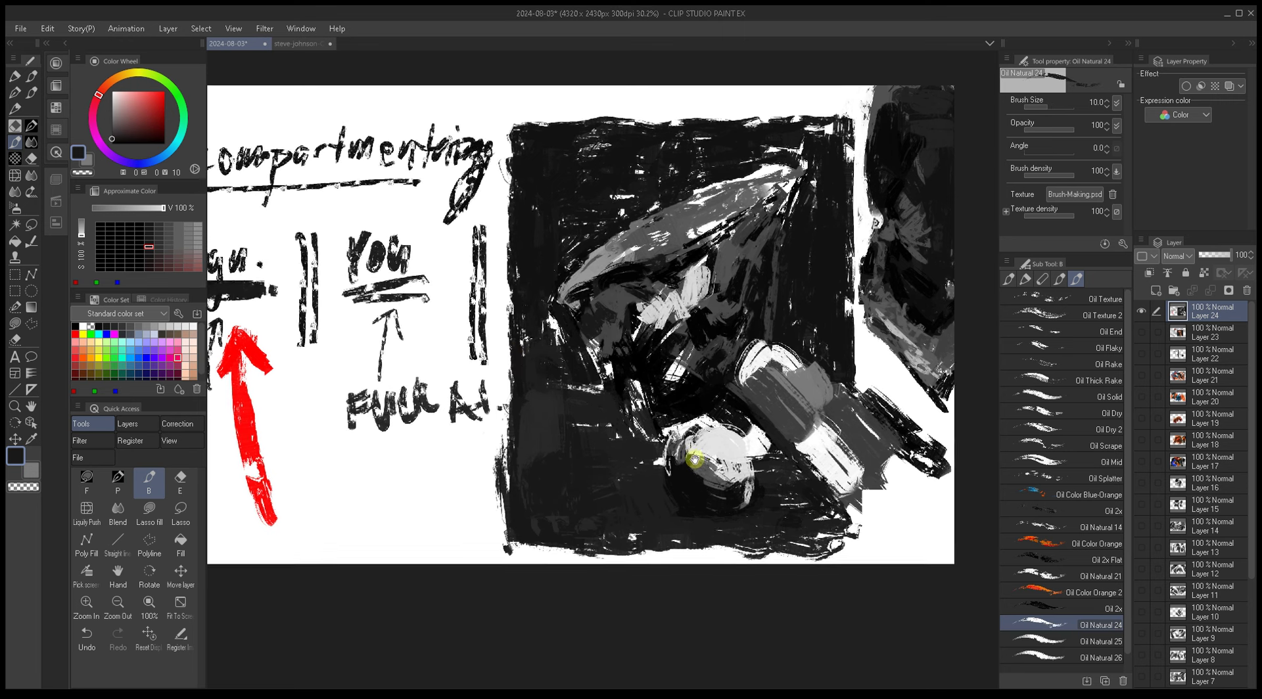
pyautogui.press(']')
pyautogui.press(']')
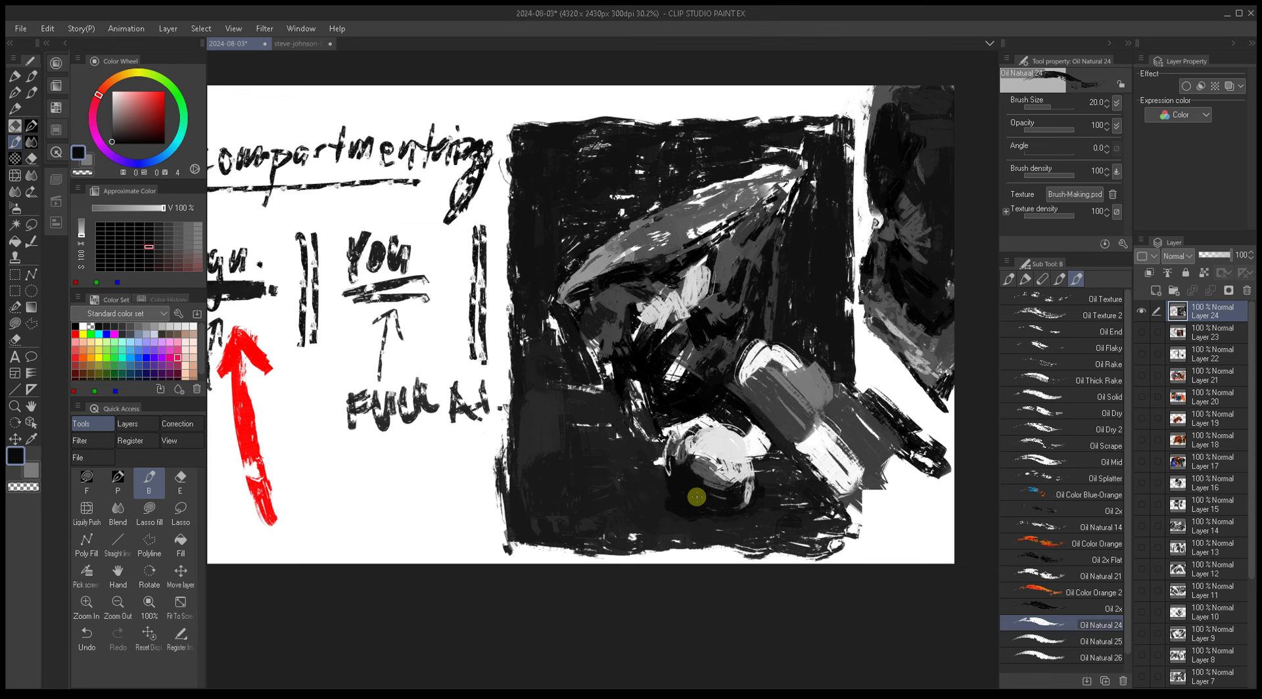
# Step: Sample near-white tones on the rounded shape and brighten its upper-right side with strokes at brush sizes 6 to 12
pyautogui.press('[')
pyautogui.press('[')
pyautogui.press('[')
pyautogui.keyDown('alt'); pyautogui.click(736, 464); pyautogui.keyUp('alt')
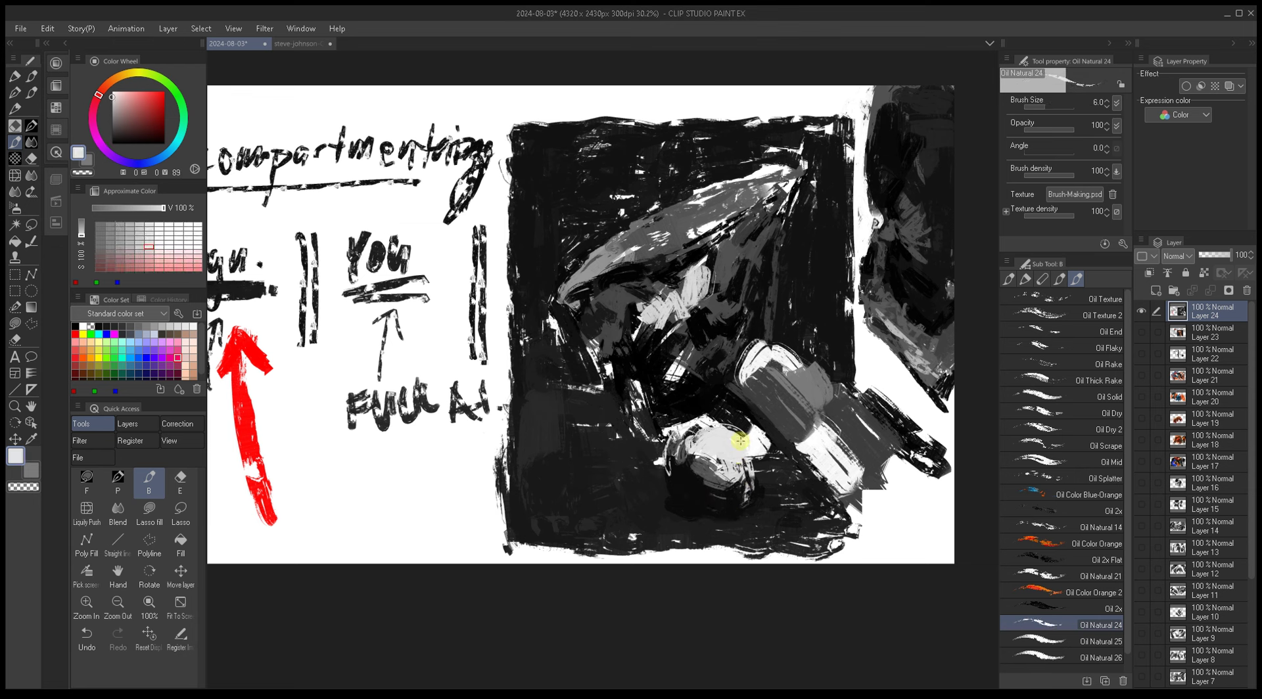
pyautogui.press(']')
pyautogui.keyDown('alt'); pyautogui.click(738, 444); pyautogui.keyUp('alt')
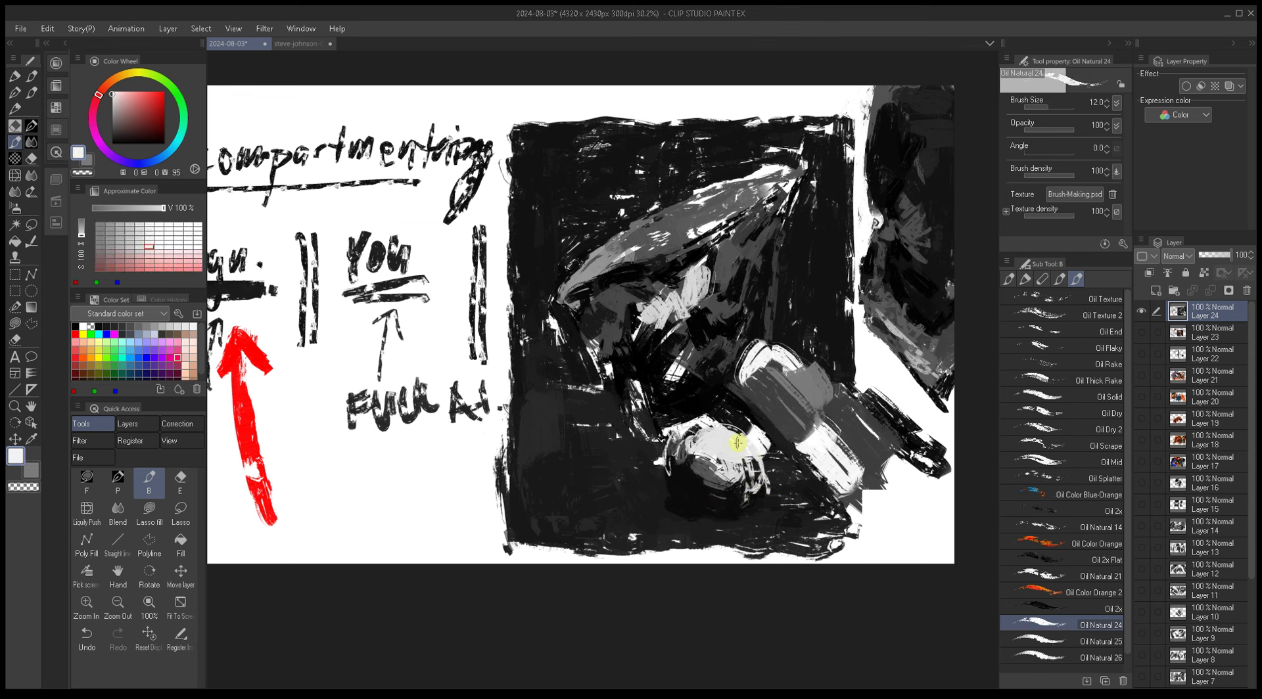
# Step: Sample the mid-grey inside the rounded shape and add thin curved reflected-light strokes to its lower part at brush size 2.5
pyautogui.keyDown('alt'); pyautogui.click(698, 474); pyautogui.keyUp('alt')
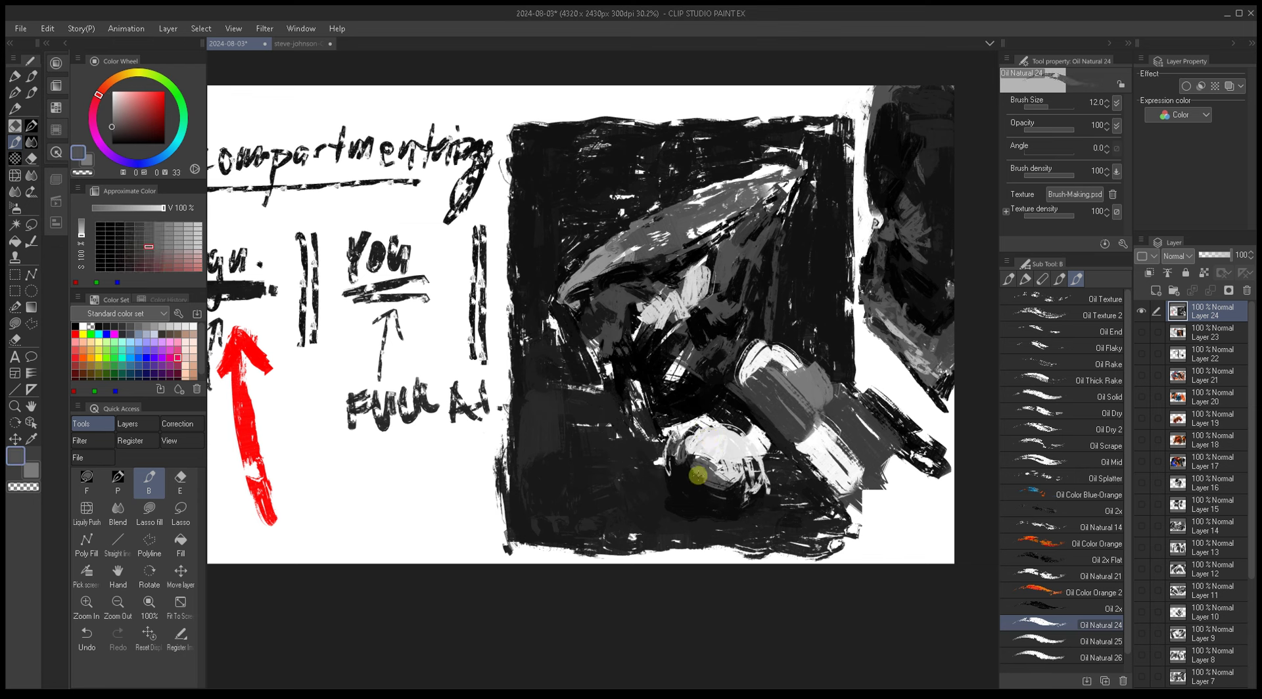
pyautogui.press('[')
pyautogui.press('[')
pyautogui.press('[')
pyautogui.press('[')
pyautogui.press('[')
pyautogui.press('[')
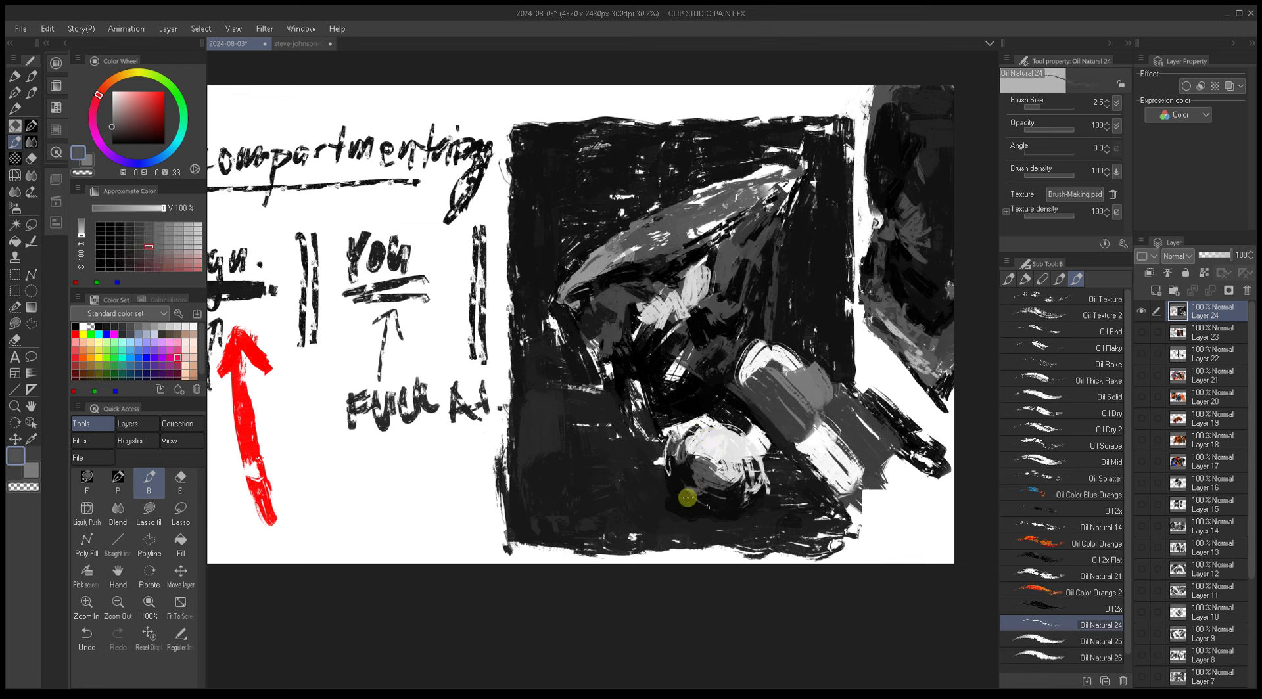
pyautogui.press(']')
pyautogui.press(']')
# Step: Sample black from the rounded shape's left edge and clean up its shadow side, enlarging the brush from size 4 to 12
pyautogui.keyDown('alt'); pyautogui.click(674, 466); pyautogui.keyUp('alt')
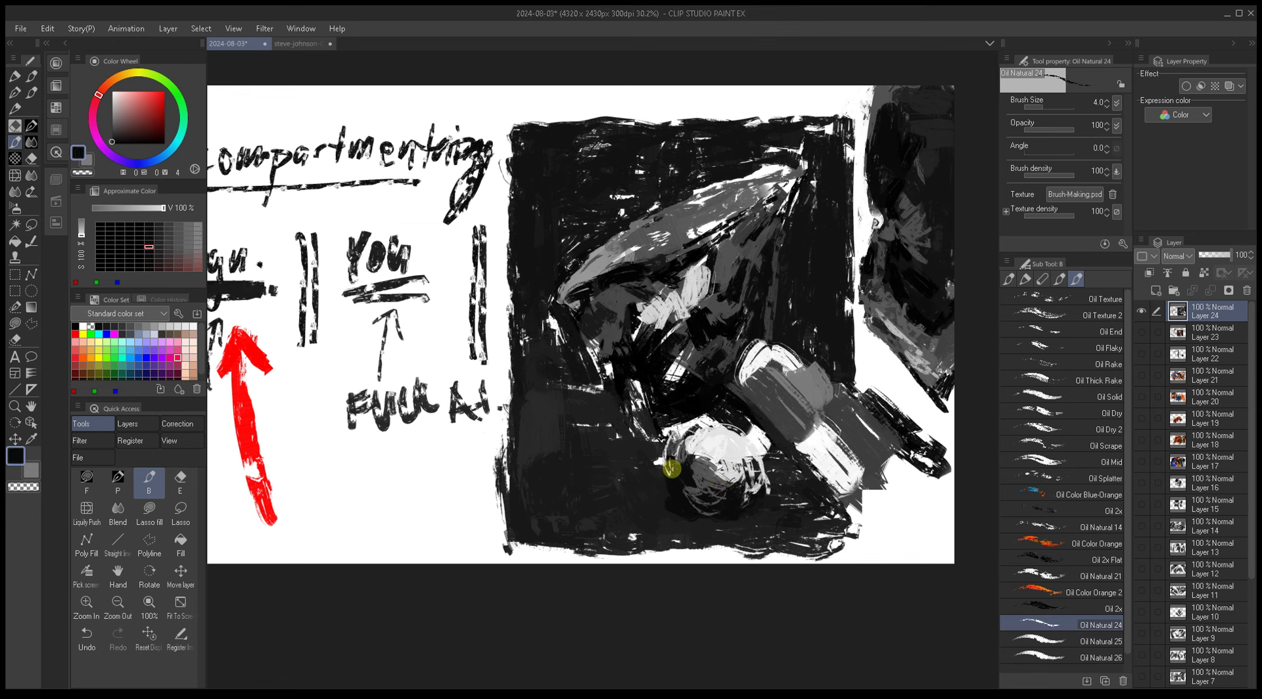
pyautogui.press(']')
pyautogui.press(']')
pyautogui.press(']')
pyautogui.press(']')
pyautogui.press(']')
pyautogui.keyDown('alt'); pyautogui.click(667, 499); pyautogui.keyUp('alt')
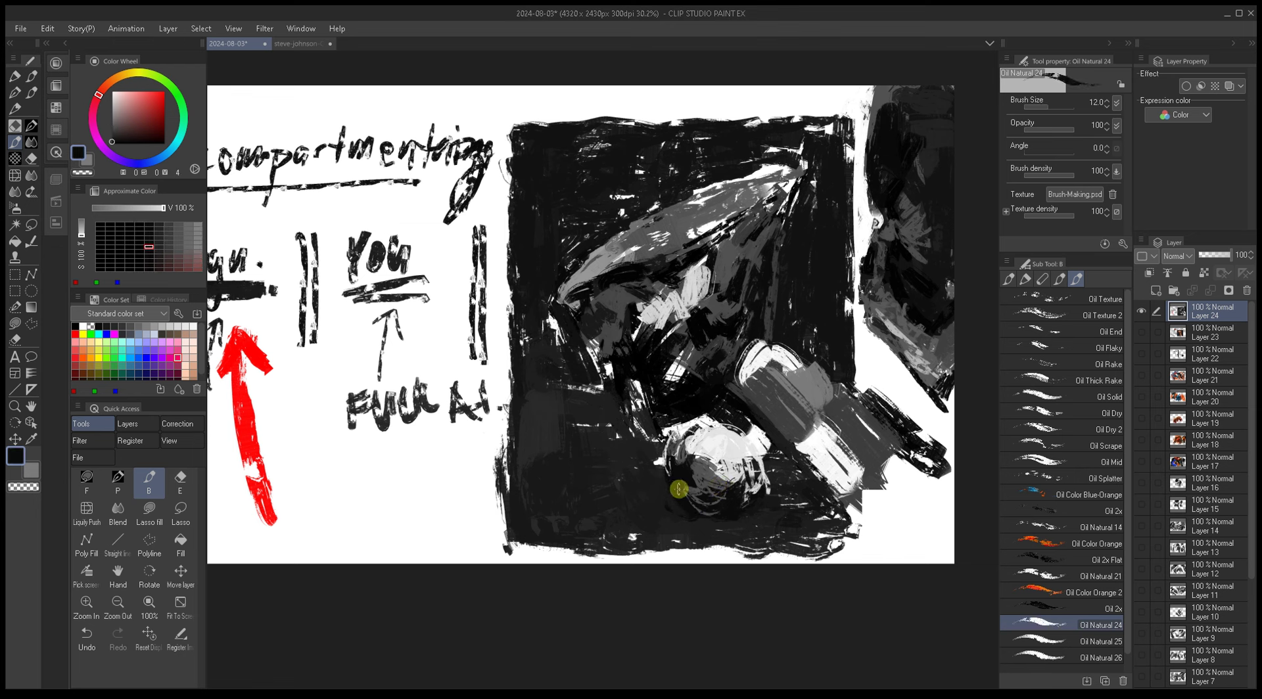
# Step: Sample dark tones beside the rounded shape's lower right and trim its right edge, reducing the brush to size 7
pyautogui.keyDown('alt'); pyautogui.click(741, 504); pyautogui.keyUp('alt')
pyautogui.press('[')
pyautogui.press('[')
pyautogui.keyDown('alt'); pyautogui.click(755, 479); pyautogui.keyUp('alt')
pyautogui.press('[')
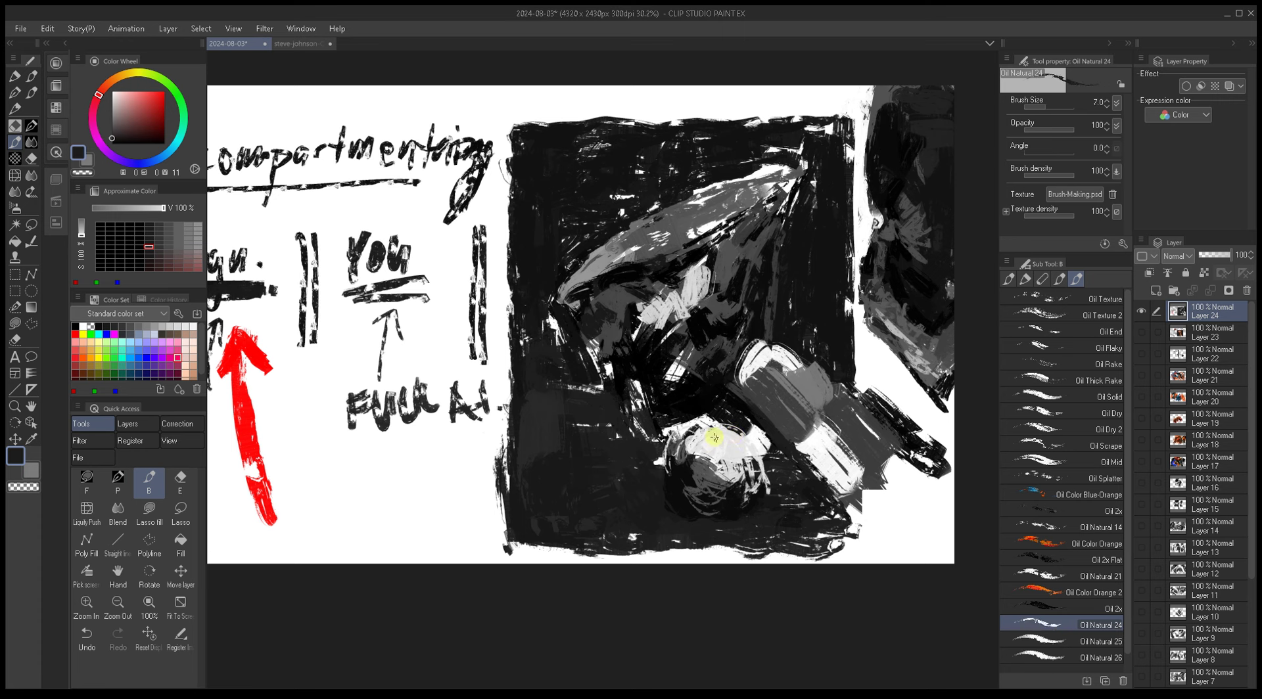
pyautogui.moveTo(691, 347); pyautogui.dragTo(660, 377)
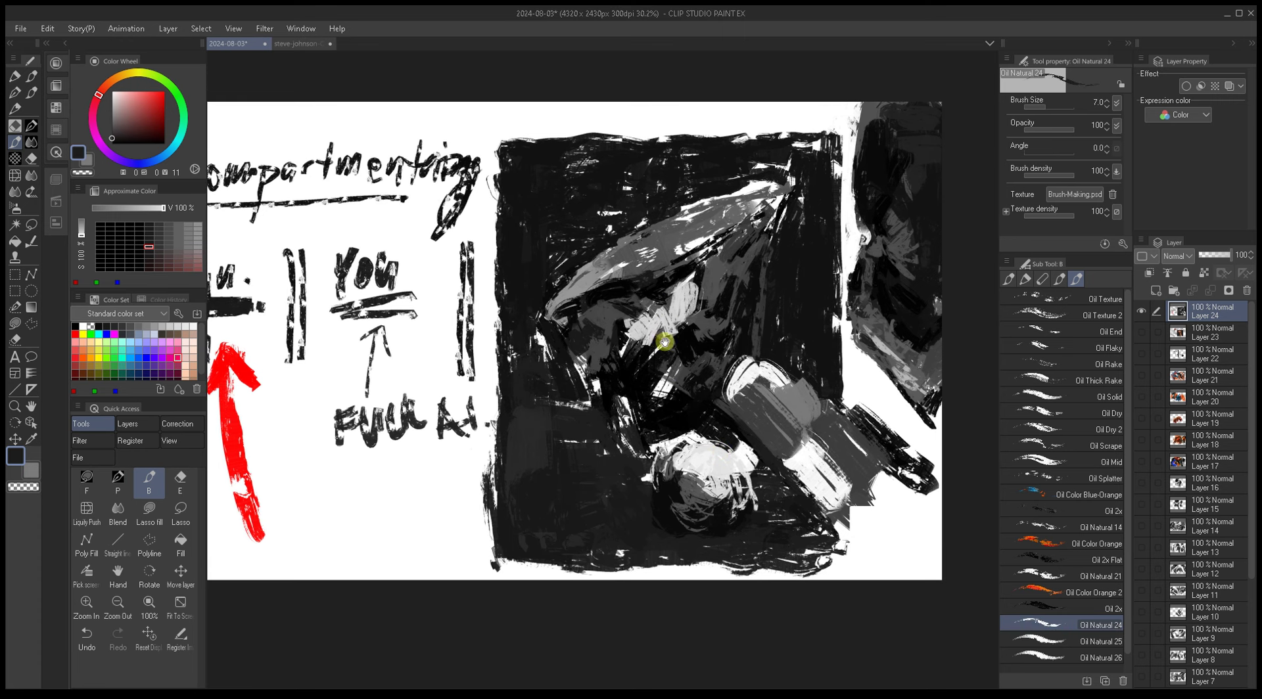
# Step: Hide Layer 24 and create a new blank layer above it
pyautogui.click(1142, 309)
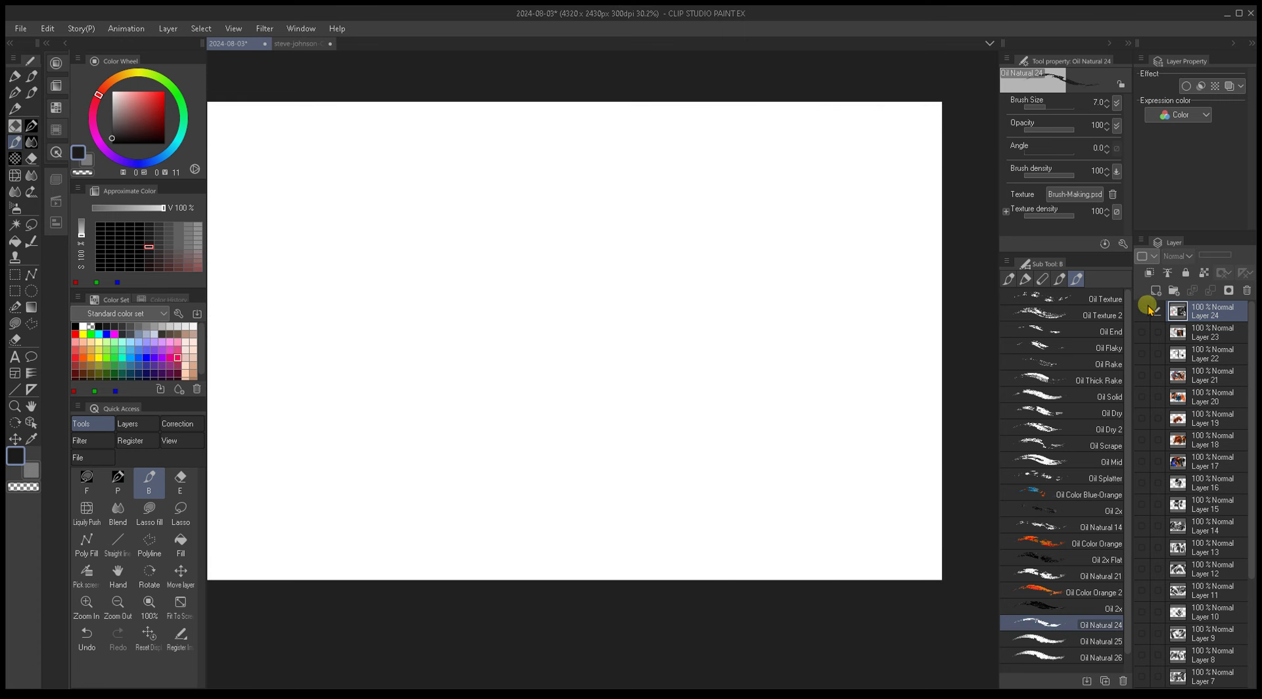
pyautogui.click(1154, 291)
pyautogui.moveTo(664, 455); pyautogui.dragTo(645, 414)
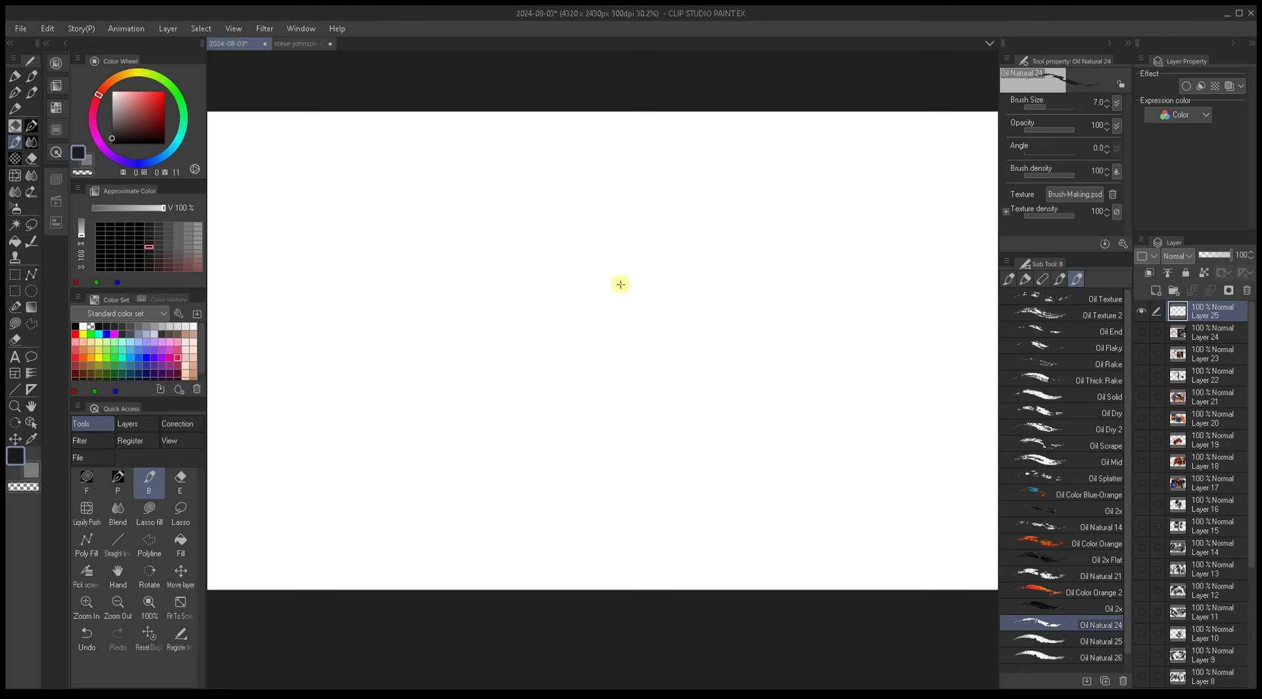
# Step: Choose bright red and paint a short vertical stroke near the middle of the blank canvas
pyautogui.moveTo(163, 110); pyautogui.dragTo(170, 90)
pyautogui.press(']')
pyautogui.moveTo(682, 324); pyautogui.dragTo(681, 348)
# Step: Choose black, enlarge the brush beyond size 30, and block in a head and neck silhouette near the canvas centre
pyautogui.press(']')
pyautogui.press(']')
pyautogui.press(']')
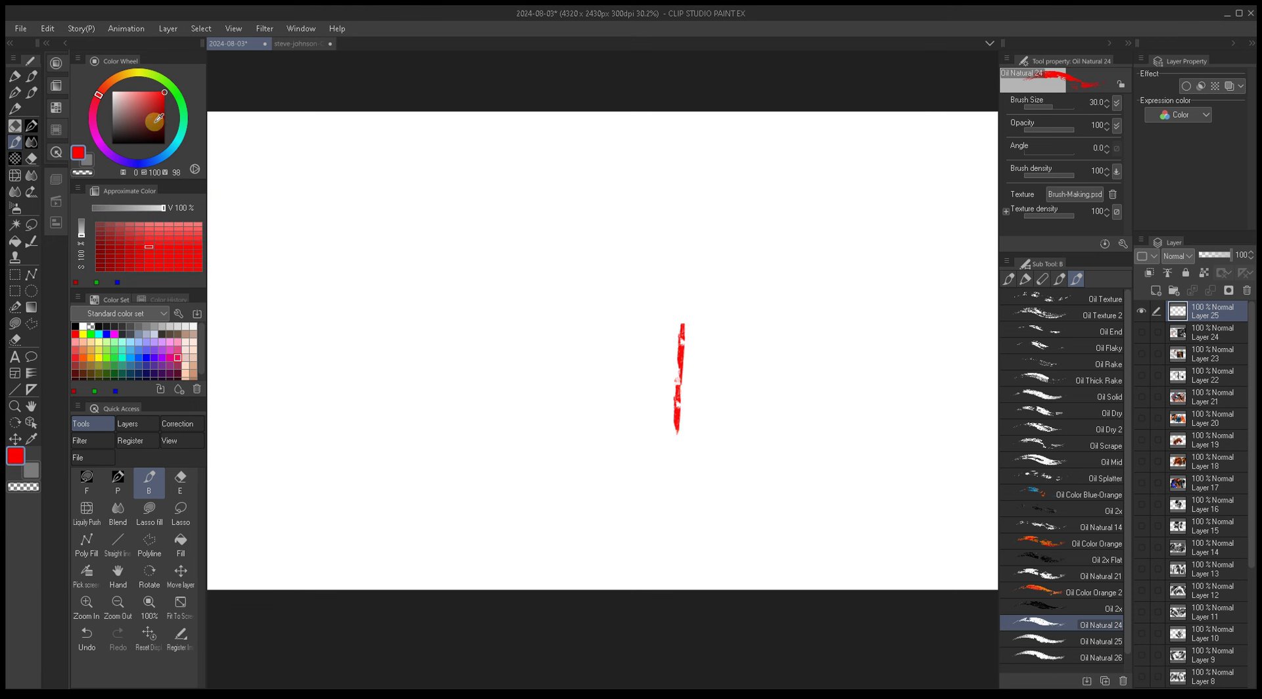
pyautogui.moveTo(158, 119); pyautogui.dragTo(112, 143)
pyautogui.press(']')
pyautogui.press(']')
pyautogui.press(']')
pyautogui.moveTo(682, 387)
pyautogui.mouseDown()
pyautogui.moveTo(732, 517)
pyautogui.moveTo(675, 363)
pyautogui.moveTo(683, 337)
pyautogui.moveTo(686, 400)
pyautogui.moveTo(648, 373)
pyautogui.moveTo(630, 382)
pyautogui.moveTo(650, 387)
pyautogui.moveTo(640, 354)
pyautogui.moveTo(682, 325)
pyautogui.moveTo(702, 336)
pyautogui.moveTo(672, 332)
pyautogui.moveTo(754, 363)
pyautogui.moveTo(735, 355)
pyautogui.moveTo(740, 443)
pyautogui.moveTo(769, 348)
pyautogui.moveTo(628, 381)
pyautogui.moveTo(629, 285)
pyautogui.moveTo(656, 347)
pyautogui.moveTo(632, 388)
pyautogui.moveTo(624, 383)
pyautogui.moveTo(670, 436)
pyautogui.moveTo(678, 420)
pyautogui.moveTo(637, 361)
pyautogui.mouseUp()
# Step: Reduce the brush to size 17, sample black from the head, and refine the silhouette's contours and interior
pyautogui.press('[')
pyautogui.press('[')
pyautogui.press('[')
pyautogui.press(']')
pyautogui.press(']')
pyautogui.press('[')
pyautogui.press('[')
pyautogui.keyDown('alt'); pyautogui.click(715, 334); pyautogui.keyUp('alt')
pyautogui.moveTo(716, 334); pyautogui.dragTo(673, 378)
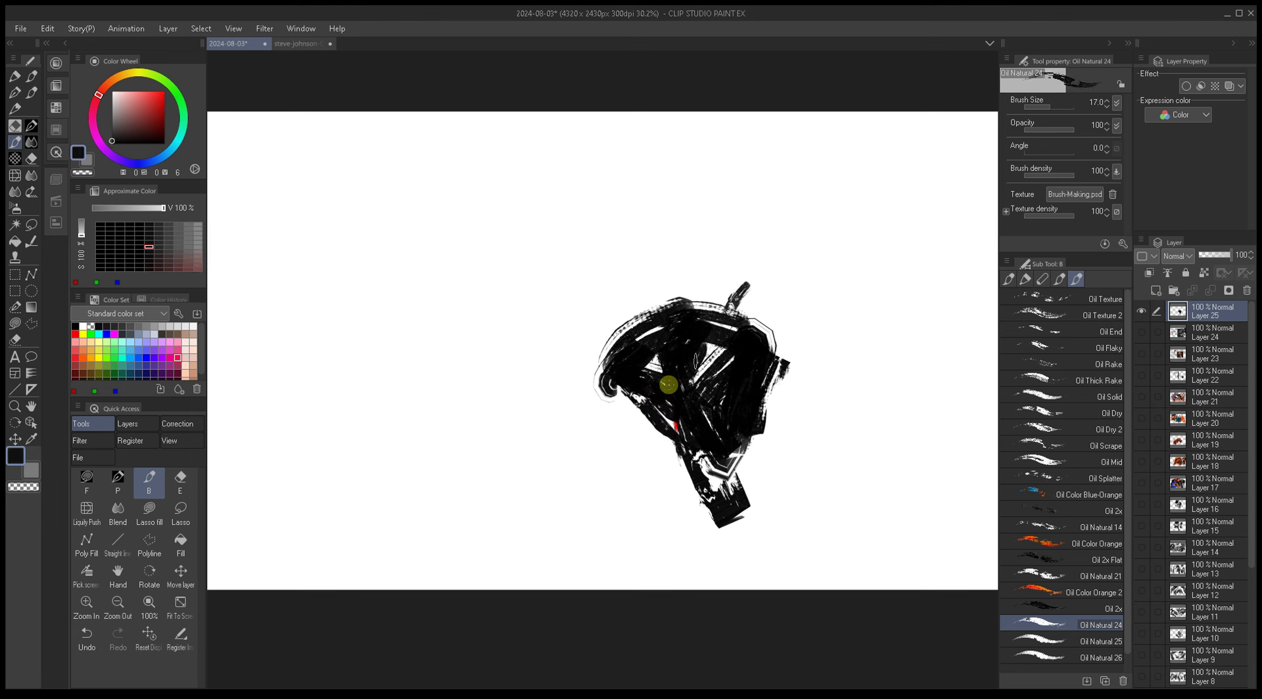
# Step: Sample a light tone at the top of the head and paint light crown and grey jaw planes with an enlarged brush
pyautogui.keyDown('alt'); pyautogui.click(693, 302); pyautogui.keyUp('alt')
pyautogui.press(']')
pyautogui.press(']')
pyautogui.press(']')
pyautogui.press(']')
pyautogui.moveTo(693, 301)
pyautogui.mouseDown()
pyautogui.moveTo(675, 400)
pyautogui.moveTo(627, 382)
pyautogui.moveTo(688, 337)
pyautogui.moveTo(618, 369)
pyautogui.moveTo(726, 340)
pyautogui.moveTo(704, 422)
pyautogui.moveTo(703, 392)
pyautogui.moveTo(735, 388)
pyautogui.moveTo(727, 352)
pyautogui.moveTo(686, 408)
pyautogui.moveTo(655, 388)
pyautogui.moveTo(687, 444)
pyautogui.mouseUp()
pyautogui.press(']')
# Step: Sample black inside the head, reduce the brush, and paint the angular shadow below the crown and the left contour
pyautogui.keyDown('alt'); pyautogui.click(725, 368); pyautogui.keyUp('alt')
pyautogui.press('[')
pyautogui.press('[')
pyautogui.press('[')
pyautogui.press('[')
pyautogui.keyDown('alt'); pyautogui.click(739, 380); pyautogui.keyUp('alt')
pyautogui.press('[')
pyautogui.press('[')
pyautogui.moveTo(738, 386); pyautogui.dragTo(685, 395)
pyautogui.moveTo(603, 378); pyautogui.dragTo(627, 299)
# Step: Reduce the brush to size 15, sample a tone from the crown, and paint a light grey diagonal stroke above the head
pyautogui.press('[')
pyautogui.press('[')
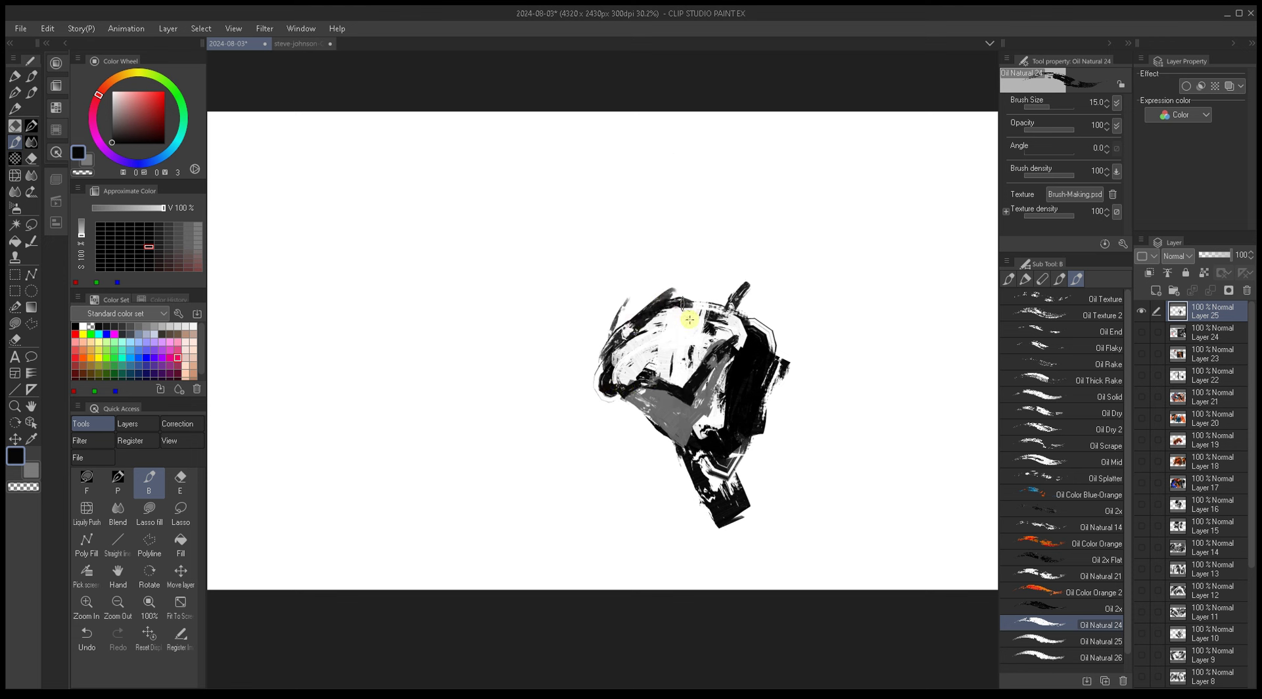
pyautogui.keyDown('alt'); pyautogui.click(677, 314); pyautogui.keyUp('alt')
pyautogui.moveTo(671, 311); pyautogui.dragTo(705, 296)
# Step: Reduce the brush to size 3 and sample black from the shadow edge below the crown for fine touch-ups
pyautogui.press('[')
pyautogui.press('[')
pyautogui.press('[')
pyautogui.press('[')
pyautogui.keyDown('alt'); pyautogui.click(708, 366); pyautogui.keyUp('alt')
pyautogui.keyDown('alt'); pyautogui.click(704, 373); pyautogui.keyUp('alt')
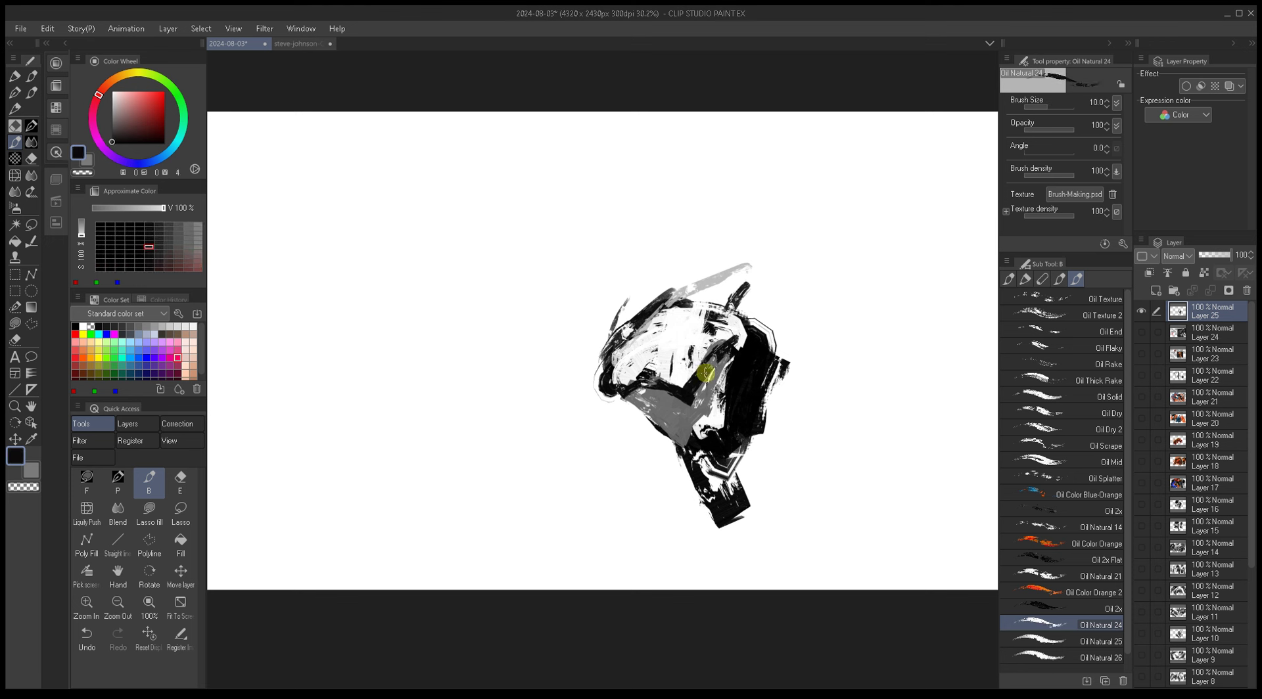
pyautogui.press('[')
pyautogui.press('[')
pyautogui.press('[')
pyautogui.press('[')
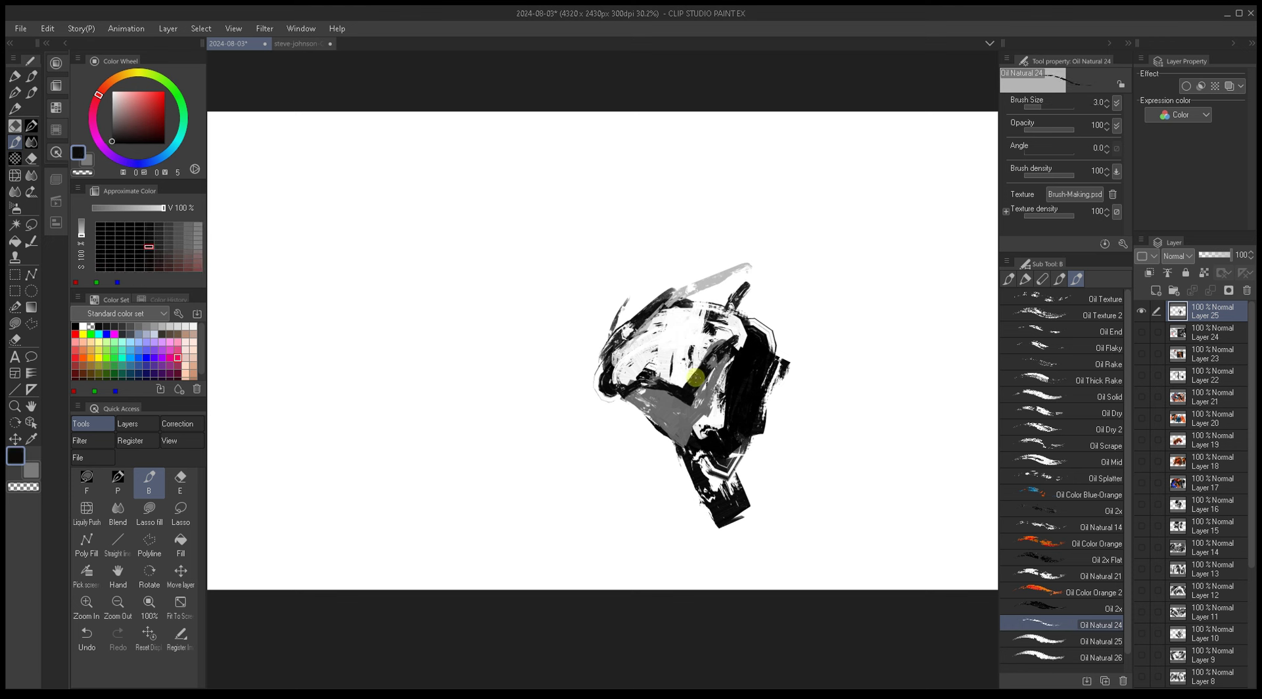
# Step: Enlarge the brush, sample black from the head, and paint a long pointed black spike rising diagonally from behind the crown
pyautogui.press(']')
pyautogui.press(']')
pyautogui.press(']')
pyautogui.press(']')
pyautogui.press(']')
pyautogui.press(']')
pyautogui.press(']')
pyautogui.press(']')
pyautogui.press(']')
pyautogui.press(']')
pyautogui.press(']')
pyautogui.press(']')
pyautogui.press(']')
pyautogui.moveTo(794, 256)
pyautogui.mouseDown()
pyautogui.moveTo(706, 367)
pyautogui.moveTo(815, 233)
pyautogui.moveTo(762, 332)
pyautogui.moveTo(735, 455)
pyautogui.moveTo(717, 413)
pyautogui.moveTo(815, 247)
pyautogui.mouseUp()
pyautogui.keyDown('alt'); pyautogui.click(716, 412); pyautogui.keyUp('alt')
pyautogui.keyDown('alt'); pyautogui.click(727, 361); pyautogui.keyUp('alt')
pyautogui.press('[')
pyautogui.press('[')
pyautogui.moveTo(728, 361); pyautogui.dragTo(830, 227)
# Step: Sample tones inside the head and paint the hat's inner diagonal and the grey planes at the back of the head
pyautogui.press('[')
pyautogui.press('[')
pyautogui.keyDown('alt'); pyautogui.click(710, 380); pyautogui.keyUp('alt')
pyautogui.keyDown('alt'); pyautogui.click(732, 359); pyautogui.keyUp('alt')
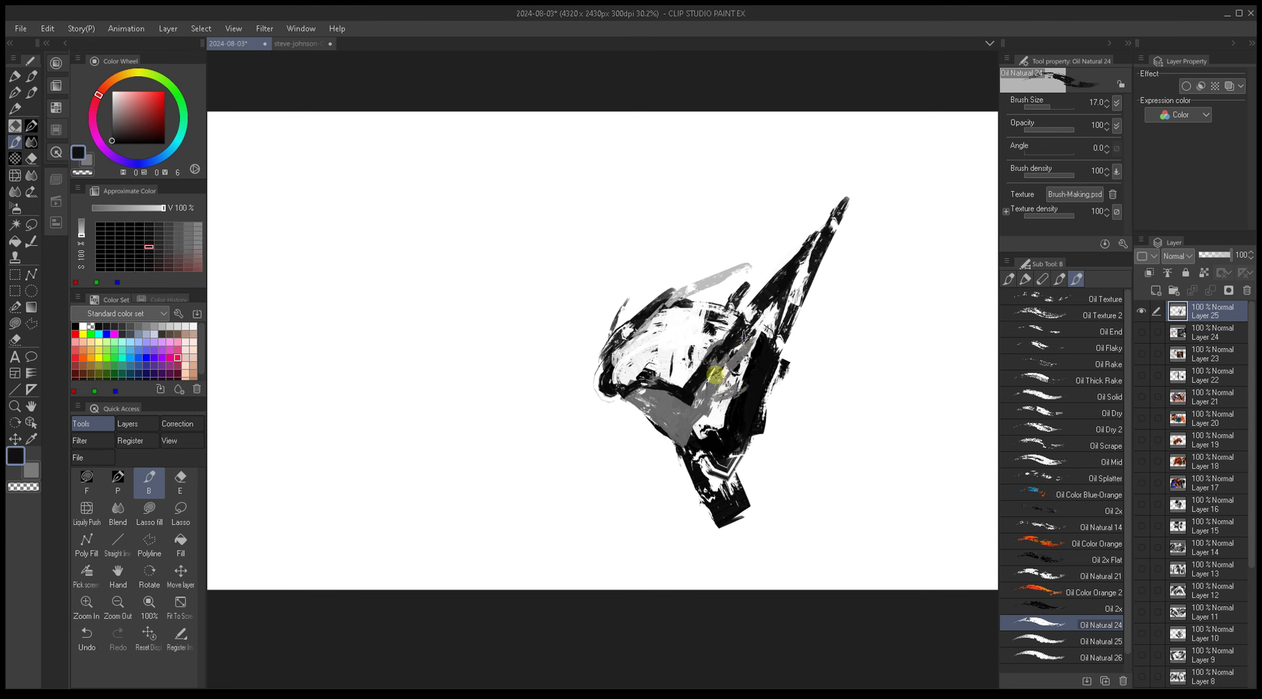
pyautogui.moveTo(715, 375); pyautogui.dragTo(819, 266)
pyautogui.keyDown('alt'); pyautogui.click(755, 332); pyautogui.keyUp('alt')
pyautogui.press(']')
pyautogui.press(']')
pyautogui.keyDown('alt'); pyautogui.click(716, 375); pyautogui.keyUp('alt')
pyautogui.keyDown('alt'); pyautogui.click(714, 365); pyautogui.keyUp('alt')
pyautogui.keyDown('alt'); pyautogui.click(712, 376); pyautogui.keyUp('alt')
pyautogui.keyDown('alt'); pyautogui.click(711, 384); pyautogui.keyUp('alt')
pyautogui.moveTo(715, 382)
pyautogui.mouseDown()
pyautogui.moveTo(767, 345)
pyautogui.moveTo(779, 301)
pyautogui.moveTo(765, 383)
pyautogui.moveTo(756, 335)
pyautogui.mouseUp()
# Step: Sample black near the spike and paint the hat's upper contour joining the tip to the crown
pyautogui.keyDown('alt'); pyautogui.click(782, 271); pyautogui.keyUp('alt')
pyautogui.keyDown('alt'); pyautogui.click(782, 271); pyautogui.keyUp('alt')
pyautogui.moveTo(782, 271)
pyautogui.mouseDown()
pyautogui.moveTo(719, 321)
pyautogui.moveTo(733, 330)
pyautogui.moveTo(798, 237)
pyautogui.moveTo(716, 318)
pyautogui.moveTo(817, 226)
pyautogui.moveTo(748, 296)
pyautogui.moveTo(762, 252)
pyautogui.moveTo(739, 284)
pyautogui.mouseUp()
# Step: Sample white from the crown, reduce the brush to size 7, and paint light strokes along the hat toward its tip
pyautogui.keyDown('alt'); pyautogui.click(712, 321); pyautogui.keyUp('alt')
pyautogui.keyDown('alt'); pyautogui.click(711, 320); pyautogui.keyUp('alt')
pyautogui.press('[')
pyautogui.press('[')
pyautogui.keyDown('alt'); pyautogui.click(705, 324); pyautogui.keyUp('alt')
pyautogui.press('[')
pyautogui.press('[')
pyautogui.press('[')
pyautogui.press('[')
pyautogui.moveTo(705, 323)
pyautogui.mouseDown()
pyautogui.moveTo(725, 287)
pyautogui.moveTo(757, 279)
pyautogui.moveTo(744, 301)
pyautogui.moveTo(771, 275)
pyautogui.mouseUp()
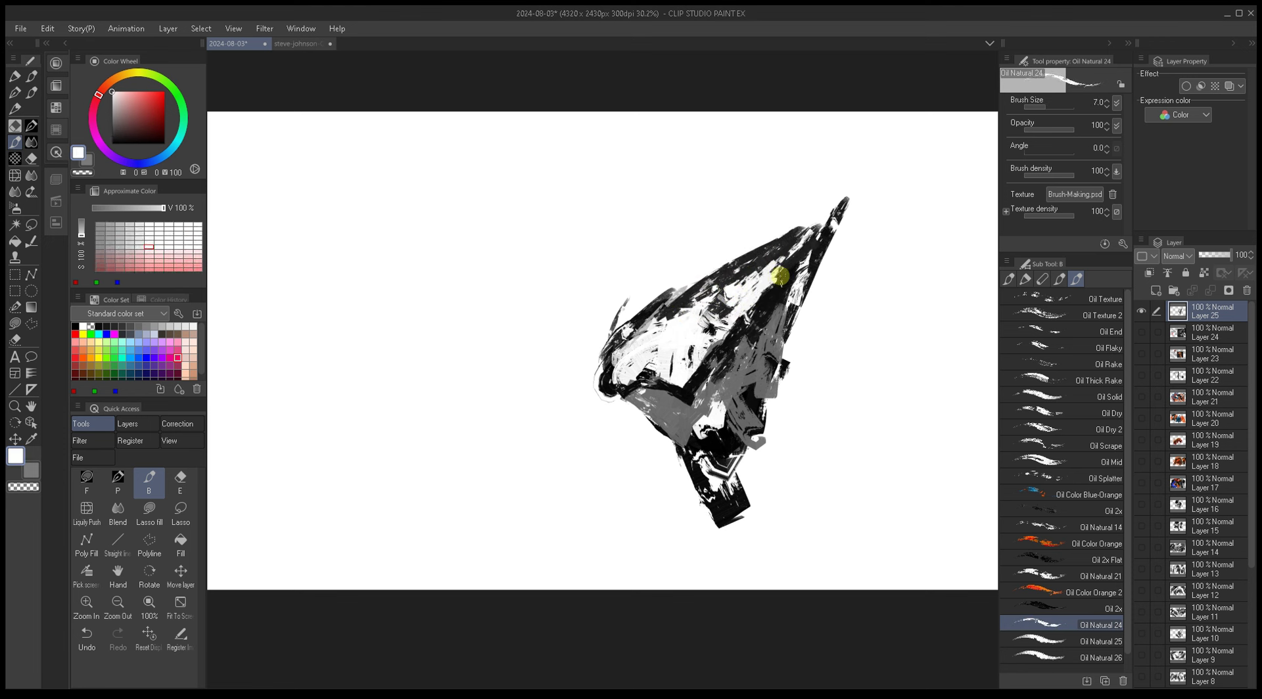
# Step: Enlarge the brush to size 17, sample mid grey behind the crown, and paint a grey plane up toward the tip
pyautogui.keyDown('alt'); pyautogui.click(786, 274); pyautogui.keyUp('alt')
pyautogui.press(']')
pyautogui.press(']')
pyautogui.press(']')
pyautogui.press(']')
pyautogui.keyDown('alt'); pyautogui.click(742, 344); pyautogui.keyUp('alt')
pyautogui.keyDown('alt'); pyautogui.click(746, 343); pyautogui.keyUp('alt')
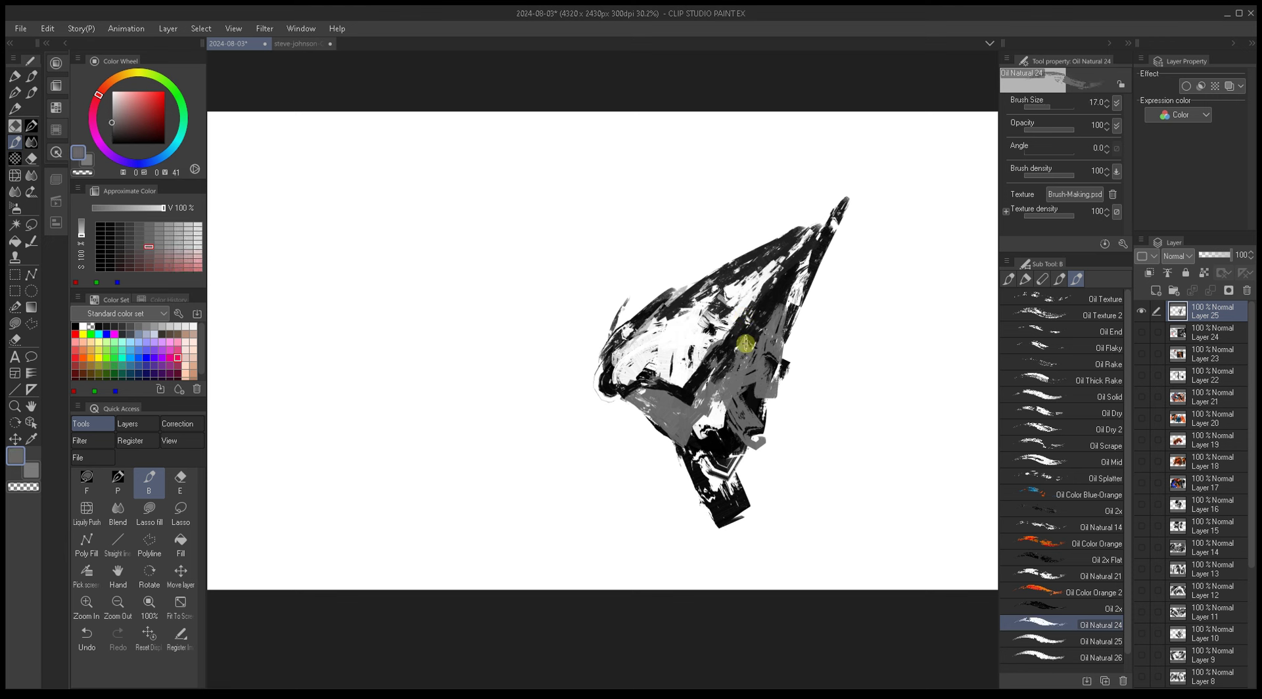
pyautogui.moveTo(746, 343); pyautogui.dragTo(798, 267)
# Step: Enlarge the brush to size 40, sample dark and mid greys, and paint darker planes through the middle of the head
pyautogui.press(']')
pyautogui.press(']')
pyautogui.press(']')
pyautogui.keyDown('alt'); pyautogui.click(760, 288); pyautogui.keyUp('alt')
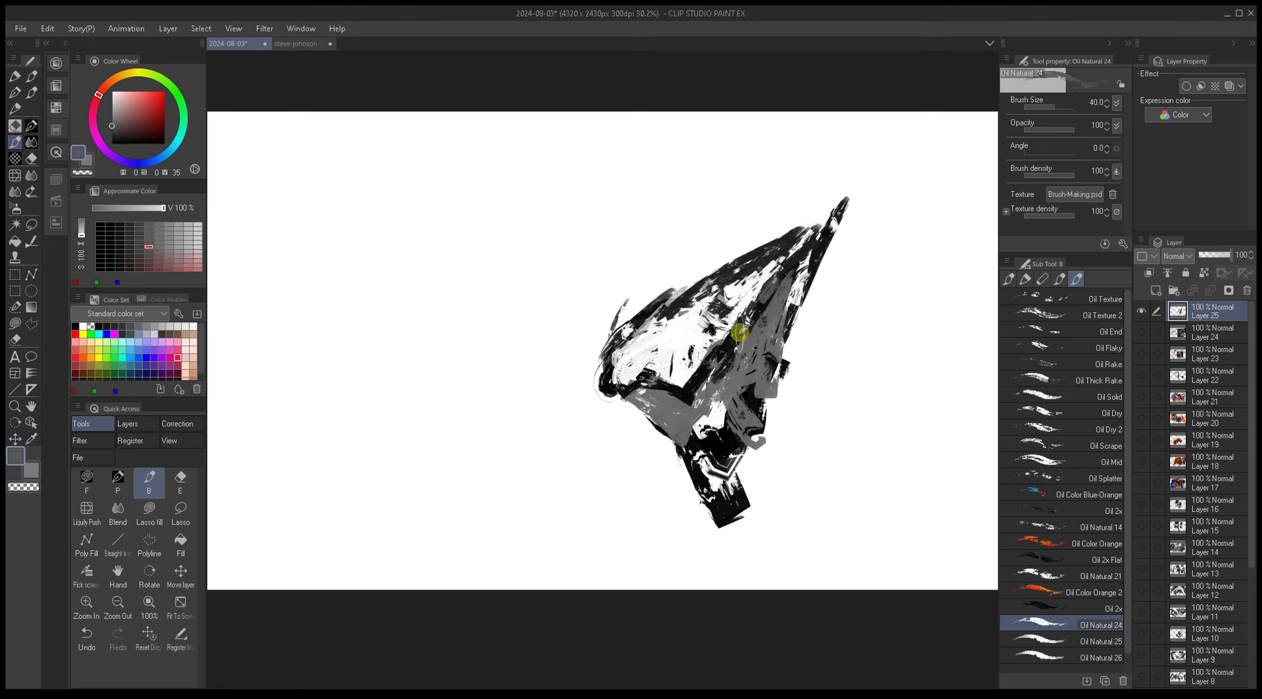
pyautogui.keyDown('alt'); pyautogui.click(740, 333); pyautogui.keyUp('alt')
pyautogui.keyDown('alt'); pyautogui.click(714, 384); pyautogui.keyUp('alt')
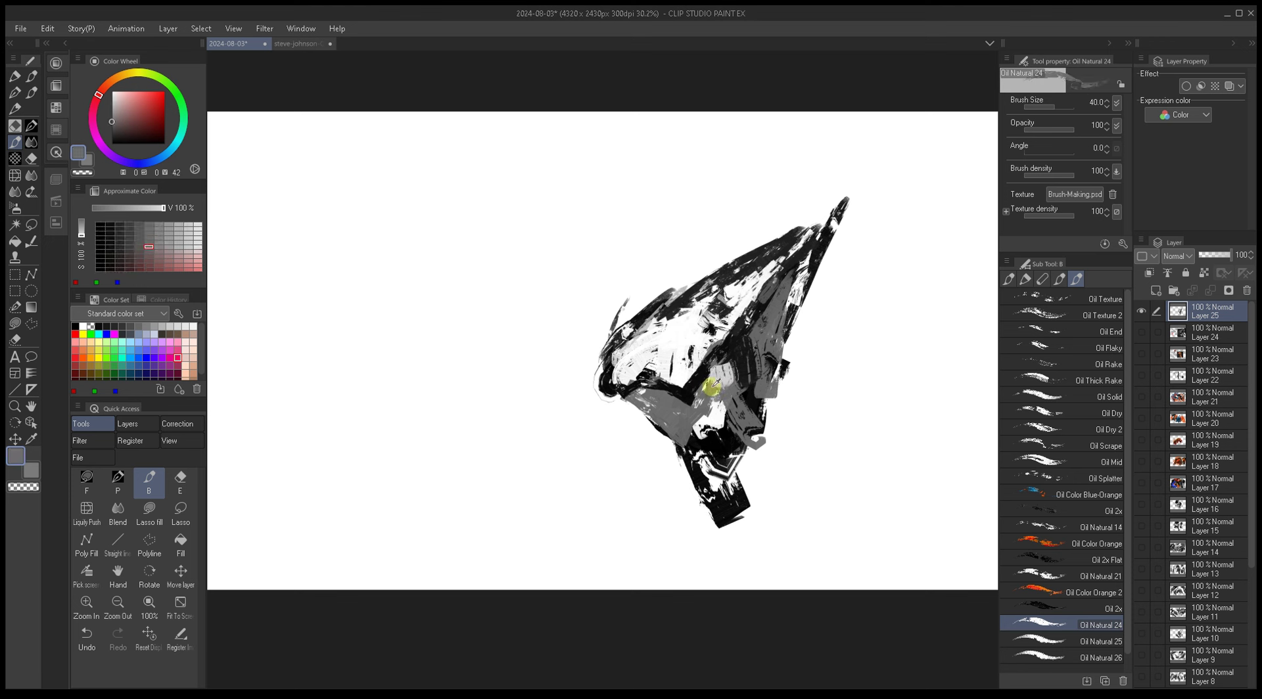
pyautogui.keyDown('alt'); pyautogui.click(720, 390); pyautogui.keyUp('alt')
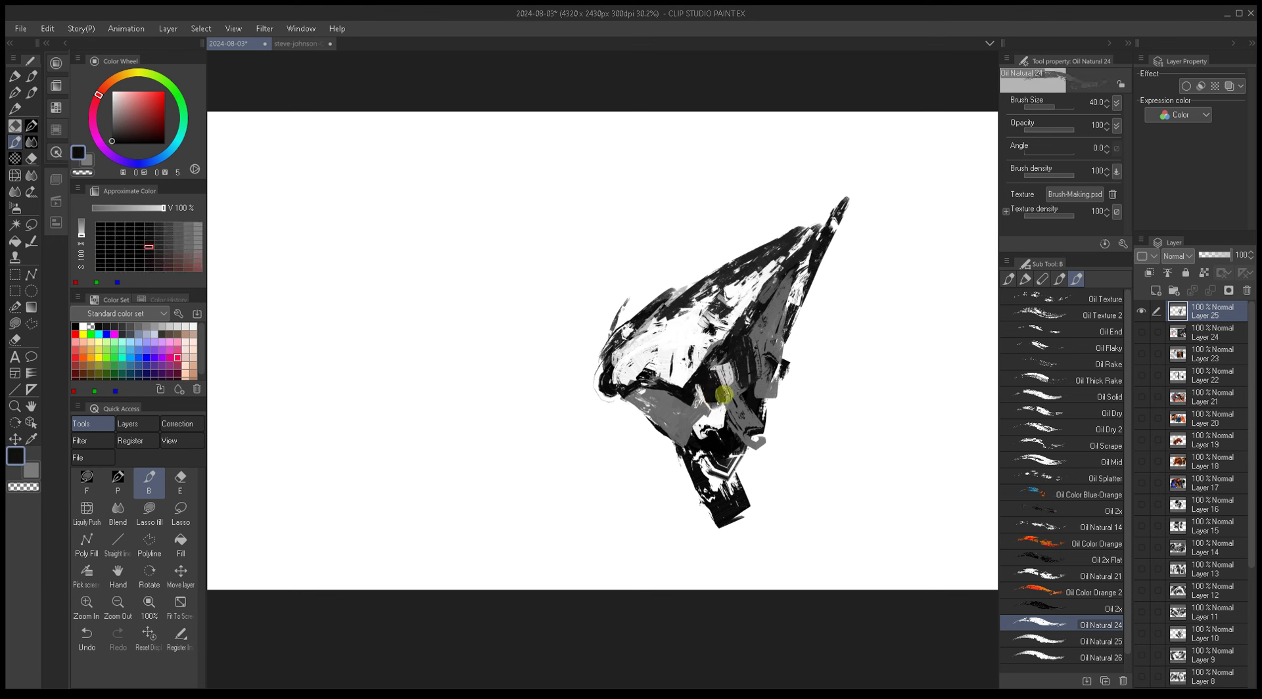
# Step: Sample tones around the jaw and neck, widen the neck with dark strokes, and add grey planes at size 40
pyautogui.press('[')
pyautogui.keyDown('alt'); pyautogui.click(749, 447); pyautogui.keyUp('alt')
pyautogui.moveTo(749, 447)
pyautogui.mouseDown()
pyautogui.moveTo(770, 484)
pyautogui.moveTo(689, 428)
pyautogui.moveTo(718, 494)
pyautogui.moveTo(726, 418)
pyautogui.moveTo(769, 523)
pyautogui.moveTo(689, 428)
pyautogui.moveTo(717, 438)
pyautogui.moveTo(748, 520)
pyautogui.mouseUp()
pyautogui.keyDown('alt'); pyautogui.click(714, 476); pyautogui.keyUp('alt')
pyautogui.keyDown('alt'); pyautogui.click(693, 445); pyautogui.keyUp('alt')
pyautogui.keyDown('alt'); pyautogui.click(720, 437); pyautogui.keyUp('alt')
pyautogui.press(']')
pyautogui.keyDown('alt'); pyautogui.click(686, 429); pyautogui.keyUp('alt')
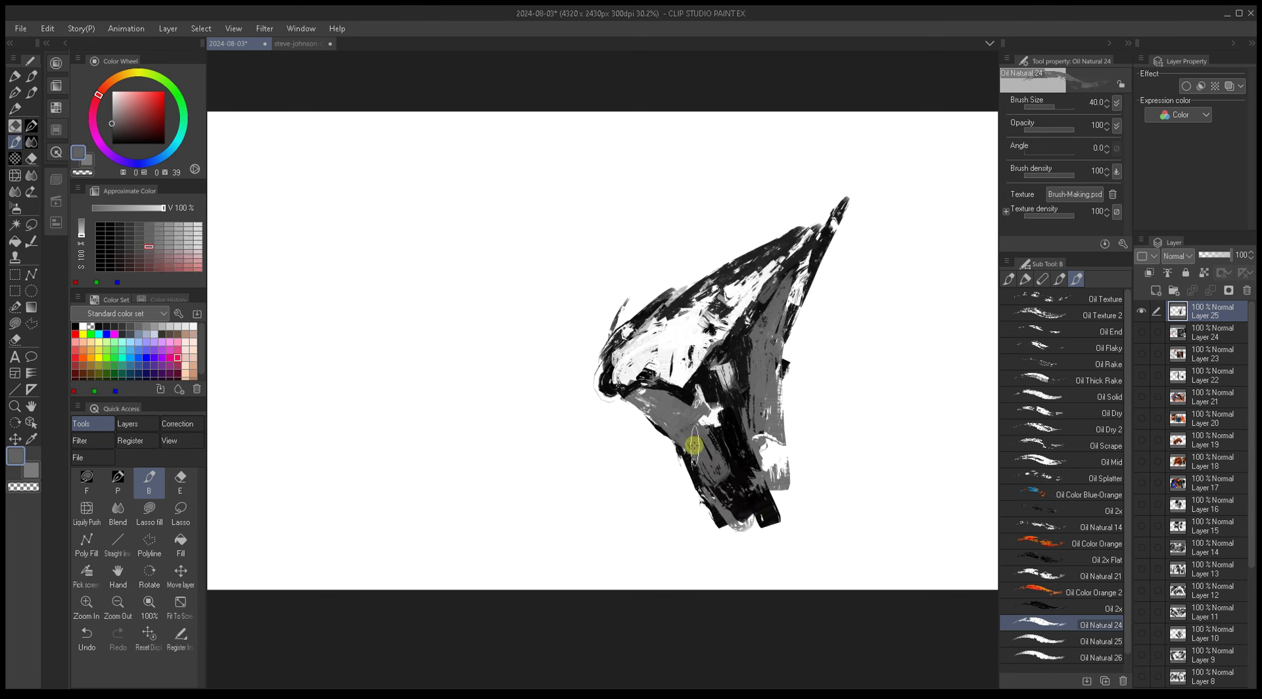
# Step: Enlarge the brush to size 80, sample dark grey from the neck, and block in the neck's front plane
pyautogui.press(']')
pyautogui.press(']')
pyautogui.keyDown('alt'); pyautogui.click(732, 451); pyautogui.keyUp('alt')
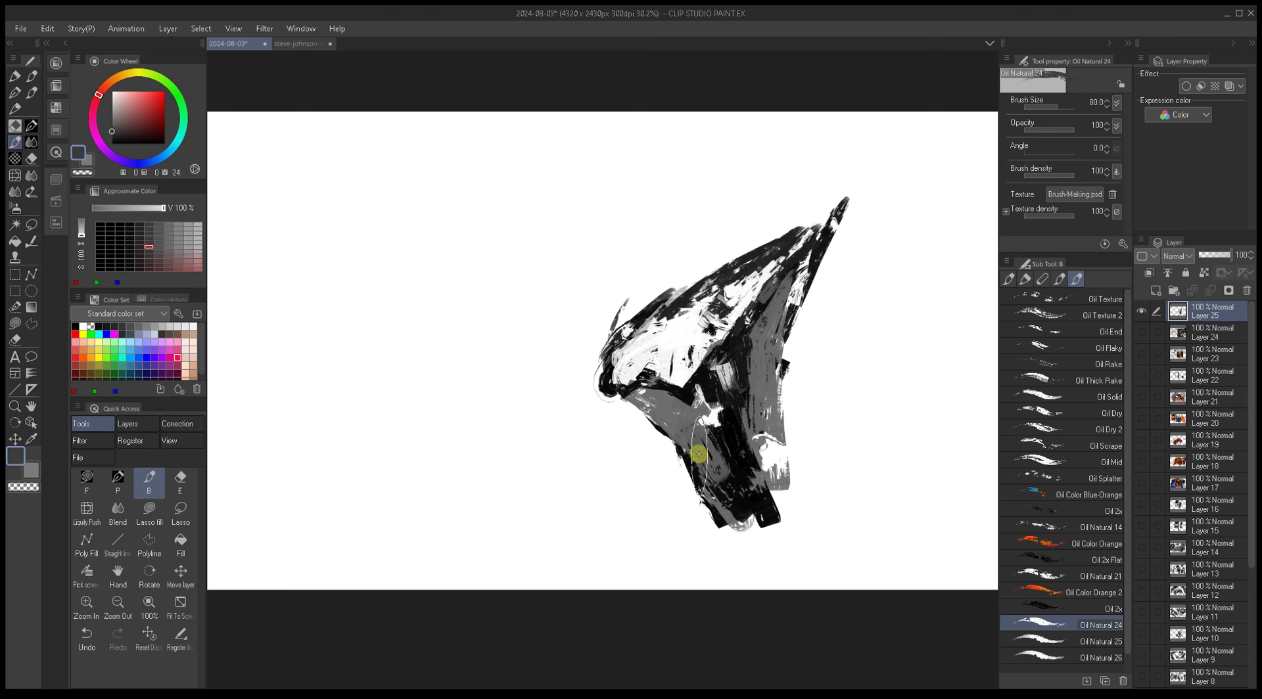
pyautogui.moveTo(701, 436)
pyautogui.mouseDown()
pyautogui.moveTo(735, 488)
pyautogui.moveTo(701, 440)
pyautogui.mouseUp()
# Step: Reduce the brush to size 40, sample black beside the jaw, and paint the shadow across the back of the head
pyautogui.press('[')
pyautogui.press('[')
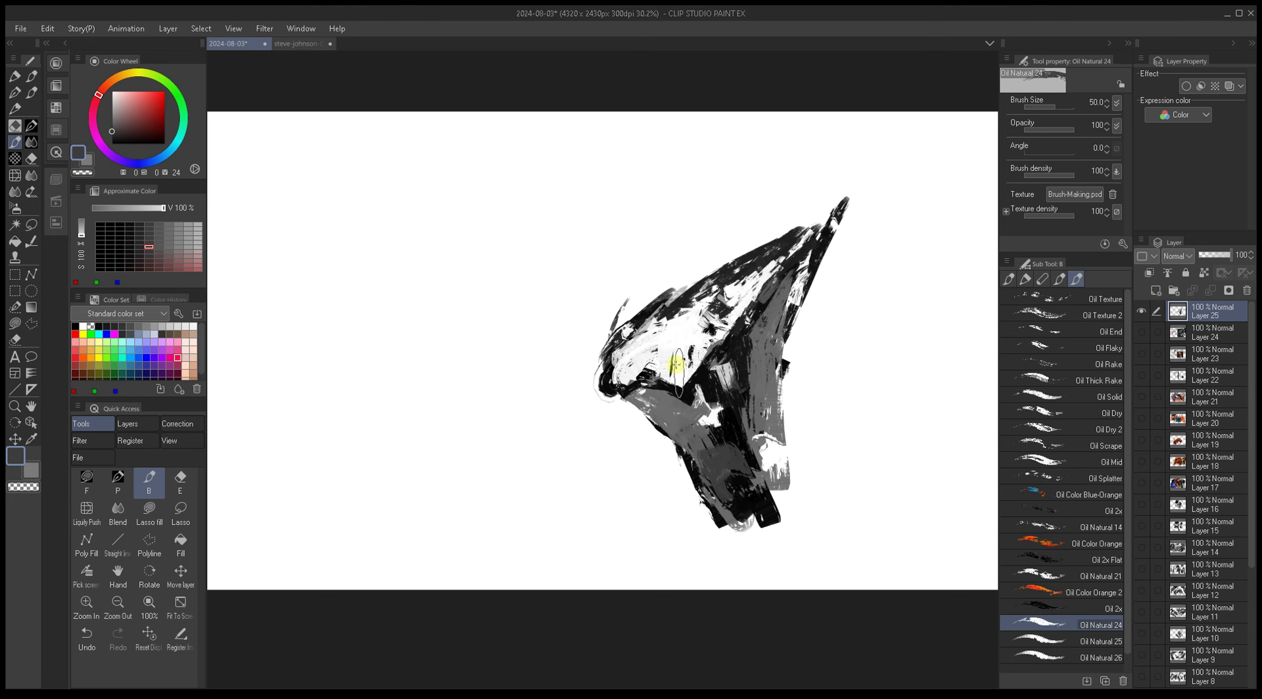
pyautogui.keyDown('alt'); pyautogui.click(738, 428); pyautogui.keyUp('alt')
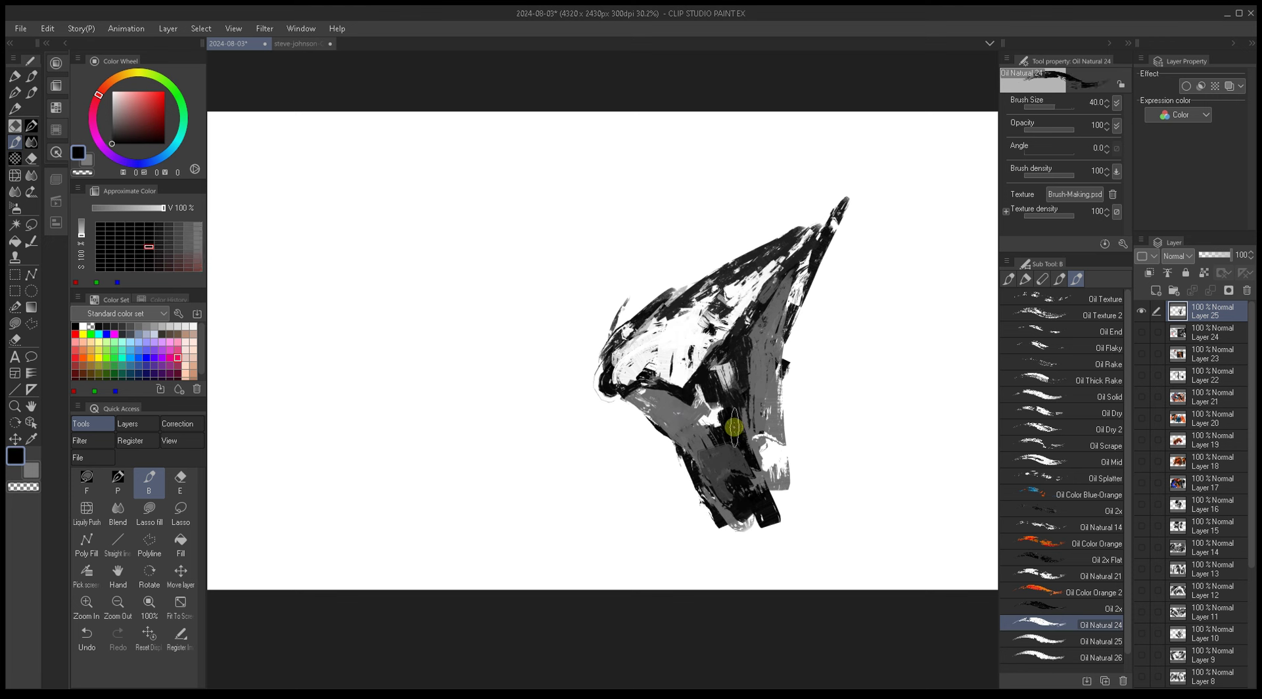
pyautogui.keyDown('alt'); pyautogui.click(741, 418); pyautogui.keyUp('alt')
pyautogui.moveTo(742, 417)
pyautogui.mouseDown()
pyautogui.moveTo(792, 476)
pyautogui.moveTo(751, 418)
pyautogui.moveTo(792, 415)
pyautogui.mouseUp()
# Step: Reduce the brush to size 12, outline a rounded hood from the tip down, and add a dark diagonal spike behind the neck
pyautogui.press('[')
pyautogui.press('[')
pyautogui.press('[')
pyautogui.press('[')
pyautogui.press('[')
pyautogui.press('[')
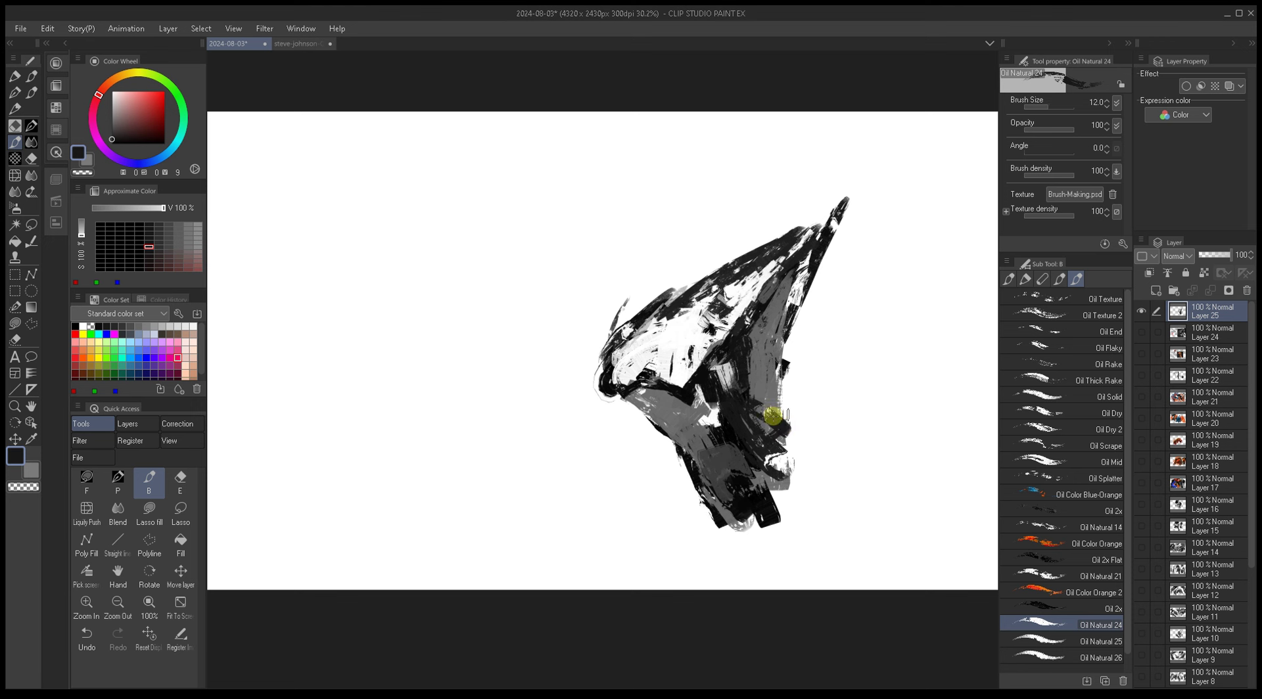
pyautogui.moveTo(831, 225); pyautogui.dragTo(868, 438)
pyautogui.press(']')
pyautogui.moveTo(755, 458); pyautogui.dragTo(840, 517)
# Step: Enlarge the brush, sample mid grey, fill the hood's interior, and touch up its lower edge with a smaller brush
pyautogui.press(']')
pyautogui.press(']')
pyautogui.moveTo(789, 477)
pyautogui.mouseDown()
pyautogui.moveTo(853, 412)
pyautogui.moveTo(798, 420)
pyautogui.mouseUp()
pyautogui.keyDown('alt'); pyautogui.click(789, 342); pyautogui.keyUp('alt')
pyautogui.moveTo(788, 349)
pyautogui.mouseDown()
pyautogui.moveTo(797, 310)
pyautogui.moveTo(823, 419)
pyautogui.moveTo(826, 327)
pyautogui.moveTo(846, 441)
pyautogui.moveTo(769, 443)
pyautogui.moveTo(840, 452)
pyautogui.mouseUp()
pyautogui.press('[')
pyautogui.press('[')
pyautogui.press('[')
pyautogui.press('[')
pyautogui.press('[')
pyautogui.press('[')
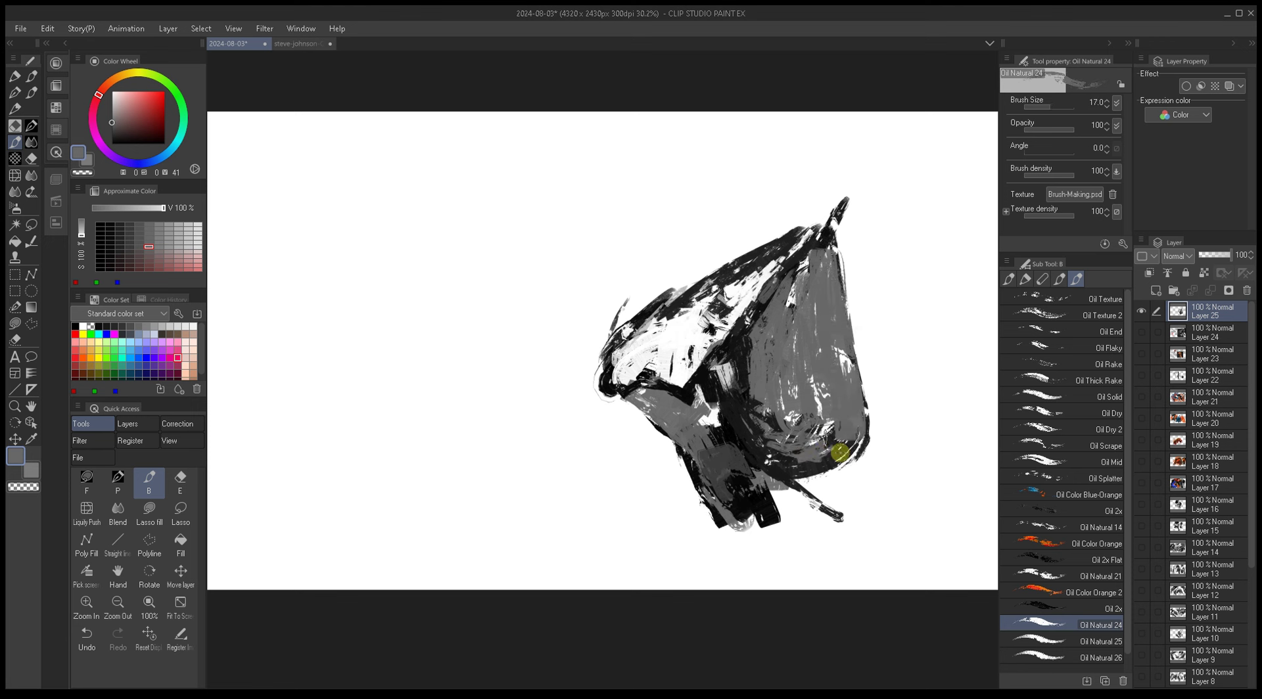
pyautogui.press('[')
pyautogui.press('[')
pyautogui.press('[')
# Step: Sample near-black from the neck, enlarge the brush to size 30, and paint dark accents inside the hood
pyautogui.keyDown('alt'); pyautogui.click(741, 454); pyautogui.keyUp('alt')
pyautogui.press(']')
pyautogui.press(']')
pyautogui.press(']')
pyautogui.press(']')
pyautogui.press(']')
pyautogui.press(']')
pyautogui.press(']')
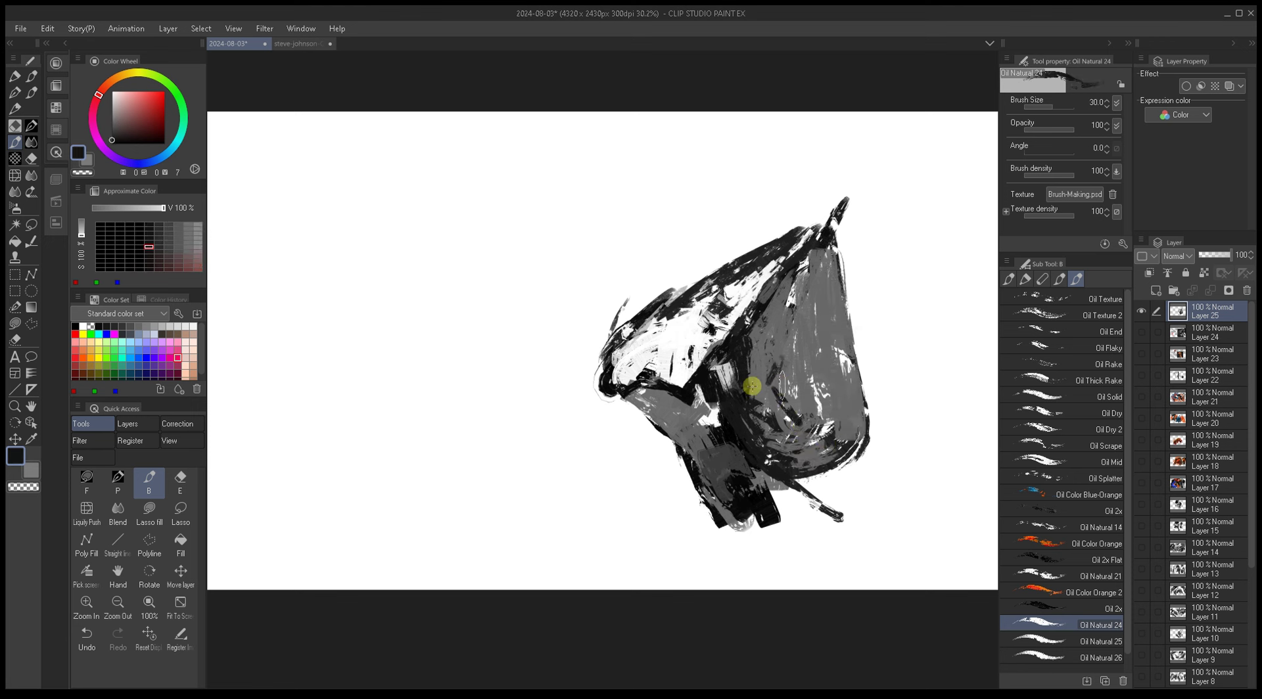
# Step: Sample greys from the neck and hood and soften the dark accents inside the hood, reducing the brush to size 20
pyautogui.keyDown('alt'); pyautogui.click(713, 448); pyautogui.keyUp('alt')
pyautogui.keyDown('alt'); pyautogui.click(795, 407); pyautogui.keyUp('alt')
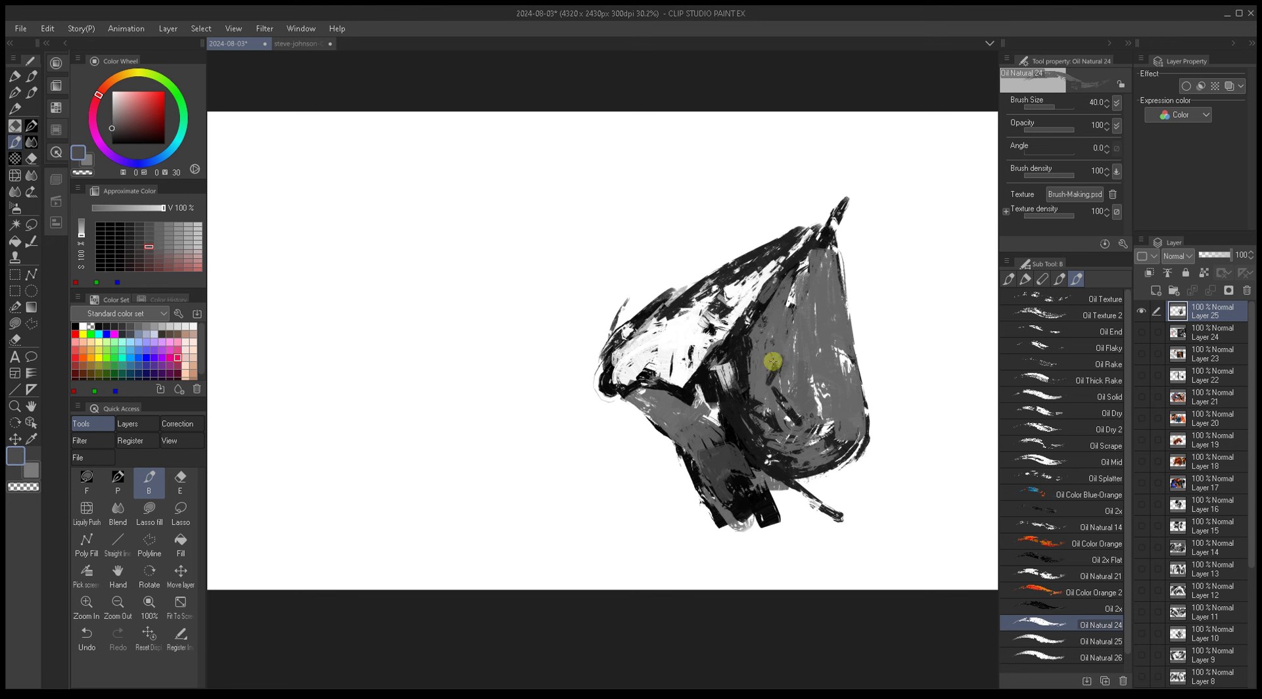
pyautogui.keyDown('alt'); pyautogui.click(824, 296); pyautogui.keyUp('alt')
pyautogui.keyDown('alt'); pyautogui.click(774, 376); pyautogui.keyUp('alt')
pyautogui.press('[')
pyautogui.press('[')
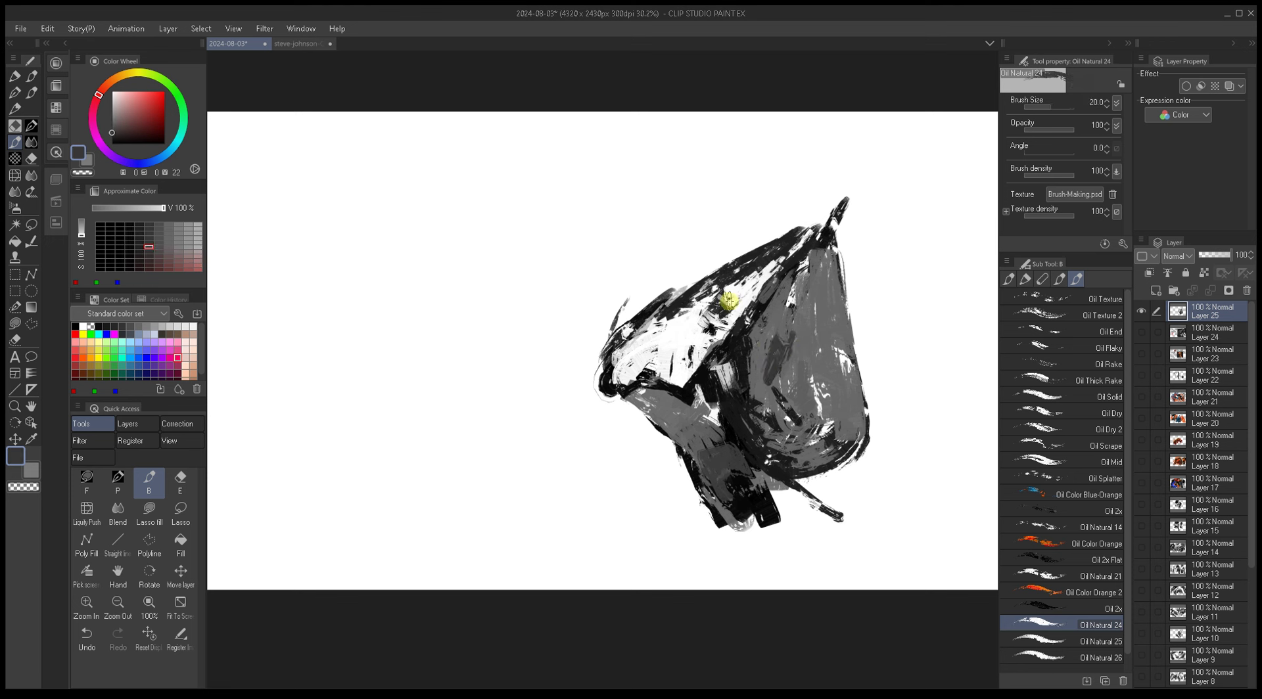
# Step: Sample a dark tone inside the hood, enlarge the brush, and paint shadow strokes up through the hood's rear
pyautogui.keyDown('alt'); pyautogui.click(776, 411); pyautogui.keyUp('alt')
pyautogui.keyDown('alt'); pyautogui.click(783, 409); pyautogui.keyUp('alt')
pyautogui.keyDown('alt'); pyautogui.click(789, 416); pyautogui.keyUp('alt')
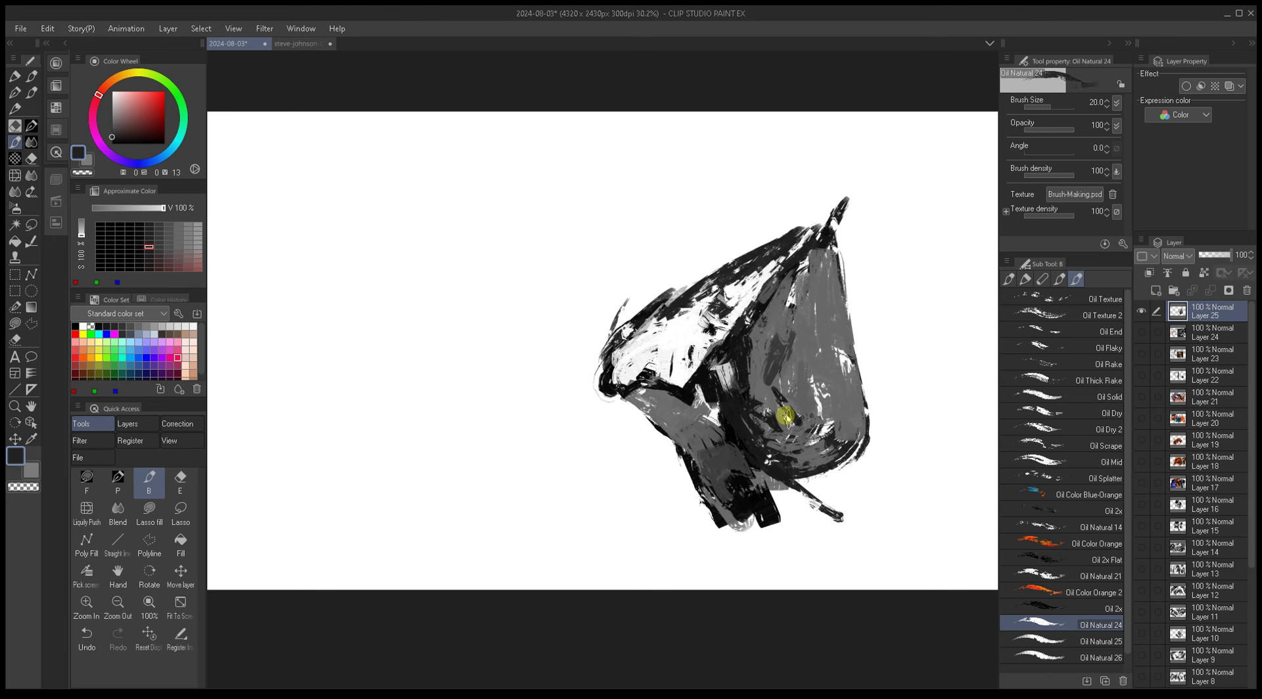
pyautogui.press(']')
pyautogui.press(']')
pyautogui.press(']')
pyautogui.press(']')
pyautogui.moveTo(810, 425)
pyautogui.mouseDown()
pyautogui.moveTo(829, 383)
pyautogui.moveTo(825, 330)
pyautogui.moveTo(817, 416)
pyautogui.moveTo(803, 419)
pyautogui.moveTo(831, 345)
pyautogui.moveTo(834, 413)
pyautogui.moveTo(773, 441)
pyautogui.moveTo(797, 445)
pyautogui.moveTo(841, 407)
pyautogui.moveTo(844, 259)
pyautogui.moveTo(834, 333)
pyautogui.mouseUp()
# Step: Sample mid greys from the hood, reduce the brush to size 12, and refine the hood's rear planes
pyautogui.press('[')
pyautogui.press('[')
pyautogui.press('[')
pyautogui.press('[')
pyautogui.keyDown('alt'); pyautogui.click(838, 401); pyautogui.keyUp('alt')
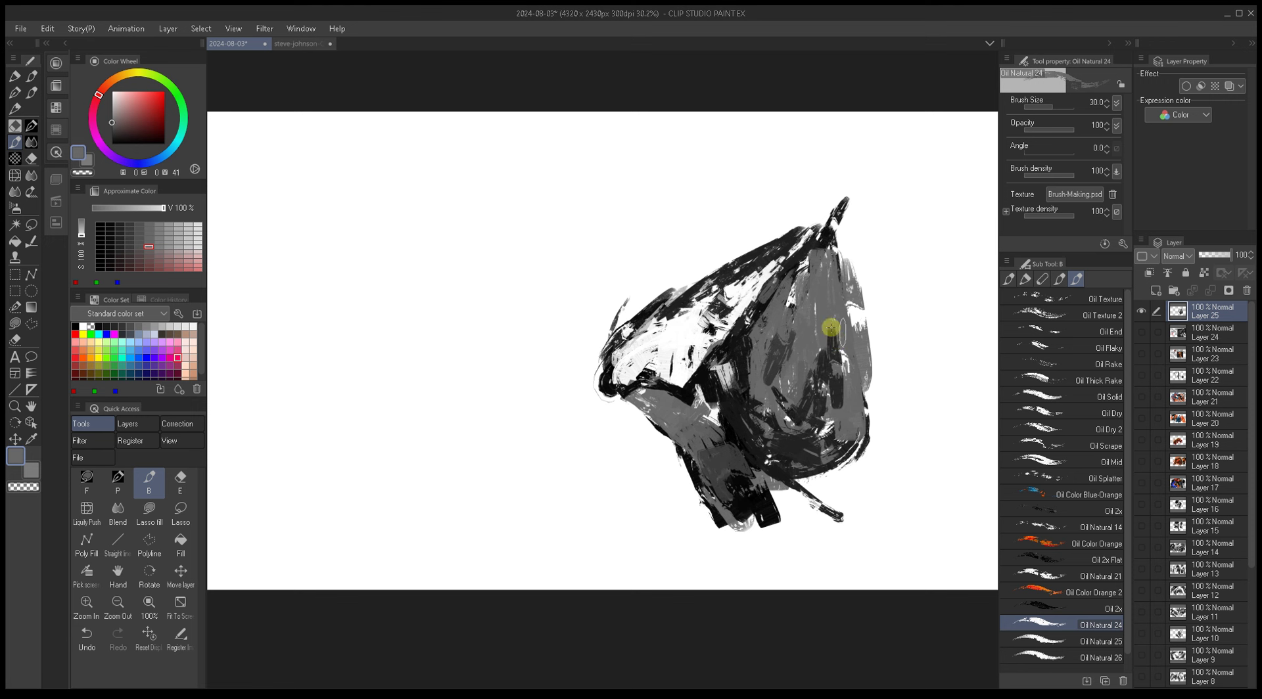
pyautogui.keyDown('alt'); pyautogui.click(799, 291); pyautogui.keyUp('alt')
pyautogui.keyDown('alt'); pyautogui.click(793, 294); pyautogui.keyUp('alt')
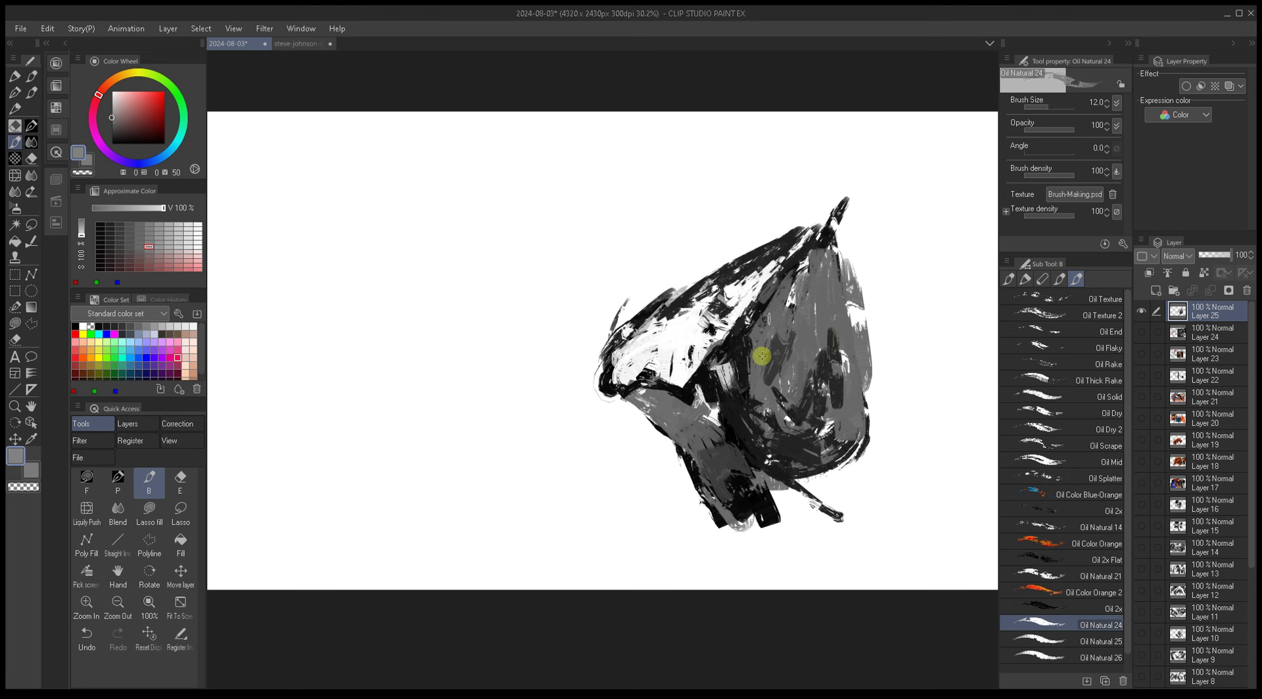
# Step: Sample near-white from the hood's rear edge and paint narrow light strokes on the hood's upper side planes
pyautogui.press(']')
pyautogui.press(']')
pyautogui.press(']')
pyautogui.press(']')
pyautogui.press(']')
pyautogui.press(']')
pyautogui.press(']')
pyautogui.keyDown('alt'); pyautogui.click(846, 319); pyautogui.keyUp('alt')
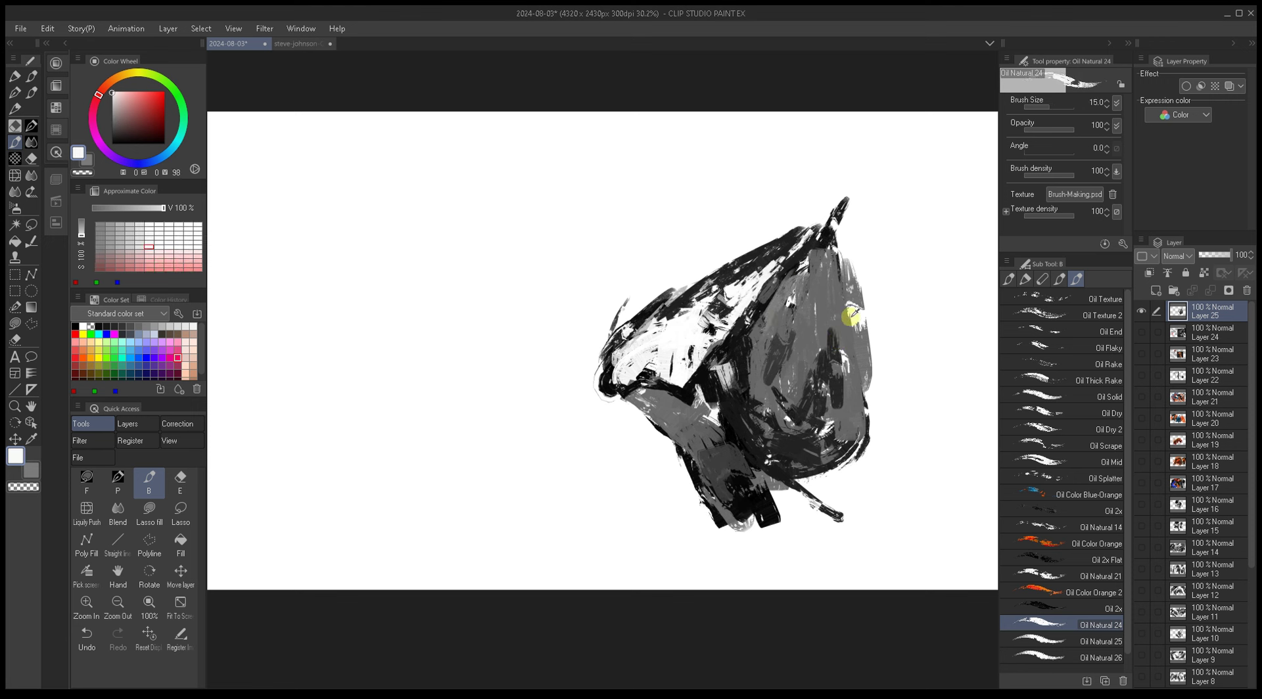
pyautogui.press('[')
pyautogui.press('[')
pyautogui.press('[')
pyautogui.press('[')
pyautogui.press('[')
pyautogui.press('[')
pyautogui.press('[')
pyautogui.moveTo(814, 278)
pyautogui.mouseDown()
pyautogui.moveTo(794, 359)
pyautogui.moveTo(817, 294)
pyautogui.moveTo(769, 332)
pyautogui.moveTo(792, 271)
pyautogui.moveTo(745, 320)
pyautogui.mouseUp()
# Step: Sample near-black and paint the hood's back contour, enlarging the brush past size 25 for dark strokes under its base
pyautogui.keyDown('alt'); pyautogui.click(756, 310); pyautogui.keyUp('alt')
pyautogui.moveTo(853, 259); pyautogui.dragTo(885, 428)
pyautogui.press(']')
pyautogui.press(']')
pyautogui.press(']')
pyautogui.press(']')
pyautogui.press(']')
pyautogui.press(']')
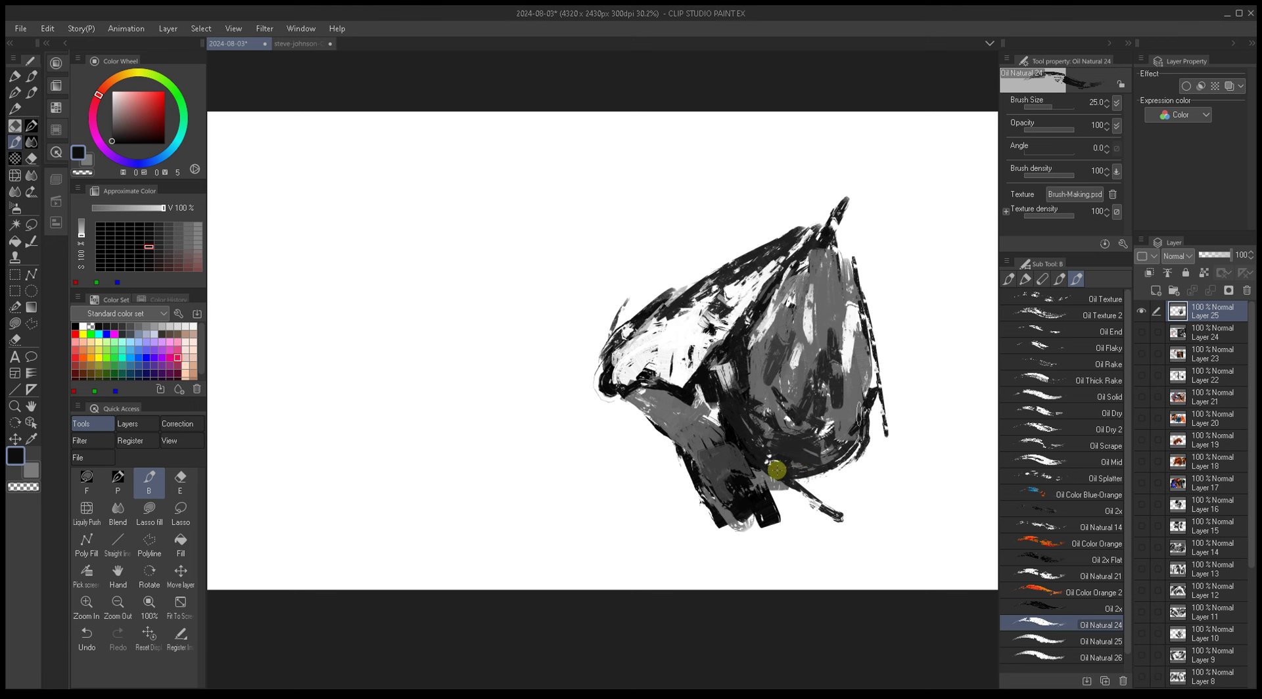
pyautogui.press(']')
pyautogui.moveTo(777, 470)
pyautogui.mouseDown()
pyautogui.moveTo(819, 507)
pyautogui.moveTo(780, 474)
pyautogui.moveTo(712, 519)
pyautogui.moveTo(676, 470)
pyautogui.mouseUp()
# Step: Paint near-black contours down the front of the neck, across the collar, and at the hood's lower back corner, varying the brush size
pyautogui.press('[')
pyautogui.press('[')
pyautogui.moveTo(631, 407); pyautogui.dragTo(713, 516)
pyautogui.press('[')
pyautogui.press('[')
pyautogui.moveTo(670, 470)
pyautogui.mouseDown()
pyautogui.moveTo(699, 486)
pyautogui.moveTo(738, 567)
pyautogui.moveTo(734, 527)
pyautogui.moveTo(812, 545)
pyautogui.moveTo(789, 547)
pyautogui.moveTo(815, 577)
pyautogui.mouseUp()
pyautogui.press(']')
pyautogui.press(']')
pyautogui.press(']')
pyautogui.press(']')
pyautogui.moveTo(867, 454)
pyautogui.mouseDown()
pyautogui.moveTo(822, 484)
pyautogui.moveTo(866, 446)
pyautogui.moveTo(848, 487)
pyautogui.mouseUp()
# Step: Sample white from the face, enlarge the brush, and paint light strokes along the face and upper neck
pyautogui.keyDown('alt'); pyautogui.click(719, 305); pyautogui.keyUp('alt')
pyautogui.press(']')
pyautogui.press(']')
pyautogui.press(']')
pyautogui.moveTo(744, 285)
pyautogui.mouseDown()
pyautogui.moveTo(680, 407)
pyautogui.moveTo(697, 435)
pyautogui.moveTo(642, 403)
pyautogui.mouseUp()
# Step: Reduce the brush to around size 12, sample a tone below the mouth, and paint light strokes down the neck
pyautogui.press('[')
pyautogui.press('[')
pyautogui.press('[')
pyautogui.press('[')
pyautogui.press('[')
pyautogui.press('[')
pyautogui.press('[')
pyautogui.press('[')
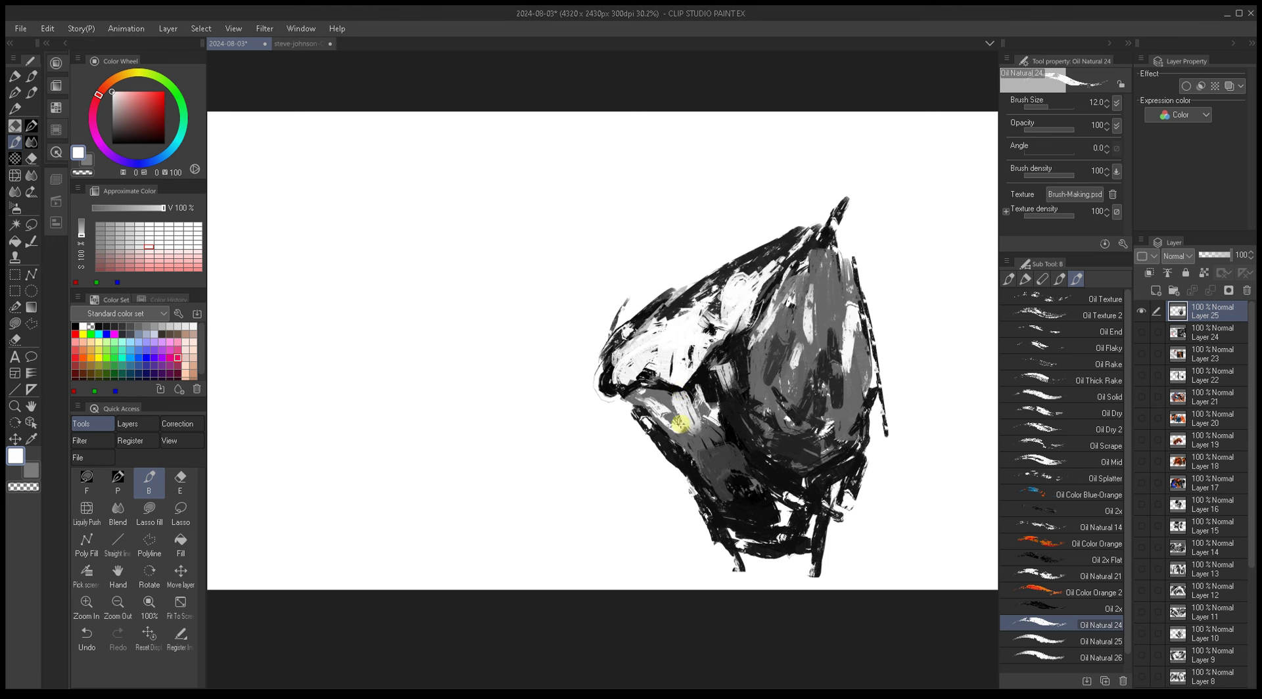
pyautogui.press(']')
pyautogui.keyDown('alt'); pyautogui.click(680, 424); pyautogui.keyUp('alt')
pyautogui.moveTo(688, 427); pyautogui.dragTo(726, 459)
# Step: Sample greys and near-black around the jaw, work at sizes 40 and 20, and blend grey planes down the neck
pyautogui.press(']')
pyautogui.press(']')
pyautogui.press(']')
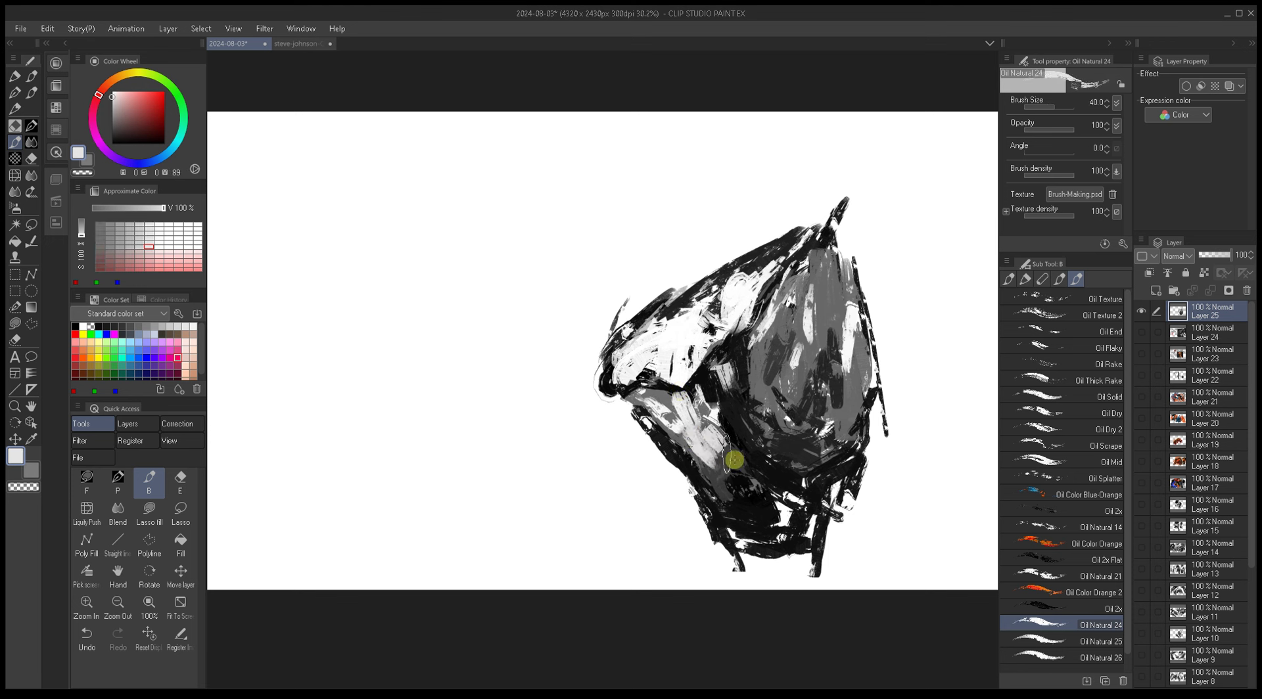
pyautogui.keyDown('alt'); pyautogui.click(721, 452); pyautogui.keyUp('alt')
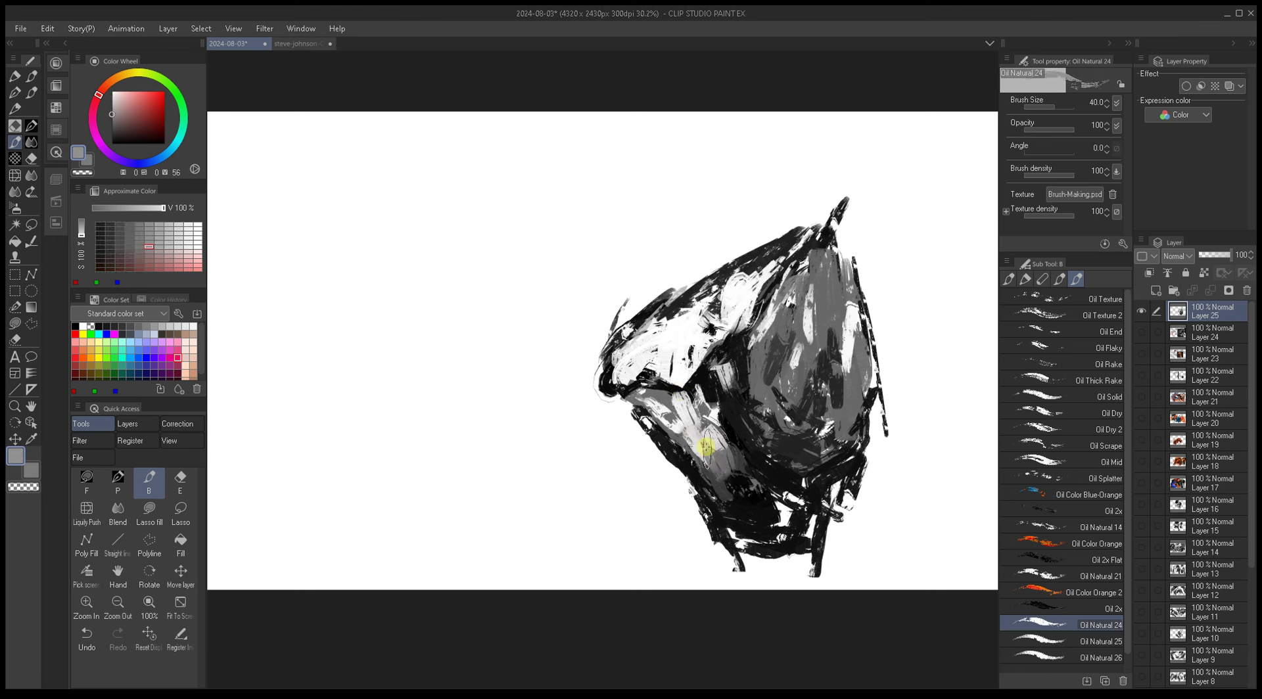
pyautogui.keyDown('alt'); pyautogui.click(705, 388); pyautogui.keyUp('alt')
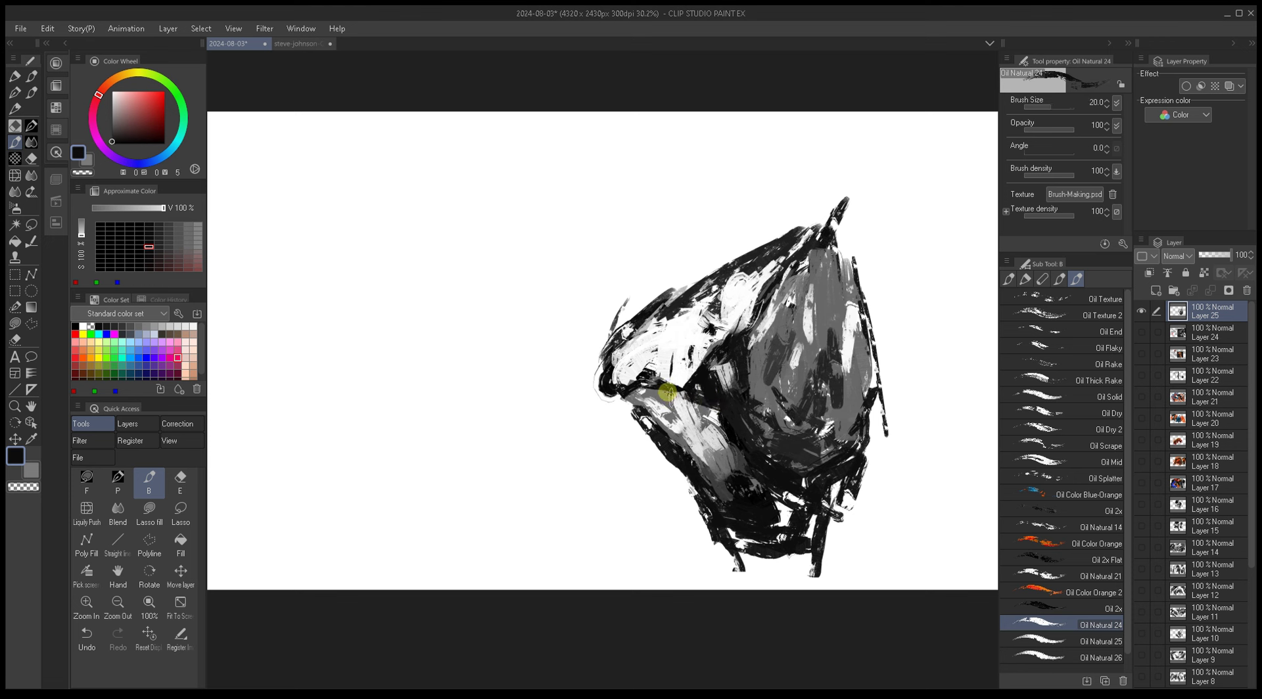
pyautogui.keyDown('alt'); pyautogui.click(687, 418); pyautogui.keyUp('alt')
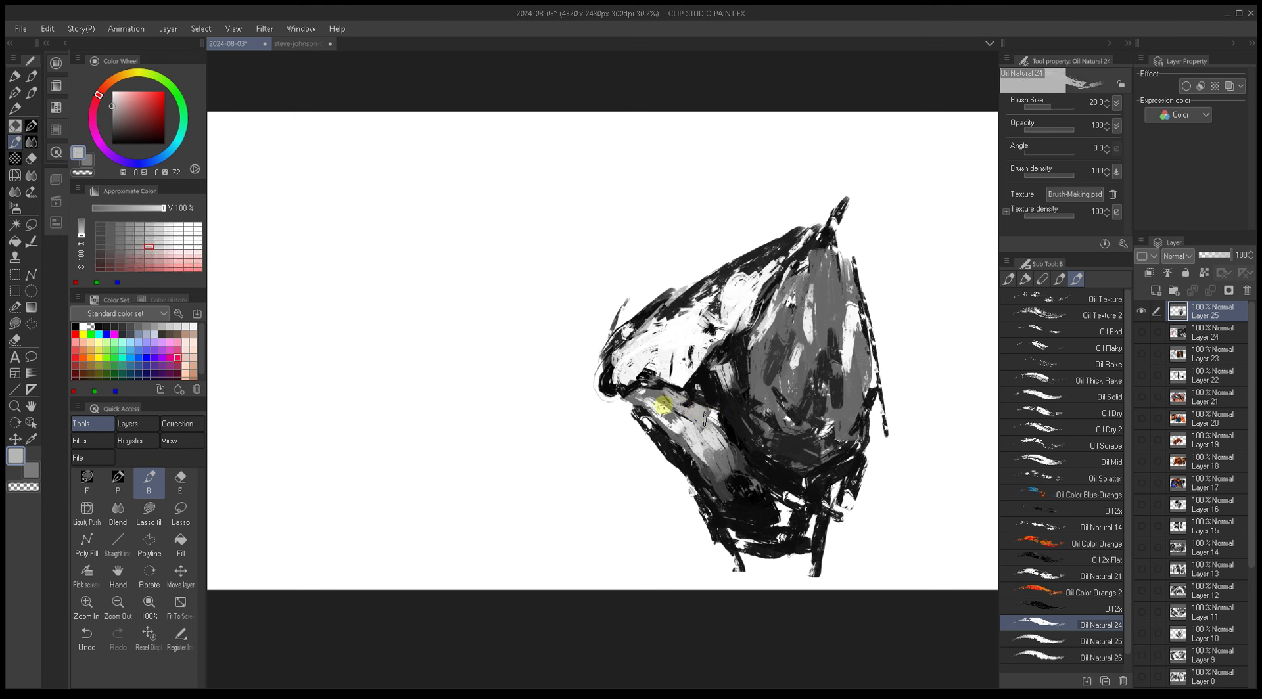
pyautogui.keyDown('alt'); pyautogui.click(658, 404); pyautogui.keyUp('alt')
pyautogui.press('[')
pyautogui.press('[')
pyautogui.moveTo(720, 413)
pyautogui.mouseDown()
pyautogui.moveTo(772, 508)
pyautogui.moveTo(739, 464)
pyautogui.moveTo(763, 508)
pyautogui.moveTo(714, 456)
pyautogui.moveTo(751, 511)
pyautogui.moveTo(722, 498)
pyautogui.moveTo(709, 471)
pyautogui.moveTo(750, 511)
pyautogui.mouseUp()
# Step: Sample dark greys from the lower neck and enlarge the brush to size 30 to deepen the neck's shadow tones
pyautogui.keyDown('alt'); pyautogui.click(760, 507); pyautogui.keyUp('alt')
pyautogui.press(']')
pyautogui.press(']')
pyautogui.press(']')
pyautogui.keyDown('alt'); pyautogui.click(724, 502); pyautogui.keyUp('alt')
pyautogui.press(']')
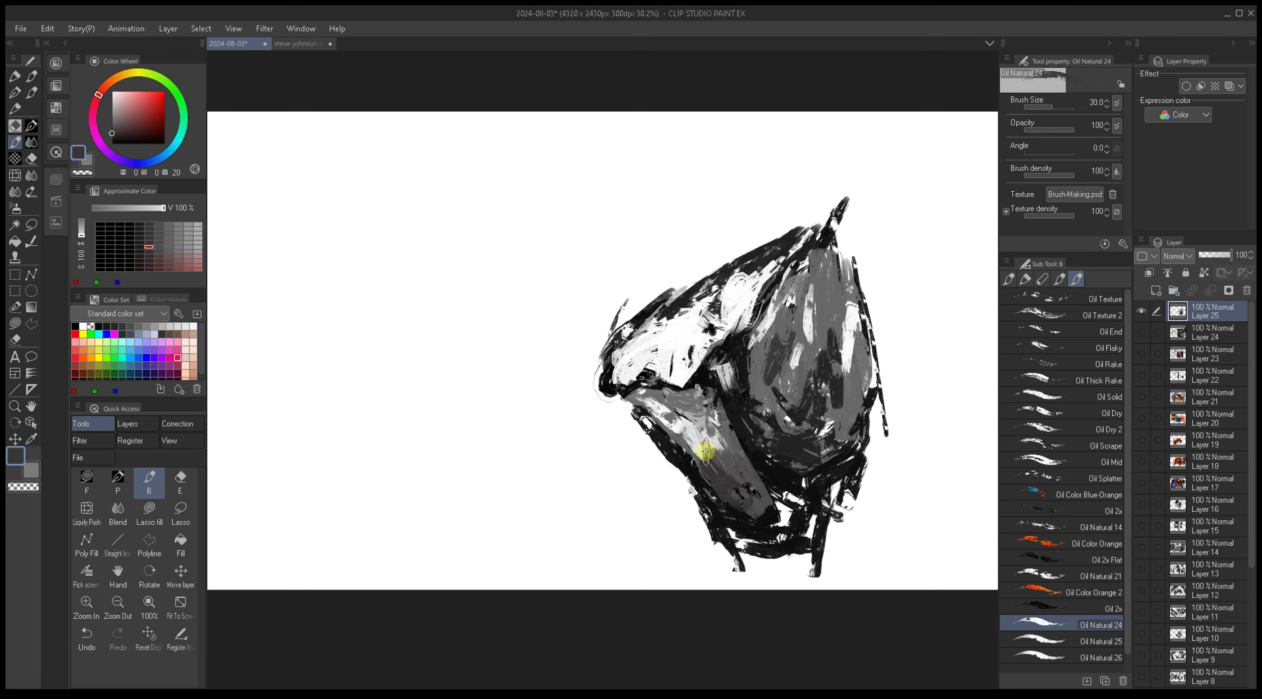
# Step: Reduce the brush to about size 8 and paint dark grey accents across the middle and rear of the neck
pyautogui.press('[')
pyautogui.press('[')
pyautogui.press('[')
pyautogui.moveTo(691, 441); pyautogui.dragTo(747, 454)
pyautogui.press(']')
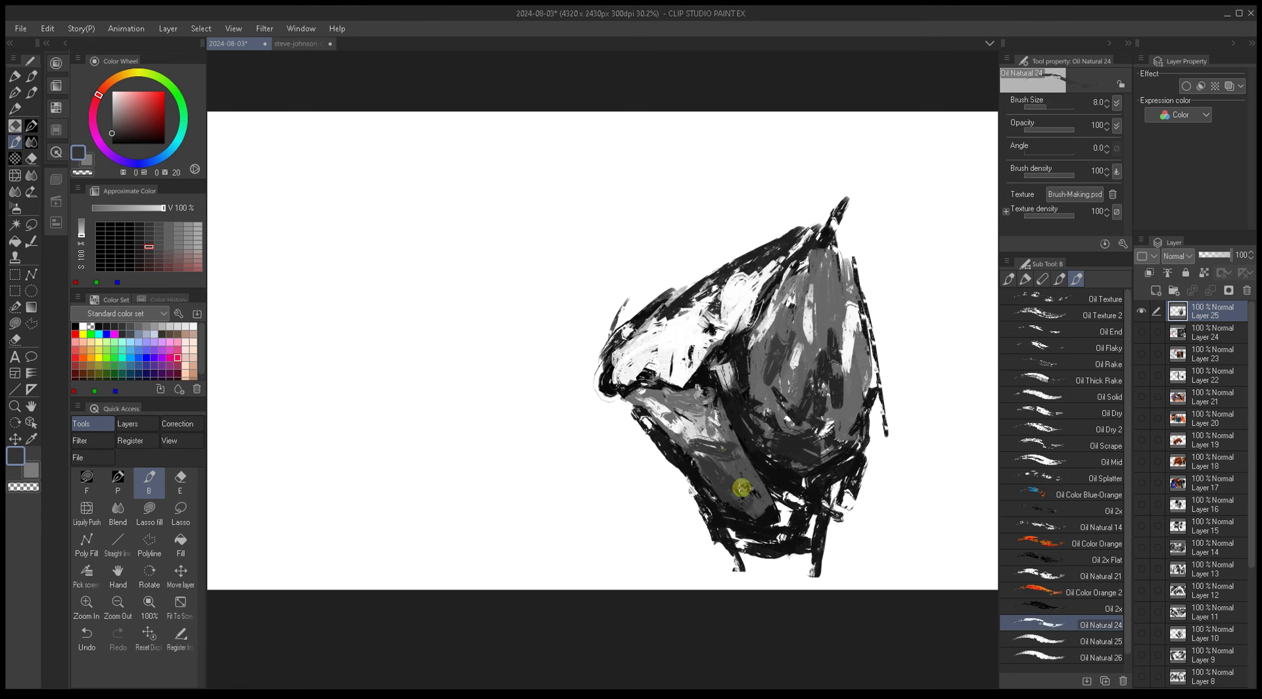
pyautogui.moveTo(722, 402); pyautogui.dragTo(749, 462)
pyautogui.moveTo(769, 503); pyautogui.dragTo(718, 451)
# Step: Sample mid and dark greys from the upper neck and blend its planes with the brush between sizes 15 and 8
pyautogui.press(']')
pyautogui.keyDown('alt'); pyautogui.click(724, 431); pyautogui.keyUp('alt')
pyautogui.press(']')
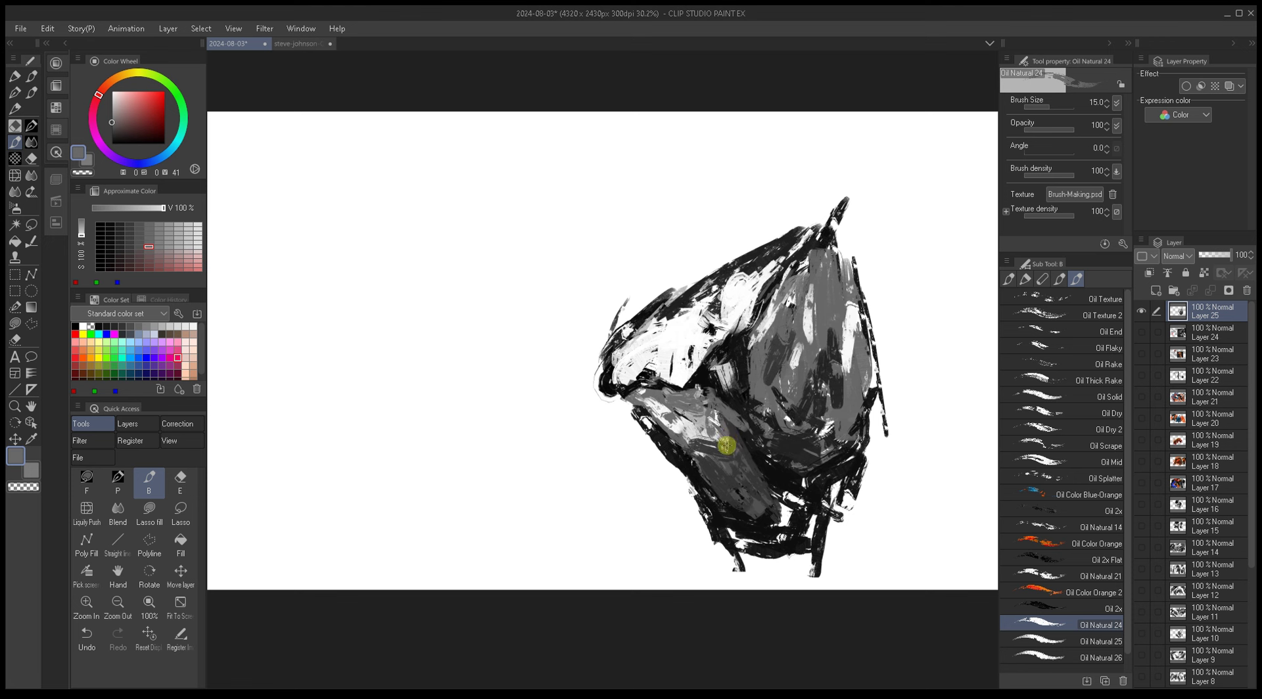
pyautogui.keyDown('alt'); pyautogui.click(708, 441); pyautogui.keyUp('alt')
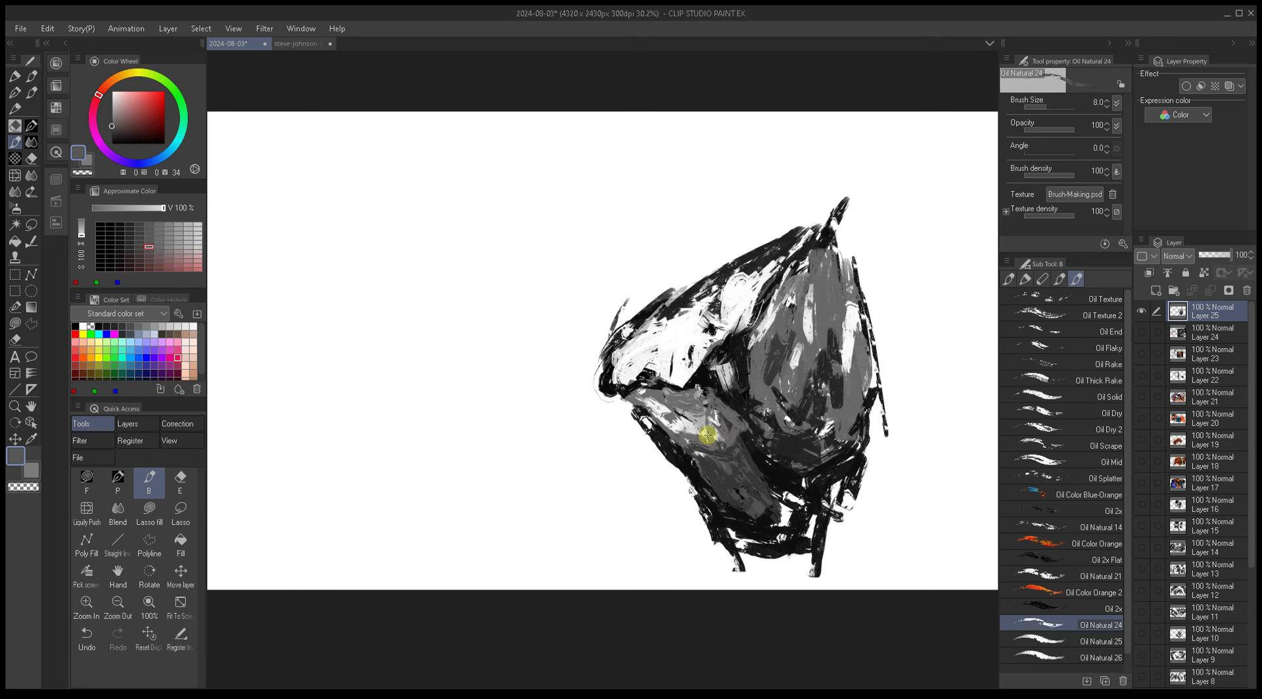
# Step: Sample tones from the face, enlarge the brush to size 17, and paint mid grey marks on the lower face
pyautogui.keyDown('alt'); pyautogui.click(710, 344); pyautogui.keyUp('alt')
pyautogui.press(']')
pyautogui.press(']')
pyautogui.press(']')
pyautogui.press(']')
pyautogui.keyDown('alt'); pyautogui.click(710, 328); pyautogui.keyUp('alt')
pyautogui.press('[')
pyautogui.keyDown('alt'); pyautogui.click(691, 355); pyautogui.keyUp('alt')
pyautogui.press(']')
pyautogui.press(']')
pyautogui.press(']')
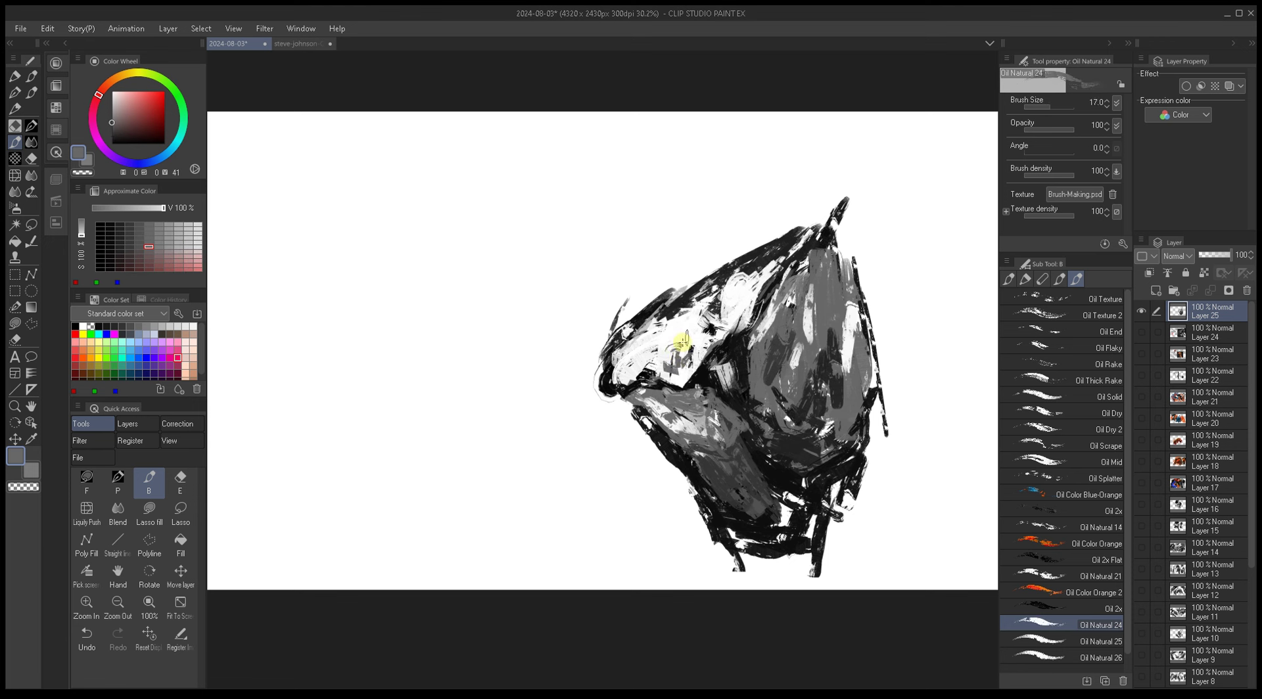
# Step: Reduce the brush to size 10, sample white from the face, and paint light strokes over the grey marks, returning to size 17
pyautogui.press('[')
pyautogui.press('[')
pyautogui.press('[')
pyautogui.keyDown('alt'); pyautogui.click(676, 349); pyautogui.keyUp('alt')
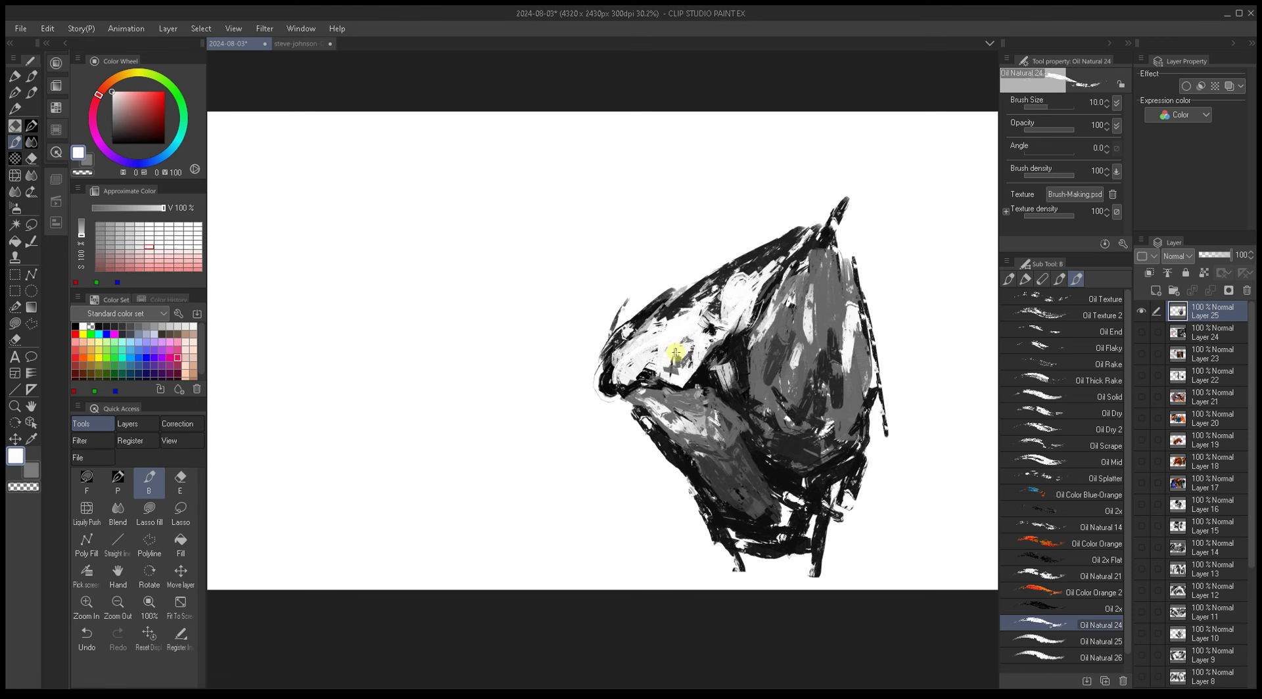
pyautogui.keyDown('alt'); pyautogui.click(676, 353); pyautogui.keyUp('alt')
pyautogui.press(']')
pyautogui.press(']')
pyautogui.press(']')
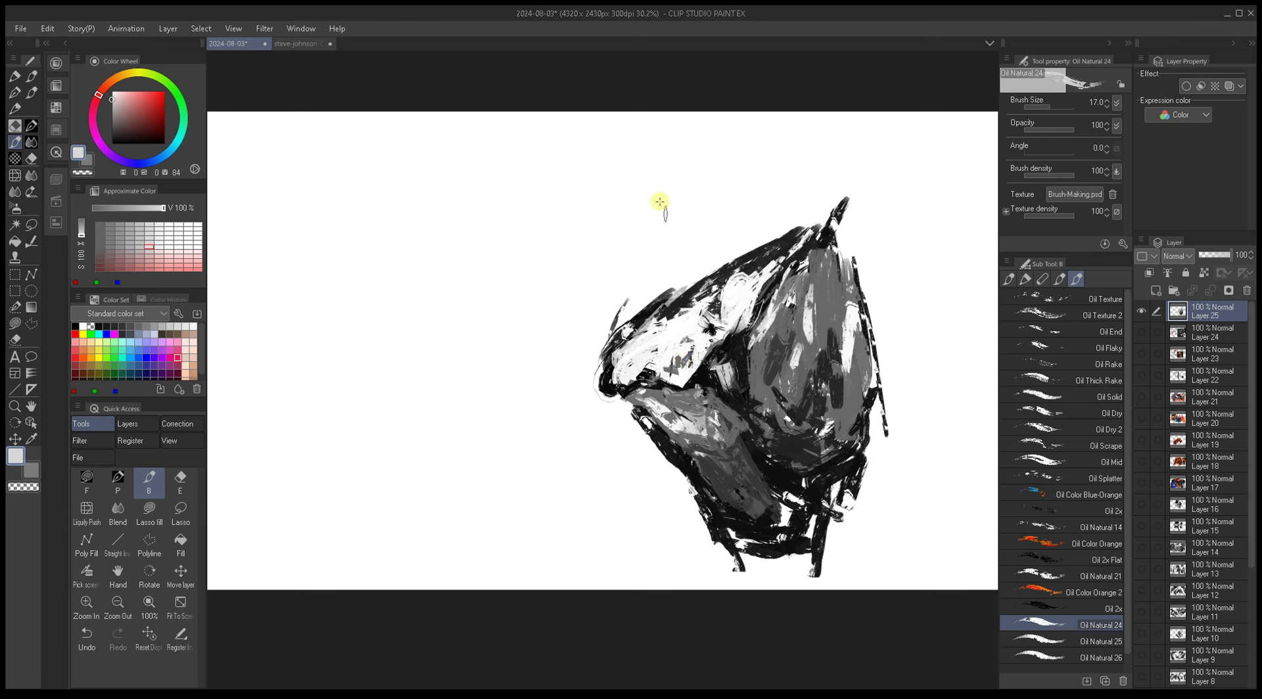
# Step: Sample near-black from the hood's front edge, enlarge the brush beyond size 25, and paint a dark mass behind the hood's back edge
pyautogui.press(']')
pyautogui.keyDown('alt'); pyautogui.click(650, 304); pyautogui.keyUp('alt')
pyautogui.moveTo(659, 317); pyautogui.dragTo(671, 329)
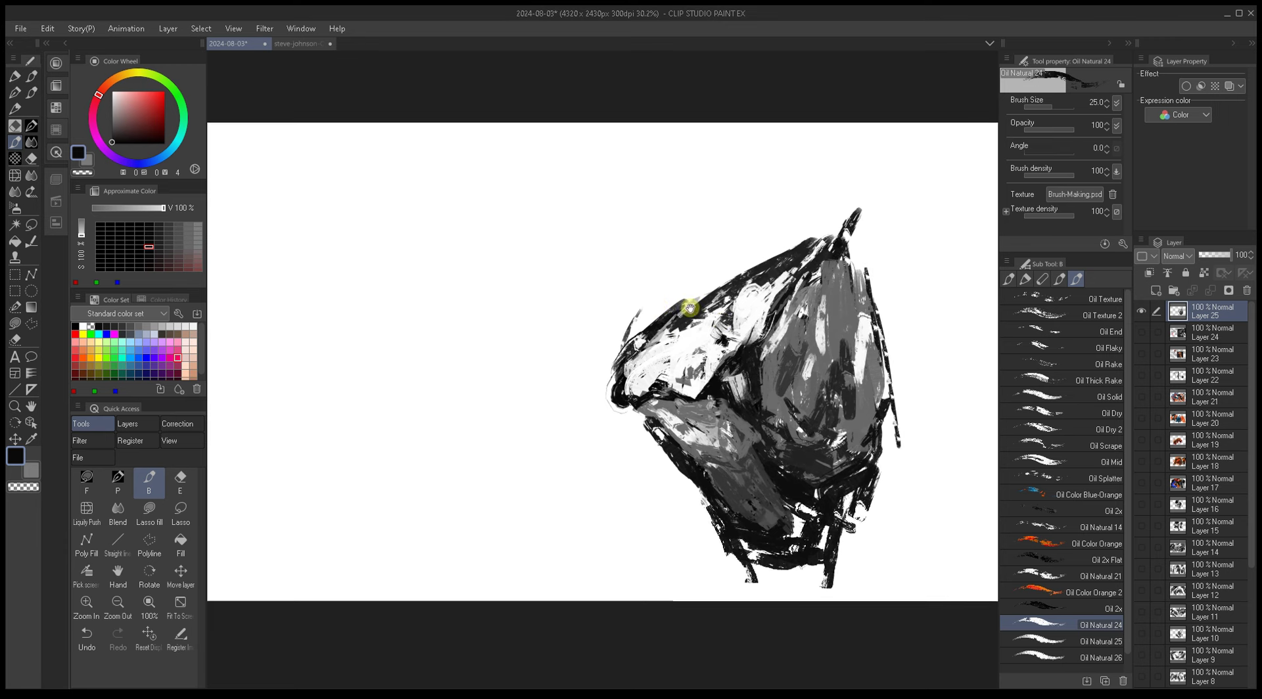
pyautogui.press(']')
pyautogui.press(']')
pyautogui.moveTo(887, 375)
pyautogui.mouseDown()
pyautogui.moveTo(905, 415)
pyautogui.moveTo(888, 365)
pyautogui.mouseUp()
pyautogui.moveTo(871, 251); pyautogui.dragTo(874, 303)
# Step: Enlarge the brush further and paint a broad near-black band along the hood's sloping upper edge
pyautogui.press(']')
pyautogui.press(']')
pyautogui.press(']')
pyautogui.press(']')
pyautogui.moveTo(629, 319); pyautogui.dragTo(732, 250)
pyautogui.moveTo(684, 288)
pyautogui.mouseDown()
pyautogui.moveTo(733, 247)
pyautogui.moveTo(704, 269)
pyautogui.moveTo(755, 247)
pyautogui.moveTo(683, 280)
pyautogui.moveTo(807, 227)
pyautogui.moveTo(765, 240)
pyautogui.moveTo(820, 197)
pyautogui.mouseUp()
# Step: Adjust the brush size and extend the near-black band down around the front tip of the face
pyautogui.press('[')
pyautogui.press('[')
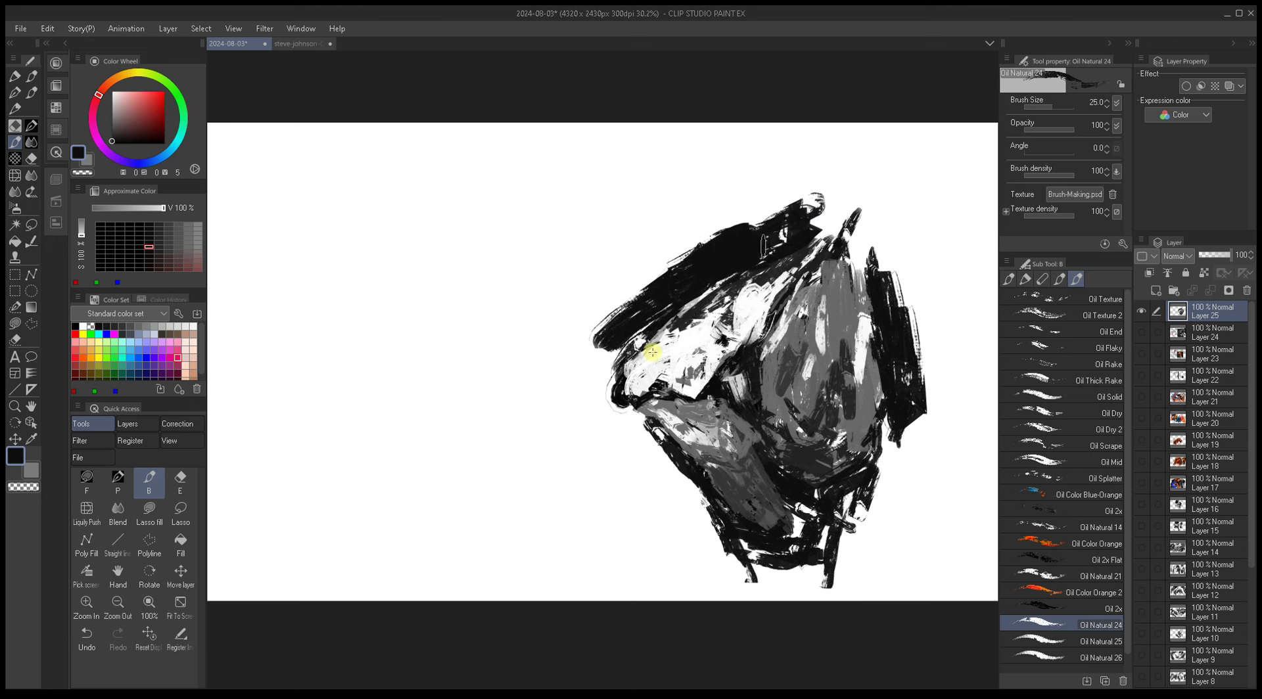
pyautogui.press(']')
pyautogui.moveTo(608, 366); pyautogui.dragTo(614, 406)
# Step: Sample light and dark greys from the upper face and paint grey half-tones over its upper plane with the brush around size 30
pyautogui.keyDown('alt'); pyautogui.click(739, 304); pyautogui.keyUp('alt')
pyautogui.keyDown('alt'); pyautogui.click(721, 301); pyautogui.keyUp('alt')
pyautogui.press('[')
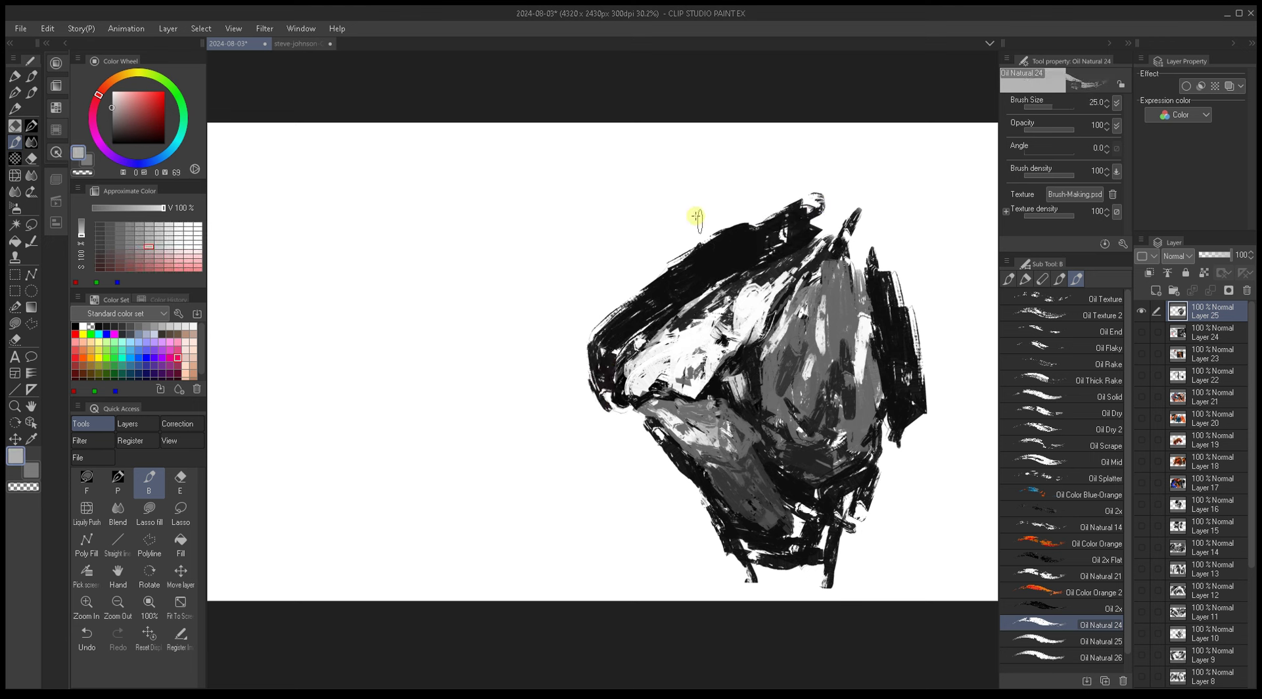
pyautogui.keyDown('alt'); pyautogui.click(734, 293); pyautogui.keyUp('alt')
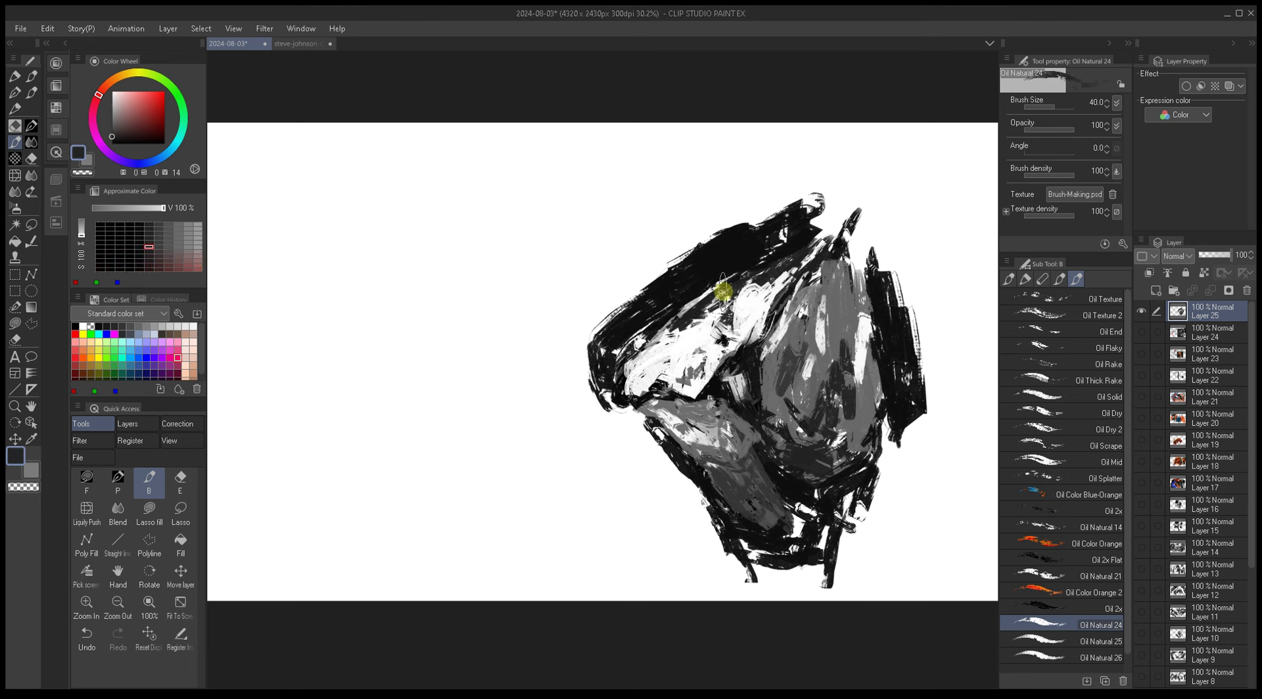
pyautogui.press('[')
pyautogui.keyDown('alt'); pyautogui.click(725, 328); pyautogui.keyUp('alt')
pyautogui.keyDown('alt'); pyautogui.click(709, 329); pyautogui.keyUp('alt')
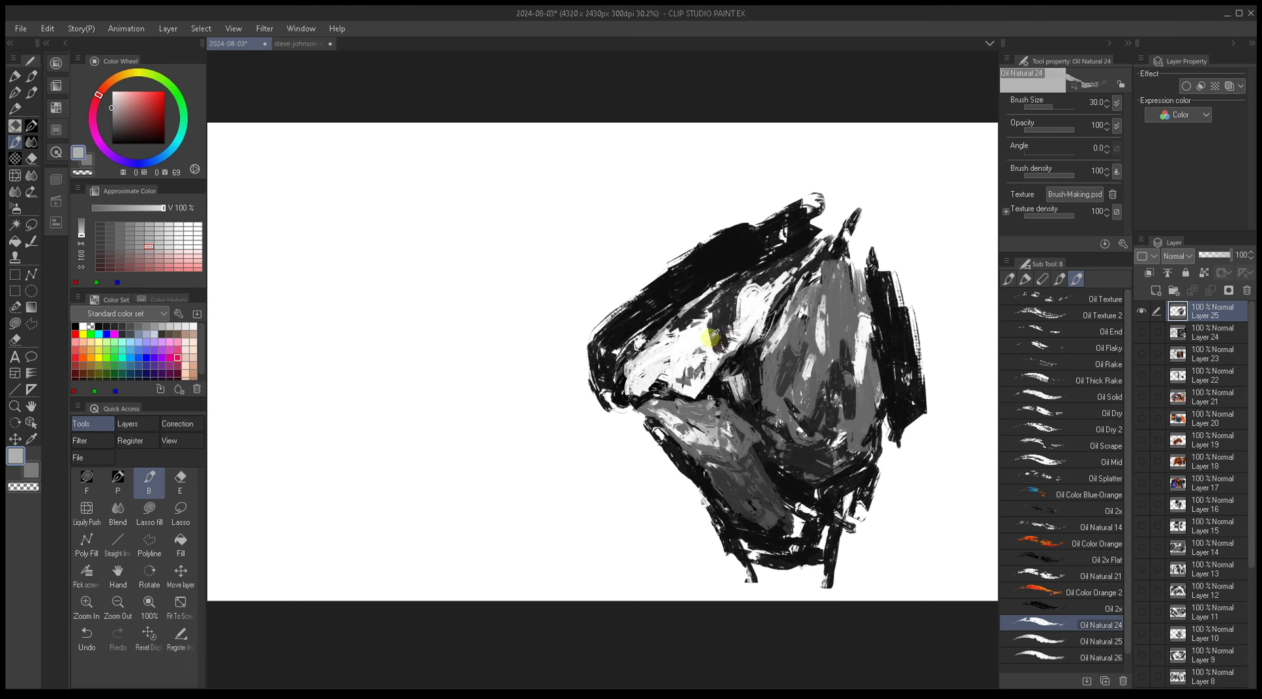
pyautogui.keyDown('alt'); pyautogui.click(716, 314); pyautogui.keyUp('alt')
pyautogui.press(']')
# Step: Sample a mid grey and light greys from the face and refine its half-tones, reducing the brush to size 4 for small strokes
pyautogui.keyDown('alt'); pyautogui.click(676, 382); pyautogui.keyUp('alt')
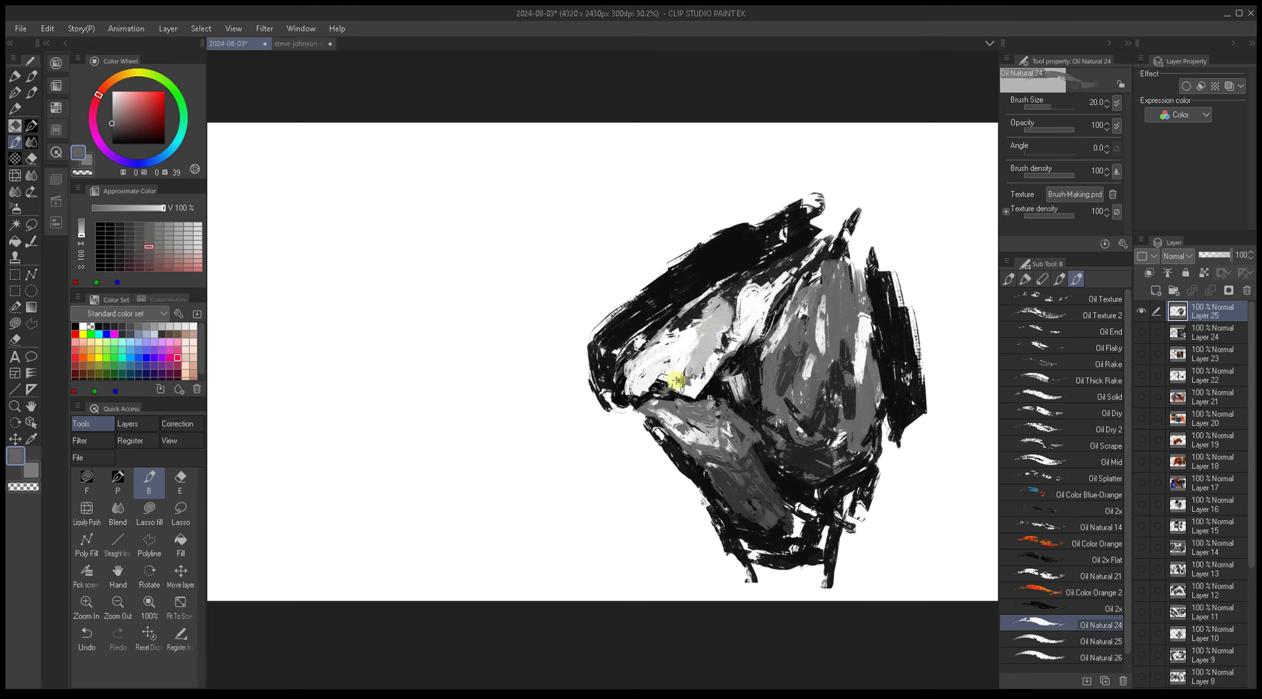
pyautogui.press('[')
pyautogui.press('[')
pyautogui.press('[')
pyautogui.press('[')
pyautogui.press('[')
pyautogui.press('[')
pyautogui.keyDown('alt'); pyautogui.click(701, 341); pyautogui.keyUp('alt')
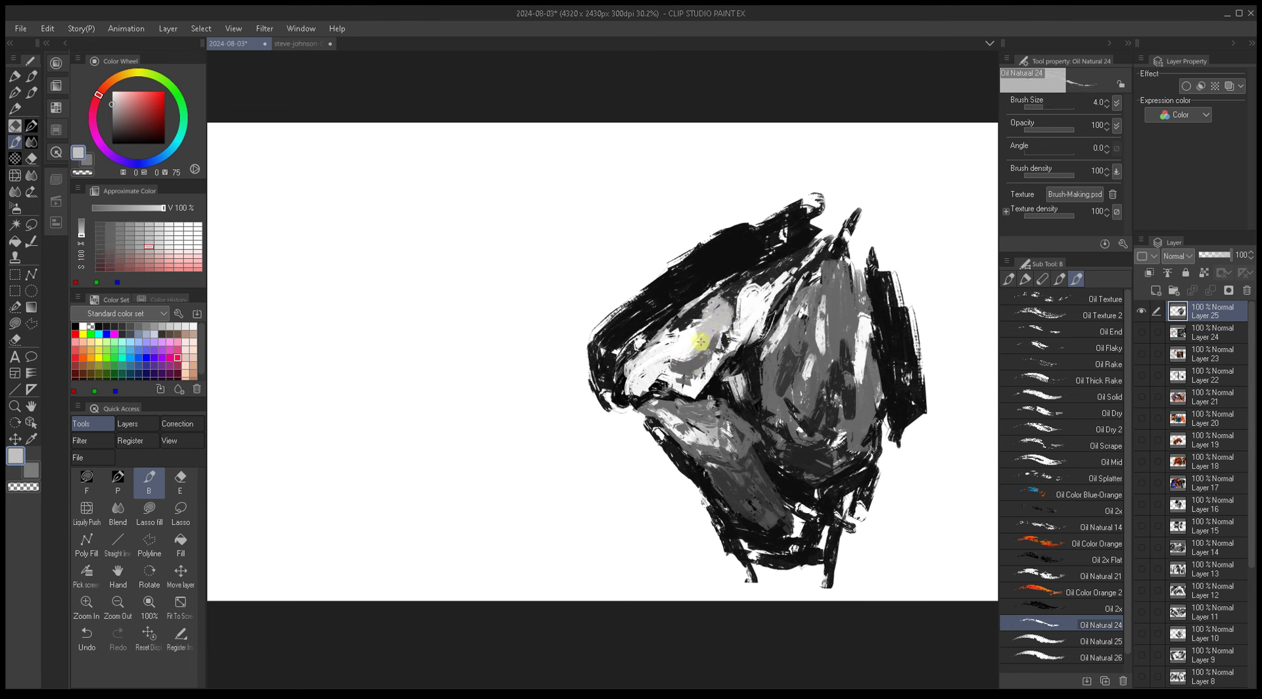
pyautogui.keyDown('alt'); pyautogui.click(721, 325); pyautogui.keyUp('alt')
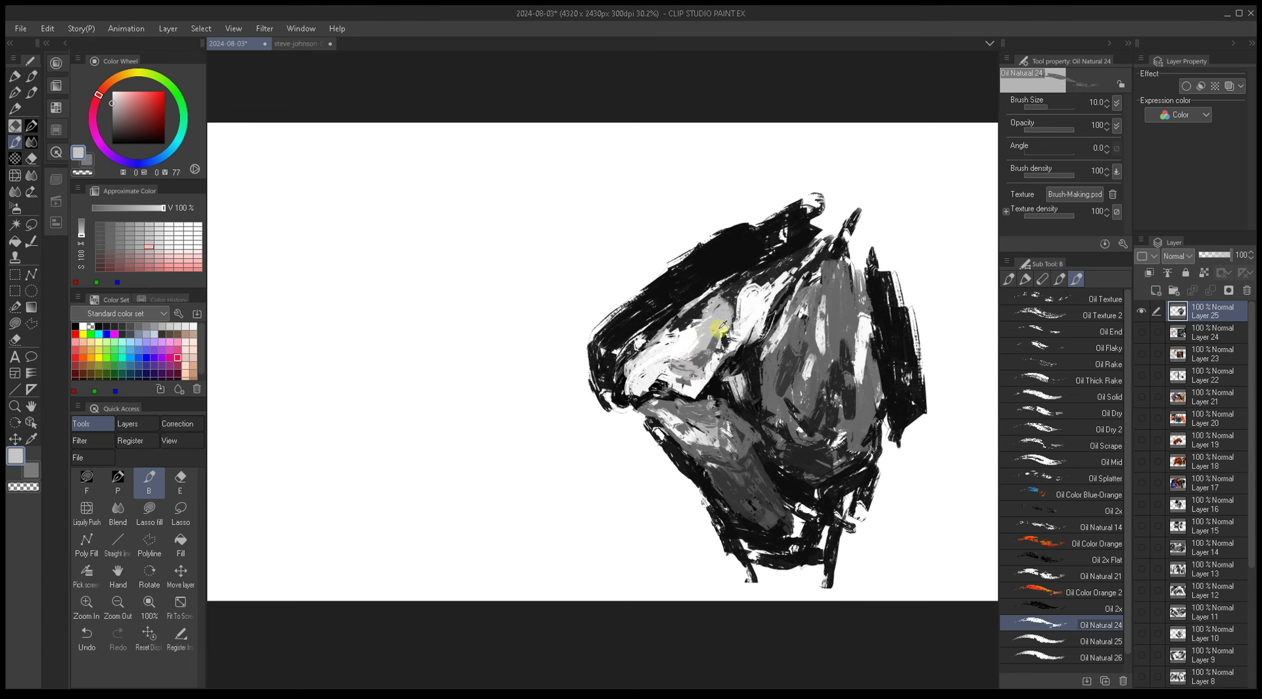
# Step: Sample light tones from the face, enlarge the brush to size 20, and brighten the face's upper plane
pyautogui.keyDown('alt'); pyautogui.click(692, 363); pyautogui.keyUp('alt')
pyautogui.keyDown('alt'); pyautogui.click(709, 354); pyautogui.keyUp('alt')
pyautogui.keyDown('alt'); pyautogui.click(701, 355); pyautogui.keyUp('alt')
pyautogui.press(']')
pyautogui.press(']')
pyautogui.press(']')
pyautogui.press(']')
pyautogui.press(']')
pyautogui.press(']')
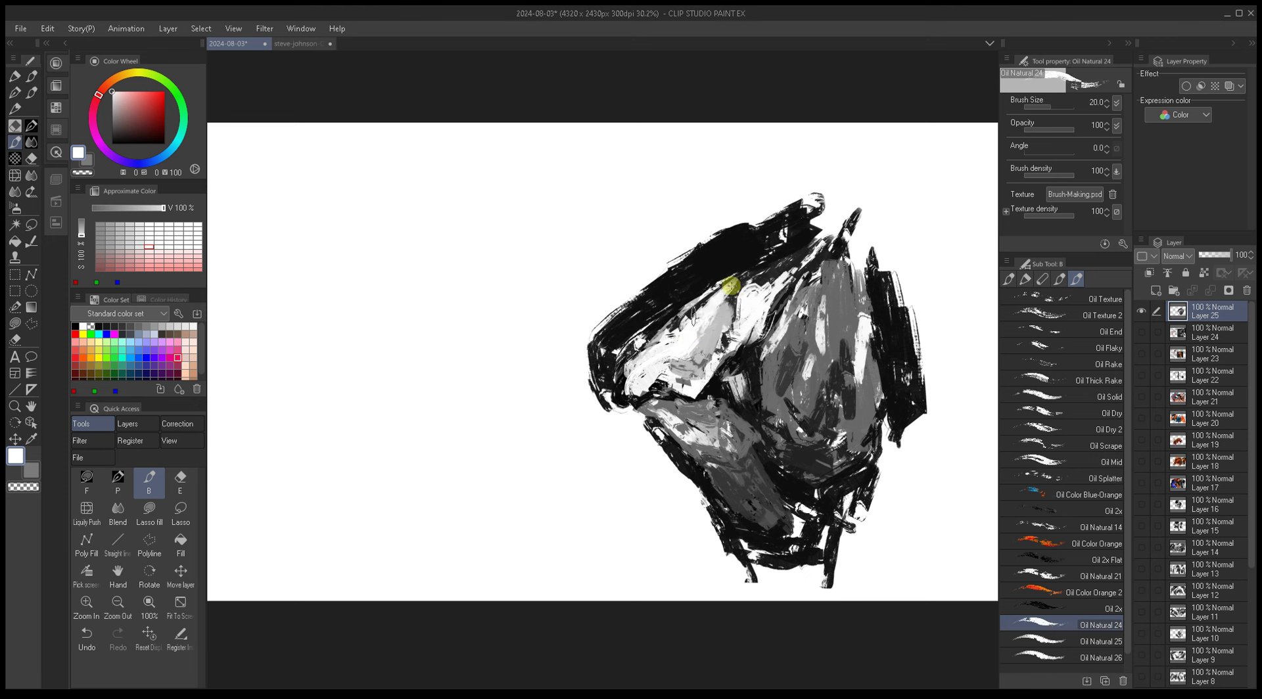
# Step: Sample greys near the hood's peak and paint grey strokes along the upper hood towards its tip
pyautogui.press(']')
pyautogui.press(']')
pyautogui.keyDown('alt'); pyautogui.click(826, 248); pyautogui.keyUp('alt')
pyautogui.keyDown('alt'); pyautogui.click(833, 249); pyautogui.keyUp('alt')
pyautogui.keyDown('alt'); pyautogui.click(822, 299); pyautogui.keyUp('alt')
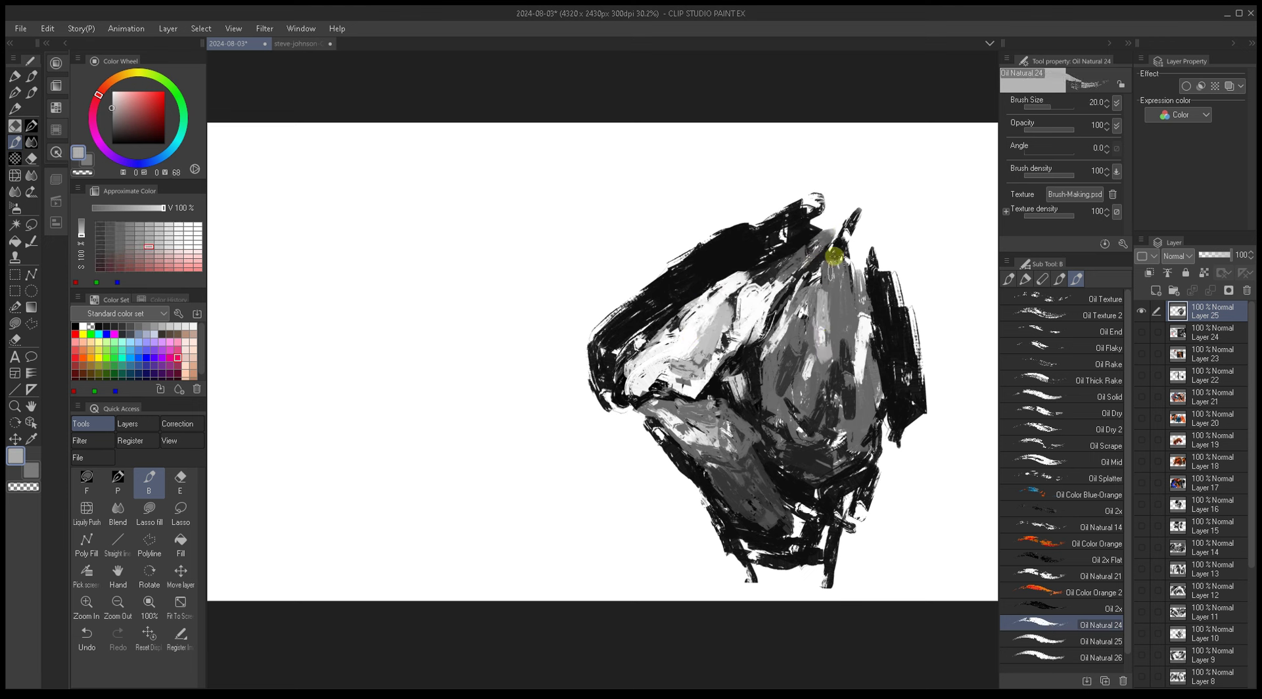
# Step: Sample hood greys and the surrounding black, enlarge the brush, and extend the dark mass along the back of the hooded head
pyautogui.keyDown('alt'); pyautogui.click(846, 282); pyautogui.keyUp('alt')
pyautogui.press(']')
pyautogui.press(']')
pyautogui.keyDown('alt'); pyautogui.click(873, 391); pyautogui.keyUp('alt')
pyautogui.keyDown('alt'); pyautogui.click(891, 318); pyautogui.keyUp('alt')
pyautogui.press(']')
pyautogui.moveTo(891, 318)
pyautogui.mouseDown()
pyautogui.moveTo(896, 451)
pyautogui.moveTo(921, 387)
pyautogui.moveTo(890, 226)
pyautogui.moveTo(924, 394)
pyautogui.mouseUp()
pyautogui.moveTo(870, 463); pyautogui.dragTo(966, 490)
# Step: Sample a dark tone and block in a second head and neck on the blank canvas in front of the hooded head
pyautogui.press('[')
pyautogui.keyDown('alt'); pyautogui.click(729, 304); pyautogui.keyUp('alt')
pyautogui.moveTo(689, 204); pyautogui.dragTo(669, 215)
pyautogui.moveTo(741, 193)
pyautogui.mouseDown()
pyautogui.moveTo(647, 209)
pyautogui.moveTo(727, 175)
pyautogui.moveTo(788, 211)
pyautogui.moveTo(724, 268)
pyautogui.moveTo(648, 248)
pyautogui.moveTo(617, 421)
pyautogui.mouseUp()
pyautogui.press('[')
pyautogui.moveTo(660, 288)
pyautogui.mouseDown()
pyautogui.moveTo(635, 351)
pyautogui.moveTo(637, 271)
pyautogui.moveTo(677, 326)
pyautogui.moveTo(730, 309)
pyautogui.mouseUp()
# Step: Sample light tones and greys and paint the pale crown and light face planes of the second head
pyautogui.press('[')
pyautogui.press('[')
pyautogui.keyDown('alt'); pyautogui.click(807, 167); pyautogui.keyUp('alt')
pyautogui.moveTo(667, 204)
pyautogui.mouseDown()
pyautogui.moveTo(694, 266)
pyautogui.moveTo(719, 212)
pyautogui.moveTo(701, 194)
pyautogui.moveTo(715, 207)
pyautogui.moveTo(669, 301)
pyautogui.moveTo(656, 258)
pyautogui.moveTo(684, 237)
pyautogui.moveTo(670, 231)
pyautogui.moveTo(680, 206)
pyautogui.moveTo(740, 192)
pyautogui.mouseUp()
pyautogui.press(']')
pyautogui.press(']')
pyautogui.press(']')
pyautogui.keyDown('alt'); pyautogui.click(658, 279); pyautogui.keyUp('alt')
pyautogui.keyDown('alt'); pyautogui.click(736, 217); pyautogui.keyUp('alt')
pyautogui.moveTo(733, 243)
pyautogui.mouseDown()
pyautogui.moveTo(704, 279)
pyautogui.moveTo(671, 246)
pyautogui.moveTo(648, 303)
pyautogui.moveTo(659, 312)
pyautogui.moveTo(683, 293)
pyautogui.moveTo(636, 285)
pyautogui.moveTo(641, 237)
pyautogui.mouseUp()
# Step: Refine the second face's half-tones with smaller strokes in sampled greys, and brighten its crown with the brush at size 40
pyautogui.keyDown('alt'); pyautogui.click(657, 299); pyautogui.keyUp('alt')
pyautogui.press('[')
pyautogui.press('[')
pyautogui.press('[')
pyautogui.press('[')
pyautogui.keyDown('alt'); pyautogui.click(690, 267); pyautogui.keyUp('alt')
pyautogui.press(']')
pyautogui.moveTo(691, 274)
pyautogui.mouseDown()
pyautogui.moveTo(702, 204)
pyautogui.moveTo(723, 196)
pyautogui.moveTo(712, 244)
pyautogui.moveTo(690, 213)
pyautogui.moveTo(725, 194)
pyautogui.moveTo(680, 185)
pyautogui.moveTo(750, 191)
pyautogui.moveTo(719, 214)
pyautogui.moveTo(747, 183)
pyautogui.moveTo(696, 199)
pyautogui.moveTo(690, 257)
pyautogui.mouseUp()
pyautogui.keyDown('alt'); pyautogui.click(697, 191); pyautogui.keyUp('alt')
pyautogui.press(']')
pyautogui.keyDown('alt'); pyautogui.click(749, 192); pyautogui.keyUp('alt')
pyautogui.keyDown('alt'); pyautogui.click(695, 197); pyautogui.keyUp('alt')
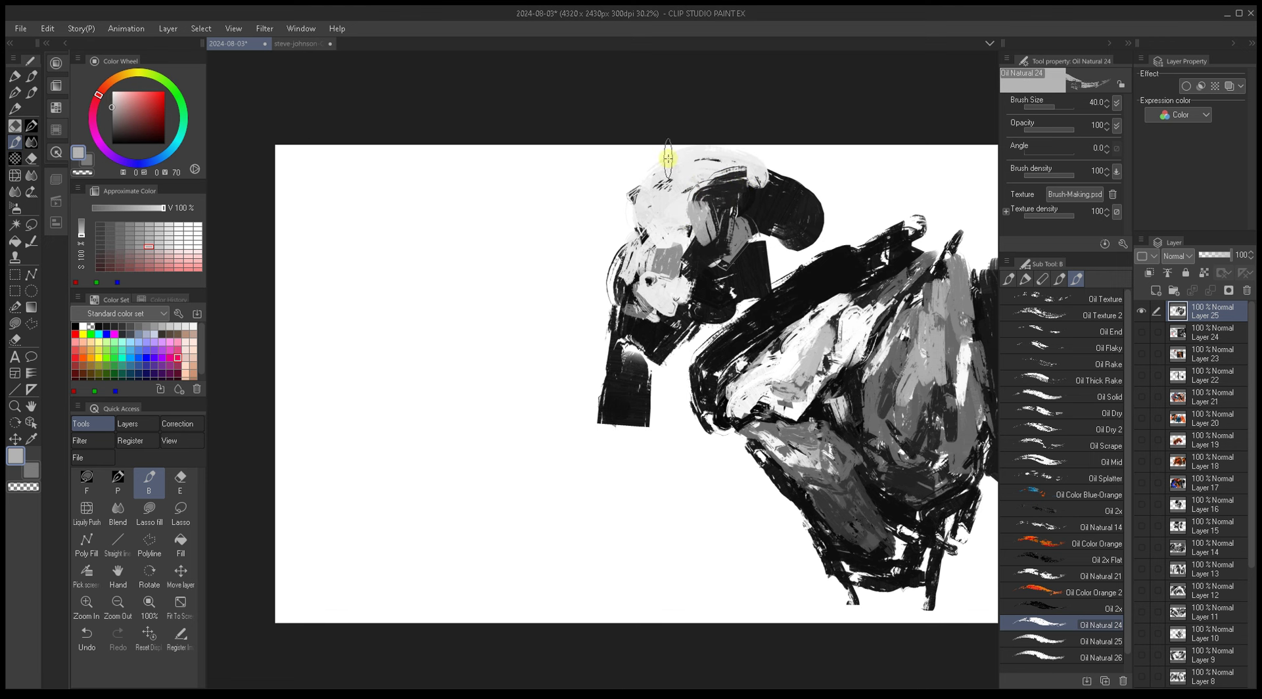
# Step: Sample black and paint thin dark strokes around the second head's lower face with the brush at size 12
pyautogui.keyDown('alt'); pyautogui.click(704, 261); pyautogui.keyUp('alt')
pyautogui.press('[')
pyautogui.press('[')
pyautogui.keyDown('alt'); pyautogui.click(705, 263); pyautogui.keyUp('alt')
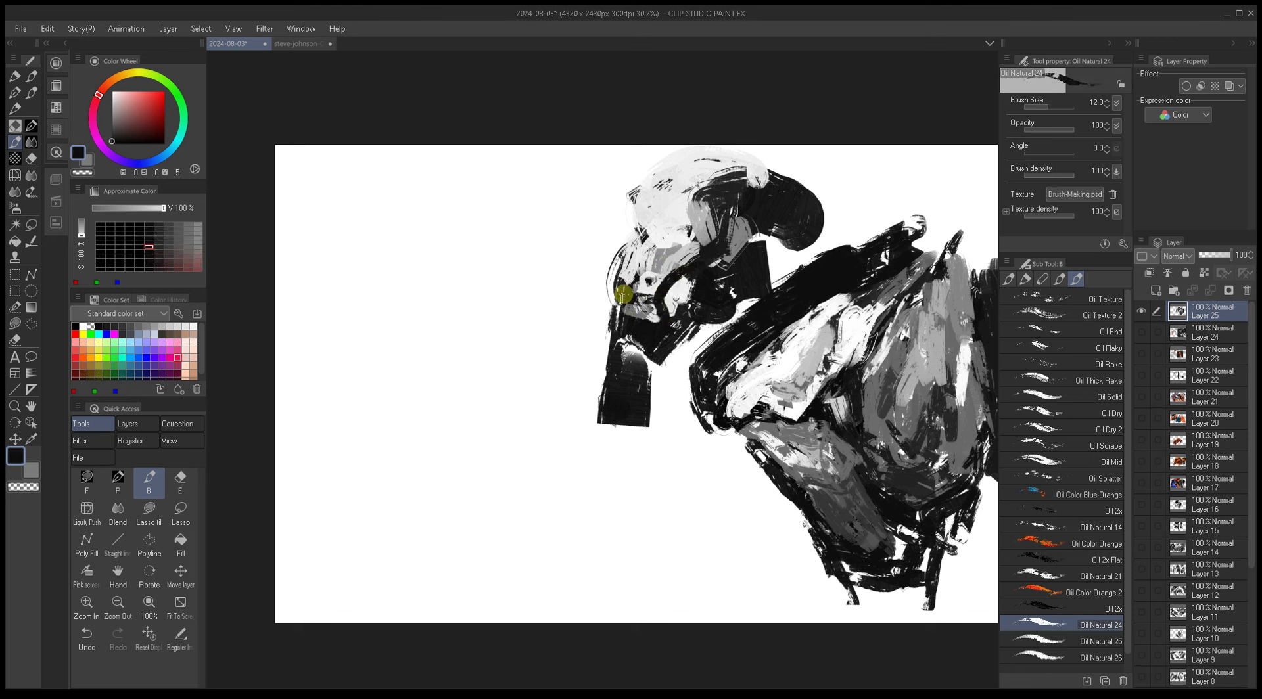
pyautogui.moveTo(591, 306)
pyautogui.mouseDown()
pyautogui.moveTo(590, 349)
pyautogui.moveTo(568, 374)
pyautogui.moveTo(579, 335)
pyautogui.moveTo(535, 500)
pyautogui.moveTo(610, 377)
pyautogui.moveTo(590, 367)
pyautogui.moveTo(568, 430)
pyautogui.moveTo(607, 313)
pyautogui.moveTo(646, 312)
pyautogui.moveTo(631, 308)
pyautogui.moveTo(603, 384)
pyautogui.moveTo(672, 332)
pyautogui.moveTo(680, 297)
pyautogui.moveTo(615, 313)
pyautogui.moveTo(610, 324)
pyautogui.moveTo(637, 310)
pyautogui.moveTo(592, 357)
pyautogui.moveTo(581, 331)
pyautogui.moveTo(594, 344)
pyautogui.moveTo(615, 324)
pyautogui.mouseUp()
# Step: Paint a dark diagonal limb below the second face, adding light strokes along it and the lower face with sampled tones
pyautogui.press(']')
pyautogui.press(']')
pyautogui.press(']')
pyautogui.press(']')
pyautogui.press(']')
pyautogui.keyDown('alt'); pyautogui.click(679, 296); pyautogui.keyUp('alt')
pyautogui.press('[')
pyautogui.press('[')
pyautogui.press('[')
pyautogui.press(']')
pyautogui.press(']')
pyautogui.press(']')
pyautogui.keyDown('alt'); pyautogui.click(595, 344); pyautogui.keyUp('alt')
pyautogui.keyDown('alt'); pyautogui.click(588, 309); pyautogui.keyUp('alt')
# Step: Sample a mid grey and black and repaint the second head's cheek and eye area with the brush at size 40
pyautogui.keyDown('alt'); pyautogui.click(693, 208); pyautogui.keyUp('alt')
pyautogui.moveTo(693, 208)
pyautogui.mouseDown()
pyautogui.moveTo(694, 234)
pyautogui.moveTo(713, 218)
pyautogui.moveTo(727, 270)
pyautogui.moveTo(710, 250)
pyautogui.mouseUp()
pyautogui.press(']')
pyautogui.keyDown('alt'); pyautogui.click(819, 202); pyautogui.keyUp('alt')
pyautogui.keyDown('alt'); pyautogui.click(767, 226); pyautogui.keyUp('alt')
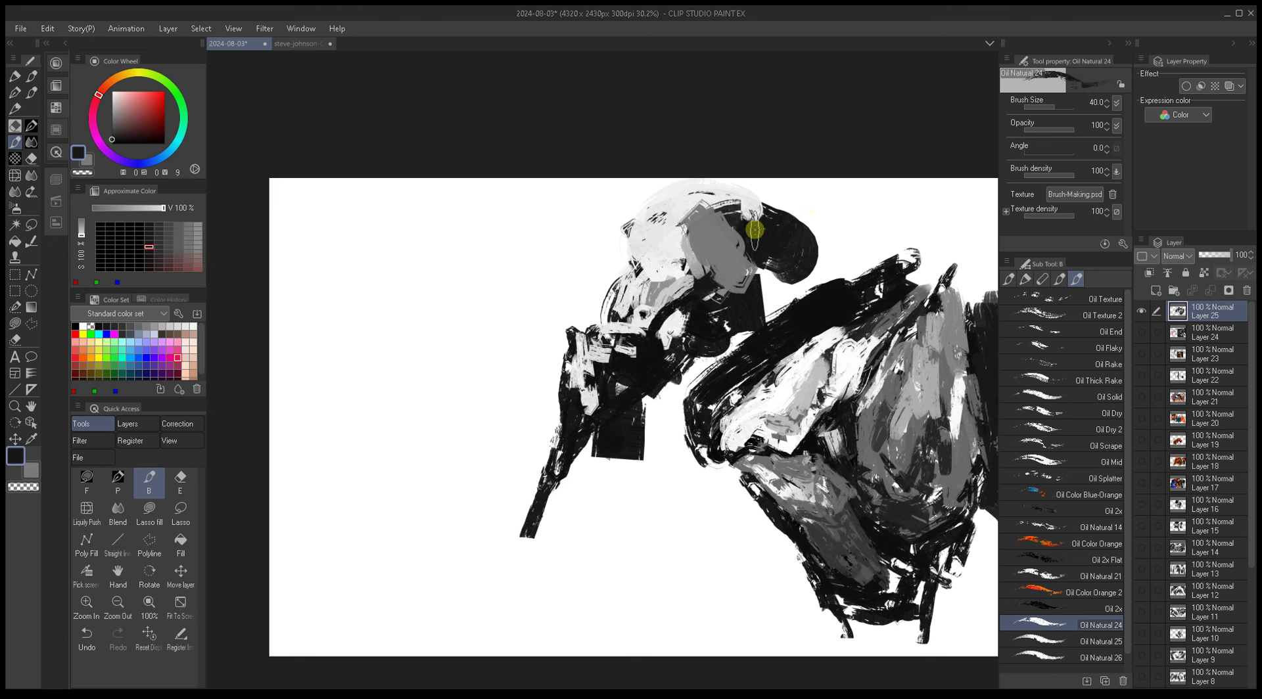
pyautogui.moveTo(755, 211); pyautogui.dragTo(697, 282)
pyautogui.keyDown('alt'); pyautogui.click(754, 237); pyautogui.keyUp('alt')
pyautogui.moveTo(754, 237)
pyautogui.mouseDown()
pyautogui.moveTo(721, 229)
pyautogui.moveTo(701, 260)
pyautogui.moveTo(720, 223)
pyautogui.moveTo(706, 221)
pyautogui.moveTo(709, 240)
pyautogui.moveTo(711, 208)
pyautogui.moveTo(692, 240)
pyautogui.mouseUp()
pyautogui.keyDown('alt'); pyautogui.click(704, 208); pyautogui.keyUp('alt')
pyautogui.keyDown('alt'); pyautogui.click(697, 219); pyautogui.keyUp('alt')
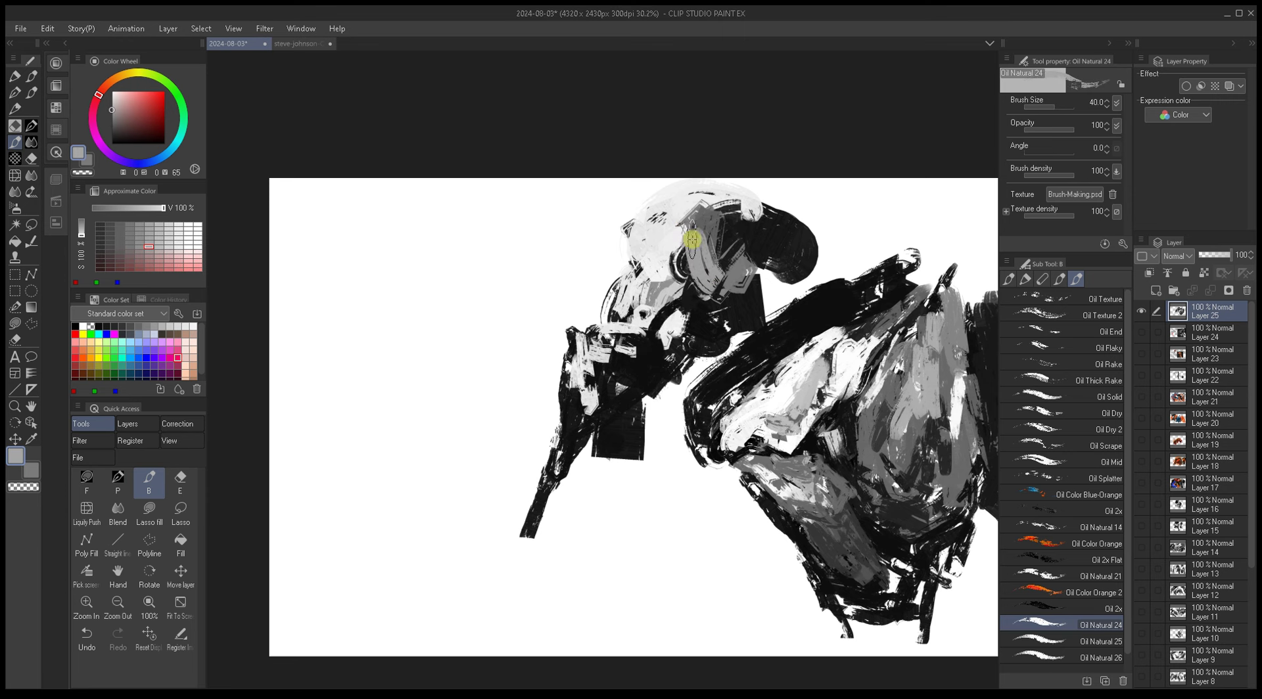
# Step: Reduce the brush to size 8 and touch up the second face's details in a light tone
pyautogui.press('[')
pyautogui.press('[')
pyautogui.press('[')
pyautogui.press('[')
pyautogui.press('[')
pyautogui.press('[')
pyautogui.press('[')
pyautogui.press('[')
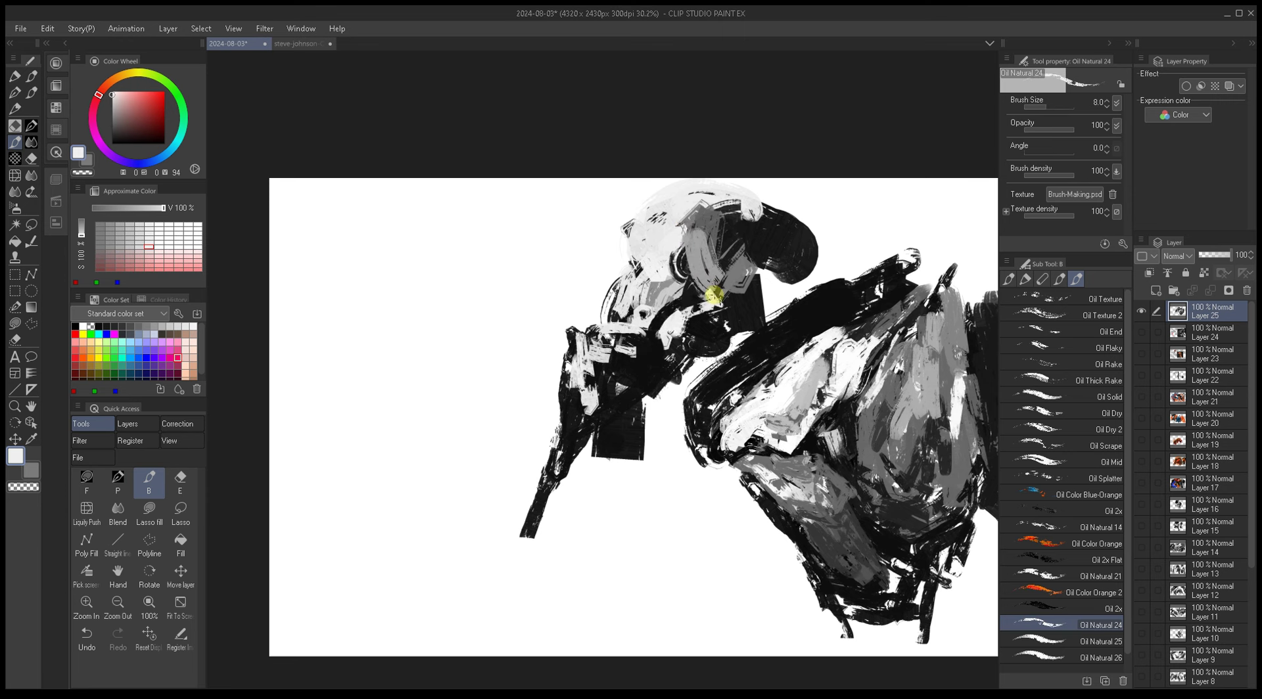
# Step: Sample black and paint dark strokes below the second head's chin and over the hooded face, enlarging the brush to size 20
pyautogui.keyDown('alt'); pyautogui.click(730, 321); pyautogui.keyUp('alt')
pyautogui.moveTo(730, 321); pyautogui.dragTo(691, 336)
pyautogui.press(']')
pyautogui.press(']')
pyautogui.moveTo(740, 427); pyautogui.dragTo(707, 380)
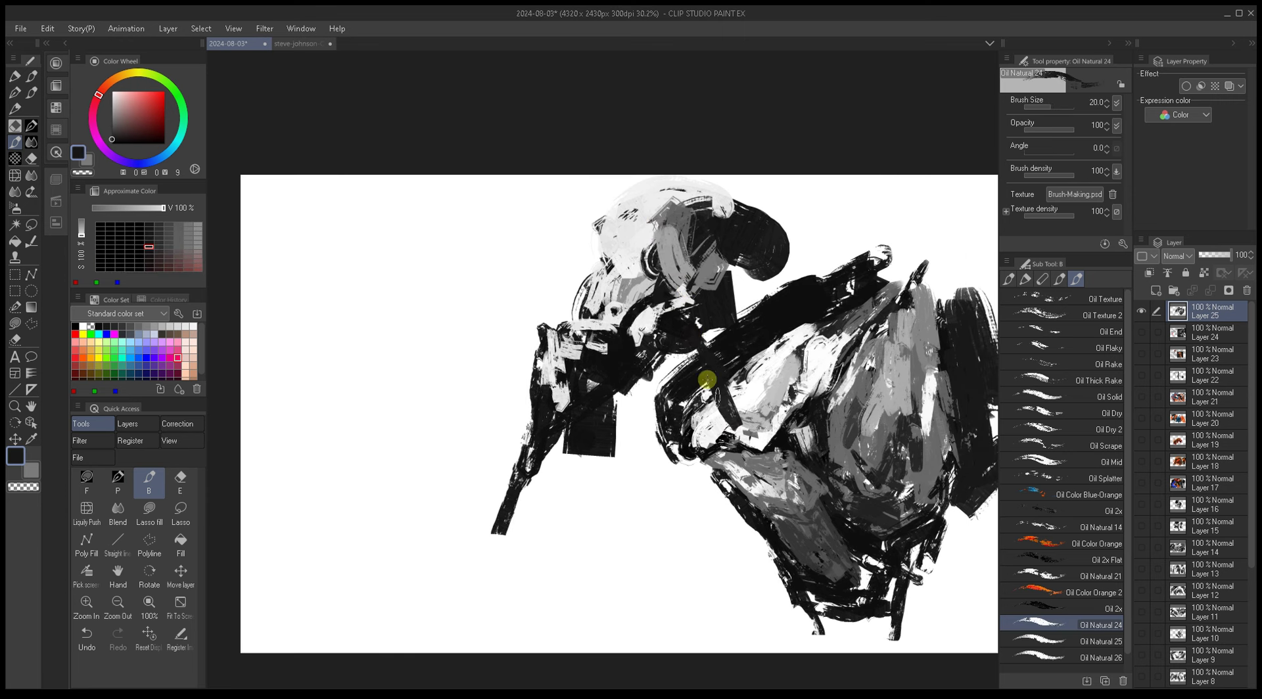
pyautogui.moveTo(756, 429); pyautogui.dragTo(724, 358)
# Step: Sample a dark grey and block in the second figure's shoulder over the hooded face with the brush at size 60
pyautogui.keyDown('alt'); pyautogui.click(696, 429); pyautogui.keyUp('alt')
pyautogui.press(']')
pyautogui.press(']')
pyautogui.moveTo(697, 429); pyautogui.dragTo(746, 403)
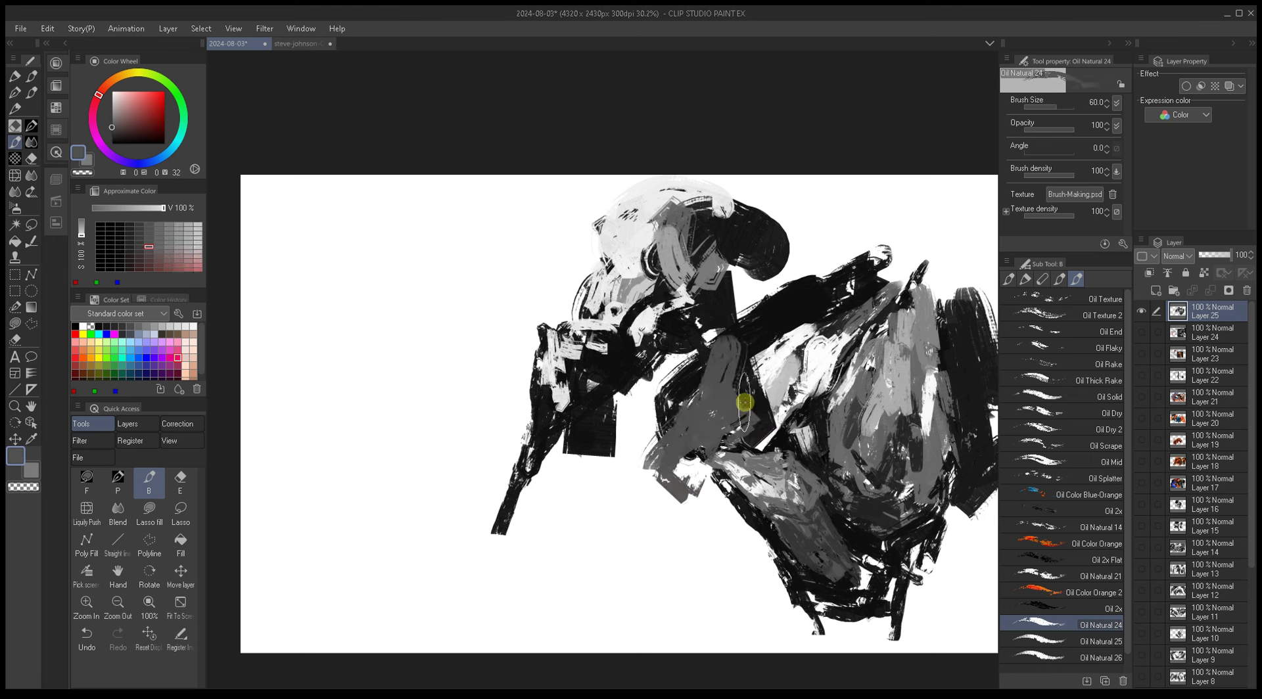
# Step: Sample black, enlarge the brush to size 80, and cover the second figure's shoulder with broad dark strokes
pyautogui.keyDown('alt'); pyautogui.click(720, 314); pyautogui.keyUp('alt')
pyautogui.press(']')
pyautogui.press(']')
pyautogui.moveTo(721, 314)
pyautogui.mouseDown()
pyautogui.moveTo(790, 405)
pyautogui.moveTo(733, 401)
pyautogui.moveTo(728, 443)
pyautogui.moveTo(684, 401)
pyautogui.moveTo(722, 373)
pyautogui.mouseUp()
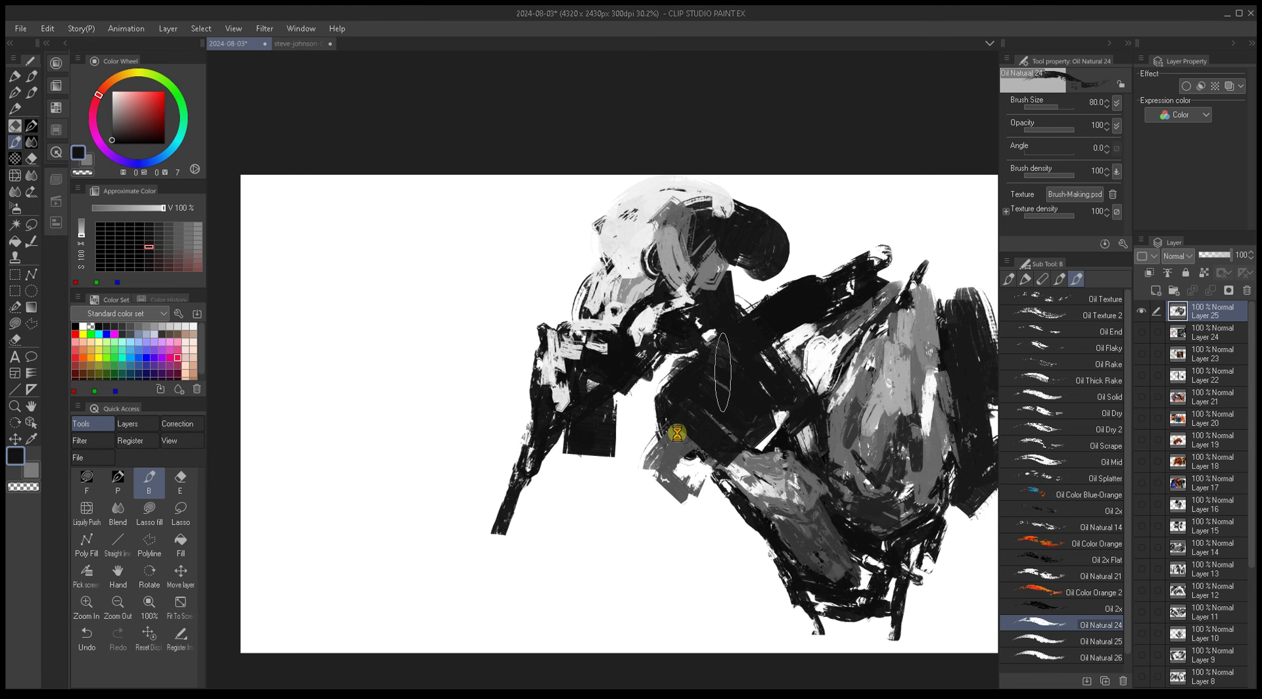
# Step: Paint the second figure's torso in sampled dark grey, and add black strokes down its front and lower edge with a smaller brush
pyautogui.keyDown('alt'); pyautogui.click(665, 451); pyautogui.keyUp('alt')
pyautogui.moveTo(665, 451)
pyautogui.mouseDown()
pyautogui.moveTo(728, 360)
pyautogui.moveTo(680, 451)
pyautogui.moveTo(746, 375)
pyautogui.moveTo(740, 345)
pyautogui.moveTo(765, 374)
pyautogui.moveTo(760, 410)
pyautogui.moveTo(700, 458)
pyautogui.moveTo(680, 508)
pyautogui.moveTo(647, 522)
pyautogui.moveTo(761, 409)
pyautogui.mouseUp()
pyautogui.keyDown('alt'); pyautogui.click(676, 322); pyautogui.keyUp('alt')
pyautogui.press('[')
pyautogui.press('[')
pyautogui.moveTo(684, 327)
pyautogui.mouseDown()
pyautogui.moveTo(661, 436)
pyautogui.moveTo(701, 352)
pyautogui.moveTo(786, 377)
pyautogui.moveTo(770, 426)
pyautogui.moveTo(809, 427)
pyautogui.moveTo(721, 465)
pyautogui.moveTo(787, 422)
pyautogui.moveTo(722, 472)
pyautogui.moveTo(769, 428)
pyautogui.moveTo(624, 562)
pyautogui.mouseUp()
# Step: Sample torso tones, reduce the brush to size 10, and refine the dark edges of the torso with small strokes
pyautogui.keyDown('alt'); pyautogui.click(733, 344); pyautogui.keyUp('alt')
pyautogui.keyDown('alt'); pyautogui.click(780, 400); pyautogui.keyUp('alt')
pyautogui.press('[')
pyautogui.press('[')
pyautogui.keyDown('alt'); pyautogui.click(780, 442); pyautogui.keyUp('alt')
pyautogui.press('[')
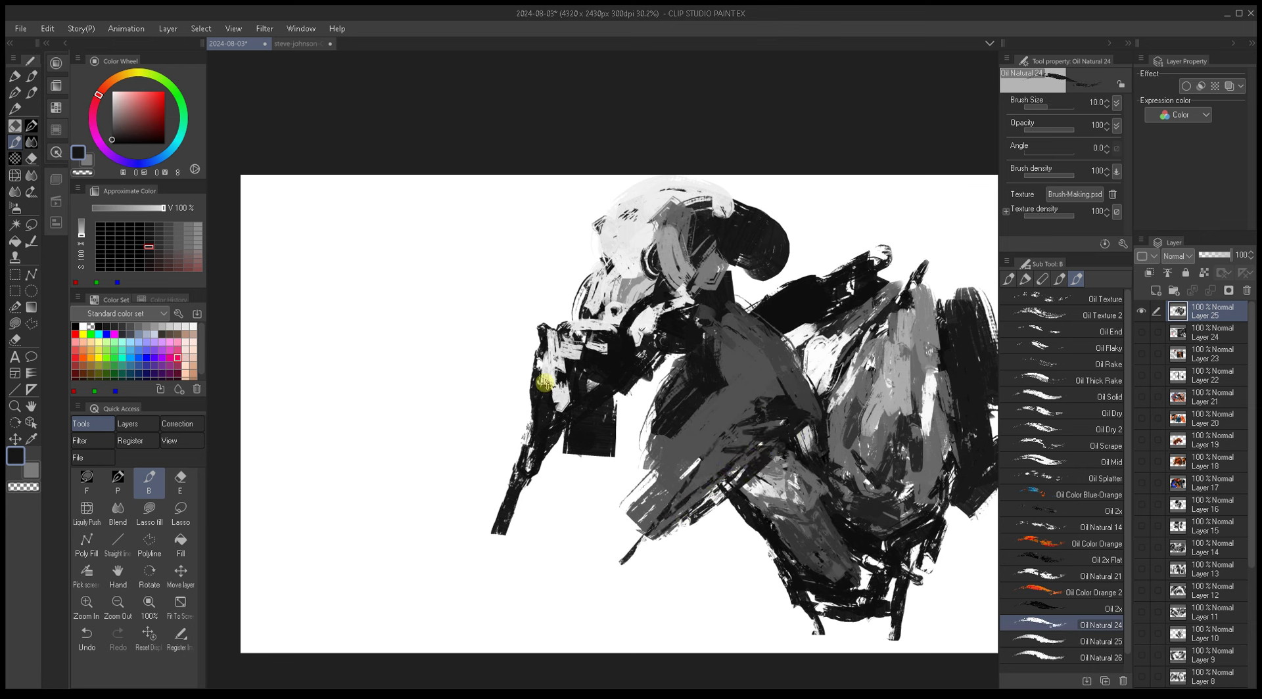
# Step: Sample a dark grey, enlarge the brush, and paint a curved grey shape in front of the second figure's raised limb
pyautogui.keyDown('alt'); pyautogui.click(731, 355); pyautogui.keyUp('alt')
pyautogui.press(']')
pyautogui.press(']')
pyautogui.press(']')
pyautogui.moveTo(560, 321)
pyautogui.mouseDown()
pyautogui.moveTo(516, 326)
pyautogui.moveTo(564, 300)
pyautogui.moveTo(541, 328)
pyautogui.moveTo(545, 315)
pyautogui.moveTo(520, 307)
pyautogui.moveTo(505, 365)
pyautogui.moveTo(491, 328)
pyautogui.moveTo(493, 403)
pyautogui.moveTo(523, 399)
pyautogui.mouseUp()
# Step: Sample black and add dark fold strokes to the second figure's torso with the brush between sizes 12 and 20
pyautogui.keyDown('alt'); pyautogui.click(703, 410); pyautogui.keyUp('alt')
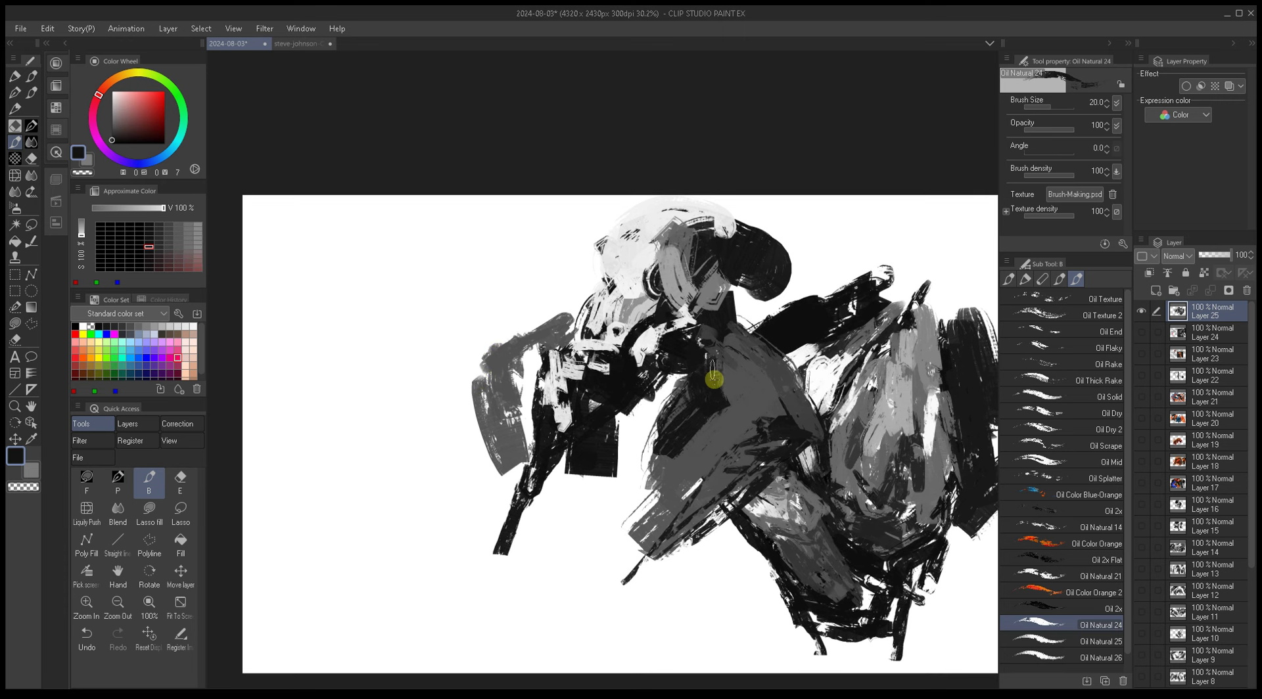
pyautogui.press('[')
pyautogui.press('[')
pyautogui.press('[')
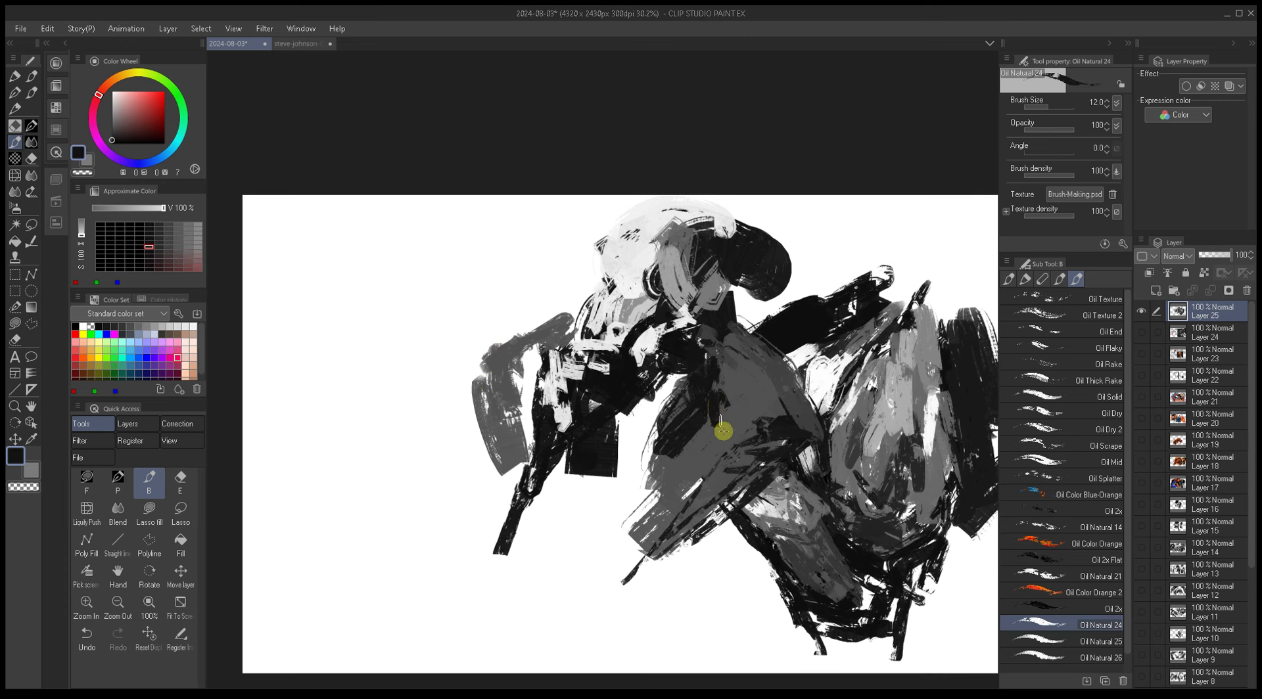
pyautogui.press(']')
pyautogui.press(']')
pyautogui.press(']')
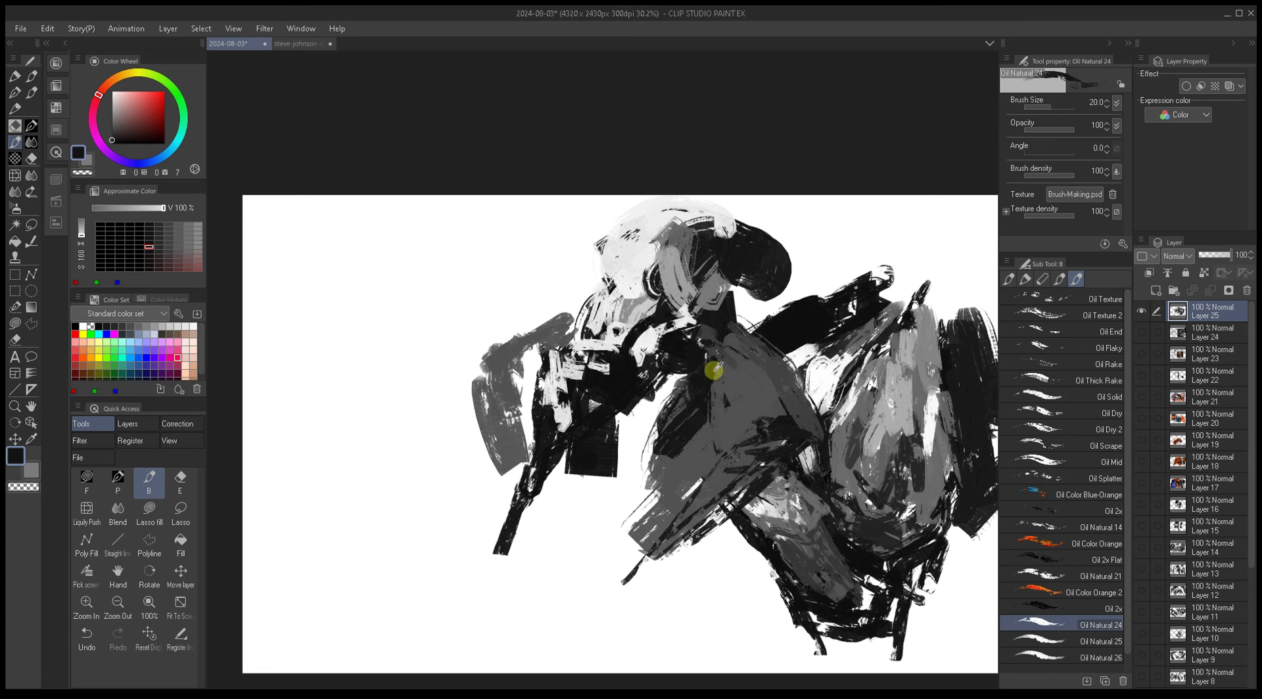
# Step: Sample the front shape's grey and extend it outward and up to the second face, reducing the brush to size 10
pyautogui.keyDown('alt'); pyautogui.click(514, 361); pyautogui.keyUp('alt')
pyautogui.moveTo(522, 388); pyautogui.dragTo(501, 397)
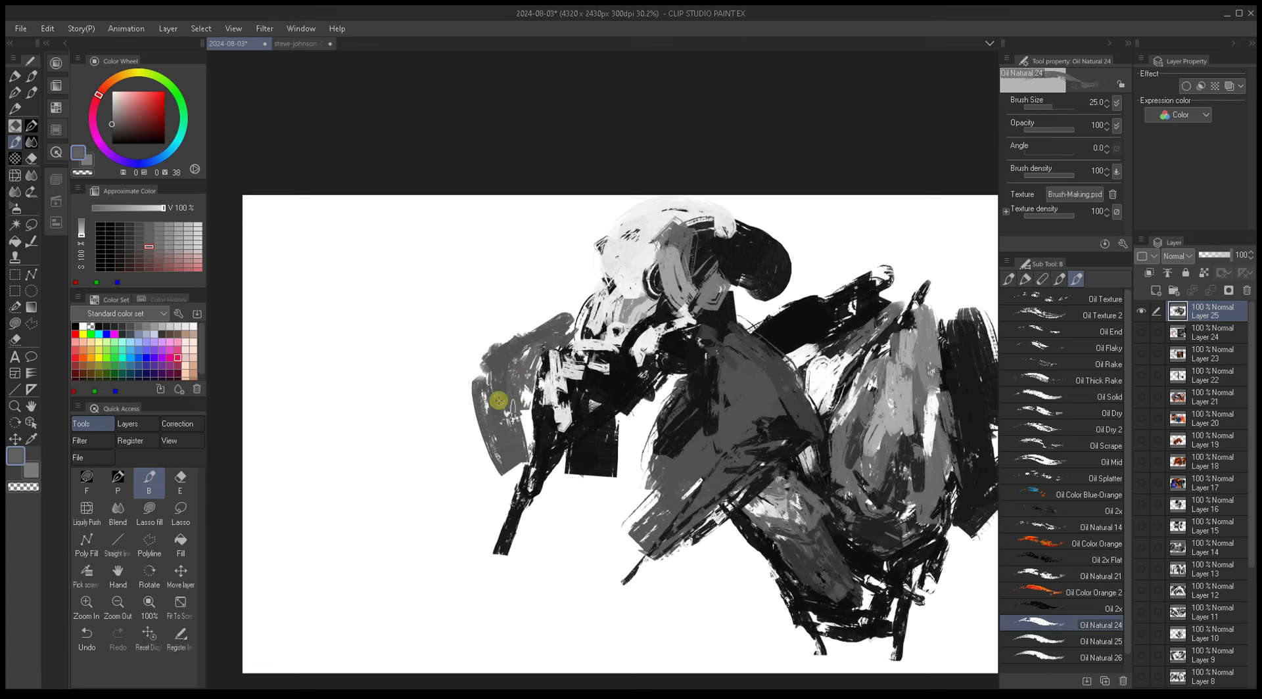
pyautogui.hscroll(-3, 502, 397)
pyautogui.press(']')
pyautogui.moveTo(572, 358)
pyautogui.mouseDown()
pyautogui.moveTo(555, 414)
pyautogui.moveTo(529, 393)
pyautogui.moveTo(550, 366)
pyautogui.moveTo(638, 320)
pyautogui.mouseUp()
pyautogui.press('[')
pyautogui.press('[')
pyautogui.press('[')
pyautogui.press('[')
pyautogui.press('[')
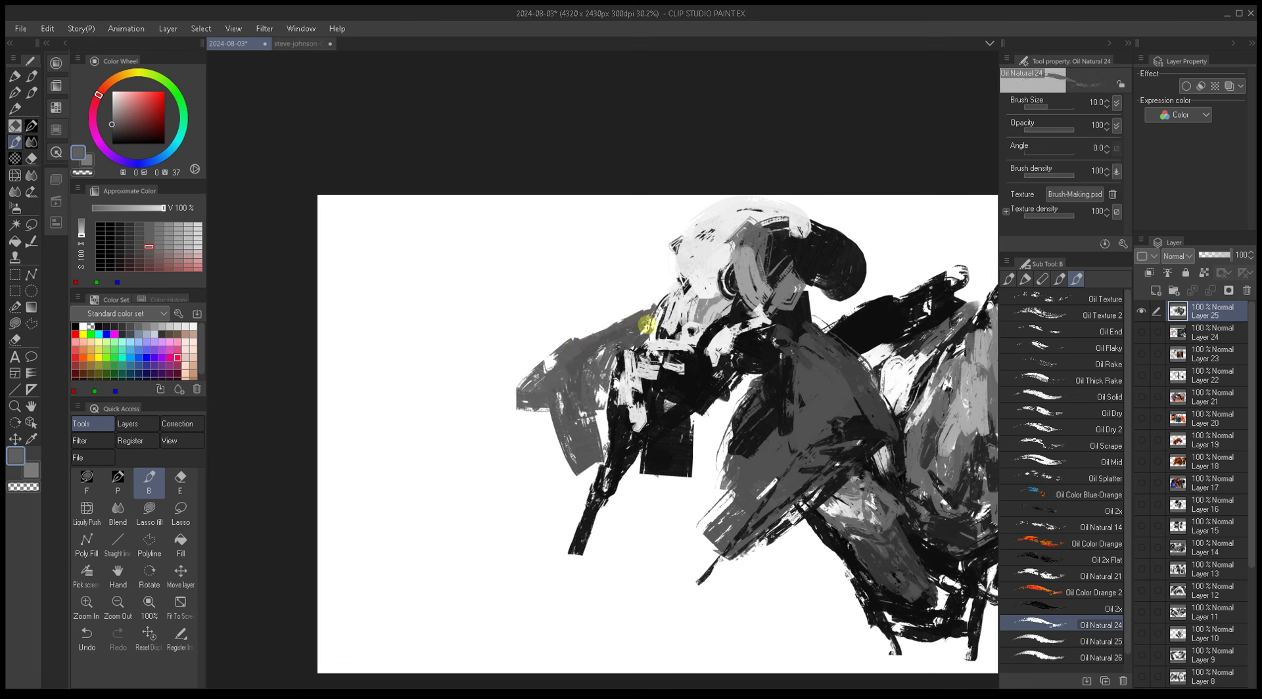
# Step: Enlarge the brush to size 20 and paint a black patch within the grey shape in front of the limb
pyautogui.keyDown('alt'); pyautogui.click(793, 371); pyautogui.keyUp('alt')
pyautogui.press(']')
pyautogui.press(']')
pyautogui.press(']')
pyautogui.moveTo(570, 370)
pyautogui.mouseDown()
pyautogui.moveTo(570, 413)
pyautogui.moveTo(550, 398)
pyautogui.moveTo(577, 422)
pyautogui.moveTo(600, 379)
pyautogui.moveTo(592, 445)
pyautogui.moveTo(603, 349)
pyautogui.mouseUp()
pyautogui.press(']')
# Step: Sample greys from the front shape and extend it with an upward spike and further grey strokes at its outer end
pyautogui.keyDown('alt'); pyautogui.click(569, 340); pyautogui.keyUp('alt')
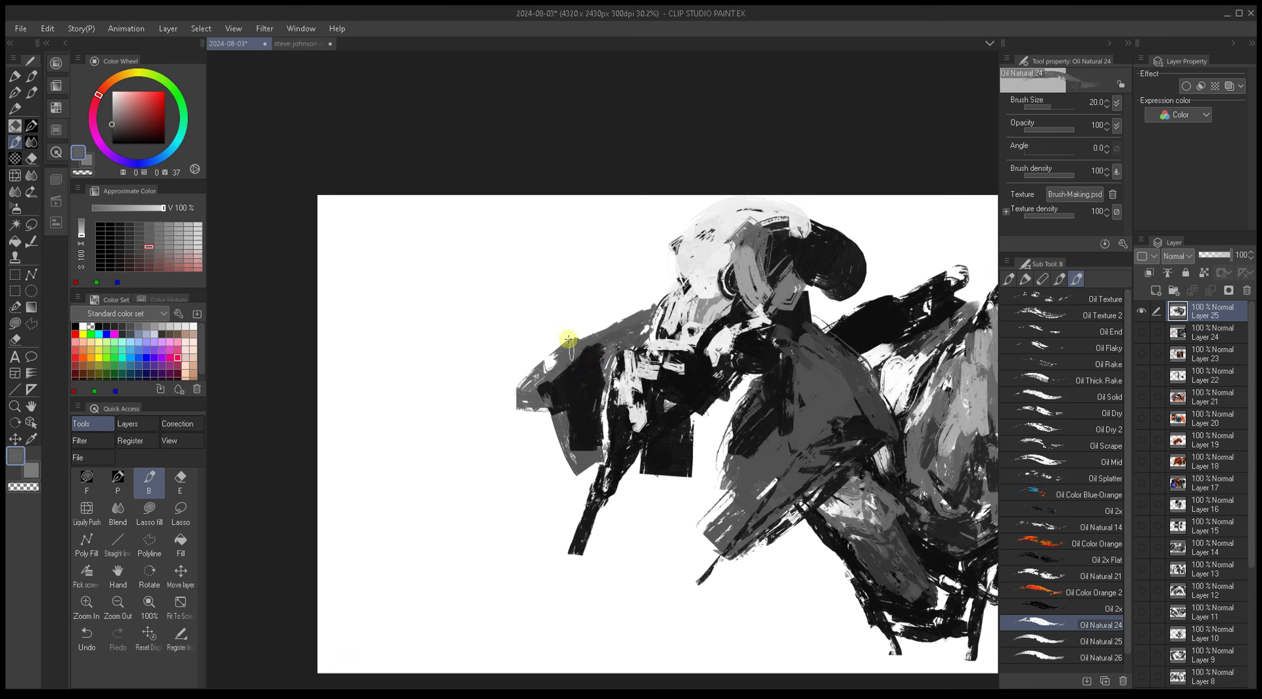
pyautogui.press('[')
pyautogui.press('[')
pyautogui.press('[')
pyautogui.keyDown('alt'); pyautogui.click(552, 358); pyautogui.keyUp('alt')
pyautogui.moveTo(540, 366); pyautogui.dragTo(532, 312)
pyautogui.press(']')
pyautogui.keyDown('alt'); pyautogui.click(557, 353); pyautogui.keyUp('alt')
pyautogui.moveTo(557, 353)
pyautogui.mouseDown()
pyautogui.moveTo(532, 298)
pyautogui.moveTo(550, 353)
pyautogui.moveTo(514, 393)
pyautogui.mouseUp()
# Step: Sample the canvas white, enlarge the brush to size 25, and trim the outer edge of the grey front shape
pyautogui.moveTo(751, 300); pyautogui.dragTo(676, 282)
pyautogui.press(']')
pyautogui.keyDown('alt'); pyautogui.click(486, 263); pyautogui.keyUp('alt')
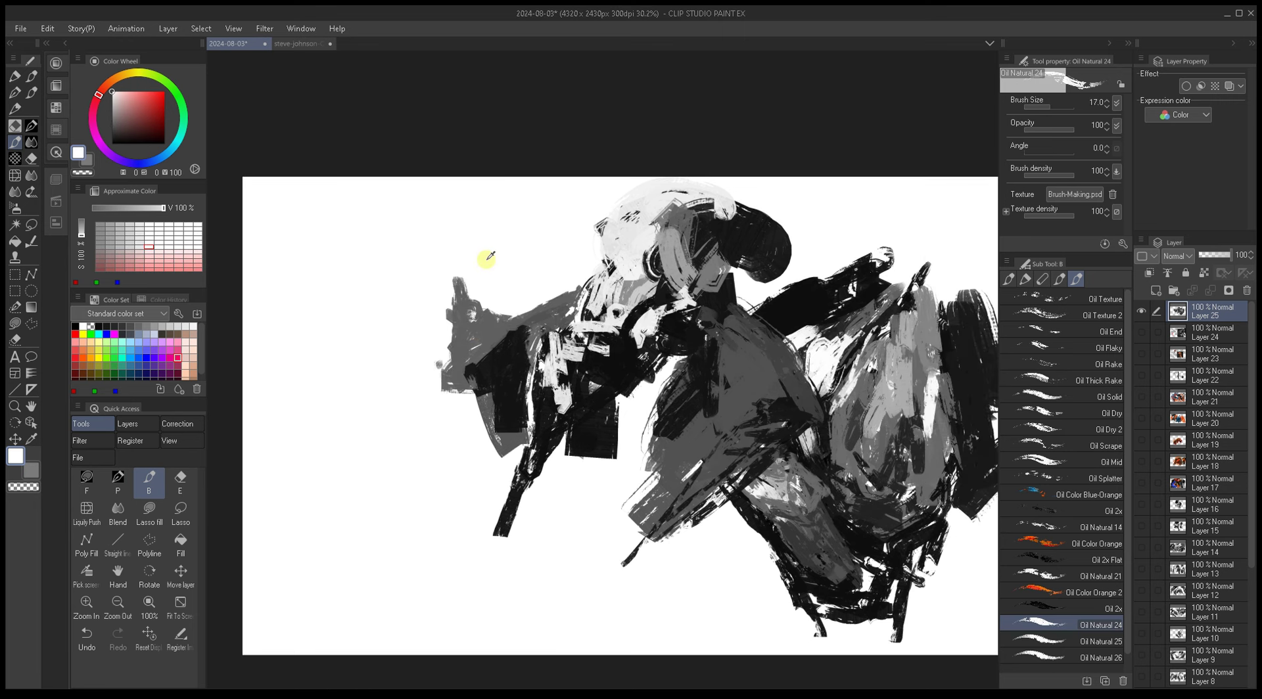
pyautogui.press(']')
pyautogui.press(']')
pyautogui.moveTo(460, 328); pyautogui.dragTo(523, 354)
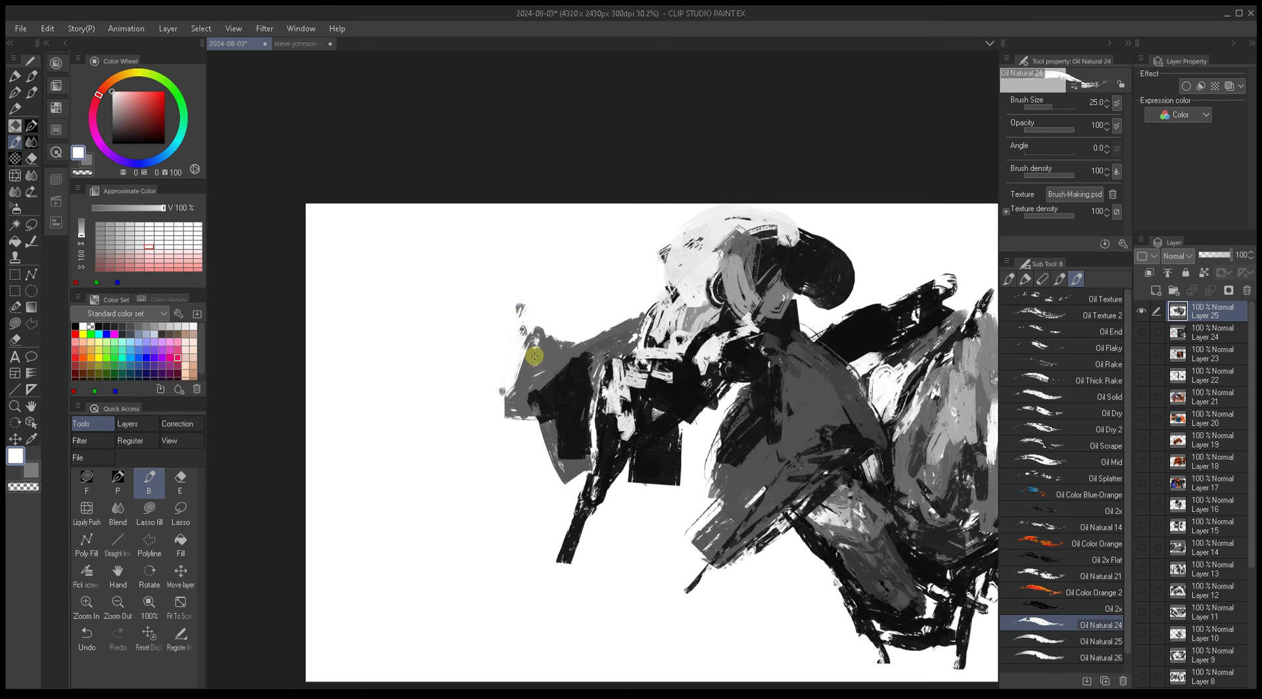
# Step: Sample a mid grey and paint lighter strokes along the front shape's outer edge with the brush at size 30
pyautogui.keyDown('alt'); pyautogui.click(509, 385); pyautogui.keyUp('alt')
pyautogui.keyDown('alt'); pyautogui.click(509, 360); pyautogui.keyUp('alt')
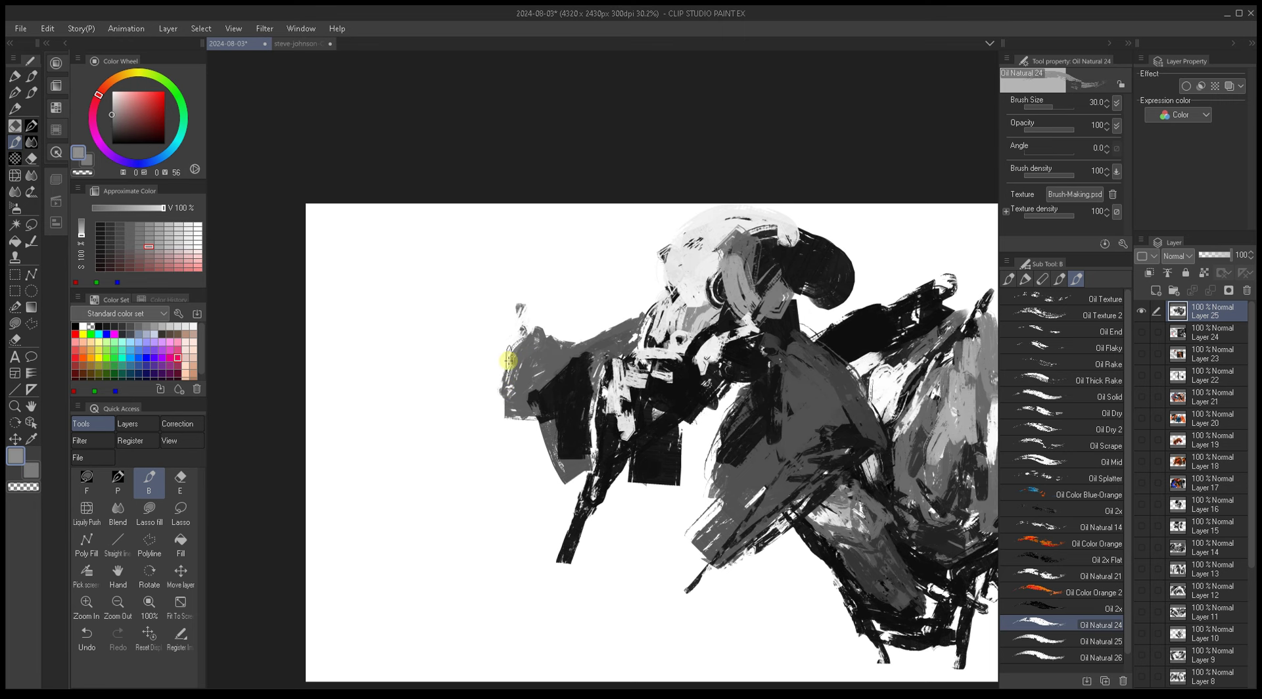
pyautogui.moveTo(813, 396); pyautogui.dragTo(765, 399)
# Step: Sample dark grey and black and rework the second figure's upper shoulder and back of the head with the brush at size 50
pyautogui.keyDown('alt'); pyautogui.click(782, 404); pyautogui.keyUp('alt')
pyautogui.keyDown('alt'); pyautogui.click(789, 403); pyautogui.keyUp('alt')
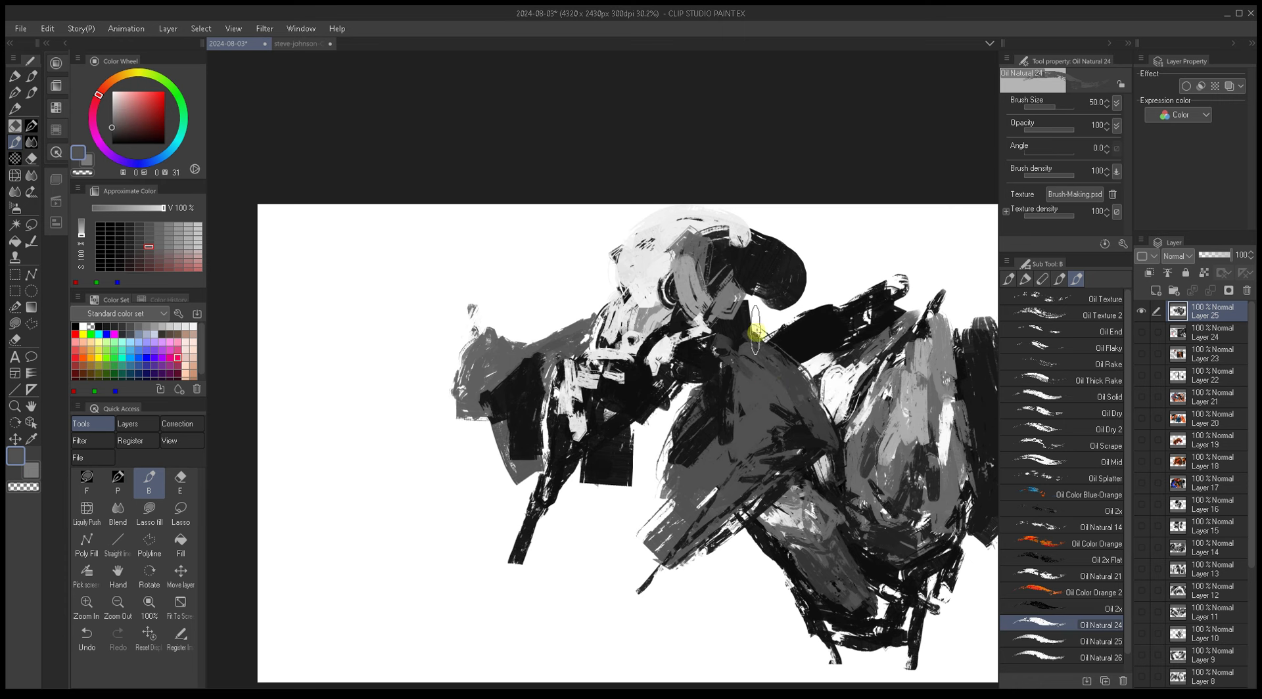
pyautogui.moveTo(771, 376); pyautogui.dragTo(723, 373)
pyautogui.keyDown('alt'); pyautogui.click(756, 273); pyautogui.keyUp('alt')
pyautogui.press('[')
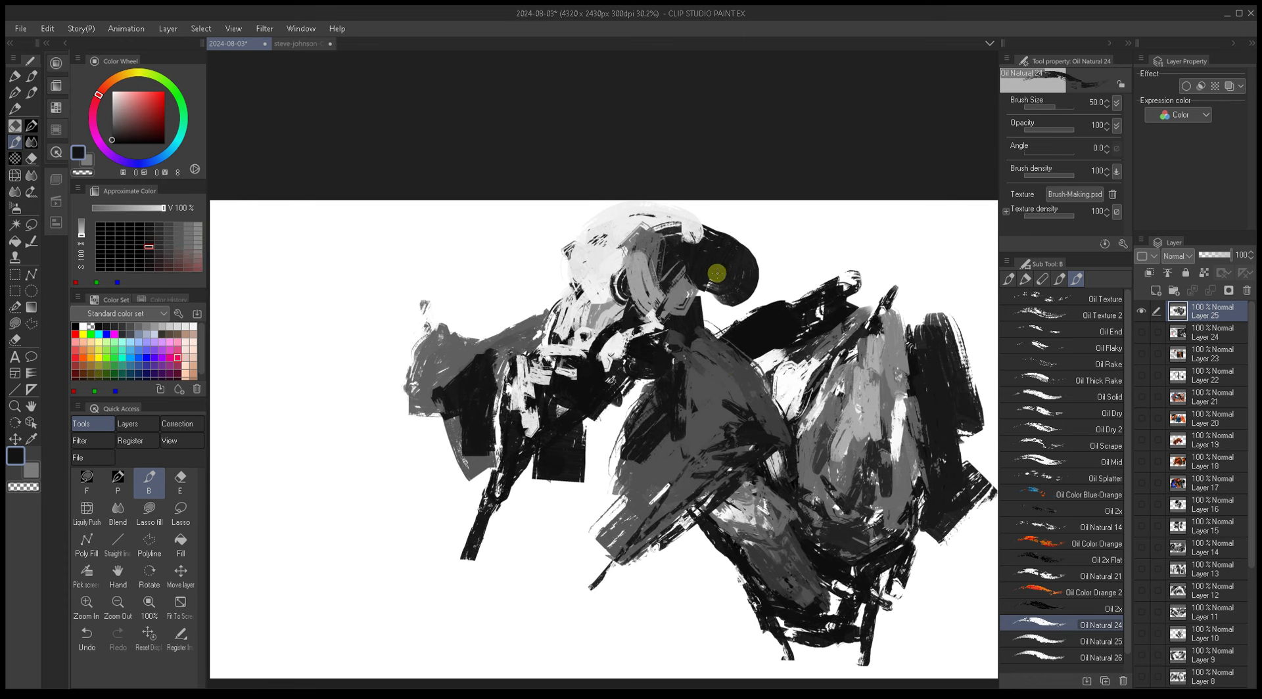
# Step: Sample the canvas white and cut back the second head's rear edge and the hooded face with the brush at size 60
pyautogui.keyDown('alt'); pyautogui.click(754, 220); pyautogui.keyUp('alt')
pyautogui.press(']')
pyautogui.moveTo(754, 226)
pyautogui.mouseDown()
pyautogui.moveTo(750, 278)
pyautogui.moveTo(735, 290)
pyautogui.moveTo(752, 286)
pyautogui.moveTo(776, 355)
pyautogui.mouseUp()
pyautogui.press(']')
pyautogui.moveTo(737, 302)
pyautogui.mouseDown()
pyautogui.moveTo(798, 366)
pyautogui.moveTo(825, 428)
pyautogui.mouseUp()
pyautogui.moveTo(756, 283); pyautogui.dragTo(771, 316)
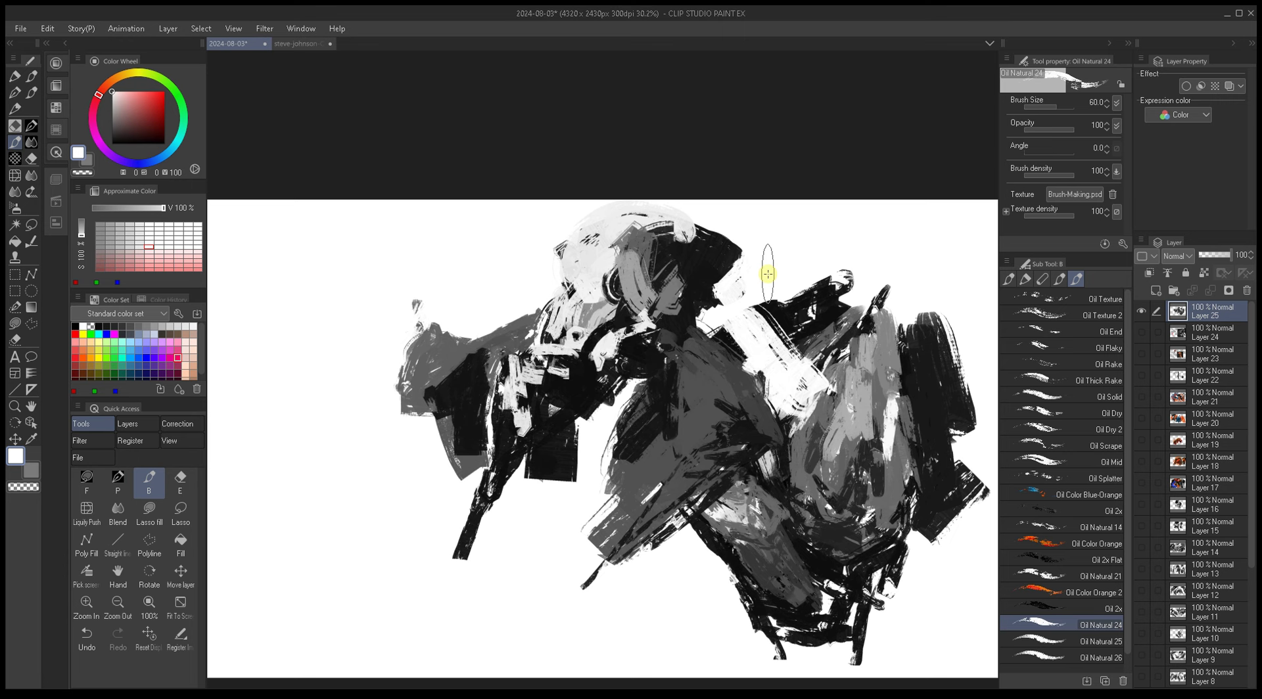
pyautogui.moveTo(768, 273)
pyautogui.mouseDown()
pyautogui.moveTo(685, 305)
pyautogui.moveTo(727, 422)
pyautogui.moveTo(772, 322)
pyautogui.mouseUp()
# Step: Paint over the grey and black mass on the canvas's right side with broad white strokes at brush sizes 70 and 60
pyautogui.press(']')
pyautogui.moveTo(631, 520)
pyautogui.mouseDown()
pyautogui.moveTo(743, 421)
pyautogui.moveTo(714, 482)
pyautogui.moveTo(727, 480)
pyautogui.mouseUp()
pyautogui.moveTo(653, 564)
pyautogui.mouseDown()
pyautogui.moveTo(775, 533)
pyautogui.moveTo(687, 570)
pyautogui.moveTo(749, 611)
pyautogui.moveTo(667, 546)
pyautogui.moveTo(706, 599)
pyautogui.moveTo(681, 541)
pyautogui.moveTo(782, 582)
pyautogui.mouseUp()
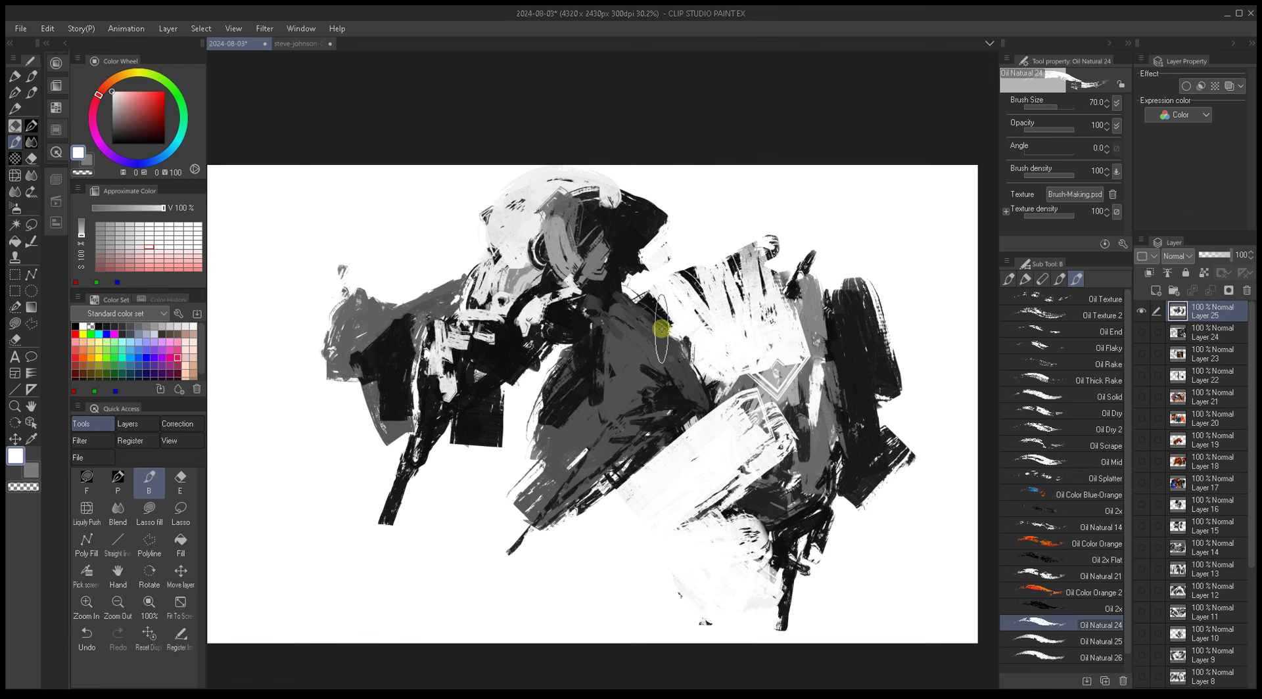
pyautogui.moveTo(733, 485)
pyautogui.mouseDown()
pyautogui.moveTo(753, 516)
pyautogui.moveTo(695, 495)
pyautogui.moveTo(834, 530)
pyautogui.moveTo(721, 482)
pyautogui.moveTo(863, 487)
pyautogui.moveTo(810, 447)
pyautogui.moveTo(856, 388)
pyautogui.moveTo(857, 357)
pyautogui.moveTo(756, 466)
pyautogui.moveTo(809, 372)
pyautogui.moveTo(775, 370)
pyautogui.moveTo(767, 343)
pyautogui.moveTo(731, 386)
pyautogui.moveTo(744, 469)
pyautogui.mouseUp()
pyautogui.press(']')
pyautogui.press('[')
pyautogui.press('[')
pyautogui.moveTo(718, 263)
pyautogui.mouseDown()
pyautogui.moveTo(719, 230)
pyautogui.moveTo(756, 319)
pyautogui.moveTo(780, 240)
pyautogui.moveTo(851, 446)
pyautogui.moveTo(887, 472)
pyautogui.moveTo(901, 432)
pyautogui.moveTo(822, 467)
pyautogui.moveTo(843, 509)
pyautogui.mouseUp()
pyautogui.press(']')
pyautogui.press('[')
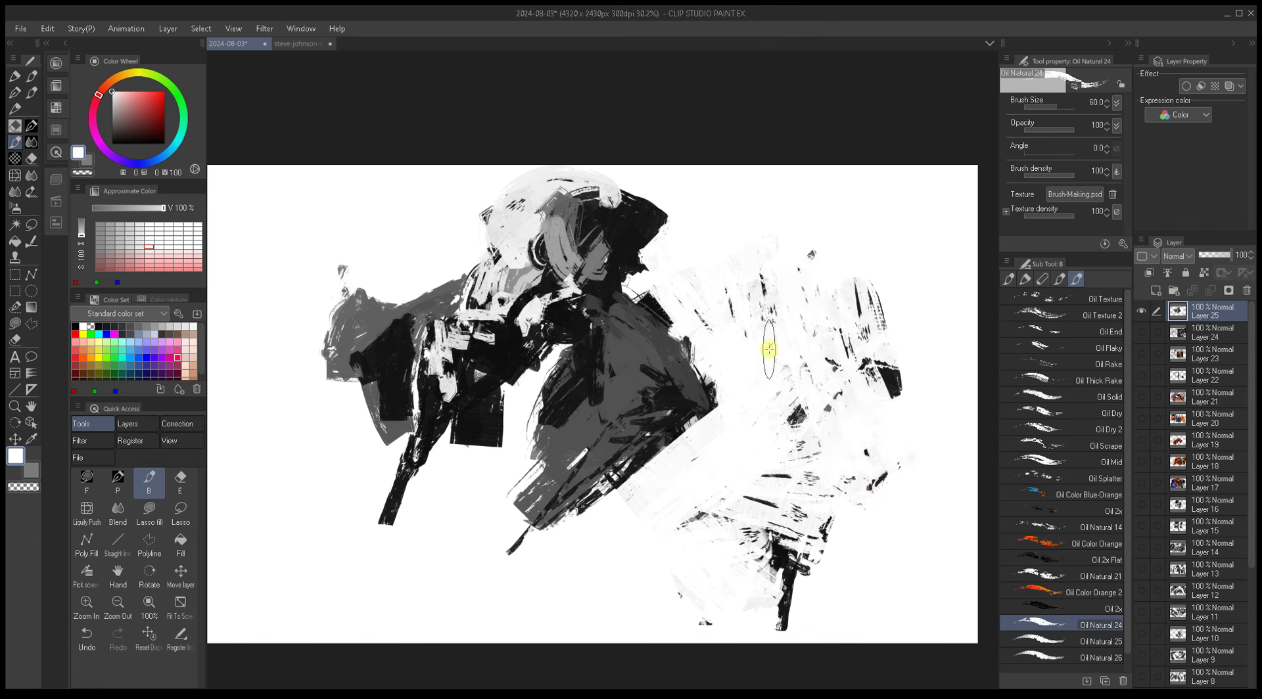
pyautogui.press('[')
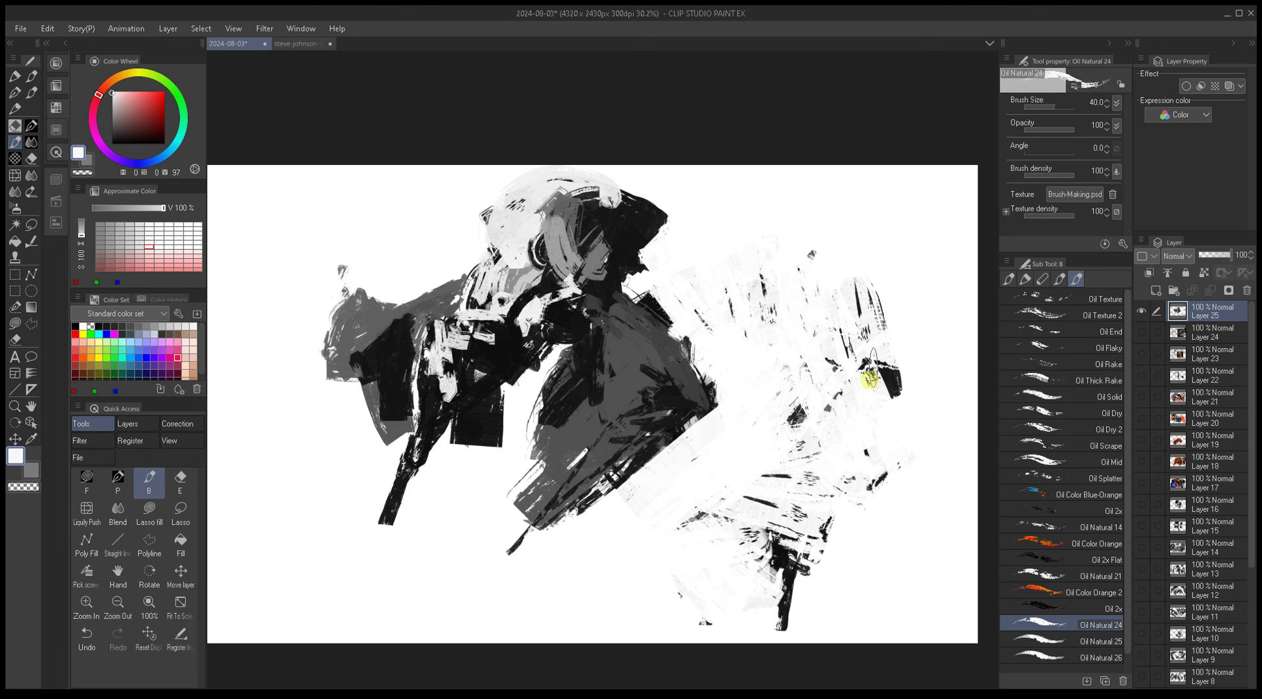
# Step: Sample near-black and paint a dark patch above the remaining leg stub on the right at brush size 30
pyautogui.keyDown('alt'); pyautogui.click(879, 379); pyautogui.keyUp('alt')
pyautogui.keyDown('alt'); pyautogui.click(842, 395); pyautogui.keyUp('alt')
pyautogui.press('[')
pyautogui.press(']')
pyautogui.press(']')
pyautogui.press(']')
pyautogui.press(']')
pyautogui.press(']')
pyautogui.press(']')
pyautogui.keyDown('alt'); pyautogui.click(769, 542); pyautogui.keyUp('alt')
pyautogui.moveTo(779, 552)
pyautogui.mouseDown()
pyautogui.moveTo(758, 501)
pyautogui.moveTo(790, 486)
pyautogui.mouseUp()
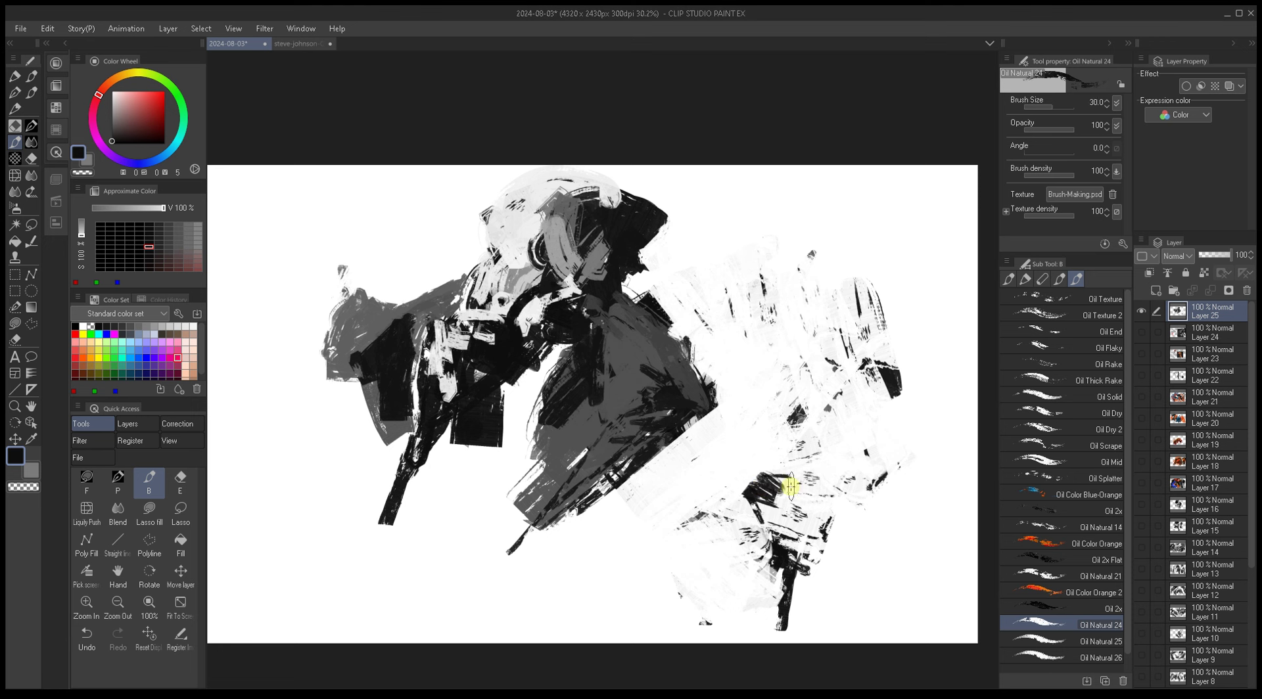
# Step: Paint narrow black upright and diagonal strokes above the leg stub to sketch a new figure's limbs, using brush sizes up to 25
pyautogui.press('[')
pyautogui.moveTo(763, 431)
pyautogui.mouseDown()
pyautogui.moveTo(765, 369)
pyautogui.moveTo(760, 483)
pyautogui.mouseUp()
pyautogui.moveTo(812, 415)
pyautogui.mouseDown()
pyautogui.moveTo(775, 345)
pyautogui.moveTo(795, 423)
pyautogui.moveTo(813, 436)
pyautogui.moveTo(798, 432)
pyautogui.mouseUp()
pyautogui.press('[')
pyautogui.press('[')
pyautogui.press('[')
pyautogui.press('[')
pyautogui.moveTo(789, 490); pyautogui.dragTo(844, 392)
# Step: Enlarge the brush and block in the new right-hand figure's head and upper back with near-black strokes
pyautogui.press(']')
pyautogui.press(']')
pyautogui.press(']')
pyautogui.press(']')
pyautogui.press(']')
pyautogui.press(']')
pyautogui.press(']')
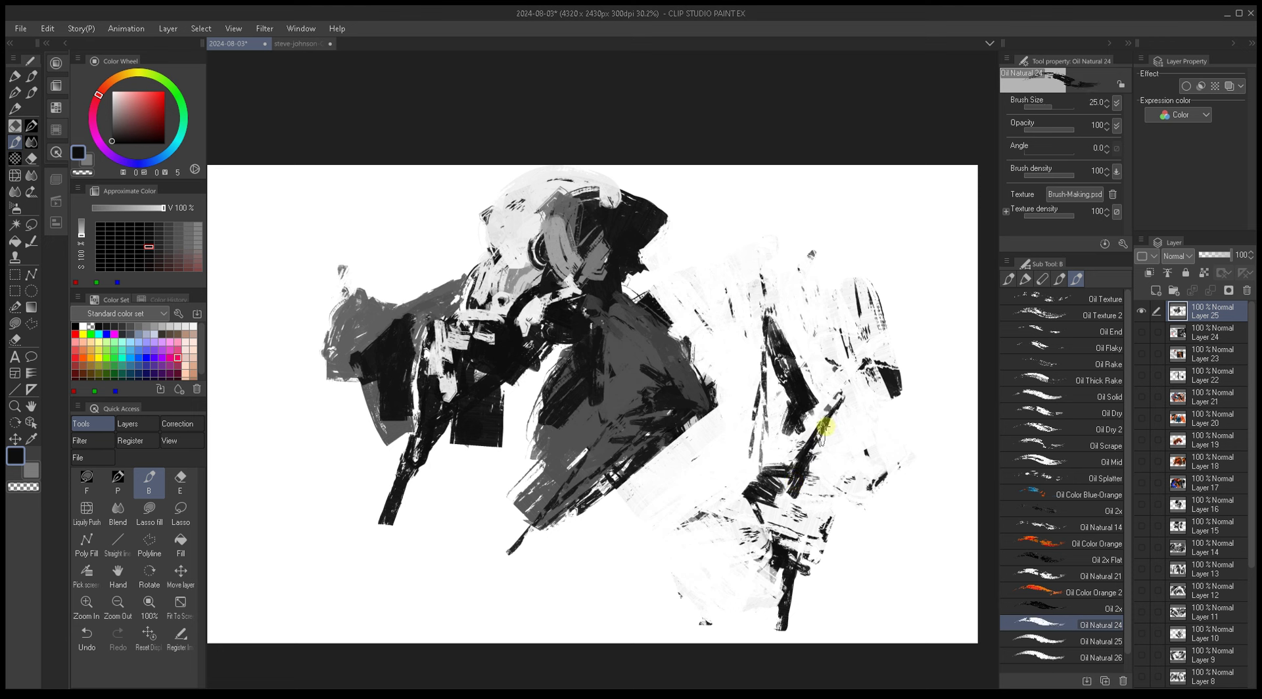
pyautogui.moveTo(767, 333)
pyautogui.mouseDown()
pyautogui.moveTo(768, 352)
pyautogui.moveTo(802, 302)
pyautogui.moveTo(839, 366)
pyautogui.moveTo(828, 383)
pyautogui.moveTo(831, 343)
pyautogui.moveTo(826, 403)
pyautogui.mouseUp()
# Step: Sample greys and fill the new figure's back, arm and front torso with dark and mid grey strokes
pyautogui.keyDown('alt'); pyautogui.click(833, 348); pyautogui.keyUp('alt')
pyautogui.keyDown('alt'); pyautogui.click(831, 365); pyautogui.keyUp('alt')
pyautogui.keyDown('alt'); pyautogui.click(826, 283); pyautogui.keyUp('alt')
pyautogui.moveTo(826, 283)
pyautogui.mouseDown()
pyautogui.moveTo(830, 311)
pyautogui.moveTo(811, 330)
pyautogui.mouseUp()
pyautogui.keyDown('alt'); pyautogui.click(819, 299); pyautogui.keyUp('alt')
pyautogui.keyDown('alt'); pyautogui.click(770, 395); pyautogui.keyUp('alt')
pyautogui.moveTo(769, 395)
pyautogui.mouseDown()
pyautogui.moveTo(781, 431)
pyautogui.moveTo(775, 361)
pyautogui.moveTo(761, 417)
pyautogui.moveTo(831, 390)
pyautogui.mouseUp()
pyautogui.keyDown('alt'); pyautogui.click(781, 431); pyautogui.keyUp('alt')
# Step: Extend mid grey strokes down over the new figure's hips and lower body with the brush at size 25
pyautogui.press('[')
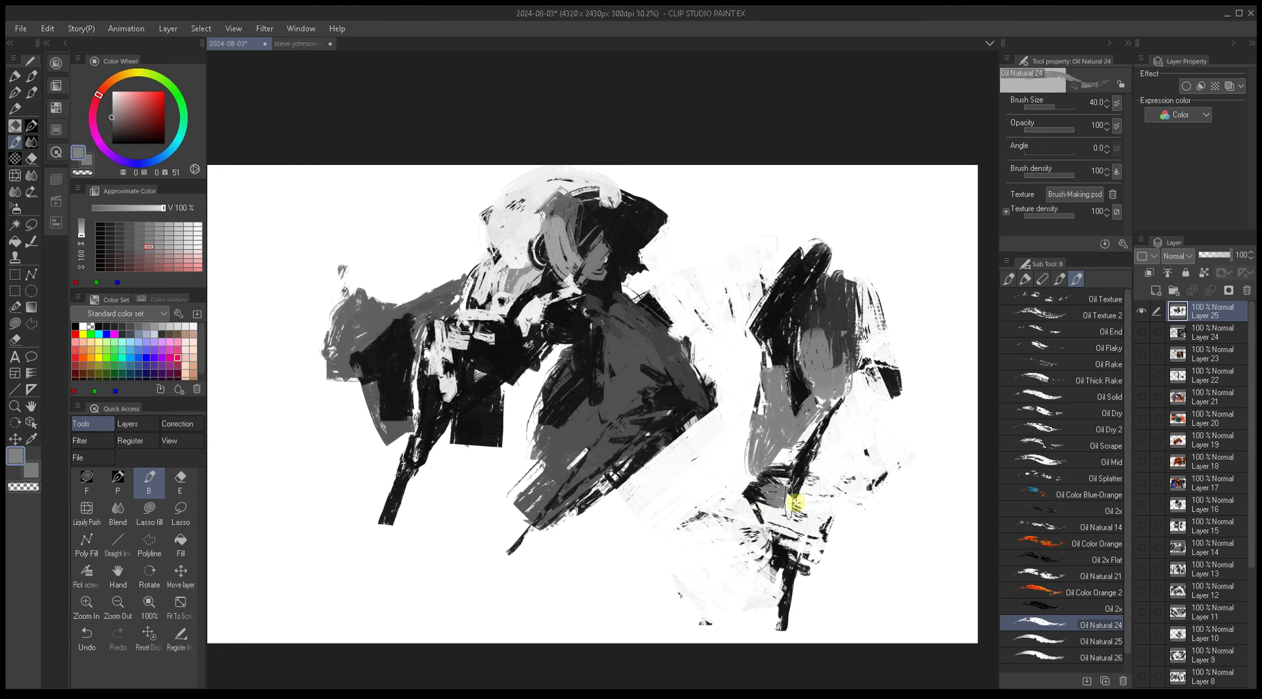
pyautogui.moveTo(779, 498); pyautogui.dragTo(801, 546)
pyautogui.moveTo(789, 501)
pyautogui.mouseDown()
pyautogui.moveTo(839, 395)
pyautogui.moveTo(815, 509)
pyautogui.mouseUp()
pyautogui.keyDown('alt'); pyautogui.click(760, 479); pyautogui.keyUp('alt')
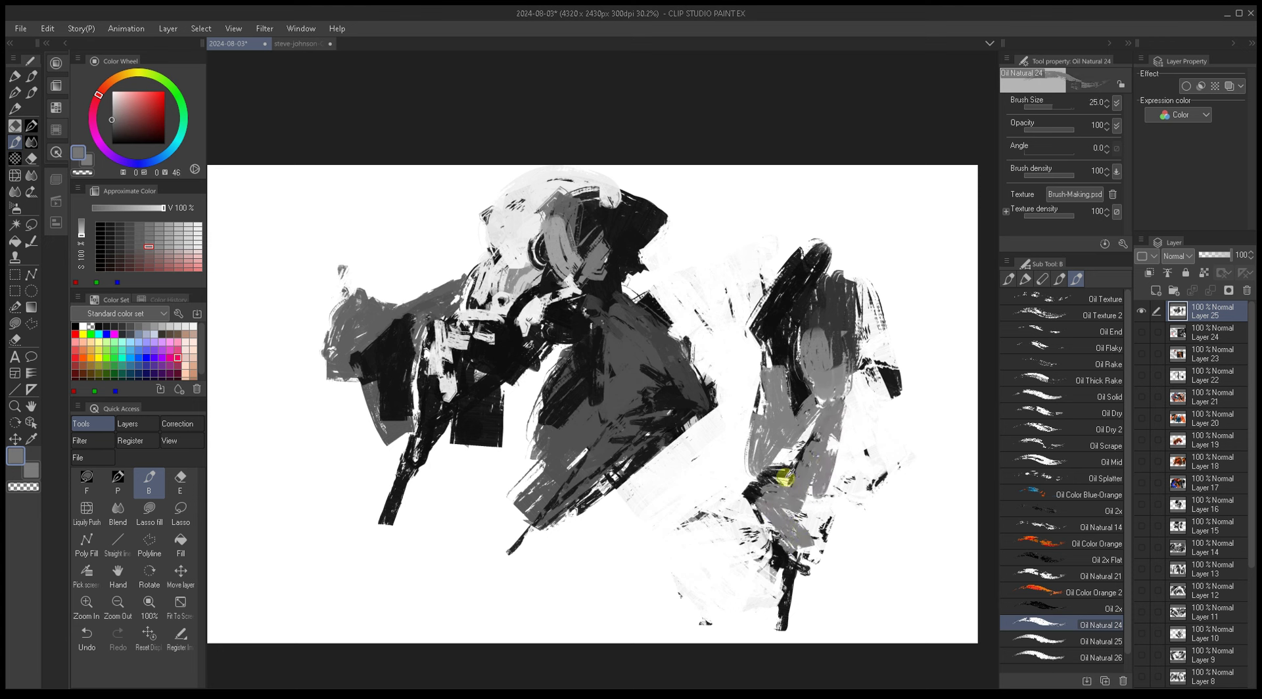
pyautogui.moveTo(788, 464)
pyautogui.mouseDown()
pyautogui.moveTo(829, 400)
pyautogui.moveTo(841, 479)
pyautogui.mouseUp()
# Step: Paint thin near-black contour lines across the lower body and along its rear edge with the brush at size 8
pyautogui.press('[')
pyautogui.moveTo(845, 411); pyautogui.dragTo(827, 519)
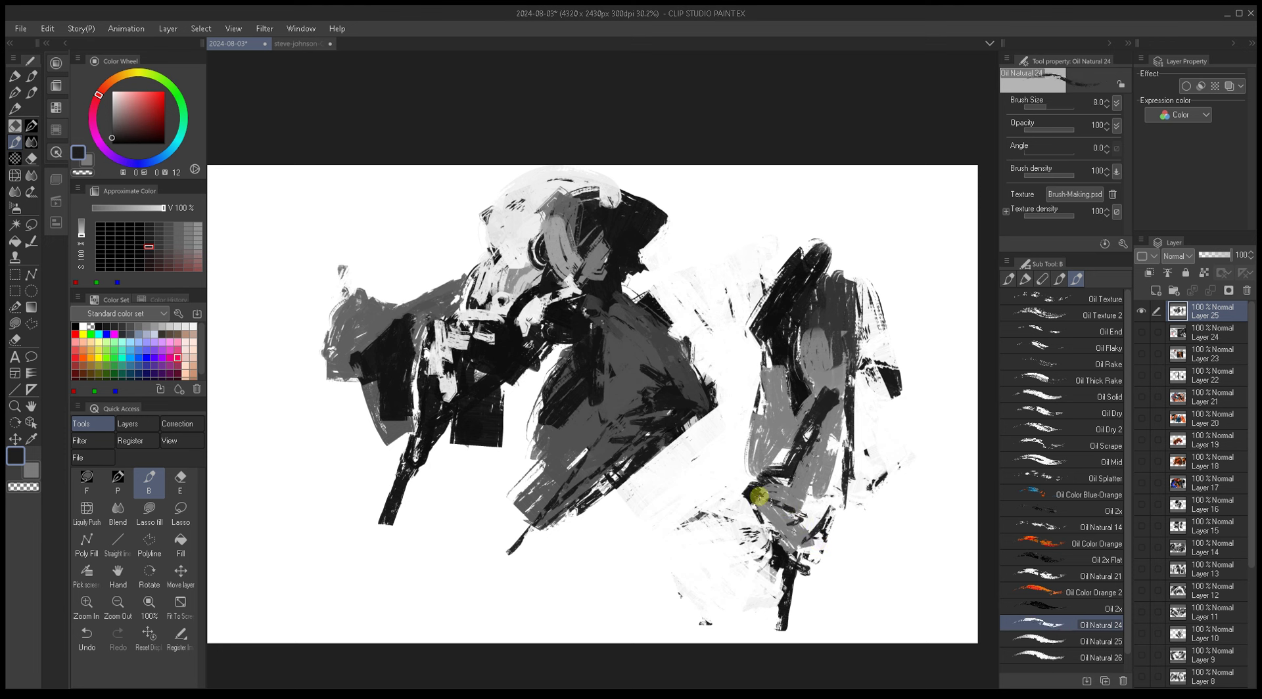
pyautogui.moveTo(828, 570)
pyautogui.mouseDown()
pyautogui.moveTo(786, 599)
pyautogui.moveTo(831, 522)
pyautogui.moveTo(807, 530)
pyautogui.moveTo(837, 432)
pyautogui.mouseUp()
# Step: Sample light grey, white and near-black in turn and refine the new figure's edges at brush sizes 20, 7 and 8
pyautogui.press(']')
pyautogui.press(']')
pyautogui.press(']')
pyautogui.keyDown('alt'); pyautogui.click(817, 487); pyautogui.keyUp('alt')
pyautogui.keyDown('alt'); pyautogui.click(839, 445); pyautogui.keyUp('alt')
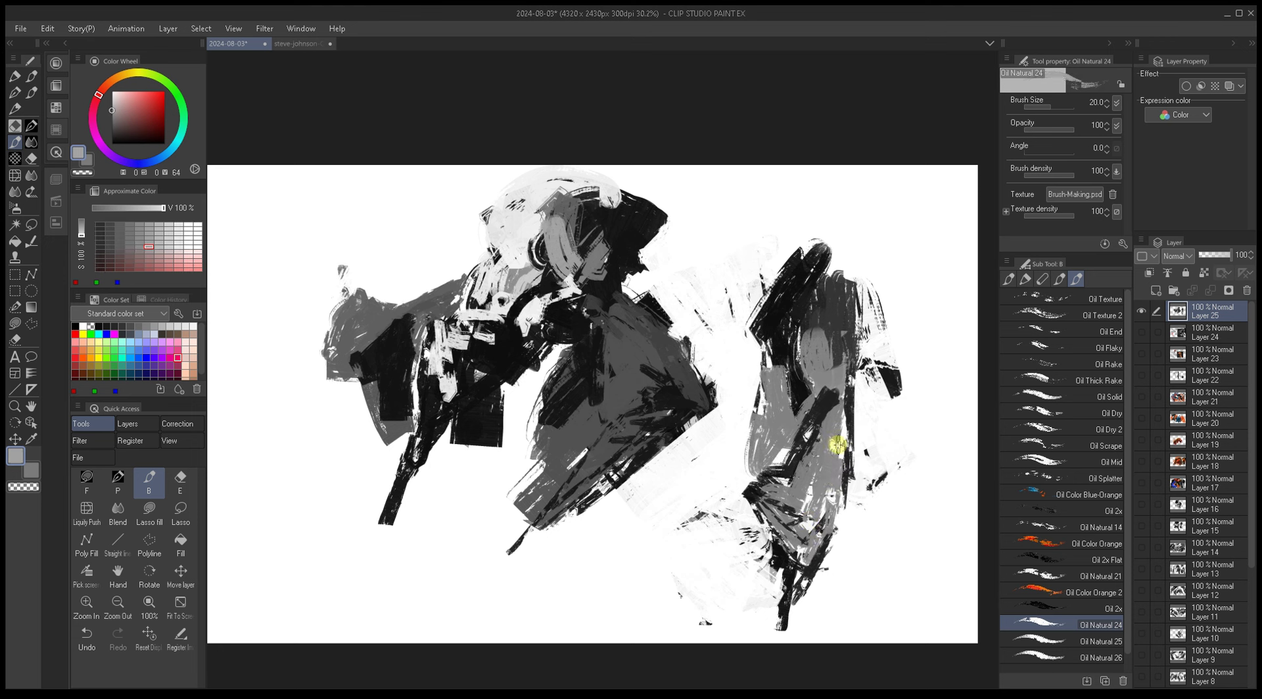
pyautogui.keyDown('alt'); pyautogui.click(782, 460); pyautogui.keyUp('alt')
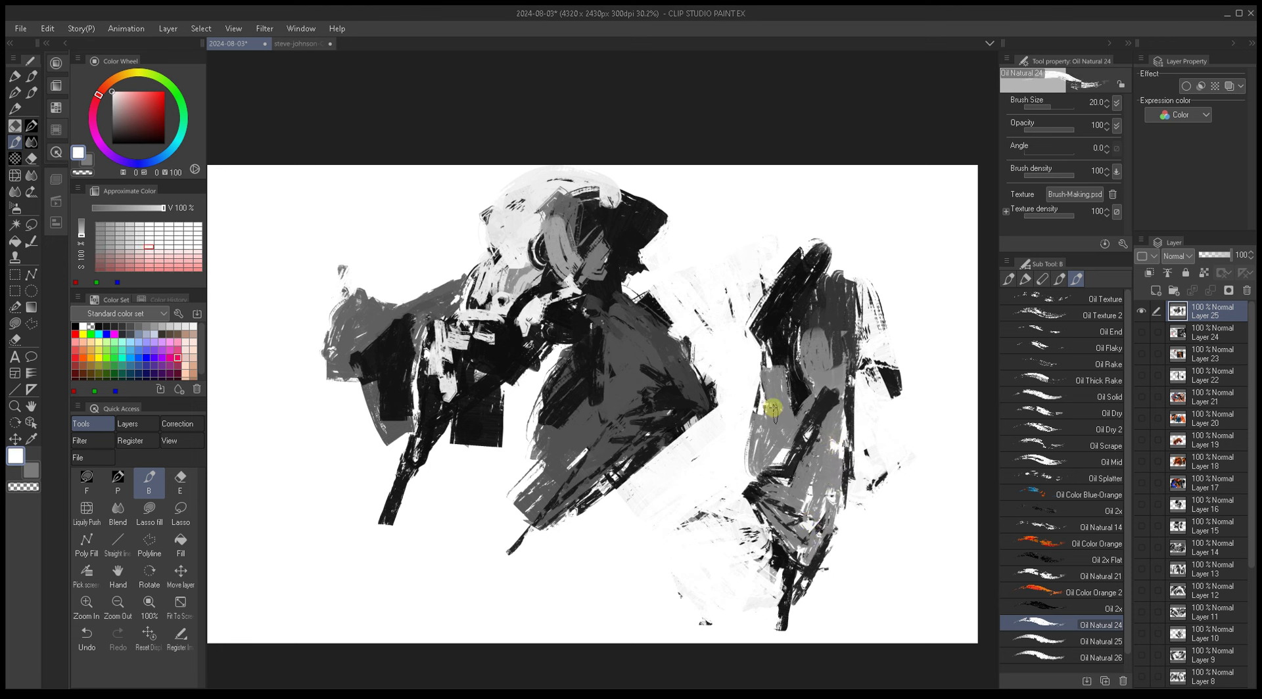
pyautogui.press('[')
pyautogui.press('[')
pyautogui.press('[')
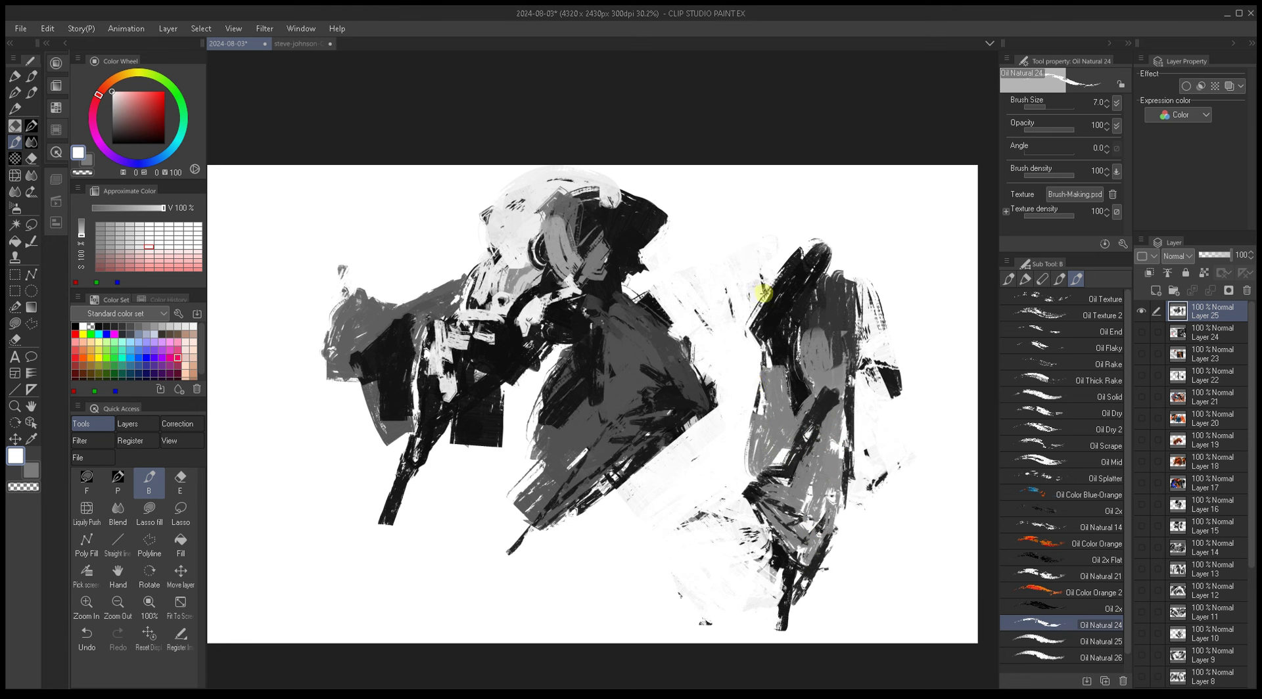
pyautogui.keyDown('alt'); pyautogui.click(763, 344); pyautogui.keyUp('alt')
pyautogui.press(']')
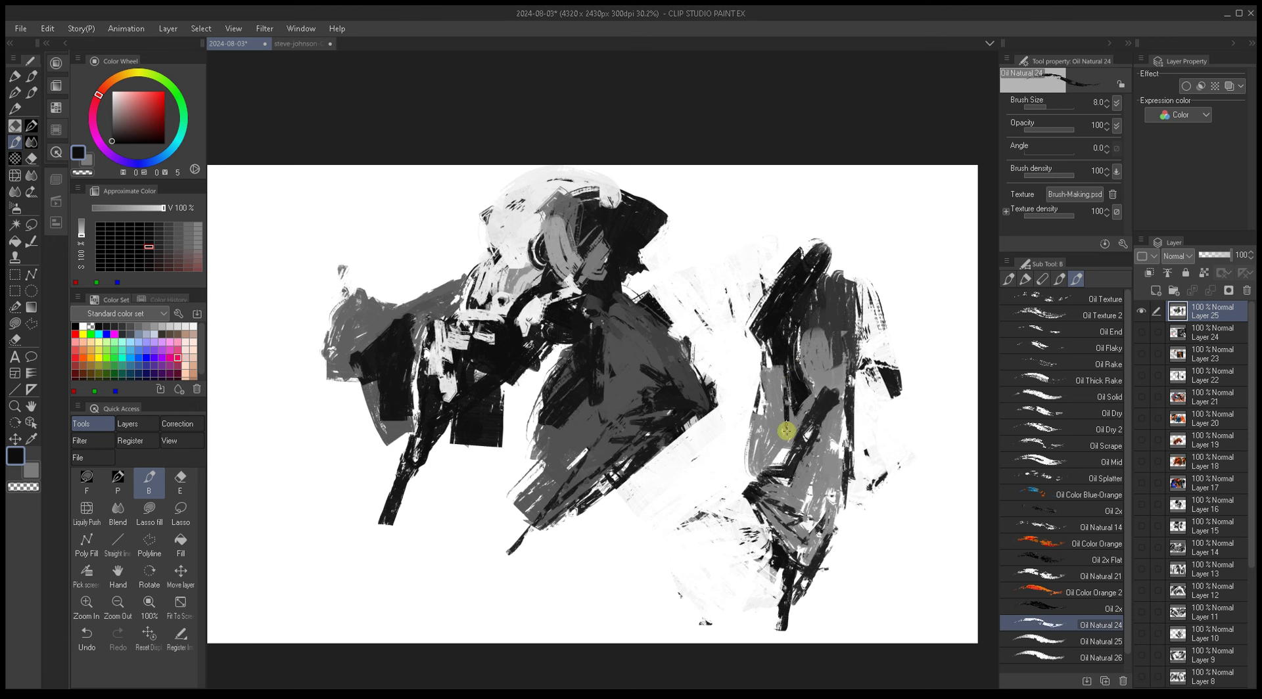
# Step: Sample mid greys from the front torso and touch up the figure's chest with the brush at size 25
pyautogui.press(']')
pyautogui.keyDown('alt'); pyautogui.click(789, 415); pyautogui.keyUp('alt')
pyautogui.press(']')
pyautogui.keyDown('alt'); pyautogui.click(786, 378); pyautogui.keyUp('alt')
pyautogui.keyDown('alt'); pyautogui.click(783, 371); pyautogui.keyUp('alt')
pyautogui.press(']')
pyautogui.press(']')
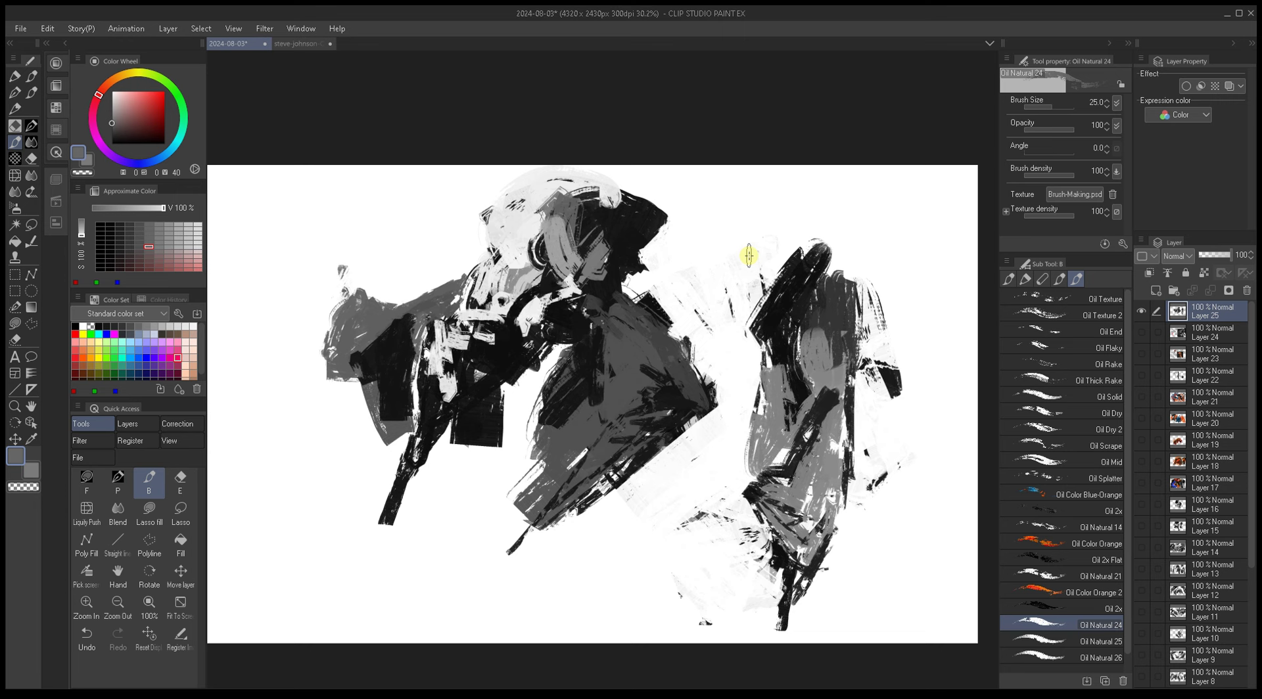
pyautogui.moveTo(799, 365)
pyautogui.mouseDown()
pyautogui.moveTo(770, 357)
pyautogui.moveTo(775, 324)
pyautogui.moveTo(801, 361)
pyautogui.mouseUp()
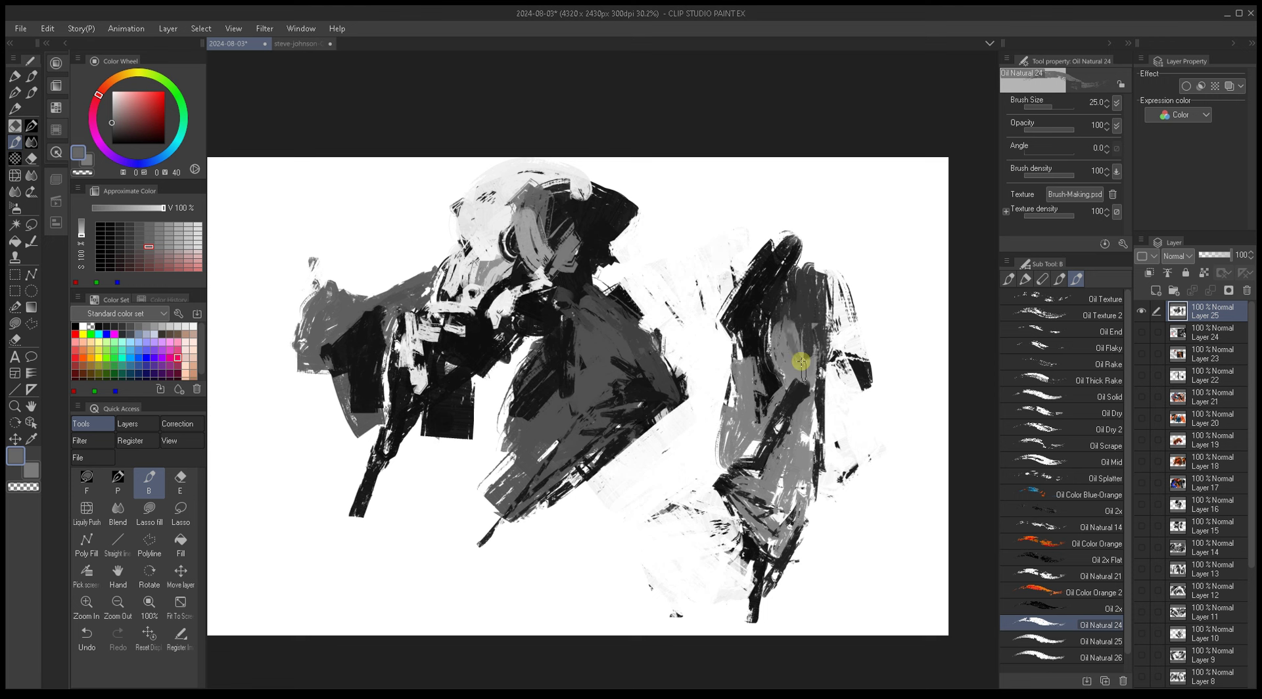
# Step: Sample the chest's mid grey and paint strokes along the front edge below the head at brush sizes 25 and 40
pyautogui.press(']')
pyautogui.press('[')
pyautogui.press('[')
pyautogui.press('[')
pyautogui.press('[')
pyautogui.keyDown('alt'); pyautogui.click(751, 358); pyautogui.keyUp('alt')
pyautogui.press(']')
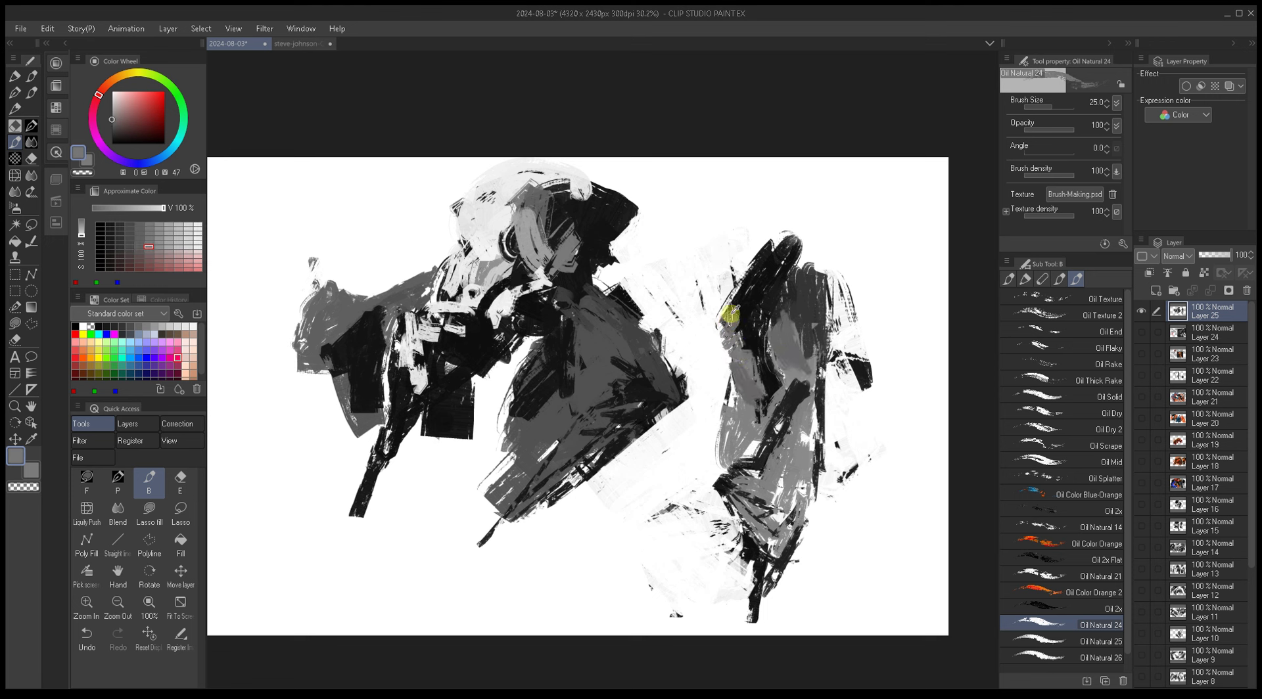
pyautogui.press(']')
pyautogui.press(']')
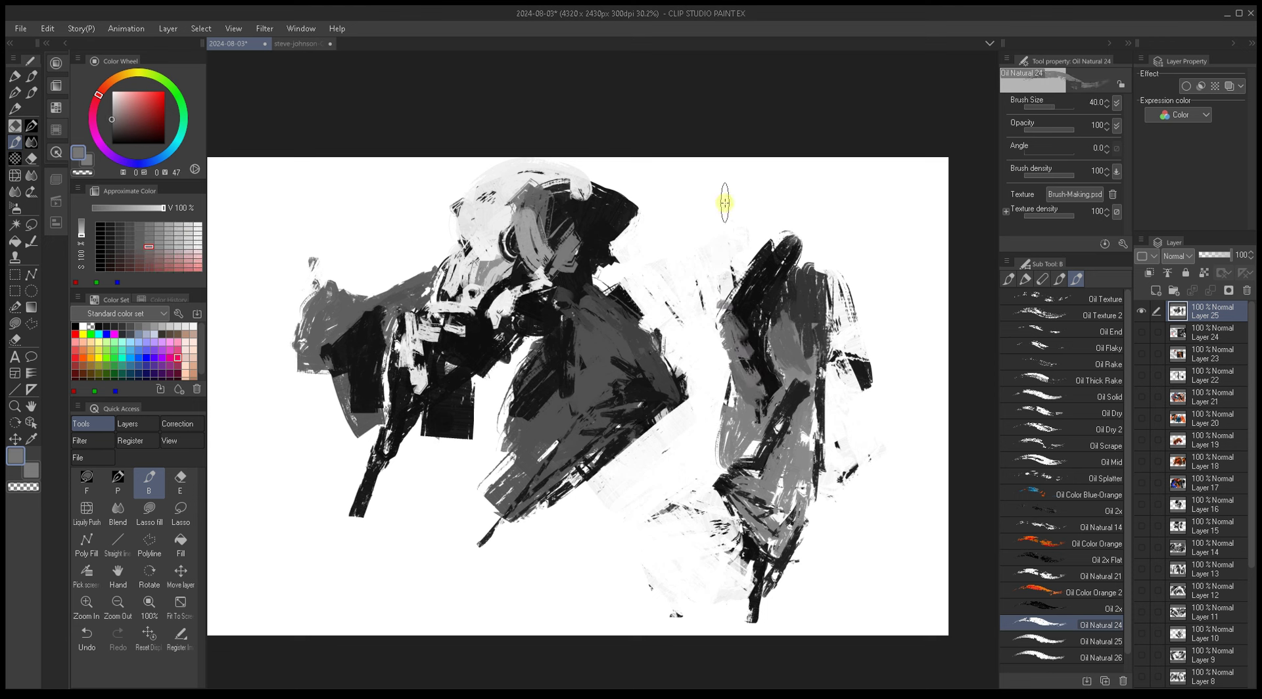
# Step: Sample dark greys and paint a rounded dark head and shoulder mass on the new figure with the brush at size 60
pyautogui.keyDown('alt'); pyautogui.click(741, 330); pyautogui.keyUp('alt')
pyautogui.moveTo(742, 330)
pyautogui.mouseDown()
pyautogui.moveTo(753, 265)
pyautogui.moveTo(764, 267)
pyautogui.moveTo(742, 291)
pyautogui.moveTo(790, 253)
pyautogui.moveTo(789, 287)
pyautogui.moveTo(757, 283)
pyautogui.moveTo(803, 375)
pyautogui.moveTo(796, 303)
pyautogui.moveTo(789, 351)
pyautogui.moveTo(751, 344)
pyautogui.moveTo(762, 391)
pyautogui.moveTo(747, 304)
pyautogui.moveTo(768, 396)
pyautogui.mouseUp()
pyautogui.keyDown('alt'); pyautogui.click(751, 281); pyautogui.keyUp('alt')
pyautogui.press(']')
pyautogui.press(']')
pyautogui.keyDown('alt'); pyautogui.click(743, 350); pyautogui.keyUp('alt')
pyautogui.keyDown('alt'); pyautogui.click(741, 330); pyautogui.keyUp('alt')
pyautogui.keyDown('alt'); pyautogui.click(761, 416); pyautogui.keyUp('alt')
pyautogui.keyDown('alt'); pyautogui.click(771, 388); pyautogui.keyUp('alt')
pyautogui.moveTo(744, 316); pyautogui.dragTo(741, 285)
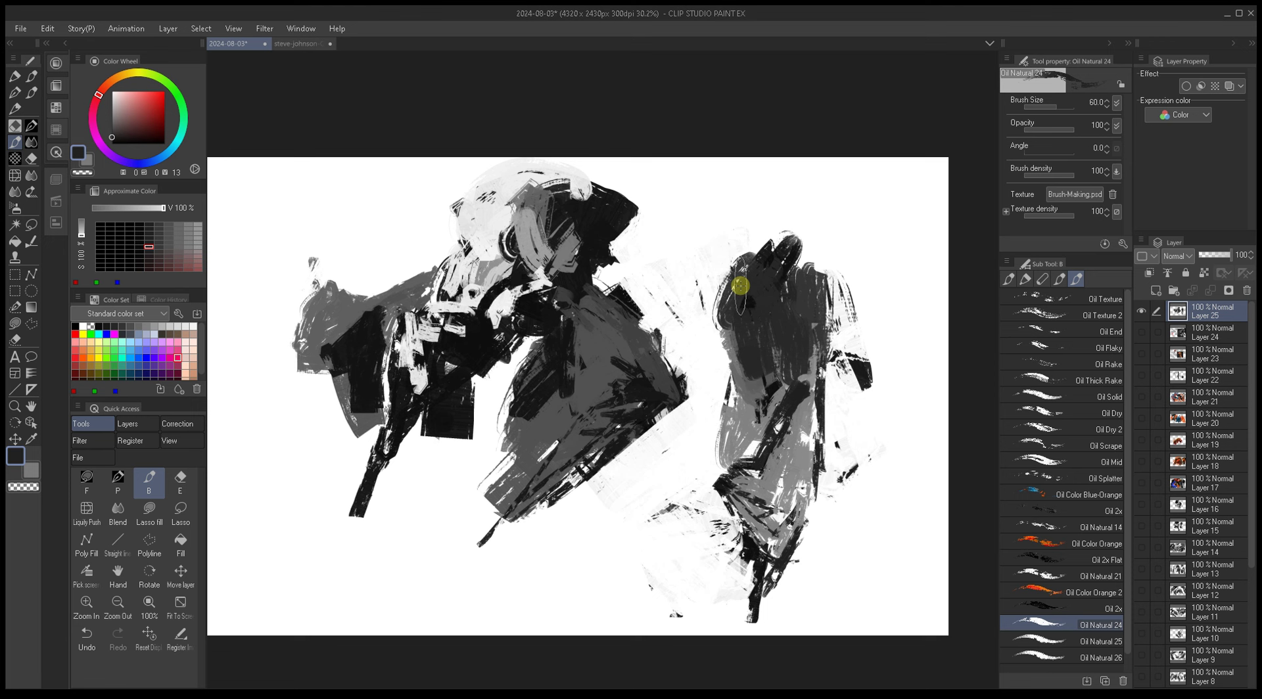
pyautogui.moveTo(740, 285)
pyautogui.mouseDown()
pyautogui.moveTo(741, 248)
pyautogui.moveTo(717, 228)
pyautogui.mouseUp()
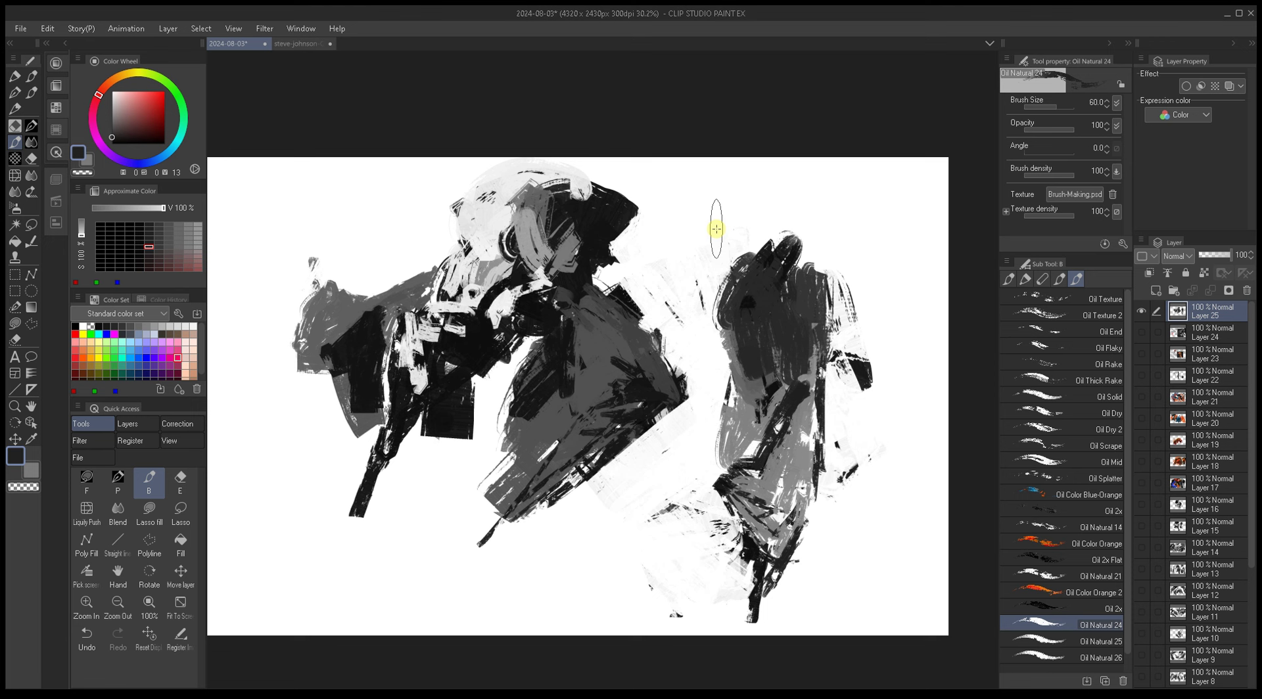
# Step: Sample mid grey, reduce the brush size, and paint diagonal strokes across the new figure's waist toward its rear side
pyautogui.keyDown('alt'); pyautogui.click(797, 361); pyautogui.keyUp('alt')
pyautogui.press('[')
pyautogui.press('[')
pyautogui.press('[')
pyautogui.press('[')
pyautogui.moveTo(767, 403); pyautogui.dragTo(808, 347)
pyautogui.press('[')
pyautogui.keyDown('alt'); pyautogui.click(814, 429); pyautogui.keyUp('alt')
pyautogui.press('[')
pyautogui.moveTo(814, 417)
pyautogui.mouseDown()
pyautogui.moveTo(829, 350)
pyautogui.moveTo(830, 427)
pyautogui.moveTo(800, 460)
pyautogui.moveTo(841, 392)
pyautogui.moveTo(838, 466)
pyautogui.mouseUp()
# Step: Paint a thin dark diagonal contour from the figure's lower tip up its rear side
pyautogui.keyDown('alt'); pyautogui.click(800, 447); pyautogui.keyUp('alt')
pyautogui.press('[')
pyautogui.press('[')
pyautogui.press('[')
pyautogui.press('[')
pyautogui.keyDown('alt'); pyautogui.click(792, 537); pyautogui.keyUp('alt')
pyautogui.press(']')
pyautogui.press(']')
pyautogui.moveTo(786, 538); pyautogui.dragTo(841, 480)
# Step: Enlarge the brush, sample mid grey, and fill the figure's rear hip and side inside the dark contour
pyautogui.press(']')
pyautogui.press(']')
pyautogui.press(']')
pyautogui.keyDown('alt'); pyautogui.click(815, 431); pyautogui.keyUp('alt')
pyautogui.moveTo(815, 431)
pyautogui.mouseDown()
pyautogui.moveTo(852, 460)
pyautogui.moveTo(823, 373)
pyautogui.moveTo(845, 439)
pyautogui.moveTo(824, 404)
pyautogui.moveTo(820, 488)
pyautogui.moveTo(844, 436)
pyautogui.mouseUp()
pyautogui.keyDown('alt'); pyautogui.click(819, 360); pyautogui.keyUp('alt')
pyautogui.moveTo(812, 510)
pyautogui.mouseDown()
pyautogui.moveTo(857, 453)
pyautogui.moveTo(830, 364)
pyautogui.moveTo(849, 419)
pyautogui.moveTo(808, 401)
pyautogui.moveTo(850, 418)
pyautogui.moveTo(855, 384)
pyautogui.moveTo(832, 344)
pyautogui.moveTo(850, 434)
pyautogui.moveTo(848, 404)
pyautogui.moveTo(824, 426)
pyautogui.moveTo(856, 437)
pyautogui.moveTo(814, 409)
pyautogui.moveTo(841, 408)
pyautogui.moveTo(814, 391)
pyautogui.moveTo(841, 357)
pyautogui.moveTo(816, 382)
pyautogui.mouseUp()
# Step: Sample near-black and paint dark accents across the figure's rear waist with the brush at size 25
pyautogui.press(']')
pyautogui.press(']')
pyautogui.keyDown('alt'); pyautogui.click(808, 397); pyautogui.keyUp('alt')
pyautogui.keyDown('alt'); pyautogui.click(808, 395); pyautogui.keyUp('alt')
pyautogui.press('[')
pyautogui.press('[')
pyautogui.press(']')
pyautogui.press(']')
pyautogui.press(']')
pyautogui.press(']')
pyautogui.press(']')
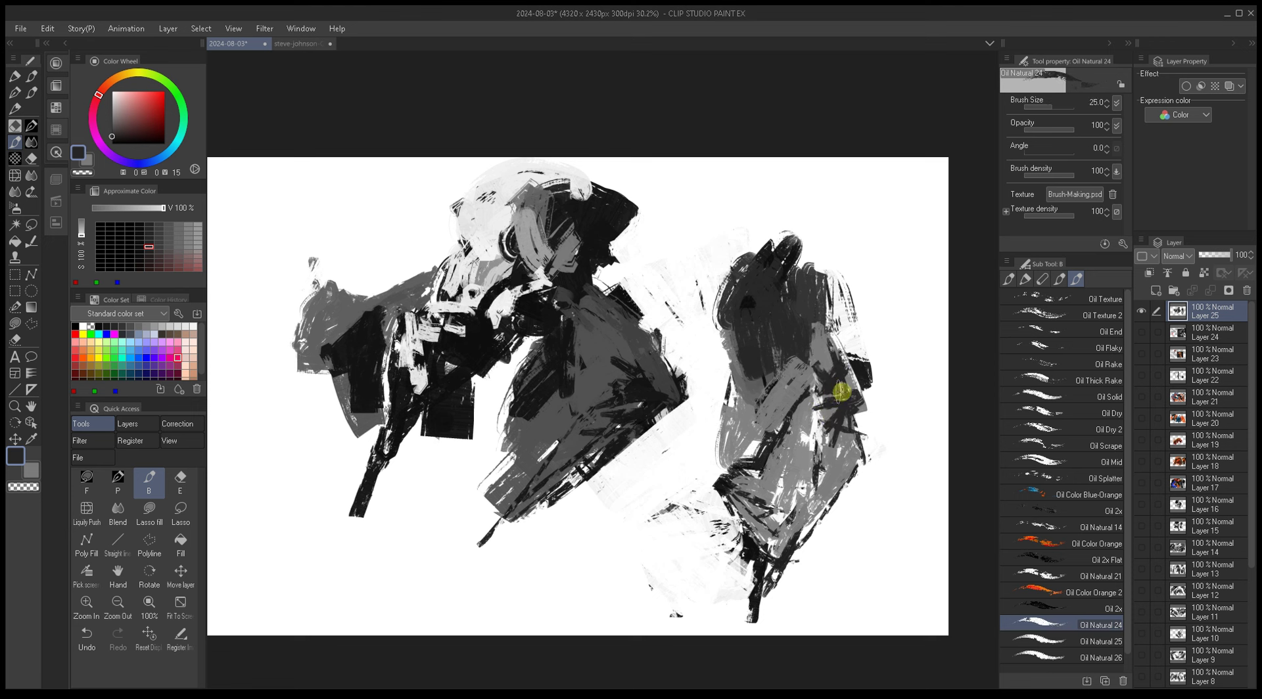
# Step: Sample mid grey and widen the figure's upper back with lighter strokes at brush size 40
pyautogui.keyDown('alt'); pyautogui.click(817, 358); pyautogui.keyUp('alt')
pyautogui.press(']')
pyautogui.press(']')
pyautogui.moveTo(820, 309); pyautogui.dragTo(811, 327)
pyautogui.keyDown('alt'); pyautogui.click(819, 316); pyautogui.keyUp('alt')
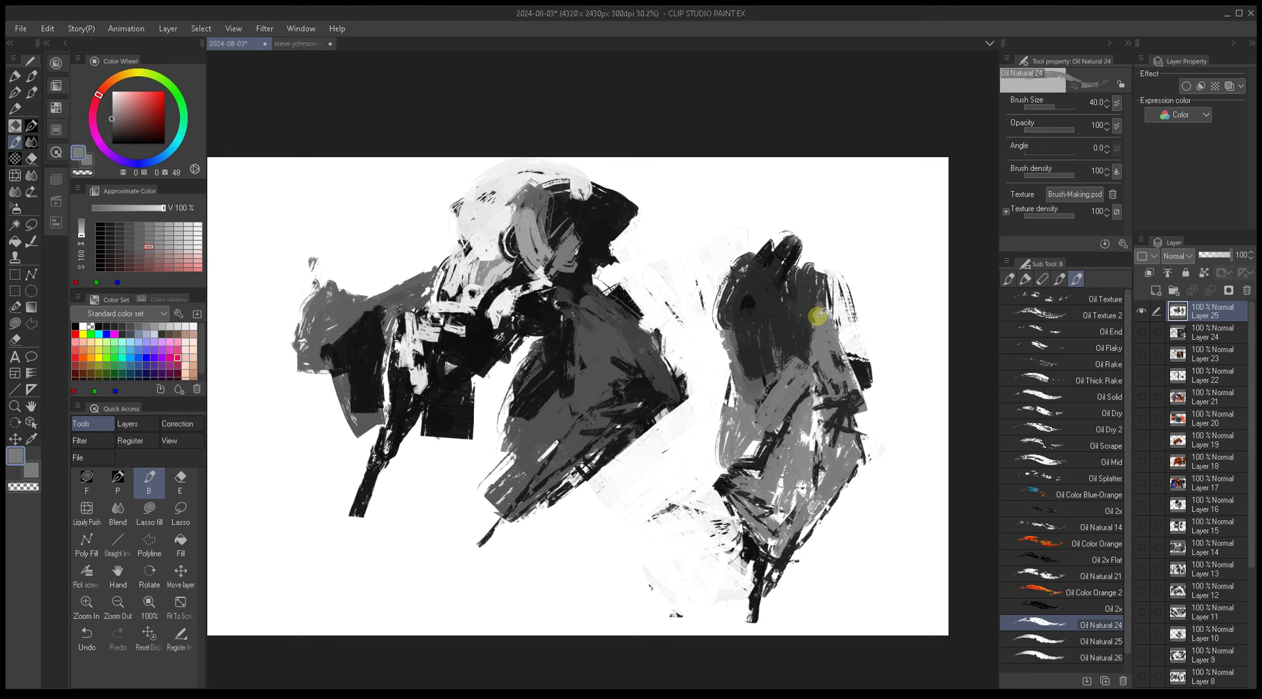
pyautogui.keyDown('alt'); pyautogui.click(792, 332); pyautogui.keyUp('alt')
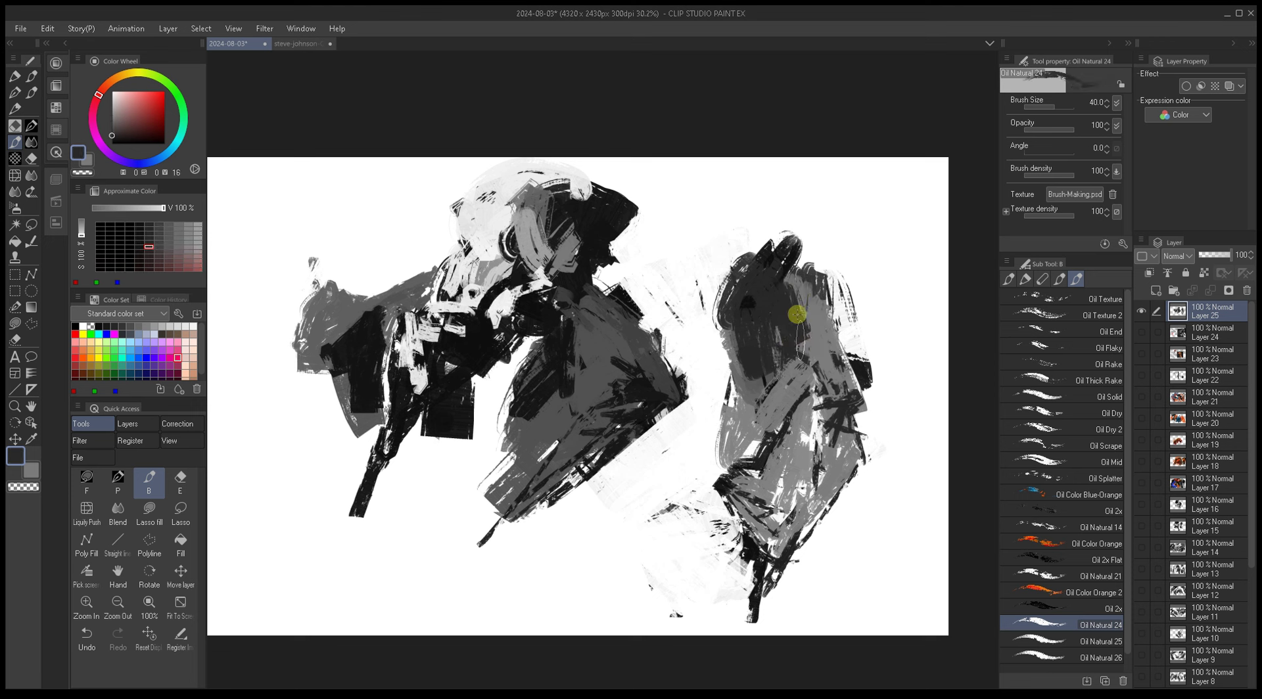
# Step: Sample greys around the head and back and blend the head's dark rear edge into the lighter back
pyautogui.keyDown('alt'); pyautogui.click(799, 334); pyautogui.keyUp('alt')
pyautogui.keyDown('alt'); pyautogui.click(777, 290); pyautogui.keyUp('alt')
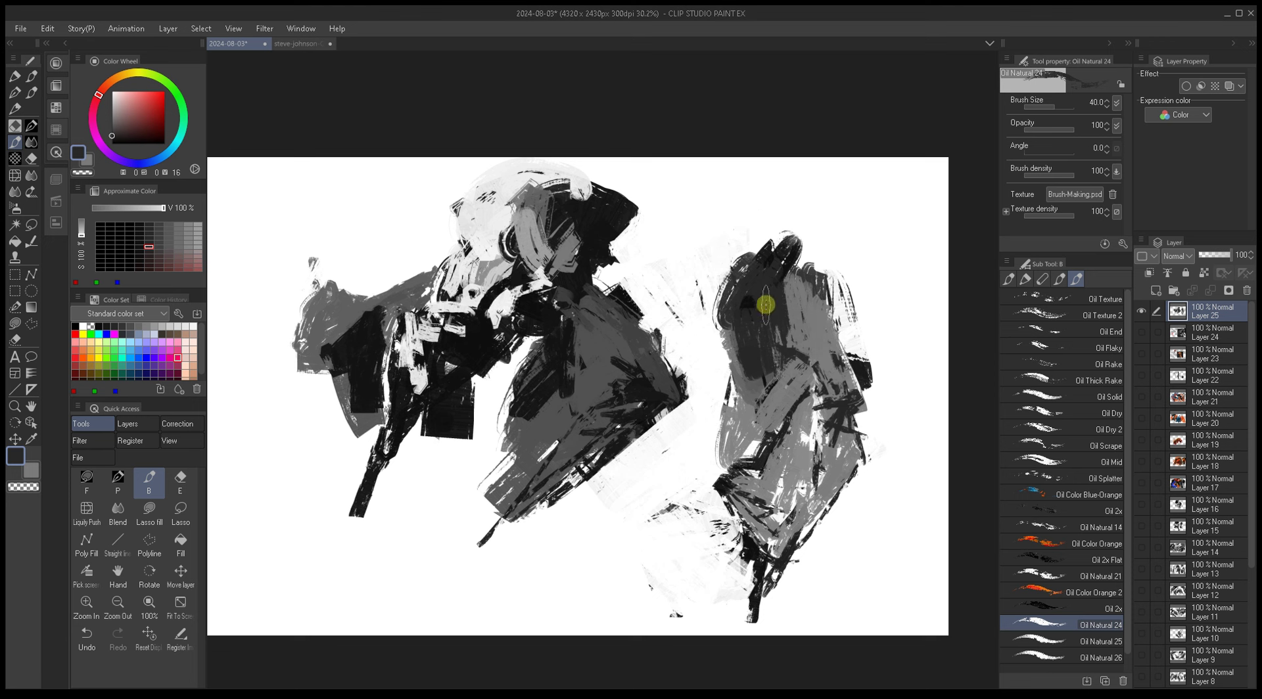
pyautogui.keyDown('alt'); pyautogui.click(771, 289); pyautogui.keyUp('alt')
pyautogui.keyDown('alt'); pyautogui.click(783, 284); pyautogui.keyUp('alt')
pyautogui.keyDown('alt'); pyautogui.click(794, 328); pyautogui.keyUp('alt')
pyautogui.moveTo(795, 328)
pyautogui.mouseDown()
pyautogui.moveTo(803, 396)
pyautogui.moveTo(786, 424)
pyautogui.moveTo(812, 388)
pyautogui.moveTo(776, 442)
pyautogui.moveTo(808, 388)
pyautogui.moveTo(800, 413)
pyautogui.moveTo(832, 387)
pyautogui.moveTo(847, 424)
pyautogui.moveTo(848, 399)
pyautogui.moveTo(818, 494)
pyautogui.moveTo(857, 443)
pyautogui.moveTo(850, 433)
pyautogui.moveTo(824, 461)
pyautogui.moveTo(852, 458)
pyautogui.moveTo(857, 478)
pyautogui.moveTo(806, 516)
pyautogui.moveTo(836, 475)
pyautogui.moveTo(825, 451)
pyautogui.moveTo(777, 545)
pyautogui.moveTo(847, 475)
pyautogui.moveTo(902, 476)
pyautogui.moveTo(830, 505)
pyautogui.moveTo(883, 483)
pyautogui.moveTo(844, 477)
pyautogui.moveTo(849, 487)
pyautogui.moveTo(858, 421)
pyautogui.moveTo(858, 482)
pyautogui.mouseUp()
# Step: Sample near-black, enlarge the brush to size 120, and paint a broad dark limb sweeping down and outward from the rear waist
pyautogui.keyDown('alt'); pyautogui.click(837, 403); pyautogui.keyUp('alt')
pyautogui.press('[')
pyautogui.press('[')
pyautogui.press(']')
pyautogui.press(']')
pyautogui.press(']')
pyautogui.press(']')
pyautogui.moveTo(845, 428)
pyautogui.mouseDown()
pyautogui.moveTo(876, 445)
pyautogui.moveTo(921, 530)
pyautogui.mouseUp()
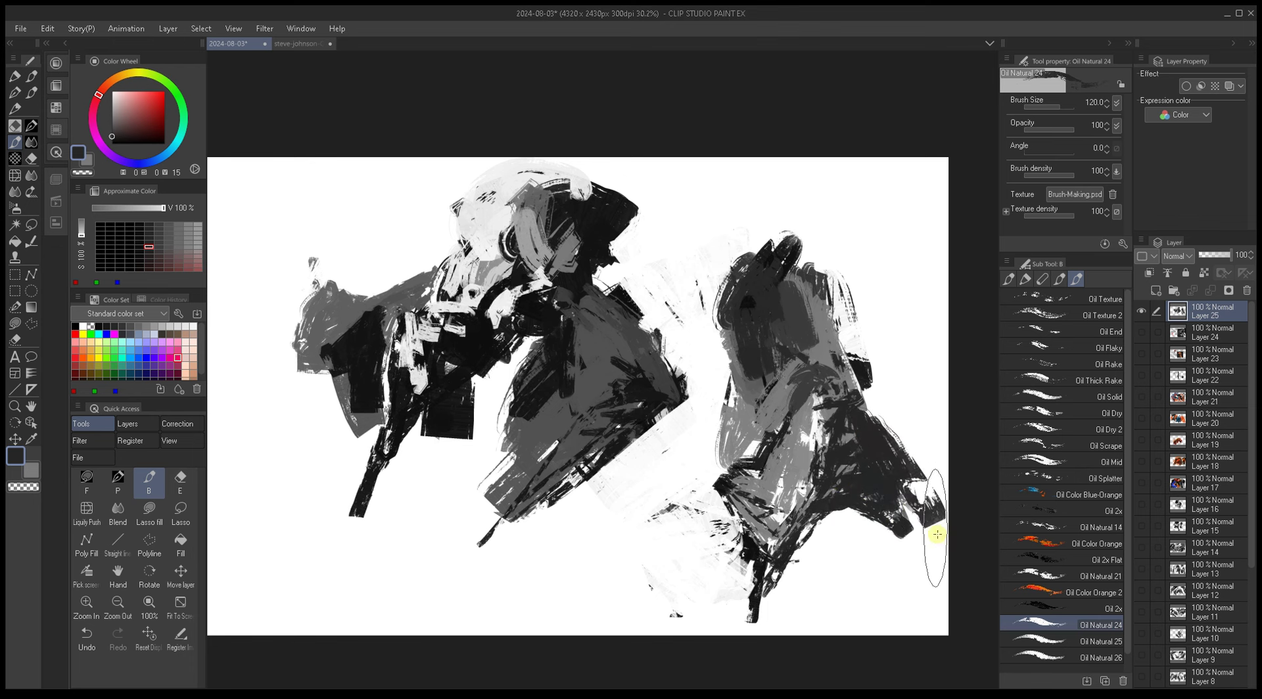
# Step: Sample mid grey, reduce the brush size, and paint over the black patch behind the figure's back above the dark limb
pyautogui.keyDown('alt'); pyautogui.click(778, 396); pyautogui.keyUp('alt')
pyautogui.press('[')
pyautogui.press('[')
pyautogui.press('[')
pyautogui.press('[')
pyautogui.press('[')
pyautogui.moveTo(820, 338); pyautogui.dragTo(871, 380)
pyautogui.keyDown('alt'); pyautogui.click(734, 403); pyautogui.keyUp('alt')
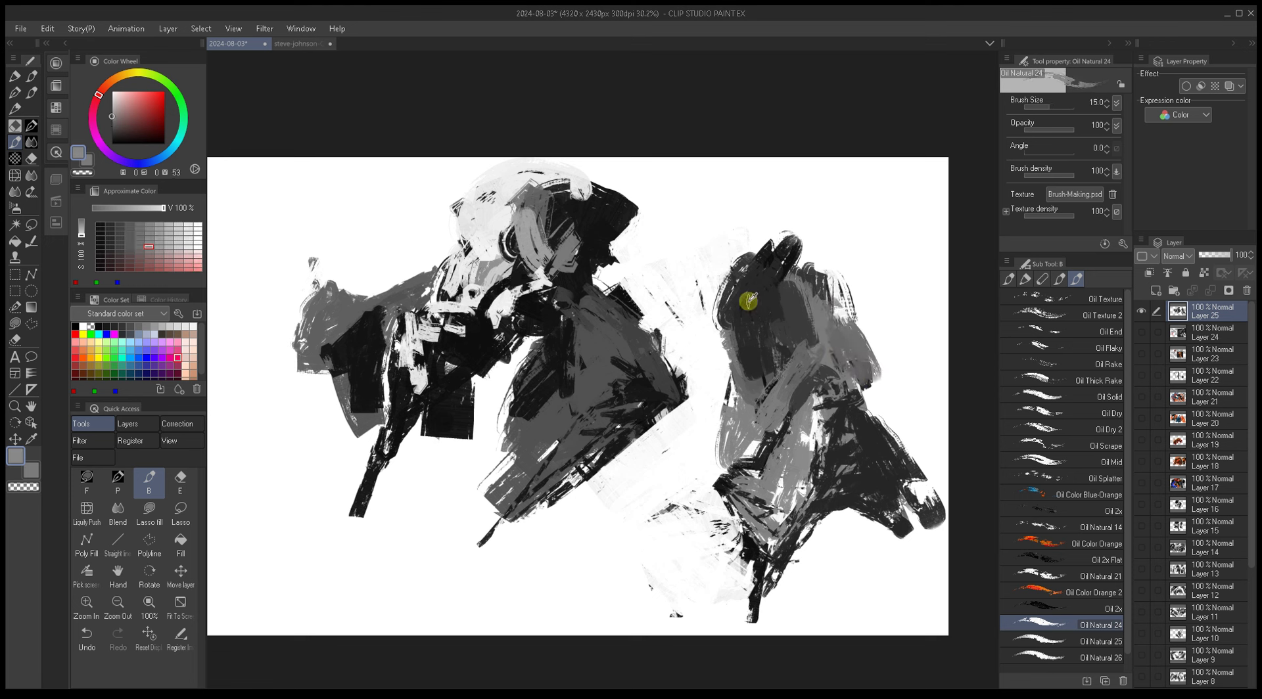
# Step: Sample near-black and paint a solid round dark shape over the front of the right-hand figure's head
pyautogui.keyDown('alt'); pyautogui.click(756, 291); pyautogui.keyUp('alt')
pyautogui.moveTo(755, 291)
pyautogui.mouseDown()
pyautogui.moveTo(721, 306)
pyautogui.moveTo(754, 316)
pyautogui.moveTo(718, 303)
pyautogui.moveTo(714, 285)
pyautogui.moveTo(722, 316)
pyautogui.mouseUp()
pyautogui.press(']')
pyautogui.press(']')
pyautogui.press(']')
pyautogui.press(']')
# Step: Sample greys from the torso and back, and brush diagonal strokes up across the right-hand figure's shoulder
pyautogui.keyDown('alt'); pyautogui.click(767, 428); pyautogui.keyUp('alt')
pyautogui.moveTo(766, 427)
pyautogui.mouseDown()
pyautogui.moveTo(760, 460)
pyautogui.moveTo(817, 389)
pyautogui.mouseUp()
pyautogui.keyDown('alt'); pyautogui.click(761, 460); pyautogui.keyUp('alt')
pyautogui.press('[')
pyautogui.press('[')
pyautogui.press('[')
pyautogui.press('[')
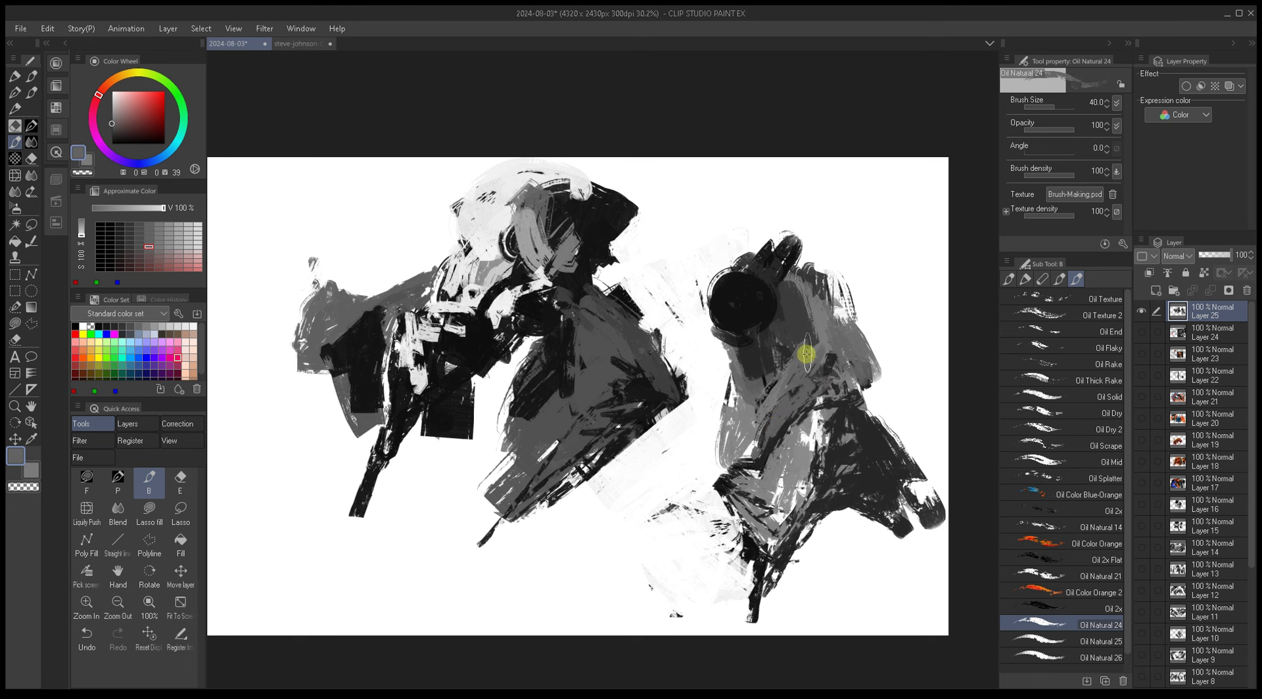
pyautogui.keyDown('alt'); pyautogui.click(827, 369); pyautogui.keyUp('alt')
pyautogui.press('[')
pyautogui.moveTo(774, 423)
pyautogui.mouseDown()
pyautogui.moveTo(832, 392)
pyautogui.moveTo(843, 368)
pyautogui.moveTo(865, 386)
pyautogui.moveTo(845, 338)
pyautogui.mouseUp()
# Step: Bulge the right-hand figure's chest forward with mid-grey strokes at brush size 30 and rework its front edge with a smaller brush
pyautogui.press(']')
pyautogui.press(']')
pyautogui.press(']')
pyautogui.press(']')
pyautogui.keyDown('alt'); pyautogui.click(752, 401); pyautogui.keyUp('alt')
pyautogui.press('[')
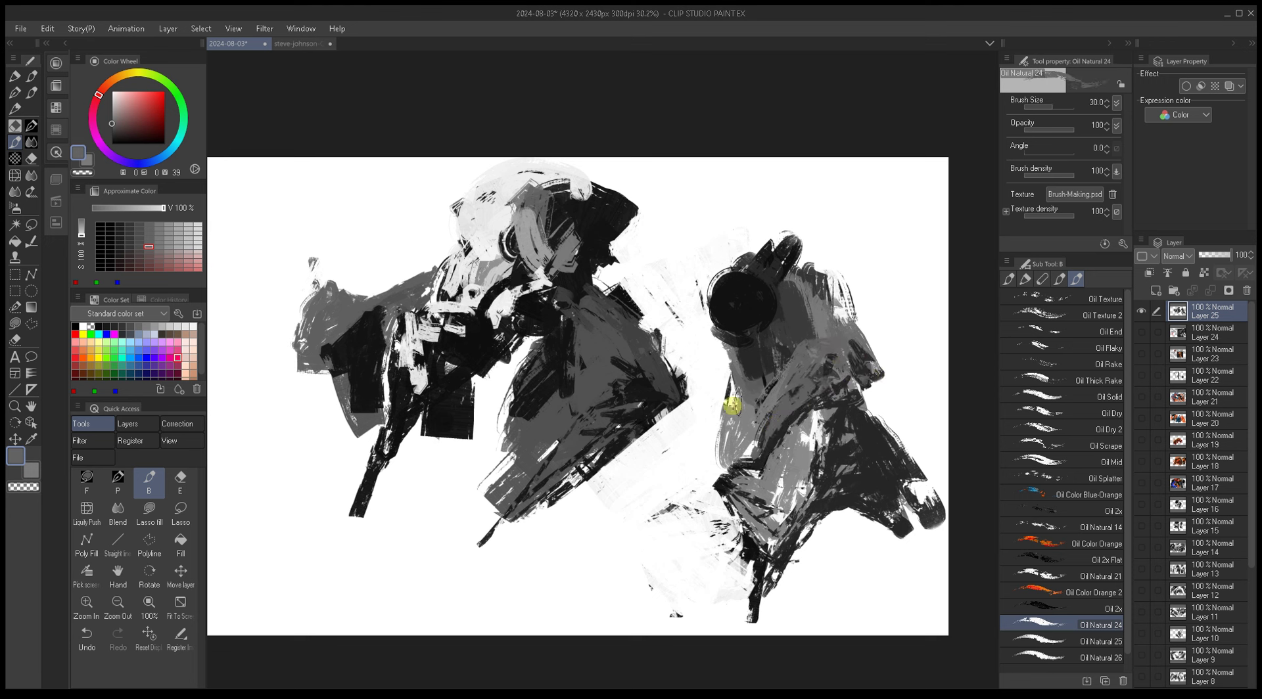
pyautogui.moveTo(738, 394); pyautogui.dragTo(738, 422)
pyautogui.keyDown('alt'); pyautogui.click(738, 381); pyautogui.keyUp('alt')
pyautogui.press('[')
pyautogui.moveTo(738, 381); pyautogui.dragTo(713, 429)
pyautogui.press('[')
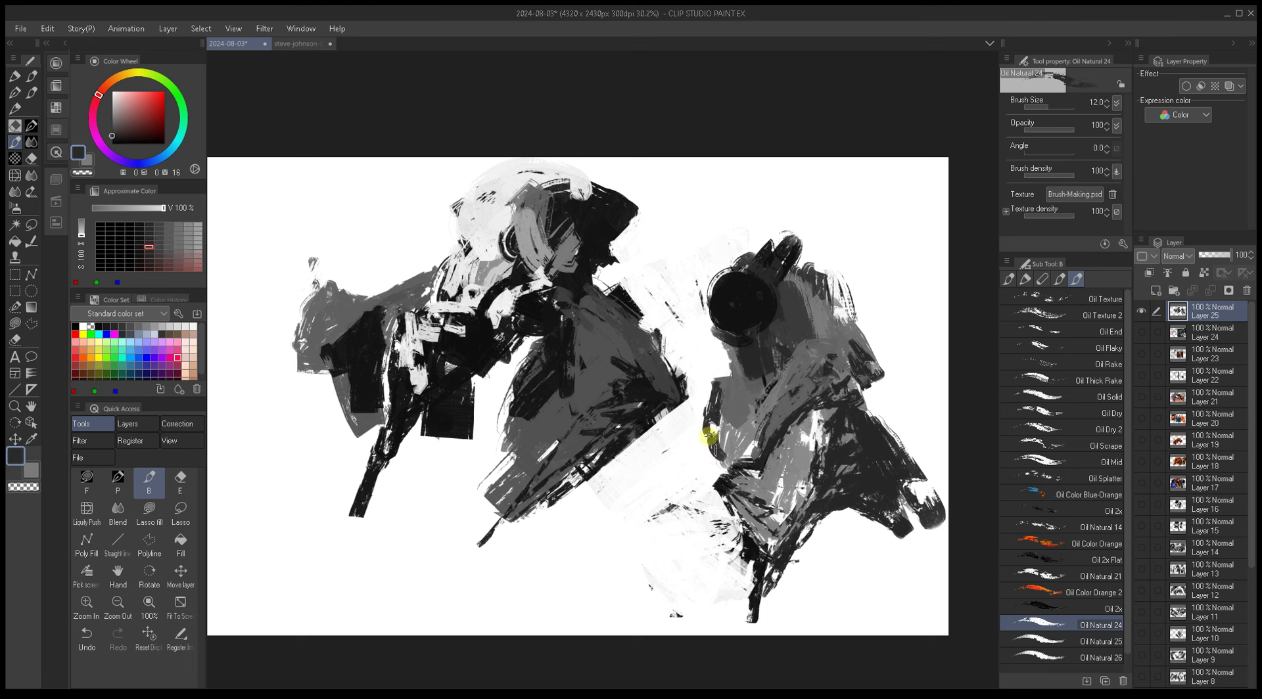
pyautogui.keyDown('alt'); pyautogui.click(711, 428); pyautogui.keyUp('alt')
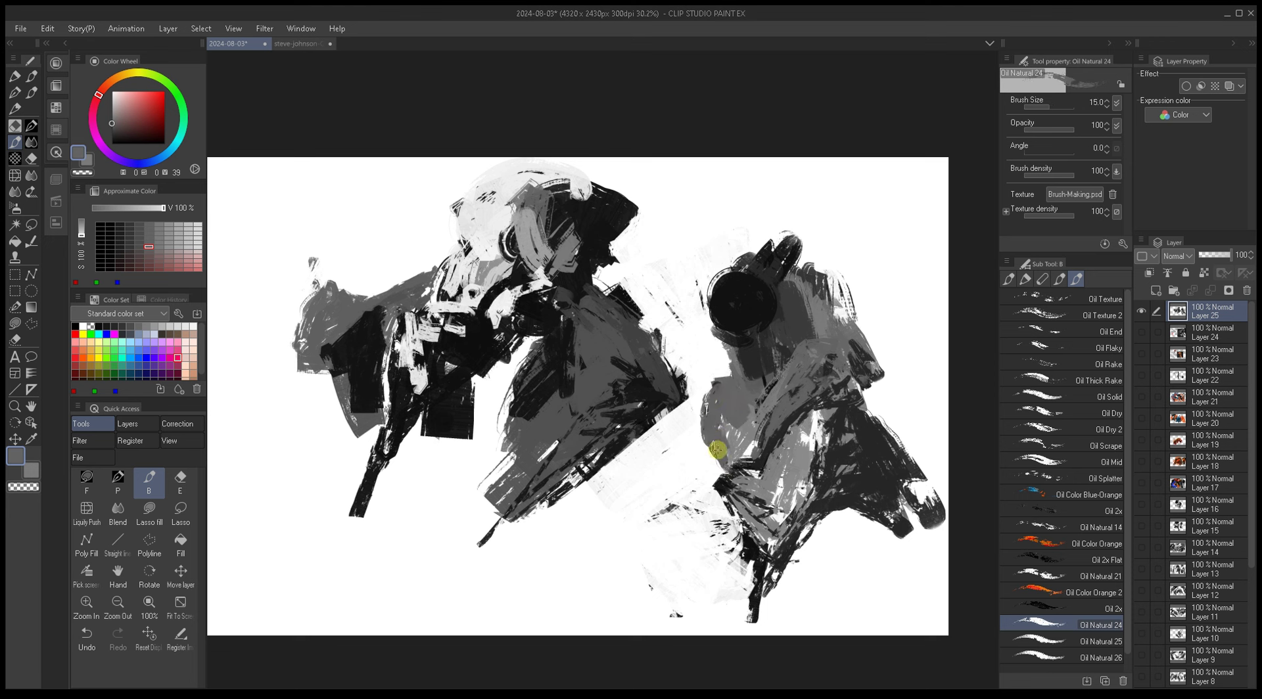
# Step: Sample dark greys and paint strokes from the waist up through the shoulder, extending the lower back's rear edge outward
pyautogui.keyDown('alt'); pyautogui.click(792, 403); pyautogui.keyUp('alt')
pyautogui.press(']')
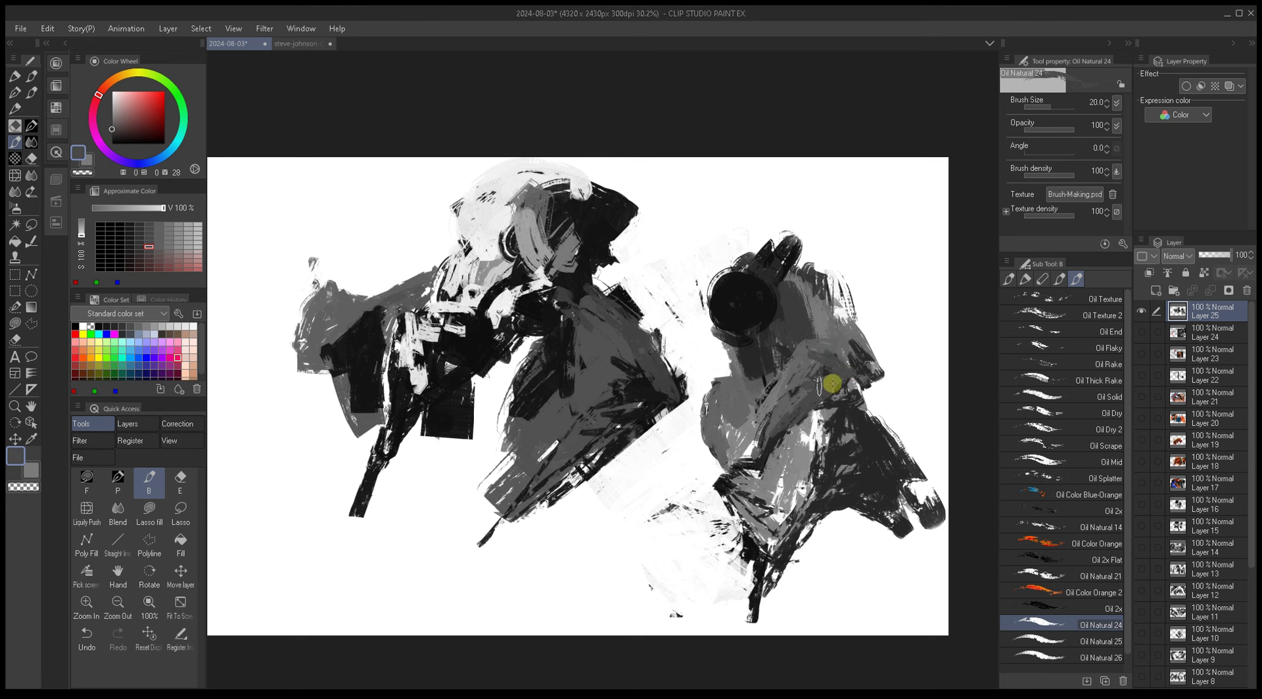
pyautogui.keyDown('alt'); pyautogui.click(858, 388); pyautogui.keyUp('alt')
pyautogui.press(']')
pyautogui.press(']')
pyautogui.moveTo(765, 458)
pyautogui.mouseDown()
pyautogui.moveTo(878, 387)
pyautogui.moveTo(863, 362)
pyautogui.moveTo(861, 400)
pyautogui.moveTo(829, 388)
pyautogui.mouseUp()
pyautogui.press('[')
pyautogui.press('[')
pyautogui.press('[')
pyautogui.press('[')
pyautogui.press('[')
pyautogui.press('[')
pyautogui.press('[')
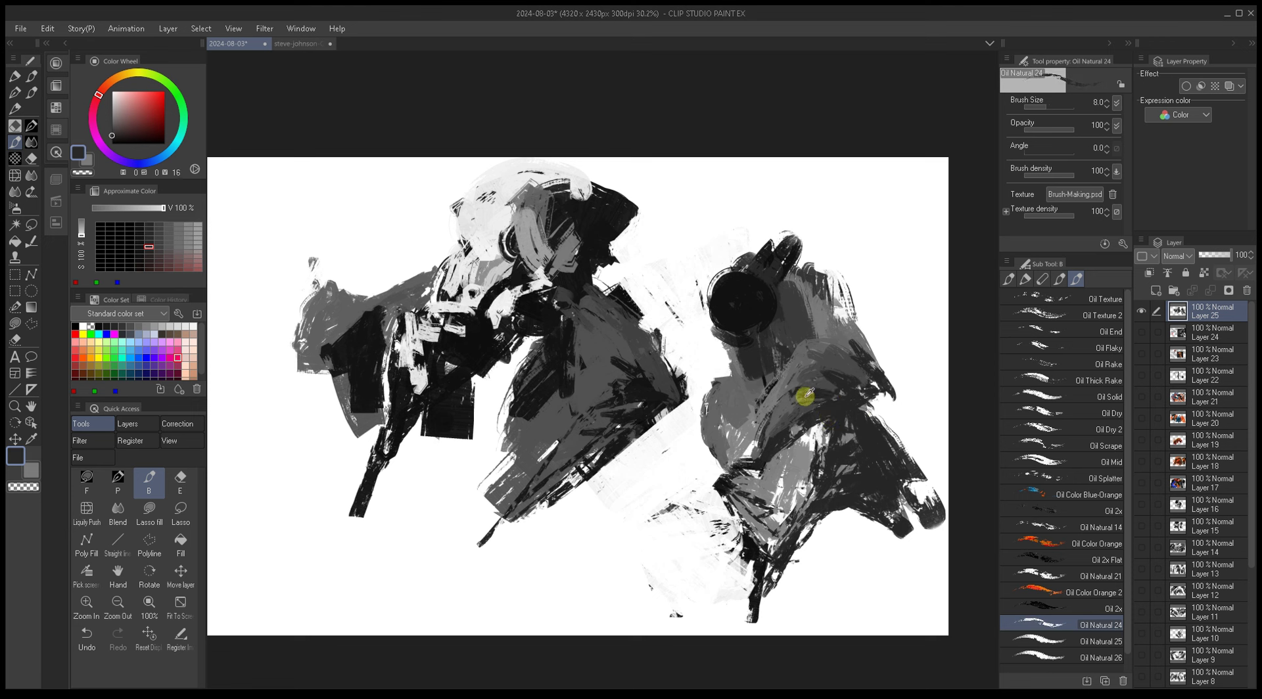
# Step: Sample dark and mid greys around the shoulder and refine its folds with thin strokes at brush sizes 8 and 4
pyautogui.keyDown('alt'); pyautogui.click(801, 392); pyautogui.keyUp('alt')
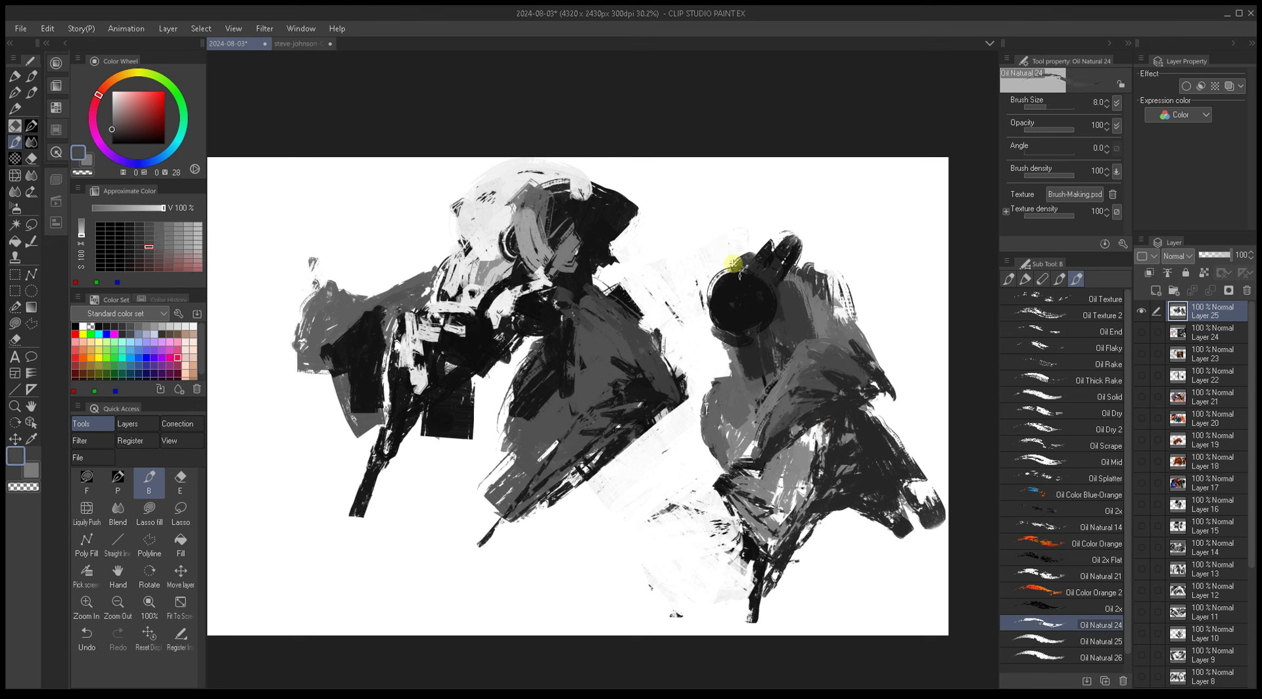
pyautogui.keyDown('alt'); pyautogui.click(800, 391); pyautogui.keyUp('alt')
pyautogui.keyDown('alt'); pyautogui.click(802, 389); pyautogui.keyUp('alt')
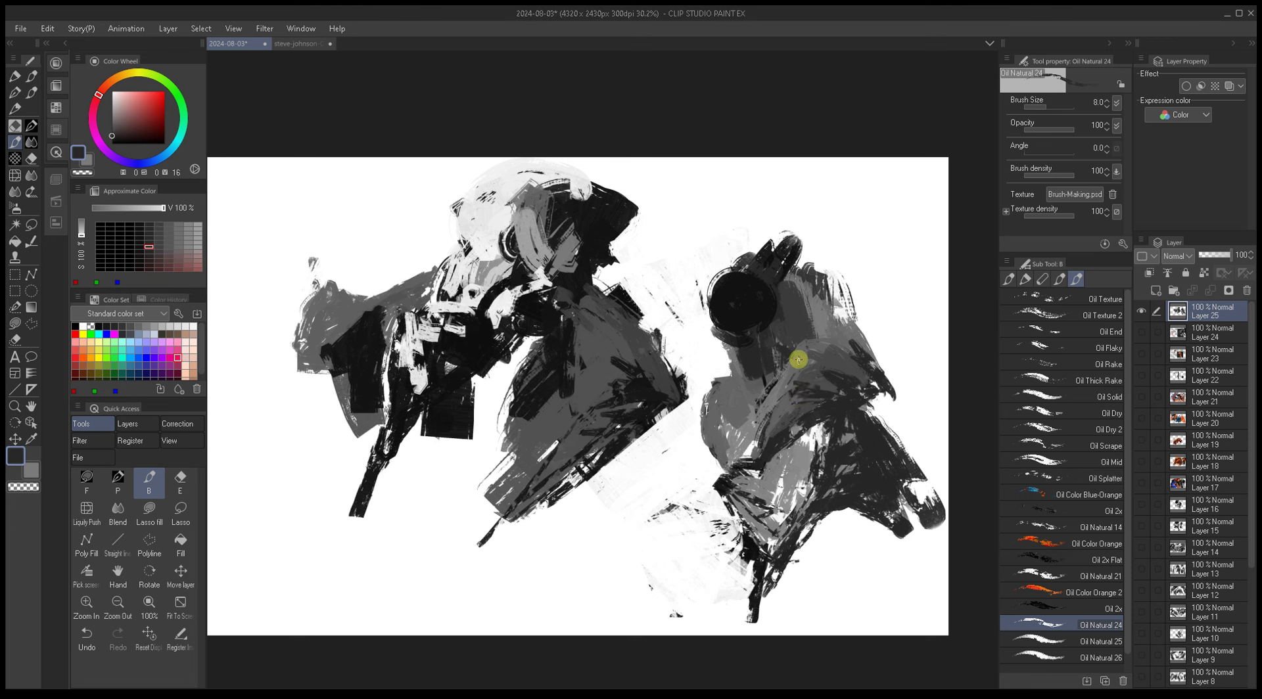
pyautogui.keyDown('alt'); pyautogui.click(799, 363); pyautogui.keyUp('alt')
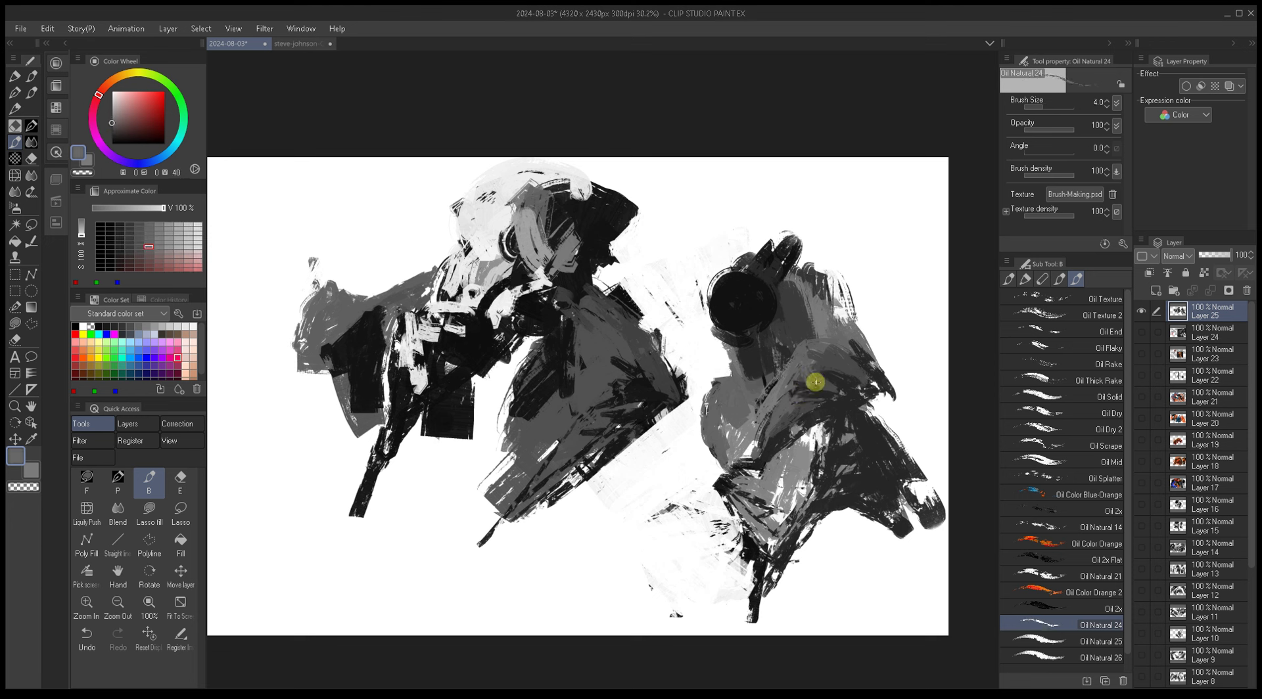
pyautogui.keyDown('alt'); pyautogui.click(810, 355); pyautogui.keyUp('alt')
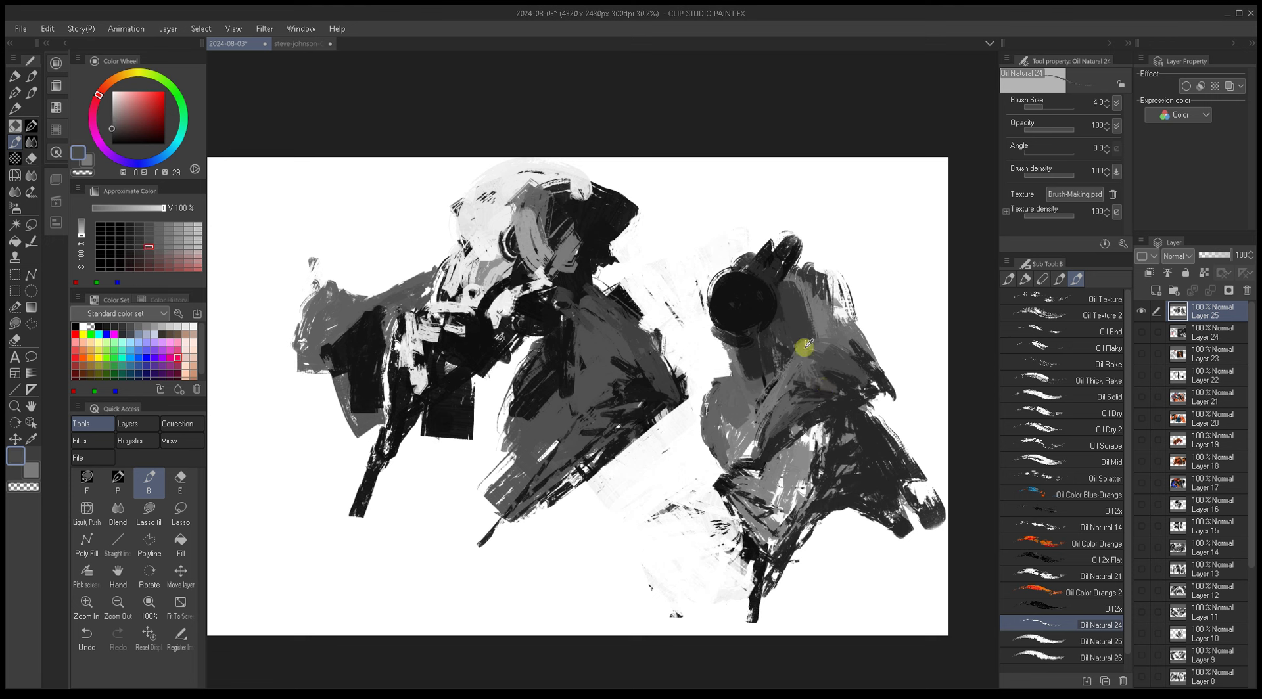
pyautogui.keyDown('alt'); pyautogui.click(804, 343); pyautogui.keyUp('alt')
pyautogui.press(']')
pyautogui.press(']')
pyautogui.press(']')
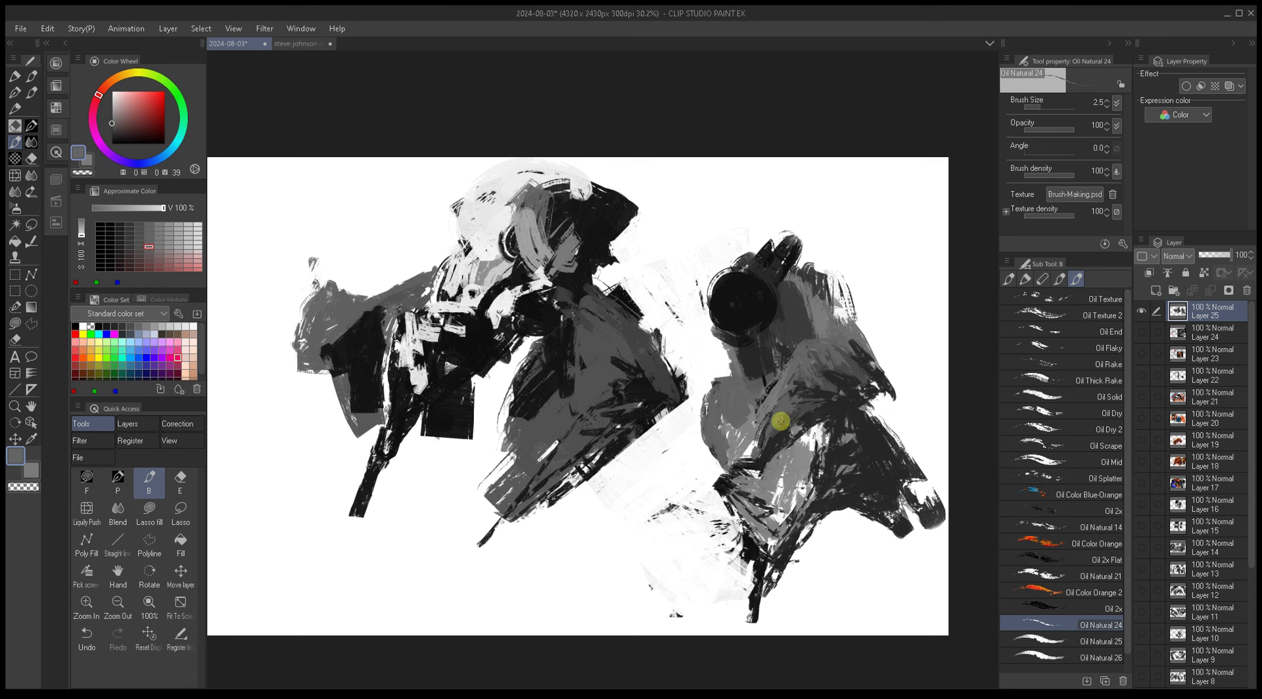
# Step: Sample near-black below the head and paint thin dark accents down the neck and chest at brush size 6
pyautogui.keyDown('alt'); pyautogui.click(801, 407); pyautogui.keyUp('alt')
pyautogui.keyDown('alt'); pyautogui.click(740, 393); pyautogui.keyUp('alt')
pyautogui.press(']')
pyautogui.press(']')
pyautogui.press(']')
pyautogui.keyDown('alt'); pyautogui.click(747, 361); pyautogui.keyUp('alt')
pyautogui.moveTo(747, 360); pyautogui.dragTo(748, 426)
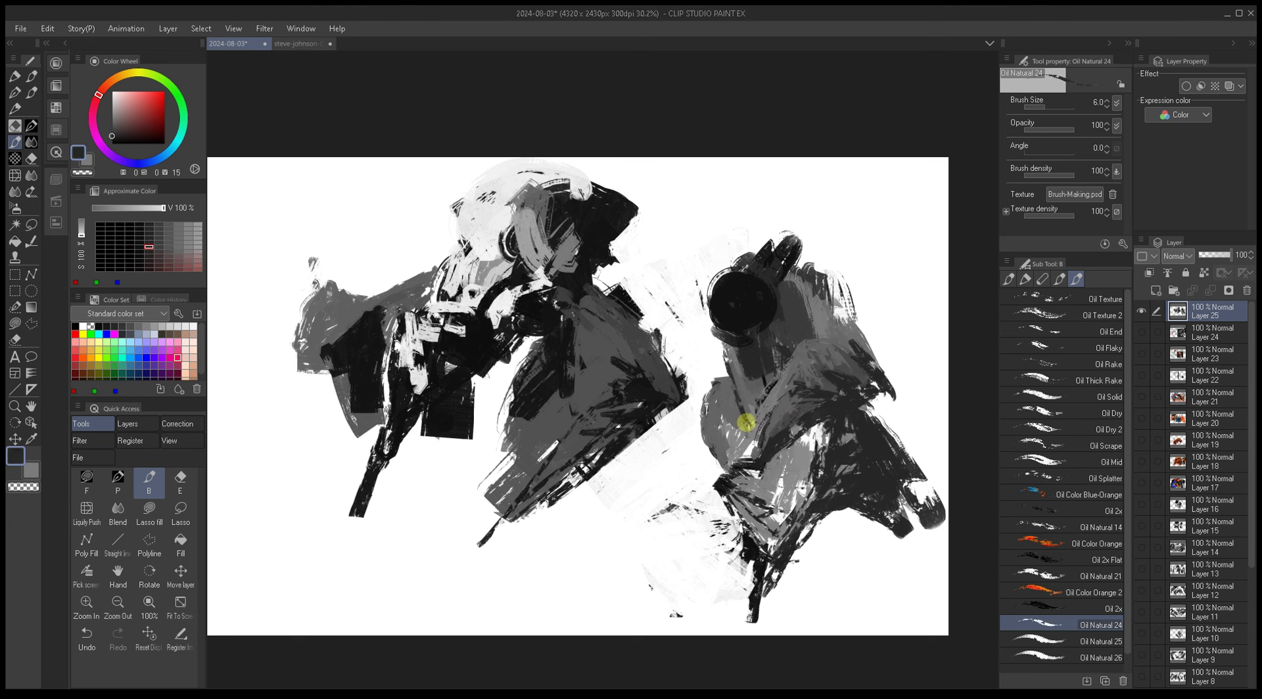
# Step: Enlarge the brush, sample grey from the chest, and brush darker grey over the bulge at the torso's front
pyautogui.press(']')
pyautogui.press(']')
pyautogui.press(']')
pyautogui.press(']')
pyautogui.keyDown('alt'); pyautogui.click(727, 386); pyautogui.keyUp('alt')
pyautogui.keyDown('alt'); pyautogui.click(727, 403); pyautogui.keyUp('alt')
pyautogui.moveTo(728, 403); pyautogui.dragTo(750, 438)
# Step: Sample mid grey, enlarge the brush to size 70, and paint broad strokes over the hip and base of the dark limb
pyautogui.keyDown('alt'); pyautogui.click(764, 464); pyautogui.keyUp('alt')
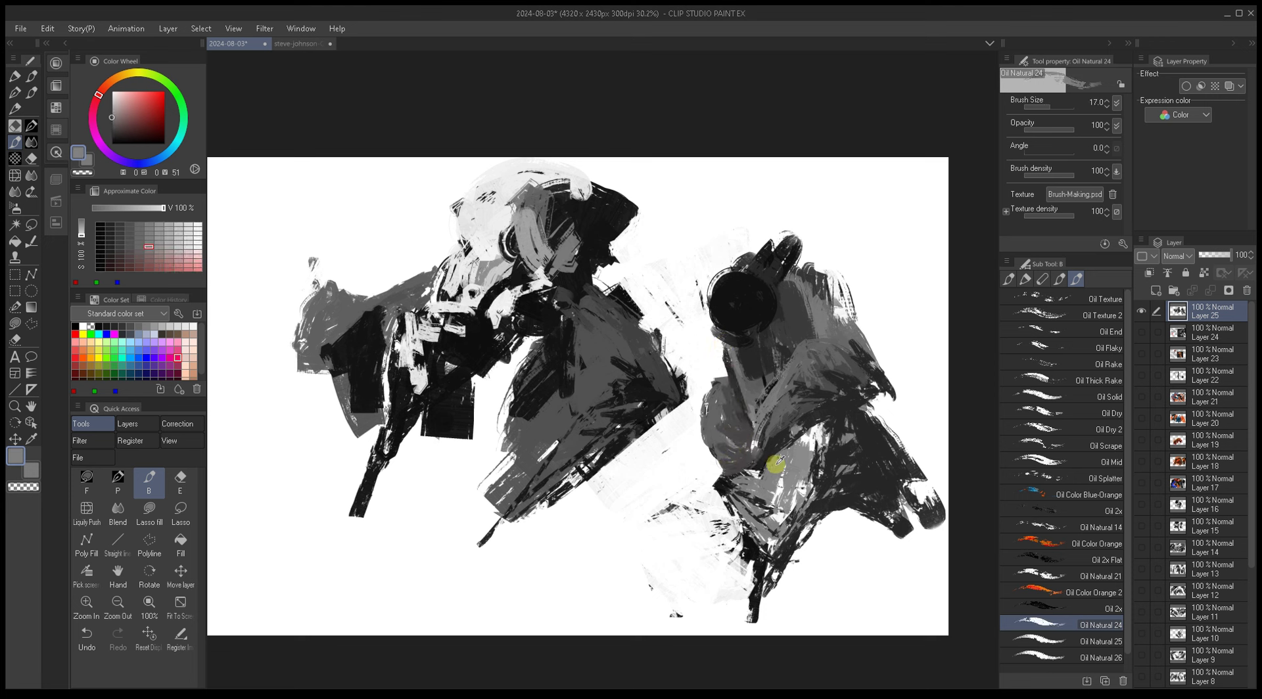
pyautogui.press(']')
pyautogui.press(']')
pyautogui.press(']')
pyautogui.press(']')
pyautogui.press(']')
pyautogui.press(']')
pyautogui.press(']')
pyautogui.press(']')
pyautogui.press(']')
# Step: Sample dark grey and paint a broad mass across the lower torso and back at brush size 50
pyautogui.keyDown('alt'); pyautogui.click(797, 423); pyautogui.keyUp('alt')
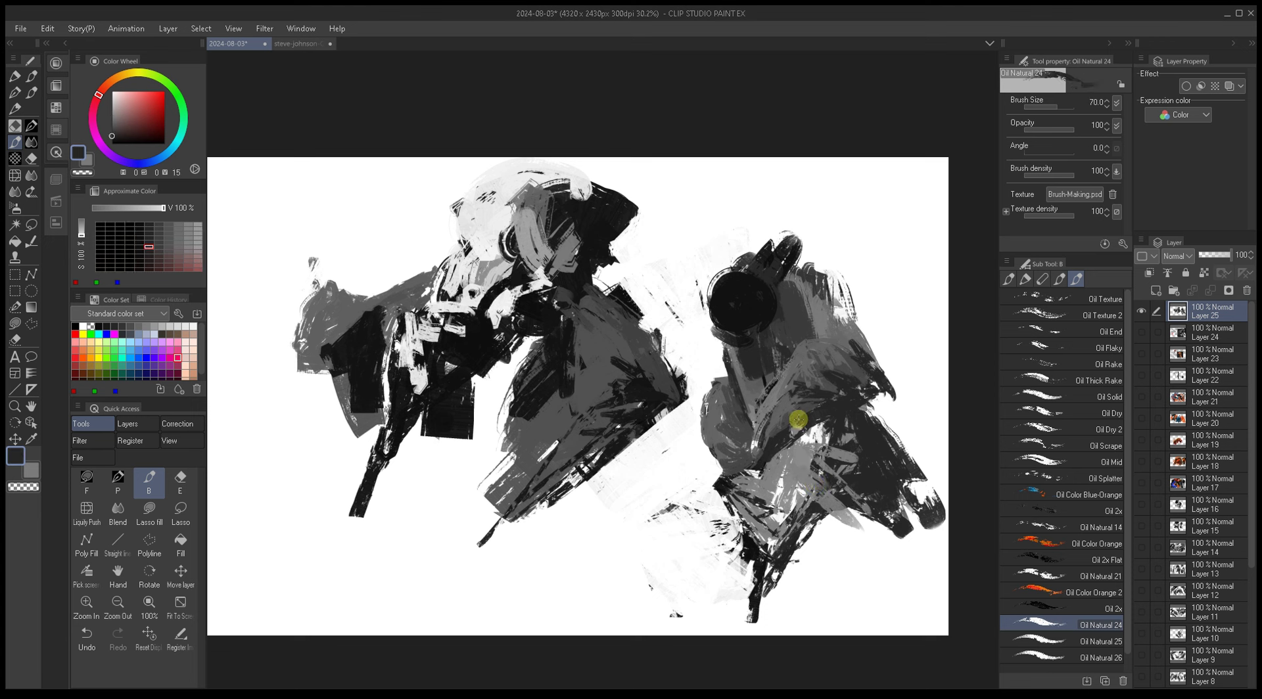
pyautogui.keyDown('alt'); pyautogui.click(798, 401); pyautogui.keyUp('alt')
pyautogui.press('[')
pyautogui.press('[')
pyautogui.moveTo(797, 401)
pyautogui.mouseDown()
pyautogui.moveTo(849, 426)
pyautogui.moveTo(789, 439)
pyautogui.moveTo(849, 400)
pyautogui.moveTo(851, 437)
pyautogui.moveTo(871, 434)
pyautogui.moveTo(861, 410)
pyautogui.moveTo(888, 436)
pyautogui.mouseUp()
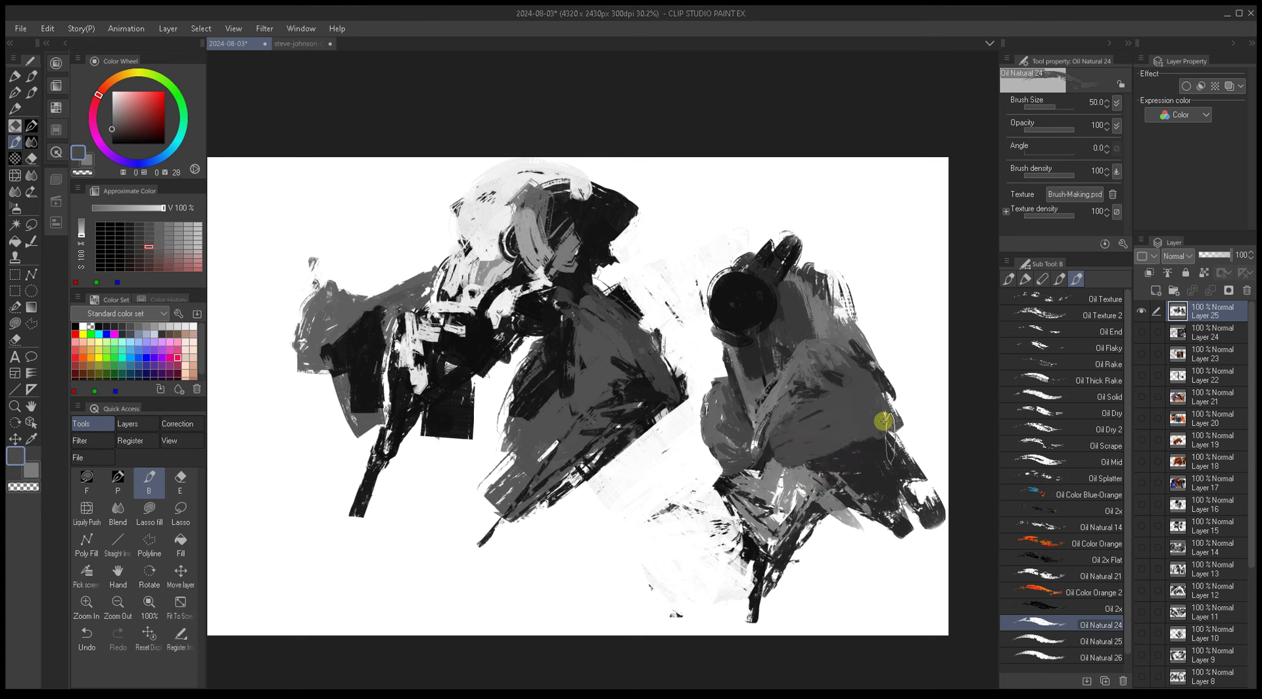
# Step: Reduce the brush and paint sampled dark tones down the lower back's rear edge to tighten the silhouette
pyautogui.press('[')
pyautogui.press('[')
pyautogui.press('[')
pyautogui.press('[')
pyautogui.press('[')
pyautogui.keyDown('alt'); pyautogui.click(888, 436); pyautogui.keyUp('alt')
pyautogui.moveTo(868, 361)
pyautogui.mouseDown()
pyautogui.moveTo(917, 460)
pyautogui.moveTo(875, 441)
pyautogui.mouseUp()
pyautogui.keyDown('alt'); pyautogui.click(877, 400); pyautogui.keyUp('alt')
# Step: Sample greys around the head and blend strokes from the upper back into the head and neck
pyautogui.keyDown('alt'); pyautogui.click(800, 291); pyautogui.keyUp('alt')
pyautogui.moveTo(800, 290)
pyautogui.mouseDown()
pyautogui.moveTo(815, 316)
pyautogui.moveTo(768, 277)
pyautogui.moveTo(750, 313)
pyautogui.moveTo(760, 326)
pyautogui.mouseUp()
pyautogui.keyDown('alt'); pyautogui.click(769, 276); pyautogui.keyUp('alt')
pyautogui.keyDown('alt'); pyautogui.click(755, 322); pyautogui.keyUp('alt')
pyautogui.keyDown('alt'); pyautogui.click(755, 322); pyautogui.keyUp('alt')
pyautogui.press(']')
pyautogui.press(']')
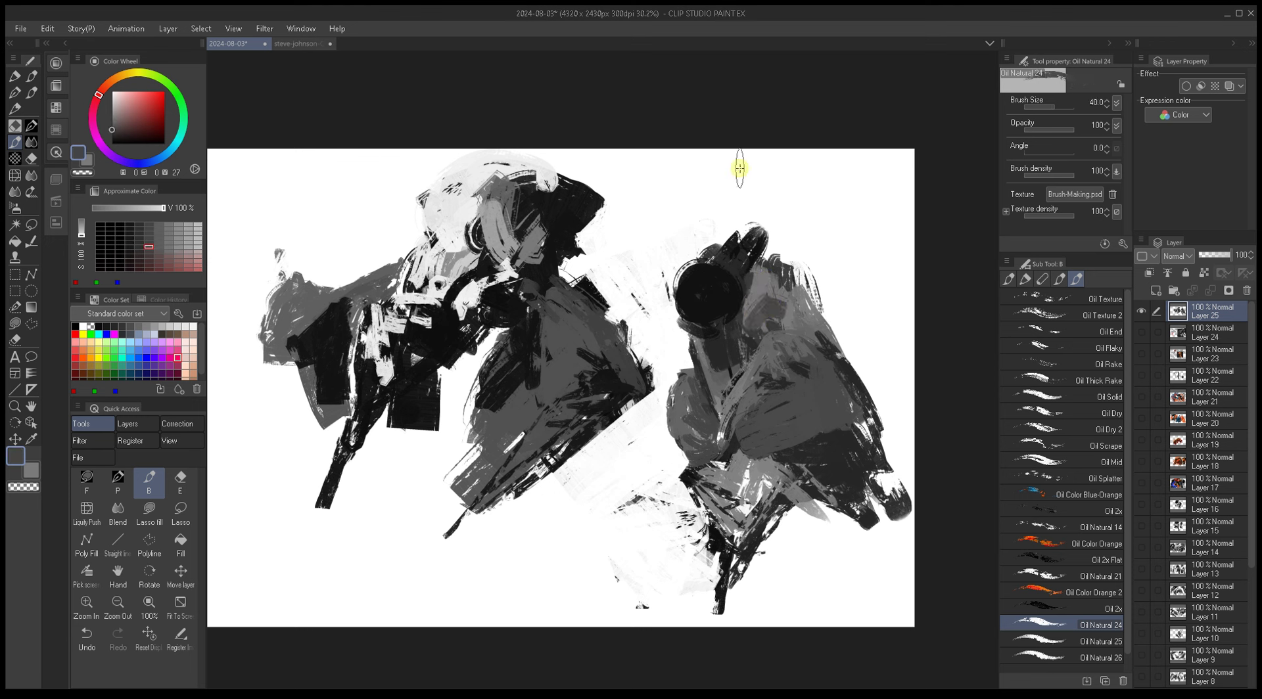
# Step: Sample near-black and restate the dark front of the head at brush size 40, widening its front edge
pyautogui.keyDown('alt'); pyautogui.click(701, 242); pyautogui.keyUp('alt')
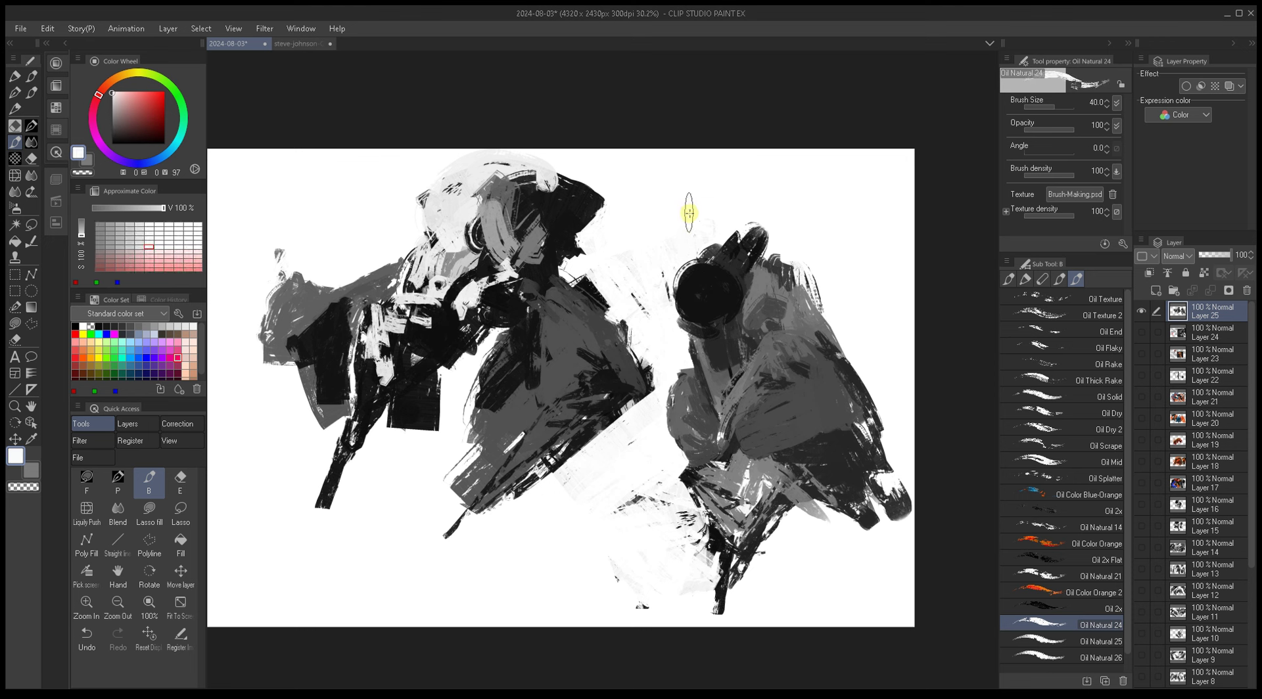
pyautogui.keyDown('alt'); pyautogui.click(694, 270); pyautogui.keyUp('alt')
pyautogui.press(']')
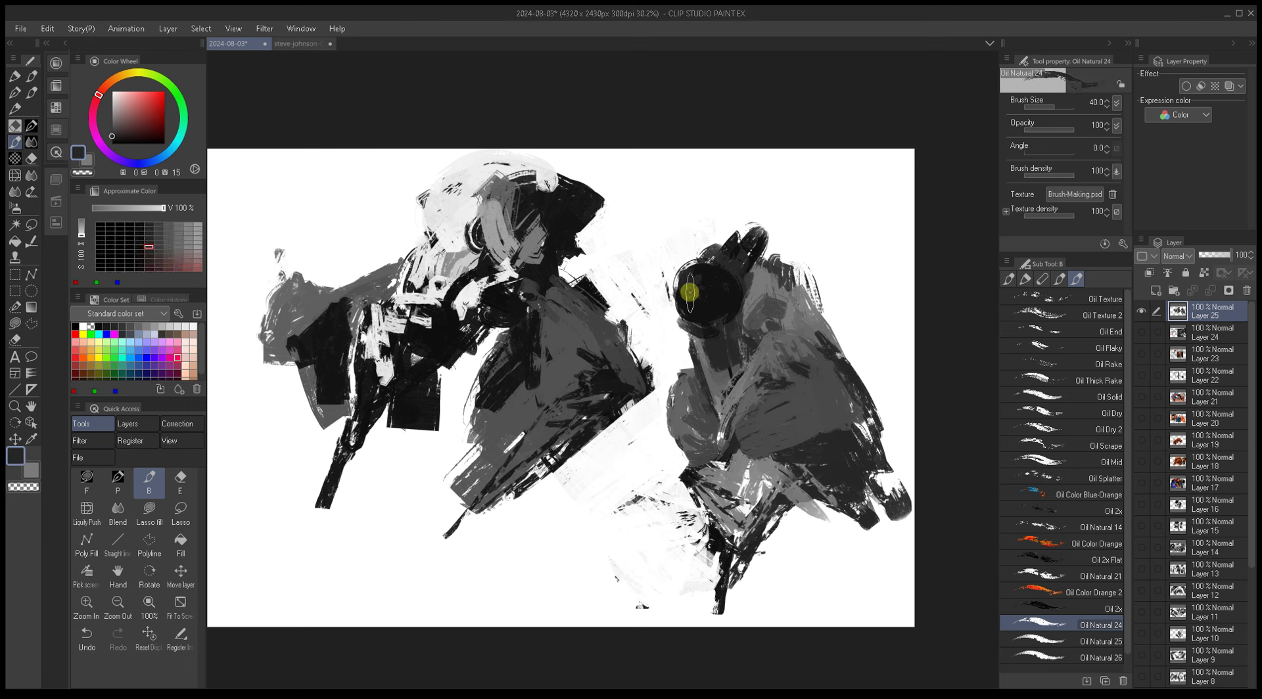
pyautogui.moveTo(688, 290)
pyautogui.mouseDown()
pyautogui.moveTo(714, 284)
pyautogui.moveTo(709, 309)
pyautogui.mouseUp()
pyautogui.keyDown('alt'); pyautogui.click(710, 309); pyautogui.keyUp('alt')
pyautogui.press('[')
pyautogui.press('[')
pyautogui.press('[')
pyautogui.press('[')
pyautogui.press('[')
pyautogui.press('[')
# Step: Sample dark tones within the head and refine its rounded front edge with a small brush at size 8
pyautogui.keyDown('alt'); pyautogui.click(721, 284); pyautogui.keyUp('alt')
pyautogui.press('[')
pyautogui.press('[')
pyautogui.press('[')
pyautogui.keyDown('alt'); pyautogui.click(692, 301); pyautogui.keyUp('alt')
pyautogui.keyDown('alt'); pyautogui.click(696, 273); pyautogui.keyUp('alt')
pyautogui.press(']')
pyautogui.moveTo(682, 301); pyautogui.dragTo(677, 319)
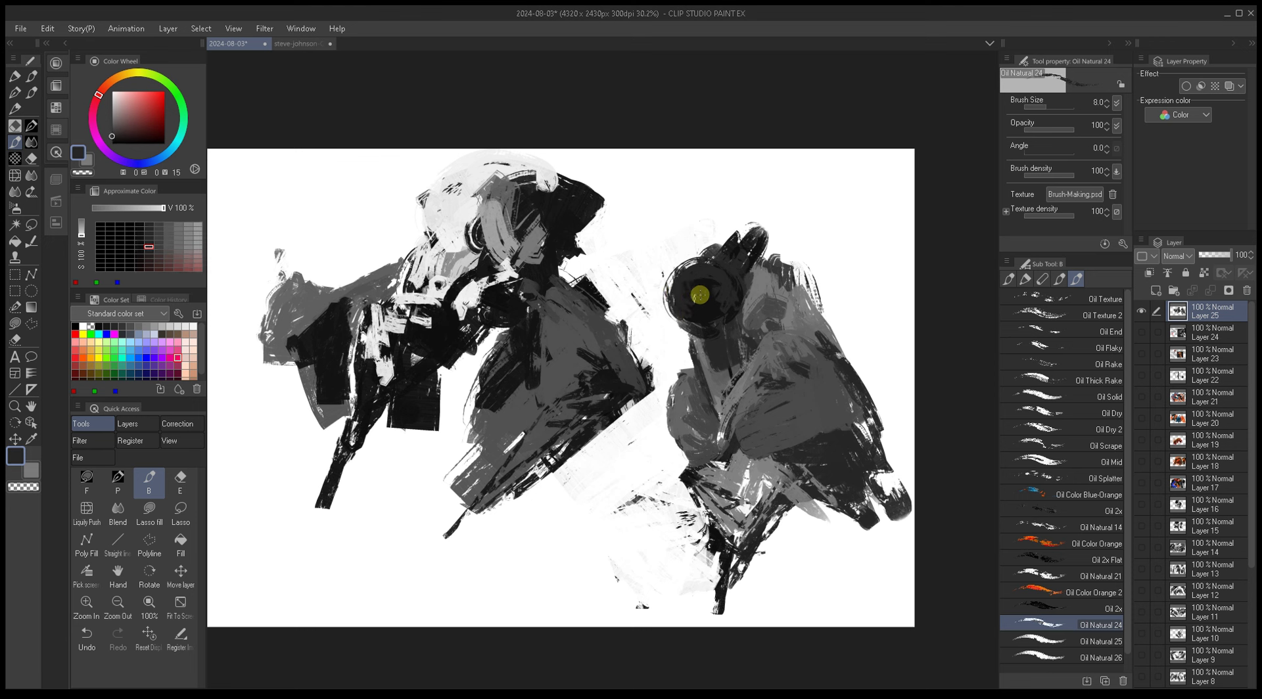
# Step: Sample near-black and mid grey, and work fold strokes into the torso and lower back with brushes up to size 25
pyautogui.keyDown('alt'); pyautogui.click(777, 374); pyautogui.keyUp('alt')
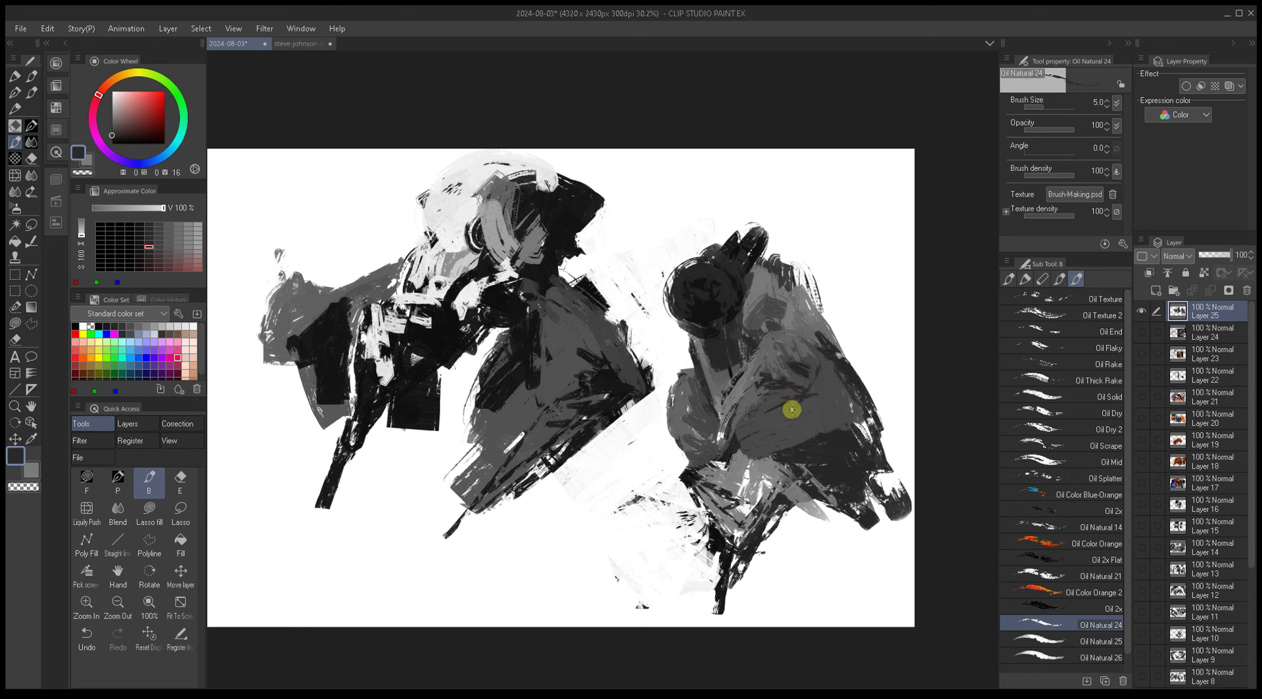
pyautogui.press(']')
pyautogui.press(']')
pyautogui.press(']')
pyautogui.press(']')
pyautogui.press(']')
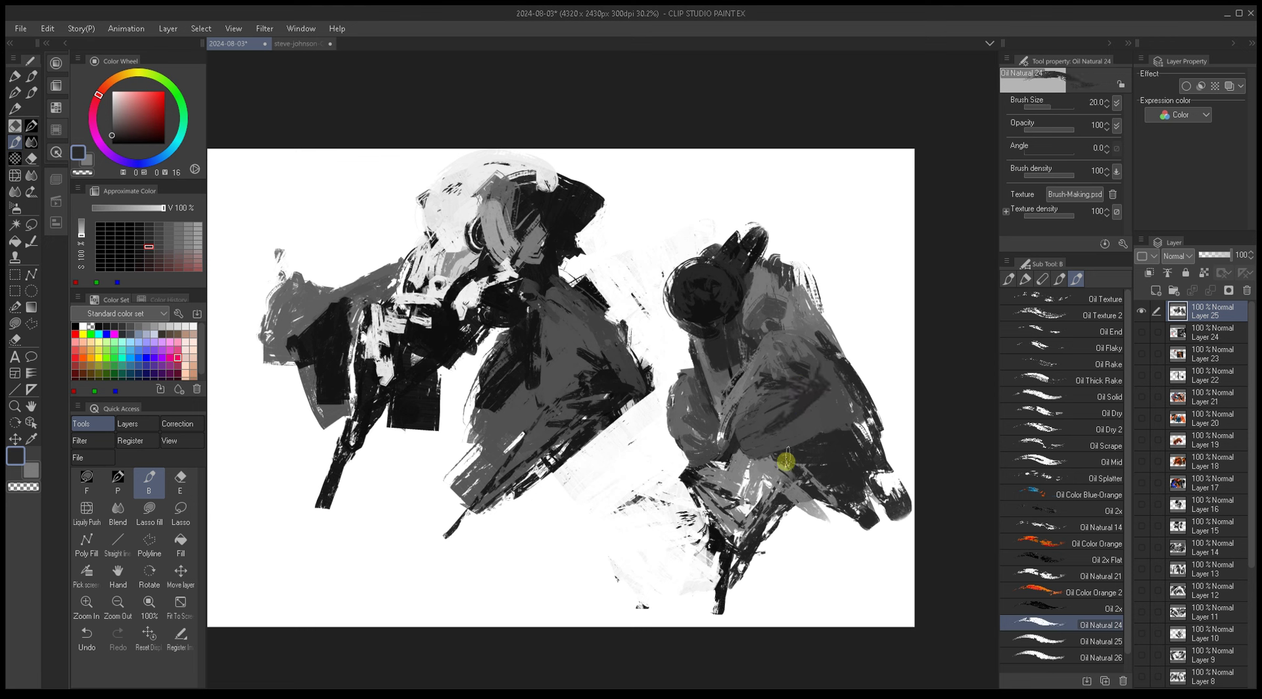
pyautogui.keyDown('alt'); pyautogui.click(848, 394); pyautogui.keyUp('alt')
pyautogui.press(']')
pyautogui.press(']')
pyautogui.press(']')
pyautogui.press(']')
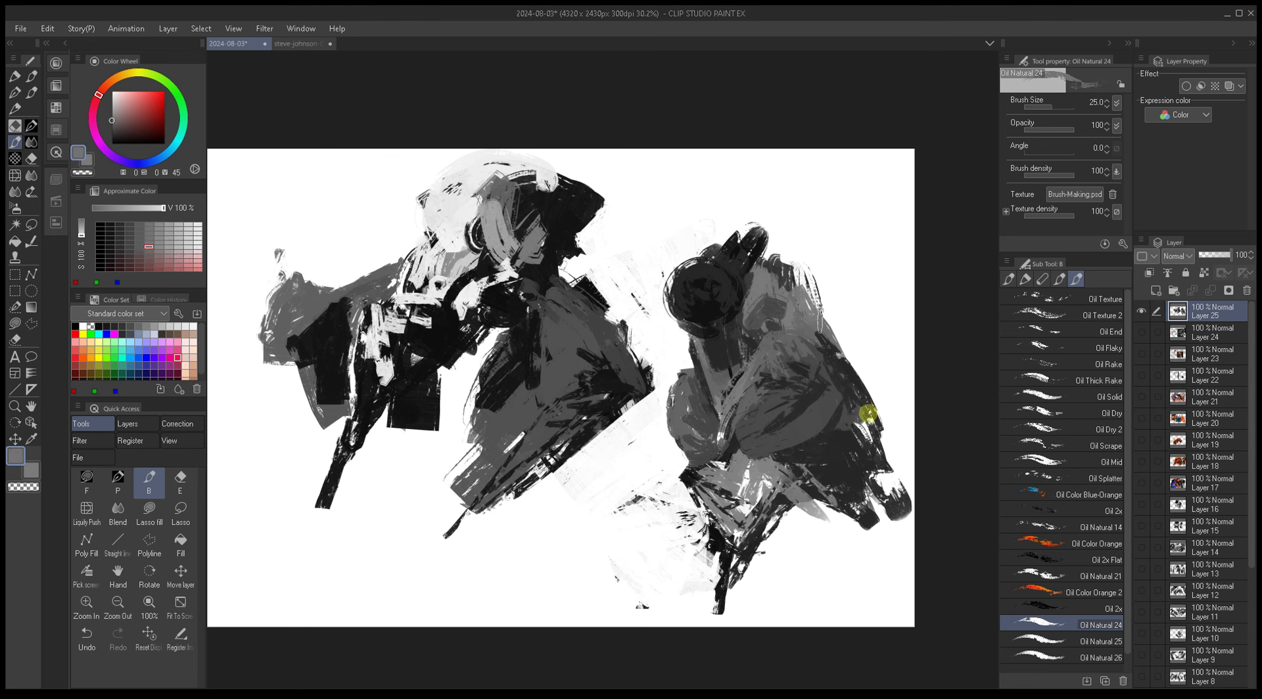
# Step: Sample mid grey, reduce the brush to size 12, and paint lighter strokes behind the head's crown toward the upper back
pyautogui.keyDown('alt'); pyautogui.click(759, 285); pyautogui.keyUp('alt')
pyautogui.keyDown('alt'); pyautogui.click(740, 253); pyautogui.keyUp('alt')
pyautogui.press('[')
pyautogui.press('[')
pyautogui.press('[')
pyautogui.press('[')
pyautogui.press('[')
pyautogui.press('[')
pyautogui.press('[')
pyautogui.press('[')
pyautogui.keyDown('alt'); pyautogui.click(727, 259); pyautogui.keyUp('alt')
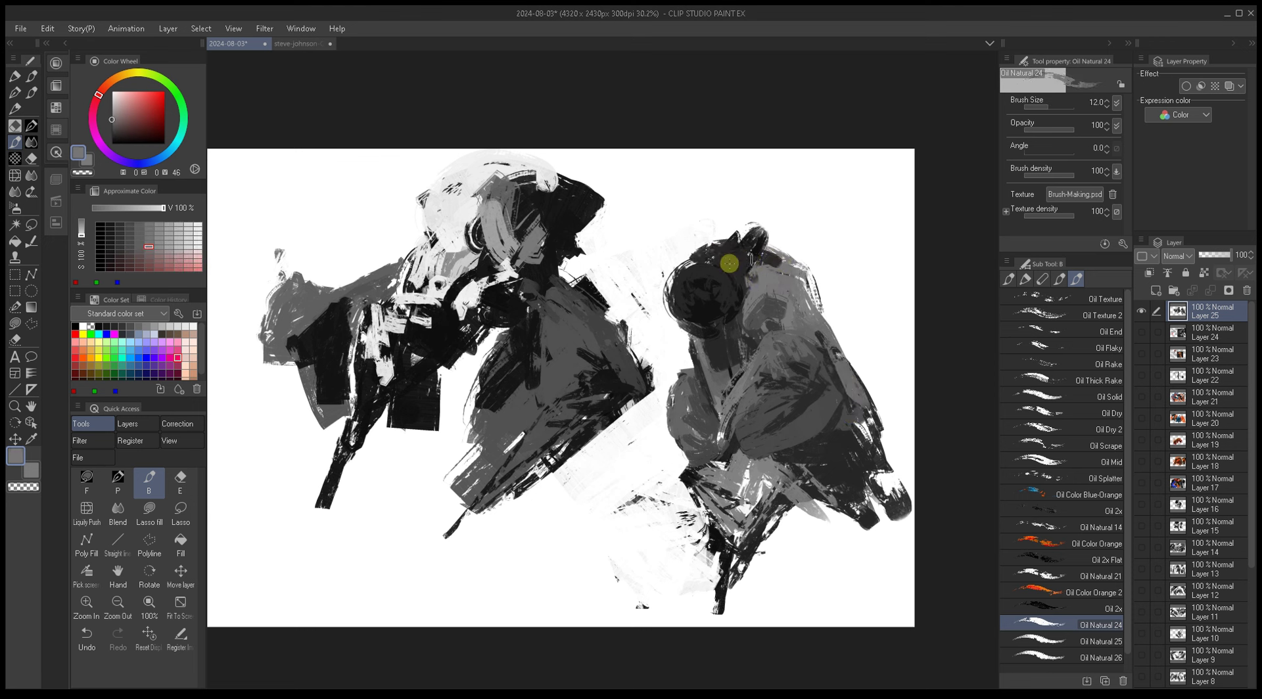
pyautogui.moveTo(727, 259)
pyautogui.mouseDown()
pyautogui.moveTo(690, 258)
pyautogui.moveTo(737, 254)
pyautogui.moveTo(706, 254)
pyautogui.moveTo(731, 244)
pyautogui.moveTo(769, 249)
pyautogui.moveTo(750, 263)
pyautogui.moveTo(781, 265)
pyautogui.mouseUp()
# Step: Adjust the brush size and sweep grey across the top of the head to cover its dark crown
pyautogui.press('[')
pyautogui.press('[')
pyautogui.press(']')
pyautogui.press(']')
pyautogui.press(']')
pyautogui.moveTo(754, 274); pyautogui.dragTo(713, 247)
# Step: Sample greys from the neck and shoulder and paint down the back, enlarging the brush to size 40 for the lower body
pyautogui.keyDown('alt'); pyautogui.click(761, 312); pyautogui.keyUp('alt')
pyautogui.moveTo(794, 297)
pyautogui.mouseDown()
pyautogui.moveTo(815, 346)
pyautogui.moveTo(795, 328)
pyautogui.moveTo(868, 425)
pyautogui.moveTo(823, 380)
pyautogui.moveTo(854, 452)
pyautogui.moveTo(822, 378)
pyautogui.mouseUp()
pyautogui.press(']')
pyautogui.press(']')
pyautogui.press(']')
pyautogui.keyDown('alt'); pyautogui.click(795, 339); pyautogui.keyUp('alt')
pyautogui.press(']')
pyautogui.press(']')
pyautogui.press(']')
pyautogui.press(']')
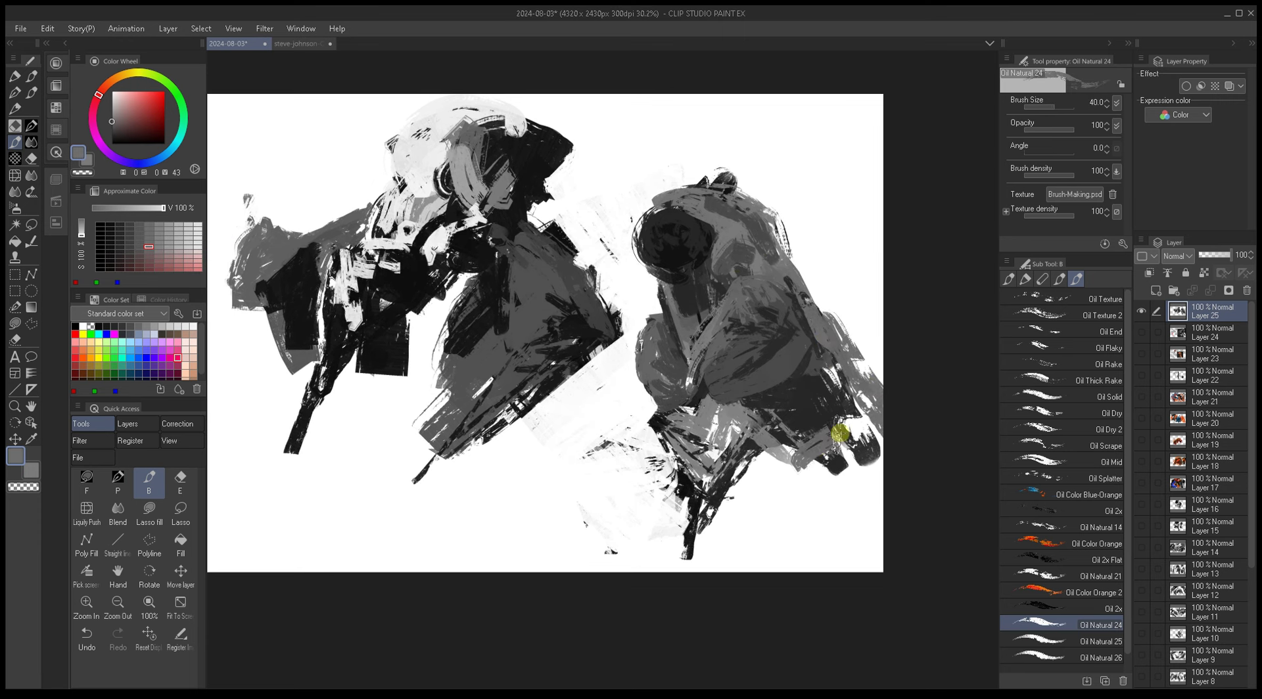
# Step: Enlarge the brush and paint broad grey strokes over the right-hand figure's lower body and thigh, sampling tone from the canvas
pyautogui.moveTo(834, 428)
pyautogui.mouseDown()
pyautogui.moveTo(866, 464)
pyautogui.moveTo(833, 437)
pyautogui.moveTo(789, 428)
pyautogui.moveTo(770, 447)
pyautogui.moveTo(838, 514)
pyautogui.moveTo(753, 468)
pyautogui.moveTo(847, 542)
pyautogui.moveTo(763, 484)
pyautogui.mouseUp()
pyautogui.press(']')
pyautogui.press(']')
pyautogui.press(']')
pyautogui.keyDown('alt'); pyautogui.click(763, 484); pyautogui.keyUp('alt')
pyautogui.moveTo(740, 422)
pyautogui.mouseDown()
pyautogui.moveTo(783, 459)
pyautogui.moveTo(750, 431)
pyautogui.mouseUp()
# Step: Reduce the brush to size 10 and paint small dark accents at the right-hand figure's waist
pyautogui.press('[')
pyautogui.press('[')
pyautogui.press('[')
pyautogui.press('[')
pyautogui.press('[')
pyautogui.press('[')
pyautogui.press('[')
pyautogui.press('[')
pyautogui.press('[')
pyautogui.press('[')
pyautogui.press('[')
pyautogui.moveTo(693, 397); pyautogui.dragTo(694, 414)
pyautogui.press('[')
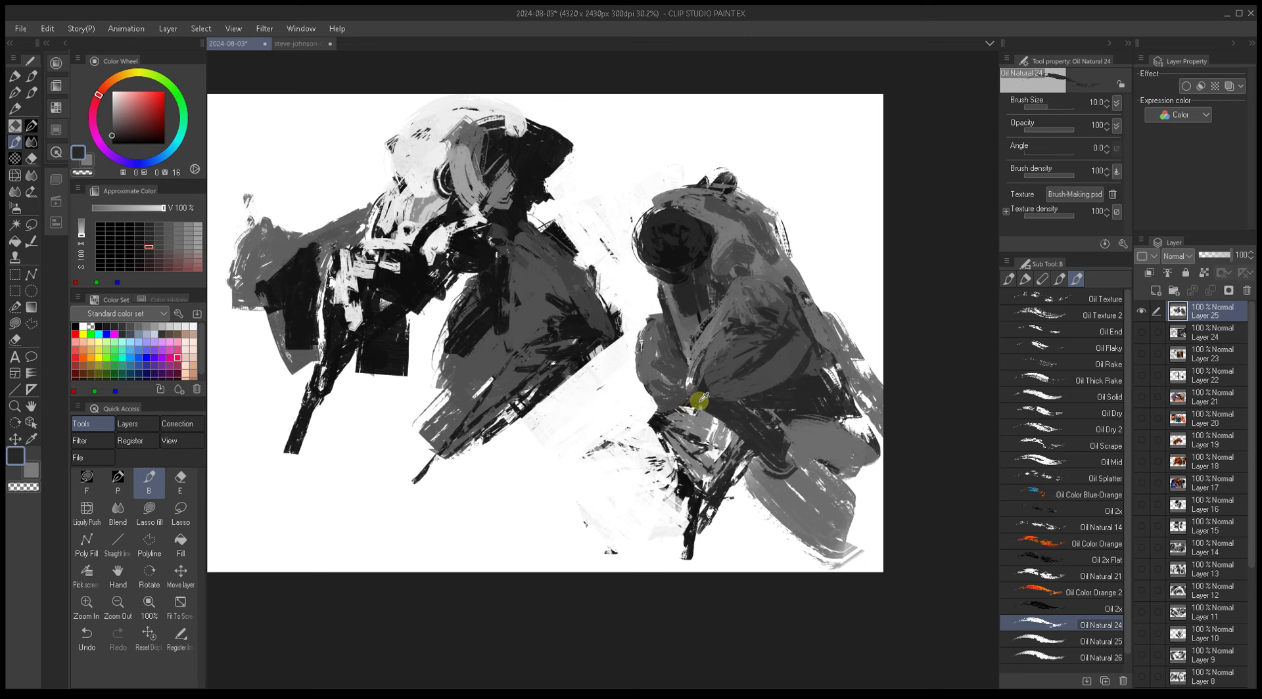
# Step: Sample near-black, enlarge the brush to size 80, and paint dark masses over both of the right-hand figure's legs
pyautogui.keyDown('alt'); pyautogui.click(656, 422); pyautogui.keyUp('alt')
pyautogui.press(']')
pyautogui.press(']')
pyautogui.press(']')
pyautogui.press(']')
pyautogui.press(']')
pyautogui.moveTo(656, 423)
pyautogui.mouseDown()
pyautogui.moveTo(653, 520)
pyautogui.moveTo(664, 480)
pyautogui.mouseUp()
pyautogui.press(']')
pyautogui.moveTo(740, 490); pyautogui.dragTo(777, 458)
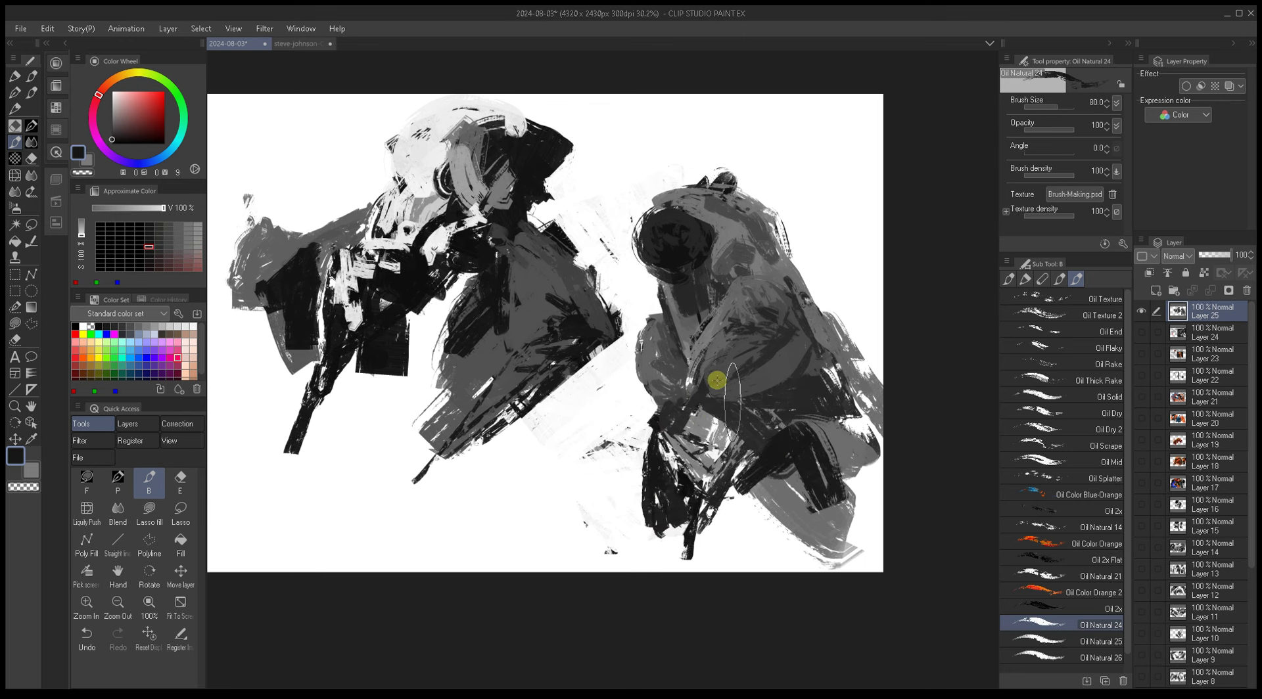
# Step: Paint a near-black block of vertical strokes with Oil Natural 24 in the empty area left of the figures
pyautogui.hscroll(-5, 718, 374)
pyautogui.scroll(2, 665, 383)
pyautogui.press(']')
pyautogui.press(']')
pyautogui.press(']')
pyautogui.press('h')
pyautogui.press('h')
pyautogui.hscroll(-1, 659, 394)
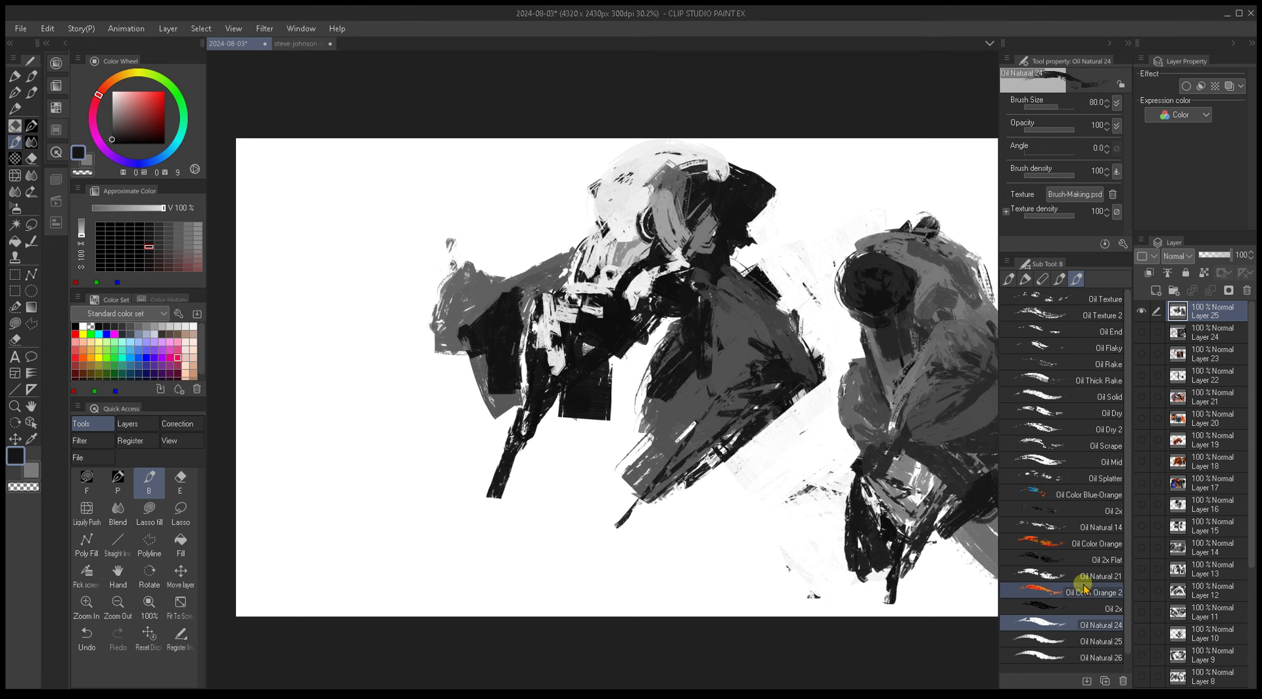
pyautogui.click(1065, 644)
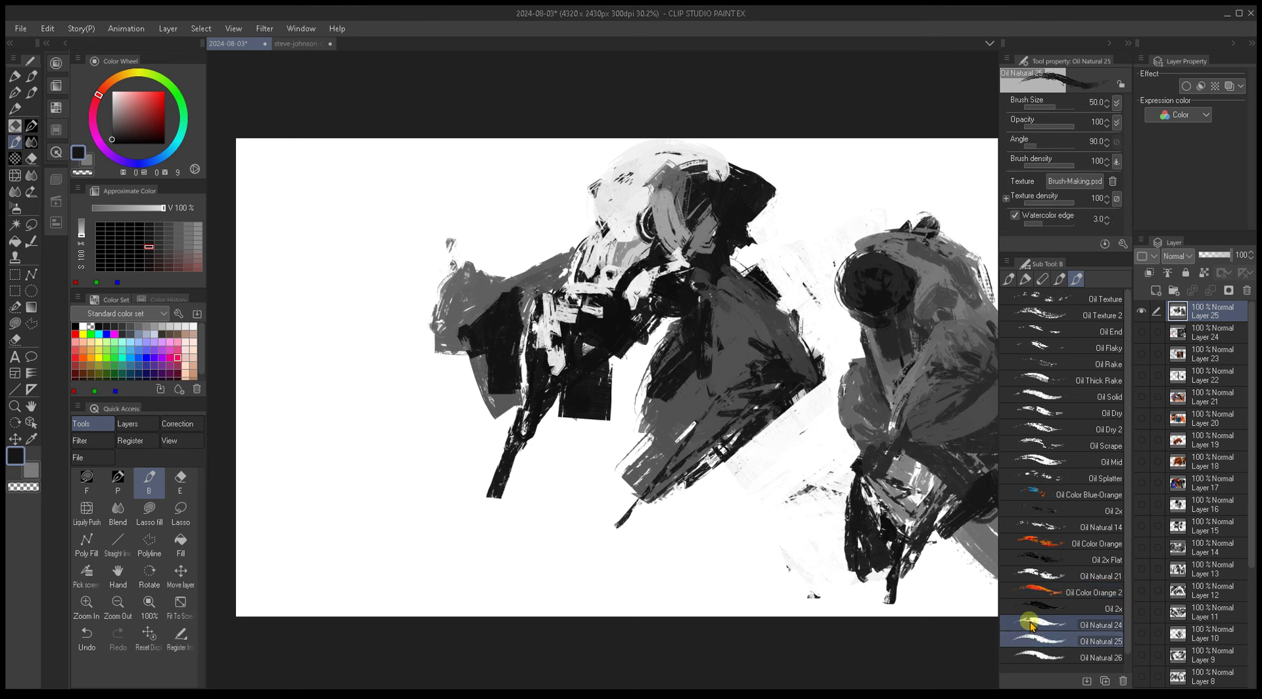
pyautogui.click(1052, 623)
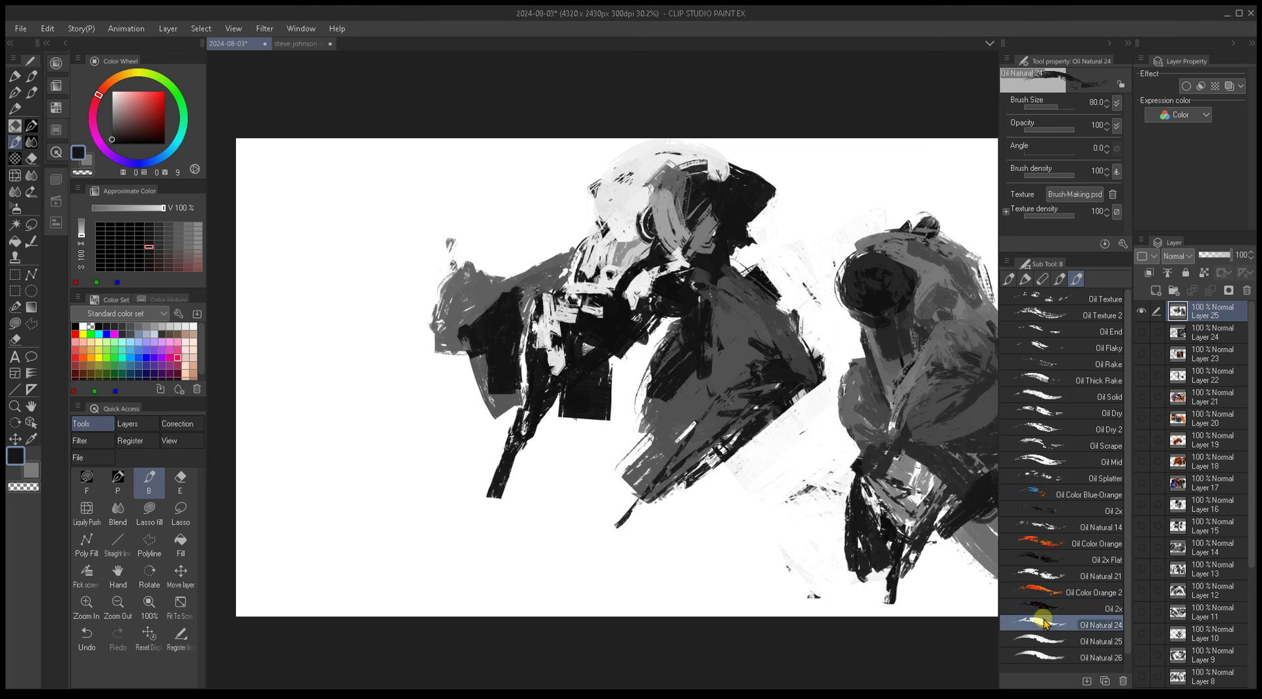
pyautogui.press('[')
pyautogui.press('[')
pyautogui.moveTo(366, 429)
pyautogui.mouseDown()
pyautogui.moveTo(356, 550)
pyautogui.moveTo(343, 407)
pyautogui.moveTo(332, 512)
pyautogui.moveTo(315, 357)
pyautogui.moveTo(298, 424)
pyautogui.moveTo(317, 297)
pyautogui.moveTo(392, 451)
pyautogui.mouseUp()
# Step: Set the brush size to 50 and paint three short curved black strokes below the left-hand figure
pyautogui.press('[')
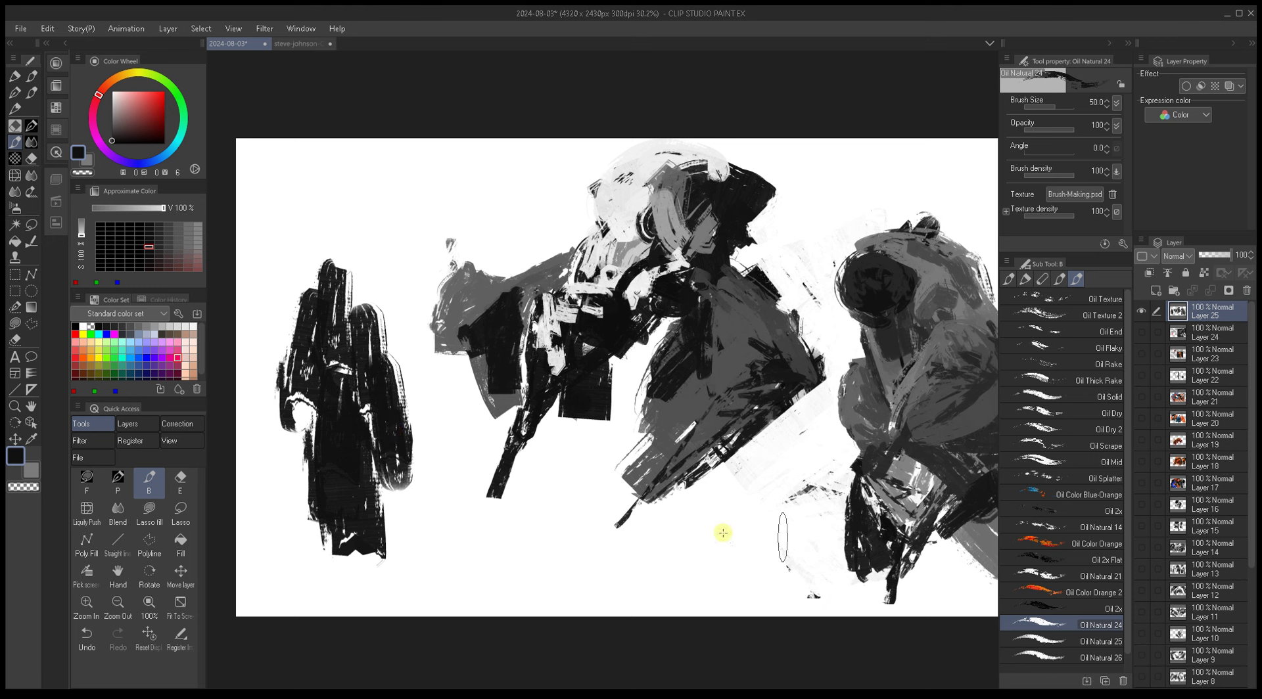
pyautogui.moveTo(494, 516); pyautogui.dragTo(558, 478)
pyautogui.moveTo(485, 573); pyautogui.dragTo(628, 506)
pyautogui.moveTo(595, 569); pyautogui.dragTo(677, 565)
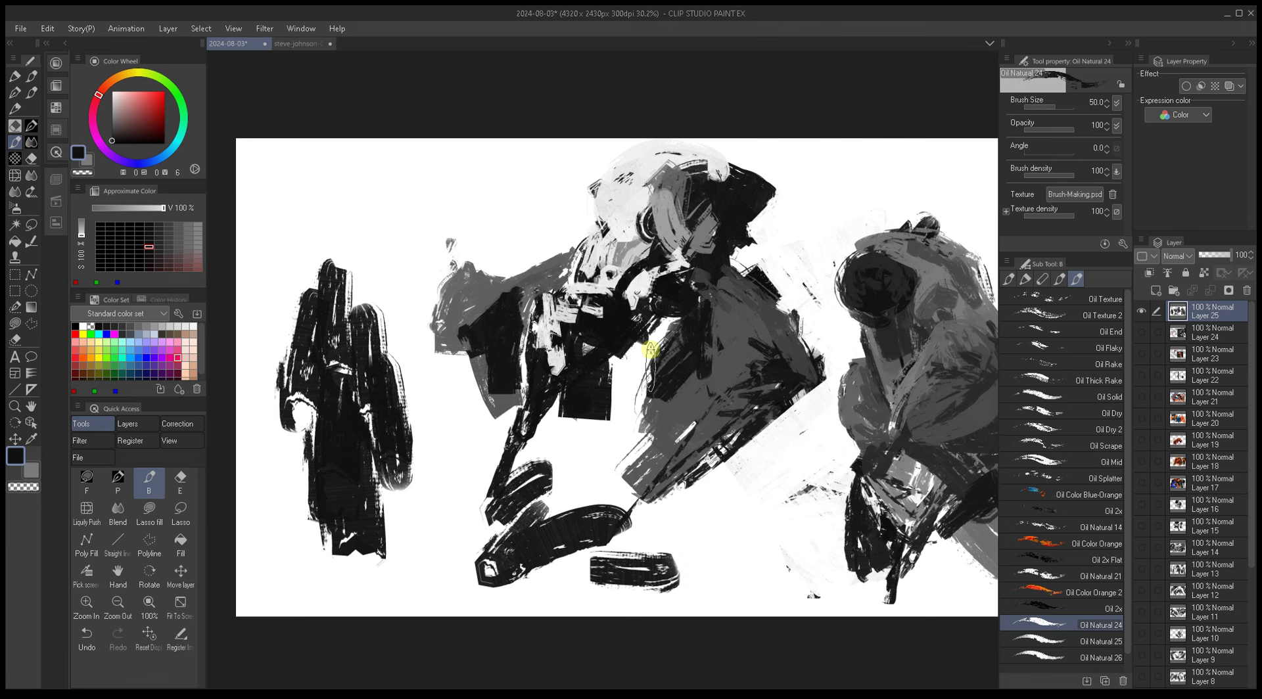
# Step: Reduce the brush to size 40 and scribble diagonal black strokes across the empty area above the vertical block
pyautogui.press('[')
pyautogui.press('[')
pyautogui.moveTo(450, 190)
pyautogui.mouseDown()
pyautogui.moveTo(349, 245)
pyautogui.moveTo(509, 156)
pyautogui.mouseUp()
pyautogui.moveTo(387, 227)
pyautogui.mouseDown()
pyautogui.moveTo(533, 175)
pyautogui.moveTo(420, 276)
pyautogui.mouseUp()
pyautogui.moveTo(395, 174)
pyautogui.mouseDown()
pyautogui.moveTo(290, 263)
pyautogui.moveTo(247, 276)
pyautogui.moveTo(366, 254)
pyautogui.moveTo(389, 412)
pyautogui.mouseUp()
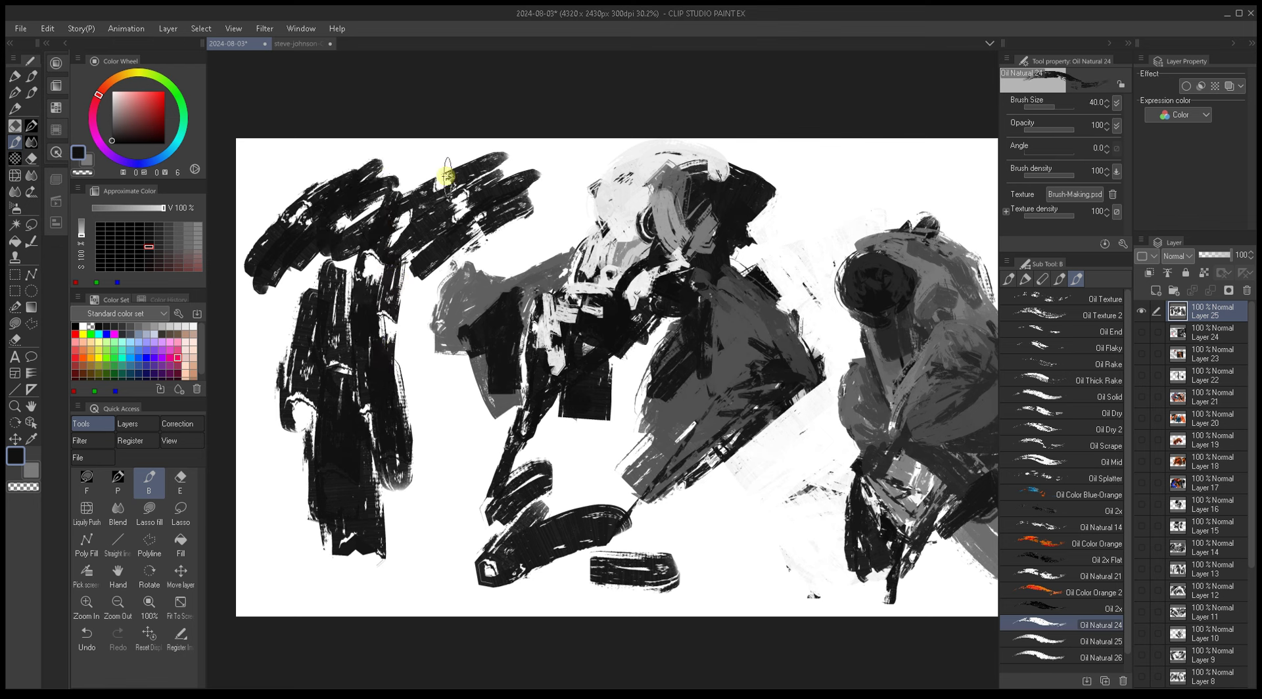
# Step: Rename the Oil 2x brush just above Oil Natural 24 as Oil 2x Spot
pyautogui.click(1074, 608)
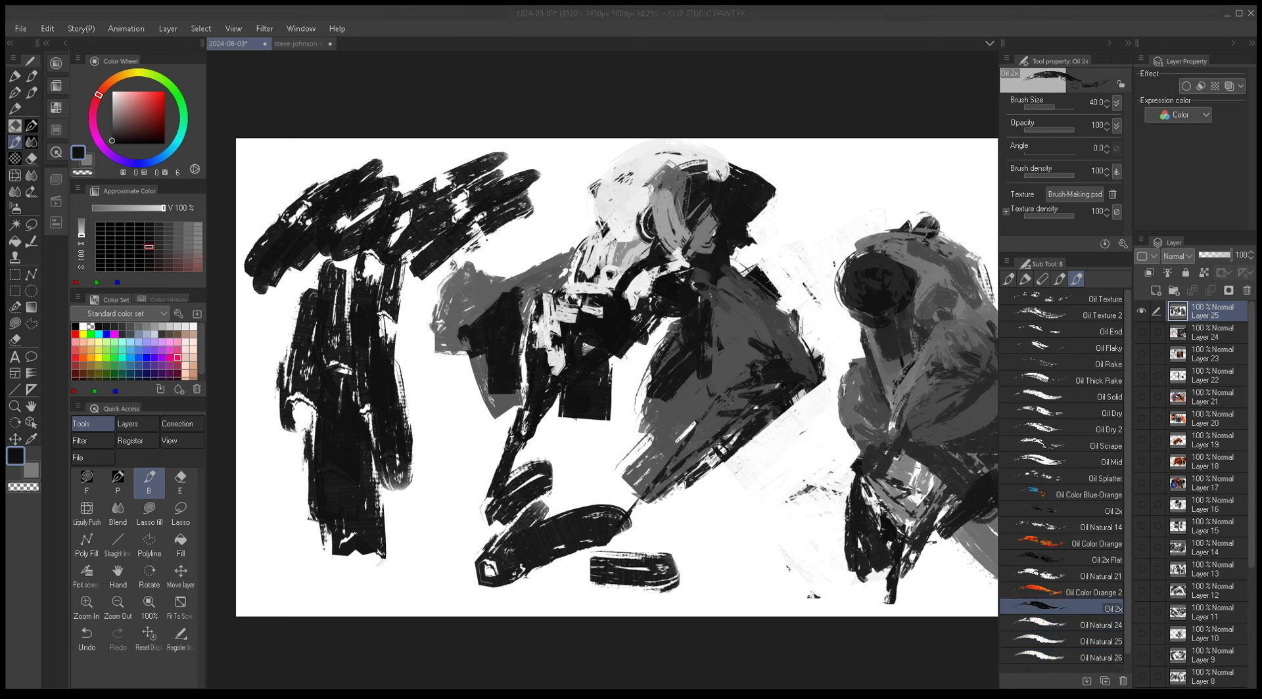
pyautogui.press('Return')
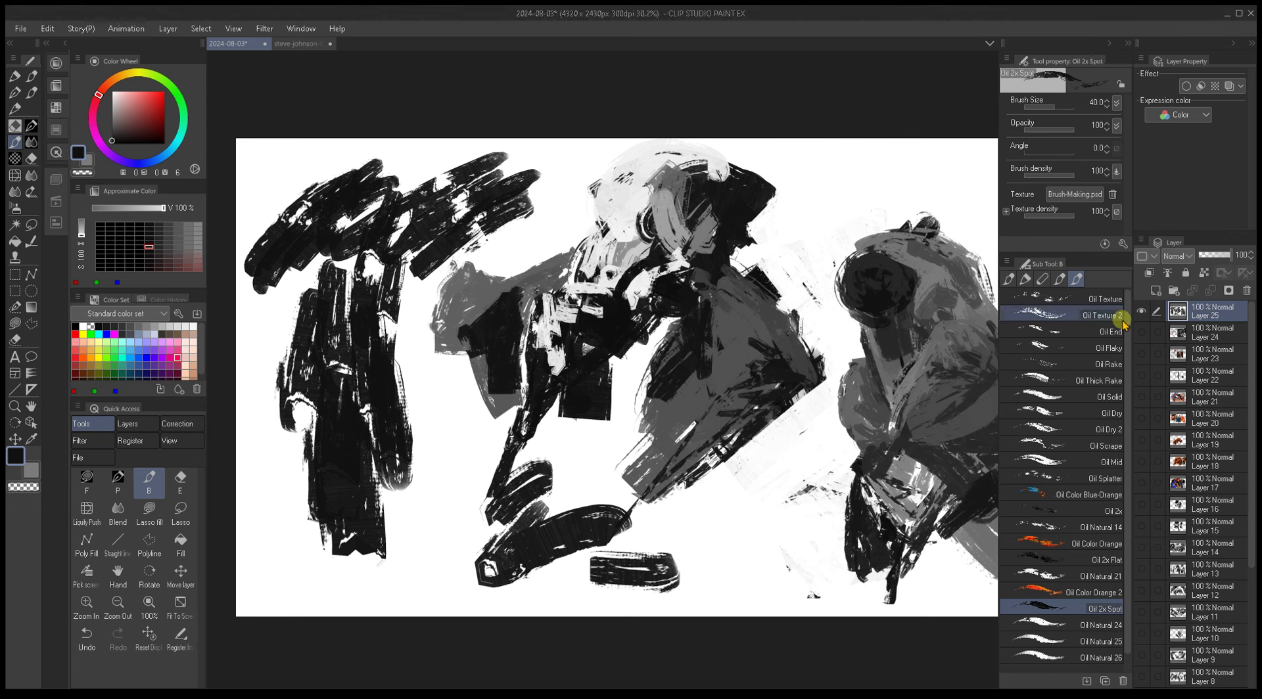
# Step: Hide Layer 25 and add a new empty raster layer above it
pyautogui.click(1142, 312)
pyautogui.click(1155, 290)
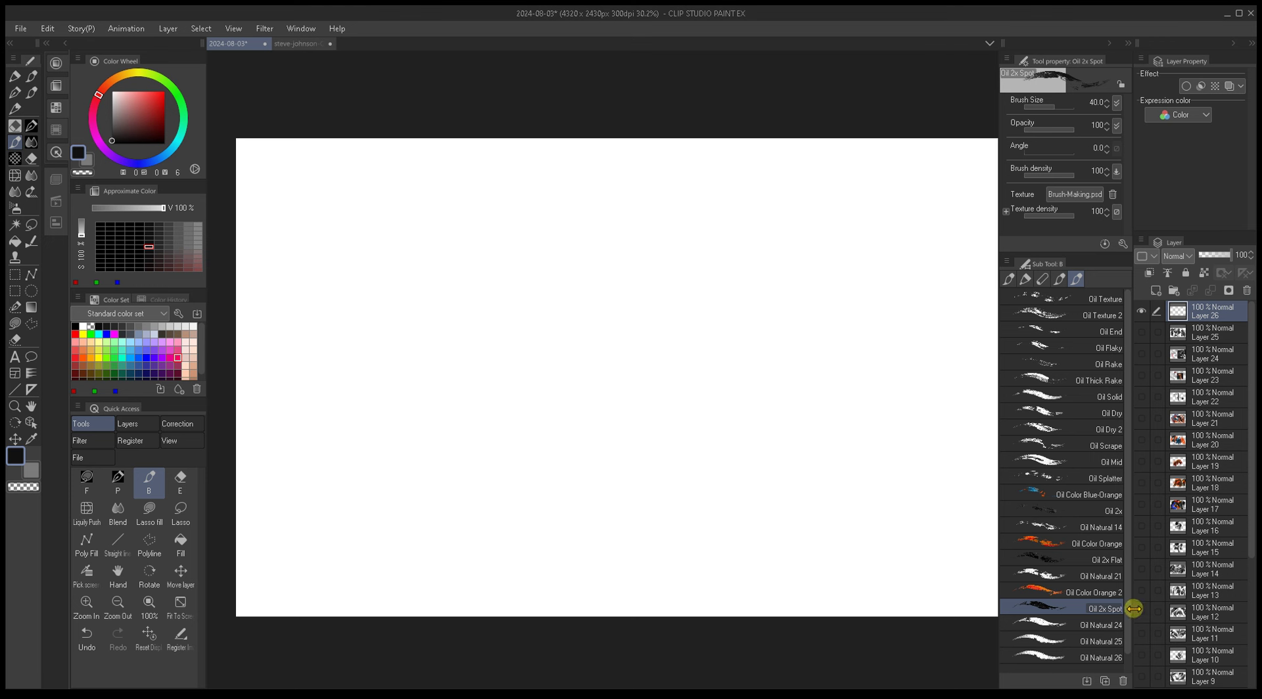
# Step: Rename the Oil Natural 24 brush as Oil Spot
pyautogui.scroll(-1, 1136, 621)
pyautogui.scroll(-1, 1136, 622)
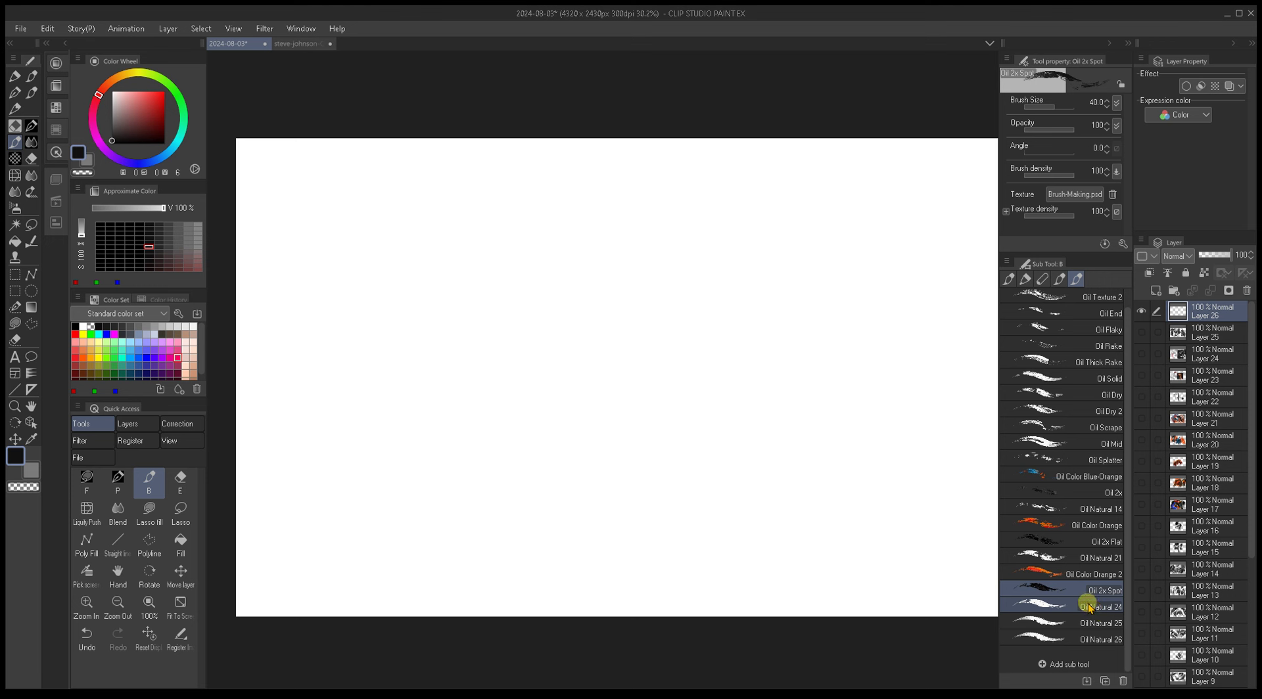
pyautogui.click(1017, 608)
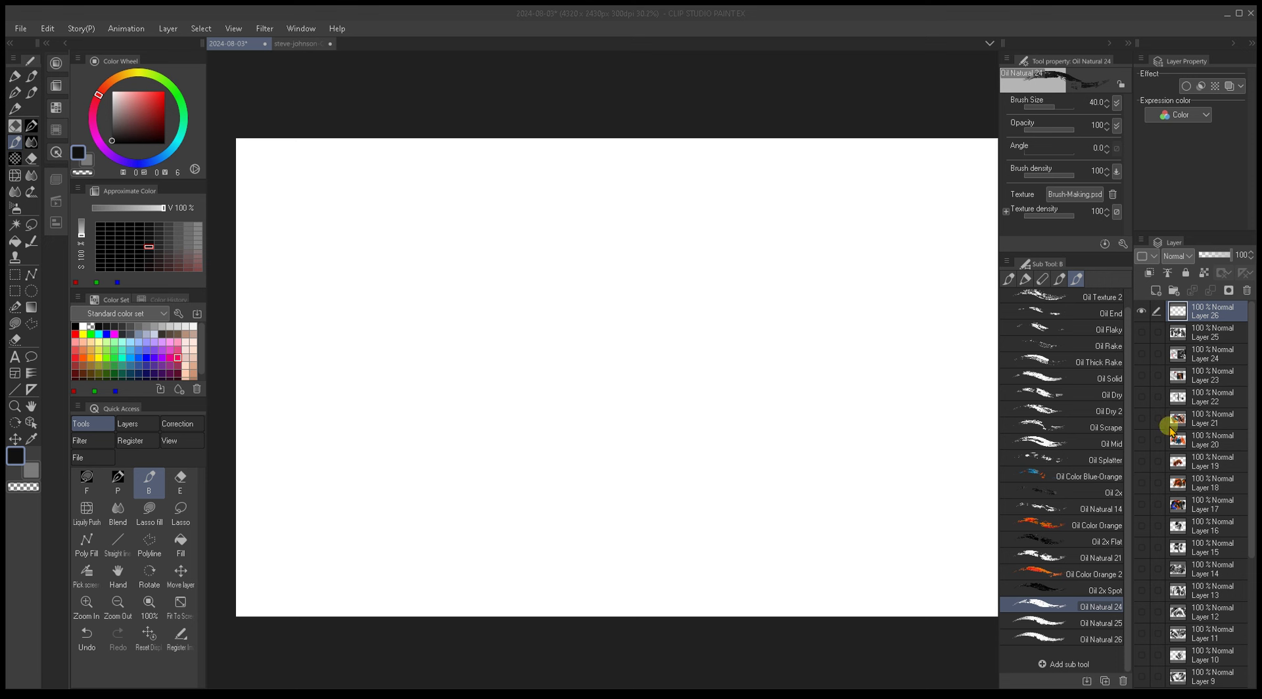
pyautogui.press('Return')
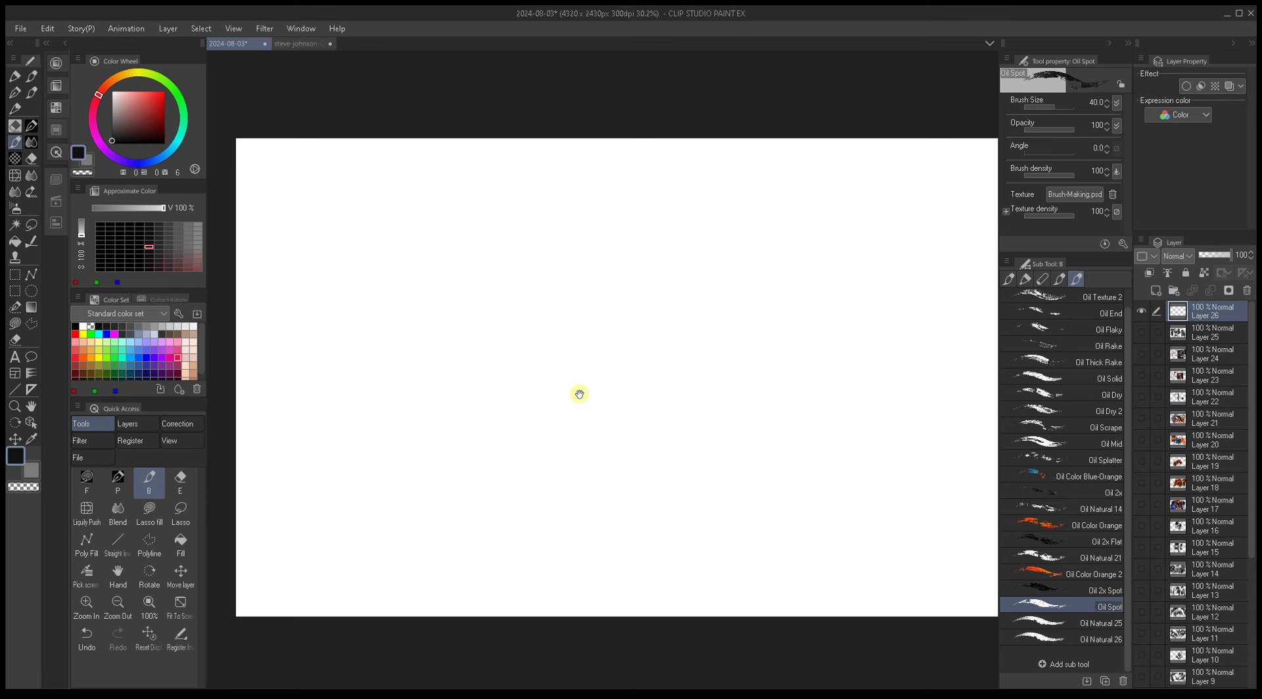
# Step: Pick black, enlarge the Oil Spot brush, and block in a rough dark mass near the canvas centre
pyautogui.scroll(-1, 577, 391)
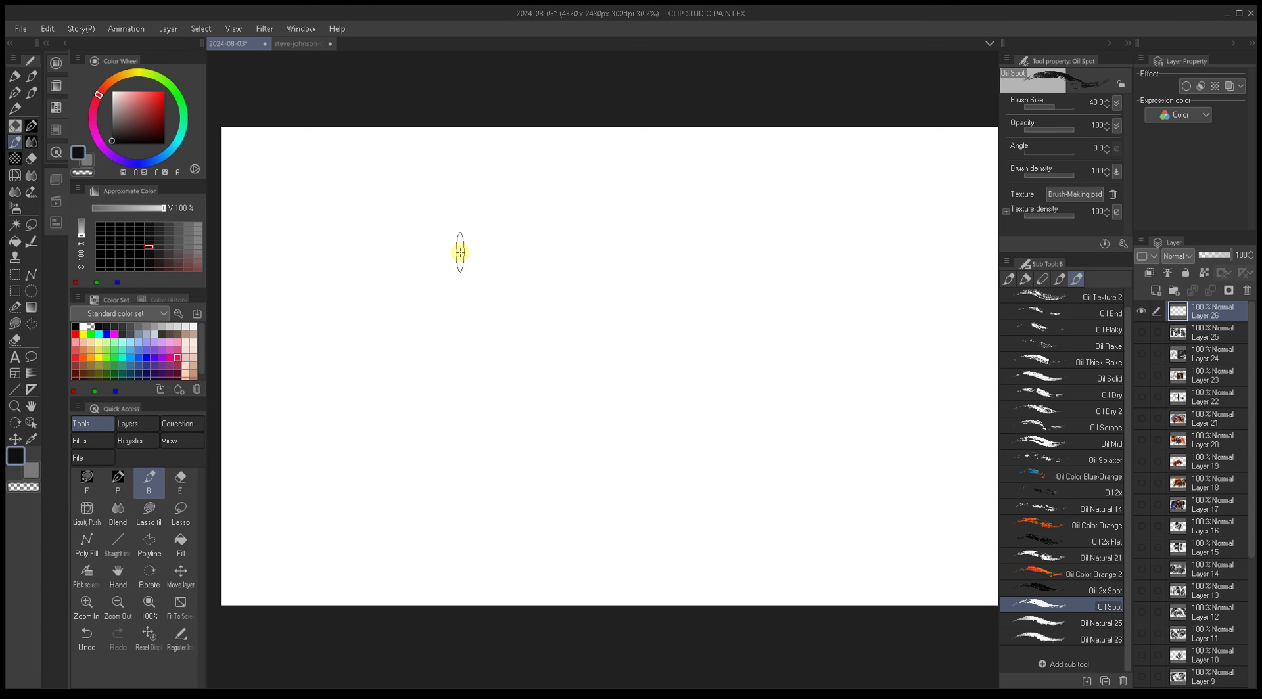
pyautogui.click(112, 144)
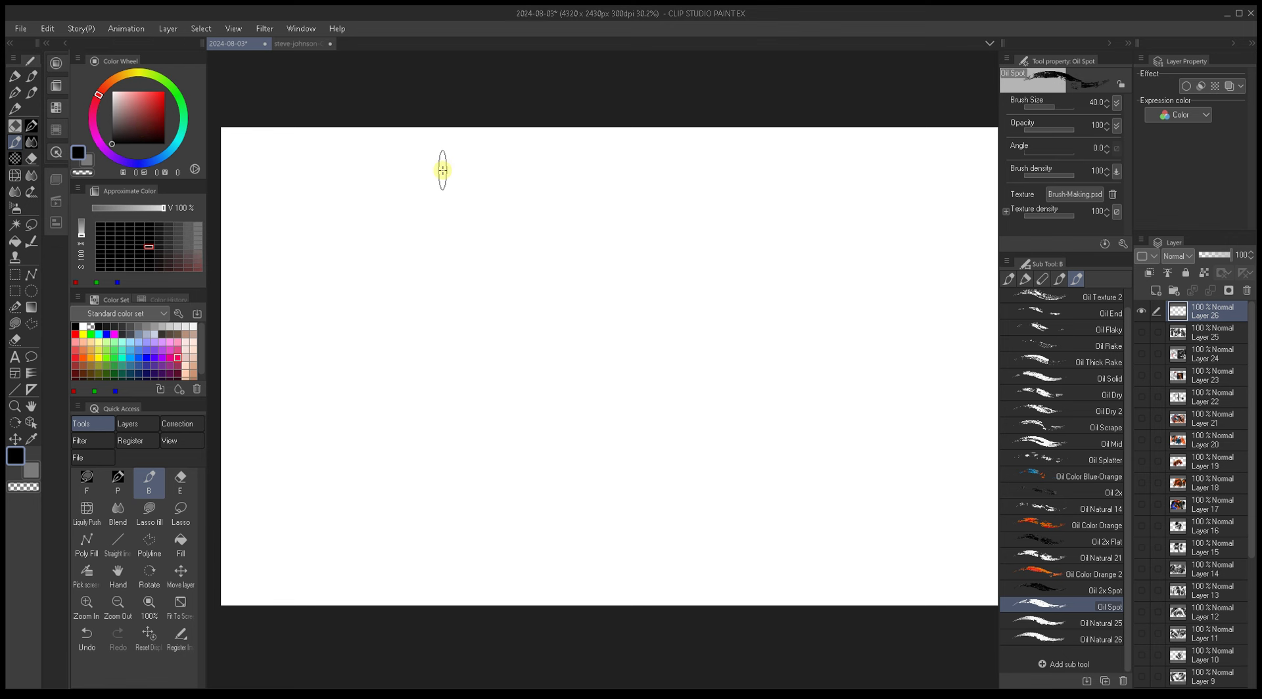
pyautogui.hscroll(1, 569, 343)
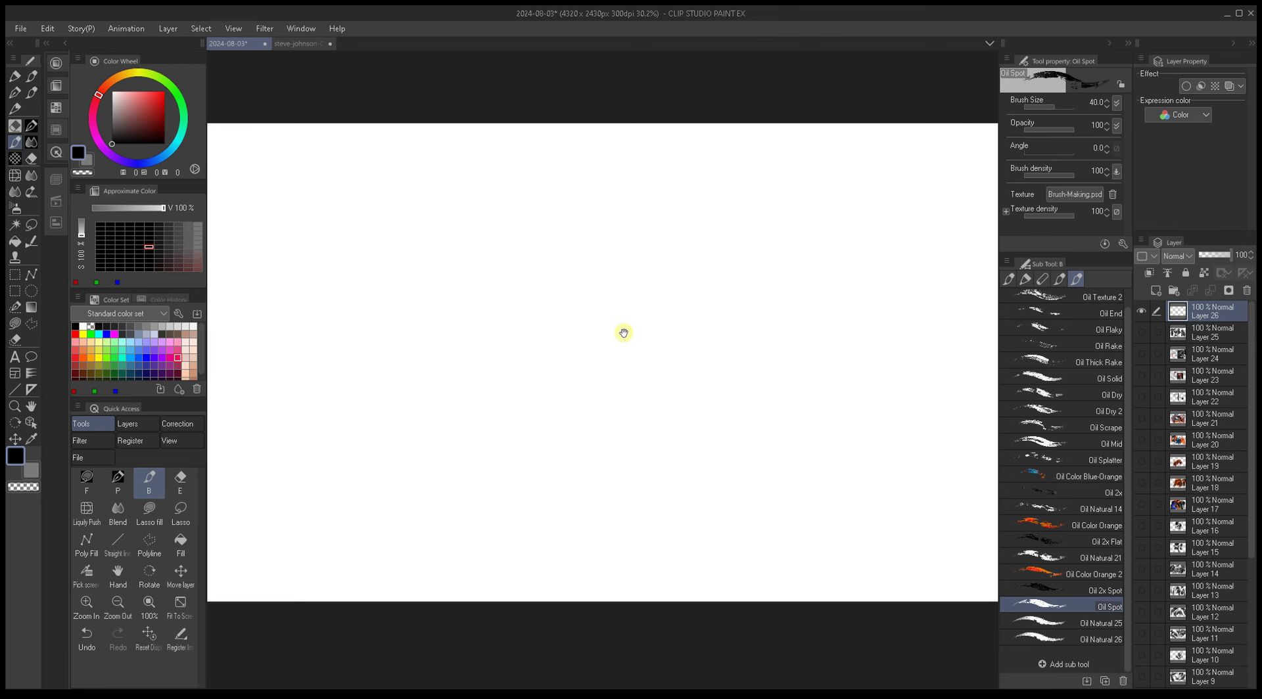
pyautogui.press('[')
pyautogui.press(']')
pyautogui.press(']')
pyautogui.press(']')
pyautogui.moveTo(614, 390)
pyautogui.mouseDown()
pyautogui.moveTo(641, 433)
pyautogui.moveTo(666, 435)
pyautogui.moveTo(625, 372)
pyautogui.moveTo(681, 454)
pyautogui.moveTo(620, 324)
pyautogui.moveTo(725, 381)
pyautogui.moveTo(698, 378)
pyautogui.moveTo(714, 390)
pyautogui.moveTo(708, 444)
pyautogui.moveTo(650, 436)
pyautogui.moveTo(552, 376)
pyautogui.moveTo(572, 421)
pyautogui.moveTo(584, 375)
pyautogui.moveTo(627, 442)
pyautogui.moveTo(621, 411)
pyautogui.mouseUp()
# Step: Set the brush size to 50 and fill more black into the upper part of the central mass
pyautogui.press('[')
pyautogui.press('[')
pyautogui.press('[')
pyautogui.press(']')
pyautogui.press(']')
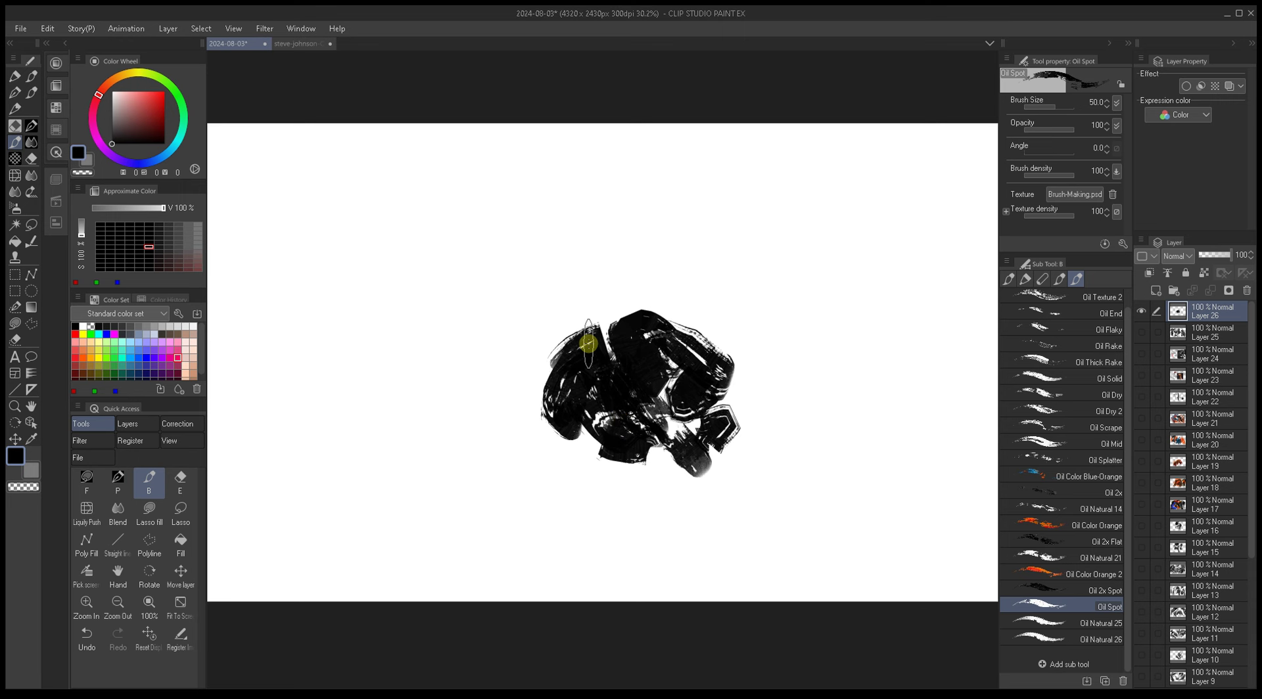
pyautogui.moveTo(620, 387); pyautogui.dragTo(643, 353)
# Step: Reduce the brush and paint thin black strokes above the mass, outlining a rounded helmet dome and its side edges
pyautogui.press('[')
pyautogui.press('[')
pyautogui.press('[')
pyautogui.press('[')
pyautogui.moveTo(638, 303)
pyautogui.mouseDown()
pyautogui.moveTo(605, 335)
pyautogui.moveTo(675, 289)
pyautogui.moveTo(716, 294)
pyautogui.moveTo(735, 332)
pyautogui.mouseUp()
pyautogui.press('[')
pyautogui.press('[')
pyautogui.press(']')
pyautogui.press(']')
pyautogui.press('[')
pyautogui.press('[')
pyautogui.press('[')
pyautogui.press('[')
pyautogui.press('[')
pyautogui.moveTo(593, 326); pyautogui.dragTo(601, 300)
pyautogui.moveTo(727, 271)
pyautogui.mouseDown()
pyautogui.moveTo(753, 349)
pyautogui.moveTo(722, 268)
pyautogui.moveTo(750, 368)
pyautogui.moveTo(733, 312)
pyautogui.moveTo(712, 310)
pyautogui.moveTo(722, 314)
pyautogui.moveTo(722, 294)
pyautogui.moveTo(686, 280)
pyautogui.moveTo(668, 304)
pyautogui.mouseUp()
# Step: Set the brush size to 25 and work sampled black and near-white strokes into the brow area under the dome
pyautogui.press(']')
pyautogui.press(']')
pyautogui.press(']')
pyautogui.press(']')
pyautogui.press(']')
pyautogui.press(']')
pyautogui.press(']')
pyautogui.press(']')
pyautogui.press(']')
pyautogui.press(']')
pyautogui.press(']')
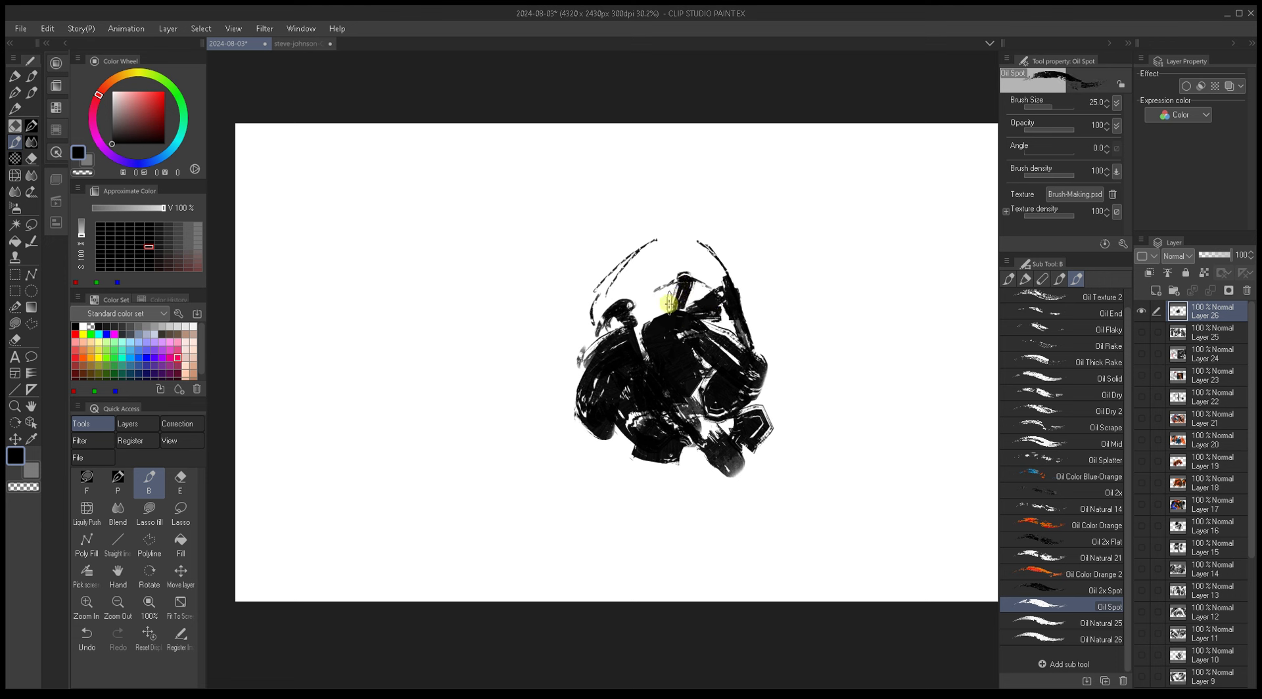
pyautogui.keyDown('alt'); pyautogui.click(662, 285); pyautogui.keyUp('alt')
pyautogui.keyDown('alt'); pyautogui.click(669, 293); pyautogui.keyUp('alt')
pyautogui.keyDown('alt'); pyautogui.click(675, 284); pyautogui.keyUp('alt')
pyautogui.keyDown('alt'); pyautogui.click(675, 295); pyautogui.keyUp('alt')
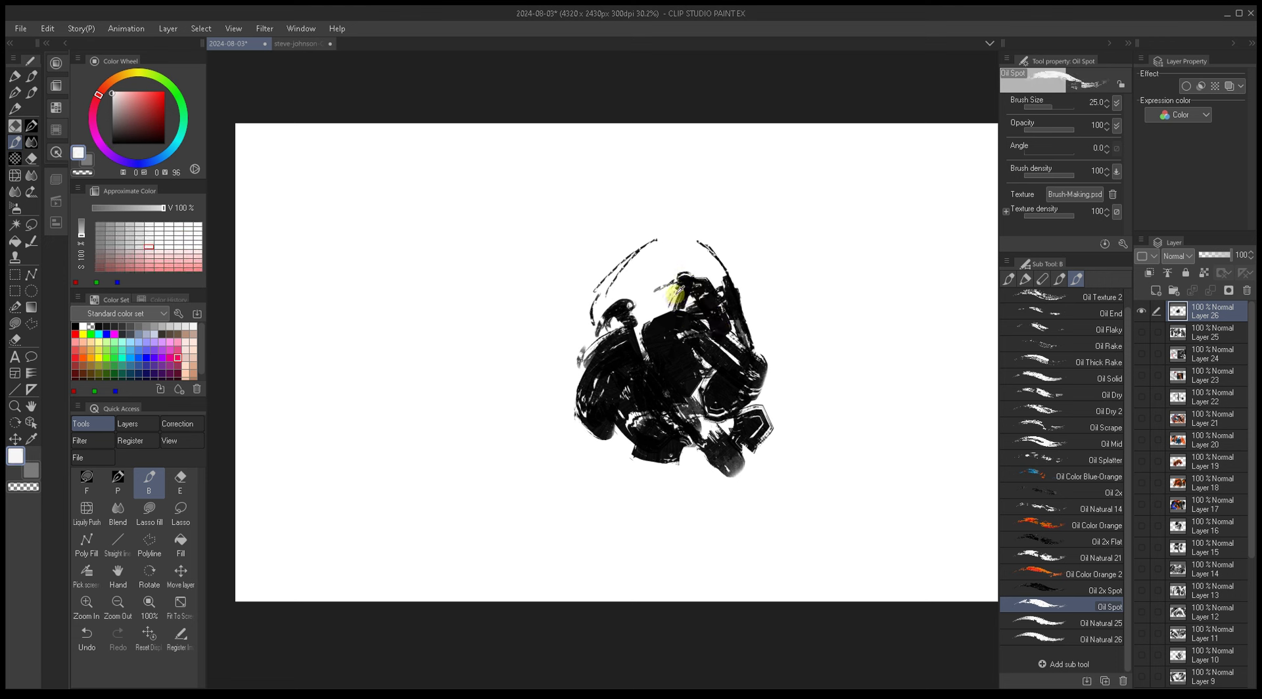
pyautogui.keyDown('alt'); pyautogui.click(684, 290); pyautogui.keyUp('alt')
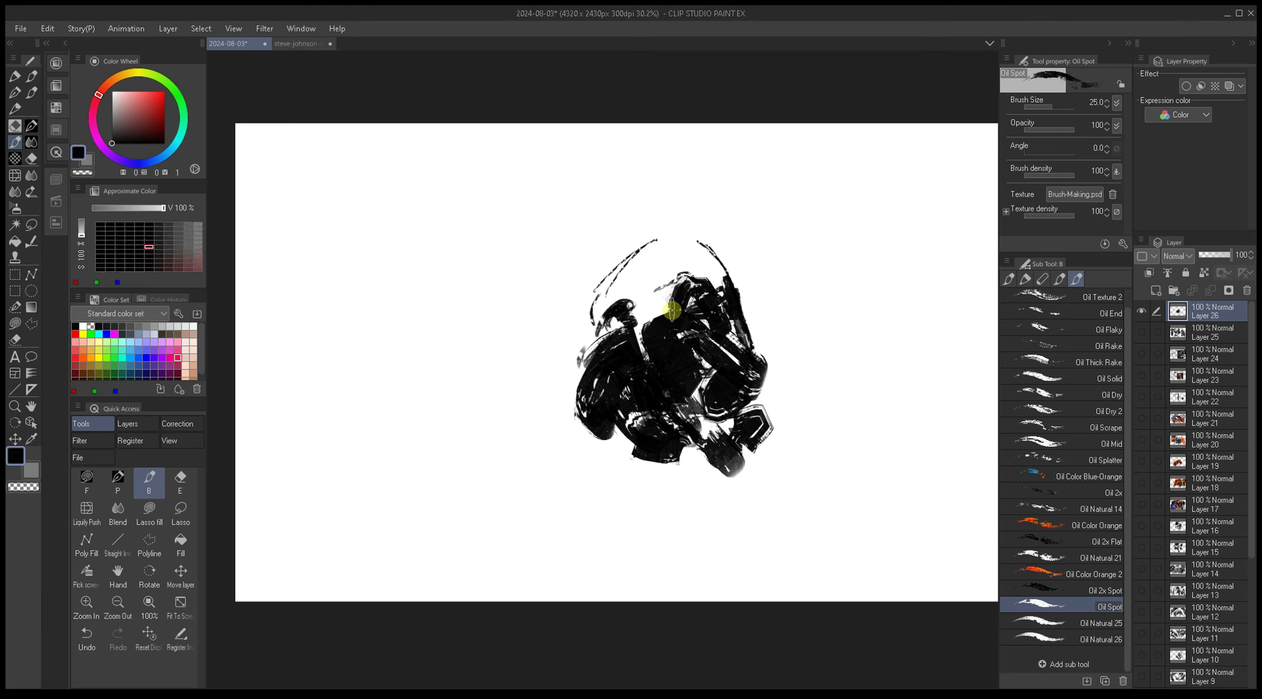
# Step: Sample light and dark greys, reduce the brush to size 20, and paint strokes across the brow and down the face
pyautogui.keyDown('alt'); pyautogui.click(669, 290); pyautogui.keyUp('alt')
pyautogui.keyDown('alt'); pyautogui.click(681, 275); pyautogui.keyUp('alt')
pyautogui.keyDown('alt'); pyautogui.click(642, 338); pyautogui.keyUp('alt')
pyautogui.keyDown('alt'); pyautogui.click(642, 352); pyautogui.keyUp('alt')
pyautogui.press('[')
pyautogui.keyDown('alt'); pyautogui.click(642, 352); pyautogui.keyUp('alt')
pyautogui.moveTo(642, 352)
pyautogui.mouseDown()
pyautogui.moveTo(636, 290)
pyautogui.moveTo(656, 304)
pyautogui.mouseUp()
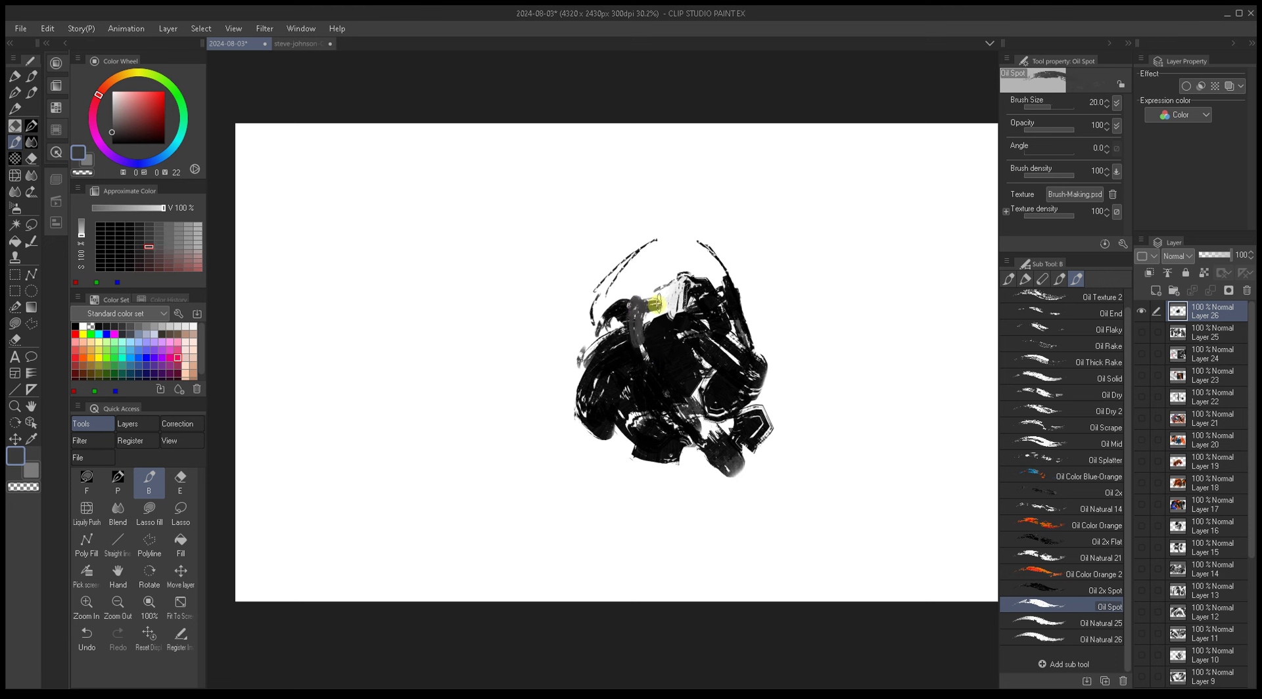
# Step: Enlarge the brush to size 50, sample greys from the brow, and start shading the dome's left side
pyautogui.keyDown('alt'); pyautogui.click(664, 297); pyautogui.keyUp('alt')
pyautogui.press(']')
pyautogui.press(']')
pyautogui.press(']')
pyautogui.press(']')
pyautogui.keyDown('alt'); pyautogui.click(650, 274); pyautogui.keyUp('alt')
pyautogui.keyDown('alt'); pyautogui.click(645, 283); pyautogui.keyUp('alt')
pyautogui.keyDown('alt'); pyautogui.click(651, 269); pyautogui.keyUp('alt')
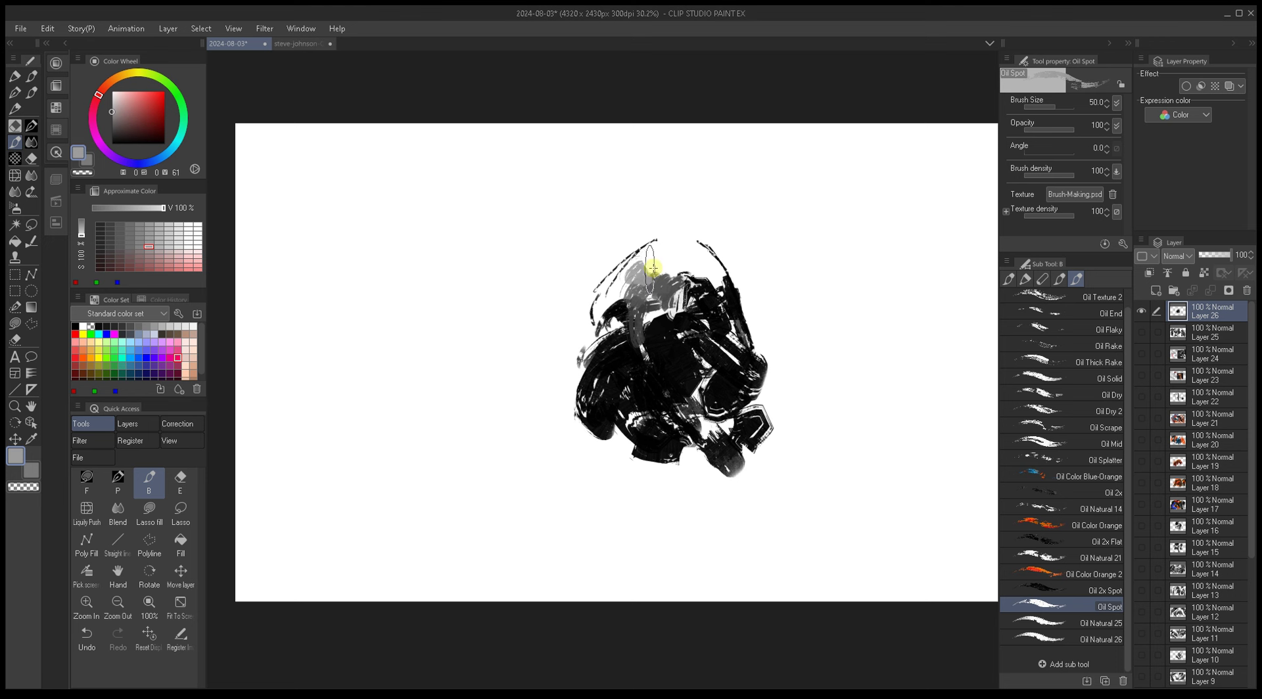
# Step: Fill the dome and the head's right edge with mid grey, reducing the brush to size 15
pyautogui.press('[')
pyautogui.press('[')
pyautogui.press('[')
pyautogui.press('[')
pyautogui.moveTo(651, 251)
pyautogui.mouseDown()
pyautogui.moveTo(659, 273)
pyautogui.moveTo(668, 262)
pyautogui.moveTo(712, 276)
pyautogui.moveTo(746, 344)
pyautogui.moveTo(756, 420)
pyautogui.mouseUp()
pyautogui.press('[')
pyautogui.press('[')
pyautogui.press('[')
pyautogui.press('[')
pyautogui.keyDown('alt'); pyautogui.click(724, 290); pyautogui.keyUp('alt')
pyautogui.keyDown('alt'); pyautogui.click(723, 353); pyautogui.keyUp('alt')
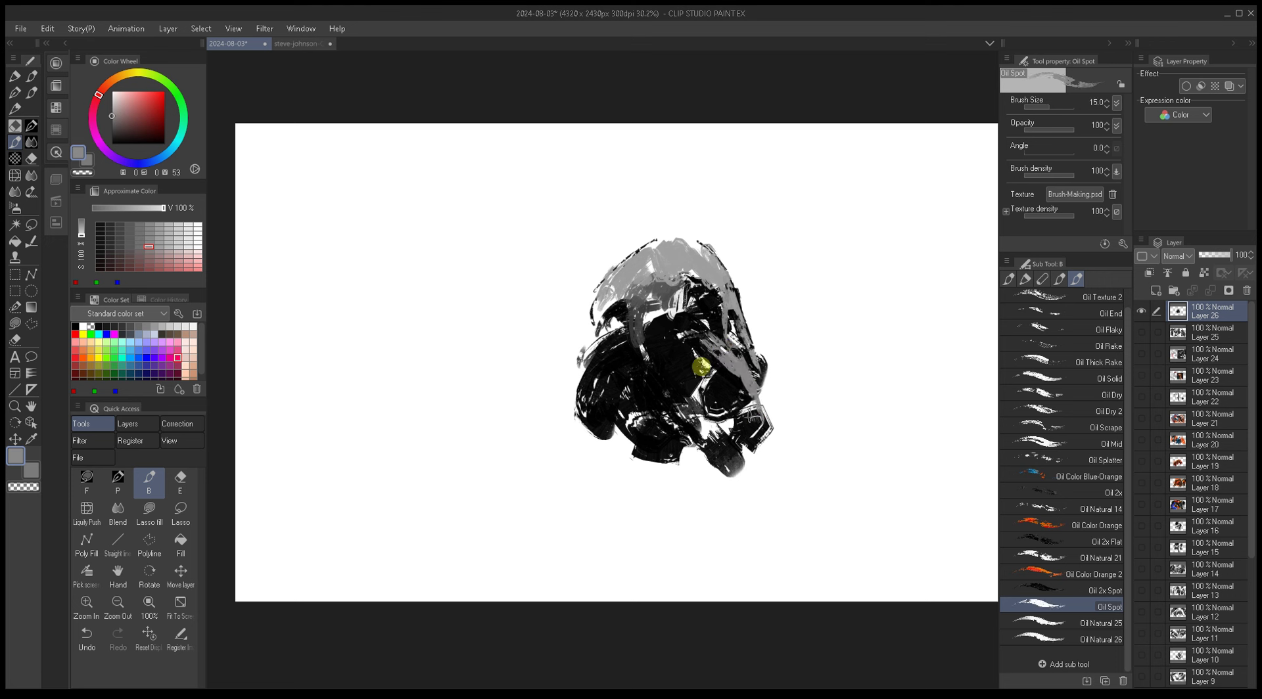
# Step: Sample dark grey, enlarge the brush to size 50, and paint over the black mass at the head's lower left
pyautogui.keyDown('alt'); pyautogui.click(651, 338); pyautogui.keyUp('alt')
pyautogui.press(']')
pyautogui.press(']')
pyautogui.press(']')
pyautogui.press(']')
pyautogui.press(']')
pyautogui.press(']')
pyautogui.press(']')
pyautogui.press(']')
pyautogui.press(']')
pyautogui.moveTo(605, 367)
pyautogui.mouseDown()
pyautogui.moveTo(677, 360)
pyautogui.moveTo(648, 437)
pyautogui.mouseUp()
# Step: Even out the lower-left mass with sampled dark grey and extend black strokes beneath it, using brush size 40
pyautogui.keyDown('alt'); pyautogui.click(677, 382); pyautogui.keyUp('alt')
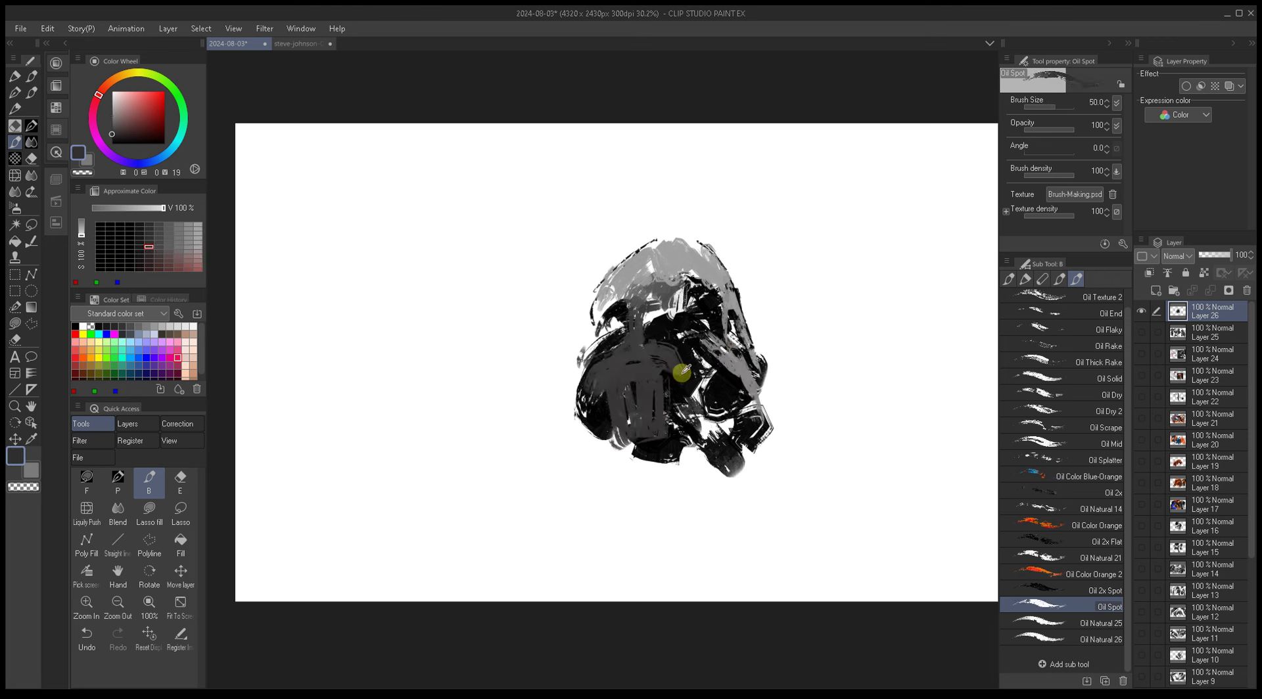
pyautogui.moveTo(671, 368)
pyautogui.mouseDown()
pyautogui.moveTo(608, 471)
pyautogui.moveTo(626, 387)
pyautogui.moveTo(610, 381)
pyautogui.moveTo(649, 375)
pyautogui.mouseUp()
pyautogui.press('[')
pyautogui.press('[')
pyautogui.press('[')
pyautogui.keyDown('alt'); pyautogui.click(625, 360); pyautogui.keyUp('alt')
pyautogui.press(']')
pyautogui.press(']')
# Step: Sample black and paint a long tapering diagonal form from the head toward the lower right, reducing the brush to size 6
pyautogui.keyDown('alt'); pyautogui.click(707, 391); pyautogui.keyUp('alt')
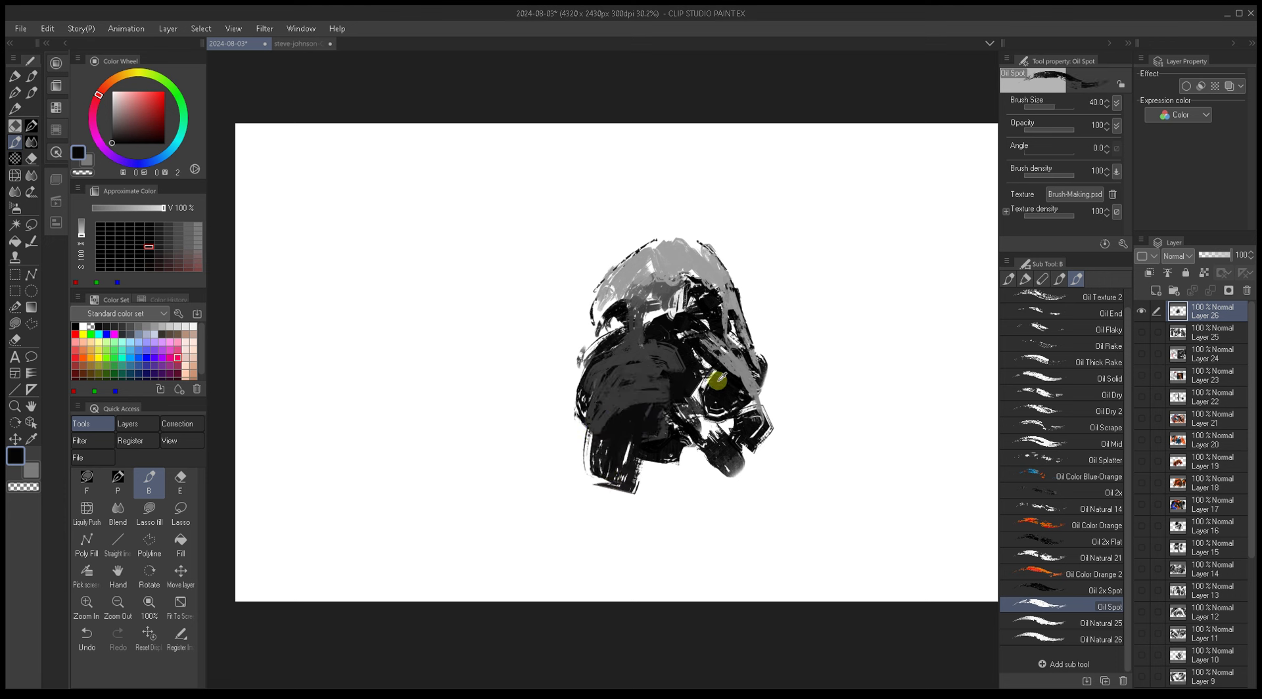
pyautogui.keyDown('alt'); pyautogui.click(743, 402); pyautogui.keyUp('alt')
pyautogui.keyDown('alt'); pyautogui.click(716, 388); pyautogui.keyUp('alt')
pyautogui.moveTo(728, 386)
pyautogui.mouseDown()
pyautogui.moveTo(679, 388)
pyautogui.moveTo(754, 496)
pyautogui.moveTo(786, 516)
pyautogui.moveTo(789, 503)
pyautogui.mouseUp()
pyautogui.press('[')
pyautogui.press('[')
pyautogui.press('[')
pyautogui.press('[')
pyautogui.press('[')
pyautogui.press('[')
pyautogui.press('[')
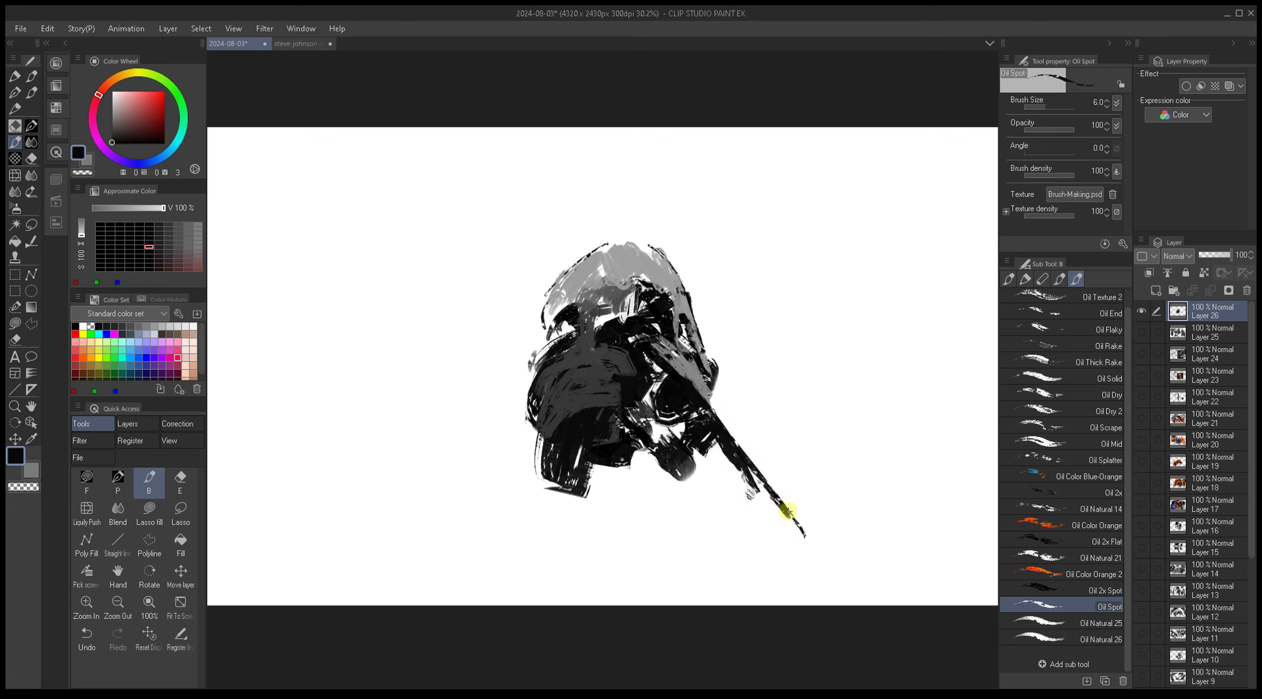
# Step: Sample mid grey and paint it along the upper edge of the long diagonal form
pyautogui.keyDown('alt'); pyautogui.click(700, 371); pyautogui.keyUp('alt')
pyautogui.moveTo(697, 375)
pyautogui.mouseDown()
pyautogui.moveTo(747, 423)
pyautogui.moveTo(760, 485)
pyautogui.moveTo(755, 445)
pyautogui.moveTo(736, 395)
pyautogui.moveTo(727, 473)
pyautogui.moveTo(745, 503)
pyautogui.mouseUp()
pyautogui.press(']')
pyautogui.press(']')
pyautogui.press(']')
pyautogui.press(']')
pyautogui.press(']')
# Step: Sample dark grey, enlarge the brush to size 50, and paint down the lower centre of the head, finishing with a near-black sample
pyautogui.keyDown('alt'); pyautogui.click(648, 409); pyautogui.keyUp('alt')
pyautogui.press(']')
pyautogui.press(']')
pyautogui.press(']')
pyautogui.press(']')
pyautogui.press(']')
pyautogui.press(']')
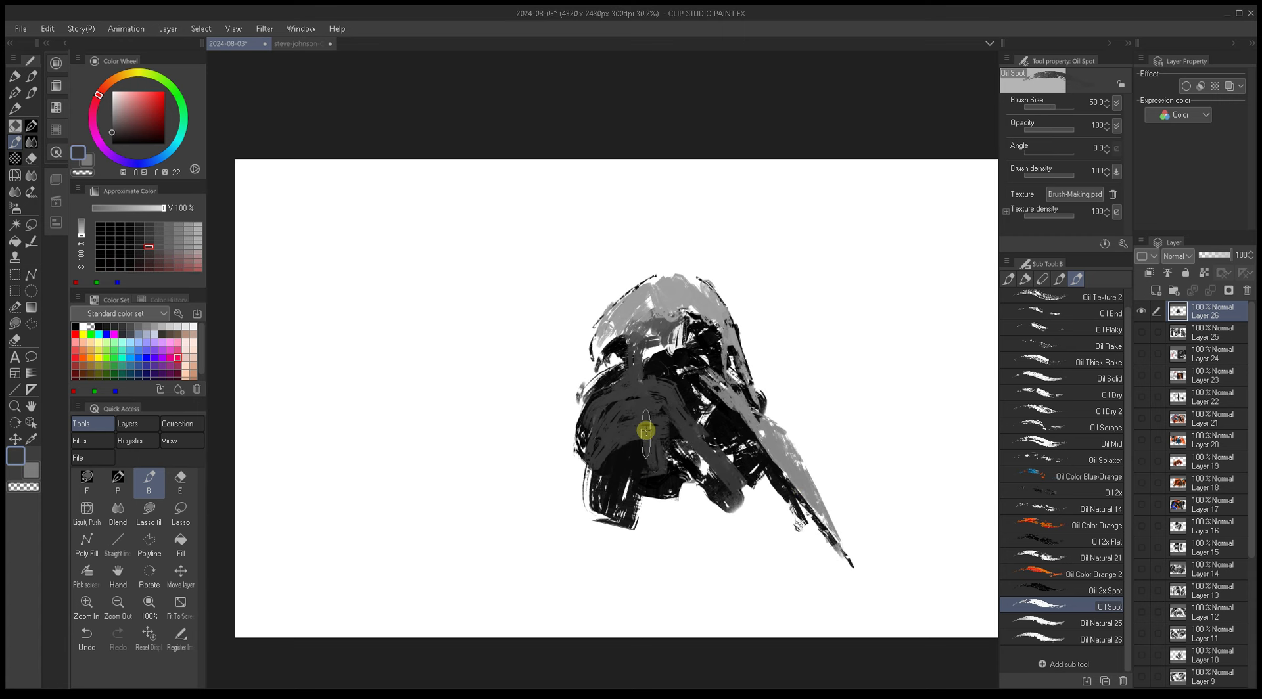
pyautogui.keyDown('alt'); pyautogui.click(651, 519); pyautogui.keyUp('alt')
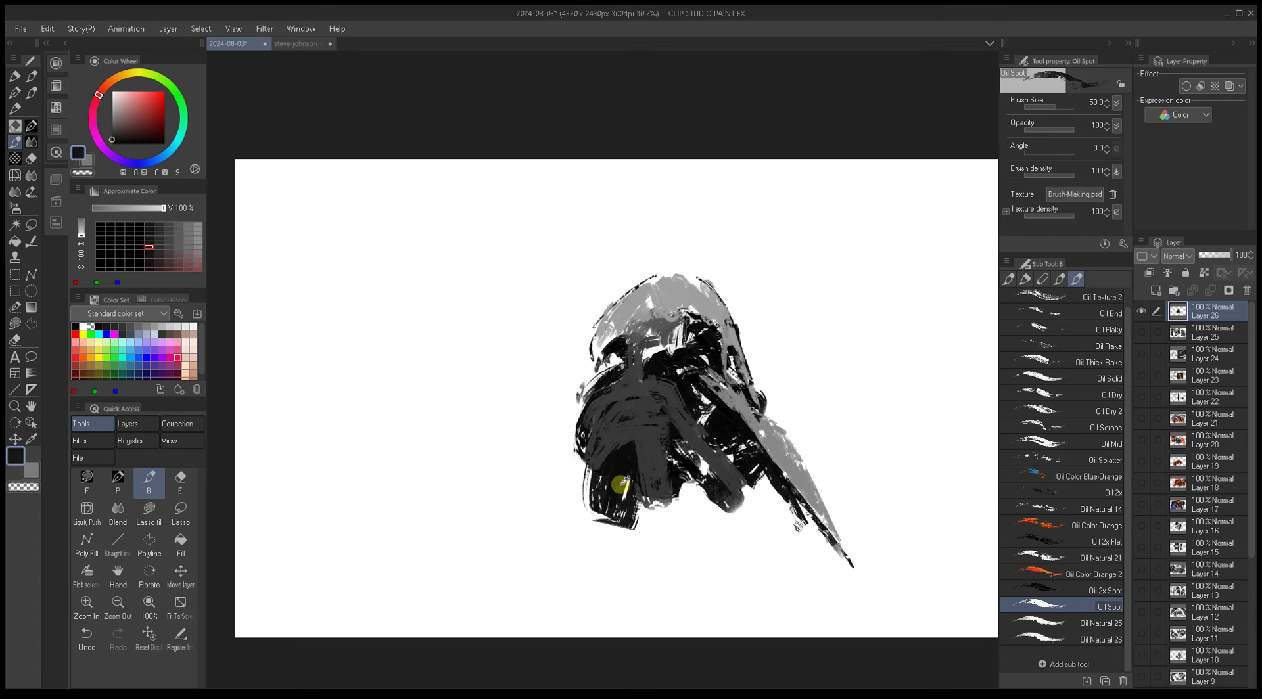
# Step: Switch to the Oil Natural 21 brush and paint black test strokes on the blank canvas right of the head
pyautogui.click(1044, 557)
pyautogui.moveTo(797, 445); pyautogui.dragTo(738, 432)
pyautogui.moveTo(751, 362)
pyautogui.mouseDown()
pyautogui.moveTo(846, 494)
pyautogui.moveTo(824, 409)
pyautogui.mouseUp()
pyautogui.press(']')
pyautogui.press(']')
pyautogui.press(']')
pyautogui.press(']')
# Step: Switch to the Oil 2x Flat brush and paint more black test strokes beside the head, enlarging it to size 60
pyautogui.click(1052, 541)
pyautogui.moveTo(792, 316)
pyautogui.mouseDown()
pyautogui.moveTo(879, 259)
pyautogui.moveTo(858, 388)
pyautogui.mouseUp()
pyautogui.moveTo(851, 249); pyautogui.dragTo(861, 388)
pyautogui.press(']')
pyautogui.press(']')
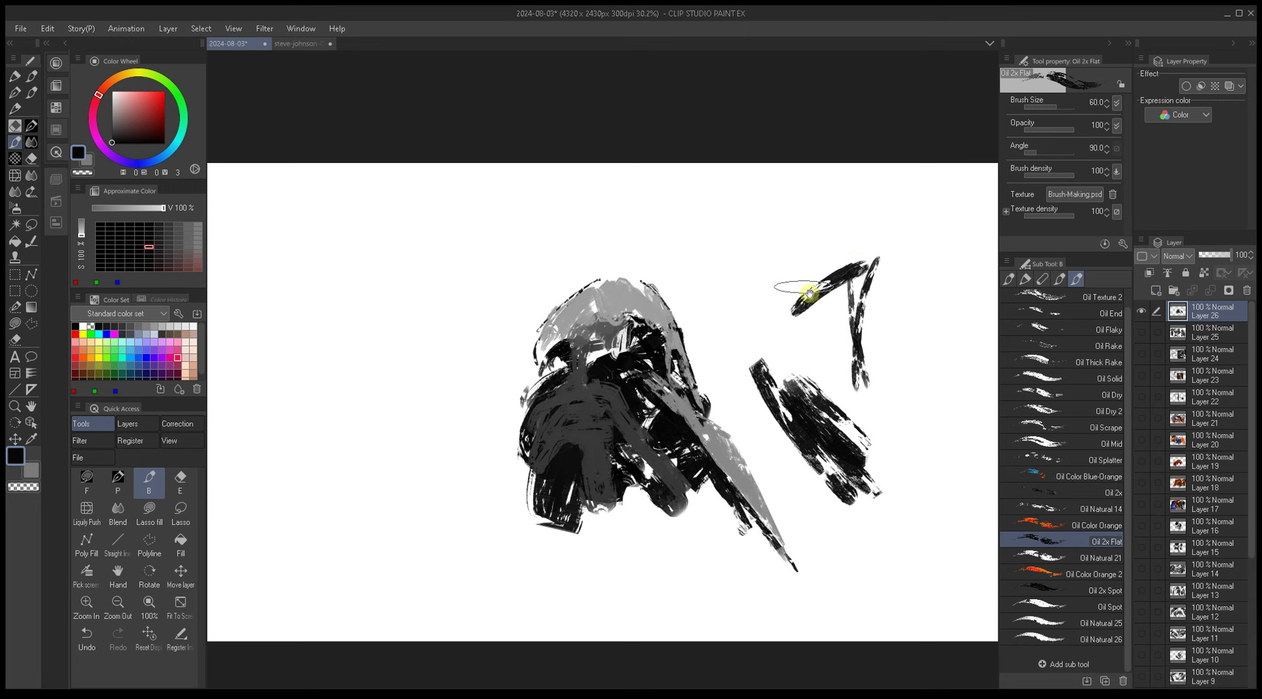
pyautogui.moveTo(817, 282); pyautogui.dragTo(781, 282)
pyautogui.moveTo(704, 237)
pyautogui.mouseDown()
pyautogui.moveTo(756, 195)
pyautogui.moveTo(843, 445)
pyautogui.moveTo(910, 460)
pyautogui.moveTo(845, 428)
pyautogui.mouseUp()
# Step: Return to Oil Natural 21, paint broad black test strokes at size 70, and rename the brush as Oil Flat
pyautogui.press('.')
pyautogui.press(']')
pyautogui.moveTo(833, 351)
pyautogui.mouseDown()
pyautogui.moveTo(867, 409)
pyautogui.moveTo(819, 289)
pyautogui.moveTo(821, 190)
pyautogui.moveTo(808, 196)
pyautogui.moveTo(768, 165)
pyautogui.moveTo(789, 153)
pyautogui.moveTo(769, 325)
pyautogui.moveTo(842, 490)
pyautogui.mouseUp()
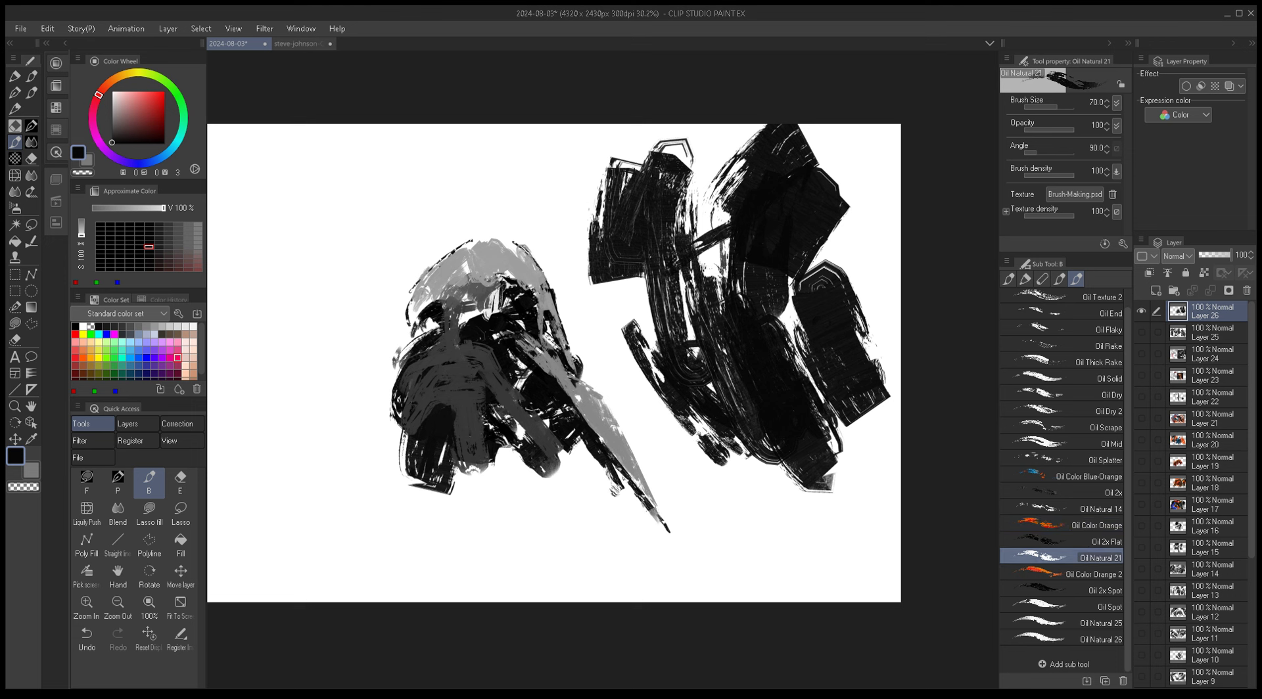
pyautogui.click(1157, 356)
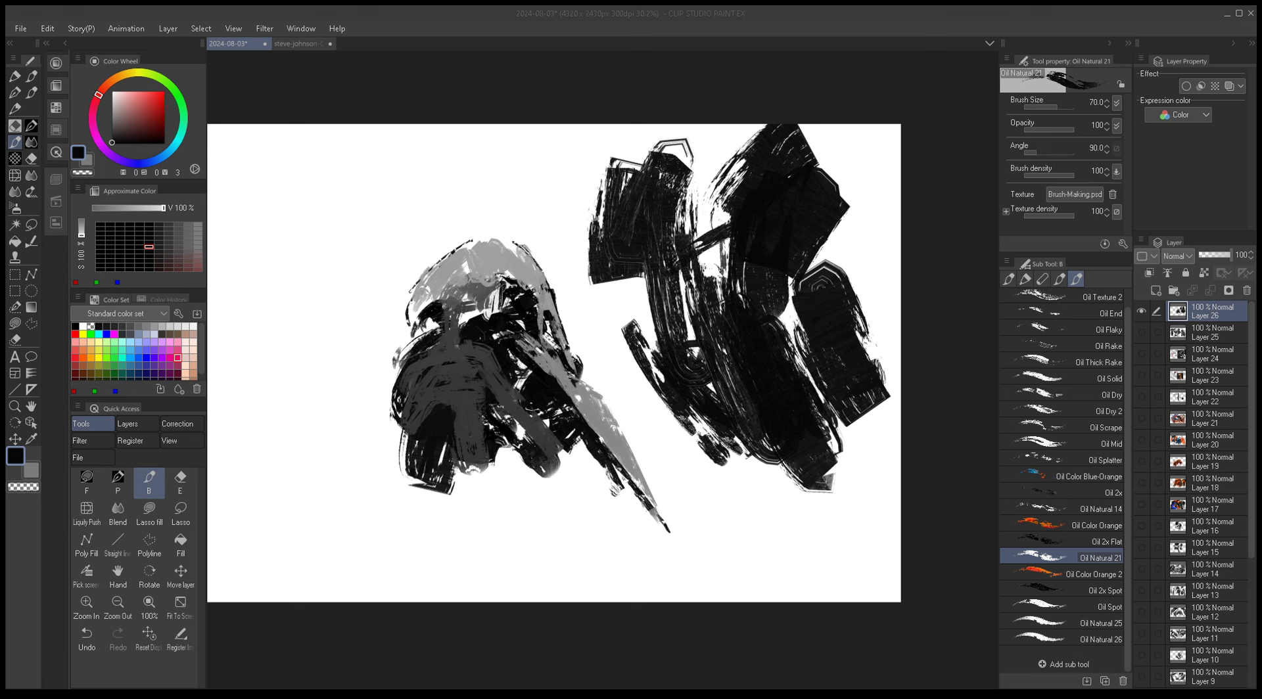
pyautogui.press('Return')
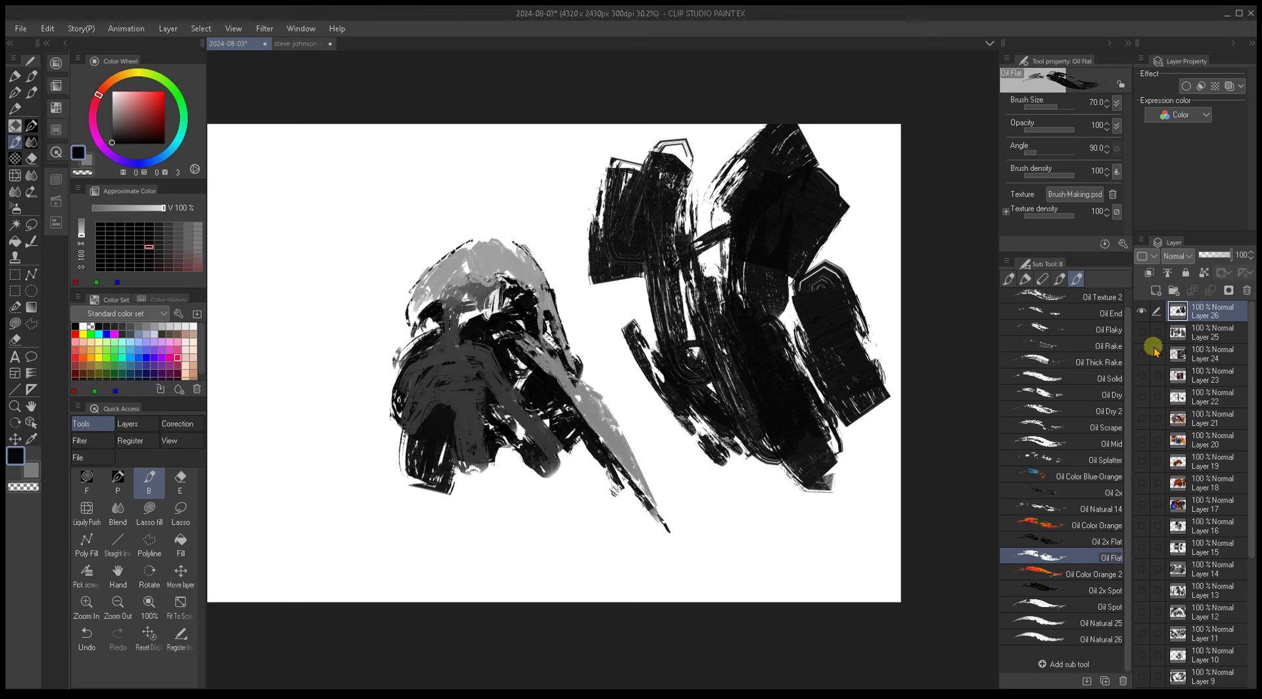
# Step: Paint over the head's lower-left mass with sampled dark grey and near-black, using Oil Flat at sizes 40 to 50
pyautogui.moveTo(684, 386)
pyautogui.mouseDown()
pyautogui.moveTo(690, 424)
pyautogui.moveTo(736, 429)
pyautogui.mouseUp()
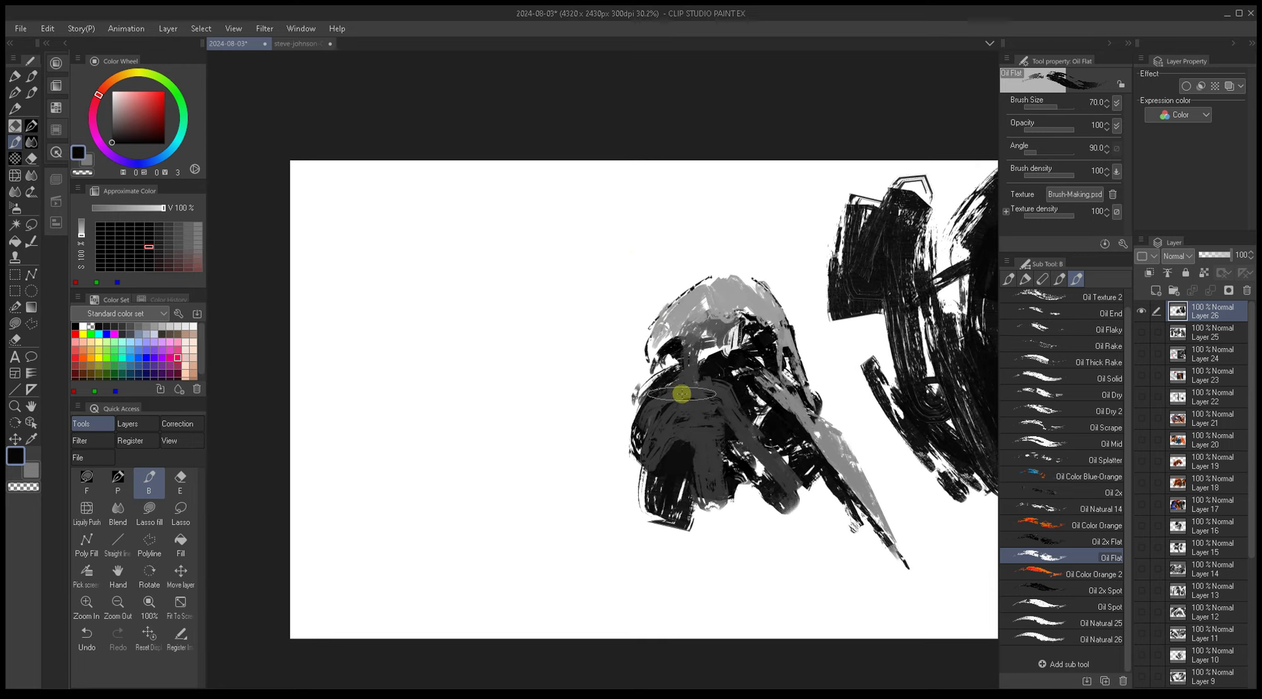
pyautogui.keyDown('alt'); pyautogui.click(651, 453); pyautogui.keyUp('alt')
pyautogui.press('[')
pyautogui.press('[')
pyautogui.press('[')
pyautogui.press('[')
pyautogui.keyDown('alt'); pyautogui.click(715, 464); pyautogui.keyUp('alt')
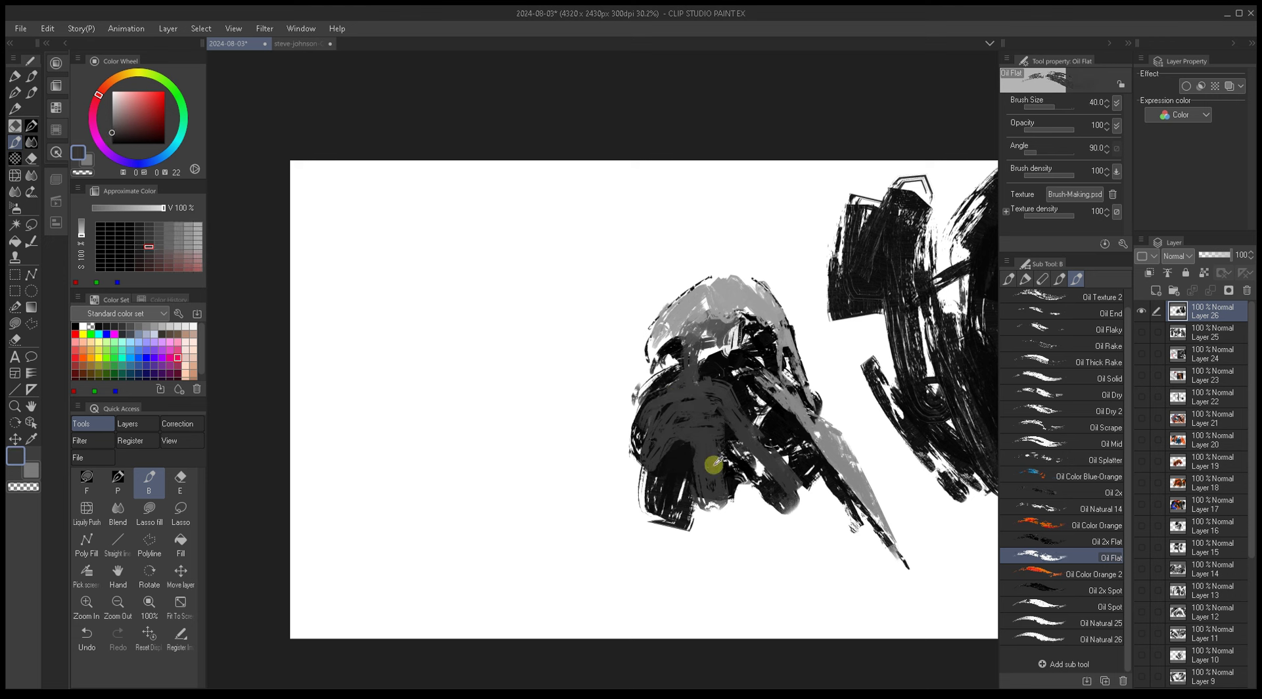
pyautogui.keyDown('alt'); pyautogui.click(677, 448); pyautogui.keyUp('alt')
pyautogui.press(']')
pyautogui.moveTo(702, 463); pyautogui.dragTo(681, 467)
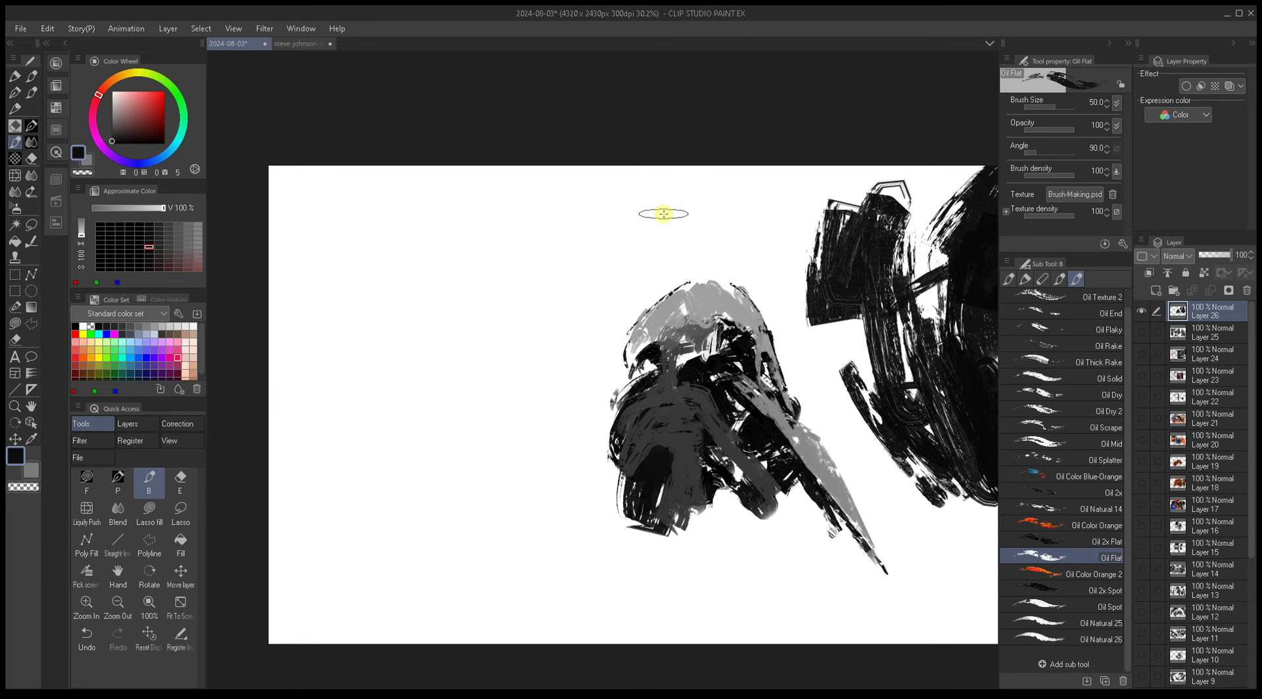
# Step: Touch up the dome's left edge with sampled mid grey and near-black, reducing the brush to size 10
pyautogui.moveTo(651, 359); pyautogui.dragTo(697, 395)
pyautogui.keyDown('alt'); pyautogui.click(750, 320); pyautogui.keyUp('alt')
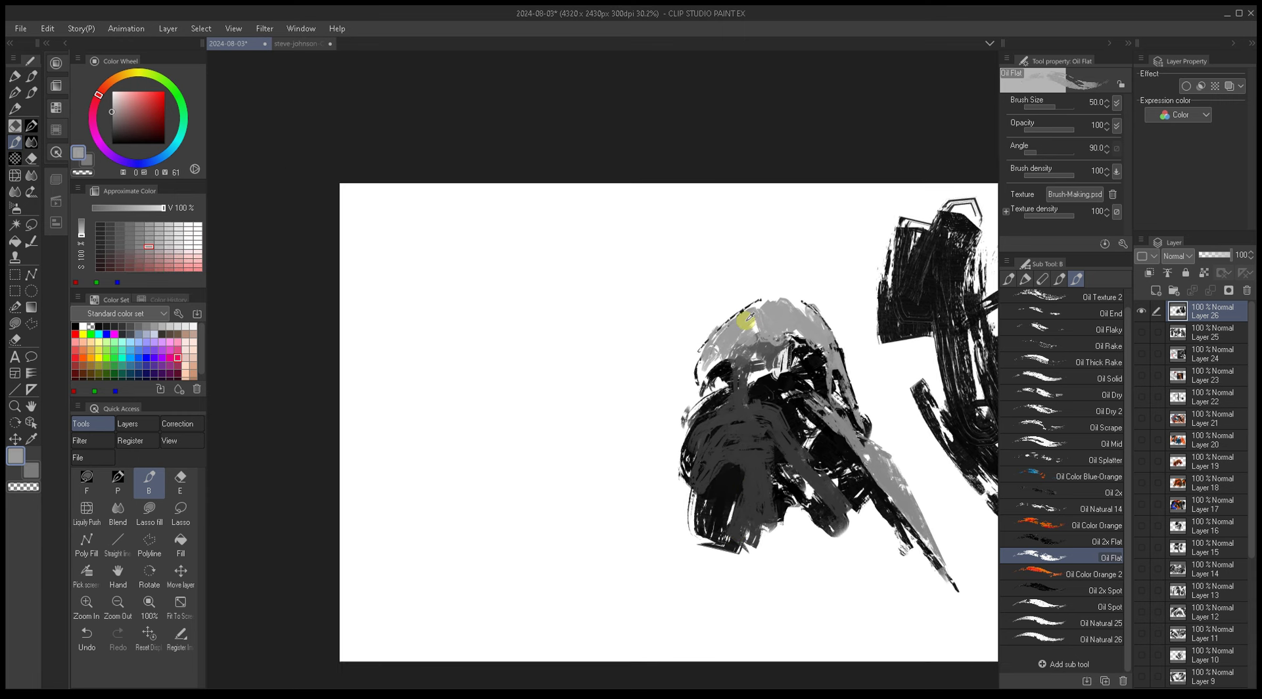
pyautogui.moveTo(708, 344)
pyautogui.mouseDown()
pyautogui.moveTo(741, 309)
pyautogui.moveTo(711, 346)
pyautogui.moveTo(730, 326)
pyautogui.moveTo(704, 372)
pyautogui.moveTo(722, 374)
pyautogui.moveTo(701, 384)
pyautogui.moveTo(727, 360)
pyautogui.mouseUp()
pyautogui.keyDown('alt'); pyautogui.click(709, 371); pyautogui.keyUp('alt')
pyautogui.press('[')
pyautogui.press('[')
pyautogui.press('[')
pyautogui.press('[')
pyautogui.press('[')
pyautogui.moveTo(776, 420)
pyautogui.mouseDown()
pyautogui.moveTo(711, 404)
pyautogui.moveTo(675, 367)
pyautogui.mouseUp()
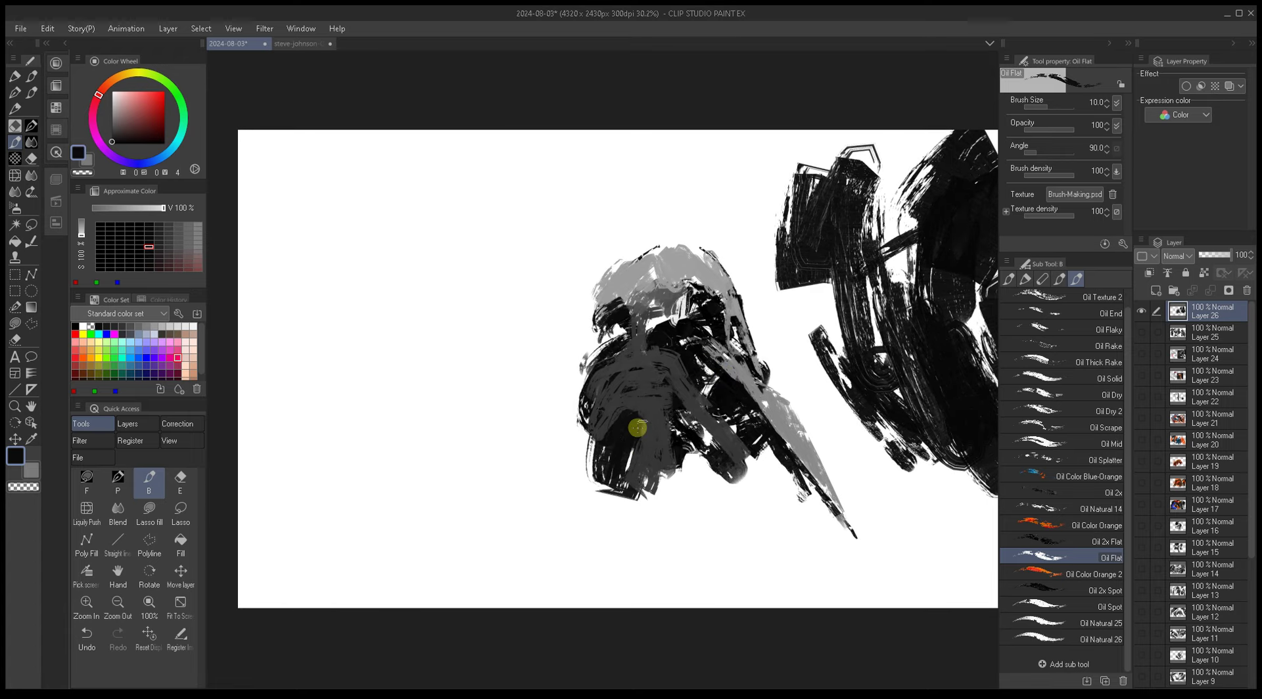
# Step: Refine the lower-left mass with sampled dark grey and near-black, reducing the brush to size 5
pyautogui.keyDown('alt'); pyautogui.click(654, 417); pyautogui.keyUp('alt')
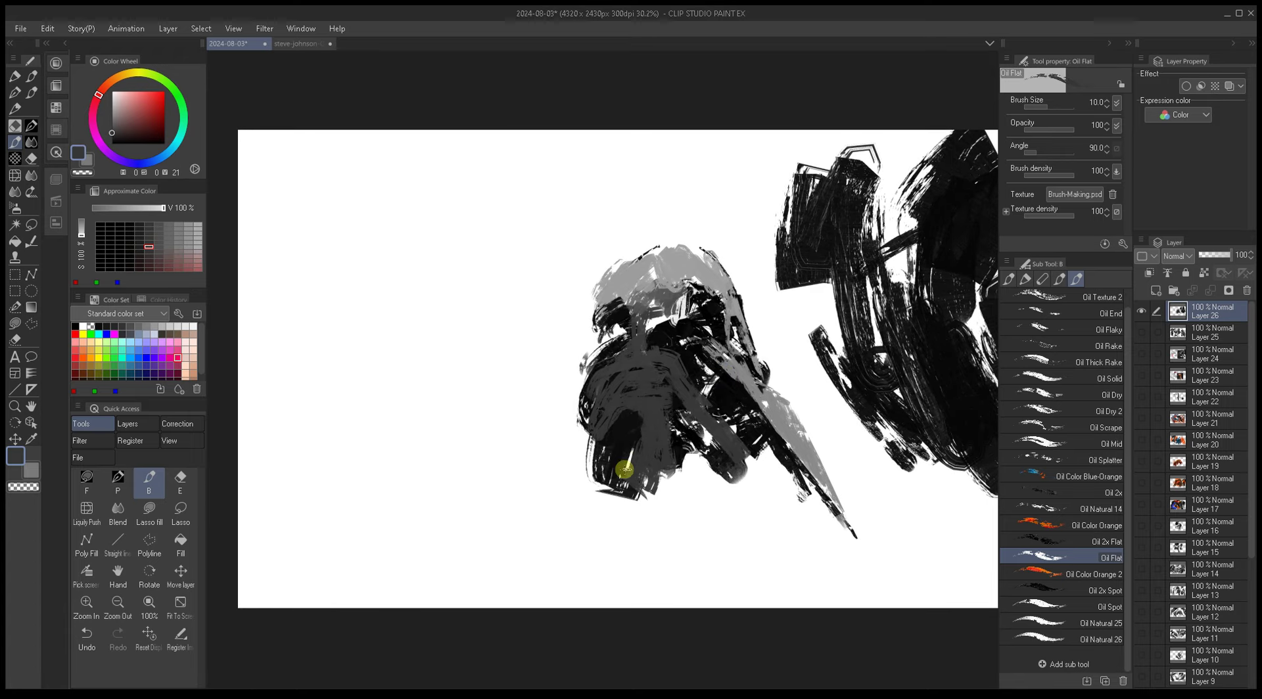
pyautogui.keyDown('alt'); pyautogui.click(624, 436); pyautogui.keyUp('alt')
pyautogui.press('[')
pyautogui.press('[')
pyautogui.keyDown('alt'); pyautogui.click(684, 436); pyautogui.keyUp('alt')
pyautogui.press('[')
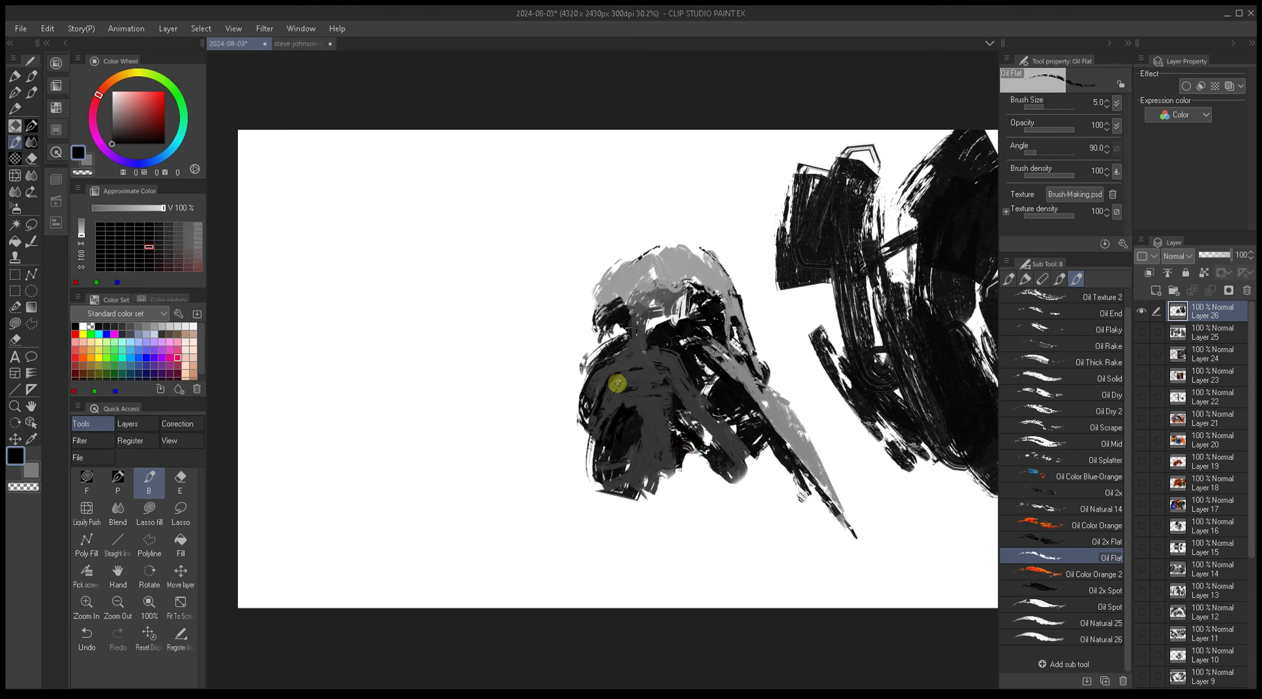
# Step: Rework the lower-left mass and paint black strokes down its centre, enlarging the brush to size 30
pyautogui.keyDown('alt'); pyautogui.click(618, 385); pyautogui.keyUp('alt')
pyautogui.press(']')
pyautogui.press(']')
pyautogui.moveTo(610, 397)
pyautogui.mouseDown()
pyautogui.moveTo(583, 475)
pyautogui.moveTo(614, 390)
pyautogui.moveTo(592, 393)
pyautogui.moveTo(589, 432)
pyautogui.moveTo(658, 423)
pyautogui.moveTo(637, 429)
pyautogui.moveTo(633, 410)
pyautogui.moveTo(664, 479)
pyautogui.moveTo(629, 413)
pyautogui.moveTo(690, 485)
pyautogui.mouseUp()
pyautogui.press(']')
pyautogui.press(']')
pyautogui.press(']')
pyautogui.press(']')
pyautogui.press(']')
pyautogui.press(']')
pyautogui.keyDown('alt'); pyautogui.click(631, 425); pyautogui.keyUp('alt')
pyautogui.keyDown('alt'); pyautogui.click(650, 456); pyautogui.keyUp('alt')
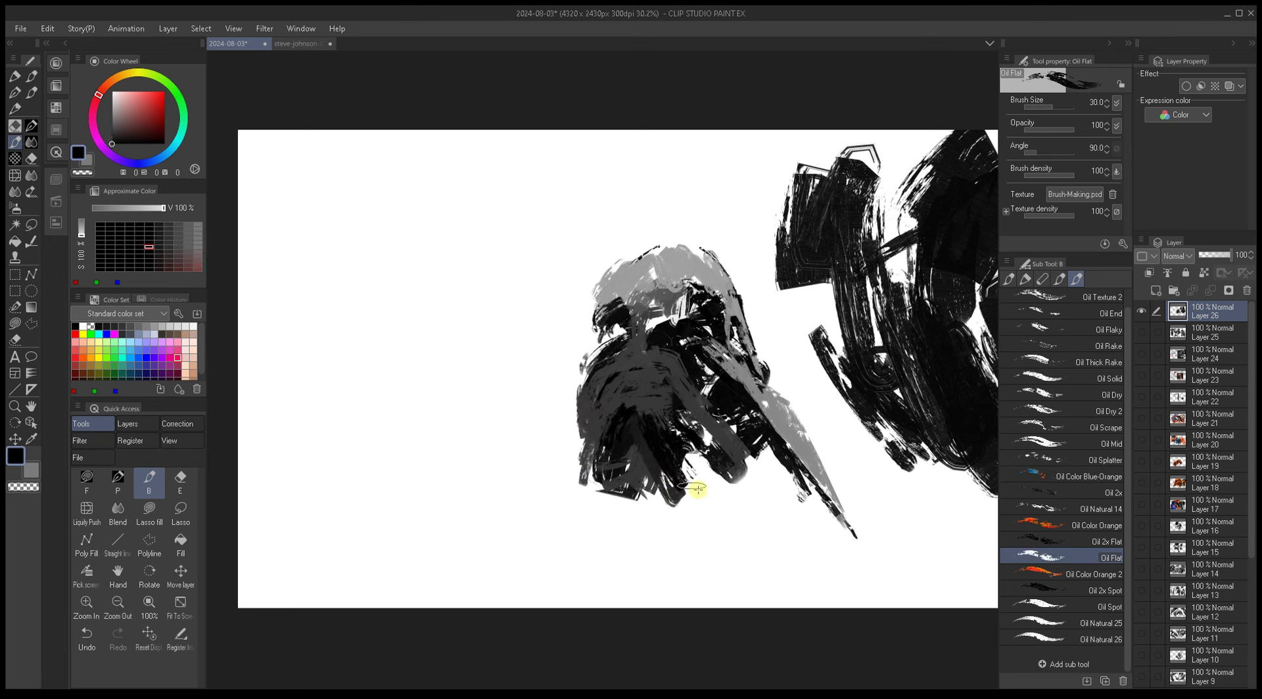
# Step: Extend the mass diagonally toward the lower right with sampled near-black and dark grey strokes, using brush size 40
pyautogui.moveTo(690, 431); pyautogui.dragTo(710, 524)
pyautogui.press(']')
pyautogui.keyDown('alt'); pyautogui.click(708, 500); pyautogui.keyUp('alt')
pyautogui.moveTo(677, 389); pyautogui.dragTo(719, 471)
pyautogui.moveTo(687, 427); pyautogui.dragTo(756, 541)
pyautogui.keyDown('alt'); pyautogui.click(727, 451); pyautogui.keyUp('alt')
pyautogui.press(']')
pyautogui.moveTo(703, 467); pyautogui.dragTo(730, 523)
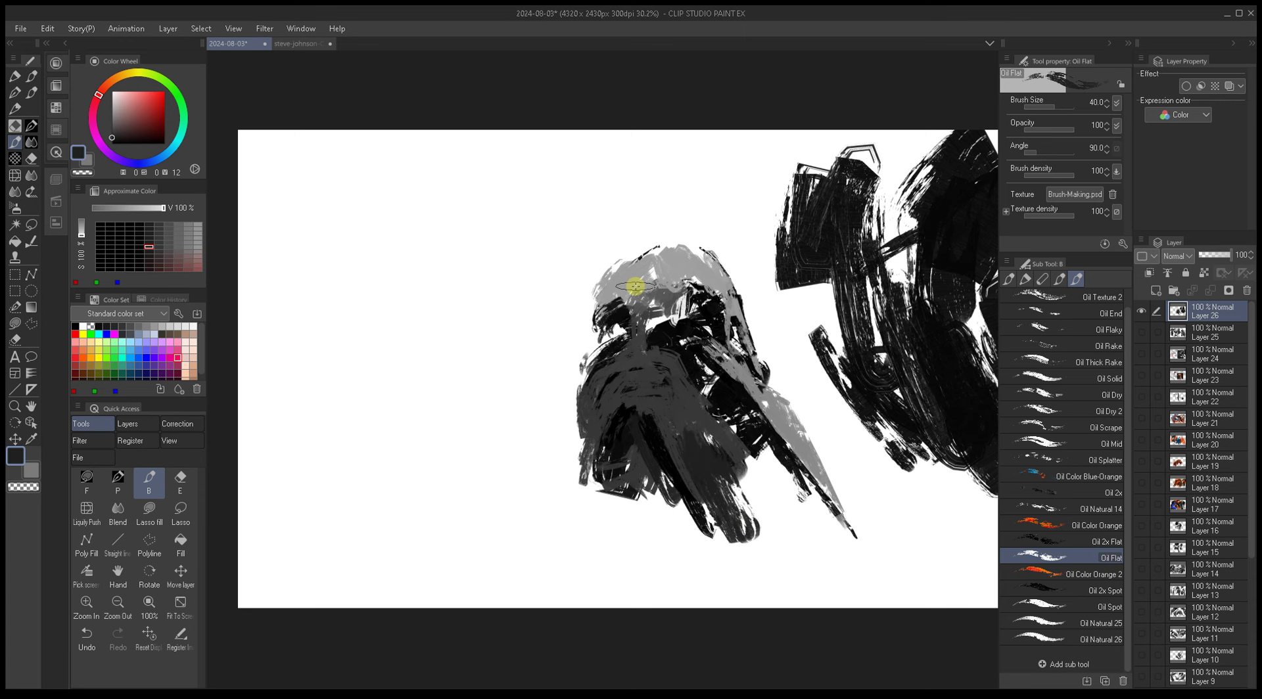
pyautogui.moveTo(704, 442)
pyautogui.mouseDown()
pyautogui.moveTo(670, 463)
pyautogui.moveTo(679, 480)
pyautogui.moveTo(673, 428)
pyautogui.moveTo(688, 426)
pyautogui.moveTo(741, 498)
pyautogui.moveTo(669, 418)
pyautogui.moveTo(715, 478)
pyautogui.moveTo(666, 392)
pyautogui.moveTo(696, 486)
pyautogui.moveTo(657, 436)
pyautogui.moveTo(749, 516)
pyautogui.mouseUp()
pyautogui.keyDown('alt'); pyautogui.click(741, 498); pyautogui.keyUp('alt')
# Step: Deepen the dark fold inside the mass, and add fine black and dark grey strokes along its upper left at size 7
pyautogui.keyDown('alt'); pyautogui.click(642, 442); pyautogui.keyUp('alt')
pyautogui.press(']')
pyautogui.moveTo(642, 443)
pyautogui.mouseDown()
pyautogui.moveTo(709, 500)
pyautogui.moveTo(660, 406)
pyautogui.moveTo(705, 464)
pyautogui.moveTo(625, 402)
pyautogui.moveTo(647, 388)
pyautogui.mouseUp()
pyautogui.press('[')
pyautogui.press('[')
pyautogui.press('[')
pyautogui.keyDown('alt'); pyautogui.click(584, 384); pyautogui.keyUp('alt')
pyautogui.press('[')
pyautogui.keyDown('alt'); pyautogui.click(590, 372); pyautogui.keyUp('alt')
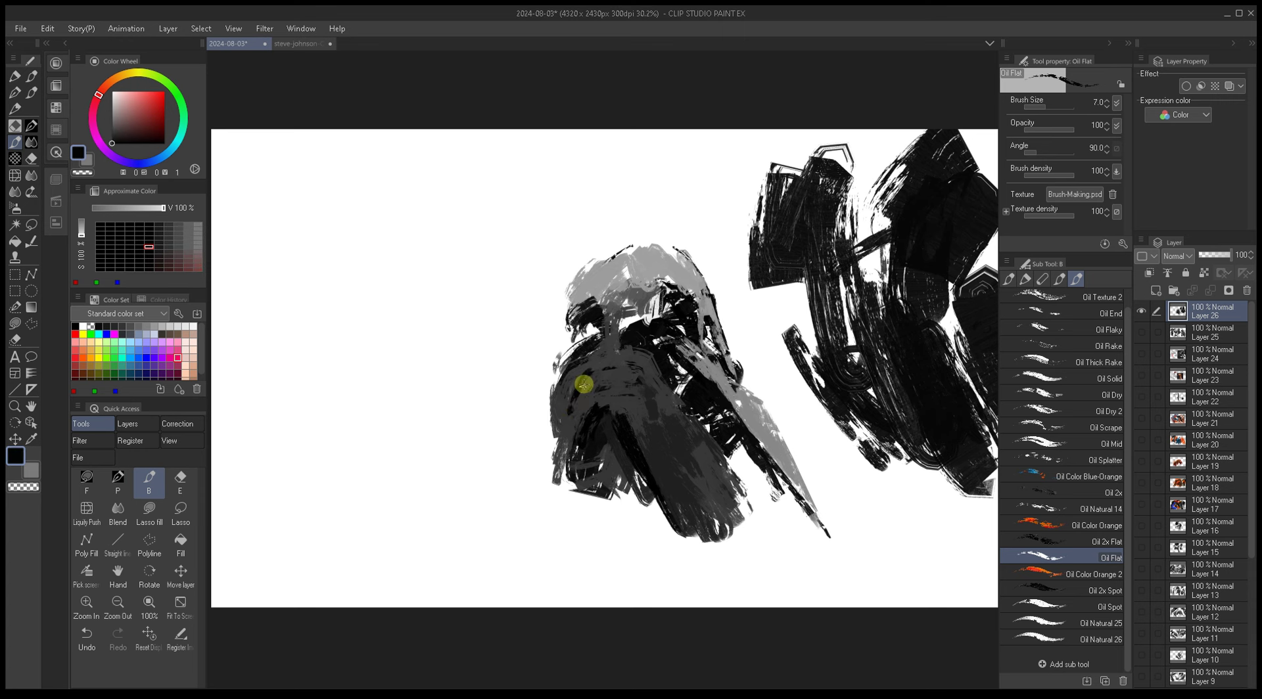
pyautogui.keyDown('alt'); pyautogui.click(575, 408); pyautogui.keyUp('alt')
pyautogui.moveTo(583, 411); pyautogui.dragTo(607, 447)
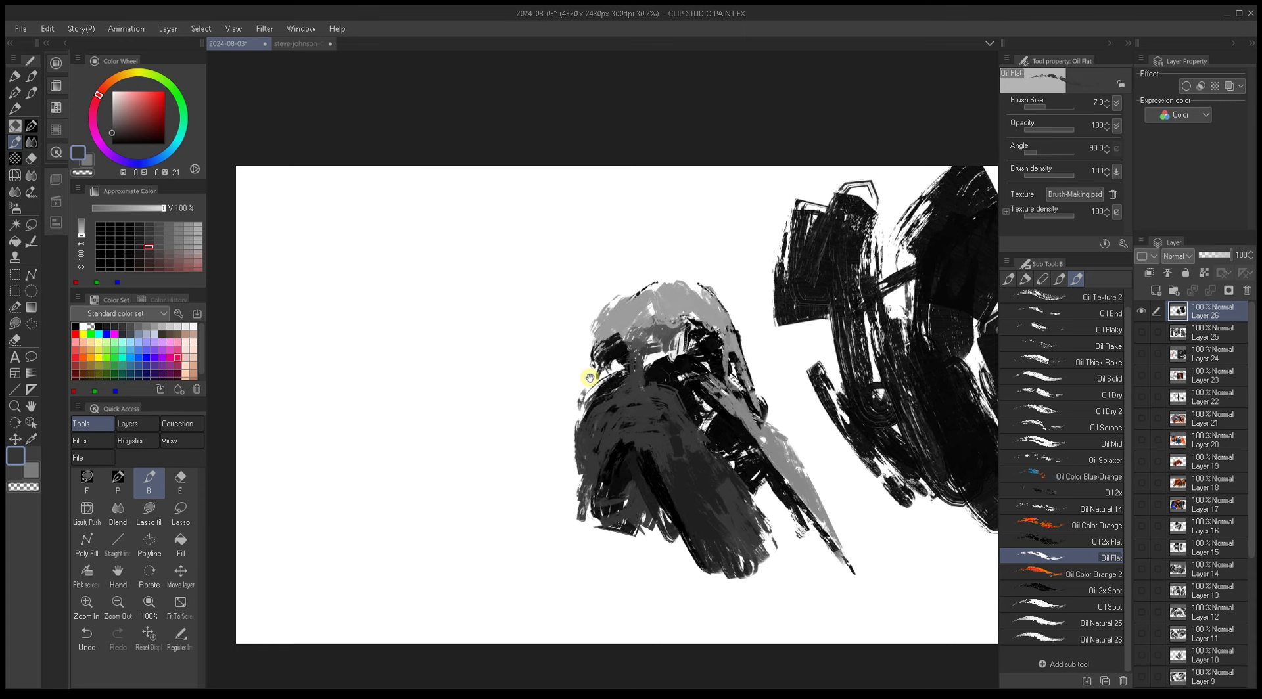
# Step: Sample dark grey from the central mass and extend it into a long tapering point downward, using brush size 50
pyautogui.keyDown('alt'); pyautogui.click(691, 502); pyautogui.keyUp('alt')
pyautogui.moveTo(687, 501)
pyautogui.mouseDown()
pyautogui.moveTo(676, 487)
pyautogui.moveTo(741, 611)
pyautogui.mouseUp()
pyautogui.keyDown('alt'); pyautogui.click(718, 509); pyautogui.keyUp('alt')
pyautogui.moveTo(697, 529)
pyautogui.mouseDown()
pyautogui.moveTo(739, 609)
pyautogui.moveTo(714, 537)
pyautogui.moveTo(735, 494)
pyautogui.moveTo(744, 549)
pyautogui.mouseUp()
pyautogui.keyDown('alt'); pyautogui.click(706, 513); pyautogui.keyUp('alt')
pyautogui.moveTo(705, 509); pyautogui.dragTo(695, 518)
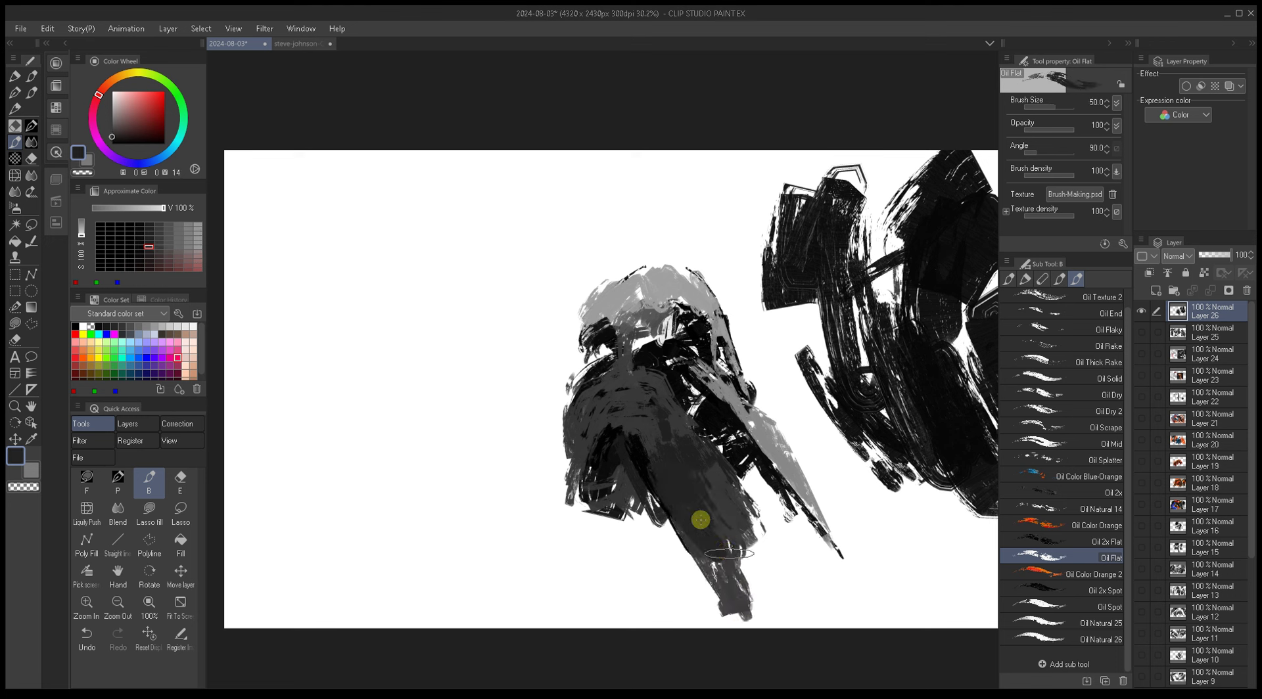
# Step: Sample the central form's dark tones and refine it with the brush reduced to size 8
pyautogui.press('[')
pyautogui.press('[')
pyautogui.keyDown('alt'); pyautogui.click(720, 475); pyautogui.keyUp('alt')
pyautogui.press('[')
pyautogui.press('[')
pyautogui.press('[')
pyautogui.press('[')
pyautogui.press('[')
pyautogui.press('[')
pyautogui.press('[')
pyautogui.press('[')
pyautogui.press('[')
pyautogui.keyDown('alt'); pyautogui.click(644, 453); pyautogui.keyUp('alt')
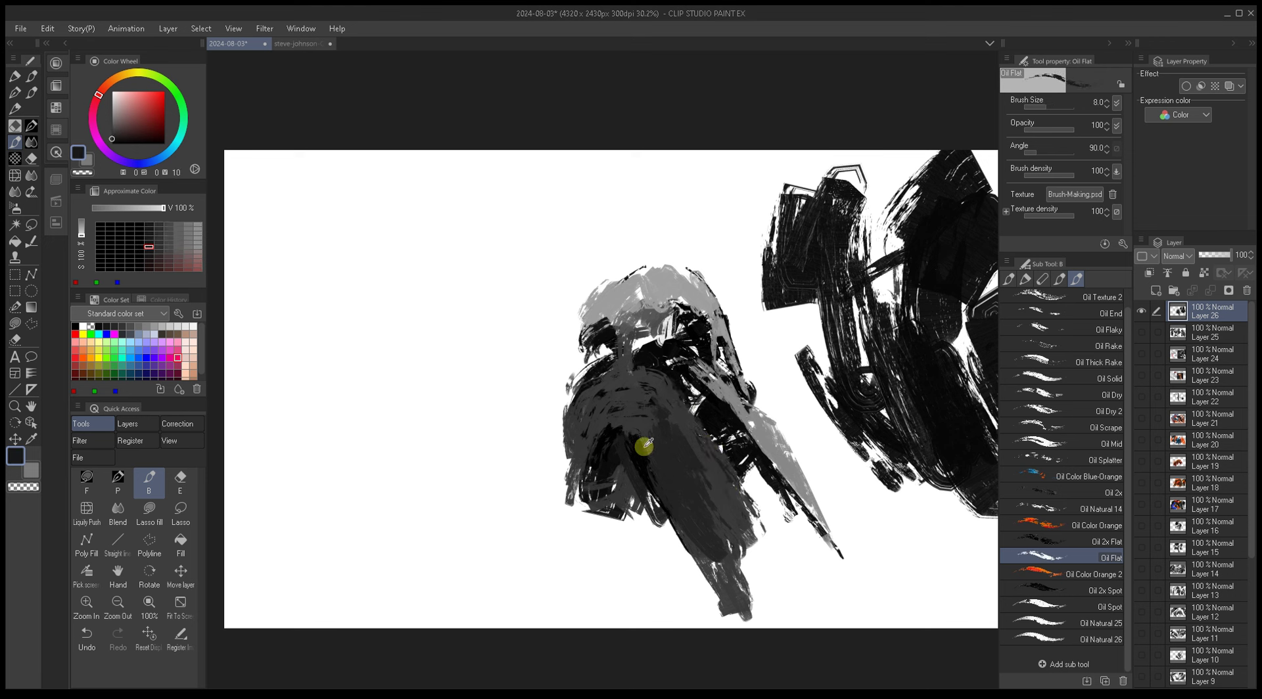
# Step: Paint a near-black shadow down the inner edge of the central tapering form, reducing the brush to size 6
pyautogui.press(']')
pyautogui.press(']')
pyautogui.press(']')
pyautogui.press(']')
pyautogui.press(']')
pyautogui.keyDown('alt'); pyautogui.click(648, 460); pyautogui.keyUp('alt')
pyautogui.moveTo(651, 460)
pyautogui.mouseDown()
pyautogui.moveTo(700, 512)
pyautogui.moveTo(632, 451)
pyautogui.moveTo(687, 535)
pyautogui.mouseUp()
pyautogui.press('[')
pyautogui.press('[')
pyautogui.press('[')
pyautogui.press('[')
pyautogui.press('[')
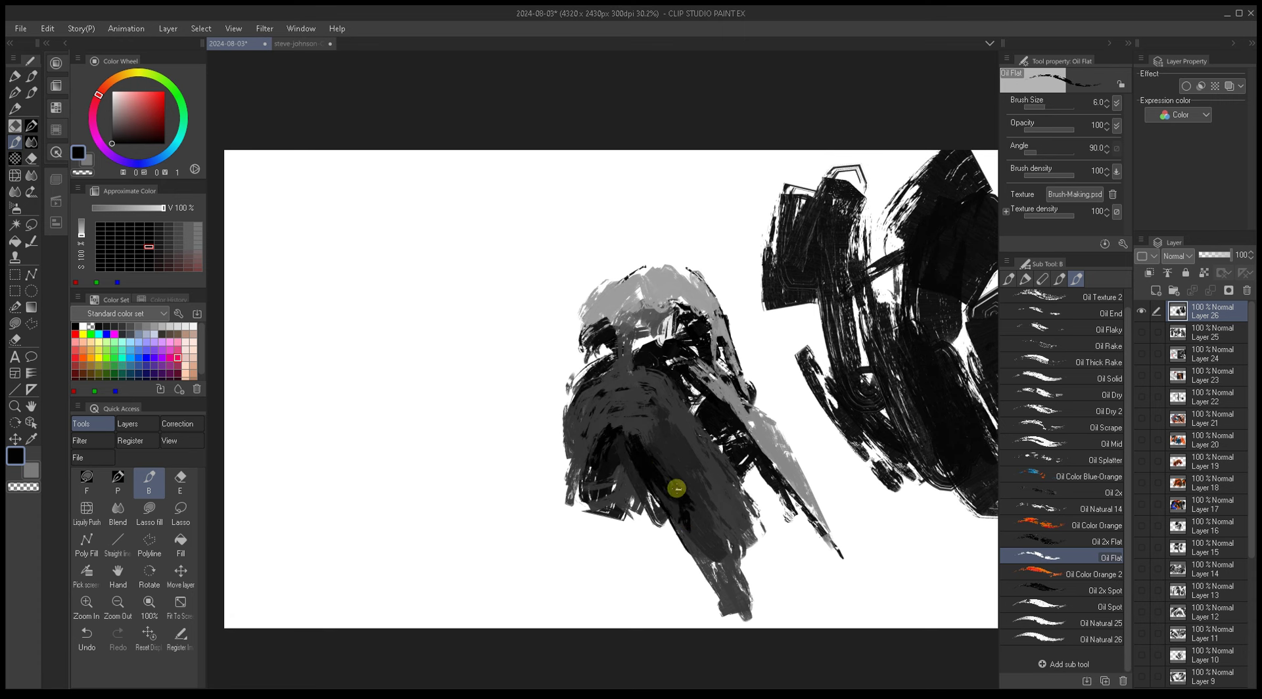
# Step: Paint a thin black tapering strand hanging from the lower-left corner of the mass
pyautogui.press(']')
pyautogui.press(']')
pyautogui.press(']')
pyautogui.moveTo(574, 507); pyautogui.dragTo(559, 562)
pyautogui.moveTo(602, 442)
pyautogui.mouseDown()
pyautogui.moveTo(625, 447)
pyautogui.moveTo(586, 460)
pyautogui.moveTo(599, 408)
pyautogui.moveTo(587, 454)
pyautogui.mouseUp()
# Step: Add black strokes along the mass's outer left edge with brush size 10, and sample dark grey
pyautogui.press('[')
pyautogui.press('[')
pyautogui.press('[')
pyautogui.press('[')
pyautogui.press('[')
pyautogui.press(']')
pyautogui.press(']')
pyautogui.press(']')
pyautogui.press(']')
pyautogui.press(']')
pyautogui.press(']')
pyautogui.press(']')
pyautogui.moveTo(578, 439); pyautogui.dragTo(604, 451)
pyautogui.keyDown('alt'); pyautogui.click(603, 447); pyautogui.keyUp('alt')
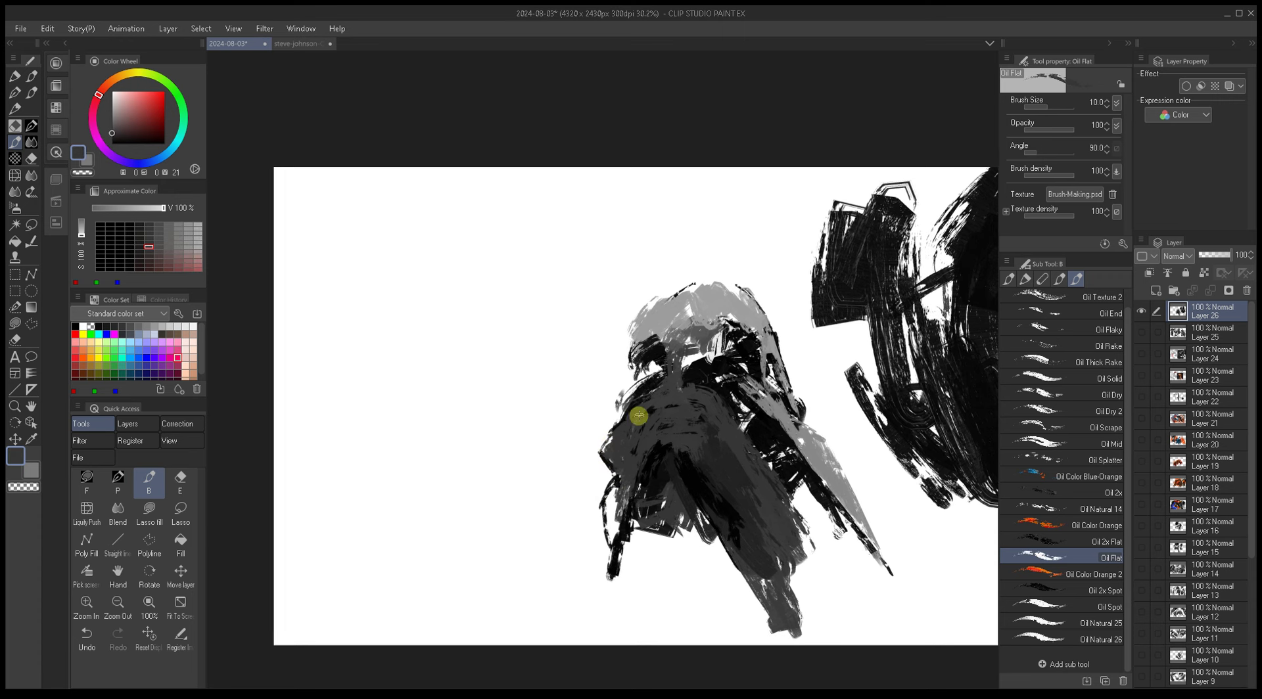
# Step: Fill the hanging left strand and the mass's left edge with dark grey, and sample near-black at brush size 10
pyautogui.keyDown('alt'); pyautogui.click(625, 493); pyautogui.keyUp('alt')
pyautogui.moveTo(625, 493)
pyautogui.mouseDown()
pyautogui.moveTo(611, 520)
pyautogui.moveTo(615, 463)
pyautogui.mouseUp()
pyautogui.press(']')
pyautogui.press(']')
pyautogui.keyDown('alt'); pyautogui.click(620, 438); pyautogui.keyUp('alt')
pyautogui.keyDown('alt'); pyautogui.click(631, 430); pyautogui.keyUp('alt')
pyautogui.press('[')
pyautogui.press('[')
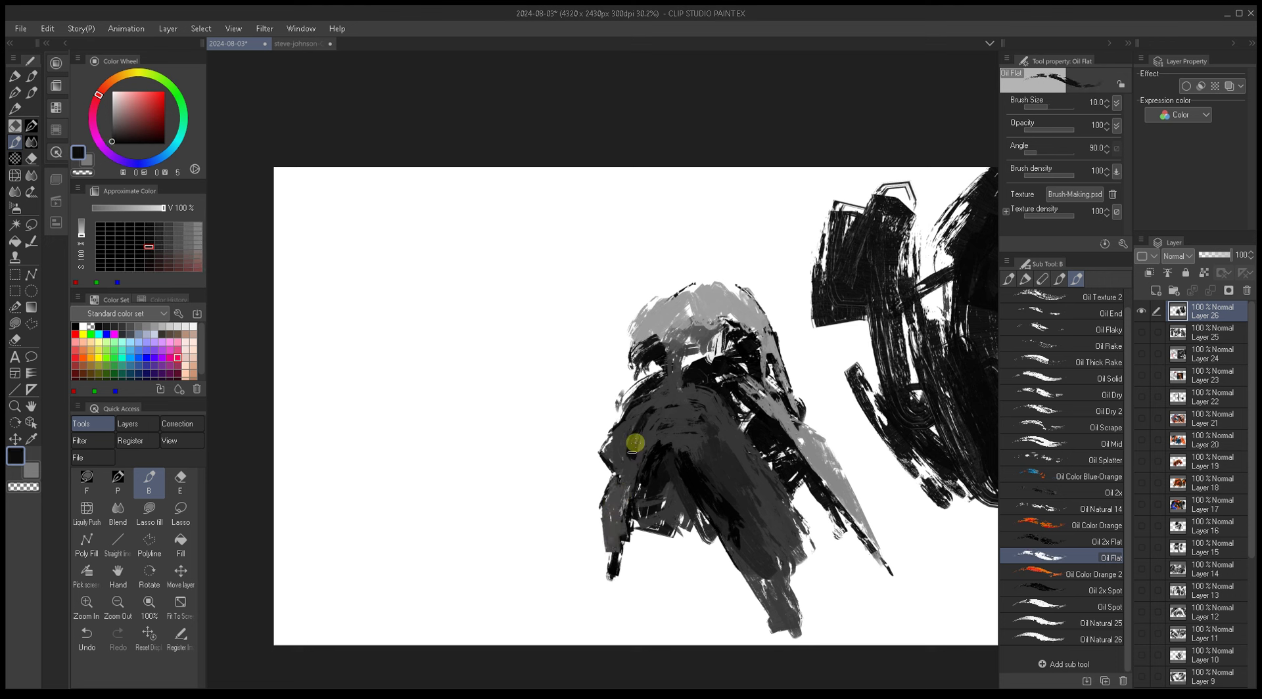
# Step: Shade the fold between the left strand and the central form with sampled dark tones, enlarging the brush to size 20
pyautogui.keyDown('alt'); pyautogui.click(642, 446); pyautogui.keyUp('alt')
pyautogui.press(']')
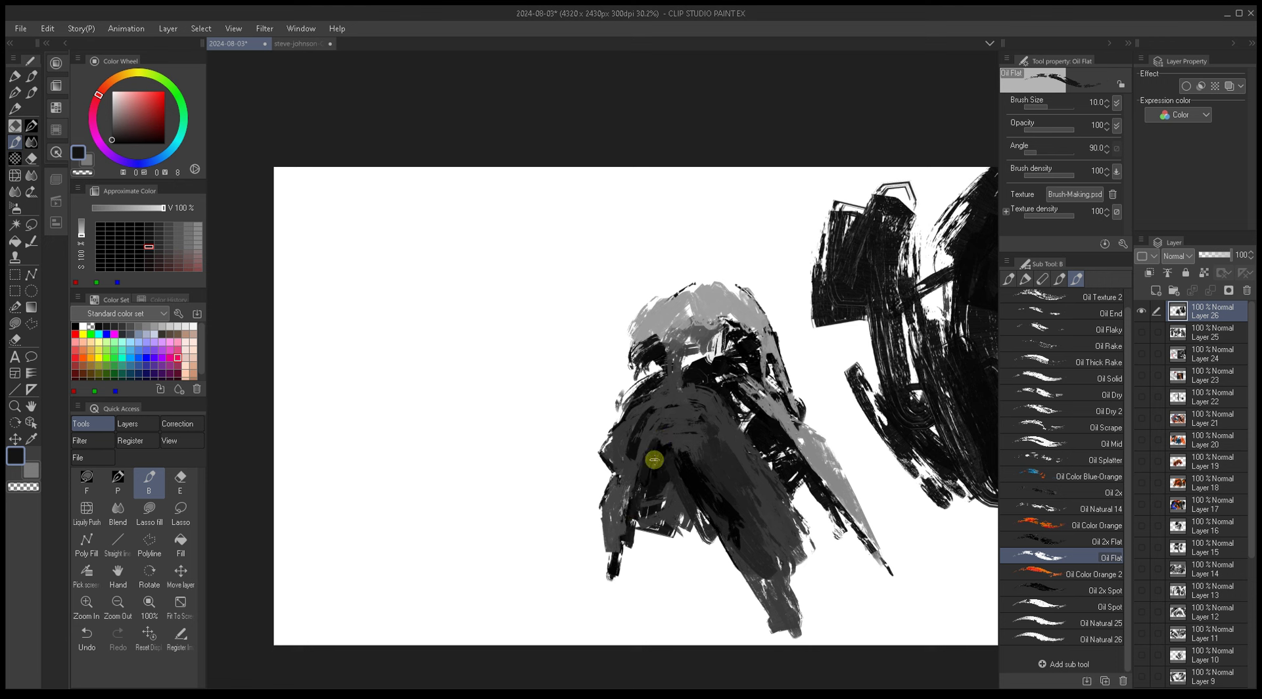
pyautogui.keyDown('alt'); pyautogui.click(637, 480); pyautogui.keyUp('alt')
pyautogui.keyDown('alt'); pyautogui.click(680, 453); pyautogui.keyUp('alt')
pyautogui.press(']')
pyautogui.press(']')
pyautogui.press(']')
pyautogui.keyDown('alt'); pyautogui.click(648, 460); pyautogui.keyUp('alt')
pyautogui.moveTo(647, 461); pyautogui.dragTo(624, 533)
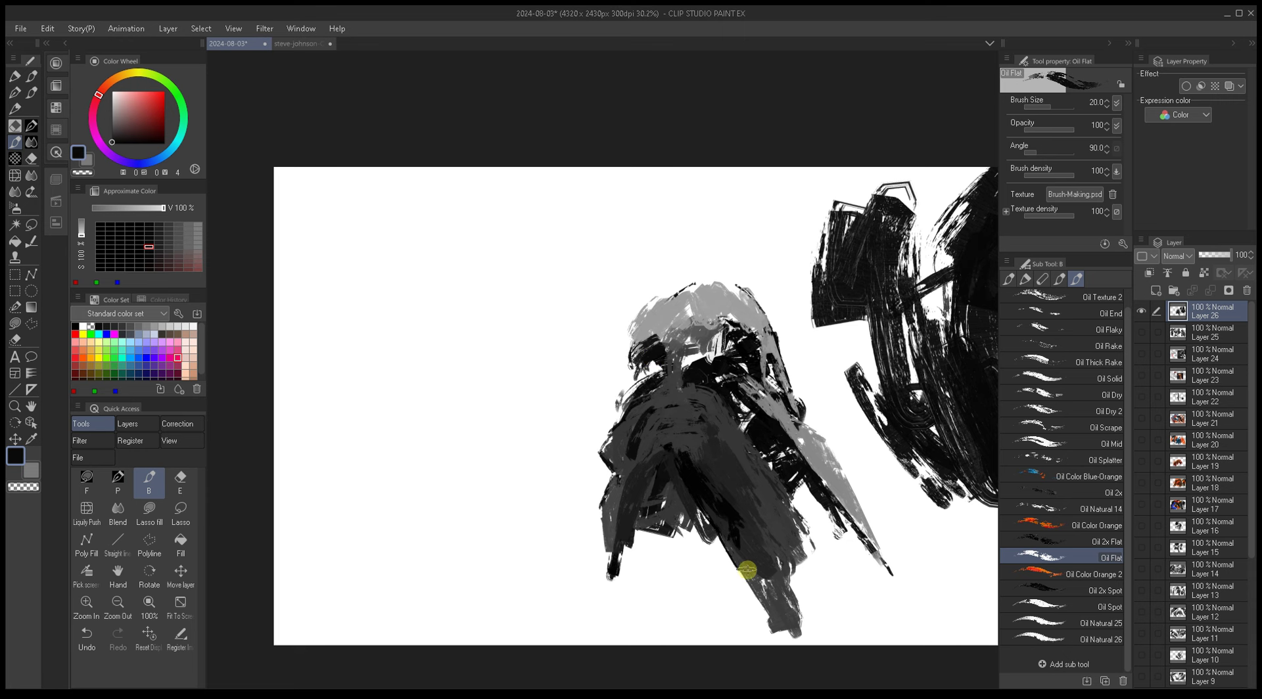
# Step: Brighten the left part of the helmet dome with sampled white, using an enlarged brush
pyautogui.moveTo(683, 466); pyautogui.dragTo(669, 473)
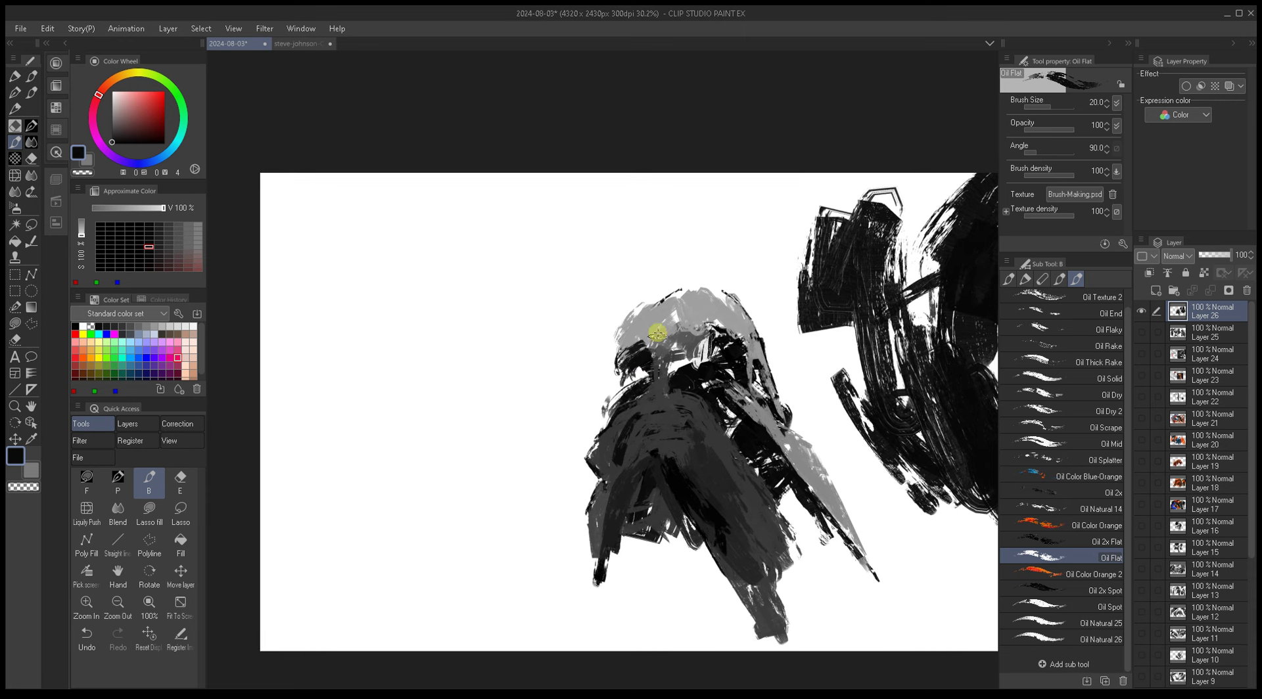
pyautogui.keyDown('alt'); pyautogui.click(670, 316); pyautogui.keyUp('alt')
pyautogui.press('[')
pyautogui.press('[')
pyautogui.keyDown('alt'); pyautogui.click(653, 291); pyautogui.keyUp('alt')
pyautogui.press(']')
pyautogui.press(']')
pyautogui.press(']')
pyautogui.moveTo(651, 322)
pyautogui.mouseDown()
pyautogui.moveTo(637, 365)
pyautogui.moveTo(683, 321)
pyautogui.moveTo(672, 330)
pyautogui.moveTo(679, 294)
pyautogui.mouseUp()
# Step: Outline the helmet's upper contour with sampled near-black at brush size 3
pyautogui.keyDown('alt'); pyautogui.click(651, 360); pyautogui.keyUp('alt')
pyautogui.press('[')
pyautogui.press('[')
pyautogui.press('[')
pyautogui.press('[')
pyautogui.press('[')
pyautogui.press('[')
pyautogui.press('[')
pyautogui.press('[')
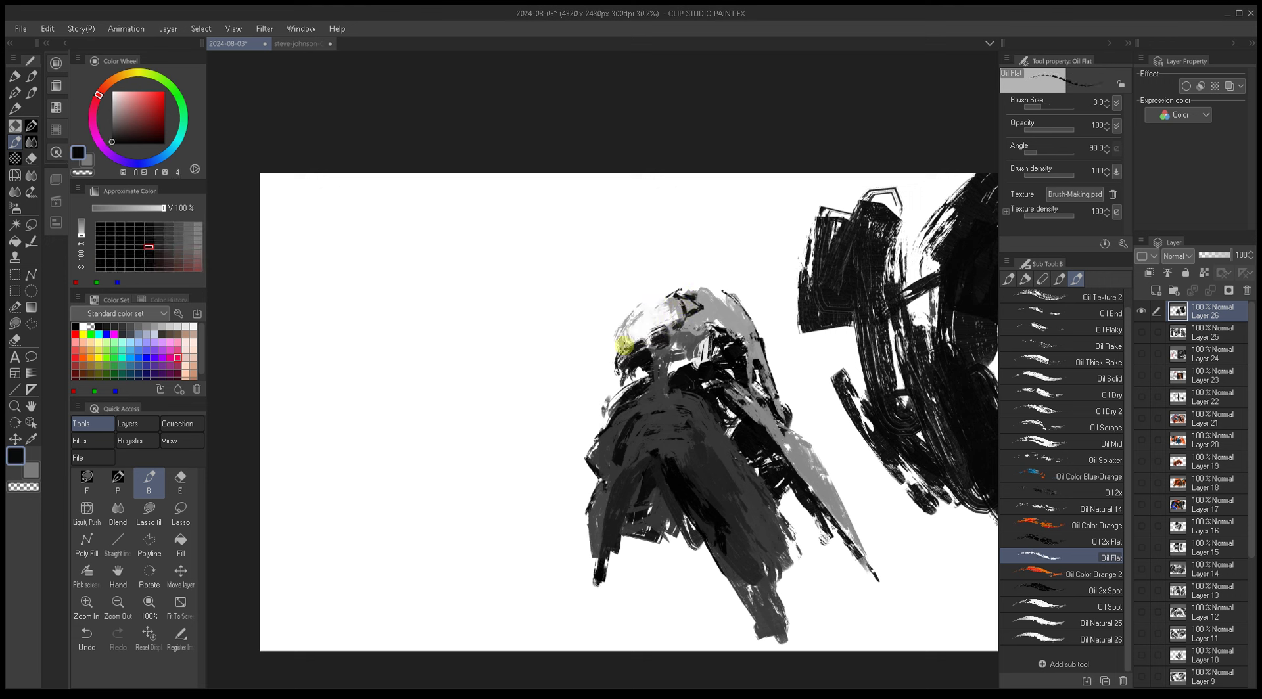
pyautogui.moveTo(645, 298)
pyautogui.mouseDown()
pyautogui.moveTo(665, 284)
pyautogui.moveTo(724, 290)
pyautogui.mouseUp()
# Step: Shade the helmet's right side and the drape below it with sampled dark tones, using a larger brush
pyautogui.press(']')
pyautogui.press(']')
pyautogui.press(']')
pyautogui.press(']')
pyautogui.press(']')
pyautogui.press(']')
pyautogui.press(']')
pyautogui.press(']')
pyautogui.press(']')
pyautogui.press(']')
pyautogui.press(']')
pyautogui.press('[')
pyautogui.press('[')
pyautogui.keyDown('alt'); pyautogui.click(717, 289); pyautogui.keyUp('alt')
pyautogui.press(']')
pyautogui.press(']')
pyautogui.press(']')
pyautogui.moveTo(717, 289)
pyautogui.mouseDown()
pyautogui.moveTo(756, 357)
pyautogui.moveTo(744, 330)
pyautogui.moveTo(738, 340)
pyautogui.moveTo(746, 323)
pyautogui.moveTo(765, 360)
pyautogui.moveTo(767, 418)
pyautogui.mouseUp()
pyautogui.keyDown('alt'); pyautogui.click(747, 327); pyautogui.keyUp('alt')
pyautogui.keyDown('alt'); pyautogui.click(741, 331); pyautogui.keyUp('alt')
pyautogui.moveTo(769, 422); pyautogui.dragTo(754, 402)
# Step: Widen and lengthen the right strand down to its tip with sampled grey, raising the brush to size 20
pyautogui.press('[')
pyautogui.press('[')
pyautogui.press('[')
pyautogui.press('[')
pyautogui.press('[')
pyautogui.moveTo(799, 453); pyautogui.dragTo(874, 569)
pyautogui.keyDown('alt'); pyautogui.click(808, 445); pyautogui.keyUp('alt')
pyautogui.moveTo(807, 445)
pyautogui.mouseDown()
pyautogui.moveTo(855, 544)
pyautogui.moveTo(794, 438)
pyautogui.moveTo(863, 538)
pyautogui.moveTo(810, 435)
pyautogui.moveTo(890, 581)
pyautogui.mouseUp()
pyautogui.press(']')
pyautogui.press(']')
pyautogui.press(']')
pyautogui.press(']')
pyautogui.press(']')
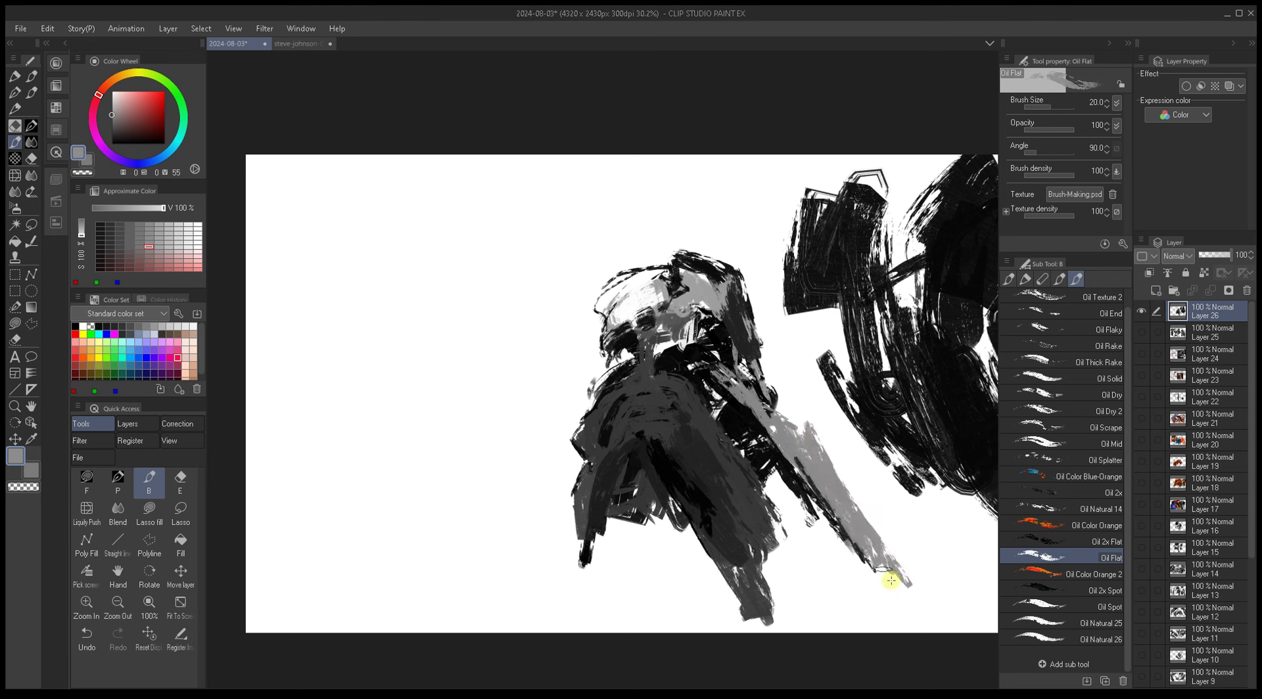
# Step: Darken the underside of the right strand down to its tip with sampled near-black at brush size 25
pyautogui.keyDown('alt'); pyautogui.click(799, 487); pyautogui.keyUp('alt')
pyautogui.press('[')
pyautogui.press('[')
pyautogui.press('[')
pyautogui.press('[')
pyautogui.press('[')
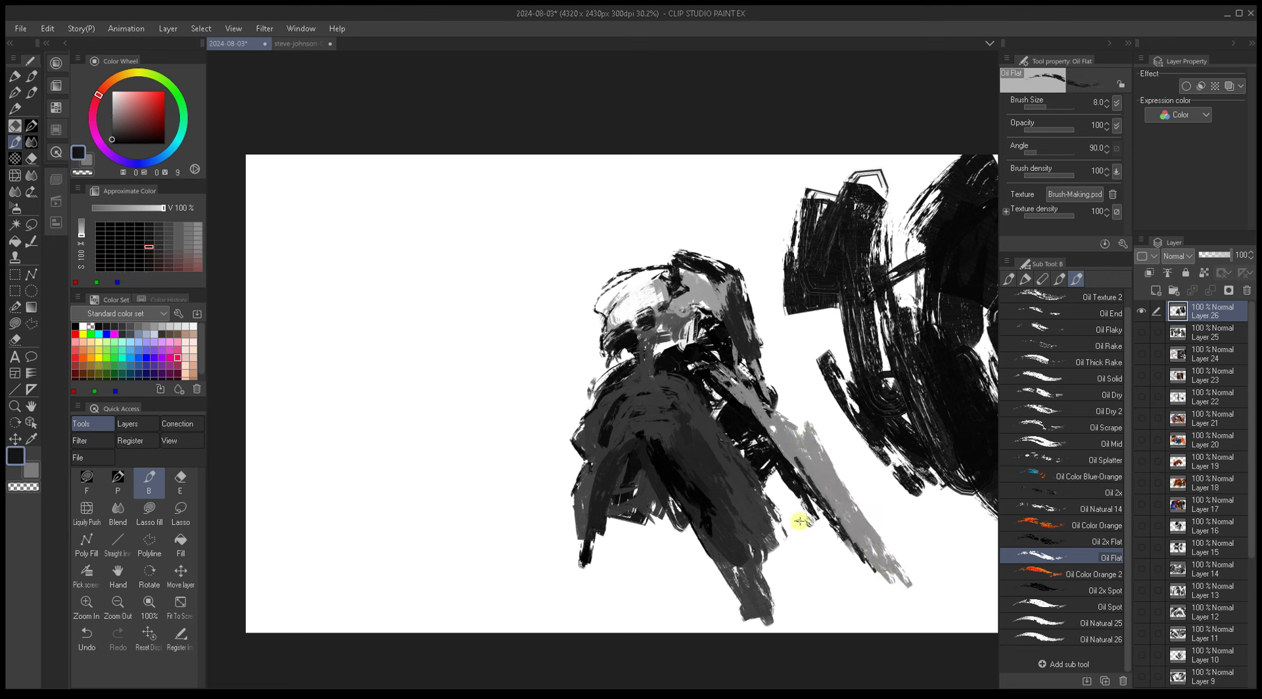
pyautogui.press(']')
pyautogui.press(']')
pyautogui.press(']')
pyautogui.press(']')
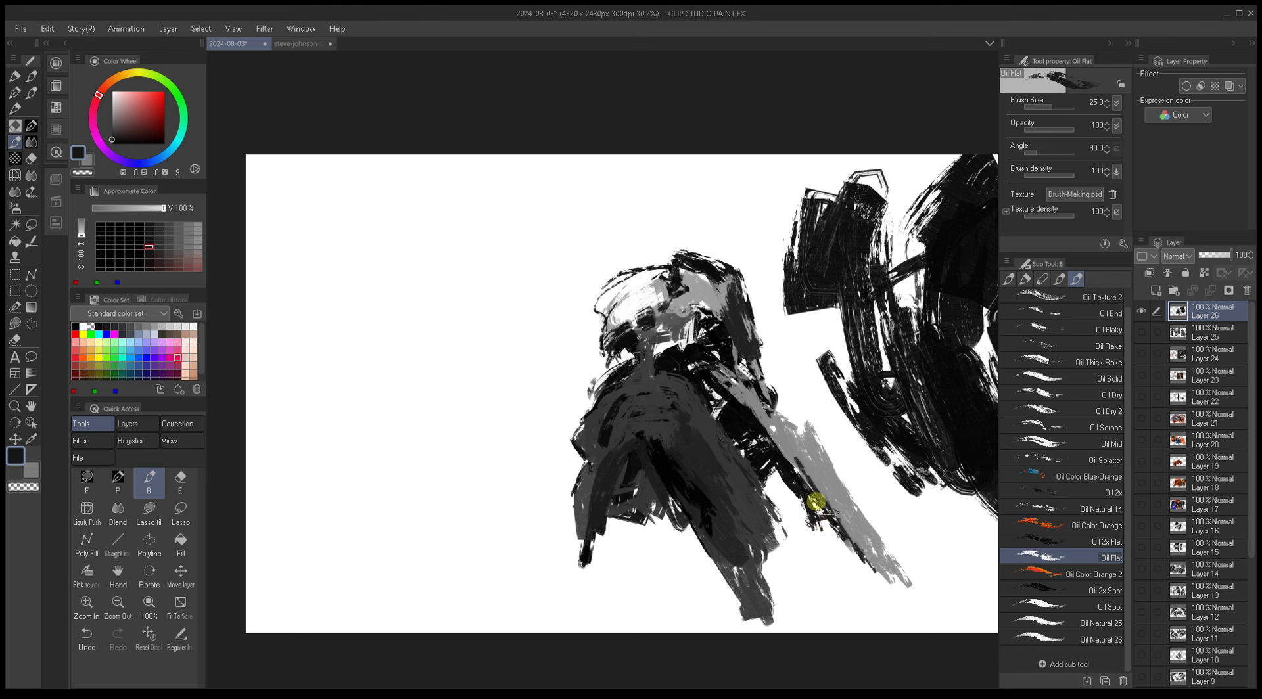
pyautogui.moveTo(819, 514); pyautogui.dragTo(880, 572)
# Step: Broaden the outer side of the right strand with sampled grey strokes, using a large brush
pyautogui.keyDown('alt'); pyautogui.click(802, 480); pyautogui.keyUp('alt')
pyautogui.press('[')
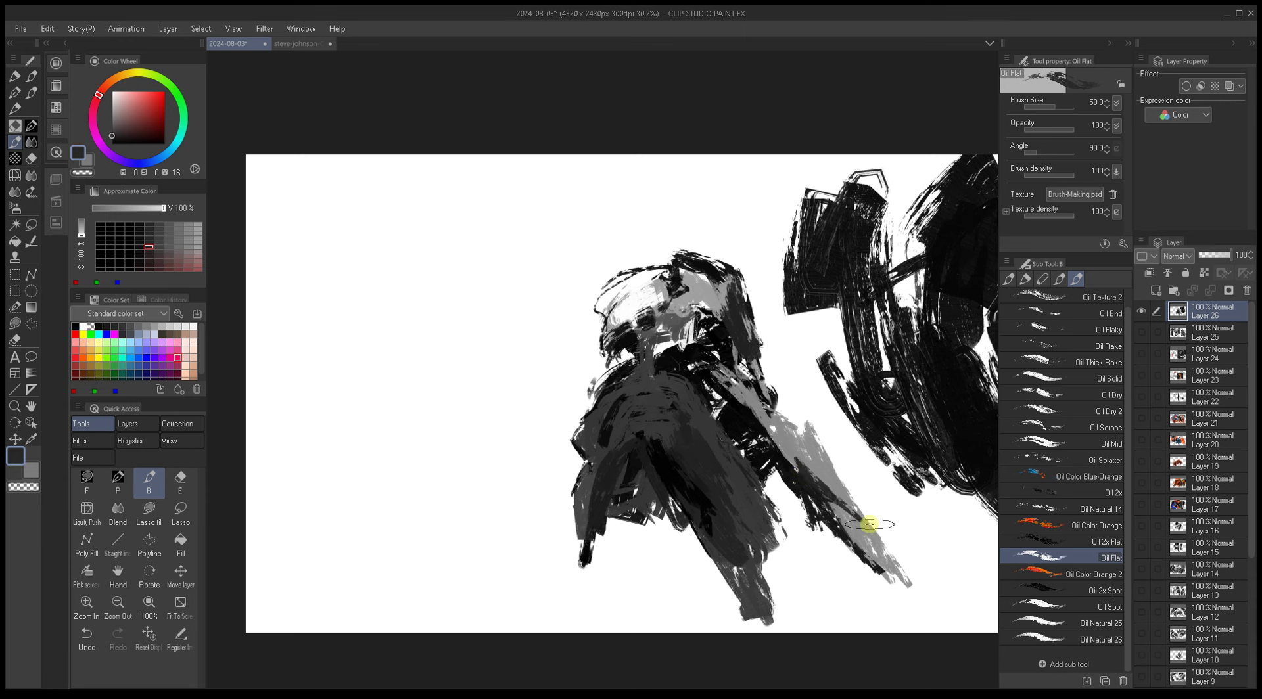
pyautogui.keyDown('alt'); pyautogui.click(809, 455); pyautogui.keyUp('alt')
pyautogui.press(']')
pyautogui.press(']')
pyautogui.press(']')
pyautogui.press(']')
pyautogui.press(']')
pyautogui.moveTo(822, 460)
pyautogui.mouseDown()
pyautogui.moveTo(795, 470)
pyautogui.moveTo(854, 530)
pyautogui.mouseUp()
# Step: Define the right strand's outer edge with sampled near-black at brush size 8
pyautogui.keyDown('alt'); pyautogui.click(792, 473); pyautogui.keyUp('alt')
pyautogui.keyDown('alt'); pyautogui.click(794, 499); pyautogui.keyUp('alt')
pyautogui.press('[')
pyautogui.press('[')
pyautogui.press('[')
pyautogui.press('[')
pyautogui.press('[')
pyautogui.press('[')
pyautogui.press('[')
pyautogui.press('[')
pyautogui.press(']')
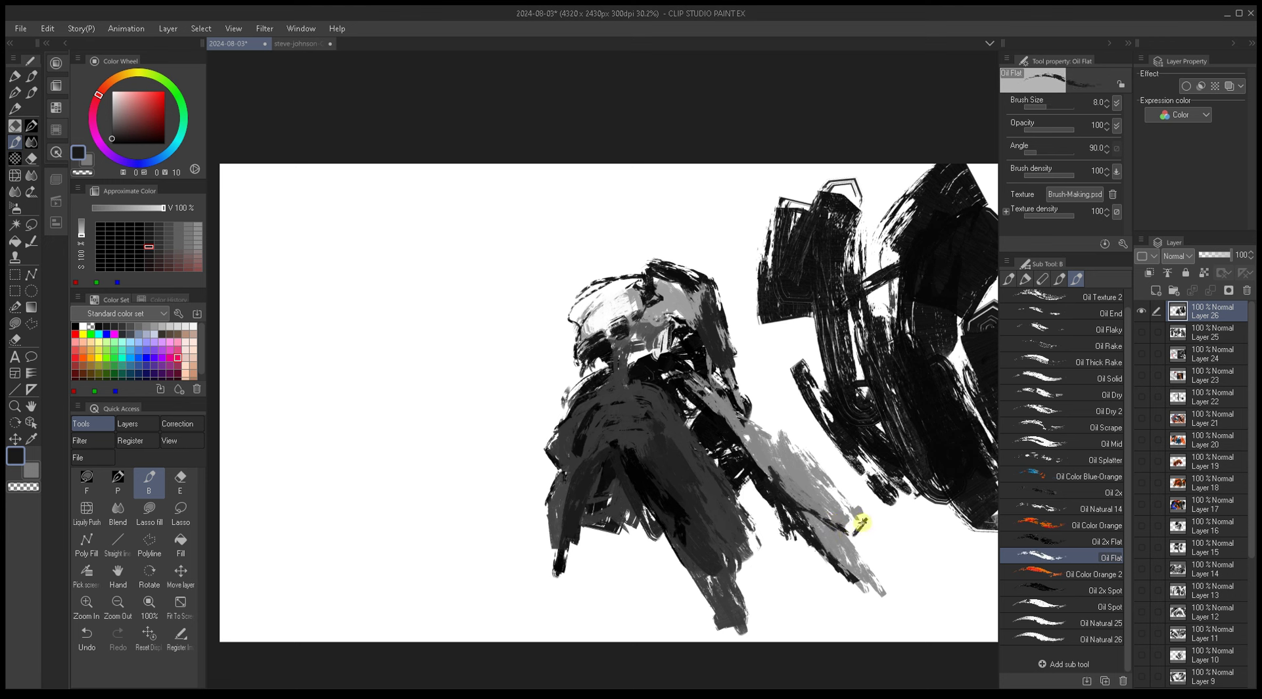
pyautogui.moveTo(756, 428); pyautogui.dragTo(786, 441)
# Step: Shade the junction of the helmet's right drape and the strand with sampled tones at brush size 25
pyautogui.press(']')
pyautogui.press(']')
pyautogui.press(']')
pyautogui.keyDown('alt'); pyautogui.click(756, 424); pyautogui.keyUp('alt')
pyautogui.keyDown('alt'); pyautogui.click(755, 437); pyautogui.keyUp('alt')
pyautogui.moveTo(756, 437)
pyautogui.mouseDown()
pyautogui.moveTo(724, 374)
pyautogui.moveTo(737, 396)
pyautogui.mouseUp()
pyautogui.moveTo(713, 348); pyautogui.dragTo(741, 377)
pyautogui.keyDown('alt'); pyautogui.click(723, 332); pyautogui.keyUp('alt')
pyautogui.moveTo(718, 324); pyautogui.dragTo(736, 385)
pyautogui.moveTo(729, 372)
pyautogui.mouseDown()
pyautogui.moveTo(748, 398)
pyautogui.moveTo(766, 394)
pyautogui.moveTo(746, 408)
pyautogui.moveTo(780, 411)
pyautogui.moveTo(789, 427)
pyautogui.moveTo(786, 413)
pyautogui.moveTo(798, 446)
pyautogui.moveTo(741, 364)
pyautogui.moveTo(761, 386)
pyautogui.mouseUp()
pyautogui.keyDown('alt'); pyautogui.click(781, 410); pyautogui.keyUp('alt')
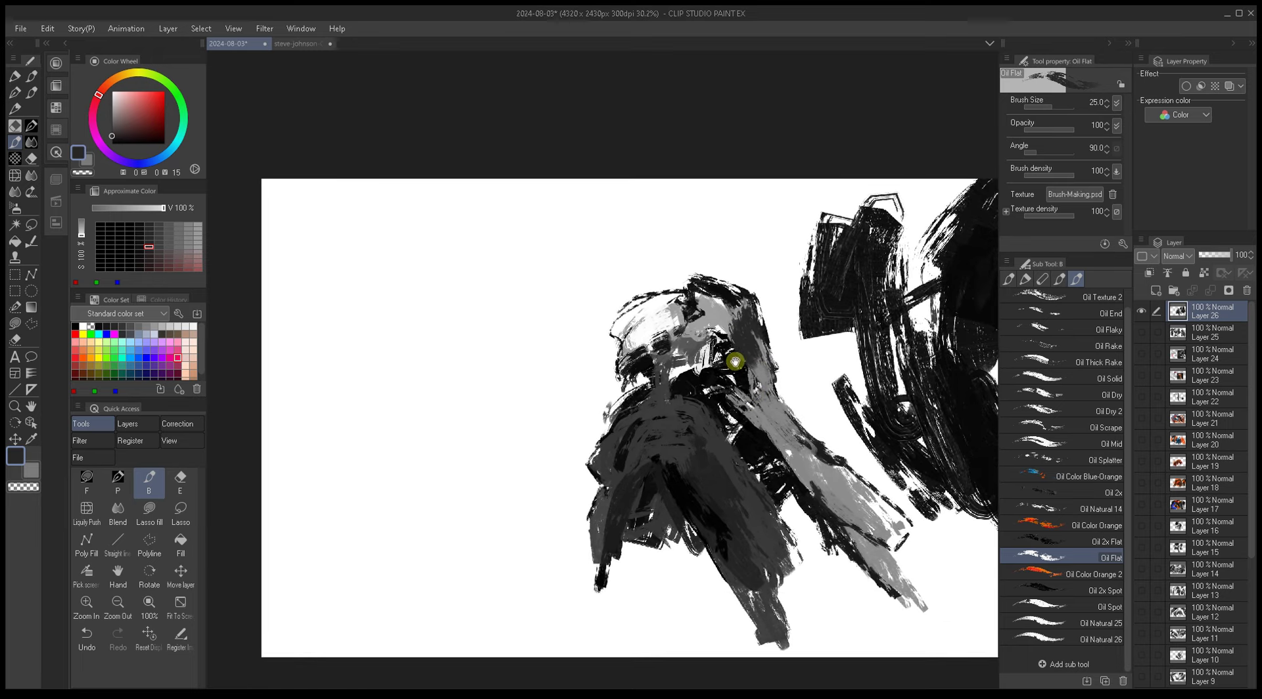
# Step: Rework the front of the helmet with sampled grey tones, enlarging the brush to size 40
pyautogui.keyDown('alt'); pyautogui.click(756, 360); pyautogui.keyUp('alt')
pyautogui.keyDown('alt'); pyautogui.click(754, 355); pyautogui.keyUp('alt')
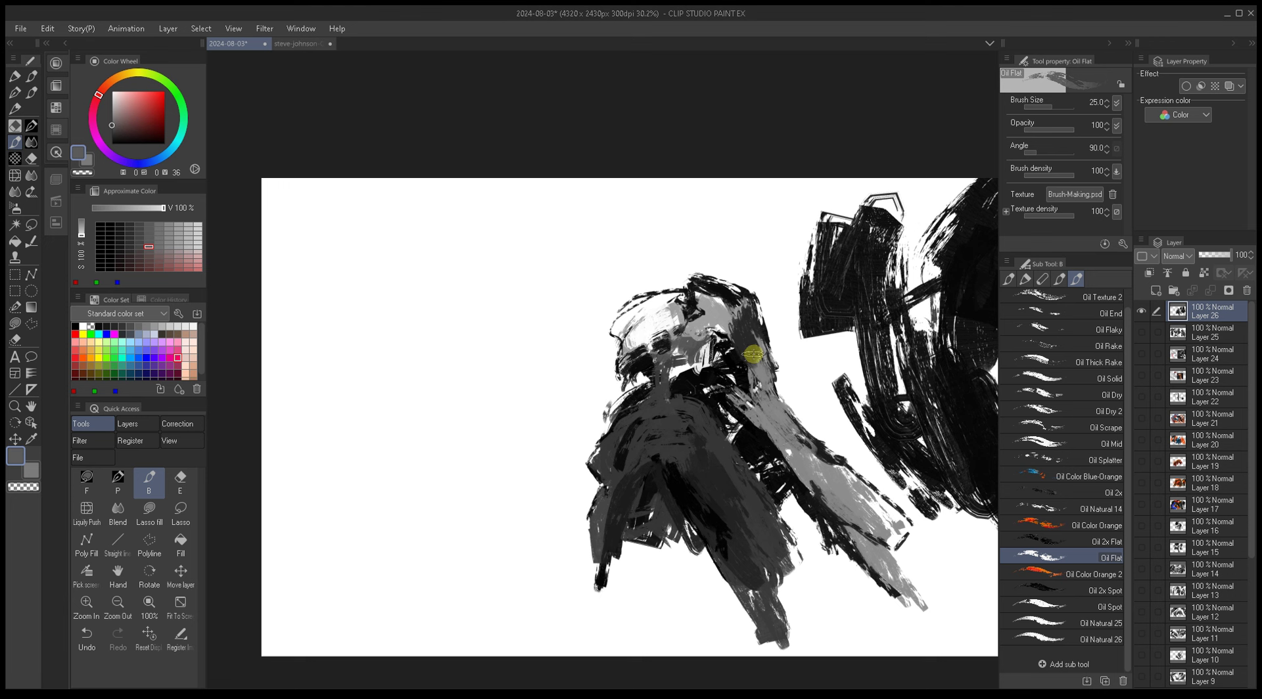
pyautogui.keyDown('alt'); pyautogui.click(723, 321); pyautogui.keyUp('alt')
pyautogui.moveTo(719, 320); pyautogui.dragTo(703, 308)
pyautogui.keyDown('alt'); pyautogui.click(742, 303); pyautogui.keyUp('alt')
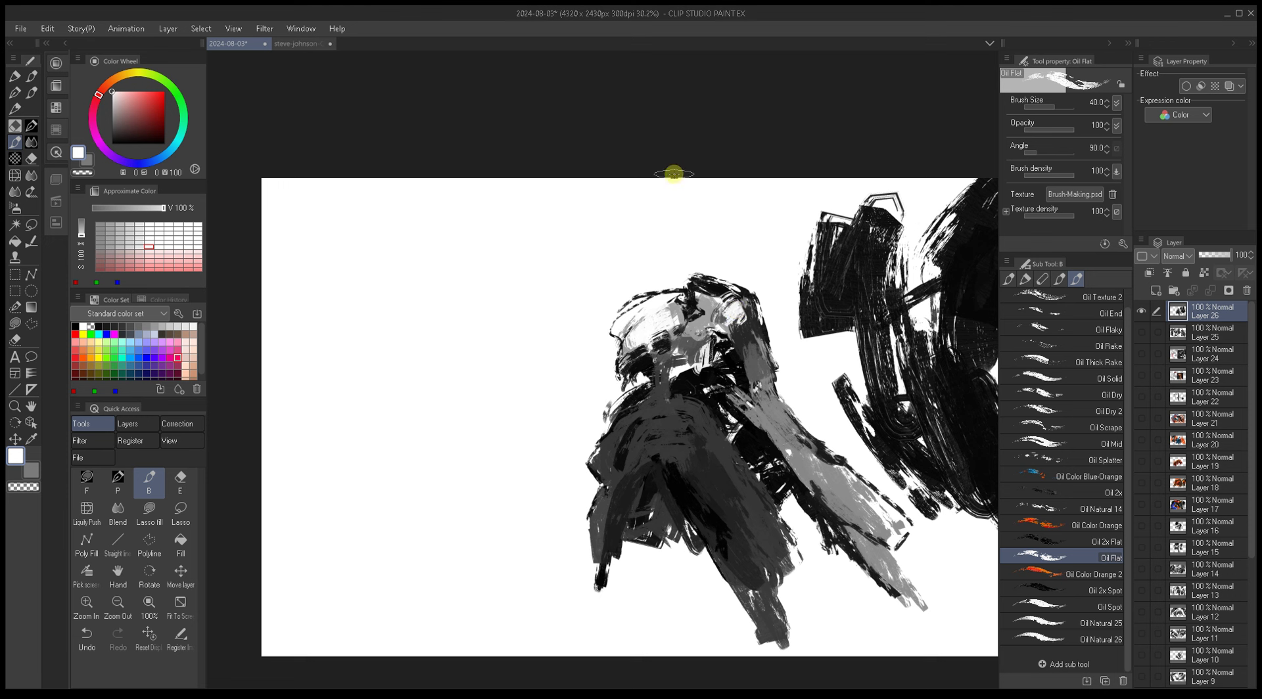
pyautogui.keyDown('alt'); pyautogui.click(713, 297); pyautogui.keyUp('alt')
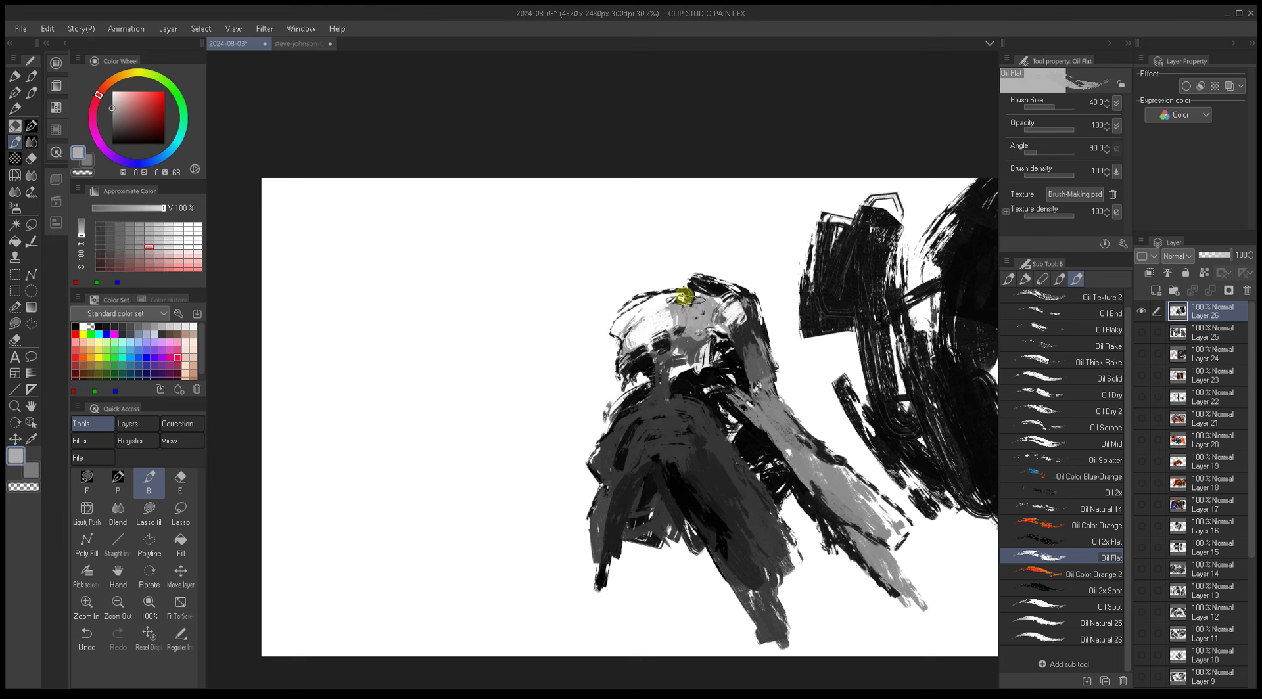
# Step: Lighten the helmet's crown with sampled light tones, and sample near-black at brush size 12
pyautogui.keyDown('alt'); pyautogui.click(662, 306); pyautogui.keyUp('alt')
pyautogui.press('[')
pyautogui.press('[')
pyautogui.press('[')
pyautogui.press('[')
pyautogui.keyDown('alt'); pyautogui.click(696, 321); pyautogui.keyUp('alt')
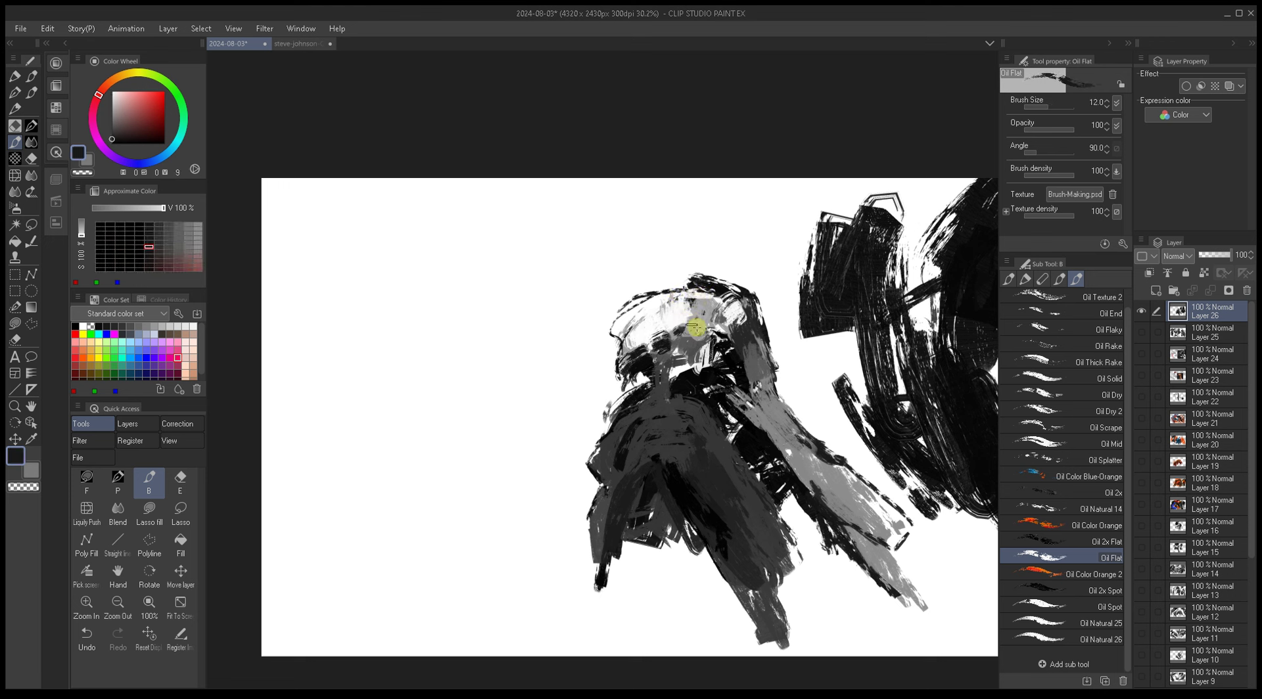
# Step: Refine the helmet's brow with near-black at brush size 8, and sample white at size 7
pyautogui.keyDown('alt'); pyautogui.click(661, 344); pyautogui.keyUp('alt')
pyautogui.keyDown('alt'); pyautogui.click(662, 346); pyautogui.keyUp('alt')
pyautogui.press('[')
pyautogui.press('[')
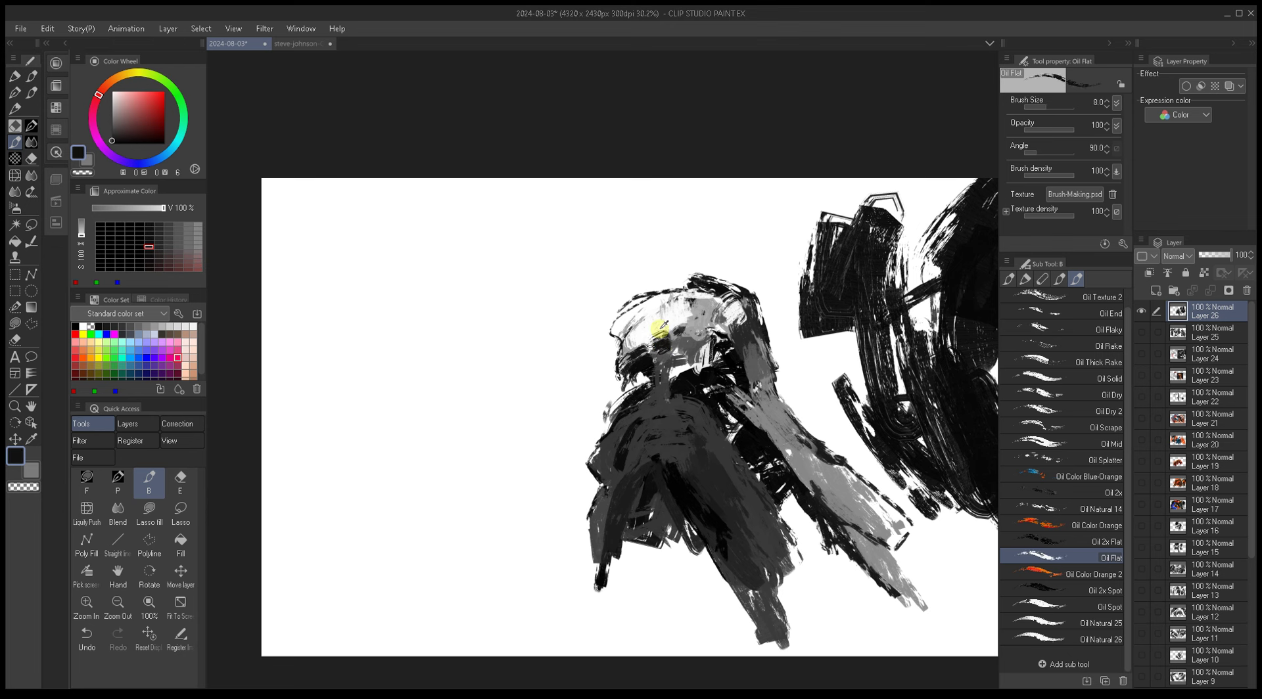
pyautogui.keyDown('alt'); pyautogui.click(666, 339); pyautogui.keyUp('alt')
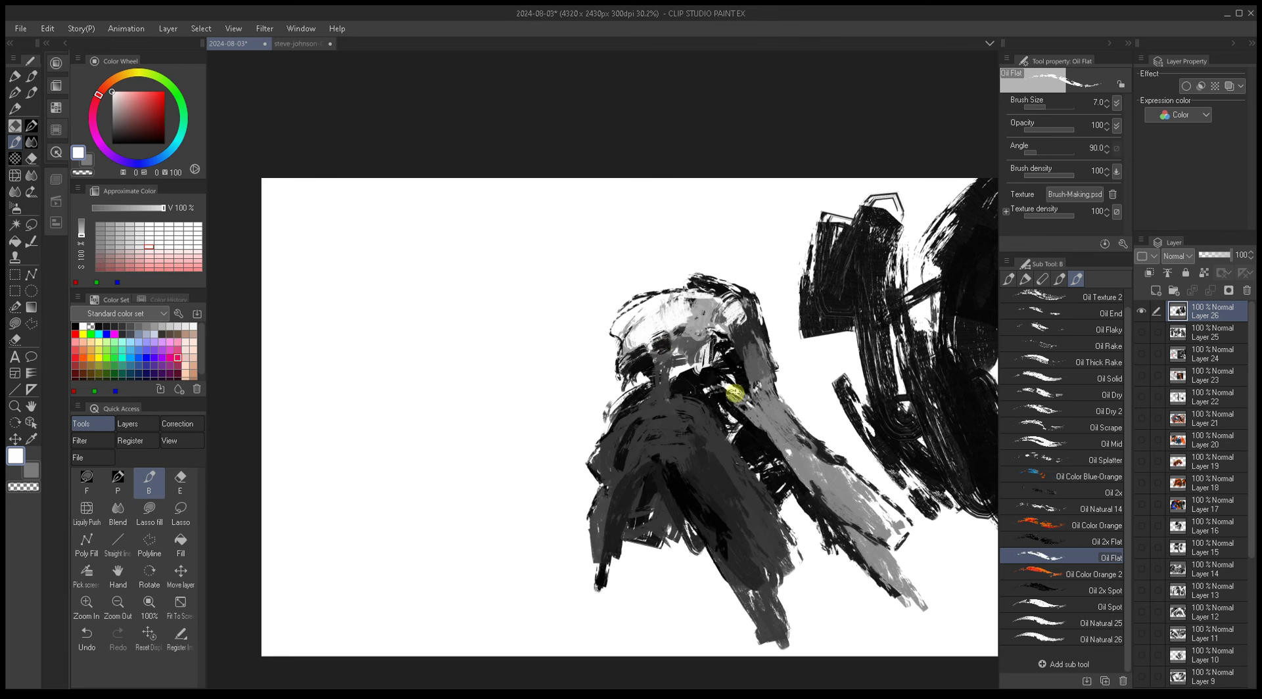
# Step: Add fine strokes along the right drape's outer edge at brush size 2, and sample near-black
pyautogui.press('[')
pyautogui.press('[')
pyautogui.press('[')
pyautogui.press('[')
pyautogui.press('[')
pyautogui.press('[')
pyautogui.moveTo(760, 345); pyautogui.dragTo(786, 413)
pyautogui.keyDown('alt'); pyautogui.click(761, 427); pyautogui.keyUp('alt')
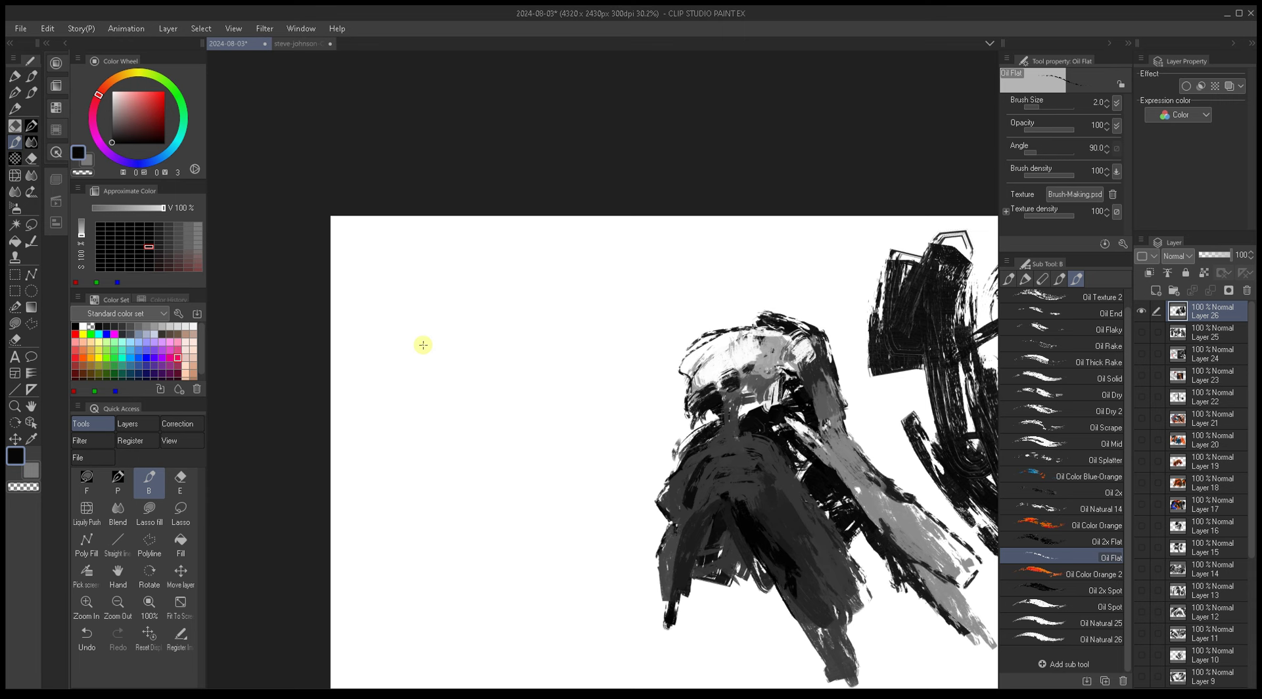
# Step: Deepen the fold running down the central form with near-black strokes at brush size 17
pyautogui.moveTo(422, 345); pyautogui.dragTo(385, 316)
pyautogui.moveTo(530, 456); pyautogui.dragTo(520, 452)
pyautogui.press(']')
pyautogui.press(']')
pyautogui.press(']')
pyautogui.press(']')
pyautogui.press(']')
pyautogui.press(']')
pyautogui.press(']')
pyautogui.press(']')
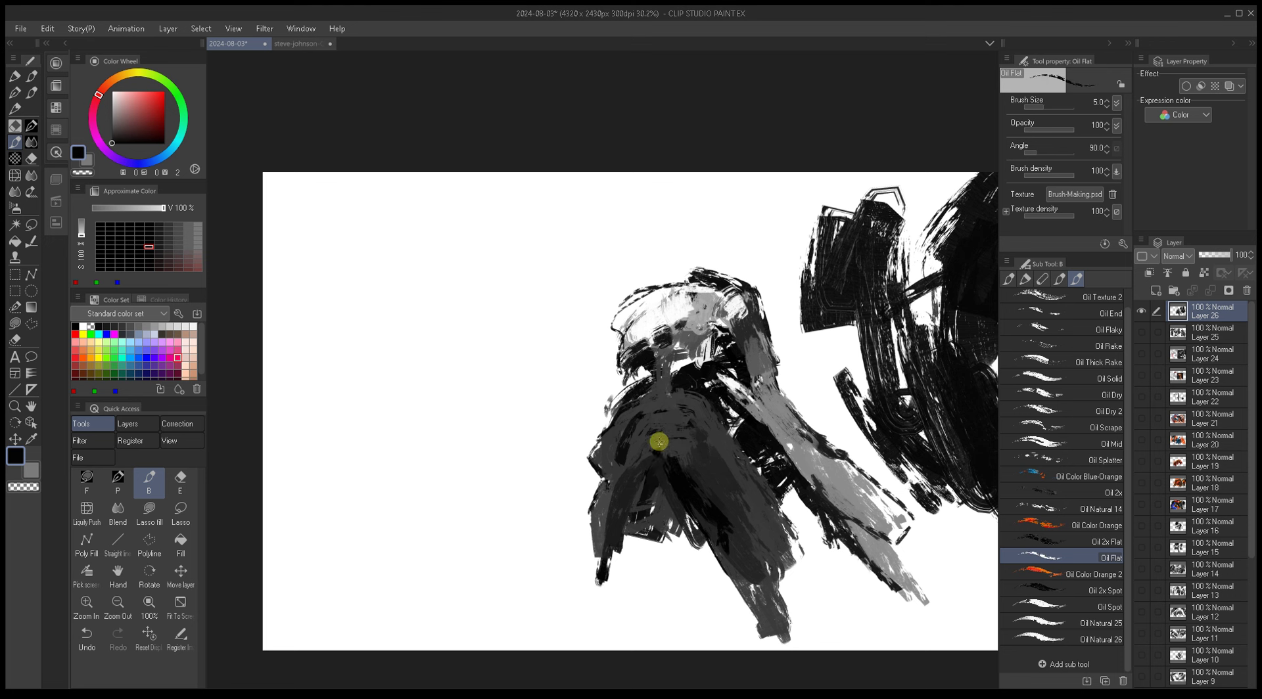
pyautogui.press('[')
pyautogui.press('[')
pyautogui.press('[')
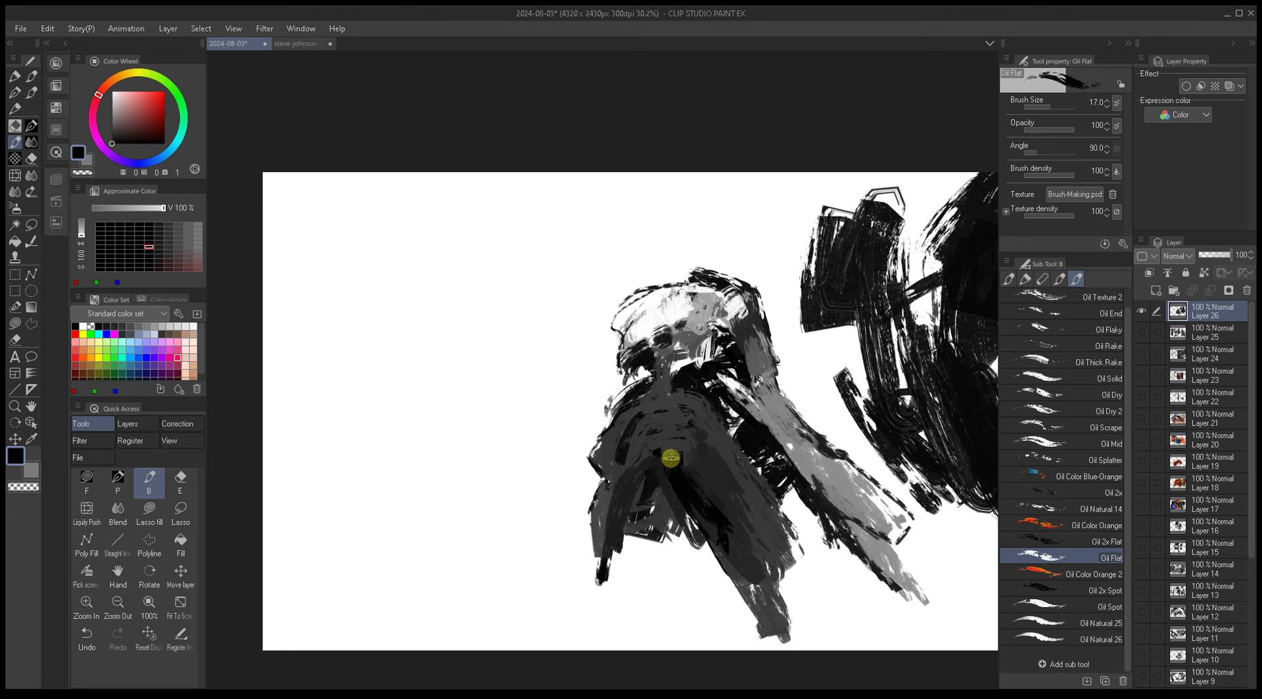
pyautogui.moveTo(682, 460); pyautogui.dragTo(747, 550)
# Step: Refine the top of the fold with black at brush size 5, and add dark grey at size 12
pyautogui.press('[')
pyautogui.press('[')
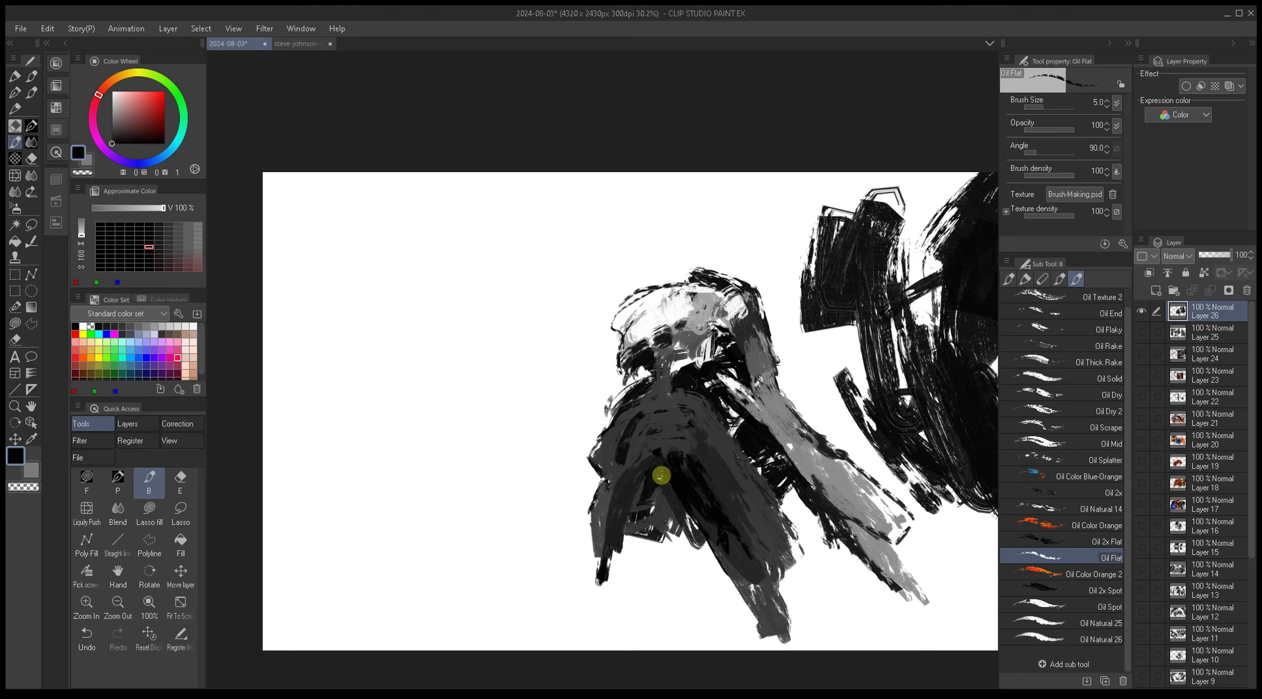
pyautogui.press('c')
pyautogui.press(']')
pyautogui.press(']')
pyautogui.press(']')
pyautogui.press(']')
pyautogui.press(']')
pyautogui.press(']')
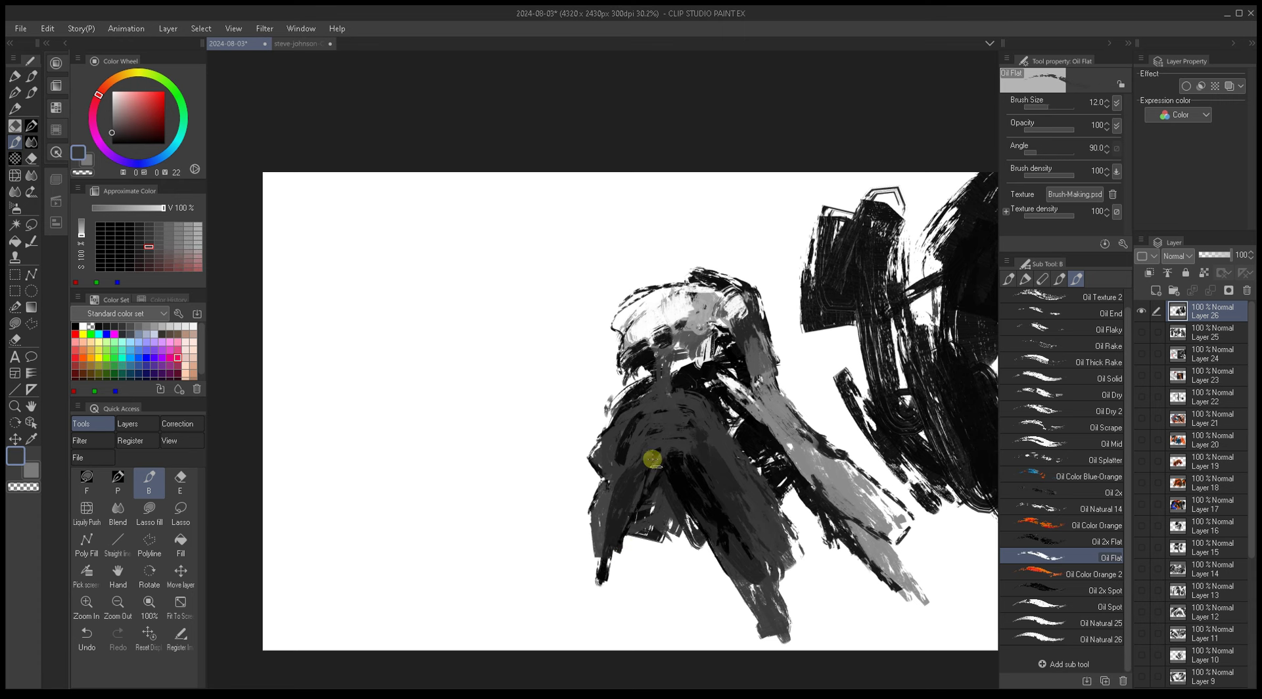
# Step: Soften the lower fold of the central form with sampled dark grey, reducing the brush from size 17
pyautogui.keyDown('alt'); pyautogui.click(682, 499); pyautogui.keyUp('alt')
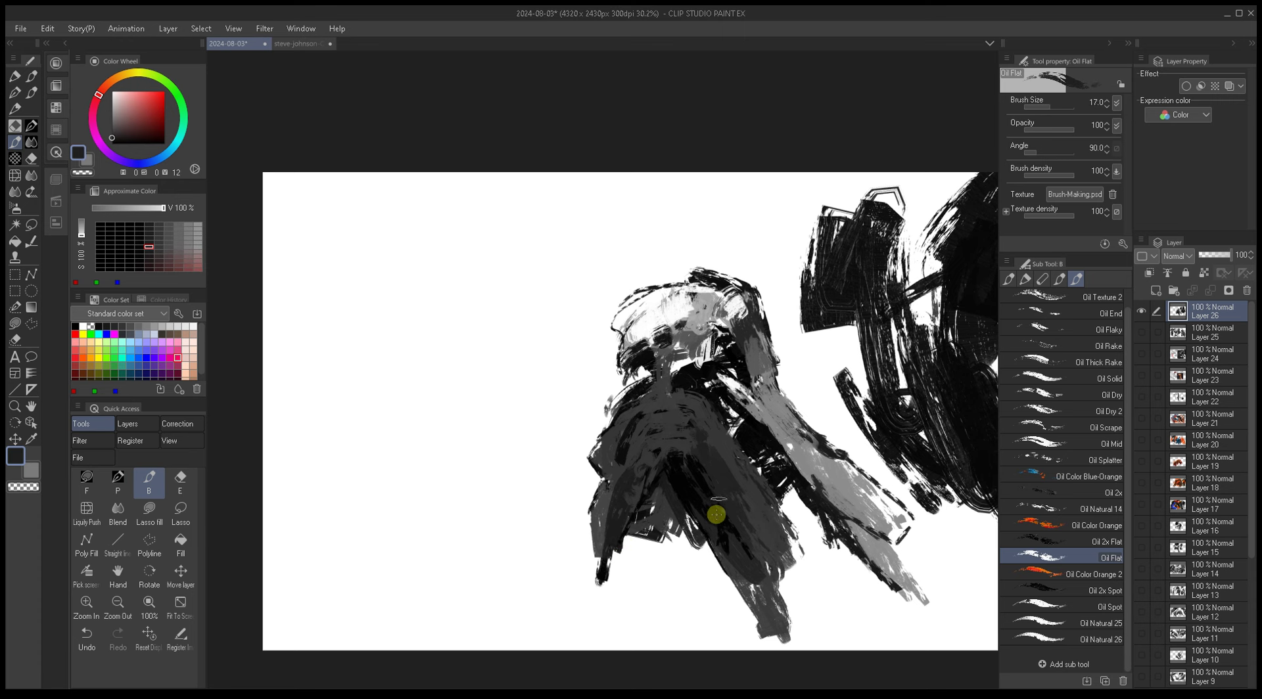
pyautogui.press('[')
pyautogui.press('[')
pyautogui.press('[')
pyautogui.press('[')
pyautogui.moveTo(755, 535); pyautogui.dragTo(730, 524)
# Step: Add near-black marks across the helmet's brow and left side at brush sizes 3 to 7
pyautogui.keyDown('alt'); pyautogui.click(643, 319); pyautogui.keyUp('alt')
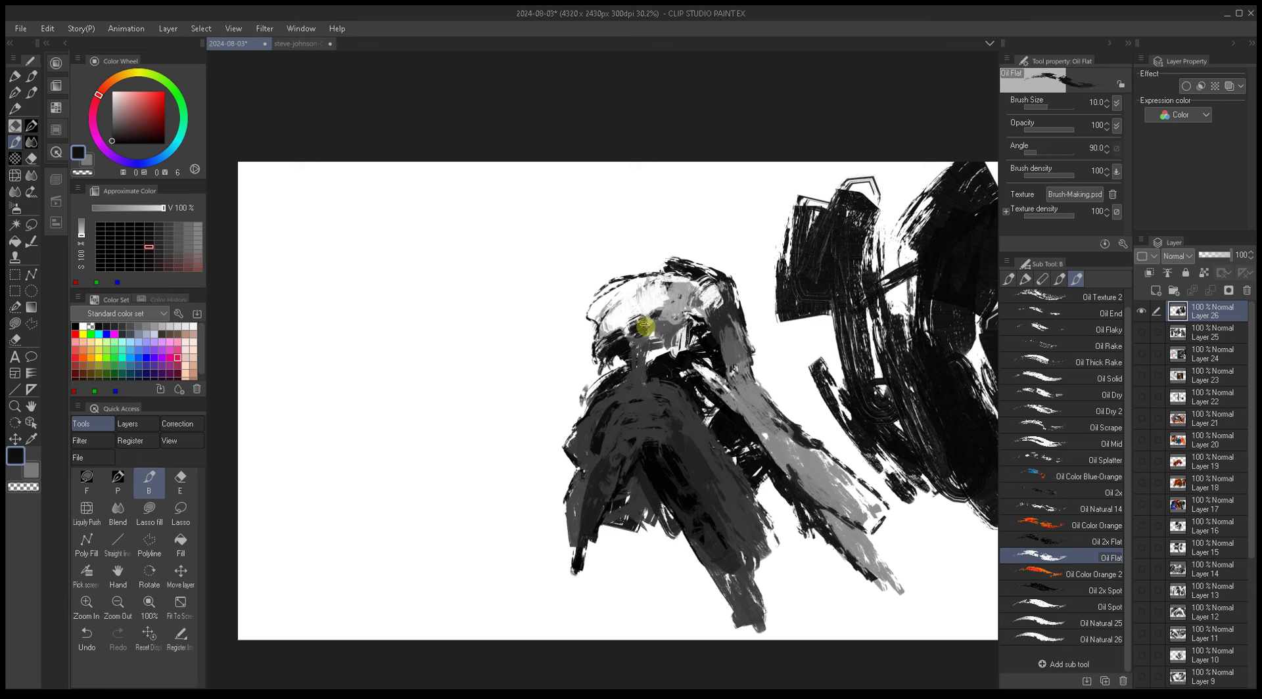
pyautogui.press('[')
pyautogui.keyDown('alt'); pyautogui.click(646, 297); pyautogui.keyUp('alt')
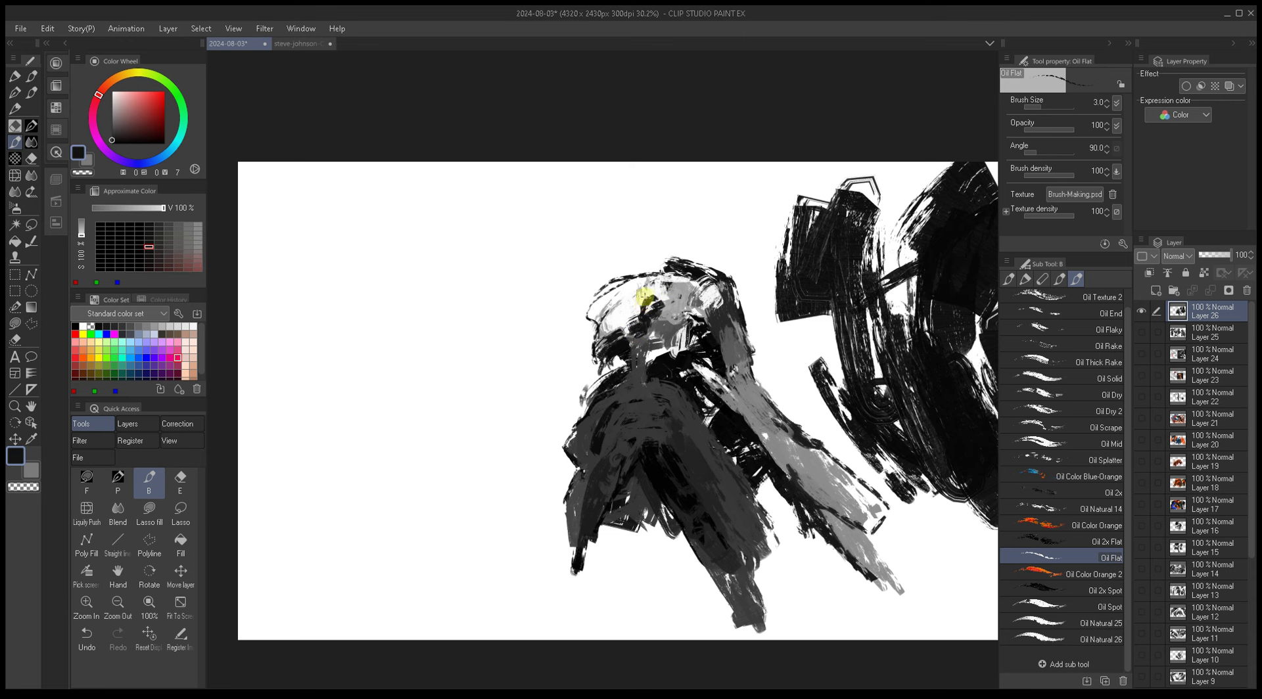
pyautogui.press(']')
pyautogui.press(']')
pyautogui.press(']')
pyautogui.moveTo(635, 305); pyautogui.dragTo(644, 310)
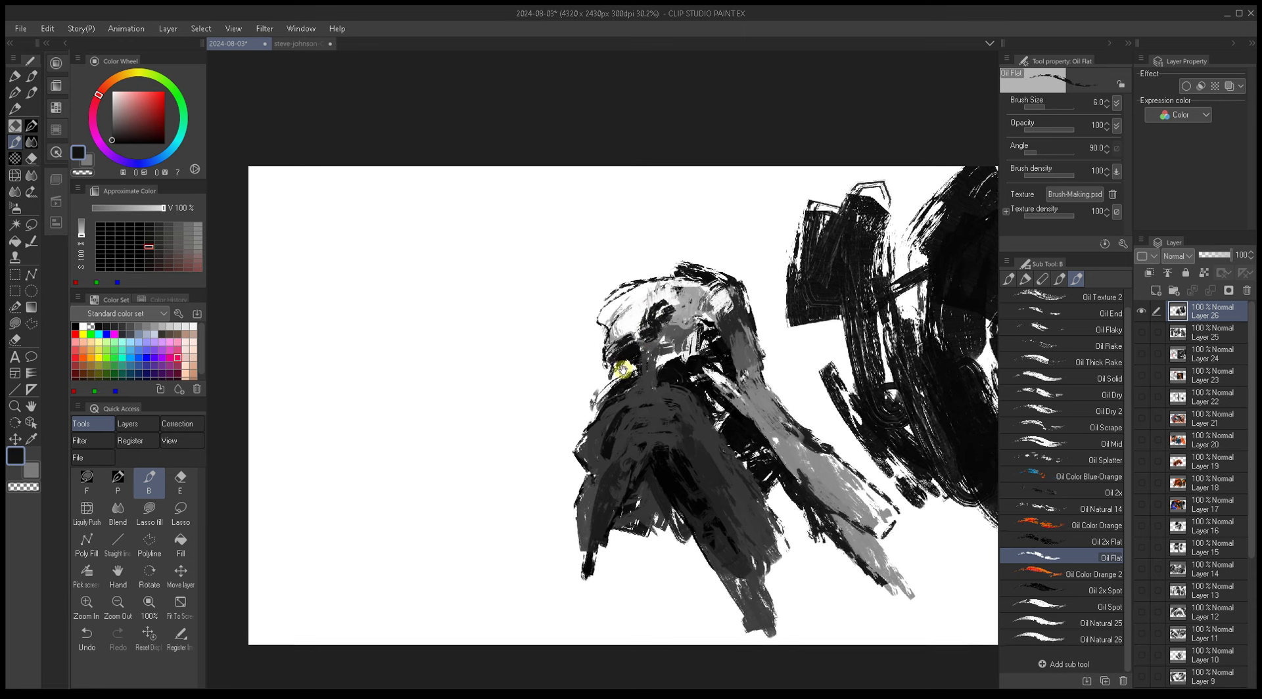
pyautogui.keyDown('alt'); pyautogui.click(645, 307); pyautogui.keyUp('alt')
pyautogui.press(']')
pyautogui.keyDown('alt'); pyautogui.click(645, 321); pyautogui.keyUp('alt')
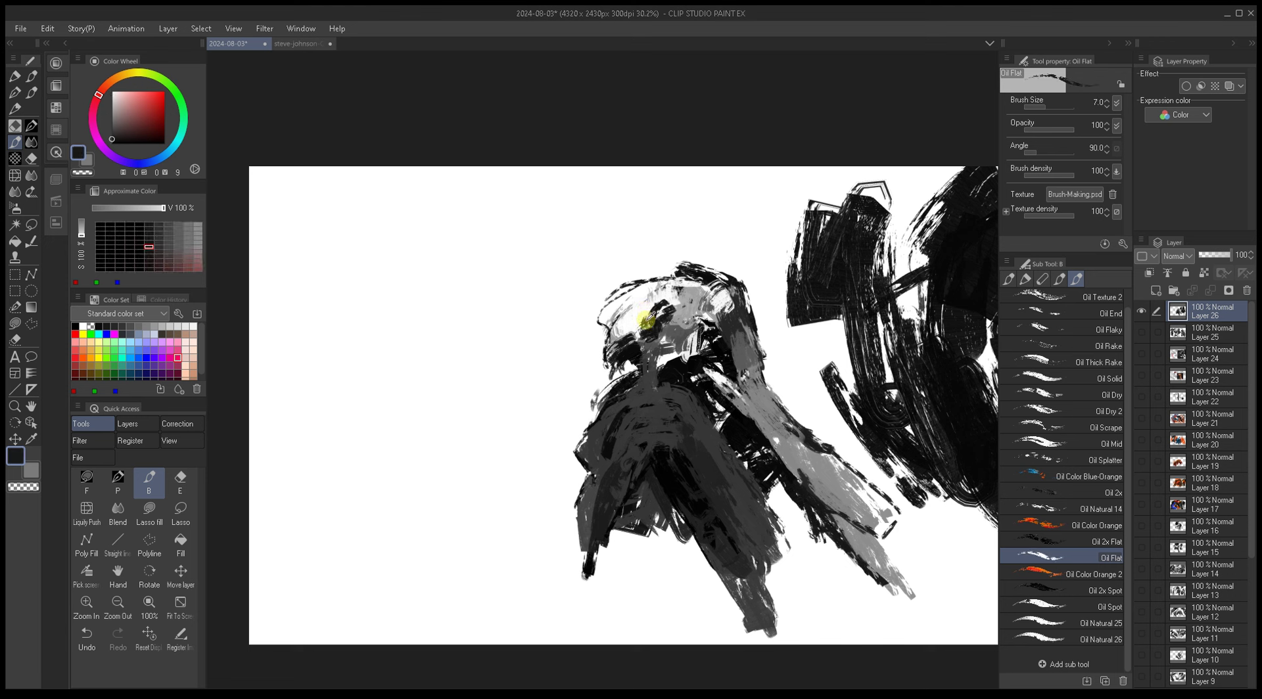
# Step: Rework the helmet's brow and upper left with sampled greys and white, enlarging the brush from size 7 to 17
pyautogui.keyDown('alt'); pyautogui.click(645, 323); pyautogui.keyUp('alt')
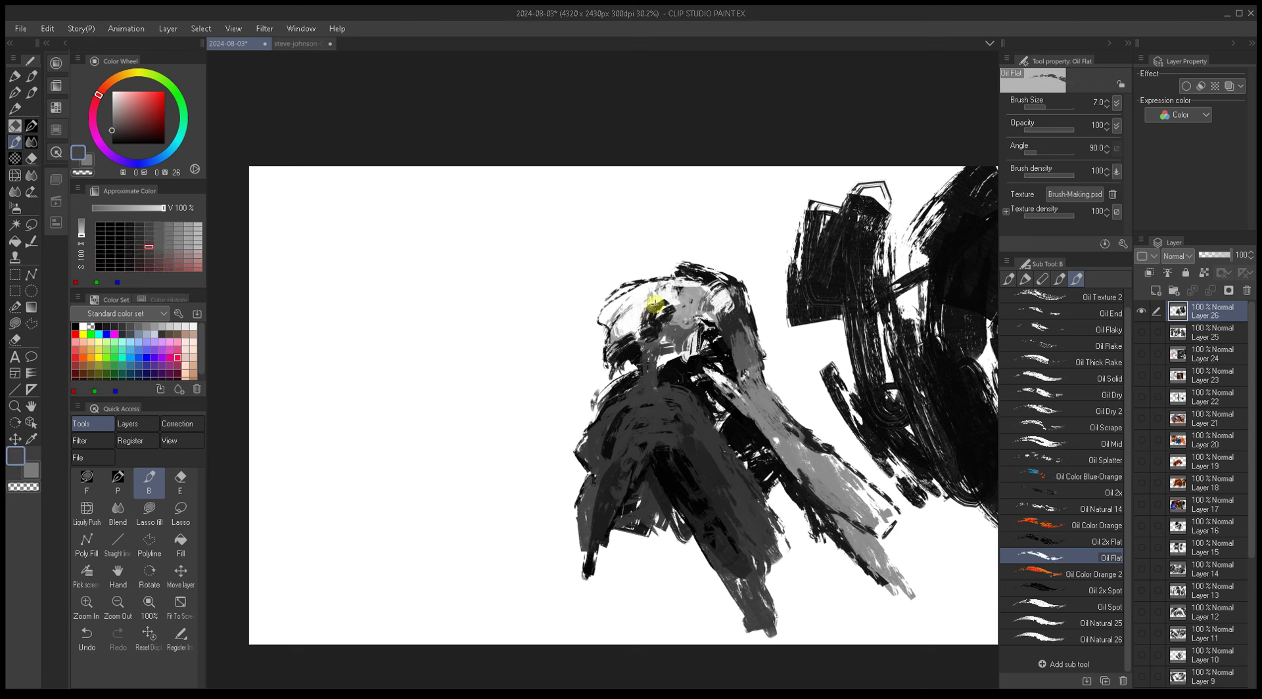
pyautogui.keyDown('alt'); pyautogui.click(647, 311); pyautogui.keyUp('alt')
pyautogui.keyDown('alt'); pyautogui.click(646, 306); pyautogui.keyUp('alt')
pyautogui.press(']')
pyautogui.press(']')
pyautogui.press(']')
pyautogui.press(']')
pyautogui.press(']')
pyautogui.keyDown('alt'); pyautogui.click(634, 301); pyautogui.keyUp('alt')
pyautogui.keyDown('alt'); pyautogui.click(643, 290); pyautogui.keyUp('alt')
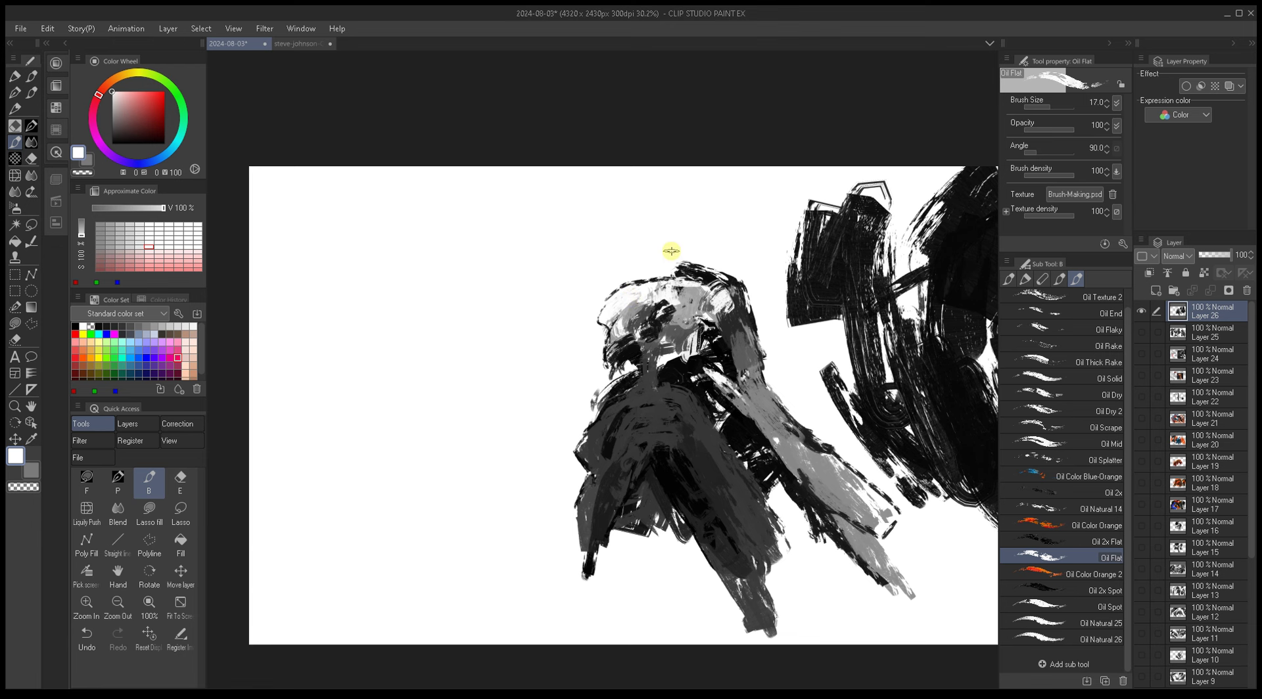
# Step: Brush sampled mid grey down the upper inner edge of the right form at brush size 17
pyautogui.moveTo(678, 379); pyautogui.dragTo(646, 365)
pyautogui.keyDown('alt'); pyautogui.click(739, 403); pyautogui.keyUp('alt')
pyautogui.keyDown('alt'); pyautogui.click(727, 412); pyautogui.keyUp('alt')
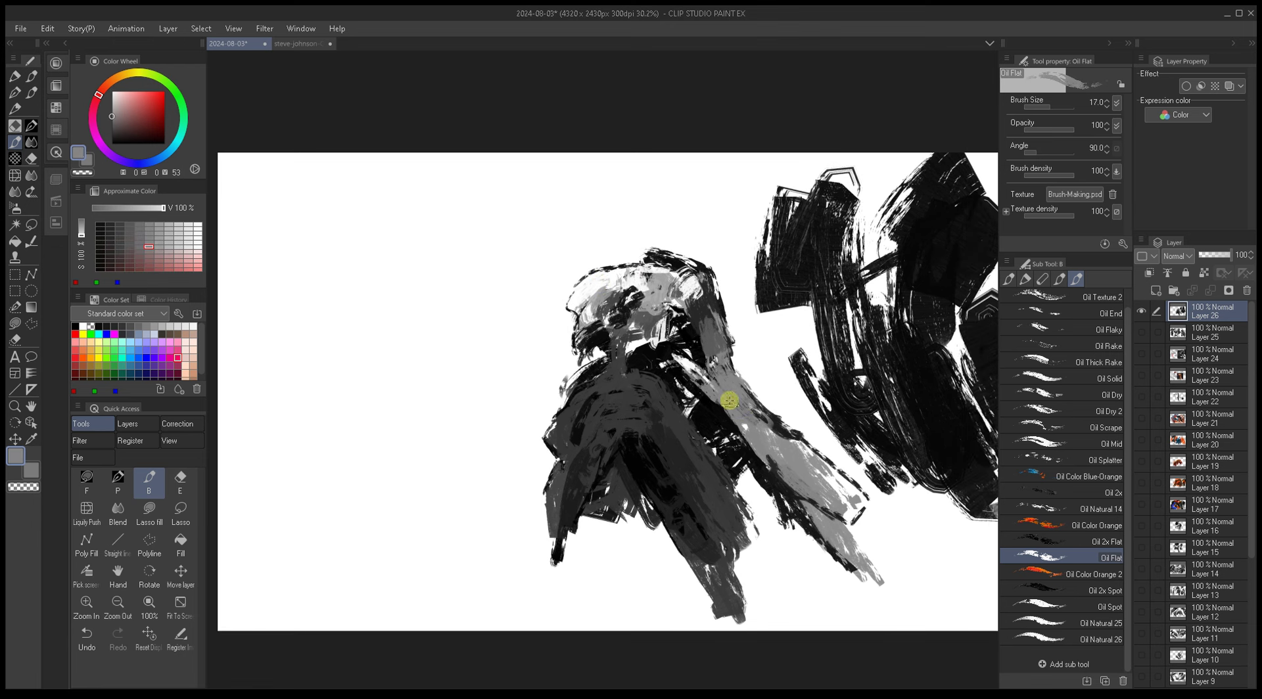
# Step: Darken the gap between the central and right forms with sampled near-black strokes
pyautogui.keyDown('alt'); pyautogui.click(711, 353); pyautogui.keyUp('alt')
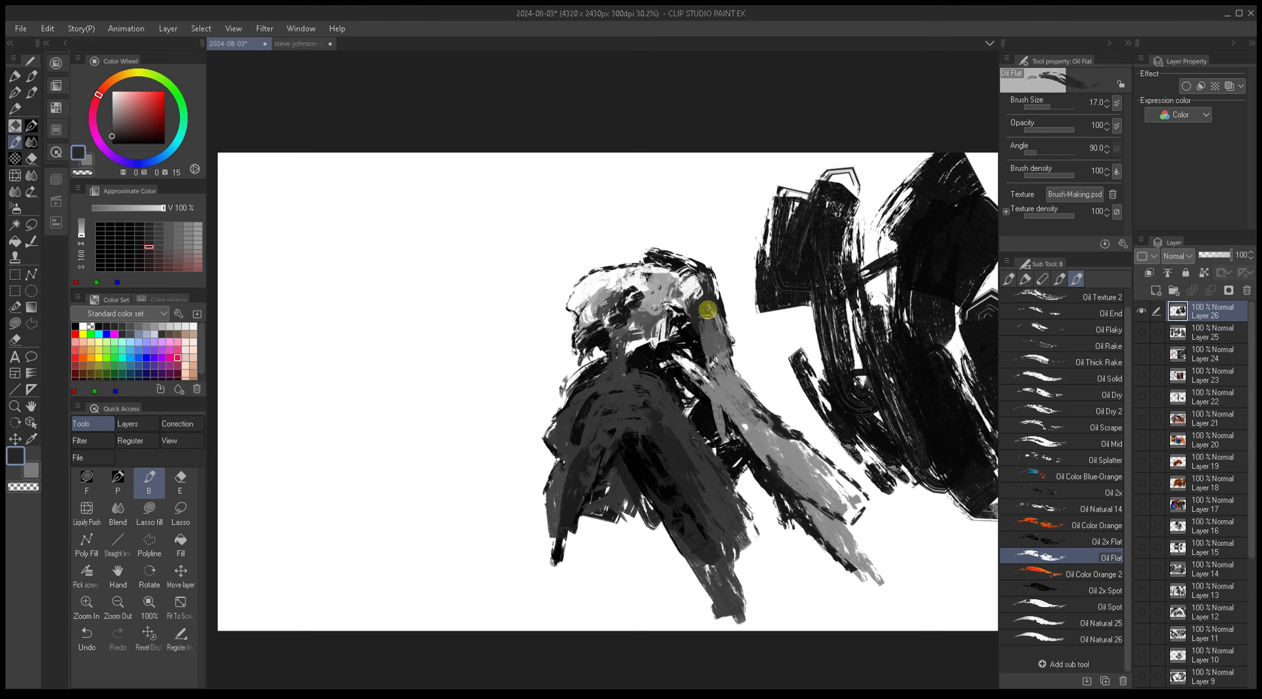
pyautogui.moveTo(680, 337)
pyautogui.mouseDown()
pyautogui.moveTo(709, 336)
pyautogui.moveTo(729, 392)
pyautogui.moveTo(716, 394)
pyautogui.moveTo(711, 378)
pyautogui.moveTo(761, 437)
pyautogui.mouseUp()
pyautogui.keyDown('alt'); pyautogui.click(710, 350); pyautogui.keyUp('alt')
pyautogui.moveTo(722, 380); pyautogui.dragTo(787, 478)
# Step: Extend the lower end of the central form with sampled dark grey strokes at a reduced brush size
pyautogui.press('[')
pyautogui.press('[')
pyautogui.keyDown('alt'); pyautogui.click(708, 471); pyautogui.keyUp('alt')
pyautogui.press('[')
pyautogui.moveTo(726, 516)
pyautogui.mouseDown()
pyautogui.moveTo(745, 537)
pyautogui.moveTo(740, 555)
pyautogui.moveTo(759, 553)
pyautogui.moveTo(753, 586)
pyautogui.moveTo(770, 566)
pyautogui.moveTo(763, 609)
pyautogui.mouseUp()
pyautogui.keyDown('alt'); pyautogui.click(707, 469); pyautogui.keyUp('alt')
pyautogui.moveTo(710, 437); pyautogui.dragTo(758, 492)
# Step: Add near-black marks to the helmet's face and lower left, reducing the brush from size 12 to 3
pyautogui.press('[')
pyautogui.press('[')
pyautogui.press('[')
pyautogui.press('[')
pyautogui.keyDown('alt'); pyautogui.click(634, 372); pyautogui.keyUp('alt')
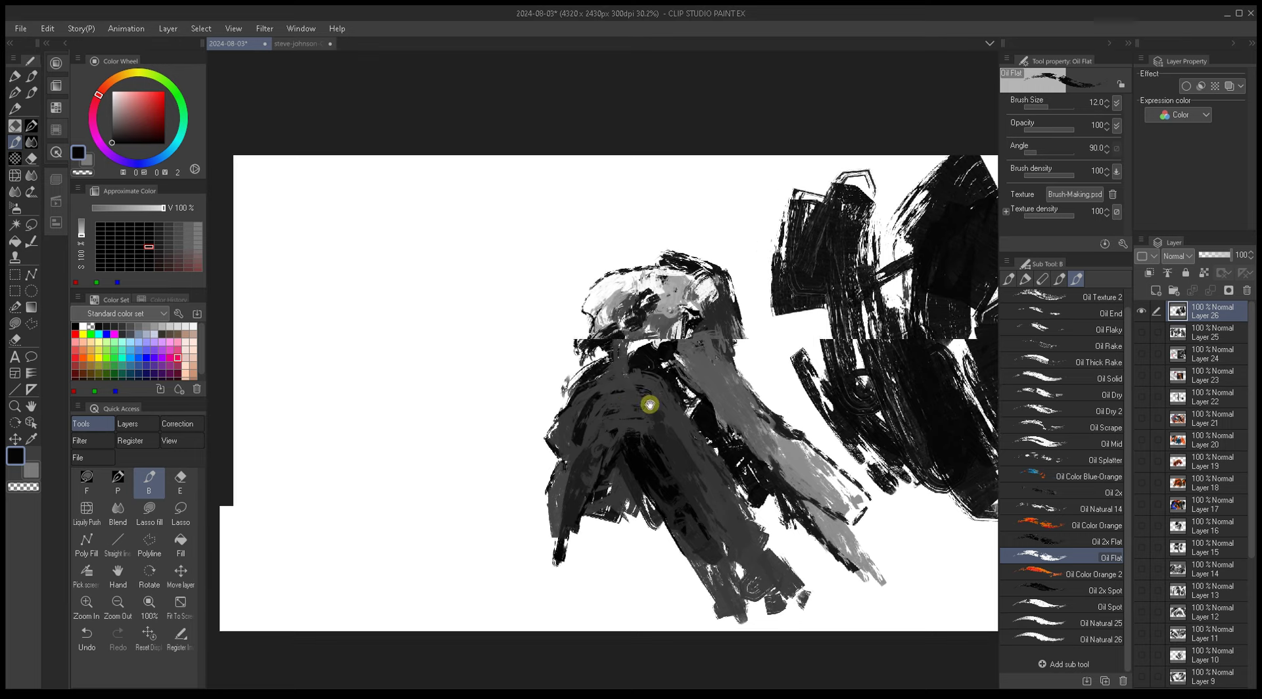
pyautogui.moveTo(593, 373); pyautogui.dragTo(648, 384)
pyautogui.press('[')
pyautogui.press('[')
pyautogui.press('[')
pyautogui.press('[')
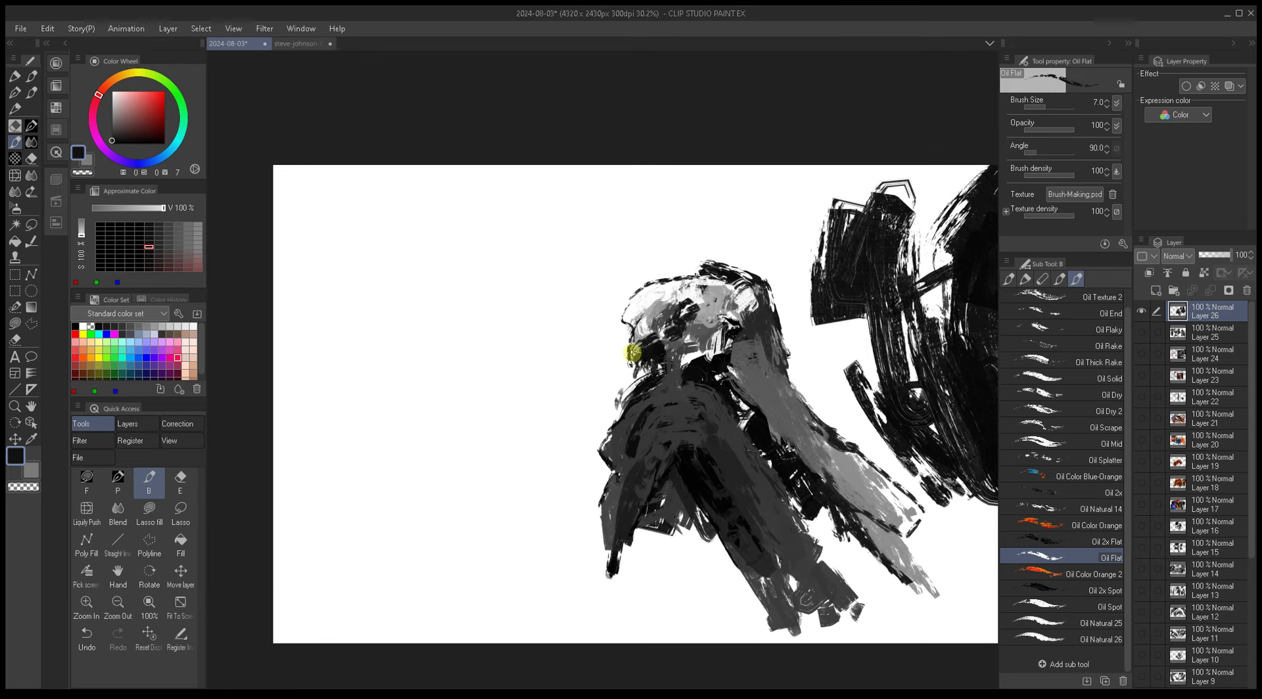
pyautogui.press('[')
pyautogui.press('[')
pyautogui.press('[')
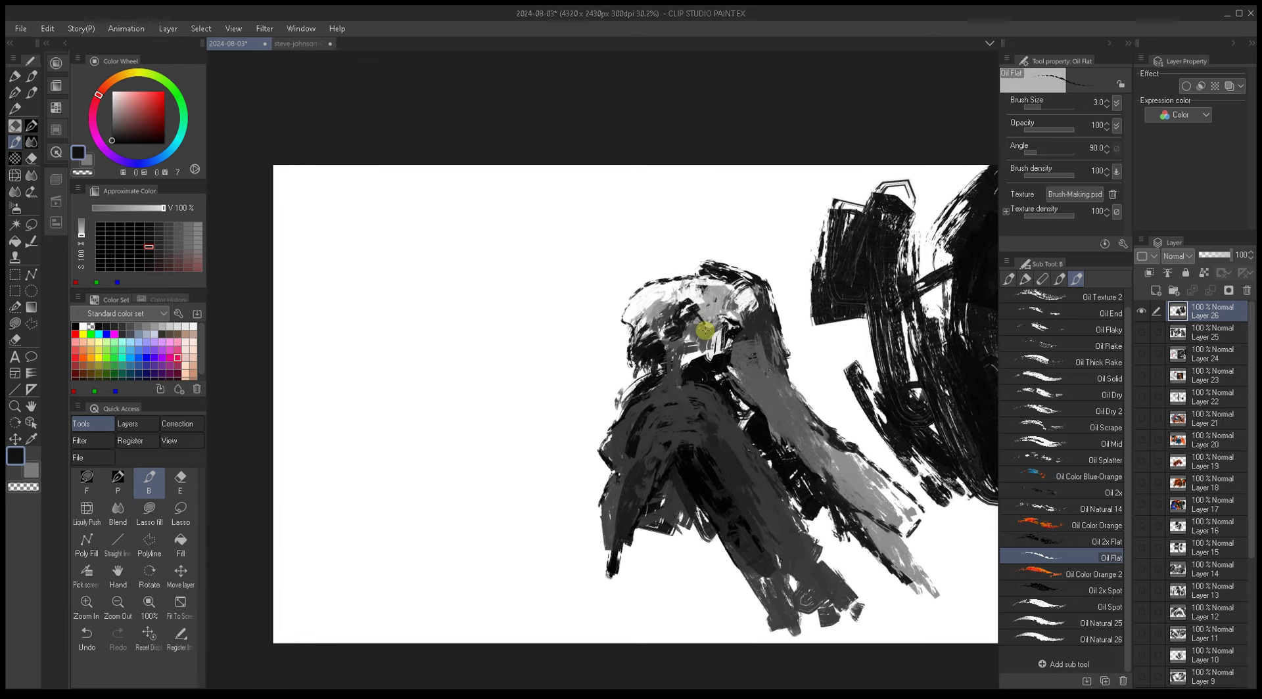
# Step: Streak grey sampled from the helmet down its right side and along the outer edge of the right form
pyautogui.keyDown('alt'); pyautogui.click(716, 322); pyautogui.keyUp('alt')
pyautogui.press(']')
pyautogui.moveTo(760, 300)
pyautogui.mouseDown()
pyautogui.moveTo(779, 378)
pyautogui.moveTo(744, 344)
pyautogui.moveTo(778, 410)
pyautogui.moveTo(740, 368)
pyautogui.moveTo(787, 428)
pyautogui.moveTo(777, 406)
pyautogui.moveTo(788, 409)
pyautogui.moveTo(809, 473)
pyautogui.mouseUp()
# Step: Brighten the upper part of the right form with sampled light grey strokes using a larger brush
pyautogui.press(']')
pyautogui.press(']')
pyautogui.press(']')
pyautogui.press(']')
pyautogui.press(']')
pyautogui.press(']')
pyautogui.press(']')
pyautogui.press(']')
pyautogui.press(']')
pyautogui.press(']')
pyautogui.press(']')
pyautogui.keyDown('alt'); pyautogui.click(749, 423); pyautogui.keyUp('alt')
pyautogui.press('[')
pyautogui.press('[')
pyautogui.press('[')
pyautogui.press('[')
pyautogui.press('[')
pyautogui.moveTo(749, 423)
pyautogui.mouseDown()
pyautogui.moveTo(785, 451)
pyautogui.moveTo(760, 417)
pyautogui.moveTo(790, 425)
pyautogui.moveTo(813, 454)
pyautogui.moveTo(784, 408)
pyautogui.moveTo(770, 412)
pyautogui.moveTo(815, 467)
pyautogui.mouseUp()
# Step: Blend sampled mid grey across the middle of the right form, enlarging the brush to size 30
pyautogui.keyDown('alt'); pyautogui.click(787, 429); pyautogui.keyUp('alt')
pyautogui.press(']')
pyautogui.press(']')
pyautogui.press(']')
pyautogui.press(']')
pyautogui.press(']')
pyautogui.moveTo(779, 401); pyautogui.dragTo(817, 455)
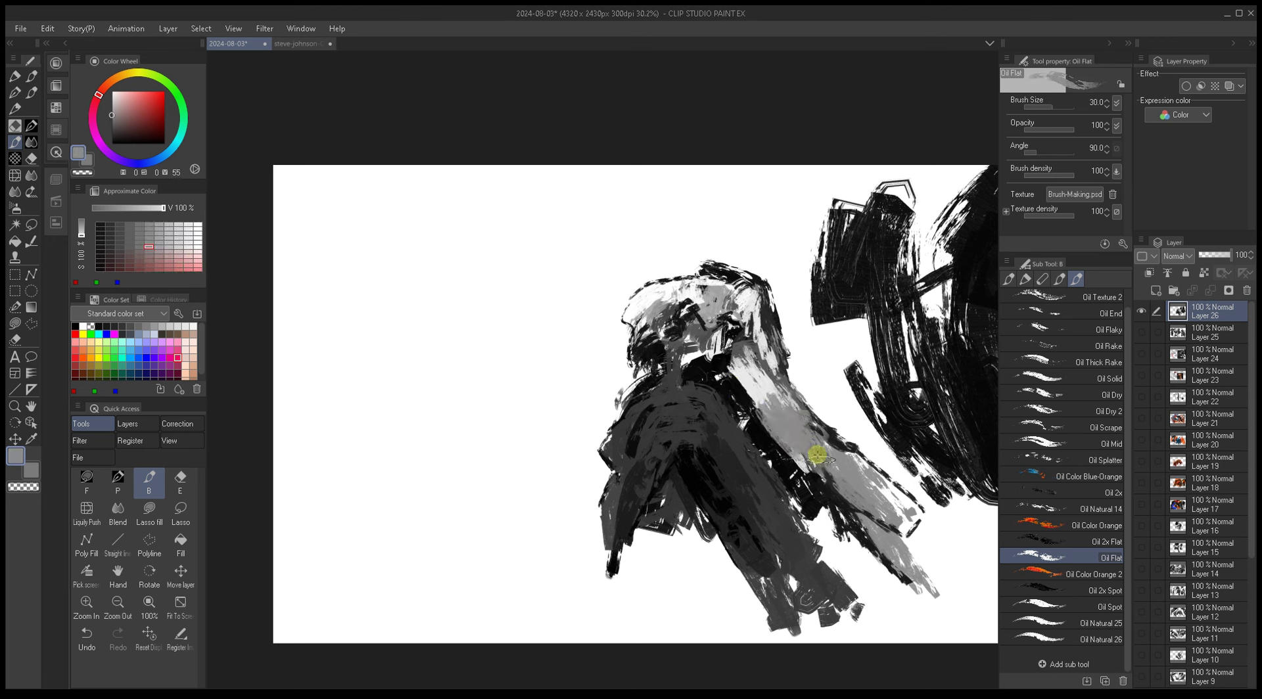
# Step: Lay sampled near-white highlights from the top of the right form towards its lower end at brush size 40
pyautogui.keyDown('alt'); pyautogui.click(751, 389); pyautogui.keyUp('alt')
pyautogui.moveTo(763, 389)
pyautogui.mouseDown()
pyautogui.moveTo(802, 432)
pyautogui.moveTo(783, 413)
pyautogui.moveTo(741, 412)
pyautogui.mouseUp()
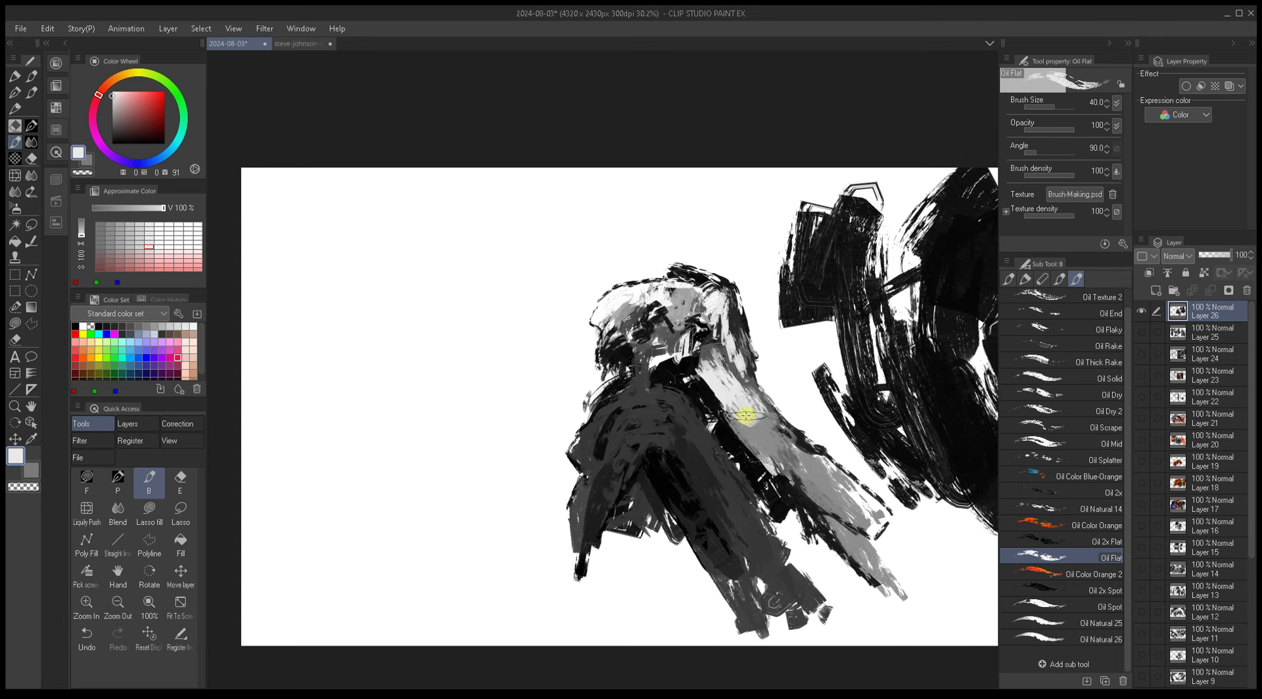
pyautogui.keyDown('alt'); pyautogui.click(777, 456); pyautogui.keyUp('alt')
pyautogui.moveTo(778, 456); pyautogui.dragTo(835, 502)
# Step: Scratch fine white marks across the middle of the right form, reducing the brush to size 3
pyautogui.keyDown('alt'); pyautogui.click(830, 488); pyautogui.keyUp('alt')
pyautogui.press('[')
pyautogui.press('[')
pyautogui.press('[')
pyautogui.press('[')
pyautogui.press('[')
pyautogui.press('[')
pyautogui.press('[')
pyautogui.press('[')
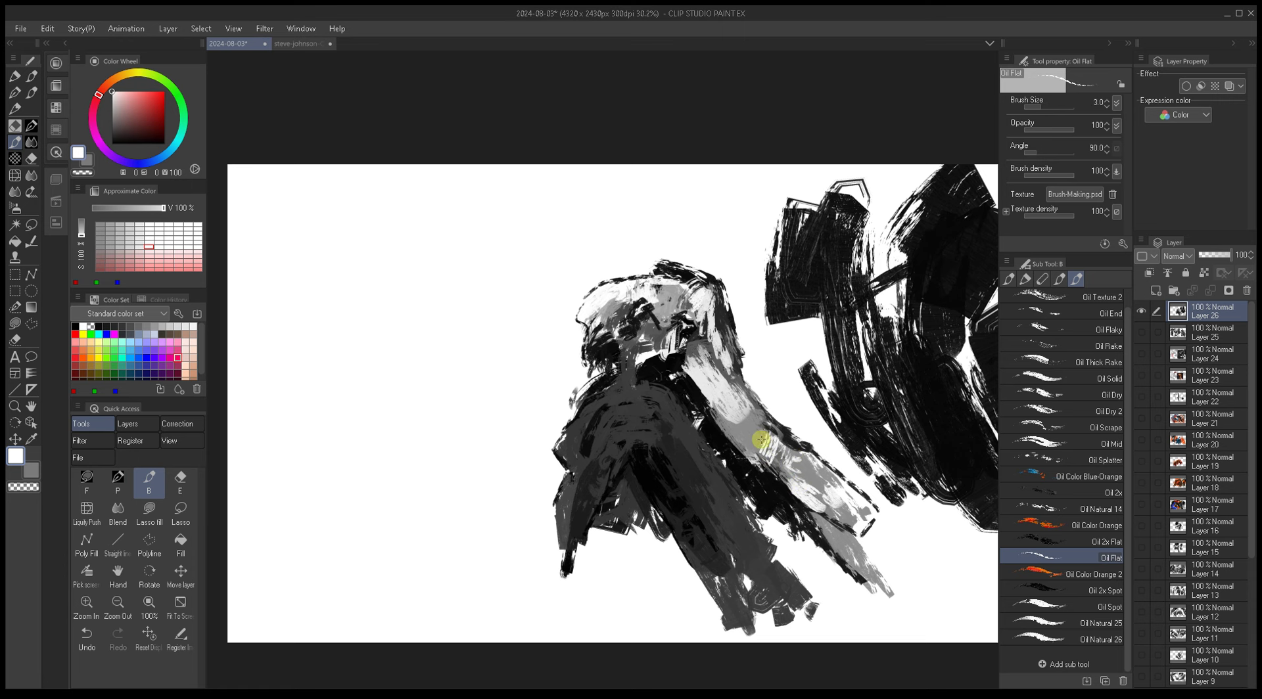
# Step: Touch white highlights into the helmet, working from brush size 2 up to 25
pyautogui.moveTo(735, 331); pyautogui.dragTo(665, 237)
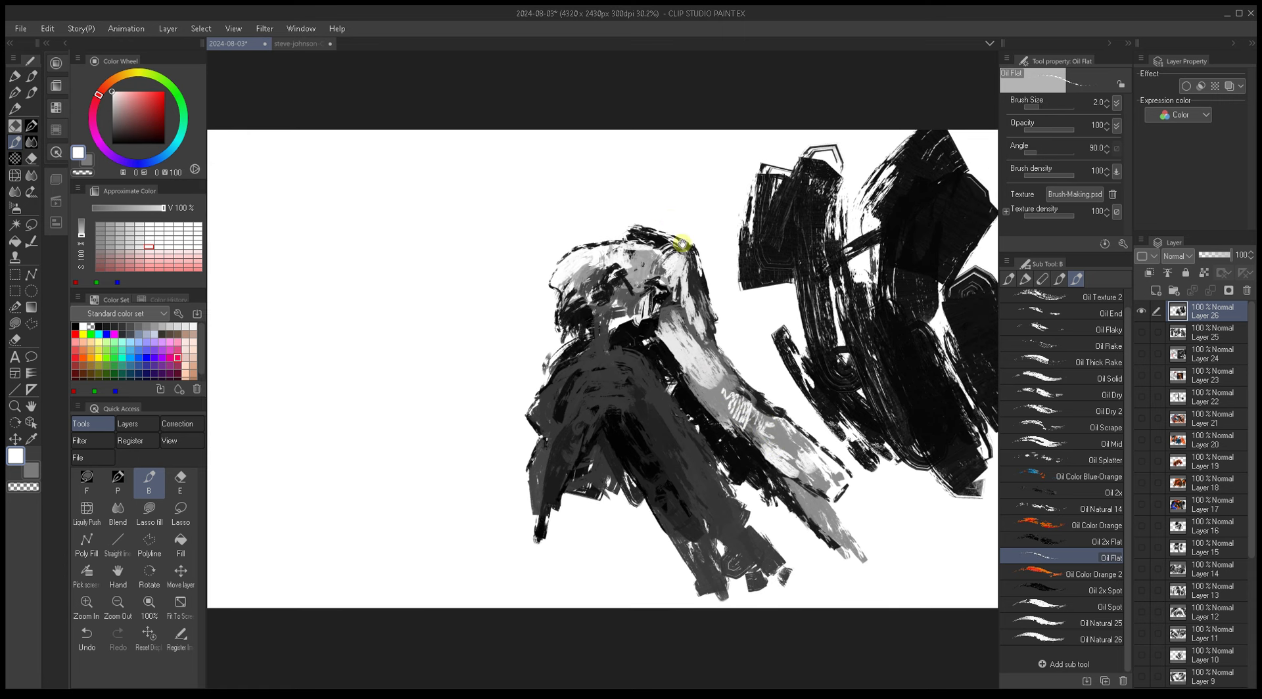
pyautogui.moveTo(689, 377); pyautogui.dragTo(756, 429)
pyautogui.press(']')
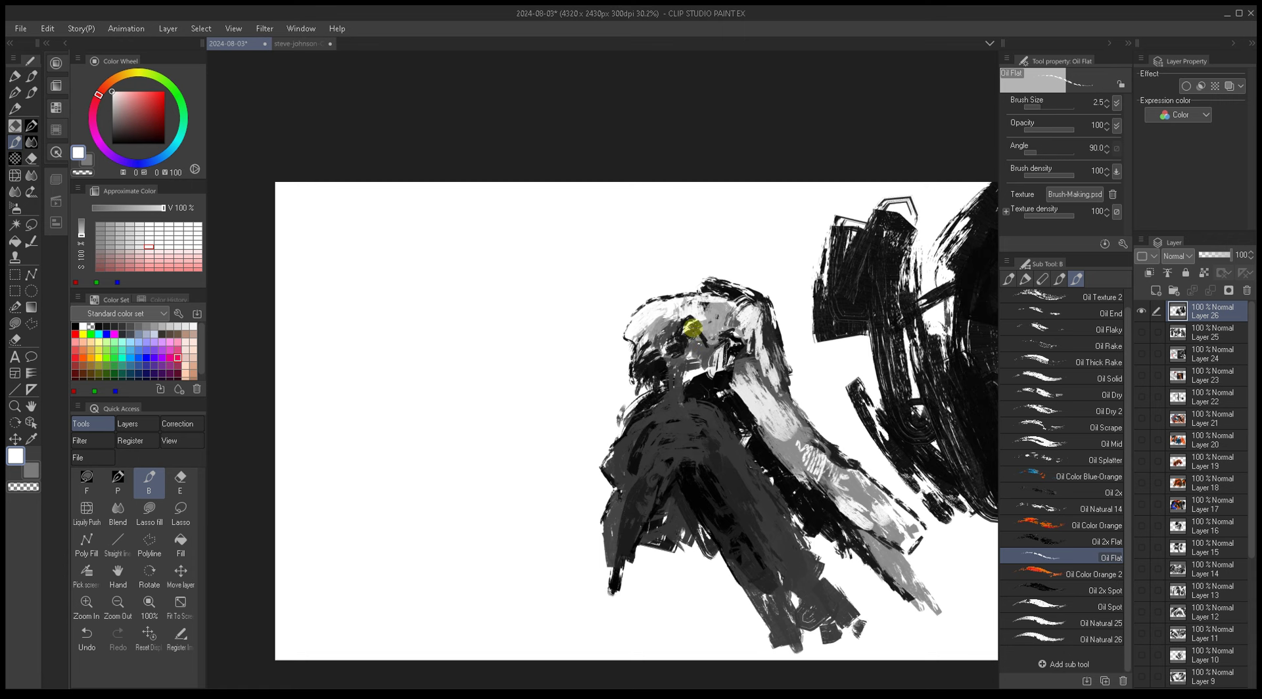
pyautogui.press(']')
pyautogui.press(']')
pyautogui.moveTo(717, 342); pyautogui.dragTo(689, 338)
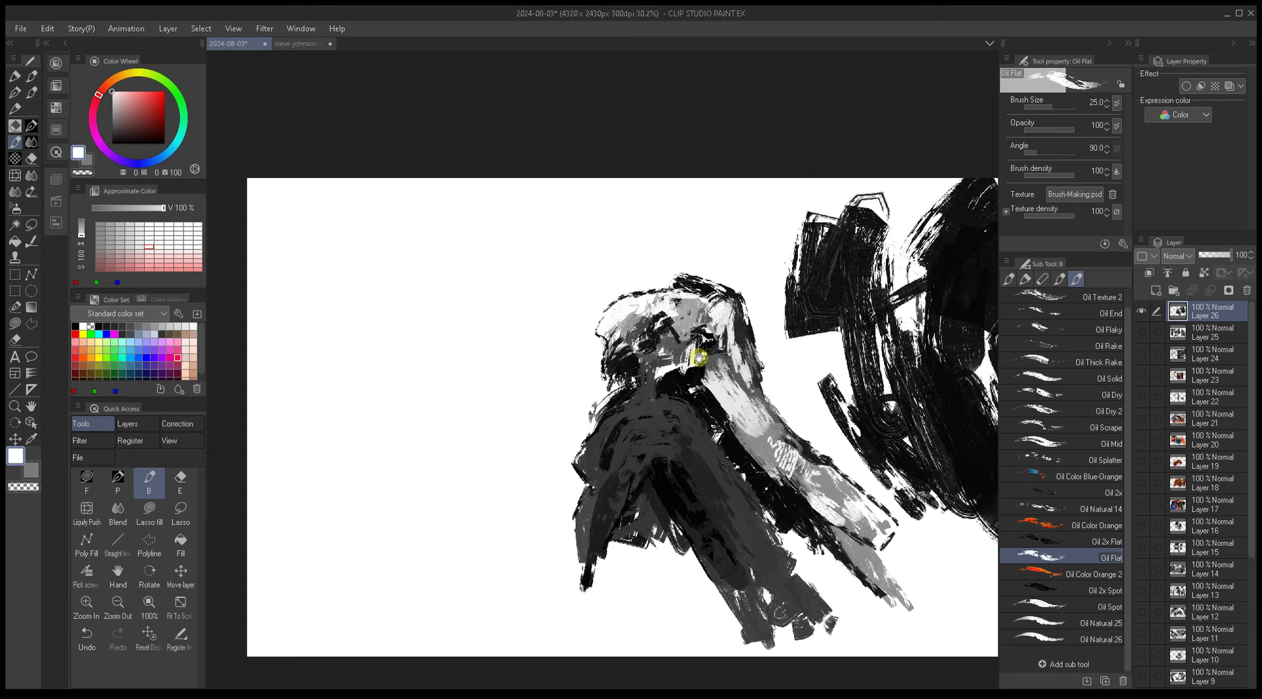
# Step: Test the Oil Color Orange brush with two strokes on the blank canvas beside the figure at size 25, then set size 30
pyautogui.click(1030, 574)
pyautogui.click(1032, 591)
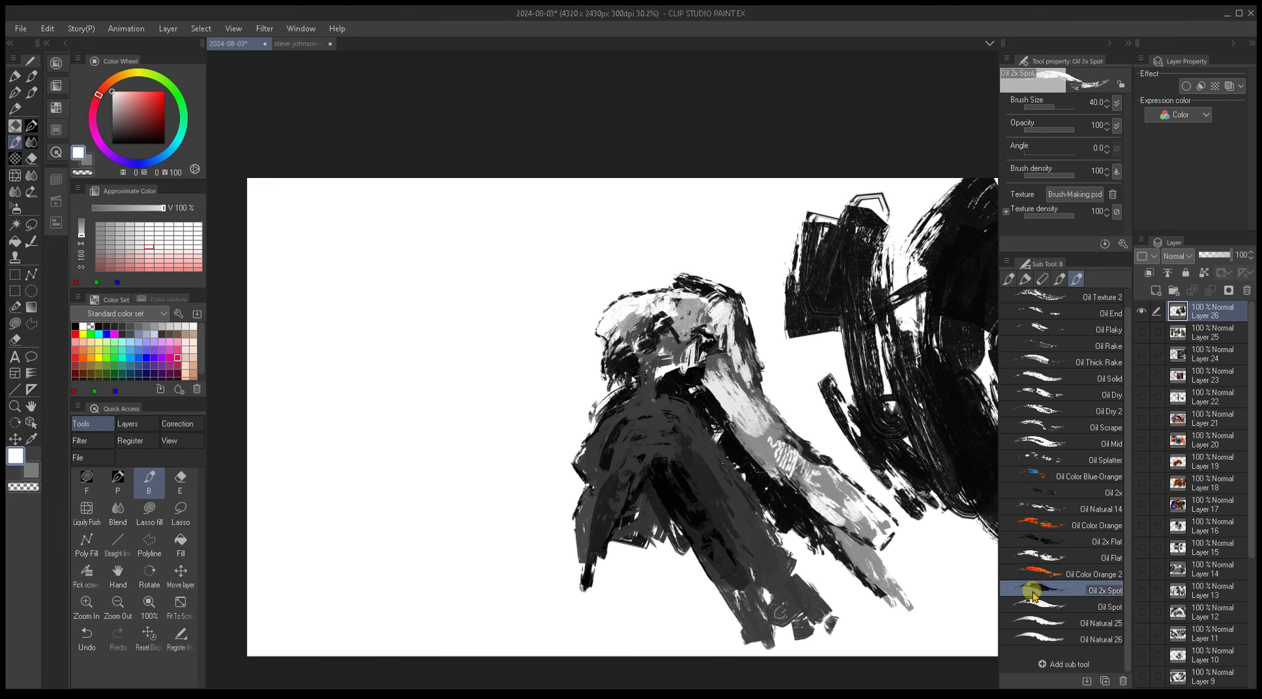
pyautogui.click(1034, 607)
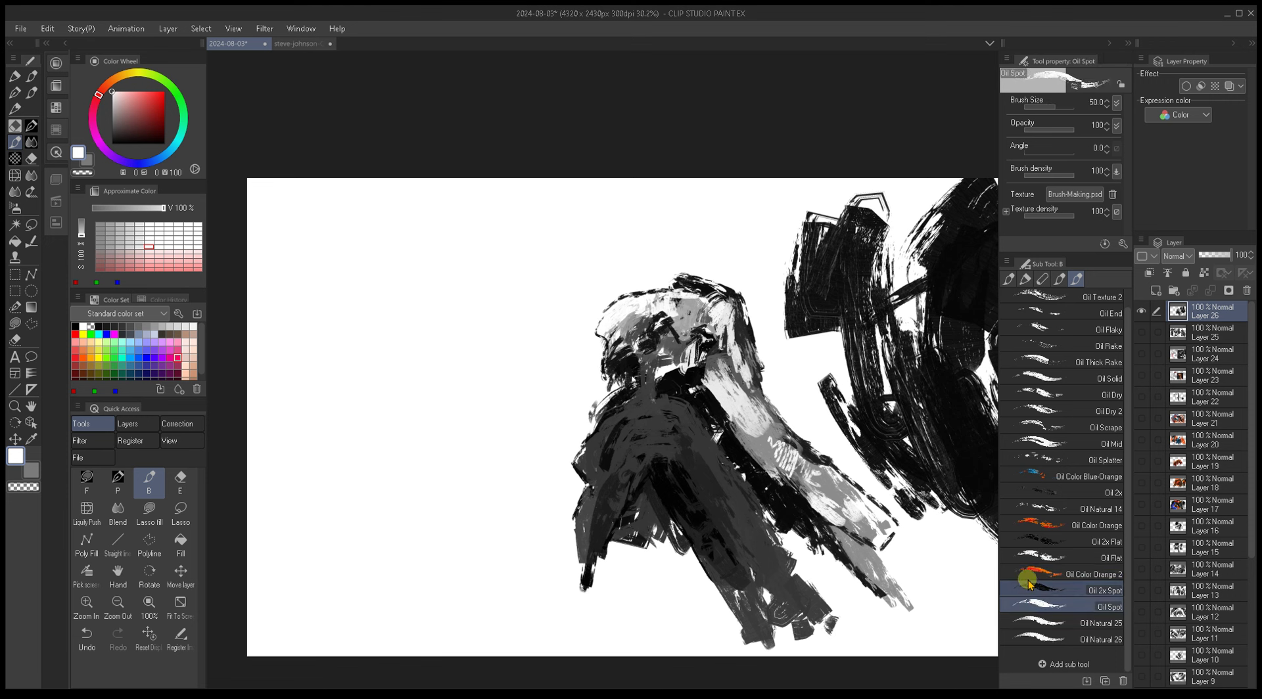
pyautogui.click(1033, 524)
pyautogui.moveTo(530, 434); pyautogui.dragTo(530, 517)
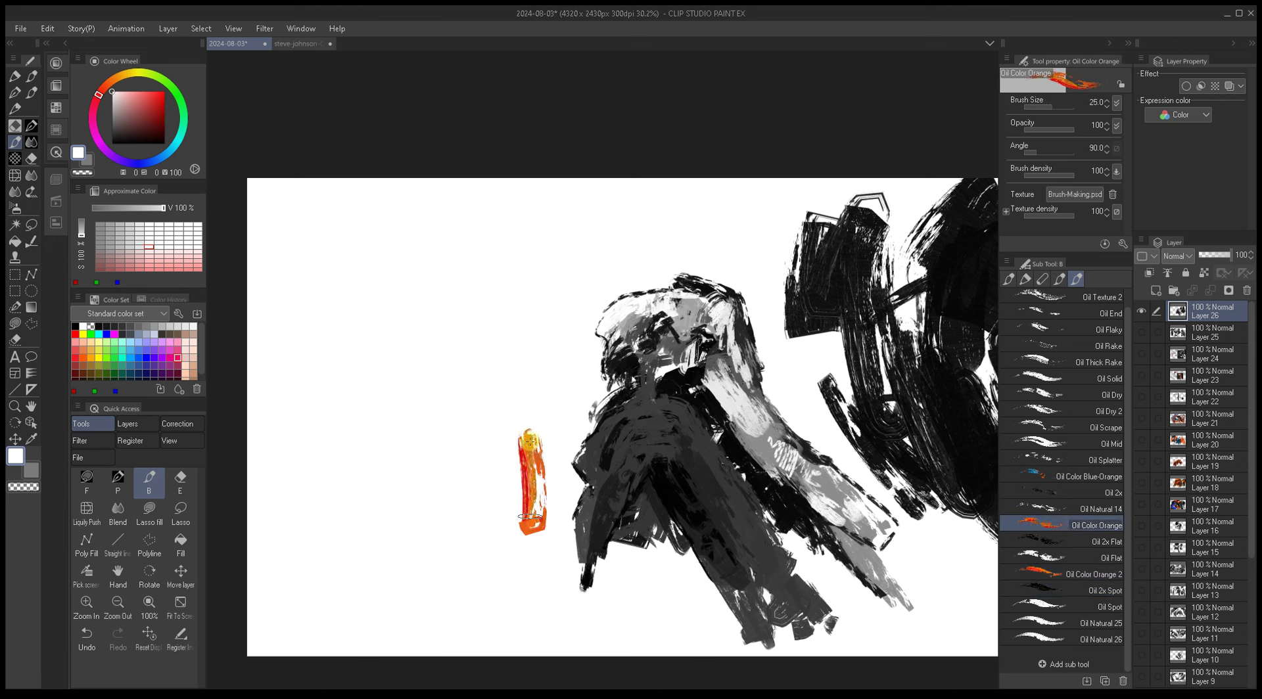
pyautogui.moveTo(519, 363); pyautogui.dragTo(497, 486)
pyautogui.press(']')
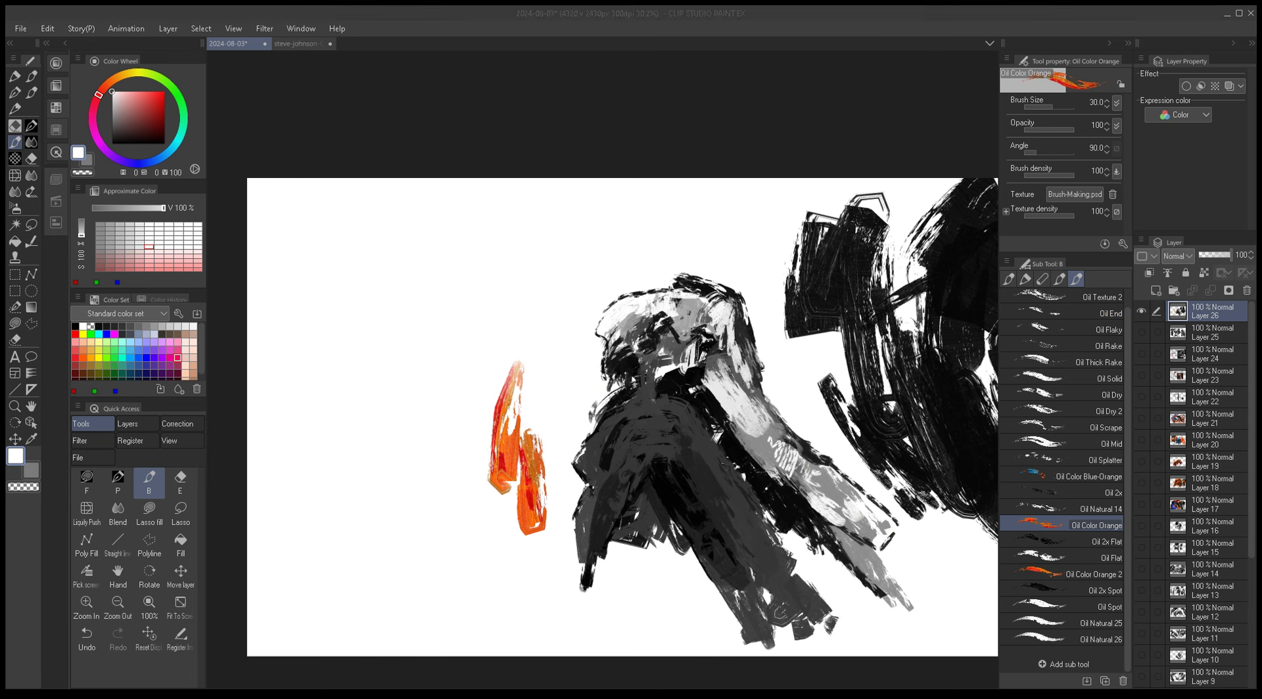
# Step: Rename the Oil Color Orange brush as Oil Color Orange Flat and Oil Color Orange 2 as Oil Color Orange 2 Spot
pyautogui.press('Return')
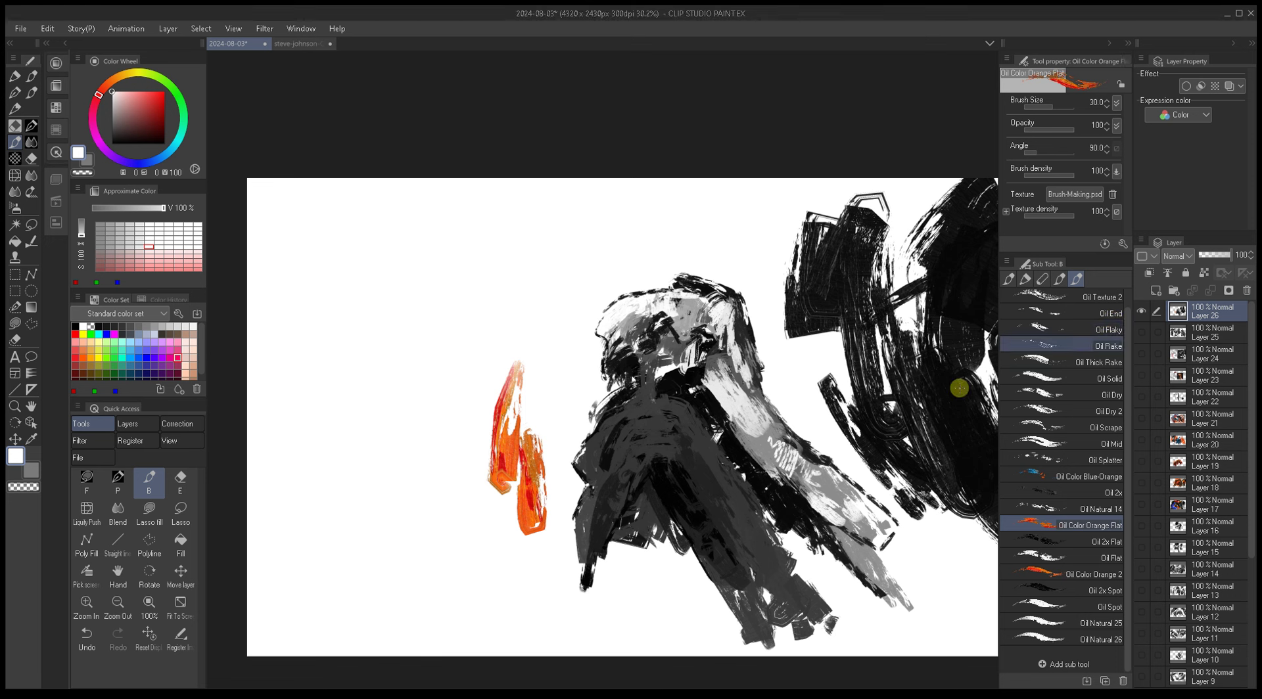
pyautogui.click(1091, 575)
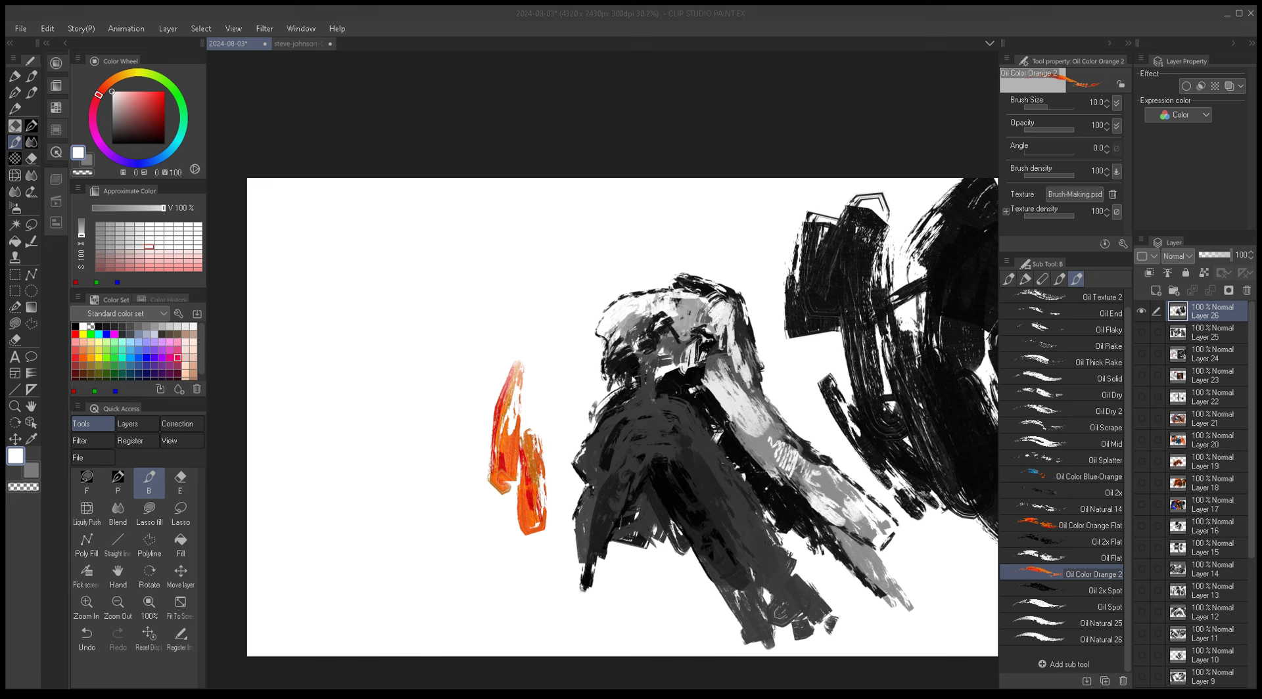
pyautogui.press('Return')
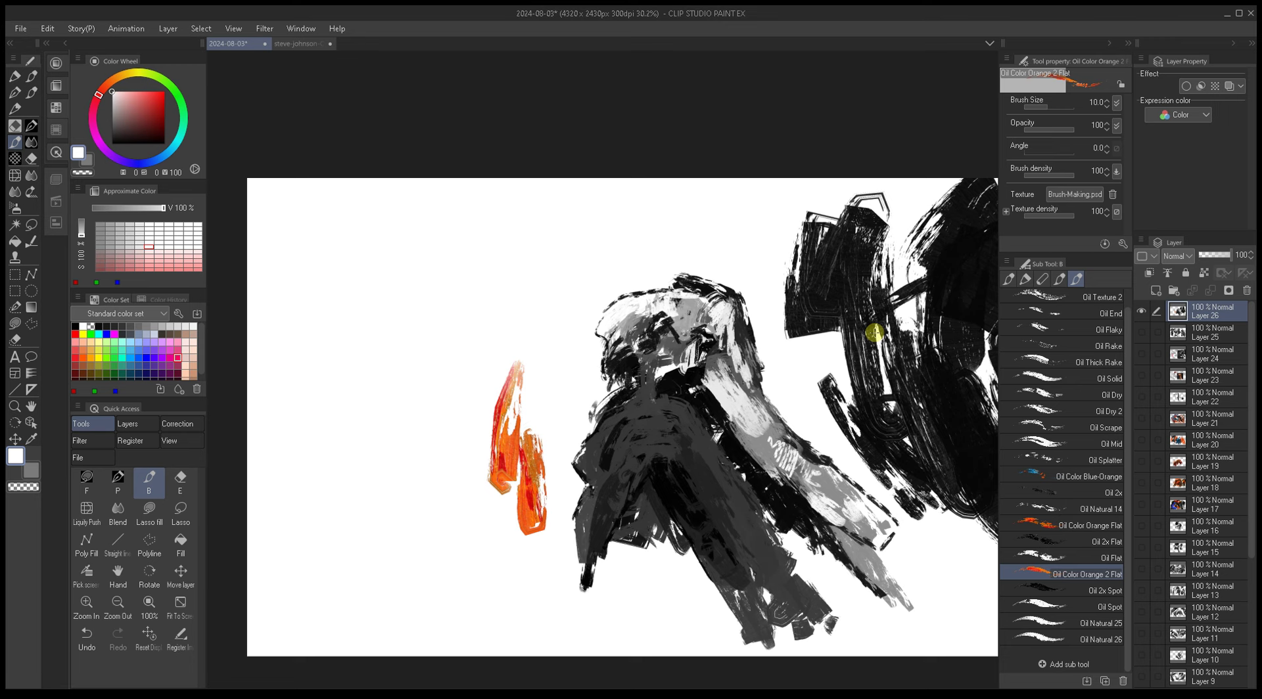
pyautogui.moveTo(586, 408)
pyautogui.mouseDown()
pyautogui.moveTo(613, 425)
pyautogui.moveTo(600, 383)
pyautogui.moveTo(589, 423)
pyautogui.moveTo(615, 398)
pyautogui.mouseUp()
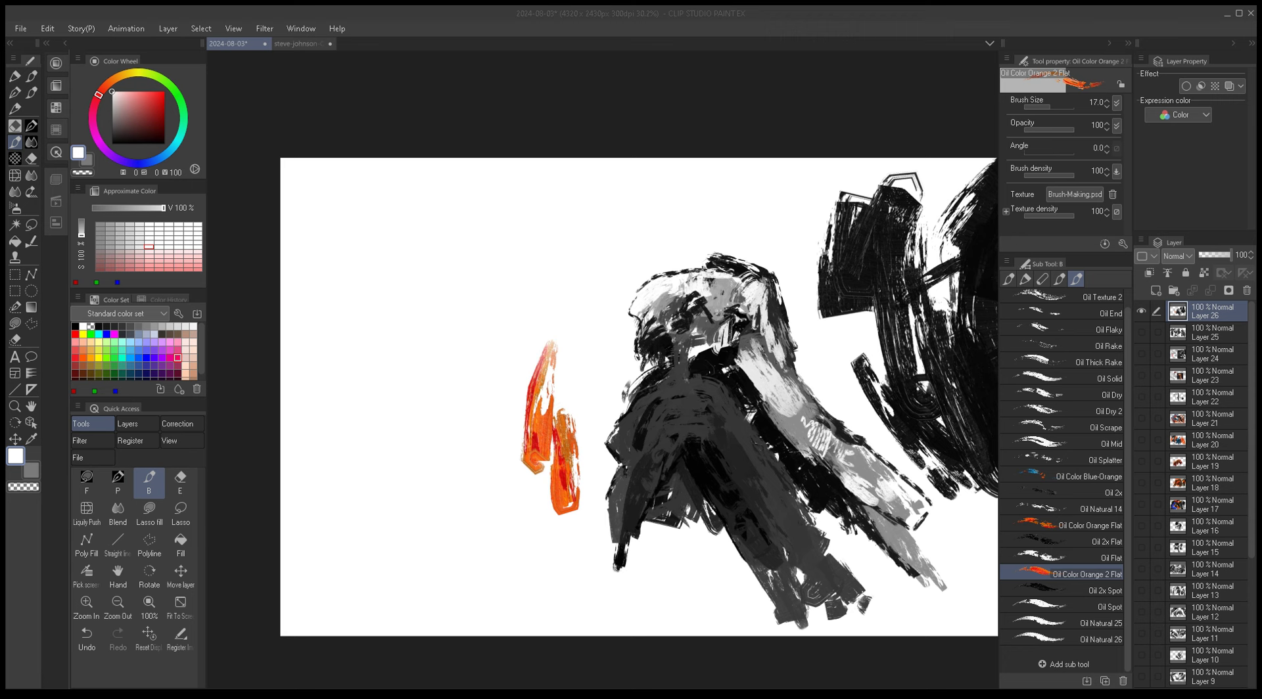
pyautogui.click(887, 337)
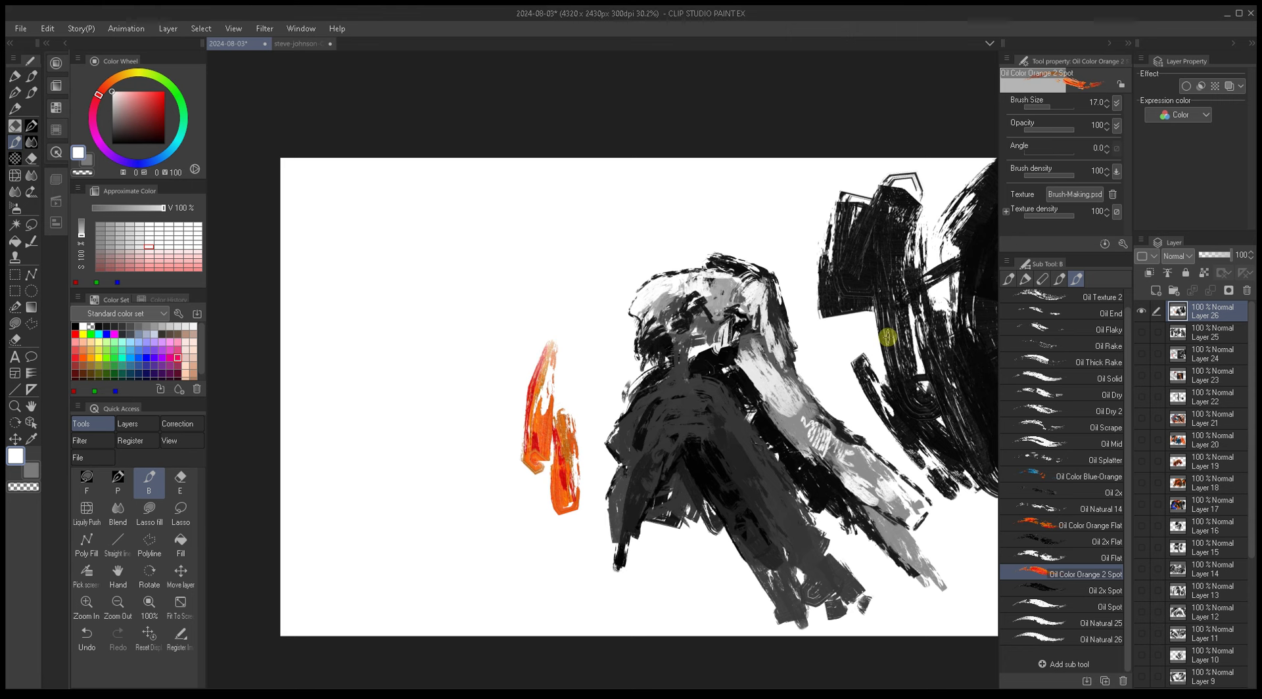
# Step: Choose near-black and the Oil Spot brush, and start a new figure study on the blank canvas beside the orange strokes
pyautogui.moveTo(644, 439); pyautogui.dragTo(581, 371)
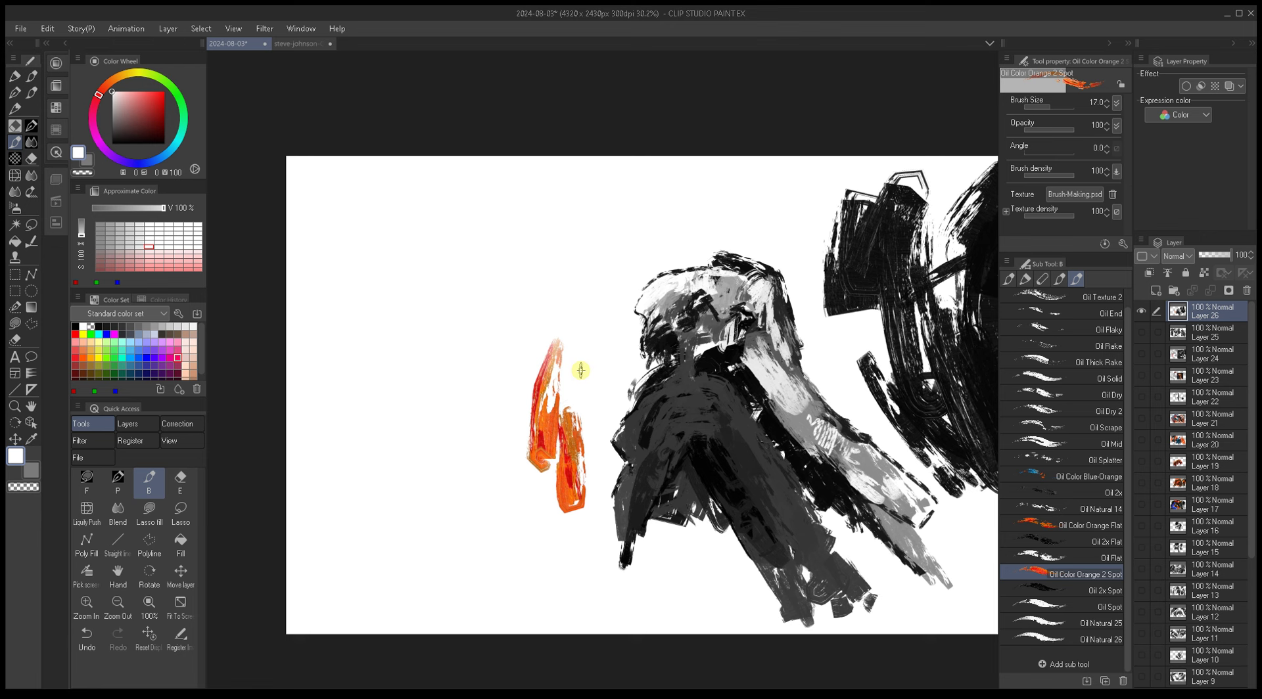
pyautogui.moveTo(666, 442); pyautogui.dragTo(612, 412)
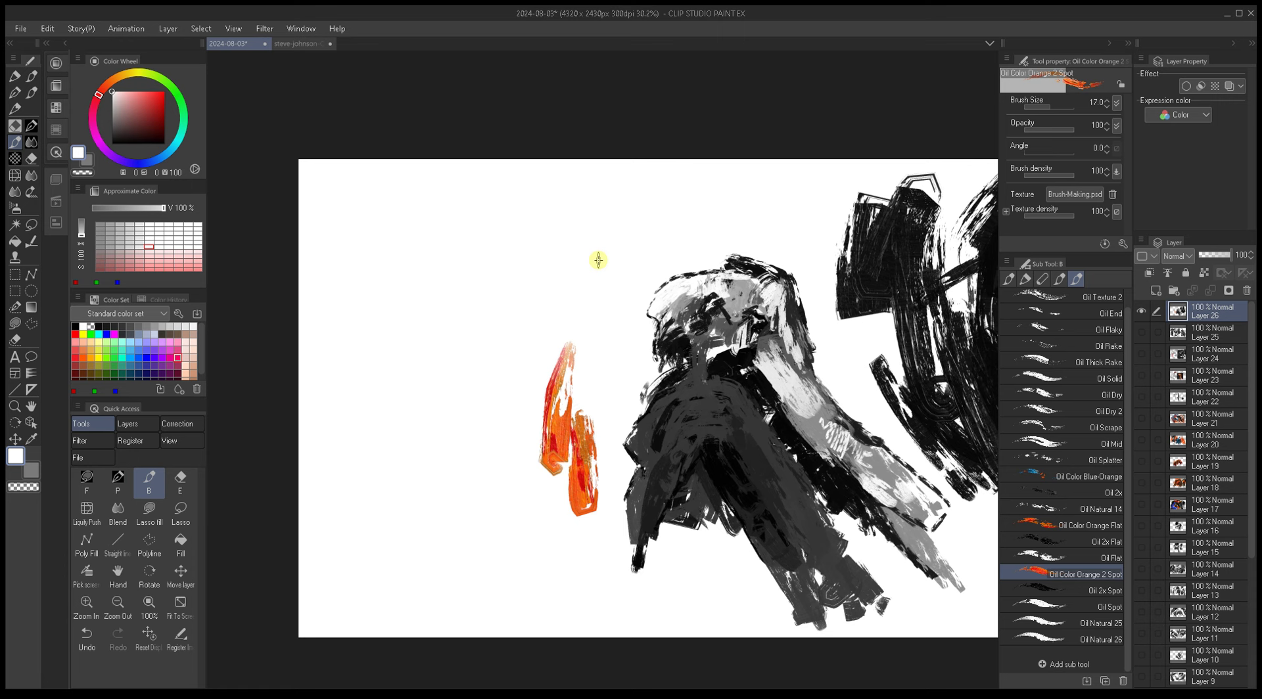
pyautogui.moveTo(626, 399); pyautogui.dragTo(657, 397)
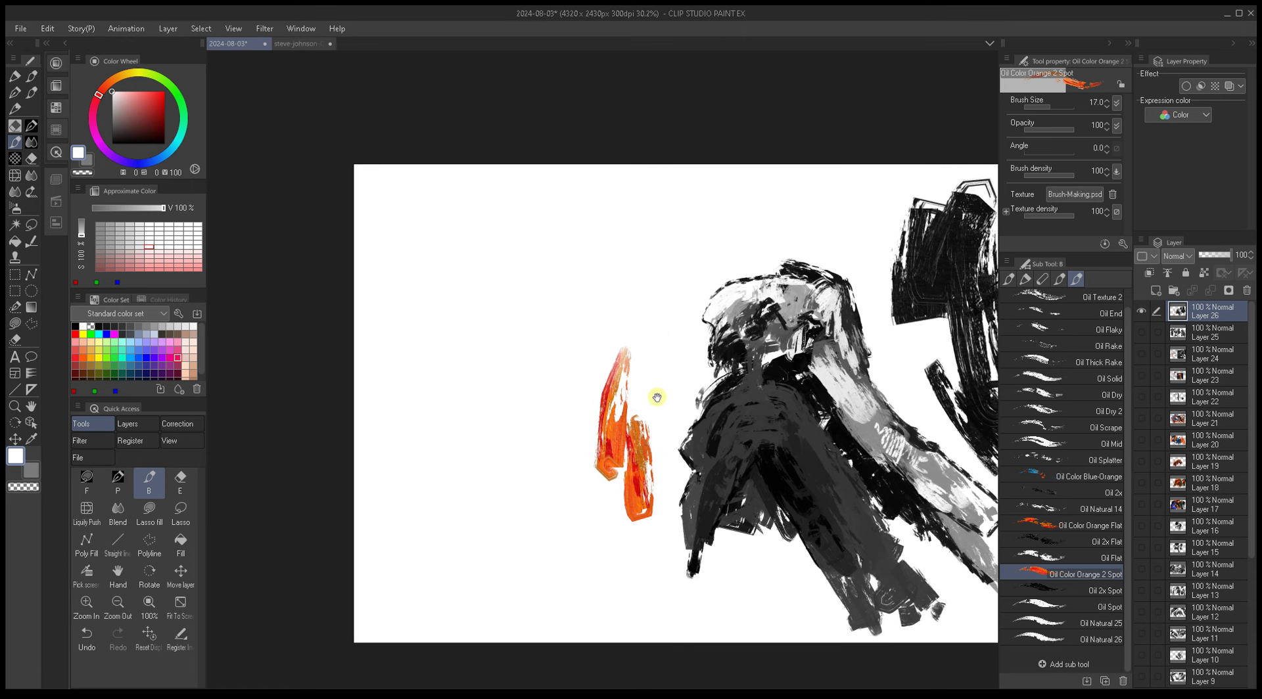
pyautogui.click(111, 143)
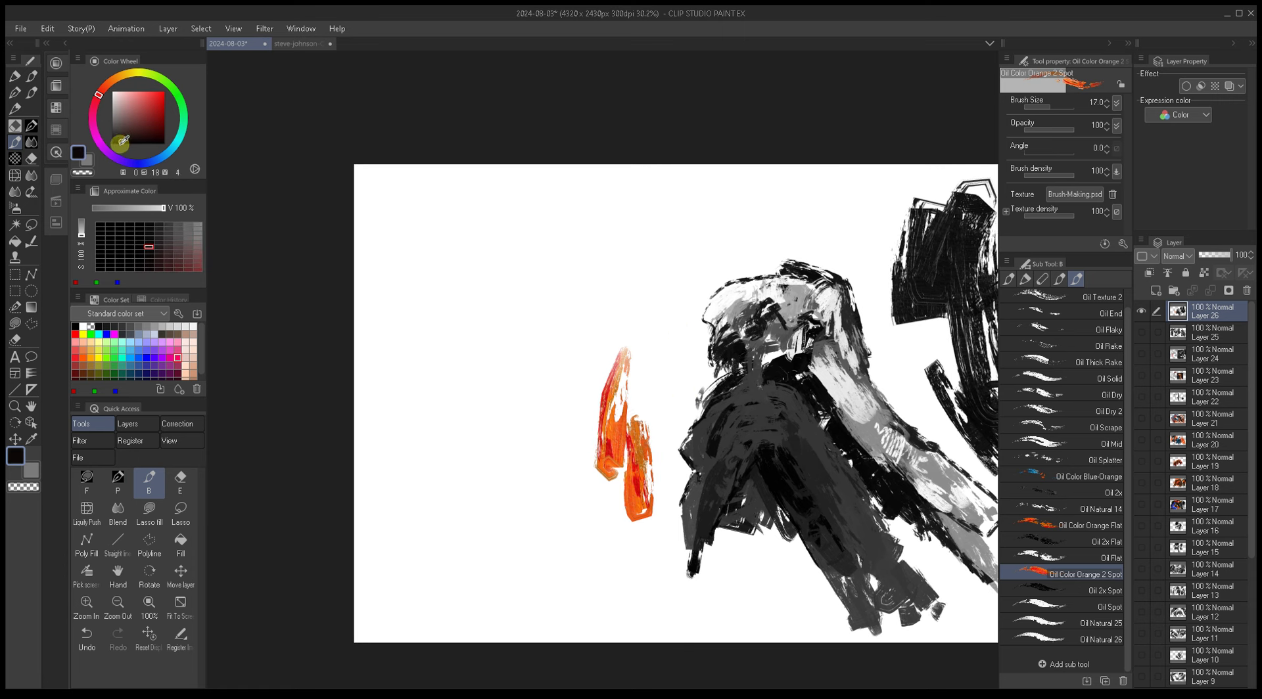
pyautogui.press(']')
pyautogui.press(']')
pyautogui.press(']')
pyautogui.press(']')
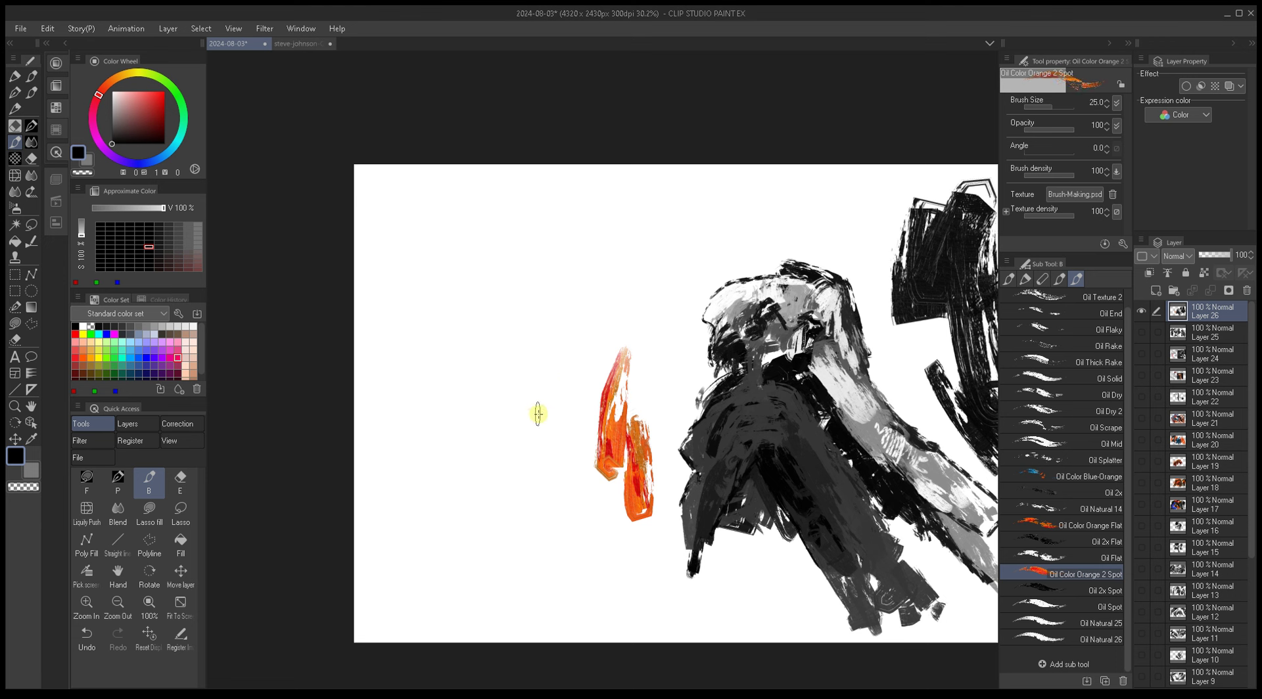
pyautogui.press('[')
pyautogui.press('[')
pyautogui.press('[')
pyautogui.press('[')
pyautogui.press('[')
pyautogui.press('[')
pyautogui.press('[')
pyautogui.press('[')
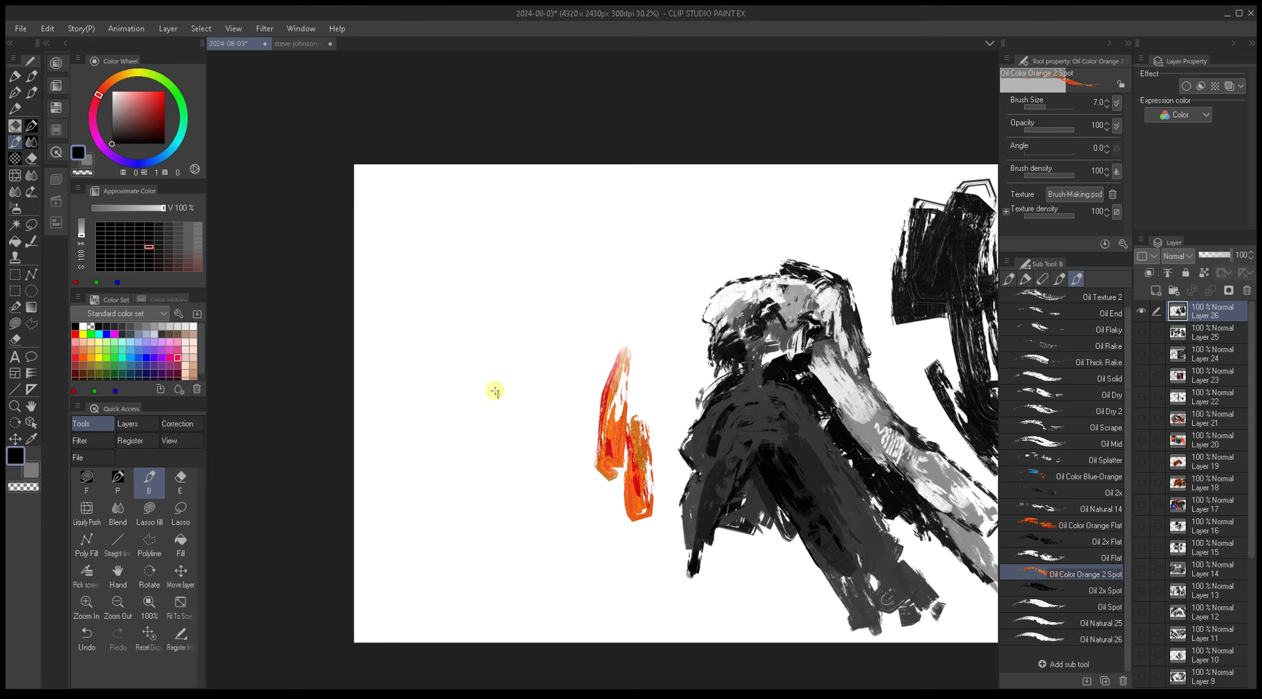
pyautogui.press(']')
pyautogui.click(1026, 604)
pyautogui.moveTo(445, 425)
pyautogui.mouseDown()
pyautogui.moveTo(459, 473)
pyautogui.moveTo(451, 411)
pyautogui.moveTo(501, 384)
pyautogui.moveTo(492, 362)
pyautogui.moveTo(497, 407)
pyautogui.moveTo(510, 401)
pyautogui.moveTo(495, 469)
pyautogui.moveTo(541, 384)
pyautogui.moveTo(528, 481)
pyautogui.moveTo(548, 440)
pyautogui.moveTo(471, 396)
pyautogui.moveTo(469, 354)
pyautogui.moveTo(490, 322)
pyautogui.moveTo(535, 327)
pyautogui.moveTo(545, 315)
pyautogui.moveTo(569, 363)
pyautogui.moveTo(559, 408)
pyautogui.moveTo(551, 396)
pyautogui.moveTo(521, 435)
pyautogui.moveTo(554, 377)
pyautogui.moveTo(499, 438)
pyautogui.moveTo(497, 410)
pyautogui.moveTo(544, 401)
pyautogui.moveTo(549, 445)
pyautogui.moveTo(532, 469)
pyautogui.moveTo(548, 498)
pyautogui.moveTo(572, 467)
pyautogui.moveTo(564, 396)
pyautogui.moveTo(570, 470)
pyautogui.moveTo(513, 477)
pyautogui.moveTo(527, 506)
pyautogui.moveTo(509, 523)
pyautogui.moveTo(520, 537)
pyautogui.moveTo(542, 509)
pyautogui.moveTo(538, 551)
pyautogui.moveTo(565, 499)
pyautogui.mouseUp()
# Step: Vary the brush size, sample a tone from the new sketch and brush in the figure's face
pyautogui.press('[')
pyautogui.press('[')
pyautogui.press('[')
pyautogui.press('[')
pyautogui.press('[')
pyautogui.press('[')
pyautogui.press(']')
pyautogui.press(']')
pyautogui.press(']')
pyautogui.press(']')
pyautogui.press(']')
pyautogui.press(']')
pyautogui.press(']')
pyautogui.press('[')
pyautogui.press('[')
pyautogui.press('[')
pyautogui.press('[')
pyautogui.press('[')
pyautogui.press(']')
pyautogui.press(']')
pyautogui.press(']')
pyautogui.keyDown('alt'); pyautogui.click(526, 327); pyautogui.keyUp('alt')
pyautogui.press(']')
pyautogui.moveTo(521, 343)
pyautogui.mouseDown()
pyautogui.moveTo(519, 405)
pyautogui.moveTo(491, 396)
pyautogui.moveTo(503, 357)
pyautogui.moveTo(534, 373)
pyautogui.moveTo(541, 414)
pyautogui.mouseUp()
# Step: Paint the hood's outer side down to the chest, then extend the dark drapery into the lower body
pyautogui.press('[')
pyautogui.press('[')
pyautogui.press('[')
pyautogui.press('[')
pyautogui.press('[')
pyautogui.moveTo(484, 333)
pyautogui.mouseDown()
pyautogui.moveTo(479, 420)
pyautogui.moveTo(527, 505)
pyautogui.moveTo(515, 489)
pyautogui.moveTo(525, 458)
pyautogui.moveTo(543, 480)
pyautogui.moveTo(533, 491)
pyautogui.moveTo(545, 477)
pyautogui.moveTo(507, 462)
pyautogui.moveTo(540, 487)
pyautogui.moveTo(492, 419)
pyautogui.moveTo(555, 516)
pyautogui.mouseUp()
pyautogui.press('[')
pyautogui.press('[')
pyautogui.press('[')
pyautogui.press(']')
pyautogui.press(']')
pyautogui.press(']')
pyautogui.press(']')
pyautogui.press(']')
pyautogui.press(']')
pyautogui.press(']')
pyautogui.press(']')
pyautogui.moveTo(542, 453)
pyautogui.mouseDown()
pyautogui.moveTo(529, 485)
pyautogui.moveTo(549, 503)
pyautogui.moveTo(535, 538)
pyautogui.moveTo(510, 459)
pyautogui.moveTo(539, 474)
pyautogui.moveTo(490, 429)
pyautogui.moveTo(536, 521)
pyautogui.moveTo(494, 516)
pyautogui.moveTo(497, 556)
pyautogui.moveTo(547, 595)
pyautogui.mouseUp()
# Step: Sample tones from the painted cloak and brush down the figure's inner side with a smaller brush
pyautogui.press('x')
pyautogui.press('x')
pyautogui.keyDown('alt'); pyautogui.click(491, 442); pyautogui.keyUp('alt')
pyautogui.keyDown('alt'); pyautogui.click(528, 518); pyautogui.keyUp('alt')
pyautogui.press('[')
pyautogui.press('[')
pyautogui.press('[')
pyautogui.moveTo(569, 412)
pyautogui.mouseDown()
pyautogui.moveTo(553, 394)
pyautogui.moveTo(592, 369)
pyautogui.moveTo(611, 451)
pyautogui.moveTo(598, 470)
pyautogui.moveTo(613, 465)
pyautogui.moveTo(578, 514)
pyautogui.moveTo(585, 464)
pyautogui.moveTo(559, 566)
pyautogui.mouseUp()
# Step: Add finer diagonal strokes across the chest and lower drapery at a much smaller brush size
pyautogui.press('[')
pyautogui.press('[')
pyautogui.press('[')
pyautogui.press('[')
pyautogui.press('[')
pyautogui.press('[')
pyautogui.press('[')
pyautogui.moveTo(559, 526)
pyautogui.mouseDown()
pyautogui.moveTo(557, 558)
pyautogui.moveTo(559, 503)
pyautogui.moveTo(499, 312)
pyautogui.moveTo(562, 486)
pyautogui.moveTo(530, 571)
pyautogui.mouseUp()
pyautogui.moveTo(558, 474)
pyautogui.mouseDown()
pyautogui.moveTo(524, 603)
pyautogui.moveTo(542, 509)
pyautogui.moveTo(478, 580)
pyautogui.mouseUp()
# Step: Enlarge the brush and sweep a broad stroke across the shoulder toward the cloak's outer edge
pyautogui.press(']')
pyautogui.press(']')
pyautogui.press(']')
pyautogui.press(']')
pyautogui.press(']')
pyautogui.press(']')
pyautogui.press(']')
pyautogui.press(']')
pyautogui.press(']')
pyautogui.press(']')
pyautogui.press(']')
pyautogui.press(']')
pyautogui.moveTo(519, 487)
pyautogui.mouseDown()
pyautogui.moveTo(479, 554)
pyautogui.moveTo(515, 502)
pyautogui.moveTo(409, 577)
pyautogui.moveTo(442, 434)
pyautogui.mouseUp()
# Step: Sample white from the canvas and cut rough white marks into the cloak's outer edge, ending at brush size 25
pyautogui.keyDown('alt'); pyautogui.click(460, 475); pyautogui.keyUp('alt')
pyautogui.press('[')
pyautogui.moveTo(442, 507)
pyautogui.mouseDown()
pyautogui.moveTo(440, 402)
pyautogui.moveTo(423, 485)
pyautogui.moveTo(439, 437)
pyautogui.moveTo(437, 508)
pyautogui.mouseUp()
pyautogui.keyDown('alt'); pyautogui.click(437, 508); pyautogui.keyUp('alt')
pyautogui.press(']')
pyautogui.press('[')
pyautogui.press('[')
pyautogui.press('[')
pyautogui.press('[')
pyautogui.moveTo(454, 460)
pyautogui.mouseDown()
pyautogui.moveTo(473, 500)
pyautogui.moveTo(464, 522)
pyautogui.moveTo(473, 473)
pyautogui.mouseUp()
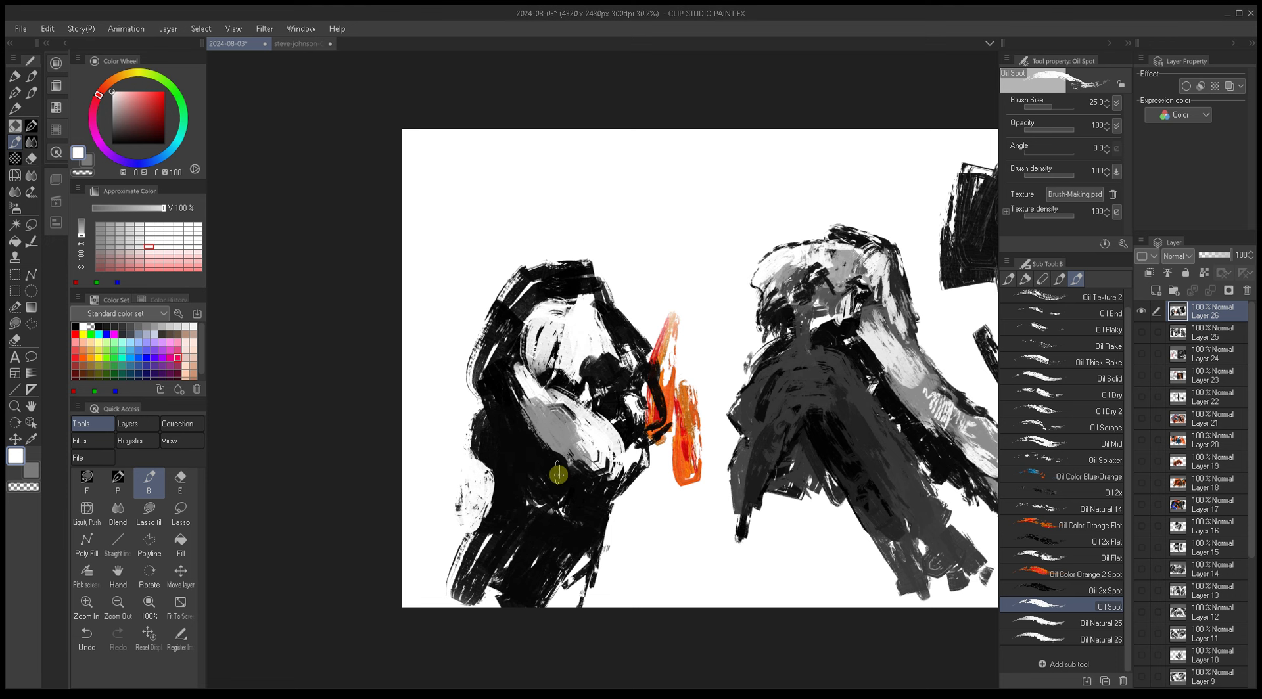
# Step: Darken the hood's edge beside the orange strokes with sampled black, using brush sizes 10 and 25
pyautogui.keyDown('alt'); pyautogui.click(565, 500); pyautogui.keyUp('alt')
pyautogui.press('[')
pyautogui.press('[')
pyautogui.press('[')
pyautogui.press('[')
pyautogui.press('[')
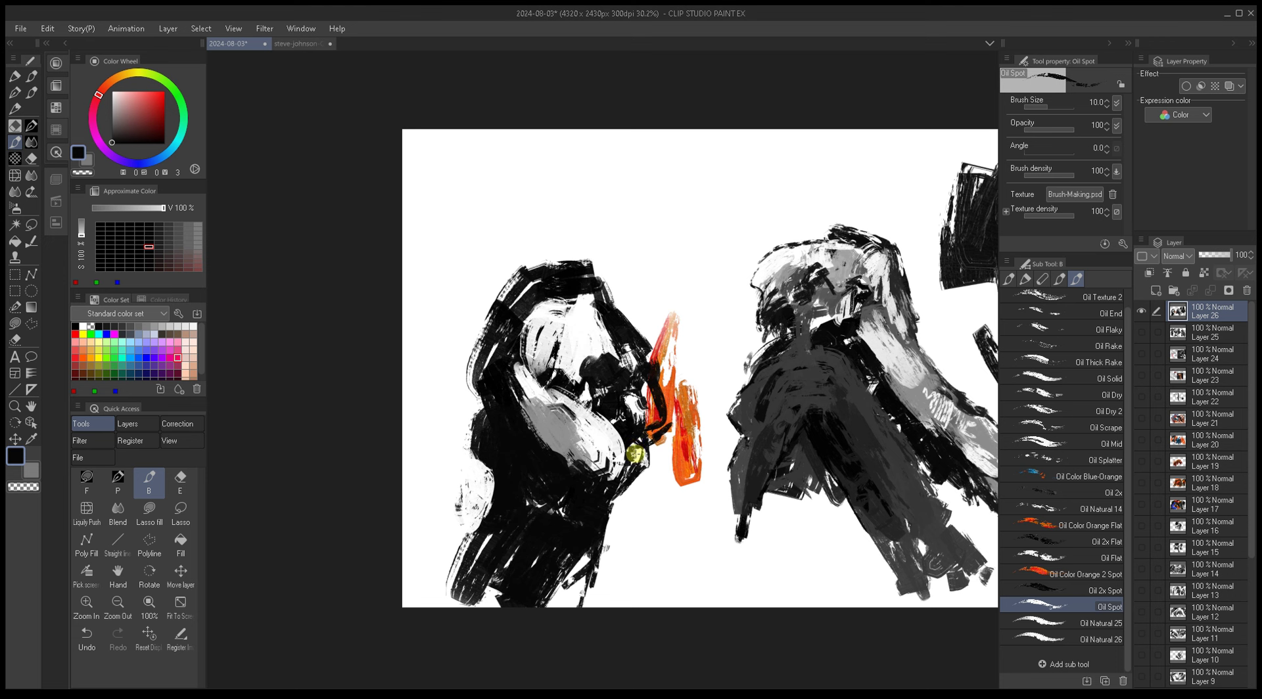
pyautogui.keyDown('alt'); pyautogui.click(628, 344); pyautogui.keyUp('alt')
pyautogui.press(']')
pyautogui.press(']')
pyautogui.press(']')
pyautogui.press(']')
pyautogui.press(']')
pyautogui.press(']')
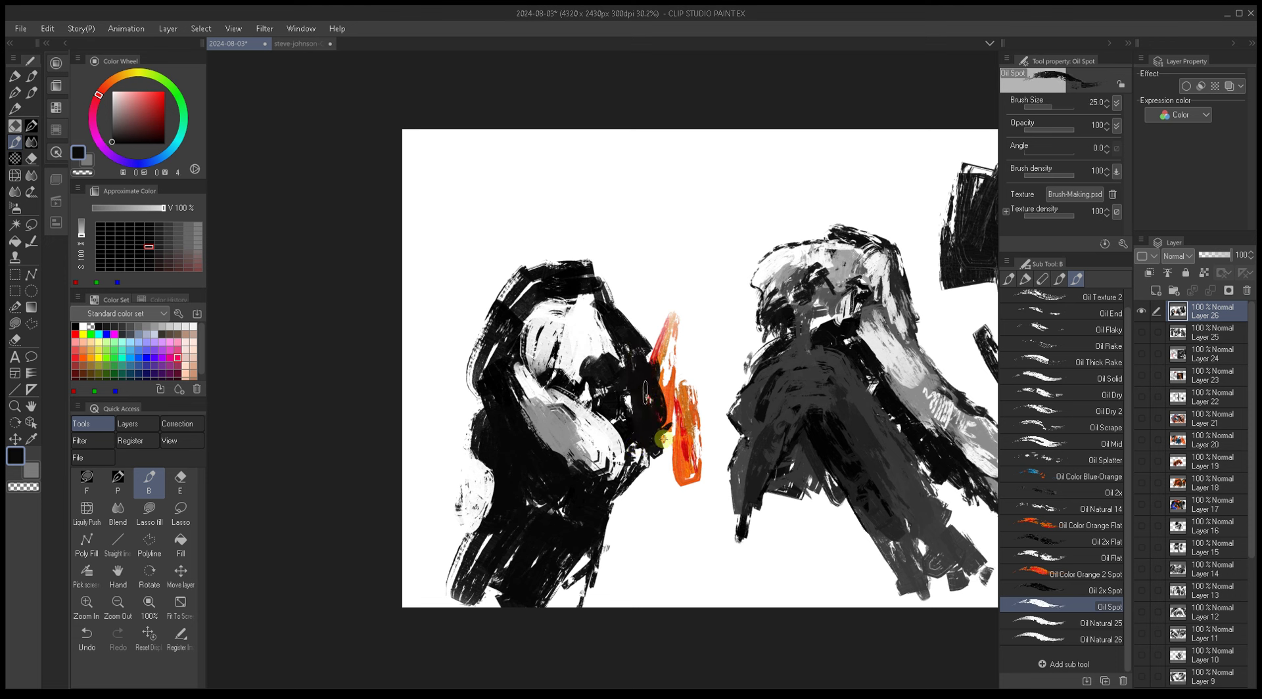
# Step: Sample the cloak's black and extend the lower body with dark strokes beneath the chest
pyautogui.moveTo(647, 435); pyautogui.dragTo(601, 430)
pyautogui.keyDown('alt'); pyautogui.click(562, 513); pyautogui.keyUp('alt')
pyautogui.moveTo(562, 513)
pyautogui.mouseDown()
pyautogui.moveTo(614, 456)
pyautogui.moveTo(617, 431)
pyautogui.moveTo(606, 479)
pyautogui.moveTo(551, 551)
pyautogui.moveTo(595, 545)
pyautogui.moveTo(599, 464)
pyautogui.mouseUp()
# Step: Mass in broad black shapes on both sides of the hooded figure at brush size 60, partly covering the orange strokes
pyautogui.press(']')
pyautogui.press(']')
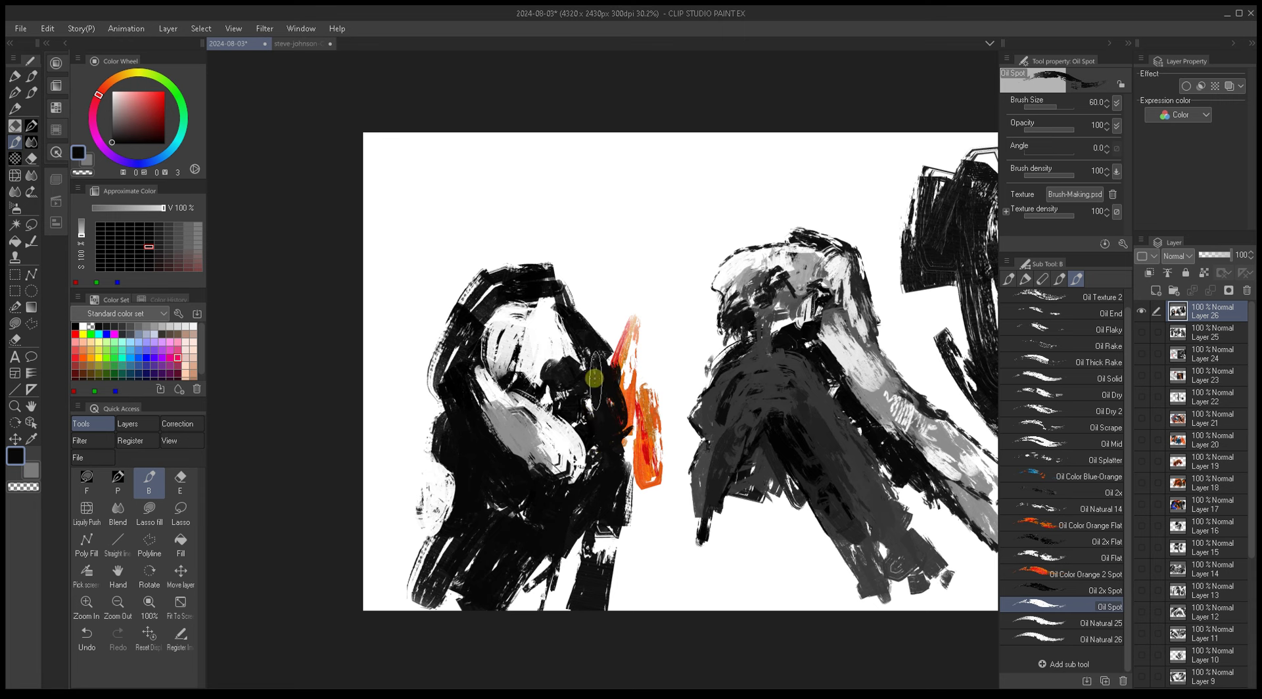
pyautogui.moveTo(598, 385)
pyautogui.mouseDown()
pyautogui.moveTo(600, 426)
pyautogui.moveTo(621, 388)
pyautogui.moveTo(635, 447)
pyautogui.mouseUp()
pyautogui.moveTo(454, 339)
pyautogui.mouseDown()
pyautogui.moveTo(451, 386)
pyautogui.moveTo(432, 361)
pyautogui.moveTo(464, 451)
pyautogui.moveTo(434, 497)
pyautogui.moveTo(409, 470)
pyautogui.moveTo(393, 519)
pyautogui.mouseUp()
pyautogui.keyDown('alt'); pyautogui.click(614, 408); pyautogui.keyUp('alt')
pyautogui.moveTo(614, 408)
pyautogui.mouseDown()
pyautogui.moveTo(632, 462)
pyautogui.moveTo(631, 394)
pyautogui.mouseUp()
# Step: Sample black at the eye area and draw thin dark facial lines, reducing the brush to size 4
pyautogui.keyDown('alt'); pyautogui.click(539, 363); pyautogui.keyUp('alt')
pyautogui.keyDown('alt'); pyautogui.click(560, 418); pyautogui.keyUp('alt')
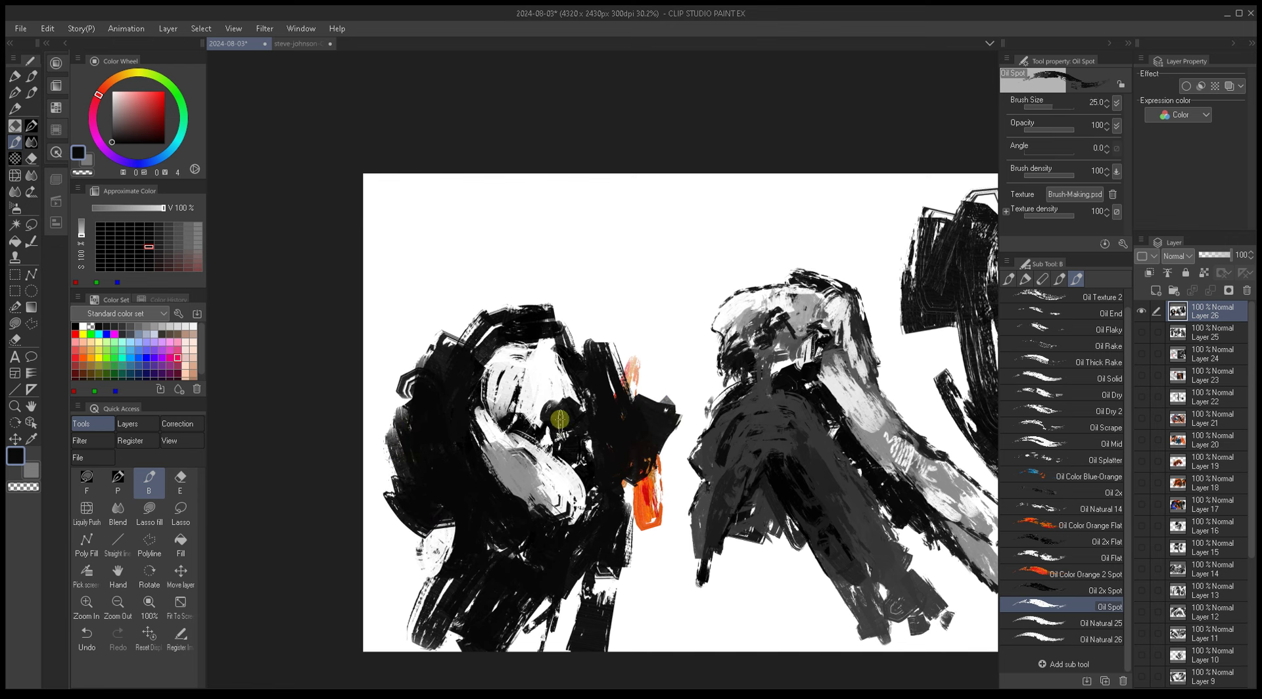
pyautogui.press('[')
pyautogui.press('[')
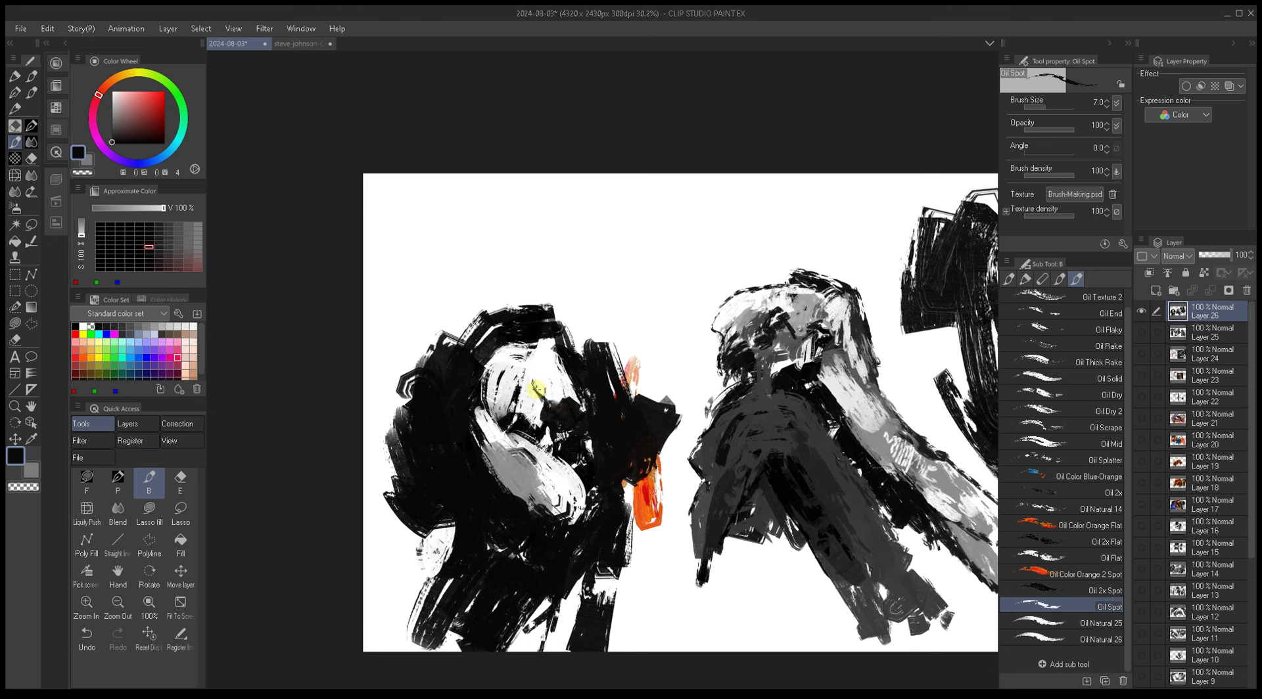
pyautogui.press('[')
pyautogui.press('[')
pyautogui.press('[')
pyautogui.moveTo(505, 357); pyautogui.dragTo(534, 378)
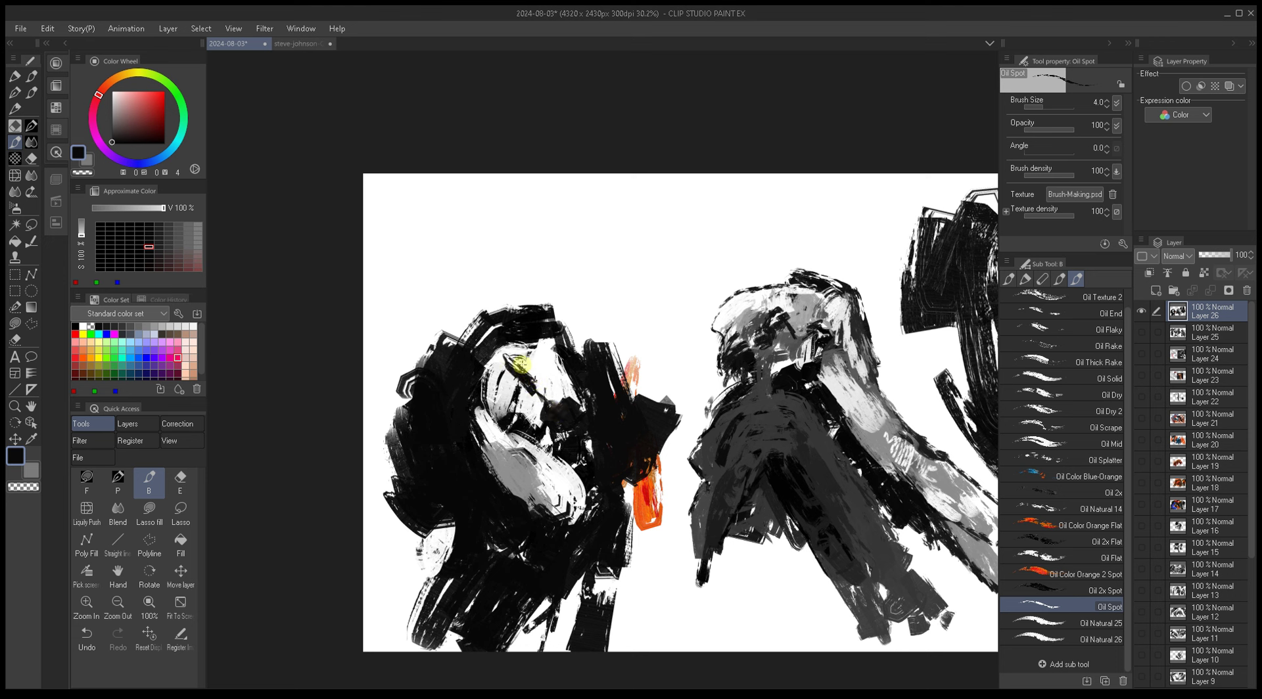
# Step: Sample dark tones from the face and strengthen the brow and forehead marks, enlarging the brush through size 8
pyautogui.keyDown('alt'); pyautogui.click(517, 363); pyautogui.keyUp('alt')
pyautogui.press(']')
pyautogui.keyDown('alt'); pyautogui.click(521, 372); pyautogui.keyUp('alt')
pyautogui.press(']')
pyautogui.press(']')
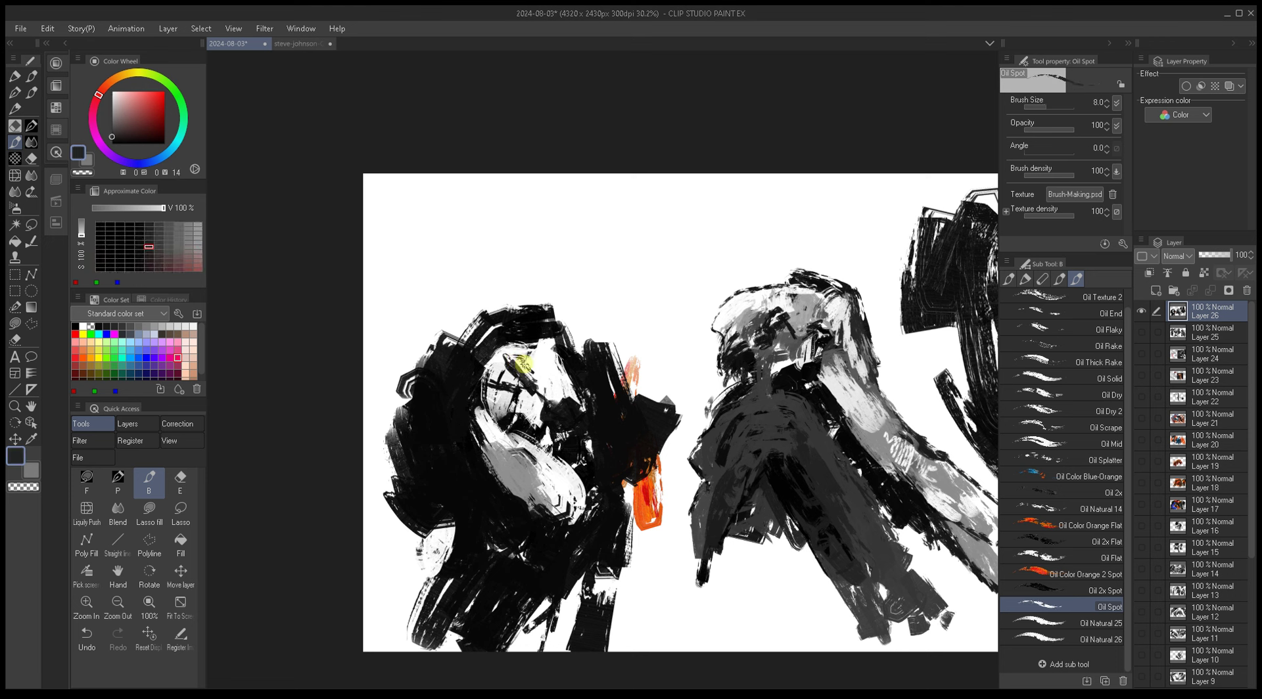
pyautogui.press(']')
pyautogui.press(']')
pyautogui.keyDown('alt'); pyautogui.click(522, 365); pyautogui.keyUp('alt')
pyautogui.moveTo(515, 360)
pyautogui.mouseDown()
pyautogui.moveTo(534, 383)
pyautogui.moveTo(533, 364)
pyautogui.moveTo(516, 369)
pyautogui.moveTo(534, 385)
pyautogui.moveTo(561, 347)
pyautogui.mouseUp()
# Step: Sample white beside the brow of the hooded face and brighten the forehead at brush size 15
pyautogui.keyDown('alt'); pyautogui.click(507, 367); pyautogui.keyUp('alt')
pyautogui.keyDown('alt'); pyautogui.click(548, 356); pyautogui.keyUp('alt')
pyautogui.press(']')
pyautogui.press(']')
pyautogui.press(']')
pyautogui.press(']')
pyautogui.press(']')
pyautogui.press(']')
pyautogui.press(']')
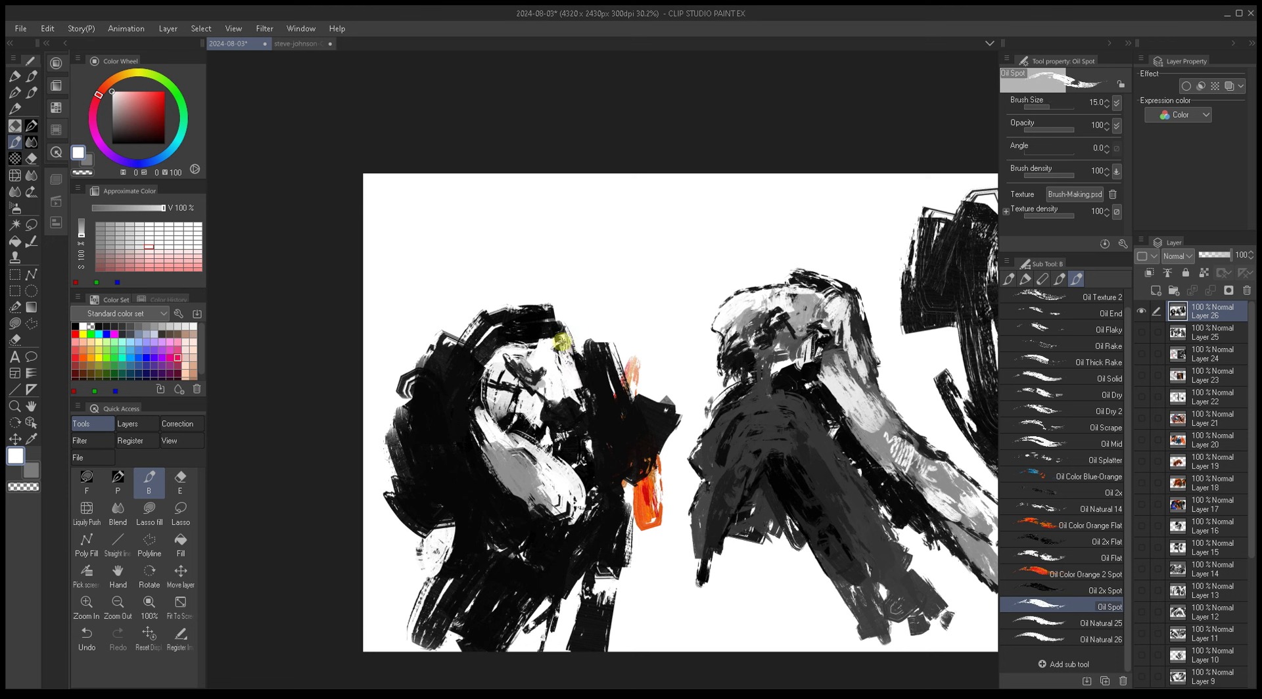
# Step: Sample tones around the nose and refine its light edge in near-white at brush size 8
pyautogui.keyDown('alt'); pyautogui.click(554, 403); pyautogui.keyUp('alt')
pyautogui.keyDown('alt'); pyautogui.click(569, 395); pyautogui.keyUp('alt')
pyautogui.press('[')
pyautogui.press('[')
pyautogui.press('[')
pyautogui.press('[')
pyautogui.press('[')
pyautogui.press('[')
pyautogui.press('[')
pyautogui.press('[')
pyautogui.press('[')
pyautogui.press('[')
pyautogui.press('[')
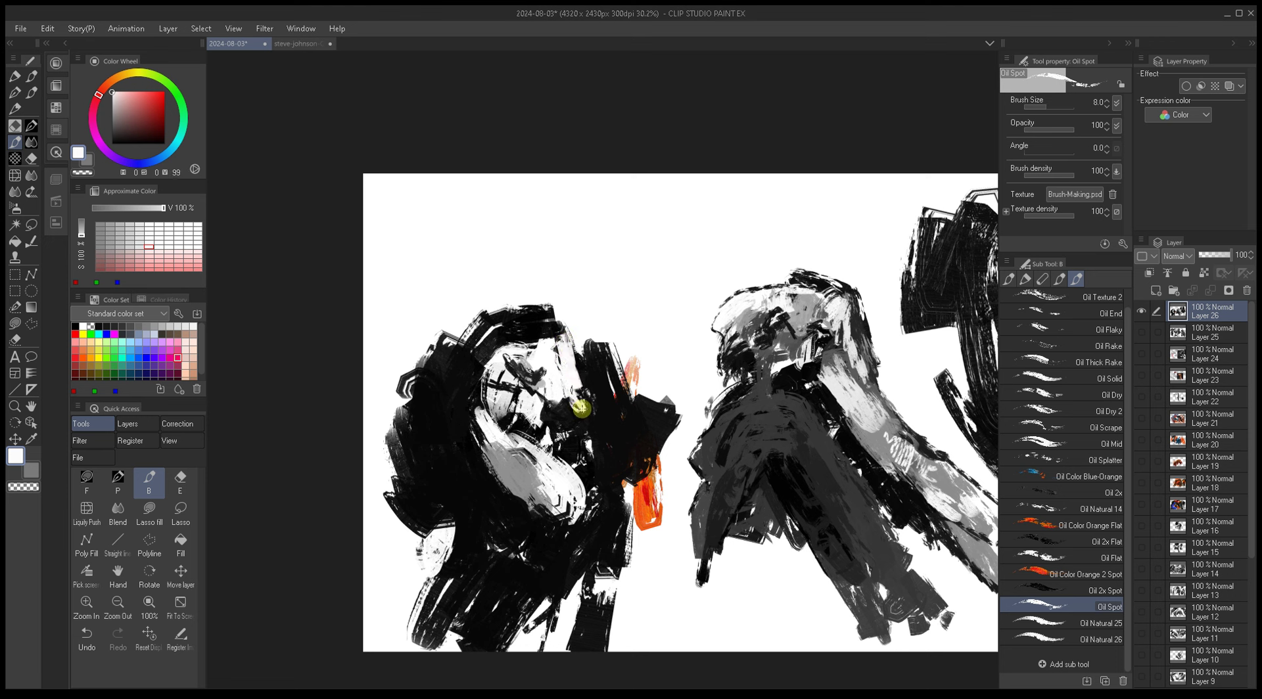
# Step: Add fine white touches around the nose at brush size 6 and sample the adjacent black for edge corrections
pyautogui.keyDown('alt'); pyautogui.click(571, 402); pyautogui.keyUp('alt')
pyautogui.press('[')
pyautogui.press('[')
pyautogui.keyDown('alt'); pyautogui.click(592, 420); pyautogui.keyUp('alt')
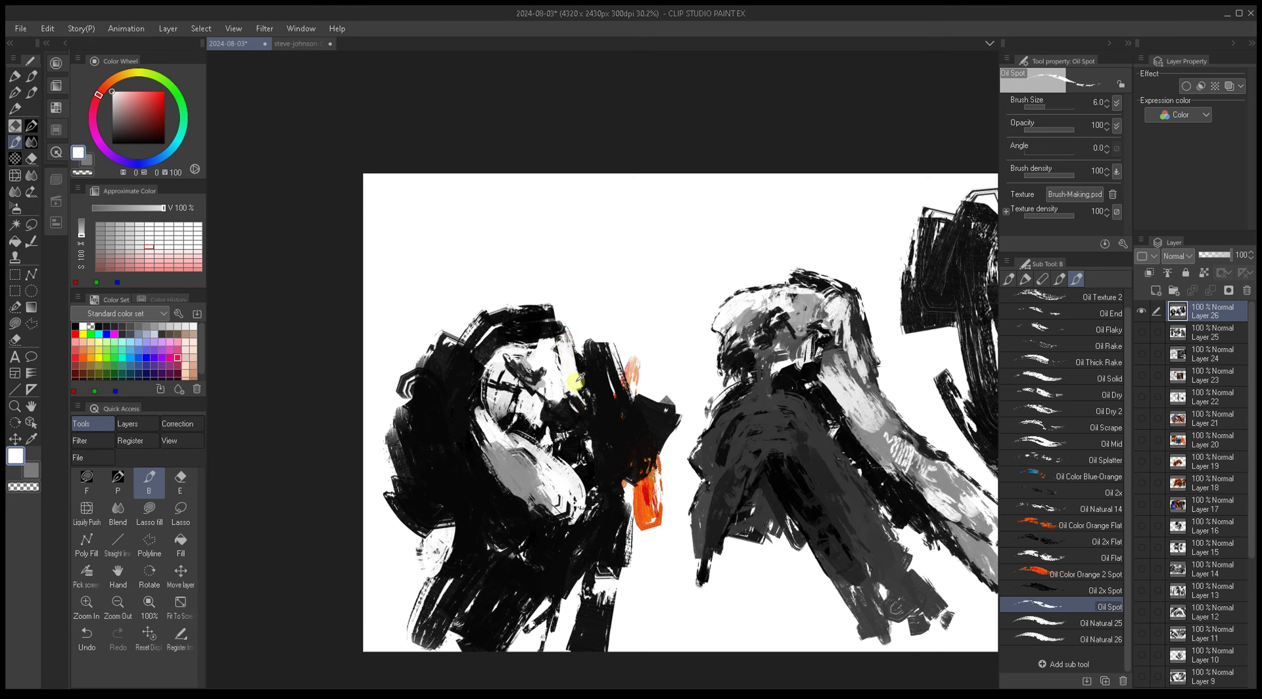
pyautogui.keyDown('alt'); pyautogui.click(592, 414); pyautogui.keyUp('alt')
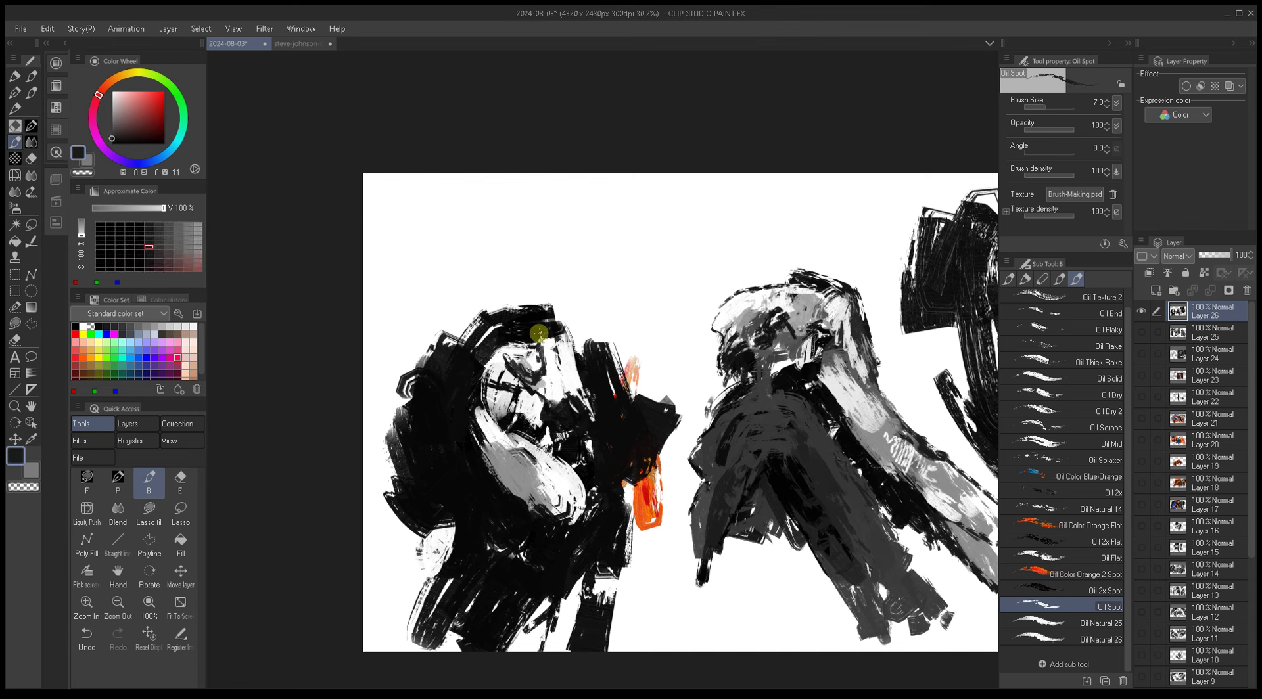
# Step: Sample light tones from the face and repaint the forehead plane in off-white at brush size 12
pyautogui.press(']')
pyautogui.press(']')
pyautogui.press(']')
pyautogui.press(']')
pyautogui.press(']')
pyautogui.press(']')
pyautogui.keyDown('alt'); pyautogui.click(553, 385); pyautogui.keyUp('alt')
pyautogui.keyDown('alt'); pyautogui.click(535, 352); pyautogui.keyUp('alt')
pyautogui.press(']')
pyautogui.press(']')
pyautogui.press(']')
pyautogui.press(']')
pyautogui.press(']')
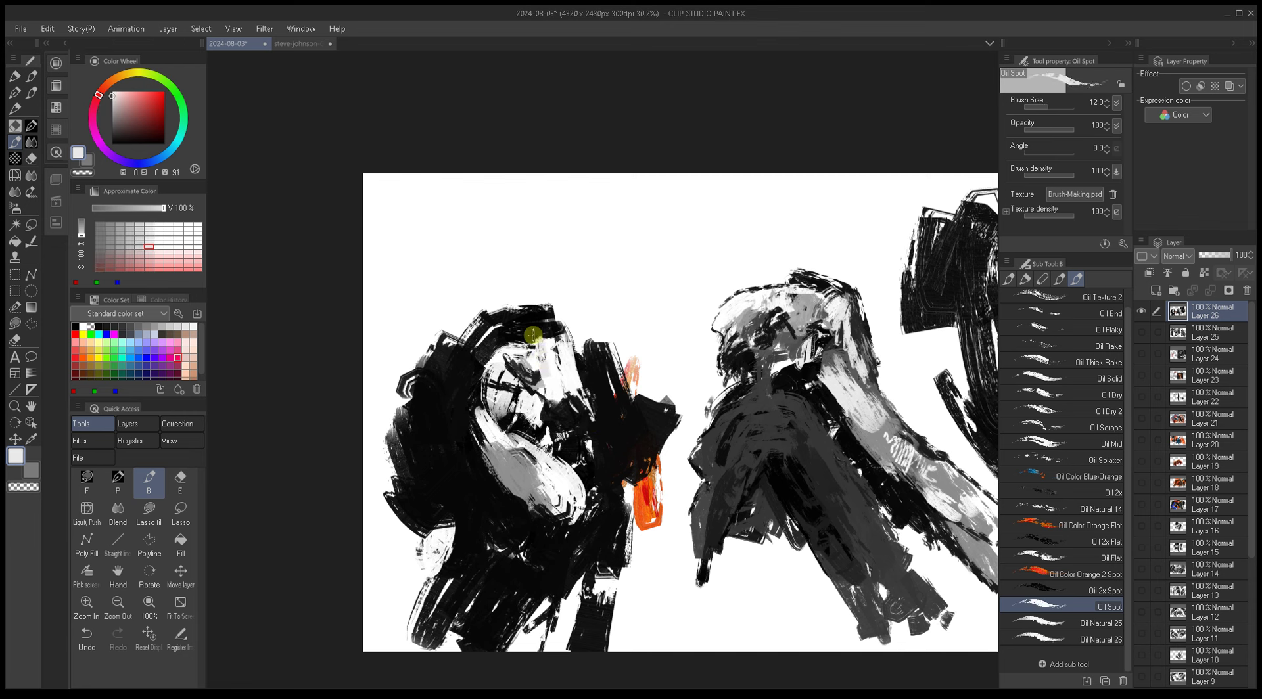
# Step: Sample alternating light and dark tones and rework the forehead where it meets the hood, reducing the brush to size 8
pyautogui.keyDown('alt'); pyautogui.click(529, 363); pyautogui.keyUp('alt')
pyautogui.moveTo(530, 364)
pyautogui.mouseDown()
pyautogui.moveTo(535, 329)
pyautogui.moveTo(525, 352)
pyautogui.moveTo(519, 342)
pyautogui.moveTo(547, 336)
pyautogui.moveTo(558, 351)
pyautogui.moveTo(535, 329)
pyautogui.mouseUp()
pyautogui.keyDown('alt'); pyautogui.click(543, 353); pyautogui.keyUp('alt')
pyautogui.keyDown('alt'); pyautogui.click(544, 348); pyautogui.keyUp('alt')
pyautogui.keyDown('alt'); pyautogui.click(536, 347); pyautogui.keyUp('alt')
pyautogui.press('[')
pyautogui.press('[')
pyautogui.press('[')
pyautogui.keyDown('alt'); pyautogui.click(526, 351); pyautogui.keyUp('alt')
pyautogui.keyDown('alt'); pyautogui.click(535, 344); pyautogui.keyUp('alt')
pyautogui.keyDown('alt'); pyautogui.click(555, 341); pyautogui.keyUp('alt')
pyautogui.press('[')
pyautogui.press('[')
pyautogui.moveTo(586, 355)
pyautogui.mouseDown()
pyautogui.moveTo(584, 368)
pyautogui.moveTo(570, 360)
pyautogui.mouseUp()
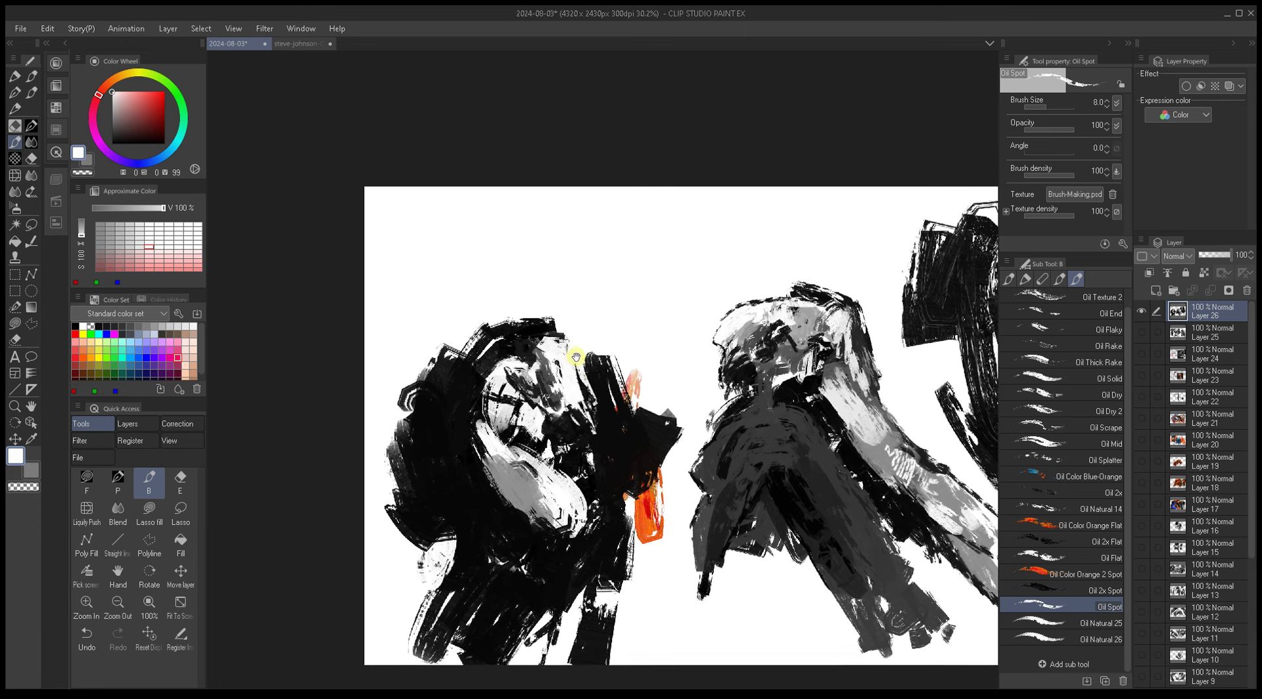
# Step: Brighten the forehead in white at brush size 12 and shade the side of the face in mid-grey at size 20
pyautogui.press(']')
pyautogui.press(']')
pyautogui.press(']')
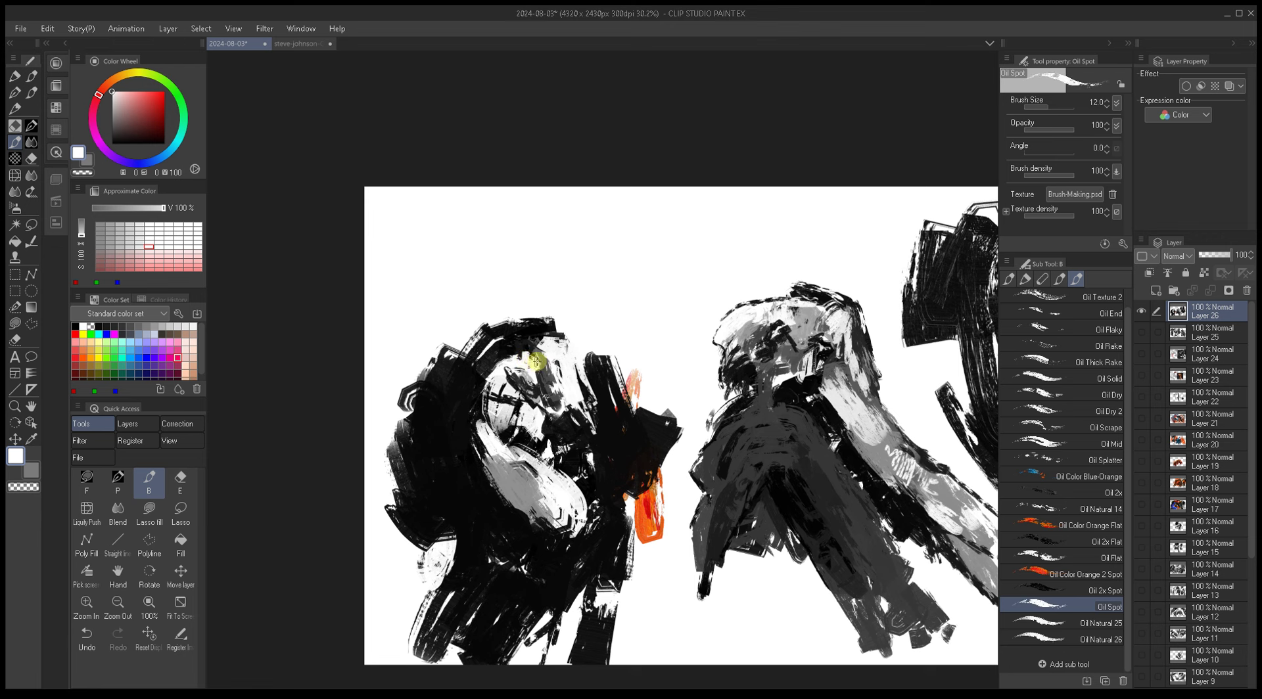
pyautogui.press(']')
pyautogui.keyDown('alt'); pyautogui.click(473, 383); pyautogui.keyUp('alt')
pyautogui.press(']')
pyautogui.press(']')
pyautogui.keyDown('alt'); pyautogui.click(484, 395); pyautogui.keyUp('alt')
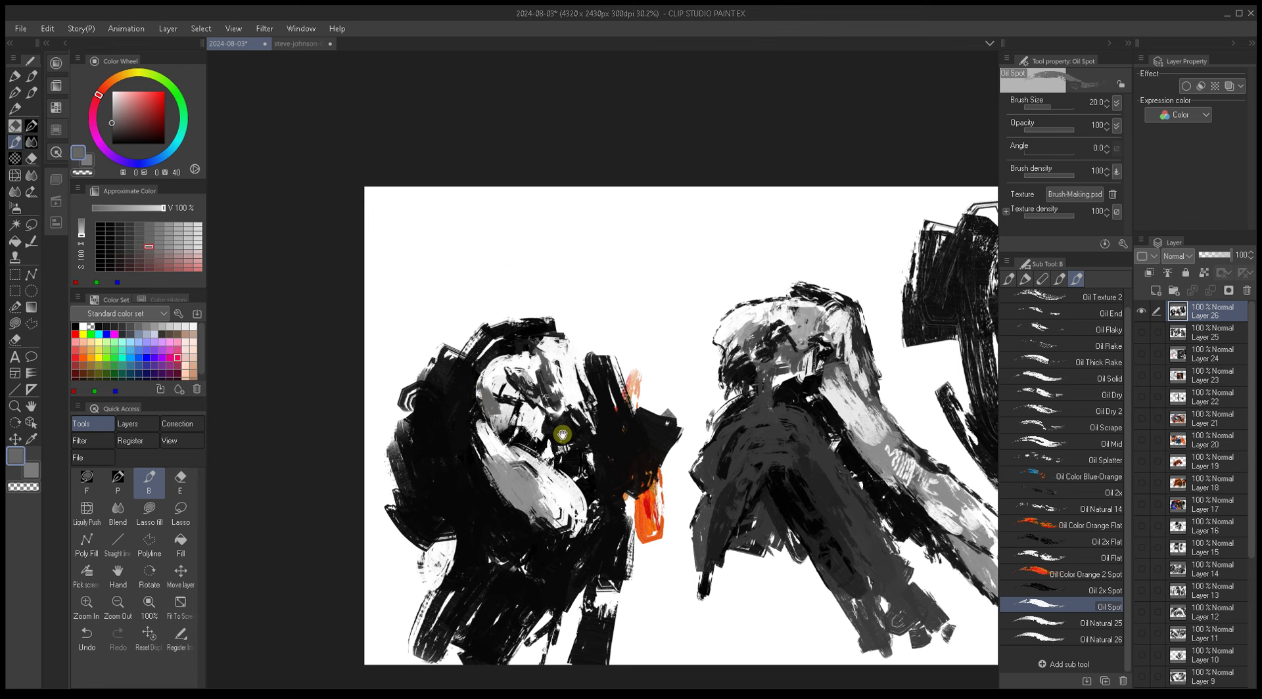
# Step: Sample greys from the light form below the face and block darker grey shading into its lower part
pyautogui.keyDown('alt'); pyautogui.click(524, 498); pyautogui.keyUp('alt')
pyautogui.keyDown('alt'); pyautogui.click(564, 510); pyautogui.keyUp('alt')
pyautogui.press('[')
pyautogui.moveTo(563, 490)
pyautogui.mouseDown()
pyautogui.moveTo(518, 504)
pyautogui.moveTo(486, 475)
pyautogui.moveTo(550, 547)
pyautogui.moveTo(525, 537)
pyautogui.moveTo(542, 536)
pyautogui.moveTo(538, 514)
pyautogui.moveTo(548, 533)
pyautogui.moveTo(564, 532)
pyautogui.moveTo(516, 524)
pyautogui.moveTo(526, 491)
pyautogui.moveTo(476, 448)
pyautogui.moveTo(506, 492)
pyautogui.moveTo(506, 515)
pyautogui.moveTo(514, 491)
pyautogui.moveTo(501, 472)
pyautogui.moveTo(514, 510)
pyautogui.mouseUp()
pyautogui.press('[')
pyautogui.press('[')
pyautogui.press('[')
pyautogui.press('[')
pyautogui.press('[')
pyautogui.keyDown('alt'); pyautogui.click(510, 499); pyautogui.keyUp('alt')
pyautogui.press(']')
pyautogui.press(']')
pyautogui.press(']')
pyautogui.press(']')
pyautogui.keyDown('alt'); pyautogui.click(563, 537); pyautogui.keyUp('alt')
# Step: Reduce the brush and add smaller strokes to the light form below the face with sampled tones
pyautogui.press('[')
pyautogui.press('[')
pyautogui.press('[')
pyautogui.press('[')
pyautogui.press('[')
pyautogui.press('[')
pyautogui.keyDown('alt'); pyautogui.click(515, 485); pyautogui.keyUp('alt')
# Step: Sample grey and dark tones at the neck and rework the outer edge of the light form at brush size 12
pyautogui.press(']')
pyautogui.press(']')
pyautogui.press(']')
pyautogui.press(']')
pyautogui.press(']')
pyautogui.keyDown('alt'); pyautogui.click(496, 466); pyautogui.keyUp('alt')
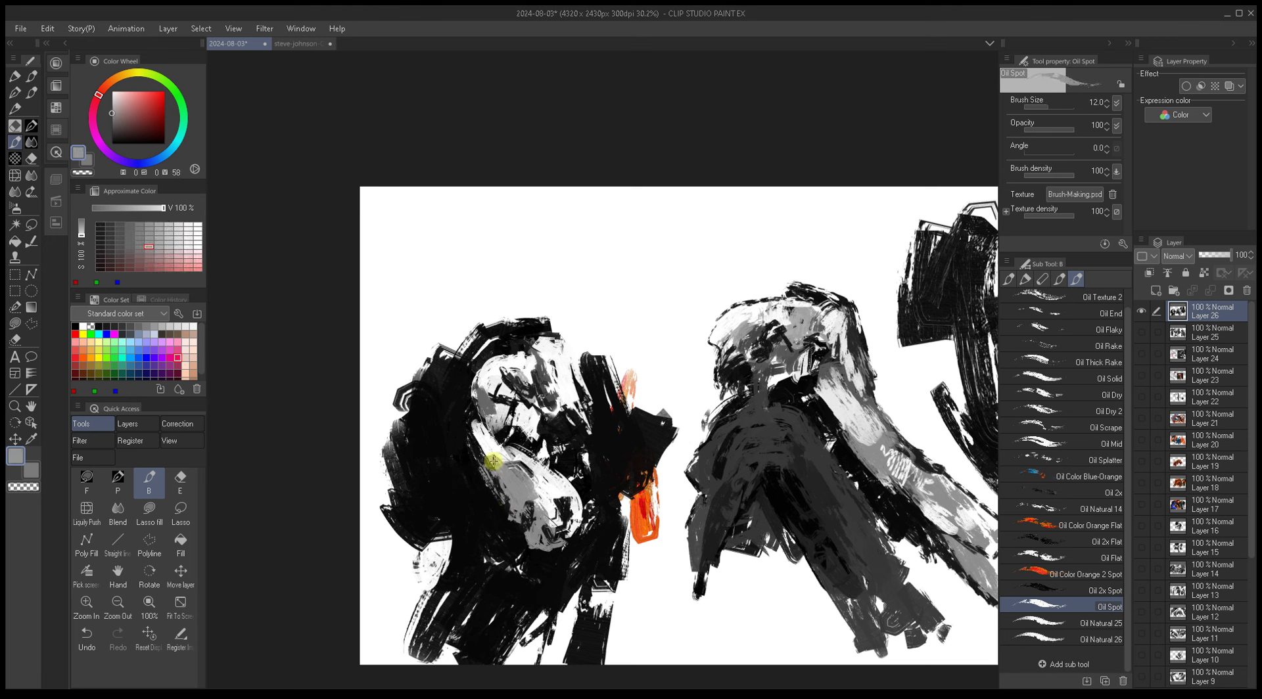
pyautogui.keyDown('alt'); pyautogui.click(495, 468); pyautogui.keyUp('alt')
pyautogui.keyDown('alt'); pyautogui.click(492, 464); pyautogui.keyUp('alt')
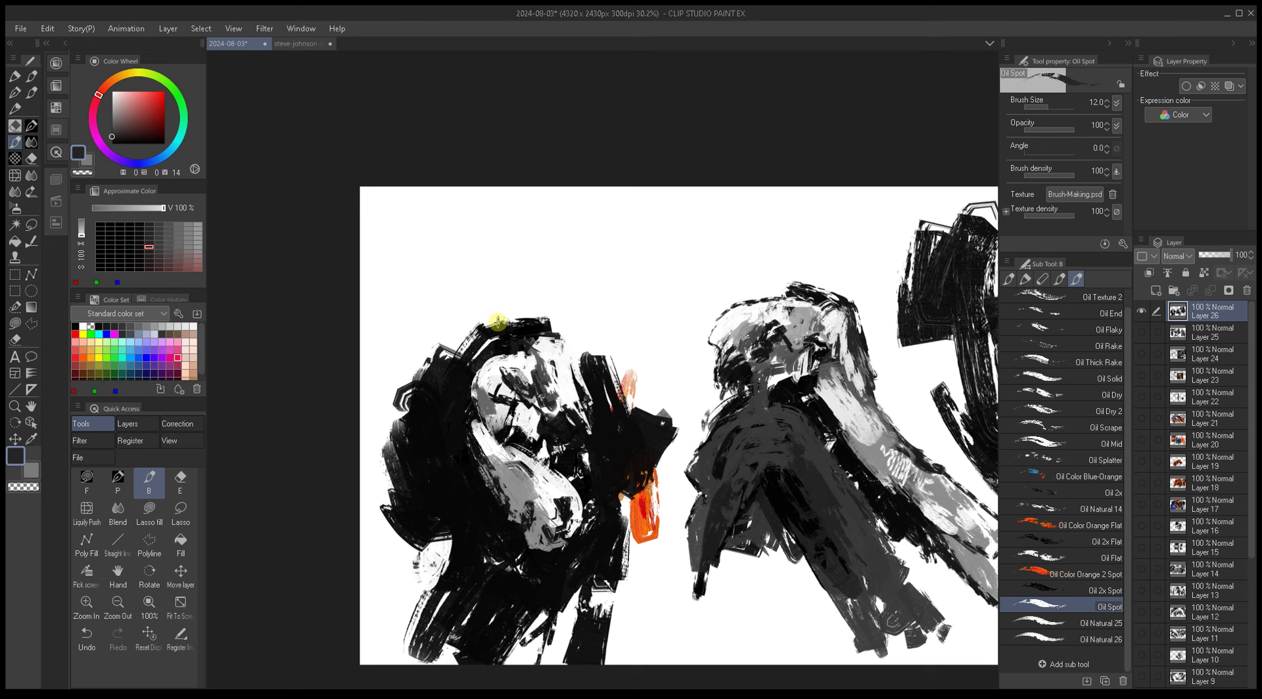
# Step: Sample near-white tones and add thin highlights along the neck and lower jaw at brush size 7
pyautogui.press('[')
pyautogui.press('[')
pyautogui.press('[')
pyautogui.press('[')
pyautogui.press('[')
pyautogui.keyDown('alt'); pyautogui.click(567, 520); pyautogui.keyUp('alt')
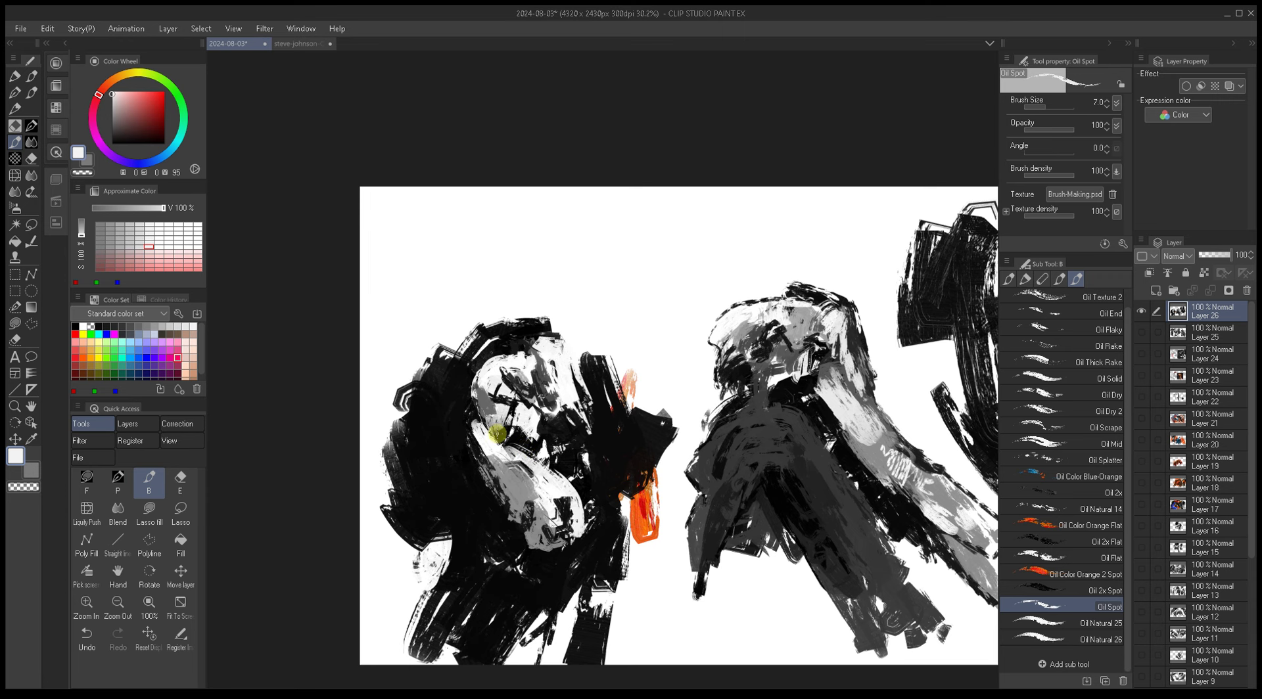
pyautogui.moveTo(498, 433); pyautogui.dragTo(528, 442)
pyautogui.keyDown('alt'); pyautogui.click(558, 485); pyautogui.keyUp('alt')
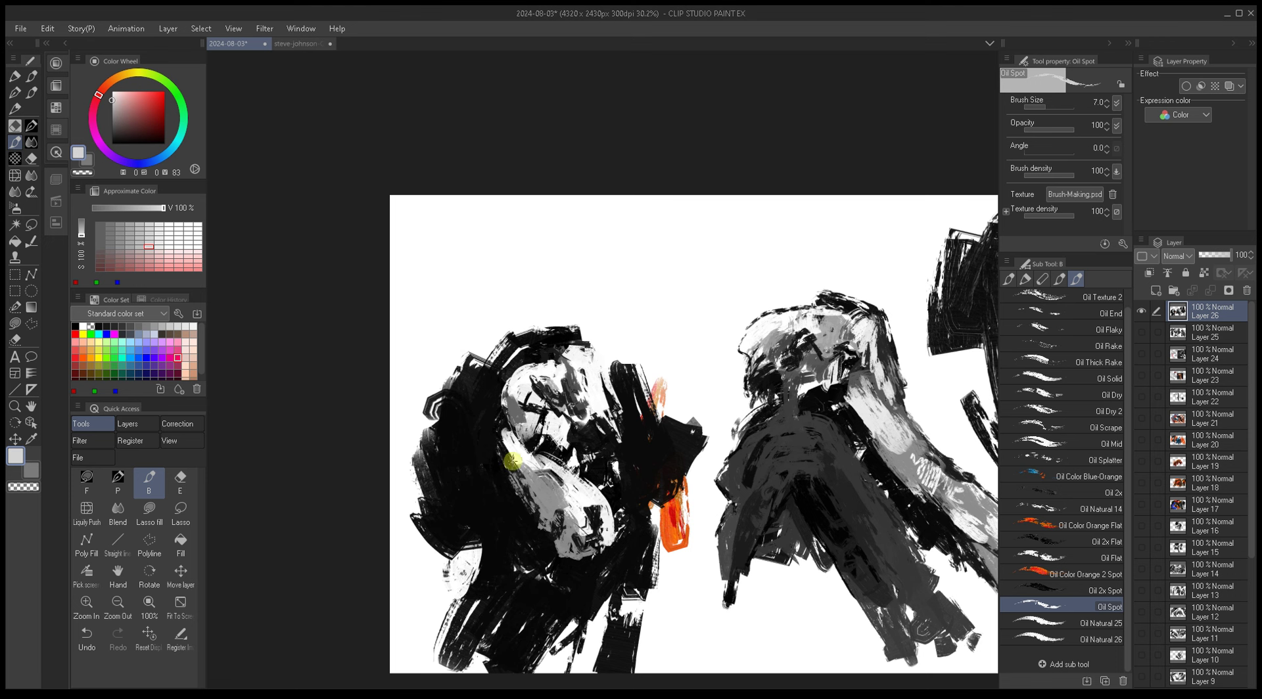
pyautogui.keyDown('alt'); pyautogui.click(557, 461); pyautogui.keyUp('alt')
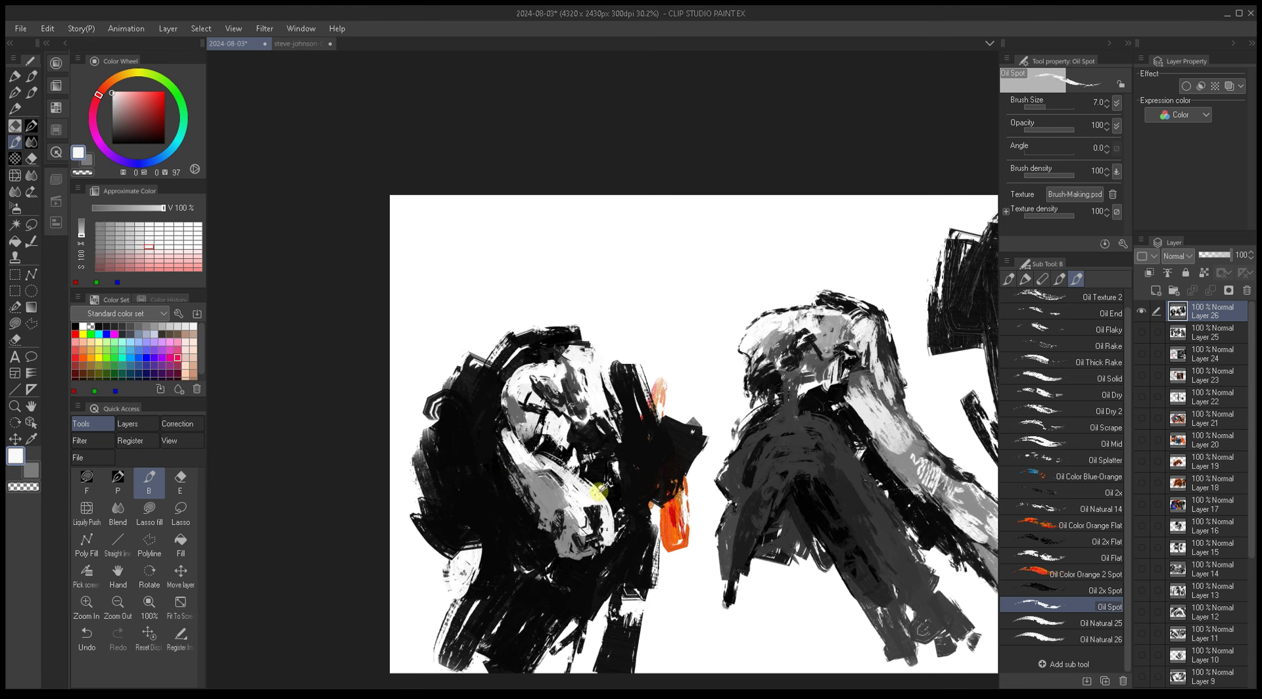
# Step: Sample the black beside the mouth and deepen the facial shadows at brush size 17
pyautogui.keyDown('alt'); pyautogui.click(596, 466); pyautogui.keyUp('alt')
pyautogui.press(']')
pyautogui.press(']')
pyautogui.press(']')
pyautogui.press(']')
pyautogui.press(']')
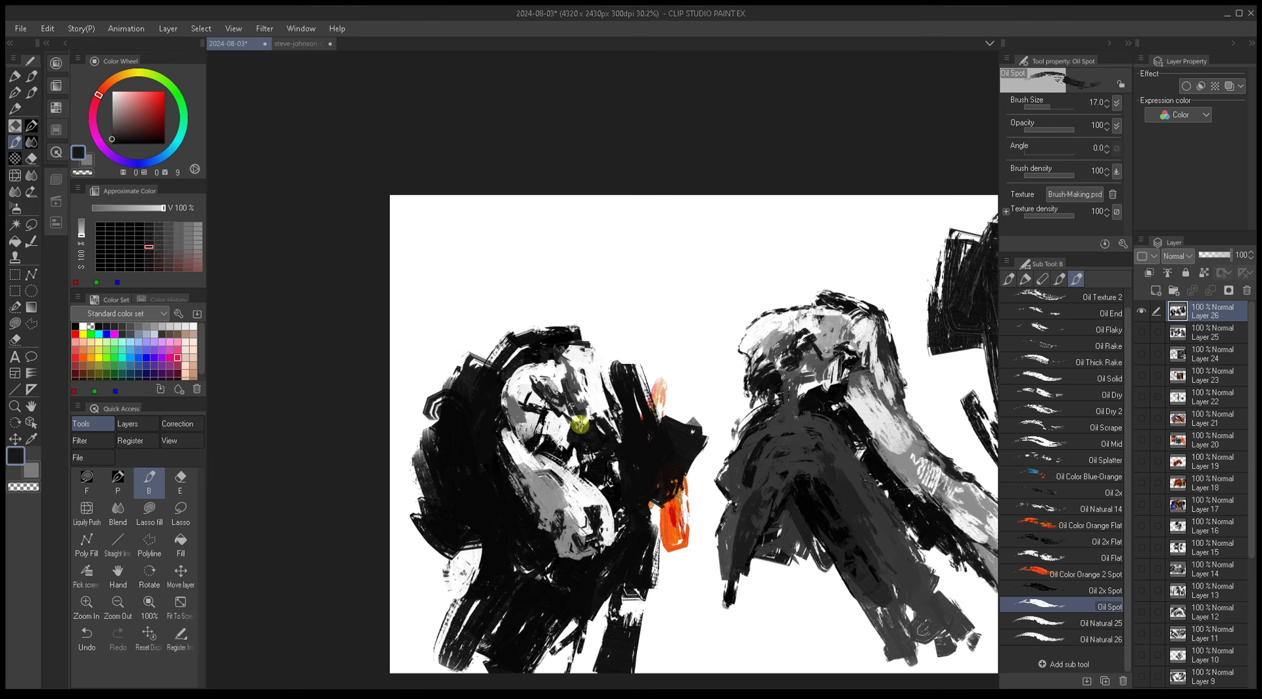
# Step: Sample the dark tone near the nose and add dark accents to the upper face, reducing the brush to size 12
pyautogui.keyDown('alt'); pyautogui.click(597, 432); pyautogui.keyUp('alt')
pyautogui.press(']')
pyautogui.press(']')
pyautogui.press('[')
pyautogui.press('[')
pyautogui.press('[')
pyautogui.press('[')
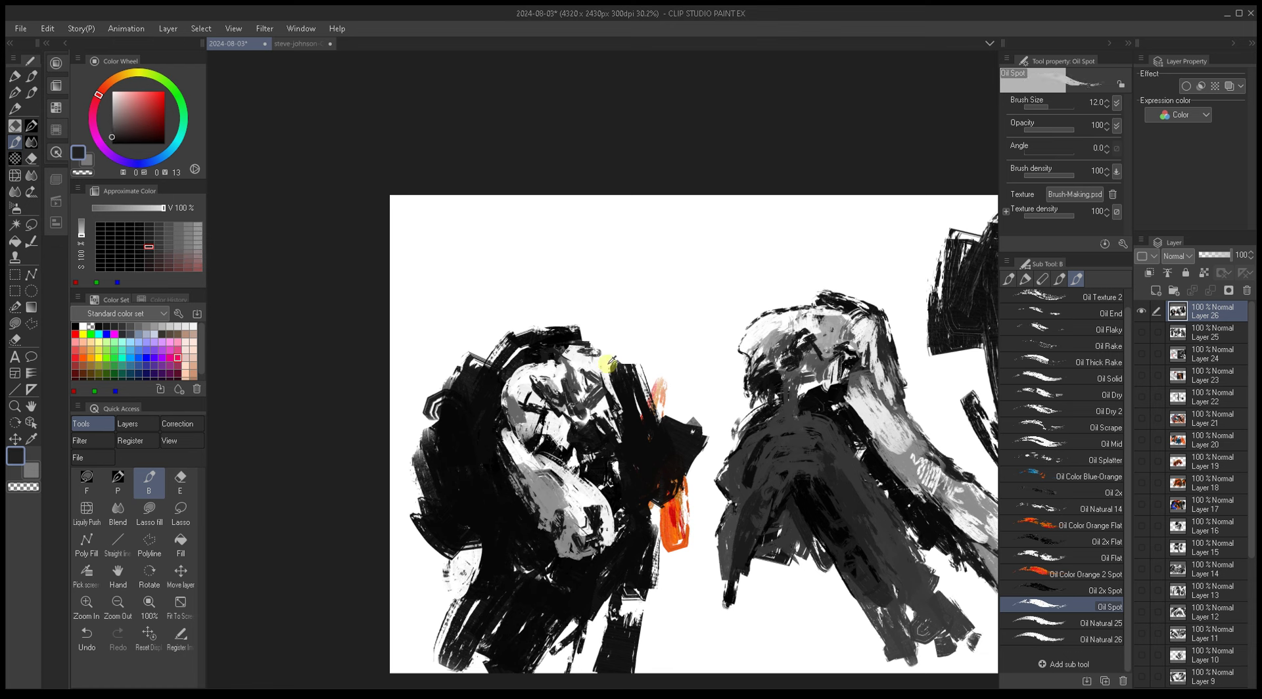
# Step: Sample black from the hood and paint a thick diagonal bar above the forehead, enlarging the brush to size 30
pyautogui.keyDown('alt'); pyautogui.click(635, 366); pyautogui.keyUp('alt')
pyautogui.press(']')
pyautogui.press(']')
pyautogui.keyDown('alt'); pyautogui.click(580, 317); pyautogui.keyUp('alt')
pyautogui.press(']')
pyautogui.moveTo(559, 302)
pyautogui.mouseDown()
pyautogui.moveTo(657, 345)
pyautogui.moveTo(634, 349)
pyautogui.moveTo(641, 368)
pyautogui.mouseUp()
pyautogui.keyDown('alt'); pyautogui.click(625, 390); pyautogui.keyUp('alt')
pyautogui.press(']')
pyautogui.moveTo(578, 304)
pyautogui.mouseDown()
pyautogui.moveTo(658, 357)
pyautogui.moveTo(642, 346)
pyautogui.moveTo(624, 374)
pyautogui.mouseUp()
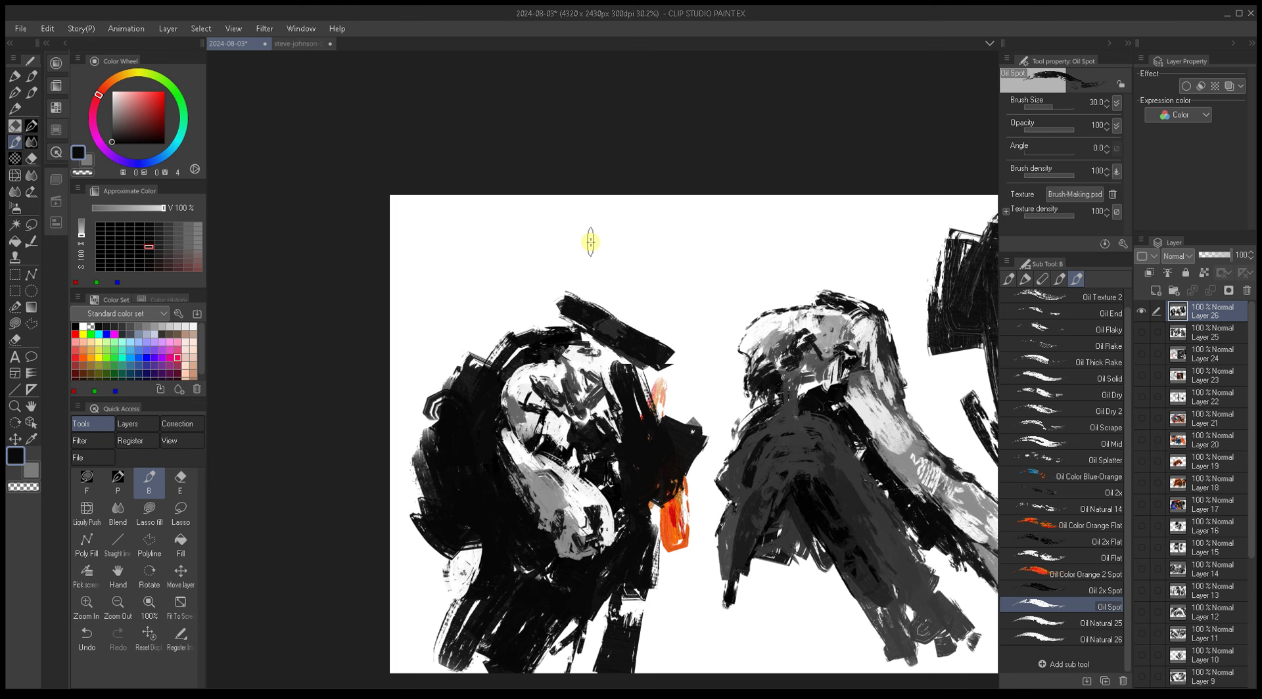
# Step: Sample light tones from the face and paint a pale diagonal band outward from the forehead beneath the black bar, reducing the brush
pyautogui.moveTo(680, 363)
pyautogui.mouseDown()
pyautogui.moveTo(574, 356)
pyautogui.moveTo(574, 370)
pyautogui.moveTo(581, 360)
pyautogui.moveTo(632, 390)
pyautogui.moveTo(616, 417)
pyautogui.moveTo(569, 377)
pyautogui.moveTo(635, 416)
pyautogui.moveTo(620, 382)
pyautogui.moveTo(607, 392)
pyautogui.moveTo(641, 379)
pyautogui.moveTo(628, 404)
pyautogui.moveTo(646, 368)
pyautogui.moveTo(635, 416)
pyautogui.moveTo(643, 389)
pyautogui.moveTo(627, 411)
pyautogui.moveTo(628, 360)
pyautogui.moveTo(596, 383)
pyautogui.moveTo(613, 376)
pyautogui.moveTo(630, 396)
pyautogui.moveTo(651, 384)
pyautogui.moveTo(637, 372)
pyautogui.moveTo(611, 395)
pyautogui.mouseUp()
pyautogui.keyDown('alt'); pyautogui.click(572, 352); pyautogui.keyUp('alt')
pyautogui.keyDown('alt'); pyautogui.click(591, 394); pyautogui.keyUp('alt')
pyautogui.press('[')
pyautogui.keyDown('alt'); pyautogui.click(618, 381); pyautogui.keyUp('alt')
pyautogui.keyDown('alt'); pyautogui.click(605, 389); pyautogui.keyUp('alt')
pyautogui.press('[')
pyautogui.press('[')
pyautogui.press('[')
pyautogui.keyDown('alt'); pyautogui.click(626, 395); pyautogui.keyUp('alt')
pyautogui.keyDown('alt'); pyautogui.click(643, 363); pyautogui.keyUp('alt')
# Step: Sample a dark tone from the face and paint black over the orange patches beside it with an enlarged brush
pyautogui.press(']')
pyautogui.press(']')
pyautogui.press(']')
pyautogui.press(']')
pyautogui.keyDown('alt'); pyautogui.click(618, 381); pyautogui.keyUp('alt')
pyautogui.press(']')
pyautogui.press(']')
pyautogui.keyDown('alt'); pyautogui.click(586, 349); pyautogui.keyUp('alt')
pyautogui.moveTo(608, 347)
pyautogui.mouseDown()
pyautogui.moveTo(664, 385)
pyautogui.moveTo(636, 423)
pyautogui.moveTo(611, 346)
pyautogui.moveTo(657, 394)
pyautogui.moveTo(676, 451)
pyautogui.moveTo(643, 507)
pyautogui.moveTo(641, 545)
pyautogui.mouseUp()
# Step: Enlarge the brush further, sample the hood's black and extend the dark mass outward behind the head
pyautogui.press(']')
pyautogui.press(']')
pyautogui.press(']')
pyautogui.press(']')
pyautogui.press(']')
pyautogui.press(']')
pyautogui.press(']')
pyautogui.press(']')
pyautogui.keyDown('alt'); pyautogui.click(521, 343); pyautogui.keyUp('alt')
pyautogui.moveTo(522, 344)
pyautogui.mouseDown()
pyautogui.moveTo(515, 310)
pyautogui.moveTo(565, 298)
pyautogui.moveTo(485, 332)
pyautogui.moveTo(423, 318)
pyautogui.moveTo(451, 273)
pyautogui.moveTo(403, 360)
pyautogui.mouseUp()
# Step: Paint broad black strokes over and above the hood to build up its silhouette, bringing the brush to size 50
pyautogui.press(']')
pyautogui.press('[')
pyautogui.press('[')
pyautogui.press('[')
pyautogui.moveTo(433, 304)
pyautogui.mouseDown()
pyautogui.moveTo(479, 306)
pyautogui.moveTo(449, 310)
pyautogui.moveTo(434, 378)
pyautogui.moveTo(440, 450)
pyautogui.moveTo(429, 308)
pyautogui.moveTo(550, 276)
pyautogui.mouseUp()
pyautogui.press(']')
pyautogui.press(']')
pyautogui.moveTo(428, 315)
pyautogui.mouseDown()
pyautogui.moveTo(432, 288)
pyautogui.moveTo(559, 267)
pyautogui.moveTo(569, 210)
pyautogui.mouseUp()
pyautogui.keyDown('alt'); pyautogui.click(538, 343); pyautogui.keyUp('alt')
pyautogui.moveTo(538, 343); pyautogui.dragTo(471, 319)
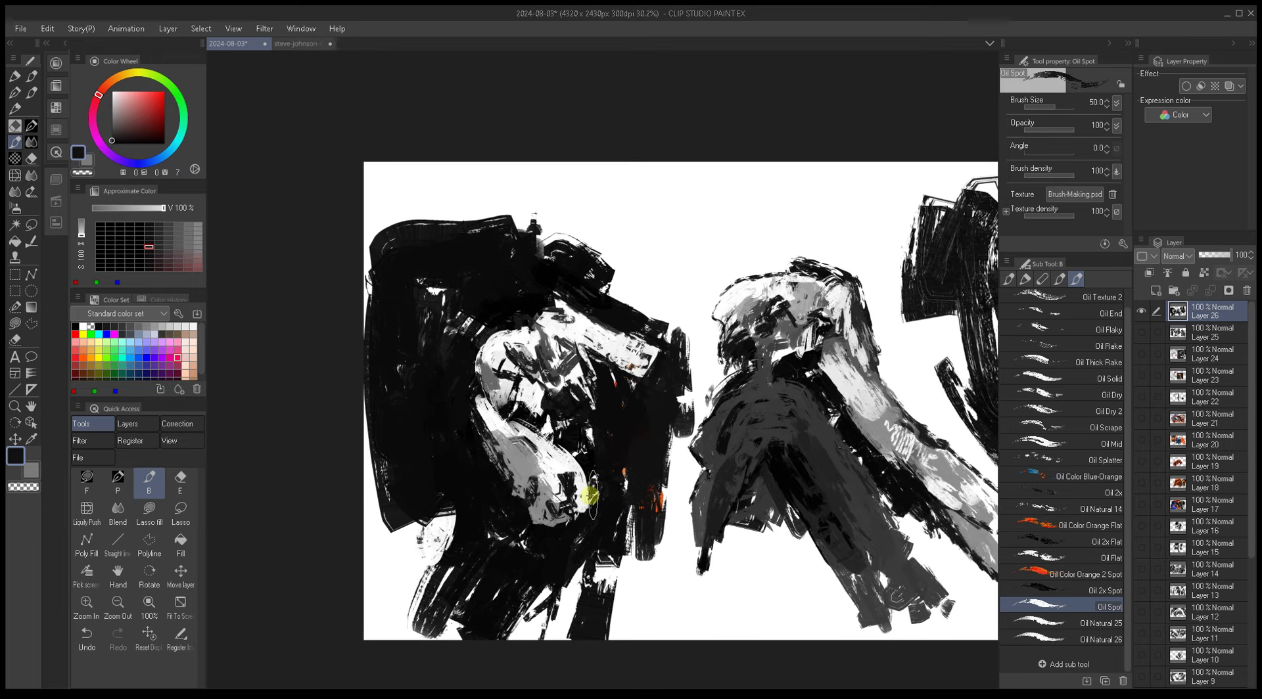
# Step: Sample white from the face and add fine highlights to the lower jaw, reducing the brush to size 3
pyautogui.keyDown('alt'); pyautogui.click(542, 424); pyautogui.keyUp('alt')
pyautogui.press('[')
pyautogui.press('[')
pyautogui.press('[')
pyautogui.press('[')
pyautogui.press('[')
pyautogui.press('[')
pyautogui.press('[')
pyautogui.press('[')
pyautogui.press('[')
pyautogui.press('[')
pyautogui.press('[')
pyautogui.press('[')
pyautogui.press('[')
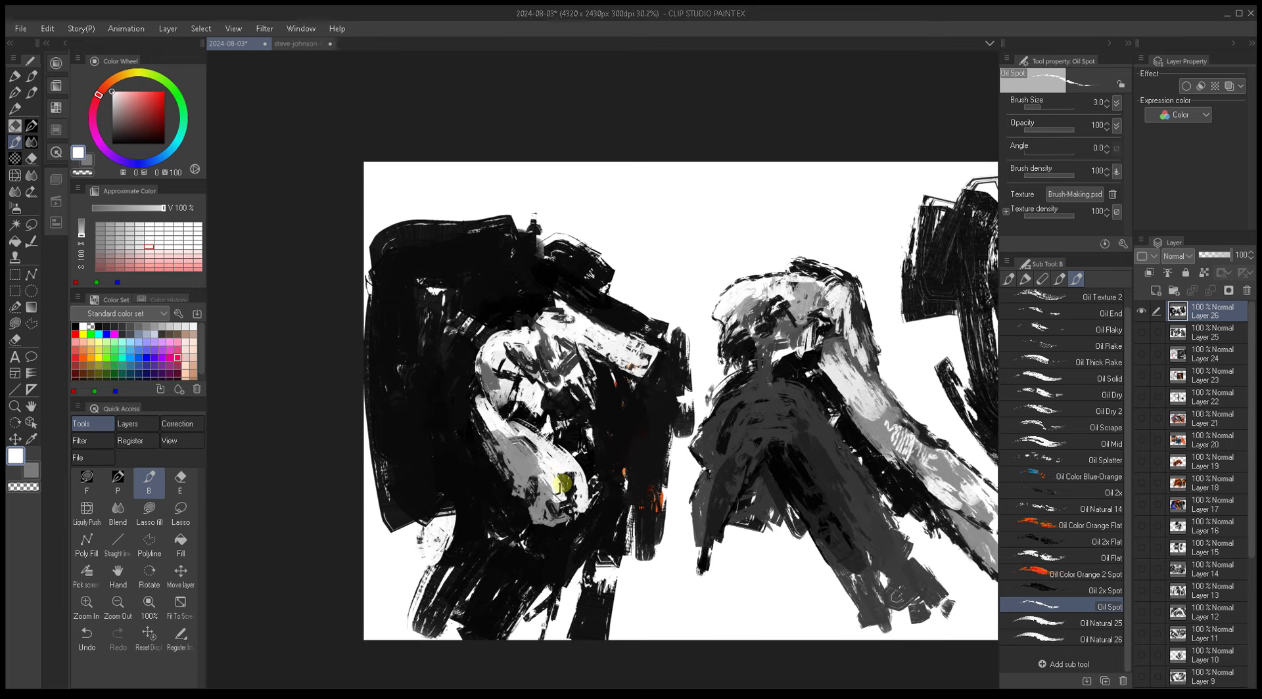
pyautogui.keyDown('alt'); pyautogui.click(562, 485); pyautogui.keyUp('alt')
pyautogui.press('[')
pyautogui.press('[')
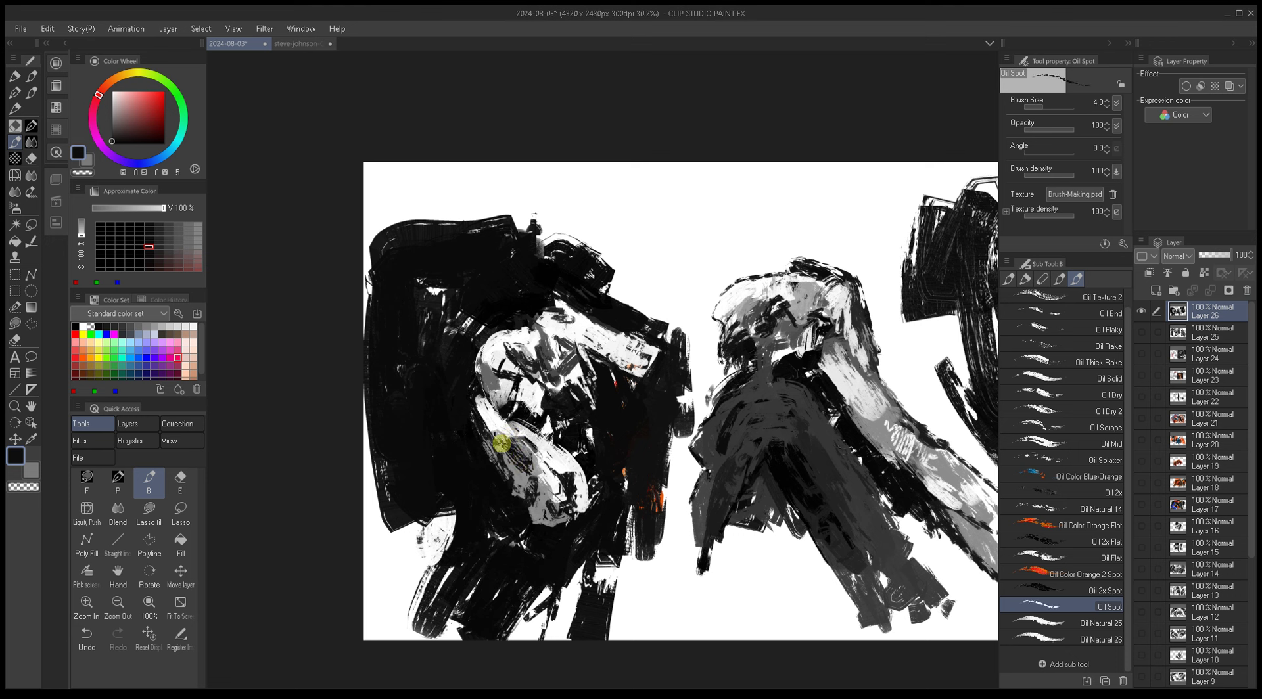
# Step: Sample dark tones beside the neck and add thin black accents along its edge, enlarging the brush from size 4 to 10
pyautogui.keyDown('alt'); pyautogui.click(489, 428); pyautogui.keyUp('alt')
pyautogui.keyDown('alt'); pyautogui.click(499, 454); pyautogui.keyUp('alt')
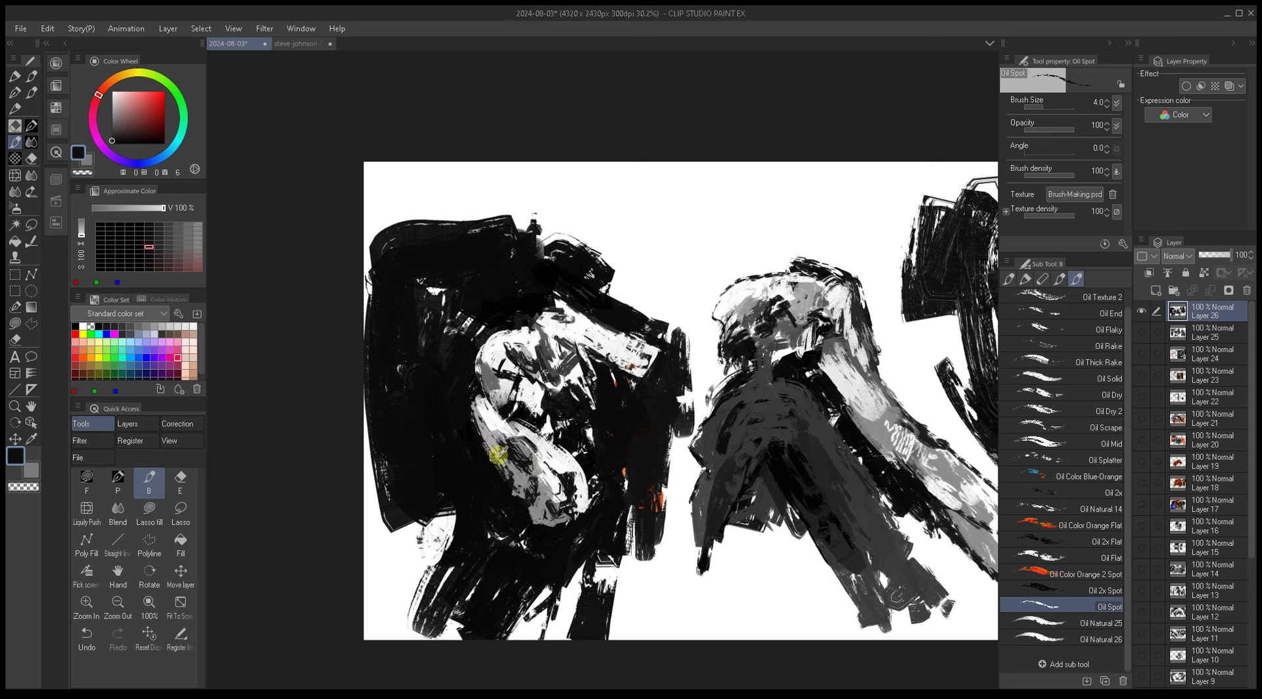
pyautogui.keyDown('alt'); pyautogui.click(488, 441); pyautogui.keyUp('alt')
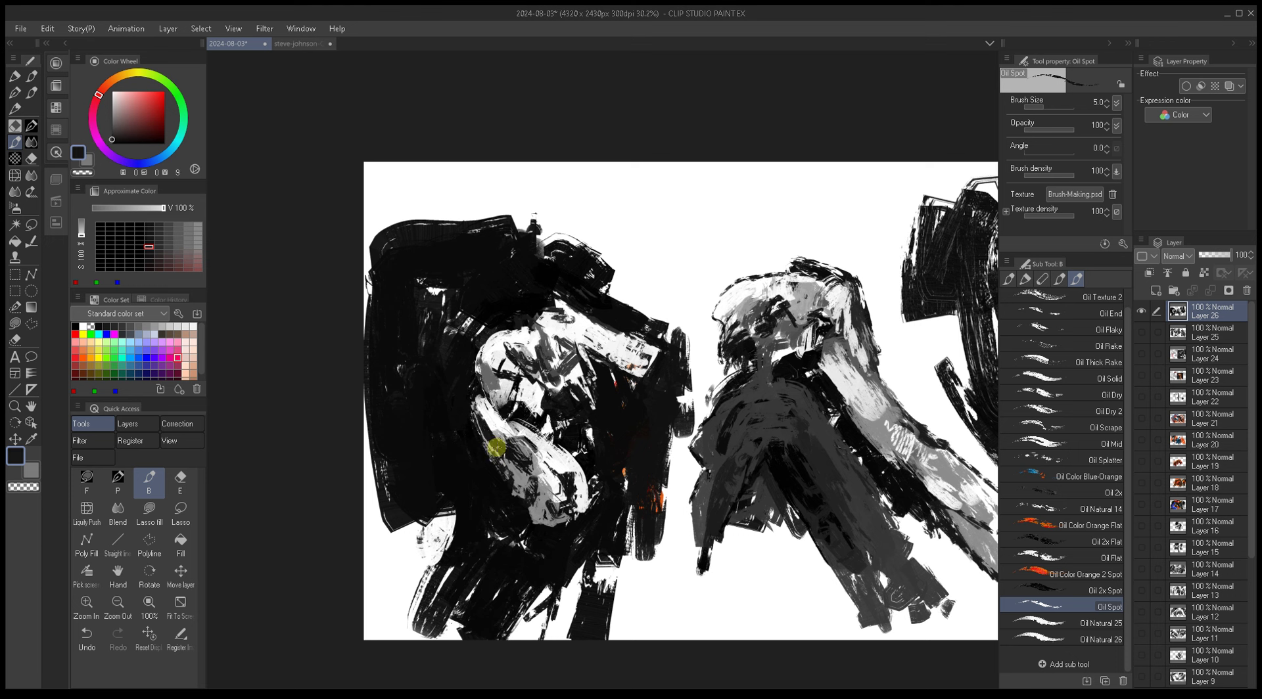
pyautogui.keyDown('alt'); pyautogui.click(495, 451); pyautogui.keyUp('alt')
pyautogui.keyDown('alt'); pyautogui.click(505, 453); pyautogui.keyUp('alt')
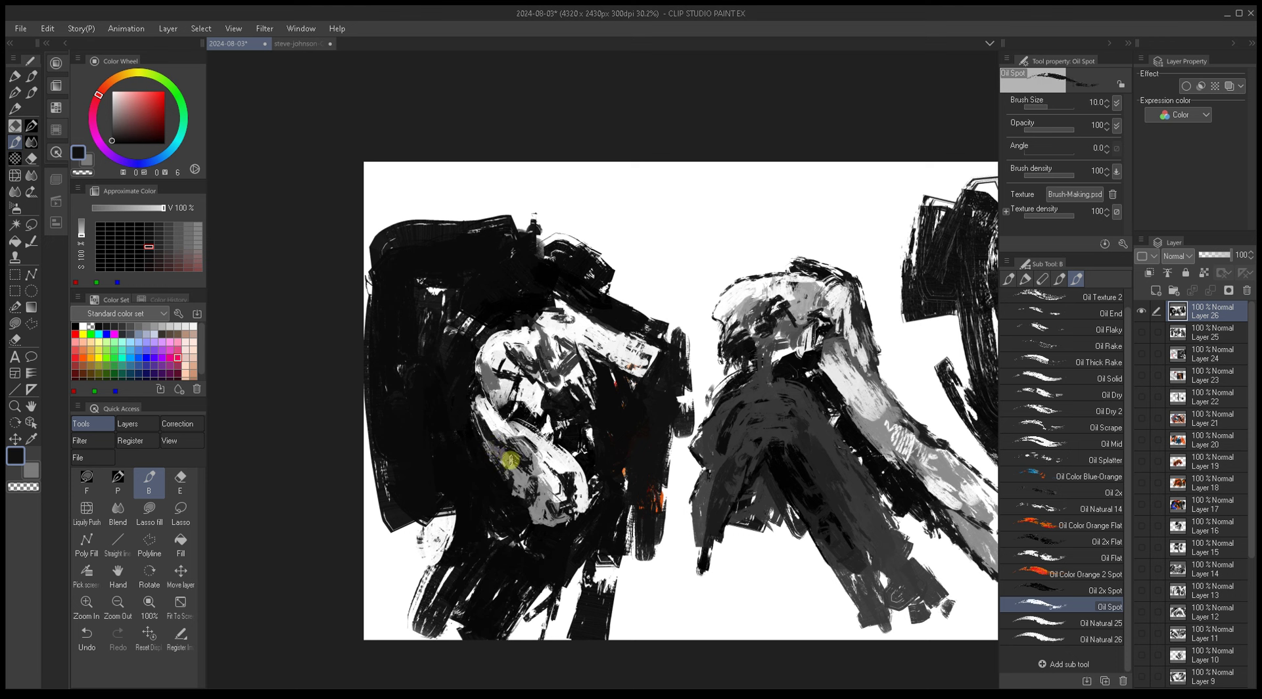
# Step: Sample mid-grey tones from the neck and refine its lower shading at brush size 10
pyautogui.keyDown('alt'); pyautogui.click(514, 471); pyautogui.keyUp('alt')
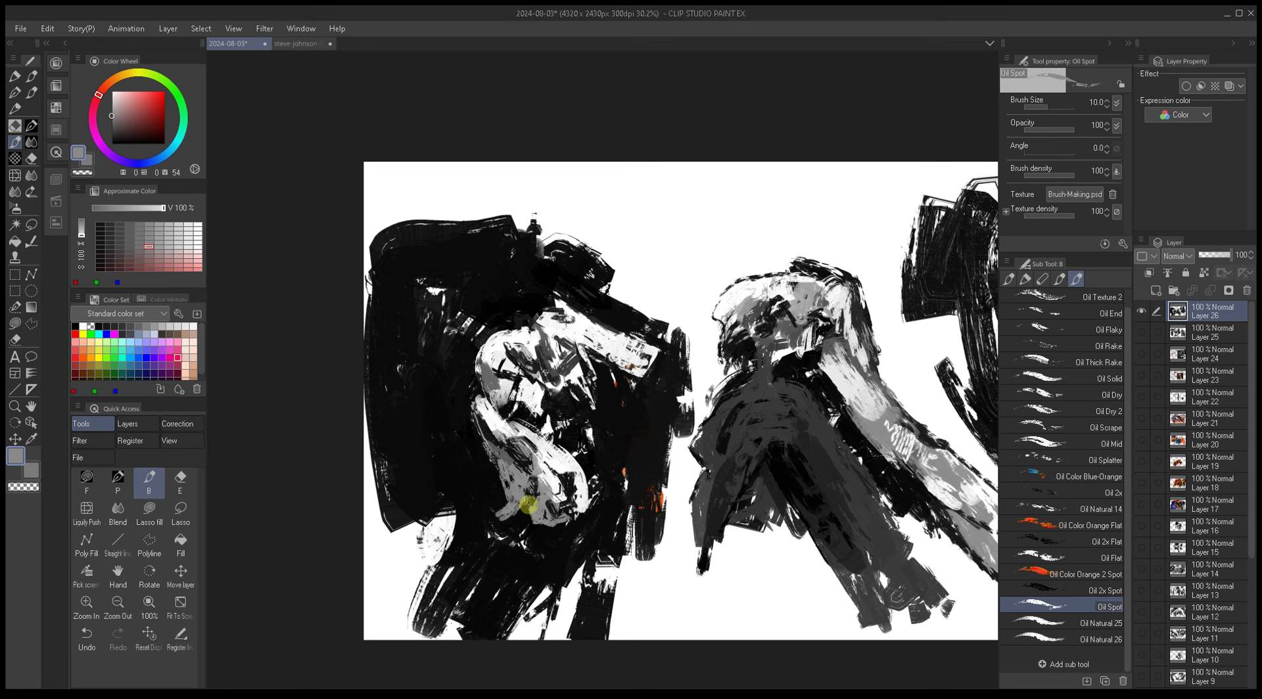
pyautogui.keyDown('alt'); pyautogui.click(532, 512); pyautogui.keyUp('alt')
pyautogui.moveTo(587, 528); pyautogui.dragTo(544, 502)
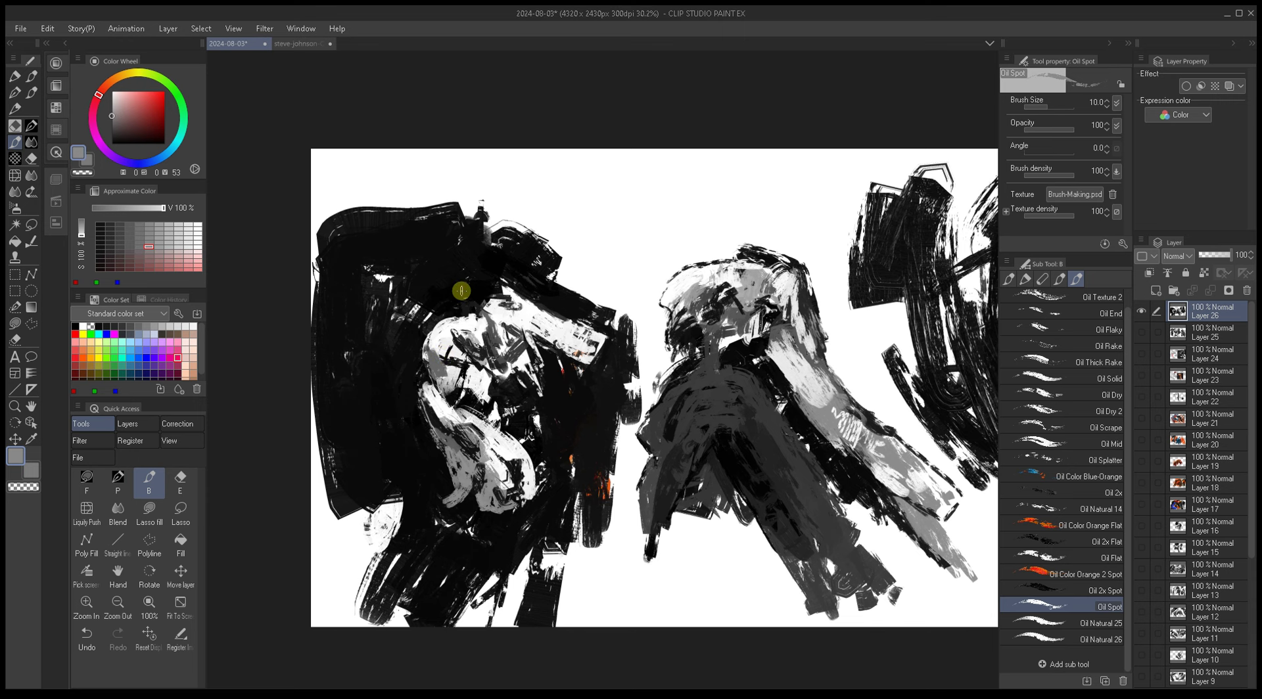
pyautogui.moveTo(503, 305); pyautogui.dragTo(552, 310)
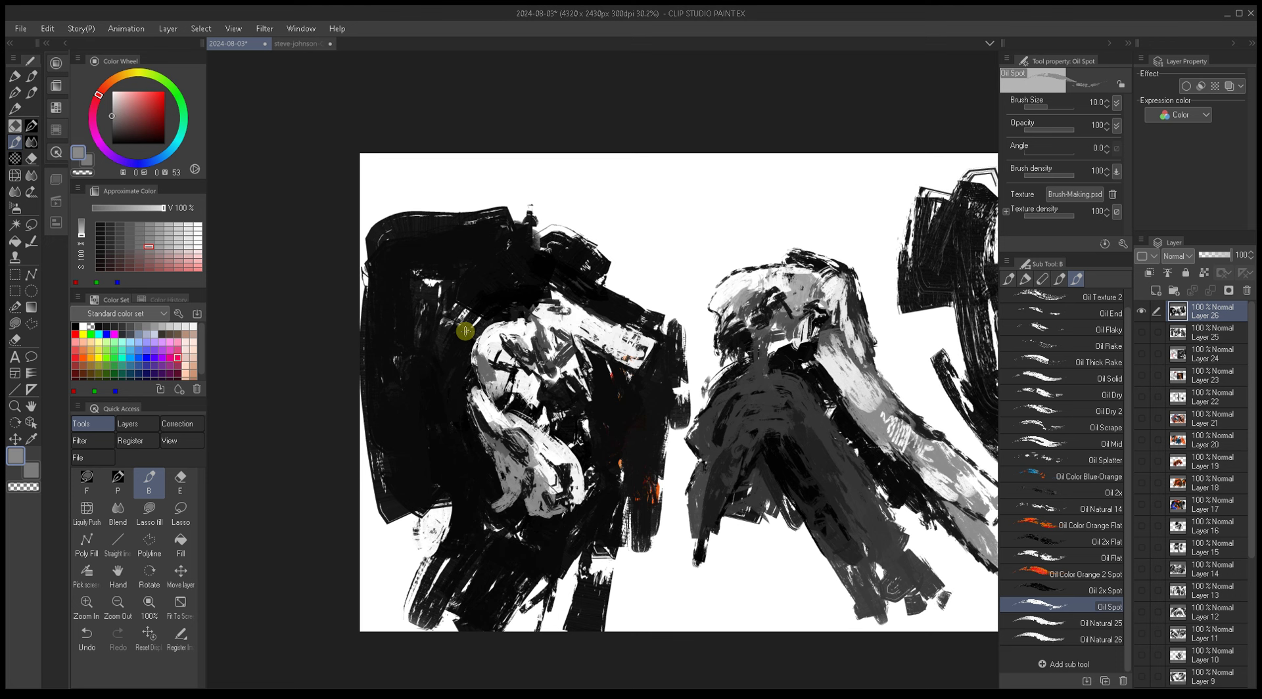
# Step: Sample a light tone and a mid-grey from the side of the head and refine its edge, reducing the brush to size 7
pyautogui.keyDown('alt'); pyautogui.click(493, 379); pyautogui.keyUp('alt')
pyautogui.keyDown('alt'); pyautogui.click(494, 379); pyautogui.keyUp('alt')
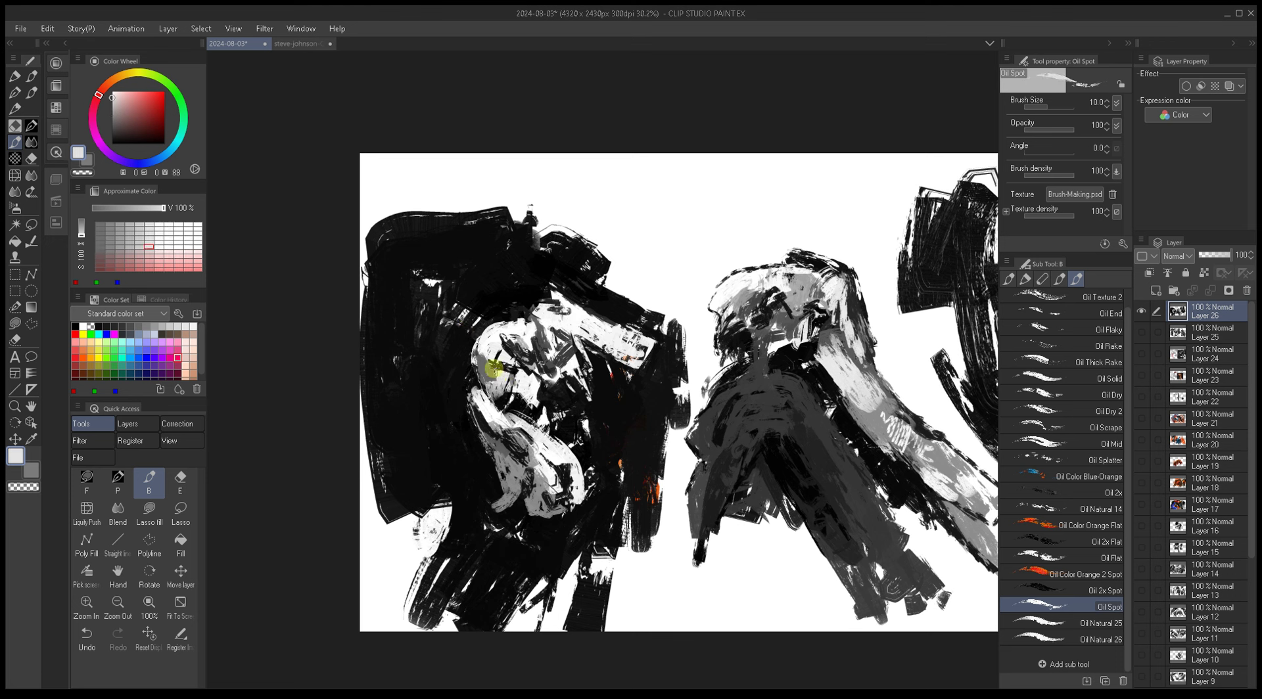
pyautogui.keyDown('alt'); pyautogui.click(479, 355); pyautogui.keyUp('alt')
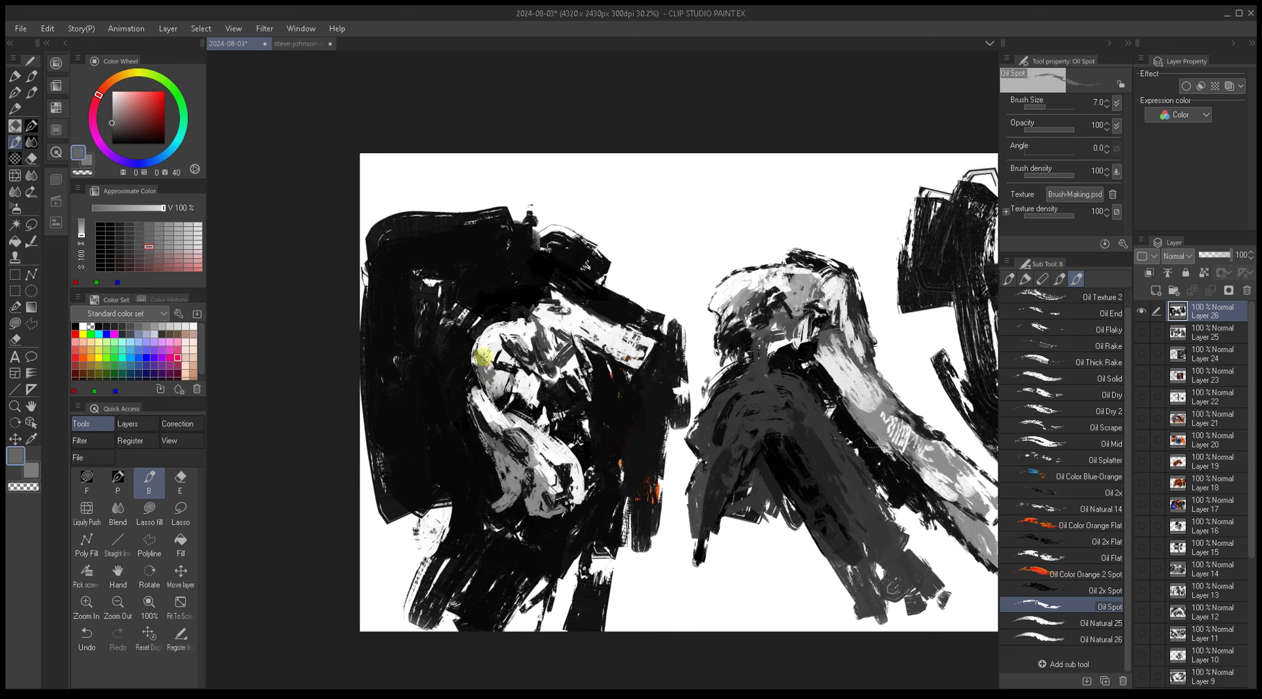
# Step: Sample the grey tones of the curled figure's head and touch up its outer edge with small Oil Spot dabs
pyautogui.keyDown('alt'); pyautogui.click(485, 355); pyautogui.keyUp('alt')
pyautogui.keyDown('alt'); pyautogui.click(474, 355); pyautogui.keyUp('alt')
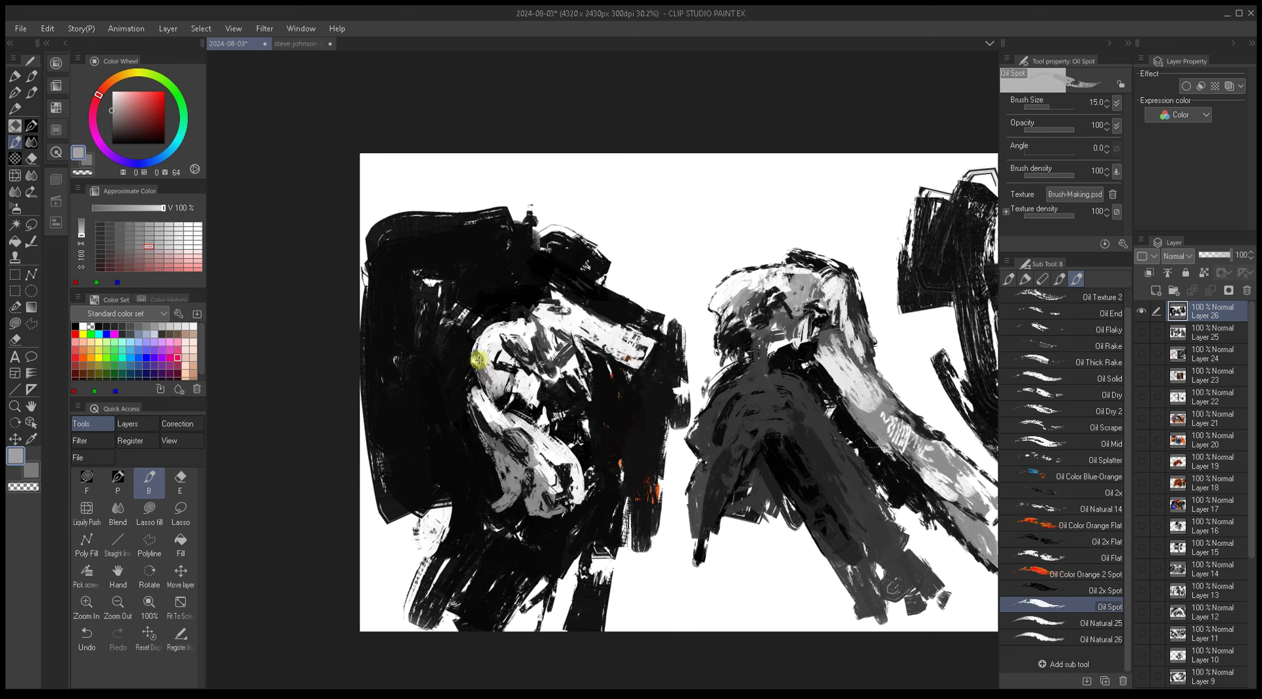
pyautogui.keyDown('alt'); pyautogui.click(480, 361); pyautogui.keyUp('alt')
pyautogui.keyDown('alt'); pyautogui.click(481, 361); pyautogui.keyUp('alt')
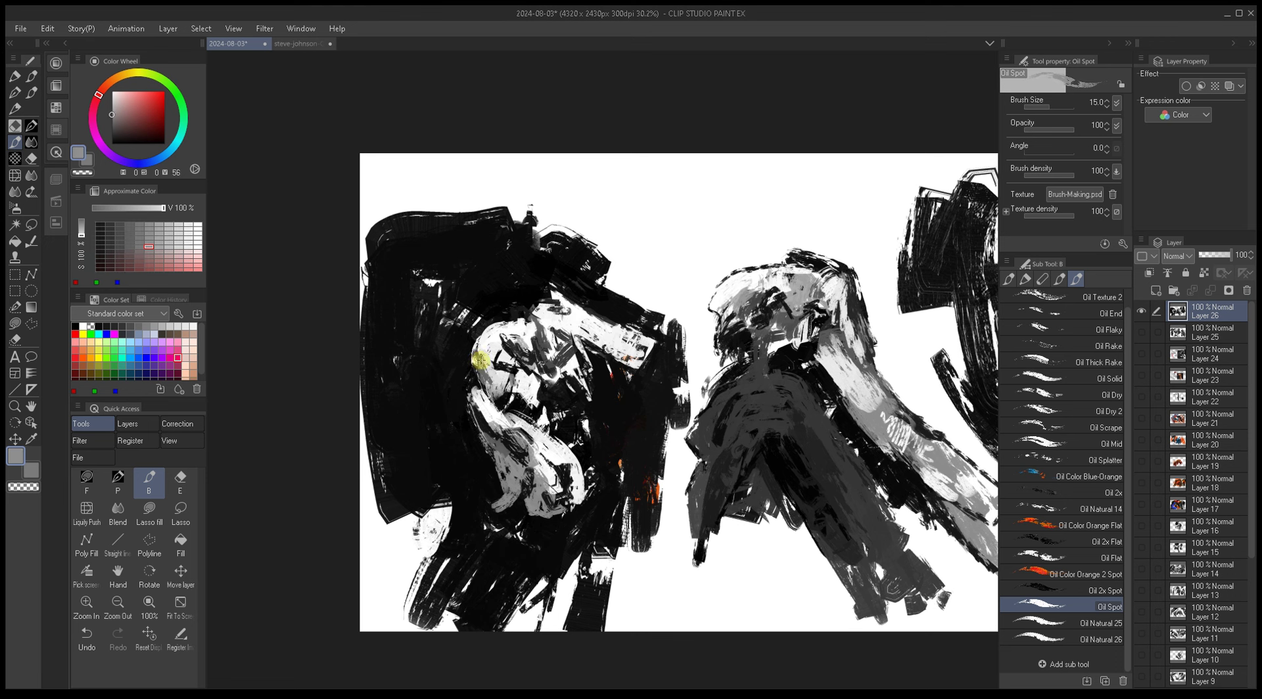
pyautogui.keyDown('alt'); pyautogui.click(482, 367); pyautogui.keyUp('alt')
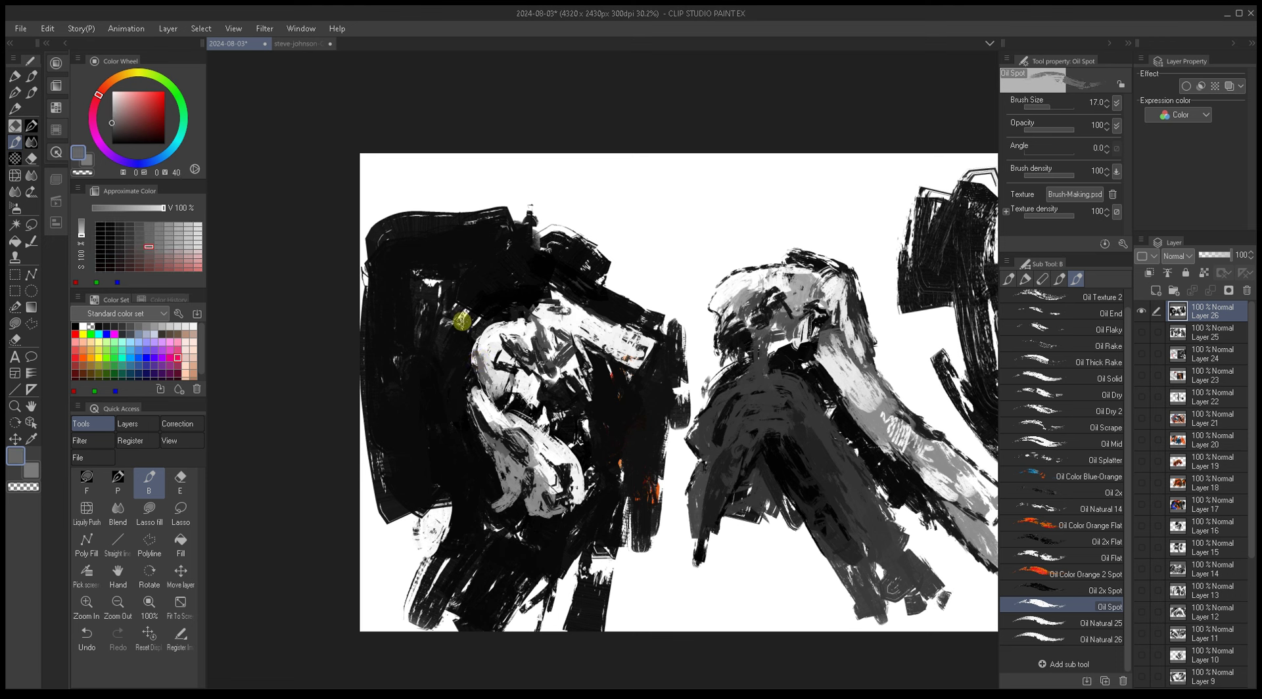
# Step: Sample the near-black and extend the backdrop around the lower left of the curled figure with size 40 strokes
pyautogui.keyDown('alt'); pyautogui.click(520, 451); pyautogui.keyUp('alt')
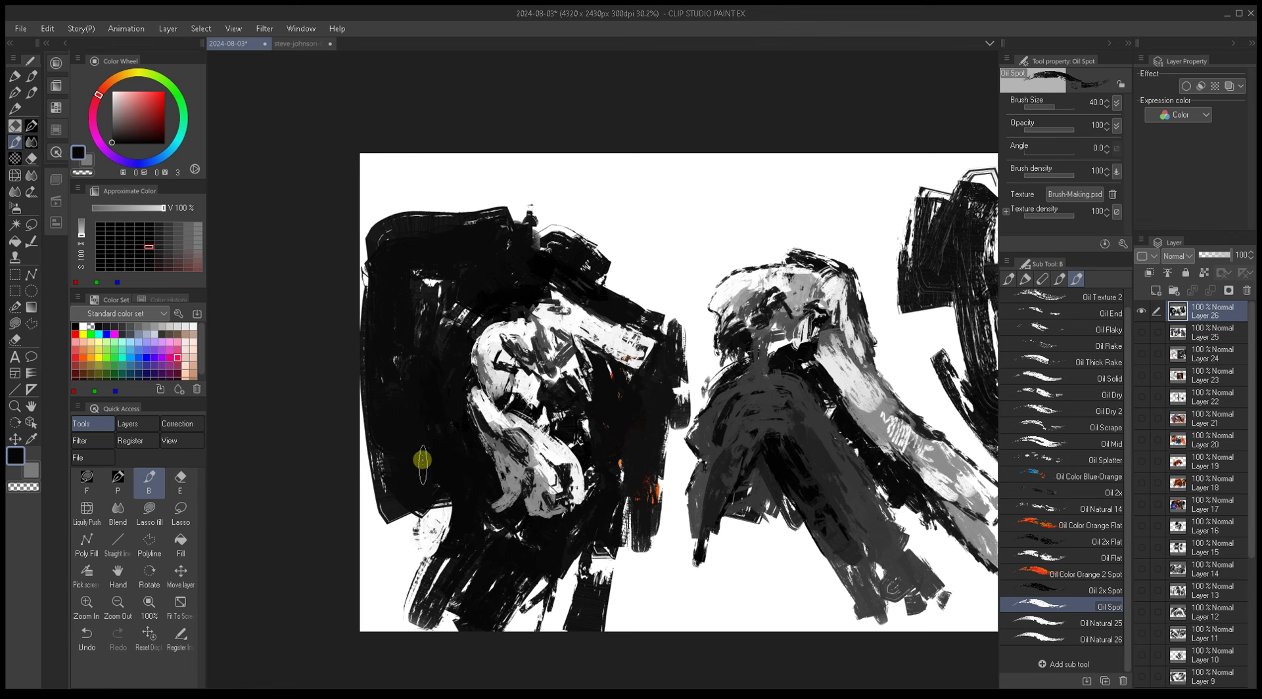
pyautogui.moveTo(443, 474)
pyautogui.mouseDown()
pyautogui.moveTo(391, 493)
pyautogui.moveTo(452, 509)
pyautogui.moveTo(366, 526)
pyautogui.mouseUp()
pyautogui.moveTo(391, 427)
pyautogui.mouseDown()
pyautogui.moveTo(371, 473)
pyautogui.moveTo(468, 556)
pyautogui.moveTo(446, 527)
pyautogui.moveTo(451, 460)
pyautogui.mouseUp()
pyautogui.press('[')
pyautogui.press('[')
pyautogui.press('[')
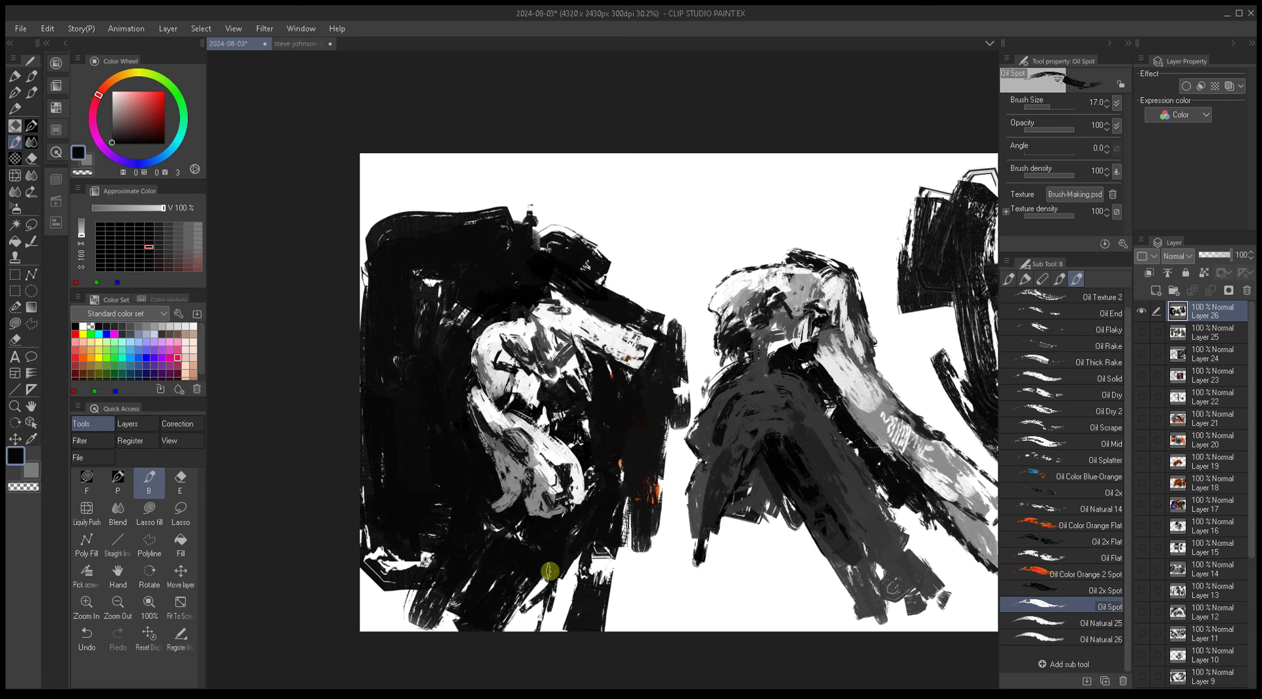
# Step: Paint black with a larger brush beside the curled figure's legs and around the end of its raised arm
pyautogui.press(']')
pyautogui.press(']')
pyautogui.press(']')
pyautogui.press(']')
pyautogui.moveTo(559, 564)
pyautogui.mouseDown()
pyautogui.moveTo(643, 575)
pyautogui.moveTo(626, 580)
pyautogui.moveTo(676, 423)
pyautogui.moveTo(645, 443)
pyautogui.mouseUp()
pyautogui.press(']')
pyautogui.scroll(2, 638, 407)
pyautogui.moveTo(625, 368); pyautogui.dragTo(659, 343)
# Step: Fill the area above the curled figure's raised arm with black strokes and reduce the brush to size 15
pyautogui.press('[')
pyautogui.press('[')
pyautogui.press('[')
pyautogui.moveTo(565, 309)
pyautogui.mouseDown()
pyautogui.moveTo(513, 278)
pyautogui.moveTo(651, 306)
pyautogui.moveTo(577, 281)
pyautogui.moveTo(621, 278)
pyautogui.moveTo(673, 332)
pyautogui.moveTo(623, 293)
pyautogui.moveTo(659, 361)
pyautogui.mouseUp()
pyautogui.press('[')
pyautogui.press('[')
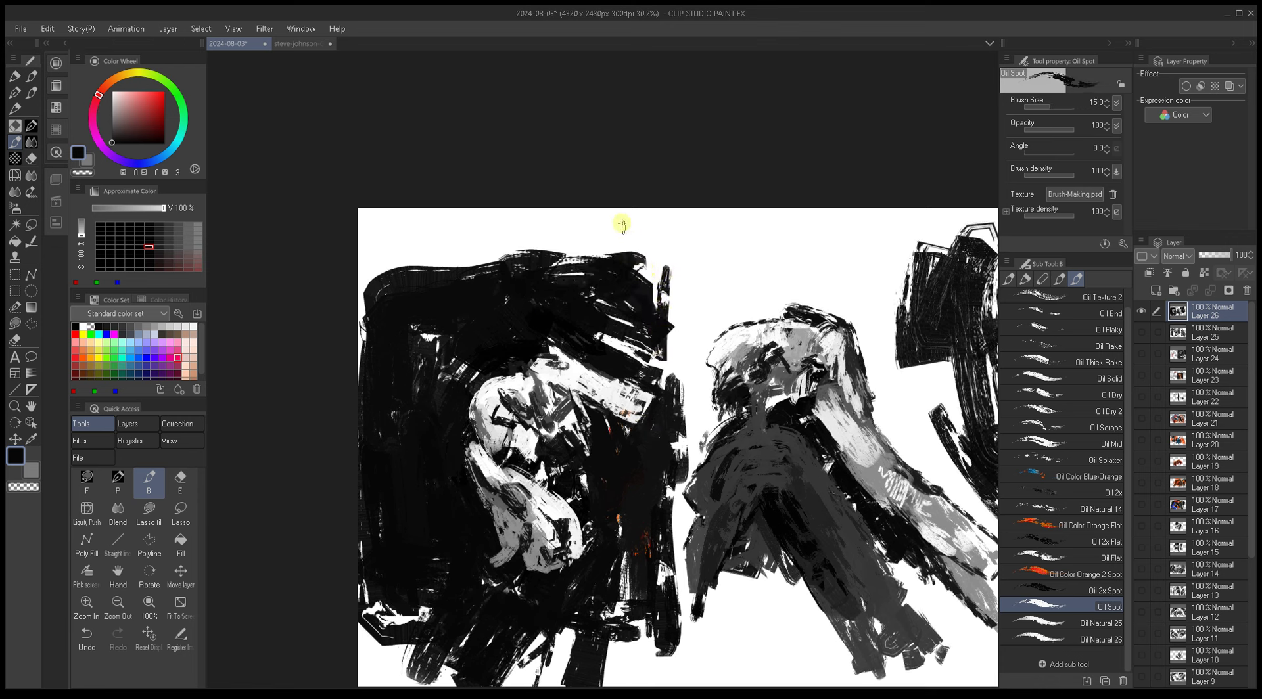
# Step: Build up the right vertical edge of the black backdrop with Oil Spot strokes at sizes 15 and 25
pyautogui.moveTo(667, 261); pyautogui.dragTo(665, 395)
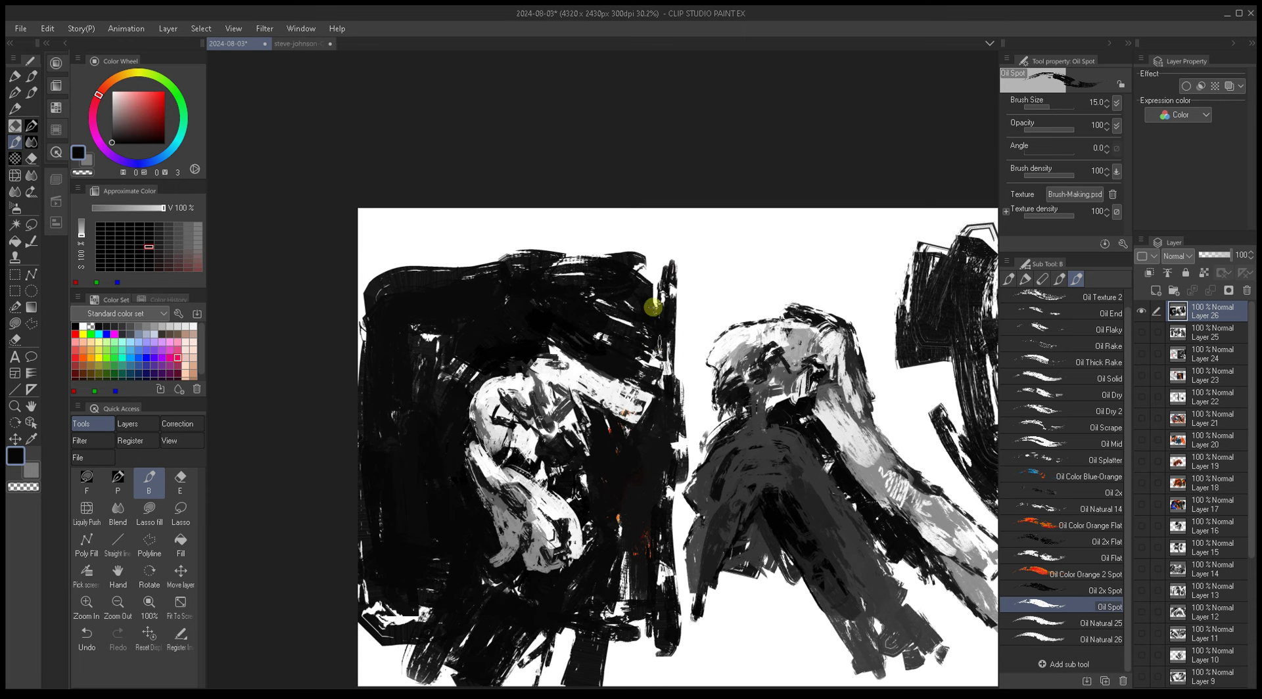
pyautogui.moveTo(654, 309); pyautogui.dragTo(672, 413)
pyautogui.press(']')
pyautogui.press(']')
pyautogui.moveTo(669, 277)
pyautogui.mouseDown()
pyautogui.moveTo(633, 281)
pyautogui.moveTo(677, 263)
pyautogui.mouseUp()
pyautogui.scroll(-3, 648, 290)
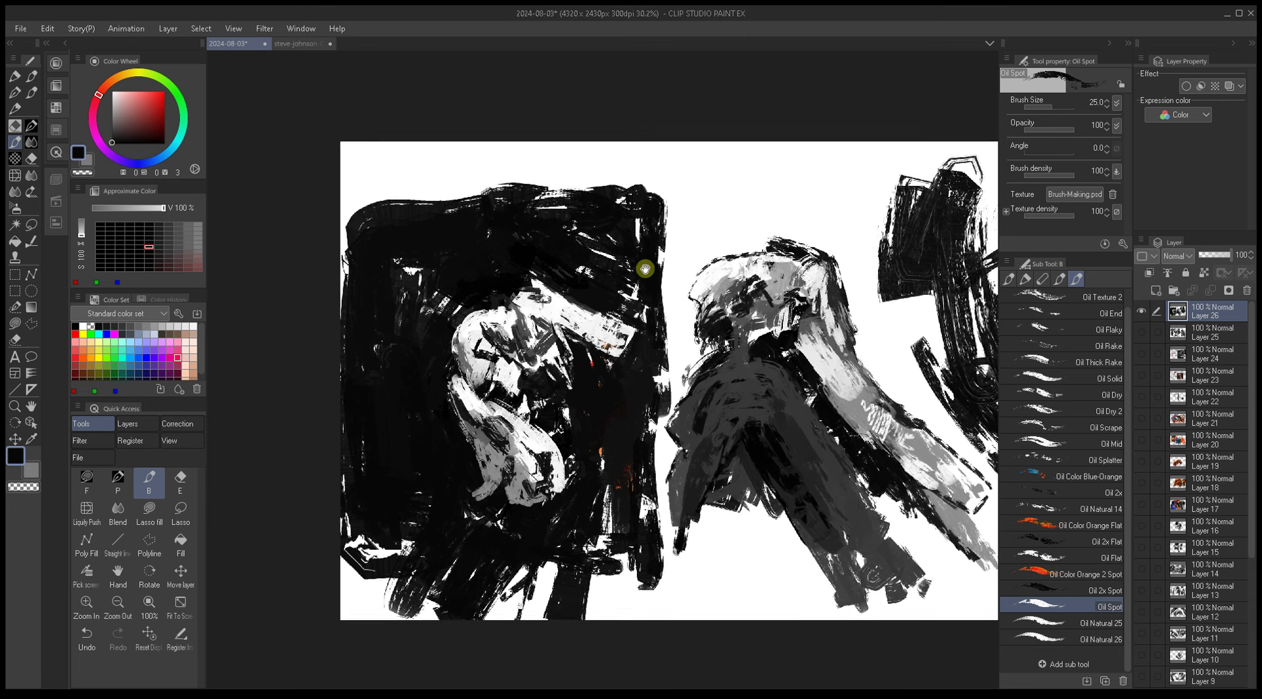
pyautogui.moveTo(657, 403); pyautogui.dragTo(657, 512)
pyautogui.hscroll(-3, 614, 508)
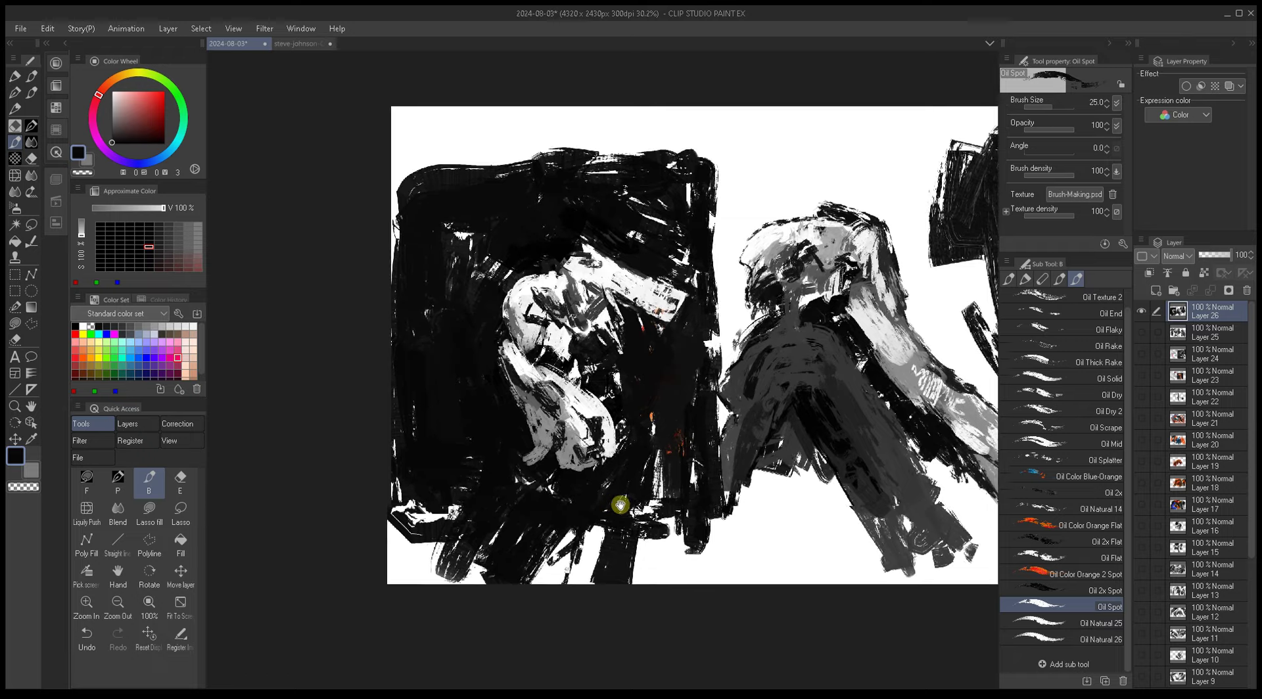
# Step: Extend the top band of the black backdrop to the canvas's left border, adjusting the brush size along the way
pyautogui.scroll(3, 519, 394)
pyautogui.hscroll(-4, 519, 362)
pyautogui.moveTo(504, 233)
pyautogui.mouseDown()
pyautogui.moveTo(496, 322)
pyautogui.moveTo(594, 214)
pyautogui.moveTo(553, 209)
pyautogui.moveTo(723, 230)
pyautogui.moveTo(676, 228)
pyautogui.moveTo(625, 197)
pyautogui.moveTo(738, 204)
pyautogui.mouseUp()
pyautogui.press(']')
pyautogui.press(']')
pyautogui.press(']')
pyautogui.press('[')
pyautogui.press('[')
pyautogui.press('[')
pyautogui.press('[')
pyautogui.press('[')
pyautogui.scroll(2, 658, 237)
pyautogui.hscroll(-1, 658, 236)
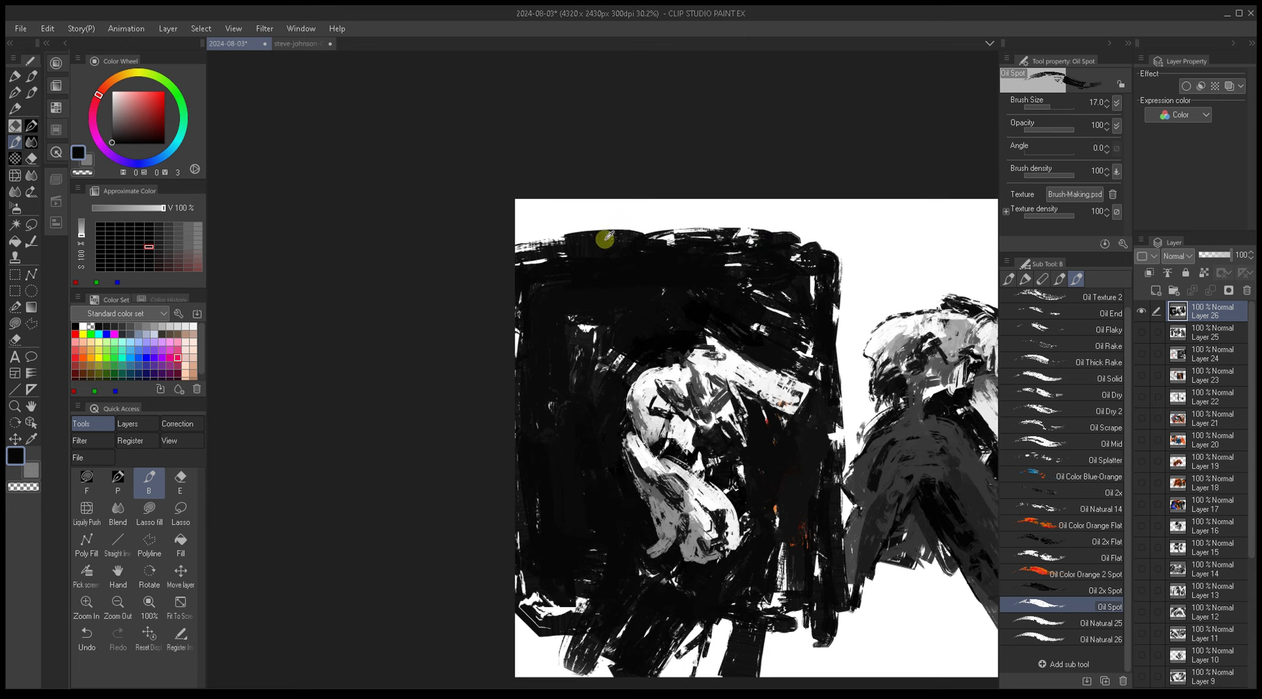
# Step: Sample the white and trim the backdrop's uneven top edge with horizontal strokes
pyautogui.keyDown('alt'); pyautogui.click(518, 224); pyautogui.keyUp('alt')
pyautogui.moveTo(518, 227); pyautogui.dragTo(677, 240)
pyautogui.moveTo(568, 229)
pyautogui.mouseDown()
pyautogui.moveTo(810, 236)
pyautogui.moveTo(644, 246)
pyautogui.moveTo(730, 270)
pyautogui.moveTo(679, 303)
pyautogui.moveTo(641, 283)
pyautogui.moveTo(733, 260)
pyautogui.moveTo(713, 276)
pyautogui.mouseUp()
# Step: Sample the black and cover the white gaps in the backdrop's upper left with broad size 50 strokes
pyautogui.keyDown('alt'); pyautogui.click(679, 302); pyautogui.keyUp('alt')
pyautogui.press(']')
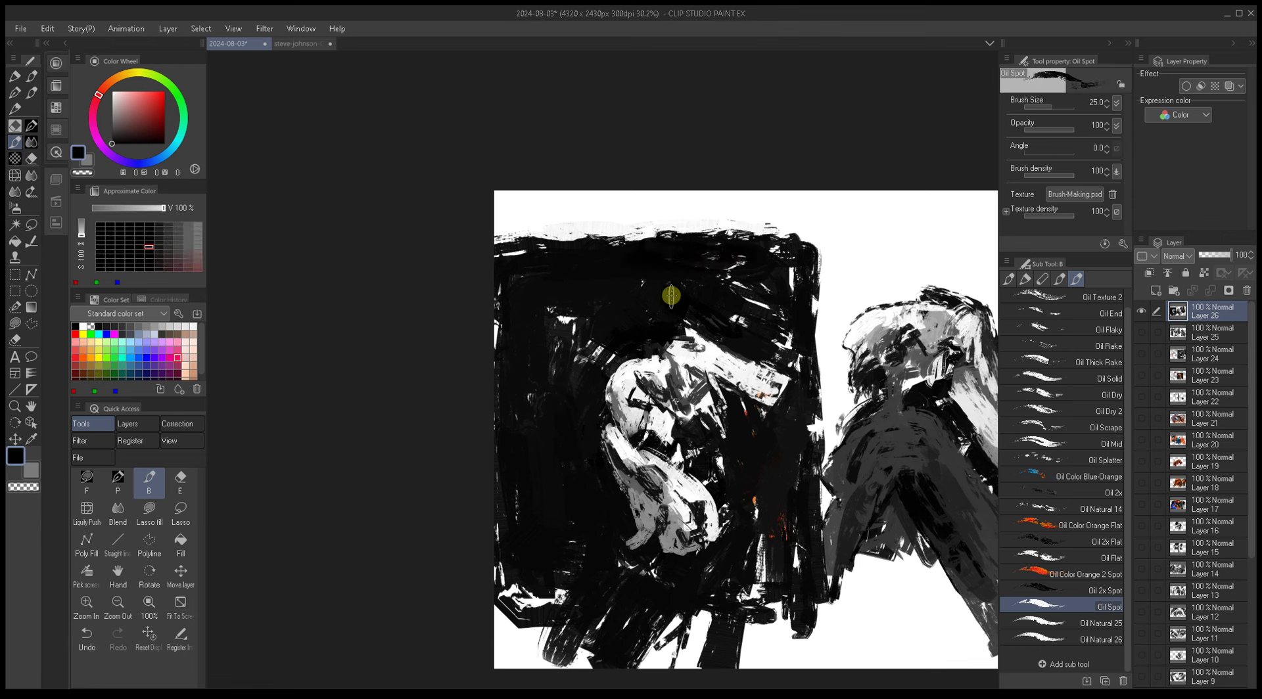
pyautogui.press(']')
pyautogui.press(']')
pyautogui.moveTo(619, 275)
pyautogui.mouseDown()
pyautogui.moveTo(558, 332)
pyautogui.moveTo(519, 417)
pyautogui.moveTo(499, 262)
pyautogui.moveTo(554, 435)
pyautogui.mouseUp()
pyautogui.scroll(-3, 556, 447)
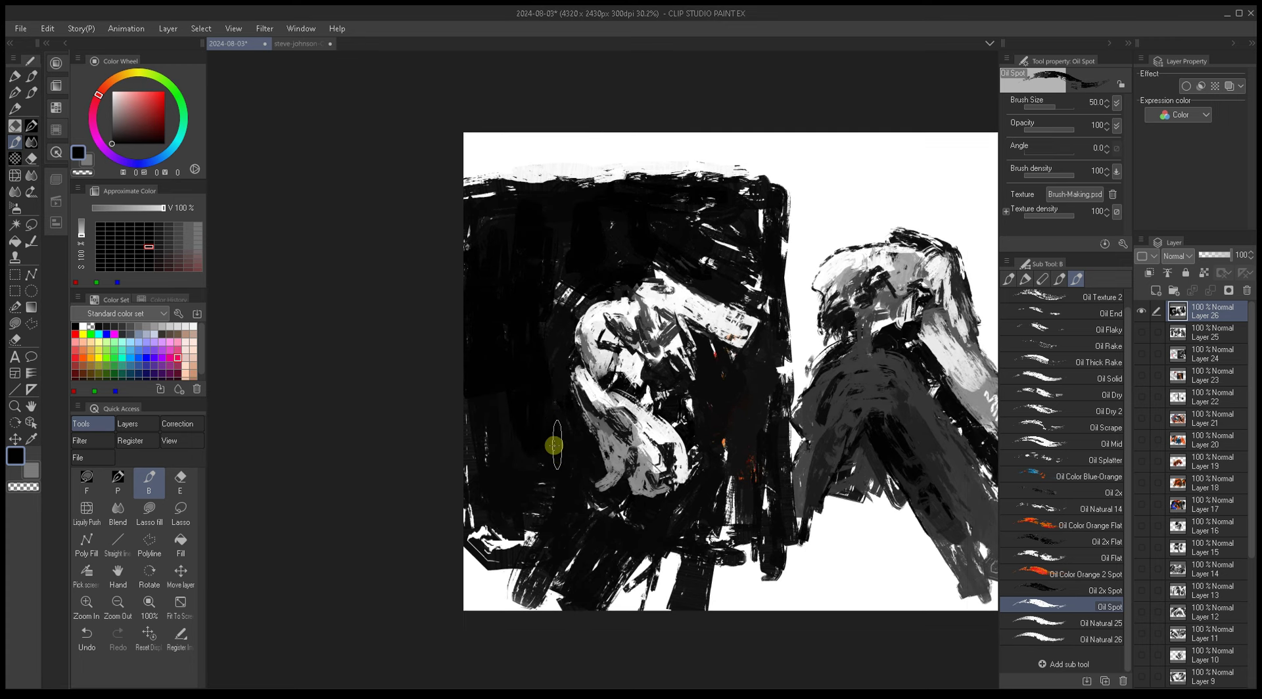
# Step: Fill the remaining gaps in the backdrop to the left of the curled figure with black strokes, up to brush size 60
pyautogui.press(']')
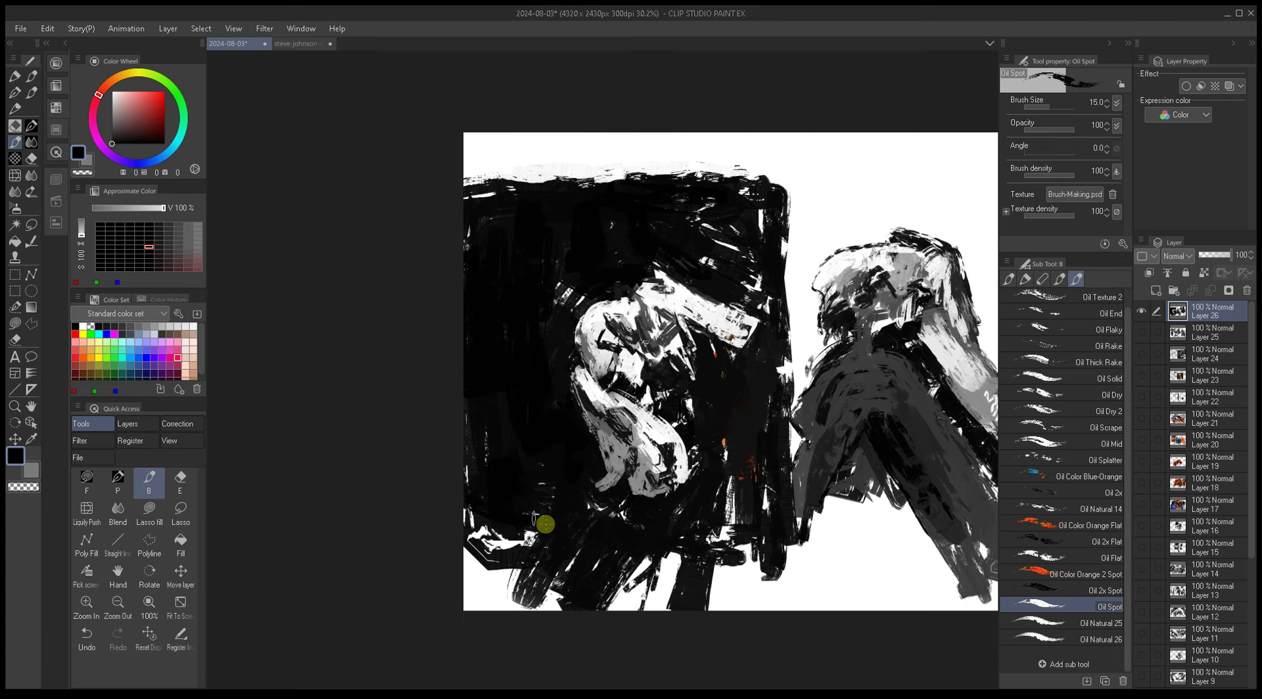
pyautogui.moveTo(597, 508); pyautogui.dragTo(477, 493)
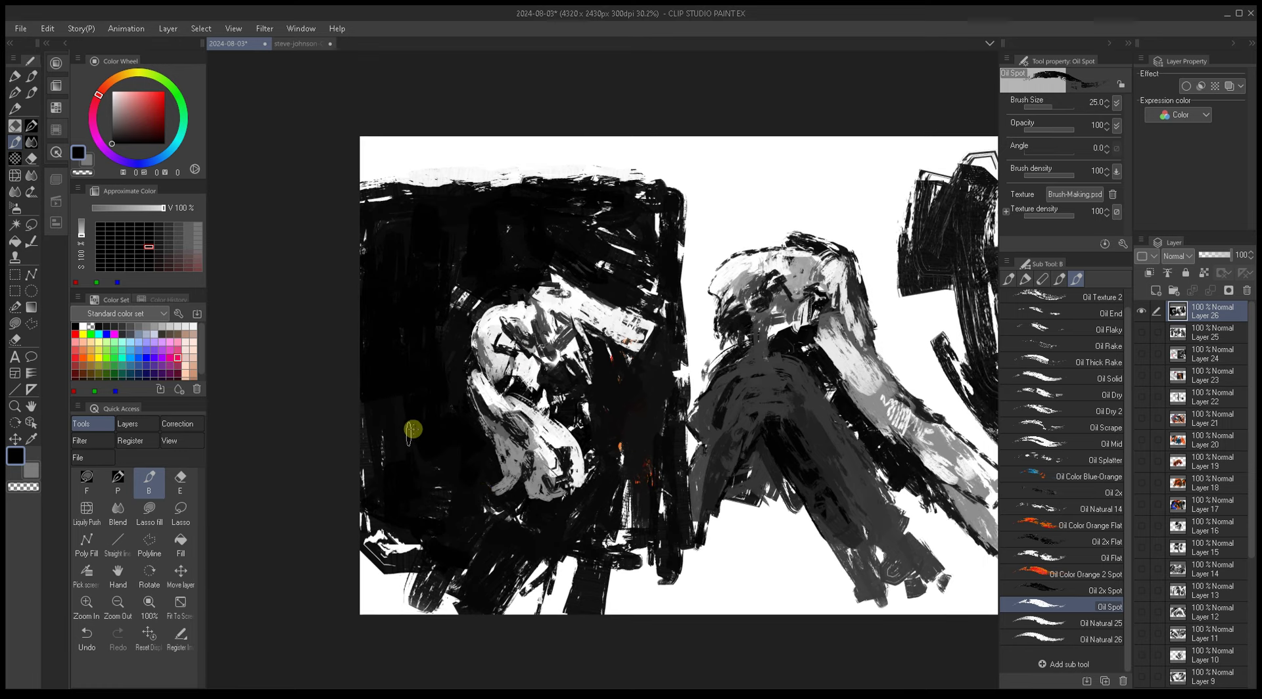
pyautogui.press(']')
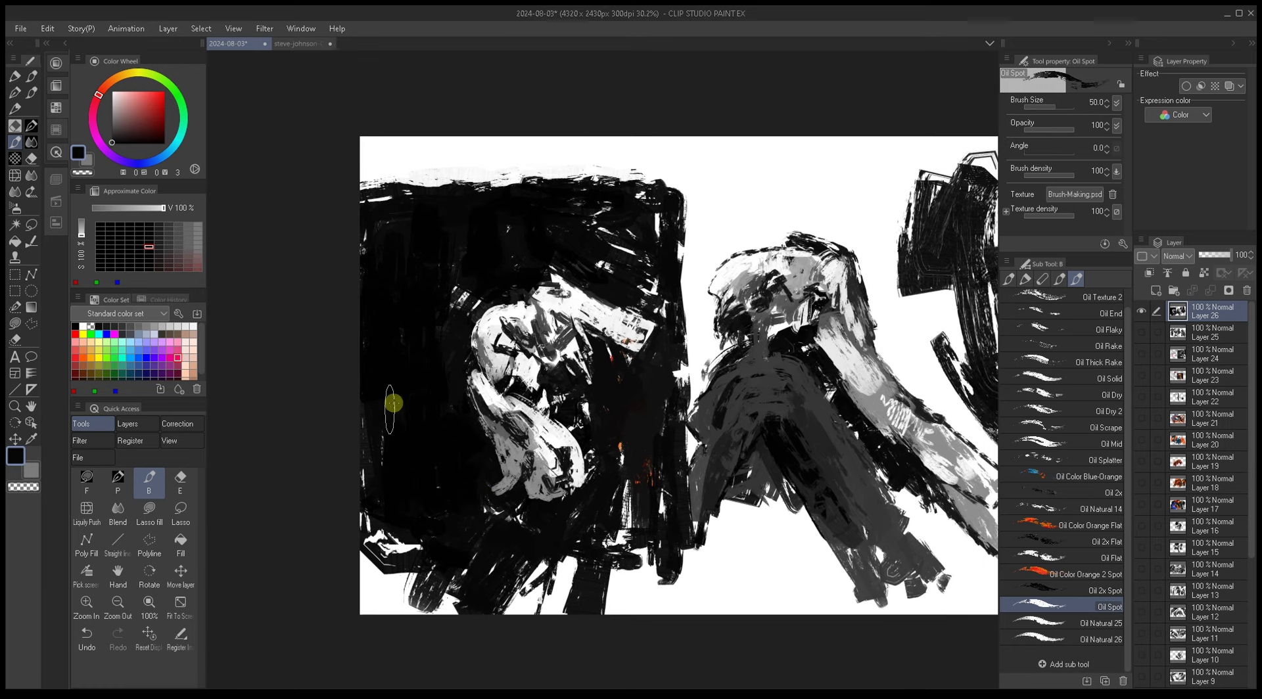
pyautogui.moveTo(431, 385); pyautogui.dragTo(530, 449)
pyautogui.press(']')
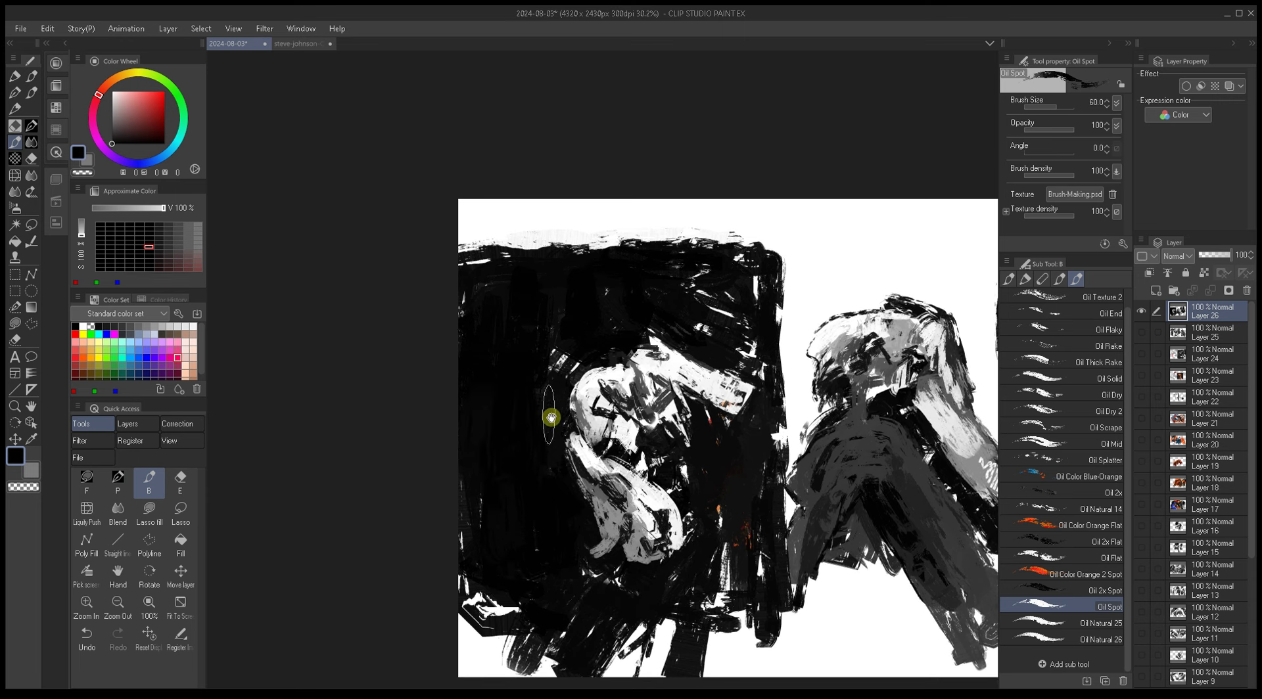
pyautogui.moveTo(545, 409); pyautogui.dragTo(512, 390)
# Step: Darken the white streaks above the curled figure's back using sampled black and a smaller brush, down to size 6
pyautogui.press('[')
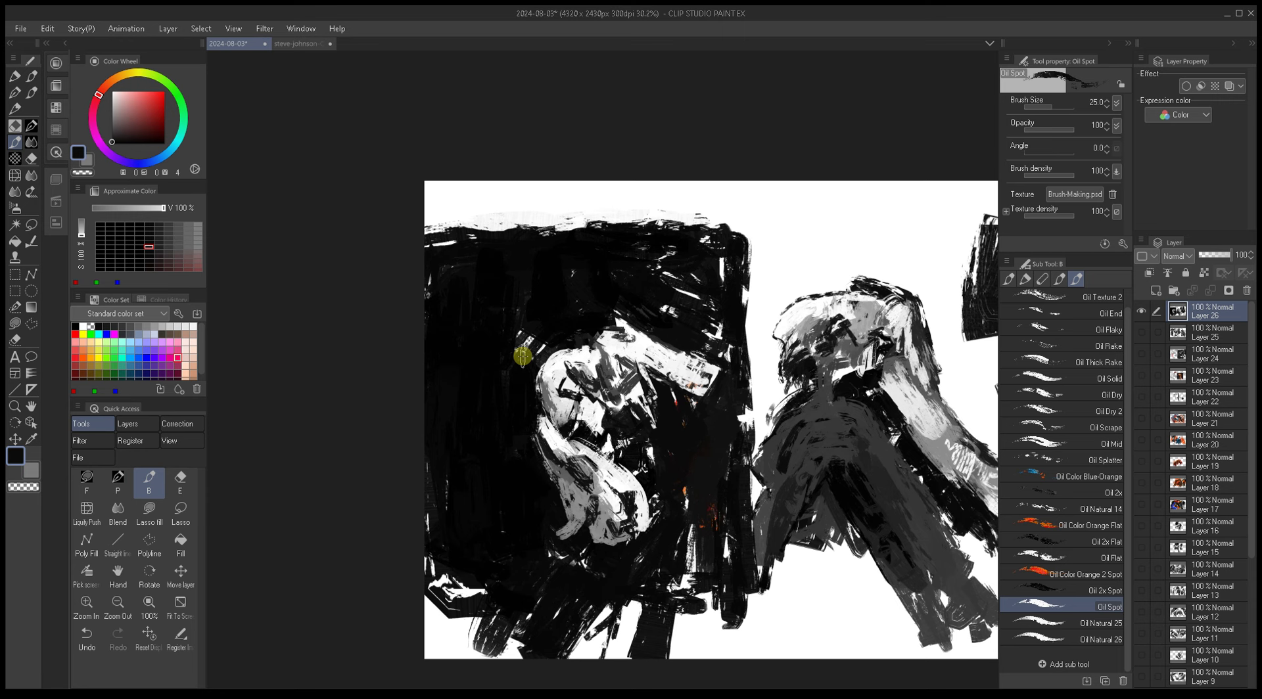
pyautogui.press('[')
pyautogui.press('[')
pyautogui.keyDown('alt'); pyautogui.click(541, 290); pyautogui.keyUp('alt')
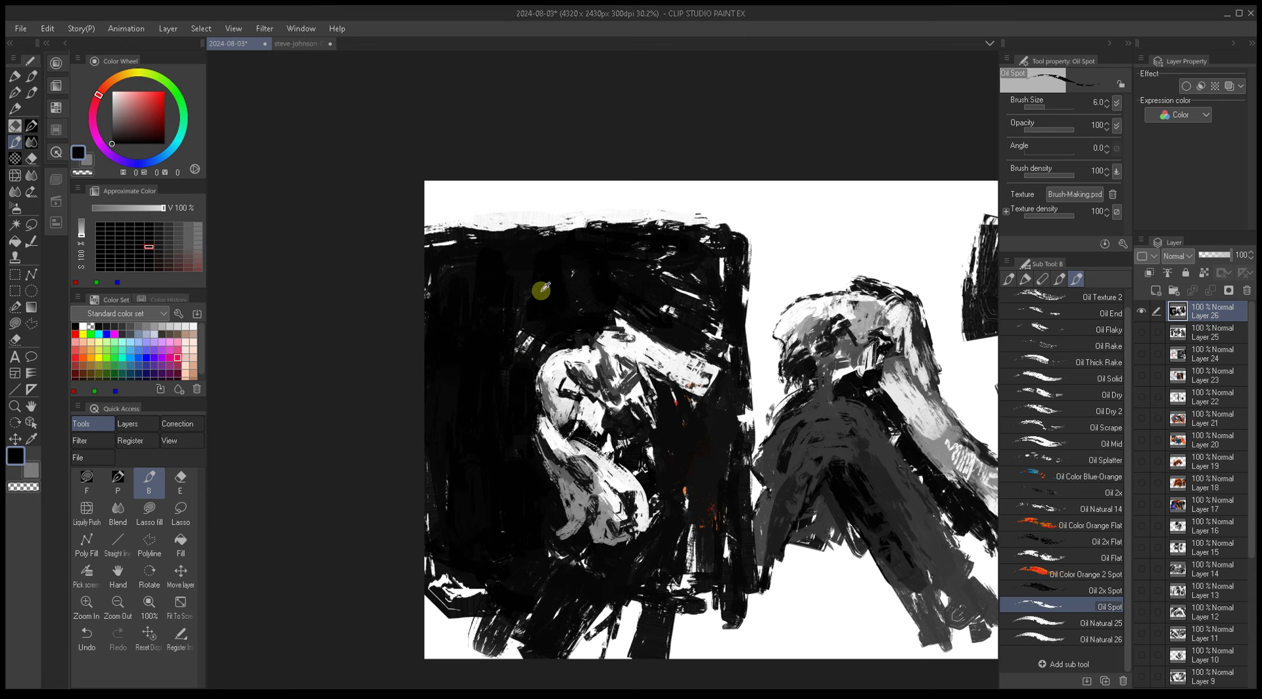
# Step: Cover the orange flecks right of the curled figure with sampled near-black, using brush sizes 40 and 30
pyautogui.scroll(-1, 579, 393)
pyautogui.hscroll(1, 580, 393)
pyautogui.keyDown('alt'); pyautogui.click(689, 454); pyautogui.keyUp('alt')
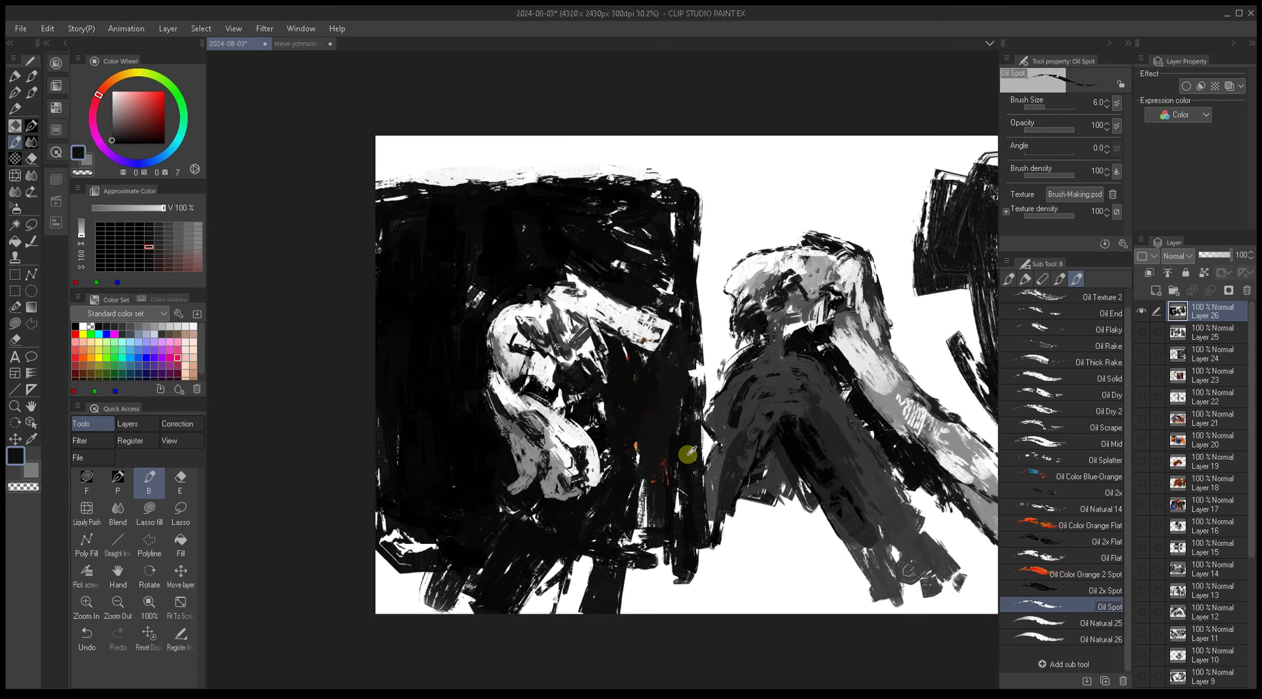
pyautogui.press(']')
pyautogui.press(']')
pyautogui.press(']')
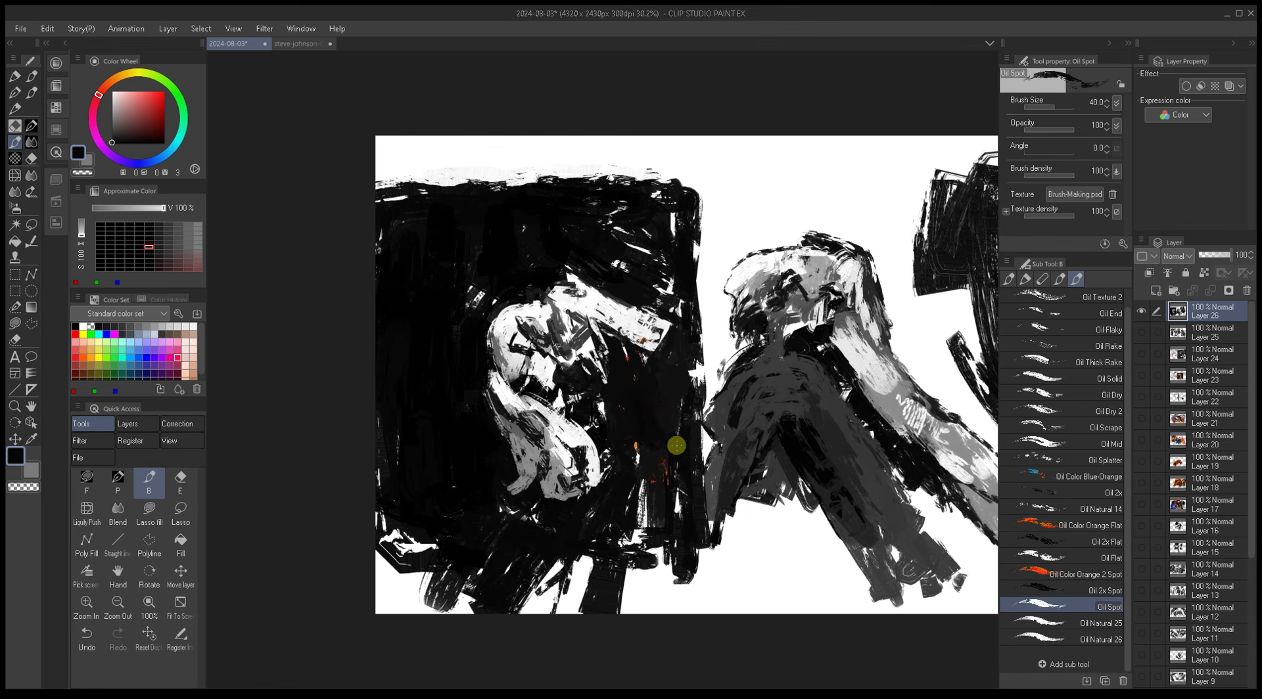
pyautogui.press('[')
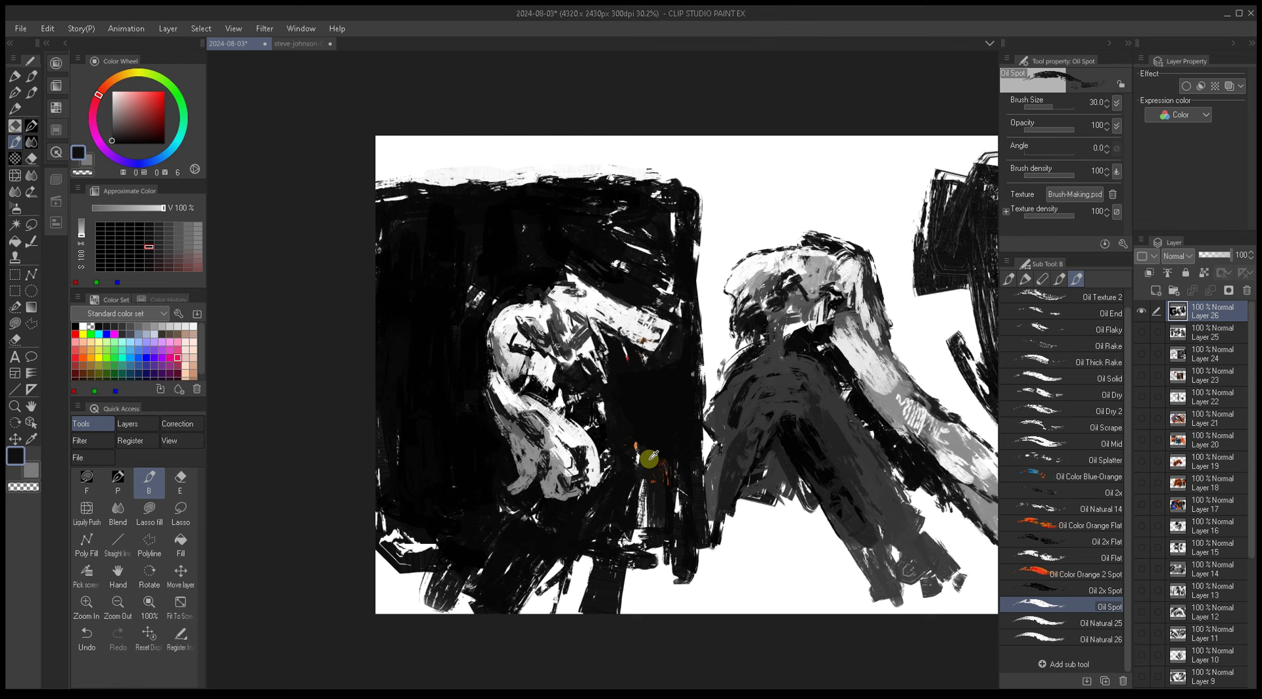
pyautogui.moveTo(640, 452)
pyautogui.mouseDown()
pyautogui.moveTo(646, 421)
pyautogui.moveTo(648, 490)
pyautogui.moveTo(663, 455)
pyautogui.moveTo(668, 485)
pyautogui.mouseUp()
pyautogui.press(']')
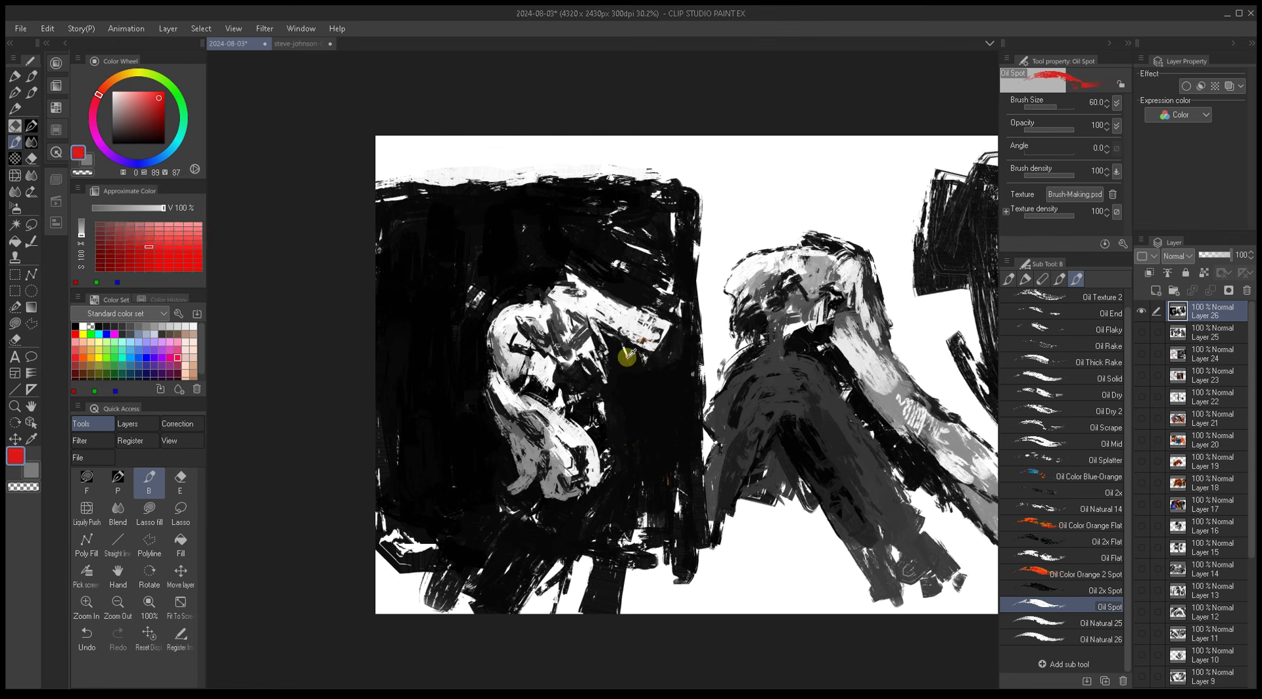
# Step: Brush bright red accents into the dark area right of the curled figure, sampling the tones from the painting
pyautogui.moveTo(647, 476)
pyautogui.mouseDown()
pyautogui.moveTo(654, 526)
pyautogui.moveTo(657, 472)
pyautogui.moveTo(667, 501)
pyautogui.moveTo(652, 403)
pyautogui.moveTo(664, 501)
pyautogui.moveTo(642, 478)
pyautogui.moveTo(637, 533)
pyautogui.moveTo(662, 425)
pyautogui.moveTo(668, 477)
pyautogui.moveTo(689, 456)
pyautogui.moveTo(691, 482)
pyautogui.moveTo(677, 415)
pyautogui.moveTo(643, 435)
pyautogui.mouseUp()
pyautogui.keyDown('alt'); pyautogui.click(651, 406); pyautogui.keyUp('alt')
pyautogui.press(']')
pyautogui.press(']')
pyautogui.press(']')
pyautogui.press(']')
pyautogui.keyDown('alt'); pyautogui.click(664, 454); pyautogui.keyUp('alt')
# Step: Reduce the brush and add a small red accent beneath the curled figure
pyautogui.press('[')
pyautogui.press('[')
pyautogui.press('[')
pyautogui.press('[')
pyautogui.press('[')
pyautogui.press('[')
pyautogui.press('[')
pyautogui.press('[')
pyautogui.press('[')
pyautogui.moveTo(516, 533)
pyautogui.mouseDown()
pyautogui.moveTo(595, 540)
pyautogui.moveTo(602, 518)
pyautogui.moveTo(619, 520)
pyautogui.moveTo(532, 522)
pyautogui.mouseUp()
# Step: Sample a darker red and brush it at size 50 into the backdrop's lower right
pyautogui.keyDown('alt'); pyautogui.click(605, 510); pyautogui.keyUp('alt')
pyautogui.keyDown('alt'); pyautogui.click(682, 489); pyautogui.keyUp('alt')
pyautogui.press(']')
pyautogui.press(']')
pyautogui.press(']')
pyautogui.press(']')
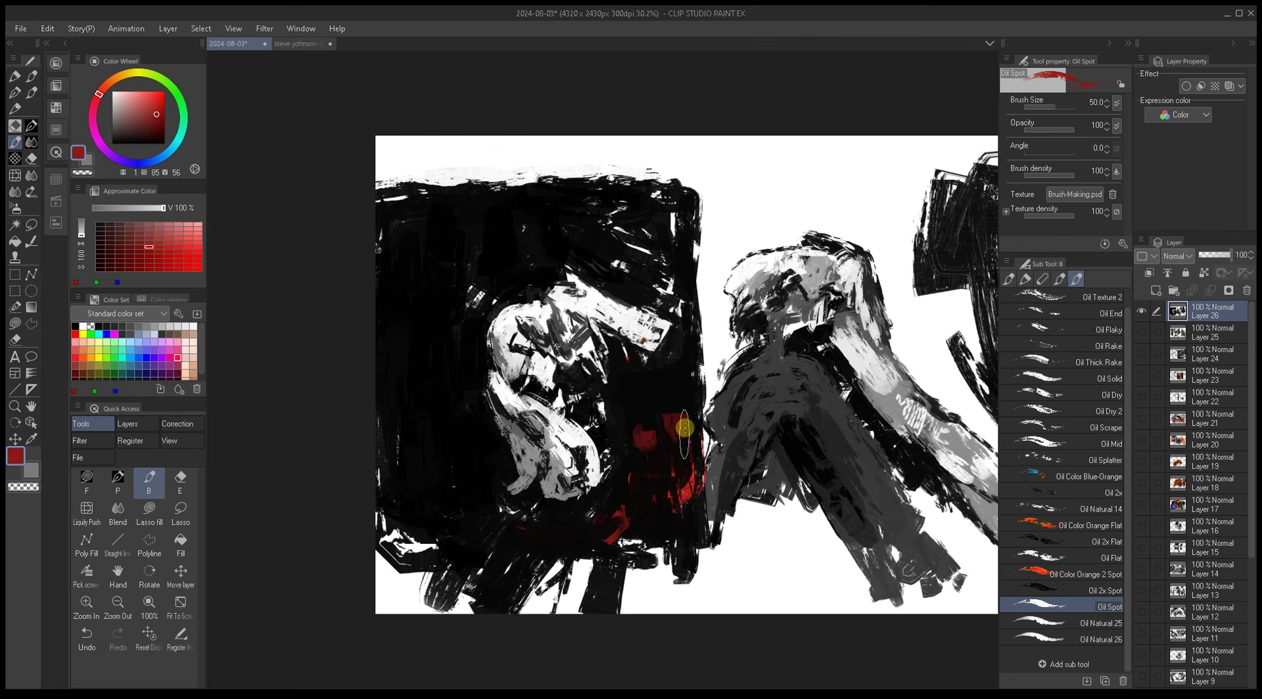
pyautogui.moveTo(679, 476)
pyautogui.mouseDown()
pyautogui.moveTo(641, 482)
pyautogui.moveTo(642, 418)
pyautogui.moveTo(600, 442)
pyautogui.moveTo(643, 521)
pyautogui.mouseUp()
# Step: Sample black and break up the red patch right of the curled figure with large dark strokes
pyautogui.keyDown('alt'); pyautogui.click(608, 409); pyautogui.keyUp('alt')
pyautogui.press(']')
pyautogui.press(']')
pyautogui.keyDown('alt'); pyautogui.click(577, 524); pyautogui.keyUp('alt')
pyautogui.moveTo(579, 436); pyautogui.dragTo(653, 454)
pyautogui.moveTo(684, 453); pyautogui.dragTo(676, 521)
# Step: Sample the near-black and fill the backdrop's left side and lower-left corner with size 70 strokes
pyautogui.keyDown('alt'); pyautogui.click(487, 397); pyautogui.keyUp('alt')
pyautogui.press(']')
pyautogui.moveTo(487, 398)
pyautogui.mouseDown()
pyautogui.moveTo(462, 500)
pyautogui.moveTo(436, 445)
pyautogui.mouseUp()
pyautogui.keyDown('alt'); pyautogui.click(667, 473); pyautogui.keyUp('alt')
pyautogui.moveTo(501, 487)
pyautogui.mouseDown()
pyautogui.moveTo(483, 555)
pyautogui.moveTo(420, 485)
pyautogui.moveTo(414, 545)
pyautogui.mouseUp()
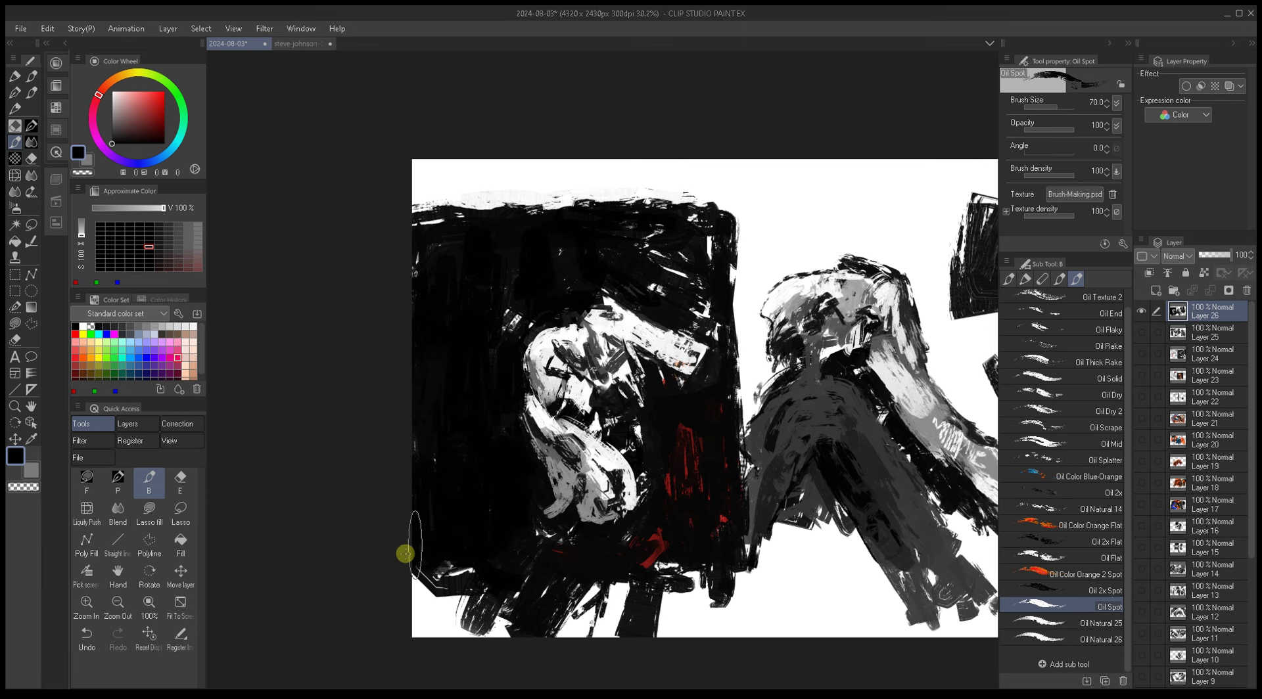
# Step: Sample the white and paint out the black strokes hanging below the backdrop's bottom edge
pyautogui.keyDown('alt'); pyautogui.click(423, 599); pyautogui.keyUp('alt')
pyautogui.press('[')
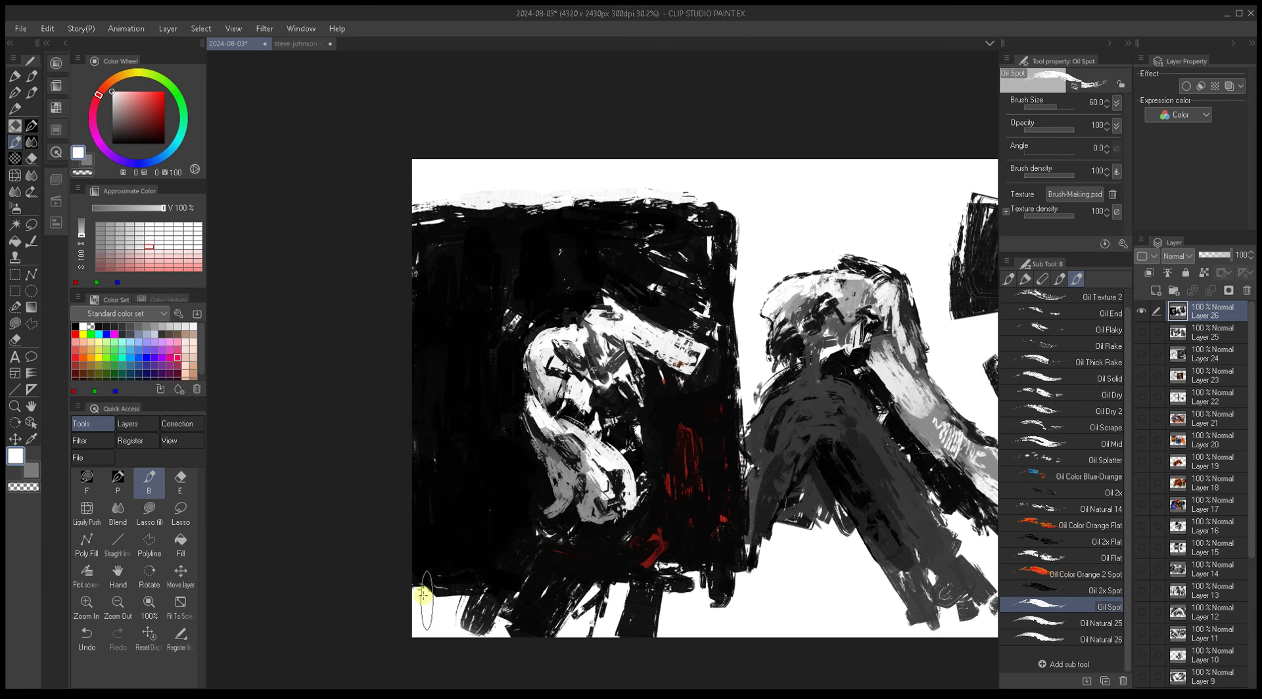
pyautogui.moveTo(541, 518); pyautogui.dragTo(610, 488)
pyautogui.press(']')
pyautogui.press(']')
pyautogui.moveTo(484, 571)
pyautogui.mouseDown()
pyautogui.moveTo(544, 578)
pyautogui.moveTo(583, 564)
pyautogui.moveTo(643, 578)
pyautogui.mouseUp()
# Step: Sample the black and redefine the backdrop's bottom edge with a smaller brush
pyautogui.keyDown('alt'); pyautogui.click(536, 510); pyautogui.keyUp('alt')
pyautogui.press('[')
pyautogui.press('[')
pyautogui.press('[')
pyautogui.moveTo(467, 545)
pyautogui.mouseDown()
pyautogui.moveTo(575, 532)
pyautogui.moveTo(475, 534)
pyautogui.moveTo(616, 532)
pyautogui.moveTo(570, 542)
pyautogui.moveTo(682, 545)
pyautogui.moveTo(609, 545)
pyautogui.moveTo(768, 567)
pyautogui.moveTo(736, 586)
pyautogui.moveTo(739, 600)
pyautogui.moveTo(597, 587)
pyautogui.mouseUp()
pyautogui.press('[')
pyautogui.press('[')
pyautogui.press('[')
# Step: Enlarge the brush to 120 and paint out the leftover strokes below the backdrop's lower right with sampled white
pyautogui.keyDown('alt'); pyautogui.click(684, 562); pyautogui.keyUp('alt')
pyautogui.press(']')
pyautogui.press(']')
pyautogui.press(']')
pyautogui.press(']')
pyautogui.press(']')
pyautogui.moveTo(702, 579); pyautogui.dragTo(618, 585)
pyautogui.press(']')
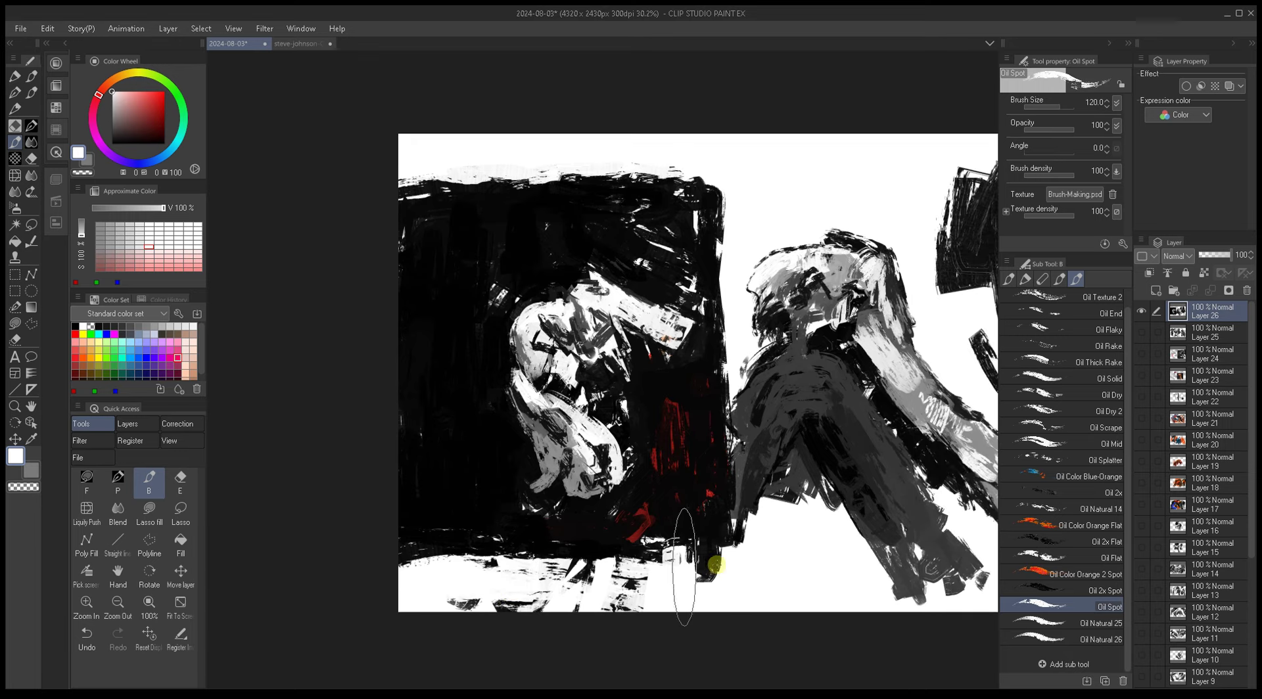
# Step: Repair the backdrop's lower-right corner and mute the nearby red accent with sampled dark red and black
pyautogui.keyDown('alt'); pyautogui.click(654, 530); pyautogui.keyUp('alt')
pyautogui.press('[')
pyautogui.press('[')
pyautogui.press('[')
pyautogui.press('[')
pyautogui.press('[')
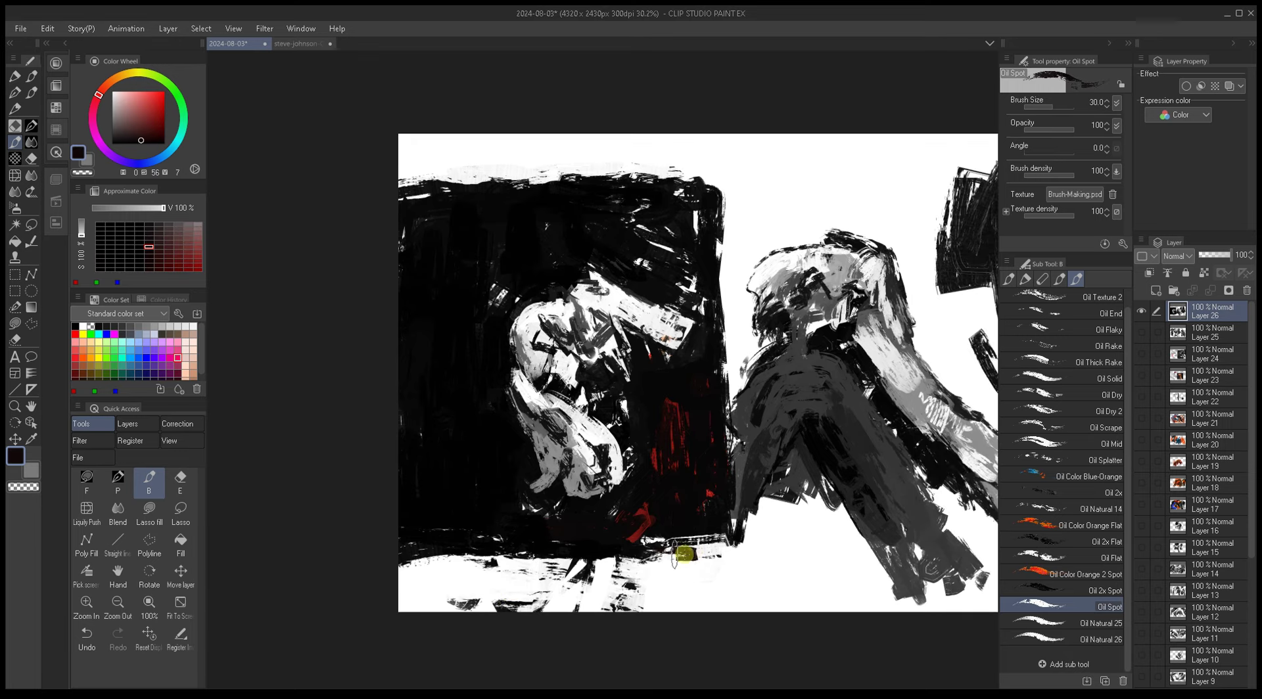
pyautogui.keyDown('alt'); pyautogui.click(698, 510); pyautogui.keyUp('alt')
pyautogui.press('[')
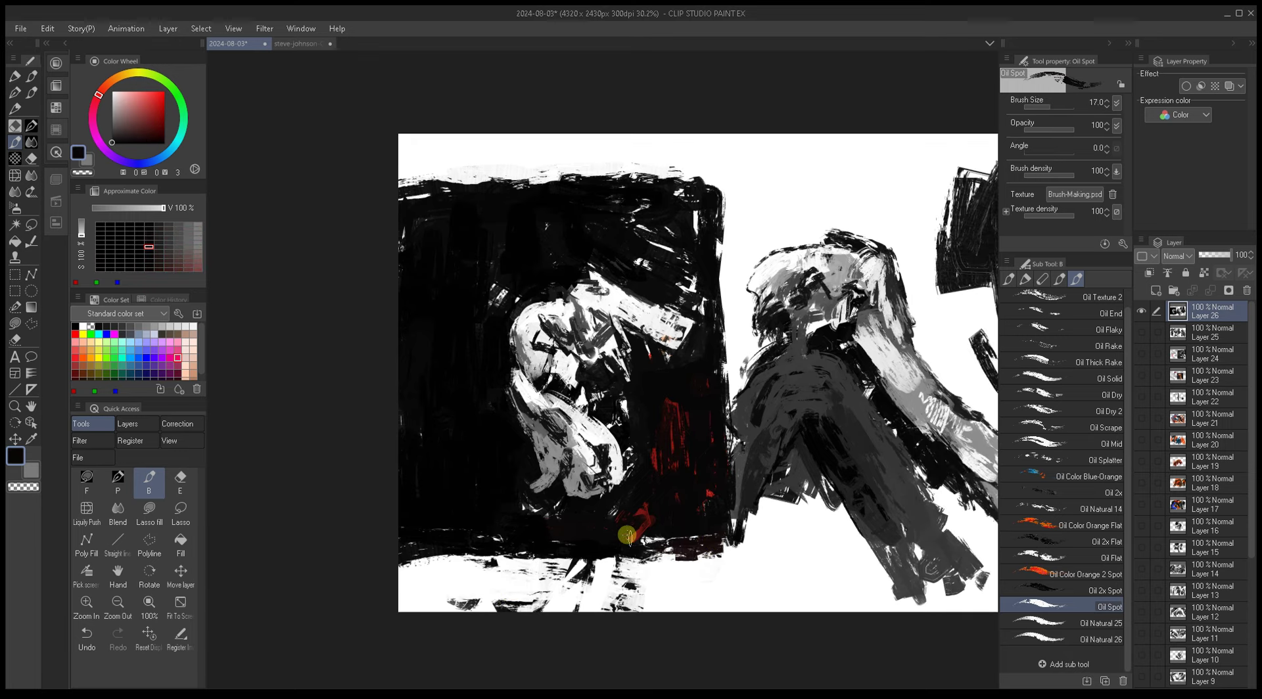
pyautogui.press(']')
pyautogui.press(']')
pyautogui.press(']')
pyautogui.press(']')
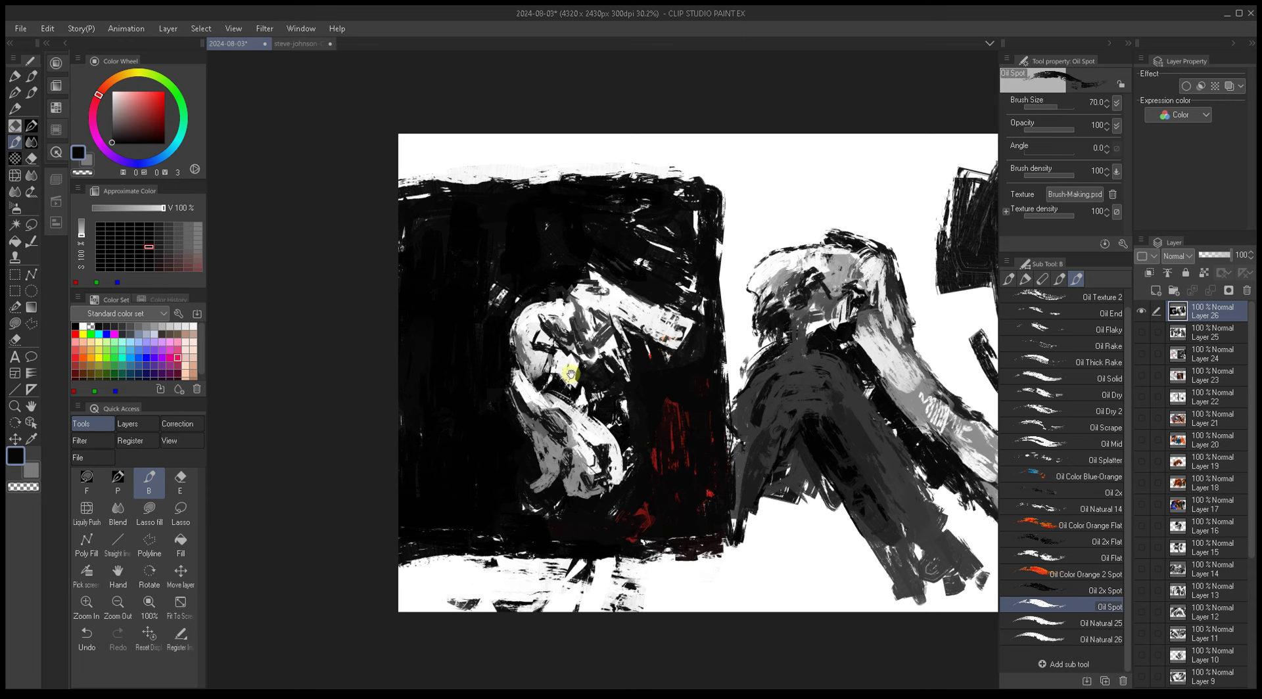
# Step: Sample the figure's white, hide Layer 26 and add a new layer above it
pyautogui.keyDown('alt'); pyautogui.click(556, 387); pyautogui.keyUp('alt')
pyautogui.moveTo(649, 390); pyautogui.dragTo(528, 387)
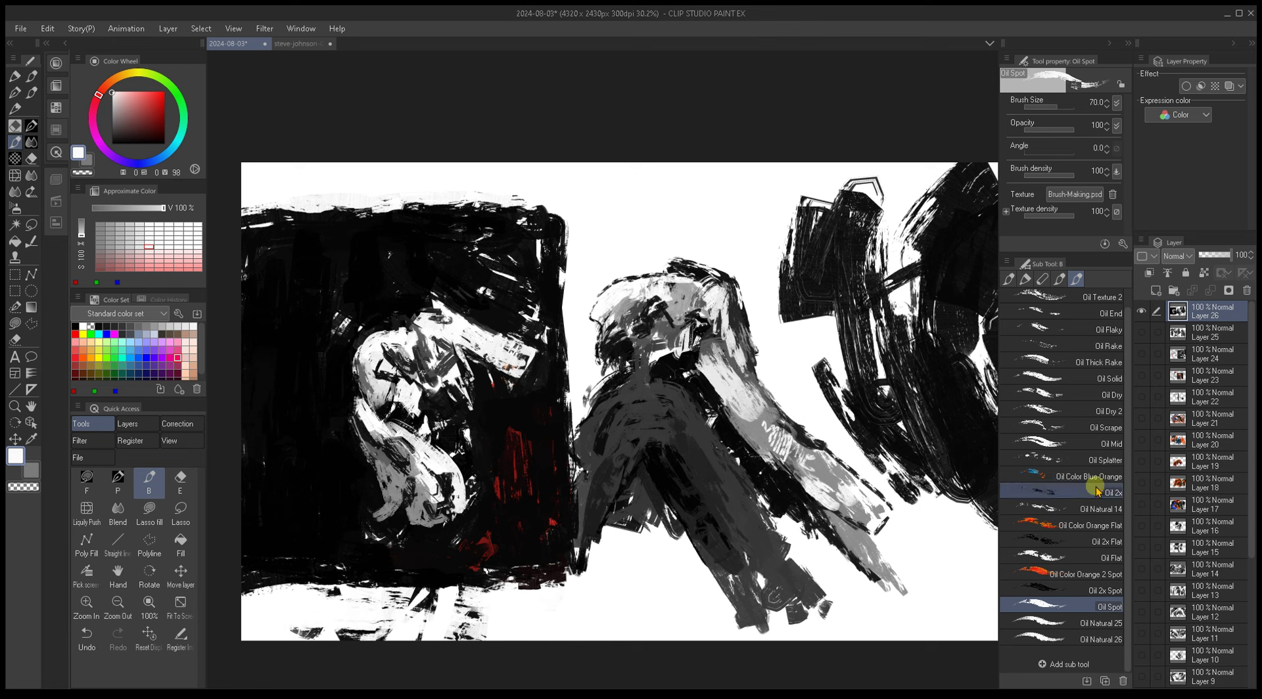
pyautogui.click(1139, 313)
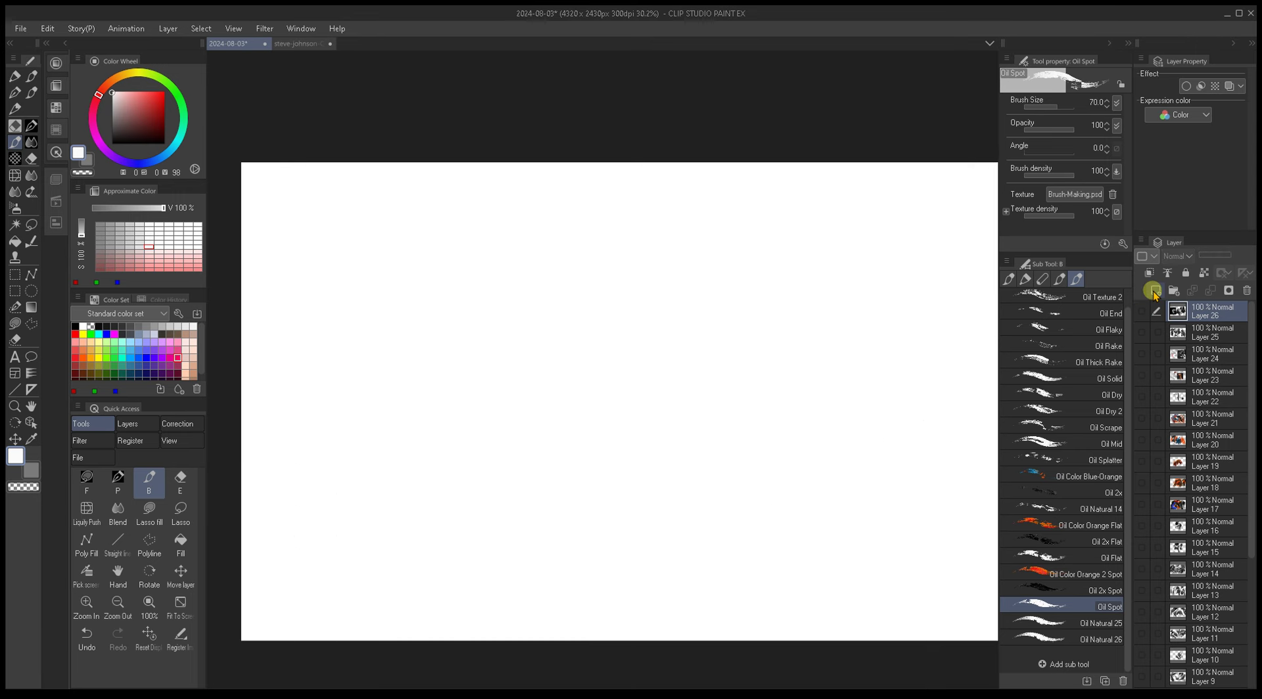
pyautogui.hotkey('ctrl', 'shift', 'n')
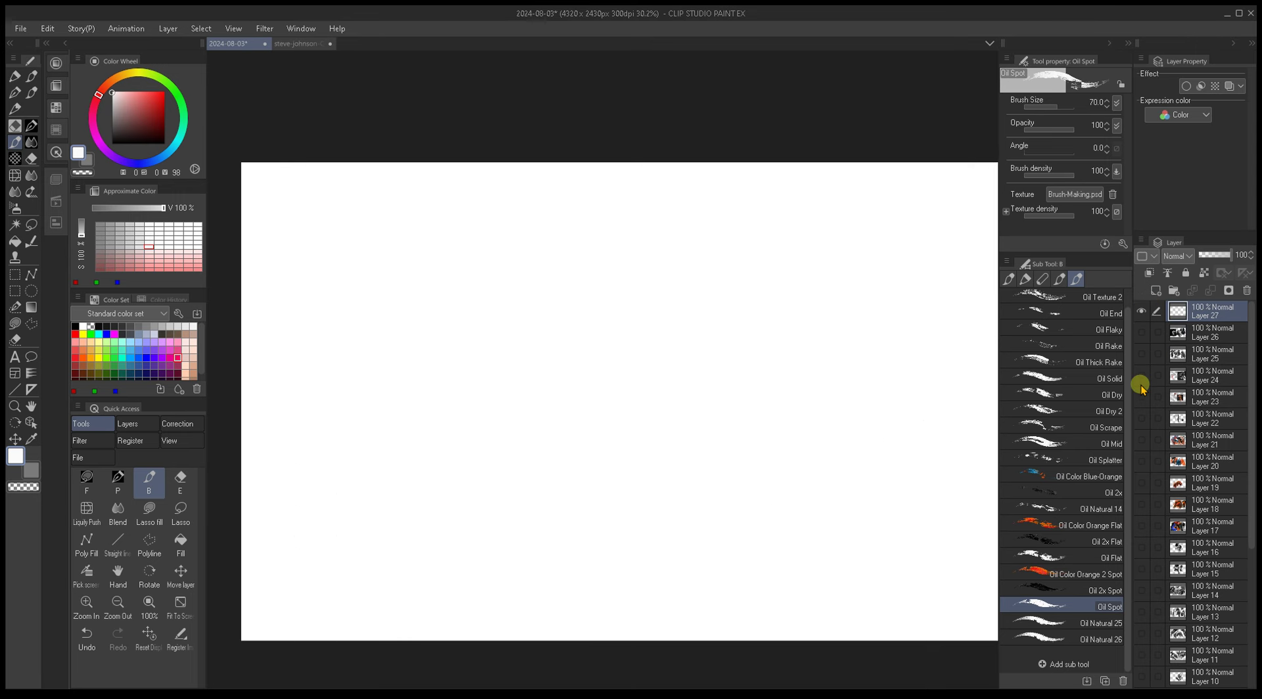
# Step: Choose the Oil 2x brush, lay a faint patch mid-canvas, switch to black and paint diagonal strokes beside it
pyautogui.click(1078, 494)
pyautogui.moveTo(632, 355); pyautogui.dragTo(654, 493)
pyautogui.moveTo(165, 110); pyautogui.dragTo(112, 143)
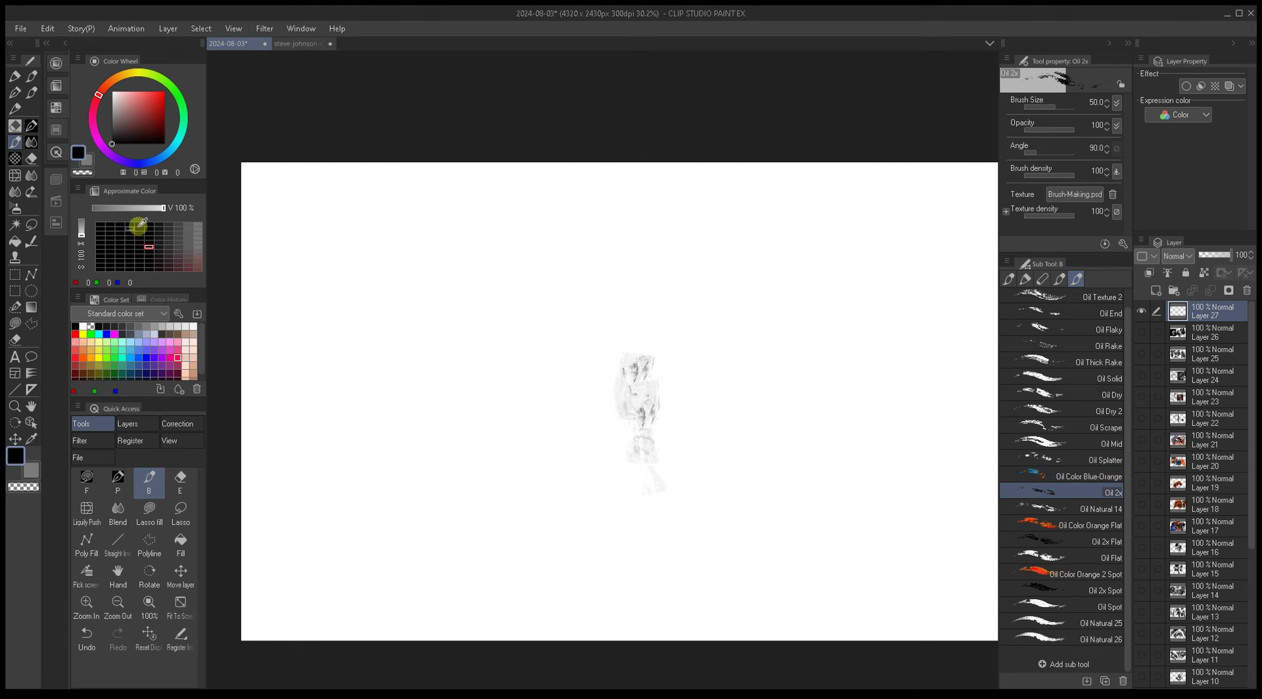
pyautogui.moveTo(678, 407)
pyautogui.mouseDown()
pyautogui.moveTo(729, 357)
pyautogui.moveTo(630, 437)
pyautogui.moveTo(717, 353)
pyautogui.moveTo(748, 344)
pyautogui.moveTo(805, 488)
pyautogui.mouseUp()
pyautogui.moveTo(730, 394); pyautogui.dragTo(812, 516)
# Step: Block in broad black Oil 2x strokes across the upper left and lower middle, enlarging the brush to 100
pyautogui.press(']')
pyautogui.press(']')
pyautogui.moveTo(525, 424)
pyautogui.mouseDown()
pyautogui.moveTo(642, 302)
pyautogui.moveTo(751, 238)
pyautogui.mouseUp()
pyautogui.press(']')
pyautogui.moveTo(521, 401)
pyautogui.mouseDown()
pyautogui.moveTo(631, 254)
pyautogui.moveTo(466, 469)
pyautogui.moveTo(492, 517)
pyautogui.moveTo(585, 566)
pyautogui.moveTo(568, 454)
pyautogui.moveTo(621, 526)
pyautogui.moveTo(632, 440)
pyautogui.moveTo(670, 507)
pyautogui.mouseUp()
pyautogui.press(']')
pyautogui.press(']')
pyautogui.moveTo(658, 463); pyautogui.dragTo(733, 546)
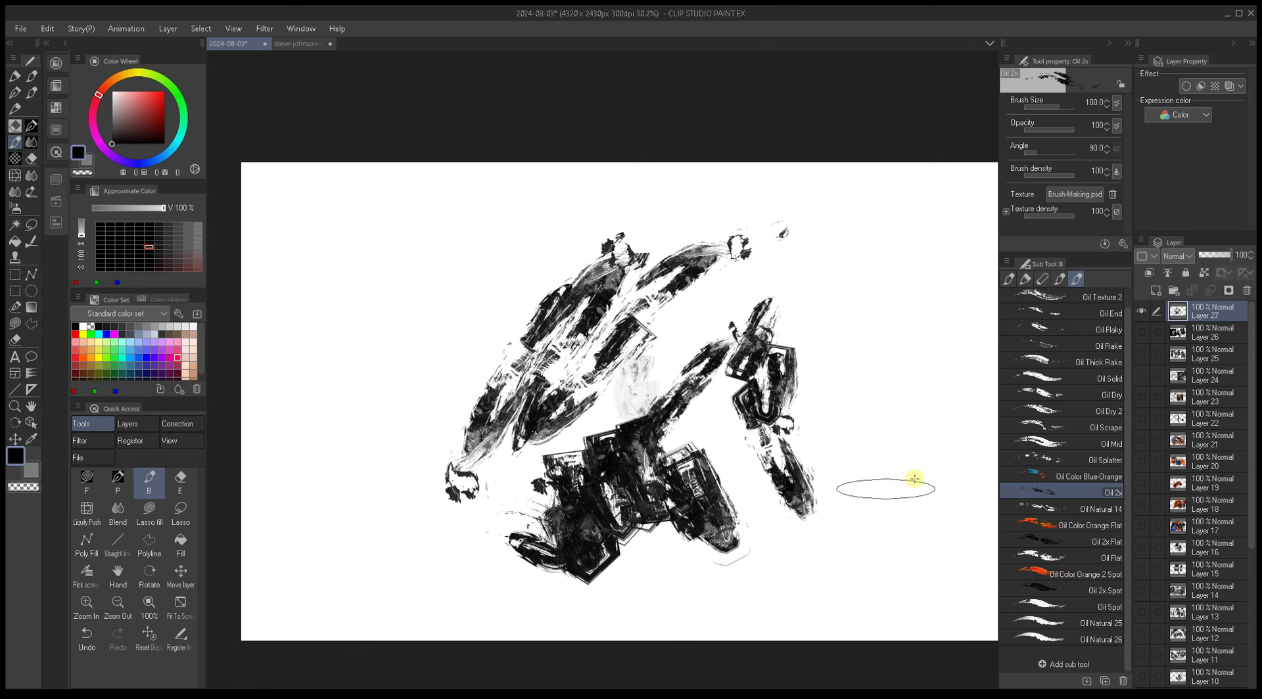
# Step: Choose the Oil Color Blue-Orange brush and paint mixed blue and orange strokes across the figure's middle and a separate shape beside it
pyautogui.click(1048, 478)
pyautogui.moveTo(837, 409)
pyautogui.mouseDown()
pyautogui.moveTo(848, 427)
pyautogui.moveTo(841, 388)
pyautogui.moveTo(944, 423)
pyautogui.moveTo(699, 417)
pyautogui.moveTo(662, 366)
pyautogui.moveTo(521, 441)
pyautogui.moveTo(577, 516)
pyautogui.moveTo(493, 490)
pyautogui.moveTo(572, 404)
pyautogui.mouseUp()
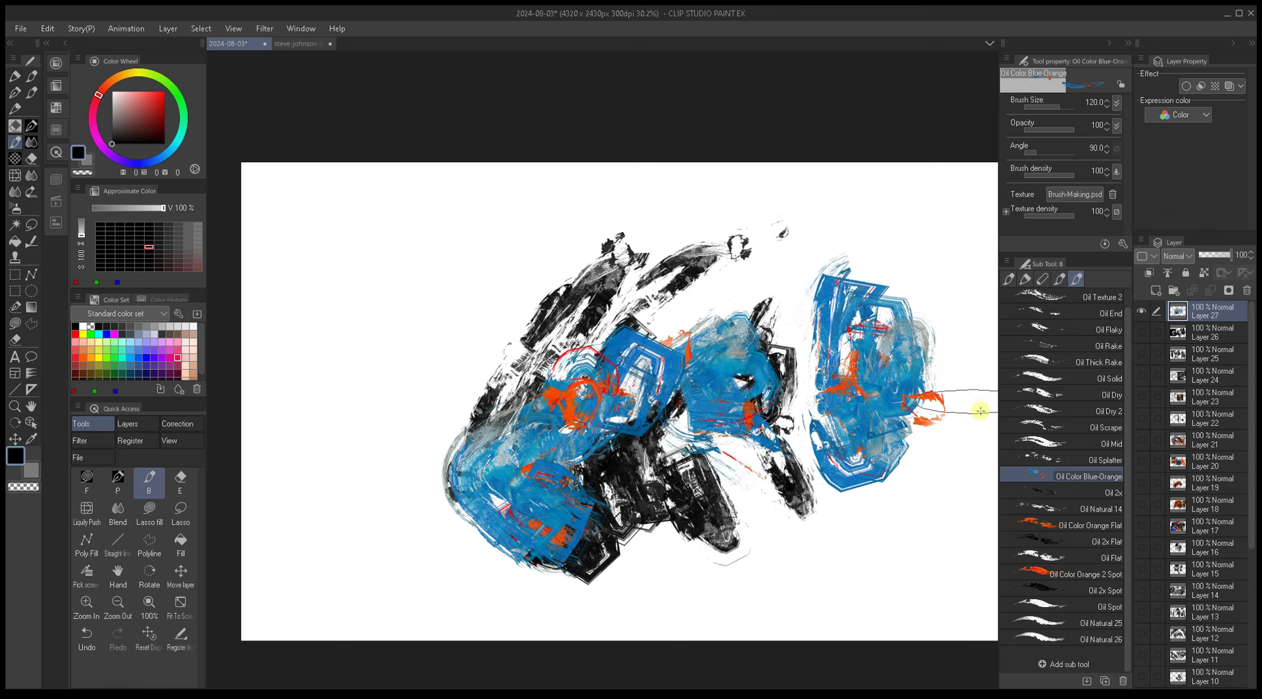
# Step: Return to the Oil 2x brush and paint black strokes around the blue areas at the canvas's lower right, upper right and left
pyautogui.click(1032, 492)
pyautogui.moveTo(786, 545)
pyautogui.mouseDown()
pyautogui.moveTo(830, 572)
pyautogui.moveTo(812, 530)
pyautogui.moveTo(881, 552)
pyautogui.mouseUp()
pyautogui.press('[')
pyautogui.press('[')
pyautogui.press('[')
pyautogui.moveTo(747, 282)
pyautogui.mouseDown()
pyautogui.moveTo(756, 250)
pyautogui.moveTo(828, 227)
pyautogui.mouseUp()
pyautogui.moveTo(536, 323)
pyautogui.mouseDown()
pyautogui.moveTo(452, 379)
pyautogui.moveTo(386, 524)
pyautogui.moveTo(465, 273)
pyautogui.moveTo(479, 290)
pyautogui.moveTo(532, 297)
pyautogui.moveTo(562, 253)
pyautogui.mouseUp()
pyautogui.press(']')
pyautogui.press(']')
pyautogui.press(']')
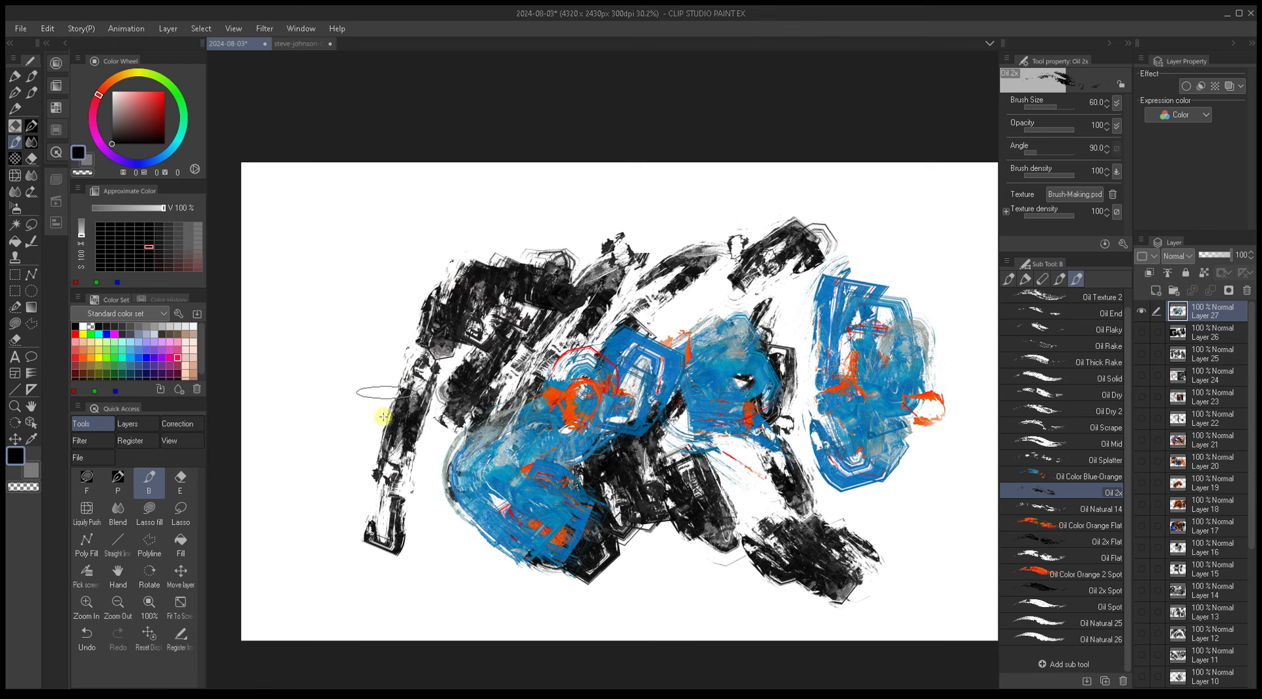
# Step: Enlarge the Oil 2x brush and cover much of the lower-left blue area with broad black strokes
pyautogui.press(']')
pyautogui.press(']')
pyautogui.moveTo(448, 481)
pyautogui.mouseDown()
pyautogui.moveTo(520, 512)
pyautogui.moveTo(598, 480)
pyautogui.mouseUp()
pyautogui.moveTo(533, 444)
pyautogui.mouseDown()
pyautogui.moveTo(575, 427)
pyautogui.moveTo(577, 465)
pyautogui.moveTo(658, 502)
pyautogui.moveTo(604, 517)
pyautogui.moveTo(589, 539)
pyautogui.moveTo(567, 521)
pyautogui.moveTo(588, 426)
pyautogui.moveTo(575, 380)
pyautogui.moveTo(507, 445)
pyautogui.moveTo(508, 434)
pyautogui.moveTo(541, 376)
pyautogui.moveTo(626, 403)
pyautogui.moveTo(652, 371)
pyautogui.moveTo(683, 408)
pyautogui.moveTo(714, 347)
pyautogui.moveTo(661, 433)
pyautogui.moveTo(606, 457)
pyautogui.moveTo(648, 564)
pyautogui.moveTo(591, 421)
pyautogui.moveTo(646, 453)
pyautogui.moveTo(661, 436)
pyautogui.moveTo(655, 397)
pyautogui.moveTo(700, 493)
pyautogui.moveTo(658, 464)
pyautogui.moveTo(696, 495)
pyautogui.moveTo(744, 373)
pyautogui.moveTo(733, 357)
pyautogui.moveTo(670, 460)
pyautogui.moveTo(695, 422)
pyautogui.moveTo(709, 476)
pyautogui.moveTo(755, 524)
pyautogui.mouseUp()
pyautogui.press(']')
# Step: Lay a wide patch of sampled light blue mid-canvas and cover it with sampled black at brush size 170
pyautogui.keyDown('alt'); pyautogui.click(717, 371); pyautogui.keyUp('alt')
pyautogui.press('[')
pyautogui.press(']')
pyautogui.press(']')
pyautogui.keyDown('alt'); pyautogui.click(802, 551); pyautogui.keyUp('alt')
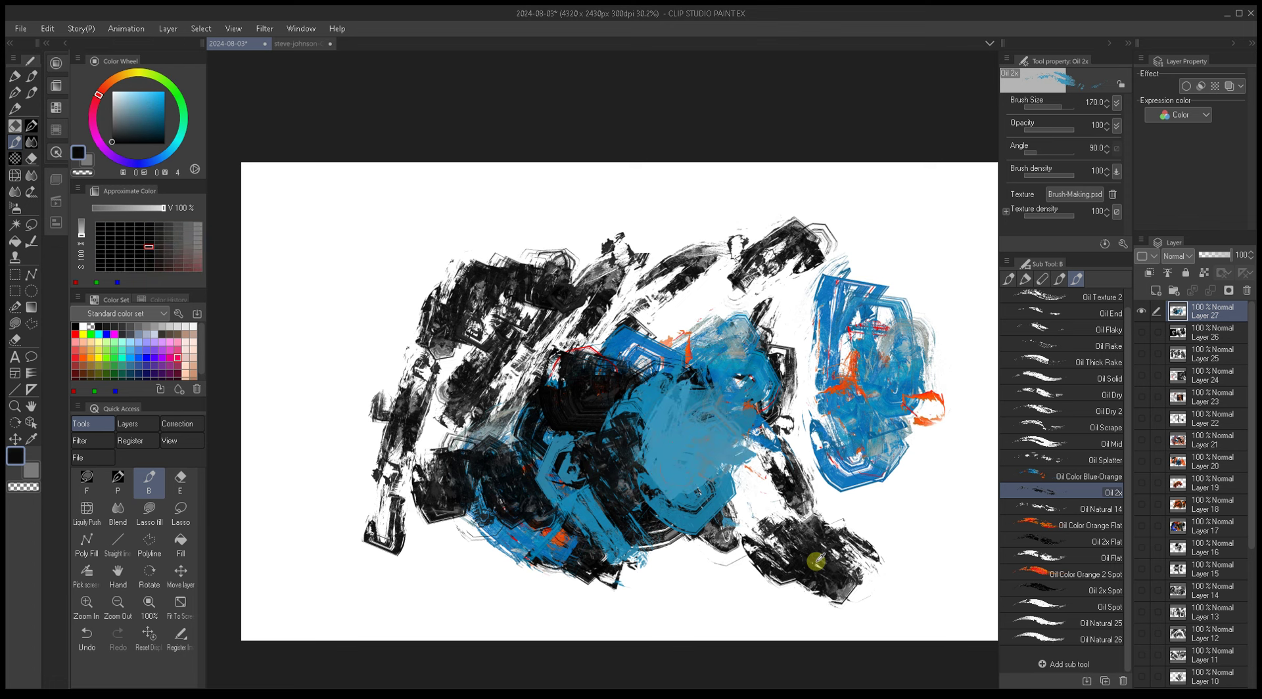
pyautogui.moveTo(611, 423)
pyautogui.mouseDown()
pyautogui.moveTo(679, 457)
pyautogui.moveTo(685, 437)
pyautogui.moveTo(725, 489)
pyautogui.moveTo(707, 477)
pyautogui.moveTo(645, 499)
pyautogui.moveTo(582, 490)
pyautogui.moveTo(601, 528)
pyautogui.moveTo(583, 534)
pyautogui.moveTo(601, 428)
pyautogui.mouseUp()
# Step: Dab a muted red-brown patch into the central black mass and brush sampled orange over the blue shape on its right
pyautogui.press('[')
pyautogui.press('[')
pyautogui.press('[')
pyautogui.keyDown('alt'); pyautogui.click(556, 523); pyautogui.keyUp('alt')
pyautogui.press(']')
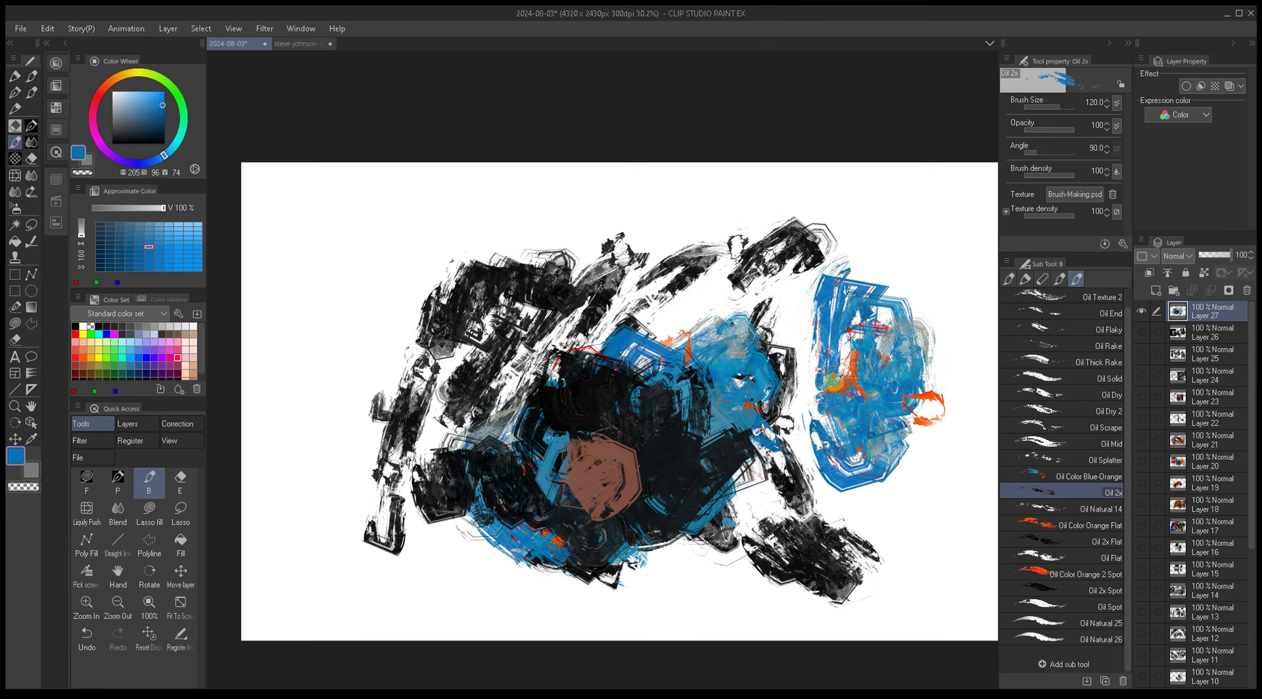
pyautogui.keyDown('alt'); pyautogui.click(836, 384); pyautogui.keyUp('alt')
pyautogui.moveTo(836, 385)
pyautogui.mouseDown()
pyautogui.moveTo(815, 309)
pyautogui.moveTo(881, 506)
pyautogui.moveTo(851, 490)
pyautogui.moveTo(795, 371)
pyautogui.moveTo(724, 474)
pyautogui.moveTo(651, 519)
pyautogui.moveTo(578, 526)
pyautogui.moveTo(702, 333)
pyautogui.moveTo(578, 409)
pyautogui.moveTo(684, 451)
pyautogui.moveTo(644, 460)
pyautogui.mouseUp()
# Step: Sample black and sweep dark Oil 2x strokes at size 150 over the central red-brown and orange paint
pyautogui.press(']')
pyautogui.keyDown('alt'); pyautogui.click(605, 406); pyautogui.keyUp('alt')
pyautogui.moveTo(605, 406)
pyautogui.mouseDown()
pyautogui.moveTo(670, 459)
pyautogui.moveTo(652, 523)
pyautogui.moveTo(646, 419)
pyautogui.moveTo(590, 461)
pyautogui.moveTo(707, 395)
pyautogui.moveTo(728, 416)
pyautogui.moveTo(684, 544)
pyautogui.mouseUp()
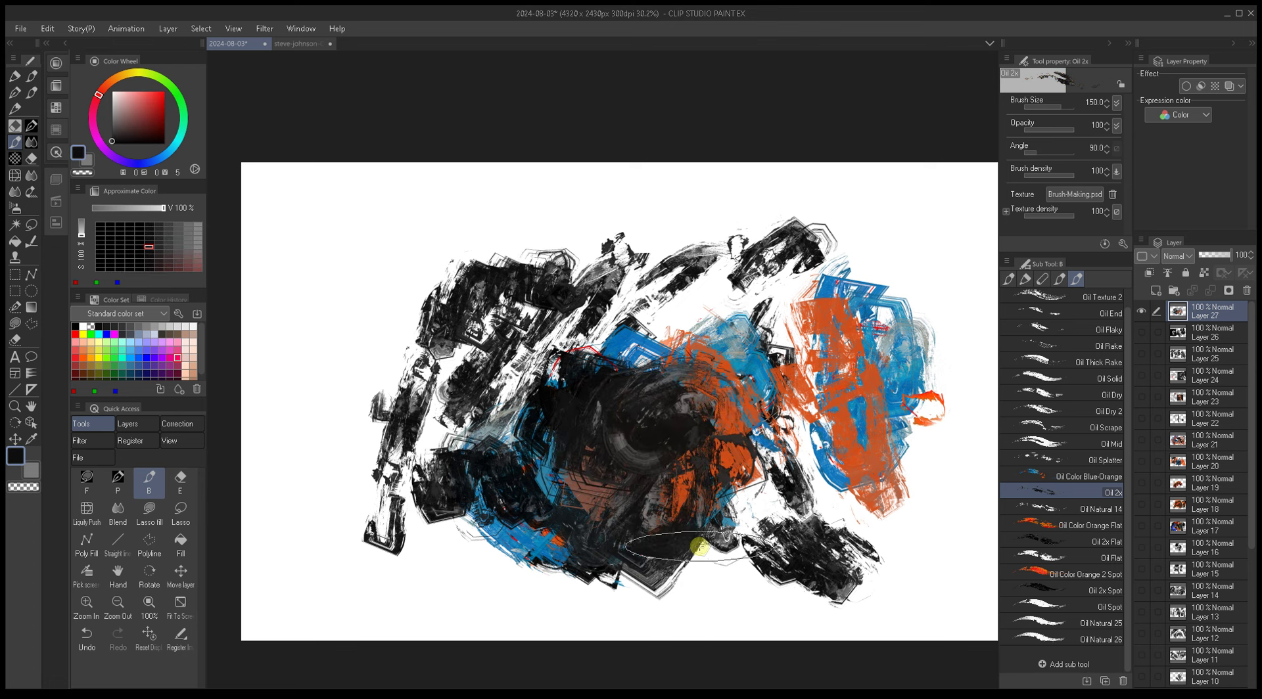
# Step: Choose the Oil Natural 14 brush and paint broad strokes of sampled blue across the upper middle and right, up to size 150
pyautogui.click(1054, 506)
pyautogui.moveTo(743, 289)
pyautogui.mouseDown()
pyautogui.moveTo(739, 273)
pyautogui.moveTo(699, 333)
pyautogui.moveTo(674, 342)
pyautogui.moveTo(655, 326)
pyautogui.moveTo(690, 270)
pyautogui.moveTo(795, 335)
pyautogui.moveTo(808, 283)
pyautogui.moveTo(762, 177)
pyautogui.moveTo(631, 250)
pyautogui.moveTo(594, 215)
pyautogui.moveTo(560, 231)
pyautogui.mouseUp()
pyautogui.keyDown('alt'); pyautogui.click(654, 326); pyautogui.keyUp('alt')
pyautogui.press(']')
pyautogui.press(']')
pyautogui.press(']')
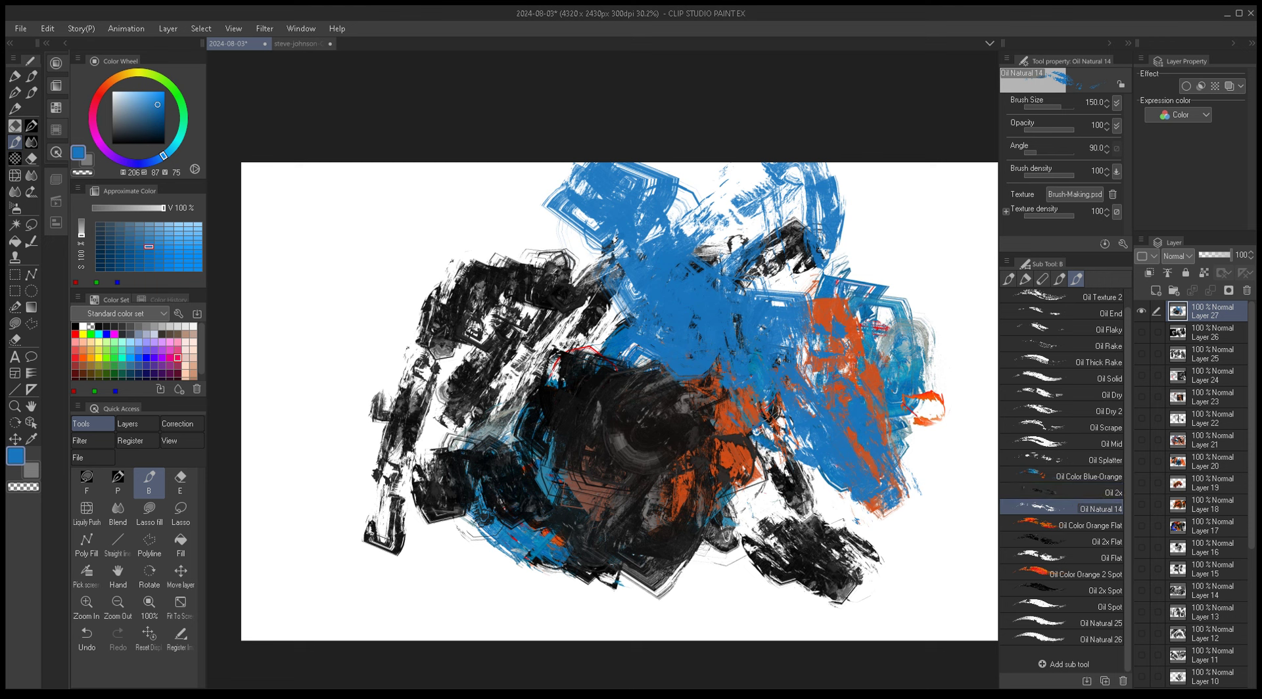
# Step: Rename the Oil Natural 14 brush as Oil Collage and reduce its size to 50
pyautogui.click(1142, 311)
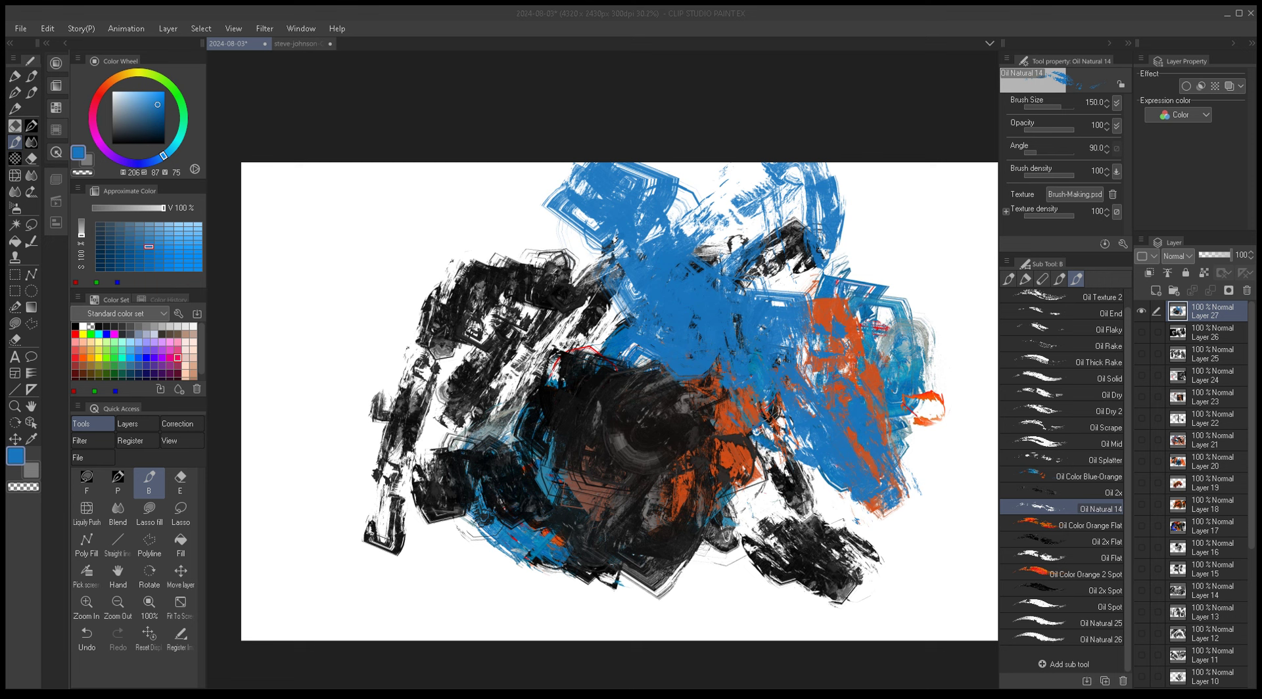
pyautogui.press('Return')
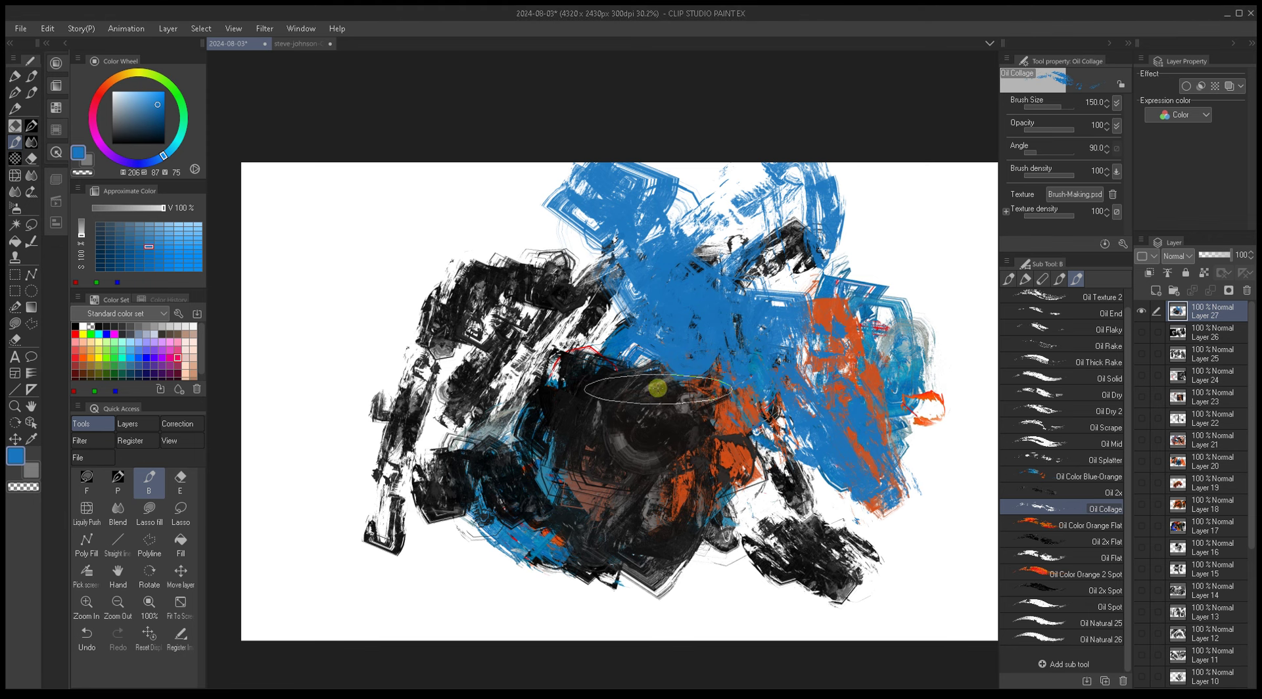
pyautogui.moveTo(658, 354); pyautogui.dragTo(656, 348)
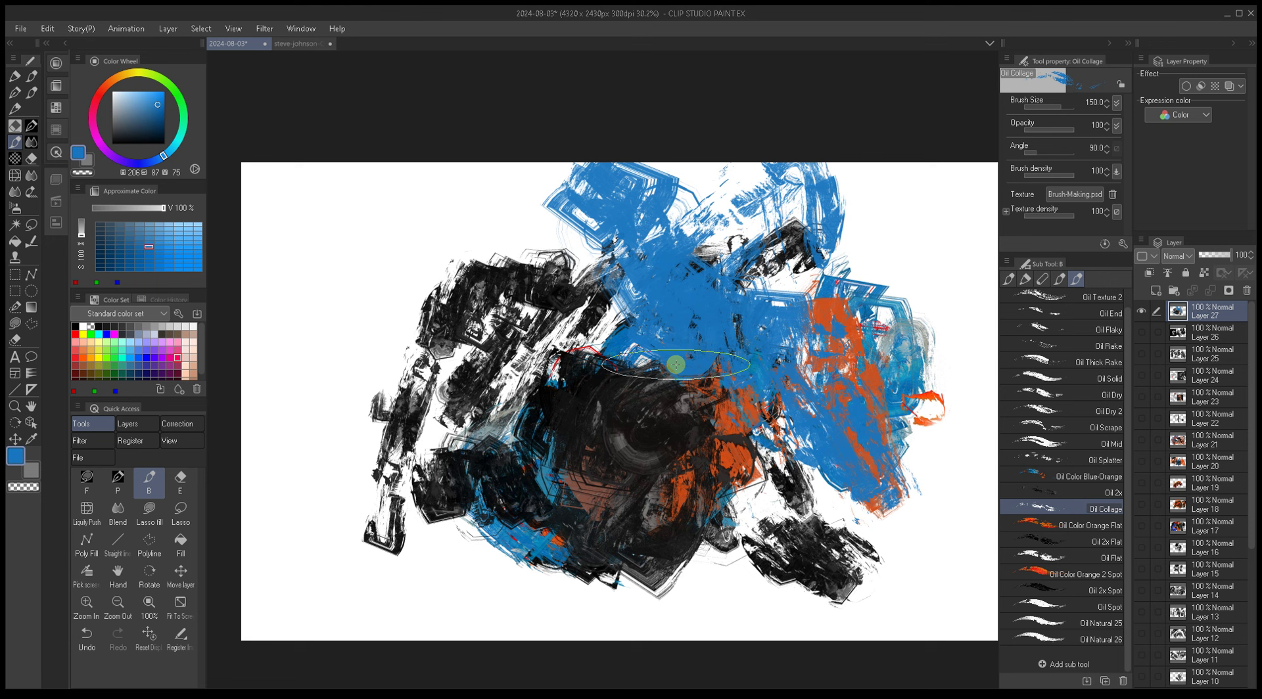
pyautogui.press('[')
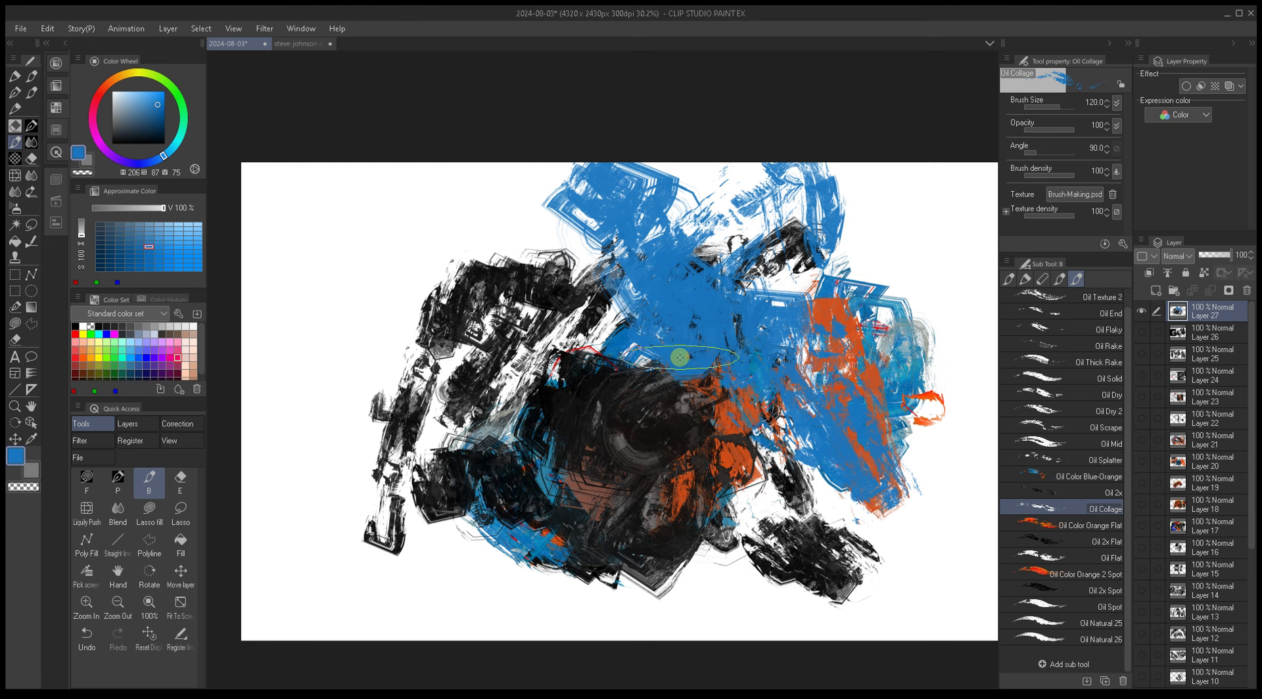
pyautogui.moveTo(680, 356)
pyautogui.mouseDown()
pyautogui.moveTo(572, 427)
pyautogui.moveTo(725, 461)
pyautogui.mouseUp()
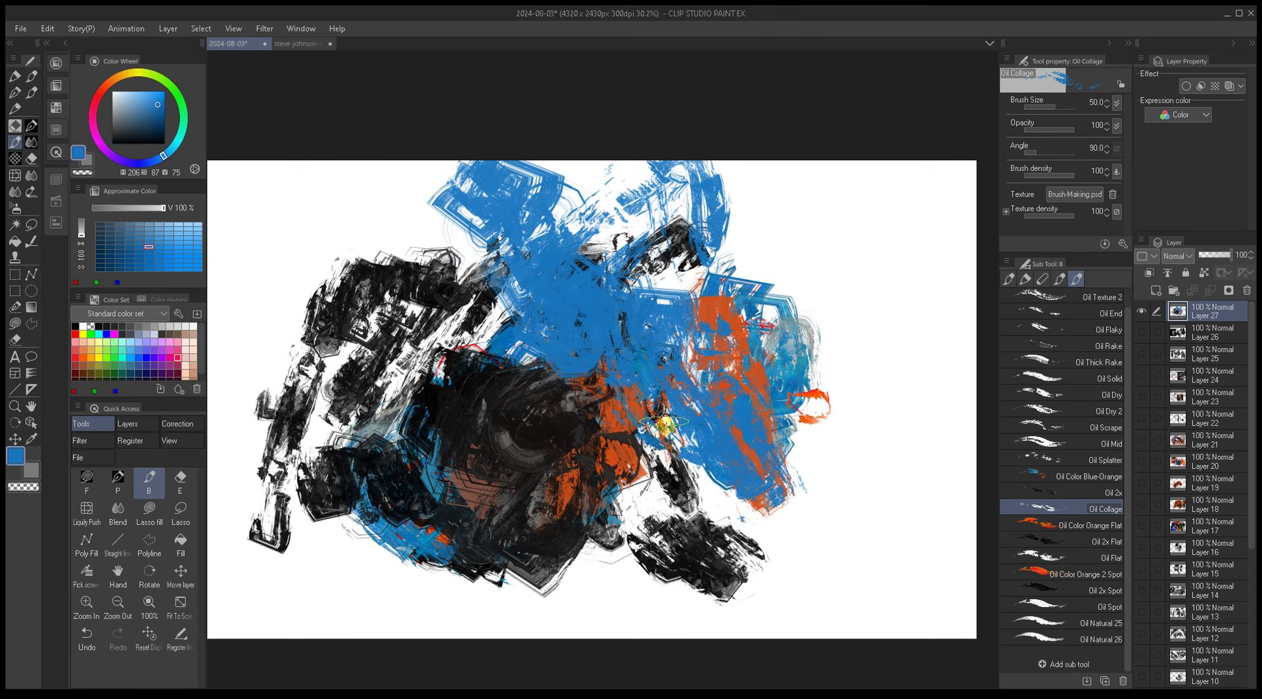
# Step: Sample black and paint Oil Collage strokes across the blue and orange area at the right, working up to brush size 70
pyautogui.keyDown('alt'); pyautogui.click(675, 469); pyautogui.keyUp('alt')
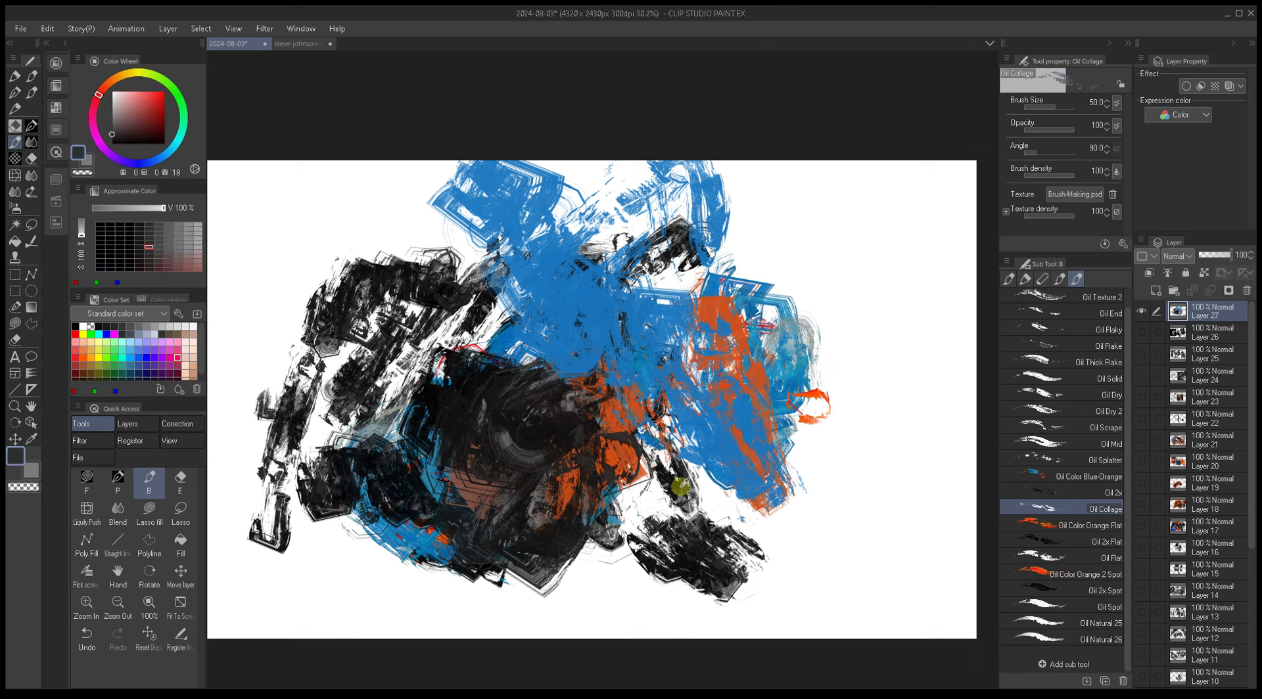
pyautogui.keyDown('alt'); pyautogui.click(681, 486); pyautogui.keyUp('alt')
pyautogui.press('[')
pyautogui.press('[')
pyautogui.press('[')
pyautogui.press('[')
pyautogui.press(']')
pyautogui.moveTo(679, 363)
pyautogui.mouseDown()
pyautogui.moveTo(732, 414)
pyautogui.moveTo(798, 431)
pyautogui.mouseUp()
pyautogui.press(']')
pyautogui.press(']')
pyautogui.press(']')
pyautogui.moveTo(700, 381)
pyautogui.mouseDown()
pyautogui.moveTo(657, 365)
pyautogui.moveTo(612, 276)
pyautogui.moveTo(729, 263)
pyautogui.moveTo(777, 284)
pyautogui.mouseUp()
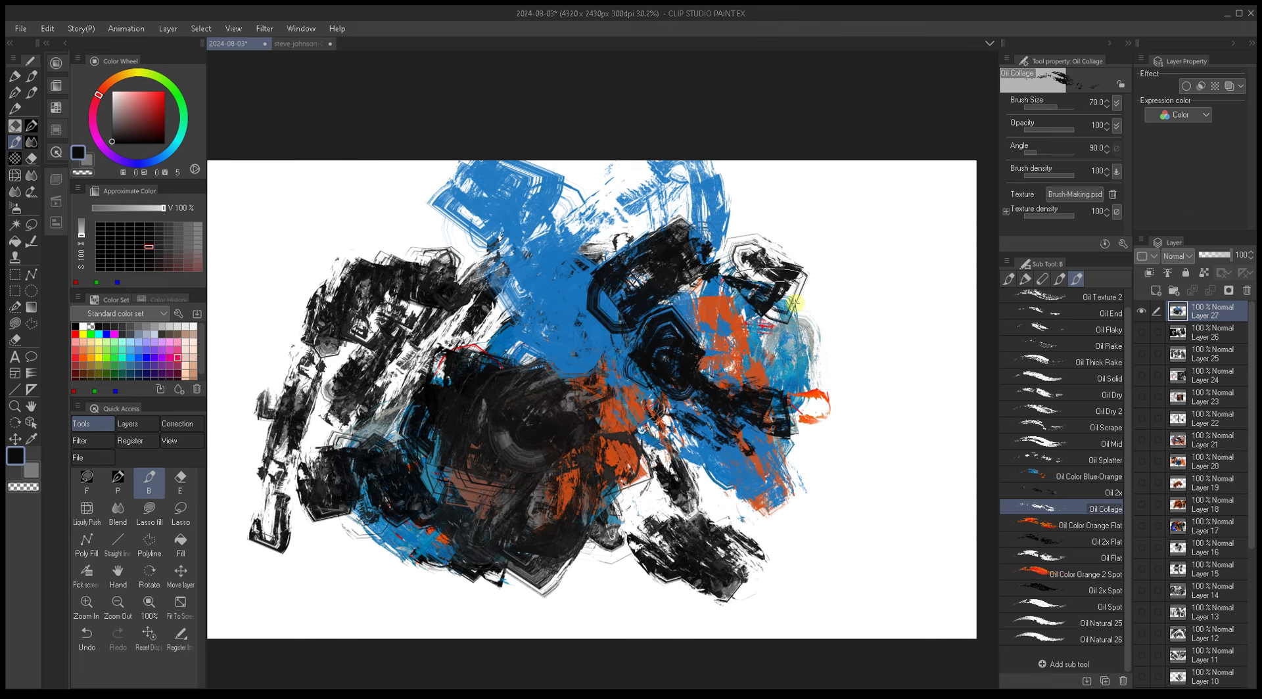
# Step: Sample the upper blue and cover the orange in the right-hand form at brush size 100
pyautogui.keyDown('alt'); pyautogui.click(677, 275); pyautogui.keyUp('alt')
pyautogui.press(']')
pyautogui.press(']')
pyautogui.press(']')
pyautogui.moveTo(684, 333)
pyautogui.mouseDown()
pyautogui.moveTo(708, 344)
pyautogui.moveTo(714, 272)
pyautogui.moveTo(700, 258)
pyautogui.moveTo(711, 317)
pyautogui.moveTo(739, 341)
pyautogui.moveTo(753, 341)
pyautogui.moveTo(751, 286)
pyautogui.mouseUp()
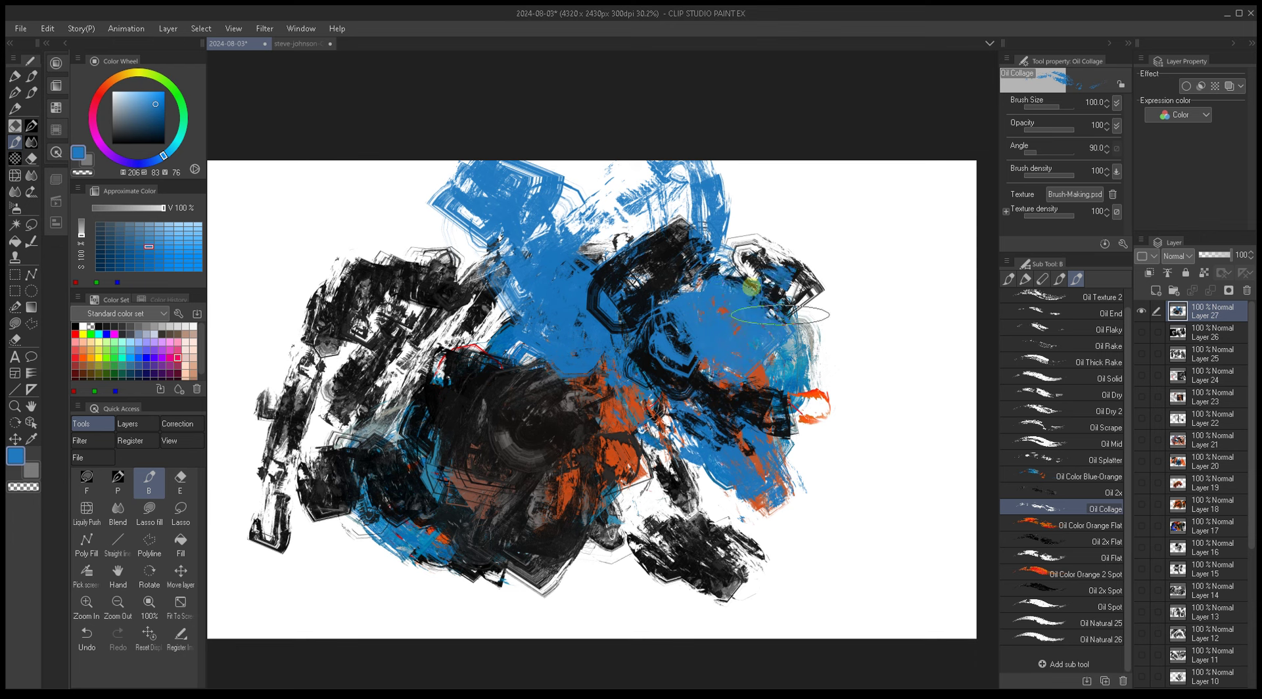
# Step: Paint a rounded patch of sampled orange in the right-hand form, sample its blue and set the brush size to 70
pyautogui.keyDown('alt'); pyautogui.click(762, 372); pyautogui.keyUp('alt')
pyautogui.moveTo(771, 338)
pyautogui.mouseDown()
pyautogui.moveTo(789, 309)
pyautogui.moveTo(792, 369)
pyautogui.moveTo(756, 280)
pyautogui.moveTo(756, 367)
pyautogui.mouseUp()
pyautogui.press('[')
pyautogui.press('[')
pyautogui.press('[')
pyautogui.press('[')
pyautogui.keyDown('alt'); pyautogui.click(753, 282); pyautogui.keyUp('alt')
pyautogui.press(']')
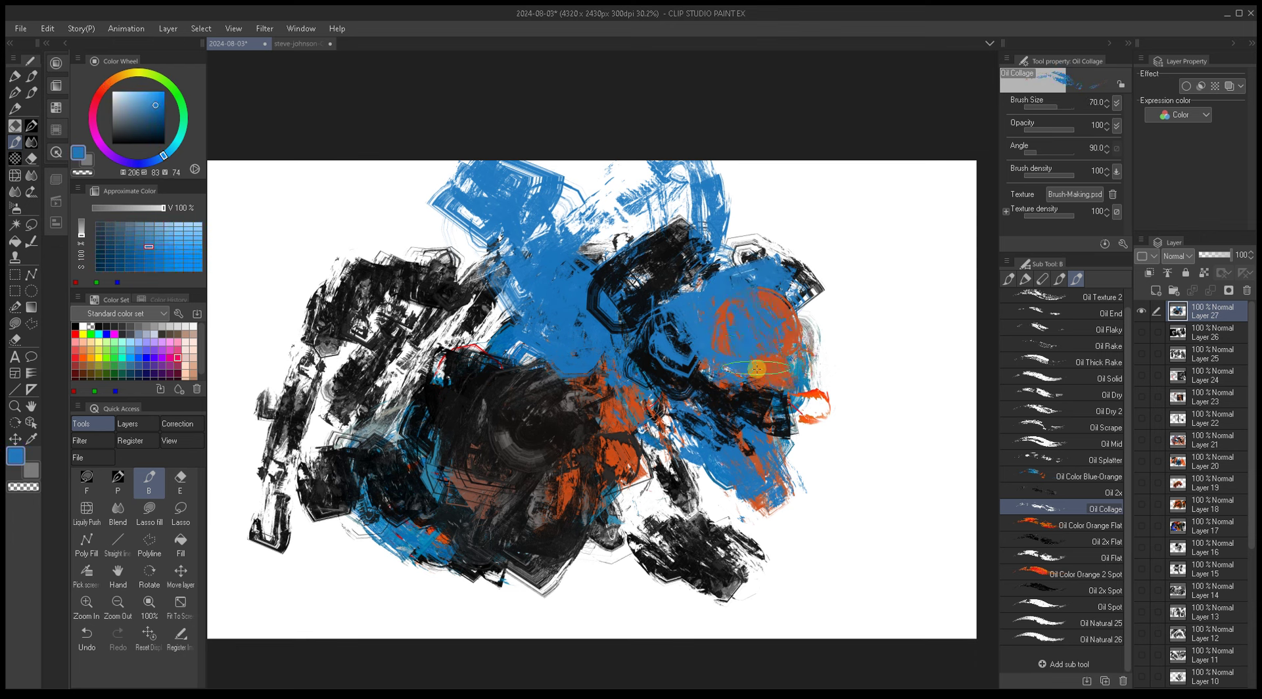
# Step: Shrink the brush and use sampled dark tones to define the right-hand form's outer and lower edges
pyautogui.keyDown('alt'); pyautogui.click(790, 361); pyautogui.keyUp('alt')
pyautogui.press('[')
pyautogui.press('[')
pyautogui.press('[')
pyautogui.press('[')
pyautogui.moveTo(777, 403)
pyautogui.mouseDown()
pyautogui.moveTo(812, 326)
pyautogui.moveTo(811, 361)
pyautogui.mouseUp()
pyautogui.keyDown('alt'); pyautogui.click(811, 368); pyautogui.keyUp('alt')
pyautogui.press('[')
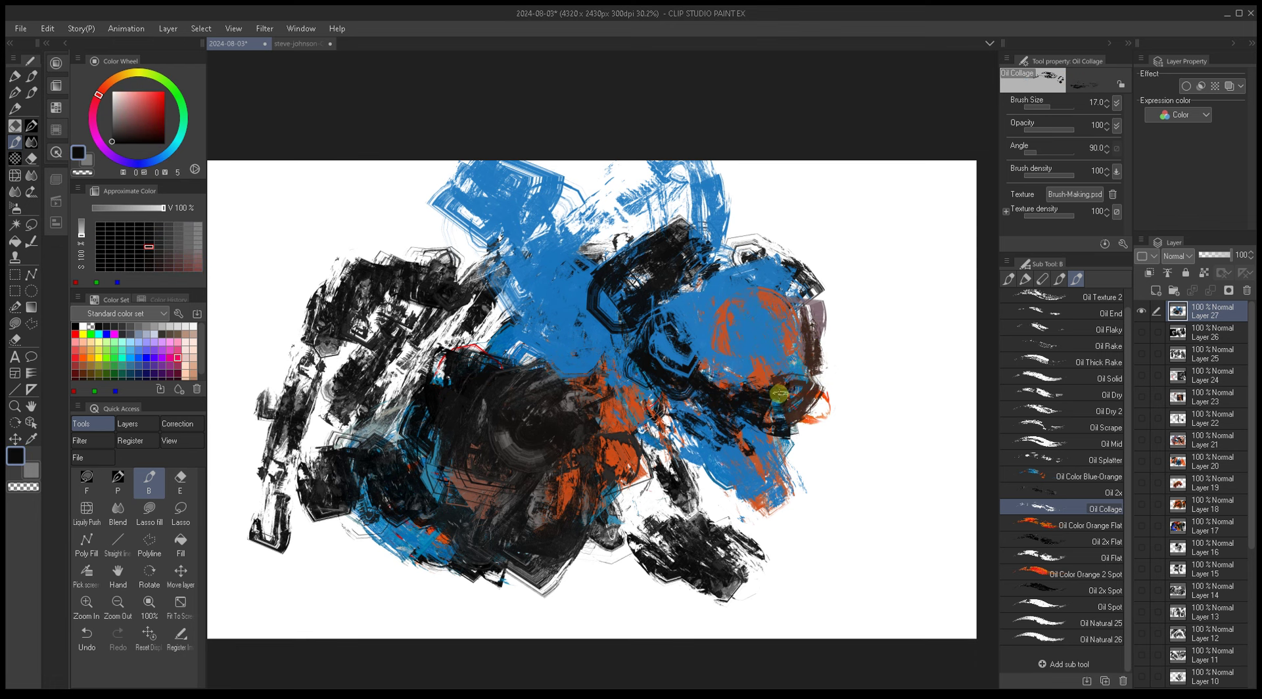
pyautogui.press(']')
pyautogui.moveTo(802, 453)
pyautogui.mouseDown()
pyautogui.moveTo(783, 423)
pyautogui.moveTo(786, 447)
pyautogui.moveTo(728, 461)
pyautogui.moveTo(718, 436)
pyautogui.moveTo(794, 538)
pyautogui.moveTo(729, 477)
pyautogui.moveTo(800, 545)
pyautogui.moveTo(764, 518)
pyautogui.moveTo(742, 461)
pyautogui.mouseUp()
# Step: Sample a muted blue and extend the diagonal blue limb toward the lower right at brush size 60
pyautogui.keyDown('alt'); pyautogui.click(742, 460); pyautogui.keyUp('alt')
pyautogui.press(']')
pyautogui.press(']')
pyautogui.press(']')
pyautogui.press(']')
pyautogui.keyDown('alt'); pyautogui.click(742, 460); pyautogui.keyUp('alt')
pyautogui.press(']')
pyautogui.moveTo(783, 506)
pyautogui.mouseDown()
pyautogui.moveTo(842, 545)
pyautogui.moveTo(825, 496)
pyautogui.mouseUp()
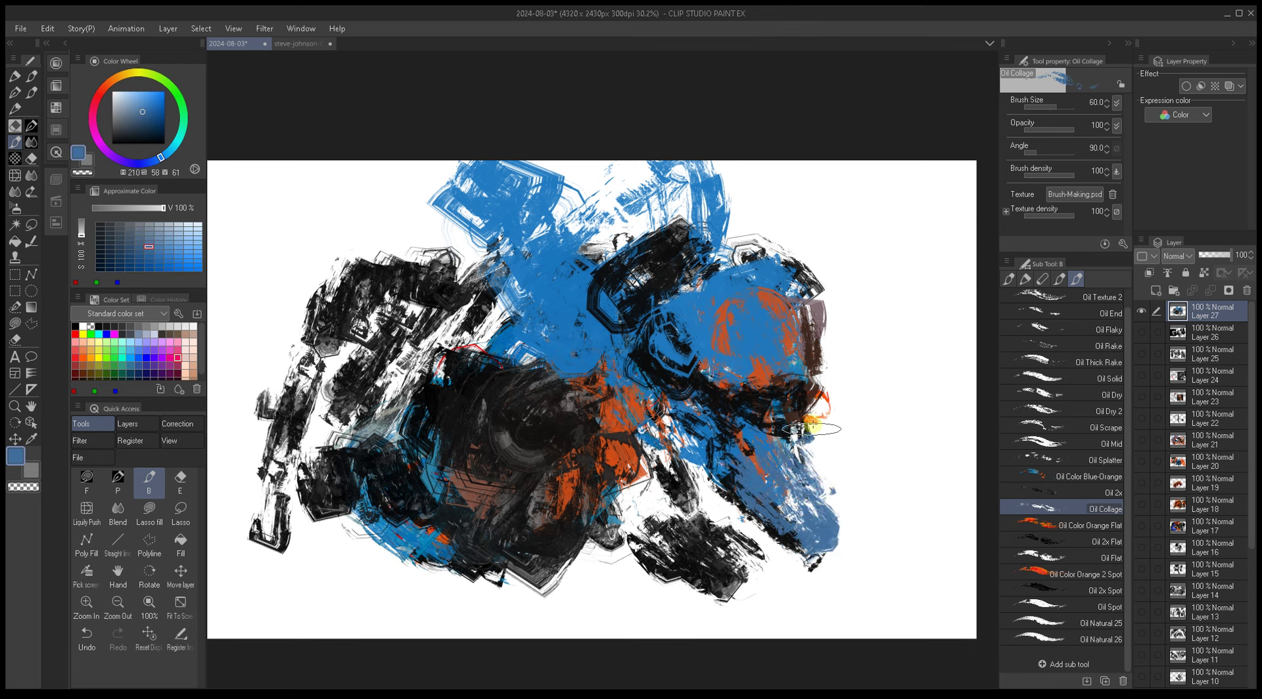
# Step: Sample dark tones within the central black mass and work them into a solid rounded form with a brush of about 30
pyautogui.press(']')
pyautogui.press(']')
pyautogui.moveTo(580, 377); pyautogui.dragTo(732, 380)
pyautogui.keyDown('alt'); pyautogui.click(695, 380); pyautogui.keyUp('alt')
pyautogui.press('[')
pyautogui.press('[')
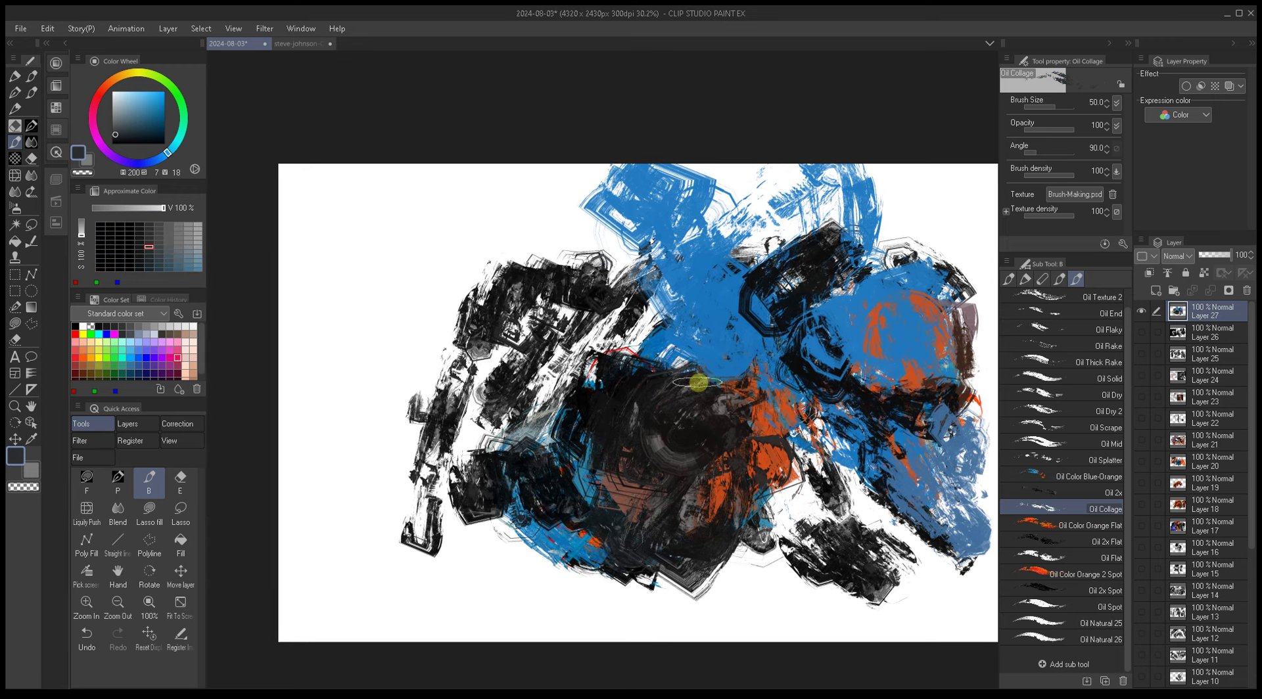
pyautogui.keyDown('alt'); pyautogui.click(686, 390); pyautogui.keyUp('alt')
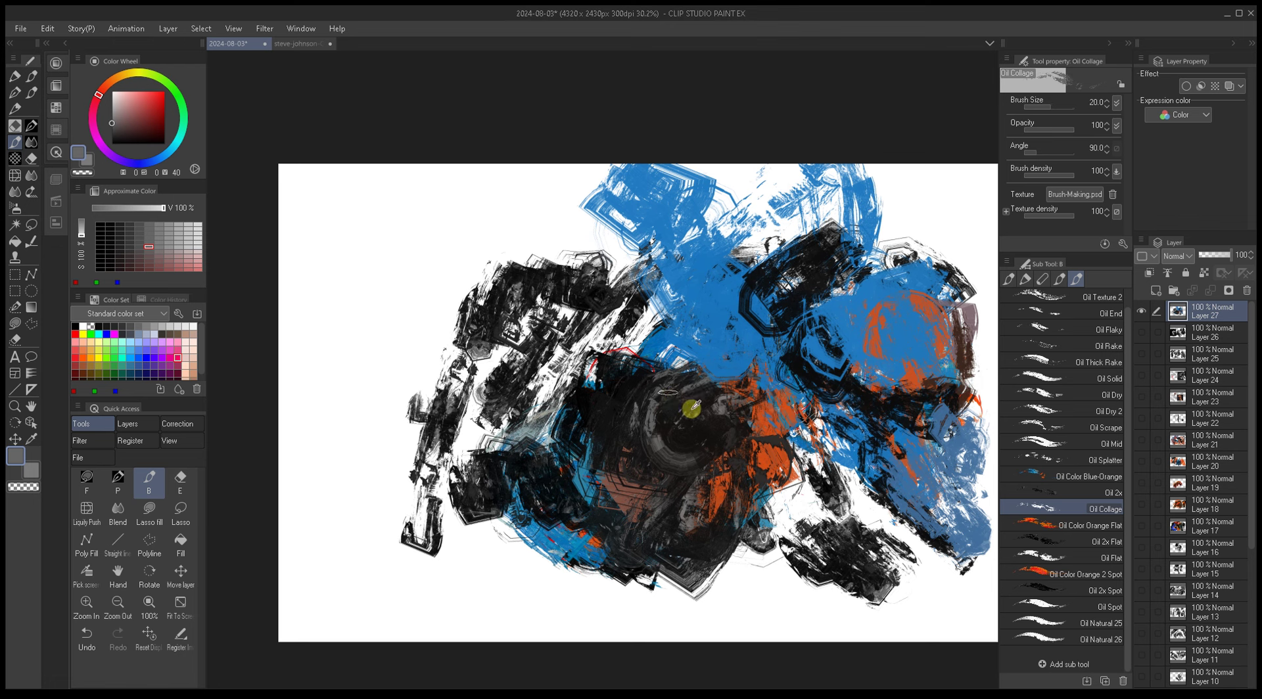
pyautogui.keyDown('alt'); pyautogui.click(693, 409); pyautogui.keyUp('alt')
pyautogui.press(']')
pyautogui.keyDown('alt'); pyautogui.click(690, 426); pyautogui.keyUp('alt')
pyautogui.moveTo(679, 417); pyautogui.dragTo(698, 450)
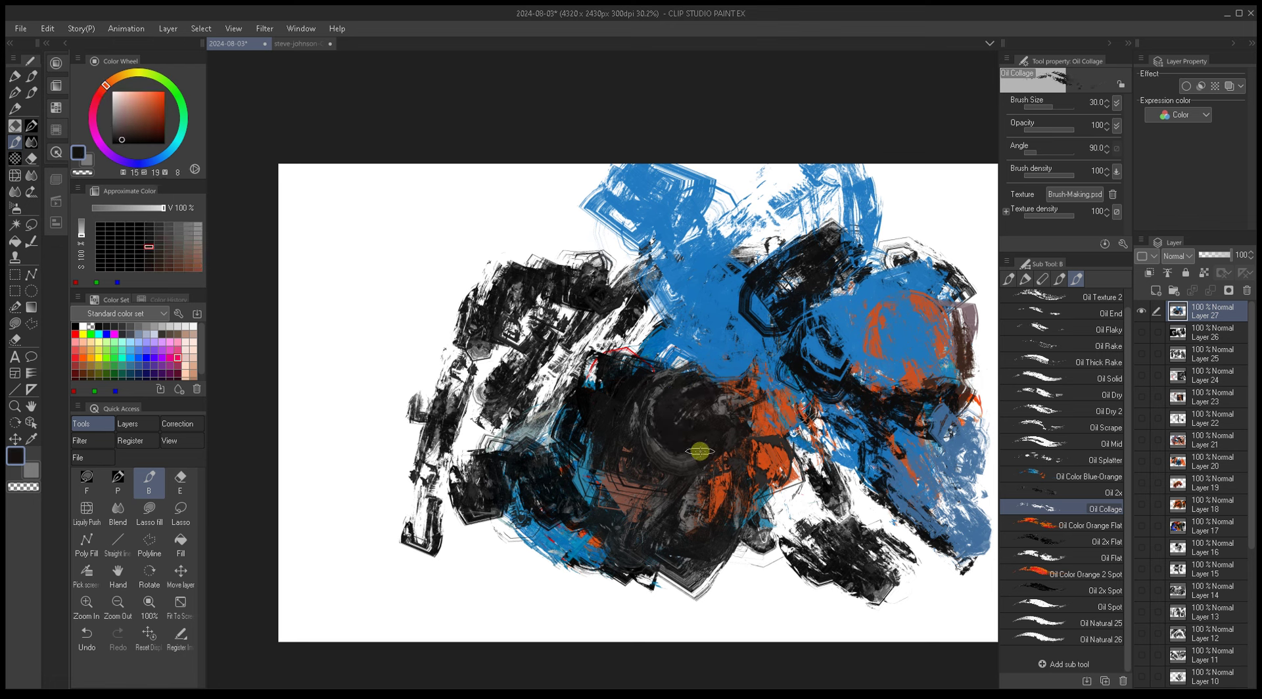
pyautogui.moveTo(660, 395); pyautogui.dragTo(657, 454)
# Step: Brush sampled blue along the central dark form's left side and dab sampled white into the blue above it
pyautogui.keyDown('alt'); pyautogui.click(657, 355); pyautogui.keyUp('alt')
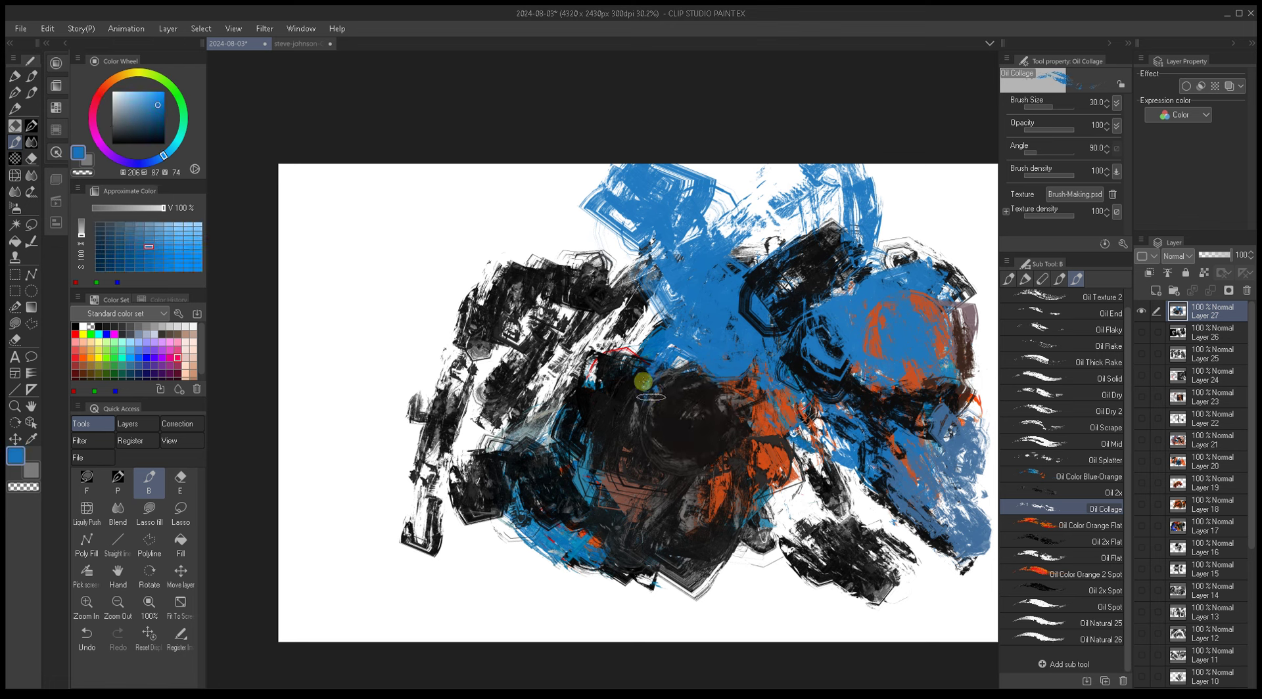
pyautogui.moveTo(630, 414)
pyautogui.mouseDown()
pyautogui.moveTo(600, 423)
pyautogui.moveTo(635, 300)
pyautogui.mouseUp()
pyautogui.press(']')
pyautogui.moveTo(689, 337)
pyautogui.mouseDown()
pyautogui.moveTo(703, 385)
pyautogui.moveTo(668, 335)
pyautogui.moveTo(702, 338)
pyautogui.mouseUp()
pyautogui.press(']')
pyautogui.keyDown('alt'); pyautogui.click(656, 361); pyautogui.keyUp('alt')
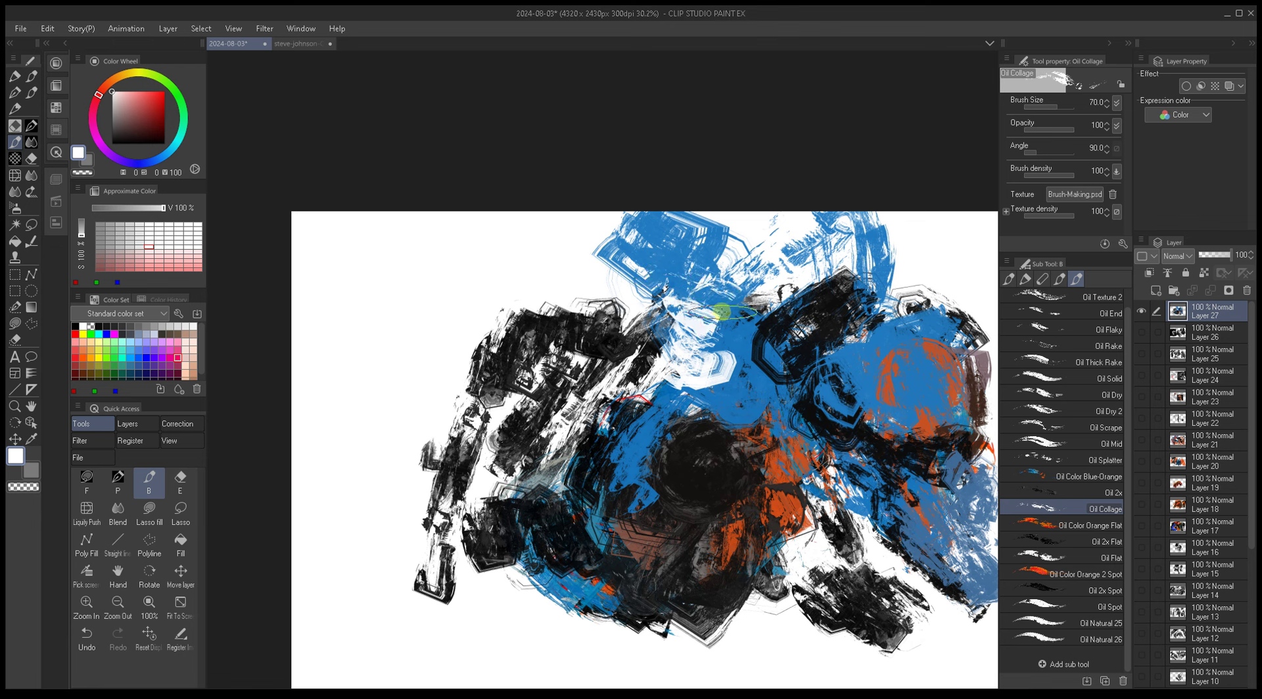
# Step: Sample black and cover the upper left and top edge of the composition with broad, dense Oil Collage strokes
pyautogui.keyDown('alt'); pyautogui.click(719, 309); pyautogui.keyUp('alt')
pyautogui.keyDown('alt'); pyautogui.click(762, 302); pyautogui.keyUp('alt')
pyautogui.keyDown('alt'); pyautogui.click(761, 303); pyautogui.keyUp('alt')
pyautogui.moveTo(664, 227); pyautogui.dragTo(618, 322)
pyautogui.keyDown('alt'); pyautogui.click(614, 348); pyautogui.keyUp('alt')
pyautogui.moveTo(658, 249)
pyautogui.mouseDown()
pyautogui.moveTo(599, 325)
pyautogui.moveTo(740, 216)
pyautogui.moveTo(697, 235)
pyautogui.moveTo(730, 233)
pyautogui.moveTo(719, 218)
pyautogui.moveTo(612, 249)
pyautogui.moveTo(591, 344)
pyautogui.moveTo(568, 248)
pyautogui.moveTo(603, 349)
pyautogui.mouseUp()
pyautogui.press(']')
pyautogui.press(']')
pyautogui.keyDown('alt'); pyautogui.click(603, 350); pyautogui.keyUp('alt')
pyautogui.moveTo(611, 236)
pyautogui.mouseDown()
pyautogui.moveTo(602, 273)
pyautogui.moveTo(564, 285)
pyautogui.moveTo(554, 242)
pyautogui.moveTo(582, 321)
pyautogui.moveTo(549, 325)
pyautogui.moveTo(572, 380)
pyautogui.moveTo(517, 352)
pyautogui.moveTo(527, 352)
pyautogui.moveTo(518, 326)
pyautogui.moveTo(481, 317)
pyautogui.moveTo(437, 441)
pyautogui.moveTo(477, 434)
pyautogui.moveTo(491, 394)
pyautogui.moveTo(492, 439)
pyautogui.moveTo(465, 473)
pyautogui.mouseUp()
# Step: Reduce the brush to 50 and work more black into the lower part of the left-hand mass
pyautogui.press(']')
pyautogui.press(']')
pyautogui.press('[')
pyautogui.press('[')
pyautogui.press('[')
pyautogui.press('[')
pyautogui.press('[')
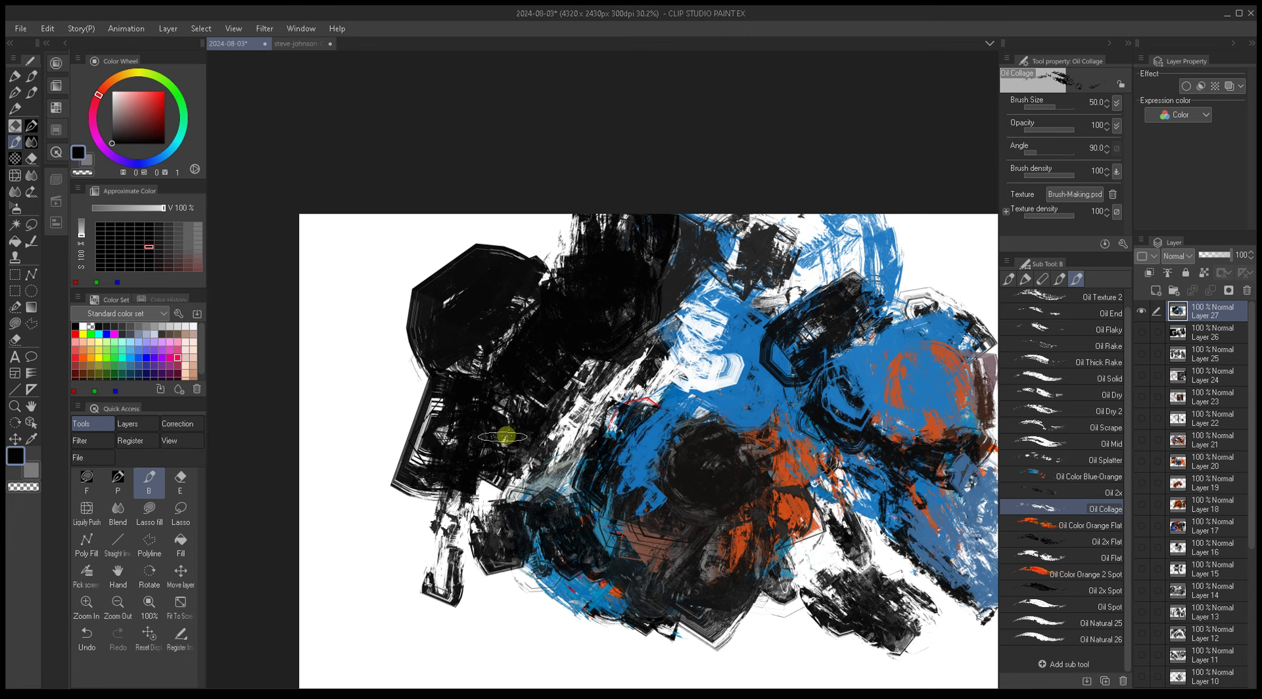
pyautogui.moveTo(530, 529); pyautogui.dragTo(511, 481)
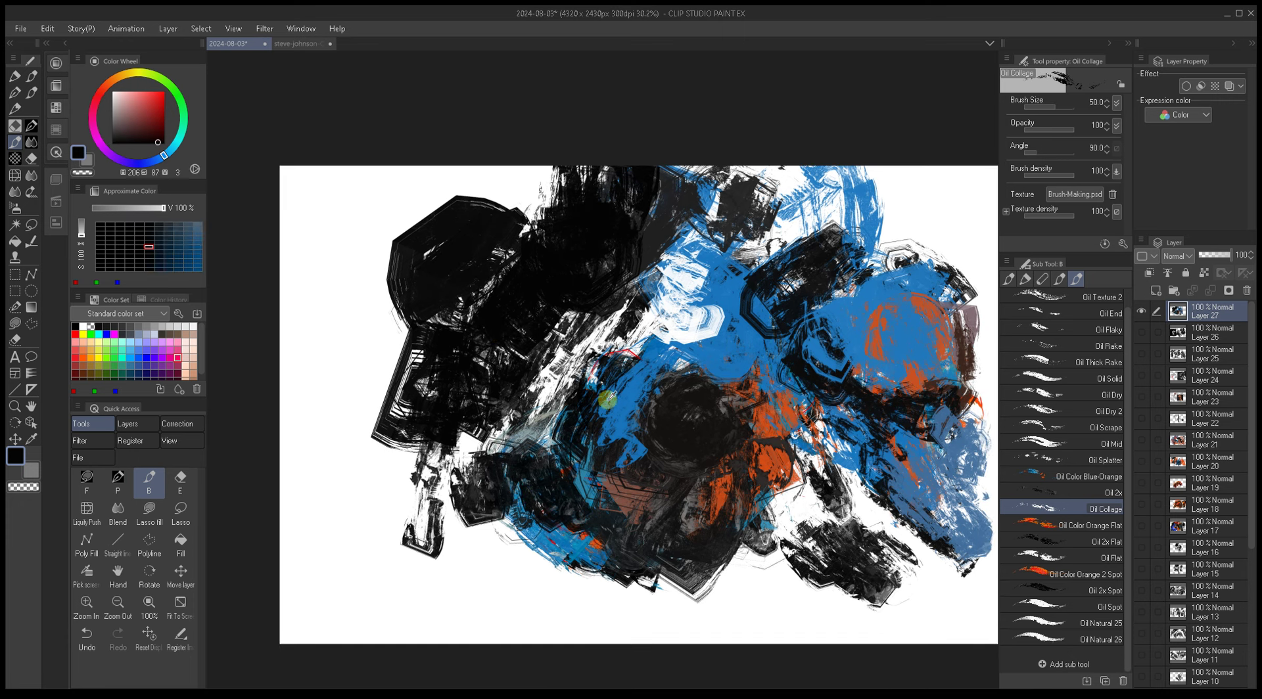
# Step: Sample orange and black and add small dark accents between the central and right-hand forms with brush sizes 10 to 30
pyautogui.keyDown('alt'); pyautogui.click(628, 433); pyautogui.keyUp('alt')
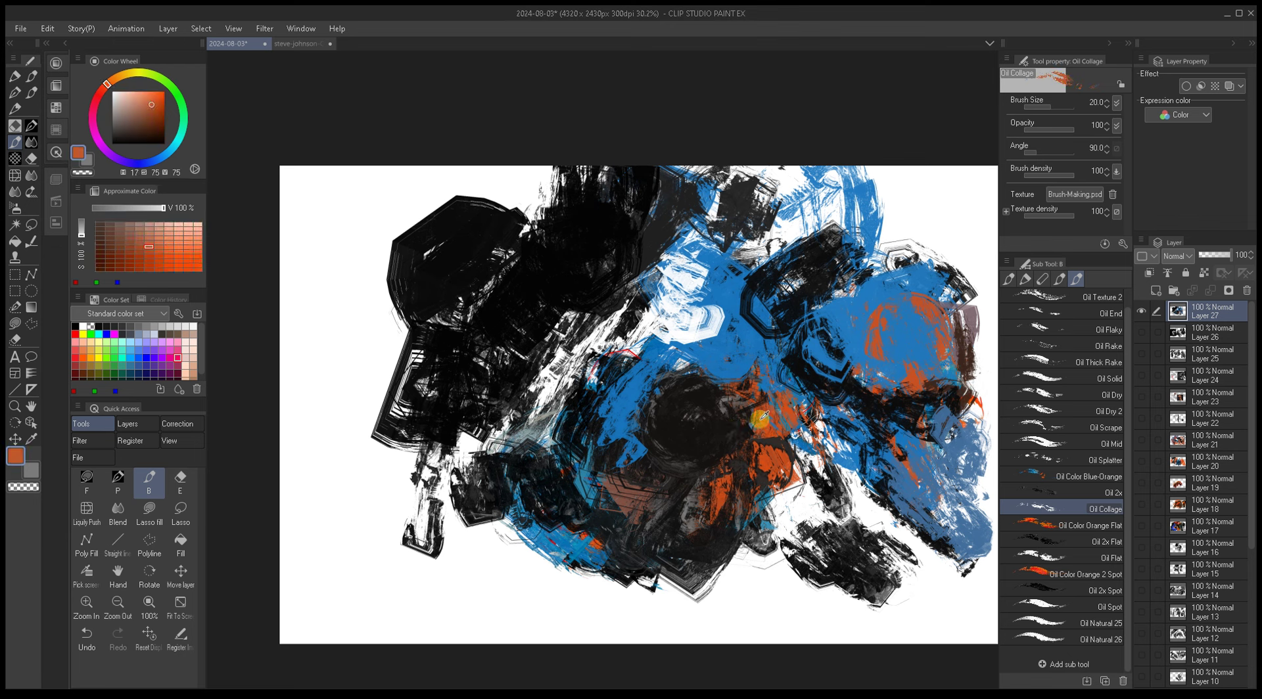
pyautogui.keyDown('alt'); pyautogui.click(741, 411); pyautogui.keyUp('alt')
pyautogui.press('[')
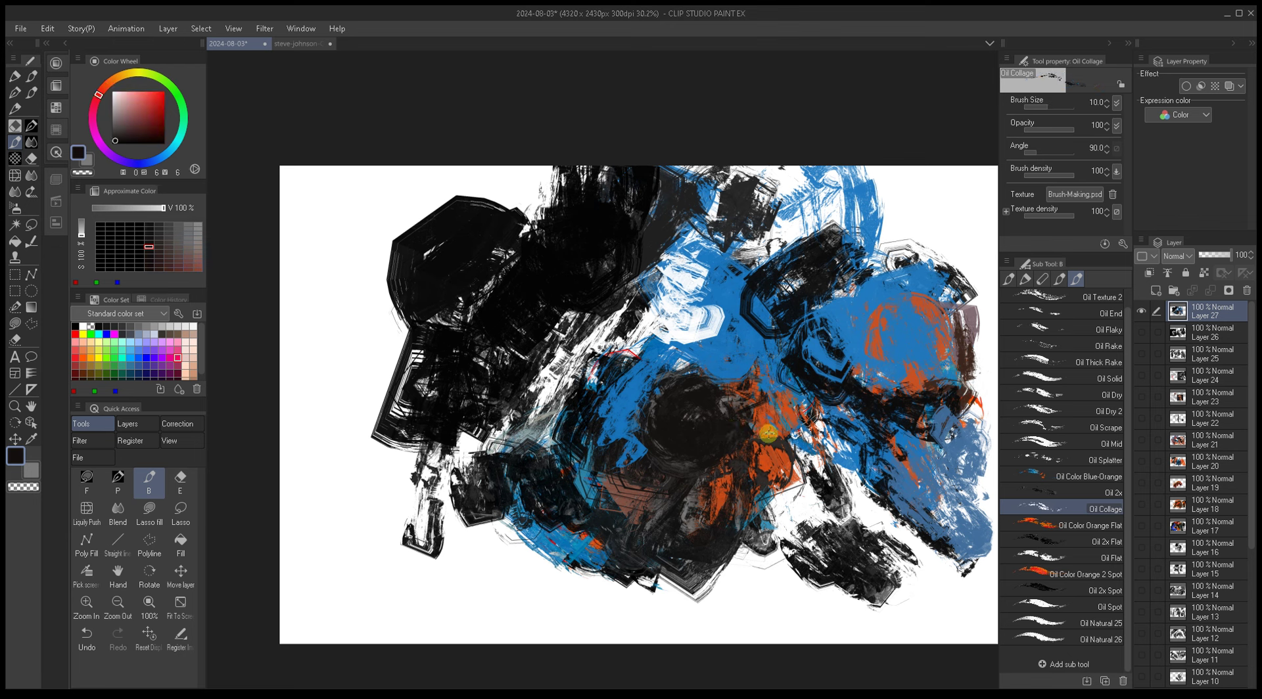
pyautogui.keyDown('alt'); pyautogui.click(799, 347); pyautogui.keyUp('alt')
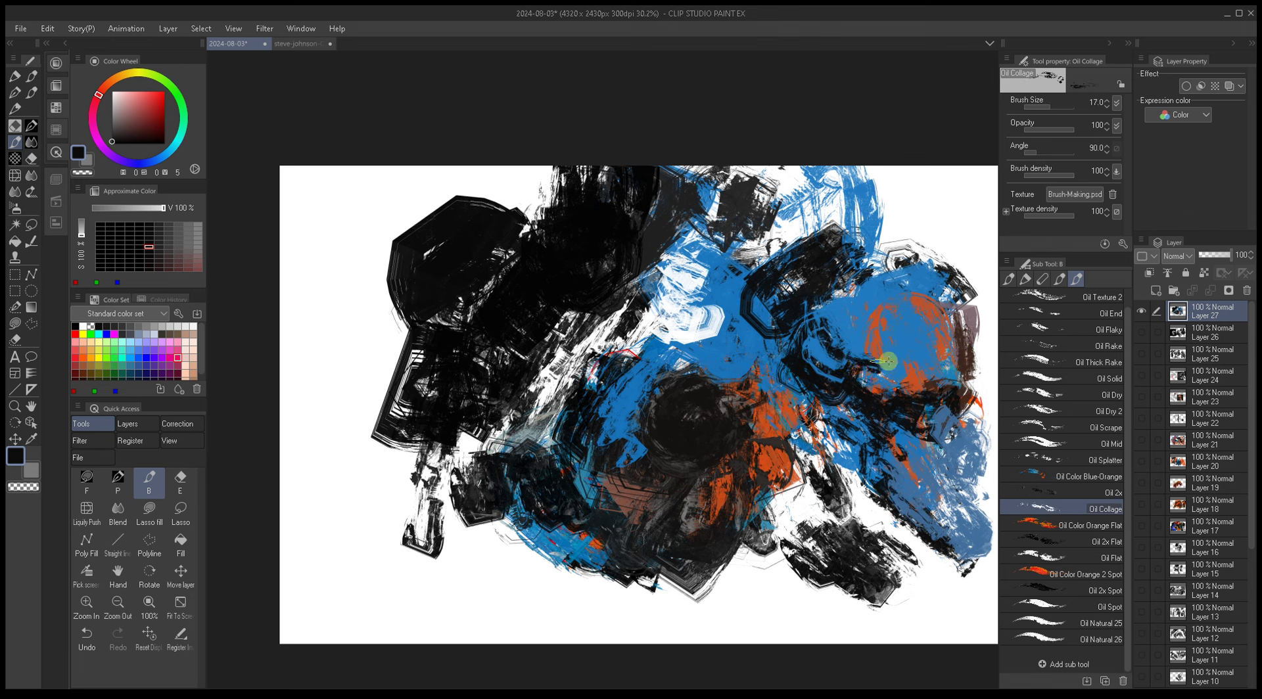
pyautogui.press(']')
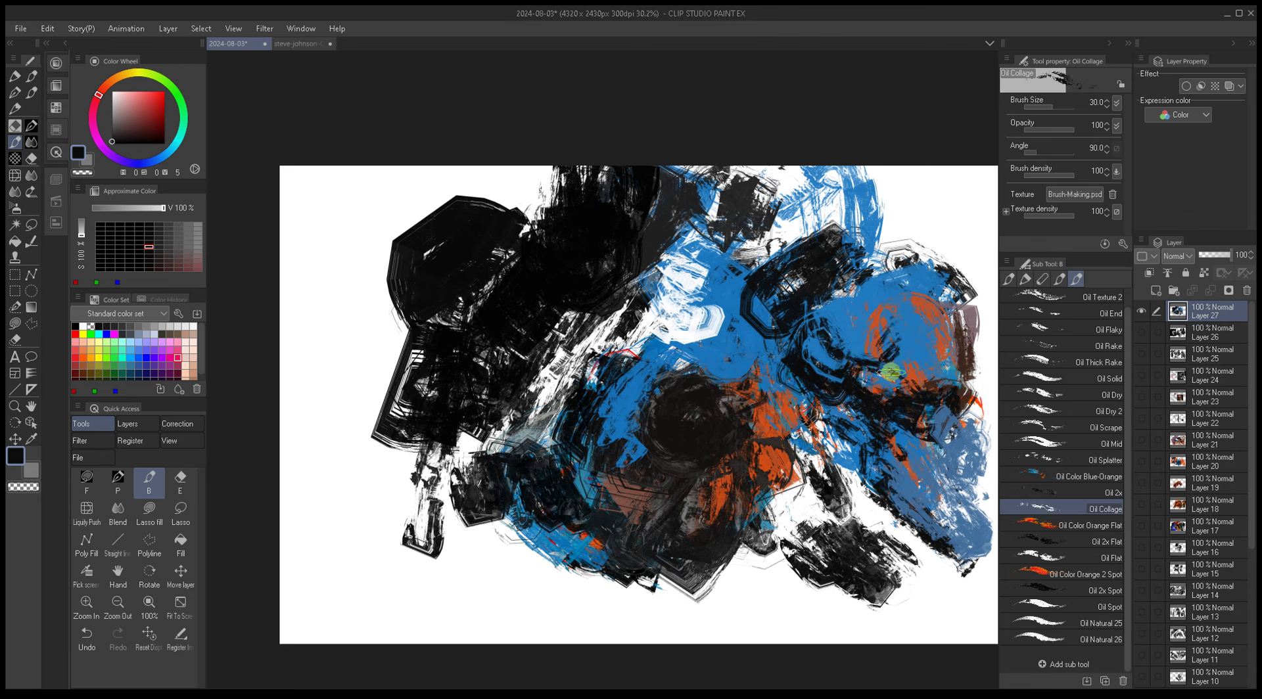
# Step: Paint sampled orange along the central round form's upper right and add sampled blue touches over its dark rim
pyautogui.keyDown('alt'); pyautogui.click(720, 482); pyautogui.keyUp('alt')
pyautogui.press(']')
pyautogui.press(']')
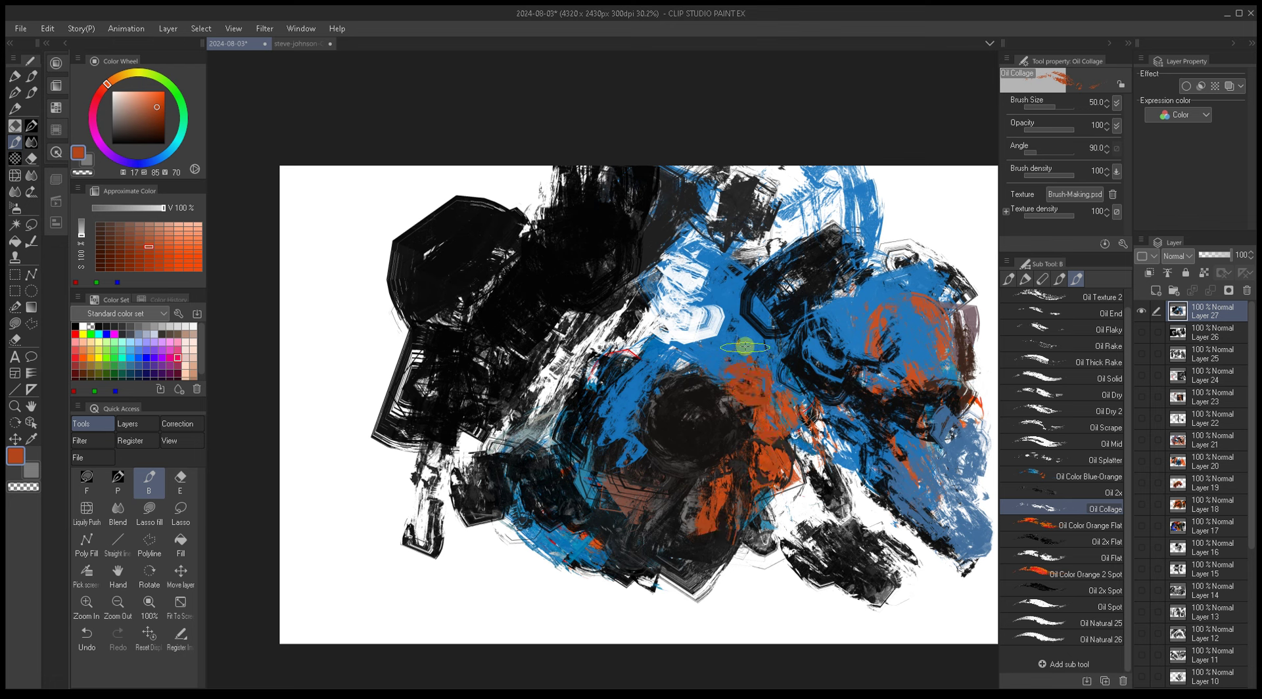
pyautogui.moveTo(742, 355)
pyautogui.keyDown('alt'); pyautogui.mouseDown()
pyautogui.moveTo(676, 417)
pyautogui.moveTo(643, 394)
pyautogui.moveTo(670, 361)
pyautogui.moveTo(697, 373)
pyautogui.moveTo(677, 361)
pyautogui.moveTo(710, 431)
pyautogui.moveTo(714, 399)
pyautogui.moveTo(632, 417)
pyautogui.moveTo(677, 438)
pyautogui.moveTo(676, 361)
pyautogui.moveTo(726, 405)
pyautogui.mouseUp(); pyautogui.keyUp('alt')
pyautogui.press(']')
pyautogui.press(']')
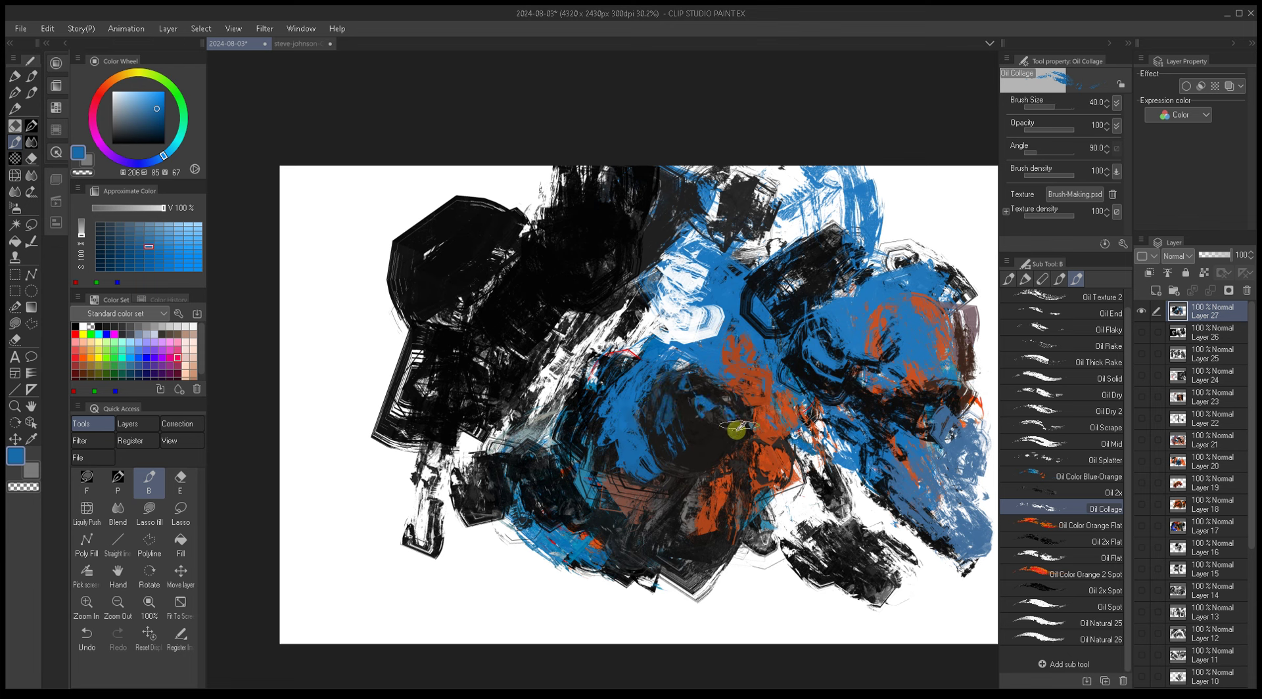
# Step: Sample white and scrub a pale patch into the centre of the dark round form at brush size 50
pyautogui.keyDown('alt'); pyautogui.click(737, 429); pyautogui.keyUp('alt')
pyautogui.press('[')
pyautogui.keyDown('alt'); pyautogui.click(742, 320); pyautogui.keyUp('alt')
pyautogui.keyDown('alt'); pyautogui.click(741, 319); pyautogui.keyUp('alt')
pyautogui.press(']')
pyautogui.press(']')
pyautogui.moveTo(690, 434)
pyautogui.mouseDown()
pyautogui.moveTo(677, 403)
pyautogui.moveTo(699, 400)
pyautogui.mouseUp()
# Step: Tone down the round form's pale centre with sampled blue-black, add dark strokes at its upper-left rim and sample black
pyautogui.keyDown('alt'); pyautogui.click(872, 410); pyautogui.keyUp('alt')
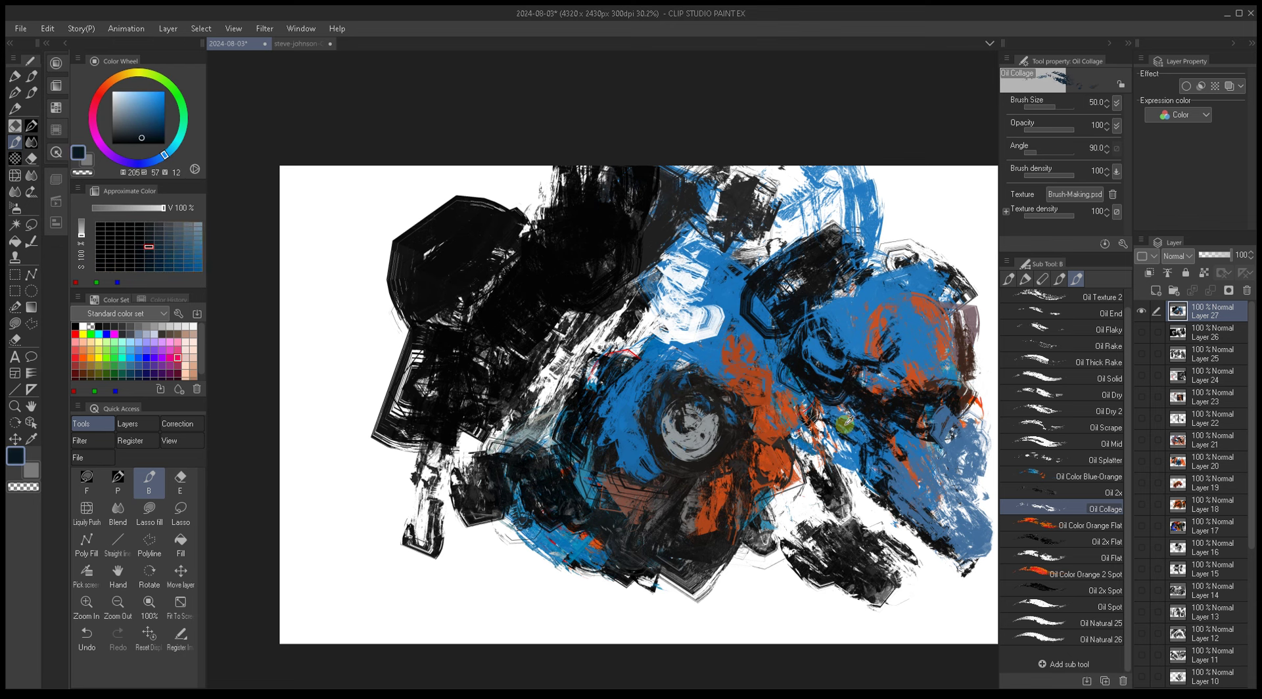
pyautogui.keyDown('alt'); pyautogui.click(842, 387); pyautogui.keyUp('alt')
pyautogui.moveTo(693, 430); pyautogui.dragTo(672, 410)
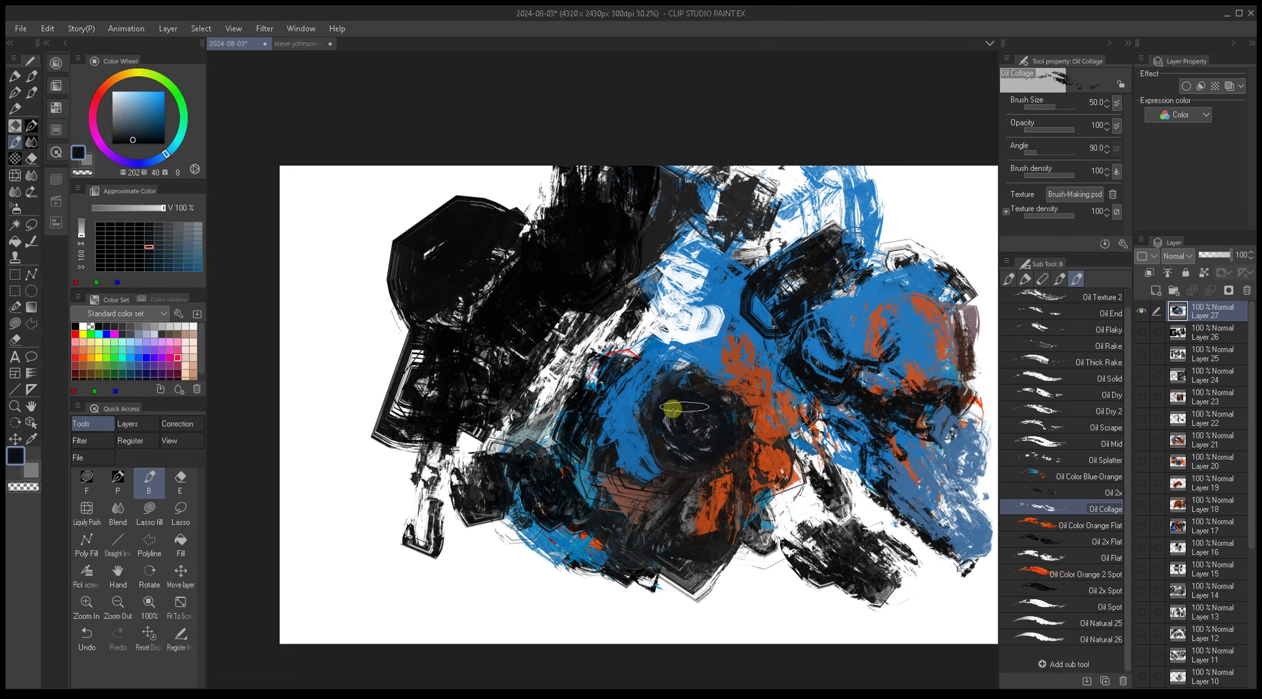
pyautogui.keyDown('alt'); pyautogui.click(786, 307); pyautogui.keyUp('alt')
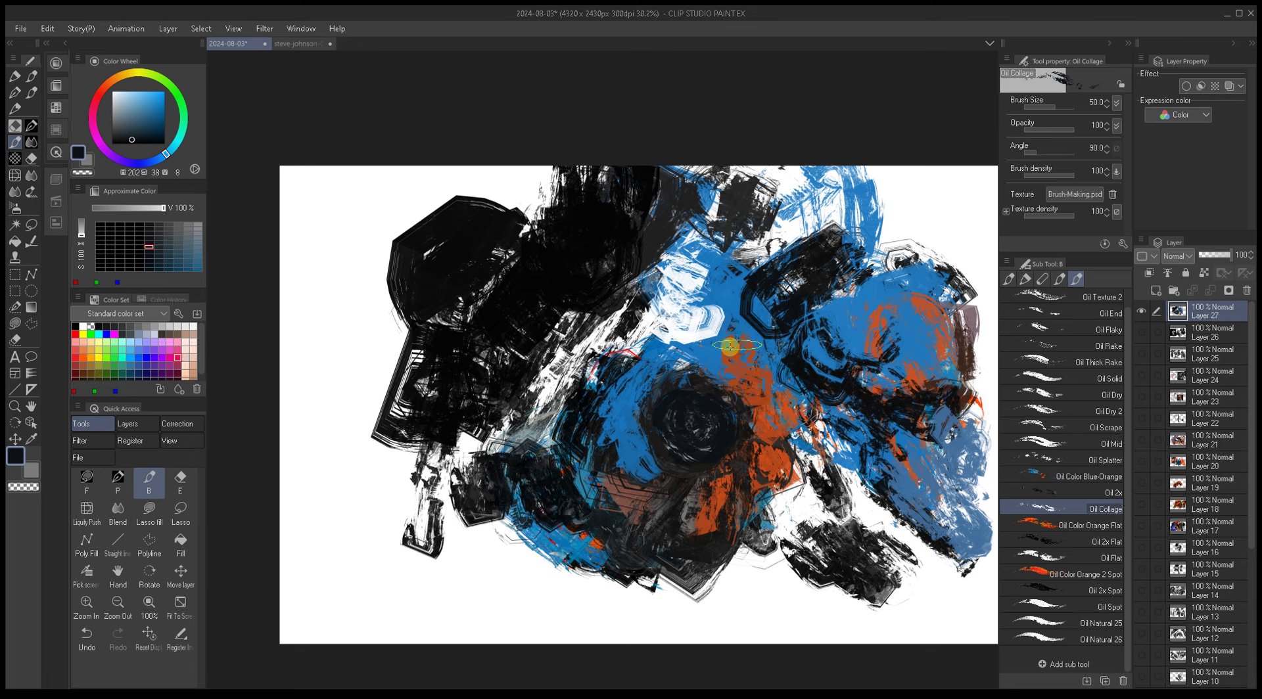
pyautogui.moveTo(633, 375); pyautogui.dragTo(663, 353)
pyautogui.keyDown('alt'); pyautogui.click(606, 251); pyautogui.keyUp('alt')
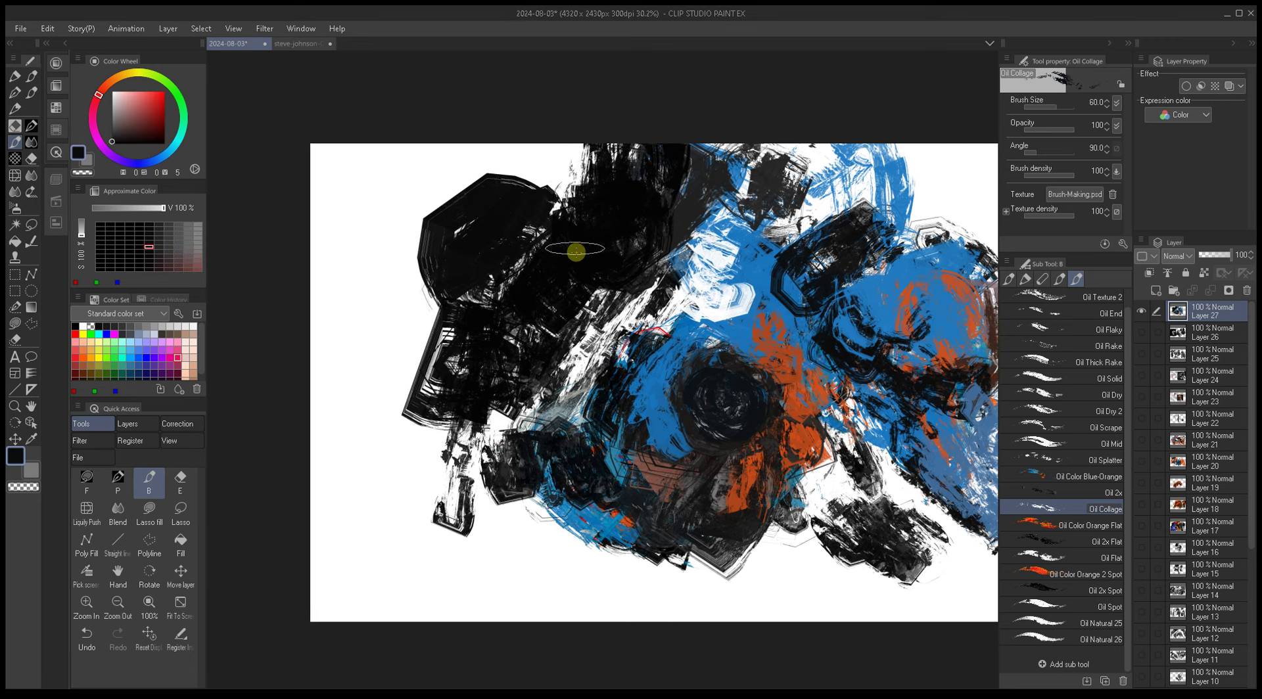
# Step: Paint loose black strokes around the dark forms in the composition's lower left, varying the brush size
pyautogui.press(']')
pyautogui.moveTo(463, 428)
pyautogui.mouseDown()
pyautogui.moveTo(502, 508)
pyautogui.moveTo(485, 447)
pyautogui.moveTo(528, 476)
pyautogui.moveTo(517, 489)
pyautogui.moveTo(551, 518)
pyautogui.moveTo(519, 524)
pyautogui.moveTo(455, 357)
pyautogui.moveTo(540, 531)
pyautogui.moveTo(501, 464)
pyautogui.moveTo(510, 525)
pyautogui.moveTo(554, 553)
pyautogui.moveTo(567, 549)
pyautogui.moveTo(541, 529)
pyautogui.moveTo(644, 570)
pyautogui.mouseUp()
pyautogui.press('[')
pyautogui.press('[')
pyautogui.press('[')
pyautogui.press(']')
pyautogui.press(']')
pyautogui.press(']')
pyautogui.press(']')
pyautogui.press(']')
# Step: Sample dark blues from the lower-left forms and work small blue touches into them, starting at brush size 25
pyautogui.press('[')
pyautogui.press('[')
pyautogui.press('[')
pyautogui.press('[')
pyautogui.press('[')
pyautogui.press('[')
pyautogui.press('[')
pyautogui.keyDown('alt'); pyautogui.click(538, 453); pyautogui.keyUp('alt')
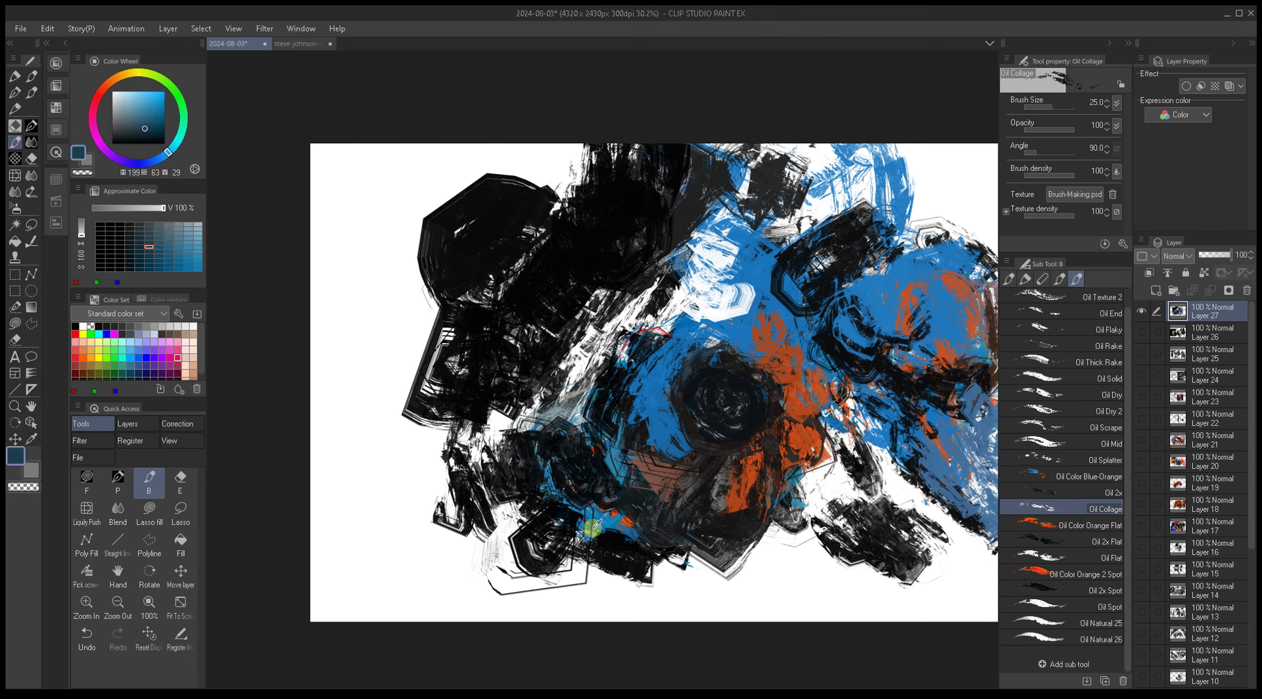
pyautogui.keyDown('alt'); pyautogui.click(596, 497); pyautogui.keyUp('alt')
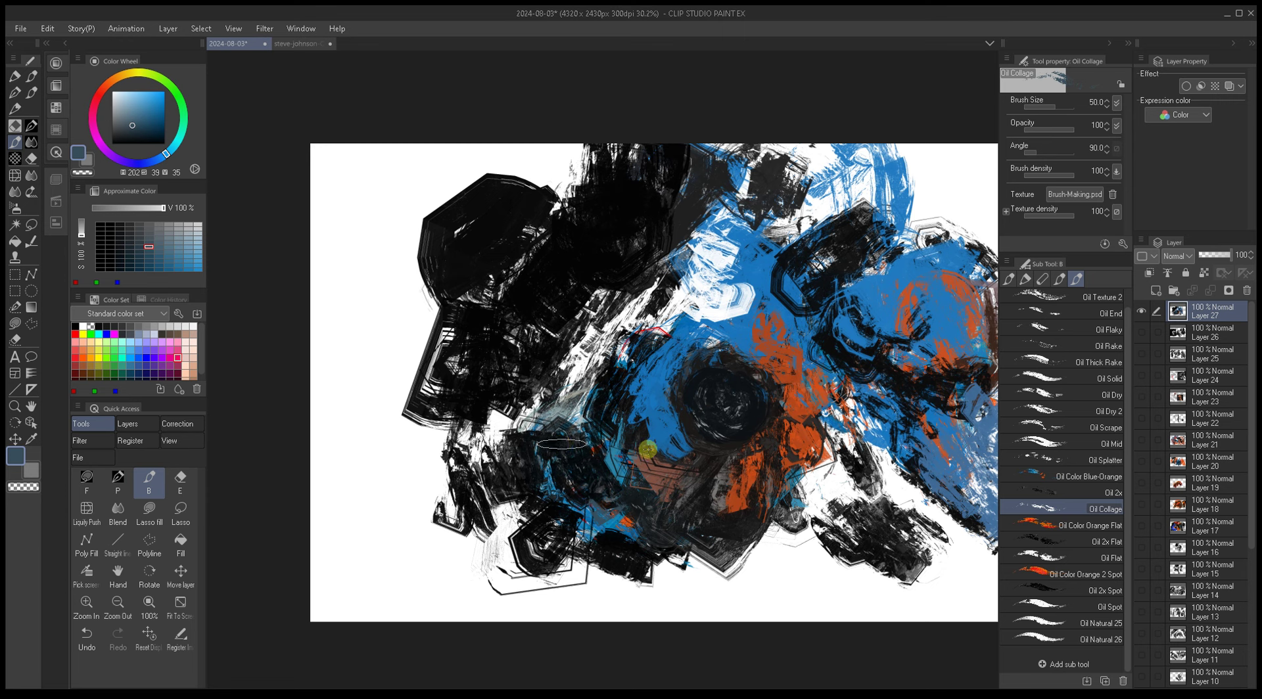
pyautogui.hscroll(2, 683, 457)
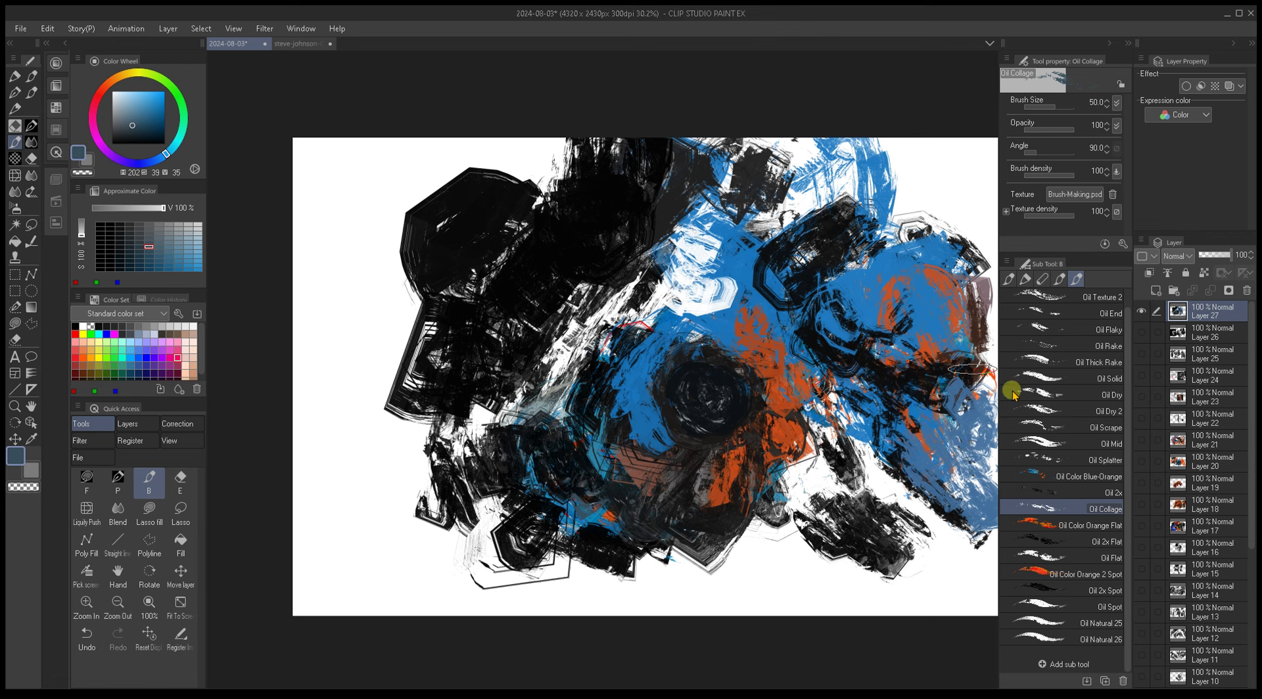
# Step: Rename the Oil 2x and Oil Color Blue-Orange brushes as Oil 2x Collage and Oil Color Blue-Orange Collage
pyautogui.click(1045, 493)
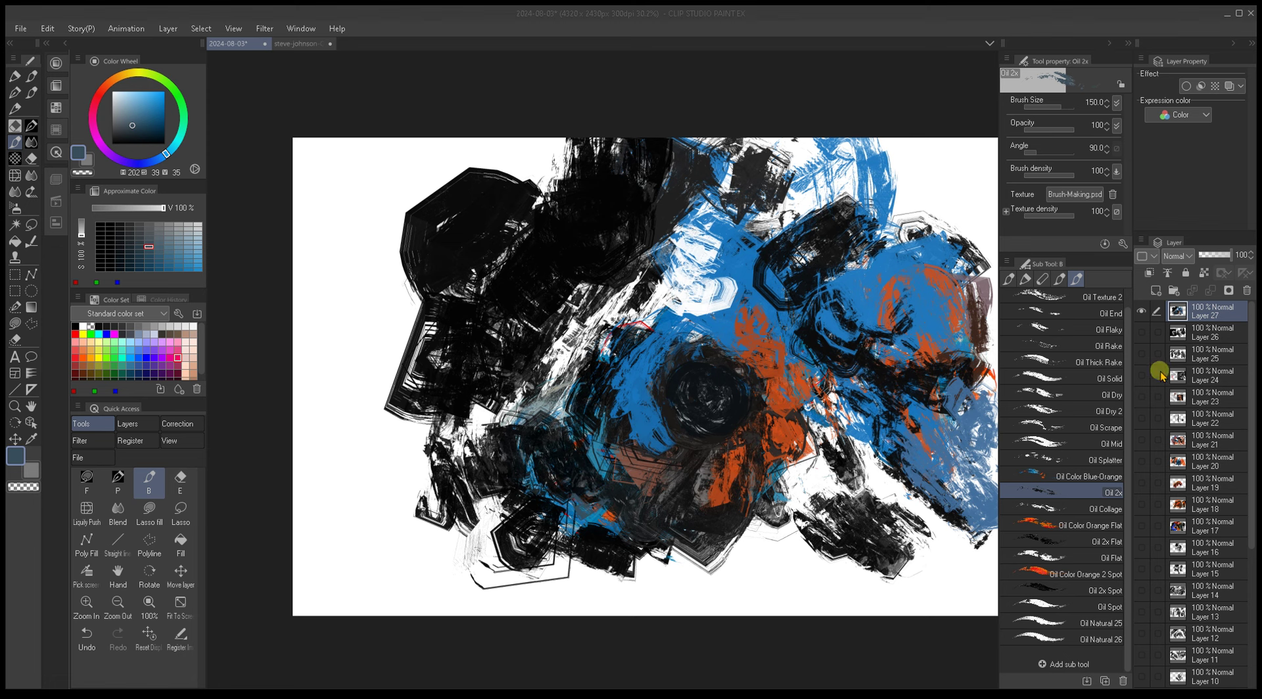
pyautogui.click(1092, 476)
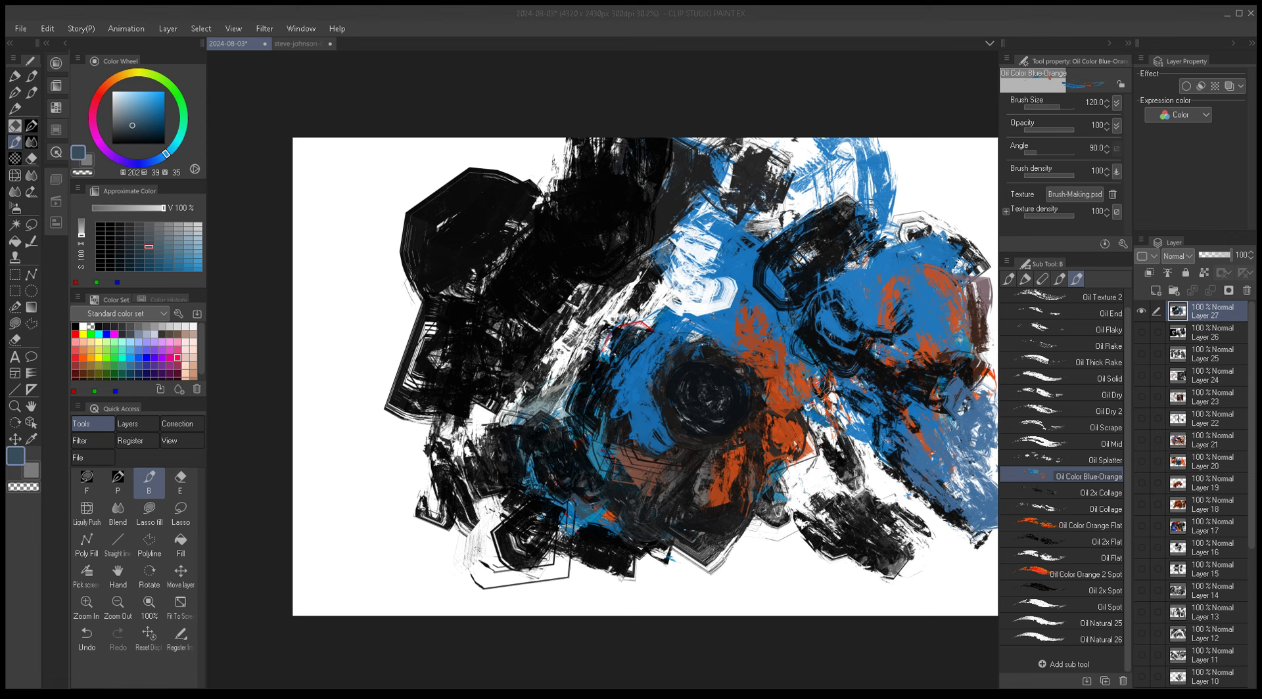
pyautogui.press('Return')
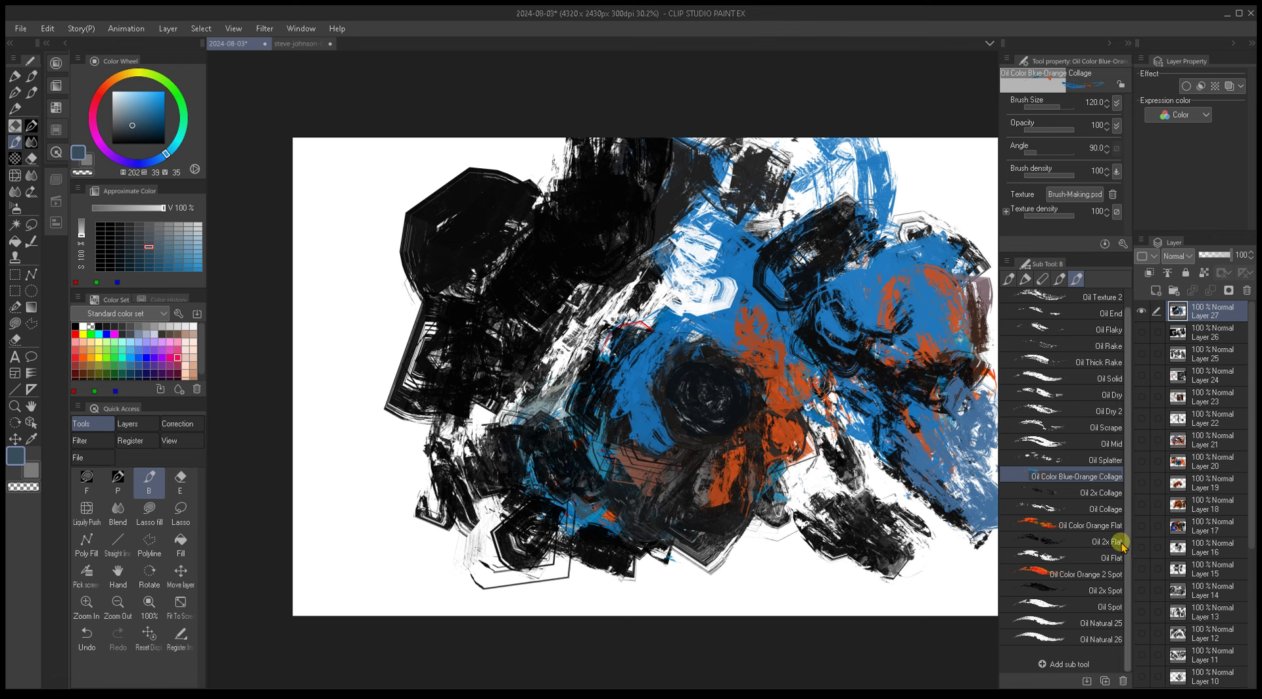
# Step: Rename the Oil Color Orange 2 Spot brush as Oil Color Orange Spot and check the Oil Collage and Oil 2x Collage brushes
pyautogui.click(1086, 575)
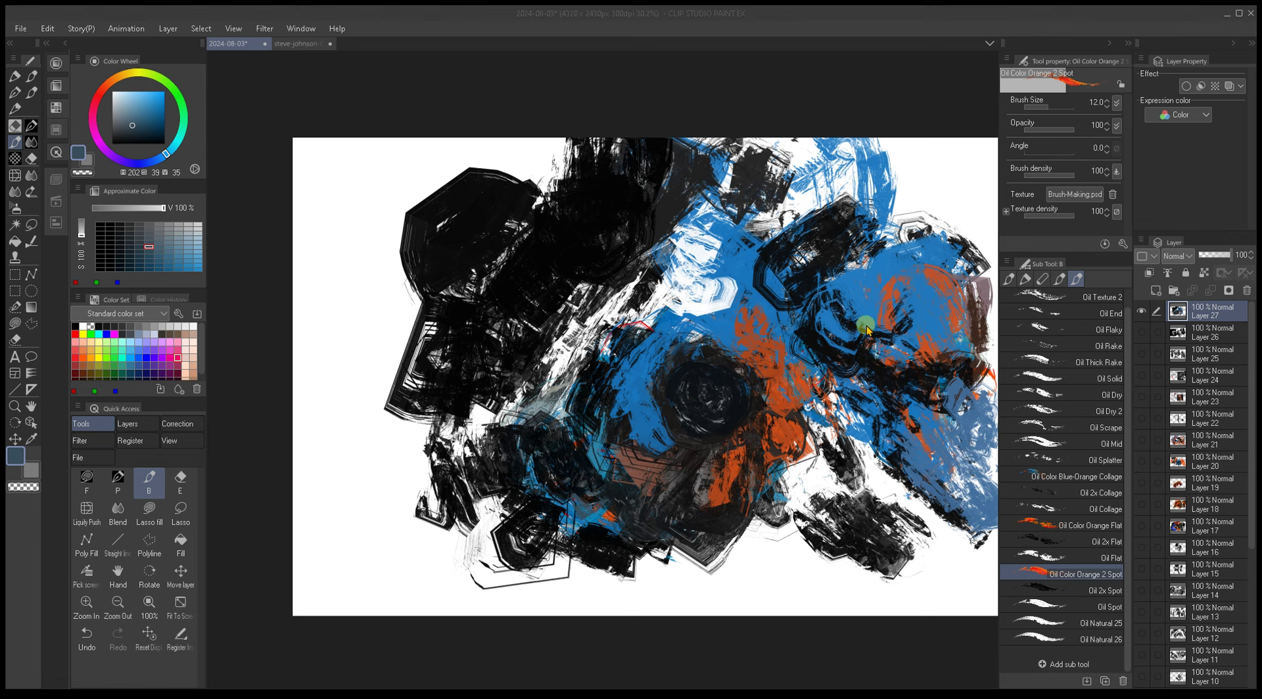
pyautogui.press('Return')
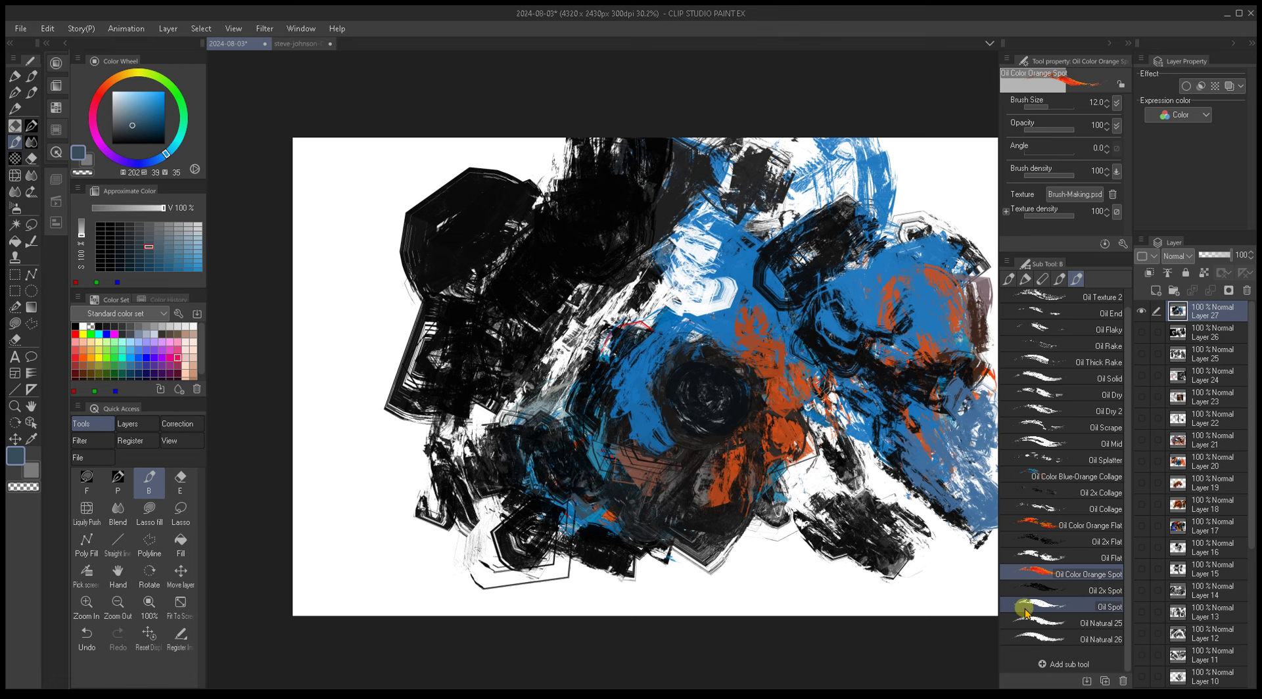
pyautogui.click(1047, 515)
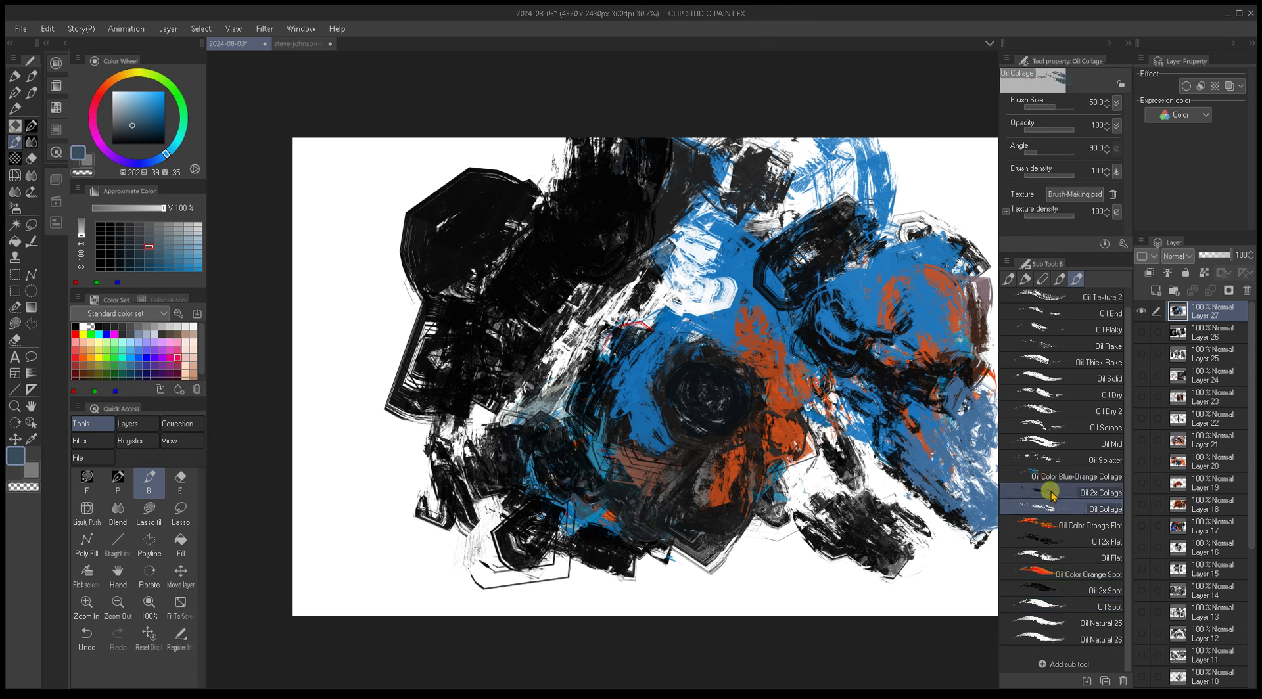
pyautogui.click(1050, 493)
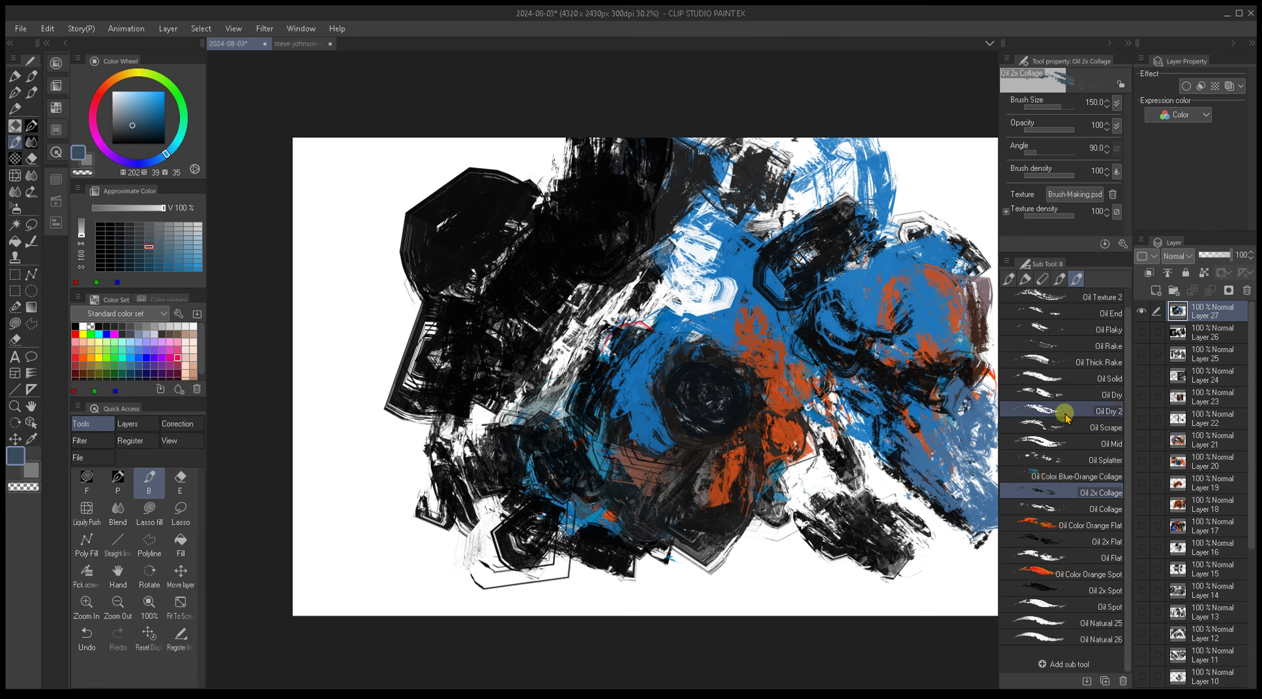
# Step: Sample black with the Oil Dry brush and scrub a vertical test patch on the canvas's white left margin, increasing the brush size to 50
pyautogui.scroll(1, 1065, 414)
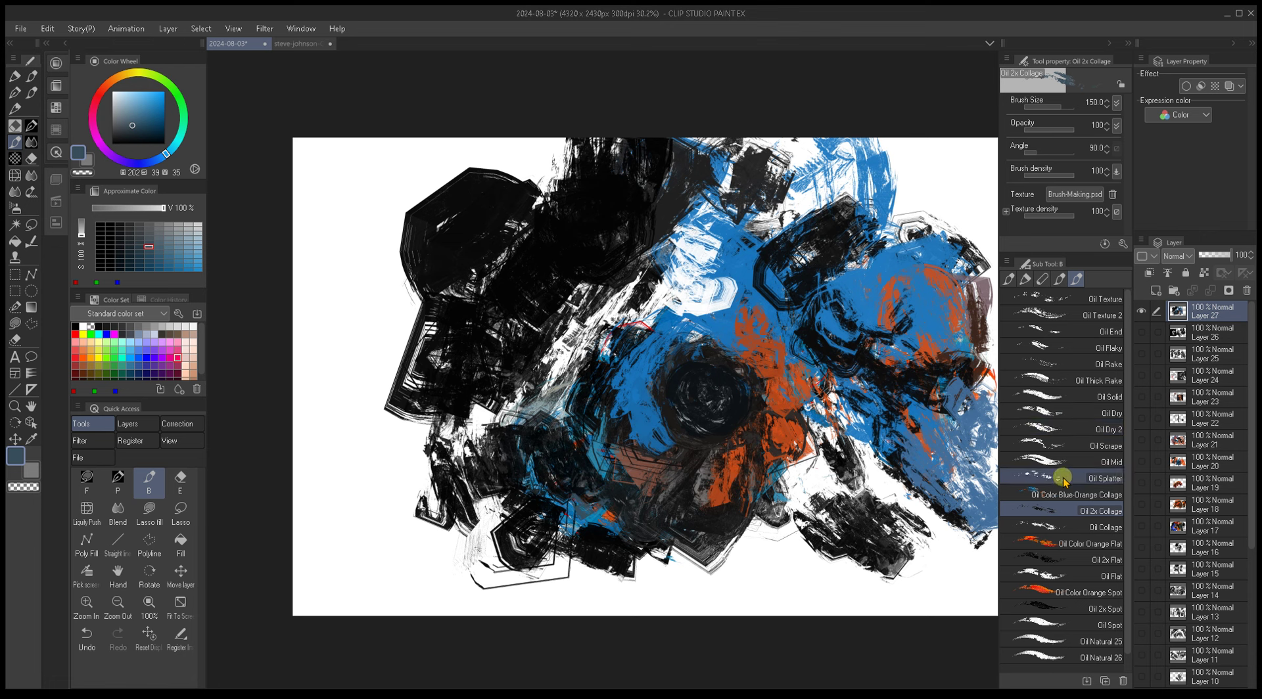
pyautogui.click(1070, 413)
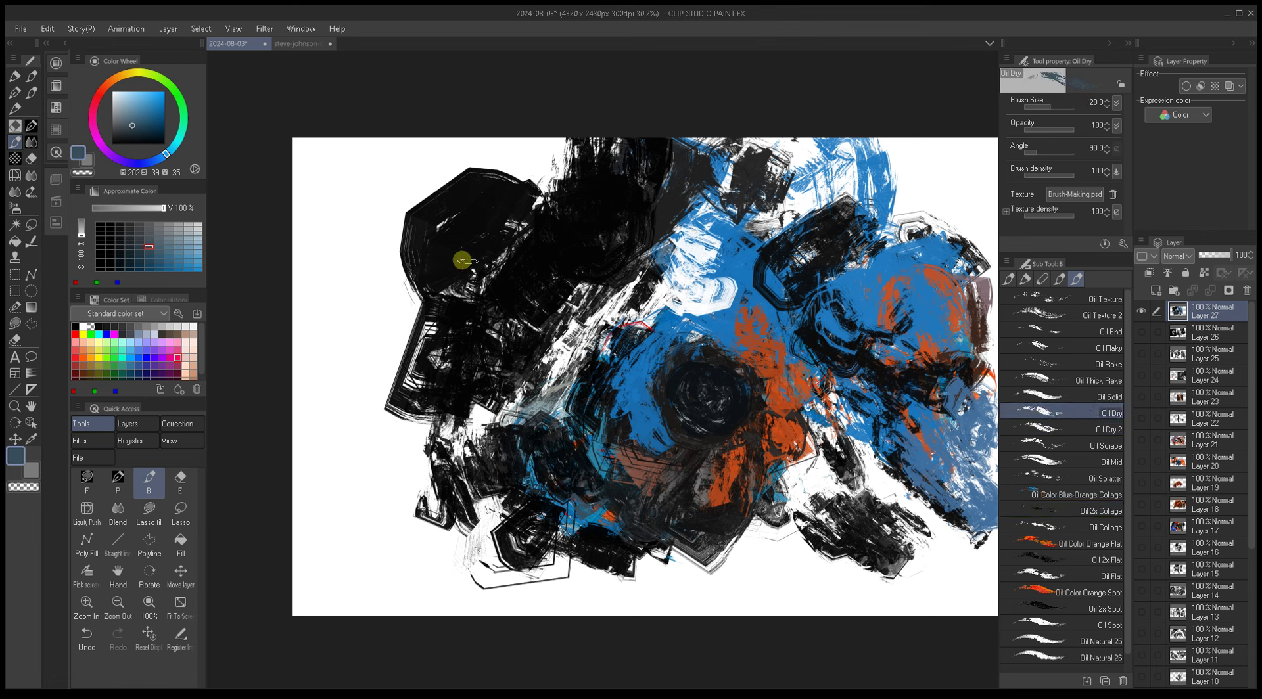
pyautogui.keyDown('alt'); pyautogui.click(471, 264); pyautogui.keyUp('alt')
pyautogui.press(']')
pyautogui.press(']')
pyautogui.moveTo(347, 430); pyautogui.dragTo(347, 389)
pyautogui.press(']')
pyautogui.press(']')
pyautogui.moveTo(349, 479)
pyautogui.mouseDown()
pyautogui.moveTo(336, 377)
pyautogui.moveTo(330, 459)
pyautogui.moveTo(358, 356)
pyautogui.moveTo(391, 408)
pyautogui.mouseUp()
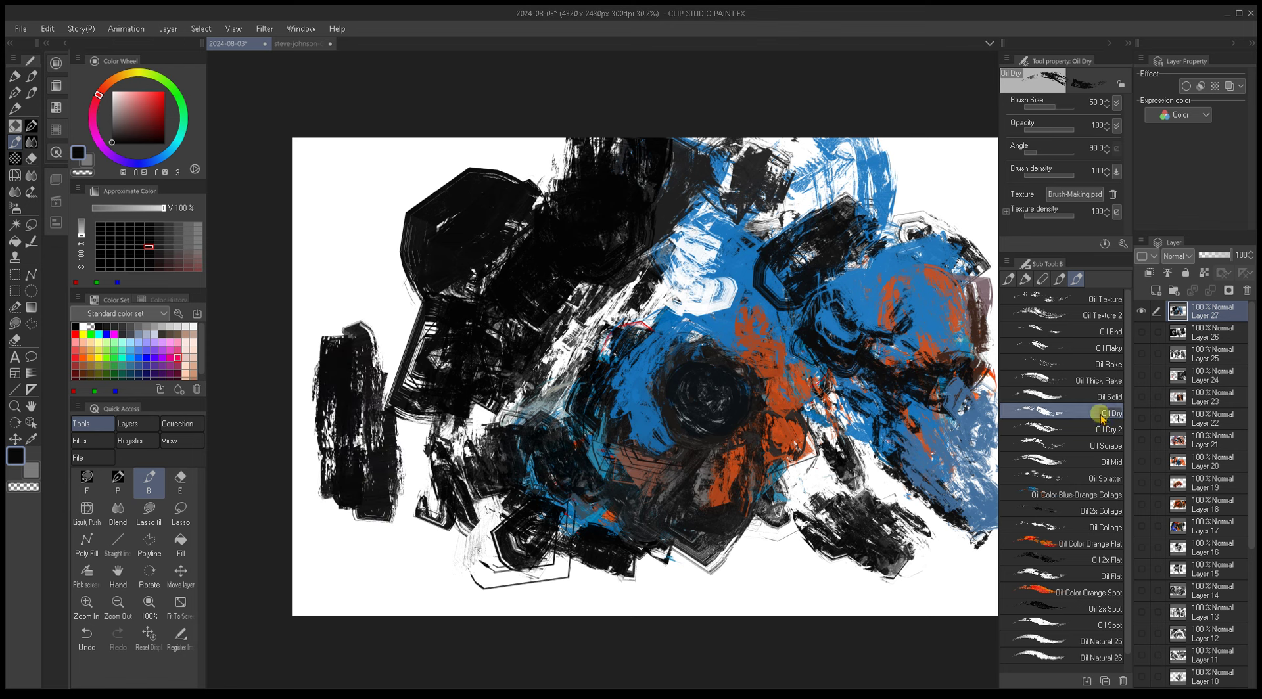
# Step: Rename the Oil Dry brush as Oil Dry 1 and the Oil Texture brush as Oil Texture 1
pyautogui.click(1137, 439)
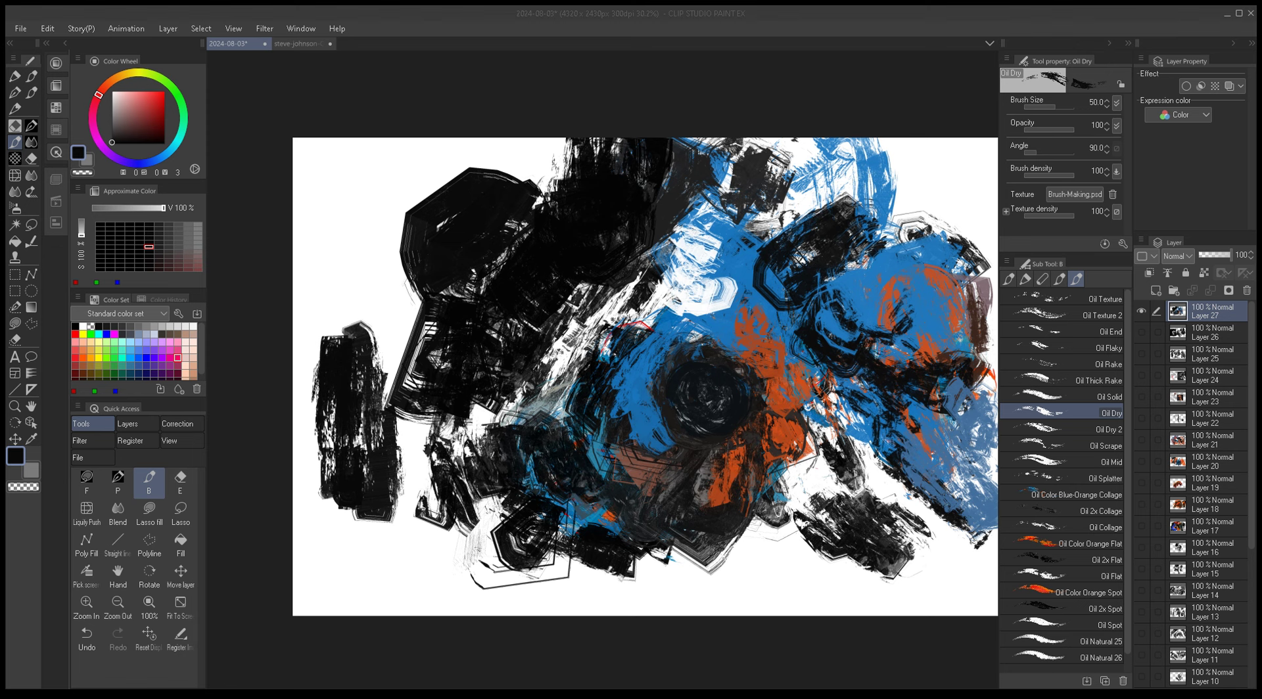
pyautogui.press('Return')
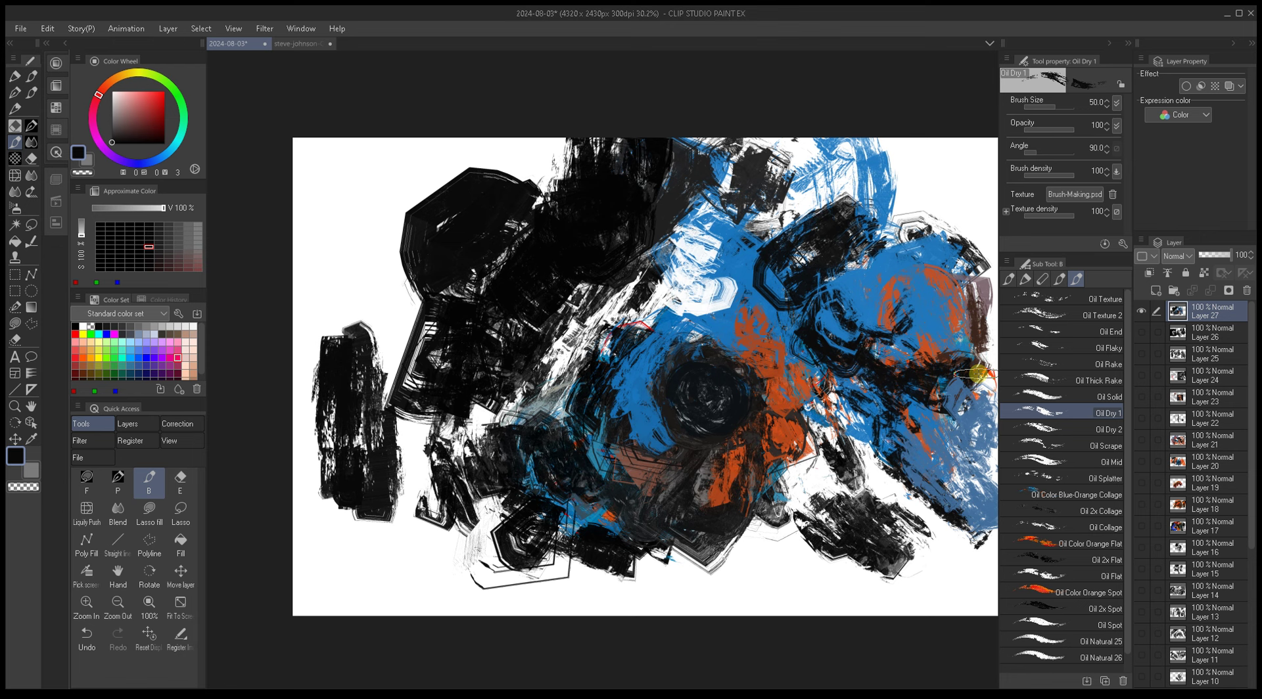
pyautogui.click(1050, 302)
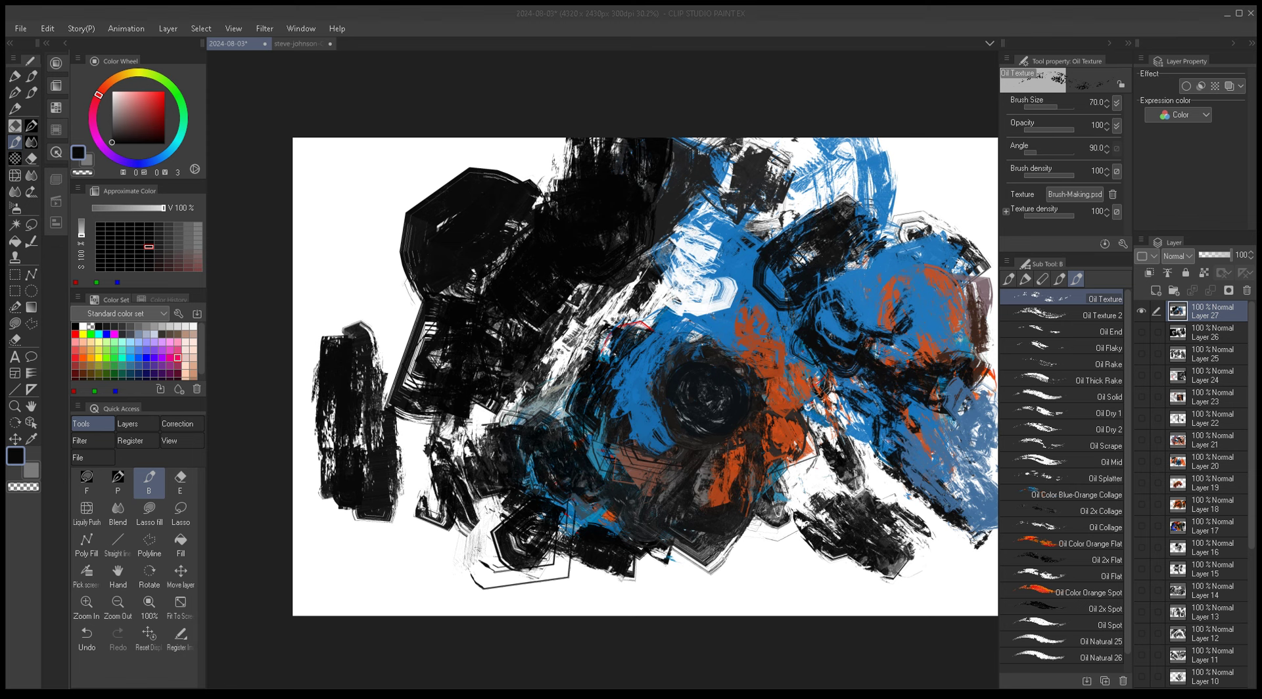
pyautogui.click(1070, 305)
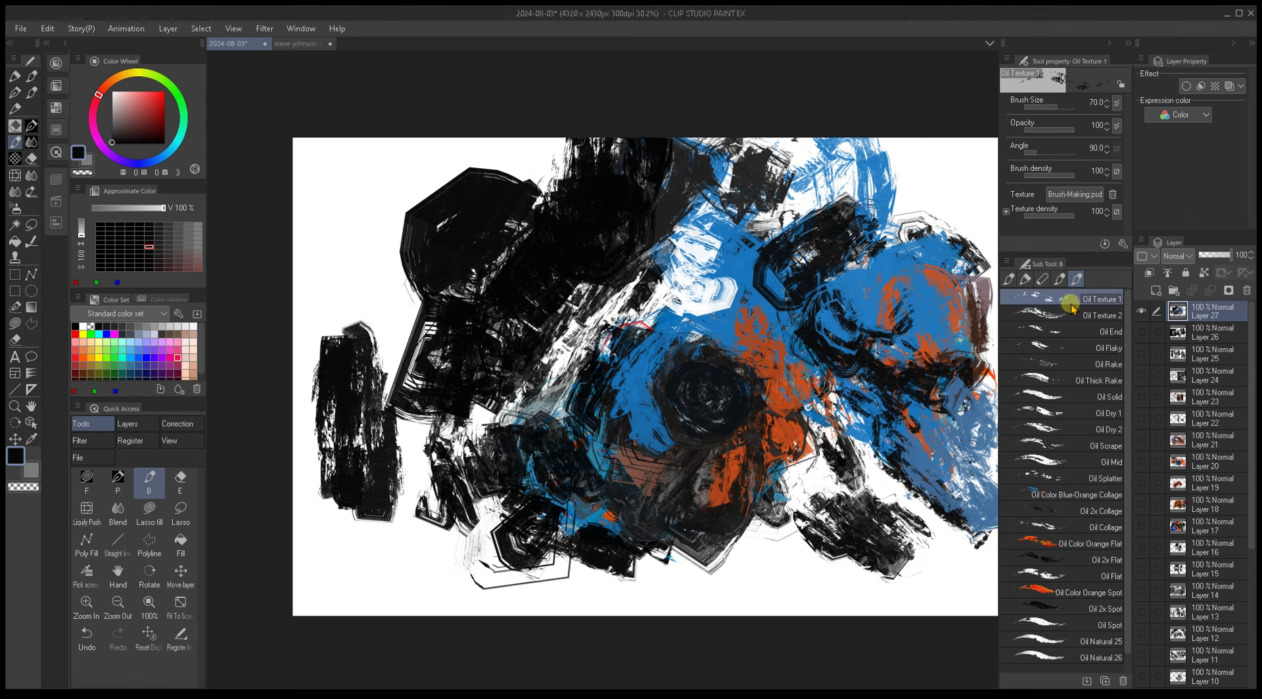
pyautogui.click(1073, 327)
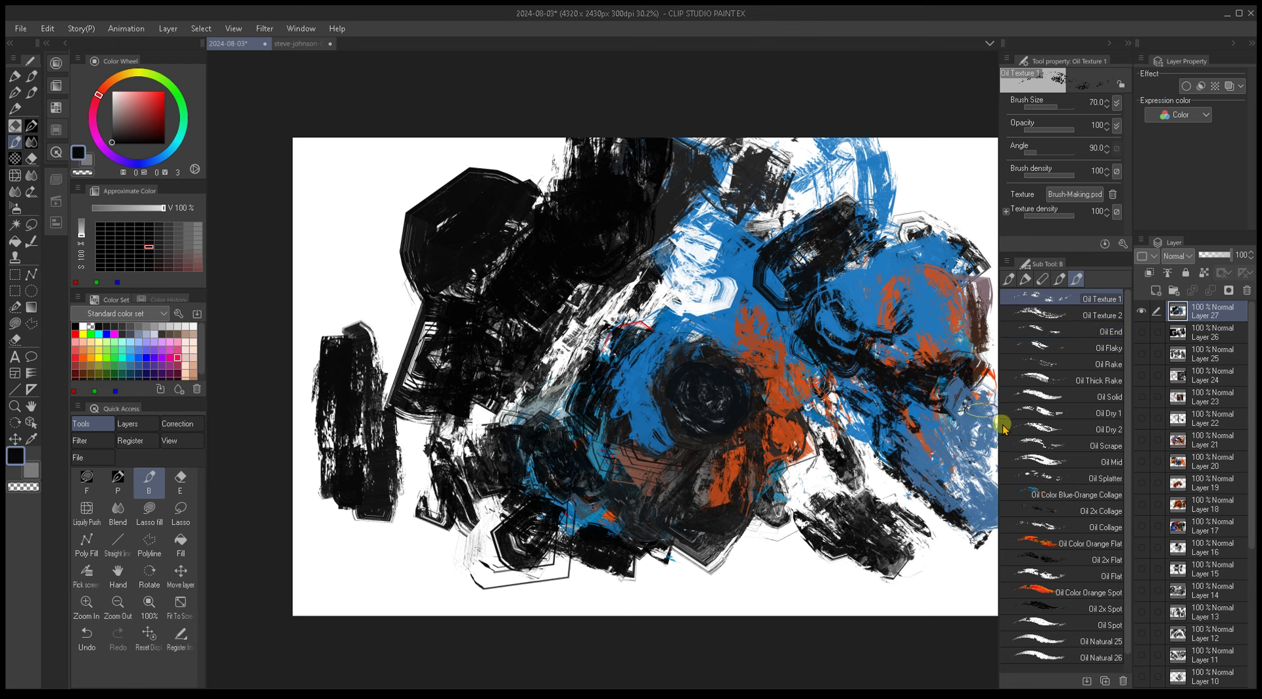
# Step: Select the Oil Natural 26 brush, hide Layer 27 and add a new empty layer above it
pyautogui.scroll(-1, 1050, 447)
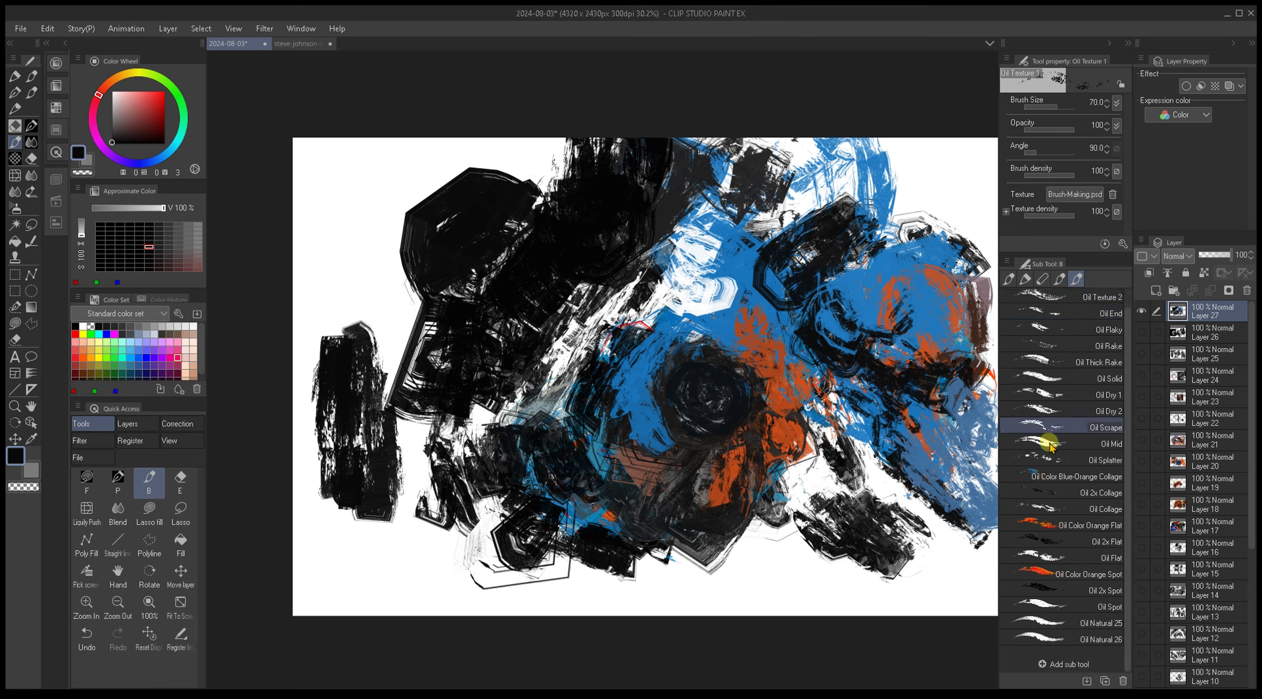
pyautogui.click(1078, 638)
pyautogui.moveTo(895, 374); pyautogui.dragTo(754, 377)
pyautogui.click(1155, 290)
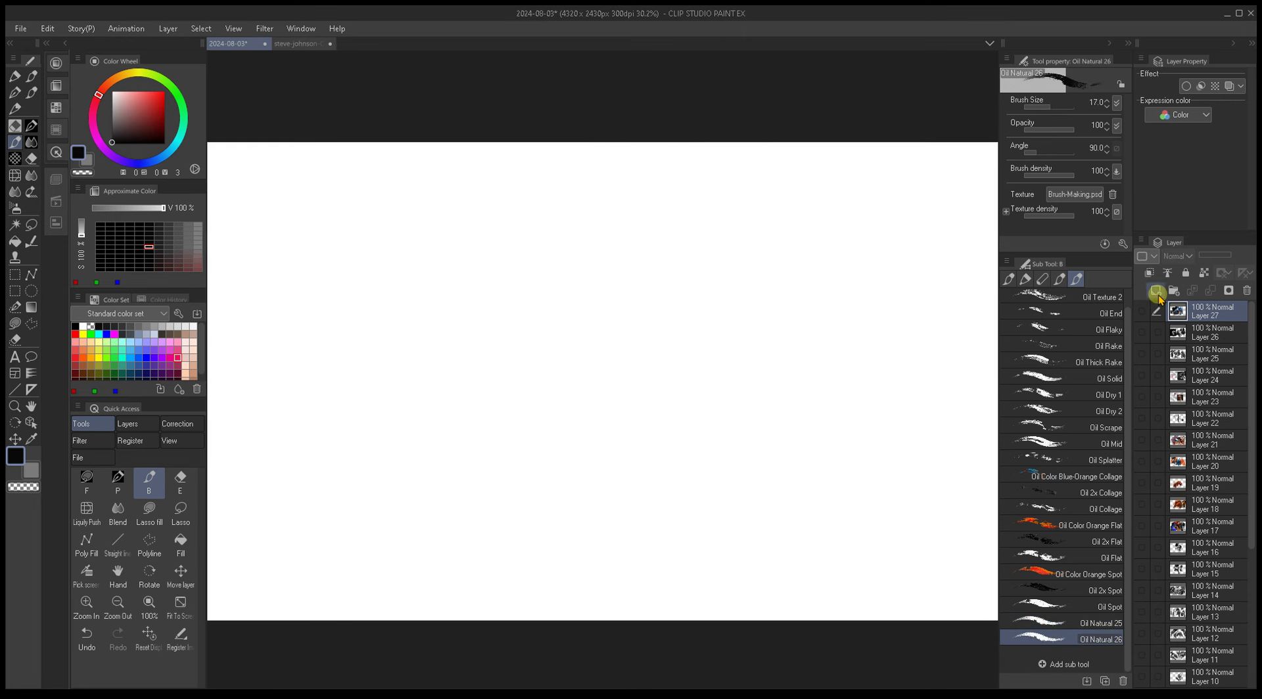
pyautogui.moveTo(707, 336)
pyautogui.mouseDown()
pyautogui.moveTo(777, 357)
pyautogui.moveTo(724, 352)
pyautogui.mouseUp()
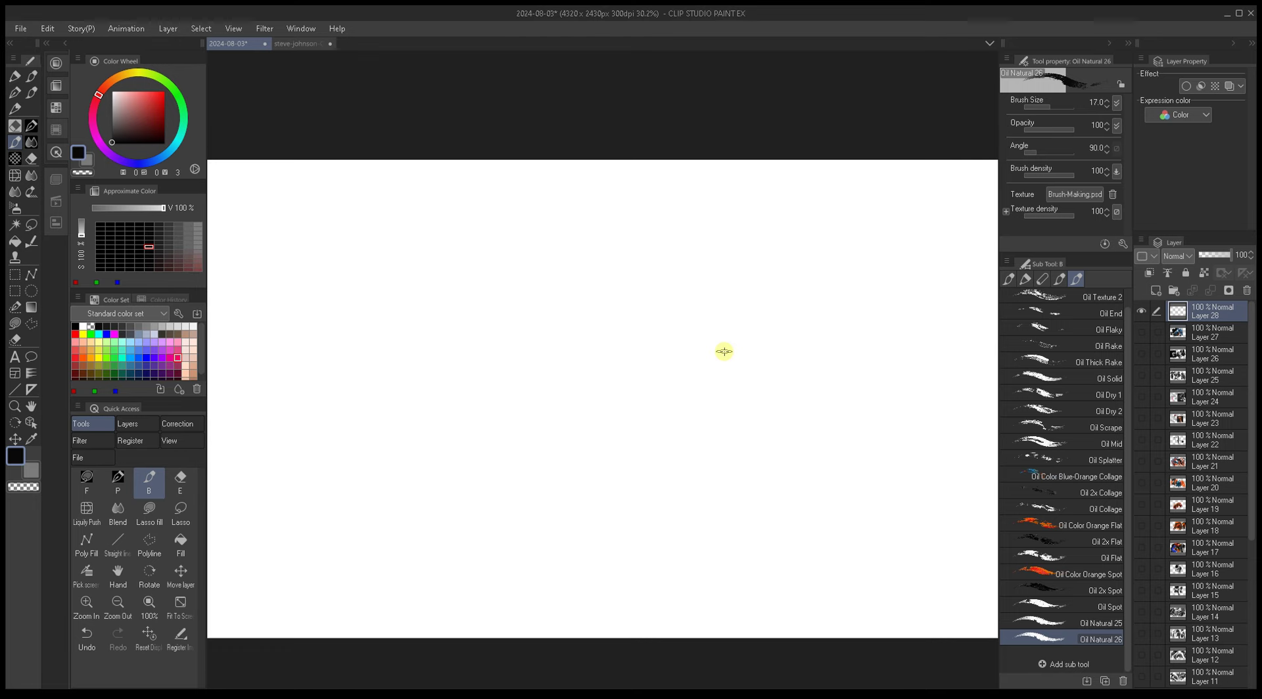
pyautogui.moveTo(890, 319); pyautogui.dragTo(868, 309)
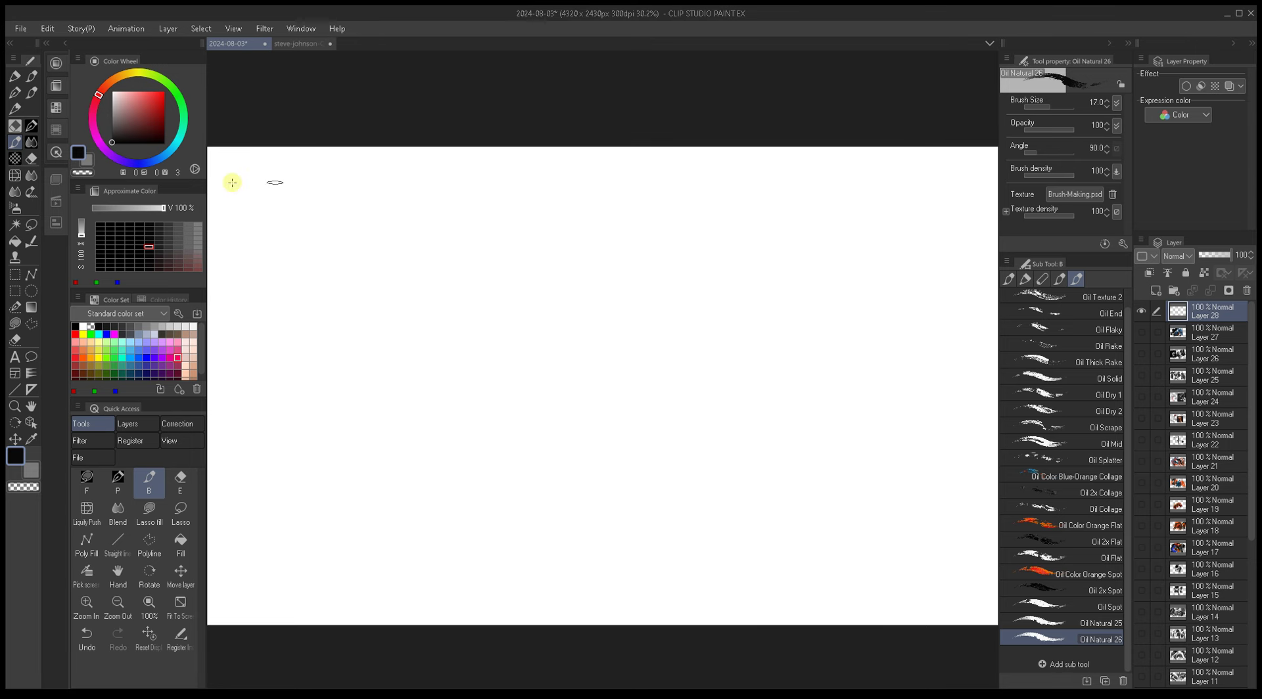
# Step: Choose black and scrub a patch of crossing strokes near the canvas centre with the Oil Natural 25 brush at size 40
pyautogui.click(113, 143)
pyautogui.click(1041, 623)
pyautogui.press(']')
pyautogui.press(']')
pyautogui.press(']')
pyautogui.press(']')
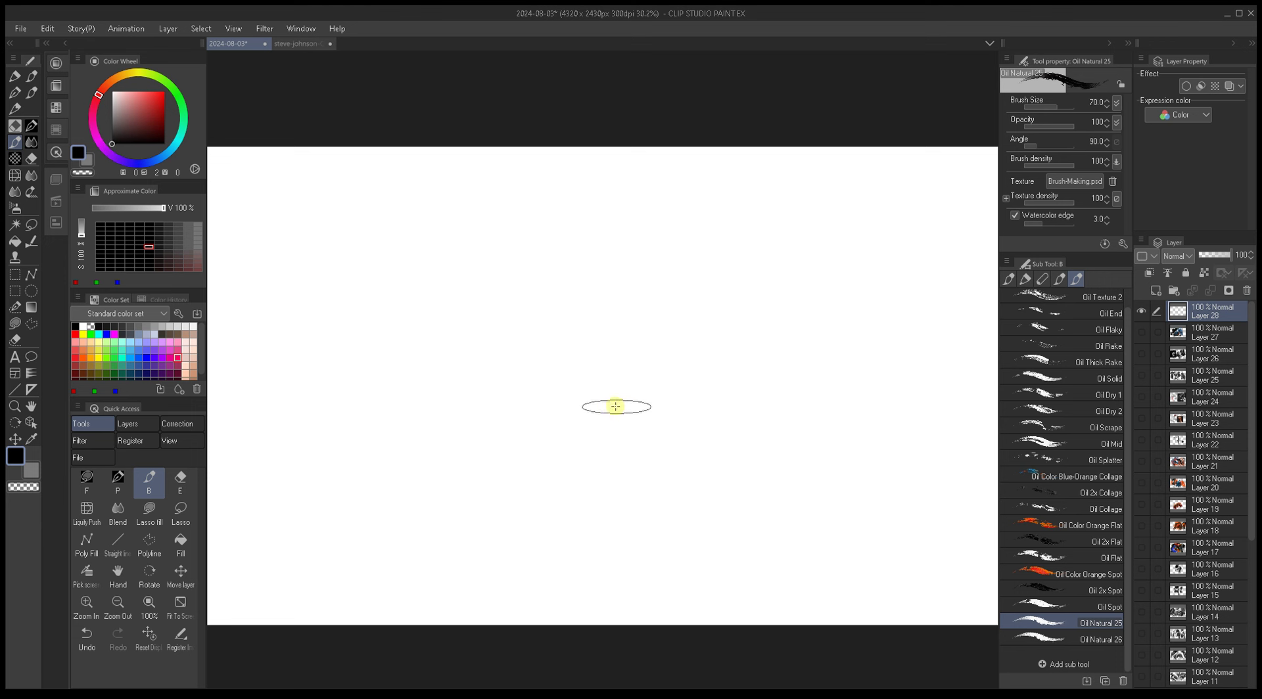
pyautogui.press('[')
pyautogui.press('[')
pyautogui.press('[')
pyautogui.press('[')
pyautogui.press('[')
pyautogui.press('[')
pyautogui.press('[')
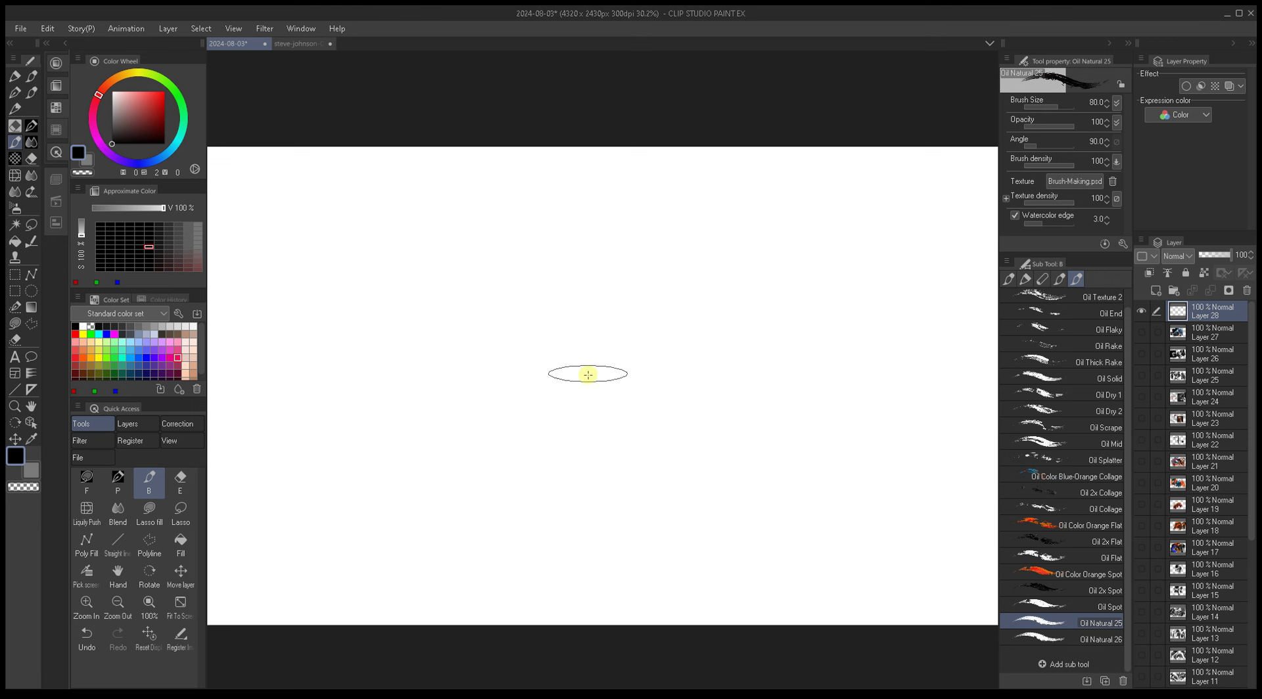
pyautogui.press(']')
pyautogui.press(']')
pyautogui.moveTo(595, 378)
pyautogui.mouseDown()
pyautogui.moveTo(612, 335)
pyautogui.moveTo(624, 424)
pyautogui.moveTo(649, 474)
pyautogui.mouseUp()
pyautogui.moveTo(607, 411)
pyautogui.mouseDown()
pyautogui.moveTo(628, 488)
pyautogui.moveTo(605, 430)
pyautogui.moveTo(643, 365)
pyautogui.moveTo(639, 409)
pyautogui.moveTo(680, 447)
pyautogui.mouseUp()
# Step: Enlarge the black patch into a broad rounded form with the Oil Natural 26 brush at increasing sizes
pyautogui.click(1035, 639)
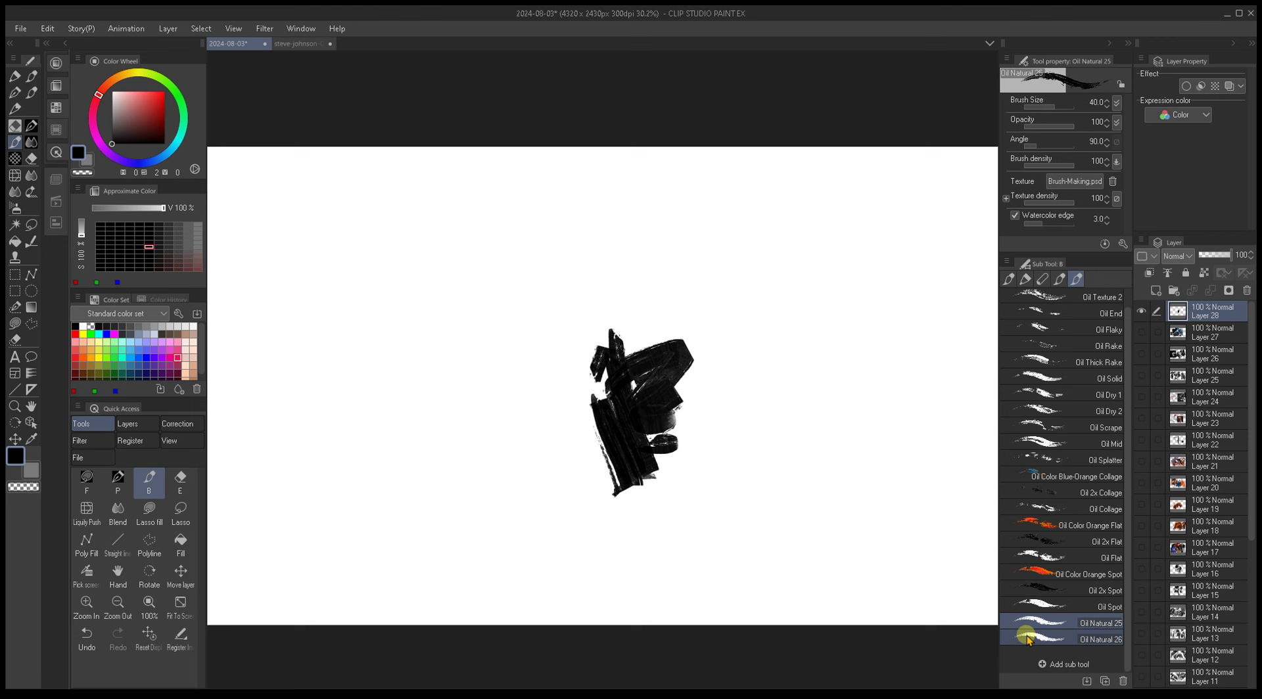
pyautogui.moveTo(590, 399)
pyautogui.mouseDown()
pyautogui.moveTo(560, 366)
pyautogui.moveTo(622, 298)
pyautogui.moveTo(575, 348)
pyautogui.moveTo(695, 308)
pyautogui.moveTo(736, 374)
pyautogui.moveTo(670, 468)
pyautogui.moveTo(614, 499)
pyautogui.moveTo(549, 418)
pyautogui.mouseUp()
pyautogui.press(']')
pyautogui.press(']')
pyautogui.press(']')
pyautogui.press(']')
pyautogui.press(']')
pyautogui.press(']')
pyautogui.moveTo(582, 361)
pyautogui.mouseDown()
pyautogui.moveTo(581, 406)
pyautogui.moveTo(600, 315)
pyautogui.moveTo(563, 329)
pyautogui.moveTo(625, 323)
pyautogui.moveTo(591, 344)
pyautogui.moveTo(586, 334)
pyautogui.moveTo(631, 447)
pyautogui.moveTo(646, 436)
pyautogui.moveTo(560, 415)
pyautogui.moveTo(604, 337)
pyautogui.moveTo(639, 415)
pyautogui.moveTo(680, 410)
pyautogui.moveTo(684, 376)
pyautogui.moveTo(601, 328)
pyautogui.moveTo(727, 358)
pyautogui.moveTo(719, 447)
pyautogui.moveTo(669, 482)
pyautogui.moveTo(631, 452)
pyautogui.moveTo(615, 460)
pyautogui.moveTo(698, 481)
pyautogui.mouseUp()
# Step: Swap to grey, paint broad strokes over most of the black form and sample black from it
pyautogui.press('x')
pyautogui.keyDown('alt'); pyautogui.click(588, 344); pyautogui.keyUp('alt')
pyautogui.keyDown('alt'); pyautogui.click(647, 464); pyautogui.keyUp('alt')
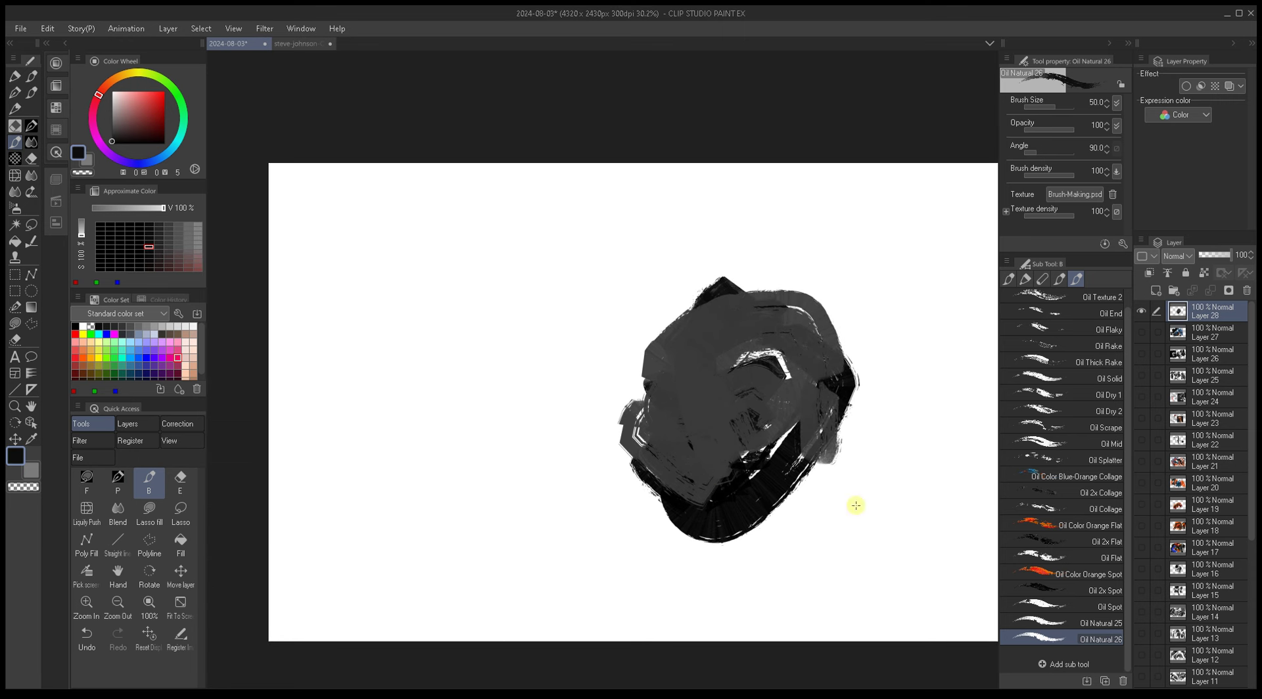
# Step: Compare the Oil Natural 25, Oil Natural 26, Oil 2x Spot and Oil 2x Flat brushes
pyautogui.click(1056, 623)
pyautogui.click(1057, 639)
pyautogui.click(1057, 625)
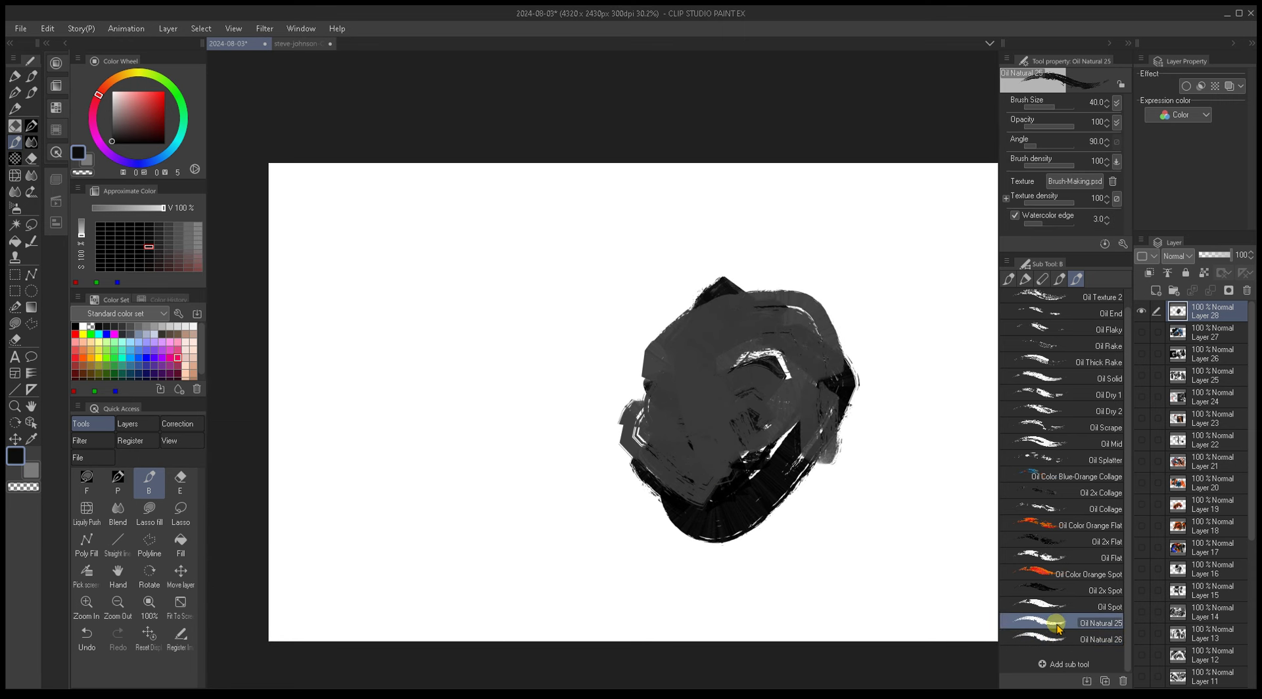
pyautogui.click(1051, 591)
pyautogui.click(1056, 543)
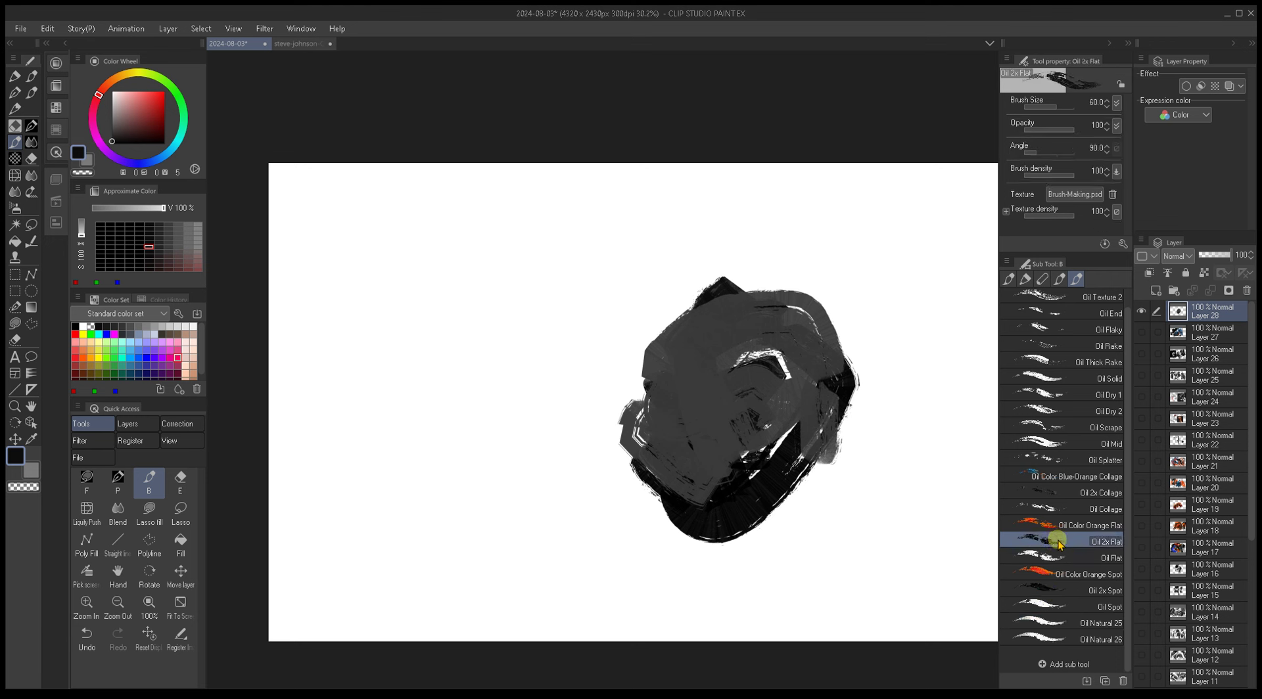
pyautogui.click(1061, 589)
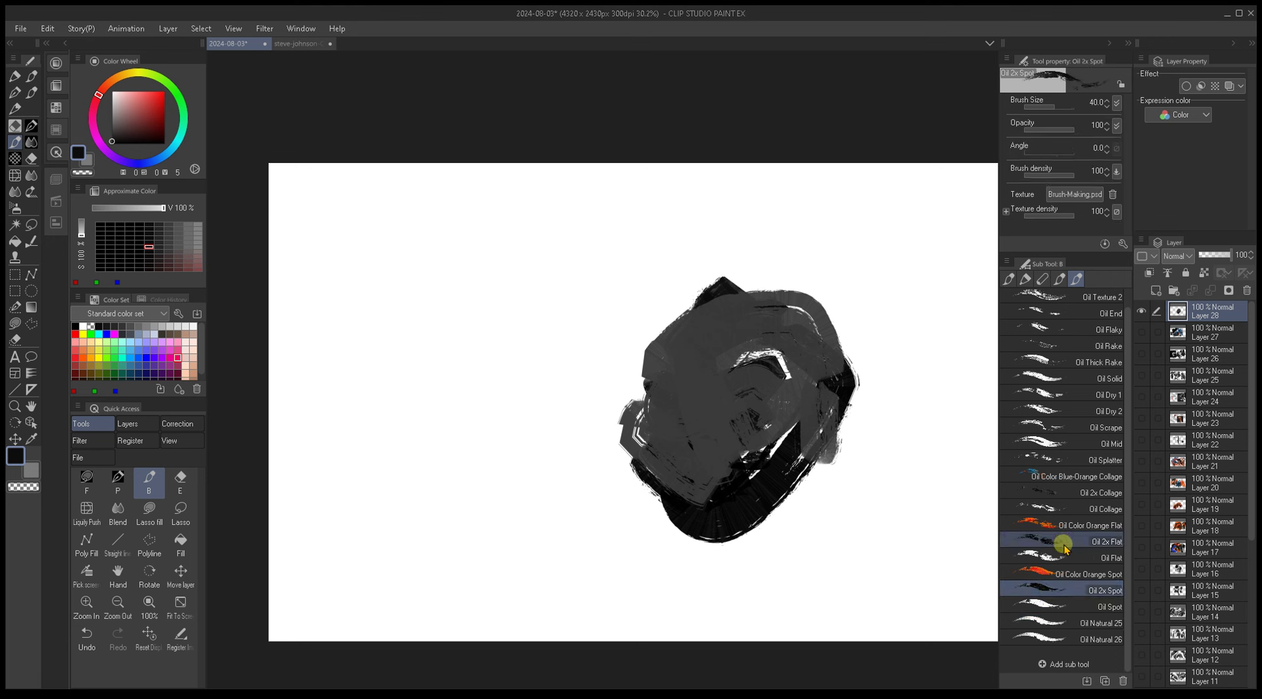
pyautogui.click(1061, 541)
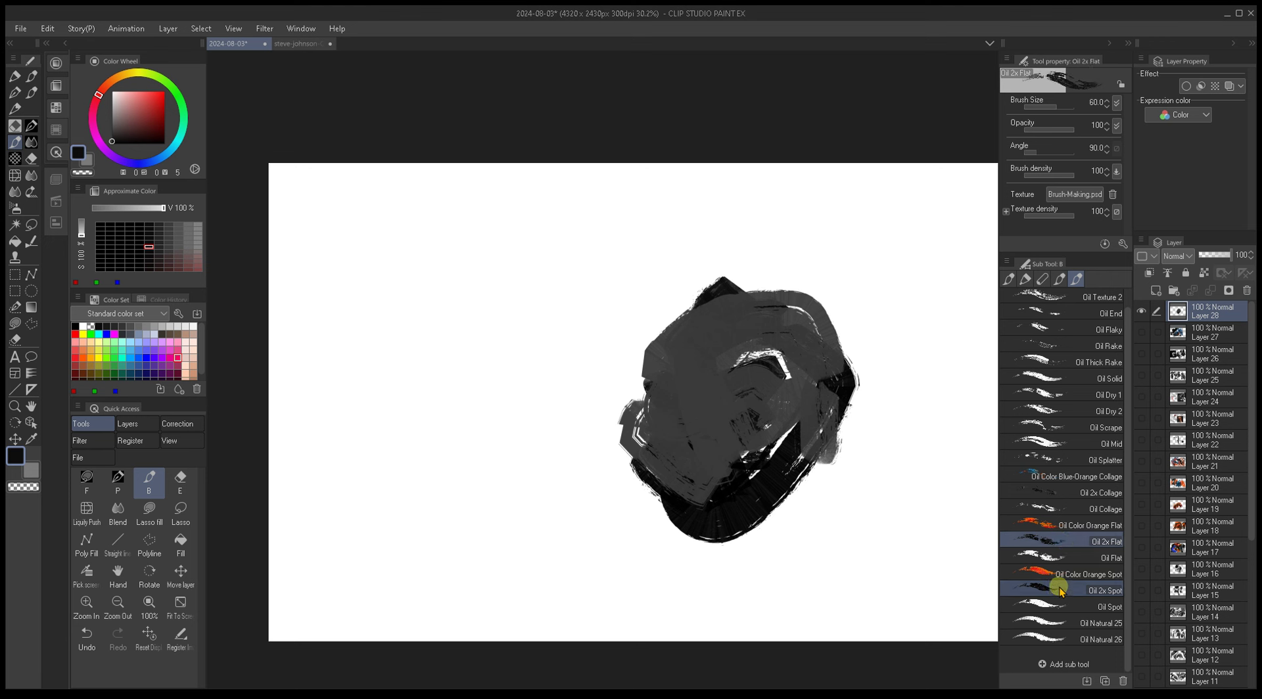
# Step: Paint a pure red patch of overlapping strokes beside the grey form with the Oil Natural 25 brush at size 40
pyautogui.click(1060, 622)
pyautogui.click(164, 91)
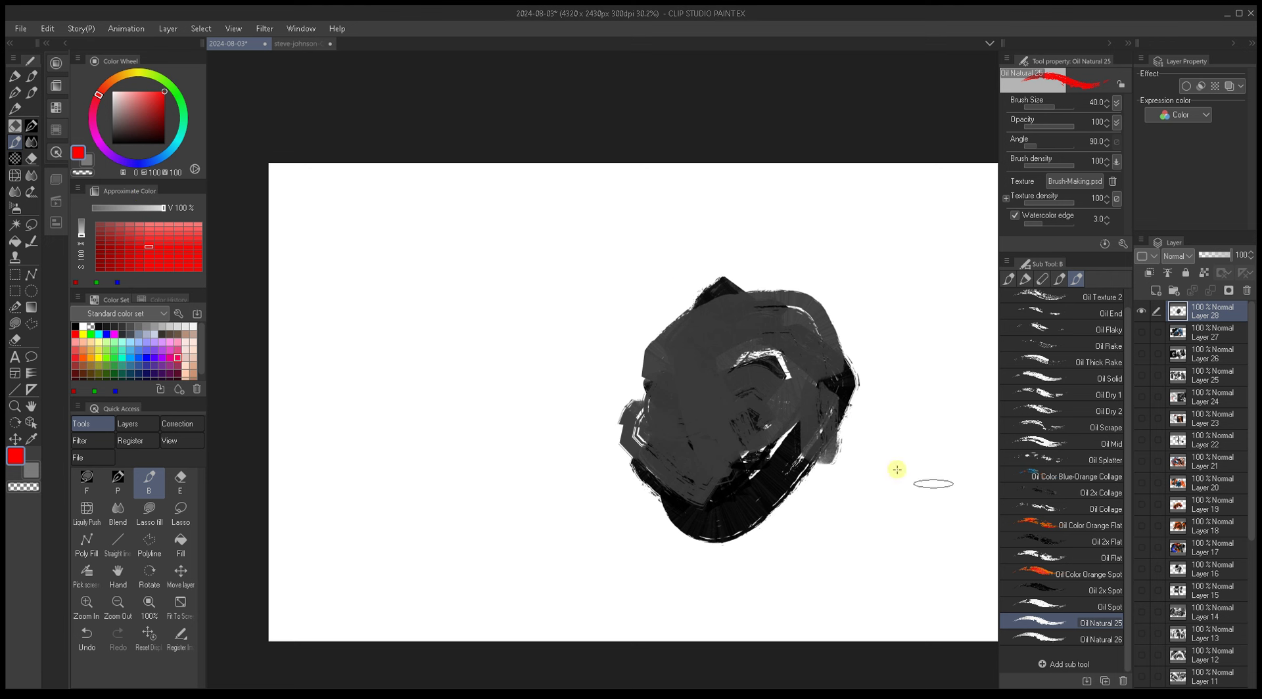
pyautogui.moveTo(499, 372)
pyautogui.mouseDown()
pyautogui.moveTo(513, 484)
pyautogui.moveTo(502, 504)
pyautogui.moveTo(457, 425)
pyautogui.moveTo(506, 393)
pyautogui.moveTo(543, 421)
pyautogui.moveTo(555, 370)
pyautogui.moveTo(568, 413)
pyautogui.moveTo(586, 488)
pyautogui.moveTo(530, 510)
pyautogui.mouseUp()
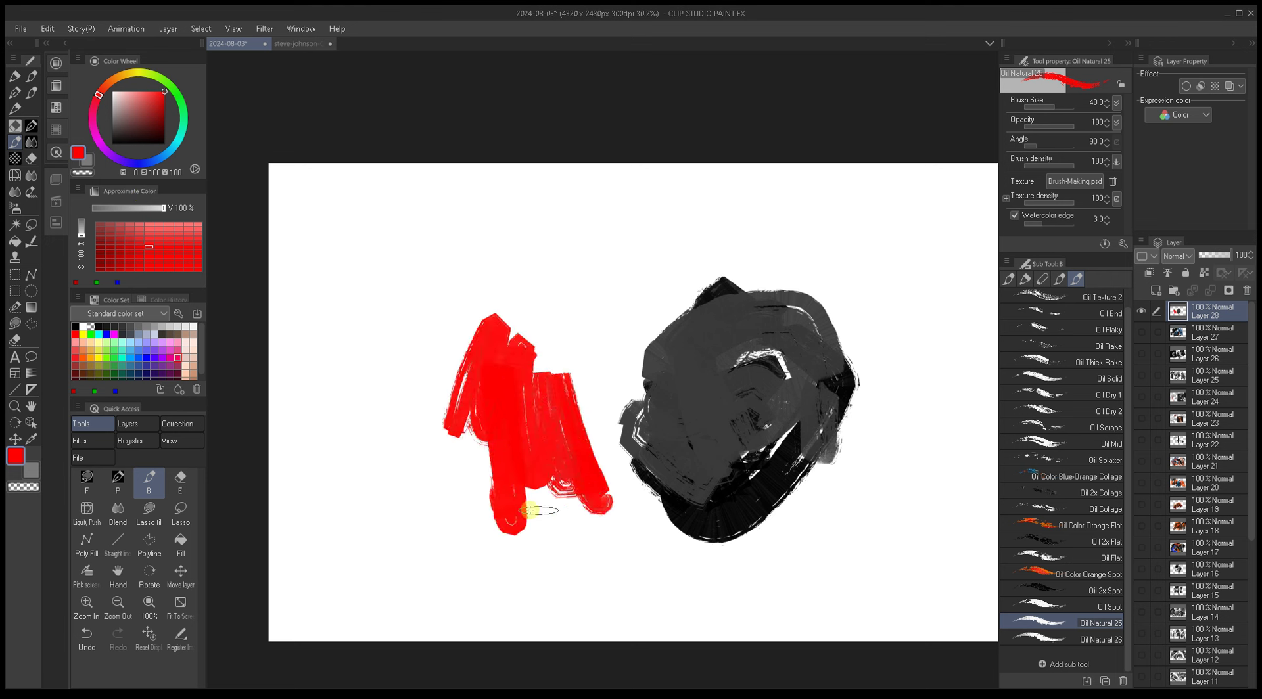
# Step: Sample black and cover most of the red patch with overlapping dark strokes extending above it
pyautogui.keyDown('alt'); pyautogui.click(690, 507); pyautogui.keyUp('alt')
pyautogui.moveTo(588, 421)
pyautogui.mouseDown()
pyautogui.moveTo(537, 420)
pyautogui.moveTo(460, 467)
pyautogui.mouseUp()
pyautogui.keyDown('alt'); pyautogui.click(504, 350); pyautogui.keyUp('alt')
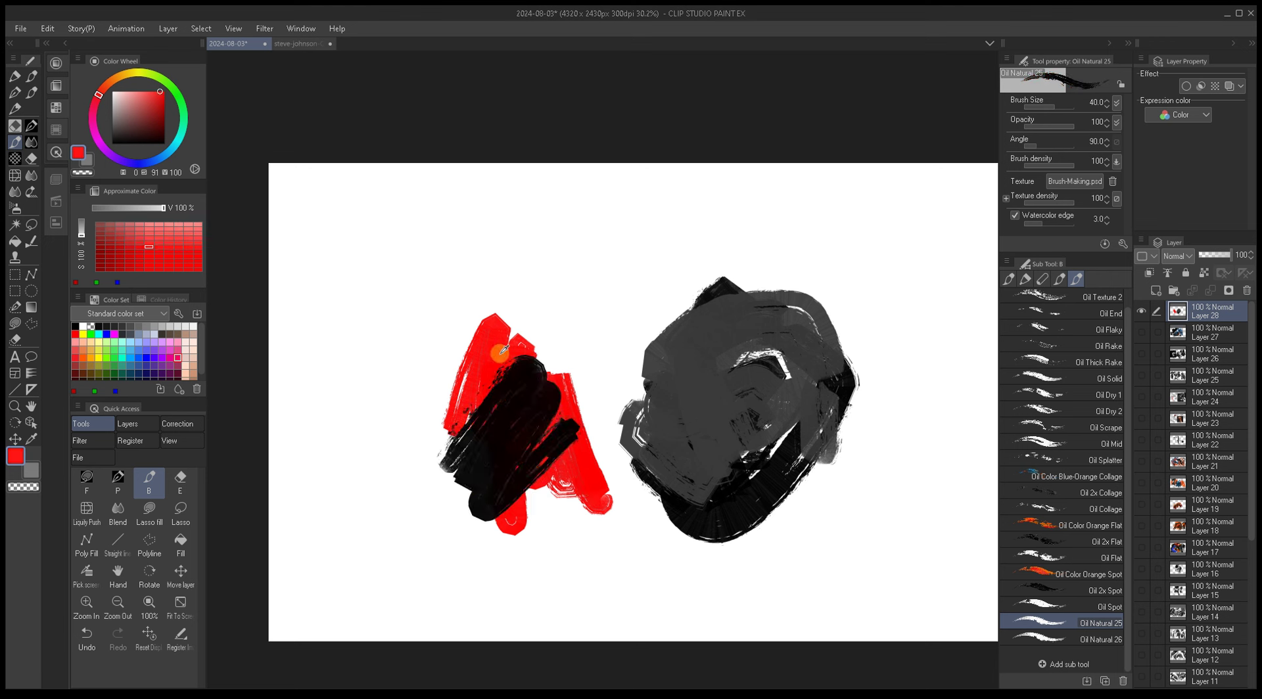
pyautogui.keyDown('alt'); pyautogui.click(521, 397); pyautogui.keyUp('alt')
pyautogui.moveTo(526, 385); pyautogui.dragTo(552, 276)
pyautogui.moveTo(454, 355)
pyautogui.mouseDown()
pyautogui.moveTo(549, 247)
pyautogui.moveTo(565, 371)
pyautogui.moveTo(498, 319)
pyautogui.moveTo(536, 274)
pyautogui.moveTo(515, 366)
pyautogui.moveTo(469, 394)
pyautogui.moveTo(460, 510)
pyautogui.moveTo(499, 442)
pyautogui.moveTo(591, 442)
pyautogui.moveTo(629, 282)
pyautogui.moveTo(595, 388)
pyautogui.mouseUp()
# Step: Sample the remaining red and lay red strokes over the black patch, raising the brush size to 60
pyautogui.keyDown('alt'); pyautogui.click(593, 494); pyautogui.keyUp('alt')
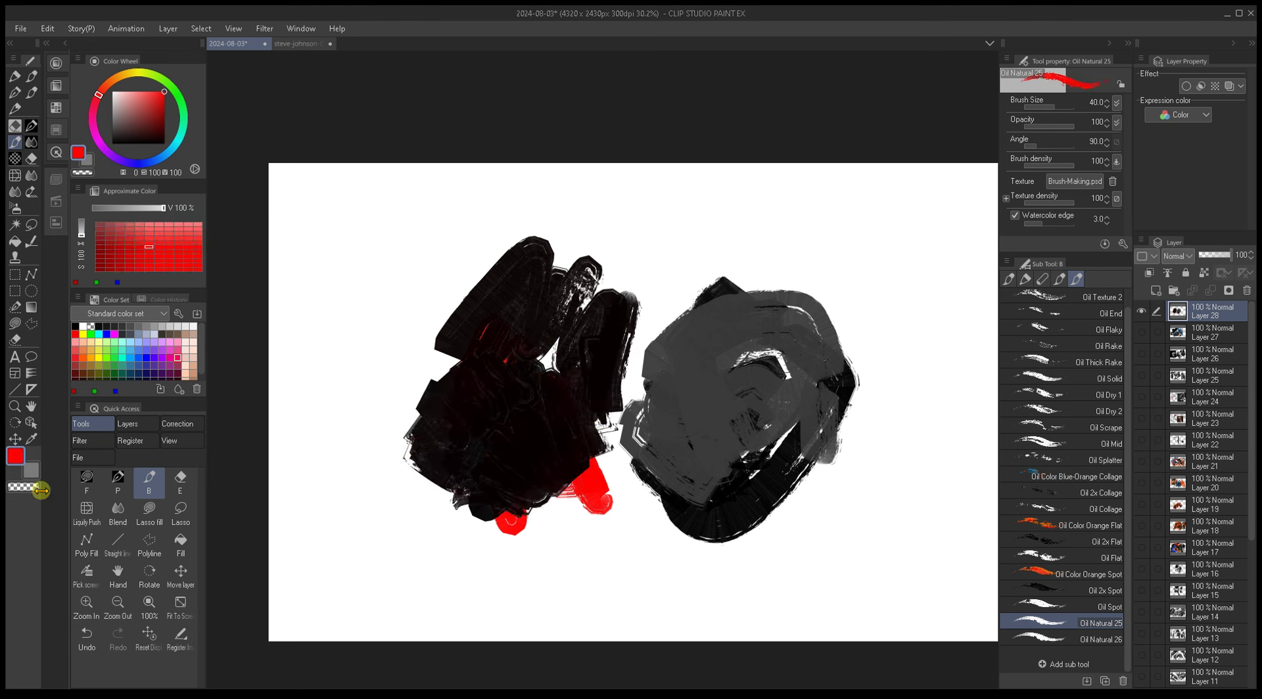
pyautogui.moveTo(522, 427)
pyautogui.mouseDown()
pyautogui.moveTo(575, 374)
pyautogui.moveTo(614, 372)
pyautogui.moveTo(626, 280)
pyautogui.mouseUp()
pyautogui.press(']')
pyautogui.press(']')
pyautogui.moveTo(520, 402)
pyautogui.mouseDown()
pyautogui.moveTo(482, 423)
pyautogui.moveTo(493, 378)
pyautogui.moveTo(455, 390)
pyautogui.moveTo(431, 365)
pyautogui.mouseUp()
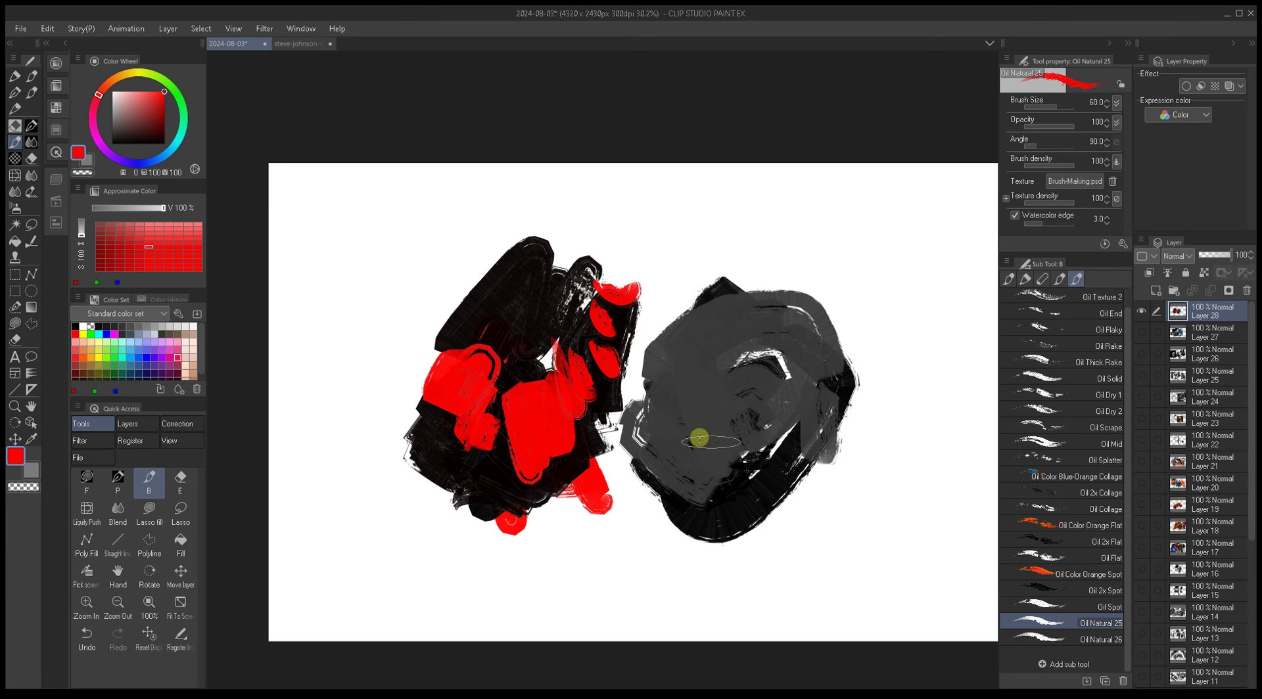
# Step: Lay broad red strokes over the lower black area at brush size 70 and sample a slightly darker red
pyautogui.moveTo(544, 481)
pyautogui.mouseDown()
pyautogui.moveTo(497, 482)
pyautogui.moveTo(460, 461)
pyautogui.mouseUp()
pyautogui.keyDown('alt'); pyautogui.click(519, 384); pyautogui.keyUp('alt')
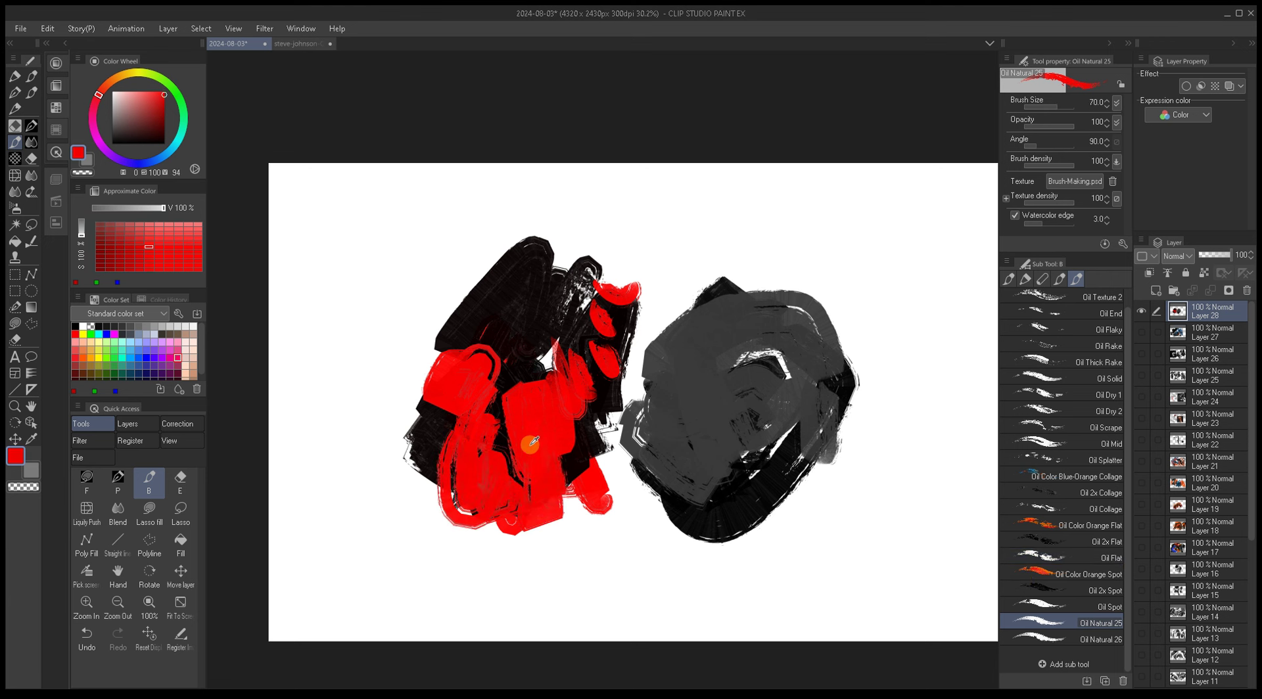
pyautogui.press(']')
# Step: Cover the centre and upper right end of the red patch with overlapping near-black strokes
pyautogui.moveTo(545, 449)
pyautogui.mouseDown()
pyautogui.moveTo(526, 411)
pyautogui.moveTo(499, 463)
pyautogui.mouseUp()
pyautogui.press('[')
pyautogui.moveTo(526, 421)
pyautogui.mouseDown()
pyautogui.moveTo(614, 358)
pyautogui.moveTo(608, 306)
pyautogui.moveTo(634, 282)
pyautogui.mouseUp()
pyautogui.press('[')
pyautogui.press('[')
pyautogui.press('[')
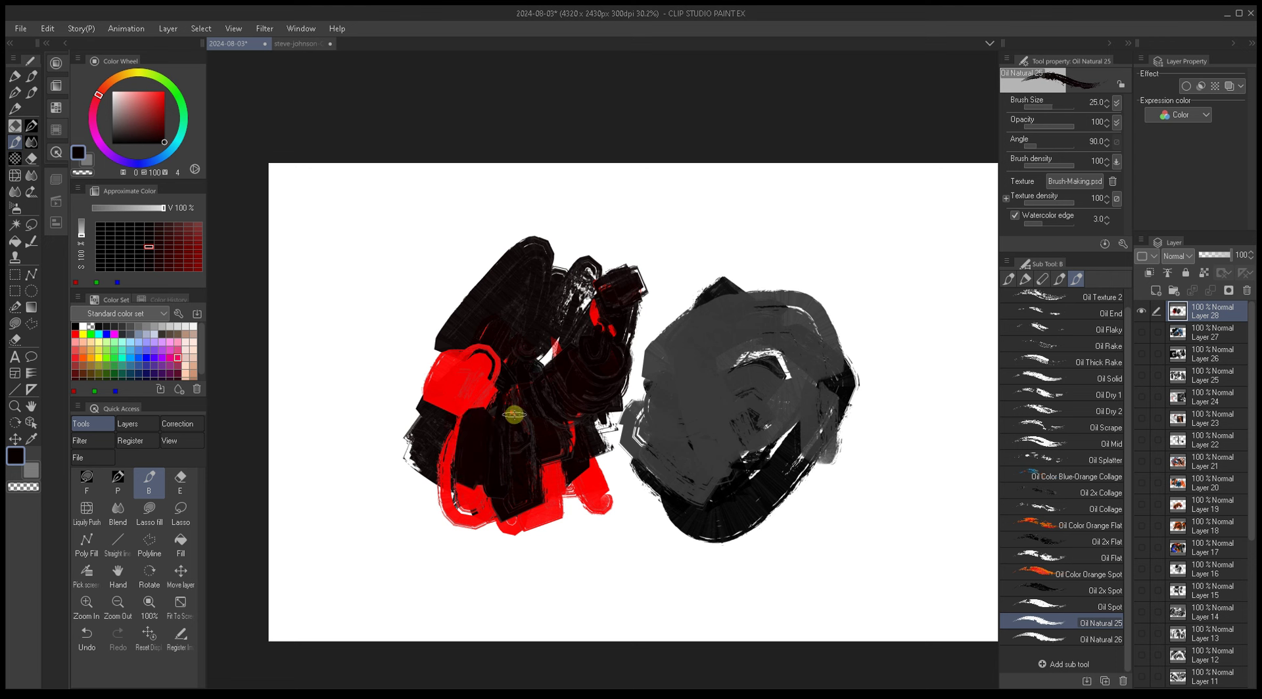
# Step: Sample red and paint short strokes at sizes 50 and 40 across the dark centre and past its upper right end
pyautogui.keyDown('alt'); pyautogui.click(507, 414); pyautogui.keyUp('alt')
pyautogui.moveTo(507, 414)
pyautogui.mouseDown()
pyautogui.moveTo(521, 424)
pyautogui.moveTo(558, 390)
pyautogui.moveTo(569, 396)
pyautogui.mouseUp()
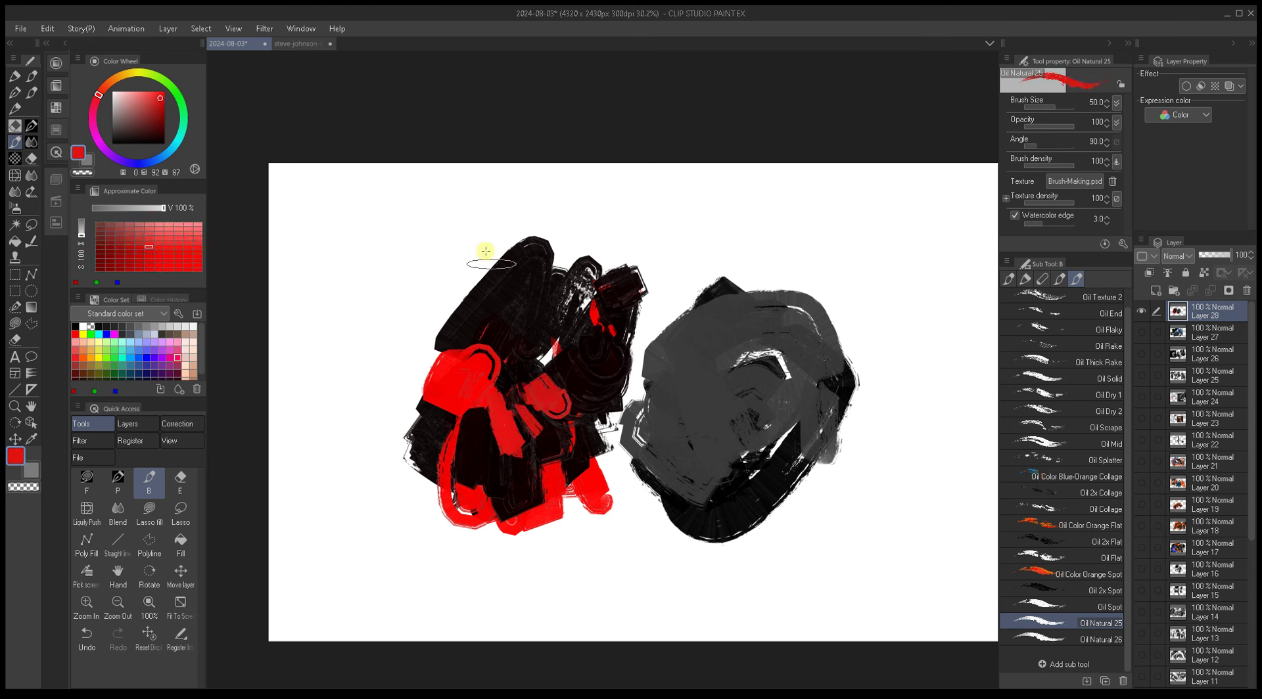
pyautogui.moveTo(562, 384)
pyautogui.mouseDown()
pyautogui.moveTo(591, 384)
pyautogui.moveTo(576, 340)
pyautogui.mouseUp()
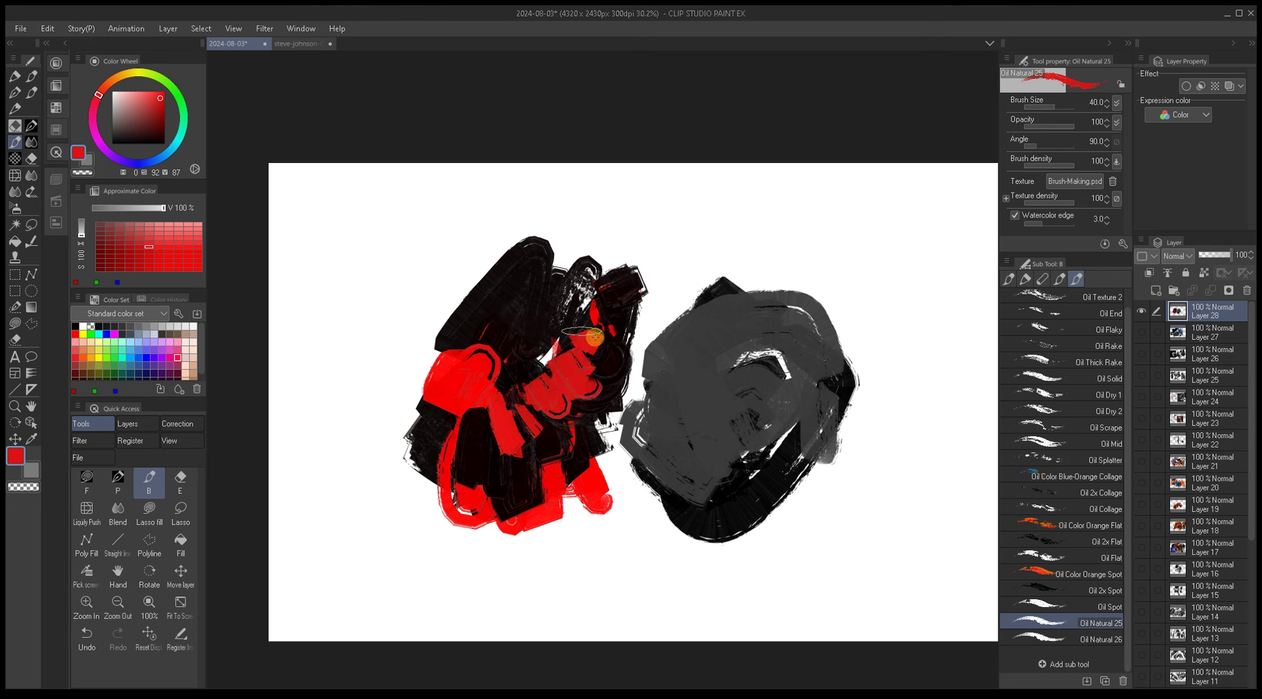
pyautogui.moveTo(611, 283); pyautogui.dragTo(664, 258)
# Step: Alternate sampled dark and red strokes through the centre of the patch, raising the brush size to 60
pyautogui.keyDown('alt'); pyautogui.click(582, 337); pyautogui.keyUp('alt')
pyautogui.press(']')
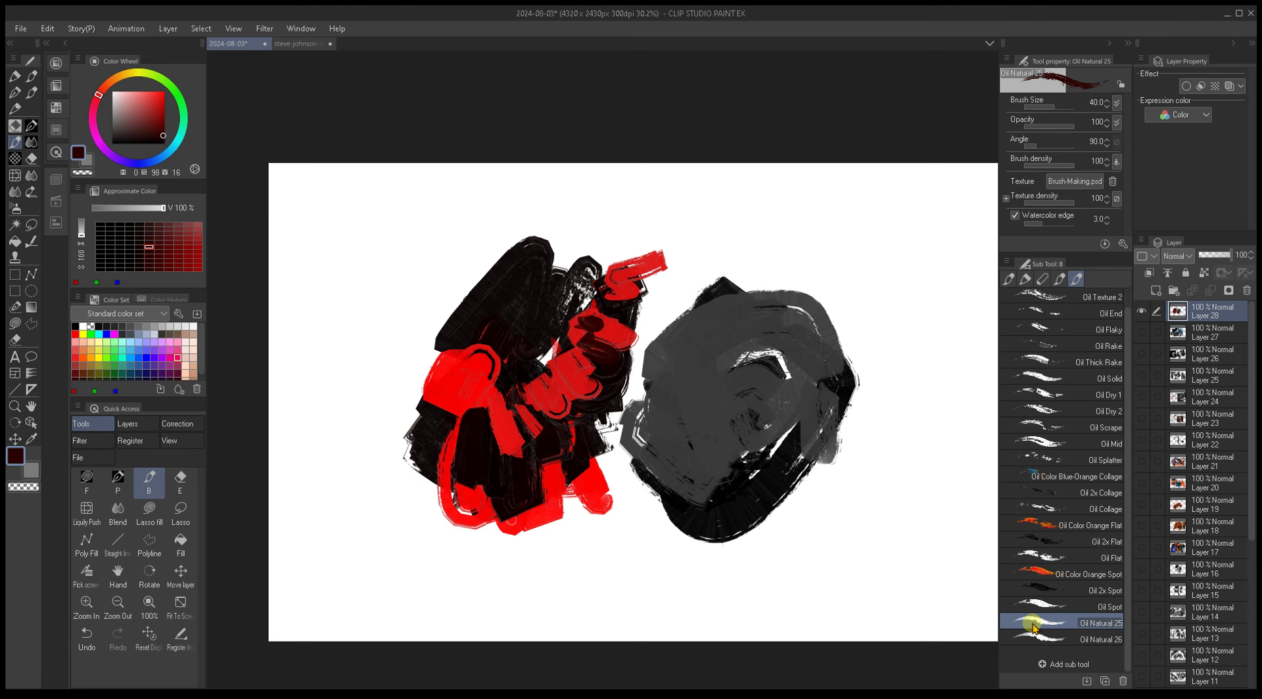
pyautogui.keyDown('alt'); pyautogui.click(567, 456); pyautogui.keyUp('alt')
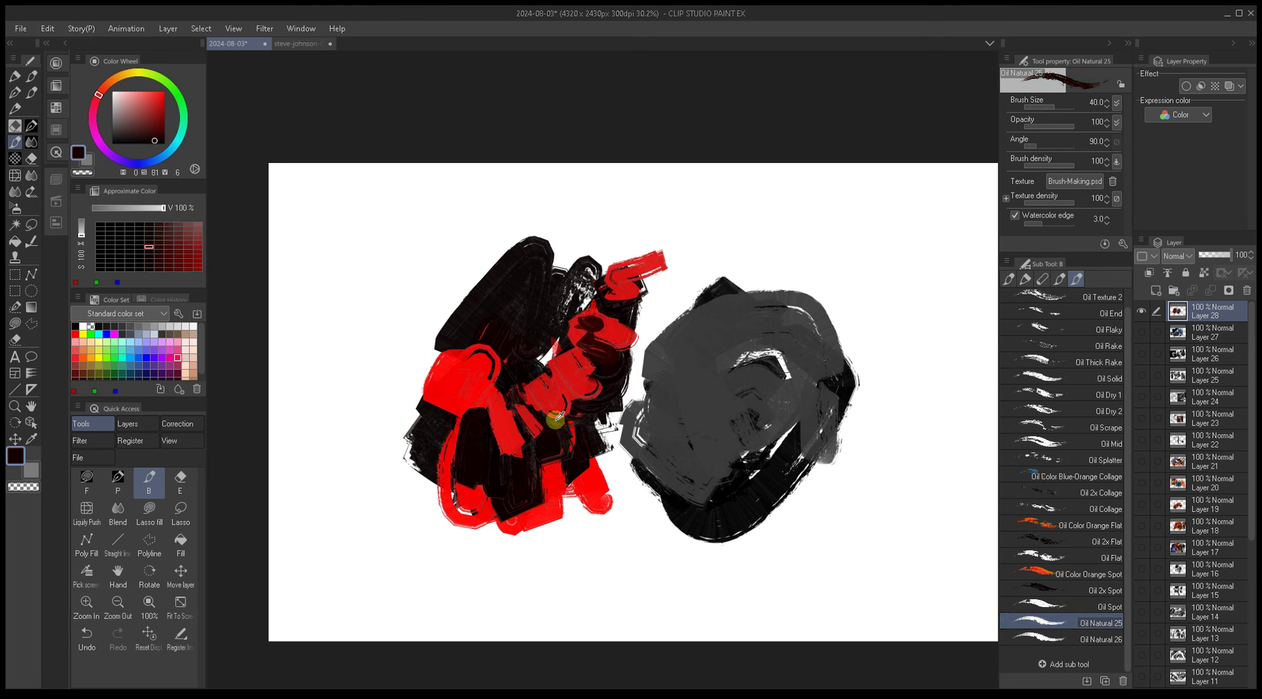
pyautogui.press(']')
pyautogui.press(']')
pyautogui.keyDown('alt'); pyautogui.click(575, 393); pyautogui.keyUp('alt')
pyautogui.keyDown('alt'); pyautogui.click(549, 439); pyautogui.keyUp('alt')
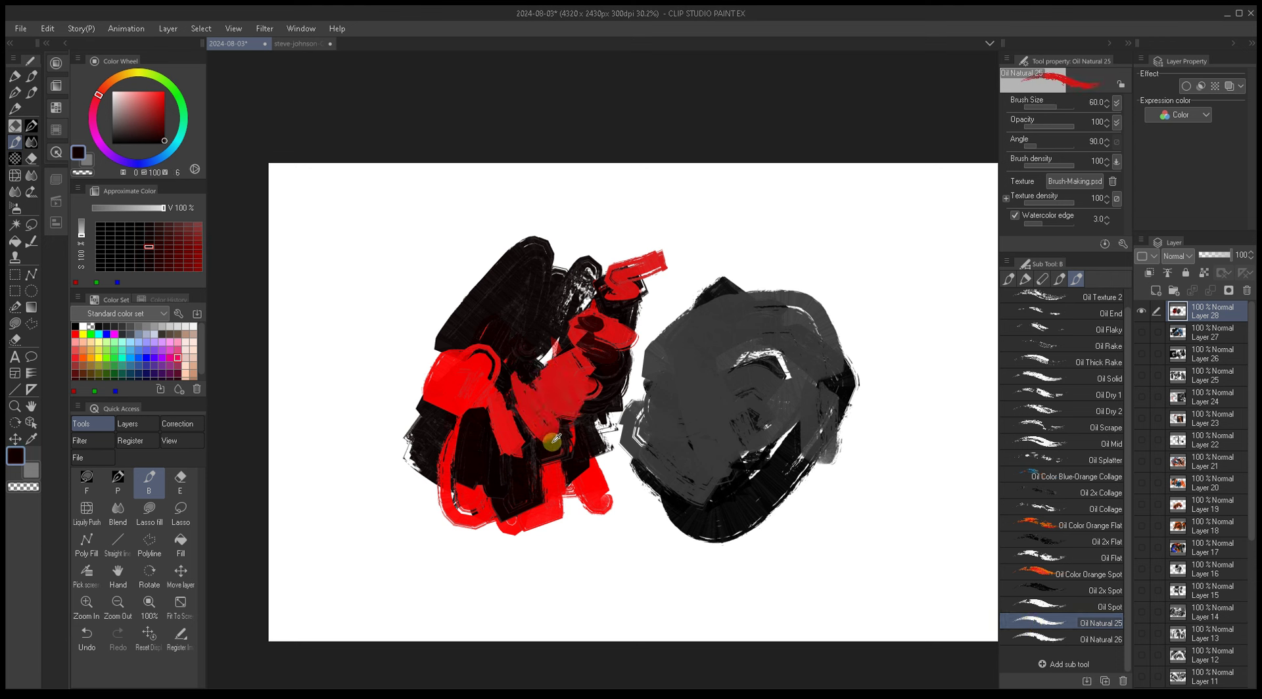
pyautogui.press(']')
pyautogui.press(']')
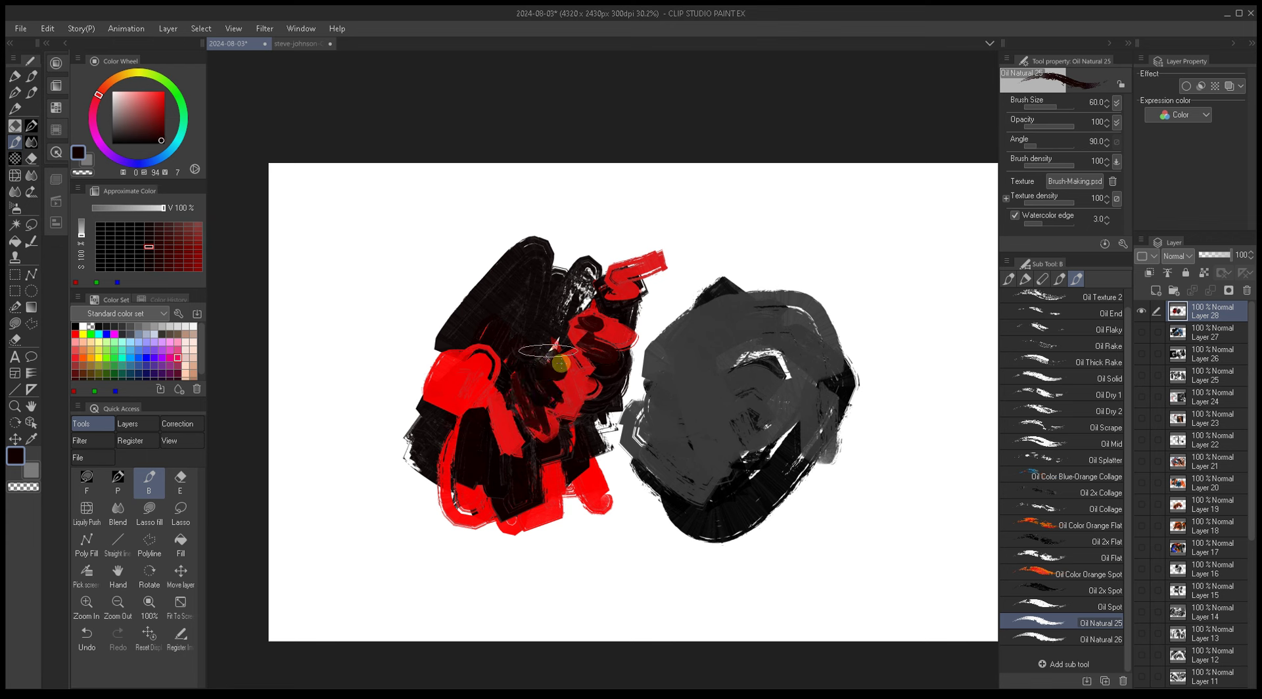
# Step: Sample red and sweep broad strokes at brush size 120 over the upper black area and into a loop above it
pyautogui.keyDown('alt'); pyautogui.click(559, 358); pyautogui.keyUp('alt')
pyautogui.press(']')
pyautogui.press(']')
pyautogui.moveTo(530, 288)
pyautogui.mouseDown()
pyautogui.moveTo(570, 311)
pyautogui.moveTo(566, 297)
pyautogui.moveTo(627, 235)
pyautogui.moveTo(636, 295)
pyautogui.moveTo(486, 340)
pyautogui.mouseUp()
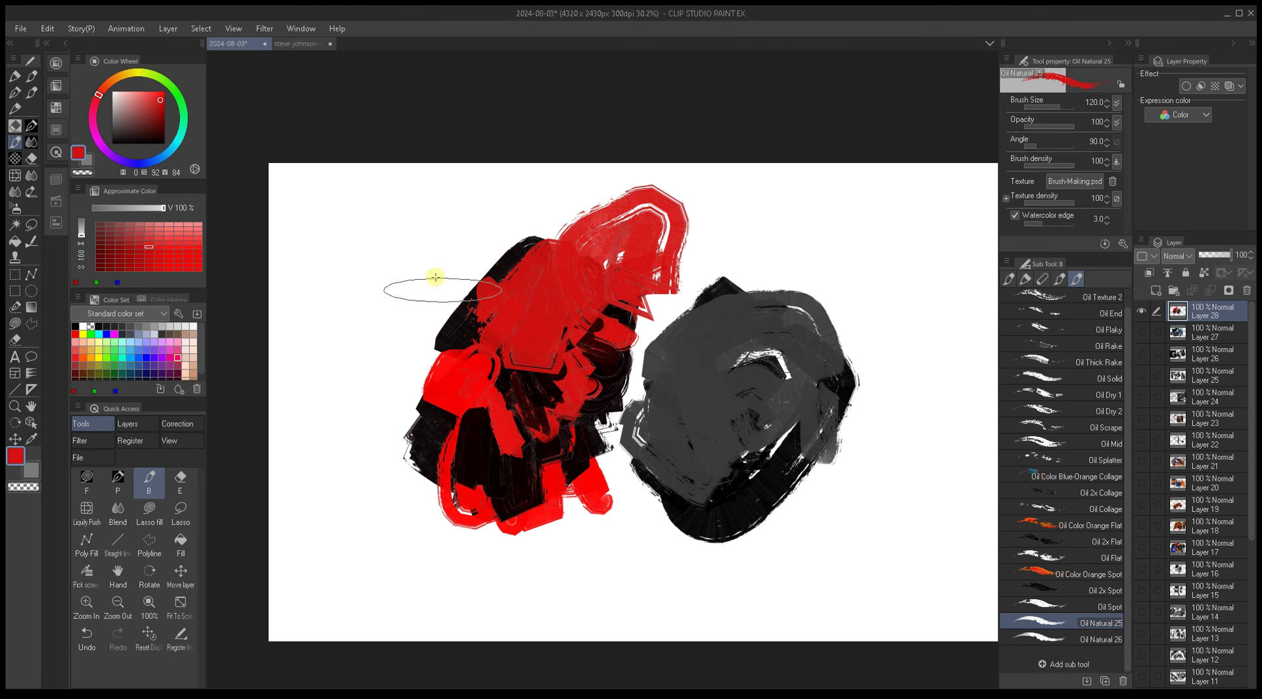
# Step: Sample black and work dark strokes through the centre and inside the red loop, reducing the brush size to 7
pyautogui.keyDown('alt'); pyautogui.click(516, 389); pyautogui.keyUp('alt')
pyautogui.press('[')
pyautogui.press('[')
pyautogui.moveTo(547, 339)
pyautogui.mouseDown()
pyautogui.moveTo(577, 333)
pyautogui.moveTo(598, 280)
pyautogui.moveTo(613, 273)
pyautogui.moveTo(598, 292)
pyautogui.moveTo(647, 233)
pyautogui.mouseUp()
pyautogui.press('[')
pyautogui.press('[')
pyautogui.press('[')
pyautogui.press('[')
pyautogui.press('[')
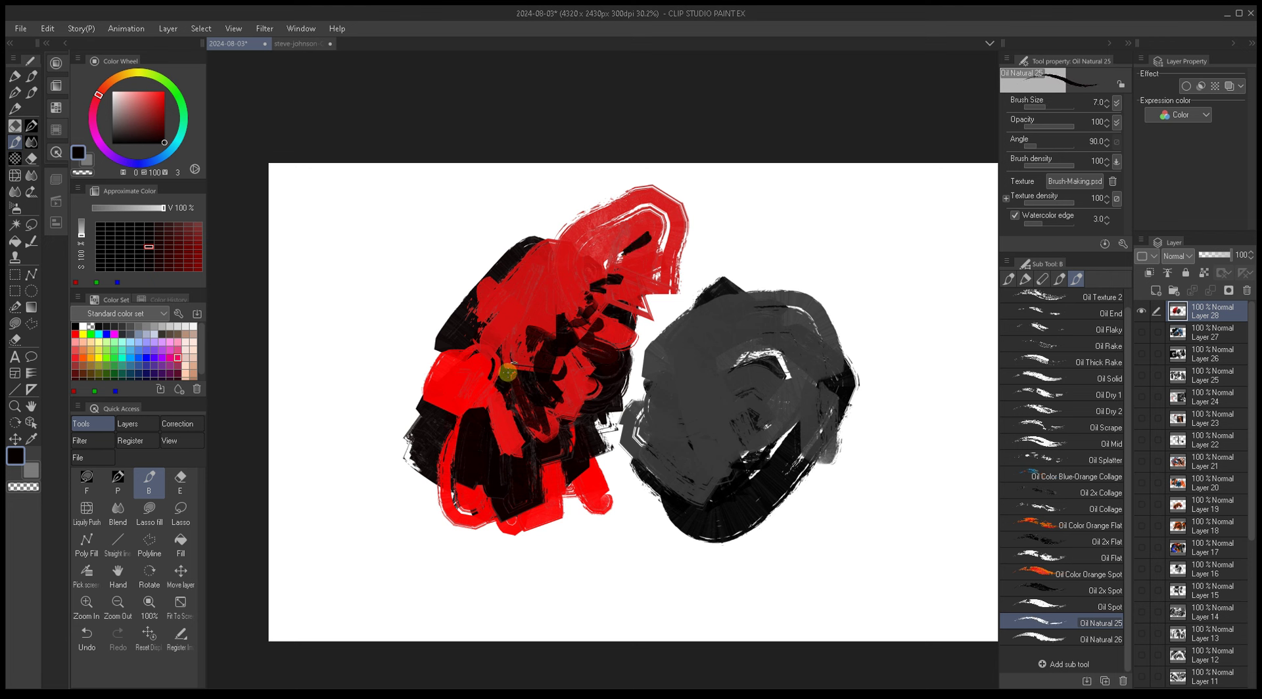
# Step: Draw thin dark lines over the lower left red area of the patch with the small brush
pyautogui.moveTo(484, 378); pyautogui.dragTo(520, 454)
pyautogui.press(']')
pyautogui.press(']')
pyautogui.press(']')
pyautogui.press(']')
# Step: Sample colours from the patch and add short strokes around the centre and inside the upper red loop
pyautogui.keyDown('alt'); pyautogui.click(508, 447); pyautogui.keyUp('alt')
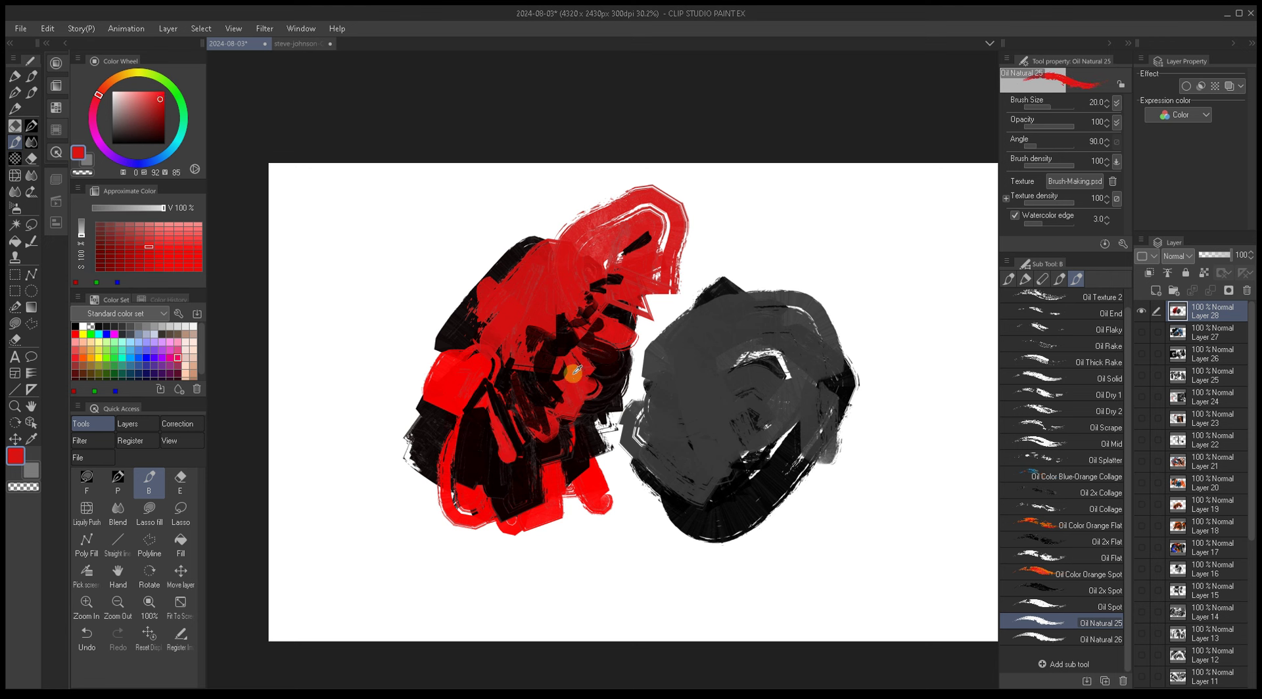
pyautogui.keyDown('alt'); pyautogui.click(565, 378); pyautogui.keyUp('alt')
pyautogui.press(']')
pyautogui.press(']')
pyautogui.press(']')
pyautogui.moveTo(611, 279)
pyautogui.mouseDown()
pyautogui.moveTo(648, 223)
pyautogui.moveTo(618, 314)
pyautogui.moveTo(660, 266)
pyautogui.mouseUp()
# Step: Resample red and near-black to fill the right side and dab dark accents beside the loop at size 40
pyautogui.keyDown('alt'); pyautogui.click(590, 365); pyautogui.keyUp('alt')
pyautogui.keyDown('alt'); pyautogui.click(584, 372); pyautogui.keyUp('alt')
pyautogui.keyDown('alt'); pyautogui.click(591, 375); pyautogui.keyUp('alt')
pyautogui.keyDown('alt'); pyautogui.click(613, 328); pyautogui.keyUp('alt')
pyautogui.moveTo(614, 327)
pyautogui.mouseDown()
pyautogui.moveTo(594, 368)
pyautogui.moveTo(632, 355)
pyautogui.moveTo(647, 315)
pyautogui.mouseUp()
pyautogui.press(']')
pyautogui.press(']')
pyautogui.press(']')
pyautogui.keyDown('alt'); pyautogui.click(638, 272); pyautogui.keyUp('alt')
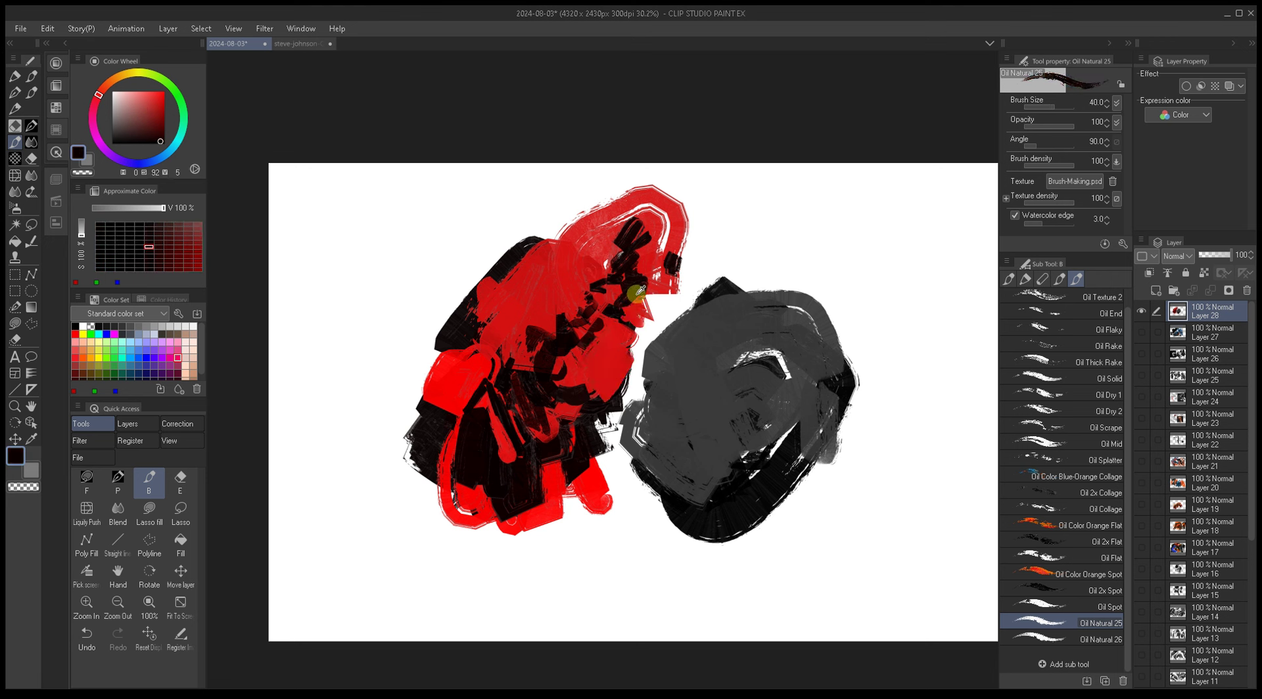
# Step: Shape the patch's right edge below the loop with small dark strokes and sampled red touches at size 15
pyautogui.press('[')
pyautogui.press('[')
pyautogui.press('[')
pyautogui.moveTo(616, 310)
pyautogui.mouseDown()
pyautogui.moveTo(635, 344)
pyautogui.moveTo(623, 365)
pyautogui.moveTo(661, 295)
pyautogui.mouseUp()
pyautogui.keyDown('alt'); pyautogui.click(661, 297); pyautogui.keyUp('alt')
pyautogui.press(']')
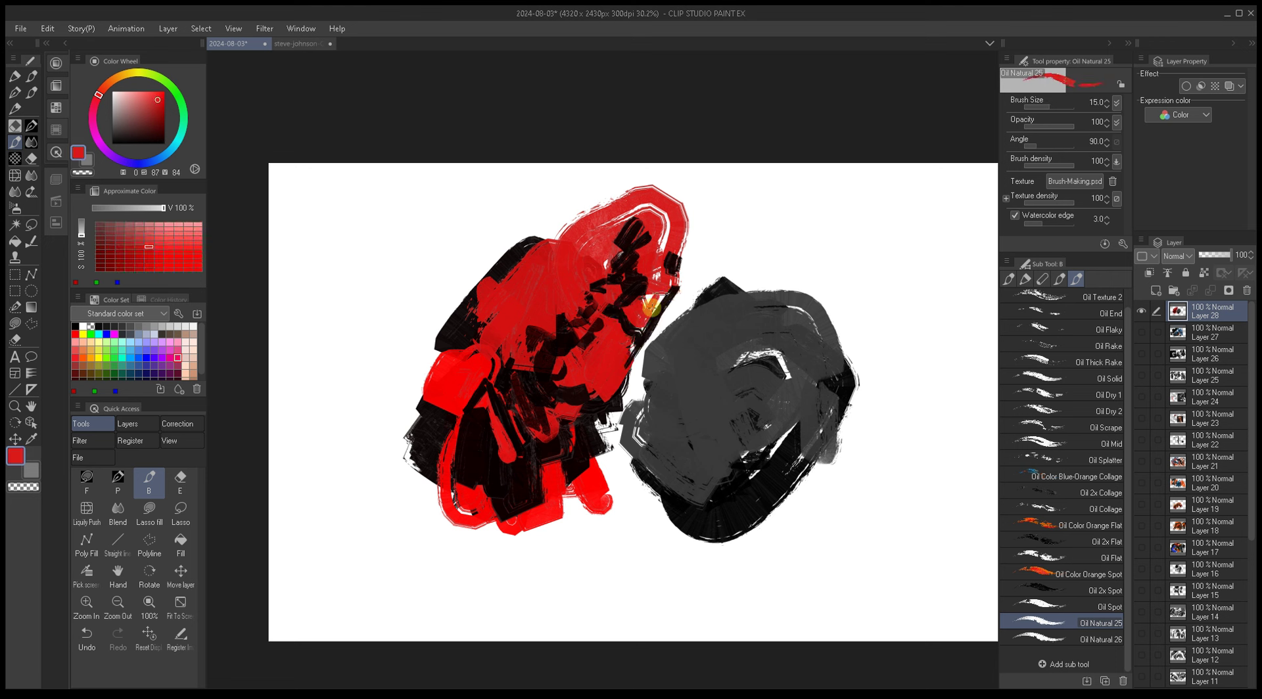
pyautogui.keyDown('alt'); pyautogui.click(671, 284); pyautogui.keyUp('alt')
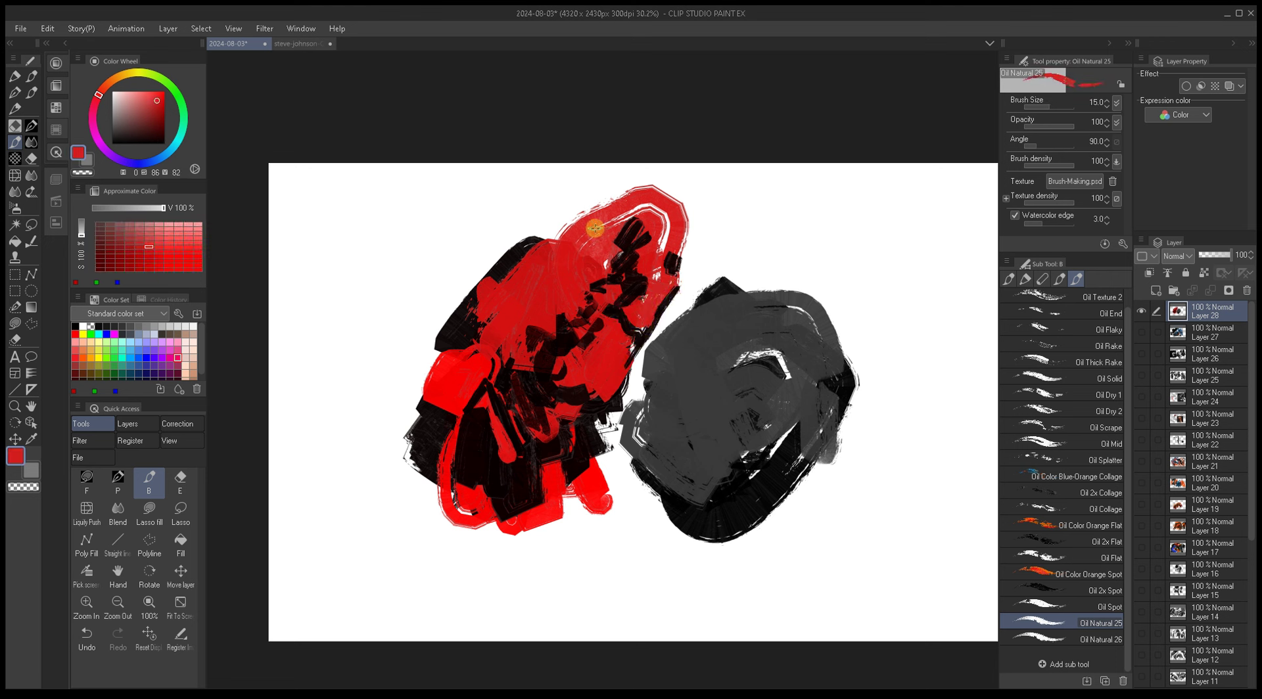
# Step: Break up the dark marks in the middle of the patch with small strokes of sampled red
pyautogui.moveTo(585, 361)
pyautogui.mouseDown()
pyautogui.moveTo(556, 360)
pyautogui.moveTo(575, 417)
pyautogui.moveTo(553, 450)
pyautogui.mouseUp()
pyautogui.moveTo(530, 290); pyautogui.dragTo(533, 285)
pyautogui.moveTo(576, 368); pyautogui.dragTo(589, 368)
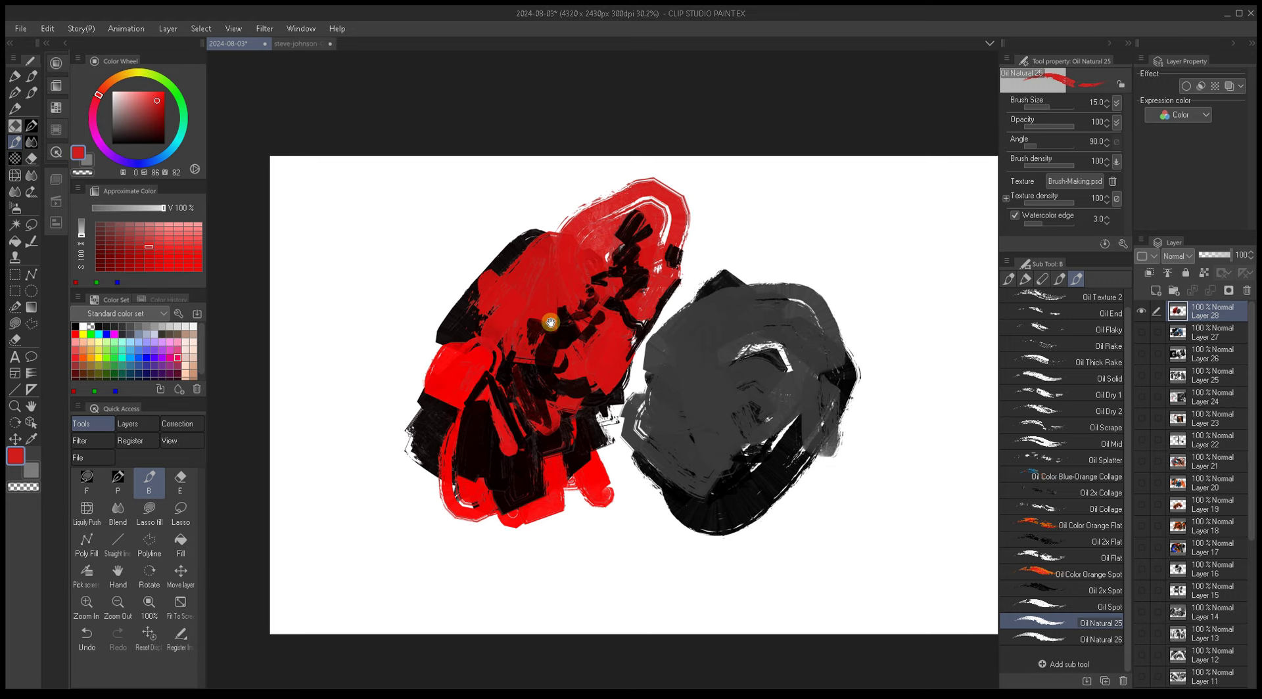
pyautogui.moveTo(550, 321); pyautogui.dragTo(599, 354)
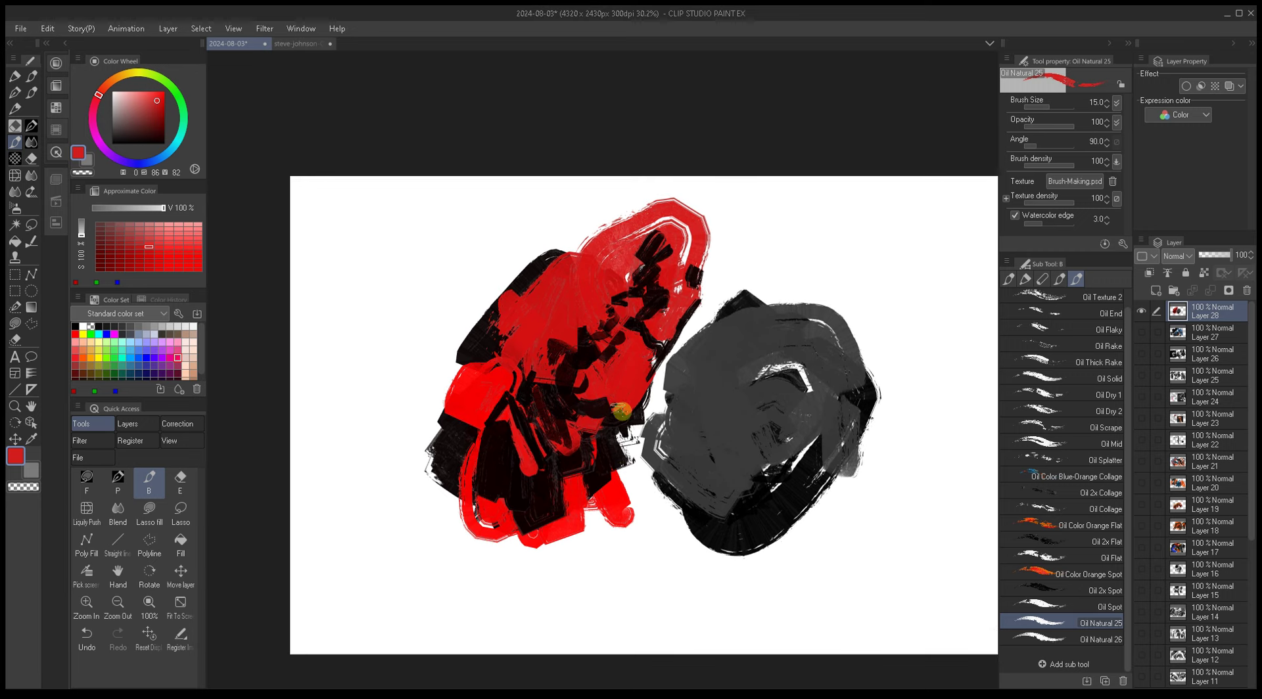
pyautogui.moveTo(597, 411)
pyautogui.mouseDown()
pyautogui.moveTo(581, 395)
pyautogui.moveTo(632, 452)
pyautogui.mouseUp()
pyautogui.keyDown('alt'); pyautogui.click(584, 394); pyautogui.keyUp('alt')
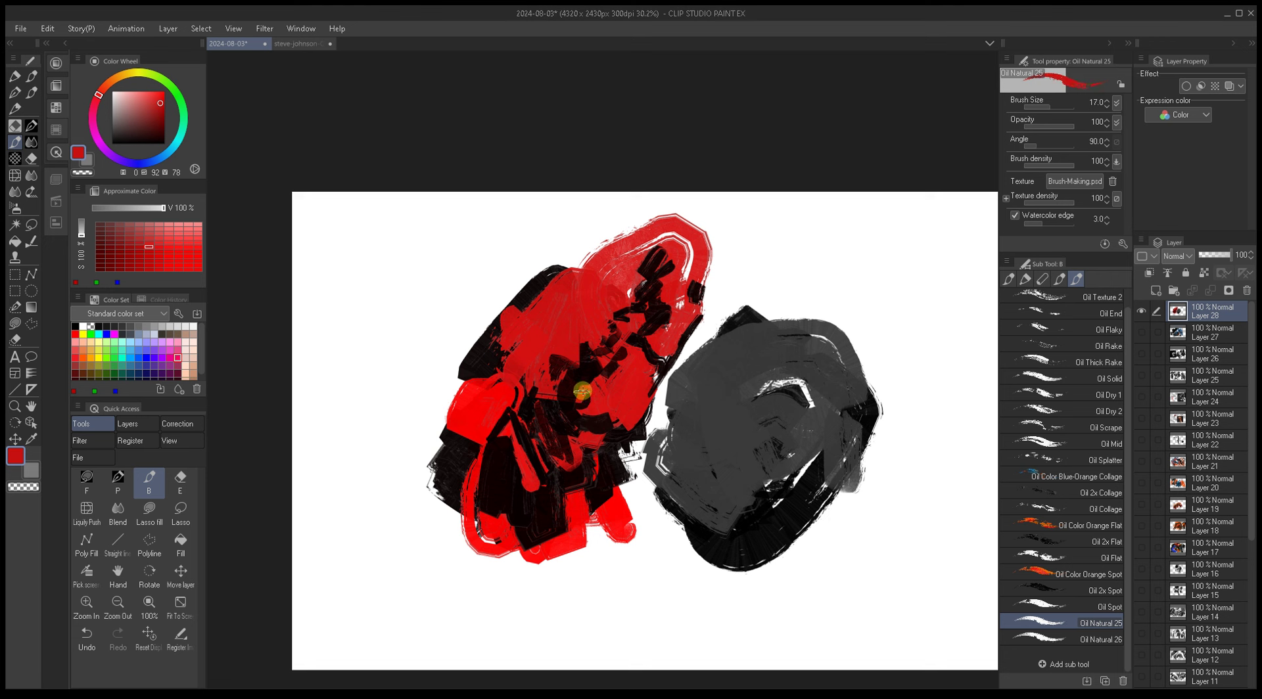
# Step: Sample a dark red and rework the central marks with fine strokes, varying the brush size between 7 and 17
pyautogui.keyDown('alt'); pyautogui.click(580, 389); pyautogui.keyUp('alt')
pyautogui.press('[')
pyautogui.press('[')
pyautogui.press('[')
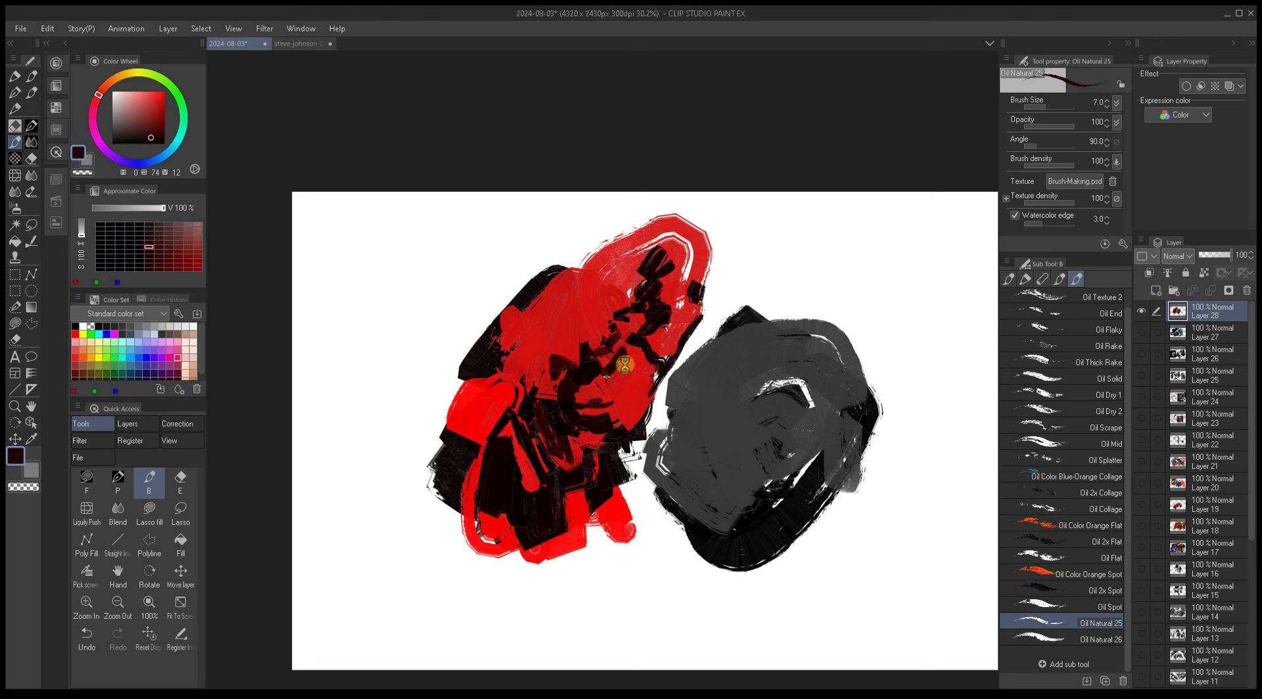
pyautogui.press(']')
pyautogui.press(']')
pyautogui.press(']')
pyautogui.press(']')
pyautogui.press(']')
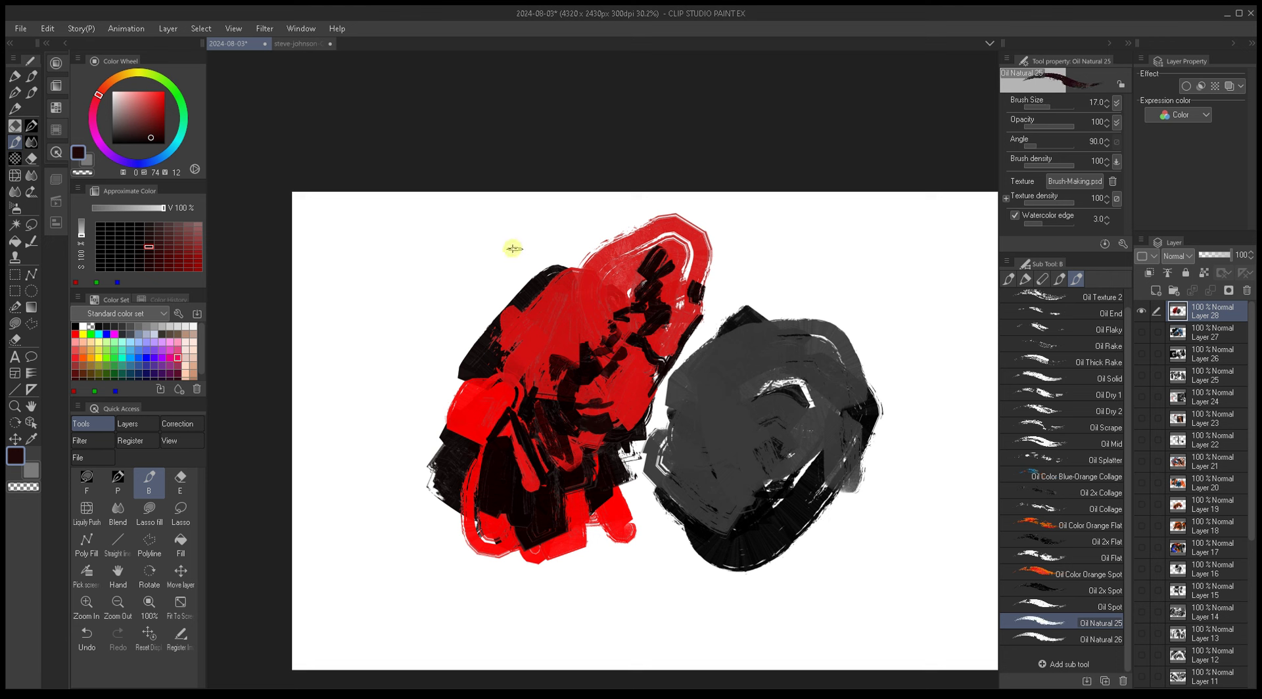
# Step: Layer sampled dark red and bright red strokes around the centre of the patch at brush sizes 25 to 30
pyautogui.keyDown('alt'); pyautogui.click(577, 354); pyautogui.keyUp('alt')
pyautogui.press(']')
pyautogui.press(']')
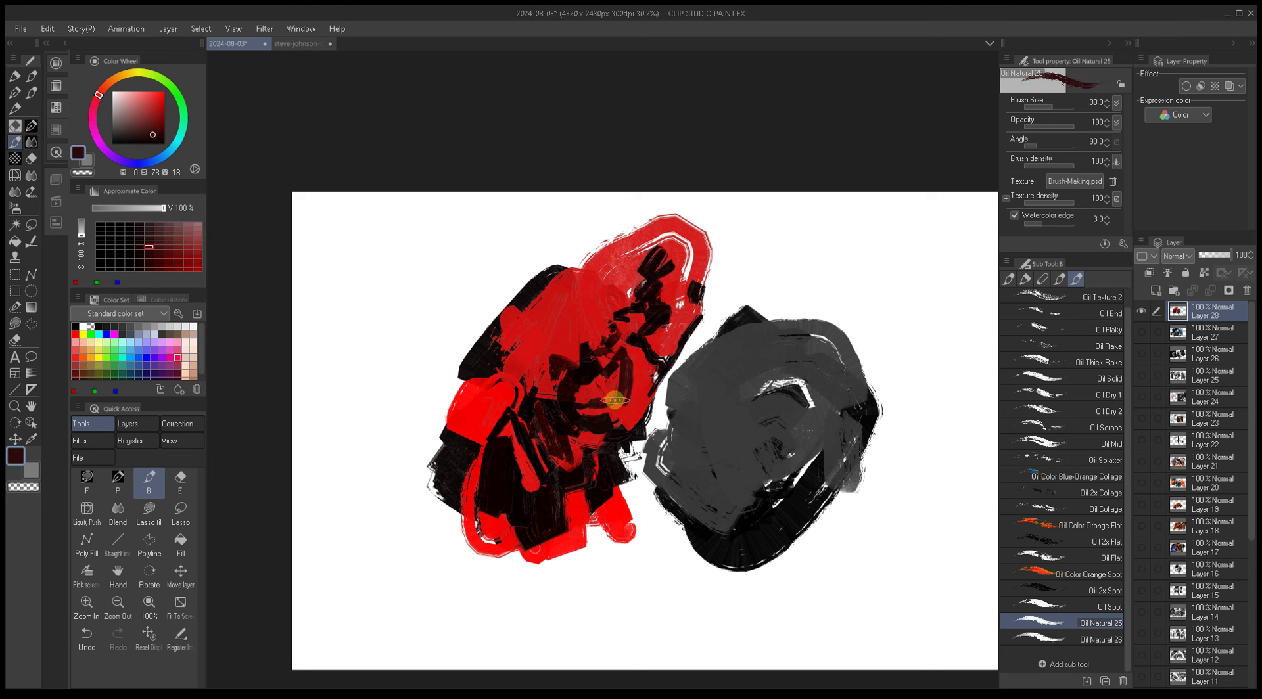
pyautogui.keyDown('alt'); pyautogui.click(606, 396); pyautogui.keyUp('alt')
pyautogui.press('[')
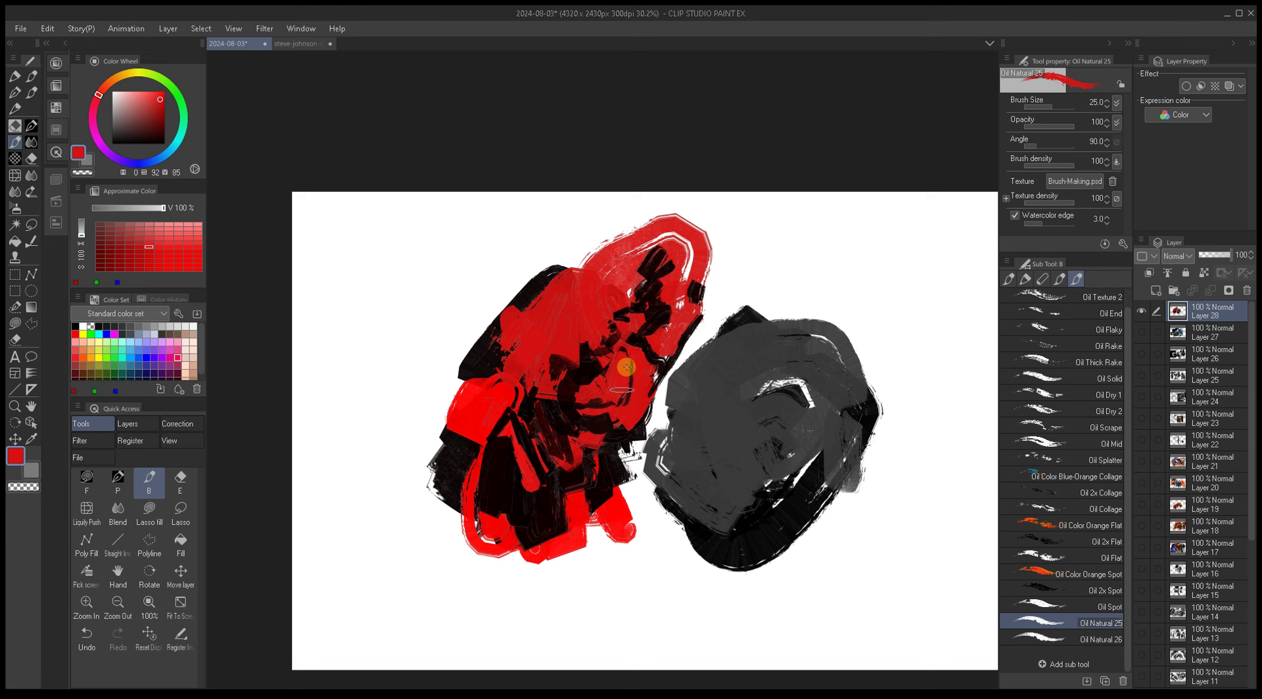
pyautogui.keyDown('alt'); pyautogui.click(622, 399); pyautogui.keyUp('alt')
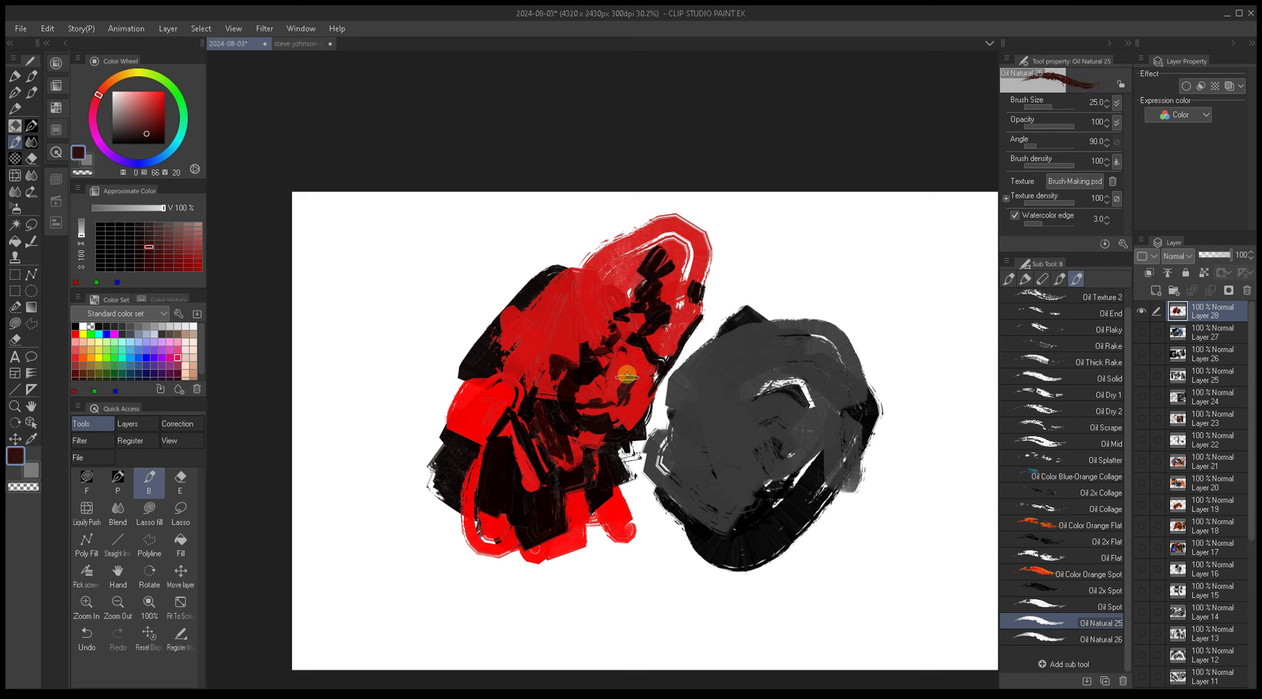
pyautogui.keyDown('alt'); pyautogui.click(614, 384); pyautogui.keyUp('alt')
pyautogui.press(']')
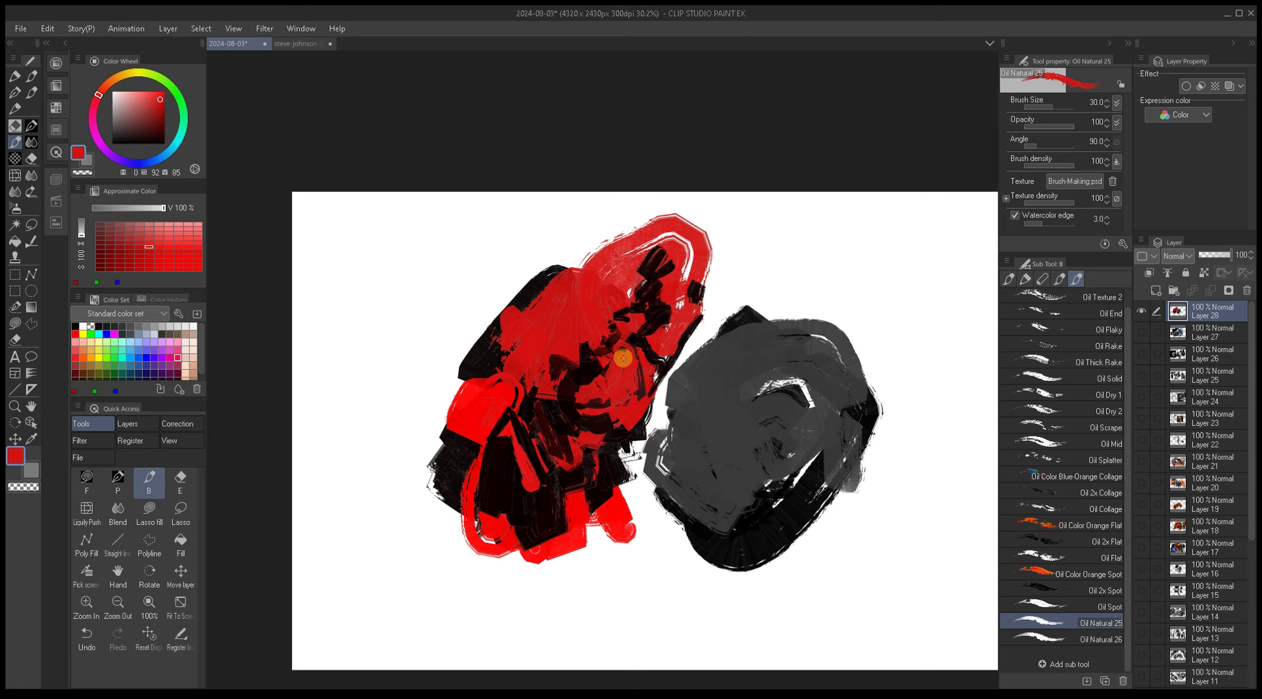
pyautogui.moveTo(607, 340); pyautogui.dragTo(605, 348)
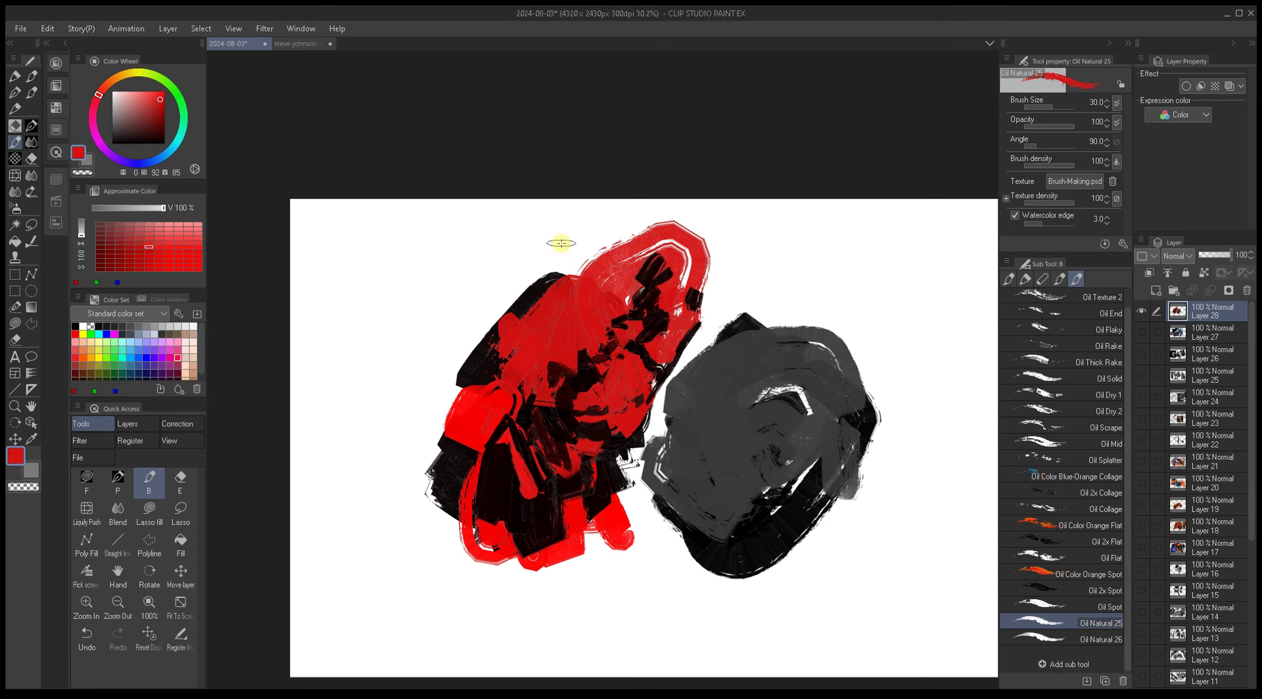
# Step: Sample red and extend the red area over the black left edge with strokes at size 30
pyautogui.keyDown('alt'); pyautogui.click(490, 444); pyautogui.keyUp('alt')
pyautogui.moveTo(483, 447); pyautogui.dragTo(544, 413)
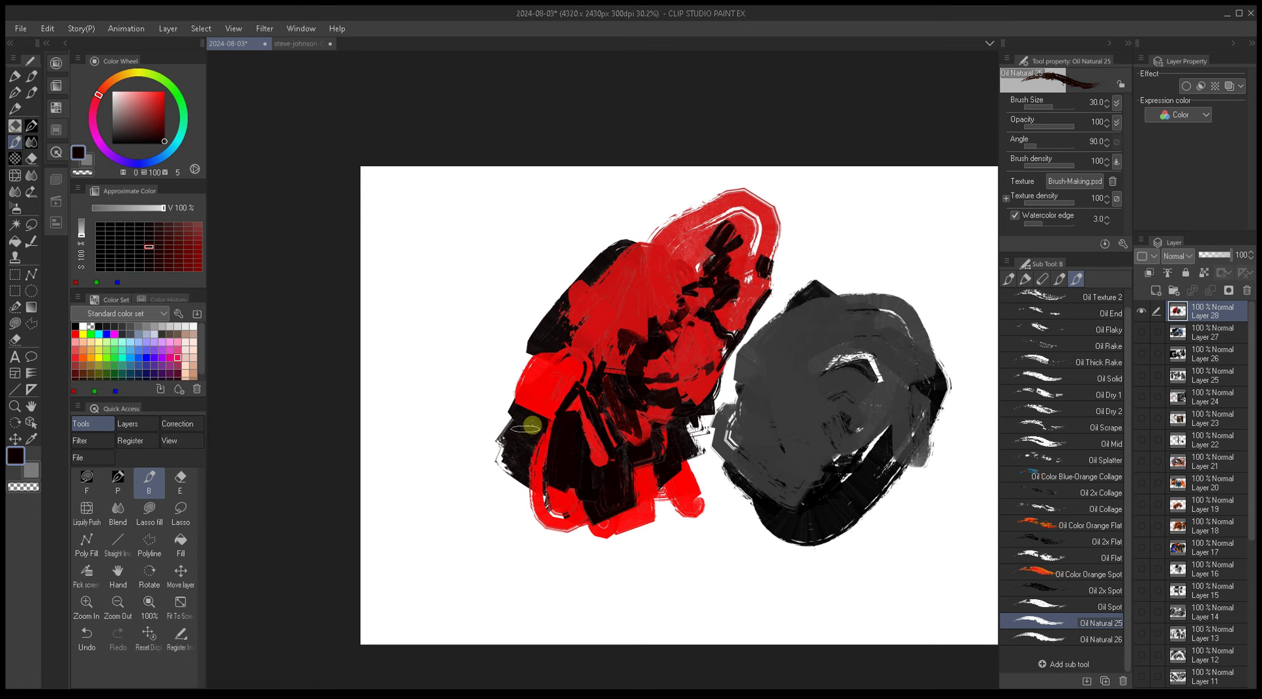
pyautogui.keyDown('alt'); pyautogui.click(570, 397); pyautogui.keyUp('alt')
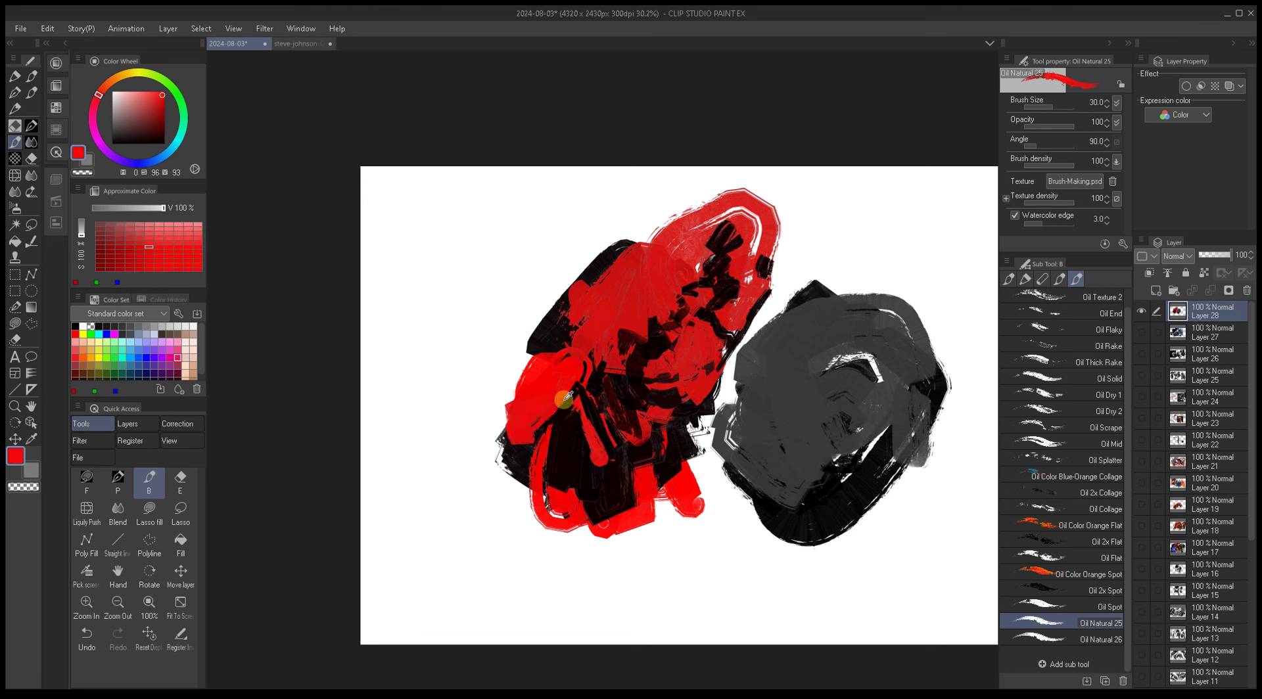
# Step: Refine the left side with thin lines in sampled dark and red tones, reducing the brush size to 5
pyautogui.keyDown('alt'); pyautogui.click(568, 404); pyautogui.keyUp('alt')
pyautogui.press('[')
pyautogui.press('[')
pyautogui.press('[')
pyautogui.keyDown('alt'); pyautogui.click(568, 401); pyautogui.keyUp('alt')
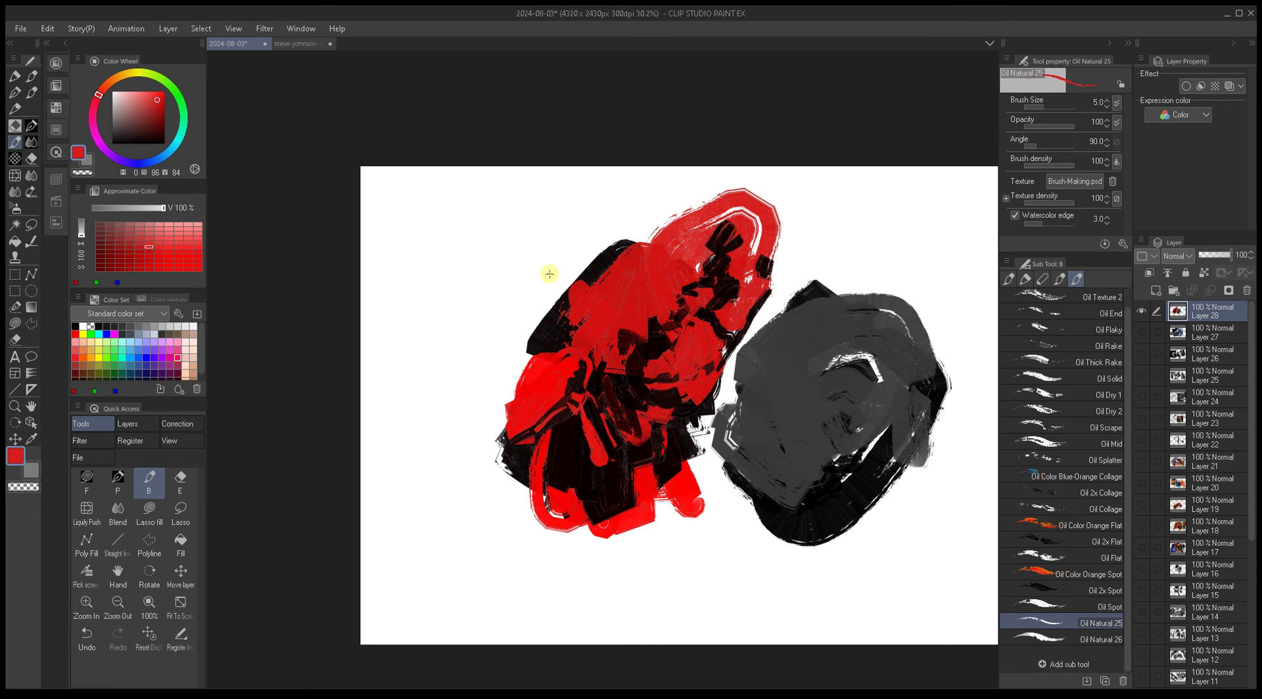
# Step: Sample near-black and cut thin dark strokes across the red drip in the lower centre of the patch
pyautogui.moveTo(654, 375); pyautogui.dragTo(626, 381)
pyautogui.keyDown('alt'); pyautogui.click(583, 452); pyautogui.keyUp('alt')
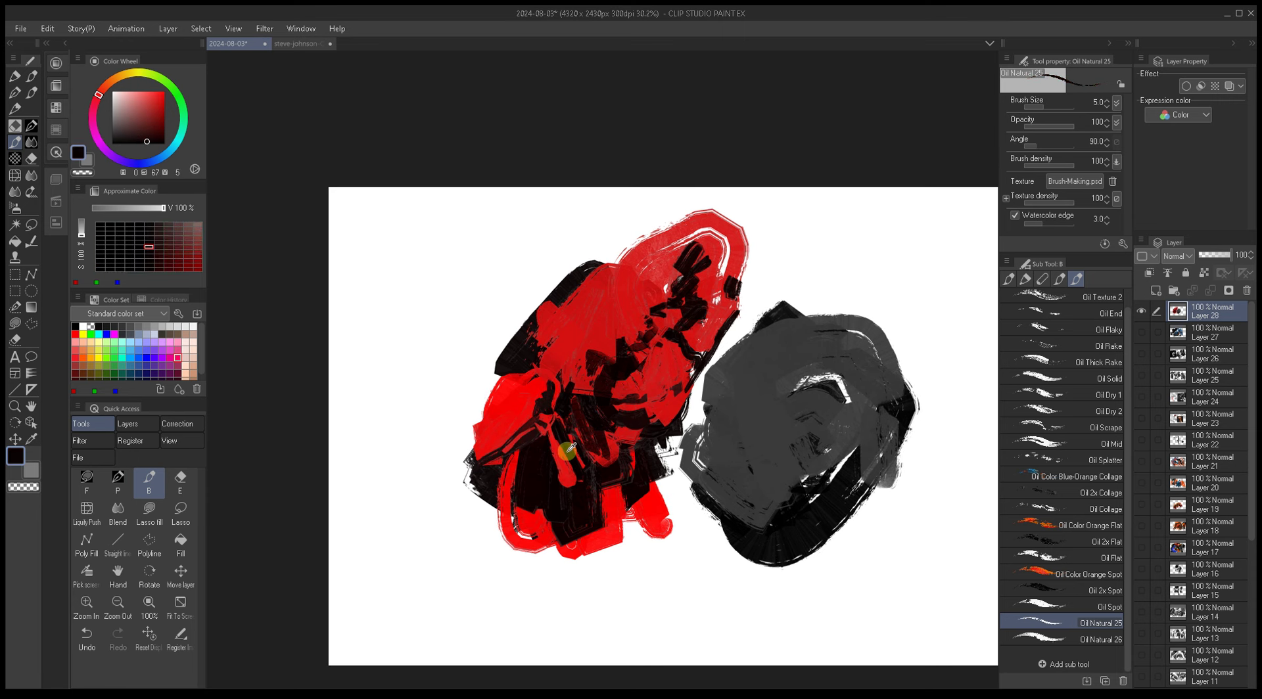
pyautogui.press(']')
pyautogui.press(']')
pyautogui.press(']')
pyautogui.keyDown('alt'); pyautogui.click(587, 483); pyautogui.keyUp('alt')
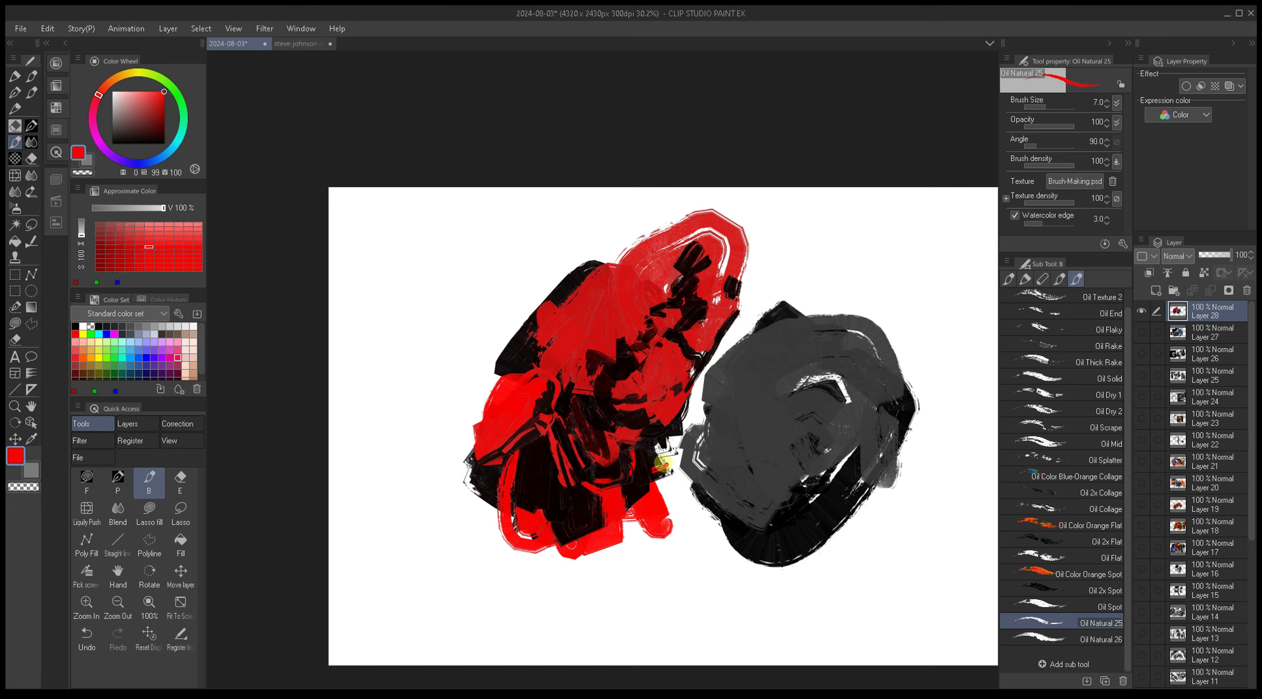
# Step: Sample a dark tone and paint dark strokes down the red leg at the patch's lower right, enlarging the brush
pyautogui.keyDown('alt'); pyautogui.click(652, 489); pyautogui.keyUp('alt')
pyautogui.press(']')
pyautogui.press(']')
pyautogui.press(']')
pyautogui.press(']')
pyautogui.press(']')
# Step: Sample pure red and add red strokes around the dark marks at the lower right of the patch
pyautogui.keyDown('alt'); pyautogui.click(652, 472); pyautogui.keyUp('alt')
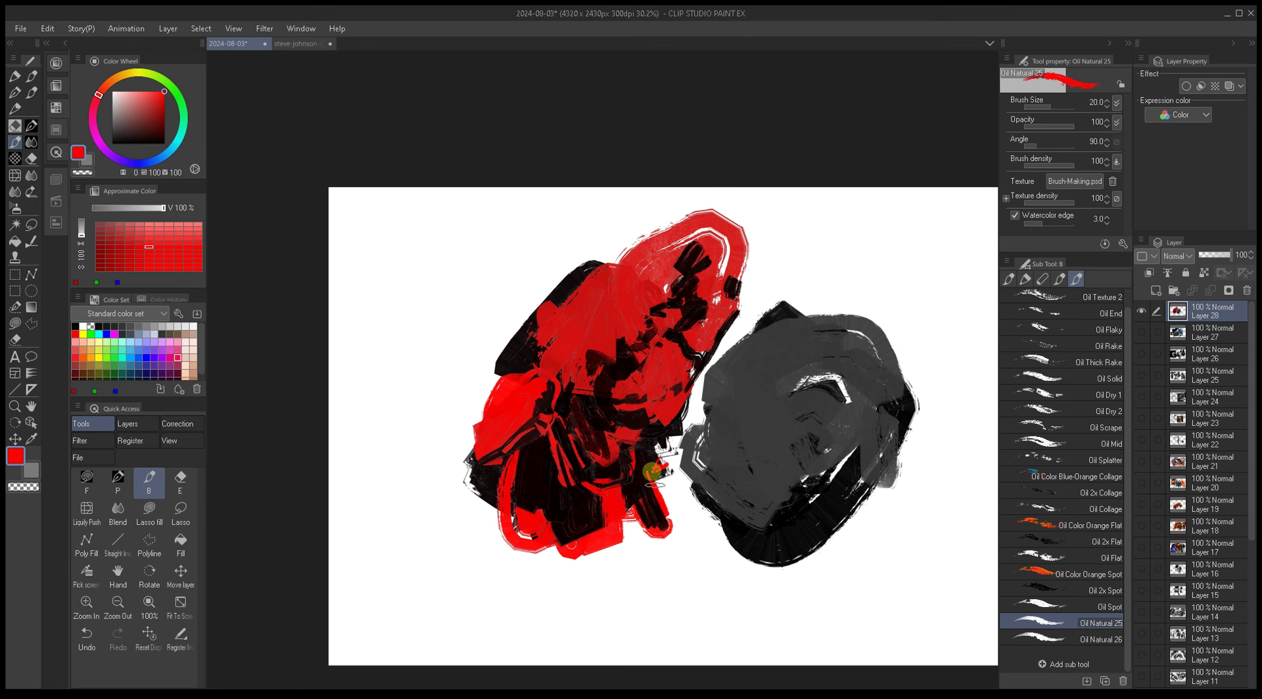
pyautogui.press(']')
pyautogui.press(']')
pyautogui.press(']')
# Step: Sample dark red and place dark marks at size 40 in the upper centre, then reduce the brush for fine detail
pyautogui.moveTo(592, 360); pyautogui.dragTo(623, 409)
pyautogui.keyDown('alt'); pyautogui.click(622, 407); pyautogui.keyUp('alt')
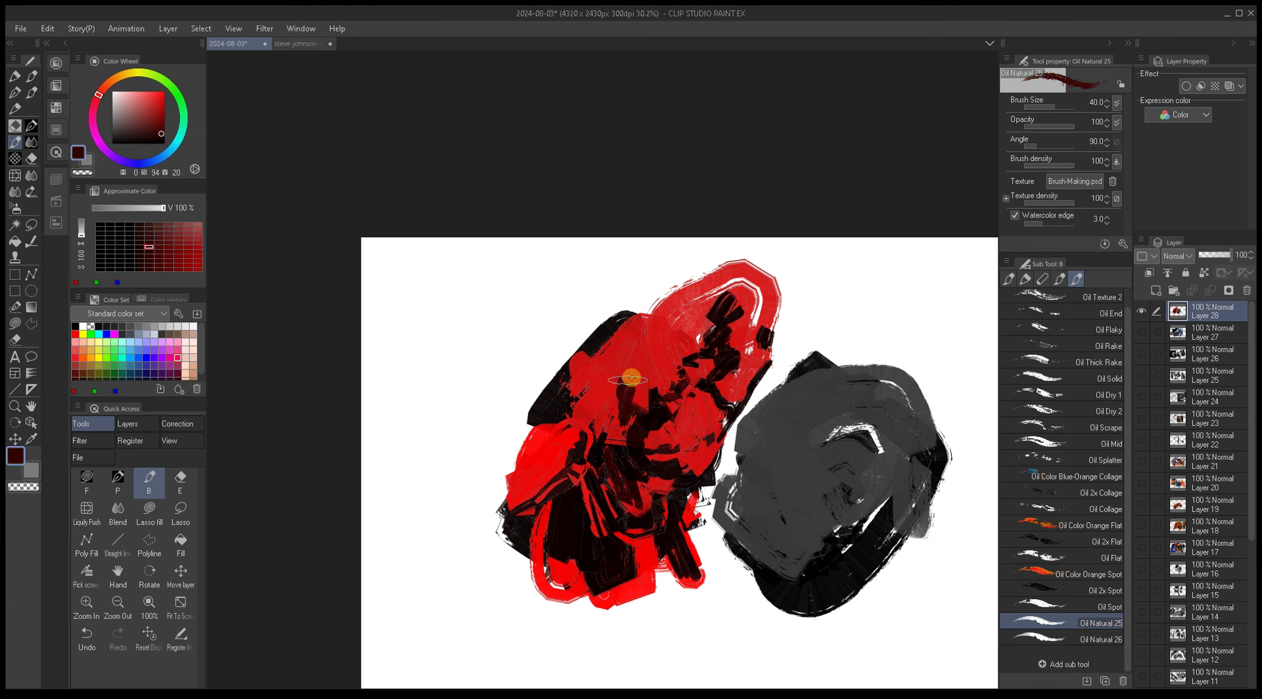
pyautogui.press('[')
pyautogui.press('[')
pyautogui.press('[')
pyautogui.press('[')
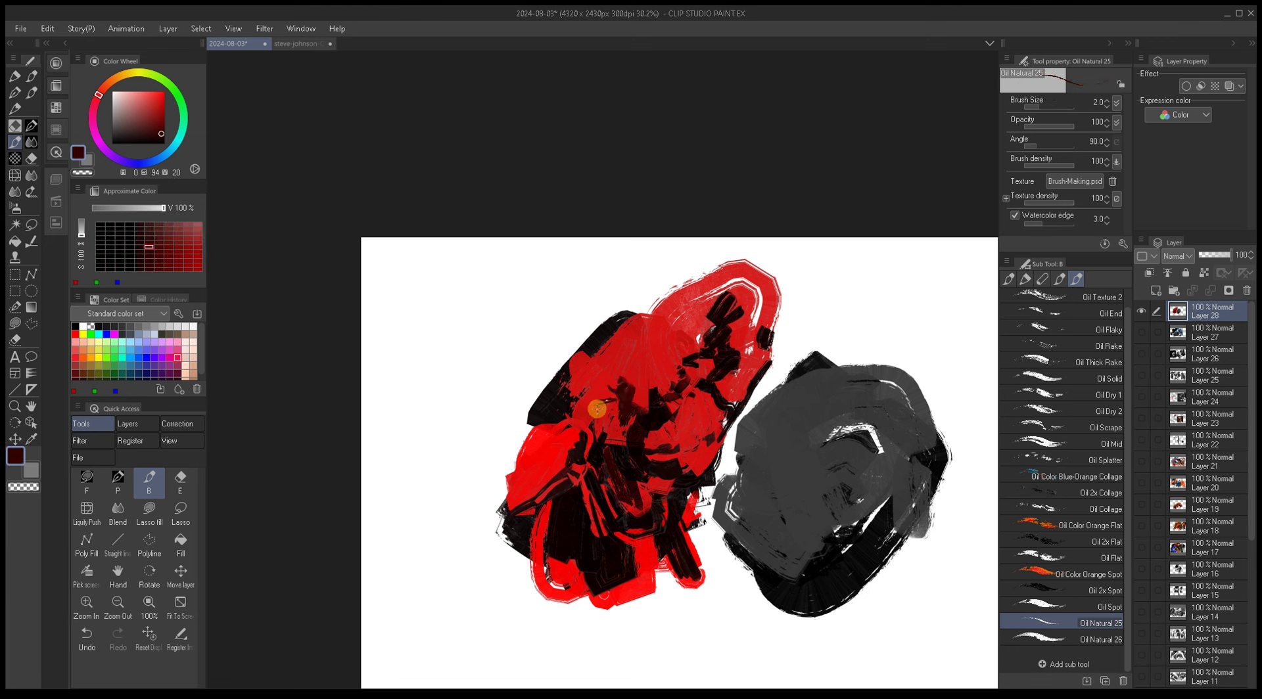
pyautogui.moveTo(542, 460); pyautogui.dragTo(587, 445)
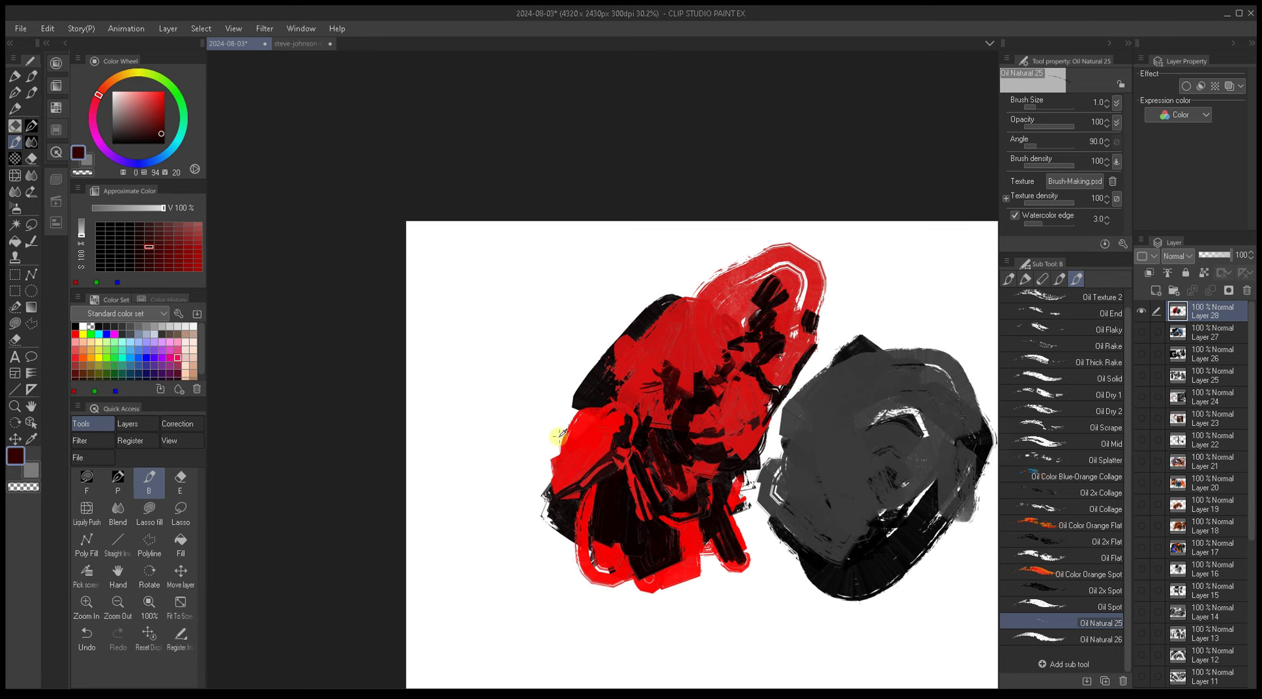
# Step: Sample red from the patch's left edge and rework the red areas with a larger brush
pyautogui.keyDown('alt'); pyautogui.click(566, 440); pyautogui.keyUp('alt')
pyautogui.press(']')
pyautogui.press(']')
pyautogui.press(']')
pyautogui.press(']')
pyautogui.press(']')
pyautogui.moveTo(712, 344); pyautogui.dragTo(625, 369)
# Step: Sample a muted dark red and dab it over the red upper centre, raising the brush size to 50
pyautogui.keyDown('alt'); pyautogui.click(601, 401); pyautogui.keyUp('alt')
pyautogui.press(']')
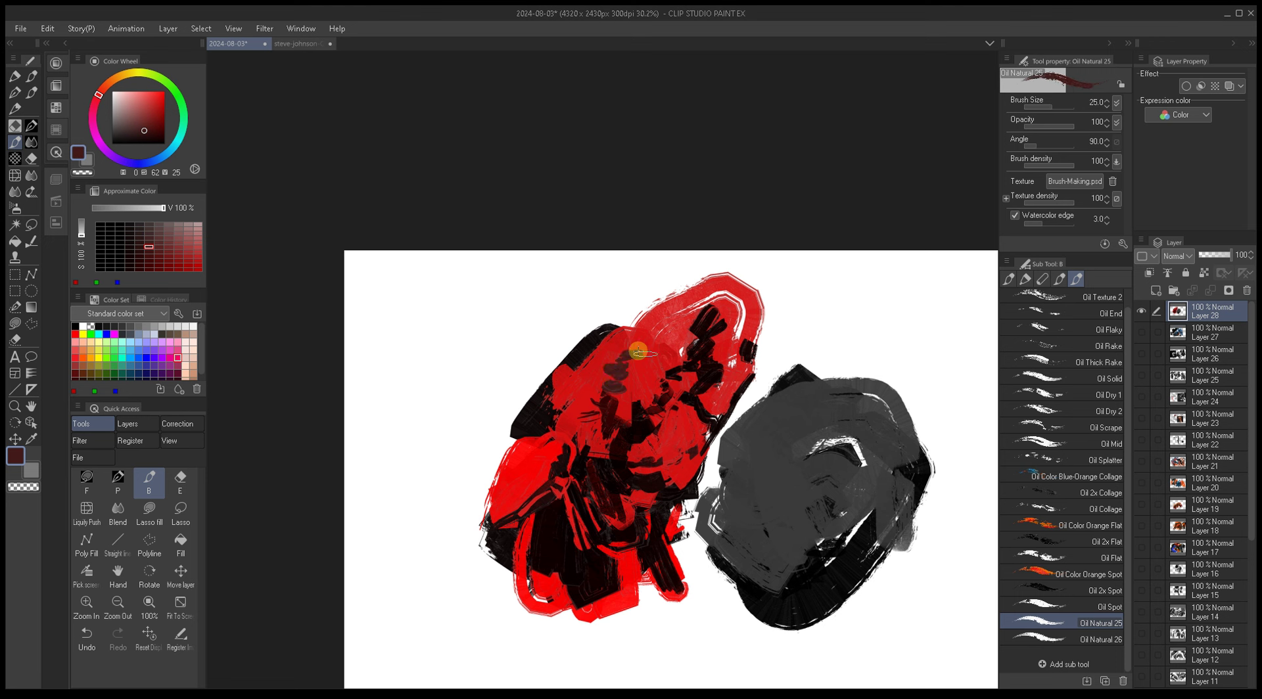
pyautogui.keyDown('alt'); pyautogui.click(656, 339); pyautogui.keyUp('alt')
pyautogui.keyDown('alt'); pyautogui.click(615, 358); pyautogui.keyUp('alt')
pyautogui.press(']')
pyautogui.press(']')
pyautogui.moveTo(652, 360)
pyautogui.mouseDown()
pyautogui.moveTo(620, 393)
pyautogui.moveTo(629, 409)
pyautogui.mouseUp()
pyautogui.press(']')
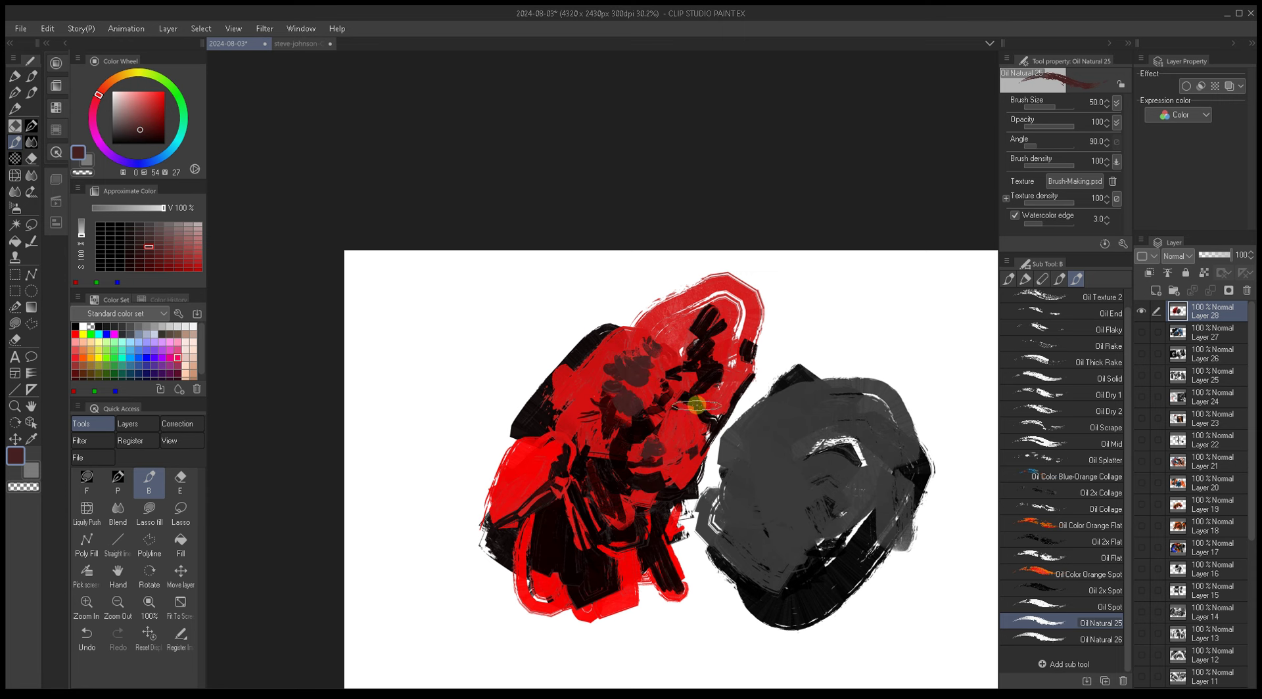
# Step: Sample reds from the left lobe and dab muted dark red over its upper part at brush size 60
pyautogui.press('[')
pyautogui.hscroll(-2, 654, 412)
pyautogui.keyDown('alt'); pyautogui.click(576, 479); pyautogui.keyUp('alt')
pyautogui.press(']')
pyautogui.press(']')
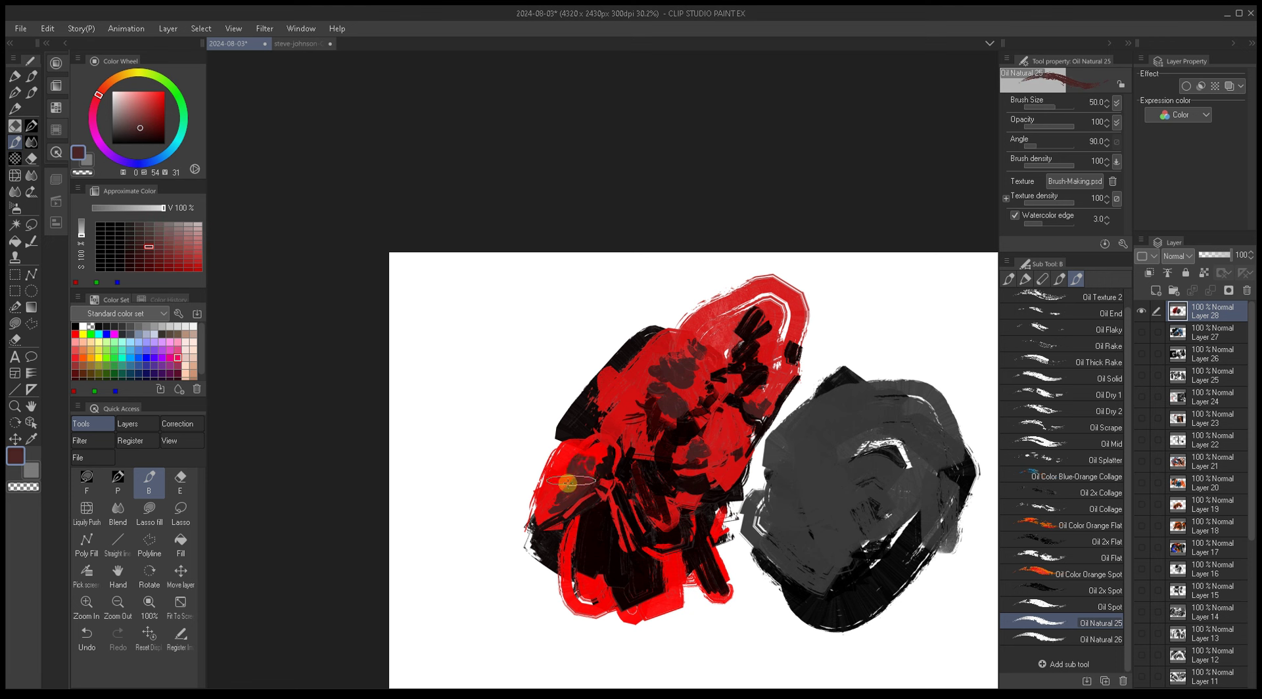
pyautogui.keyDown('alt'); pyautogui.click(555, 494); pyautogui.keyUp('alt')
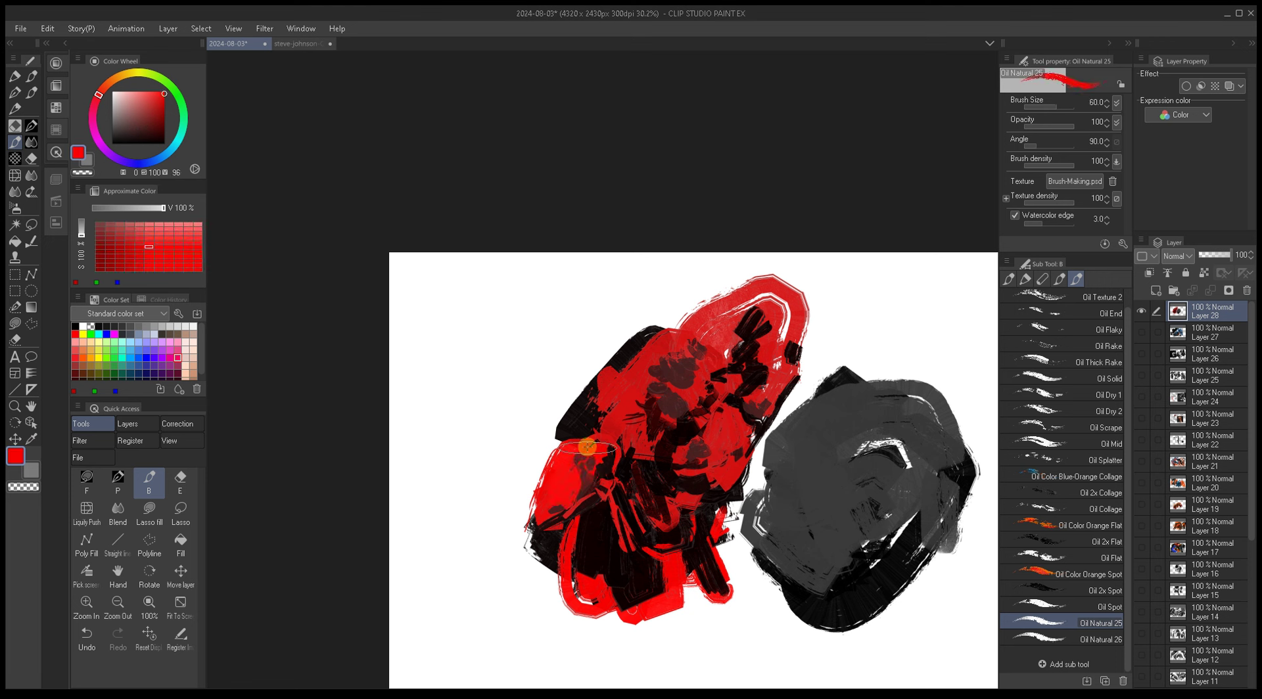
pyautogui.keyDown('alt'); pyautogui.click(586, 476); pyautogui.keyUp('alt')
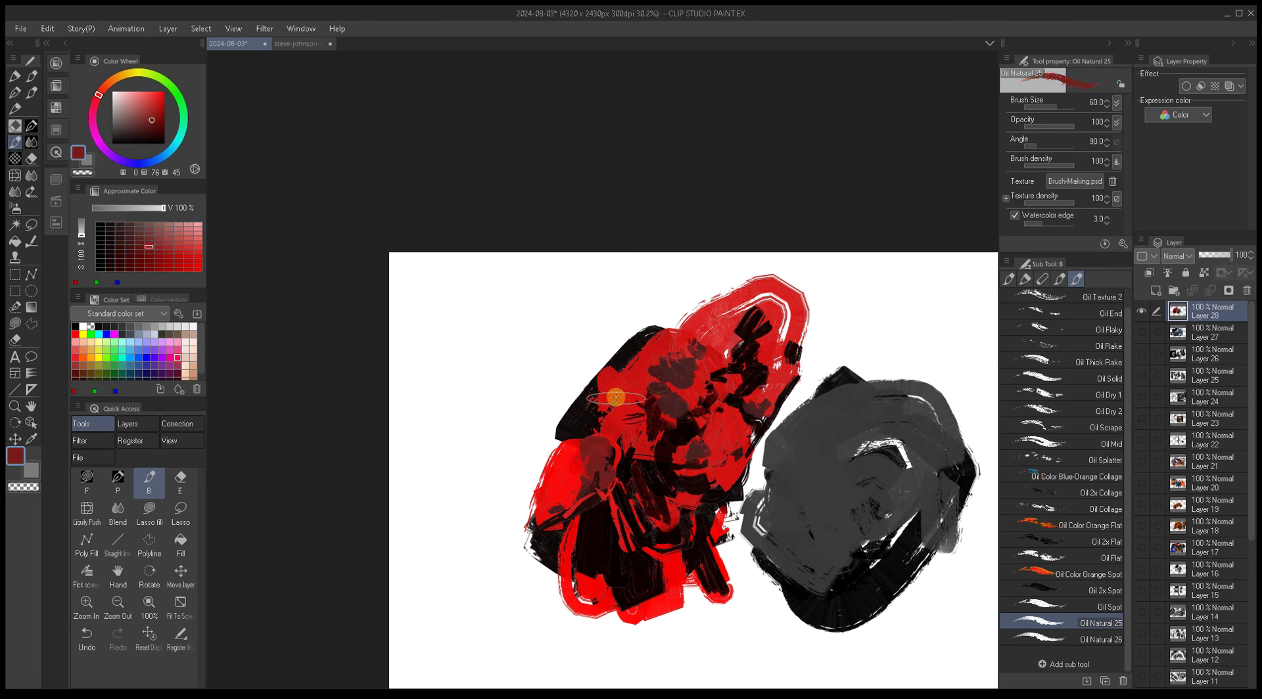
# Step: Sample a muted dark red from the upper area, dab it over the dark marks near the right edge, and reduce the brush to size 5
pyautogui.keyDown('alt'); pyautogui.click(700, 347); pyautogui.keyUp('alt')
pyautogui.keyDown('alt'); pyautogui.click(700, 347); pyautogui.keyUp('alt')
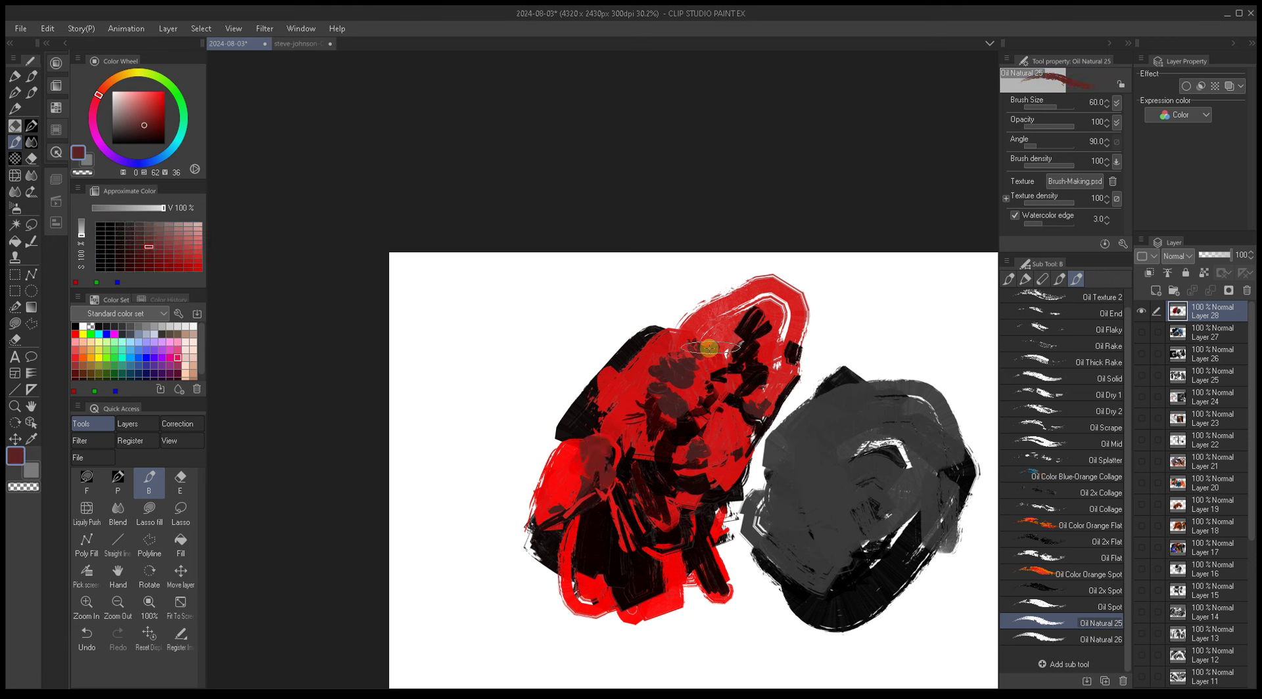
pyautogui.press('[')
pyautogui.press('[')
pyautogui.press('[')
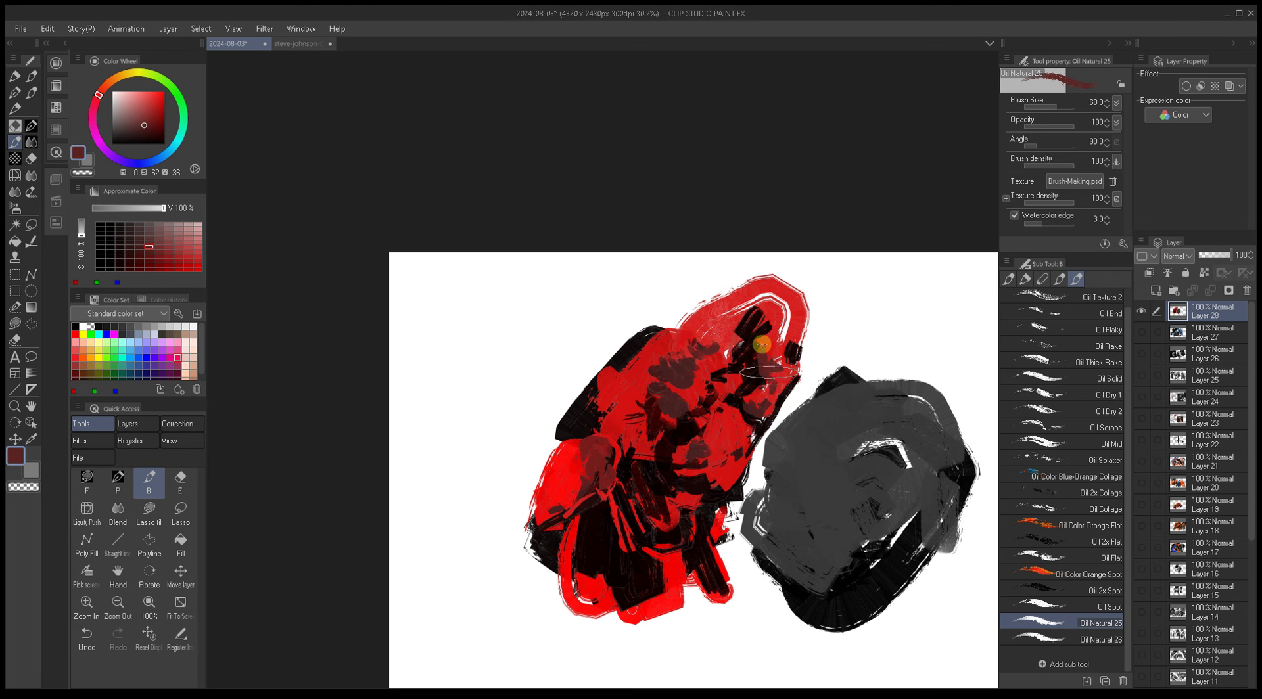
pyautogui.press('[')
pyautogui.press('[')
pyautogui.press('[')
pyautogui.press('[')
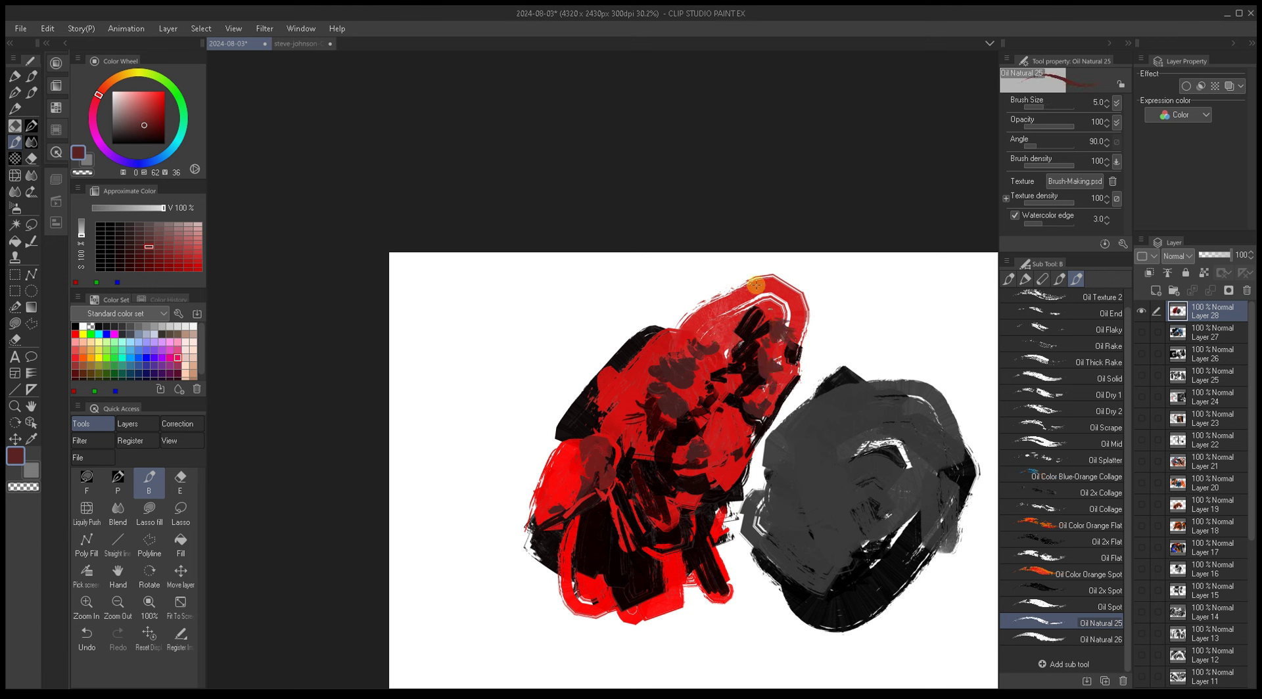
# Step: Sample red from the form's upper rim and broaden its top edge with strokes from an enlarged brush
pyautogui.keyDown('alt'); pyautogui.click(766, 286); pyautogui.keyUp('alt')
pyautogui.press(']')
pyautogui.press(']')
pyautogui.press(']')
pyautogui.press(']')
pyautogui.press(']')
pyautogui.press(']')
pyautogui.keyDown('alt'); pyautogui.click(769, 292); pyautogui.keyUp('alt')
pyautogui.moveTo(769, 288)
pyautogui.mouseDown()
pyautogui.moveTo(726, 332)
pyautogui.moveTo(743, 309)
pyautogui.moveTo(676, 332)
pyautogui.moveTo(738, 296)
pyautogui.moveTo(674, 324)
pyautogui.moveTo(716, 301)
pyautogui.moveTo(702, 312)
pyautogui.mouseUp()
pyautogui.press(']')
pyautogui.press(']')
pyautogui.keyDown('alt'); pyautogui.click(726, 332); pyautogui.keyUp('alt')
# Step: Shrink the brush, sample colours from the upper part, and draw a thin stroke up along the form's right edge
pyautogui.press('[')
pyautogui.press('[')
pyautogui.press('[')
pyautogui.press('[')
pyautogui.press('[')
pyautogui.press('[')
pyautogui.press('[')
pyautogui.press('[')
pyautogui.press('[')
pyautogui.keyDown('alt'); pyautogui.click(675, 325); pyautogui.keyUp('alt')
pyautogui.keyDown('alt'); pyautogui.click(749, 398); pyautogui.keyUp('alt')
pyautogui.press('[')
pyautogui.moveTo(775, 375); pyautogui.dragTo(801, 313)
# Step: Sample black and, with an enlarged brush, extend the right edge into a long dark point toward the upper right
pyautogui.press(']')
pyautogui.press(']')
pyautogui.press(']')
pyautogui.press(']')
pyautogui.press(']')
pyautogui.keyDown('alt'); pyautogui.click(745, 431); pyautogui.keyUp('alt')
pyautogui.moveTo(745, 431); pyautogui.dragTo(812, 302)
pyautogui.press(']')
pyautogui.press(']')
pyautogui.press(']')
pyautogui.moveTo(776, 348); pyautogui.dragTo(819, 293)
# Step: Sample reds beside the dark edge and sweep red strokes up into the new pointed tip
pyautogui.keyDown('alt'); pyautogui.click(748, 352); pyautogui.keyUp('alt')
pyautogui.keyDown('alt'); pyautogui.click(747, 358); pyautogui.keyUp('alt')
pyautogui.press(']')
pyautogui.press(']')
pyautogui.keyDown('alt'); pyautogui.click(783, 322); pyautogui.keyUp('alt')
pyautogui.moveTo(717, 328)
pyautogui.mouseDown()
pyautogui.moveTo(726, 304)
pyautogui.moveTo(775, 308)
pyautogui.moveTo(794, 290)
pyautogui.mouseUp()
pyautogui.keyDown('alt'); pyautogui.click(753, 348); pyautogui.keyUp('alt')
pyautogui.press('[')
pyautogui.moveTo(753, 344); pyautogui.dragTo(818, 275)
# Step: Reduce the brush, sample from below the tip, and add narrow strokes running up through the point
pyautogui.keyDown('alt'); pyautogui.click(756, 362); pyautogui.keyUp('alt')
pyautogui.press('[')
pyautogui.press('[')
pyautogui.press('[')
pyautogui.press('[')
pyautogui.press('[')
pyautogui.press('[')
pyautogui.keyDown('alt'); pyautogui.click(765, 355); pyautogui.keyUp('alt')
pyautogui.moveTo(778, 336); pyautogui.dragTo(815, 276)
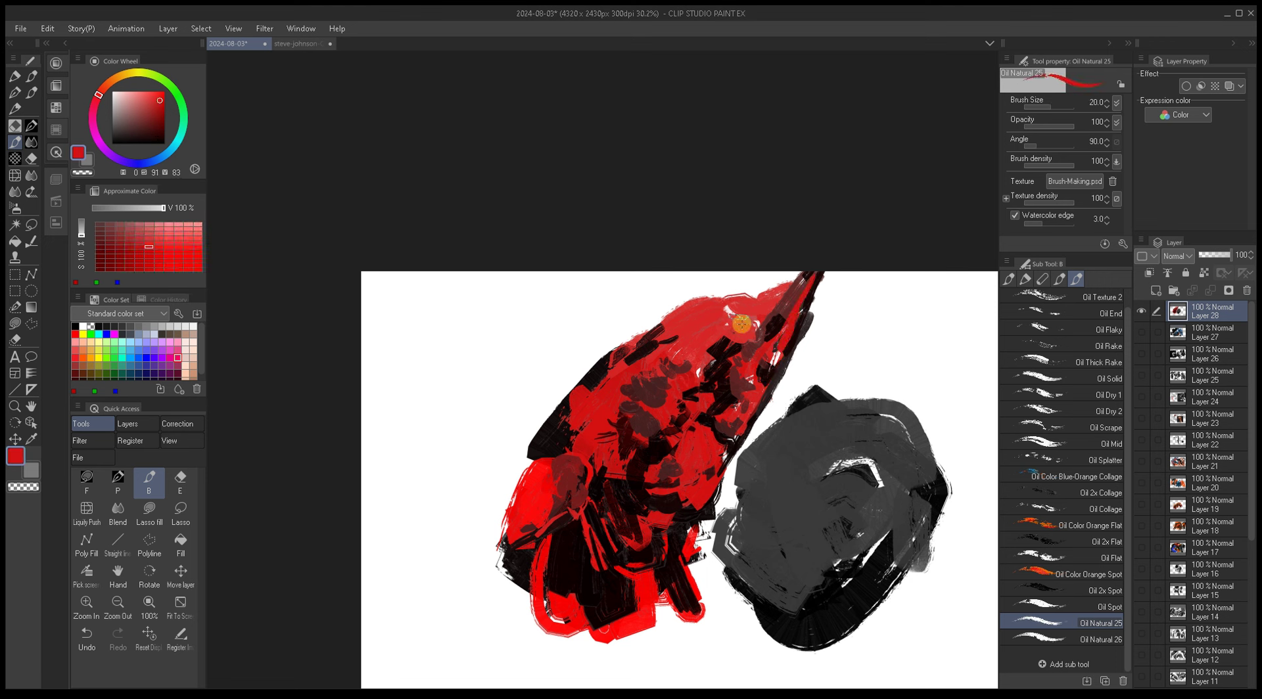
# Step: Sample several reds from the upper area and cover the white gaps below the tip with small strokes
pyautogui.press(']')
pyautogui.keyDown('alt'); pyautogui.click(726, 342); pyautogui.keyUp('alt')
pyautogui.press(']')
pyautogui.press(']')
pyautogui.keyDown('alt'); pyautogui.click(684, 324); pyautogui.keyUp('alt')
pyautogui.press('[')
pyautogui.keyDown('alt'); pyautogui.click(704, 330); pyautogui.keyUp('alt')
pyautogui.press(']')
pyautogui.press(']')
pyautogui.keyDown('alt'); pyautogui.click(711, 313); pyautogui.keyUp('alt')
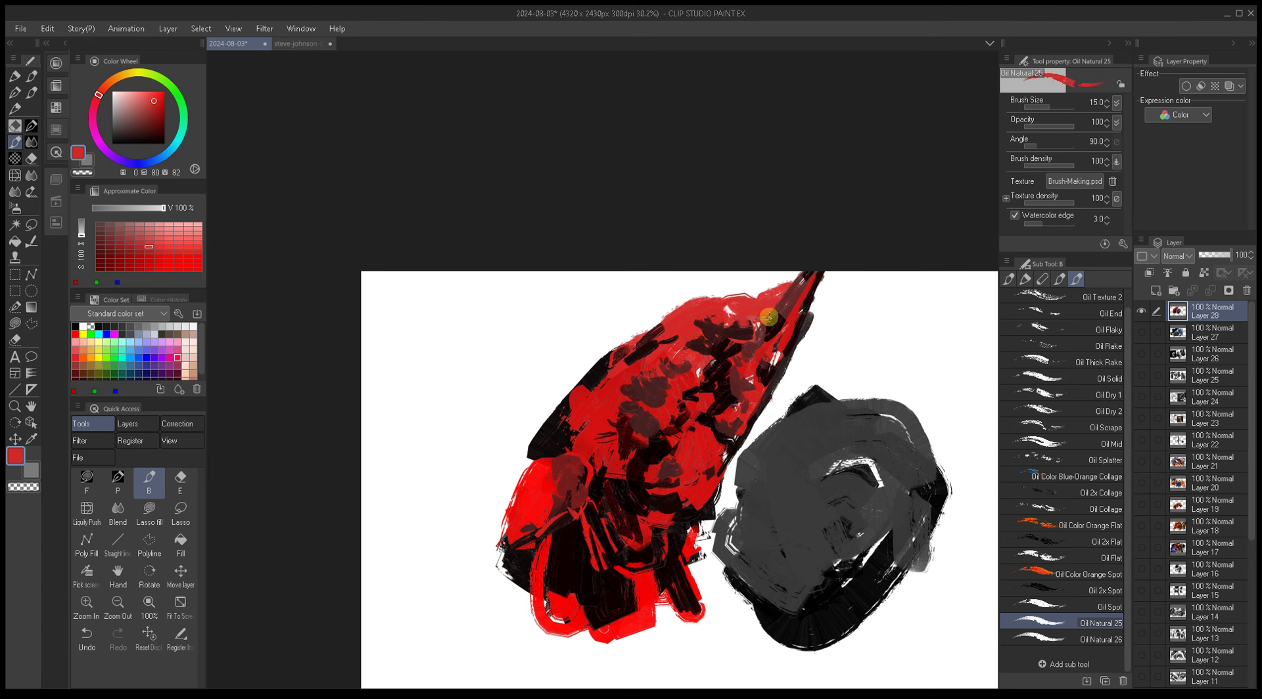
# Step: Sample bright and dark reds and dab them across the upper left of the form, raising the brush size to 30
pyautogui.keyDown('alt'); pyautogui.click(677, 333); pyautogui.keyUp('alt')
pyautogui.keyDown('alt'); pyautogui.click(693, 334); pyautogui.keyUp('alt')
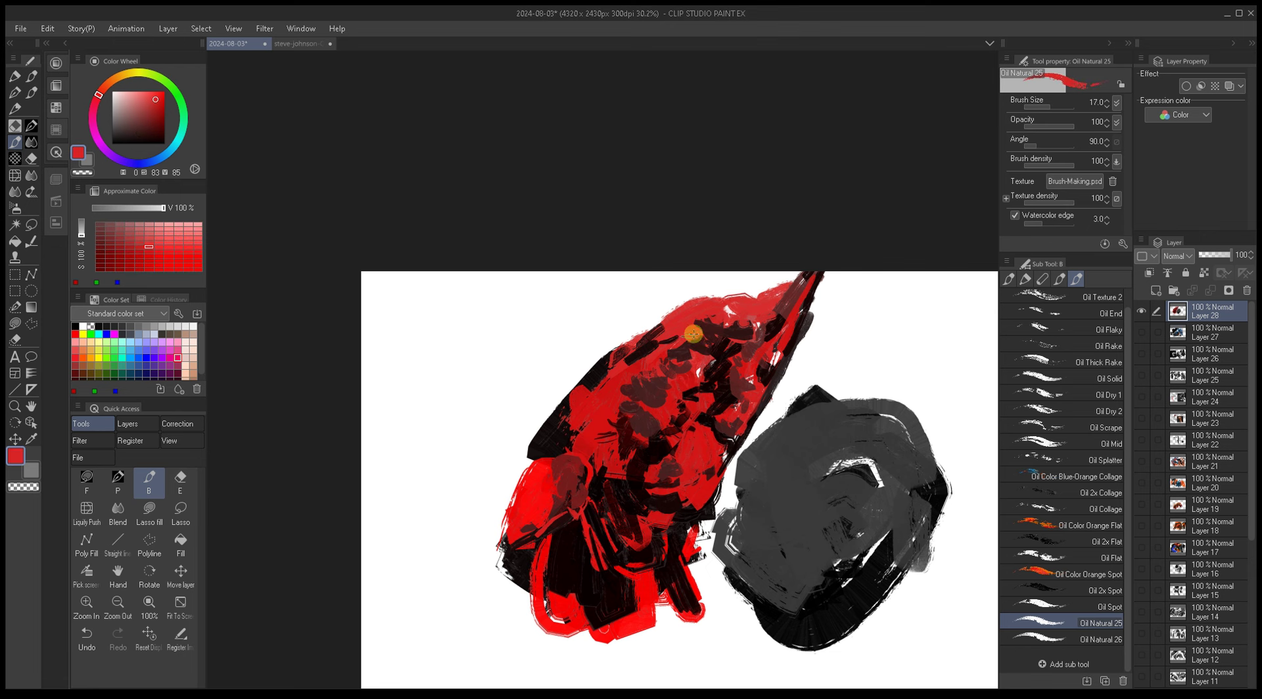
pyautogui.press(']')
pyautogui.keyDown('alt'); pyautogui.click(697, 343); pyautogui.keyUp('alt')
pyautogui.keyDown('alt'); pyautogui.click(720, 339); pyautogui.keyUp('alt')
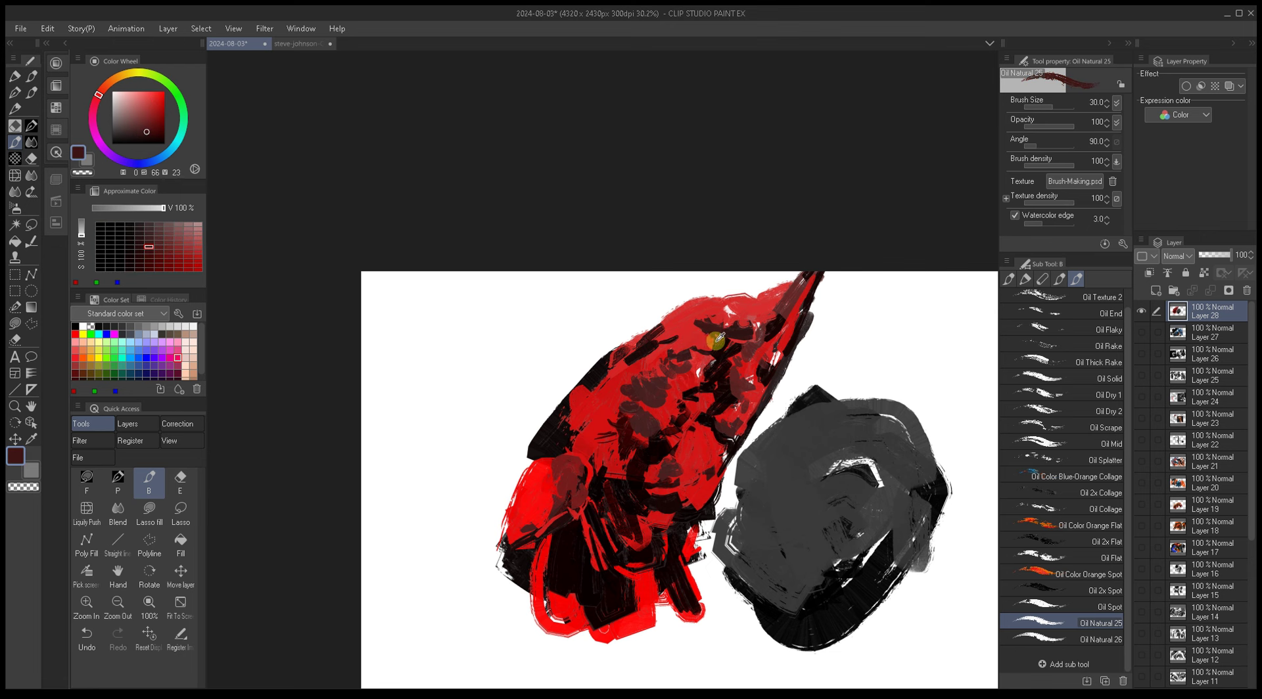
pyautogui.keyDown('alt'); pyautogui.click(665, 370); pyautogui.keyUp('alt')
pyautogui.moveTo(659, 369); pyautogui.dragTo(681, 364)
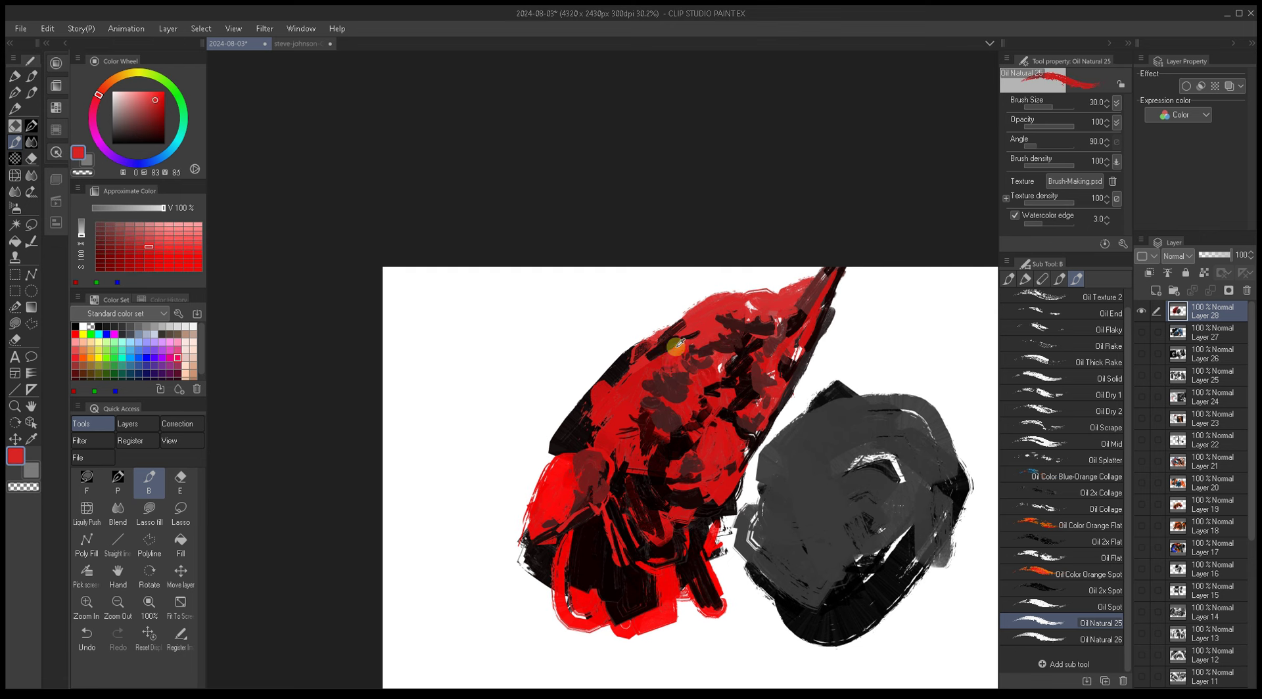
# Step: Sample near-black and place dark dabs along the upper-left edge with the brush raised to size 60
pyautogui.press(']')
pyautogui.keyDown('alt'); pyautogui.click(651, 359); pyautogui.keyUp('alt')
pyautogui.keyDown('alt'); pyautogui.click(663, 358); pyautogui.keyUp('alt')
pyautogui.press(']')
pyautogui.press(']')
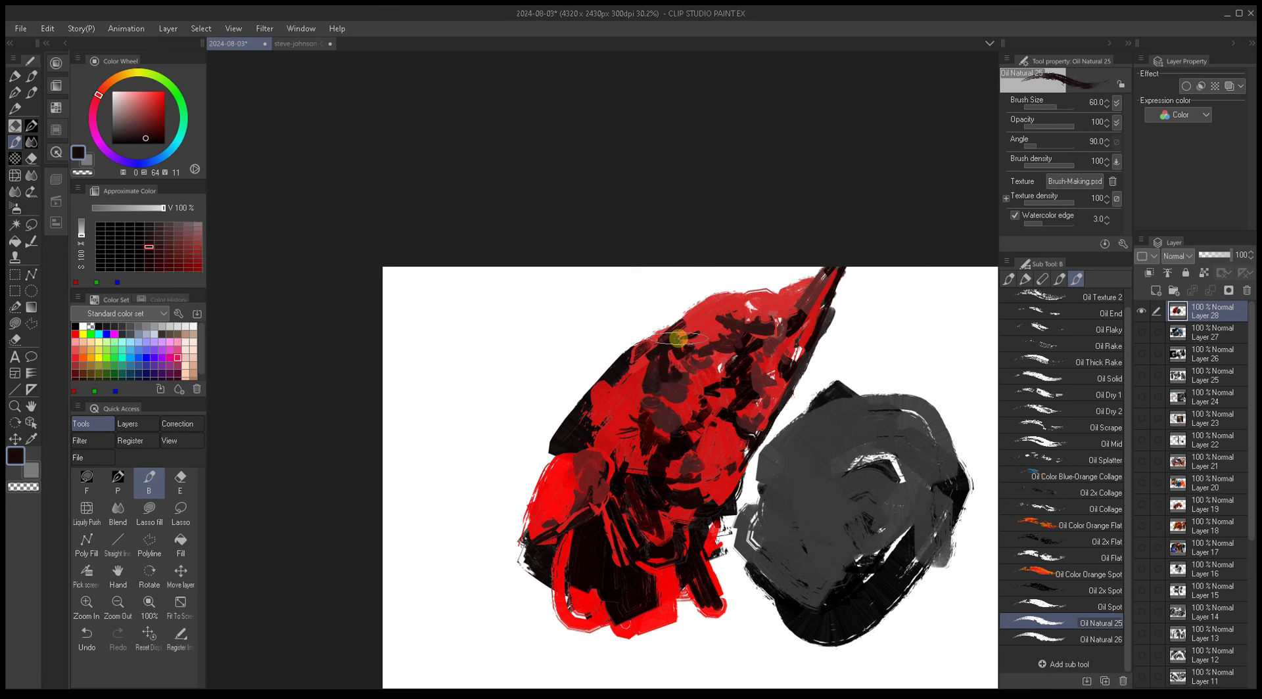
# Step: Sample muted dark reds and dab them over the upper-left edge and centre at brush size 70
pyautogui.keyDown('alt'); pyautogui.click(687, 346); pyautogui.keyUp('alt')
pyautogui.keyDown('alt'); pyautogui.click(677, 355); pyautogui.keyUp('alt')
pyautogui.keyDown('alt'); pyautogui.click(682, 346); pyautogui.keyUp('alt')
pyautogui.keyDown('alt'); pyautogui.click(684, 376); pyautogui.keyUp('alt')
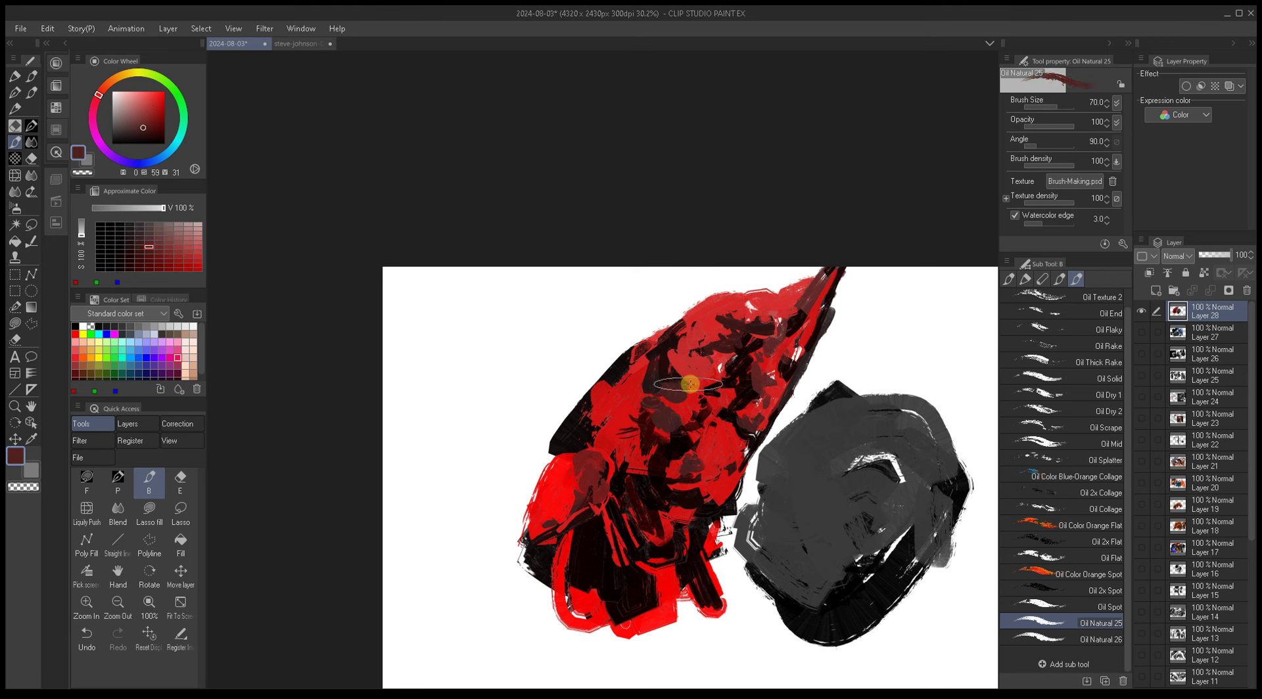
pyautogui.keyDown('alt'); pyautogui.click(652, 402); pyautogui.keyUp('alt')
pyautogui.press(']')
pyautogui.moveTo(661, 363)
pyautogui.mouseDown()
pyautogui.moveTo(693, 322)
pyautogui.moveTo(653, 319)
pyautogui.moveTo(664, 325)
pyautogui.mouseUp()
# Step: Sample near-black from the lower centre and reduce the brush to size 5 for fine marks in the form's centre
pyautogui.keyDown('alt'); pyautogui.click(679, 451); pyautogui.keyUp('alt')
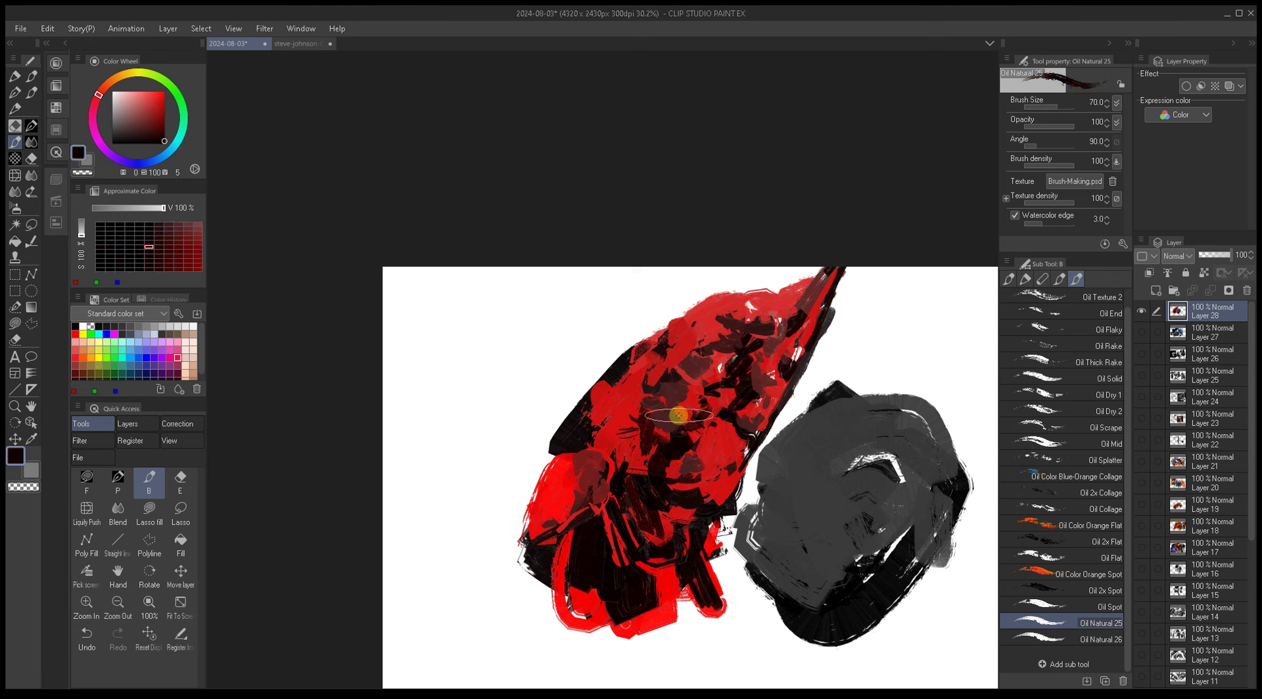
pyautogui.press('[')
pyautogui.press('[')
pyautogui.press('[')
pyautogui.press('[')
pyautogui.press('[')
pyautogui.press('[')
pyautogui.press('[')
pyautogui.press('[')
pyautogui.press('[')
pyautogui.press('[')
pyautogui.press('[')
pyautogui.press('[')
pyautogui.press('[')
pyautogui.press('[')
pyautogui.press('[')
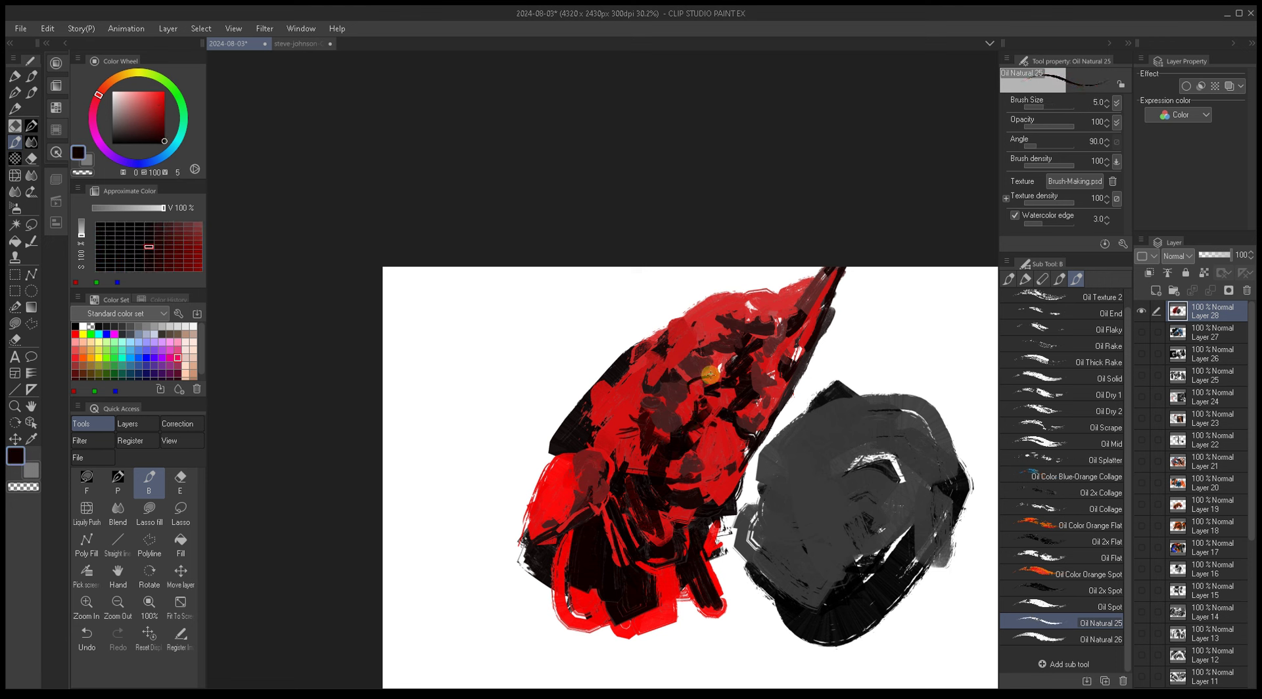
# Step: Sample reds from the right of centre and rework that area with red strokes at brush size 30
pyautogui.keyDown('alt'); pyautogui.click(713, 394); pyautogui.keyUp('alt')
pyautogui.press(']')
pyautogui.press(']')
pyautogui.press(']')
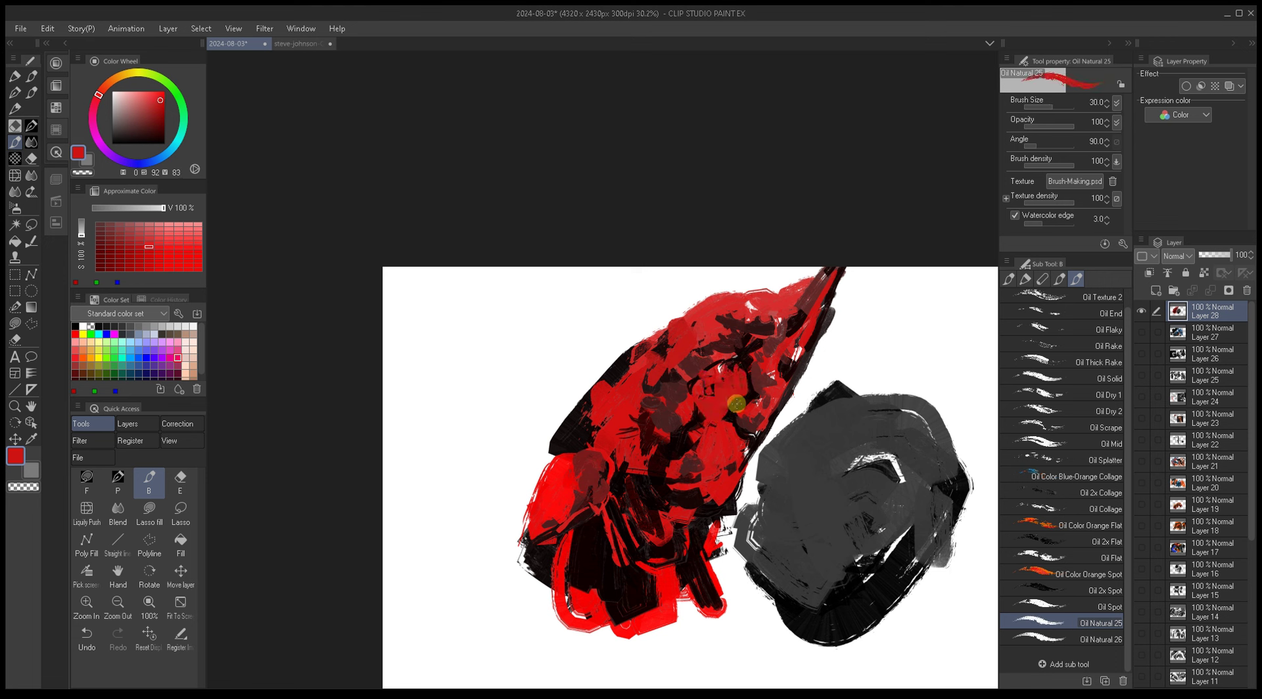
pyautogui.keyDown('alt'); pyautogui.click(736, 377); pyautogui.keyUp('alt')
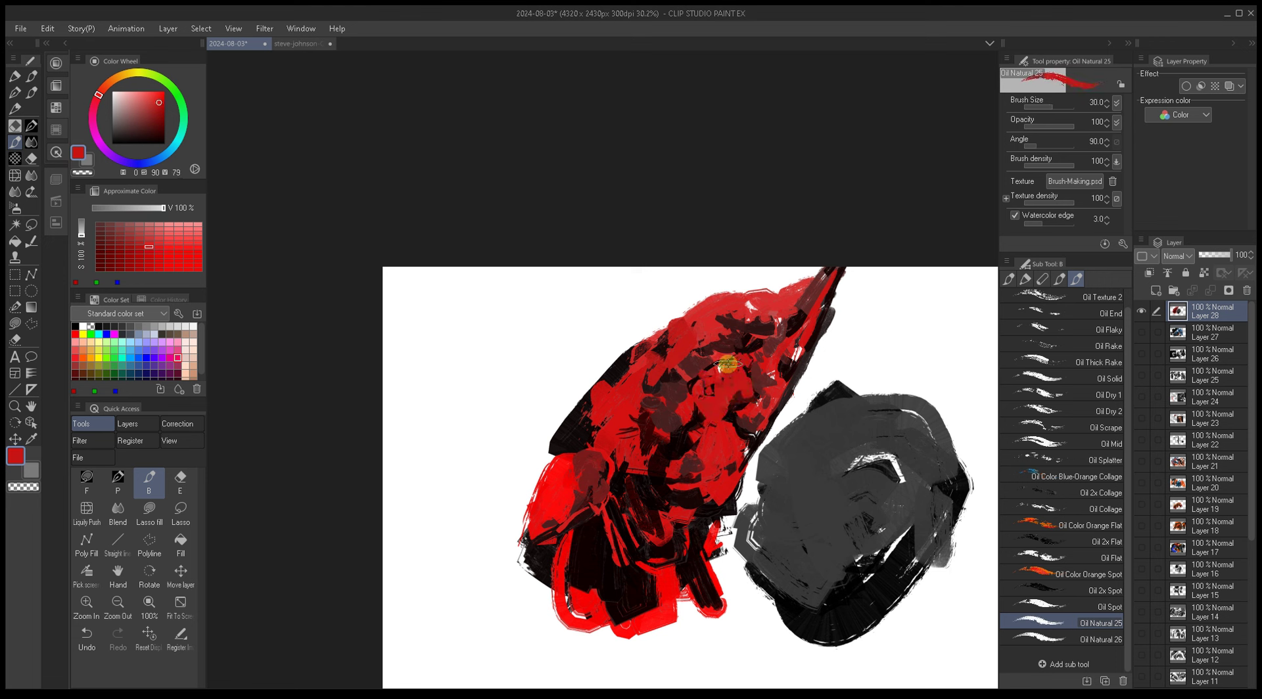
# Step: Sample dark red and draw small marks over the red centre at brush sizes 7 and 15
pyautogui.keyDown('alt'); pyautogui.click(731, 390); pyautogui.keyUp('alt')
pyautogui.press('[')
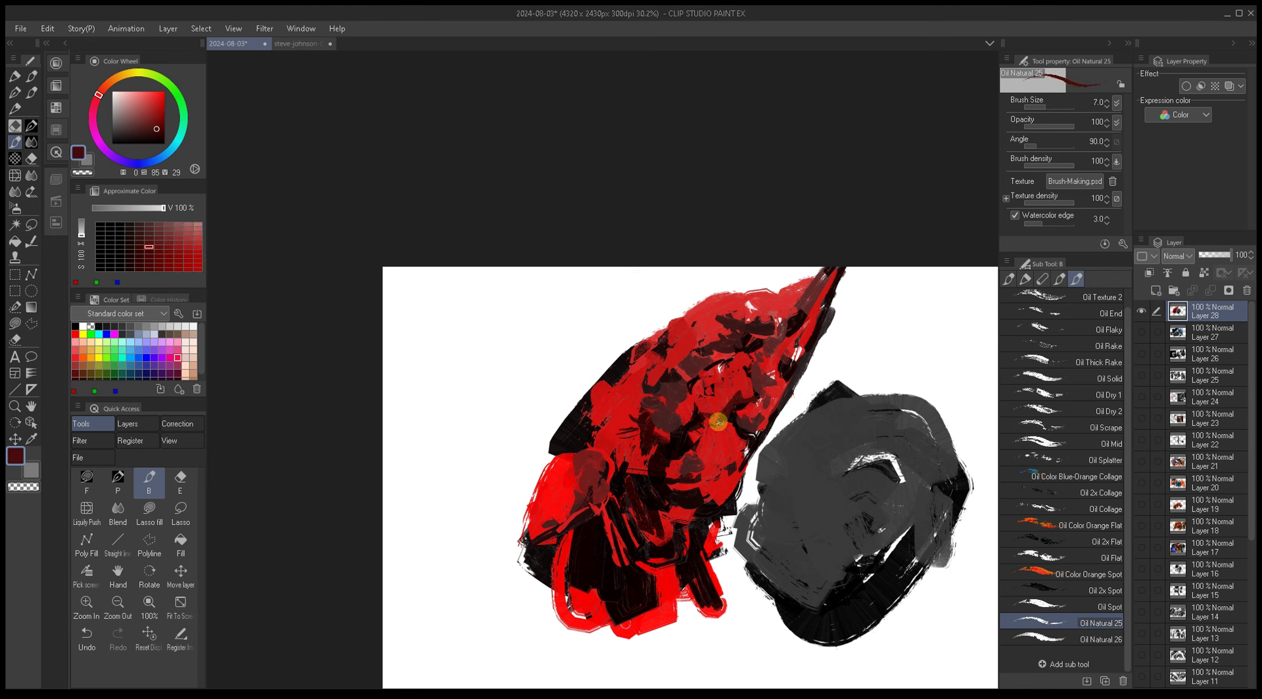
pyautogui.press('[')
pyautogui.press('[')
pyautogui.keyDown('alt'); pyautogui.click(710, 412); pyautogui.keyUp('alt')
pyautogui.keyDown('alt'); pyautogui.click(717, 409); pyautogui.keyUp('alt')
pyautogui.press(']')
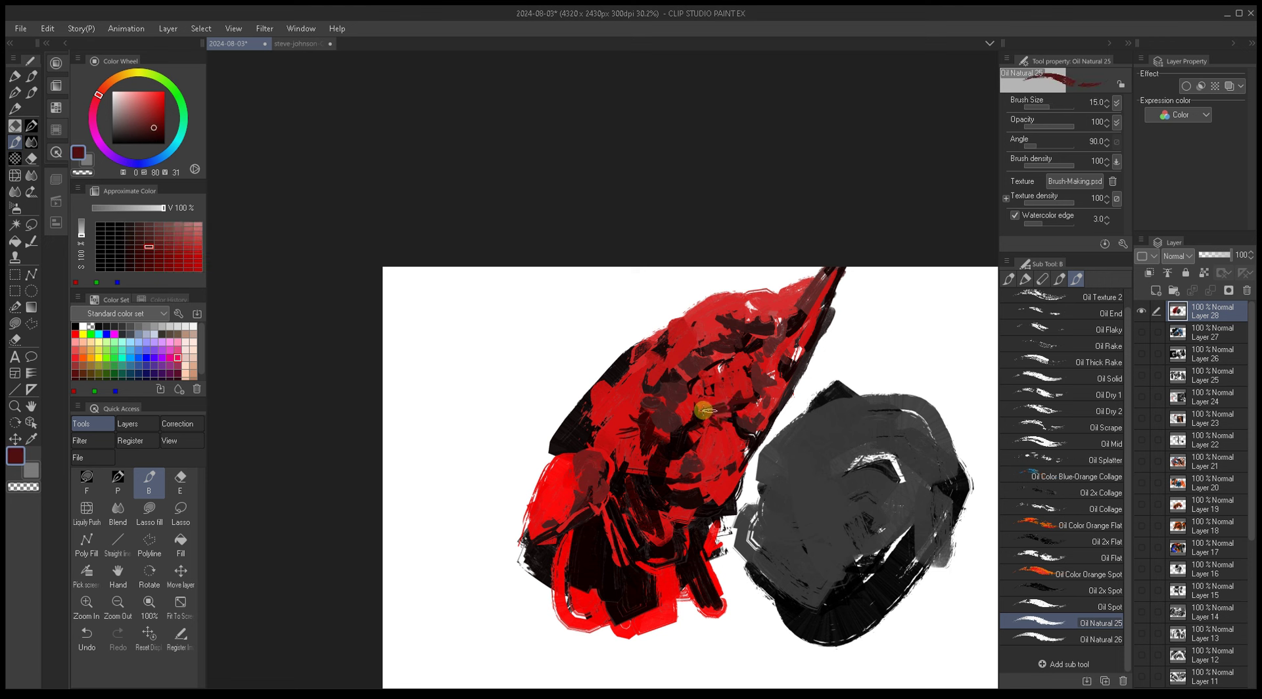
# Step: Resample dark reds around the centre marks and add short strokes at brush size 17
pyautogui.keyDown('alt'); pyautogui.click(719, 404); pyautogui.keyUp('alt')
pyautogui.keyDown('alt'); pyautogui.click(741, 371); pyautogui.keyUp('alt')
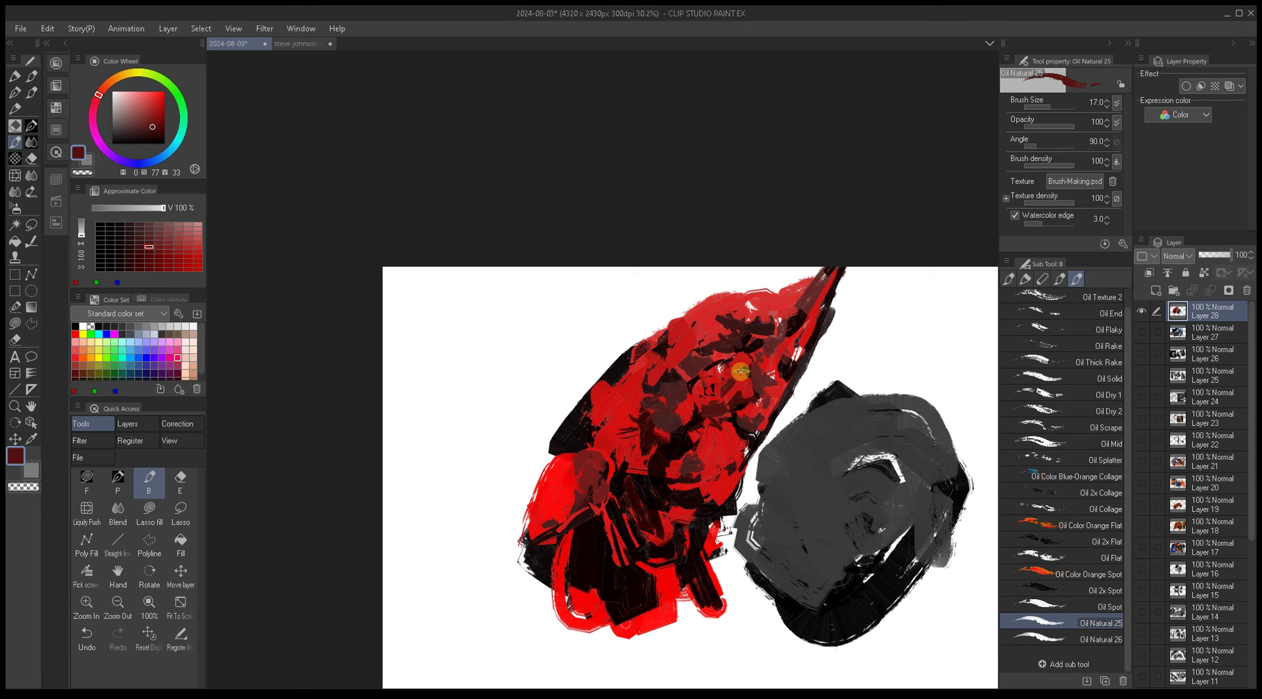
pyautogui.moveTo(743, 372); pyautogui.dragTo(725, 384)
pyautogui.keyDown('alt'); pyautogui.click(719, 386); pyautogui.keyUp('alt')
pyautogui.keyDown('alt'); pyautogui.click(713, 385); pyautogui.keyUp('alt')
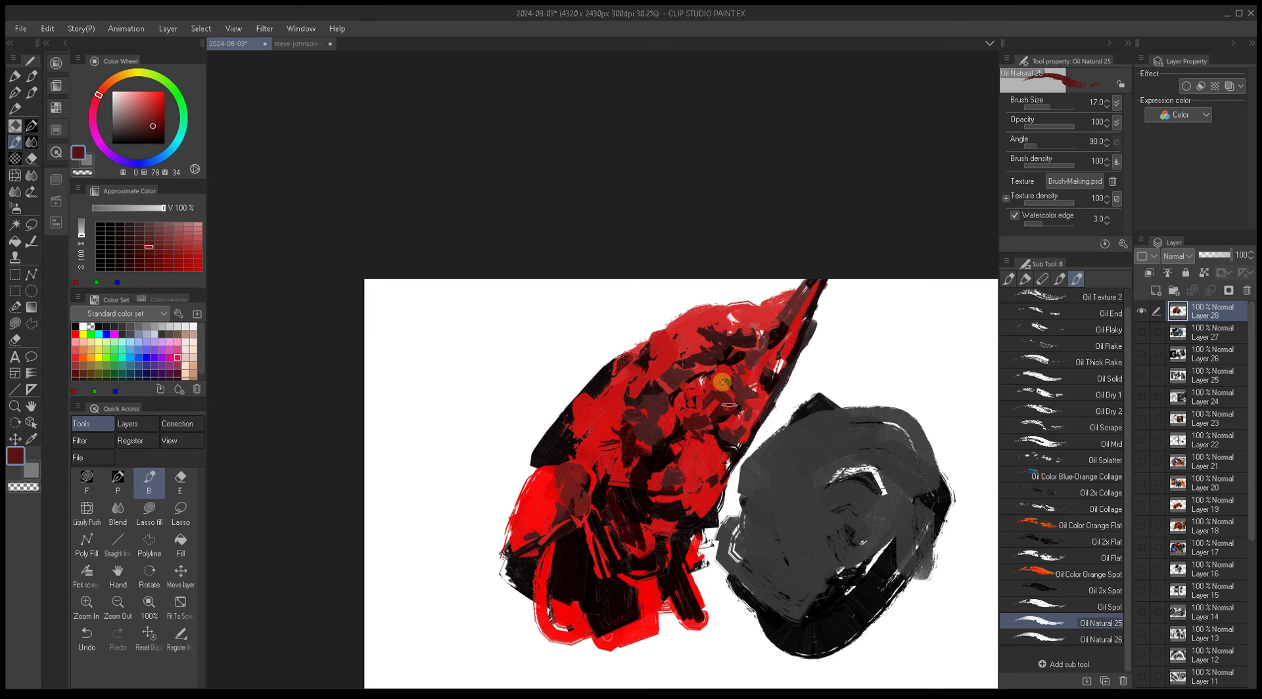
# Step: Sample red beside the dark centre marks and brush it over the upper centre at size 25
pyautogui.keyDown('alt'); pyautogui.click(716, 388); pyautogui.keyUp('alt')
pyautogui.press(']')
pyautogui.press(']')
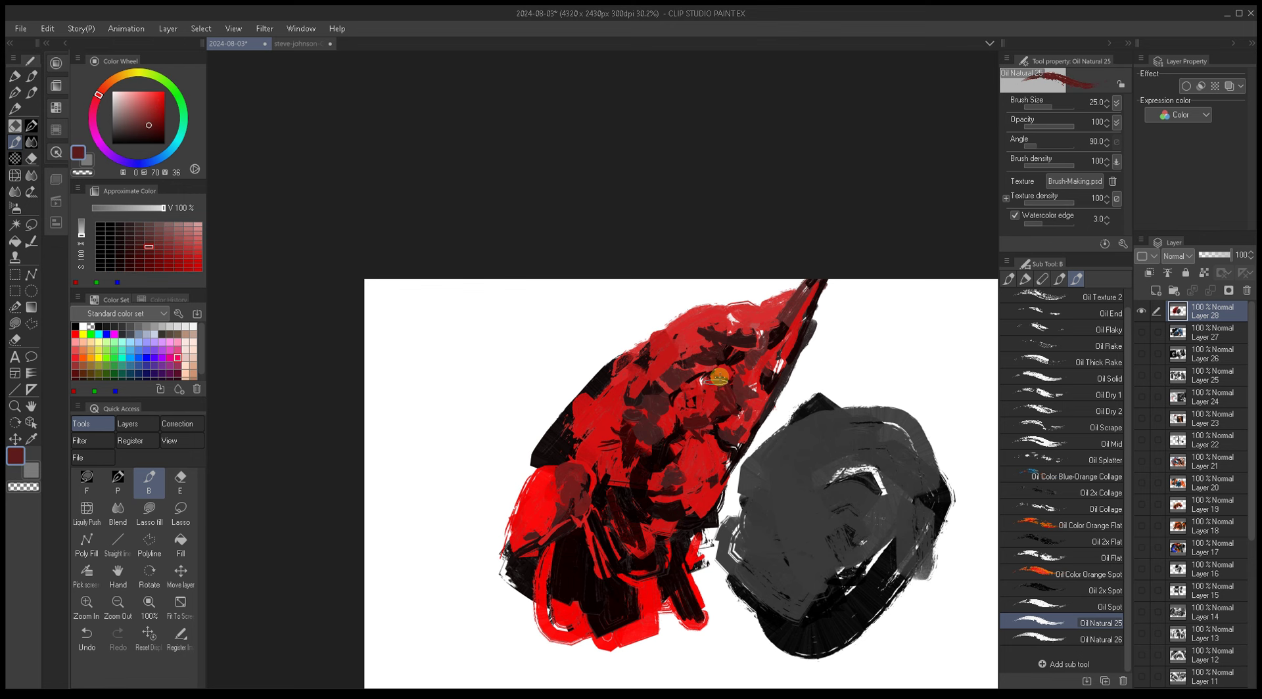
pyautogui.keyDown('alt'); pyautogui.click(718, 385); pyautogui.keyUp('alt')
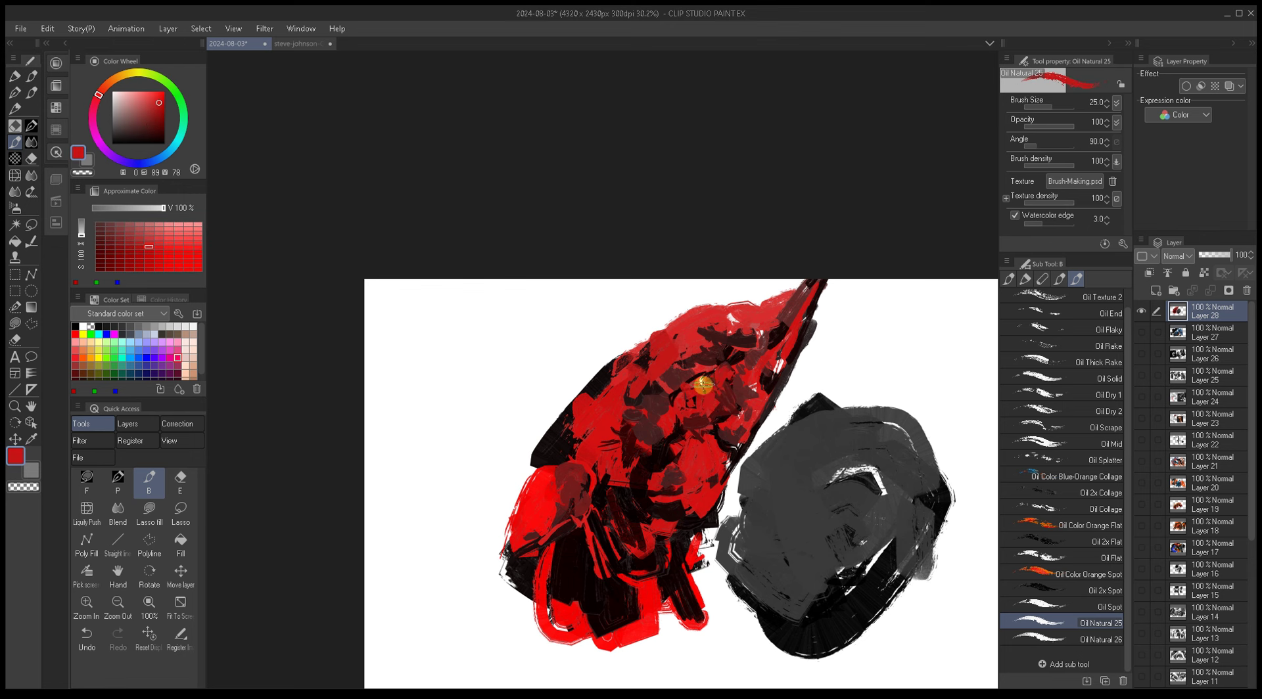
pyautogui.moveTo(665, 384); pyautogui.dragTo(688, 324)
# Step: Sample the dark colour in the lower left and, with a larger brush, sweep a dark shape across the form's base
pyautogui.keyDown('alt'); pyautogui.click(594, 549); pyautogui.keyUp('alt')
pyautogui.press(']')
pyautogui.press(']')
pyautogui.press(']')
pyautogui.keyDown('alt'); pyautogui.click(595, 571); pyautogui.keyUp('alt')
pyautogui.keyDown('alt'); pyautogui.click(594, 545); pyautogui.keyUp('alt')
pyautogui.moveTo(614, 603)
pyautogui.mouseDown()
pyautogui.moveTo(643, 582)
pyautogui.moveTo(617, 602)
pyautogui.moveTo(601, 587)
pyautogui.moveTo(654, 631)
pyautogui.moveTo(641, 625)
pyautogui.moveTo(670, 579)
pyautogui.mouseUp()
# Step: Sample bright red from the lower shapes and add red strokes at the base, raising the brush size to 80
pyautogui.keyDown('alt'); pyautogui.click(643, 602); pyautogui.keyUp('alt')
pyautogui.keyDown('alt'); pyautogui.click(608, 598); pyautogui.keyUp('alt')
pyautogui.keyDown('alt'); pyautogui.click(664, 575); pyautogui.keyUp('alt')
pyautogui.press(']')
pyautogui.press(']')
pyautogui.moveTo(664, 625); pyautogui.dragTo(665, 613)
pyautogui.press(']')
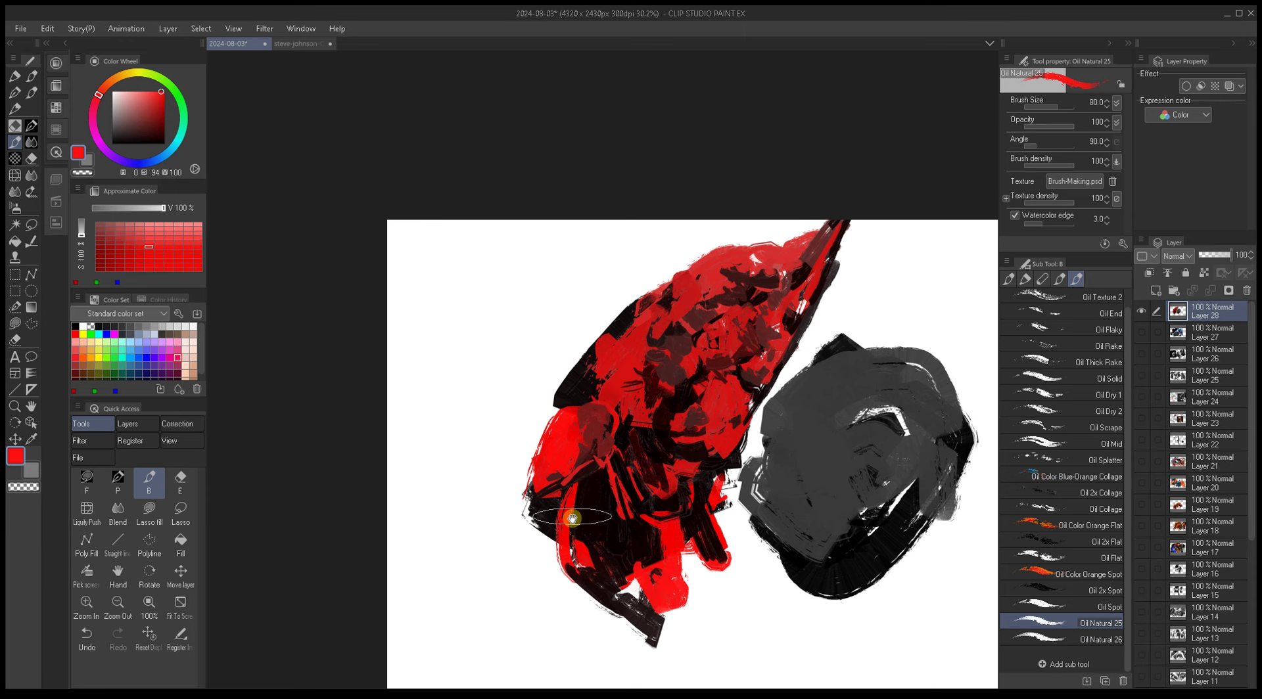
# Step: Fill the form's lower-left edge with broad red strokes, resampling darker reds and raising the brush size to 100
pyautogui.moveTo(573, 522); pyautogui.dragTo(593, 541)
pyautogui.keyDown('alt'); pyautogui.click(608, 585); pyautogui.keyUp('alt')
pyautogui.keyDown('alt'); pyautogui.click(608, 585); pyautogui.keyUp('alt')
pyautogui.press(']')
pyautogui.press(']')
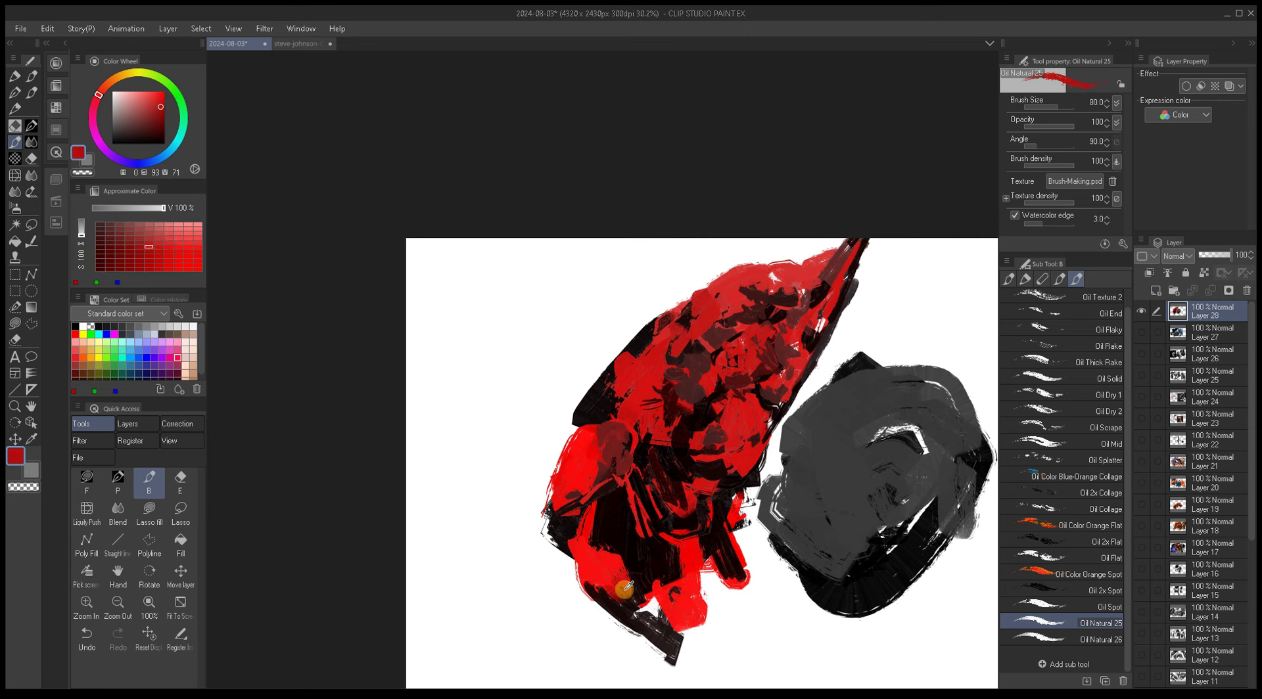
pyautogui.keyDown('alt'); pyautogui.click(608, 549); pyautogui.keyUp('alt')
pyautogui.keyDown('alt'); pyautogui.click(634, 596); pyautogui.keyUp('alt')
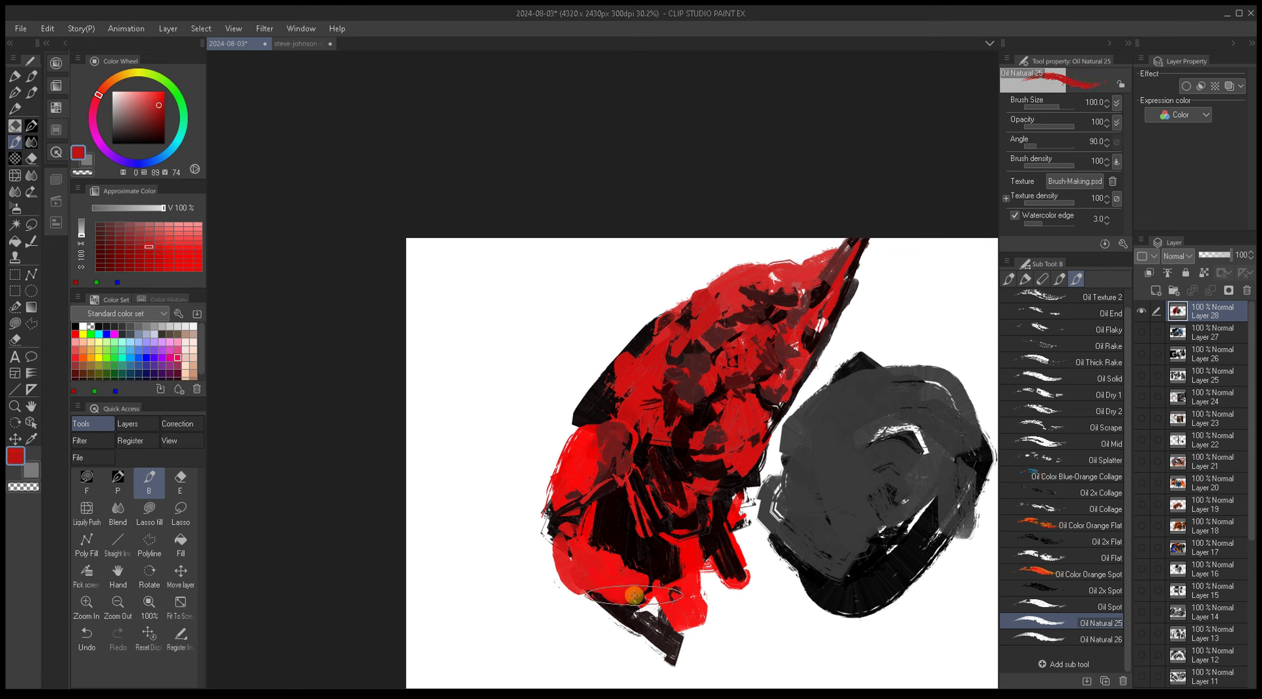
# Step: Sample dark and red tones near the form's lower edge and sweep dark maroon across the base with a large brush
pyautogui.keyDown('alt'); pyautogui.click(628, 596); pyautogui.keyUp('alt')
pyautogui.moveTo(625, 598)
pyautogui.mouseDown()
pyautogui.moveTo(600, 585)
pyautogui.moveTo(656, 621)
pyautogui.moveTo(666, 600)
pyautogui.moveTo(679, 609)
pyautogui.moveTo(700, 562)
pyautogui.moveTo(677, 591)
pyautogui.moveTo(653, 579)
pyautogui.moveTo(664, 635)
pyautogui.moveTo(669, 612)
pyautogui.moveTo(677, 633)
pyautogui.moveTo(701, 594)
pyautogui.moveTo(691, 610)
pyautogui.moveTo(667, 527)
pyautogui.moveTo(673, 572)
pyautogui.moveTo(689, 562)
pyautogui.moveTo(666, 526)
pyautogui.moveTo(689, 547)
pyautogui.moveTo(705, 528)
pyautogui.moveTo(691, 530)
pyautogui.moveTo(714, 530)
pyautogui.moveTo(687, 572)
pyautogui.moveTo(661, 531)
pyautogui.moveTo(703, 587)
pyautogui.moveTo(729, 541)
pyautogui.moveTo(723, 488)
pyautogui.moveTo(747, 524)
pyautogui.mouseUp()
pyautogui.keyDown('alt'); pyautogui.click(682, 600); pyautogui.keyUp('alt')
pyautogui.keyDown('alt'); pyautogui.click(690, 592); pyautogui.keyUp('alt')
pyautogui.keyDown('alt'); pyautogui.click(699, 600); pyautogui.keyUp('alt')
pyautogui.press('[')
# Step: Sample the dark maroon at the base and rework the form's lower centre, reducing the brush size to 20
pyautogui.keyDown('alt'); pyautogui.click(689, 563); pyautogui.keyUp('alt')
pyautogui.press('[')
pyautogui.press('[')
pyautogui.press('[')
pyautogui.press('[')
pyautogui.press('[')
pyautogui.press(']')
pyautogui.press(']')
pyautogui.press(']')
pyautogui.press(']')
pyautogui.press(']')
pyautogui.press('[')
pyautogui.press('[')
pyautogui.press('[')
pyautogui.press('[')
pyautogui.press('[')
pyautogui.press('[')
pyautogui.moveTo(645, 517); pyautogui.dragTo(675, 532)
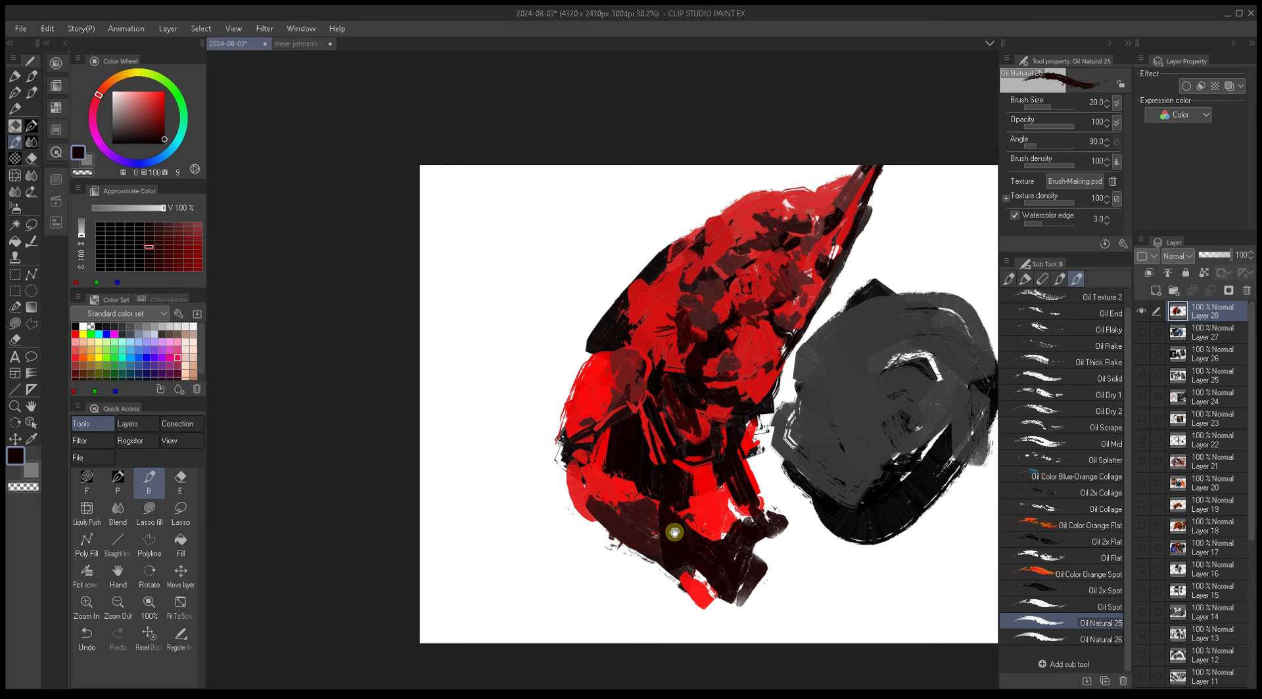
# Step: Sample bright red from the form's lower centre and reduce the brush size to 12 for thin accents
pyautogui.moveTo(620, 426); pyautogui.dragTo(666, 448)
pyautogui.keyDown('alt'); pyautogui.click(671, 523); pyautogui.keyUp('alt')
pyautogui.press('[')
pyautogui.press('[')
pyautogui.press('[')
pyautogui.press('[')
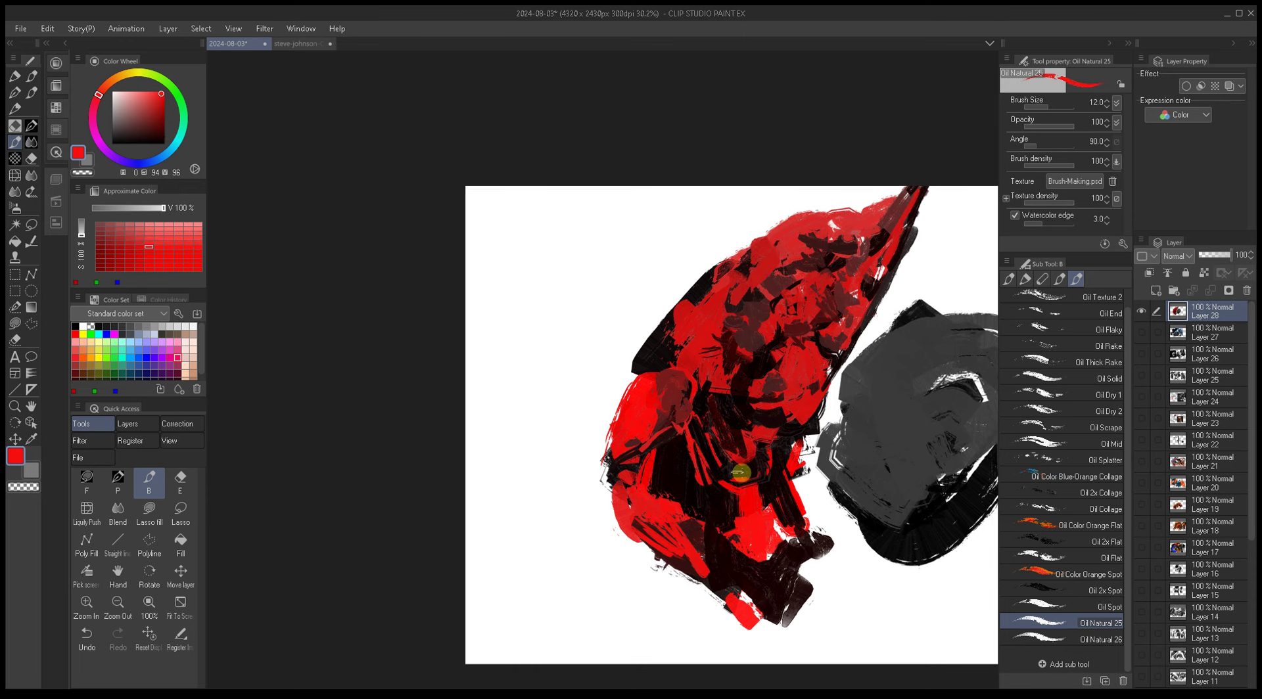
# Step: Enlarge the brush and fill the form's lower-right edge beside the grey shape with broad bright red strokes
pyautogui.moveTo(781, 491); pyautogui.dragTo(729, 500)
pyautogui.press(']')
pyautogui.press(']')
pyautogui.press(']')
pyautogui.press(']')
pyautogui.press(']')
pyautogui.press(']')
pyautogui.press(']')
pyautogui.press(']')
pyautogui.press(']')
pyautogui.moveTo(763, 446); pyautogui.dragTo(764, 530)
# Step: Sample a tone from the form's centre and add smaller strokes between the dark centre and the new red patch
pyautogui.keyDown('alt'); pyautogui.click(738, 439); pyautogui.keyUp('alt')
pyautogui.press('[')
pyautogui.press('[')
pyautogui.press('[')
pyautogui.press('[')
pyautogui.press('[')
pyautogui.moveTo(732, 479)
pyautogui.mouseDown()
pyautogui.moveTo(772, 446)
pyautogui.moveTo(785, 393)
pyautogui.moveTo(773, 483)
pyautogui.moveTo(759, 485)
pyautogui.moveTo(787, 432)
pyautogui.moveTo(785, 499)
pyautogui.moveTo(764, 518)
pyautogui.moveTo(777, 474)
pyautogui.moveTo(773, 536)
pyautogui.moveTo(747, 470)
pyautogui.moveTo(785, 453)
pyautogui.mouseUp()
# Step: Resample bright red from the lower-right patch and extend it beside the grey shape, setting the brush size to 60
pyautogui.press(']')
pyautogui.press(']')
pyautogui.press(']')
pyautogui.press(']')
pyautogui.press(']')
pyautogui.keyDown('alt'); pyautogui.click(762, 477); pyautogui.keyUp('alt')
pyautogui.press(']')
pyautogui.press(']')
pyautogui.press(']')
pyautogui.press(']')
pyautogui.press('[')
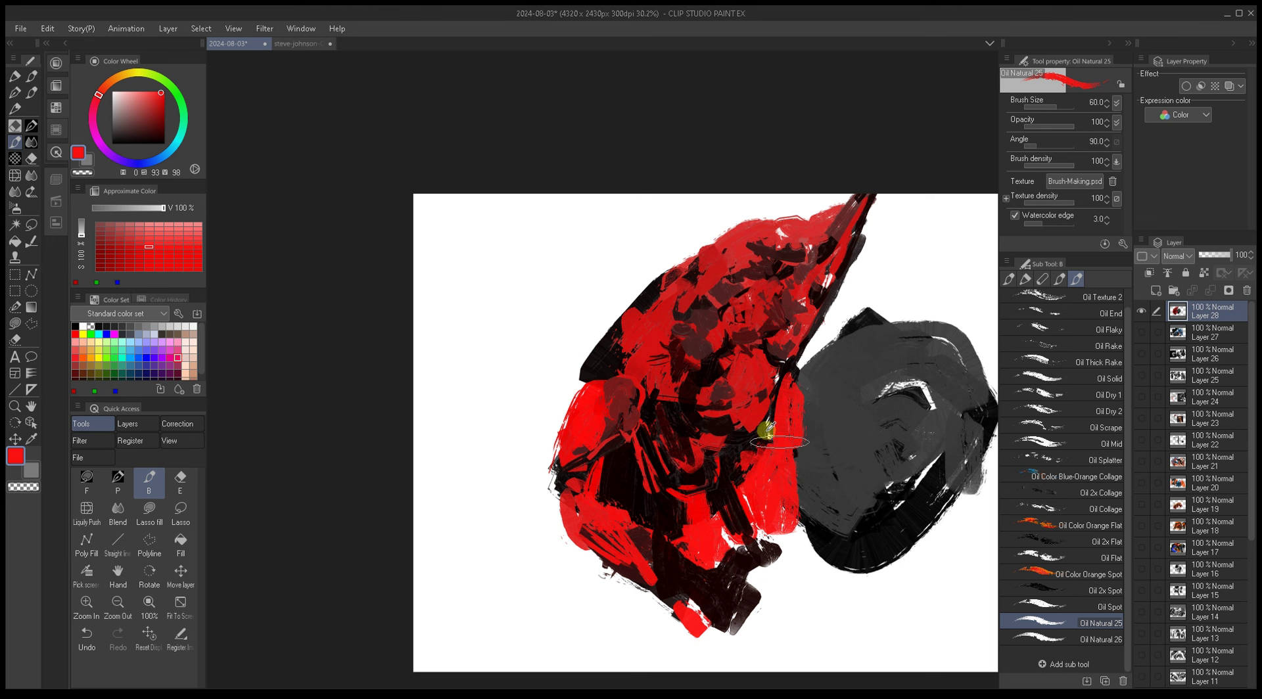
# Step: Reduce the brush size to 12 and add near-black strokes over the upper part of the lower-right red patch
pyautogui.keyDown('alt'); pyautogui.click(772, 455); pyautogui.keyUp('alt')
pyautogui.press('[')
pyautogui.press('[')
pyautogui.press('[')
pyautogui.press('[')
pyautogui.press('[')
pyautogui.keyDown('alt'); pyautogui.click(741, 478); pyautogui.keyUp('alt')
pyautogui.keyDown('alt'); pyautogui.click(757, 442); pyautogui.keyUp('alt')
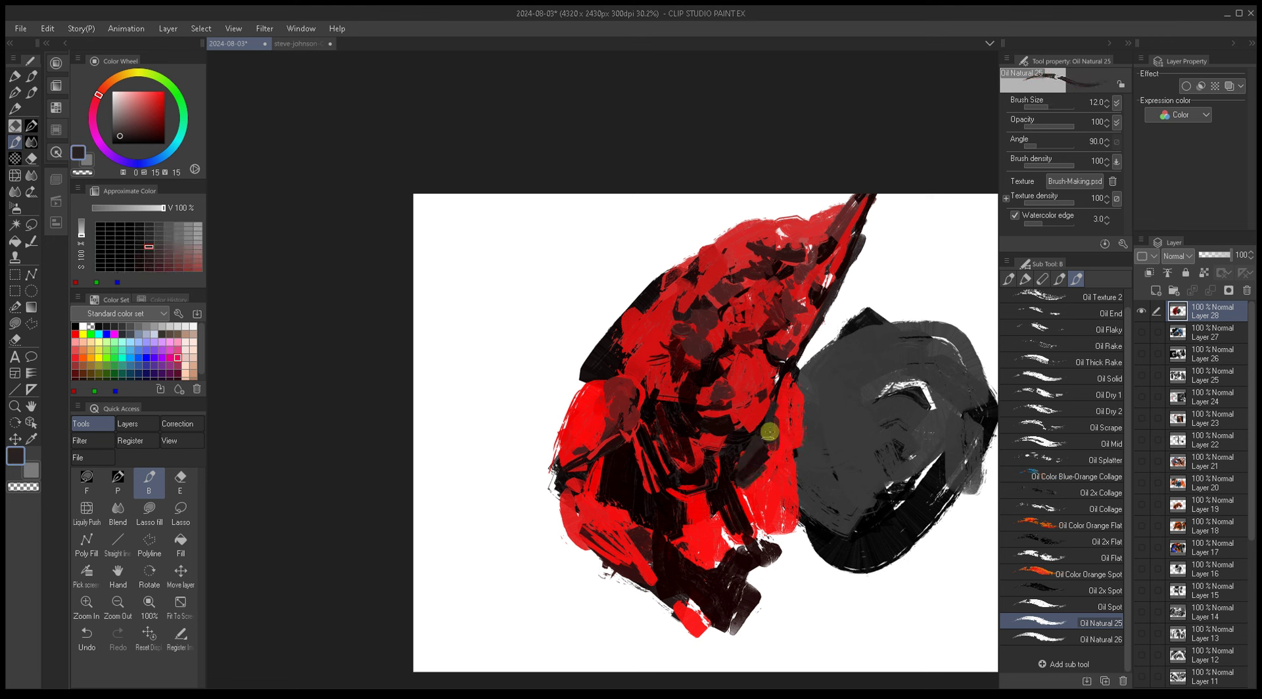
# Step: Set the brush size to 15 and resample near-black tones to darken where the form meets the grey shape
pyautogui.press(']')
pyautogui.keyDown('alt'); pyautogui.click(747, 437); pyautogui.keyUp('alt')
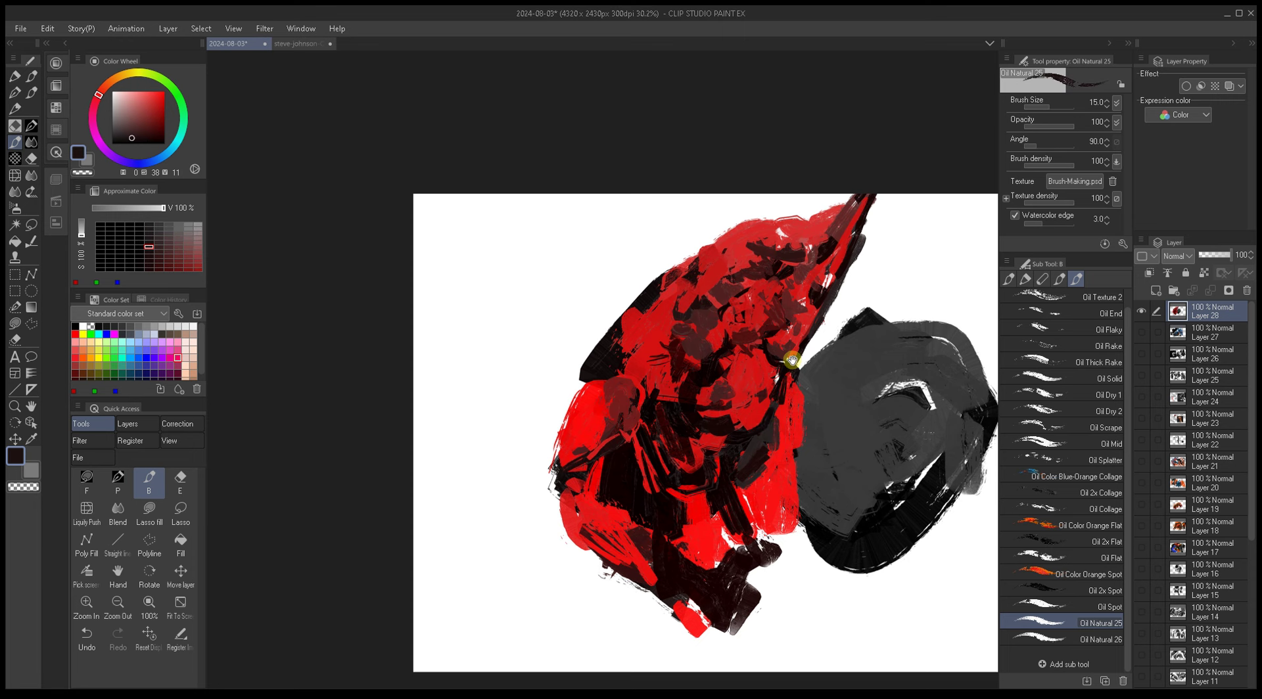
pyautogui.moveTo(787, 370); pyautogui.dragTo(768, 386)
pyautogui.keyDown('alt'); pyautogui.click(708, 490); pyautogui.keyUp('alt')
pyautogui.keyDown('alt'); pyautogui.click(719, 496); pyautogui.keyUp('alt')
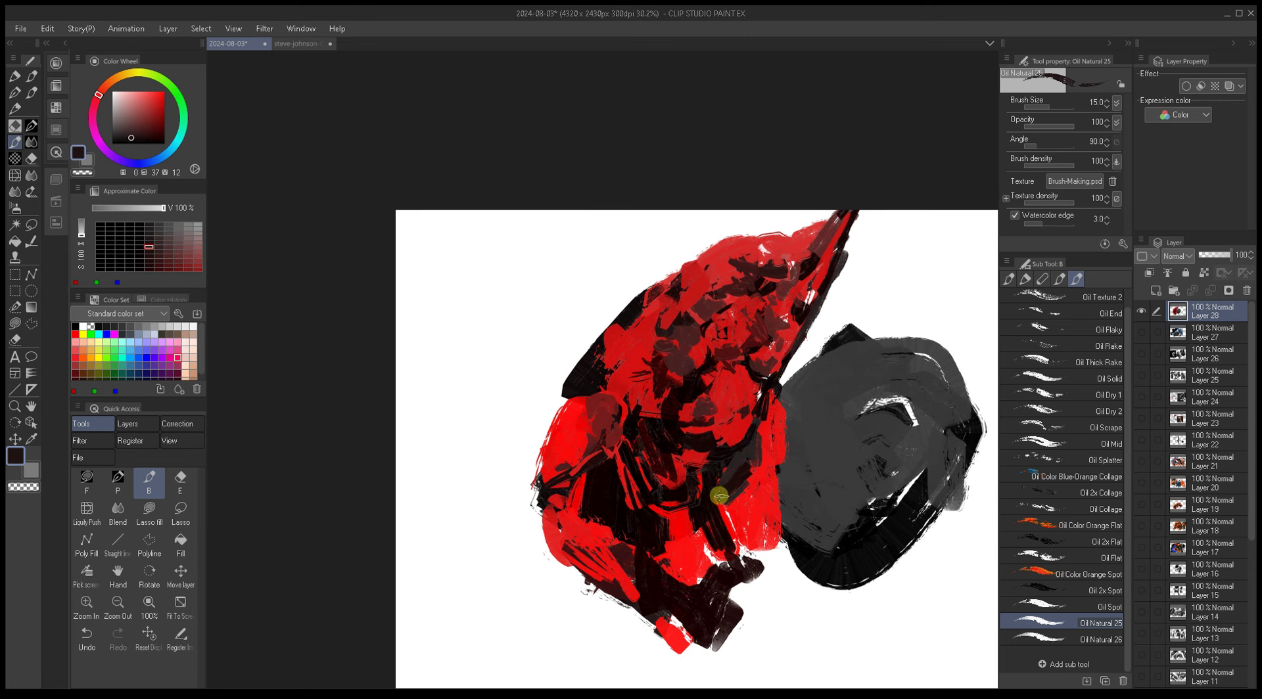
# Step: Reduce the brush size to 4 and sample dark maroon for fine marks along the lower-right red patch
pyautogui.press('[')
pyautogui.press('[')
pyautogui.press('[')
pyautogui.keyDown('alt'); pyautogui.click(733, 485); pyautogui.keyUp('alt')
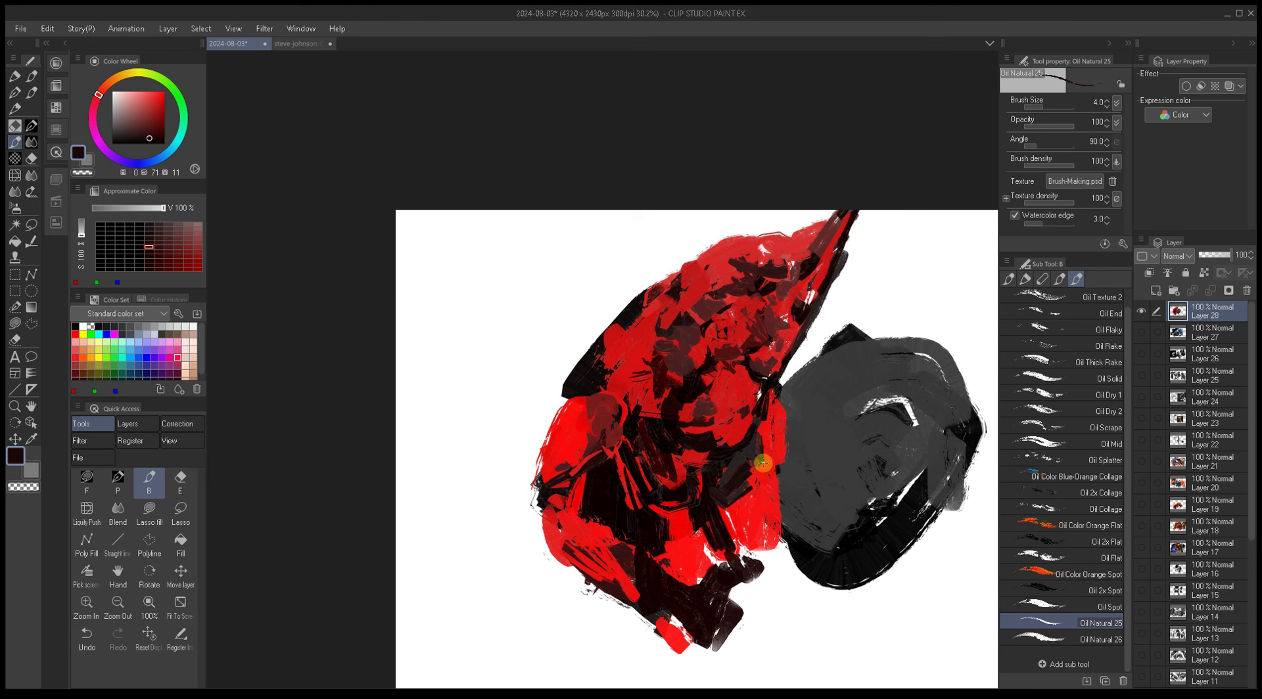
pyautogui.press(']')
# Step: Alternate sampled bright red and dark tones at size 10 to refine the patch edge beside the grey shape
pyautogui.keyDown('alt'); pyautogui.click(771, 430); pyautogui.keyUp('alt')
pyautogui.keyDown('alt'); pyautogui.click(770, 437); pyautogui.keyUp('alt')
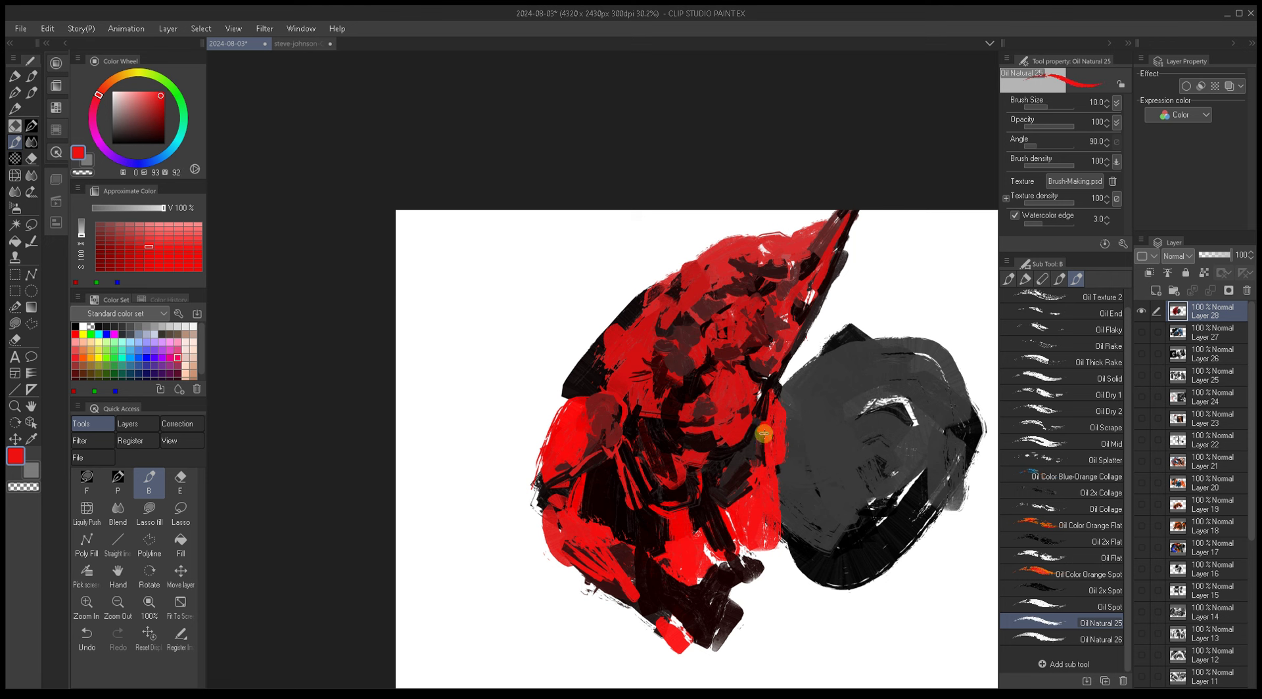
pyautogui.keyDown('alt'); pyautogui.click(759, 438); pyautogui.keyUp('alt')
pyautogui.keyDown('alt'); pyautogui.click(761, 439); pyautogui.keyUp('alt')
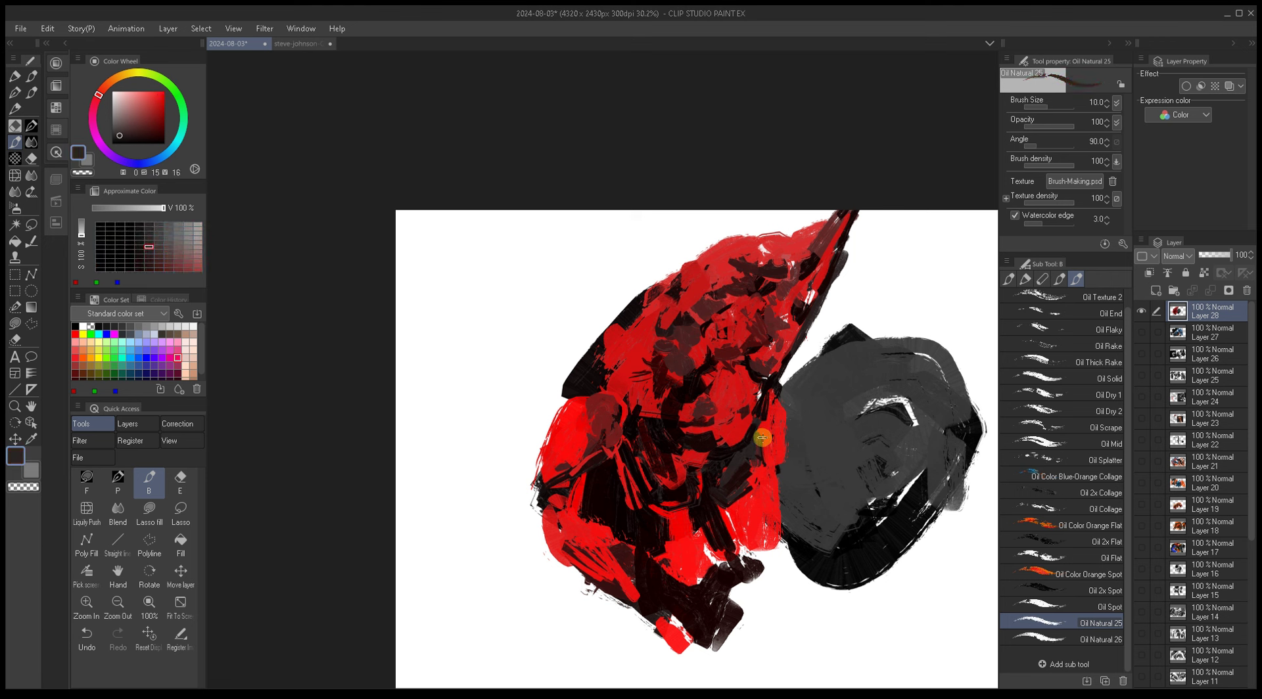
pyautogui.keyDown('alt'); pyautogui.click(759, 442); pyautogui.keyUp('alt')
pyautogui.keyDown('alt'); pyautogui.click(756, 448); pyautogui.keyUp('alt')
pyautogui.keyDown('alt'); pyautogui.click(758, 455); pyautogui.keyUp('alt')
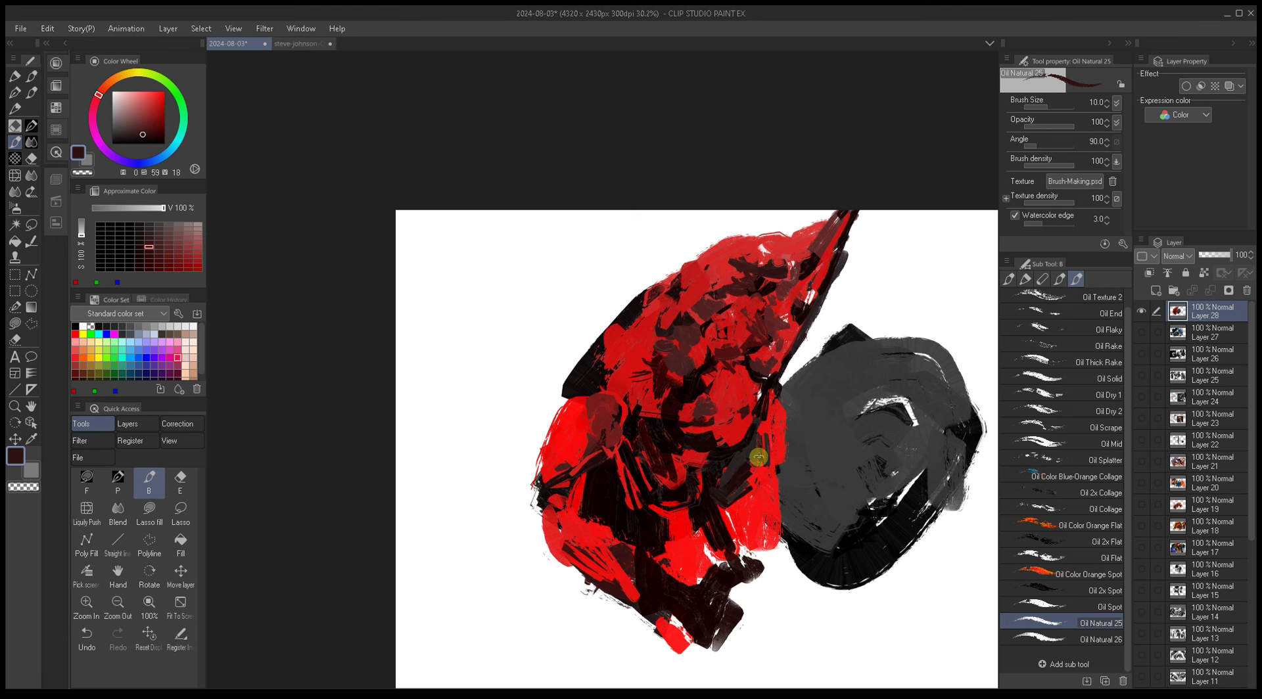
# Step: Resample dark grey, red and maroon at size 12 to reshape the dark wedge within the lower-right red patch
pyautogui.keyDown('alt'); pyautogui.click(762, 439); pyautogui.keyUp('alt')
pyautogui.keyDown('alt'); pyautogui.click(763, 433); pyautogui.keyUp('alt')
pyautogui.keyDown('alt'); pyautogui.click(758, 451); pyautogui.keyUp('alt')
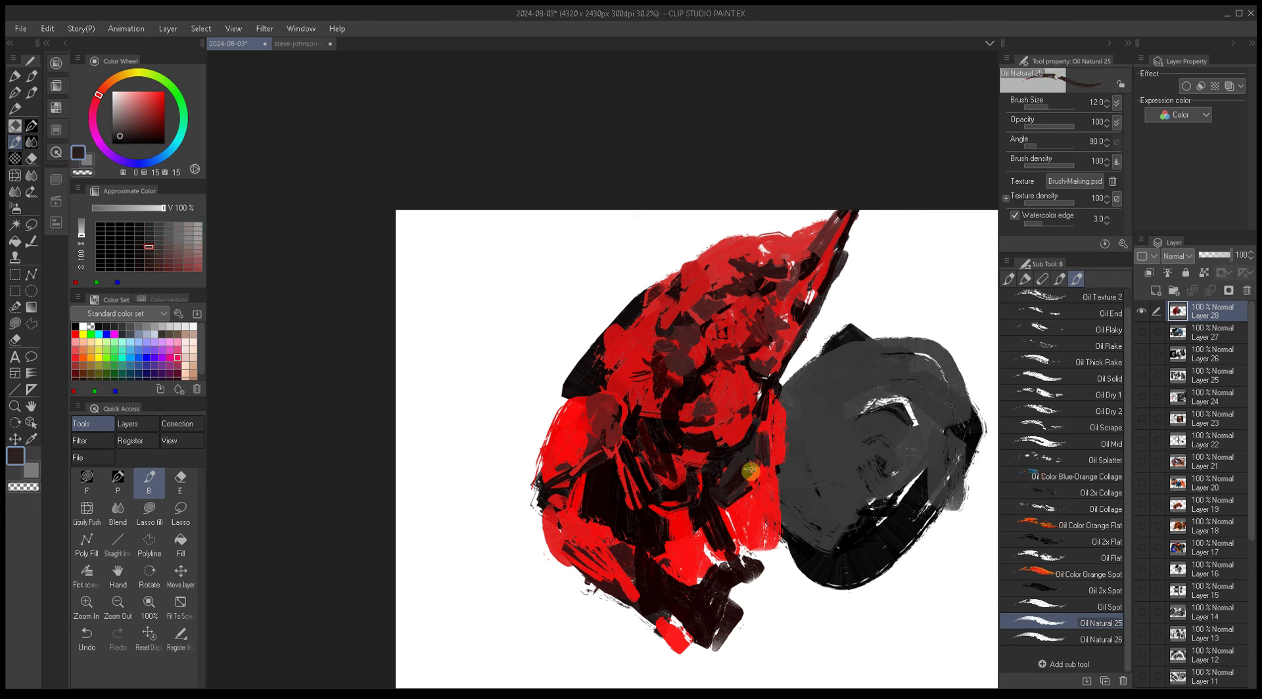
pyautogui.keyDown('alt'); pyautogui.click(754, 482); pyautogui.keyUp('alt')
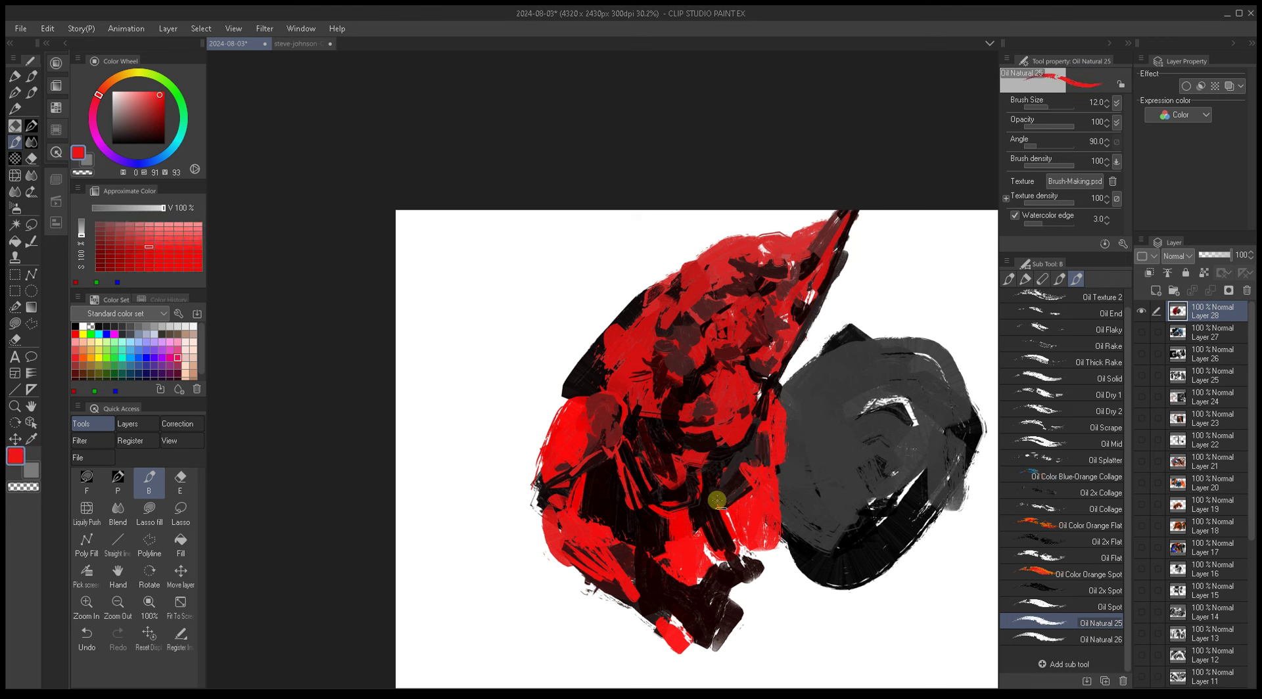
pyautogui.keyDown('alt'); pyautogui.click(739, 487); pyautogui.keyUp('alt')
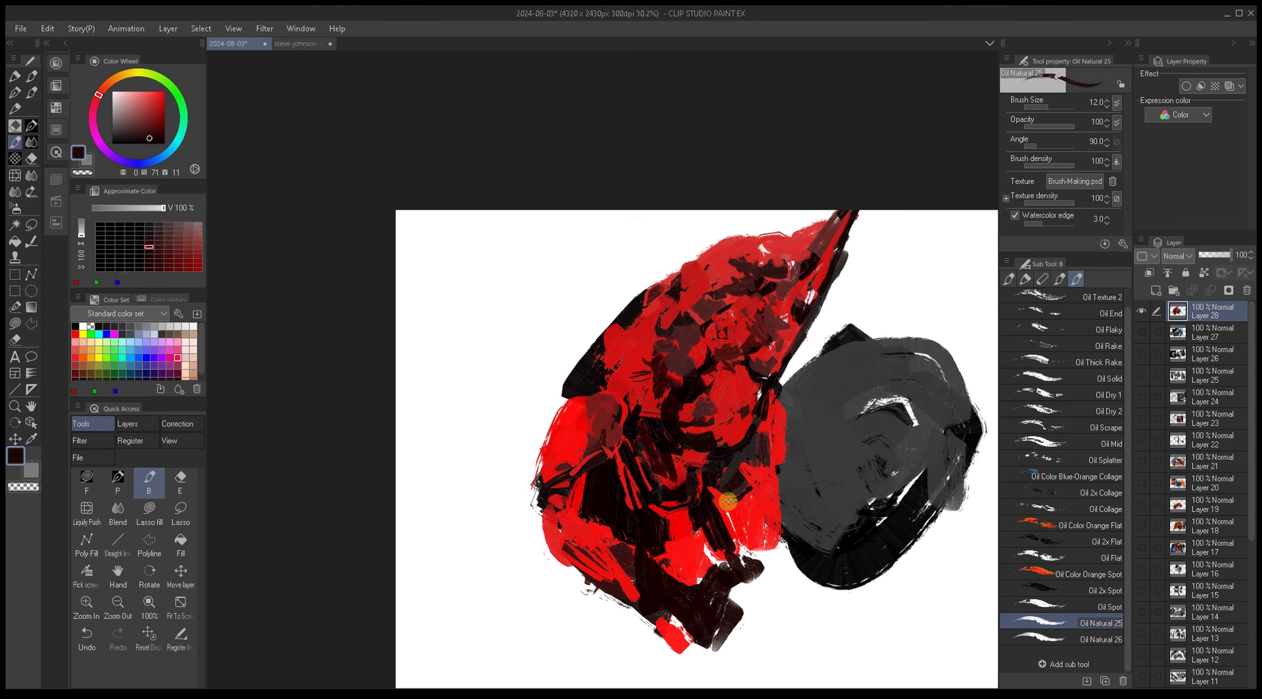
# Step: Sample a muted red and brush it over the lower-right patch at size 25, reducing the size to 7 for details
pyautogui.keyDown('alt'); pyautogui.click(753, 485); pyautogui.keyUp('alt')
pyautogui.keyDown('alt'); pyautogui.click(768, 492); pyautogui.keyUp('alt')
pyautogui.keyDown('alt'); pyautogui.click(767, 533); pyautogui.keyUp('alt')
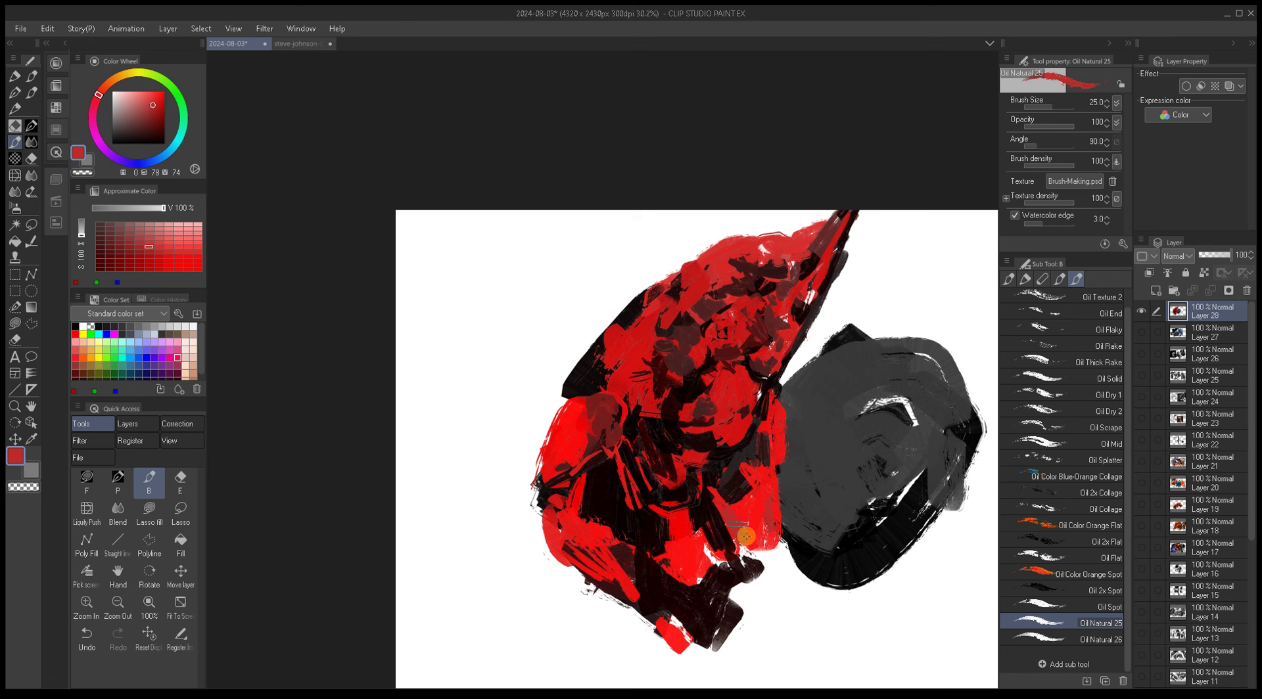
pyautogui.press('[')
pyautogui.press('[')
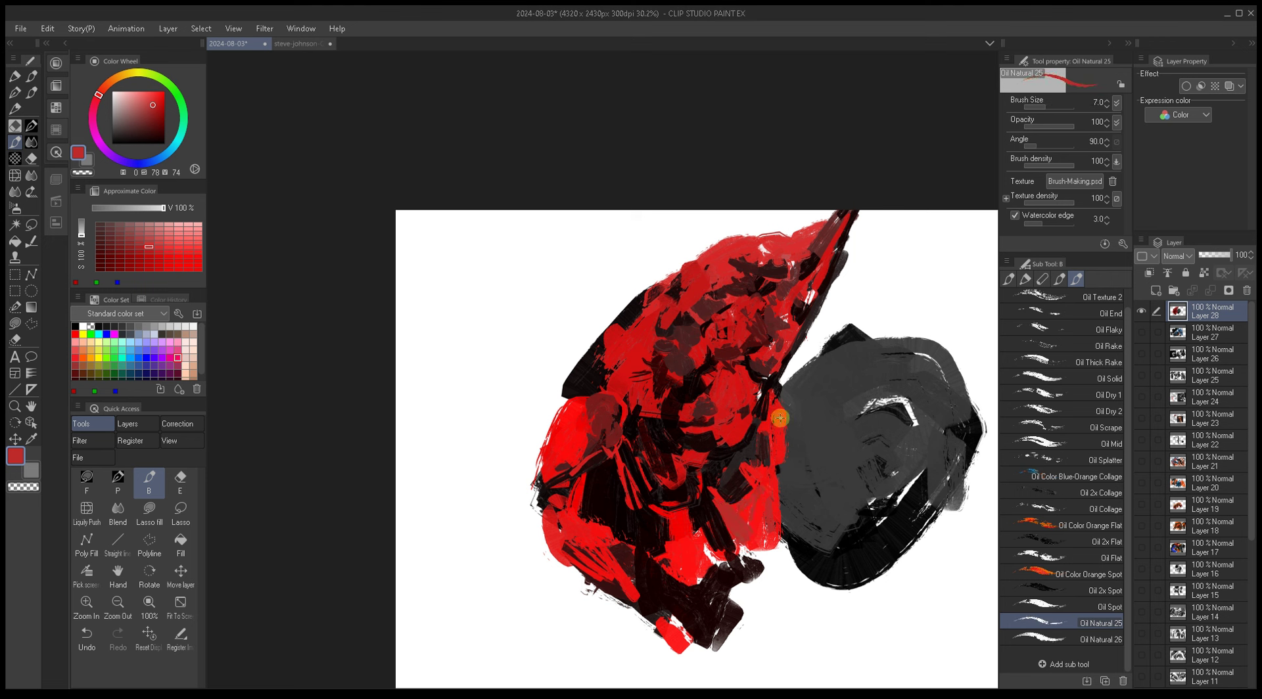
# Step: Sample near-black and paint the edge between the red patch and the grey shape at brush size 17
pyautogui.keyDown('alt'); pyautogui.click(777, 454); pyautogui.keyUp('alt')
pyautogui.keyDown('alt'); pyautogui.click(780, 467); pyautogui.keyUp('alt')
pyautogui.press(']')
pyautogui.press(']')
pyautogui.press(']')
pyautogui.press(']')
pyautogui.press(']')
pyautogui.press(']')
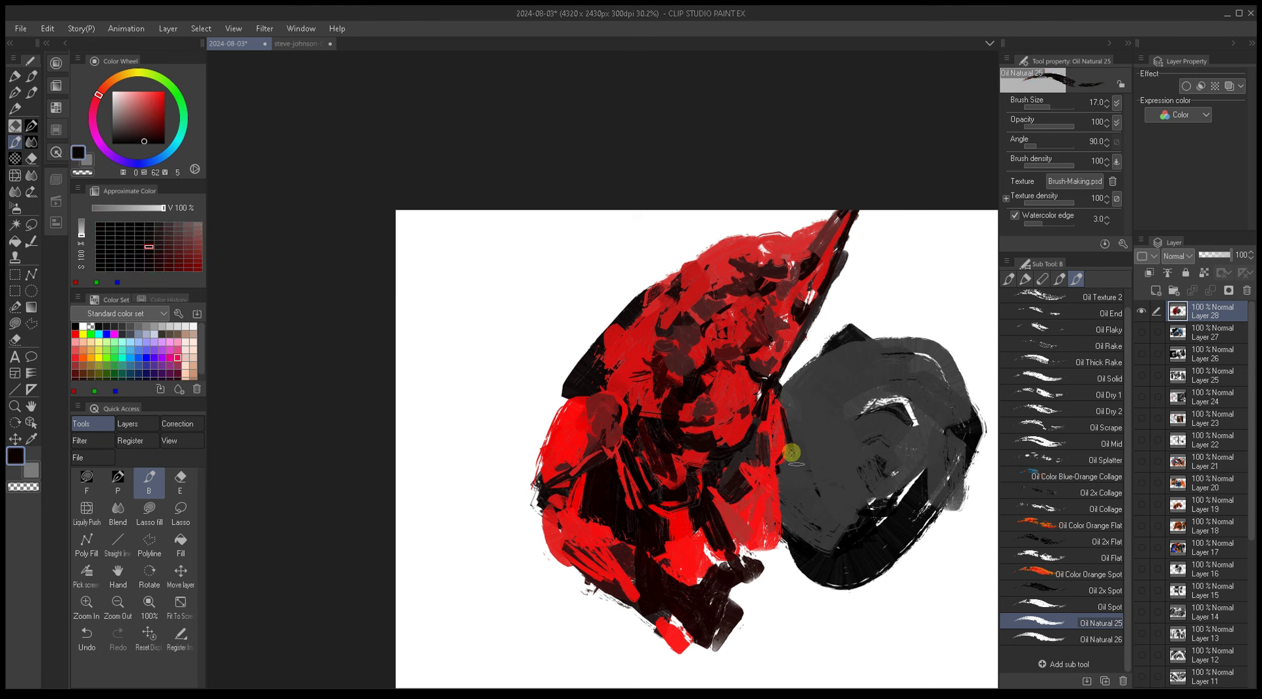
# Step: Sample red from the lower-right patch and add a red stroke along the grey shape's edge, raising the size to 50
pyautogui.keyDown('alt'); pyautogui.click(784, 506); pyautogui.keyUp('alt')
pyautogui.press(']')
pyautogui.press(']')
pyautogui.moveTo(790, 490); pyautogui.dragTo(657, 455)
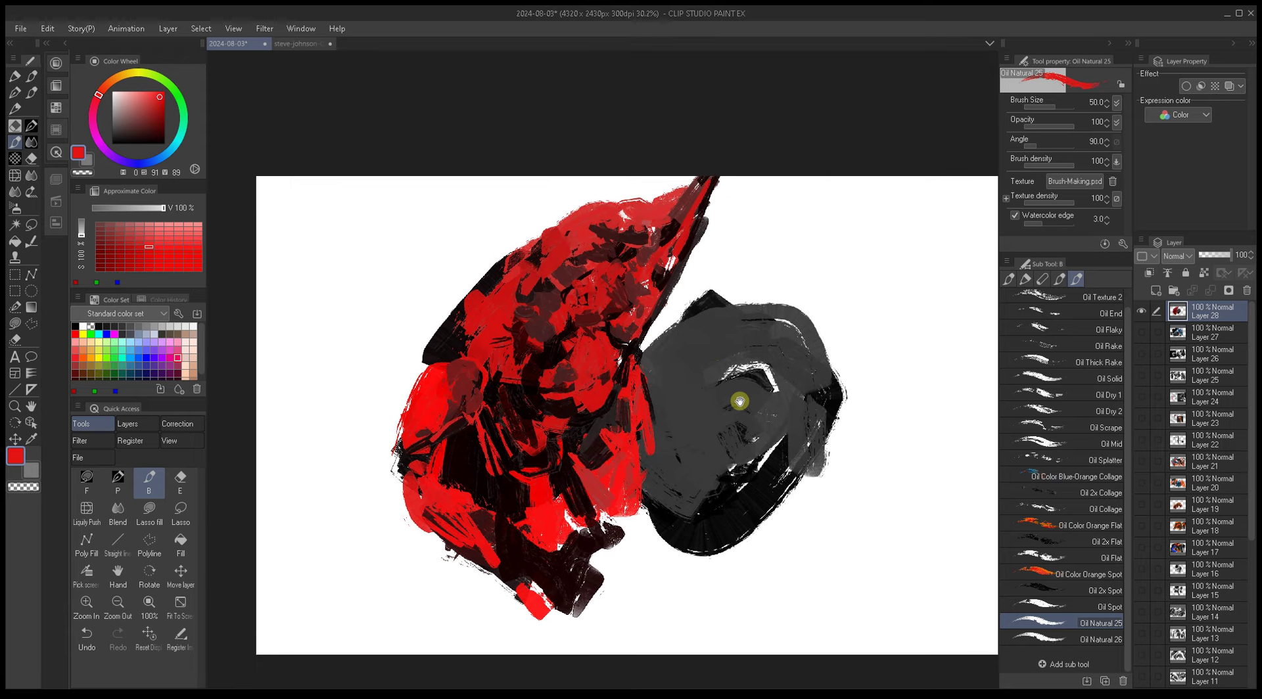
# Step: Sample black from the grey shape's underside and paint test strokes on the blank canvas at sizes 60 and 50
pyautogui.moveTo(726, 408); pyautogui.dragTo(701, 403)
pyautogui.press(']')
pyautogui.press(']')
pyautogui.keyDown('alt'); pyautogui.click(669, 486); pyautogui.keyUp('alt')
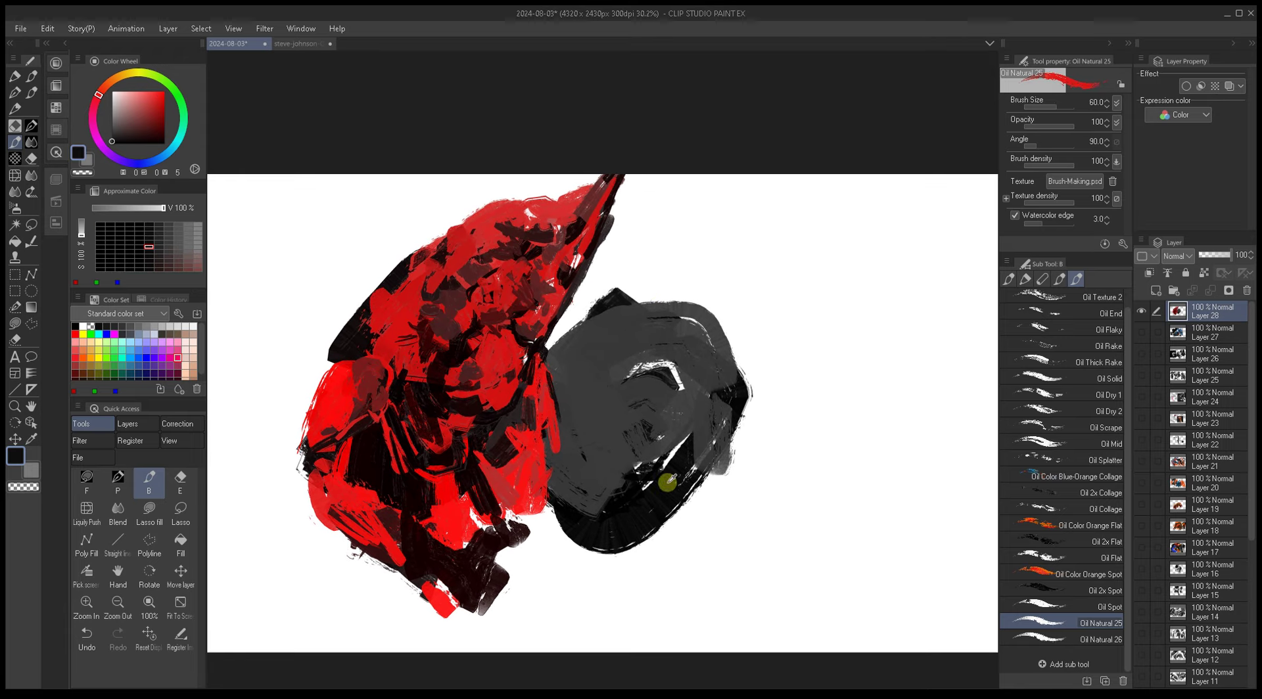
pyautogui.moveTo(810, 378); pyautogui.dragTo(845, 549)
pyautogui.press('[')
pyautogui.press('[')
pyautogui.moveTo(779, 289)
pyautogui.mouseDown()
pyautogui.moveTo(822, 263)
pyautogui.moveTo(865, 300)
pyautogui.moveTo(918, 288)
pyautogui.mouseUp()
pyautogui.moveTo(795, 328)
pyautogui.mouseDown()
pyautogui.moveTo(905, 360)
pyautogui.moveTo(877, 375)
pyautogui.moveTo(881, 421)
pyautogui.mouseUp()
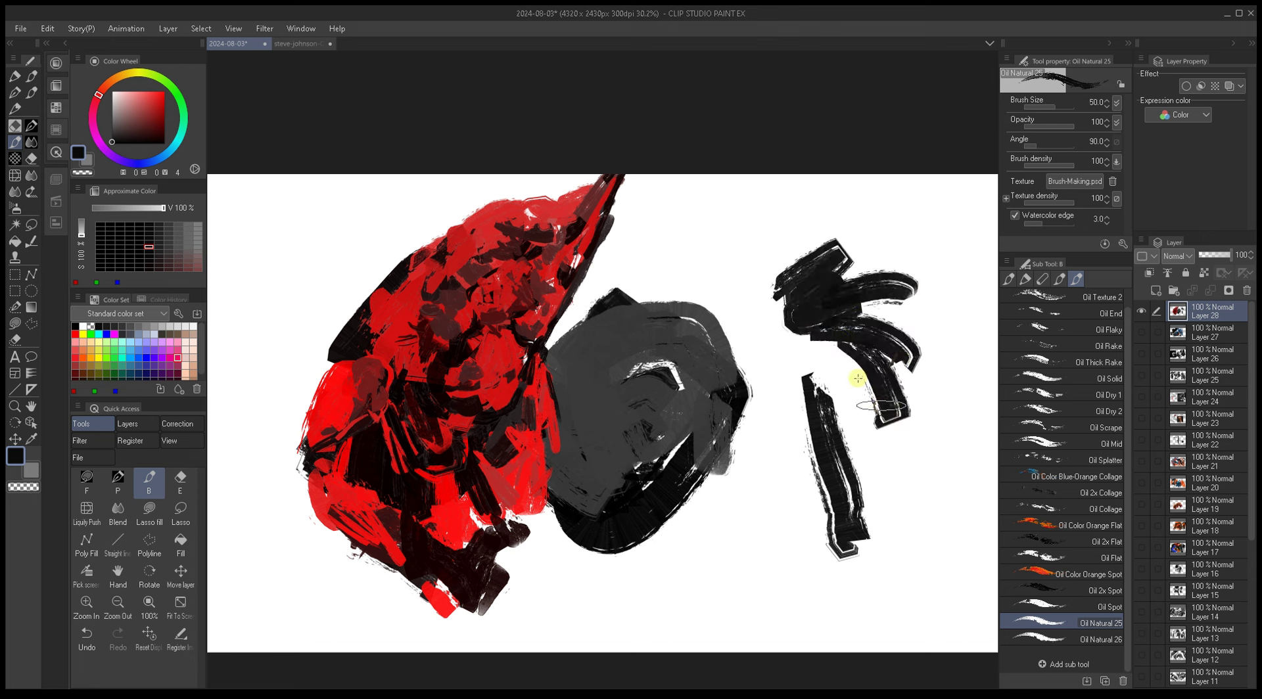
pyautogui.moveTo(848, 368); pyautogui.dragTo(897, 447)
# Step: Switch to the Oil Natural 26 brush and paint black test strokes around the grey shape, reducing the size to 25
pyautogui.click(1038, 639)
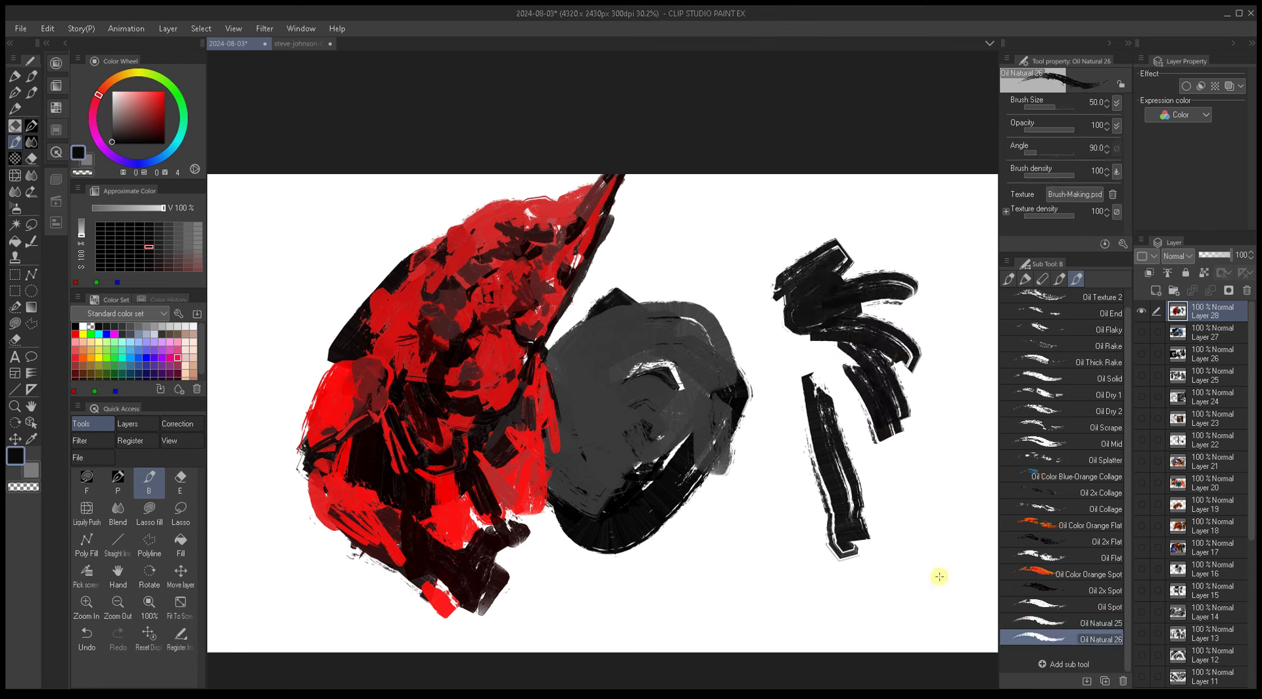
pyautogui.moveTo(766, 515); pyautogui.dragTo(770, 419)
pyautogui.moveTo(738, 267)
pyautogui.mouseDown()
pyautogui.moveTo(757, 199)
pyautogui.moveTo(692, 258)
pyautogui.moveTo(804, 227)
pyautogui.moveTo(773, 231)
pyautogui.moveTo(835, 231)
pyautogui.mouseUp()
pyautogui.press('[')
pyautogui.press('[')
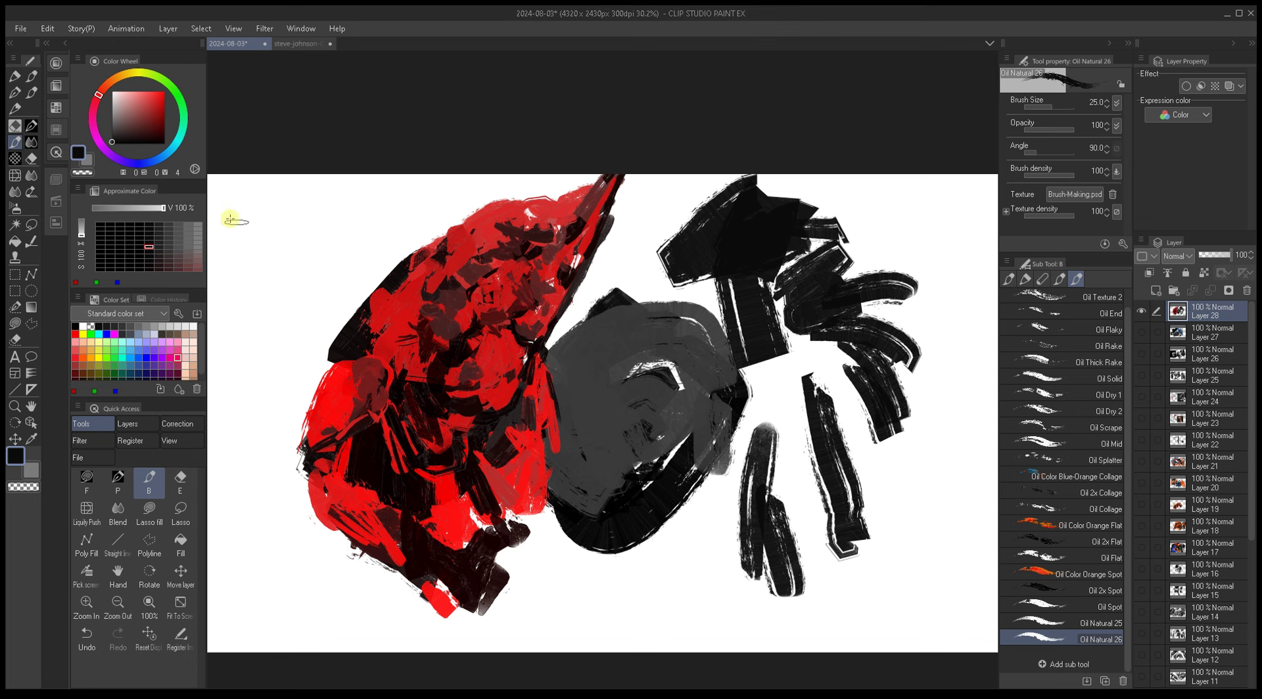
# Step: Choose a bright orange-red with hue 14 and clear all the paint from Layer 28
pyautogui.moveTo(101, 90); pyautogui.dragTo(158, 92)
pyautogui.press('Delete')
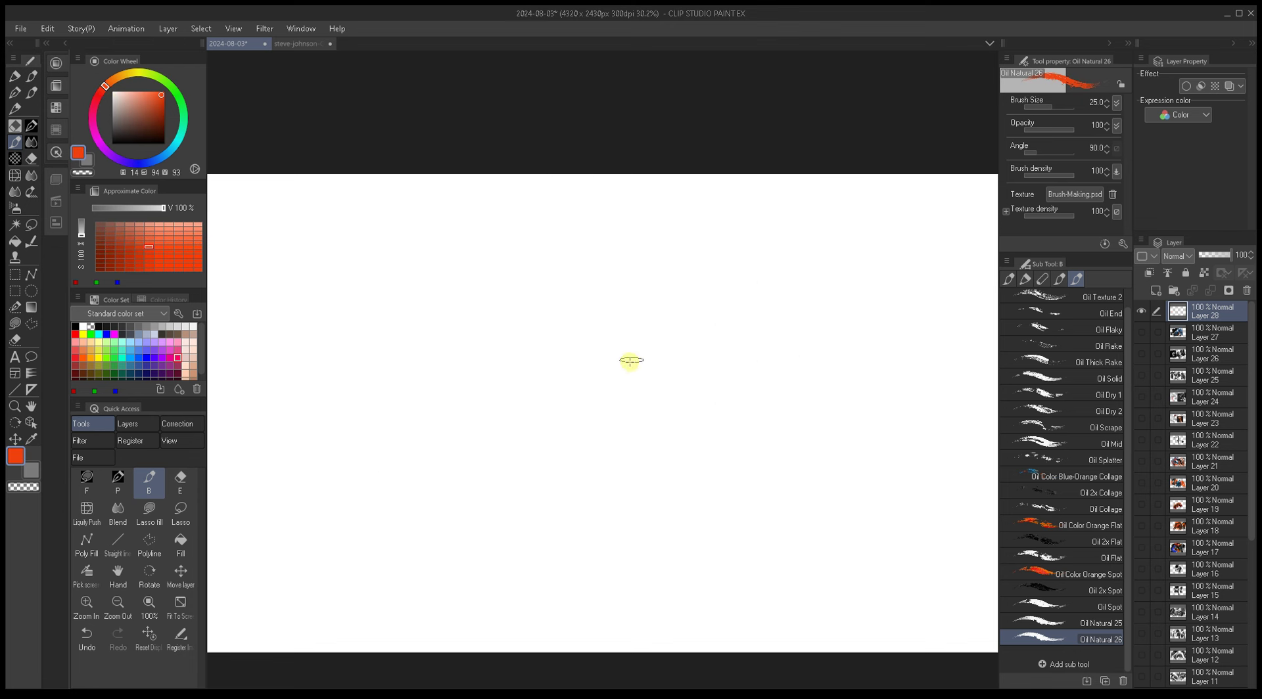
# Step: Paint a broad, curved orange-red mass with slightly larger strokes across the centre of the canvas
pyautogui.press(']')
pyautogui.moveTo(523, 447)
pyautogui.mouseDown()
pyautogui.moveTo(620, 398)
pyautogui.moveTo(611, 418)
pyautogui.moveTo(664, 447)
pyautogui.moveTo(703, 431)
pyautogui.moveTo(699, 338)
pyautogui.moveTo(718, 333)
pyautogui.moveTo(740, 368)
pyautogui.moveTo(731, 392)
pyautogui.mouseUp()
pyautogui.press(']')
pyautogui.press('[')
pyautogui.press('[')
pyautogui.press('[')
pyautogui.press('[')
# Step: Change the colour to near-black and paint thin angular accents over the middle of the orange-red mass
pyautogui.moveTo(146, 114); pyautogui.dragTo(112, 143)
pyautogui.press('[')
pyautogui.press('[')
pyautogui.press('[')
pyautogui.press('[')
pyautogui.press('[')
pyautogui.press('[')
pyautogui.press('[')
pyautogui.moveTo(598, 419)
pyautogui.mouseDown()
pyautogui.moveTo(620, 474)
pyautogui.moveTo(601, 399)
pyautogui.moveTo(617, 417)
pyautogui.moveTo(643, 411)
pyautogui.moveTo(661, 433)
pyautogui.moveTo(642, 438)
pyautogui.moveTo(655, 457)
pyautogui.moveTo(690, 447)
pyautogui.mouseUp()
# Step: Enlarge the brush and paint broad black strokes beneath the orange mass, over its right part and in an arch above it
pyautogui.press(']')
pyautogui.press(']')
pyautogui.press(']')
pyautogui.press(']')
pyautogui.press(']')
pyautogui.press(']')
pyautogui.press(']')
pyautogui.press(']')
pyautogui.press(']')
pyautogui.press(']')
pyautogui.press(']')
pyautogui.moveTo(637, 493); pyautogui.dragTo(753, 447)
pyautogui.moveTo(743, 342); pyautogui.dragTo(789, 371)
pyautogui.moveTo(723, 424)
pyautogui.mouseDown()
pyautogui.moveTo(754, 393)
pyautogui.moveTo(713, 411)
pyautogui.moveTo(684, 355)
pyautogui.moveTo(730, 378)
pyautogui.mouseUp()
pyautogui.moveTo(552, 371)
pyautogui.mouseDown()
pyautogui.moveTo(516, 414)
pyautogui.moveTo(684, 309)
pyautogui.moveTo(783, 343)
pyautogui.moveTo(794, 376)
pyautogui.mouseUp()
# Step: Sample the orange-red and paint it back over the black marks in the centre of the mass
pyautogui.press('[')
pyautogui.press('[')
pyautogui.keyDown('alt'); pyautogui.click(648, 359); pyautogui.keyUp('alt')
pyautogui.keyDown('alt'); pyautogui.click(652, 378); pyautogui.keyUp('alt')
pyautogui.moveTo(648, 404)
pyautogui.mouseDown()
pyautogui.moveTo(702, 419)
pyautogui.moveTo(734, 446)
pyautogui.moveTo(769, 395)
pyautogui.moveTo(744, 423)
pyautogui.moveTo(773, 421)
pyautogui.mouseUp()
pyautogui.moveTo(600, 431)
pyautogui.mouseDown()
pyautogui.moveTo(563, 458)
pyautogui.moveTo(571, 487)
pyautogui.moveTo(598, 504)
pyautogui.moveTo(608, 483)
pyautogui.moveTo(578, 441)
pyautogui.mouseUp()
# Step: Sample black and draw thin lines over the shape's lower-left part and down to a point below it, reducing the size to 2.5
pyautogui.keyDown('alt'); pyautogui.click(566, 392); pyautogui.keyUp('alt')
pyautogui.press('[')
pyautogui.press('[')
pyautogui.press('[')
pyautogui.press('[')
pyautogui.press('[')
pyautogui.press('[')
pyautogui.press('[')
pyautogui.moveTo(585, 503); pyautogui.dragTo(613, 509)
pyautogui.moveTo(538, 436); pyautogui.dragTo(563, 501)
pyautogui.press('[')
pyautogui.press('[')
pyautogui.moveTo(539, 451)
pyautogui.mouseDown()
pyautogui.moveTo(624, 476)
pyautogui.moveTo(622, 497)
pyautogui.moveTo(546, 454)
pyautogui.moveTo(564, 533)
pyautogui.mouseUp()
pyautogui.press('[')
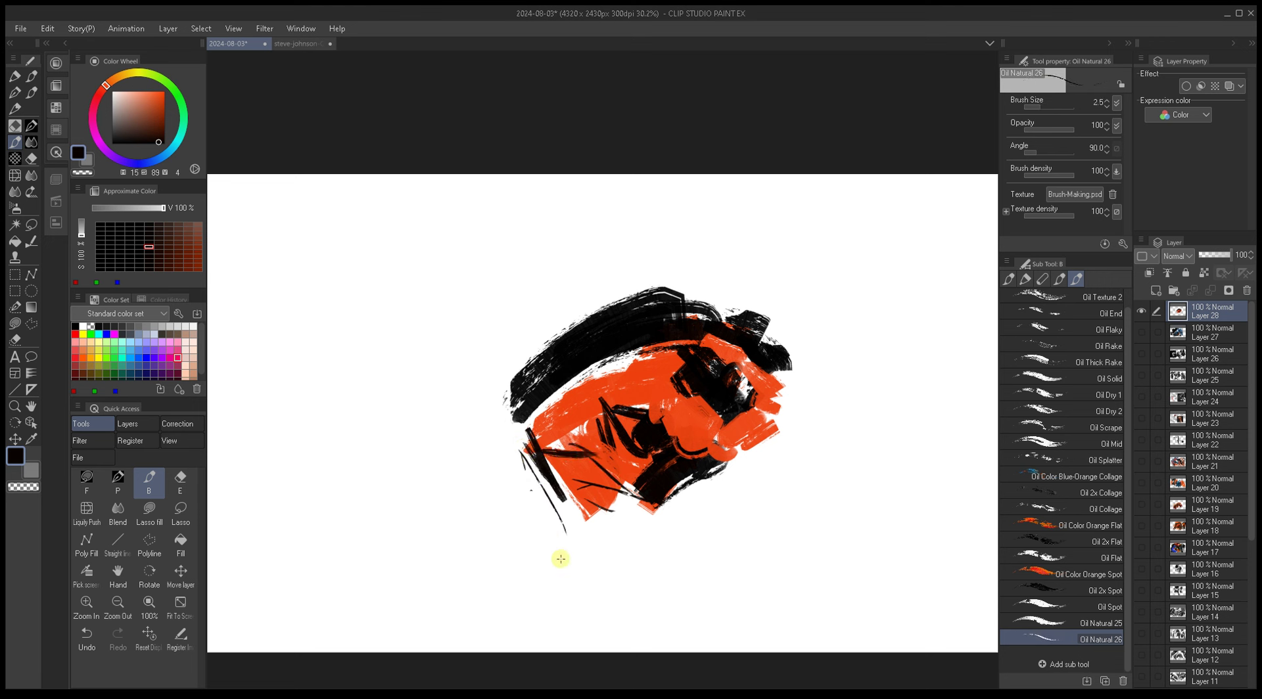
pyautogui.moveTo(523, 440); pyautogui.dragTo(569, 571)
pyautogui.moveTo(723, 463); pyautogui.dragTo(562, 599)
# Step: Sample the orange-red and fill the area between the lower-left lines with strokes, raising the size to 17
pyautogui.press(']')
pyautogui.press(']')
pyautogui.press(']')
pyautogui.keyDown('alt'); pyautogui.click(569, 474); pyautogui.keyUp('alt')
pyautogui.press(']')
pyautogui.moveTo(557, 486); pyautogui.dragTo(567, 565)
pyautogui.press(']')
pyautogui.press(']')
pyautogui.moveTo(526, 453); pyautogui.dragTo(543, 509)
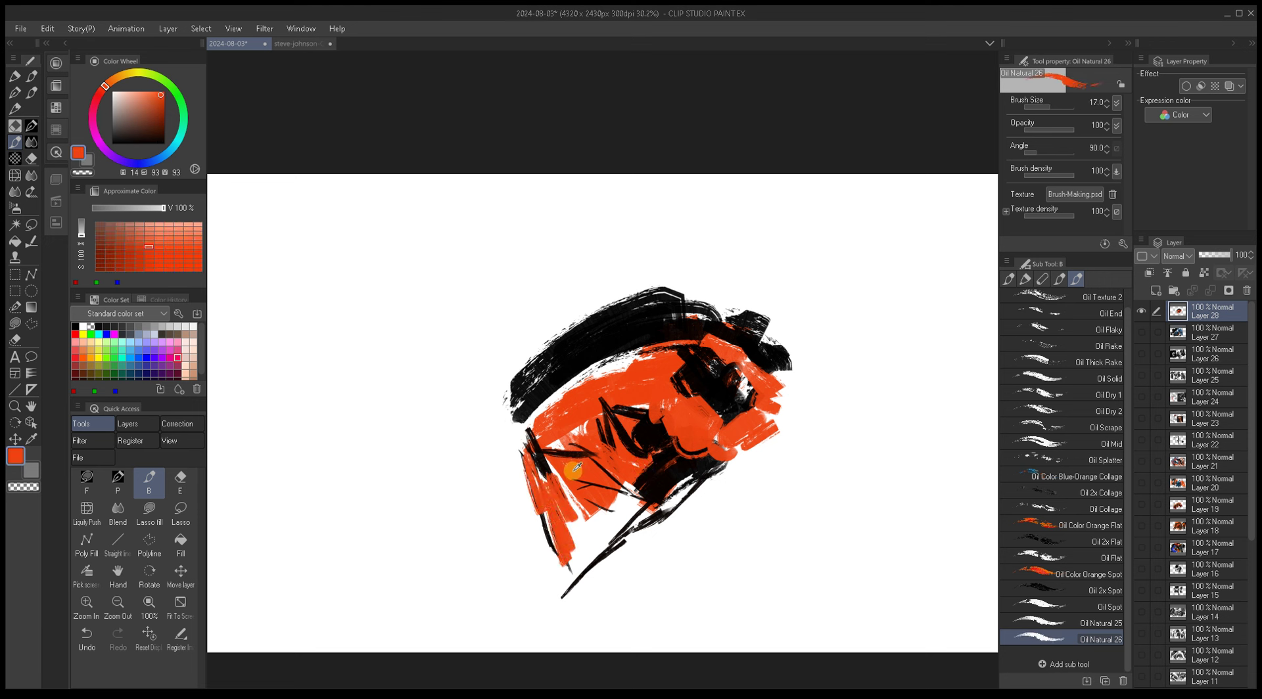
# Step: Sample near-black and add fine lines across the lower-left orange area at sizes 2.5 and 6
pyautogui.keyDown('alt'); pyautogui.click(543, 453); pyautogui.keyUp('alt')
pyautogui.keyDown('alt'); pyautogui.click(552, 452); pyautogui.keyUp('alt')
pyautogui.keyDown('alt'); pyautogui.click(544, 456); pyautogui.keyUp('alt')
pyautogui.press('[')
pyautogui.press('[')
pyautogui.press('[')
pyautogui.press('[')
pyautogui.press('[')
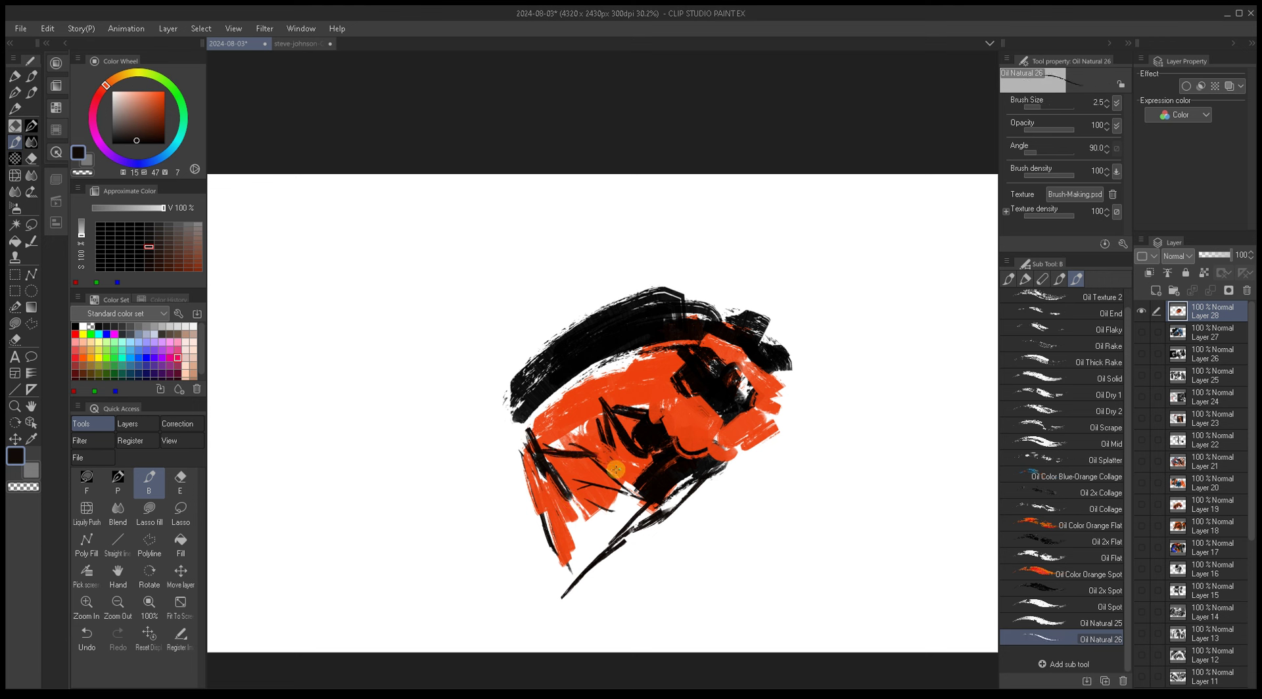
pyautogui.press(']')
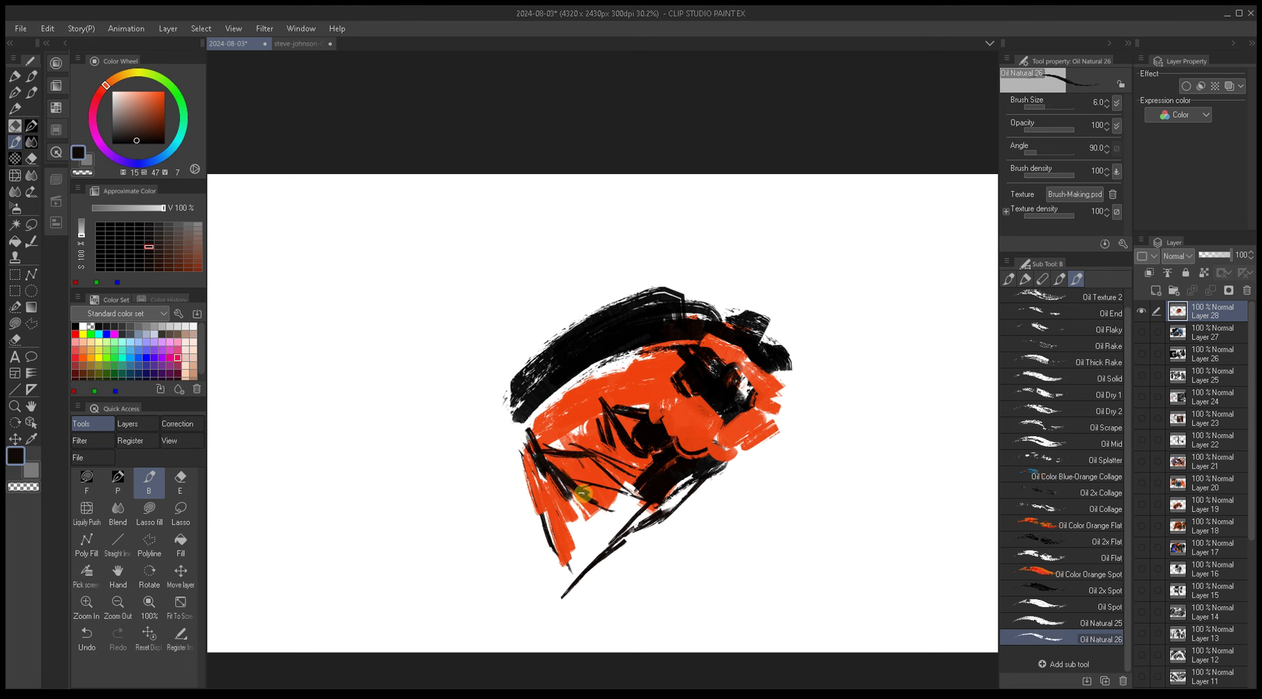
# Step: Extend the orange-red towards the lower tip at size 20, and add a light grey stroke along its outer edge at size 30
pyautogui.press(']')
pyautogui.keyDown('alt'); pyautogui.click(562, 520); pyautogui.keyUp('alt')
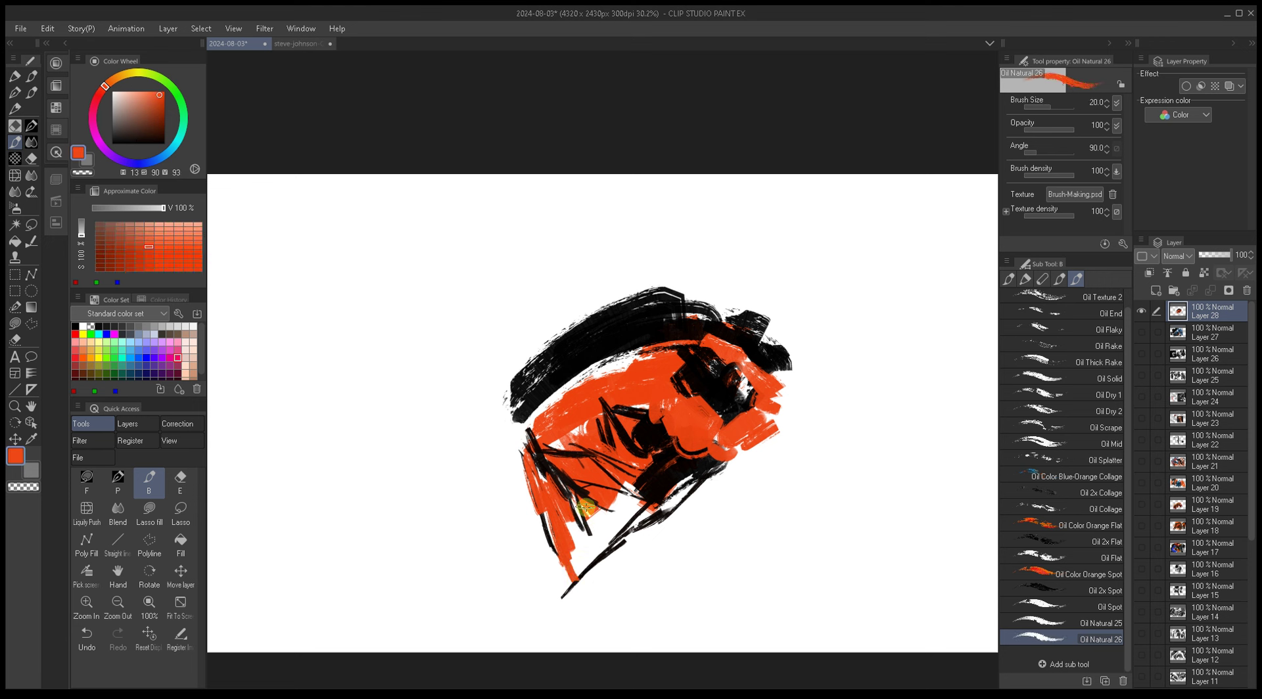
pyautogui.press(']')
pyautogui.keyDown('alt'); pyautogui.click(549, 516); pyautogui.keyUp('alt')
pyautogui.moveTo(549, 516); pyautogui.dragTo(569, 595)
# Step: Sample a dark tone and paint over the shape's lower-left edge and the left end of the arch at sizes 15 and 40
pyautogui.keyDown('alt'); pyautogui.click(531, 468); pyautogui.keyUp('alt')
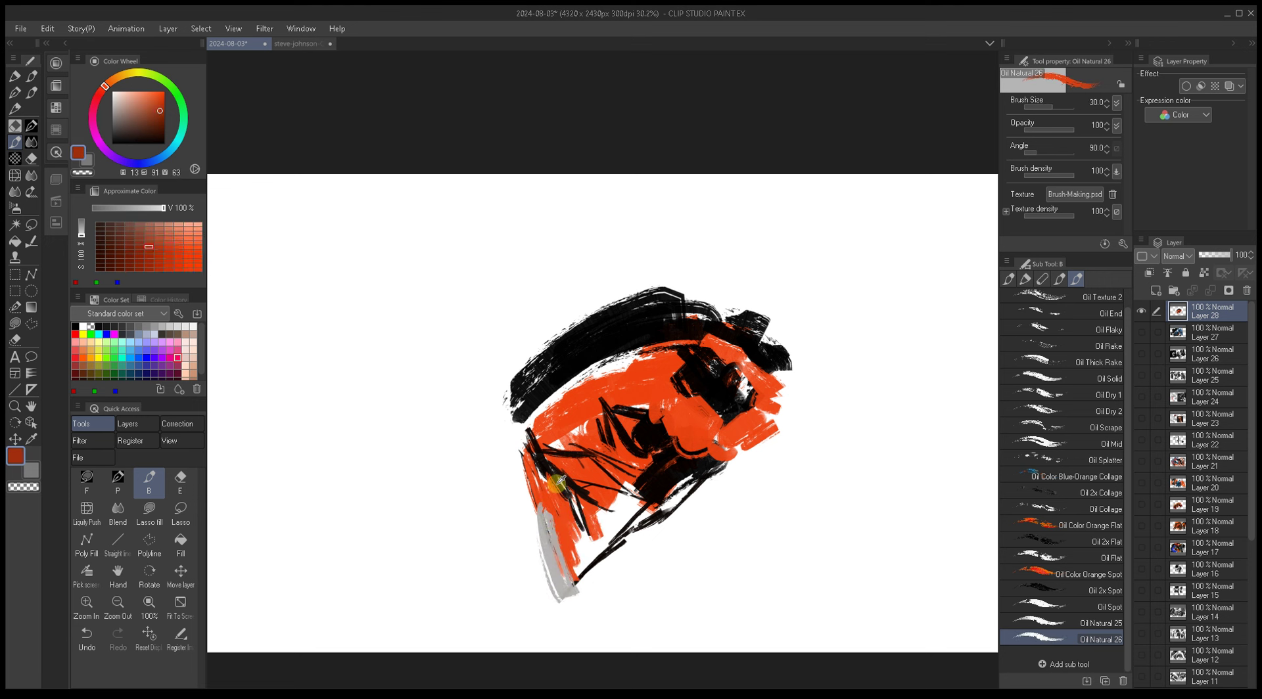
pyautogui.moveTo(531, 468)
pyautogui.mouseDown()
pyautogui.moveTo(540, 536)
pyautogui.moveTo(536, 448)
pyautogui.mouseUp()
pyautogui.press('[')
pyautogui.press('[')
pyautogui.press('[')
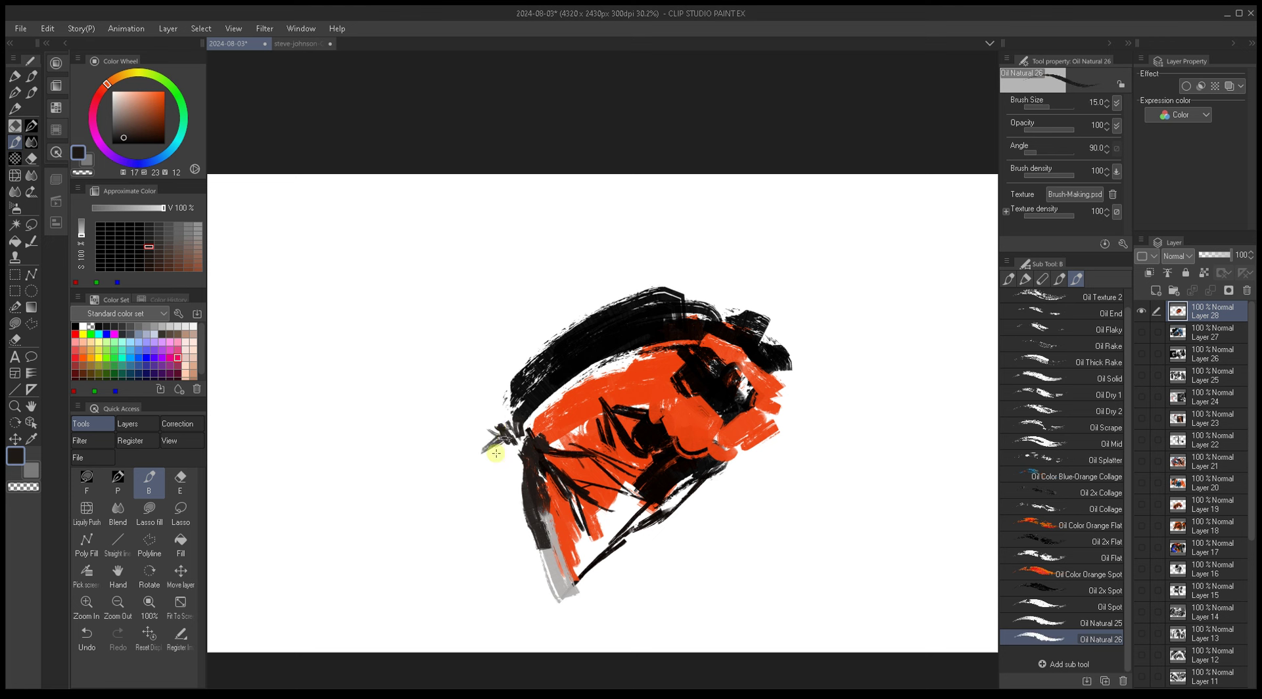
pyautogui.press(']')
pyautogui.press(']')
pyautogui.moveTo(513, 453)
pyautogui.mouseDown()
pyautogui.moveTo(485, 445)
pyautogui.moveTo(521, 383)
pyautogui.moveTo(478, 433)
pyautogui.moveTo(529, 398)
pyautogui.mouseUp()
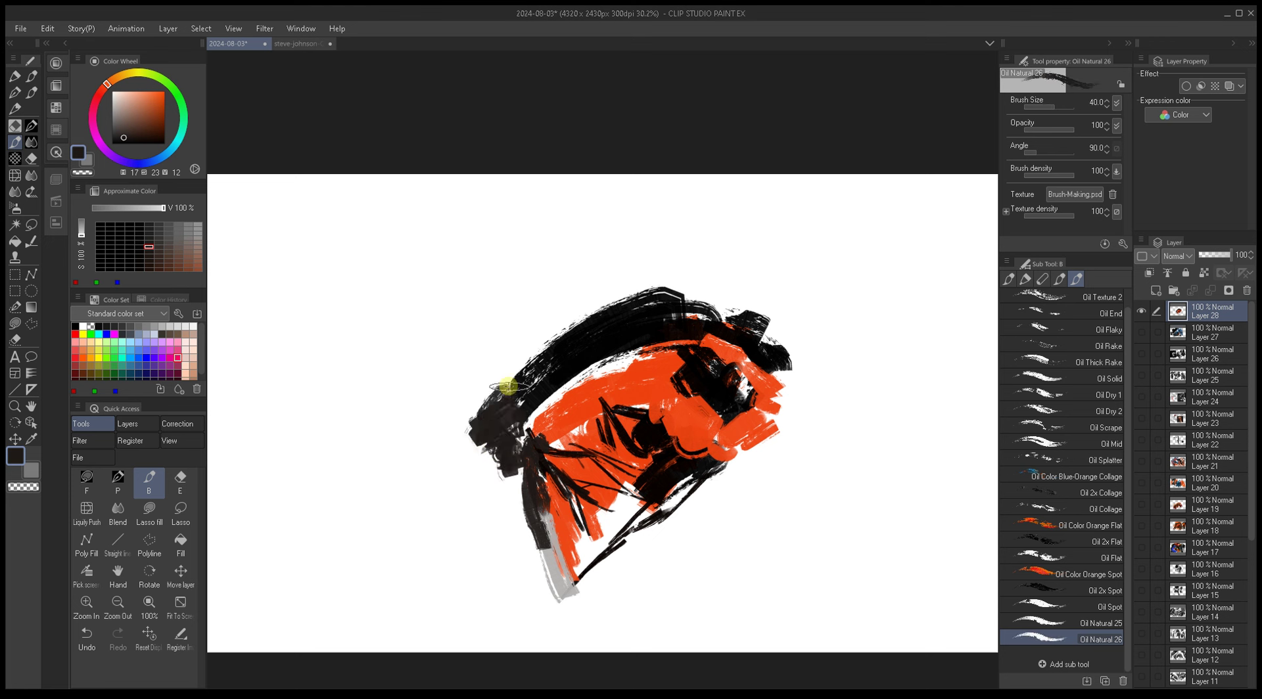
# Step: Sample pure black, deepen the dark patch within the orange at size 40 and paint larger strokes down the shape's right edge
pyautogui.keyDown('alt'); pyautogui.click(765, 358); pyautogui.keyUp('alt')
pyautogui.moveTo(721, 397); pyautogui.dragTo(715, 426)
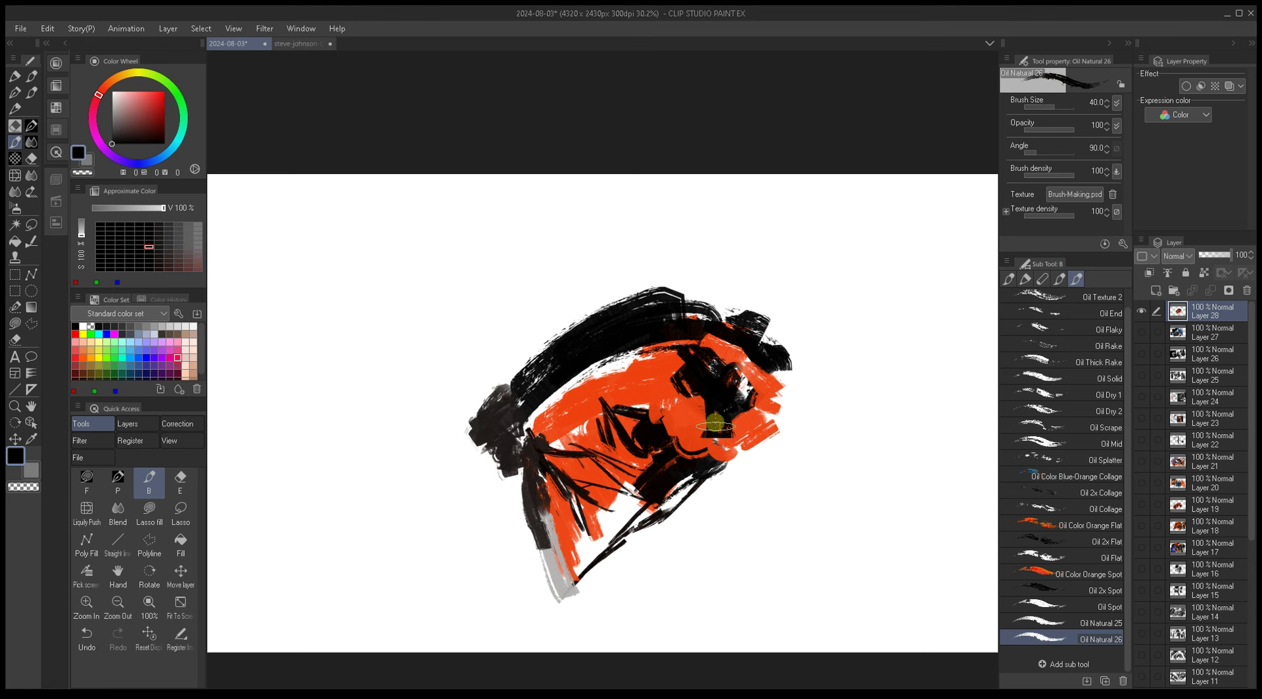
pyautogui.press(']')
pyautogui.press(']')
pyautogui.press(']')
pyautogui.moveTo(766, 355)
pyautogui.mouseDown()
pyautogui.moveTo(806, 443)
pyautogui.moveTo(738, 487)
pyautogui.moveTo(775, 451)
pyautogui.moveTo(756, 460)
pyautogui.moveTo(717, 502)
pyautogui.moveTo(837, 459)
pyautogui.moveTo(719, 535)
pyautogui.moveTo(727, 451)
pyautogui.moveTo(653, 544)
pyautogui.moveTo(772, 460)
pyautogui.mouseUp()
# Step: Build up a rough black mass below and to the right of the orange shape, varying the brush size around 60
pyautogui.press(']')
pyautogui.press(']')
pyautogui.press(']')
pyautogui.press('[')
pyautogui.press('[')
pyautogui.press('[')
pyautogui.press('[')
pyautogui.press('[')
pyautogui.press('[')
pyautogui.press('[')
pyautogui.press(']')
pyautogui.press(']')
pyautogui.press(']')
pyautogui.press(']')
pyautogui.press(']')
pyautogui.press(']')
pyautogui.moveTo(788, 502)
pyautogui.mouseDown()
pyautogui.moveTo(831, 515)
pyautogui.moveTo(779, 548)
pyautogui.moveTo(758, 539)
pyautogui.moveTo(789, 531)
pyautogui.moveTo(795, 485)
pyautogui.moveTo(770, 501)
pyautogui.moveTo(805, 508)
pyautogui.moveTo(824, 496)
pyautogui.moveTo(823, 476)
pyautogui.moveTo(859, 451)
pyautogui.mouseUp()
pyautogui.moveTo(791, 431)
pyautogui.mouseDown()
pyautogui.moveTo(838, 424)
pyautogui.moveTo(816, 466)
pyautogui.mouseUp()
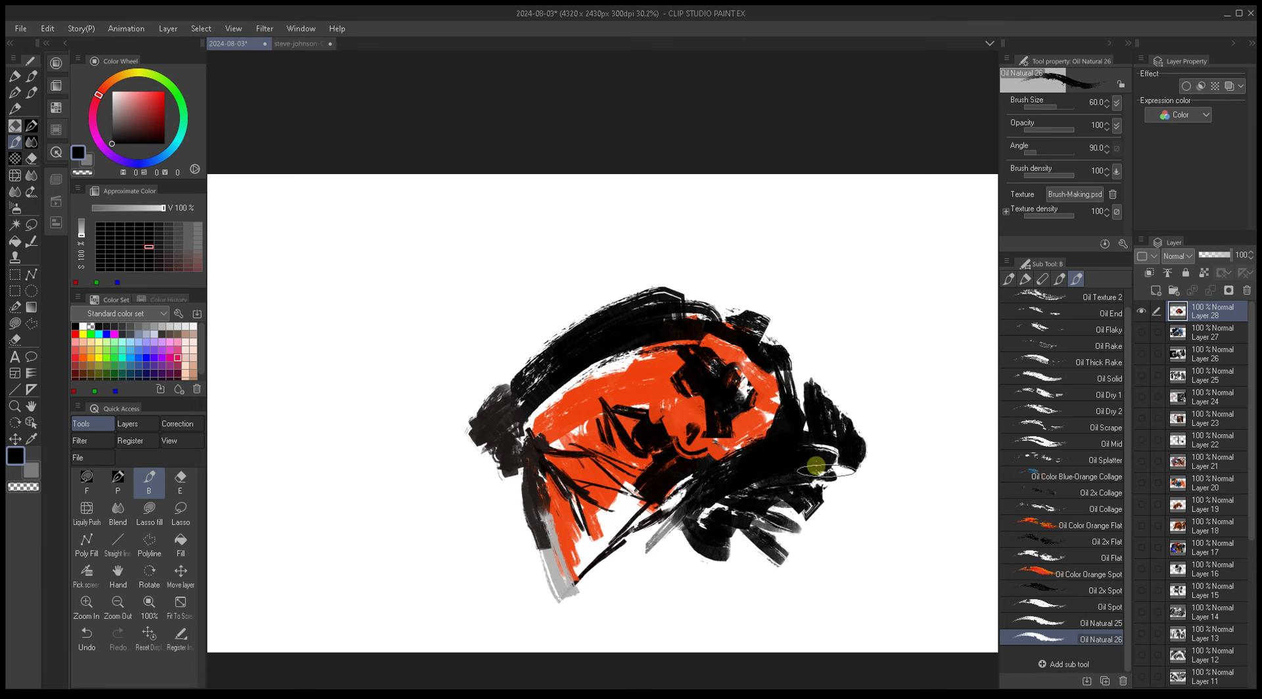
# Step: Sample black from the arch and build a rough black mass around the shape's left end, using a size up to 70
pyautogui.moveTo(550, 368)
pyautogui.mouseDown()
pyautogui.moveTo(595, 373)
pyautogui.moveTo(521, 389)
pyautogui.moveTo(539, 350)
pyautogui.mouseUp()
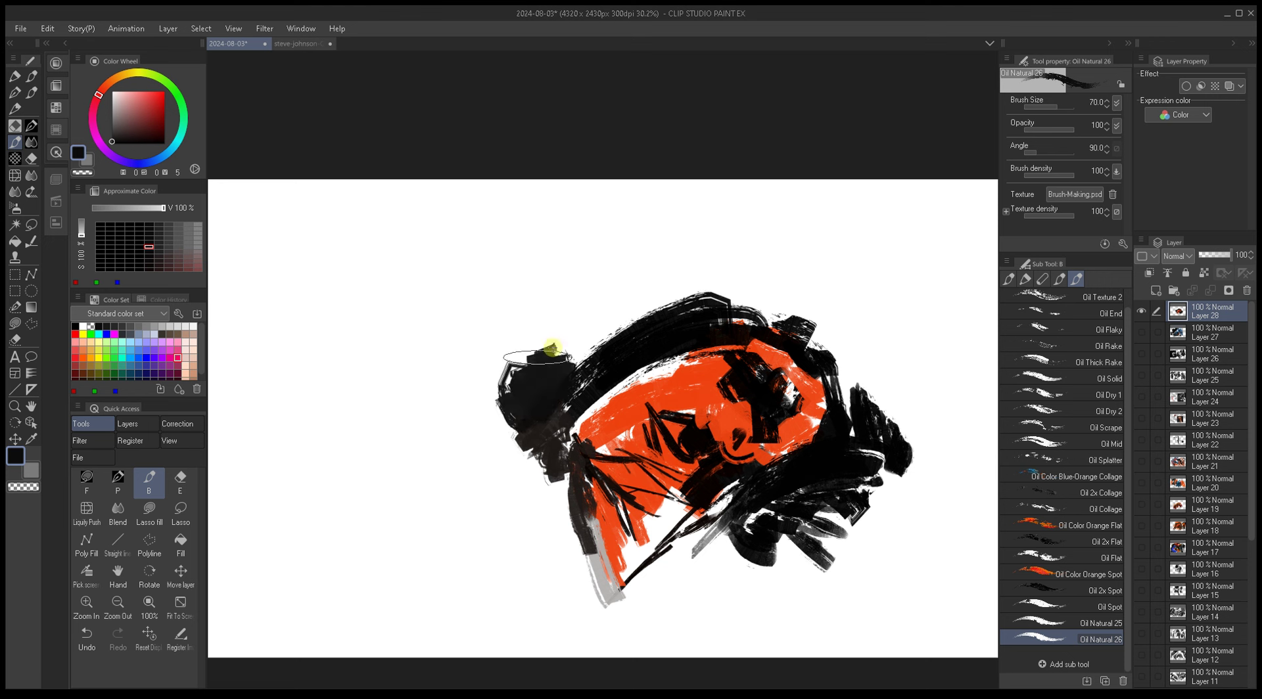
pyautogui.keyDown('alt'); pyautogui.click(588, 355); pyautogui.keyUp('alt')
pyautogui.moveTo(574, 363)
pyautogui.mouseDown()
pyautogui.moveTo(530, 352)
pyautogui.moveTo(521, 431)
pyautogui.moveTo(490, 322)
pyautogui.moveTo(539, 493)
pyautogui.moveTo(530, 411)
pyautogui.moveTo(492, 492)
pyautogui.moveTo(535, 479)
pyautogui.moveTo(564, 499)
pyautogui.moveTo(554, 534)
pyautogui.moveTo(490, 512)
pyautogui.moveTo(524, 480)
pyautogui.moveTo(519, 460)
pyautogui.mouseUp()
pyautogui.press(']')
pyautogui.press('[')
pyautogui.moveTo(559, 526); pyautogui.dragTo(572, 566)
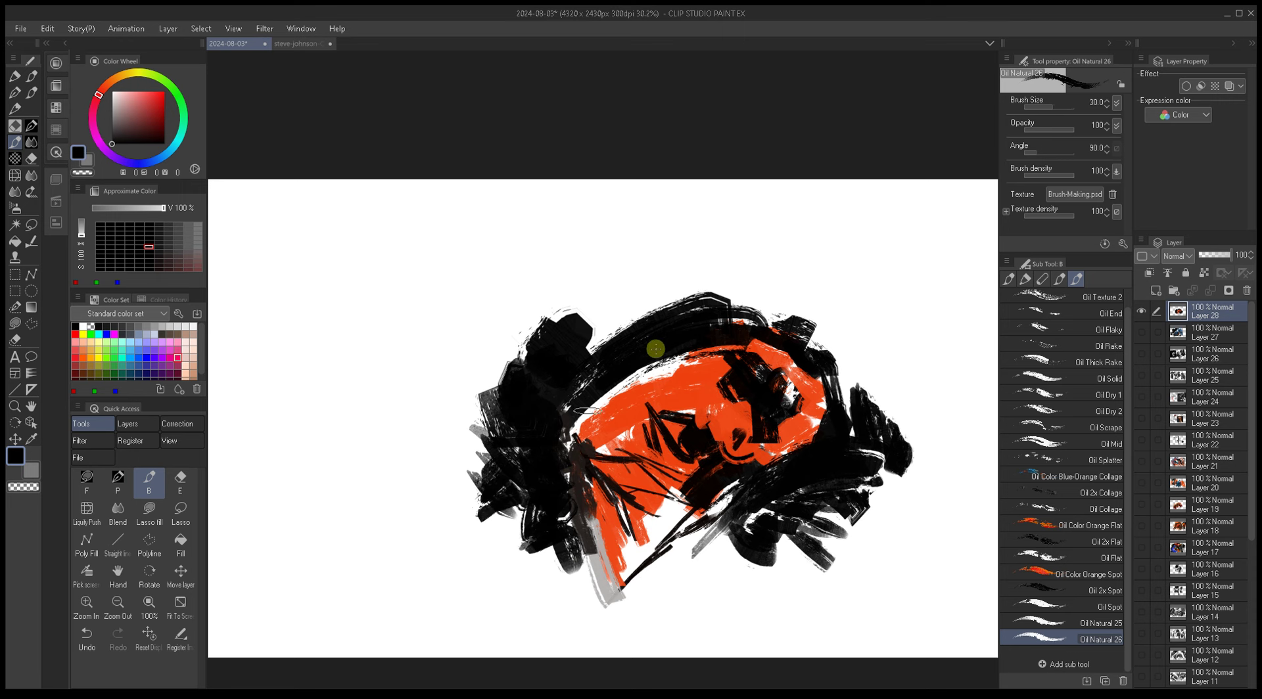
# Step: Switch to white and paint small highlights over the upper and middle orange area, reducing the size to 5
pyautogui.moveTo(609, 377); pyautogui.dragTo(616, 390)
pyautogui.press('[')
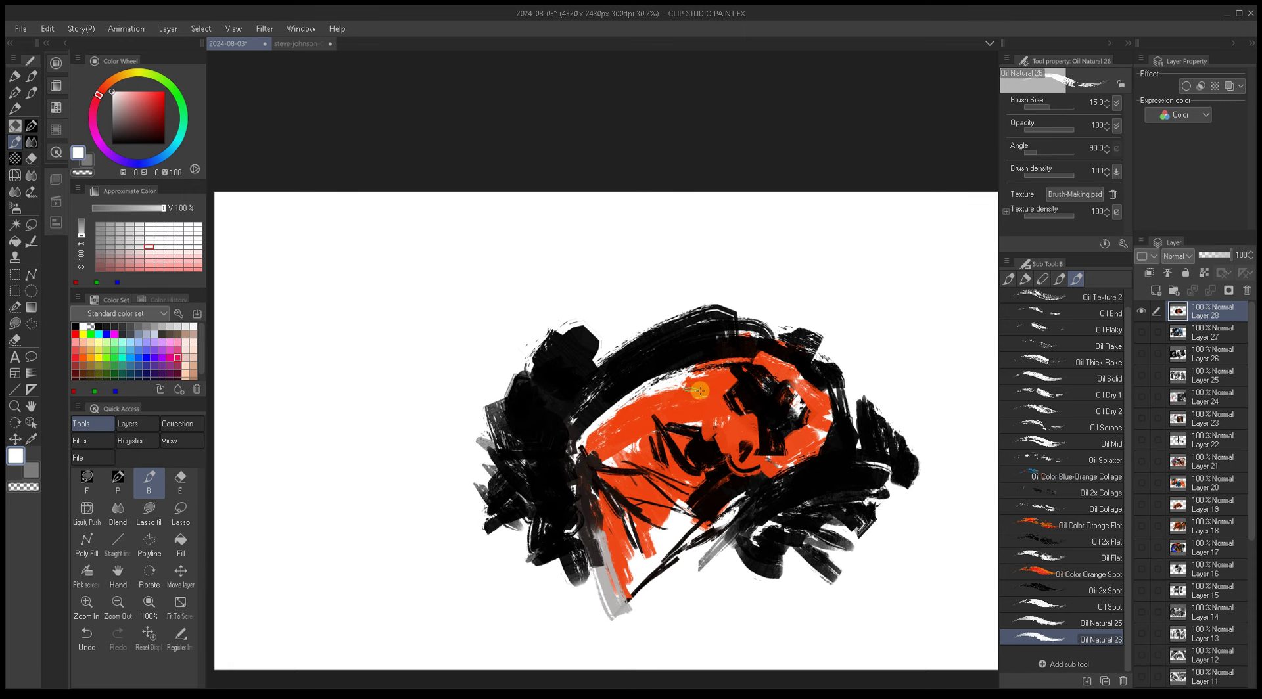
pyautogui.press('[')
pyautogui.press(']')
pyautogui.press(']')
pyautogui.press(']')
pyautogui.moveTo(688, 409)
pyautogui.mouseDown()
pyautogui.moveTo(651, 422)
pyautogui.moveTo(655, 460)
pyautogui.mouseUp()
pyautogui.press('[')
pyautogui.press('[')
pyautogui.press('[')
pyautogui.press('[')
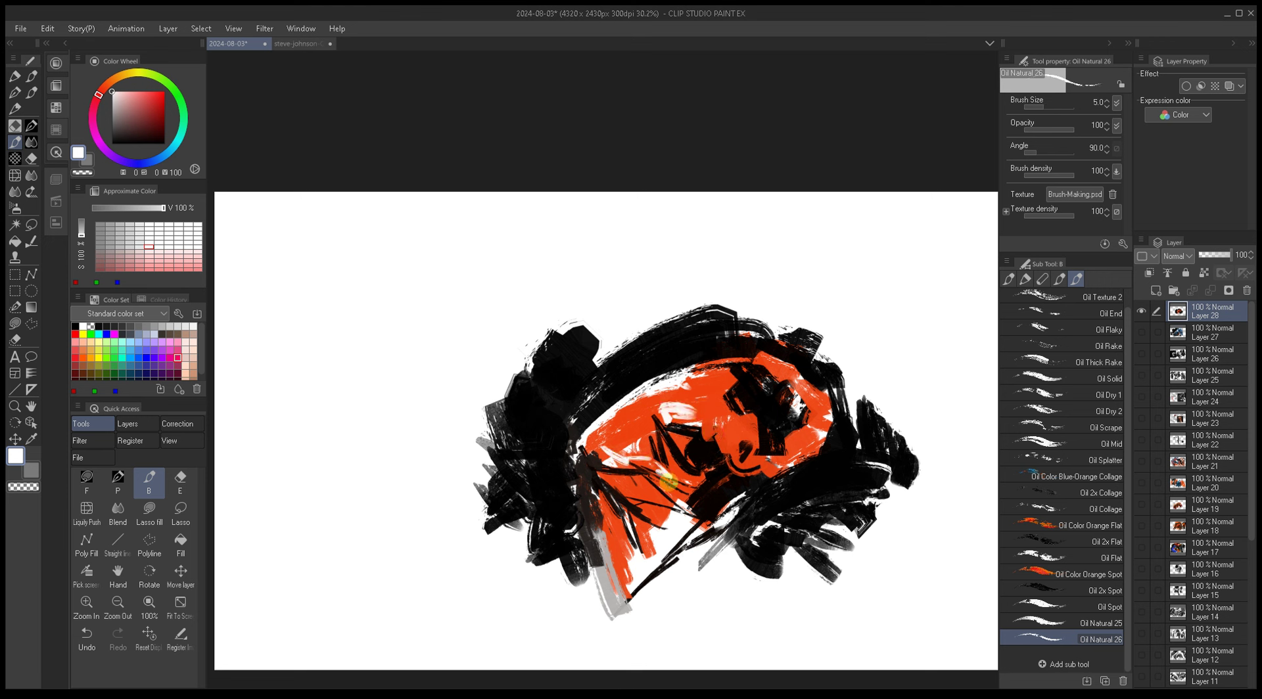
# Step: Sample salmon and orange tones from the lower orange area and blend them around the highlights at sizes 8 and 15
pyautogui.keyDown('alt'); pyautogui.click(636, 490); pyautogui.keyUp('alt')
pyautogui.press(']')
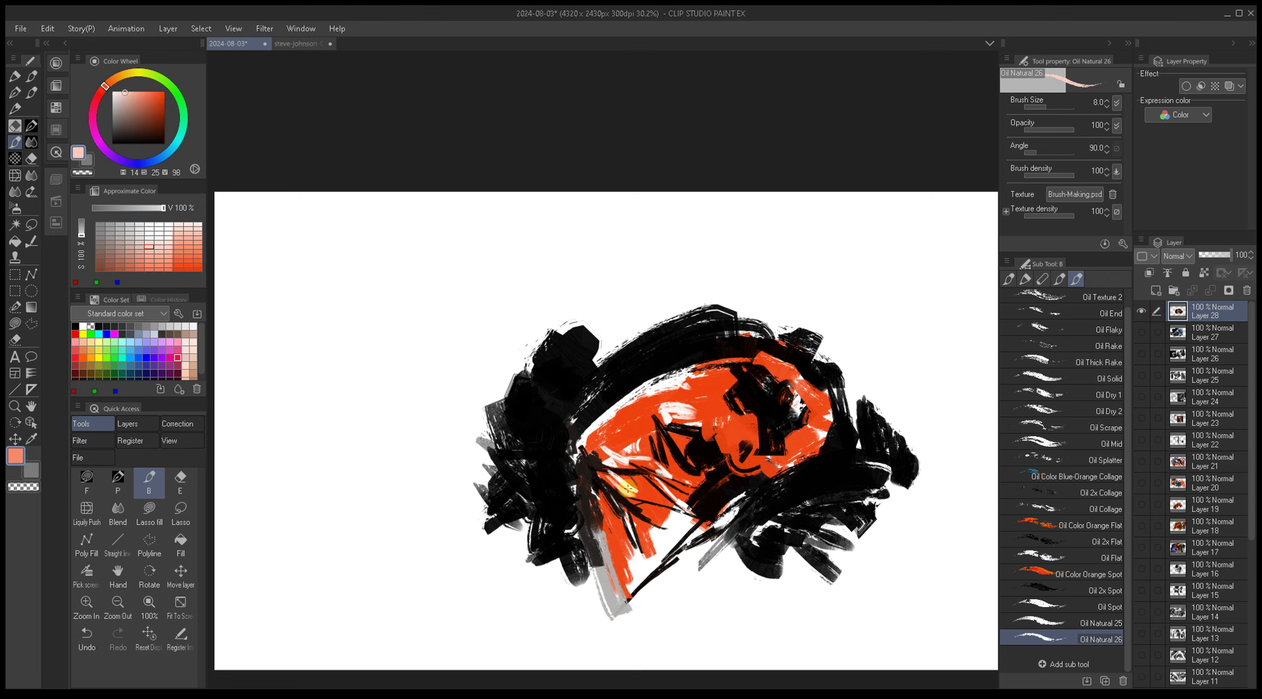
pyautogui.keyDown('alt'); pyautogui.click(648, 480); pyautogui.keyUp('alt')
pyautogui.press(']')
pyautogui.press(']')
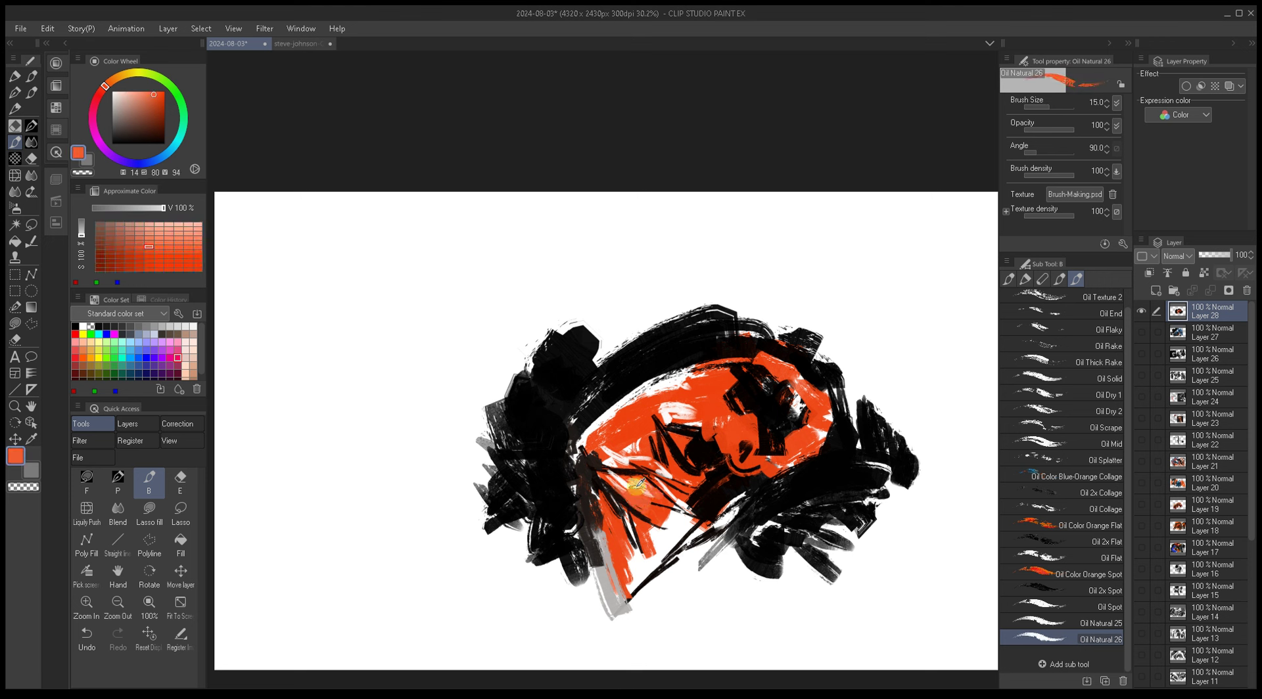
pyautogui.keyDown('alt'); pyautogui.click(637, 489); pyautogui.keyUp('alt')
pyautogui.keyDown('alt'); pyautogui.click(624, 475); pyautogui.keyUp('alt')
# Step: Reduce the size to 5 and draw thin white lines down the lower-left orange section beside the dark edge
pyautogui.press('[')
pyautogui.press('[')
pyautogui.press('[')
pyautogui.press('[')
pyautogui.press('[')
pyautogui.press('[')
pyautogui.press('[')
pyautogui.press('[')
pyautogui.moveTo(608, 476)
pyautogui.mouseDown()
pyautogui.moveTo(592, 542)
pyautogui.moveTo(619, 547)
pyautogui.mouseUp()
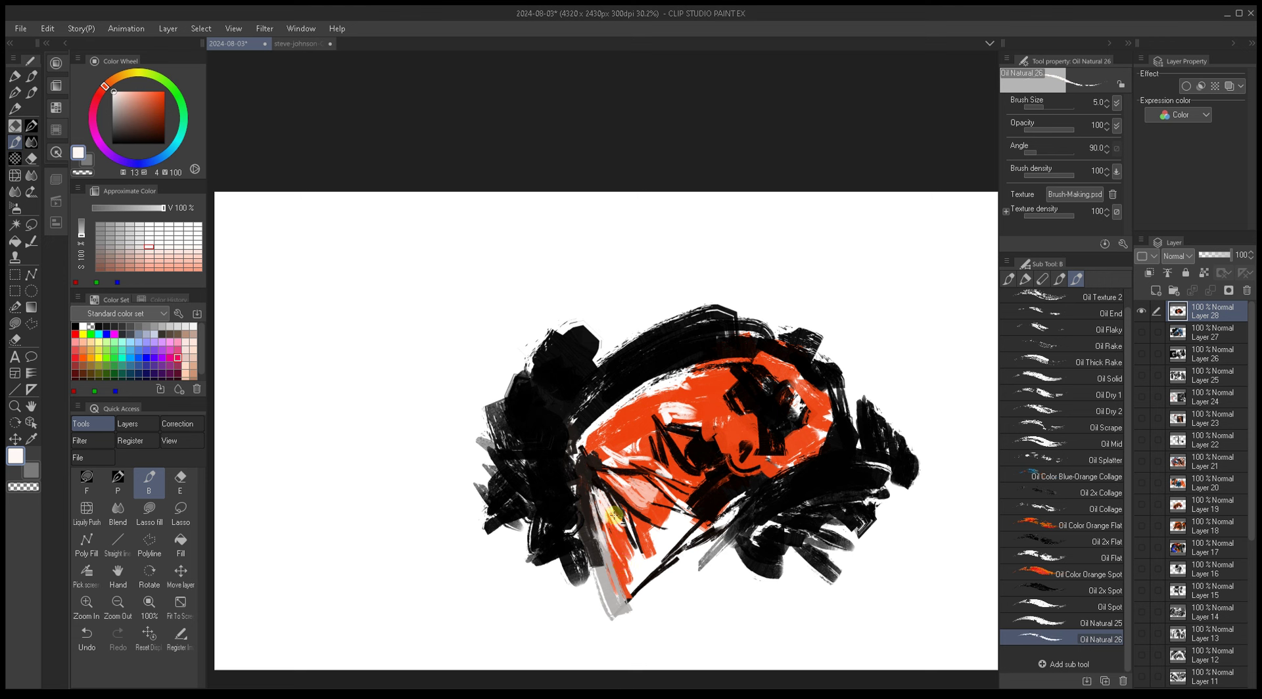
# Step: Sample a dark brown and paint small accents beside the white lines in the lower-left section at size 8
pyautogui.keyDown('alt'); pyautogui.click(617, 511); pyautogui.keyUp('alt')
pyautogui.press(']')
pyautogui.press(']')
pyautogui.press(']')
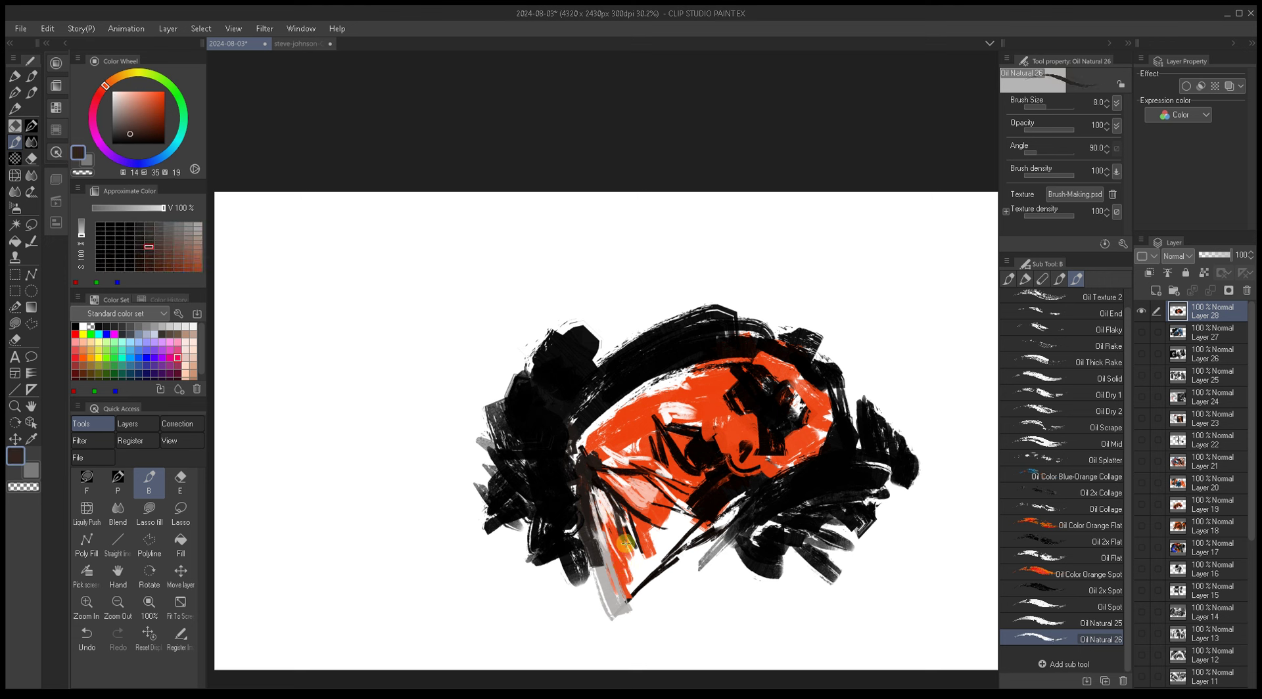
# Step: Sample light tones around the lower-left accents and dab off-white between the dark lines at size 15
pyautogui.keyDown('alt'); pyautogui.click(608, 499); pyautogui.keyUp('alt')
pyautogui.keyDown('alt'); pyautogui.click(600, 501); pyautogui.keyUp('alt')
pyautogui.keyDown('alt'); pyautogui.click(604, 510); pyautogui.keyUp('alt')
pyautogui.press(']')
pyautogui.press(']')
pyautogui.press(']')
pyautogui.press(']')
pyautogui.keyDown('alt'); pyautogui.click(610, 500); pyautogui.keyUp('alt')
pyautogui.keyDown('alt'); pyautogui.click(610, 523); pyautogui.keyUp('alt')
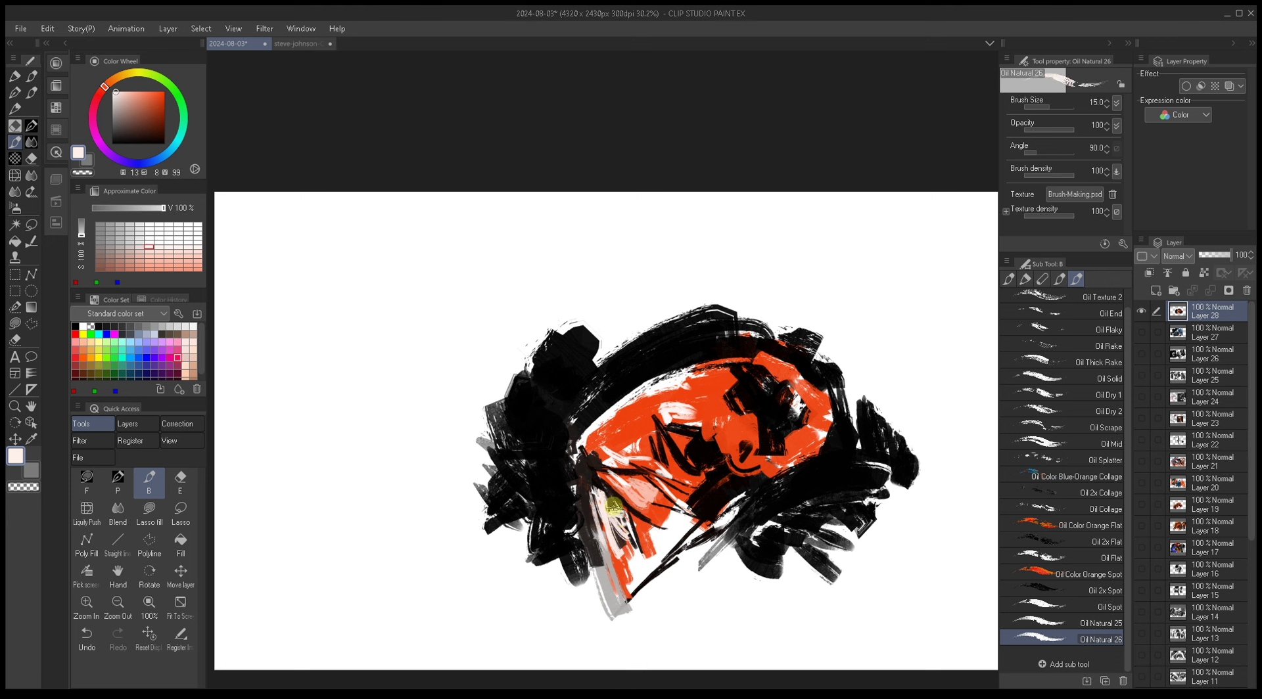
# Step: Sample the orange-red and paint it down into the shape's lower tip at size 25
pyautogui.keyDown('alt'); pyautogui.click(621, 520); pyautogui.keyUp('alt')
pyautogui.press(']')
pyautogui.press(']')
pyautogui.press(']')
pyautogui.press(']')
pyautogui.press(']')
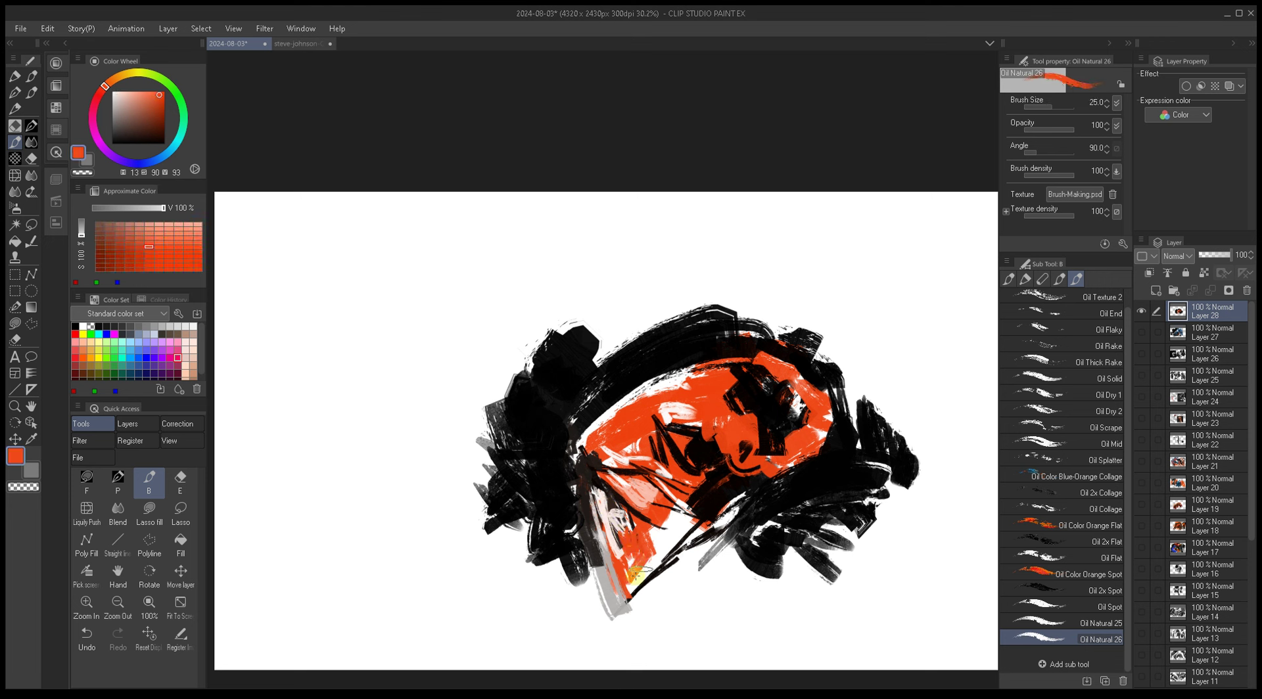
# Step: Finish the orange-red above the lower tip at size 20, and draw thin near-black lines over it at size 2.5
pyautogui.moveTo(649, 570); pyautogui.dragTo(658, 527)
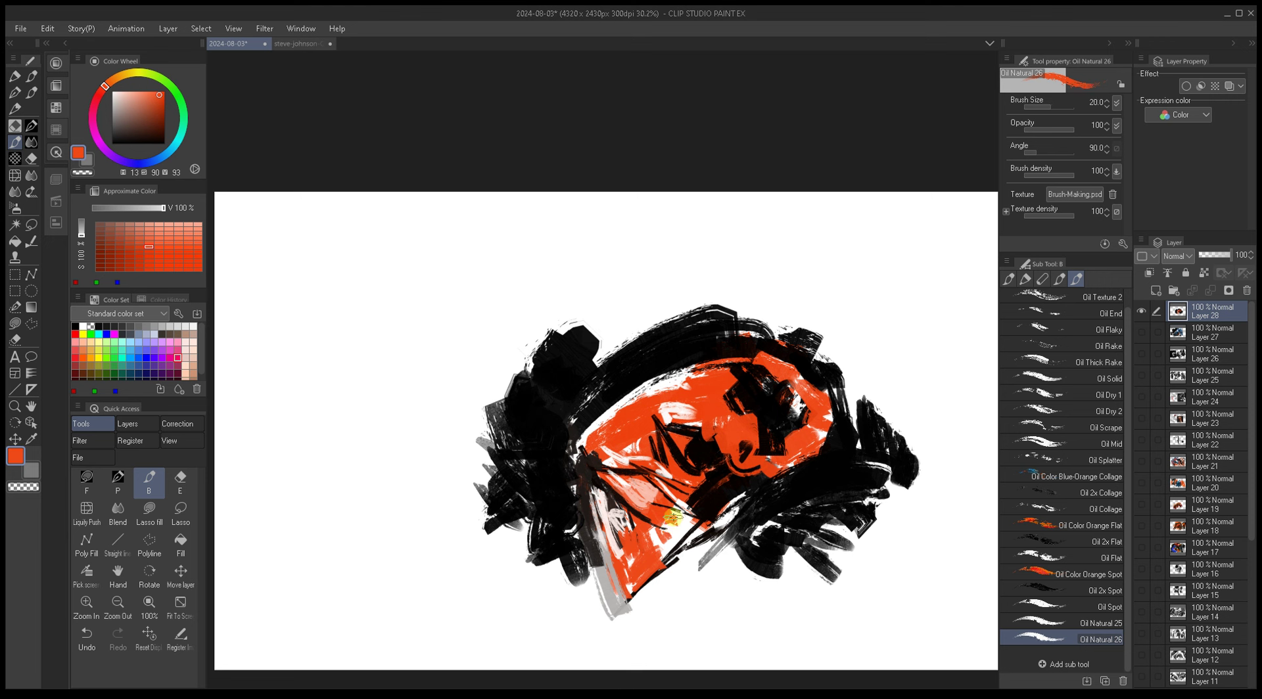
pyautogui.keyDown('alt'); pyautogui.click(673, 529); pyautogui.keyUp('alt')
pyautogui.press('[')
pyautogui.press('[')
pyautogui.press('[')
pyautogui.press('[')
pyautogui.press('[')
pyautogui.press('[')
pyautogui.press('[')
pyautogui.press('[')
pyautogui.press('[')
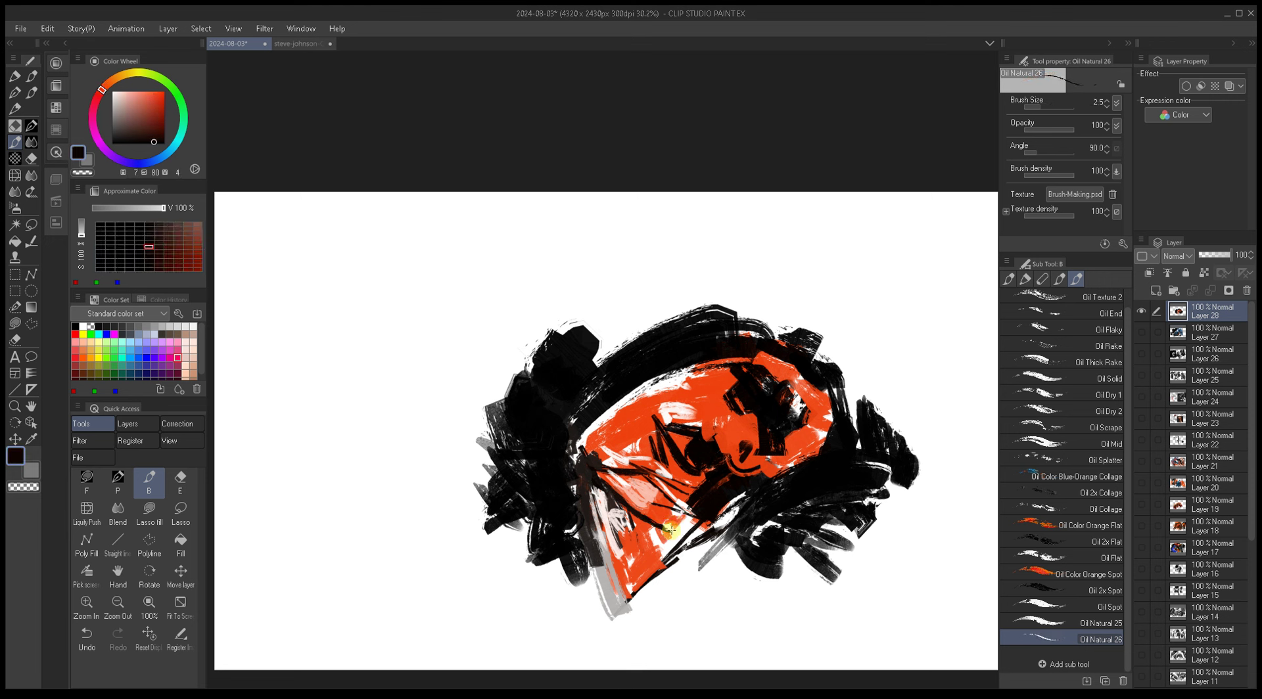
pyautogui.moveTo(632, 580); pyautogui.dragTo(595, 513)
# Step: Enlarge the brush to 12 and add heavier near-black accents just above the lower tip
pyautogui.press(']')
pyautogui.press(']')
pyautogui.press(']')
pyautogui.press(']')
pyautogui.press(']')
pyautogui.press(']')
pyautogui.press(']')
pyautogui.press(']')
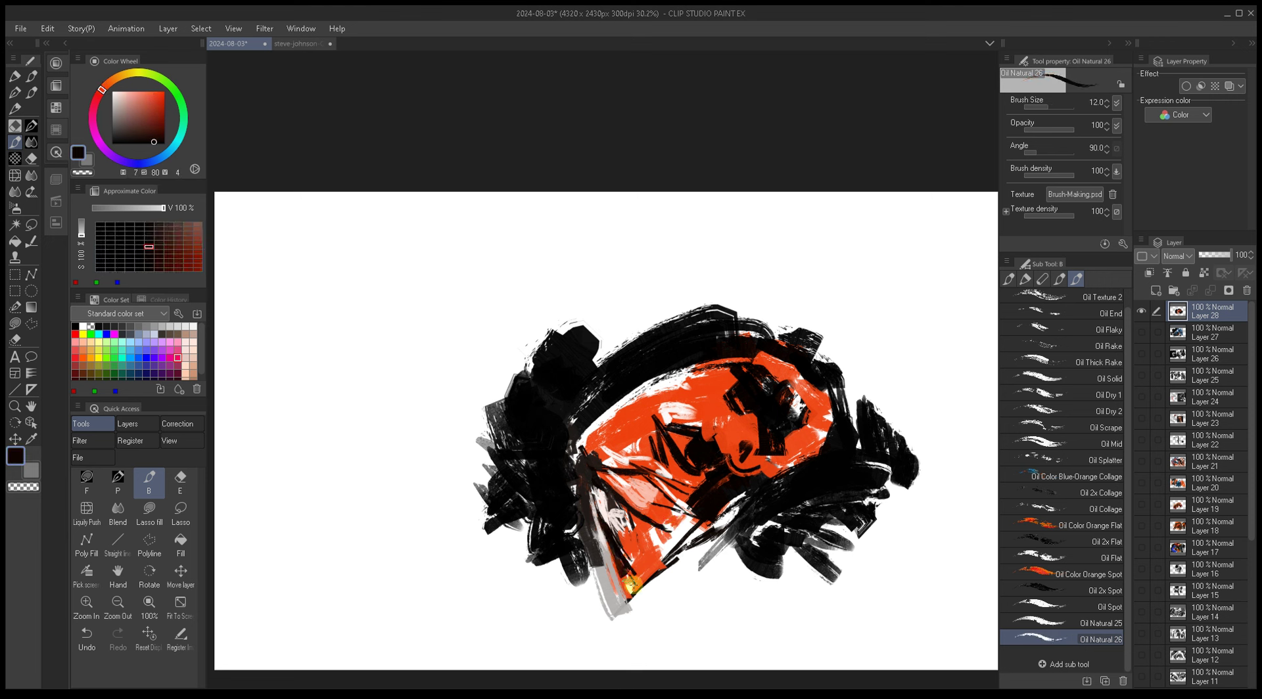
# Step: Sample the orange-red and extend it along the shape's lower-right edge at size 20
pyautogui.keyDown('alt'); pyautogui.click(657, 546); pyautogui.keyUp('alt')
pyautogui.press(']')
pyautogui.press(']')
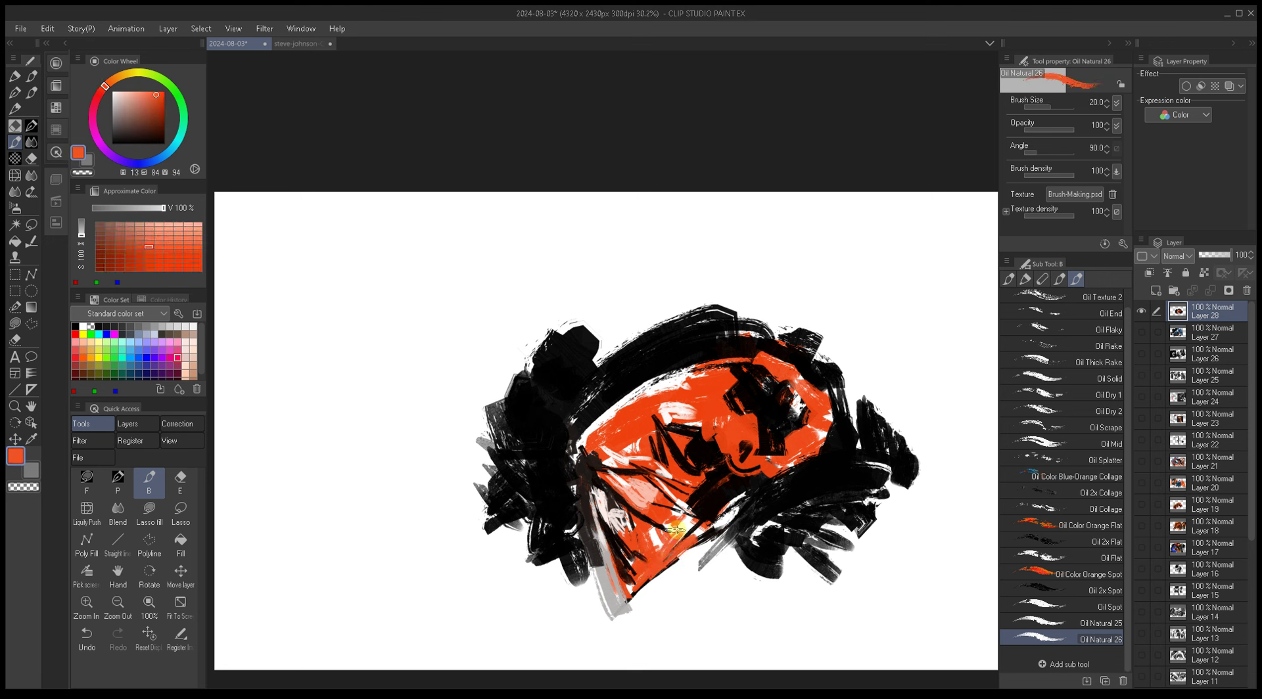
pyautogui.moveTo(700, 533); pyautogui.dragTo(749, 499)
# Step: Reduce the size to 8 for thin orange-red strokes across the dark band below the rounded end, and raise it to 25
pyautogui.press('[')
pyautogui.press('[')
pyautogui.press('[')
pyautogui.press('[')
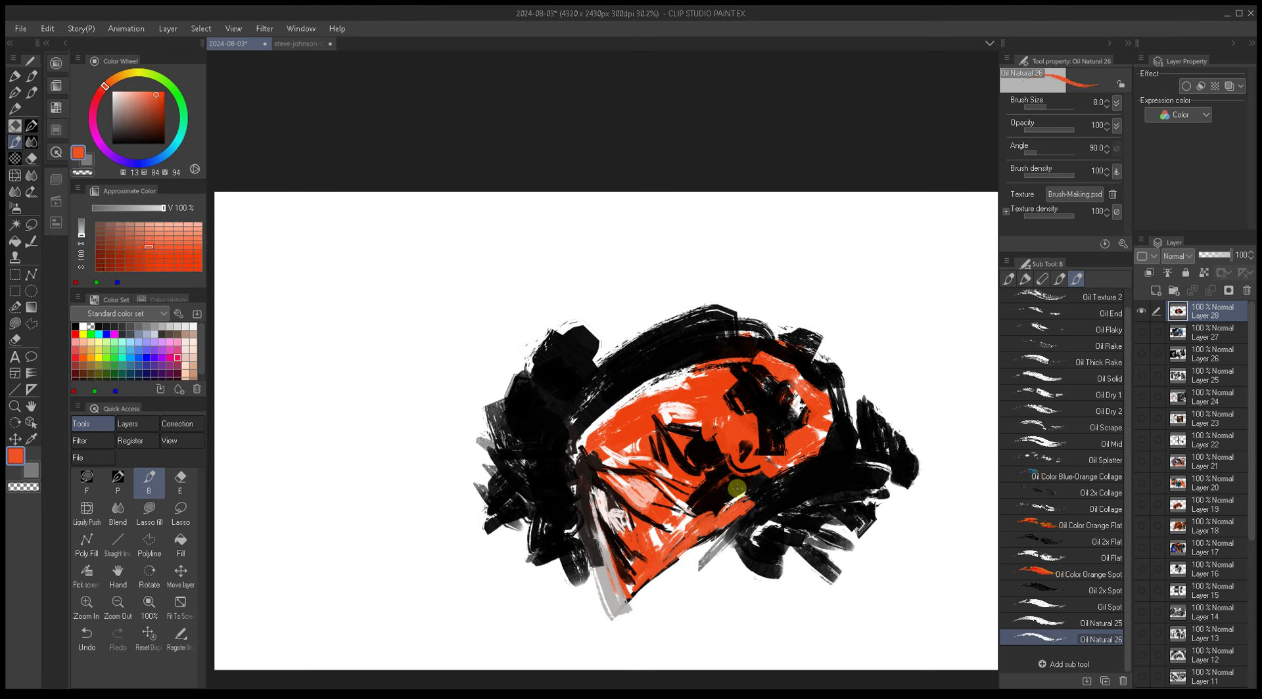
pyautogui.press(']')
pyautogui.press(']')
pyautogui.press(']')
pyautogui.press(']')
pyautogui.press(']')
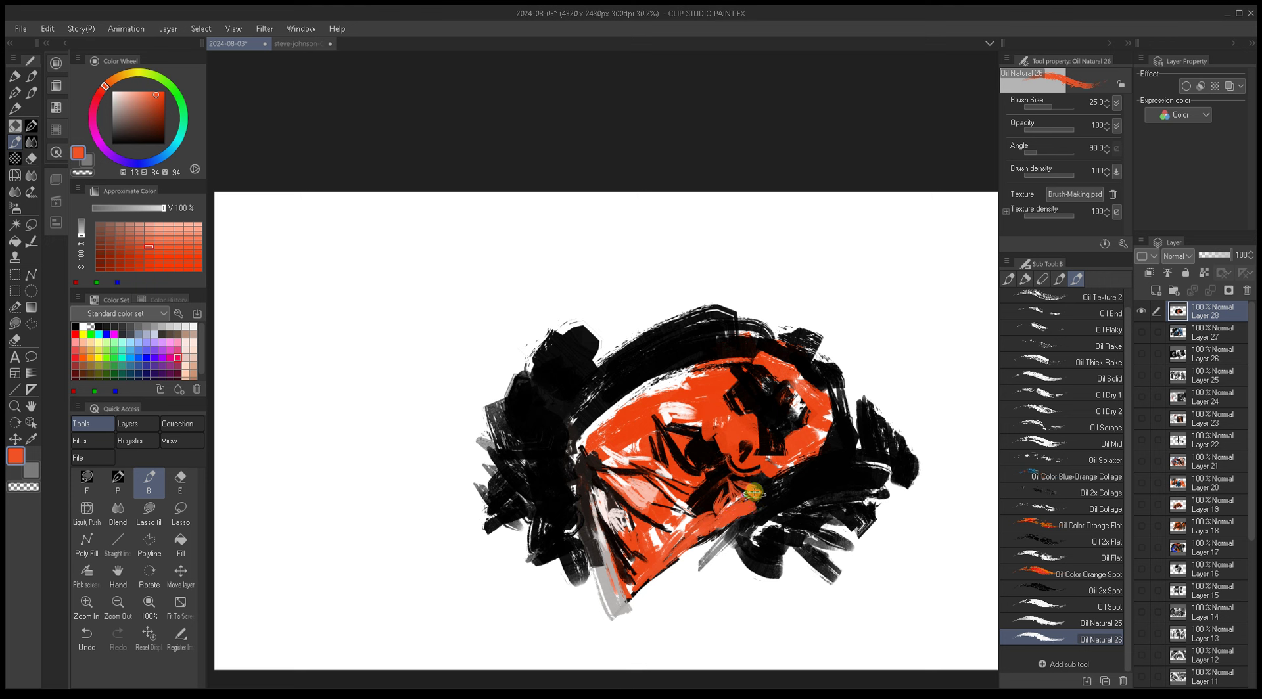
# Step: Sample black and paint over the end of the orange-red strip below the rounded shape at size 30
pyautogui.keyDown('alt'); pyautogui.click(754, 416); pyautogui.keyUp('alt')
pyautogui.press(']')
pyautogui.press(']')
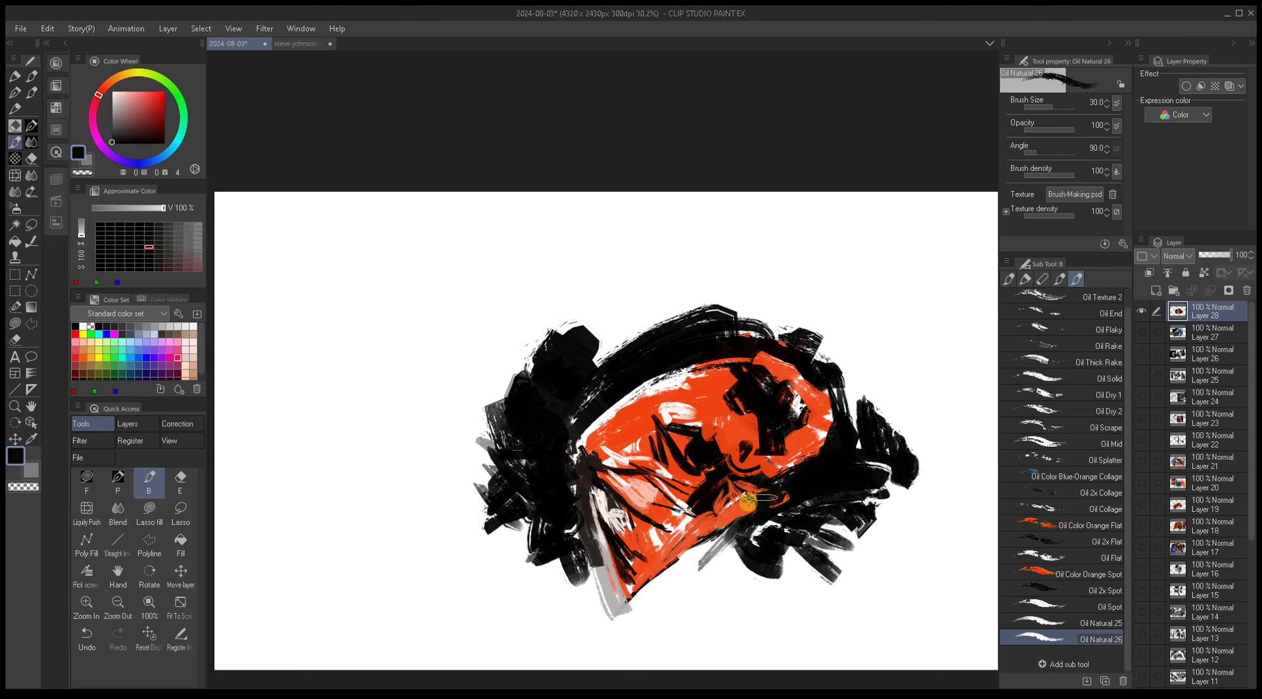
# Step: Sample the orange-red and paint over the inner black patch up to the shape's upper edge, starting at size 40
pyautogui.keyDown('alt'); pyautogui.click(761, 493); pyautogui.keyUp('alt')
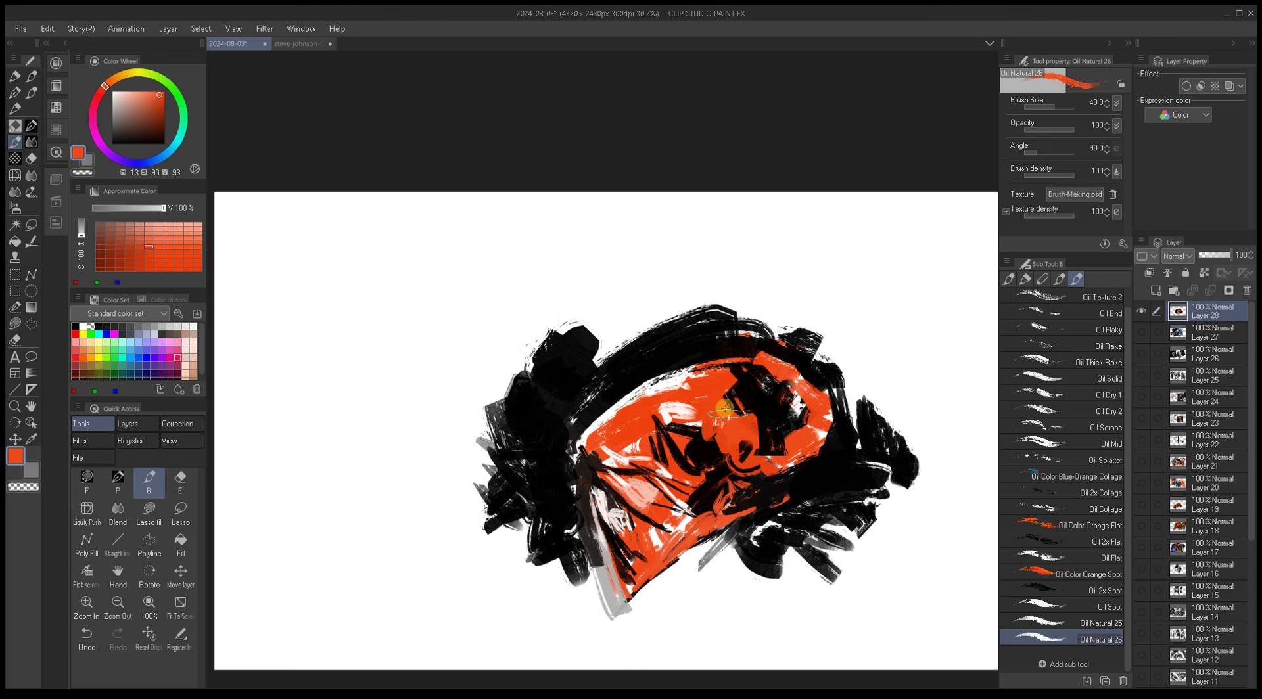
pyautogui.press(']')
pyautogui.press(']')
pyautogui.press(']')
pyautogui.press(']')
pyautogui.moveTo(727, 388)
pyautogui.mouseDown()
pyautogui.moveTo(760, 428)
pyautogui.moveTo(734, 391)
pyautogui.moveTo(738, 366)
pyautogui.mouseUp()
# Step: Sample the light tone and paint off-white highlights along the orange shape's upper edge, reducing the brush to size 8
pyautogui.press('[')
pyautogui.keyDown('alt'); pyautogui.click(730, 388); pyautogui.keyUp('alt')
pyautogui.moveTo(657, 388)
pyautogui.mouseDown()
pyautogui.moveTo(738, 394)
pyautogui.moveTo(707, 363)
pyautogui.moveTo(742, 357)
pyautogui.mouseUp()
pyautogui.press('[')
pyautogui.press('[')
pyautogui.press('[')
pyautogui.press('[')
pyautogui.press('[')
pyautogui.press('[')
pyautogui.press('[')
pyautogui.press('[')
pyautogui.press('[')
pyautogui.press('[')
pyautogui.press('[')
pyautogui.press('[')
pyautogui.press('[')
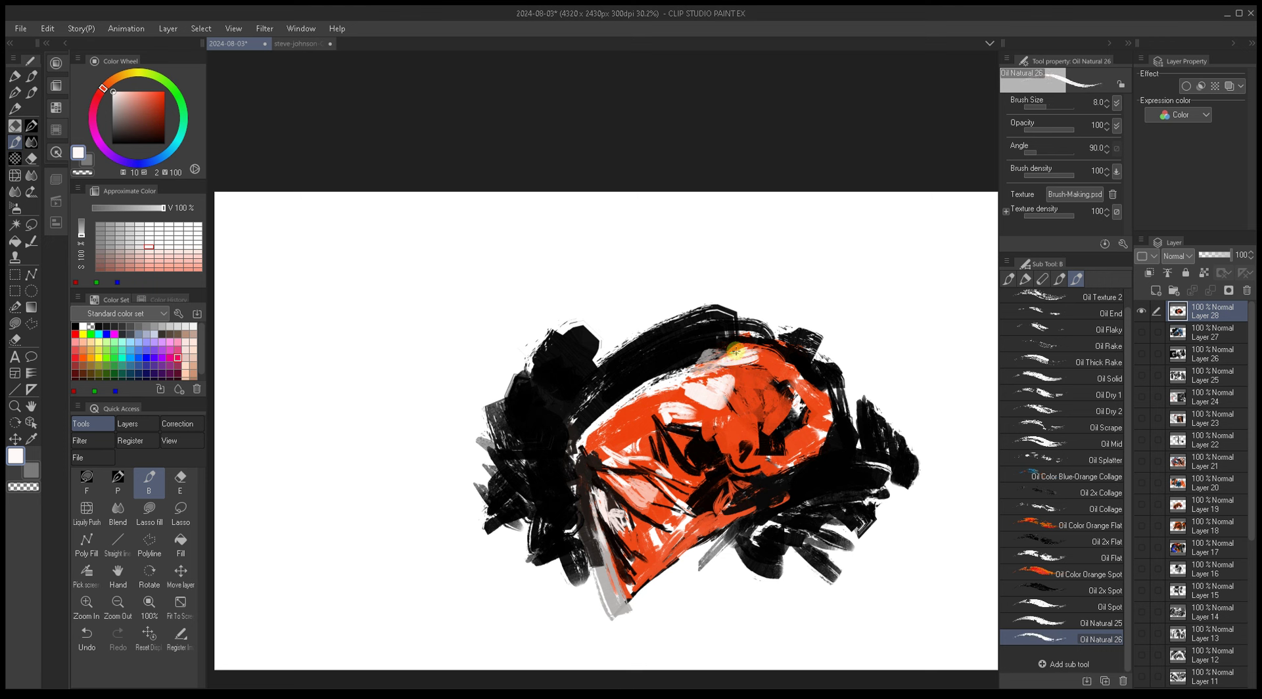
# Step: Reduce the size to 2.5 and draw a thin white line near the rounded end's upper-right edge
pyautogui.press('[')
pyautogui.press('[')
pyautogui.moveTo(803, 384); pyautogui.dragTo(794, 371)
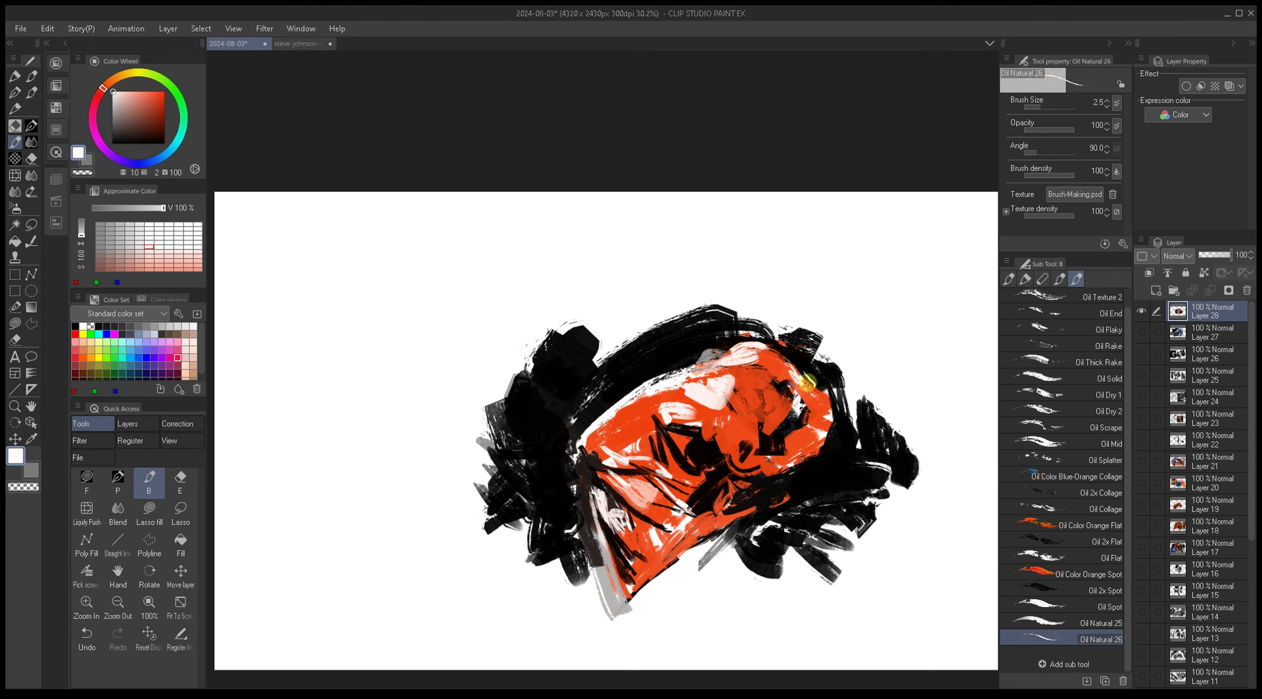
# Step: Enlarge the brush and dab light and sampled tones along the right side of the rounded end
pyautogui.press(']')
pyautogui.press(']')
pyautogui.press(']')
pyautogui.press(']')
pyautogui.press(']')
pyautogui.keyDown('alt'); pyautogui.click(802, 389); pyautogui.keyUp('alt')
pyautogui.press(']')
pyautogui.press(']')
pyautogui.press(']')
pyautogui.press(']')
# Step: Sample darker orange-reds around the inner black patch and blend them over its upper part up to size 17
pyautogui.keyDown('alt'); pyautogui.click(780, 386); pyautogui.keyUp('alt')
pyautogui.keyDown('alt'); pyautogui.click(771, 388); pyautogui.keyUp('alt')
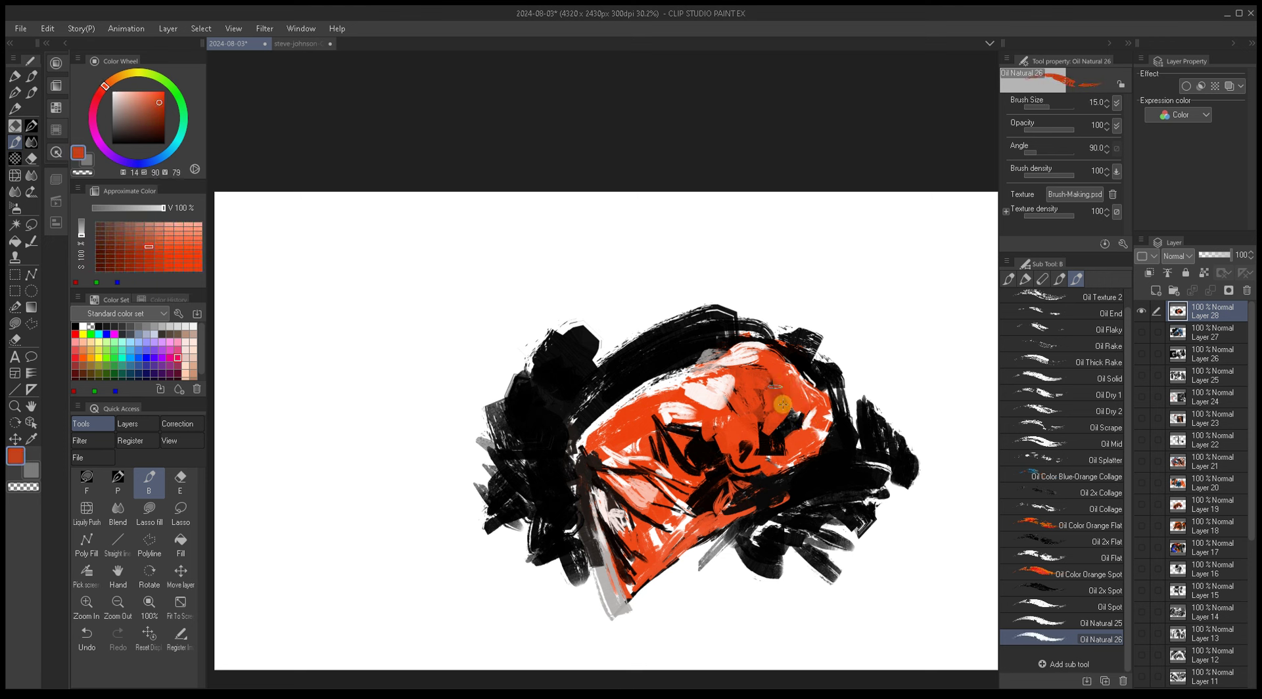
pyautogui.press(']')
pyautogui.keyDown('alt'); pyautogui.click(764, 413); pyautogui.keyUp('alt')
pyautogui.press(']')
pyautogui.press(']')
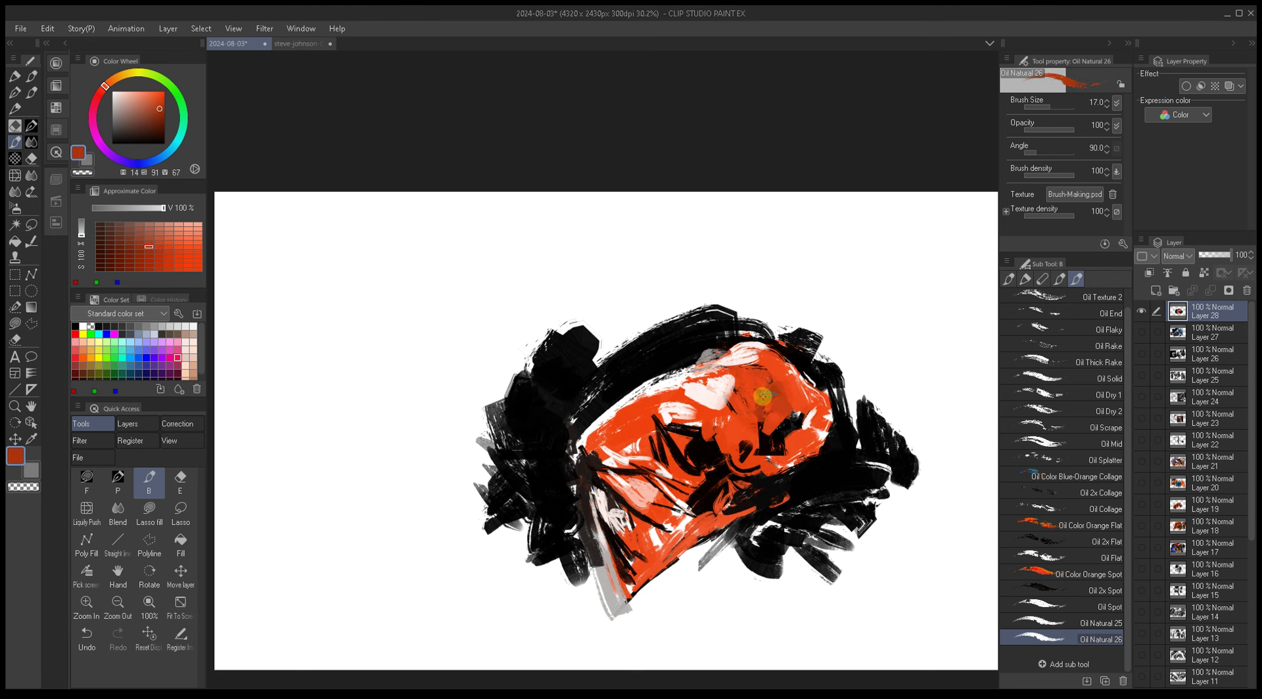
# Step: Sample black to rebuild the dark patch inside the rounded end at size 25, and soften it with sampled dark brown at size 20
pyautogui.keyDown('alt'); pyautogui.click(781, 438); pyautogui.keyUp('alt')
pyautogui.moveTo(777, 399); pyautogui.dragTo(793, 411)
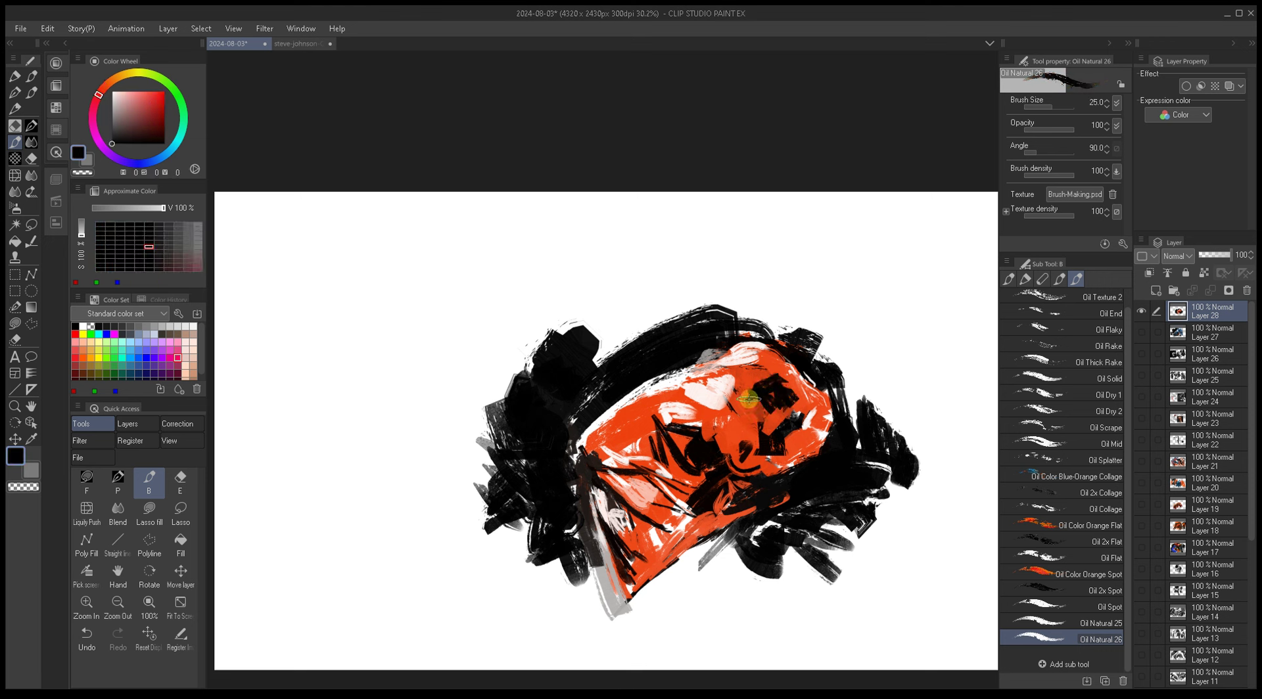
pyautogui.keyDown('alt'); pyautogui.click(746, 394); pyautogui.keyUp('alt')
pyautogui.keyDown('alt'); pyautogui.click(743, 401); pyautogui.keyUp('alt')
pyautogui.press(']')
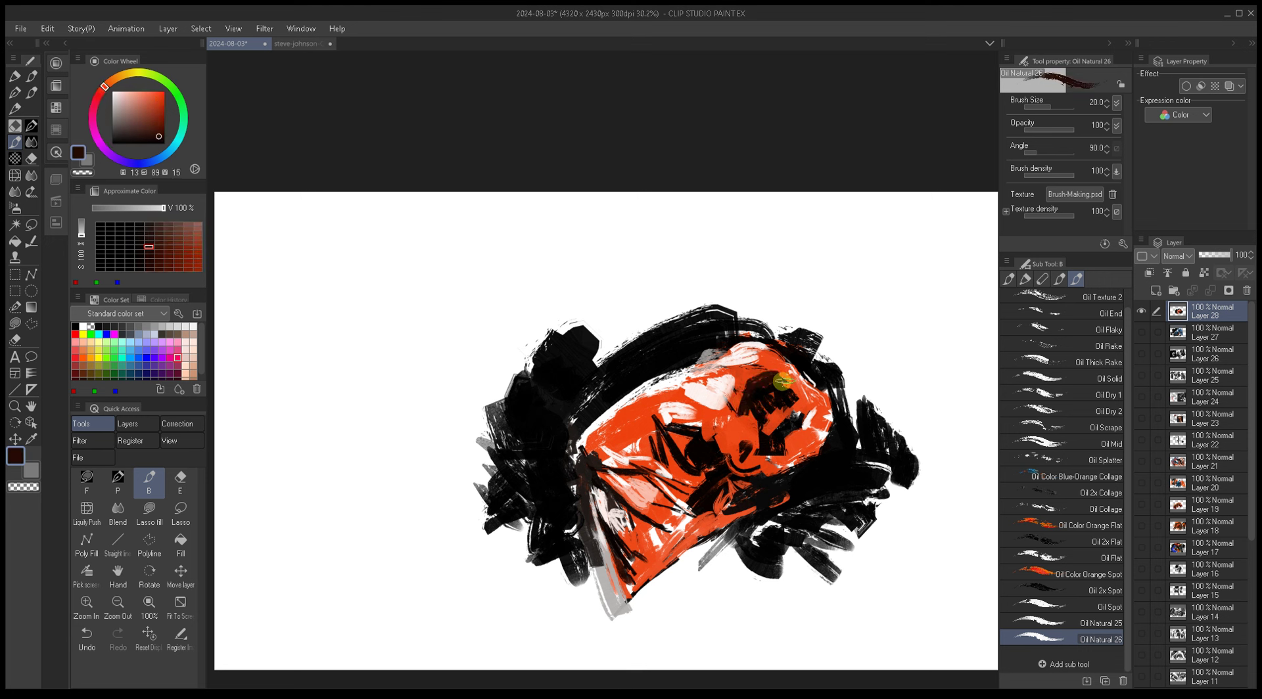
# Step: Sample orange, dark and light tones around the inner black patch and blend its edges at about size 17
pyautogui.keyDown('alt'); pyautogui.click(775, 365); pyautogui.keyUp('alt')
pyautogui.keyDown('alt'); pyautogui.click(763, 372); pyautogui.keyUp('alt')
pyautogui.keyDown('alt'); pyautogui.click(752, 378); pyautogui.keyUp('alt')
pyautogui.keyDown('alt'); pyautogui.click(757, 377); pyautogui.keyUp('alt')
pyautogui.keyDown('alt'); pyautogui.click(756, 407); pyautogui.keyUp('alt')
pyautogui.press('[')
pyautogui.press('[')
pyautogui.keyDown('alt'); pyautogui.click(755, 416); pyautogui.keyUp('alt')
pyautogui.press(']')
pyautogui.keyDown('alt'); pyautogui.click(736, 371); pyautogui.keyUp('alt')
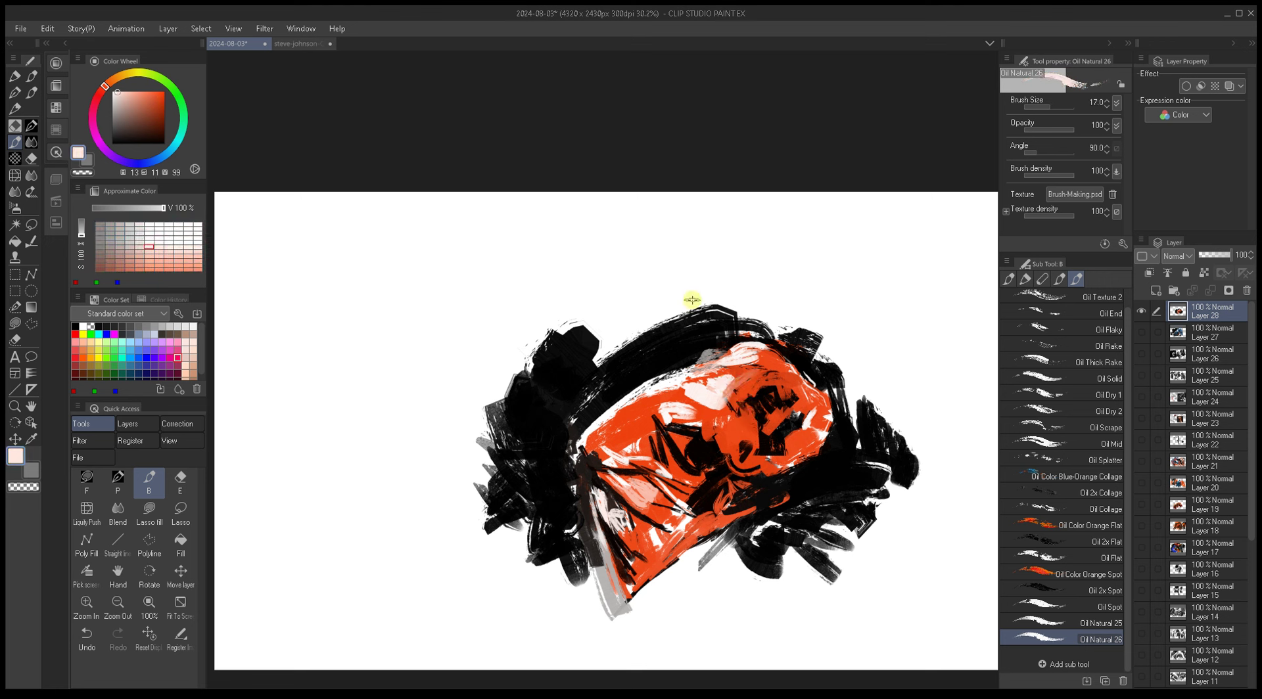
# Step: Sample tones in the lower-left section and paint dark red accents there, reducing the brush to size 8
pyautogui.keyDown('alt'); pyautogui.click(623, 558); pyautogui.keyUp('alt')
pyautogui.keyDown('alt'); pyautogui.click(632, 552); pyautogui.keyUp('alt')
pyautogui.keyDown('alt'); pyautogui.click(639, 551); pyautogui.keyUp('alt')
pyautogui.press('[')
pyautogui.press('[')
pyautogui.press('[')
pyautogui.keyDown('alt'); pyautogui.click(618, 562); pyautogui.keyUp('alt')
pyautogui.keyDown('alt'); pyautogui.click(648, 570); pyautogui.keyUp('alt')
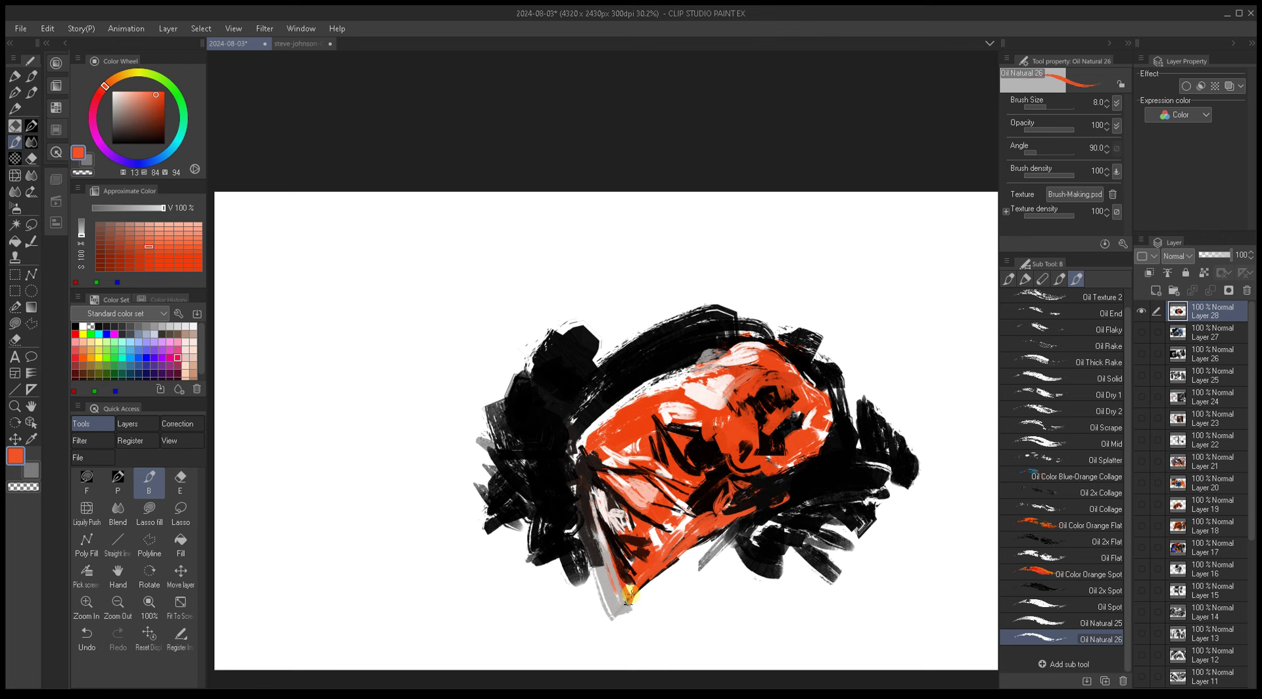
pyautogui.press('[')
pyautogui.moveTo(596, 541); pyautogui.dragTo(627, 606)
pyautogui.hotkey('ctrl', 'z')
# Step: Paint orange-red over the grey stripe on the lower-left edge at size 15
pyautogui.press(']')
pyautogui.press(']')
pyautogui.press(']')
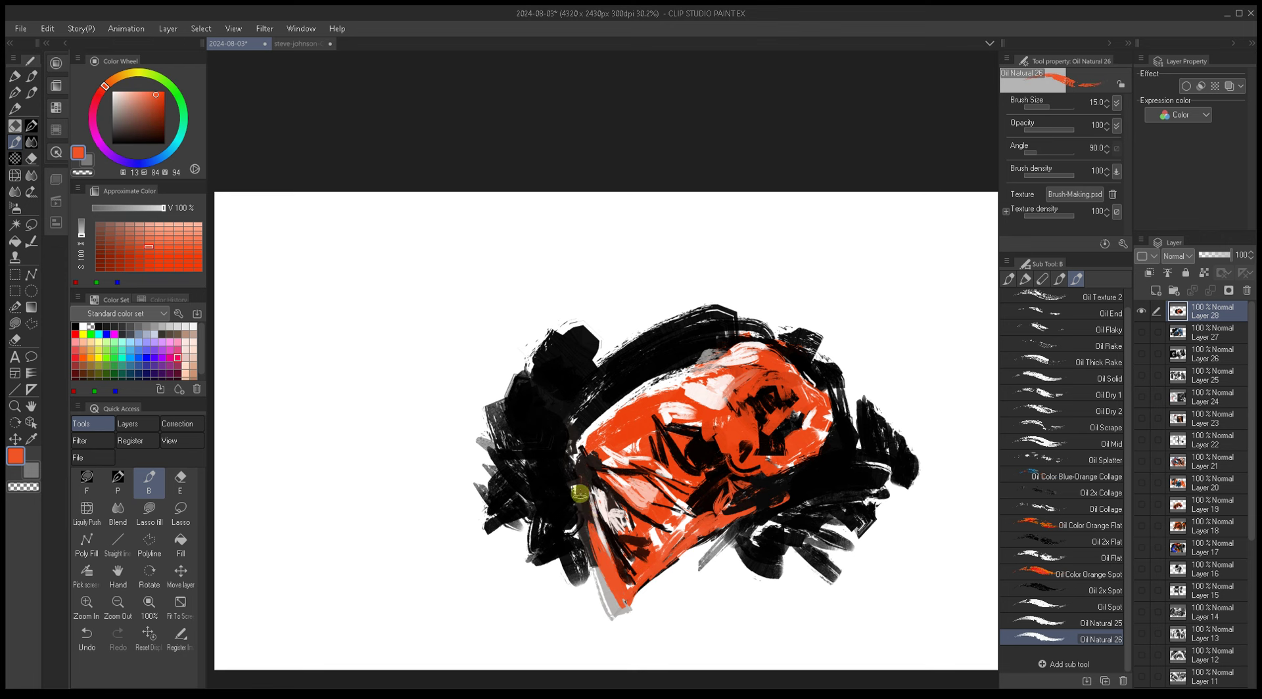
# Step: Sample near-black and paint a dark edge down the lower-left side and a broad dark mass below the tip, reaching size 40
pyautogui.keyDown('alt'); pyautogui.click(559, 507); pyautogui.keyUp('alt')
pyautogui.moveTo(551, 511)
pyautogui.mouseDown()
pyautogui.moveTo(622, 590)
pyautogui.moveTo(596, 555)
pyautogui.moveTo(625, 575)
pyautogui.moveTo(717, 524)
pyautogui.mouseUp()
pyautogui.keyDown('alt'); pyautogui.click(625, 546); pyautogui.keyUp('alt')
pyautogui.press(']')
pyautogui.press(']')
pyautogui.press(']')
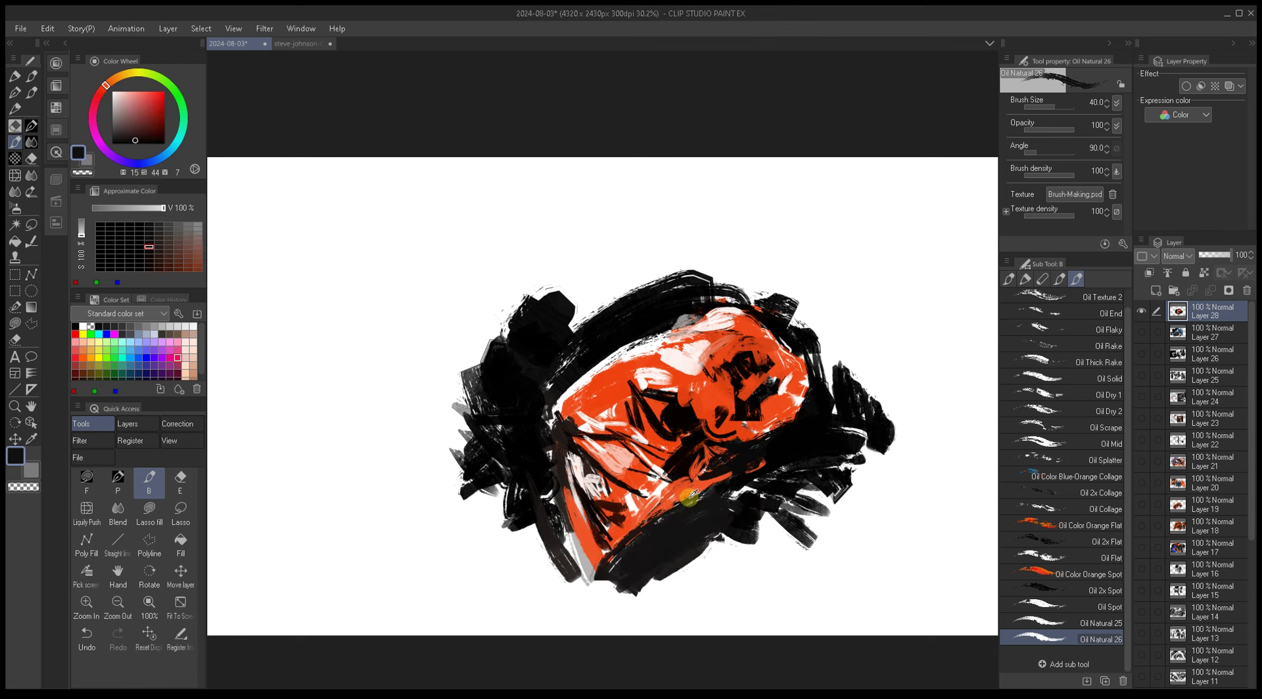
# Step: Sample the orange-red, reduce the brush and paint along the shape's lower-right edge up from the tip
pyautogui.keyDown('alt'); pyautogui.click(680, 494); pyautogui.keyUp('alt')
pyautogui.press('[')
pyautogui.press('[')
pyautogui.press('[')
pyautogui.press('[')
pyautogui.press('[')
pyautogui.moveTo(616, 553)
pyautogui.mouseDown()
pyautogui.moveTo(691, 488)
pyautogui.moveTo(618, 550)
pyautogui.moveTo(720, 483)
pyautogui.mouseUp()
# Step: Reduce the size to 8 and add a small orange-red stroke in the dark area above the lower edge
pyautogui.press('[')
pyautogui.press('[')
pyautogui.press('[')
pyautogui.press('[')
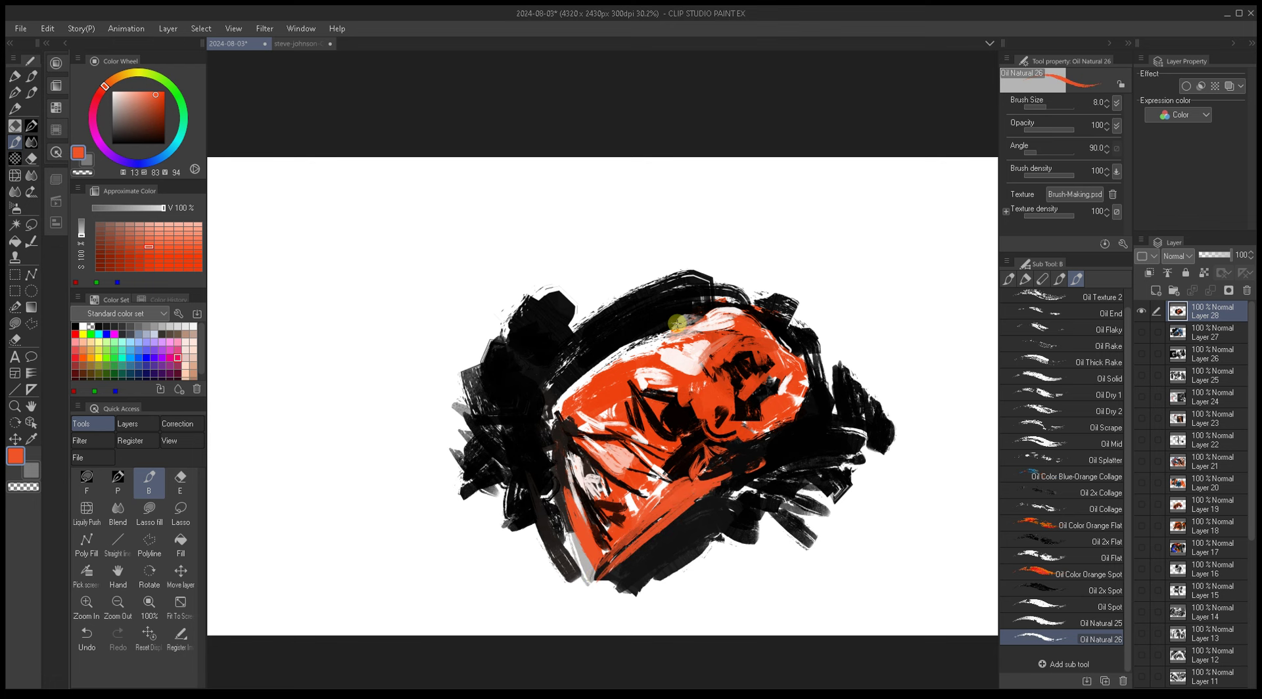
pyautogui.moveTo(698, 446); pyautogui.dragTo(692, 437)
# Step: Sample near-black and restate the dark strokes along the shape's lower-right edge at size 30
pyautogui.keyDown('alt'); pyautogui.click(706, 487); pyautogui.keyUp('alt')
pyautogui.press(']')
pyautogui.press(']')
pyautogui.press(']')
pyautogui.press(']')
pyautogui.press(']')
pyautogui.press(']')
pyautogui.press(']')
pyautogui.keyDown('alt'); pyautogui.click(659, 490); pyautogui.keyUp('alt')
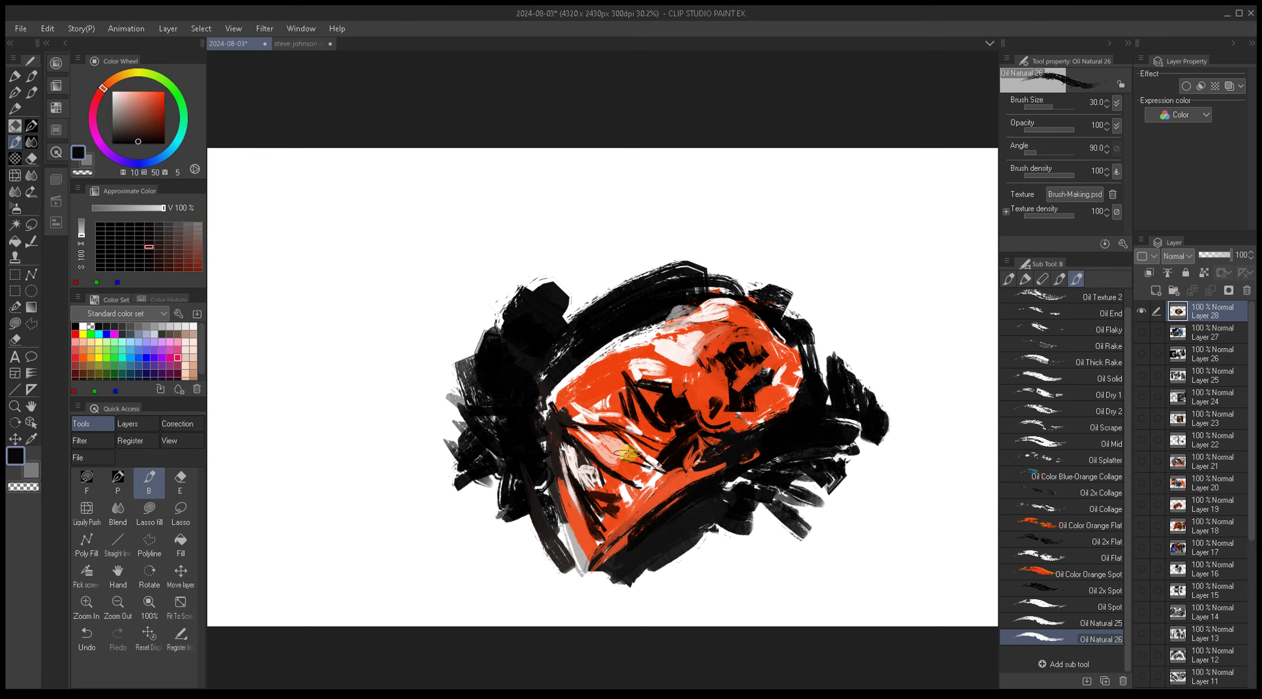
# Step: Sample the orange-red and paint over the dark knot at the shape's left corner, reducing the brush to size 8
pyautogui.keyDown('alt'); pyautogui.click(580, 394); pyautogui.keyUp('alt')
pyautogui.moveTo(563, 400); pyautogui.dragTo(561, 422)
pyautogui.press('[')
pyautogui.press('[')
pyautogui.press('[')
pyautogui.press('[')
pyautogui.press('[')
pyautogui.press('[')
pyautogui.press('[')
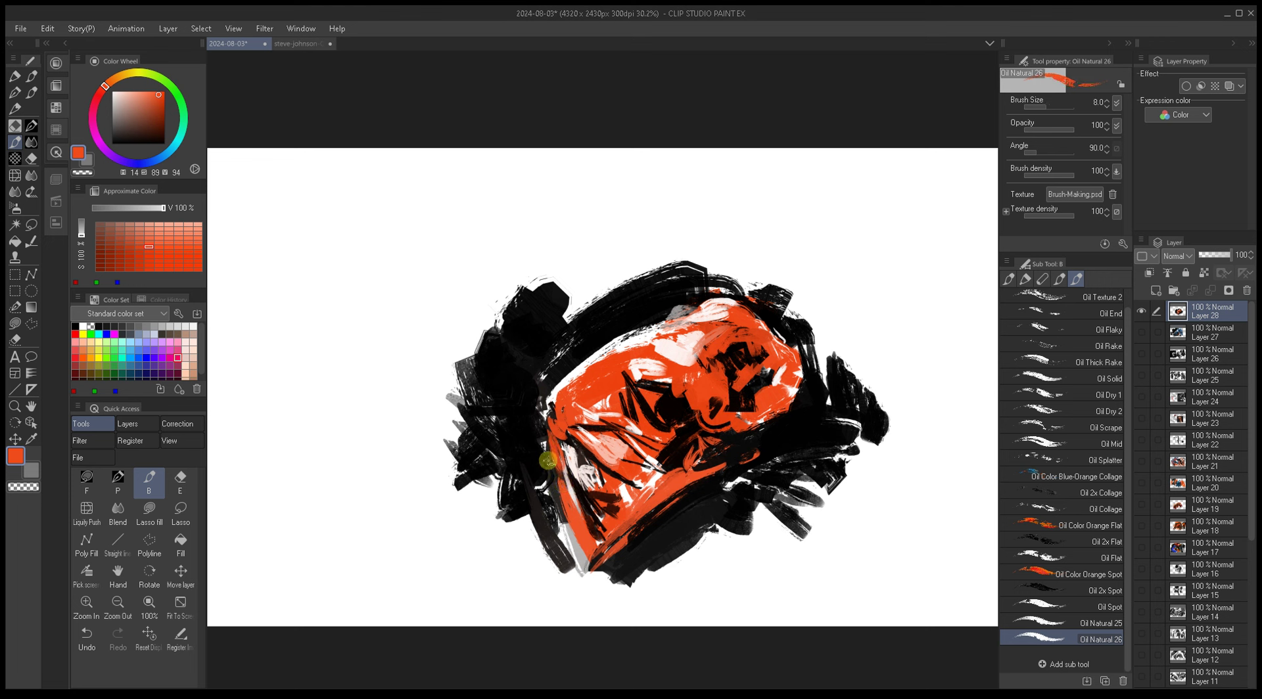
# Step: Sample the orange-red and add fine strokes over the dark lines near the lower edge at sizes 4 to 12
pyautogui.keyDown('alt'); pyautogui.click(656, 441); pyautogui.keyUp('alt')
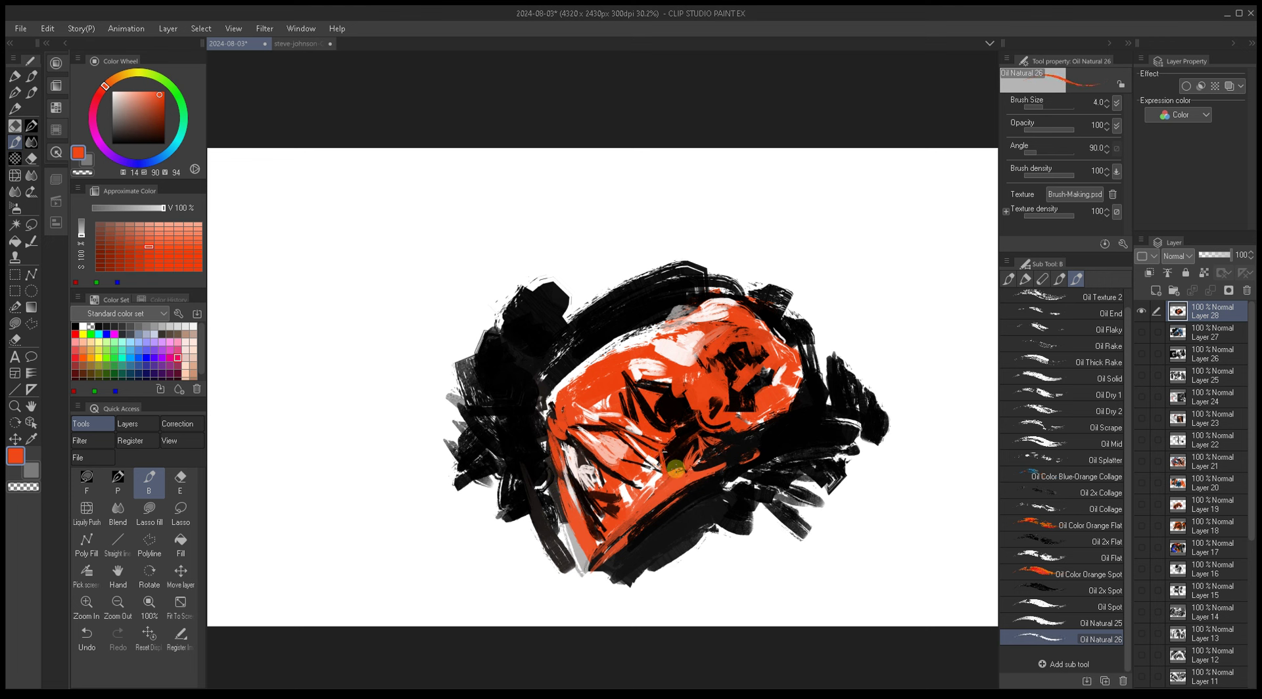
pyautogui.press(']')
pyautogui.press(']')
pyautogui.press(']')
pyautogui.press(']')
pyautogui.press(']')
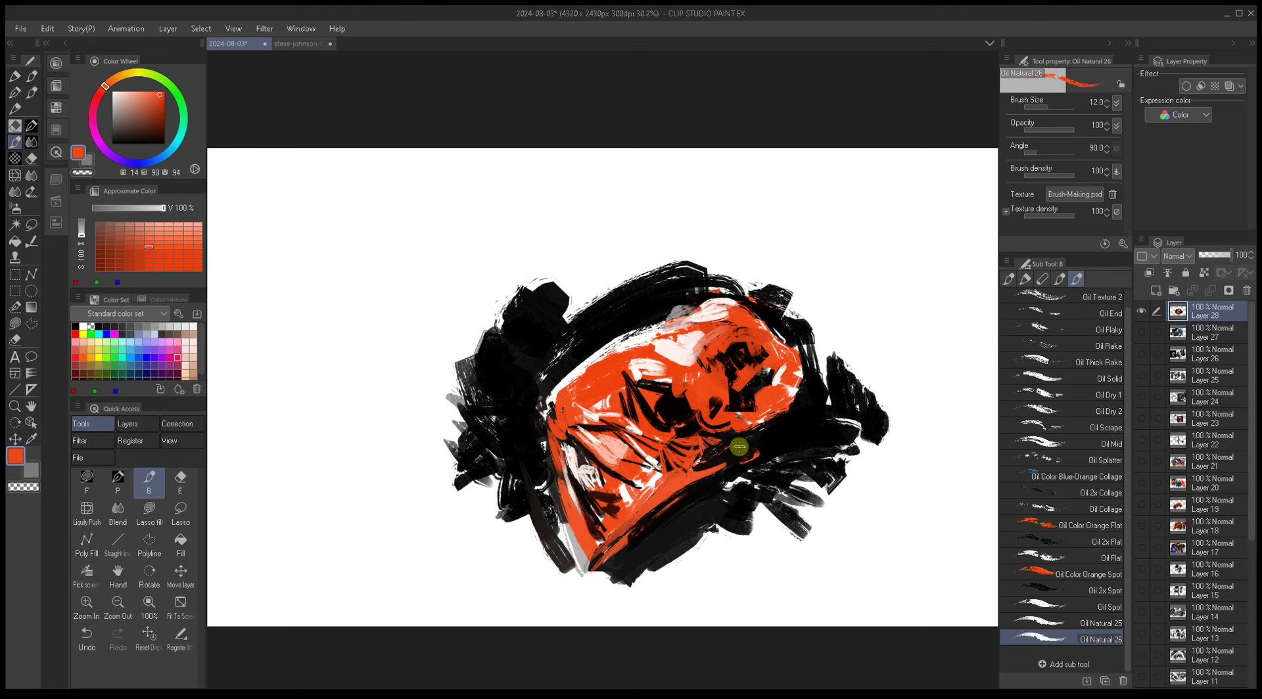
# Step: Enlarge the brush to 60 and extend the orange-red over the black beyond the rounded end's lower-right edge
pyautogui.press(']')
pyautogui.press(']')
pyautogui.press(']')
pyautogui.press(']')
pyautogui.press(']')
pyautogui.press(']')
pyautogui.moveTo(763, 421)
pyautogui.mouseDown()
pyautogui.moveTo(779, 442)
pyautogui.moveTo(822, 411)
pyautogui.moveTo(789, 396)
pyautogui.moveTo(804, 417)
pyautogui.moveTo(758, 415)
pyautogui.moveTo(745, 440)
pyautogui.moveTo(814, 414)
pyautogui.mouseUp()
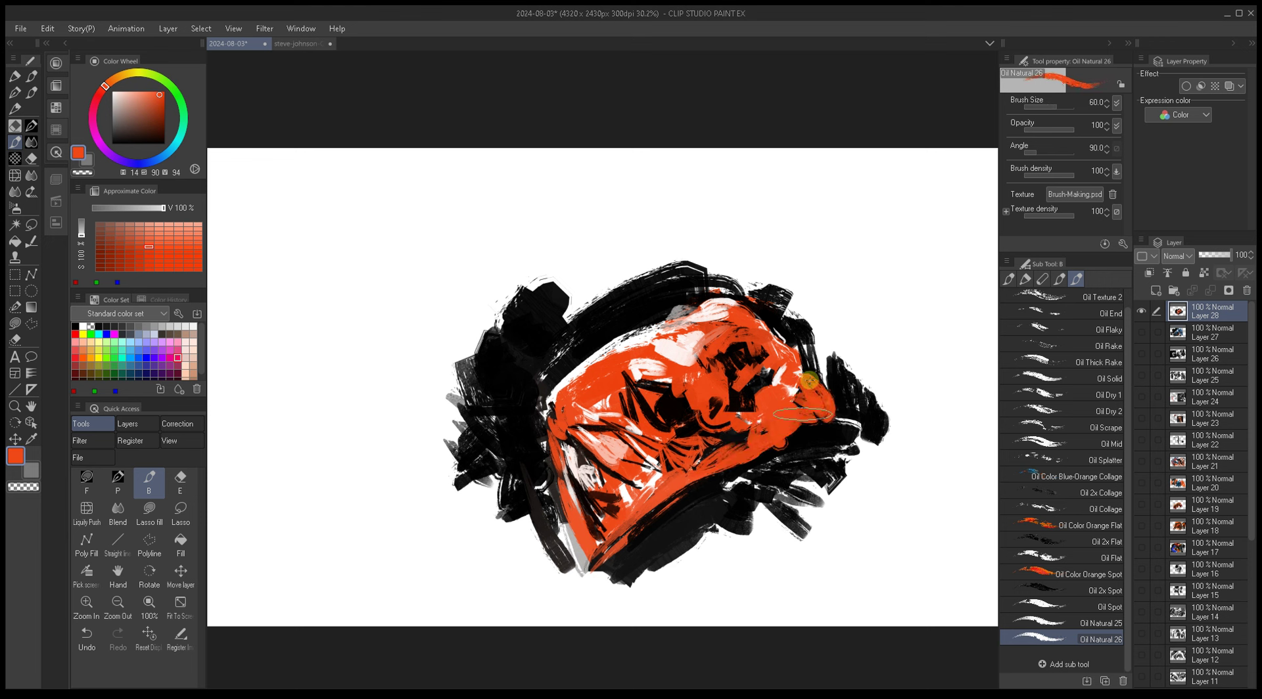
# Step: Enlarge the brush to 70, sample a dark red-brown and shade the lower-right edge of the rounded end
pyautogui.press(']')
pyautogui.press(']')
pyautogui.press(']')
pyautogui.press(']')
pyautogui.keyDown('alt'); pyautogui.click(790, 425); pyautogui.keyUp('alt')
pyautogui.keyDown('alt'); pyautogui.click(789, 427); pyautogui.keyUp('alt')
pyautogui.keyDown('alt'); pyautogui.click(792, 425); pyautogui.keyUp('alt')
pyautogui.keyDown('alt'); pyautogui.click(792, 425); pyautogui.keyUp('alt')
pyautogui.keyDown('alt'); pyautogui.click(804, 393); pyautogui.keyUp('alt')
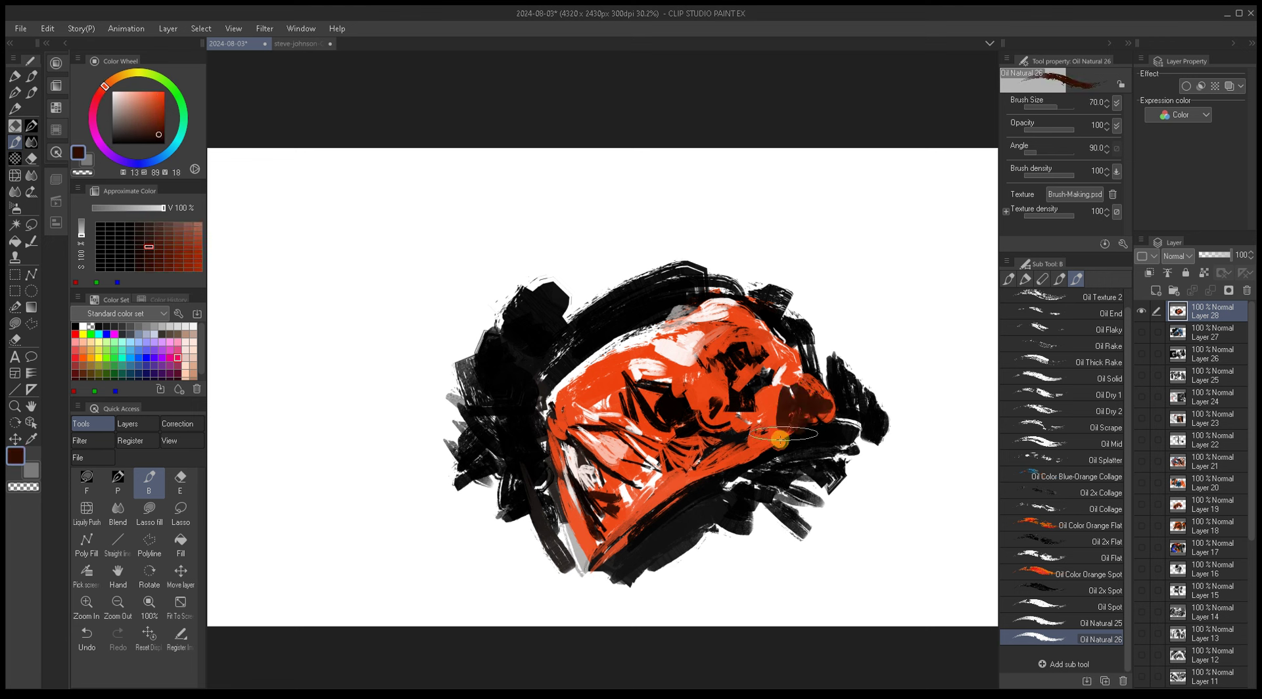
pyautogui.keyDown('alt'); pyautogui.click(800, 403); pyautogui.keyUp('alt')
pyautogui.press(']')
pyautogui.keyDown('alt'); pyautogui.click(803, 404); pyautogui.keyUp('alt')
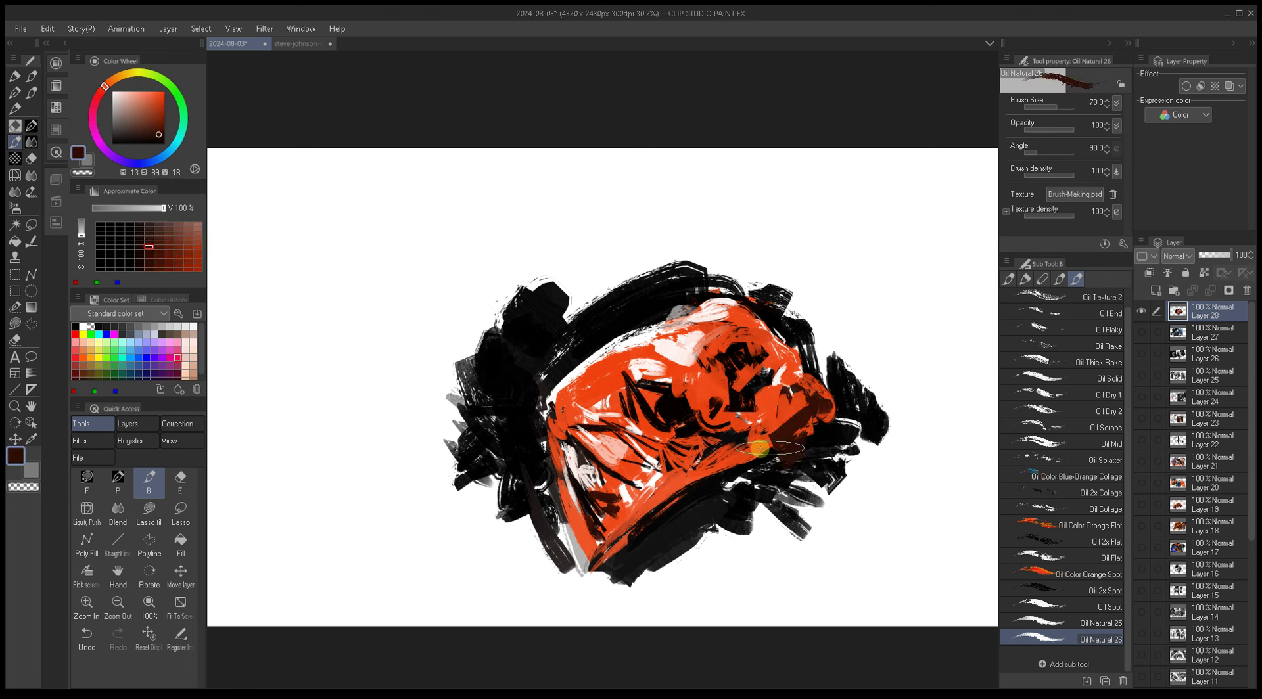
# Step: Sample orange-red and mid red-brown tones to blend the rounded end's shaded edge, reducing the brush to size 30
pyautogui.keyDown('alt'); pyautogui.click(817, 384); pyautogui.keyUp('alt')
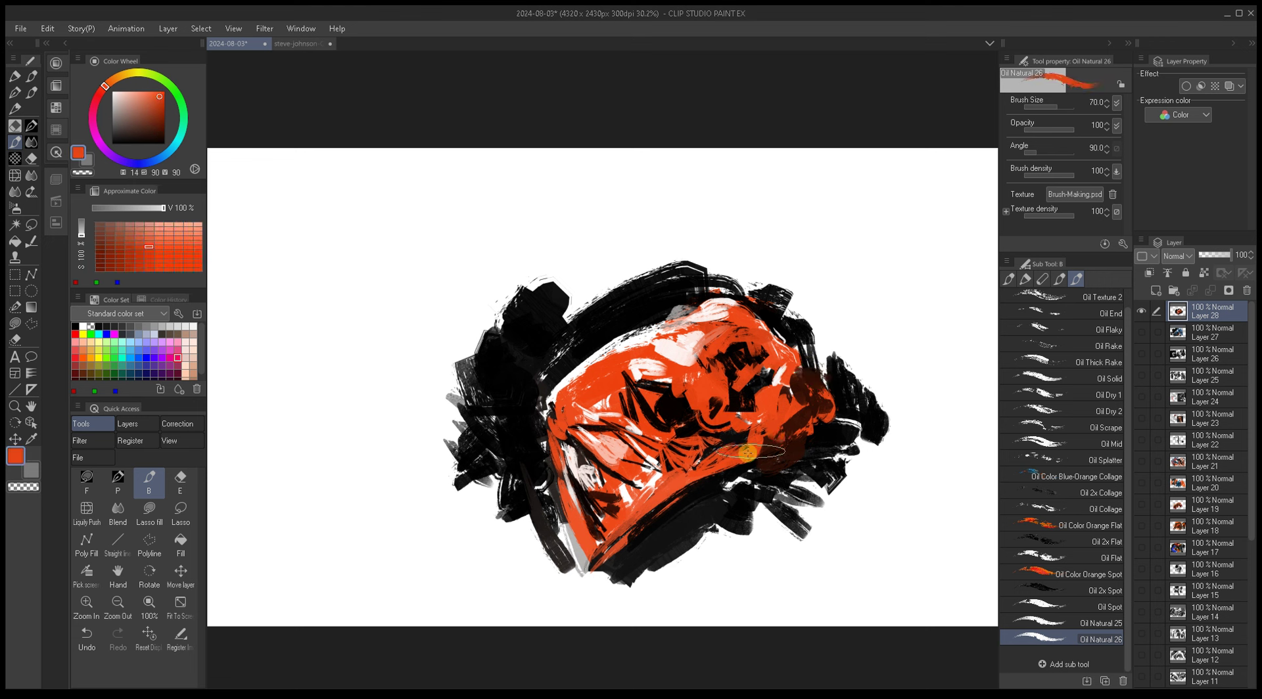
pyautogui.keyDown('alt'); pyautogui.click(787, 434); pyautogui.keyUp('alt')
pyautogui.keyDown('alt'); pyautogui.click(815, 402); pyautogui.keyUp('alt')
pyautogui.keyDown('alt'); pyautogui.click(812, 415); pyautogui.keyUp('alt')
pyautogui.press('[')
pyautogui.press('[')
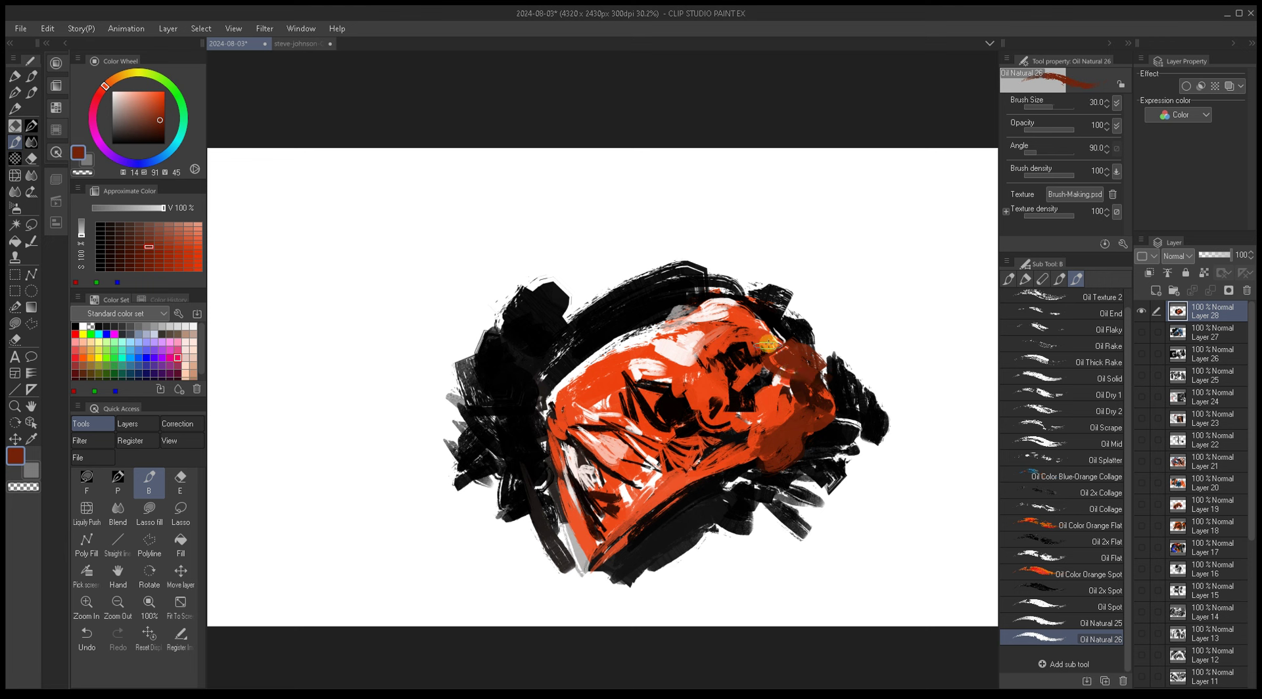
# Step: Sample the orange-red and add fine strokes near the rounded end's upper edge, reducing the brush to sizes 8 and 5
pyautogui.keyDown('alt'); pyautogui.click(773, 345); pyautogui.keyUp('alt')
pyautogui.press('[')
pyautogui.press('[')
pyautogui.press('[')
pyautogui.press('[')
pyautogui.press('[')
pyautogui.press('[')
pyautogui.press('[')
pyautogui.press('[')
pyautogui.press('[')
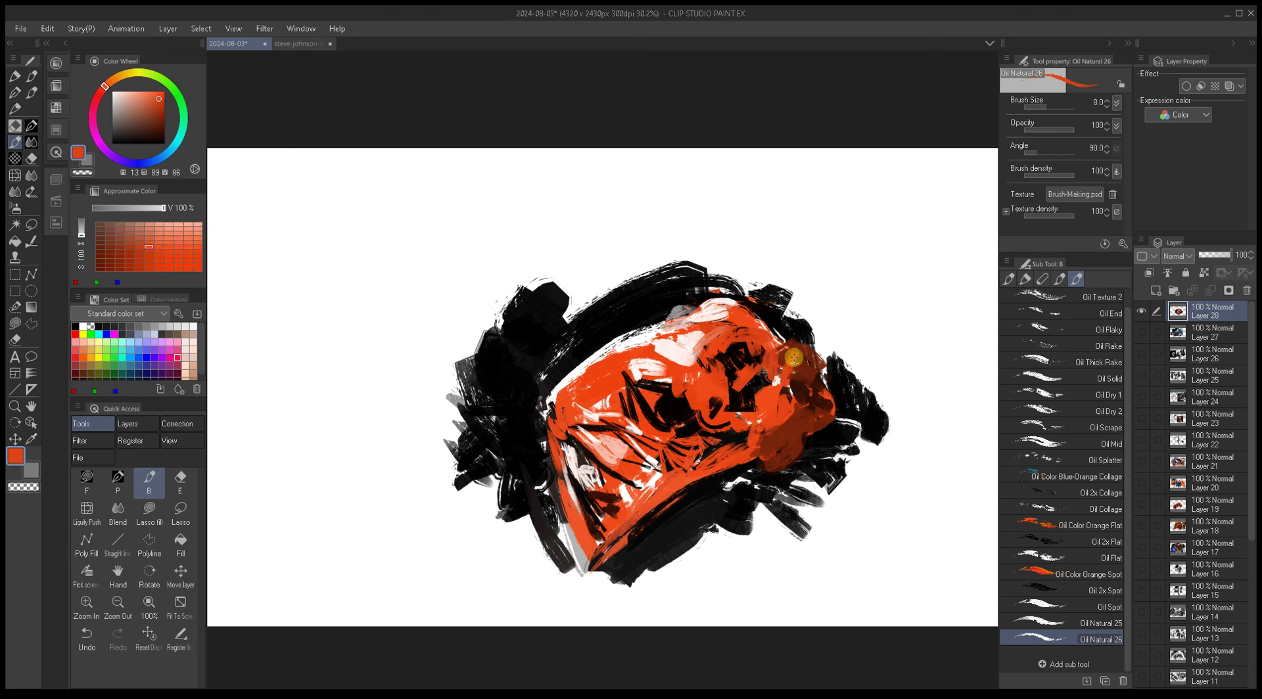
pyautogui.keyDown('alt'); pyautogui.click(793, 378); pyautogui.keyUp('alt')
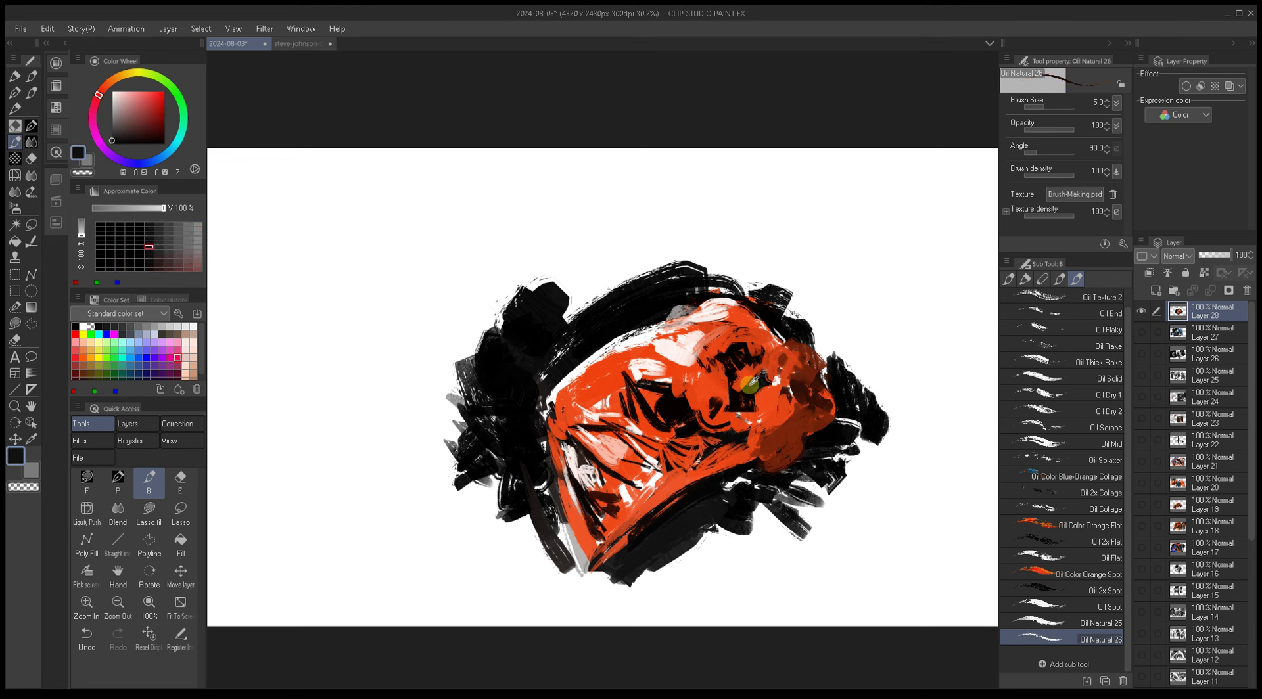
# Step: Sample near-black and orange-red from the dark patch and rework its edge with fine strokes, including at size 7
pyautogui.keyDown('alt'); pyautogui.click(743, 381); pyautogui.keyUp('alt')
pyautogui.press(']')
pyautogui.press(']')
pyautogui.keyDown('alt'); pyautogui.click(740, 373); pyautogui.keyUp('alt')
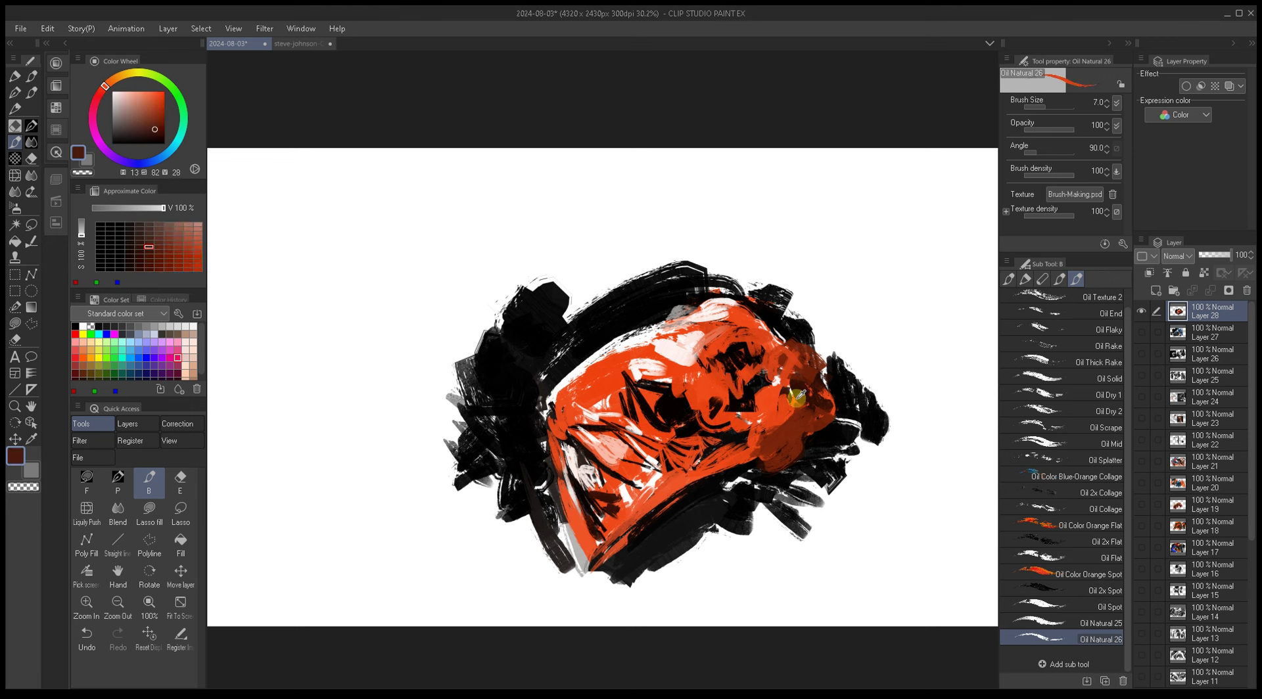
pyautogui.press(']')
pyautogui.press(']')
pyautogui.press(']')
# Step: Sample neighbouring orange-red and red-brown tones and blend the shading across the rounded end with varied brush sizes
pyautogui.keyDown('alt'); pyautogui.click(785, 395); pyautogui.keyUp('alt')
pyautogui.keyDown('alt'); pyautogui.click(788, 409); pyautogui.keyUp('alt')
pyautogui.keyDown('alt'); pyautogui.click(779, 427); pyautogui.keyUp('alt')
pyautogui.keyDown('alt'); pyautogui.click(805, 409); pyautogui.keyUp('alt')
pyautogui.keyDown('alt'); pyautogui.click(802, 401); pyautogui.keyUp('alt')
pyautogui.press(']')
pyautogui.press(']')
pyautogui.press('[')
pyautogui.press('[')
pyautogui.press('[')
pyautogui.press('[')
# Step: Shade a dark red-brown band along the shape's lower edge and blend it with sampled orange-red at sizes 20 and 12
pyautogui.keyDown('alt'); pyautogui.click(766, 454); pyautogui.keyUp('alt')
pyautogui.press(']')
pyautogui.press(']')
pyautogui.press(']')
pyautogui.press(']')
pyautogui.press(']')
pyautogui.moveTo(771, 460); pyautogui.dragTo(621, 509)
pyautogui.keyDown('alt'); pyautogui.click(658, 498); pyautogui.keyUp('alt')
pyautogui.keyDown('alt'); pyautogui.click(651, 501); pyautogui.keyUp('alt')
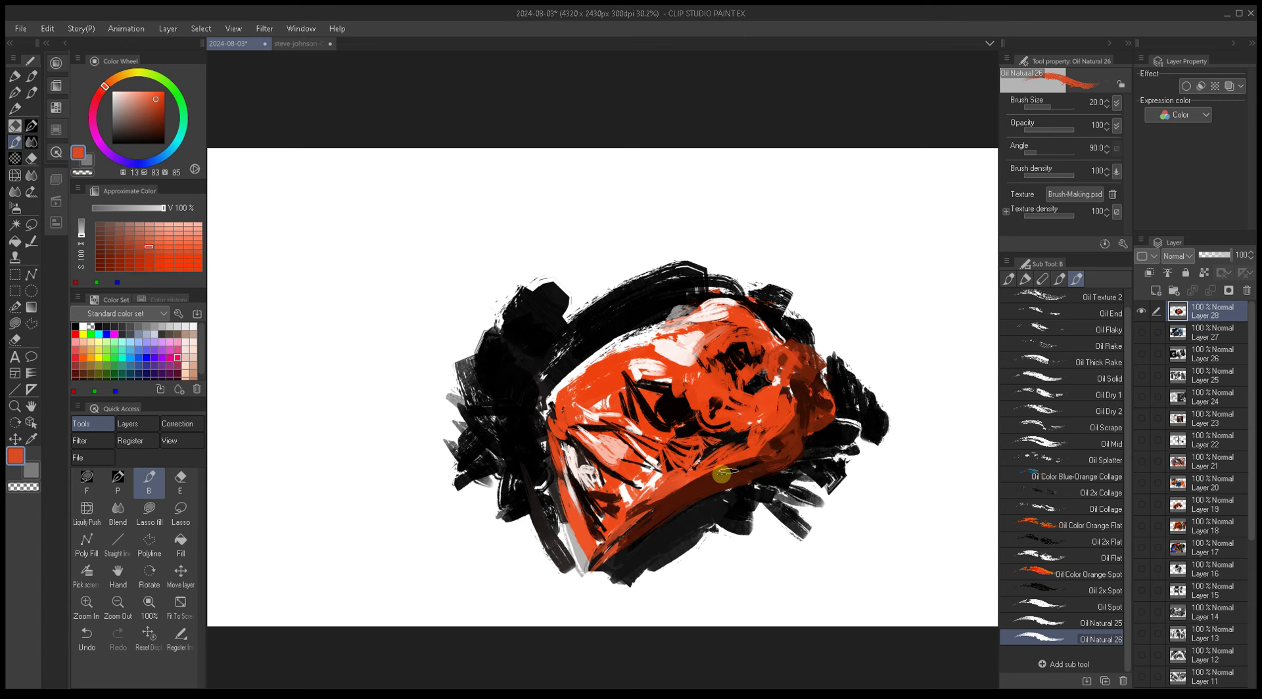
pyautogui.keyDown('alt'); pyautogui.click(687, 483); pyautogui.keyUp('alt')
pyautogui.keyDown('alt'); pyautogui.click(658, 496); pyautogui.keyUp('alt')
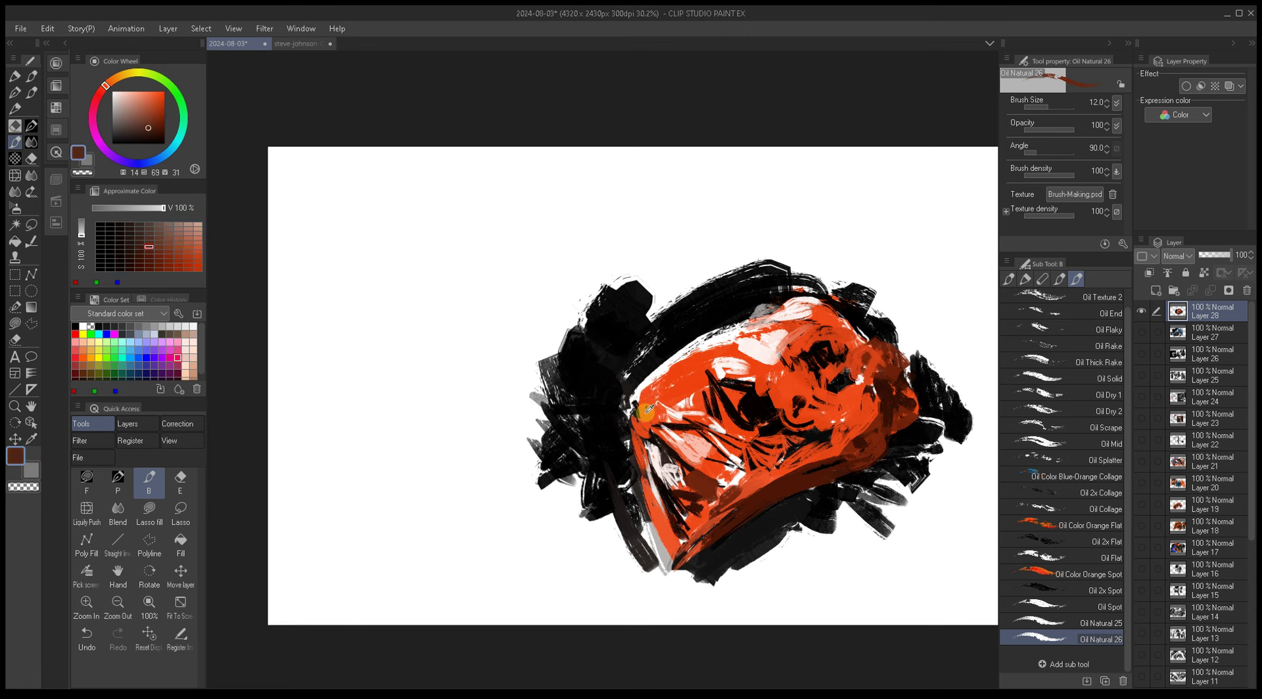
# Step: Paint orange-red over the black and grey along the shape's left edge and lower tip, enlarging the brush to 15
pyautogui.moveTo(699, 409); pyautogui.dragTo(672, 427)
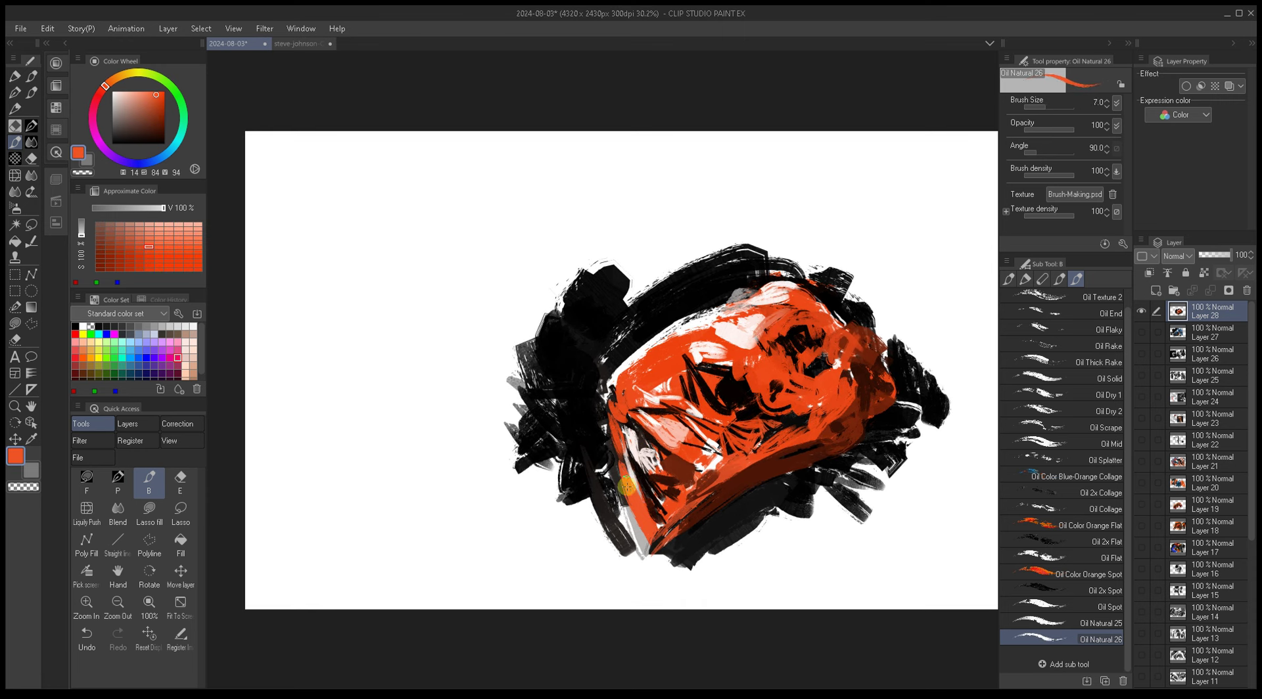
pyautogui.press(']')
pyautogui.press(']')
pyautogui.moveTo(616, 522); pyautogui.dragTo(646, 533)
pyautogui.press(']')
pyautogui.keyDown('alt'); pyautogui.click(623, 442); pyautogui.keyUp('alt')
pyautogui.press(']')
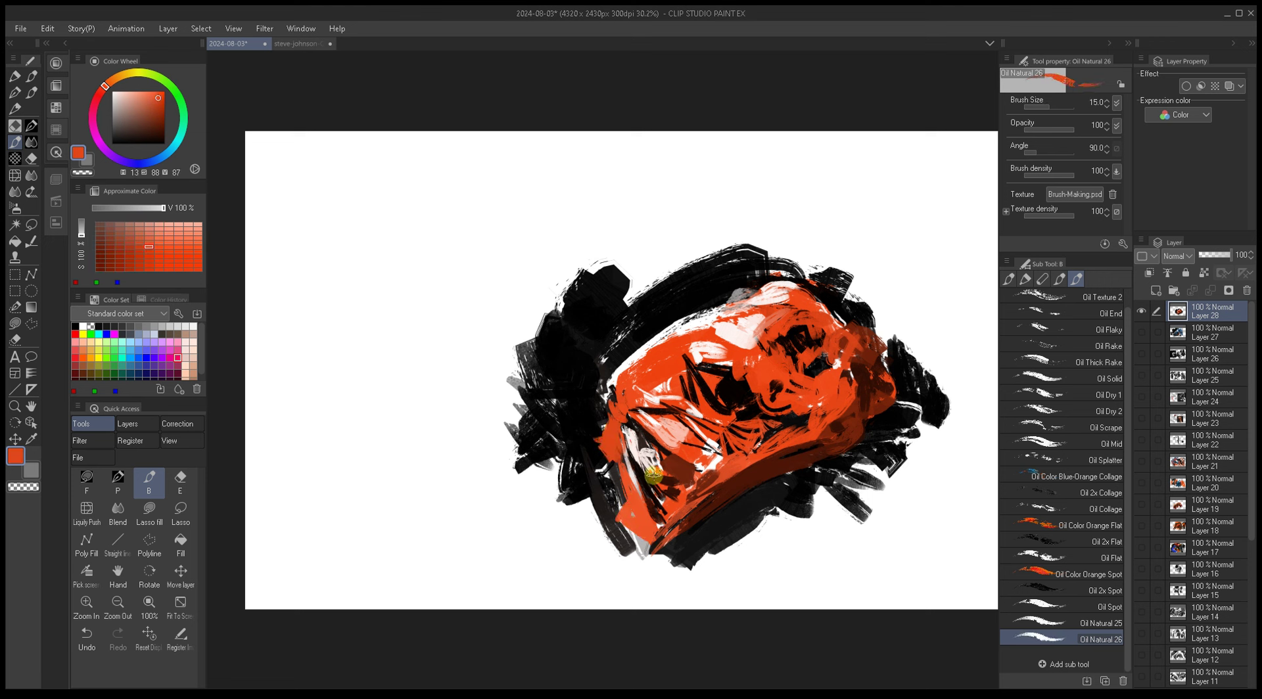
# Step: Shade the shape's lower tip with sampled red-brown and orange-red strokes at size 12
pyautogui.keyDown('alt'); pyautogui.click(618, 463); pyautogui.keyUp('alt')
pyautogui.press('[')
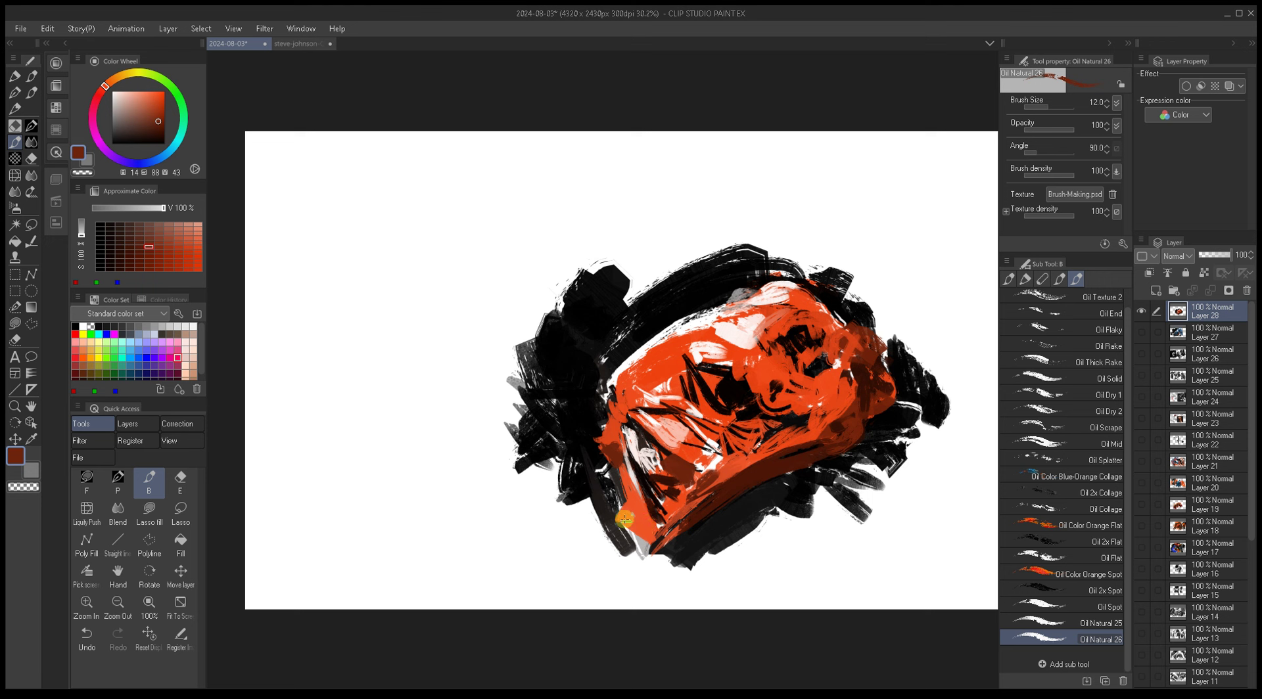
pyautogui.keyDown('alt'); pyautogui.click(628, 494); pyautogui.keyUp('alt')
pyautogui.keyDown('alt'); pyautogui.click(631, 513); pyautogui.keyUp('alt')
pyautogui.keyDown('alt'); pyautogui.click(635, 501); pyautogui.keyUp('alt')
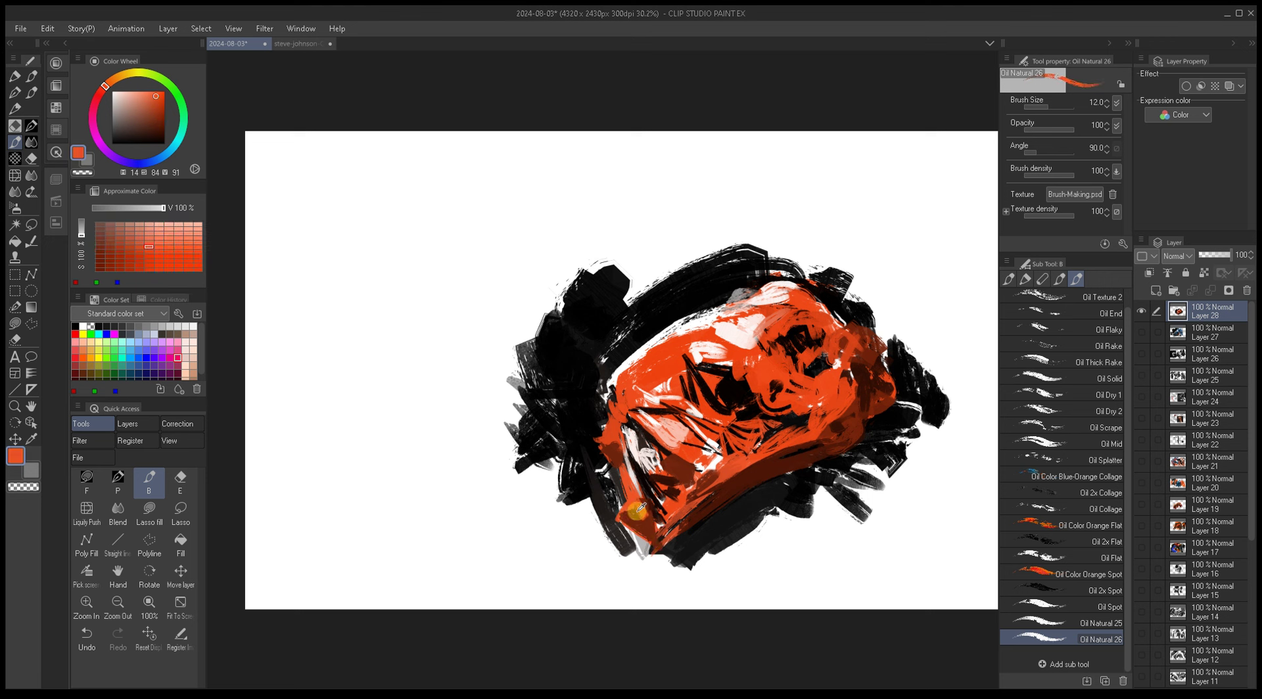
pyautogui.keyDown('alt'); pyautogui.click(623, 520); pyautogui.keyUp('alt')
pyautogui.keyDown('alt'); pyautogui.click(647, 505); pyautogui.keyUp('alt')
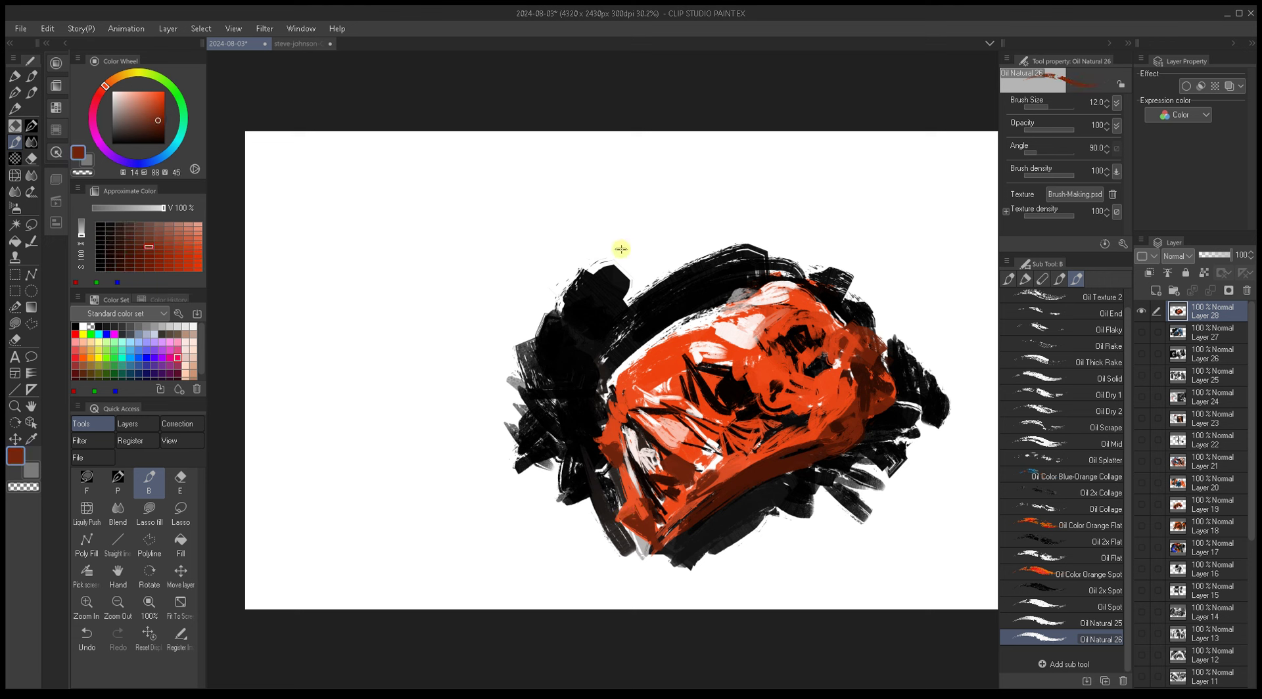
# Step: Sample red-brown and orange-red tones to refine the shape's left corner, reducing the brush to size 8
pyautogui.keyDown('alt'); pyautogui.click(629, 453); pyautogui.keyUp('alt')
pyautogui.keyDown('alt'); pyautogui.click(618, 441); pyautogui.keyUp('alt')
pyautogui.press('[')
pyautogui.keyDown('alt'); pyautogui.click(618, 444); pyautogui.keyUp('alt')
pyautogui.keyDown('alt'); pyautogui.click(621, 435); pyautogui.keyUp('alt')
pyautogui.keyDown('alt'); pyautogui.click(617, 430); pyautogui.keyUp('alt')
pyautogui.keyDown('alt'); pyautogui.click(608, 452); pyautogui.keyUp('alt')
pyautogui.press('[')
pyautogui.press('[')
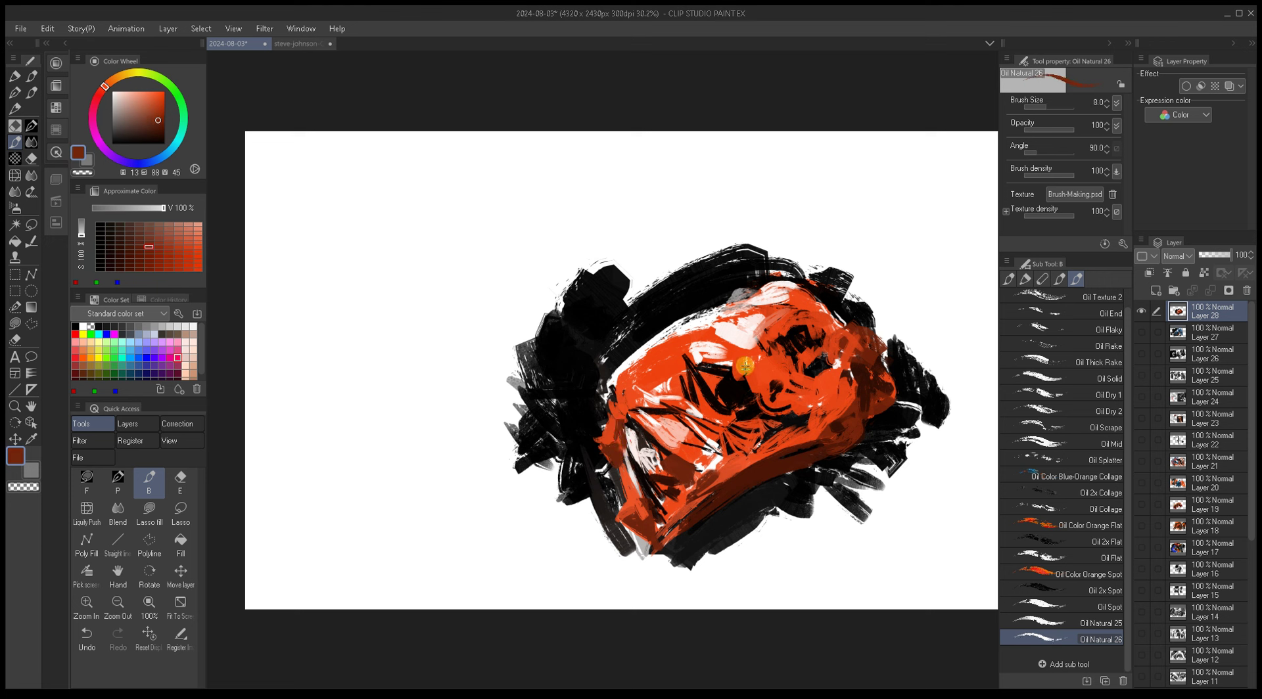
# Step: Sample the orange-red, enlarge the brush to 100 and block in a second rounded form below the first shape's lower-right edge
pyautogui.moveTo(750, 455); pyautogui.dragTo(669, 432)
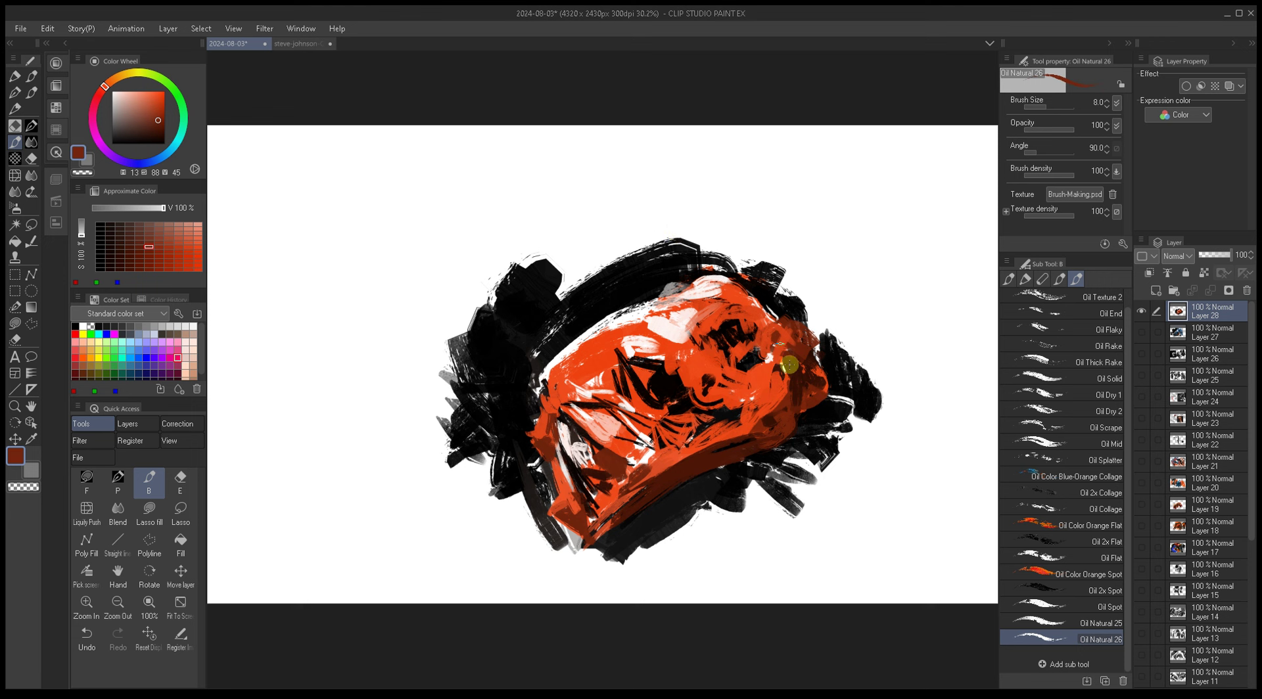
pyautogui.keyDown('alt'); pyautogui.click(749, 412); pyautogui.keyUp('alt')
pyautogui.keyDown('ctrl'); pyautogui.keyDown('alt'); pyautogui.moveTo(752, 416); pyautogui.dragTo(747, 407); pyautogui.keyUp('alt'); pyautogui.keyUp('ctrl')
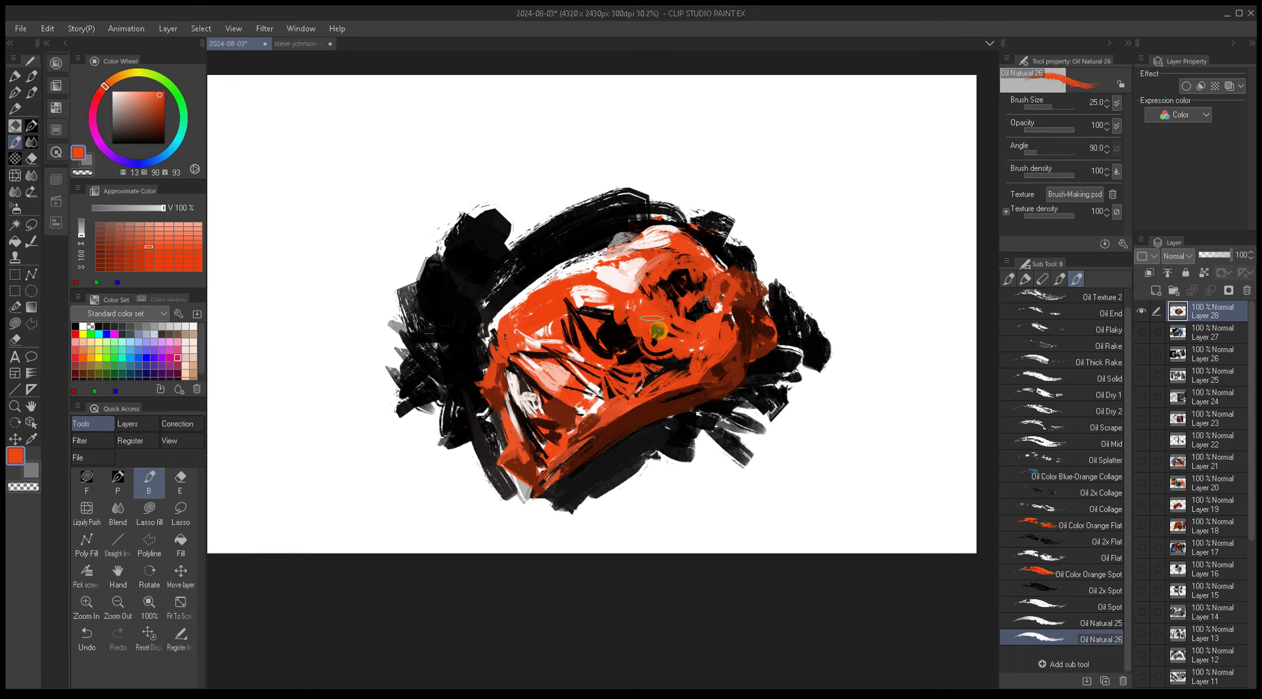
pyautogui.moveTo(670, 470)
pyautogui.keyDown('ctrl'); pyautogui.keyDown('alt'); pyautogui.mouseDown()
pyautogui.moveTo(699, 515)
pyautogui.moveTo(741, 414)
pyautogui.moveTo(707, 511)
pyautogui.moveTo(794, 411)
pyautogui.moveTo(763, 461)
pyautogui.mouseUp(); pyautogui.keyUp('alt'); pyautogui.keyUp('ctrl')
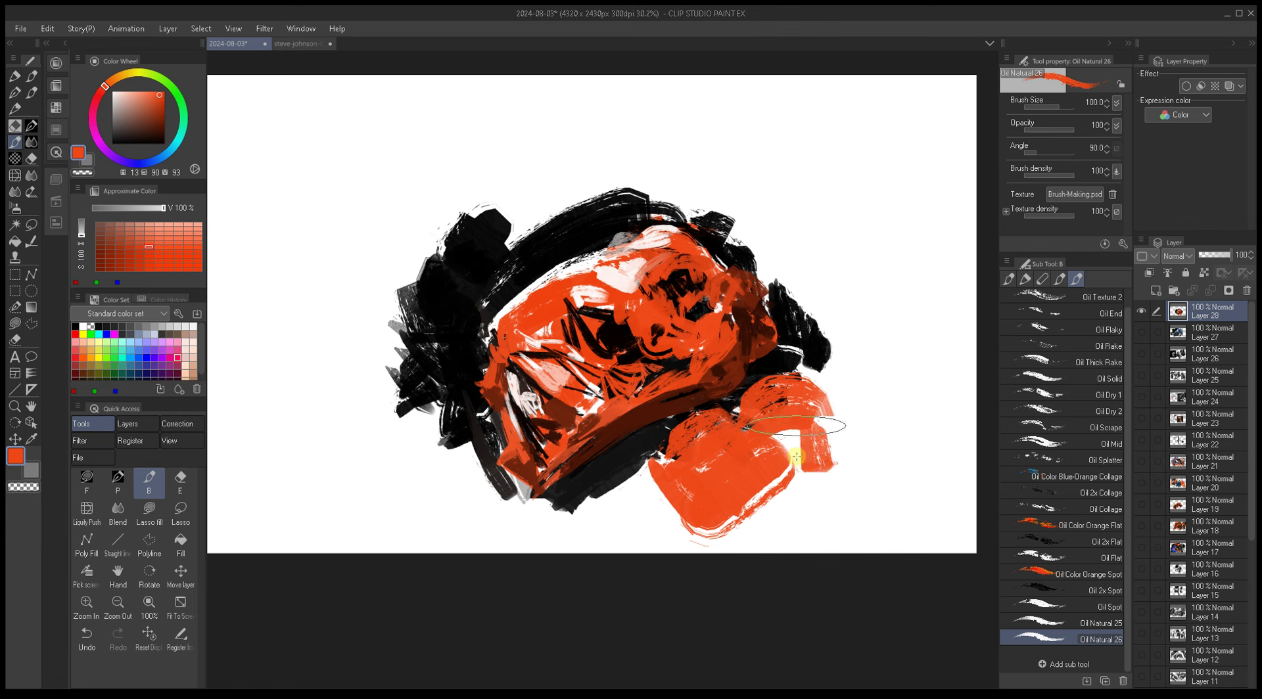
# Step: Sample near-black and paint broad dark strokes around the right side and lower-left end of the second form
pyautogui.keyDown('alt'); pyautogui.click(781, 366); pyautogui.keyUp('alt')
pyautogui.moveTo(700, 498)
pyautogui.keyDown('ctrl'); pyautogui.keyDown('alt'); pyautogui.mouseDown()
pyautogui.moveTo(650, 484)
pyautogui.moveTo(720, 532)
pyautogui.moveTo(749, 468)
pyautogui.moveTo(816, 489)
pyautogui.mouseUp(); pyautogui.keyUp('alt'); pyautogui.keyUp('ctrl')
pyautogui.moveTo(806, 387); pyautogui.dragTo(871, 505)
pyautogui.keyDown('ctrl'); pyautogui.keyDown('alt'); pyautogui.moveTo(833, 394); pyautogui.dragTo(848, 401); pyautogui.keyUp('alt'); pyautogui.keyUp('ctrl')
pyautogui.moveTo(809, 381)
pyautogui.mouseDown()
pyautogui.moveTo(902, 451)
pyautogui.moveTo(890, 417)
pyautogui.moveTo(846, 459)
pyautogui.moveTo(871, 457)
pyautogui.moveTo(861, 493)
pyautogui.mouseUp()
pyautogui.moveTo(696, 486); pyautogui.dragTo(662, 544)
pyautogui.moveTo(658, 480)
pyautogui.mouseDown()
pyautogui.moveTo(651, 566)
pyautogui.moveTo(657, 526)
pyautogui.moveTo(664, 546)
pyautogui.moveTo(697, 536)
pyautogui.mouseUp()
# Step: Alternate sampled orange-red and near-black strokes to carve the dark hollow and right flank of the second form
pyautogui.keyDown('alt'); pyautogui.click(704, 461); pyautogui.keyUp('alt')
pyautogui.keyDown('alt'); pyautogui.click(703, 516); pyautogui.keyUp('alt')
pyautogui.moveTo(671, 473); pyautogui.dragTo(716, 532)
pyautogui.moveTo(684, 493)
pyautogui.mouseDown()
pyautogui.moveTo(733, 498)
pyautogui.moveTo(725, 507)
pyautogui.moveTo(812, 453)
pyautogui.moveTo(813, 396)
pyautogui.moveTo(862, 444)
pyautogui.mouseUp()
pyautogui.keyDown('alt'); pyautogui.click(803, 442); pyautogui.keyUp('alt')
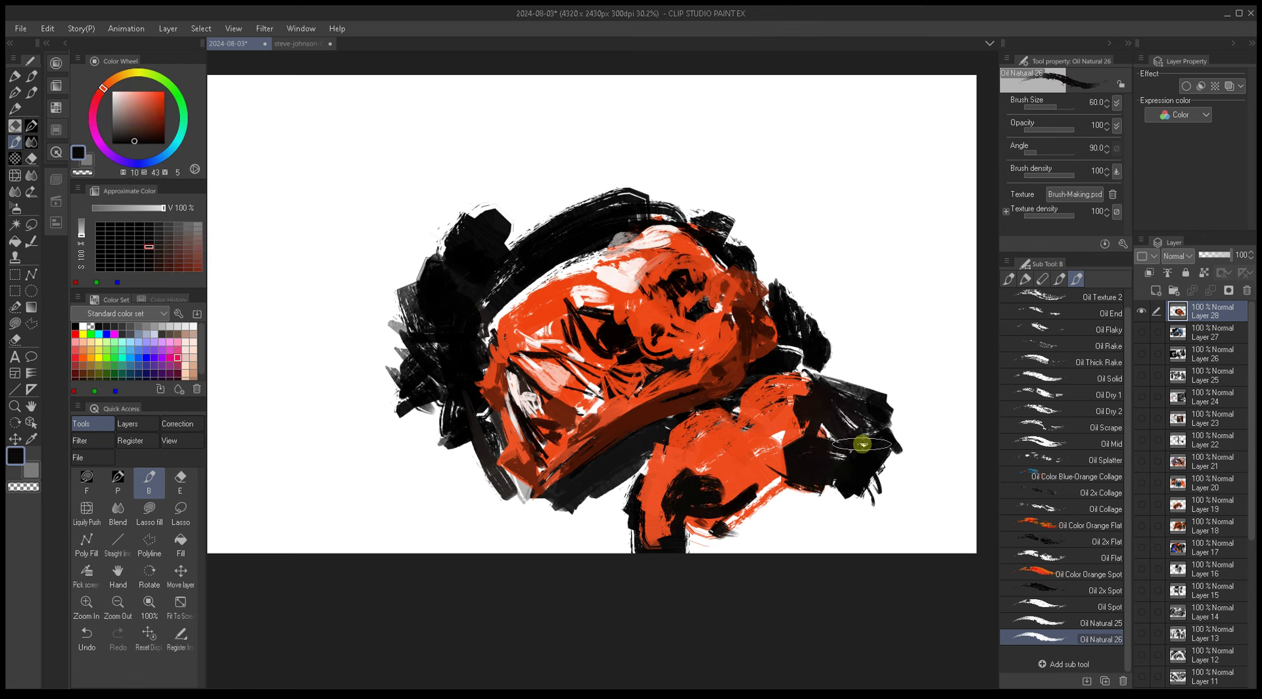
# Step: Sample the orange-red and extend the second form over the black on its right with size 70 strokes
pyautogui.keyDown('alt'); pyautogui.click(815, 446); pyautogui.keyUp('alt')
pyautogui.moveTo(775, 464); pyautogui.dragTo(832, 404)
pyautogui.moveTo(819, 477); pyautogui.dragTo(878, 394)
pyautogui.keyDown('alt'); pyautogui.click(807, 458); pyautogui.keyUp('alt')
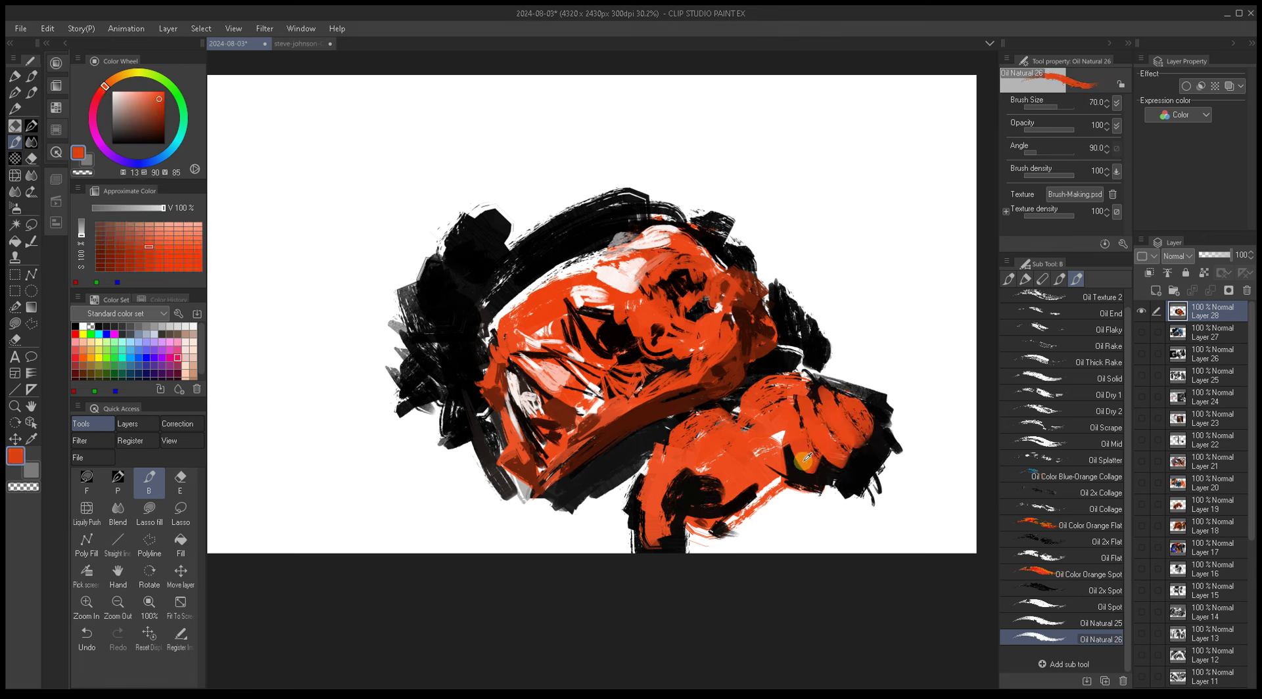
pyautogui.keyDown('alt'); pyautogui.click(807, 459); pyautogui.keyUp('alt')
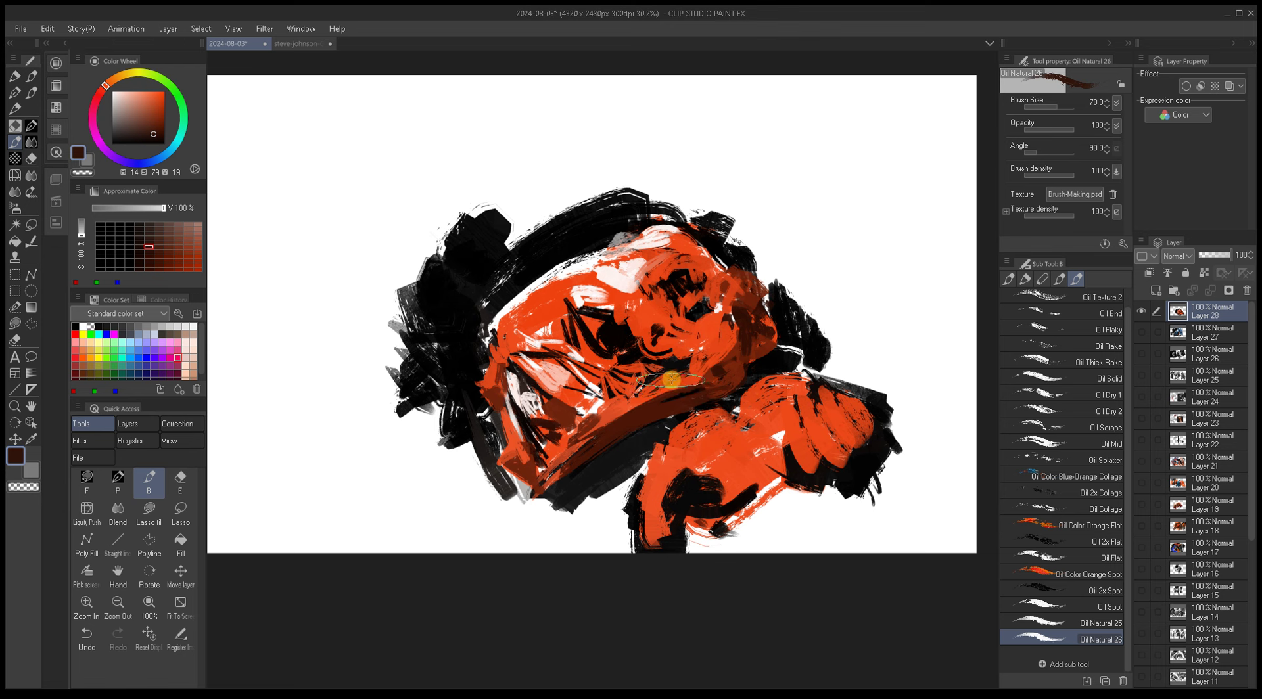
# Step: Sample a darker orange-red and shade the second form's lower edge at size 70, then reduce the brush
pyautogui.keyDown('alt'); pyautogui.click(821, 435); pyautogui.keyUp('alt')
pyautogui.keyDown('alt'); pyautogui.click(848, 442); pyautogui.keyUp('alt')
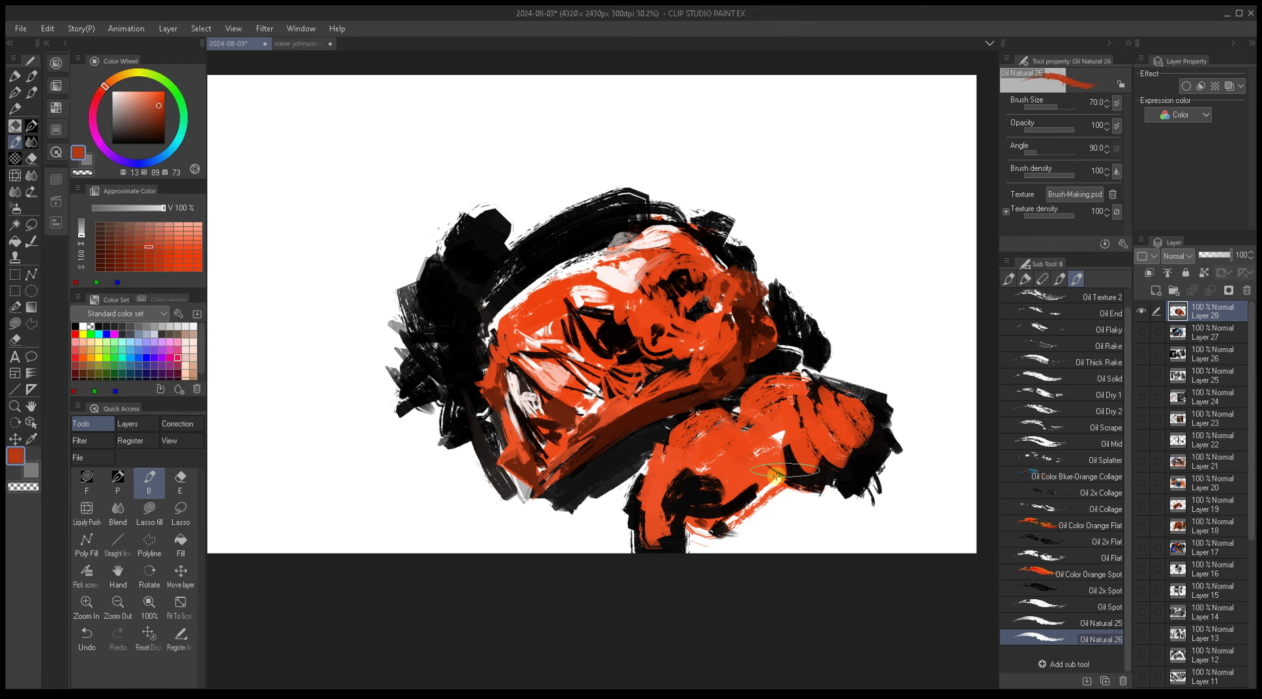
pyautogui.press('[')
pyautogui.press('[')
pyautogui.press('[')
pyautogui.press('[')
# Step: Sample dark red-brown from the first shape and paint a shadow patch across its dark centre at size 25
pyautogui.keyDown('alt'); pyautogui.click(732, 366); pyautogui.keyUp('alt')
pyautogui.press('[')
pyautogui.press('[')
pyautogui.press('[')
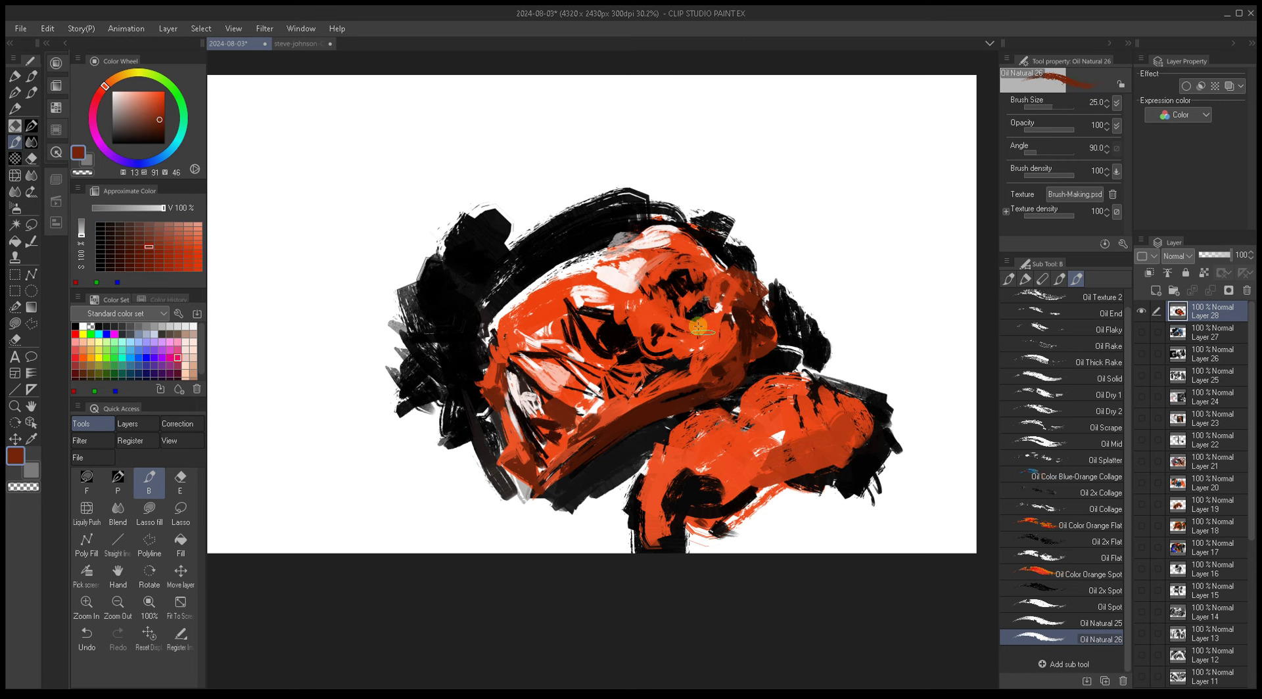
pyautogui.moveTo(662, 328)
pyautogui.mouseDown()
pyautogui.moveTo(740, 356)
pyautogui.moveTo(694, 372)
pyautogui.mouseUp()
pyautogui.keyDown('alt'); pyautogui.click(732, 346); pyautogui.keyUp('alt')
pyautogui.press(']')
pyautogui.press(']')
pyautogui.moveTo(723, 328)
pyautogui.mouseDown()
pyautogui.moveTo(701, 368)
pyautogui.moveTo(728, 382)
pyautogui.mouseUp()
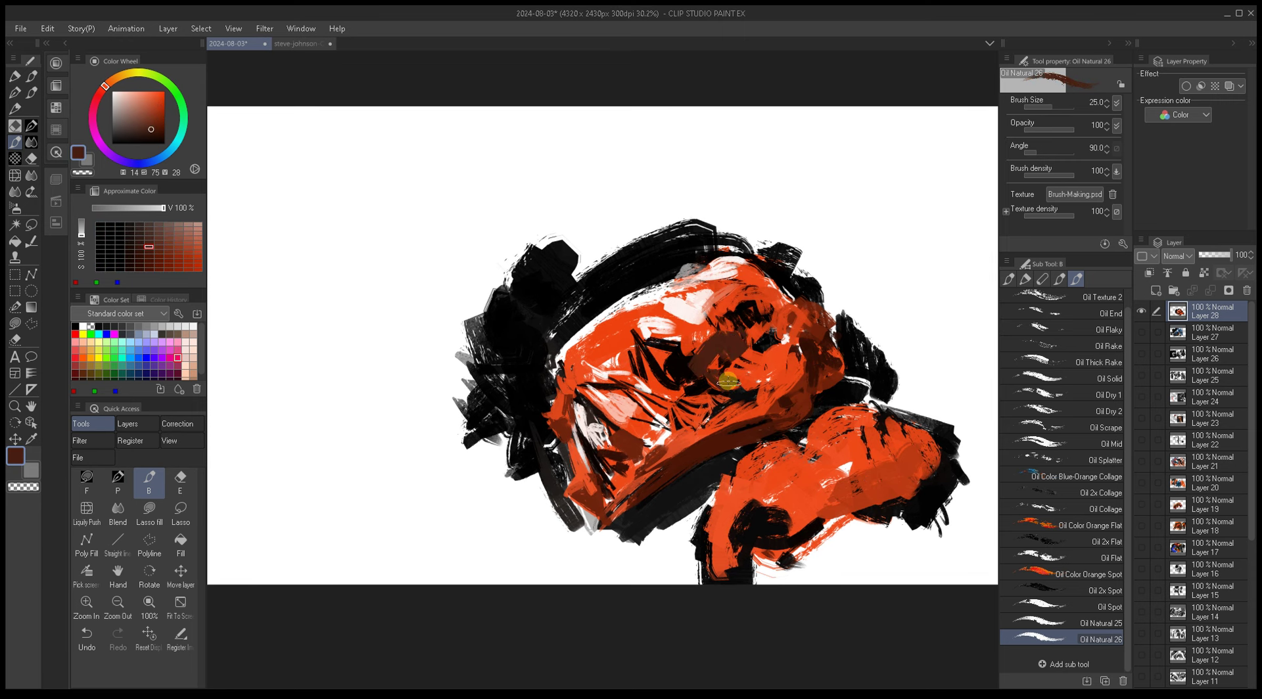
# Step: Sample the orange-red and add fine strokes around the central shadow patch, reducing the brush from 12 to 2.5
pyautogui.keyDown('alt'); pyautogui.click(703, 335); pyautogui.keyUp('alt')
pyautogui.press('[')
pyautogui.press('[')
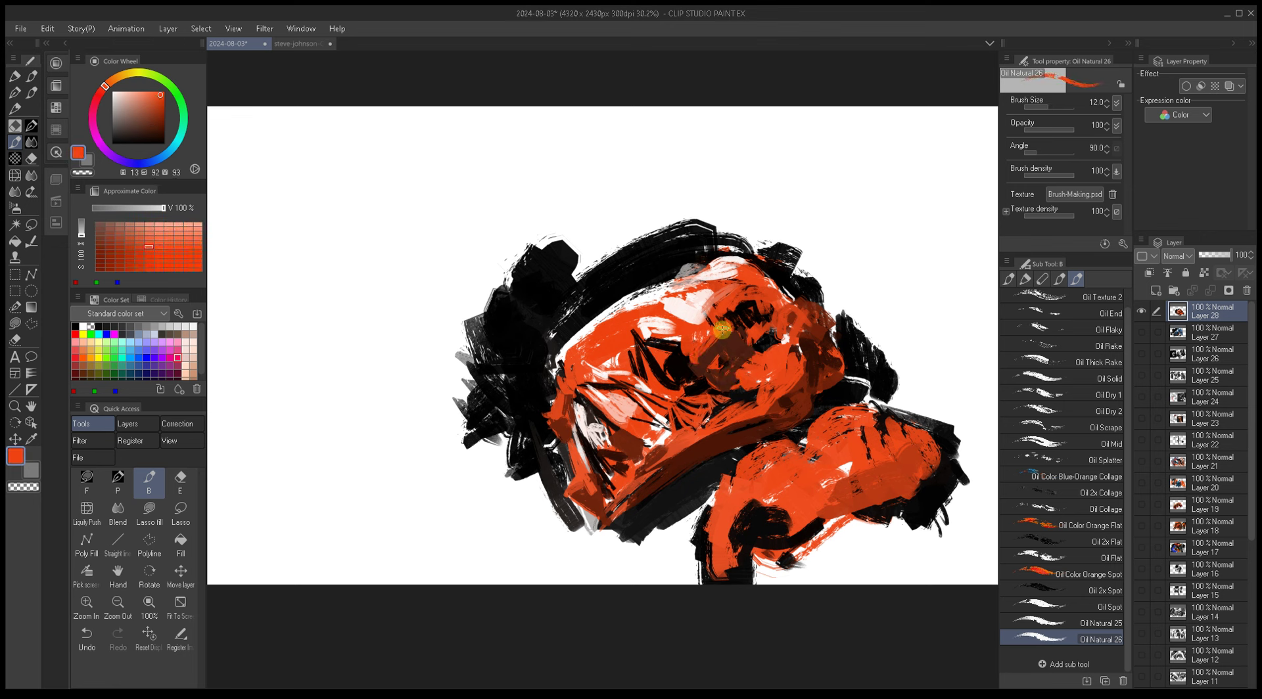
pyautogui.press('[')
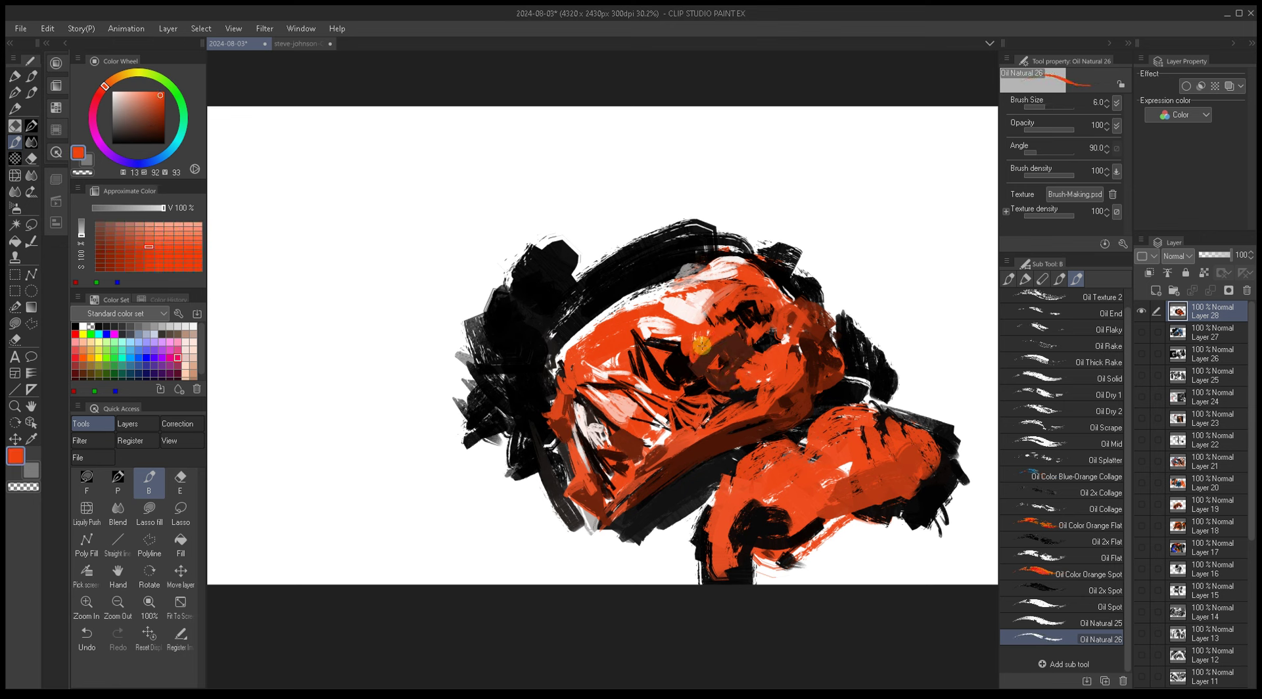
pyautogui.press('[')
pyautogui.press('[')
pyautogui.press('[')
pyautogui.keyDown('alt'); pyautogui.click(695, 364); pyautogui.keyUp('alt')
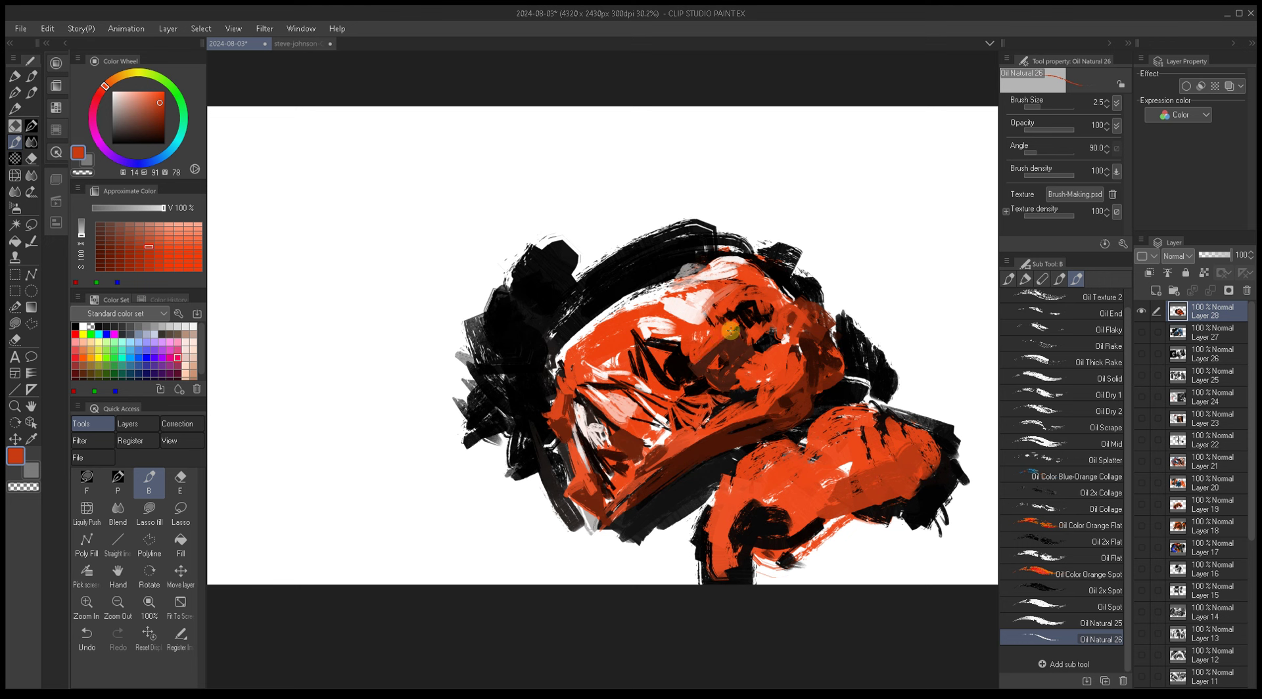
# Step: Sample near-black and red tones at size 10 to refine the central shadow, finishing with orange-red at size 6
pyautogui.keyDown('alt'); pyautogui.click(744, 309); pyautogui.keyUp('alt')
pyautogui.press(']')
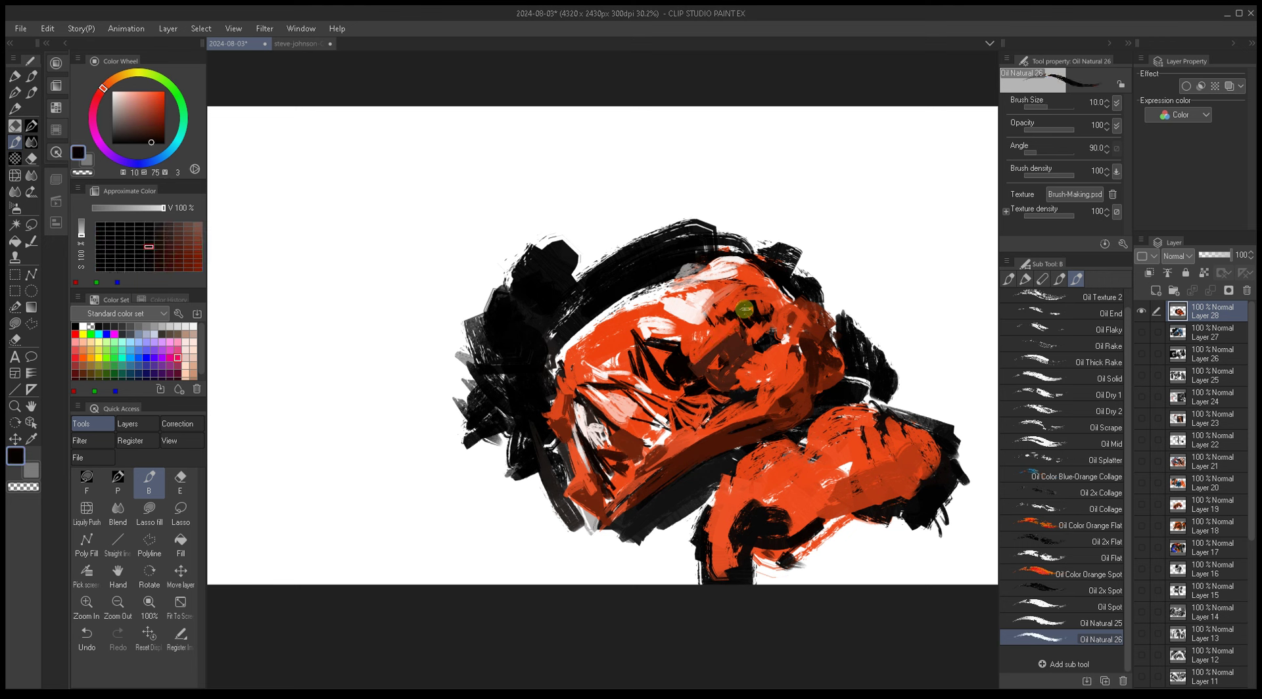
pyautogui.keyDown('alt'); pyautogui.click(726, 333); pyautogui.keyUp('alt')
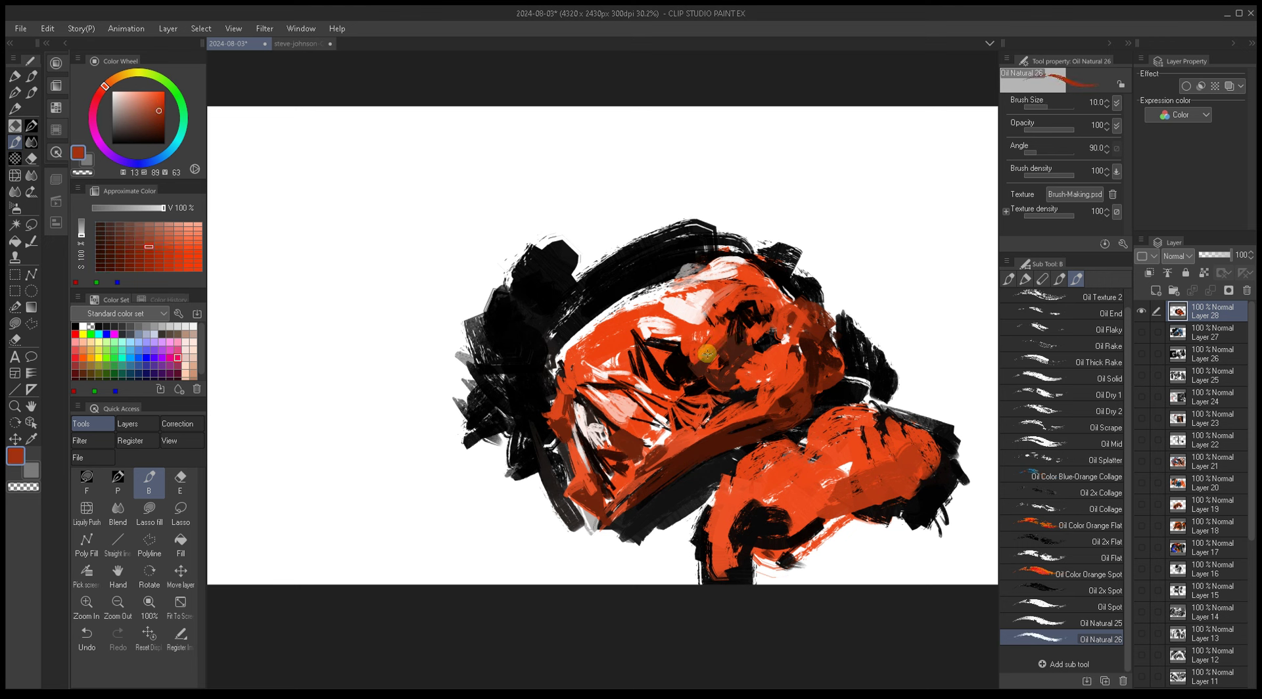
pyautogui.keyDown('alt'); pyautogui.click(726, 337); pyautogui.keyUp('alt')
pyautogui.keyDown('alt'); pyautogui.click(731, 327); pyautogui.keyUp('alt')
pyautogui.press('[')
pyautogui.keyDown('alt'); pyautogui.click(727, 329); pyautogui.keyUp('alt')
pyautogui.keyDown('alt'); pyautogui.click(712, 307); pyautogui.keyUp('alt')
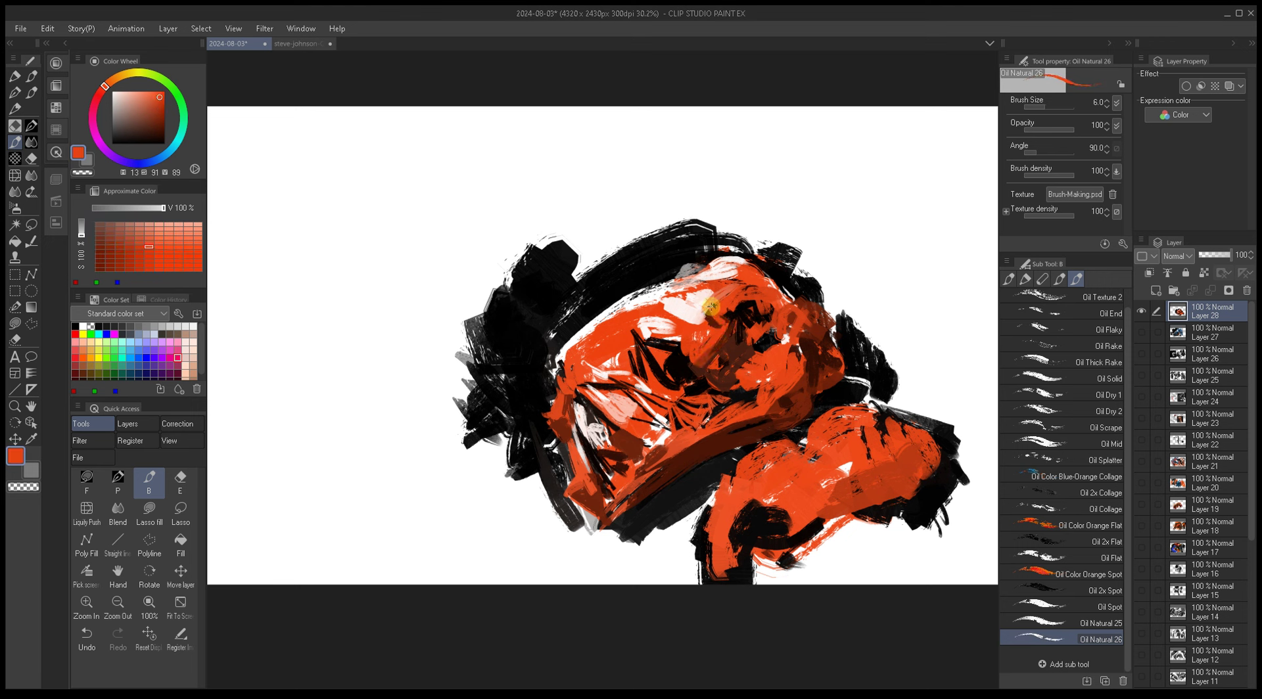
# Step: Sample red-brown at size 15 and soften the left side of the central dark patch, blending with neighbouring tones
pyautogui.keyDown('alt'); pyautogui.click(715, 316); pyautogui.keyUp('alt')
pyautogui.press(']')
pyautogui.press(']')
pyautogui.press(']')
pyautogui.press(']')
pyautogui.press(']')
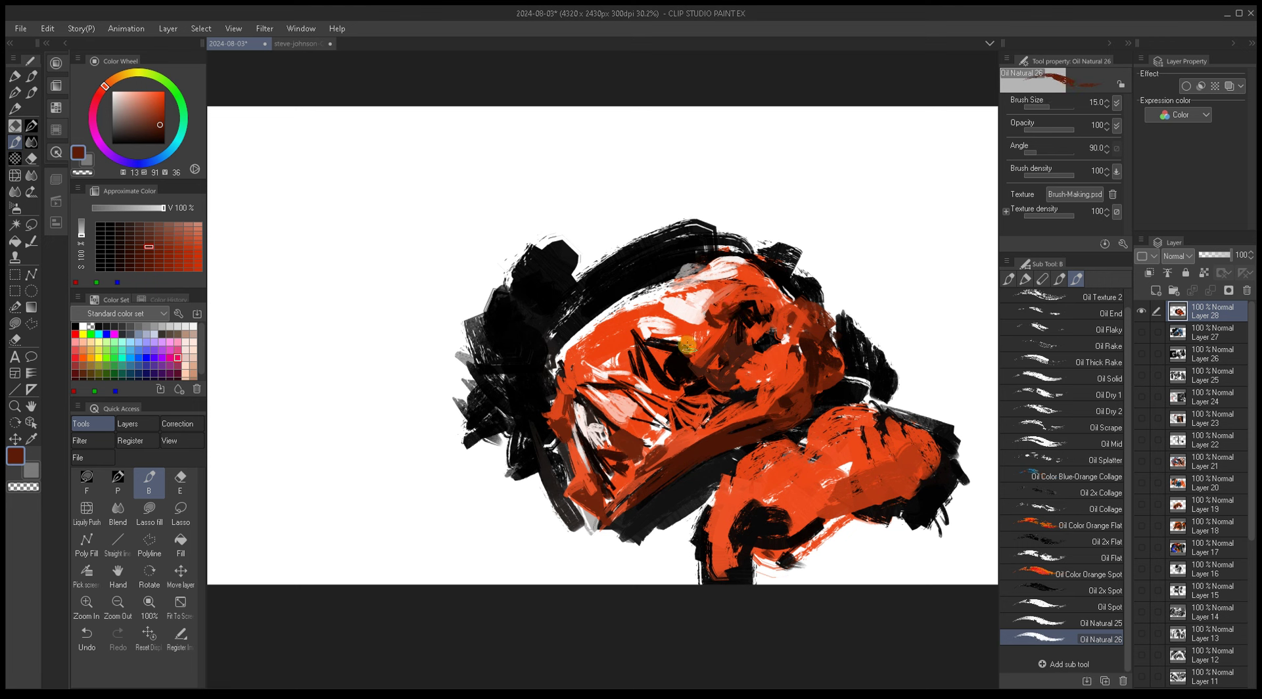
pyautogui.keyDown('alt'); pyautogui.click(685, 340); pyautogui.keyUp('alt')
pyautogui.keyDown('alt'); pyautogui.click(683, 348); pyautogui.keyUp('alt')
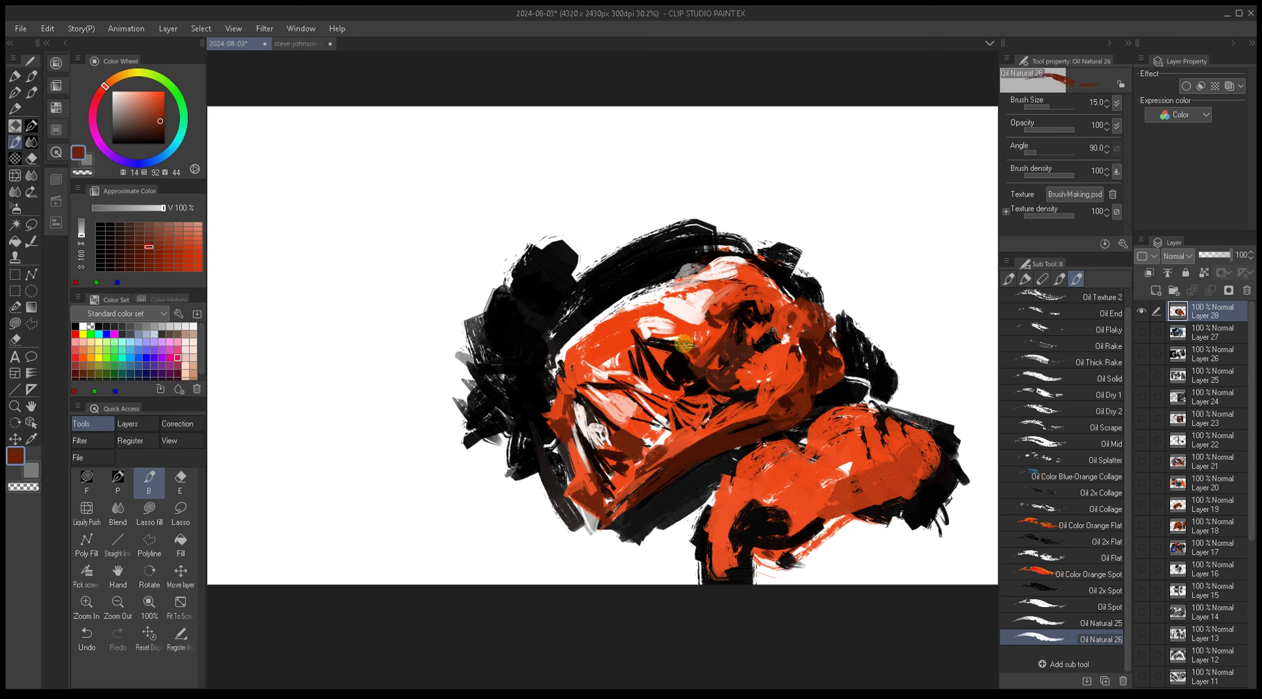
pyautogui.keyDown('alt'); pyautogui.click(693, 318); pyautogui.keyUp('alt')
pyautogui.keyDown('alt'); pyautogui.click(686, 343); pyautogui.keyUp('alt')
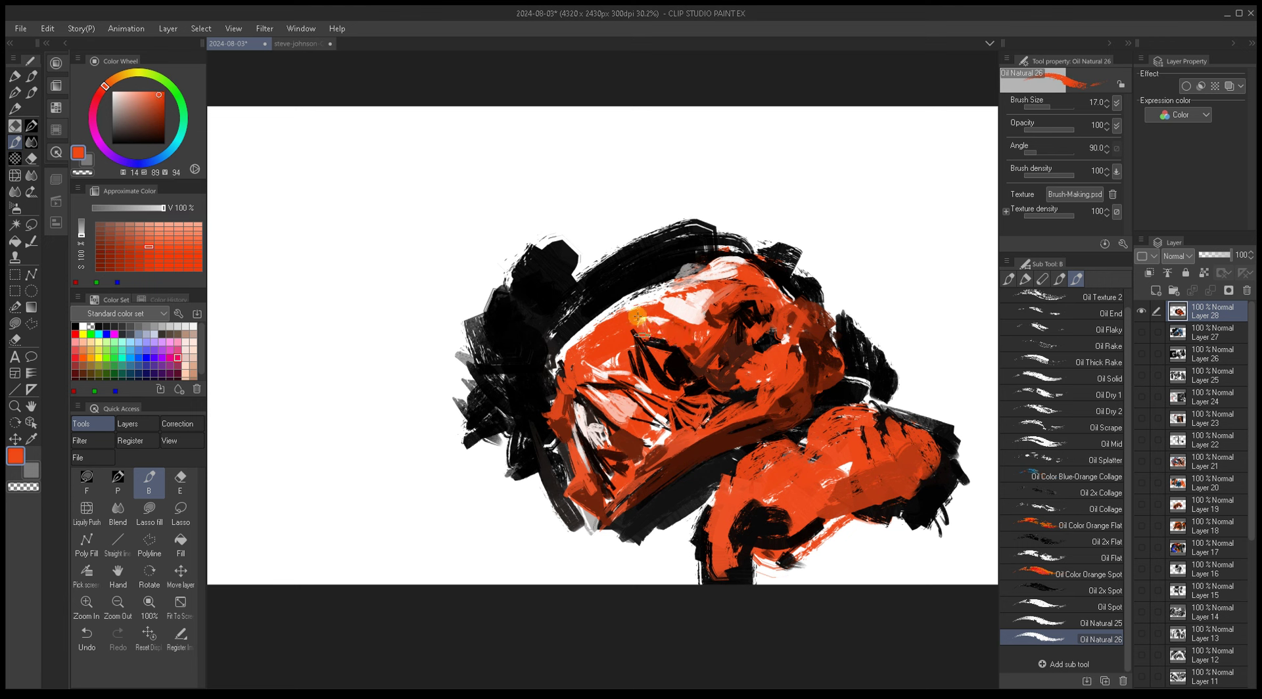
# Step: Sample orange-red and light salmon tones and touch up the area above the central dark lines at size 8
pyautogui.keyDown('alt'); pyautogui.click(656, 325); pyautogui.keyUp('alt')
pyautogui.keyDown('alt'); pyautogui.click(657, 328); pyautogui.keyUp('alt')
pyautogui.press('[')
pyautogui.press('[')
pyautogui.keyDown('alt'); pyautogui.click(650, 334); pyautogui.keyUp('alt')
pyautogui.keyDown('alt'); pyautogui.click(656, 335); pyautogui.keyUp('alt')
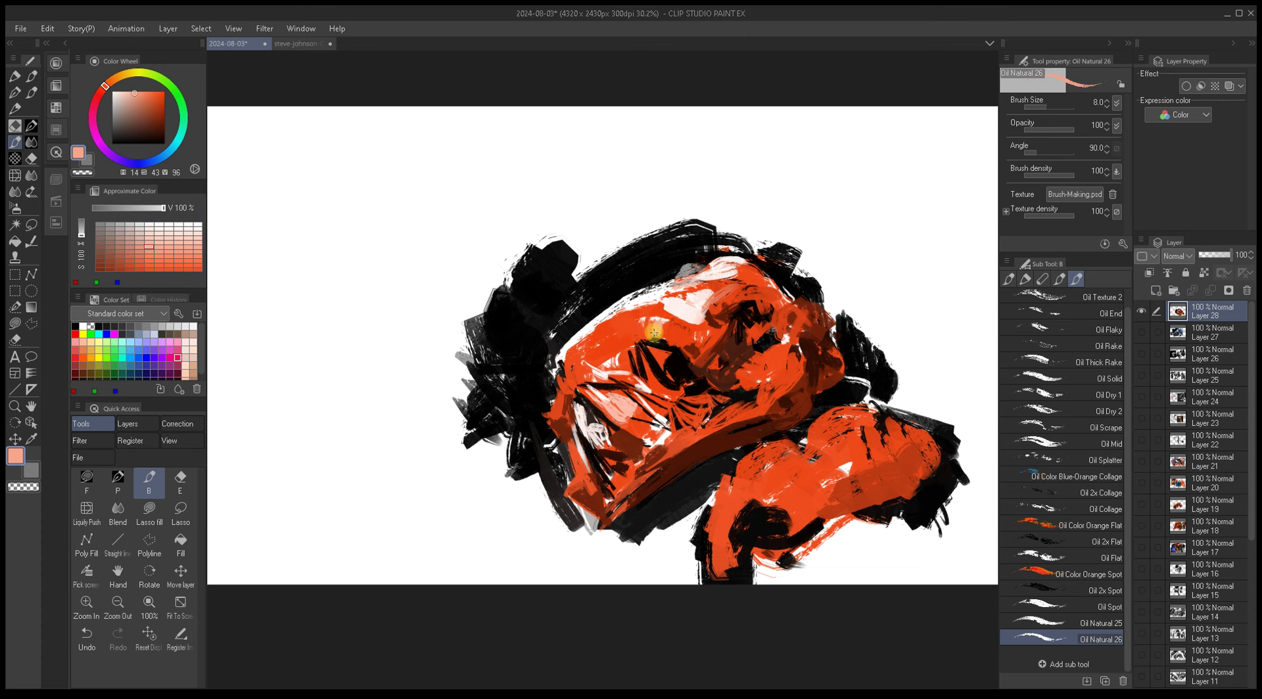
pyautogui.moveTo(667, 315); pyautogui.dragTo(666, 344)
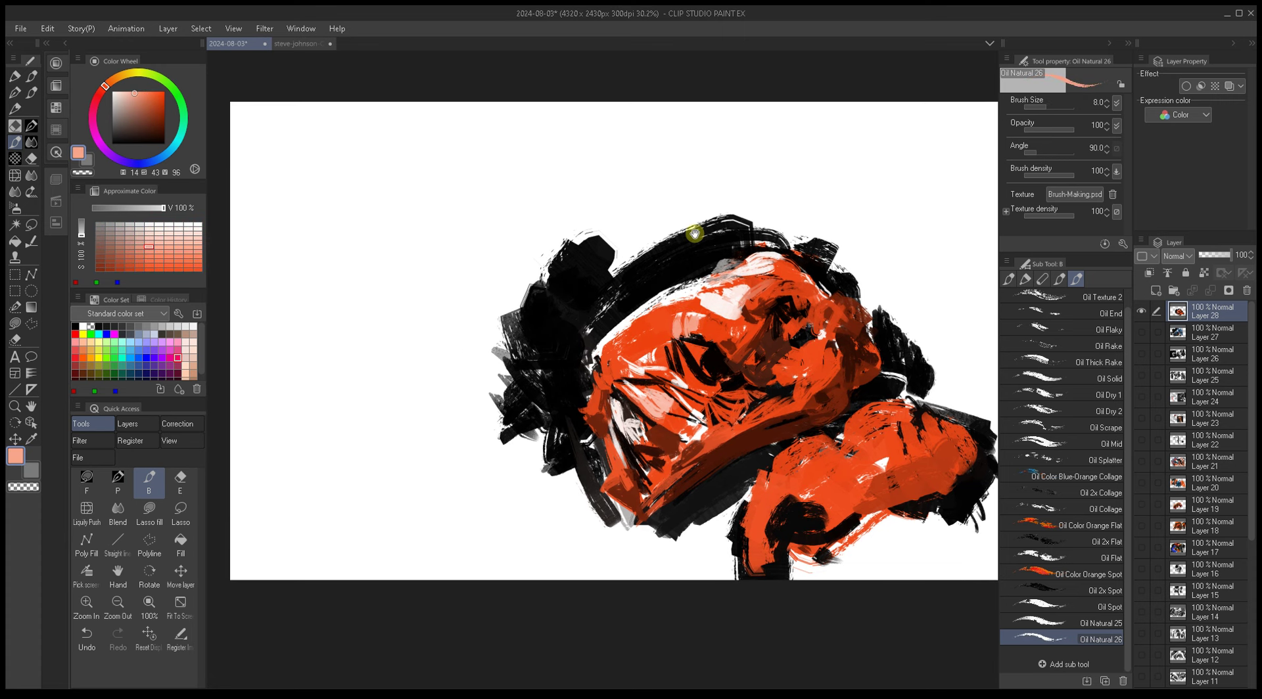
# Step: Sample near-black and orange-red tones and refine the lower-left edge of the upper form at brush sizes 7 and 6
pyautogui.moveTo(662, 395); pyautogui.dragTo(671, 386)
pyautogui.keyDown('alt'); pyautogui.click(648, 457); pyautogui.keyUp('alt')
pyautogui.press('[')
pyautogui.moveTo(619, 489); pyautogui.dragTo(666, 514)
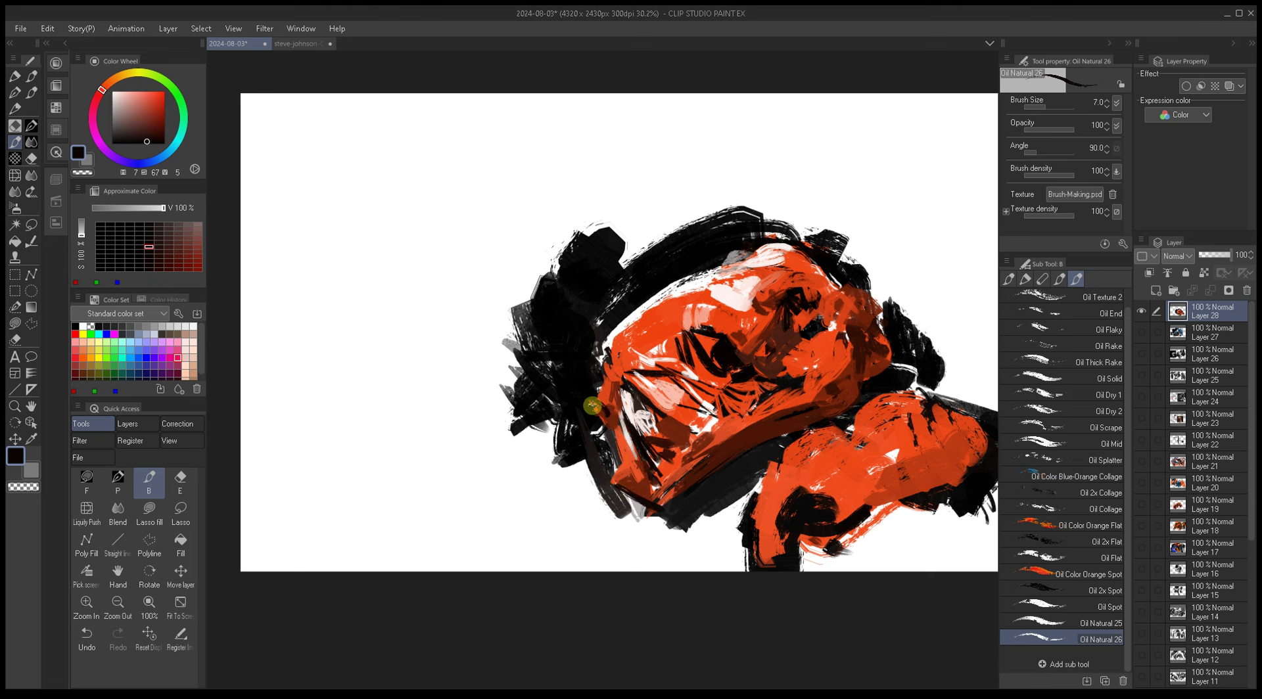
pyautogui.keyDown('alt'); pyautogui.click(592, 405); pyautogui.keyUp('alt')
pyautogui.press('[')
pyautogui.keyDown('alt'); pyautogui.click(625, 476); pyautogui.keyUp('alt')
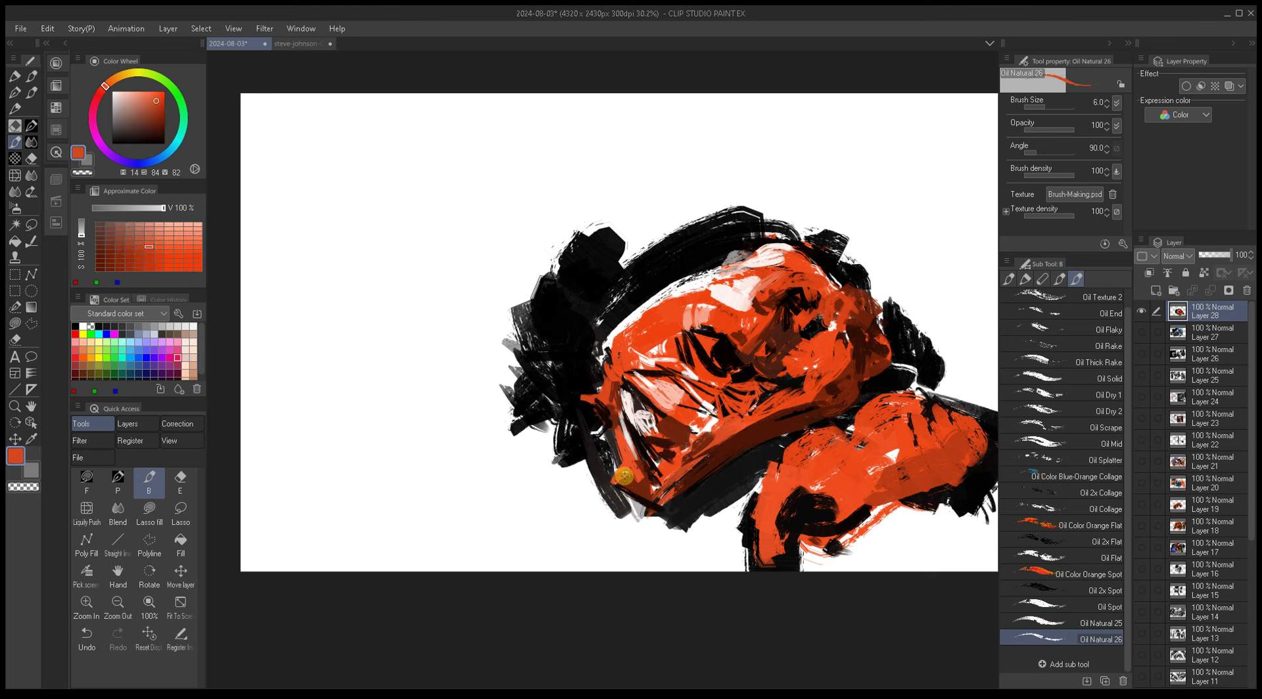
pyautogui.moveTo(697, 481); pyautogui.dragTo(605, 453)
# Step: Sample red-brown and dark brown tones and shade the underside of the upper form, enlarging the brush to 25
pyautogui.keyDown('alt'); pyautogui.click(700, 388); pyautogui.keyUp('alt')
pyautogui.press(']')
pyautogui.keyDown('alt'); pyautogui.click(646, 417); pyautogui.keyUp('alt')
pyautogui.press(']')
pyautogui.press(']')
pyautogui.press(']')
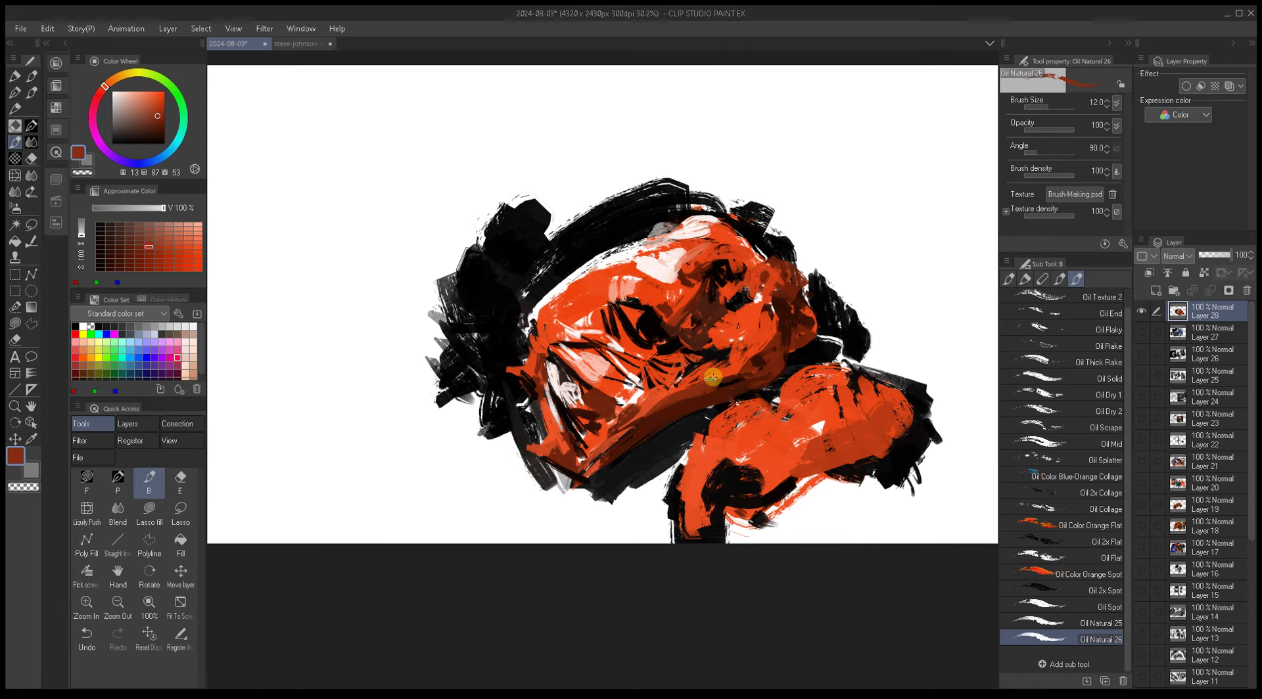
pyautogui.keyDown('alt'); pyautogui.click(770, 344); pyautogui.keyUp('alt')
pyautogui.press(']')
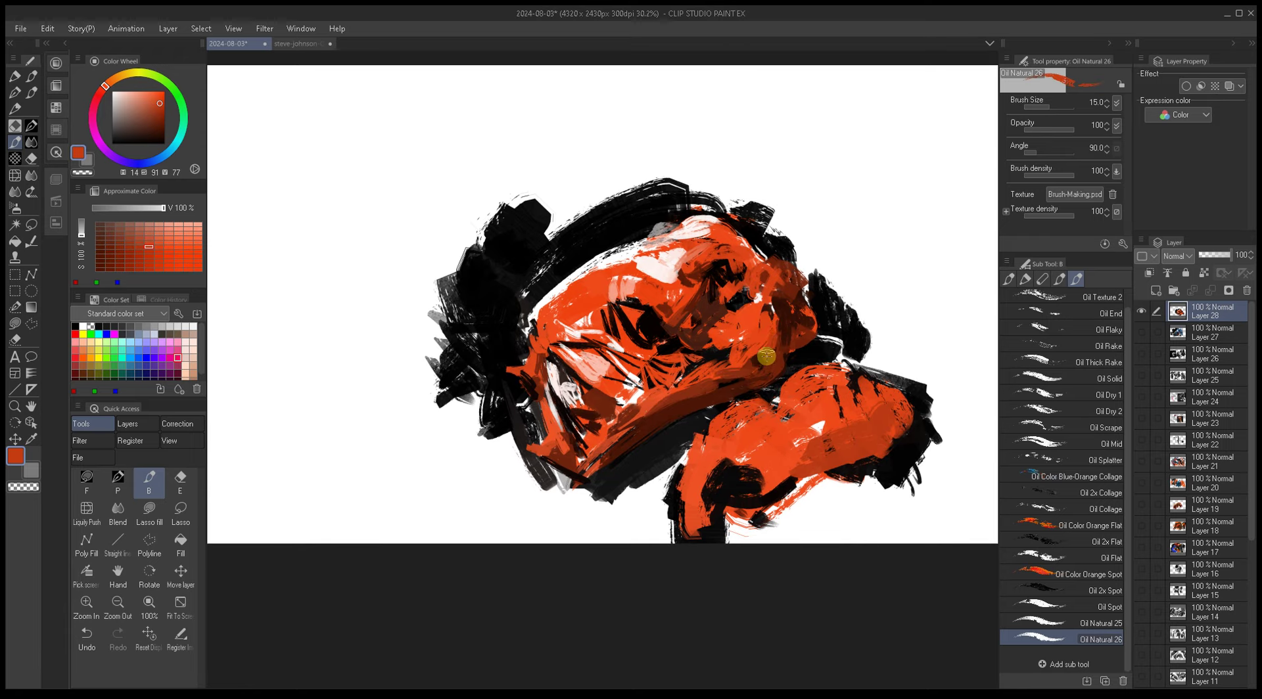
pyautogui.keyDown('alt'); pyautogui.click(760, 359); pyautogui.keyUp('alt')
pyautogui.press(']')
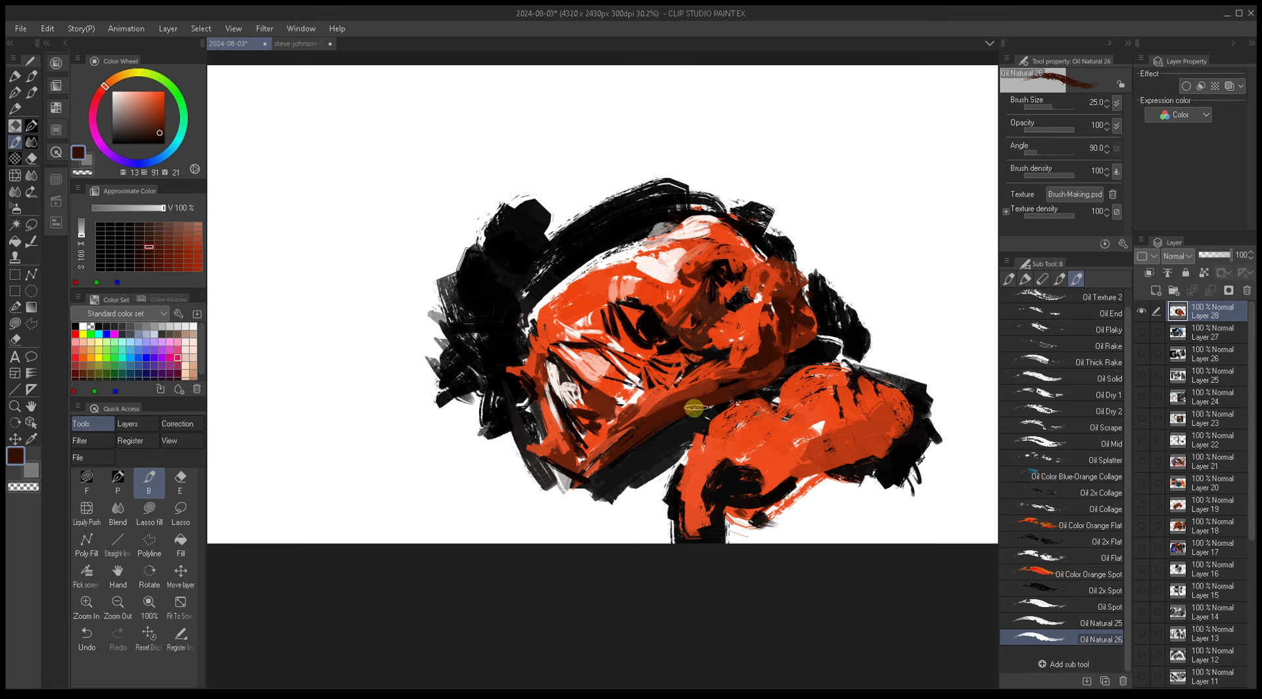
pyautogui.moveTo(634, 430); pyautogui.dragTo(641, 448)
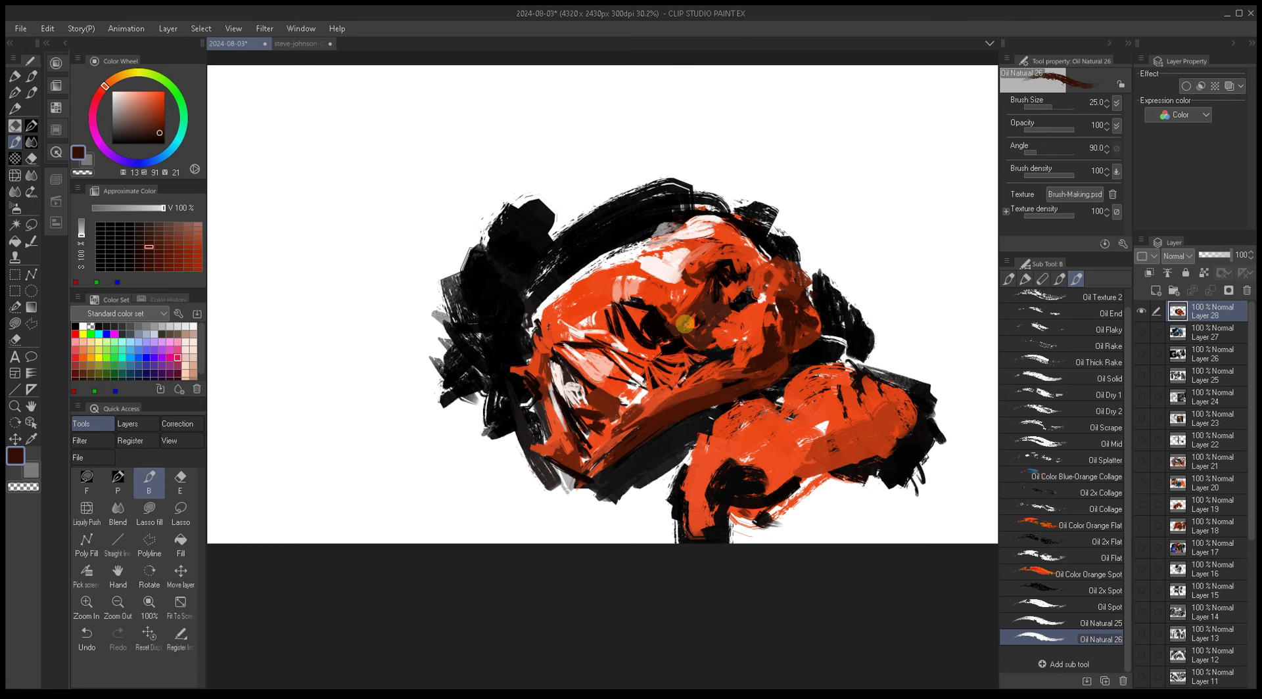
# Step: Sample black and block in a large dark mass around the right side of the lower form with a much larger brush
pyautogui.keyDown('alt'); pyautogui.click(812, 345); pyautogui.keyUp('alt')
pyautogui.press(']')
pyautogui.moveTo(858, 360)
pyautogui.mouseDown()
pyautogui.moveTo(795, 363)
pyautogui.moveTo(845, 316)
pyautogui.moveTo(817, 357)
pyautogui.moveTo(879, 352)
pyautogui.moveTo(910, 395)
pyautogui.mouseUp()
pyautogui.press(']')
pyautogui.press(']')
pyautogui.press(']')
pyautogui.press(']')
pyautogui.press(']')
pyautogui.press(']')
pyautogui.press(']')
pyautogui.moveTo(868, 489)
pyautogui.mouseDown()
pyautogui.moveTo(922, 511)
pyautogui.moveTo(804, 491)
pyautogui.moveTo(844, 513)
pyautogui.moveTo(781, 505)
pyautogui.moveTo(784, 491)
pyautogui.moveTo(723, 528)
pyautogui.moveTo(721, 518)
pyautogui.moveTo(797, 480)
pyautogui.moveTo(732, 511)
pyautogui.mouseUp()
# Step: Reduce the brush to 20 for black strokes under the lower form, and enlarge it to darken the gap between the forms
pyautogui.press('[')
pyautogui.press('[')
pyautogui.press('[')
pyautogui.press('[')
pyautogui.press('[')
pyautogui.press('[')
pyautogui.press('[')
pyautogui.press('[')
pyautogui.press('[')
pyautogui.press('[')
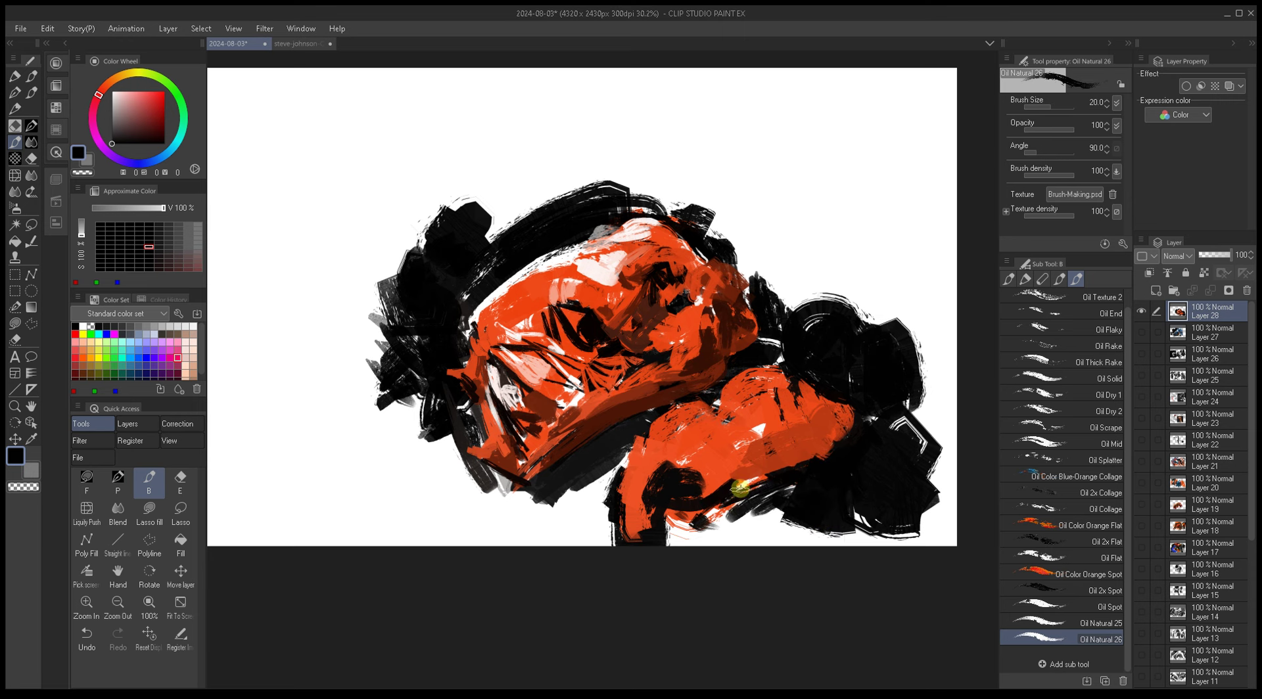
pyautogui.press(']')
pyautogui.press(']')
pyautogui.press(']')
pyautogui.press(']')
pyautogui.press(']')
pyautogui.moveTo(731, 363); pyautogui.dragTo(780, 376)
# Step: Sample orange-red and repaint the upper part of the lower form at size 25
pyautogui.keyDown('alt'); pyautogui.click(729, 406); pyautogui.keyUp('alt')
pyautogui.press('[')
pyautogui.press('[')
pyautogui.moveTo(764, 411); pyautogui.dragTo(739, 367)
pyautogui.keyDown('alt'); pyautogui.click(751, 359); pyautogui.keyUp('alt')
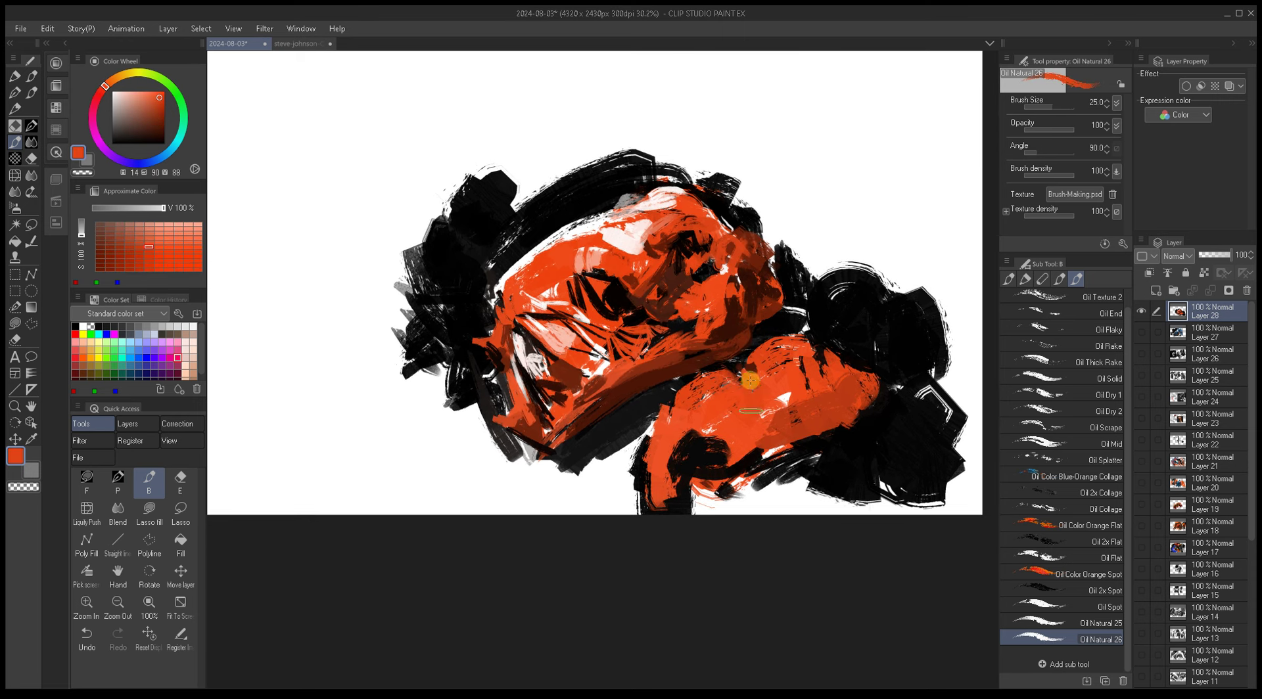
# Step: Sample a darker red and lay red-brown shadow strokes across the right half of the lower form
pyautogui.keyDown('alt'); pyautogui.click(753, 372); pyautogui.keyUp('alt')
pyautogui.press(']')
pyautogui.moveTo(808, 394); pyautogui.dragTo(855, 375)
pyautogui.press('[')
pyautogui.press('[')
pyautogui.moveTo(809, 421); pyautogui.dragTo(826, 394)
# Step: Sample red-brown tones from the upper form and shade the curved limb of the lower form at size 20
pyautogui.keyDown('alt'); pyautogui.click(724, 286); pyautogui.keyUp('alt')
pyautogui.press('[')
pyautogui.keyDown('alt'); pyautogui.click(735, 257); pyautogui.keyUp('alt')
pyautogui.keyDown('alt'); pyautogui.click(735, 267); pyautogui.keyUp('alt')
pyautogui.press('[')
pyautogui.press('[')
pyautogui.press('[')
pyautogui.press('[')
pyautogui.press('[')
pyautogui.press(']')
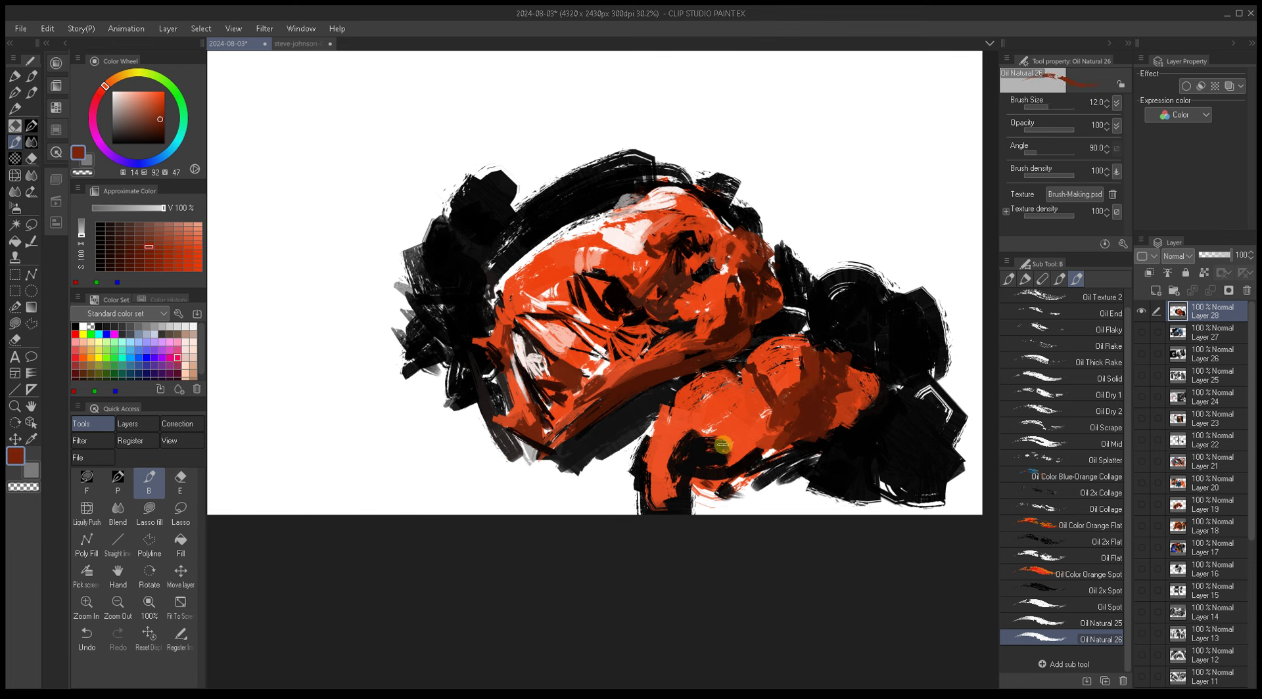
pyautogui.keyDown('alt'); pyautogui.click(720, 444); pyautogui.keyUp('alt')
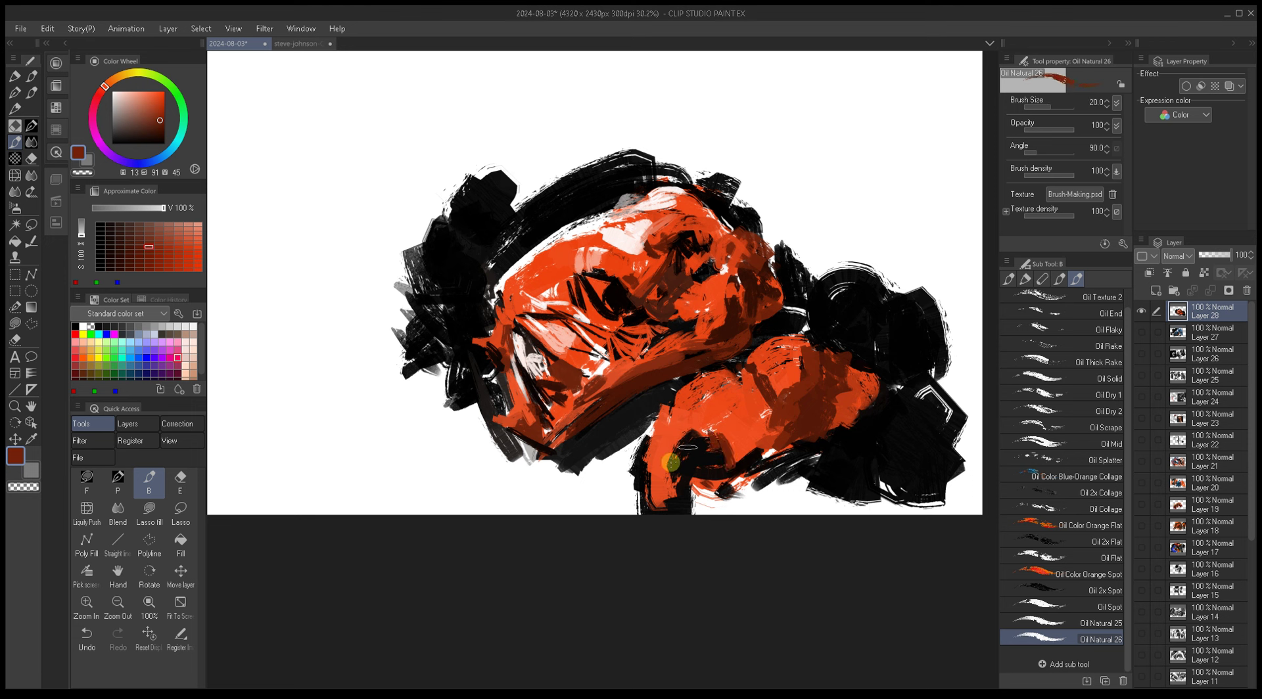
pyautogui.press(']')
pyautogui.press(']')
pyautogui.press(']')
pyautogui.moveTo(667, 471); pyautogui.dragTo(667, 497)
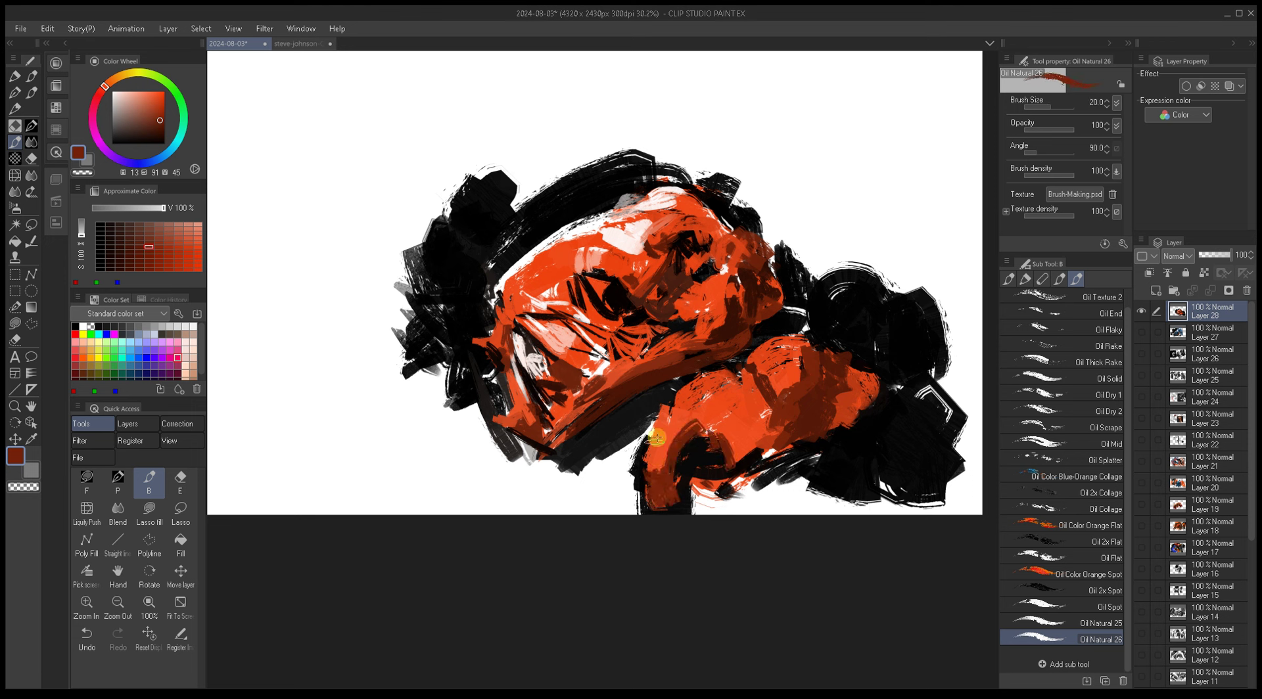
pyautogui.press(']')
# Step: Sample orange-red tones across the lower form and blend its middle and top areas at sizes 30 and 40
pyautogui.keyDown('alt'); pyautogui.click(676, 443); pyautogui.keyUp('alt')
pyautogui.keyDown('alt'); pyautogui.click(719, 435); pyautogui.keyUp('alt')
pyautogui.press(']')
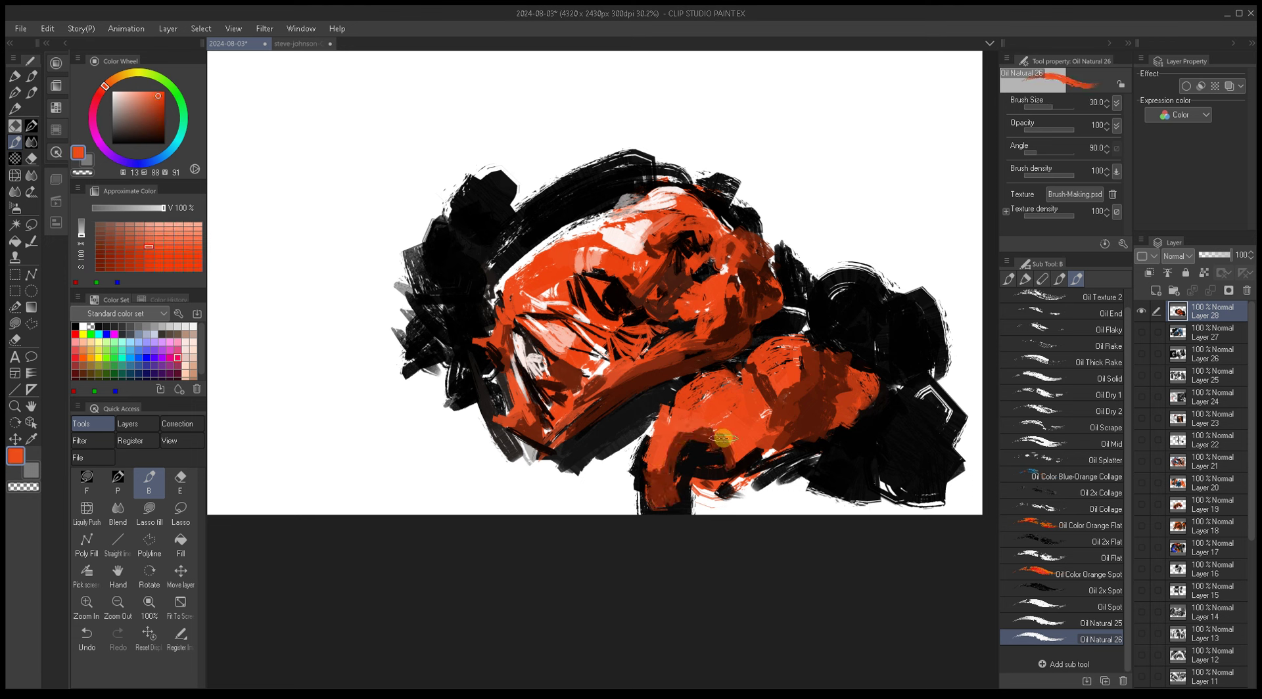
pyautogui.keyDown('alt'); pyautogui.click(720, 457); pyautogui.keyUp('alt')
pyautogui.moveTo(763, 439)
pyautogui.mouseDown()
pyautogui.moveTo(727, 445)
pyautogui.moveTo(807, 382)
pyautogui.mouseUp()
pyautogui.keyDown('alt'); pyautogui.click(774, 369); pyautogui.keyUp('alt')
pyautogui.press(']')
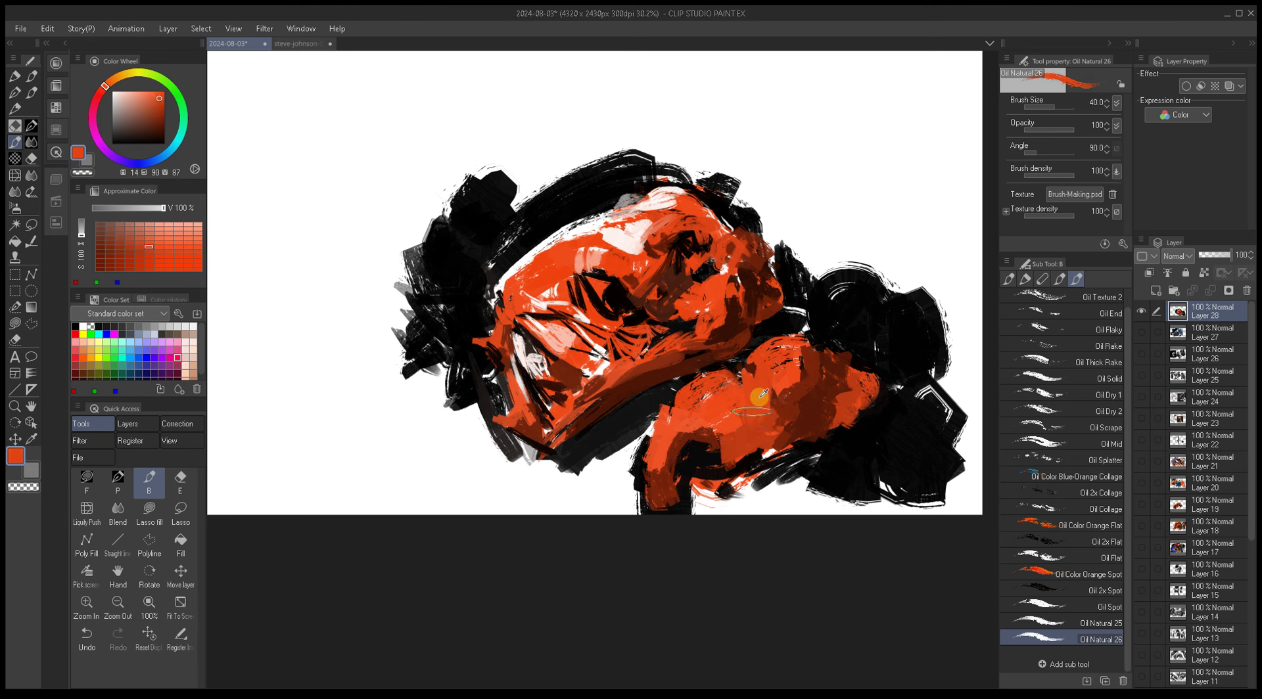
pyautogui.keyDown('alt'); pyautogui.click(756, 403); pyautogui.keyUp('alt')
pyautogui.keyDown('alt'); pyautogui.click(799, 362); pyautogui.keyUp('alt')
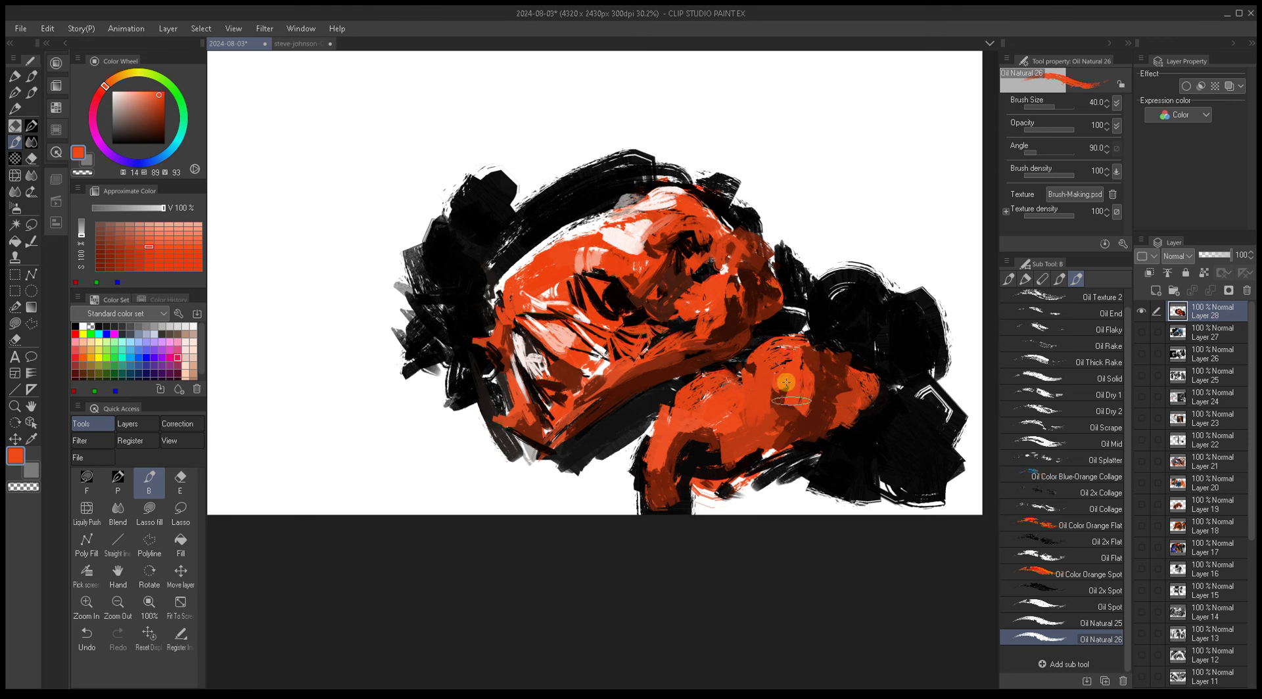
# Step: Sample black and dark tones and trim the lower form's top edge along the gap, reducing the brush from size 50
pyautogui.press('[')
pyautogui.keyDown('alt'); pyautogui.click(756, 355); pyautogui.keyUp('alt')
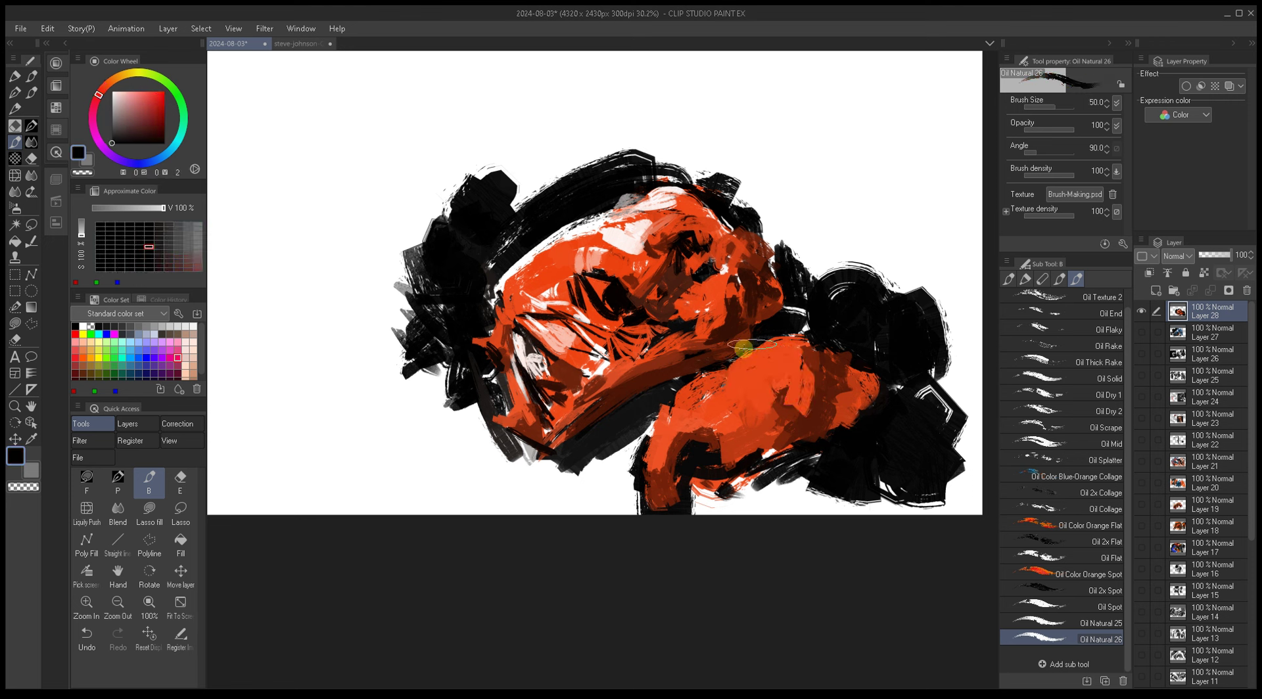
pyautogui.press('[')
pyautogui.press('[')
pyautogui.press('[')
pyautogui.press('[')
pyautogui.press('[')
pyautogui.press('[')
pyautogui.press('[')
pyautogui.press('[')
pyautogui.keyDown('alt'); pyautogui.click(718, 361); pyautogui.keyUp('alt')
pyautogui.moveTo(736, 363); pyautogui.dragTo(651, 420)
# Step: Sample black and draw narrow shadow marks across the middle of the lower form, enlarging the brush to 15
pyautogui.press(']')
pyautogui.press(']')
pyautogui.keyDown('alt'); pyautogui.click(687, 449); pyautogui.keyUp('alt')
pyautogui.press('[')
pyautogui.press('[')
pyautogui.press('[')
pyautogui.press('[')
pyautogui.press('[')
pyautogui.press('[')
pyautogui.press('[')
pyautogui.moveTo(705, 429)
pyautogui.mouseDown()
pyautogui.moveTo(748, 446)
pyautogui.moveTo(796, 400)
pyautogui.mouseUp()
pyautogui.press(']')
pyautogui.press(']')
pyautogui.press(']')
pyautogui.press(']')
pyautogui.press(']')
pyautogui.press(']')
pyautogui.press(']')
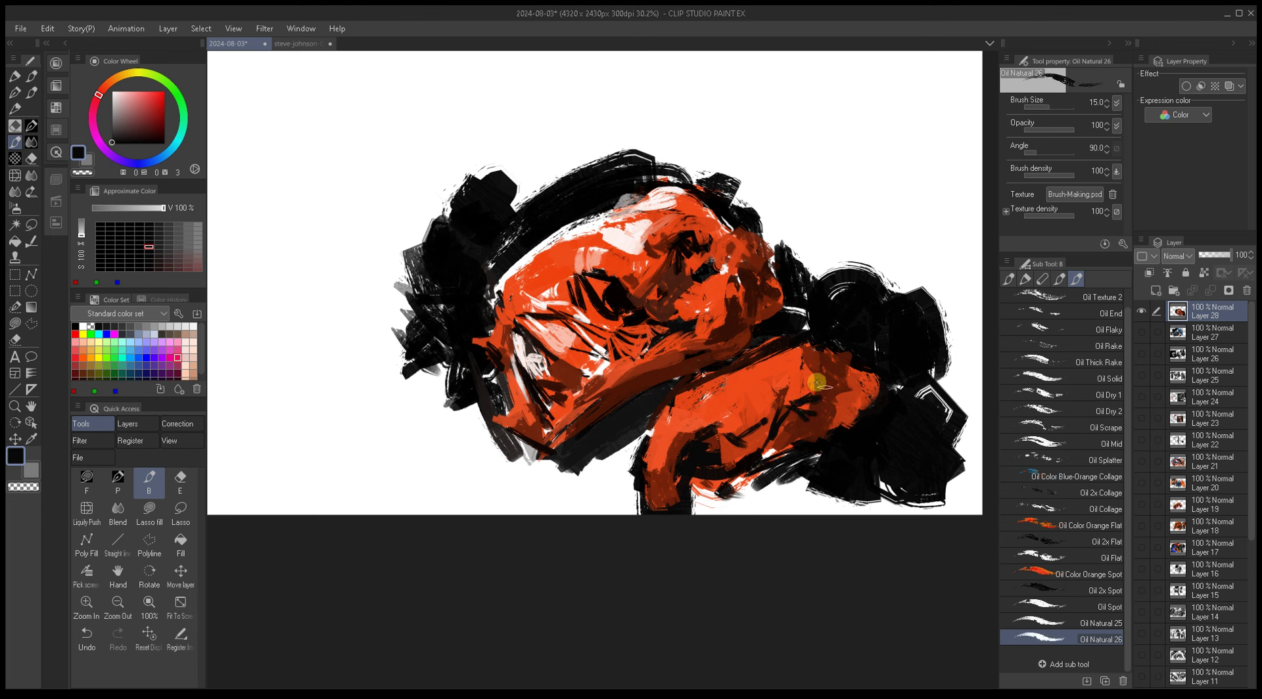
# Step: Sample red and red-brown tones and blend the shadows on the upper right of the lower form, starting at size 25
pyautogui.keyDown('alt'); pyautogui.click(808, 379); pyautogui.keyUp('alt')
pyautogui.keyDown('alt'); pyautogui.click(809, 375); pyautogui.keyUp('alt')
pyautogui.keyDown('alt'); pyautogui.click(800, 378); pyautogui.keyUp('alt')
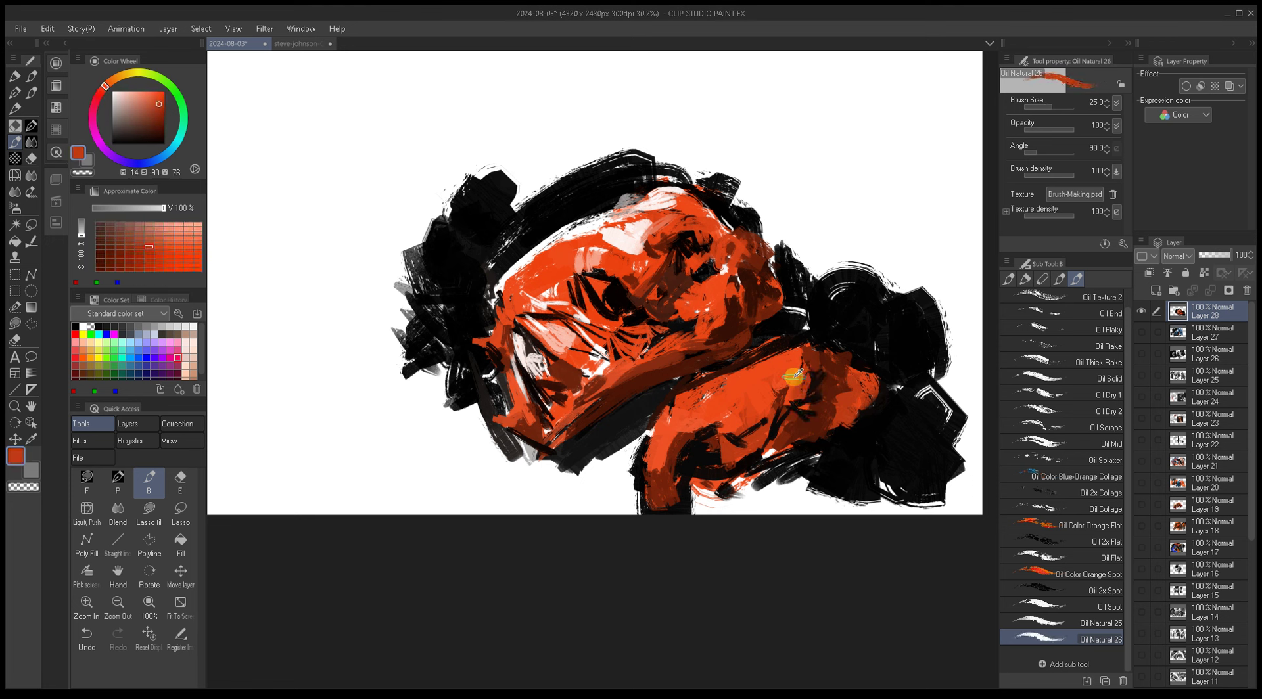
pyautogui.keyDown('alt'); pyautogui.click(817, 369); pyautogui.keyUp('alt')
pyautogui.keyDown('alt'); pyautogui.click(808, 319); pyautogui.keyUp('alt')
pyautogui.keyDown('alt'); pyautogui.click(823, 369); pyautogui.keyUp('alt')
pyautogui.keyDown('alt'); pyautogui.click(819, 387); pyautogui.keyUp('alt')
pyautogui.keyDown('alt'); pyautogui.click(816, 409); pyautogui.keyUp('alt')
pyautogui.press('[')
pyautogui.press('[')
pyautogui.press('[')
pyautogui.press(']')
pyautogui.press(']')
pyautogui.press(']')
pyautogui.press(']')
# Step: Sample orange-red at size 17 and rework the lower edge of the form, extending it downward on the right
pyautogui.keyDown('alt'); pyautogui.click(789, 454); pyautogui.keyUp('alt')
pyautogui.keyDown('alt'); pyautogui.click(749, 454); pyautogui.keyUp('alt')
pyautogui.keyDown('alt'); pyautogui.click(776, 455); pyautogui.keyUp('alt')
pyautogui.press('[')
pyautogui.press('[')
pyautogui.press('[')
pyautogui.press('[')
pyautogui.press('[')
pyautogui.press('[')
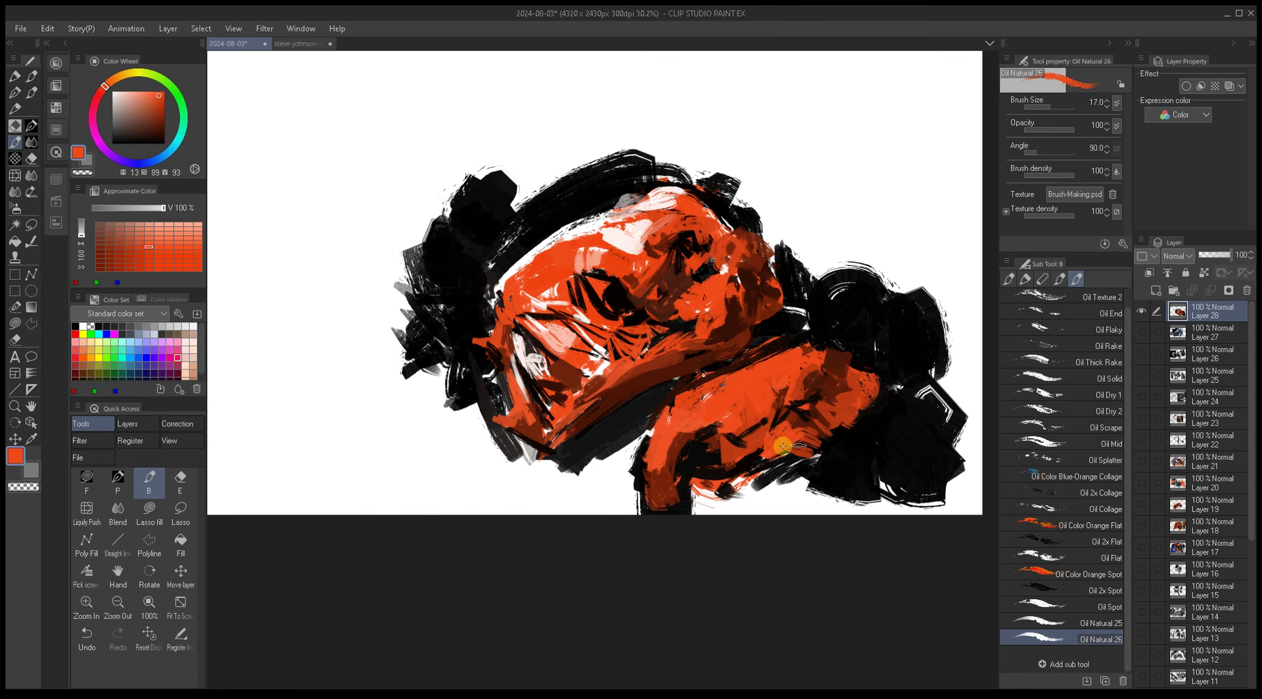
pyautogui.keyDown('alt'); pyautogui.click(754, 460); pyautogui.keyUp('alt')
pyautogui.moveTo(798, 443)
pyautogui.mouseDown()
pyautogui.moveTo(800, 501)
pyautogui.moveTo(750, 465)
pyautogui.moveTo(823, 509)
pyautogui.moveTo(850, 485)
pyautogui.mouseUp()
# Step: Enlarge the brush to 60, paint a broad orange-red limb down the right side, and edge it with near-black
pyautogui.press(']')
pyautogui.press(']')
pyautogui.press(']')
pyautogui.press(']')
pyautogui.press(']')
pyautogui.press(']')
pyautogui.press(']')
pyautogui.press(']')
pyautogui.keyDown('alt'); pyautogui.click(869, 397); pyautogui.keyUp('alt')
pyautogui.press(']')
pyautogui.press(']')
pyautogui.press(']')
pyautogui.moveTo(869, 401)
pyautogui.mouseDown()
pyautogui.moveTo(859, 462)
pyautogui.moveTo(869, 472)
pyautogui.moveTo(820, 421)
pyautogui.moveTo(853, 472)
pyautogui.moveTo(848, 491)
pyautogui.moveTo(808, 447)
pyautogui.moveTo(800, 476)
pyautogui.moveTo(770, 467)
pyautogui.moveTo(792, 467)
pyautogui.moveTo(833, 510)
pyautogui.mouseUp()
pyautogui.keyDown('alt'); pyautogui.click(798, 474); pyautogui.keyUp('alt')
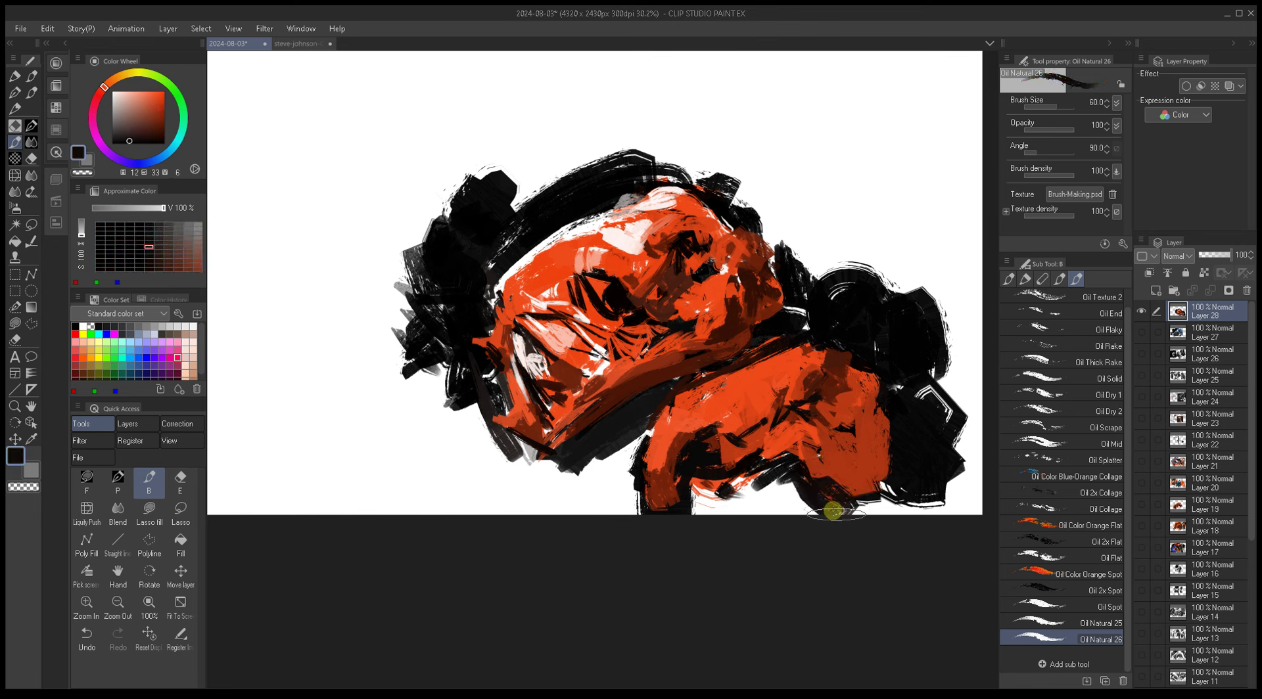
# Step: Reduce the brush to 2 and draw thin near-black lines down the outer side of the right limb
pyautogui.press('[')
pyautogui.press('[')
pyautogui.press('[')
pyautogui.press('[')
pyautogui.press('[')
pyautogui.press('[')
pyautogui.press('[')
pyautogui.press('[')
pyautogui.press('[')
pyautogui.press('[')
pyautogui.press('[')
pyautogui.press('[')
pyautogui.press('[')
pyautogui.press('[')
pyautogui.press('[')
pyautogui.press('[')
pyautogui.press('[')
pyautogui.press('[')
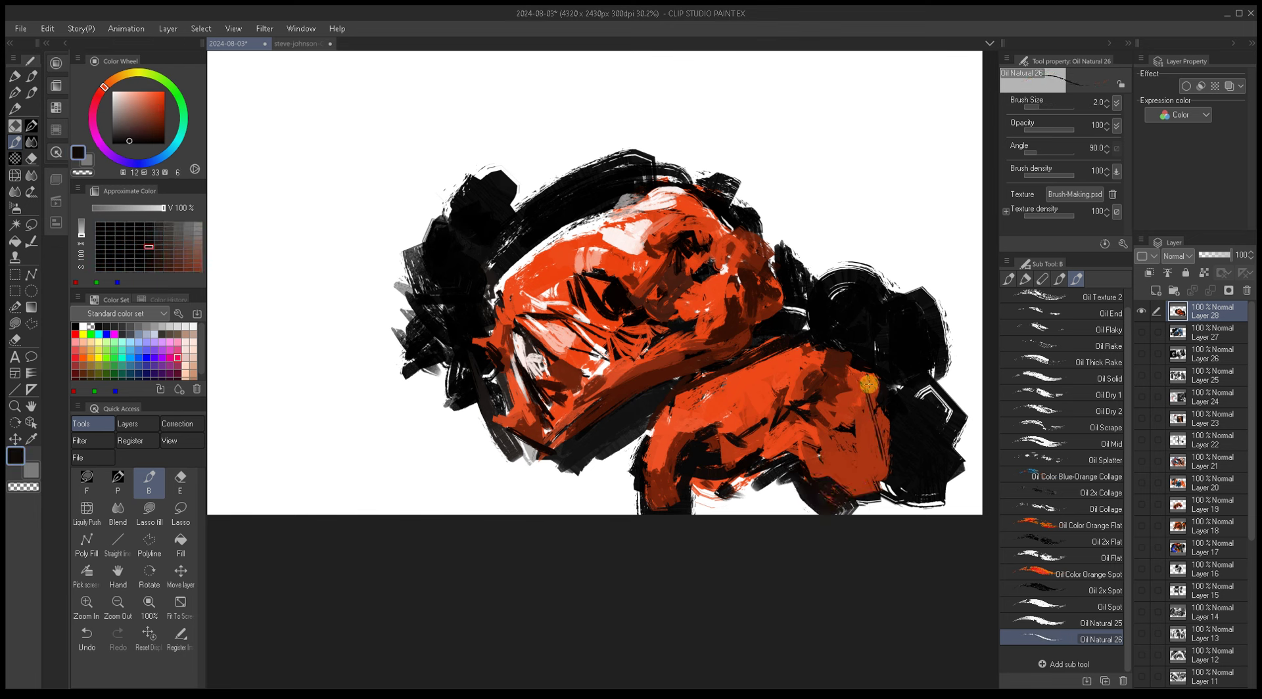
pyautogui.moveTo(874, 405); pyautogui.dragTo(865, 439)
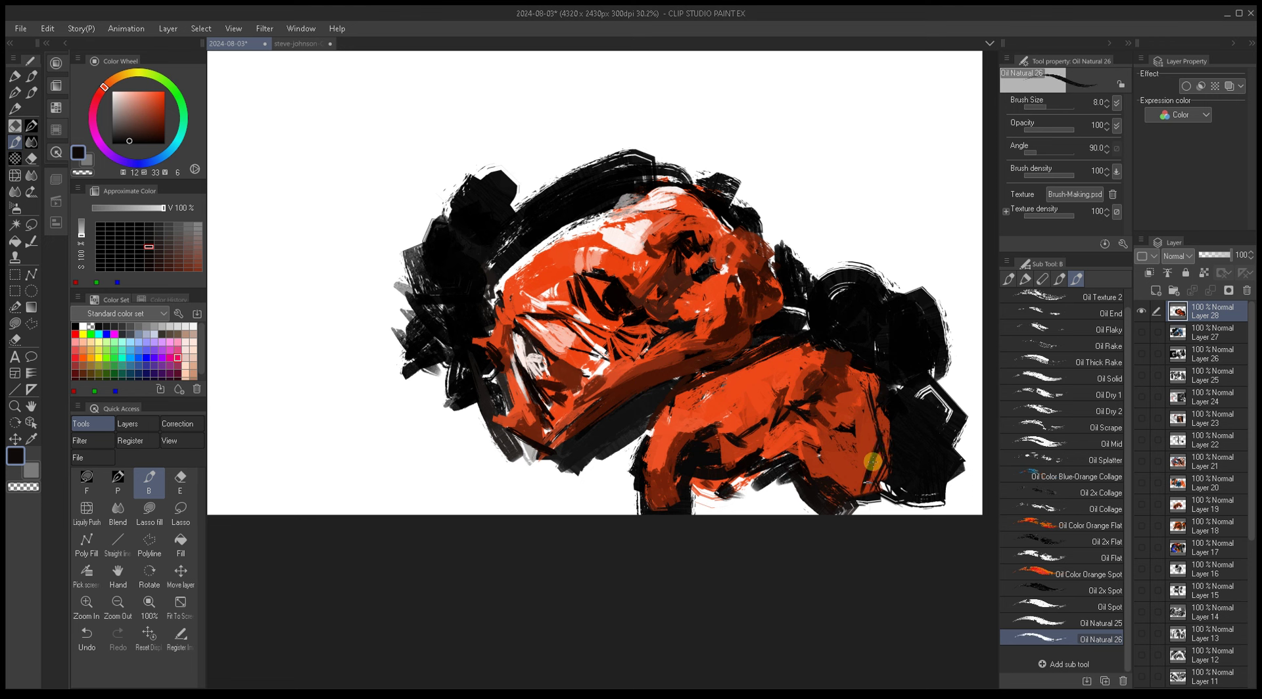
# Step: Sample red and dark brown tones and rework the right limb's shading, going from brush size 25 down to 15
pyautogui.press(']')
pyautogui.press(']')
pyautogui.press(']')
pyautogui.press(']')
pyautogui.press(']')
pyautogui.press(']')
pyautogui.press(']')
pyautogui.press(']')
pyautogui.press(']')
pyautogui.press(']')
pyautogui.keyDown('alt'); pyautogui.click(854, 463); pyautogui.keyUp('alt')
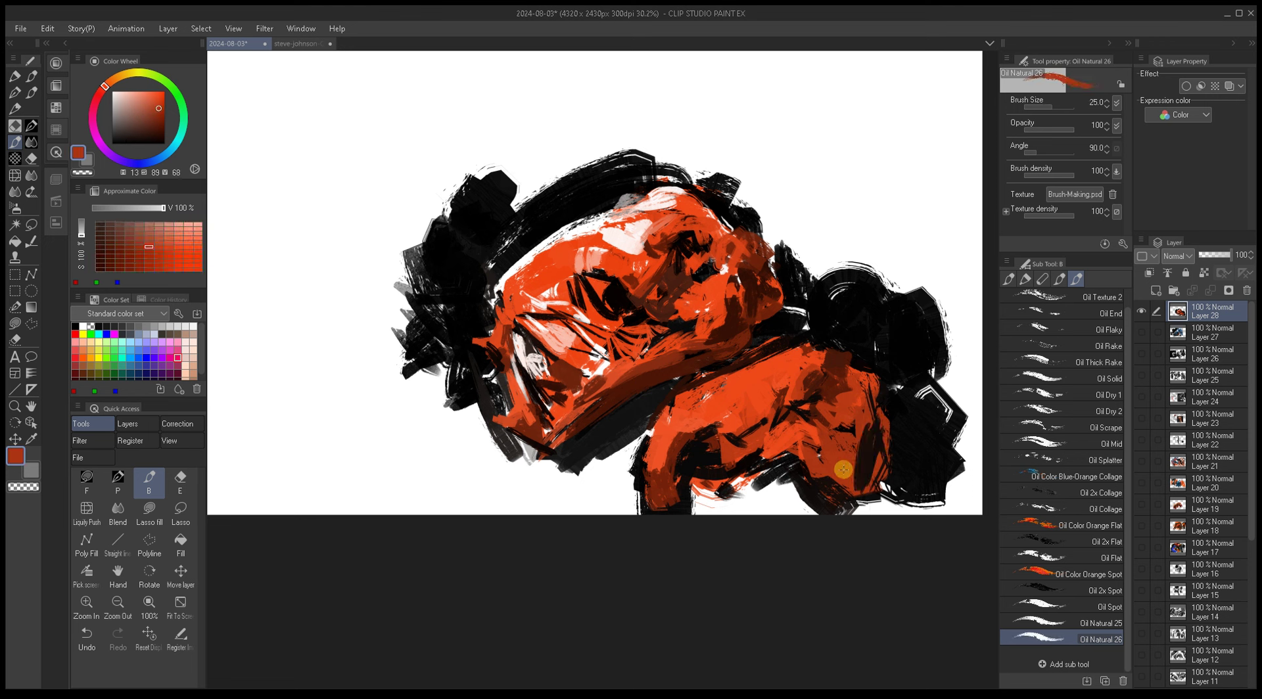
pyautogui.press(']')
pyautogui.keyDown('alt'); pyautogui.click(874, 437); pyautogui.keyUp('alt')
pyautogui.press('[')
pyautogui.press('[')
pyautogui.keyDown('alt'); pyautogui.click(862, 397); pyautogui.keyUp('alt')
pyautogui.press('[')
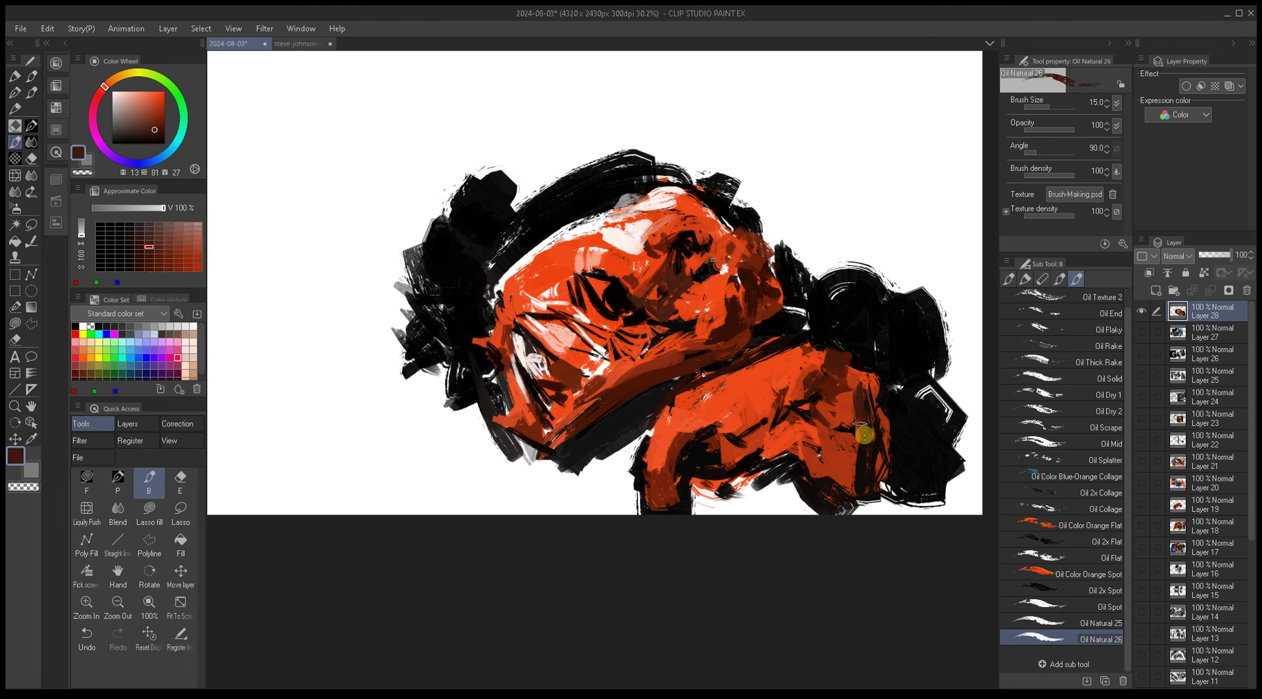
# Step: Draw narrow dark brown shadow strokes down the inner side of the right limb at size 5, then enlarge the brush to 15
pyautogui.press('[')
pyautogui.press('[')
pyautogui.press('[')
pyautogui.press('[')
pyautogui.press('[')
pyautogui.moveTo(856, 406)
pyautogui.mouseDown()
pyautogui.moveTo(817, 451)
pyautogui.moveTo(817, 473)
pyautogui.mouseUp()
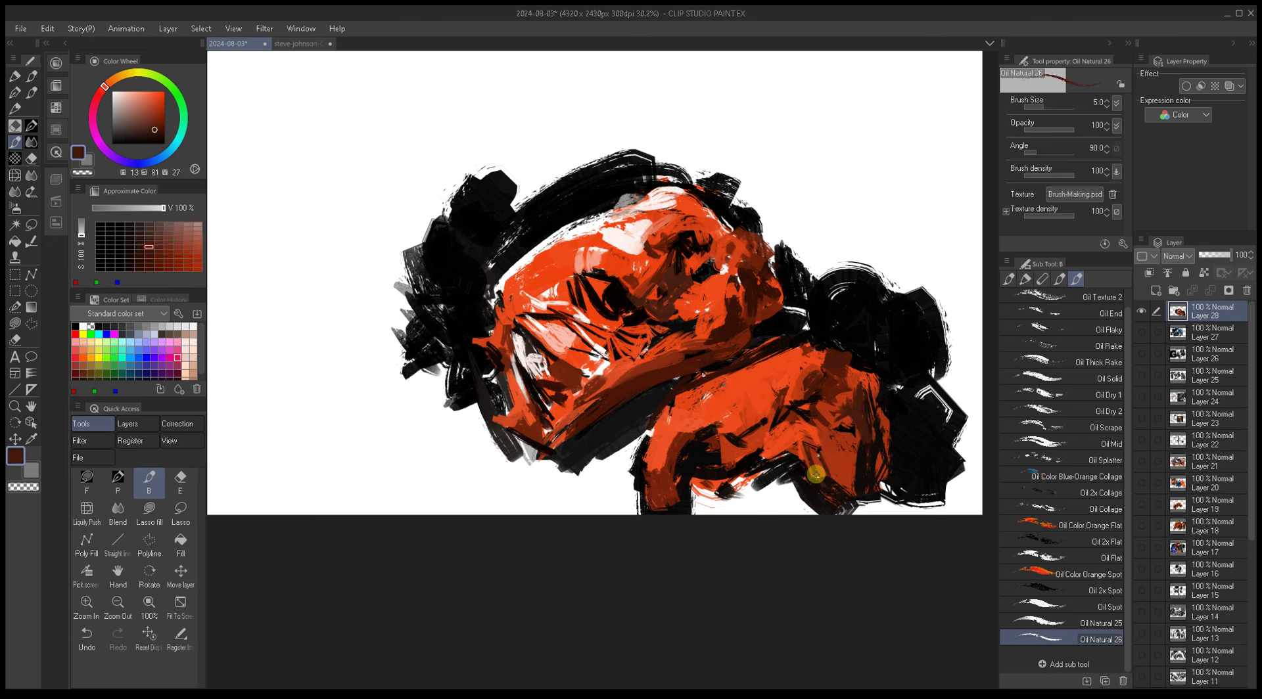
pyautogui.press(']')
pyautogui.press(']')
pyautogui.press(']')
pyautogui.press(']')
pyautogui.press(']')
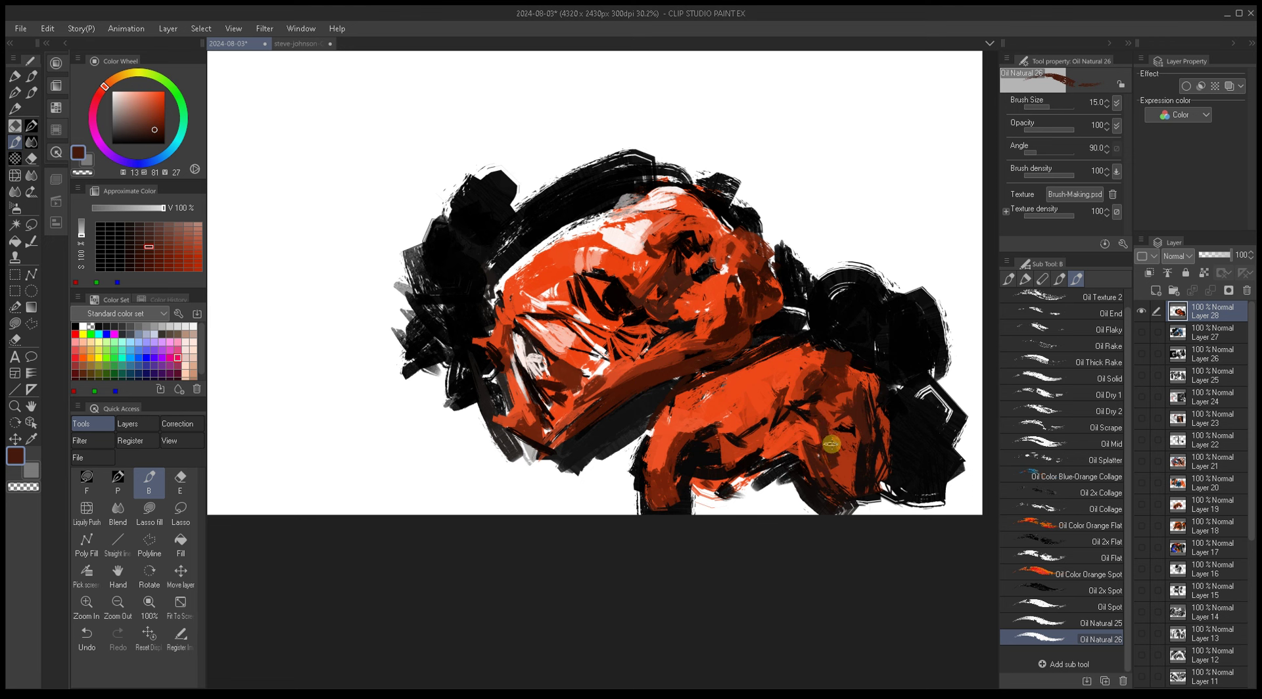
# Step: Sample orange-red and break up the right limb's shadows with small strokes at sizes 7 and 6
pyautogui.keyDown('alt'); pyautogui.click(813, 414); pyautogui.keyUp('alt')
pyautogui.press('[')
pyautogui.press('[')
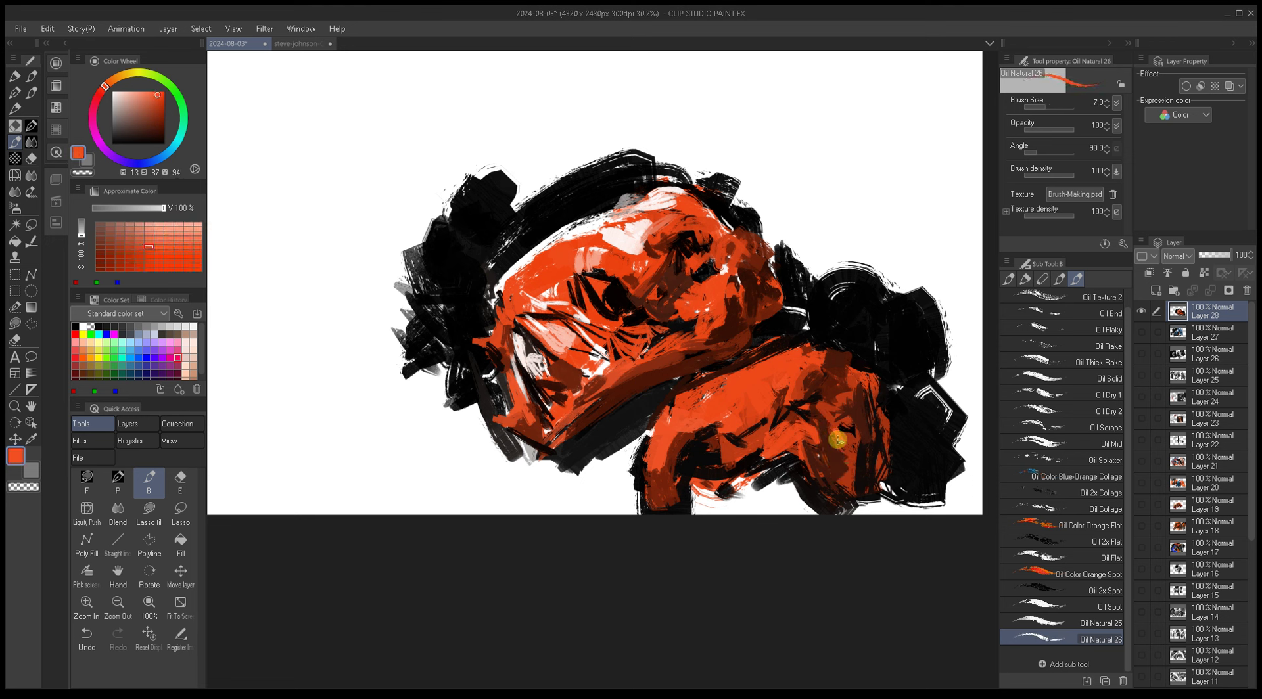
pyautogui.press('[')
pyautogui.press('[')
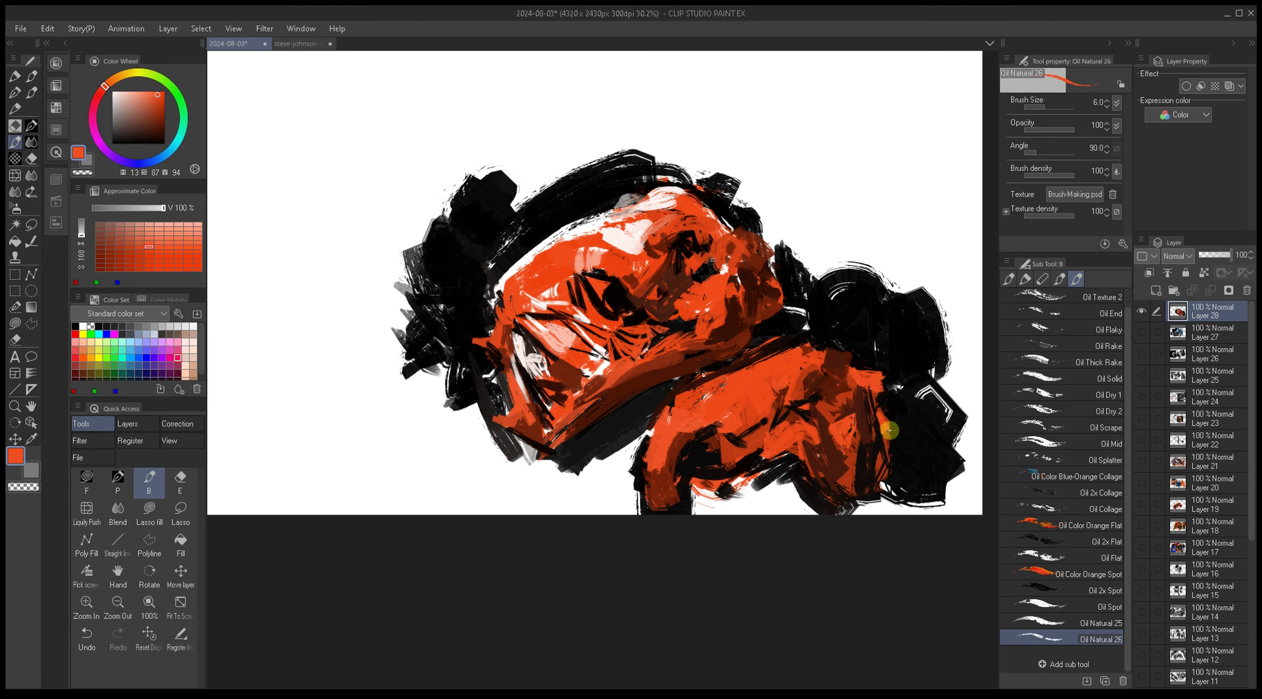
# Step: Sample dark red-brown and add short strokes along the left edge of the lower form at sizes 4 to 7
pyautogui.keyDown('alt'); pyautogui.click(677, 457); pyautogui.keyUp('alt')
pyautogui.press('[')
pyautogui.press('[')
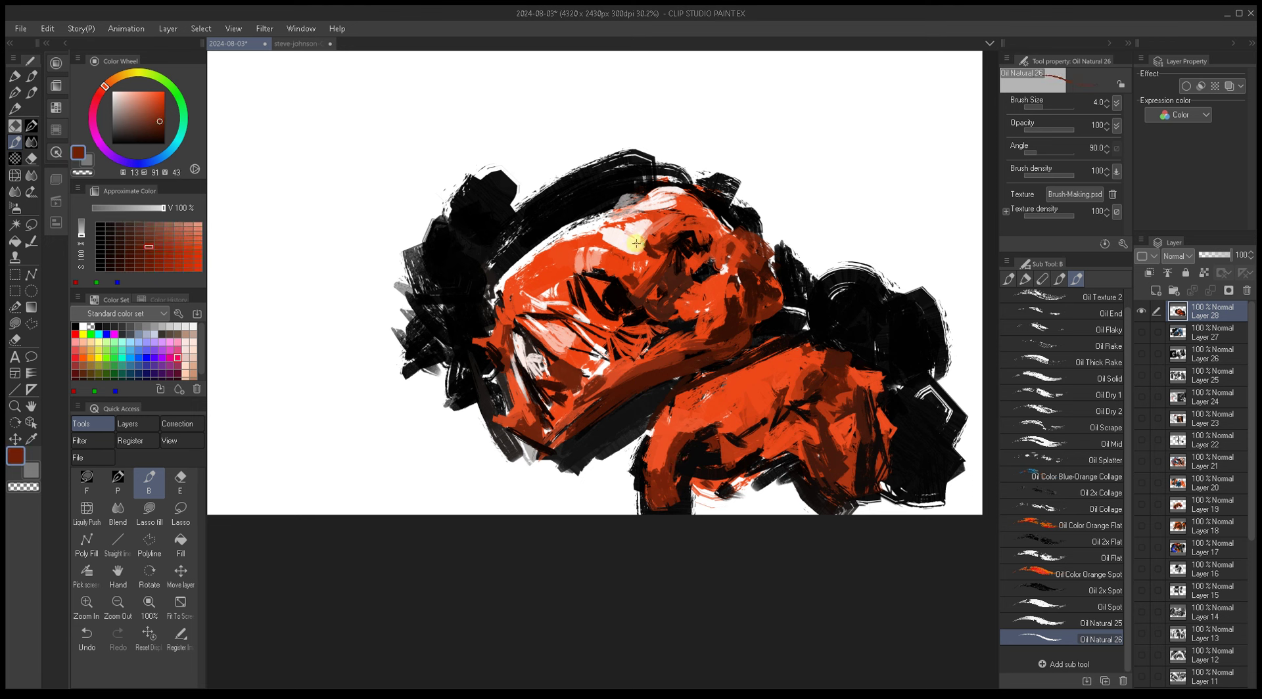
pyautogui.keyDown('alt'); pyautogui.click(677, 445); pyautogui.keyUp('alt')
pyautogui.press(']')
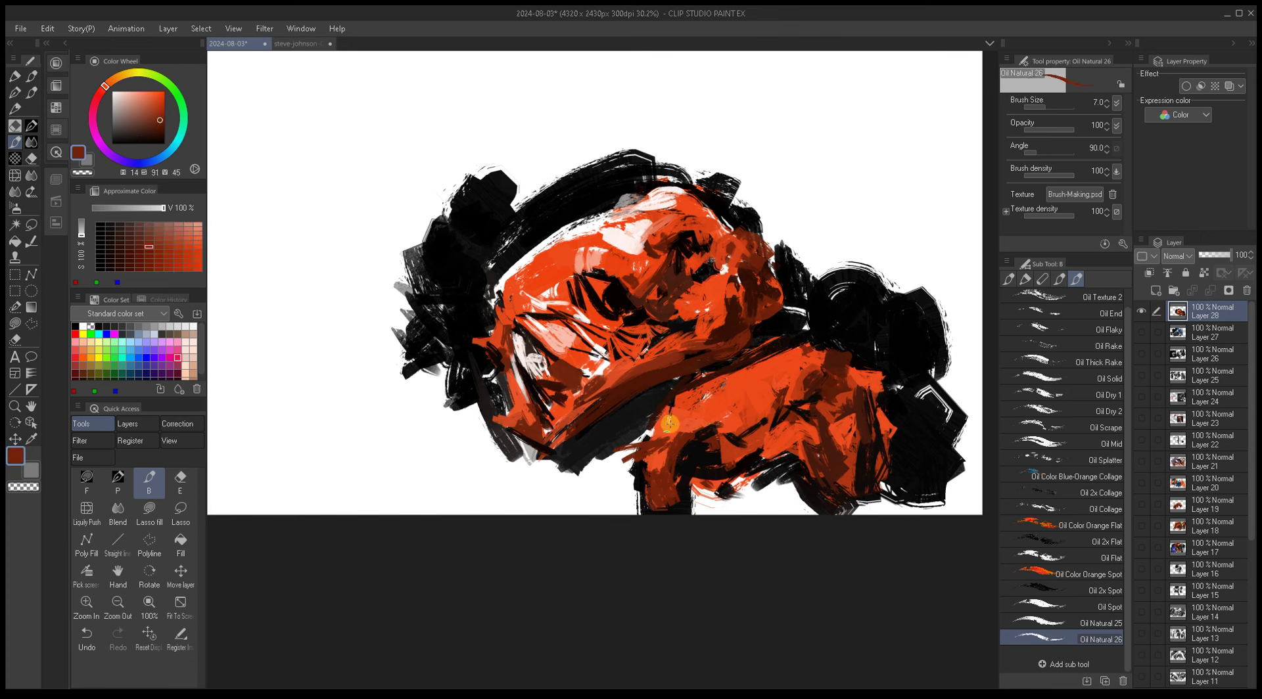
# Step: Sample orange-red and darker tones and rework the left limb and upper left edge of the lower form, ending at size 8
pyautogui.keyDown('alt'); pyautogui.click(686, 398); pyautogui.keyUp('alt')
pyautogui.press(']')
pyautogui.keyDown('alt'); pyautogui.click(707, 436); pyautogui.keyUp('alt')
pyautogui.press('[')
pyautogui.moveTo(657, 473); pyautogui.dragTo(670, 506)
pyautogui.keyDown('alt'); pyautogui.click(651, 426); pyautogui.keyUp('alt')
pyautogui.press(']')
pyautogui.press(']')
pyautogui.press(']')
pyautogui.keyDown('alt'); pyautogui.click(669, 400); pyautogui.keyUp('alt')
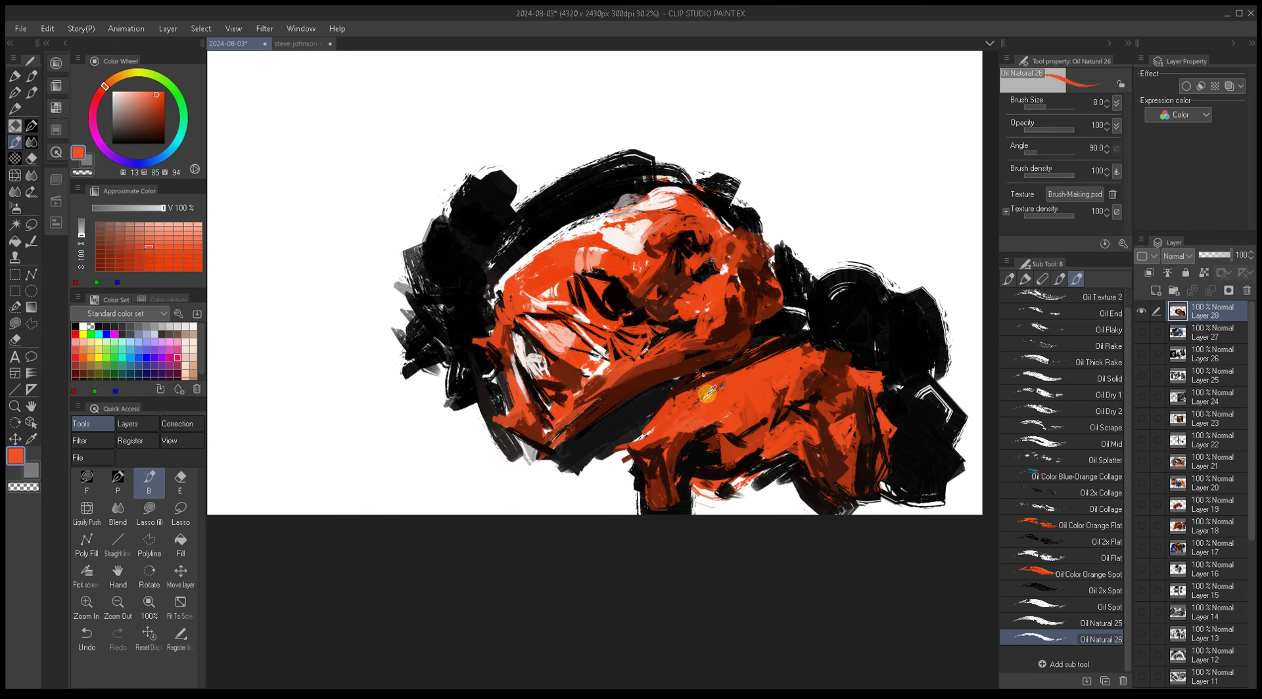
# Step: Paint light salmon highlights across the top and middle of the lower form, varying the brush between sizes 2 and 6
pyautogui.press('[')
pyautogui.press('[')
pyautogui.press(']')
pyautogui.press(']')
pyautogui.press(']')
pyautogui.press(']')
pyautogui.moveTo(771, 429); pyautogui.dragTo(779, 417)
pyautogui.press('[')
pyautogui.press('[')
pyautogui.press('[')
pyautogui.press('[')
pyautogui.press('[')
pyautogui.press('[')
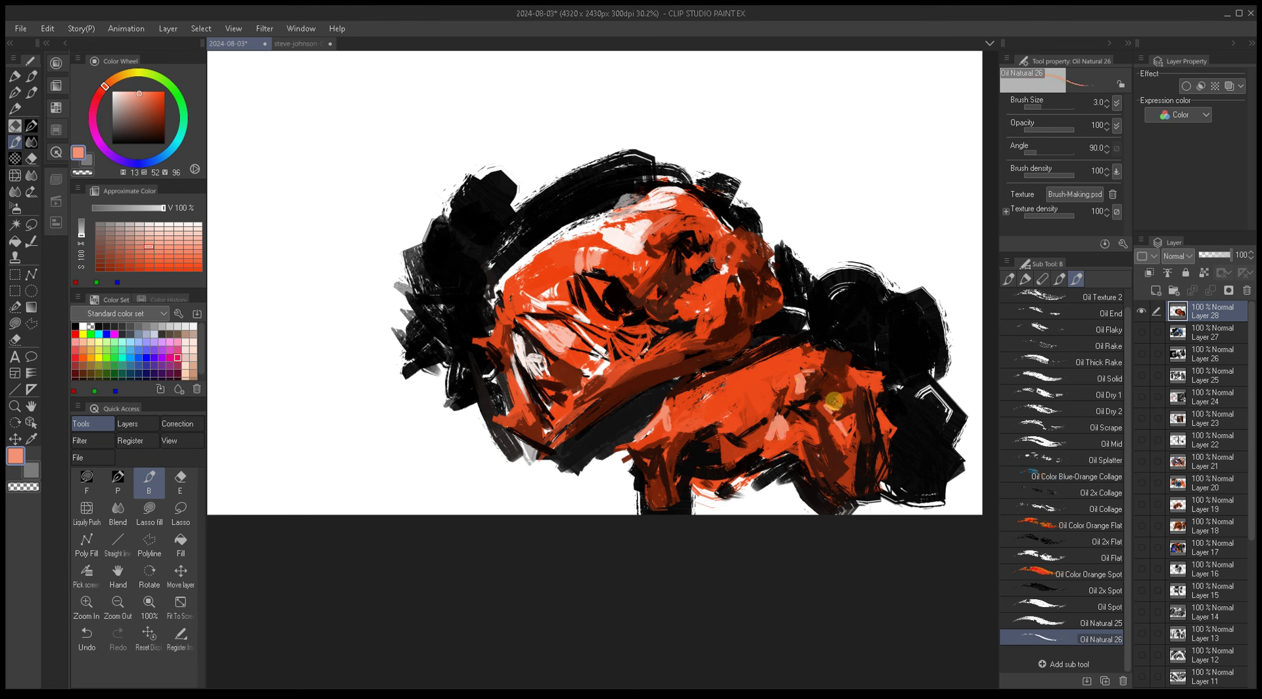
pyautogui.scroll(-1, 712, 281)
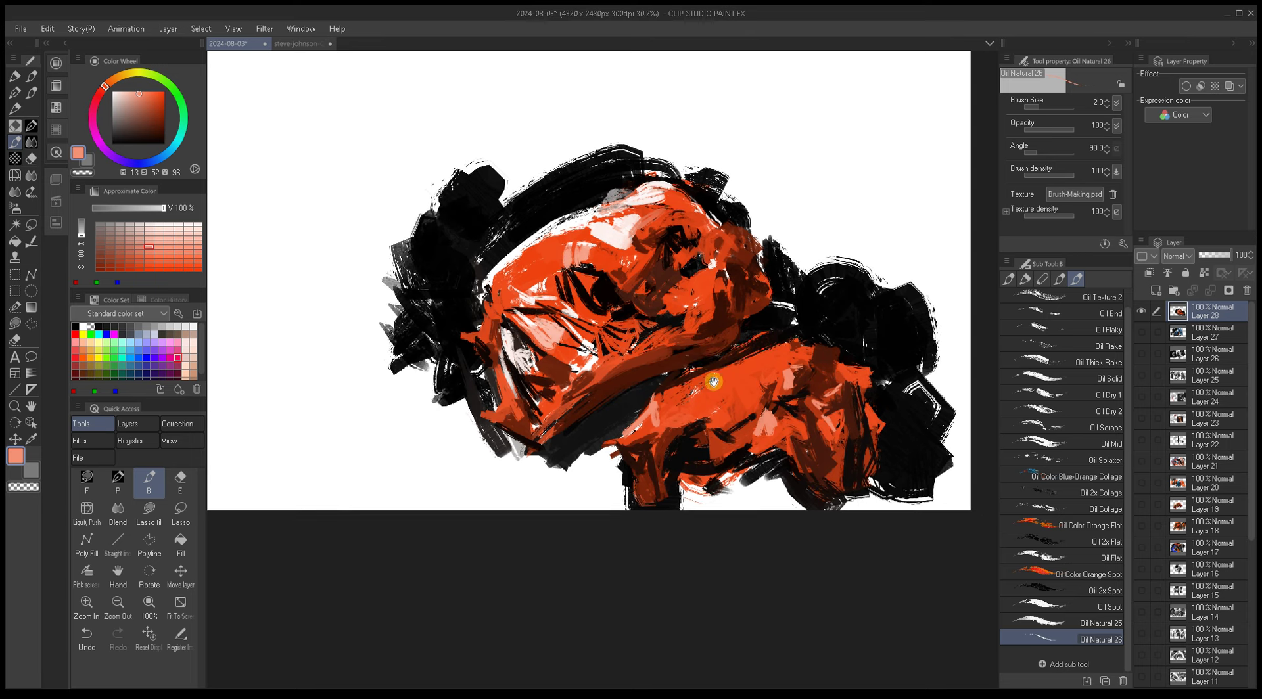
pyautogui.press(']')
pyautogui.press(']')
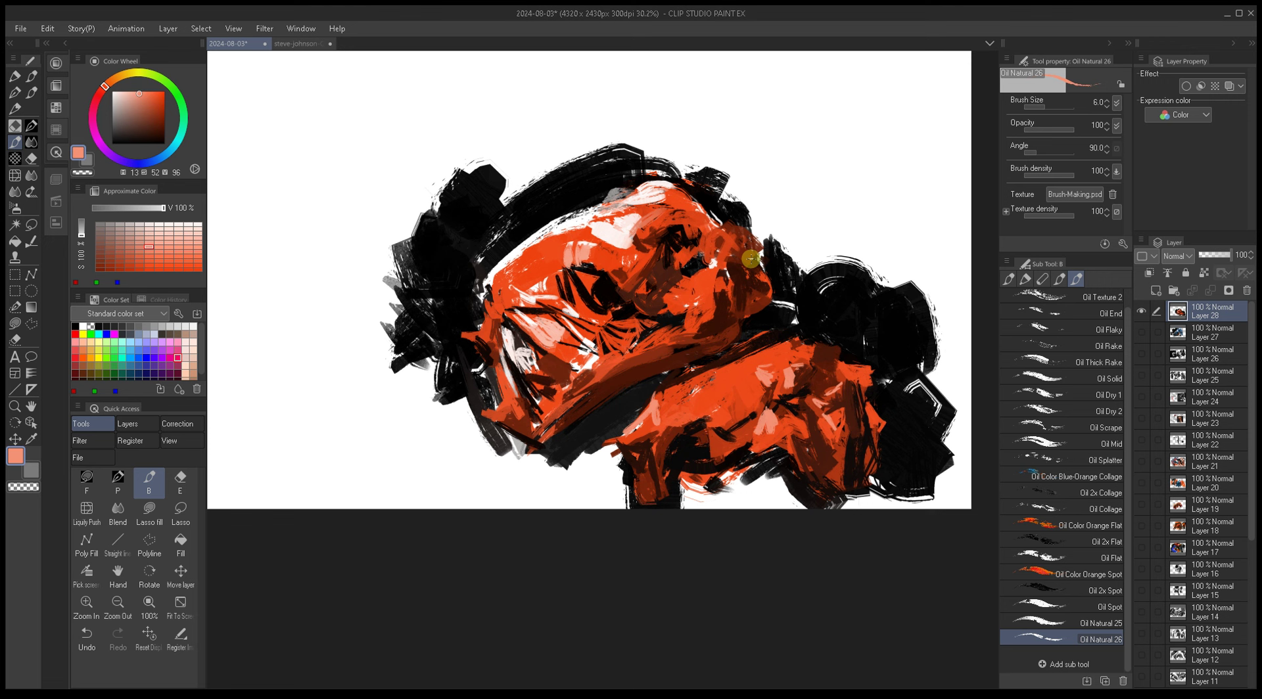
# Step: Sample black and block in a broad textured background mass behind the upper right of the head form at size 50
pyautogui.moveTo(710, 370); pyautogui.dragTo(685, 281)
pyautogui.keyDown('alt'); pyautogui.click(662, 197); pyautogui.keyUp('alt')
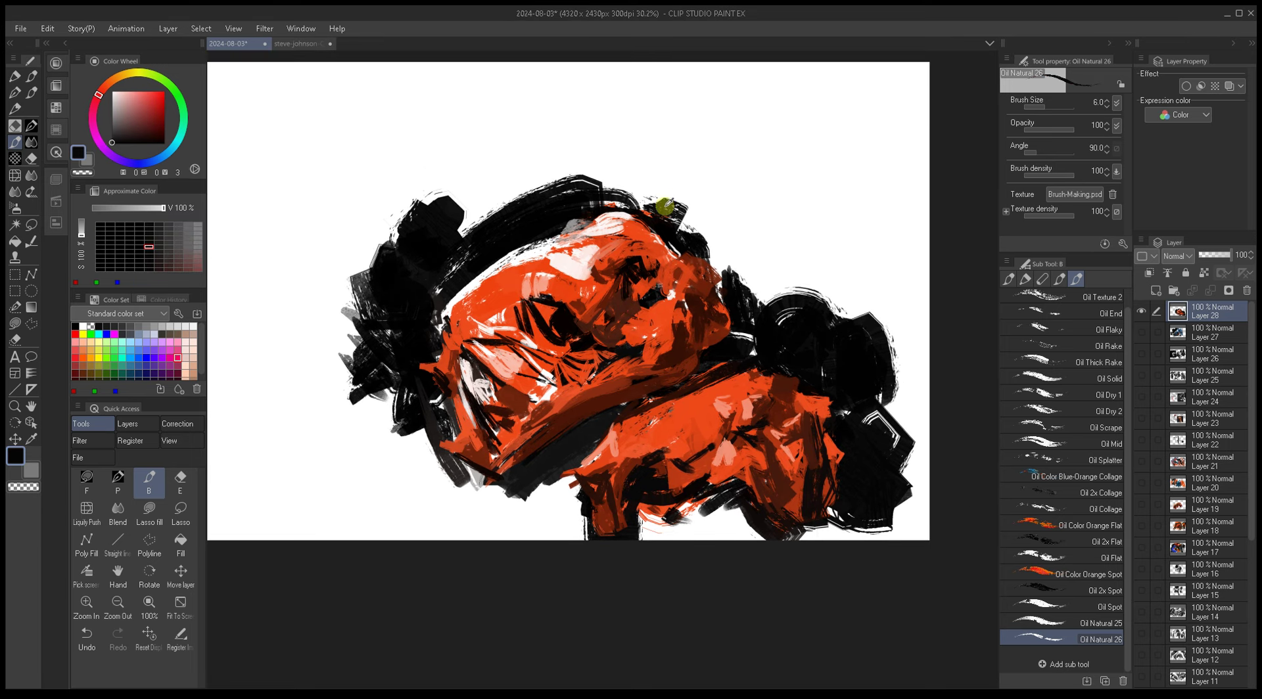
pyautogui.moveTo(691, 230)
pyautogui.mouseDown()
pyautogui.moveTo(755, 204)
pyautogui.moveTo(718, 245)
pyautogui.moveTo(724, 270)
pyautogui.moveTo(770, 310)
pyautogui.moveTo(778, 282)
pyautogui.moveTo(746, 323)
pyautogui.moveTo(783, 206)
pyautogui.moveTo(795, 282)
pyautogui.moveTo(821, 191)
pyautogui.moveTo(818, 261)
pyautogui.moveTo(817, 197)
pyautogui.mouseUp()
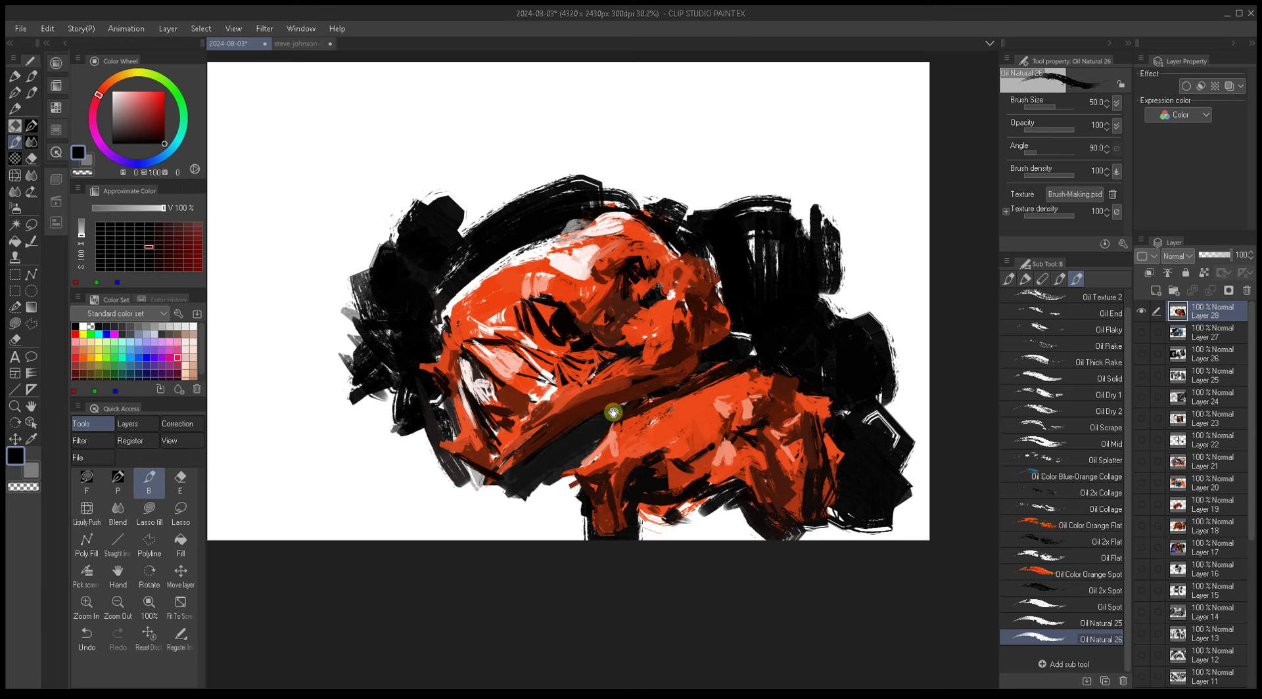
# Step: Reduce the brush to 20 and darken the gap between the two forms with black strokes running down to the lower left
pyautogui.moveTo(597, 417); pyautogui.dragTo(715, 366)
pyautogui.press('[')
pyautogui.press('[')
pyautogui.press('[')
pyautogui.press('[')
pyautogui.press('[')
pyautogui.press('[')
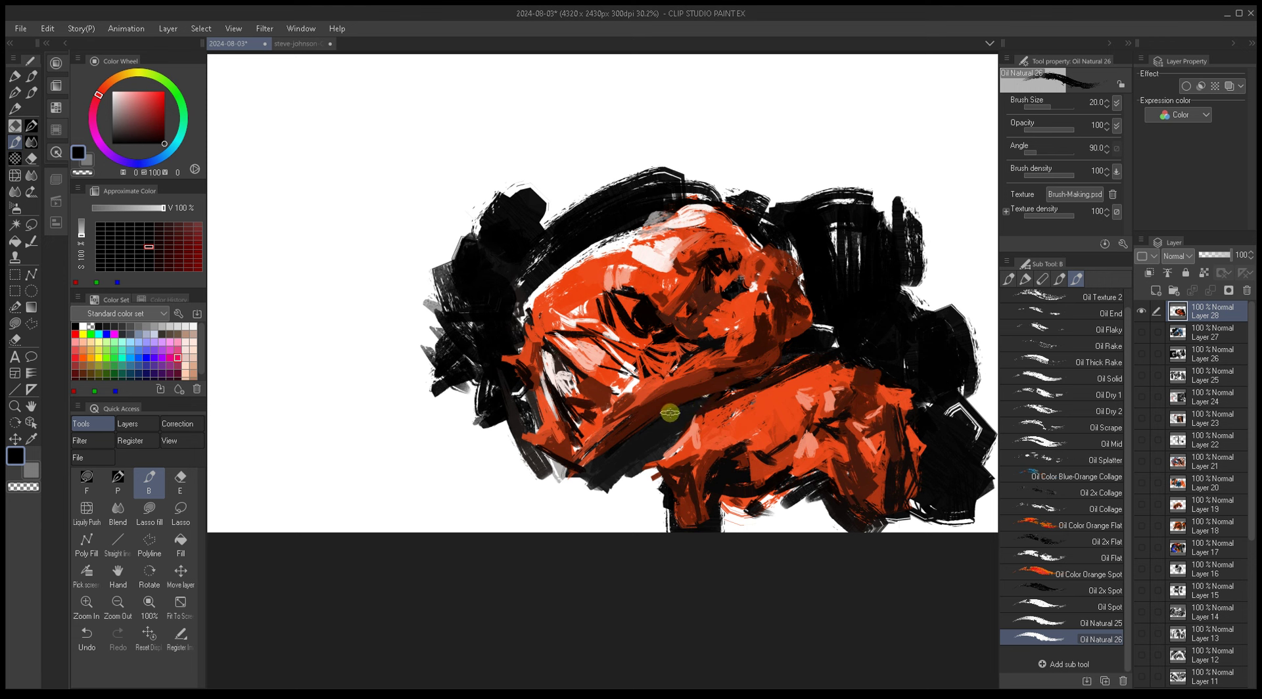
pyautogui.press(']')
pyautogui.moveTo(634, 451)
pyautogui.mouseDown()
pyautogui.moveTo(626, 478)
pyautogui.moveTo(647, 476)
pyautogui.moveTo(652, 506)
pyautogui.moveTo(643, 474)
pyautogui.moveTo(600, 566)
pyautogui.moveTo(573, 522)
pyautogui.moveTo(569, 540)
pyautogui.moveTo(561, 524)
pyautogui.moveTo(568, 560)
pyautogui.moveTo(522, 468)
pyautogui.moveTo(521, 531)
pyautogui.moveTo(497, 547)
pyautogui.moveTo(481, 418)
pyautogui.moveTo(513, 493)
pyautogui.moveTo(541, 478)
pyautogui.moveTo(574, 482)
pyautogui.moveTo(483, 445)
pyautogui.moveTo(482, 492)
pyautogui.moveTo(469, 371)
pyautogui.moveTo(468, 519)
pyautogui.moveTo(448, 237)
pyautogui.moveTo(475, 488)
pyautogui.mouseUp()
# Step: Sample near-black, enlarge the brush to 80 and paint broad vertical strokes filling the background at the lower left of the figure
pyautogui.press(']')
pyautogui.press(']')
pyautogui.press(']')
pyautogui.press(']')
pyautogui.press(']')
pyautogui.press(']')
pyautogui.press(']')
pyautogui.press(']')
pyautogui.press(']')
pyautogui.press('[')
pyautogui.press('[')
pyautogui.press('[')
pyautogui.press('[')
pyautogui.press('[')
pyautogui.press('[')
pyautogui.press('[')
pyautogui.press('[')
pyautogui.press(']')
pyautogui.press(']')
pyautogui.press(']')
pyautogui.press(']')
pyautogui.press(']')
pyautogui.press(']')
pyautogui.keyDown('alt'); pyautogui.click(475, 488); pyautogui.keyUp('alt')
pyautogui.moveTo(456, 366); pyautogui.dragTo(447, 545)
pyautogui.press(']')
pyautogui.press(']')
pyautogui.press(']')
pyautogui.moveTo(440, 425)
pyautogui.mouseDown()
pyautogui.moveTo(421, 381)
pyautogui.moveTo(415, 547)
pyautogui.moveTo(451, 357)
pyautogui.mouseUp()
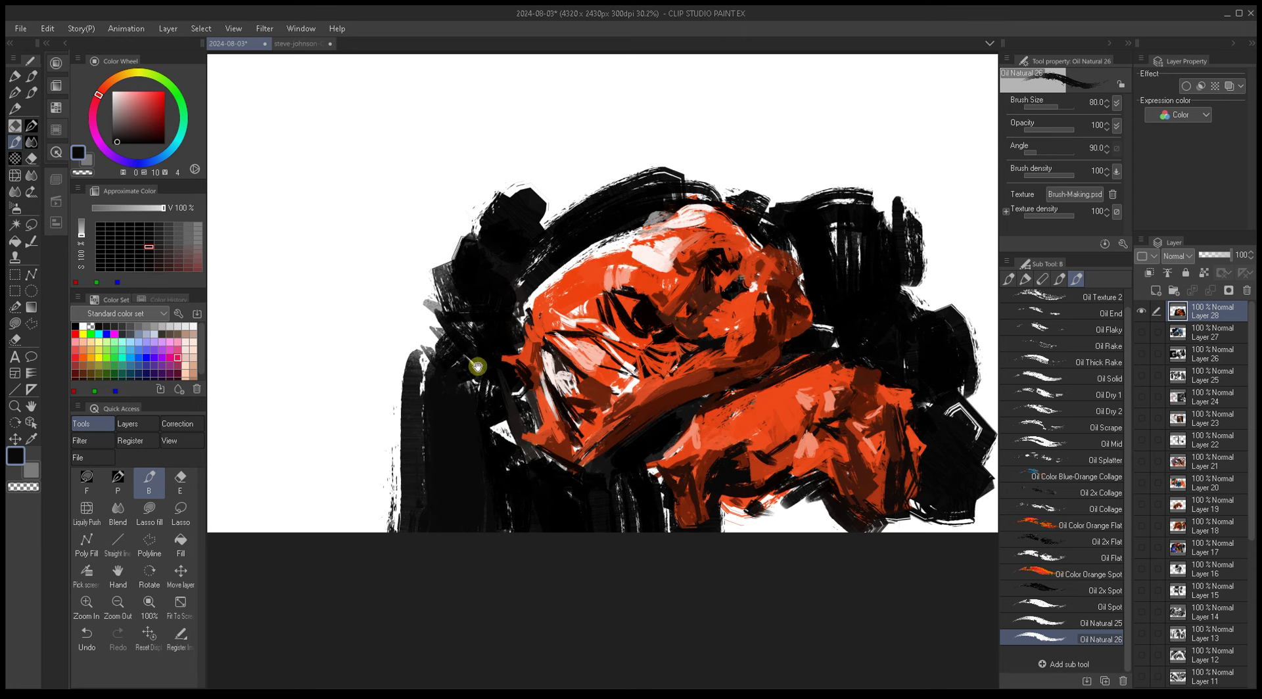
# Step: Sample near-black and extend the dark background up the figure's left side and along the upper left of the head form
pyautogui.moveTo(601, 318); pyautogui.dragTo(591, 374)
pyautogui.keyDown('alt'); pyautogui.click(436, 418); pyautogui.keyUp('alt')
pyautogui.press(']')
pyautogui.press(']')
pyautogui.moveTo(421, 427)
pyautogui.mouseDown()
pyautogui.moveTo(421, 317)
pyautogui.moveTo(447, 293)
pyautogui.moveTo(418, 300)
pyautogui.moveTo(421, 276)
pyautogui.moveTo(413, 285)
pyautogui.moveTo(426, 305)
pyautogui.moveTo(480, 282)
pyautogui.moveTo(466, 313)
pyautogui.moveTo(414, 291)
pyautogui.moveTo(448, 289)
pyautogui.mouseUp()
pyautogui.moveTo(551, 270)
pyautogui.mouseDown()
pyautogui.moveTo(563, 254)
pyautogui.moveTo(620, 249)
pyautogui.mouseUp()
# Step: Reduce the brush and rework the shaded area at the head form's upper right, resampling colours from the painting
pyautogui.press('[')
pyautogui.press('[')
pyautogui.press('[')
pyautogui.press('[')
pyautogui.press('[')
pyautogui.press('[')
pyautogui.press('[')
pyautogui.moveTo(799, 298); pyautogui.dragTo(754, 260)
pyautogui.keyDown('alt'); pyautogui.click(807, 245); pyautogui.keyUp('alt')
pyautogui.keyDown('alt'); pyautogui.click(704, 211); pyautogui.keyUp('alt')
# Step: Fill the background right of the figure with a sweep around the head and long vertical black strokes, varying the brush size
pyautogui.press(']')
pyautogui.press(']')
pyautogui.press(']')
pyautogui.moveTo(676, 205)
pyautogui.mouseDown()
pyautogui.moveTo(881, 216)
pyautogui.moveTo(854, 288)
pyautogui.moveTo(861, 332)
pyautogui.mouseUp()
pyautogui.press('[')
pyautogui.press('[')
pyautogui.press('[')
pyautogui.moveTo(898, 197); pyautogui.dragTo(898, 360)
pyautogui.press(']')
pyautogui.press(']')
pyautogui.press(']')
pyautogui.moveTo(898, 222)
pyautogui.mouseDown()
pyautogui.moveTo(902, 381)
pyautogui.moveTo(908, 218)
pyautogui.moveTo(913, 430)
pyautogui.mouseUp()
pyautogui.moveTo(917, 197); pyautogui.dragTo(927, 388)
pyautogui.moveTo(933, 230)
pyautogui.mouseDown()
pyautogui.moveTo(922, 547)
pyautogui.moveTo(904, 507)
pyautogui.moveTo(937, 536)
pyautogui.mouseUp()
# Step: Darken the background along the figure's lower edge and lower right, and add a black stroke across the upper right
pyautogui.moveTo(664, 525)
pyautogui.mouseDown()
pyautogui.moveTo(681, 545)
pyautogui.moveTo(751, 529)
pyautogui.moveTo(807, 558)
pyautogui.moveTo(906, 493)
pyautogui.moveTo(890, 537)
pyautogui.mouseUp()
pyautogui.press('[')
pyautogui.press('[')
pyautogui.press('[')
pyautogui.press(']')
pyautogui.moveTo(941, 498); pyautogui.dragTo(949, 561)
pyautogui.moveTo(940, 326); pyautogui.dragTo(934, 373)
pyautogui.press(']')
pyautogui.moveTo(707, 239)
pyautogui.mouseDown()
pyautogui.moveTo(749, 268)
pyautogui.moveTo(921, 279)
pyautogui.mouseUp()
pyautogui.press(']')
# Step: Paint separate black test strokes on the blank canvas left of the figure, using a smaller brush for the upper sweeps
pyautogui.moveTo(451, 403); pyautogui.dragTo(467, 516)
pyautogui.press('[')
pyautogui.press('[')
pyautogui.press('[')
pyautogui.press('[')
pyautogui.press('[')
pyautogui.moveTo(421, 302)
pyautogui.mouseDown()
pyautogui.moveTo(490, 280)
pyautogui.moveTo(545, 234)
pyautogui.mouseUp()
pyautogui.moveTo(394, 358); pyautogui.dragTo(542, 286)
pyautogui.moveTo(379, 385)
pyautogui.mouseDown()
pyautogui.moveTo(494, 351)
pyautogui.moveTo(419, 379)
pyautogui.moveTo(468, 382)
pyautogui.moveTo(405, 389)
pyautogui.moveTo(473, 393)
pyautogui.moveTo(426, 384)
pyautogui.moveTo(451, 445)
pyautogui.mouseUp()
# Step: Enlarge the brush to 40 and add broad black strokes over the test marks at the canvas's left
pyautogui.press(']')
pyautogui.press(']')
pyautogui.moveTo(427, 401); pyautogui.dragTo(450, 526)
pyautogui.press(']')
pyautogui.press(']')
pyautogui.press(']')
pyautogui.press(']')
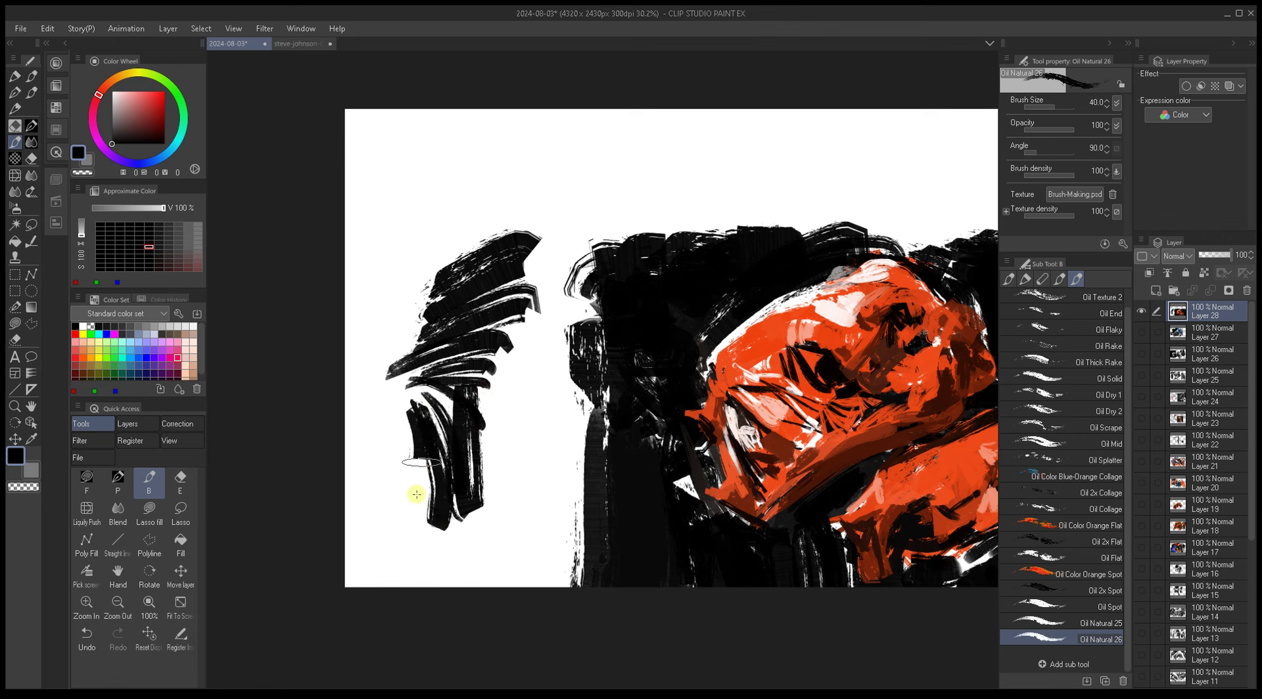
pyautogui.moveTo(394, 460)
pyautogui.mouseDown()
pyautogui.moveTo(388, 529)
pyautogui.moveTo(375, 358)
pyautogui.moveTo(417, 290)
pyautogui.moveTo(452, 270)
pyautogui.moveTo(502, 203)
pyautogui.mouseUp()
pyautogui.press('[')
# Step: Clear the layer and start a new black study with a thick diagonal limb and a blocky central mass, ending at size 40
pyautogui.press('Delete')
pyautogui.press('[')
pyautogui.press('[')
pyautogui.press('[')
pyautogui.press('[')
pyautogui.moveTo(638, 341)
pyautogui.mouseDown()
pyautogui.moveTo(497, 502)
pyautogui.moveTo(662, 343)
pyautogui.mouseUp()
pyautogui.moveTo(690, 290); pyautogui.dragTo(662, 337)
pyautogui.press(']')
pyautogui.press(']')
pyautogui.press(']')
pyautogui.press(']')
pyautogui.press(']')
pyautogui.moveTo(695, 259)
pyautogui.mouseDown()
pyautogui.moveTo(618, 374)
pyautogui.moveTo(669, 255)
pyautogui.moveTo(685, 340)
pyautogui.moveTo(637, 377)
pyautogui.moveTo(655, 384)
pyautogui.moveTo(781, 268)
pyautogui.mouseUp()
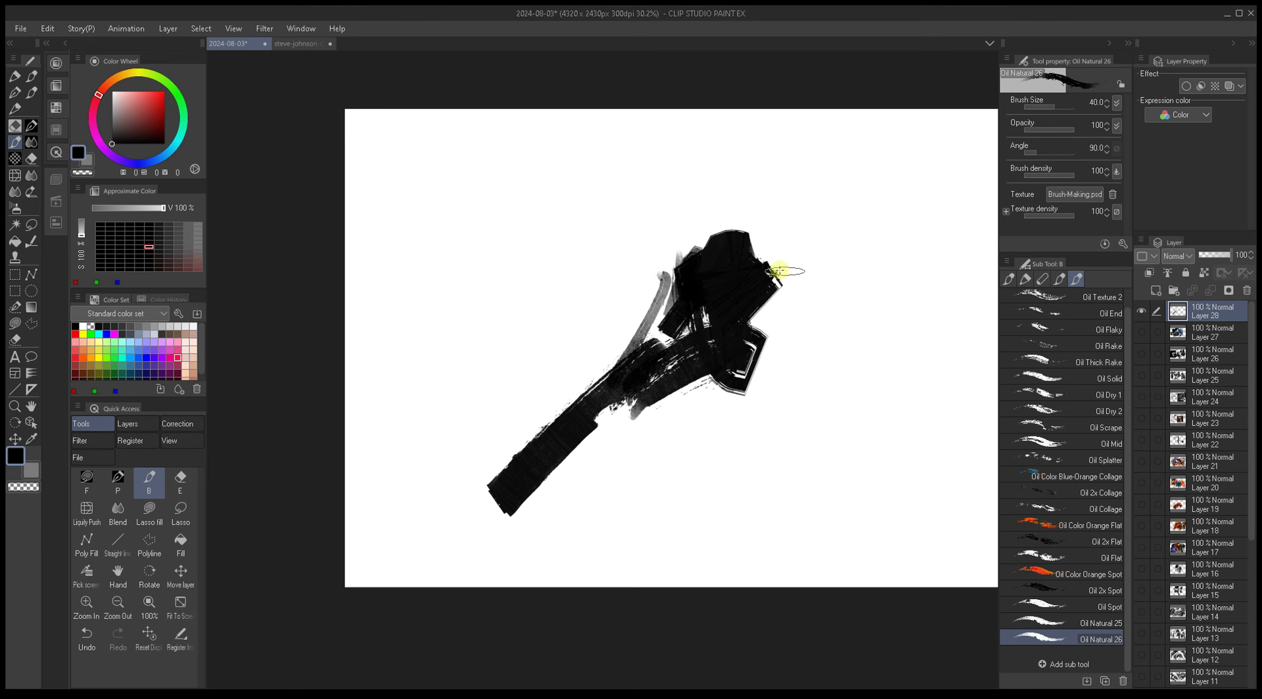
# Step: Paint smaller strokes through the central mass and extend long leg-like black strokes toward the lower right
pyautogui.press('[')
pyautogui.press('[')
pyautogui.press('[')
pyautogui.press('[')
pyautogui.press('[')
pyautogui.press('[')
pyautogui.moveTo(710, 344)
pyautogui.mouseDown()
pyautogui.moveTo(684, 350)
pyautogui.moveTo(756, 366)
pyautogui.mouseUp()
pyautogui.moveTo(756, 299); pyautogui.dragTo(772, 409)
pyautogui.press(']')
pyautogui.press(']')
pyautogui.press(']')
pyautogui.press(']')
pyautogui.moveTo(762, 316); pyautogui.dragTo(832, 493)
pyautogui.moveTo(779, 312); pyautogui.dragTo(844, 451)
# Step: Switch to the Oil Spot brush and build up the study's right side with long downward black strokes at varied sizes
pyautogui.click(1110, 607)
pyautogui.moveTo(605, 342)
pyautogui.mouseDown()
pyautogui.moveTo(624, 259)
pyautogui.moveTo(662, 232)
pyautogui.moveTo(748, 223)
pyautogui.moveTo(817, 297)
pyautogui.moveTo(785, 254)
pyautogui.moveTo(822, 408)
pyautogui.mouseUp()
pyautogui.press('[')
pyautogui.press('[')
pyautogui.press('[')
pyautogui.press('[')
pyautogui.press('[')
pyautogui.press('[')
pyautogui.press('[')
pyautogui.press(']')
pyautogui.press(']')
pyautogui.press(']')
pyautogui.press(']')
pyautogui.press(']')
pyautogui.press(']')
pyautogui.moveTo(801, 262); pyautogui.dragTo(878, 414)
pyautogui.moveTo(783, 284)
pyautogui.mouseDown()
pyautogui.moveTo(834, 423)
pyautogui.moveTo(832, 463)
pyautogui.mouseUp()
pyautogui.press('[')
pyautogui.press('[')
# Step: Return to the Oil Natural 26 brush and paint the curved black form arching over the study's left side
pyautogui.click(1037, 639)
pyautogui.moveTo(595, 348)
pyautogui.mouseDown()
pyautogui.moveTo(536, 435)
pyautogui.moveTo(594, 267)
pyautogui.moveTo(573, 293)
pyautogui.moveTo(625, 223)
pyautogui.mouseUp()
pyautogui.press(']')
pyautogui.press(']')
pyautogui.press(']')
pyautogui.press(']')
pyautogui.press(']')
pyautogui.press(']')
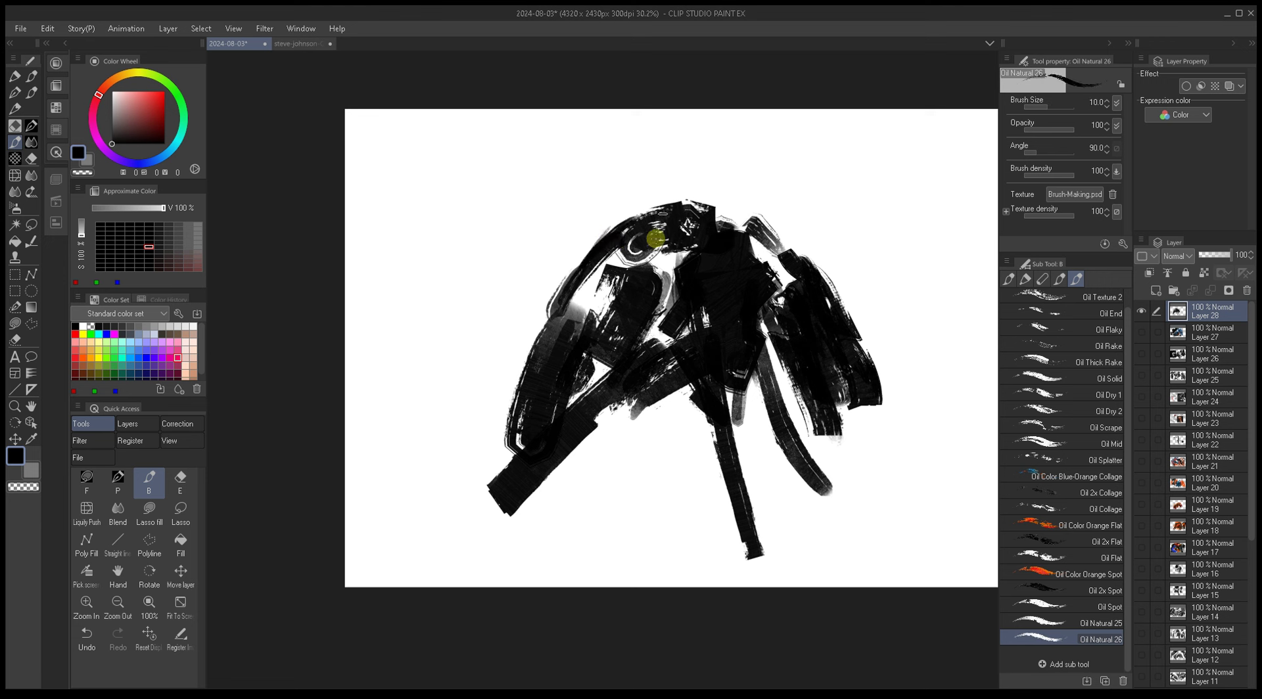
# Step: Sample a light tone to paint over the study's left interior, and resample black for dark strokes around it
pyautogui.keyDown('alt'); pyautogui.click(583, 290); pyautogui.keyUp('alt')
pyautogui.moveTo(583, 290)
pyautogui.mouseDown()
pyautogui.moveTo(566, 384)
pyautogui.moveTo(606, 282)
pyautogui.moveTo(584, 396)
pyautogui.moveTo(680, 324)
pyautogui.moveTo(690, 348)
pyautogui.moveTo(713, 340)
pyautogui.moveTo(593, 373)
pyautogui.moveTo(637, 286)
pyautogui.mouseUp()
pyautogui.keyDown('alt'); pyautogui.click(704, 330); pyautogui.keyUp('alt')
pyautogui.press('[')
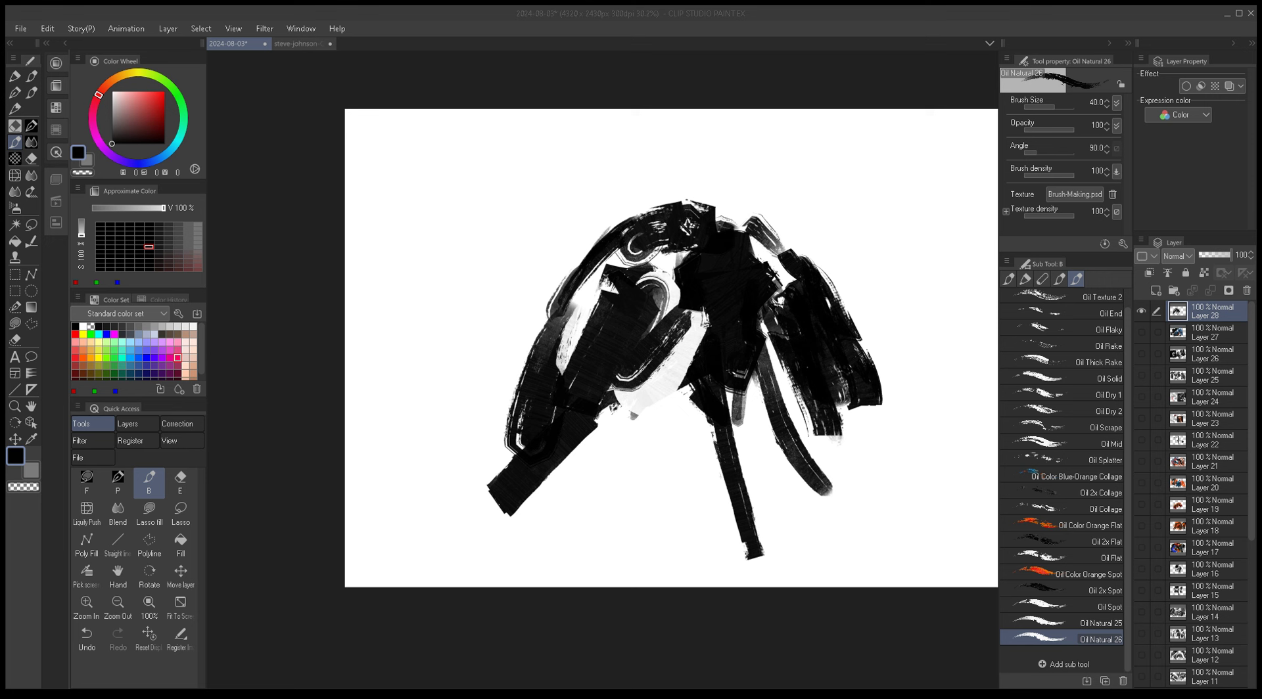
# Step: Rename the Oil Natural 26 brush as Oil Sumi
pyautogui.press('Return')
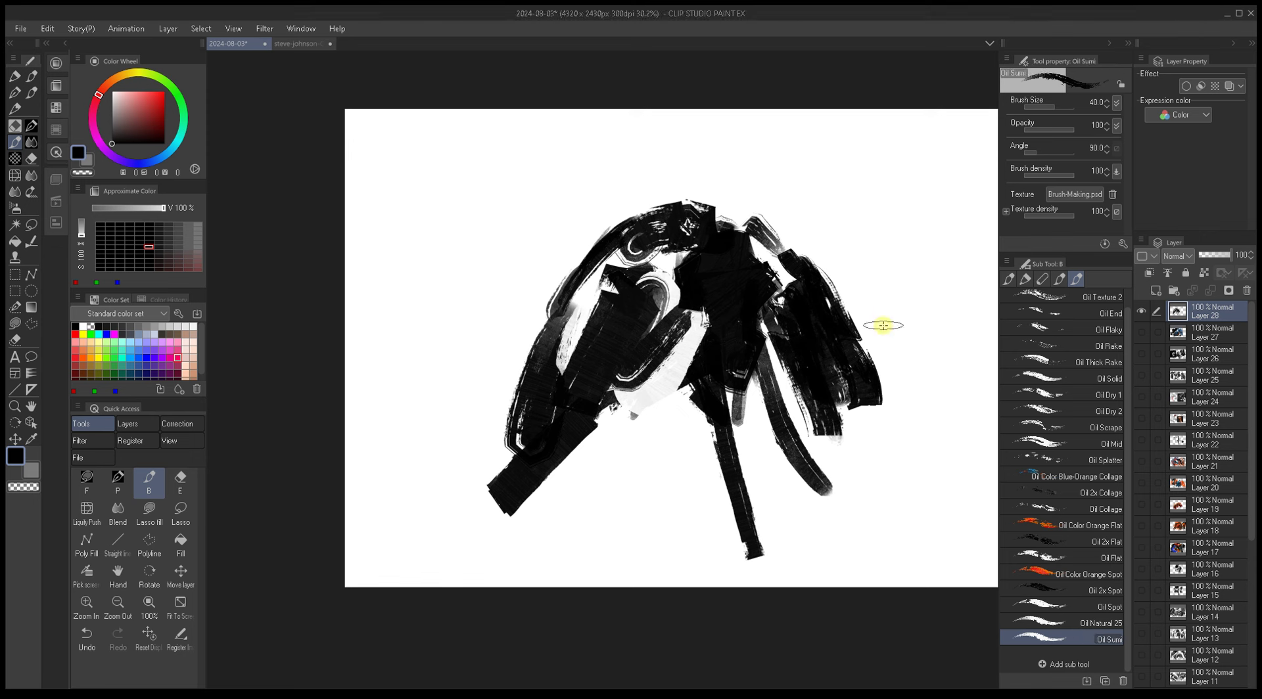
# Step: Look through the other brush groups, including the round, marker and gouache sets, and return to the textured oil group
pyautogui.click(1009, 281)
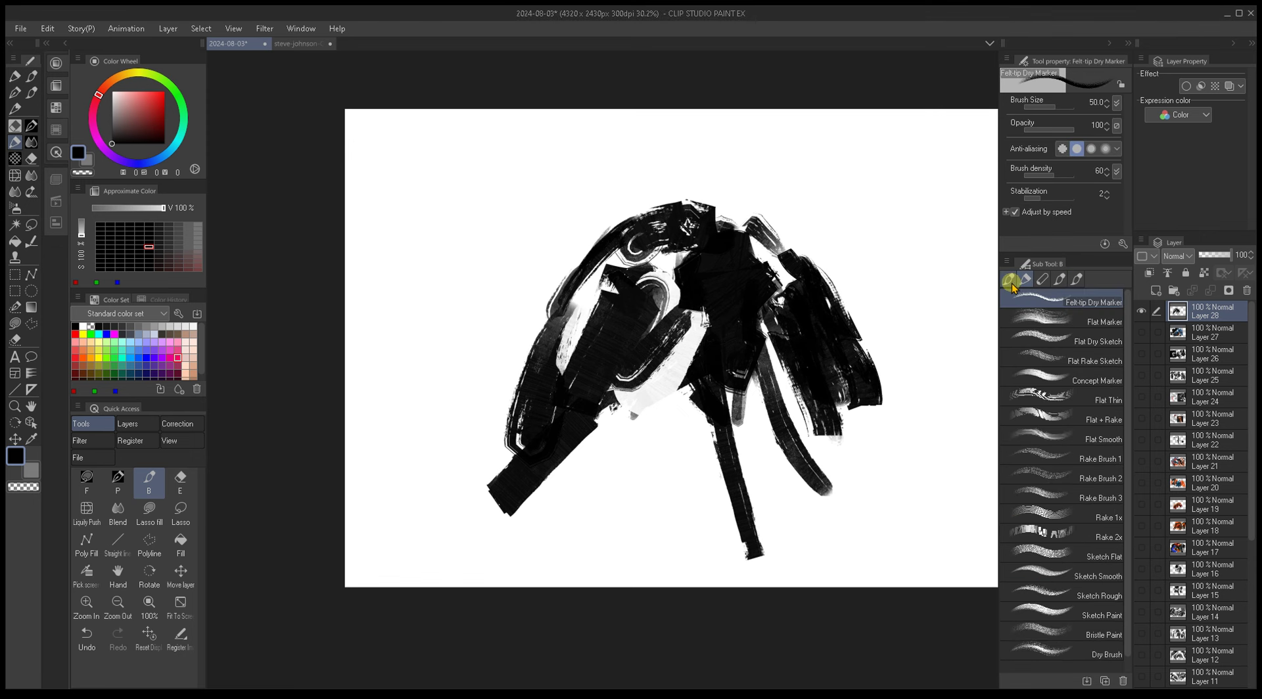
pyautogui.click(1011, 283)
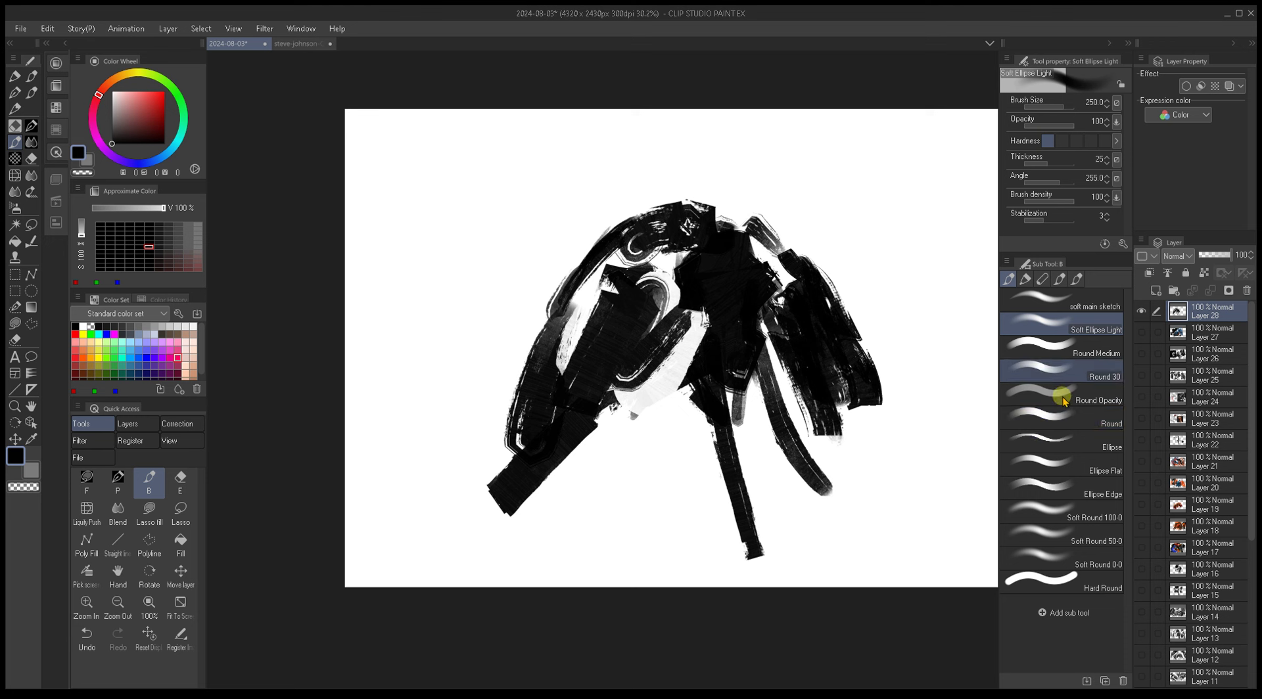
pyautogui.click(1024, 281)
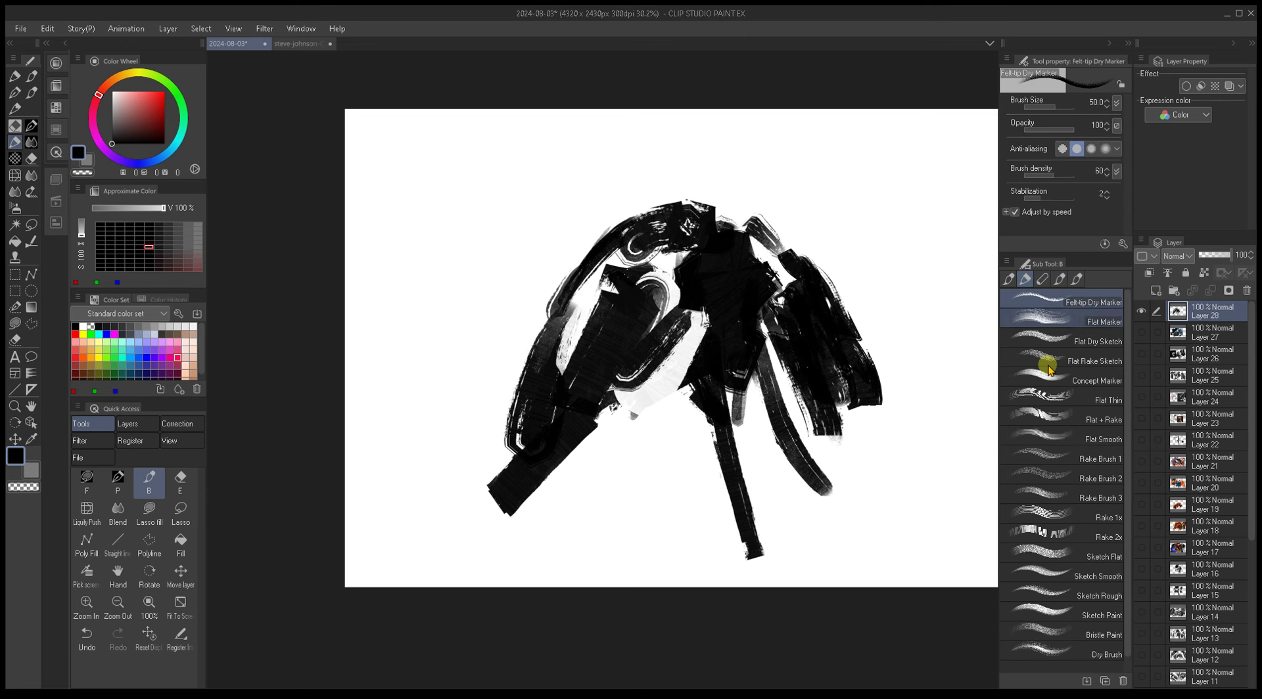
pyautogui.click(1044, 279)
pyautogui.click(1060, 280)
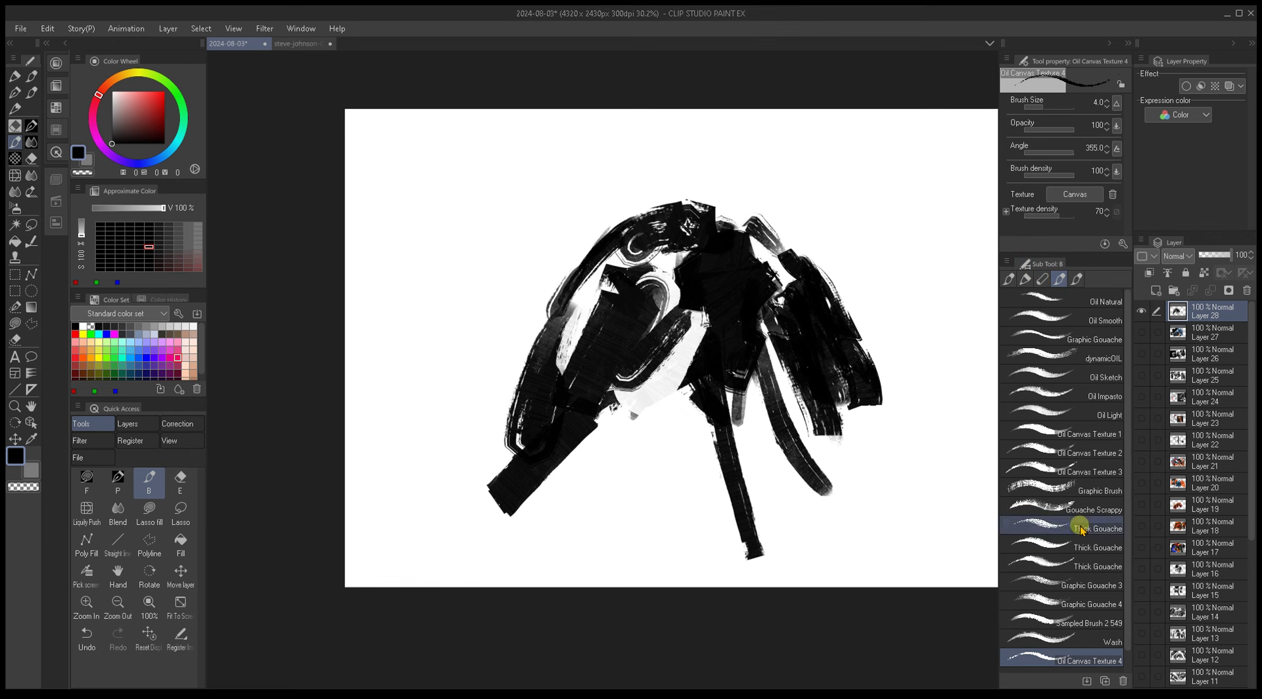
pyautogui.click(1076, 279)
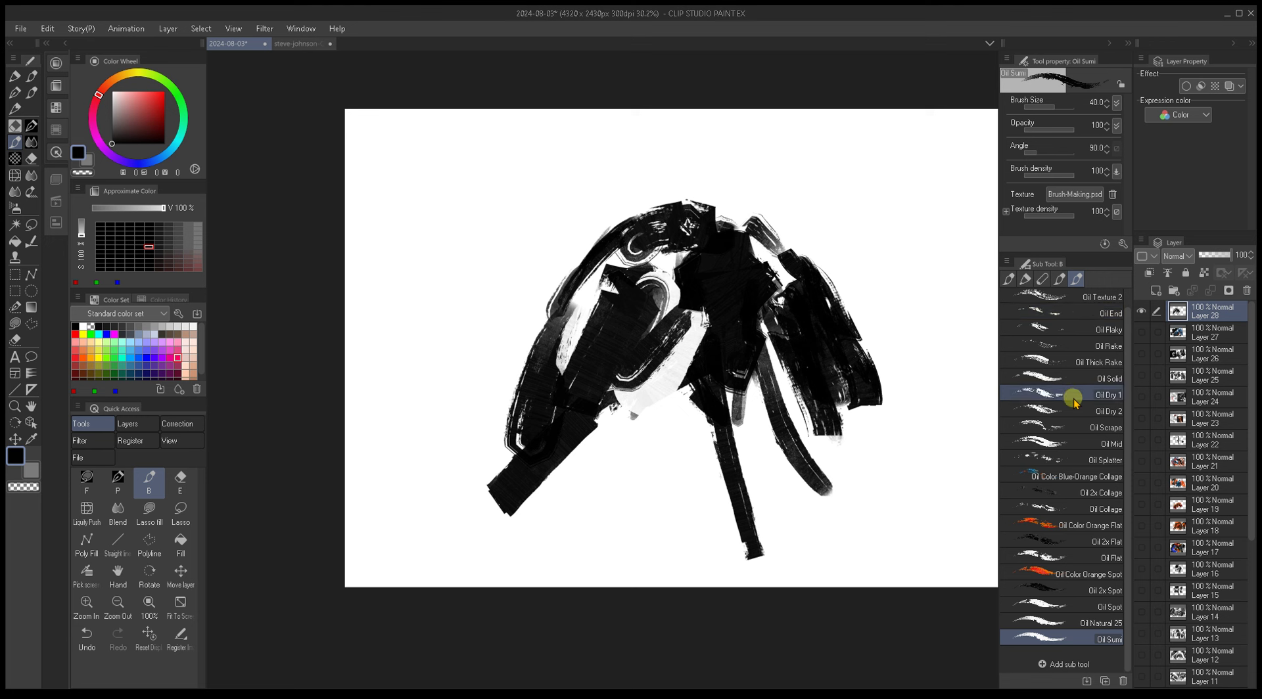
# Step: Rename the Oil Natural 25 brush as Oil 2x Sumi
pyautogui.click(1084, 624)
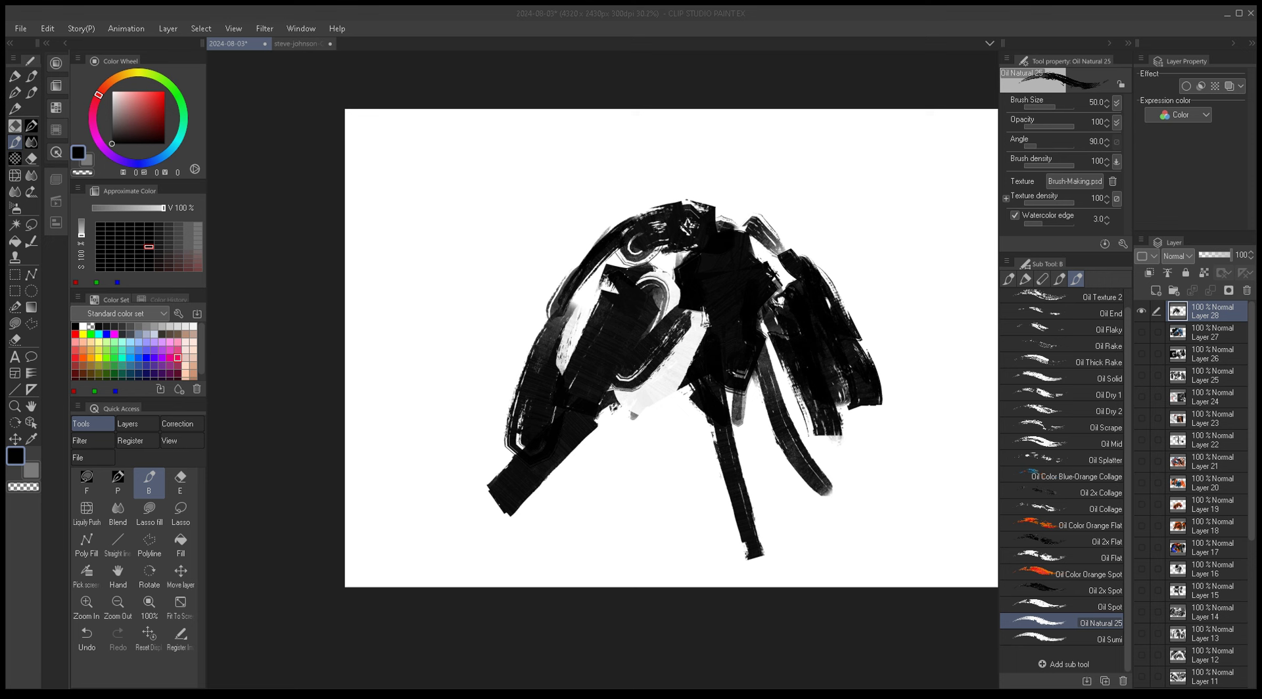
pyautogui.press('Return')
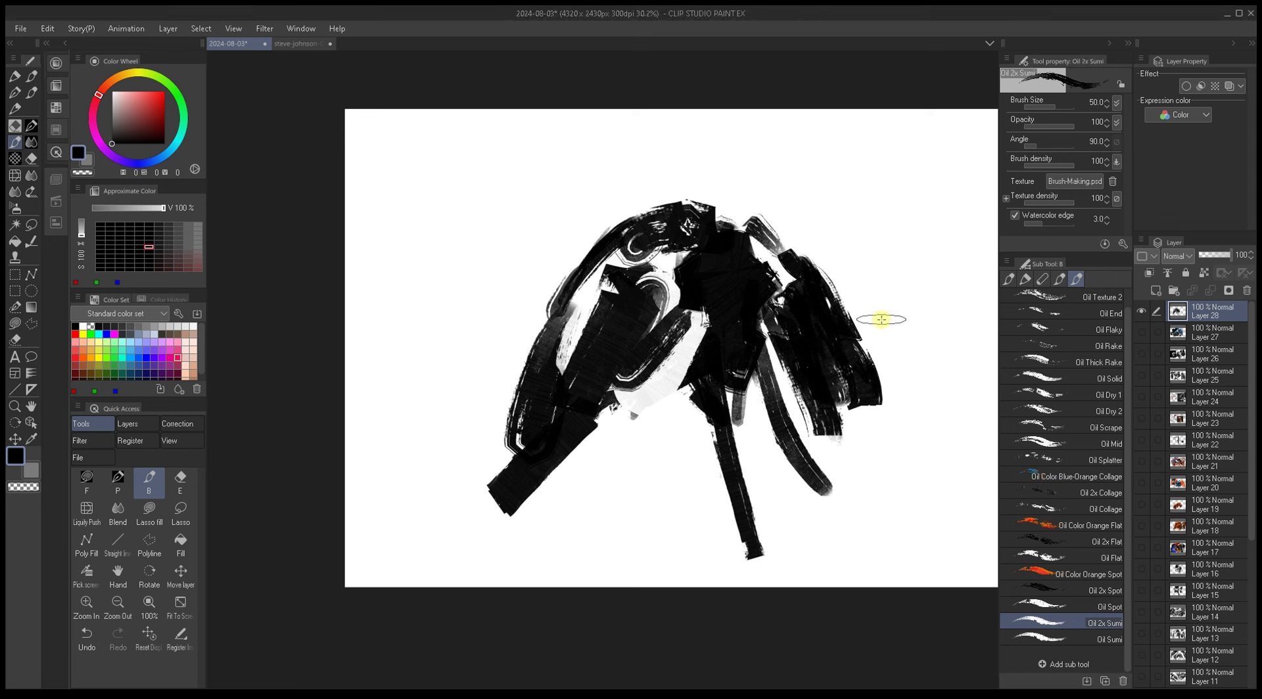